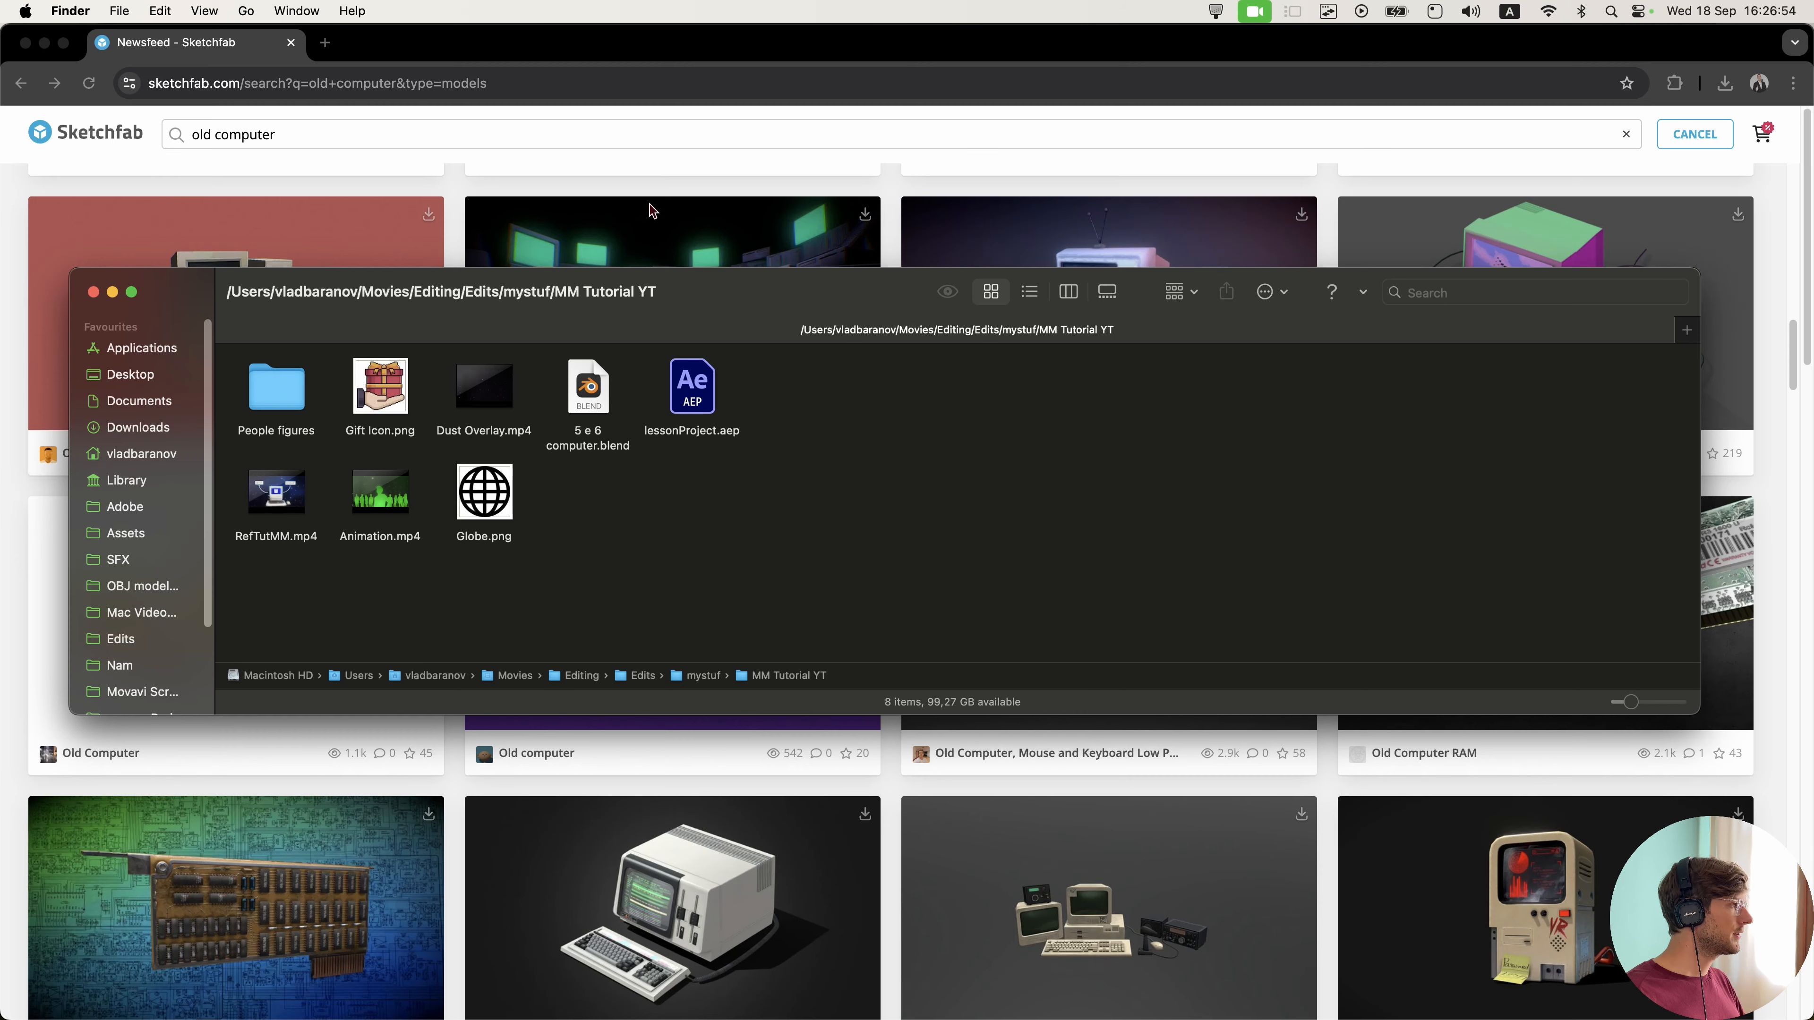
drag(935, 535, 152, 336)
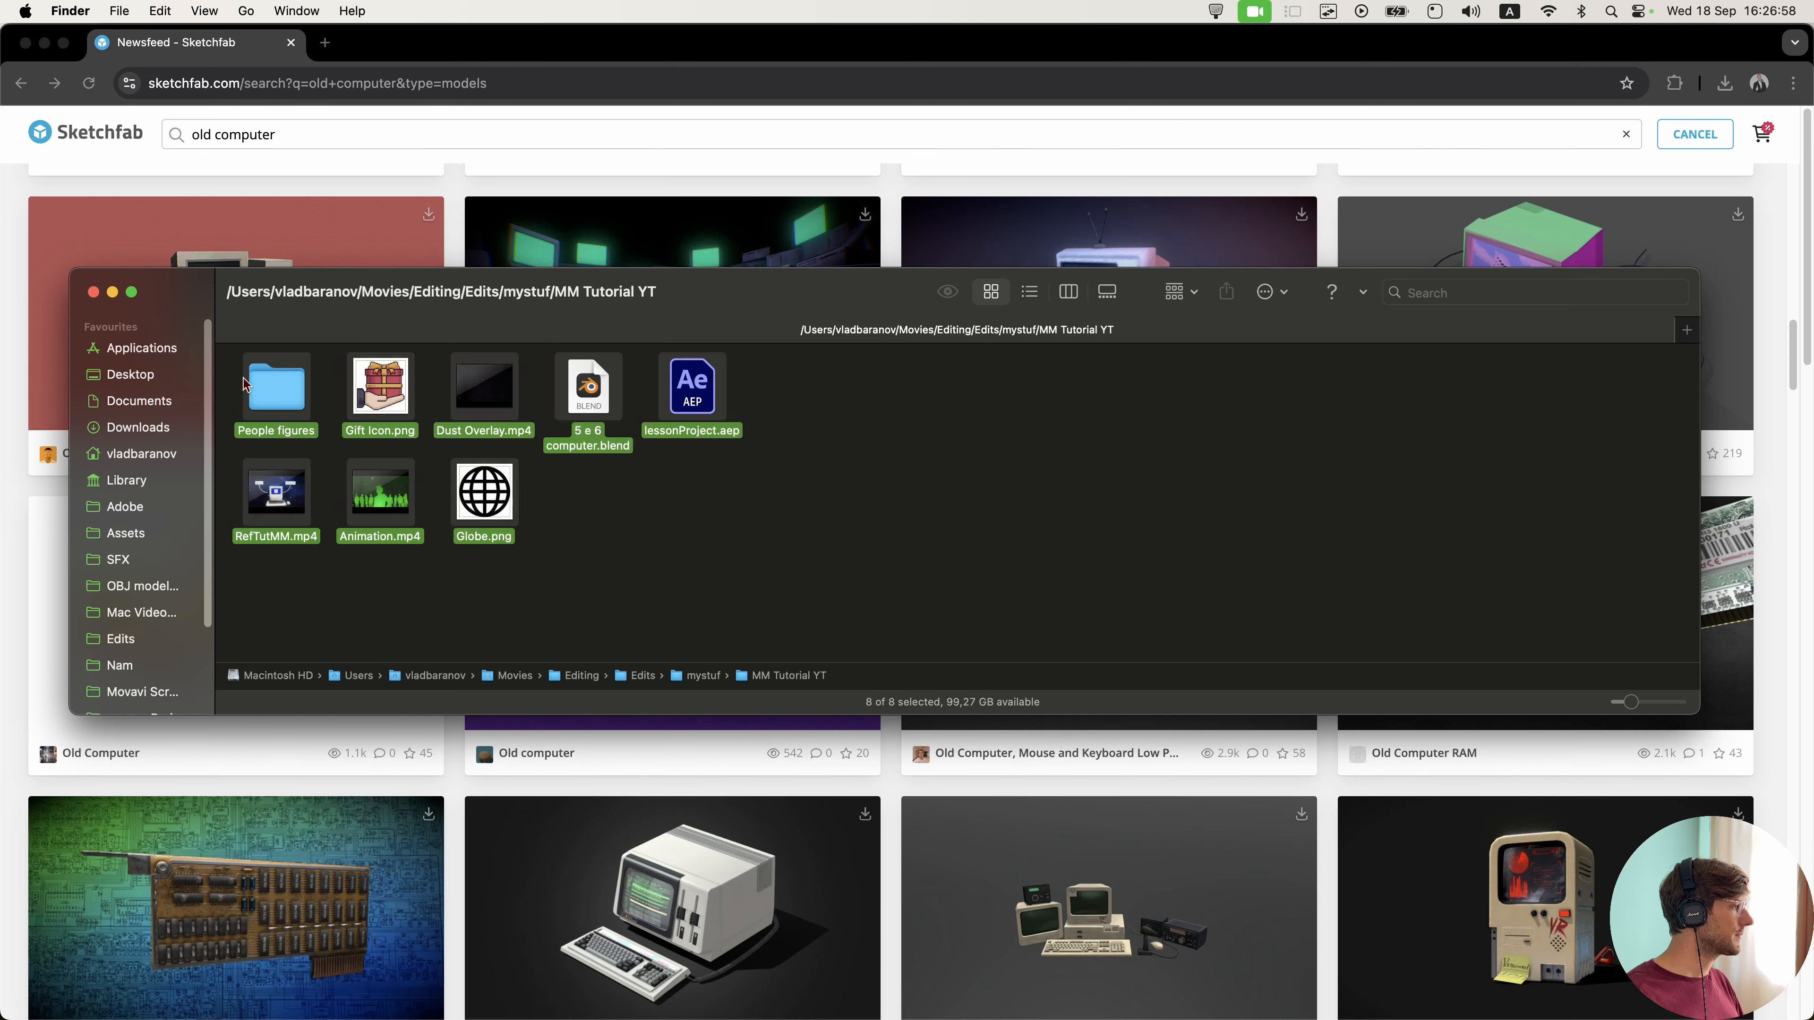
drag(908, 581, 184, 338)
drag(940, 520, 648, 455)
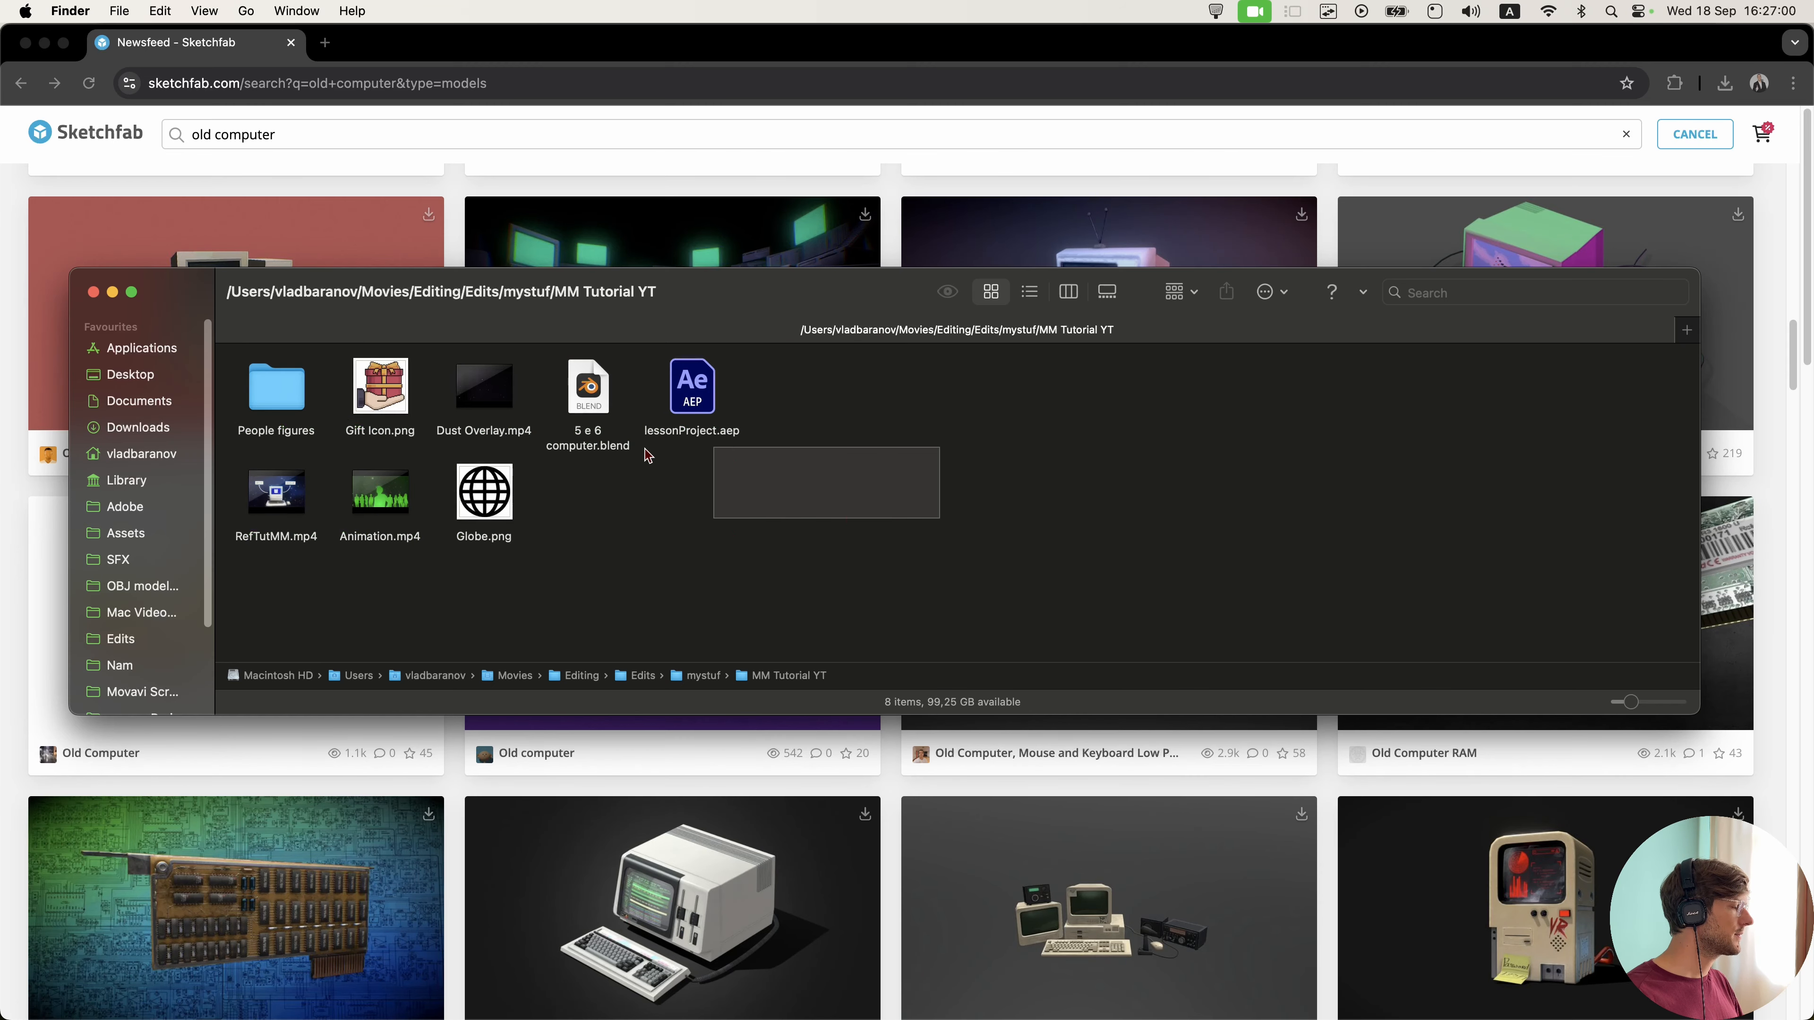
- Browse the Sketchfab results for "old computer" to find a suitable downloadable model
click(703, 183)
scroll(697, 400, up, 11)
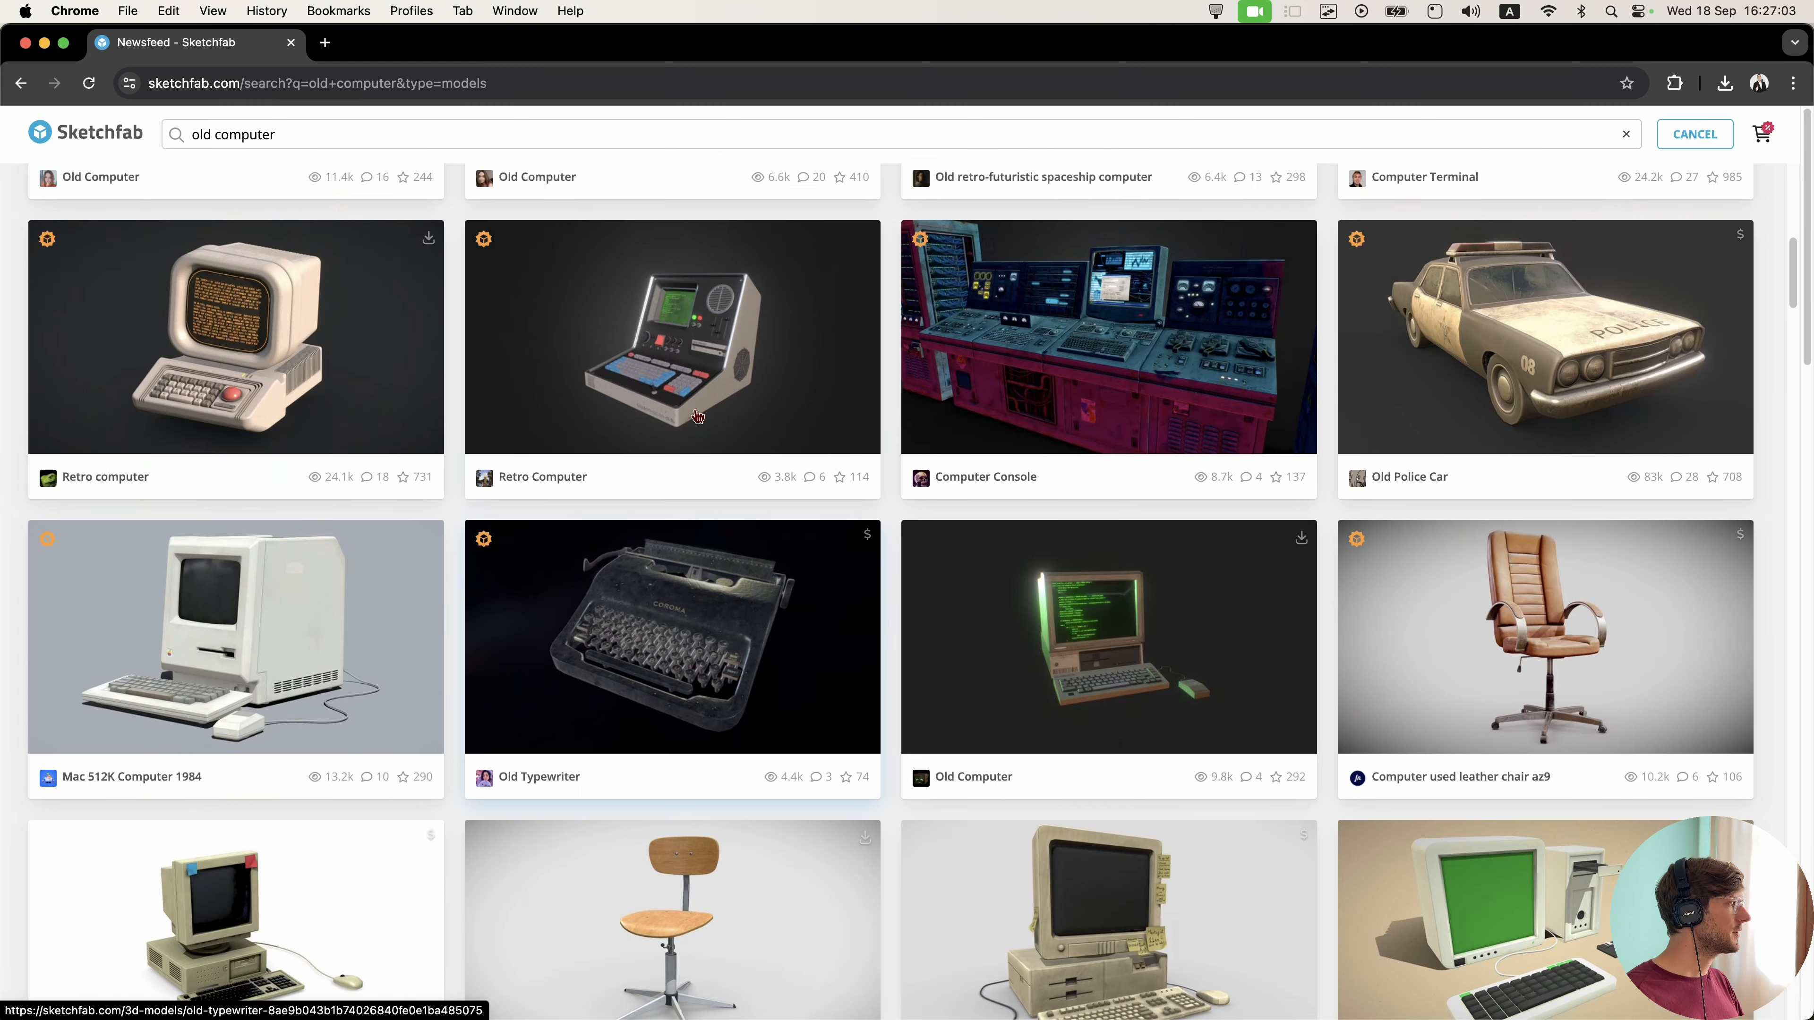
scroll(698, 416, up, 10)
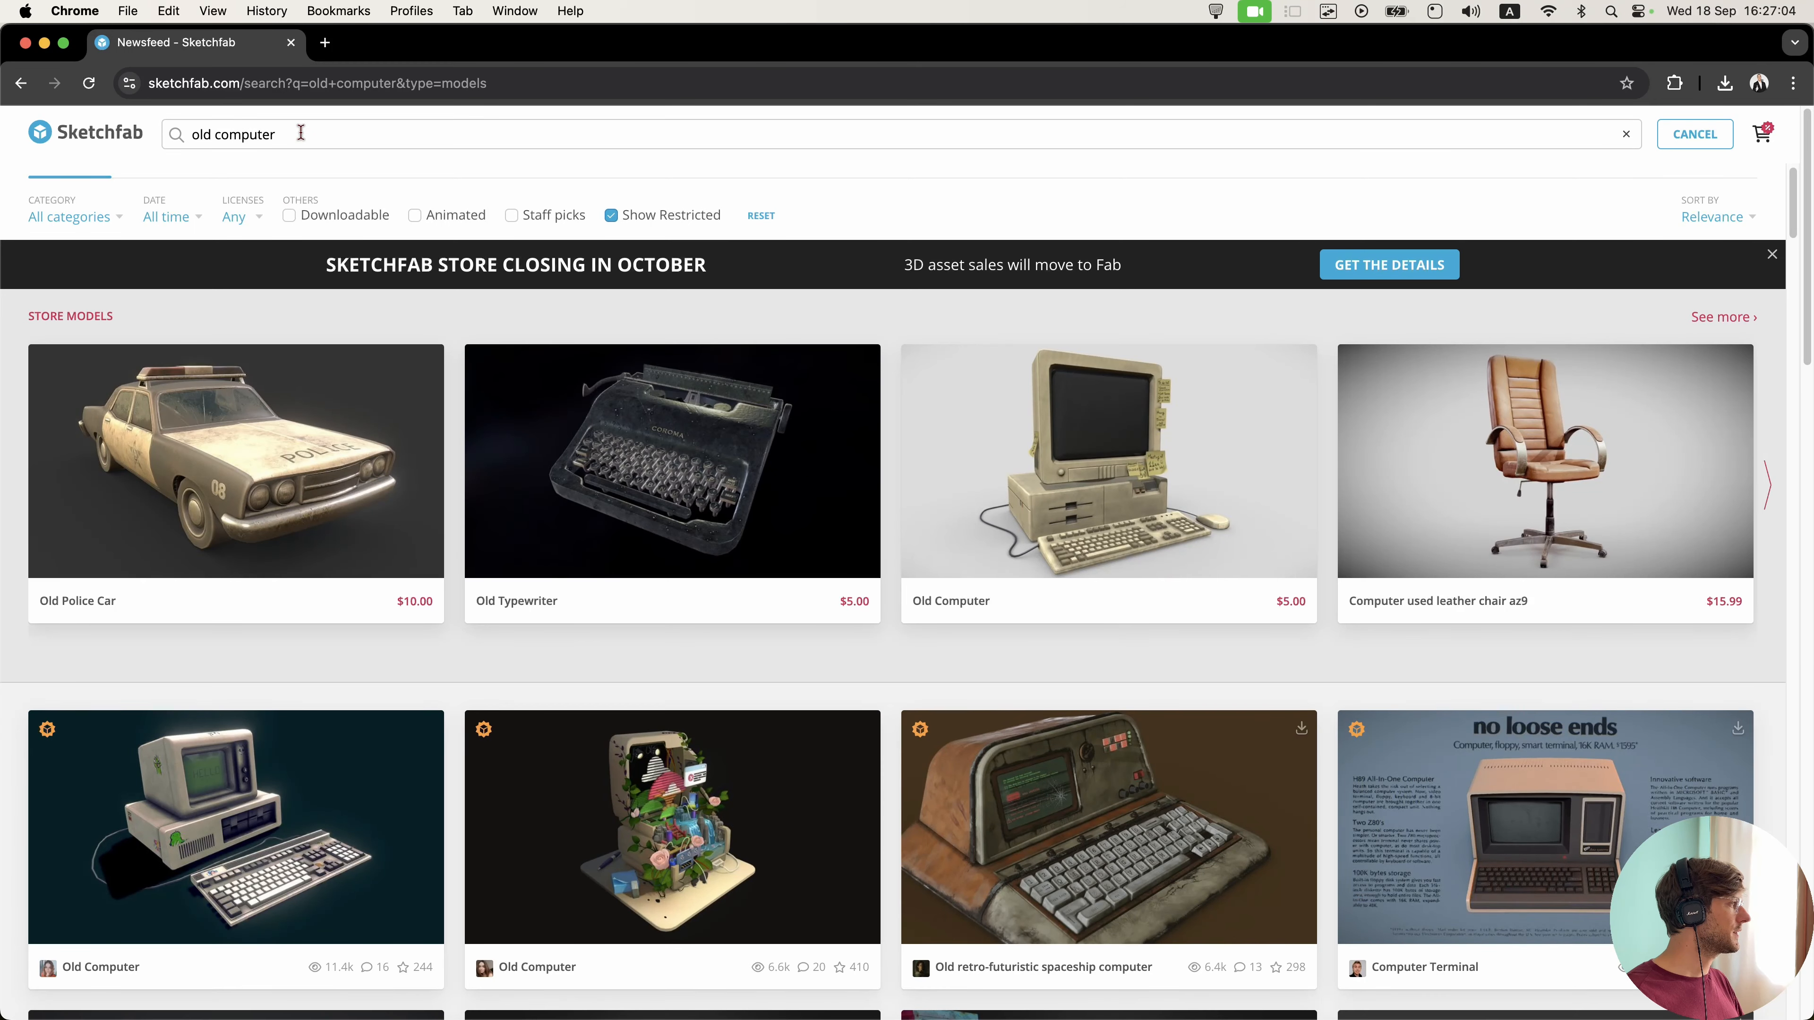
triple_click(225, 132)
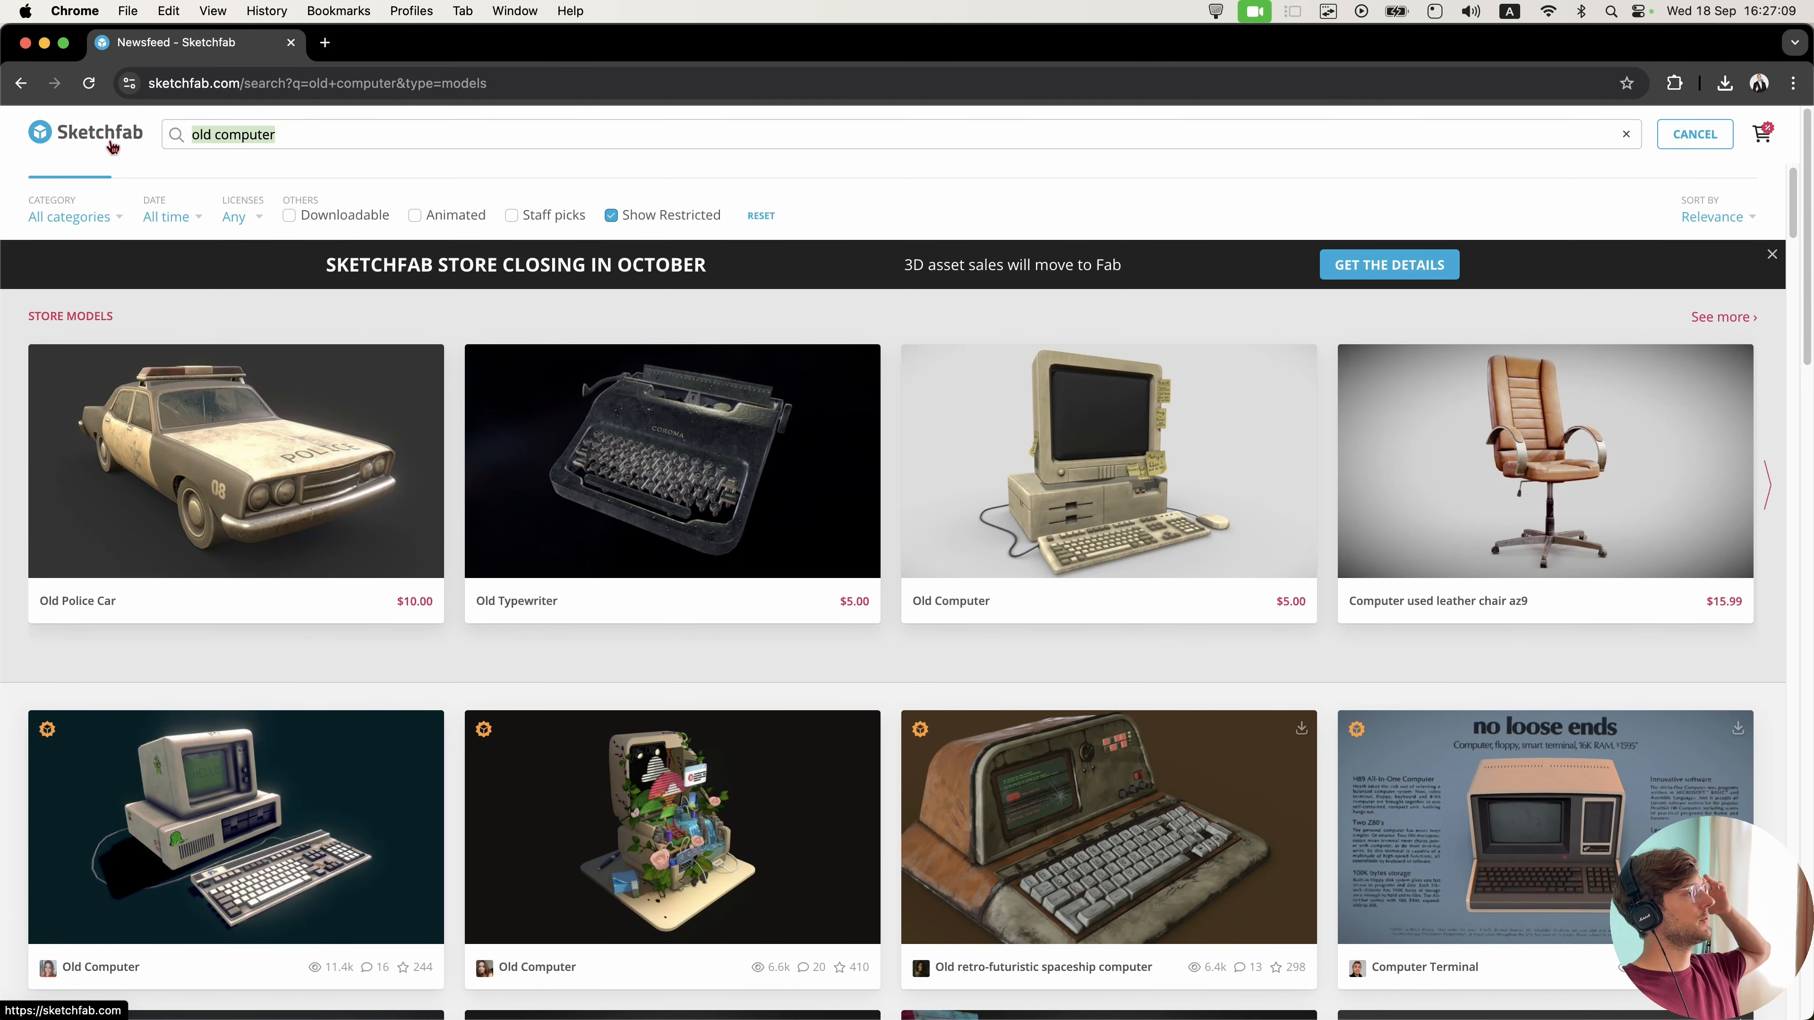
scroll(554, 393, down, 15)
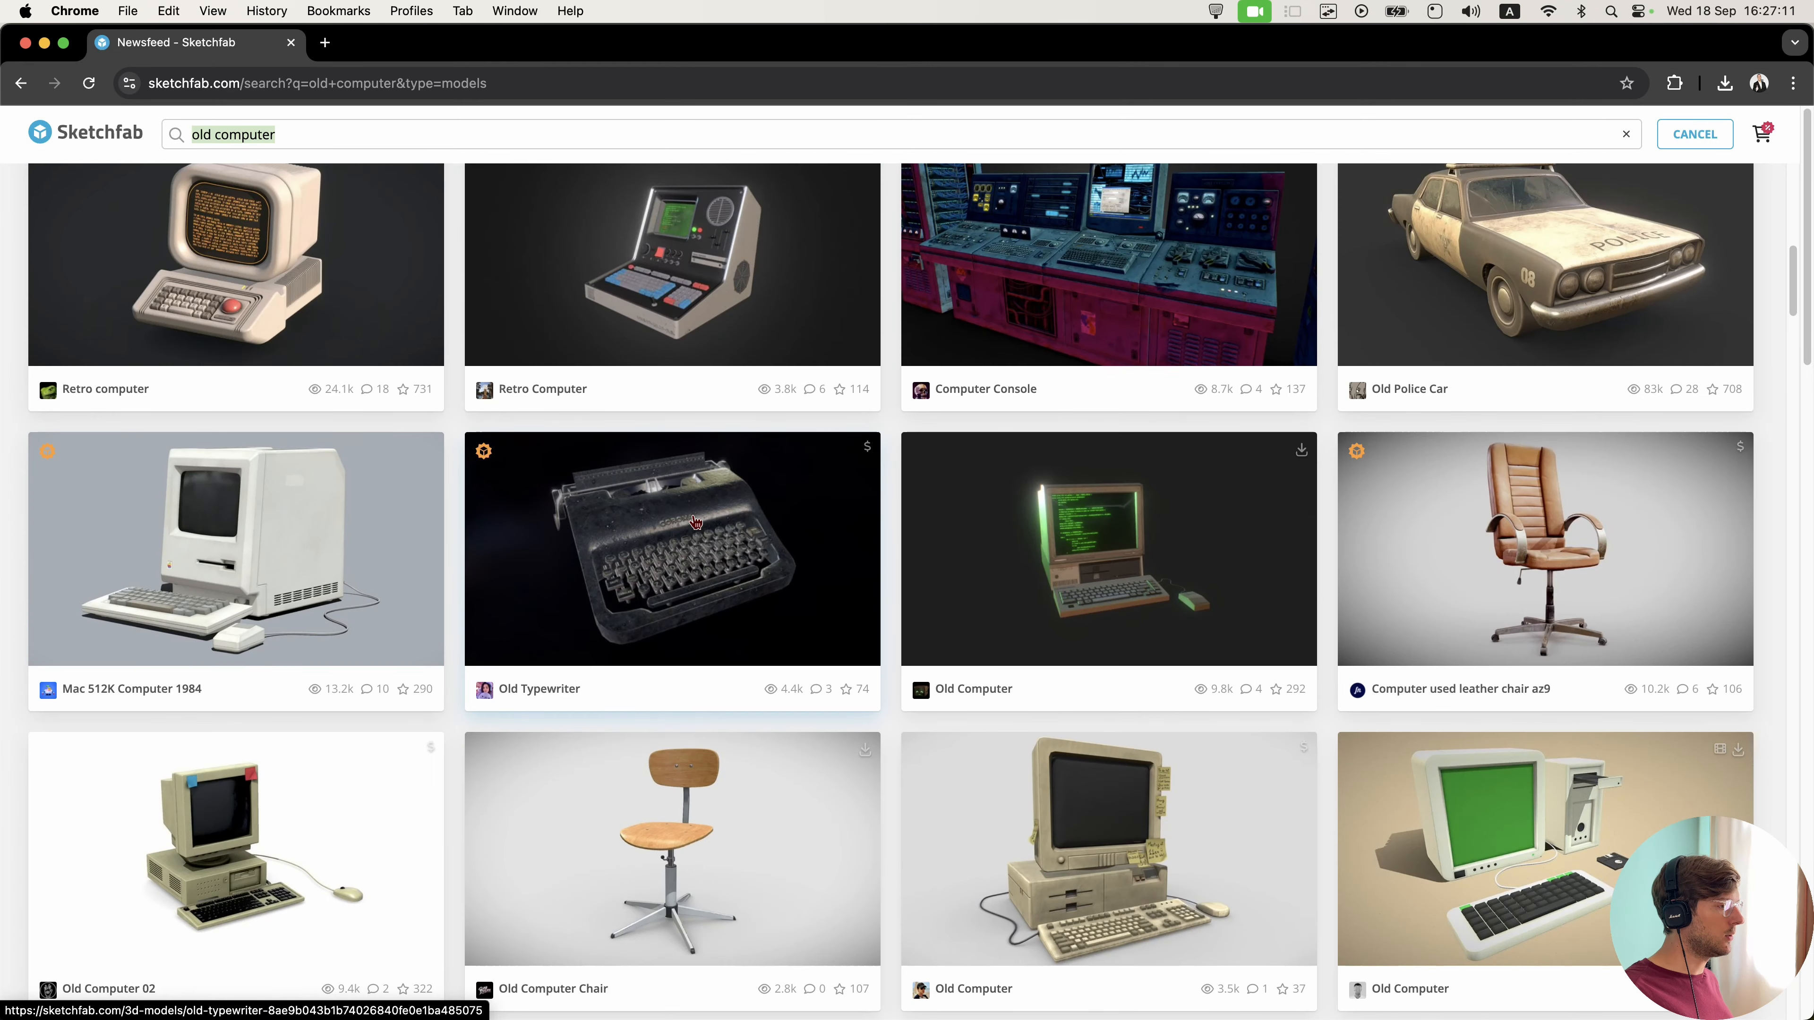
scroll(1226, 524, down, 3)
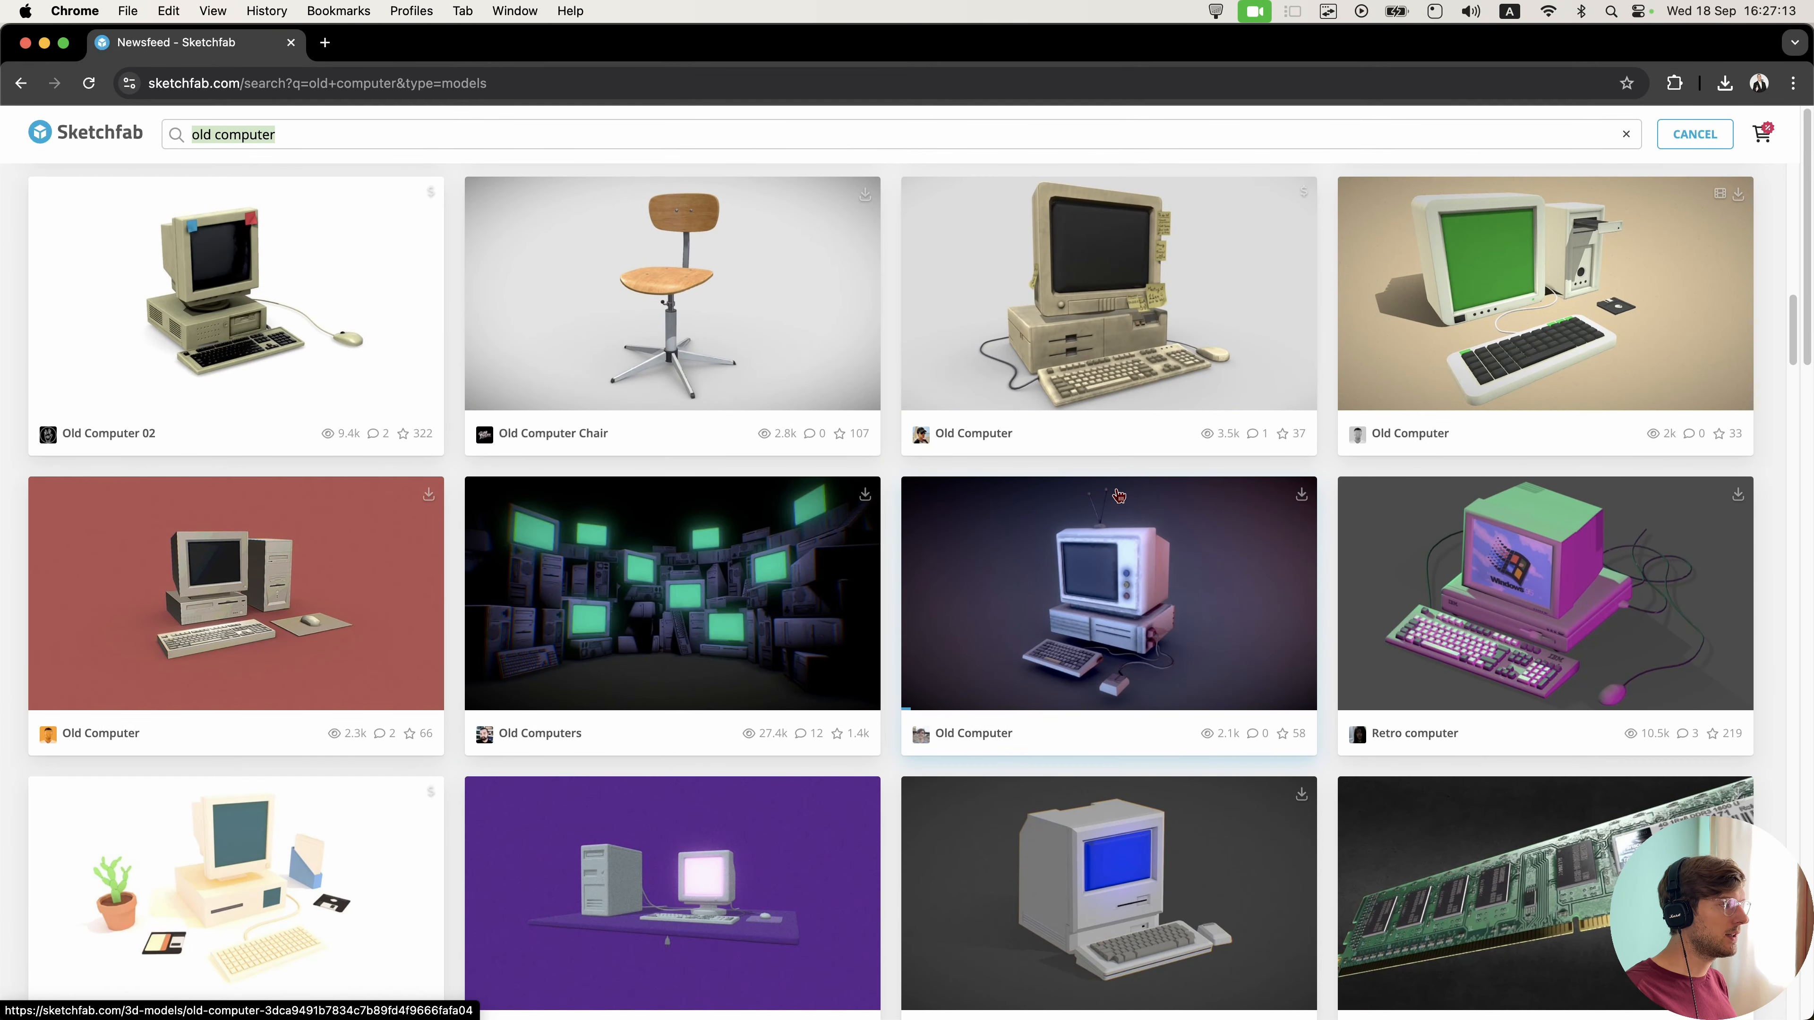
scroll(1098, 634, down, 2)
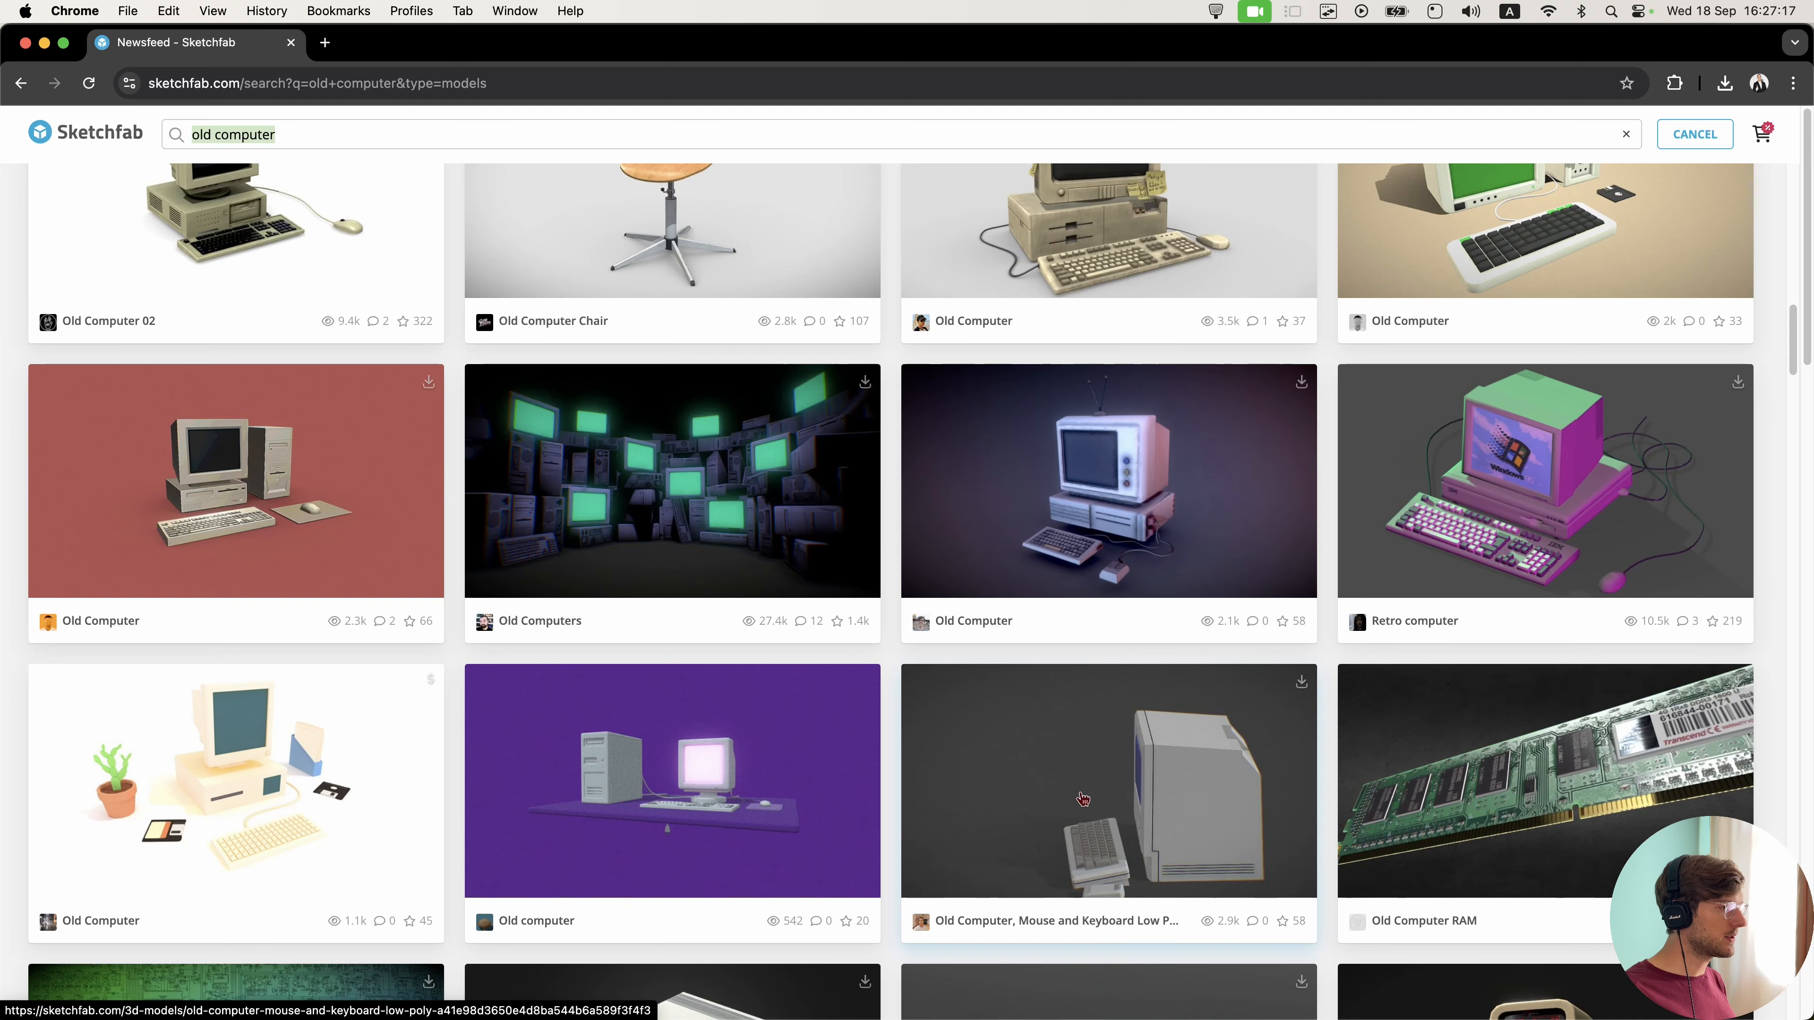
- Check the original .blend download option of the Old Computer, Mouse and Keyboard Low Poly model, leaving the download dialog closed
click(1302, 682)
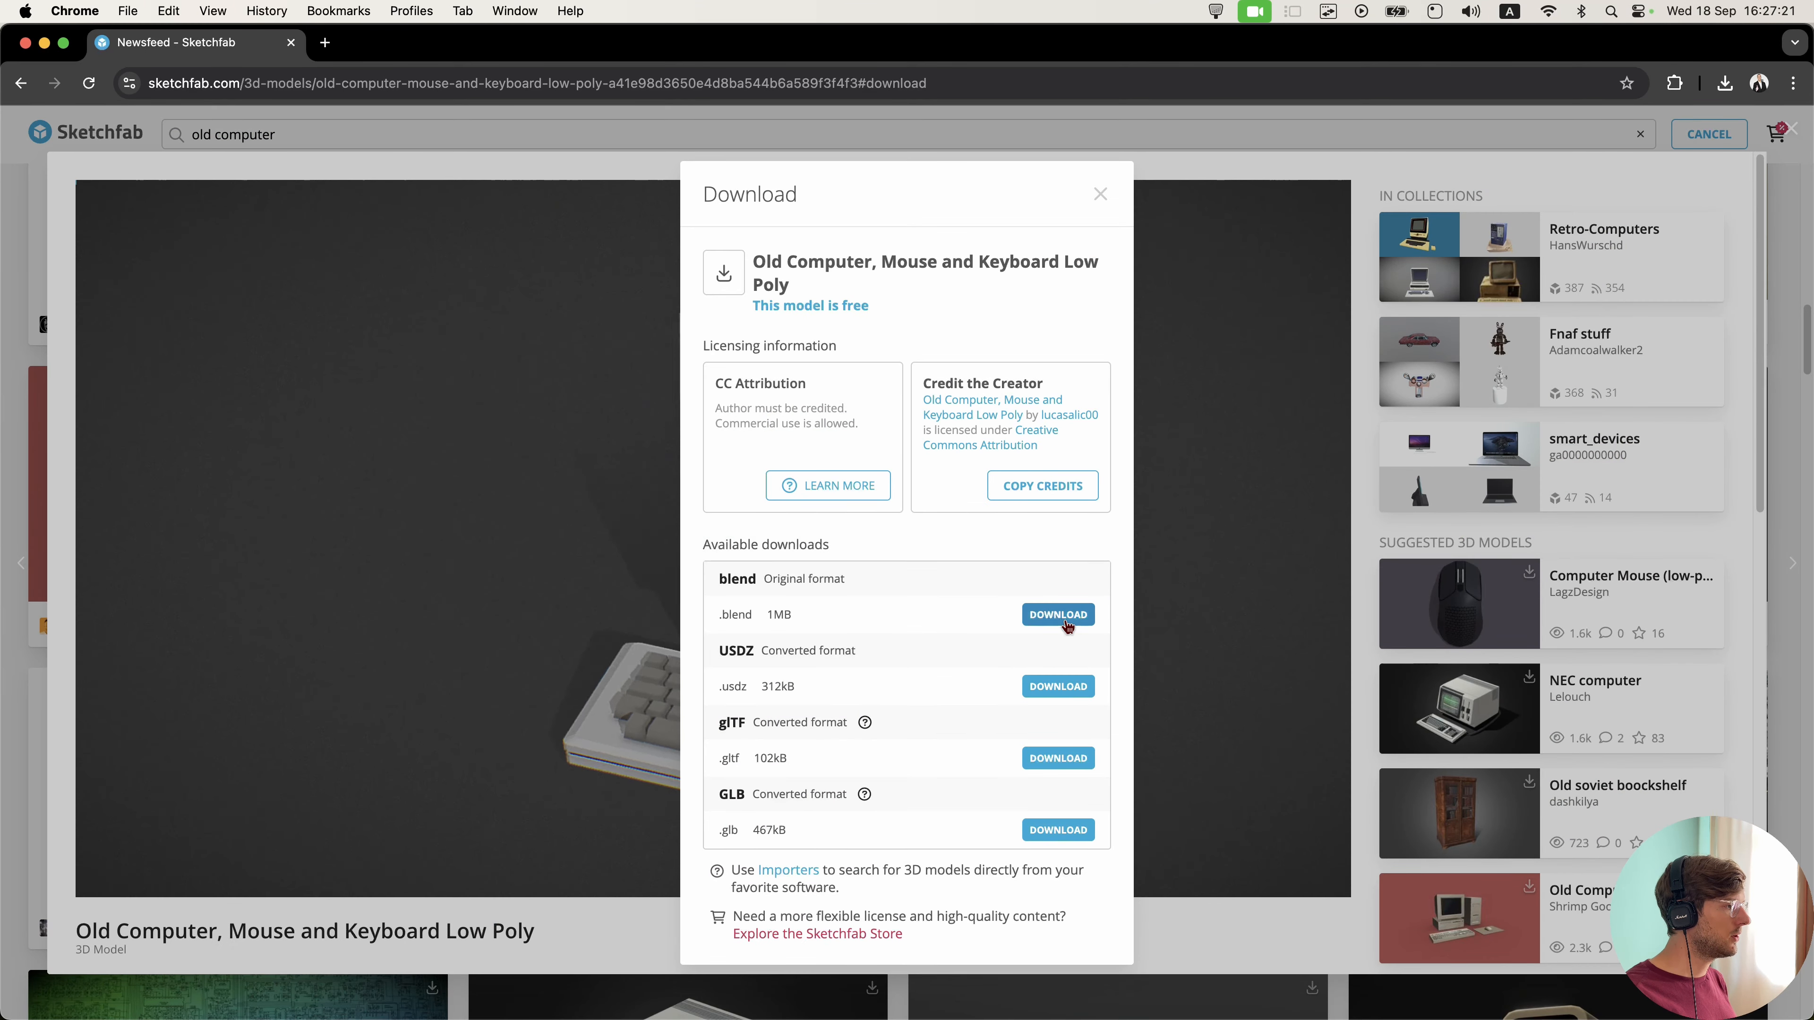
drag(716, 578, 1109, 626)
click(827, 626)
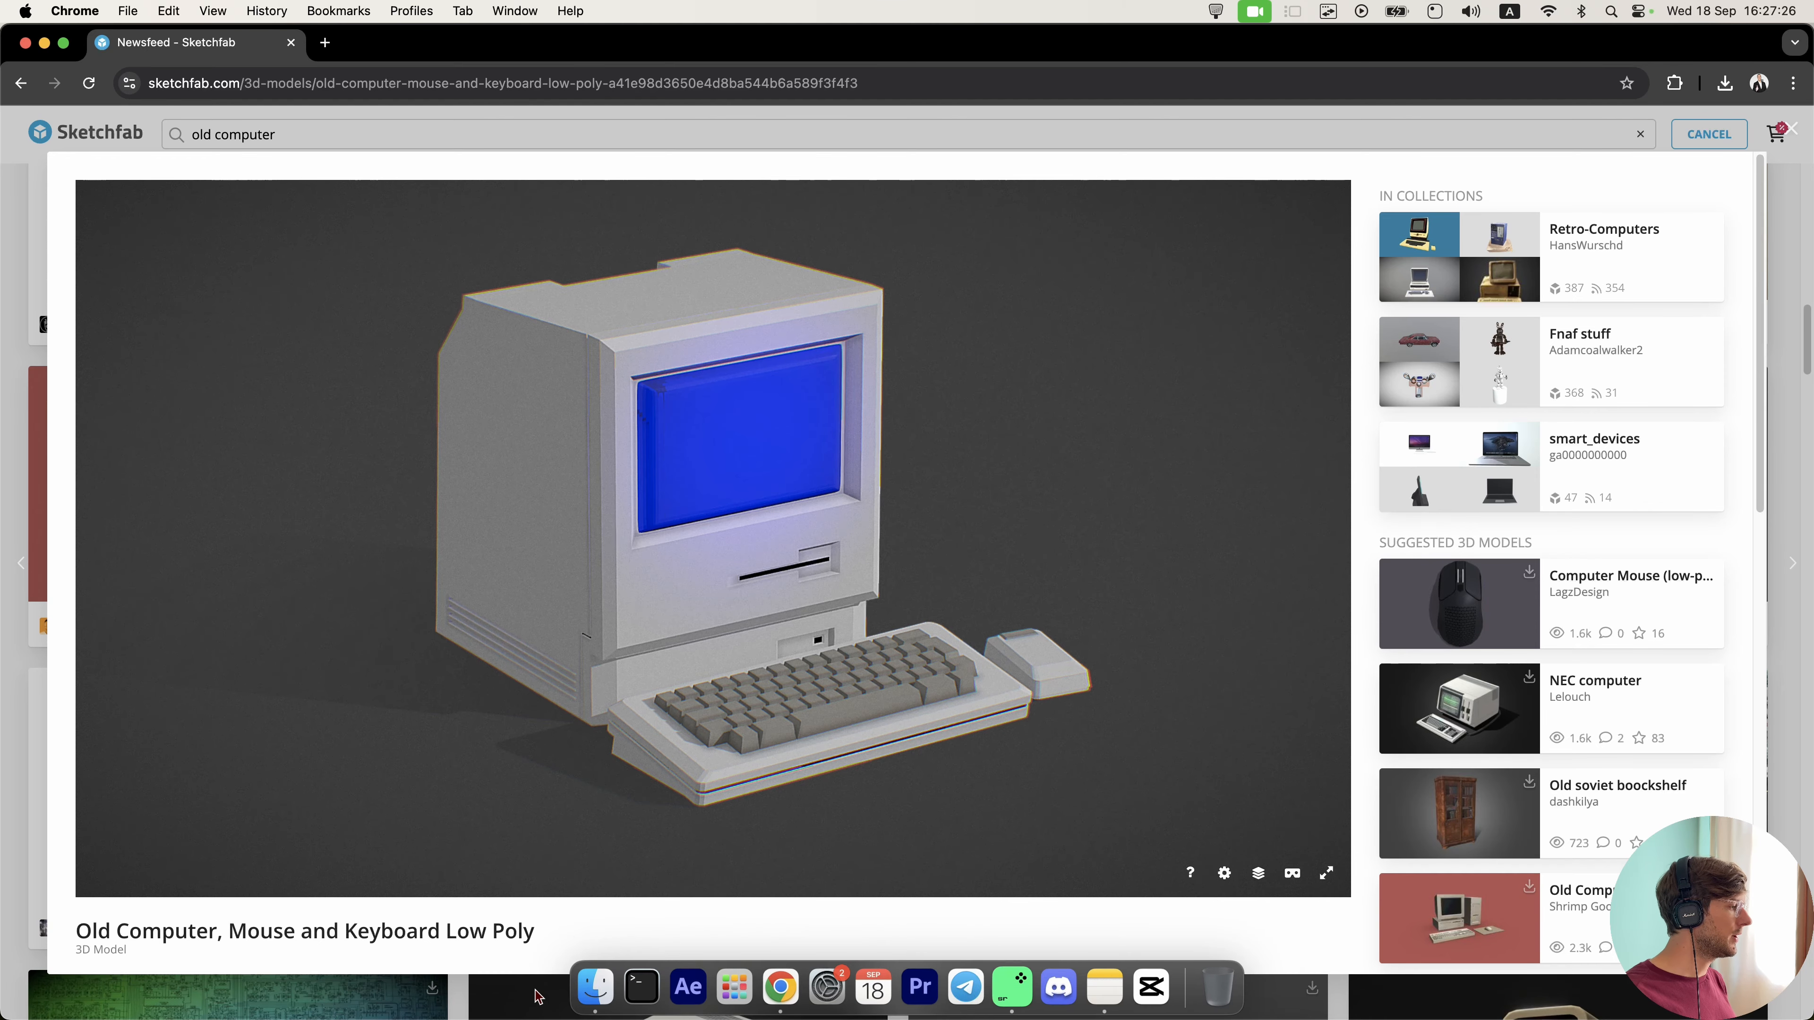
- Switch to Finder and open "5 e 6 computer.blend" from the MM Tutorial YT folder in Blender
click(598, 980)
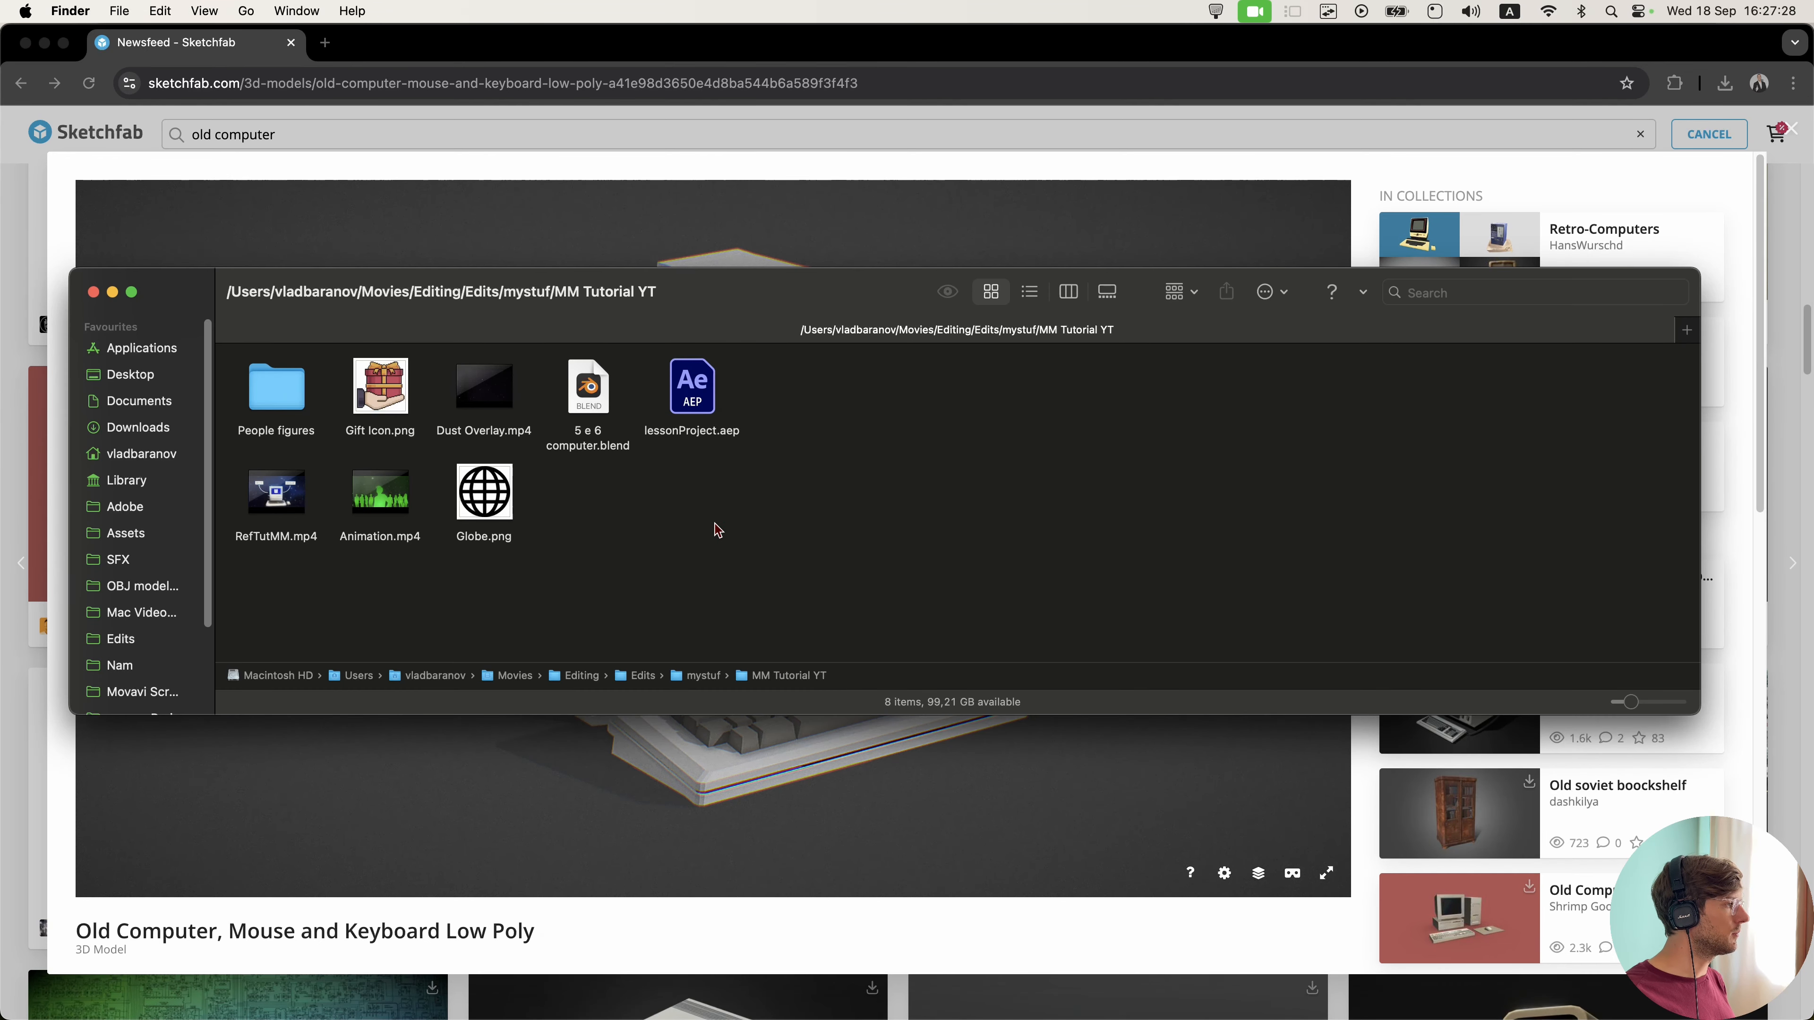
mouse_move(749, 1017)
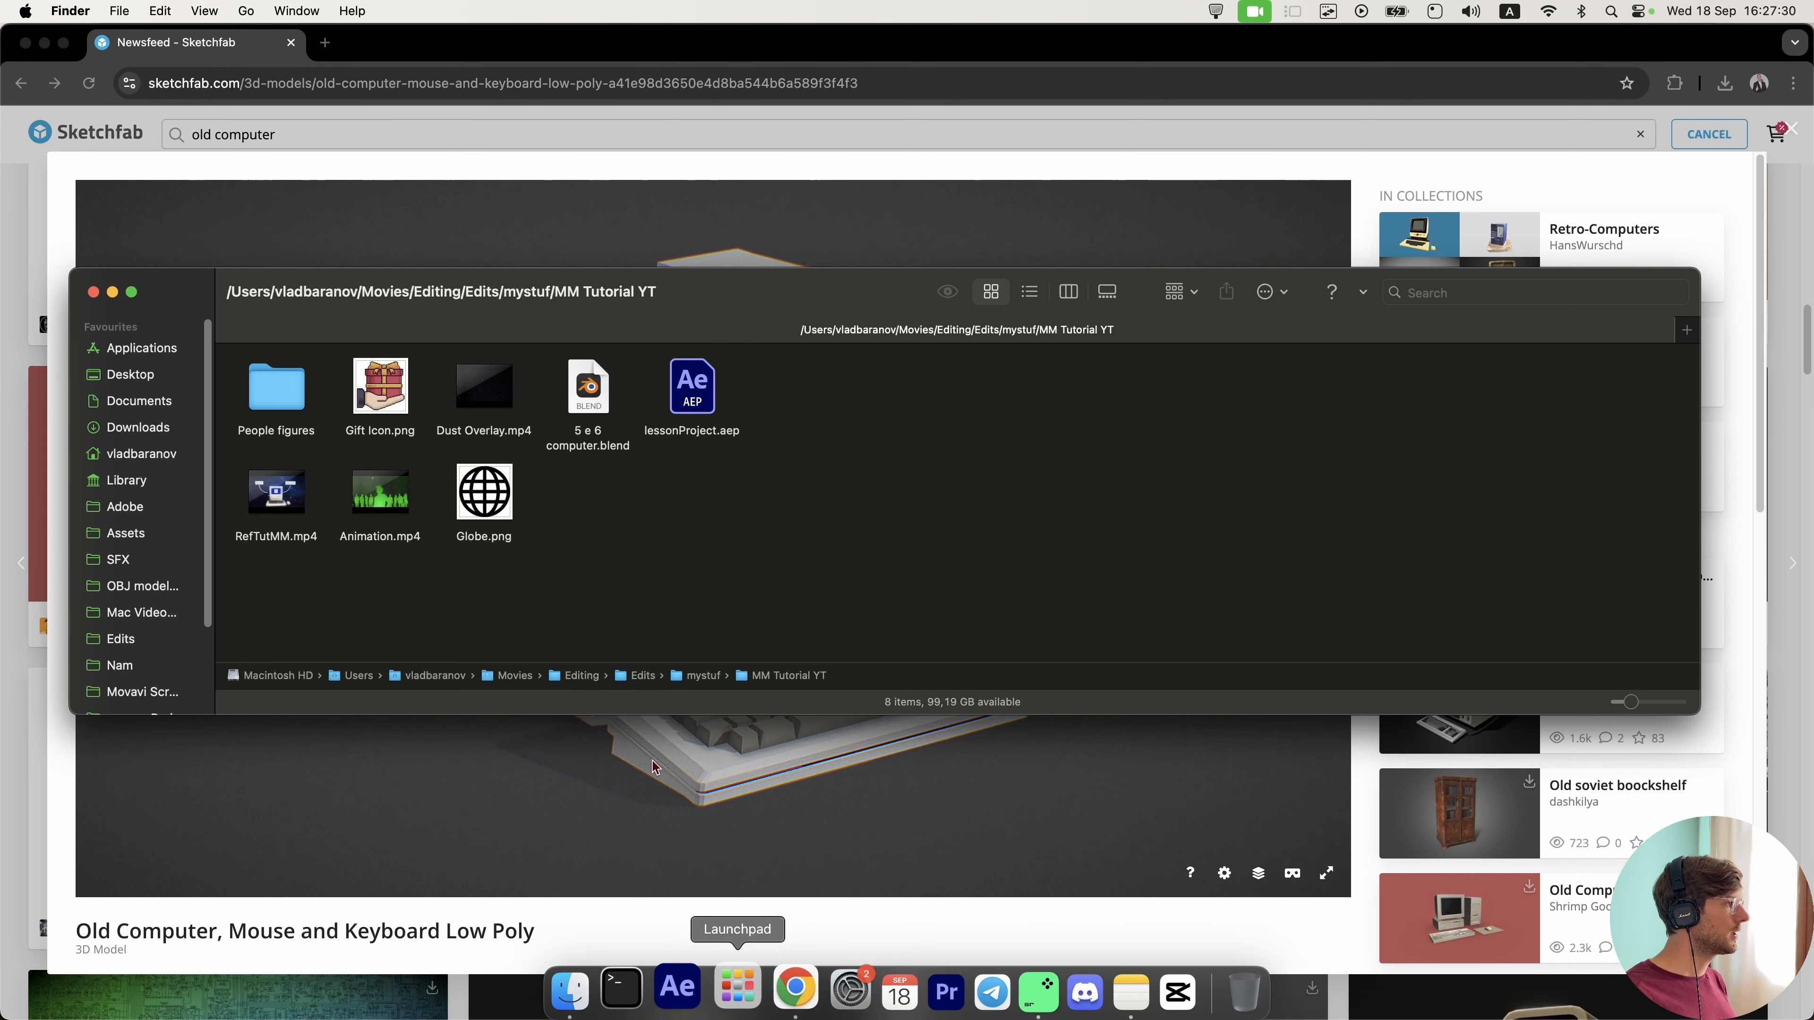
drag(706, 521, 569, 399)
click(638, 469)
double_click(592, 379)
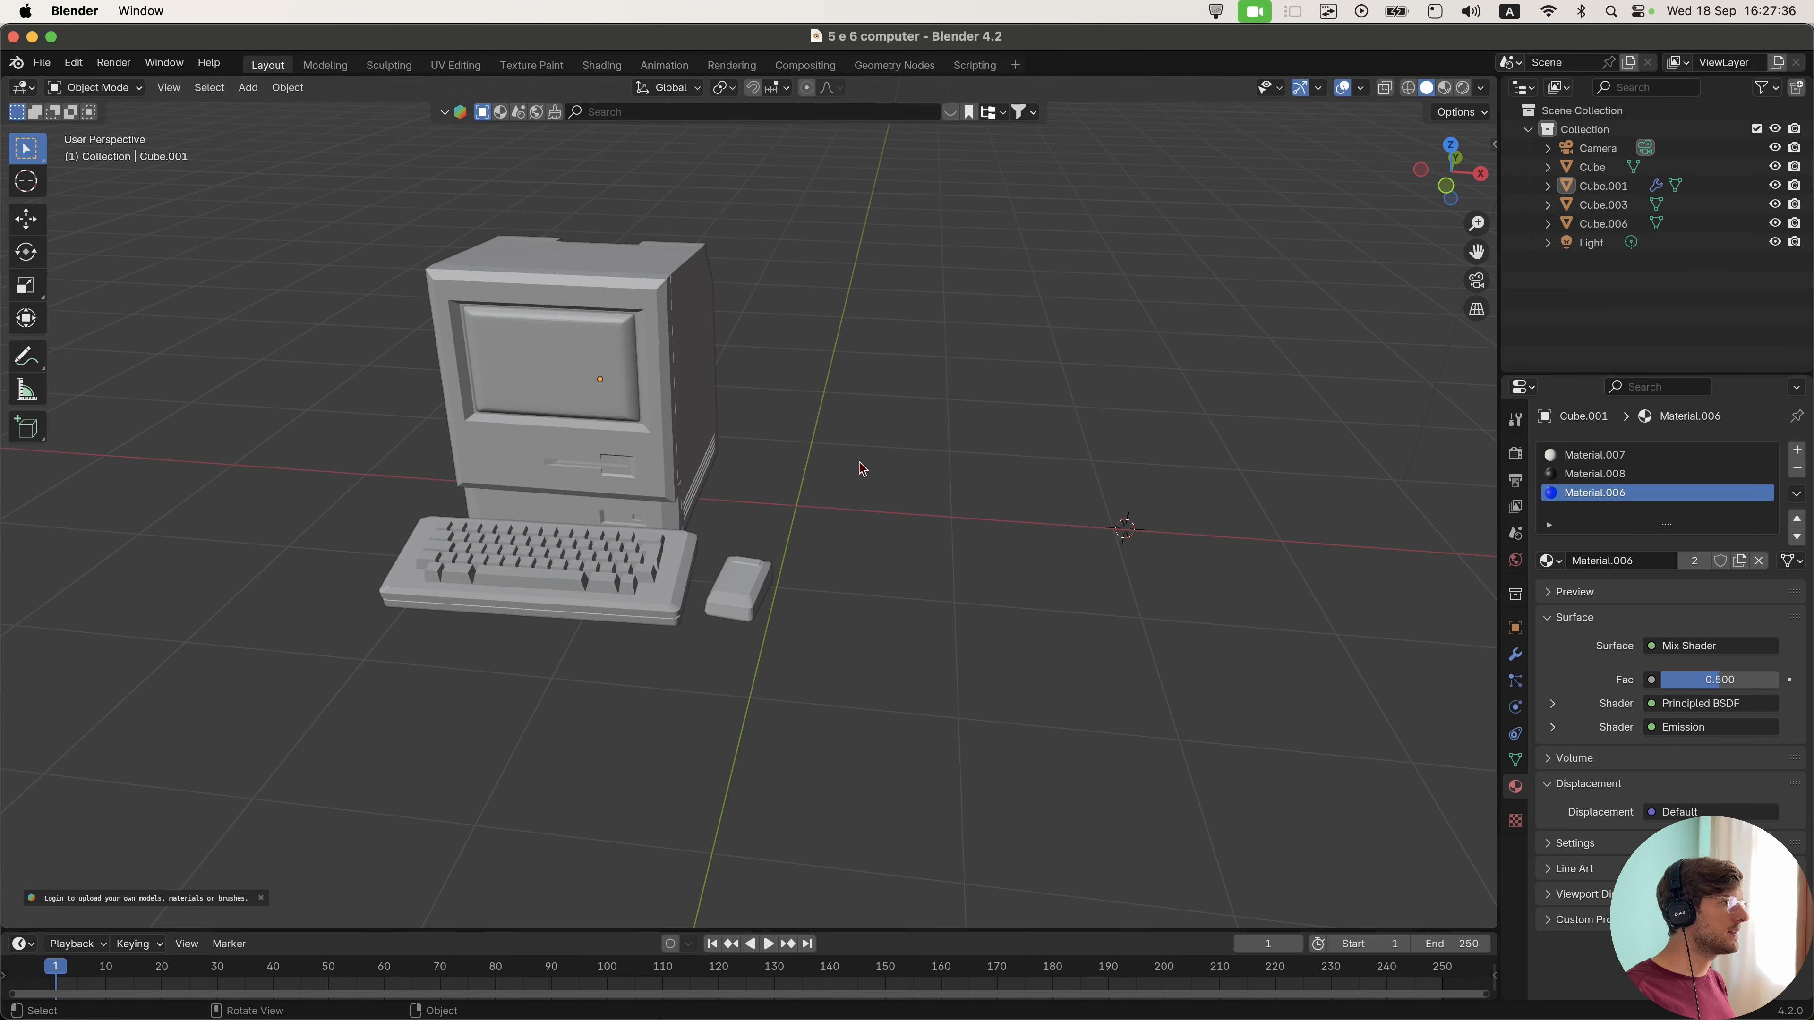
- Delete the camera and the light from the scene, keeping only the computer meshes
click(1583, 150)
scroll(979, 397, down, 7)
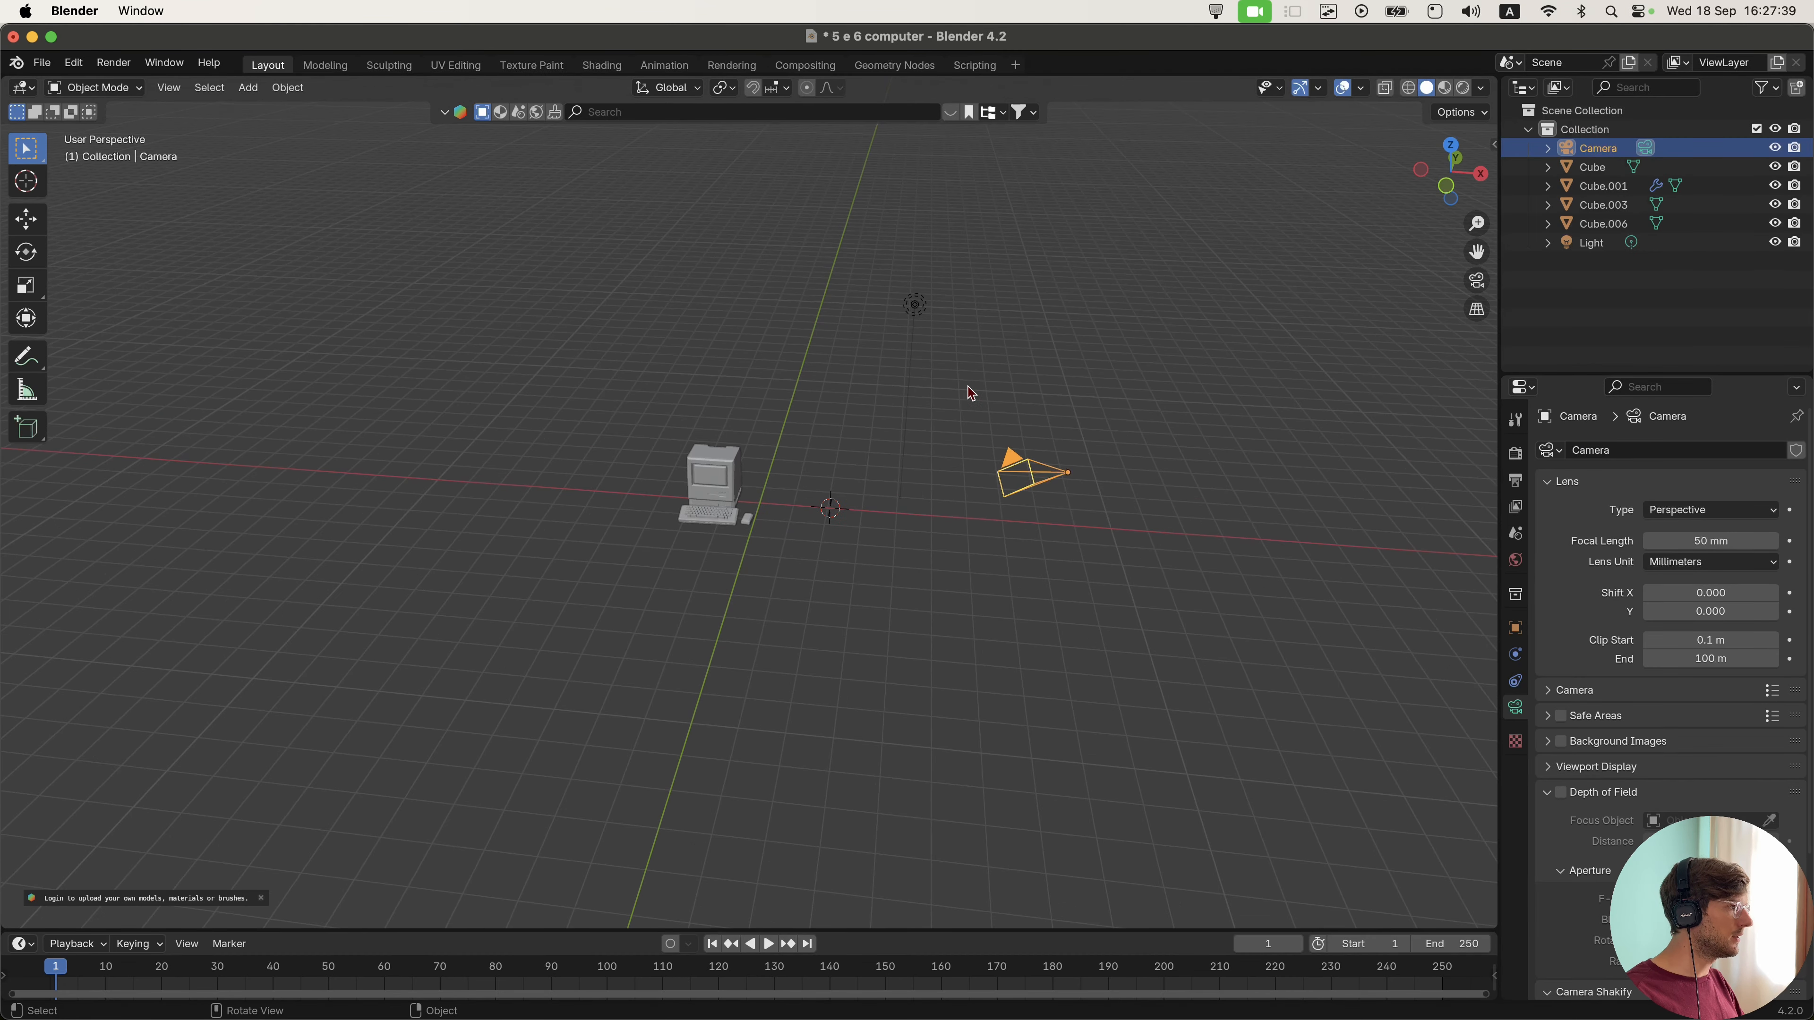
drag(871, 250, 1065, 477)
scroll(963, 493, up, 3)
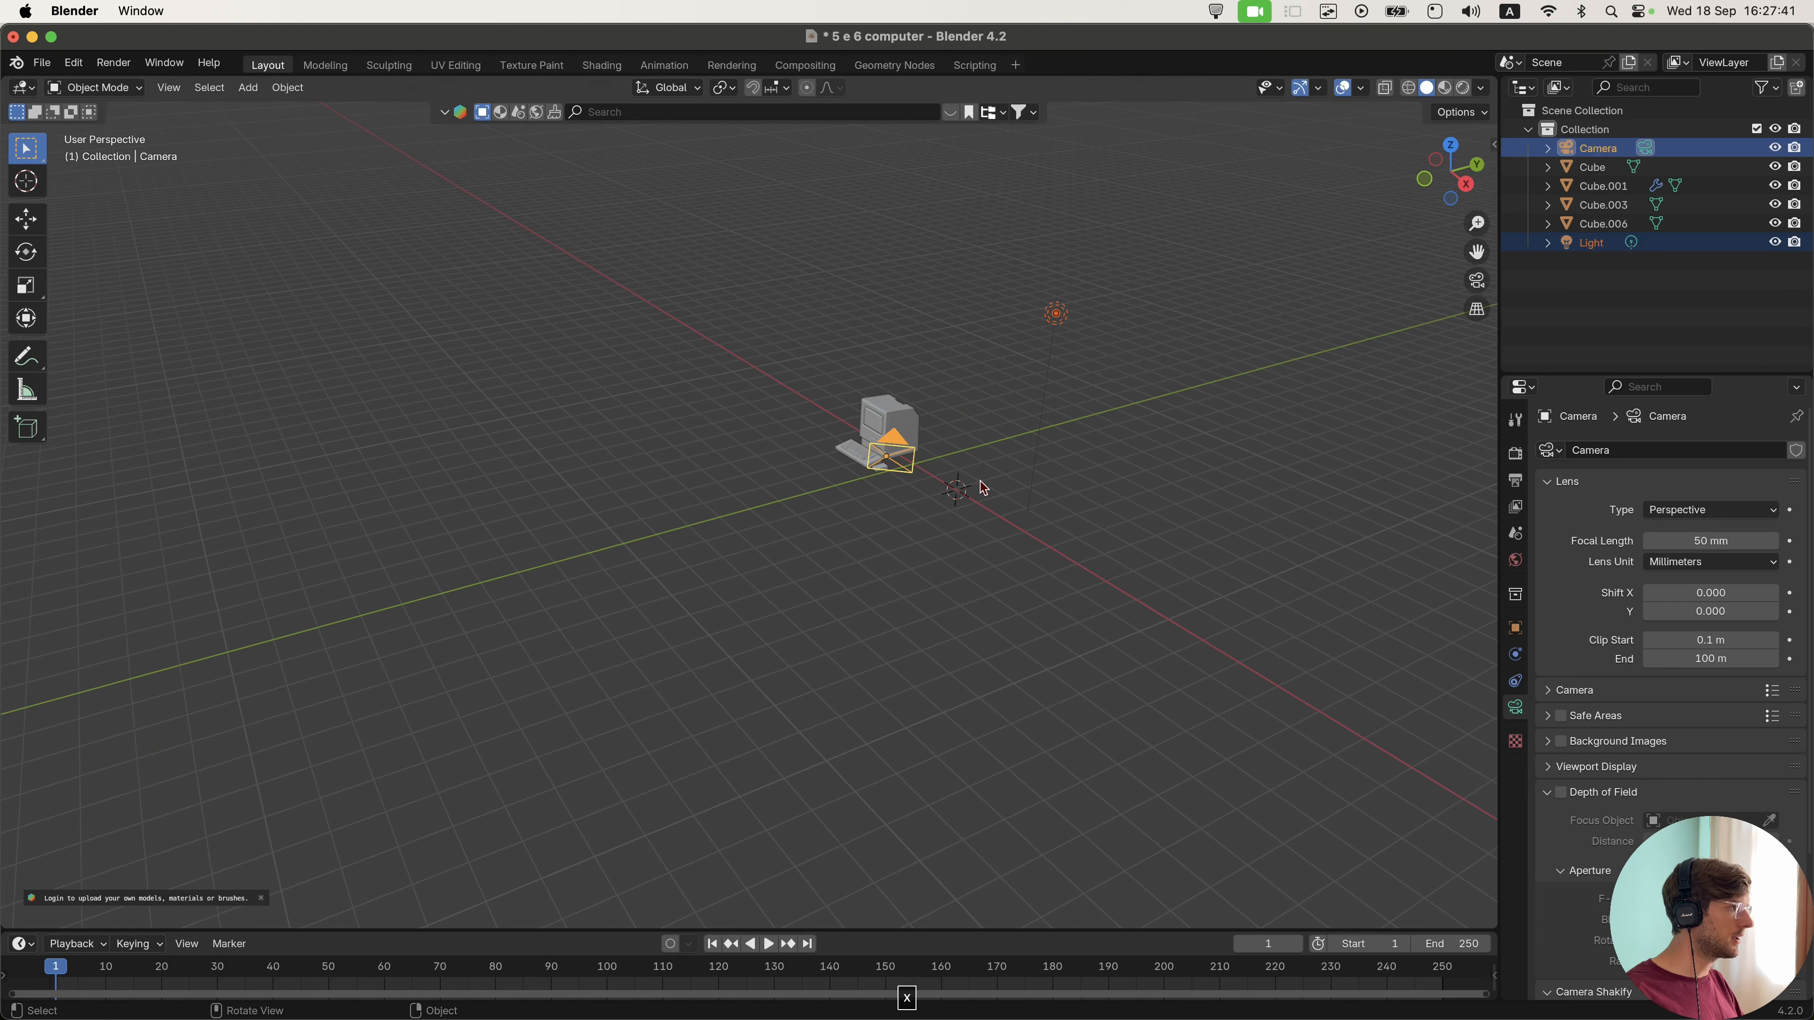
key(x)
click(973, 483)
scroll(835, 556, up, 4)
scroll(836, 556, down, 3)
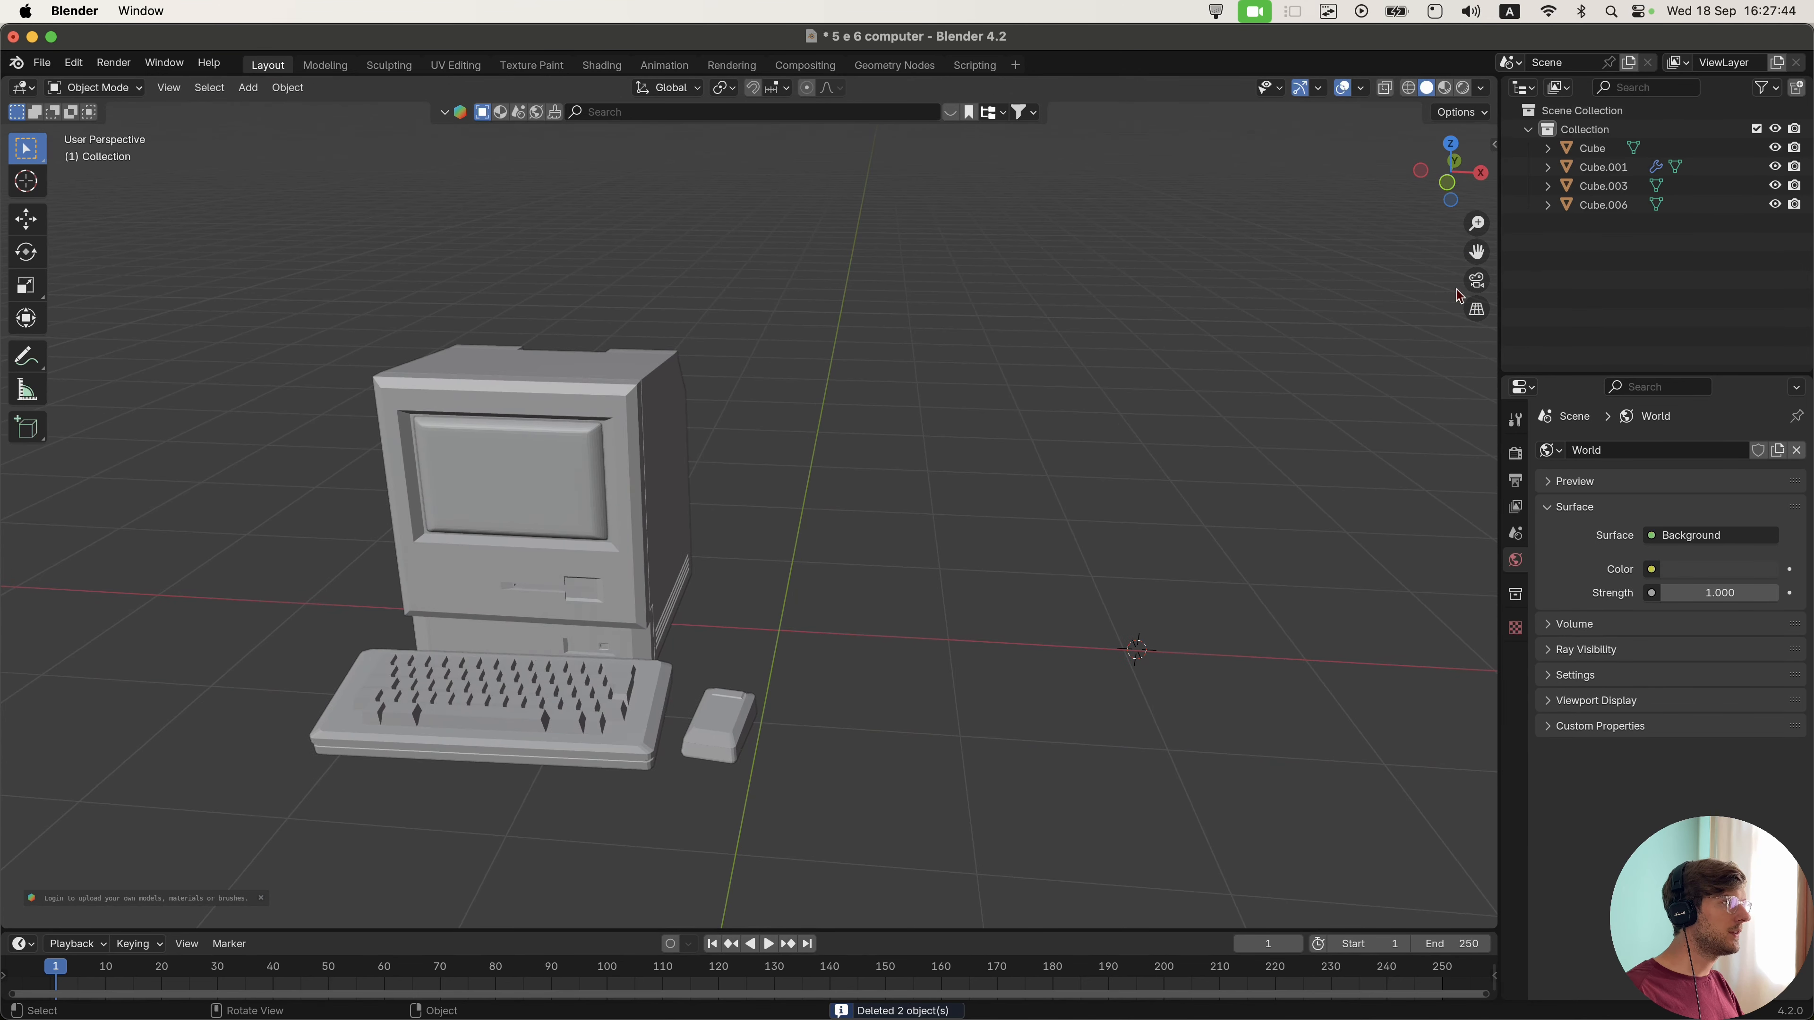
- Select all four computer meshes from Cube to Cube.006 and start a Wavefront (.obj) export
click(1592, 148)
shift+click(1603, 205)
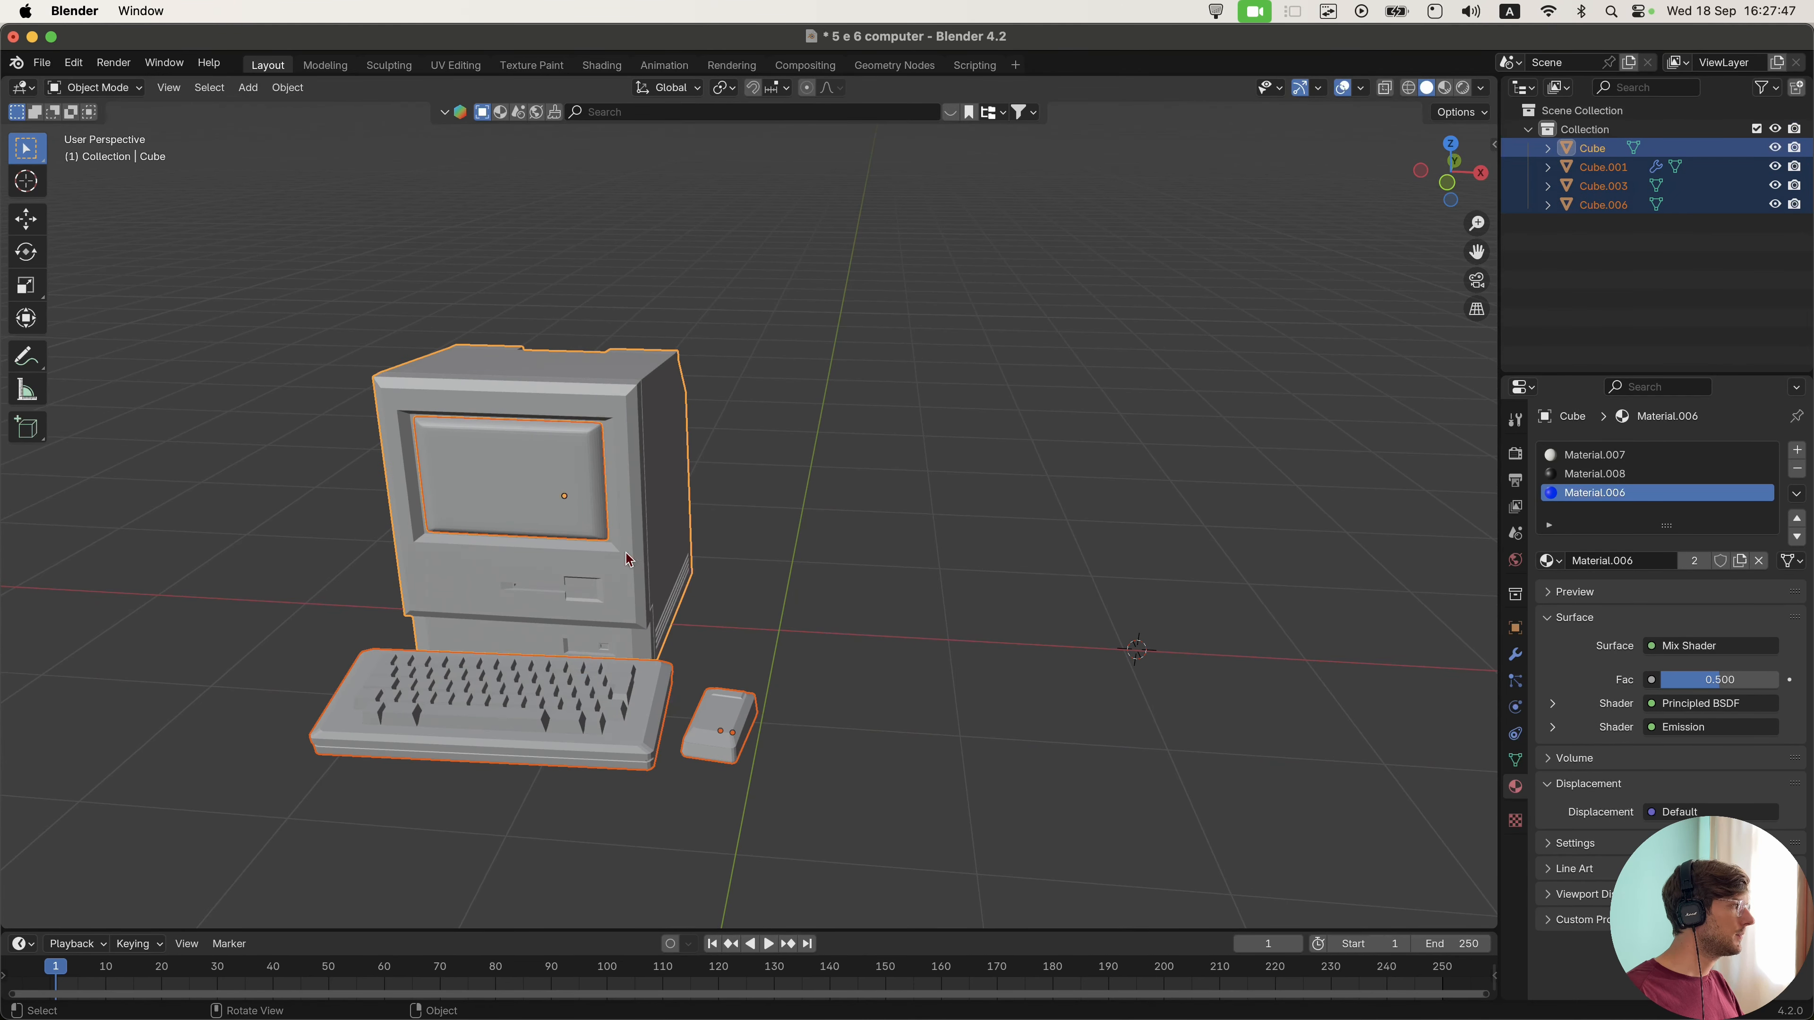
click(41, 63)
mouse_move(119, 351)
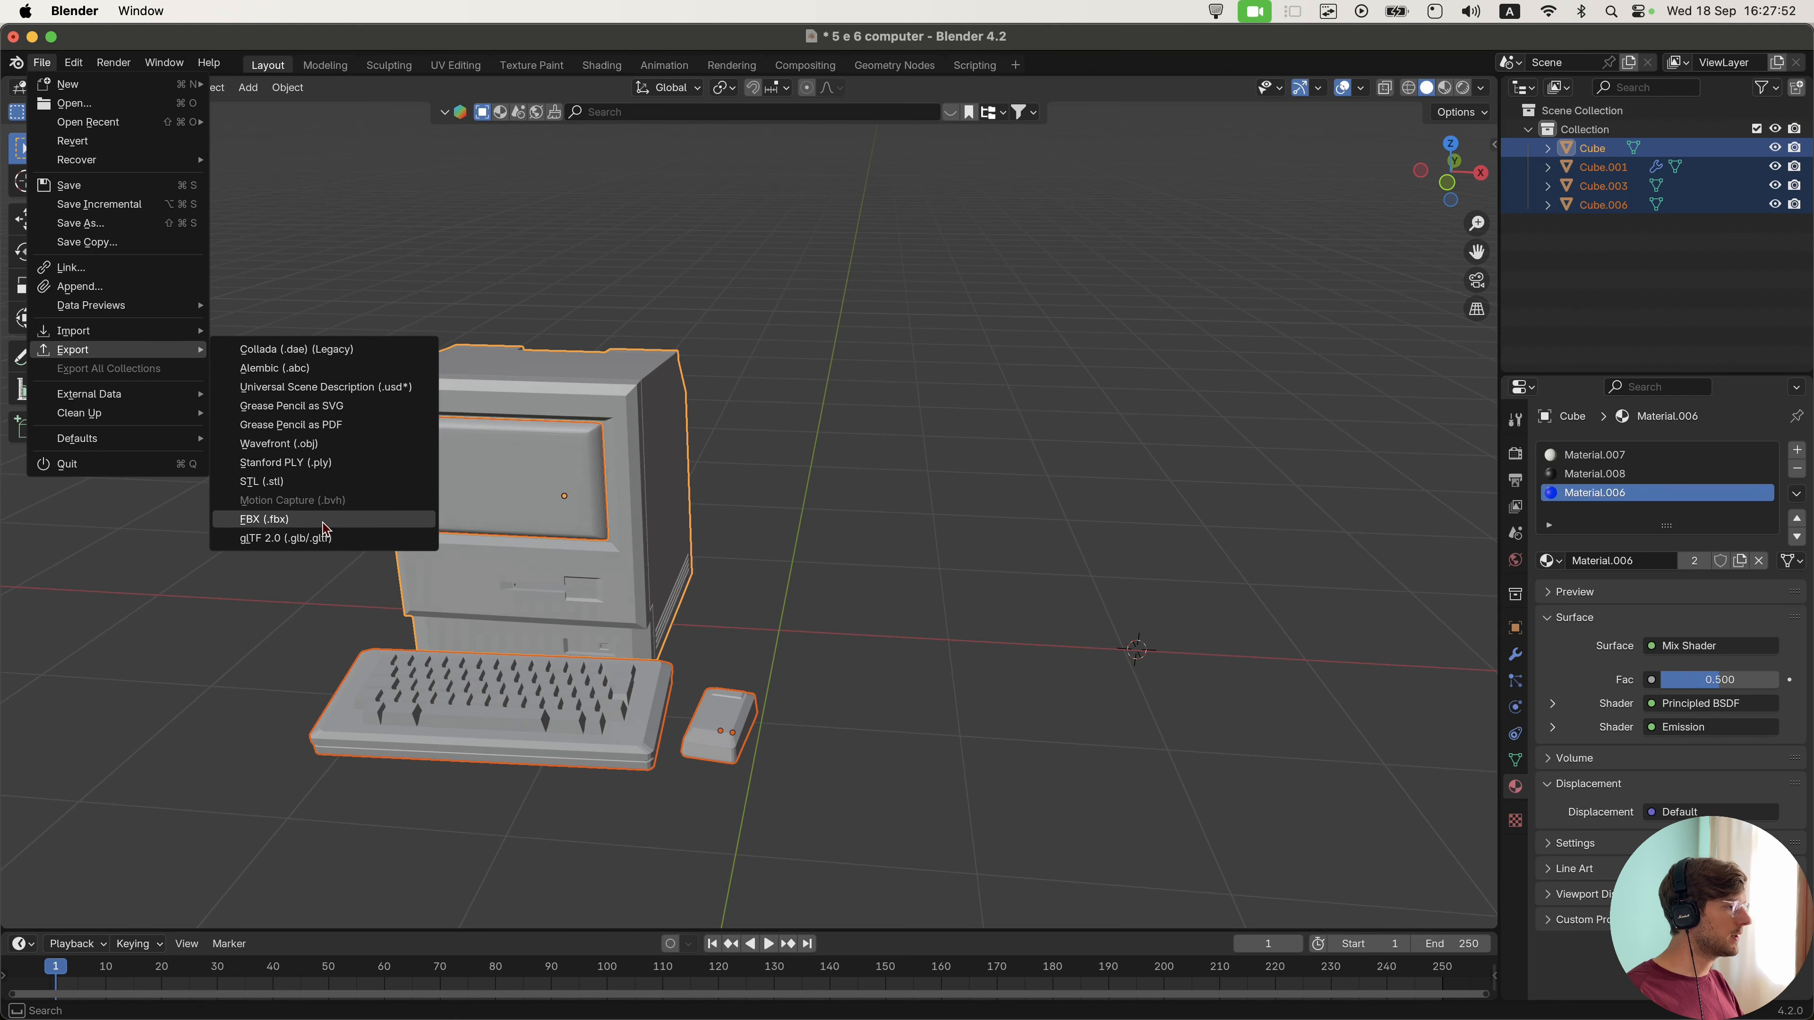
click(307, 444)
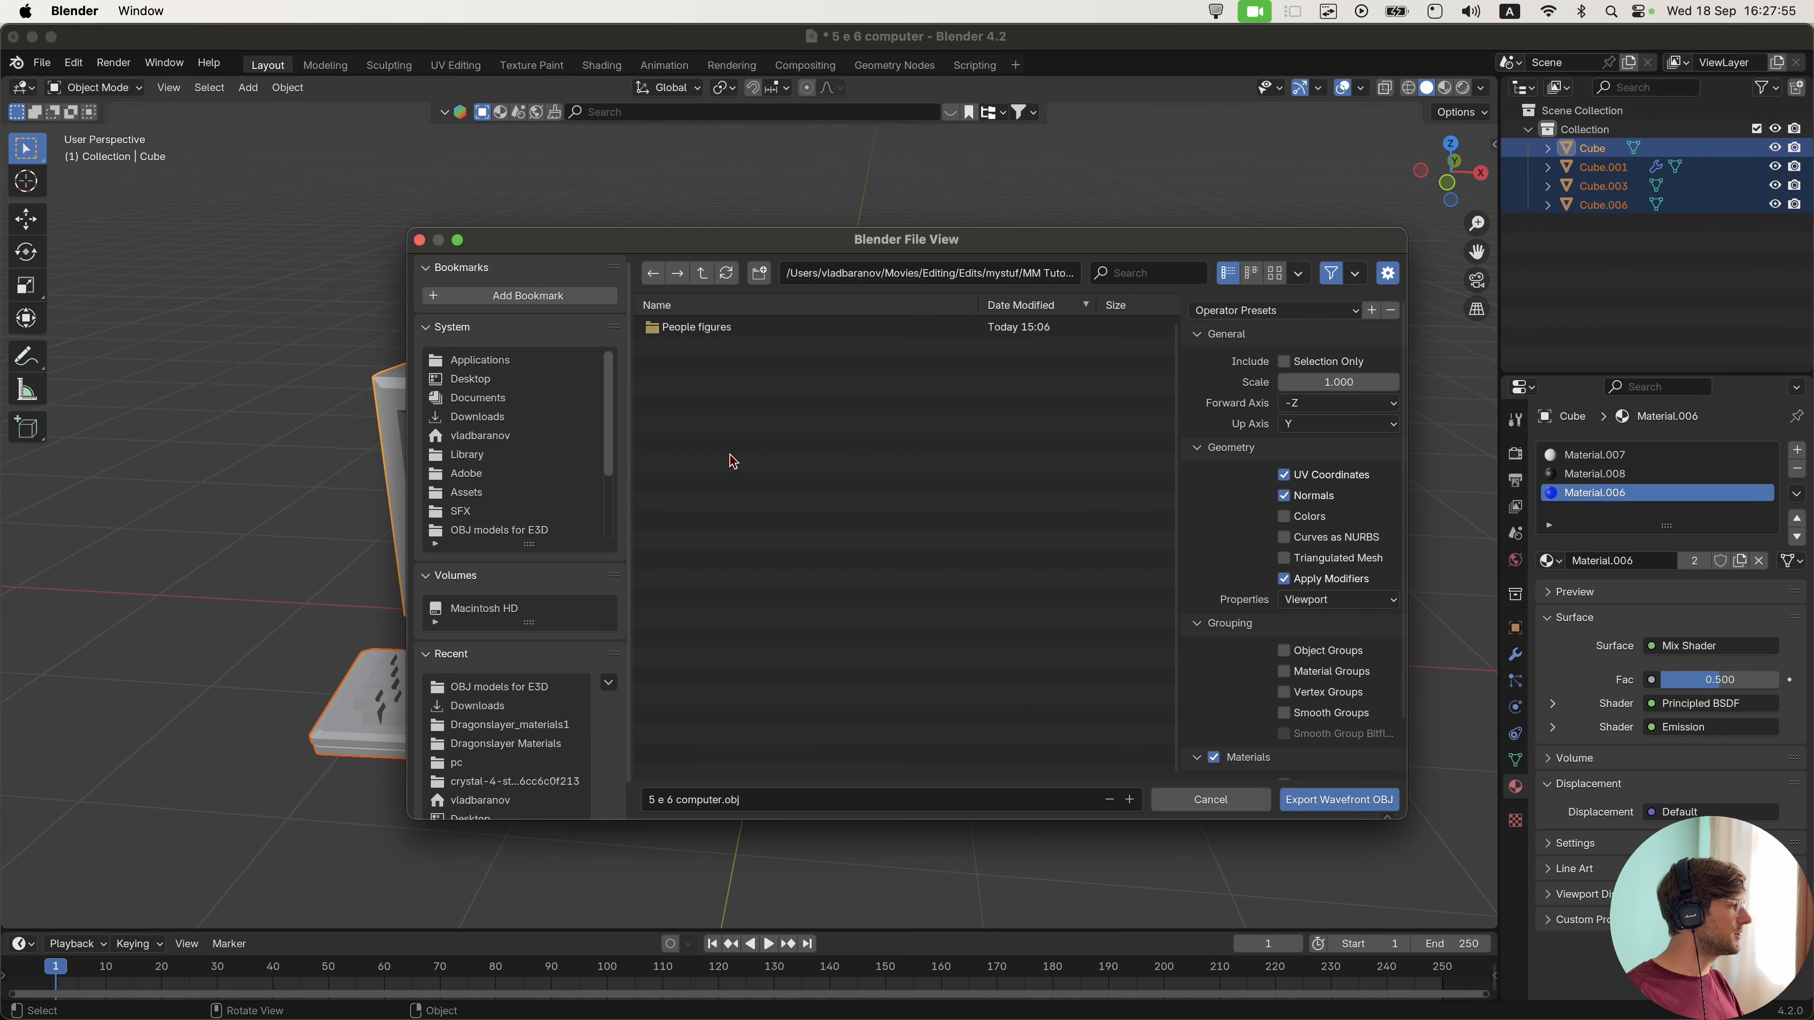
- Target the OBJ models for E3D folder and enable Selection Only, Object Groups, Material Groups and PBR Extensions for the export
click(504, 687)
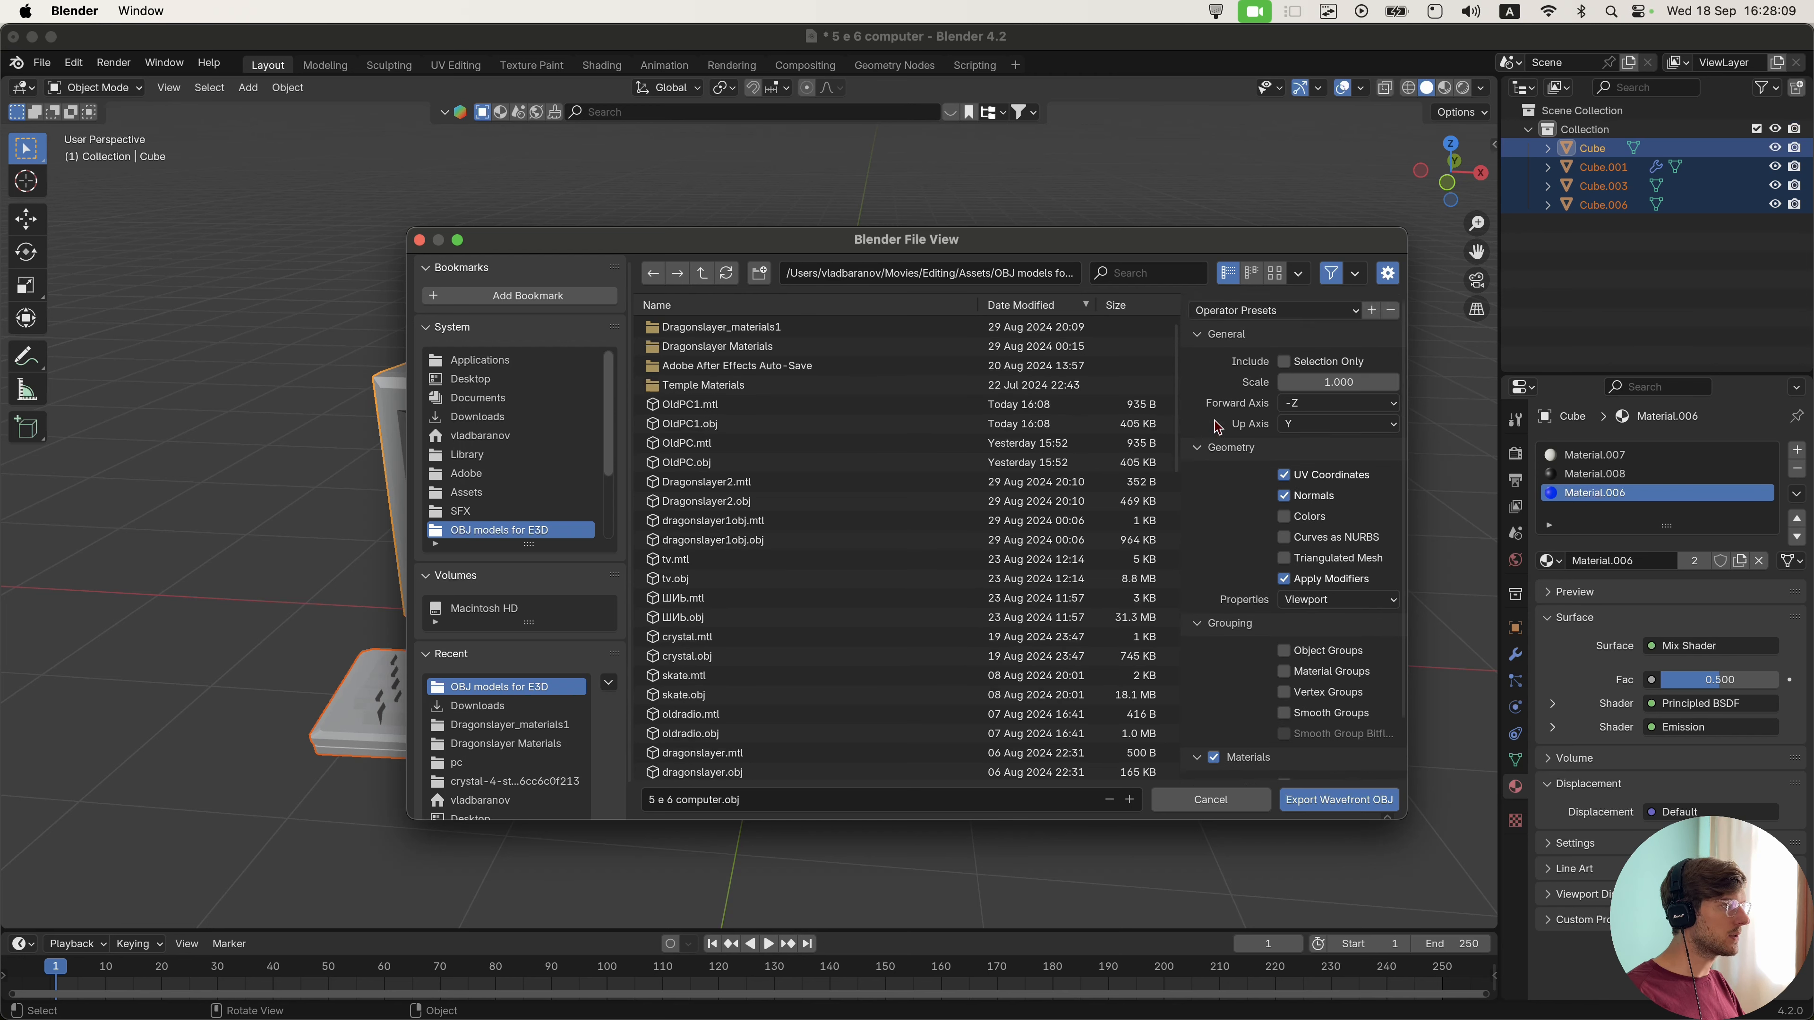
click(1285, 362)
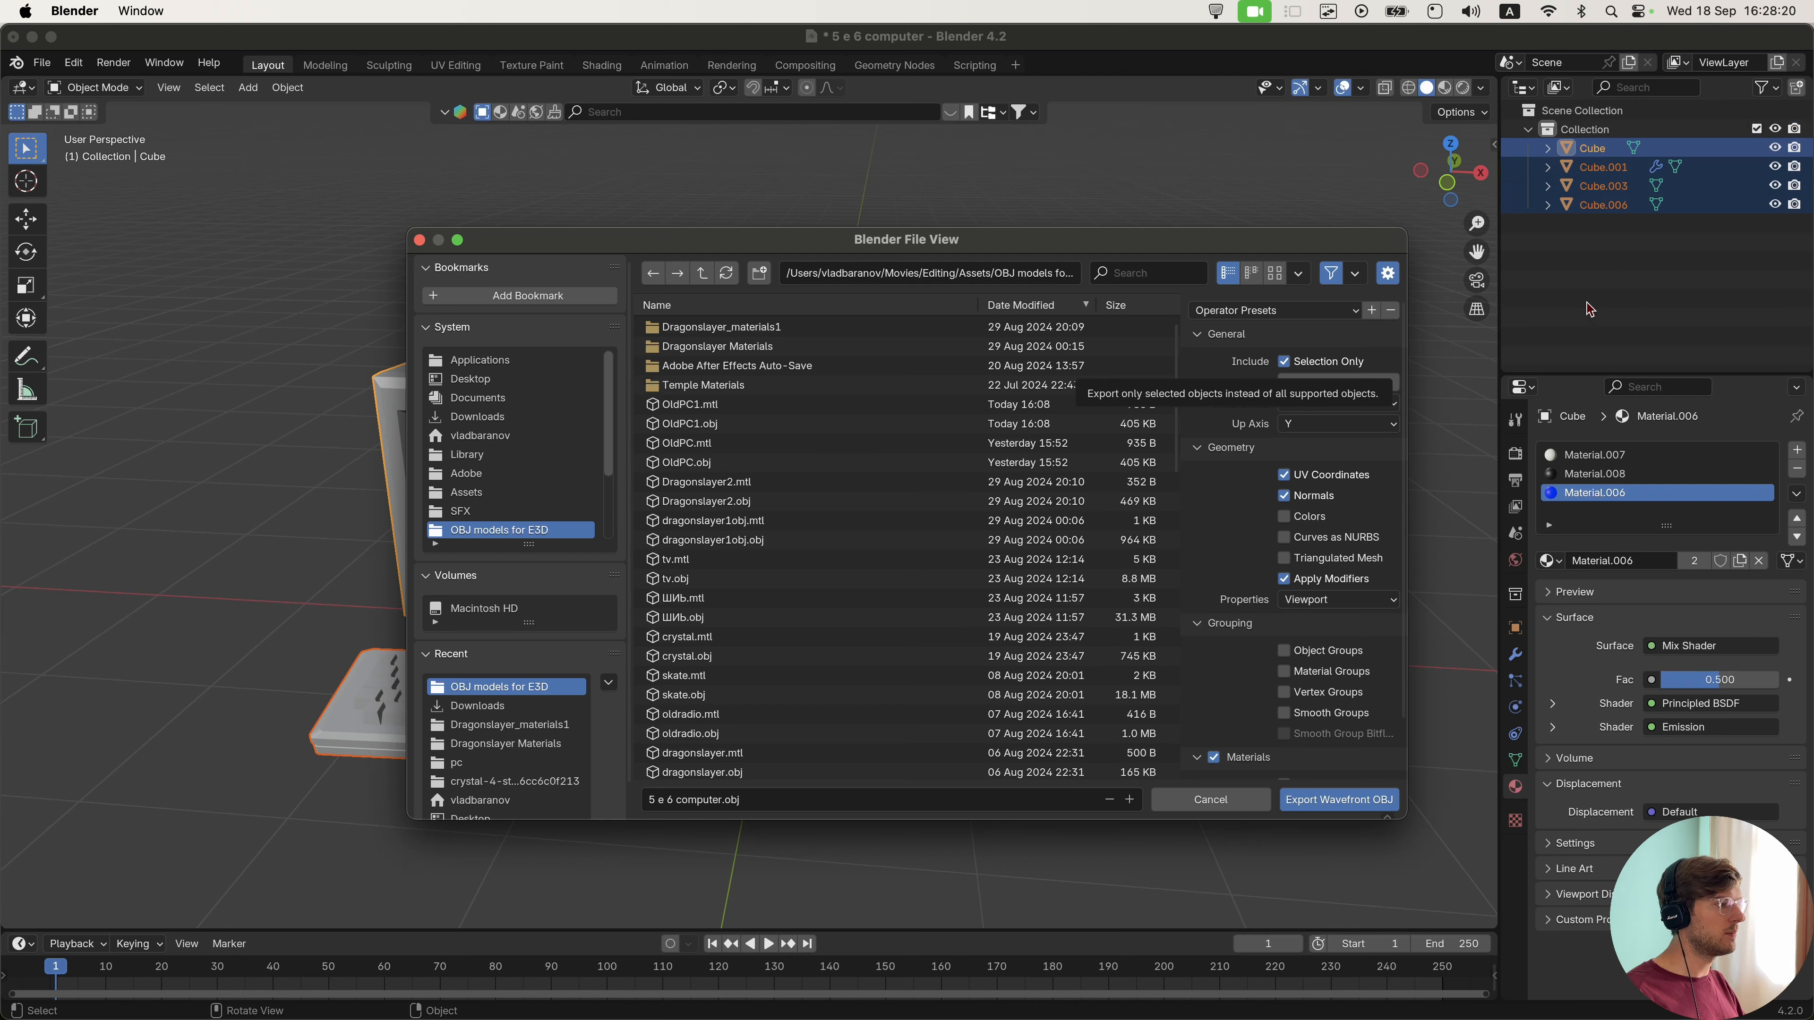
scroll(1206, 490, down, 2)
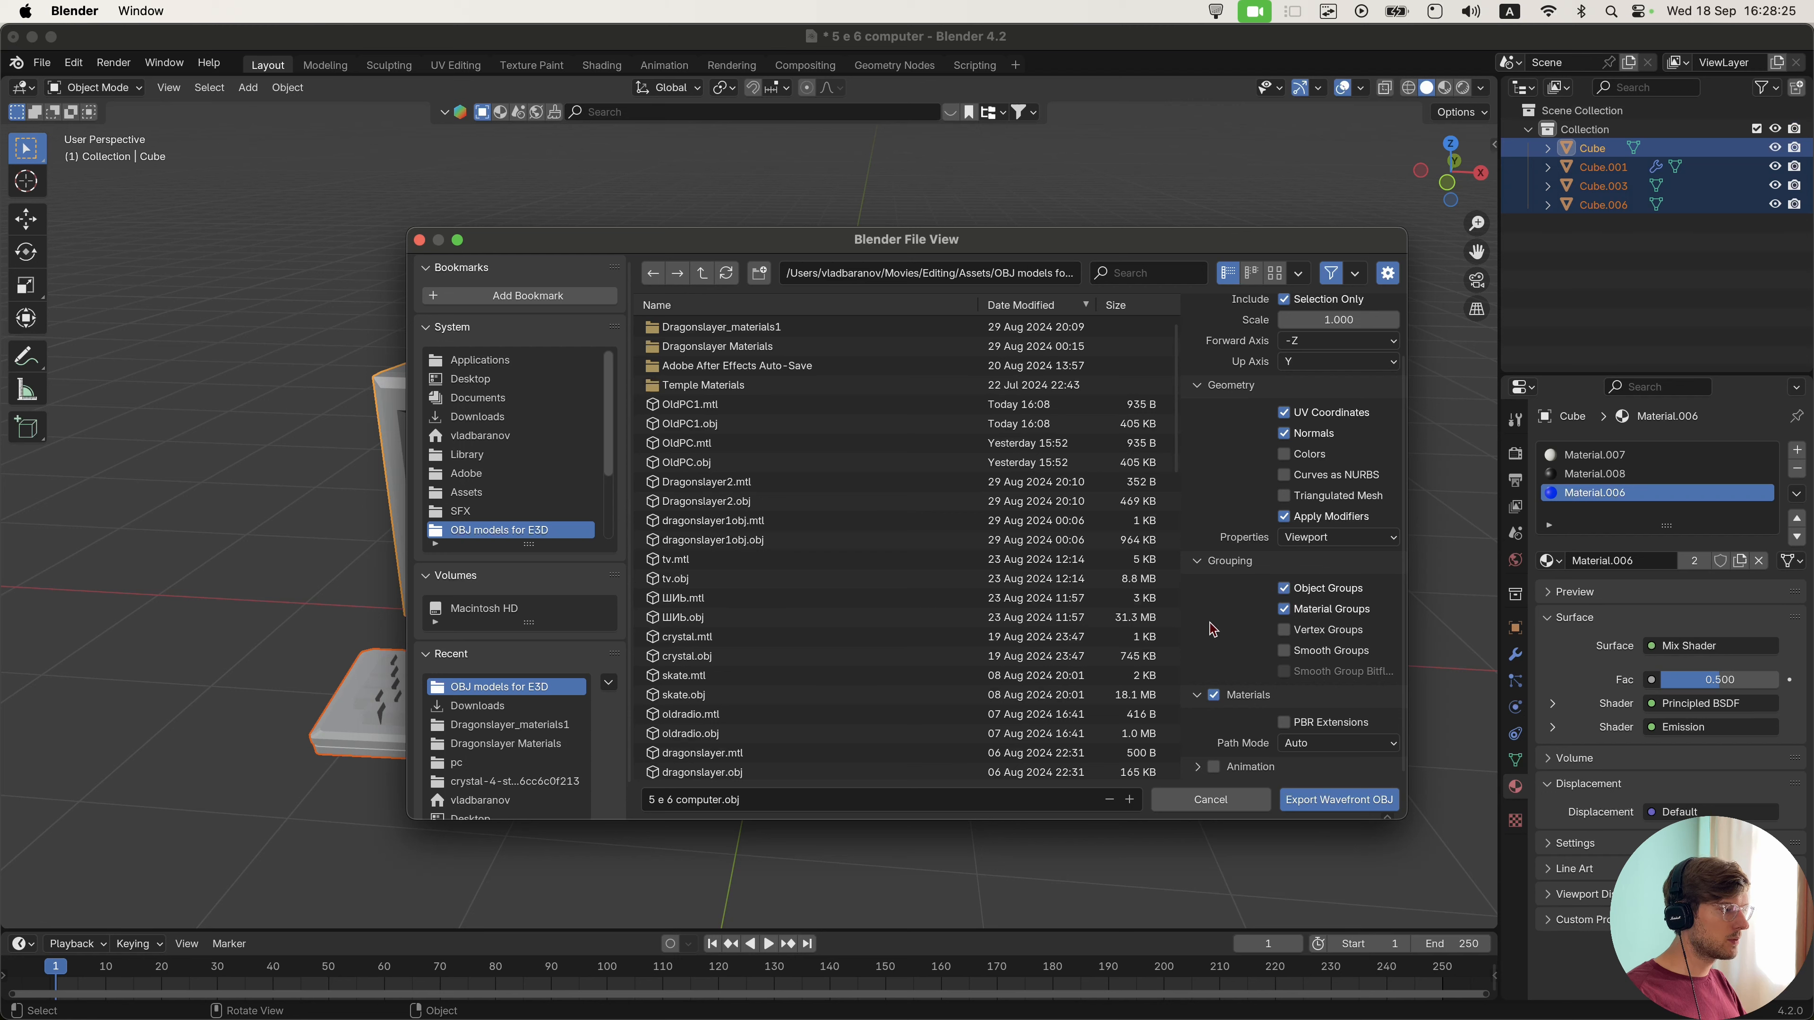
click(1283, 723)
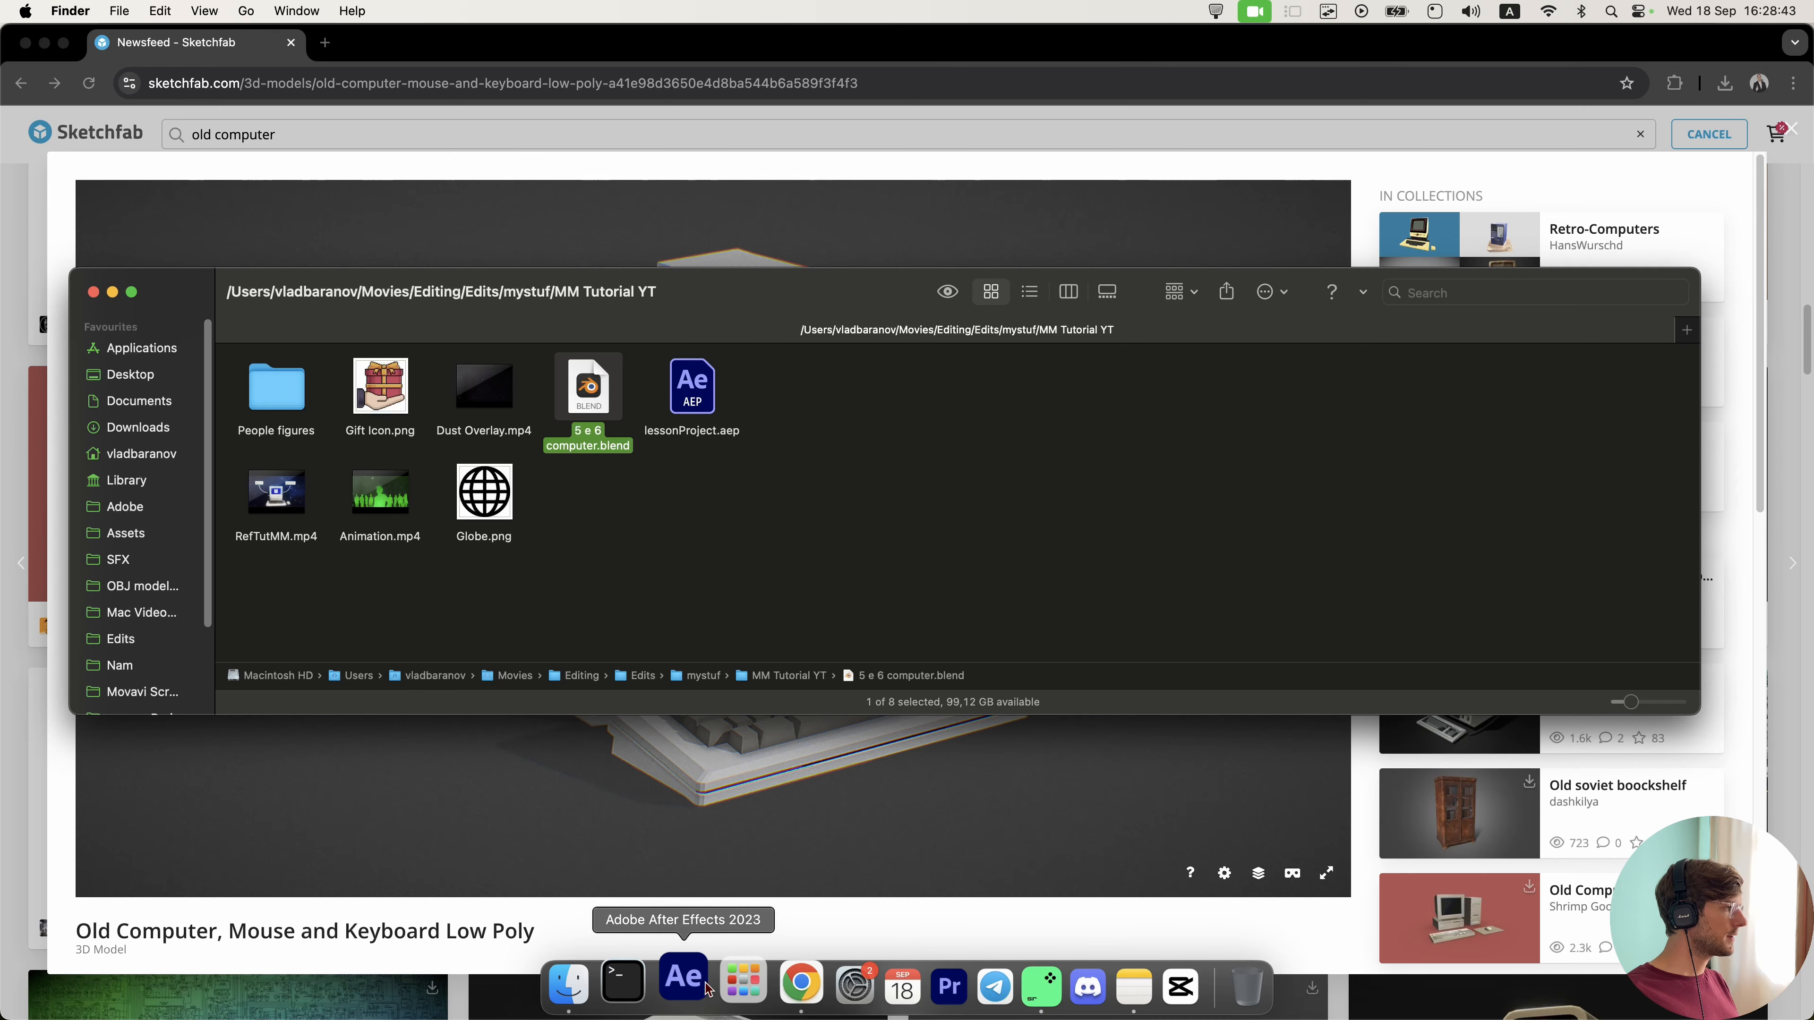
- Switch to After Effects and create the composition Comp 1 at 1920x1080 and 30 fps
click(688, 977)
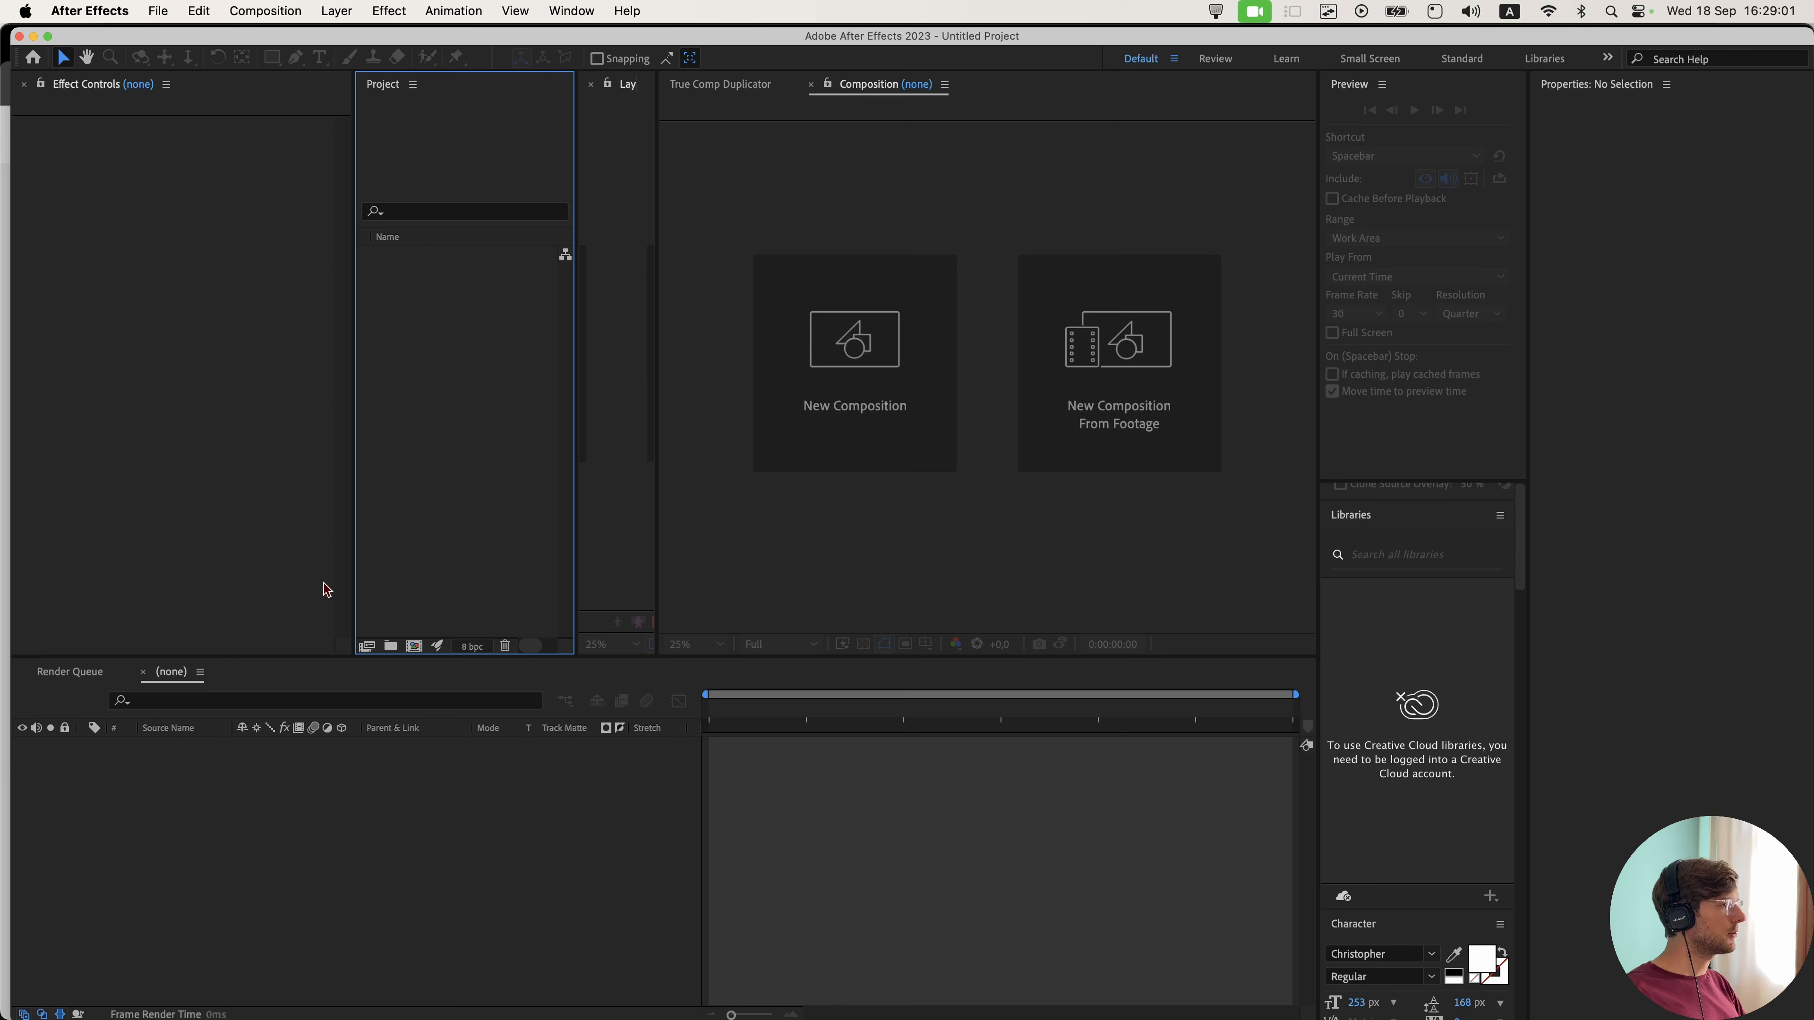
click(843, 385)
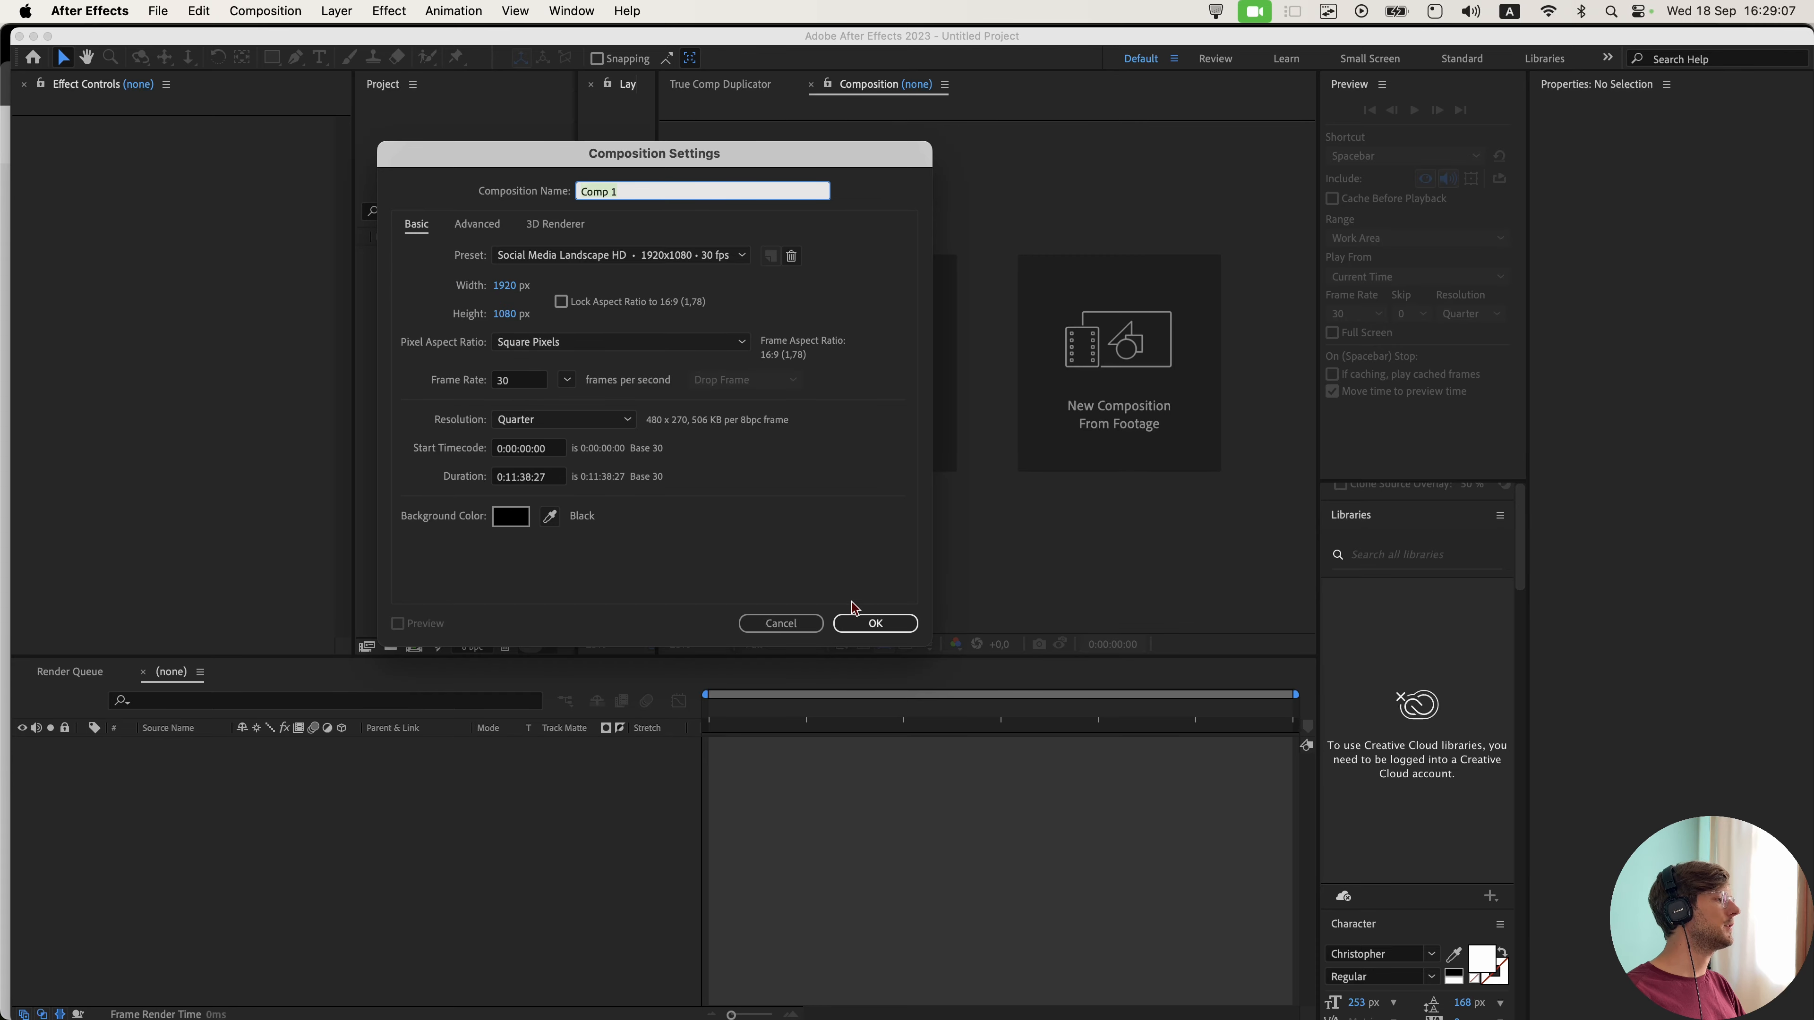
click(857, 622)
- Add RefTutMM.mp4 from the MM Tutorial YT folder to Comp 1 as a layer and return the playhead to the start
click(578, 990)
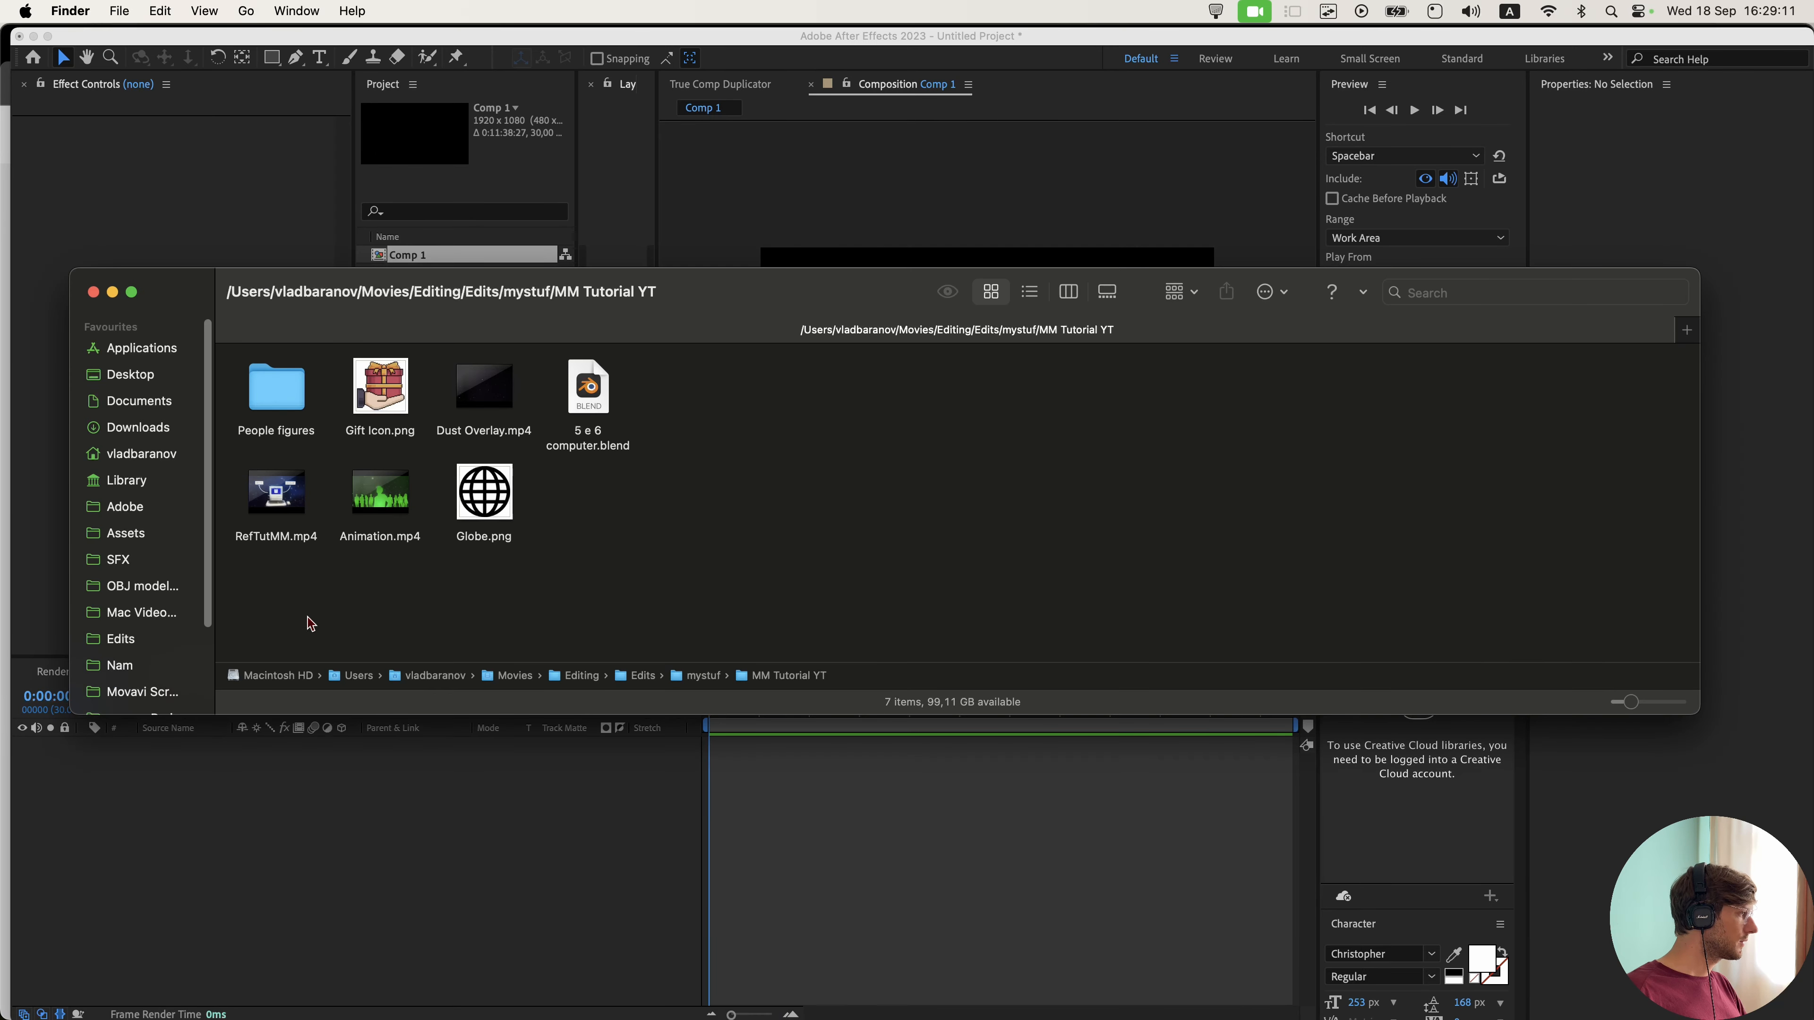
drag(277, 493, 239, 768)
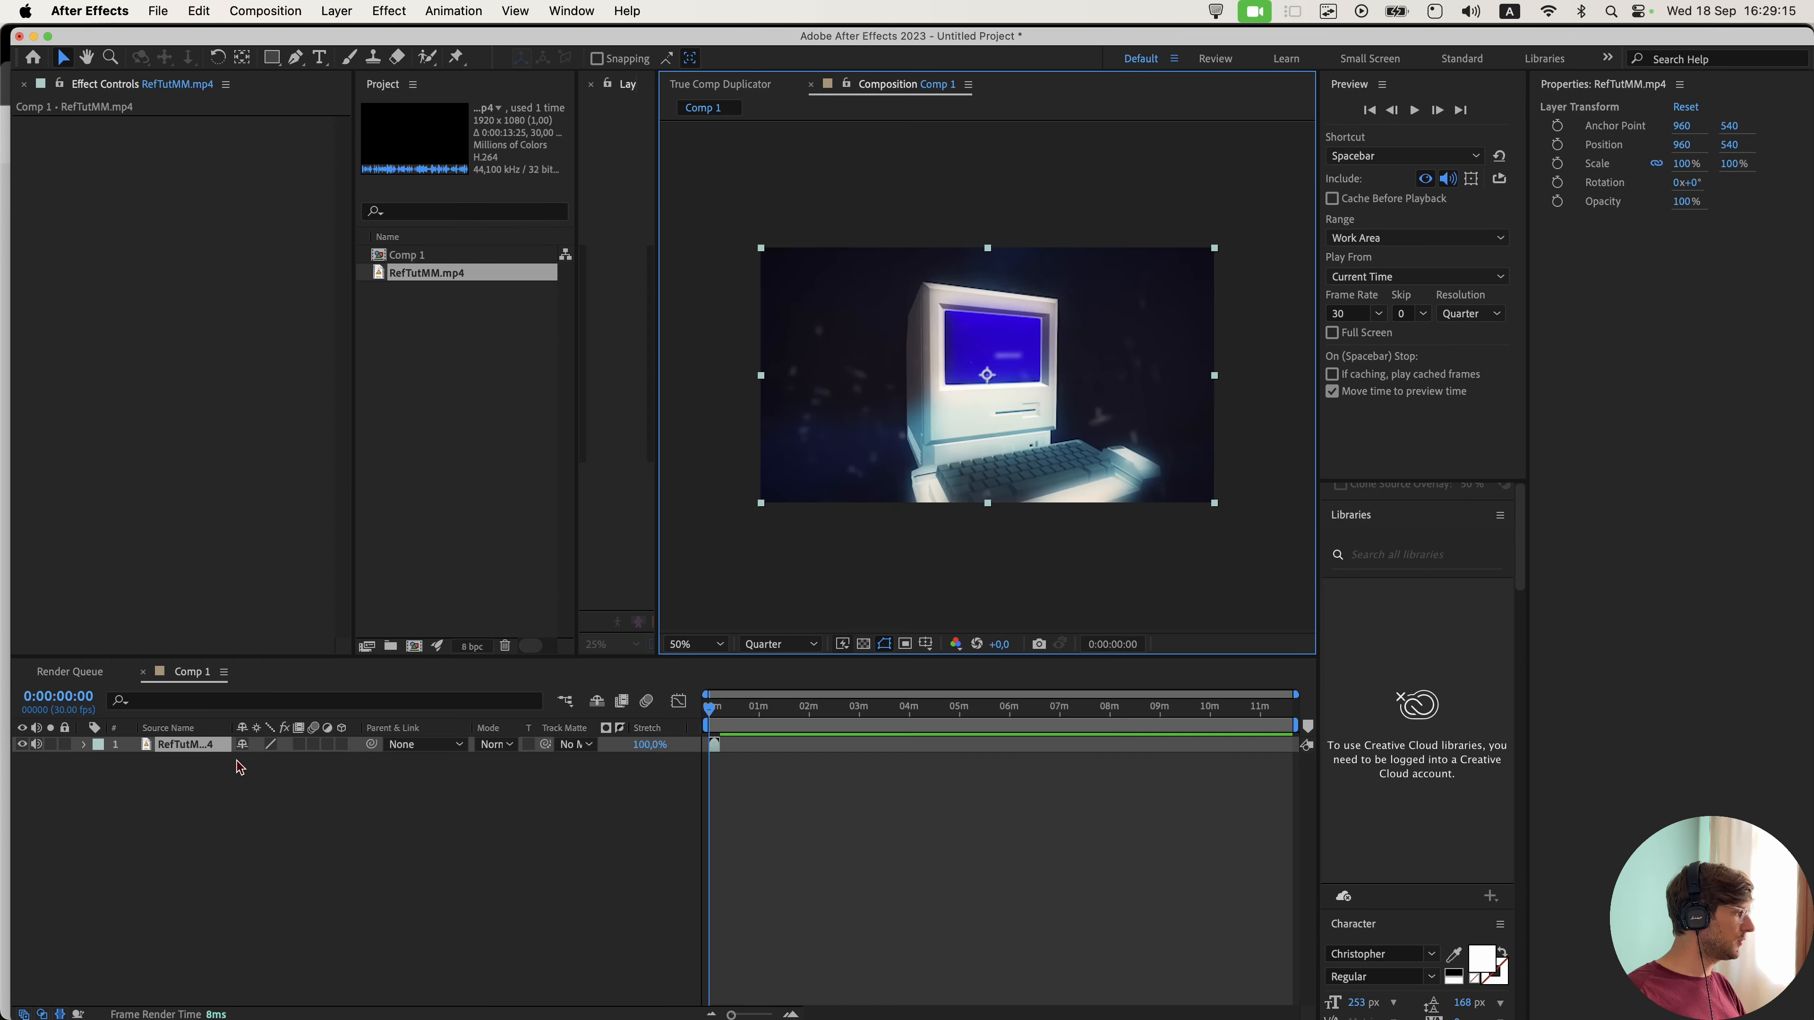
scroll(672, 651, up, 1)
scroll(714, 689, up, 3)
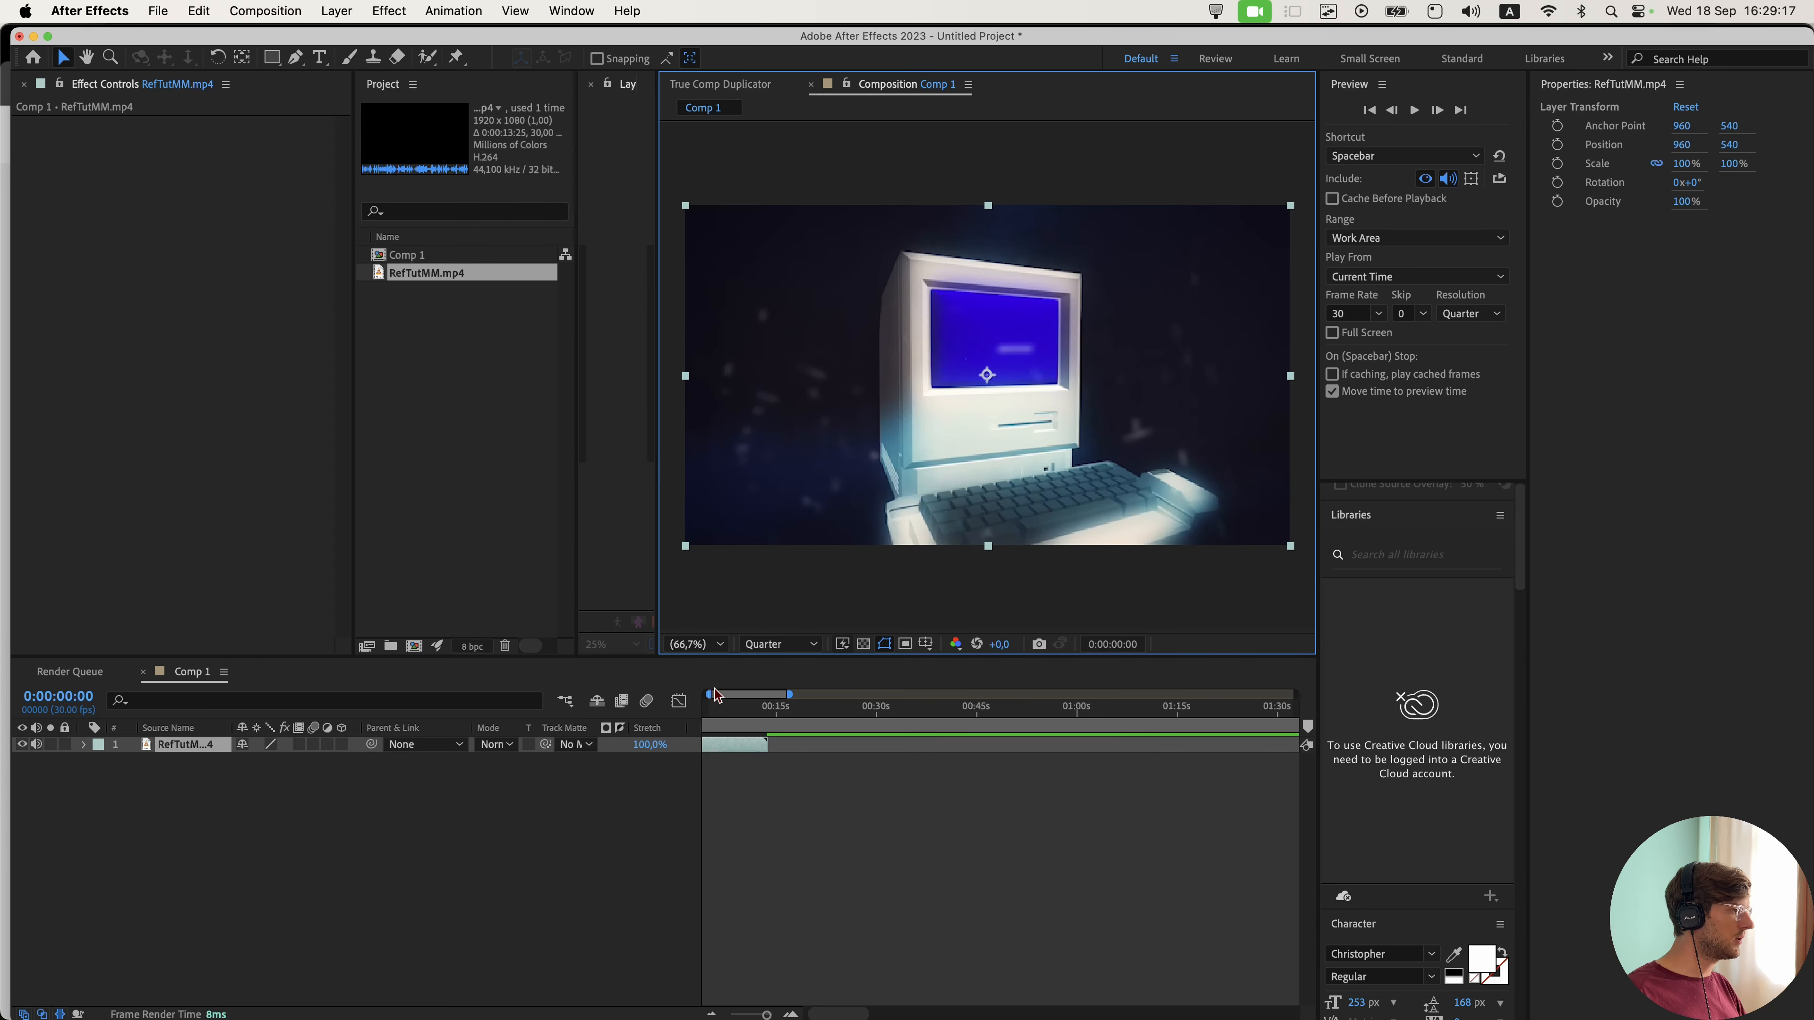
scroll(718, 510, down, 2)
scroll(675, 517, up, 2)
scroll(777, 531, up, 2)
scroll(777, 531, down, 4)
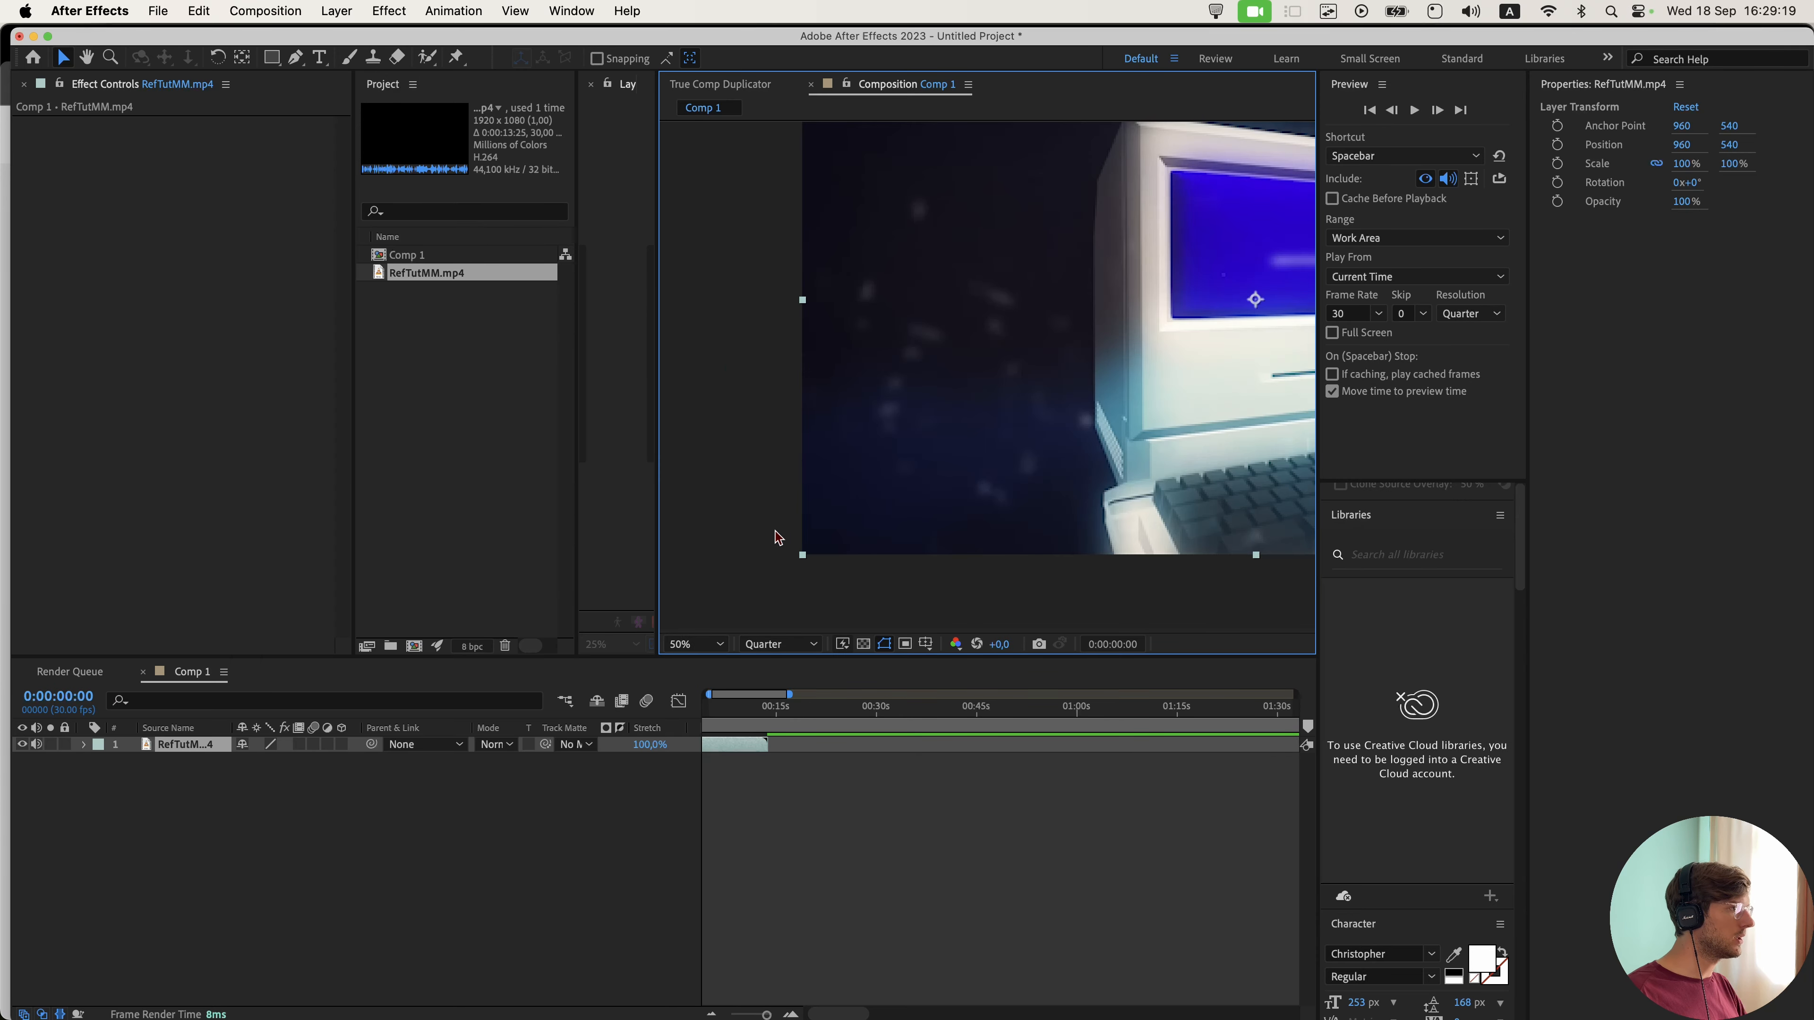
click(724, 723)
key(Home)
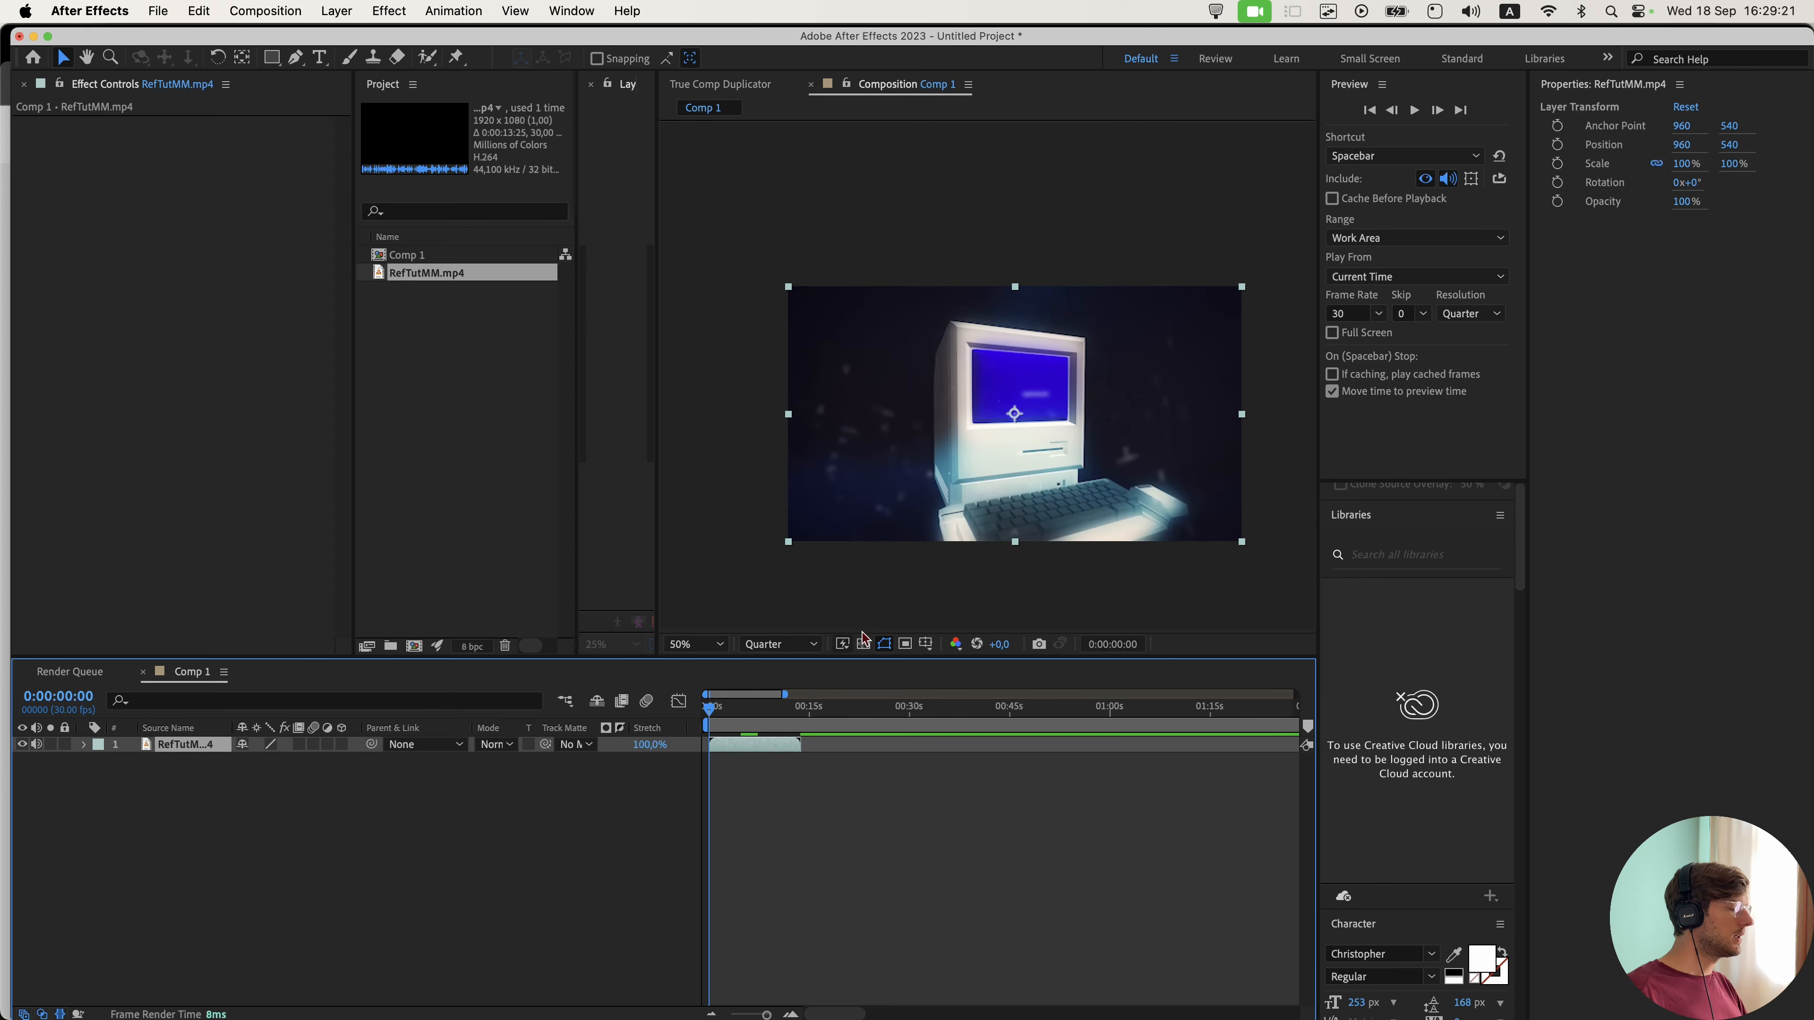
- Create a black 1920 x 1080 solid layer above the reference video in Comp 1
click(300, 825)
right_click(267, 804)
click(237, 793)
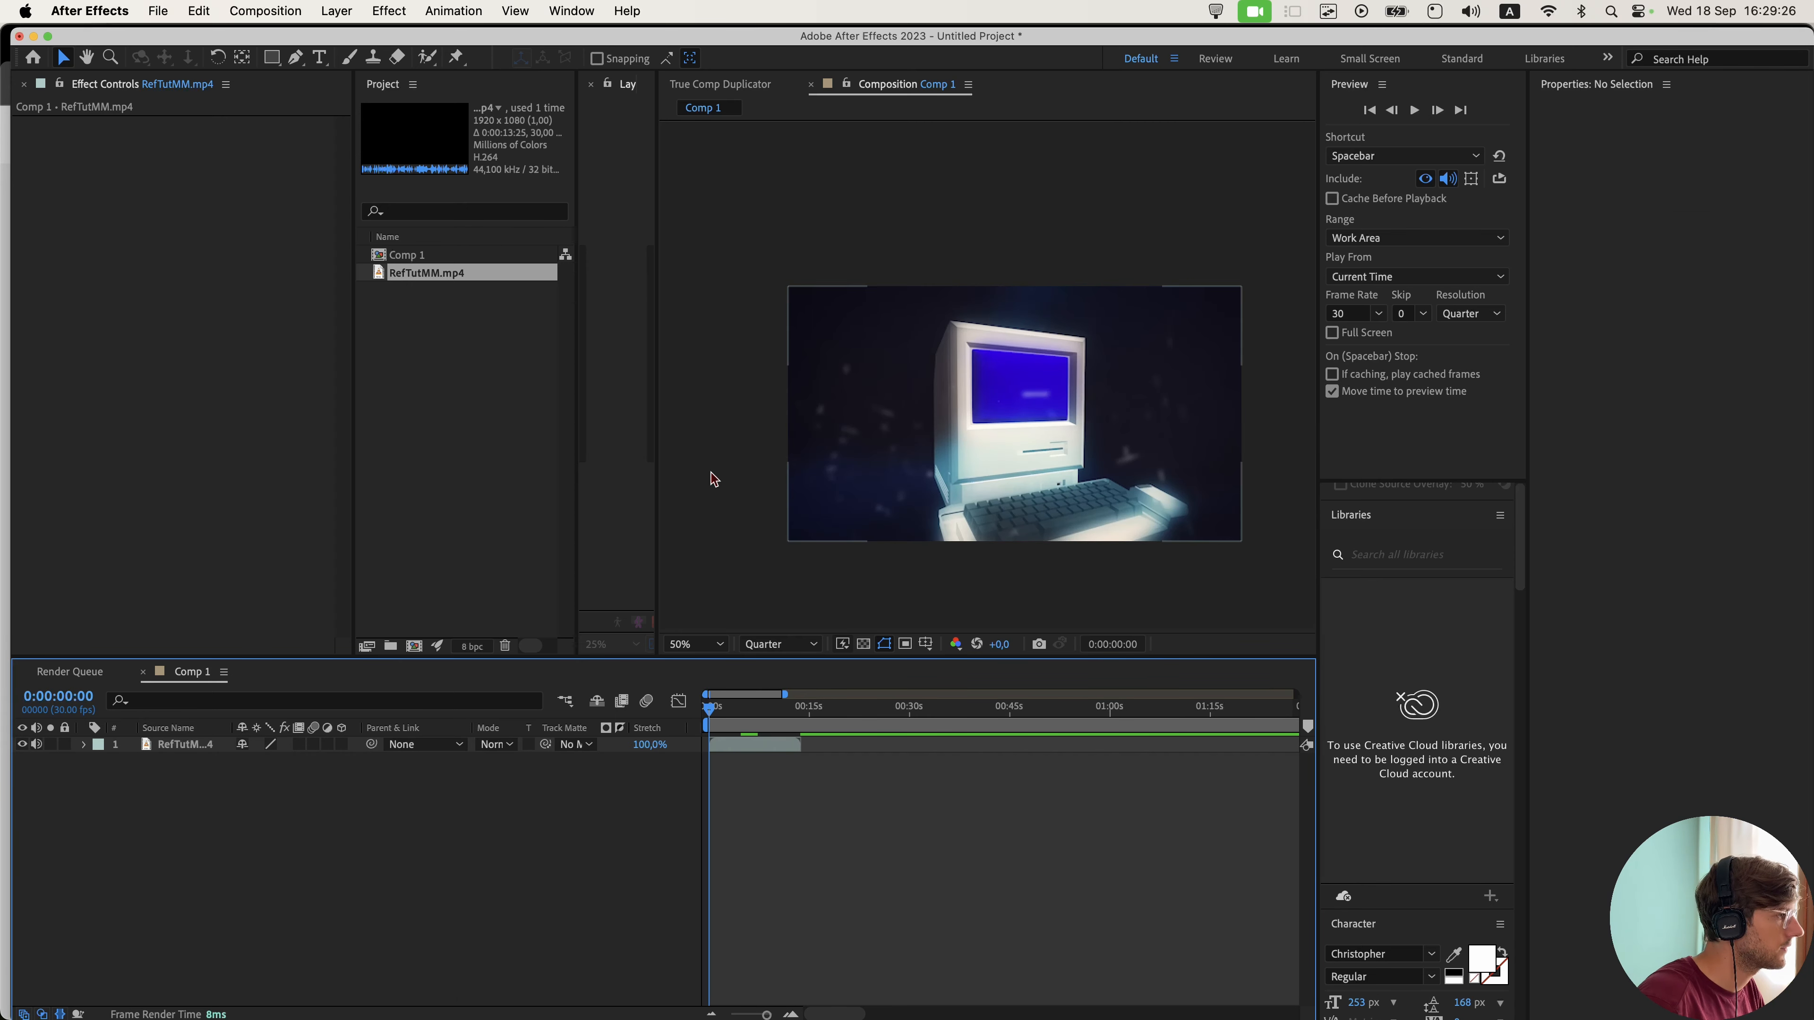
right_click(290, 756)
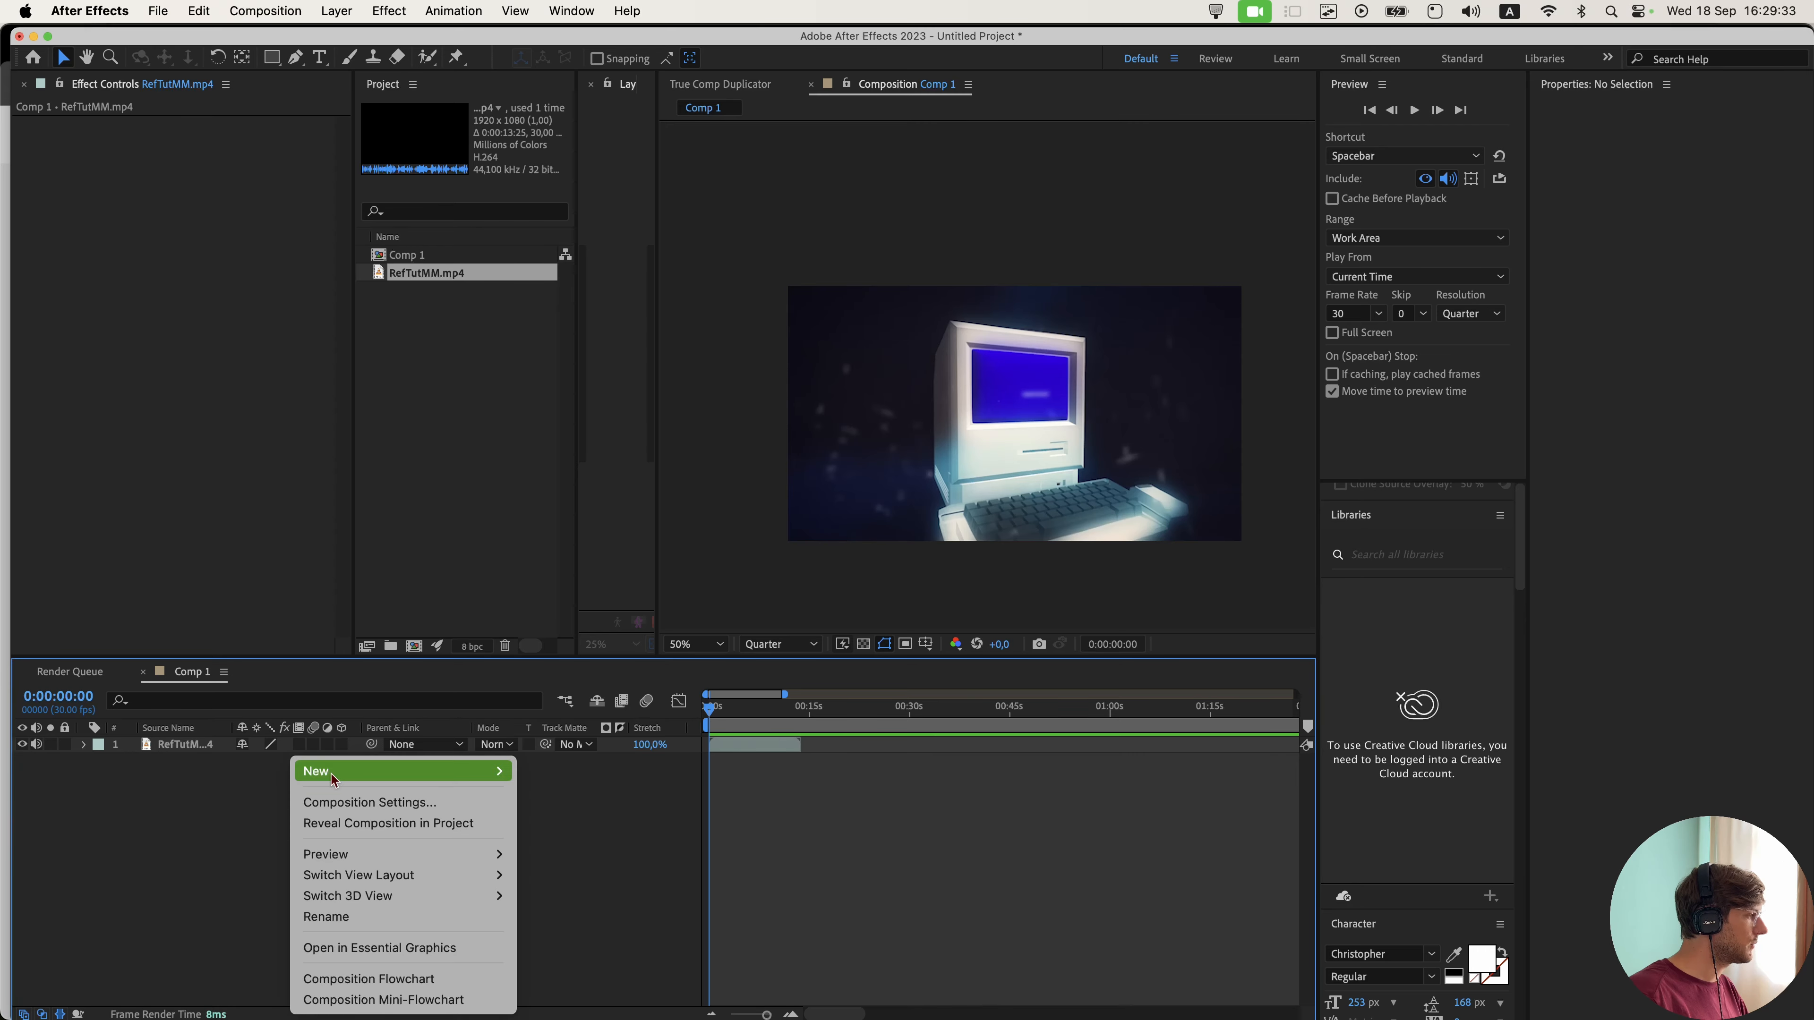
mouse_move(314, 760)
click(550, 814)
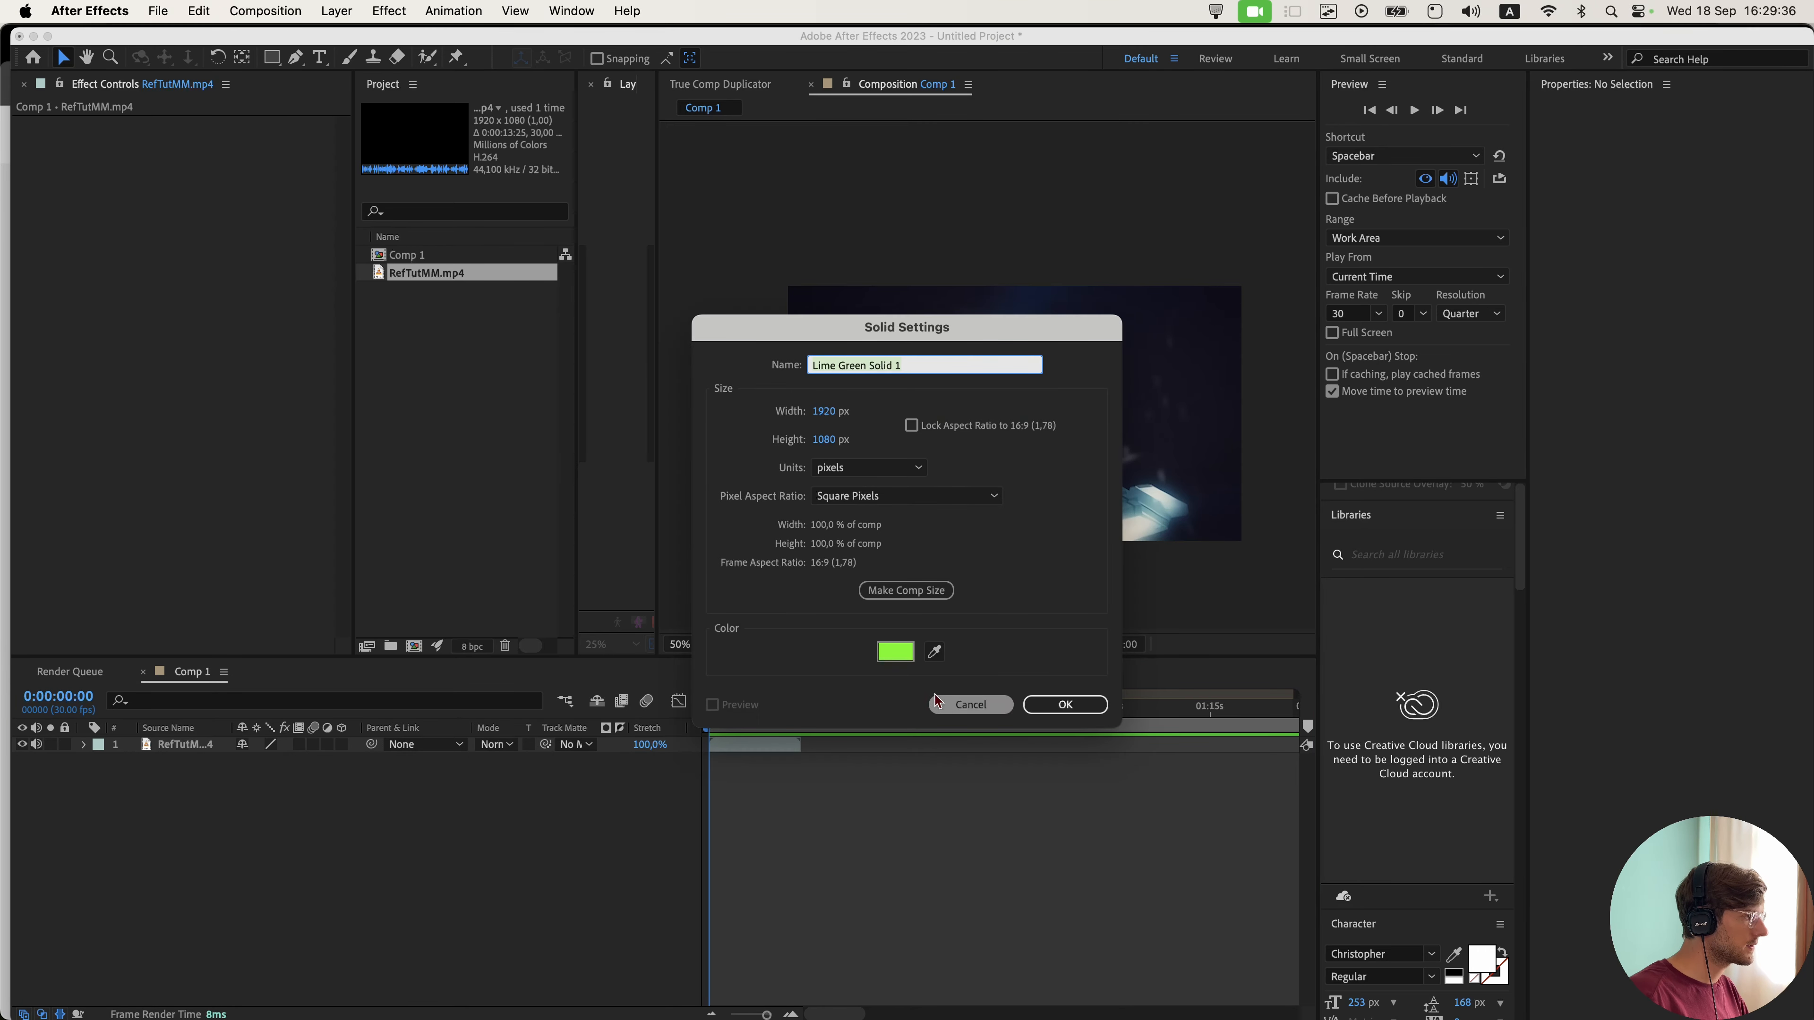
click(895, 651)
drag(1239, 851, 1326, 984)
click(1493, 745)
click(1064, 705)
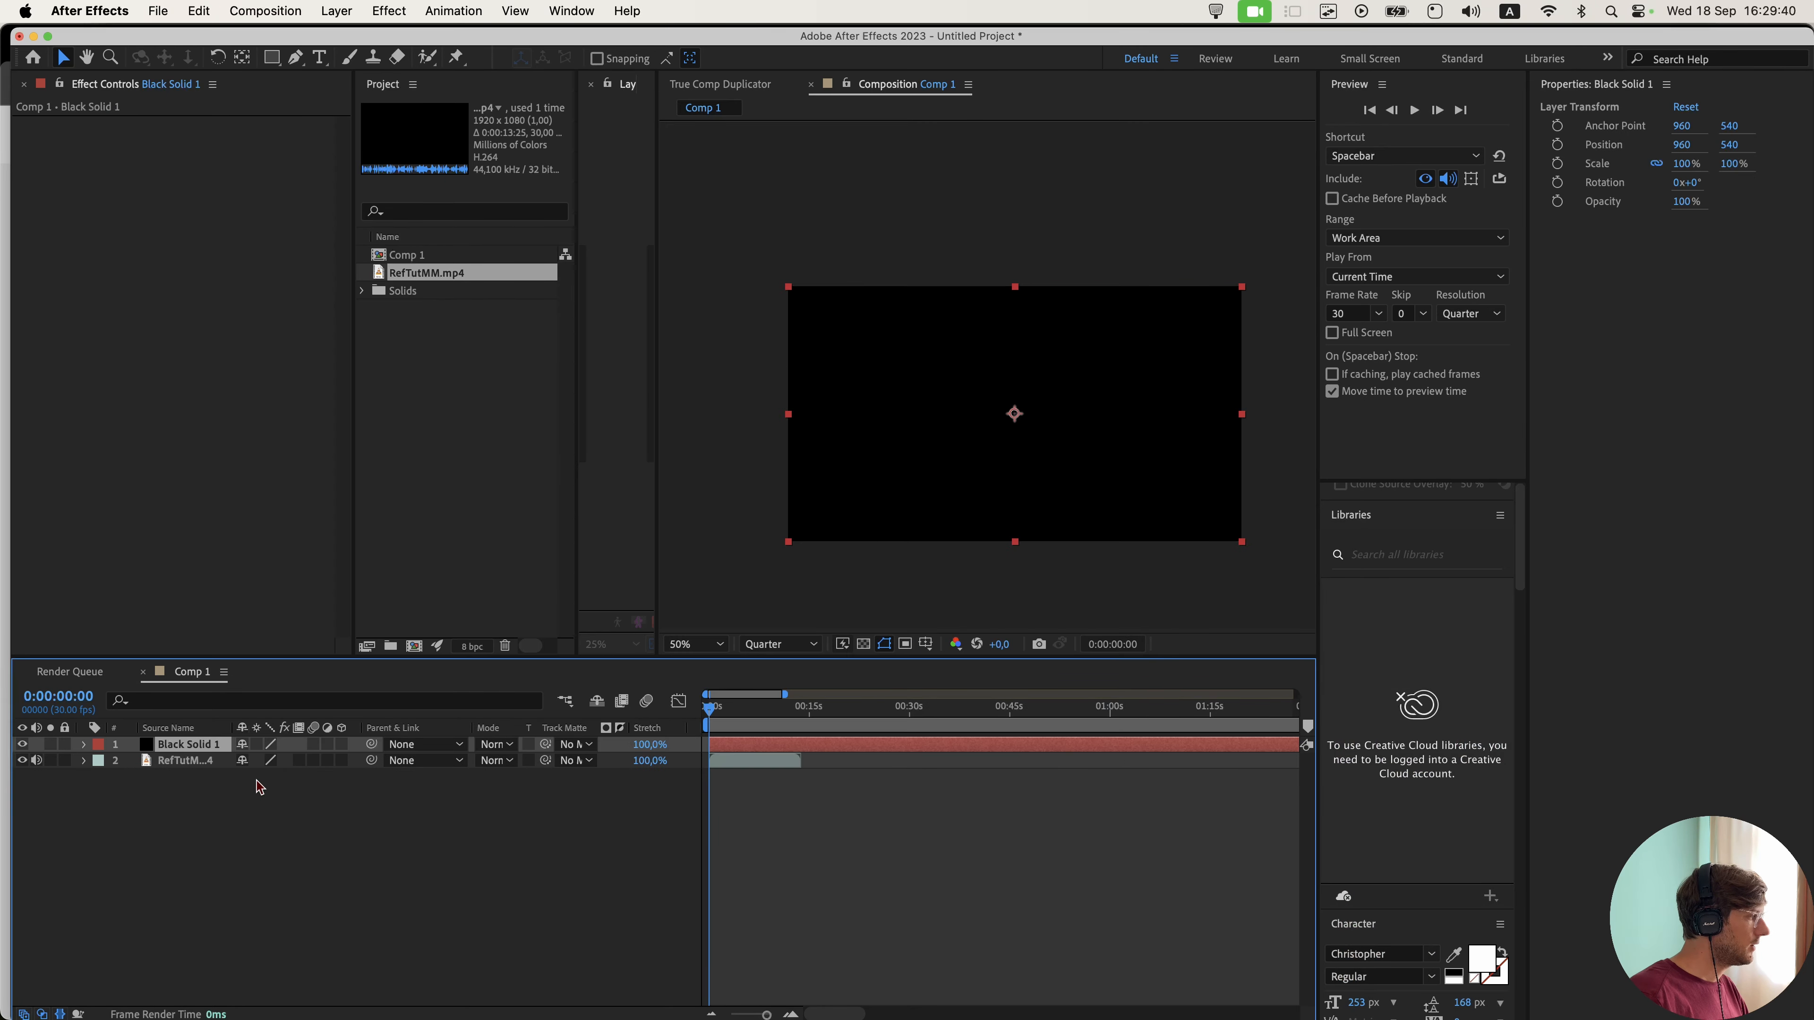
- Apply the Element effect to the black solid and open its Scene Setup
key(shift+space)
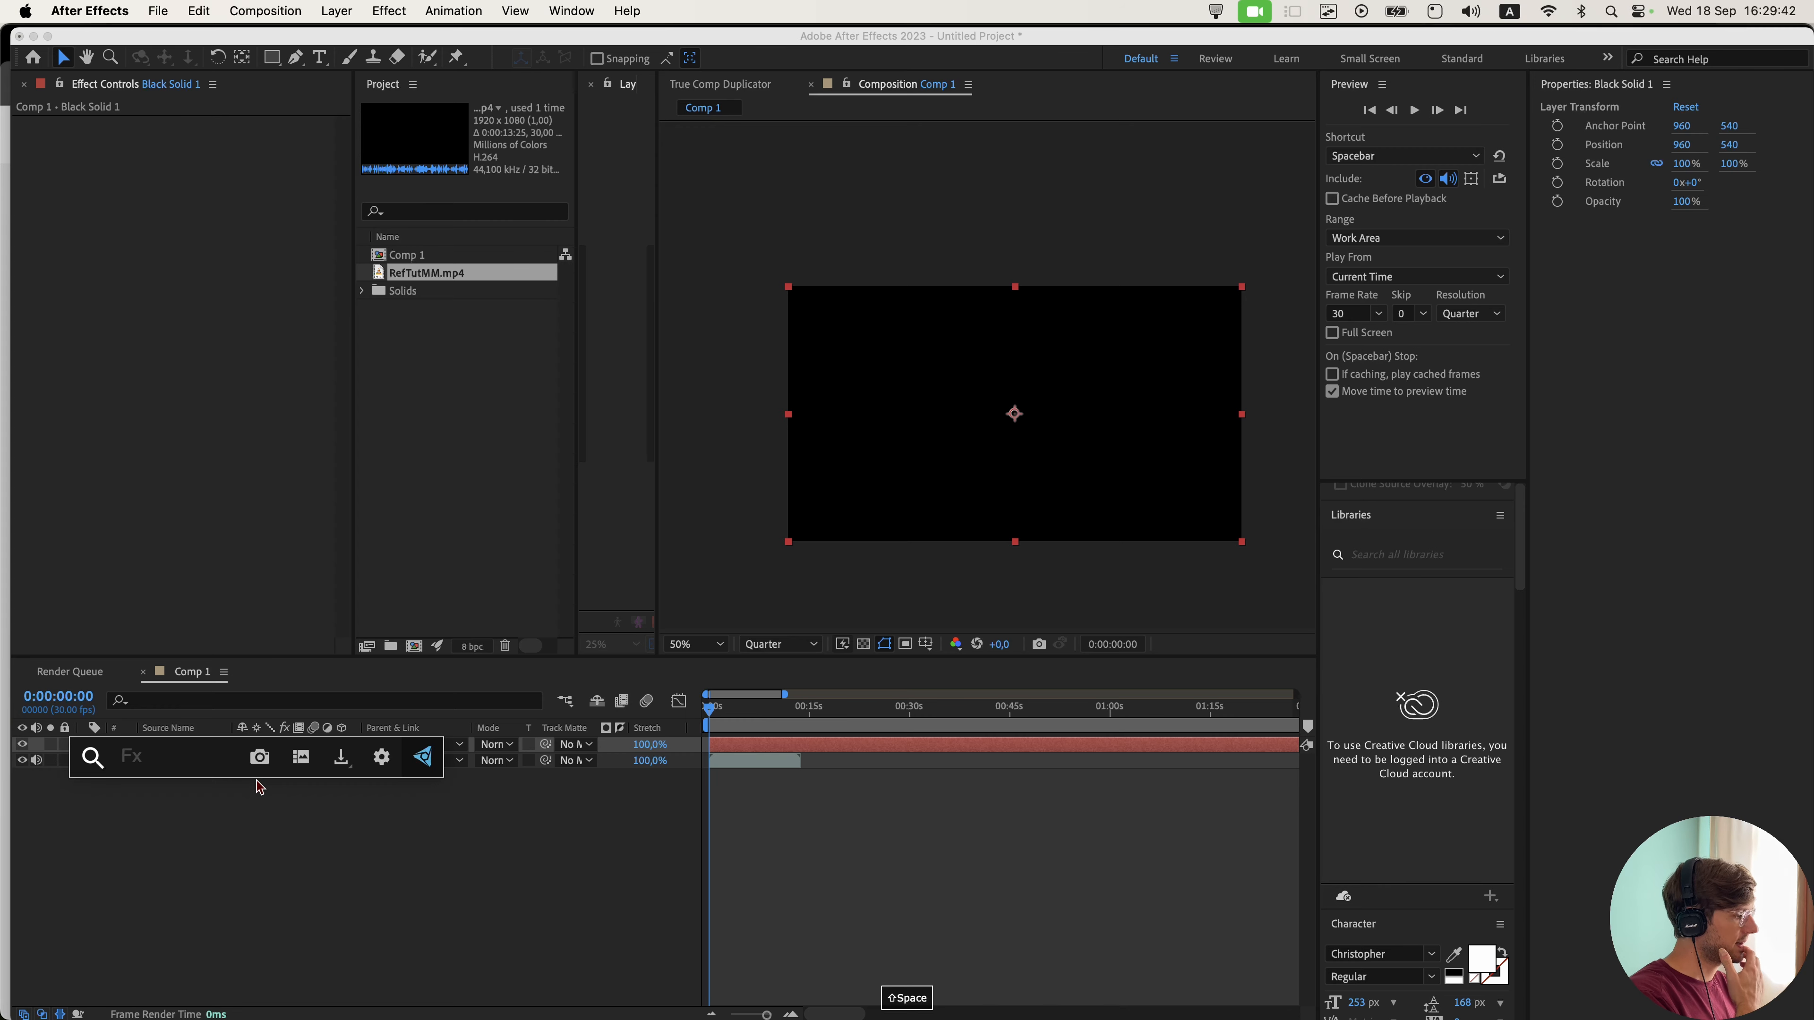
text(element)
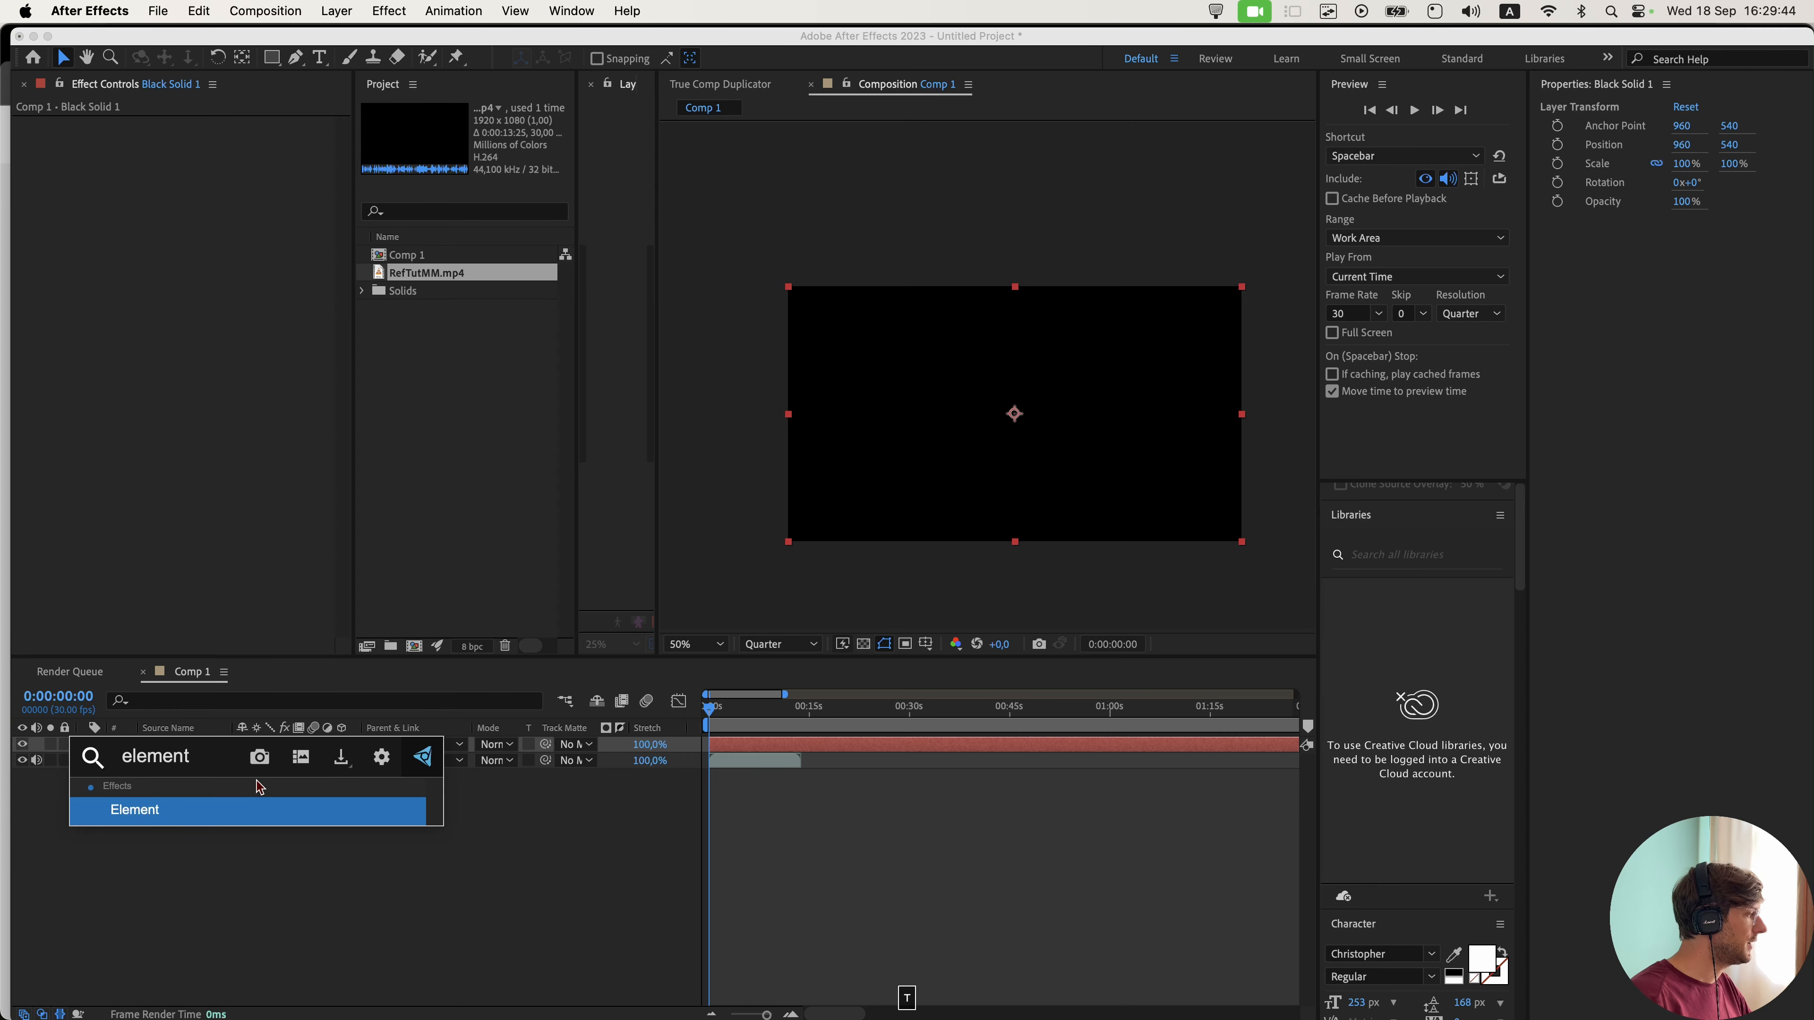
key(Return)
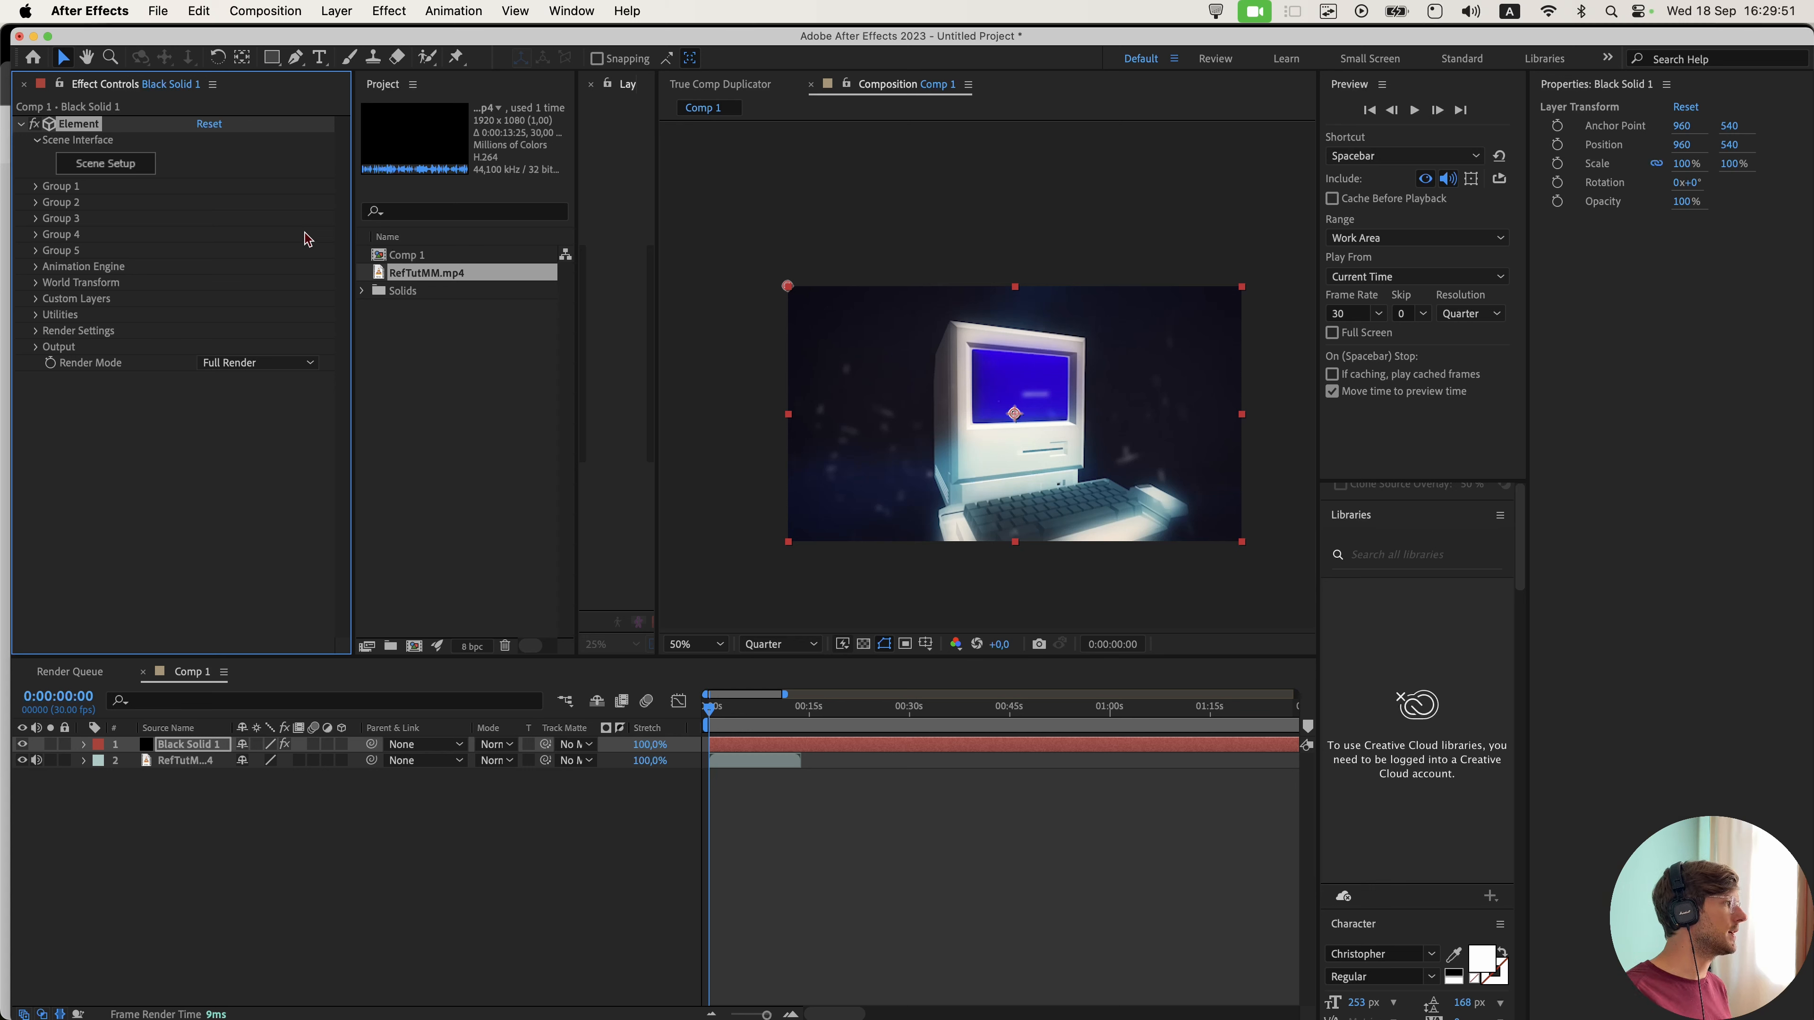
click(139, 173)
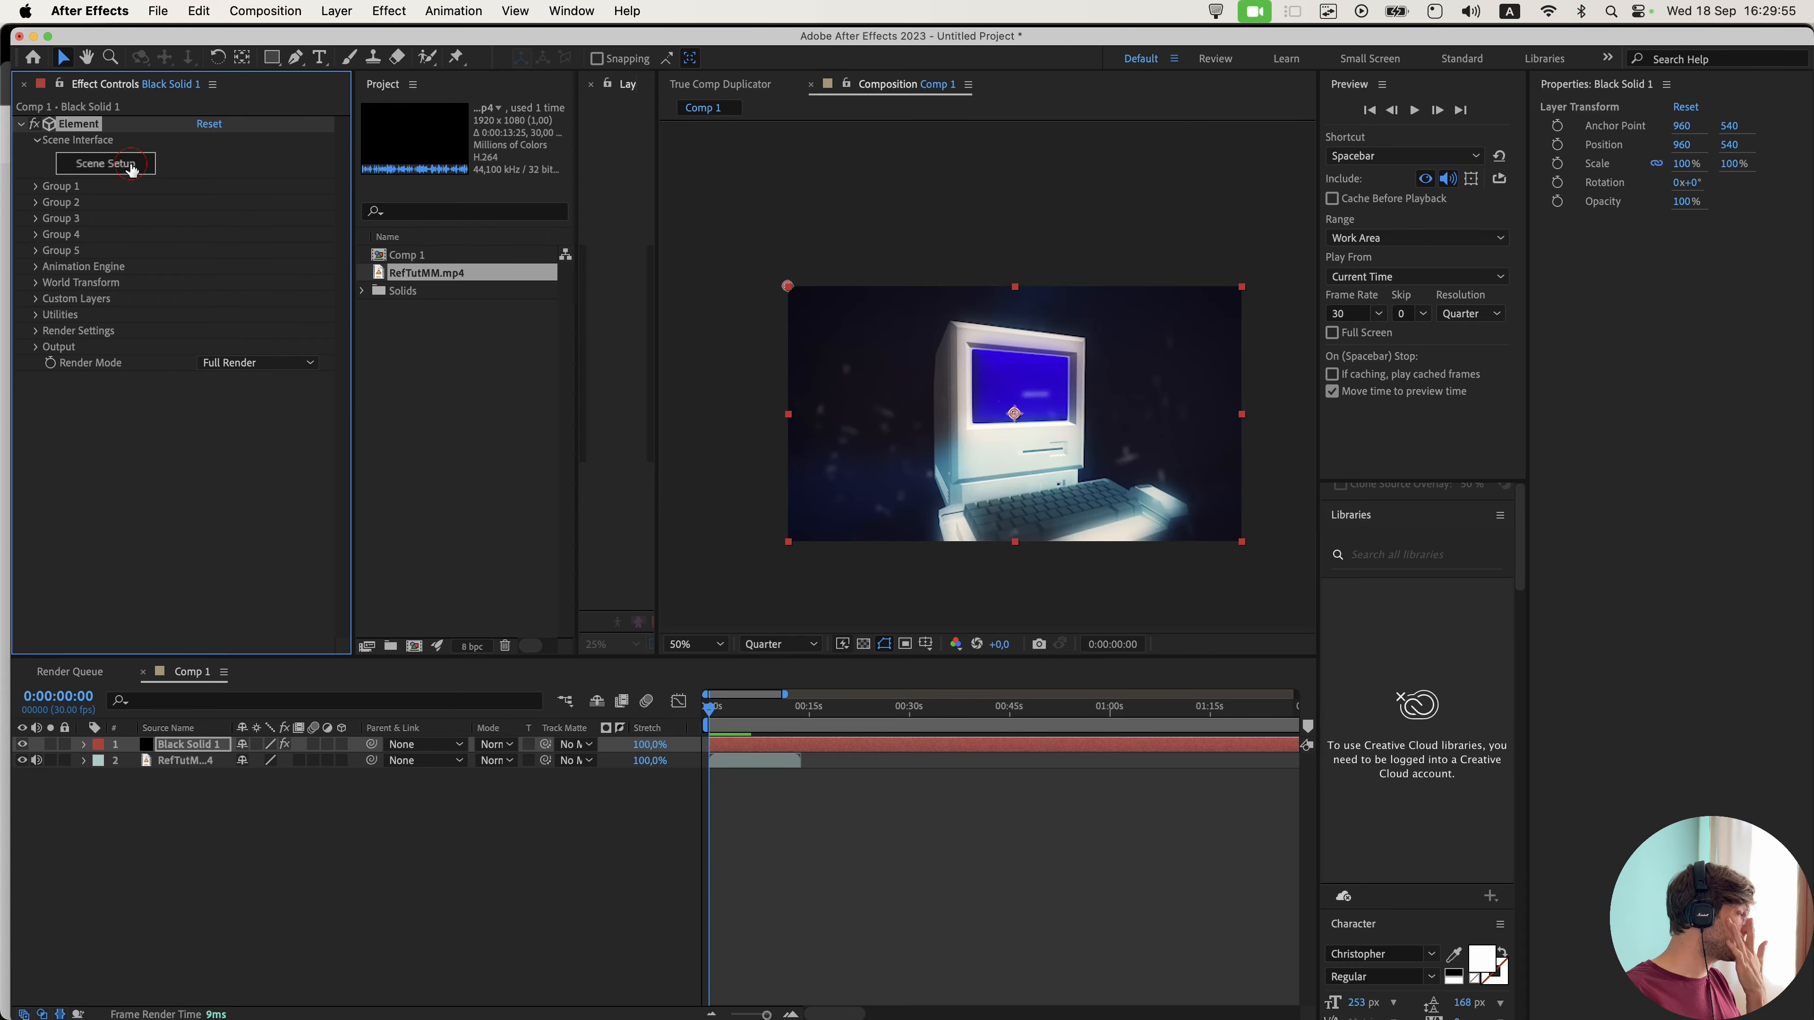
- Import OldPC.obj from the OBJ models for E3D folder into the Element scene, accepting the default import preferences
click(229, 208)
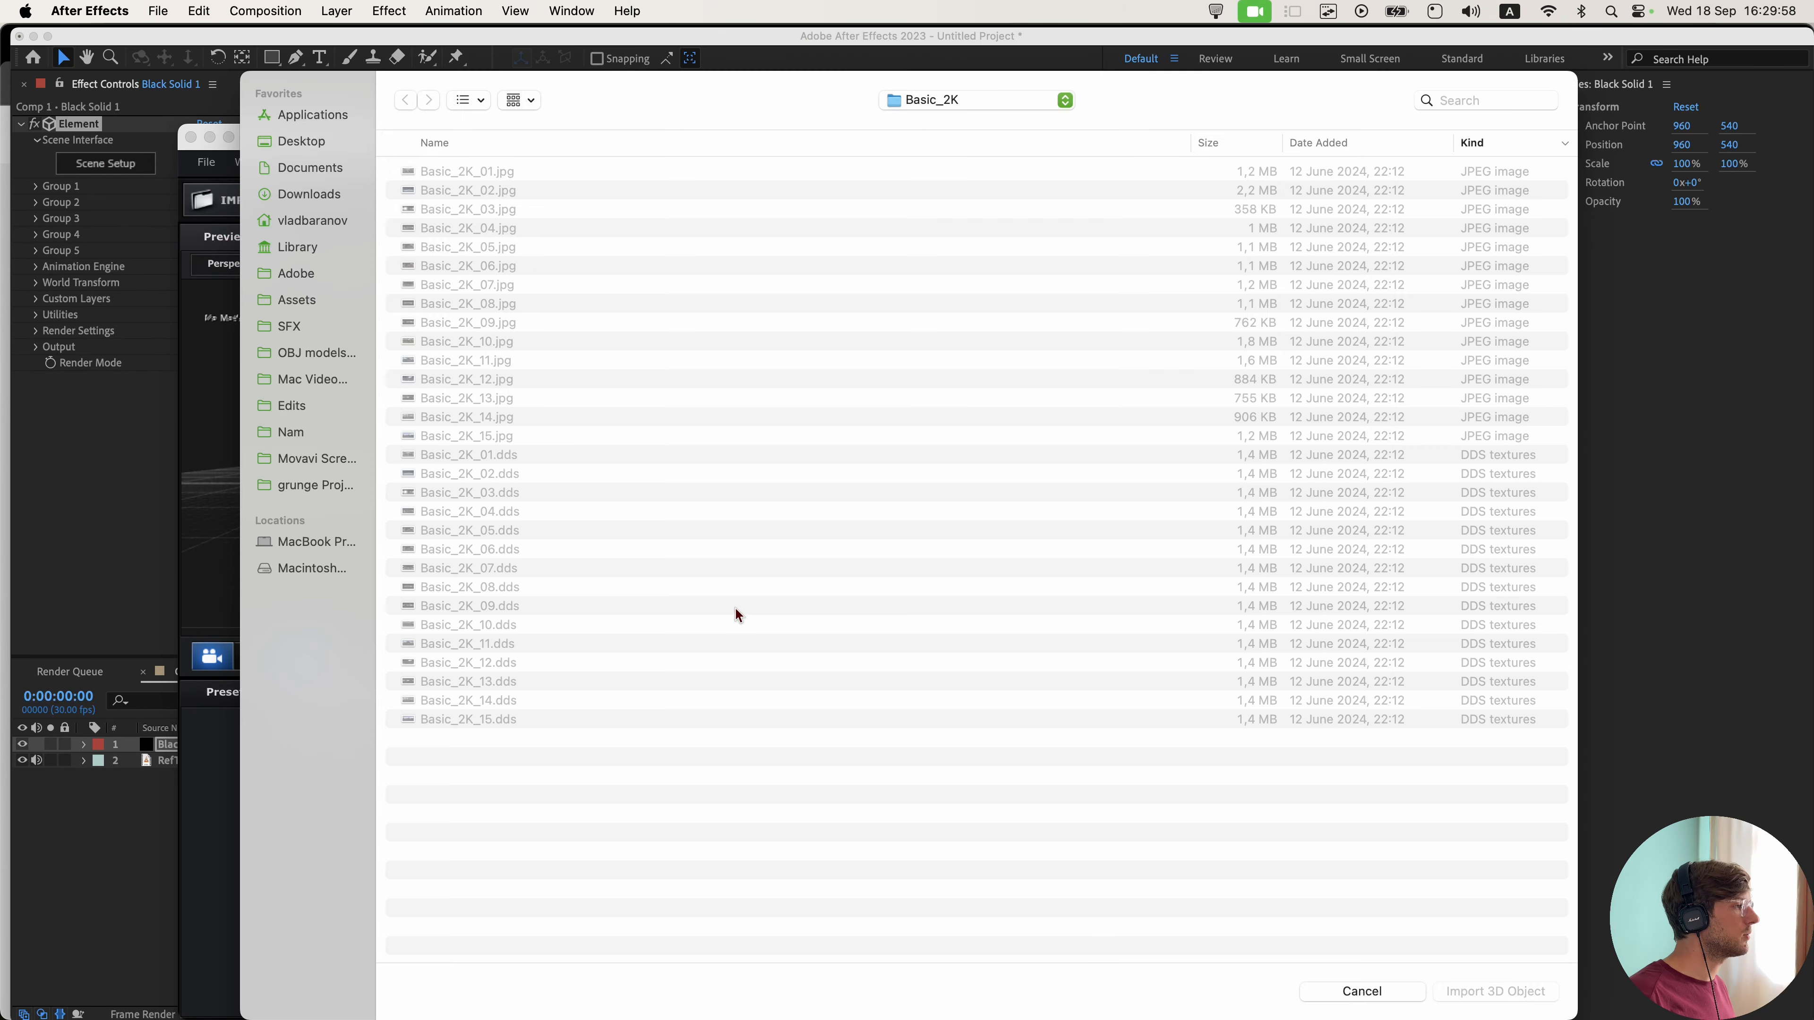
click(325, 361)
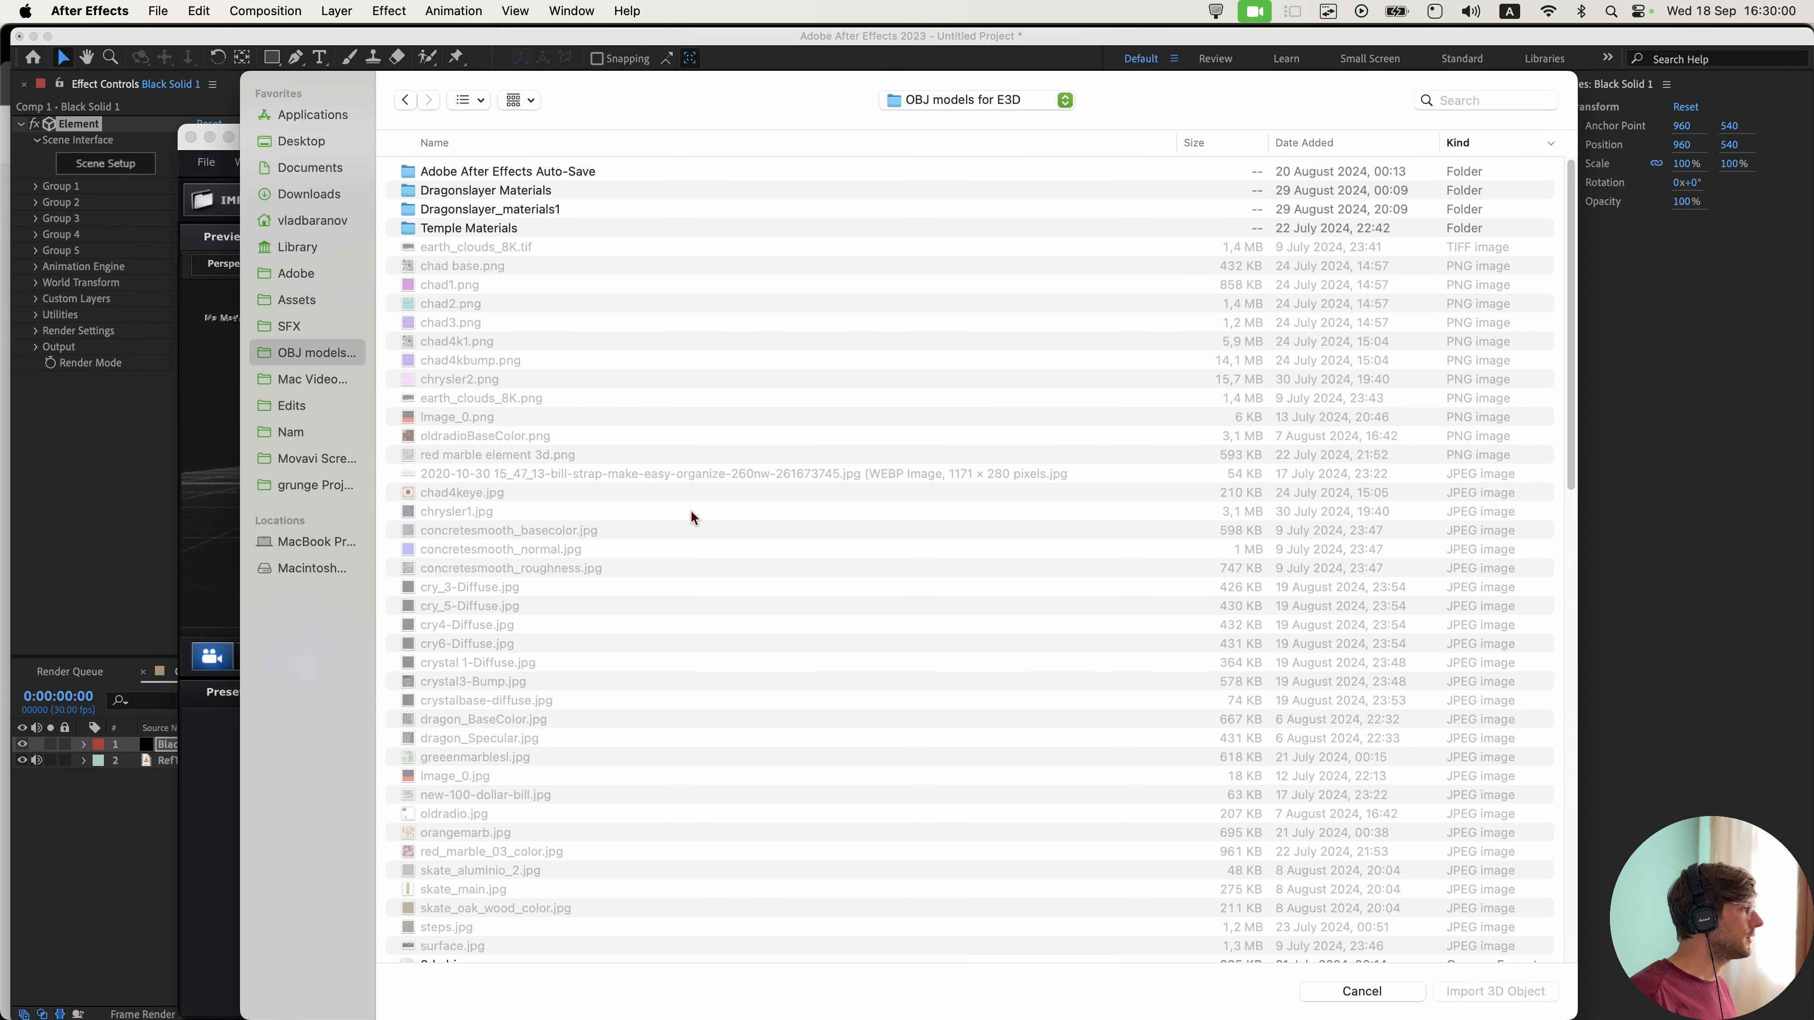
scroll(564, 357, down, 15)
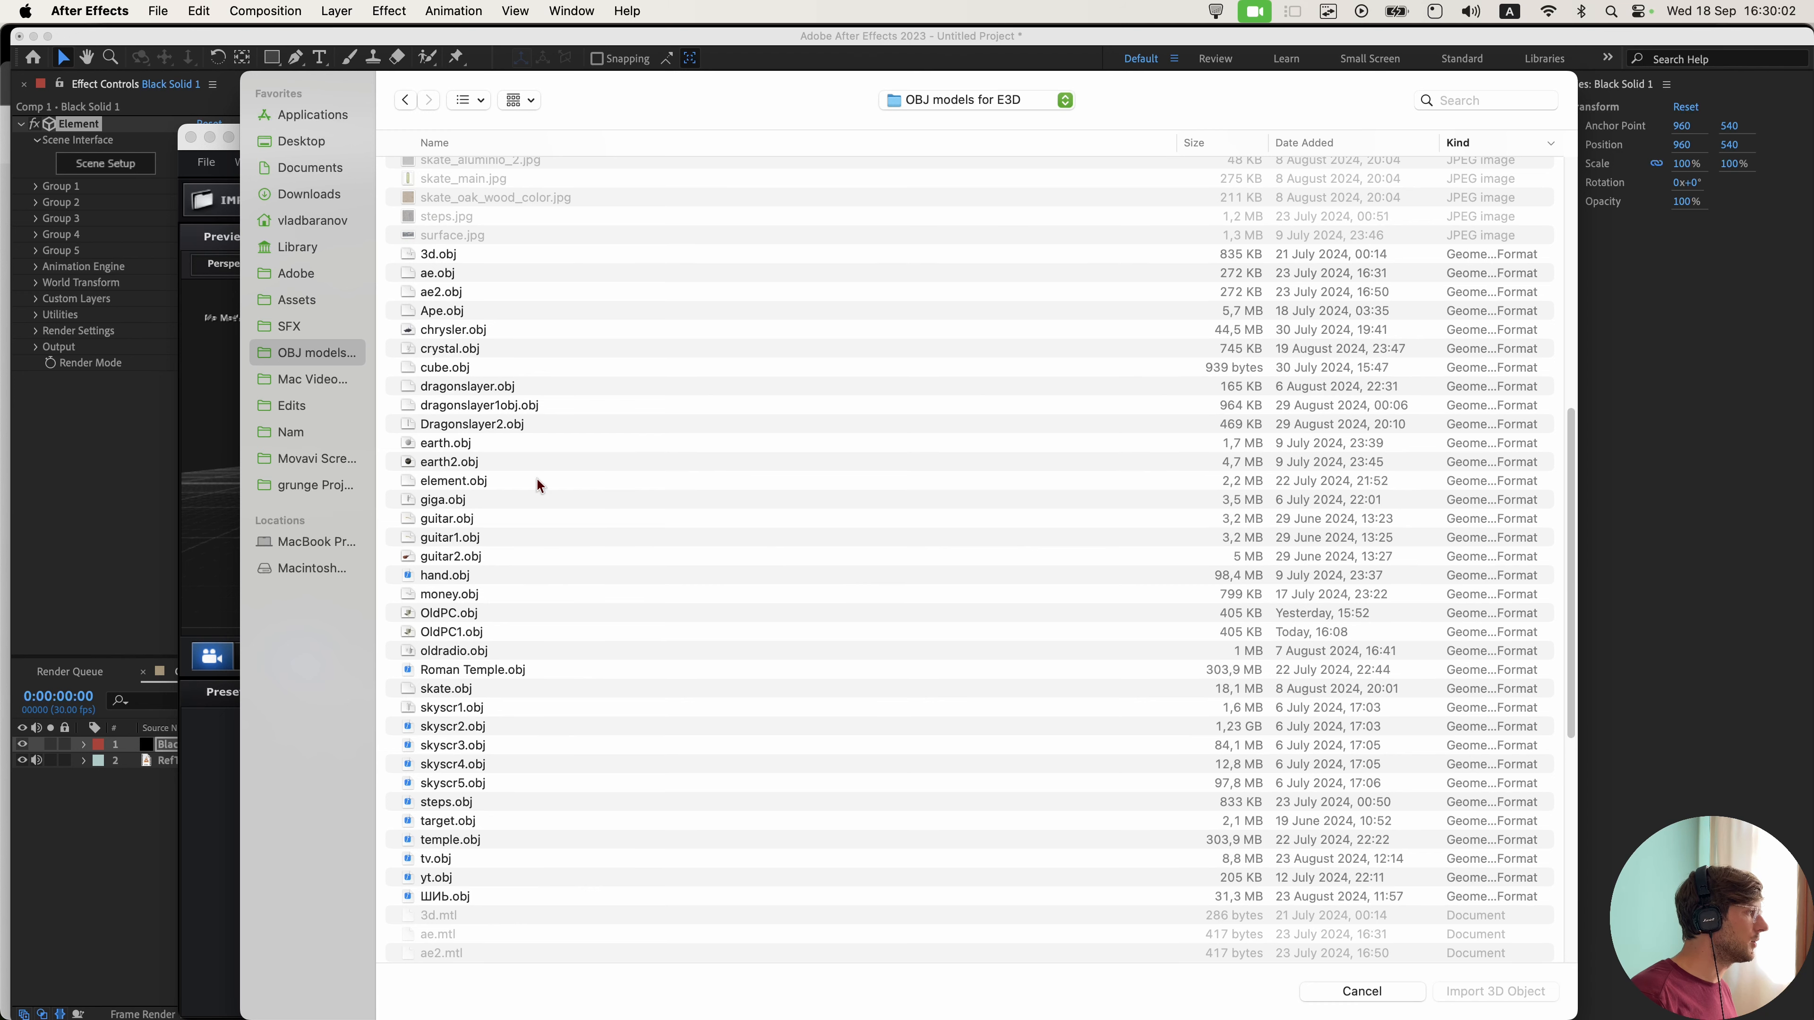
scroll(537, 485, down, 4)
click(535, 465)
double_click(471, 447)
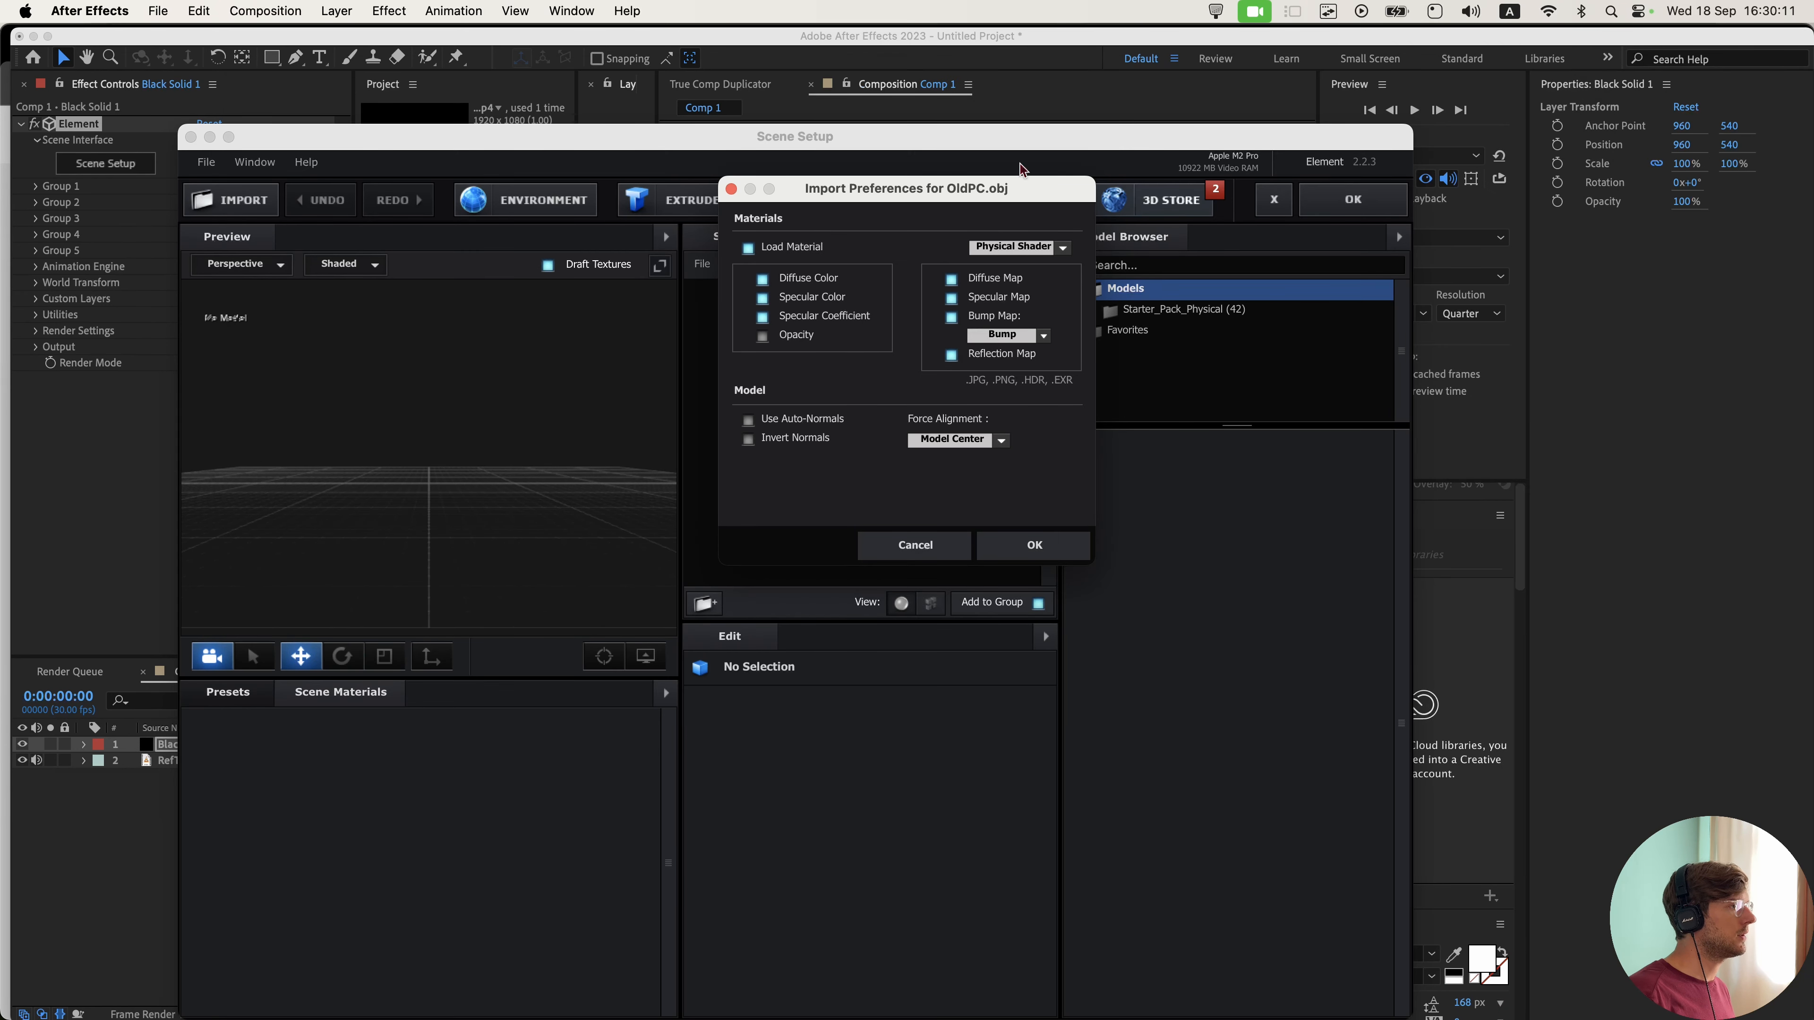
click(1037, 550)
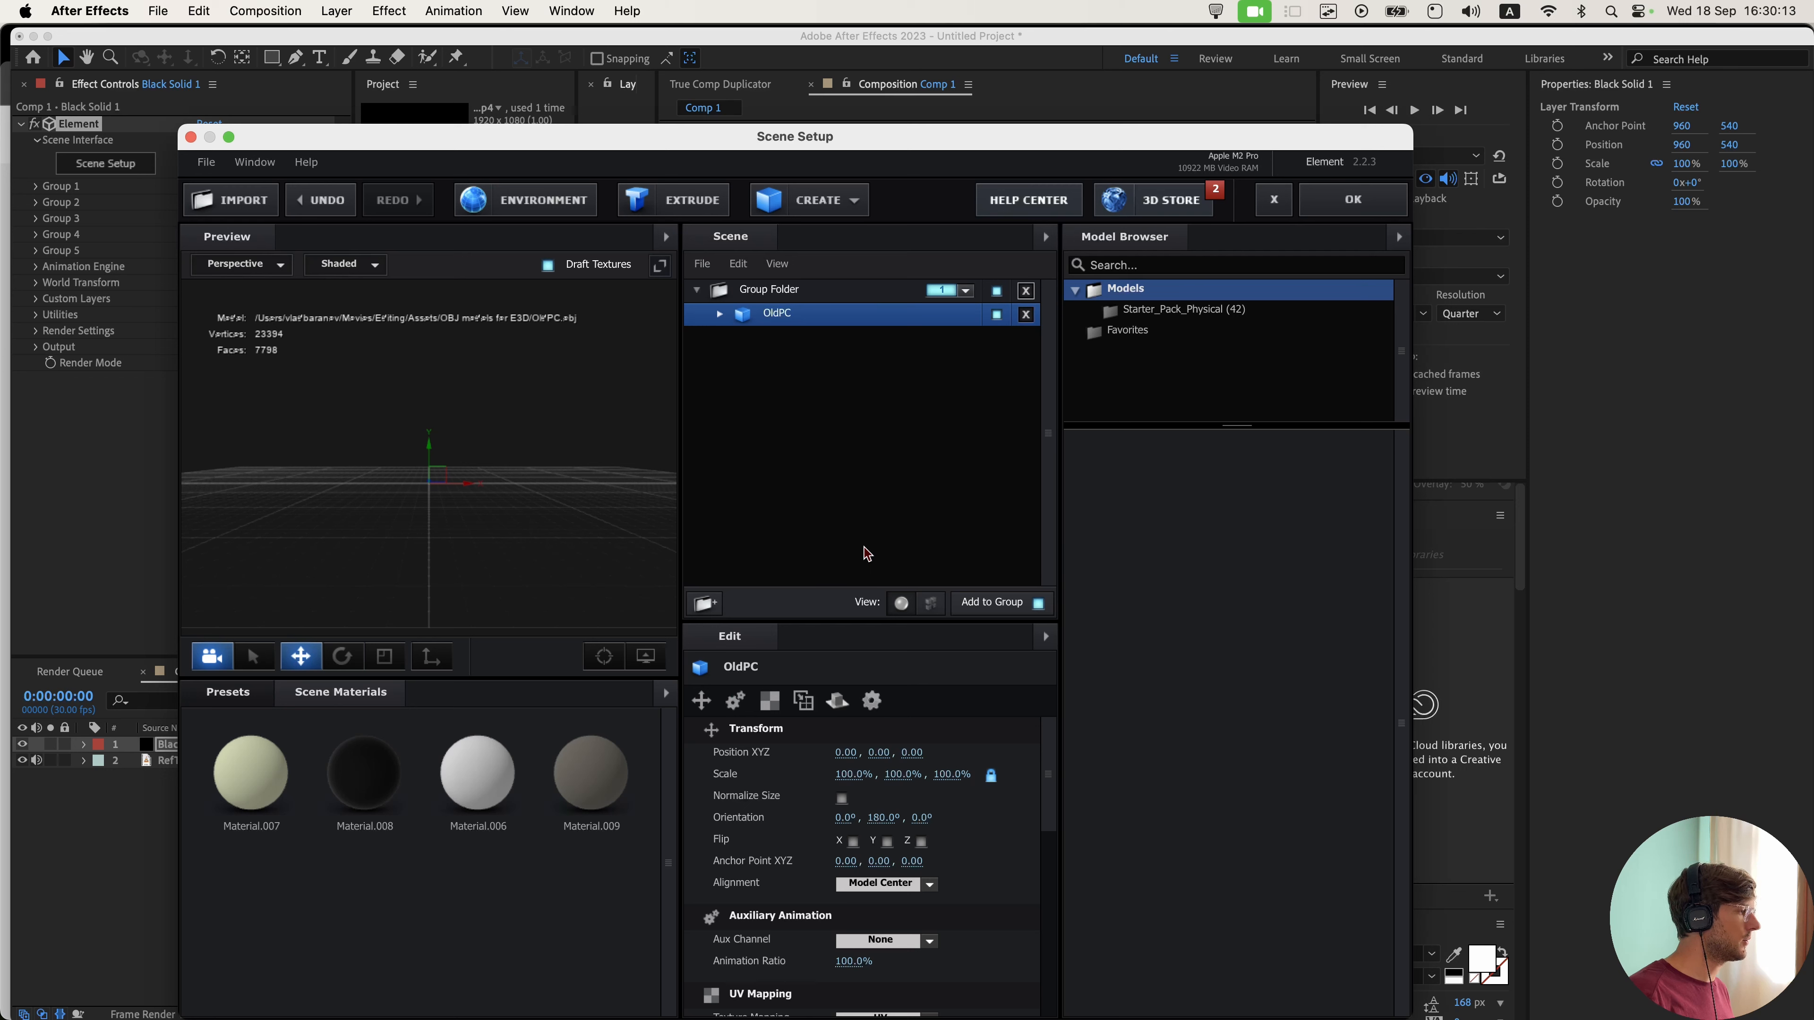
- Enable Normalize Size for the OldPC model so it fills the scene preview
scroll(415, 559, up, 8)
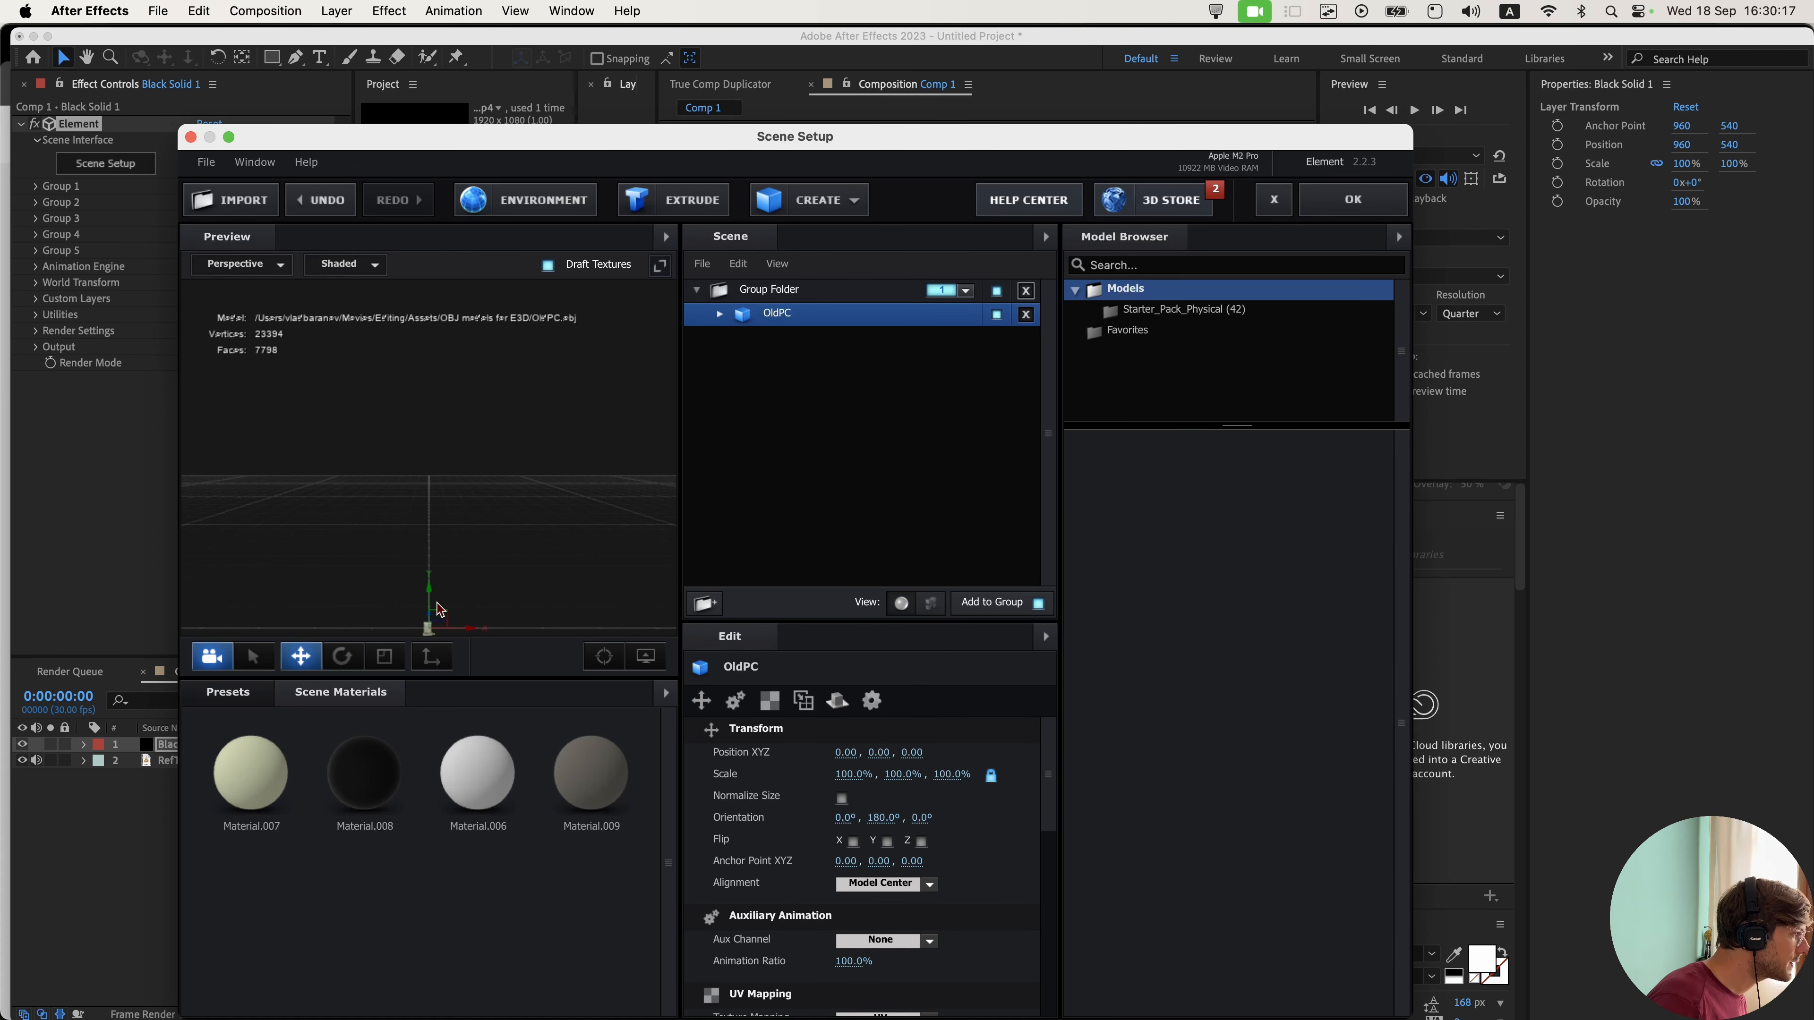
scroll(437, 601, up, 5)
scroll(428, 564, down, 5)
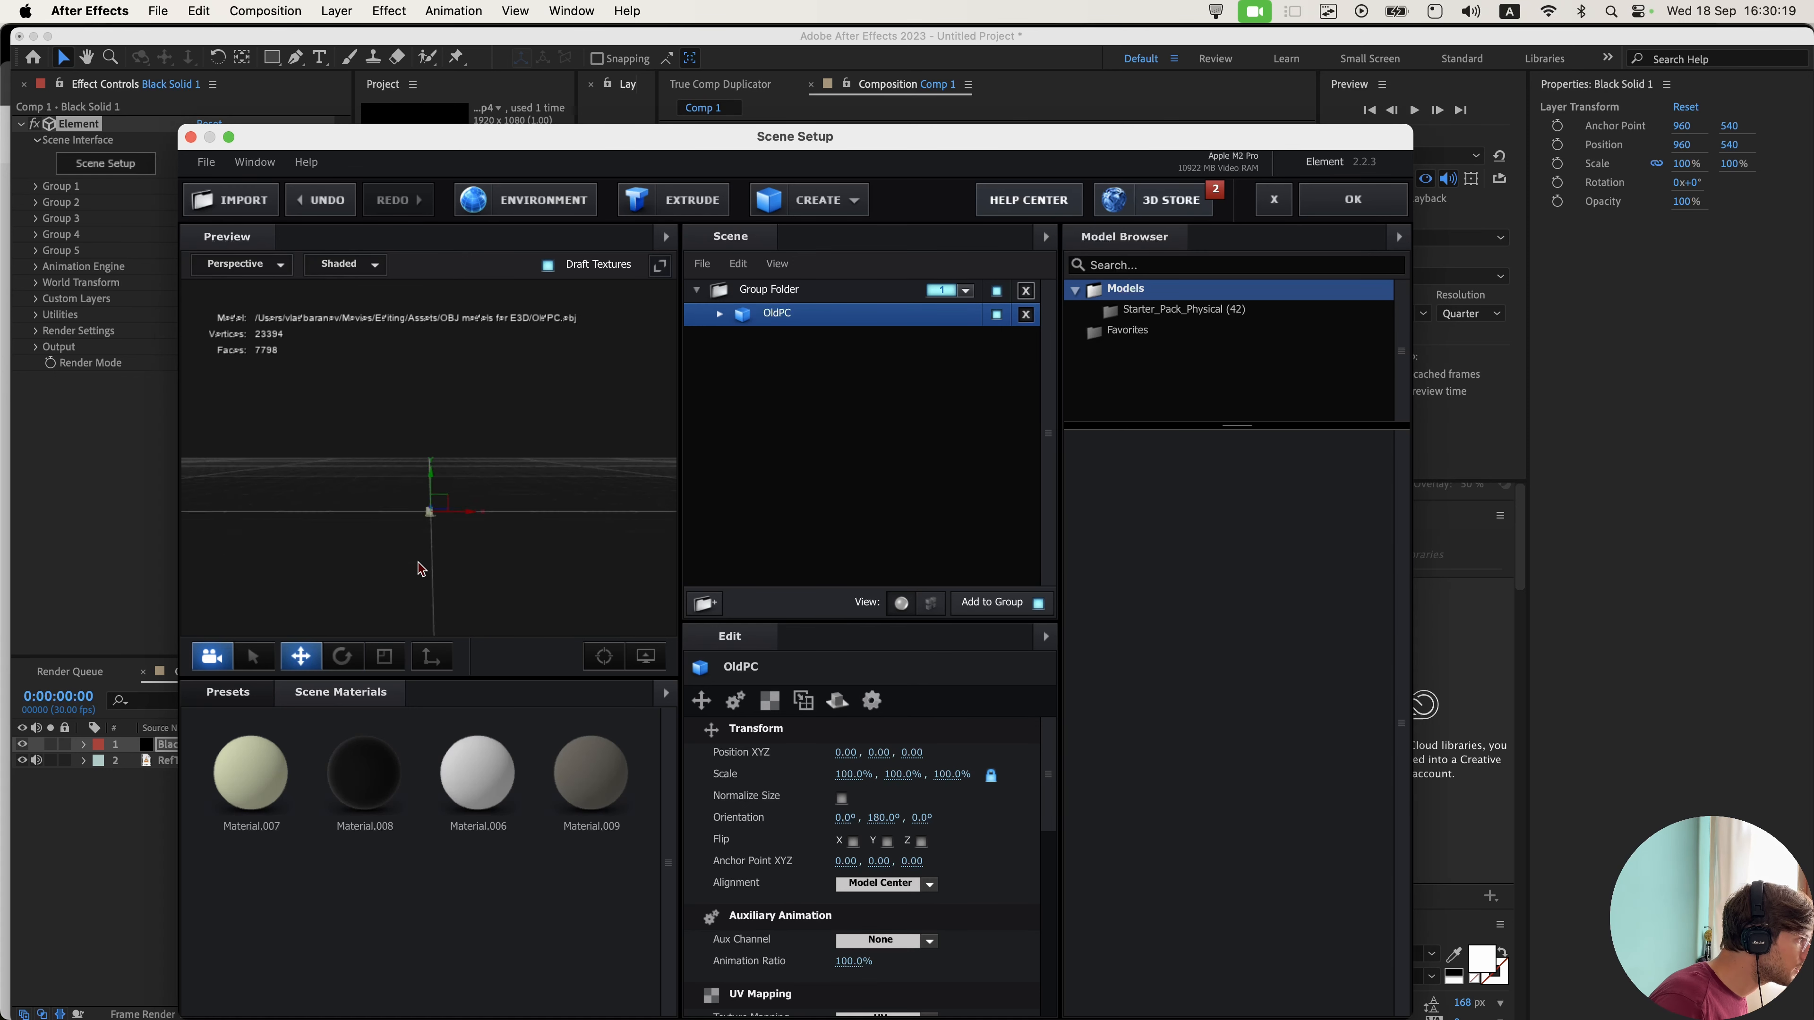
drag(472, 409, 529, 523)
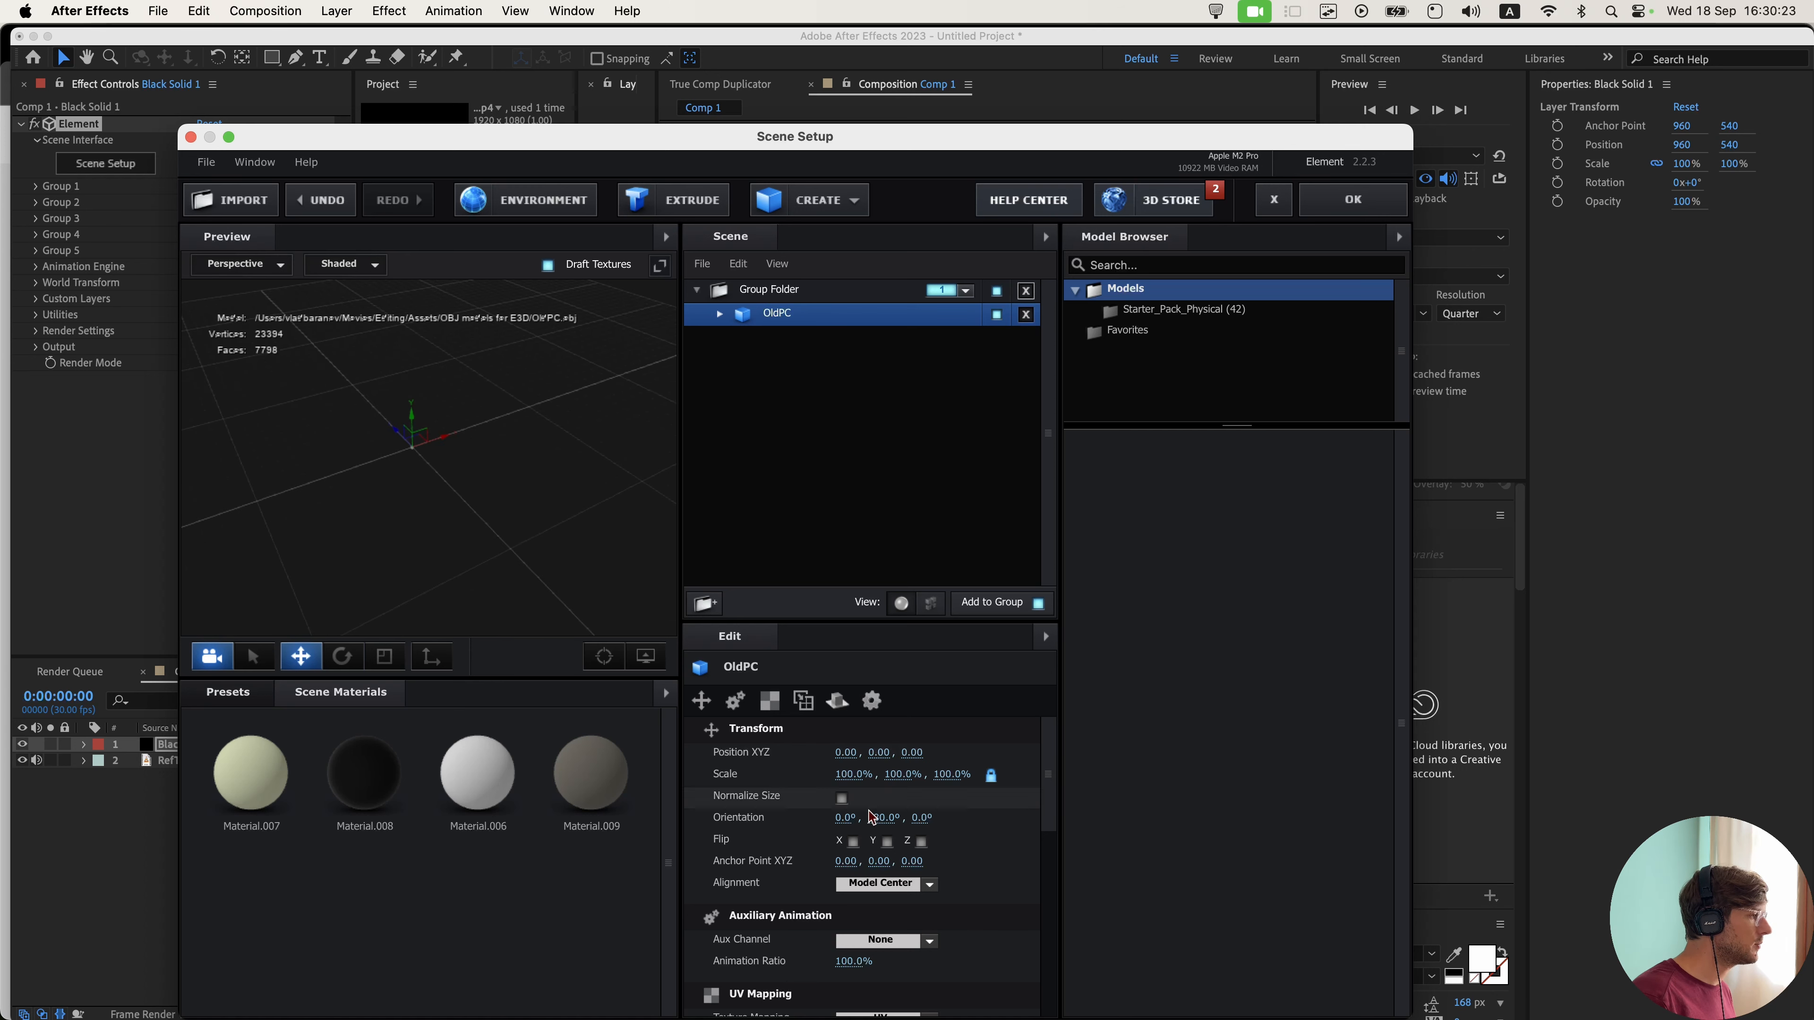
click(841, 798)
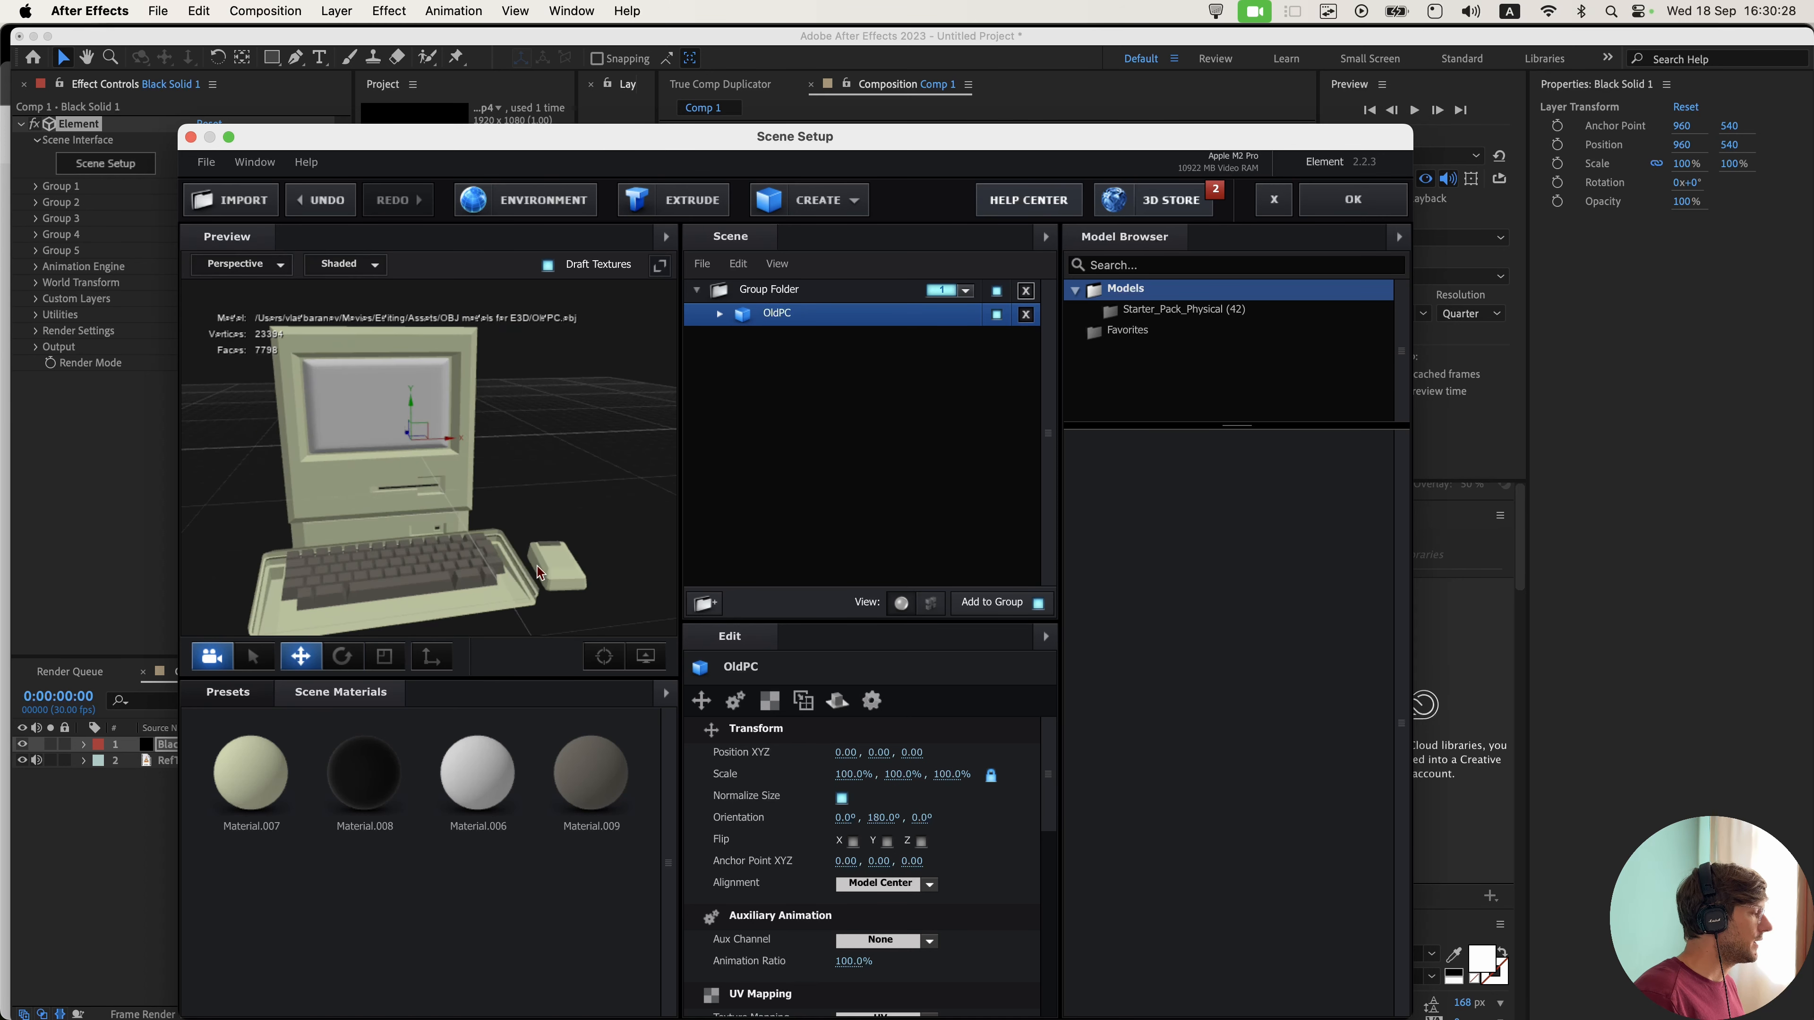
- Set the diffuse color of Material.007 on the computer's casing to a light grey, R 203, G 205, B 196
click(251, 772)
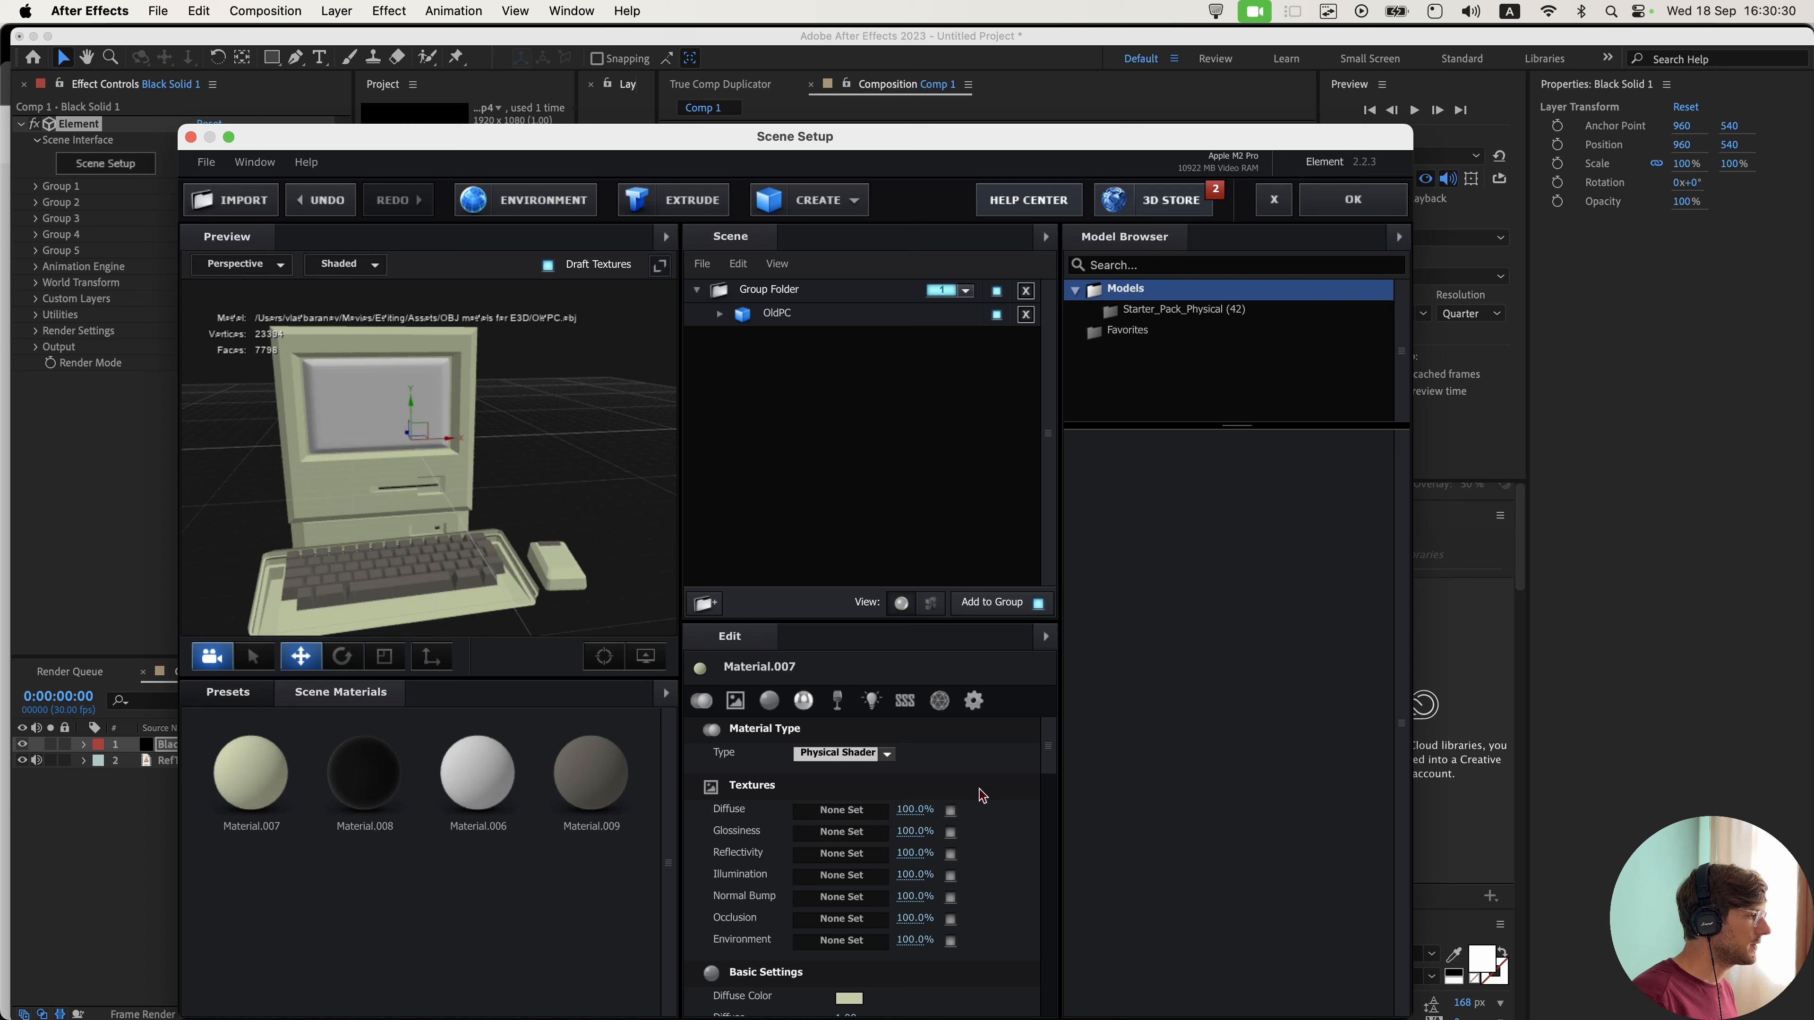
scroll(957, 782, down, 1)
scroll(957, 782, down, 5)
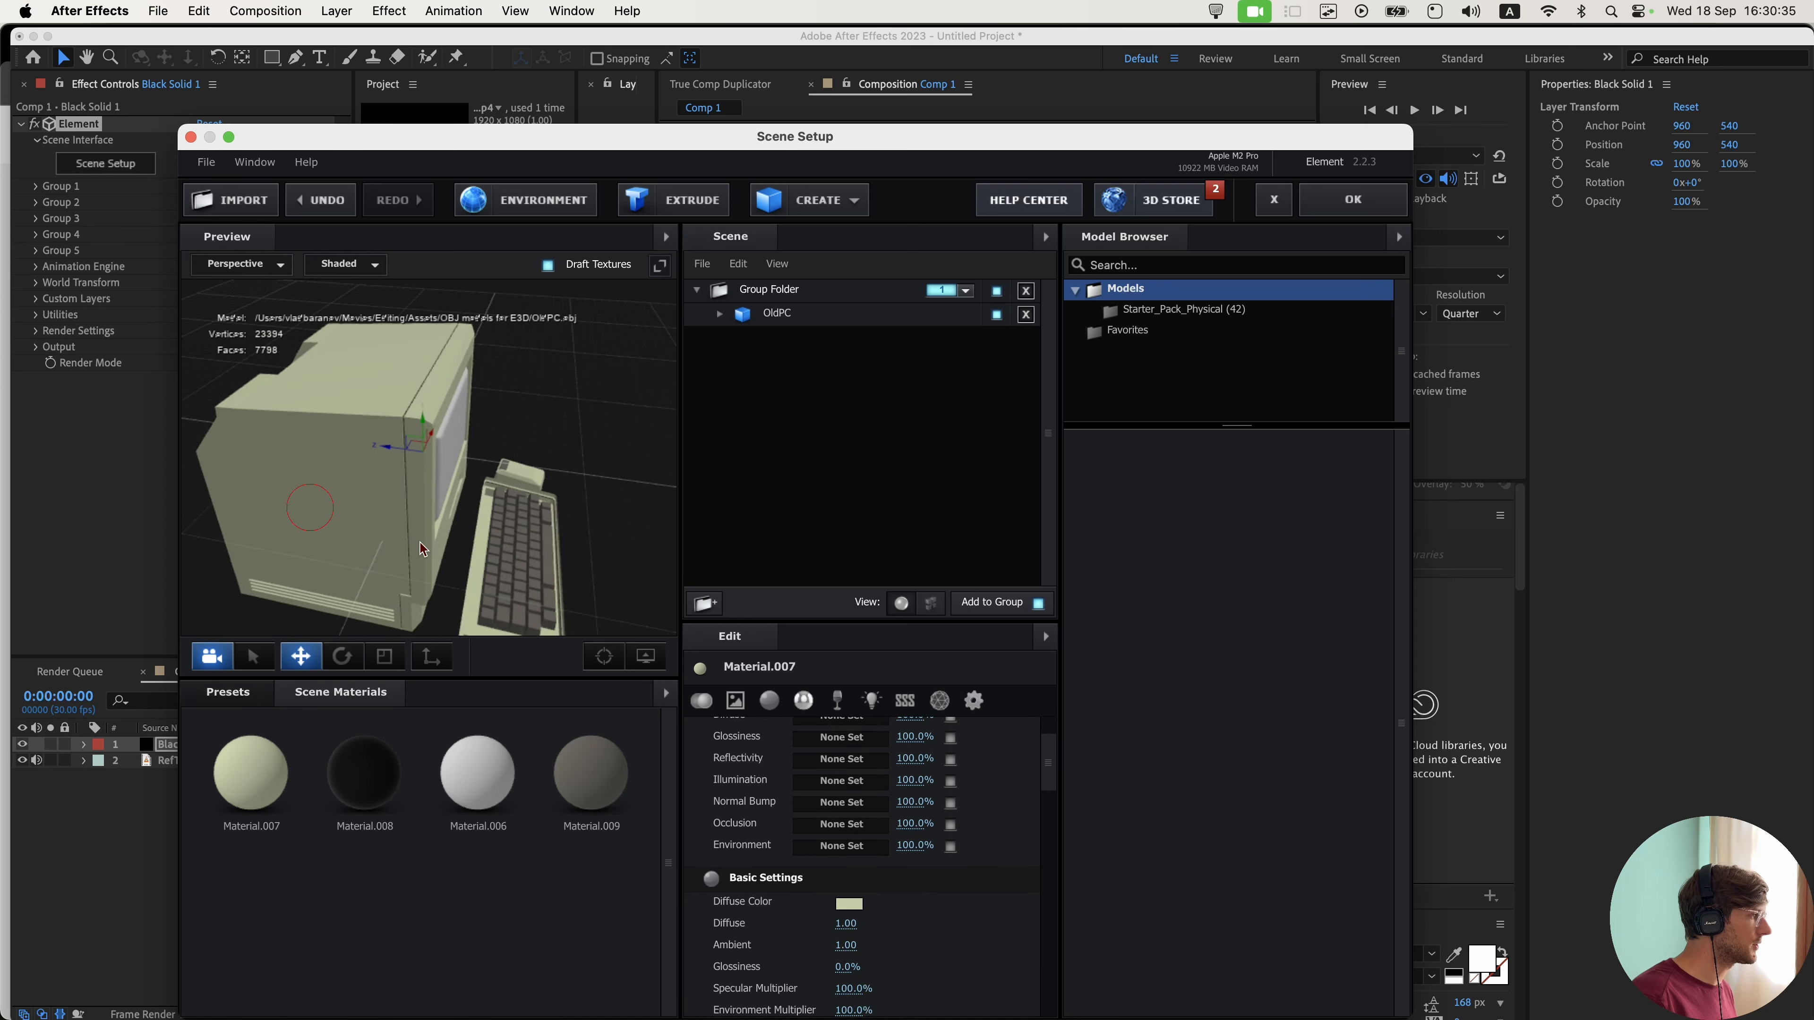
click(853, 907)
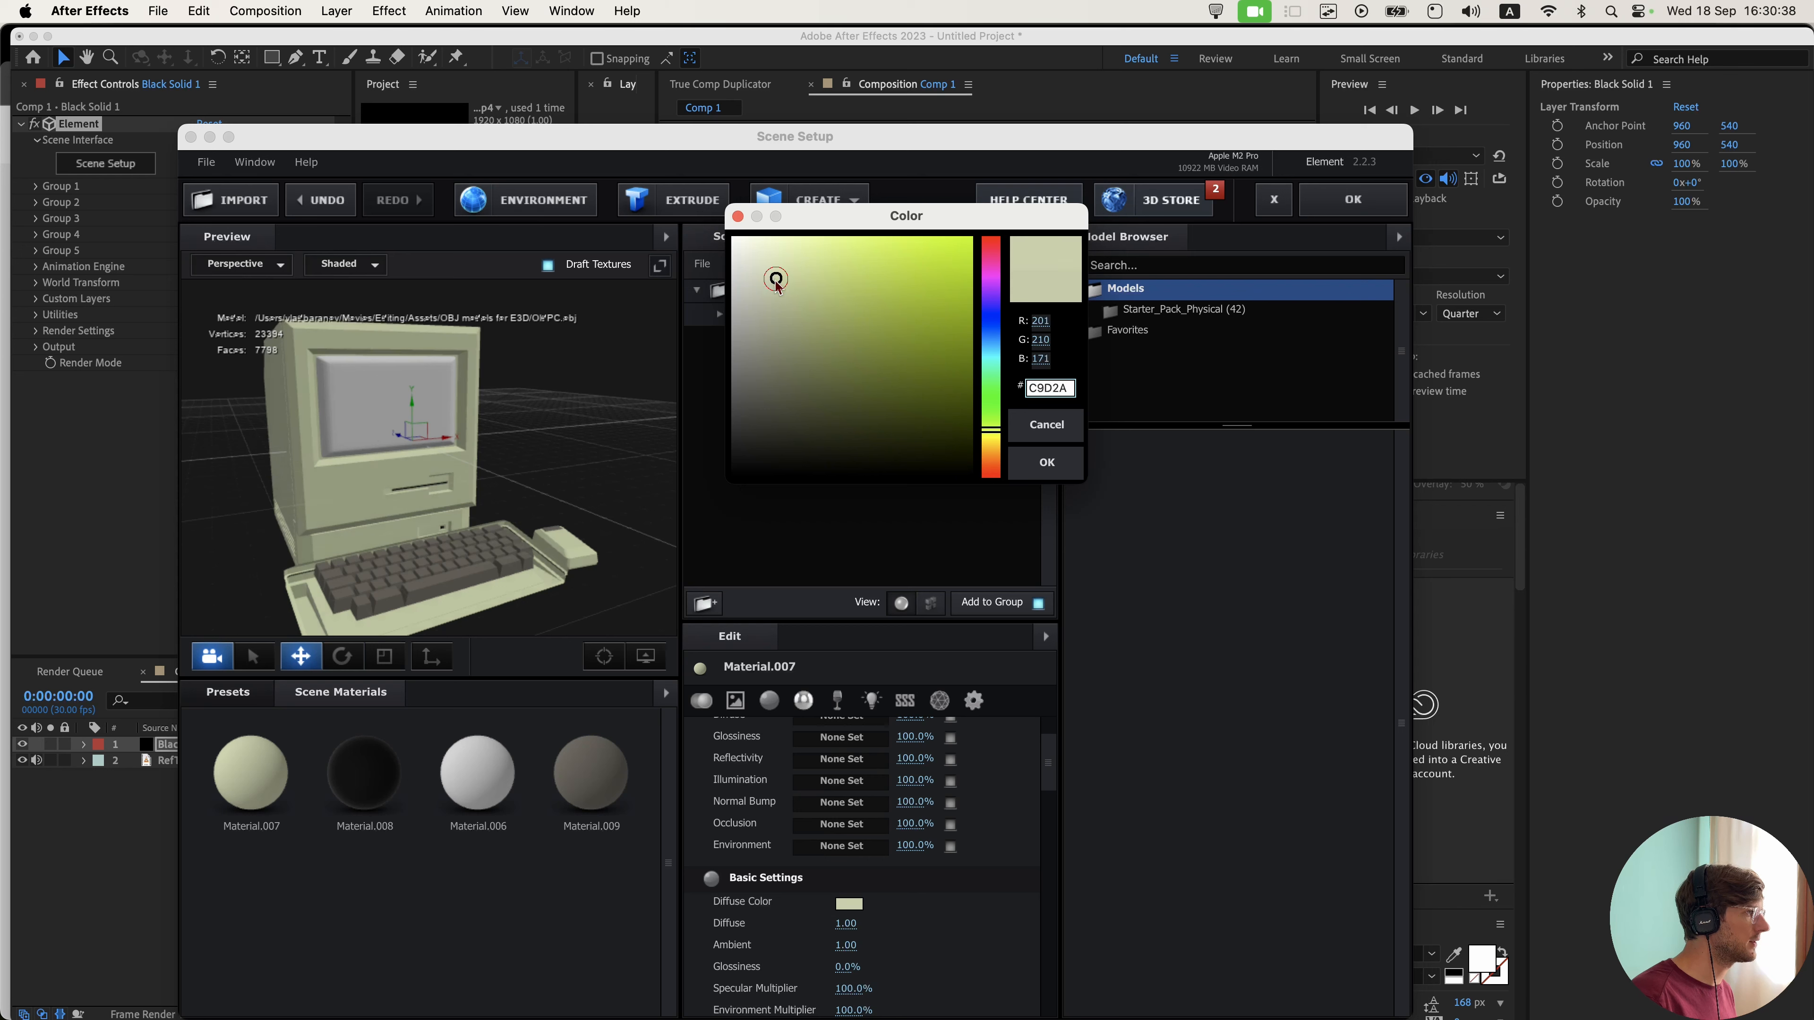
mouse_move(777, 282)
mouse_down()
mouse_move(706, 284)
mouse_move(705, 303)
mouse_move(737, 286)
mouse_move(774, 323)
mouse_move(741, 285)
mouse_up()
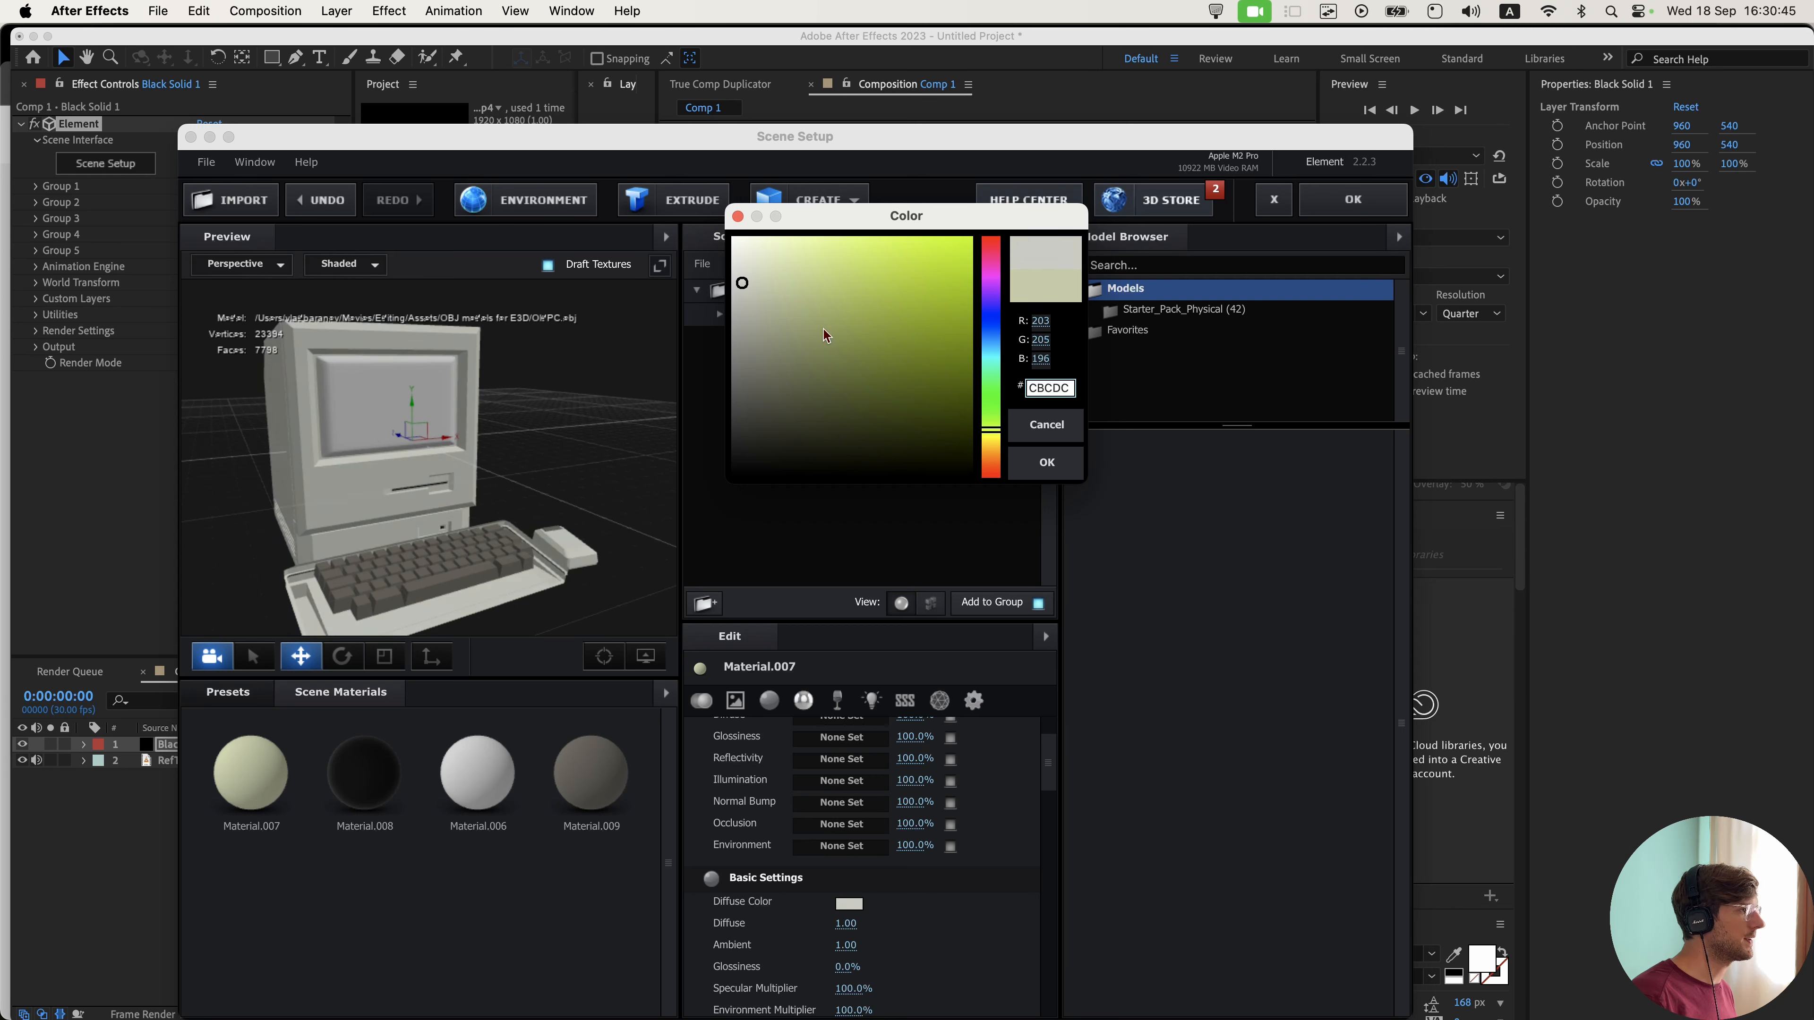
click(1046, 463)
- Assign Custom Layer 1 as the diffuse texture of Material.006, the computer's screen
drag(503, 505, 436, 486)
scroll(437, 486, up, 5)
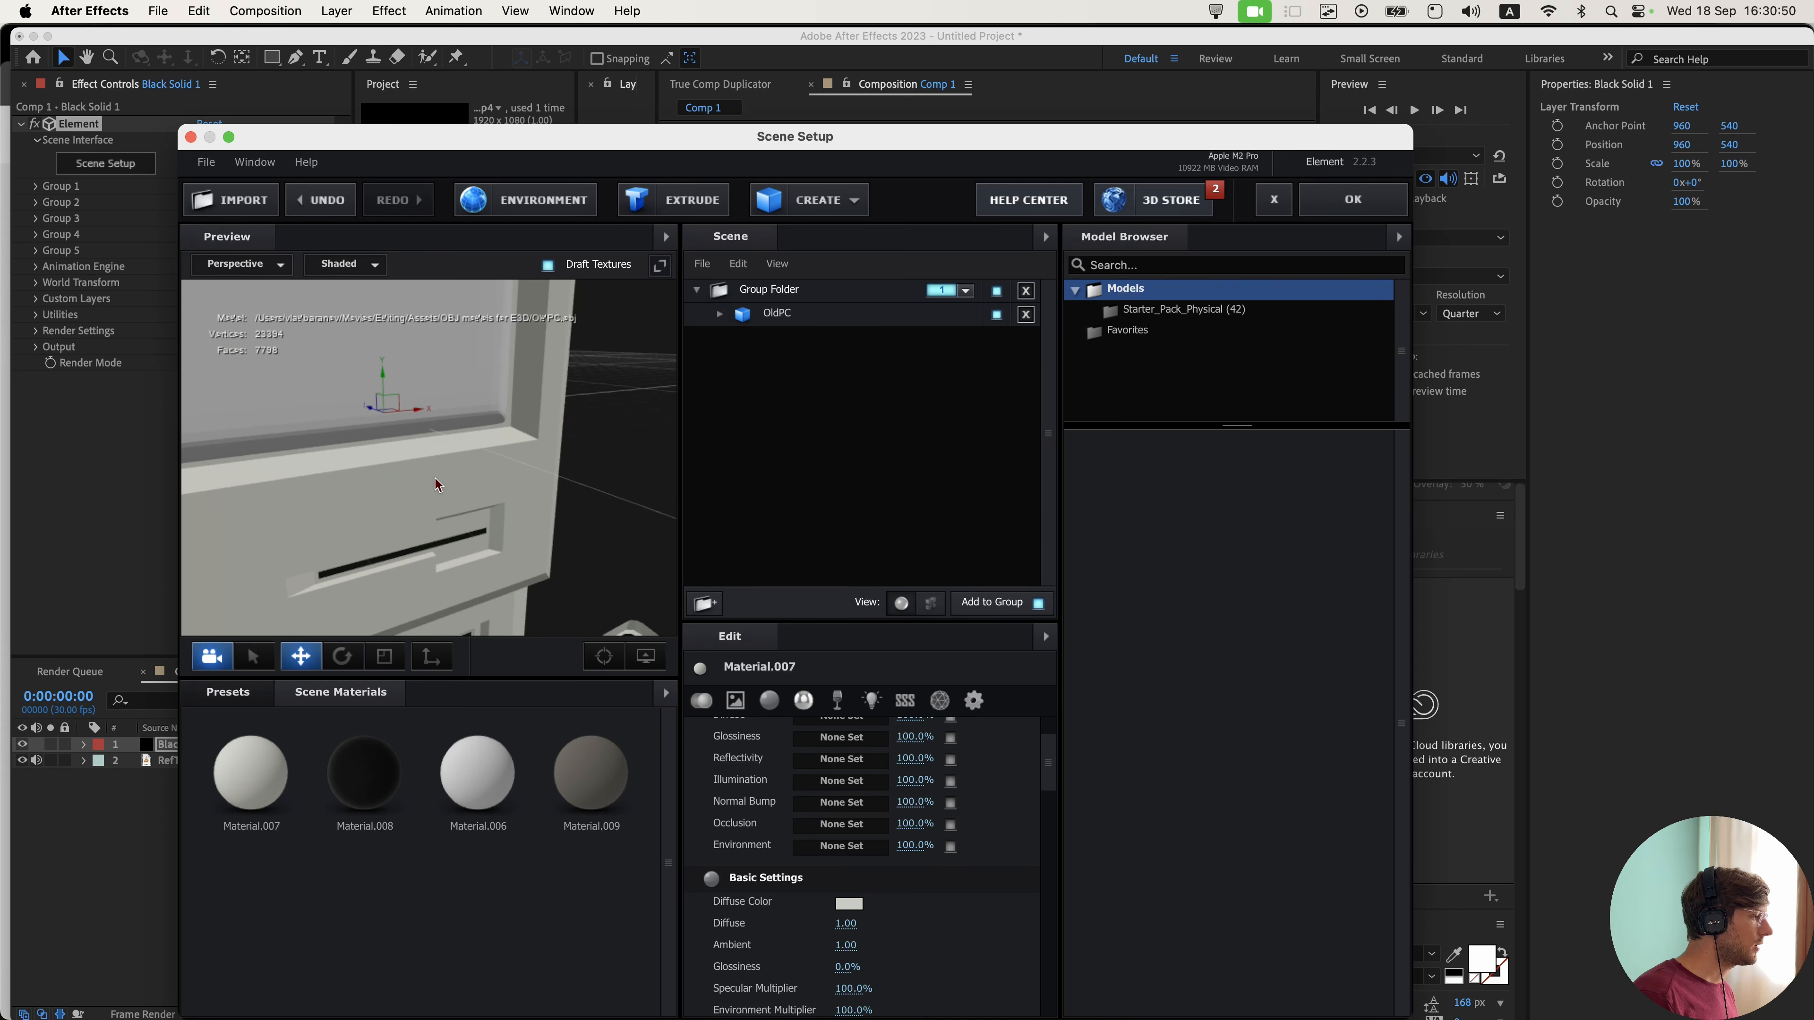
click(477, 772)
scroll(400, 429, down, 3)
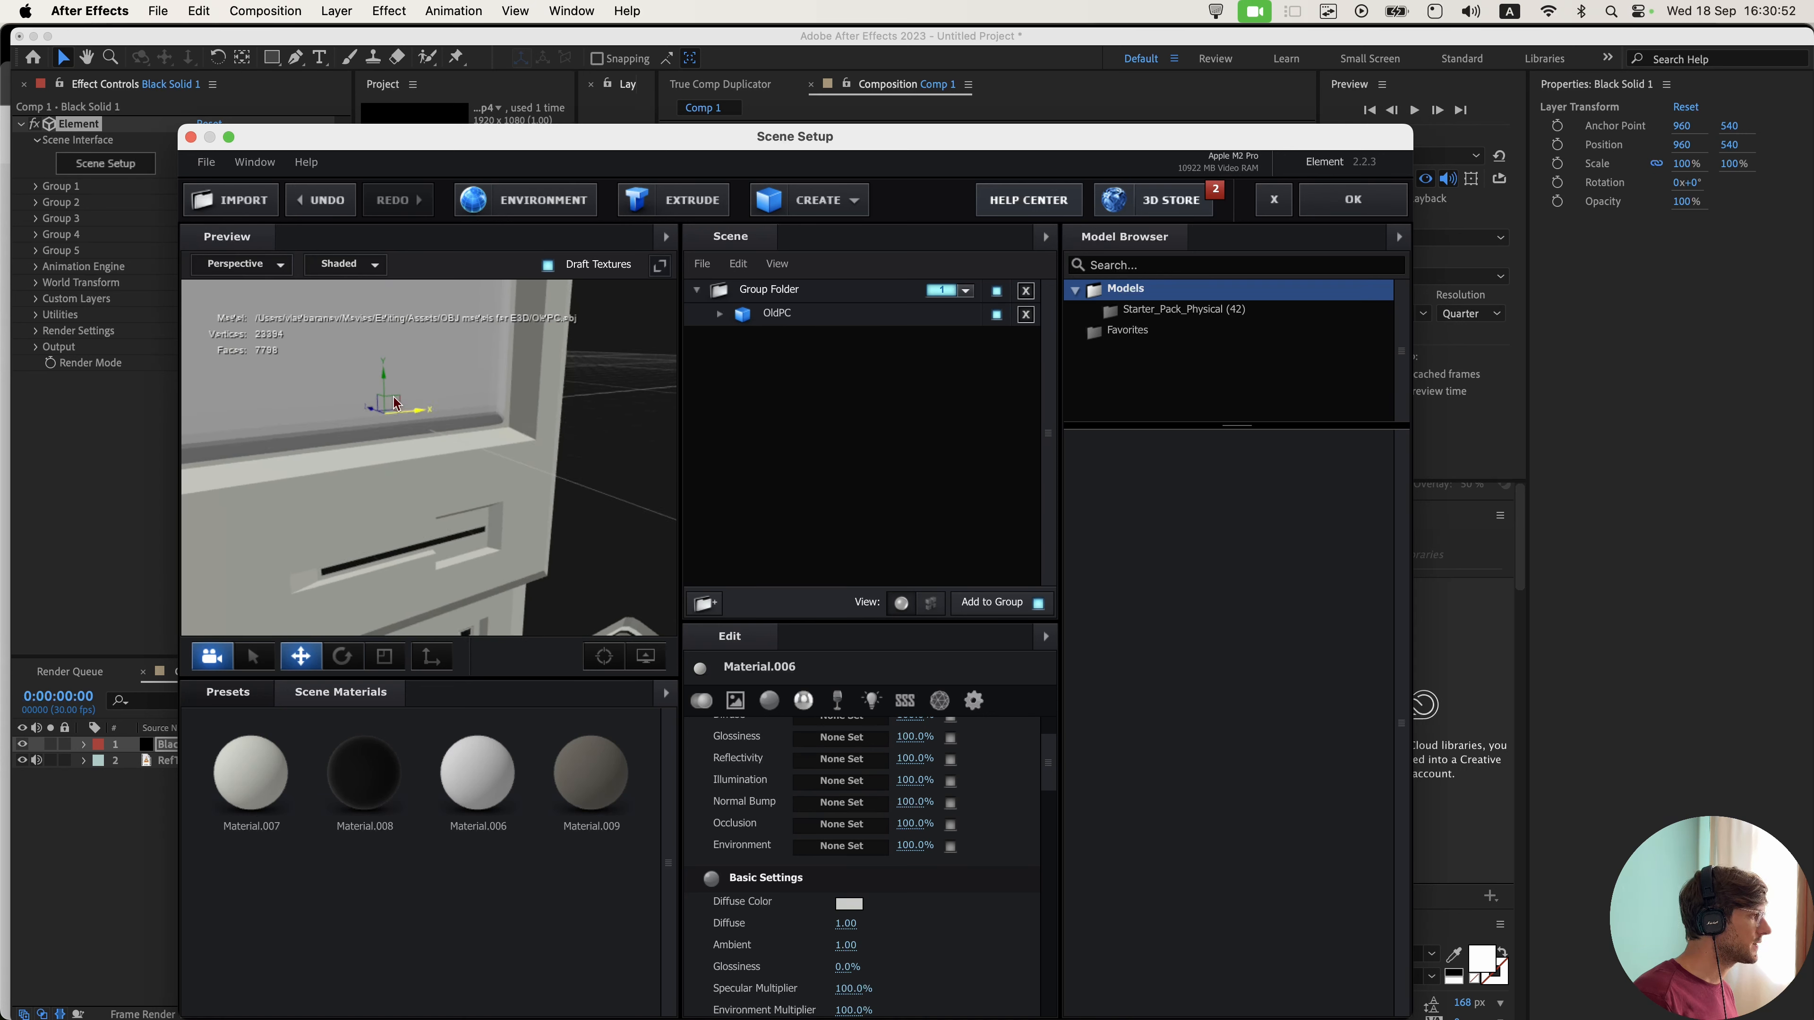
scroll(377, 395, down, 2)
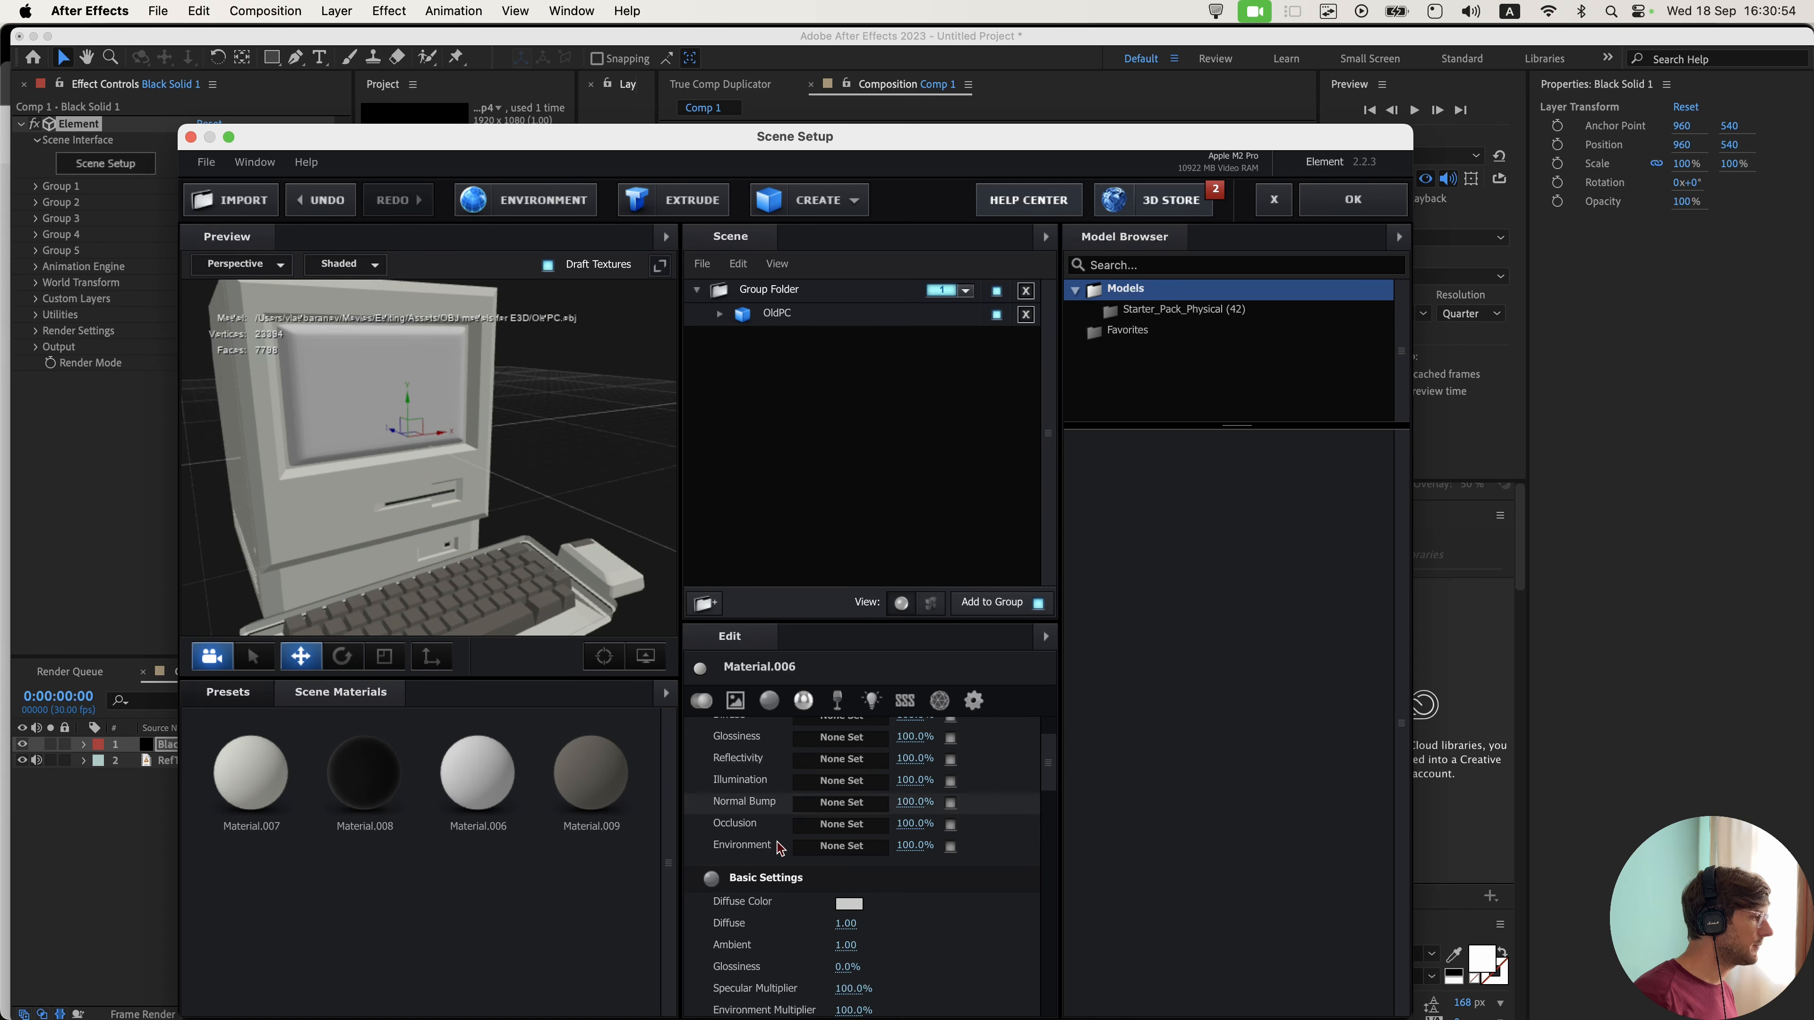
scroll(893, 886, down, 2)
scroll(907, 902, up, 2)
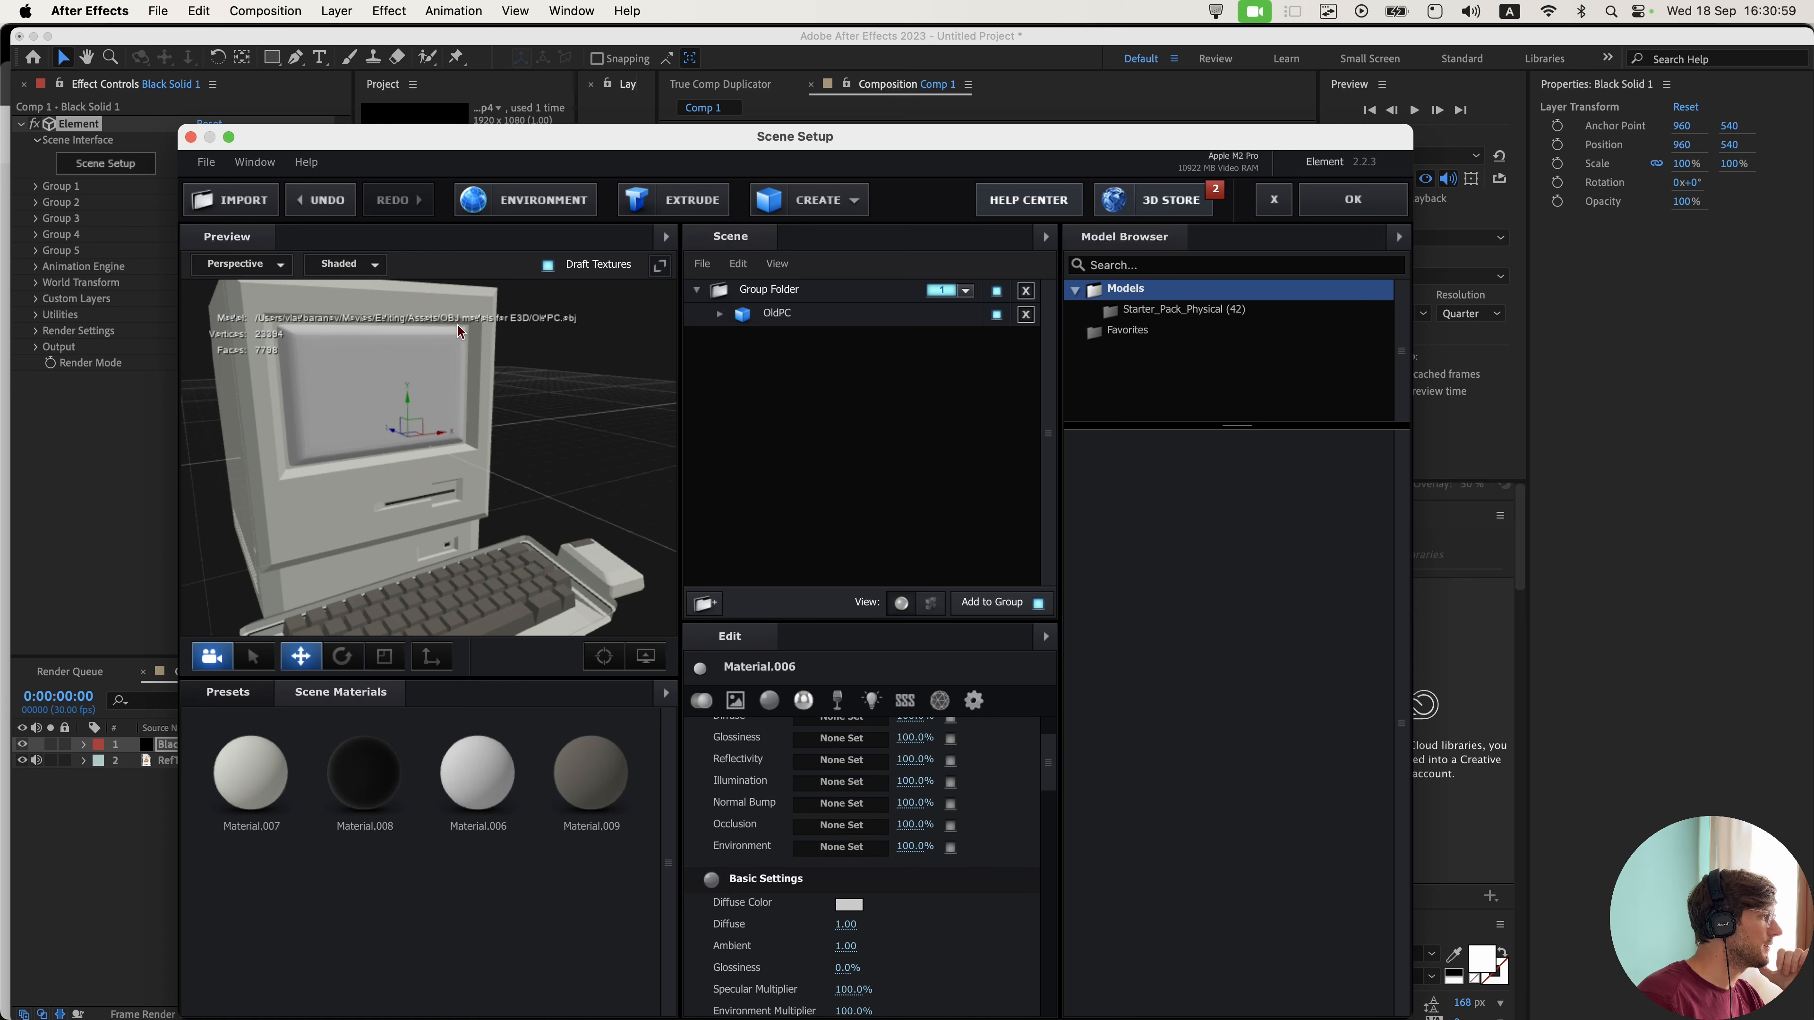
scroll(856, 821, up, 3)
scroll(857, 821, down, 1)
scroll(857, 821, up, 1)
click(486, 786)
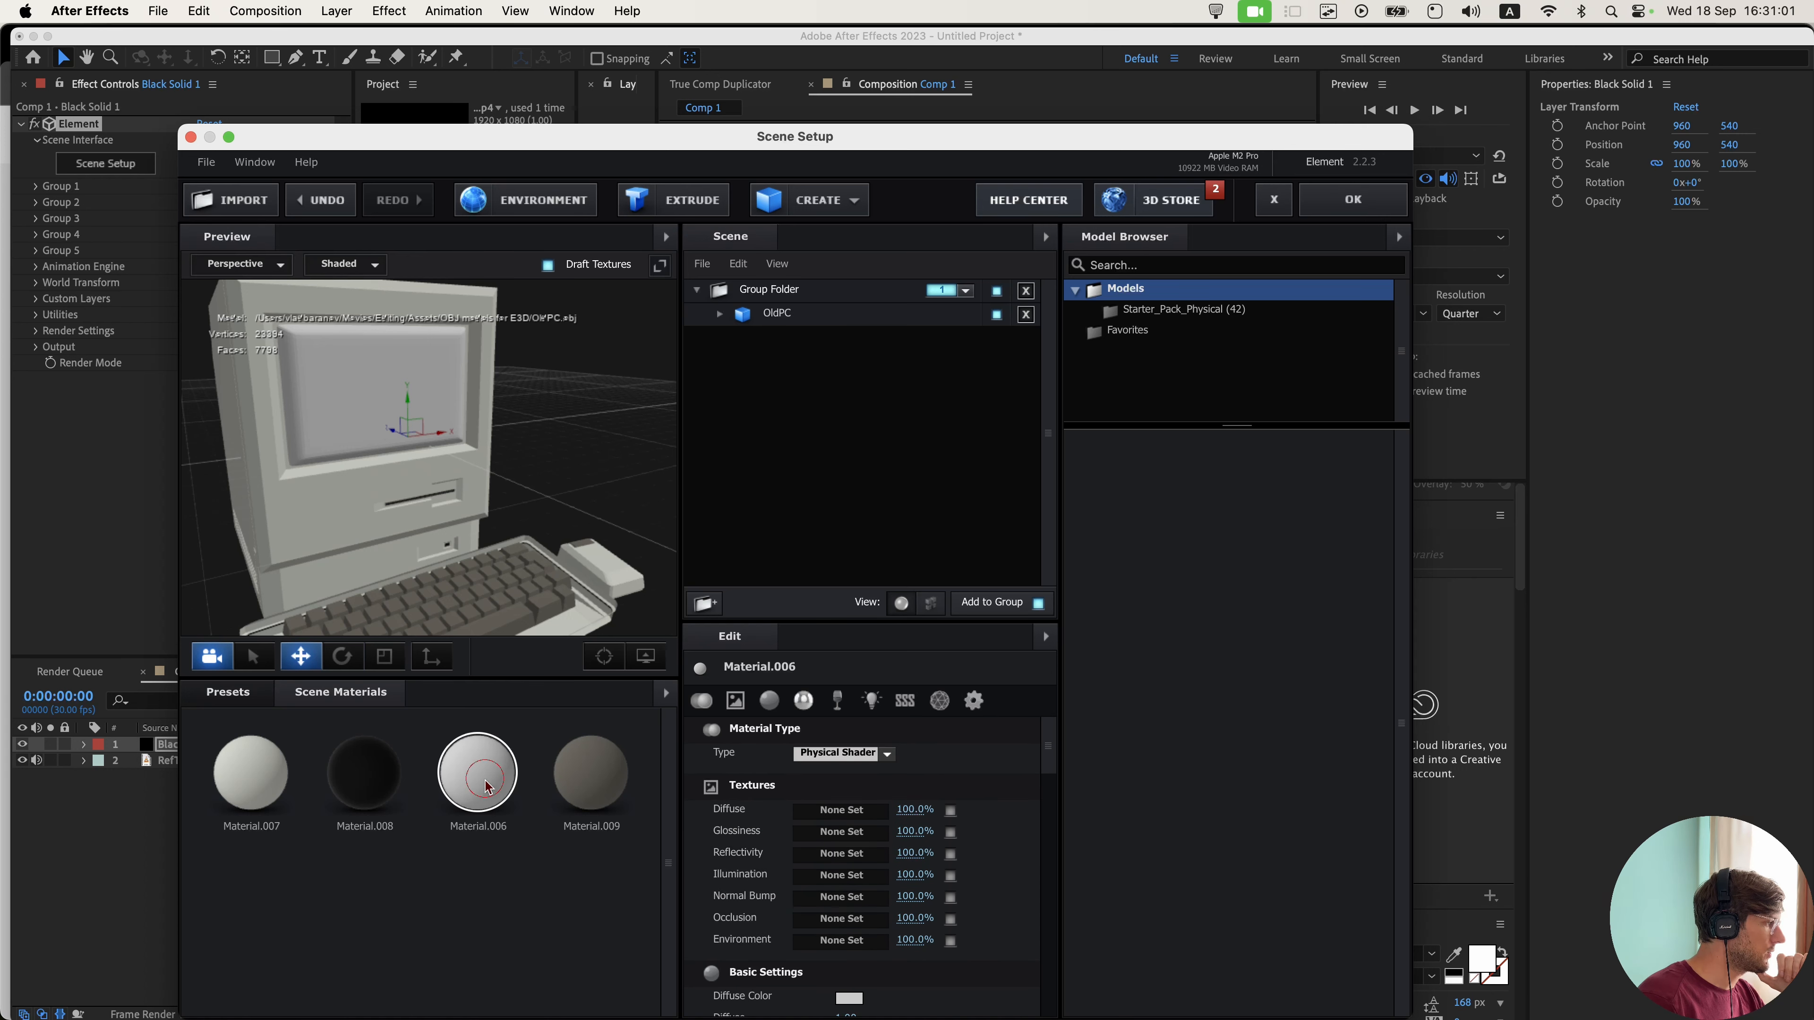
click(842, 810)
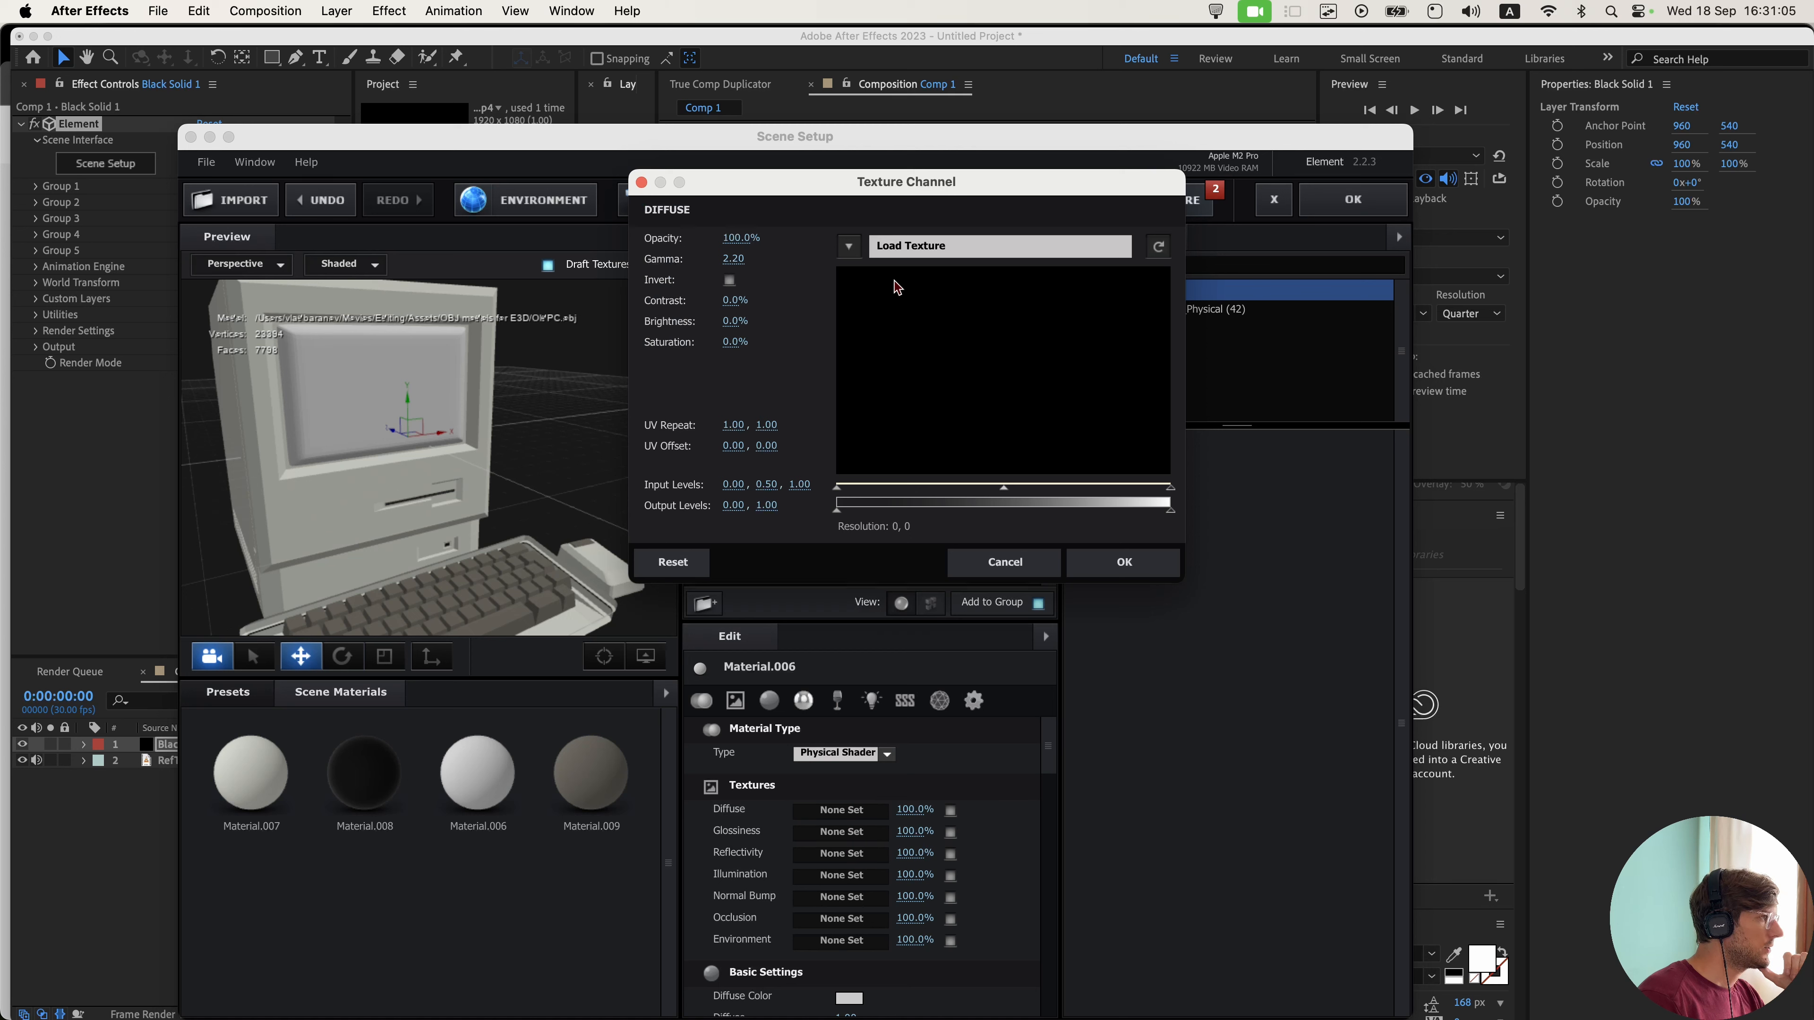
click(850, 247)
click(861, 278)
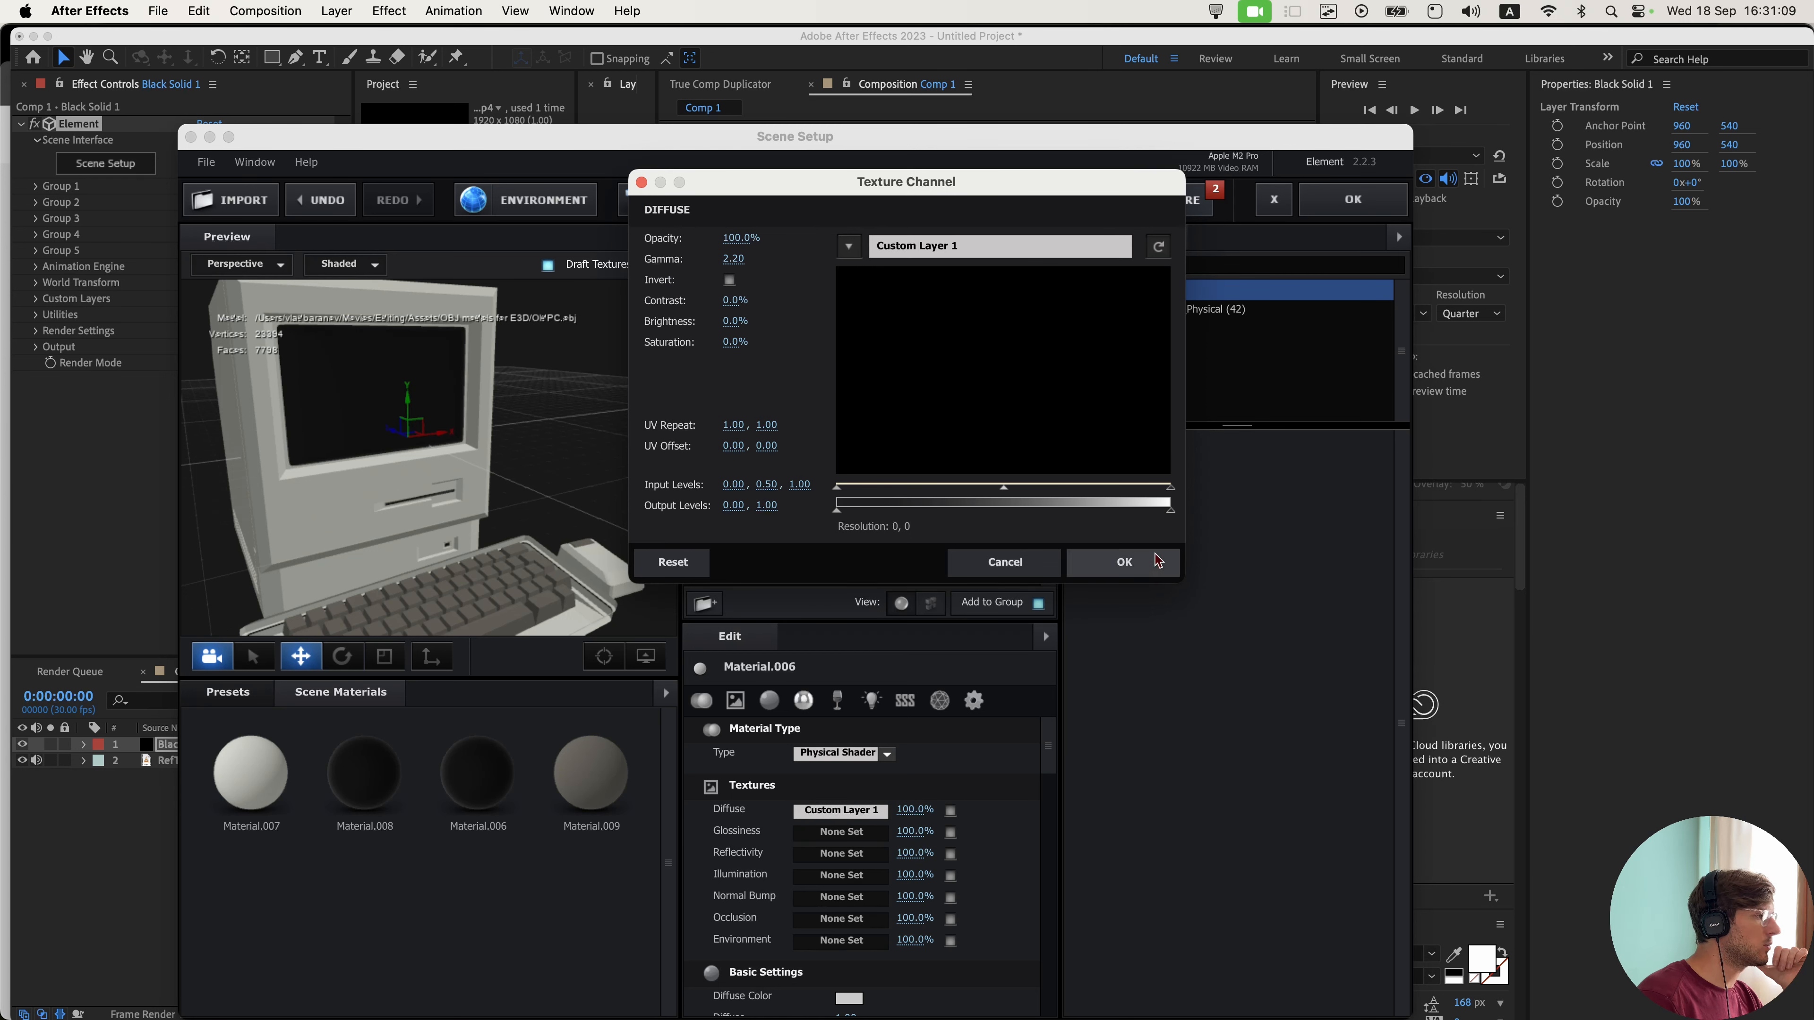
click(1143, 568)
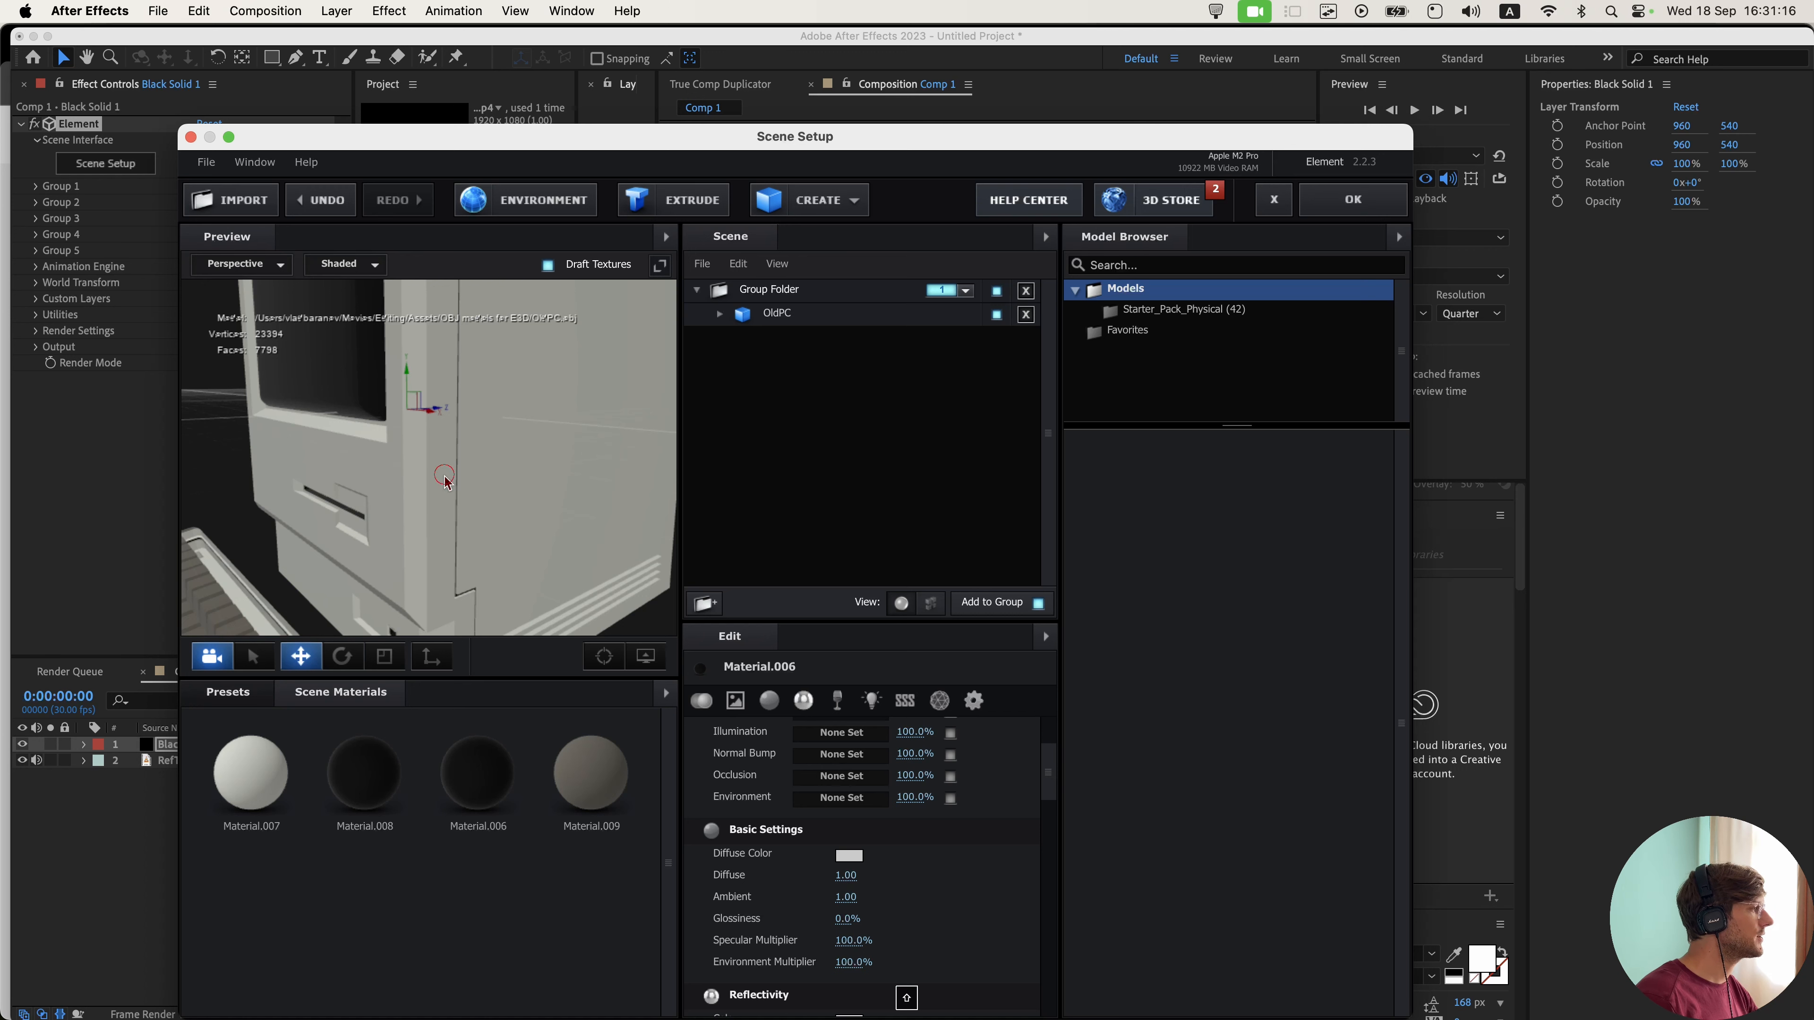
- Raise the glossiness of the screen's Material.006 to 100%
drag(504, 513, 568, 578)
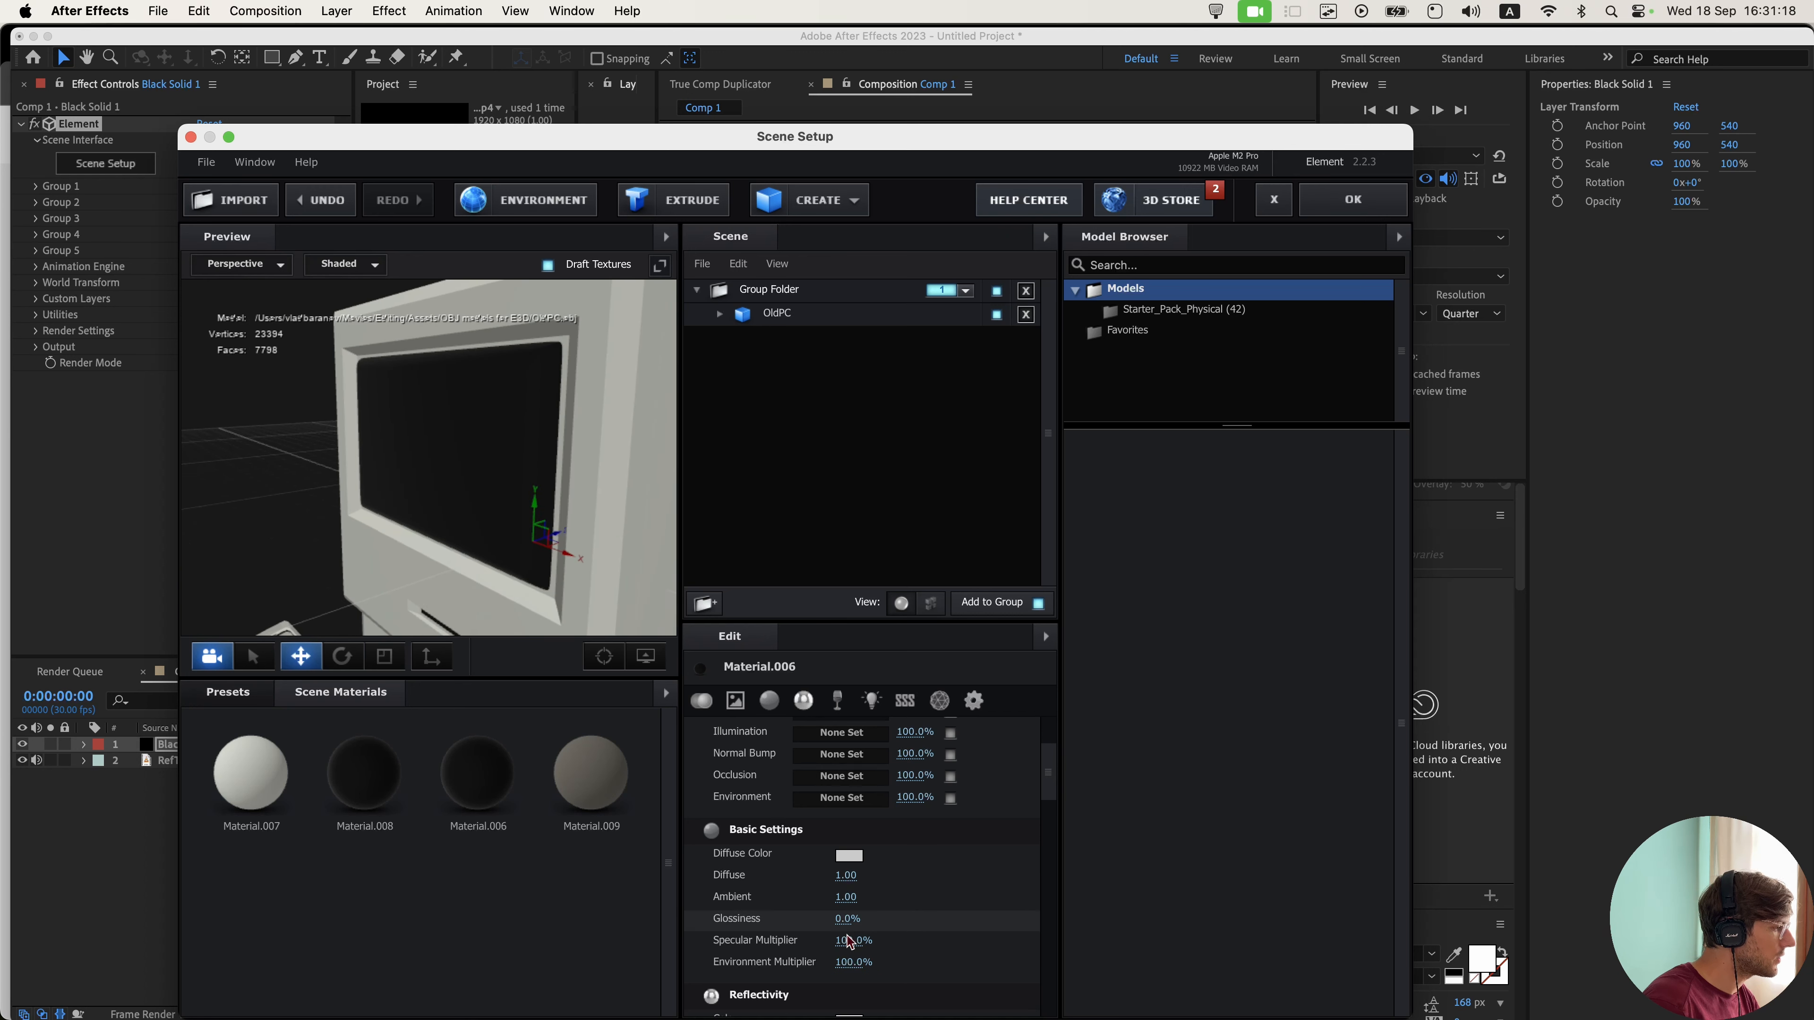
drag(437, 529, 400, 510)
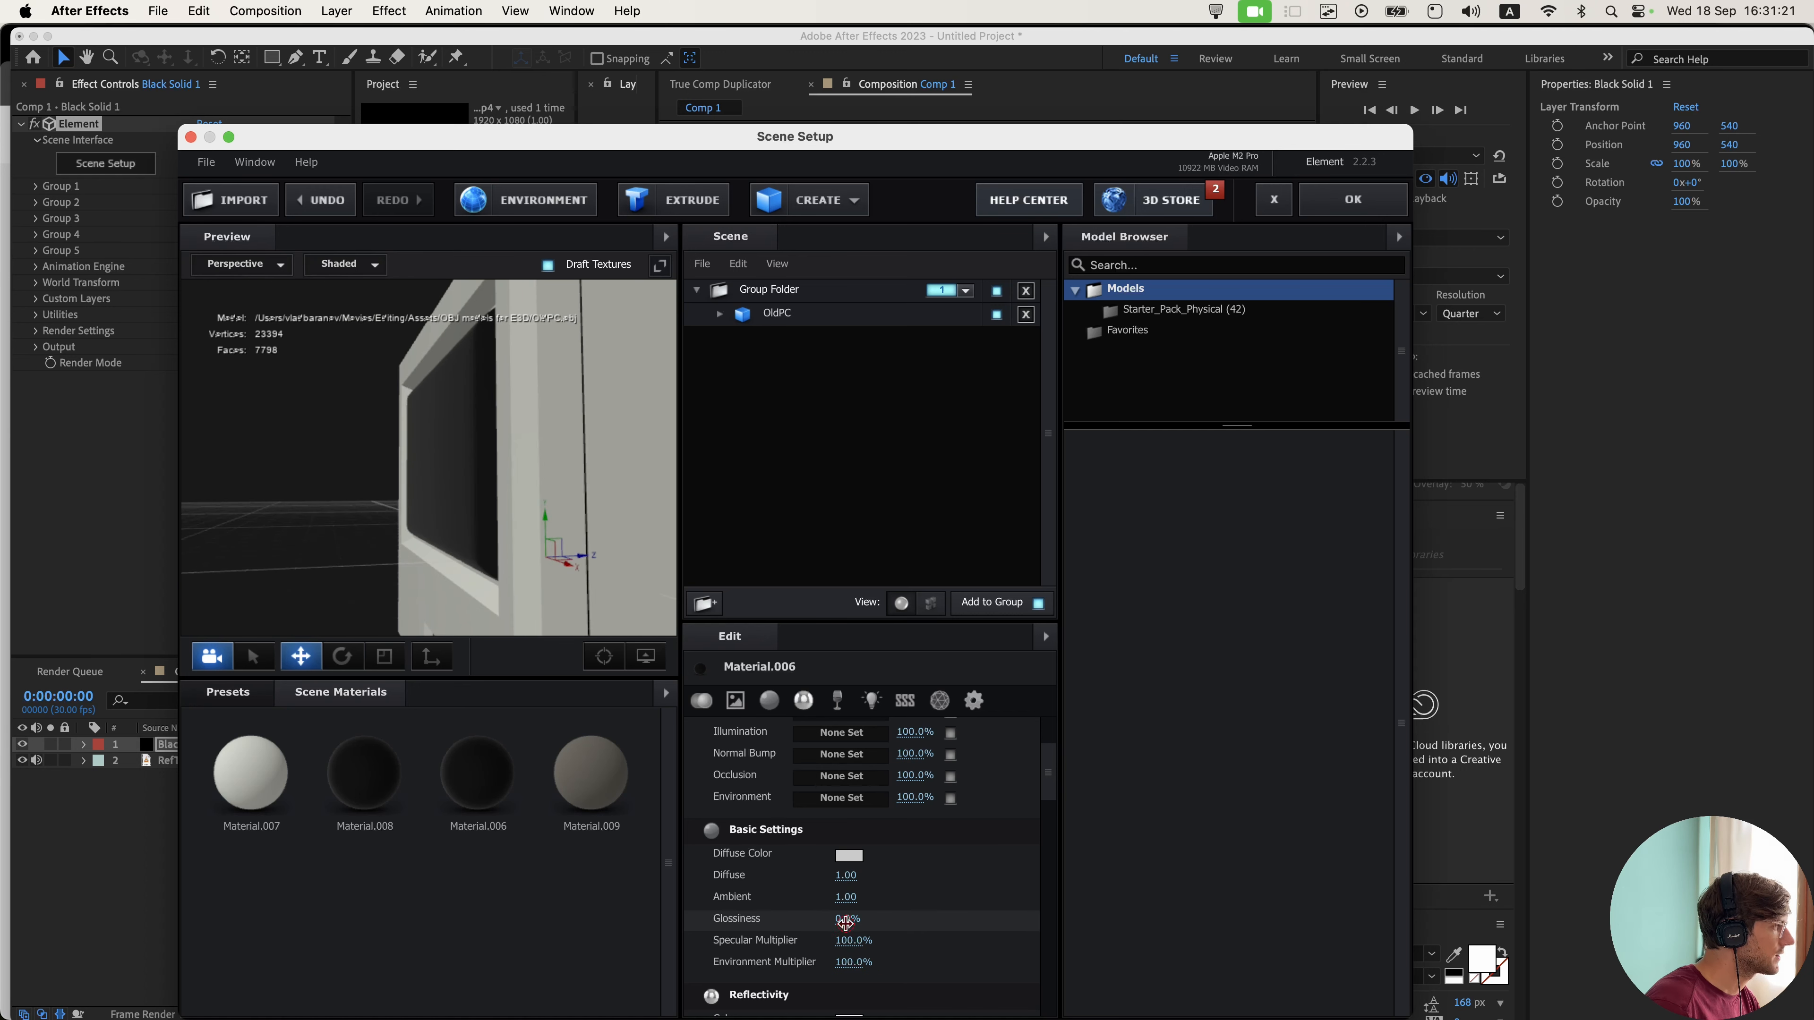
drag(845, 924, 1285, 931)
drag(259, 496, 514, 493)
- Load Basic_2K_11.jpg from the Basic_2K folder as the scene's environment texture
click(525, 199)
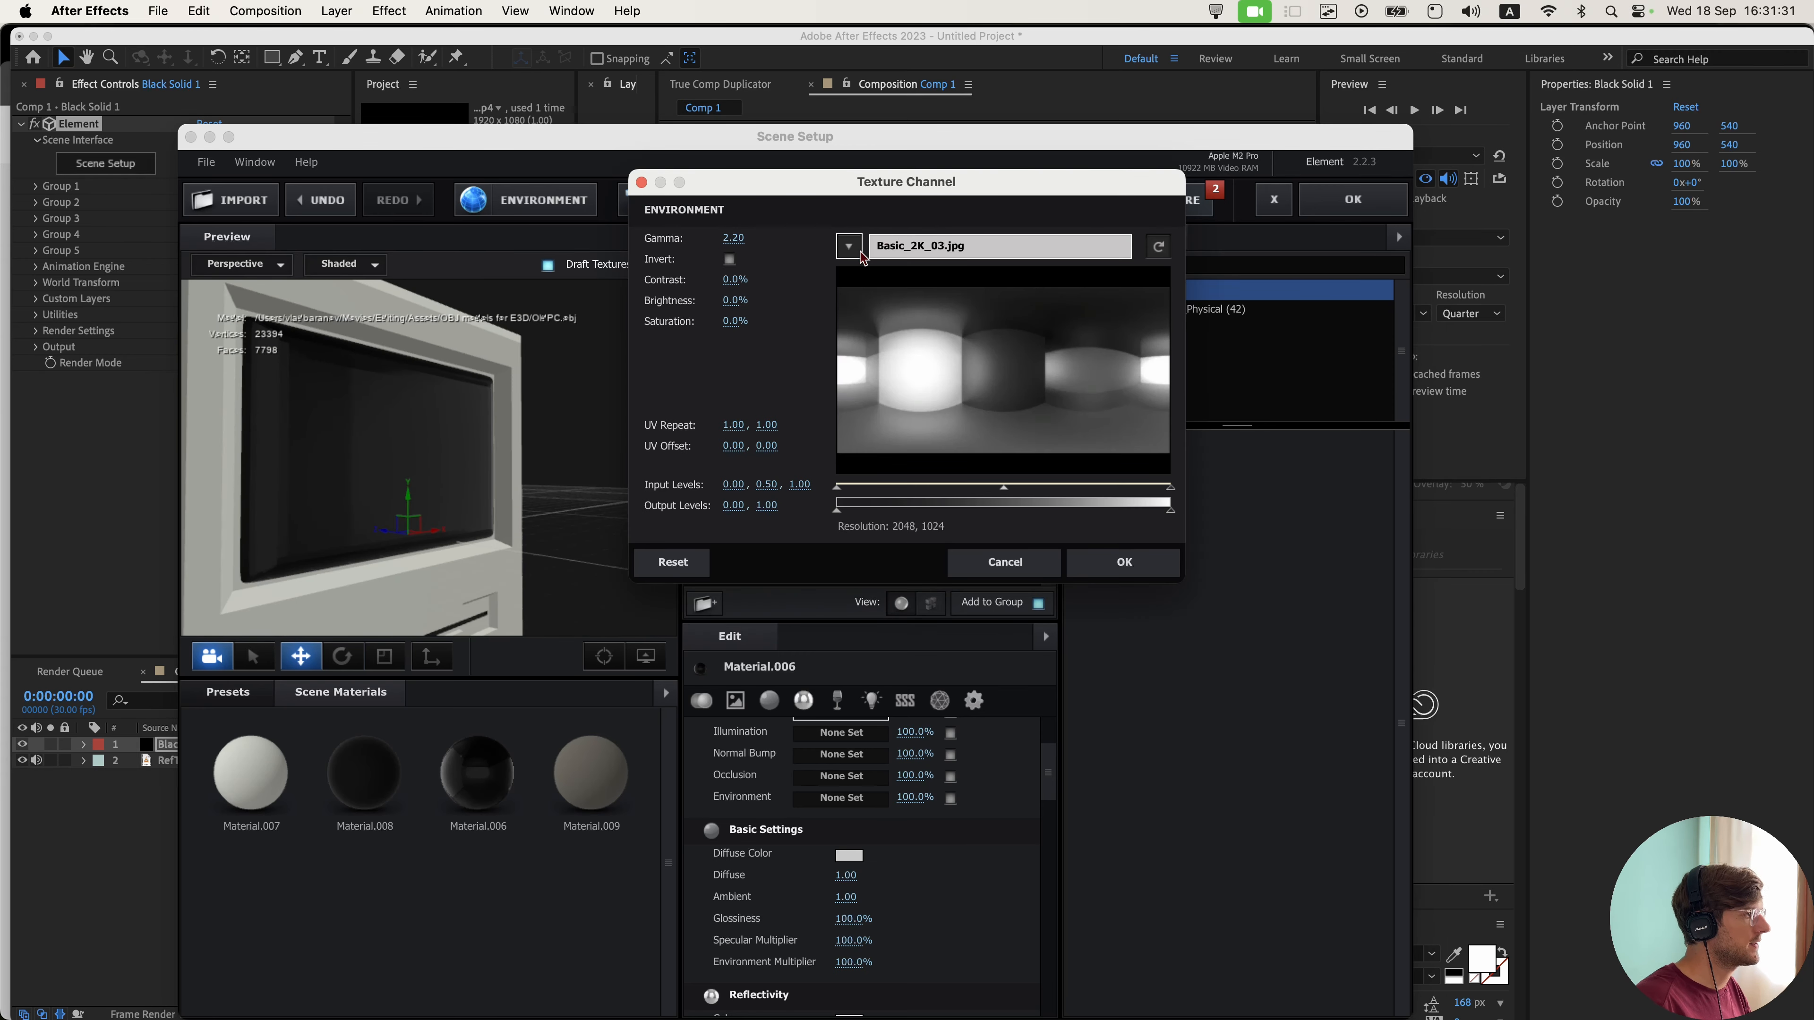
click(862, 259)
click(935, 251)
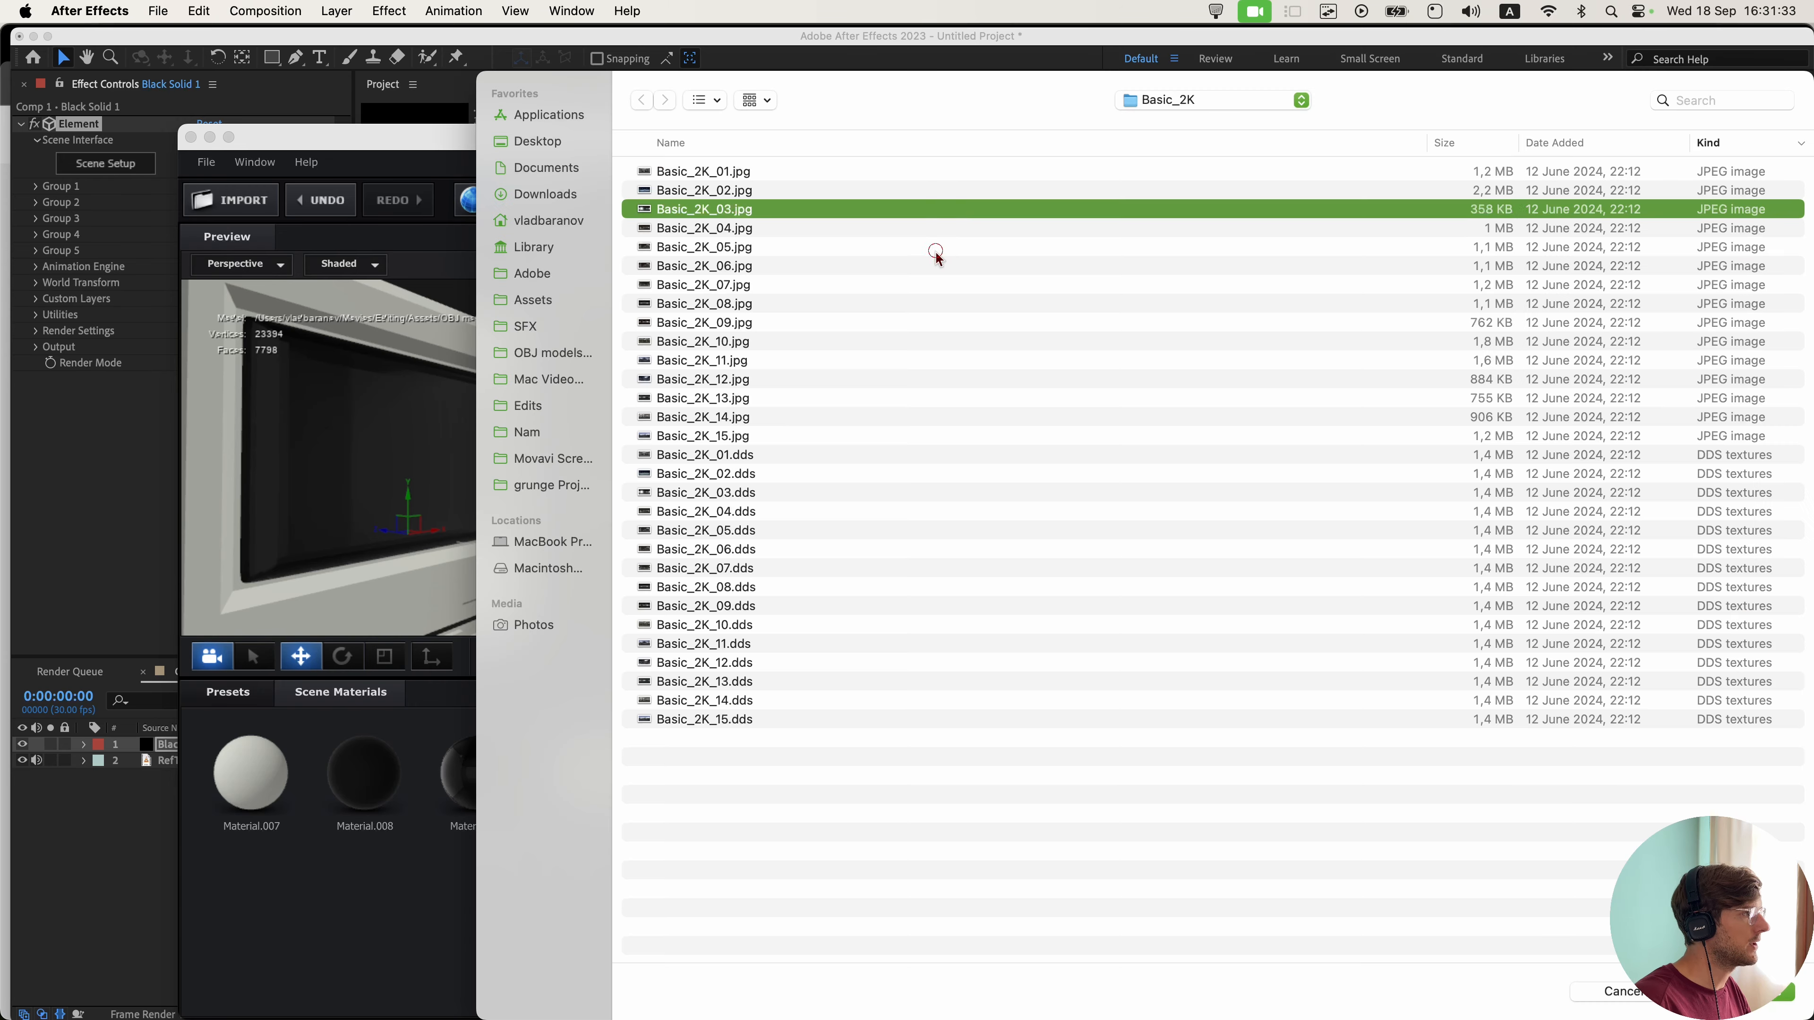
click(935, 250)
click(864, 360)
key(Return)
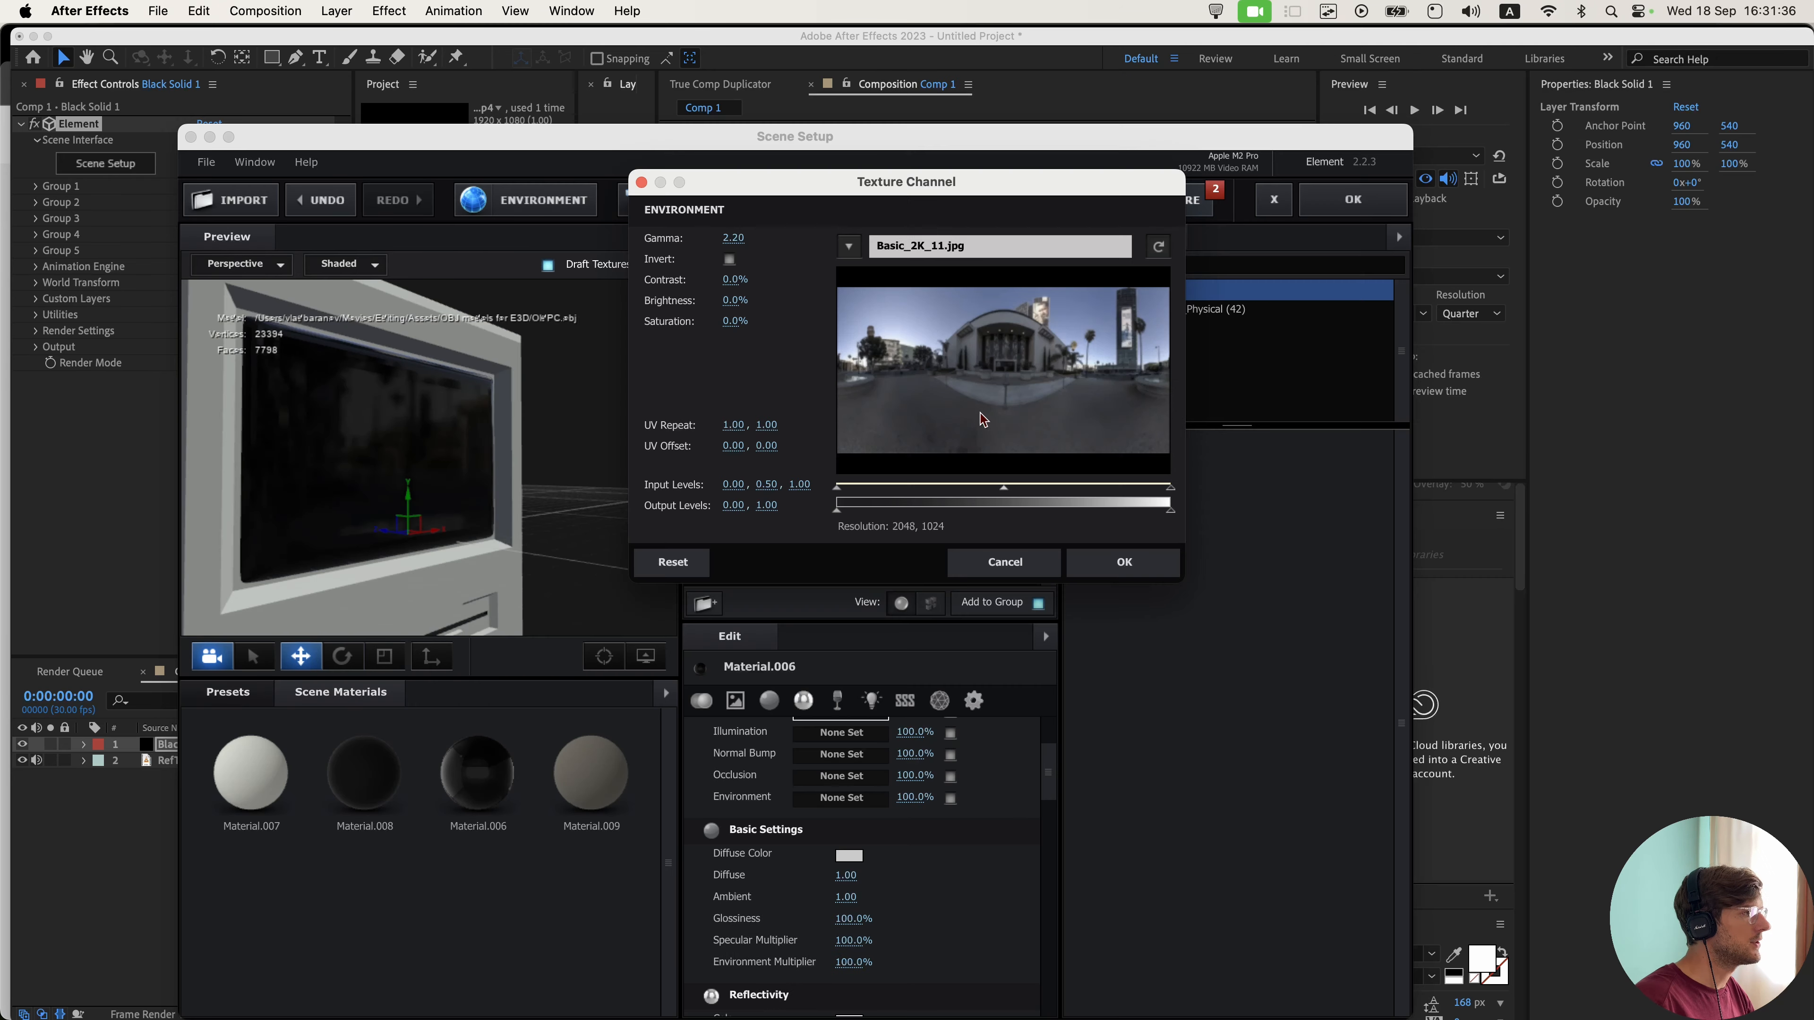
click(1120, 561)
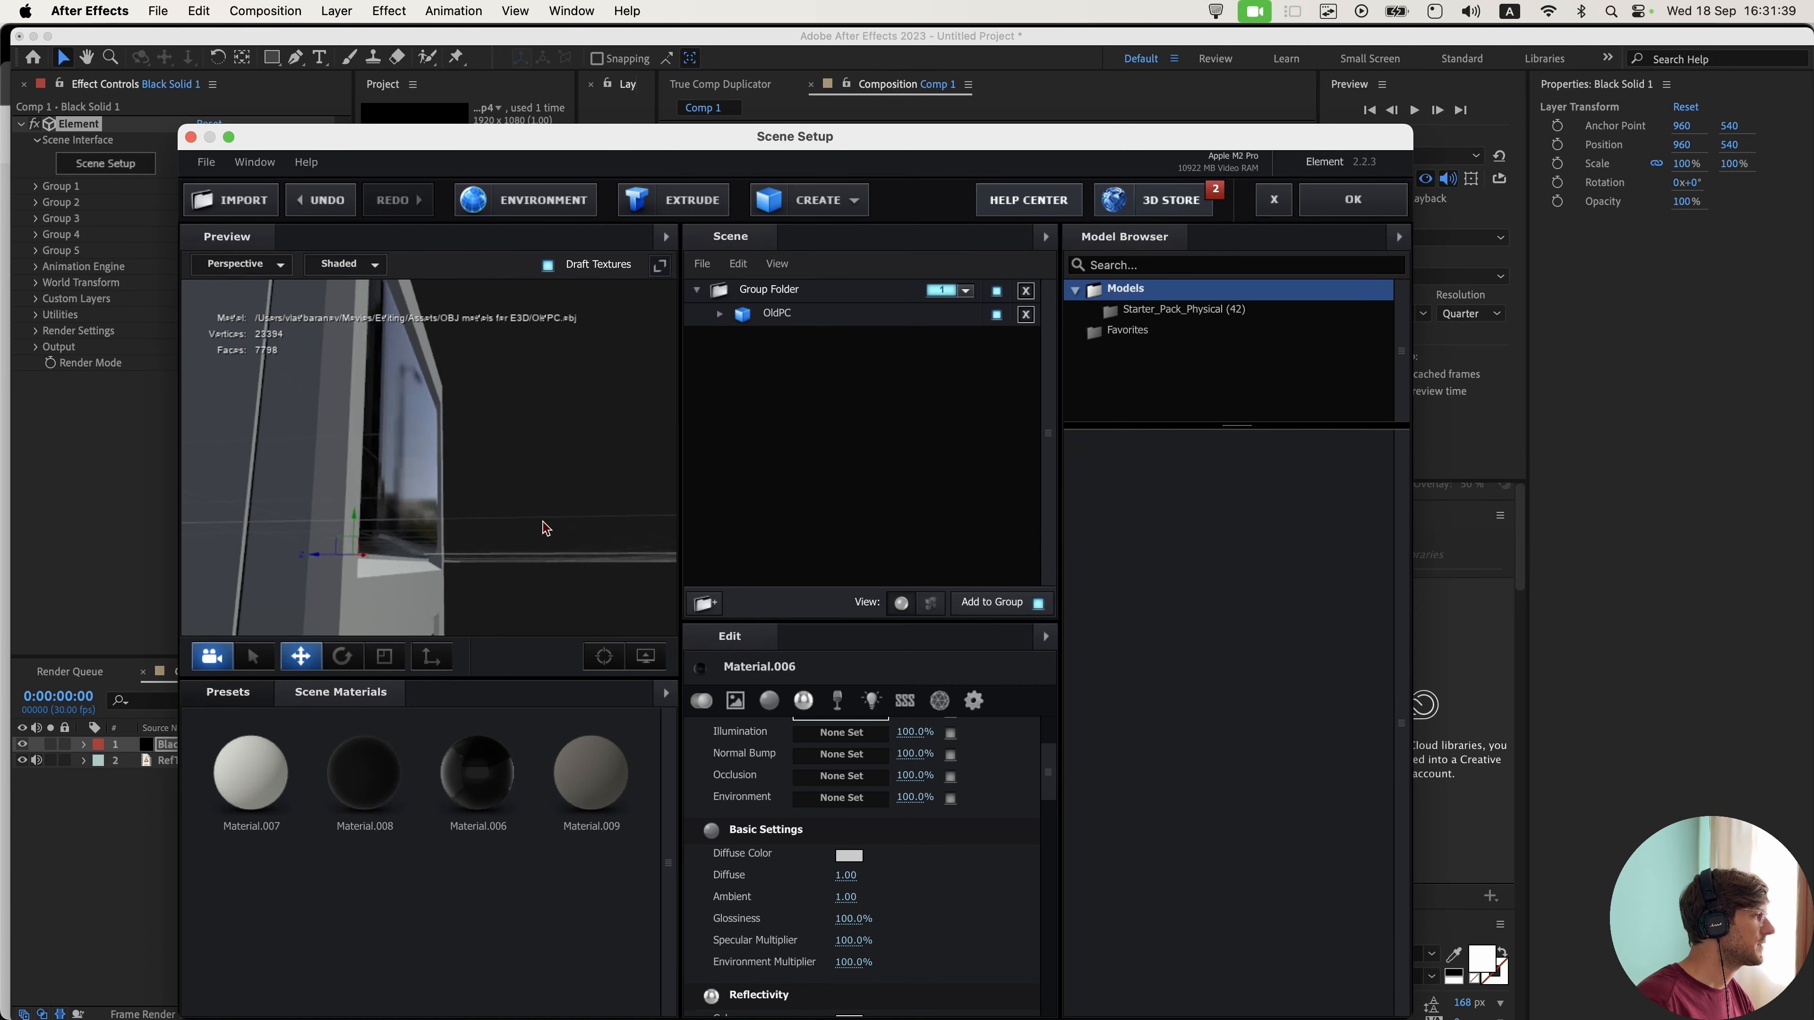
- Accept the Element scene setup for the black solid and hide the reference video layer in Comp 1
scroll(550, 530, down, 5)
scroll(554, 534, down, 5)
drag(554, 532, 525, 436)
scroll(423, 511, up, 10)
scroll(422, 506, up, 5)
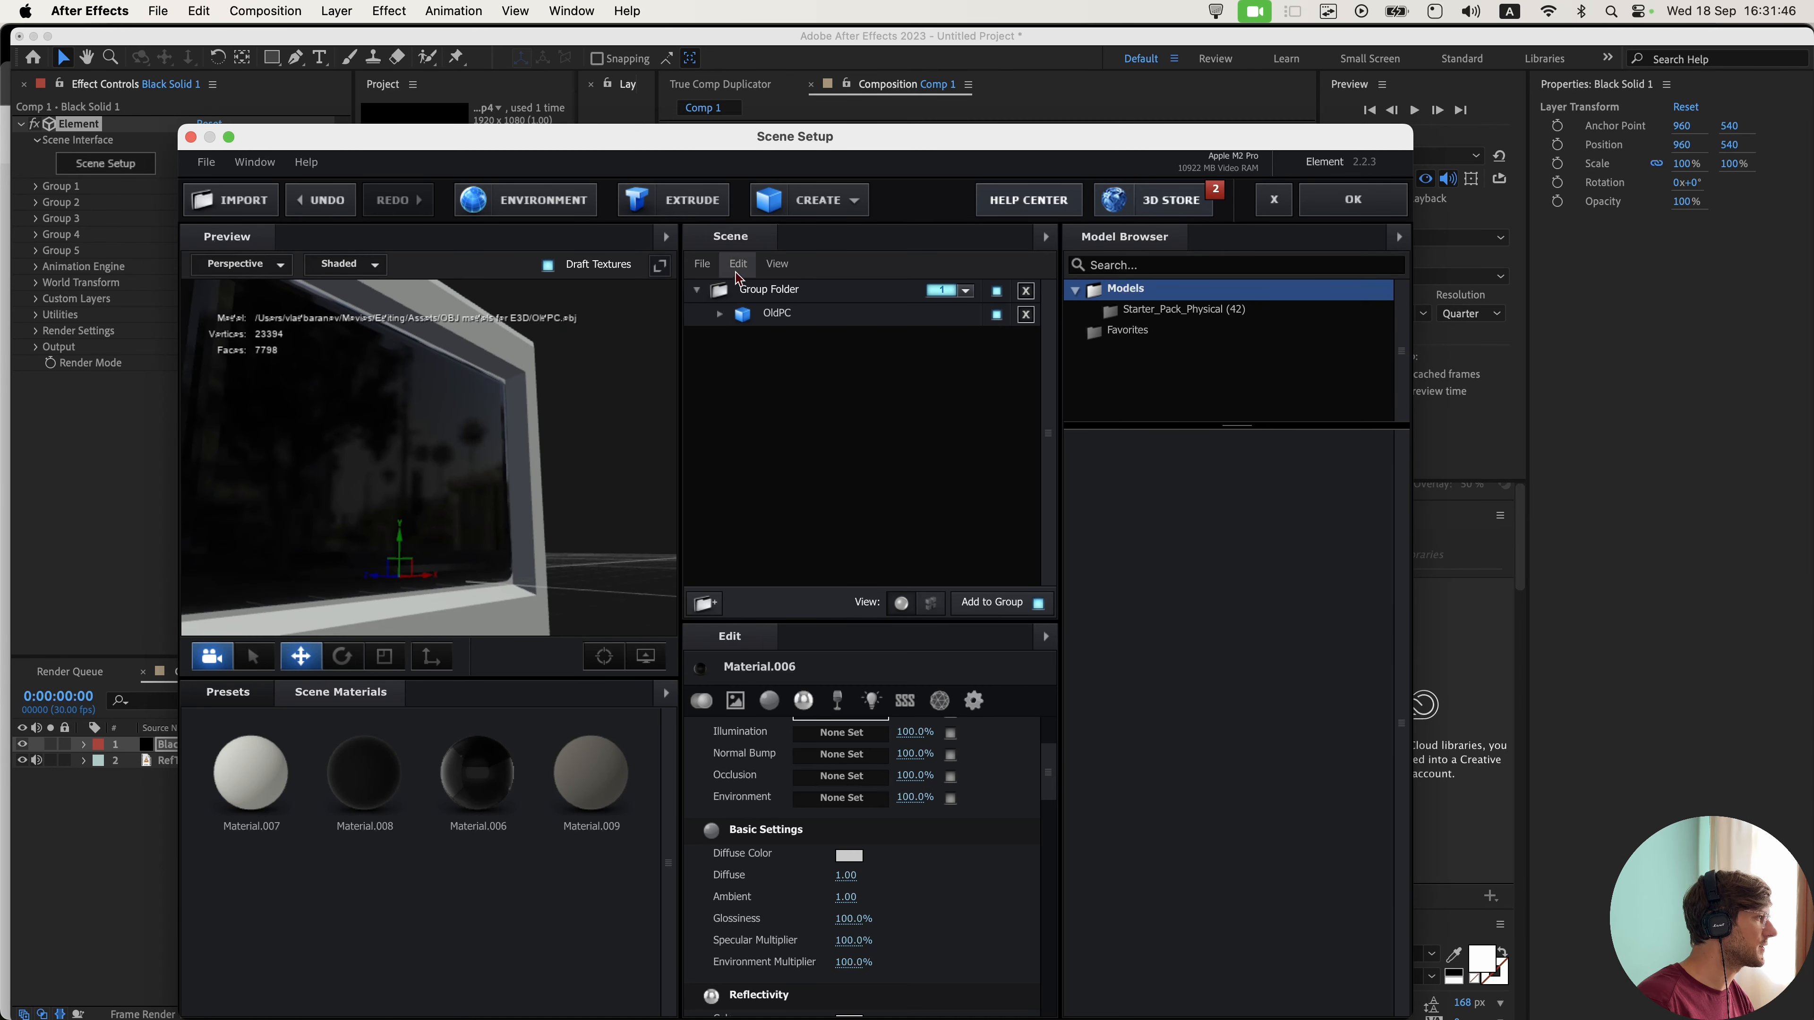
drag(397, 464, 377, 519)
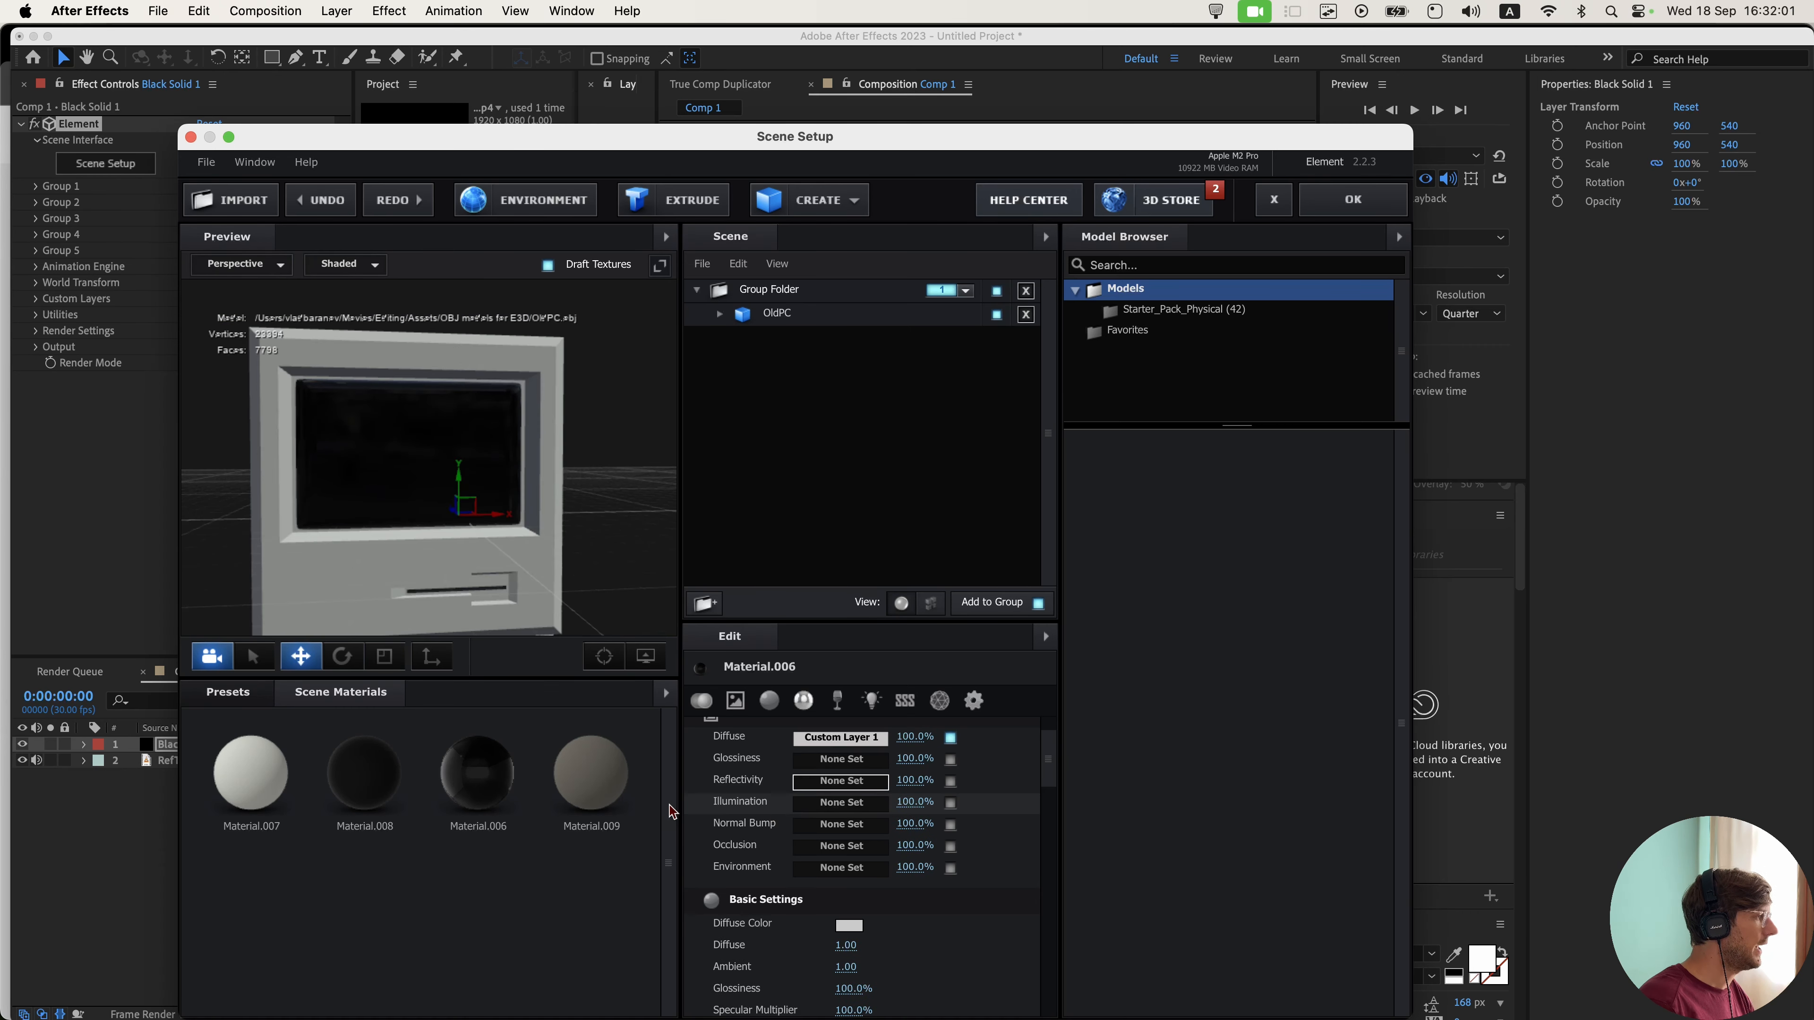
click(1329, 208)
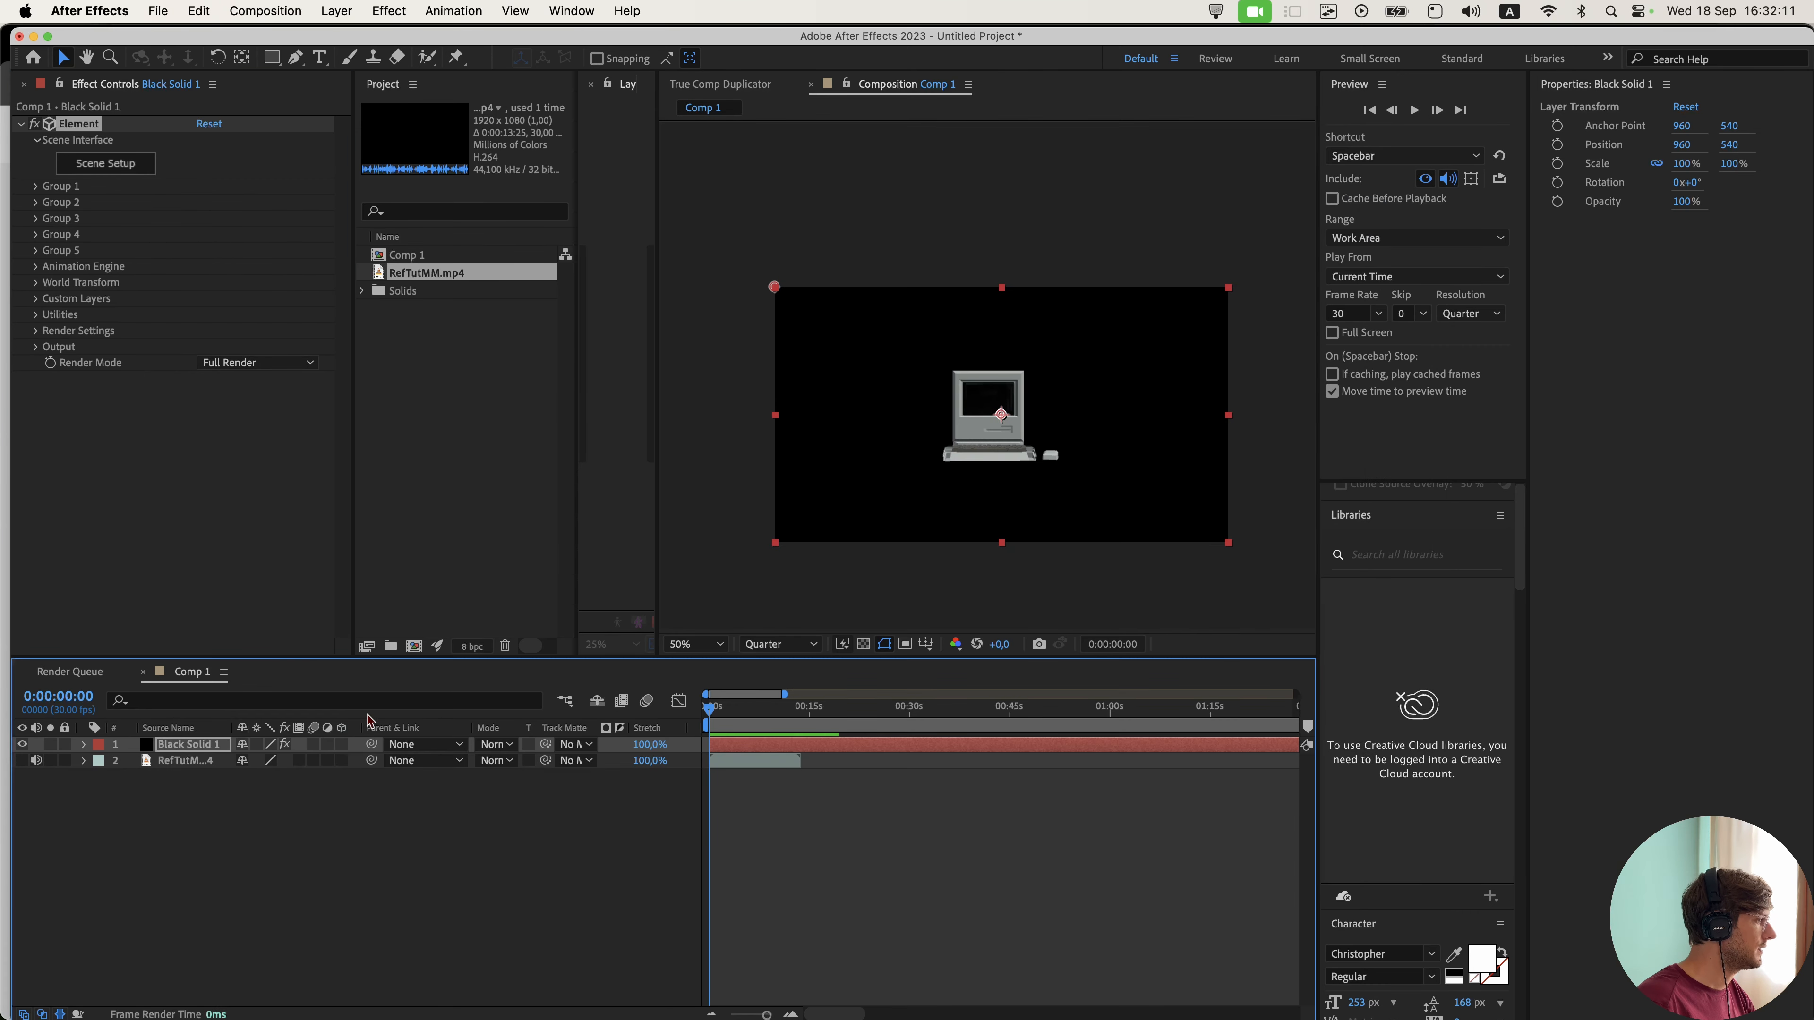
- Add a new camera layer above the black solid in Comp 1
right_click(166, 762)
mouse_move(271, 771)
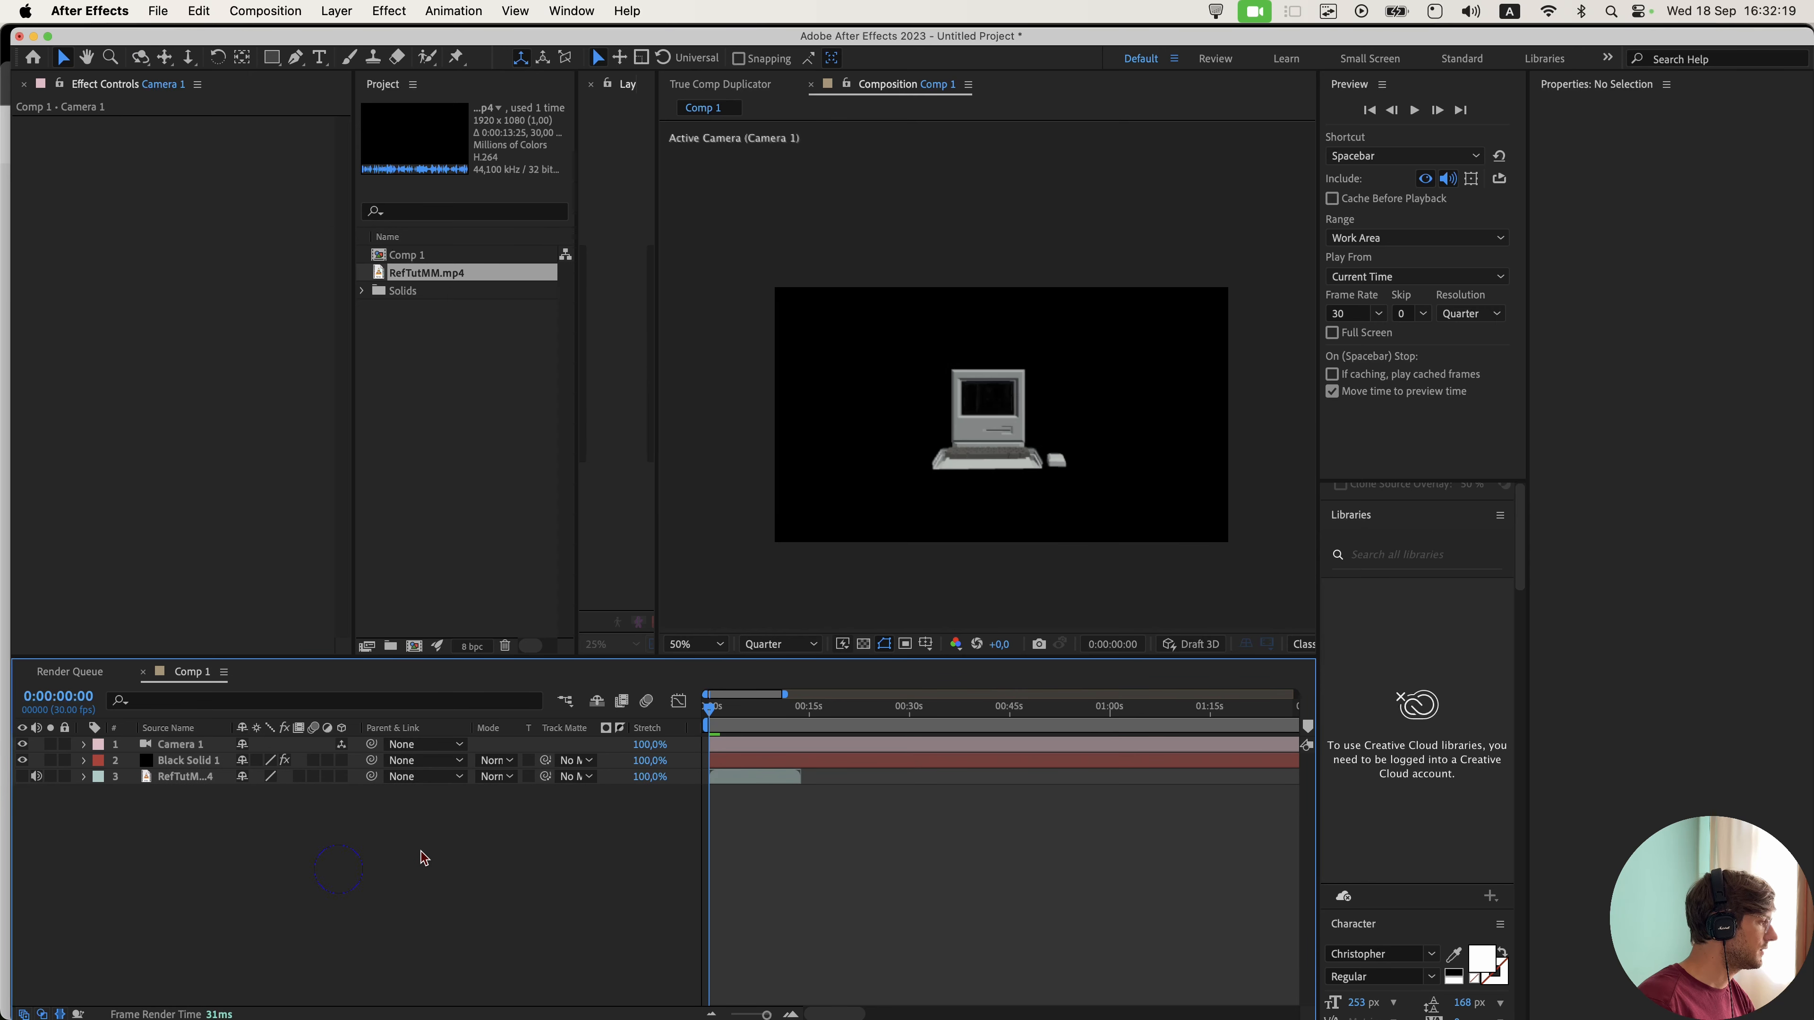
- Add a null object to Comp 1 and name it CC1
right_click(453, 797)
mouse_move(527, 771)
click(709, 886)
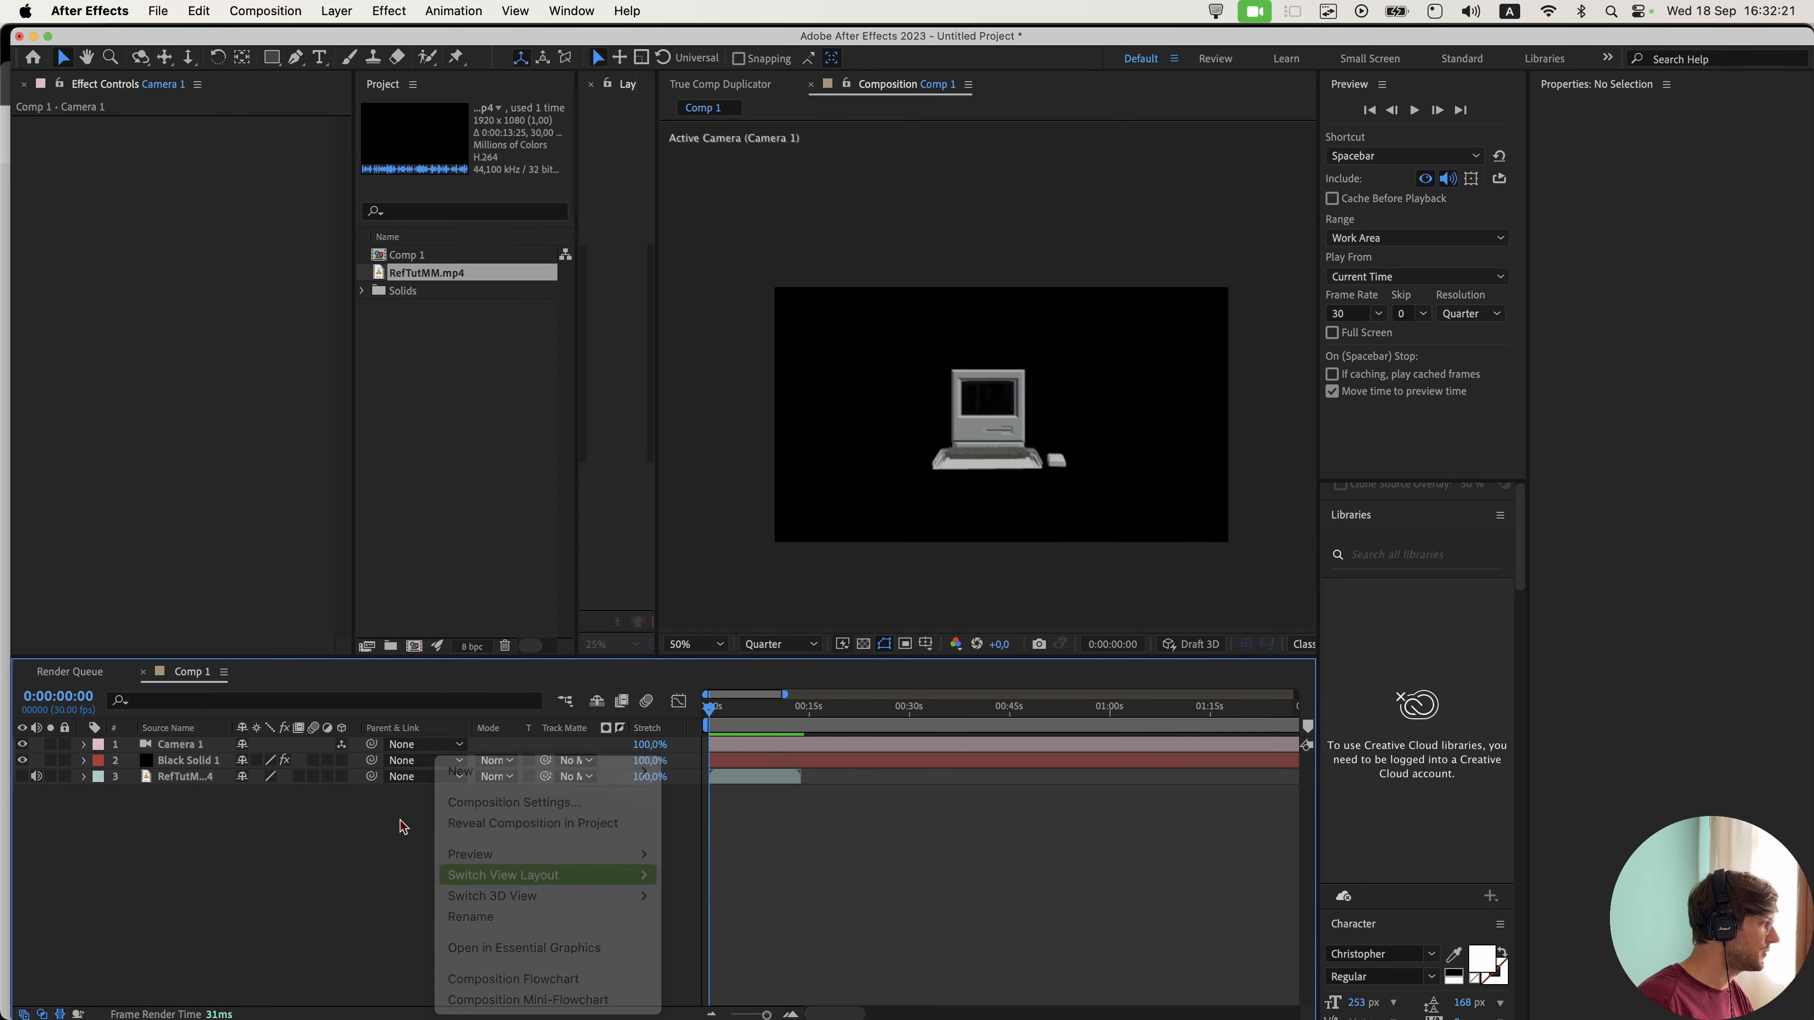
key(Return)
text(C)
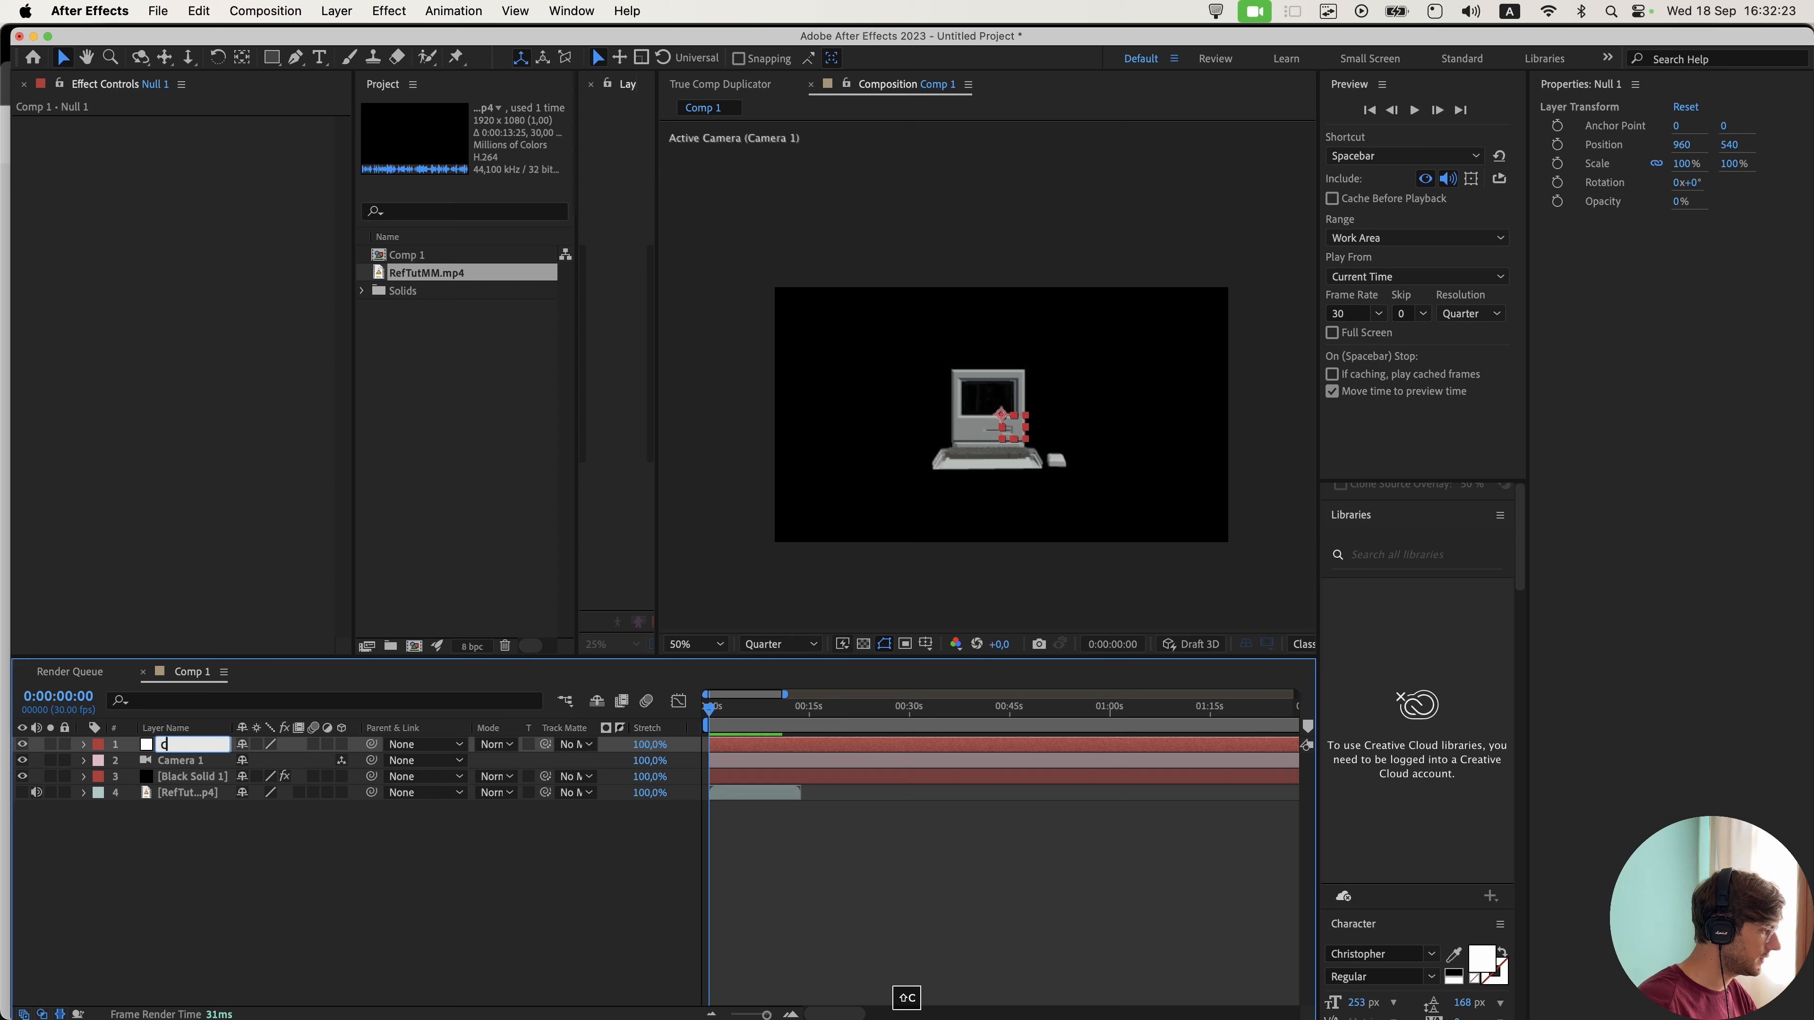
text(C1)
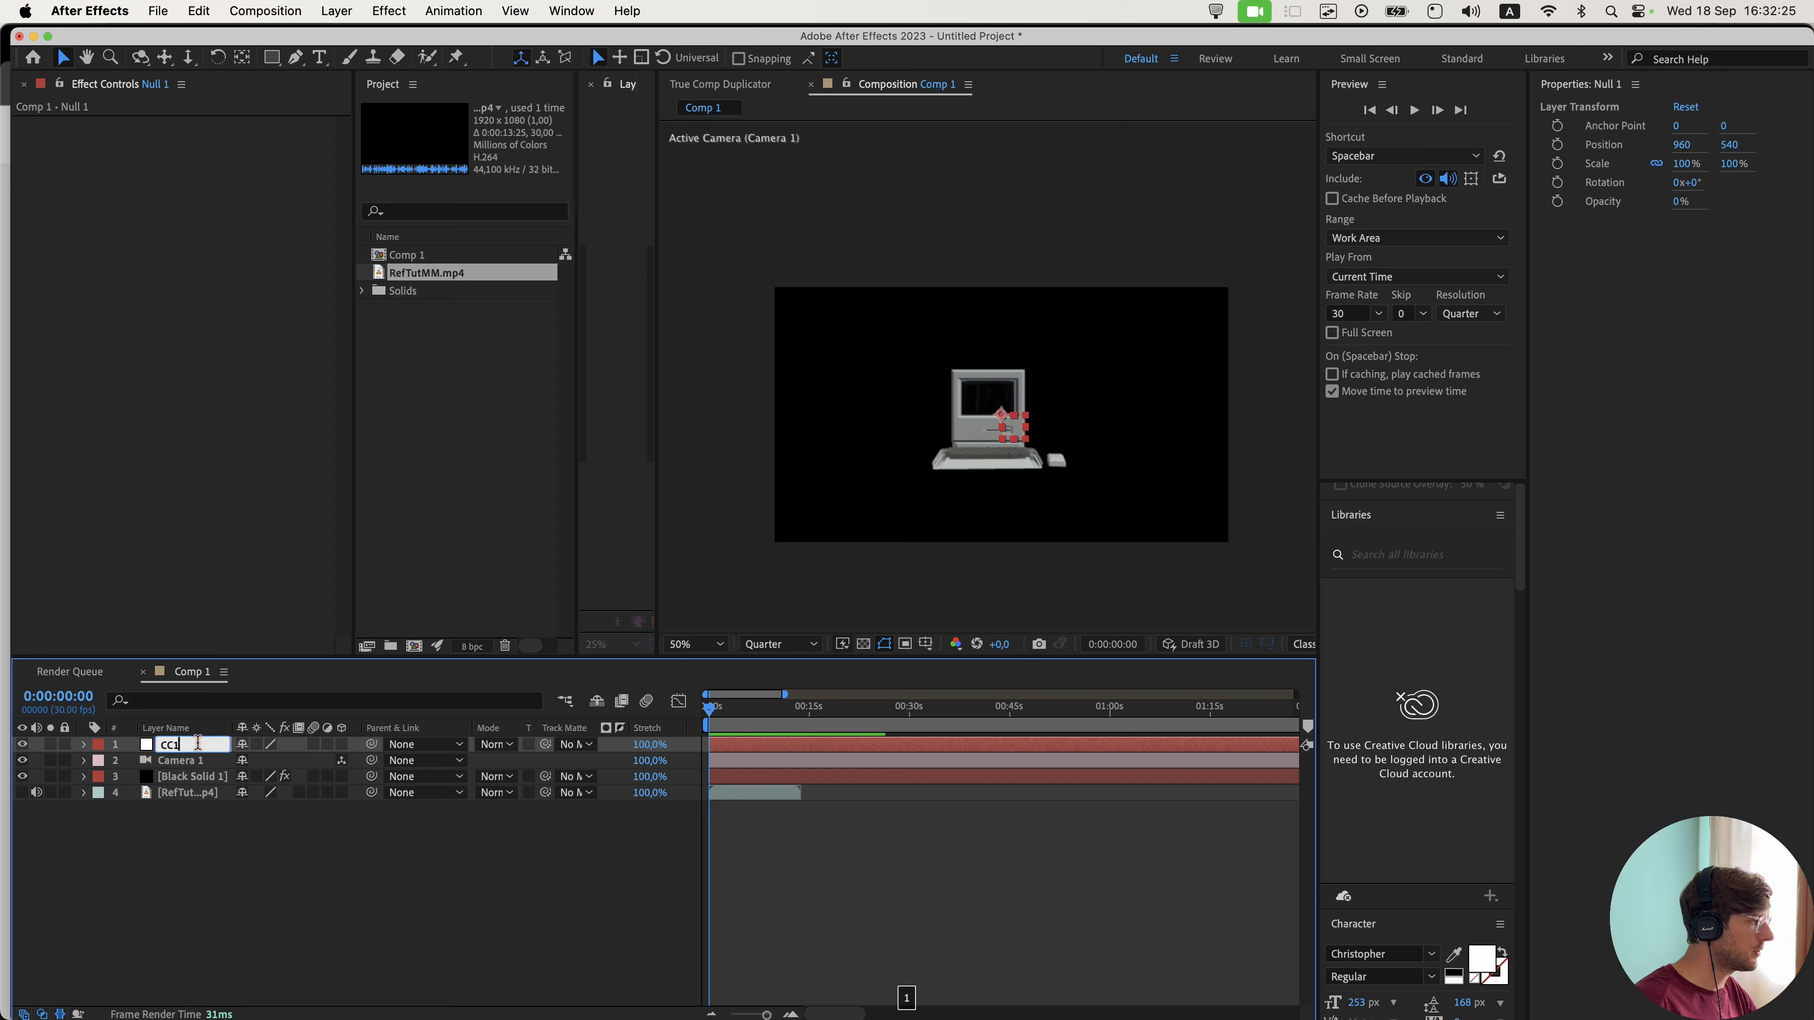
key(Return)
- Duplicate the CC1 null five times so the controllers run from CC1 to CC6
key(super+d)
key(super+d)
key(super+d)
key(super+d)
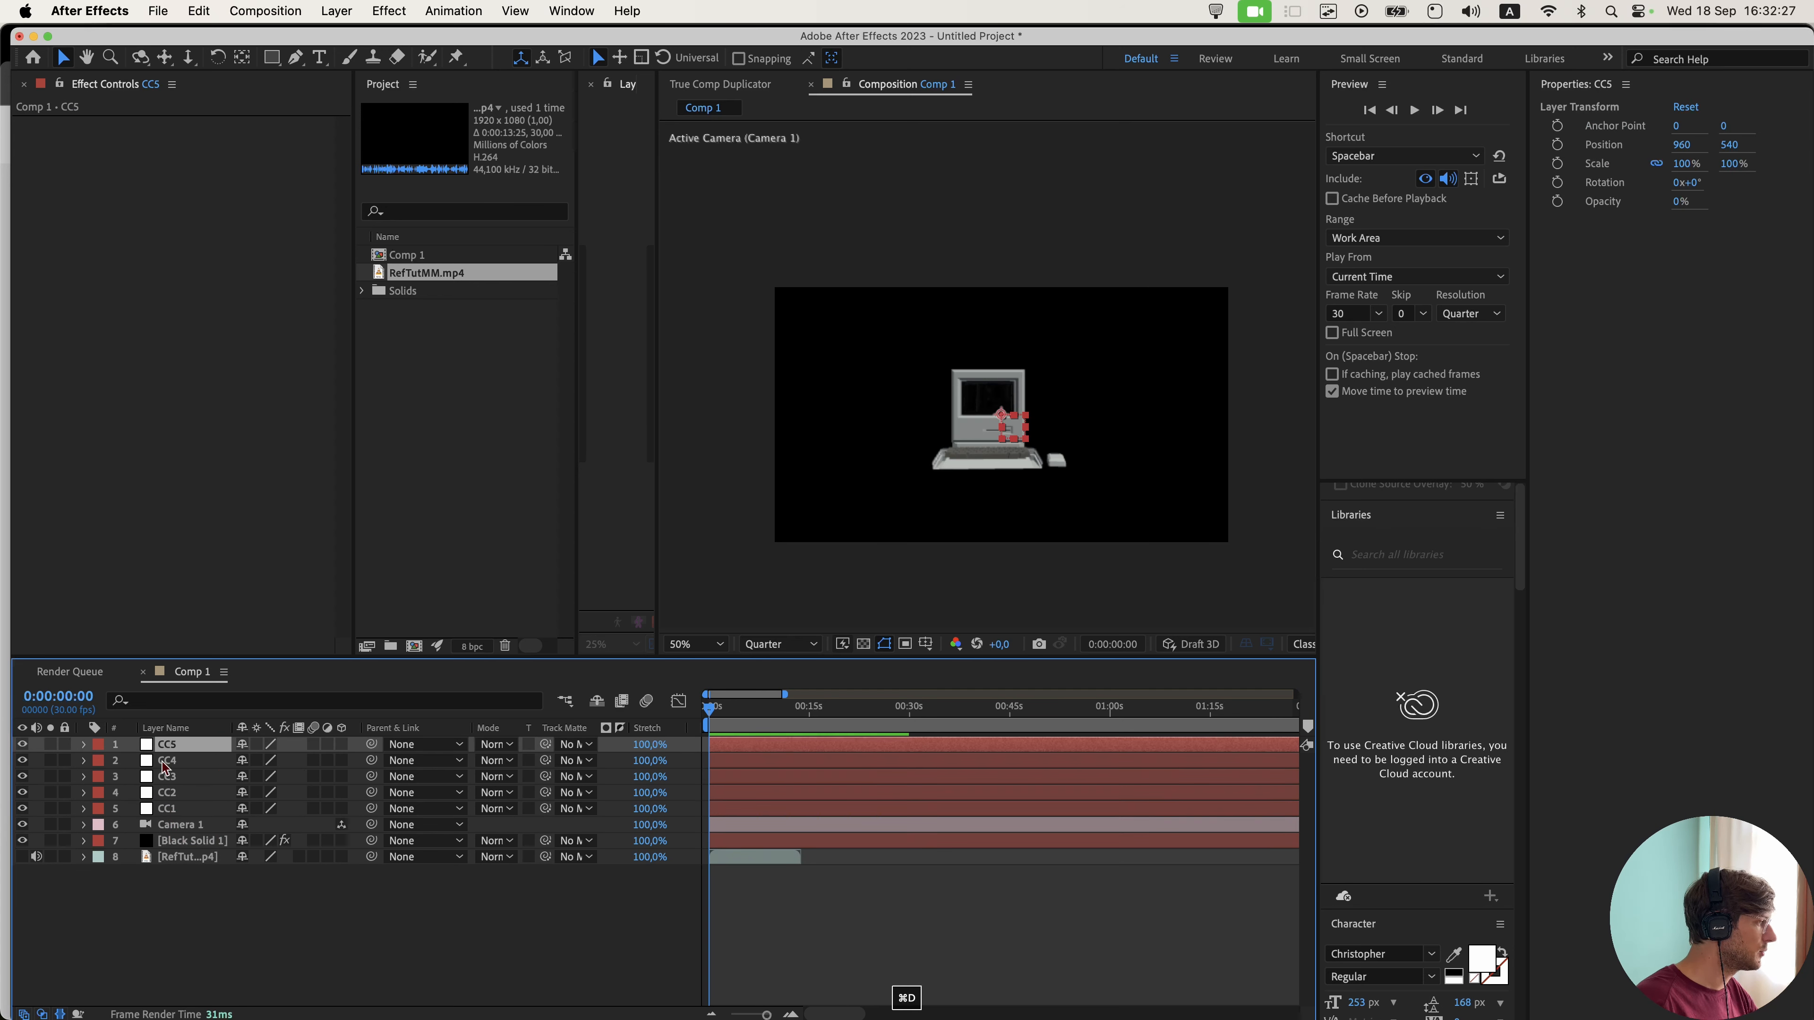
key(super+d)
- Chain the parenting so Camera 1 follows CC1 and each null from CC1 to CC5 follows the next higher-numbered one
click(191, 840)
drag(372, 841, 172, 744)
click(200, 793)
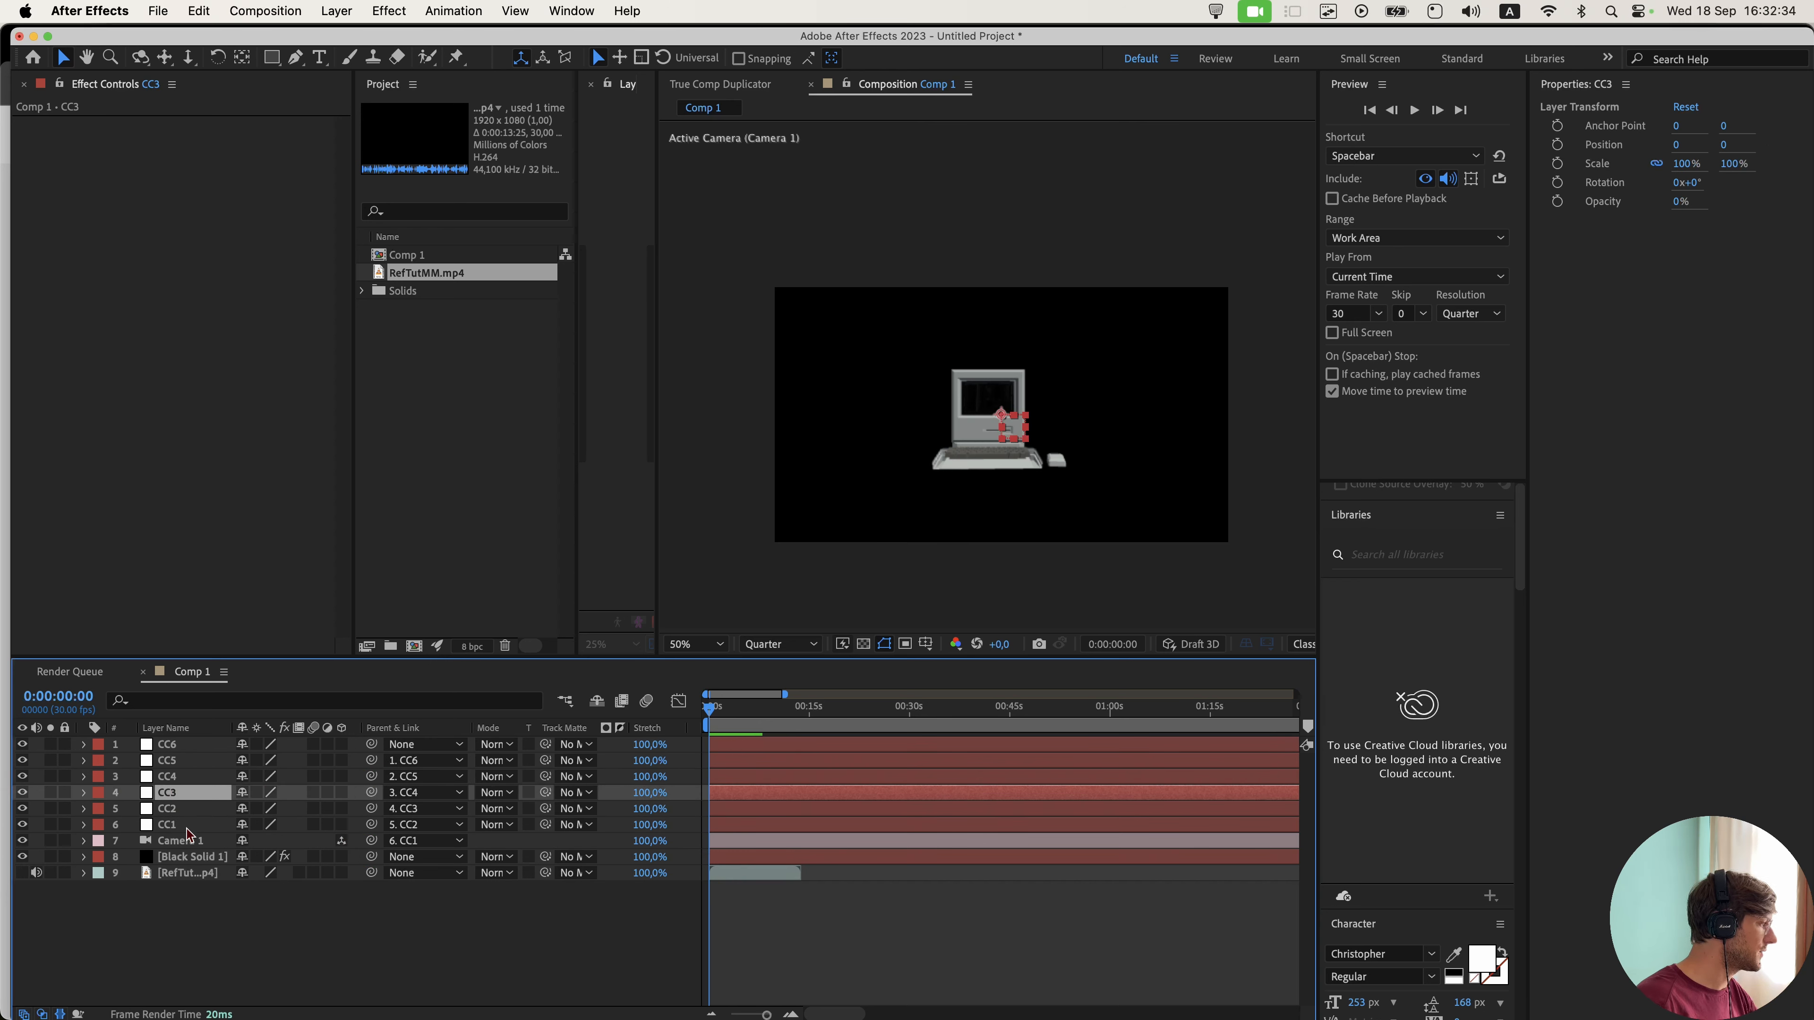
click(186, 845)
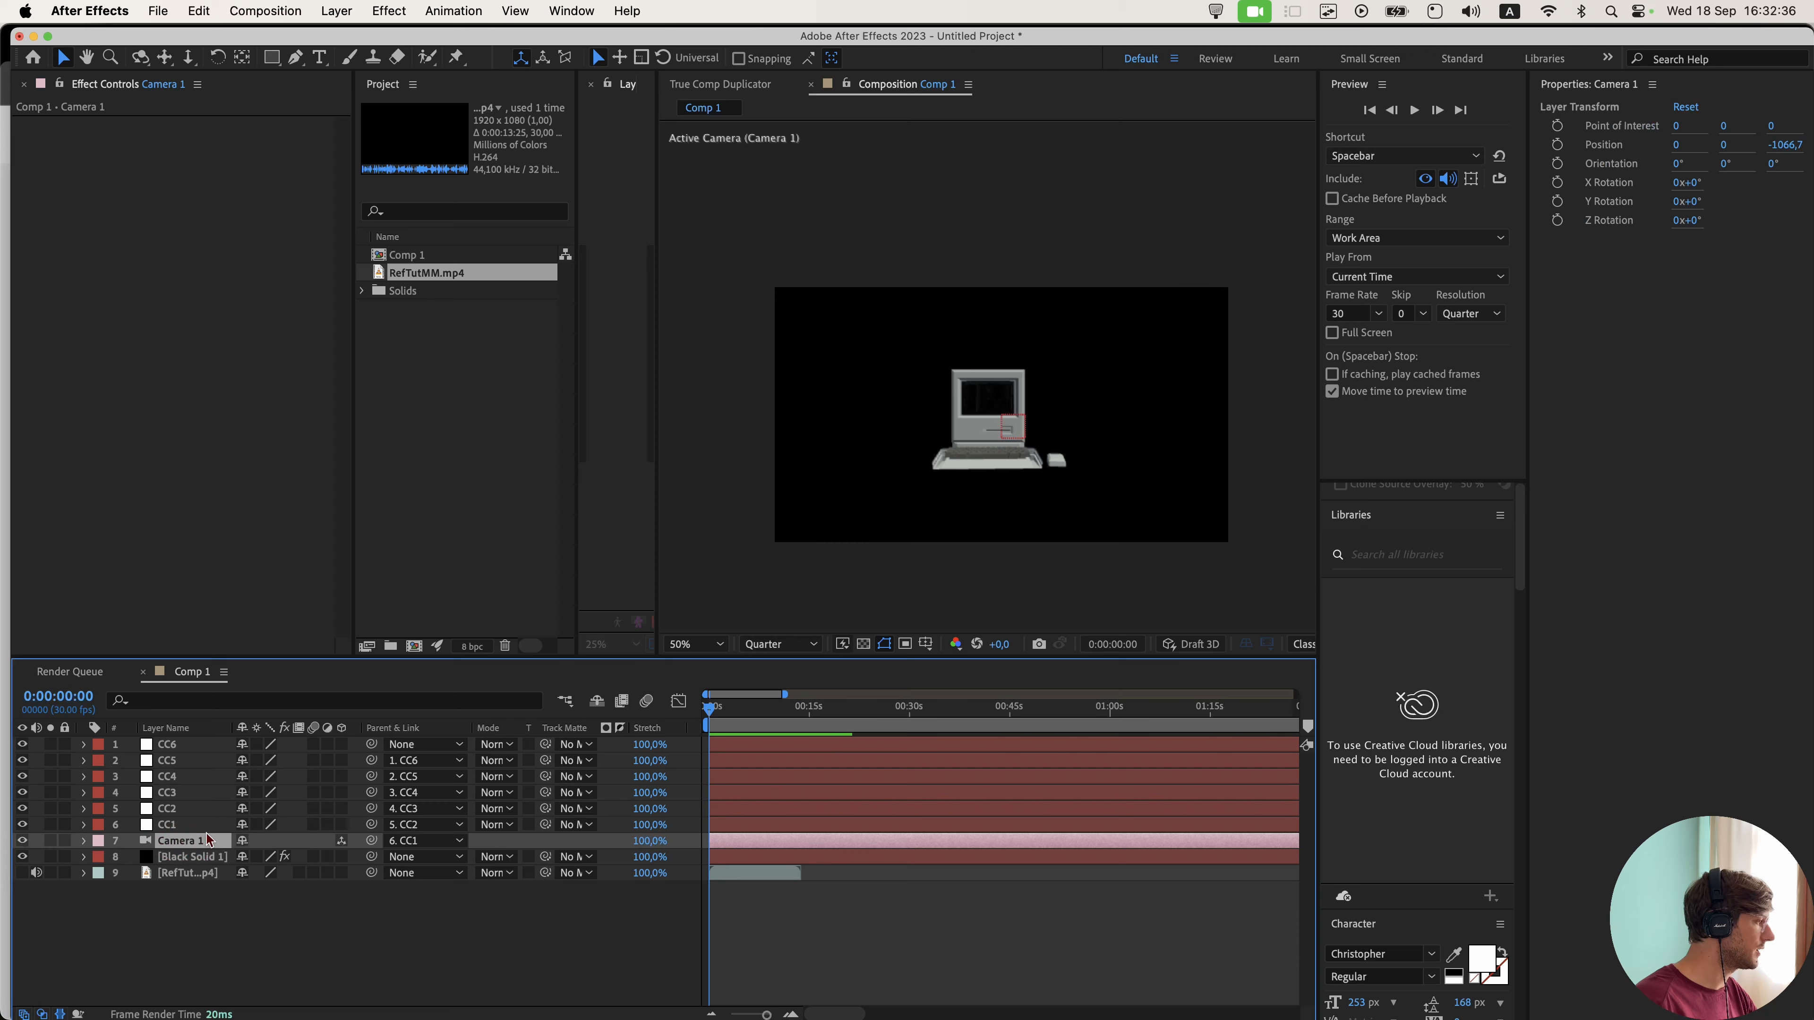
- Turn nulls CC1 through CC6 into 3D layers and show the reference video in Comp 1
click(172, 825)
shift+click(170, 747)
click(341, 825)
click(768, 734)
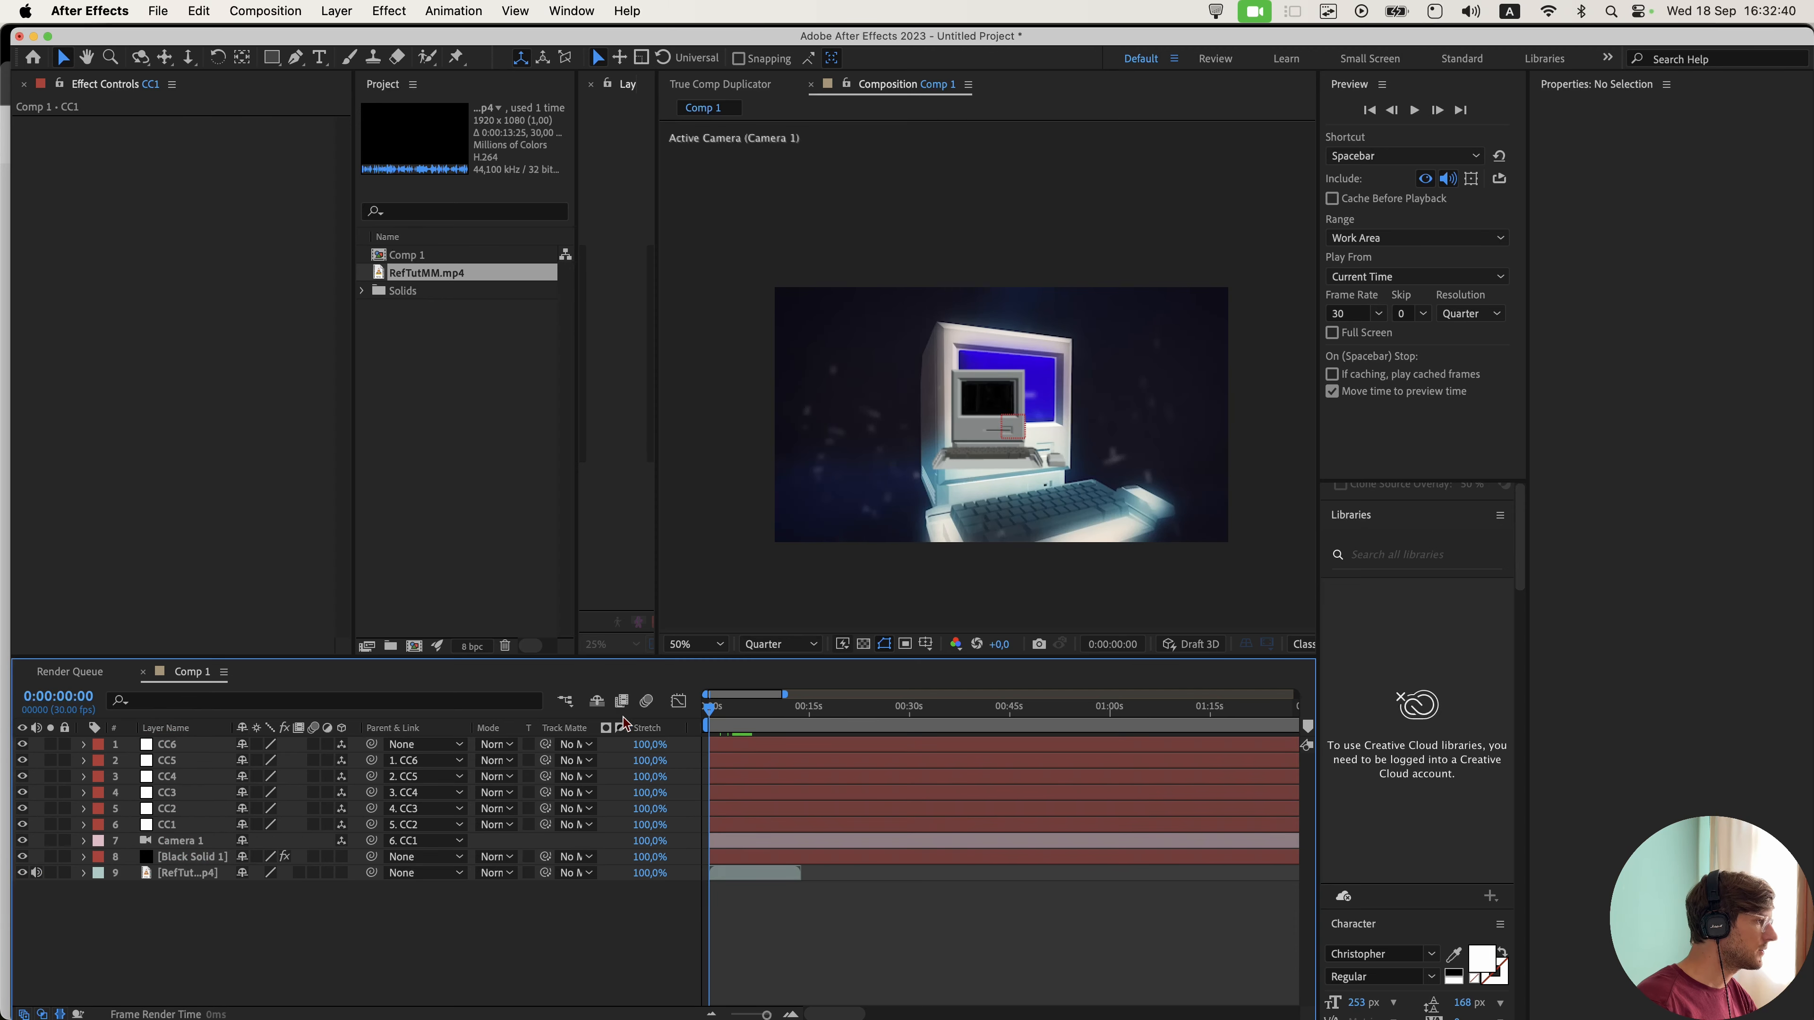
- Set the Y orientation of the CC1 null to 22° to turn the camera towards the reference angle
click(179, 825)
key(r)
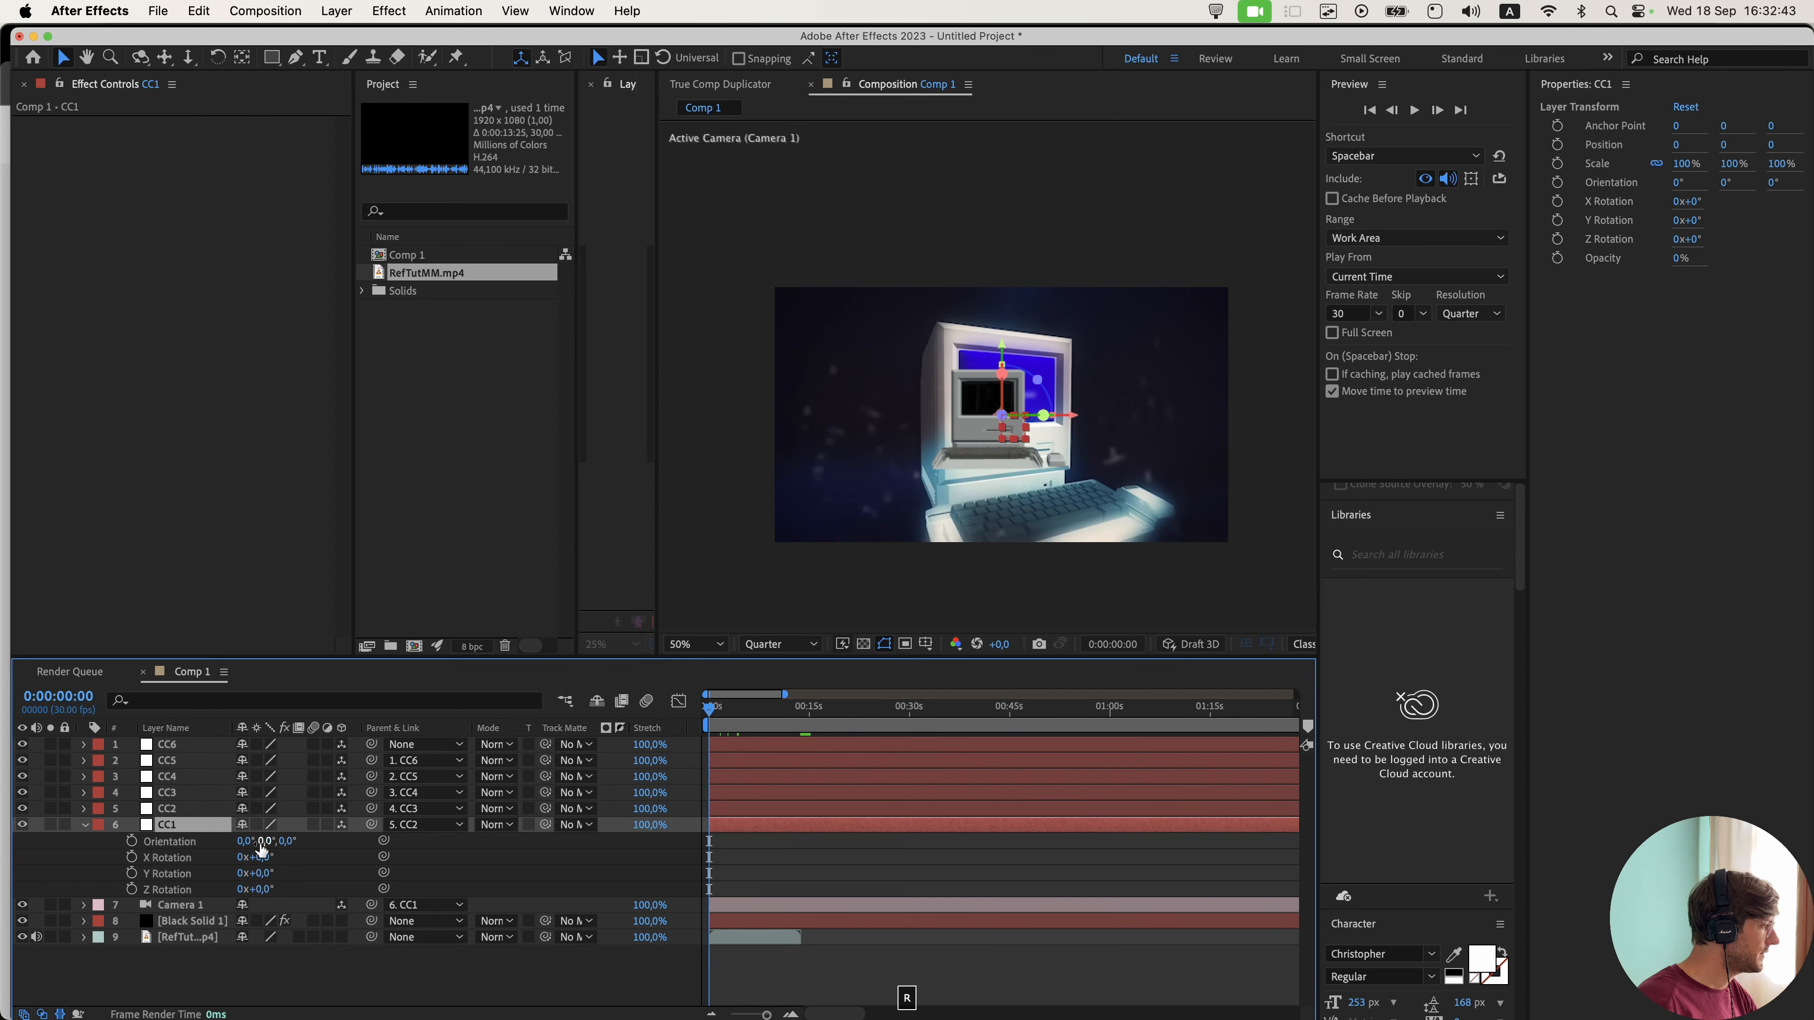
drag(265, 841, 284, 851)
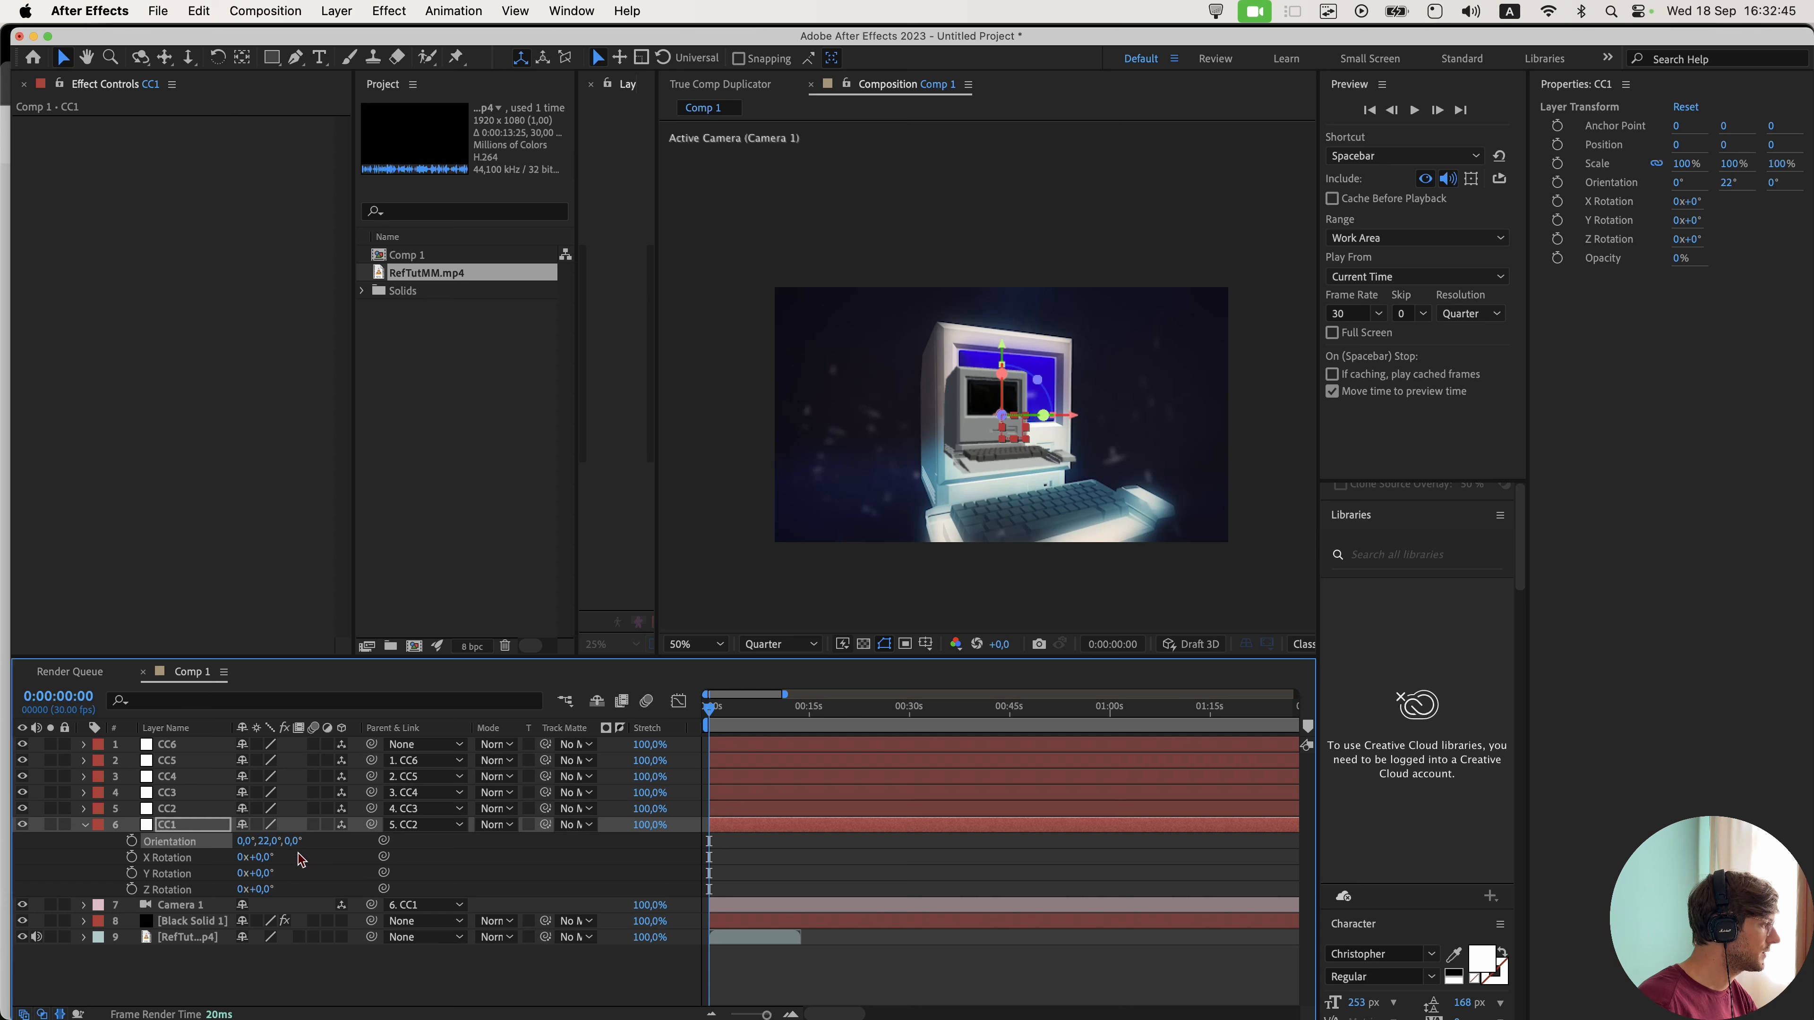
- Match the reference framing by setting CC1's position to 134, -20, 470, and hide the reference video
key(p)
mouse_move(278, 842)
mouse_down()
mouse_move(340, 849)
mouse_move(257, 847)
mouse_move(275, 851)
mouse_up()
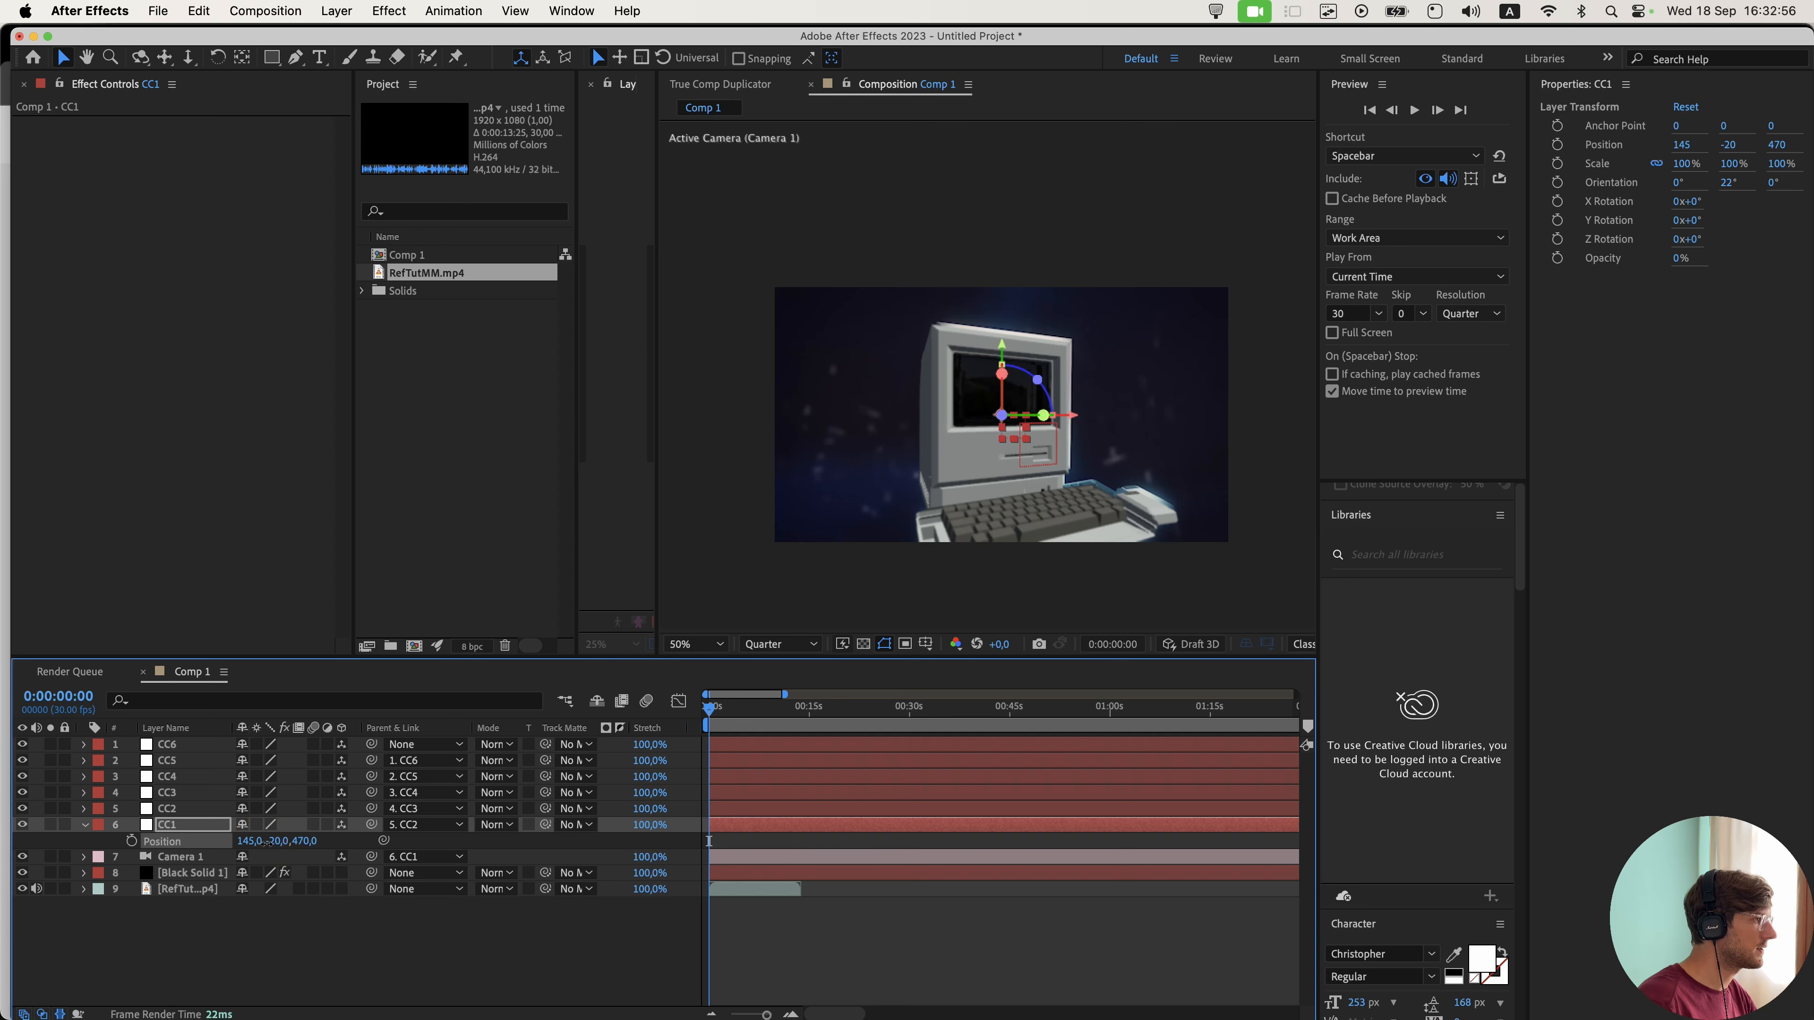
drag(264, 851, 258, 851)
click(22, 889)
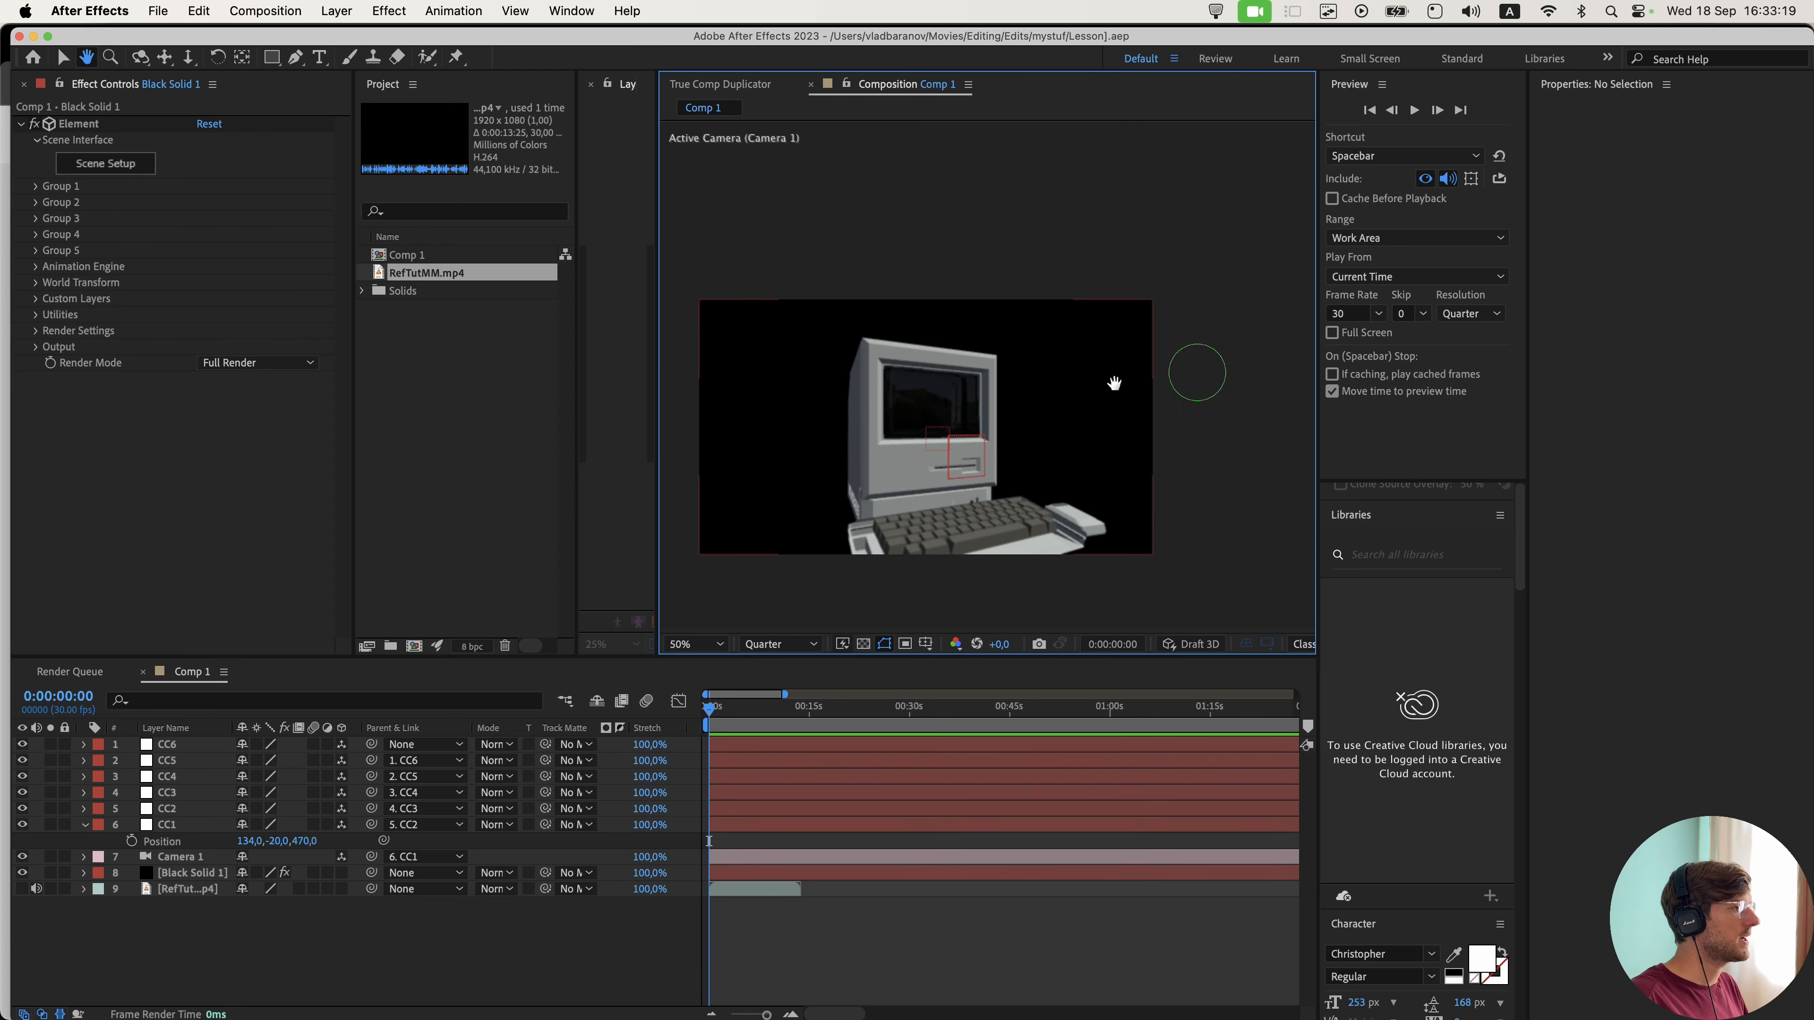
- Add a new black solid above the other layers in Comp 1
drag(1113, 385, 1161, 357)
right_click(232, 943)
mouse_move(276, 772)
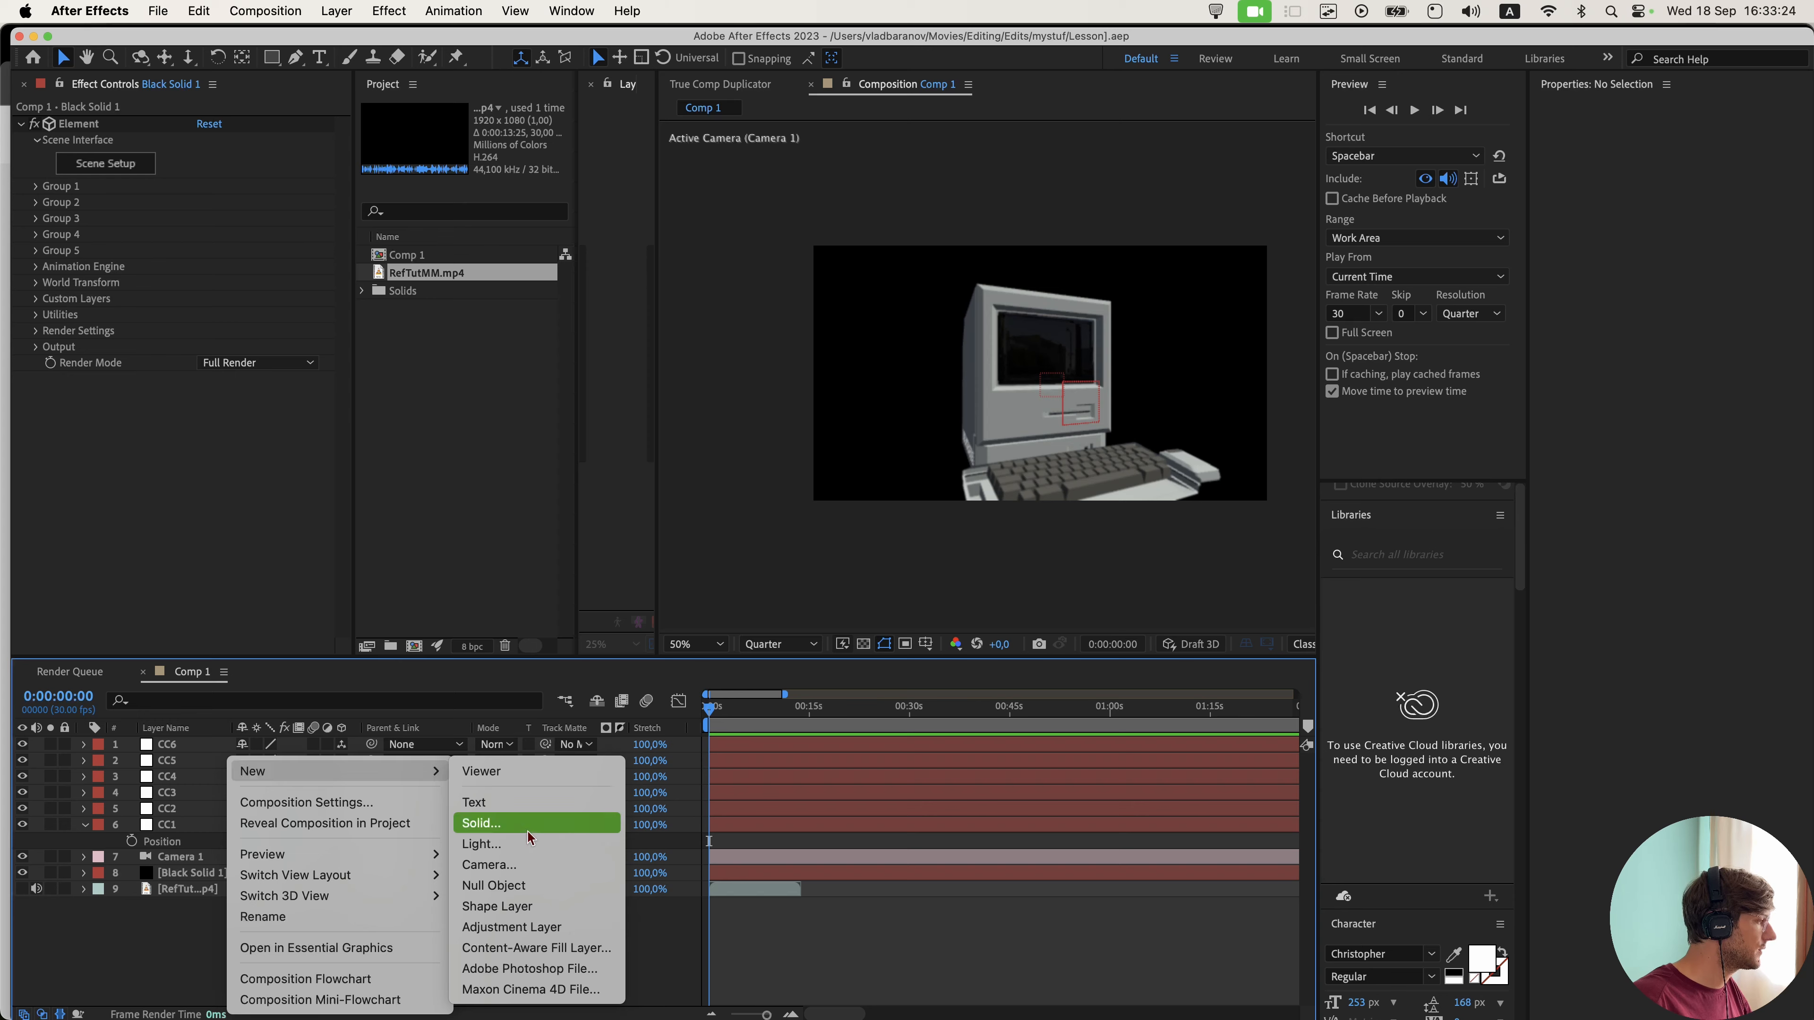
click(480, 823)
click(1077, 715)
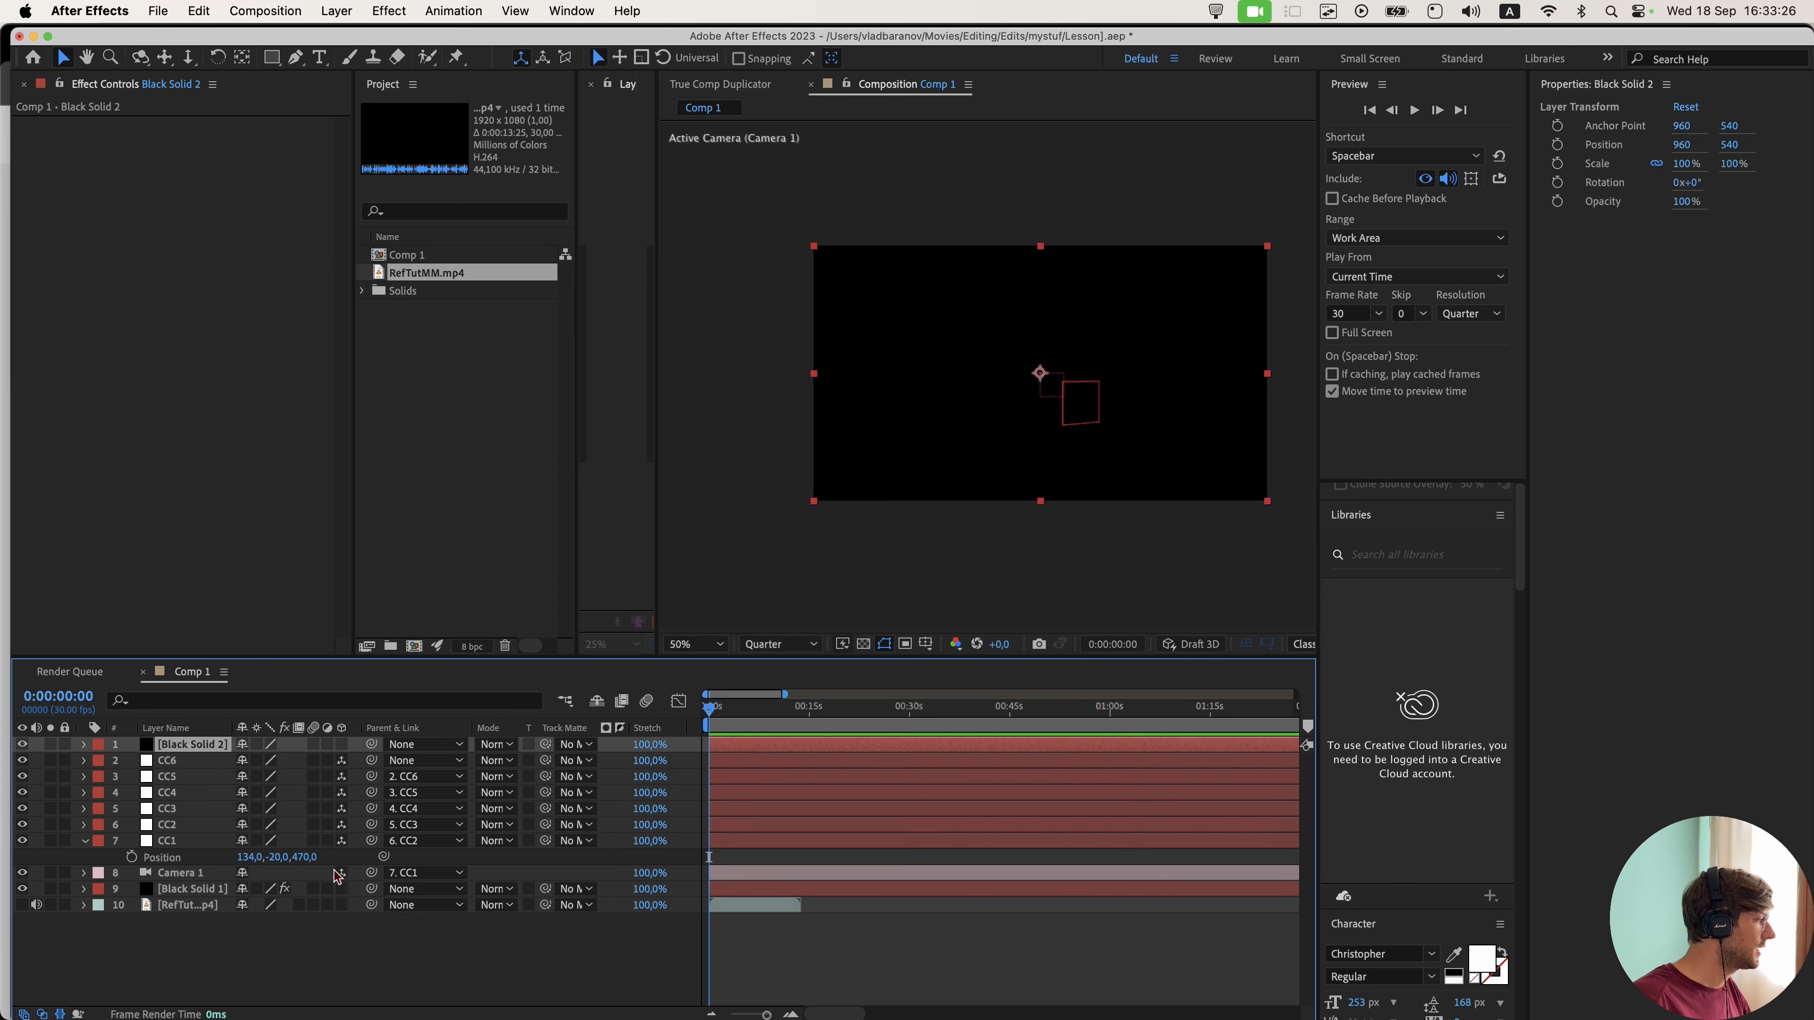
- Rename the solid that holds the Element effect as PC Model
click(191, 888)
key(Return)
text(PC Model)
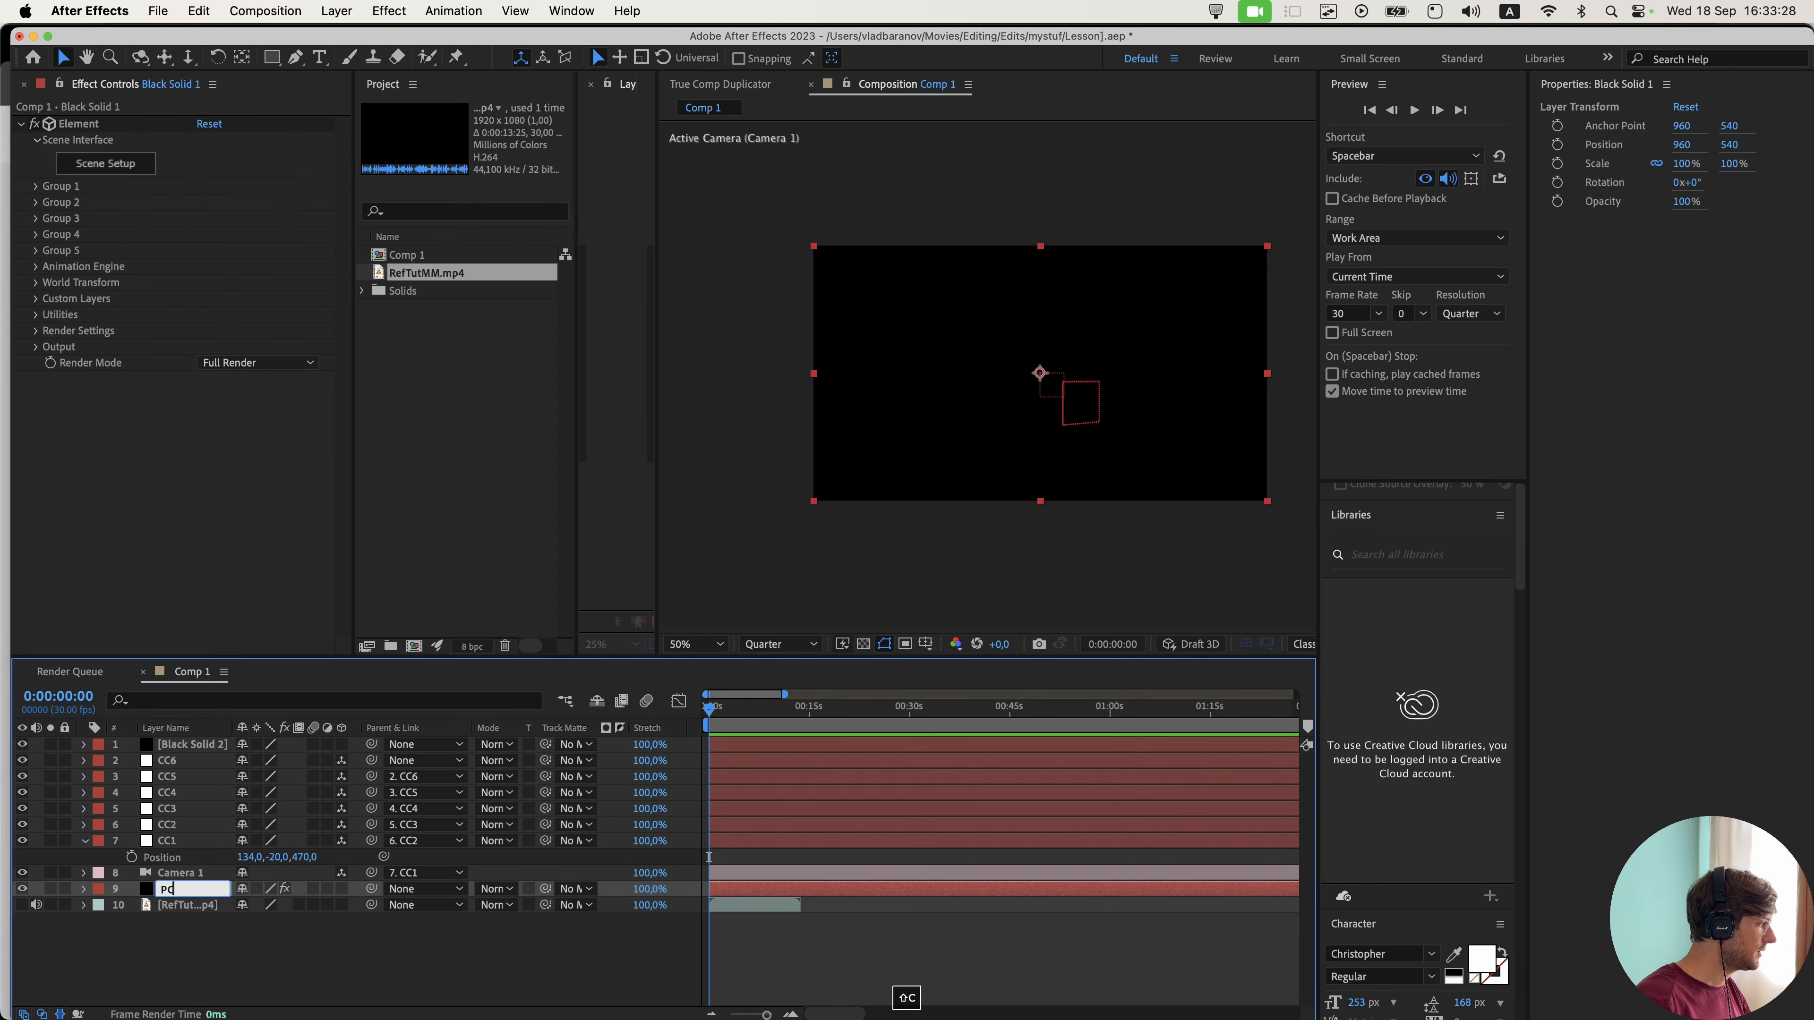
key(Return)
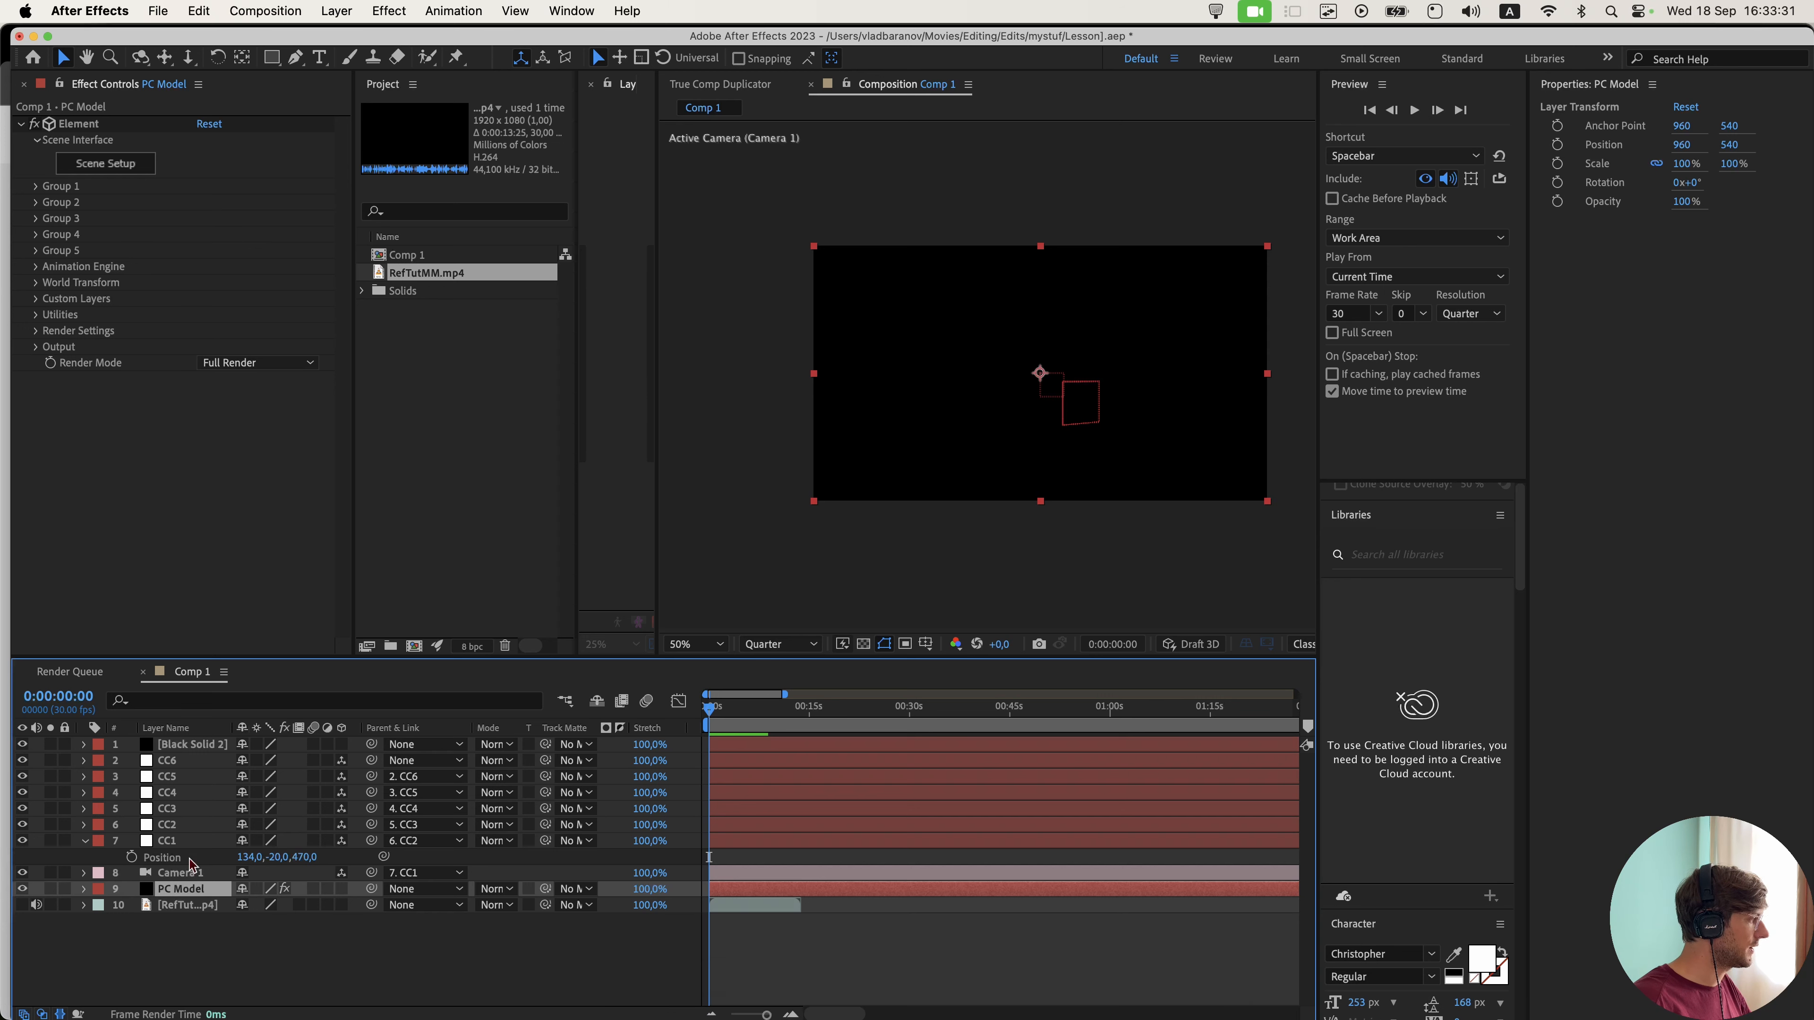
- Import Gift Icon.png, place it above the new black solid in Comp 1 and scale it to 43%
click(337, 743)
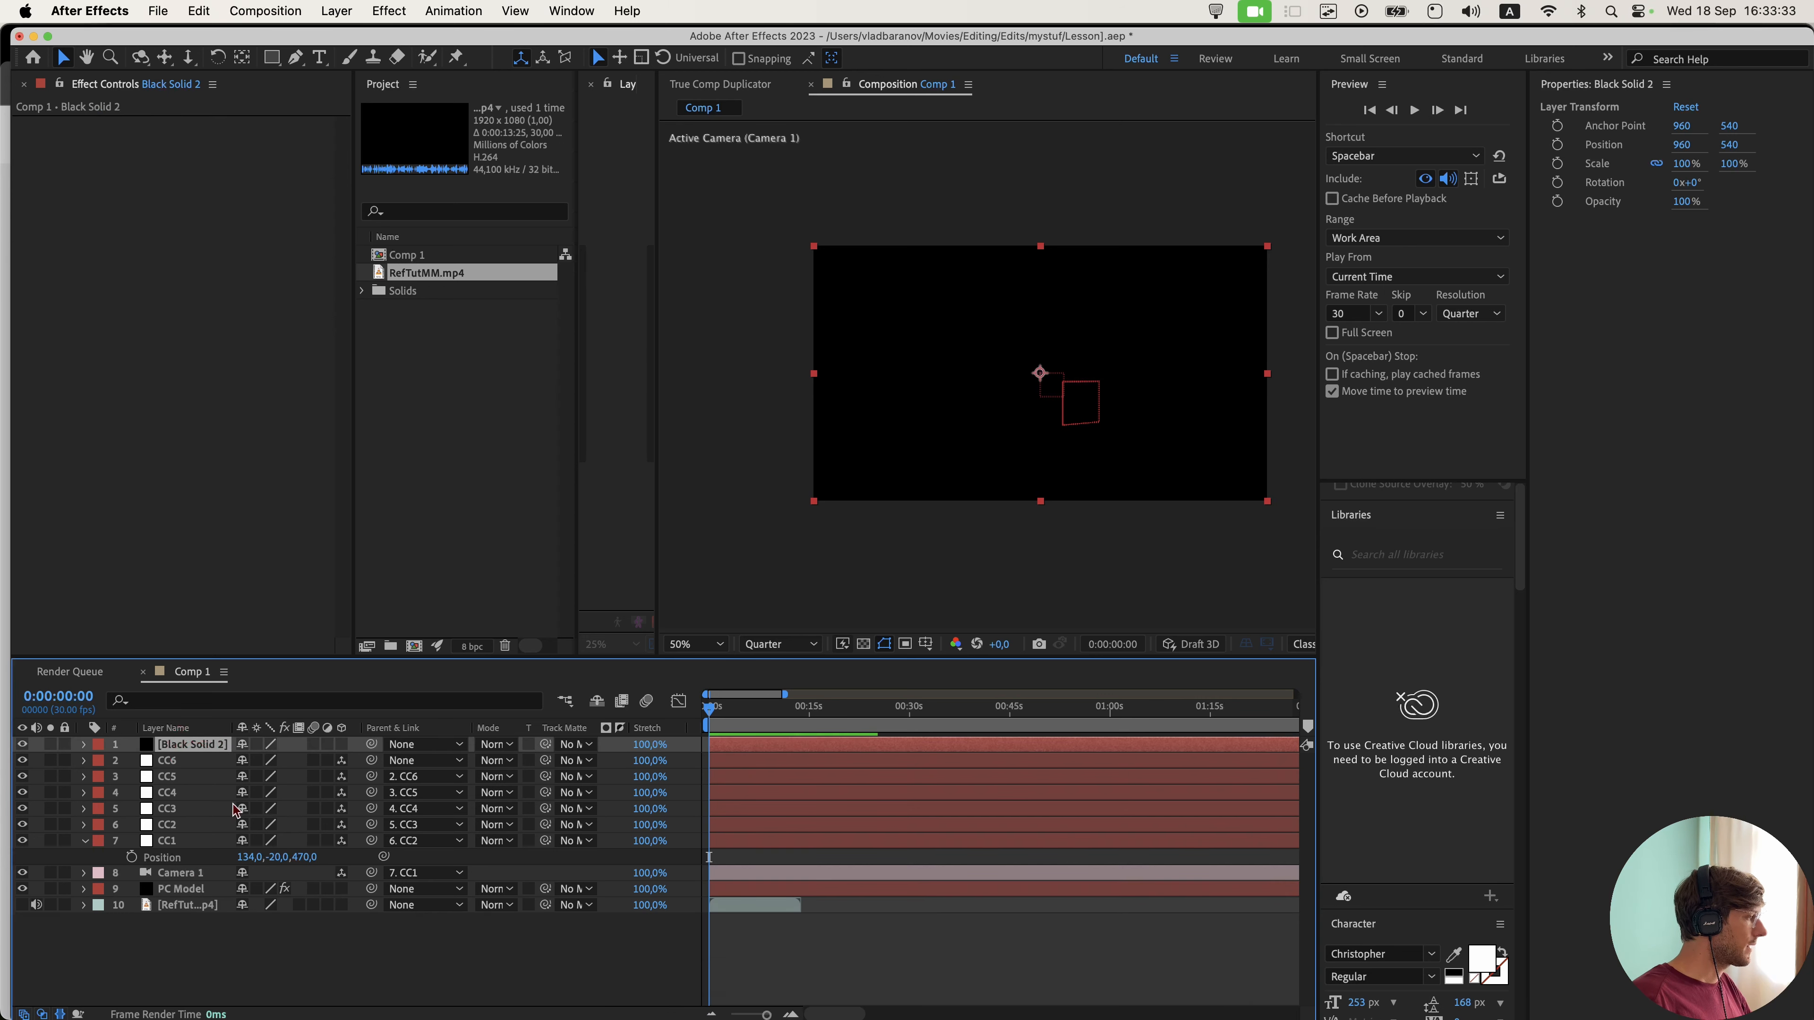
click(599, 989)
drag(381, 389, 351, 903)
key(s)
drag(292, 760, 251, 782)
- Pre-compose the Gift Icon.png layer and the new black solid together as Pre-comp 1
shift+click(191, 776)
right_click(199, 776)
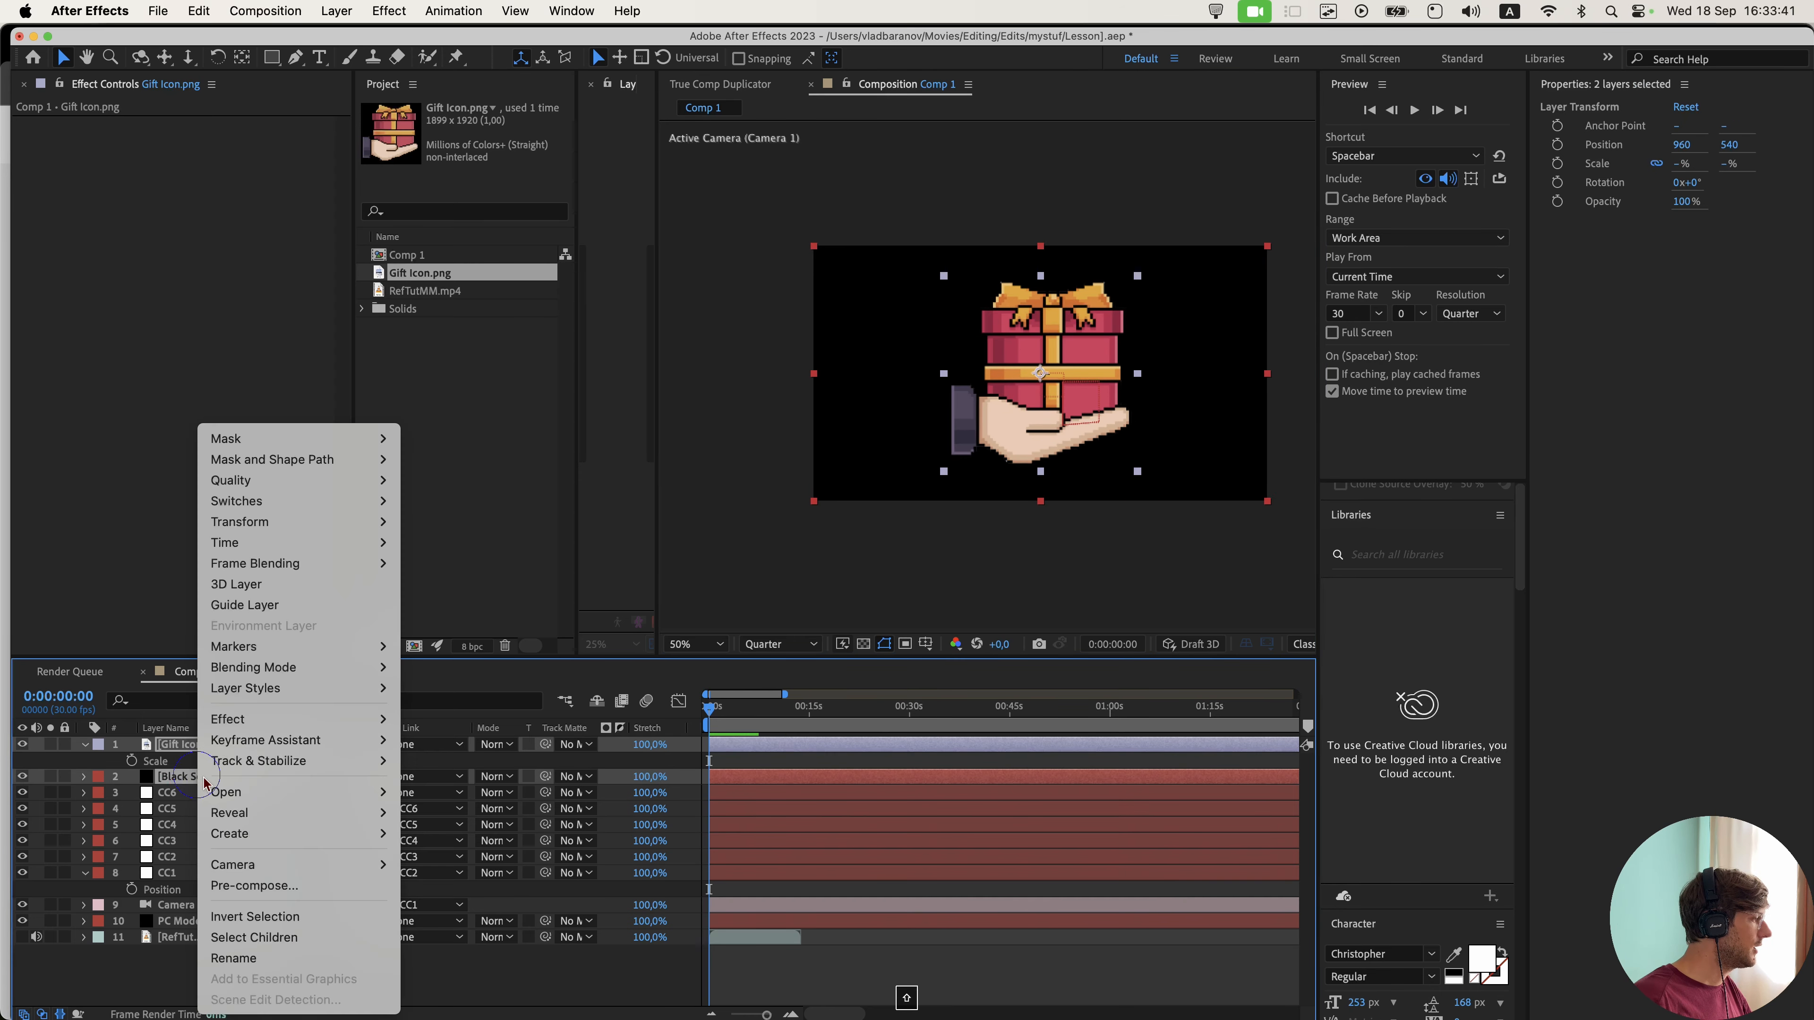
click(308, 885)
key(Return)
drag(804, 709, 855, 716)
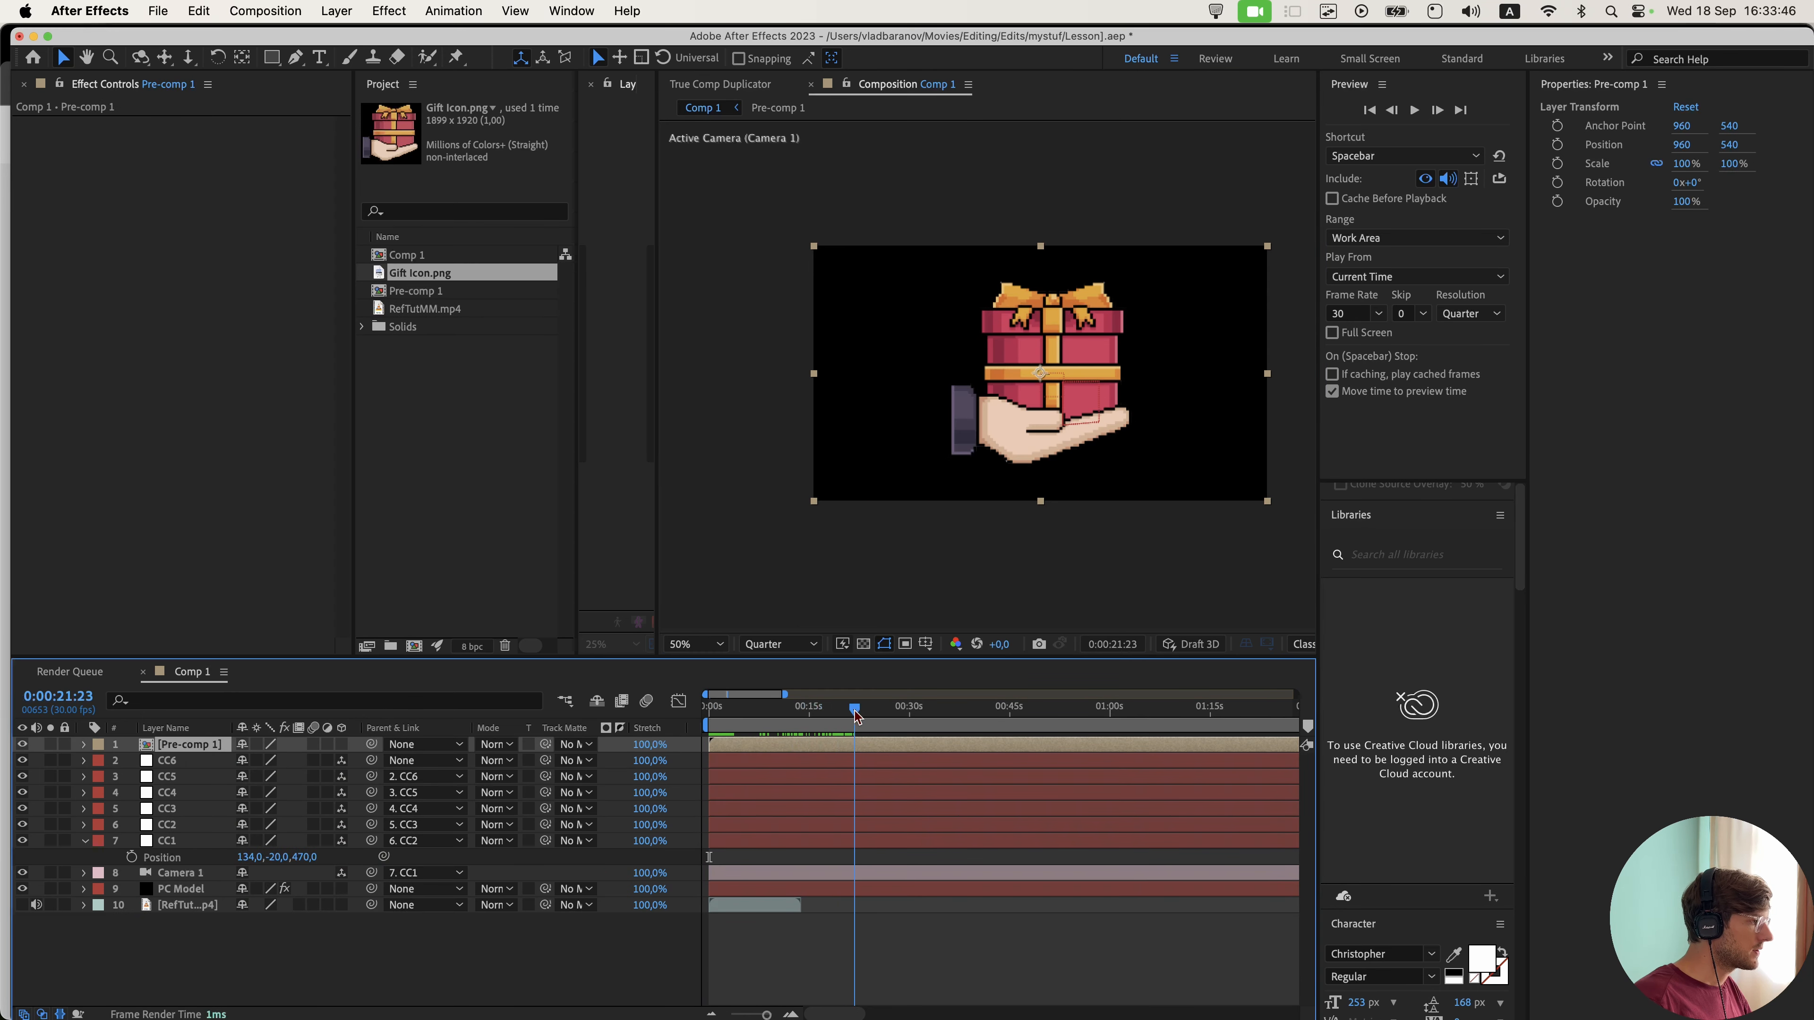
key(Home)
- Open Pre-comp 1 and set the rotation of the Gift Icon.png layer to 90°
double_click(189, 746)
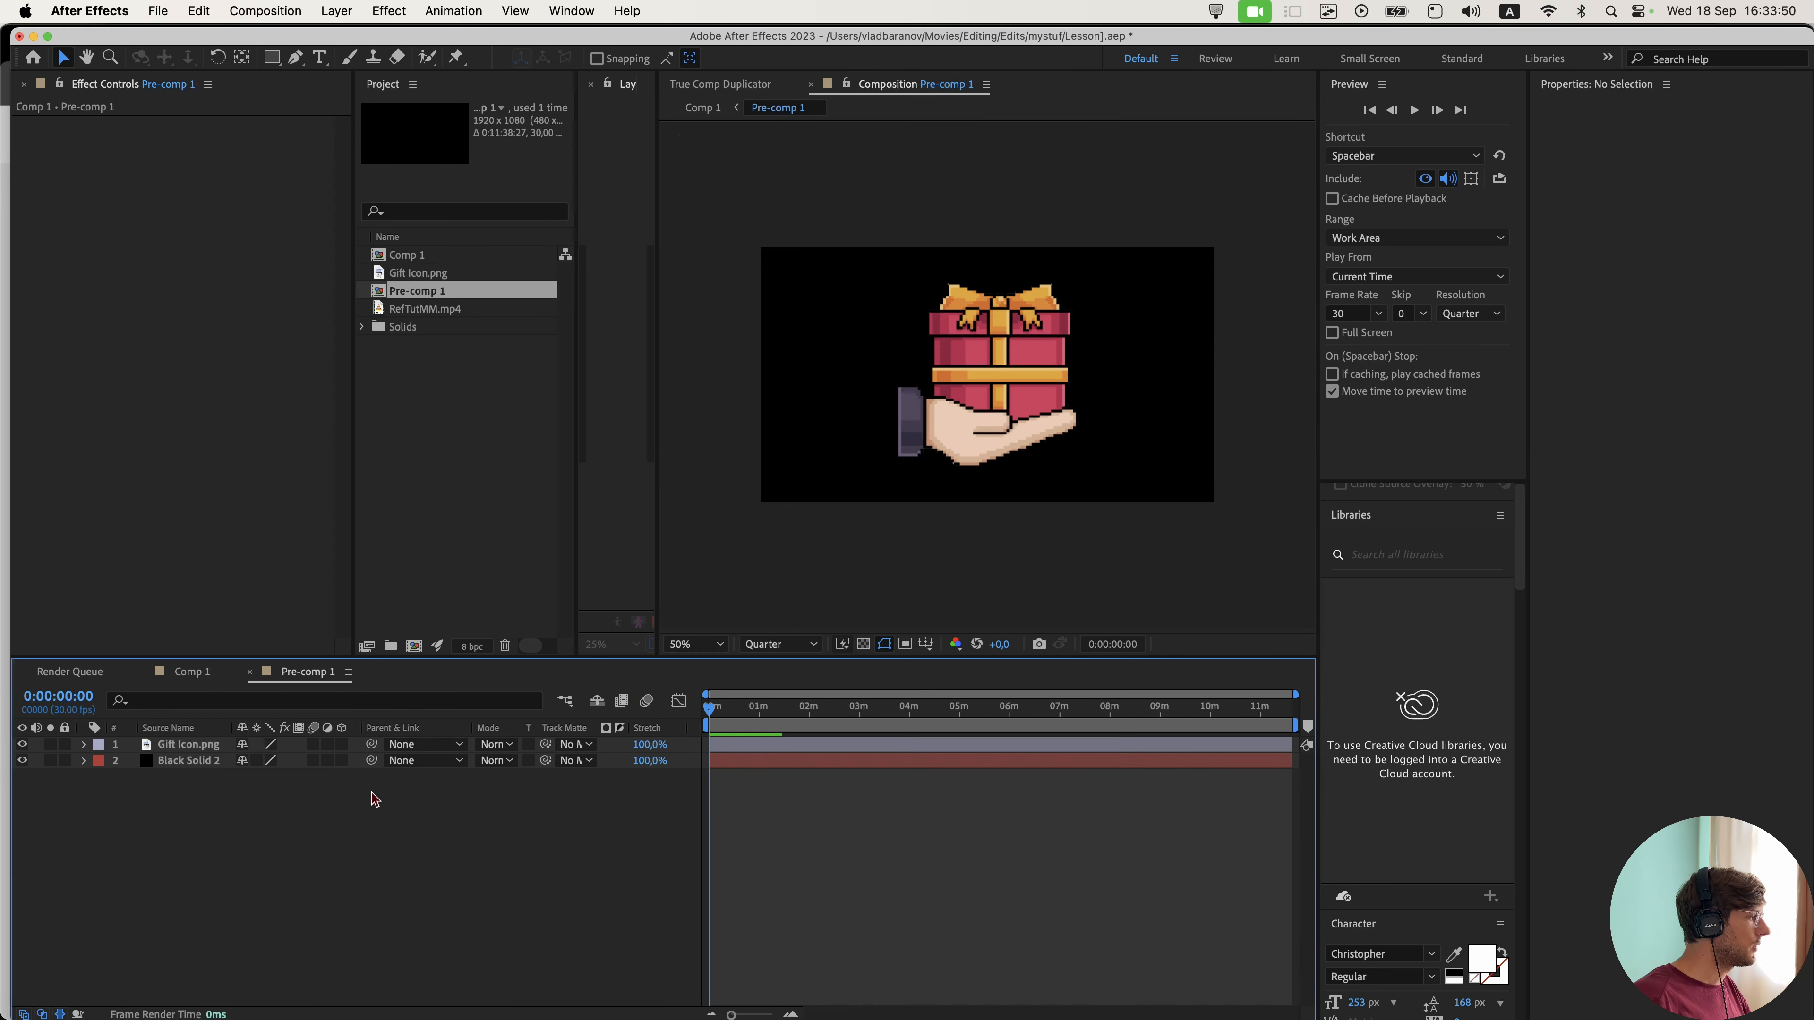
click(207, 746)
key(r)
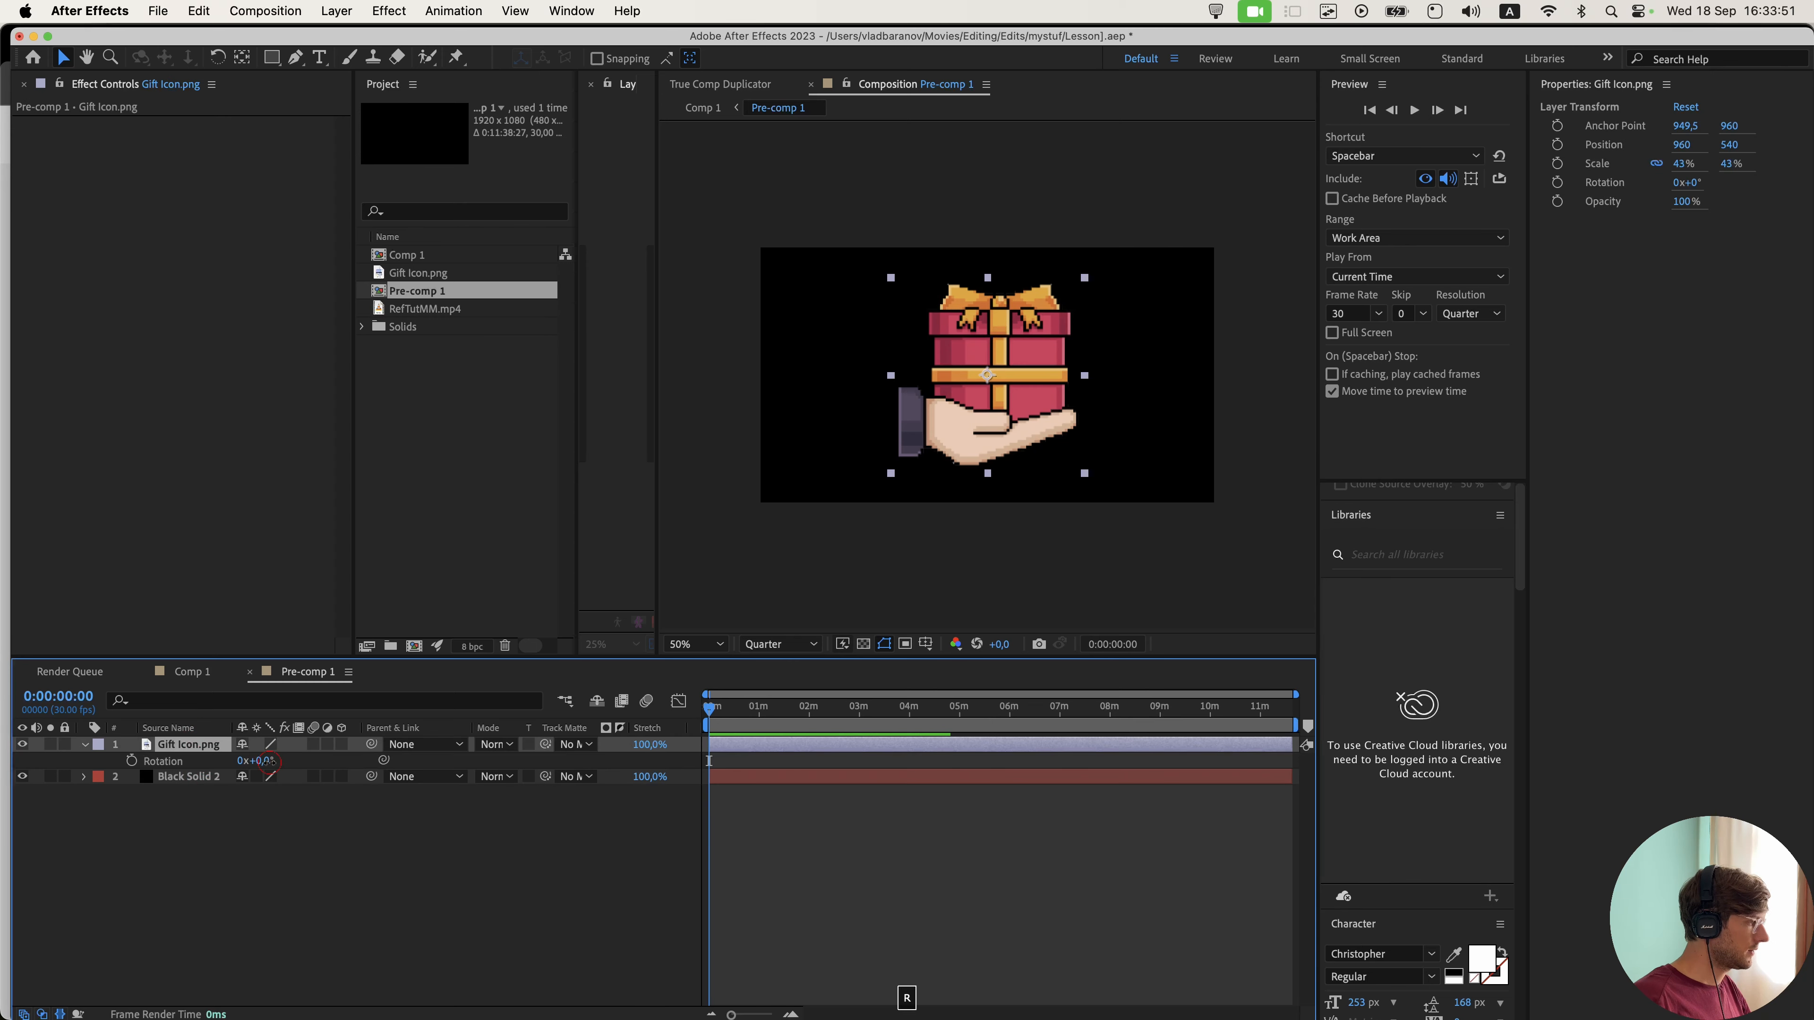
click(268, 761)
text(90)
click(253, 822)
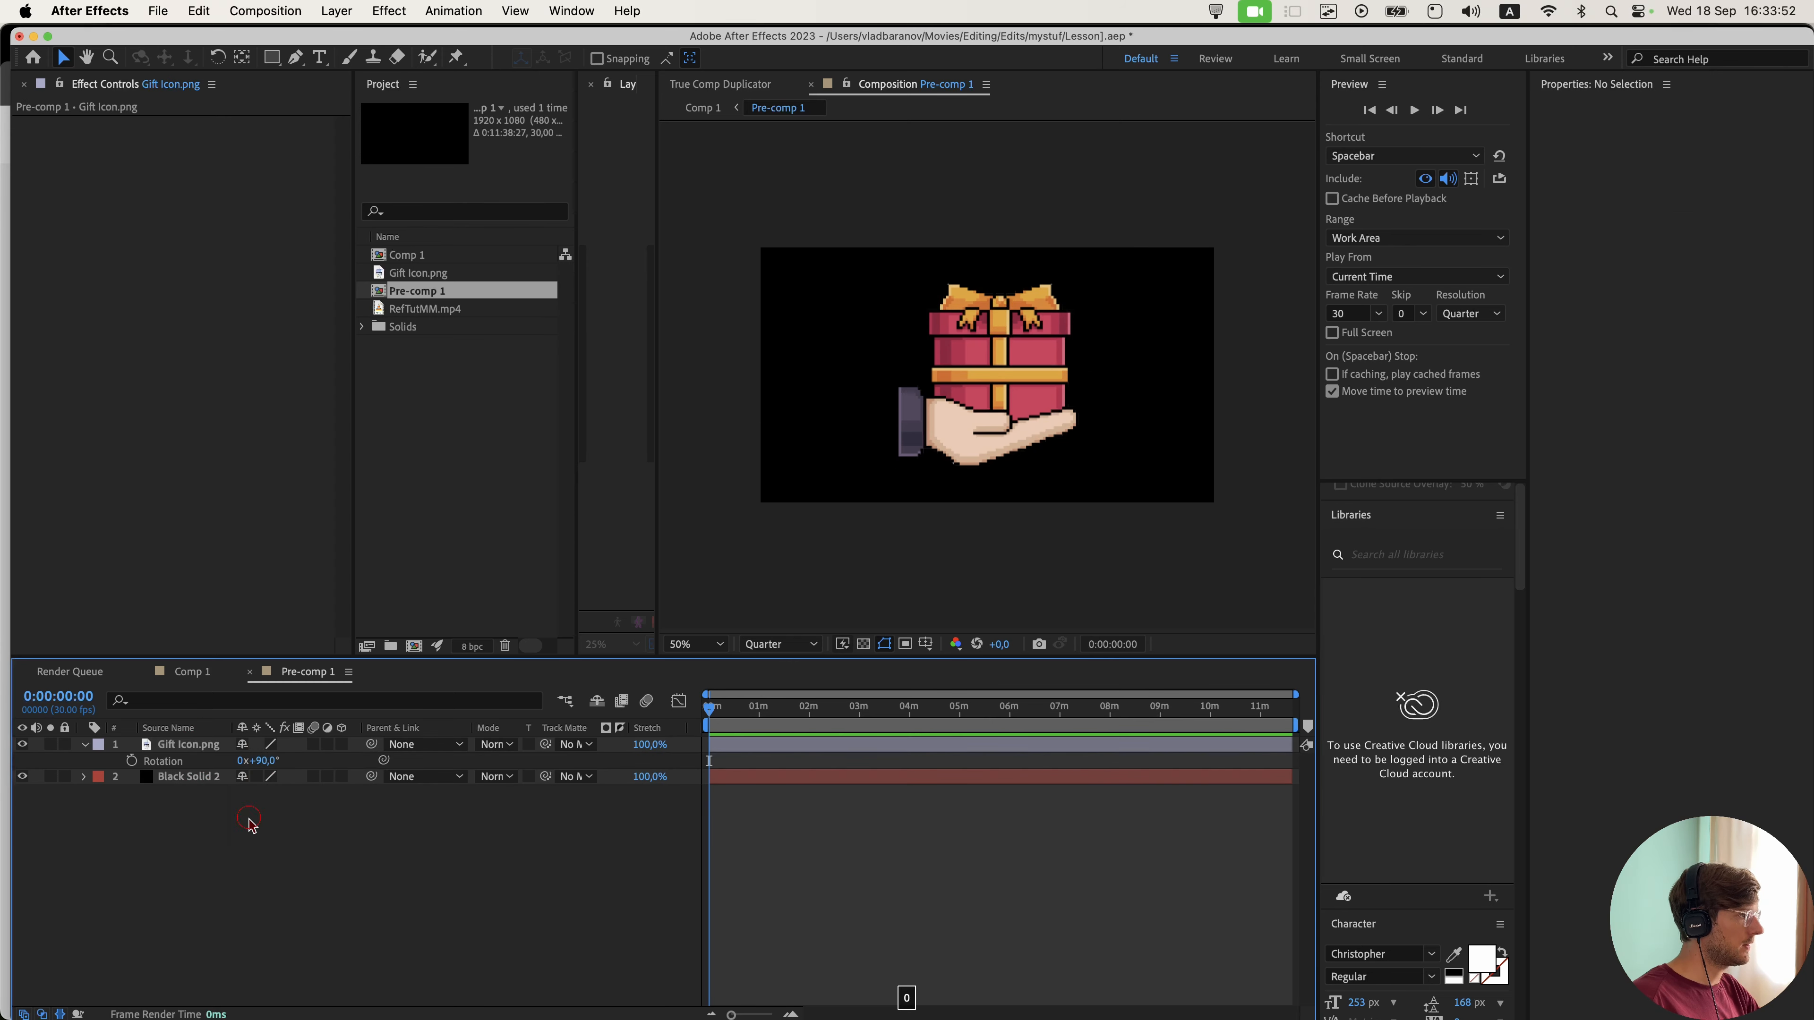
click(189, 745)
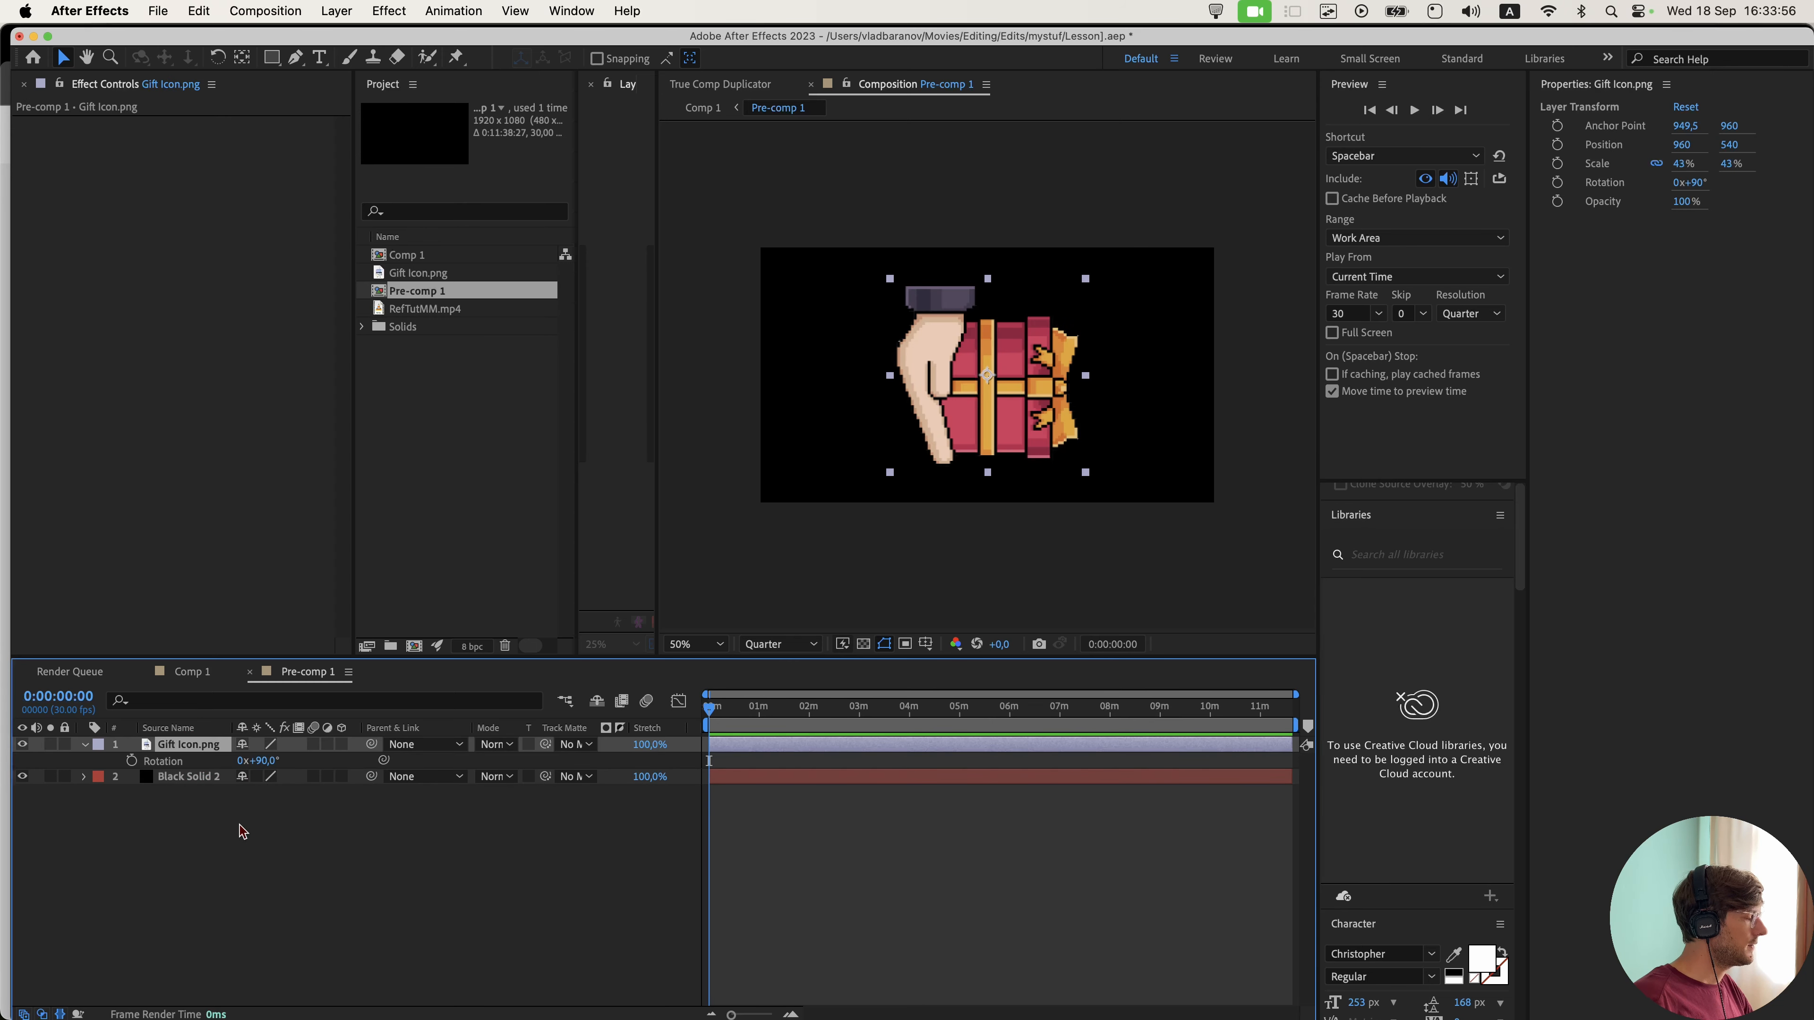
- Apply the Motion Tile effect to the Gift Icon.png layer and set its Output Width to 700
key(ctrl+space)
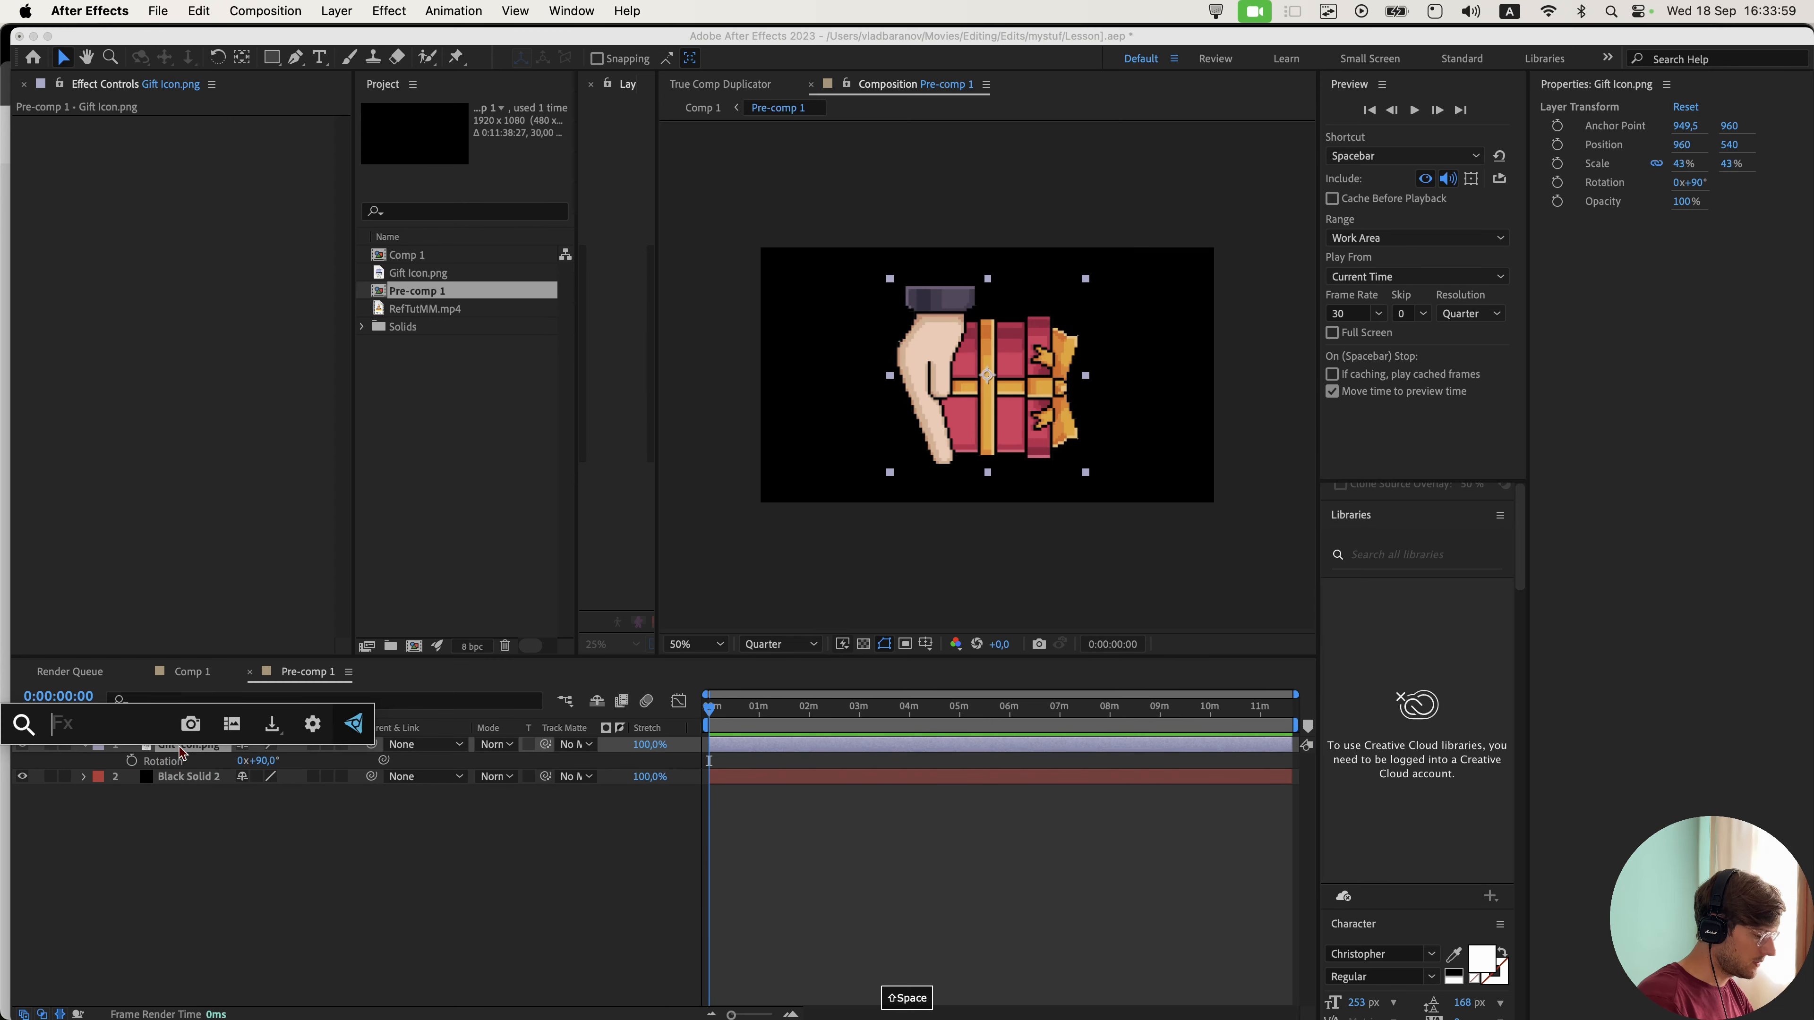
text(motion tile)
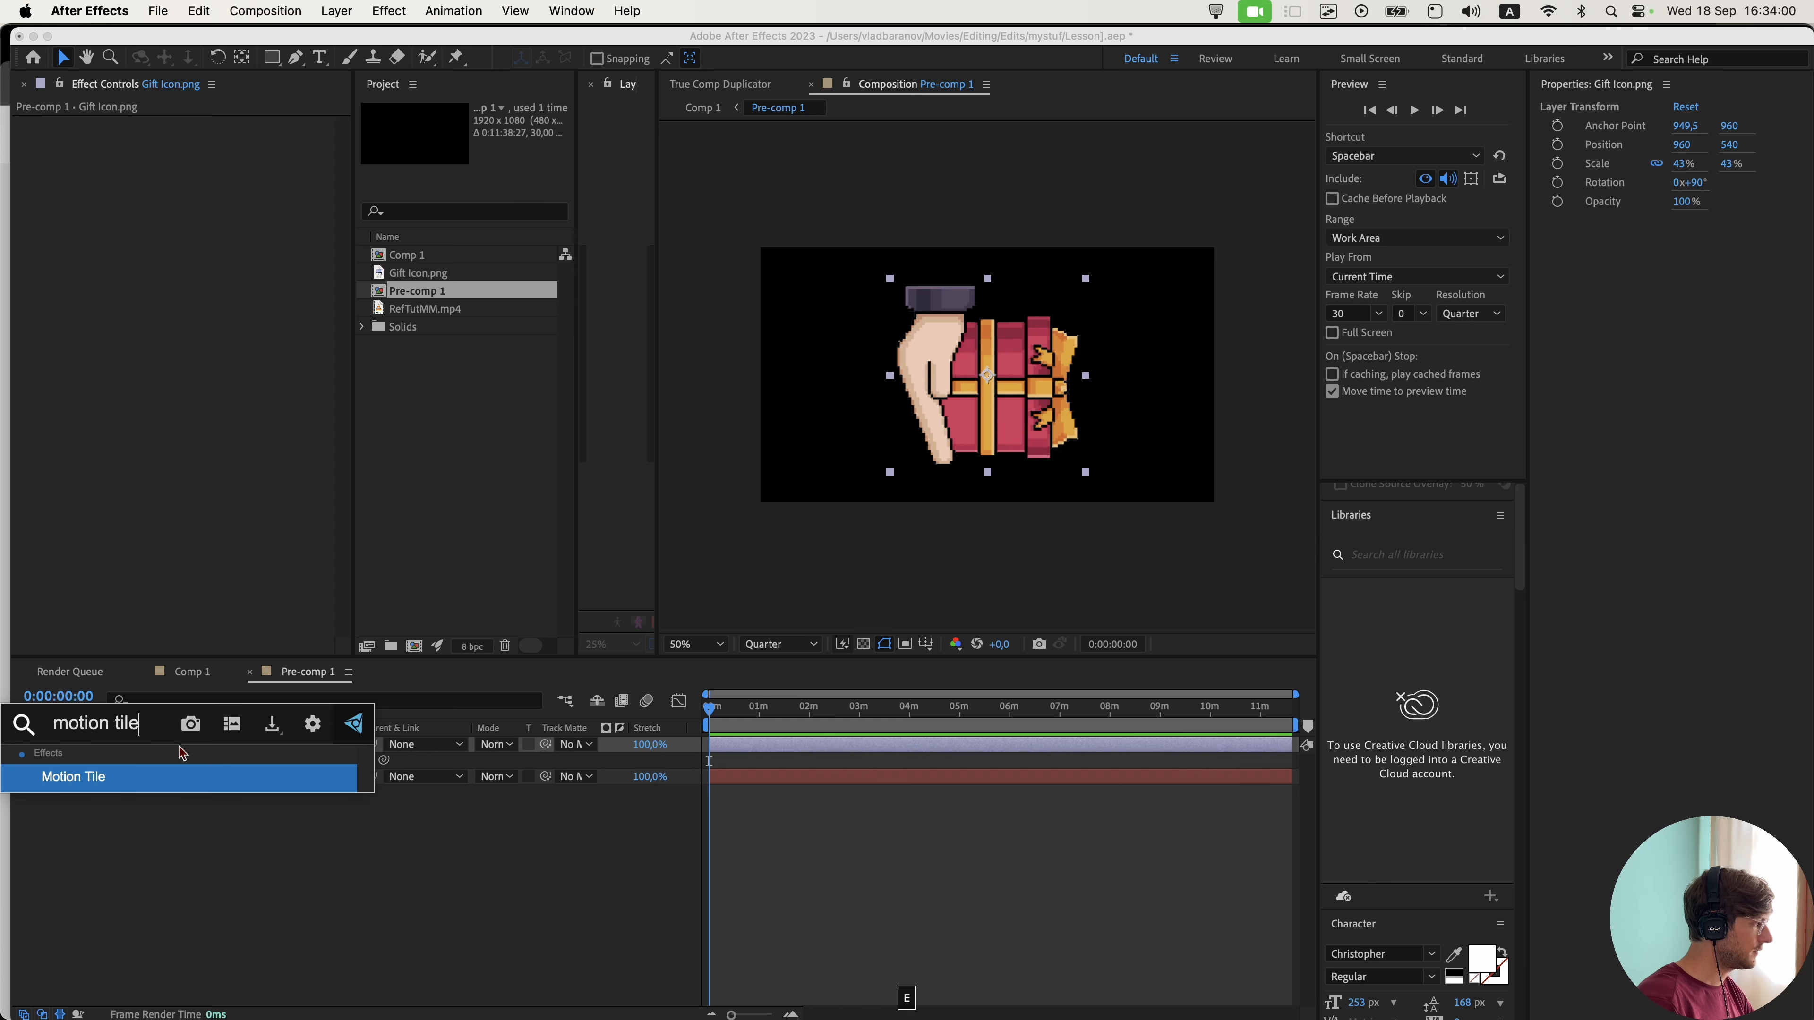
key(Return)
click(211, 188)
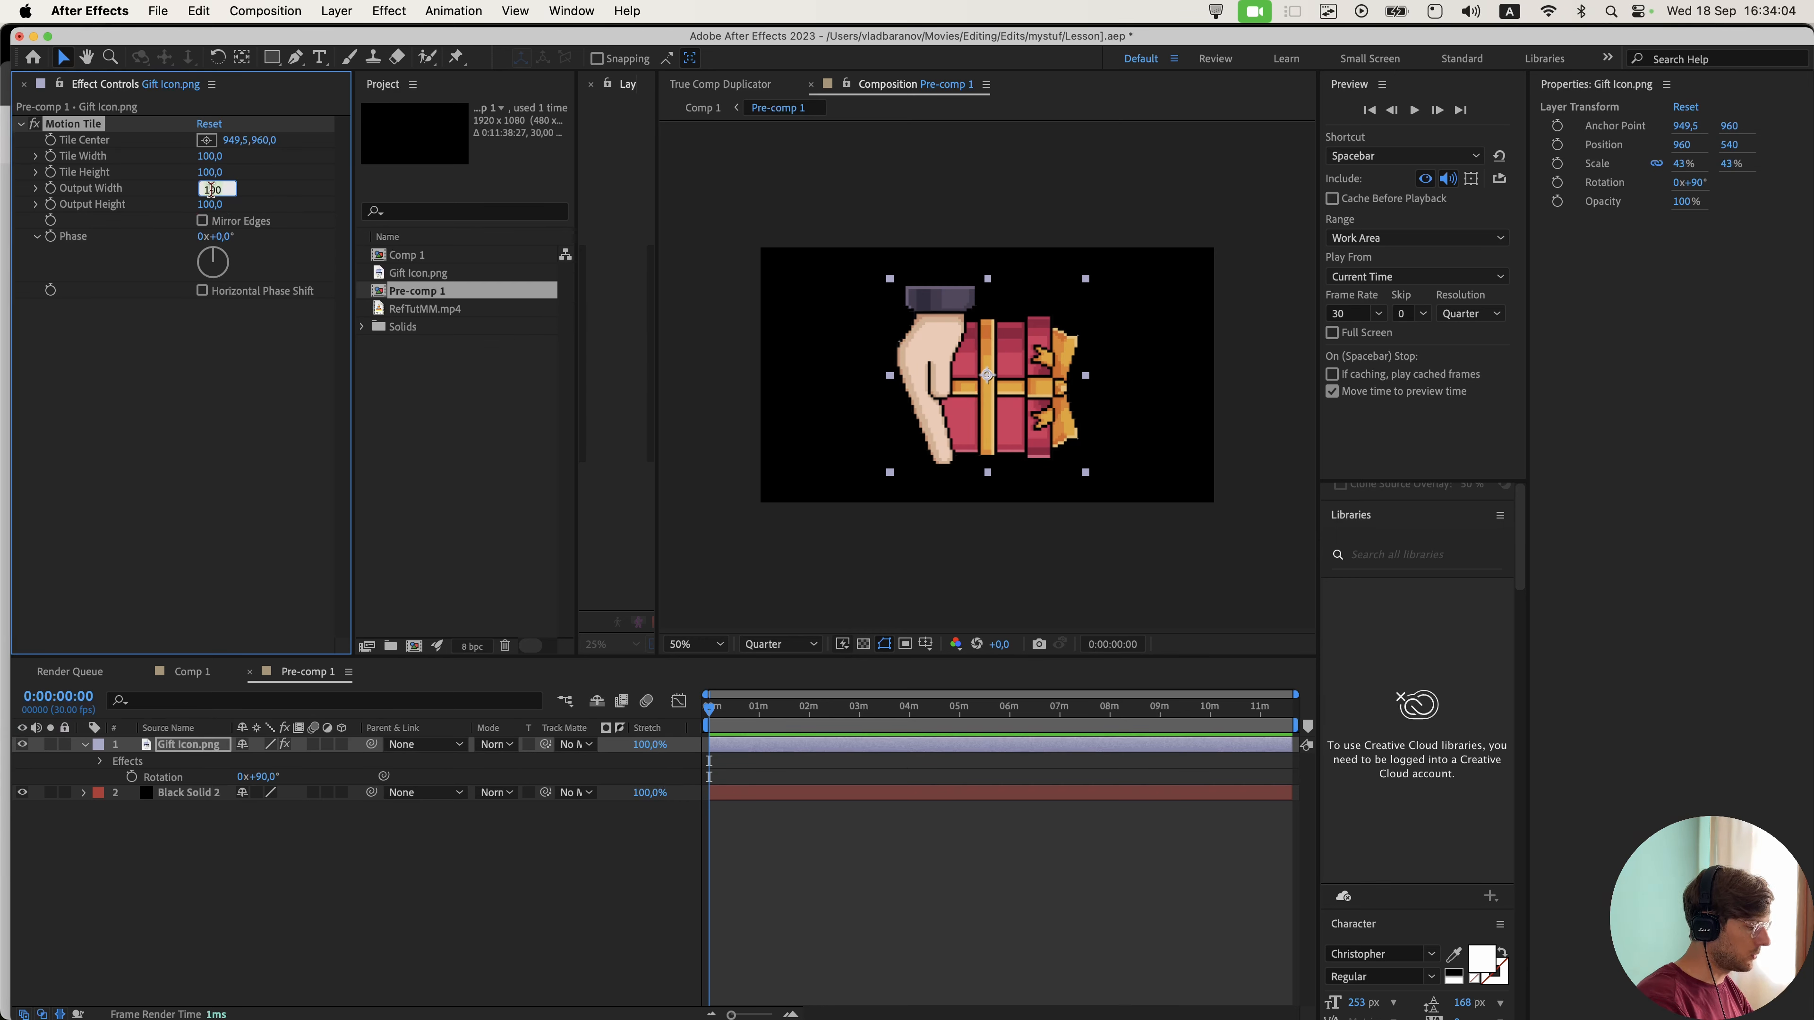
text(700)
key(Return)
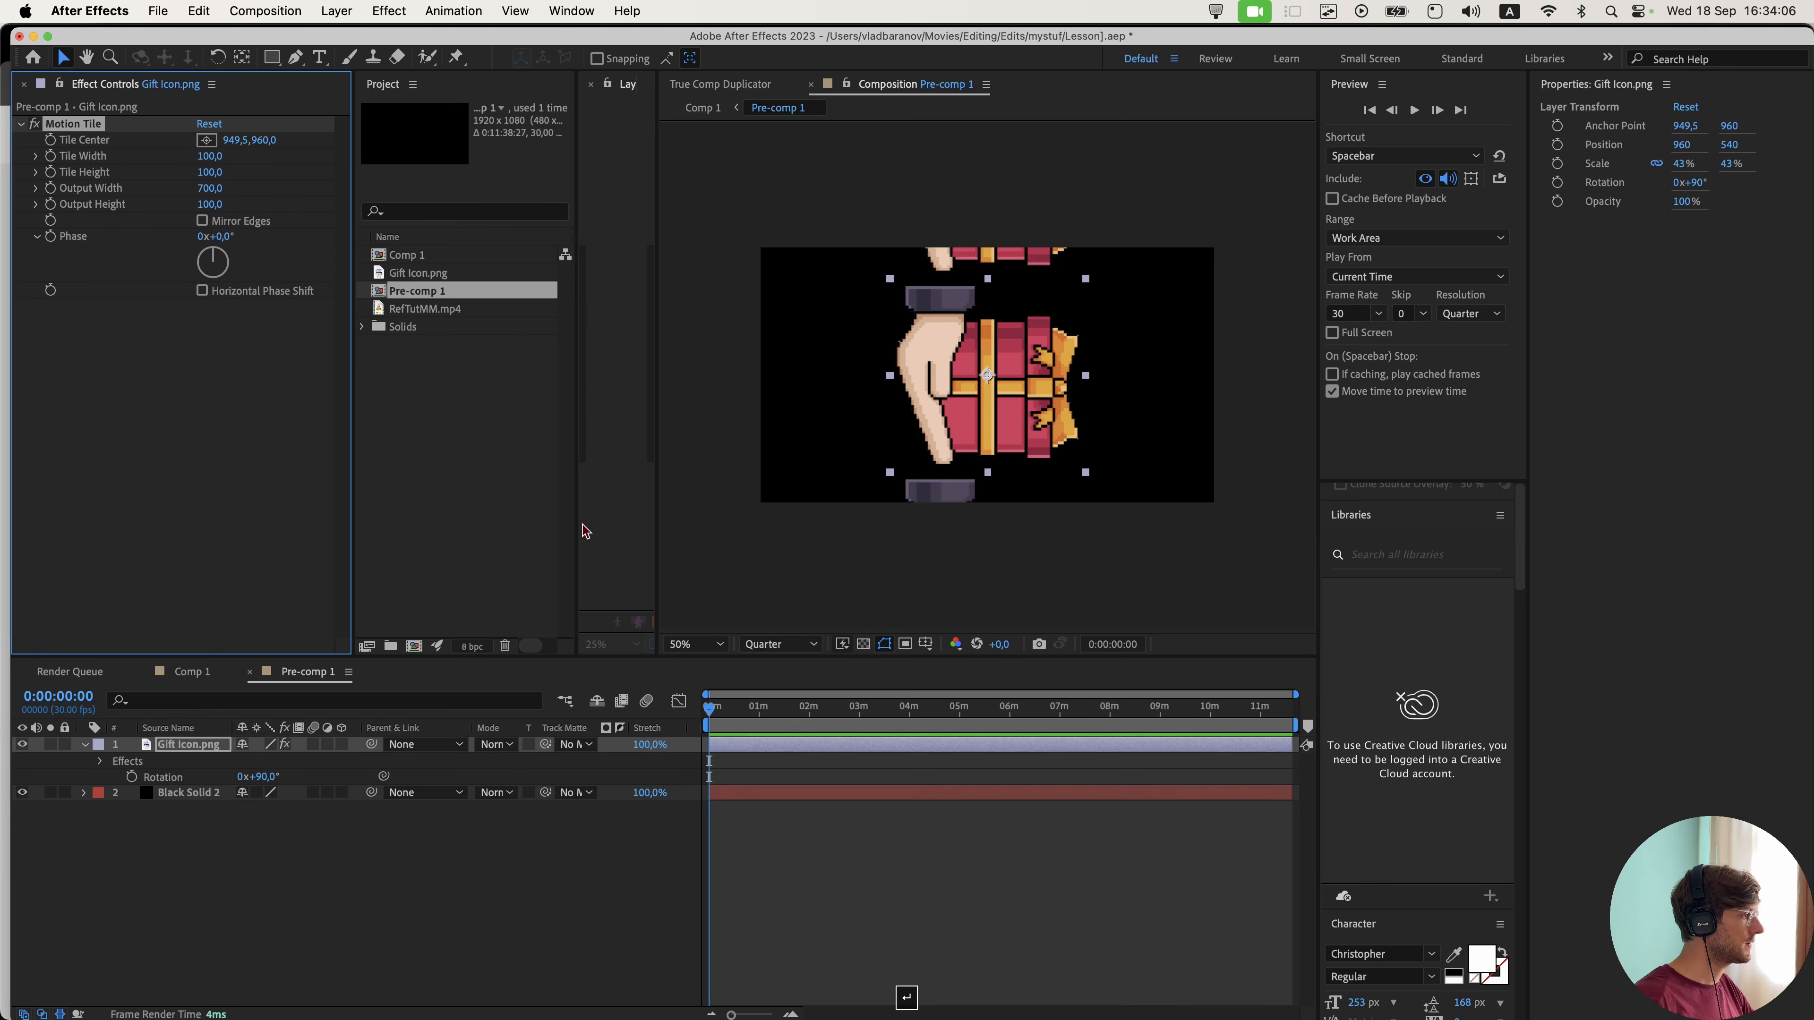
- Start keyframing the gift icon's position at 0:00:00:00 with a Y value of 2860
key(p)
click(133, 761)
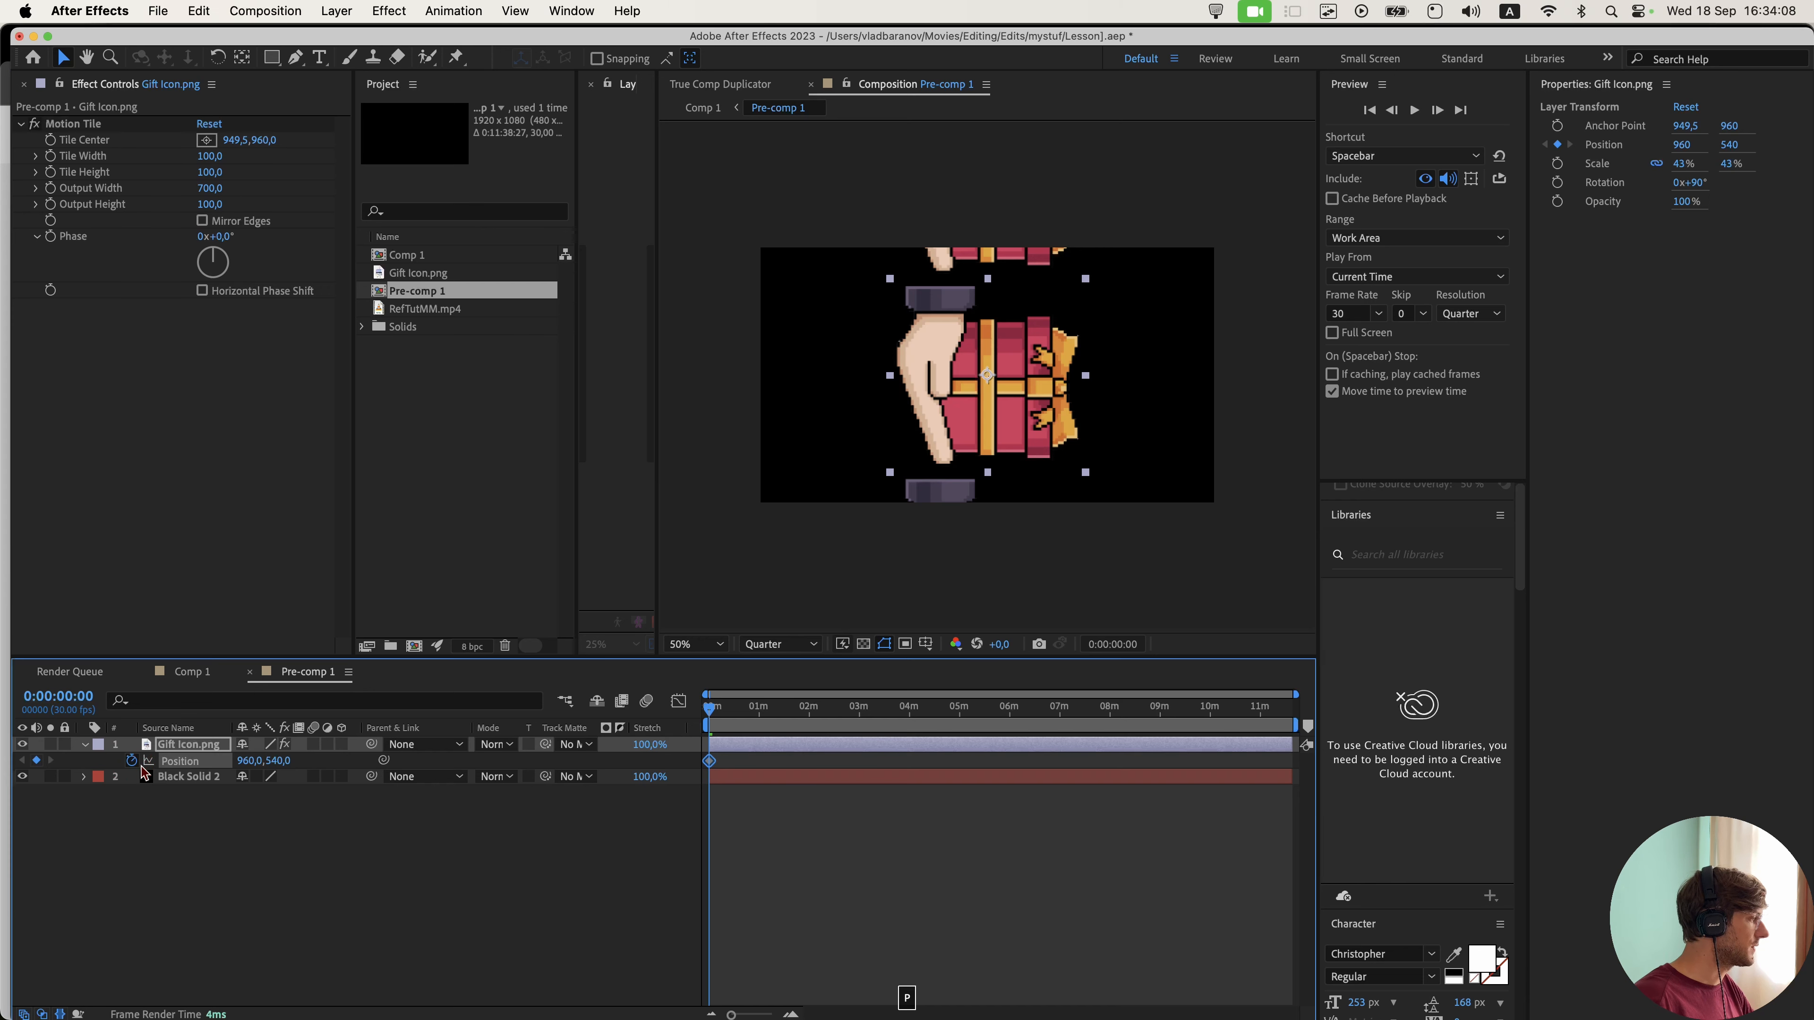
drag(279, 761, 415, 850)
- Keyframe the gift icon's Y position at -1790 at 0:00:15:12 and turn on motion blur for its layer
key(equal)
key(equal)
key(equal)
key(equal)
key(equal)
drag(1129, 850, 888, 851)
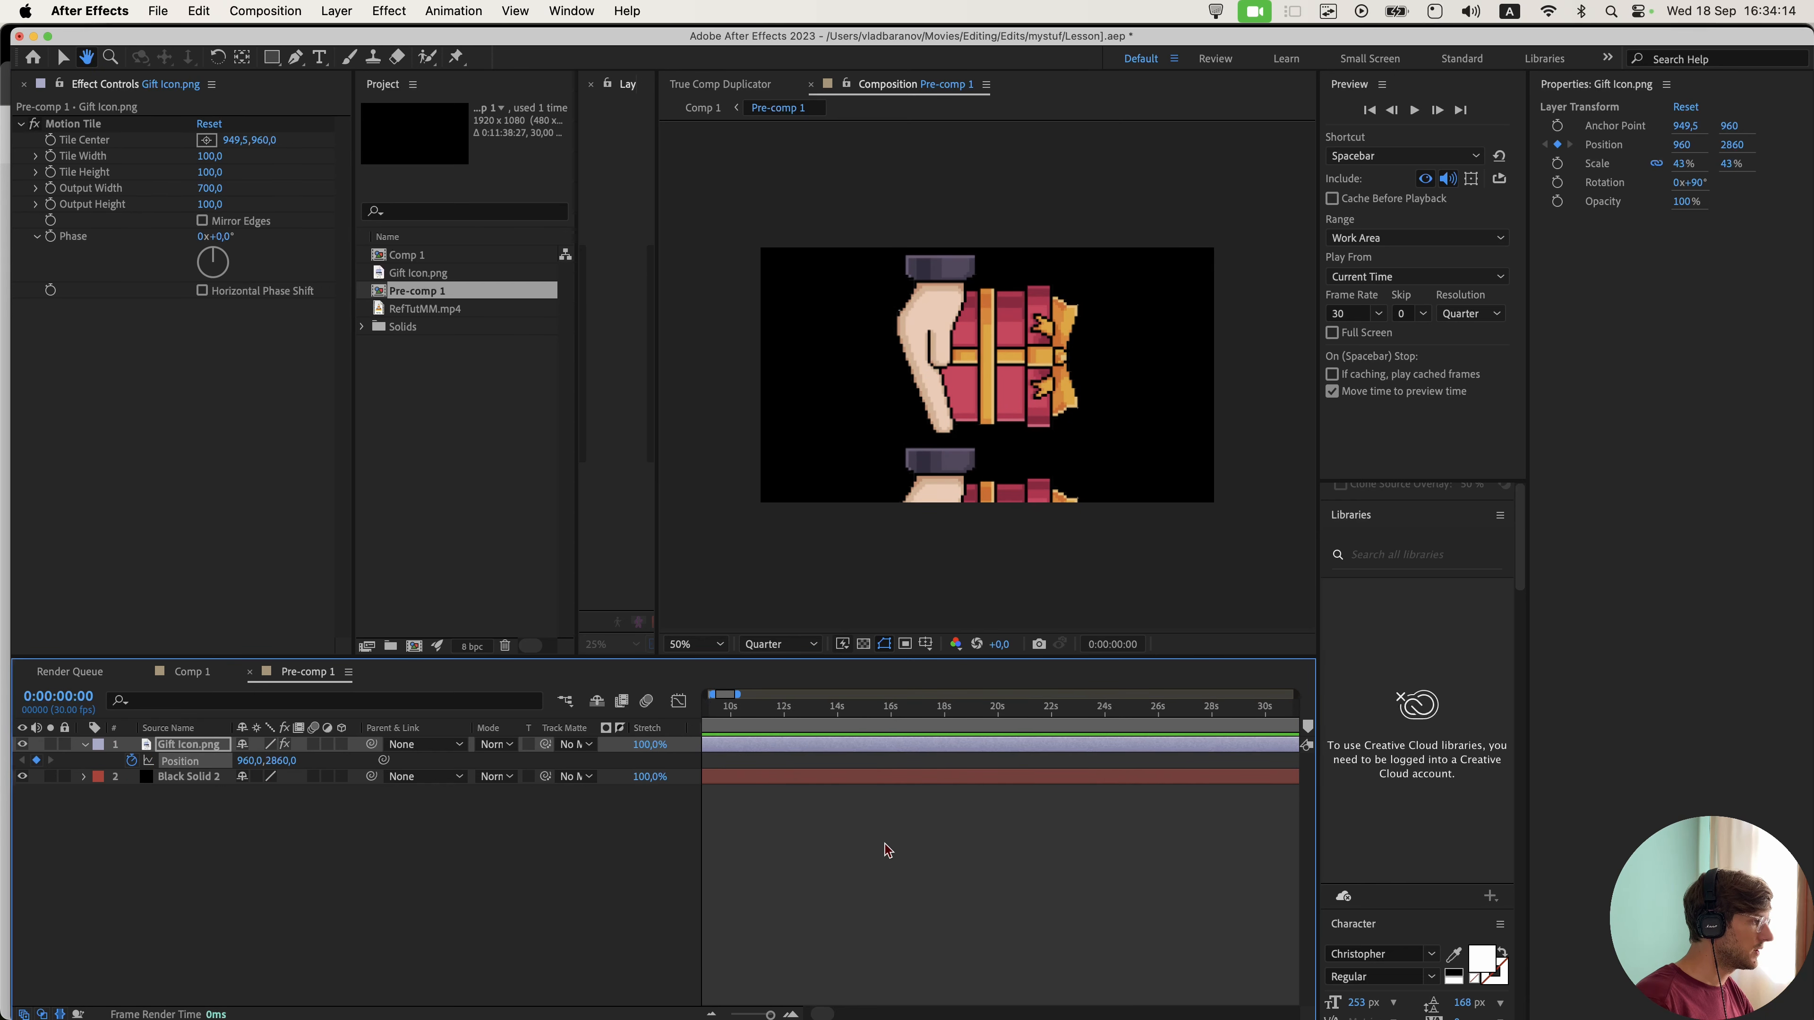
drag(719, 818, 1158, 835)
scroll(932, 792, up, 2)
drag(801, 807, 967, 826)
drag(1099, 711, 1143, 725)
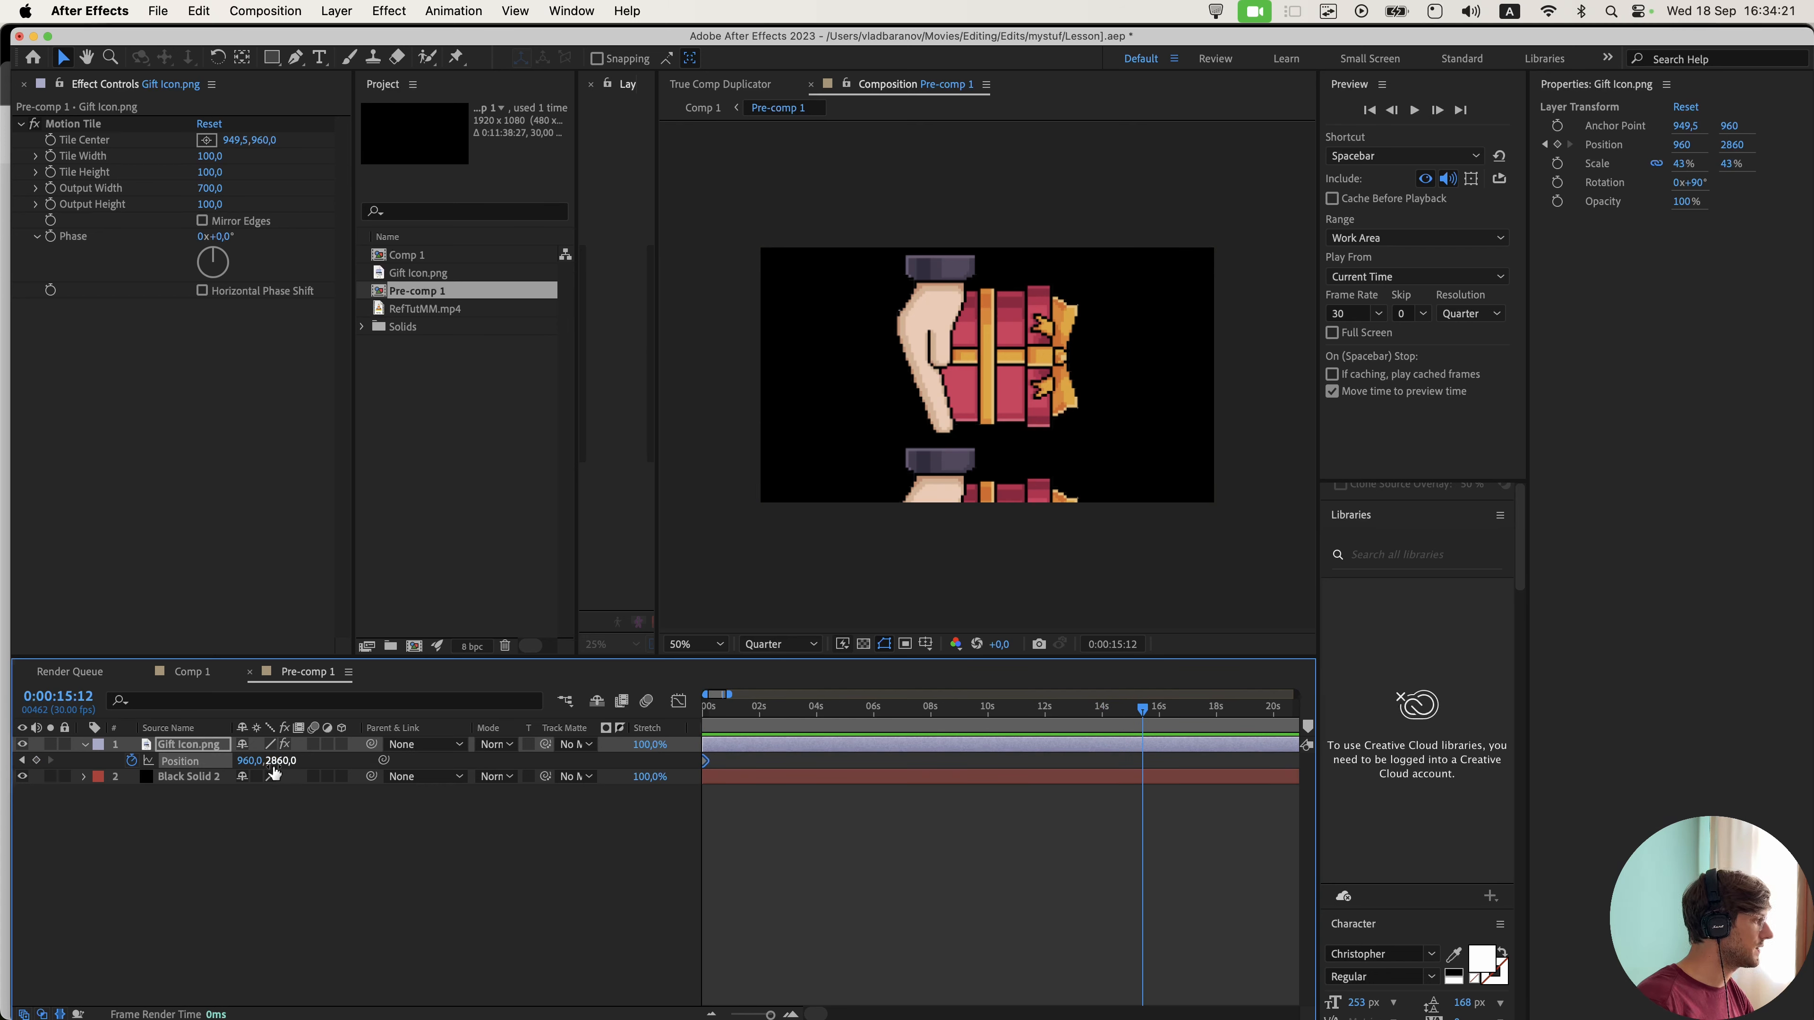
drag(282, 764, 242, 761)
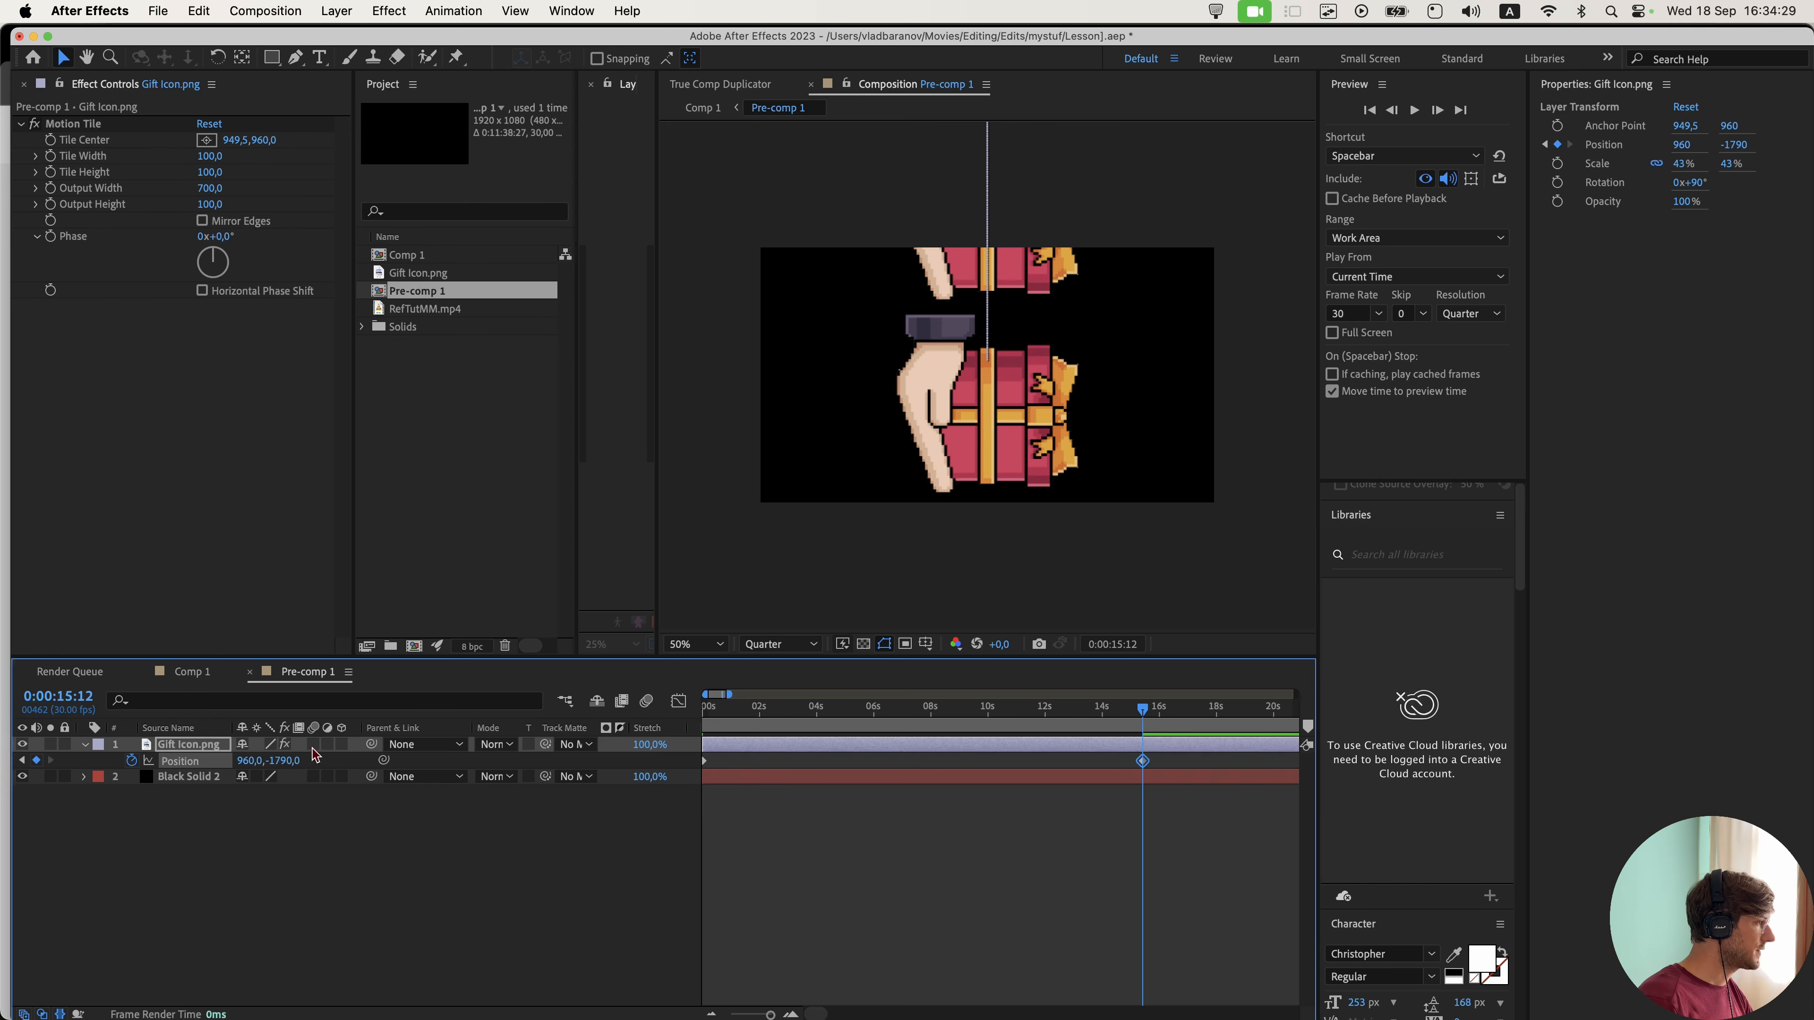
click(313, 747)
key(space)
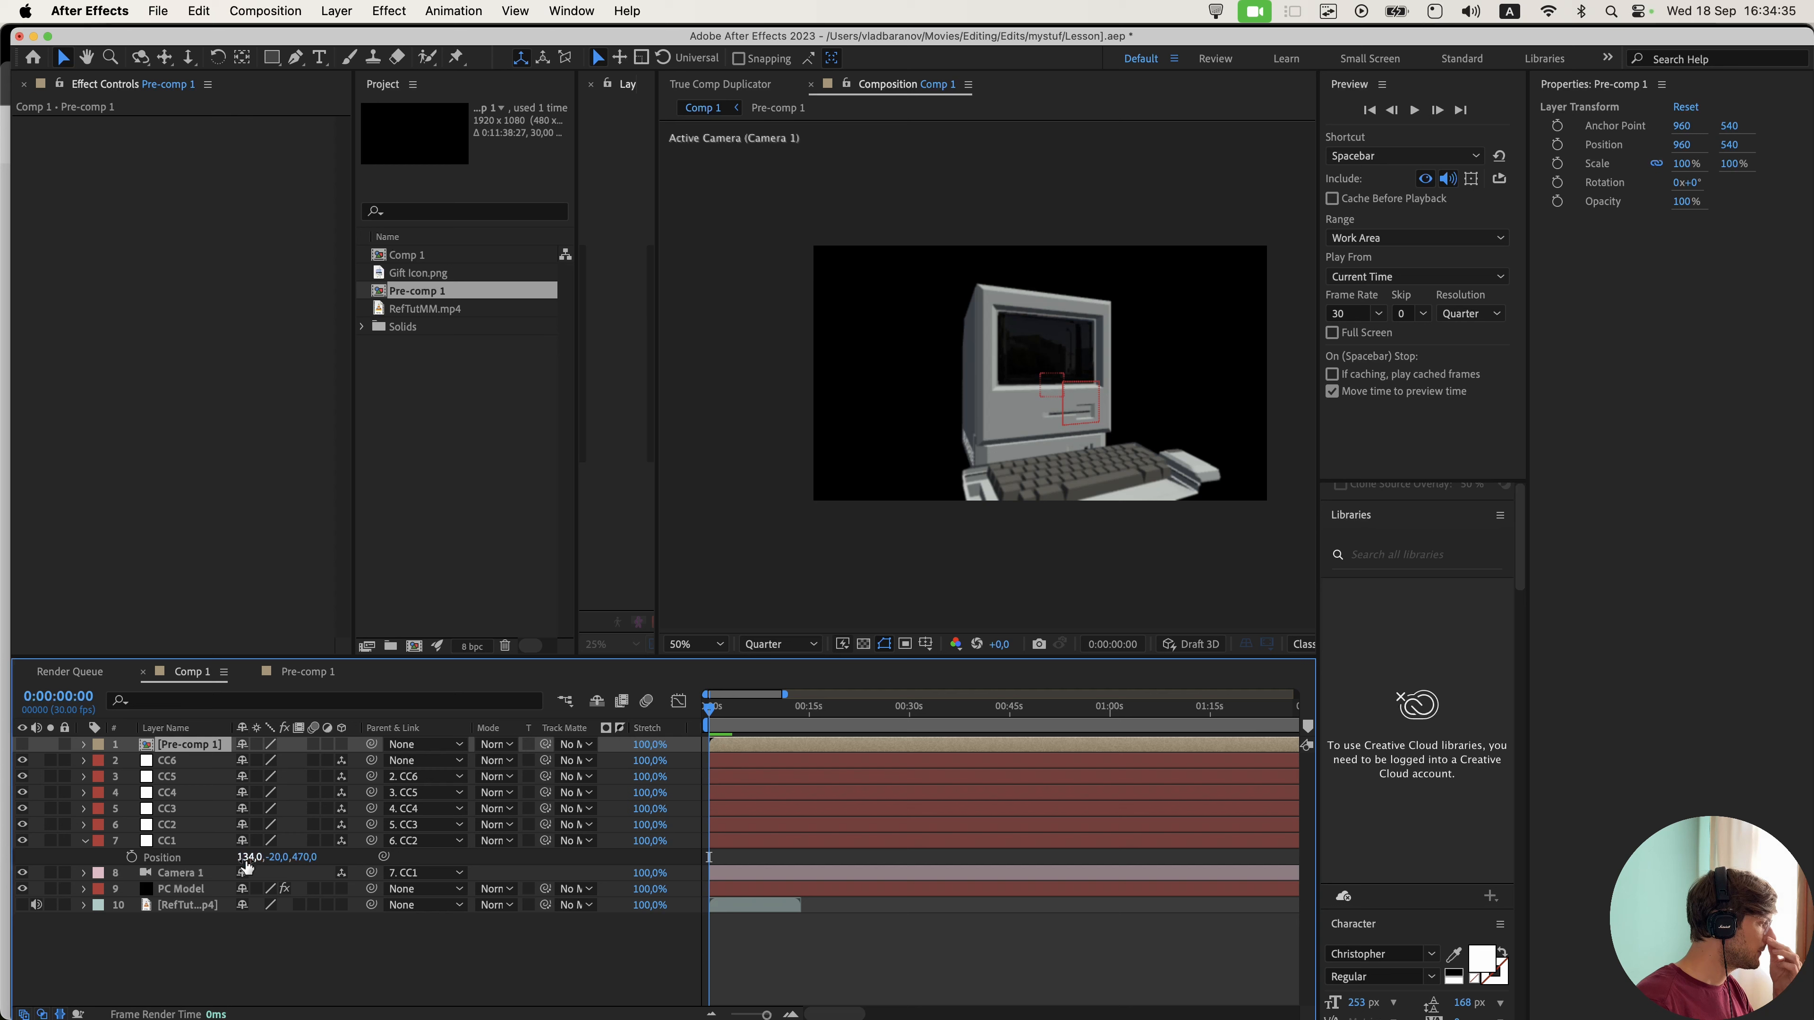
- Assign Pre-comp 1 as custom texture map Layer 1 in the Element effect of the PC Model layer
click(201, 888)
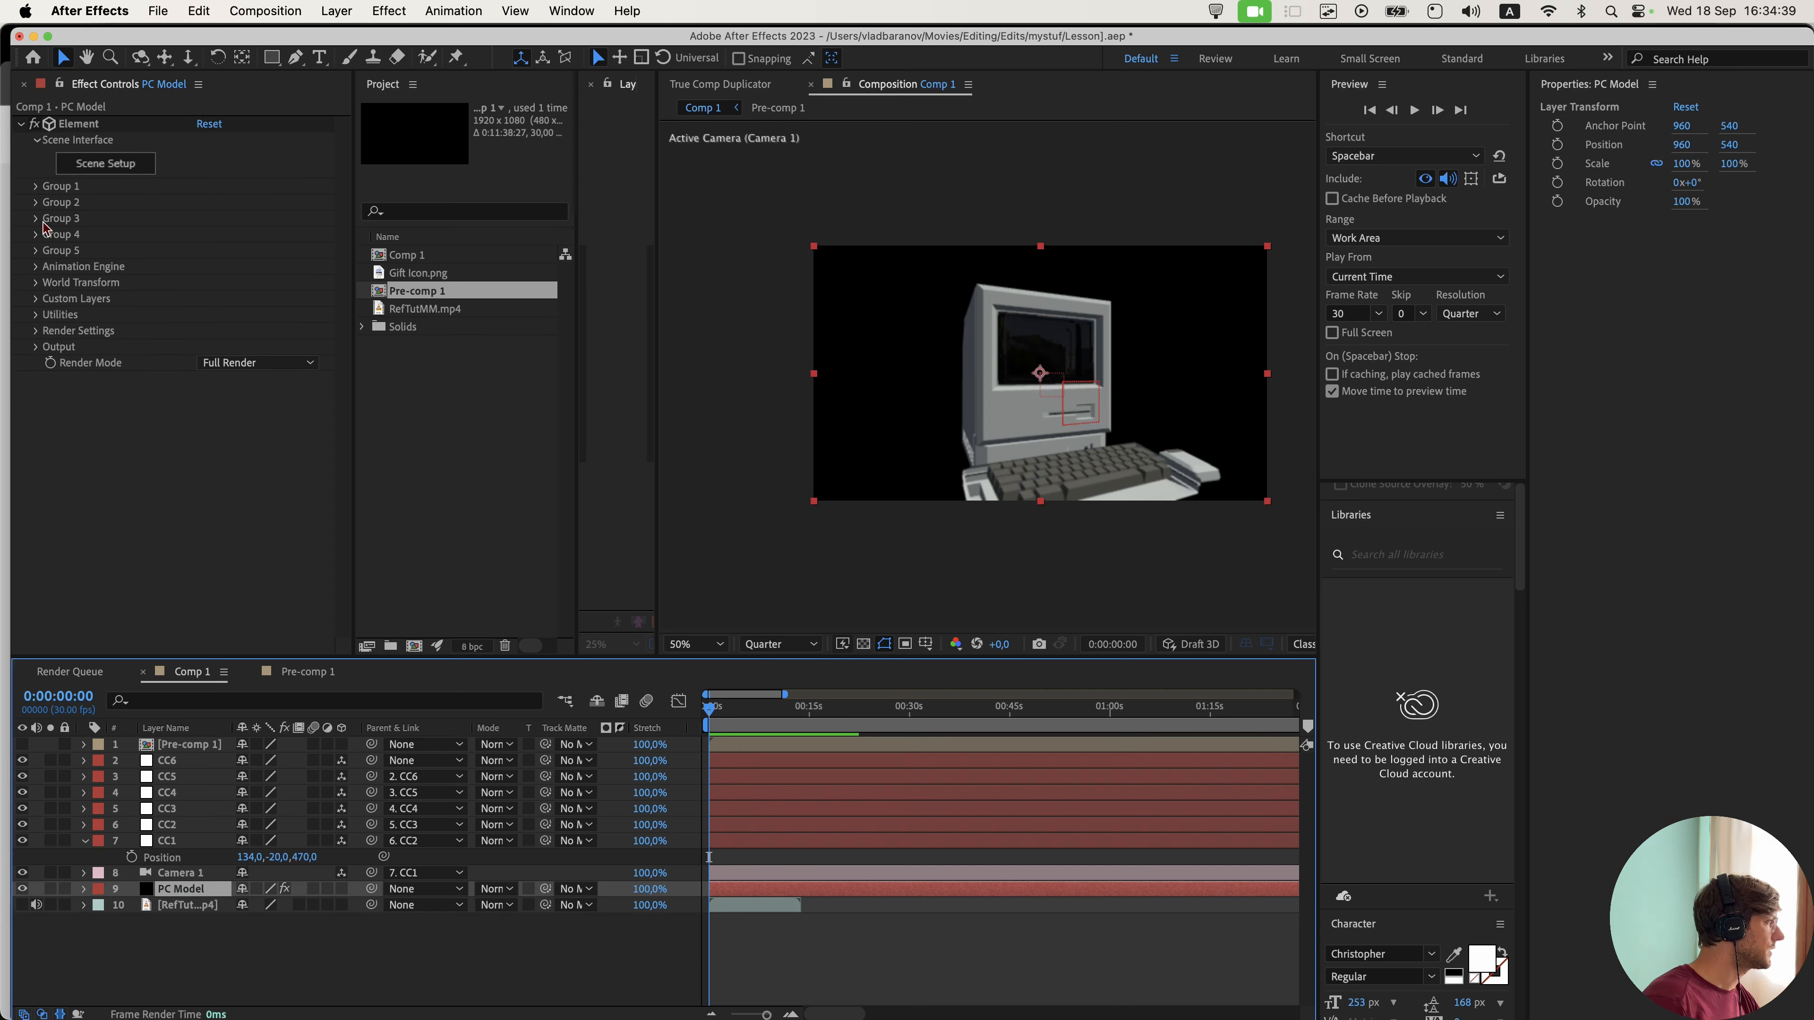
click(36, 299)
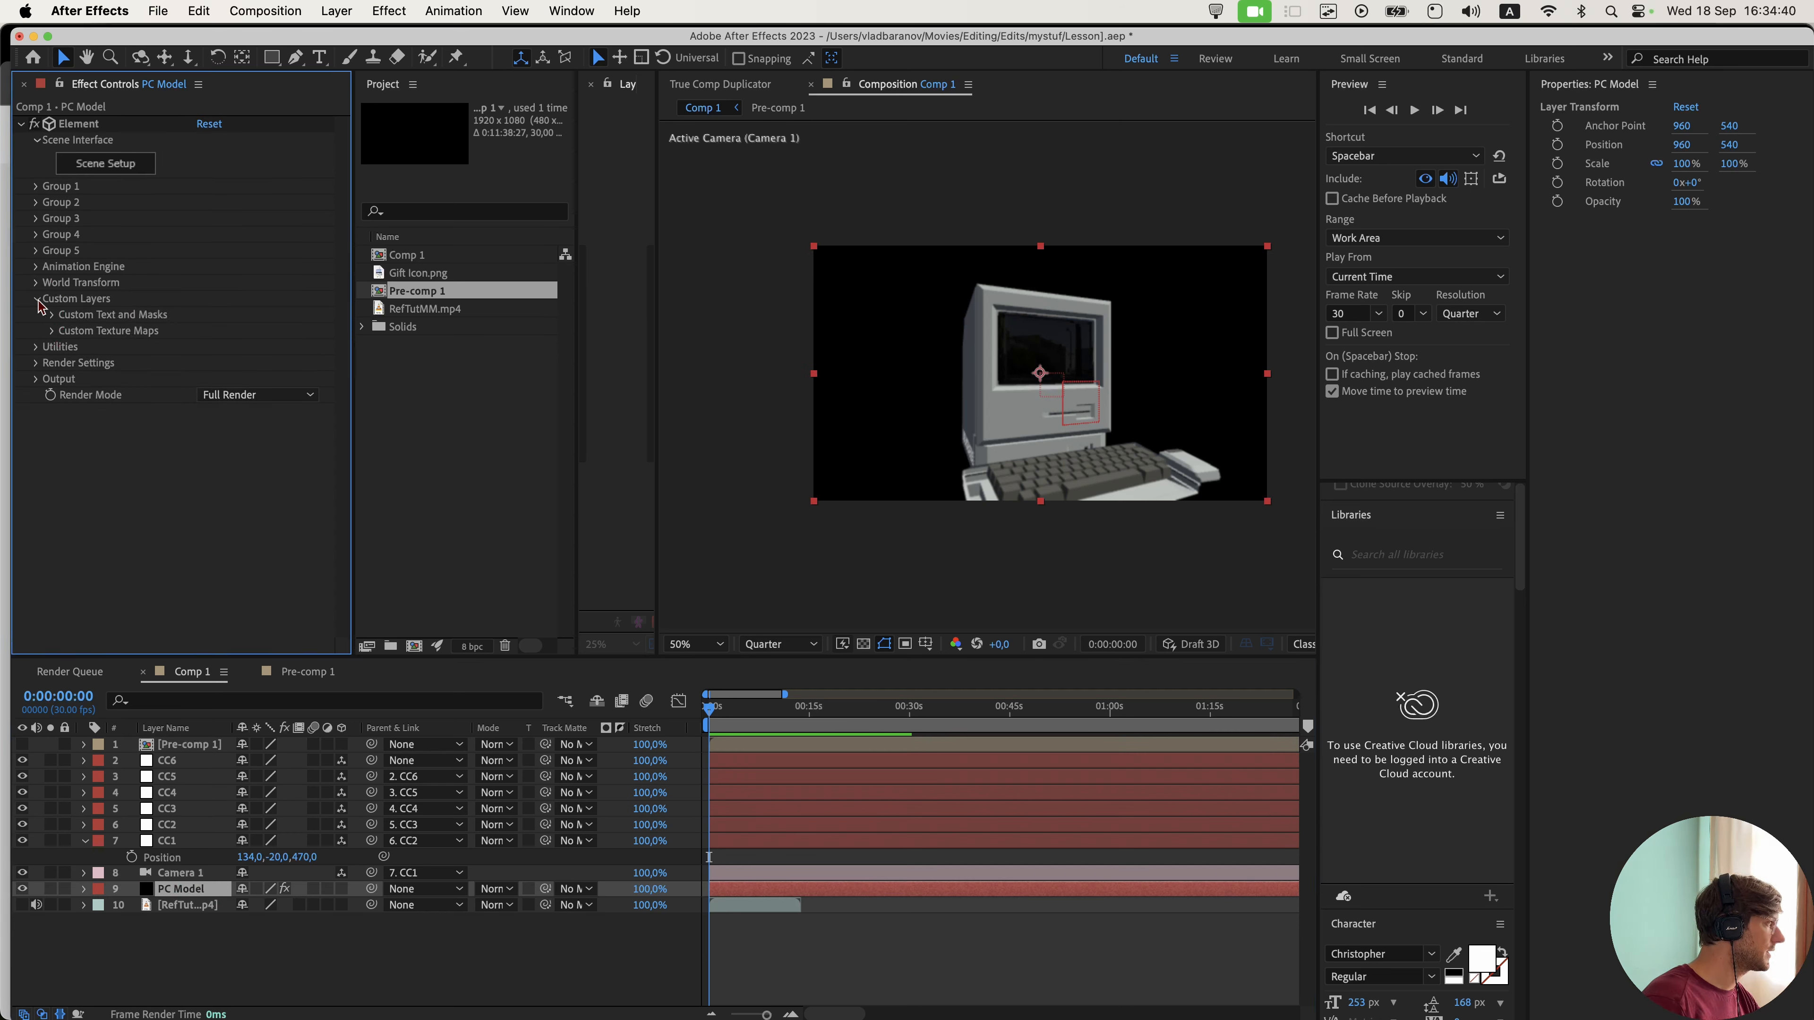
click(51, 331)
scroll(51, 336, down, 1)
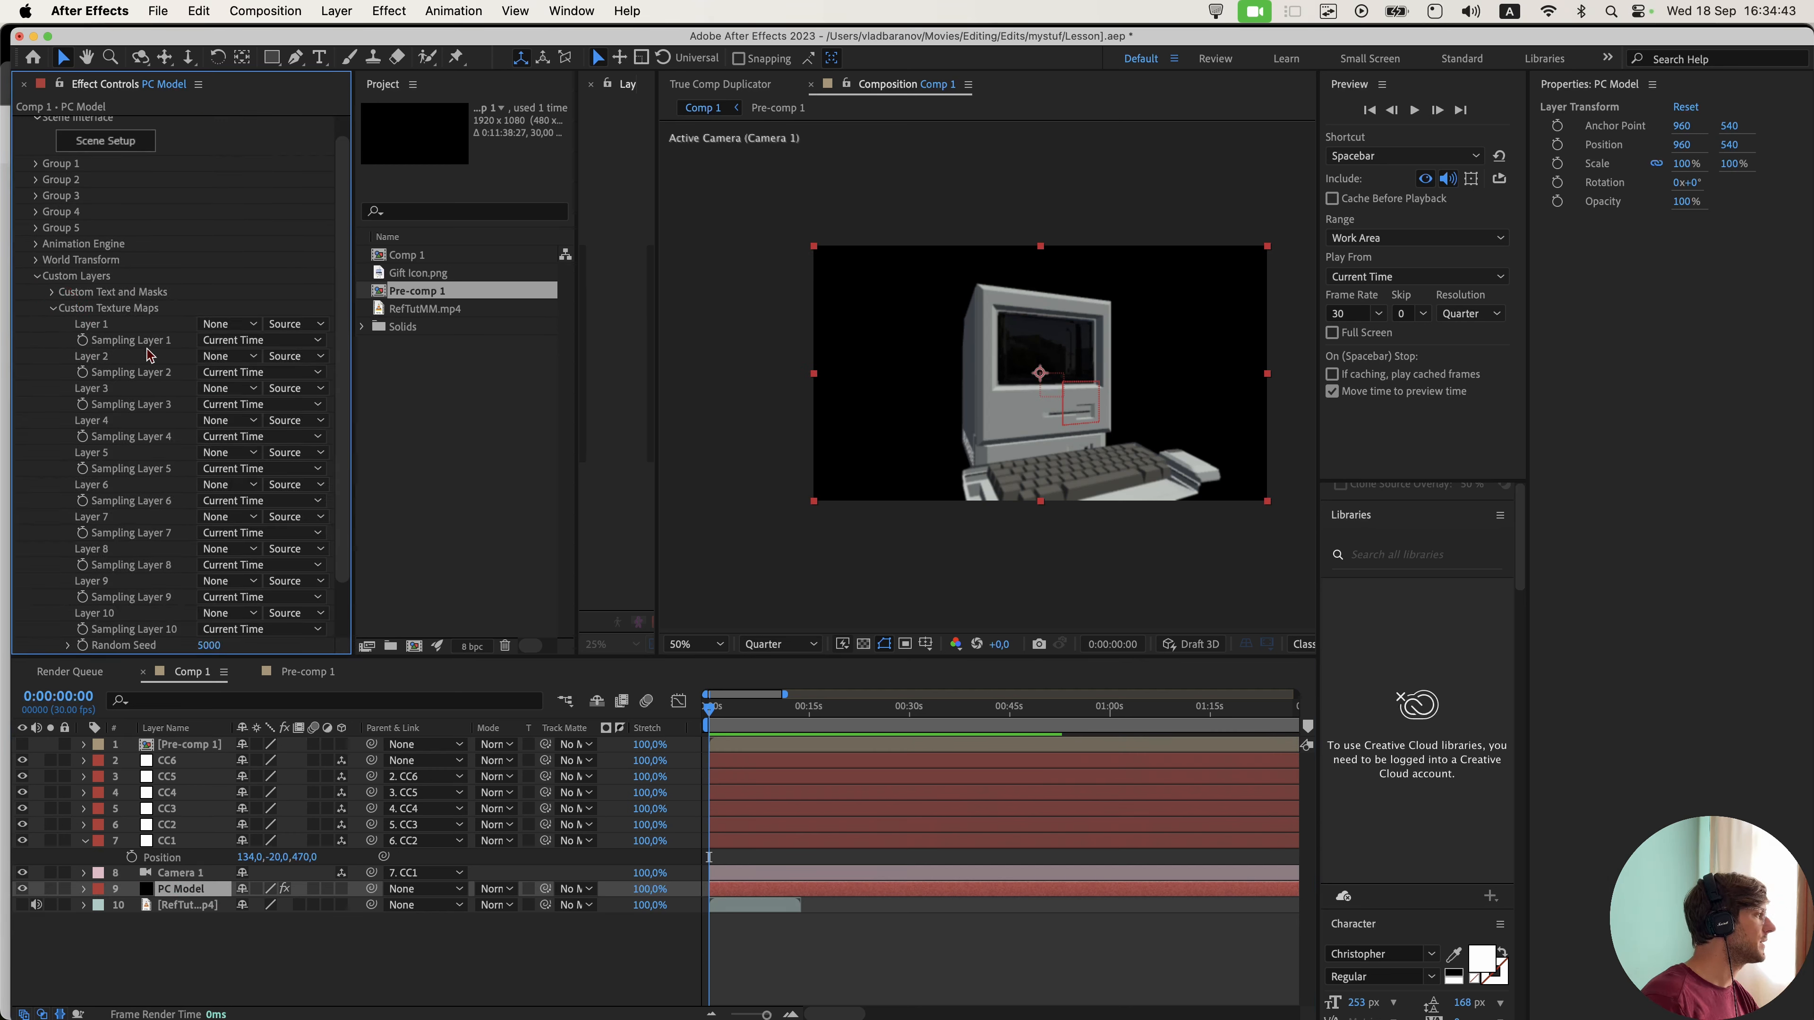
click(238, 329)
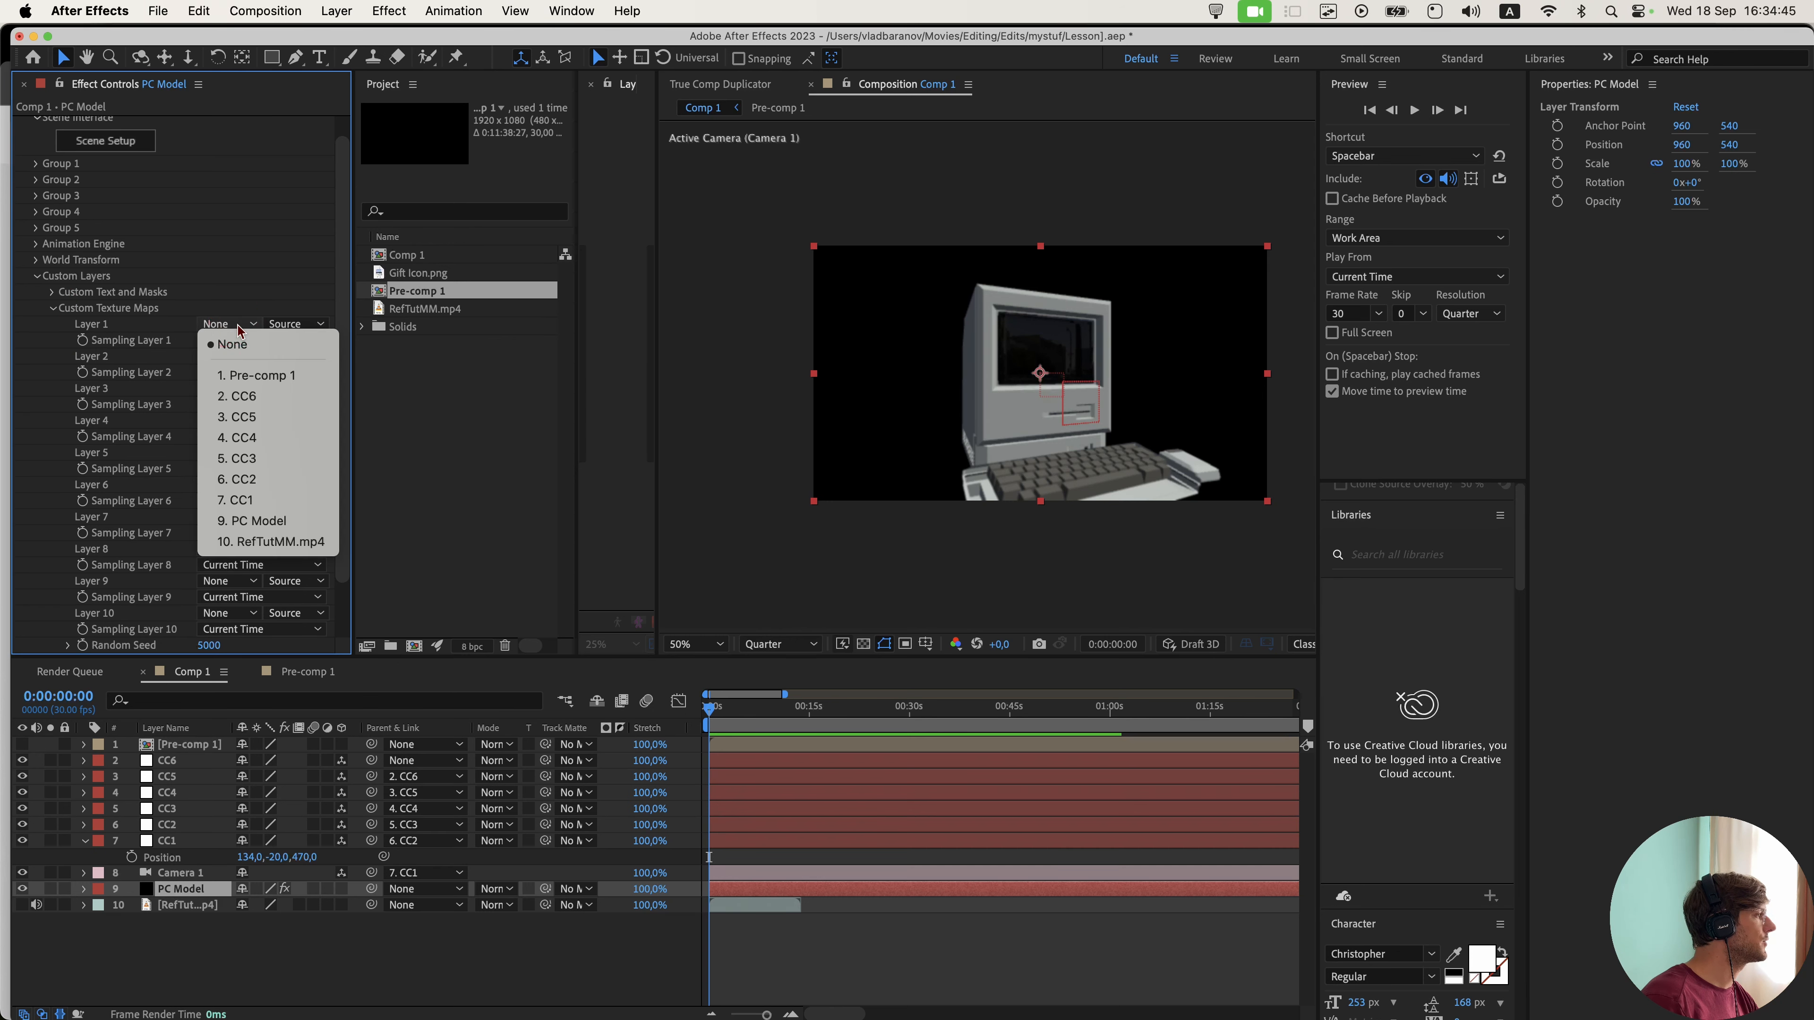
click(259, 377)
- Rename the Pre-comp 1 layer in Comp 1 as Screen Texture
click(210, 746)
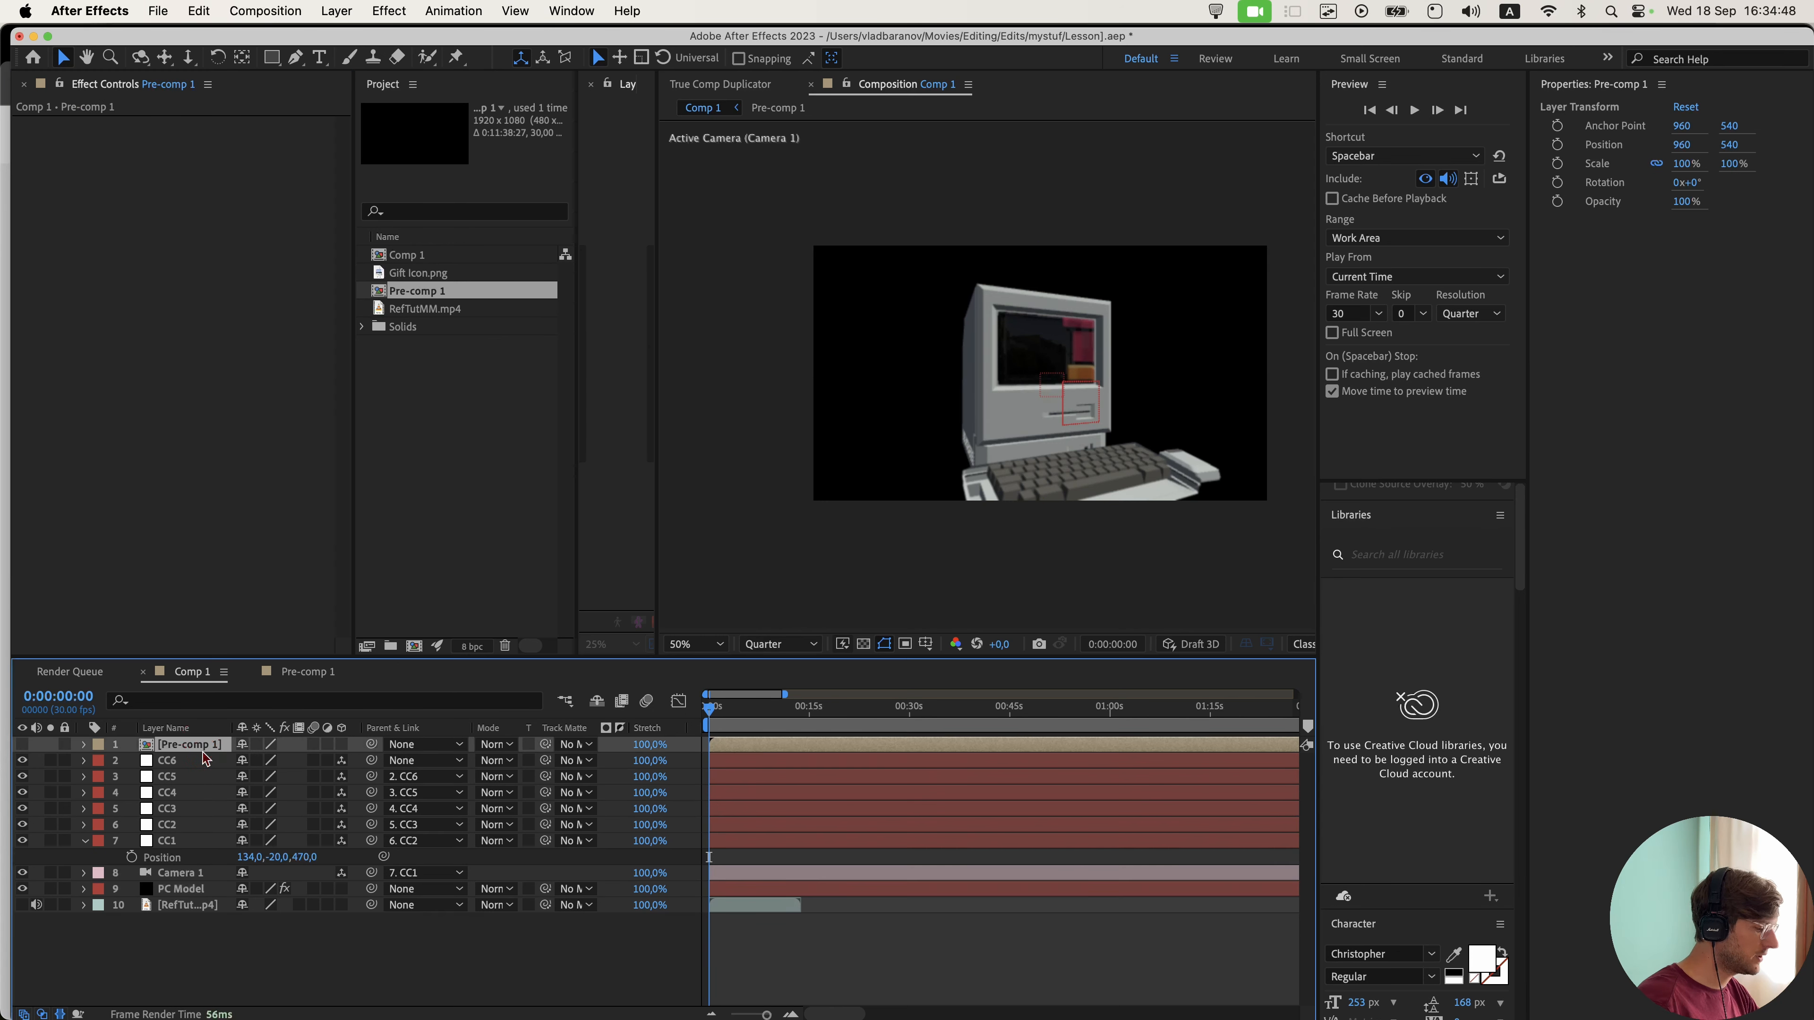
key(Return)
text(Screen Text)
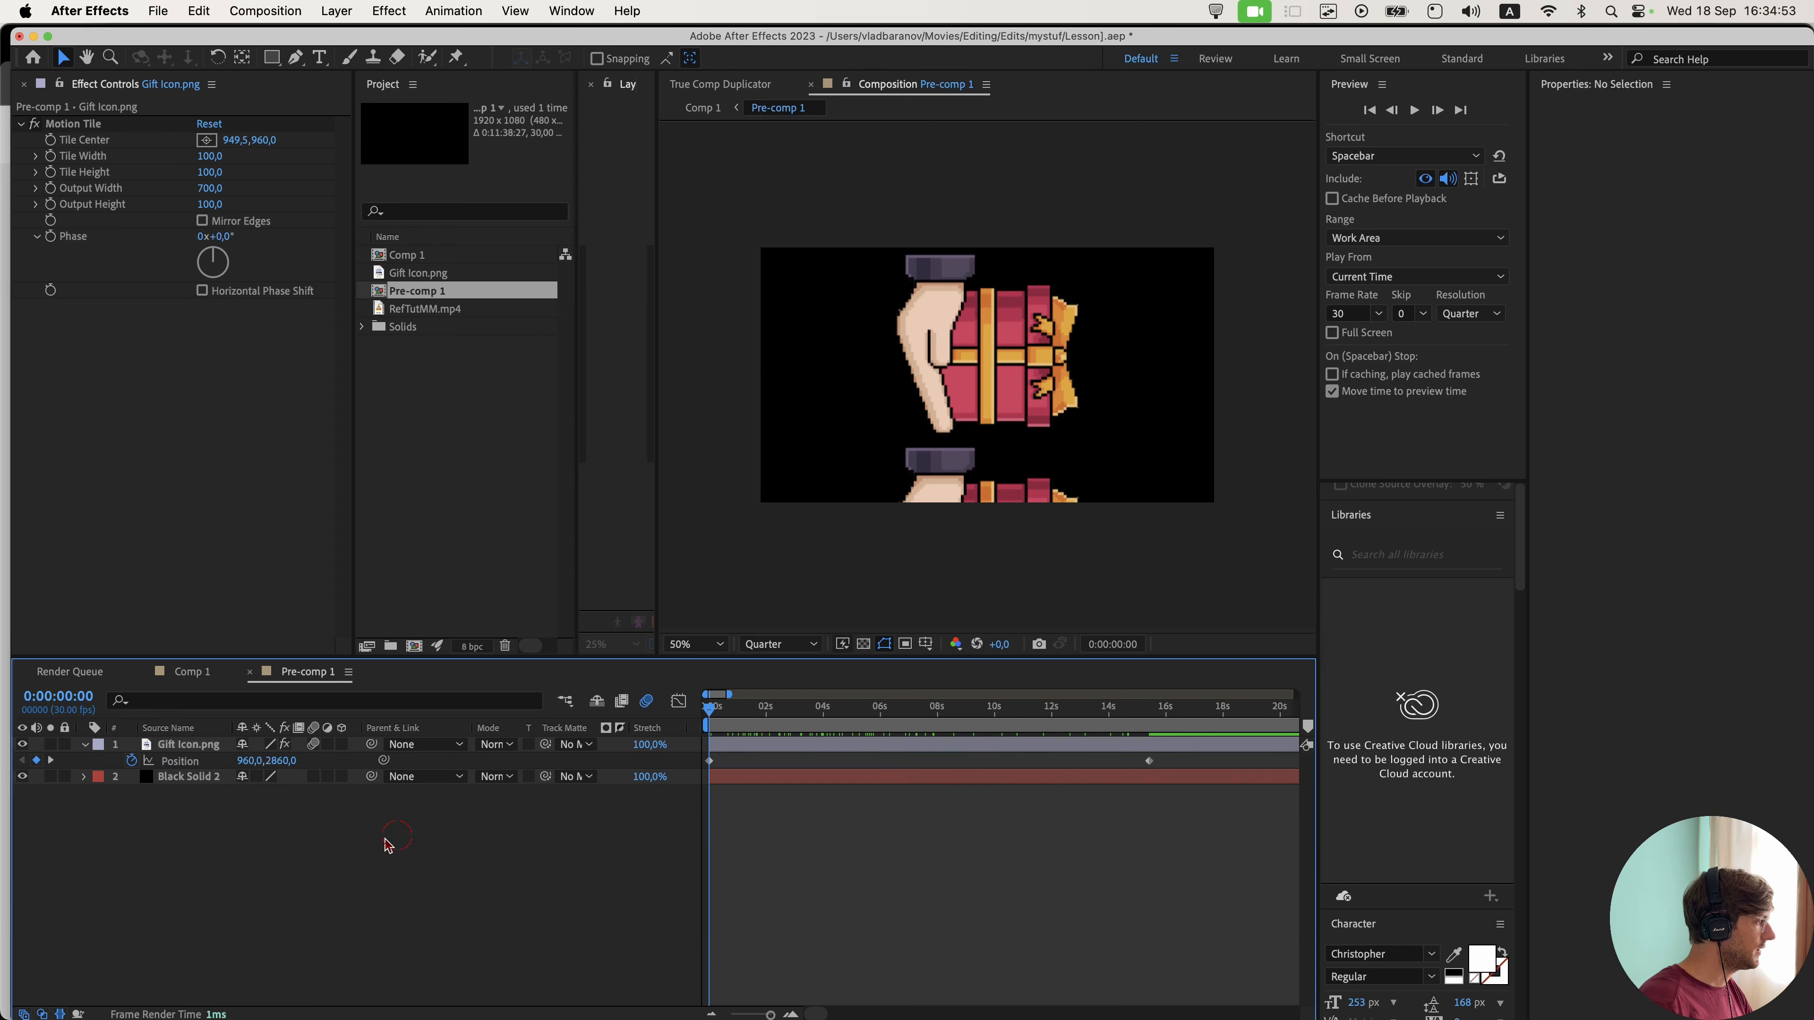
- Add an adjustment layer above the gift icon in Pre-comp 1 and apply the TVPixel effect to it
right_click(328, 845)
mouse_move(385, 773)
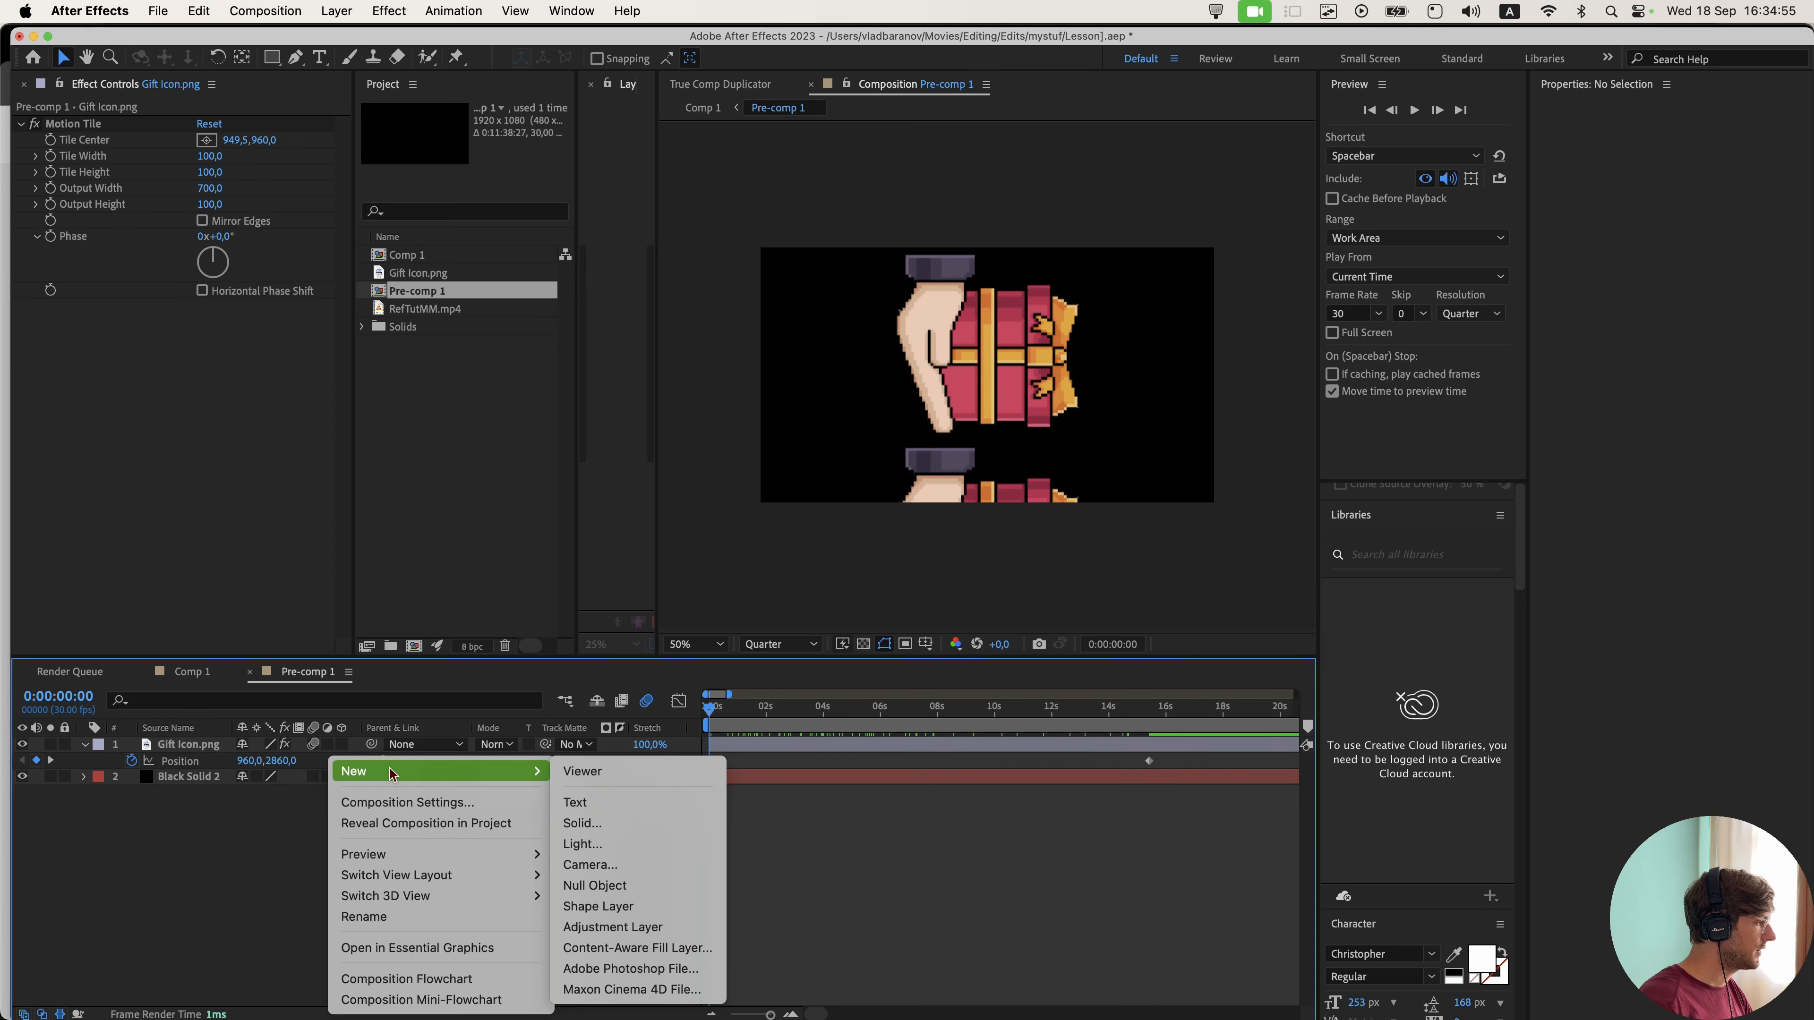
click(640, 927)
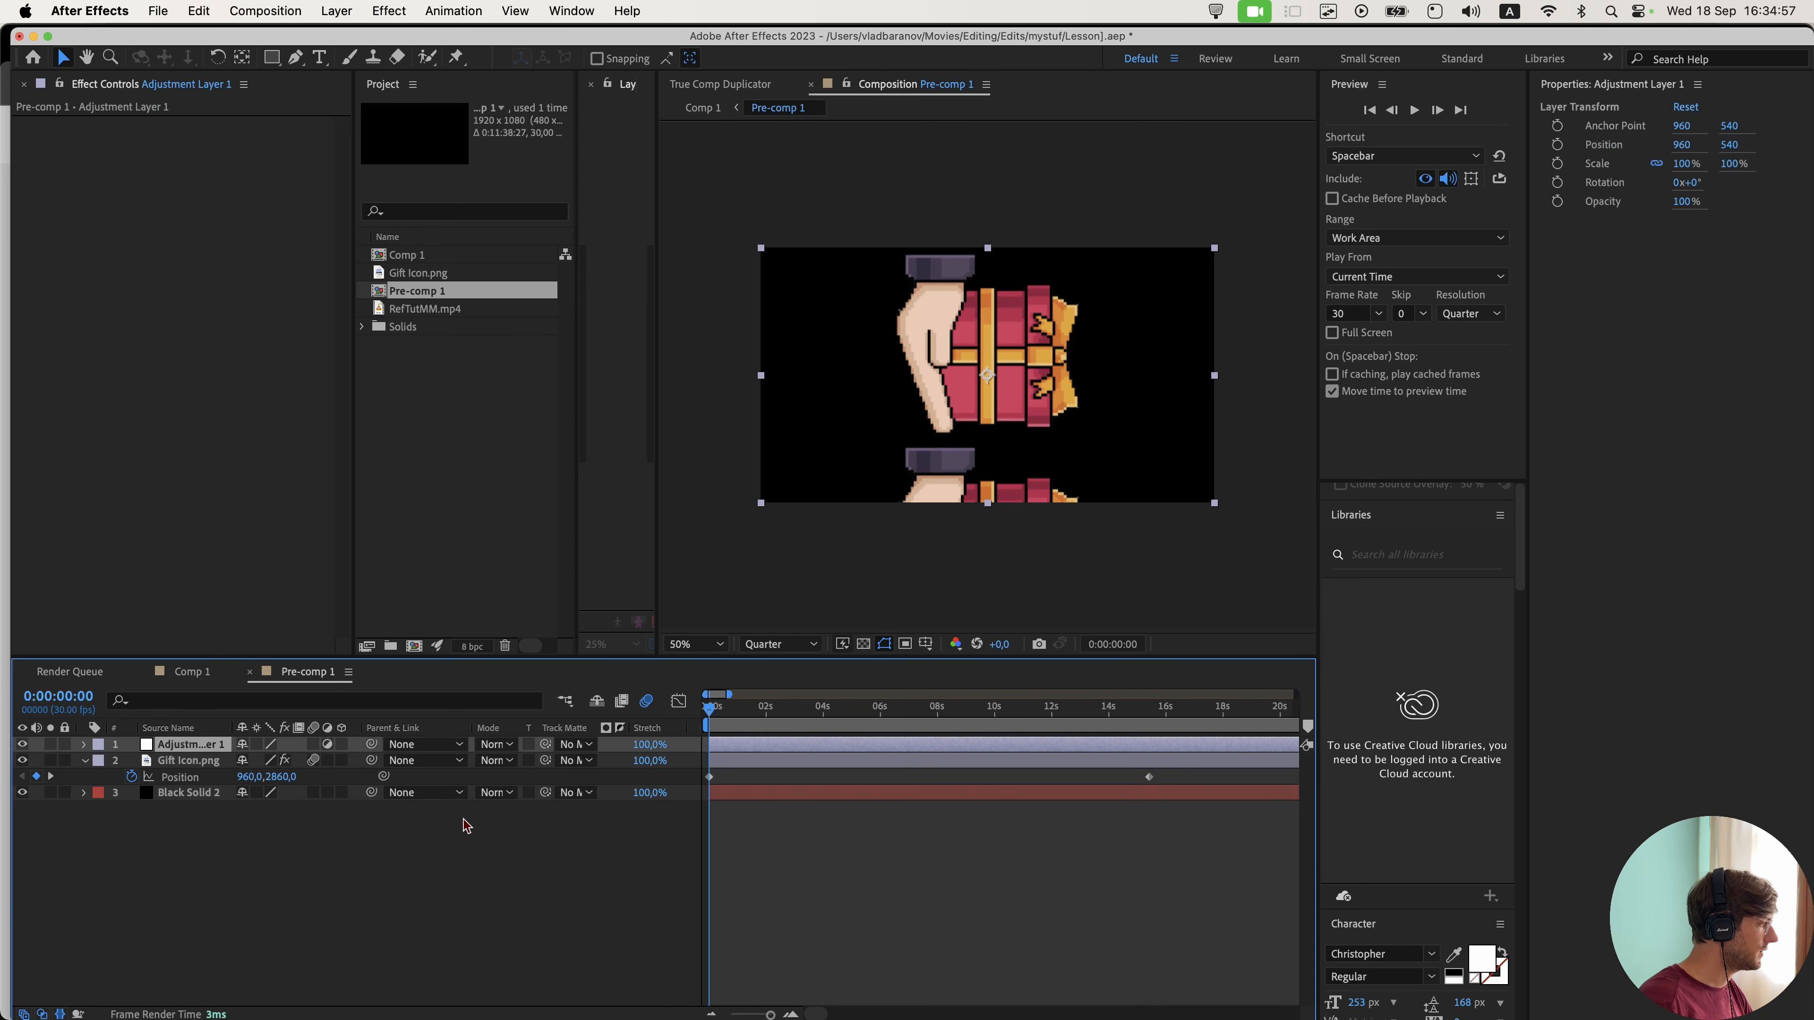
key(ctrl+space)
text(tv)
key(Return)
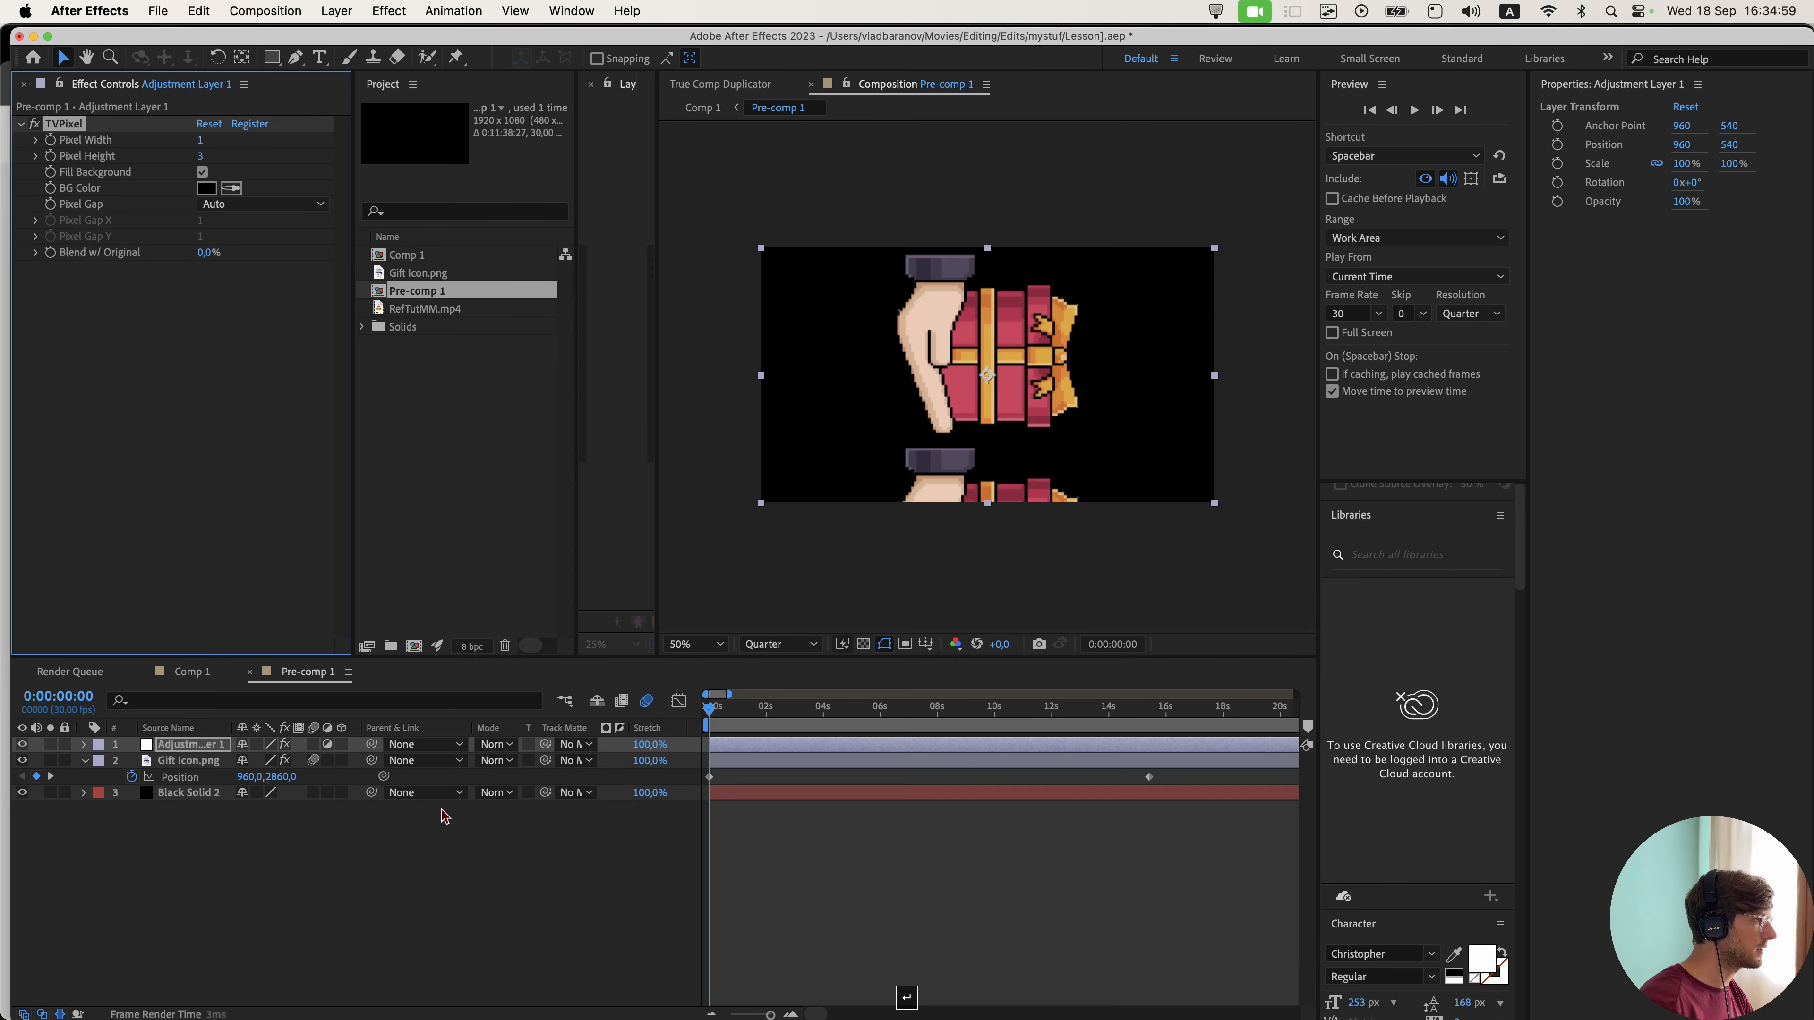
- Set the TVPixel effect's Pixel Height to 2 on the adjustment layer
scroll(995, 323, up, 2)
click(201, 143)
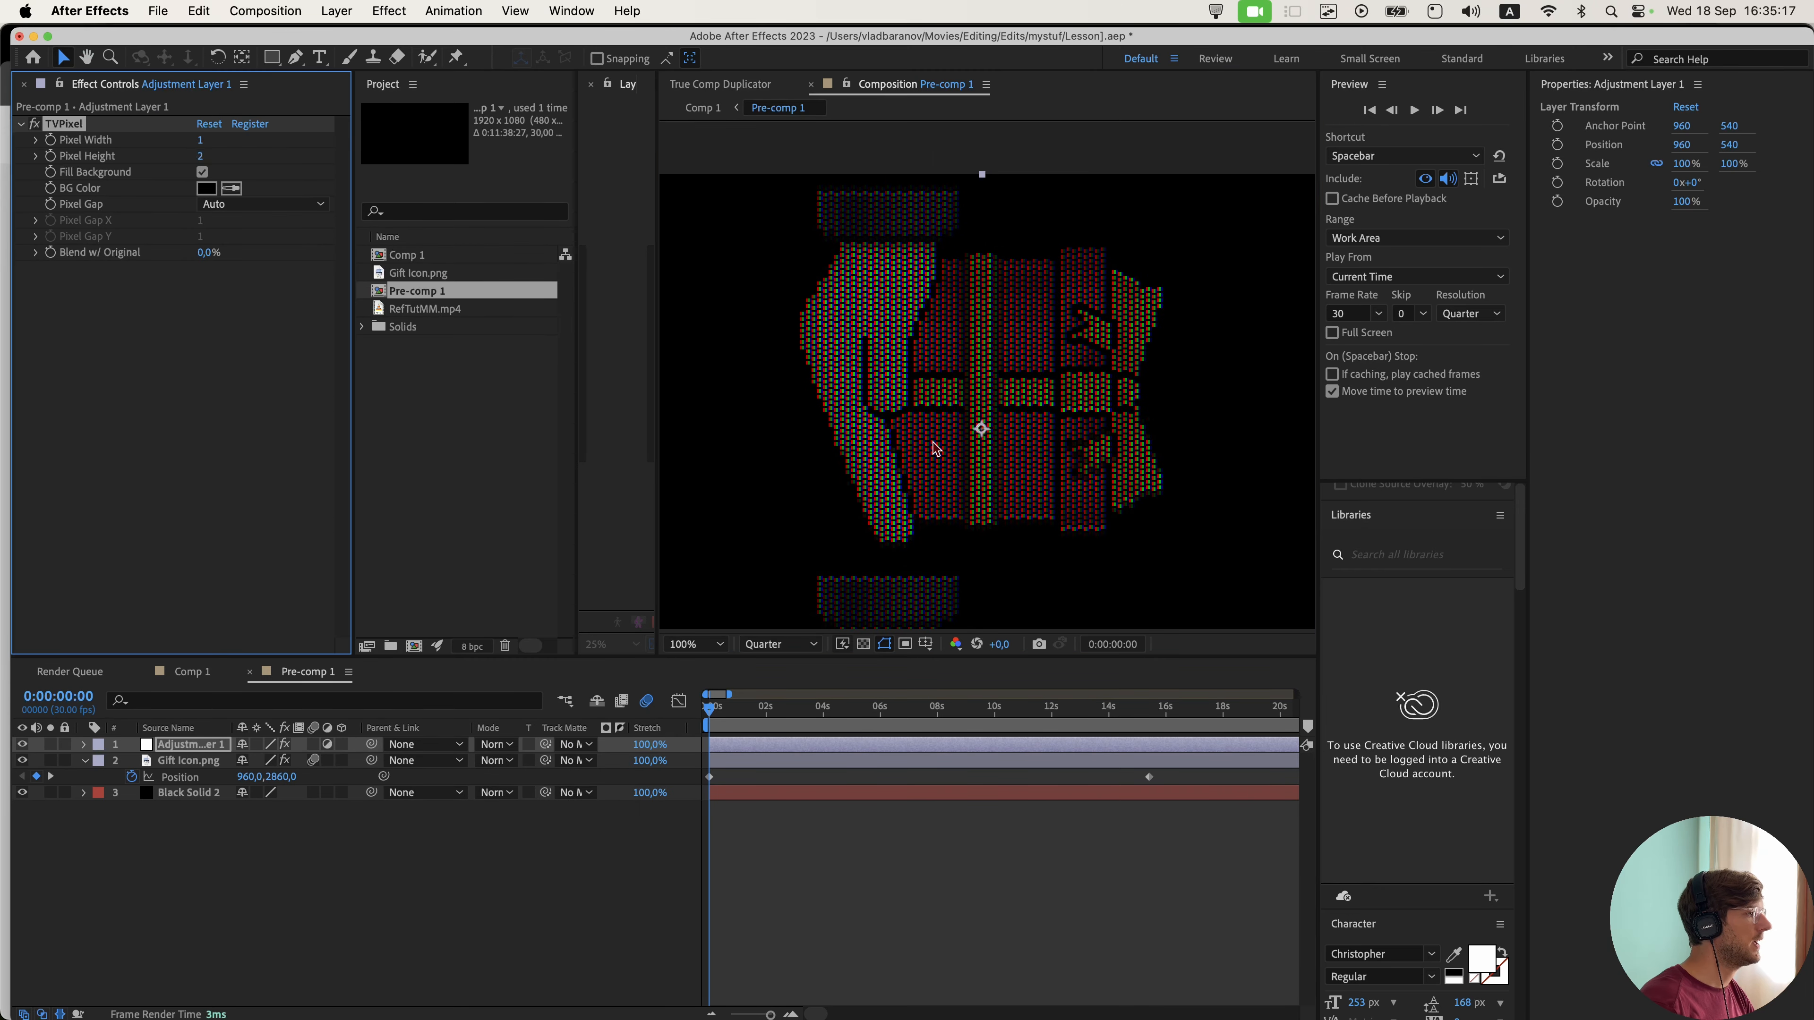
scroll(940, 444, up, 1)
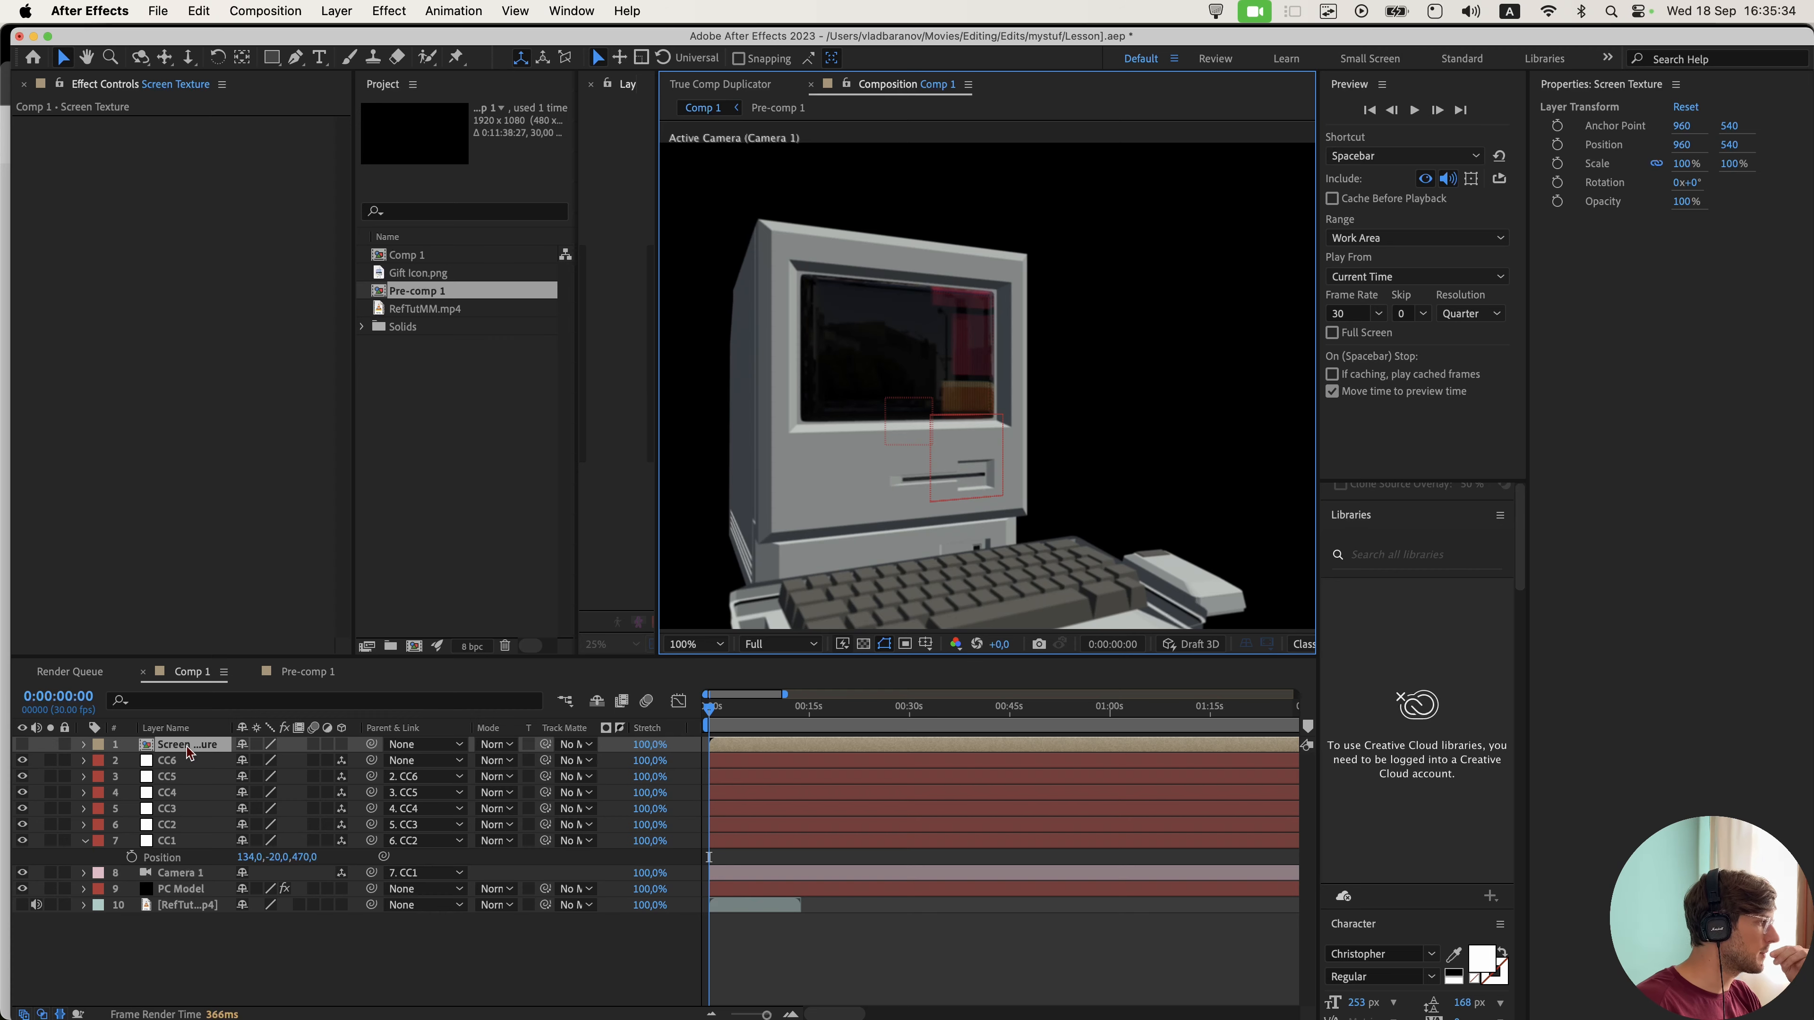
- Open the diffuse texture channel of Material.006 in the PC Model's Scene Setup and raise its horizontal UV Repeat to about 2.12
click(184, 889)
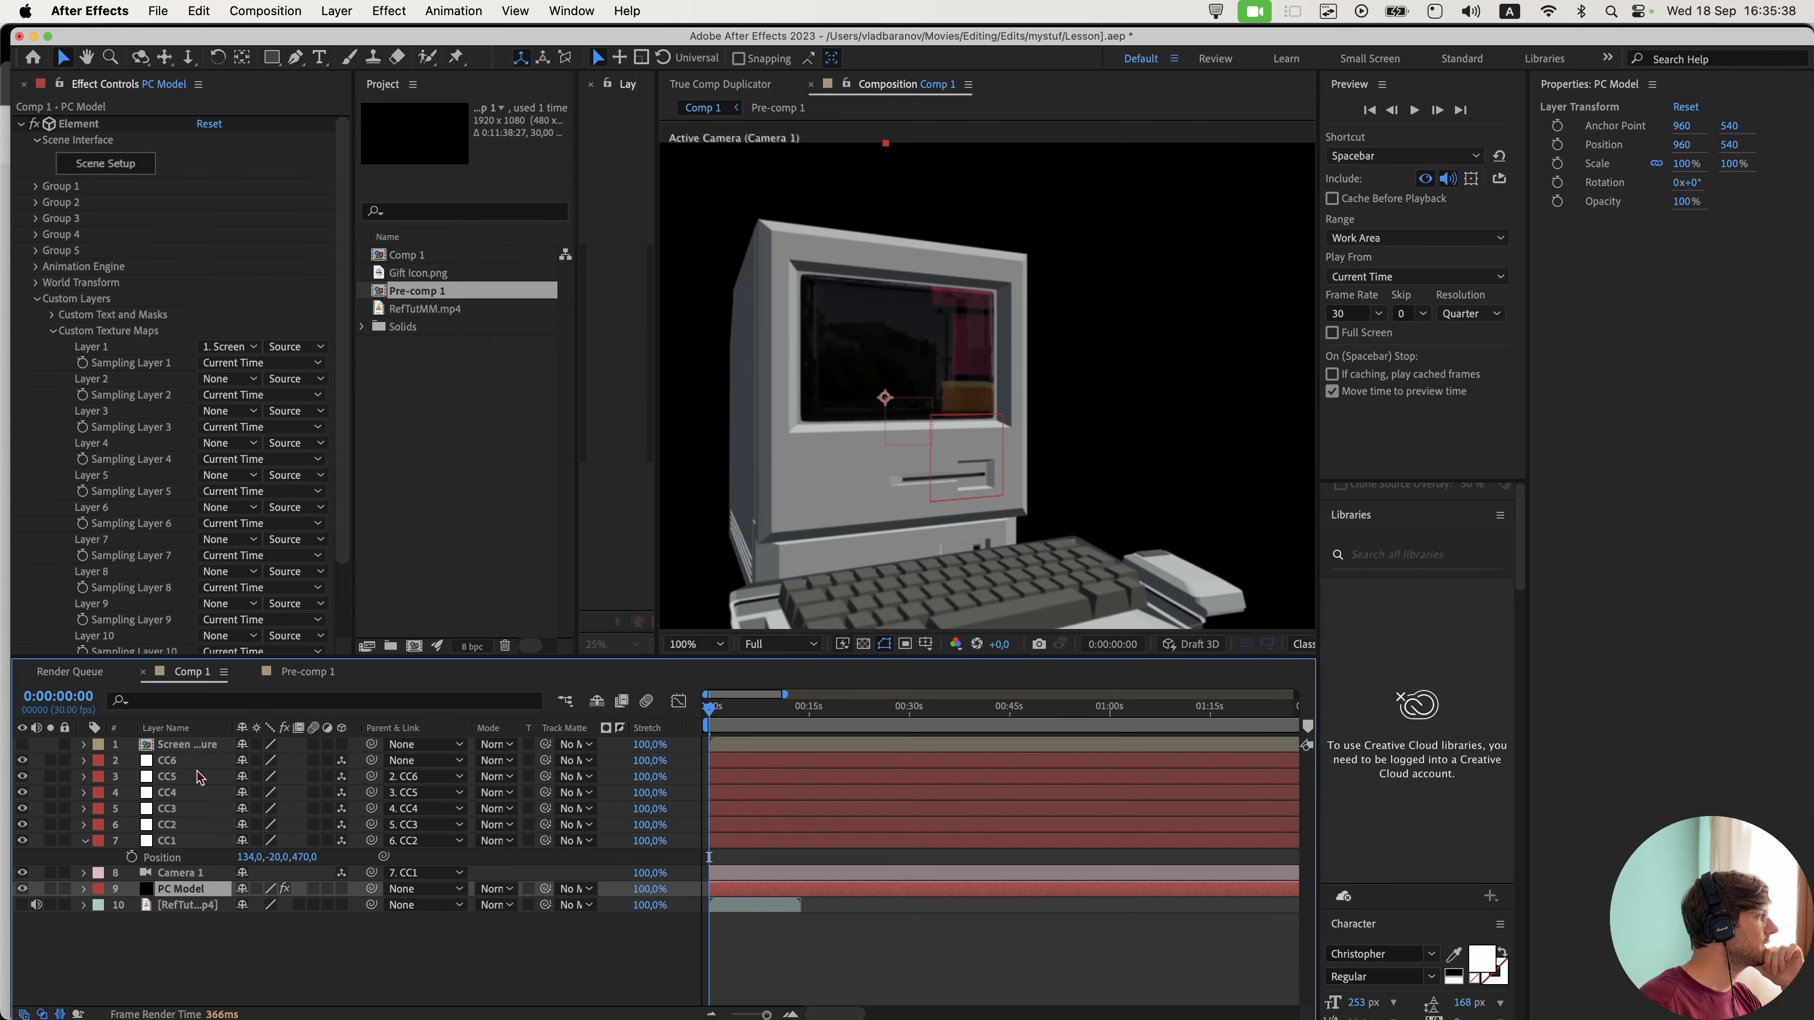
click(129, 164)
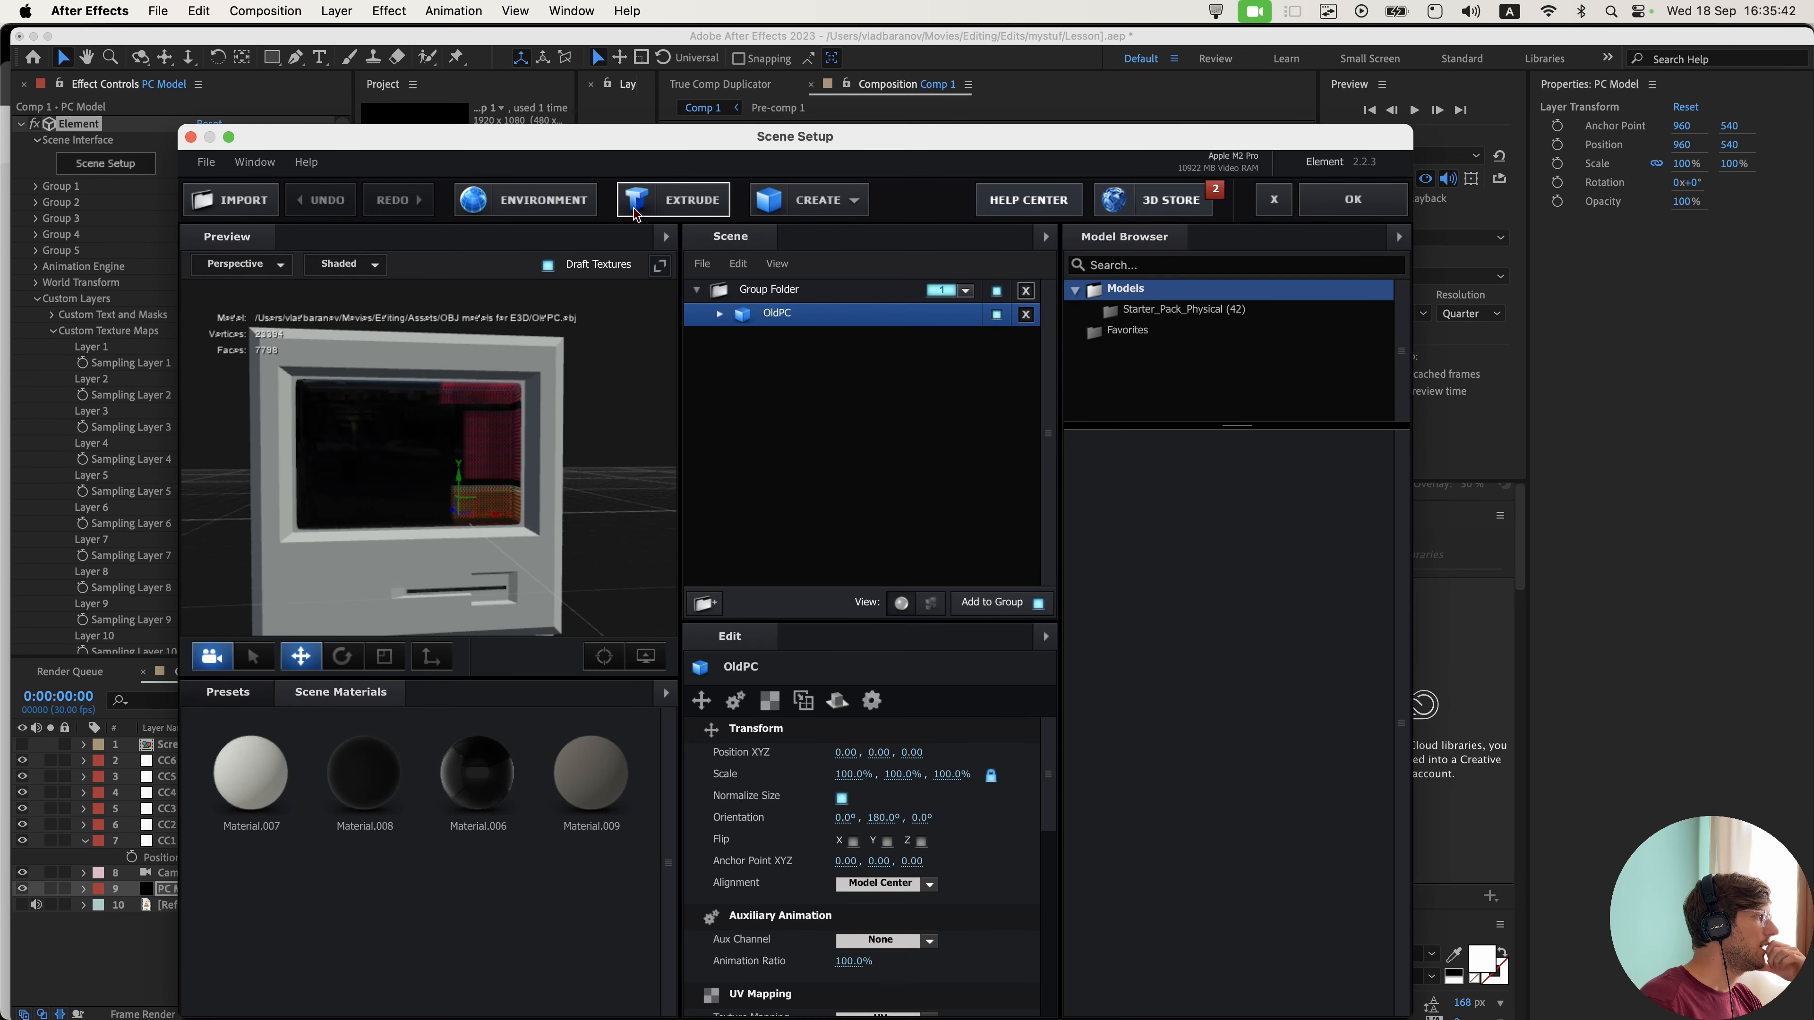
click(493, 768)
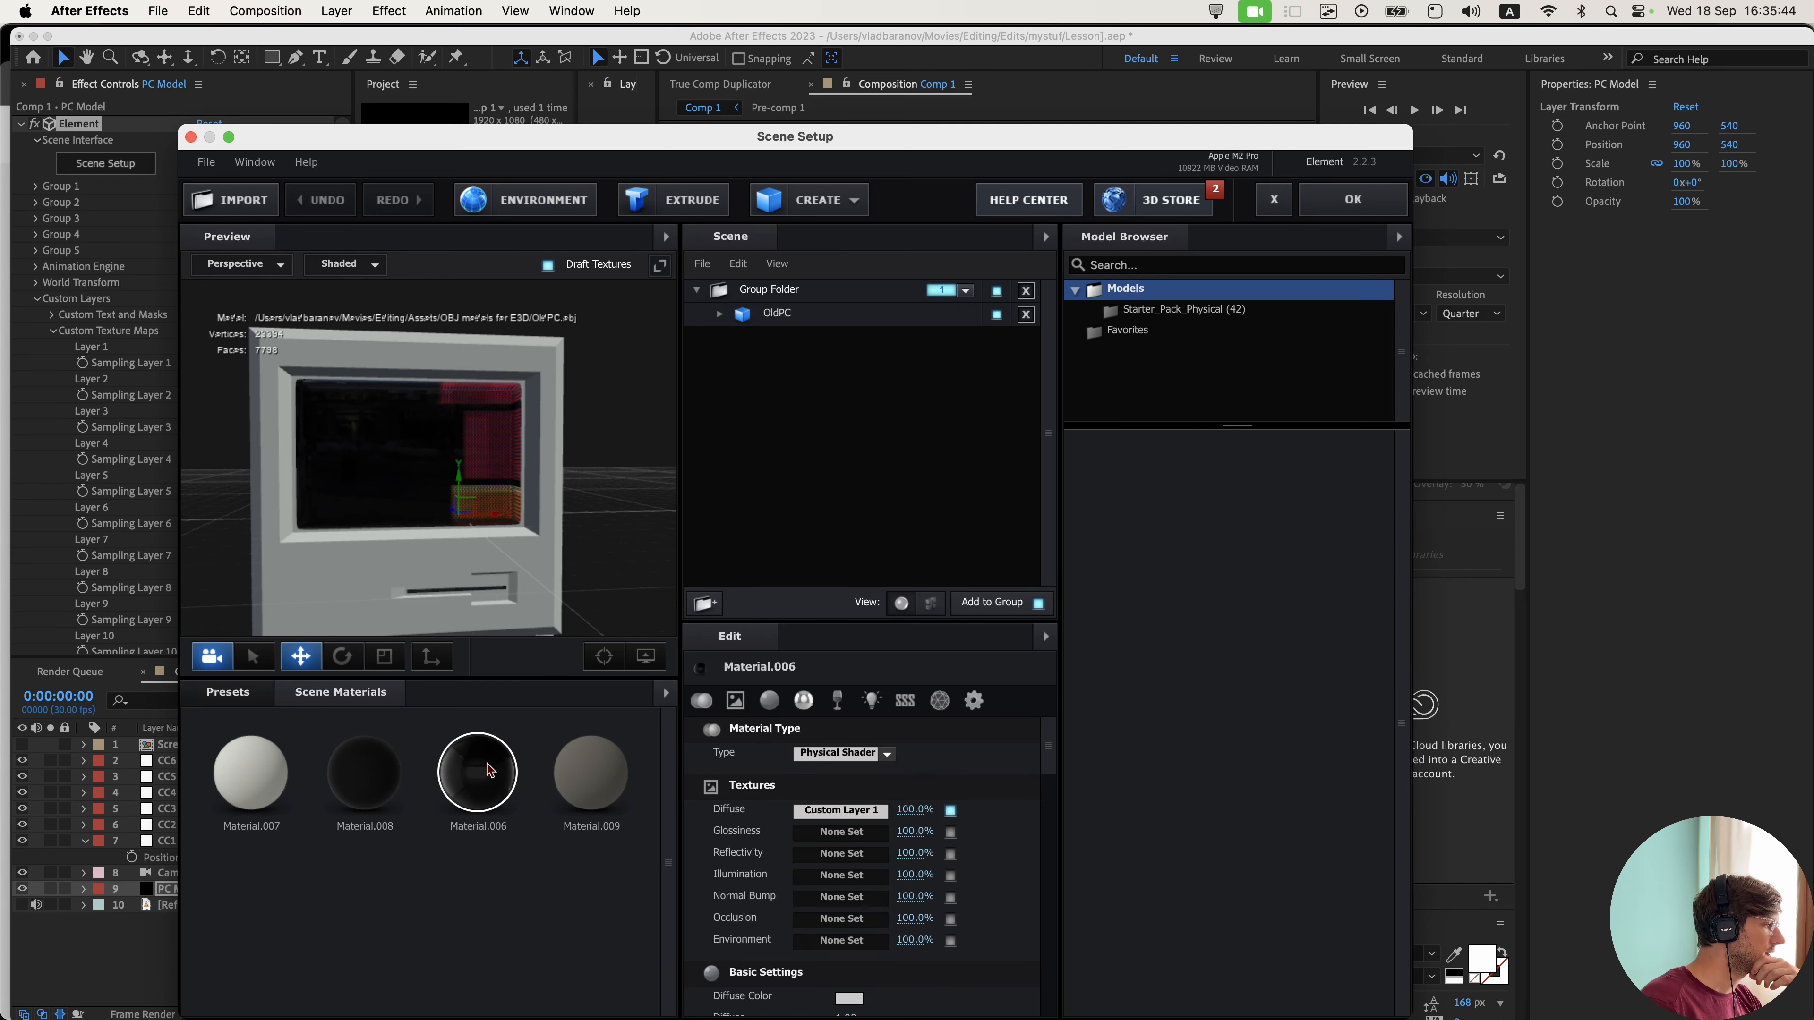
click(843, 811)
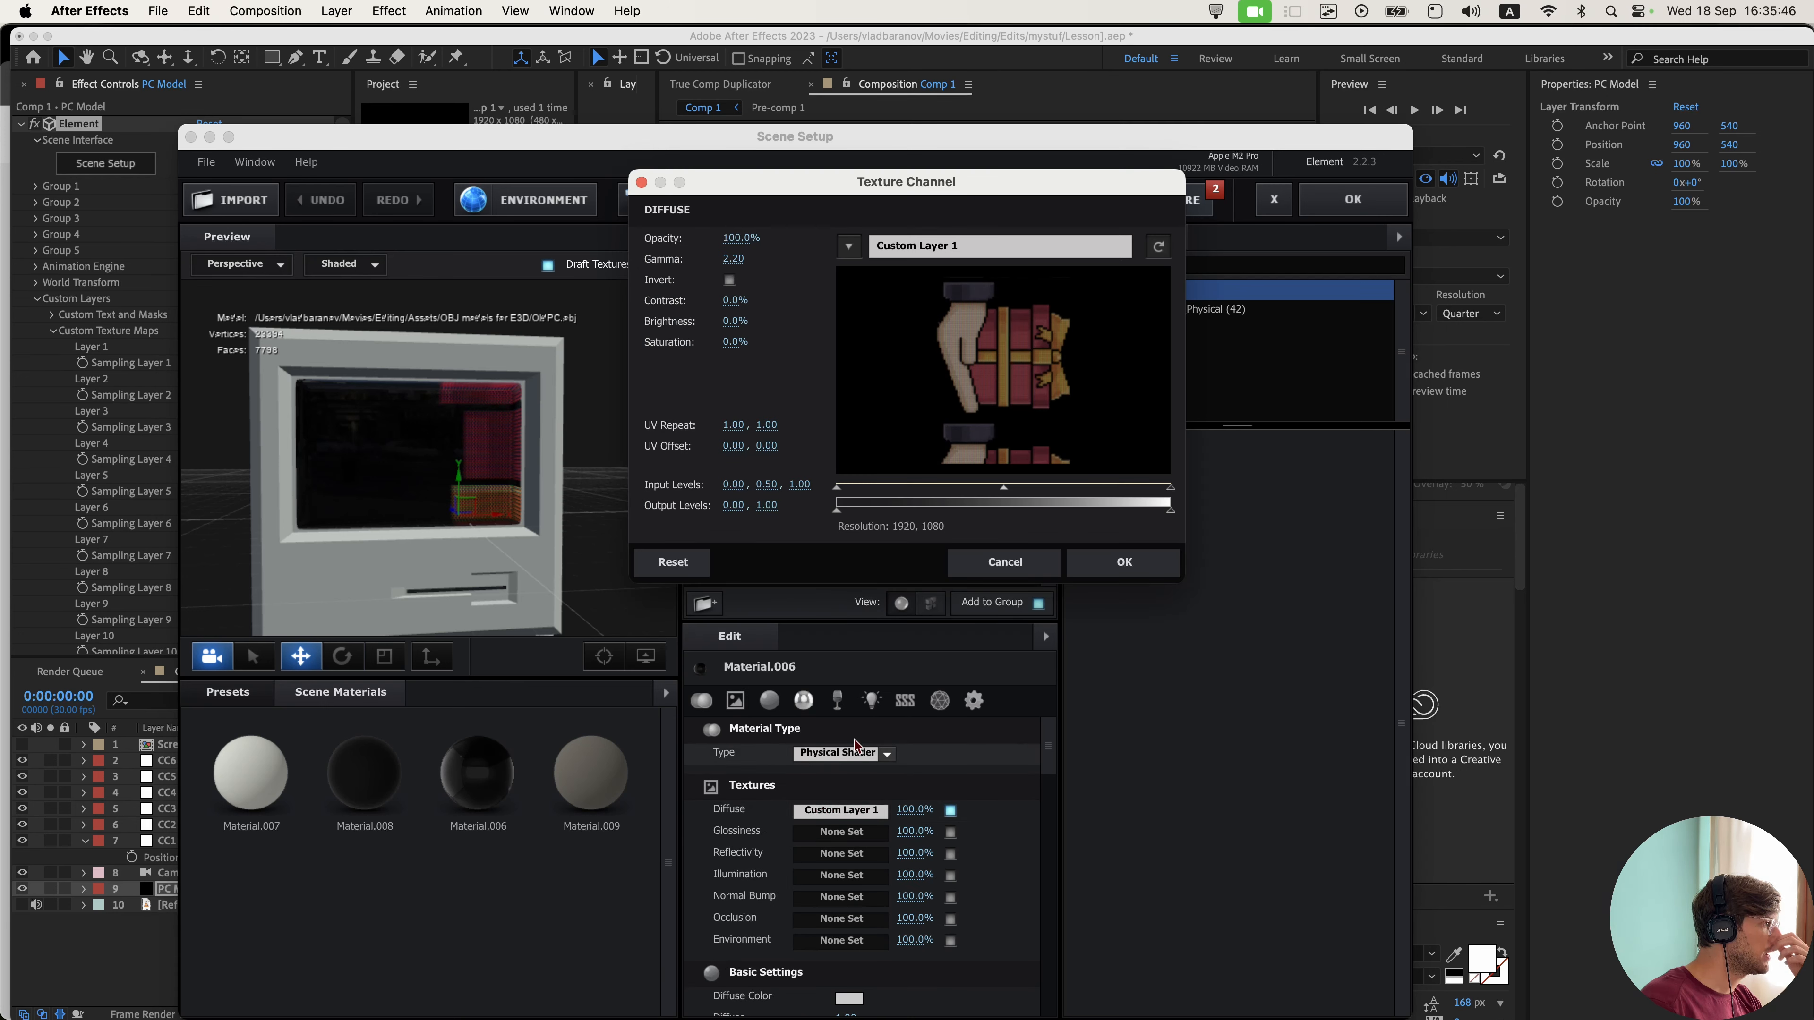
drag(737, 432, 861, 471)
- Switch to Notes and look up the texture channel settings in the Mm tutorial structure note
click(1105, 994)
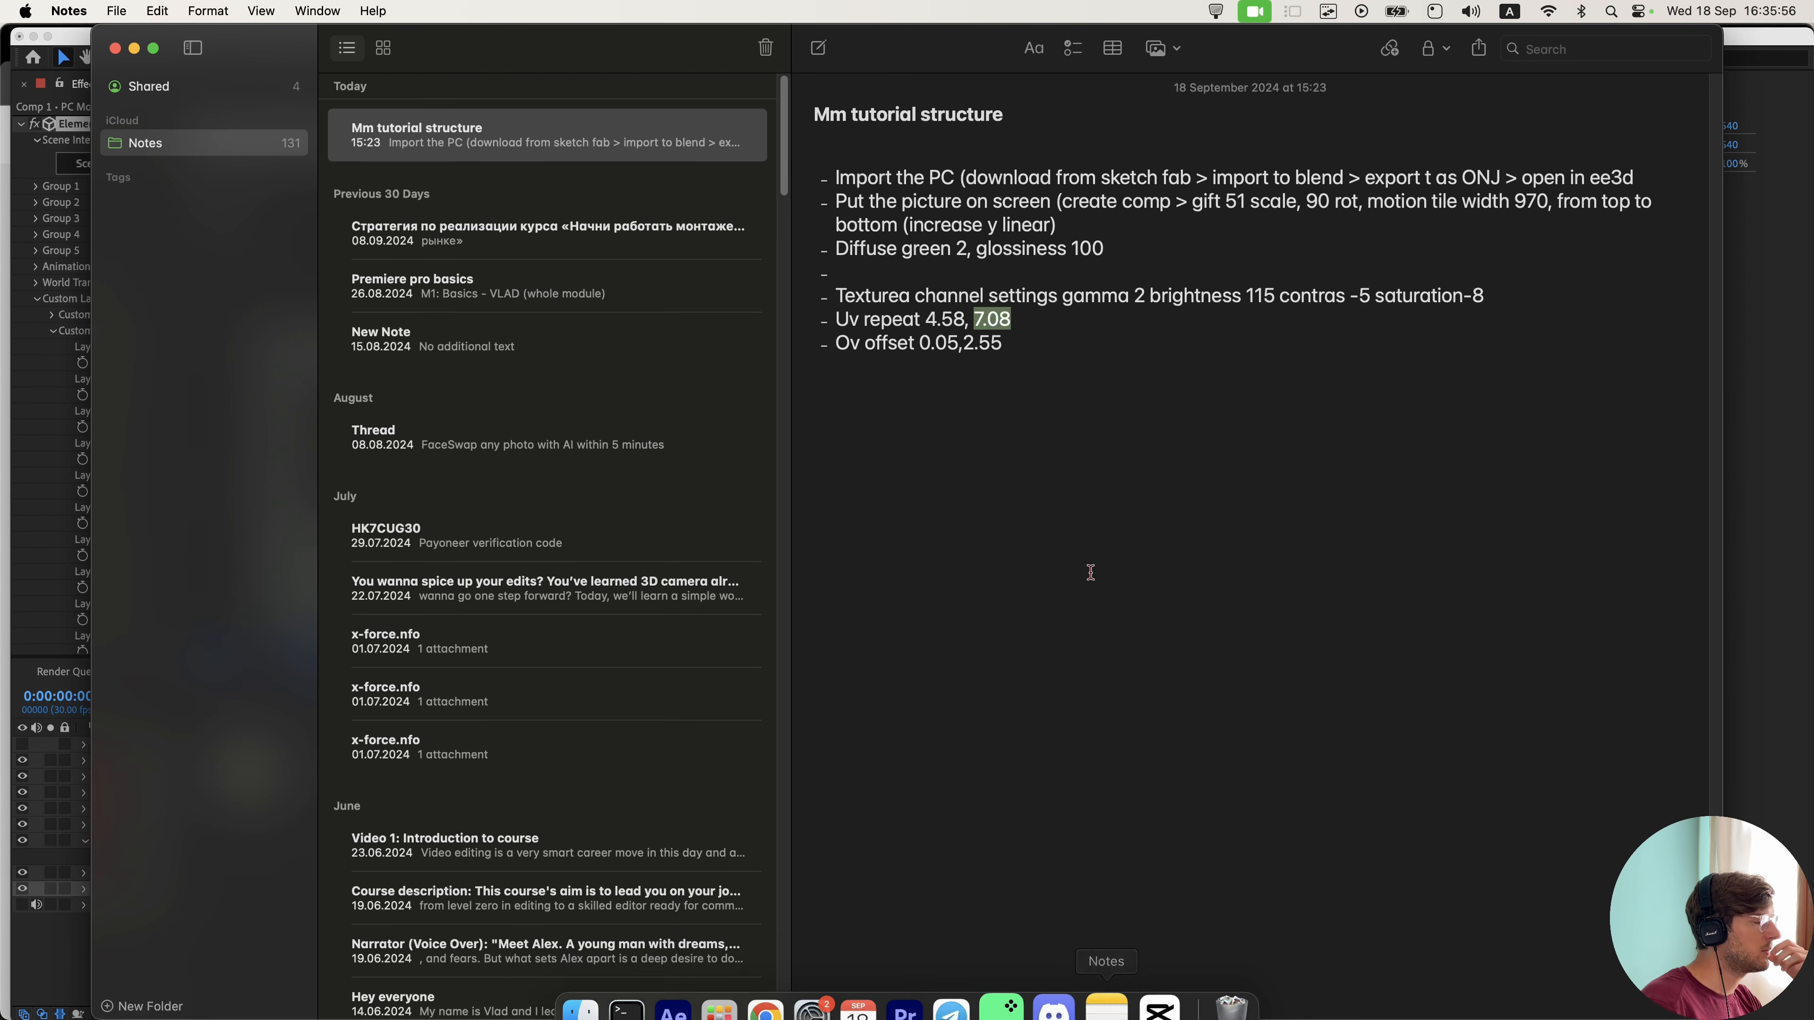
drag(825, 318, 1051, 359)
click(1036, 351)
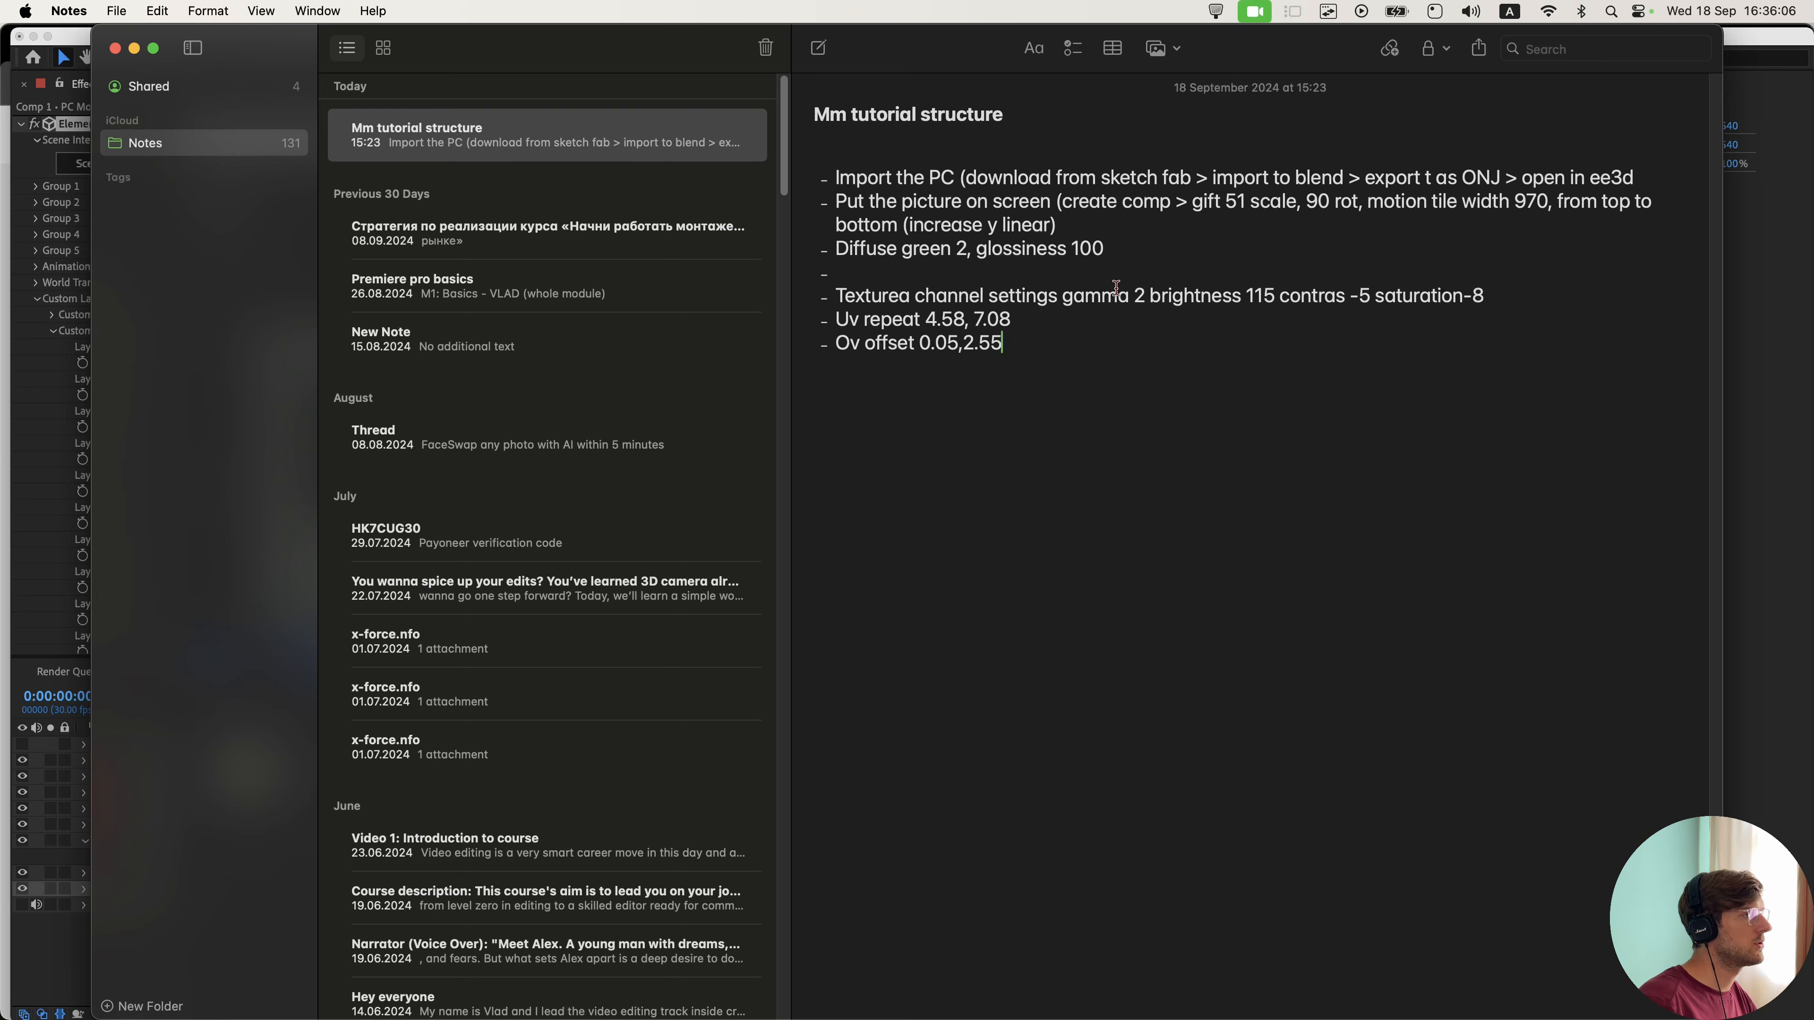
drag(1071, 293, 1271, 288)
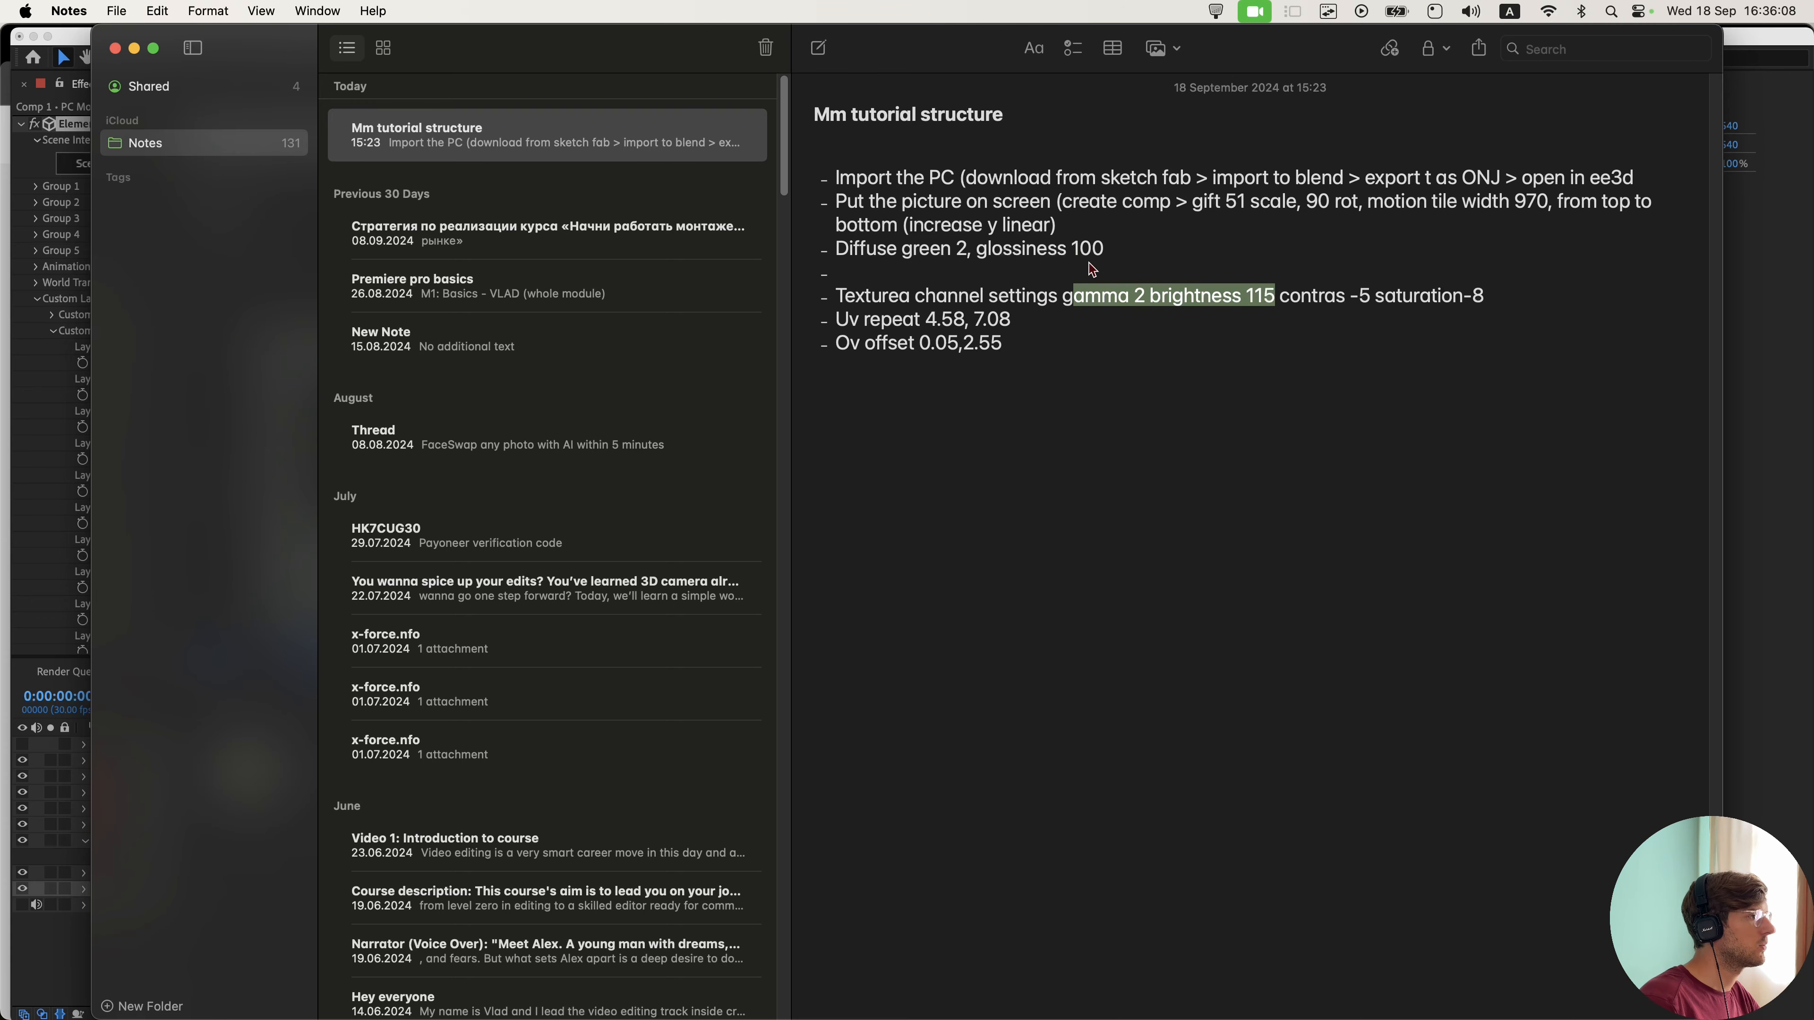
- Return to After Effects and set the diffuse texture's Gamma to 2.00 and Brightness to 115%, following the note
key(super+Tab)
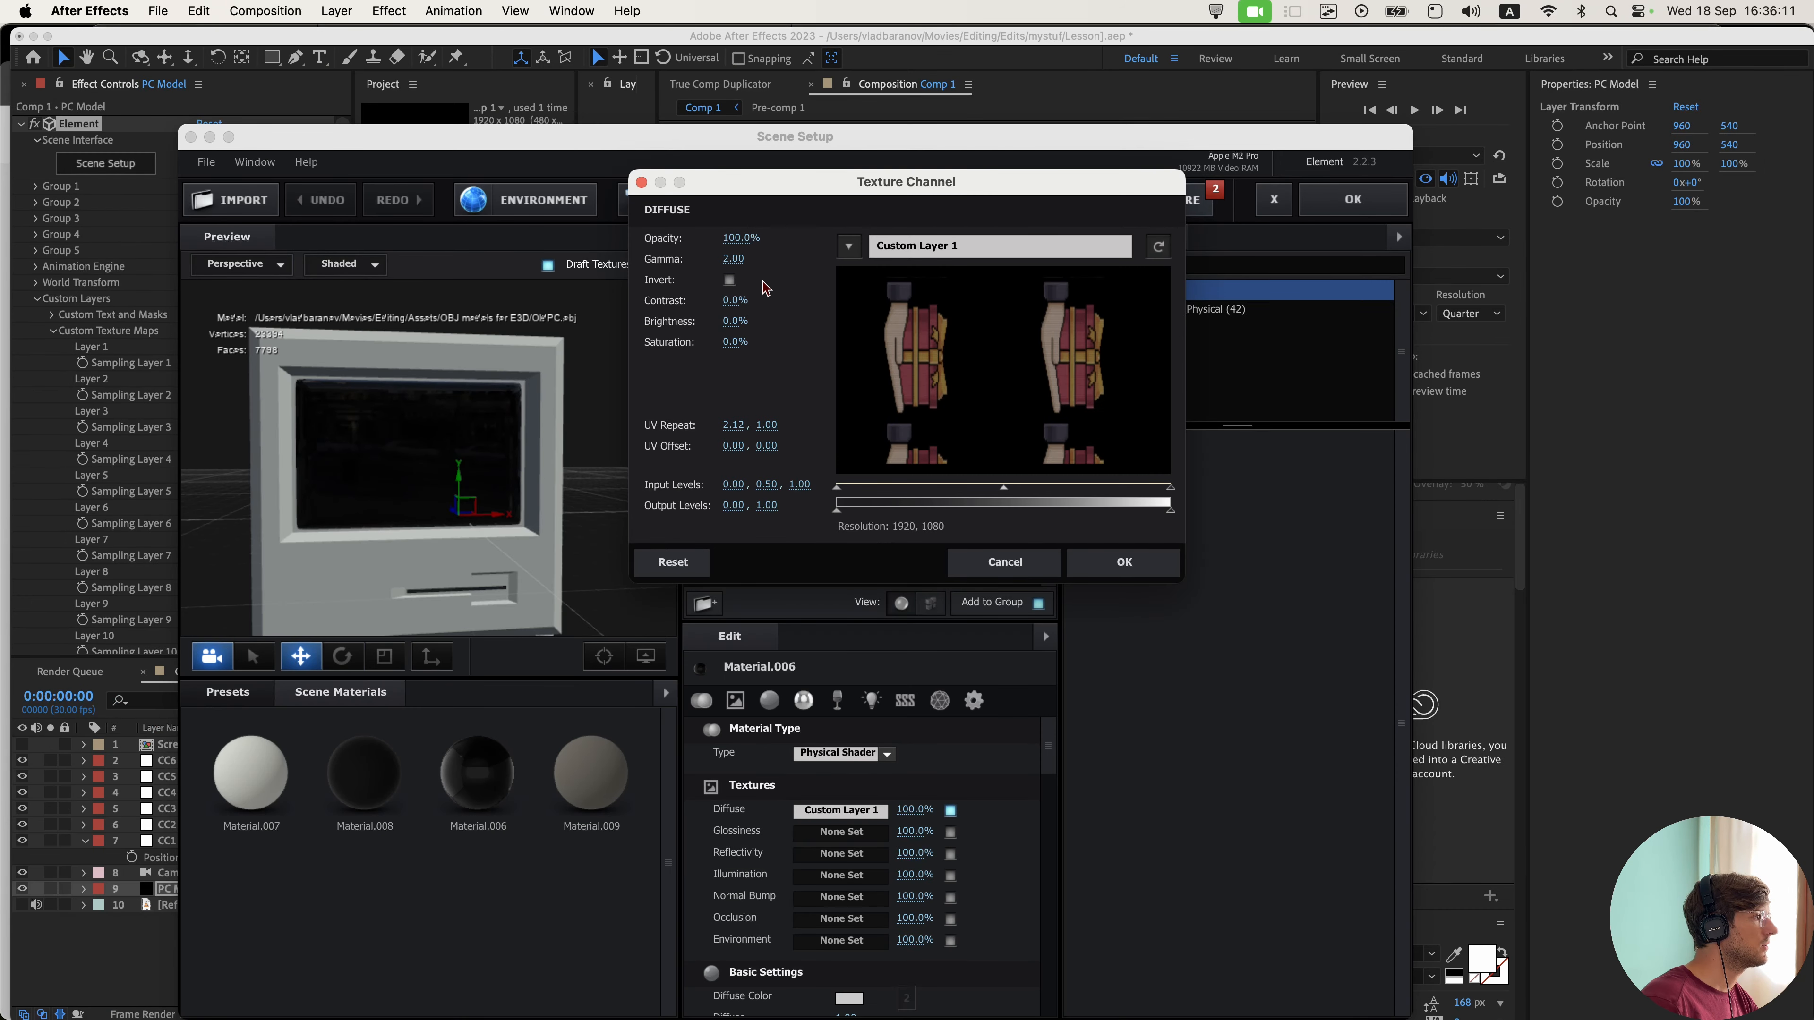
key(super+Tab)
key(super+Tab)
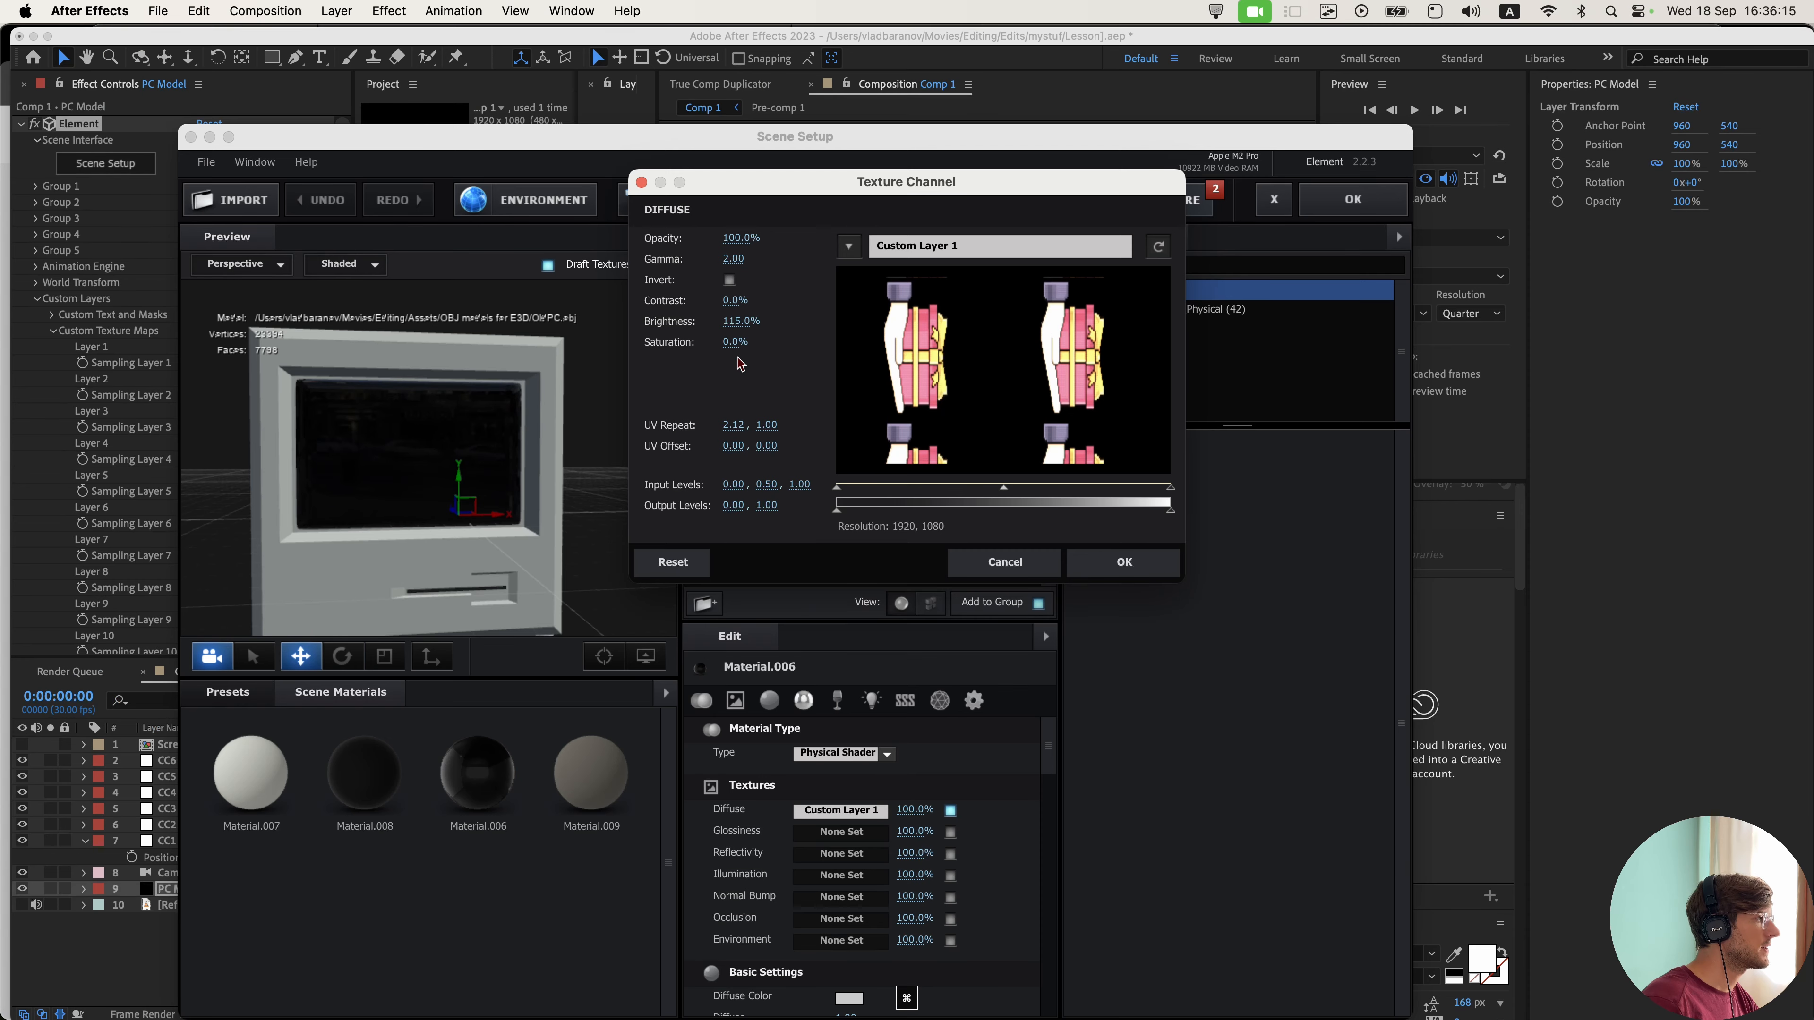
- Set the diffuse texture's Contrast to -5% and Saturation to -8%, following the note
click(735, 300)
text(-5)
key(Return)
key(super+Tab)
key(super+Tab)
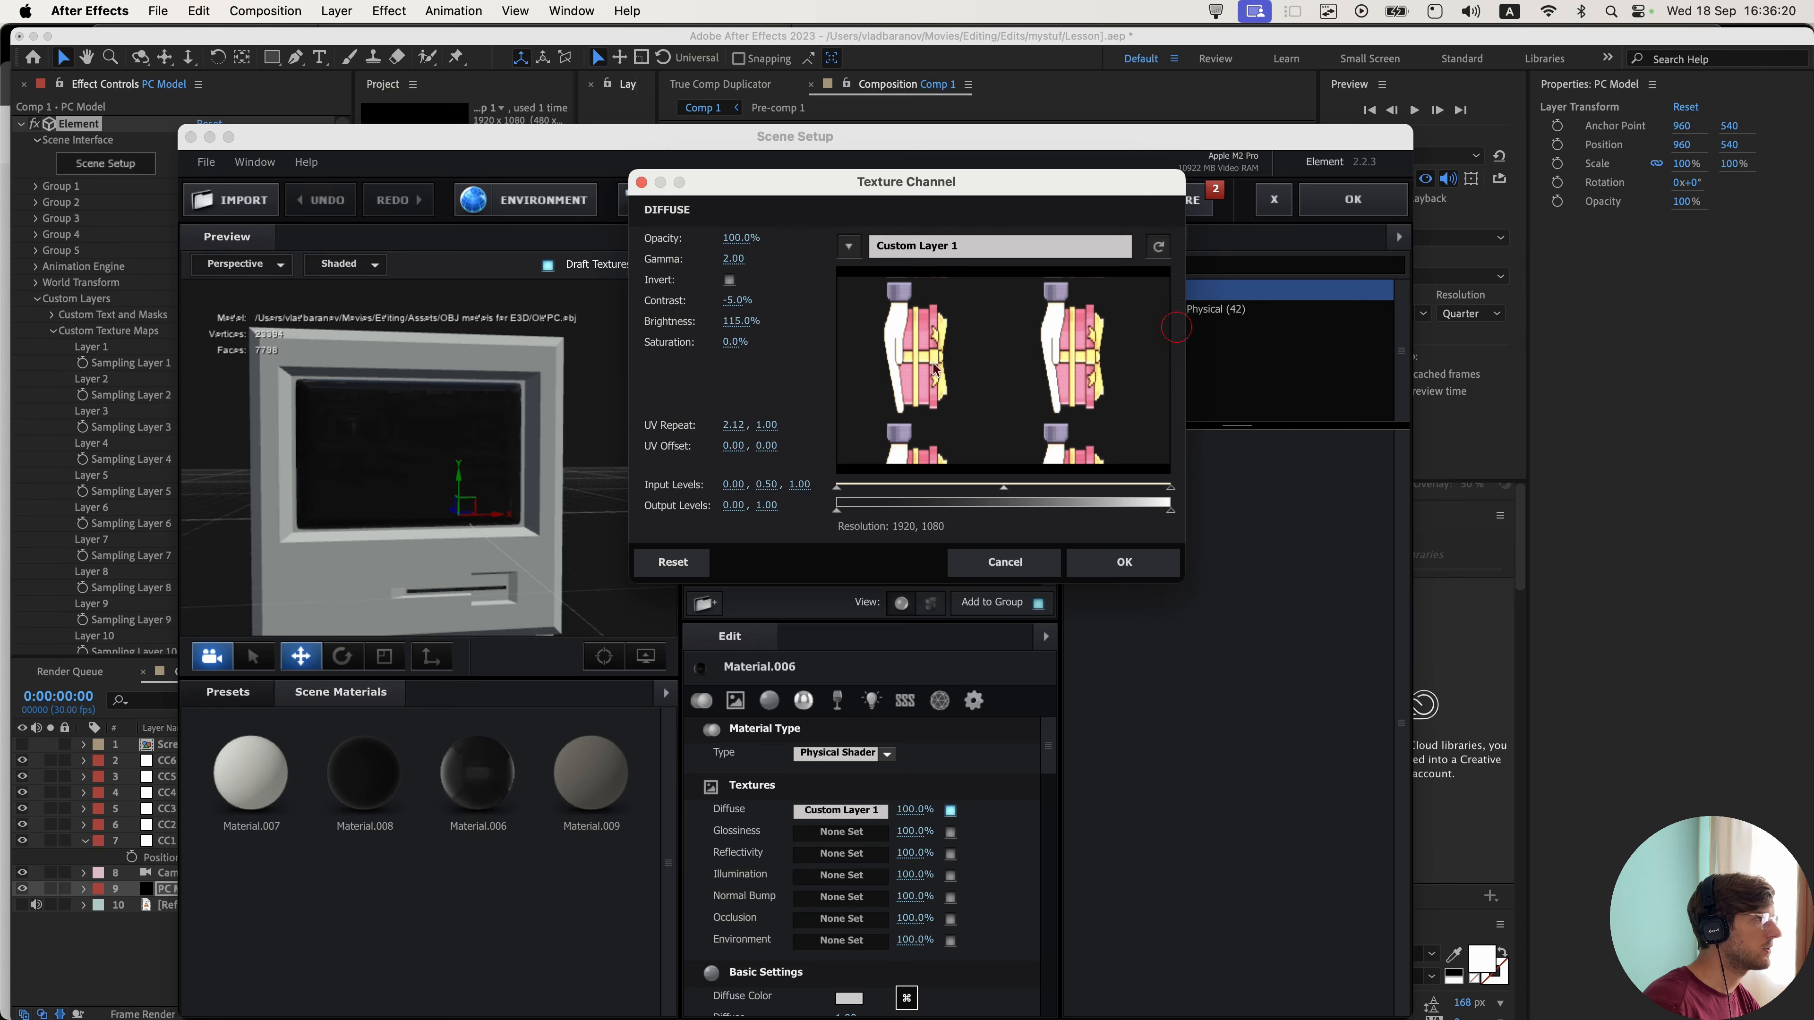
- Look up the UV Repeat values in the note and set the diffuse texture's UV Repeat to 4.58 and 7.08
key(super+Tab)
drag(926, 319, 1010, 319)
key(super+Tab)
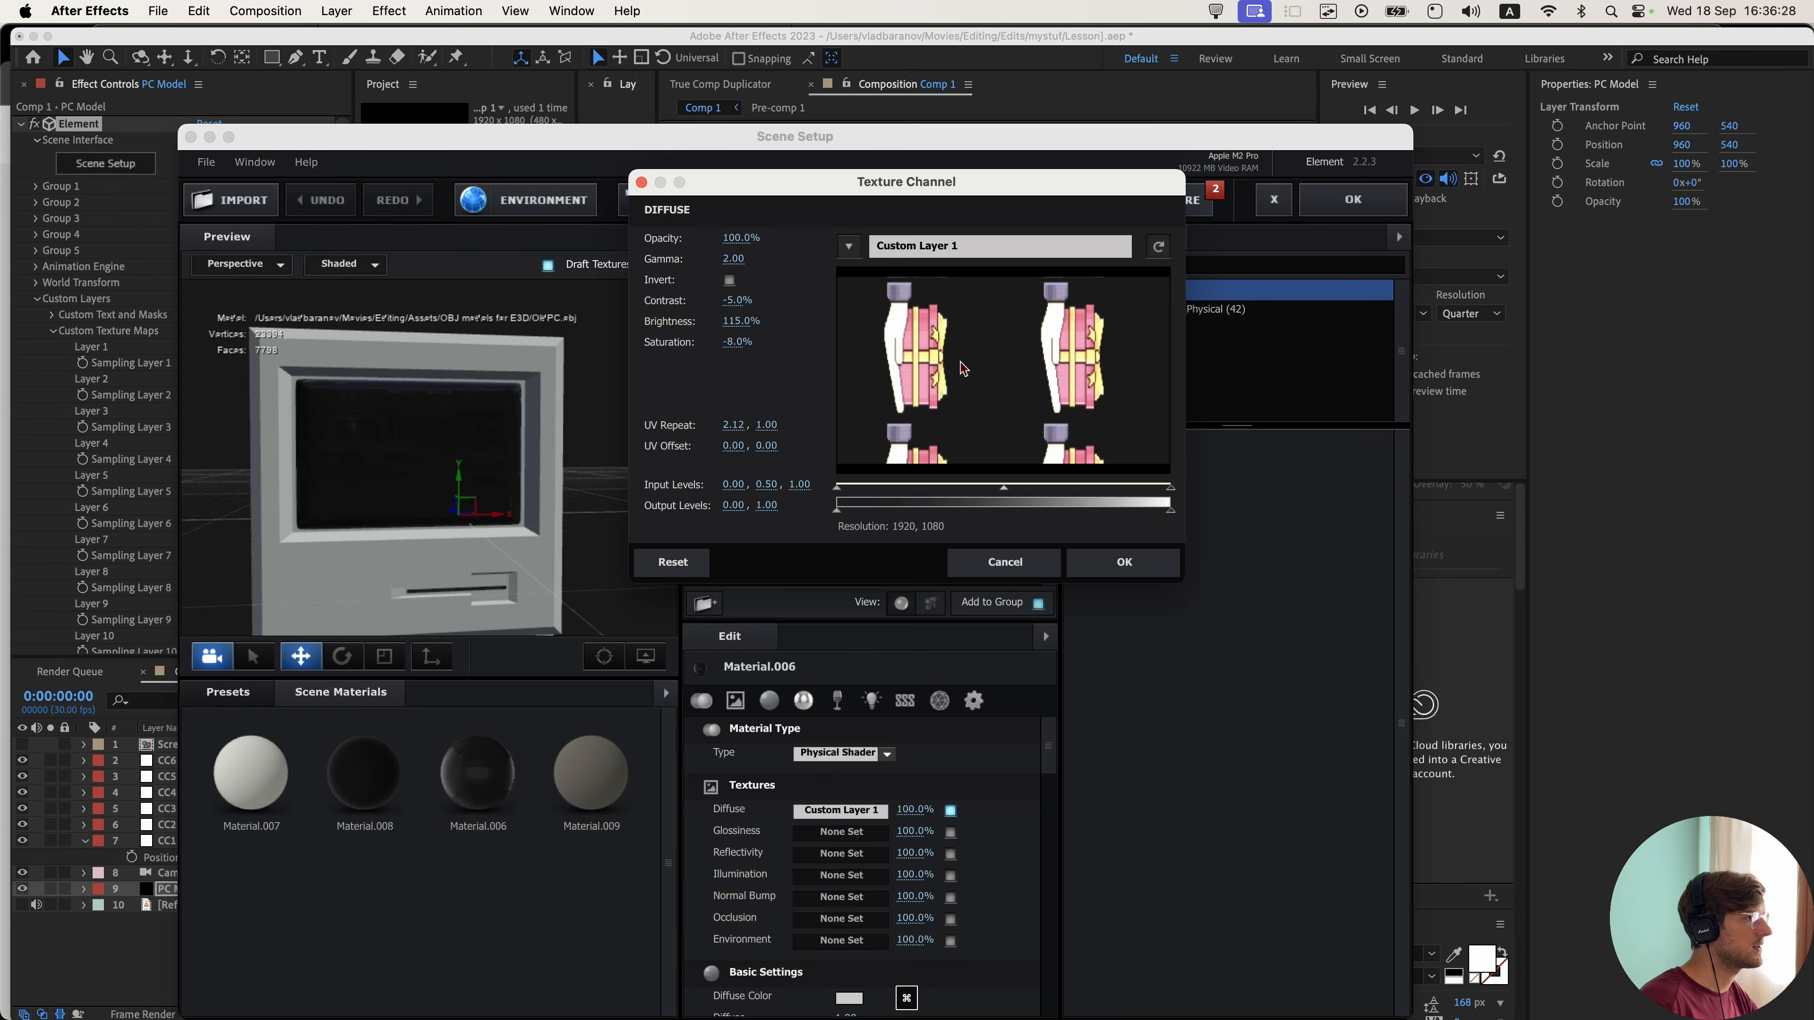
click(738, 426)
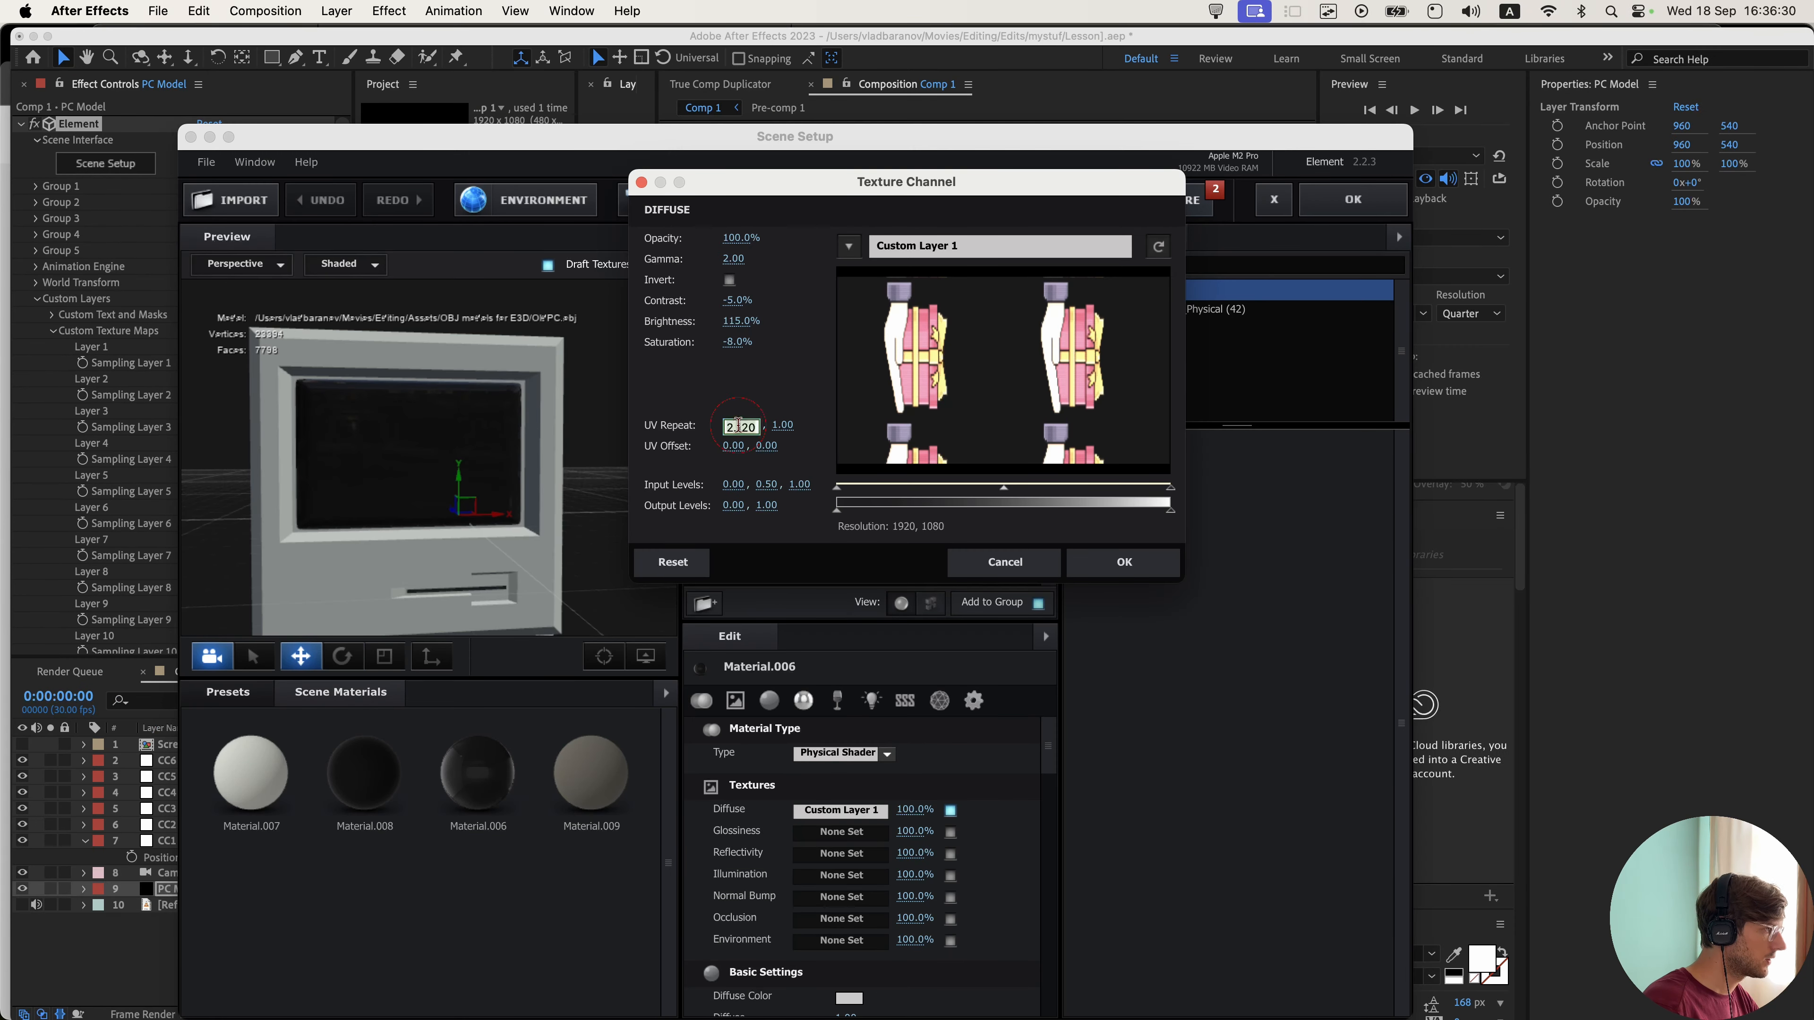
text(4.5)
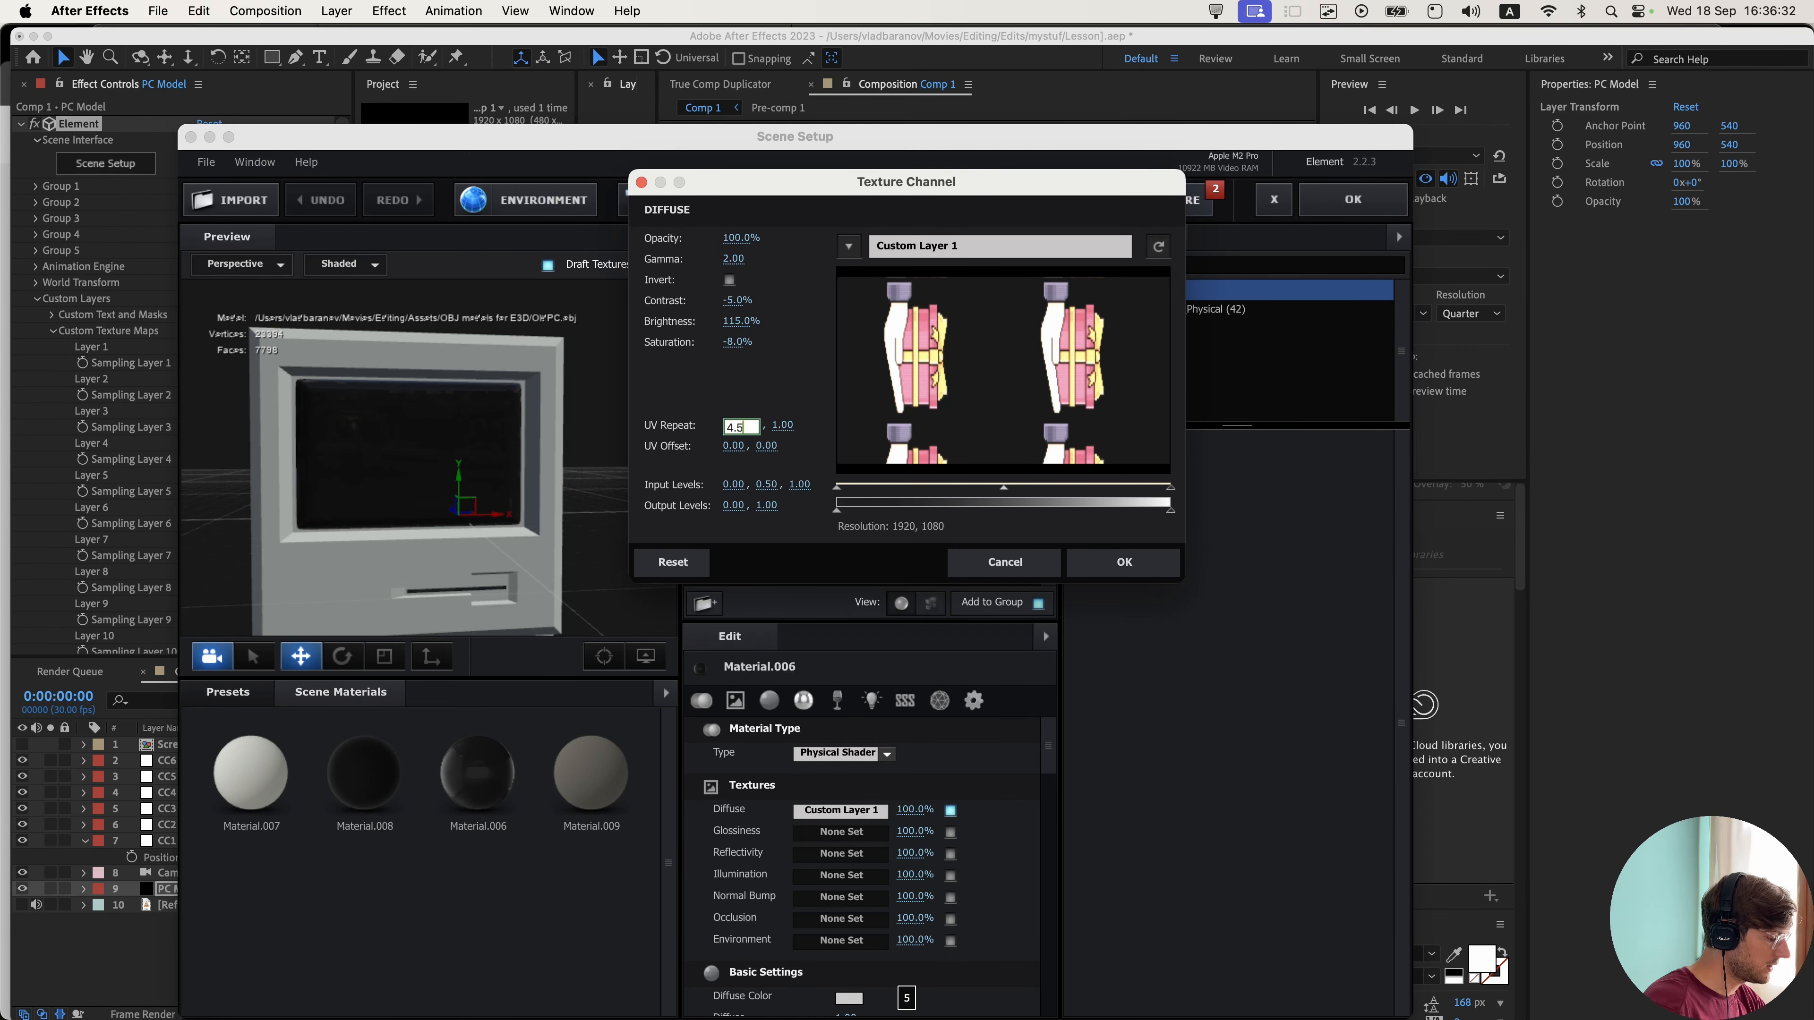
text(8)
key(Return)
click(783, 426)
text(7.)
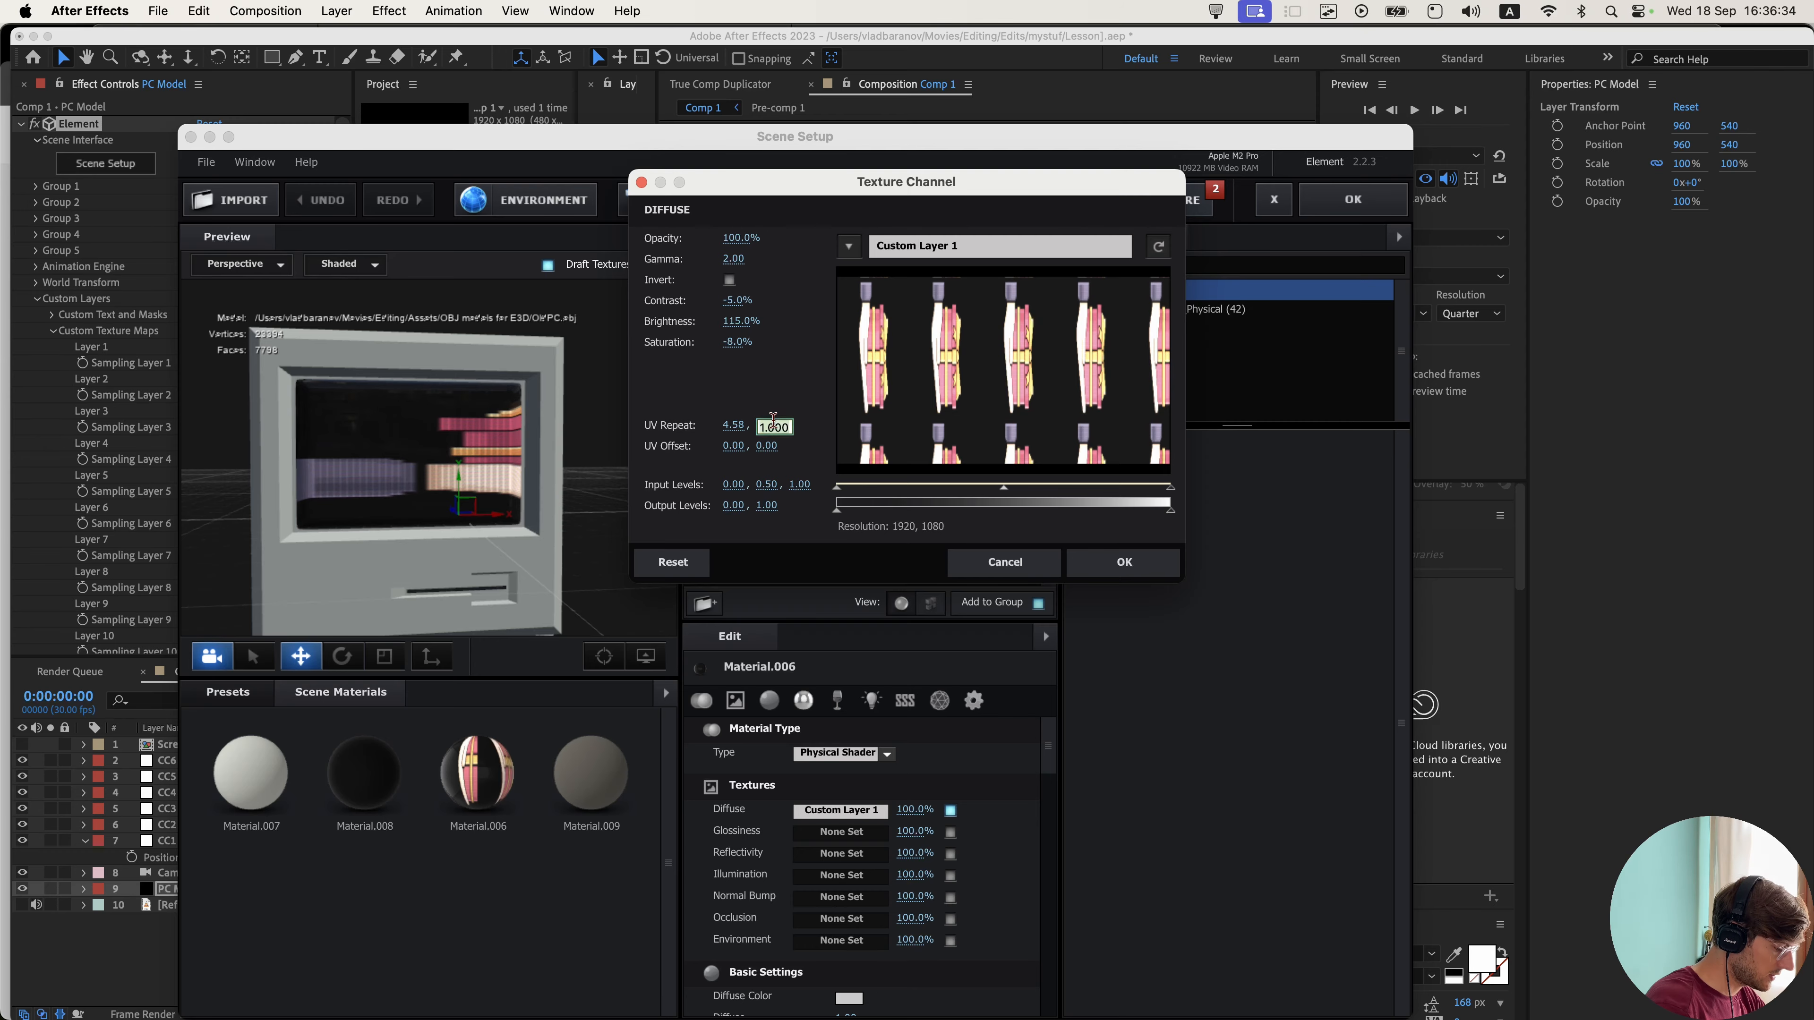
key(Return)
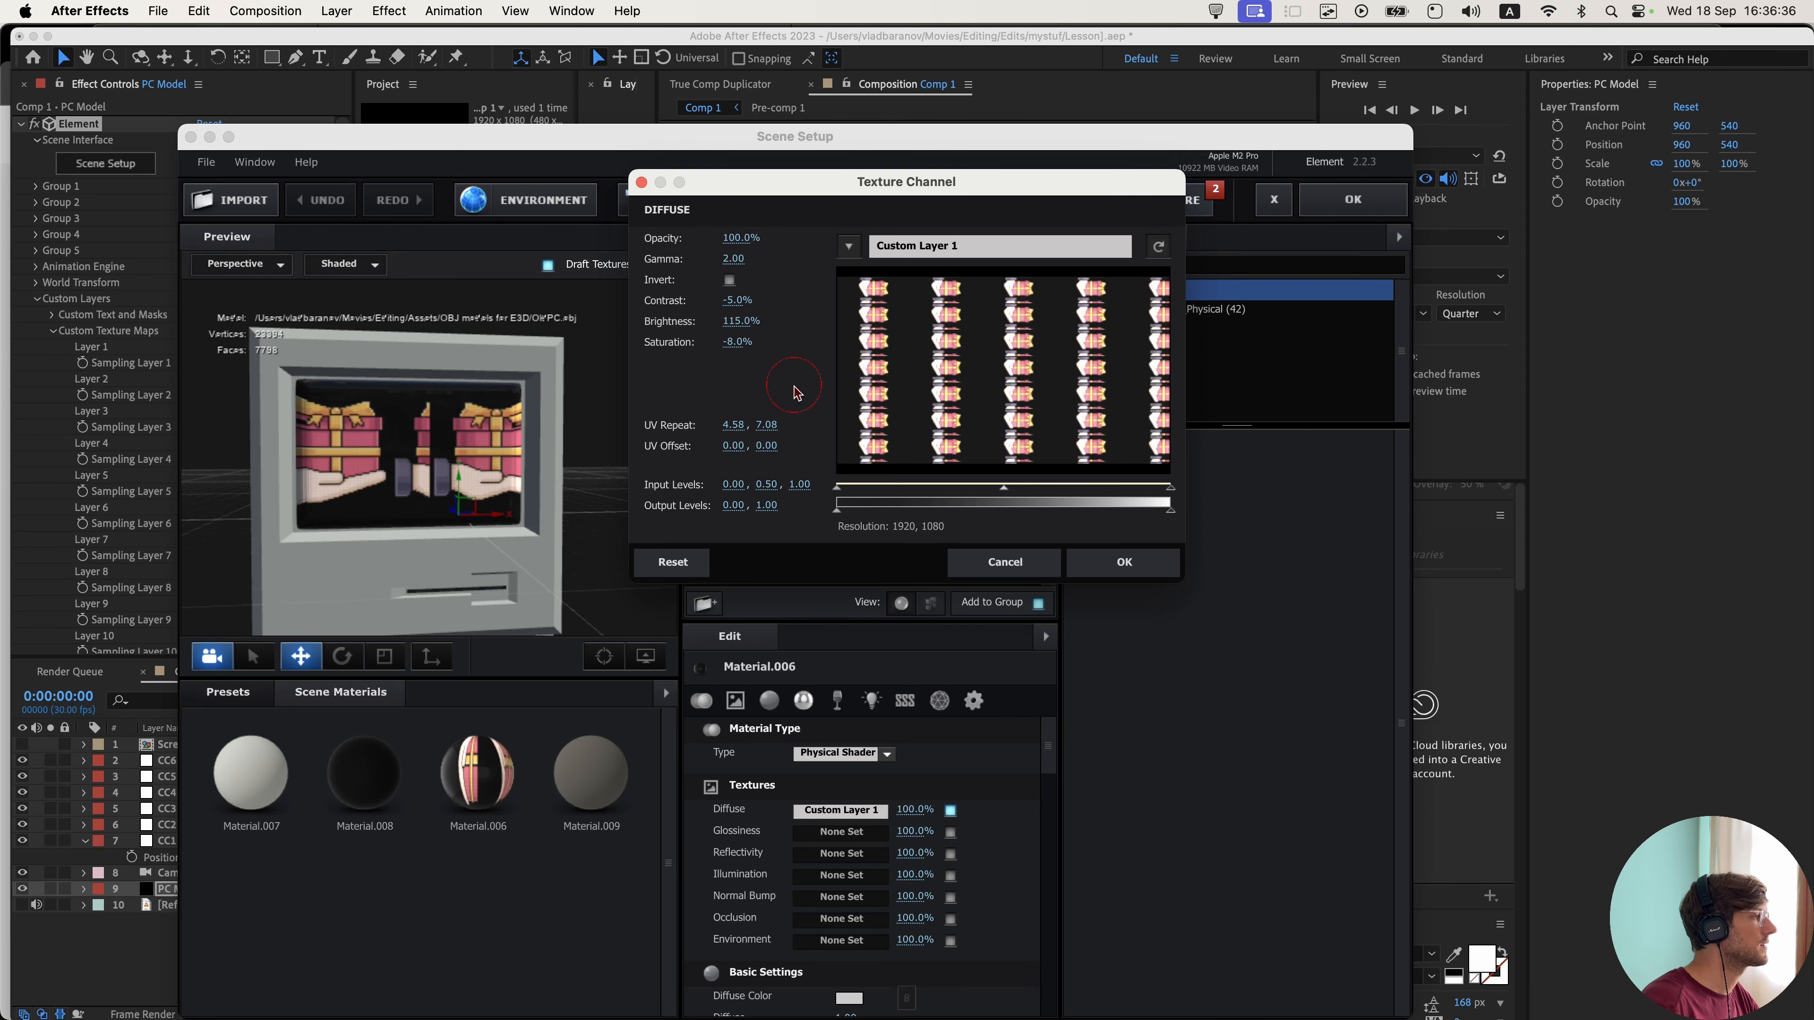
- Check the offset values in the note and set the diffuse texture's horizontal UV Offset to 0.05
key(super+Tab)
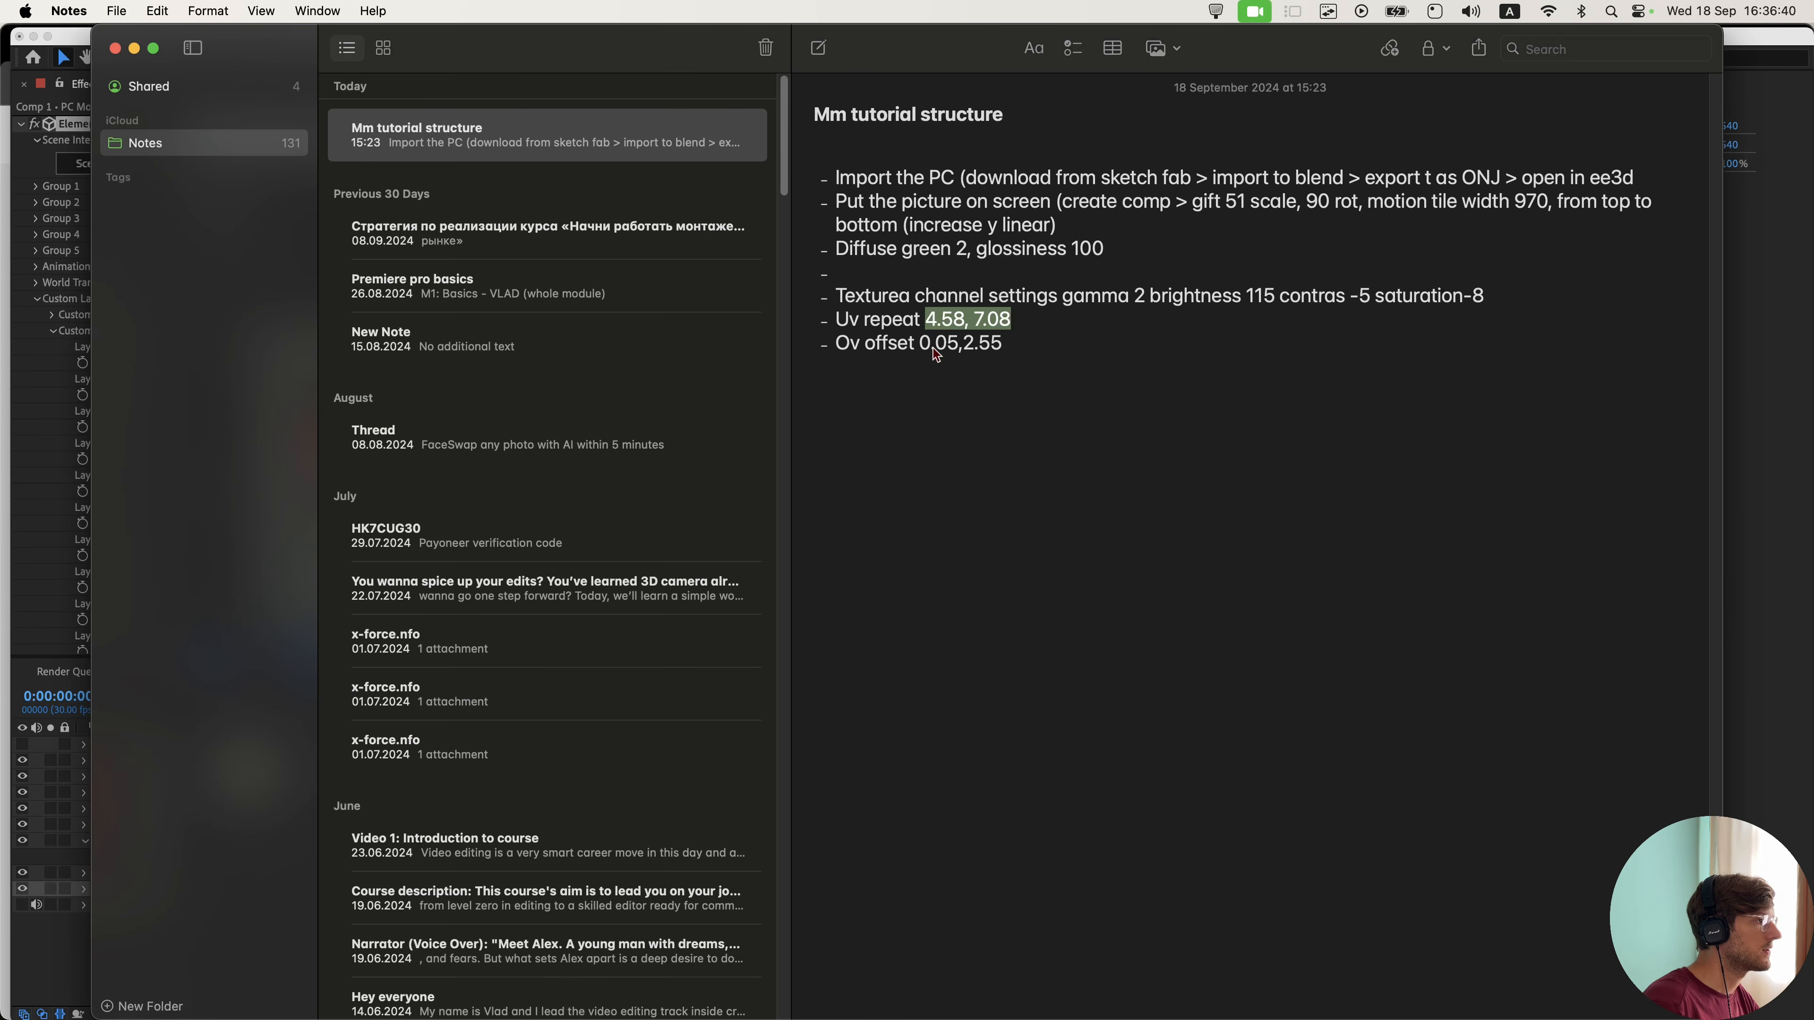
key(super+Tab)
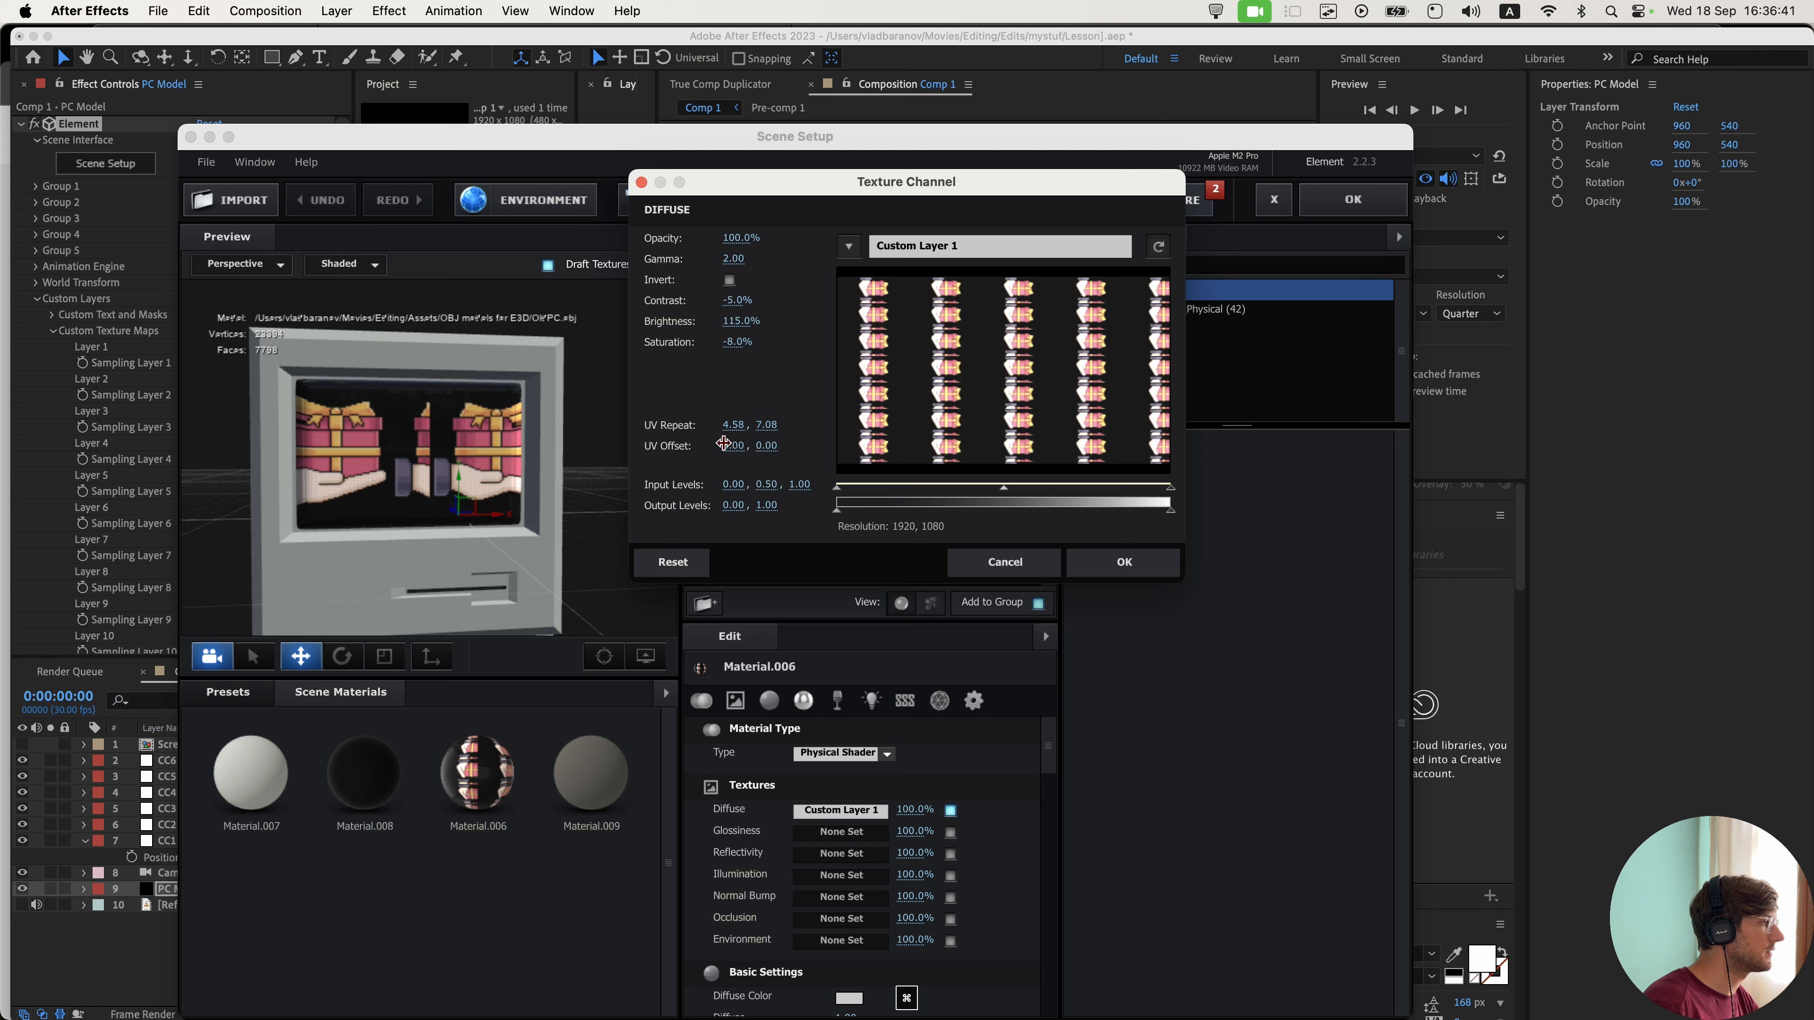
click(735, 446)
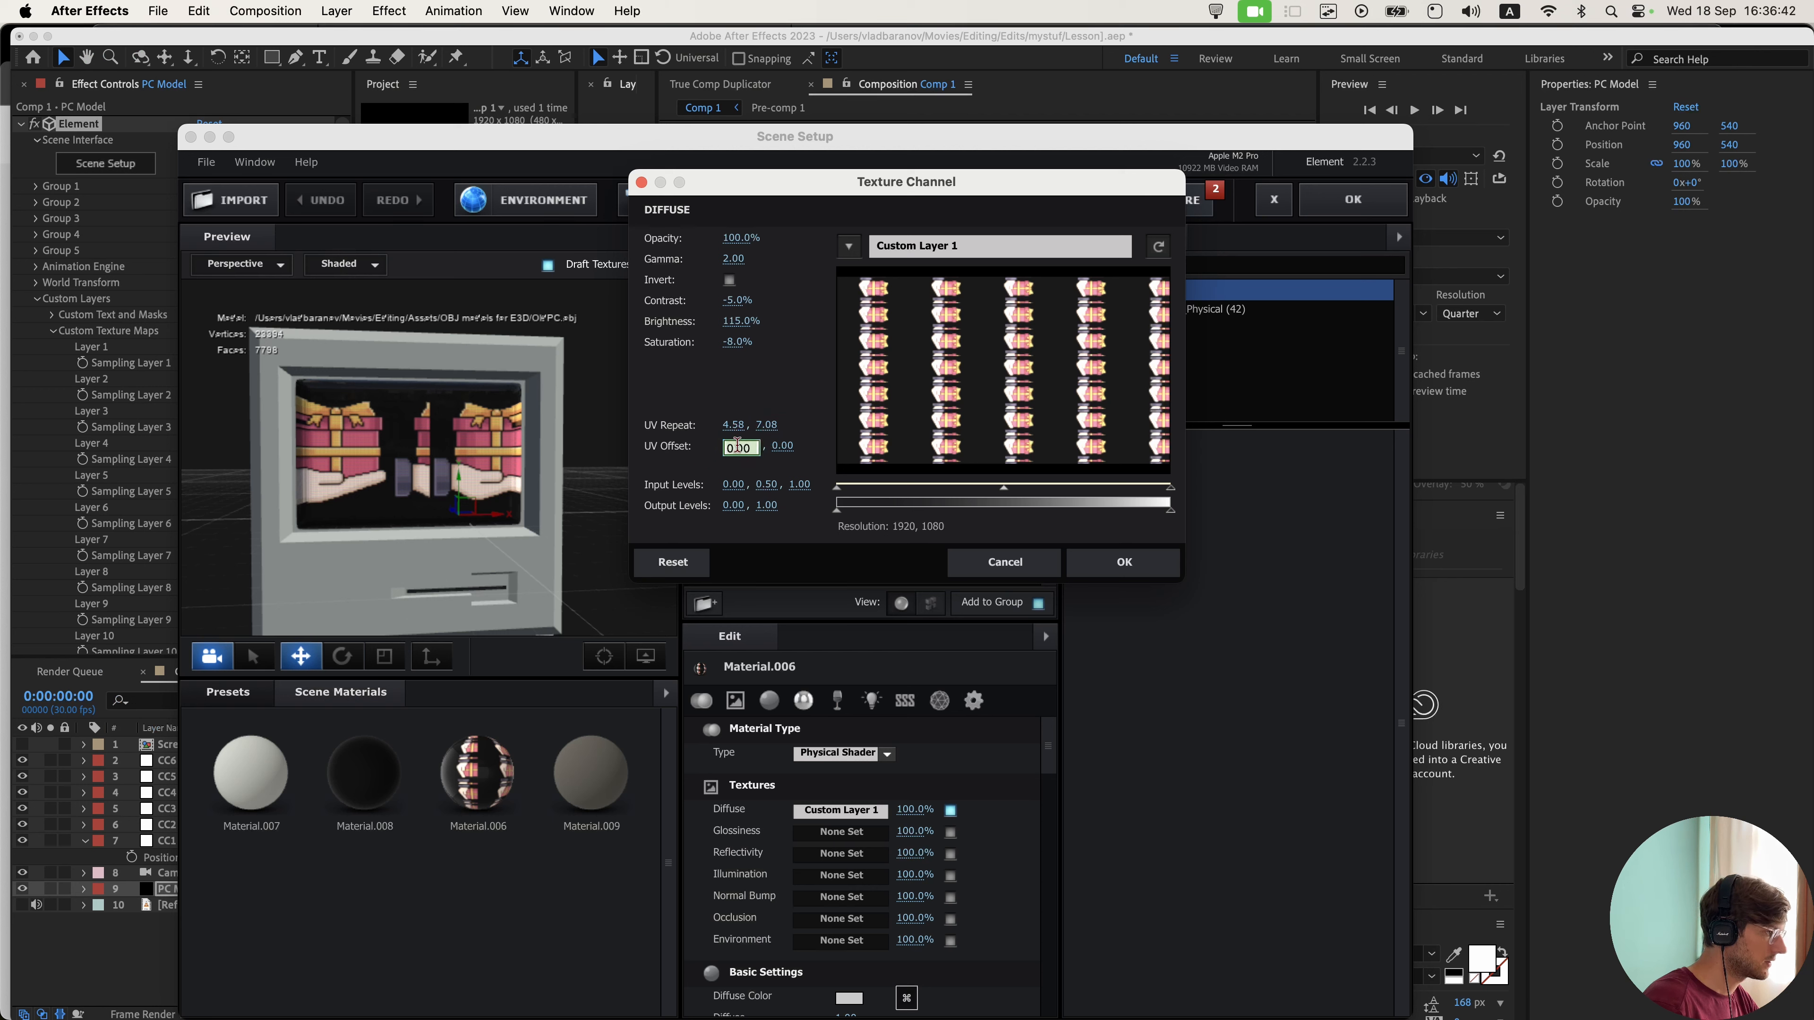
text(0.)
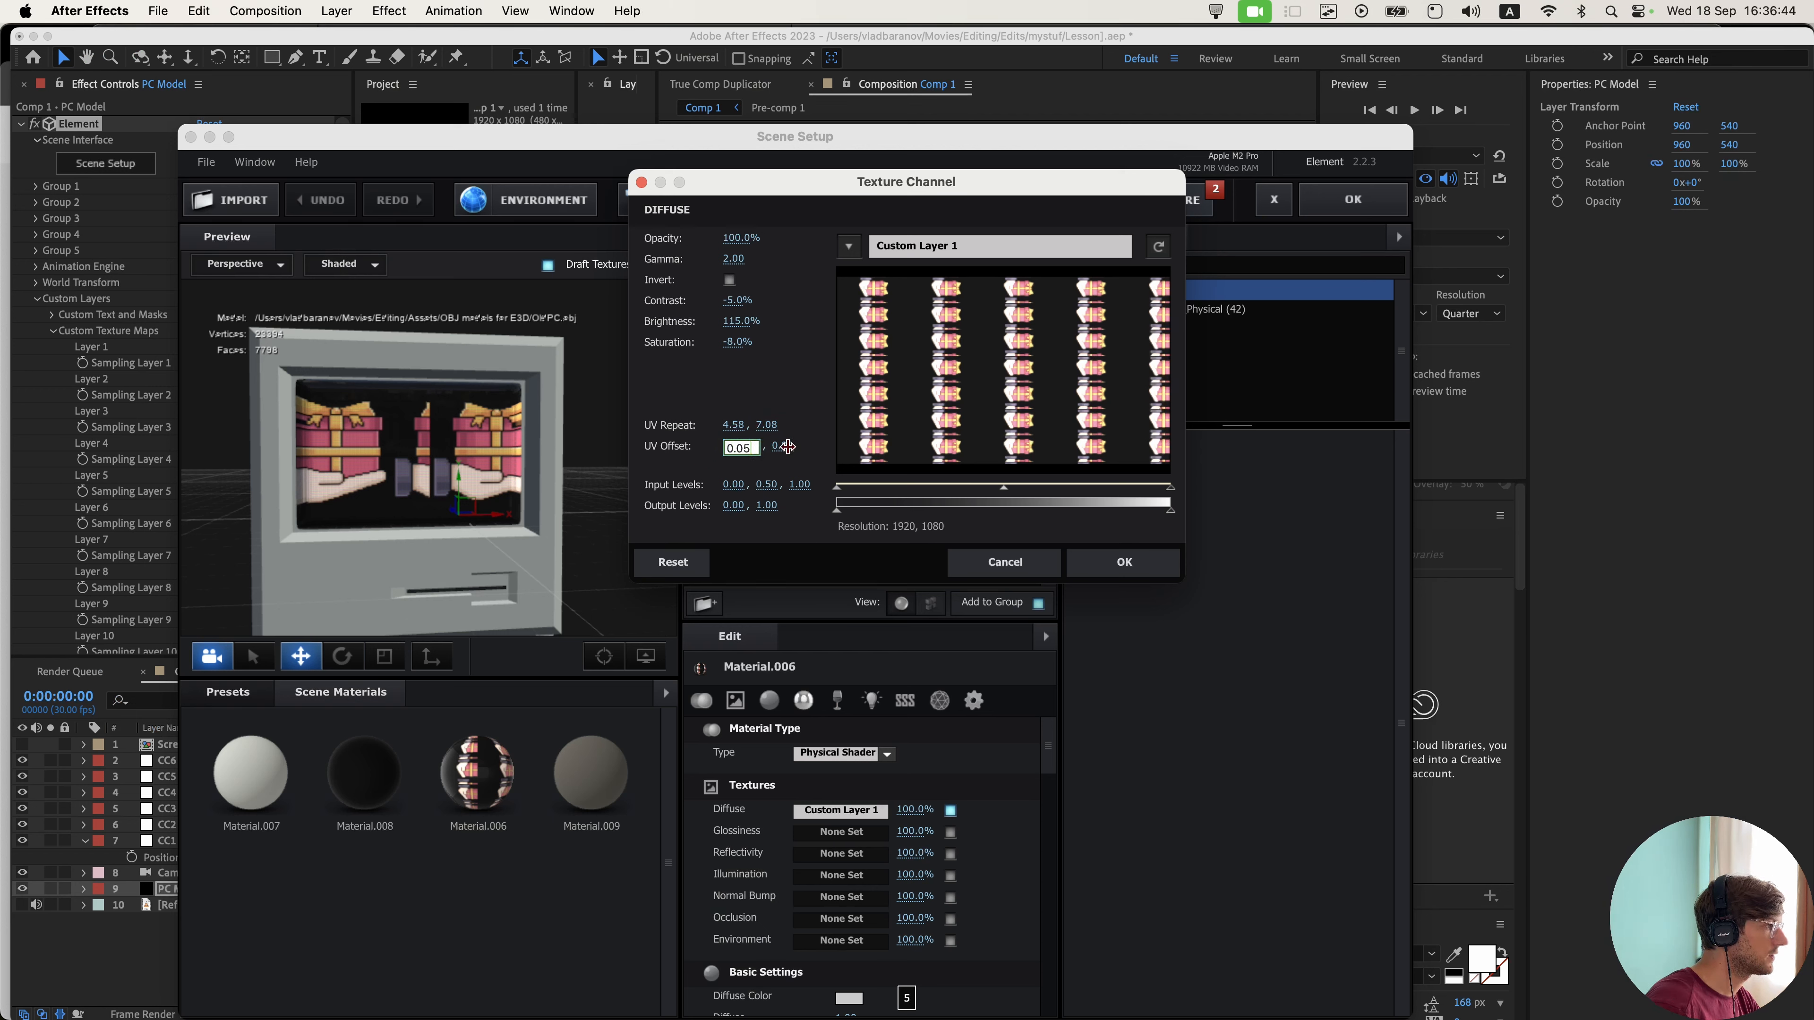
key(Return)
- Set the vertical UV Offset to 2.55 and fine-tune the horizontal offset to center the gift on the monitor, accepting the texture settings
click(767, 445)
text(2)
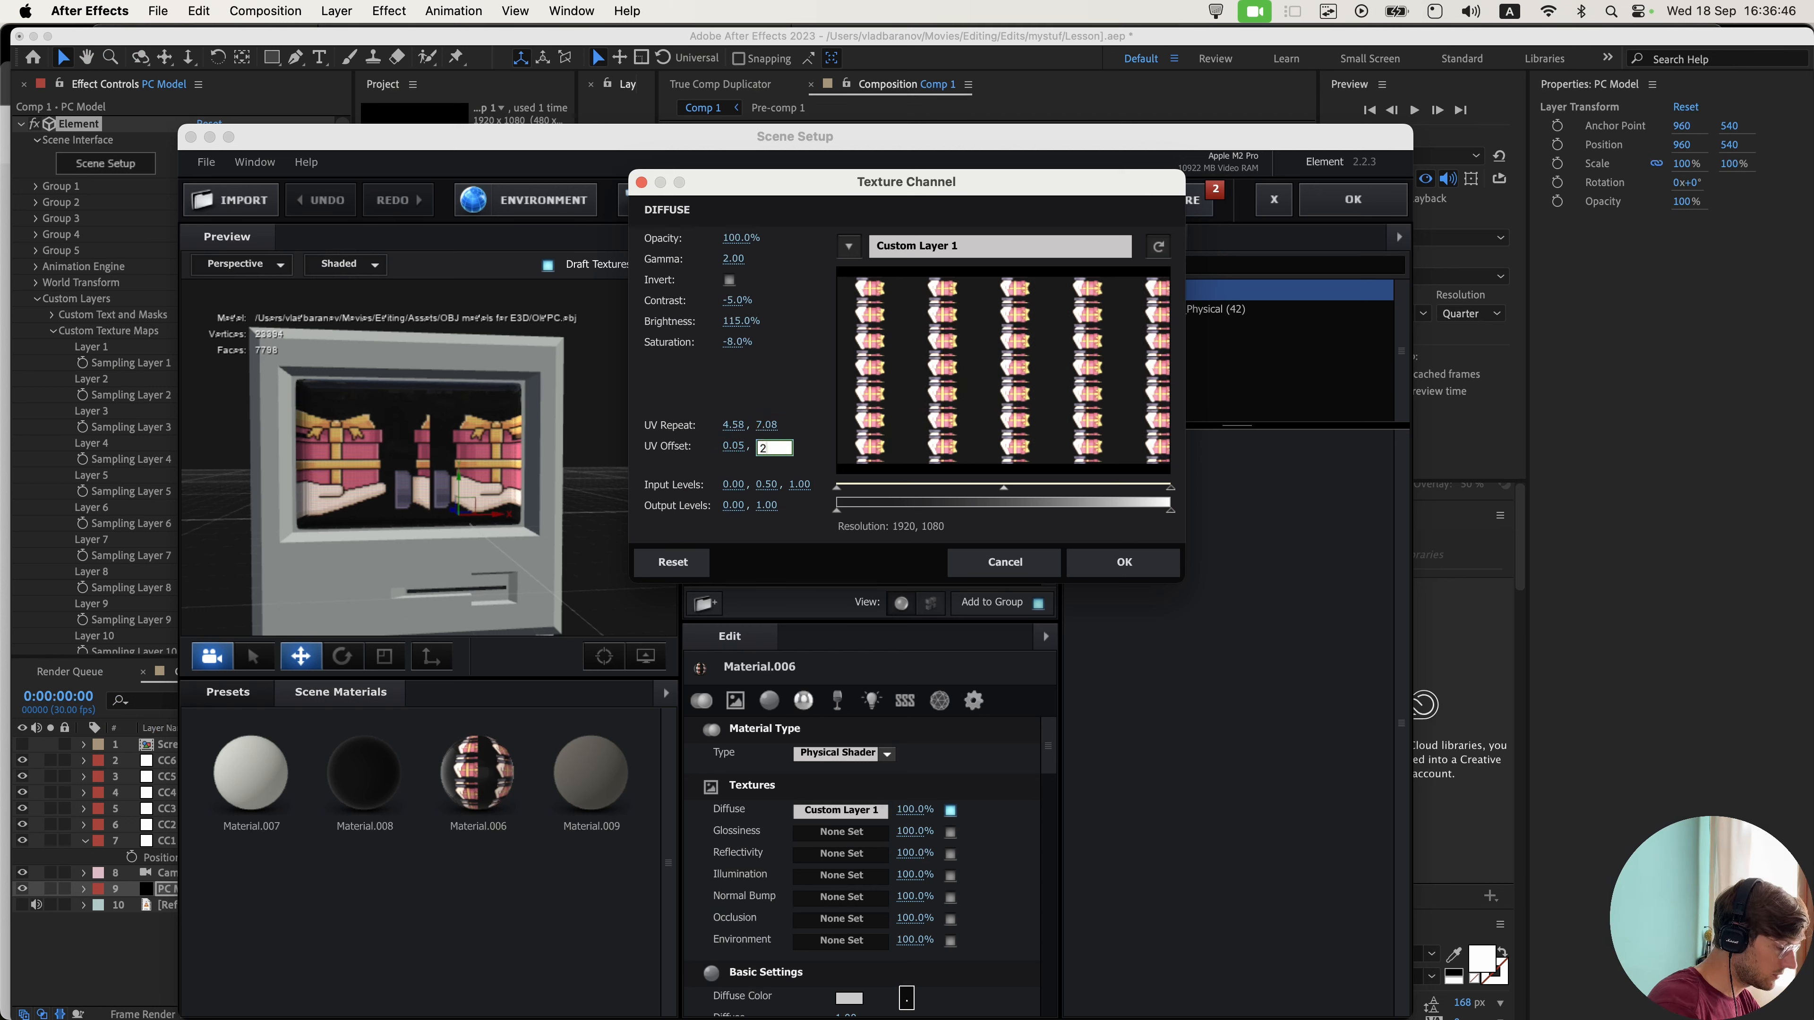
text(.55)
key(Return)
drag(734, 446, 730, 445)
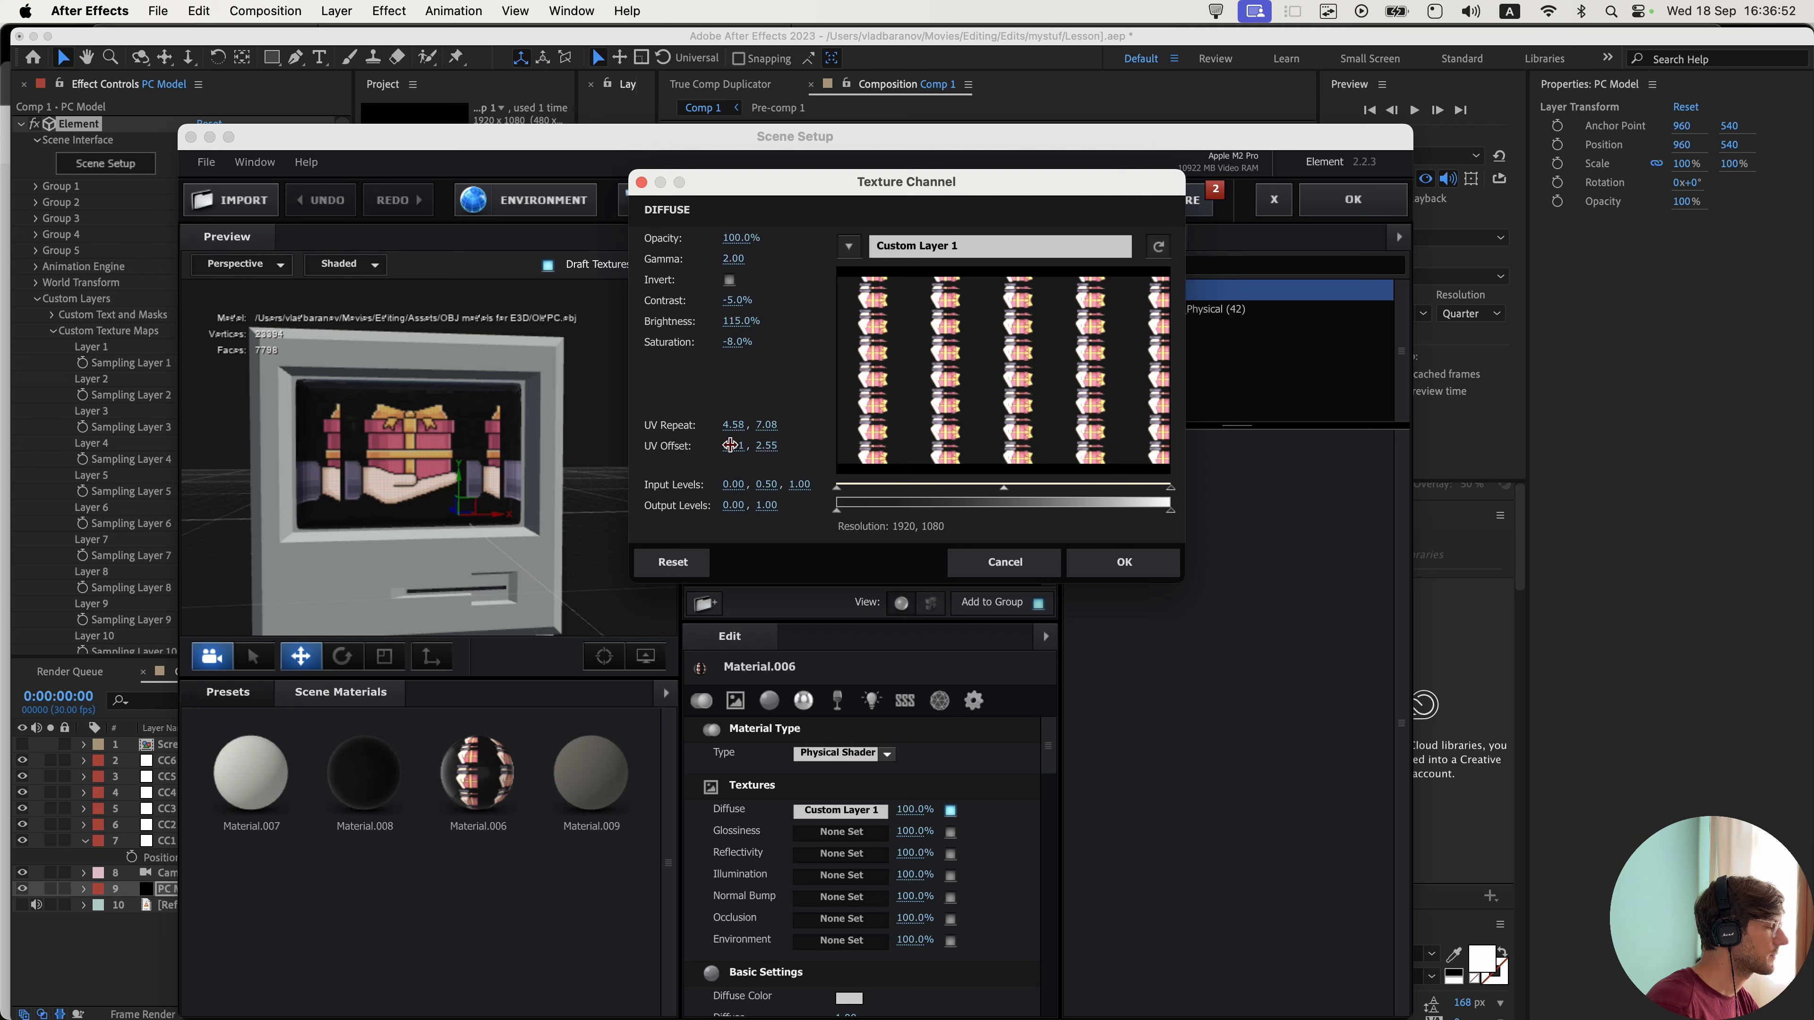
key(Return)
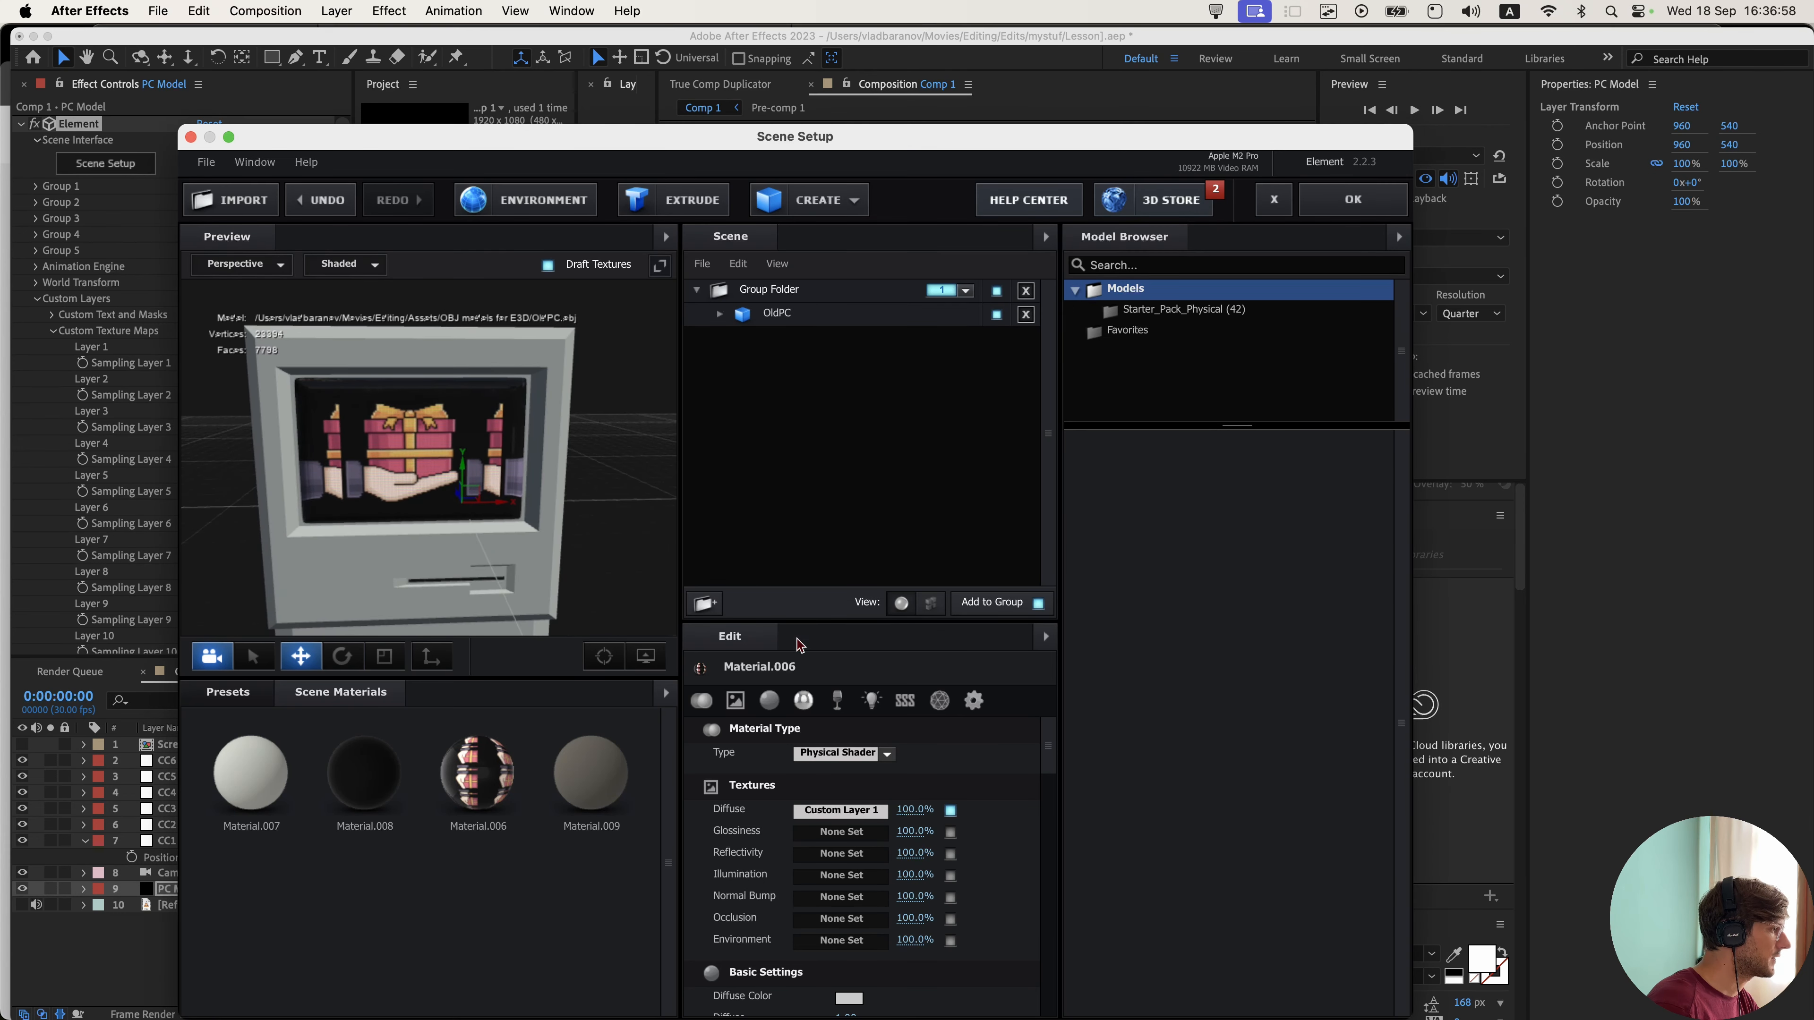
- Change the diffuse color of the monitor screen material, Material.006, to a bright green
scroll(756, 919, down, 2)
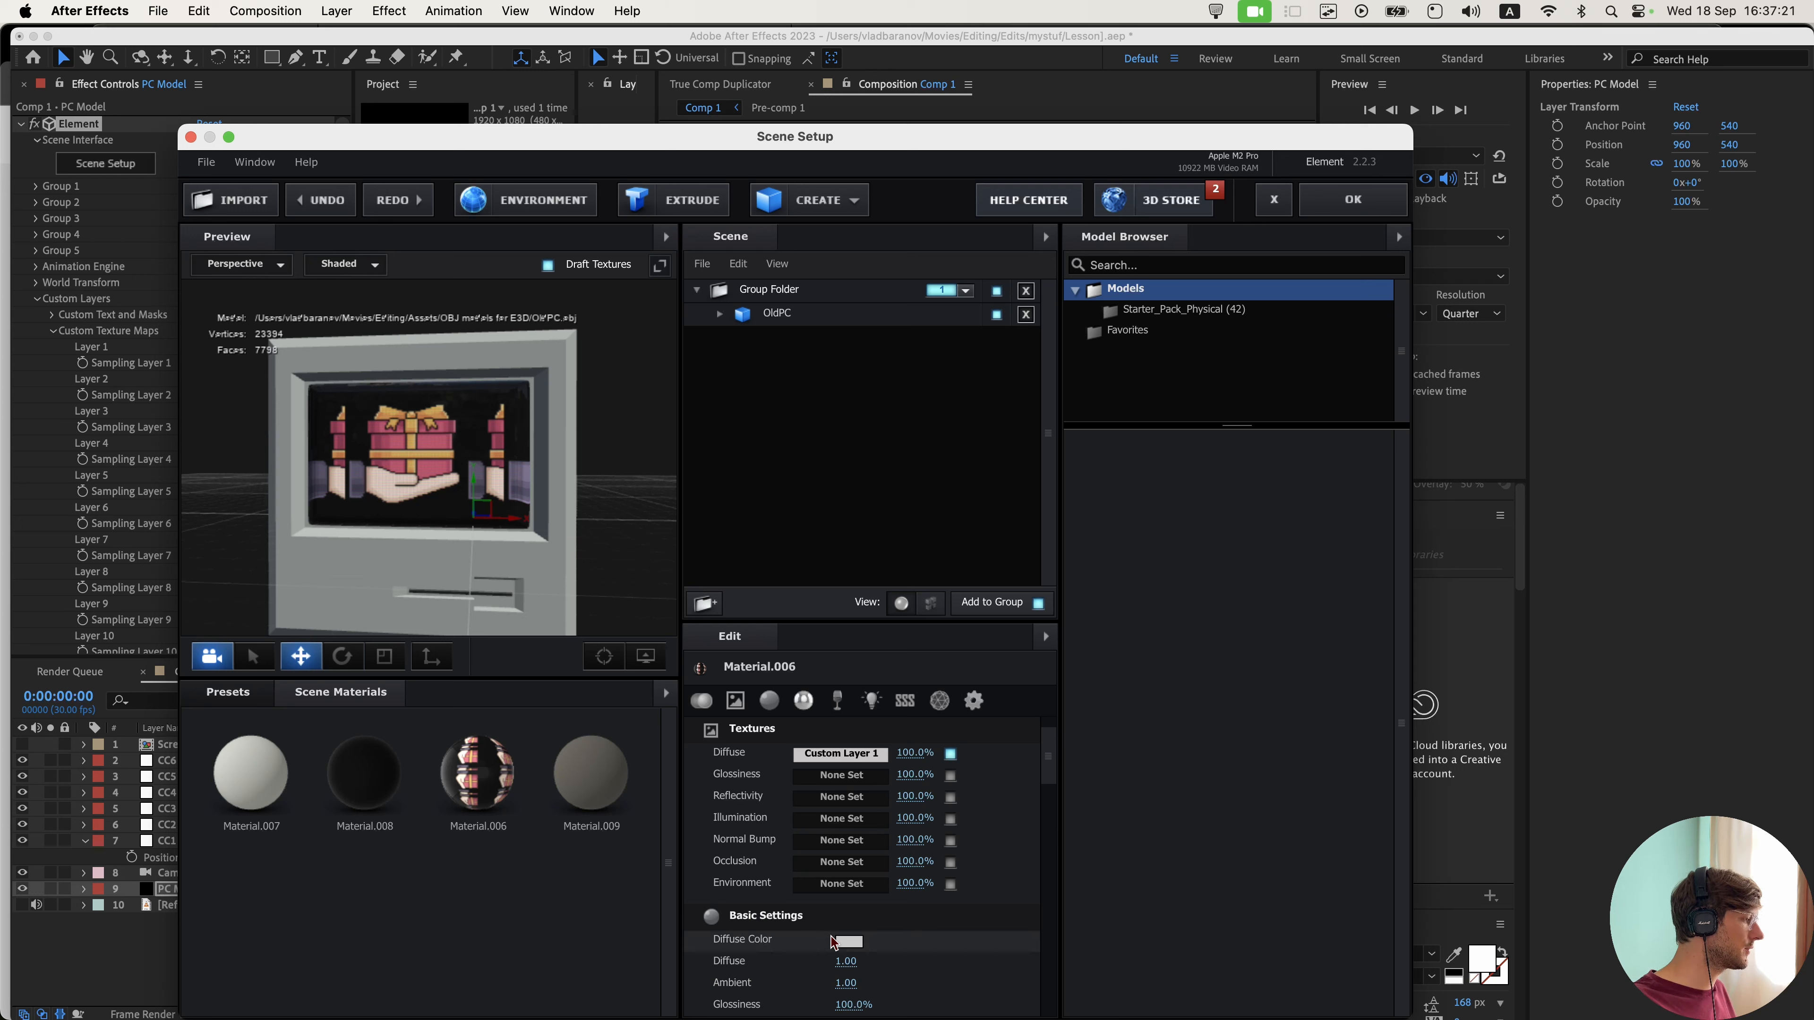
click(849, 942)
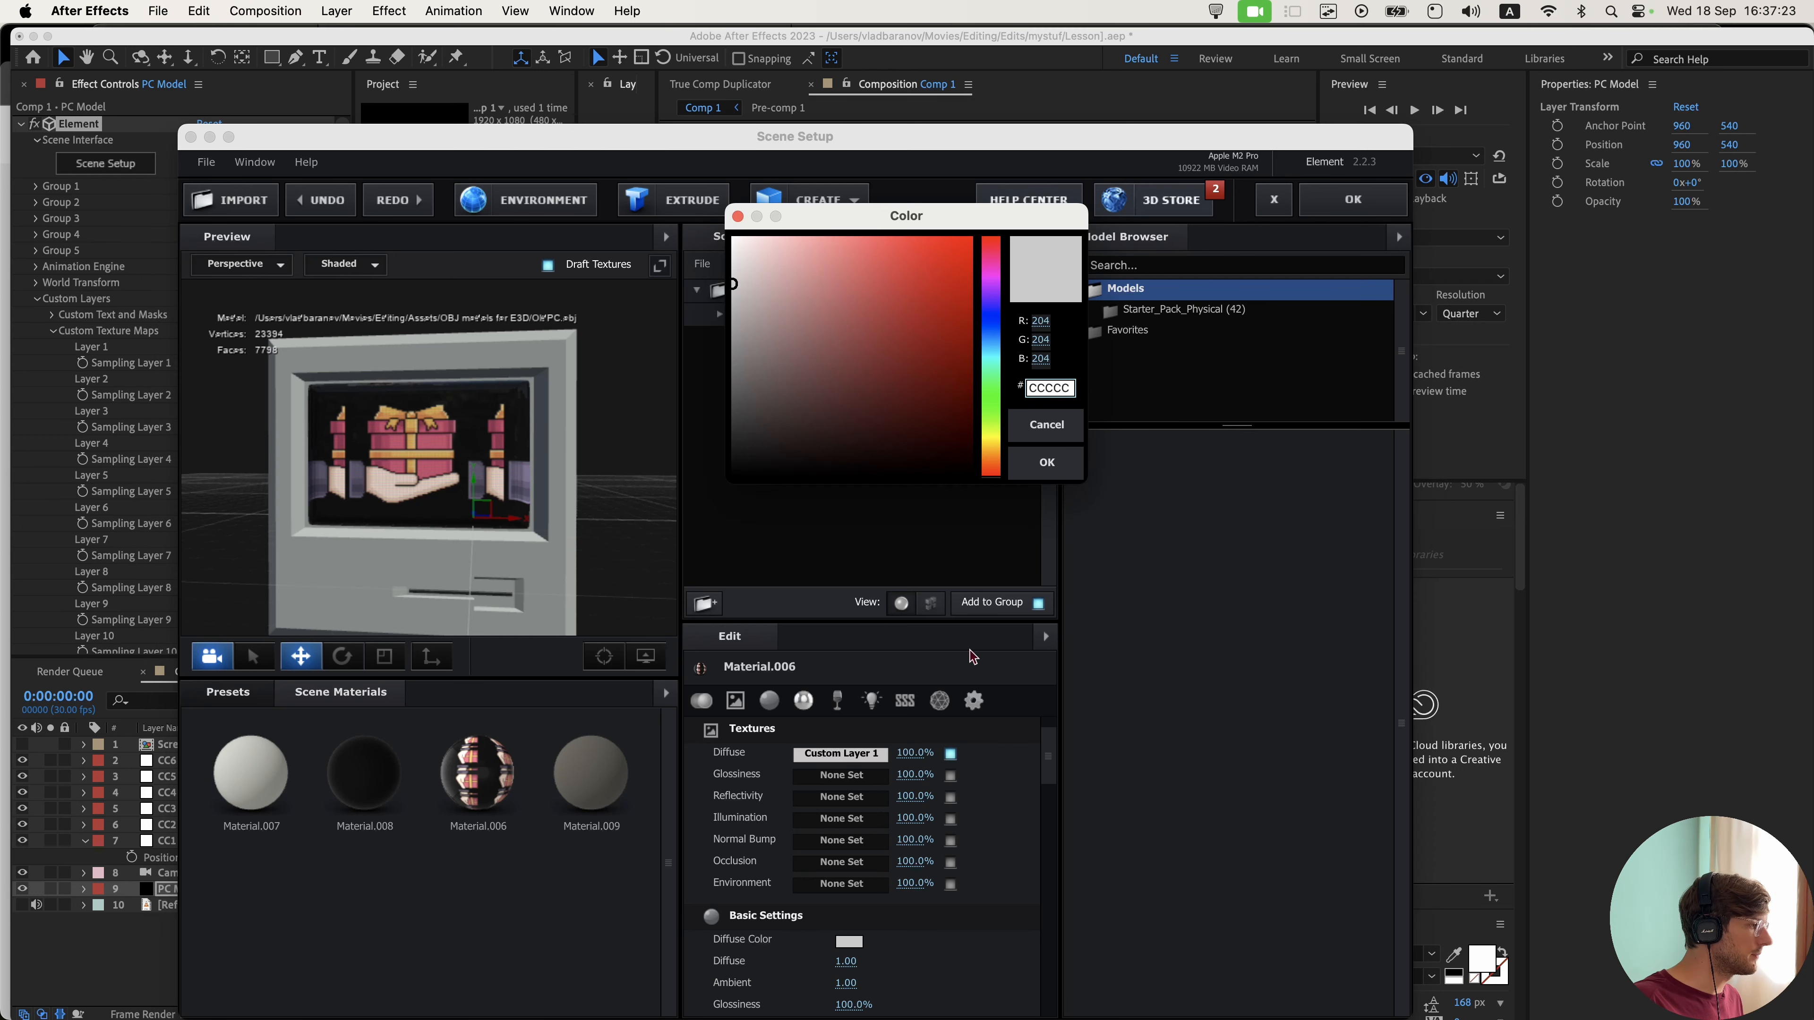
click(1046, 462)
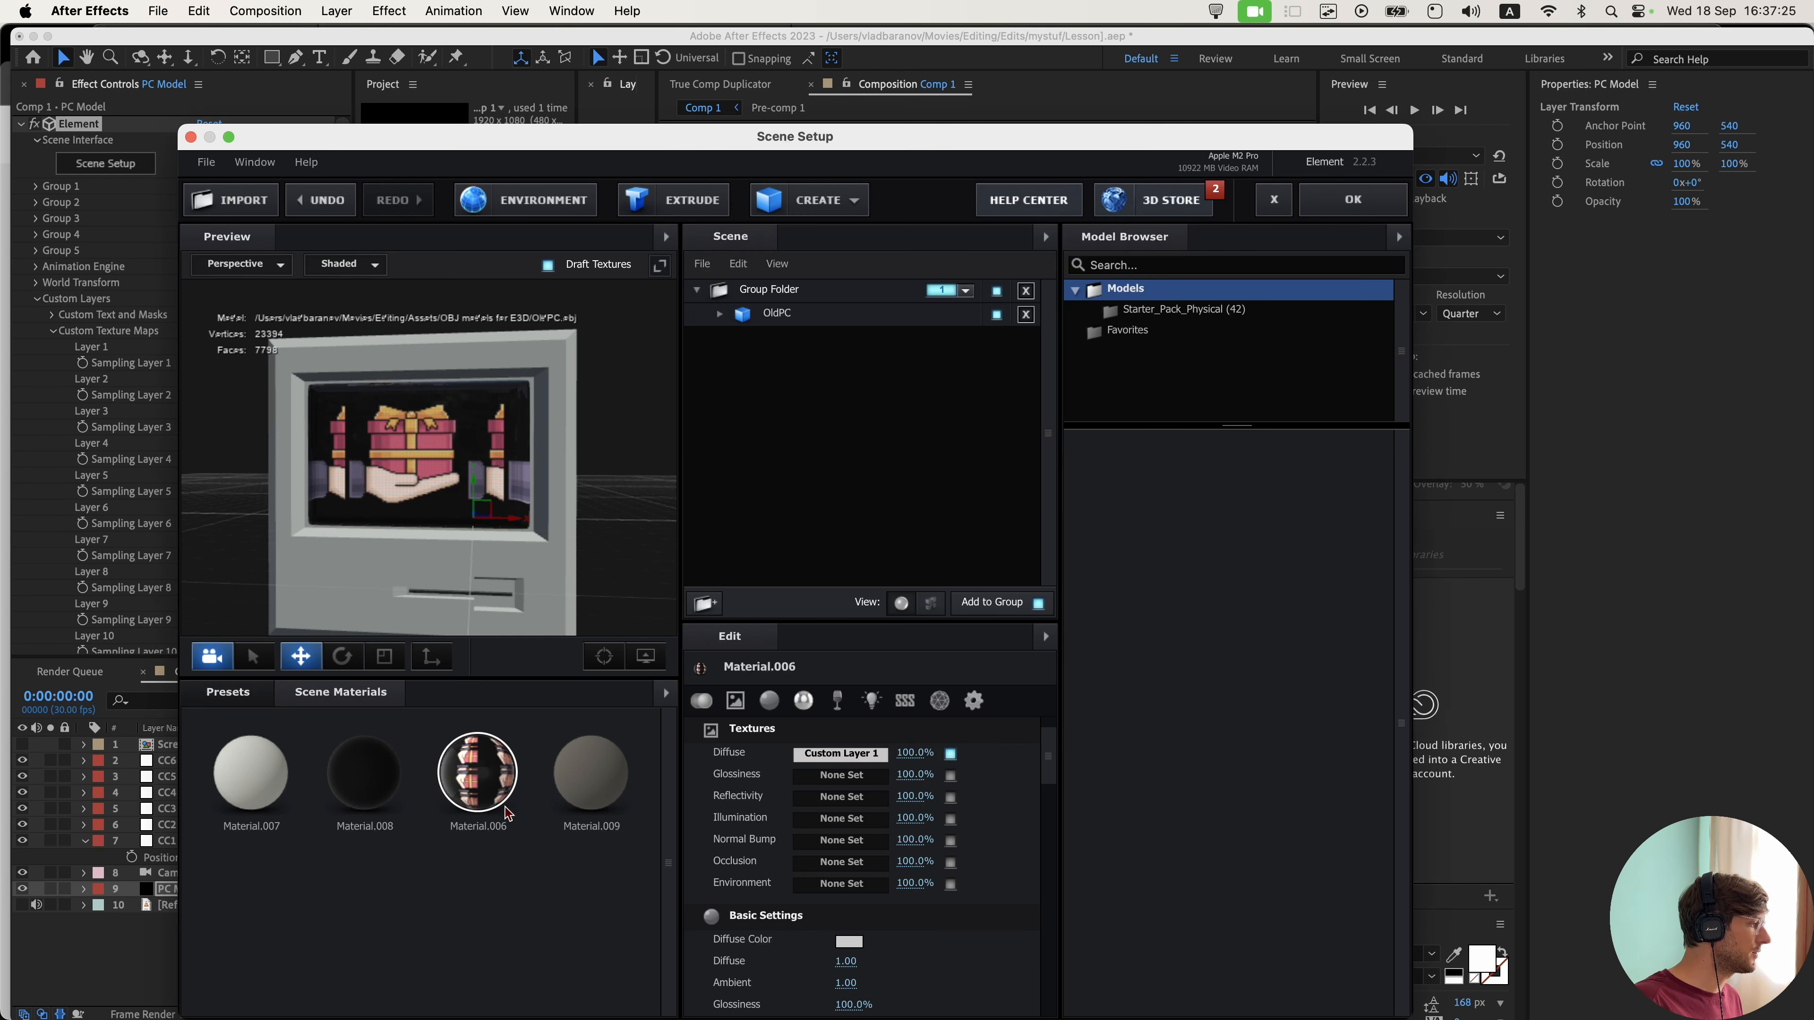
click(852, 943)
click(992, 414)
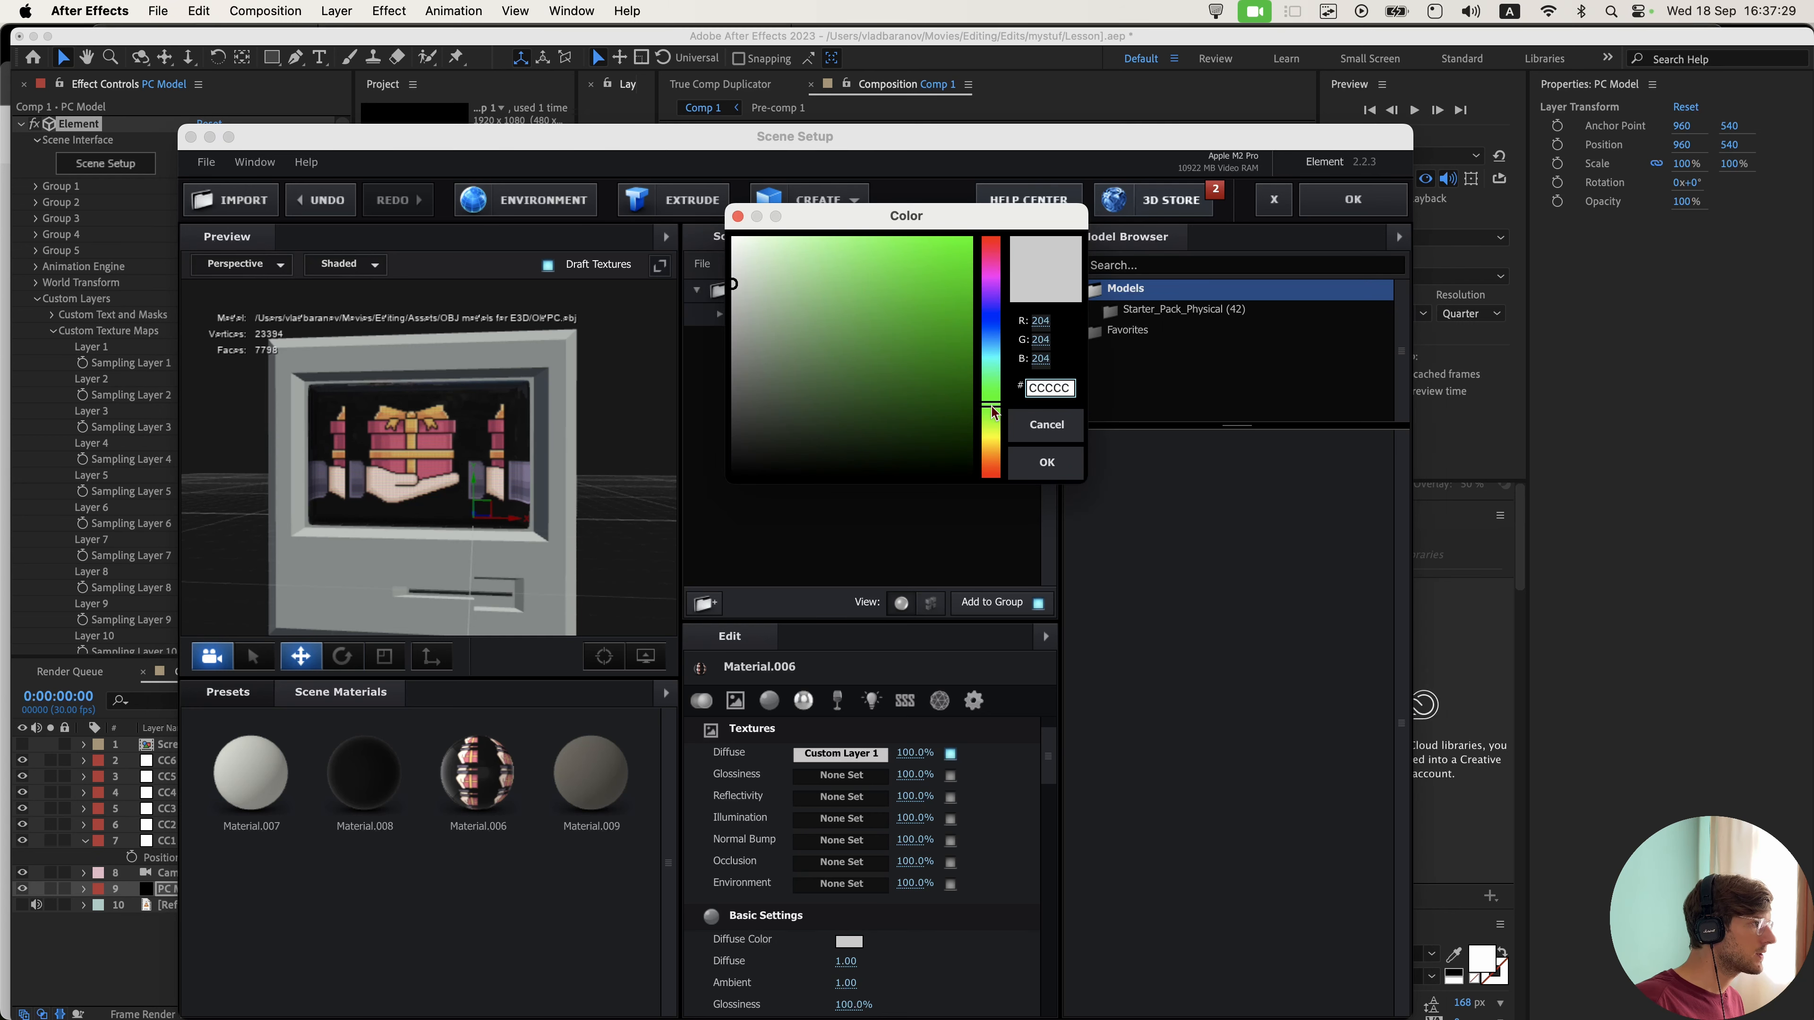
click(1047, 462)
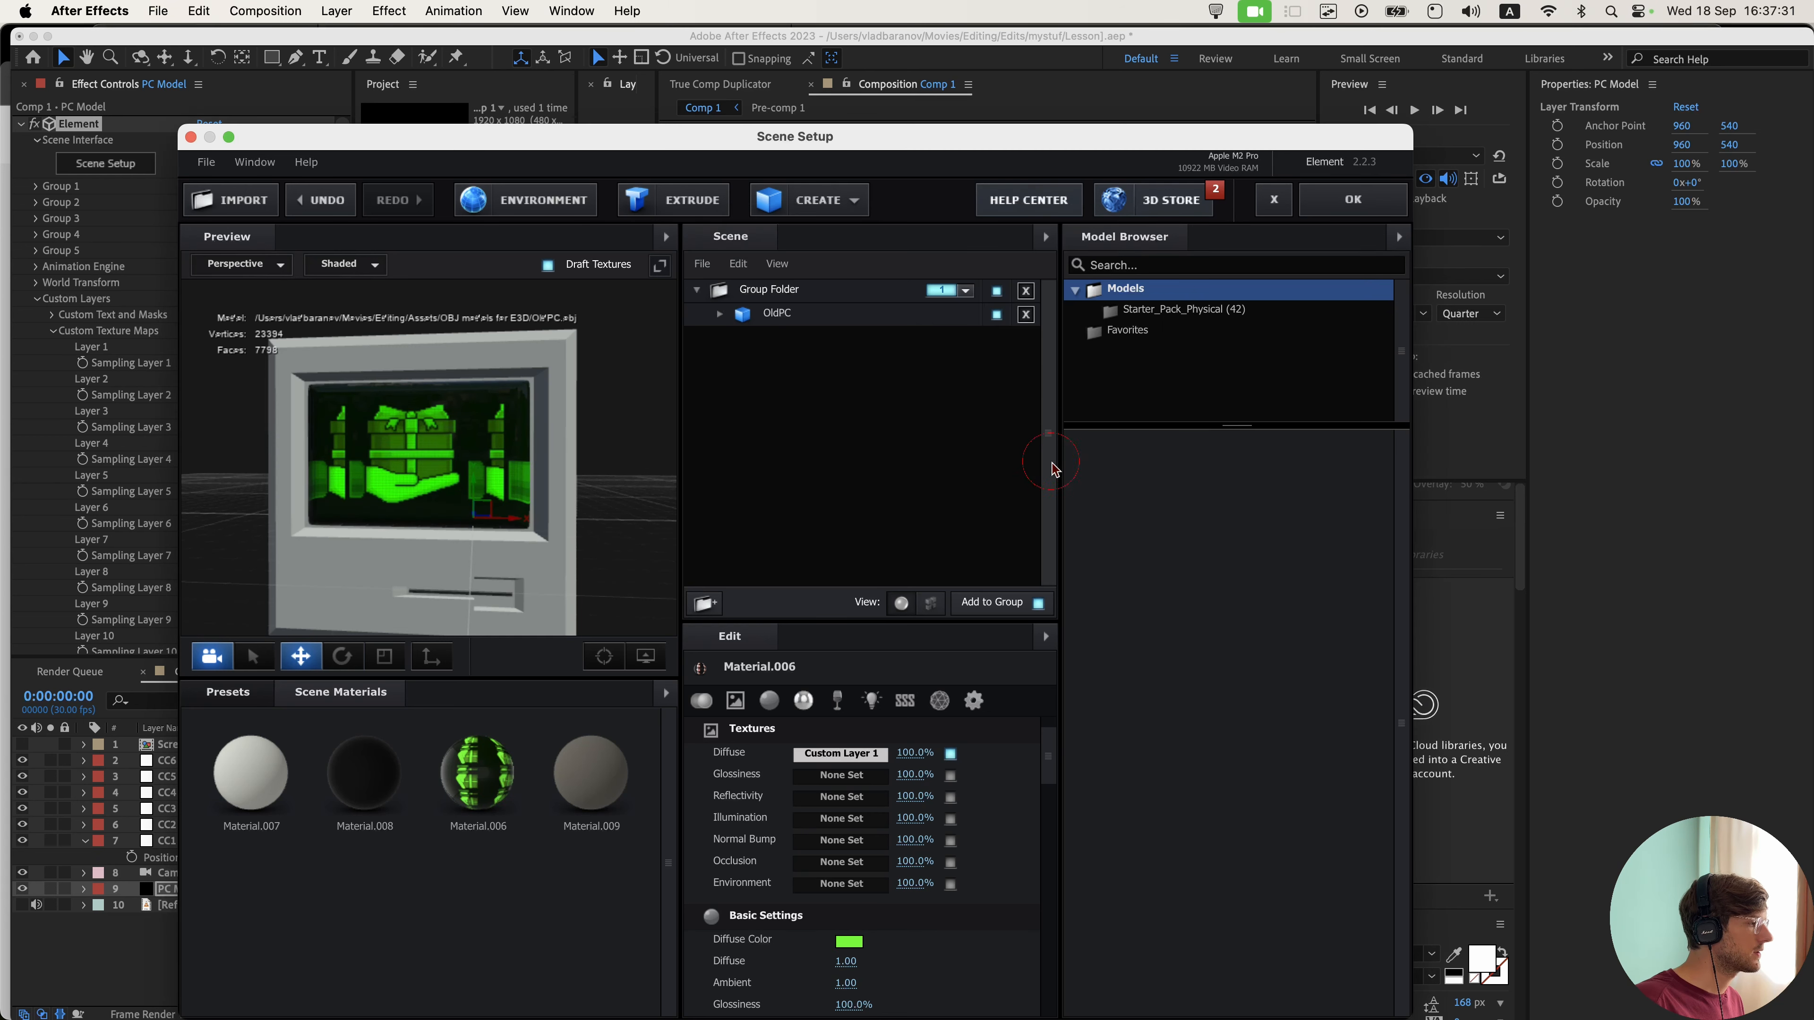
- Raise Material.006's diffuse intensity to brighten the green image, check the monitor from other angles, and accept the scene setup
scroll(821, 899, down, 2)
drag(846, 893, 966, 898)
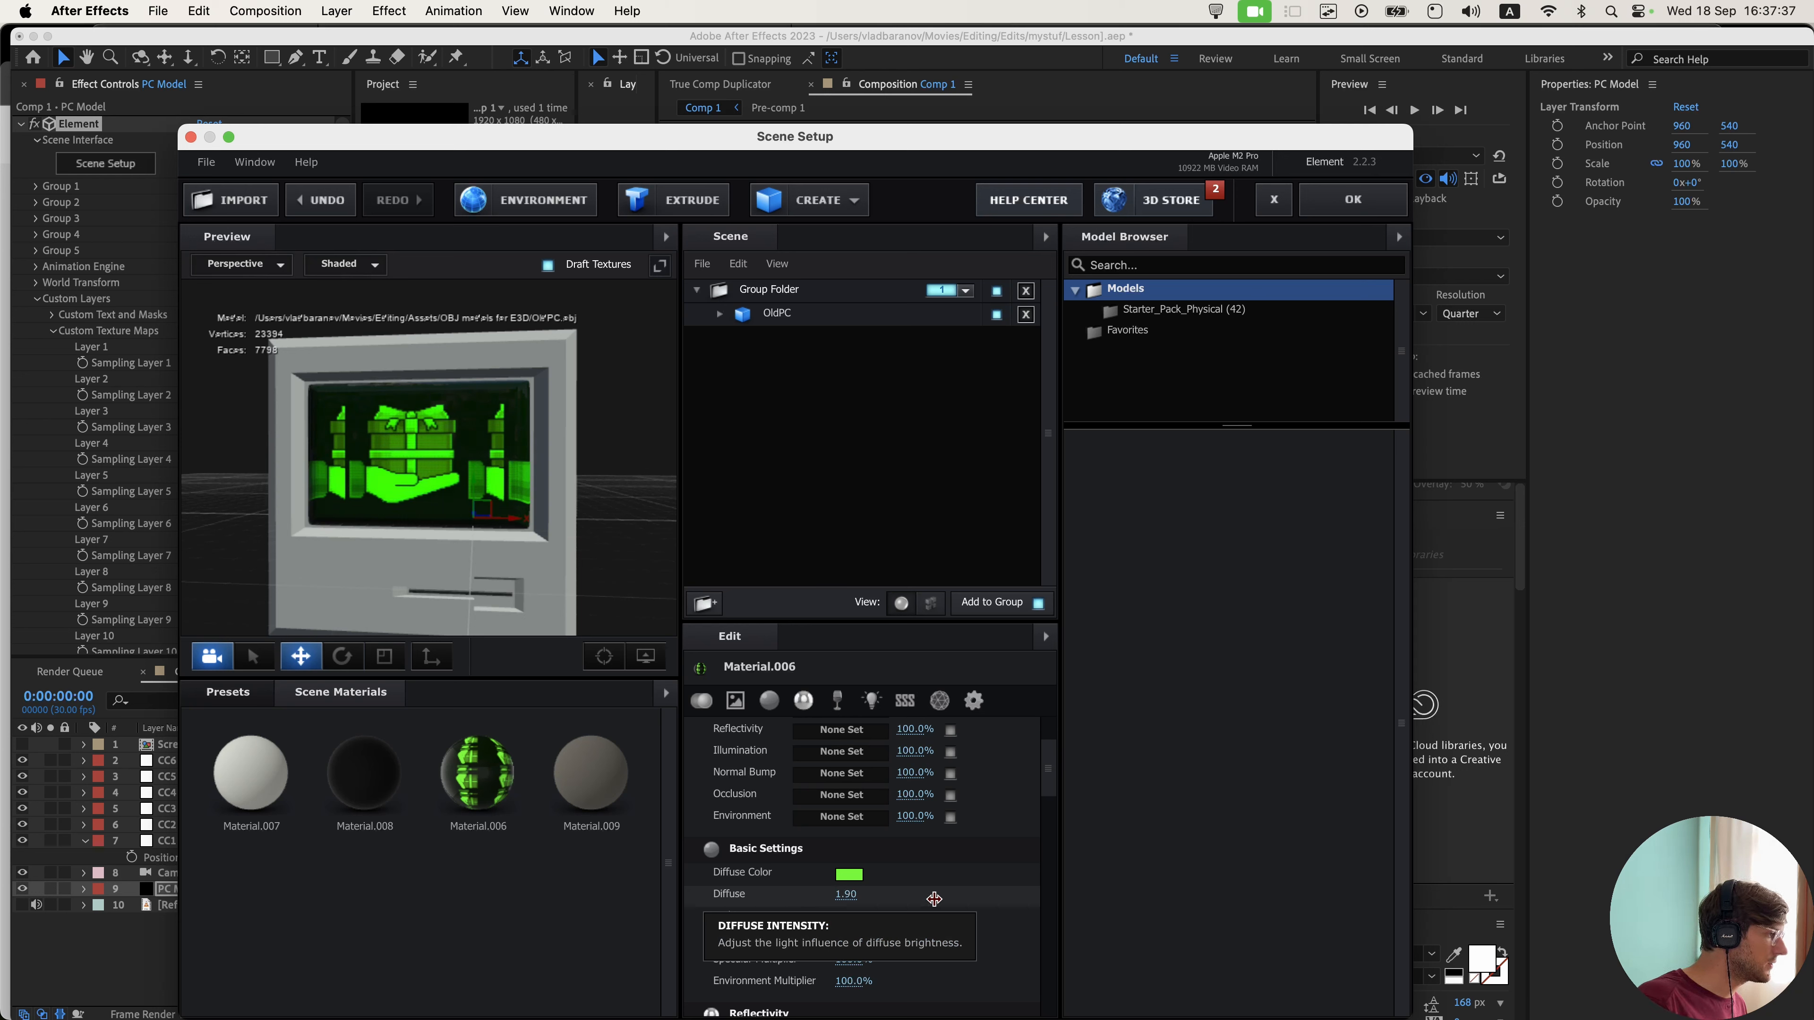
drag(337, 455, 503, 473)
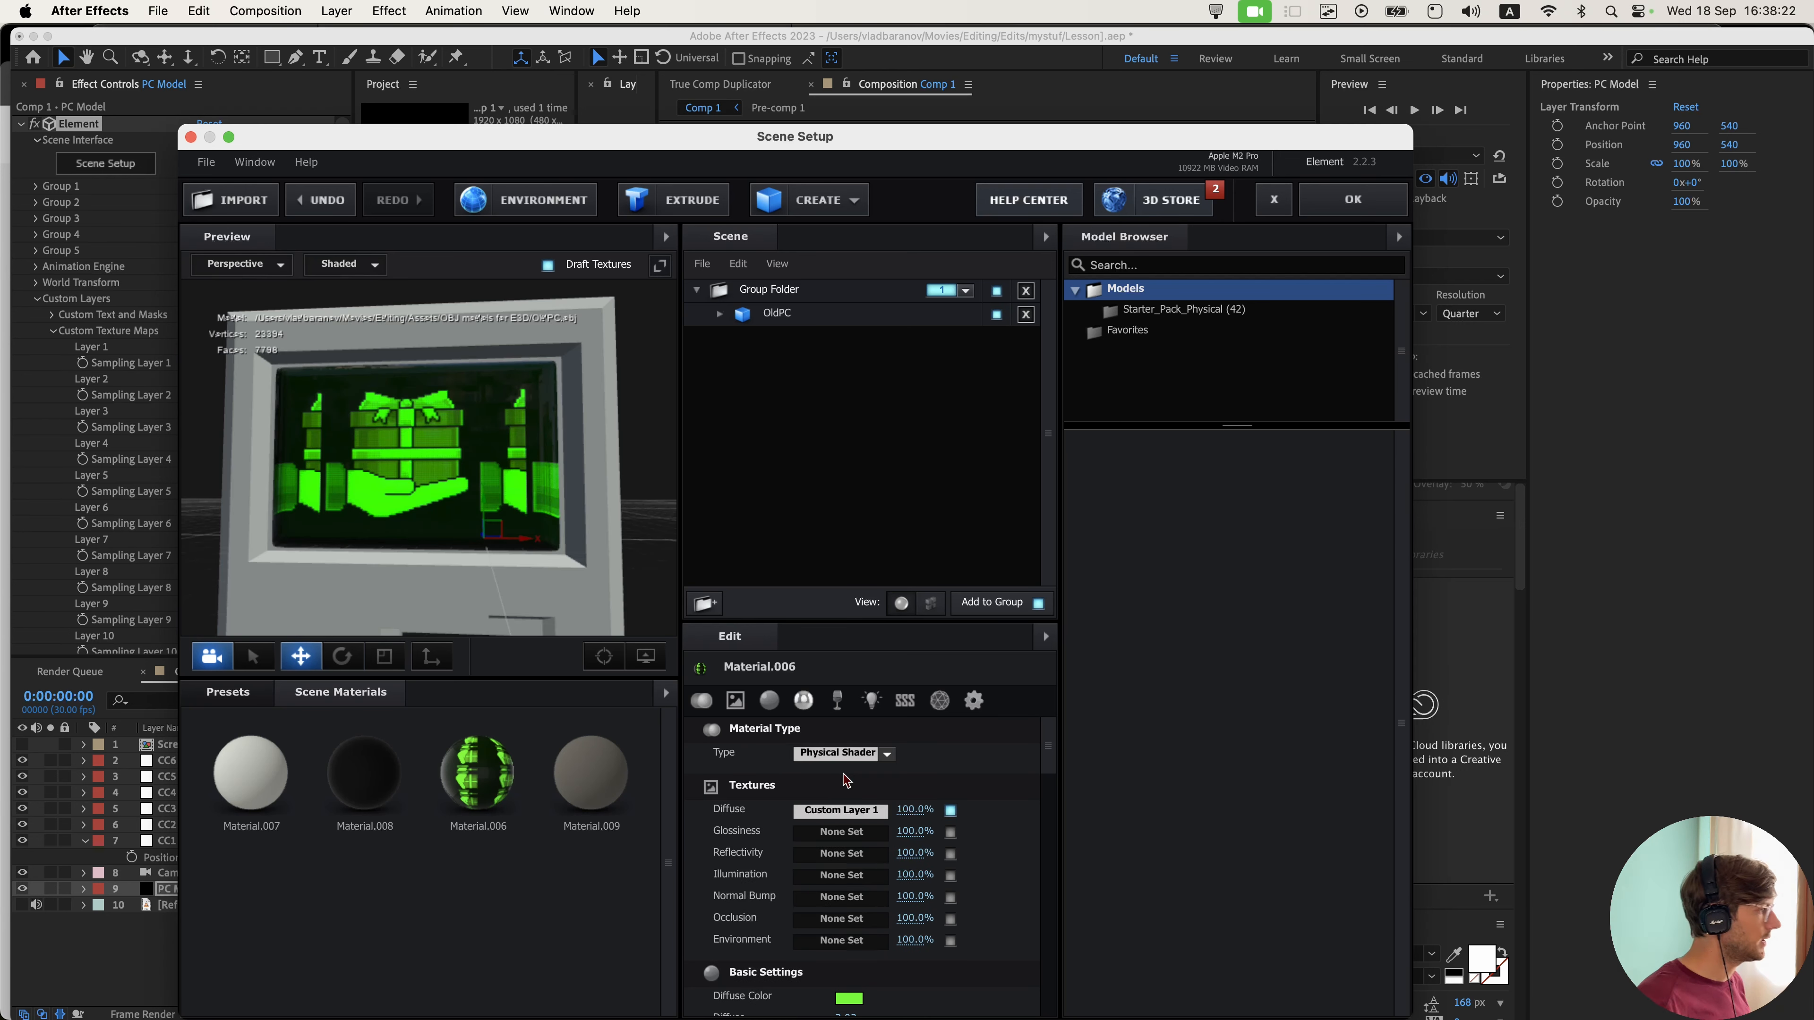
drag(466, 534, 661, 493)
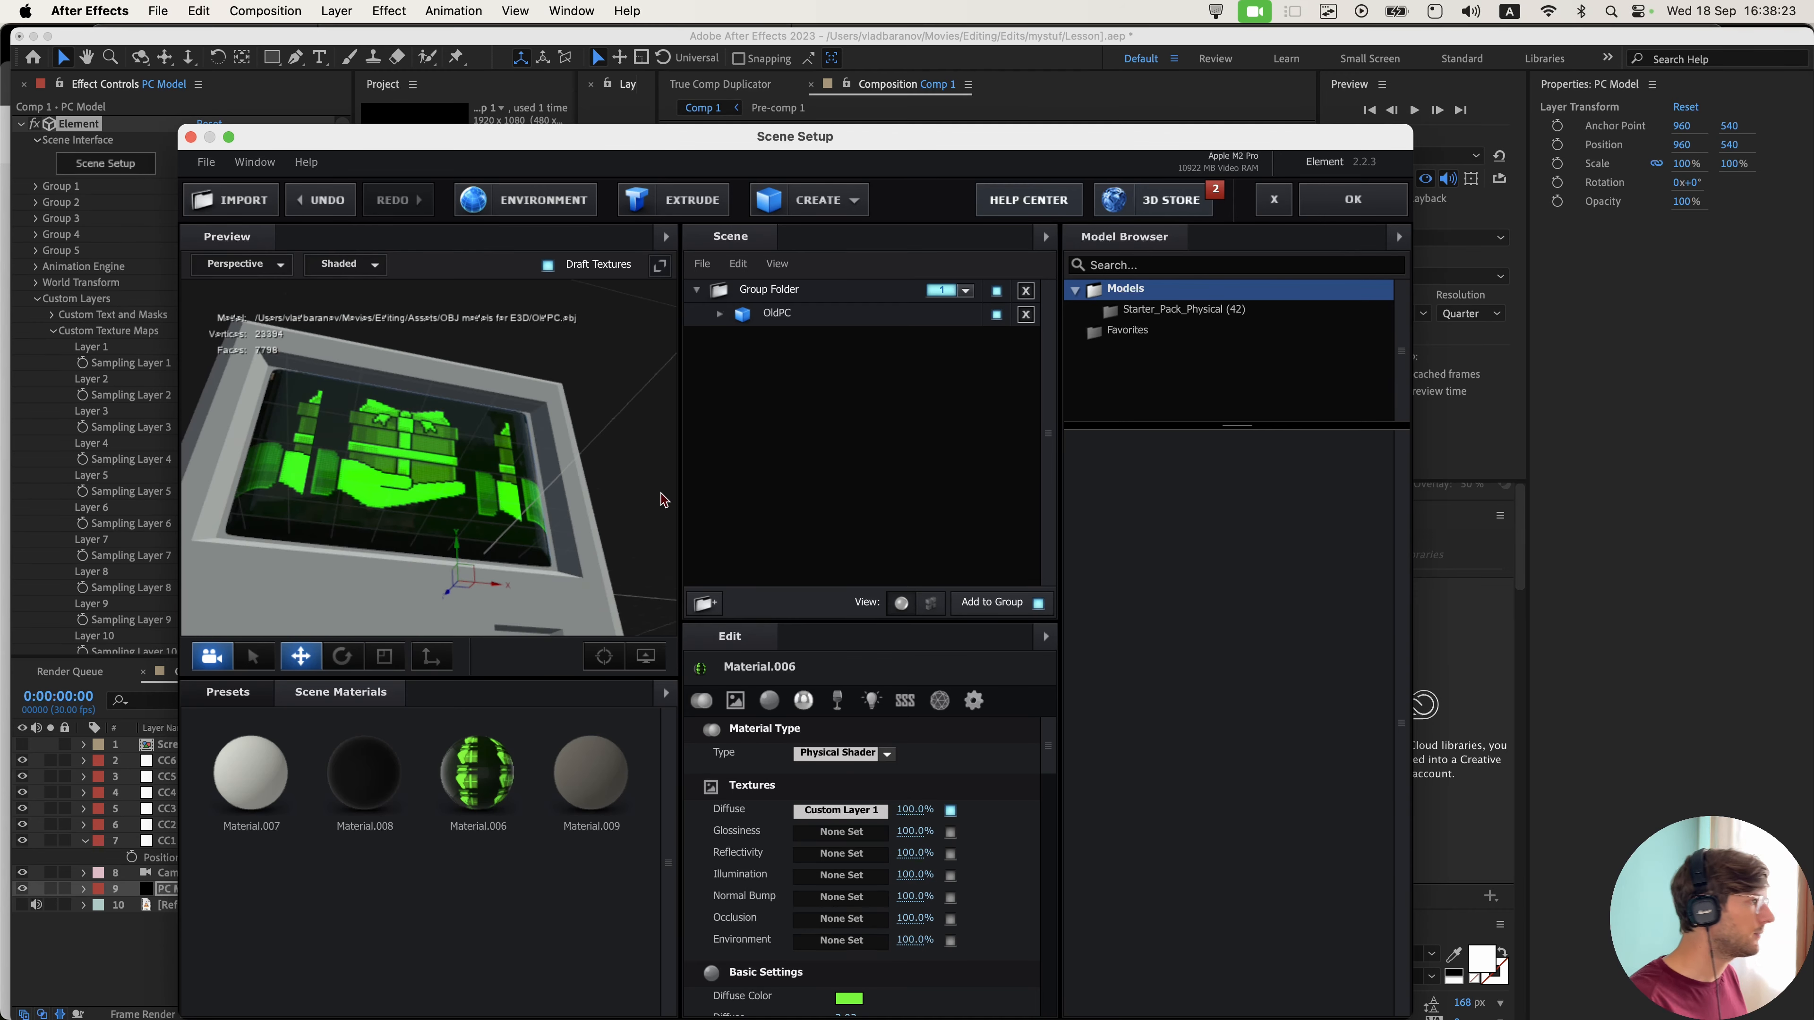
click(1321, 196)
- Preview the composition at Quarter resolution and compare the computer with the reference clip RefTutMM.mp4
click(782, 644)
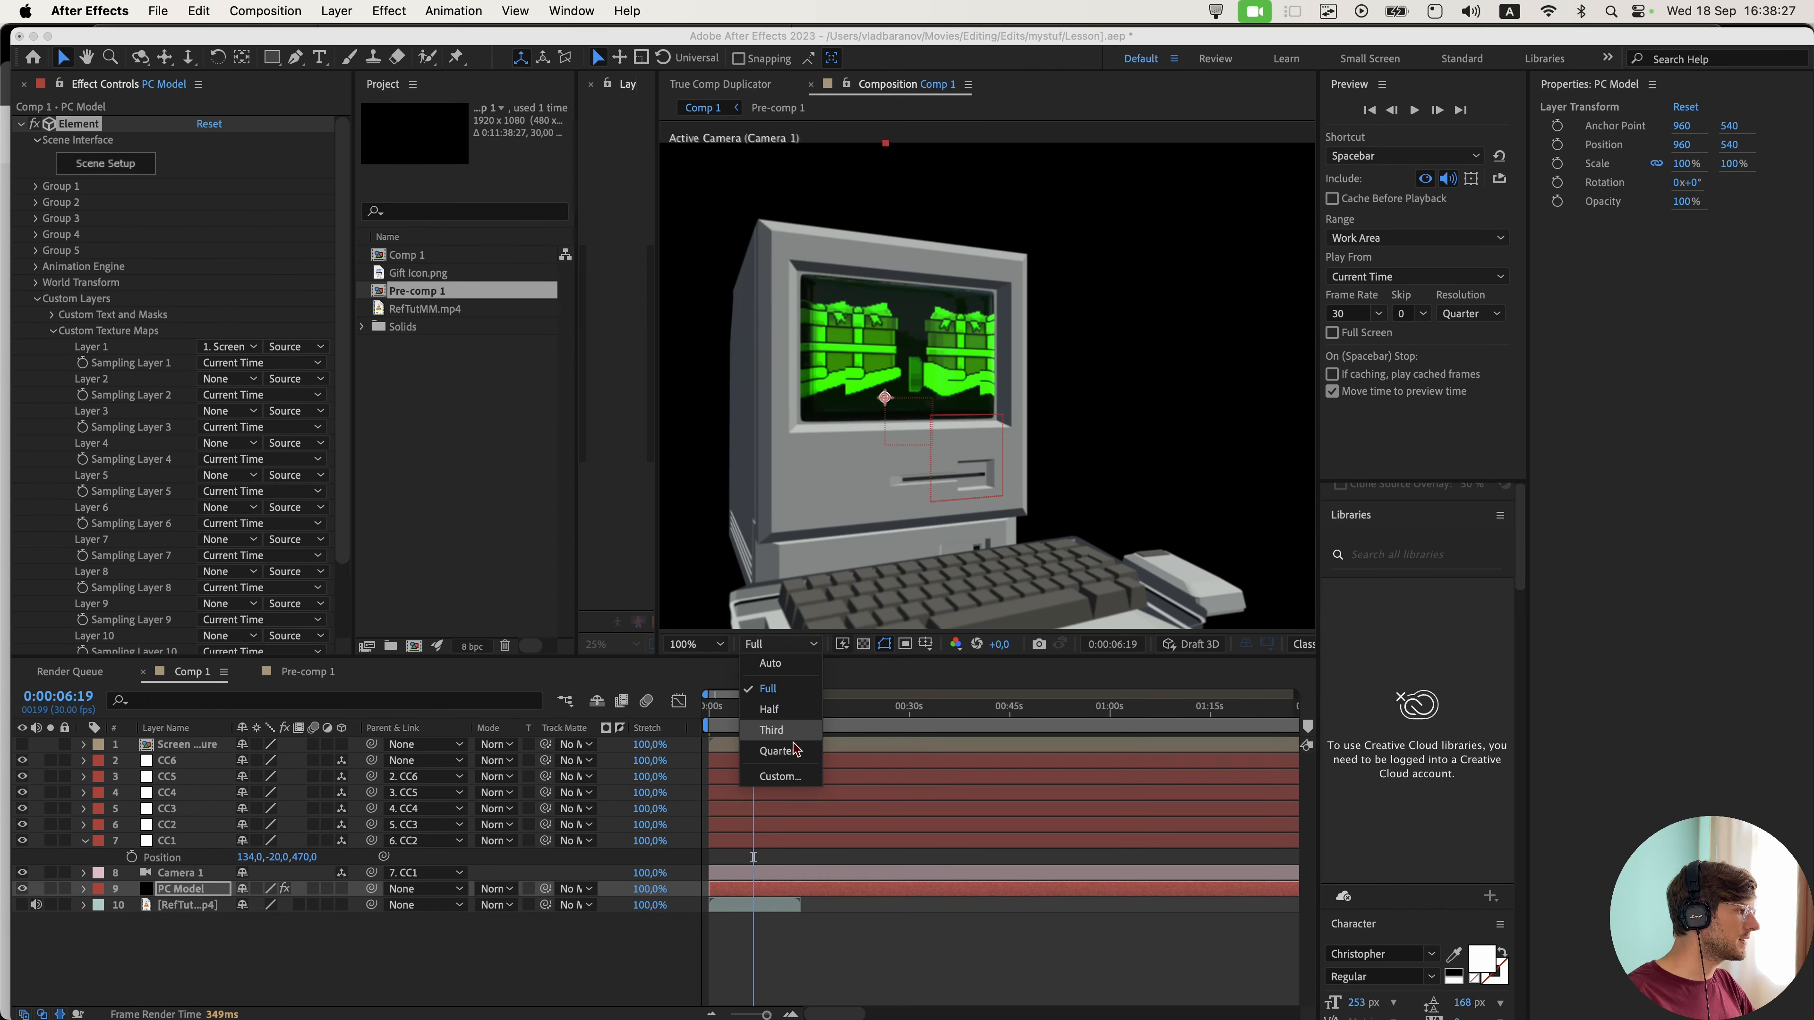
click(792, 751)
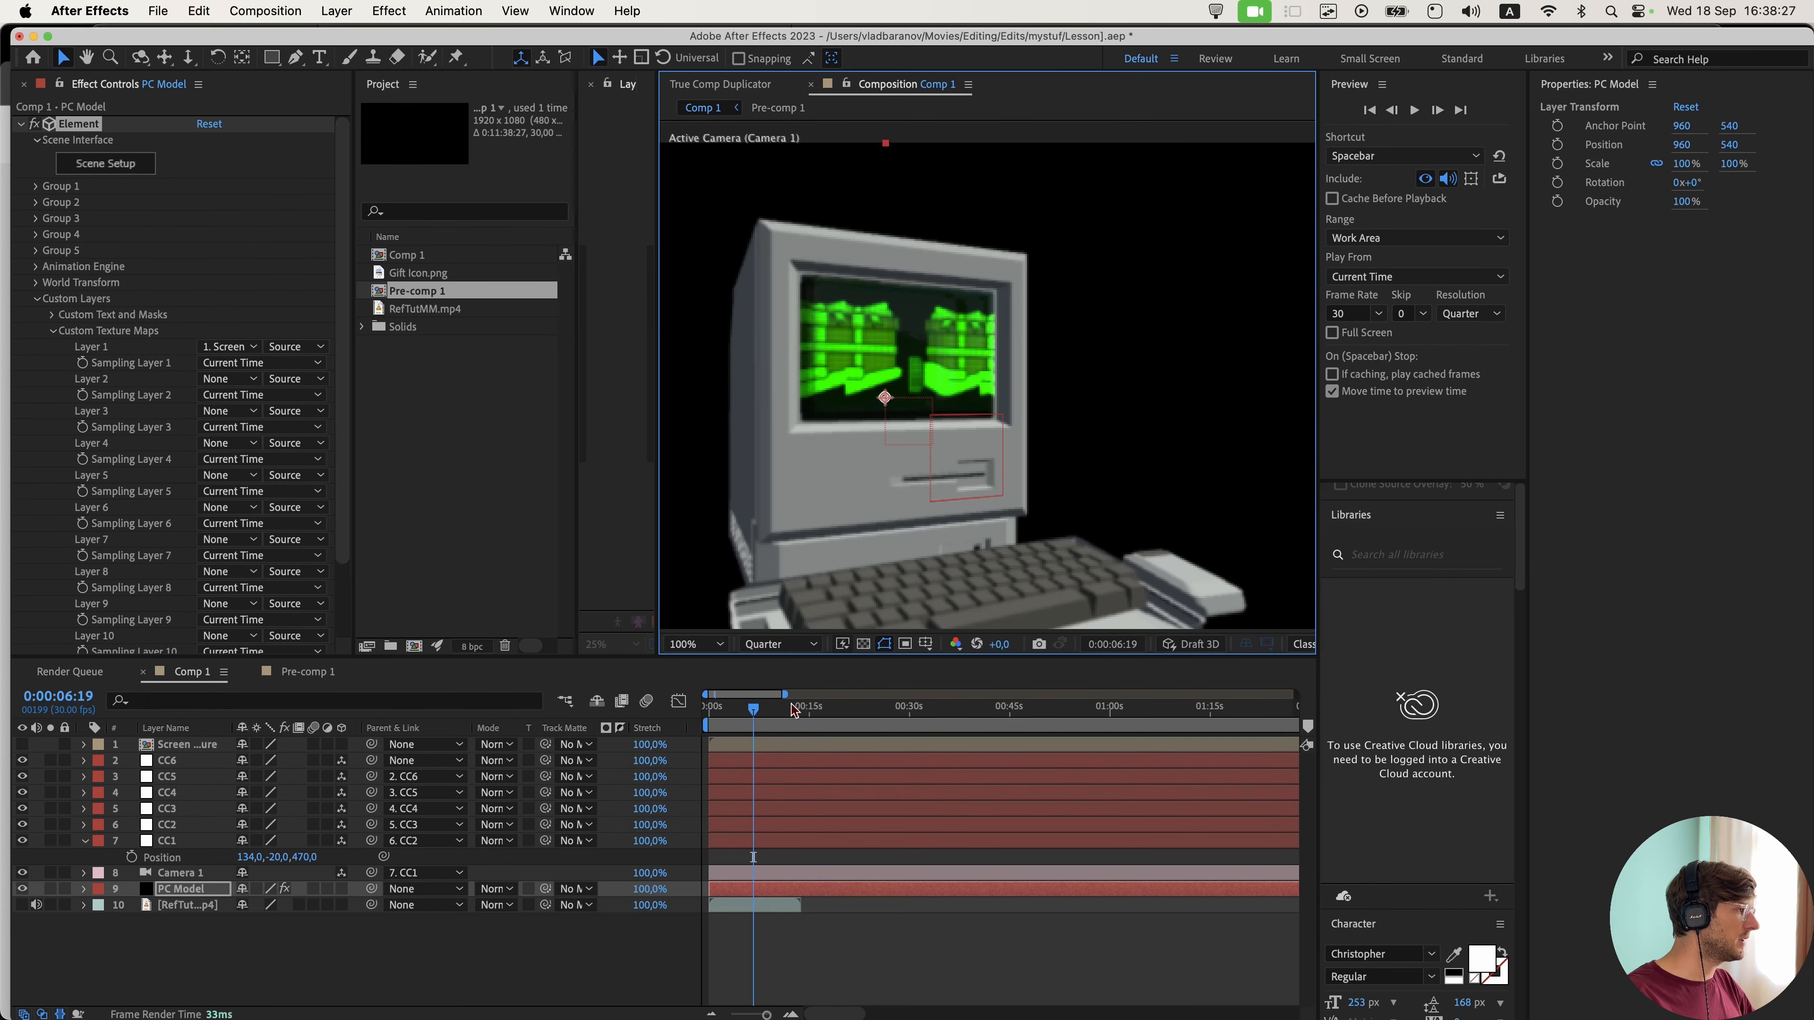
drag(777, 693, 741, 722)
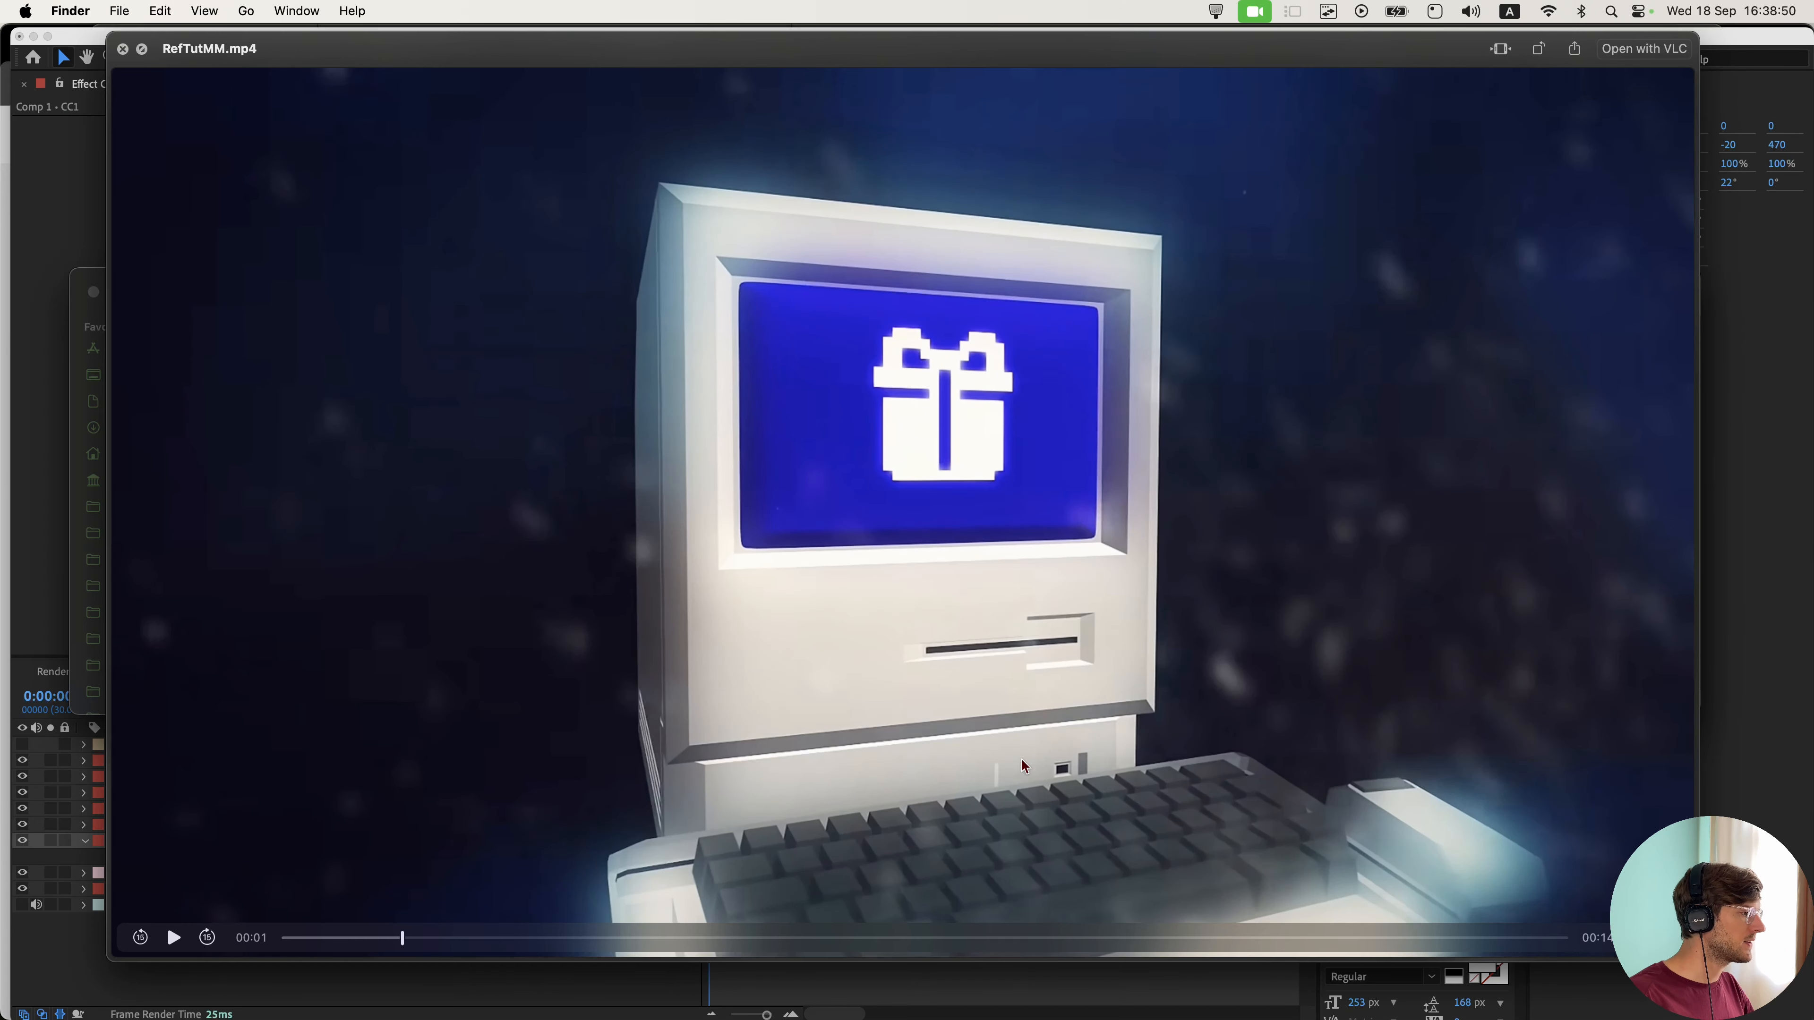
click(122, 48)
click(397, 929)
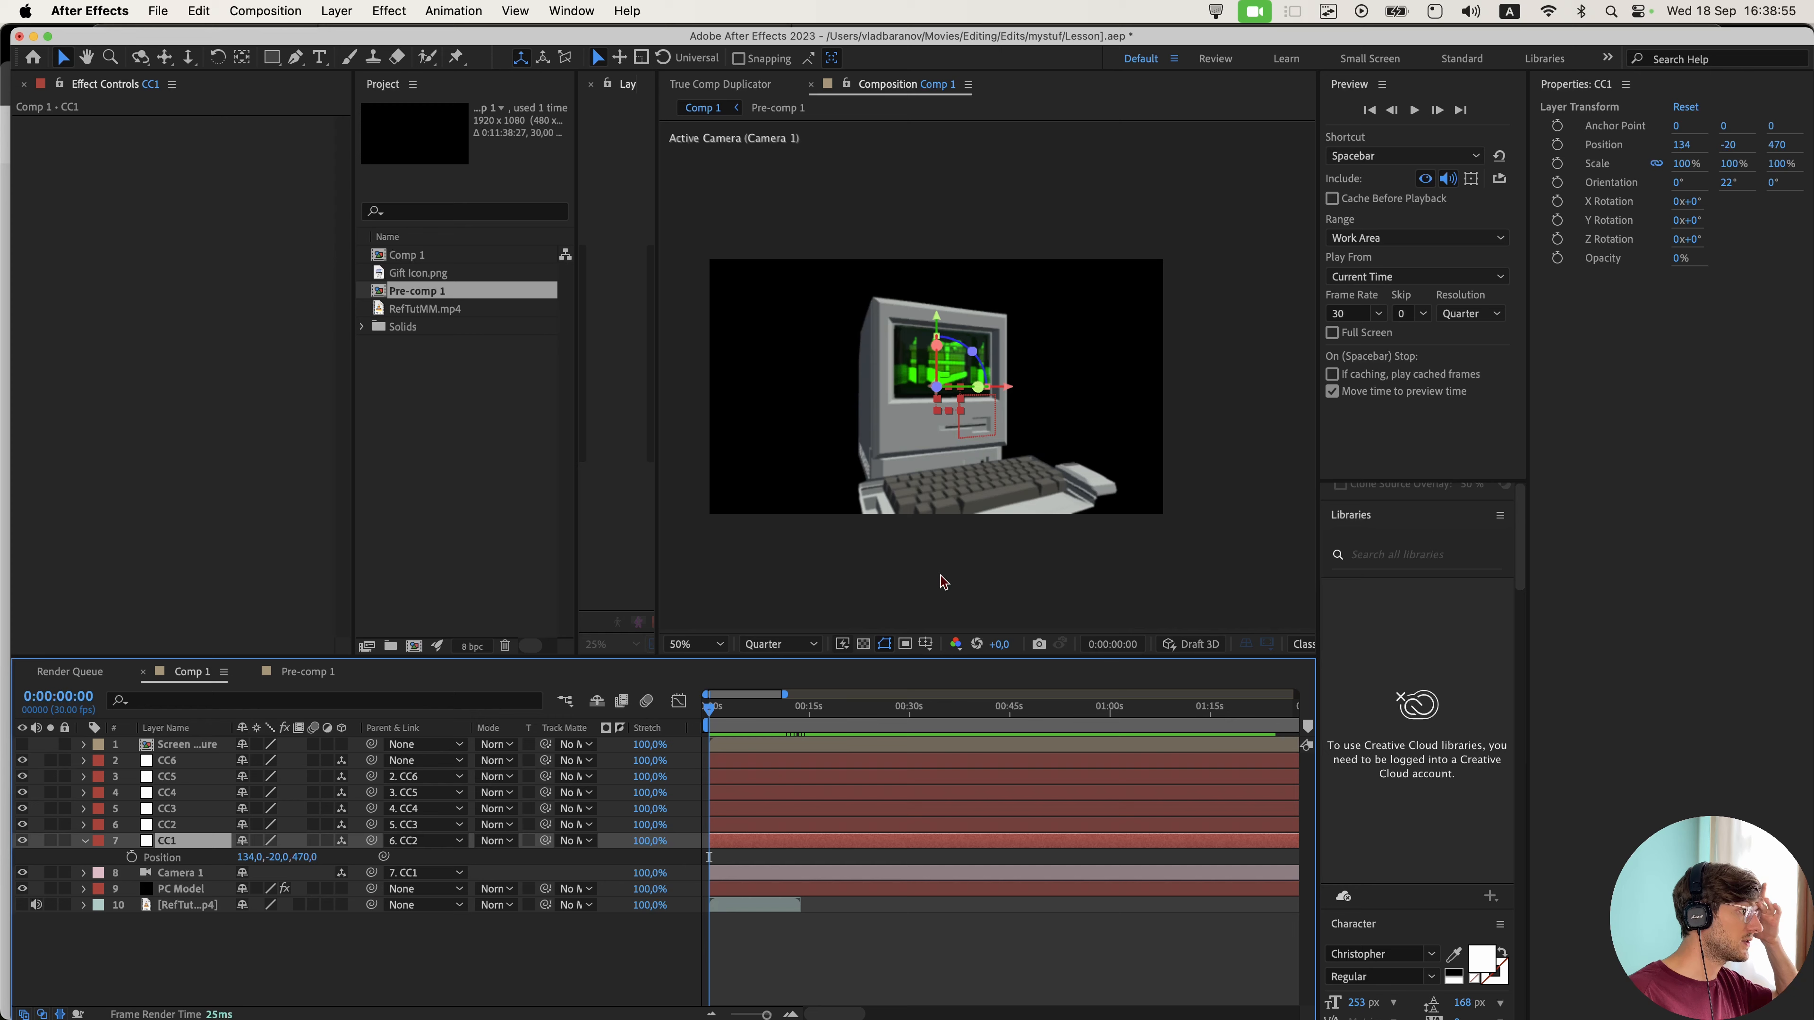
- Set the composition's preview resolution to Full for a sharp close view of the computer
scroll(941, 576, up, 2)
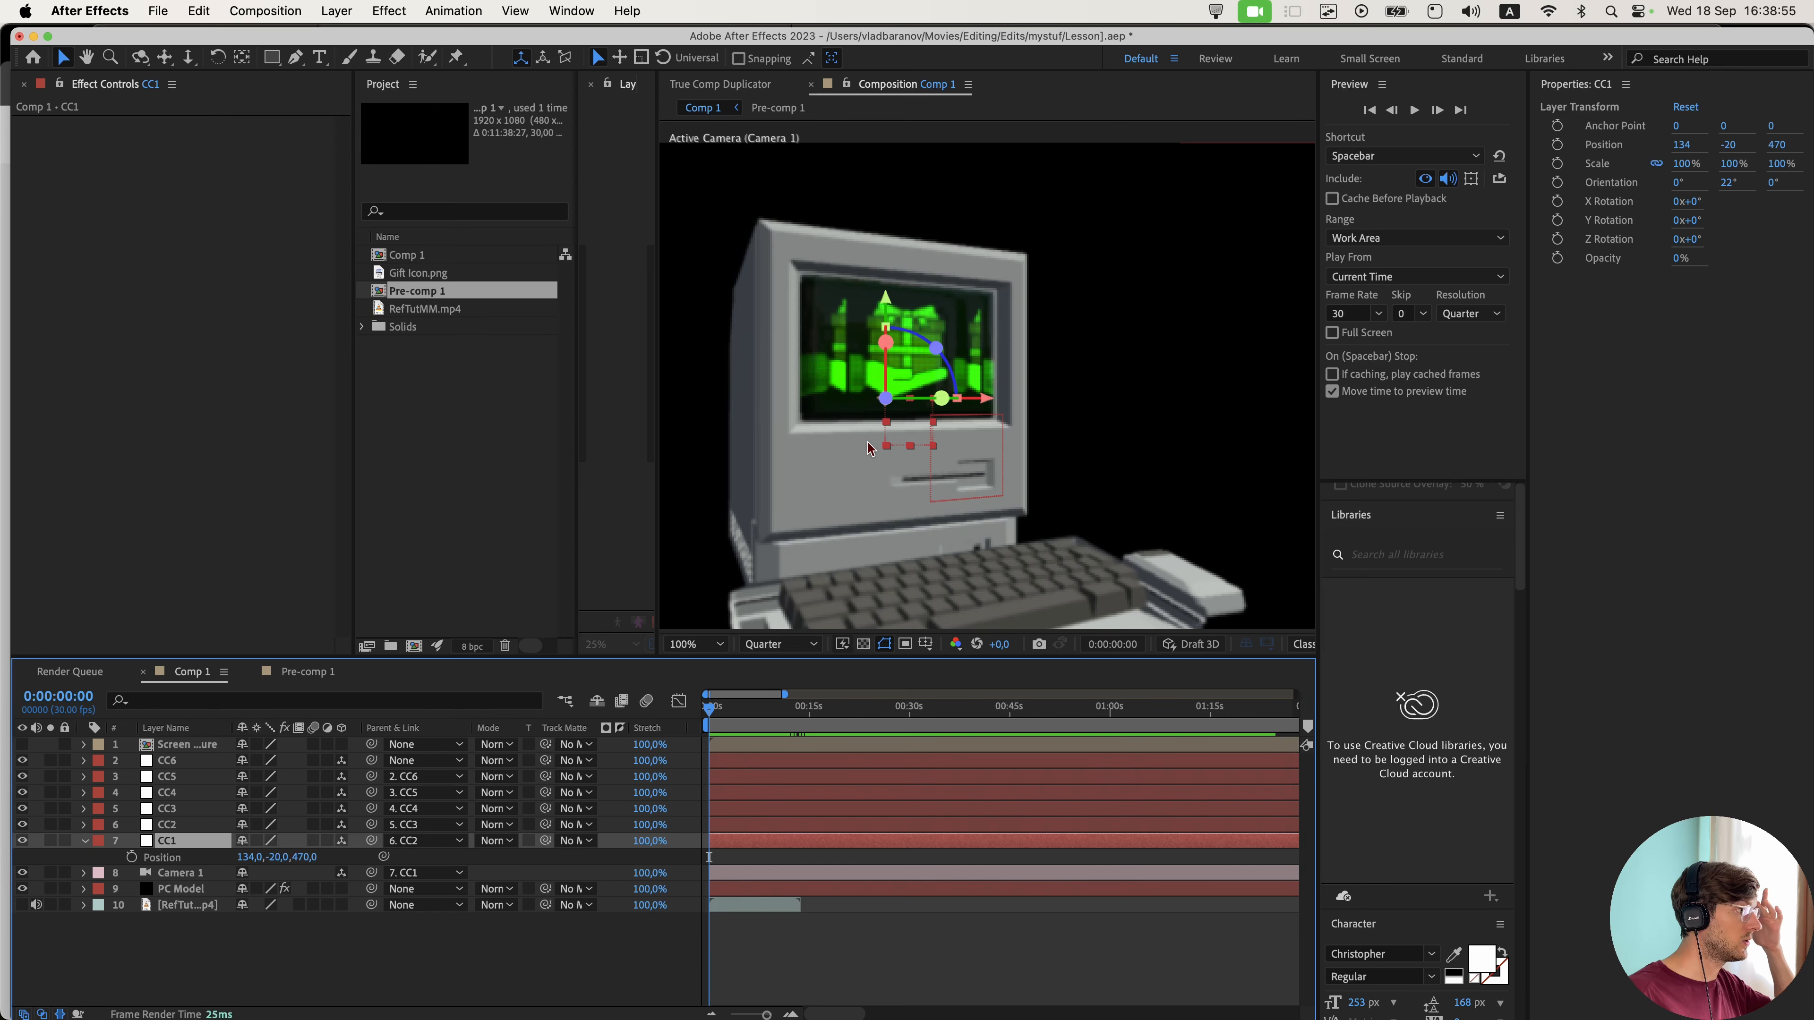
click(781, 645)
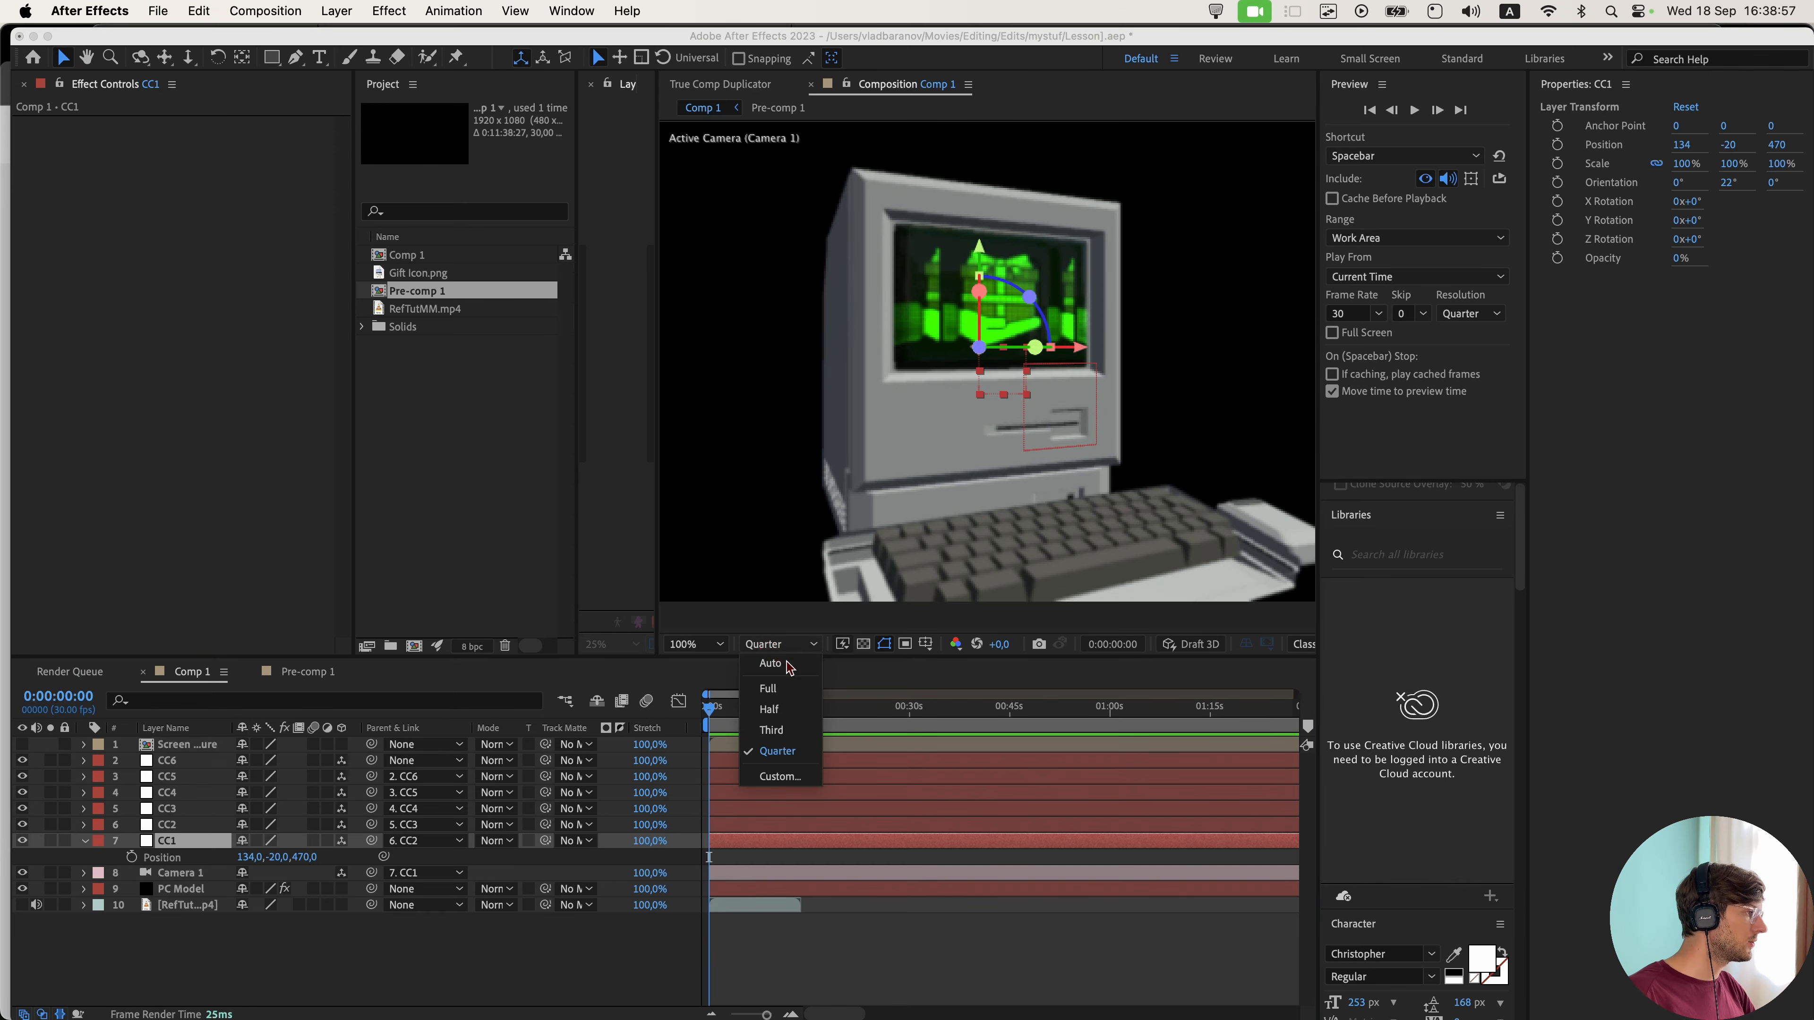
click(787, 689)
- Enable Glow in the PC Model layer's Element render settings and set Glow From to Luminance
click(173, 891)
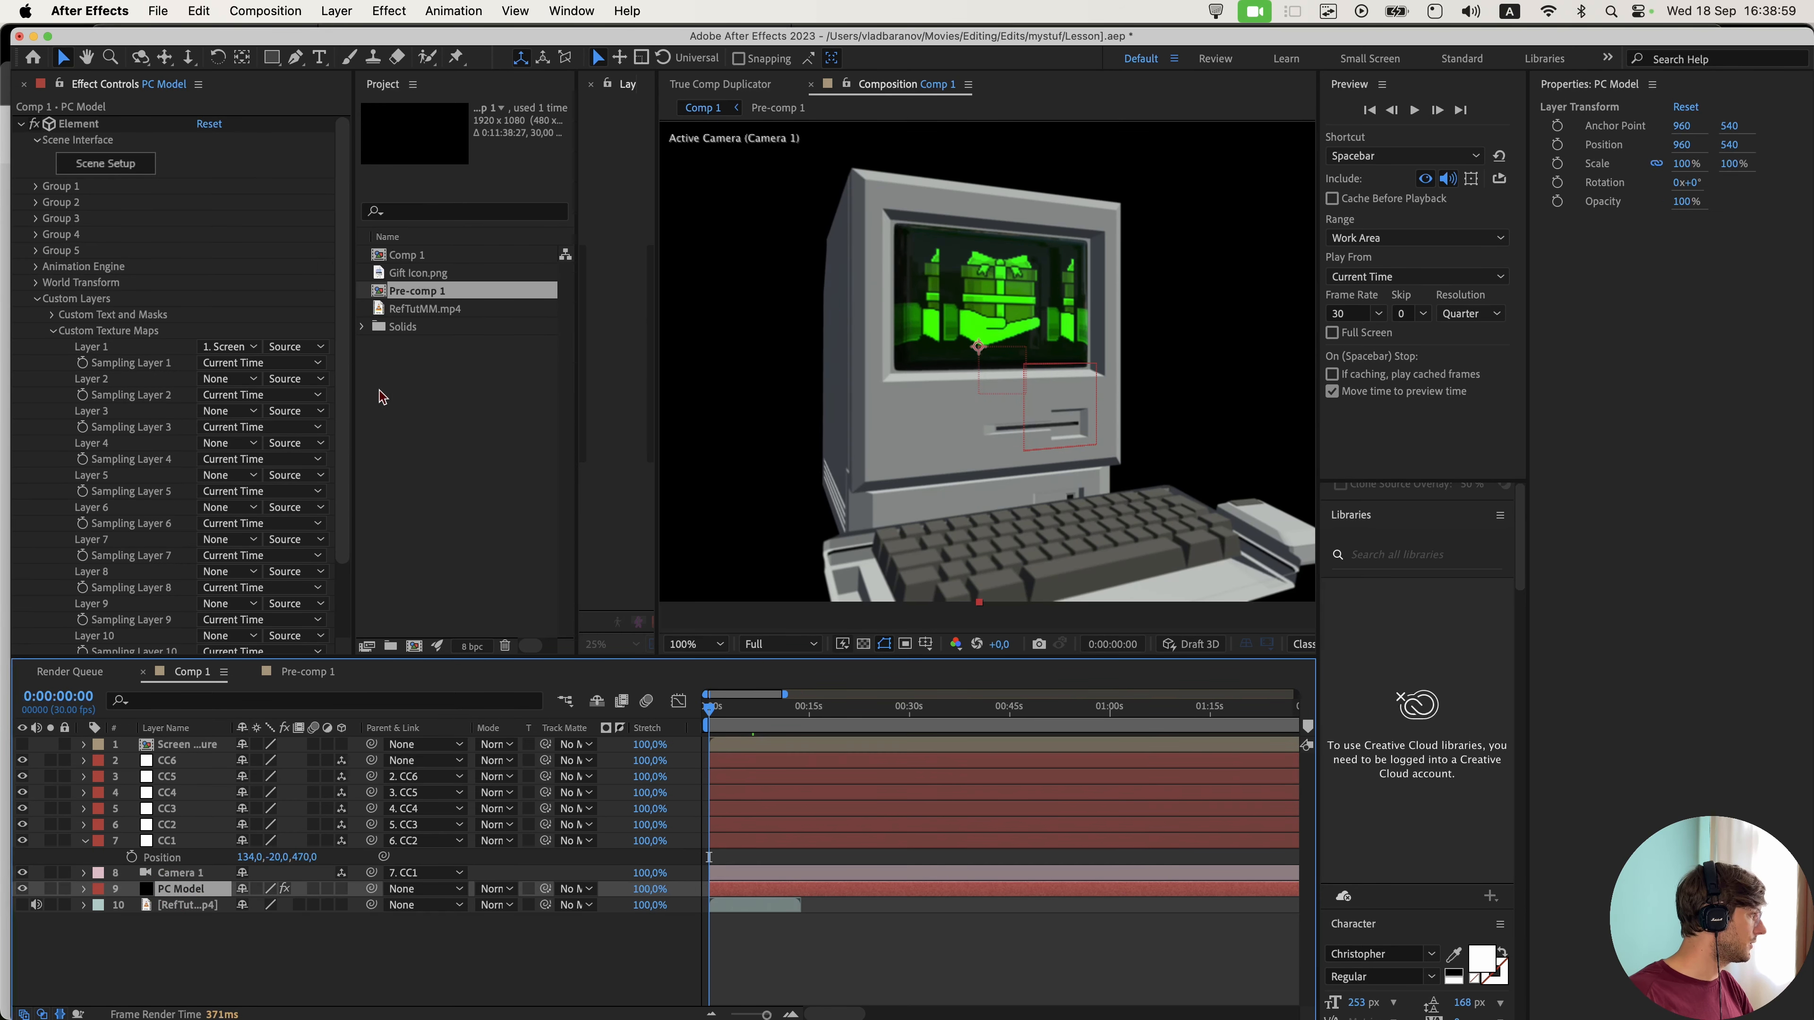
click(35, 299)
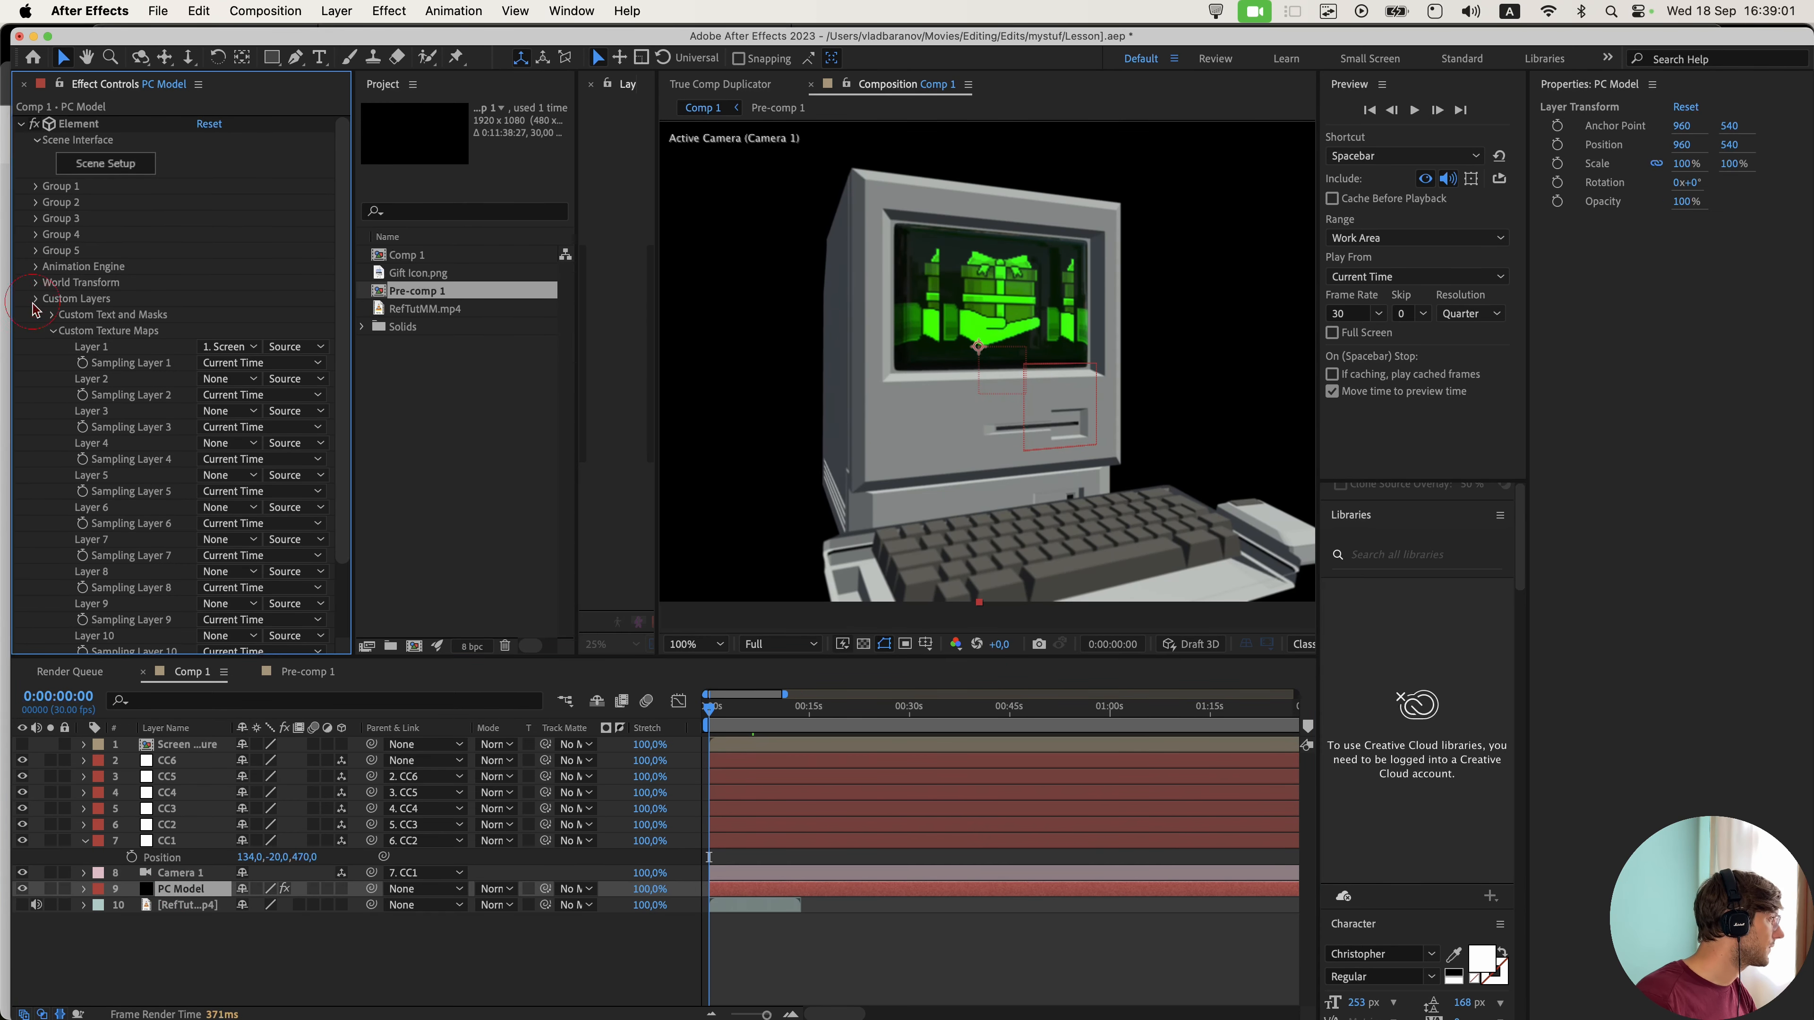
click(36, 331)
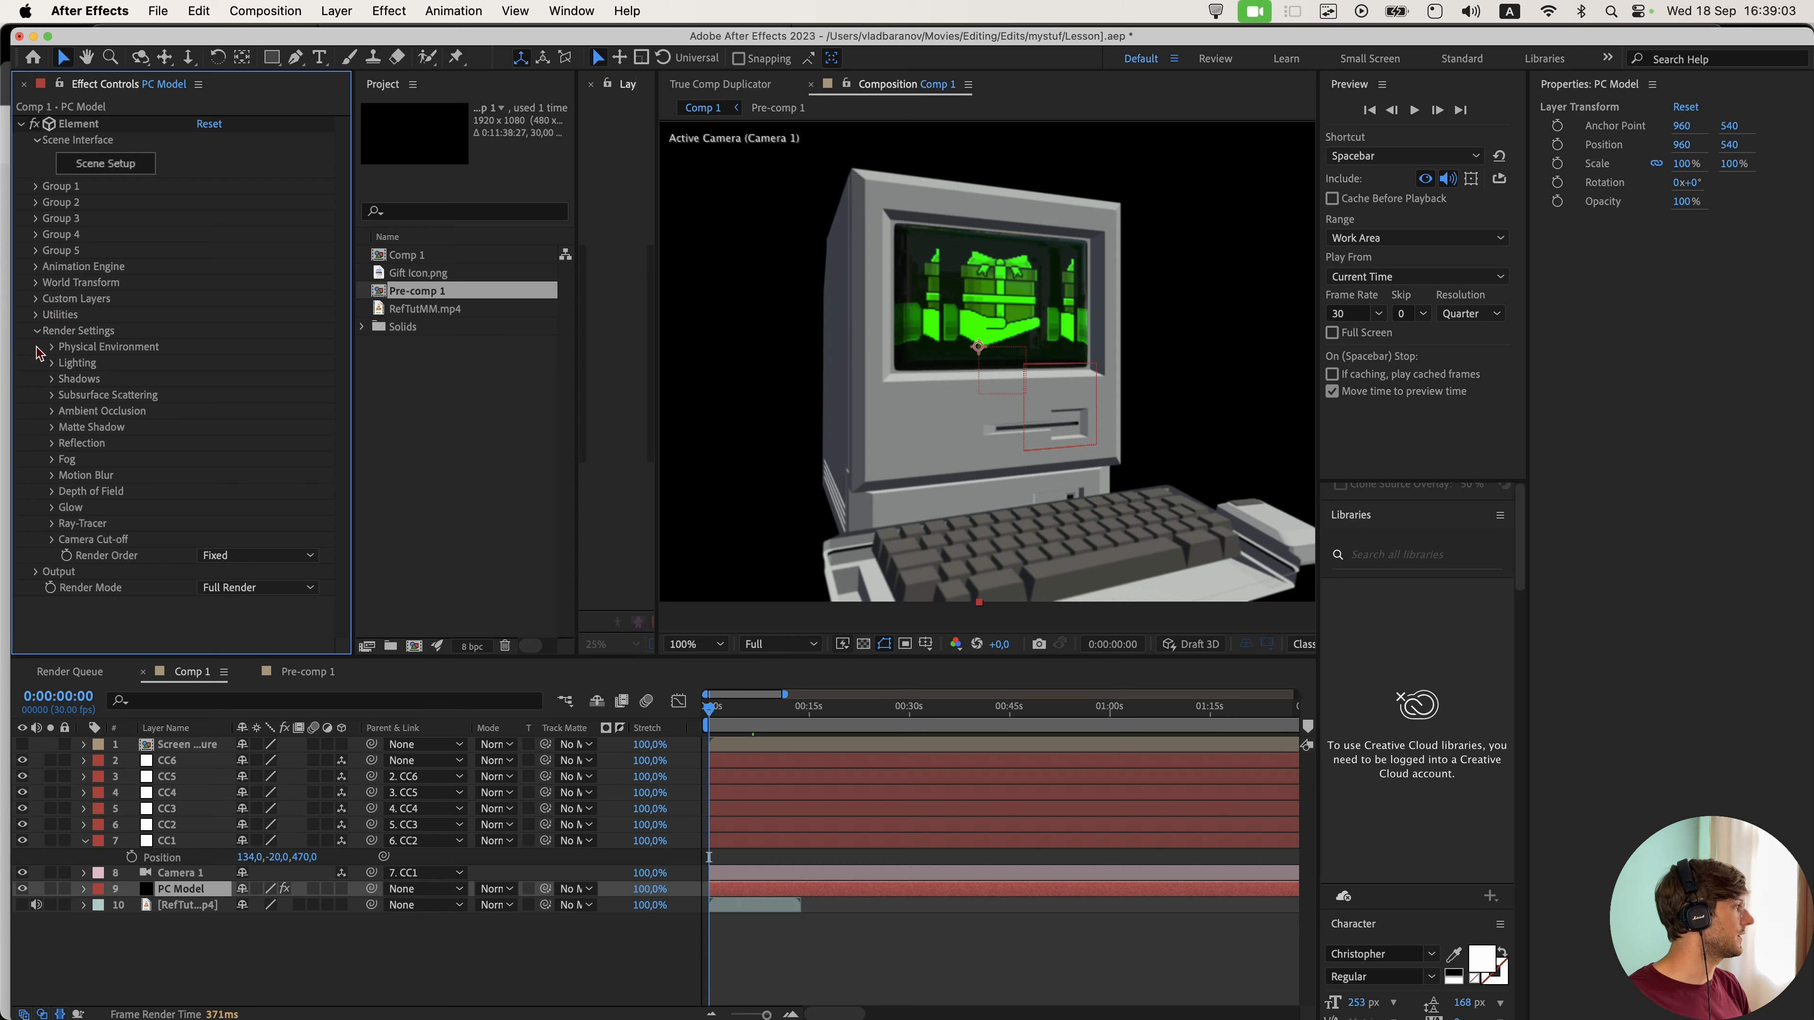
click(51, 507)
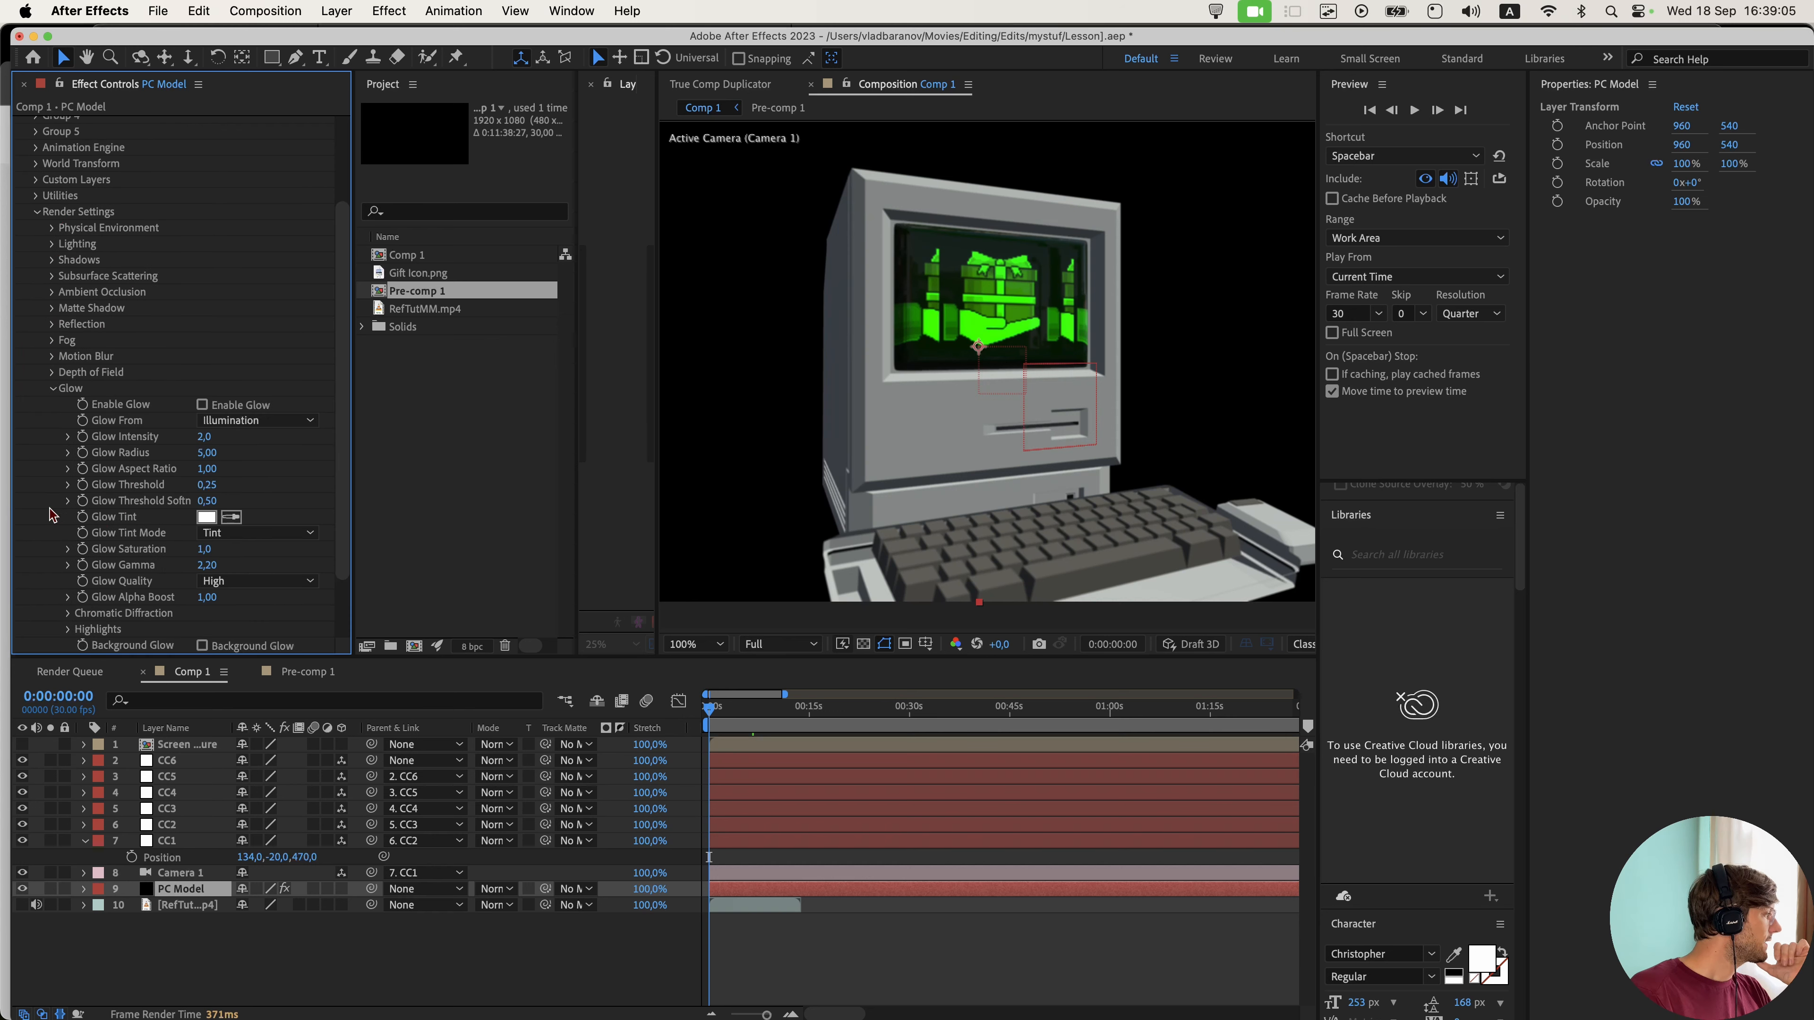
click(251, 405)
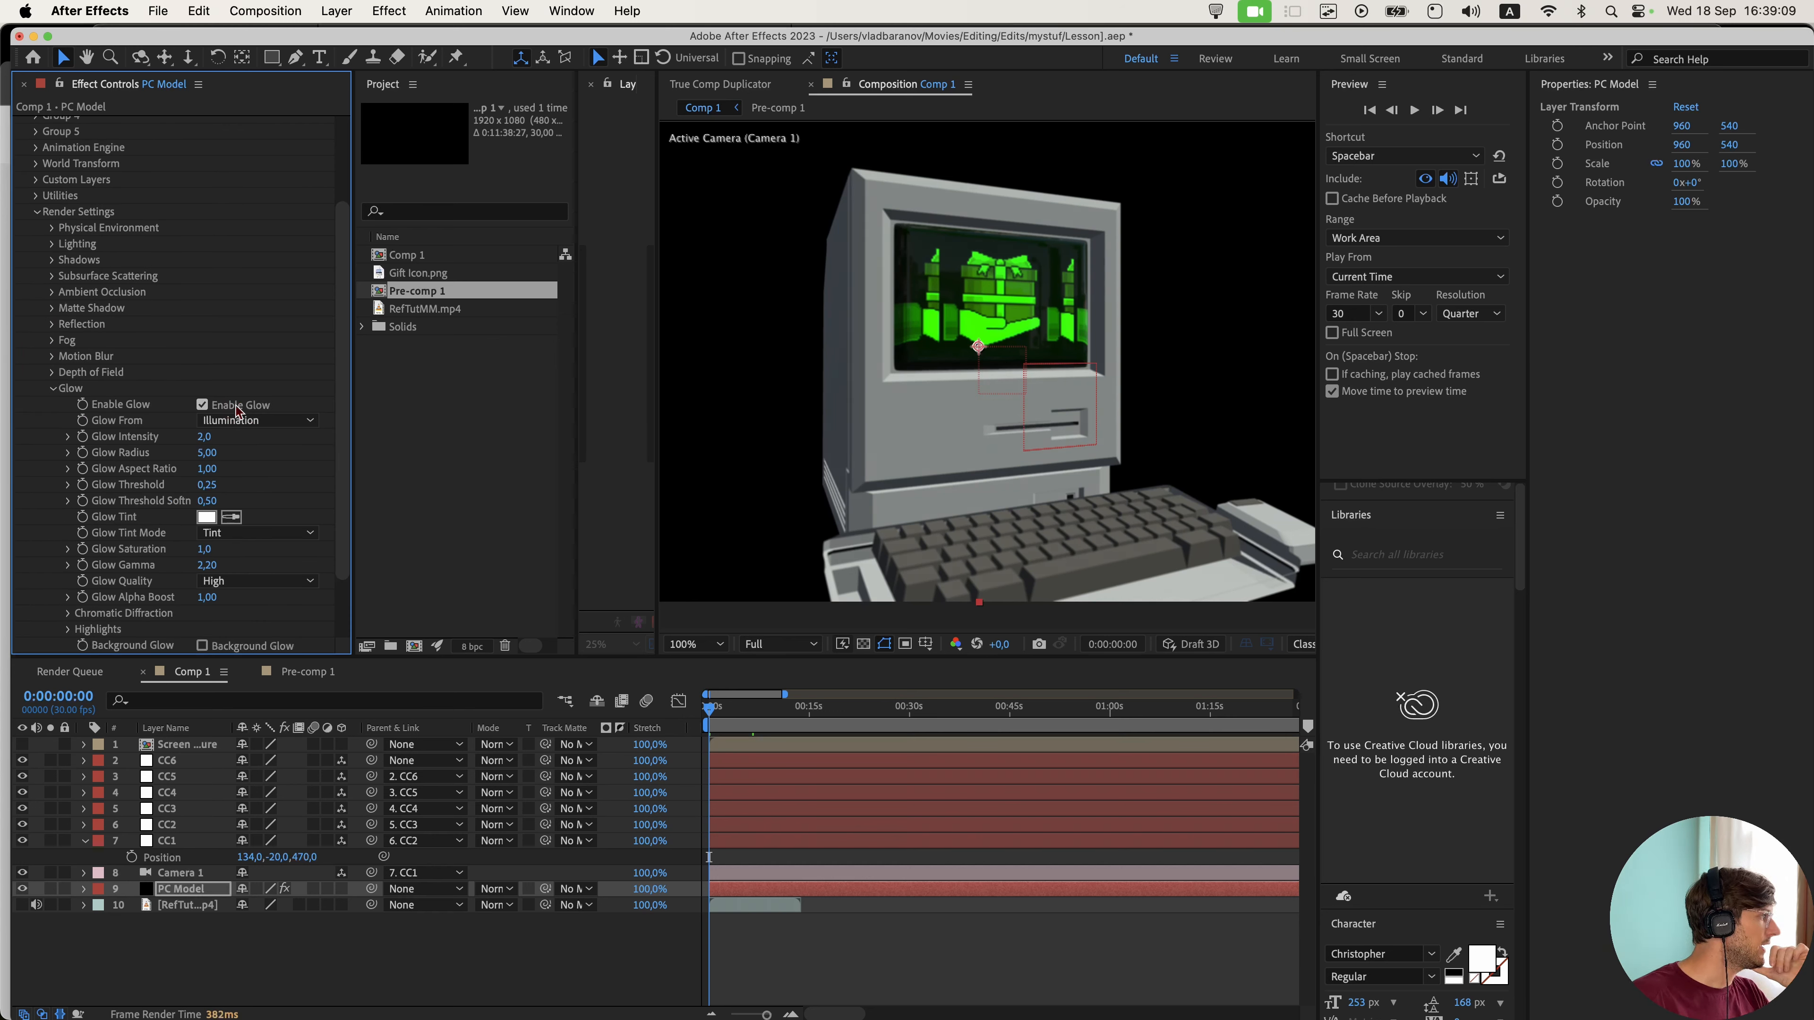
click(254, 422)
click(256, 443)
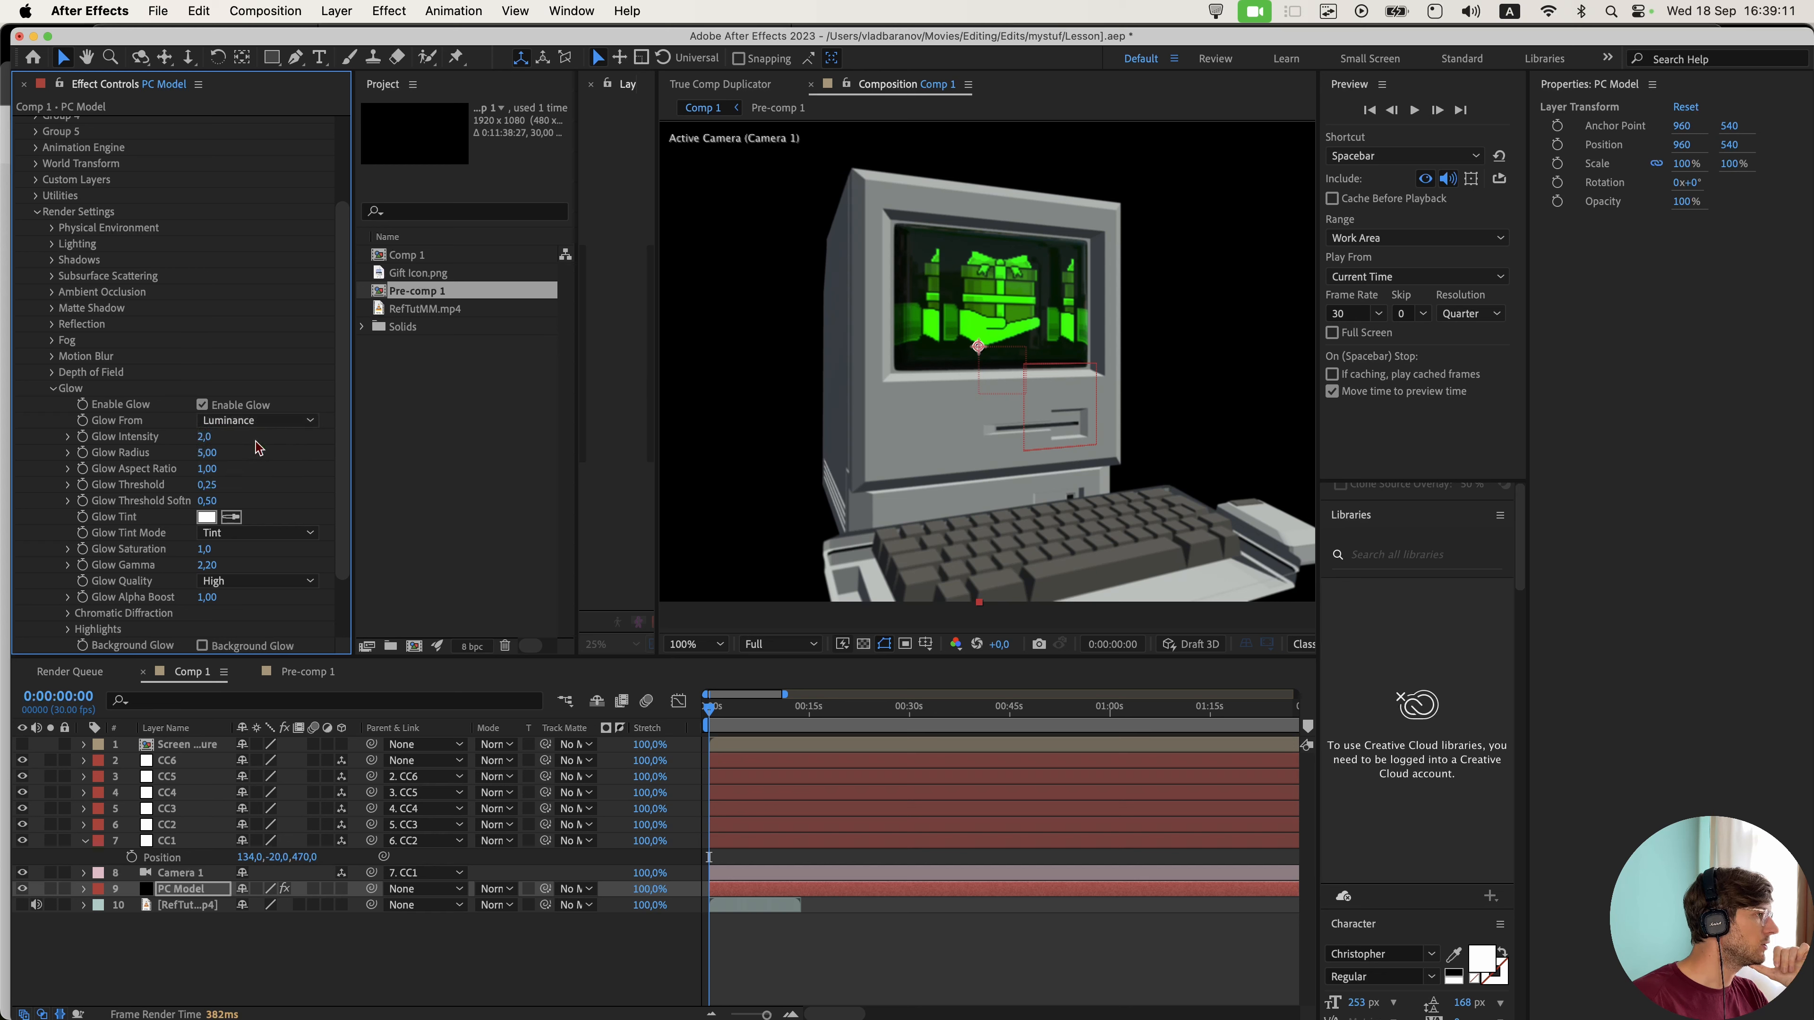
- Switch the preview resolution to Half and tune the Glow Threshold to 0.68
drag(1073, 446, 1067, 407)
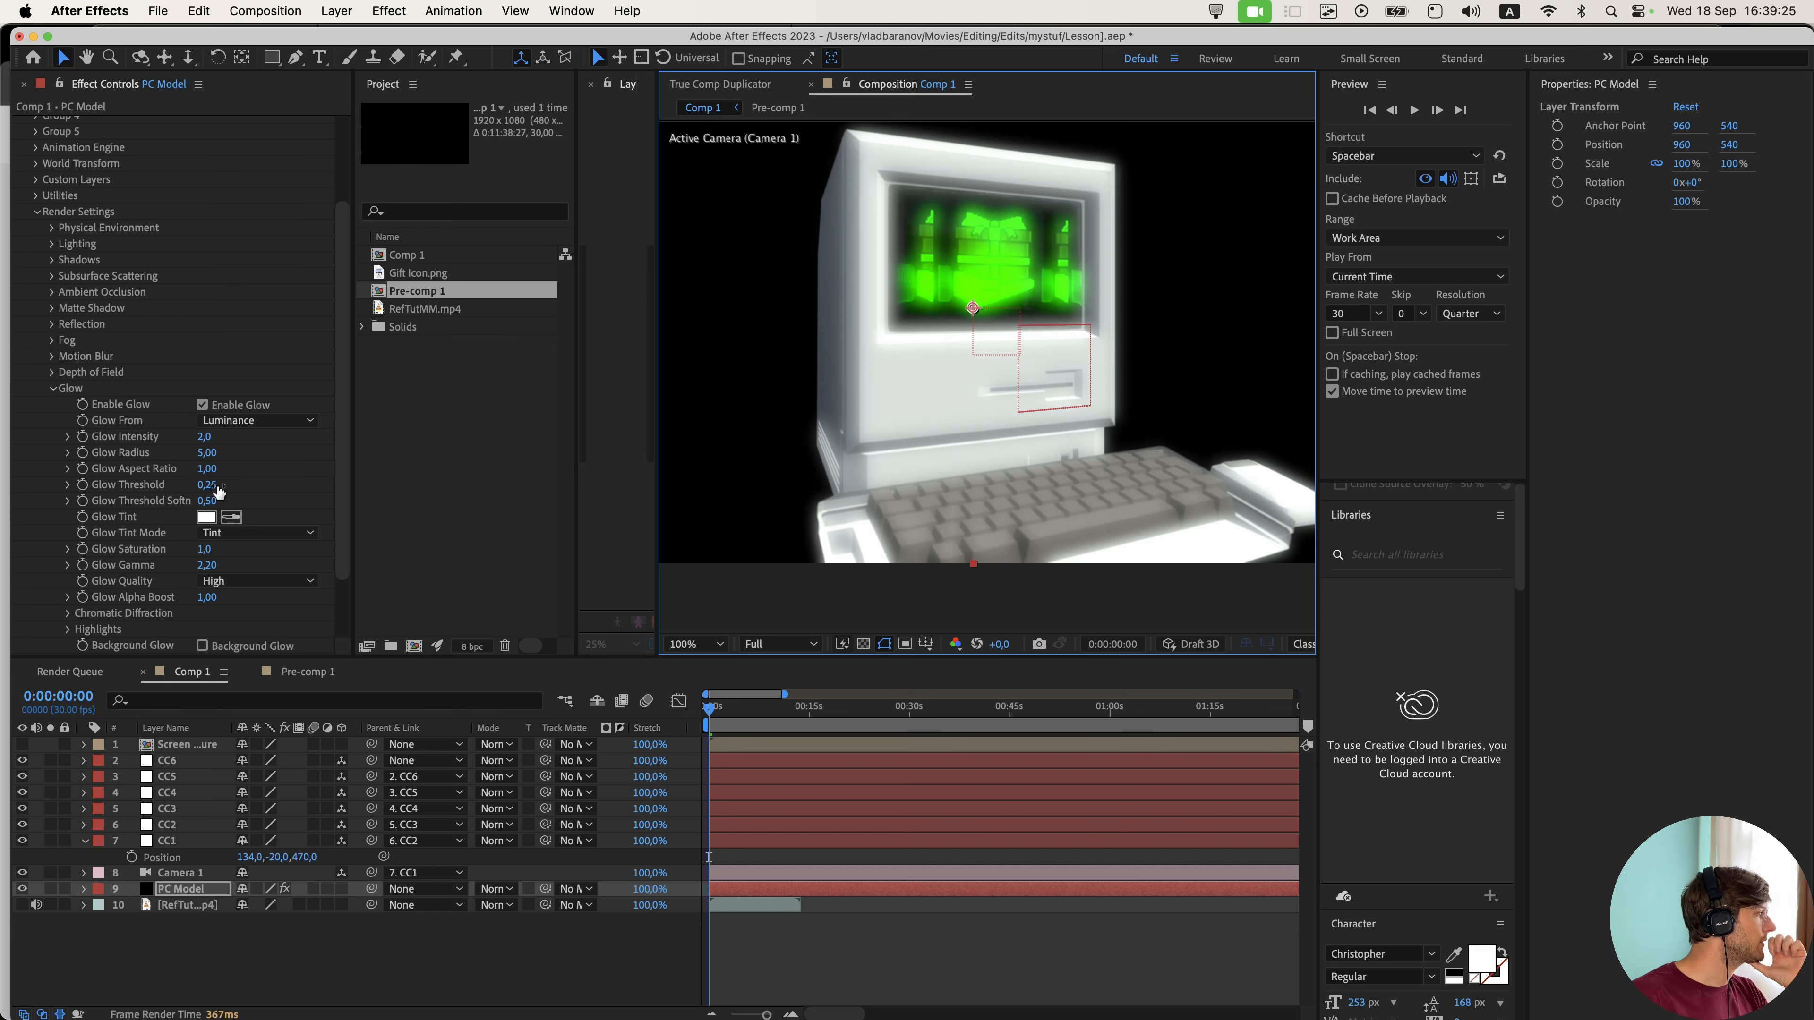
drag(219, 492, 314, 492)
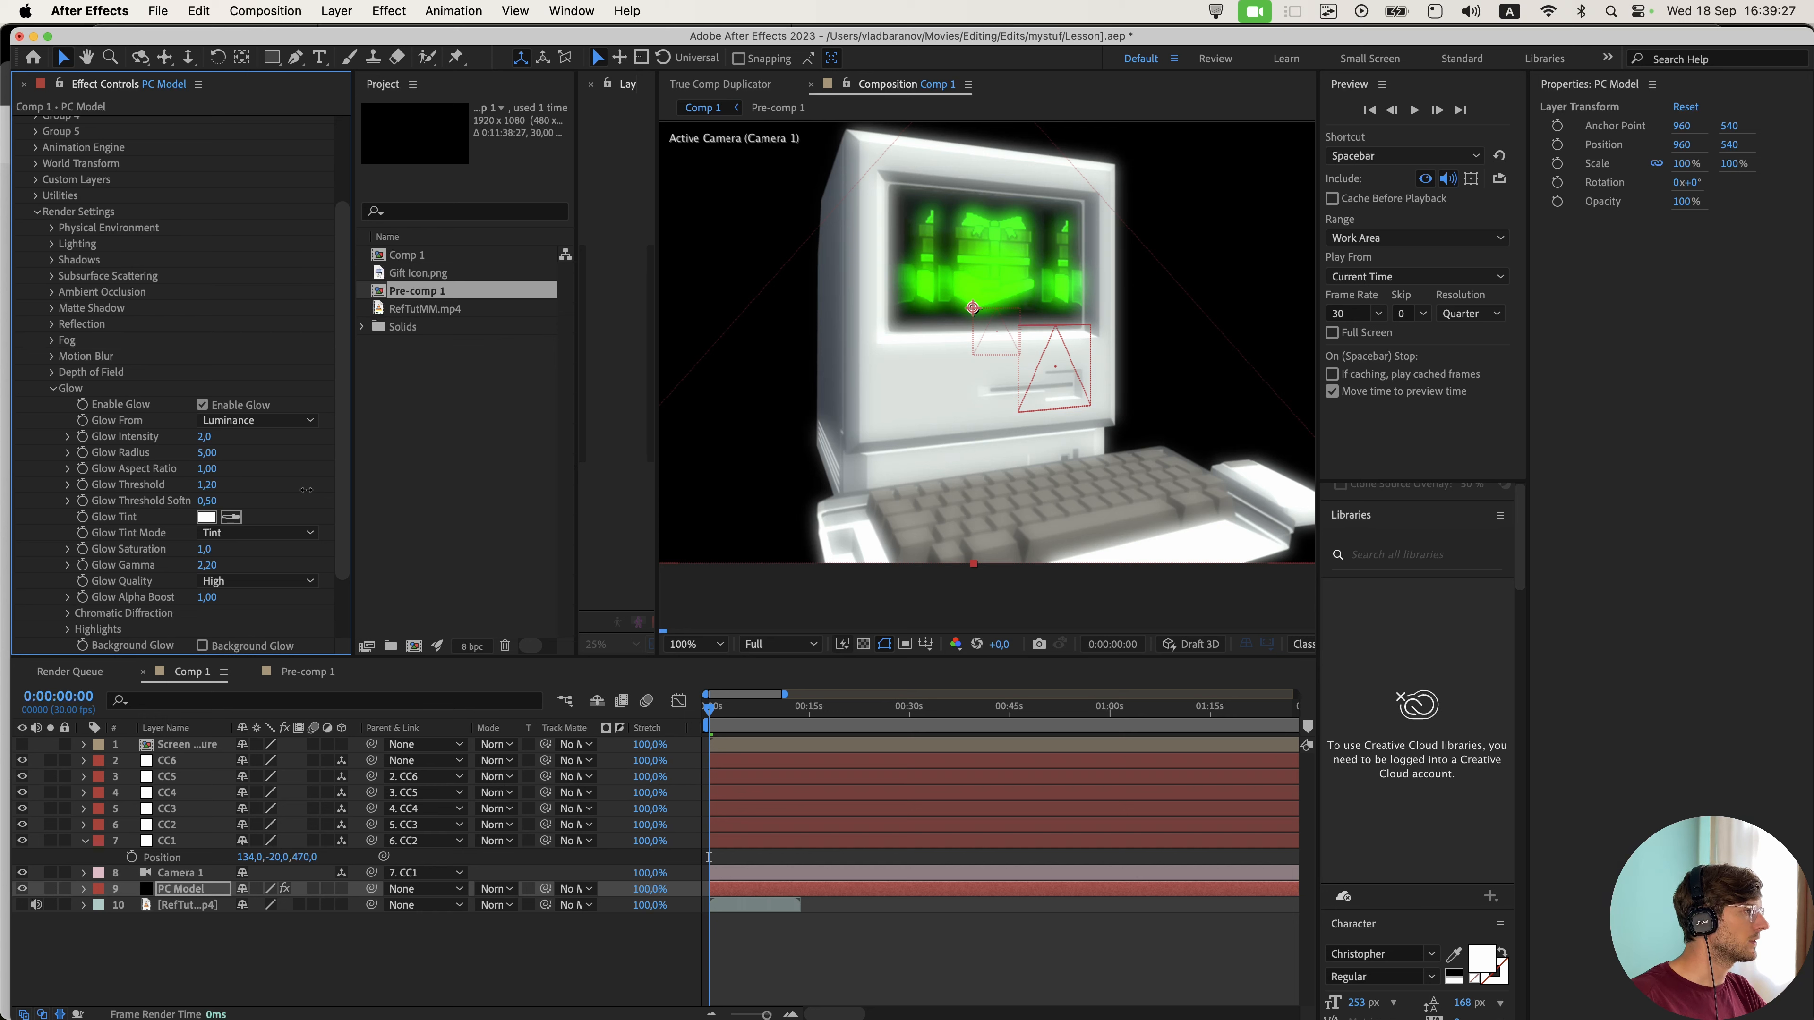
click(779, 644)
click(769, 709)
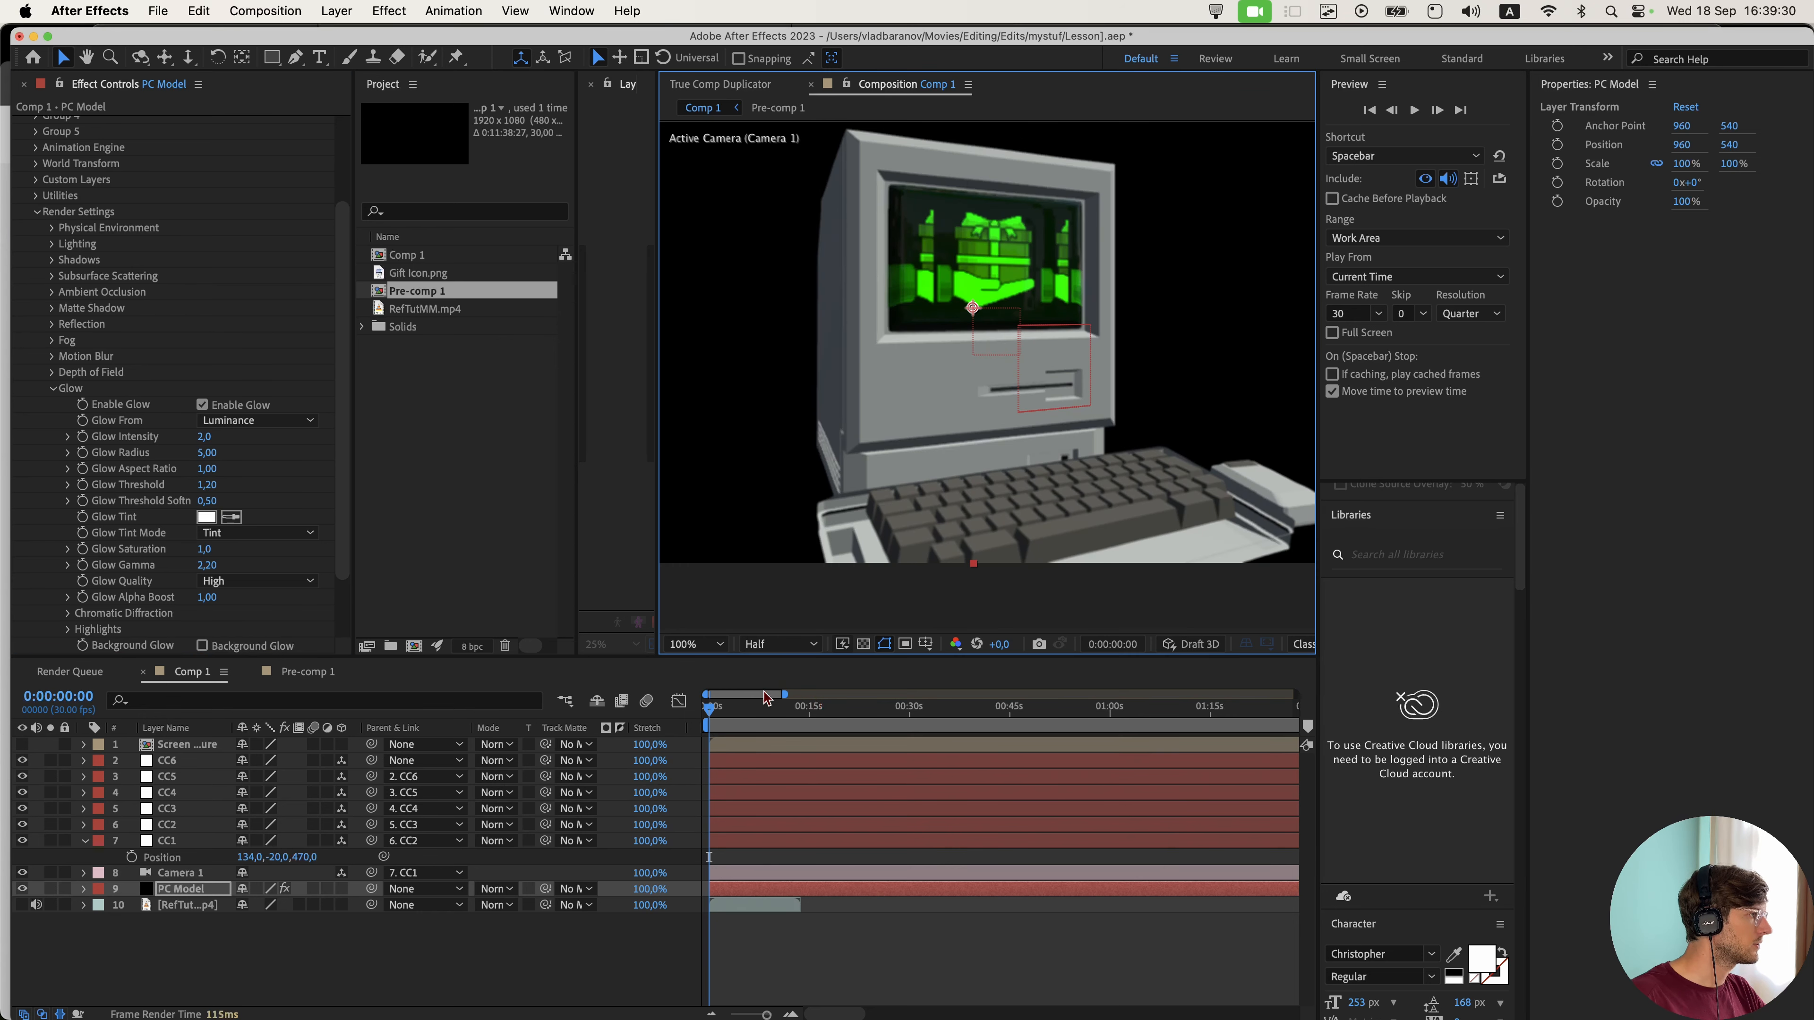
mouse_move(207, 485)
mouse_down()
mouse_move(125, 499)
mouse_move(202, 503)
mouse_move(185, 509)
mouse_up()
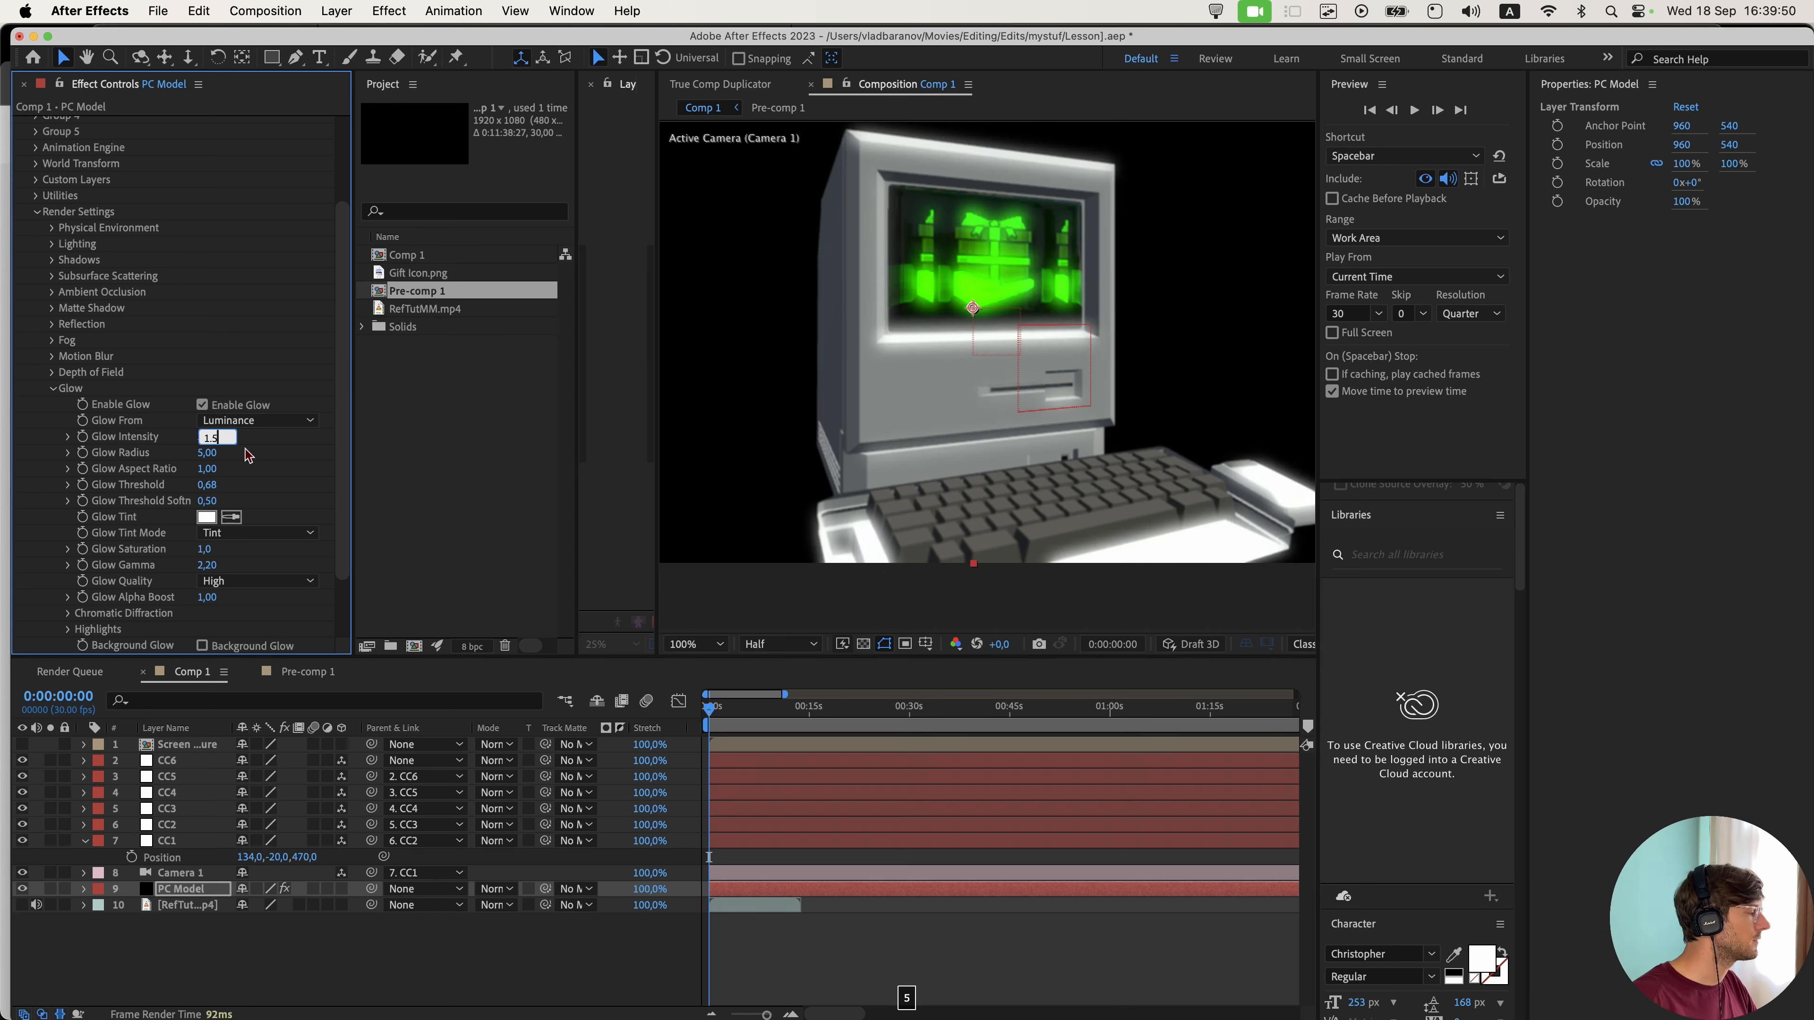
- Set the Glow Intensity to 1.5 and adjust the Glow Radius to 5.30
key(Return)
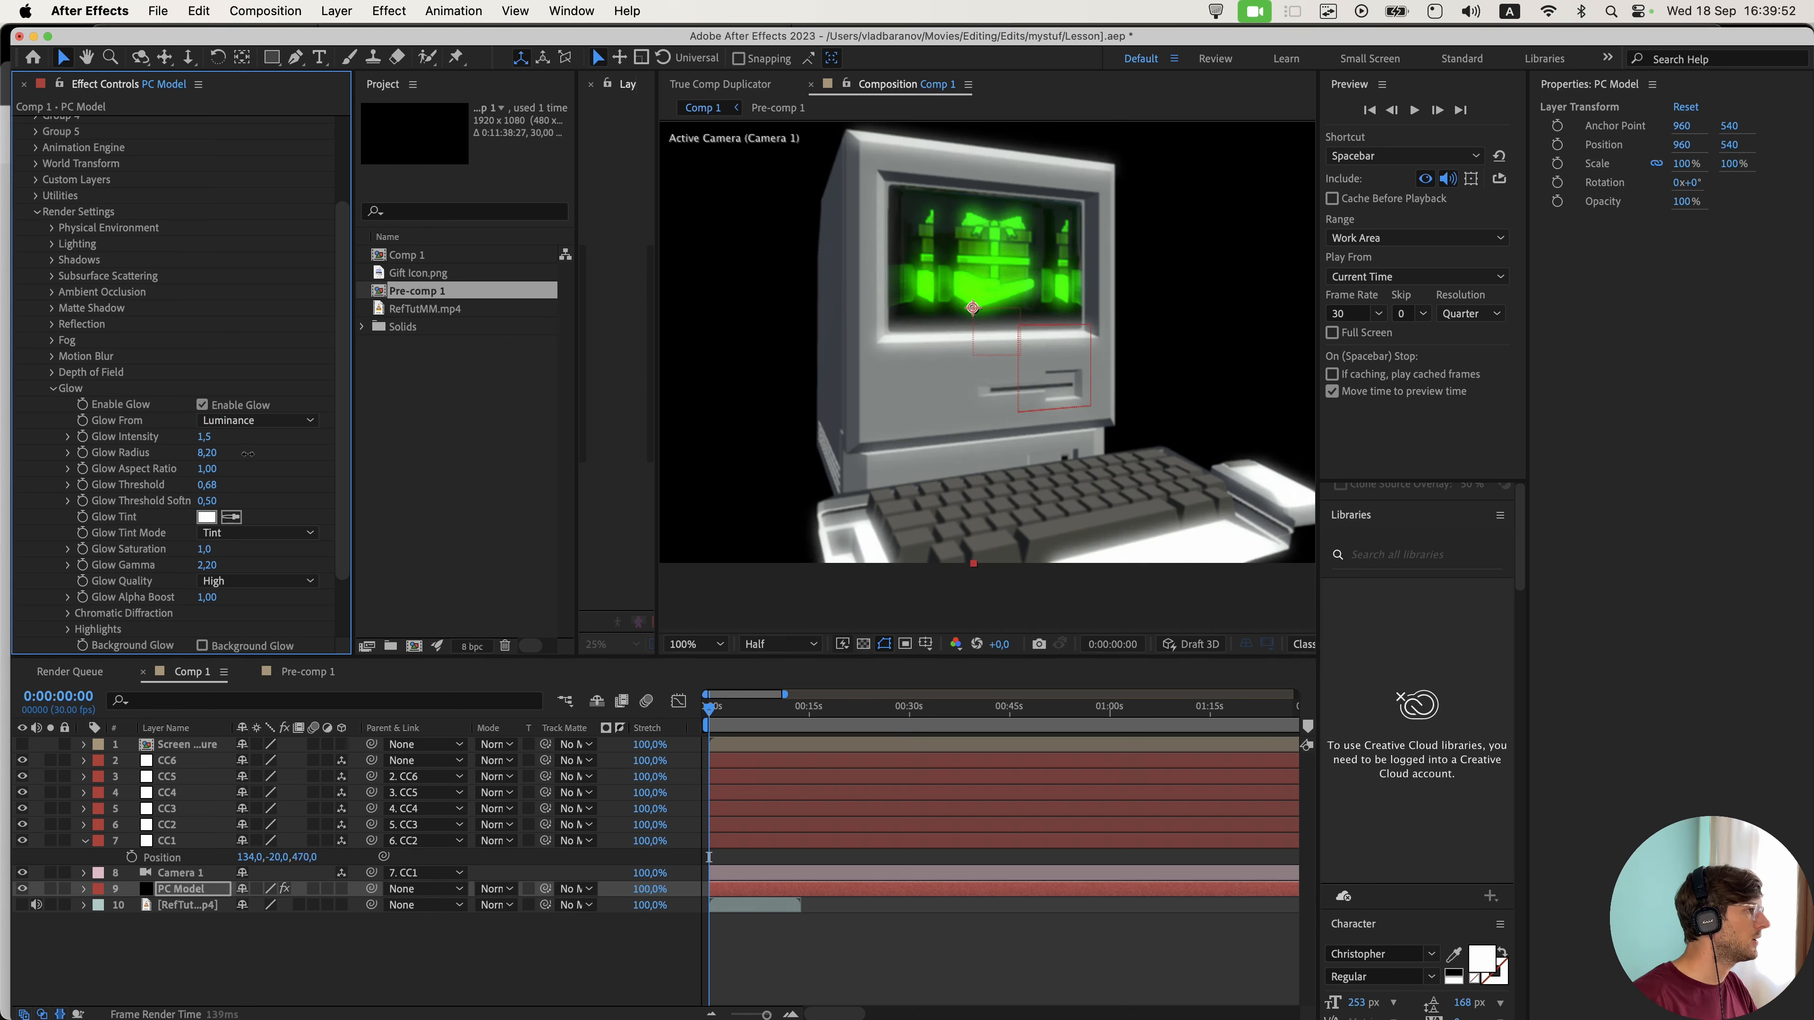
drag(214, 454, 343, 456)
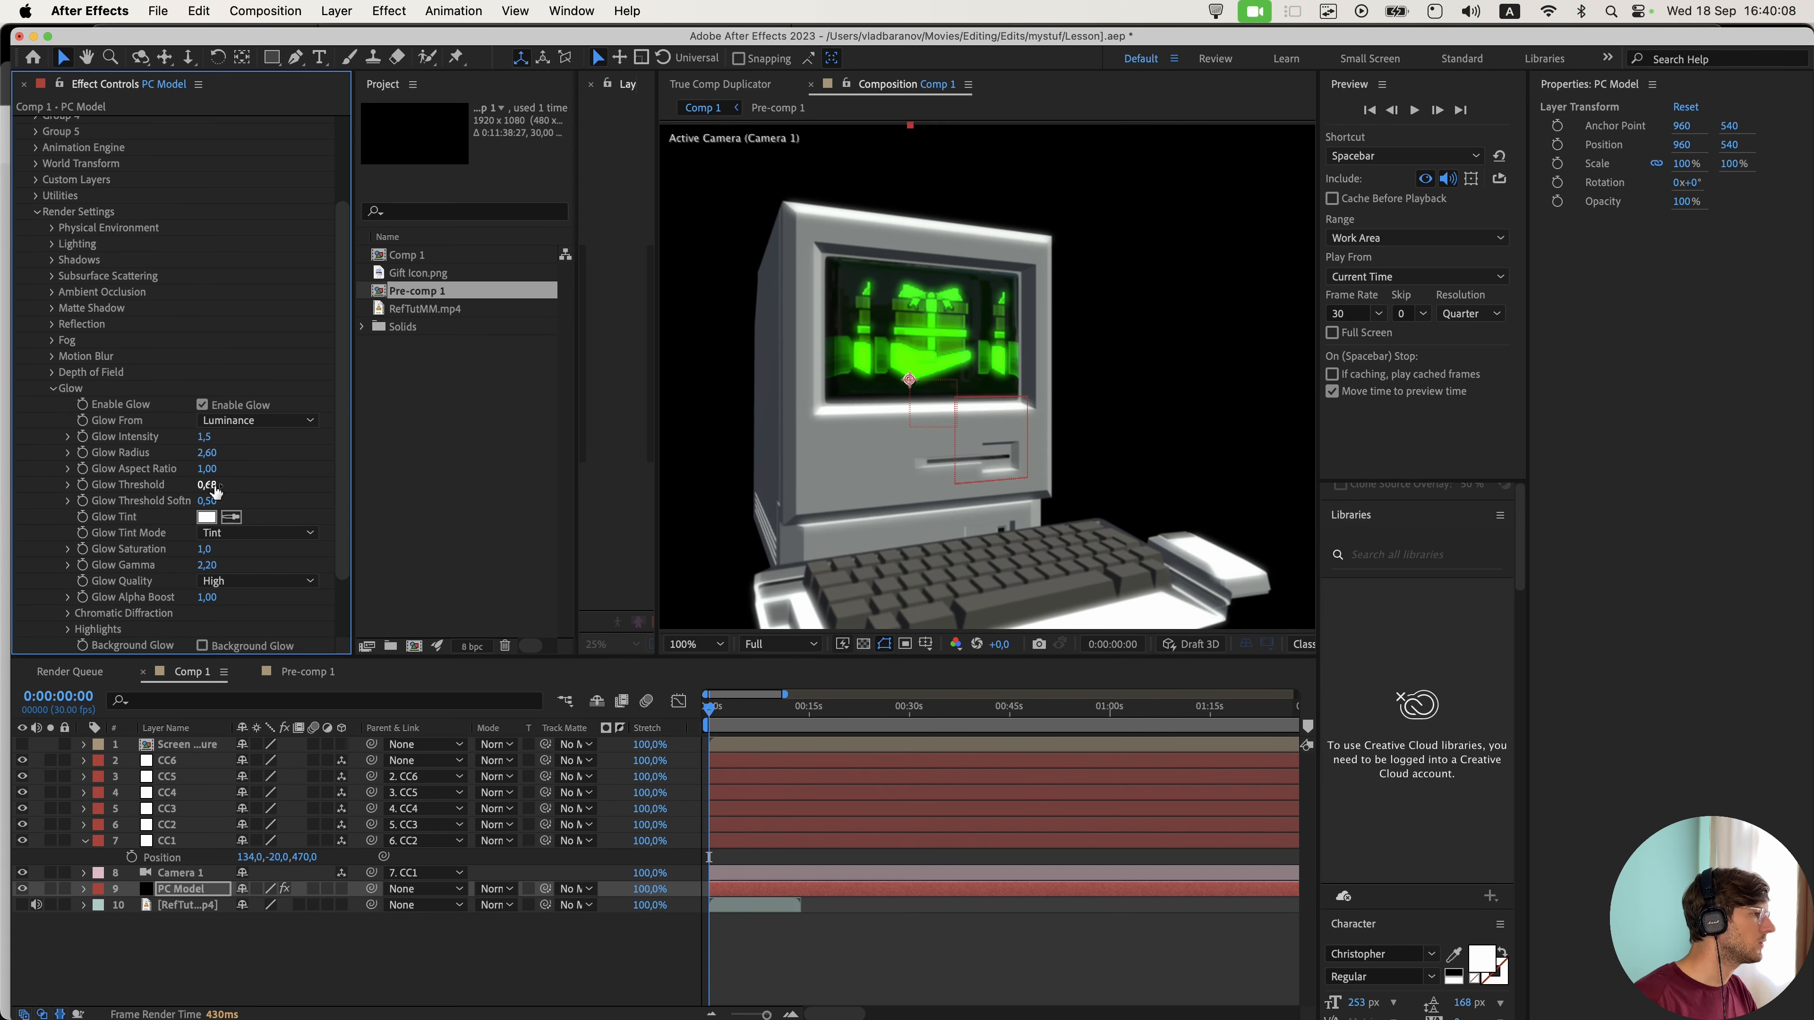
click(258, 478)
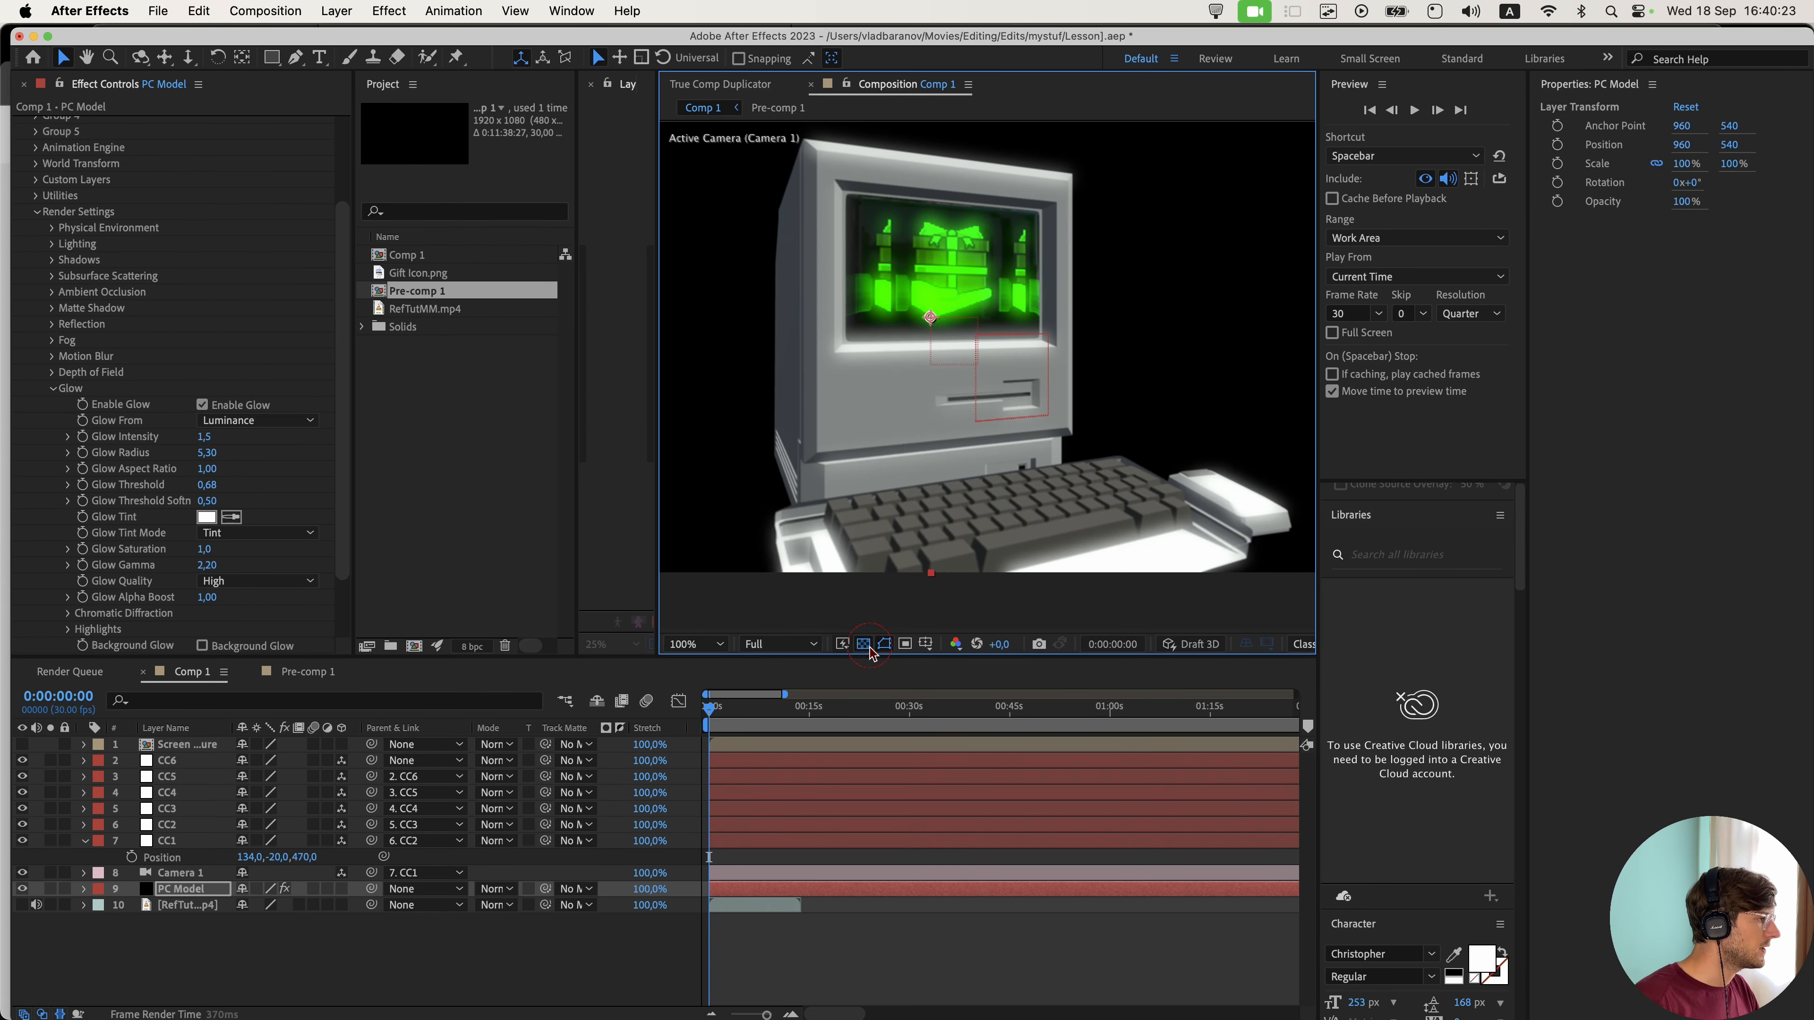
- Check the glow over the transparency grid, and add a 1920 × 1080 dark green solid (003601) as the bottom background layer
click(867, 645)
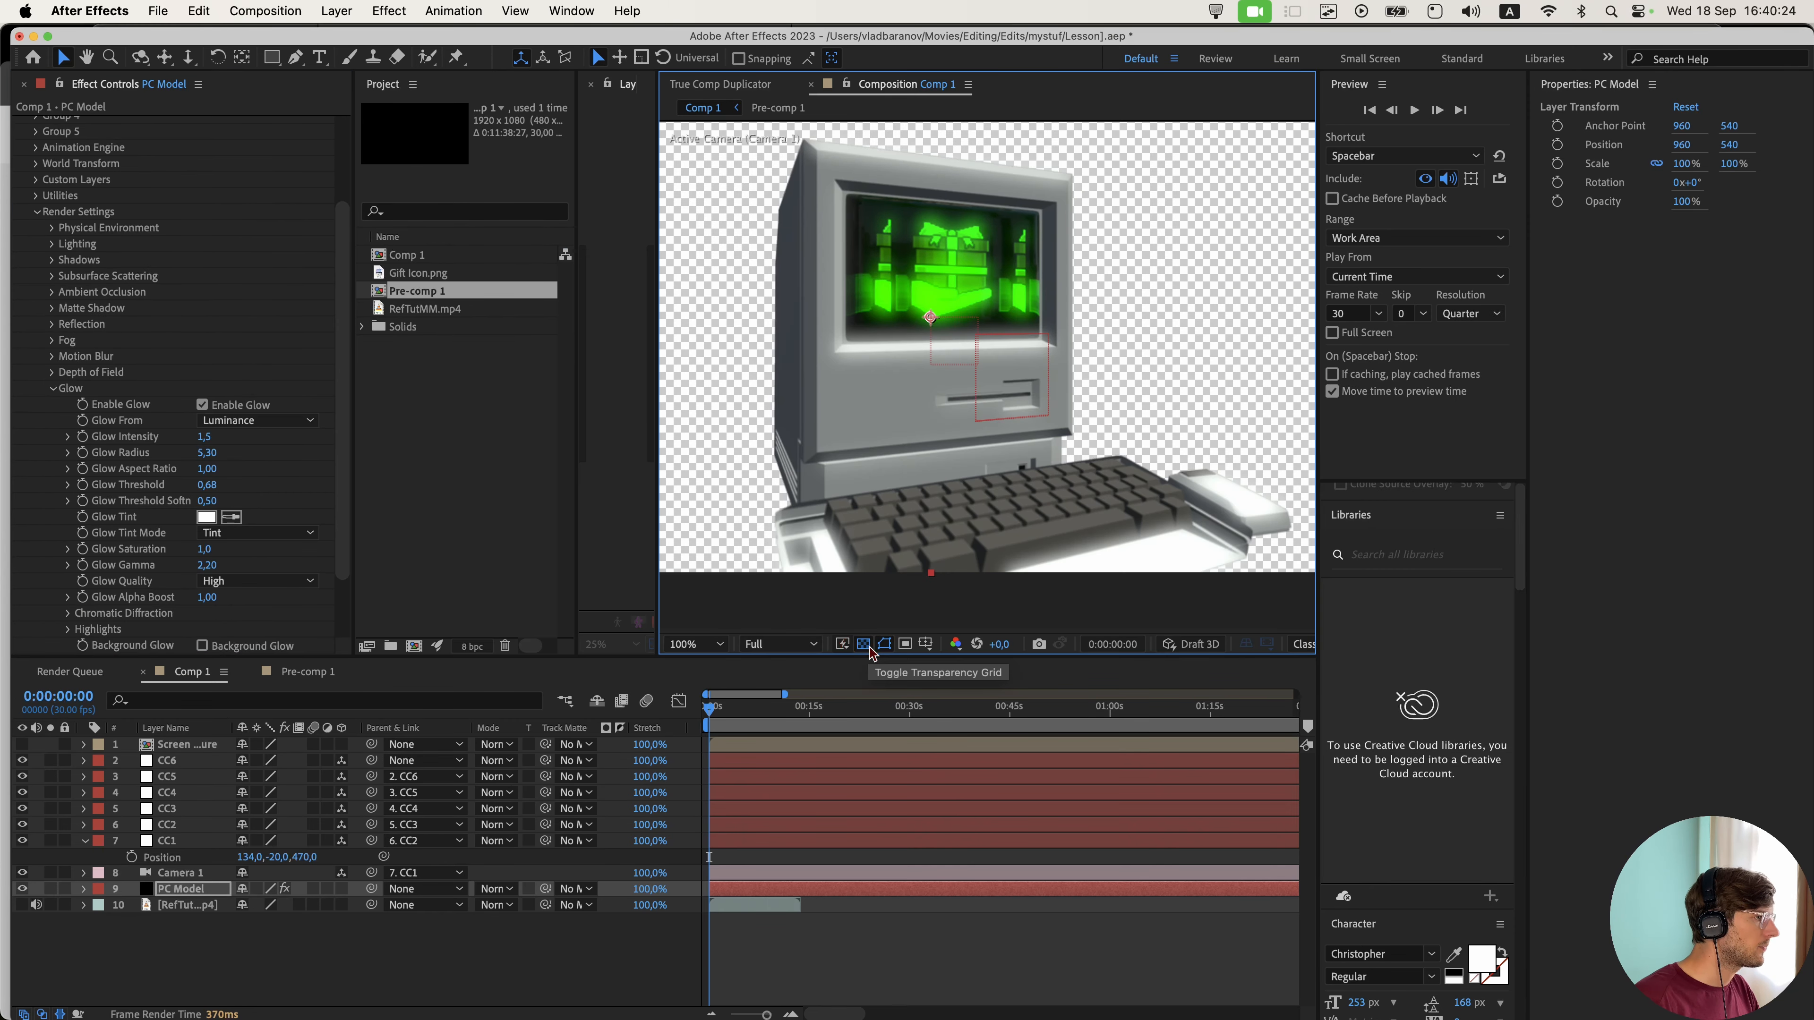
click(868, 647)
right_click(206, 954)
mouse_move(239, 770)
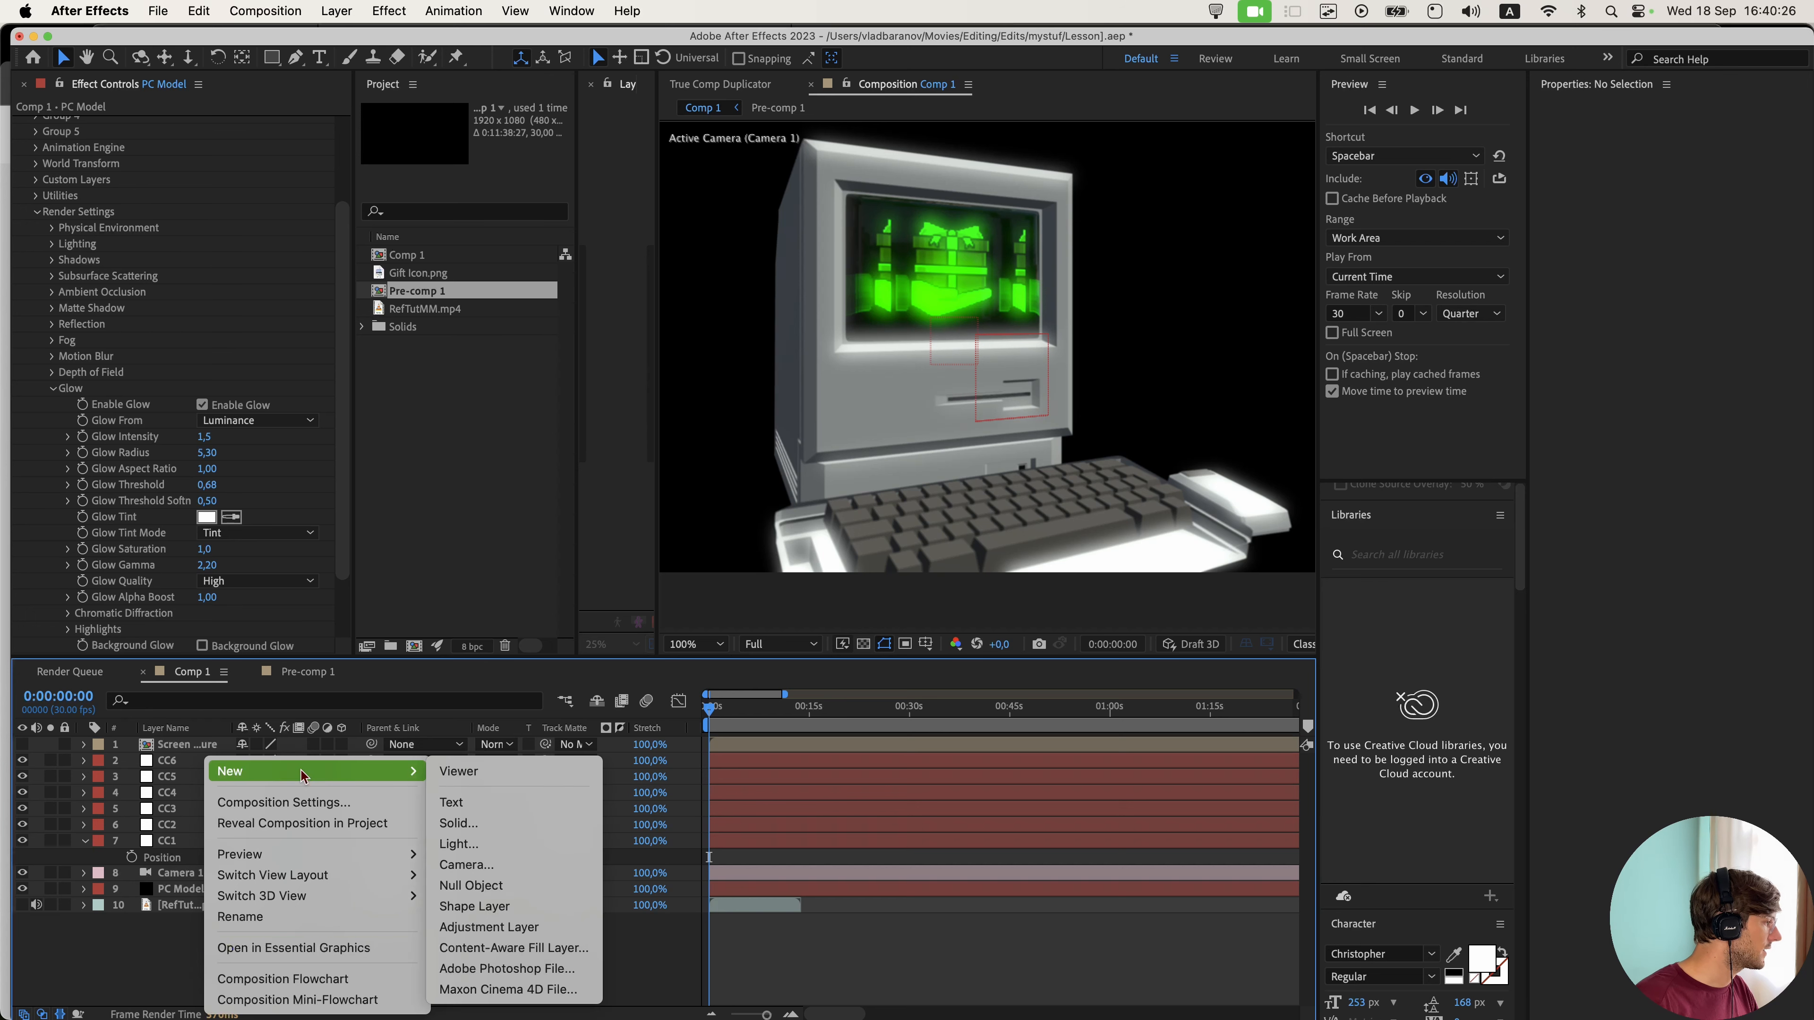
click(464, 821)
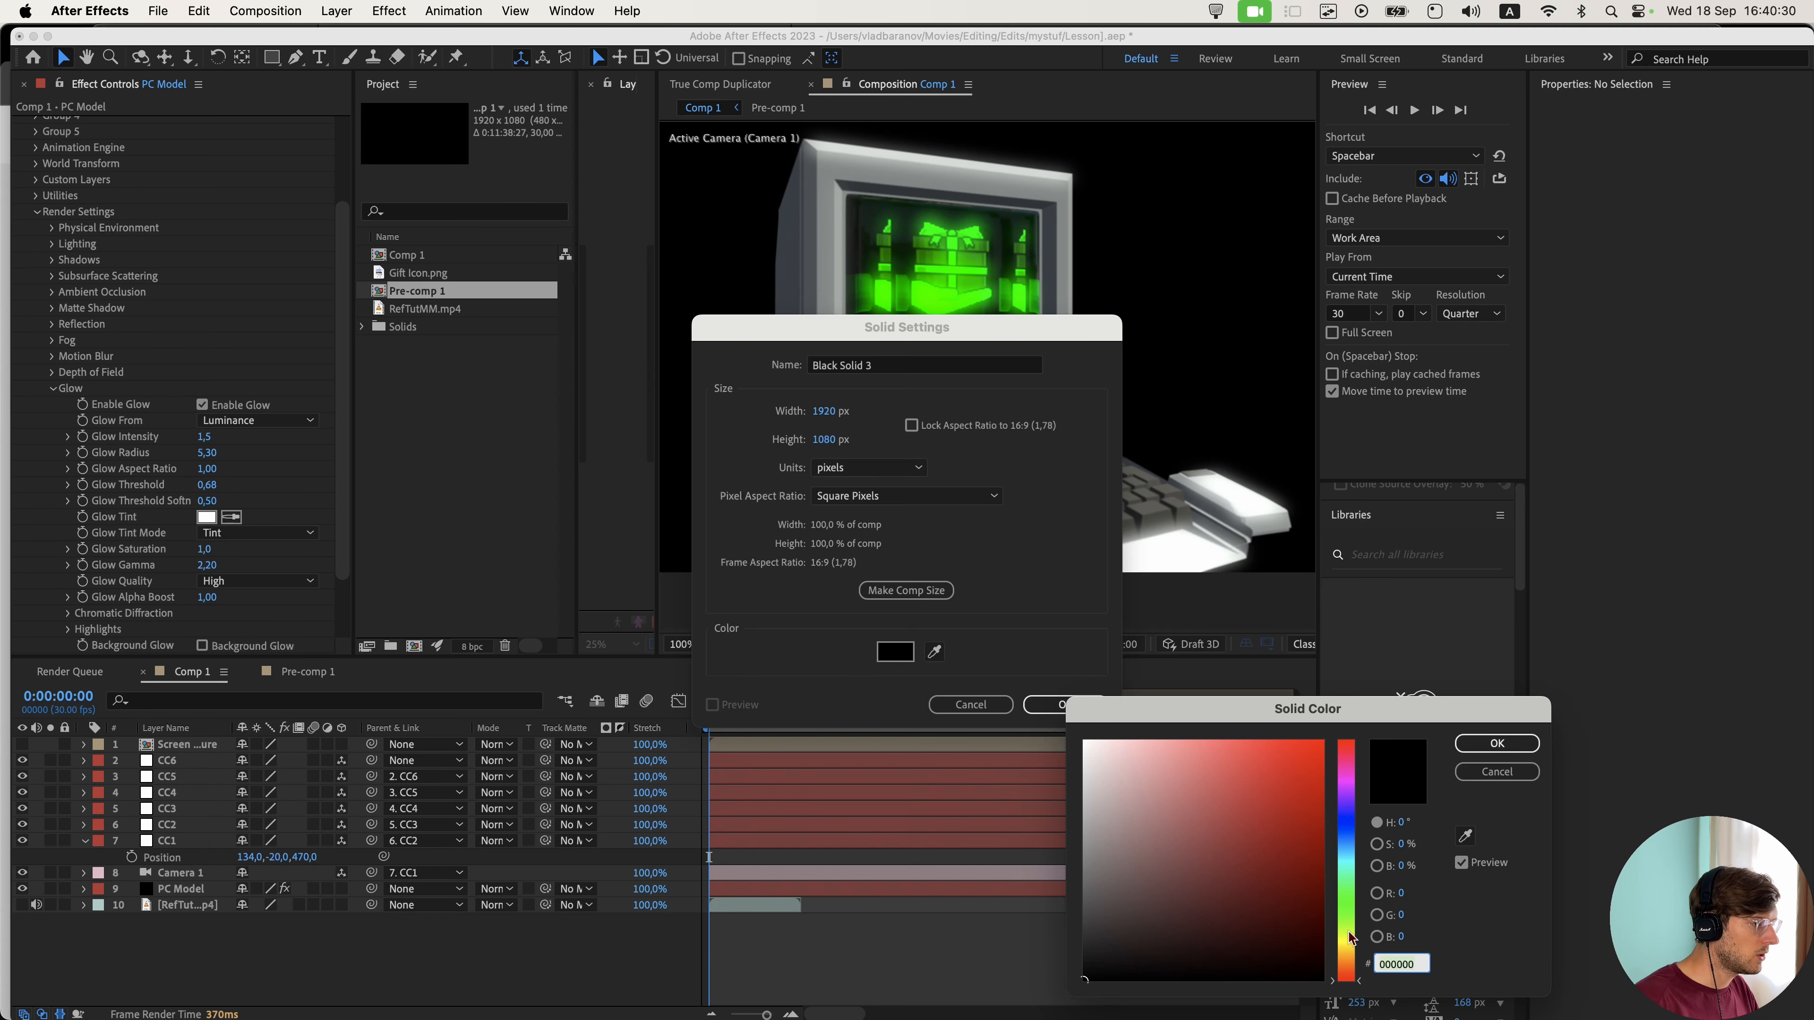
mouse_move(1350, 938)
mouse_down()
mouse_move(1350, 910)
mouse_move(1322, 933)
mouse_up()
click(1498, 744)
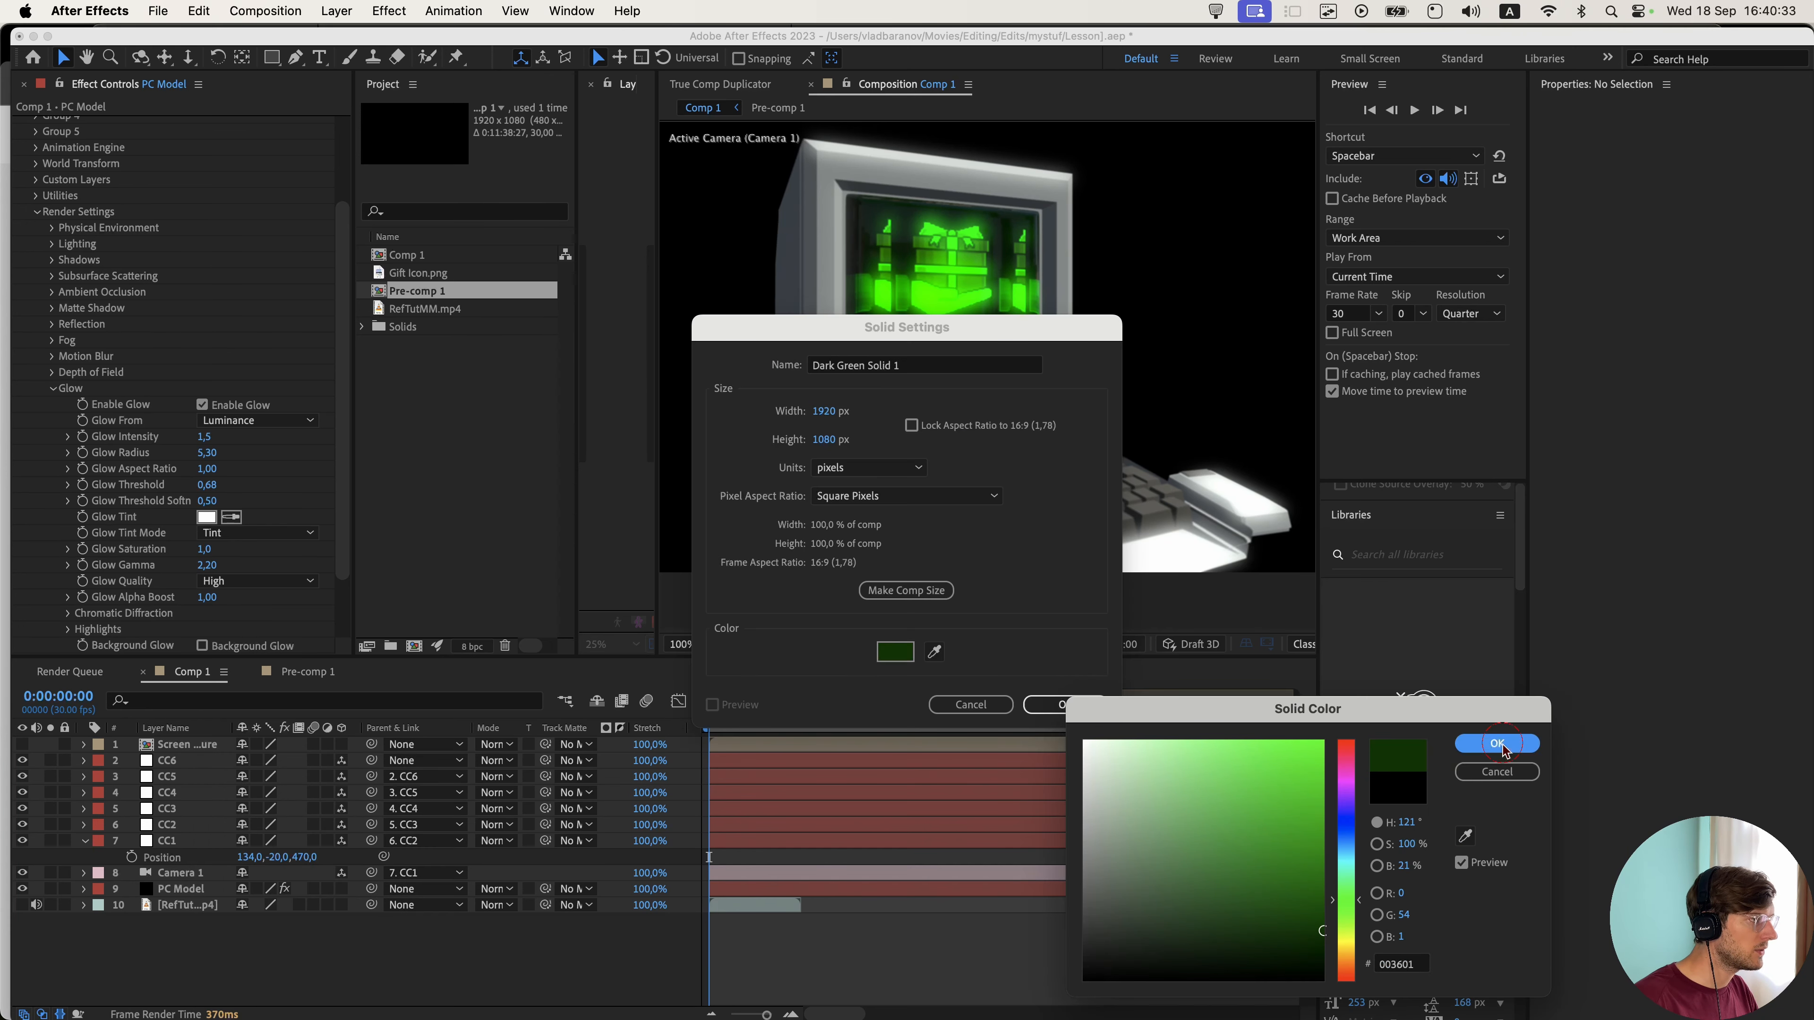
click(1063, 704)
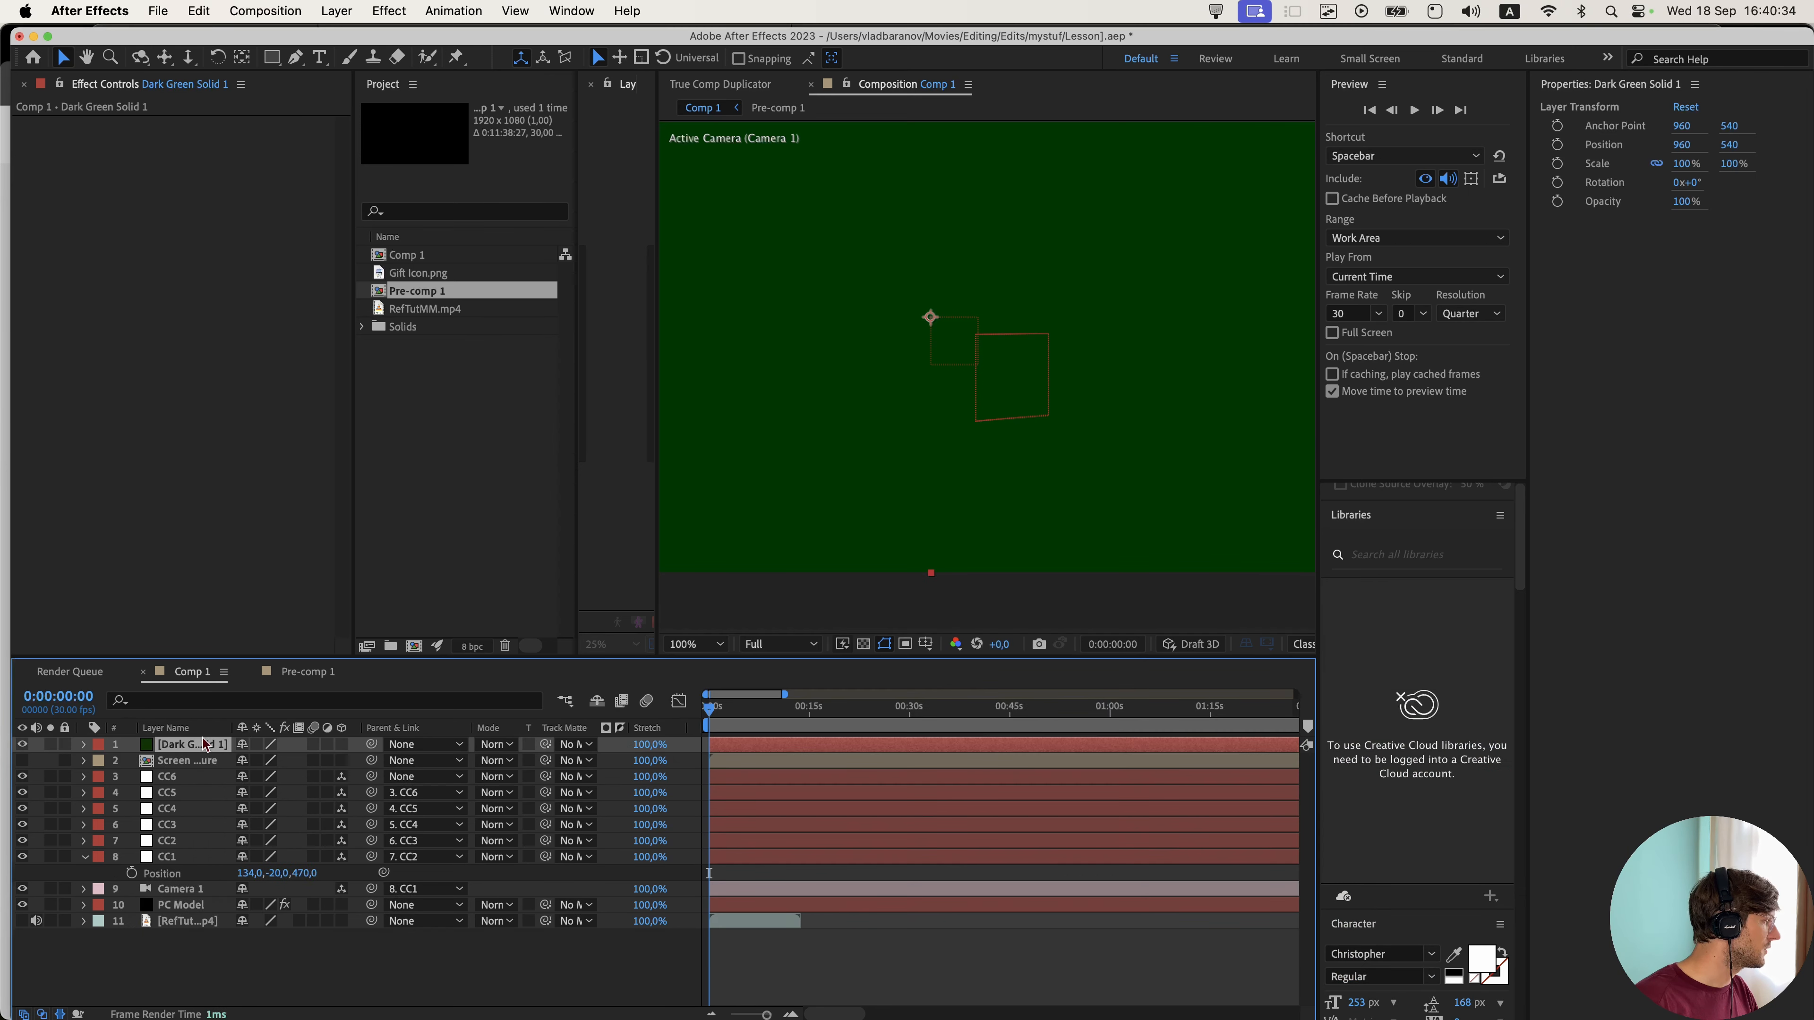
drag(203, 744, 232, 931)
- Refine the PC Model's glow against the green background with Luminance as source, Glow Intensity 2.0 and Glow Radius 9.40
scroll(830, 392, up, 2)
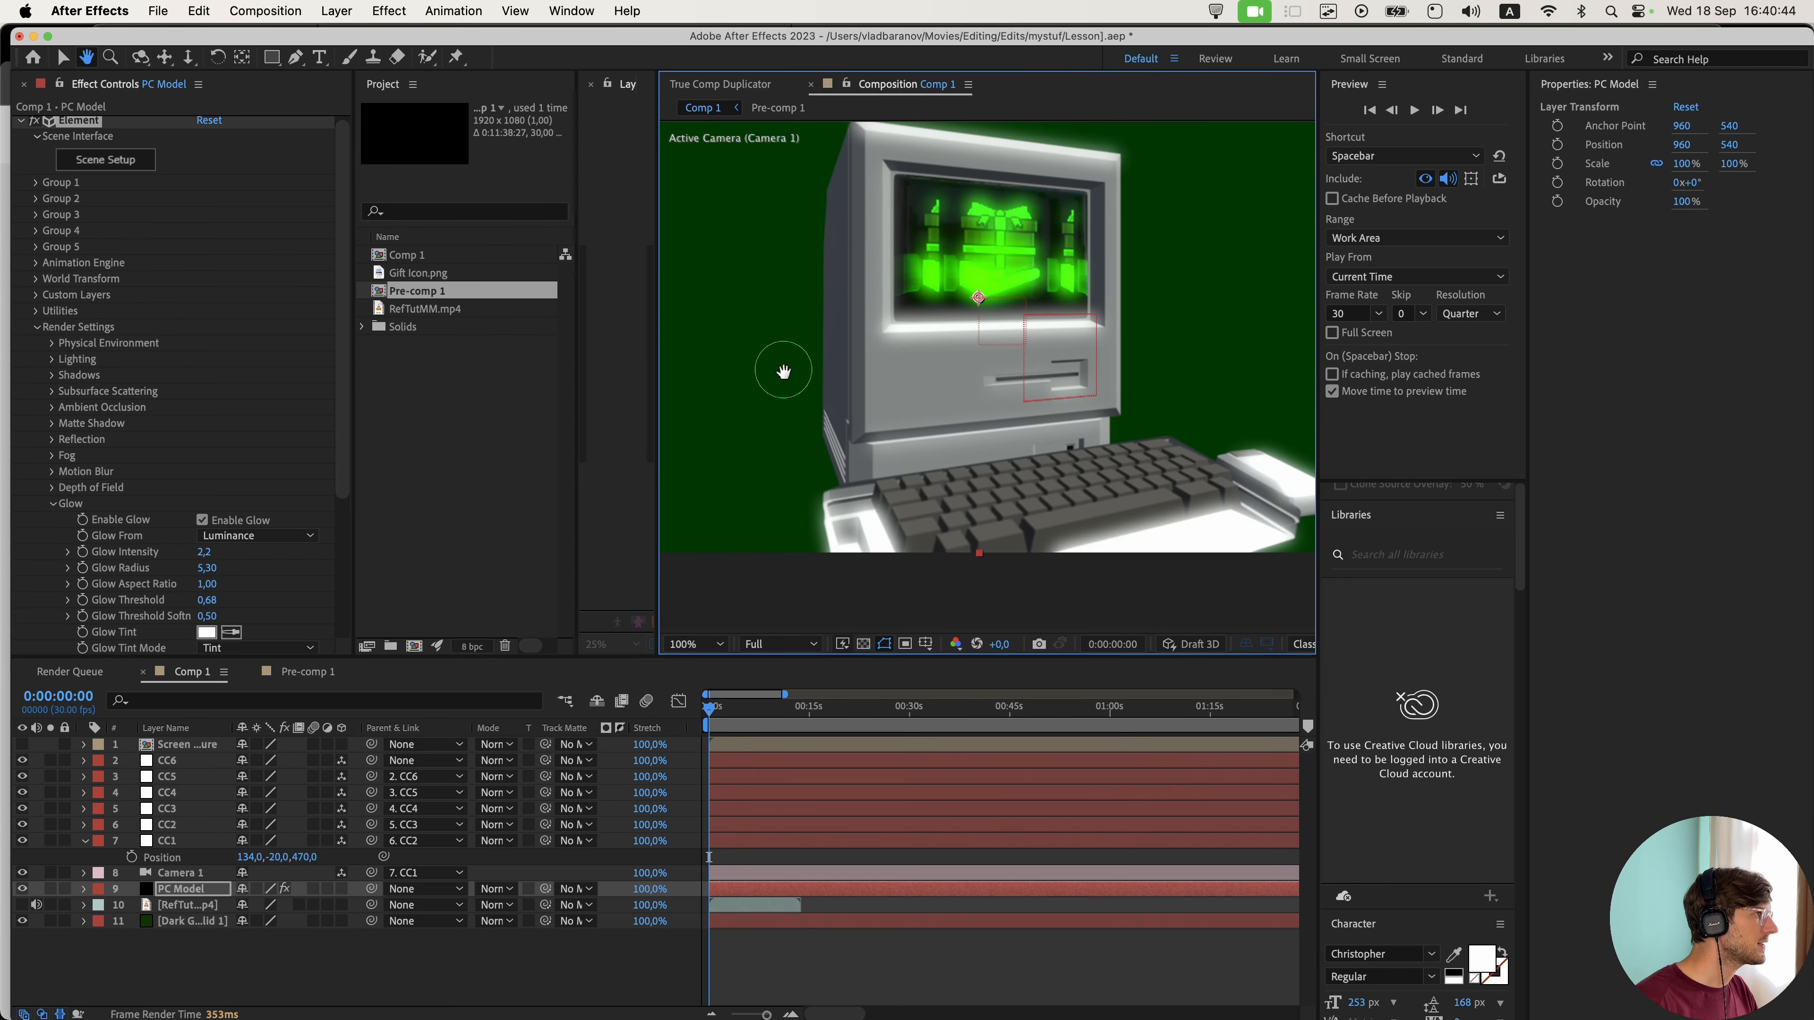
click(260, 540)
click(248, 556)
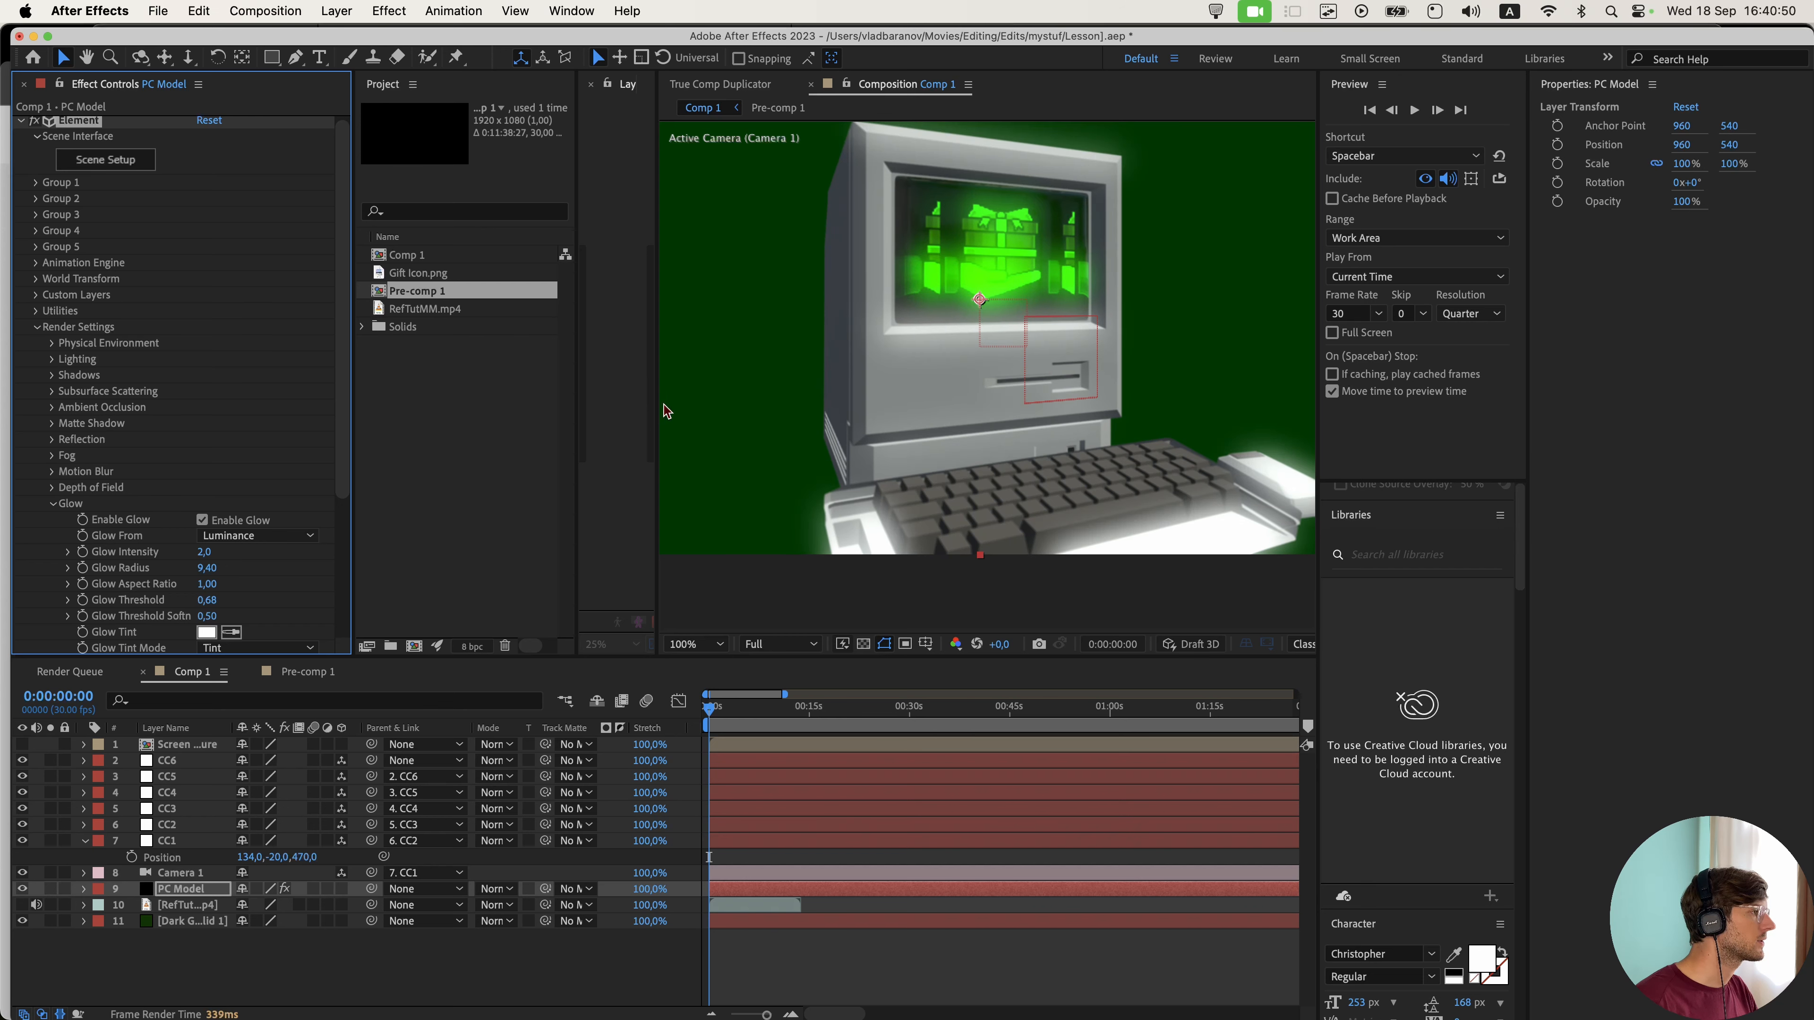
click(792, 406)
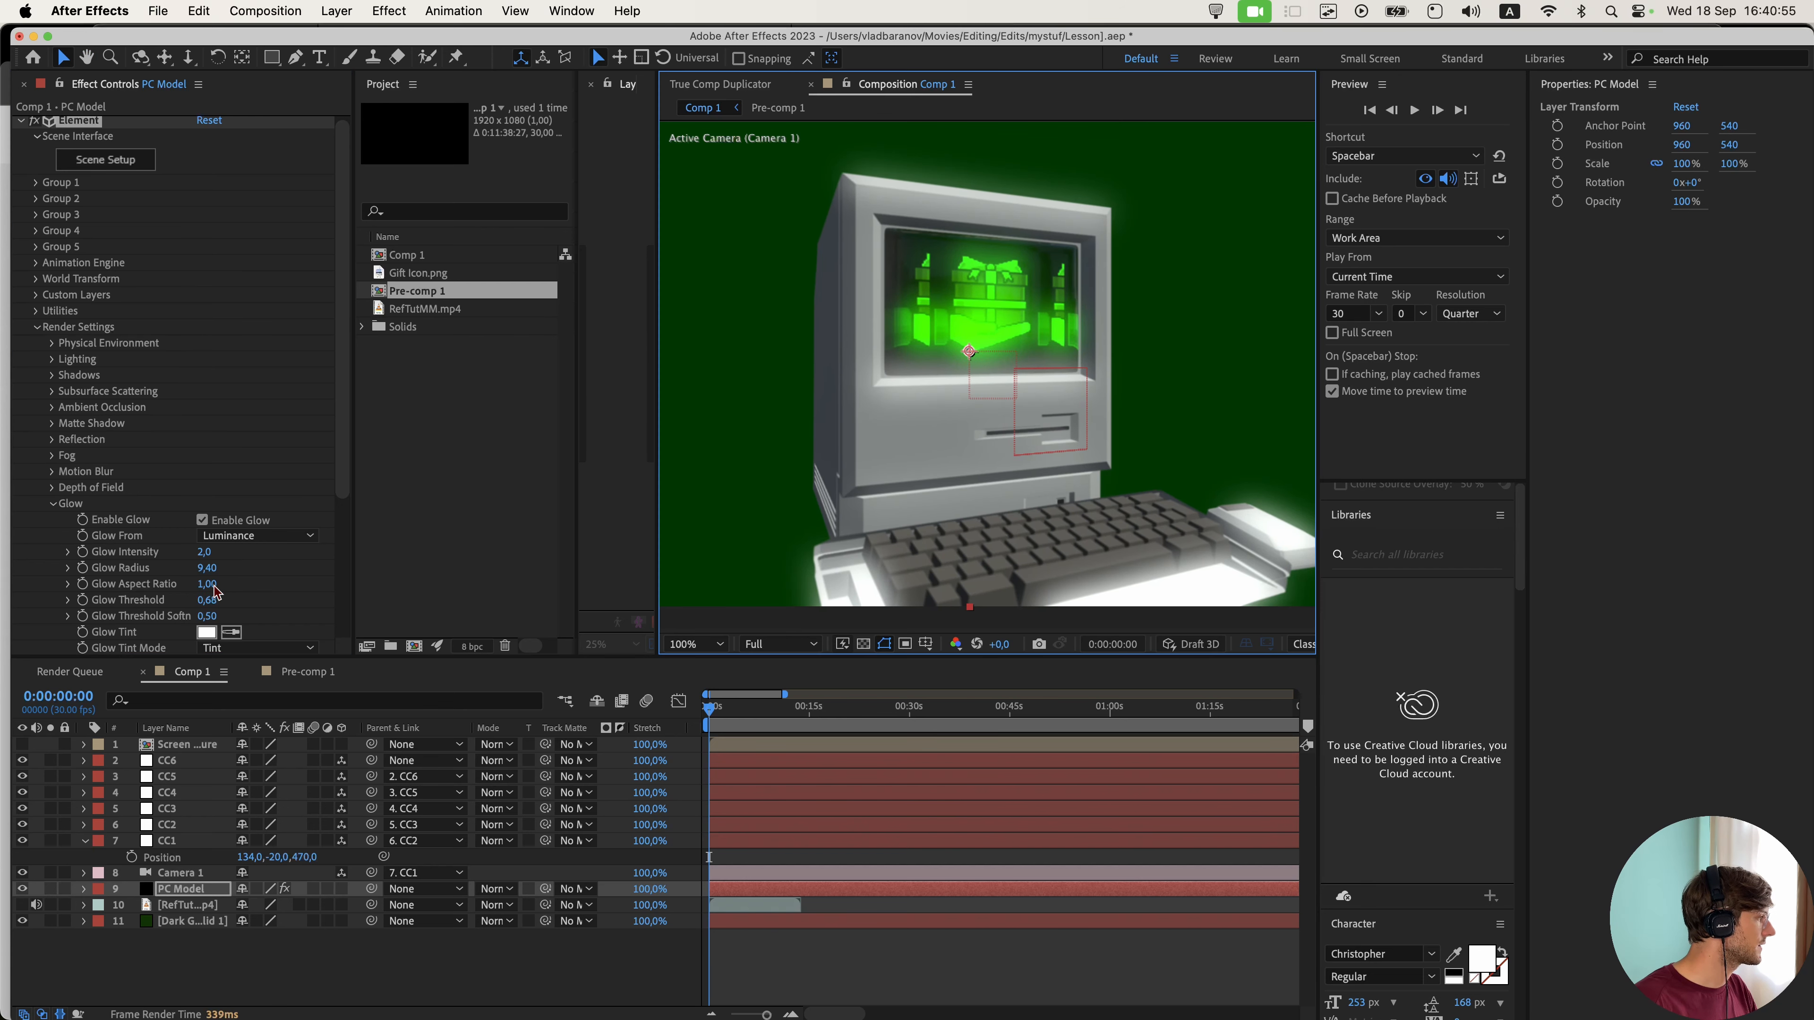
- Review the monitor's glow in the reference video RefTutMM.mp4 around the one-second mark
click(229, 598)
scroll(969, 421, down, 2)
key(super+Tab)
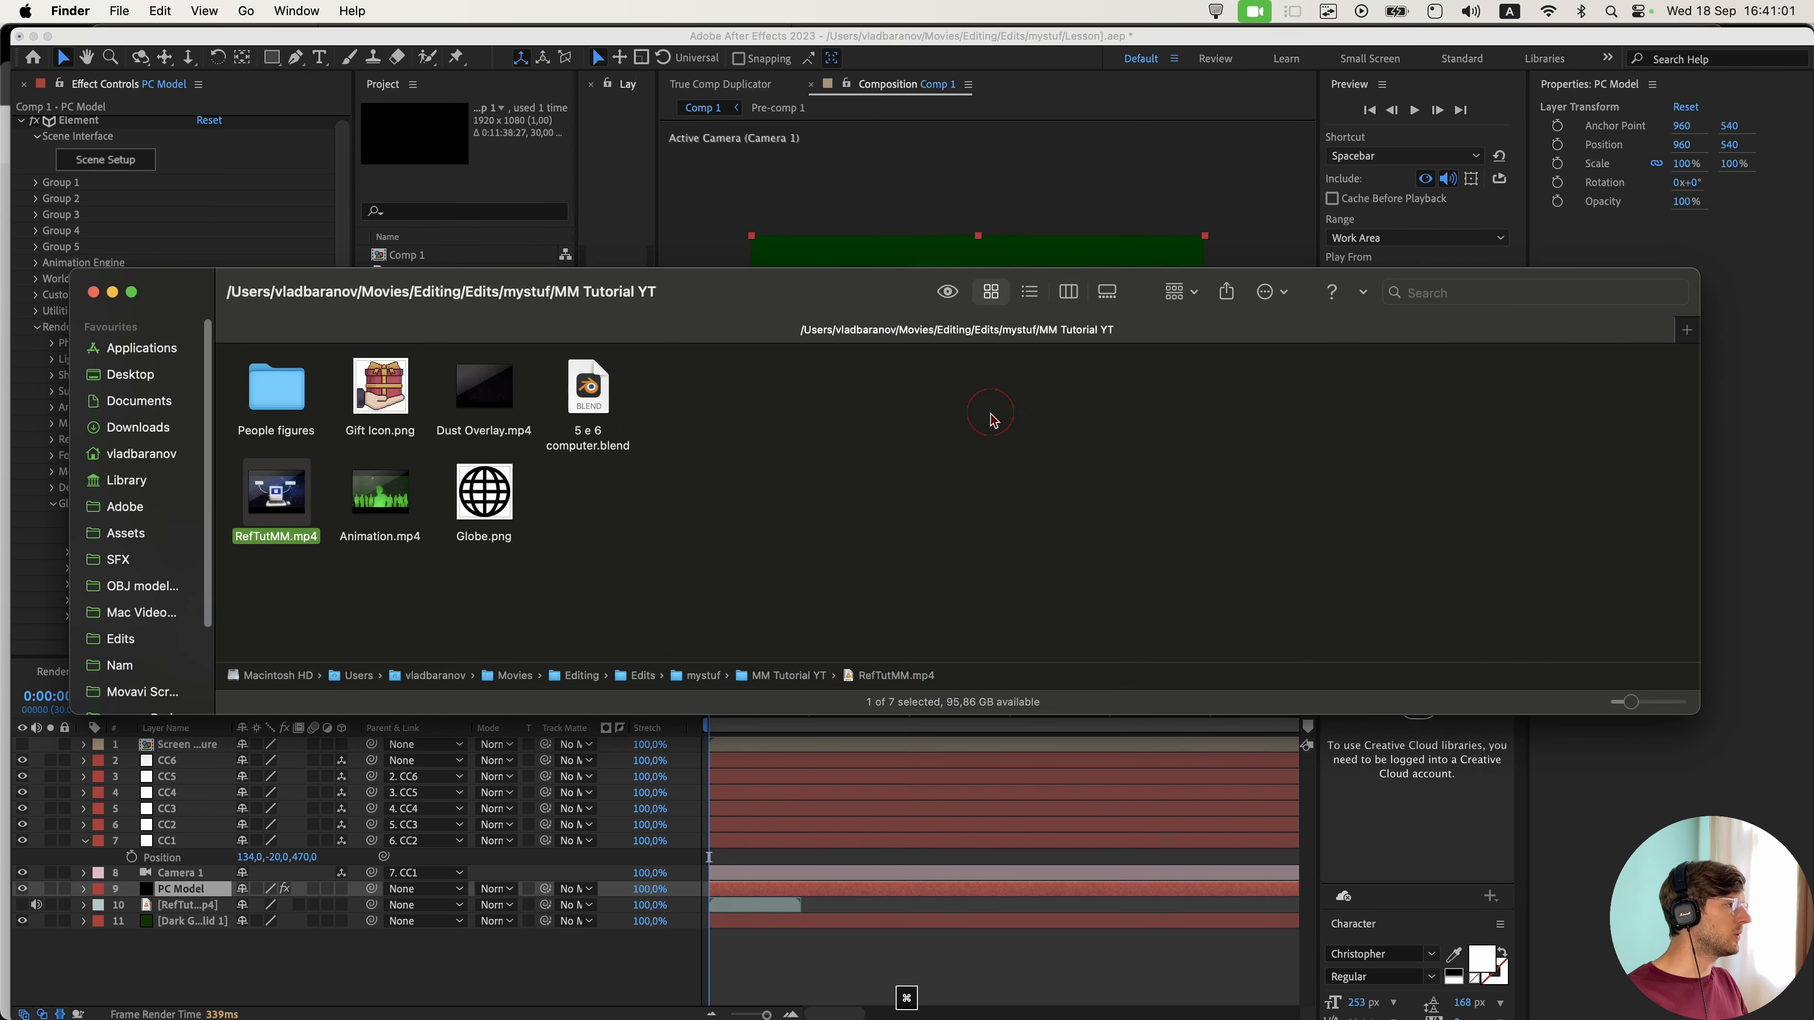
key(space)
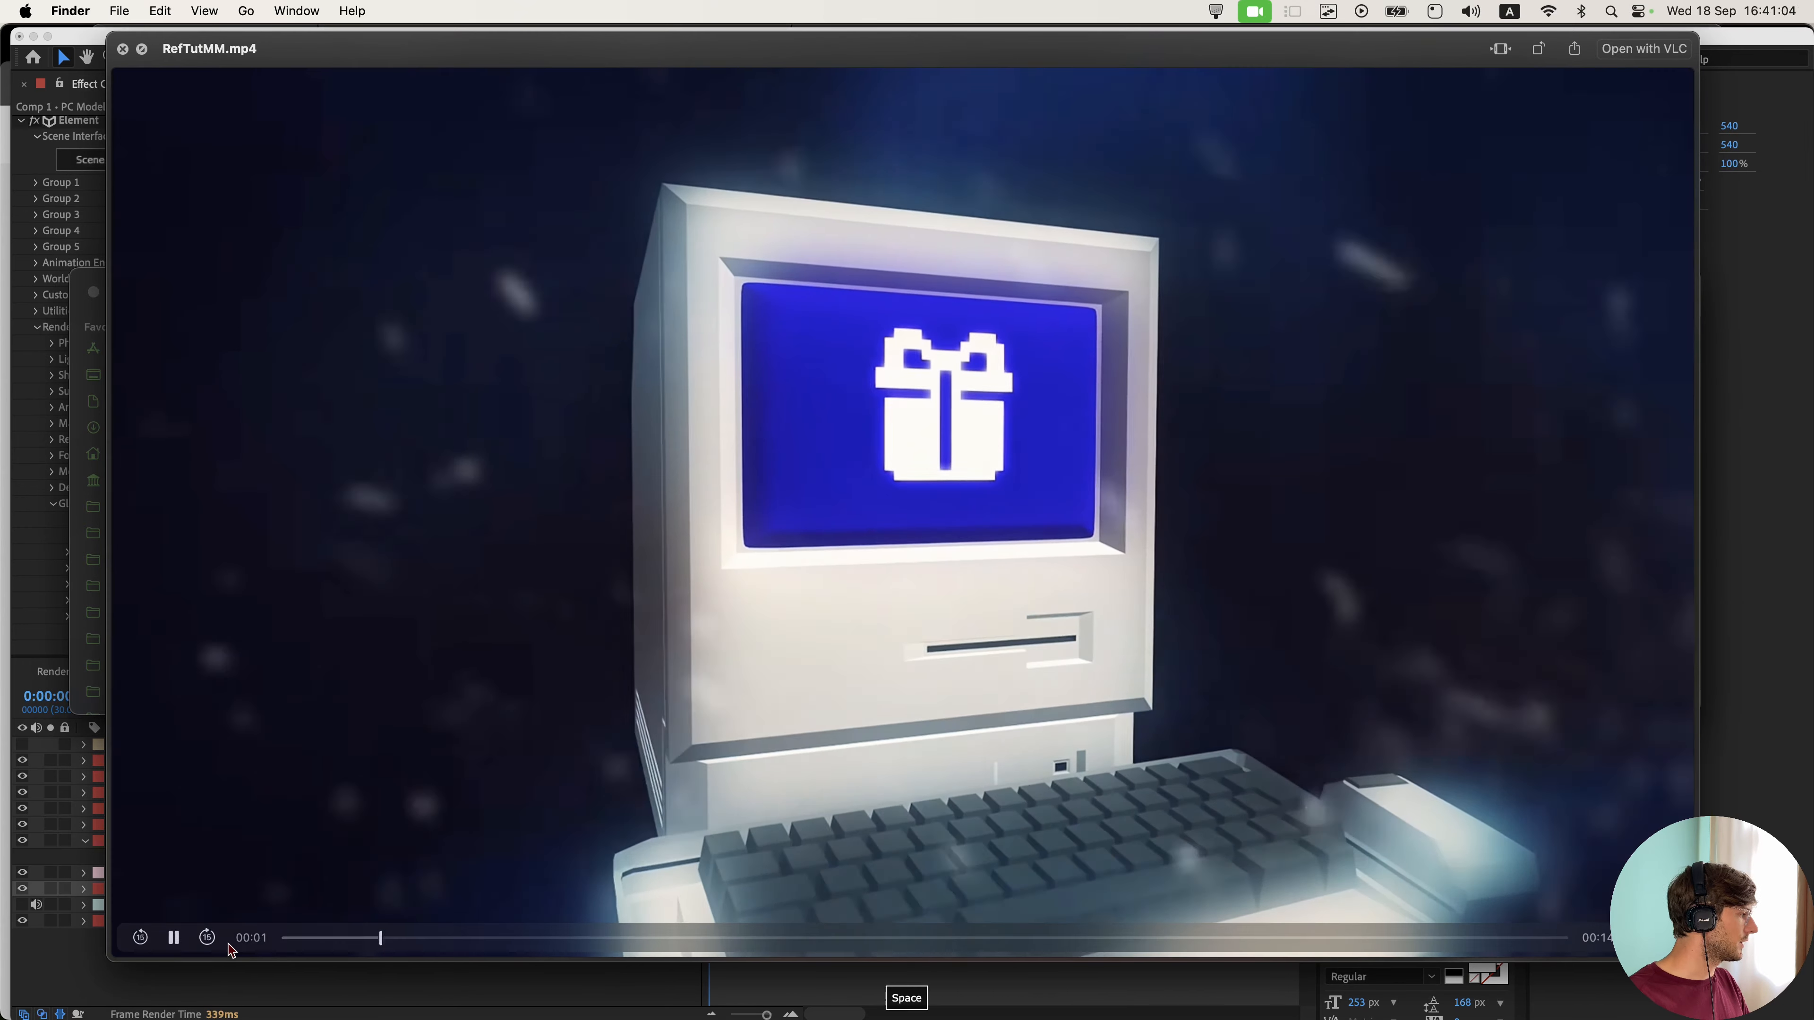
click(175, 940)
drag(427, 944, 377, 948)
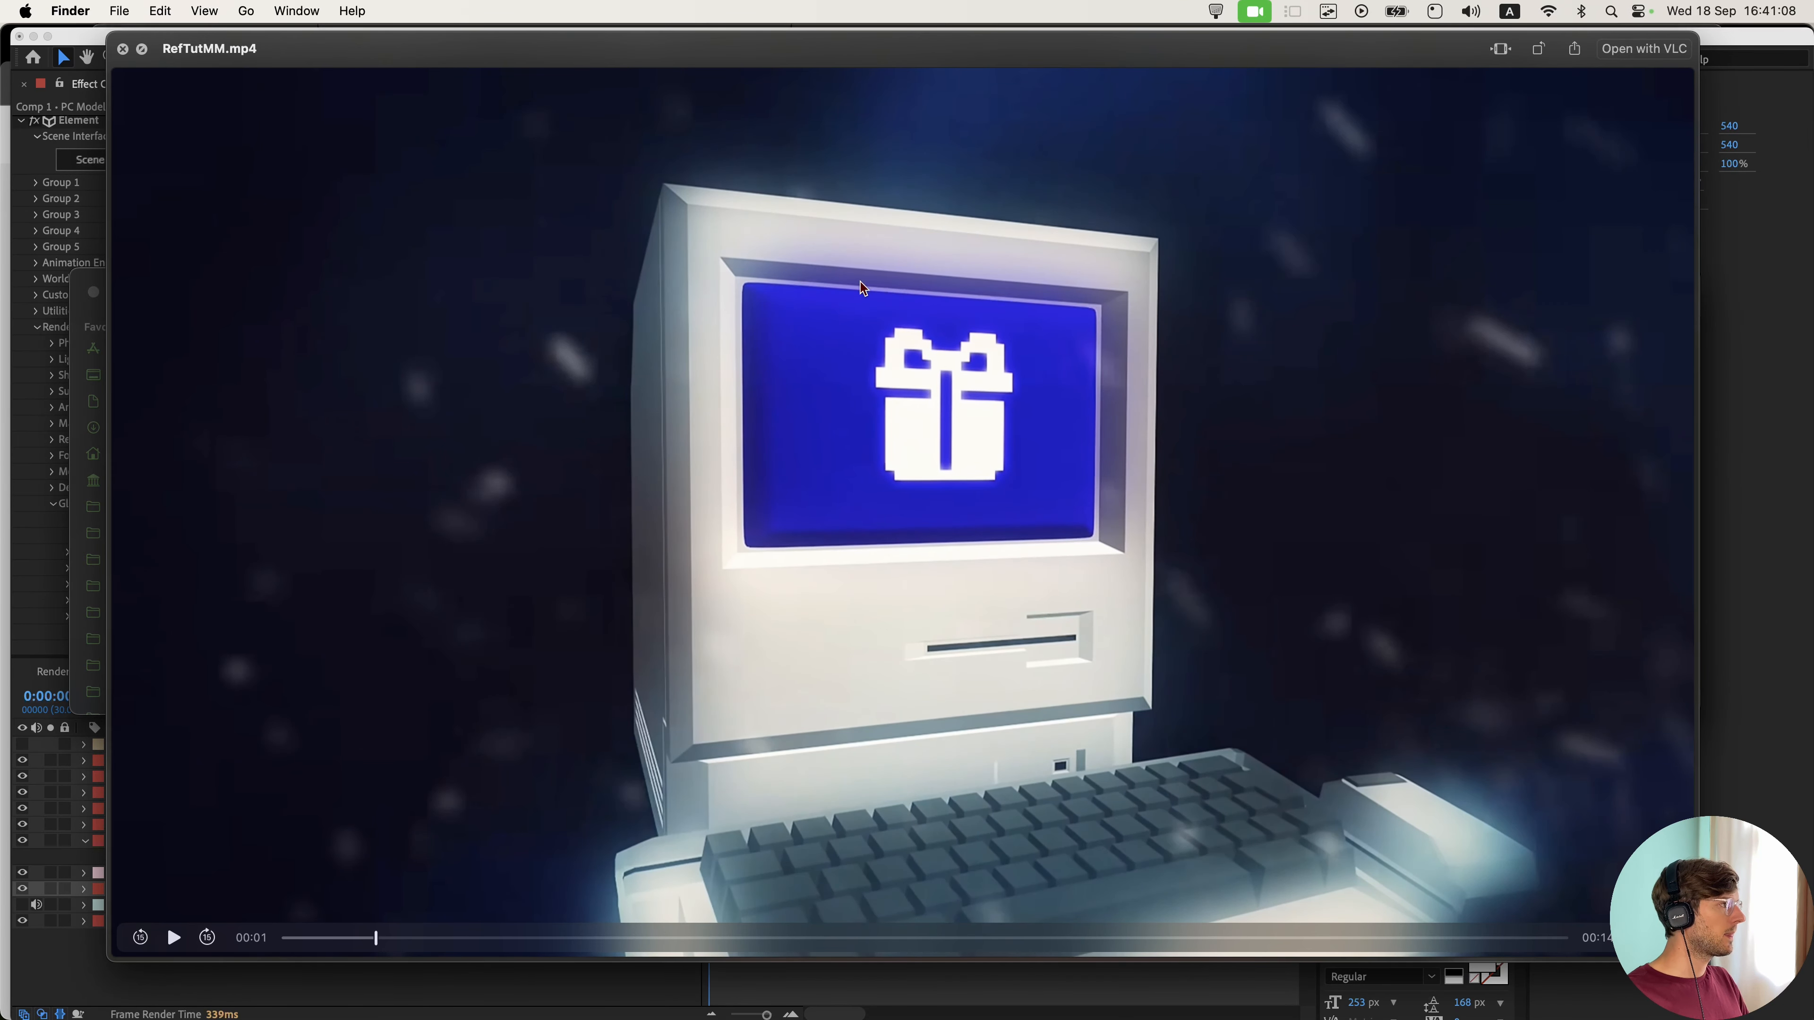
key(space)
click(956, 805)
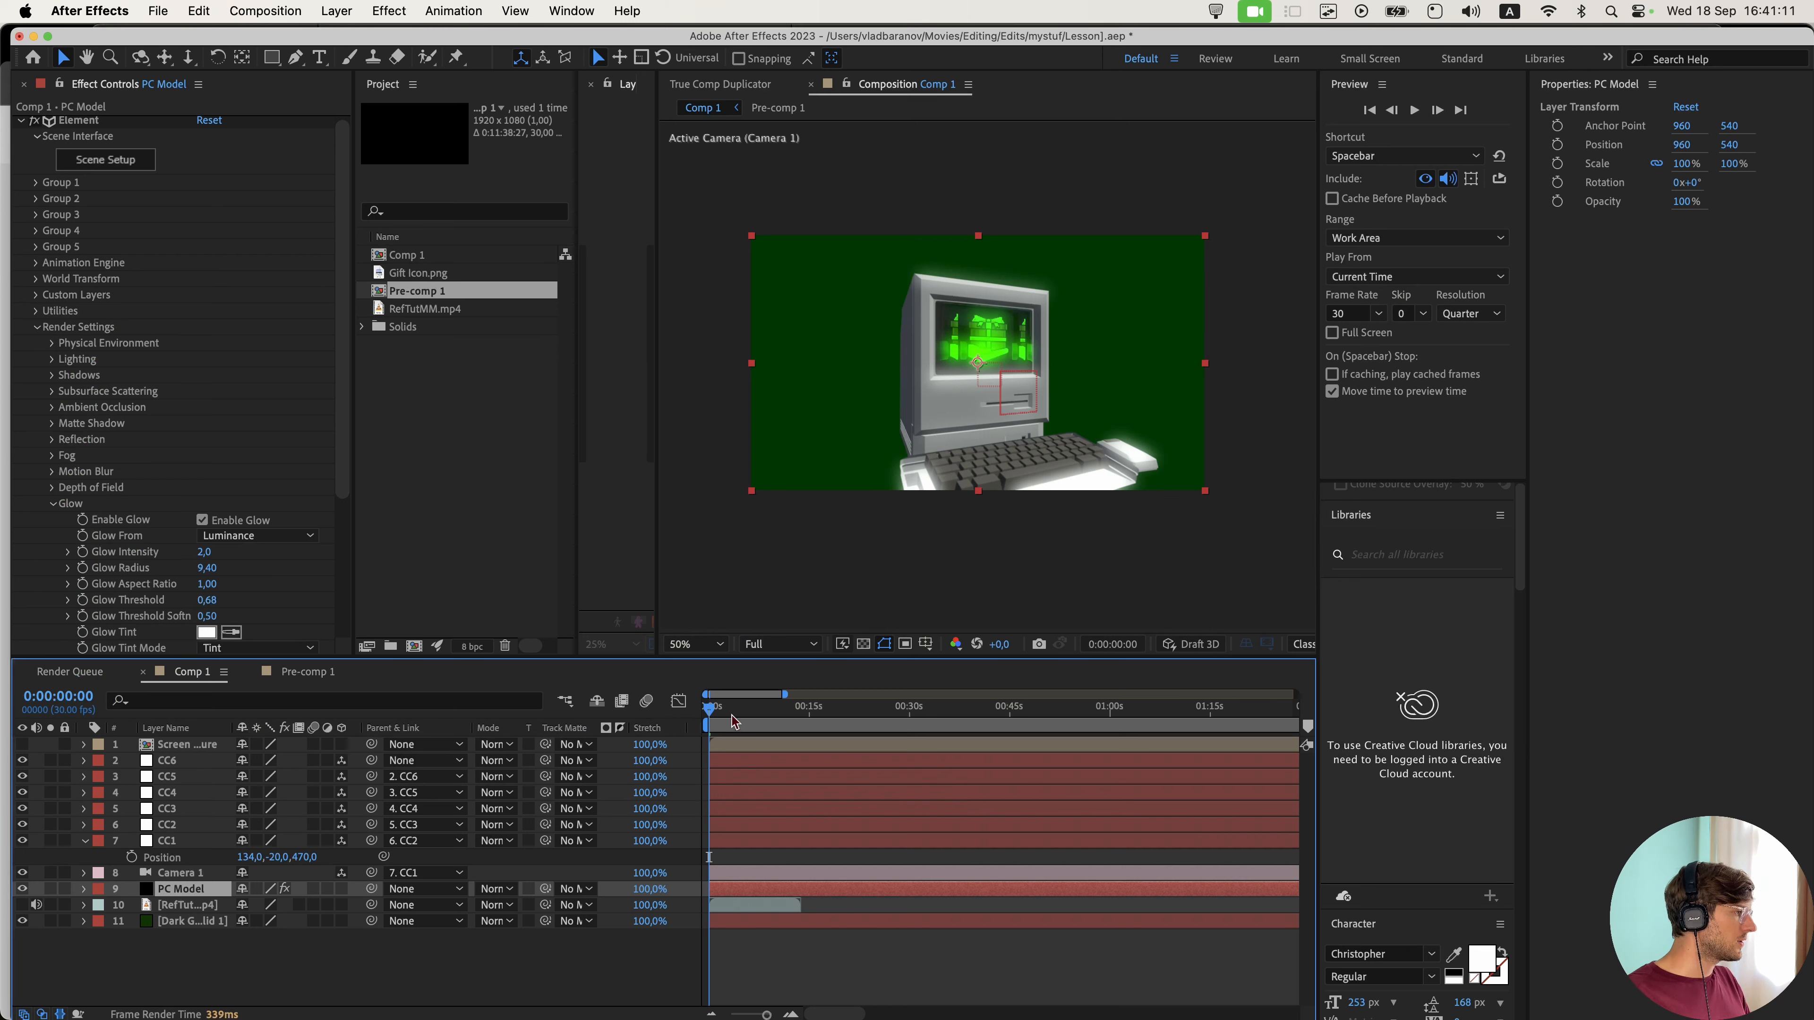
- Preview the composition and inspect the PC Model's glow at Full resolution at 0:00:07:02
key(space)
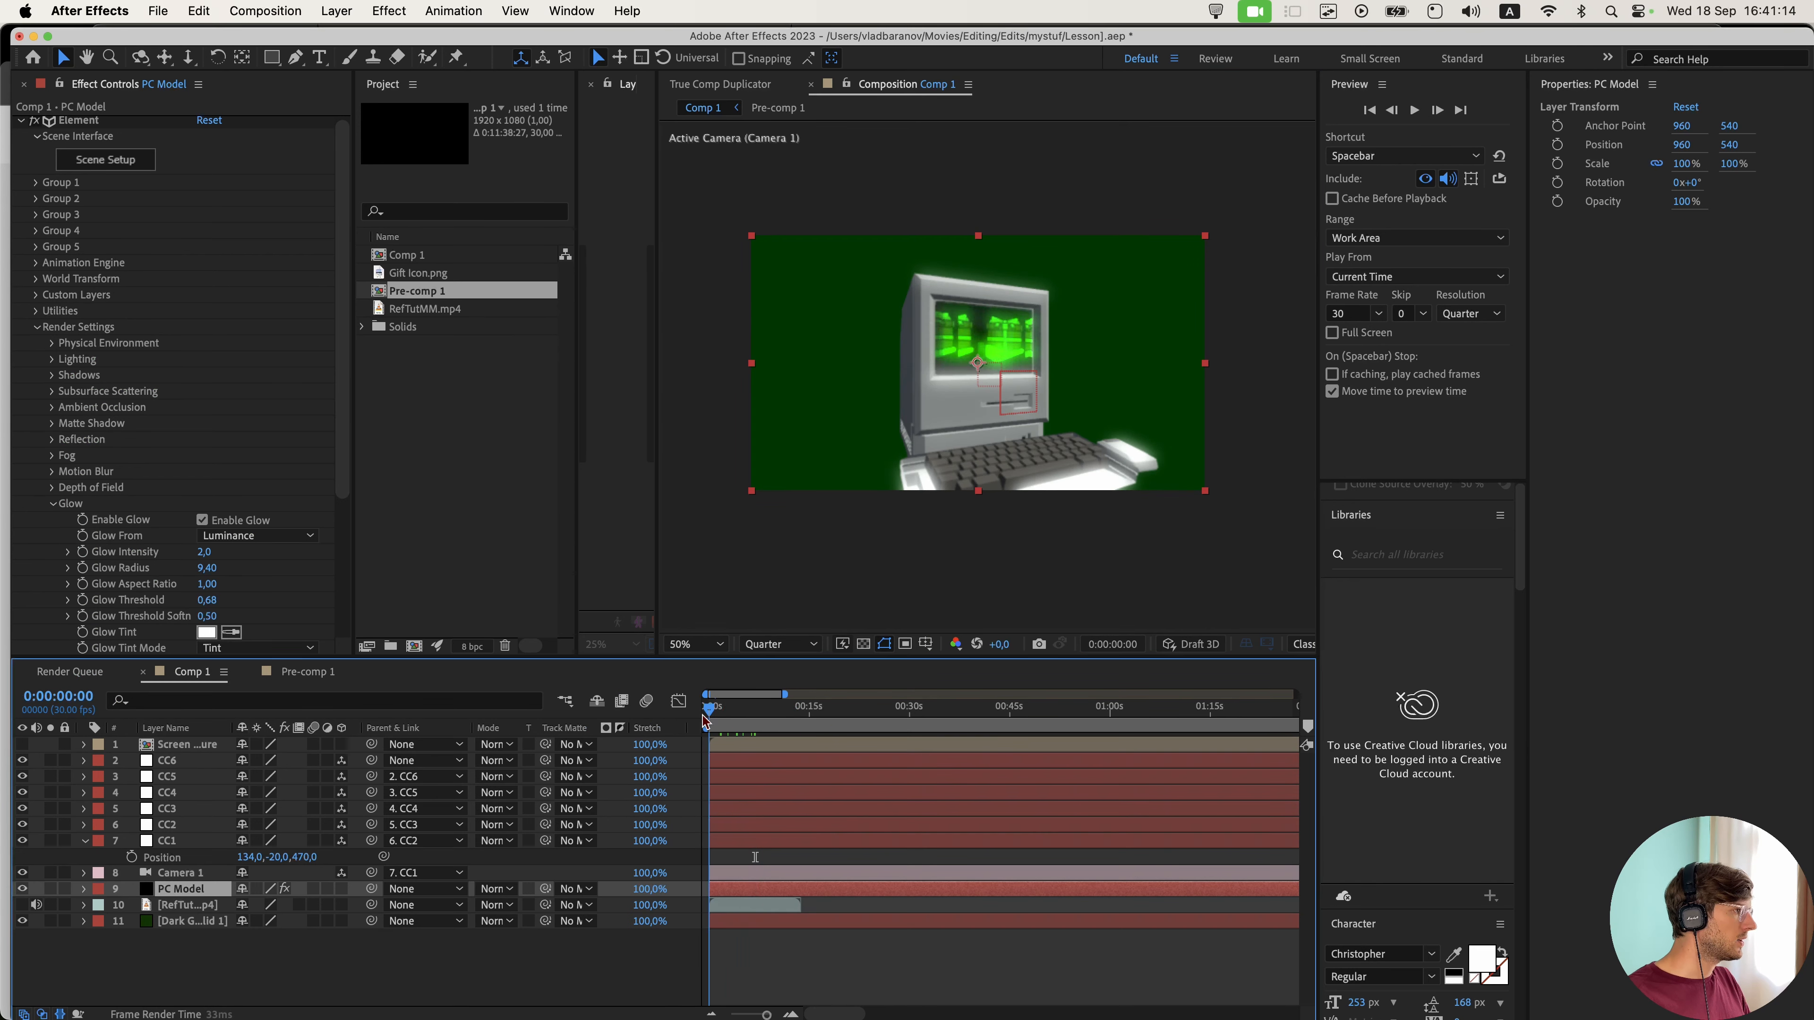
drag(703, 721, 755, 717)
scroll(1007, 441, up, 1)
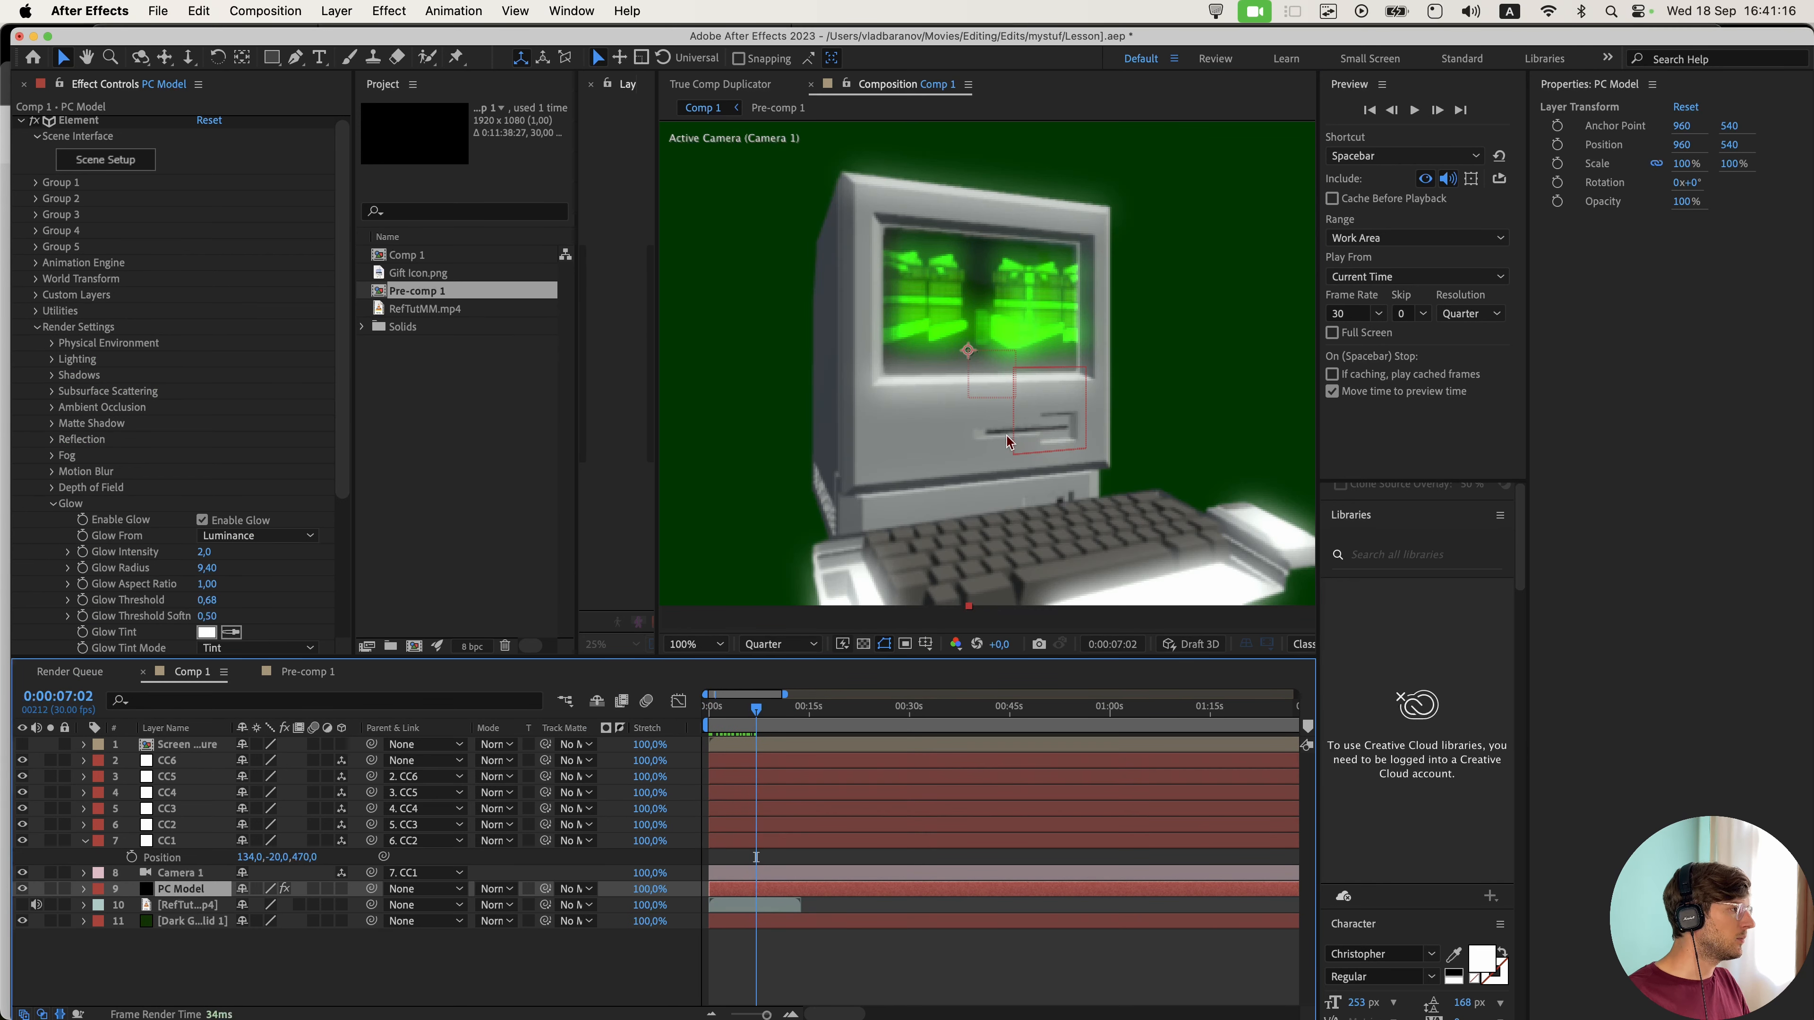
click(779, 644)
click(775, 697)
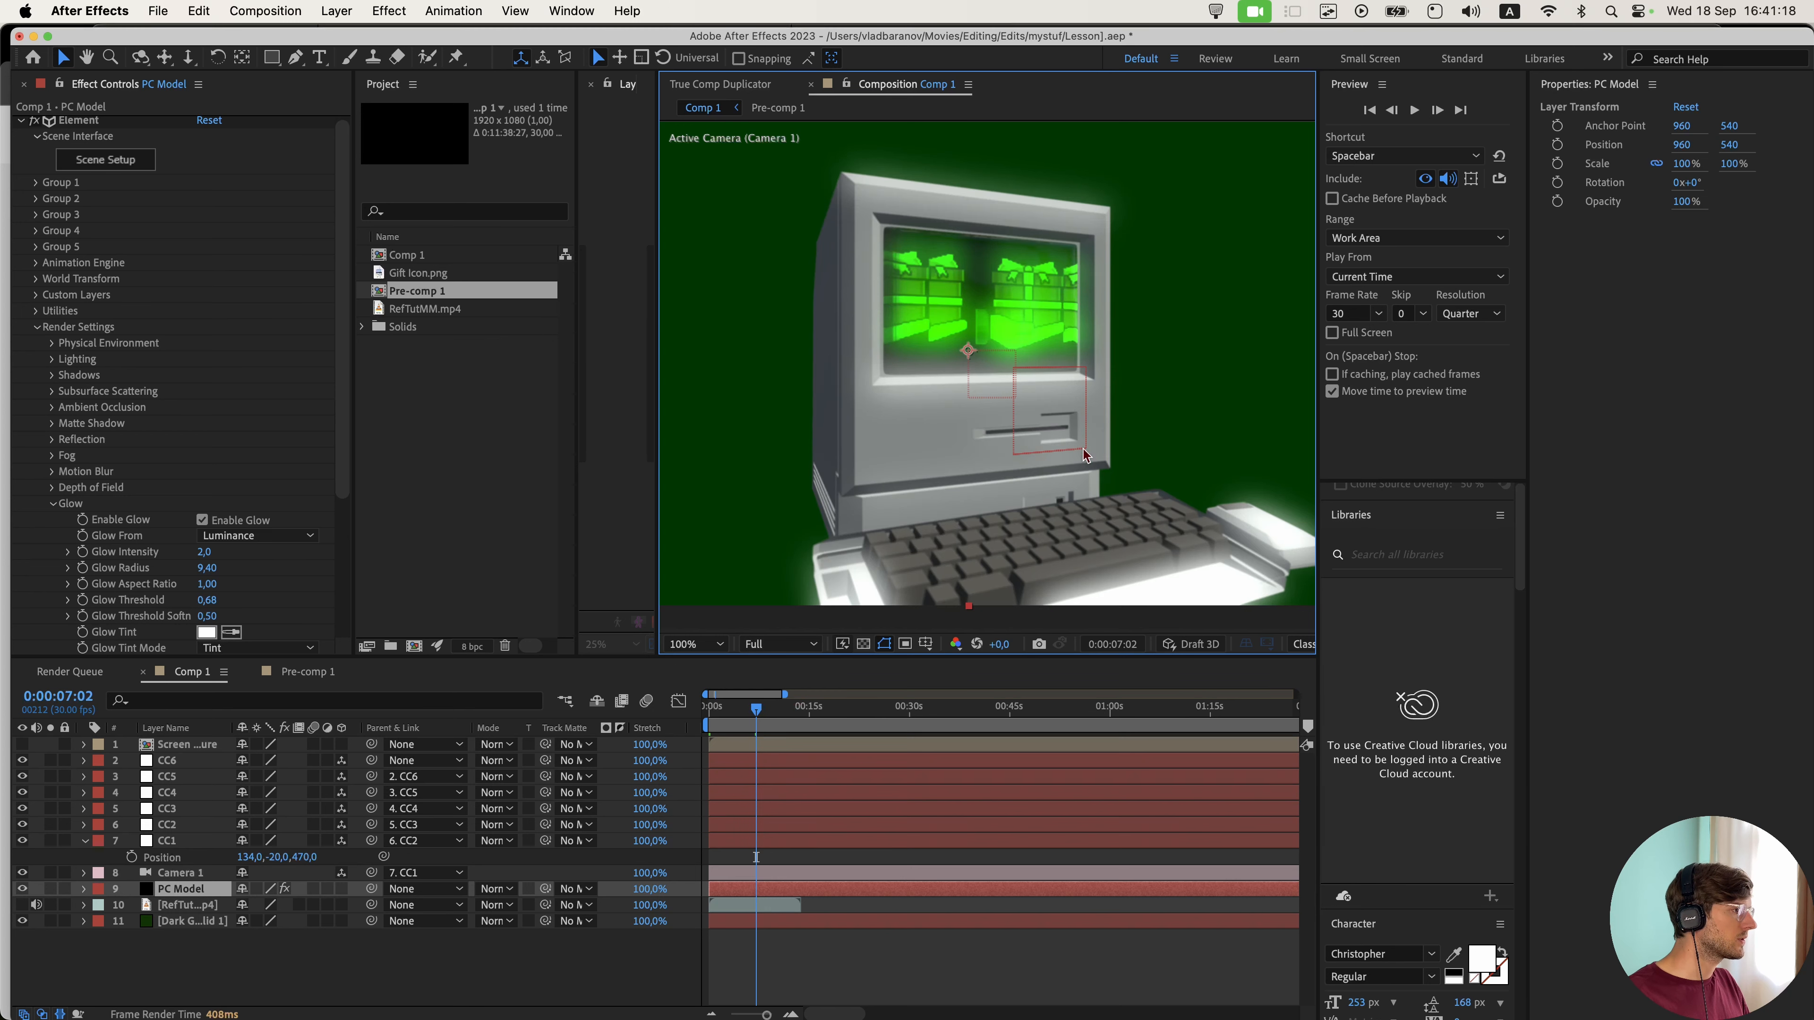
drag(1024, 522, 962, 491)
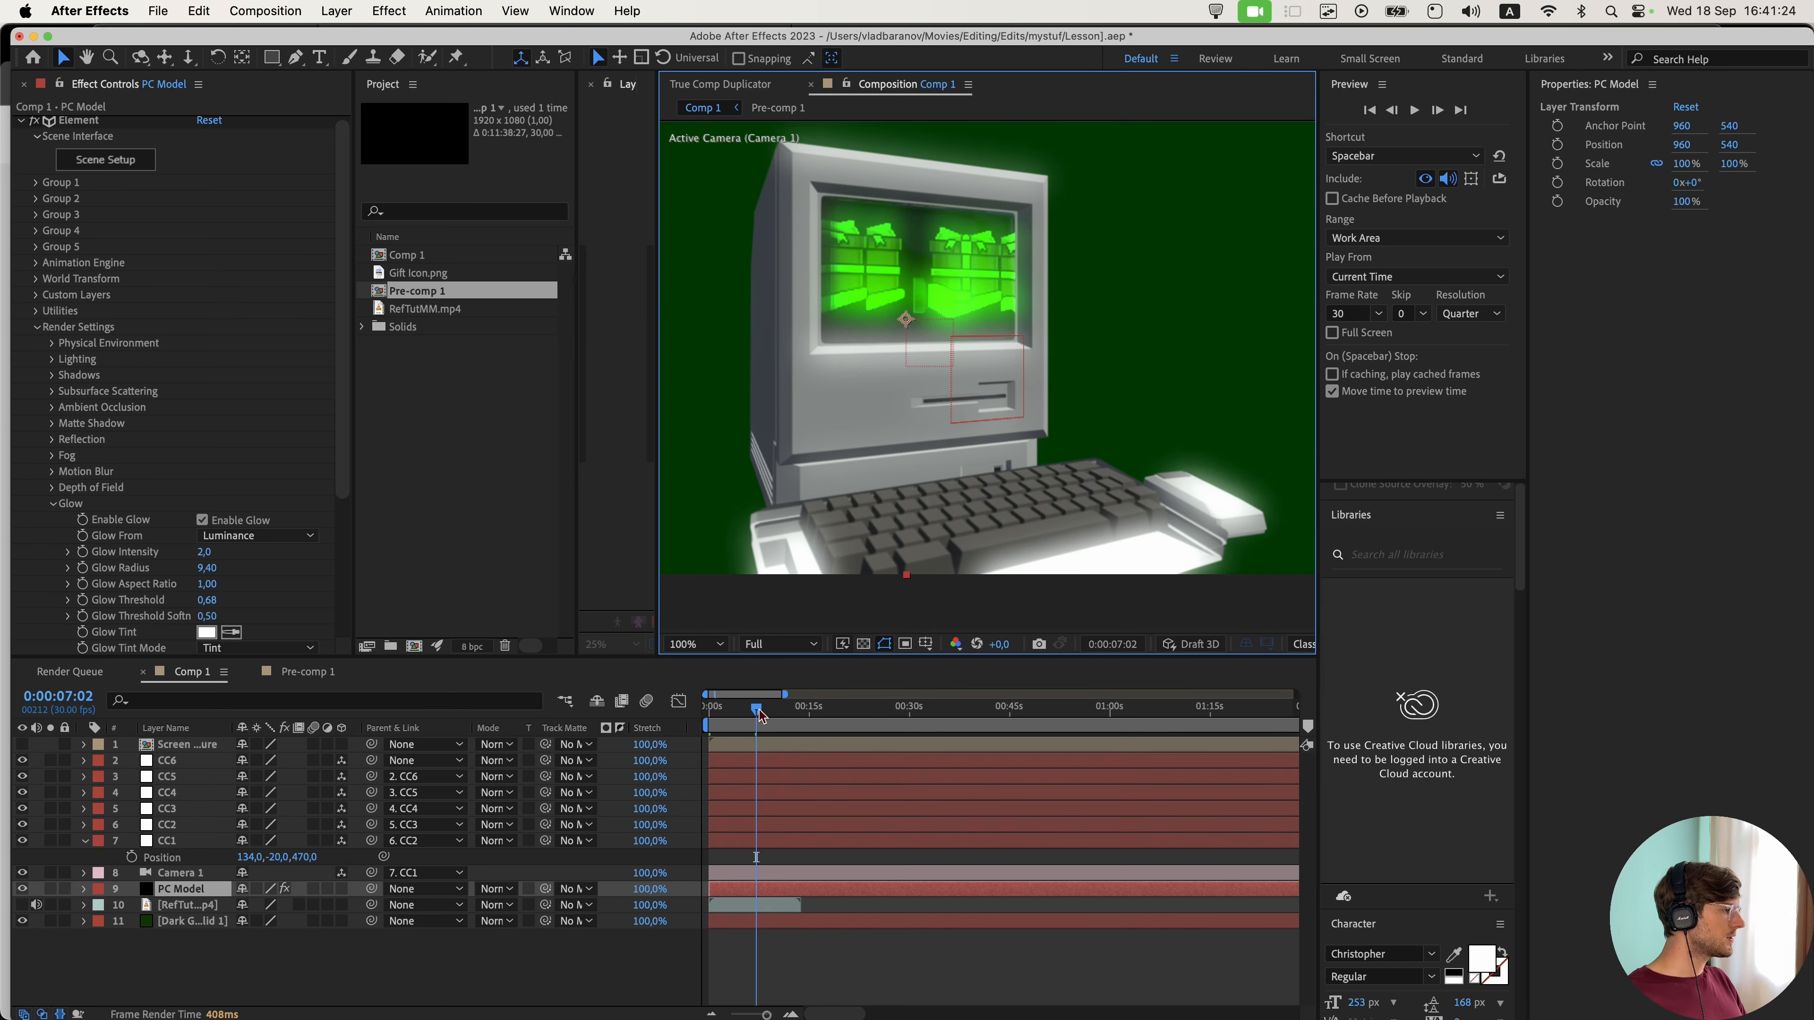
key(Home)
scroll(870, 444, down, 1)
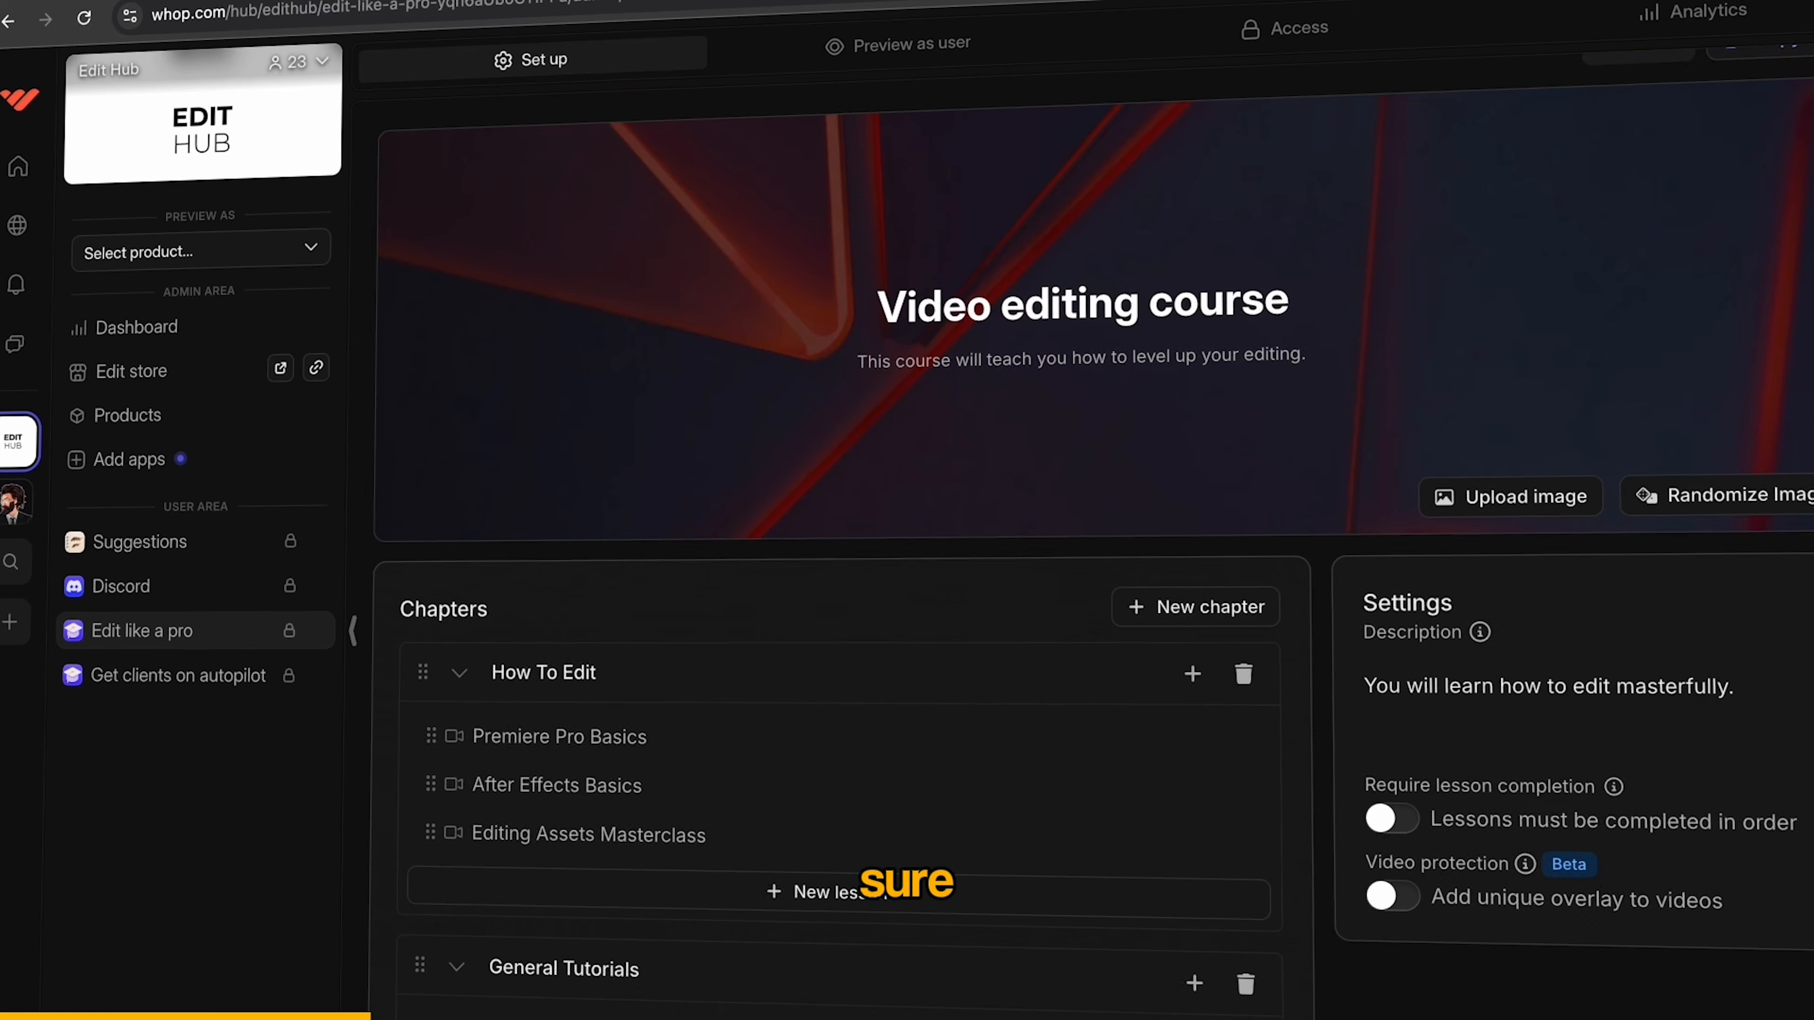
scroll(843, 643, down, 8)
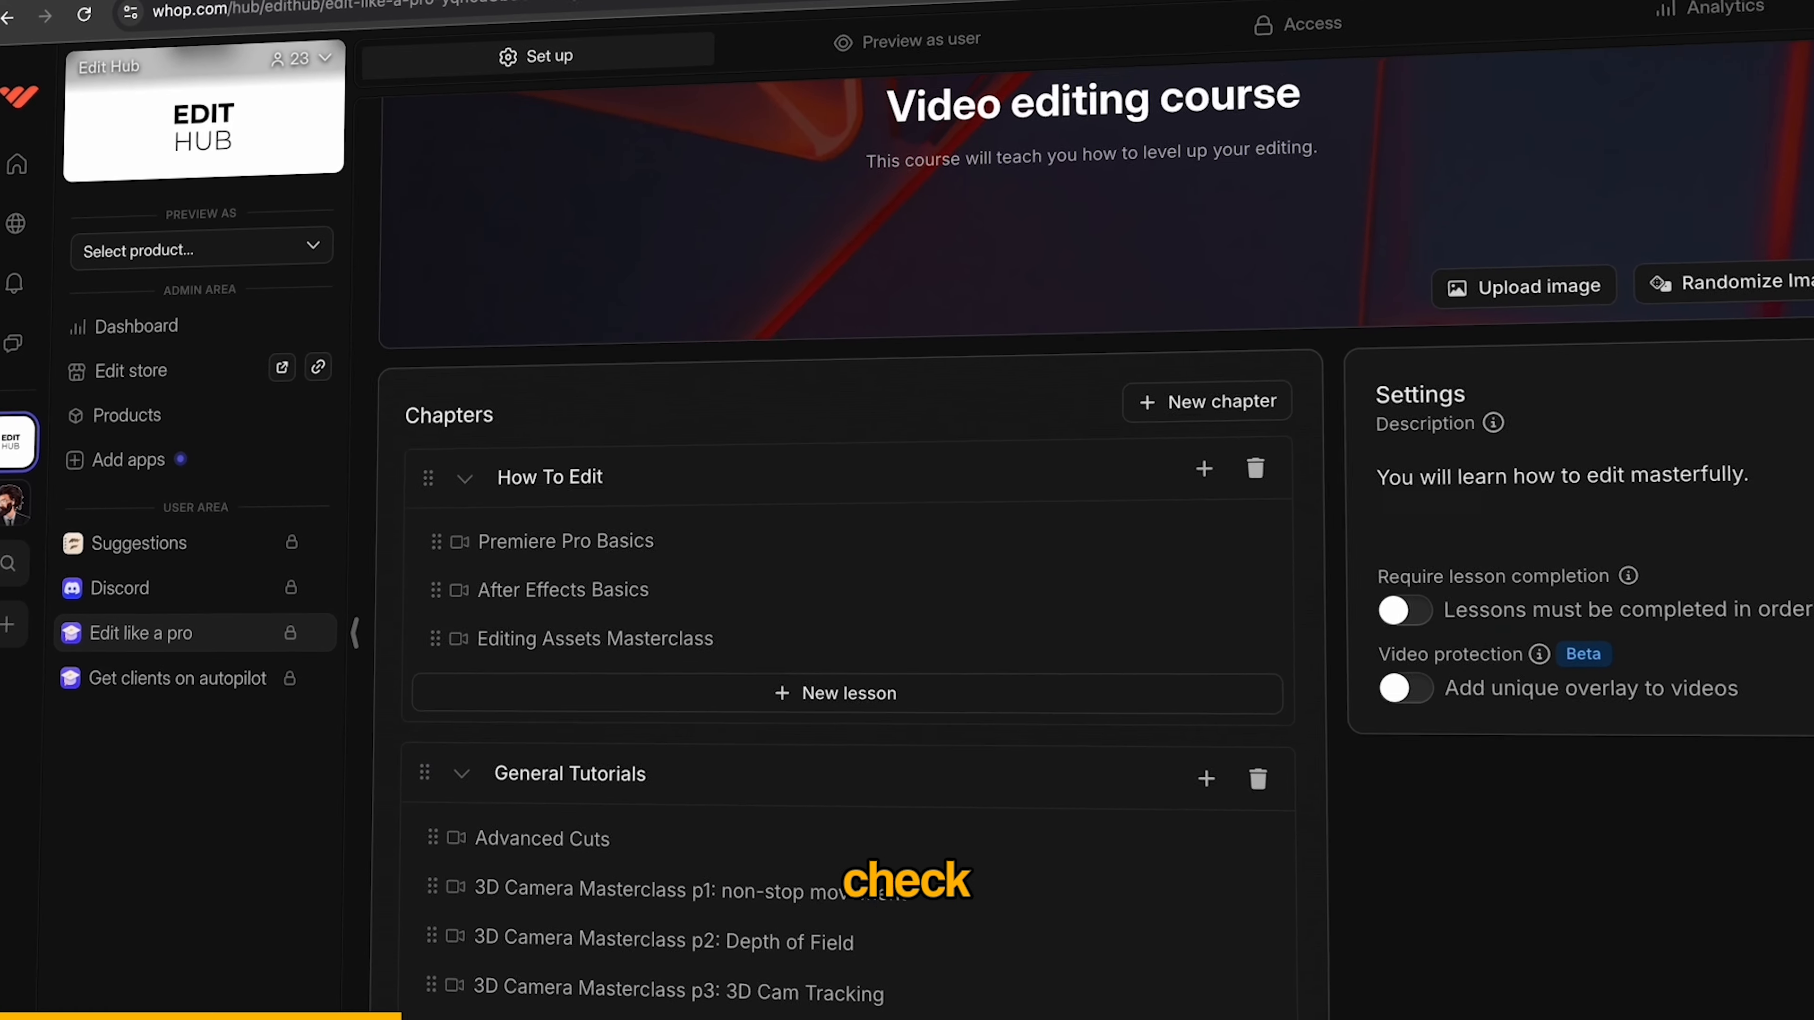
scroll(907, 643, down, 5)
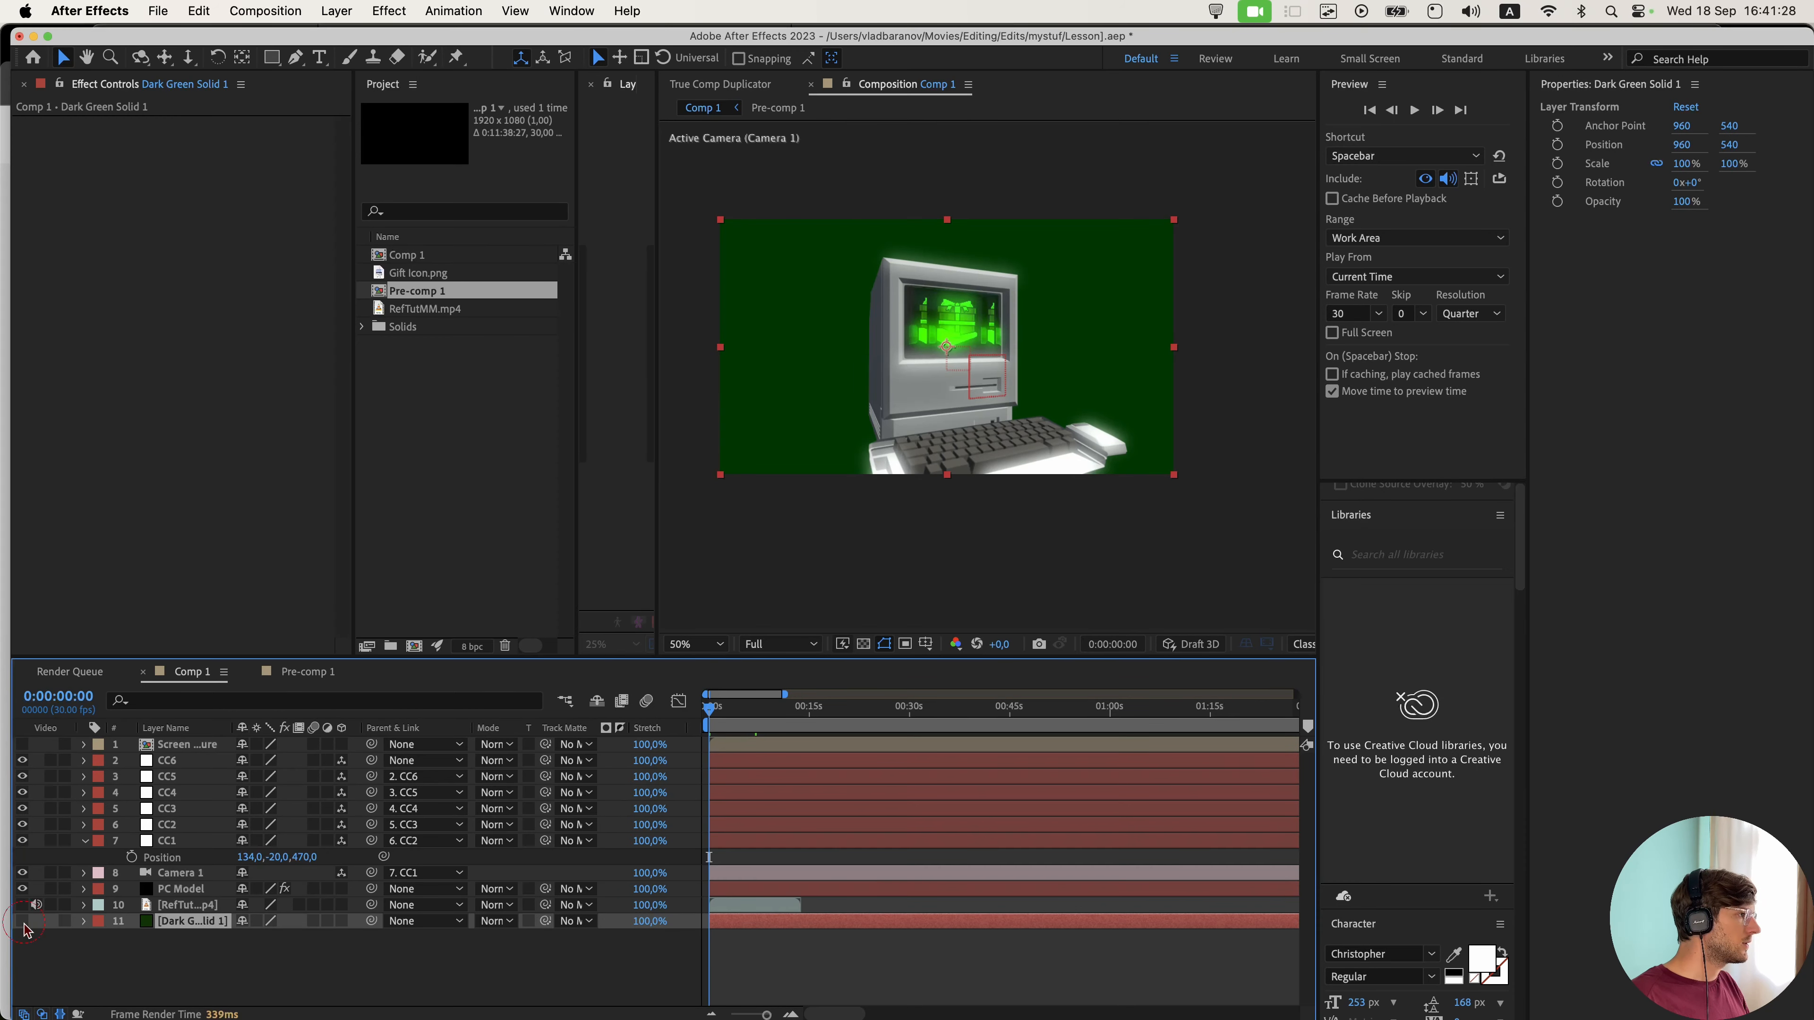
- Toggle the dark green background to check it, and study the background in RefTutMM.mp4 around the two-second mark
click(22, 921)
click(23, 921)
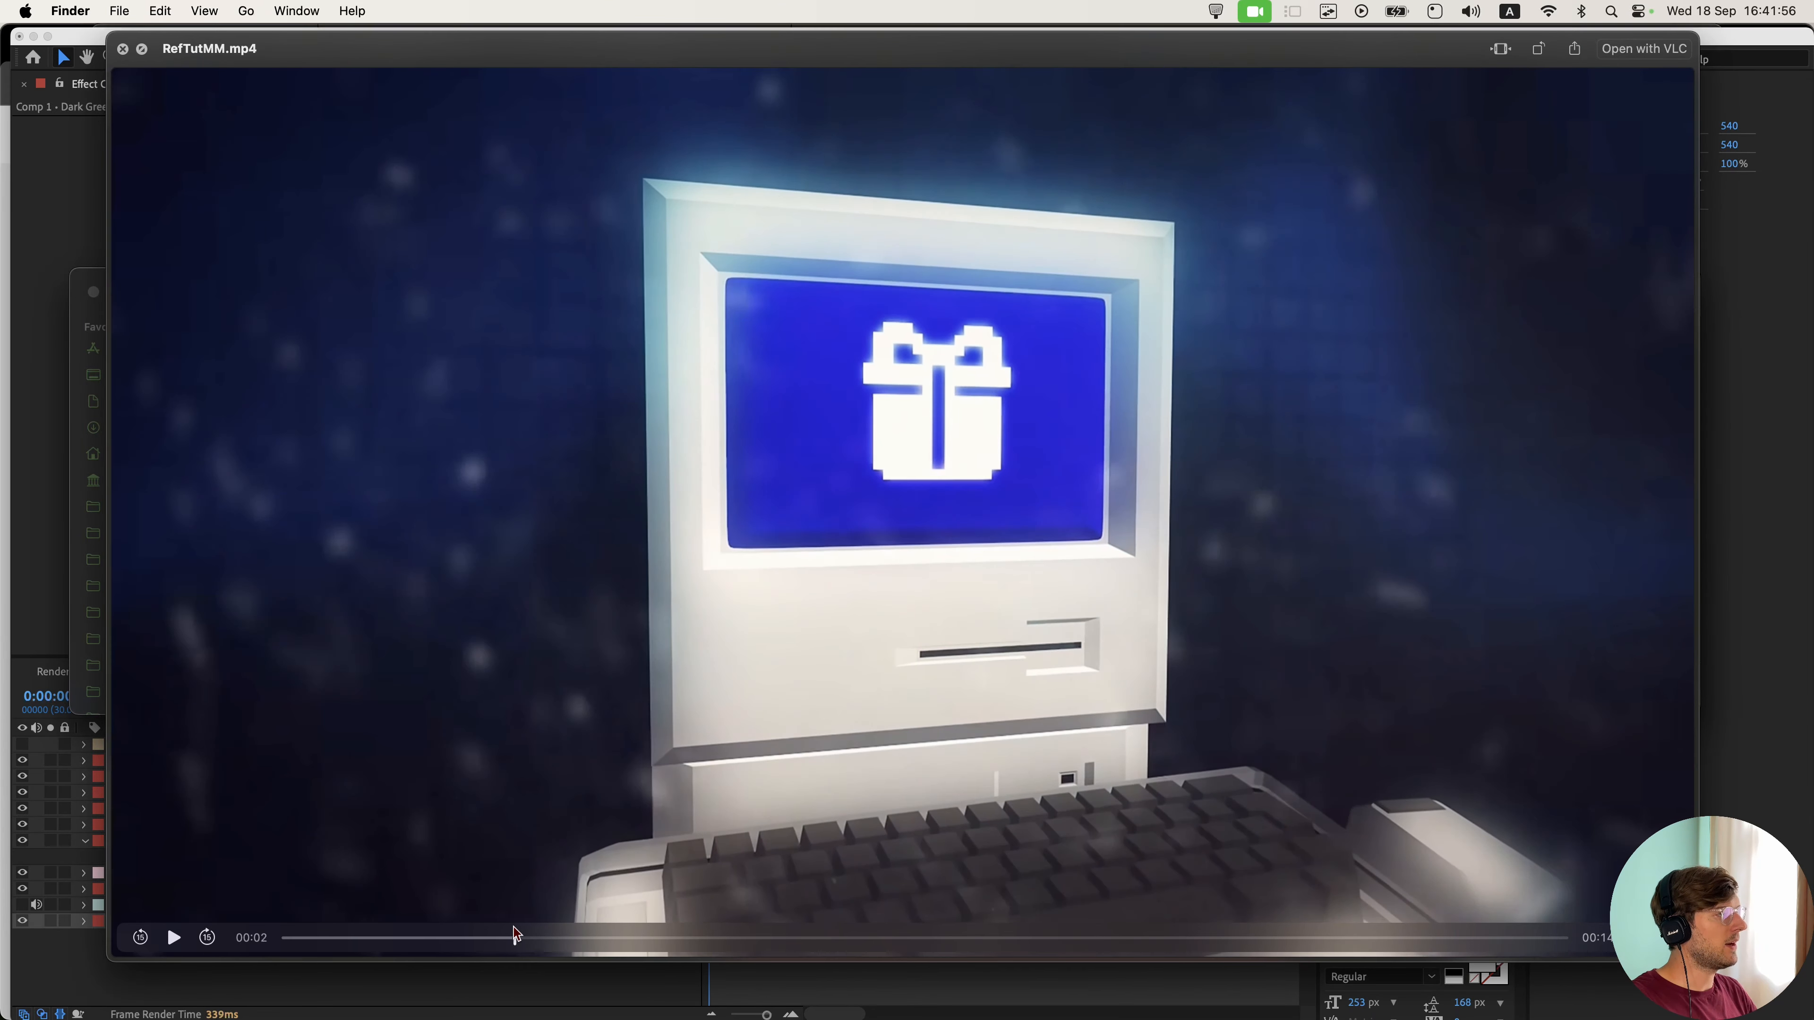
click(461, 934)
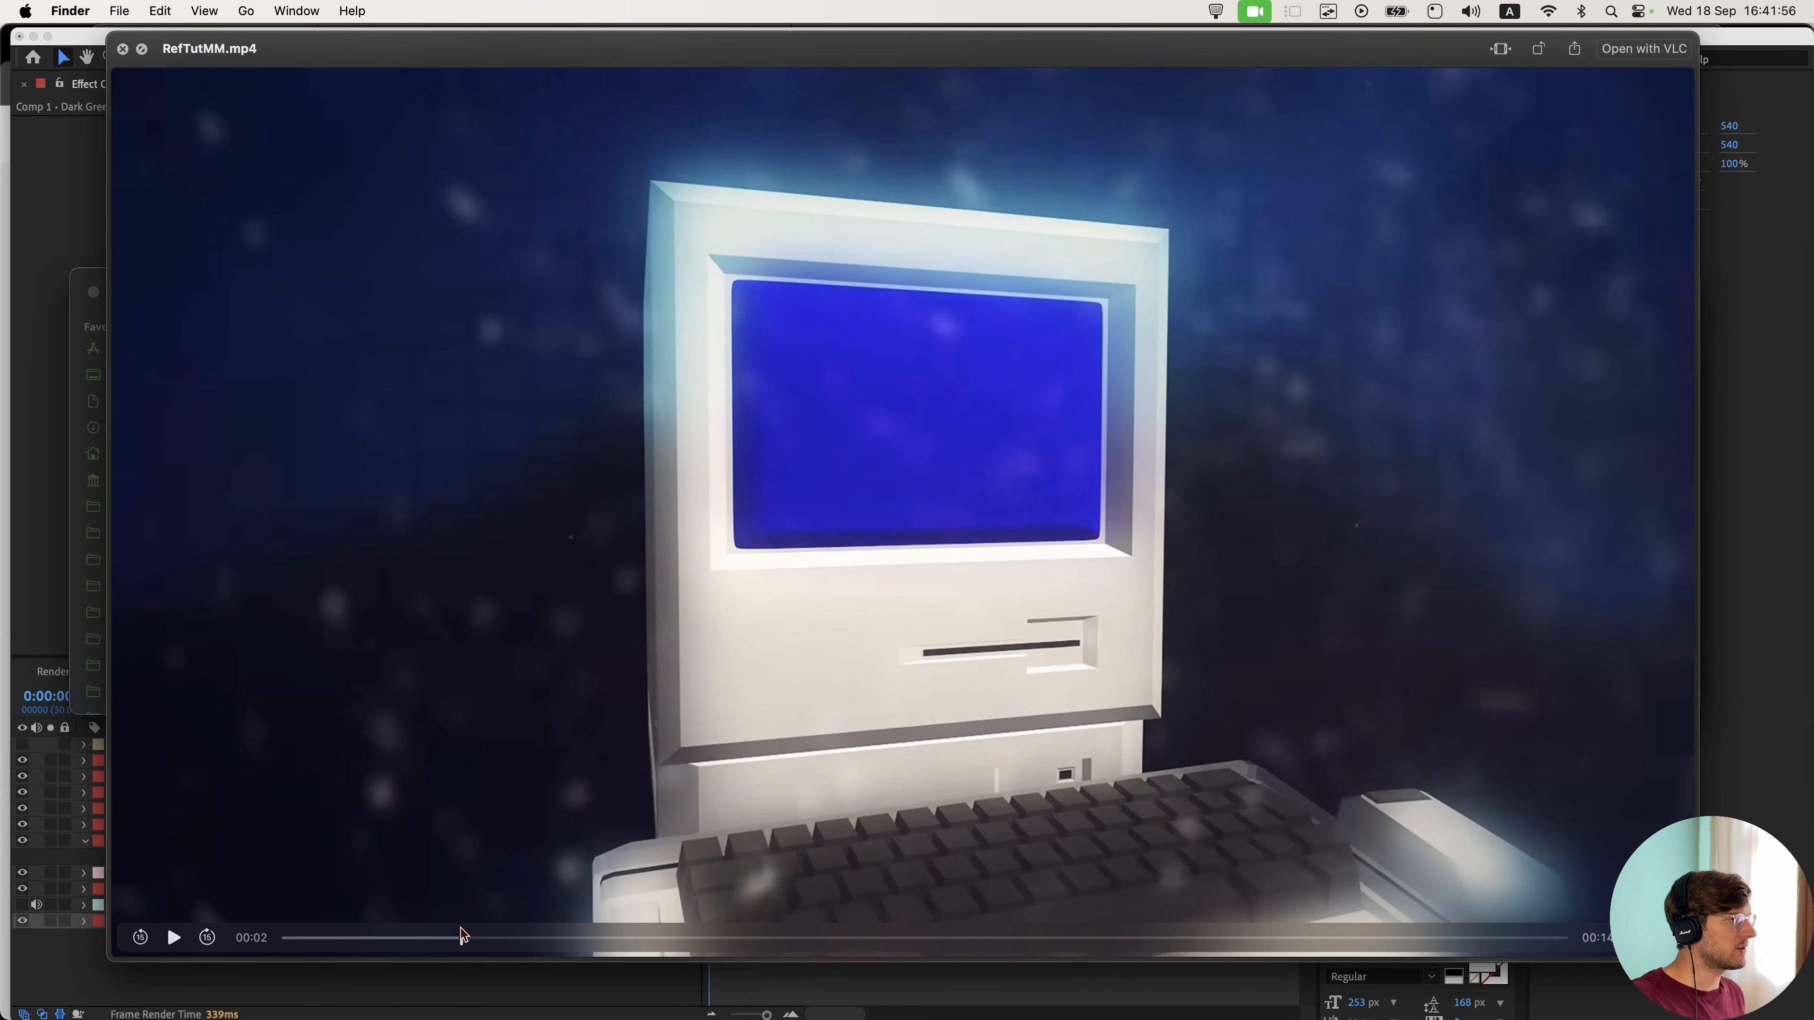
mouse_move(461, 934)
mouse_down()
mouse_move(647, 926)
mouse_move(495, 928)
mouse_up()
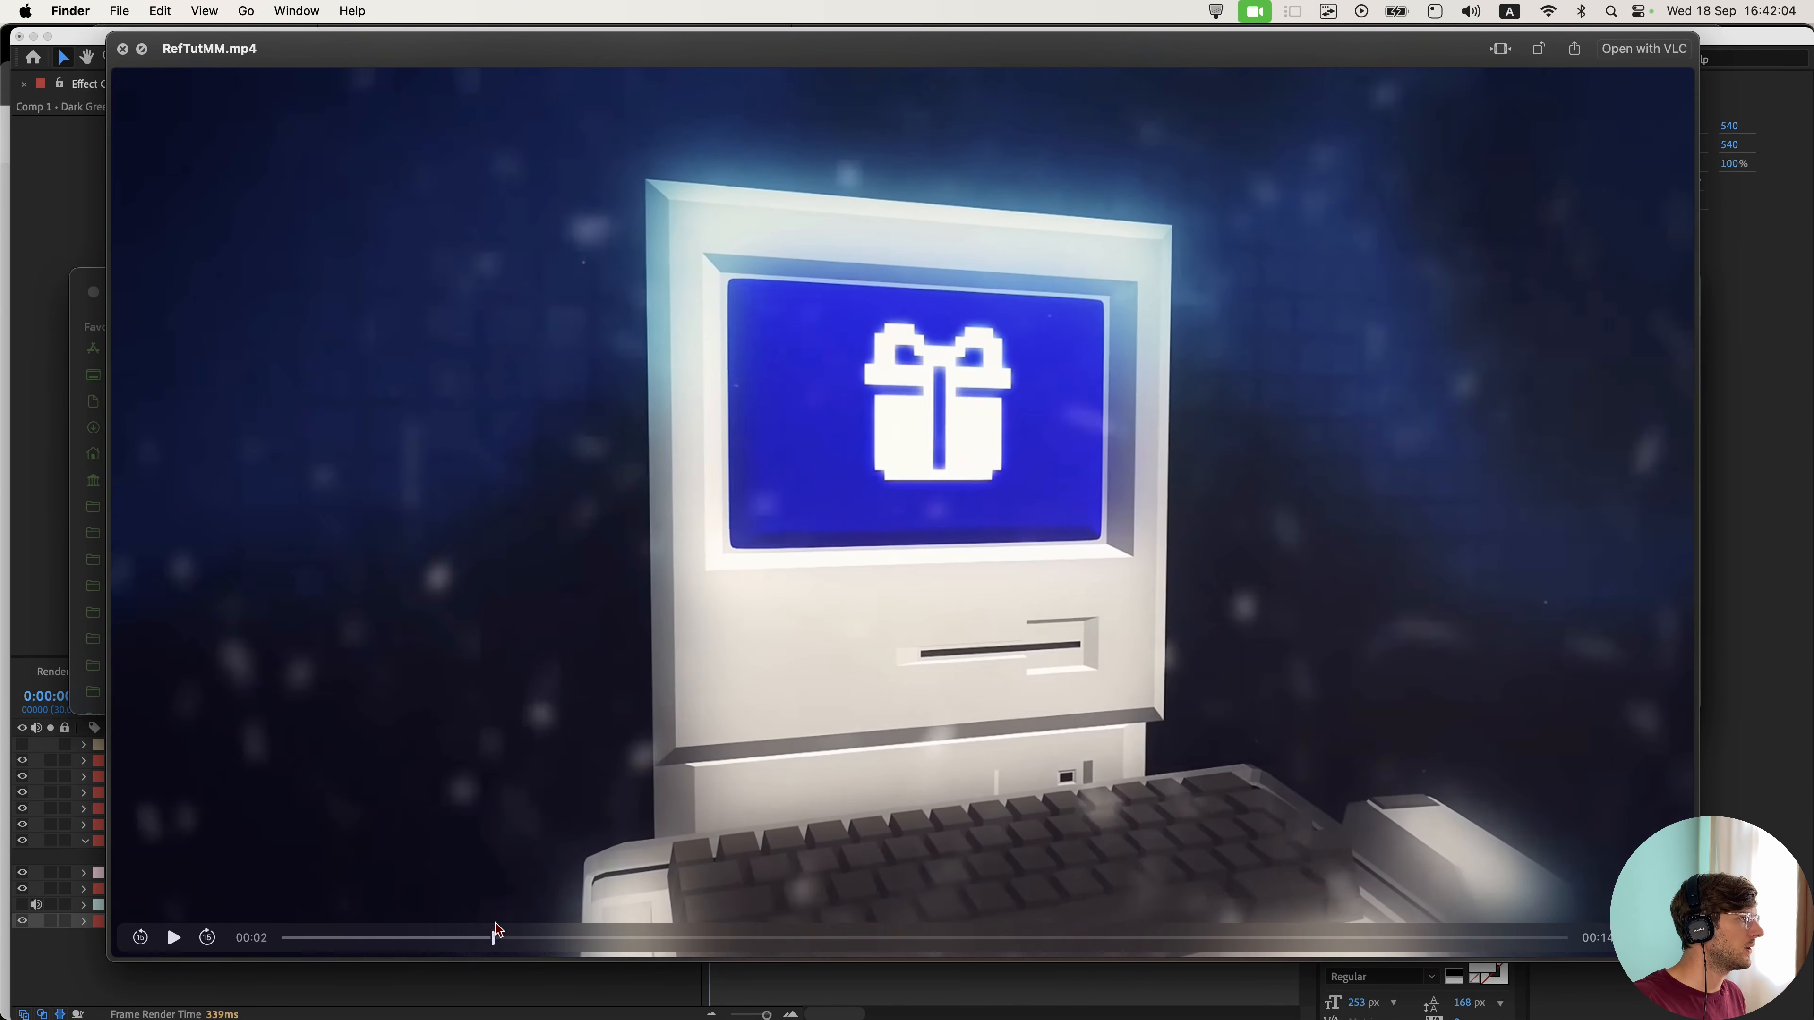
key(space)
click(734, 788)
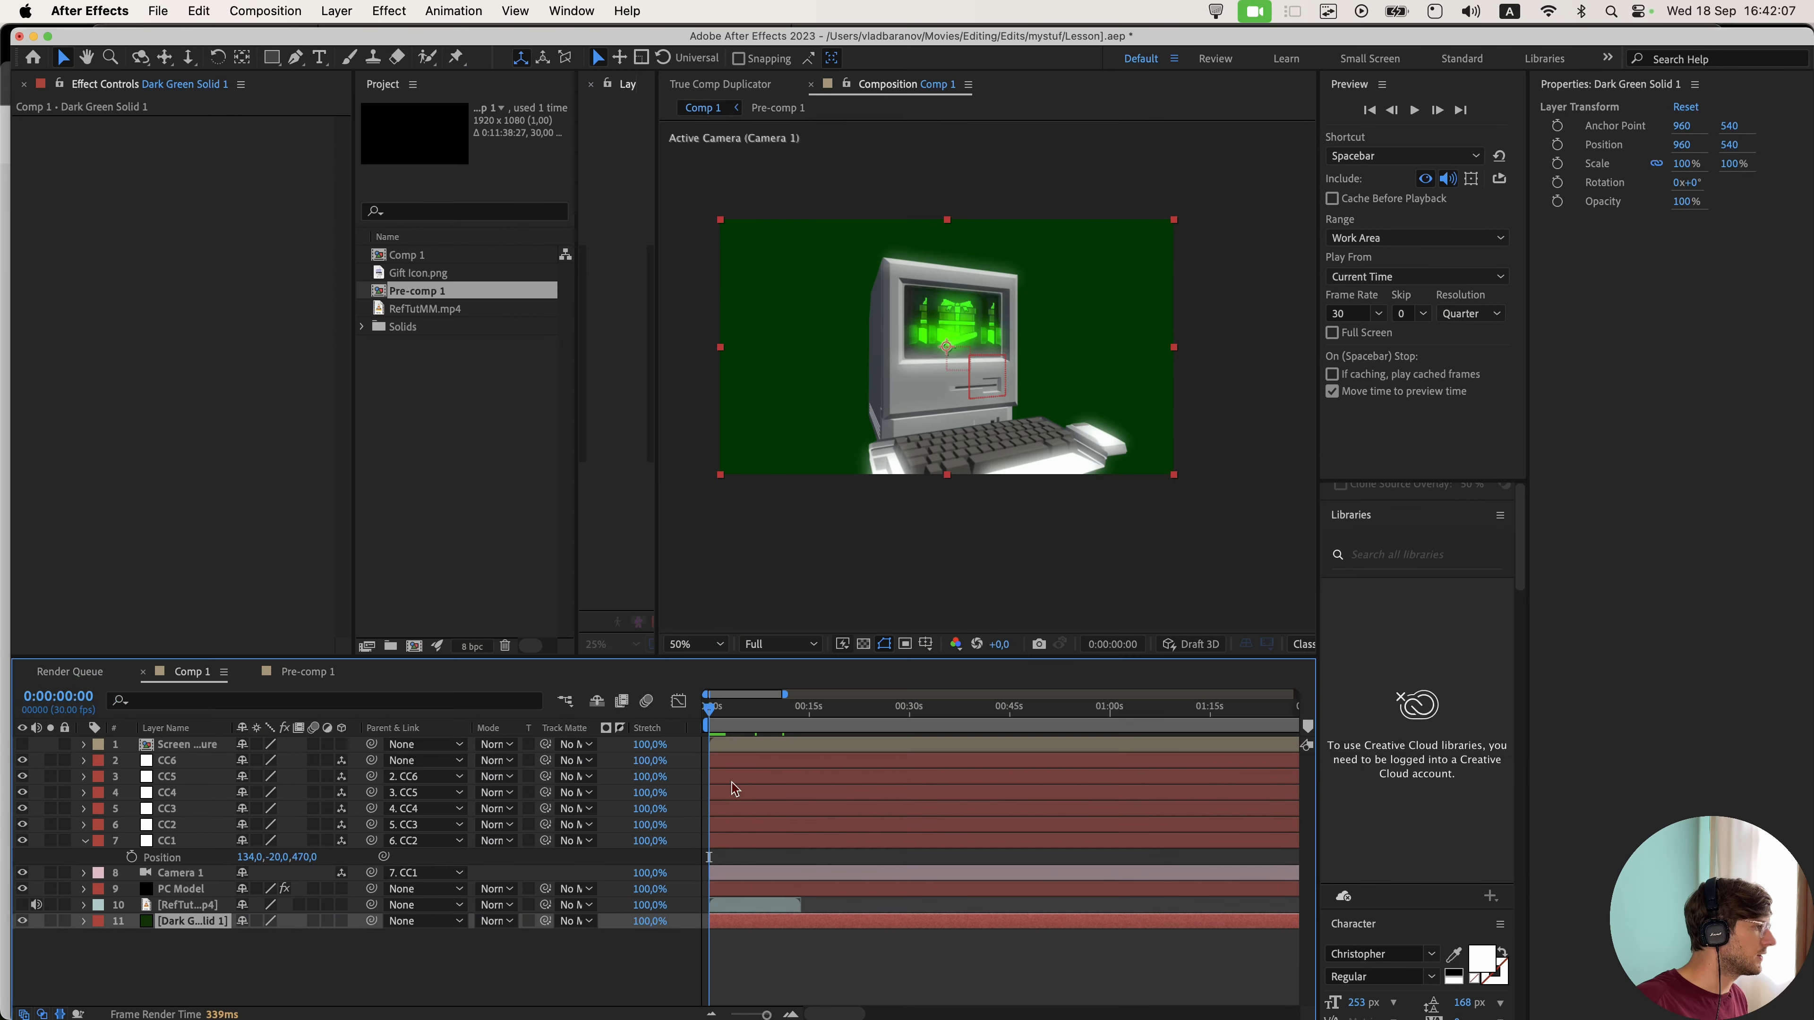
- Pre-compose the dark green solid layer and open the new precomp
mouse_move(720, 715)
mouse_down()
mouse_move(762, 719)
mouse_move(694, 736)
mouse_up()
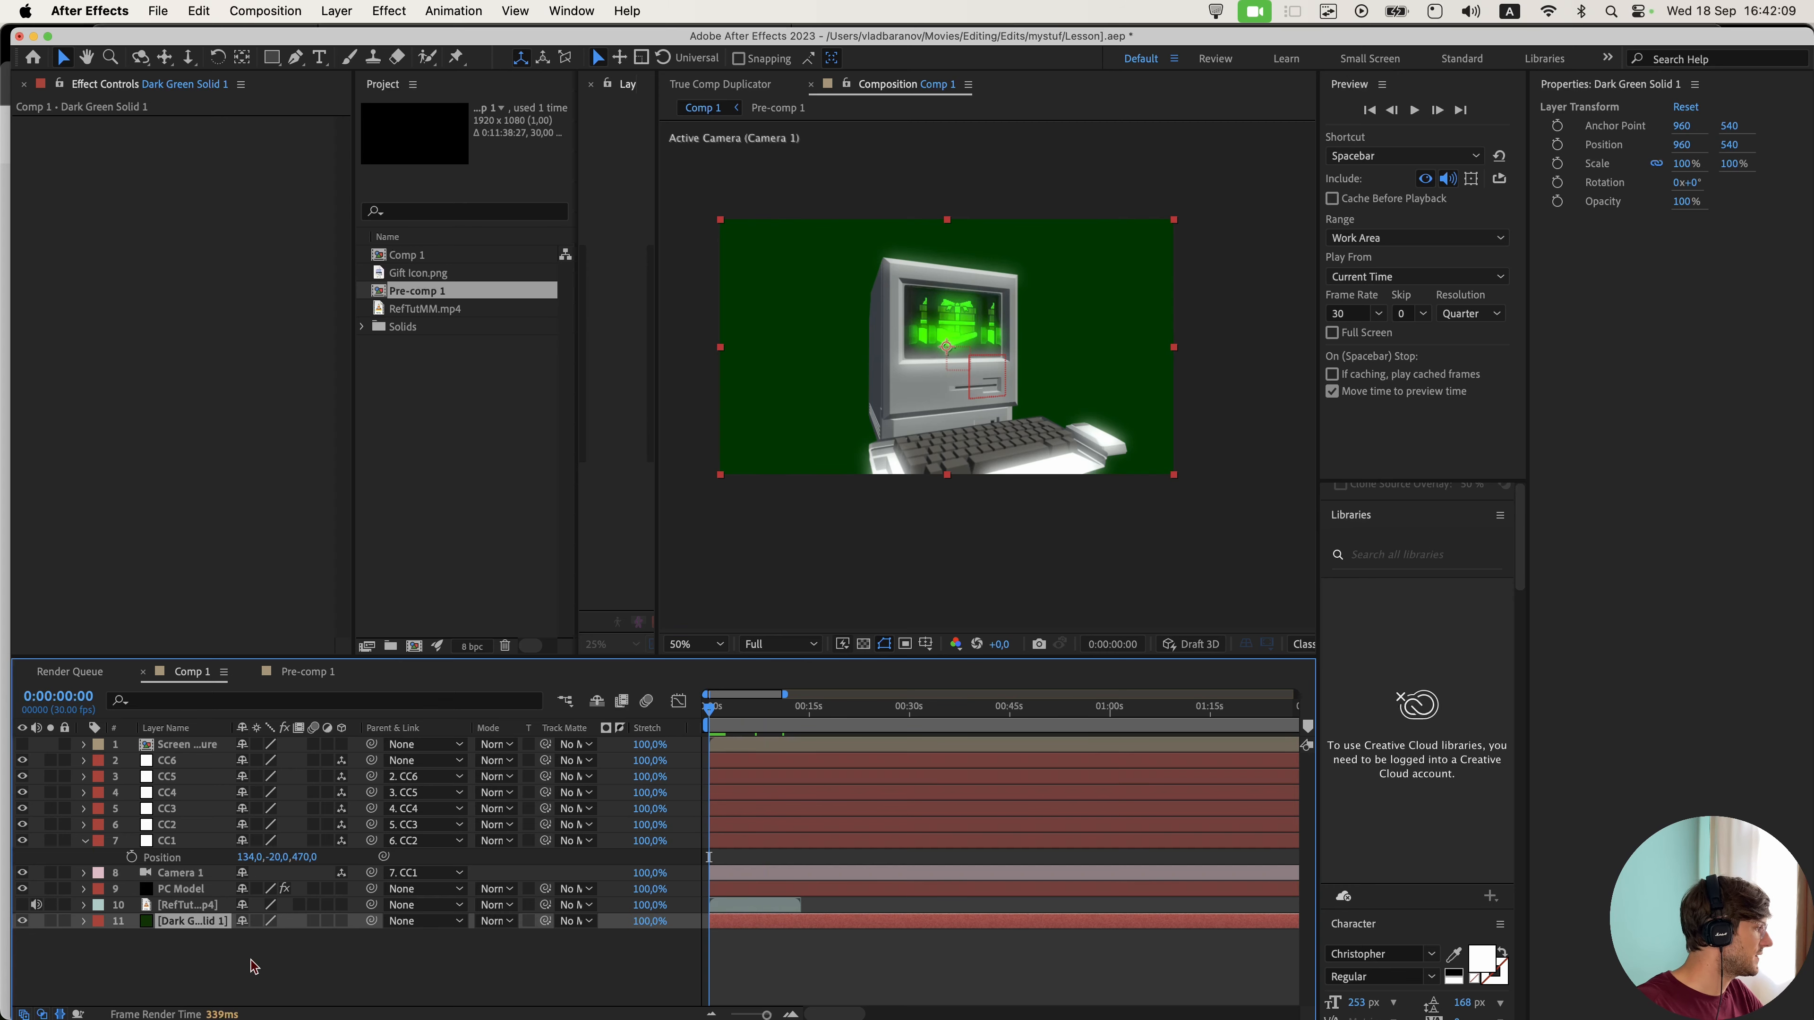
right_click(194, 928)
click(184, 933)
right_click(197, 932)
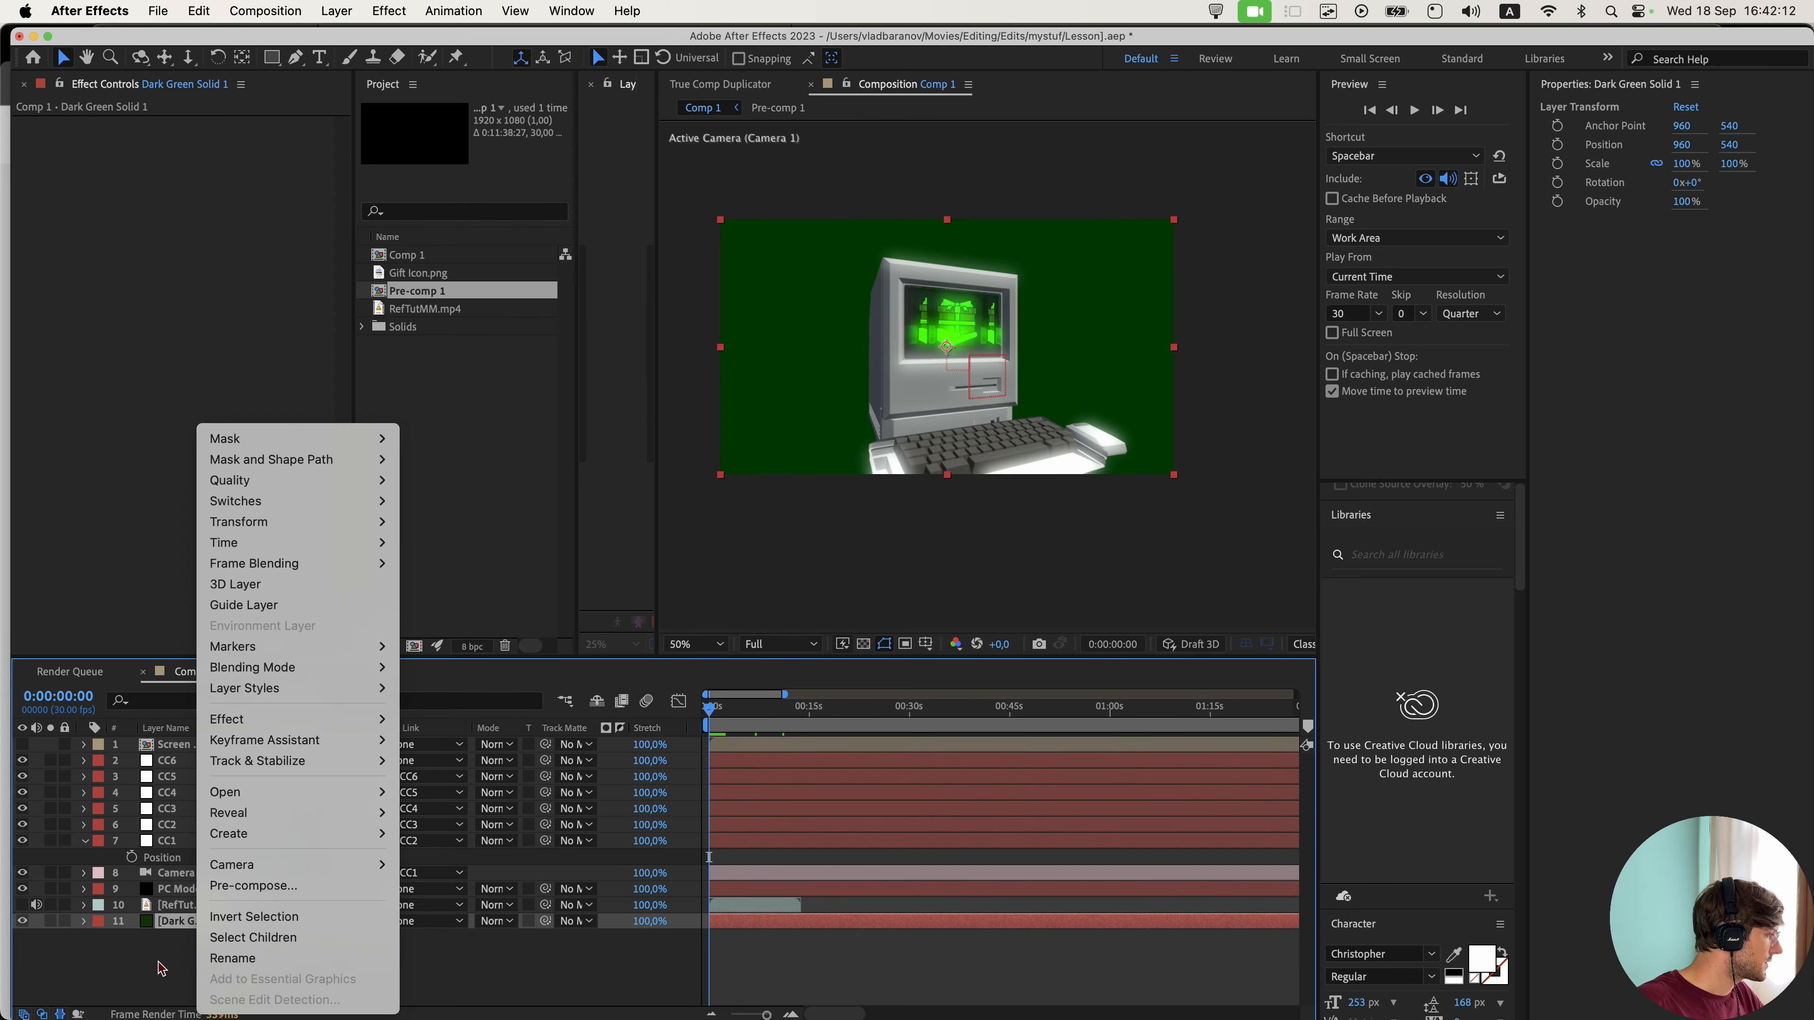
click(250, 886)
click(1066, 646)
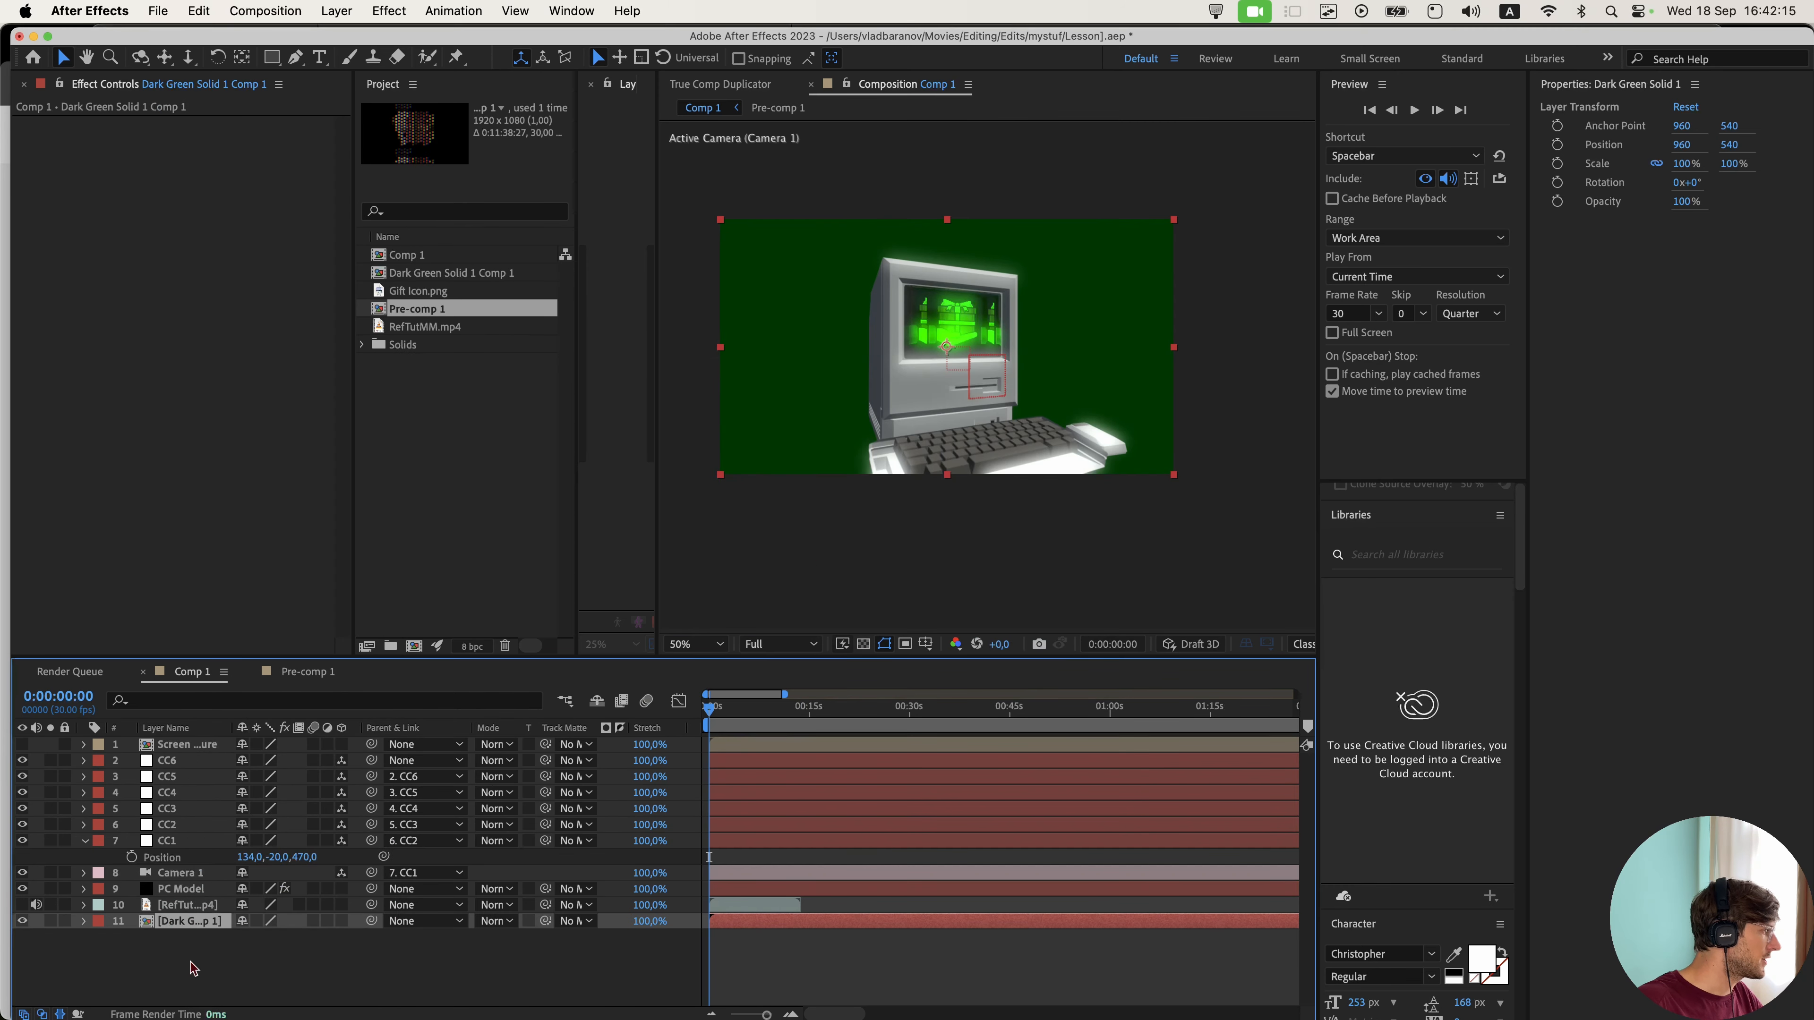
double_click(190, 920)
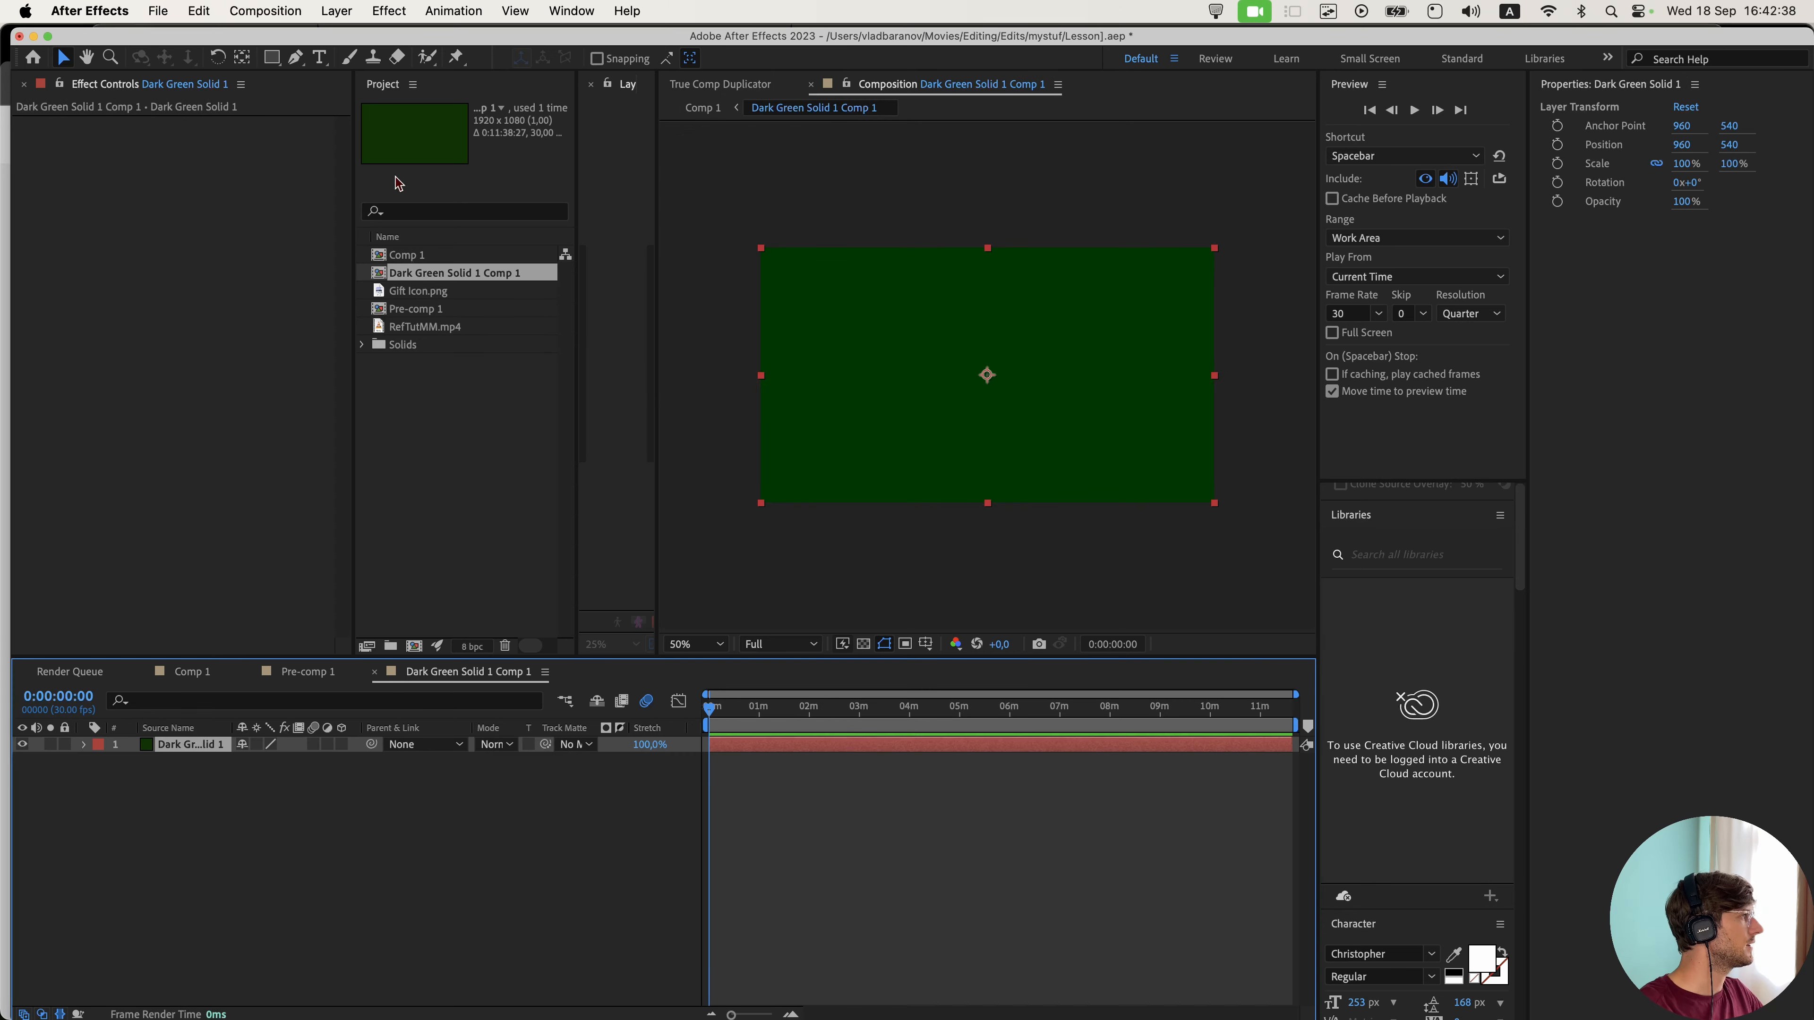
- Duplicate the dark green solid three times inside the precomp
click(335, 9)
click(198, 778)
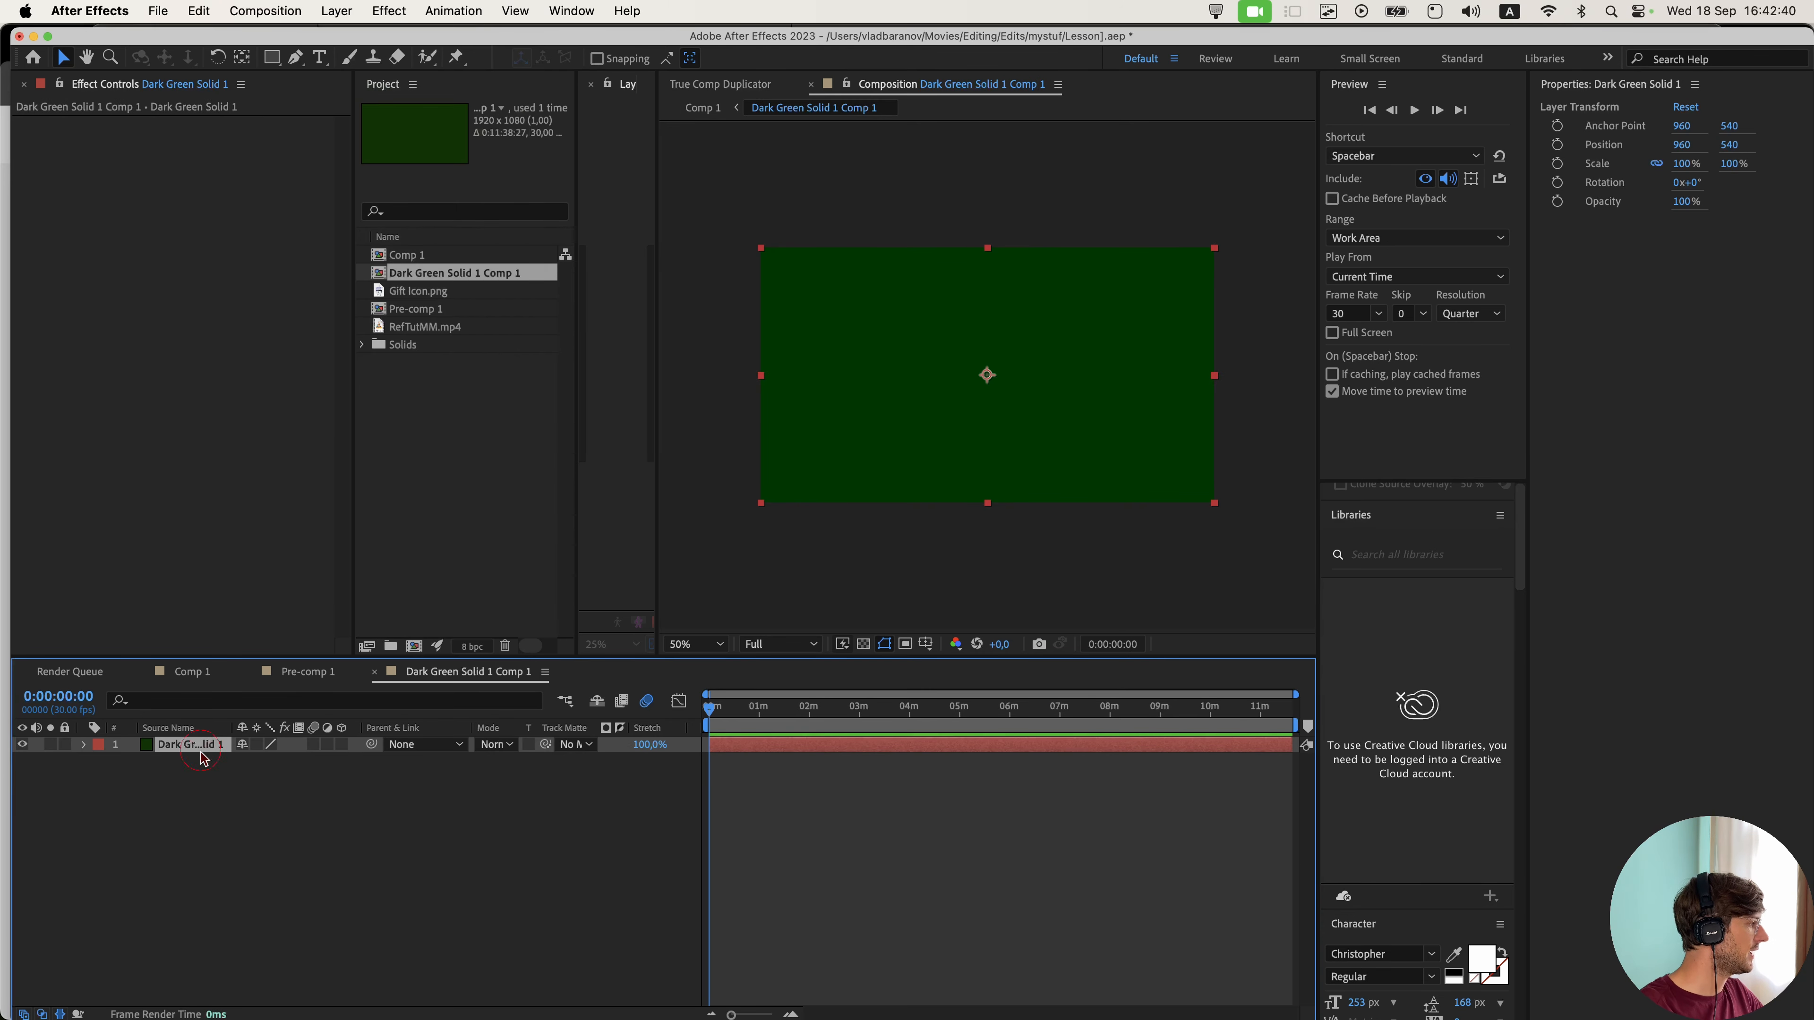
key(super+d)
key(super+d)
key(super+d)
click(219, 831)
- Recolor the bottom solid a darker green and the solid directly above it a brighter green
click(207, 792)
click(336, 10)
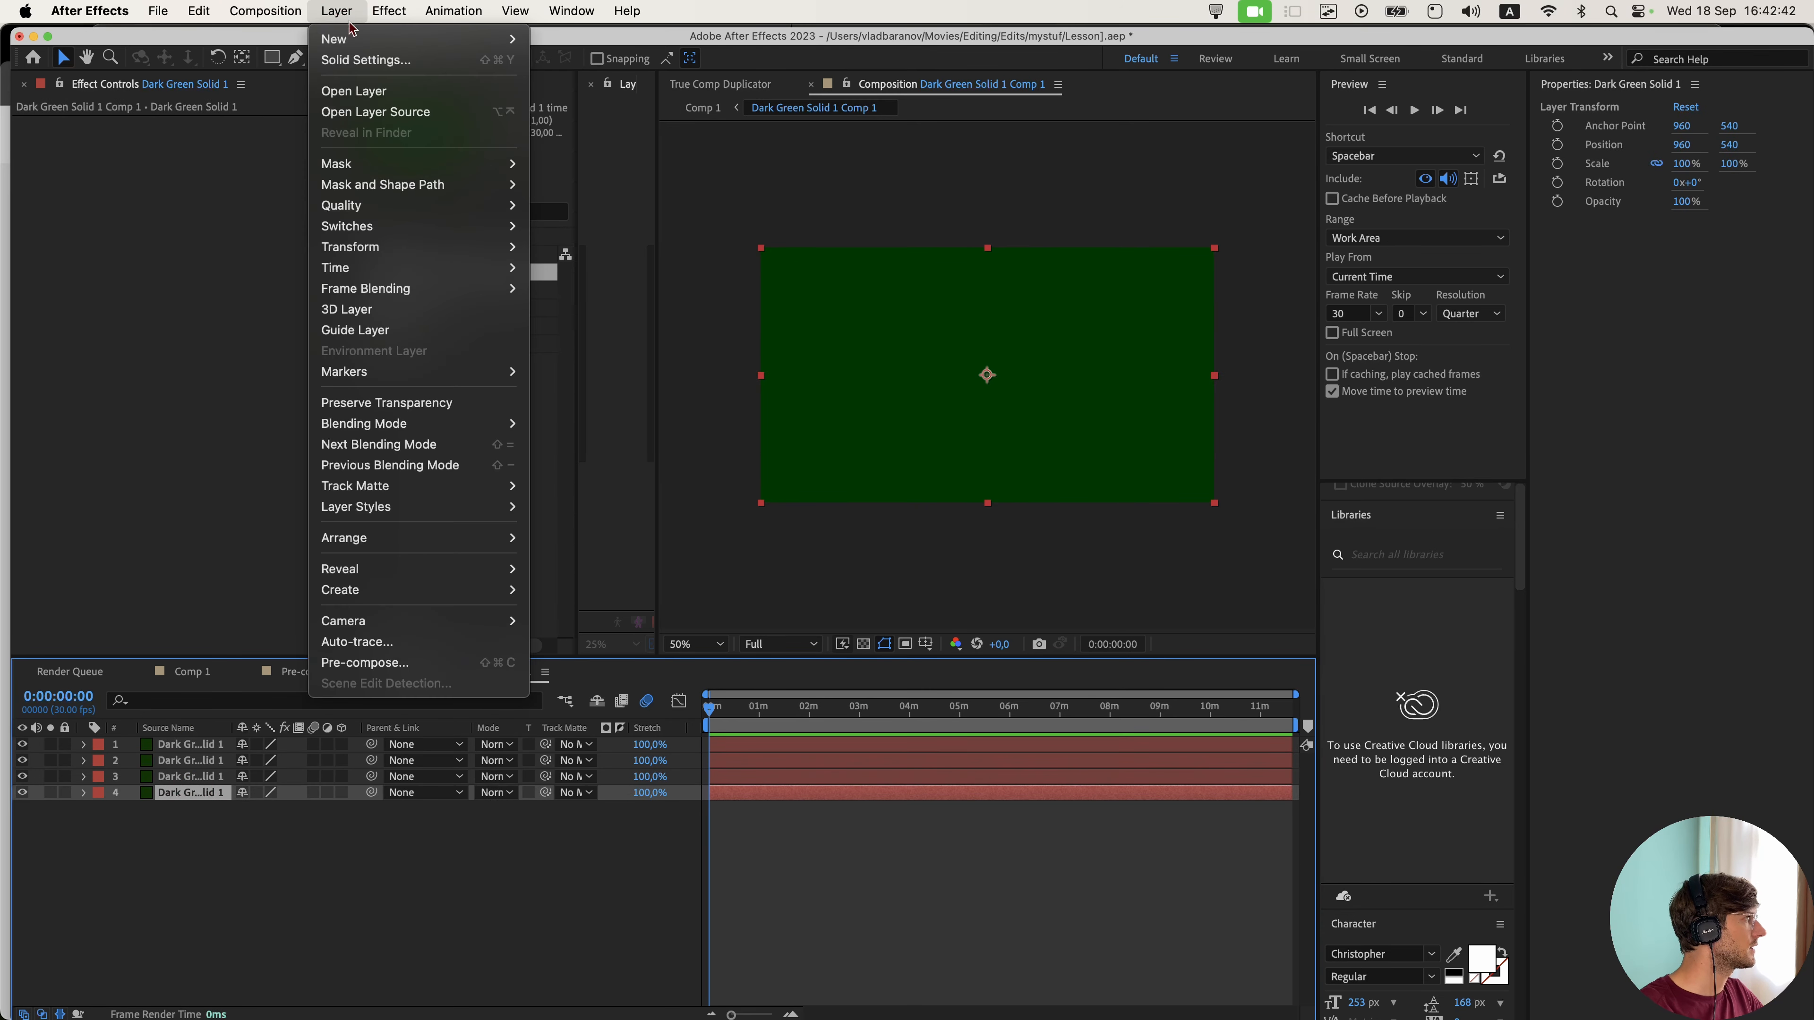
click(385, 70)
click(891, 728)
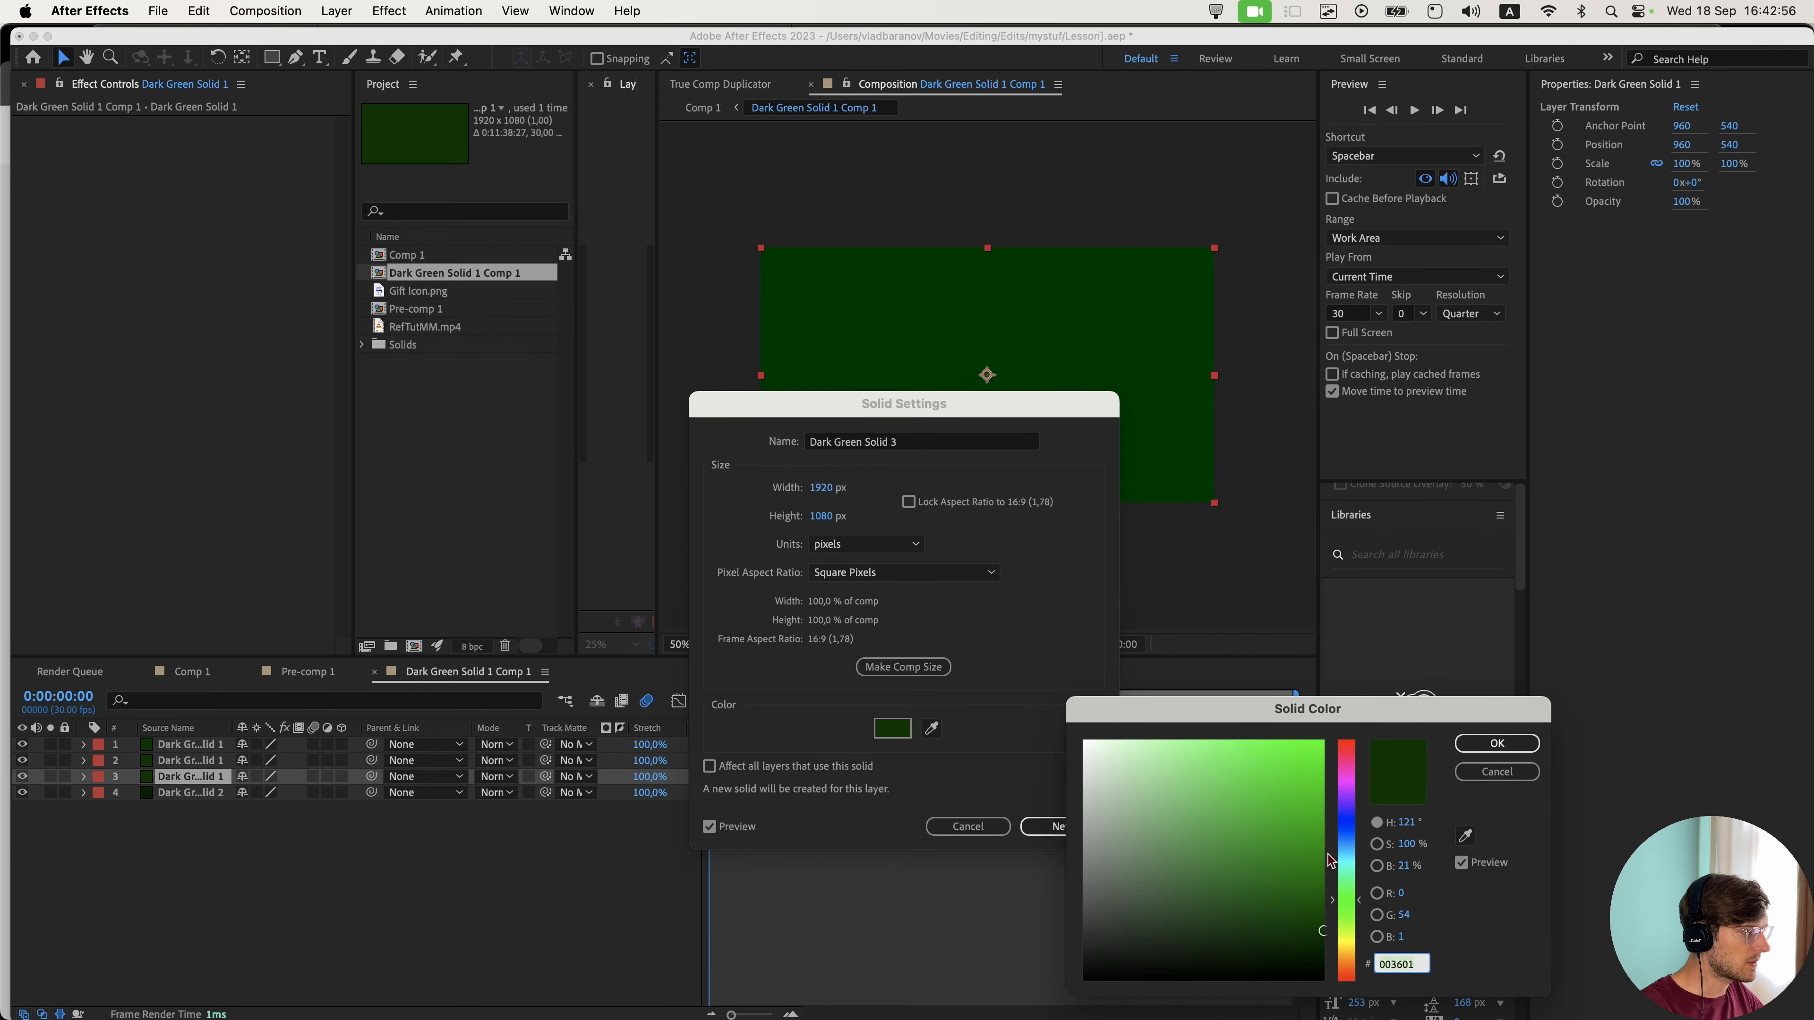
click(1323, 857)
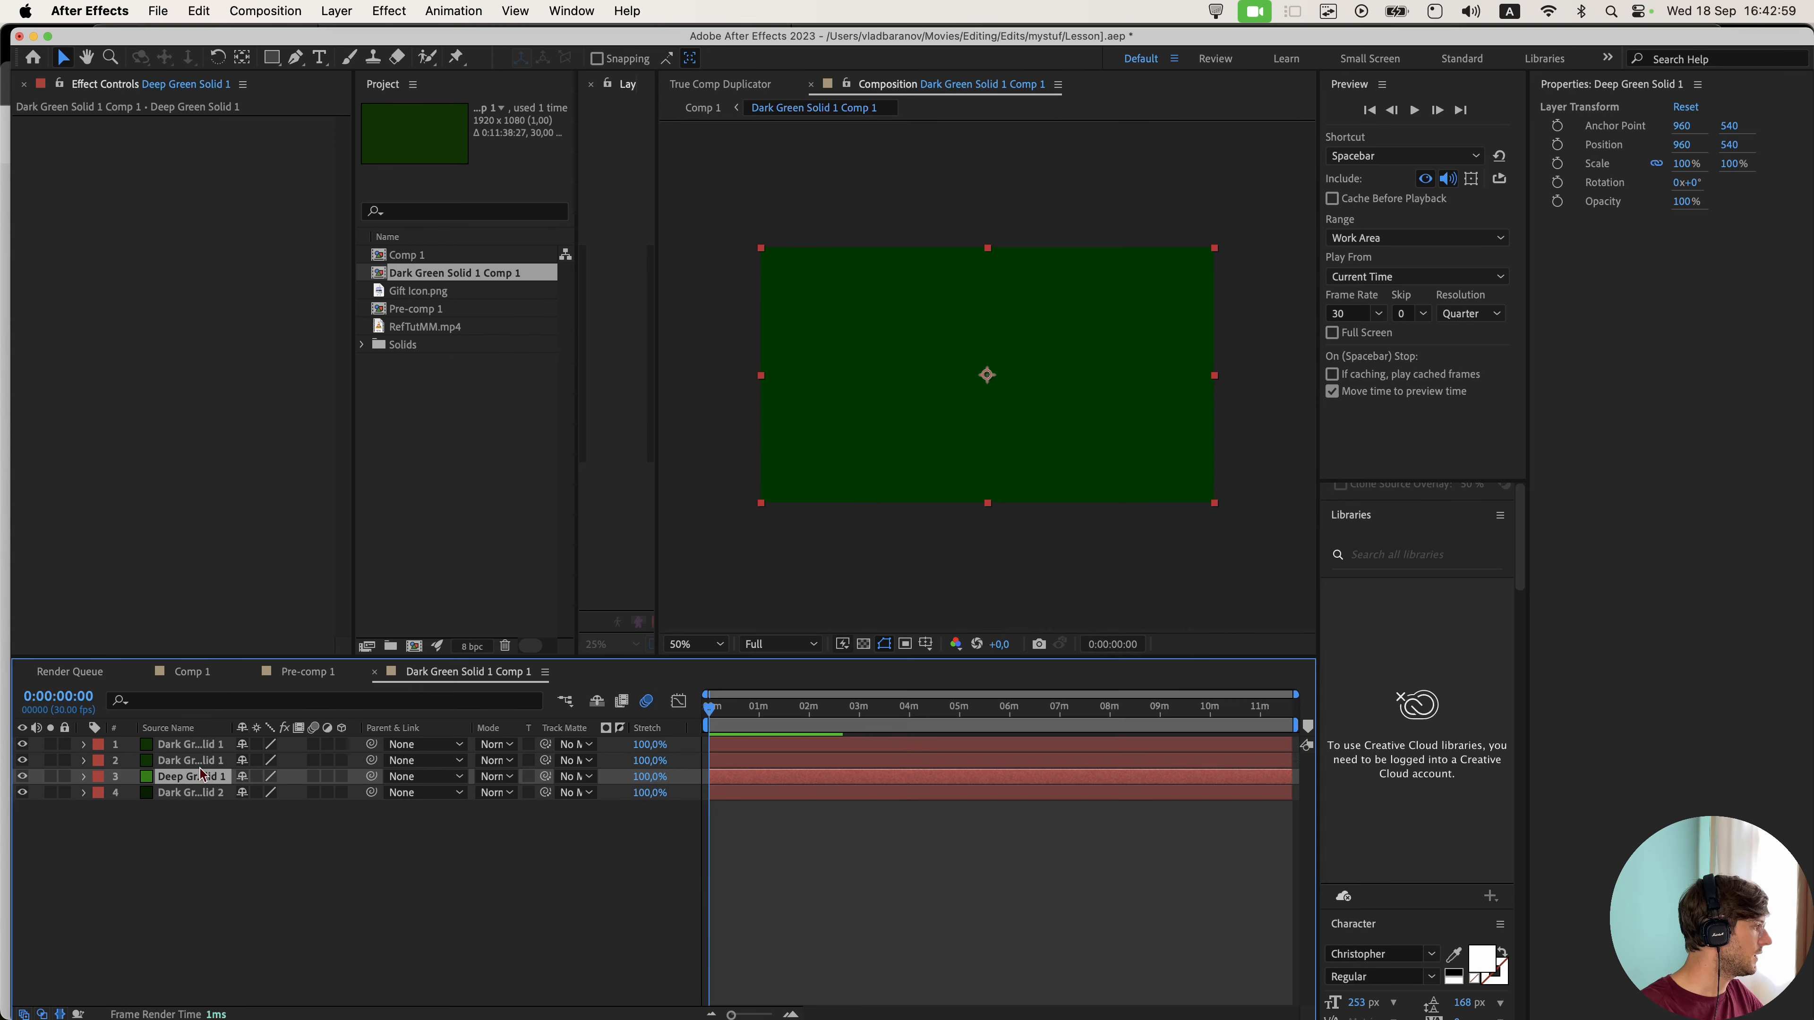
- Delete the two original dark green solids above the bright green one, and duplicate the bright green solid three times
click(196, 760)
shift+click(195, 744)
key(Delete)
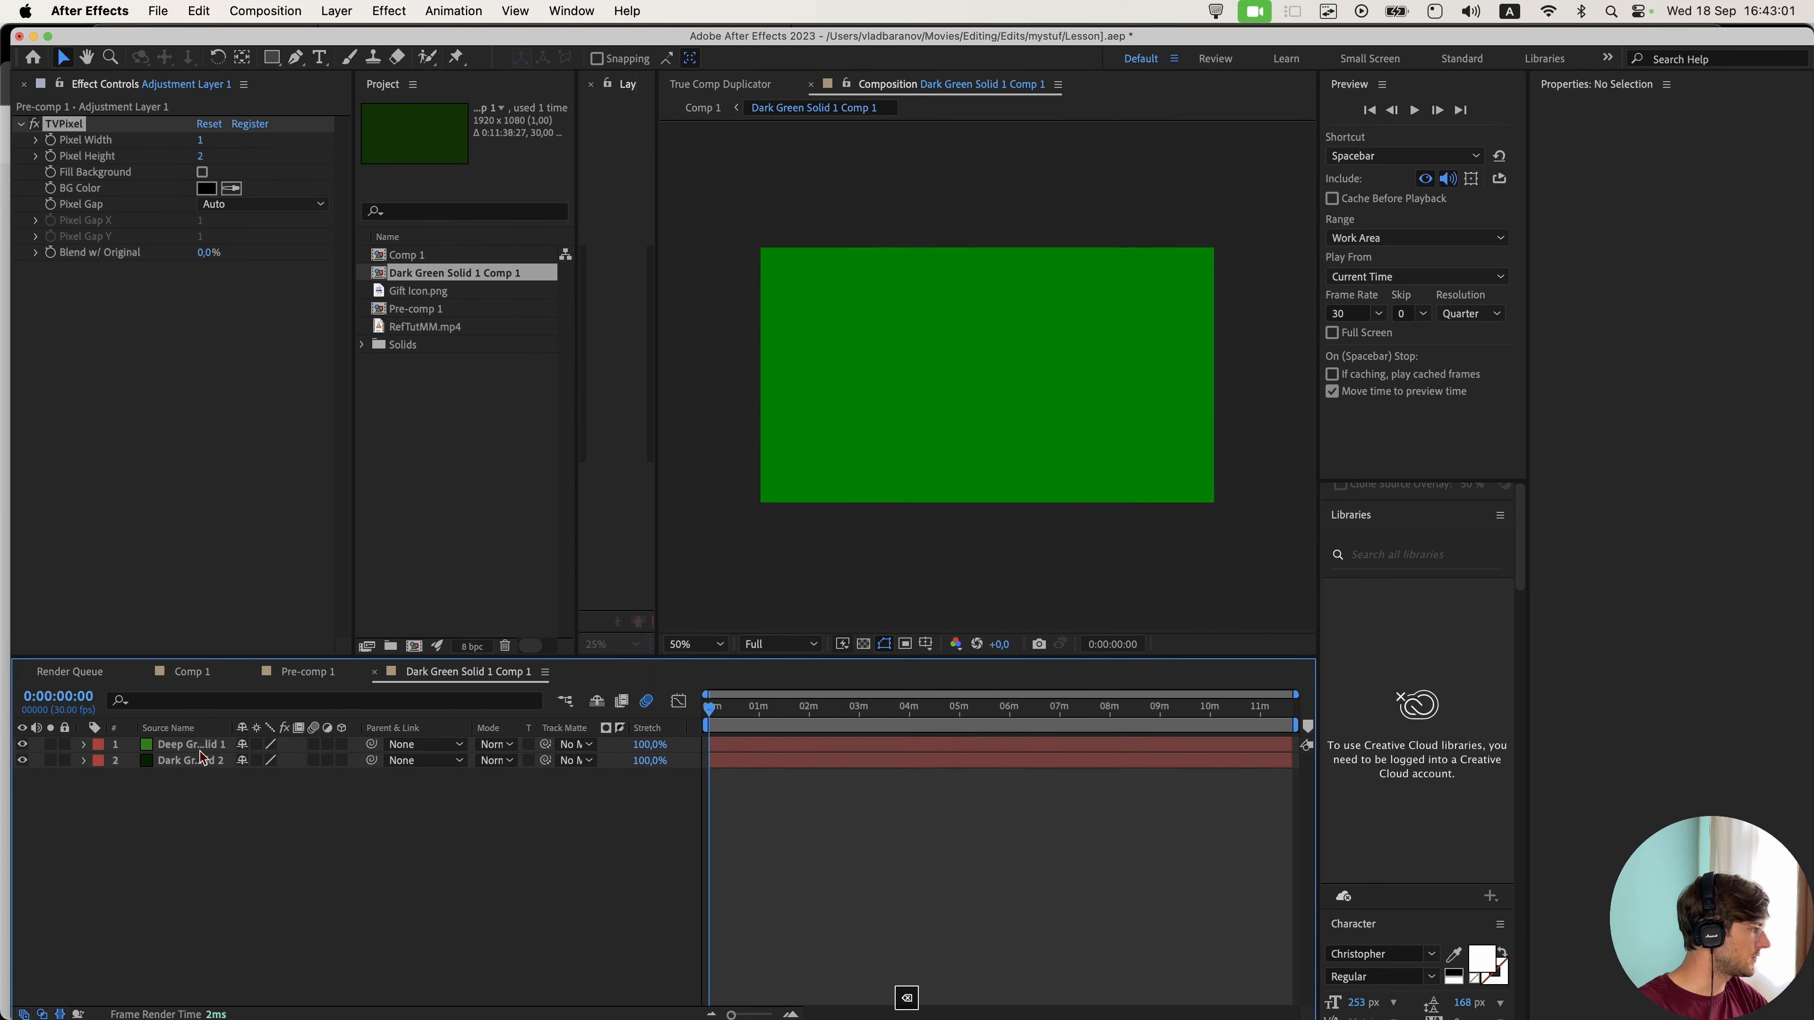
click(198, 746)
key(super+d)
key(super+d)
key(super+d)
click(196, 826)
- Draw a closed, curved Pen mask over the upper-left area of the lowest bright green solid and hide the three copies above it
click(194, 793)
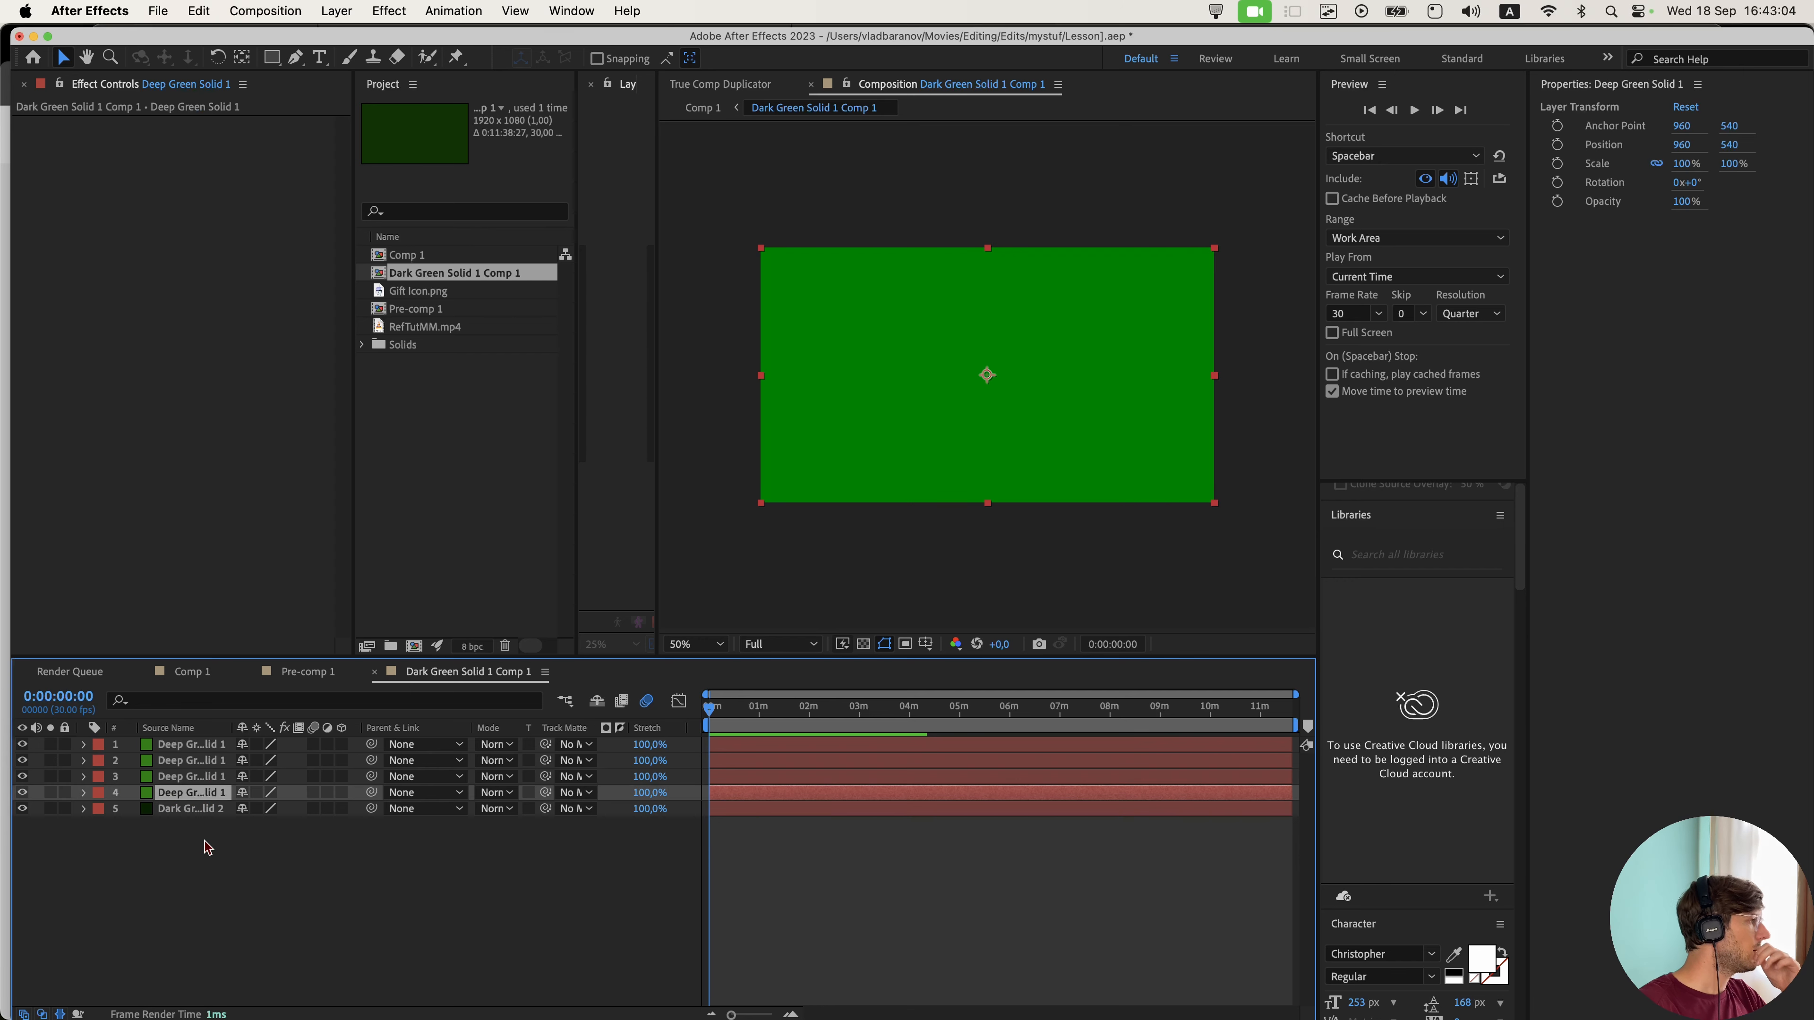
click(295, 57)
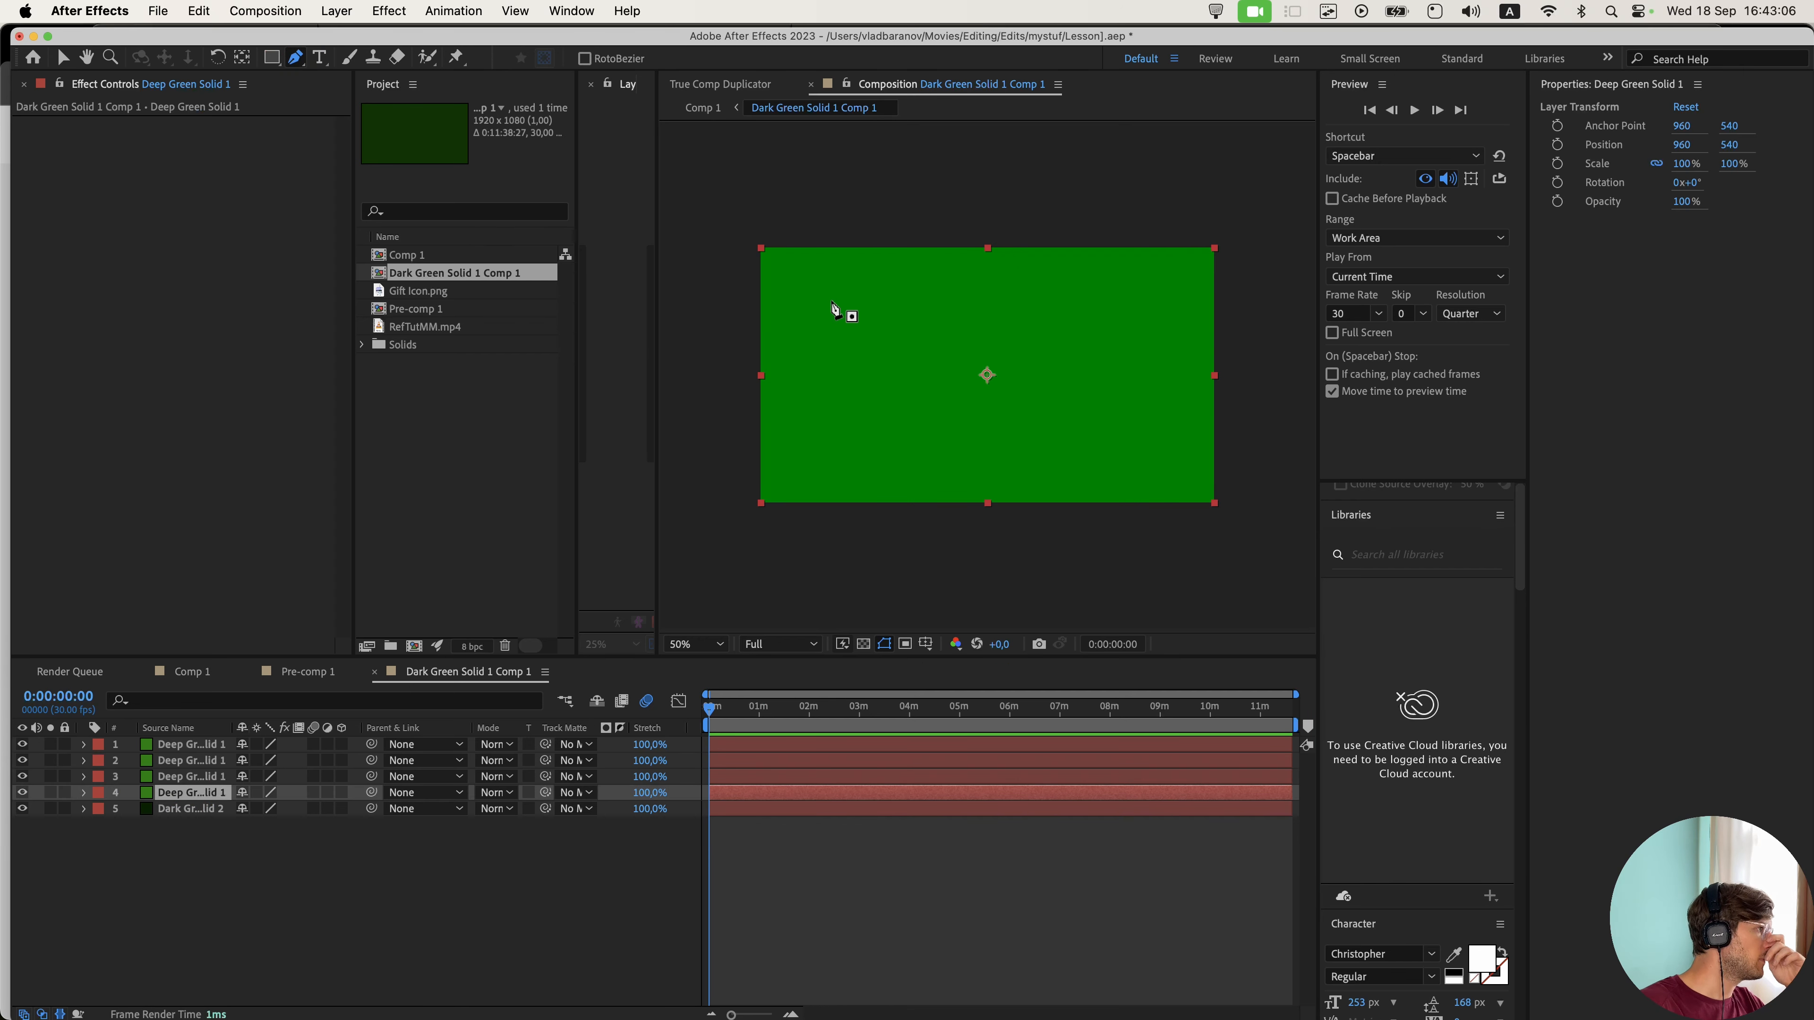
click(799, 306)
drag(805, 357, 817, 365)
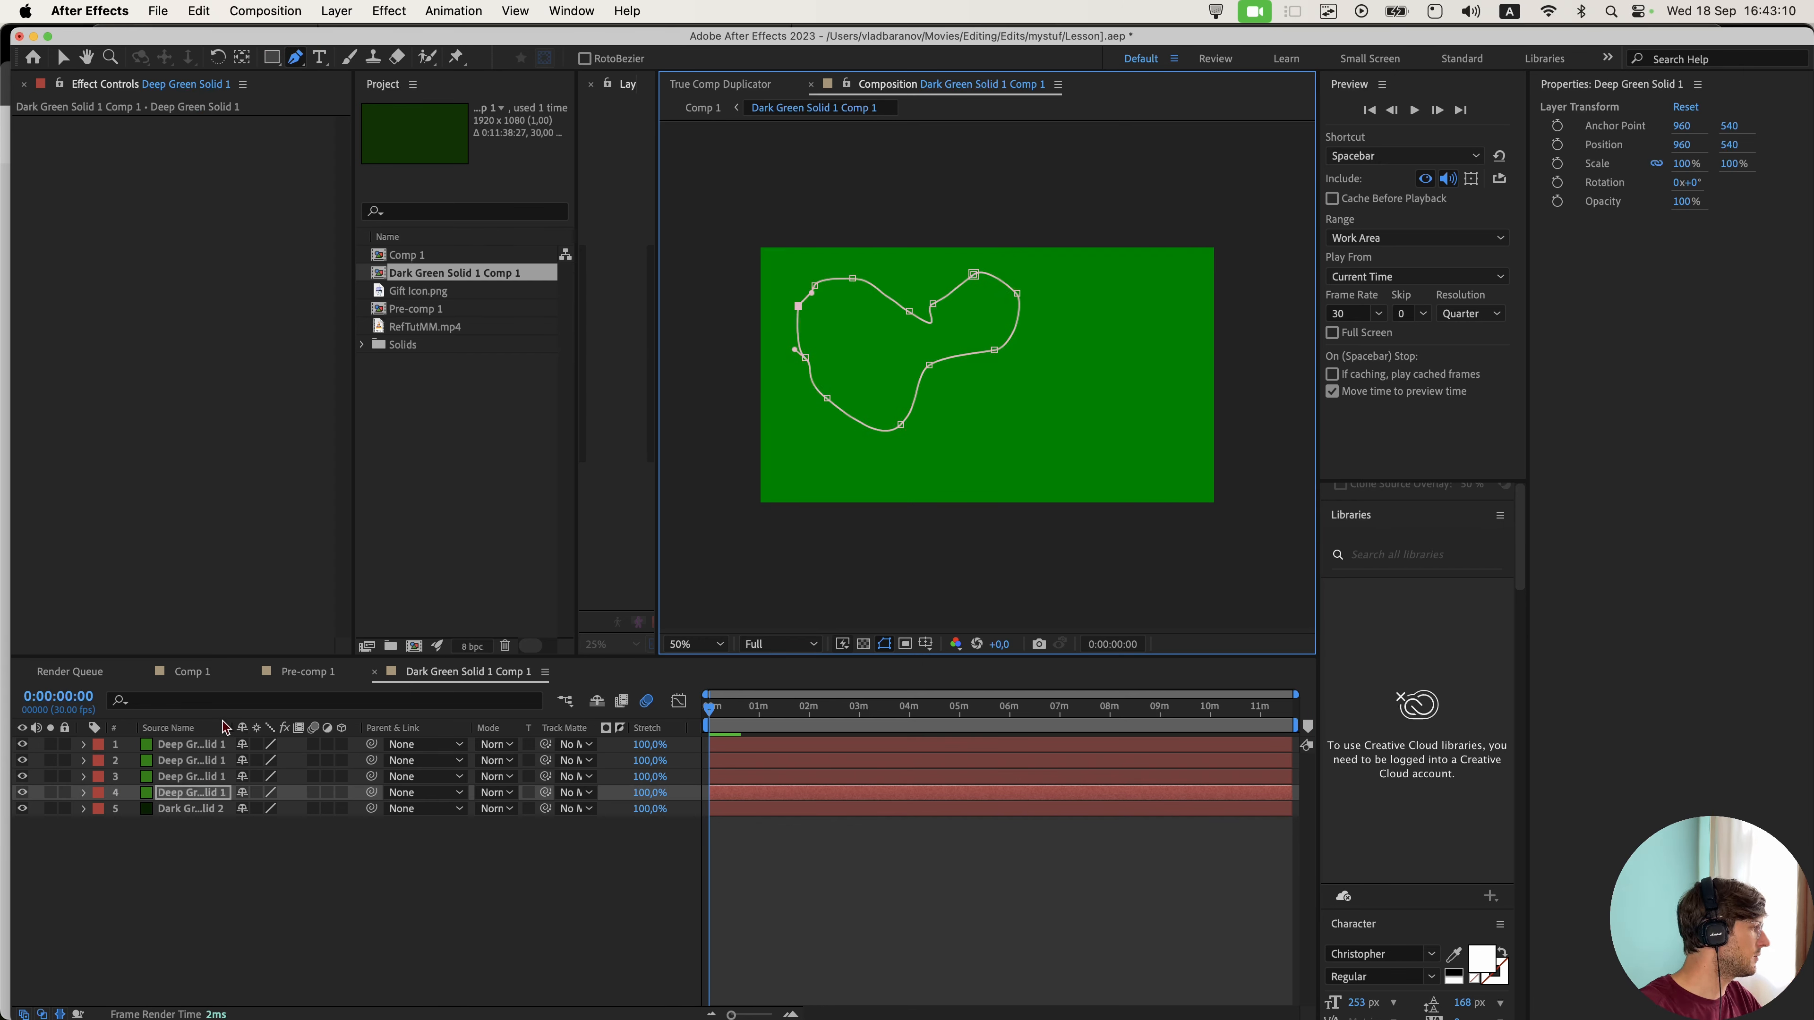
drag(22, 776, 22, 744)
- Set the mask's feather to 300 pixels in both directions
key(f)
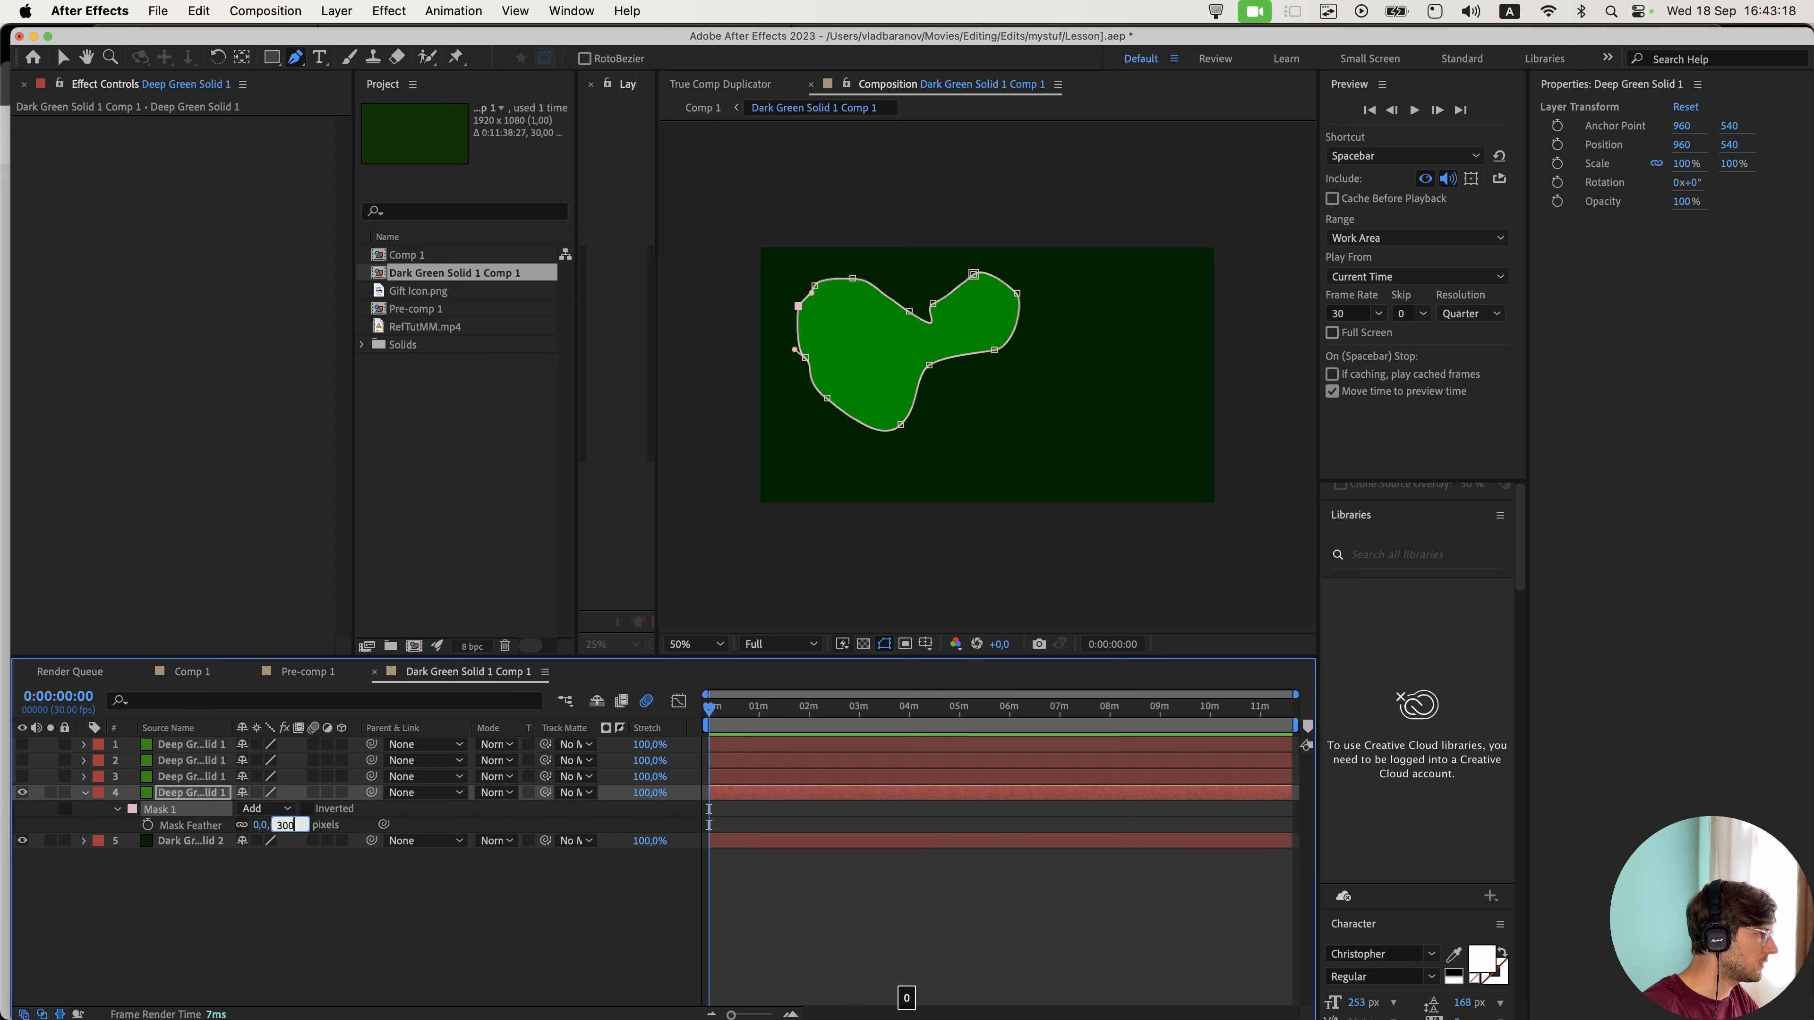
key(Return)
click(300, 806)
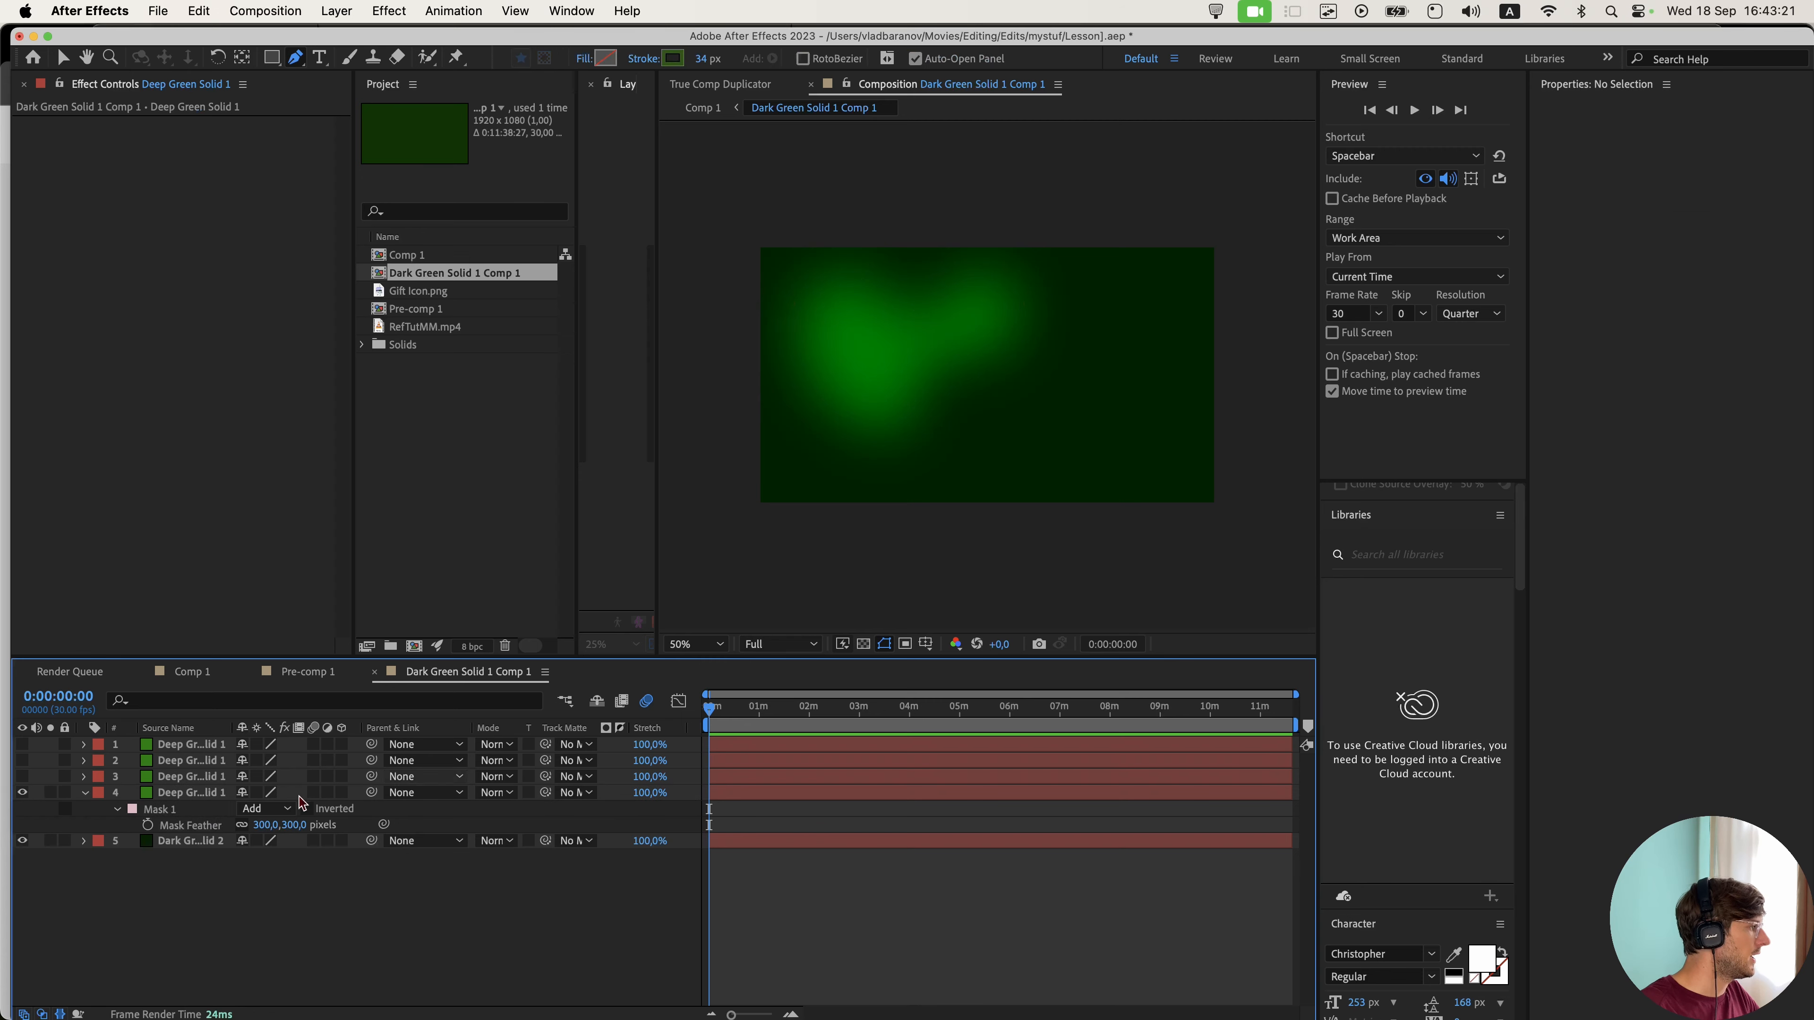
- Apply the Turbulent Displace effect to the masked bright green solid
click(195, 794)
key(shift+space)
text(t)
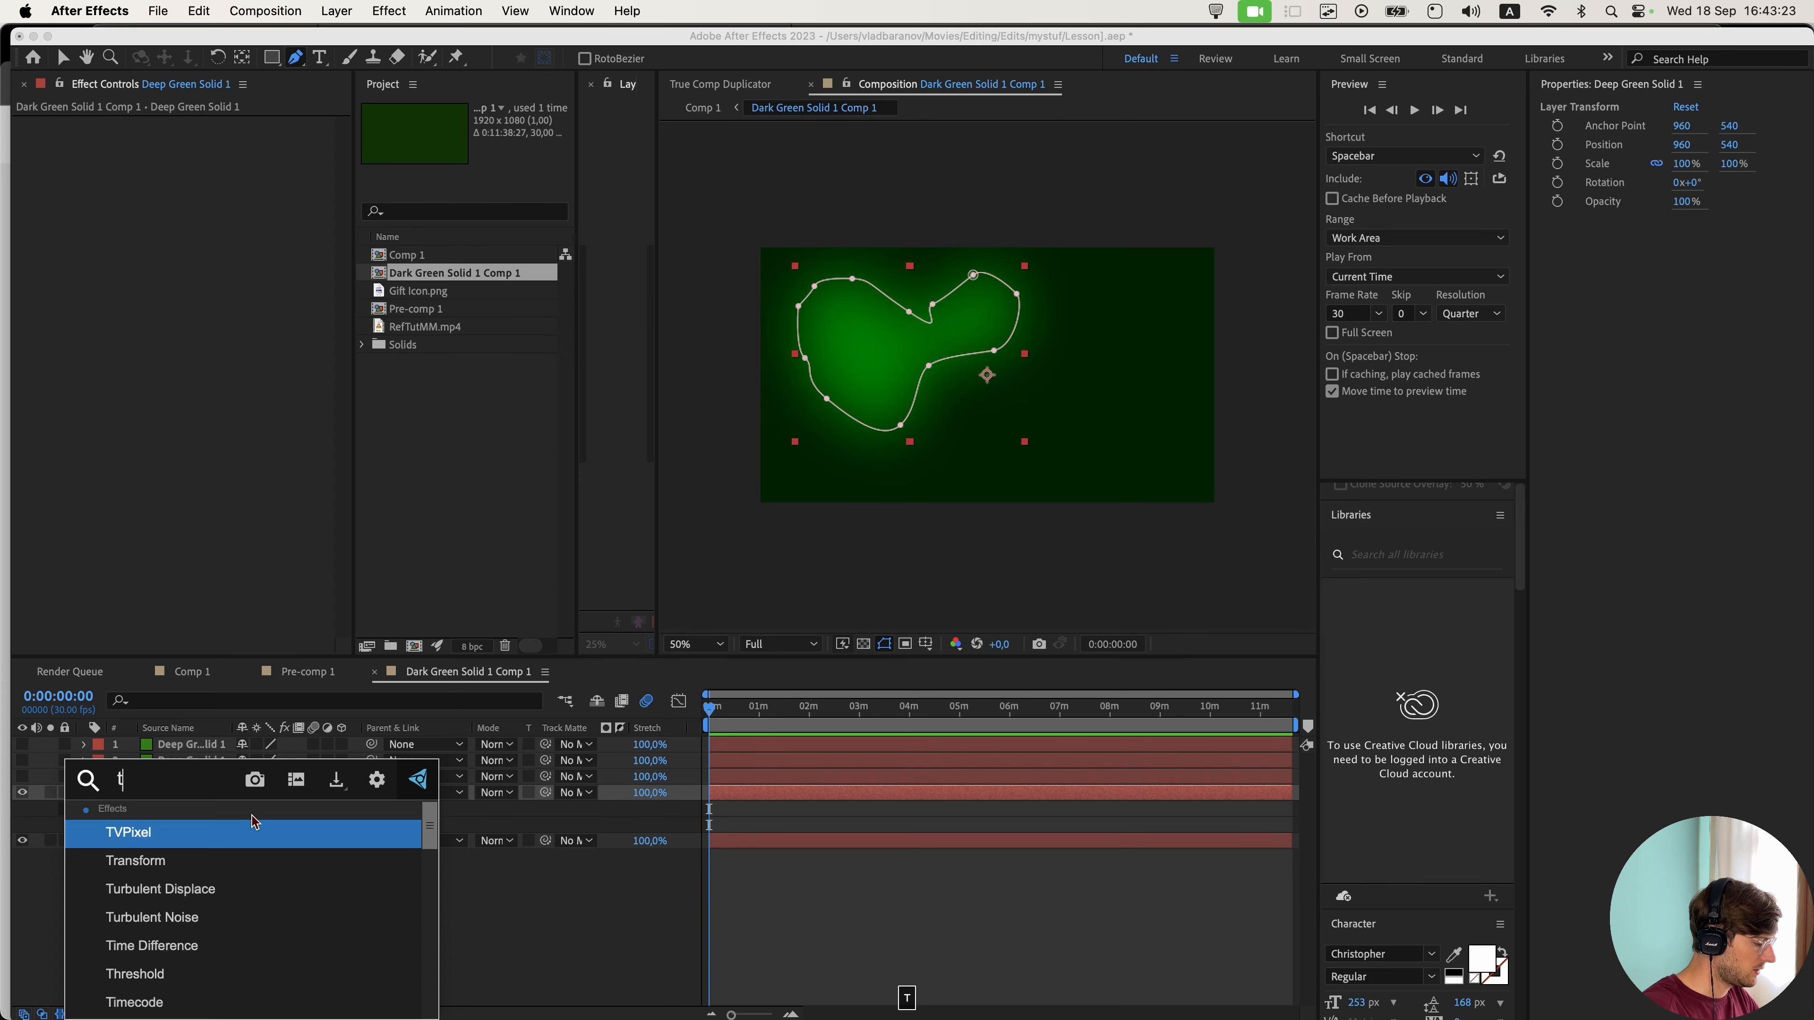
text(urbulen)
key(Return)
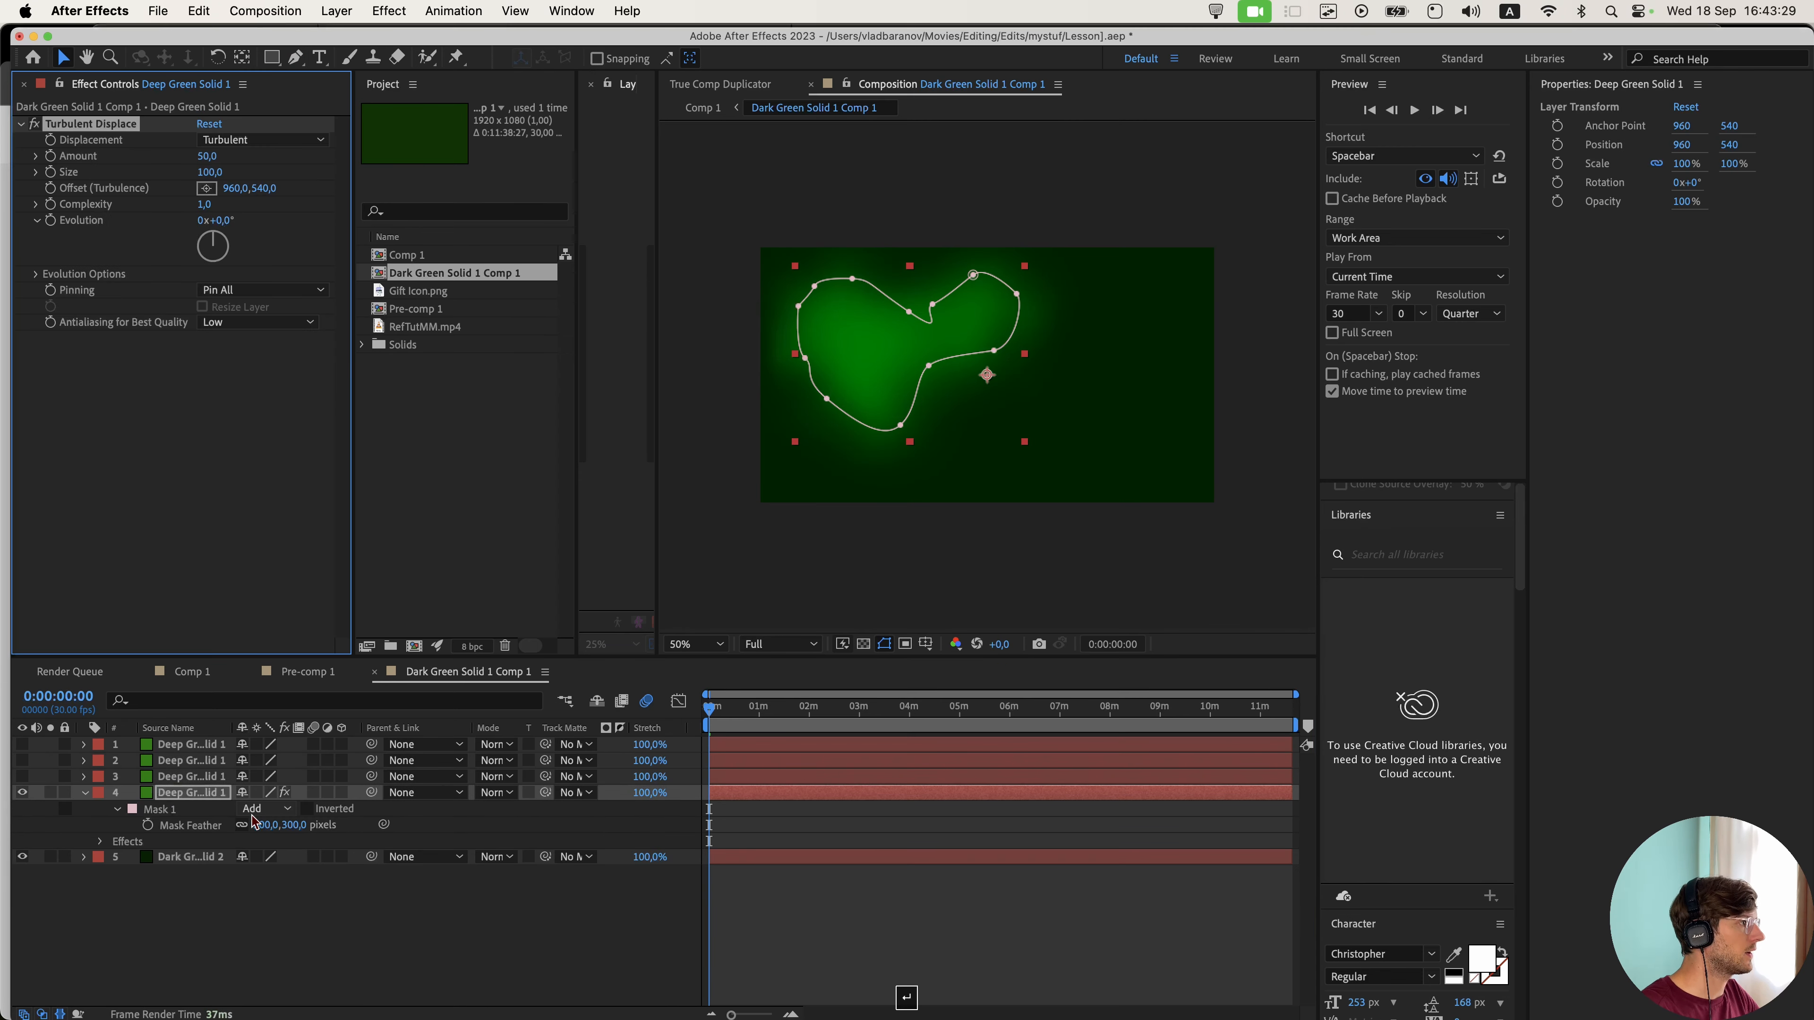
- Animate the Turbulent Displace effect's Evolution on the masked green solid with the expression time*100
alt+click(51, 221)
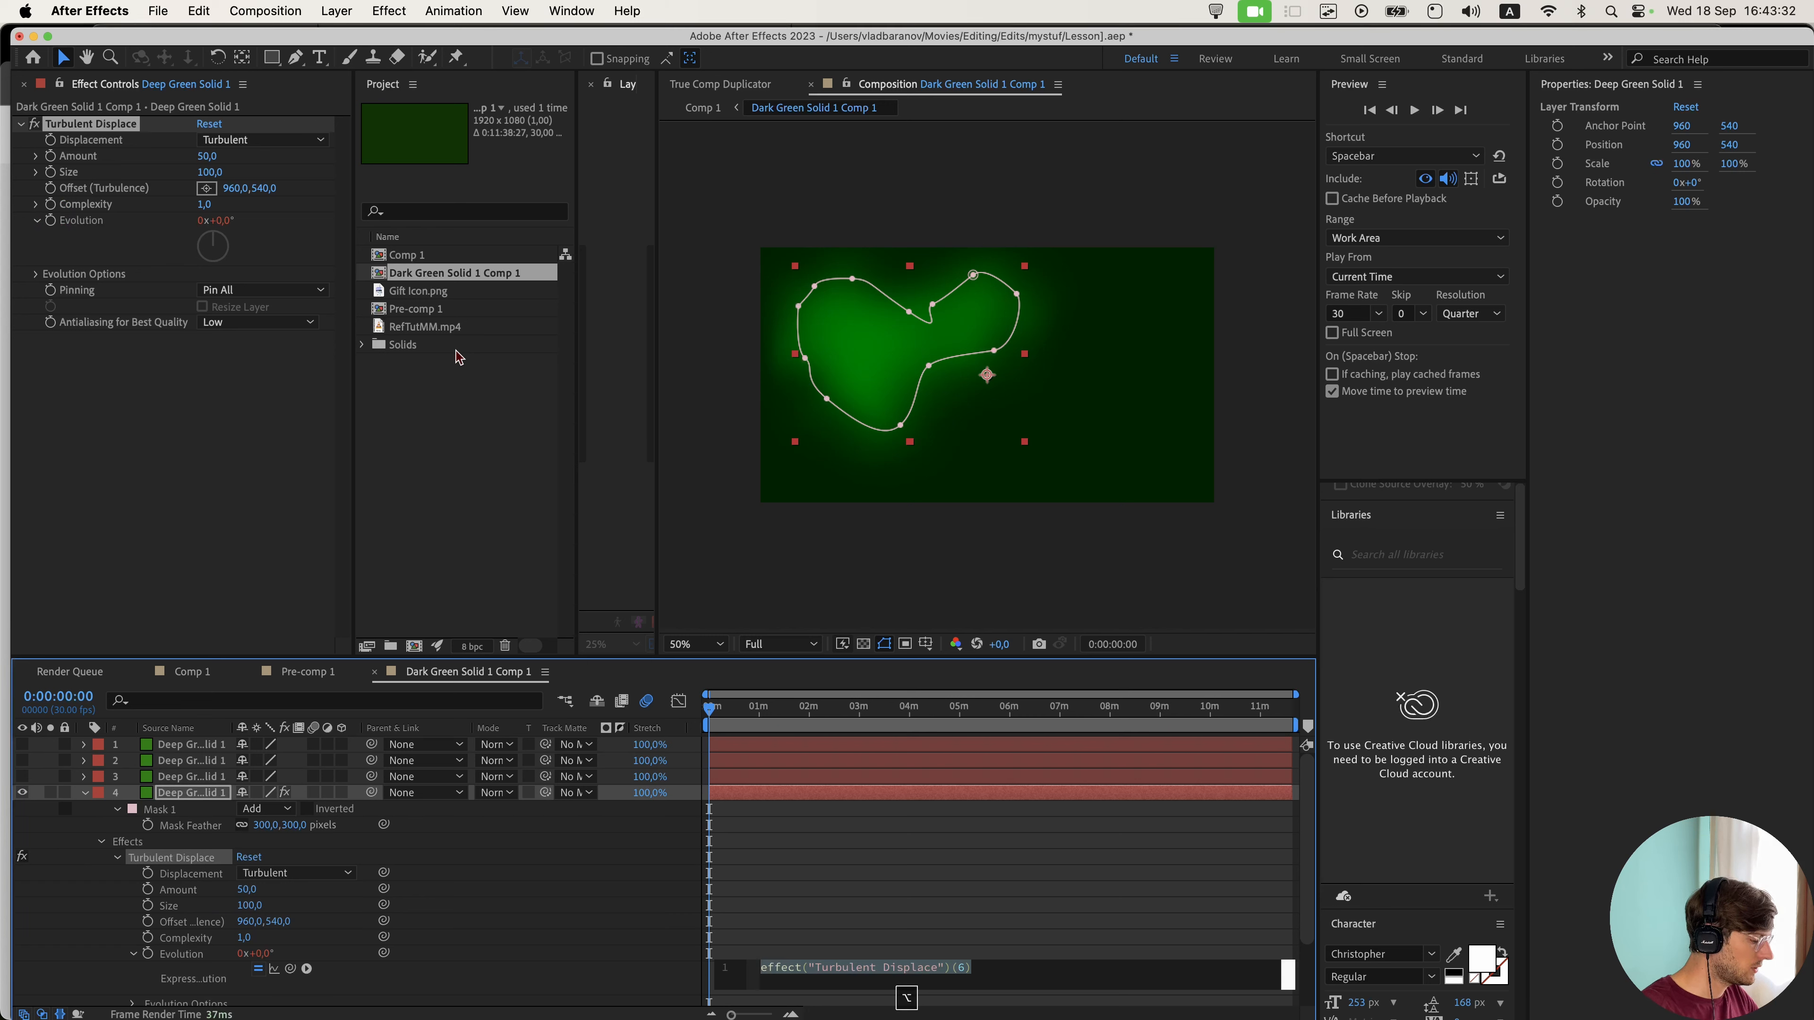
alt+click(51, 220)
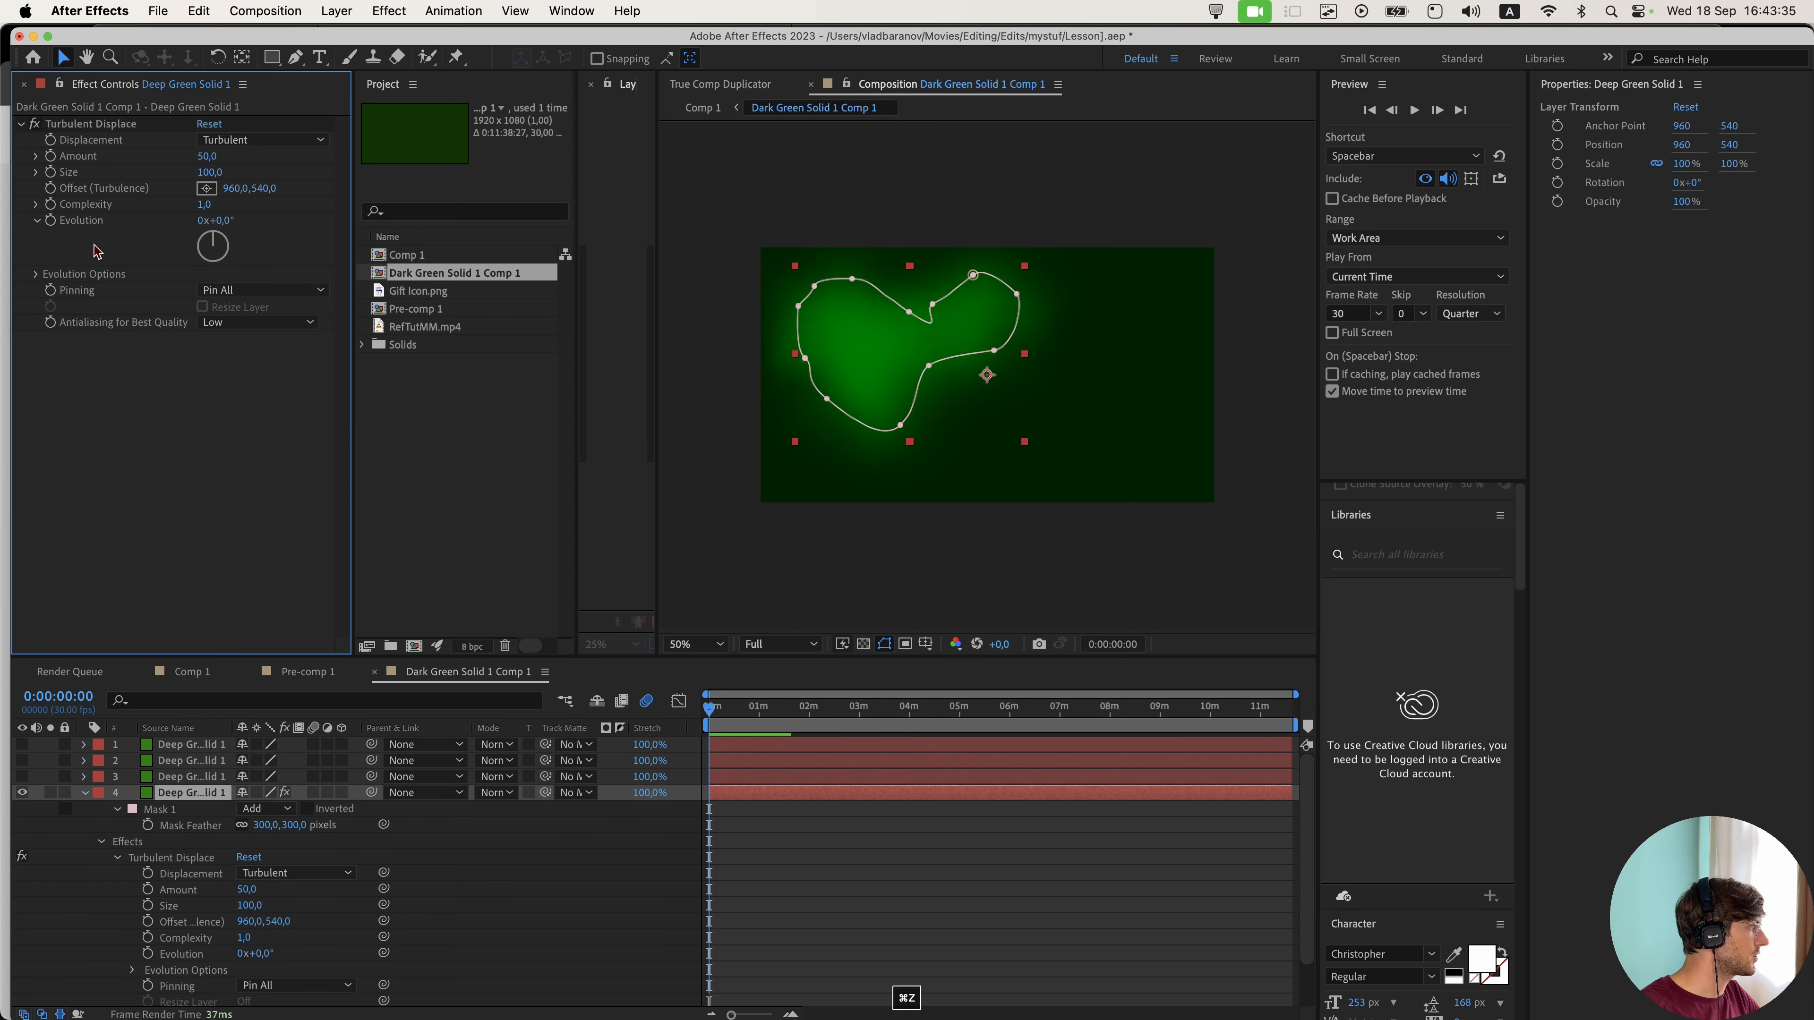
alt+click(51, 221)
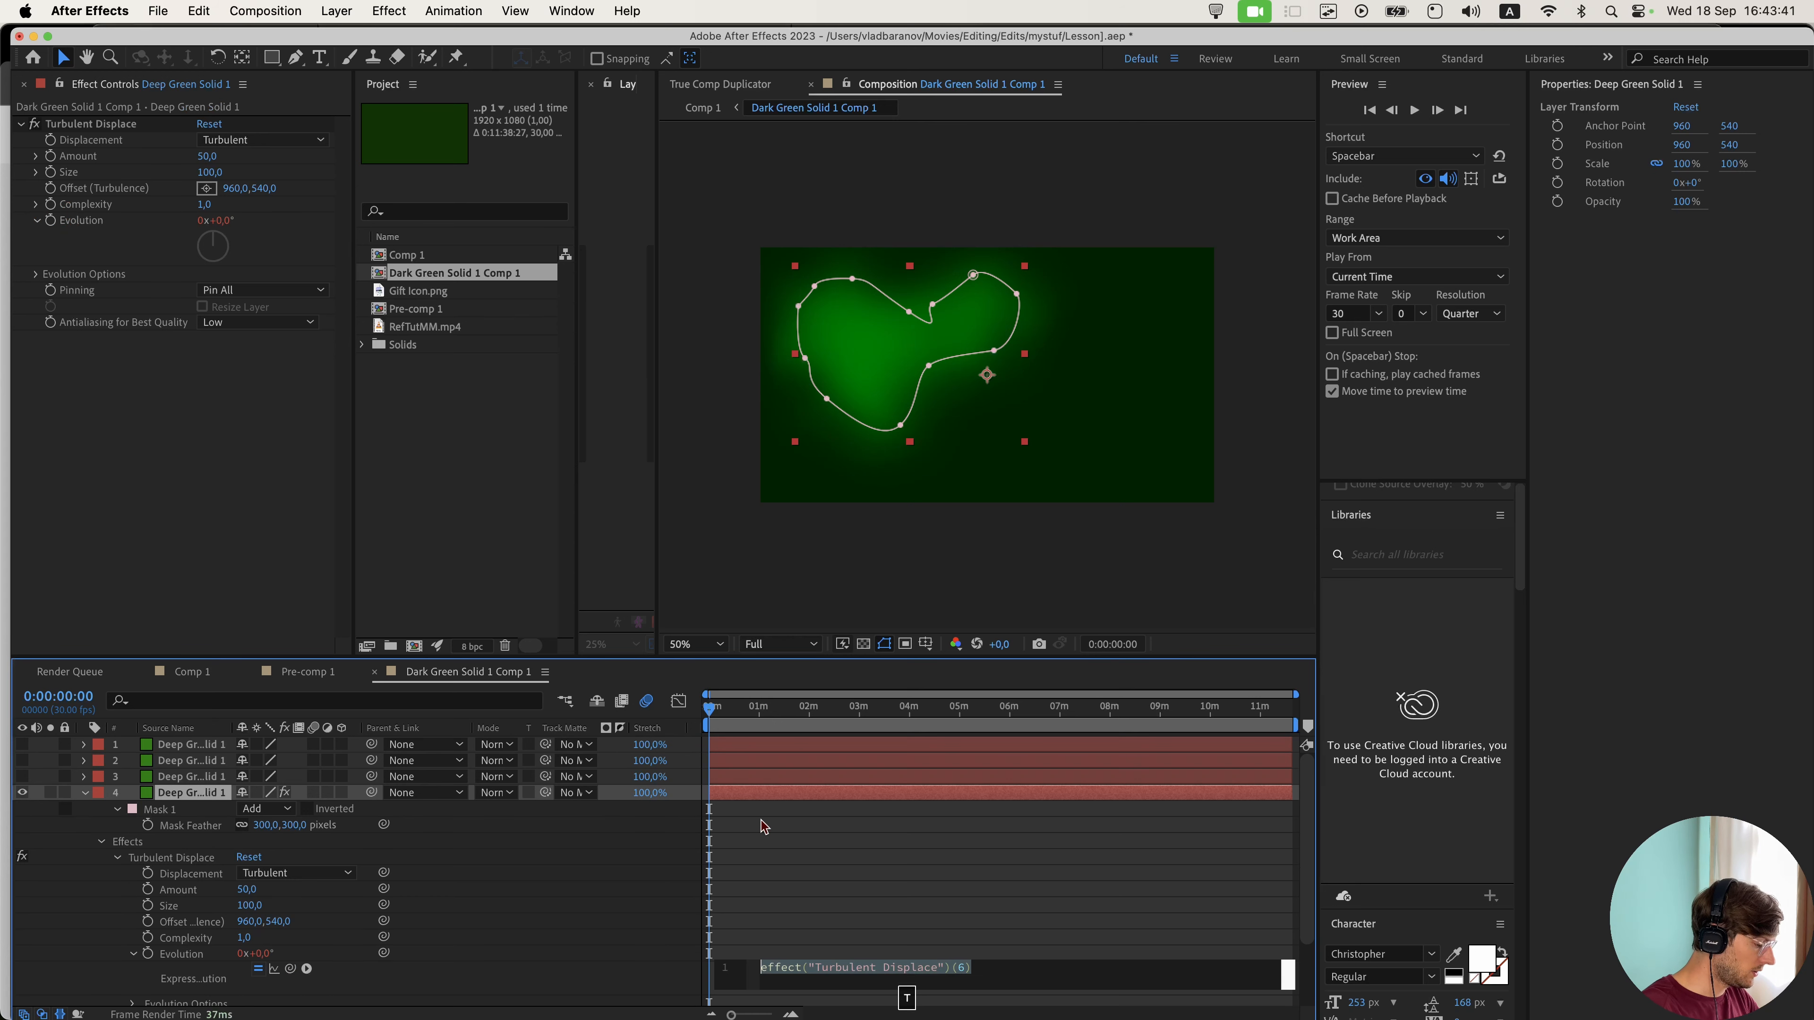
text(time*100)
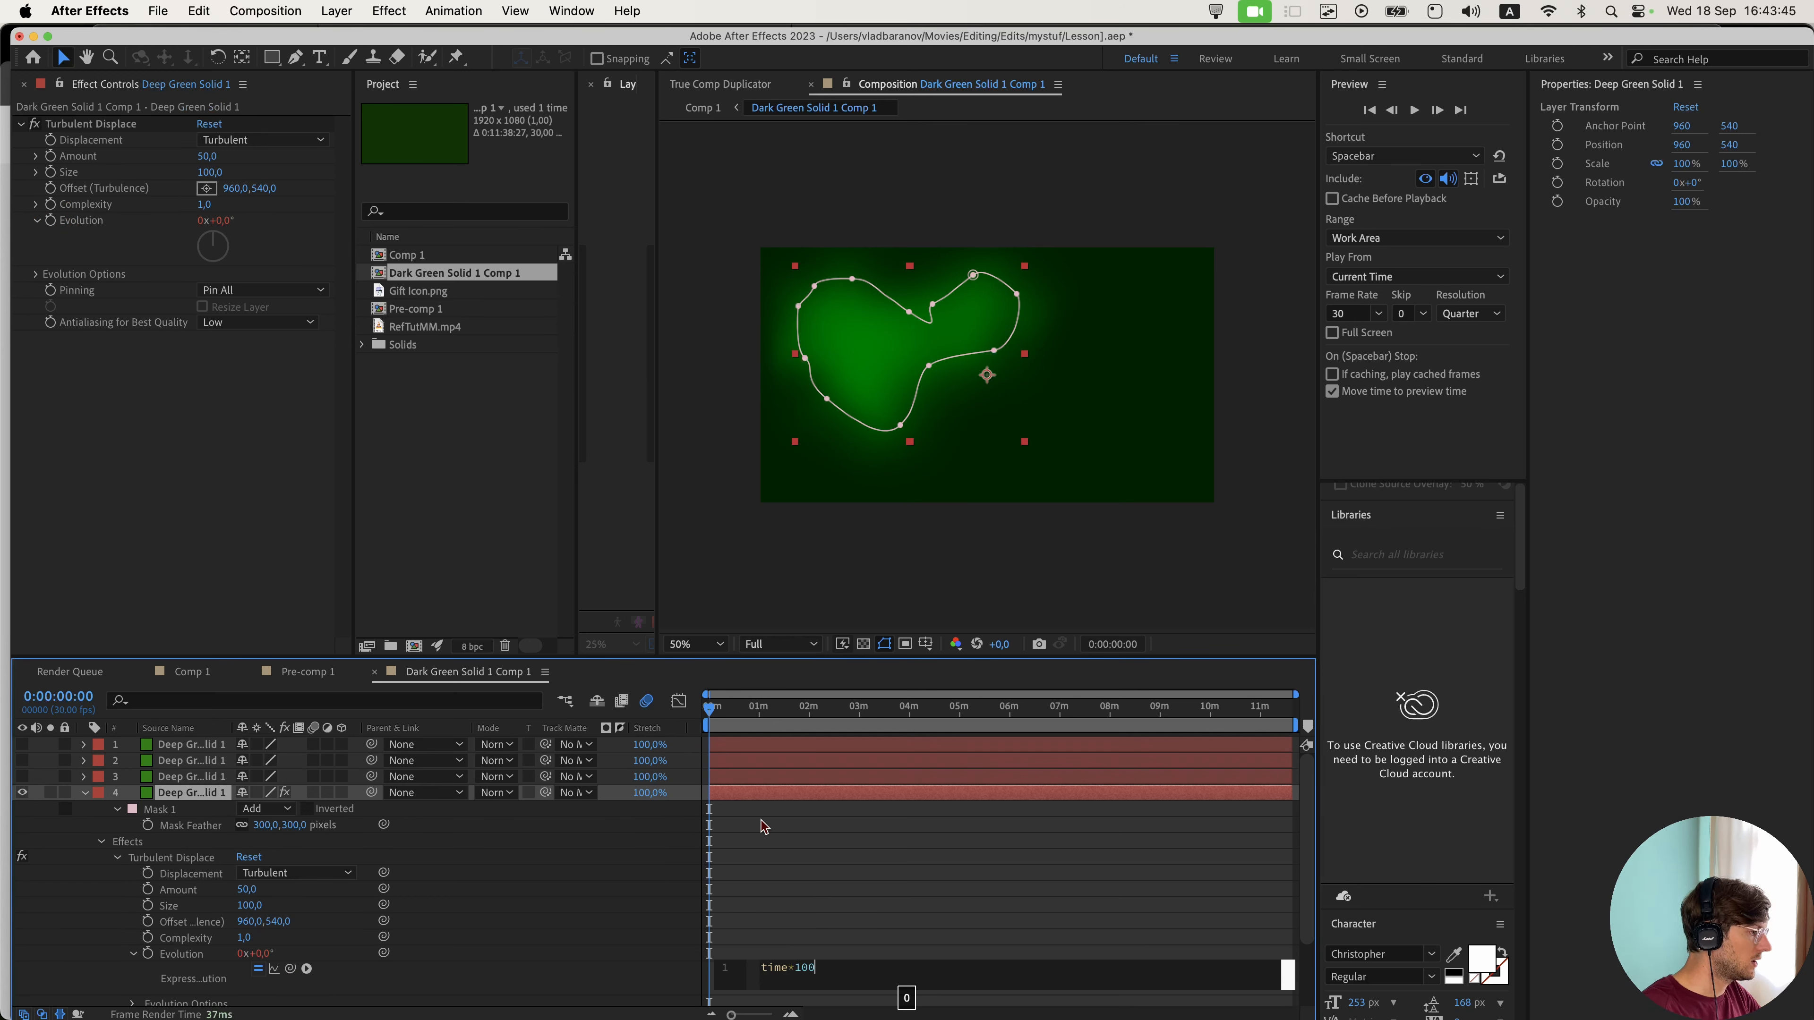
click(762, 823)
scroll(761, 823, up, 3)
drag(856, 868, 959, 875)
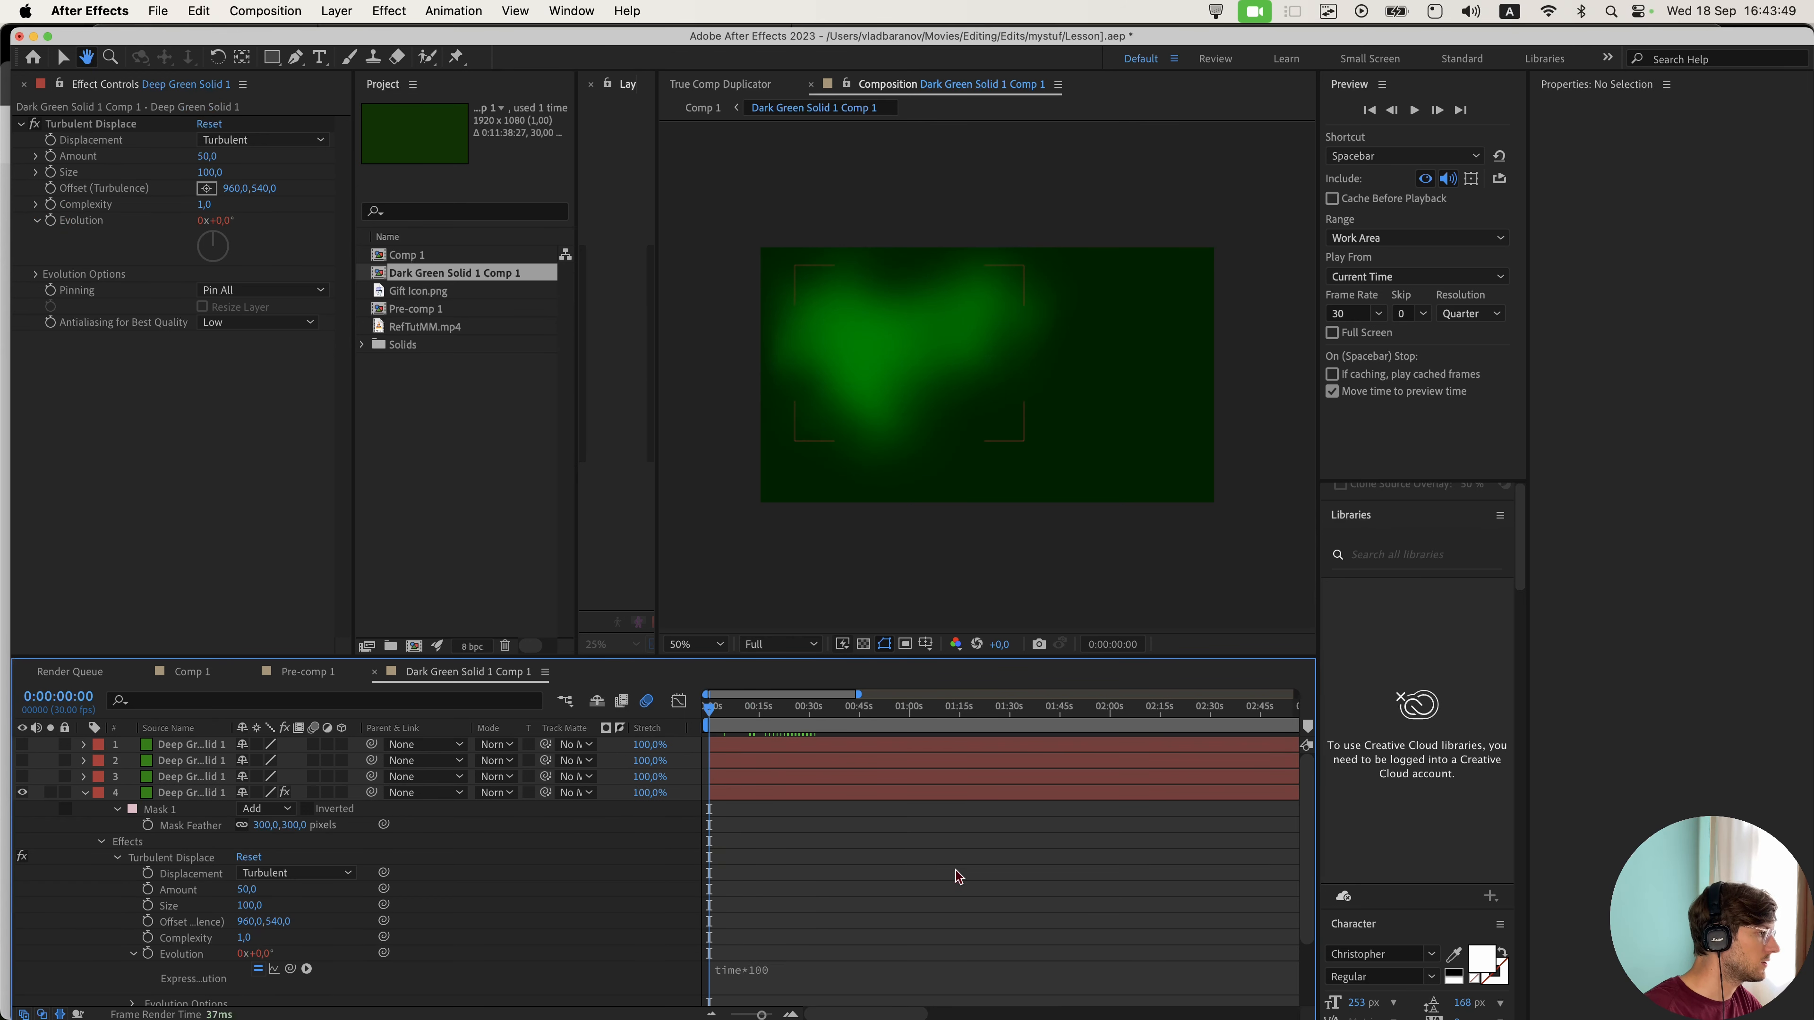
mouse_move(717, 715)
mouse_down()
mouse_move(738, 719)
mouse_move(709, 722)
mouse_up()
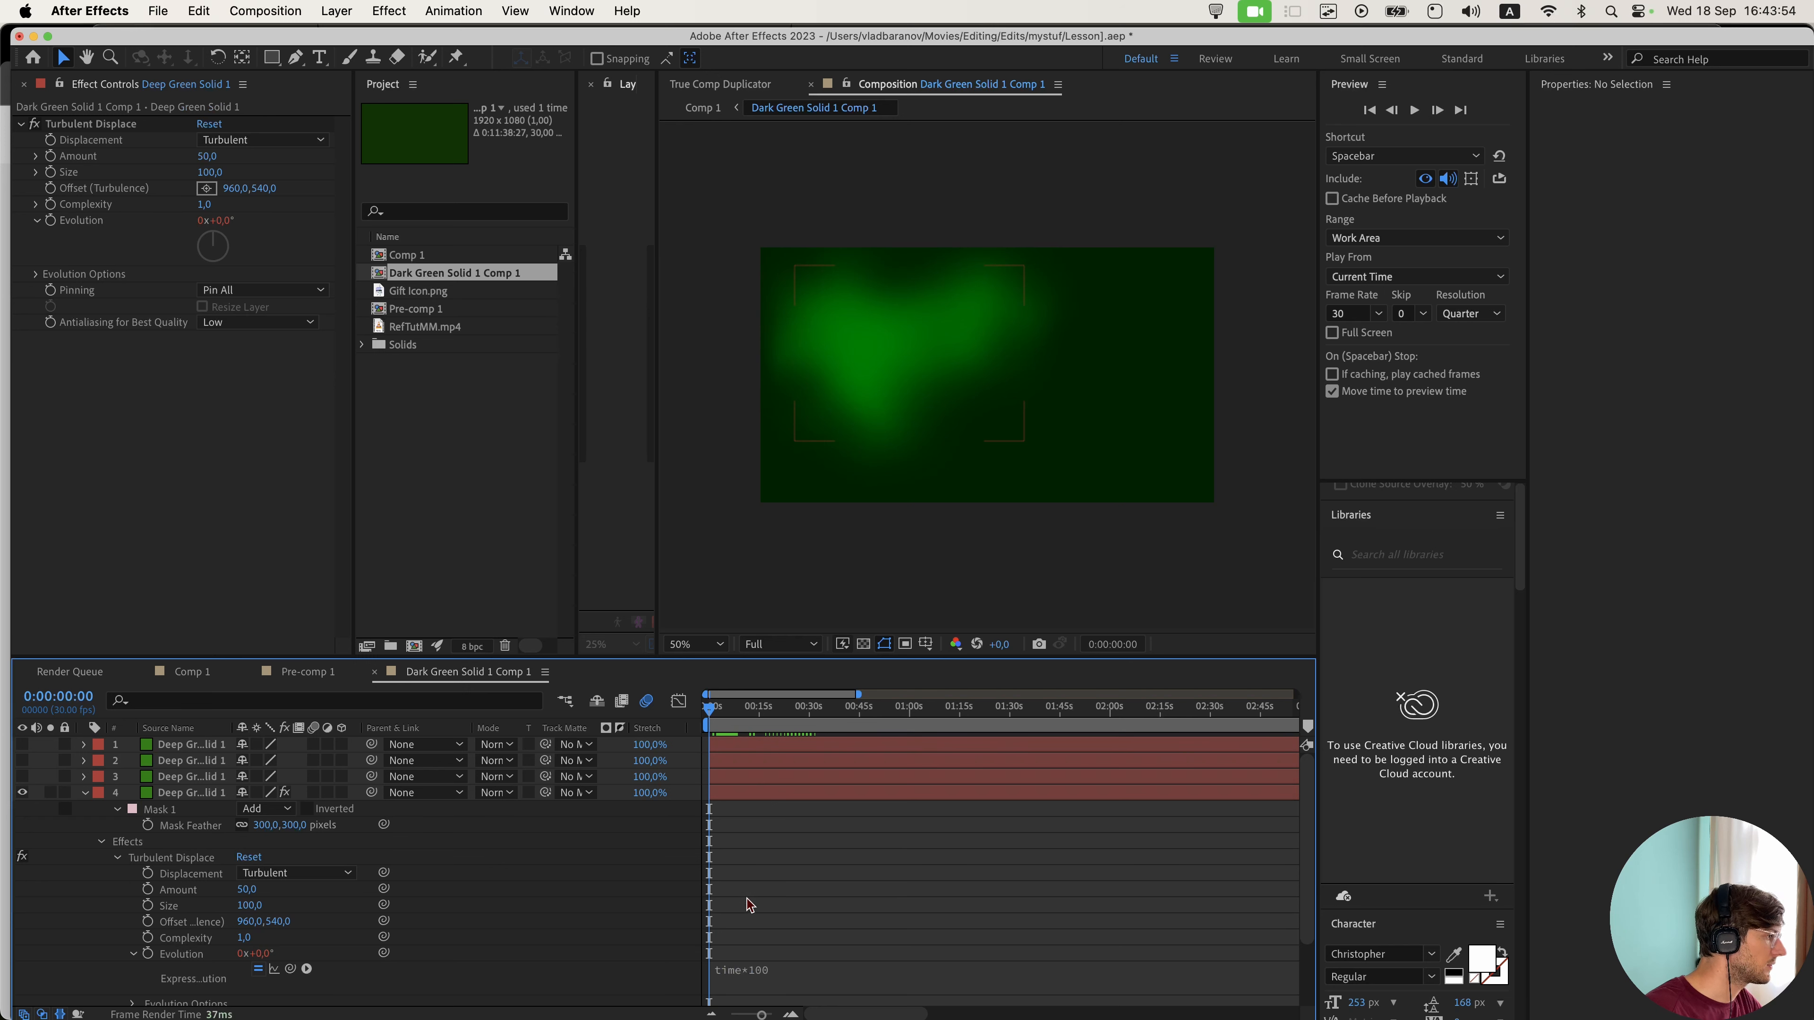
- Keyframe the mask path at 0:00:00:00, and move the whole mask to the frame's lower-right corner at 0:00:15:17
click(159, 810)
click(118, 810)
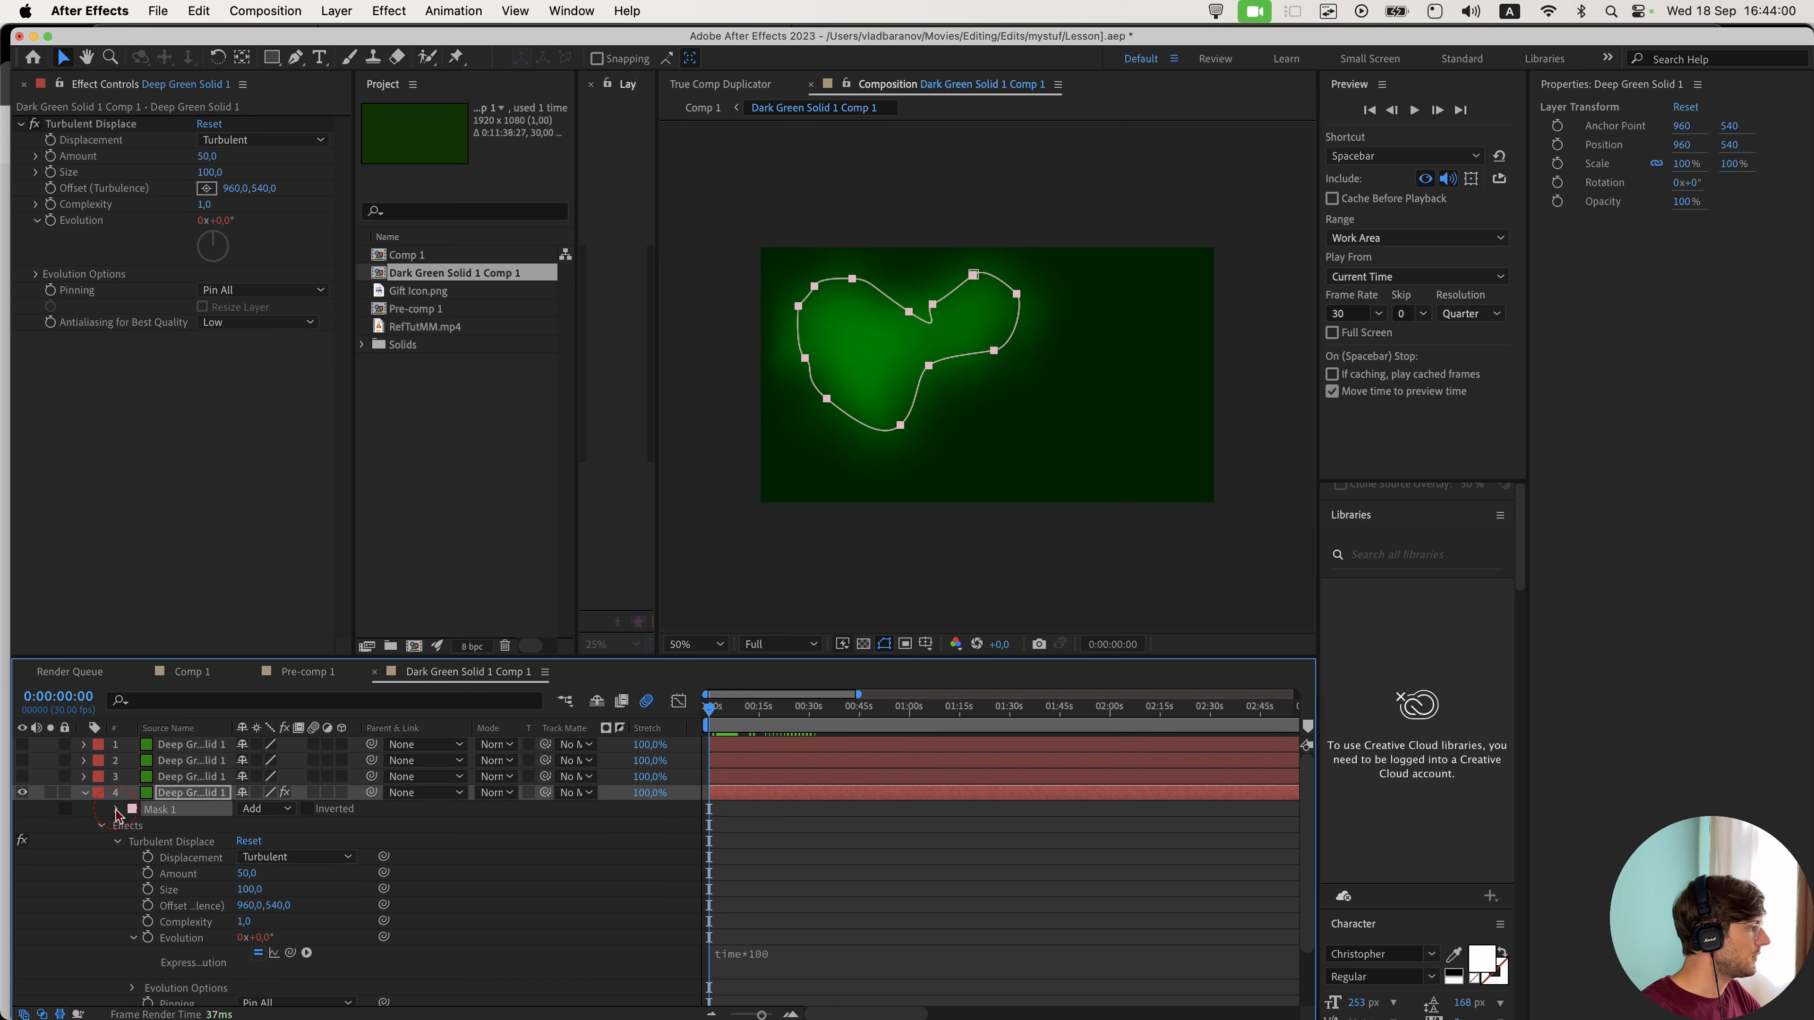
click(117, 810)
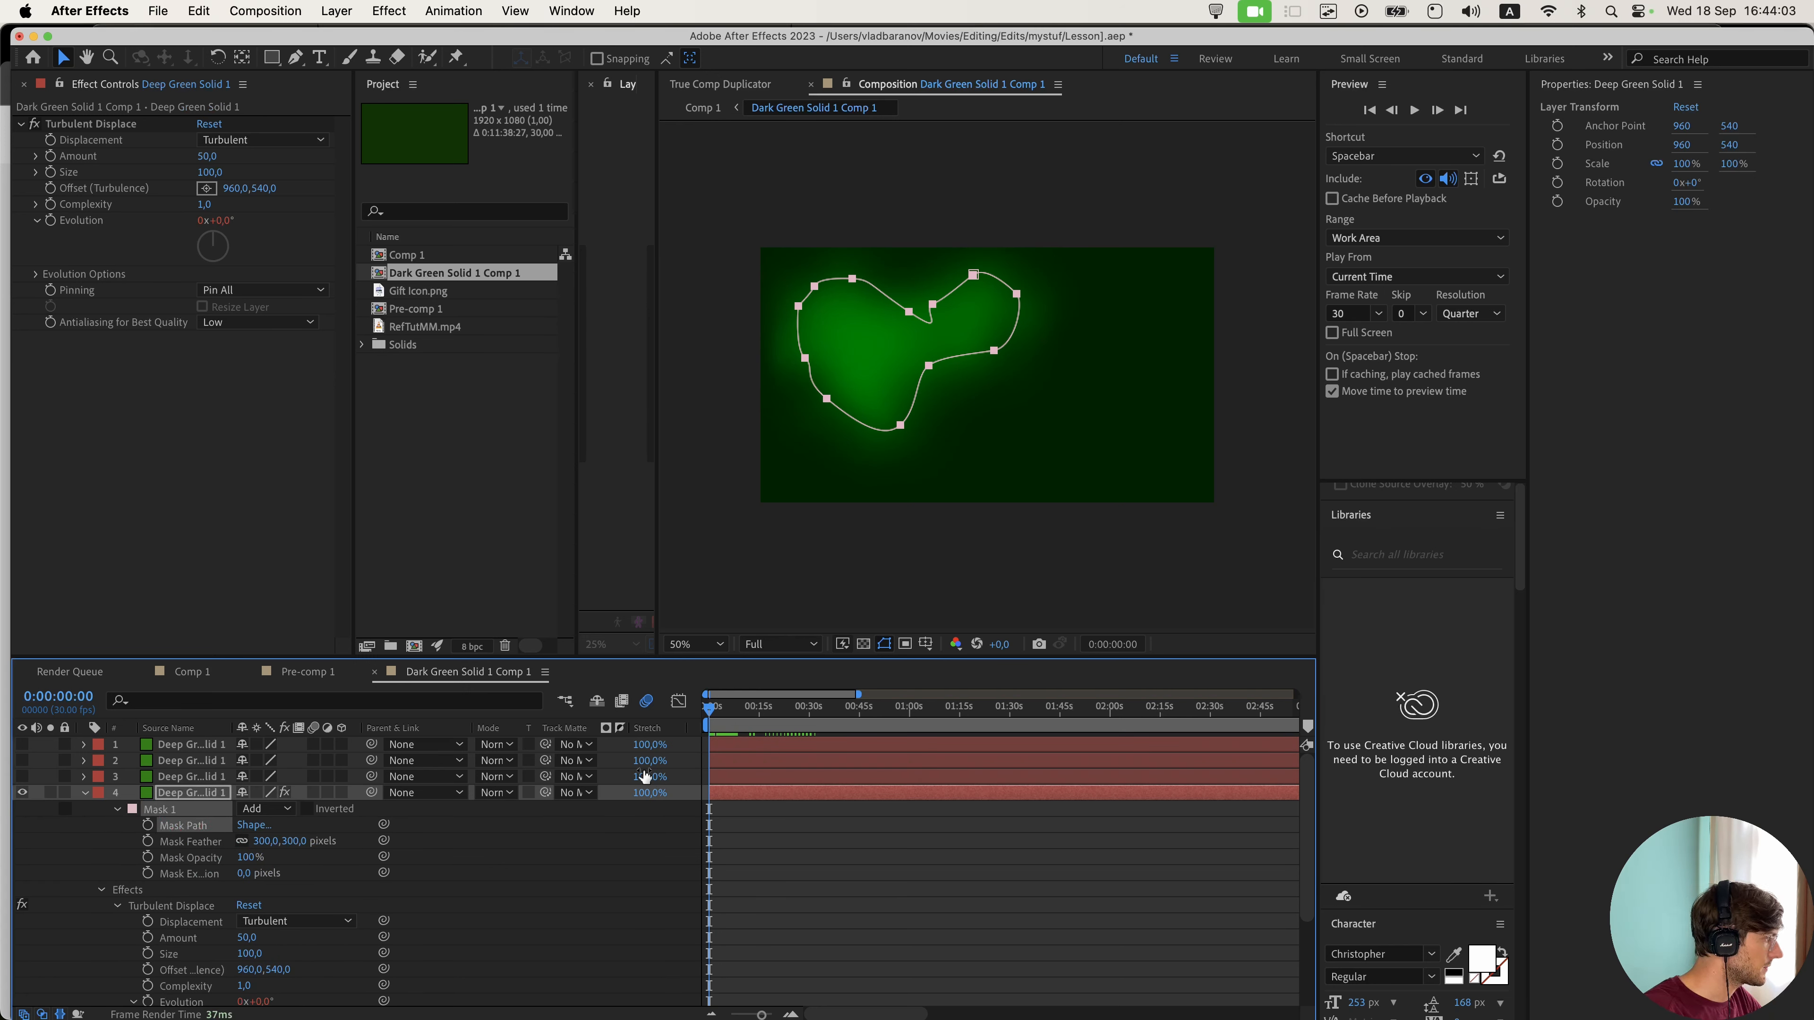
key(=)
drag(813, 713, 819, 717)
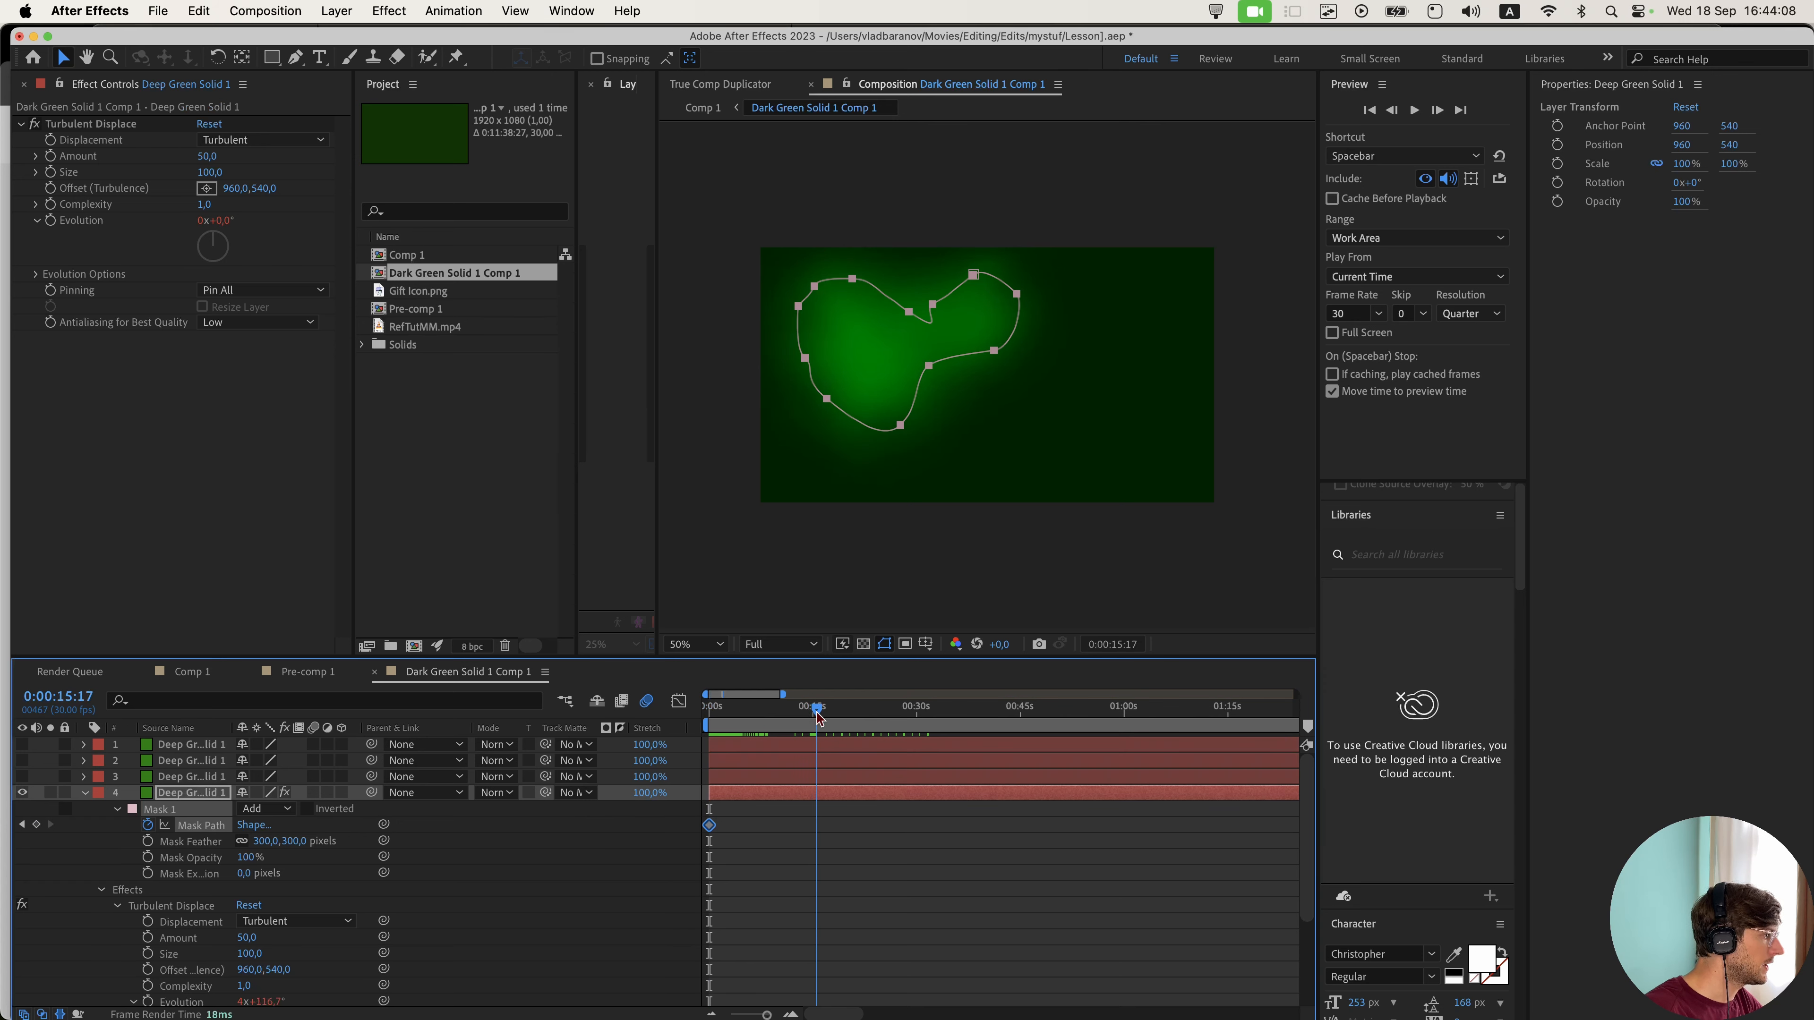
click(907, 426)
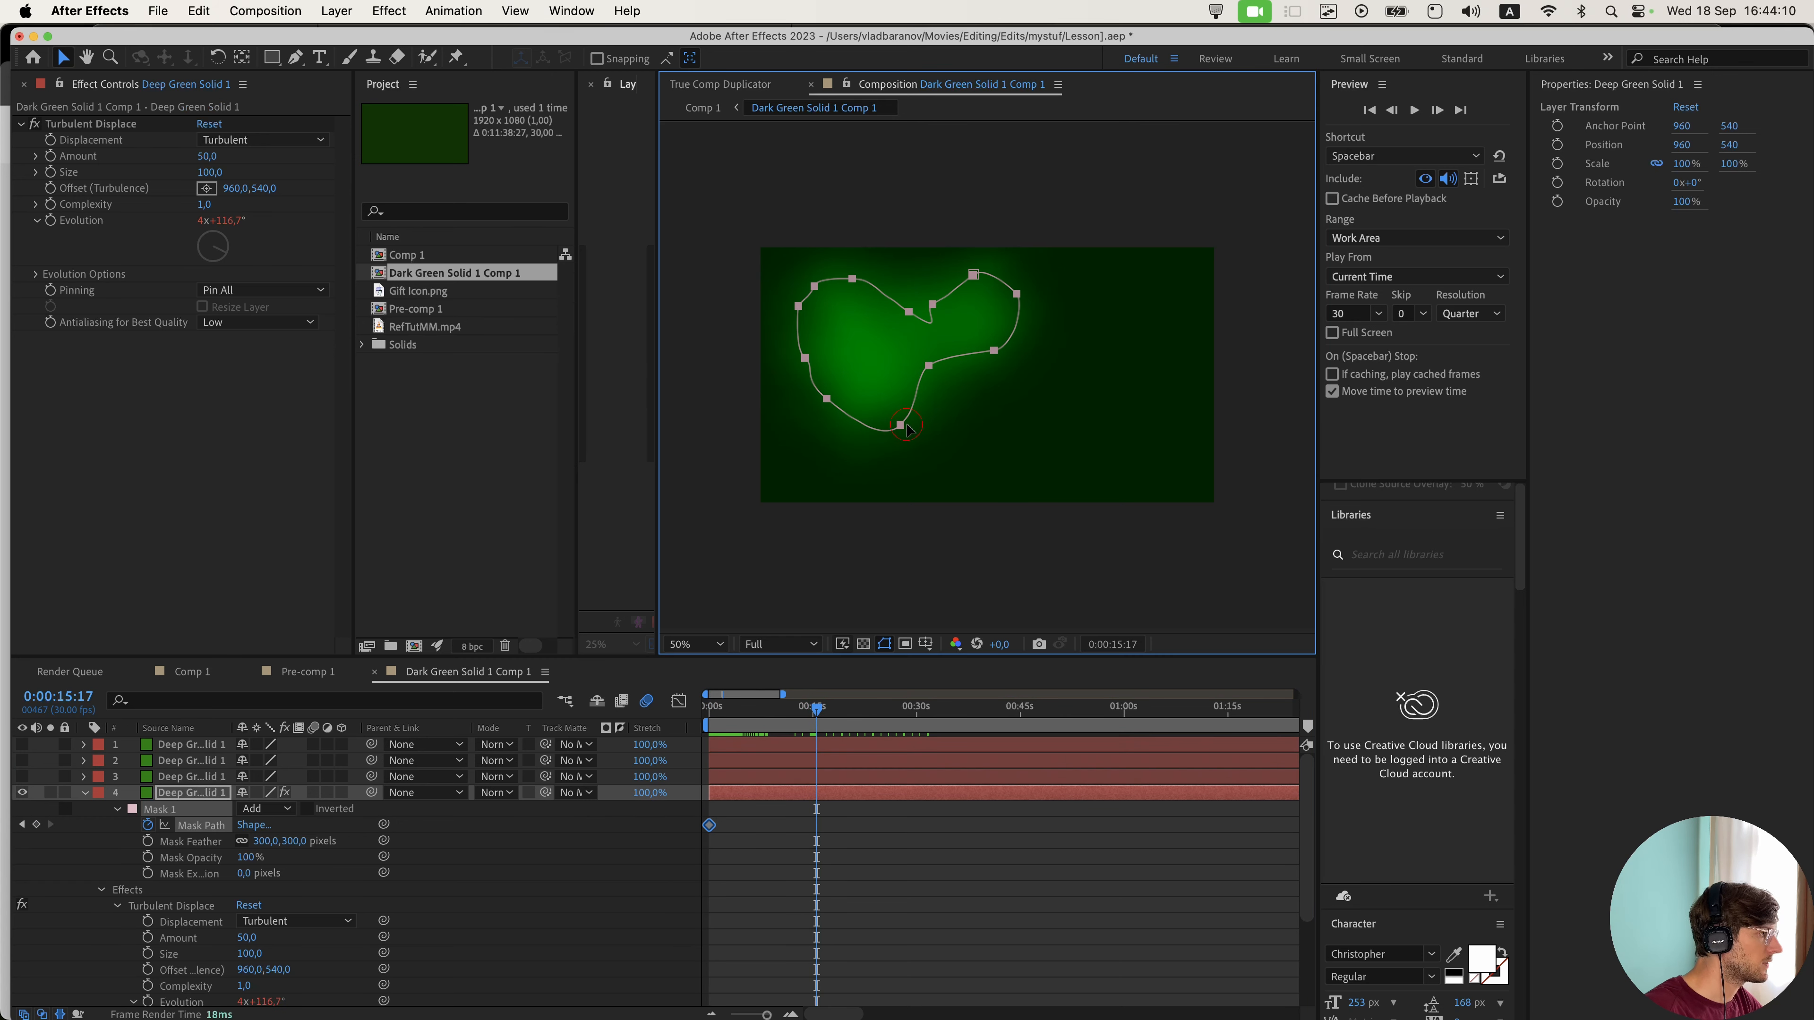
double_click(901, 429)
mouse_move(1069, 474)
mouse_down()
mouse_move(1157, 561)
mouse_move(1144, 629)
mouse_move(1071, 500)
mouse_up()
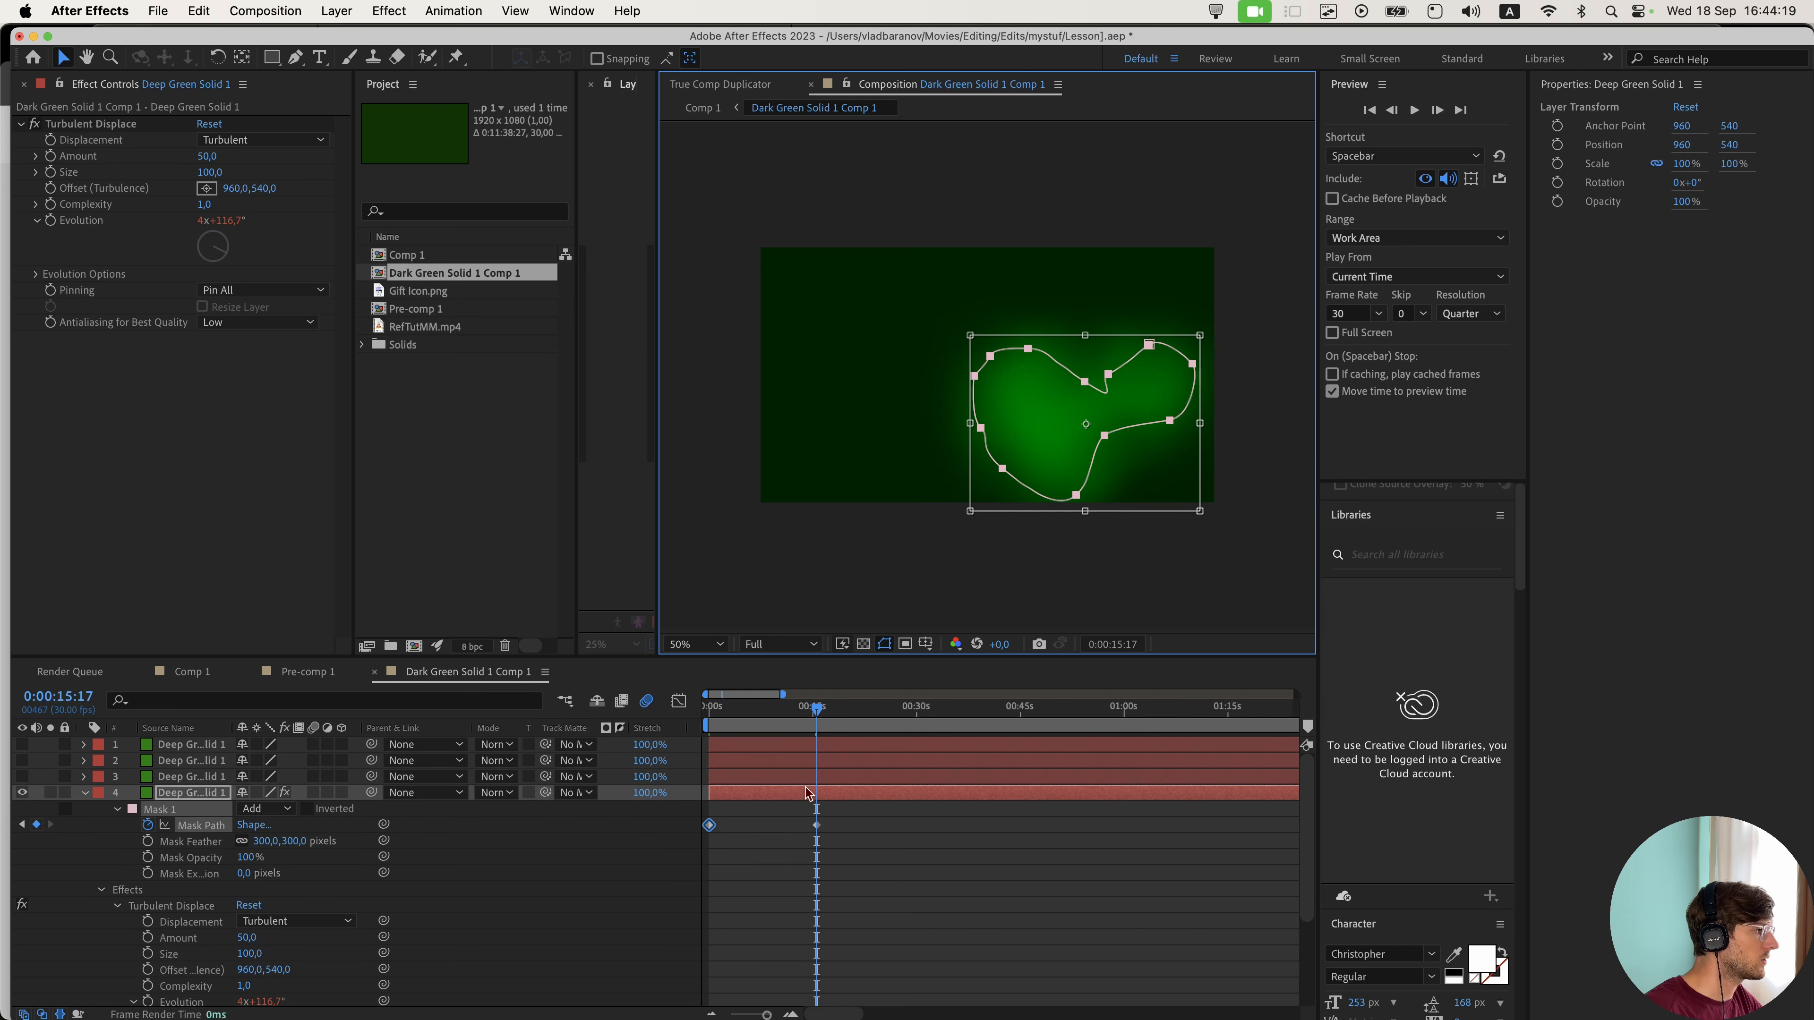
- Enable motion blur on the animated masked solid and preview its movement up to 0:00:07:03
drag(815, 709, 775, 731)
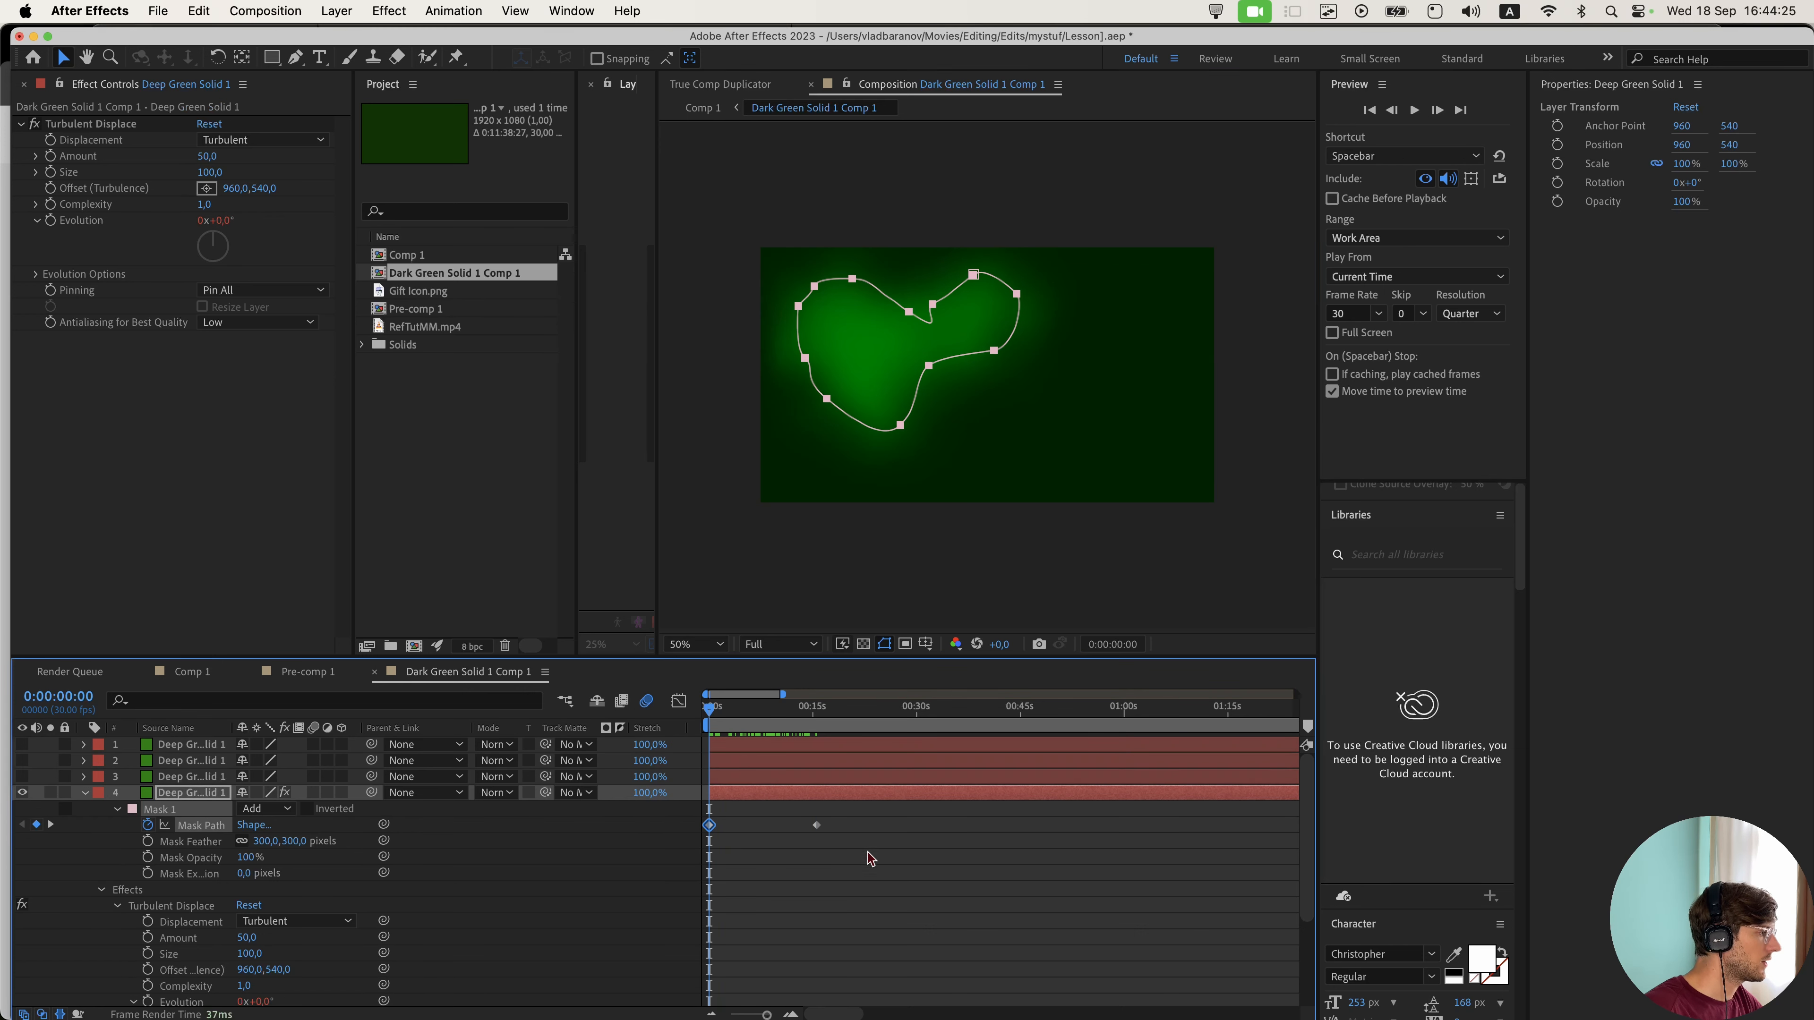
drag(864, 840, 662, 824)
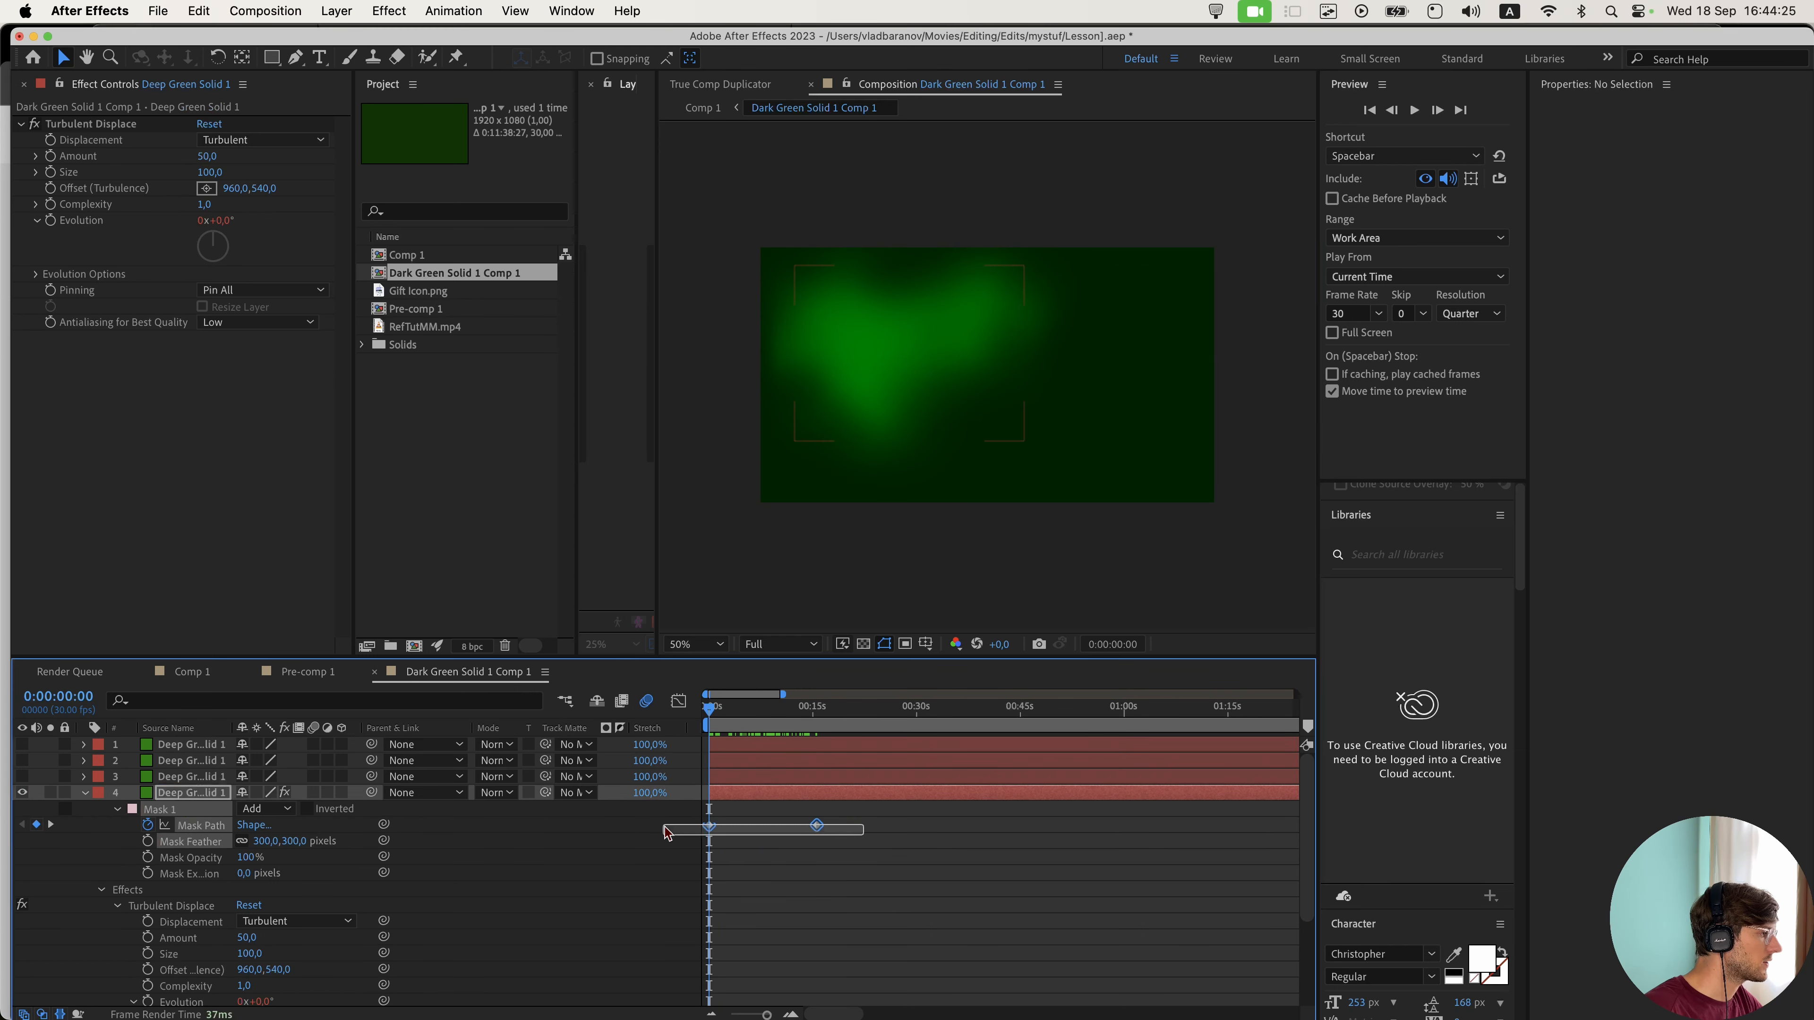
click(314, 793)
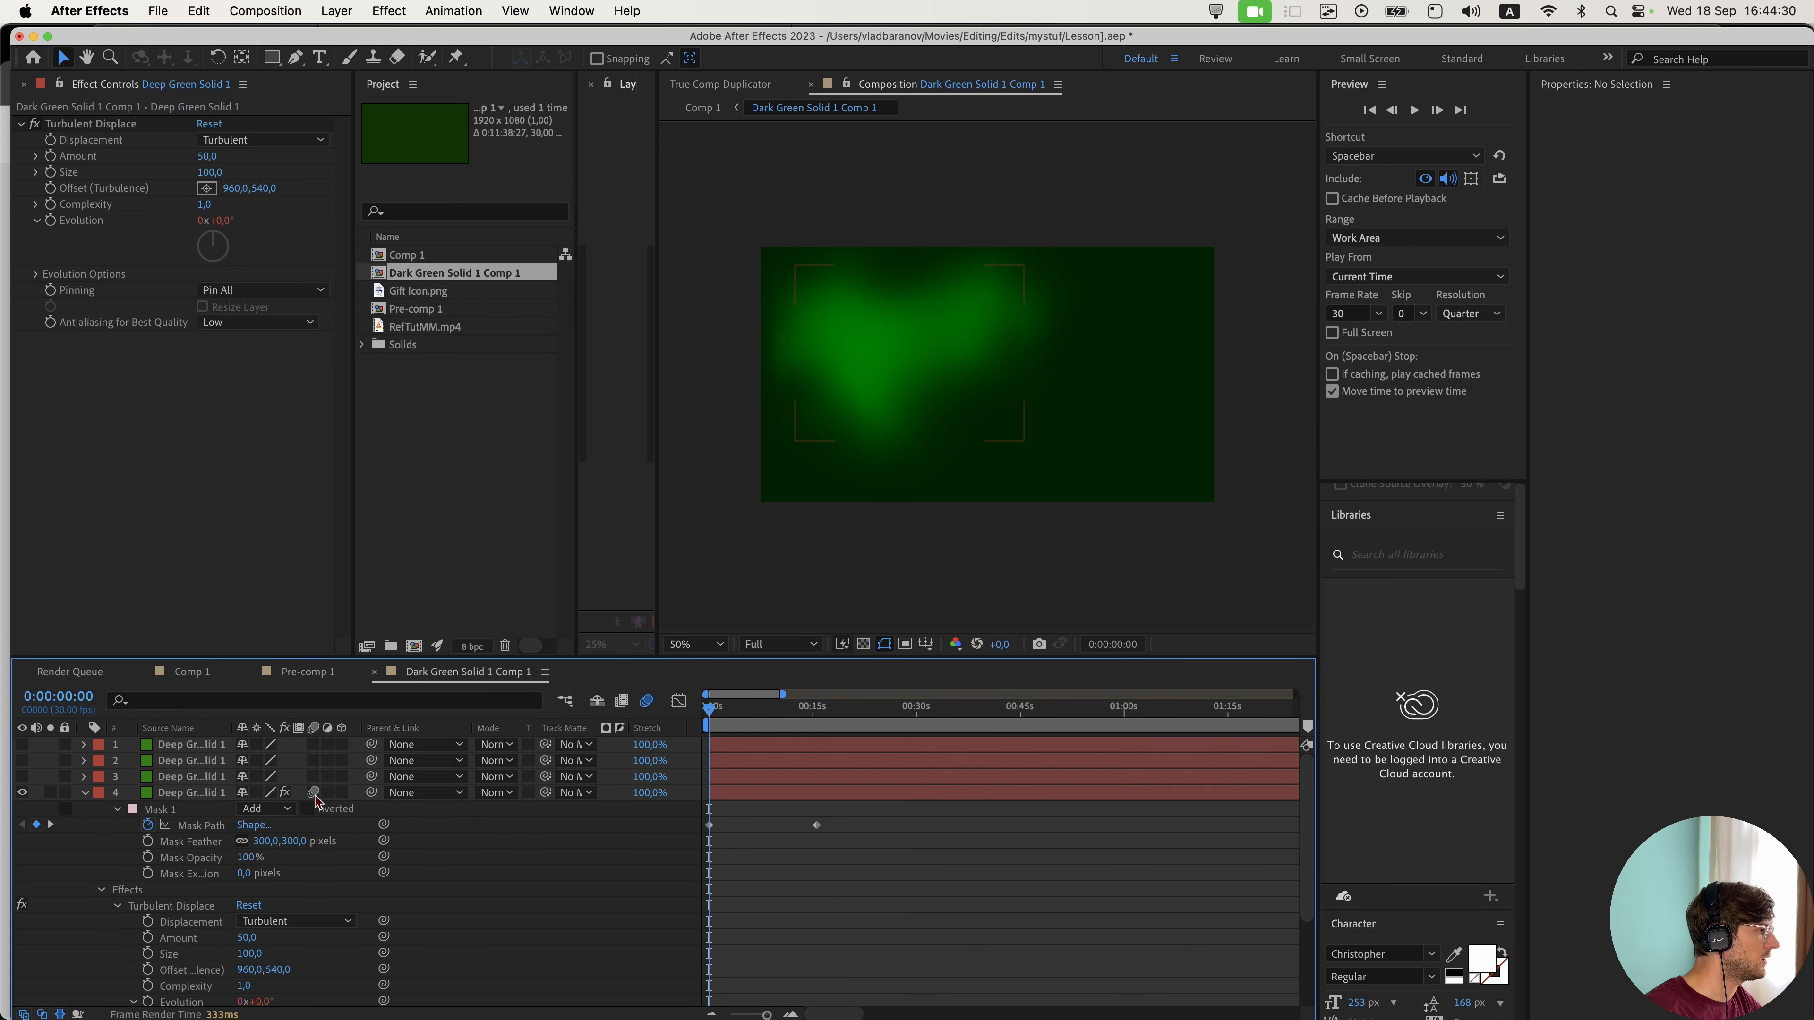
click(758, 709)
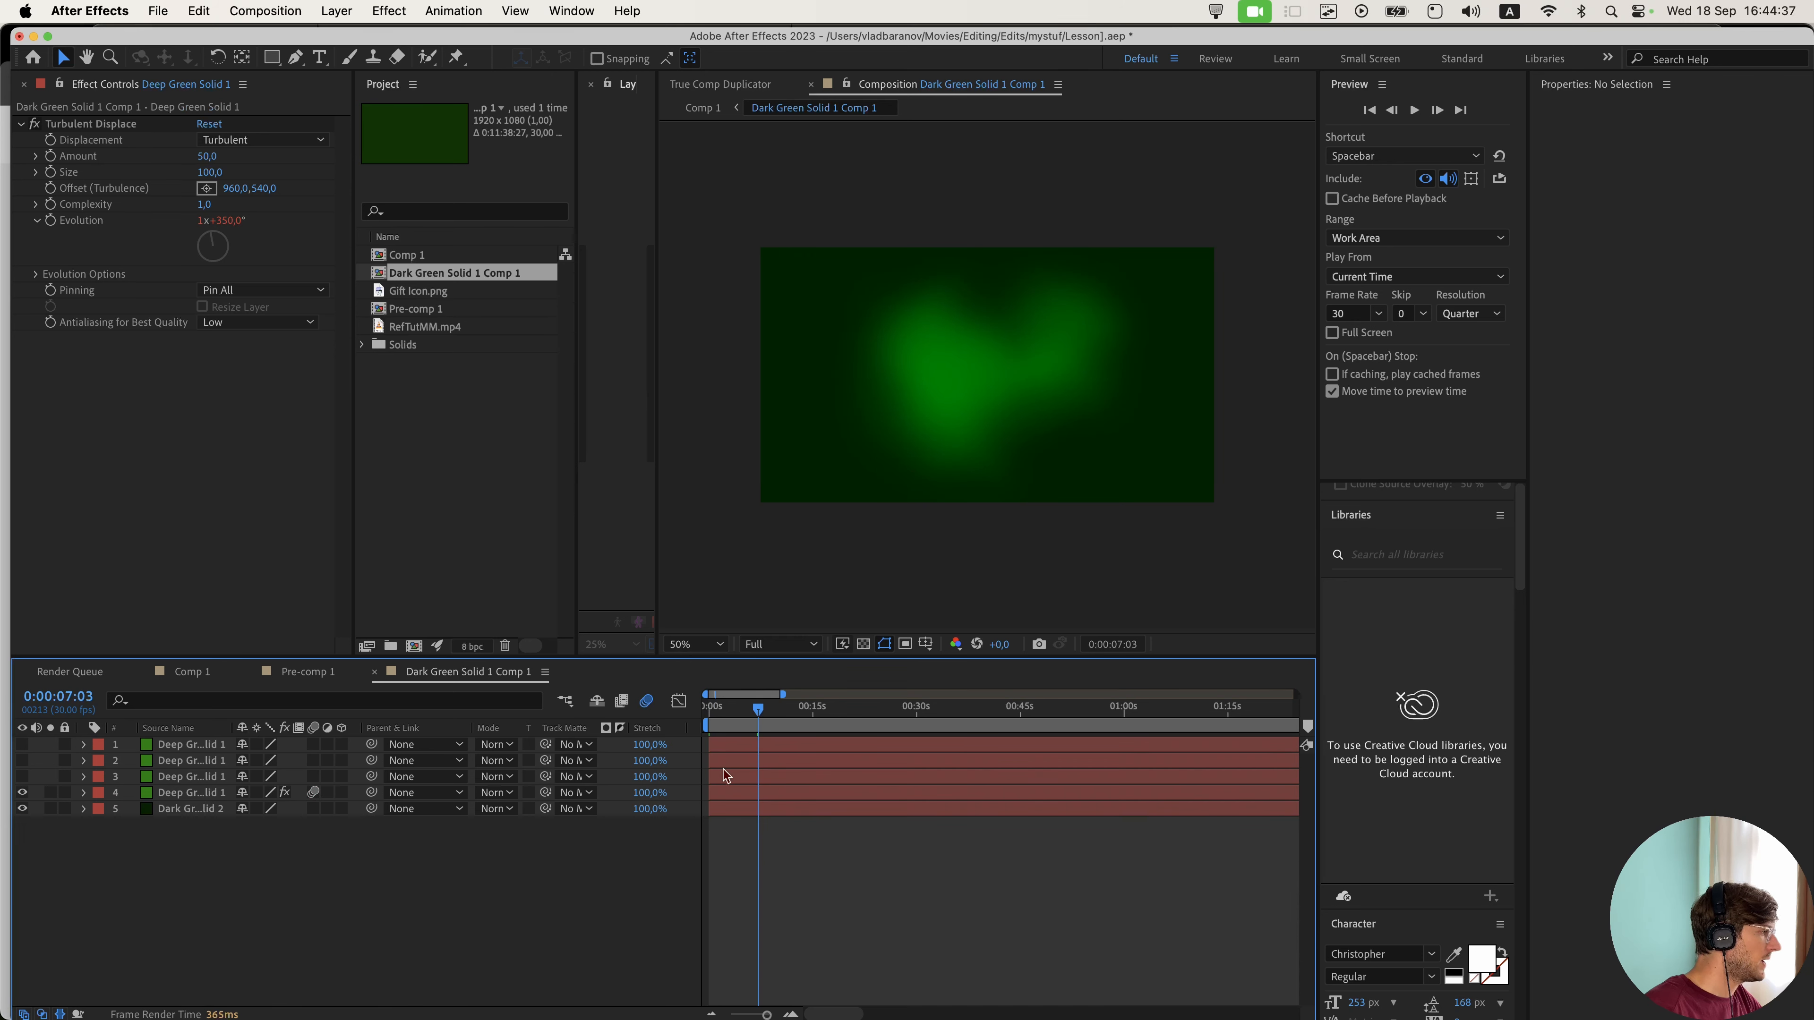
- Draw a closed, wavy Pen mask across the frame's upper area on the third green solid, with the animated solid below hidden
click(723, 775)
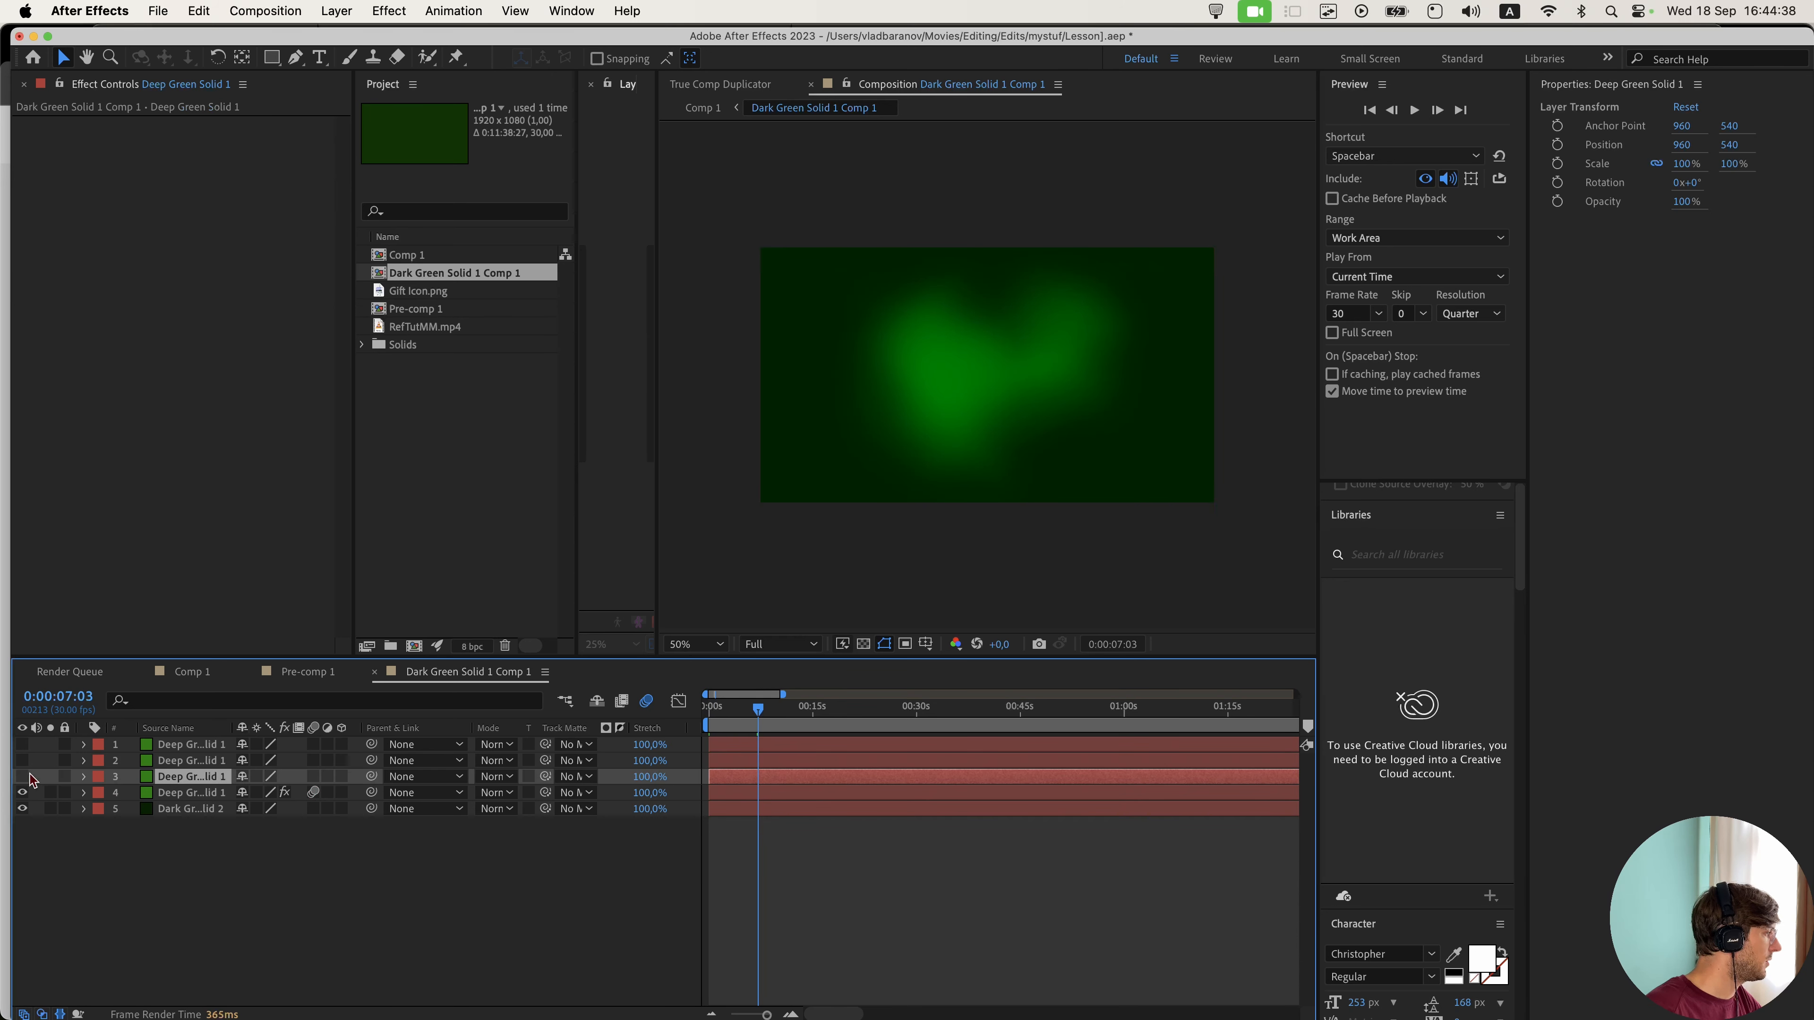
click(24, 792)
click(295, 59)
click(749, 288)
drag(745, 319, 766, 343)
drag(786, 333, 848, 307)
drag(868, 319, 885, 330)
mouse_move(940, 353)
mouse_down()
mouse_move(980, 356)
mouse_move(1047, 312)
mouse_up()
drag(1102, 298, 1134, 303)
drag(1219, 315, 1265, 245)
drag(1238, 229, 1221, 226)
drag(1188, 233, 1075, 241)
drag(1014, 224, 982, 222)
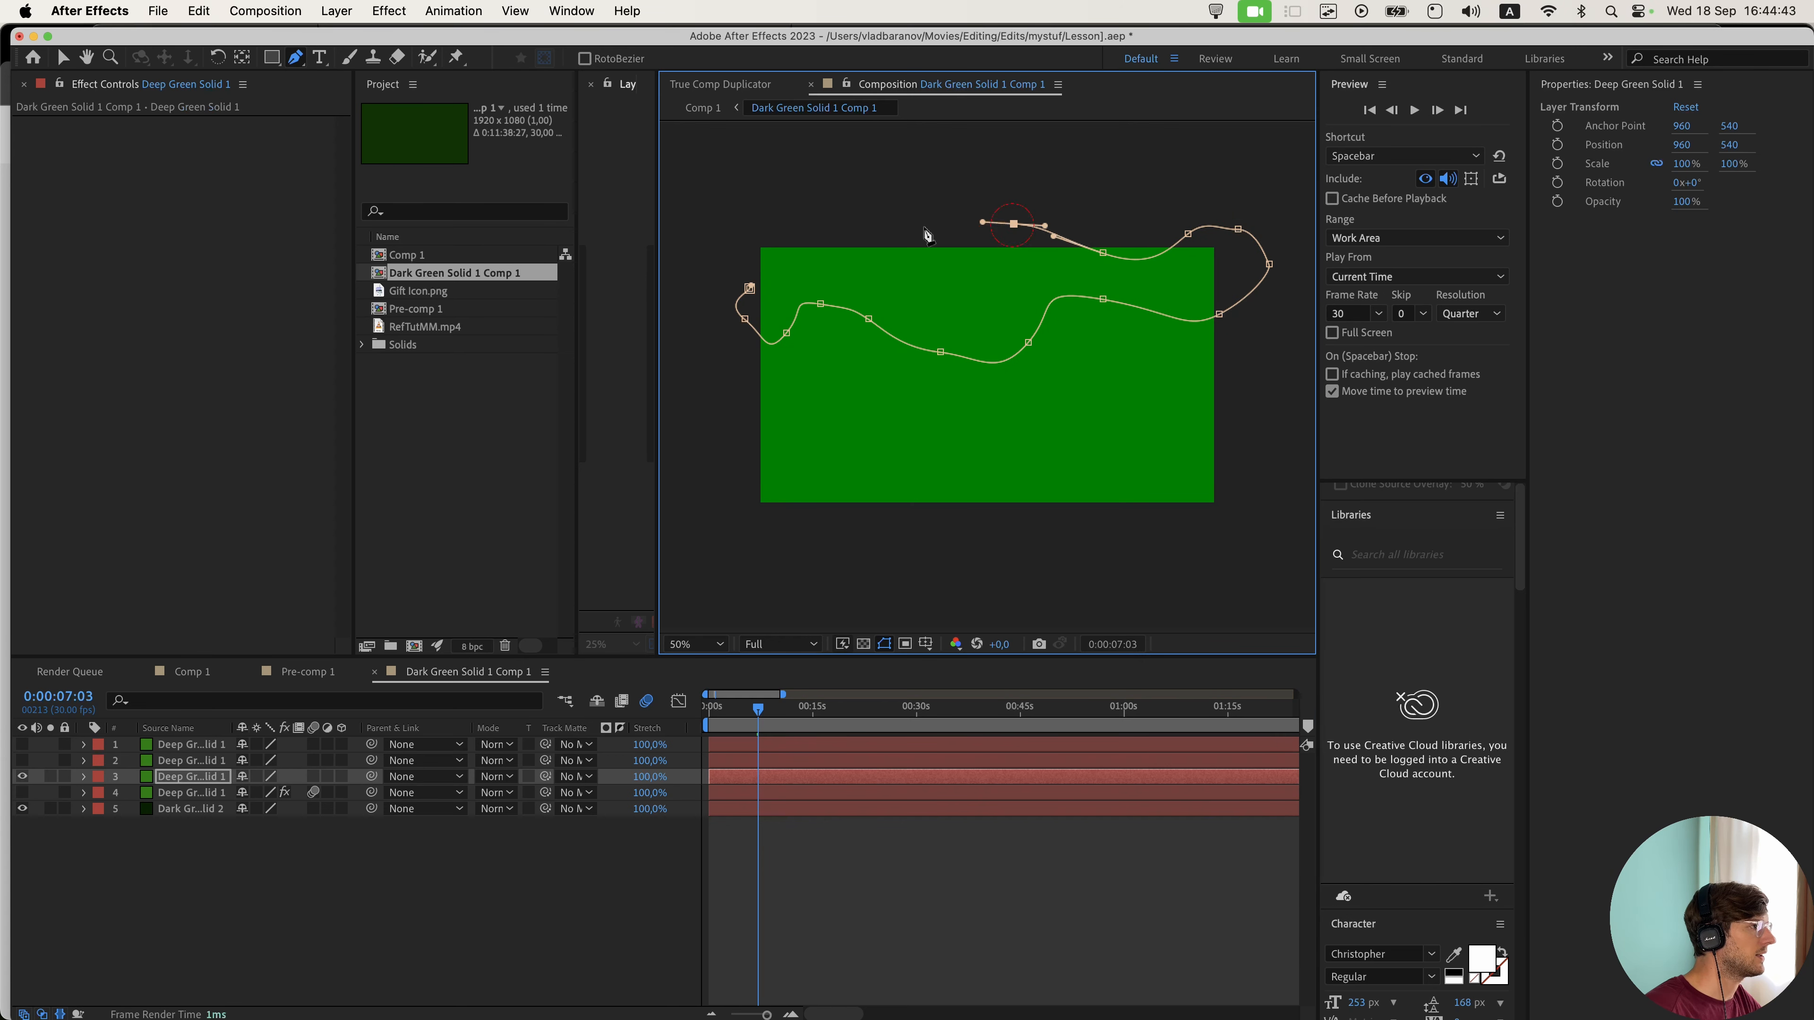
drag(757, 262, 750, 270)
click(750, 288)
- Set the wavy mask's feather to 300 pixels in both directions
click(277, 778)
key(f)
click(277, 808)
text(300)
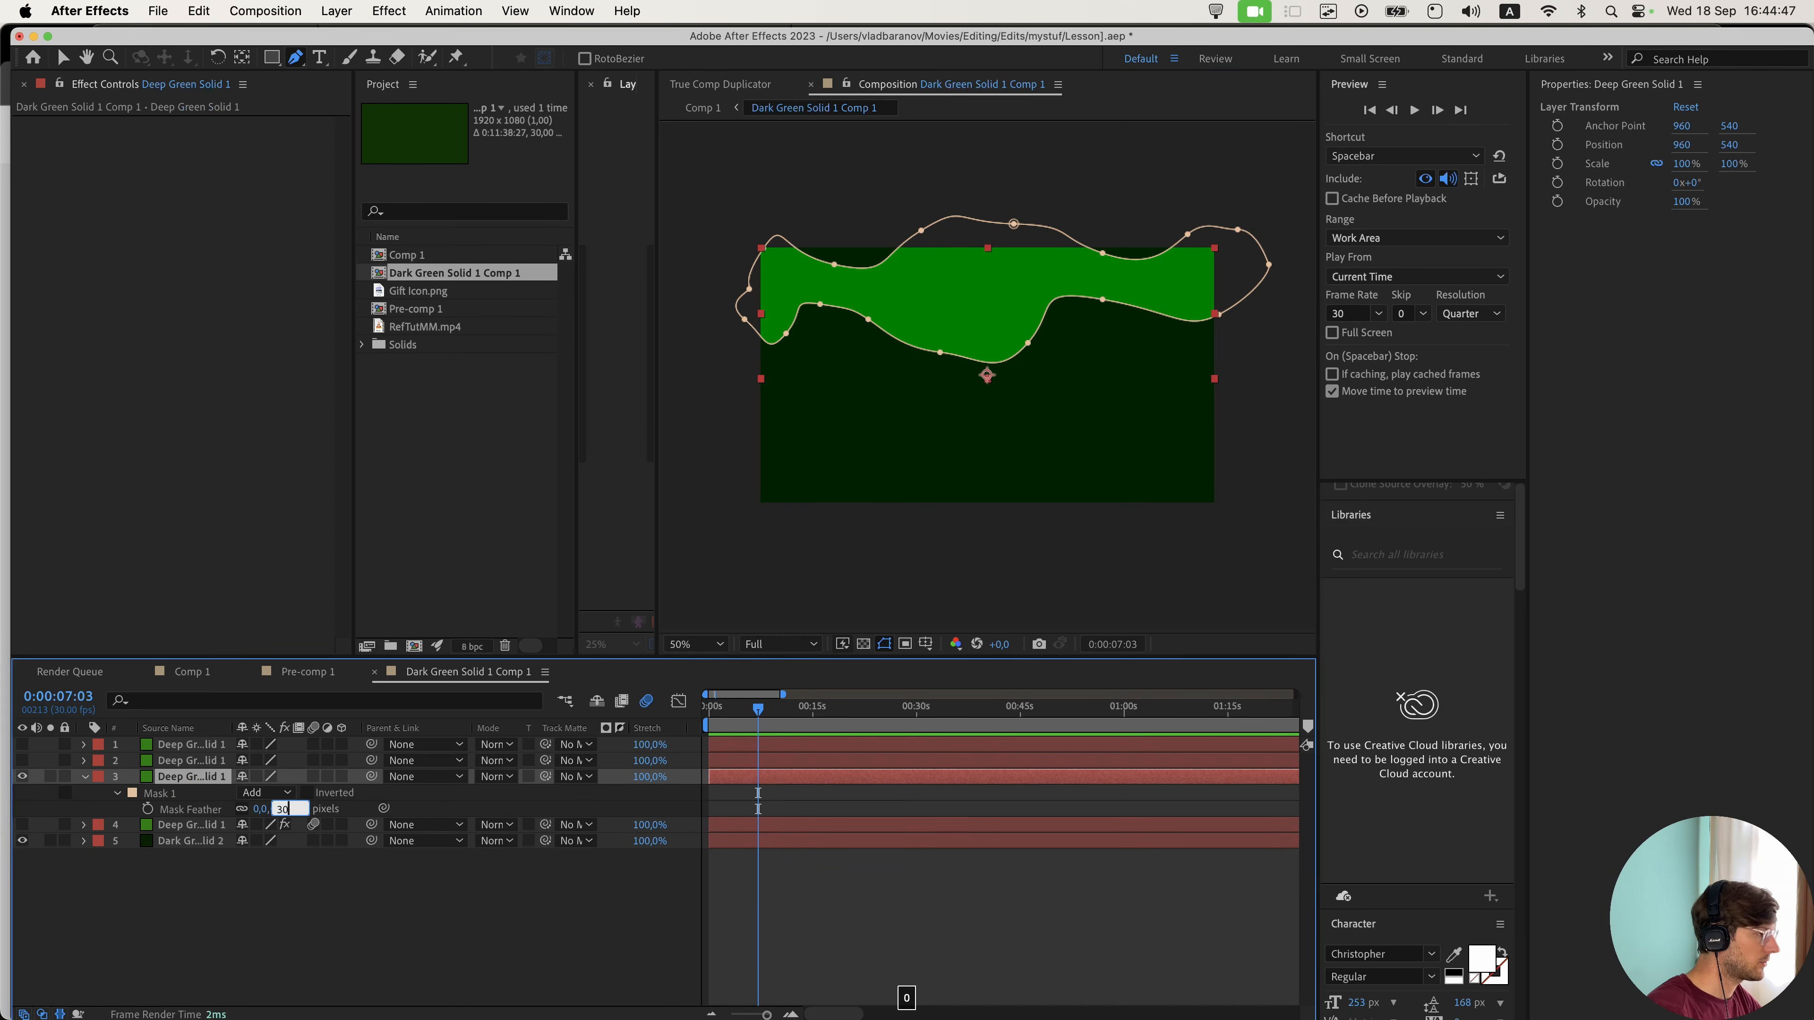
key(Return)
- Copy the Turbulent Displace effect from the fourth solid to the three bright green solids above it
click(191, 825)
click(96, 125)
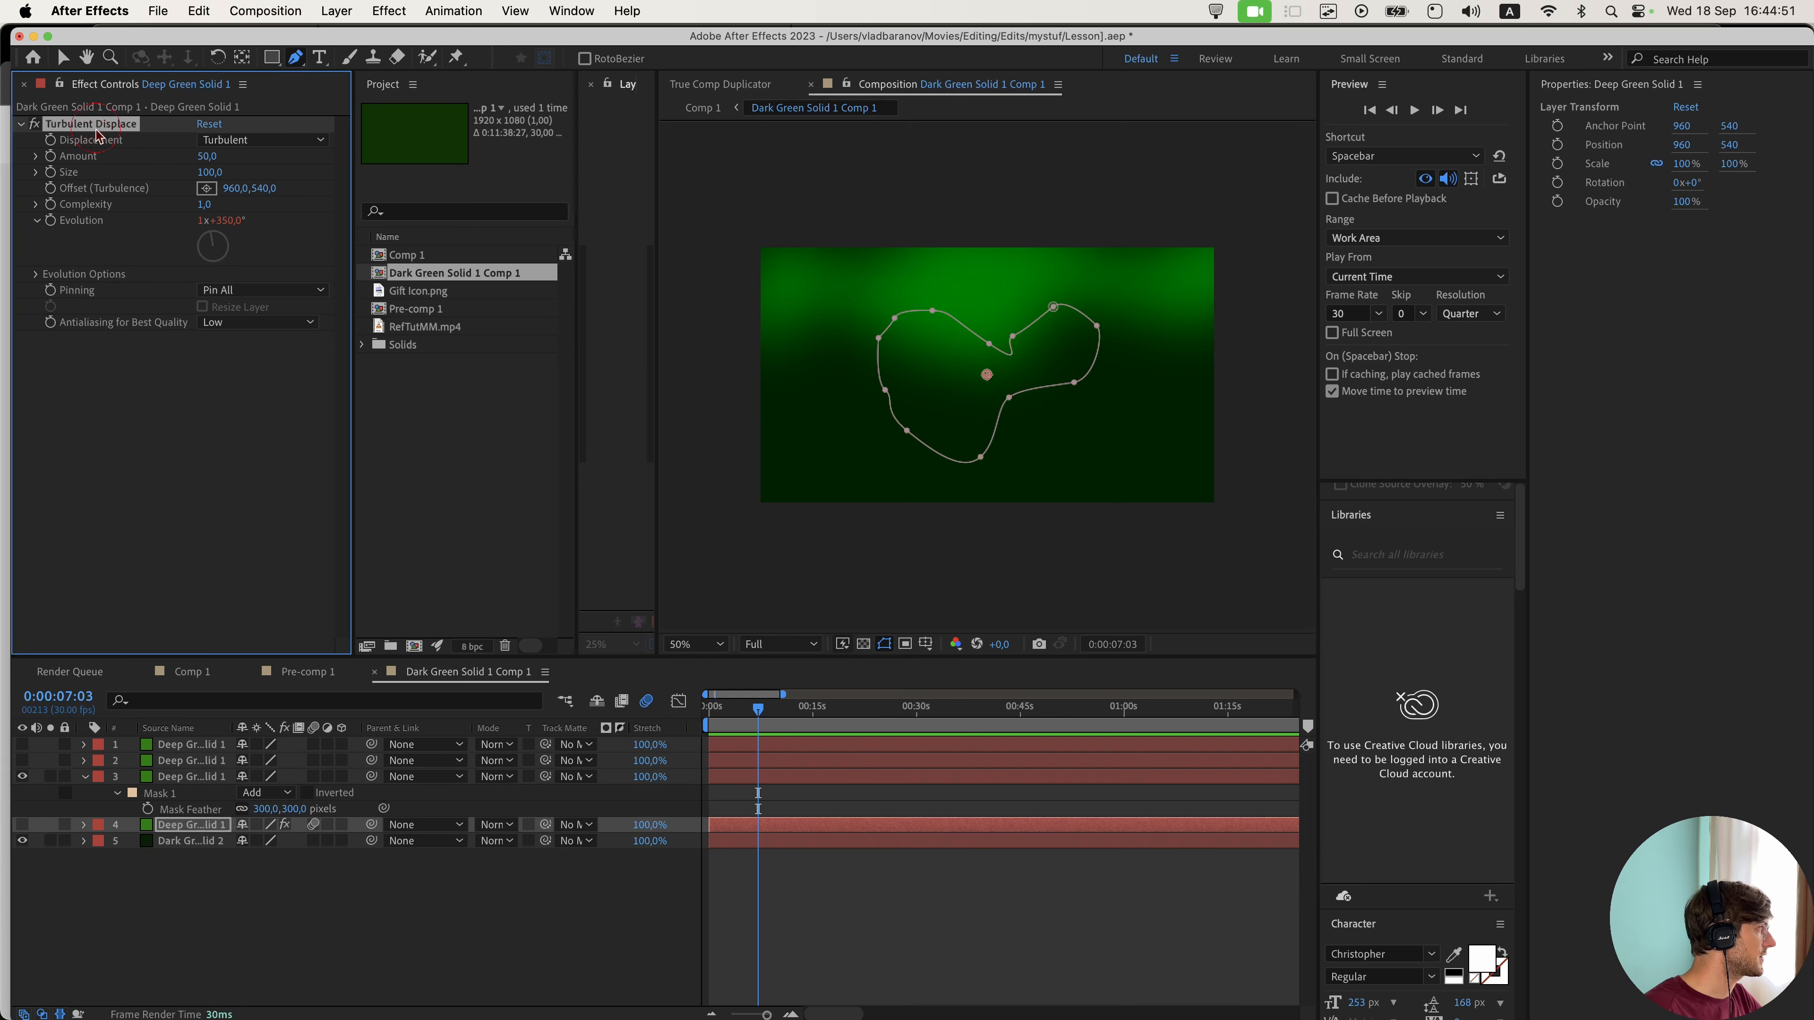
key(super+c)
click(199, 783)
key(super+v)
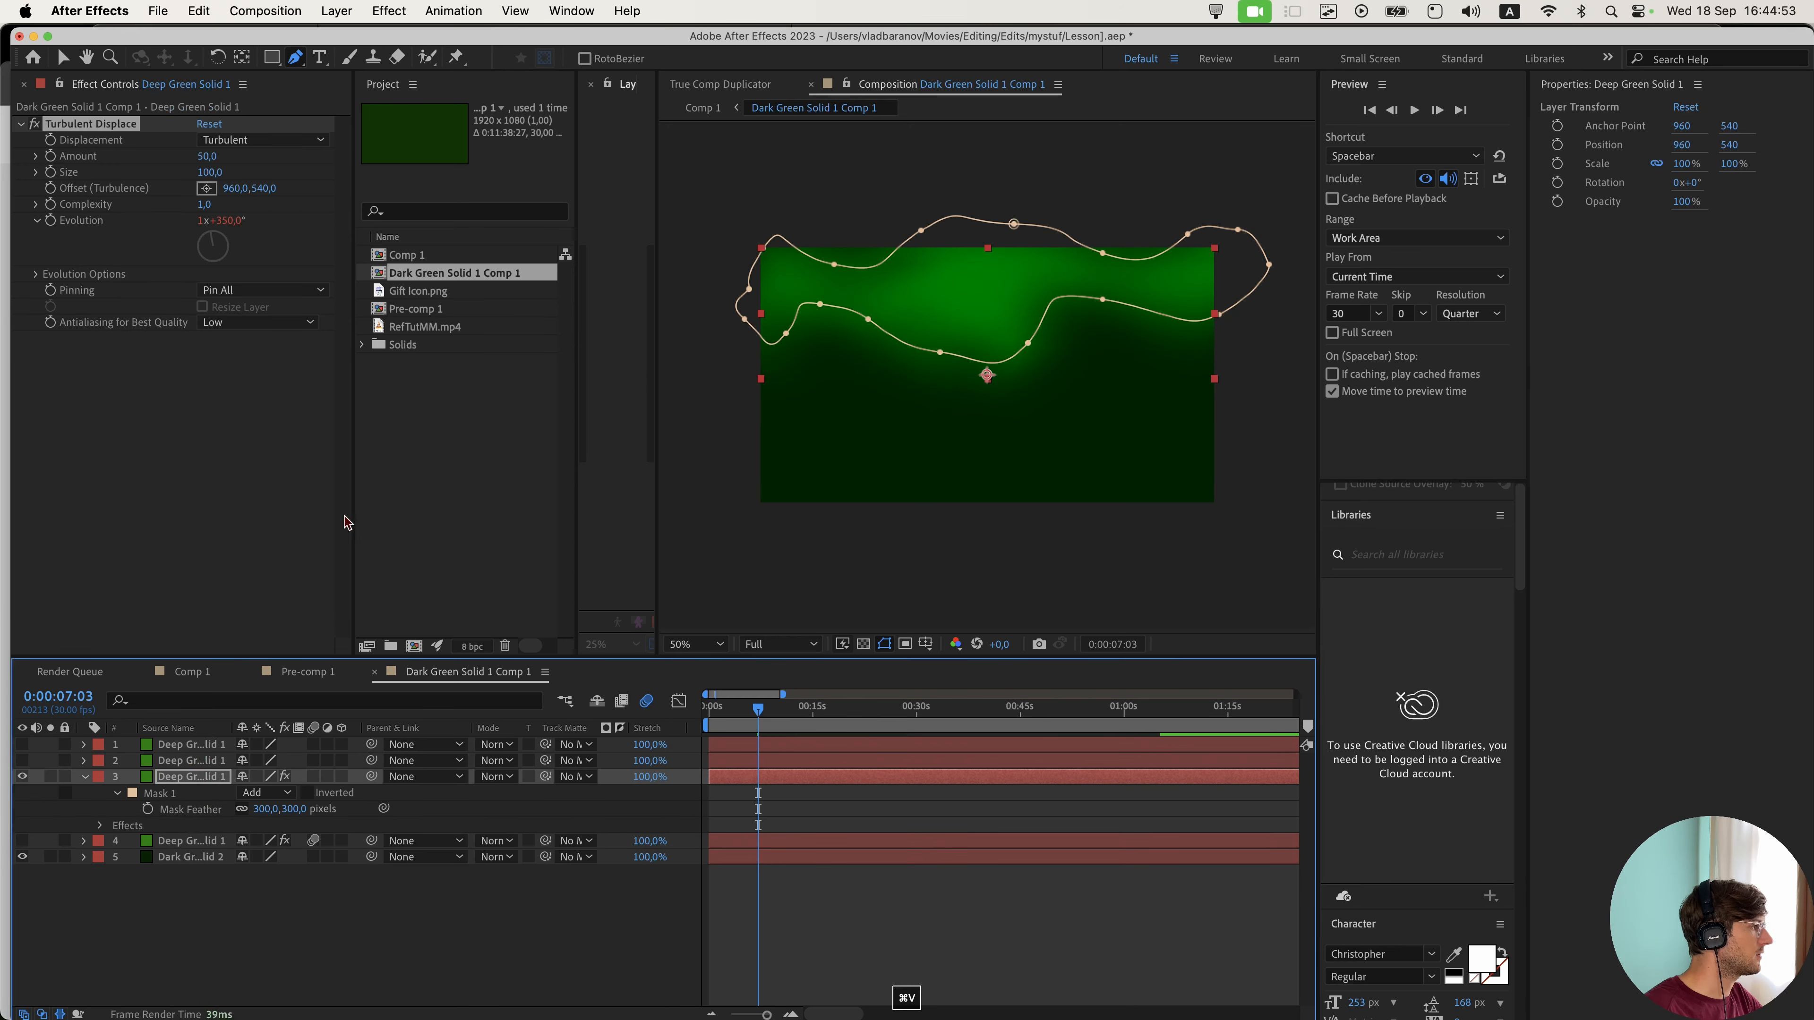
click(204, 758)
shift+click(200, 746)
key(super+v)
click(199, 922)
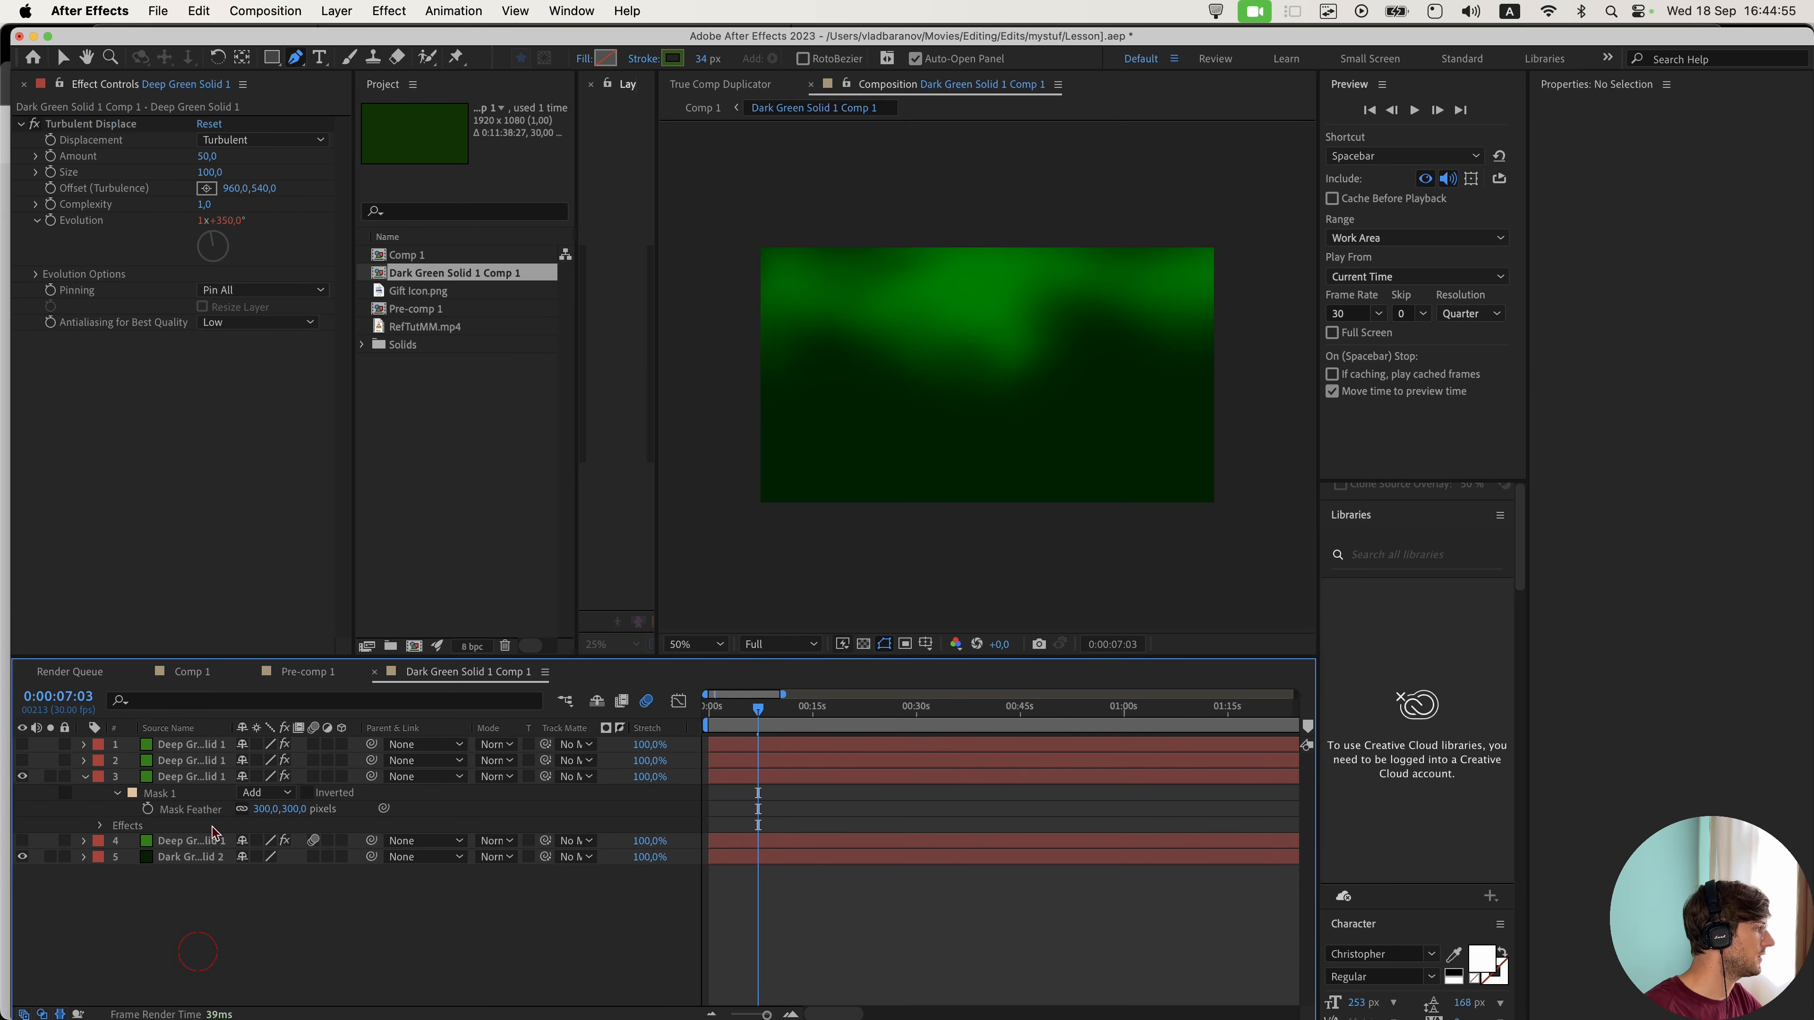
- Add a Mask Path keyframe to the third solid's wavy mask and place it at the start of the timeline
click(198, 779)
click(813, 797)
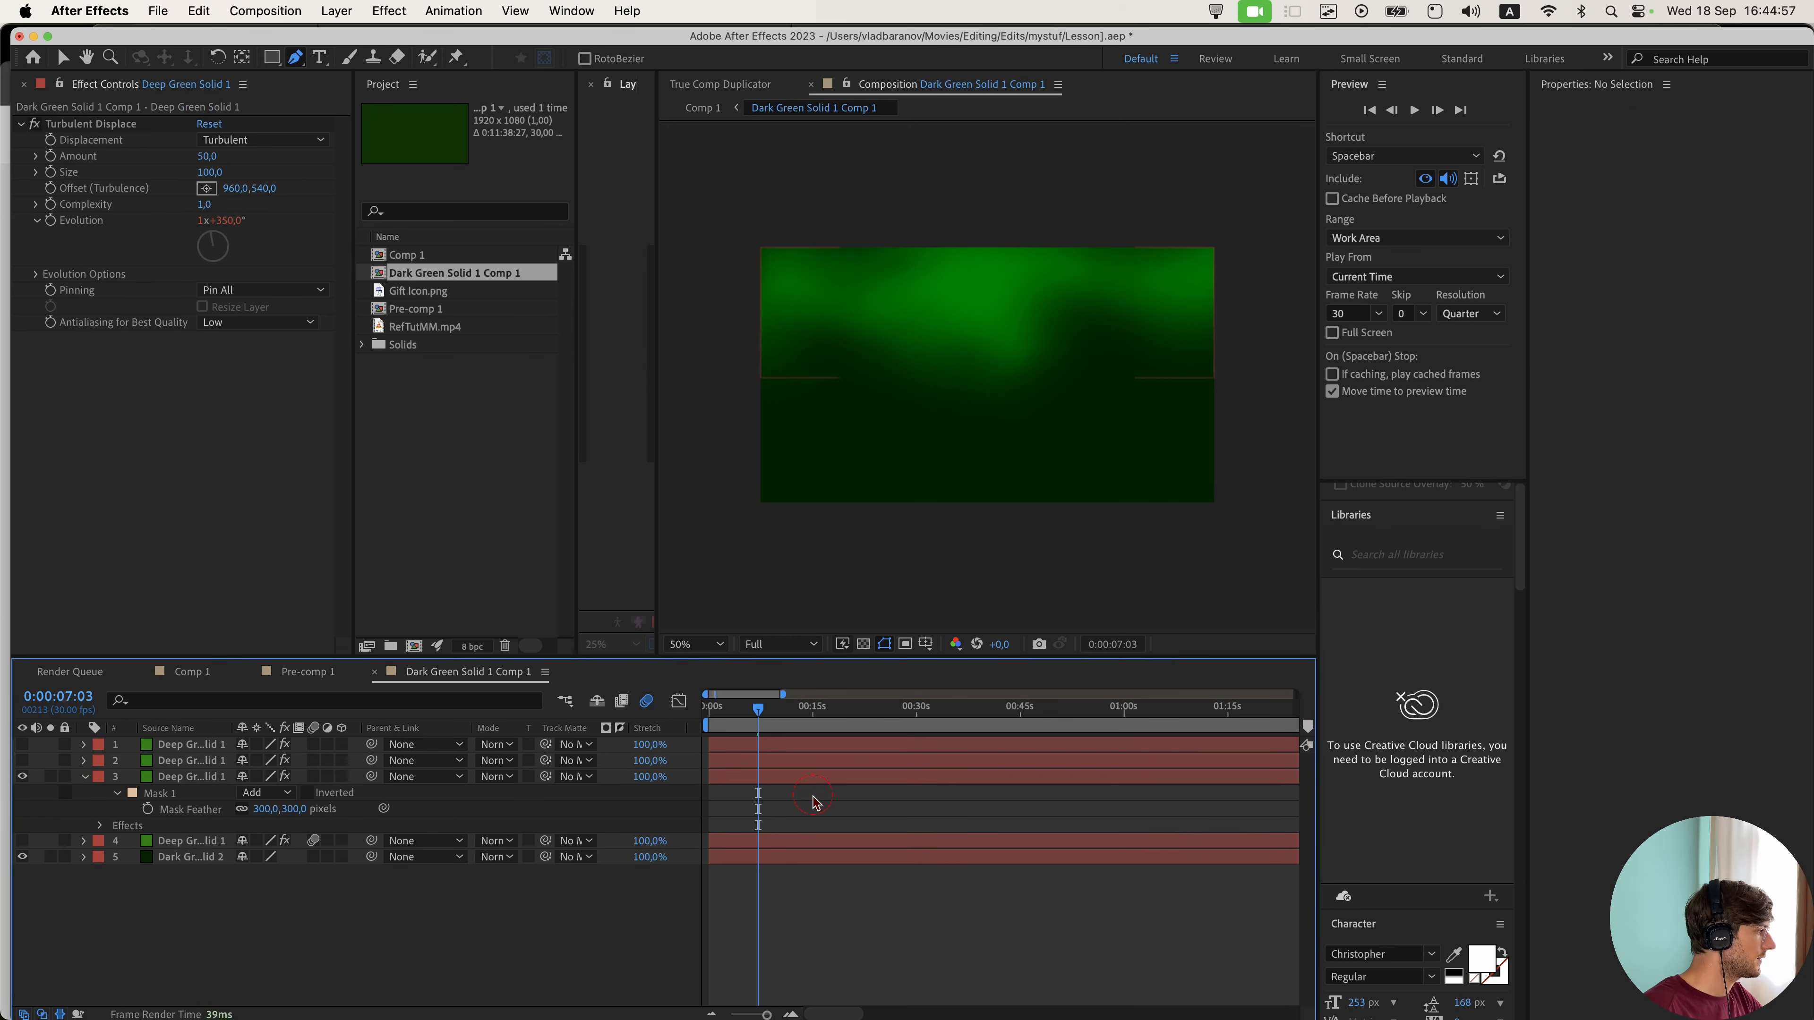
click(193, 793)
click(117, 794)
click(116, 794)
click(148, 808)
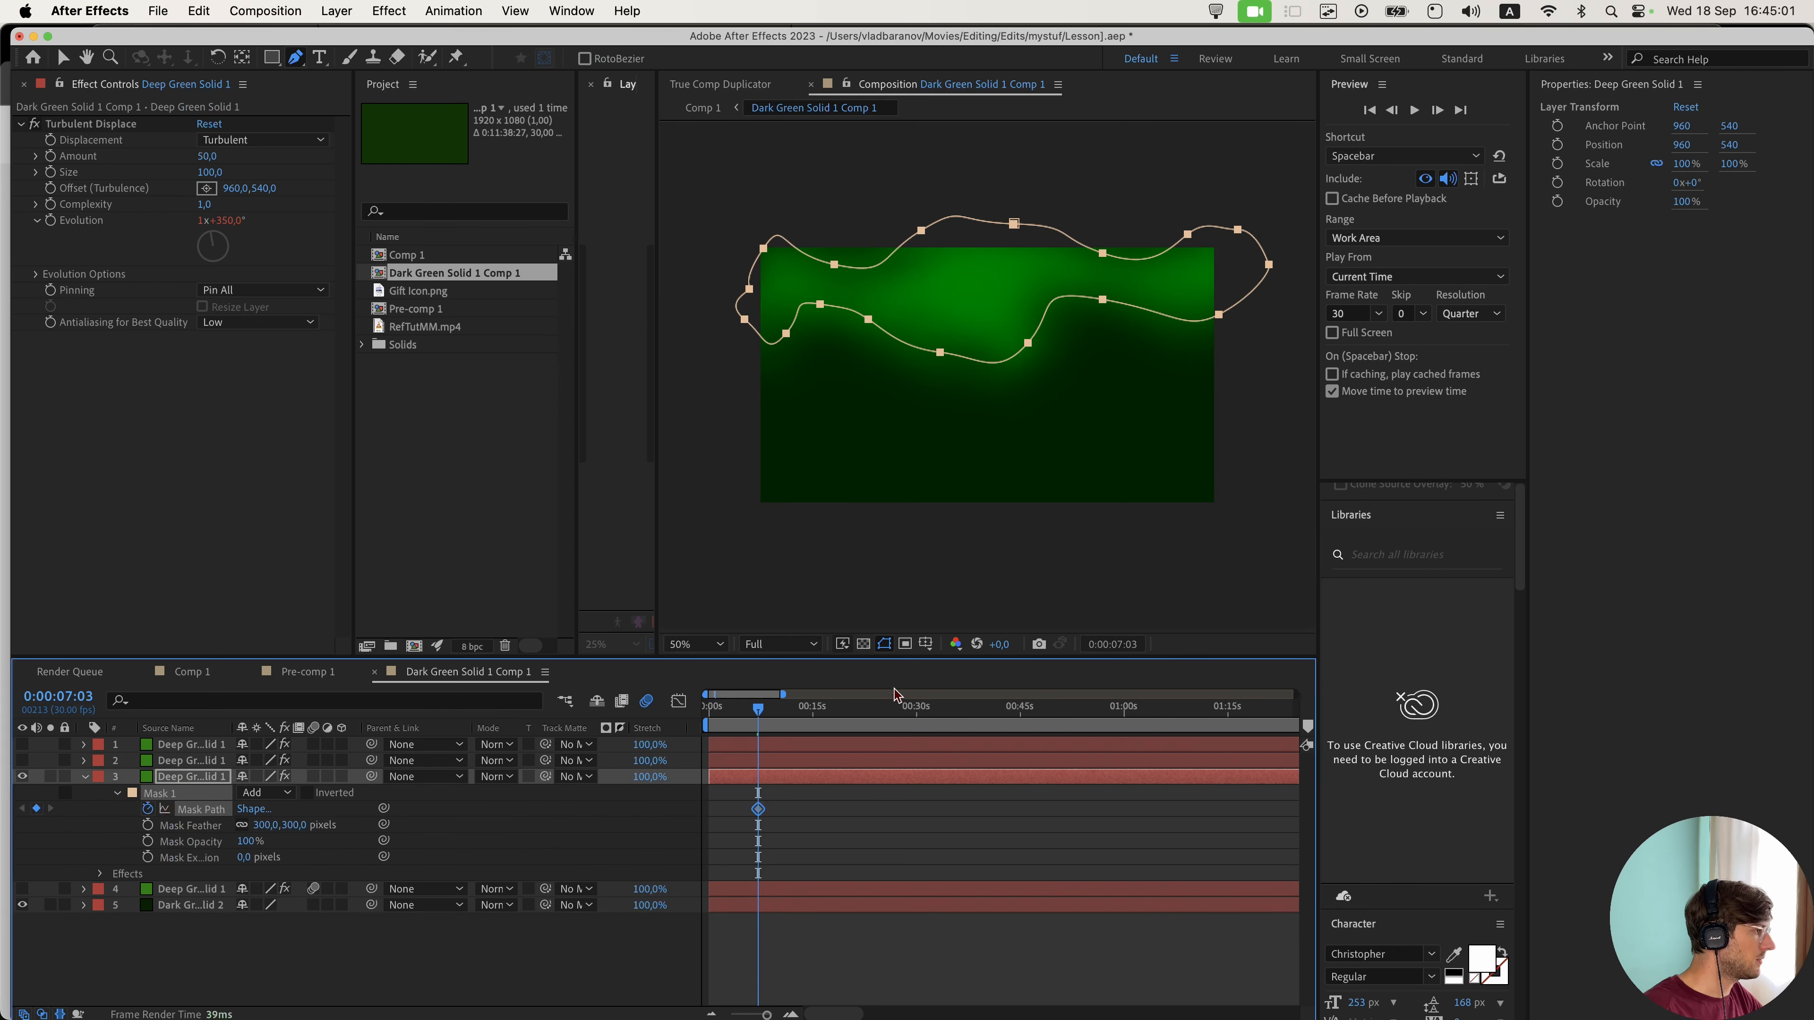
drag(758, 810, 710, 810)
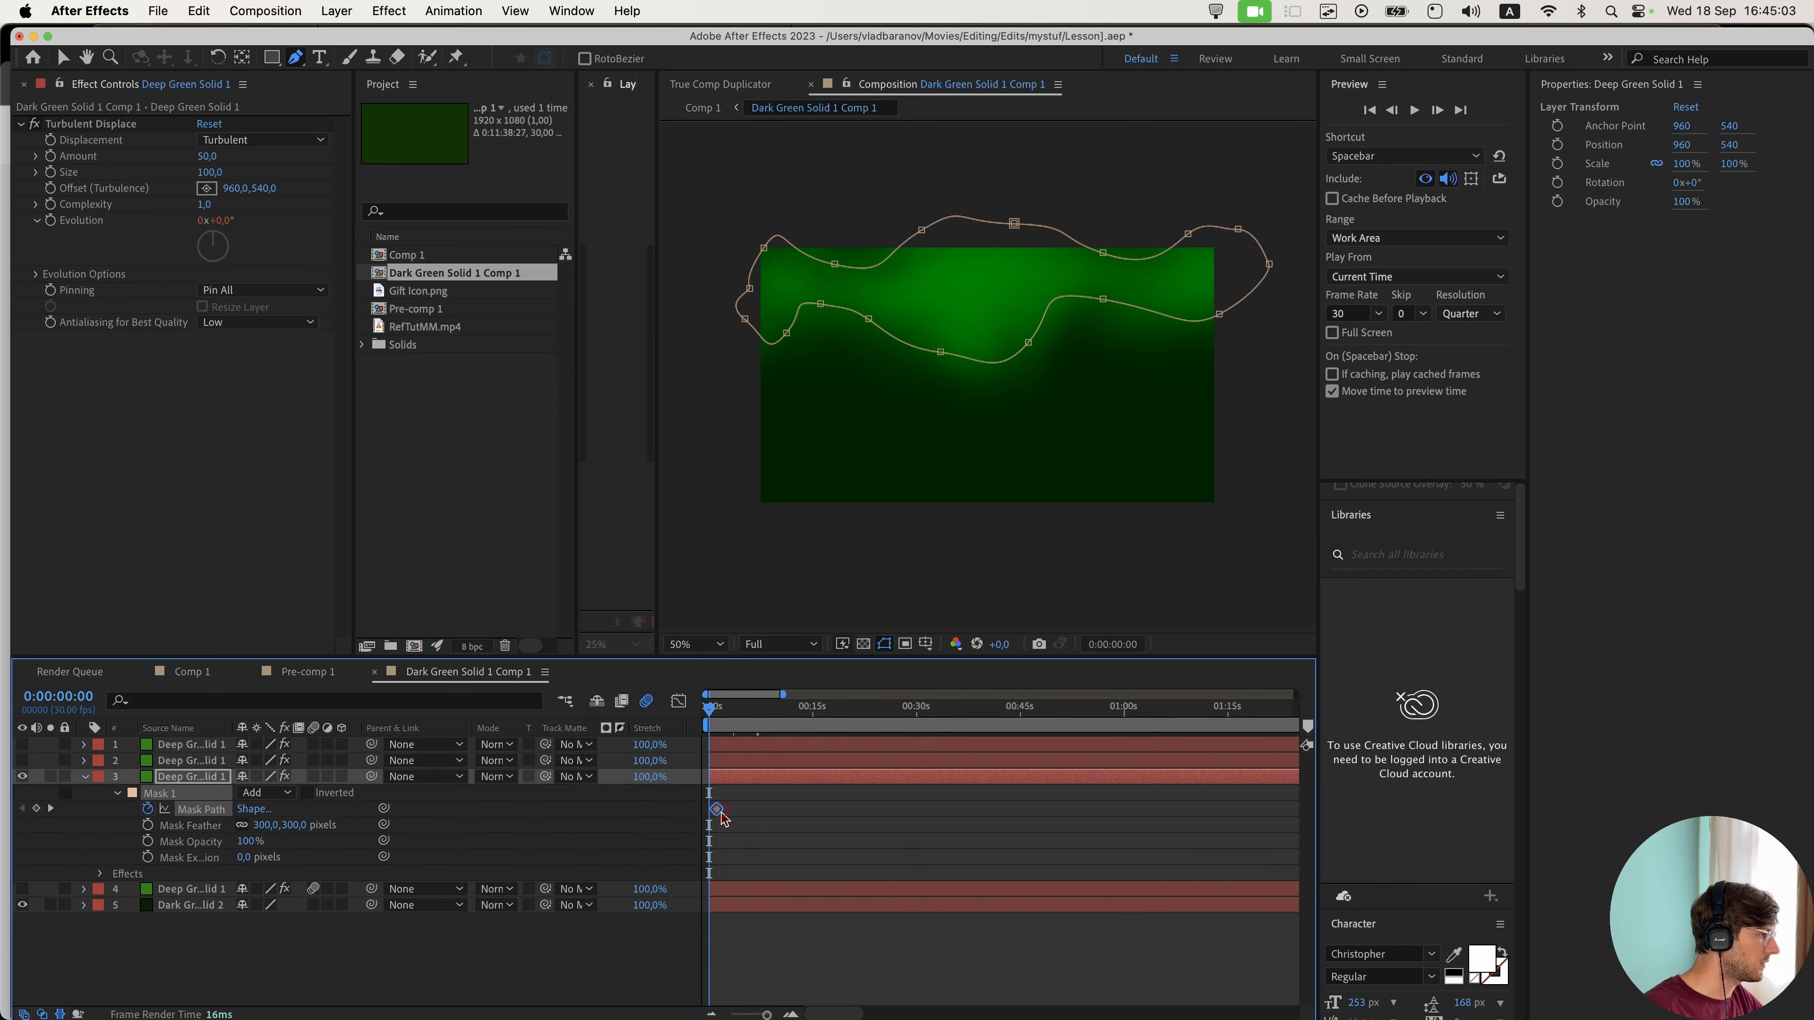
- At 0:00:15:17, reshape the wavy mask by moving its individual points, extending it past the frame's left edge
drag(710, 706, 816, 706)
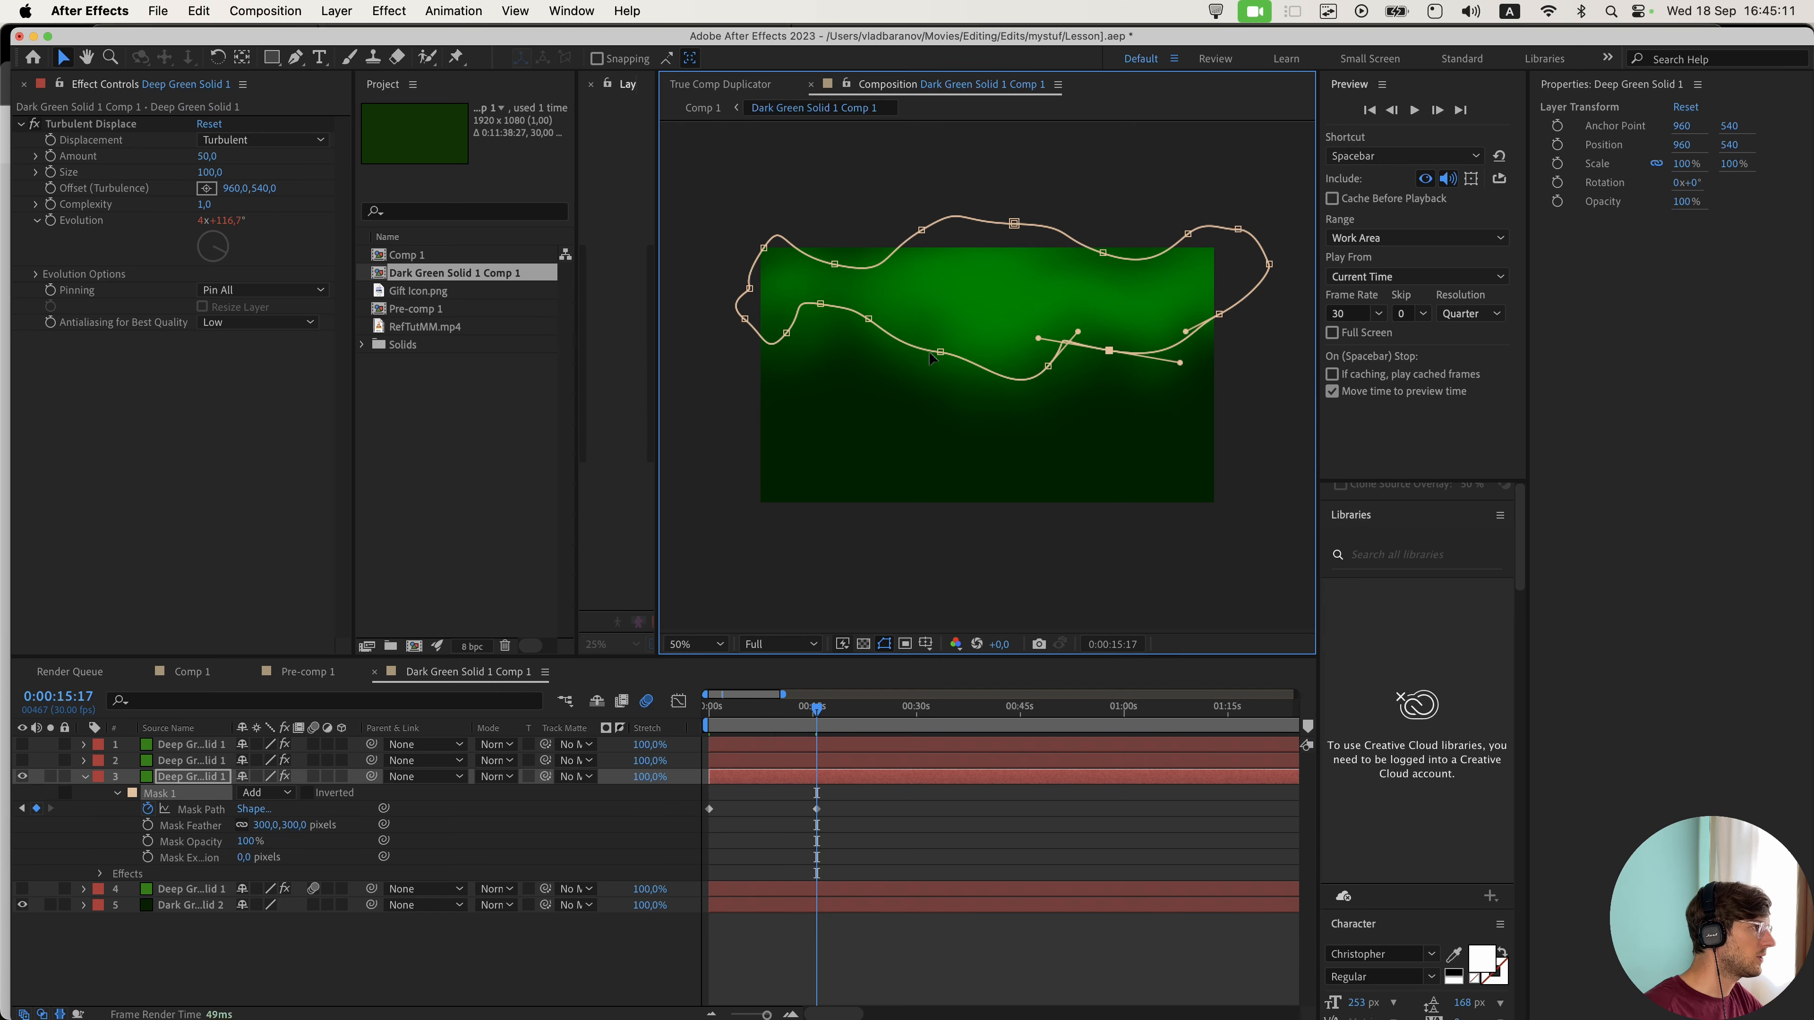
drag(940, 351, 975, 314)
key(super+z)
drag(1014, 224, 919, 241)
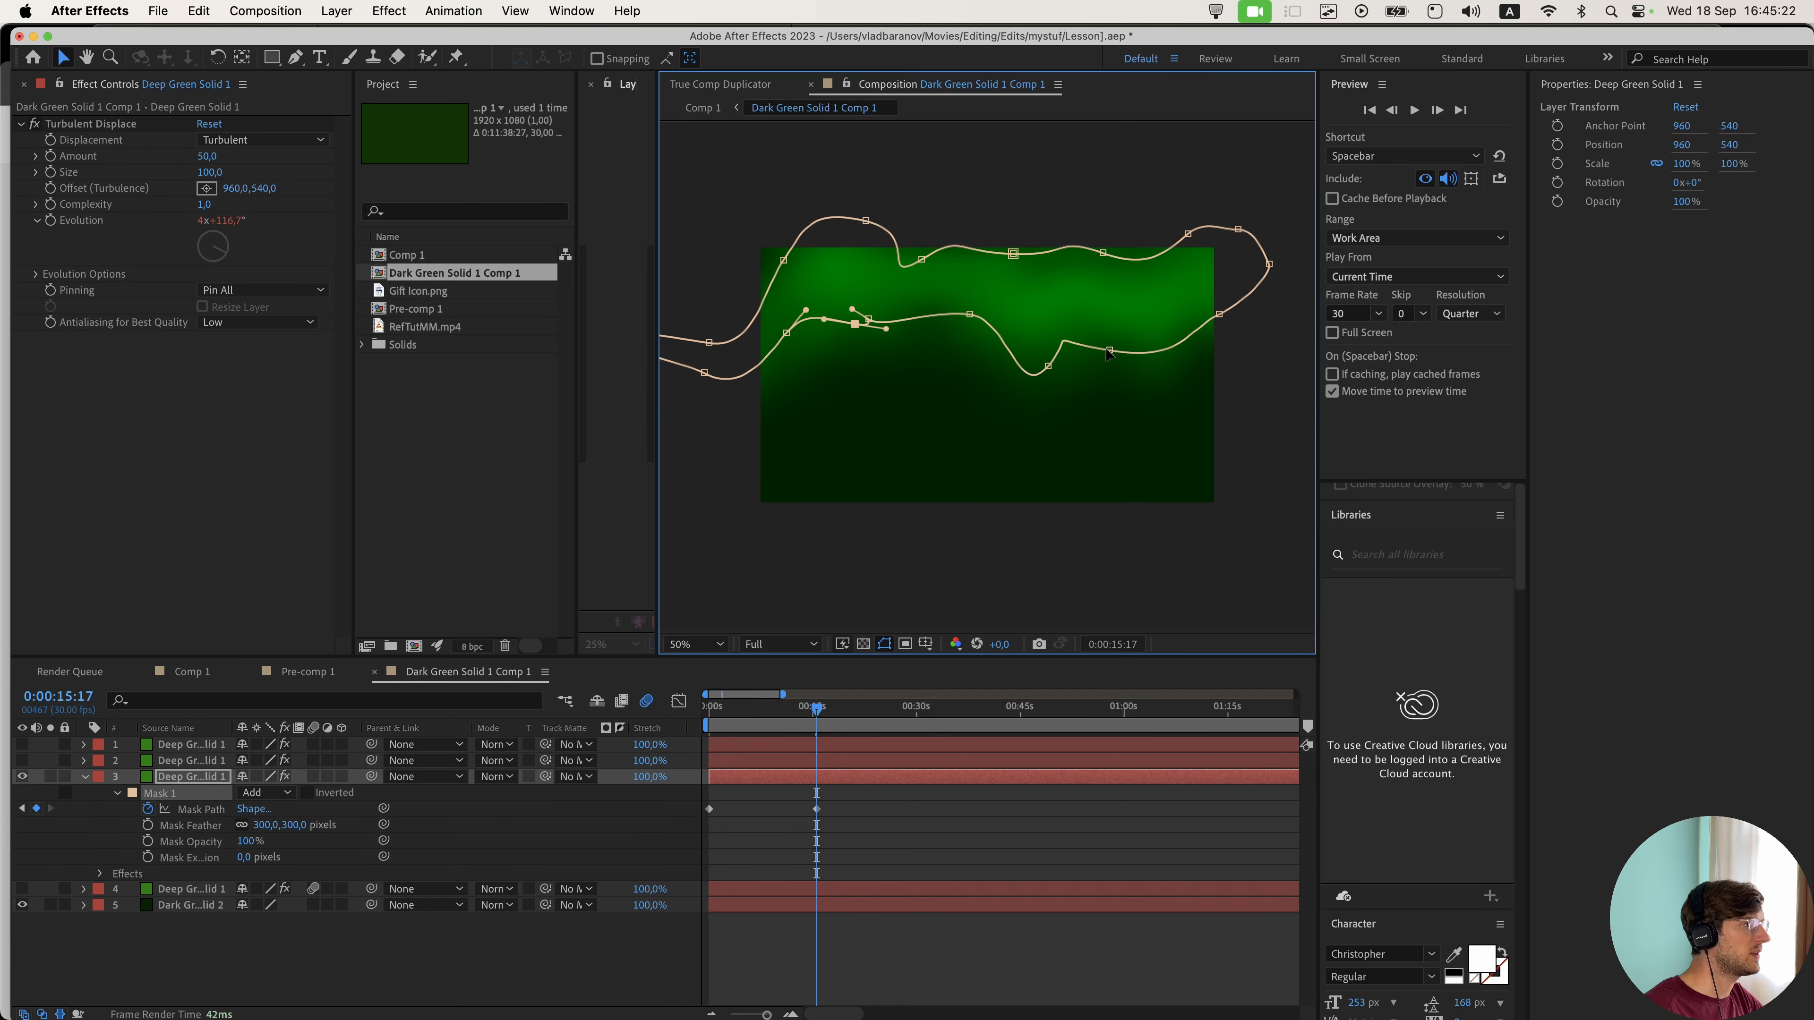
drag(1109, 350, 1203, 286)
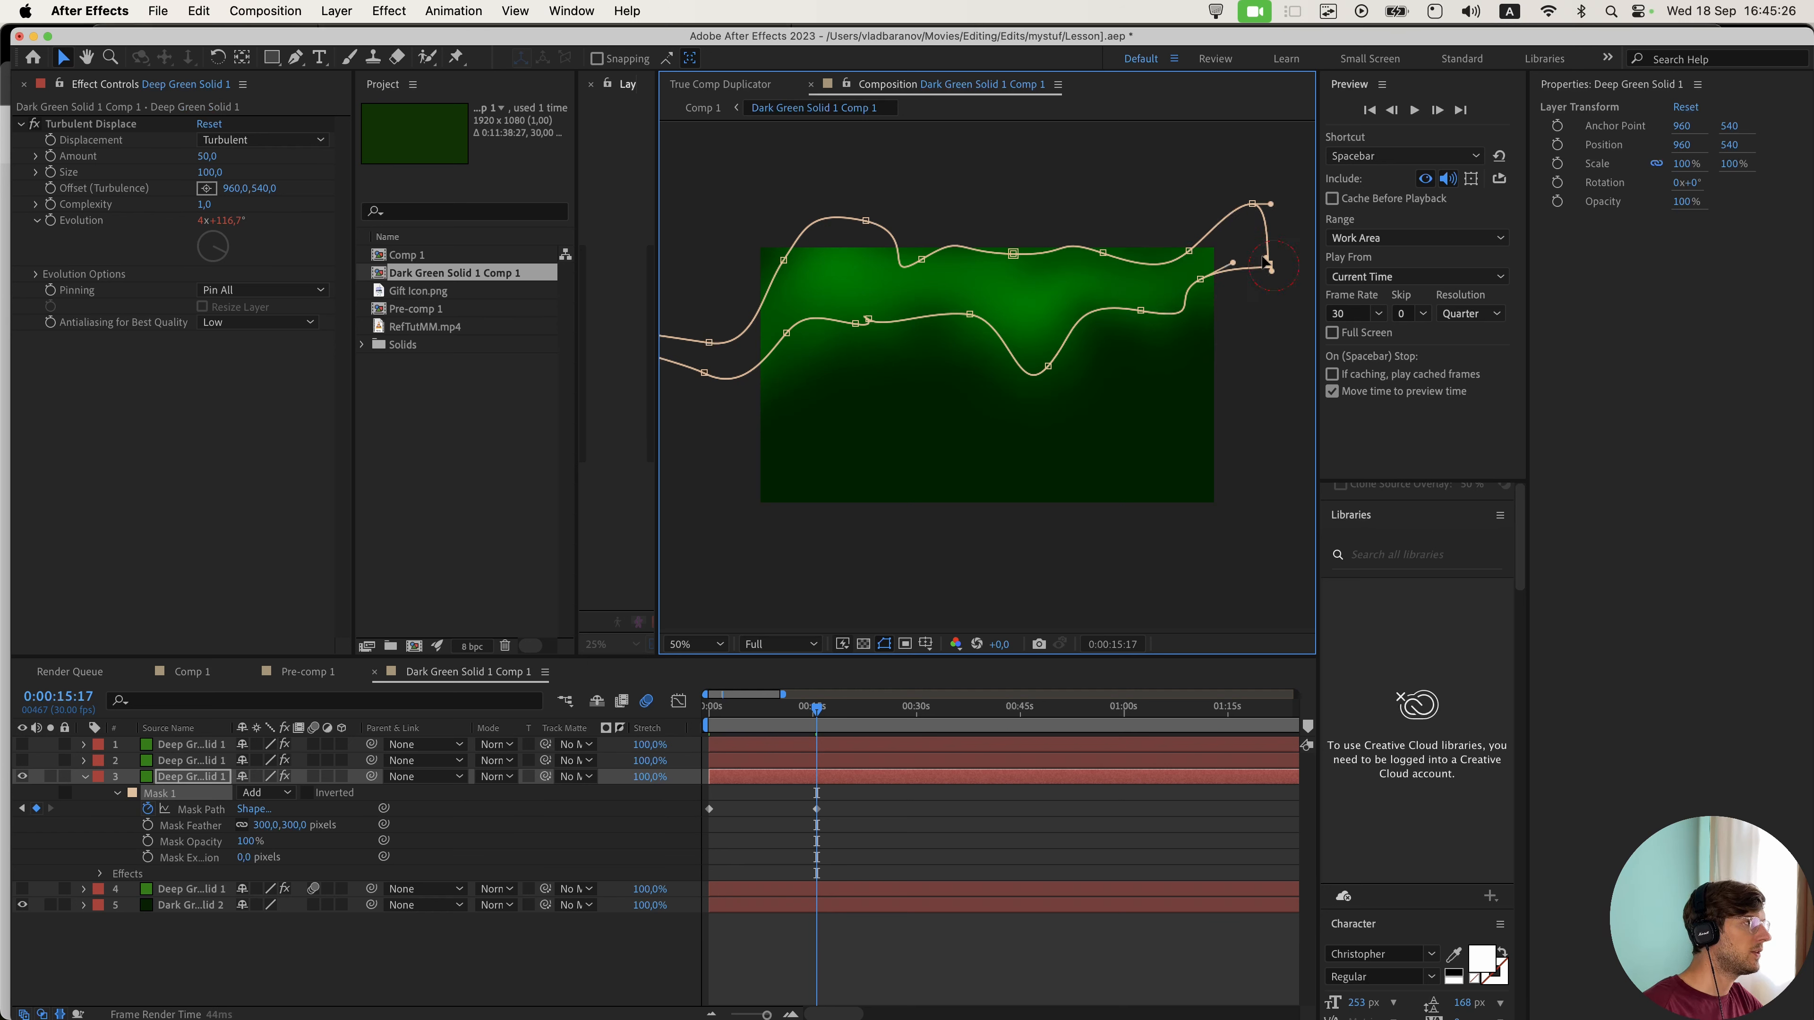
drag(1267, 266, 1246, 254)
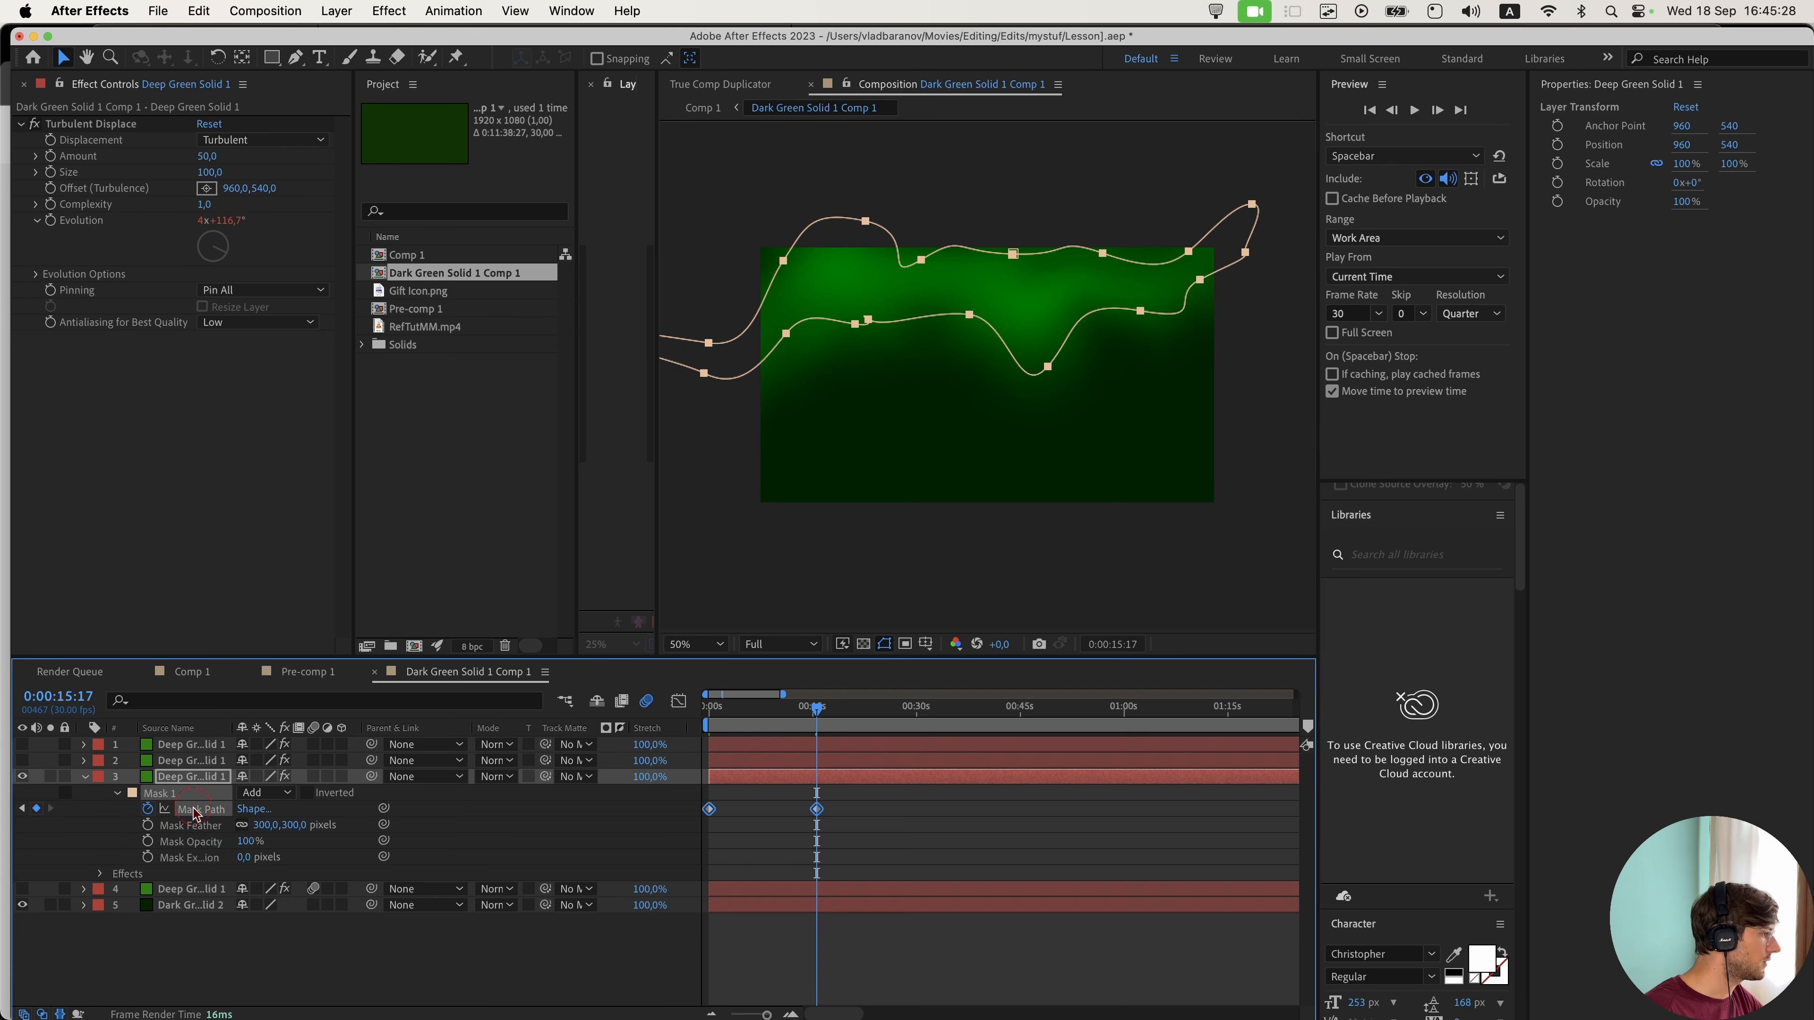
- Move the whole wavy mask down to the frame's bottom edge at the 0:00:15:17 keyframe
click(817, 809)
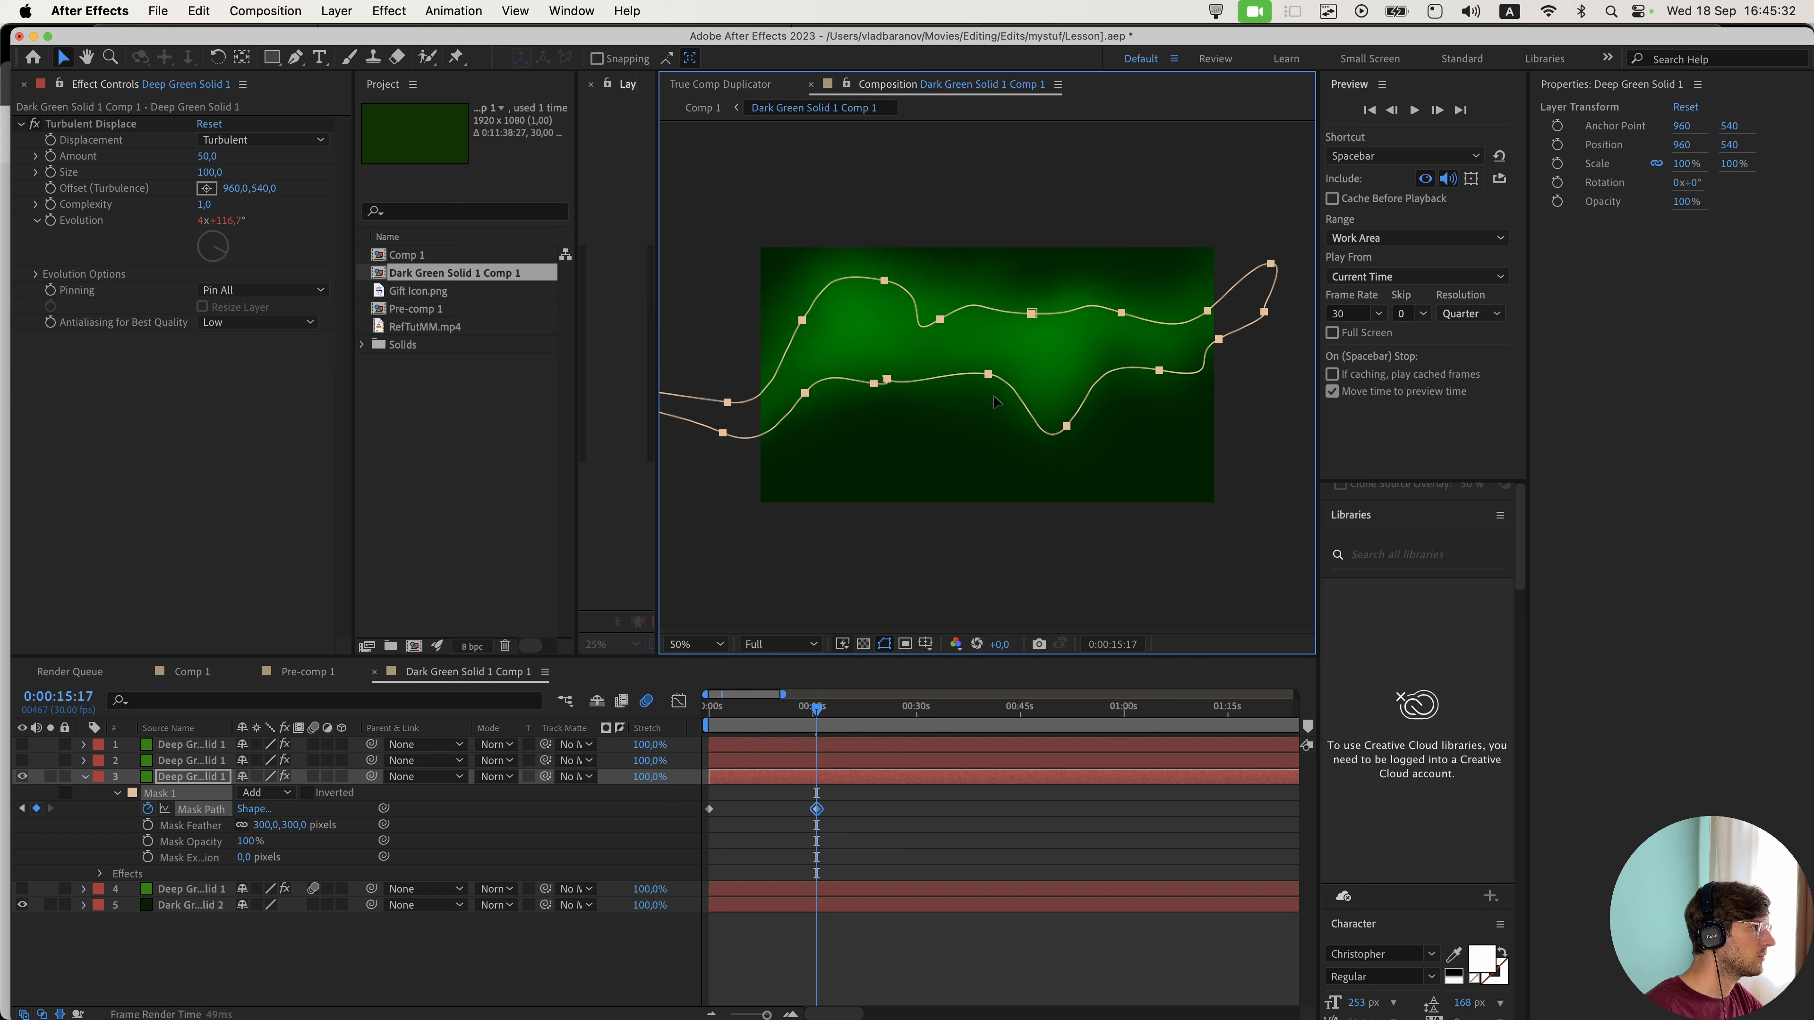
drag(994, 401, 971, 327)
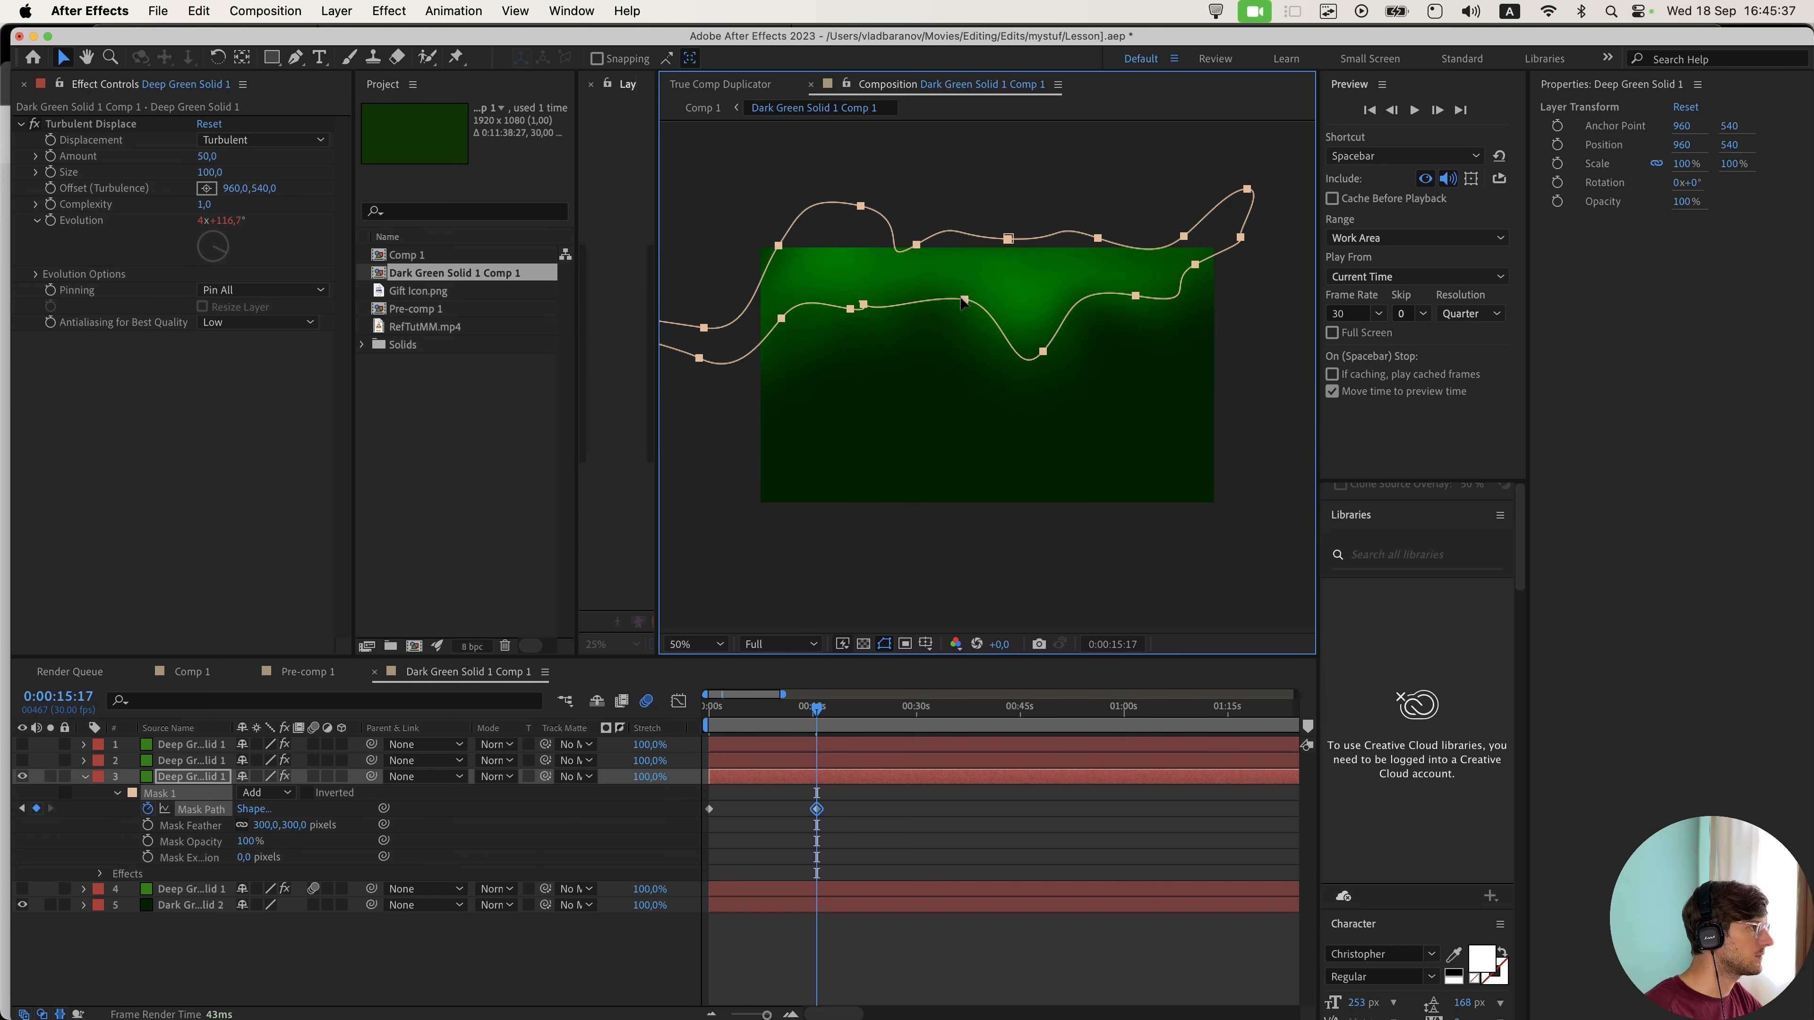
drag(964, 300, 1053, 543)
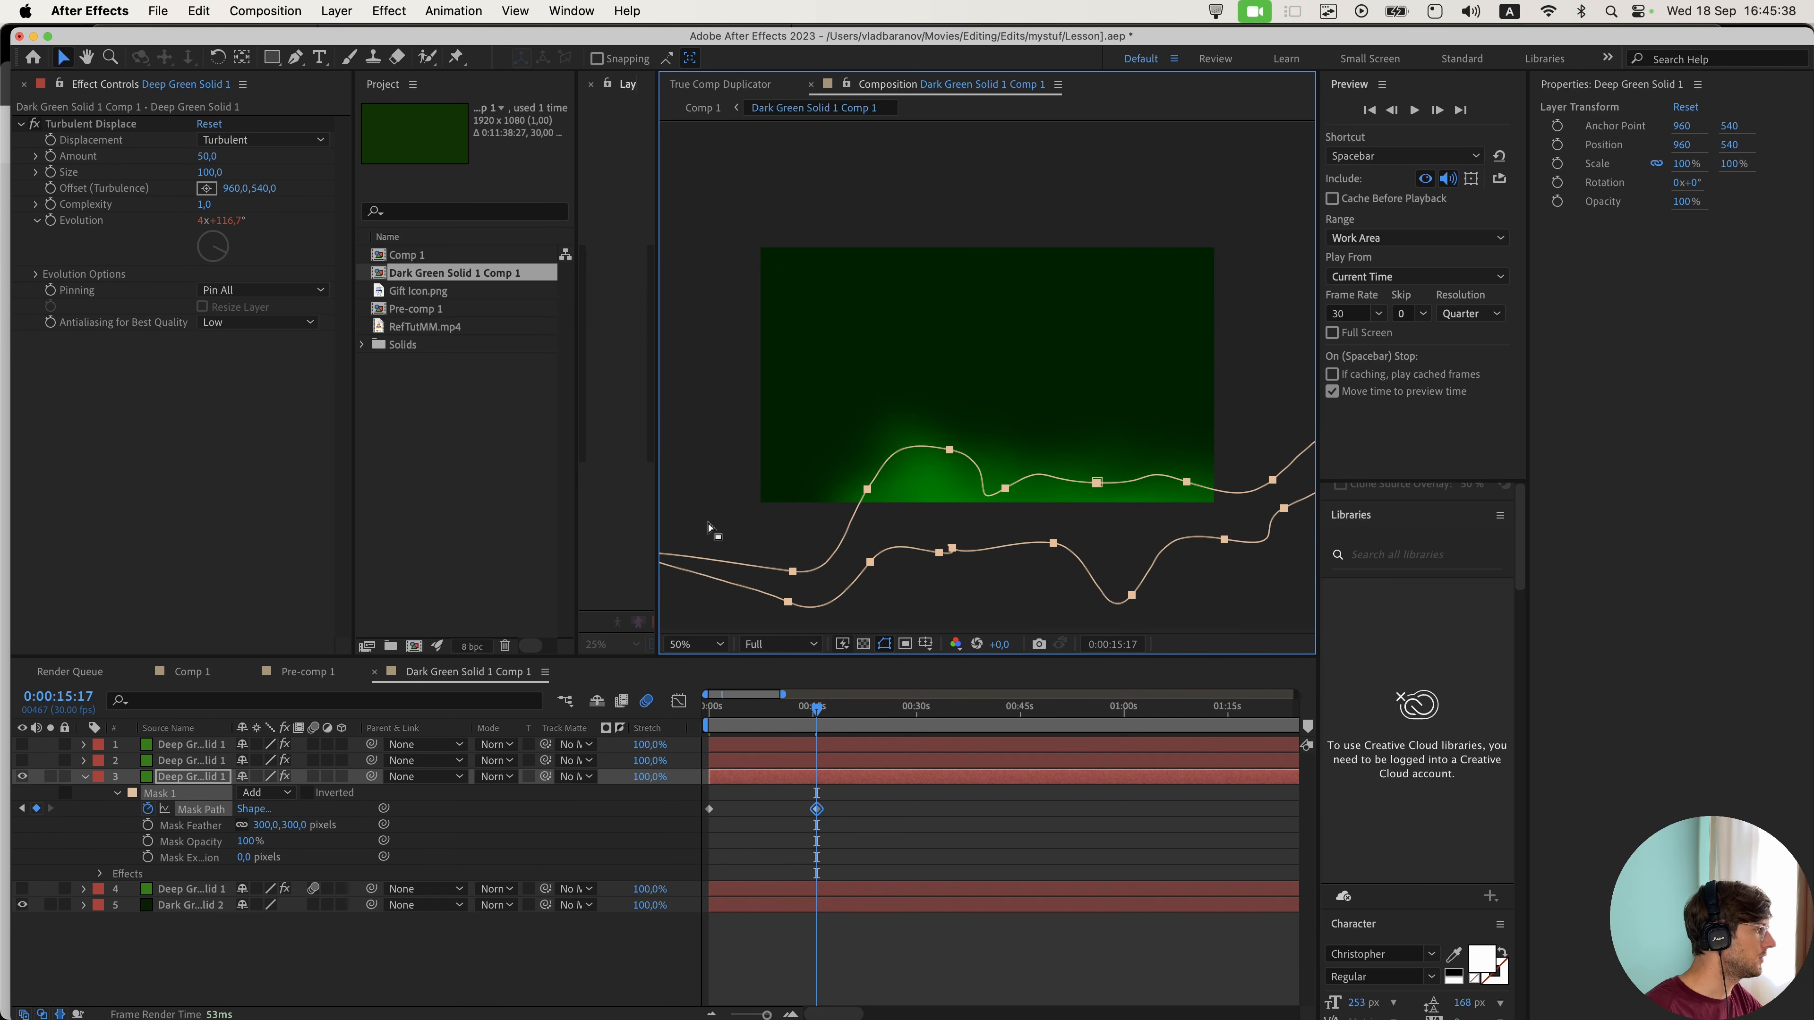
- Try to raise the third solid by setting its vertical position to 255
click(158, 781)
key(p)
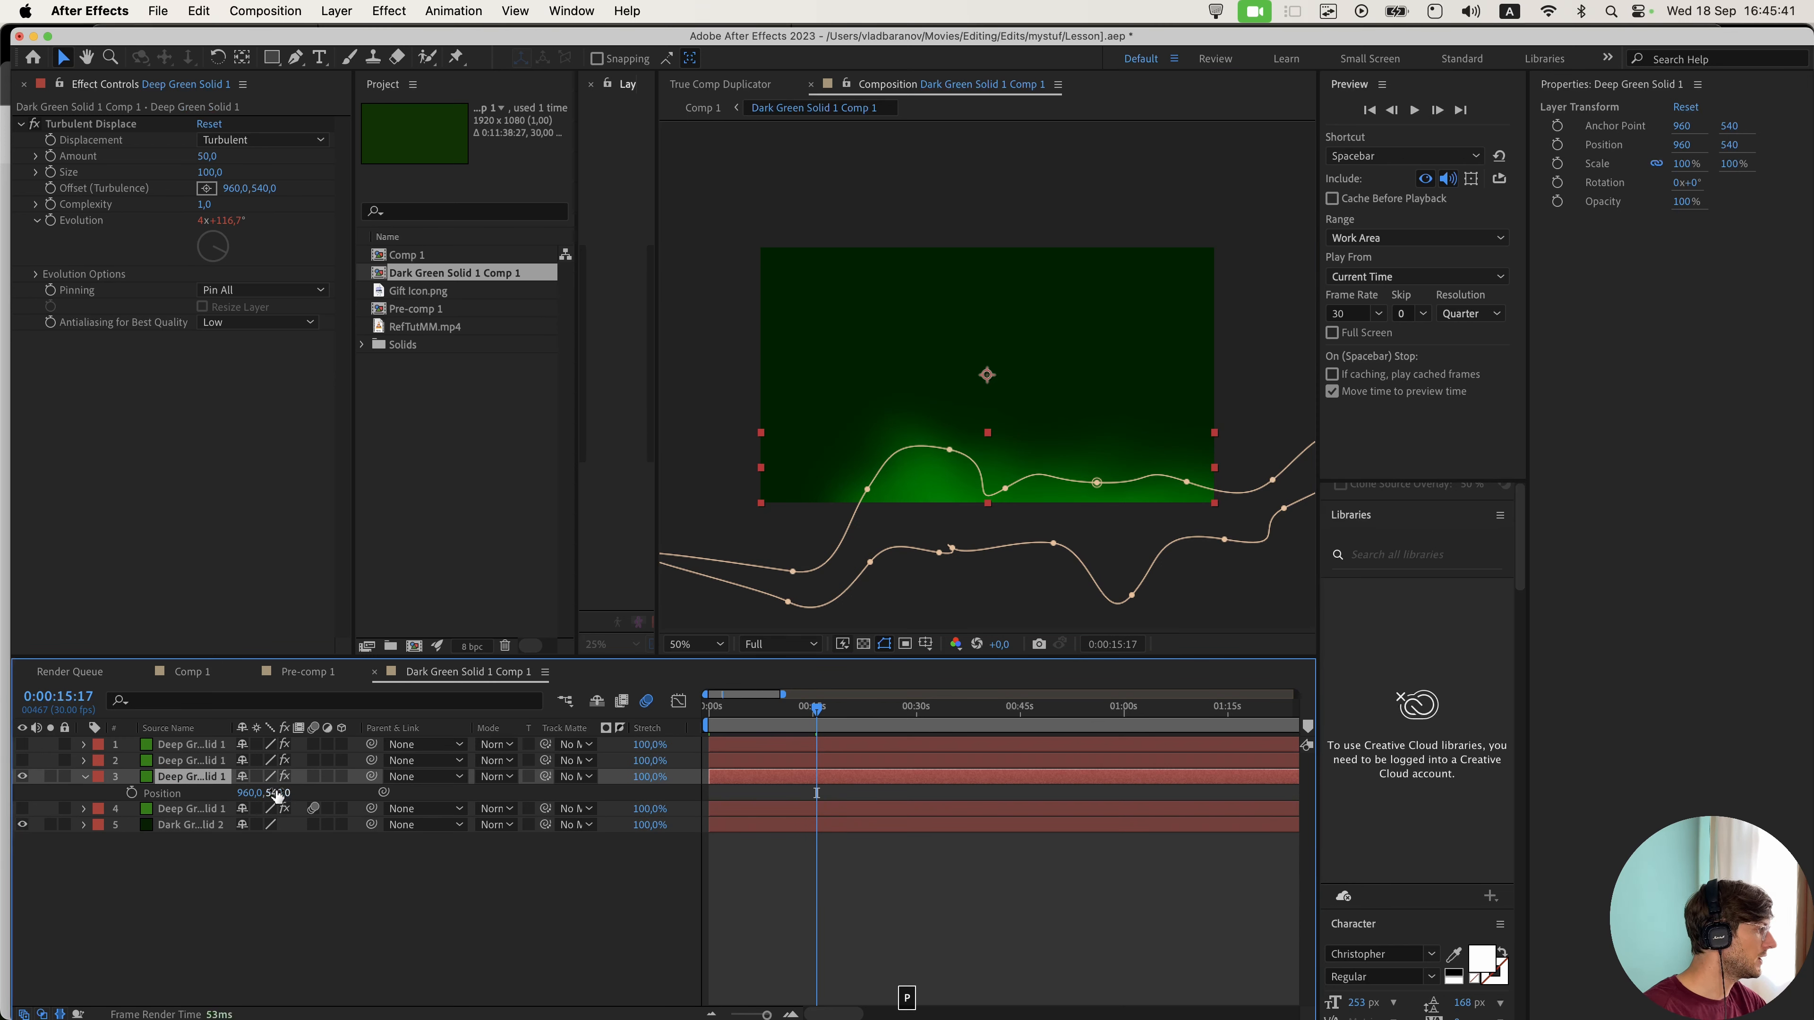
drag(277, 794, 8, 794)
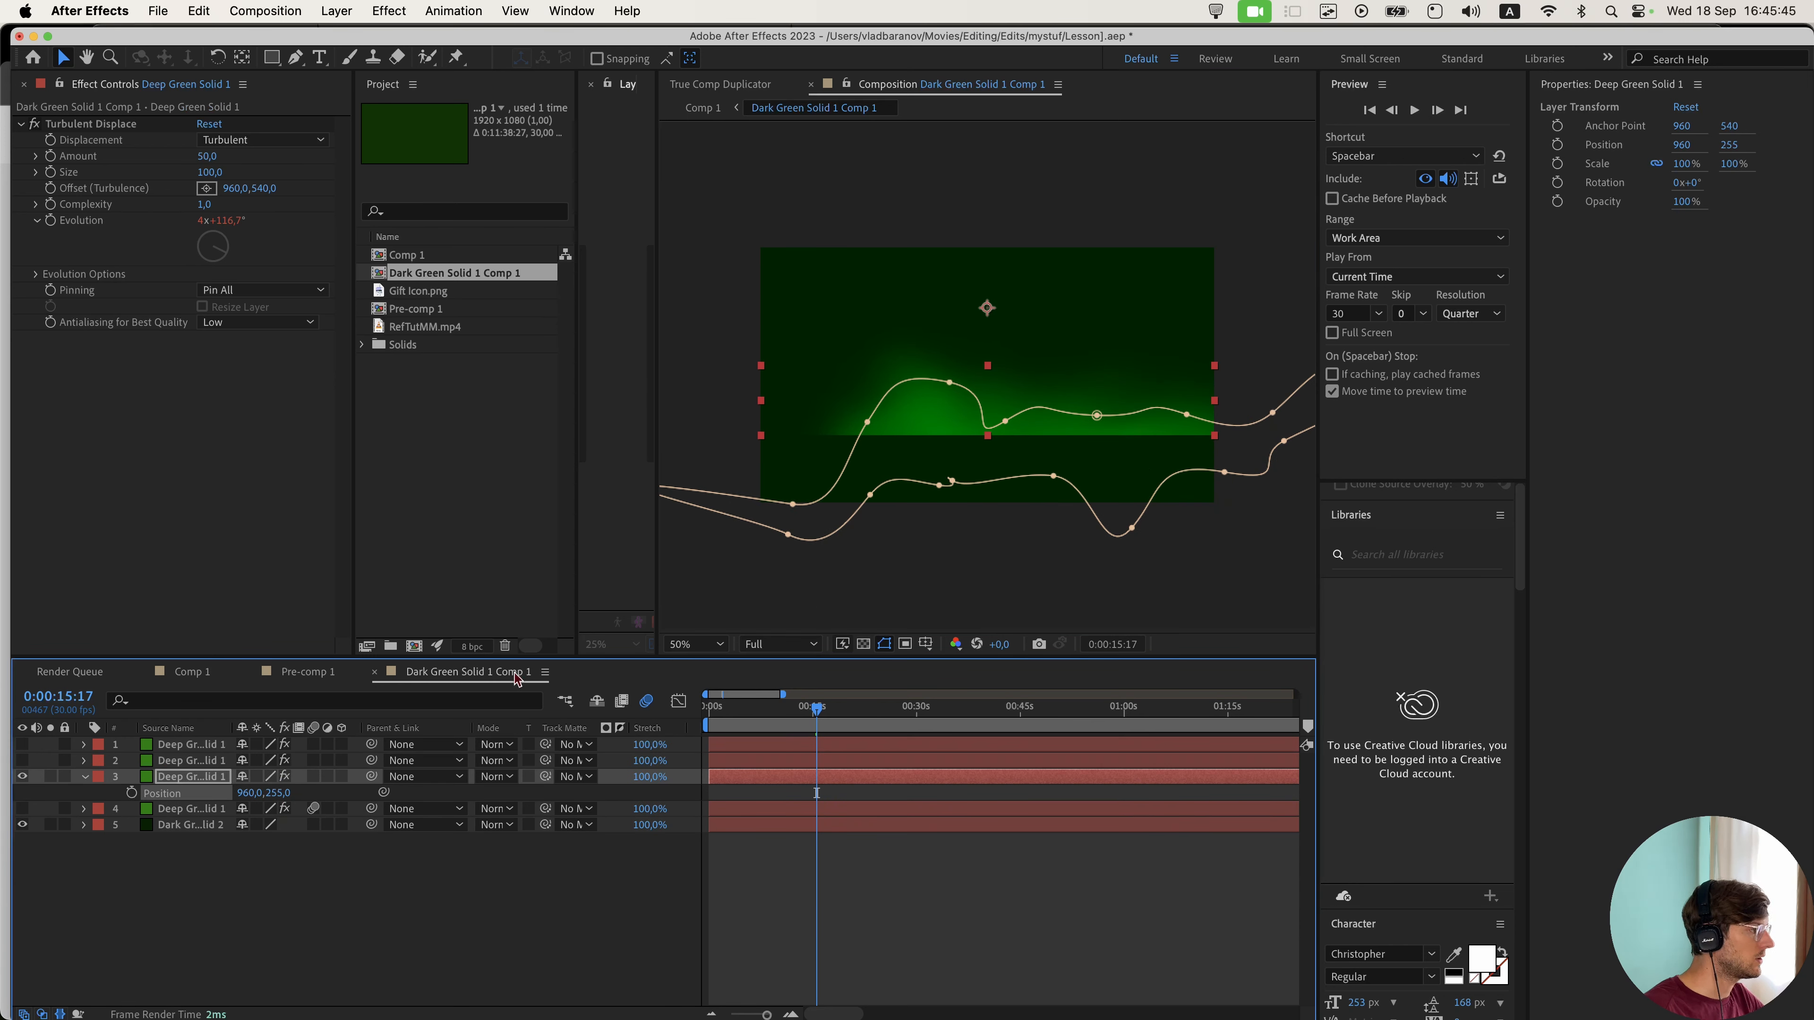
key(super+z)
- Display the third solid's Mask Path keyframes and scrub back toward the start to review the green shapes' movement
key(m)
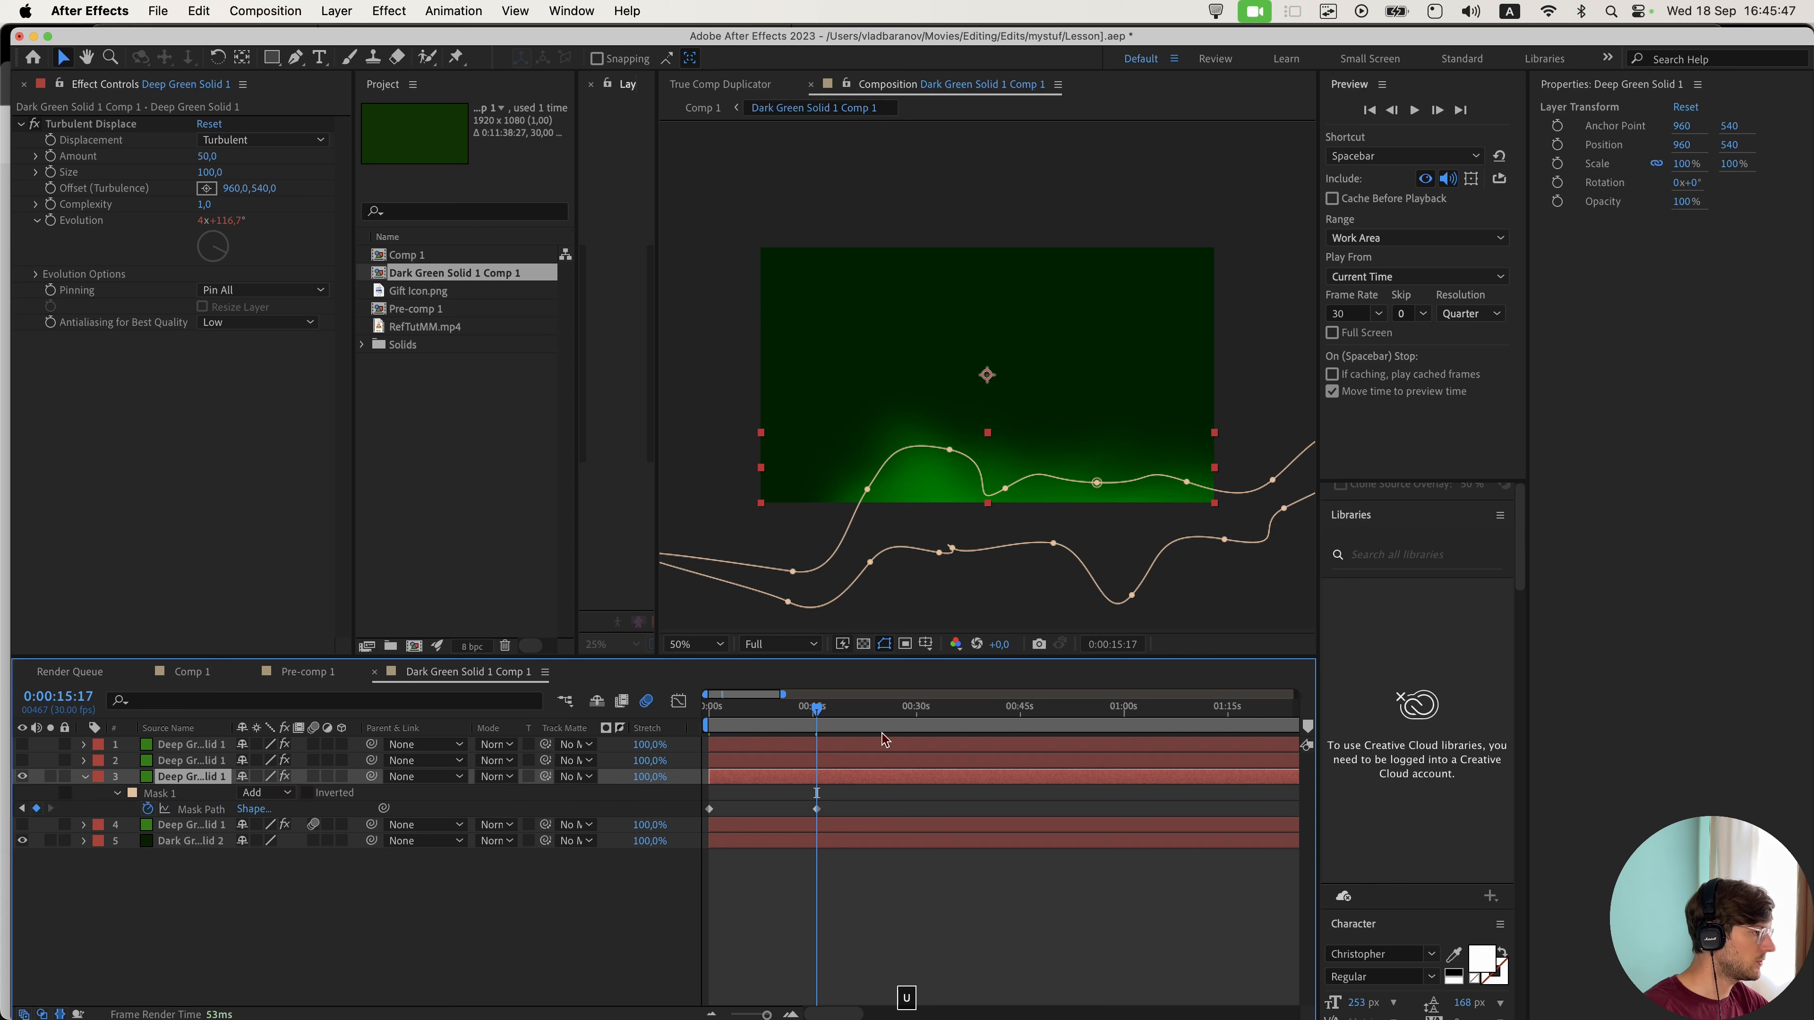
drag(816, 711, 746, 715)
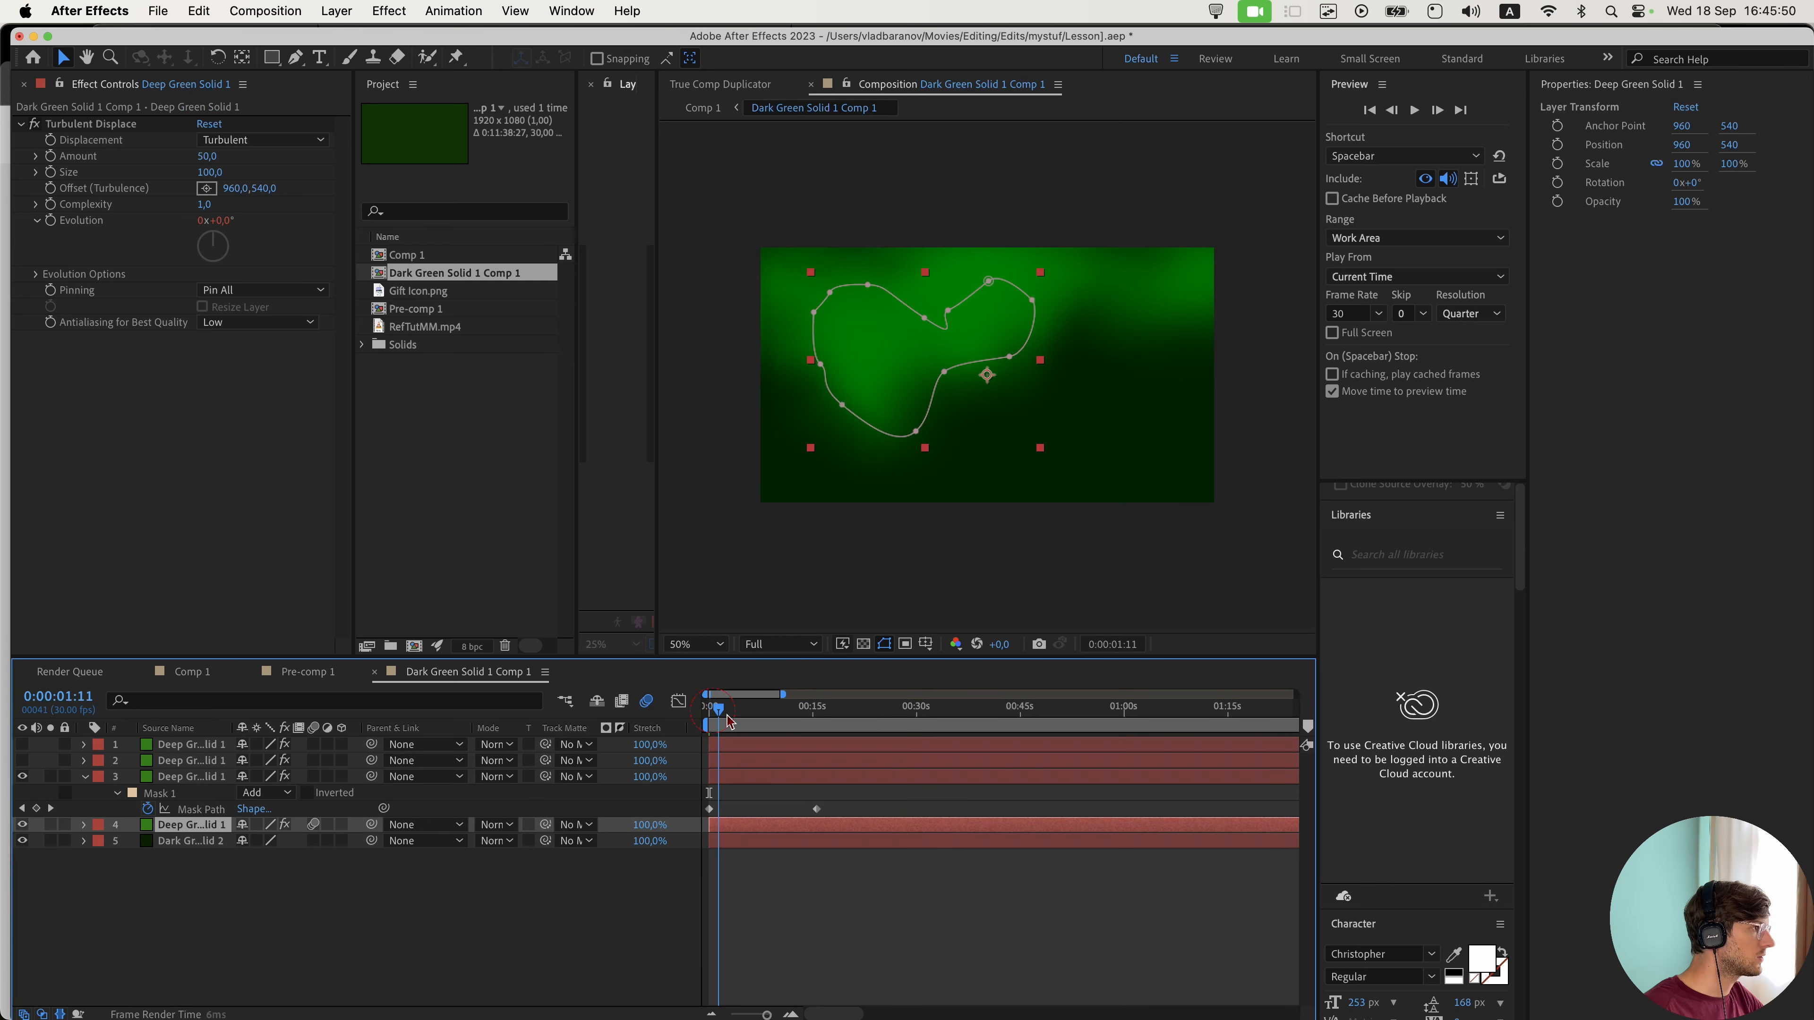
- Reverse layer 4's mask movement by swapping its two Mask Path keyframes between the start and about 0:00:15:13
click(895, 805)
drag(843, 715, 815, 732)
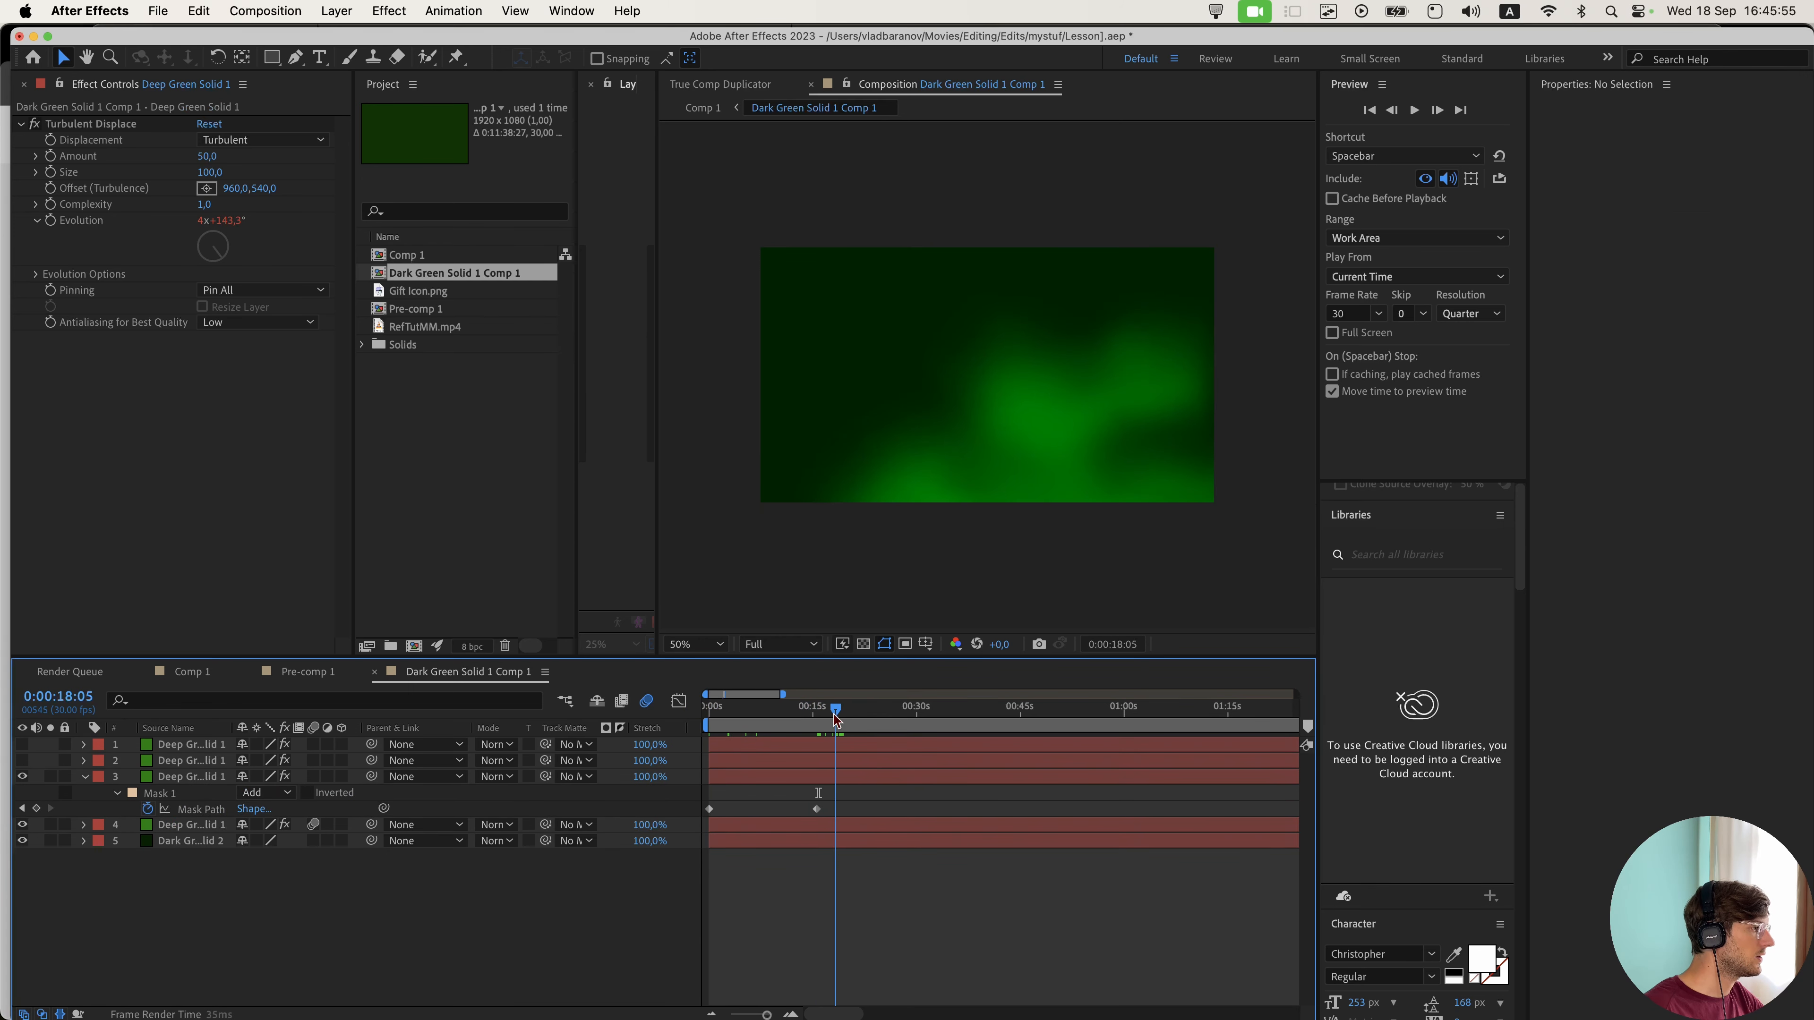
click(830, 779)
click(808, 824)
key(u)
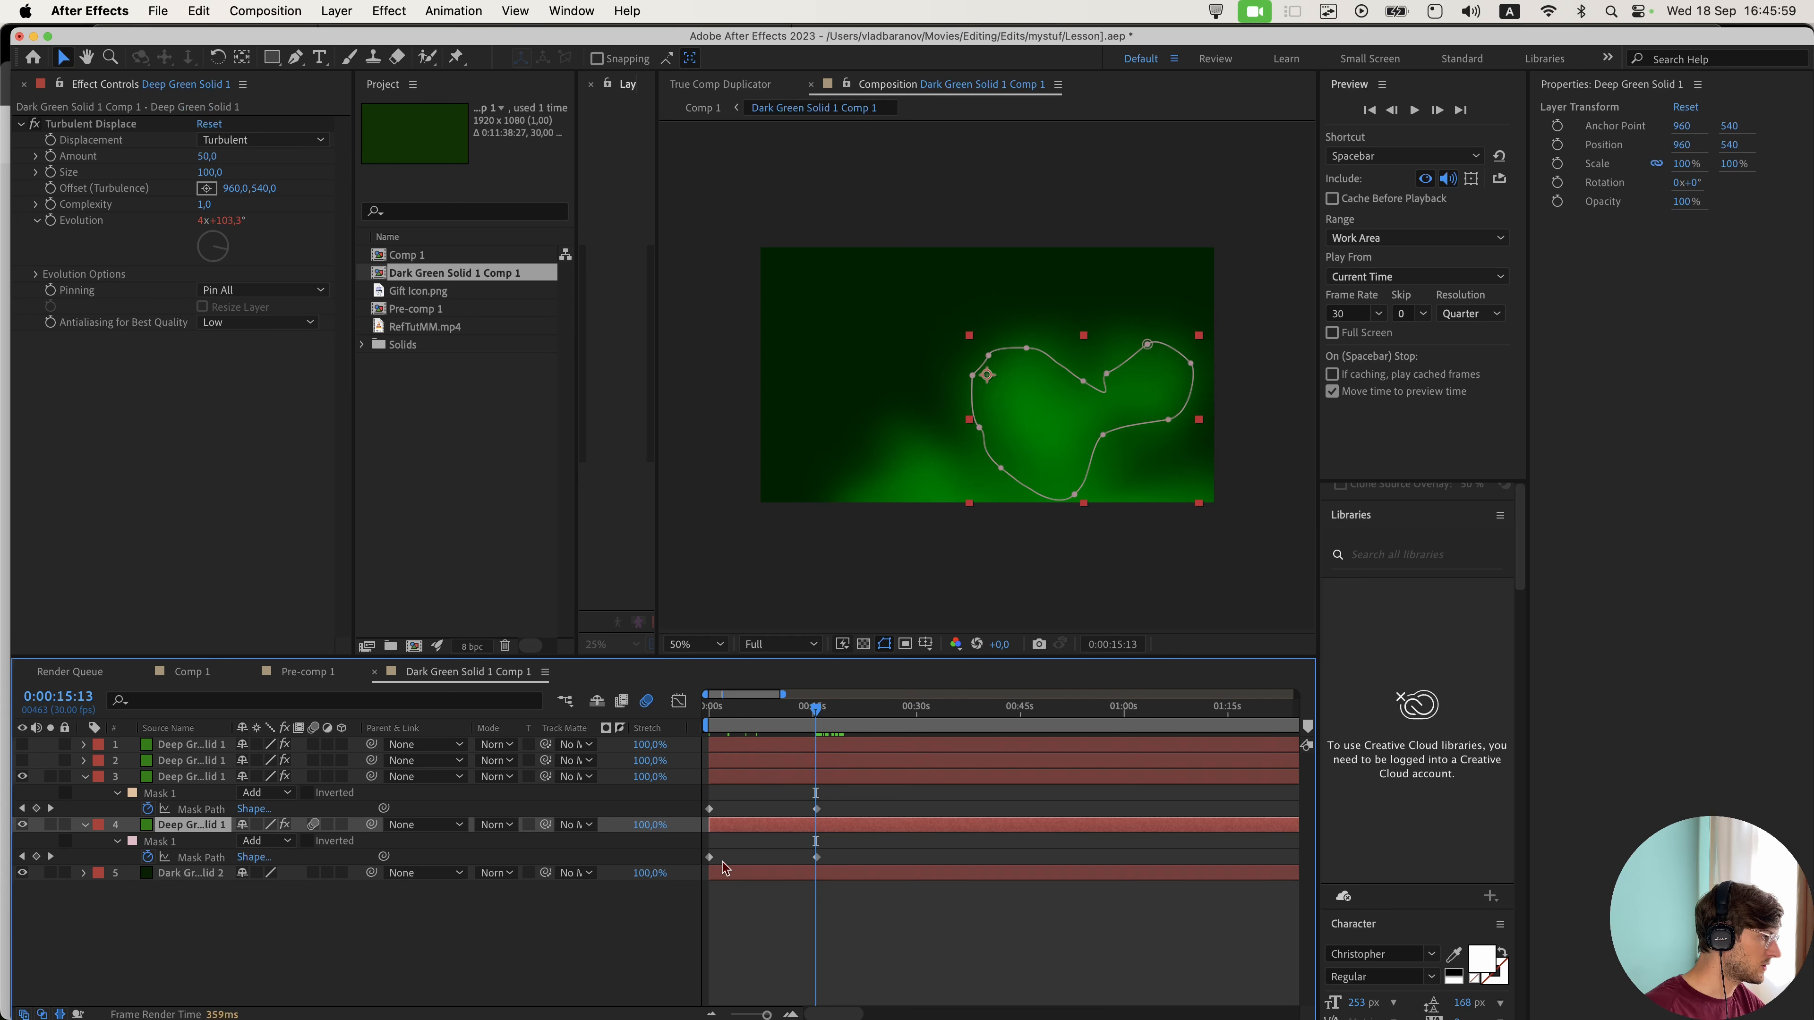
mouse_move(709, 859)
mouse_down()
mouse_move(852, 860)
mouse_move(712, 869)
mouse_up()
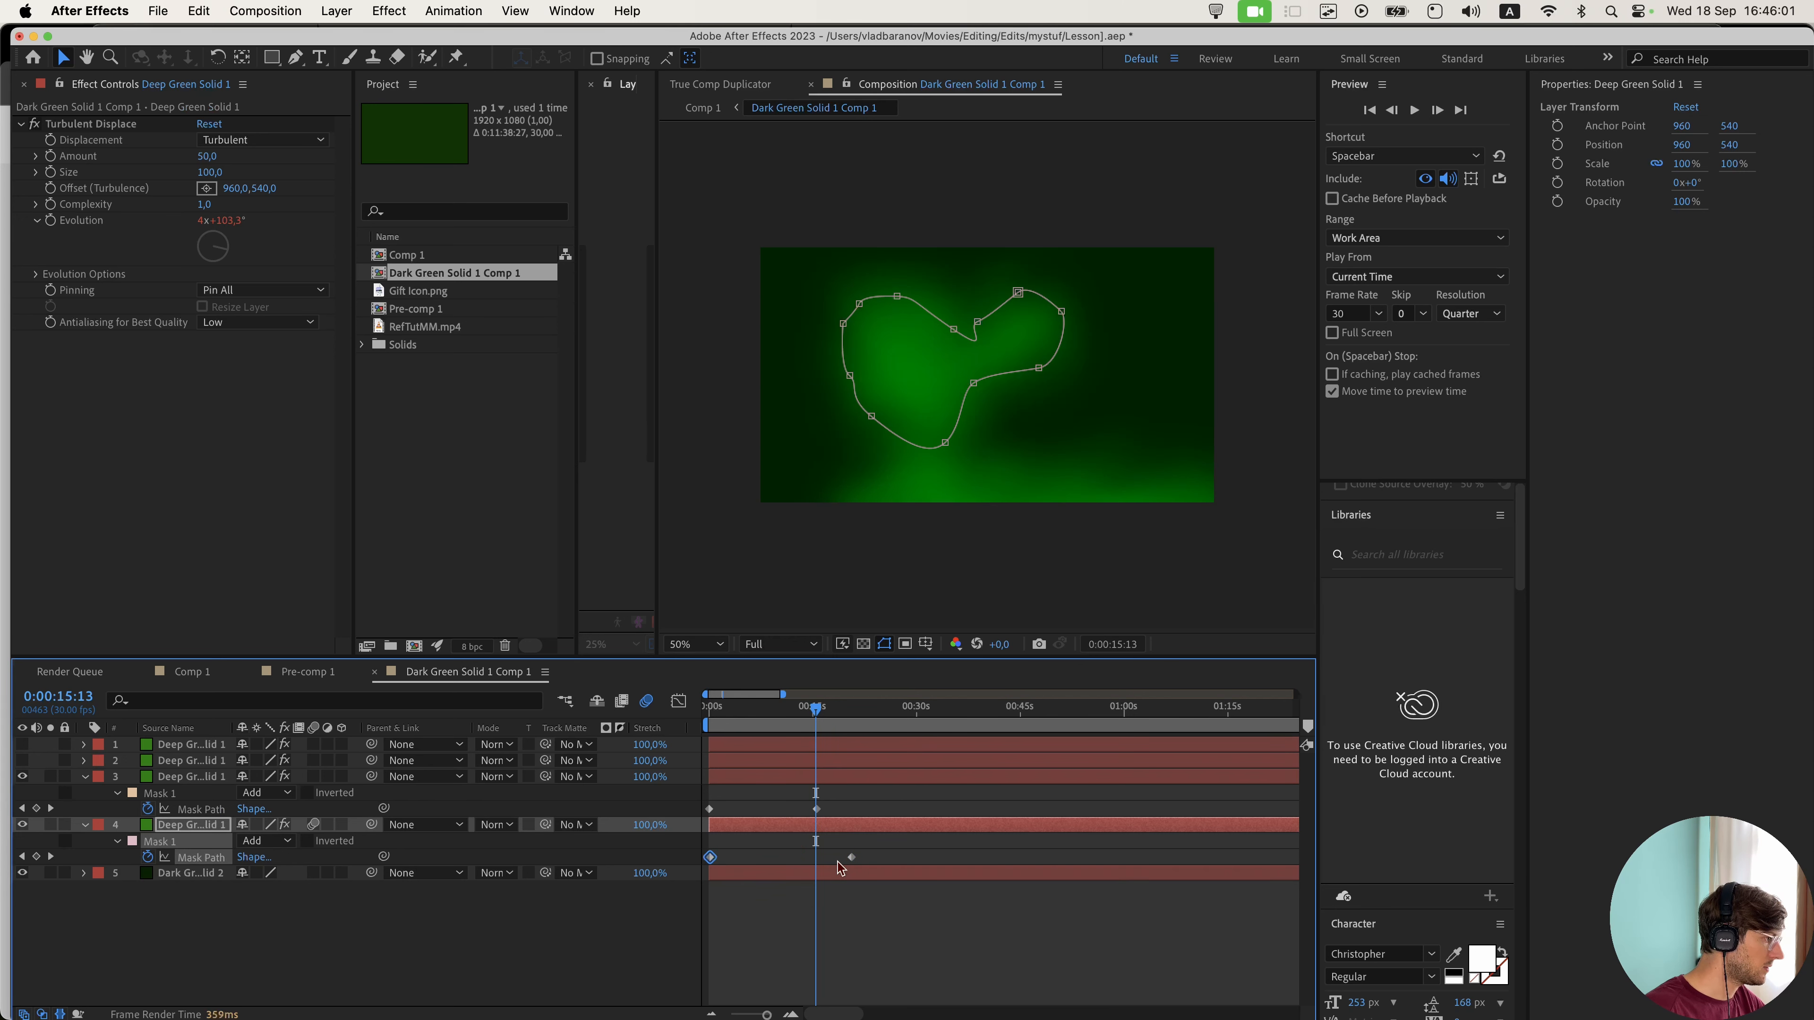
drag(852, 859, 817, 858)
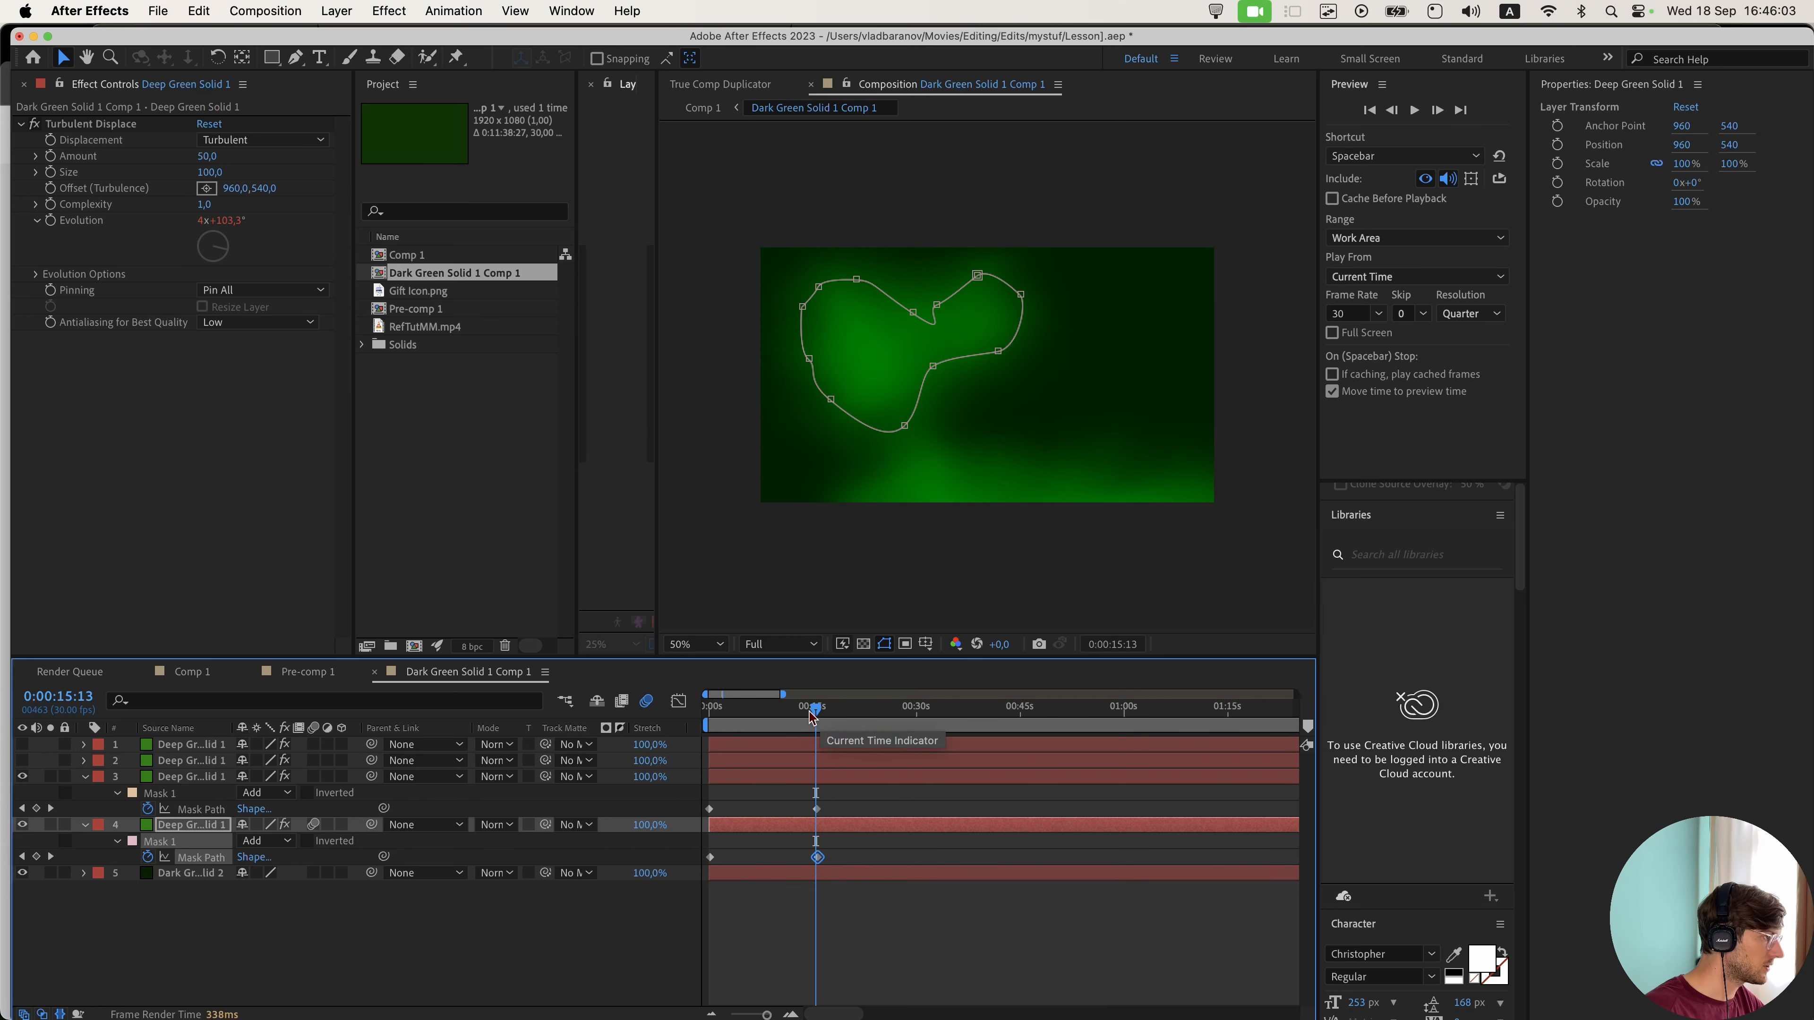
- At 0:00:00:00, draw a closed wavy mask on layer 2 with the Pen tool, running across the frame's upper-left area and above its top edge
key(Home)
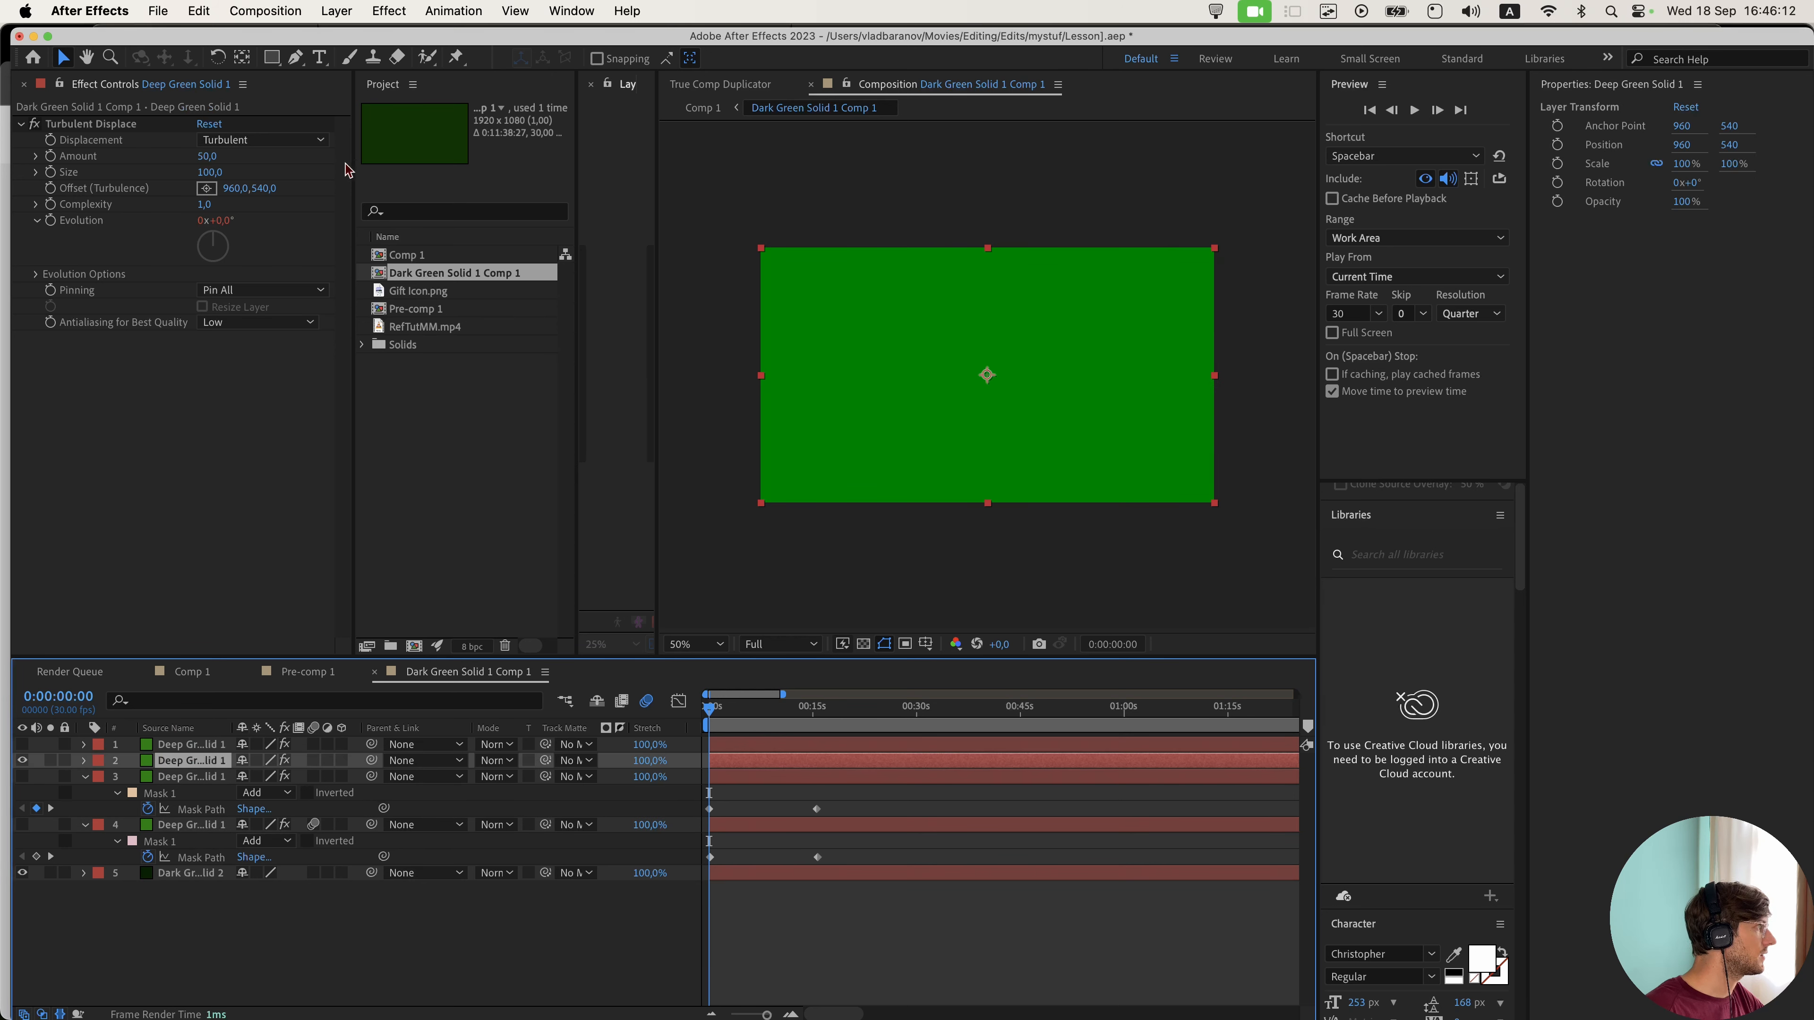
click(293, 61)
drag(826, 319, 804, 323)
drag(793, 347, 812, 366)
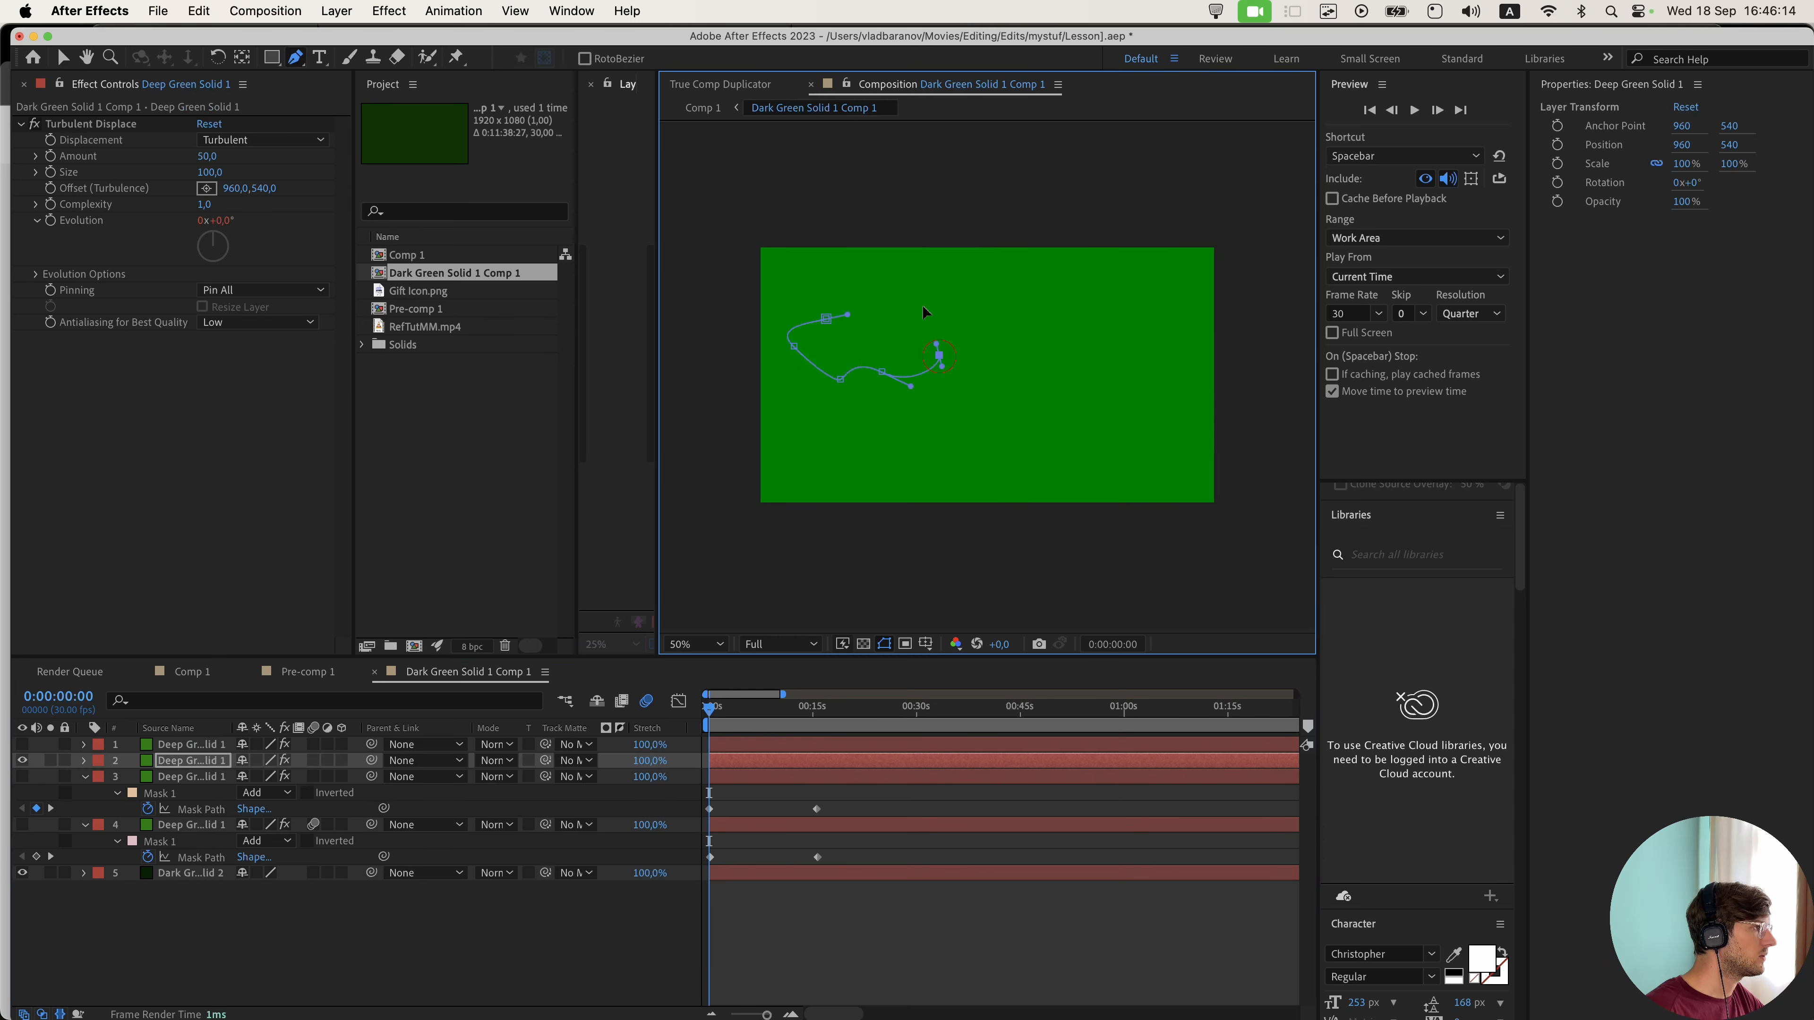
click(1082, 330)
click(1106, 241)
- Feather layer 2's new mask by 300 pixels in both directions
key(f)
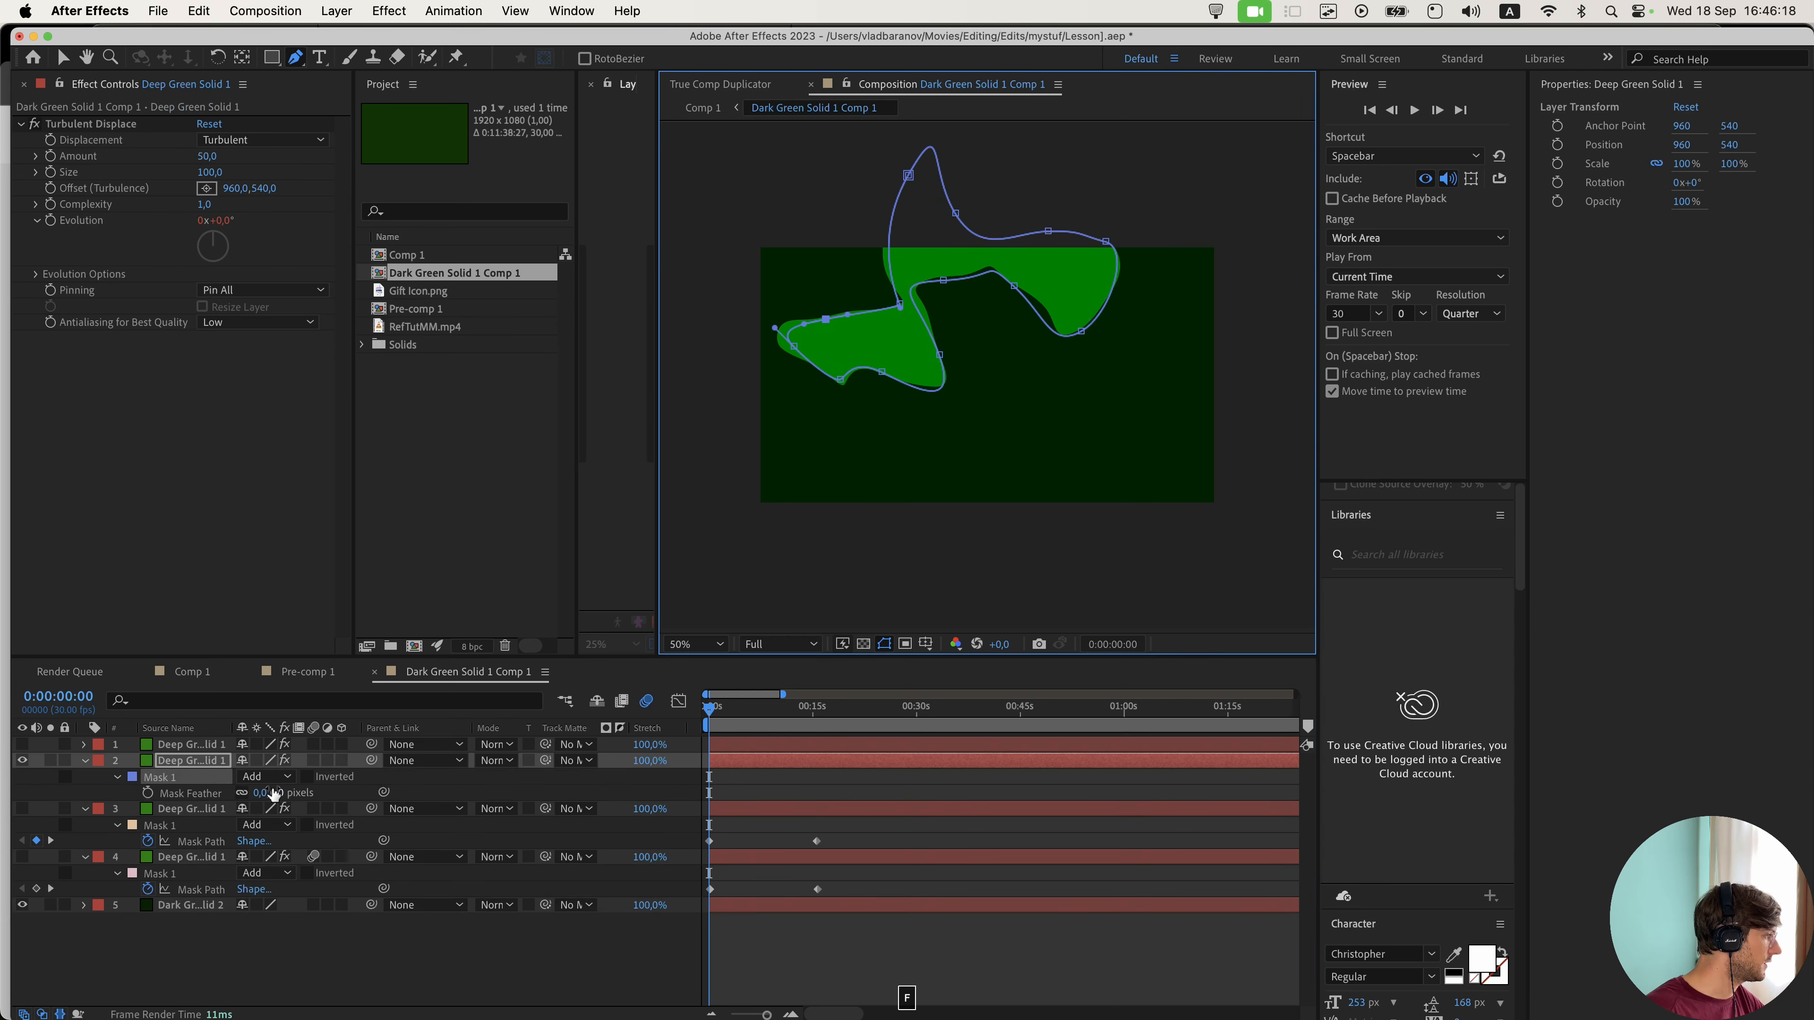
click(278, 791)
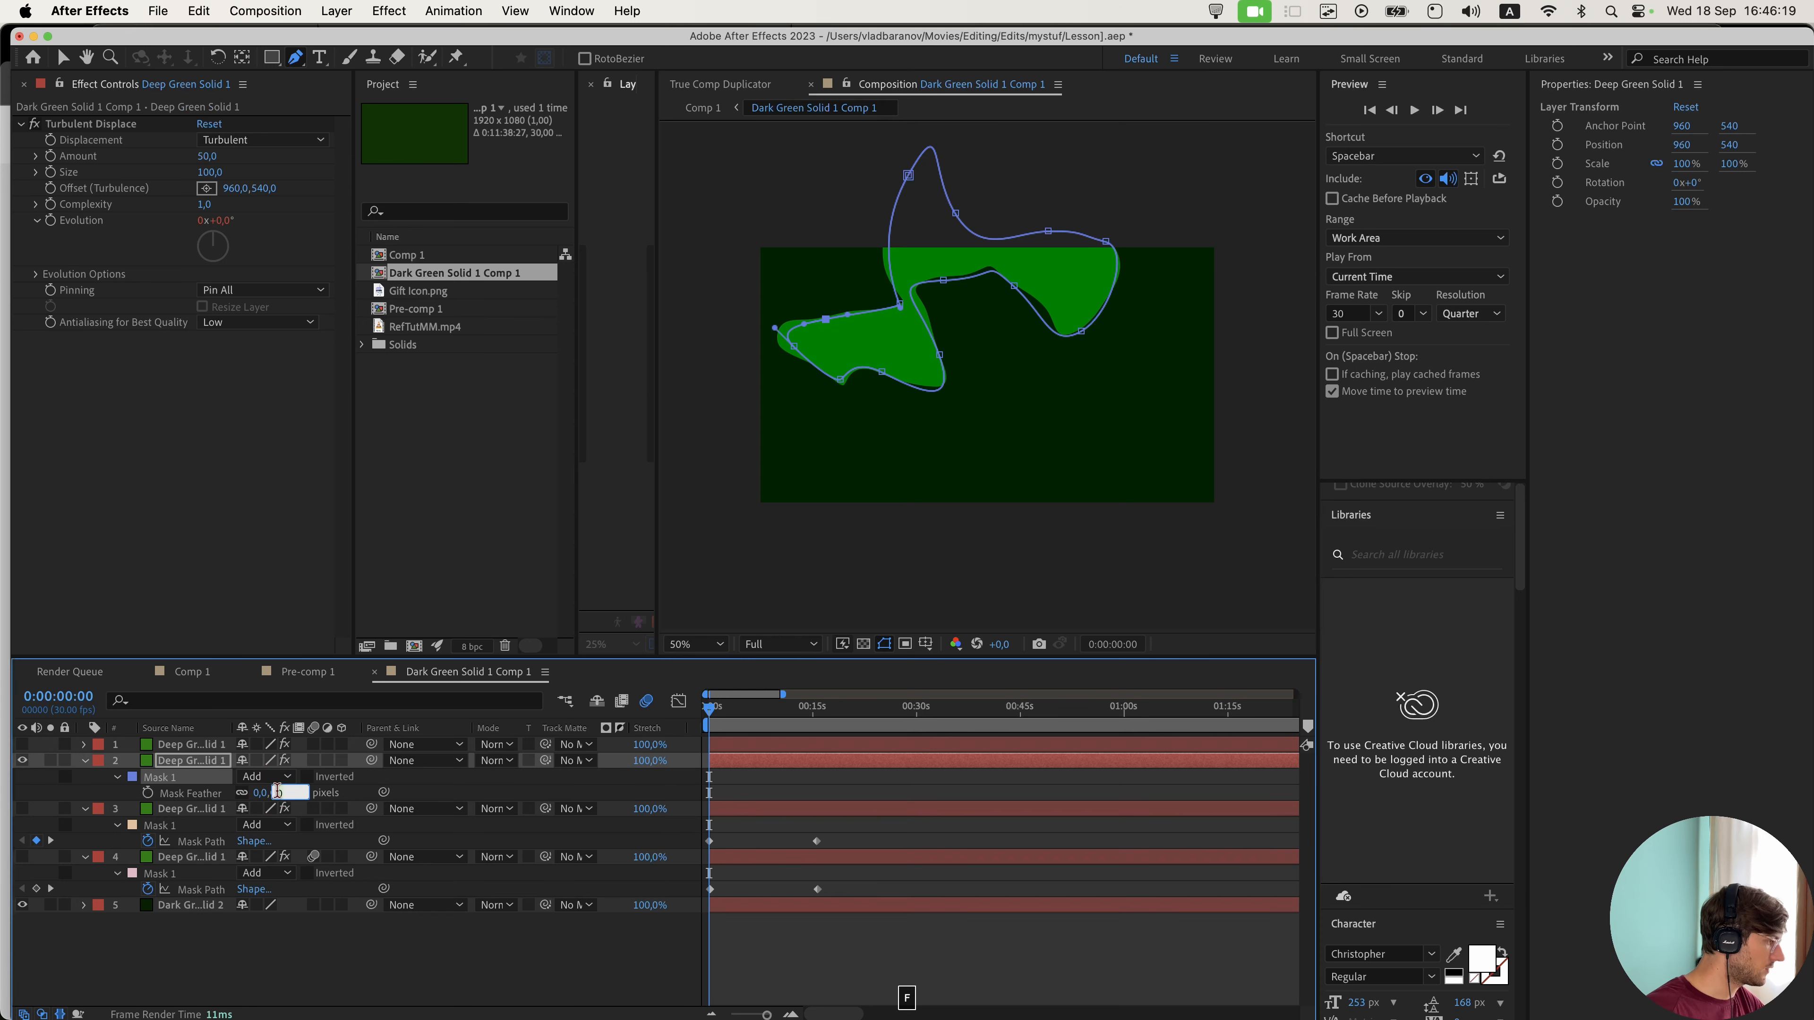
text(300)
key(Return)
- Keyframe layer 2's Mask Path at the start and reshape the mask by moving its individual points at 0:00:13:20
click(166, 794)
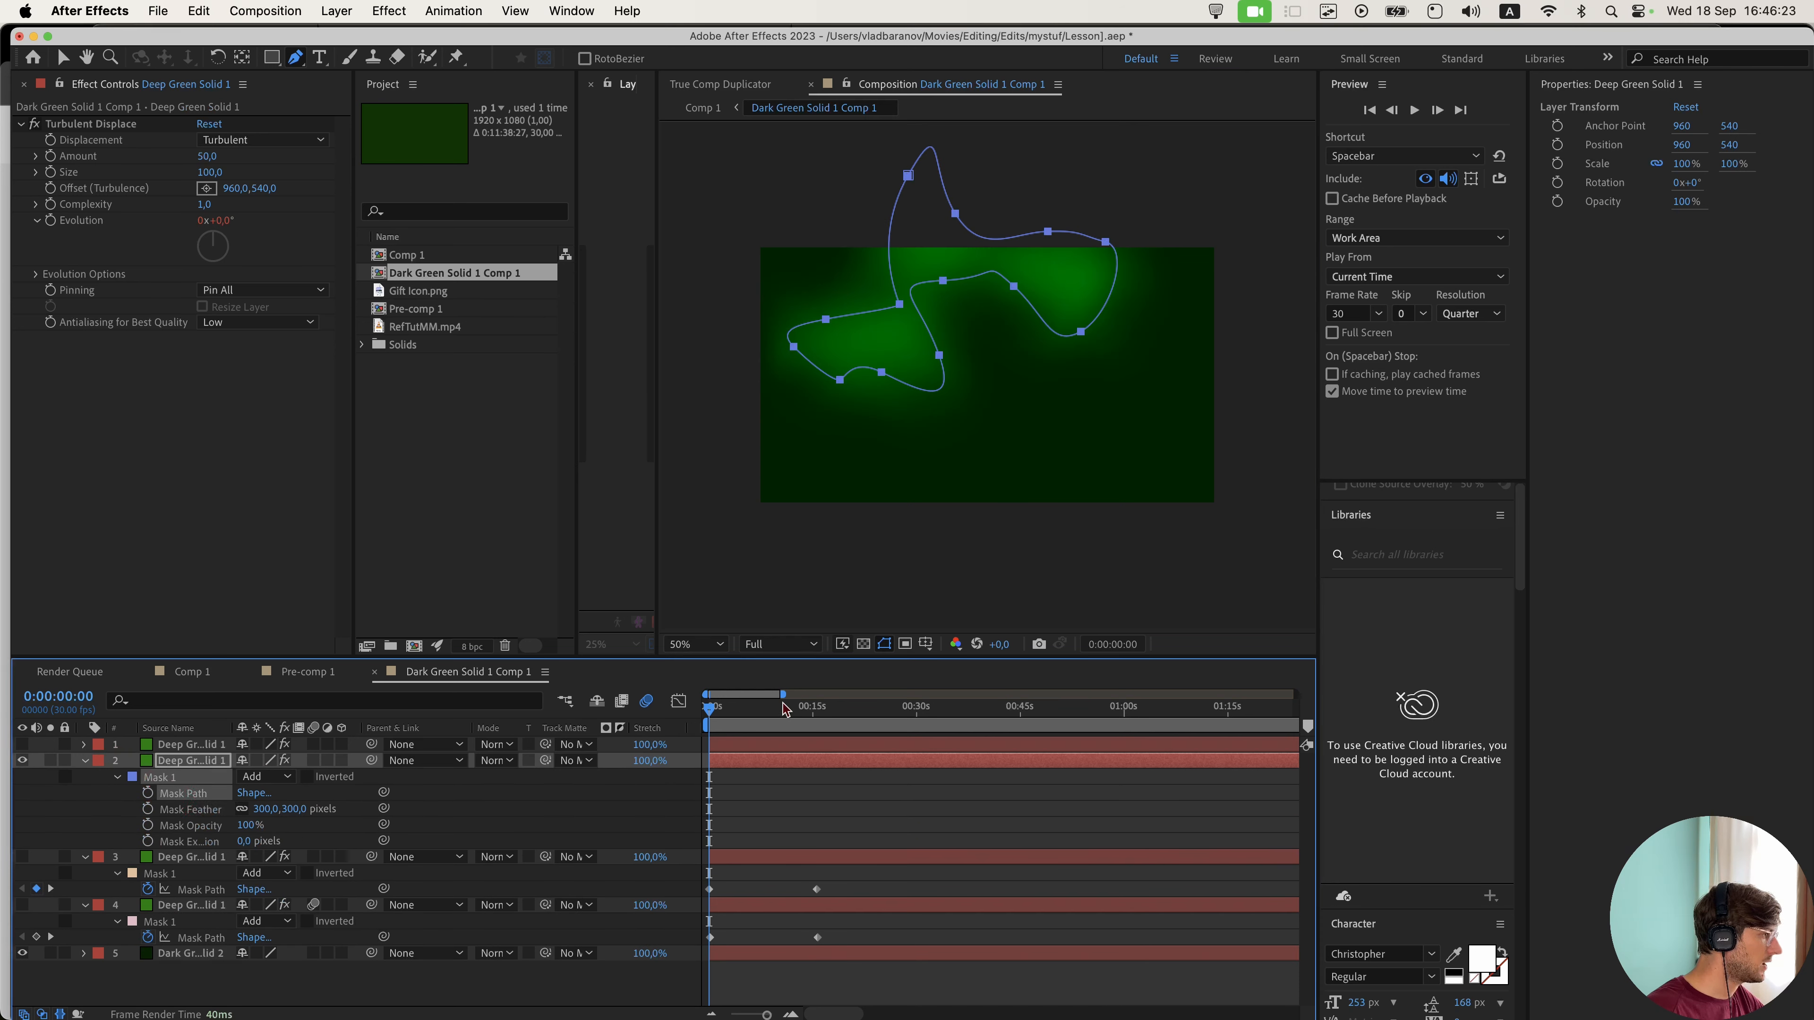
click(147, 793)
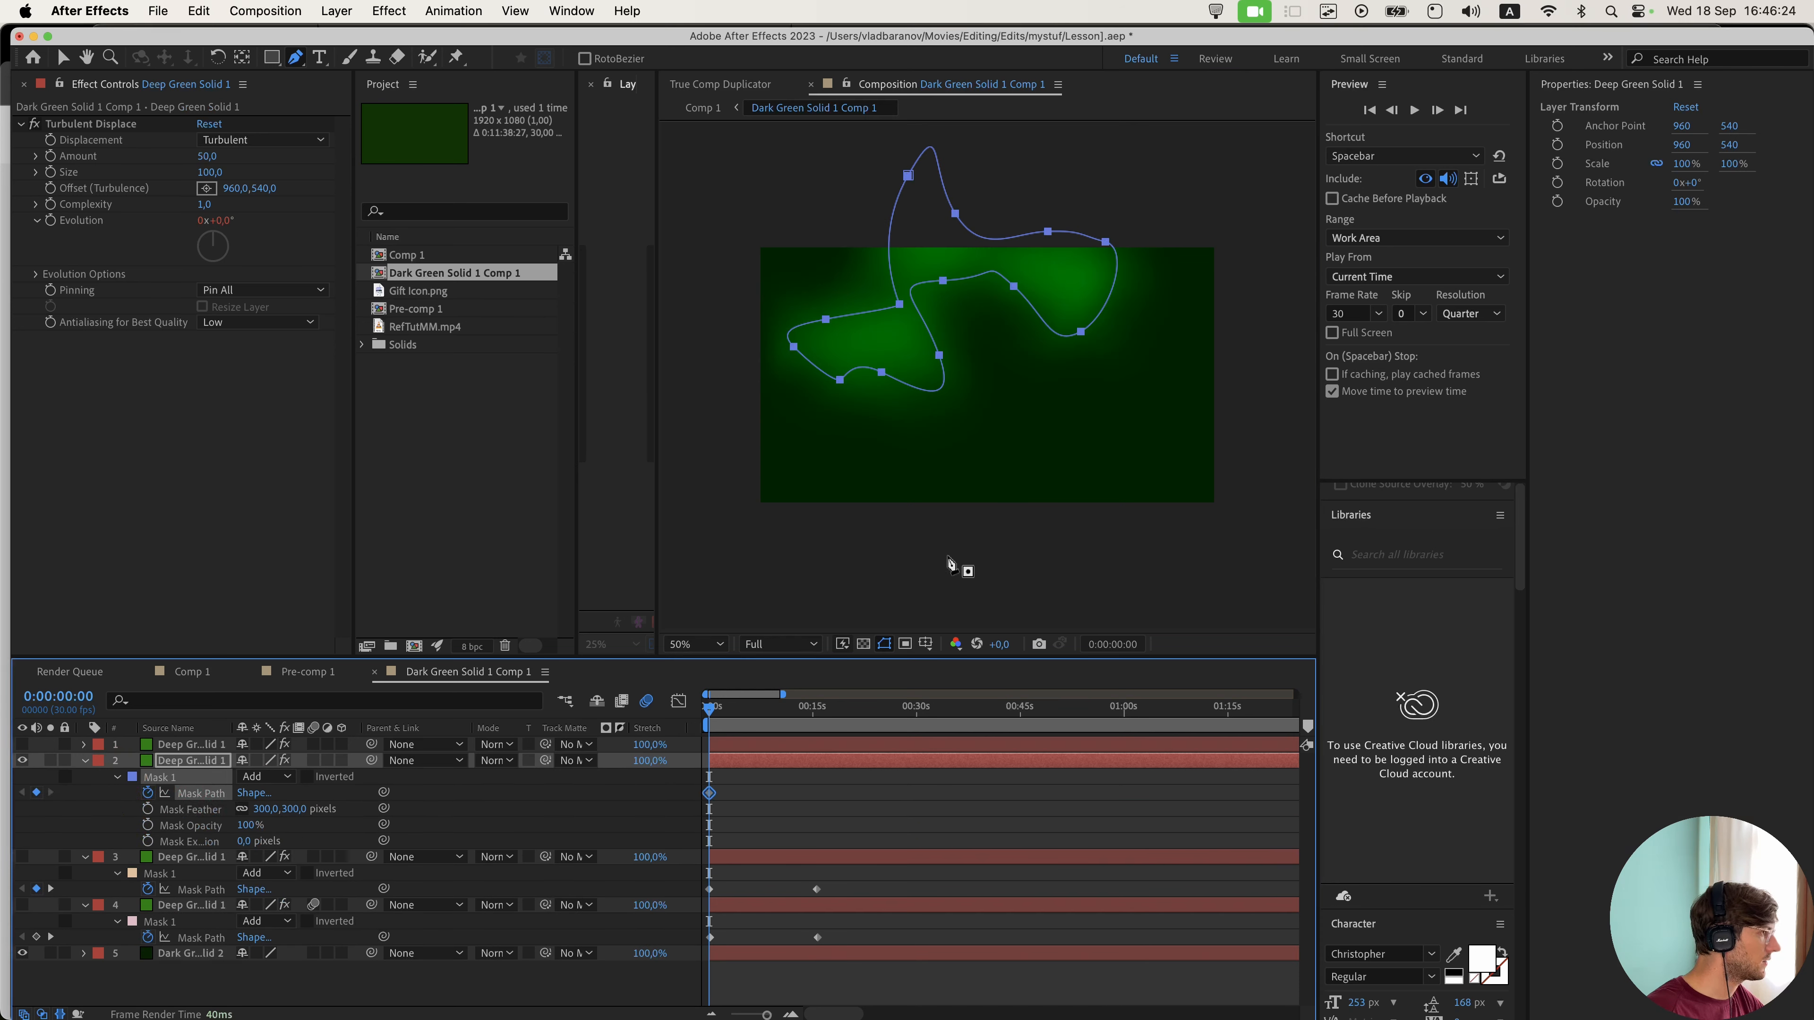
key(v)
drag(903, 350, 821, 431)
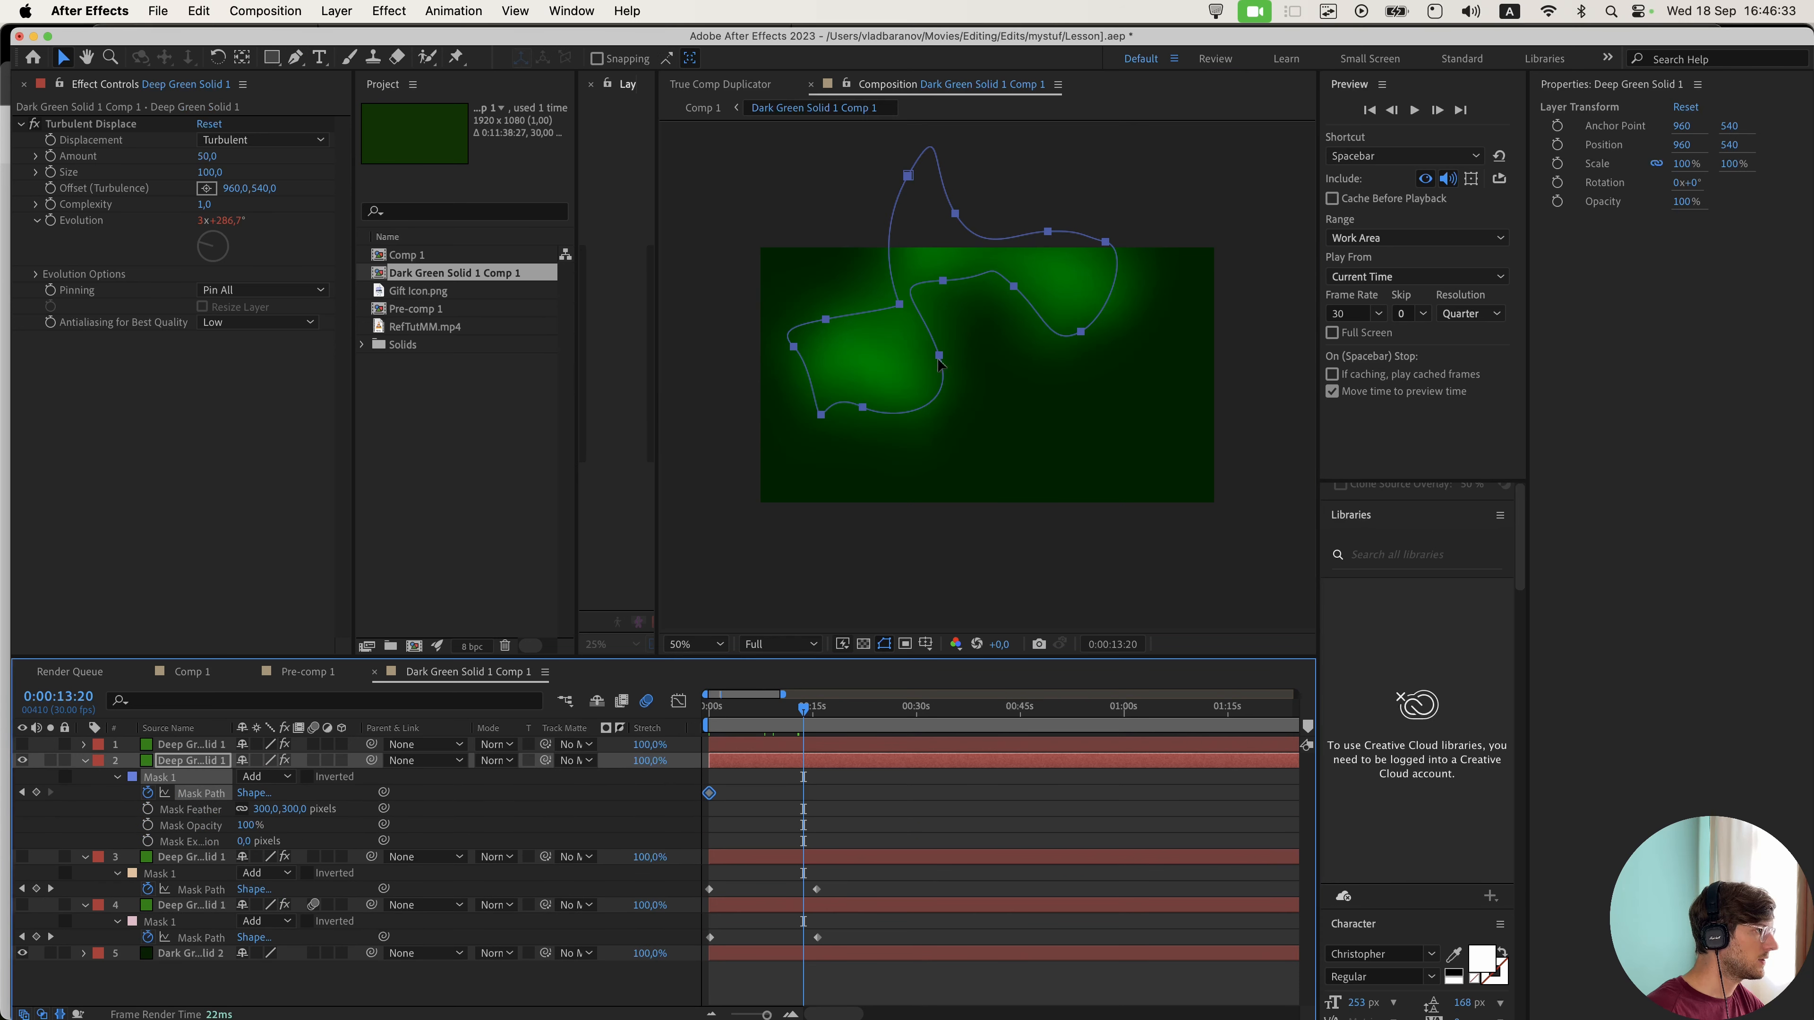
drag(939, 364, 956, 699)
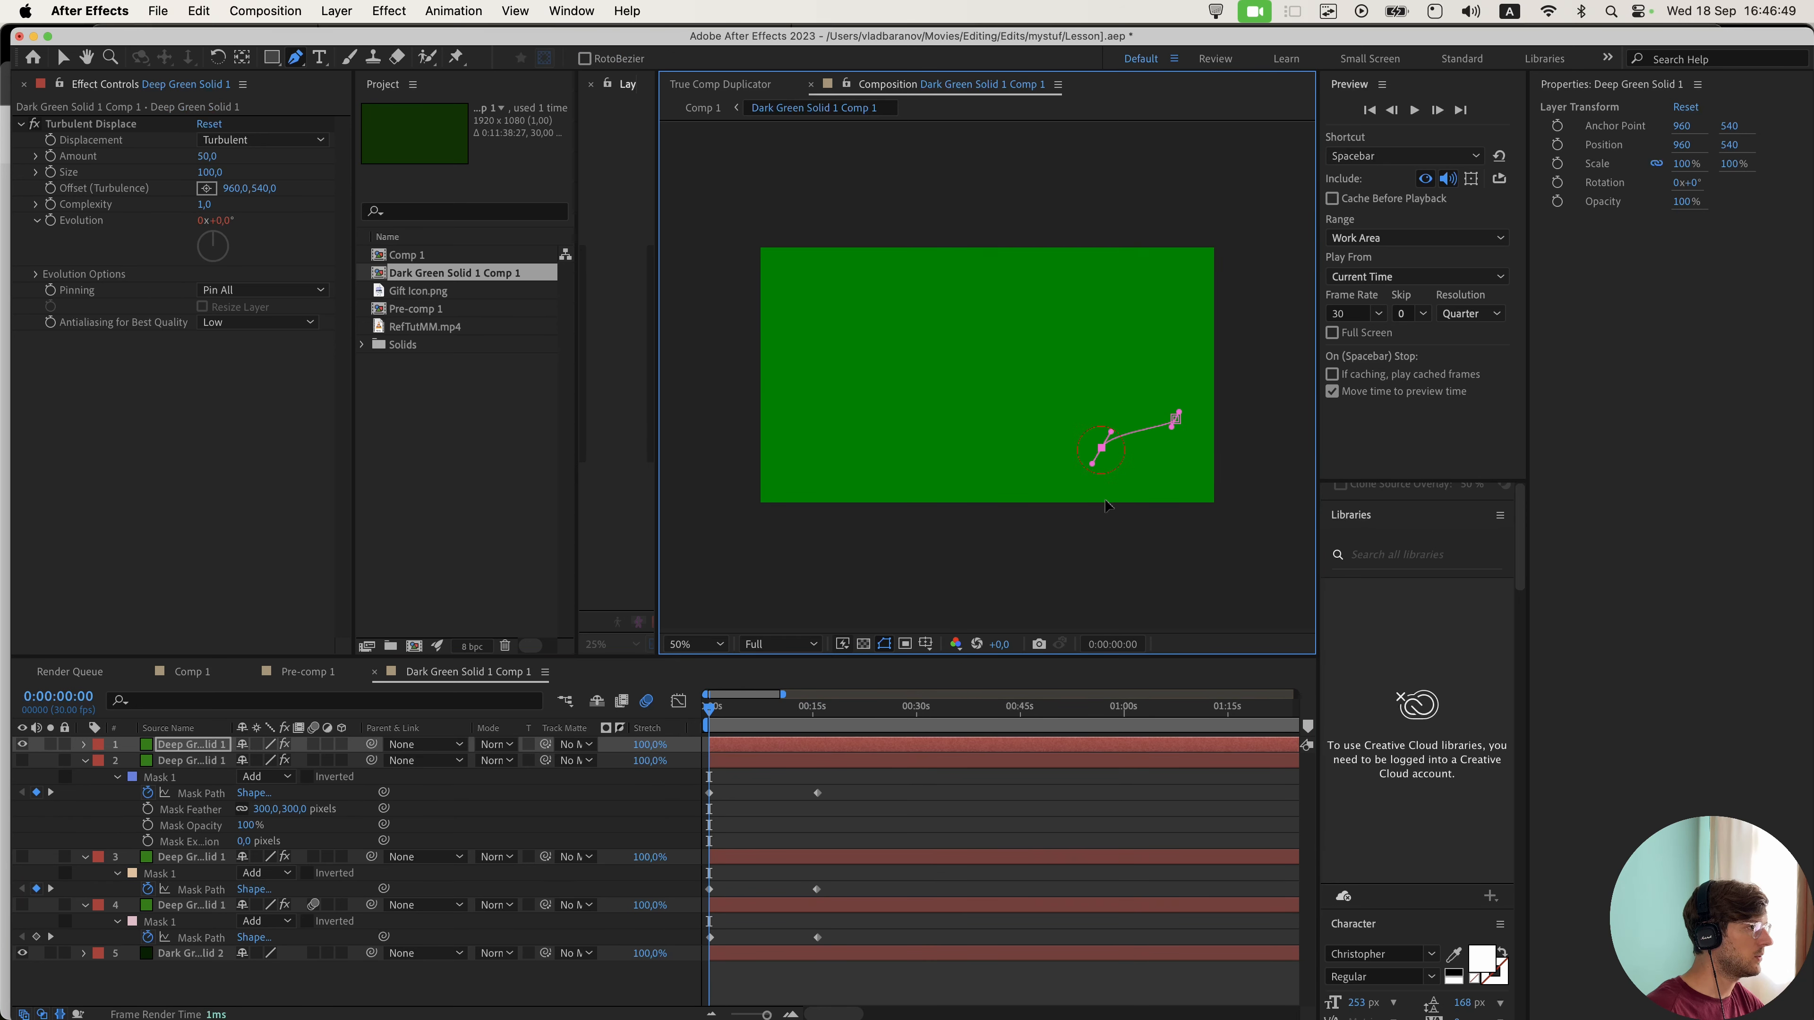
- Draw a closed wavy mask along the frame's bottom edge on layer 1 and feather it by 300 pixels
click(1205, 475)
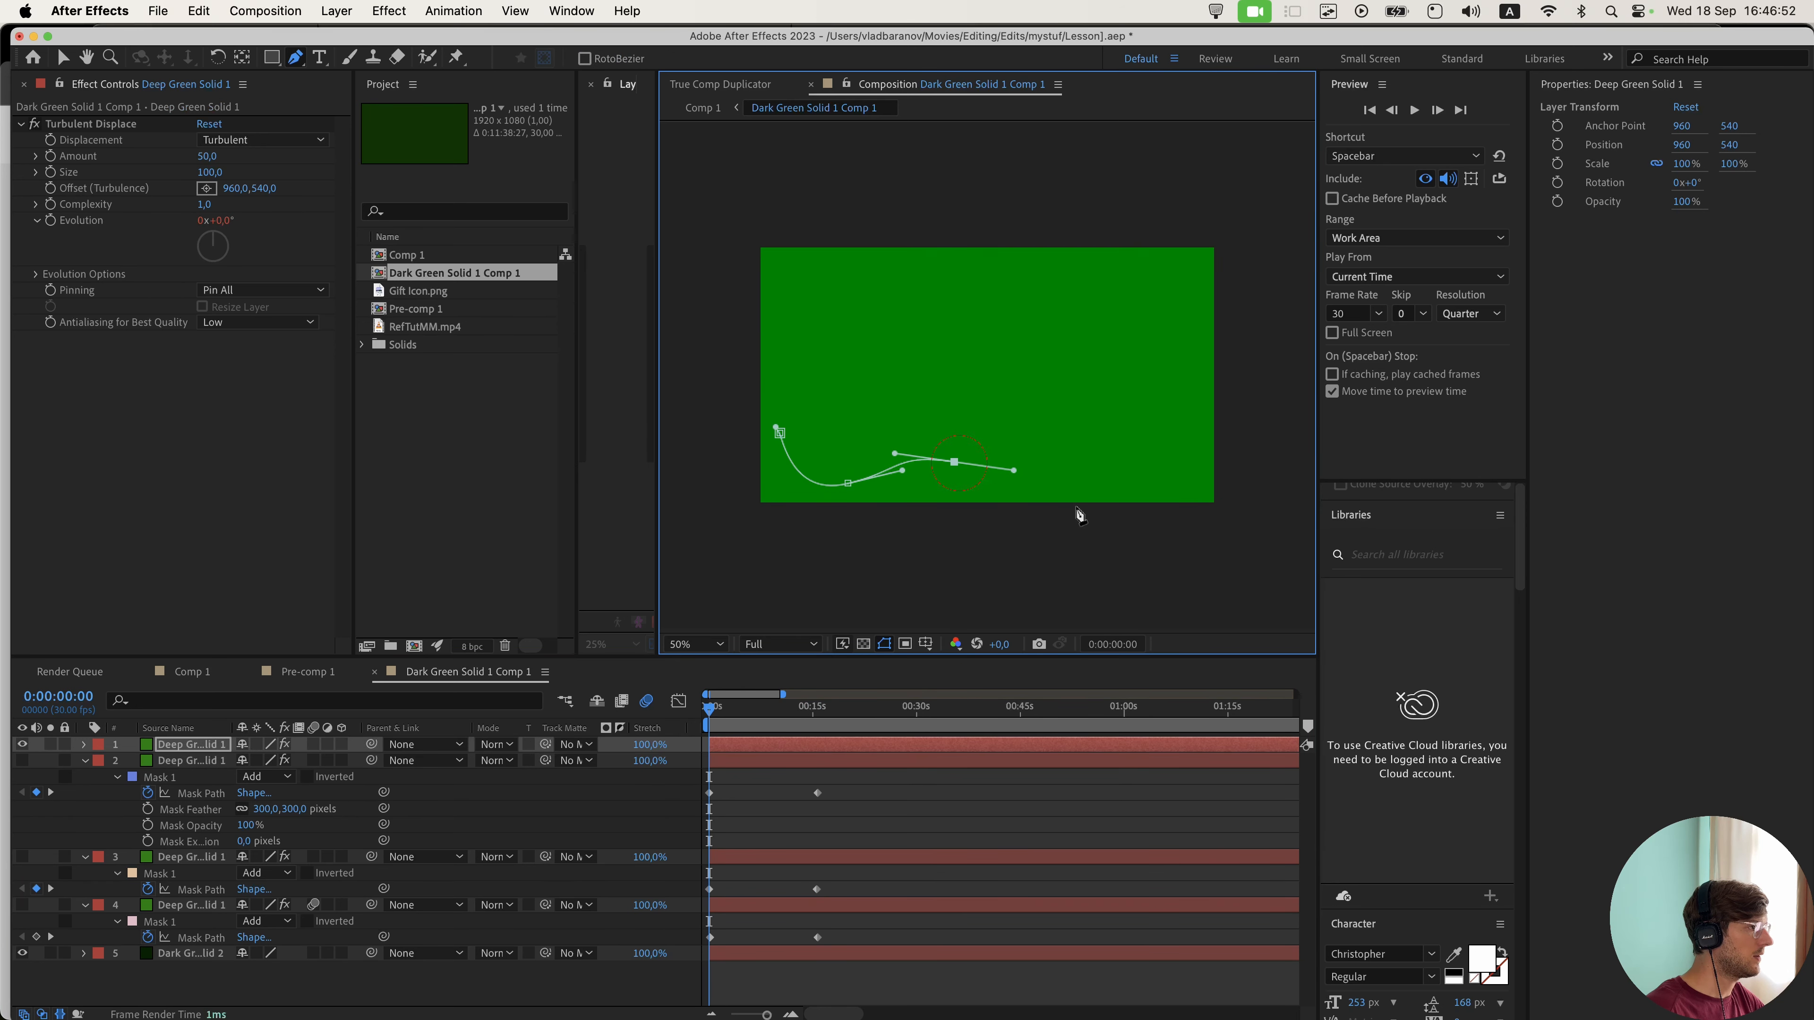
click(1162, 506)
click(747, 411)
key(f)
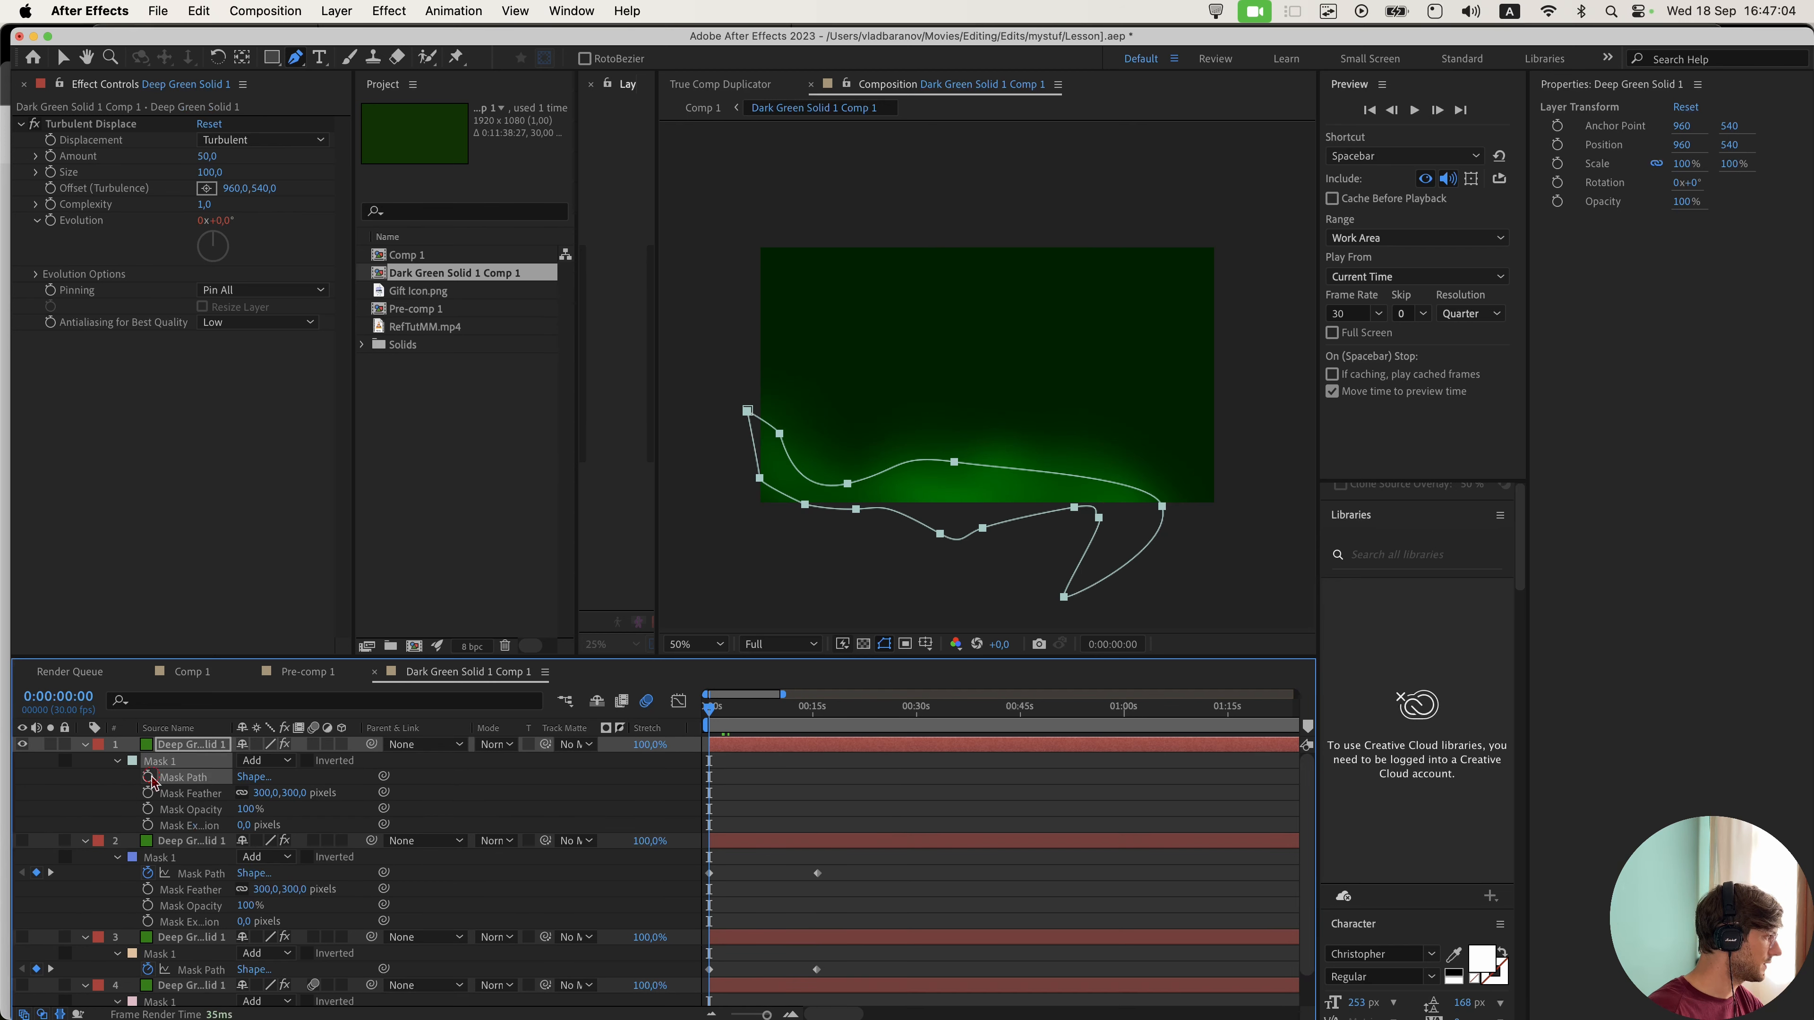
- Keyframe layer 1's Mask Path at the start and move the whole mask above the frame's upper-right area at 0:00:15:17
click(816, 722)
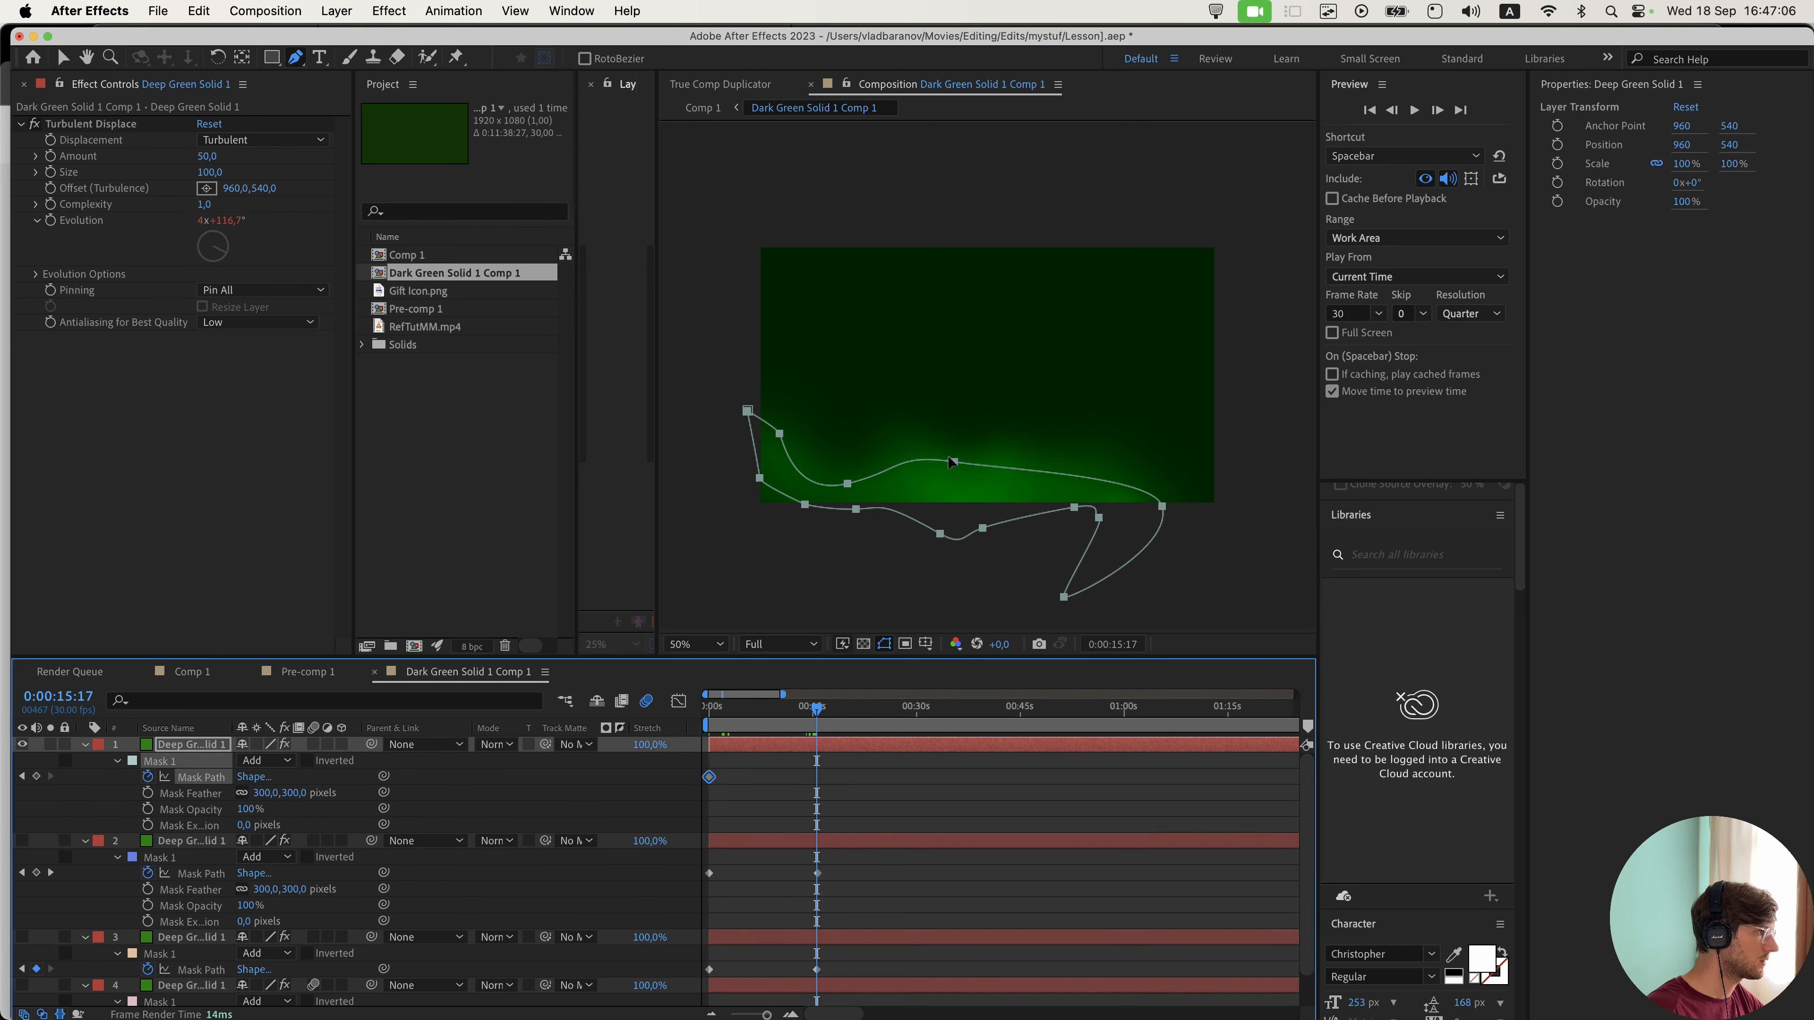
click(862, 774)
click(859, 748)
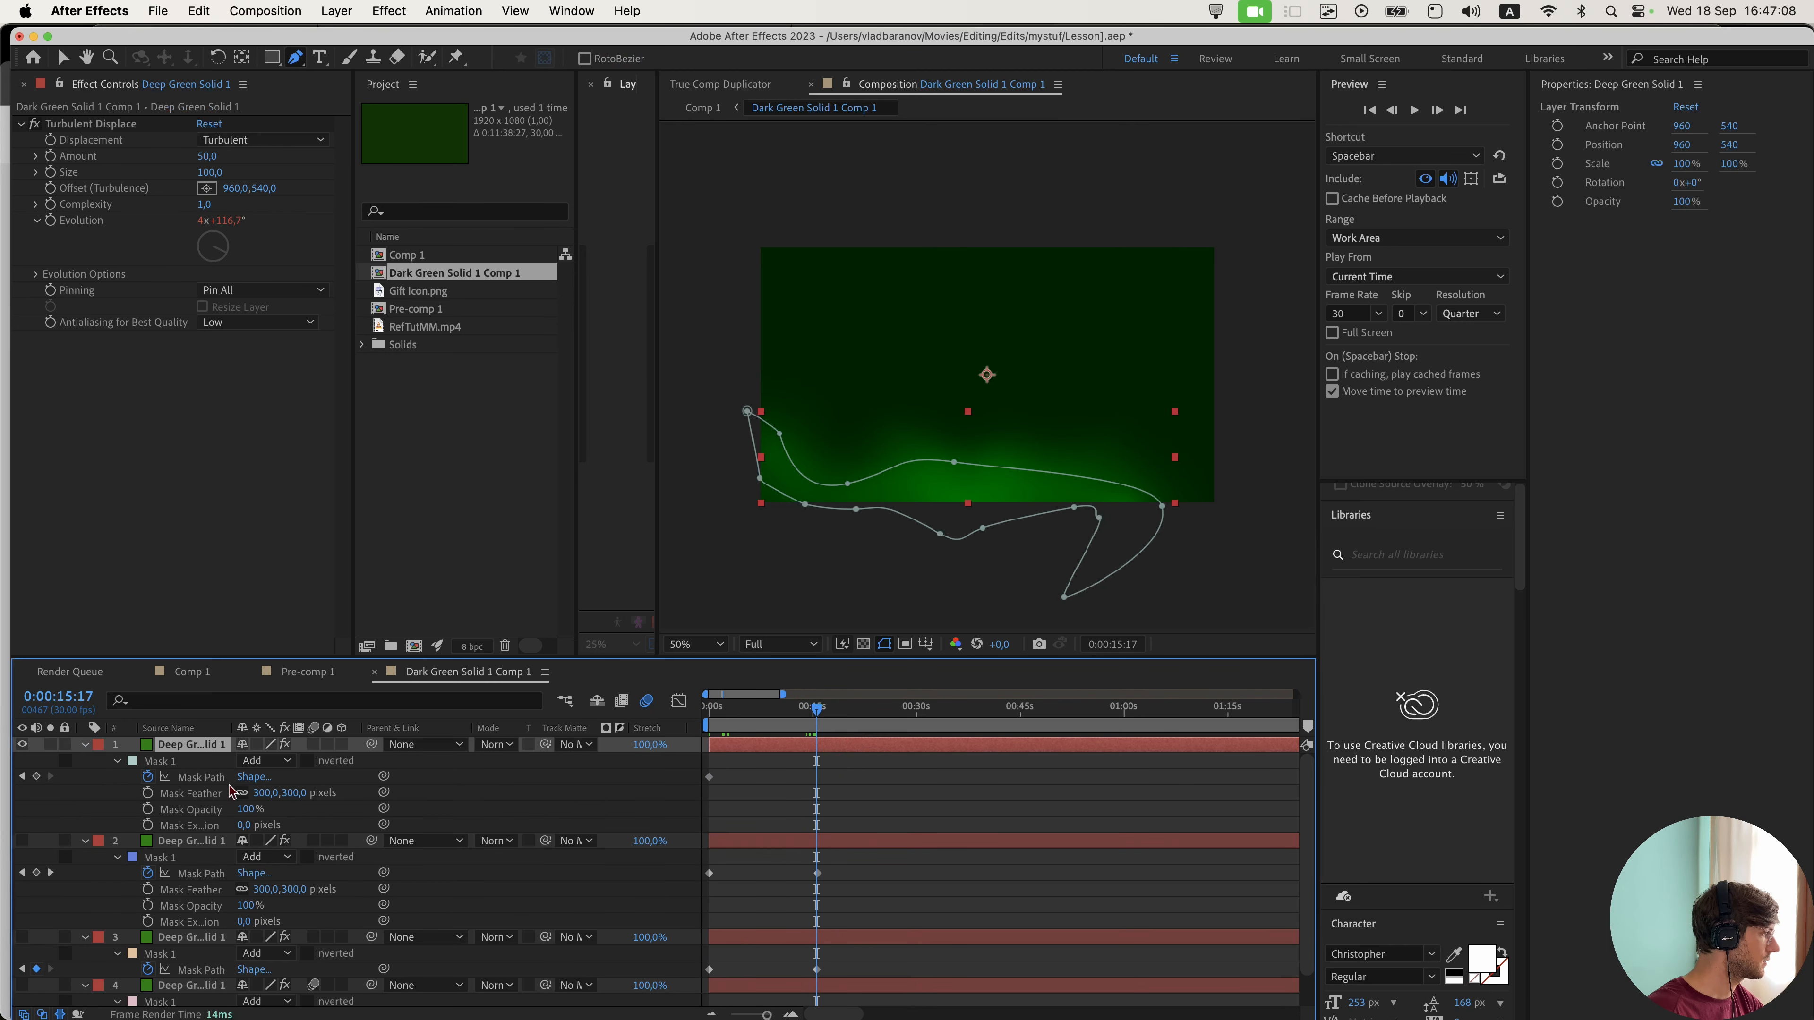
click(203, 780)
key(v)
drag(954, 461, 1161, 161)
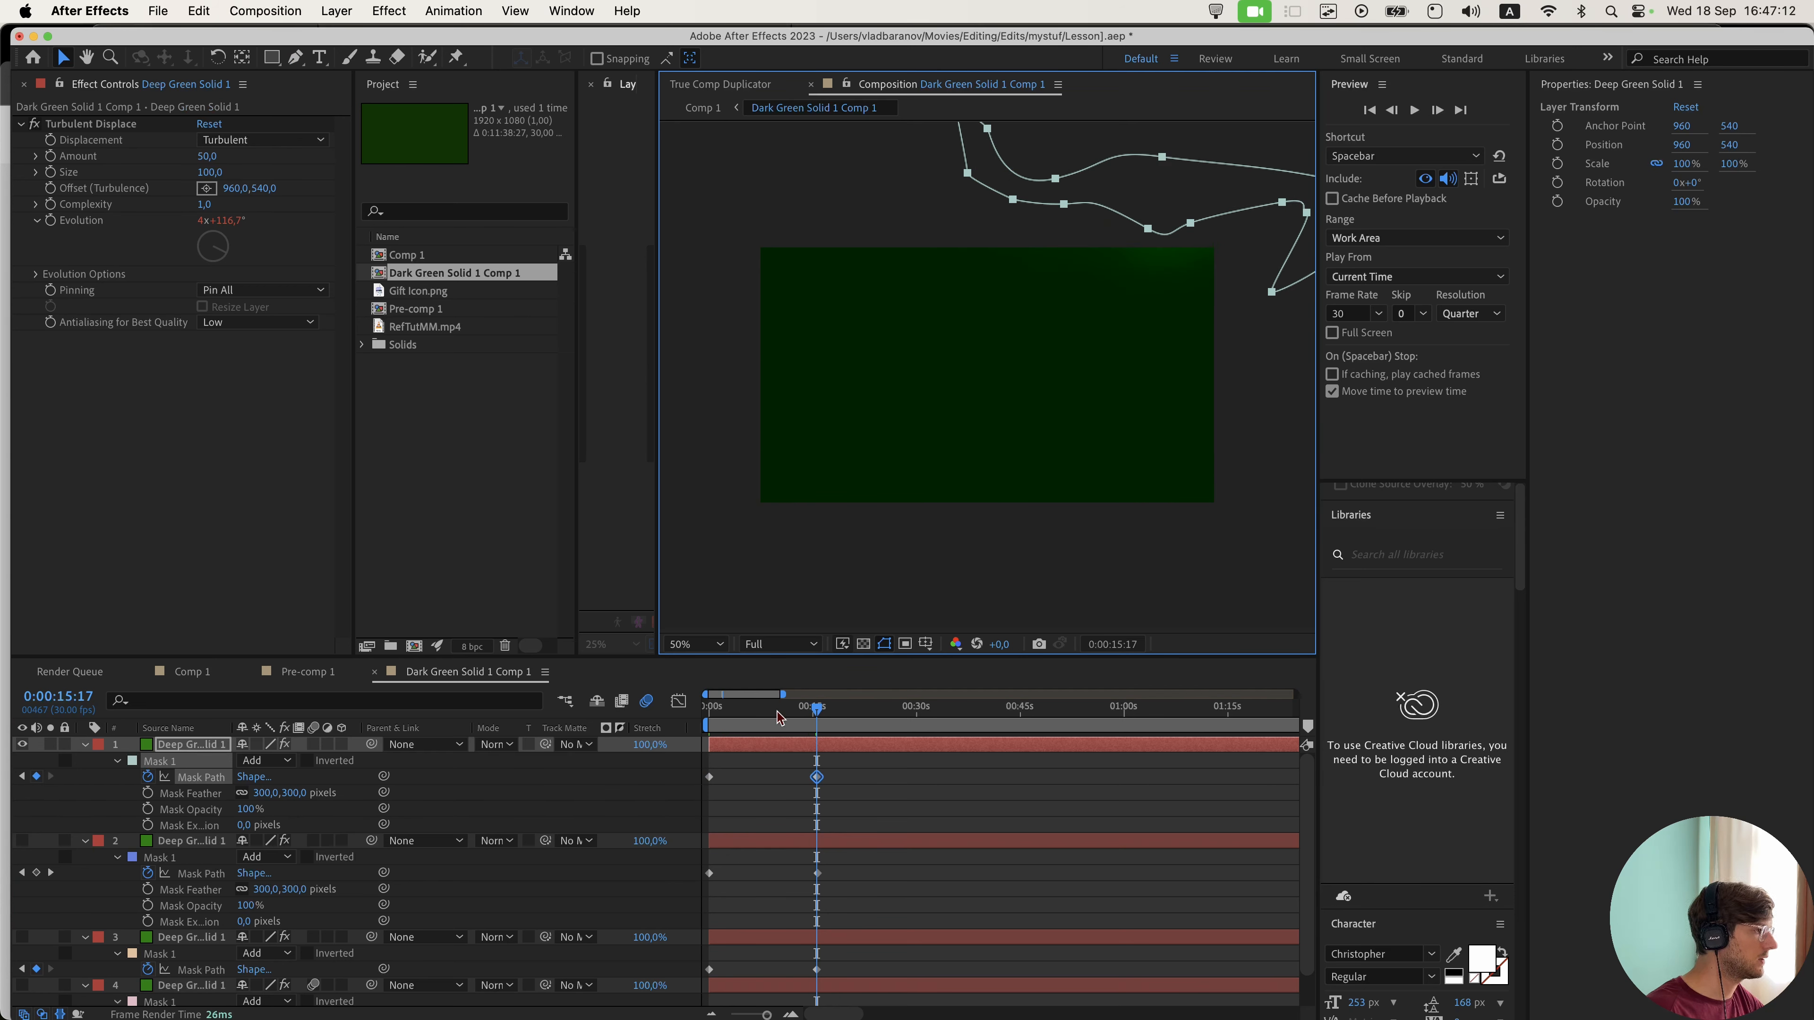
- Make all the green solids visible again at the start and scrub through the timeline to review their combined movement
key(Home)
scroll(30, 921, down, 1)
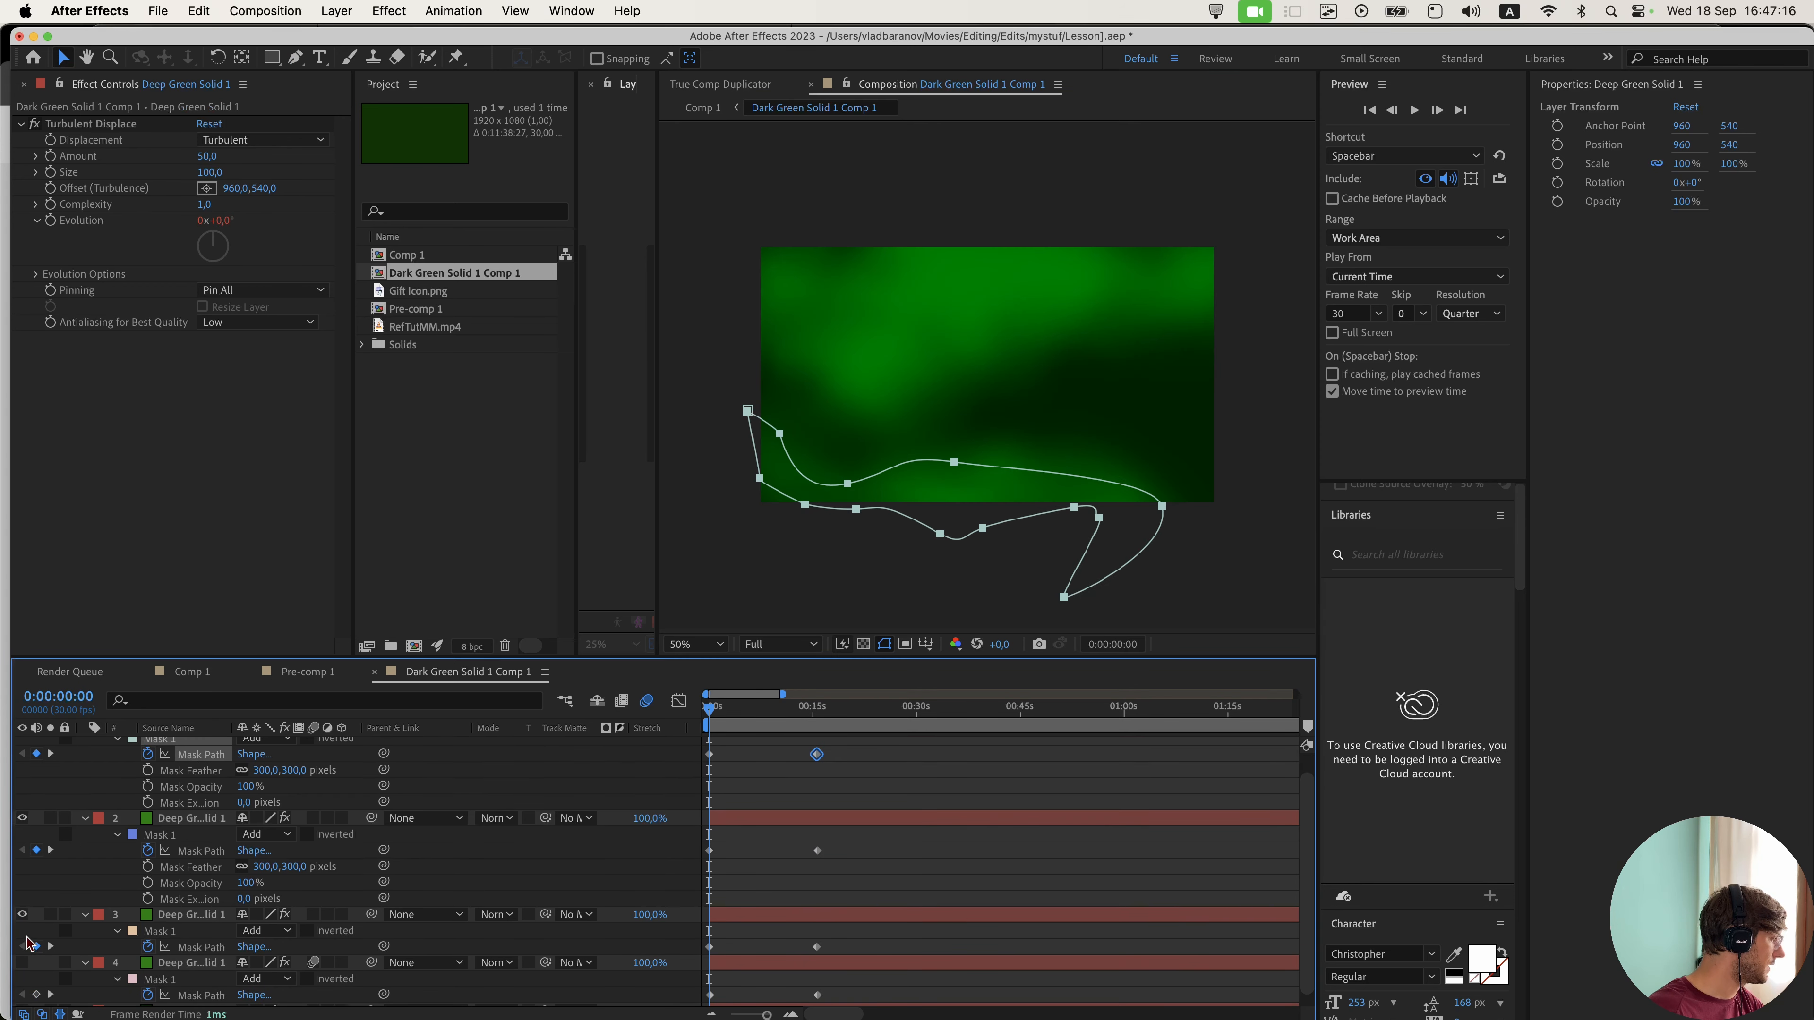
scroll(28, 943, down, 1)
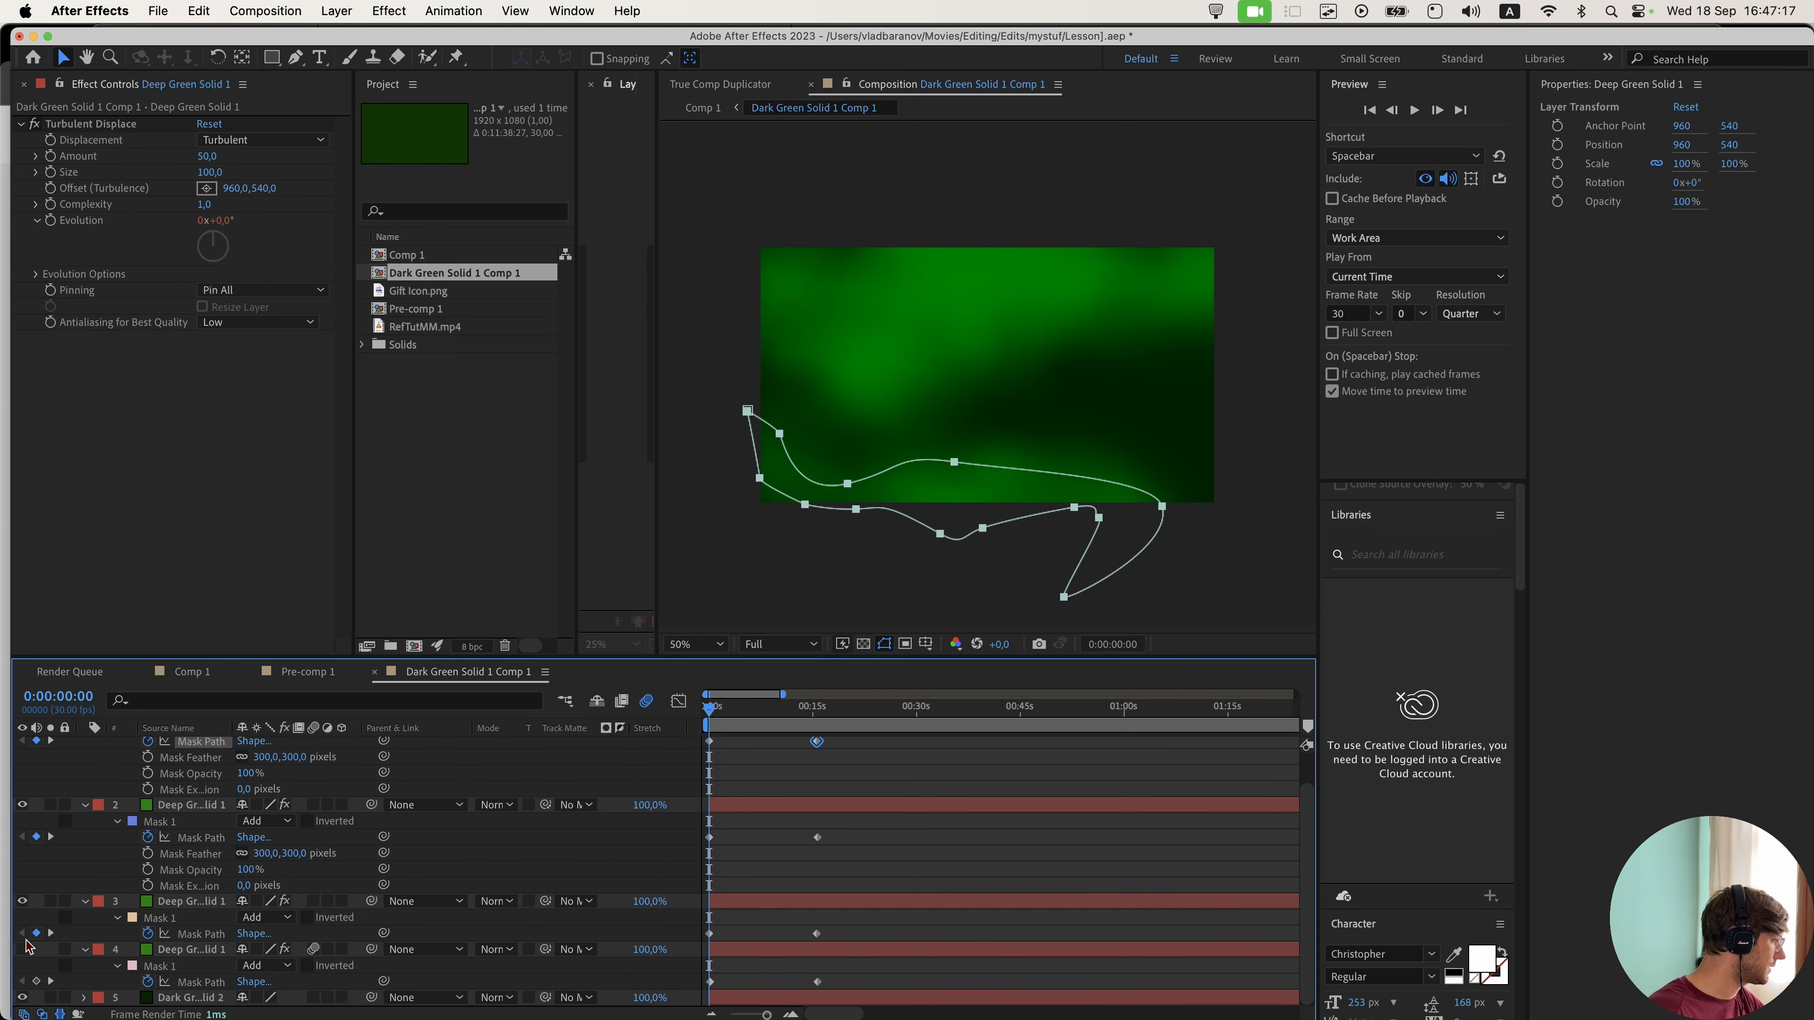
click(23, 949)
click(1020, 802)
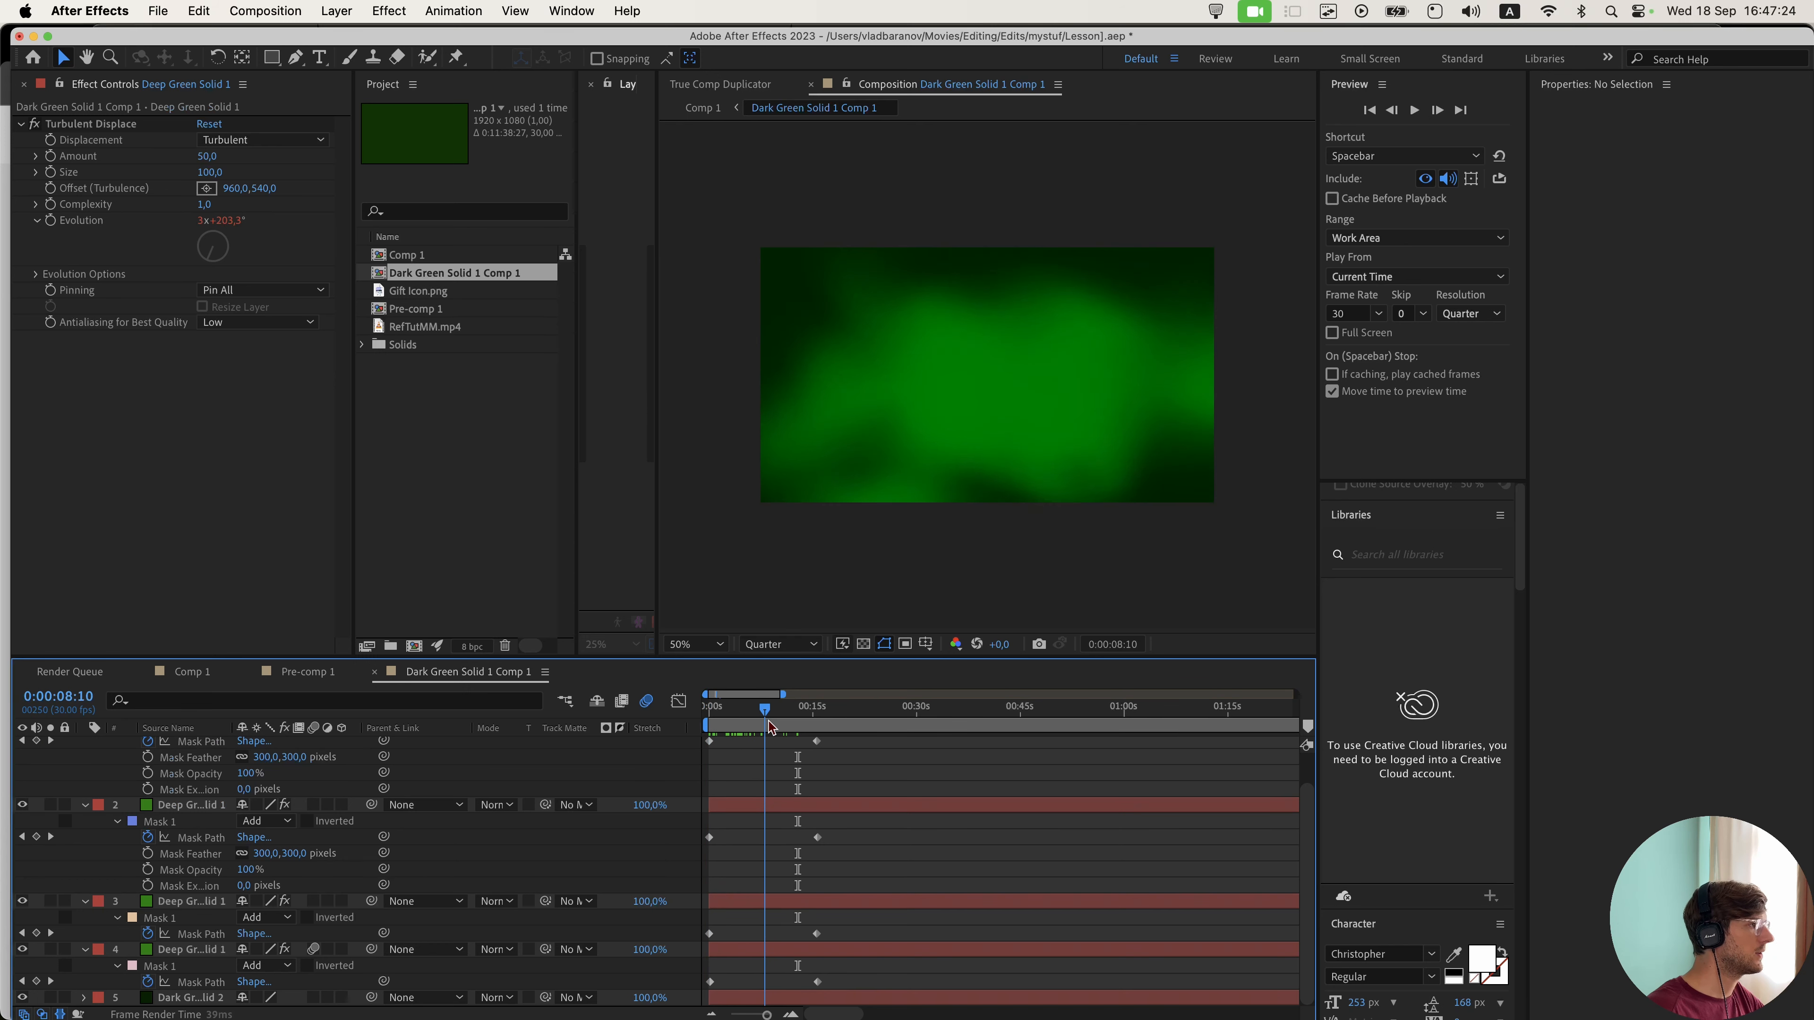
drag(766, 727, 729, 763)
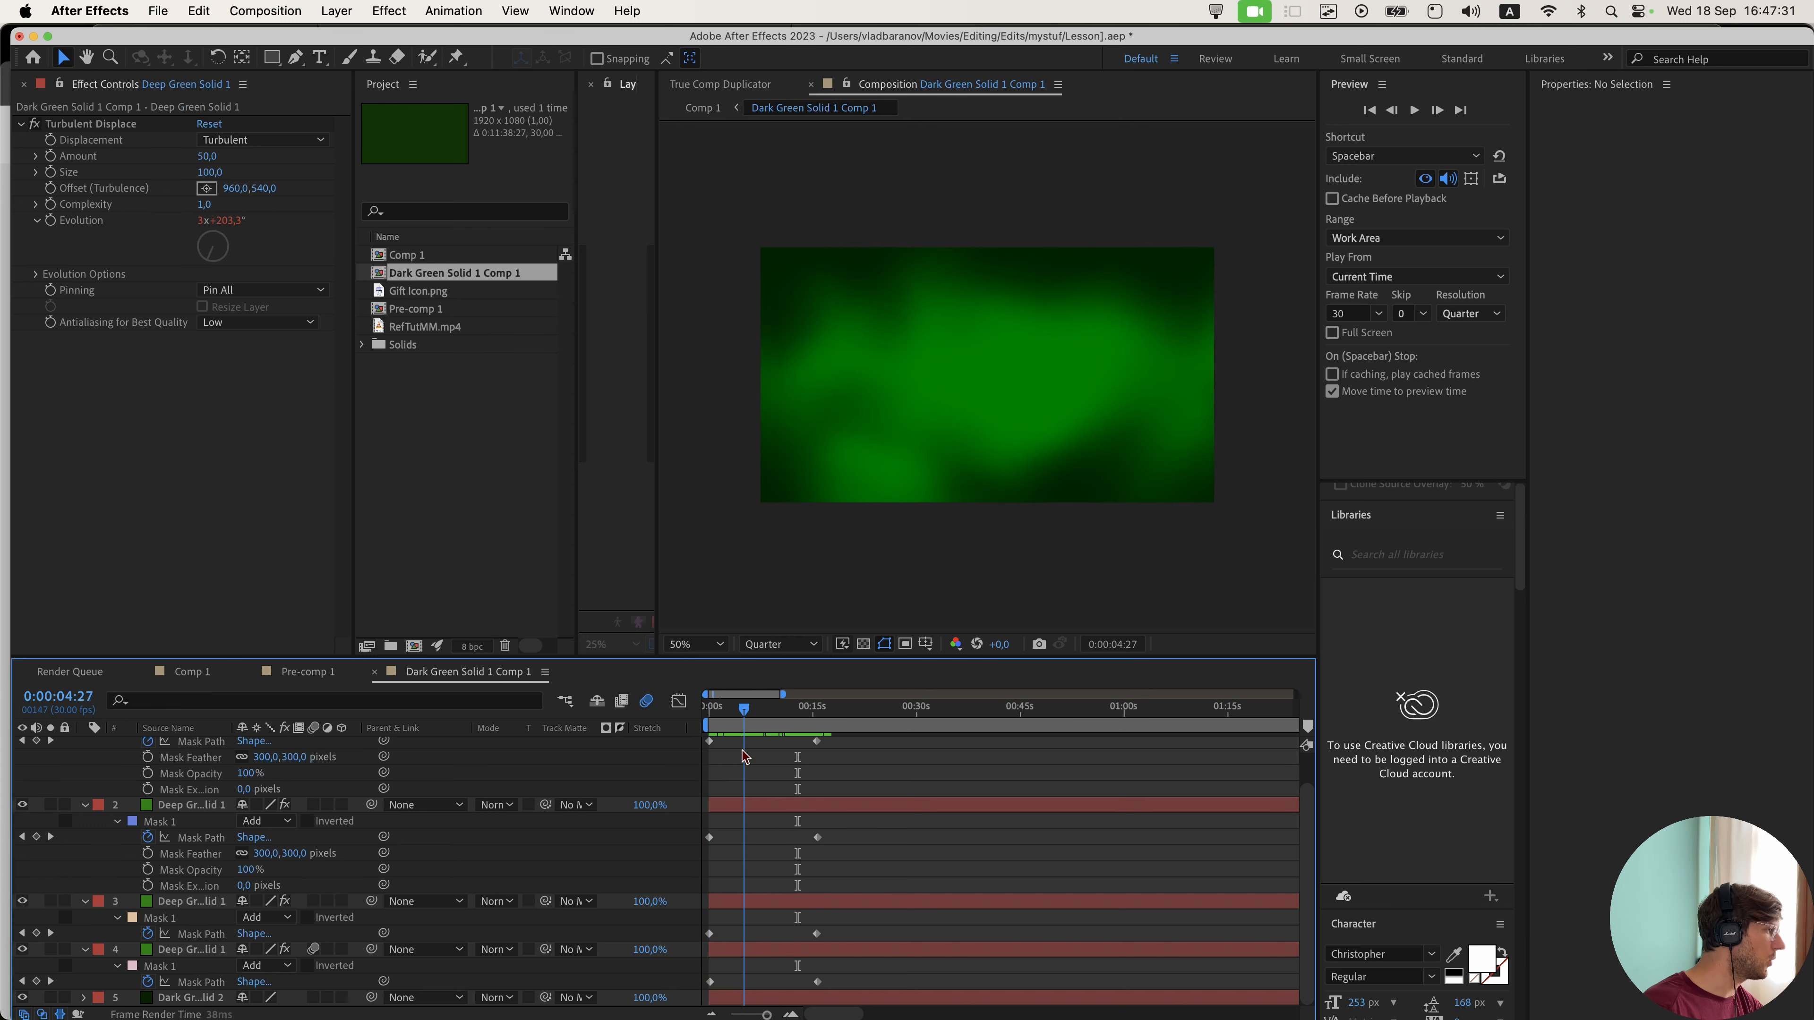
- Lower the opacity of all four masked green solids to 67% and return to the start of the timeline
click(223, 834)
shift+click(198, 952)
key(t)
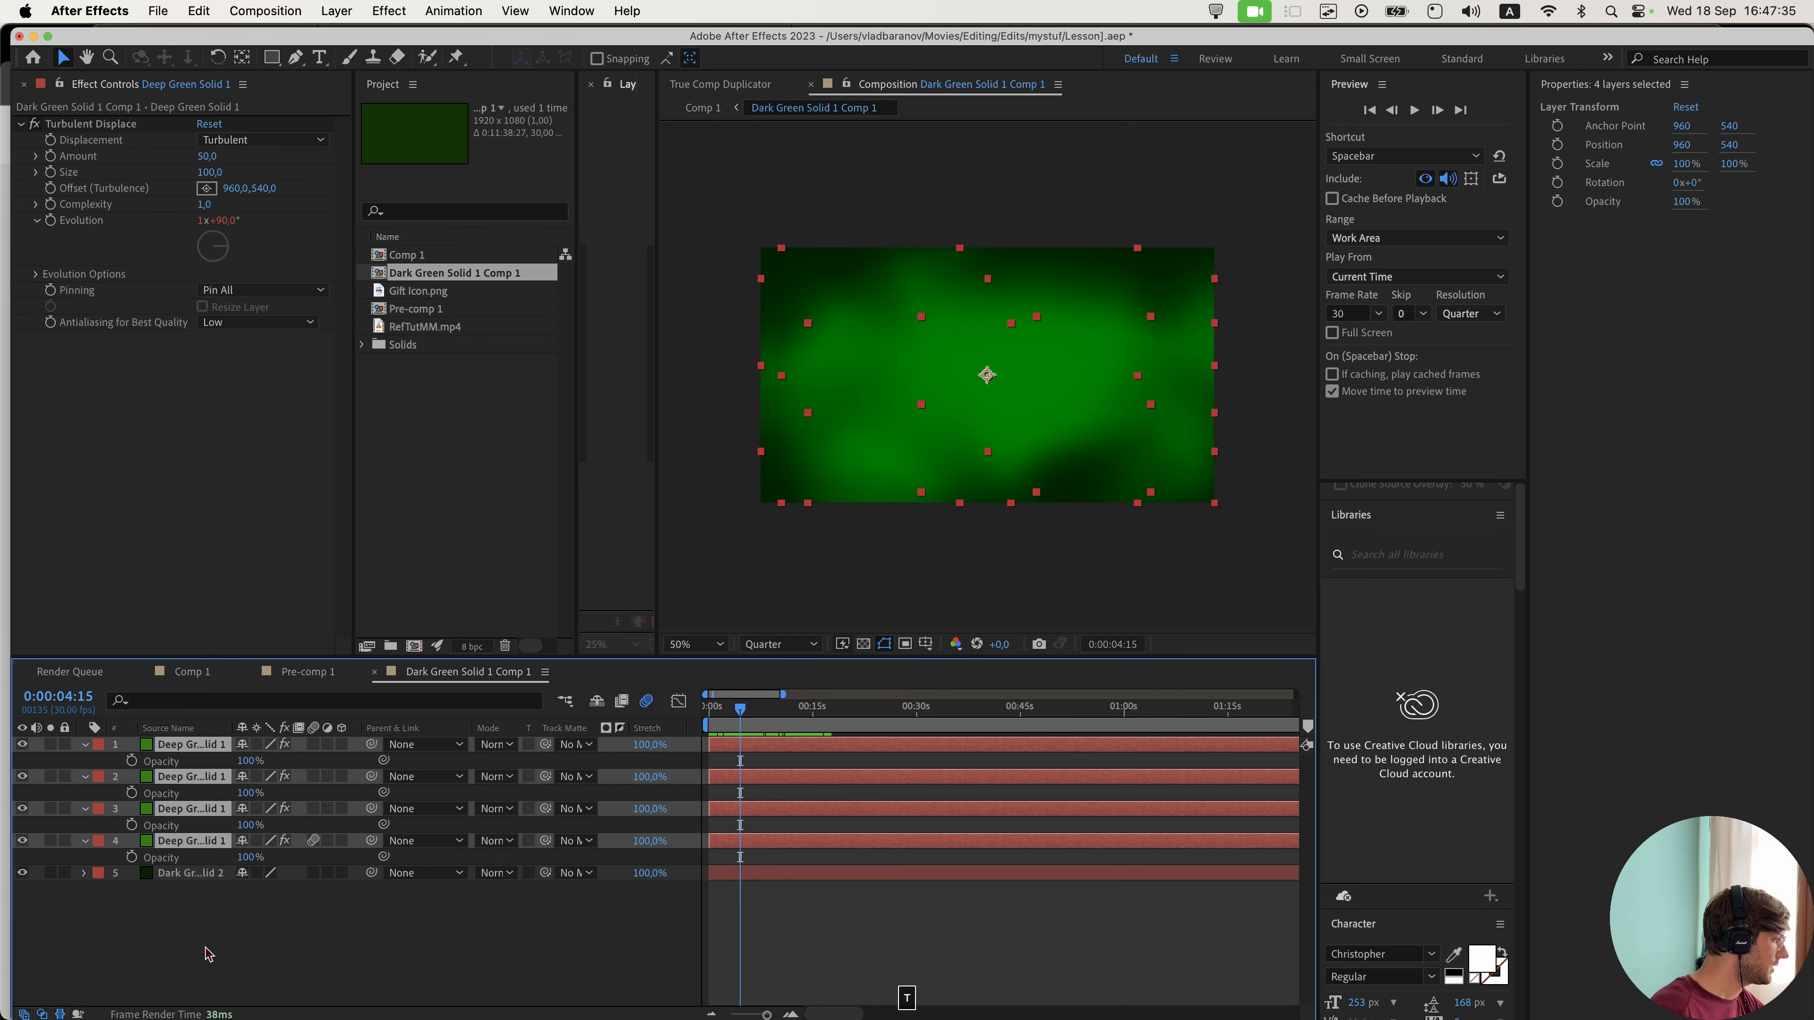
drag(250, 826, 219, 829)
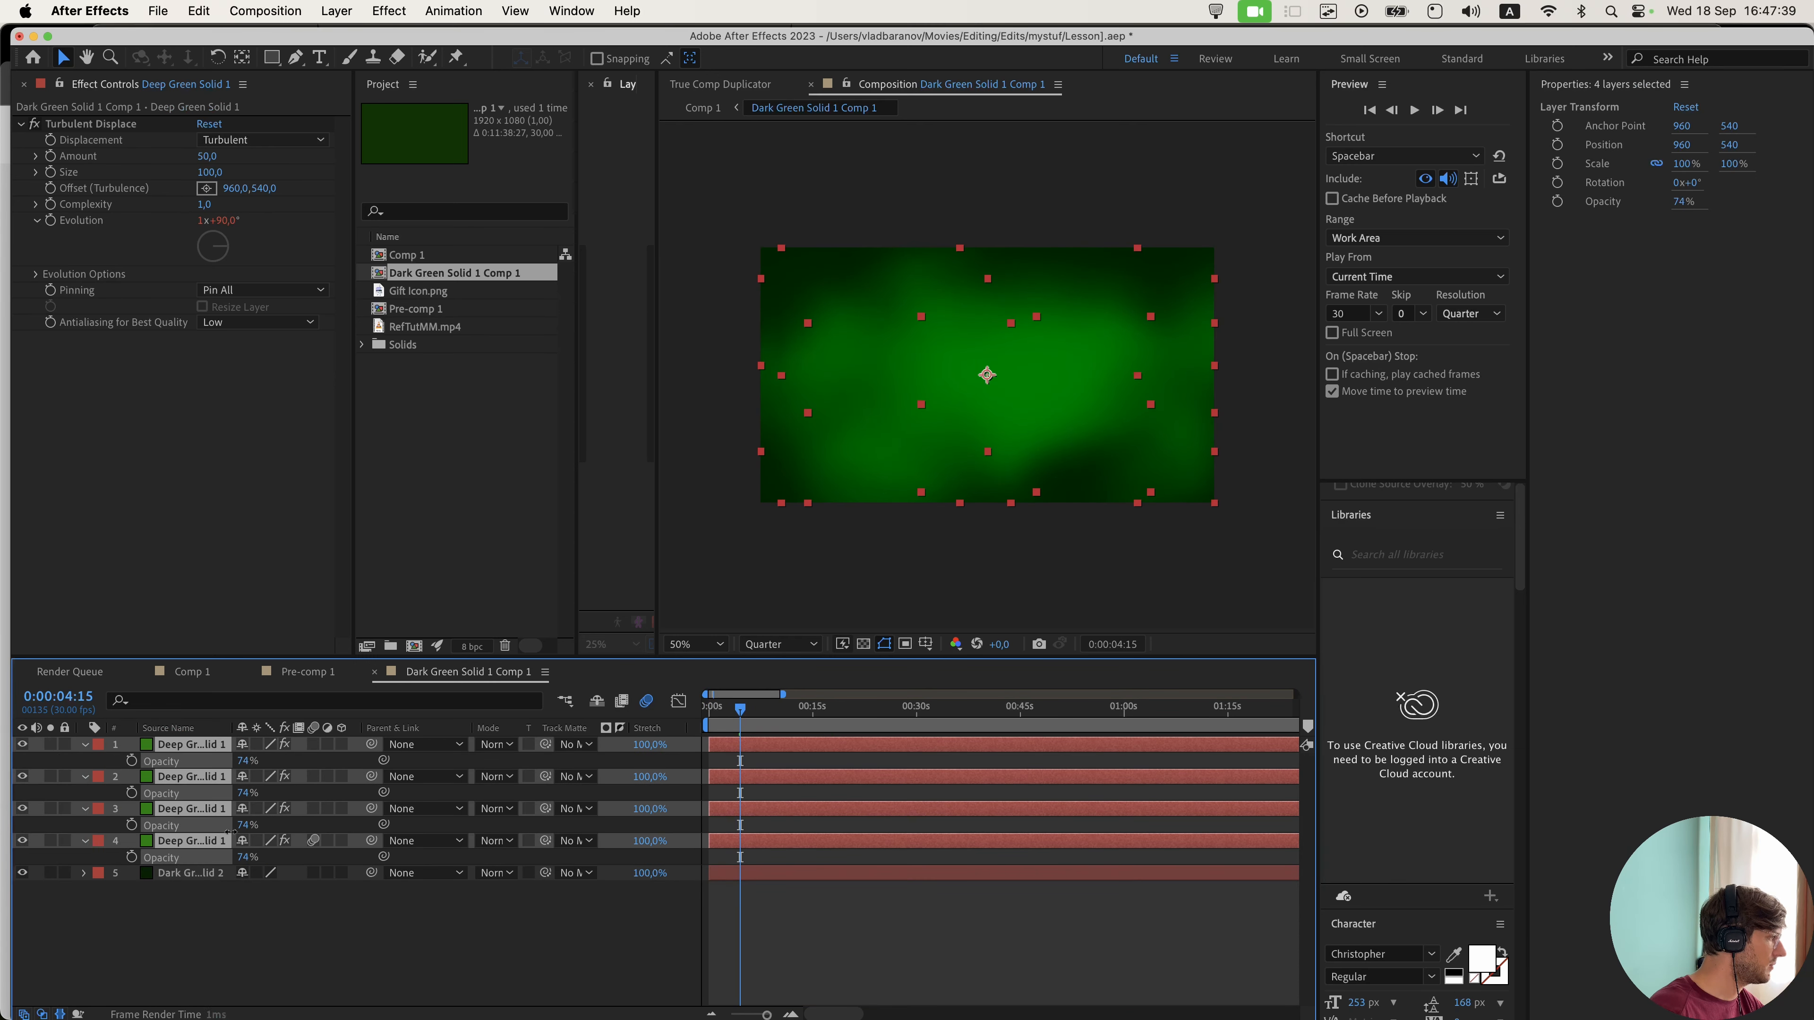
click(228, 928)
drag(740, 709, 705, 739)
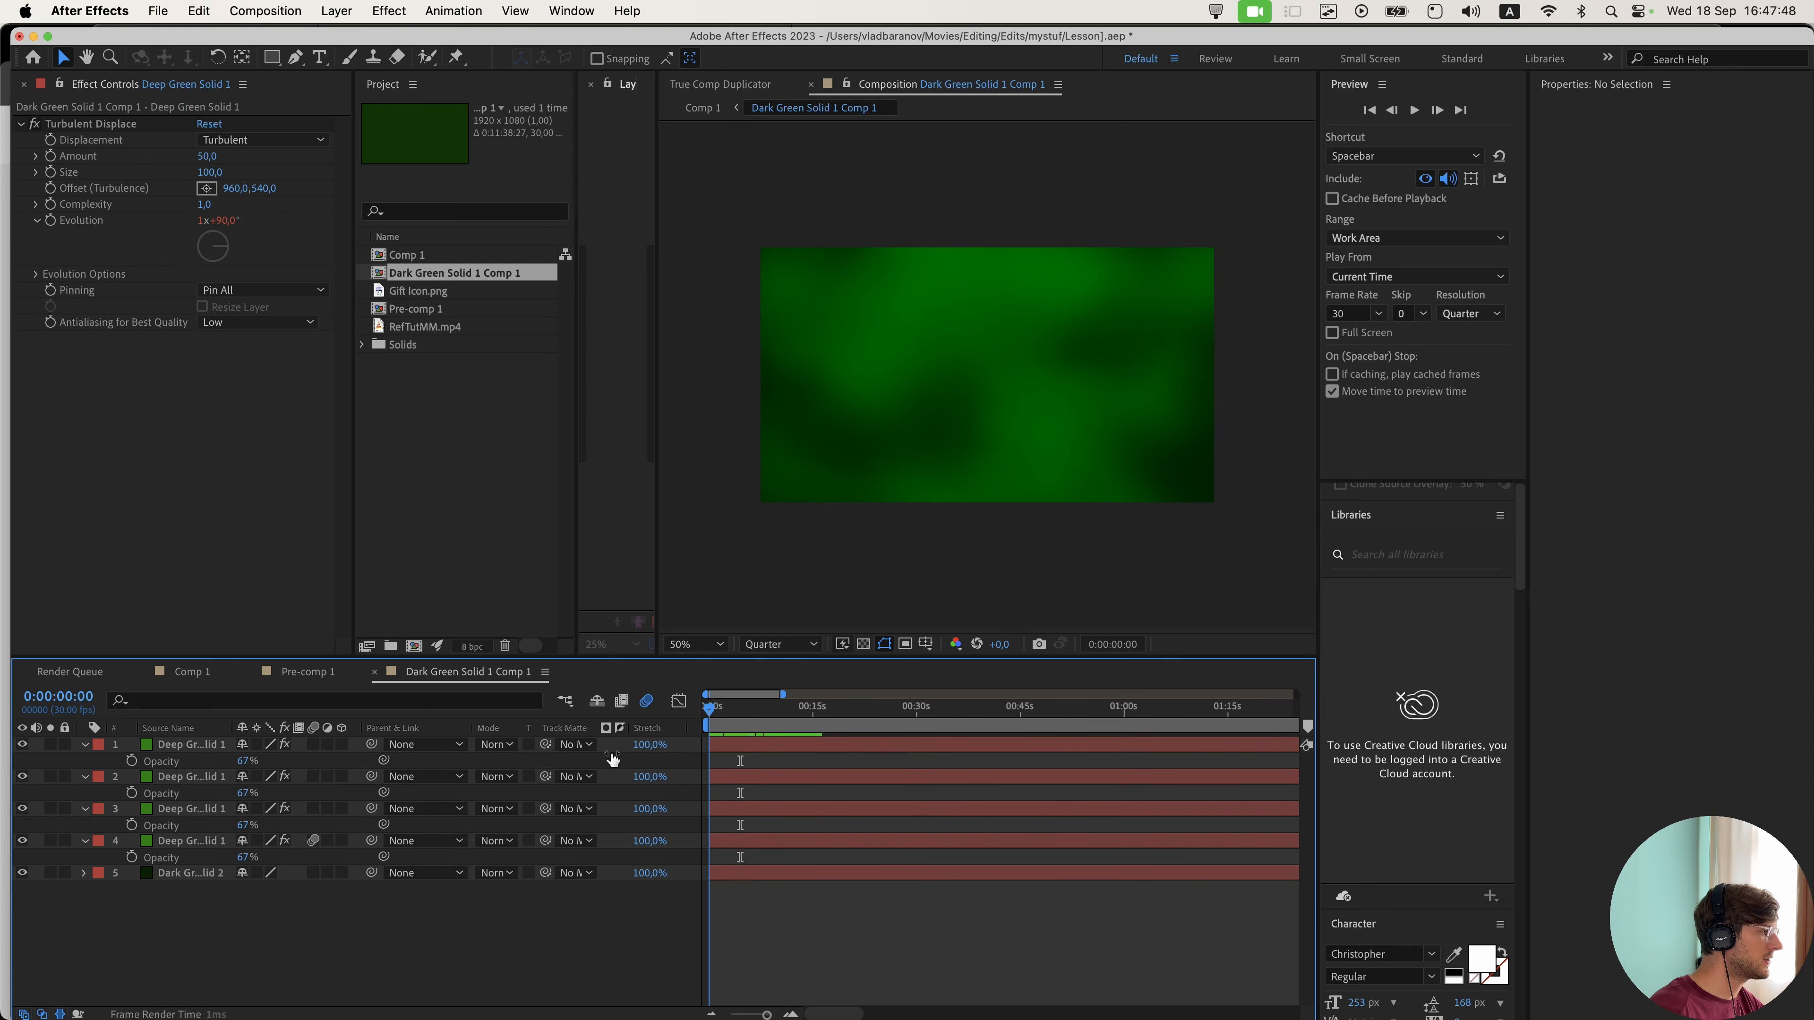
- Create a new 1920 × 1080 green solid above the other layers and apply the Grid effect to it
right_click(308, 927)
mouse_move(429, 771)
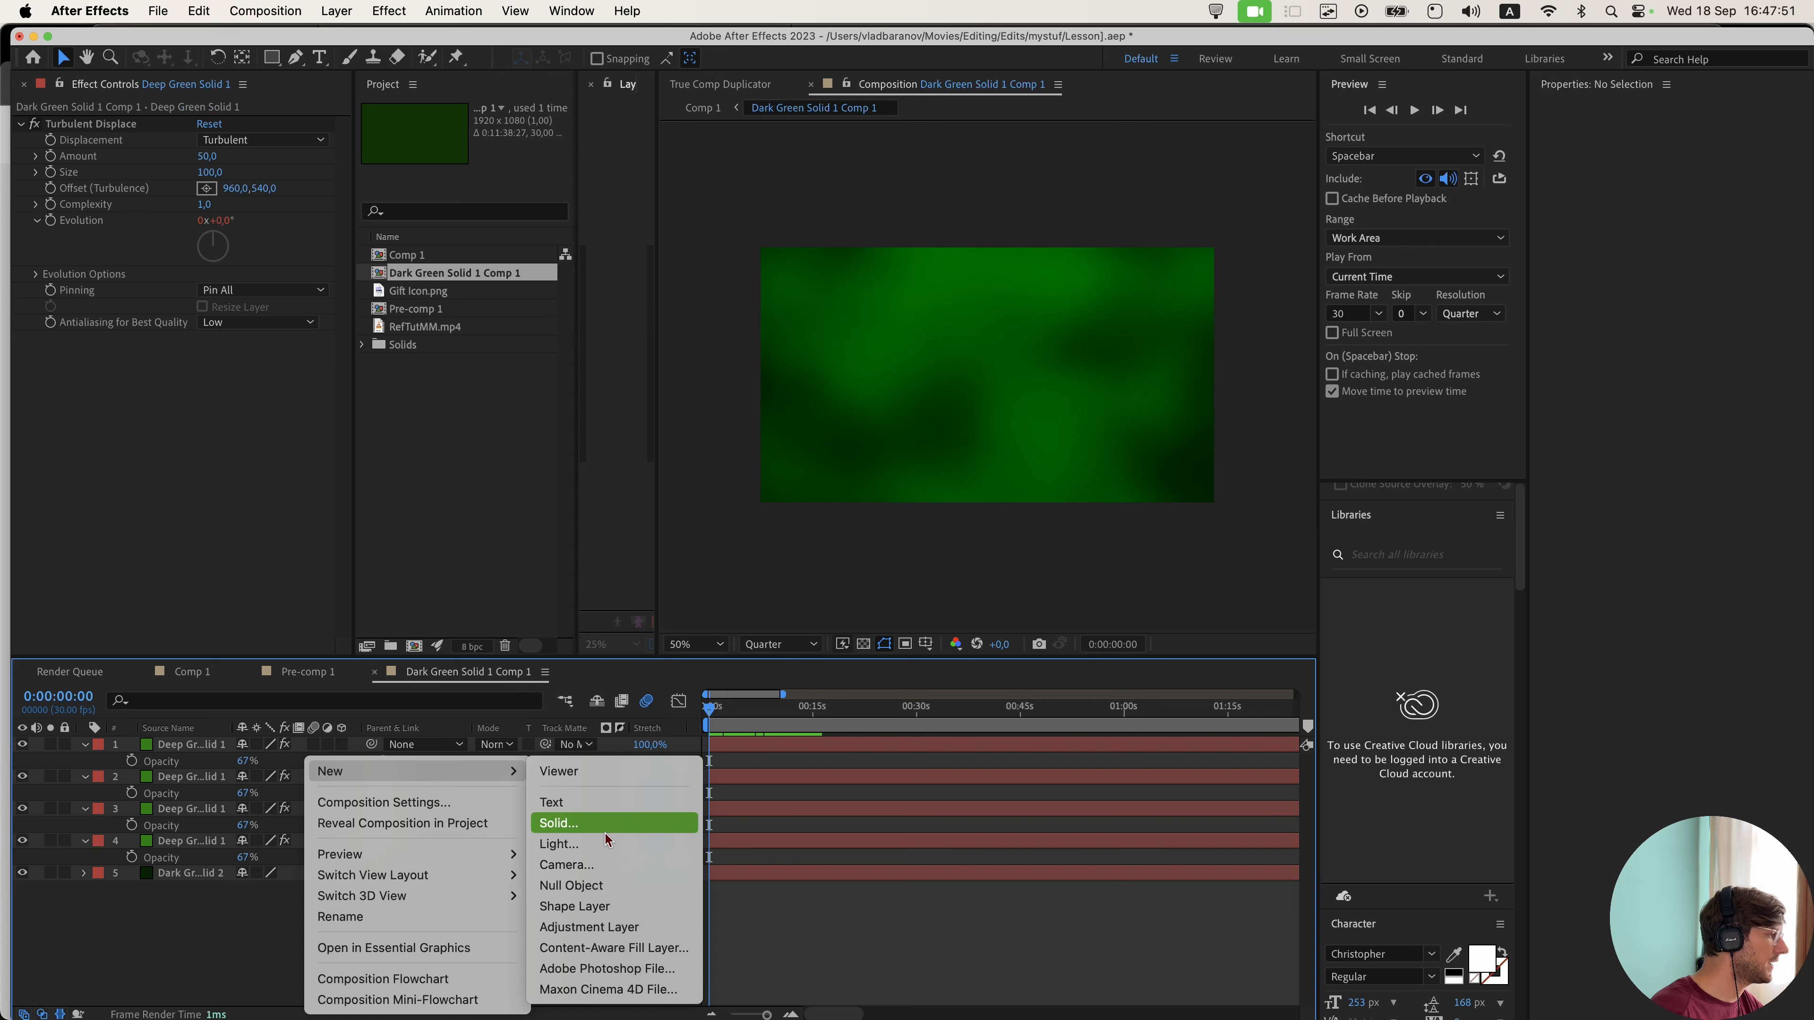
click(604, 831)
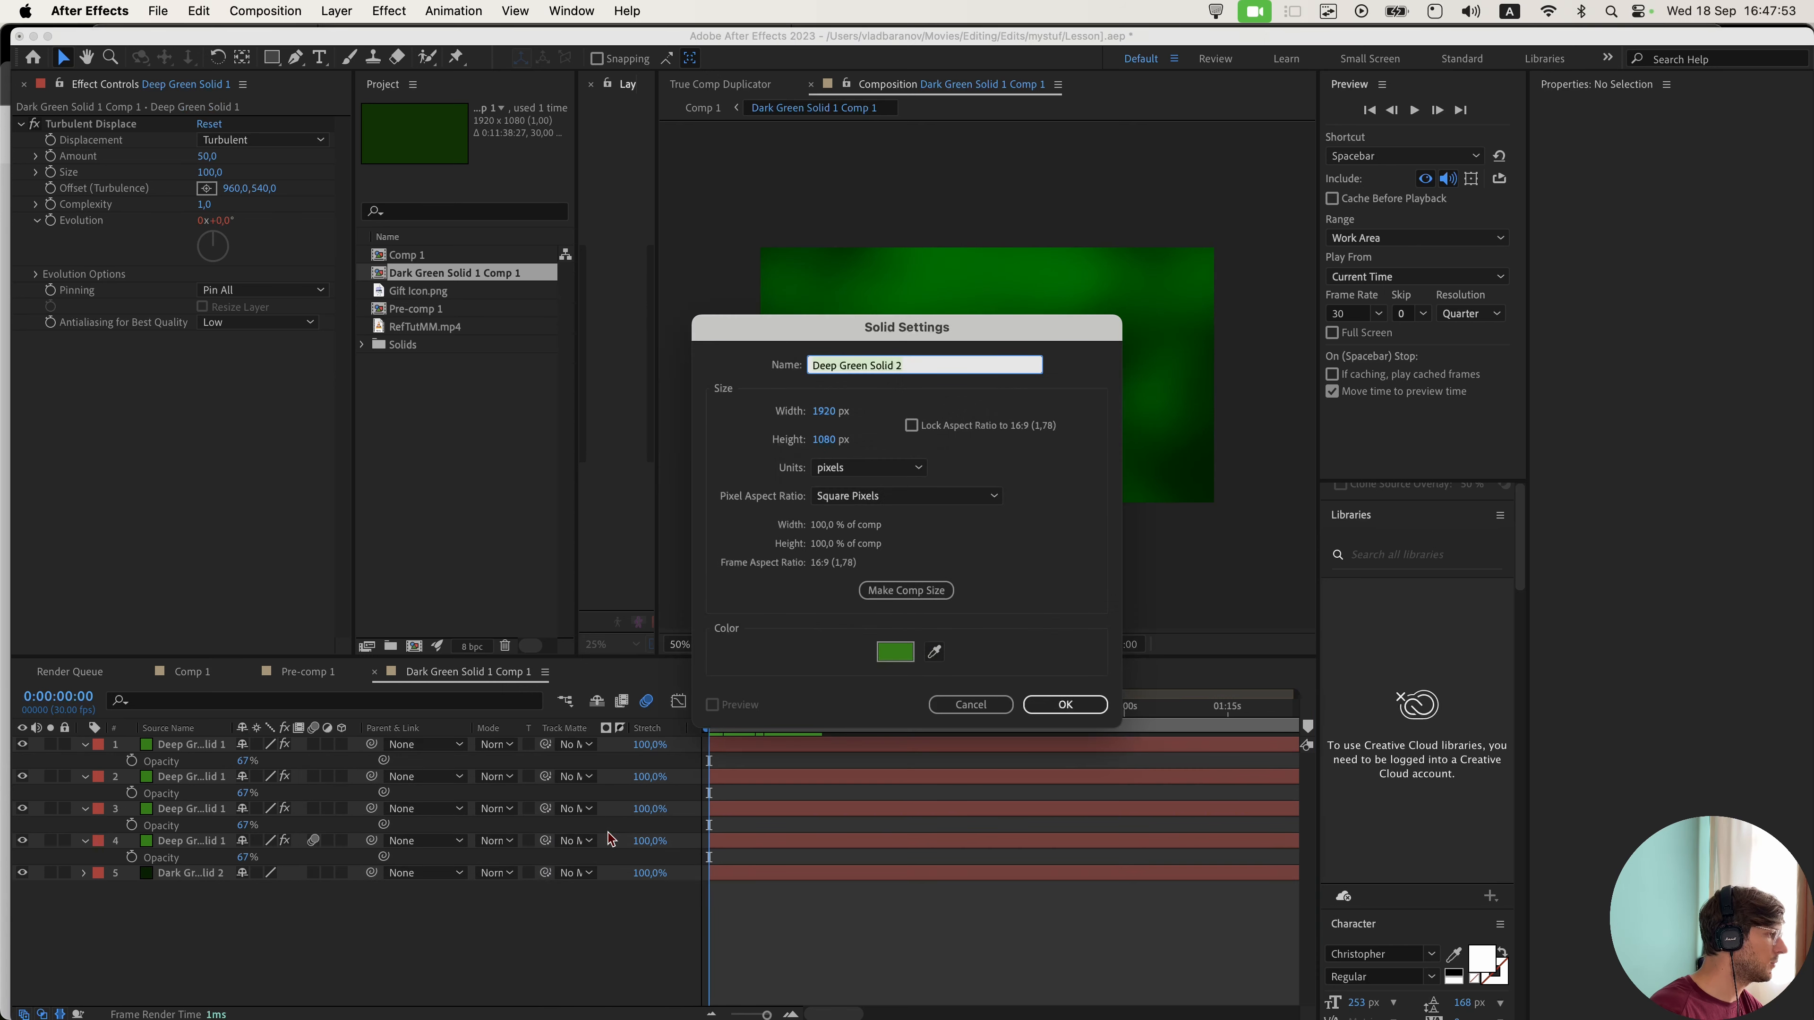
click(1108, 714)
key(ctrl+space)
text(grid)
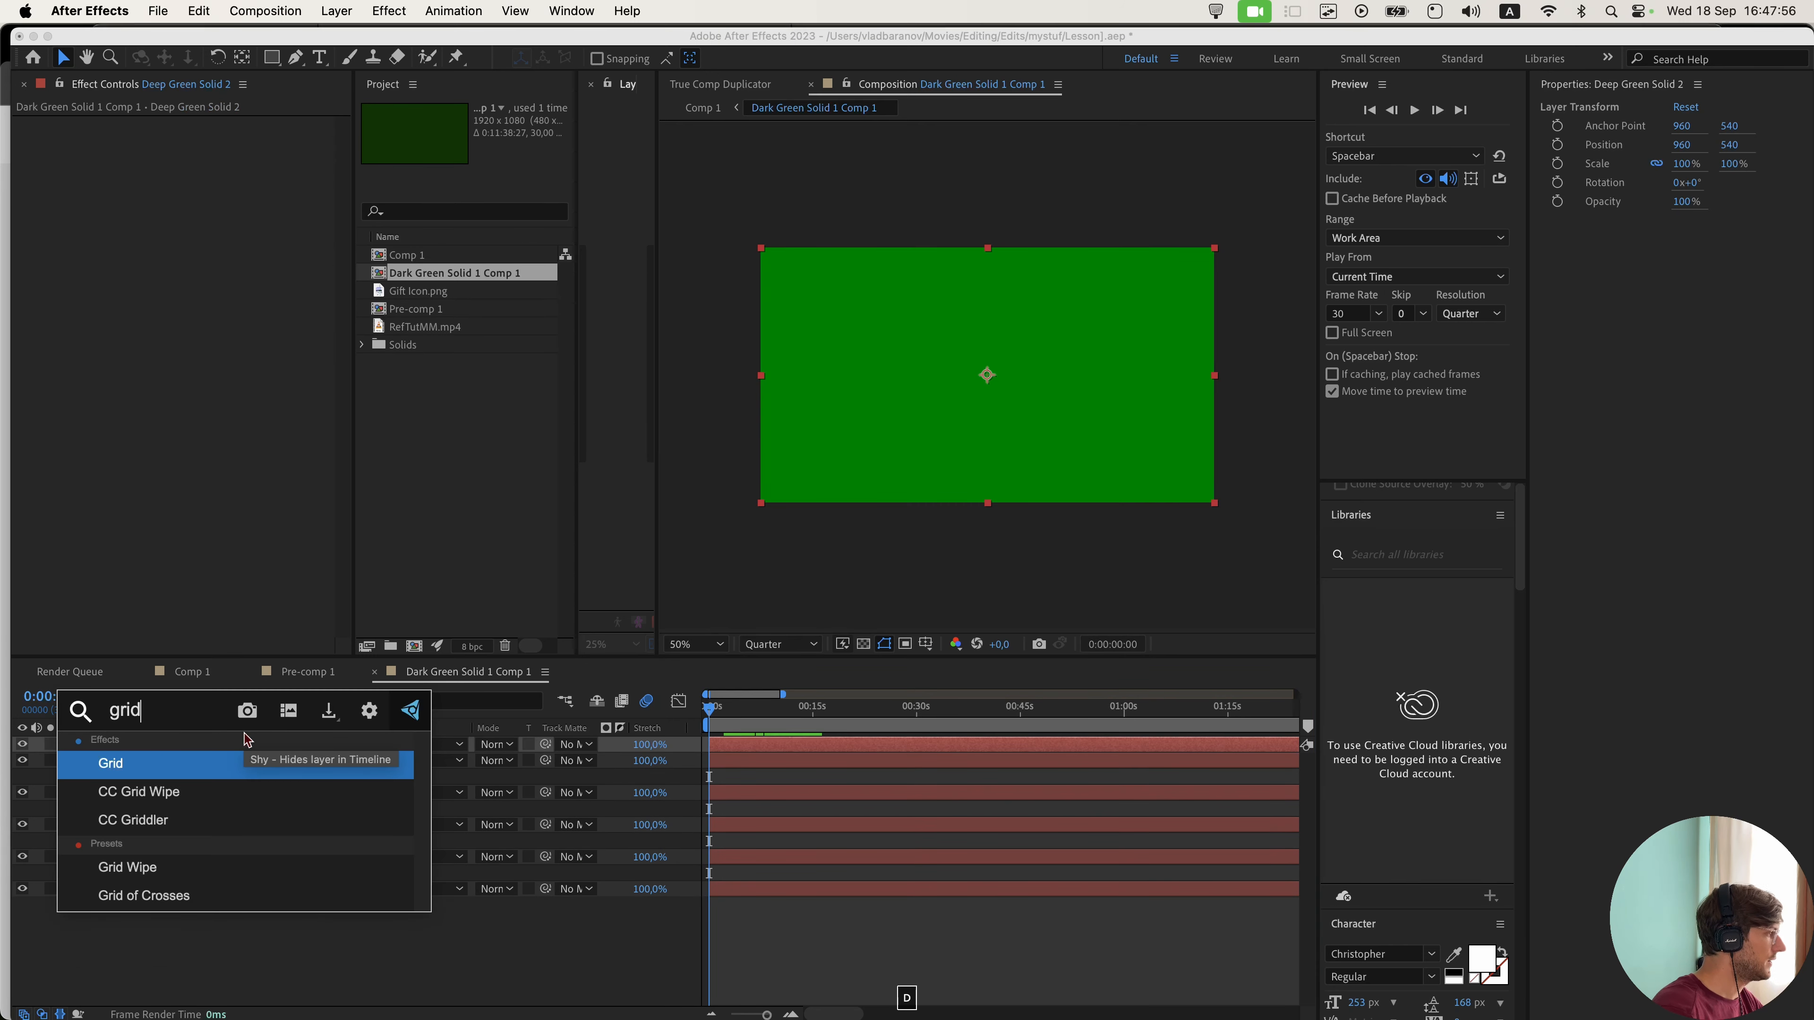
click(137, 764)
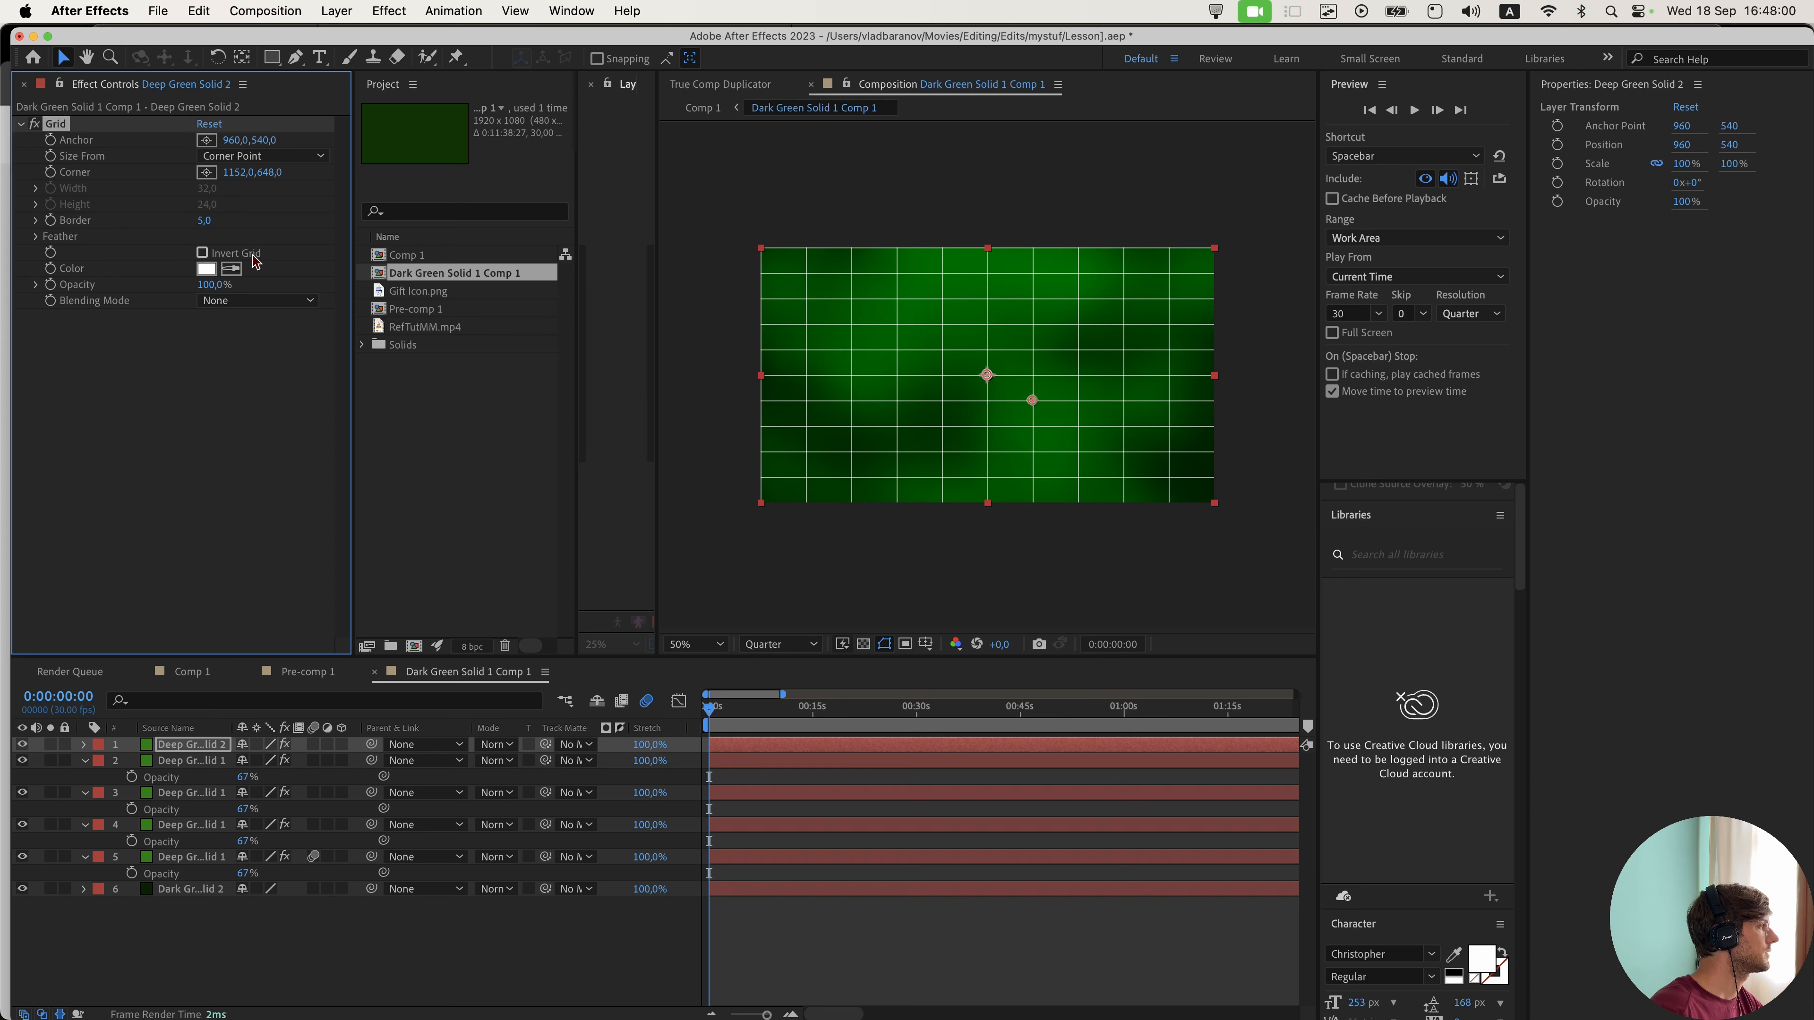
- Size the grid by Width Slider with a width of 14.3 and colour its lines dark green, 003A01
click(260, 156)
click(236, 191)
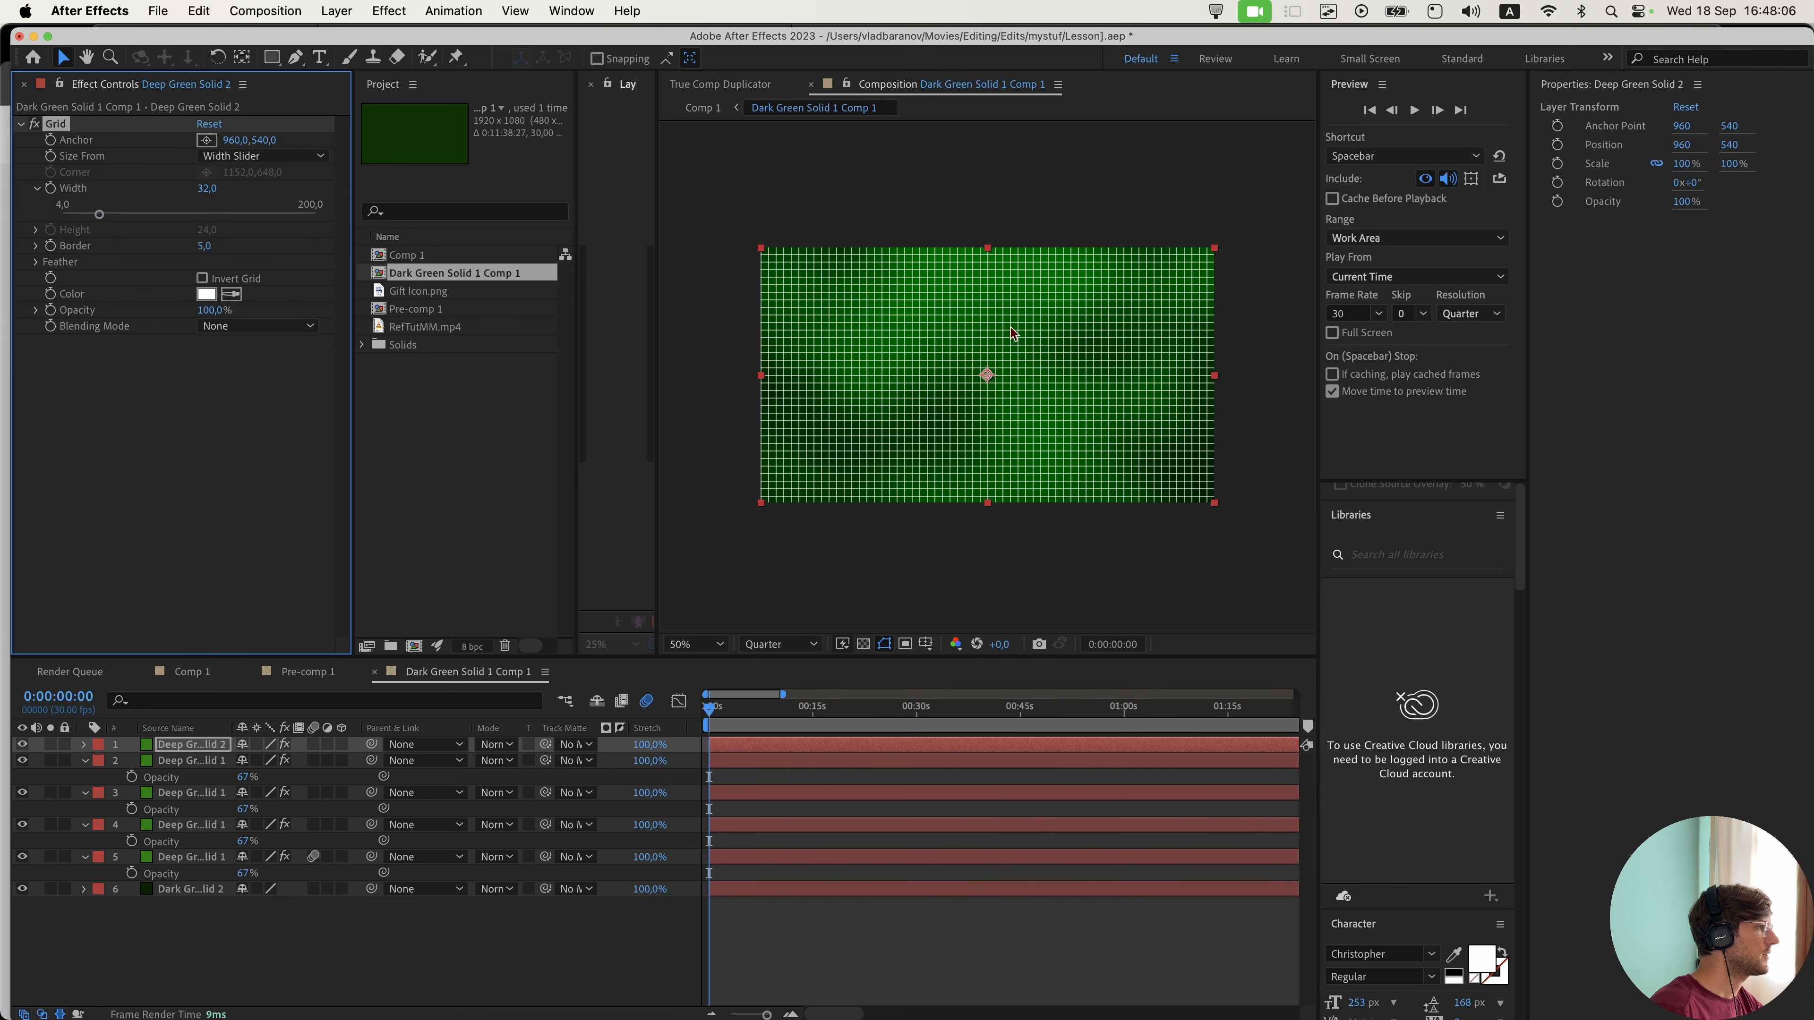
click(213, 295)
click(1346, 900)
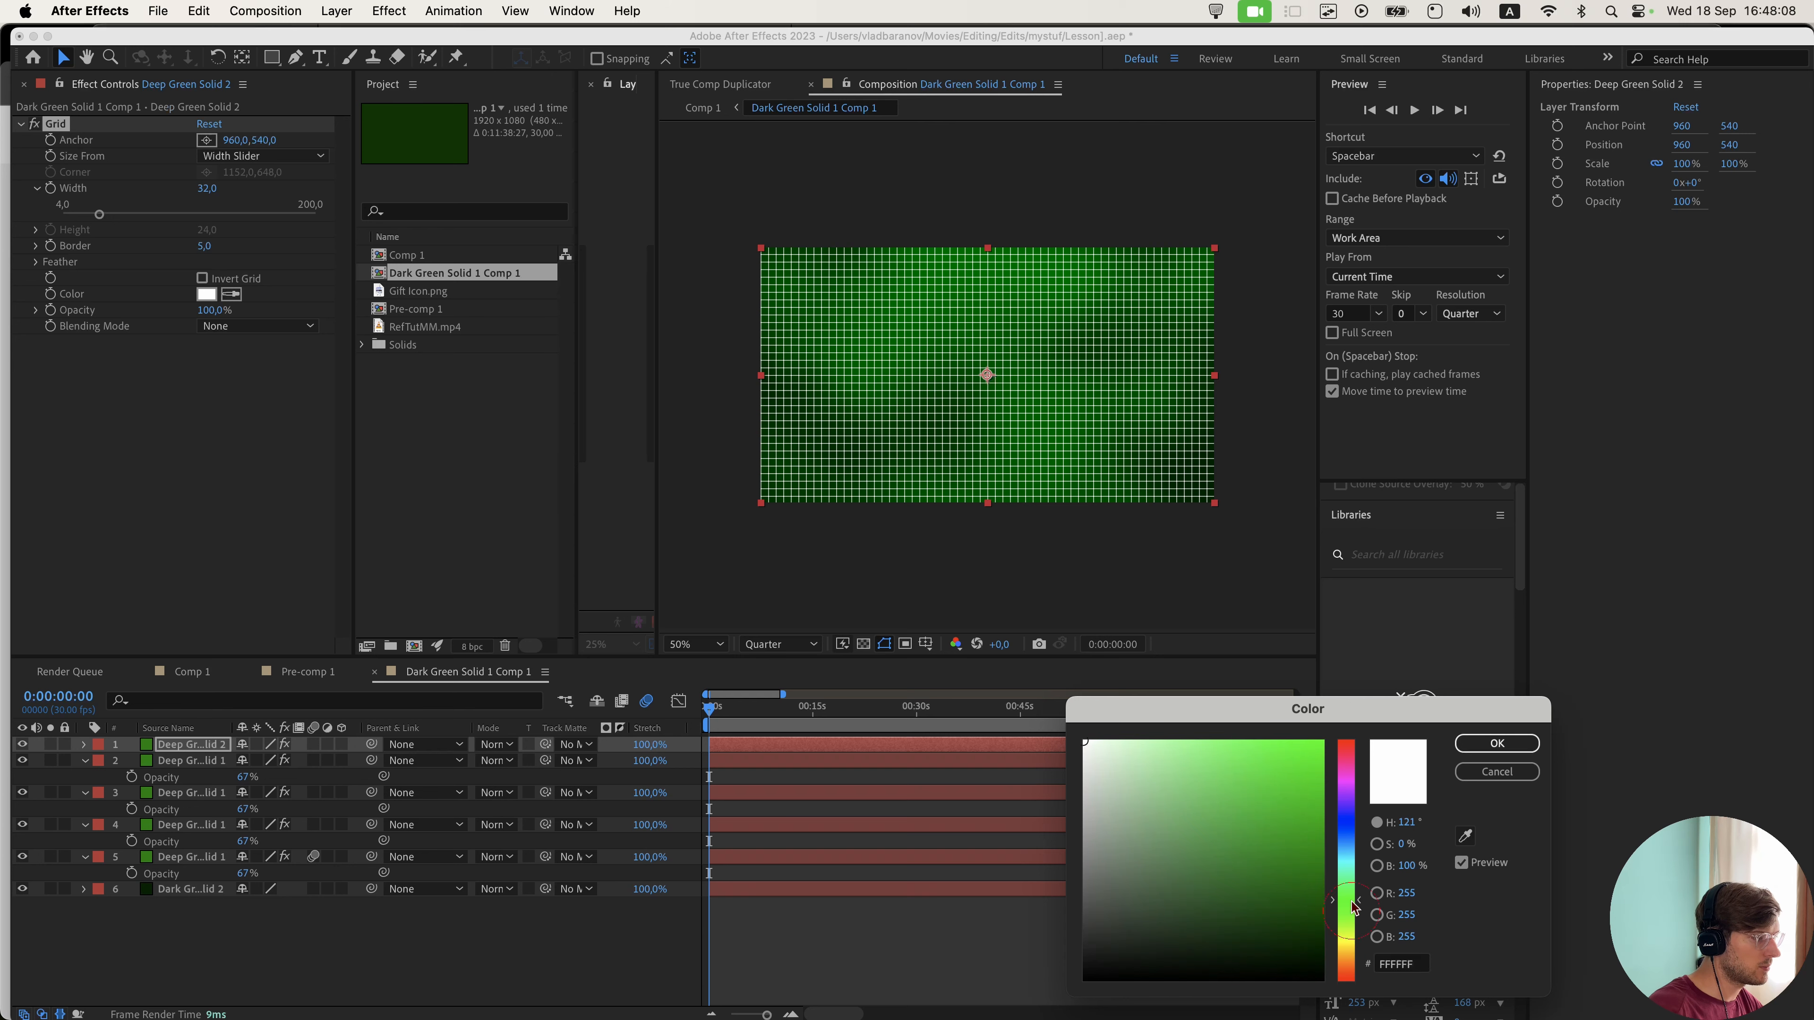
drag(1263, 909, 1390, 927)
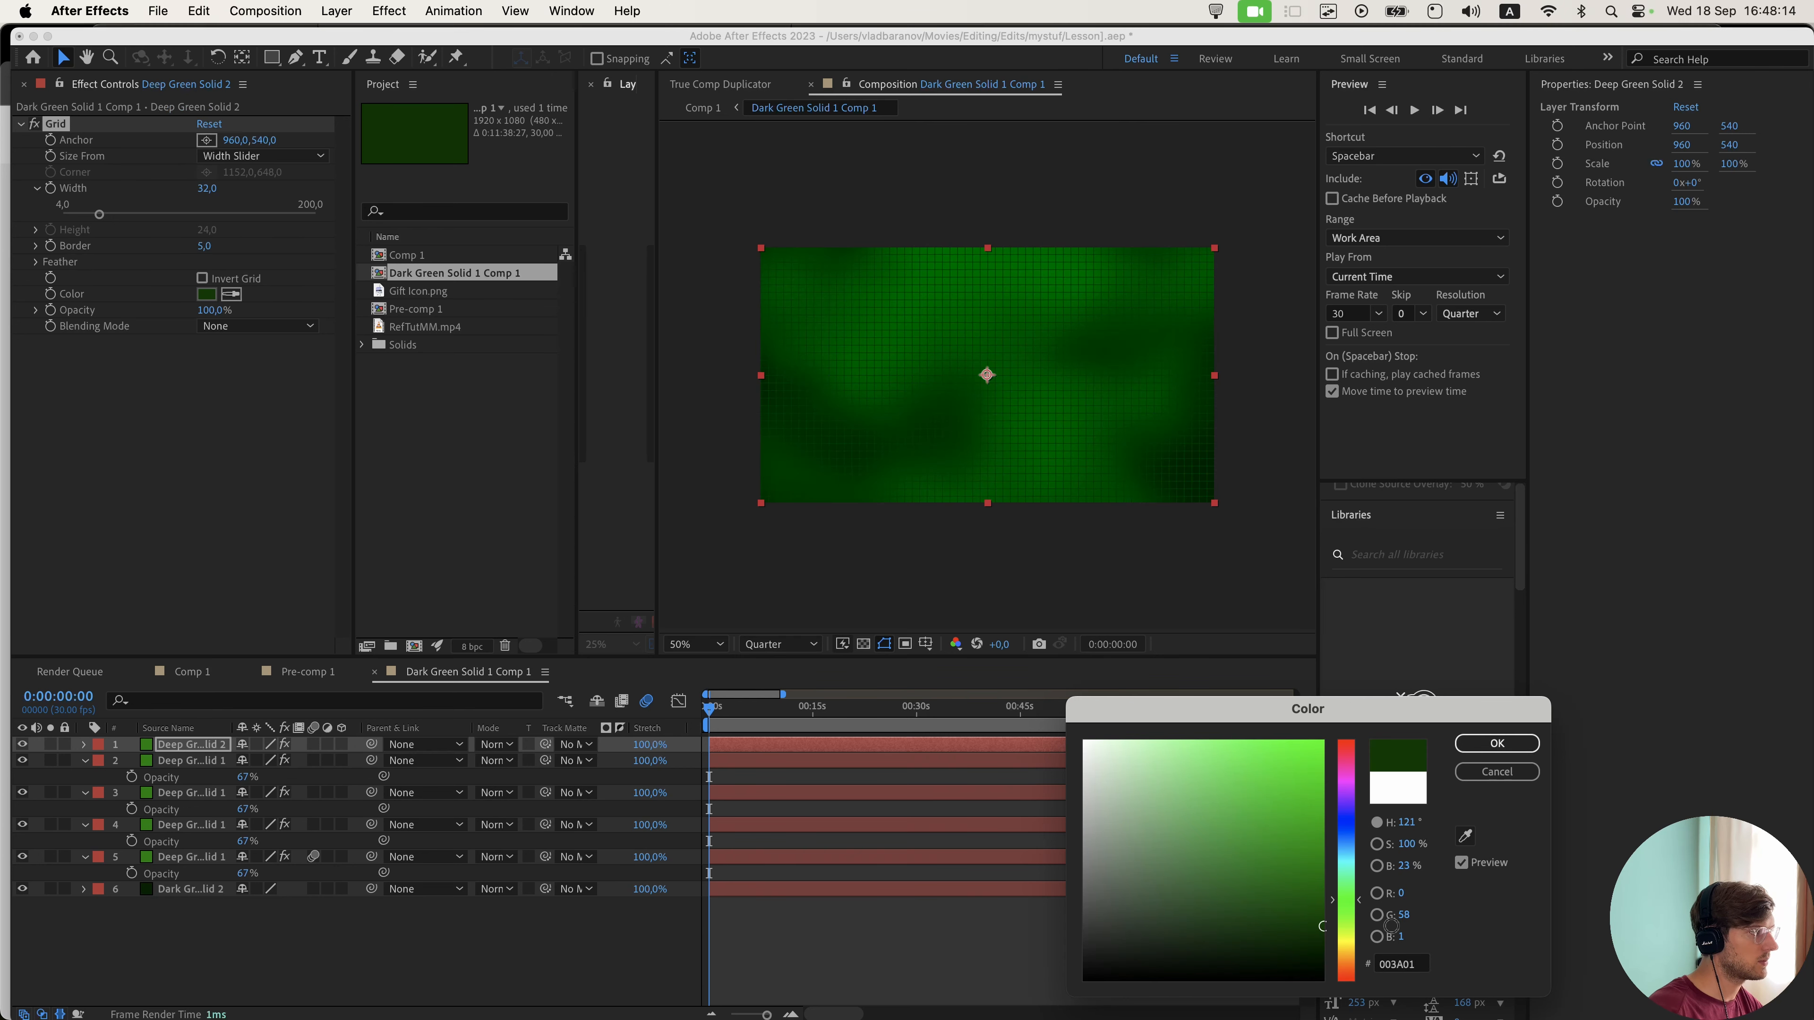
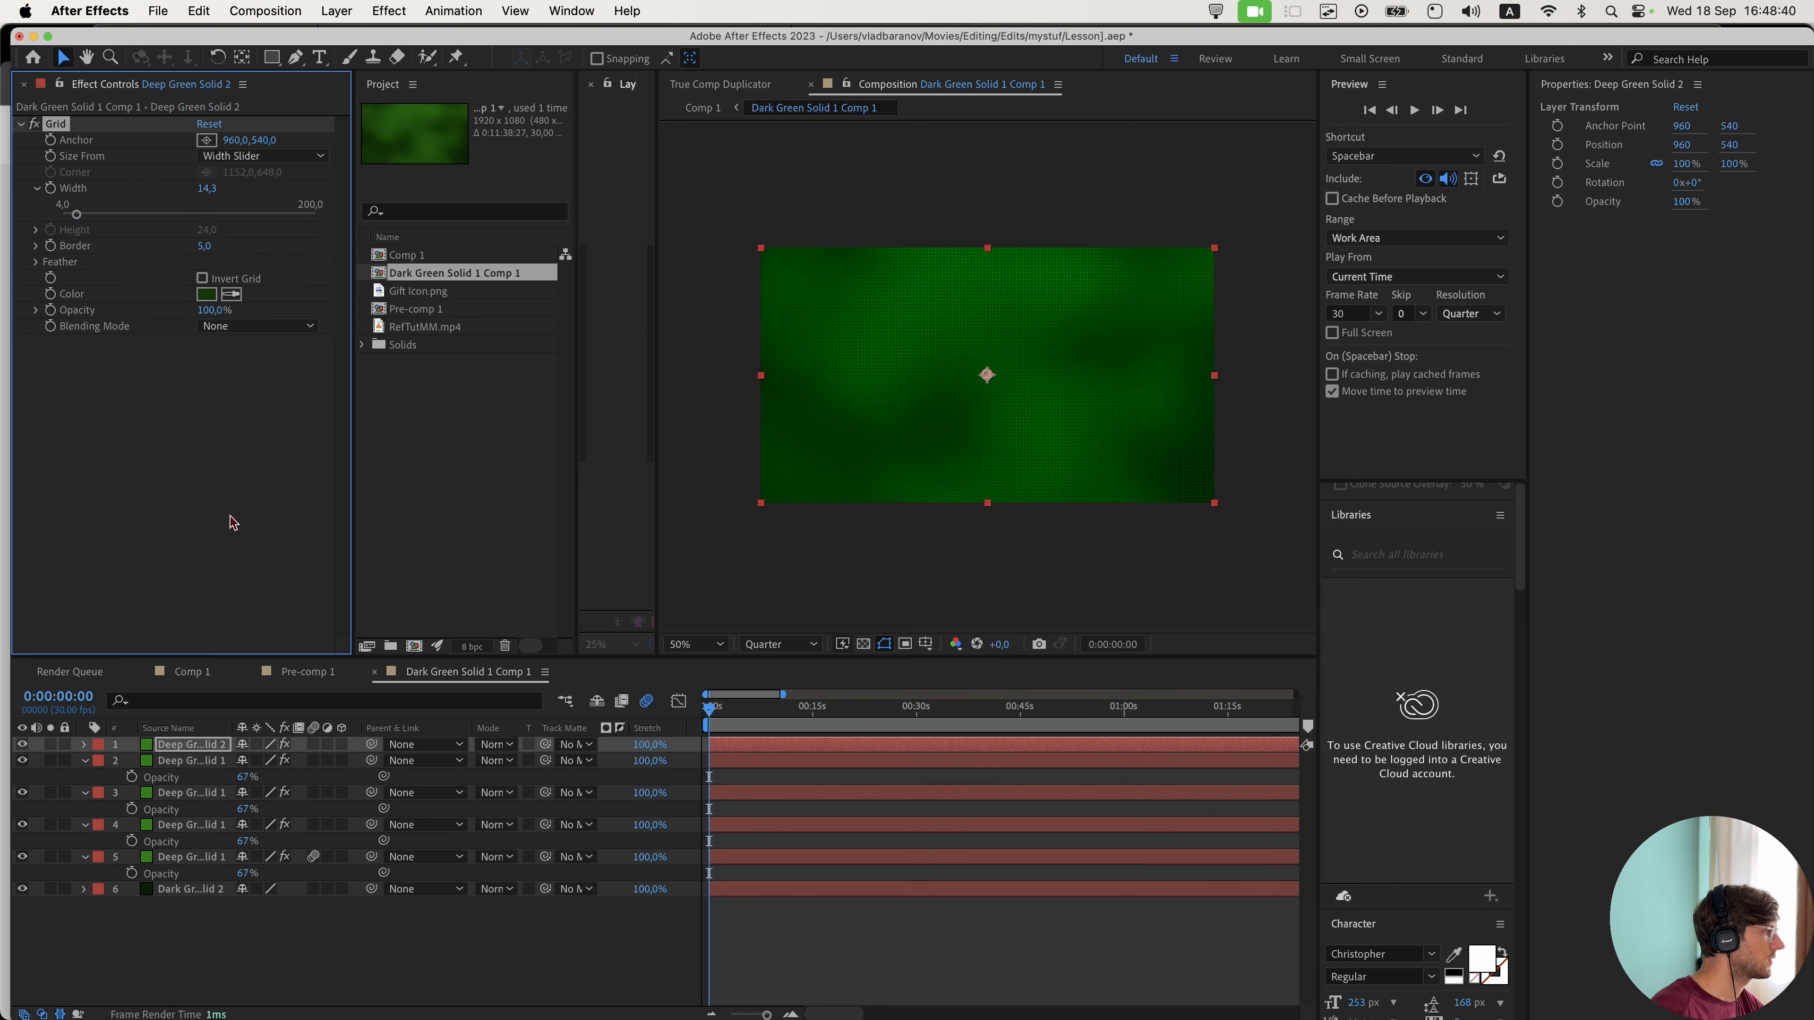
- Set the grid's border to 1 and check the background in the other compositions
click(209, 674)
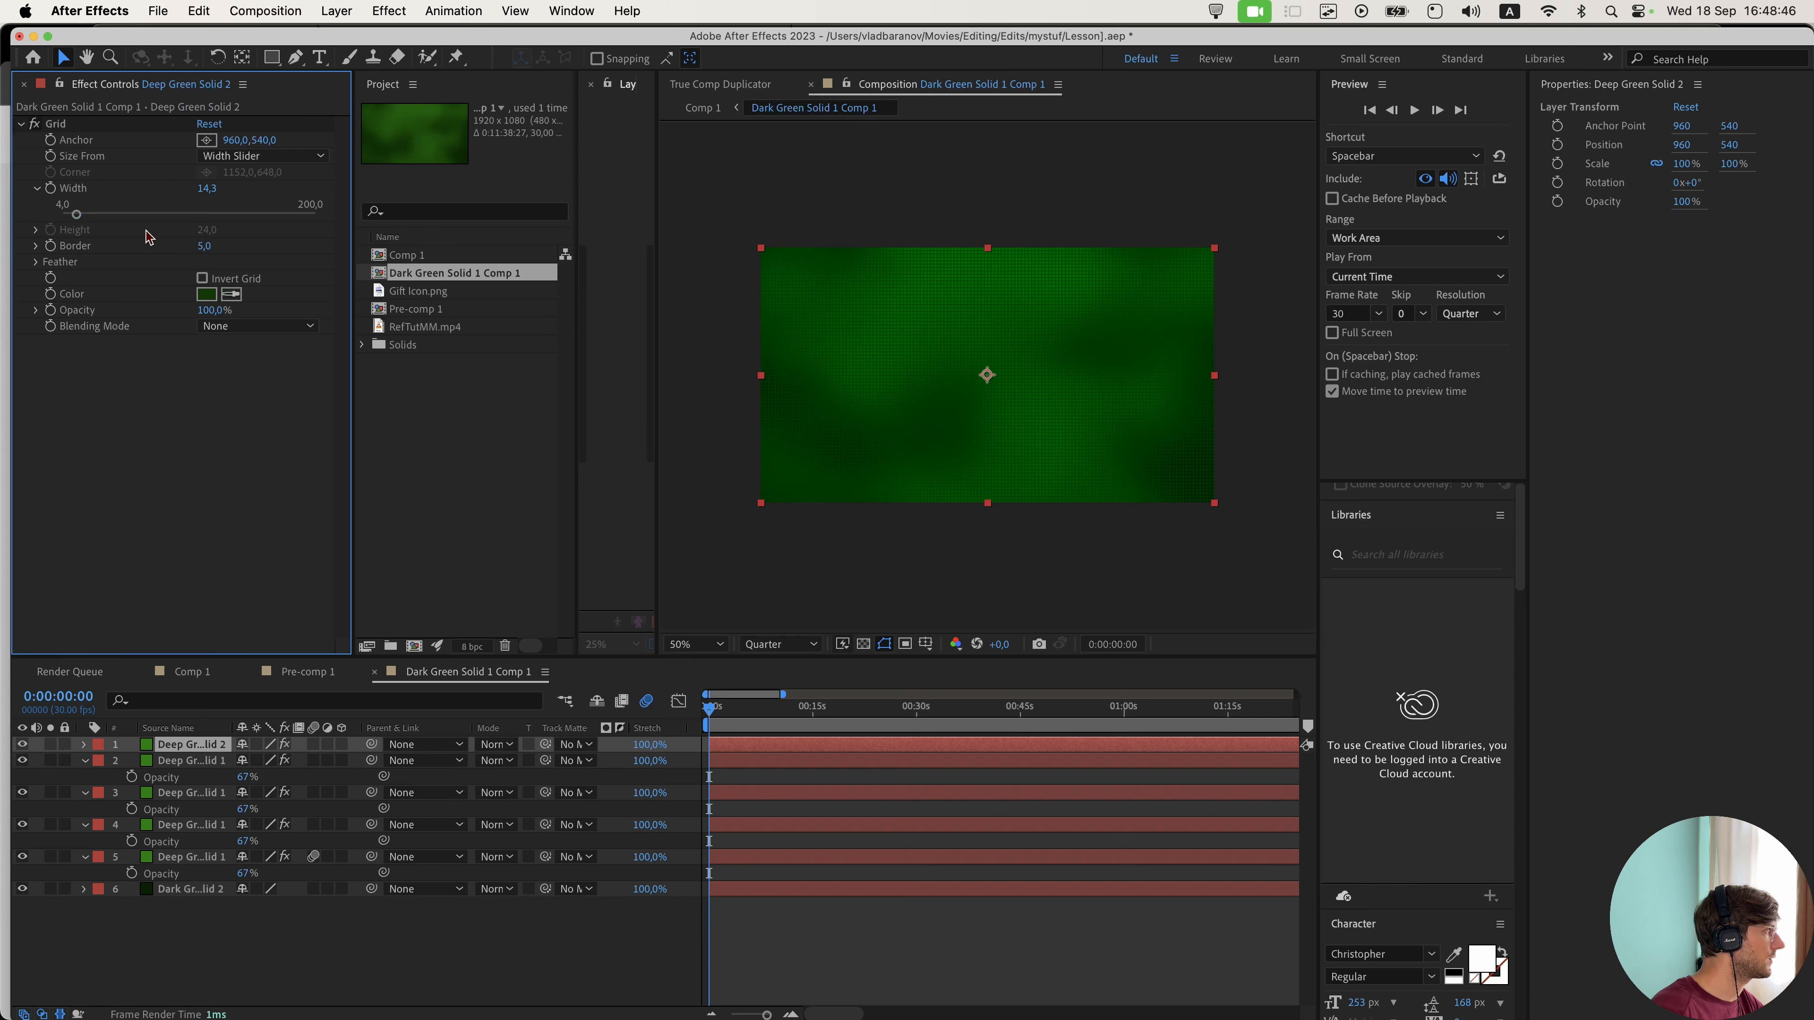
click(213, 250)
text(1)
key(Return)
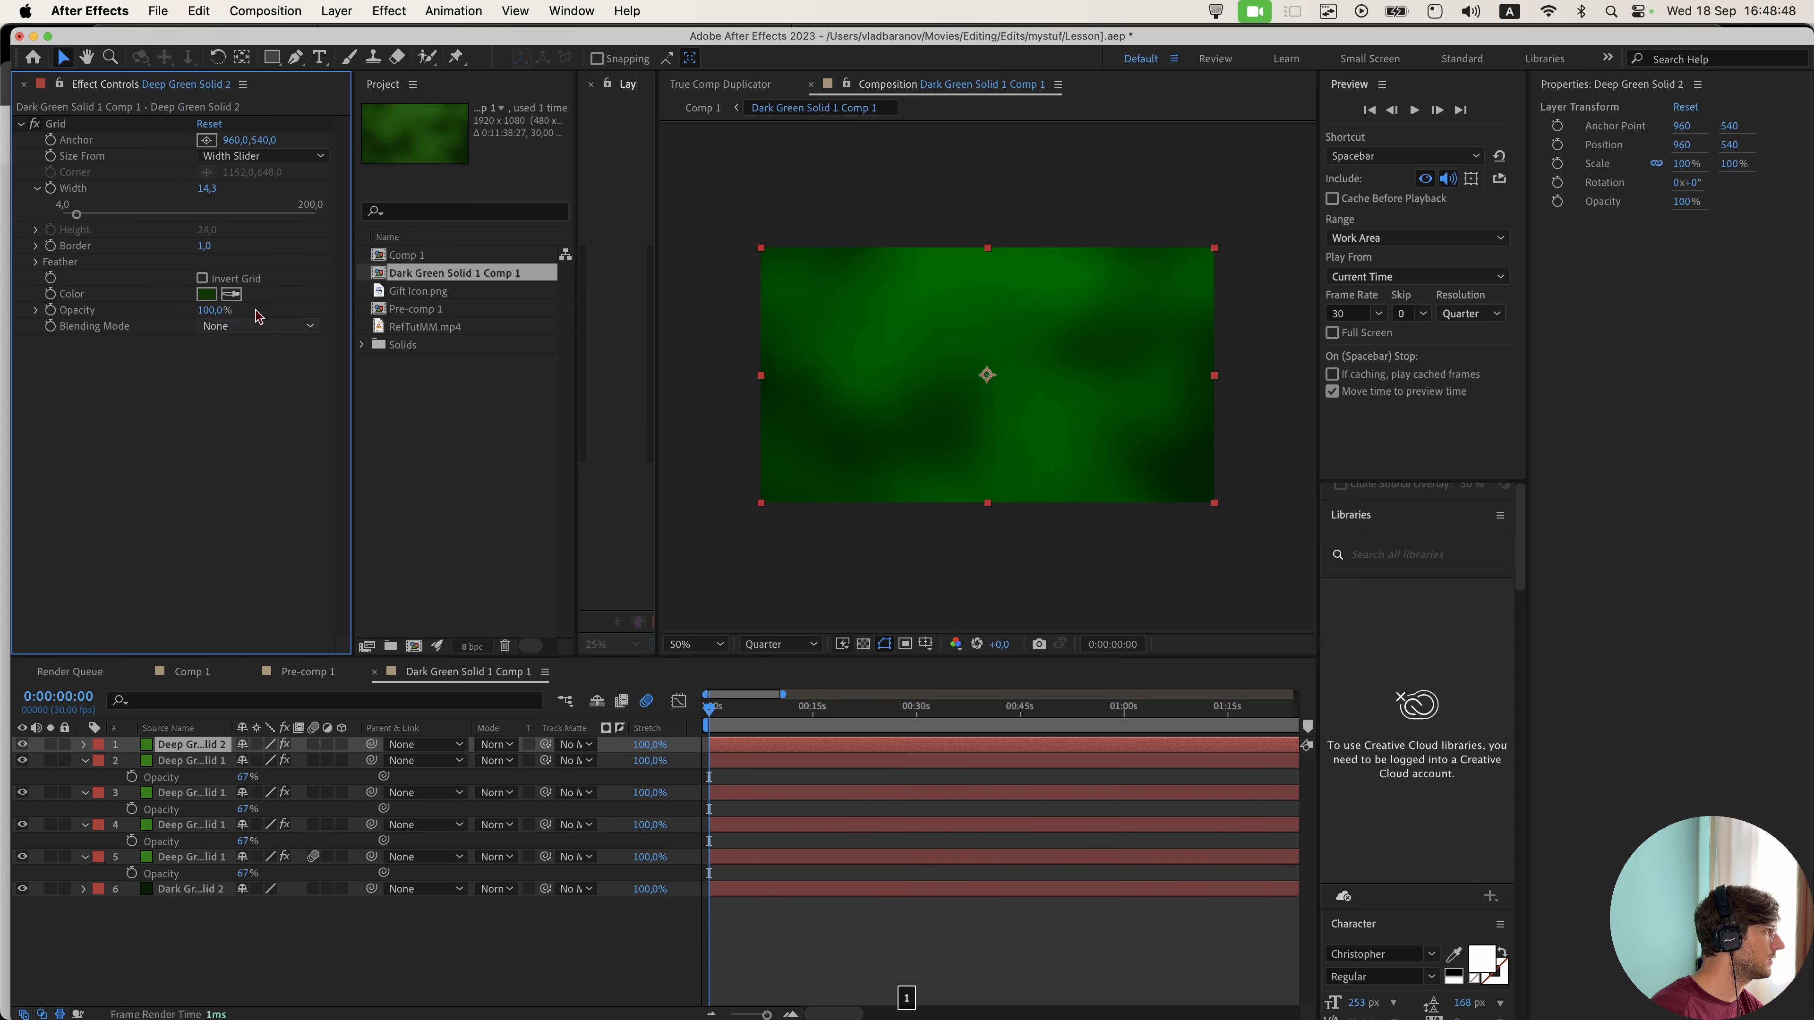
click(302, 672)
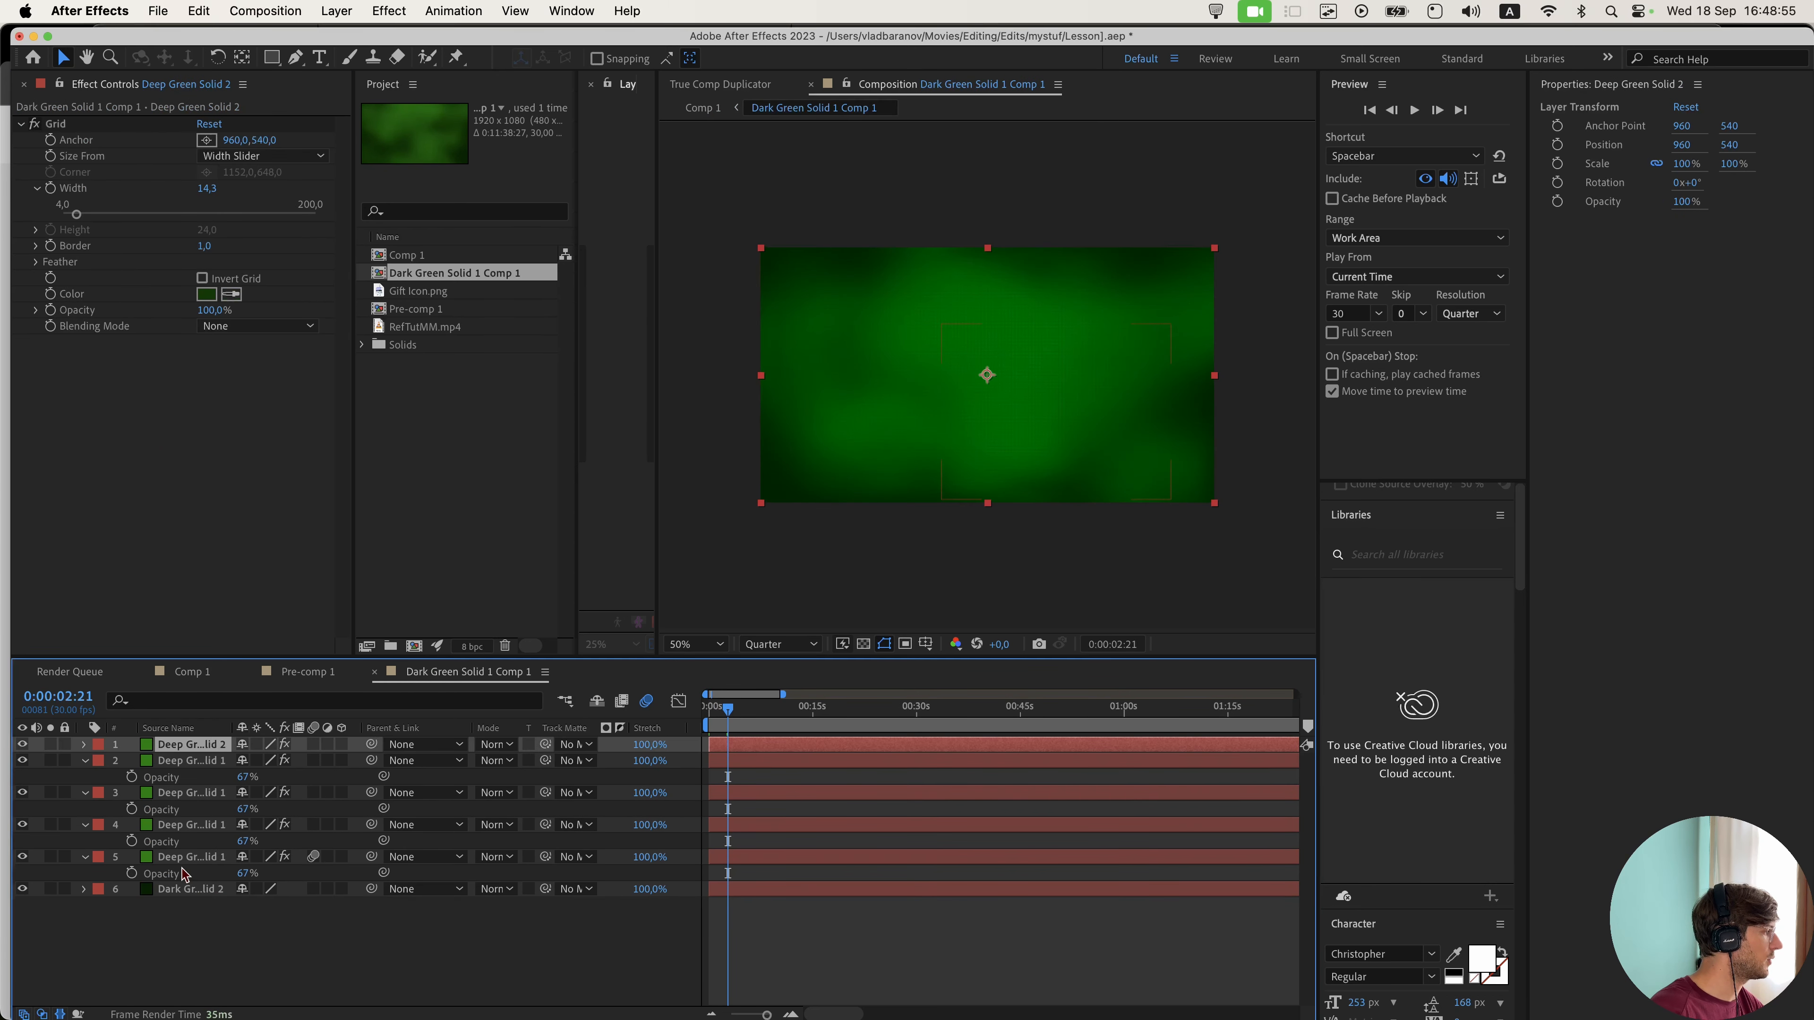
- Open the solid settings of the dark green solid at the bottom of the layer stack
click(189, 889)
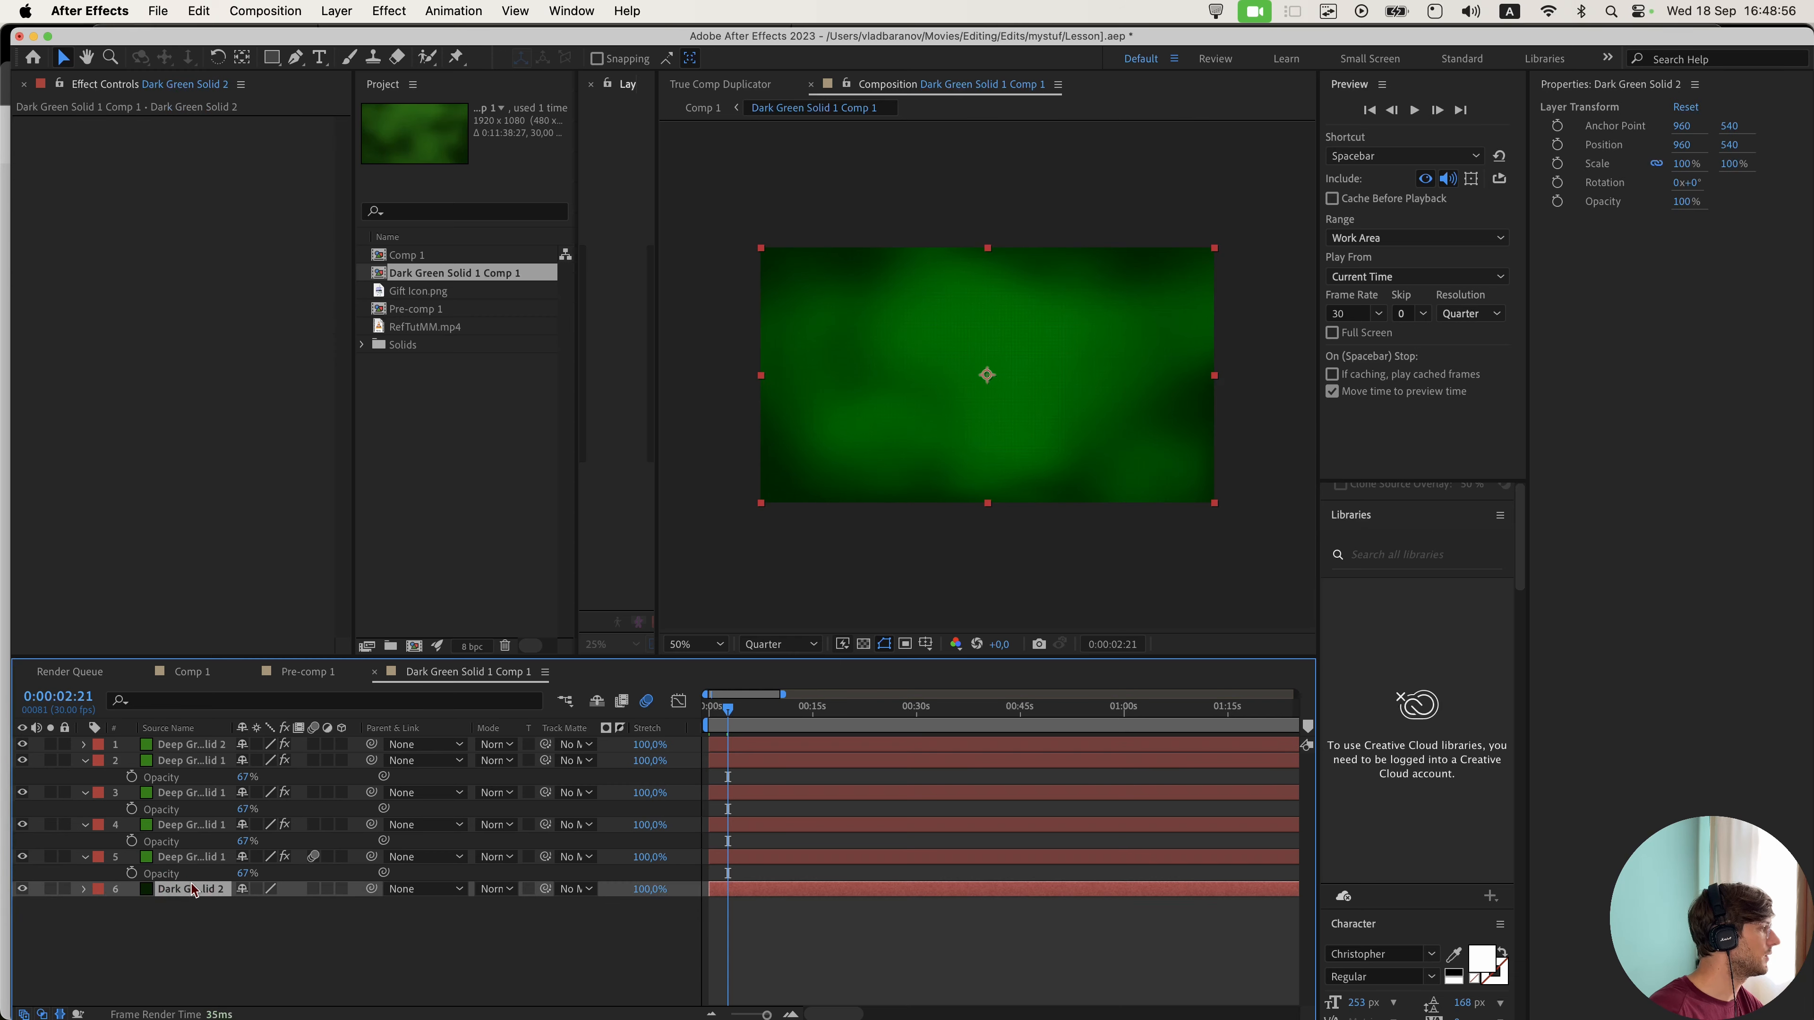
click(335, 11)
click(384, 64)
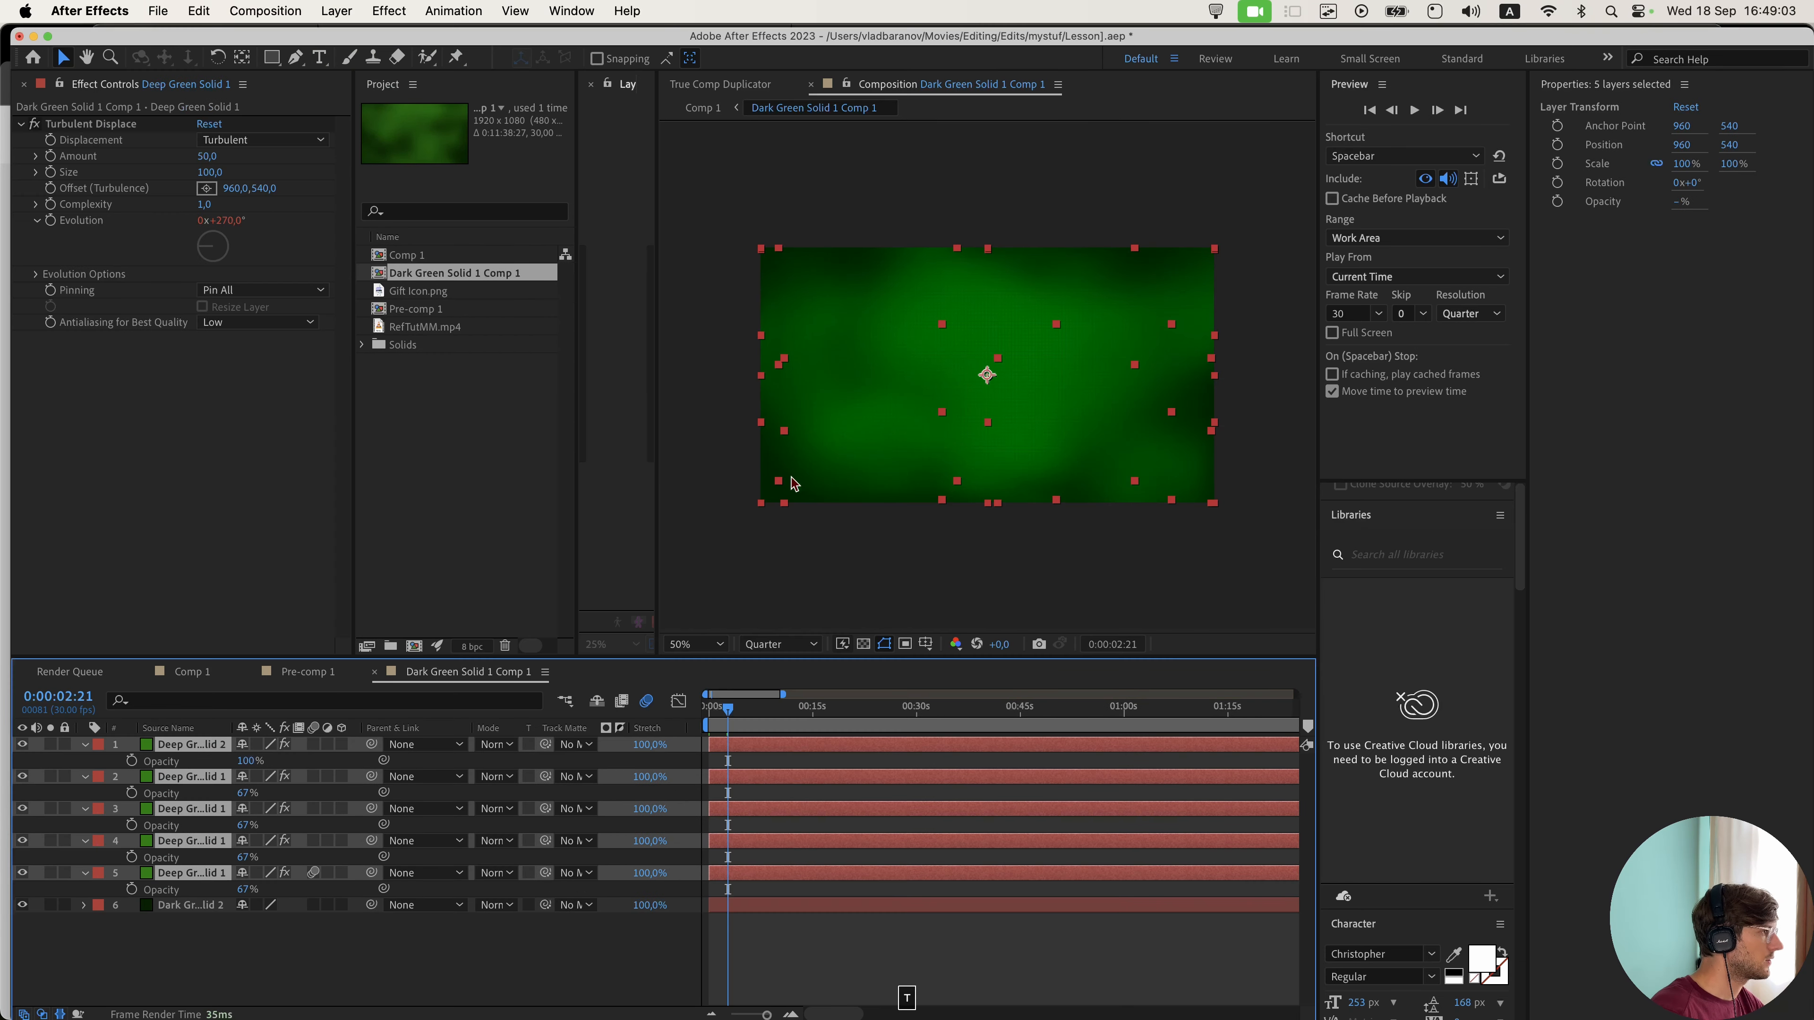
- Lower the opacity of the four masked green solids to 36% and set the grid solid's opacity back to 100%
drag(247, 799, 212, 796)
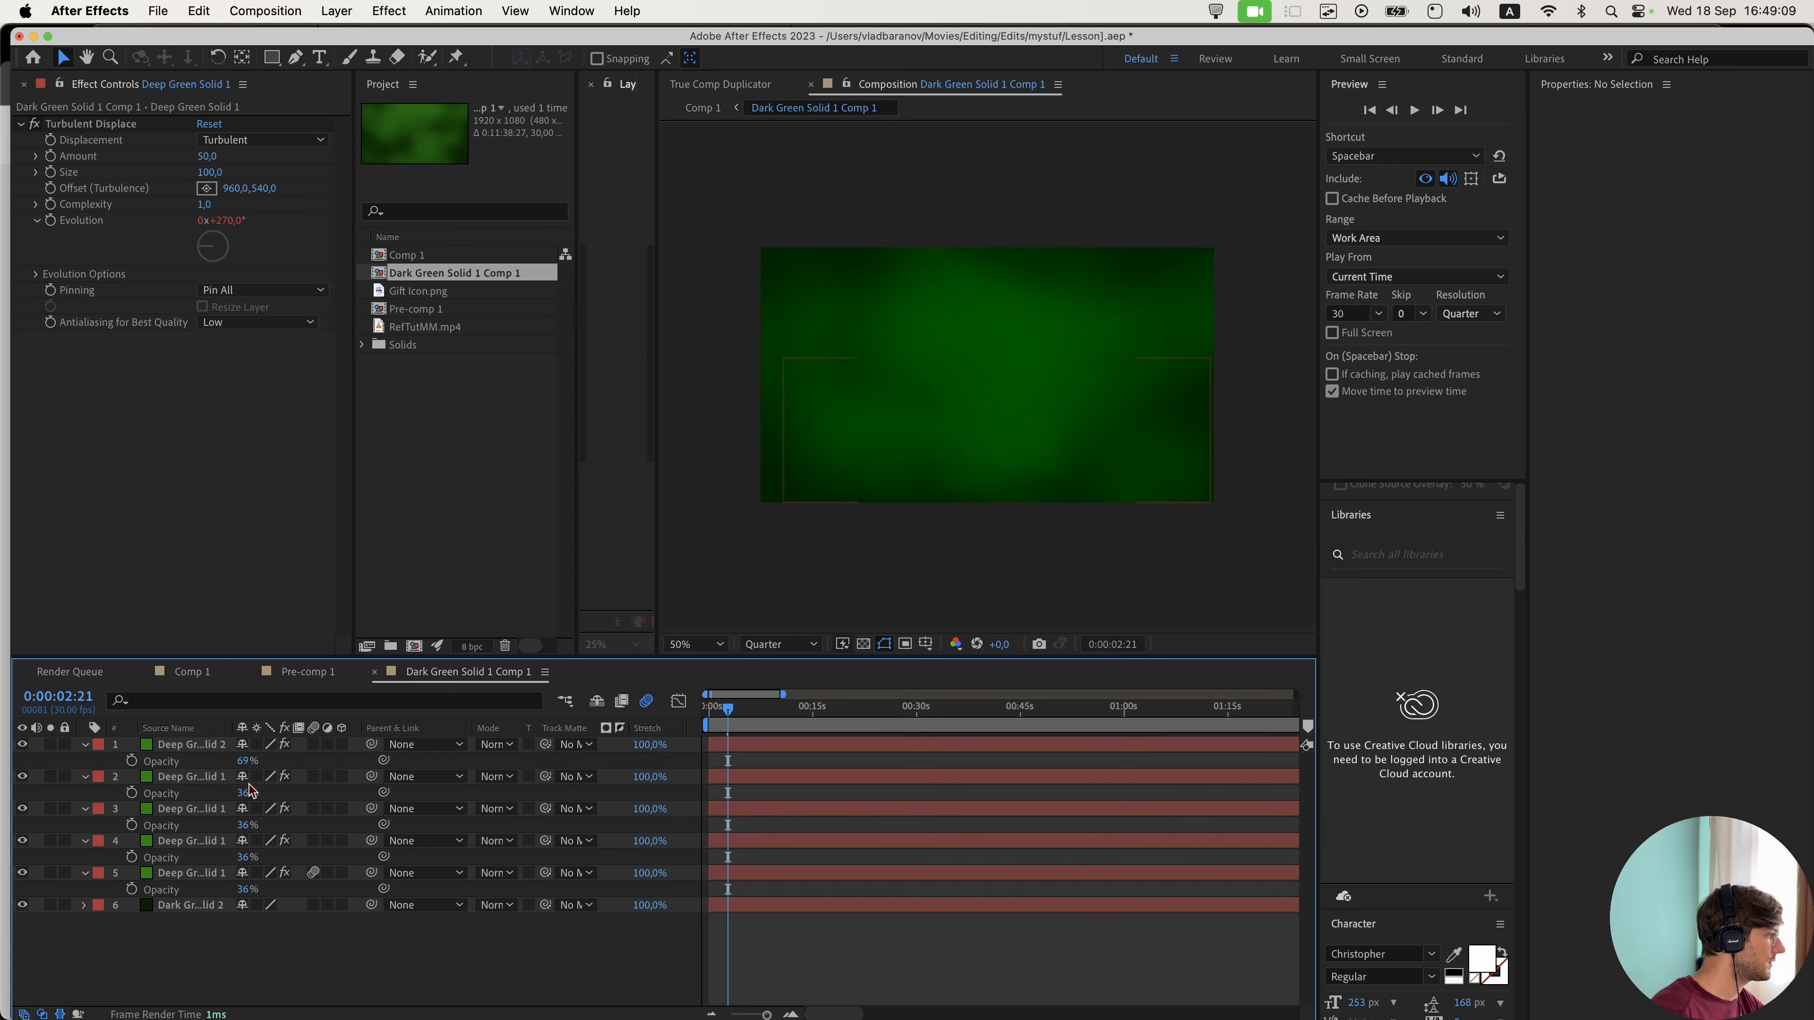
drag(244, 763, 264, 761)
click(187, 745)
key(super+a)
click(285, 929)
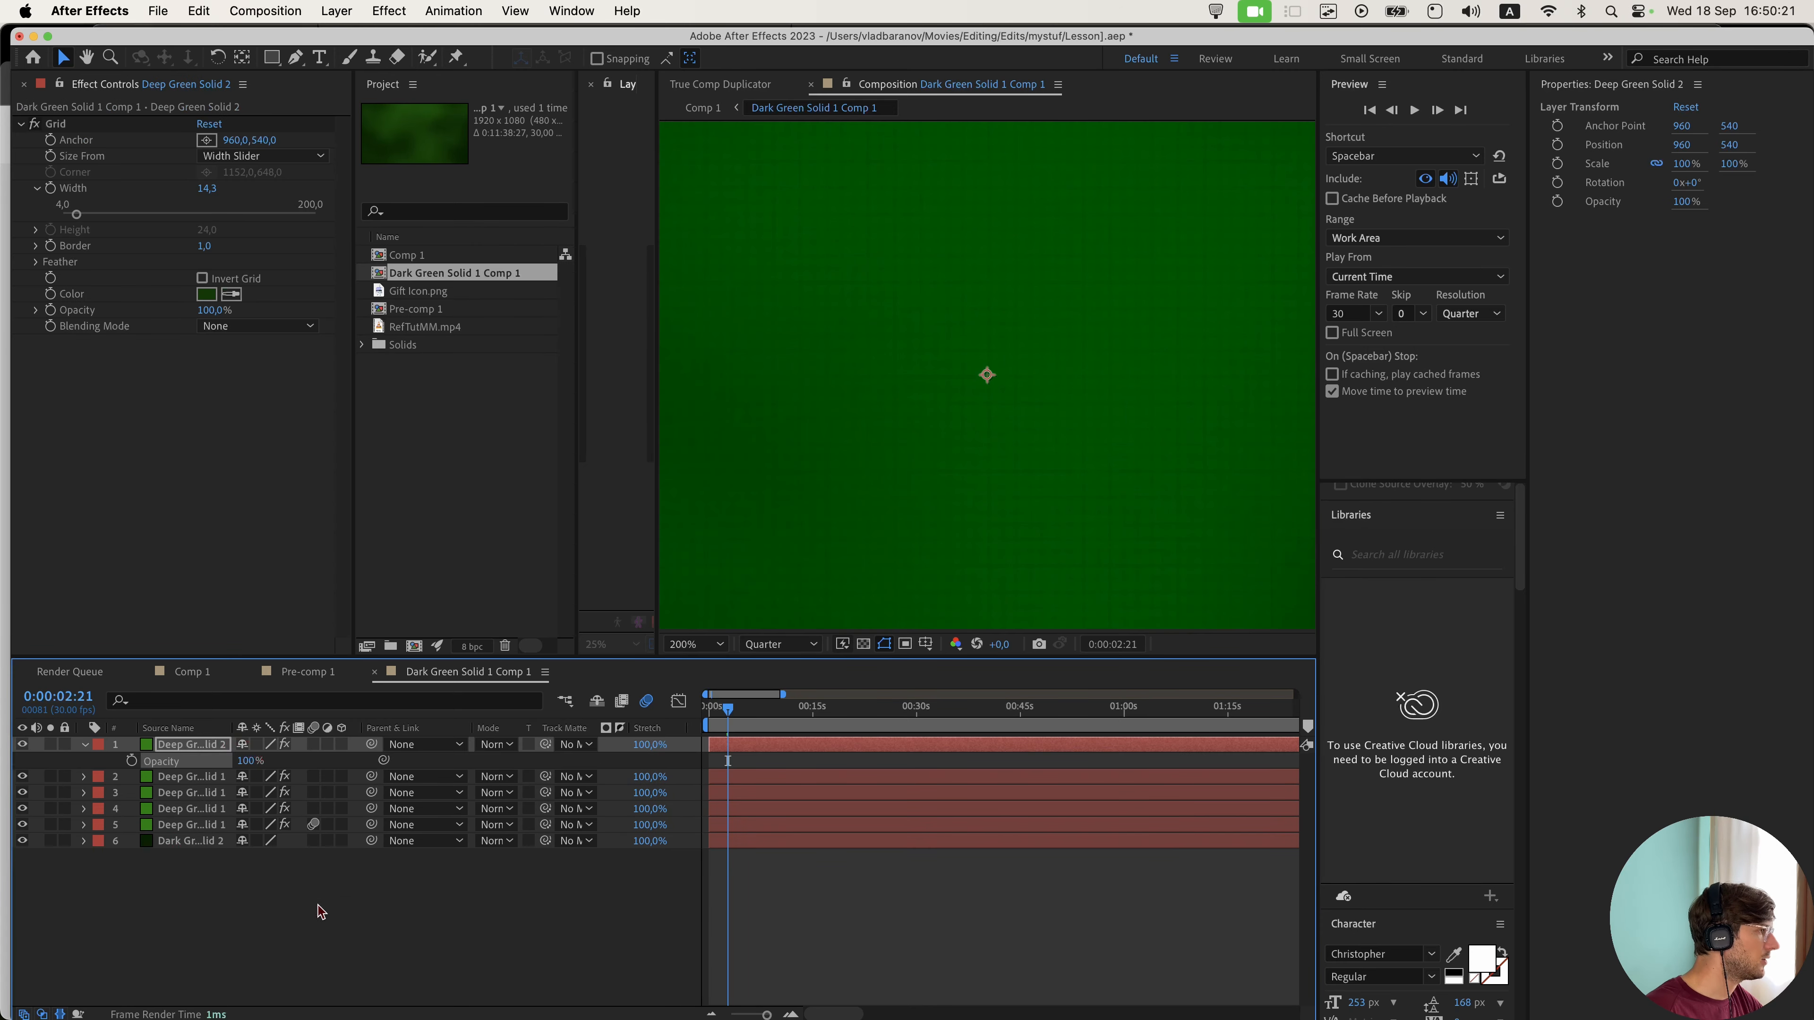
click(321, 913)
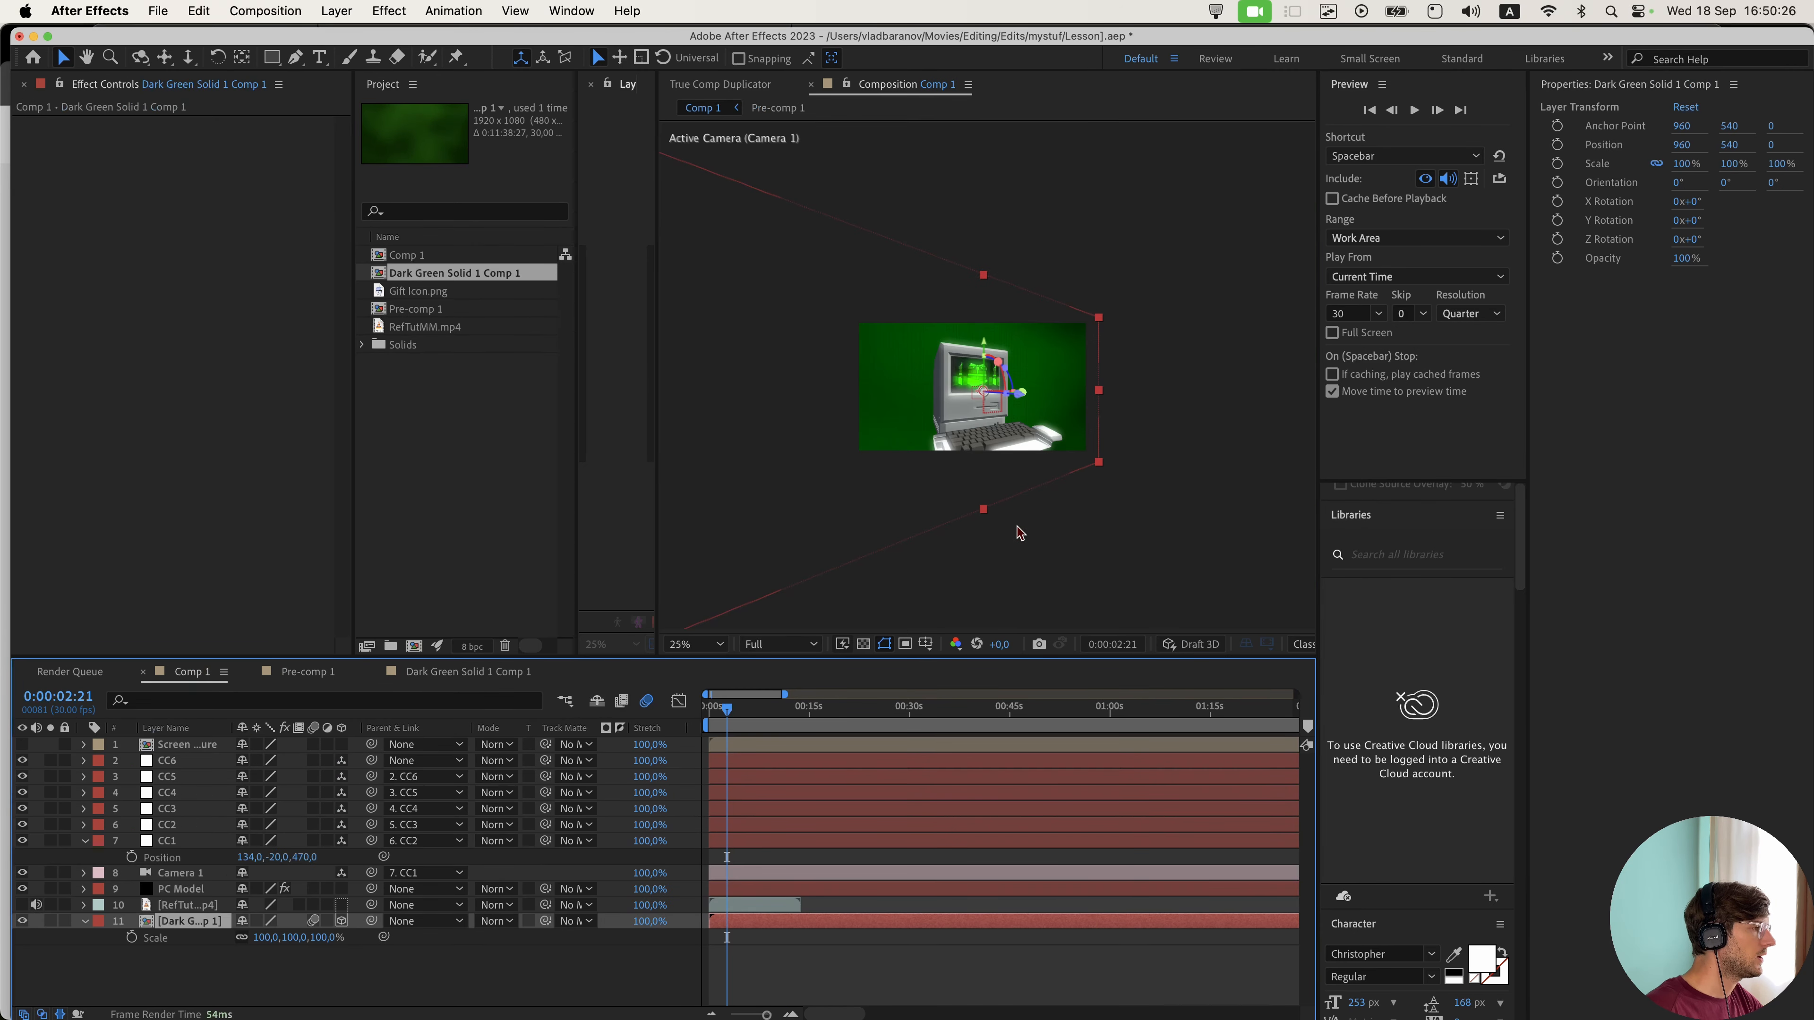
- At the start of Comp 1, push the green background precomp back in depth to a Z position of 1034
drag(719, 701, 709, 706)
click(469, 963)
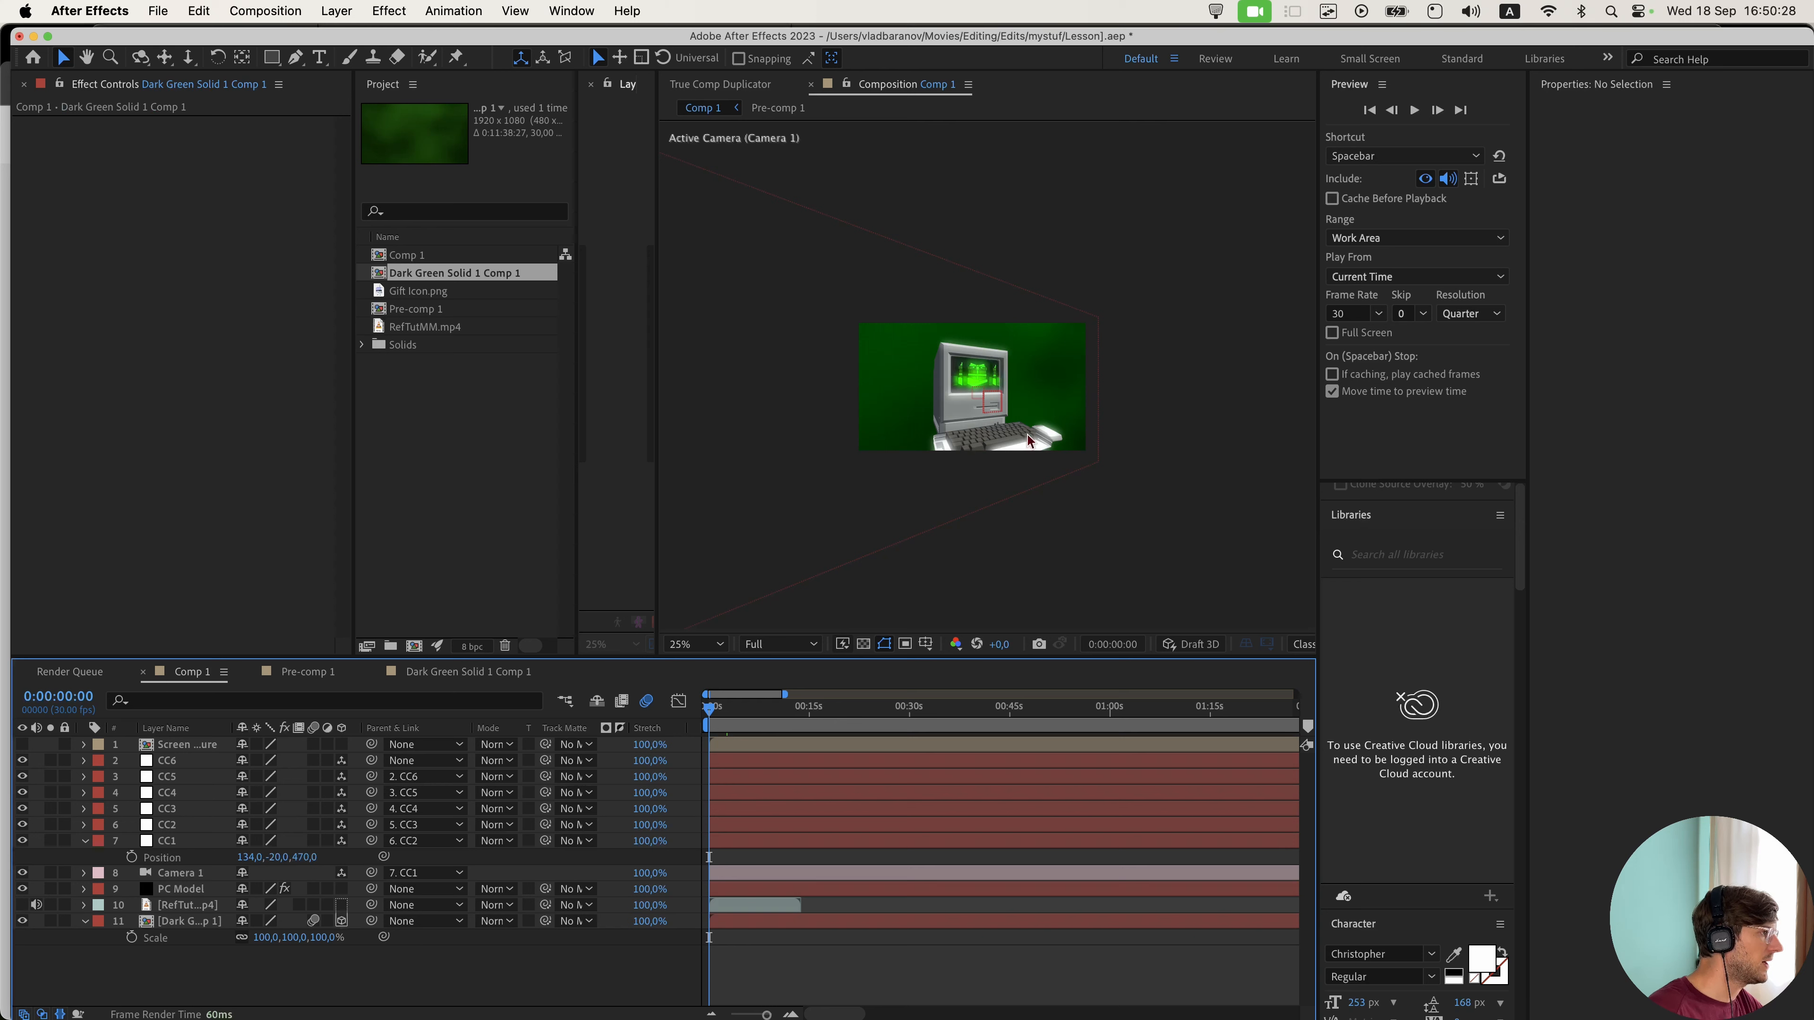
click(207, 923)
key(p)
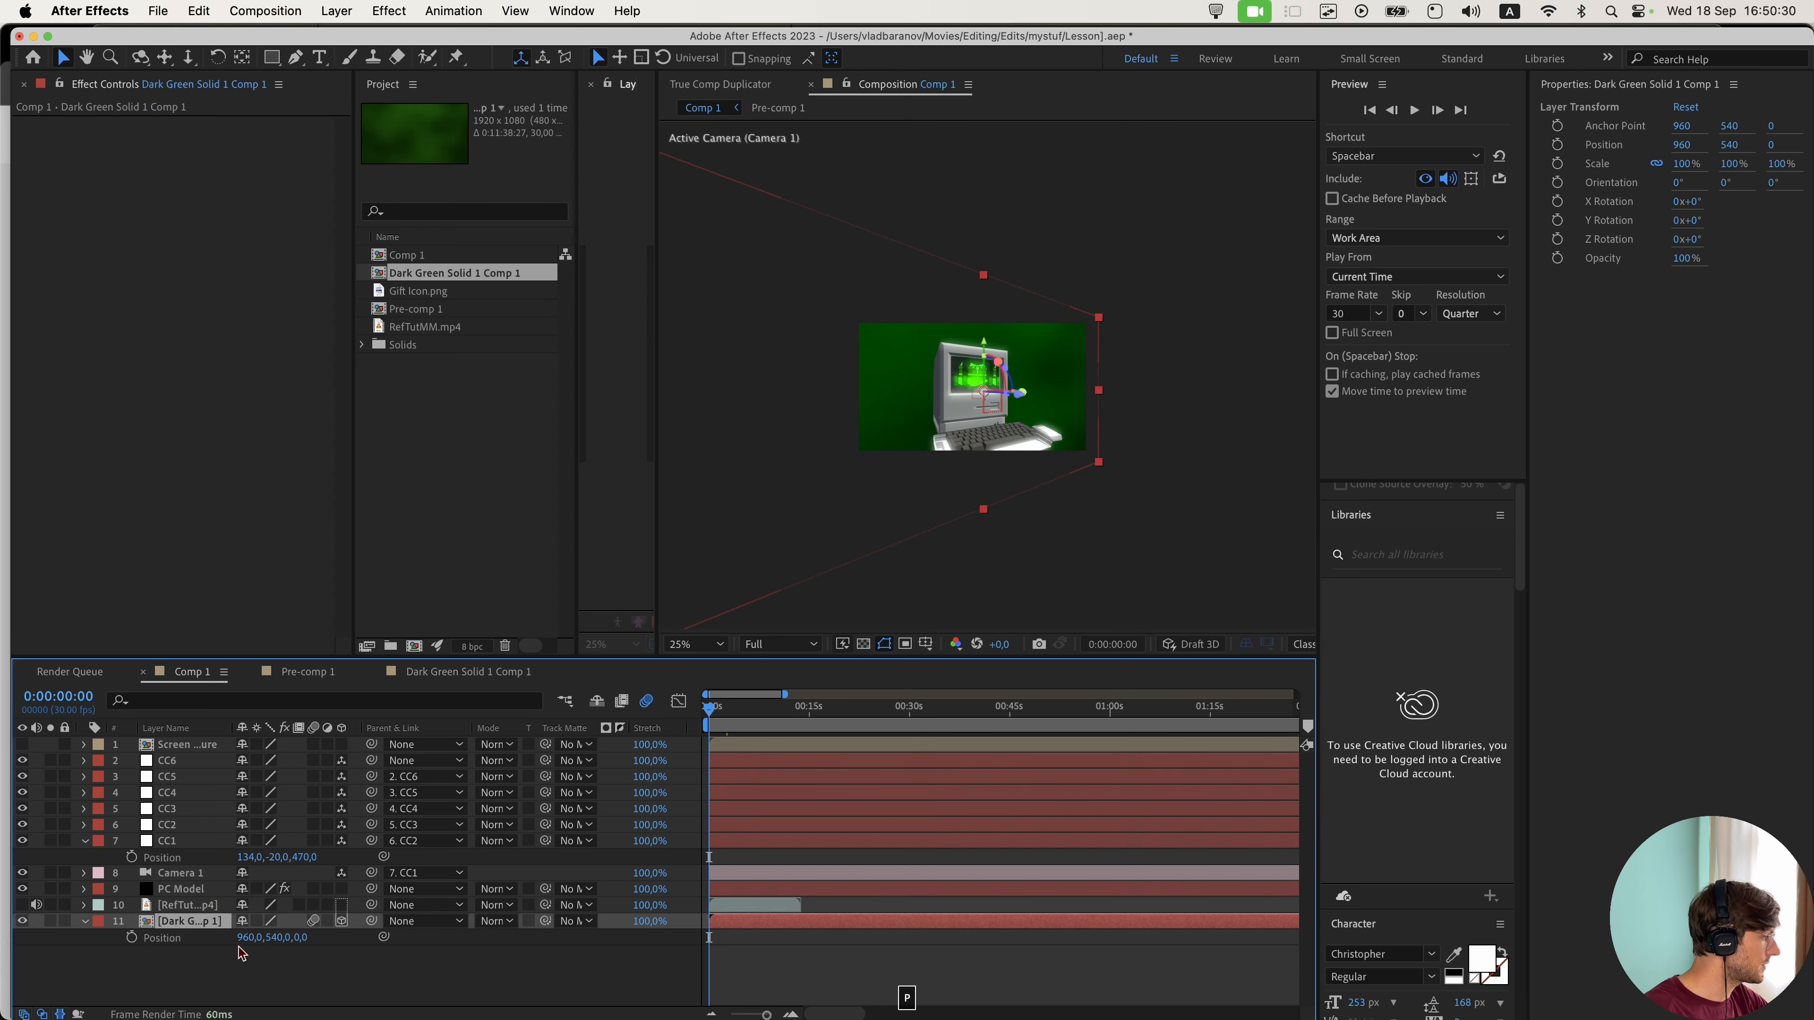
drag(297, 950, 352, 941)
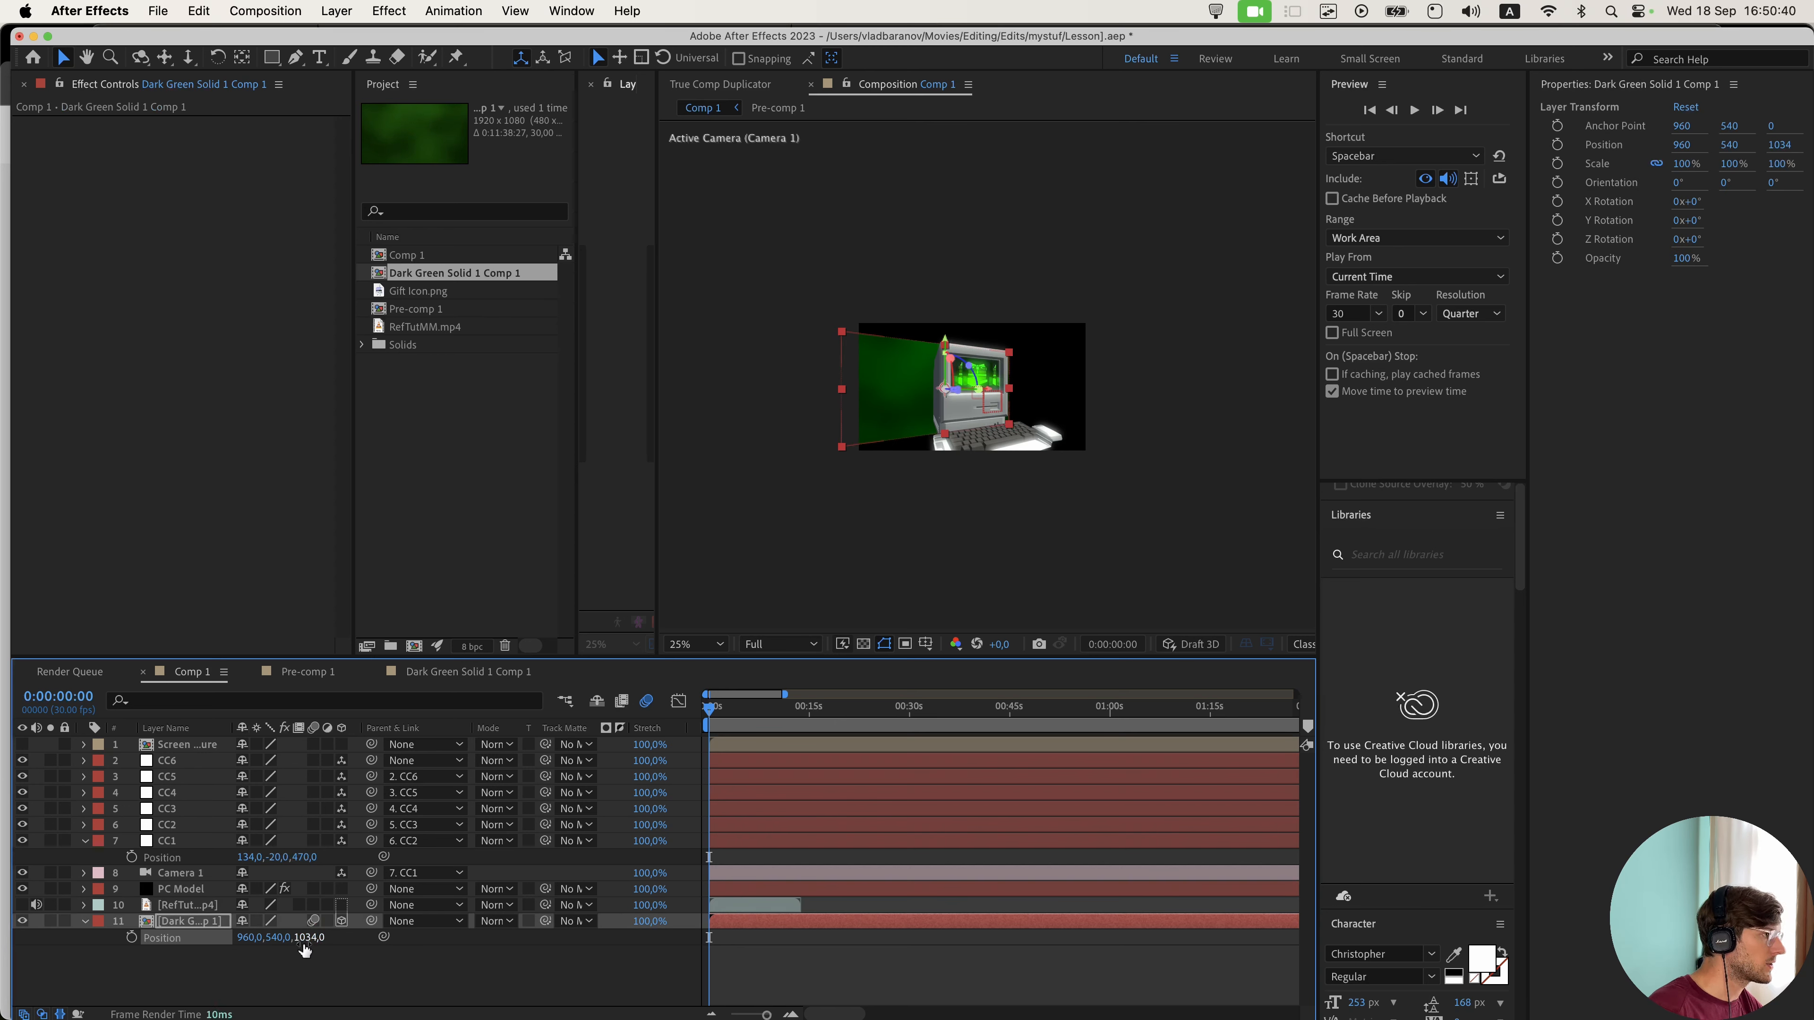
- Scale the green background precomp up to 319% so it fills the frame behind the computer
click(296, 981)
click(188, 923)
key(s)
drag(267, 938, 360, 938)
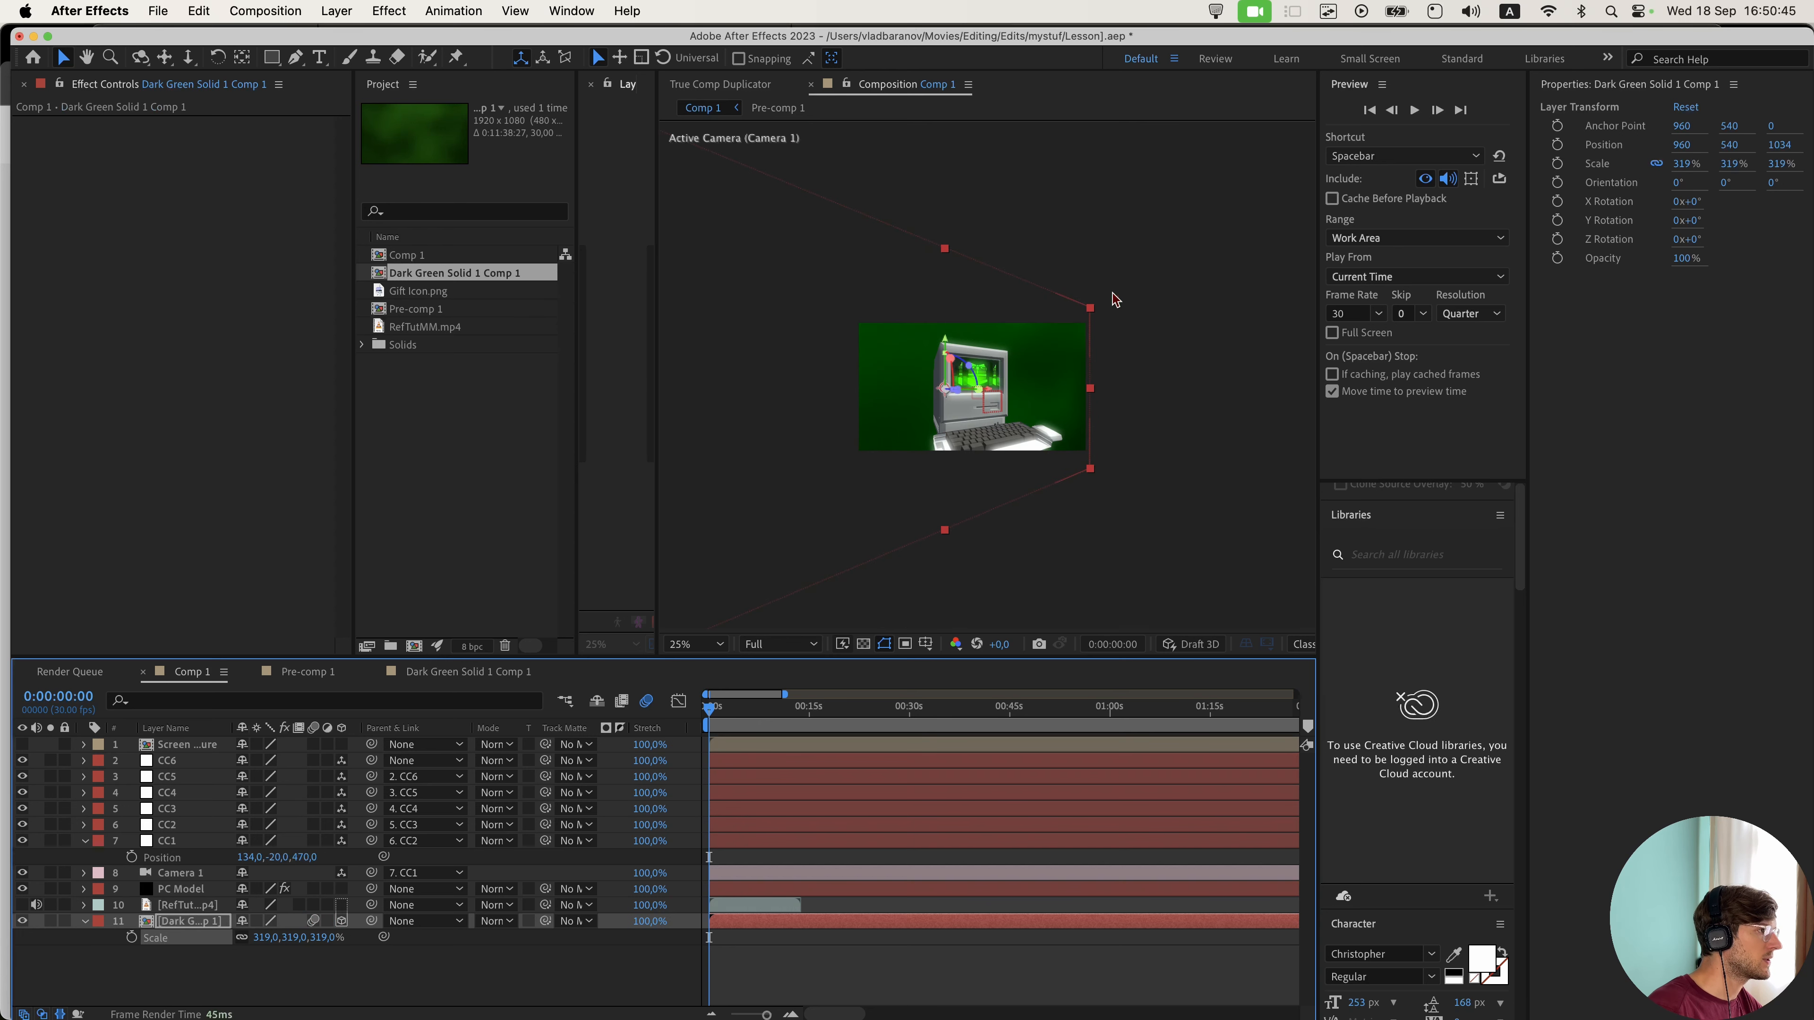
- Open the green background composition and change the line colour of its Grid effect
scroll(1075, 416, up, 4)
scroll(1043, 455, down, 2)
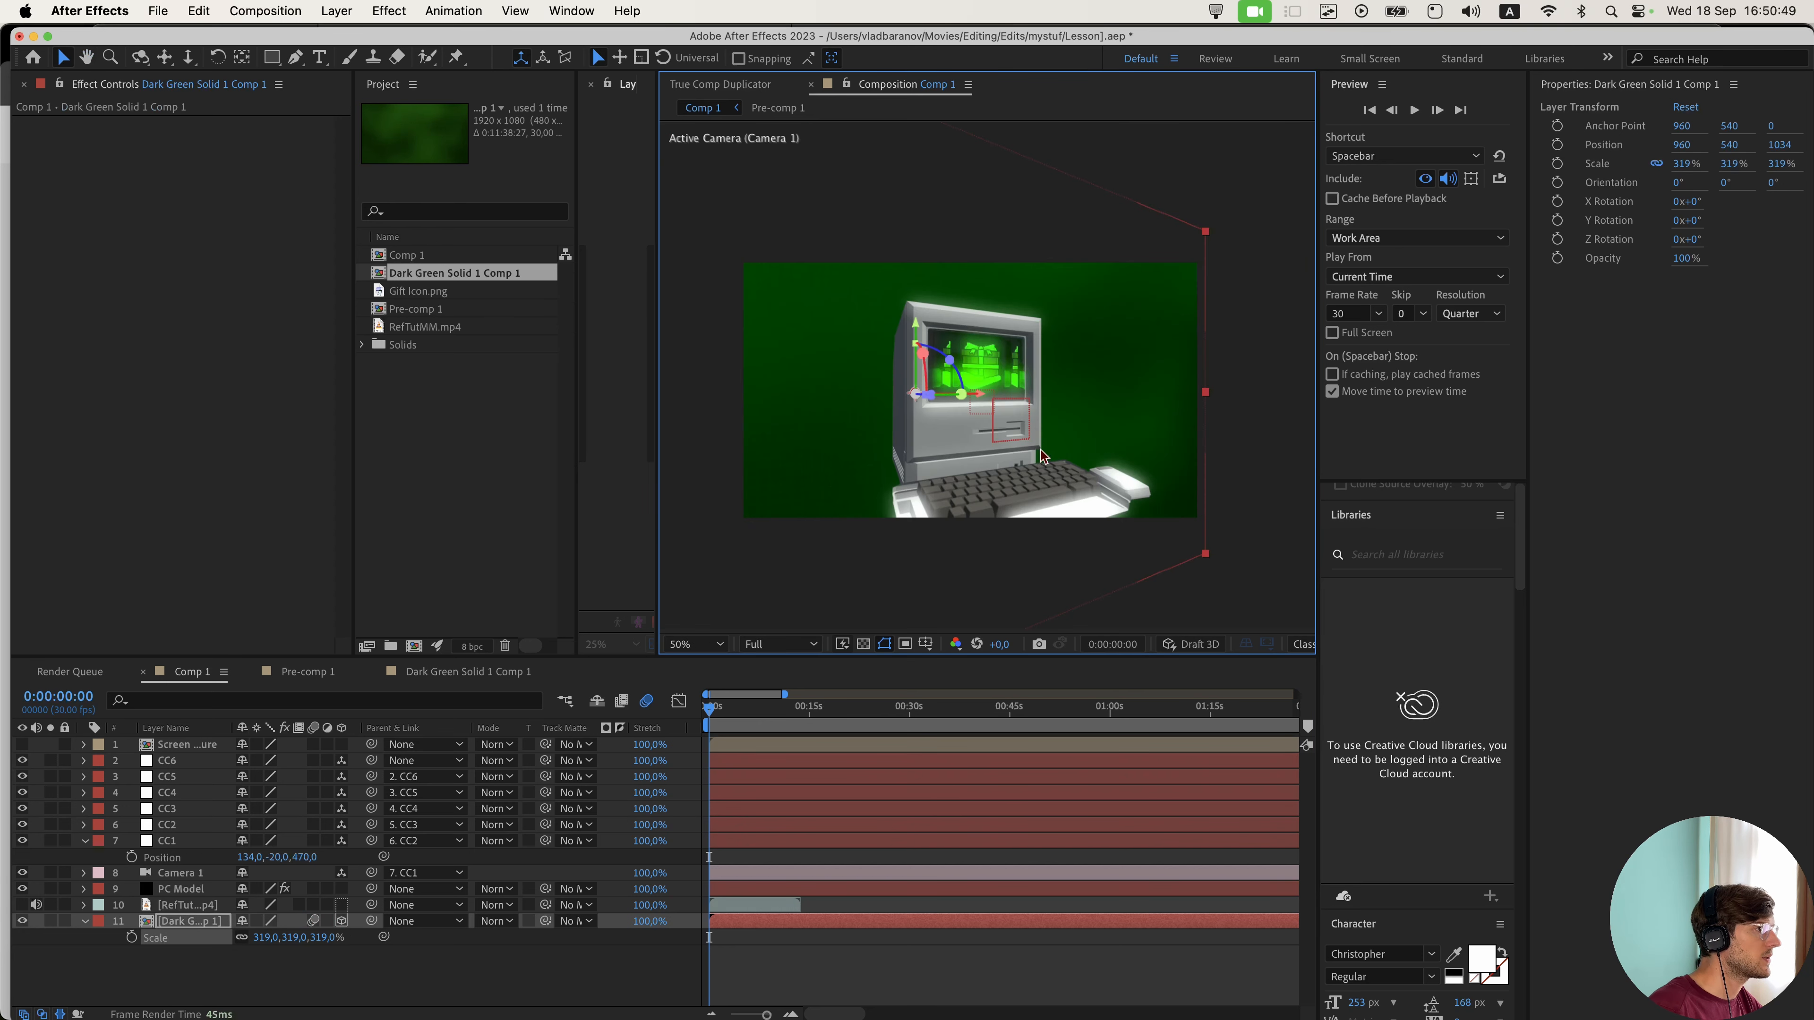
double_click(903, 541)
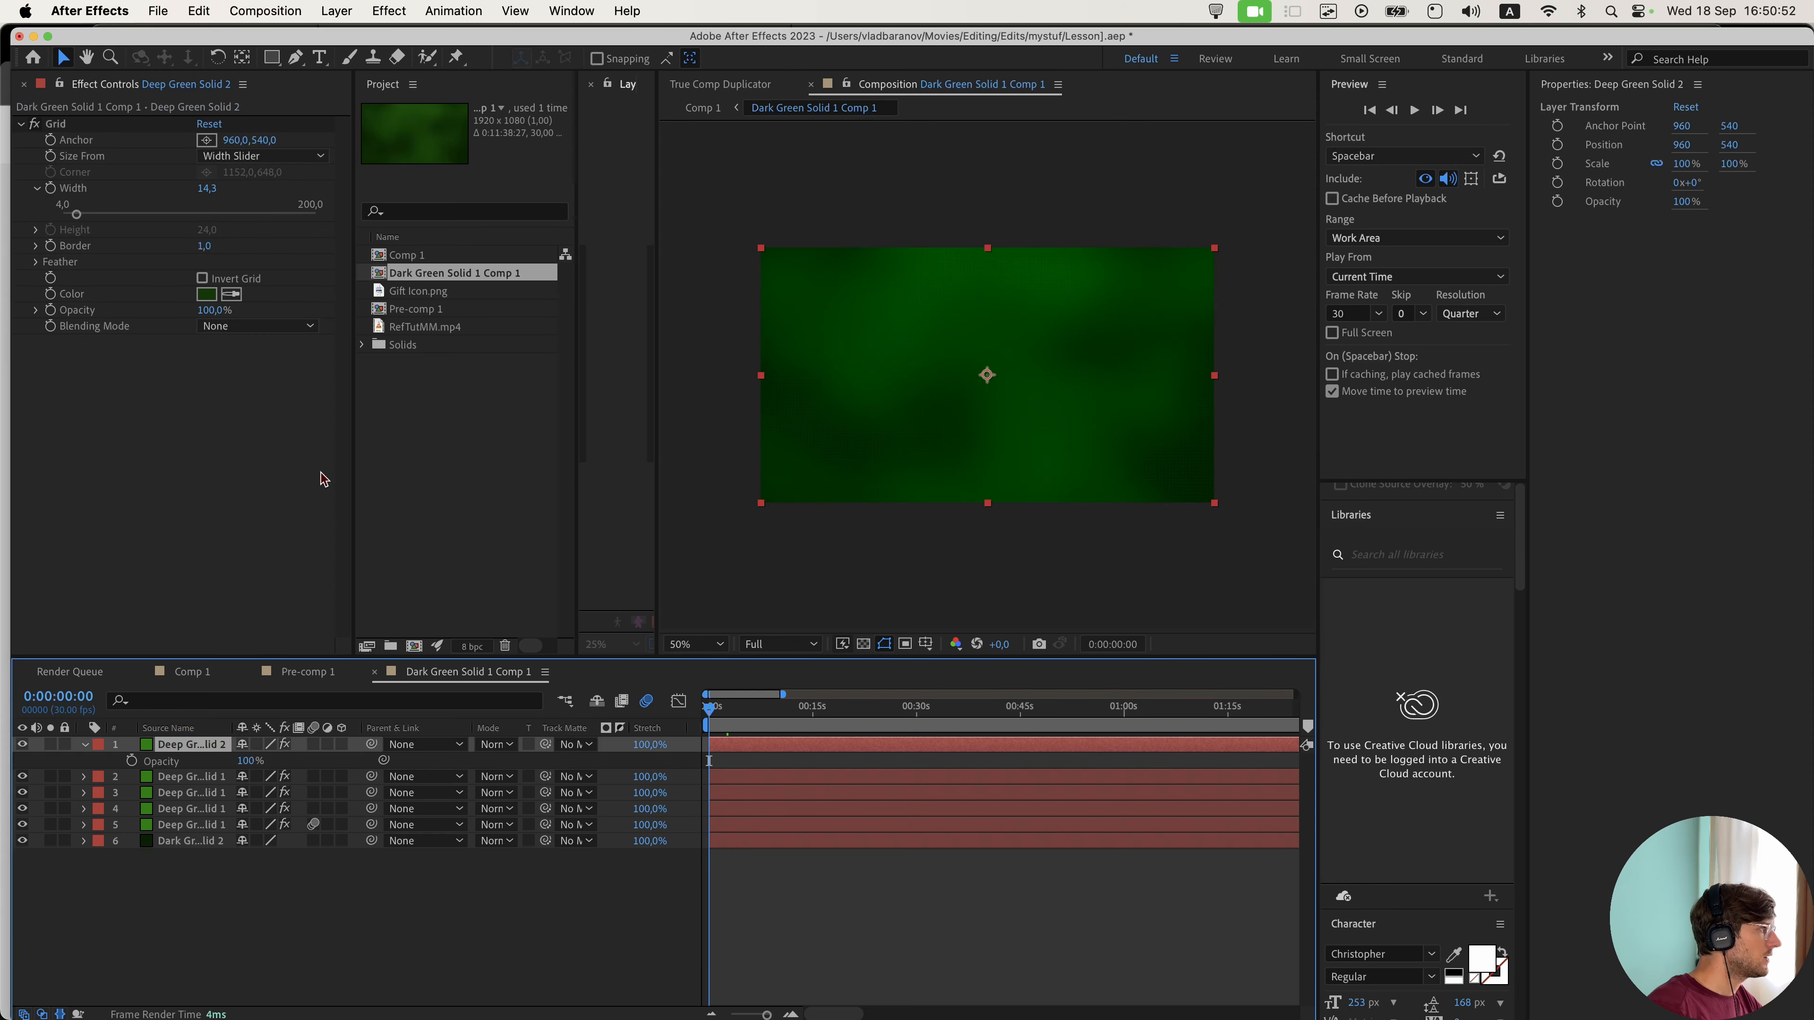
click(207, 294)
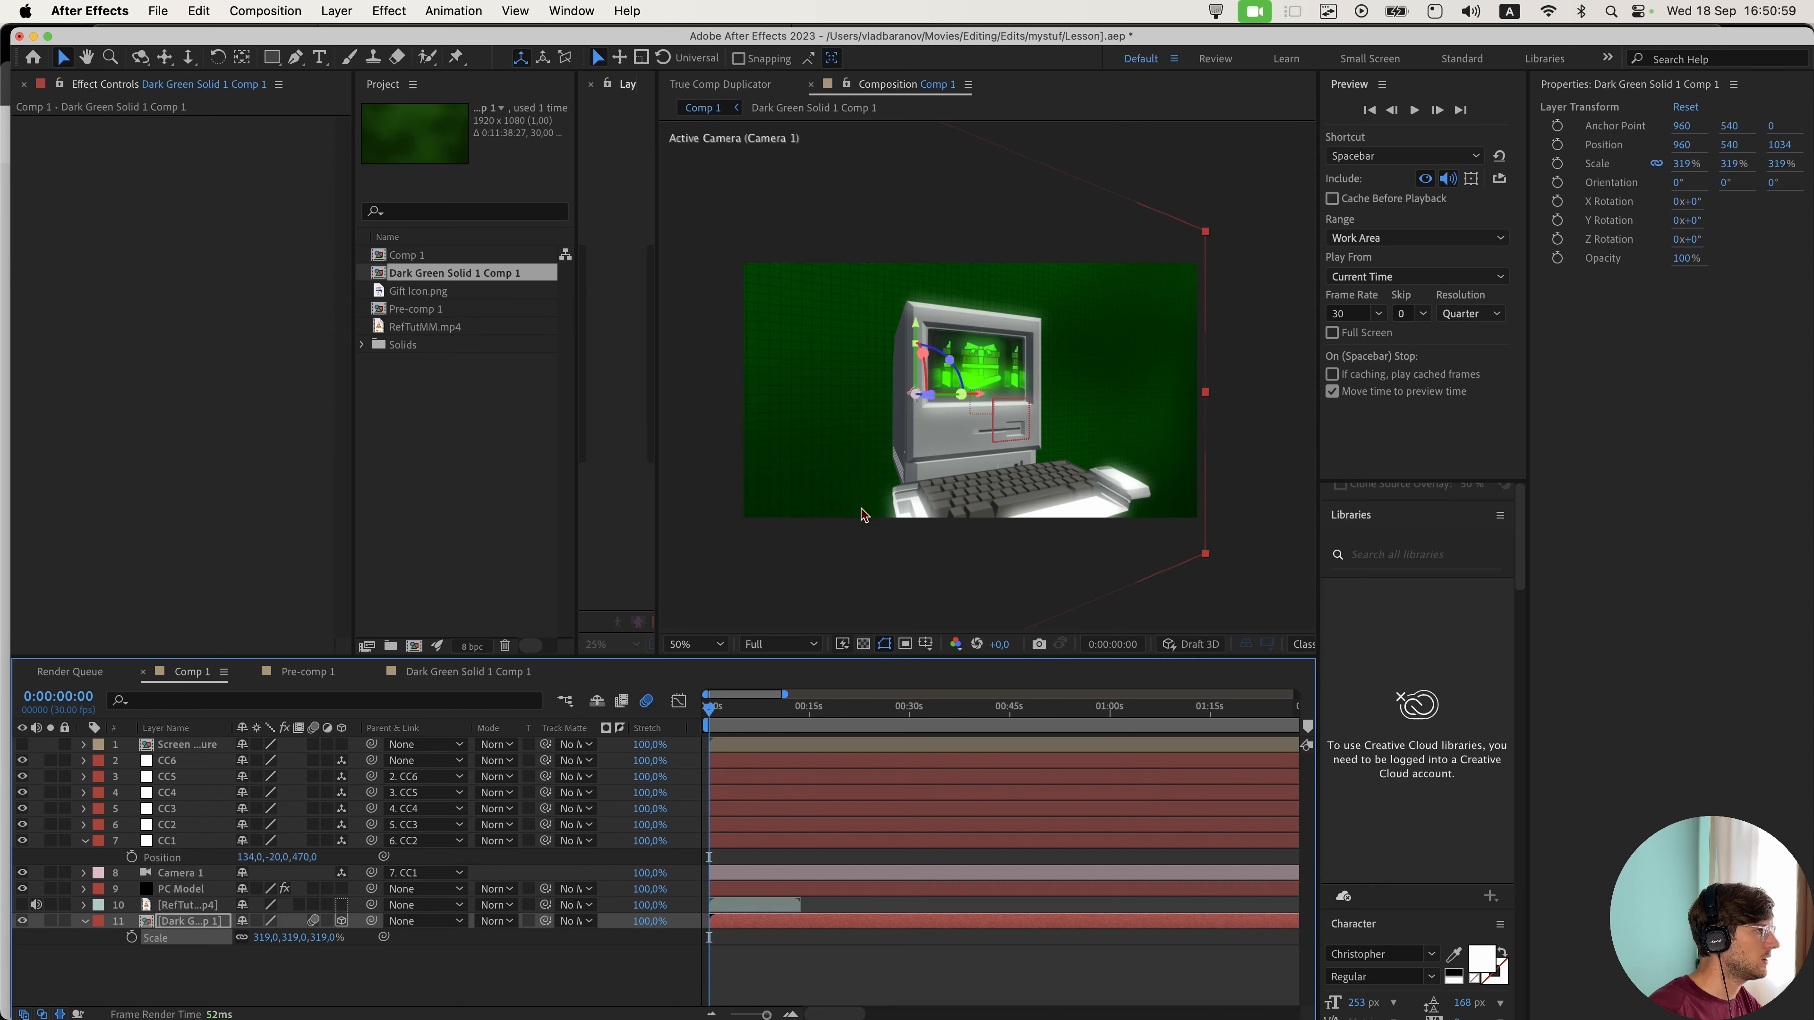
- Show and solo the reference video in Comp 1 and move to 0:00:05:19, near the end of its first camera move
click(22, 906)
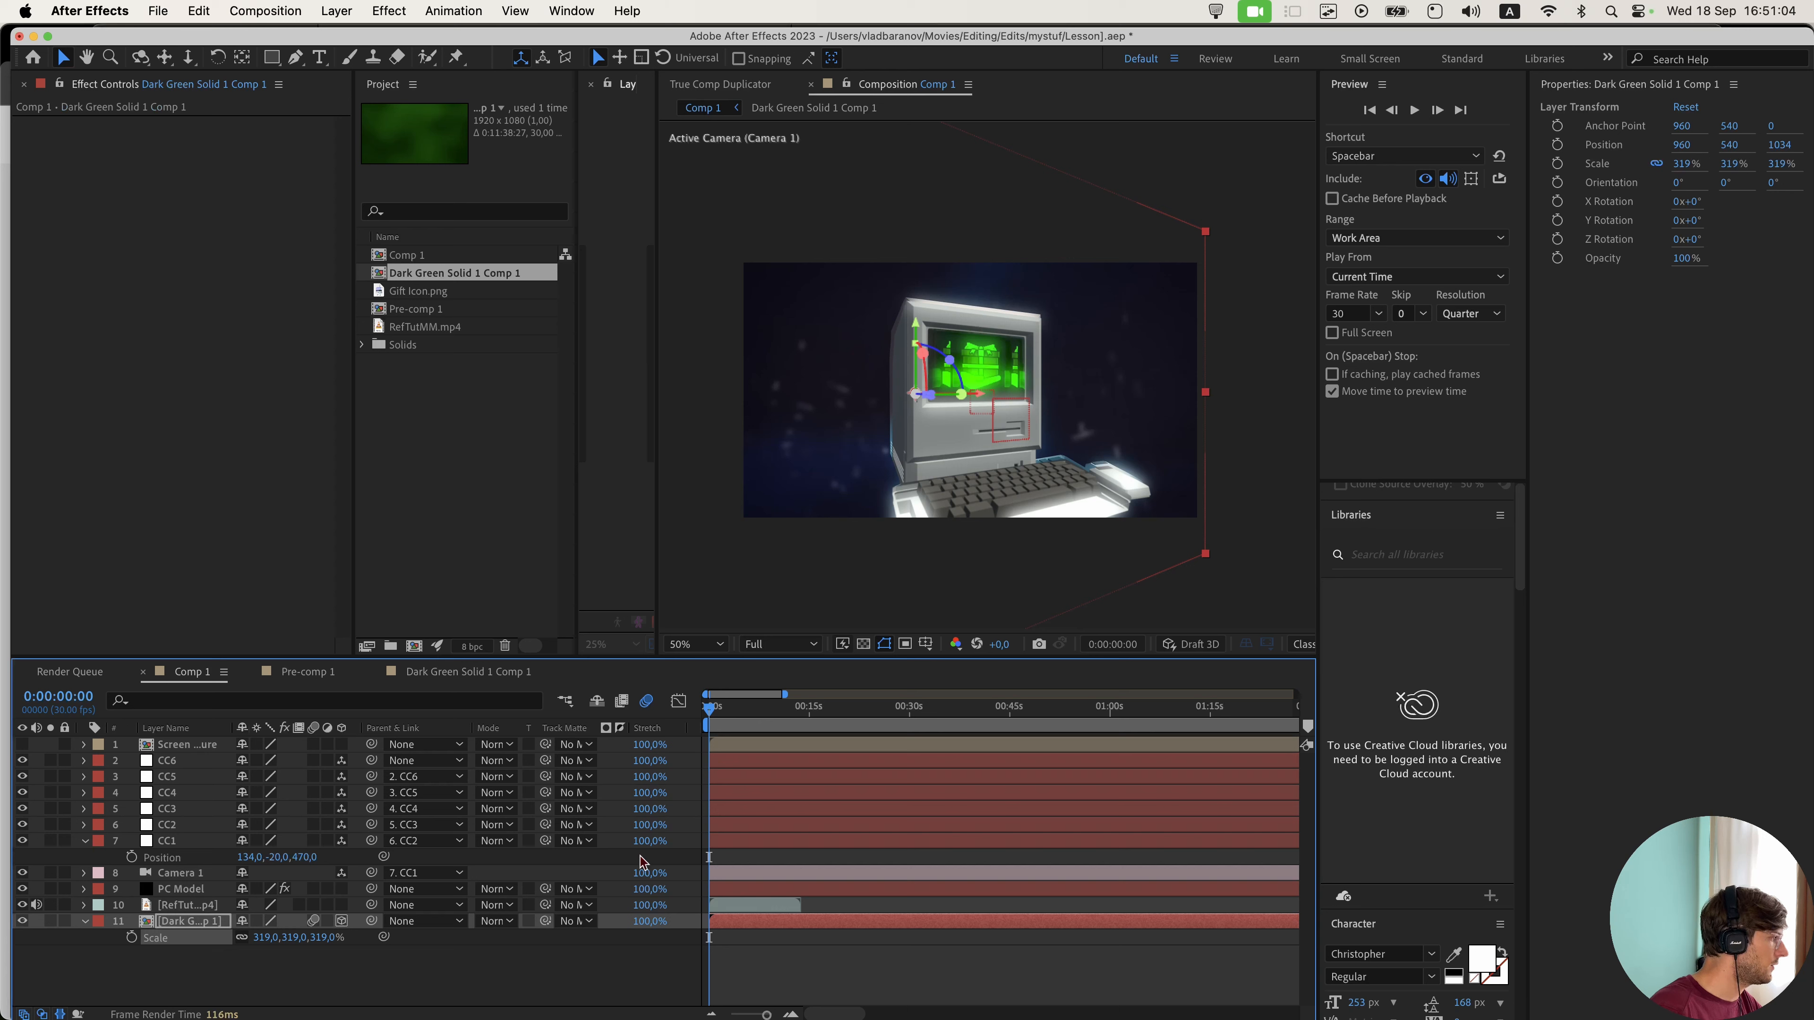
click(211, 843)
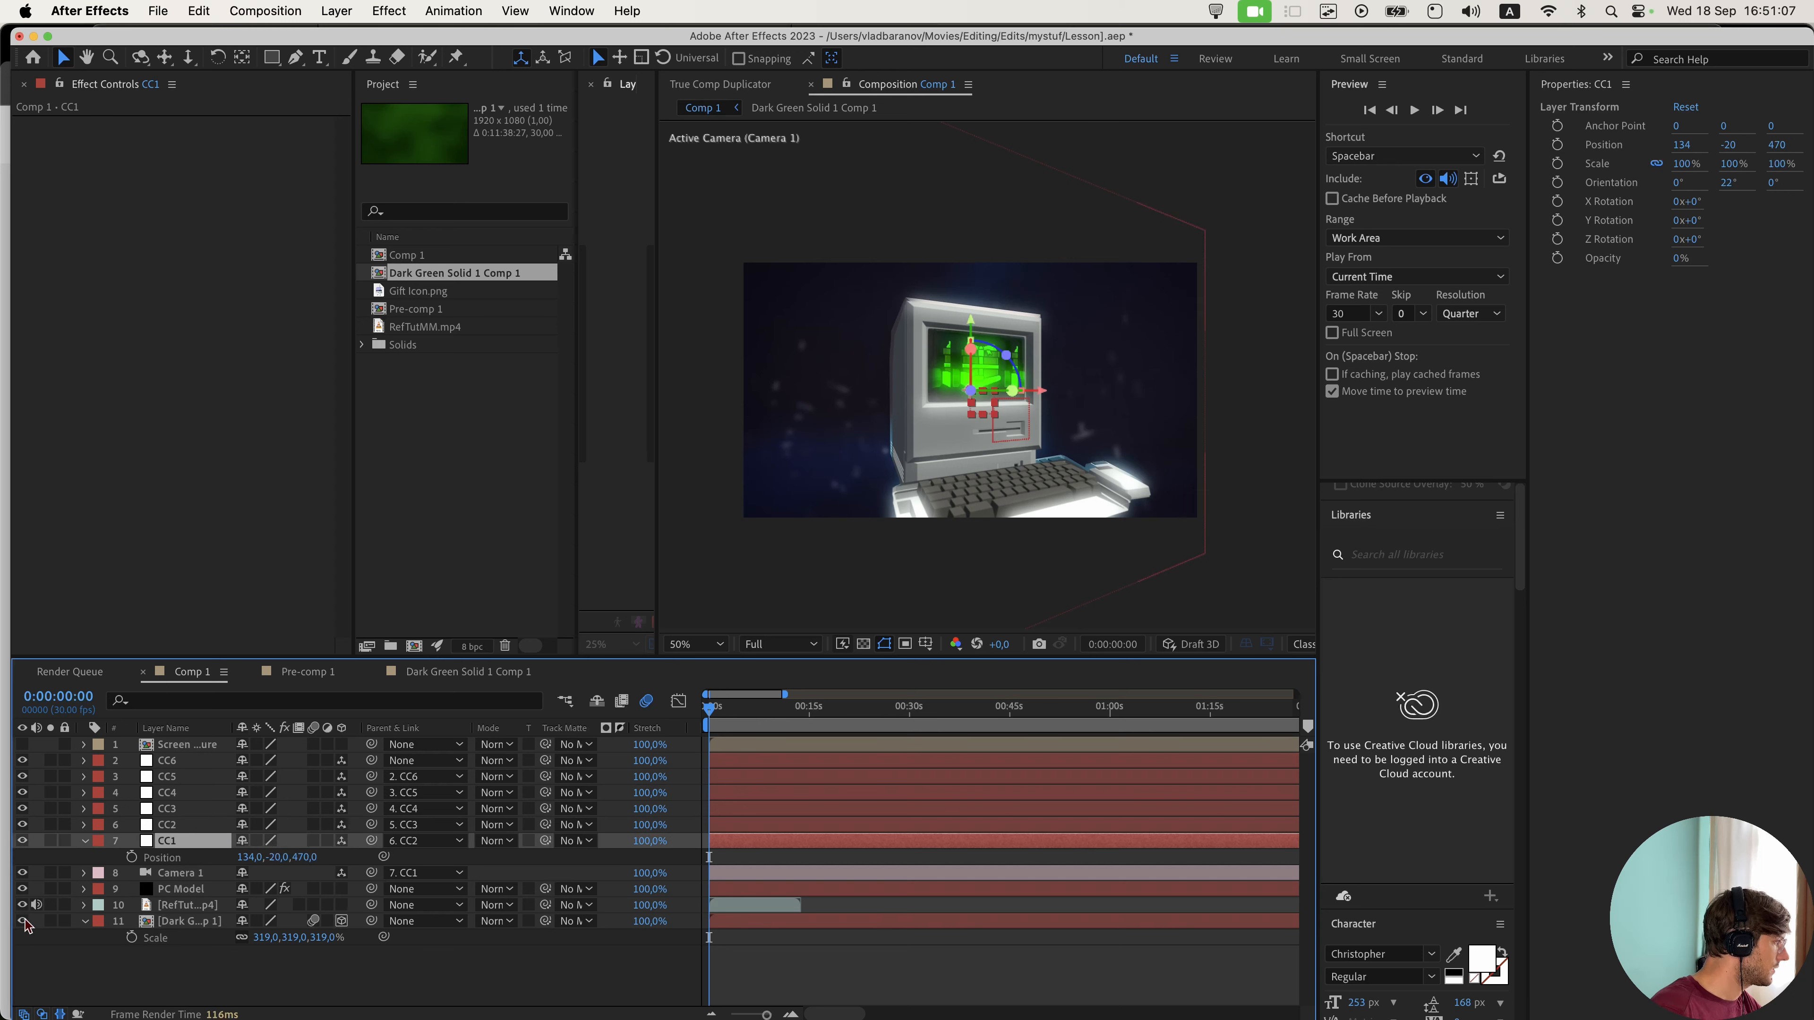
click(51, 905)
mouse_move(728, 718)
mouse_down()
mouse_move(768, 725)
mouse_move(750, 726)
mouse_up()
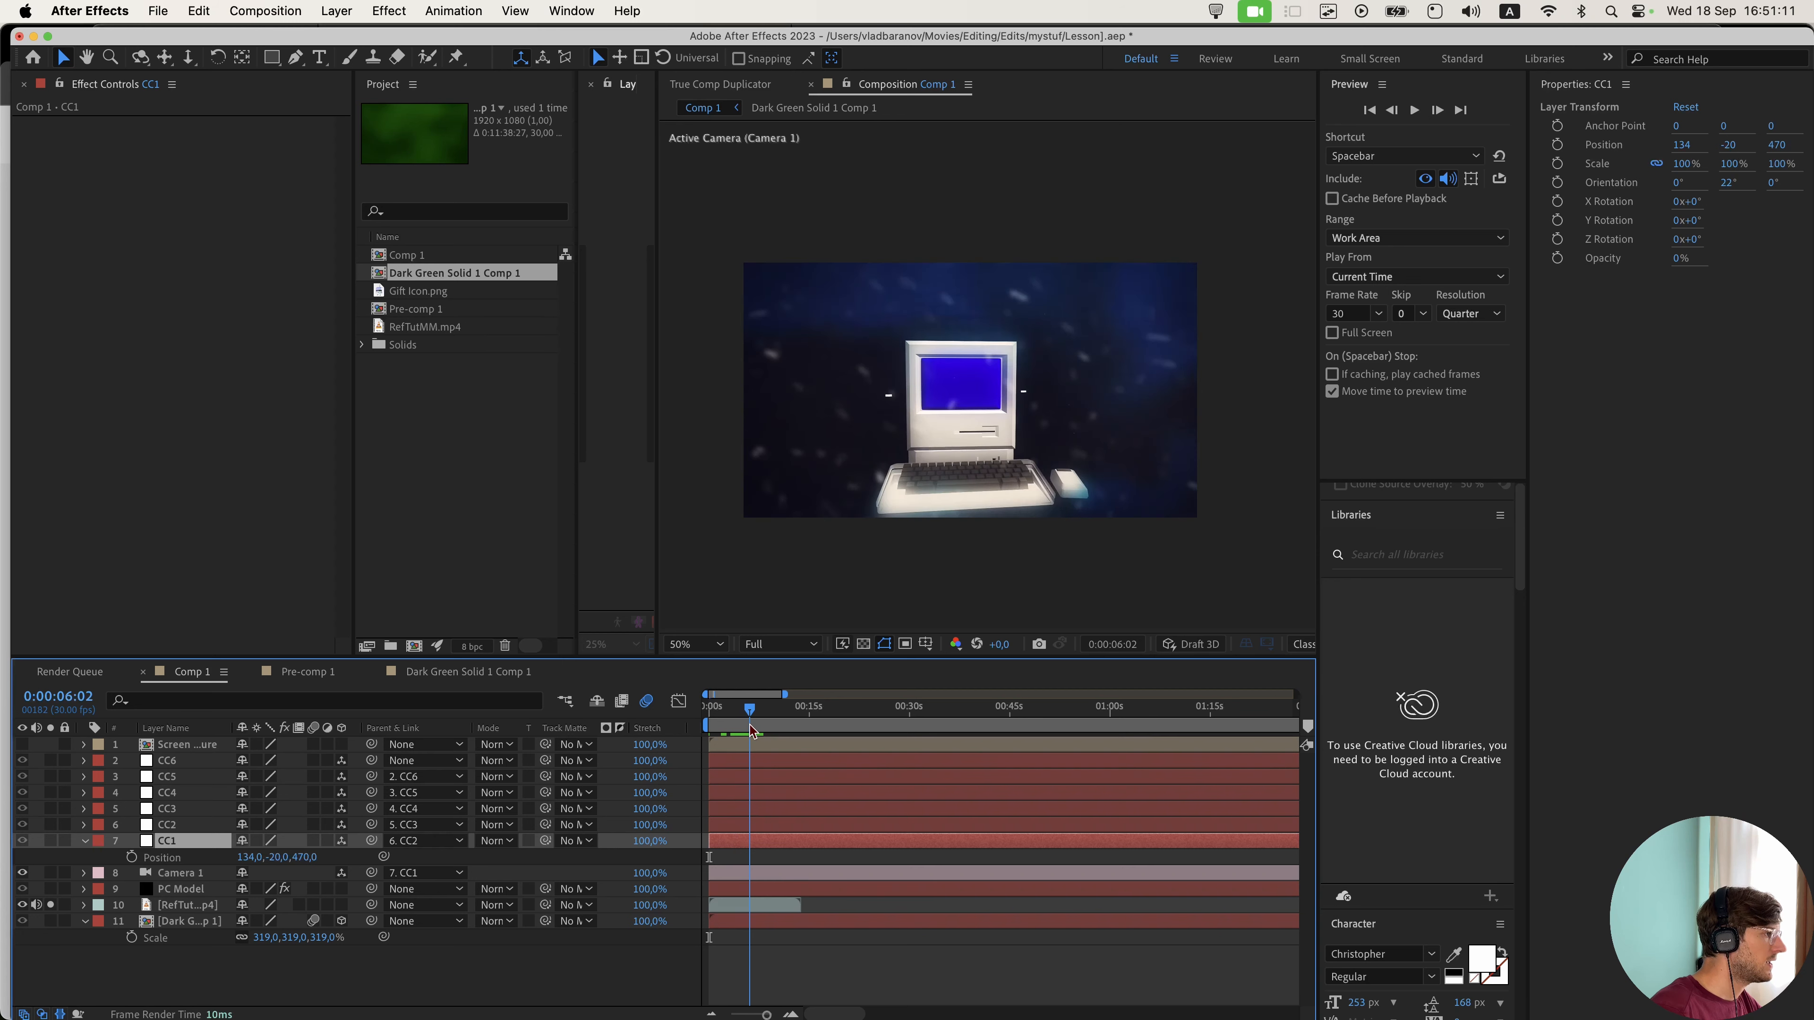
key(equal)
key(equal)
key(equal)
mouse_move(897, 706)
mouse_down()
mouse_move(858, 720)
mouse_move(876, 729)
mouse_up()
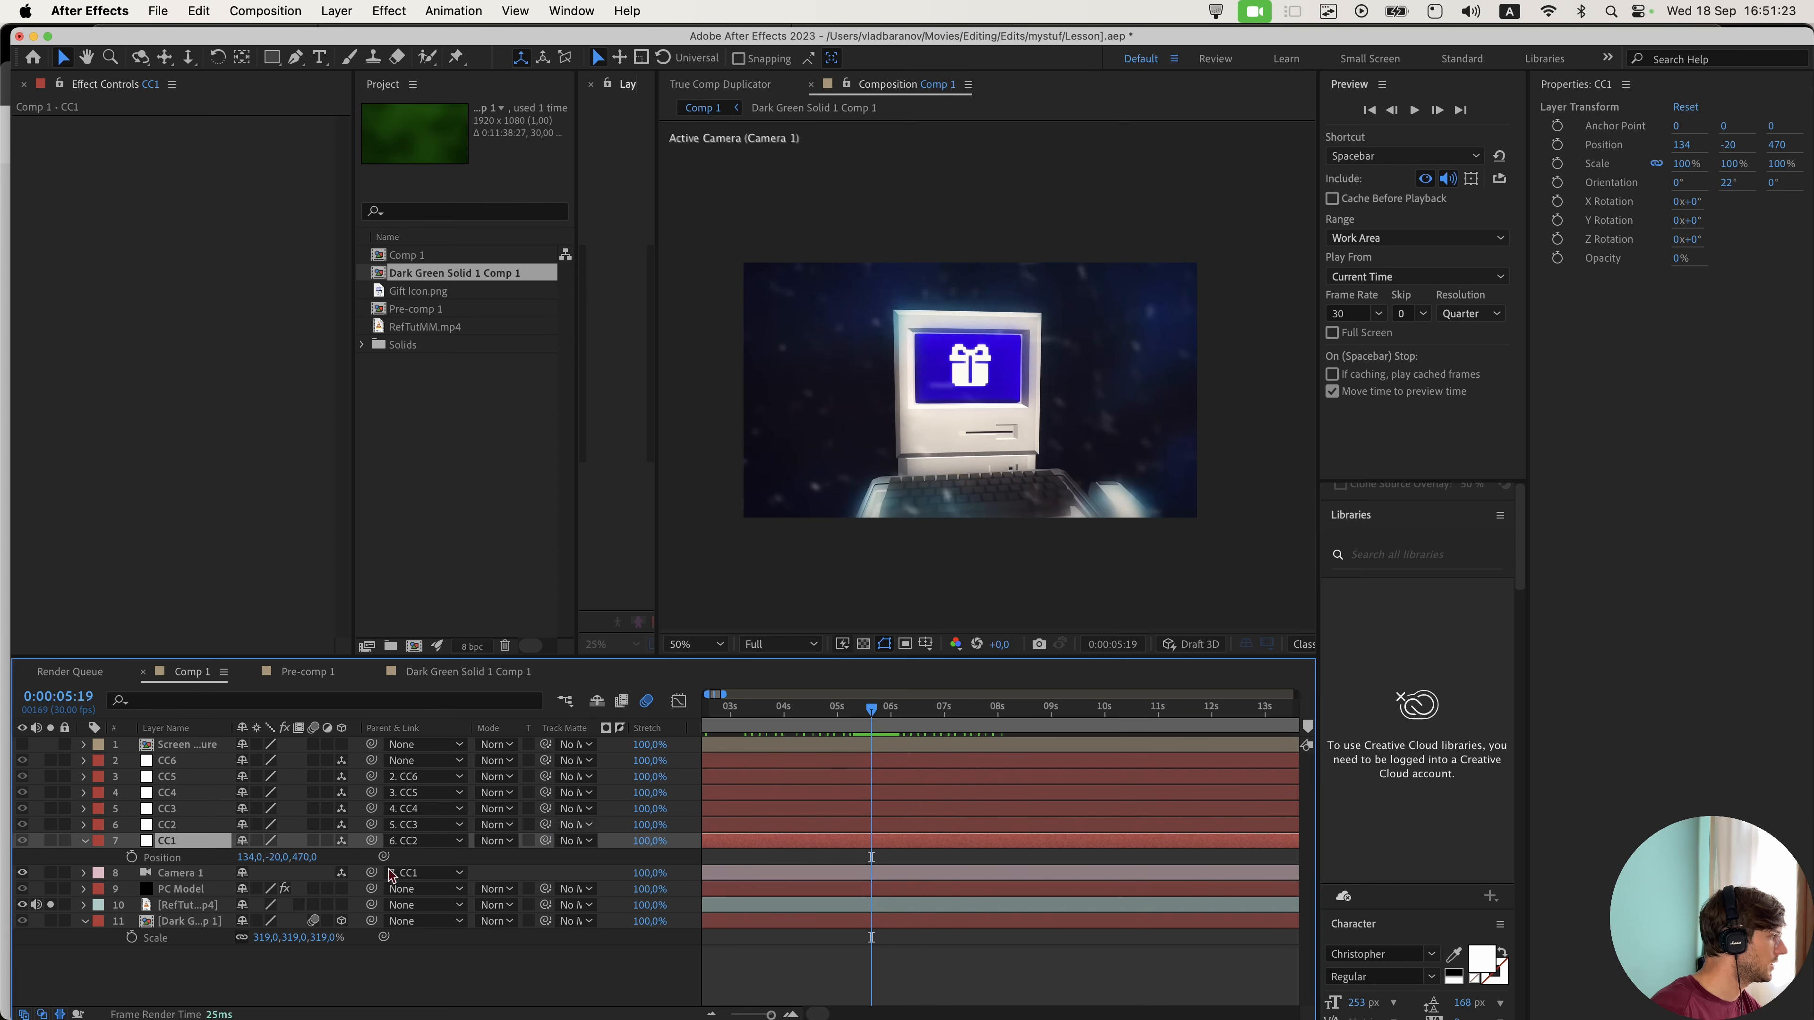
- Start position and orientation keyframes on the CC1 null at 0:00:05:19
click(132, 857)
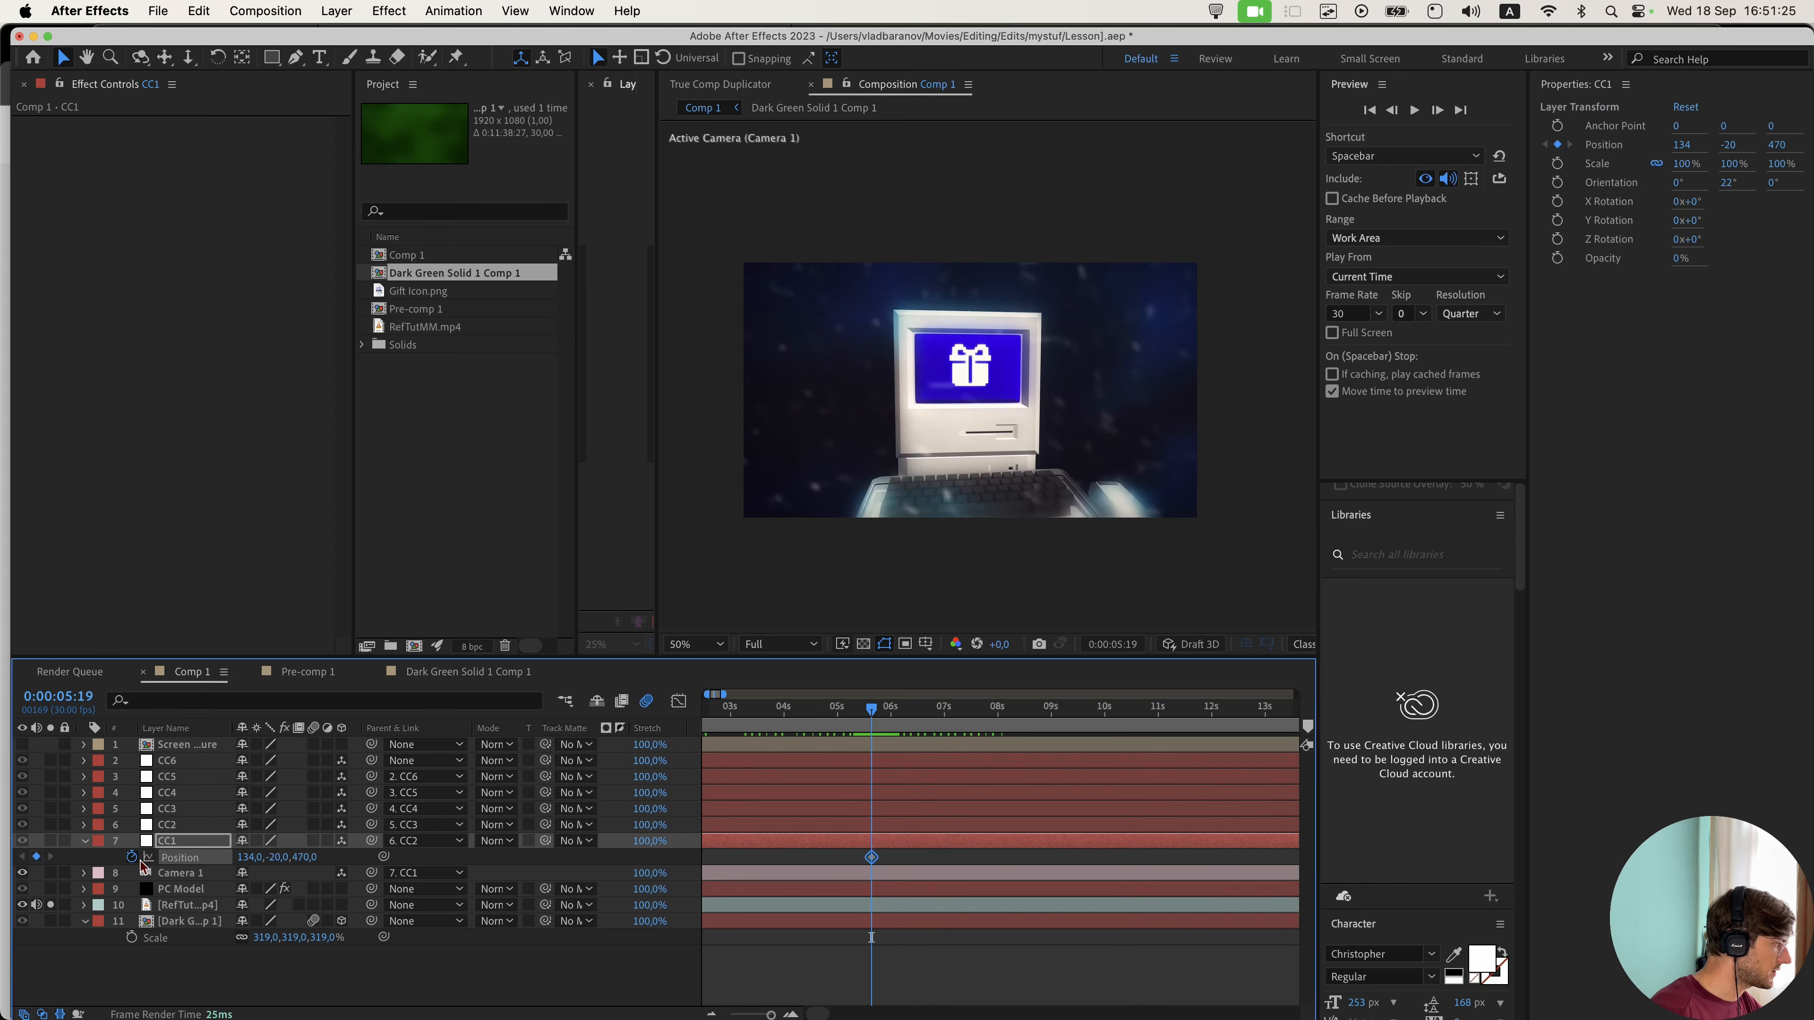
key(r)
click(132, 857)
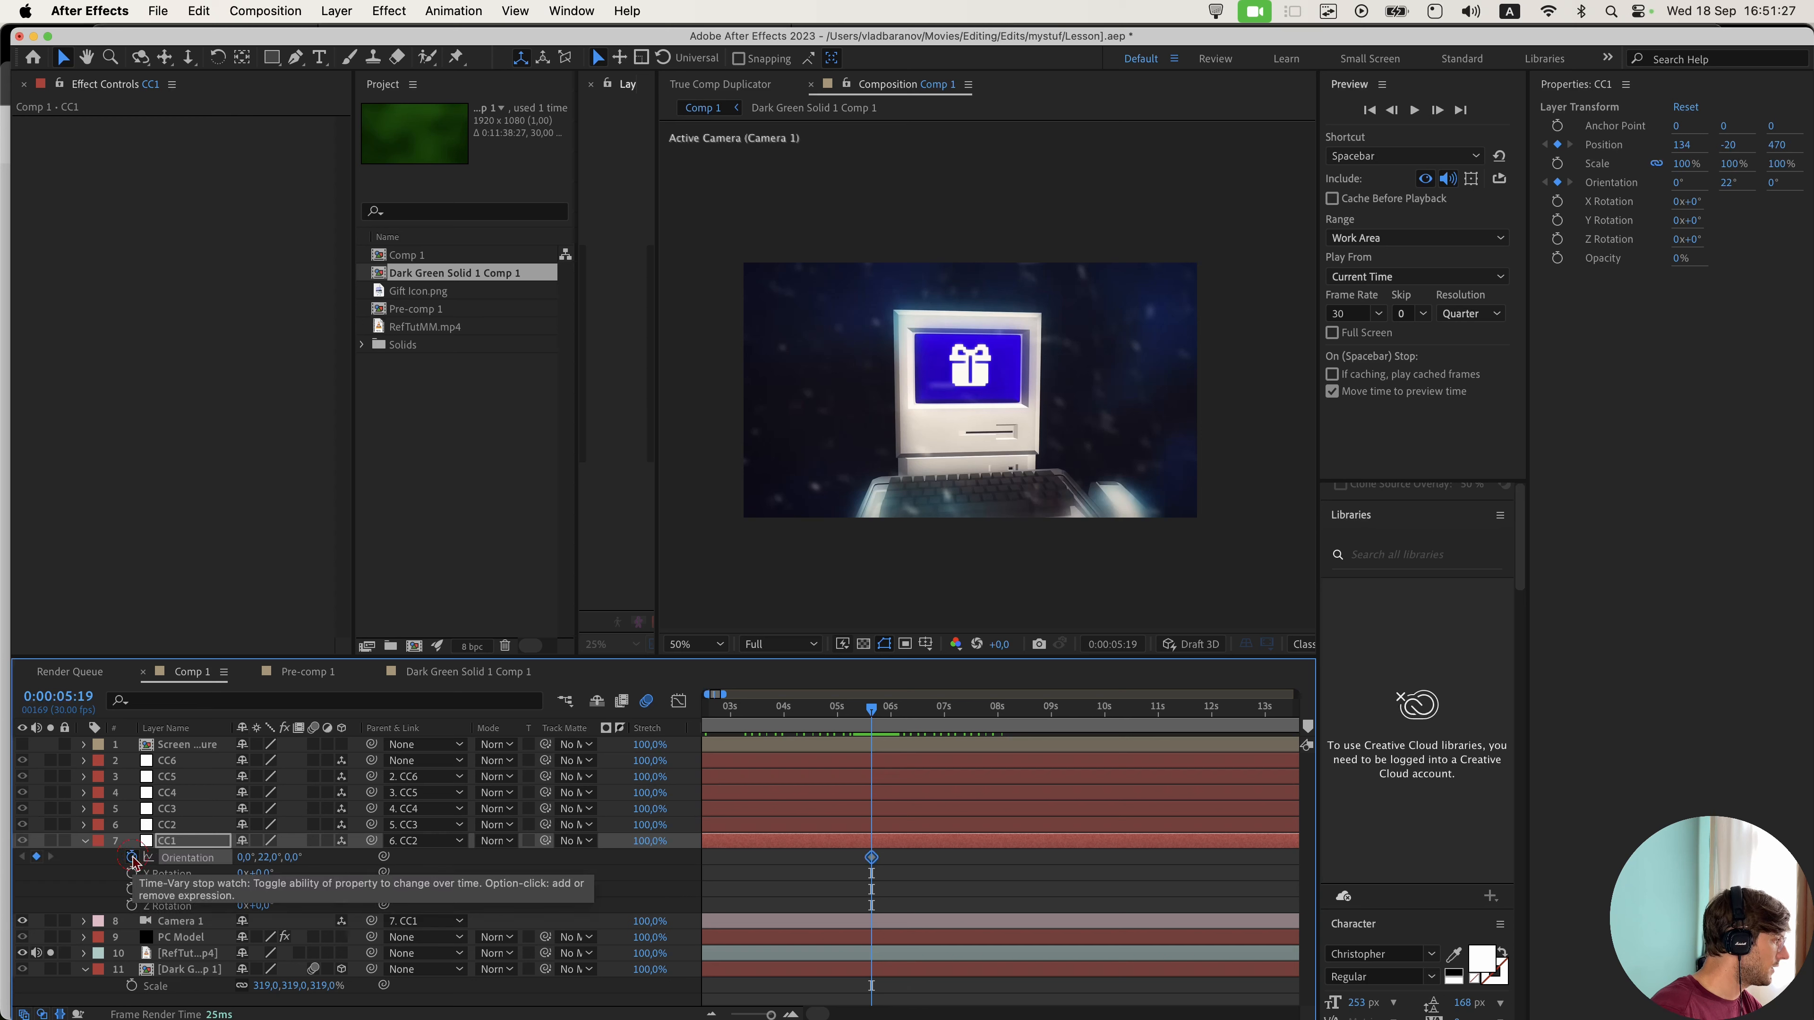
click(198, 846)
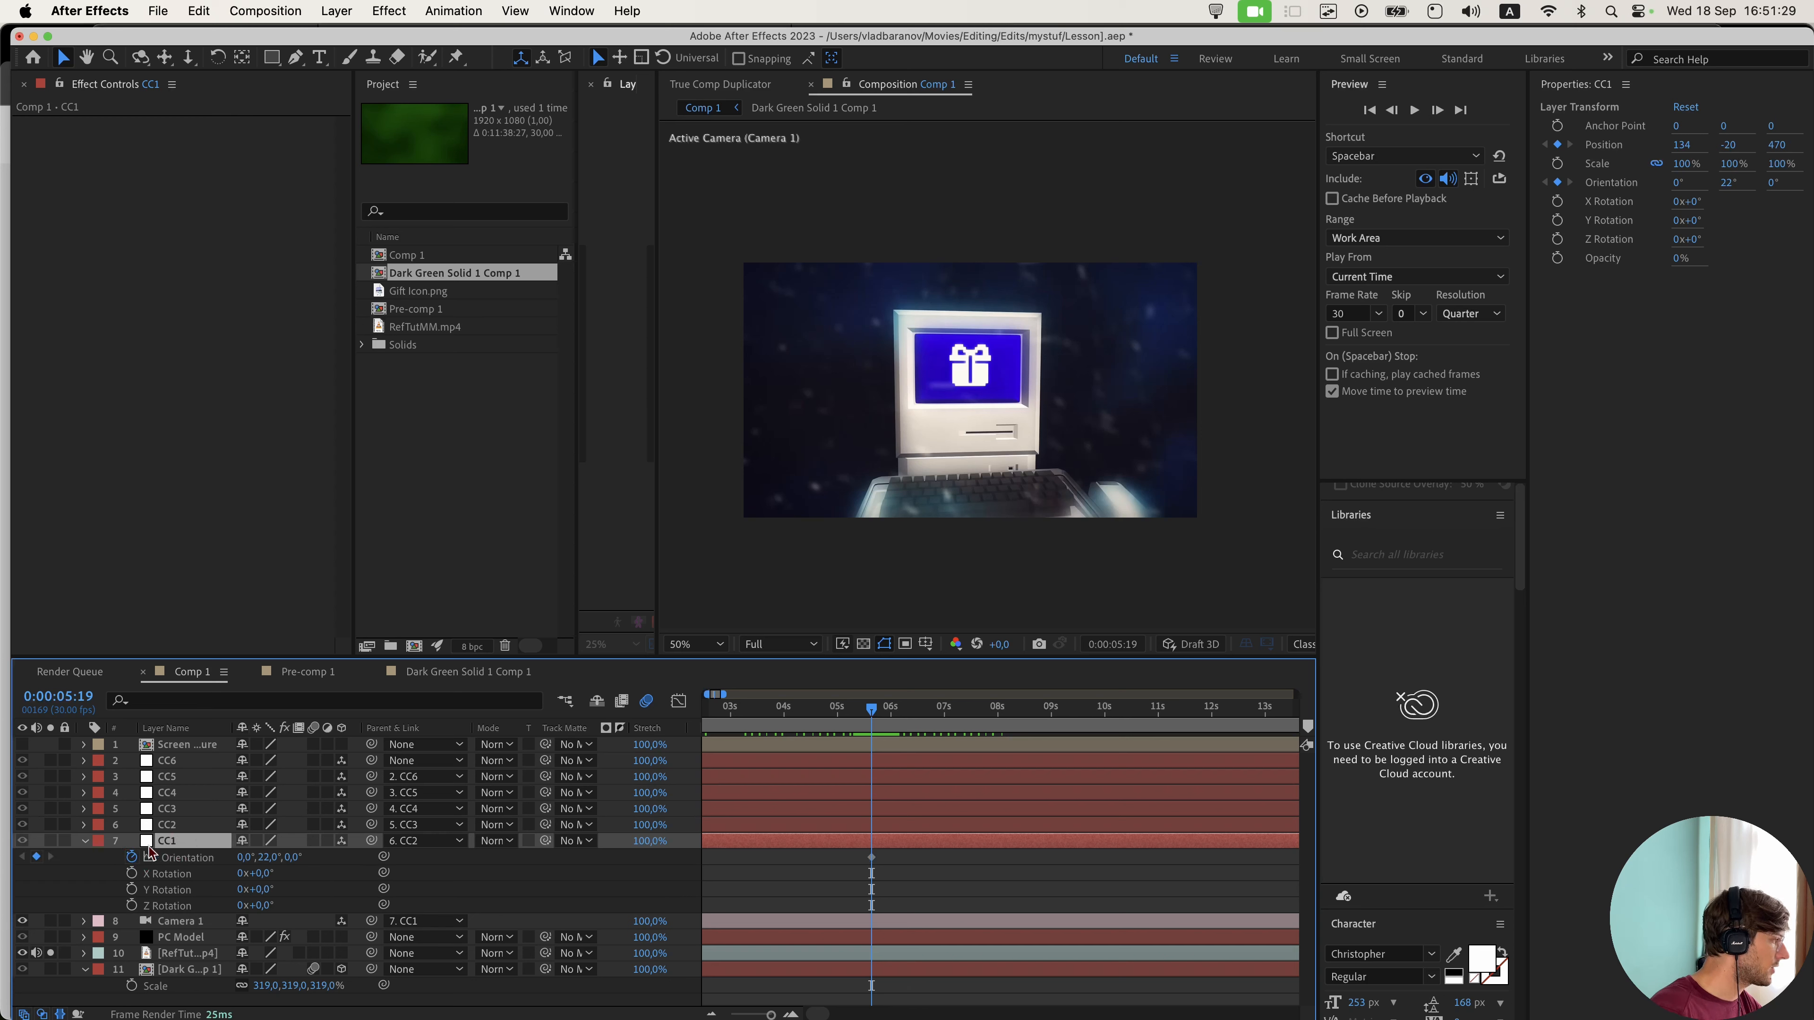
- Unsolo and hide the reference video, and add CC1 position and orientation keyframes at the start of the timeline
click(50, 953)
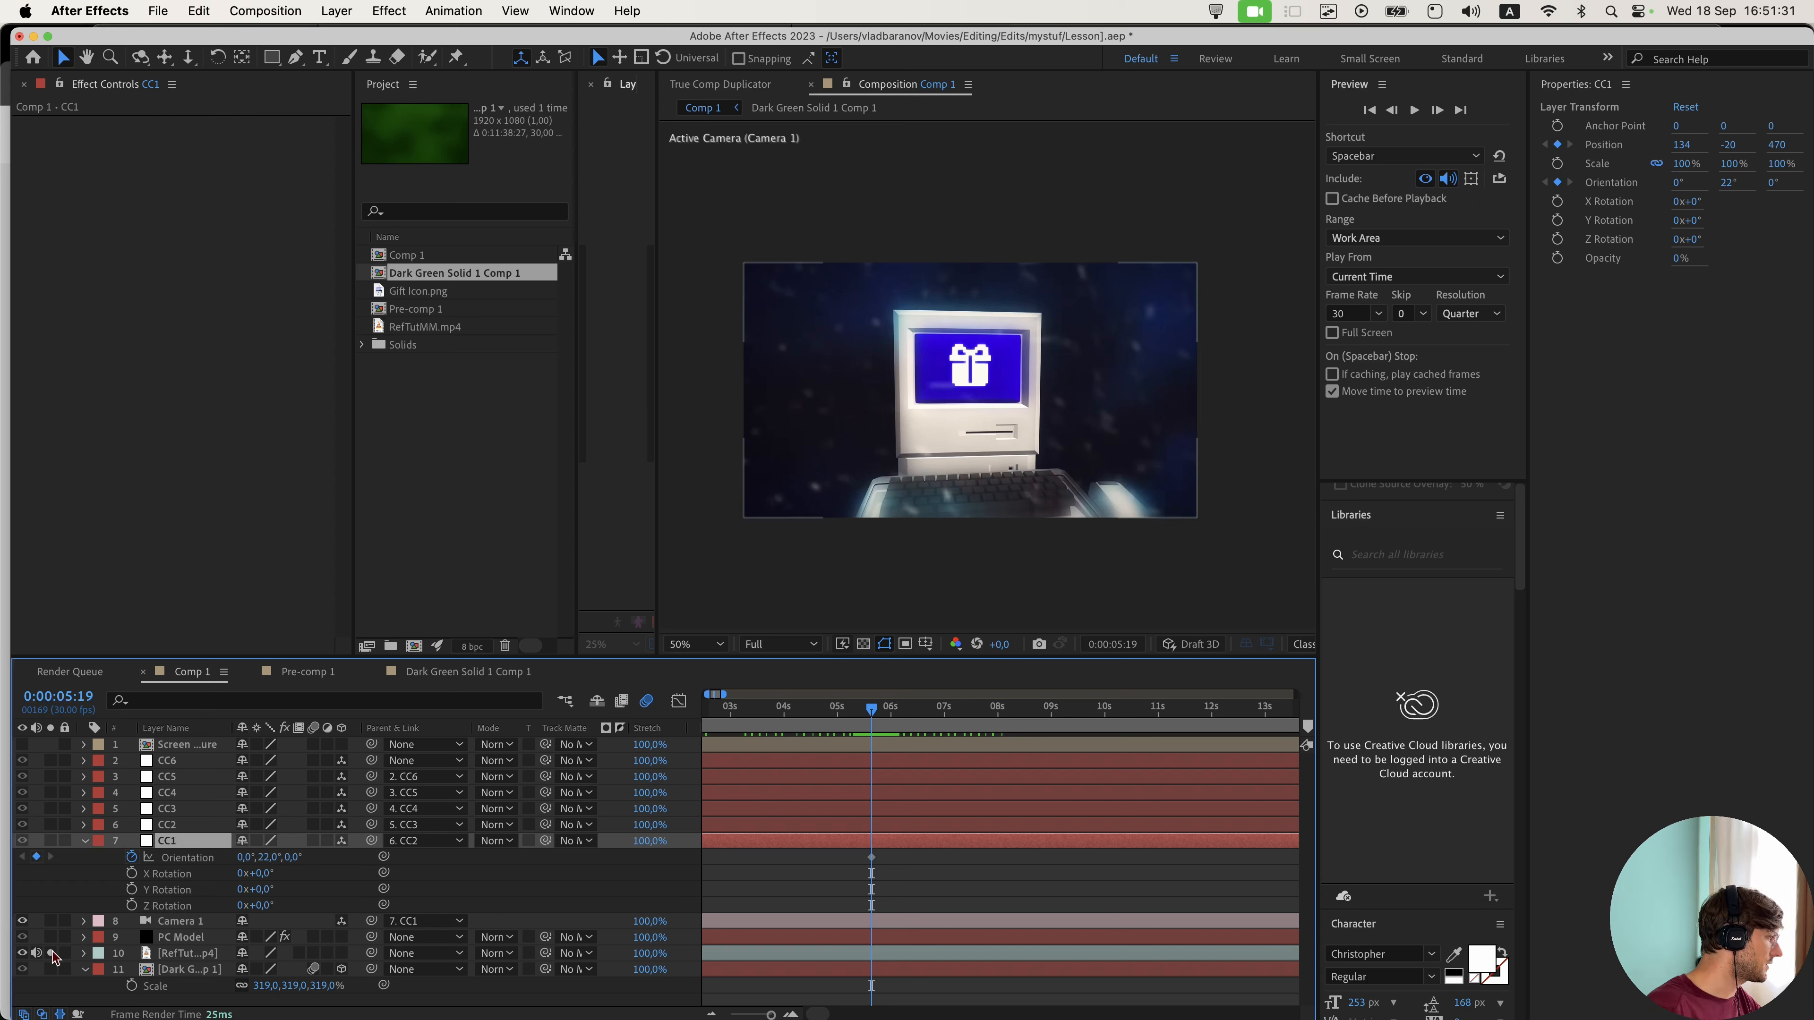
click(23, 969)
key(minus)
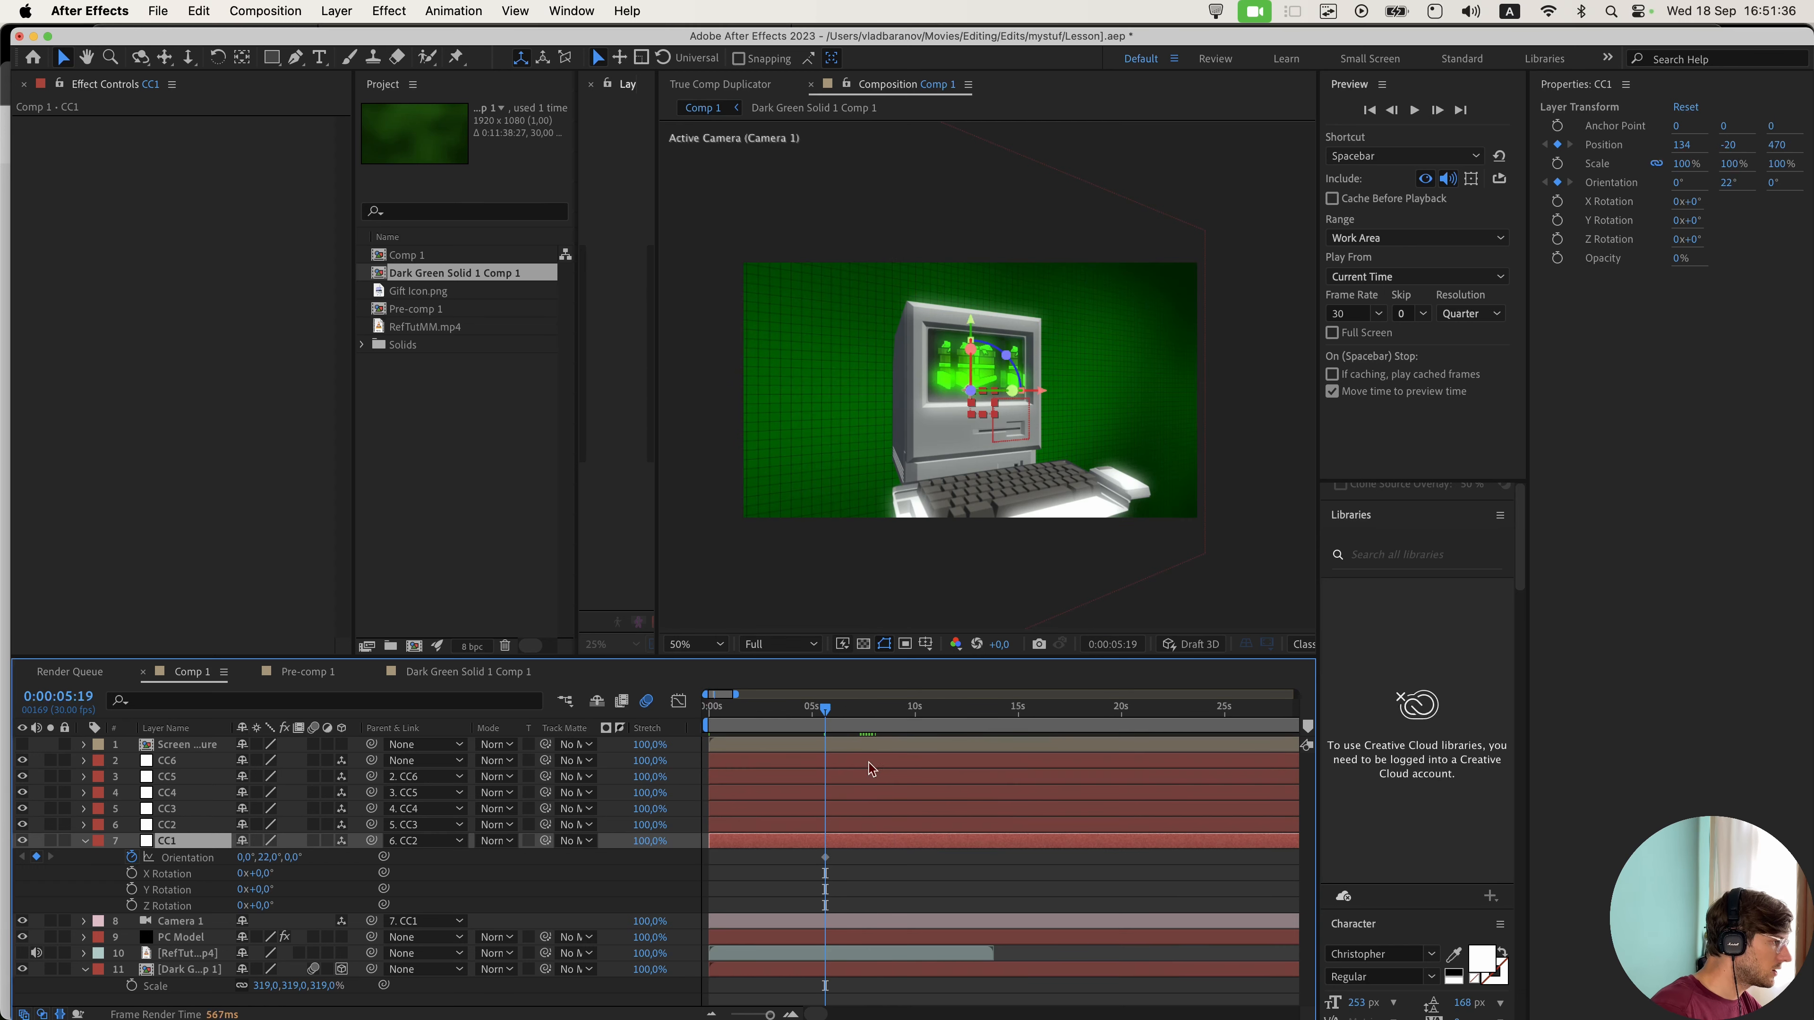
key(Home)
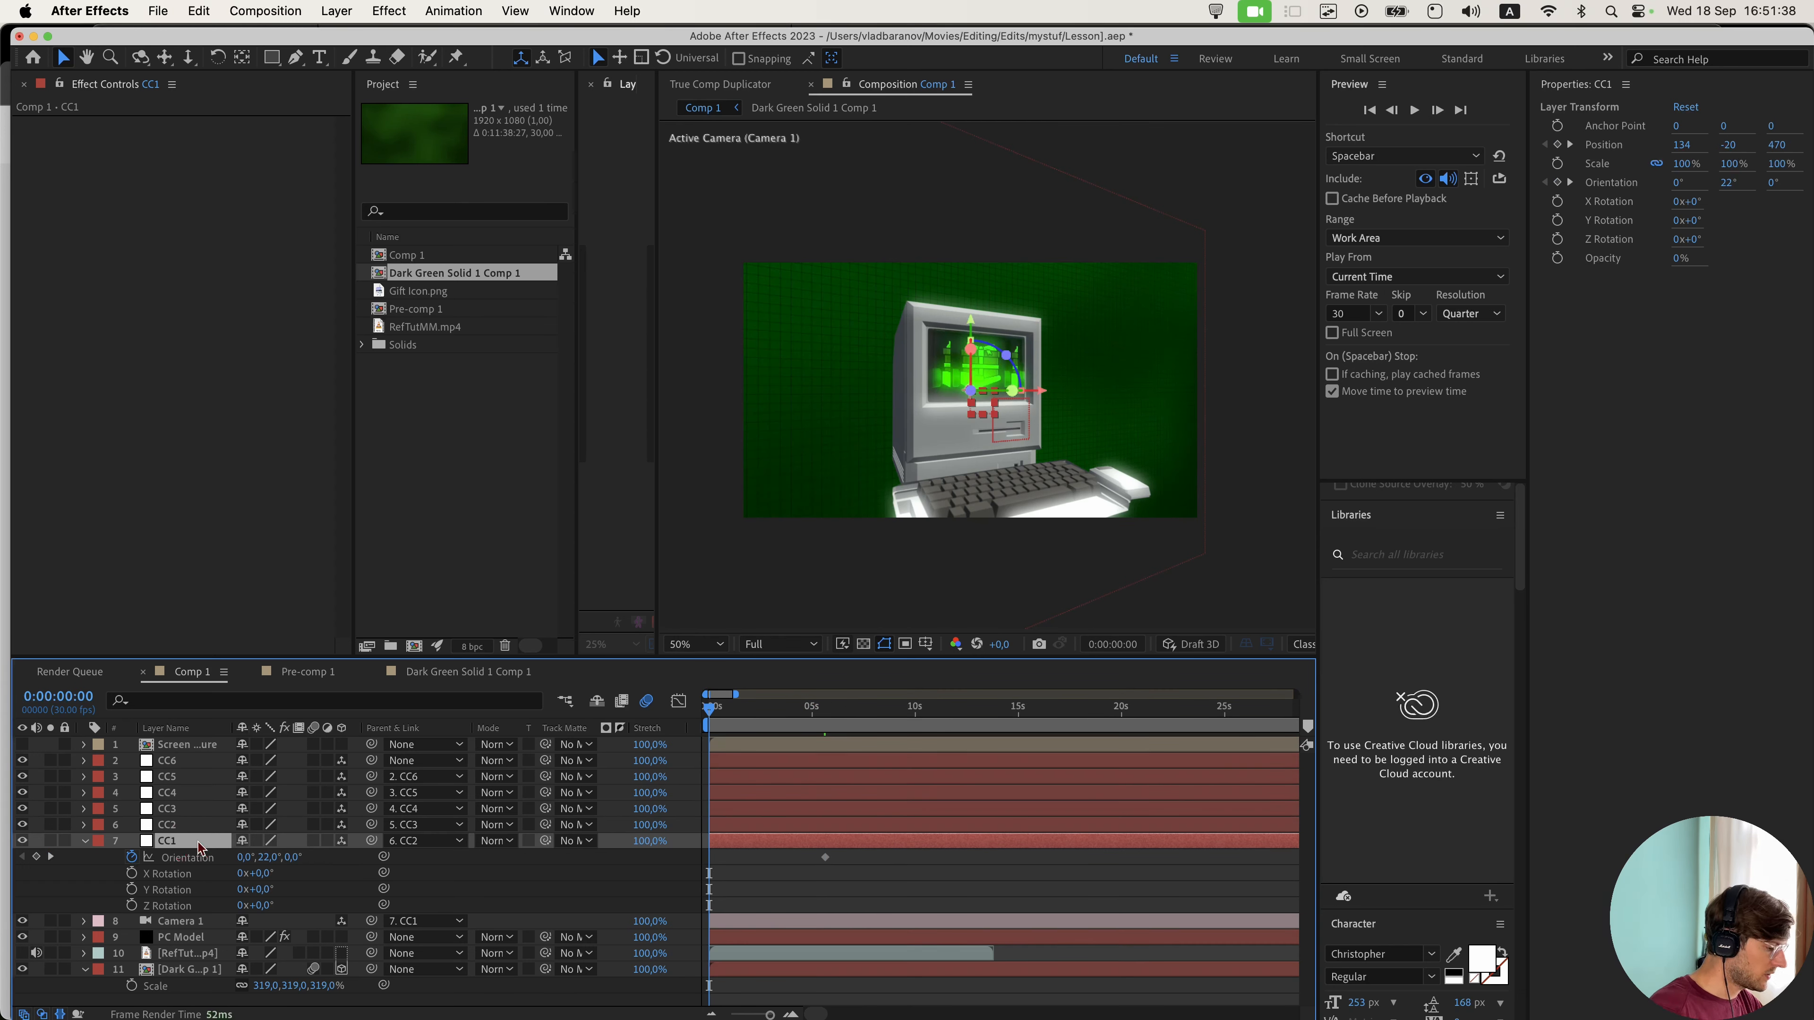
key(u)
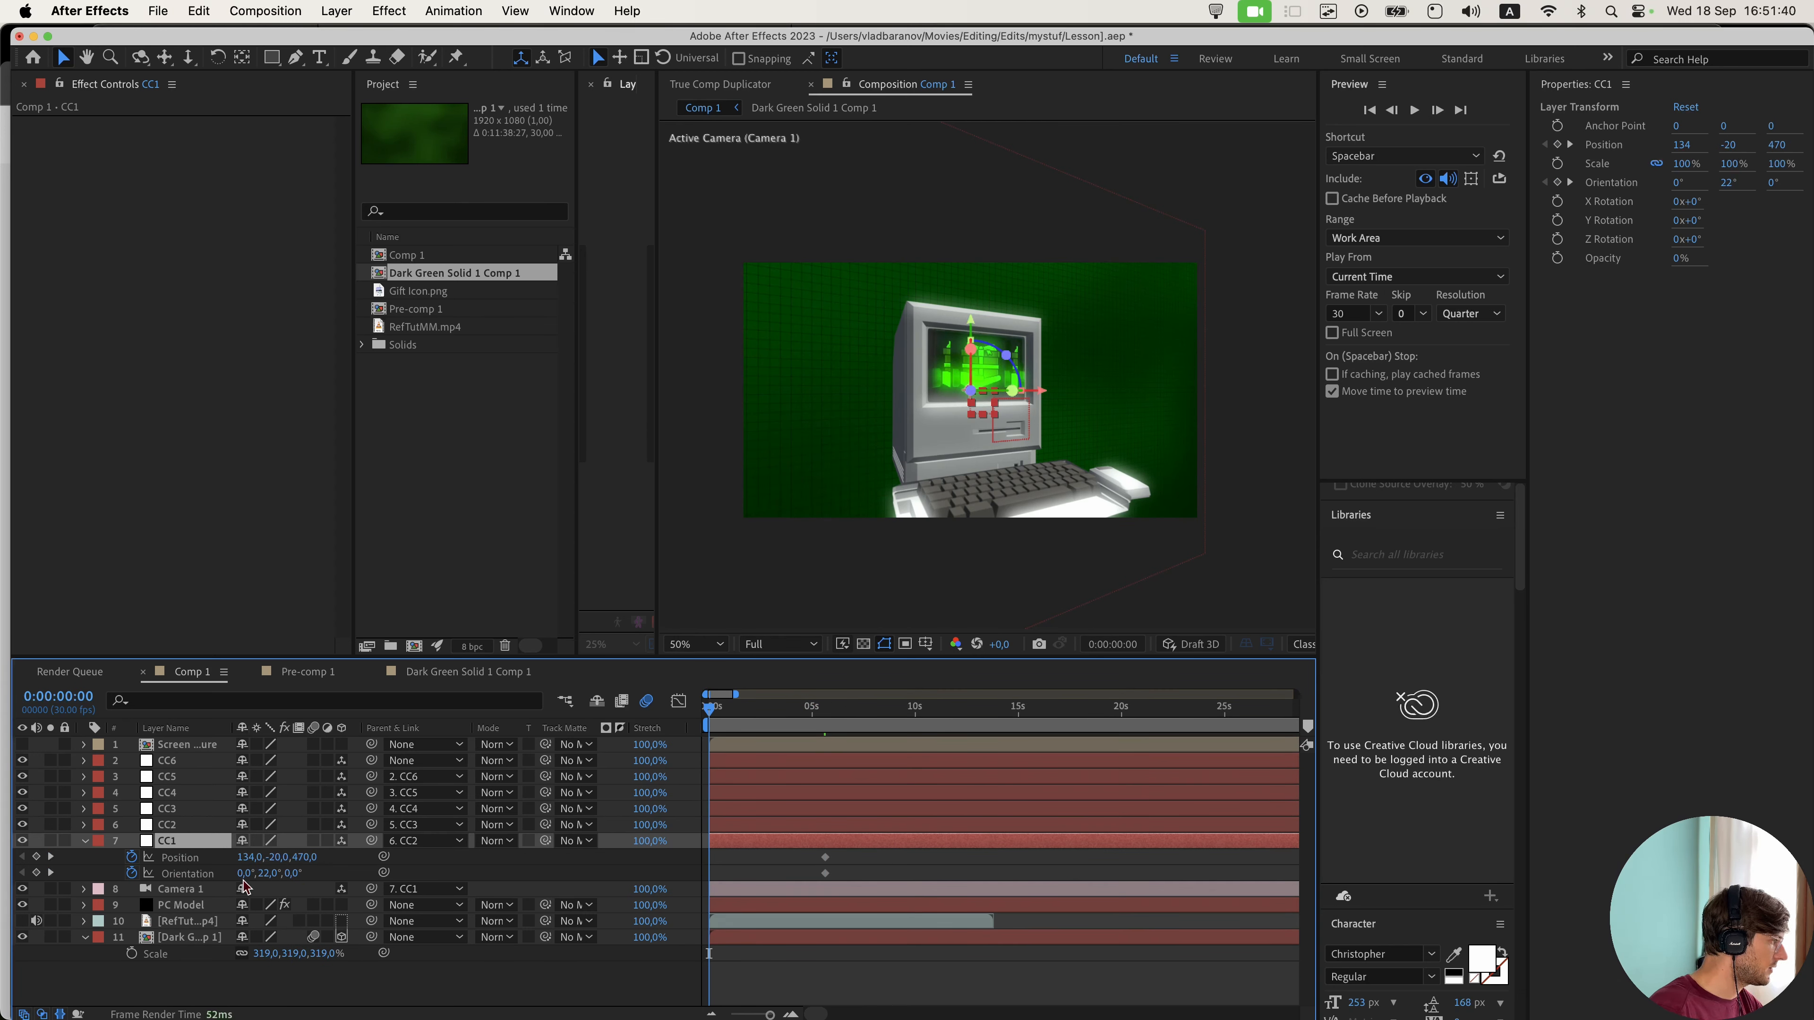
click(36, 857)
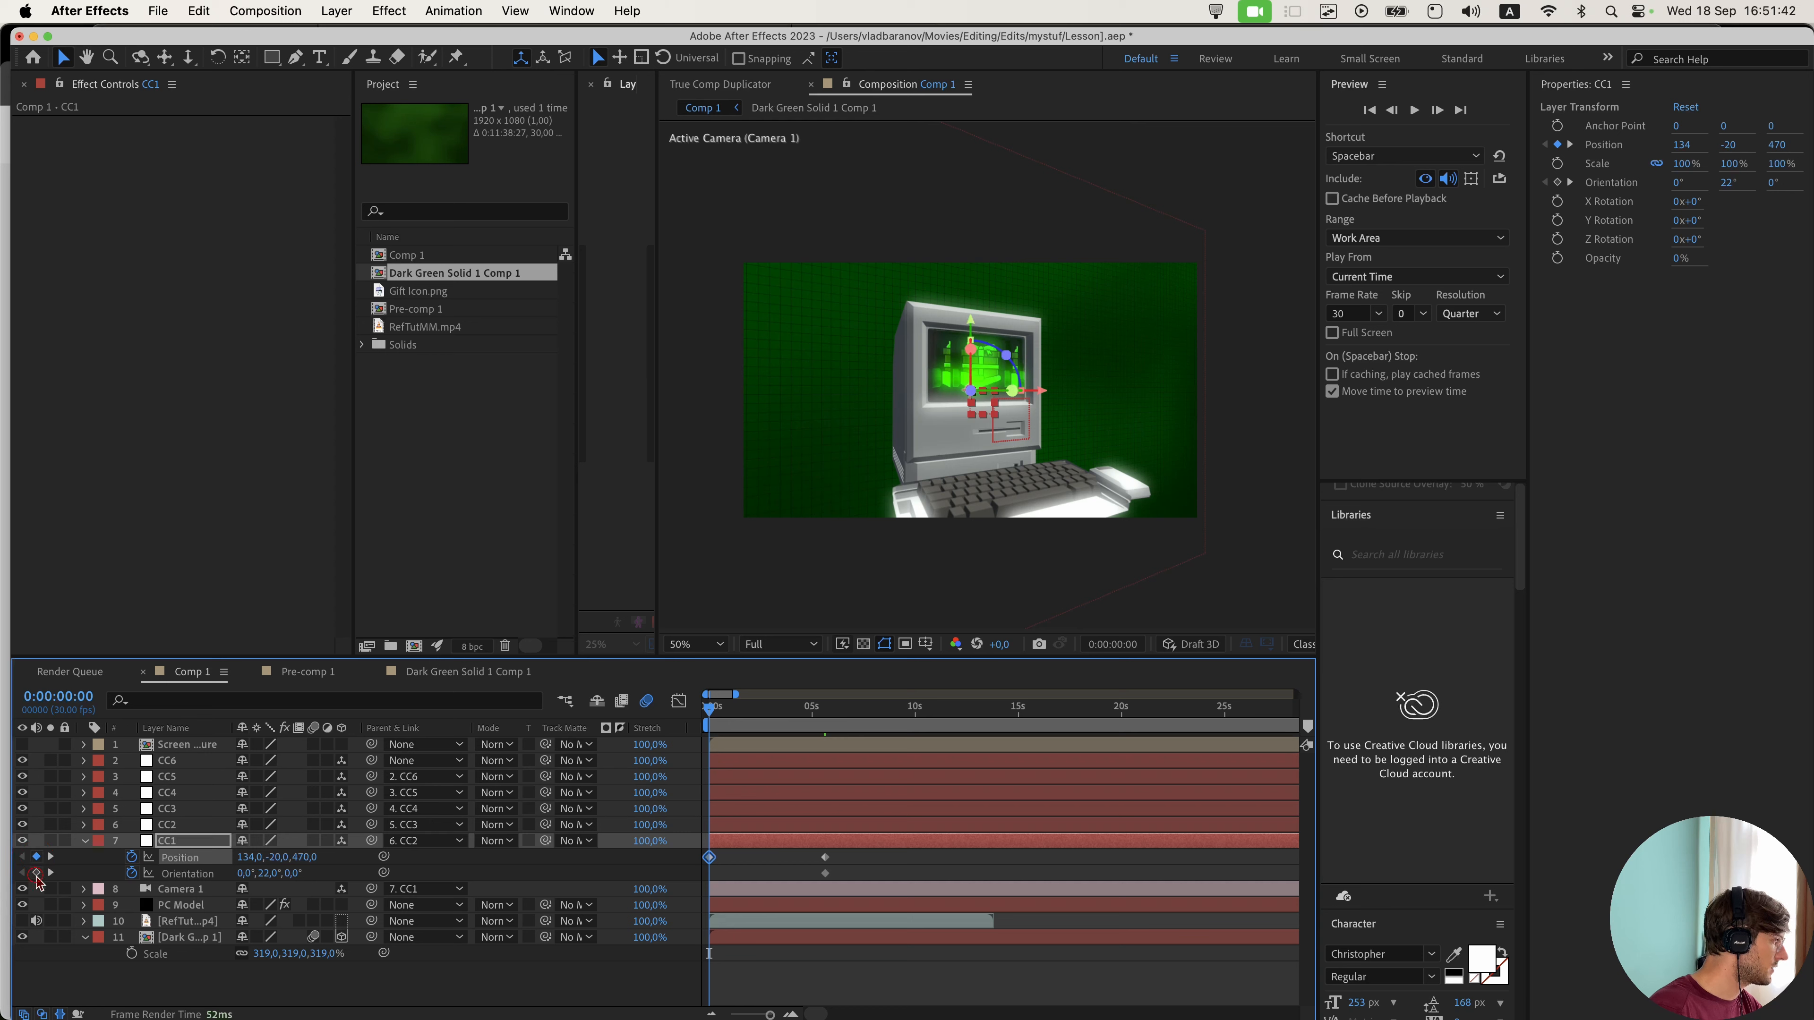
click(36, 873)
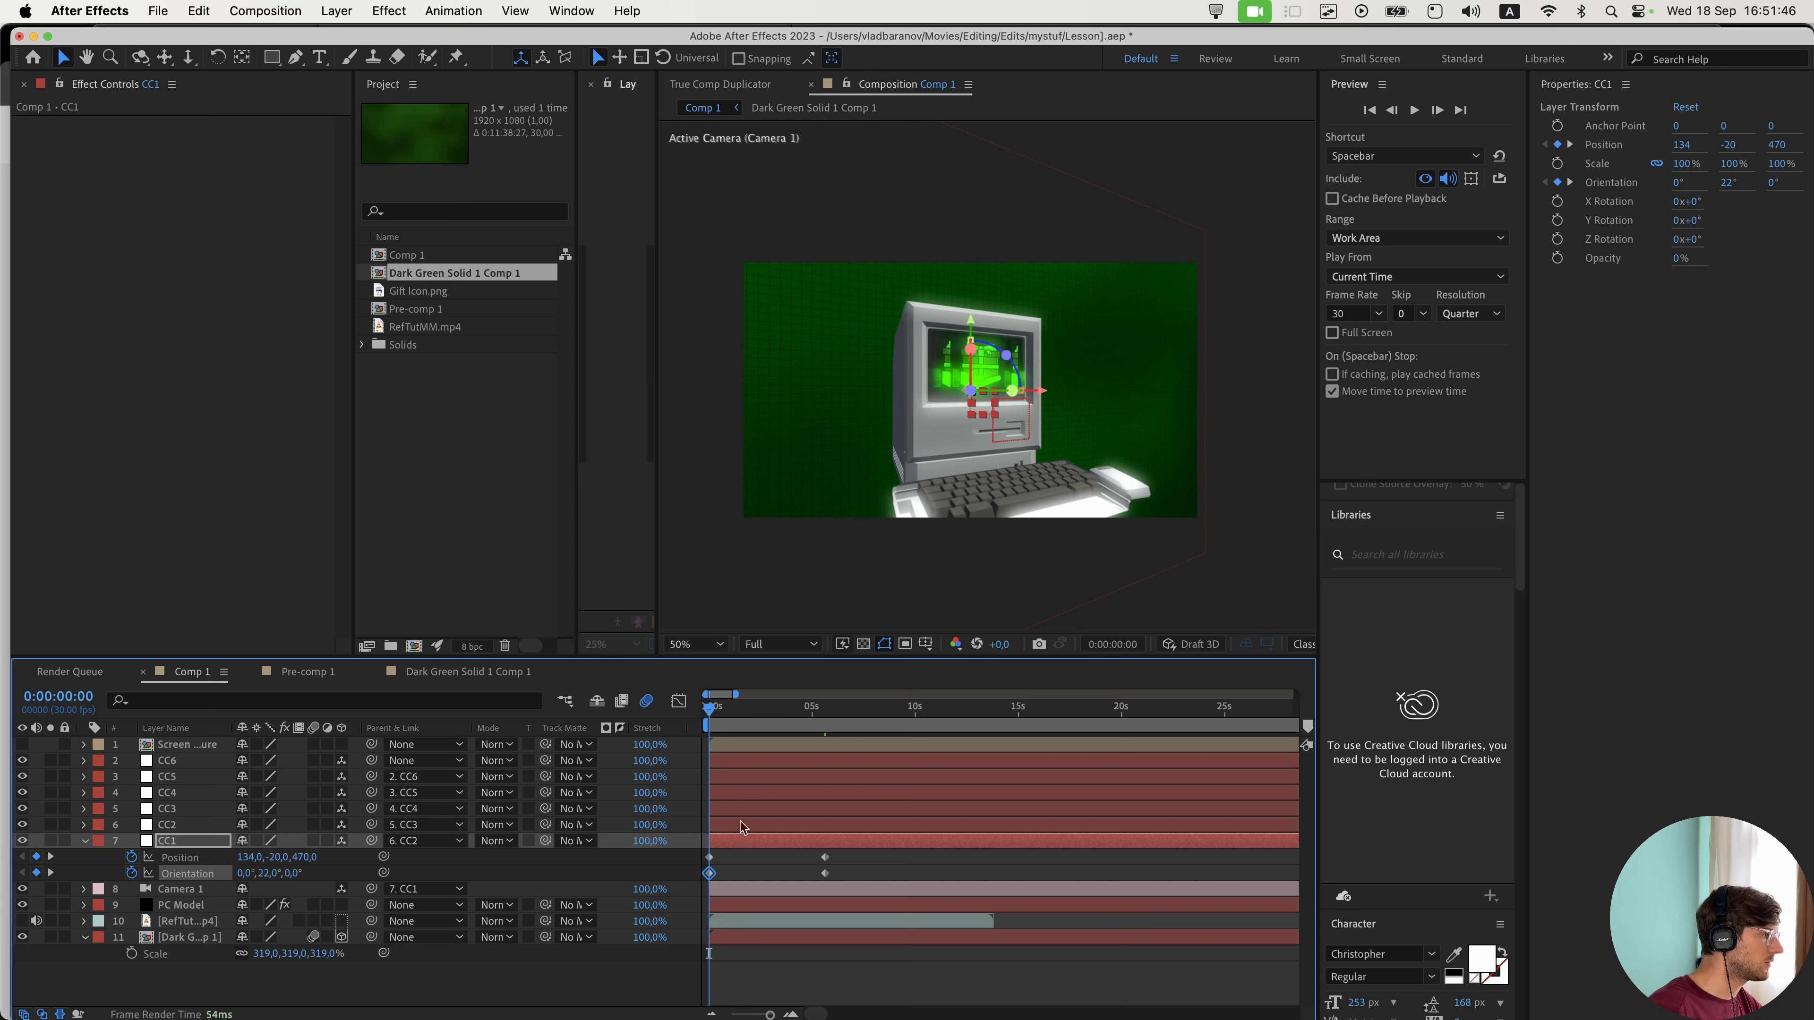
- Show the reference video and match it at 0:00:05:19 by setting CC1's position to -10, -20, 513 and orientation to 0°, 6°, 0°
scroll(735, 826, up, 1)
scroll(804, 871, left, 1)
click(23, 922)
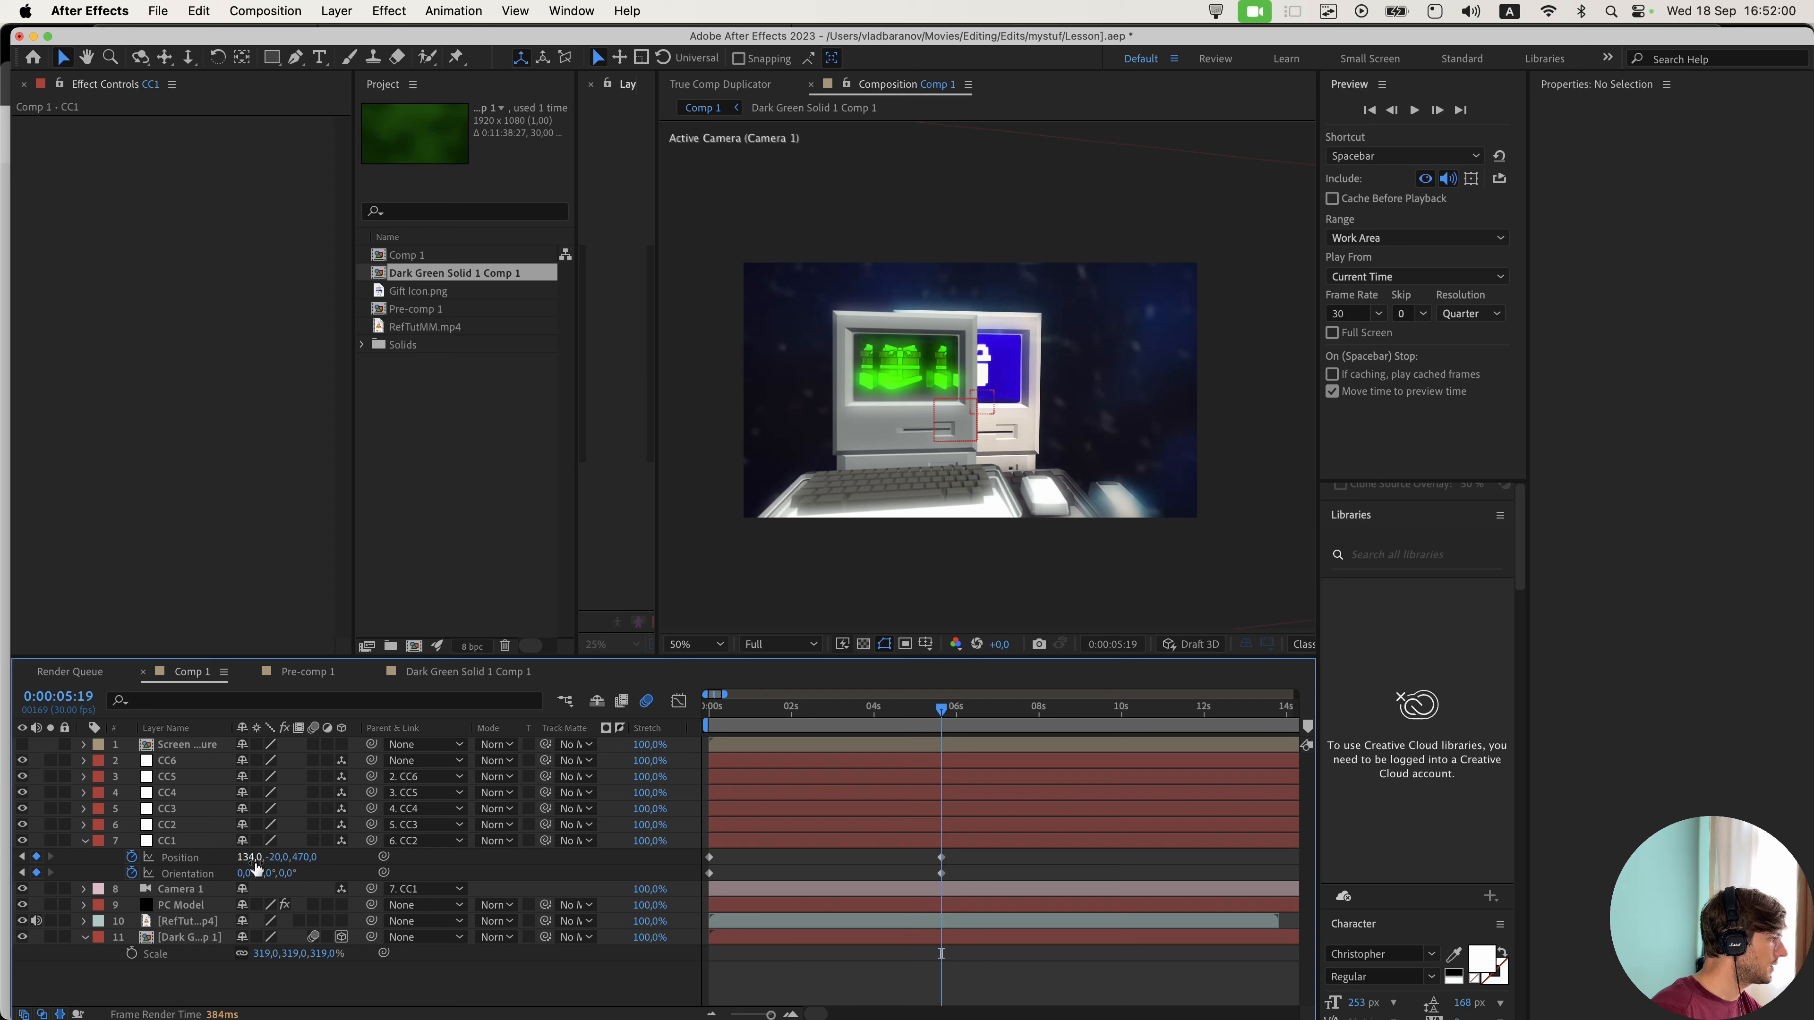
drag(249, 860, 305, 859)
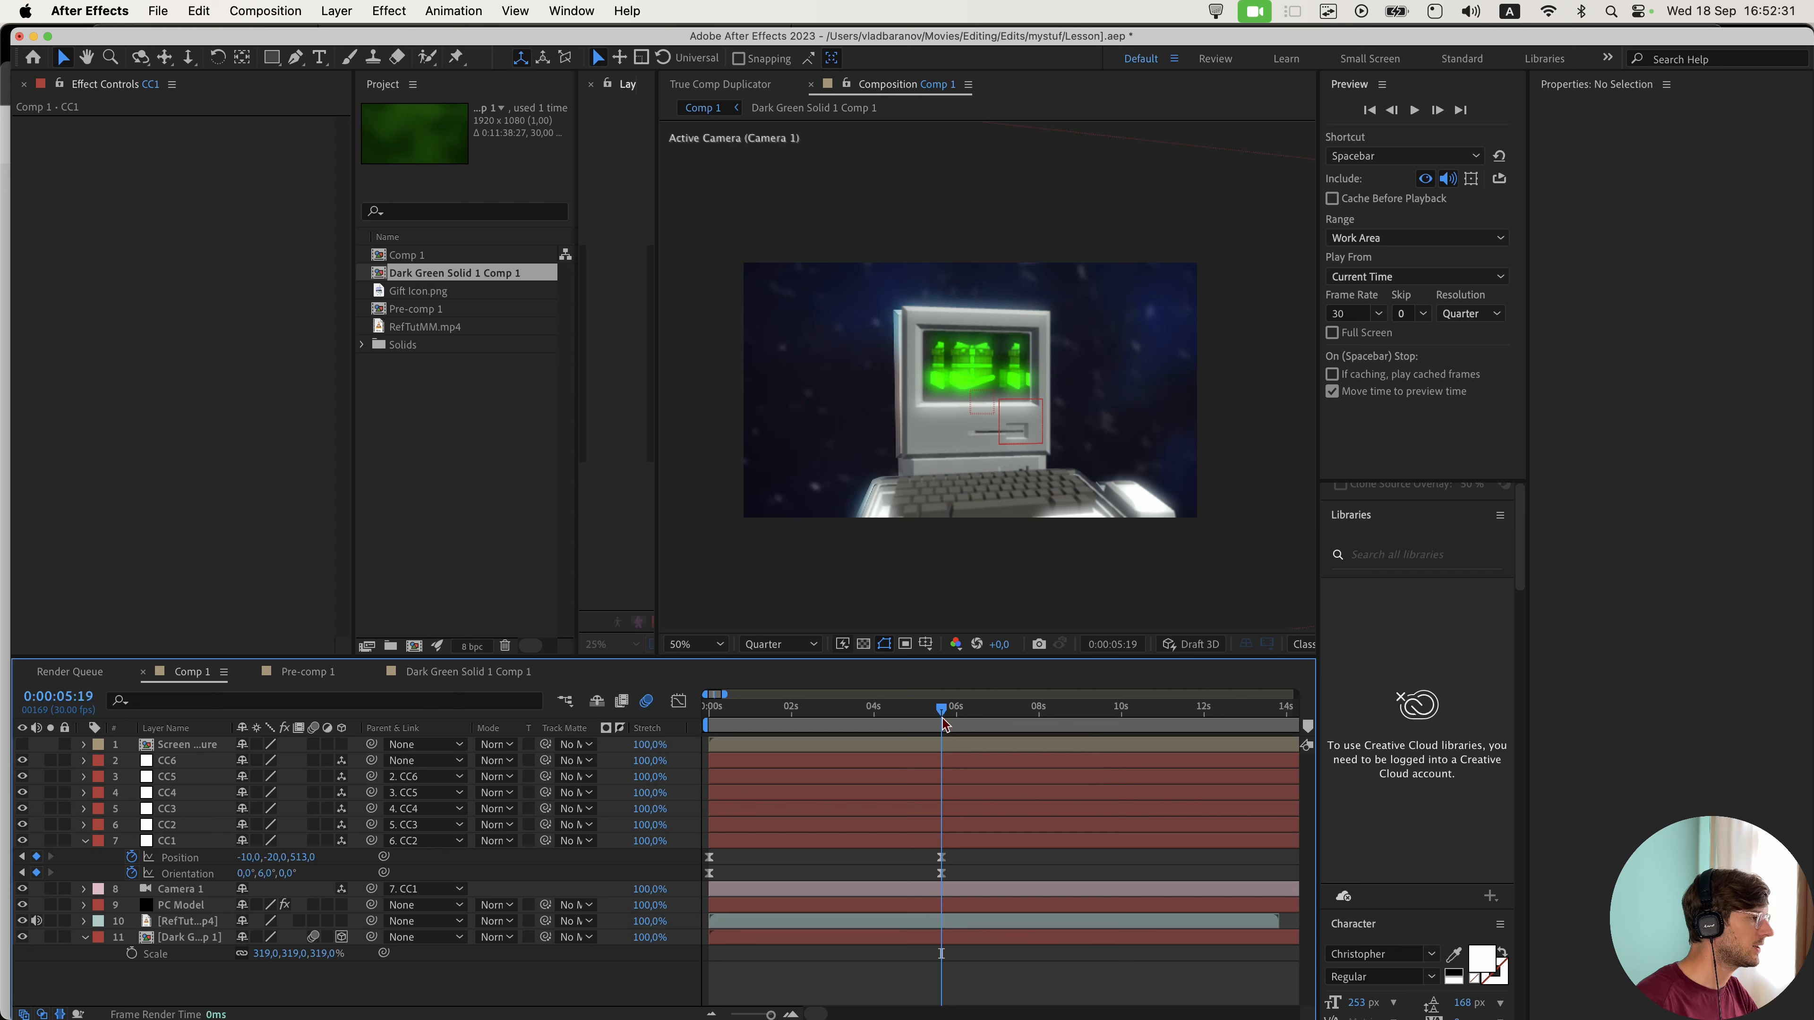
- Hide the reference video and preview the camera move against the green background
drag(933, 711, 880, 716)
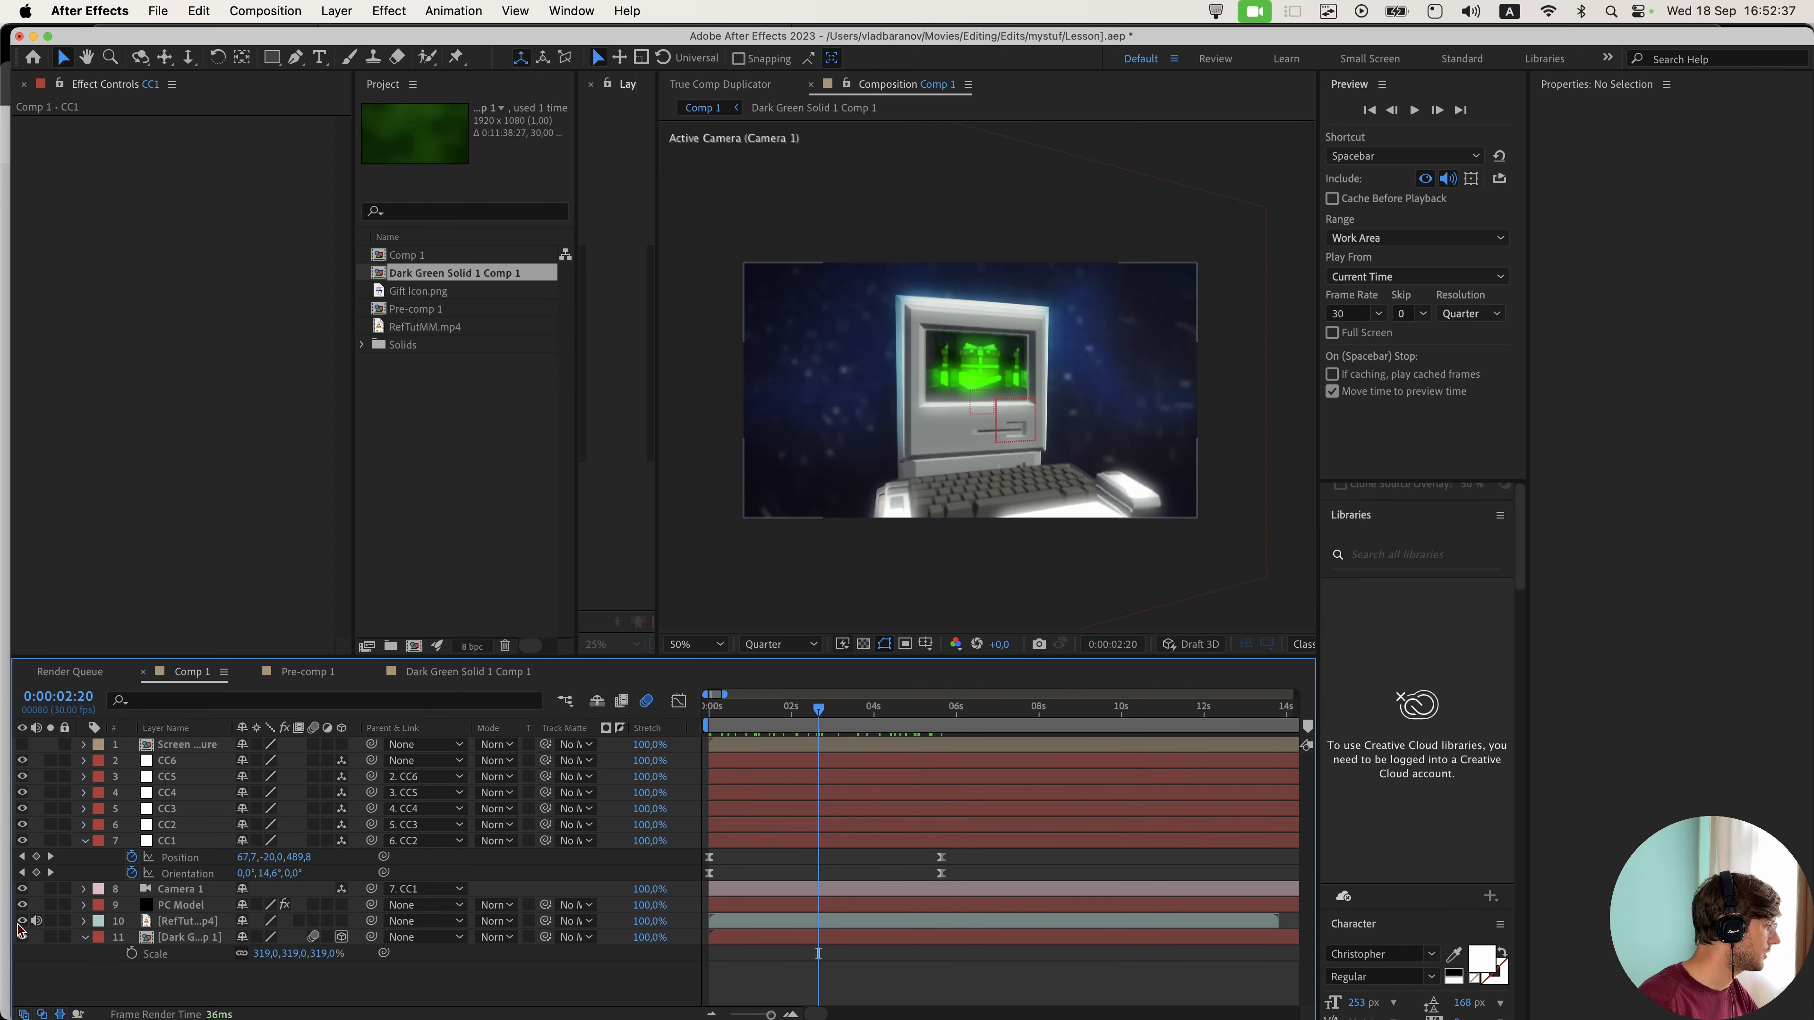
click(22, 921)
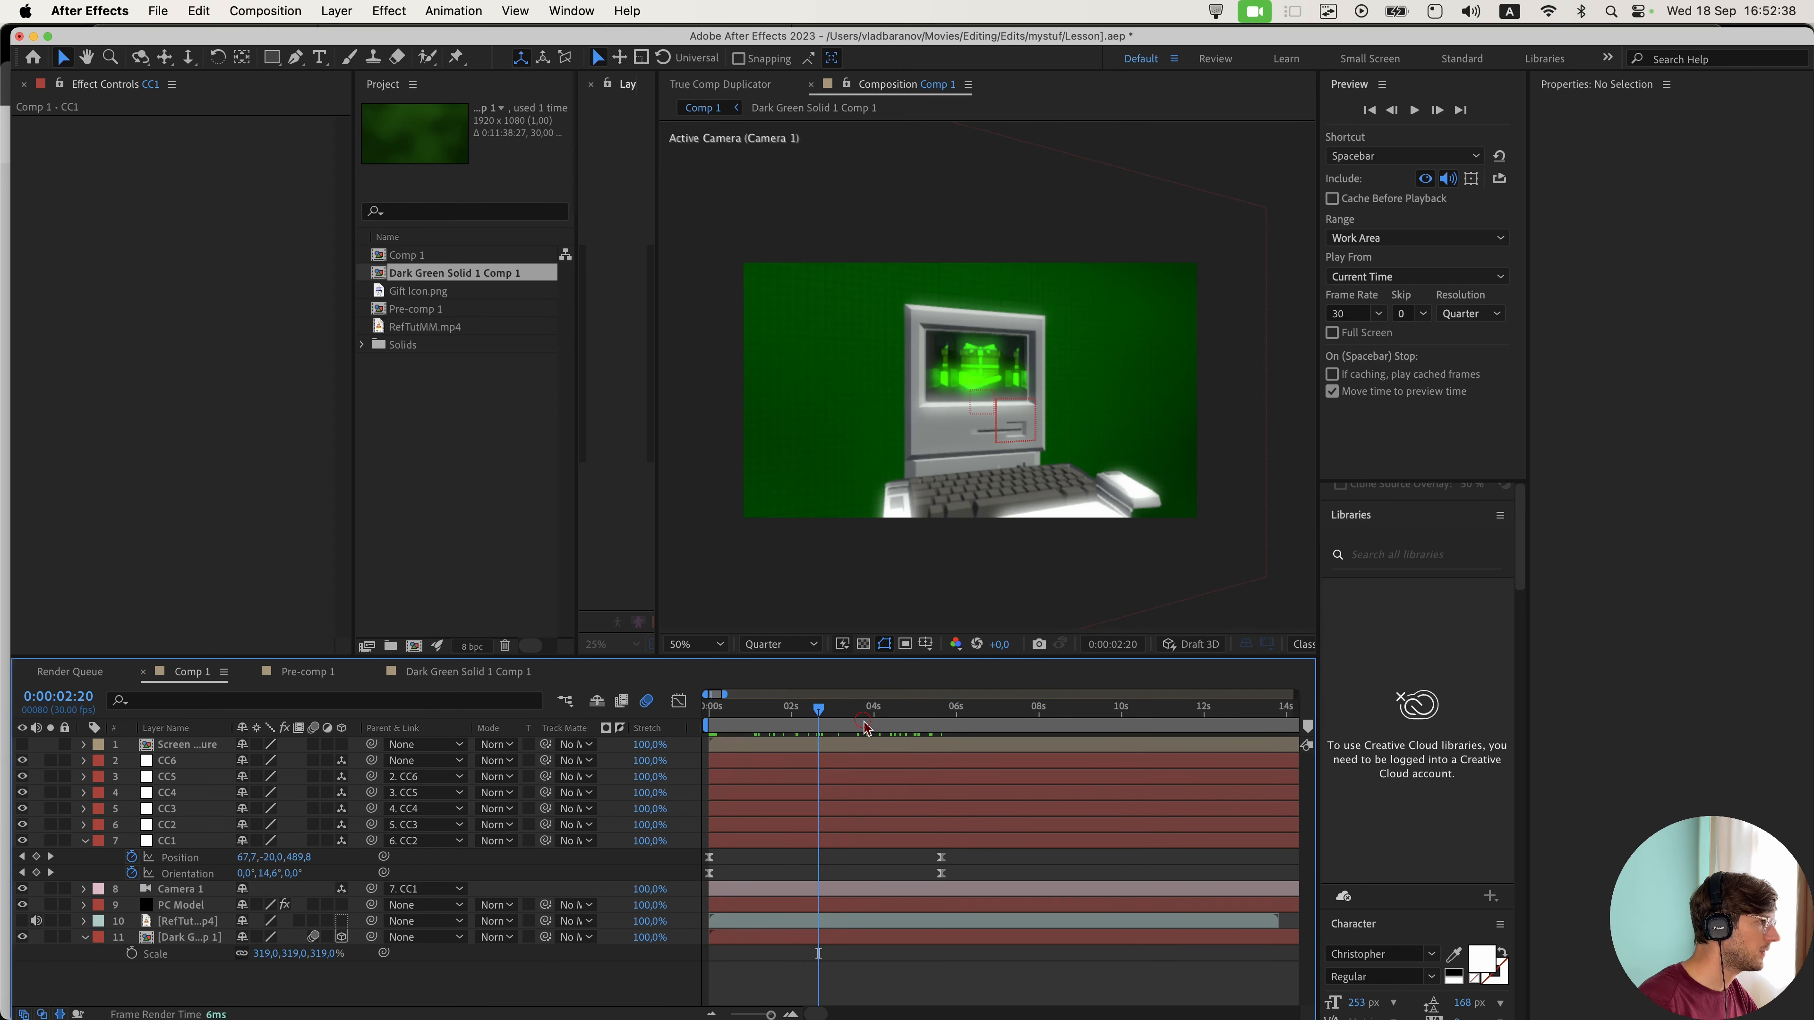
key(space)
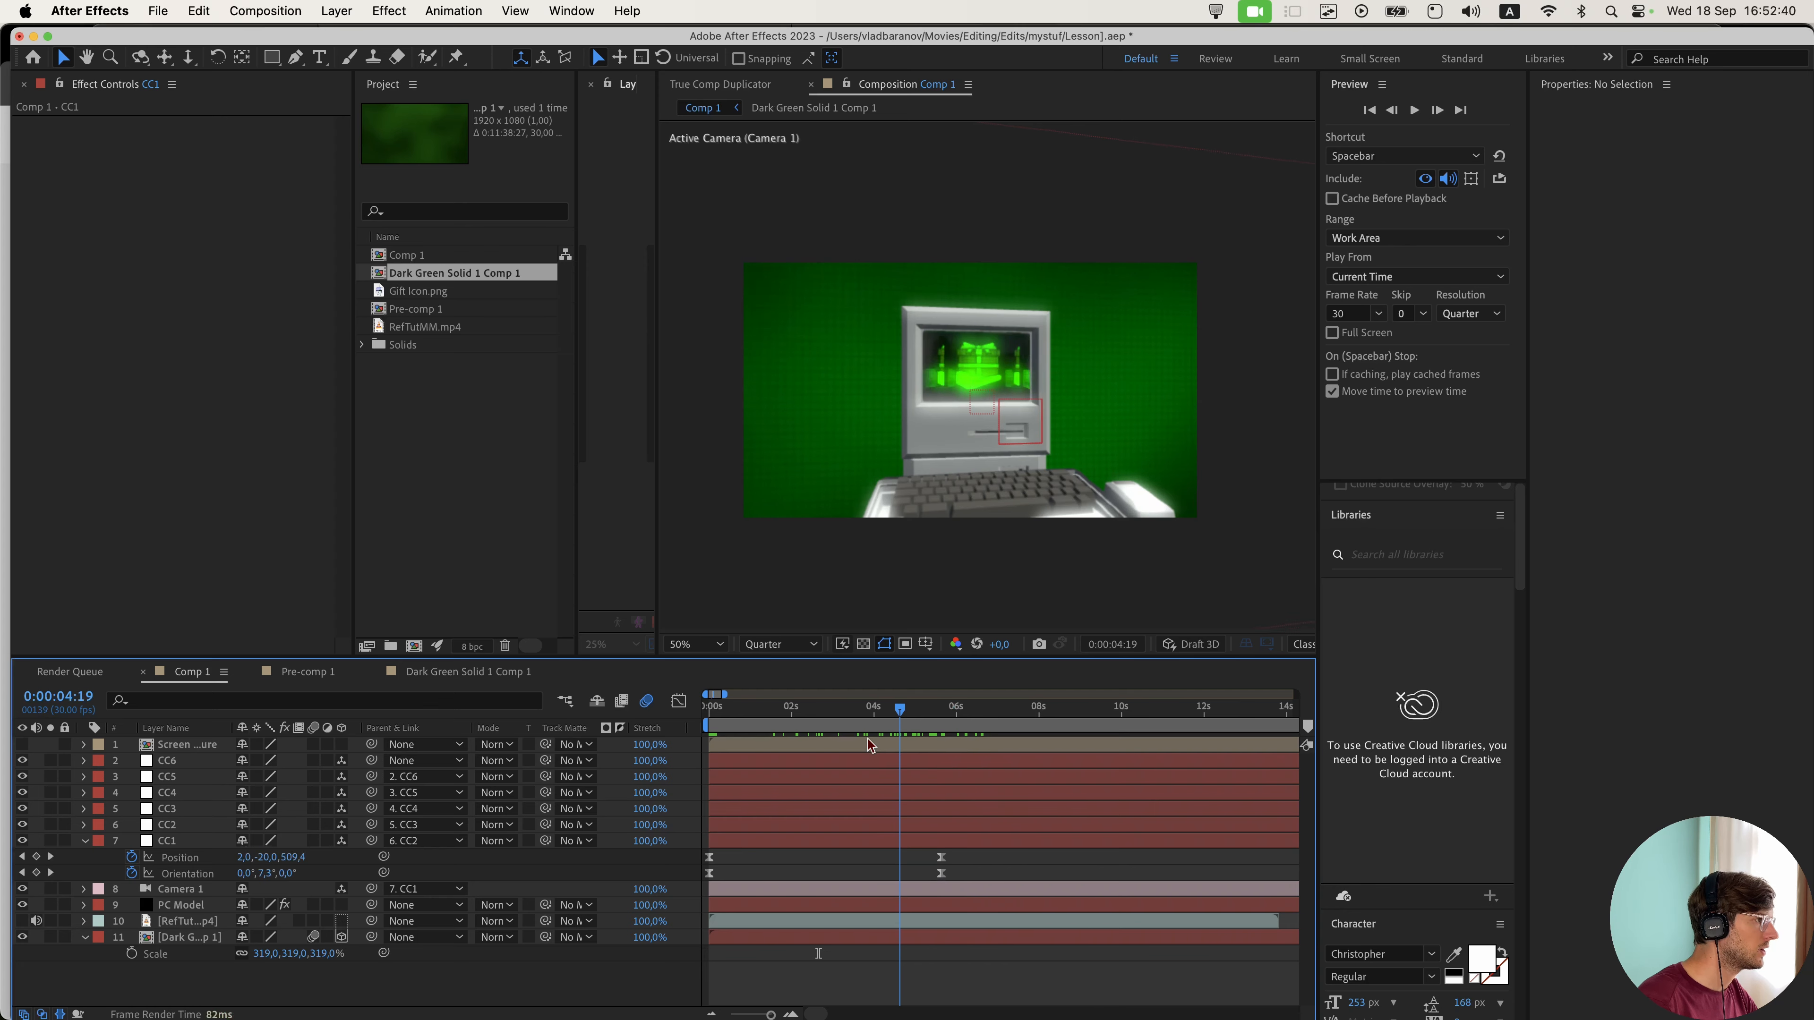
- Undo back to the linear keyframes and apply Easy Ease to all four CC1 position and orientation keyframes
key(super+z)
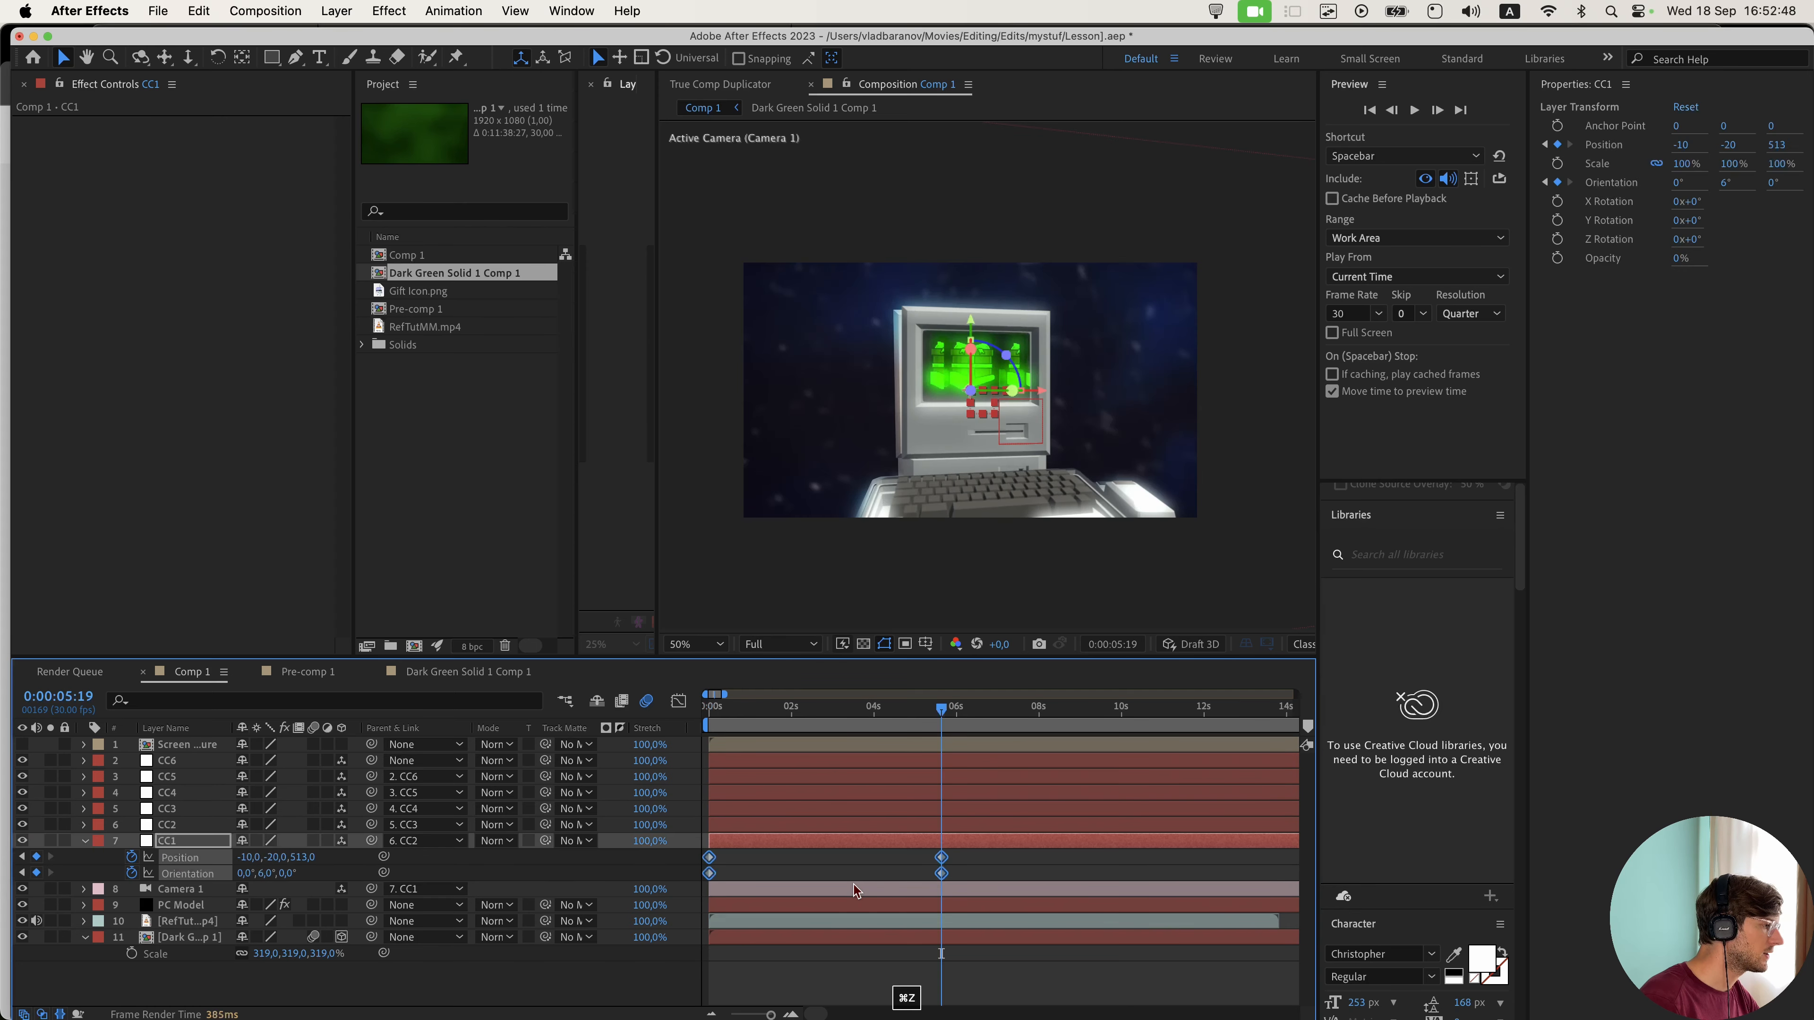
drag(1037, 857, 632, 886)
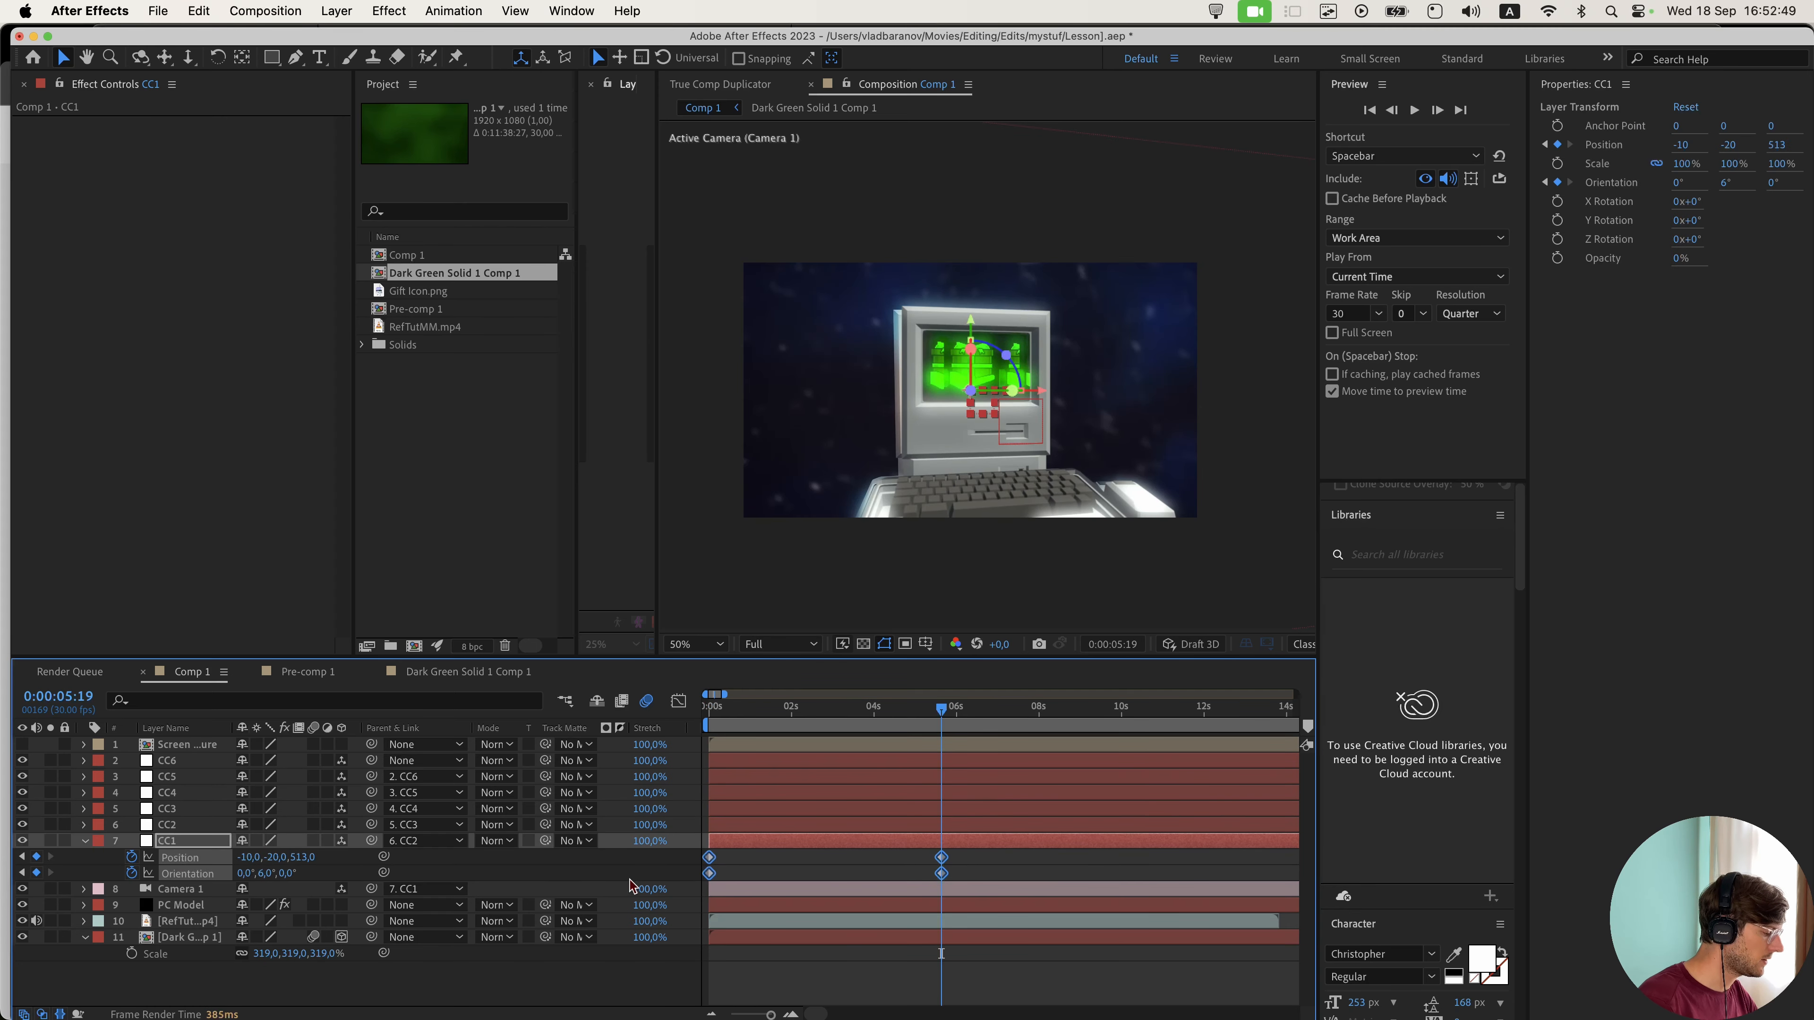
key(F9)
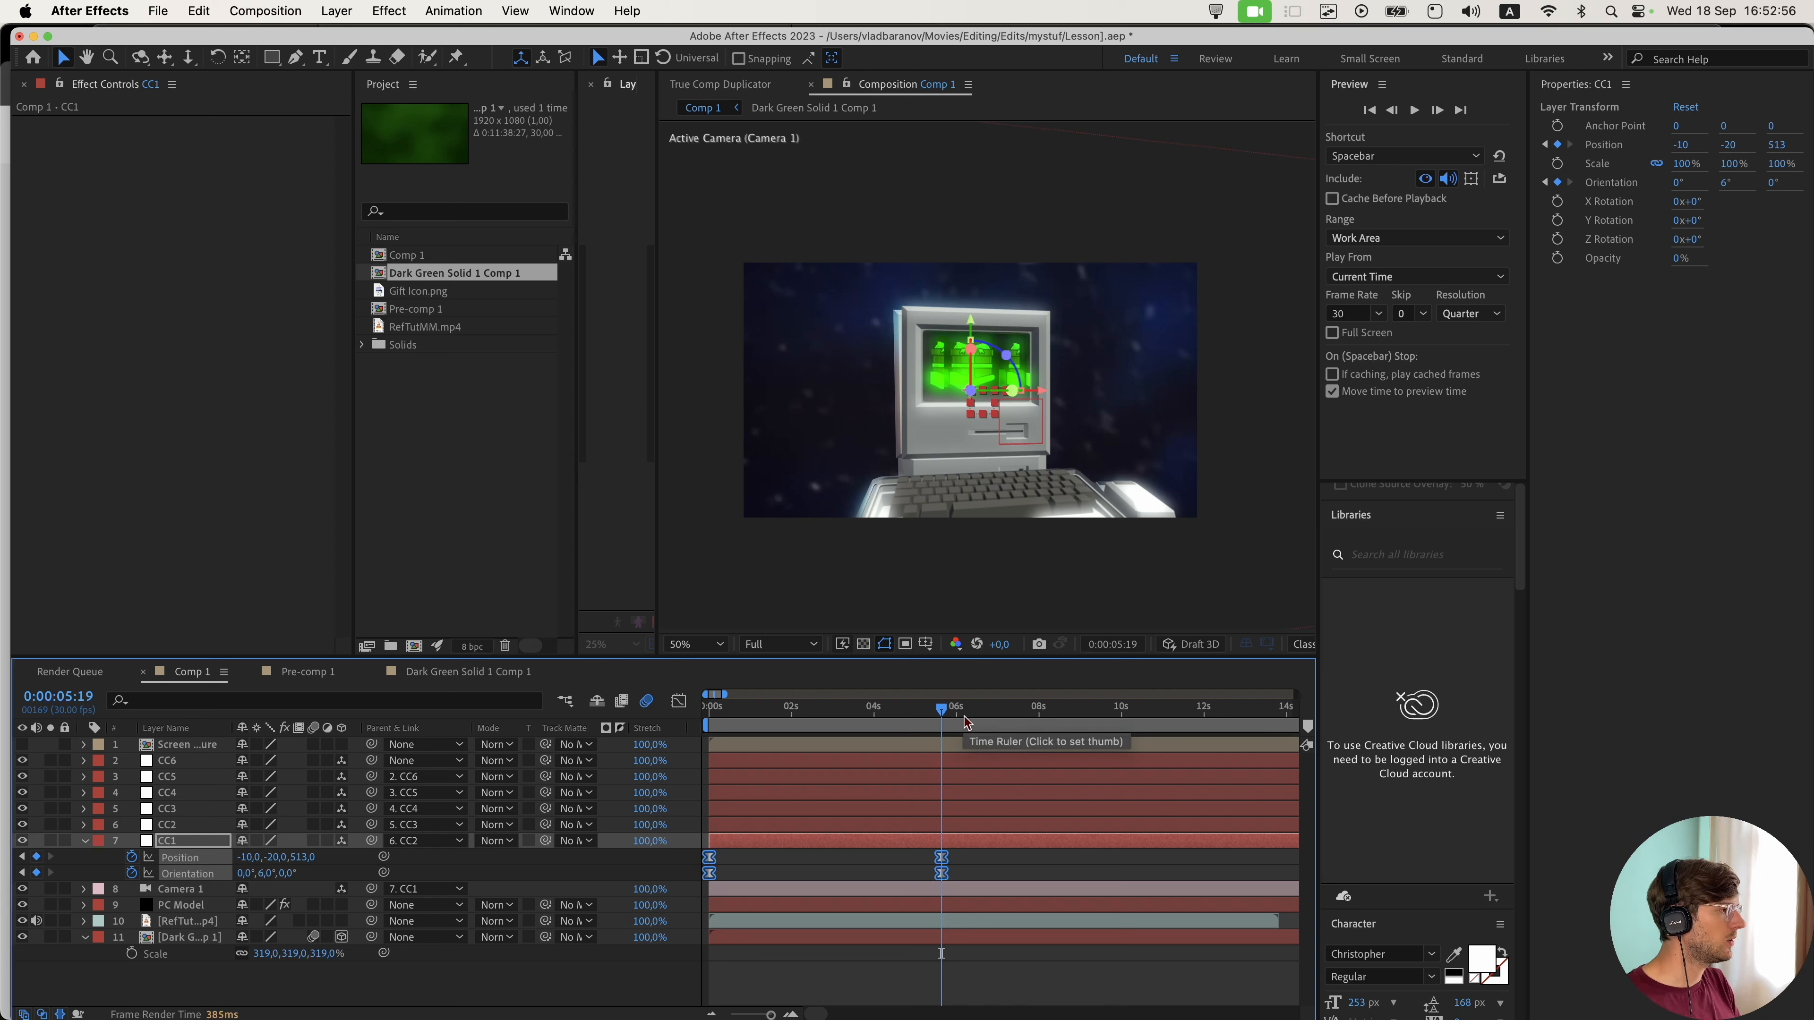
- Set the composition's preview resolution to Quarter and scrub through the end of the eased camera move
drag(965, 719, 970, 719)
click(781, 645)
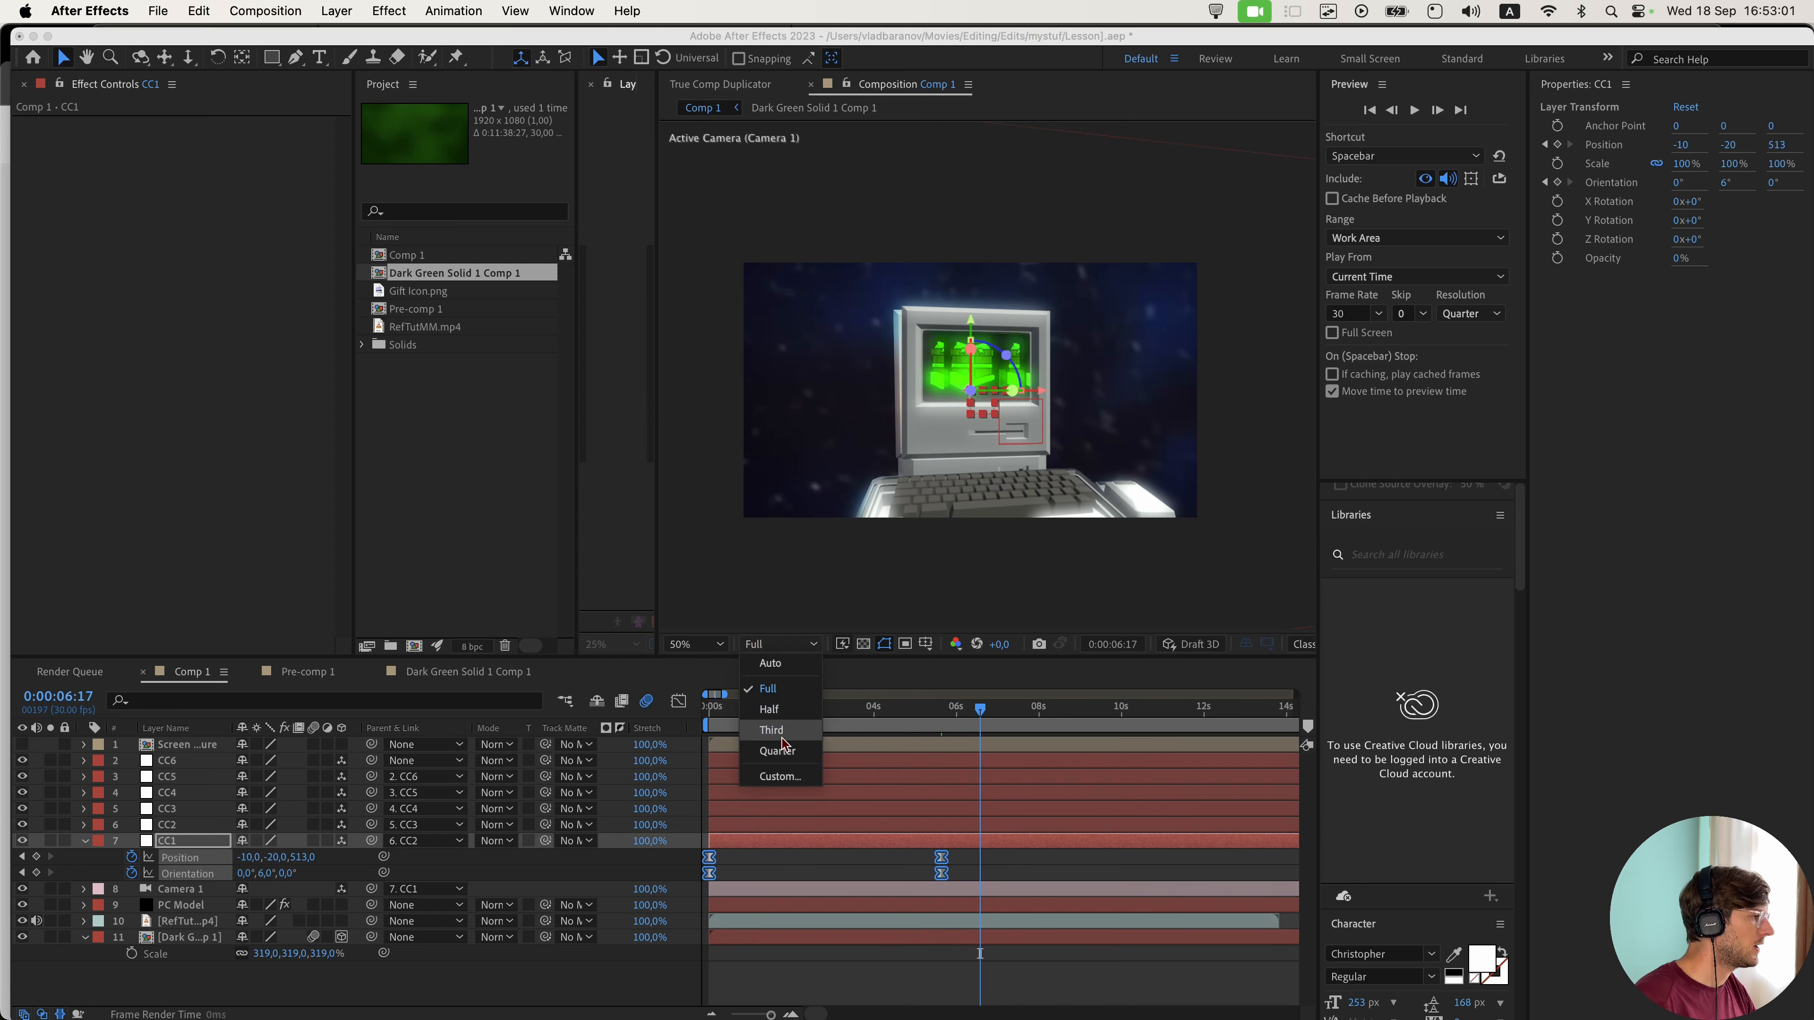
click(786, 754)
drag(968, 712, 934, 736)
click(942, 830)
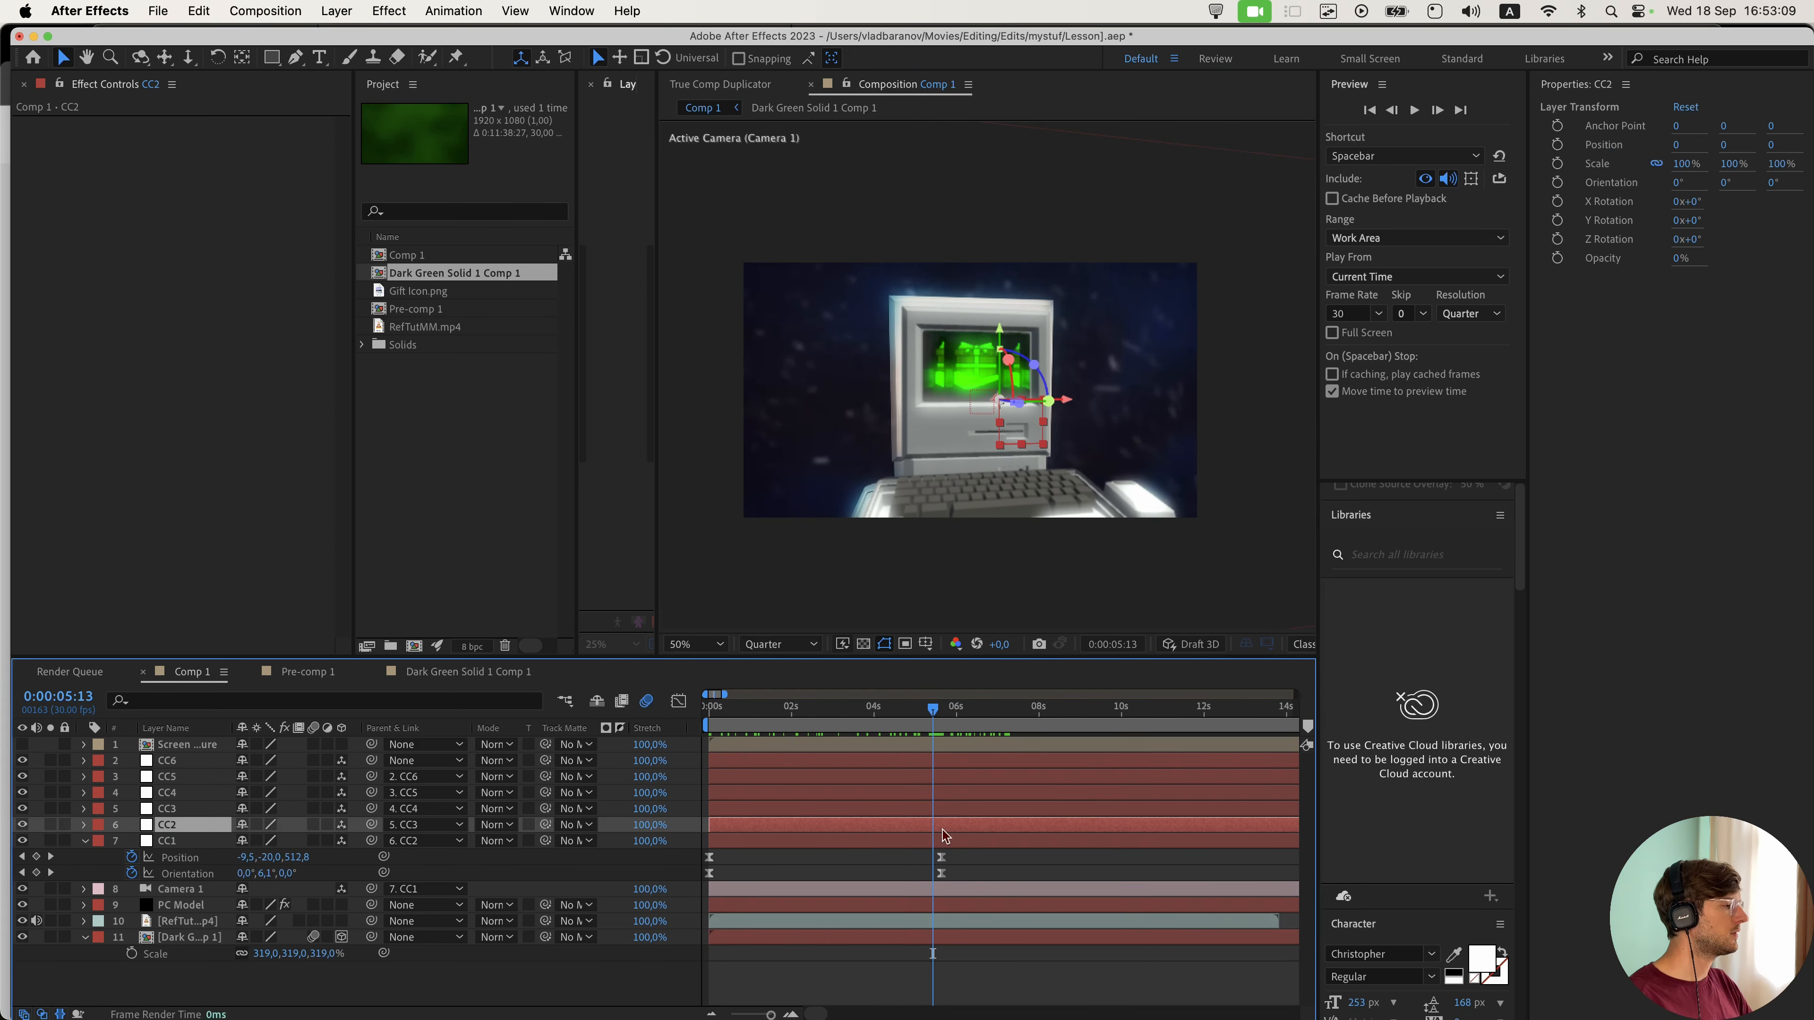
- Keyframe CC2's position at 0:00:05:13 and set its Z position to -160 at 0:00:08:10
key(p)
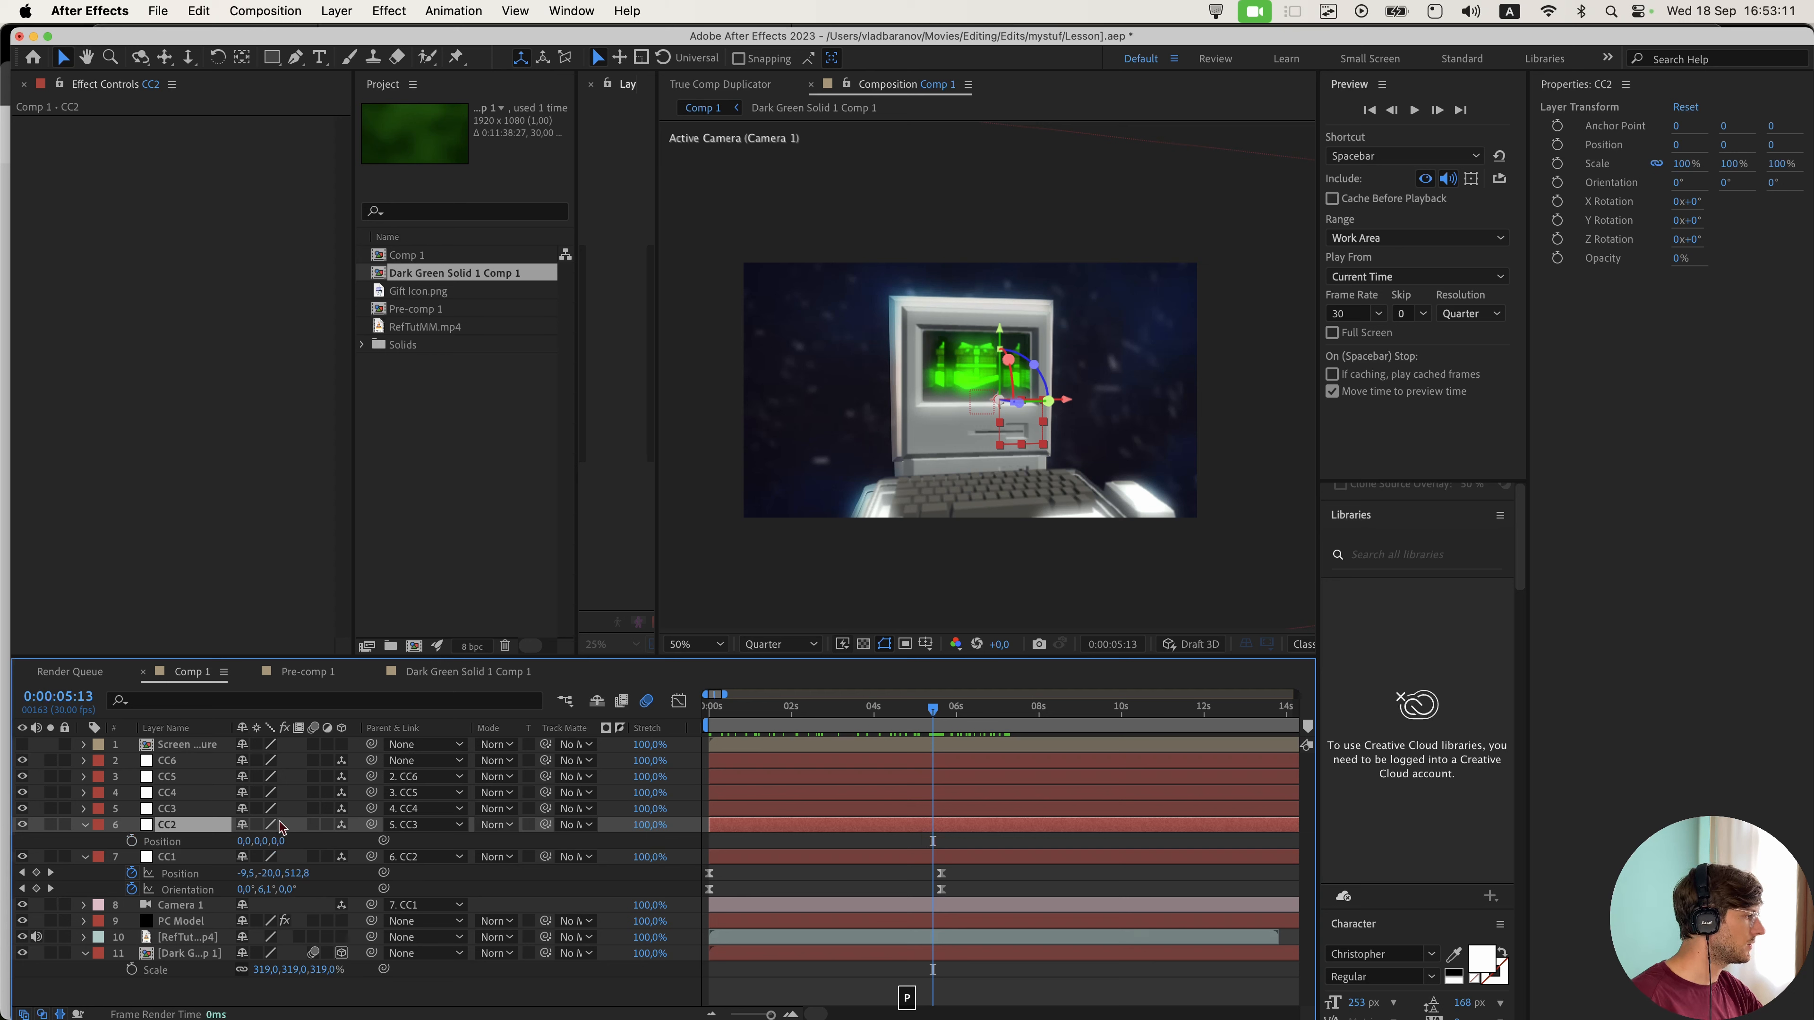
click(130, 840)
drag(964, 734, 1052, 733)
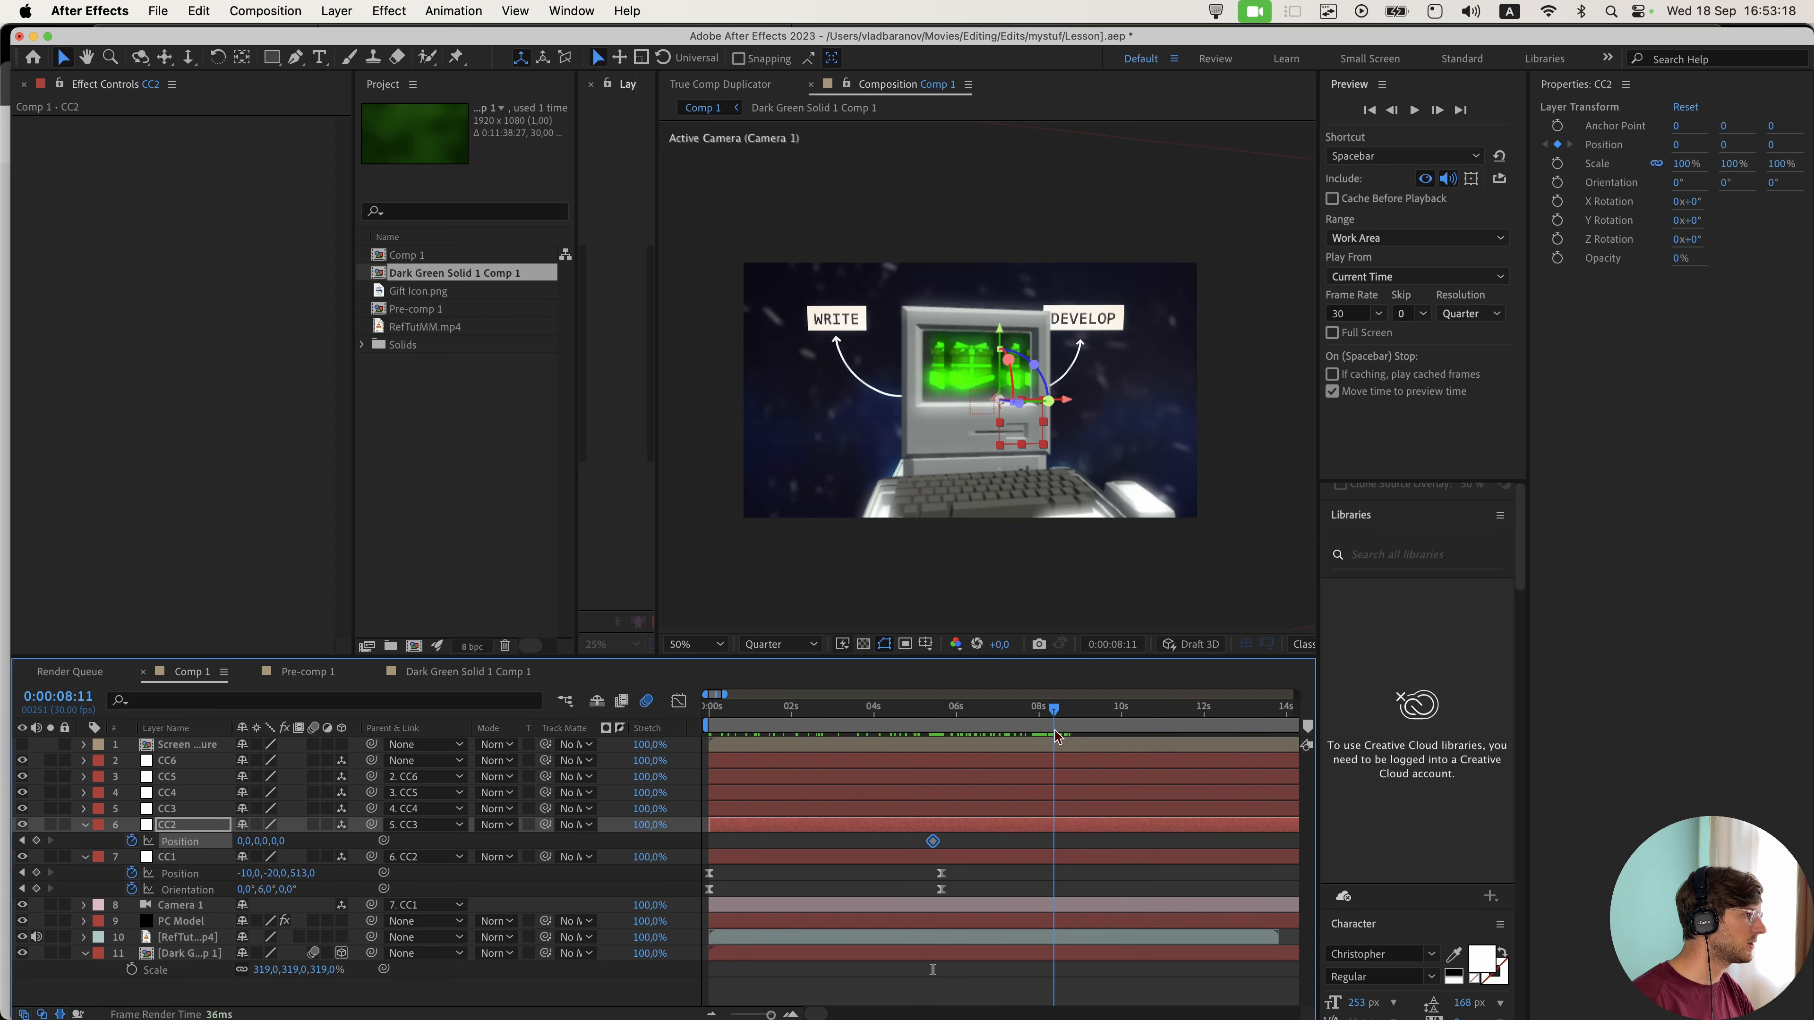
drag(281, 842, 133, 842)
- Set CC1's orientation to 0°, 3°, 0° on its keyframe at 0:00:05:19
drag(958, 715, 941, 714)
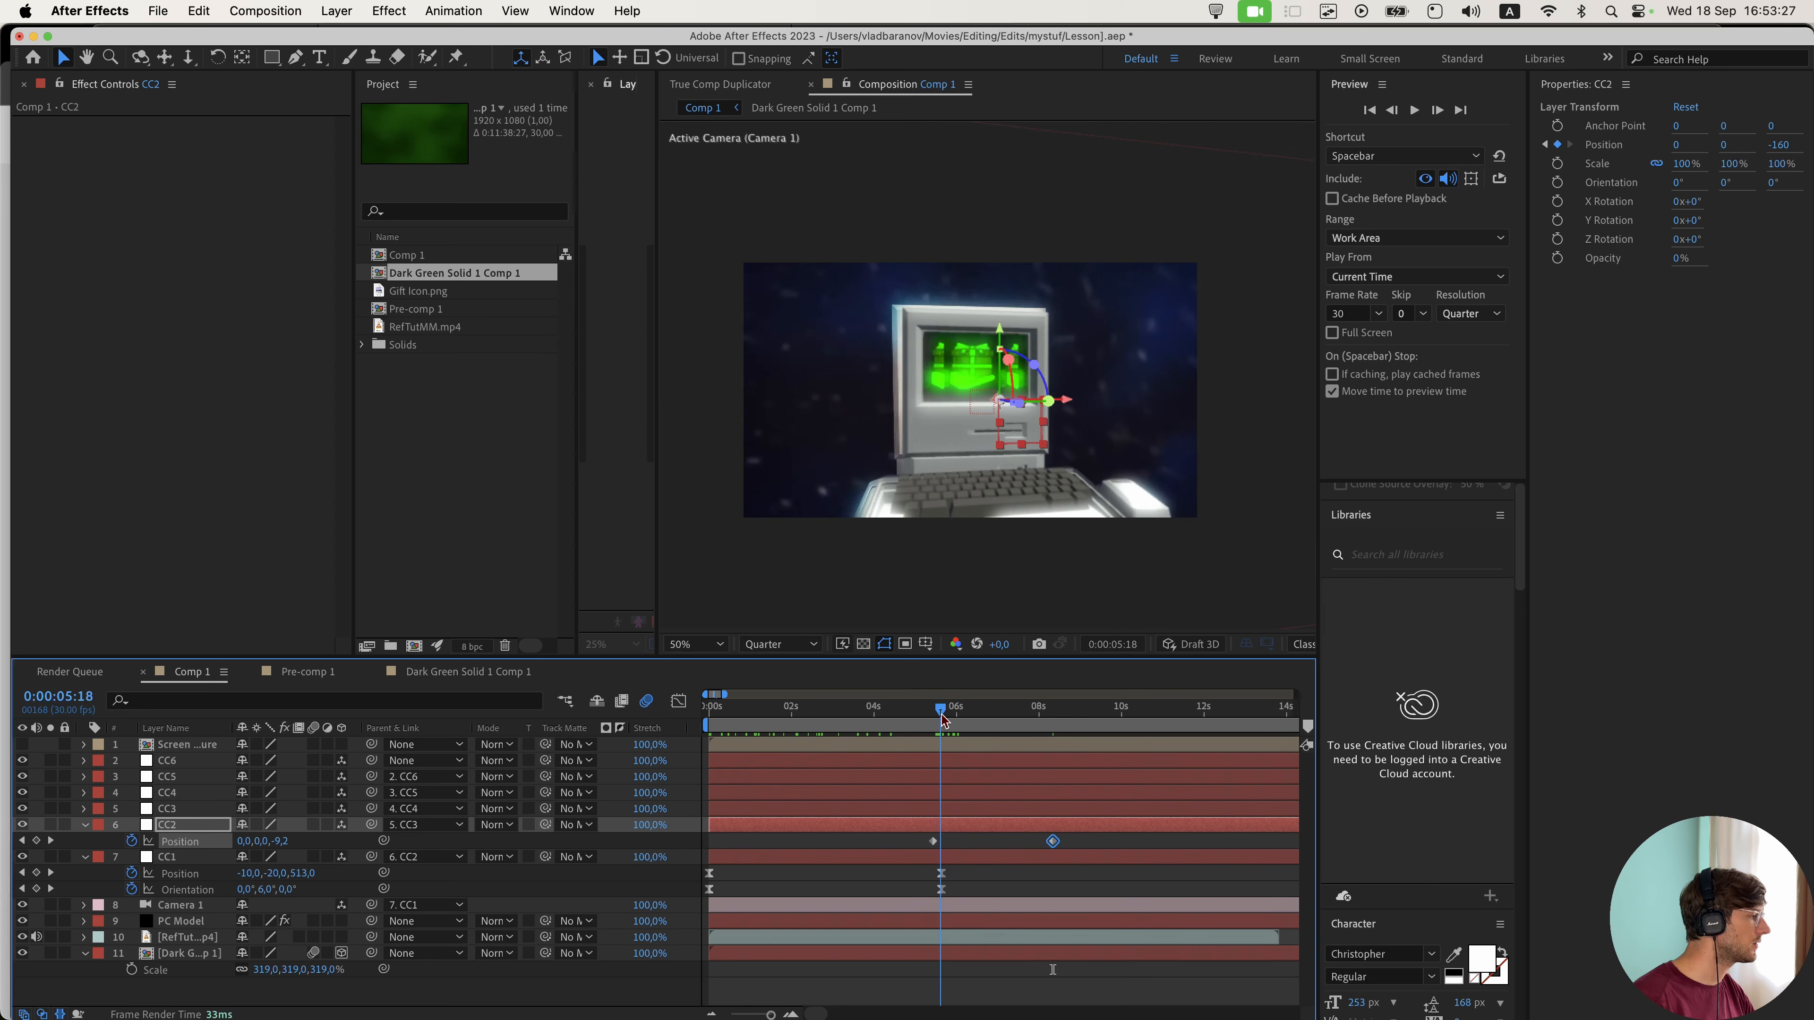
click(51, 873)
drag(271, 890, 267, 891)
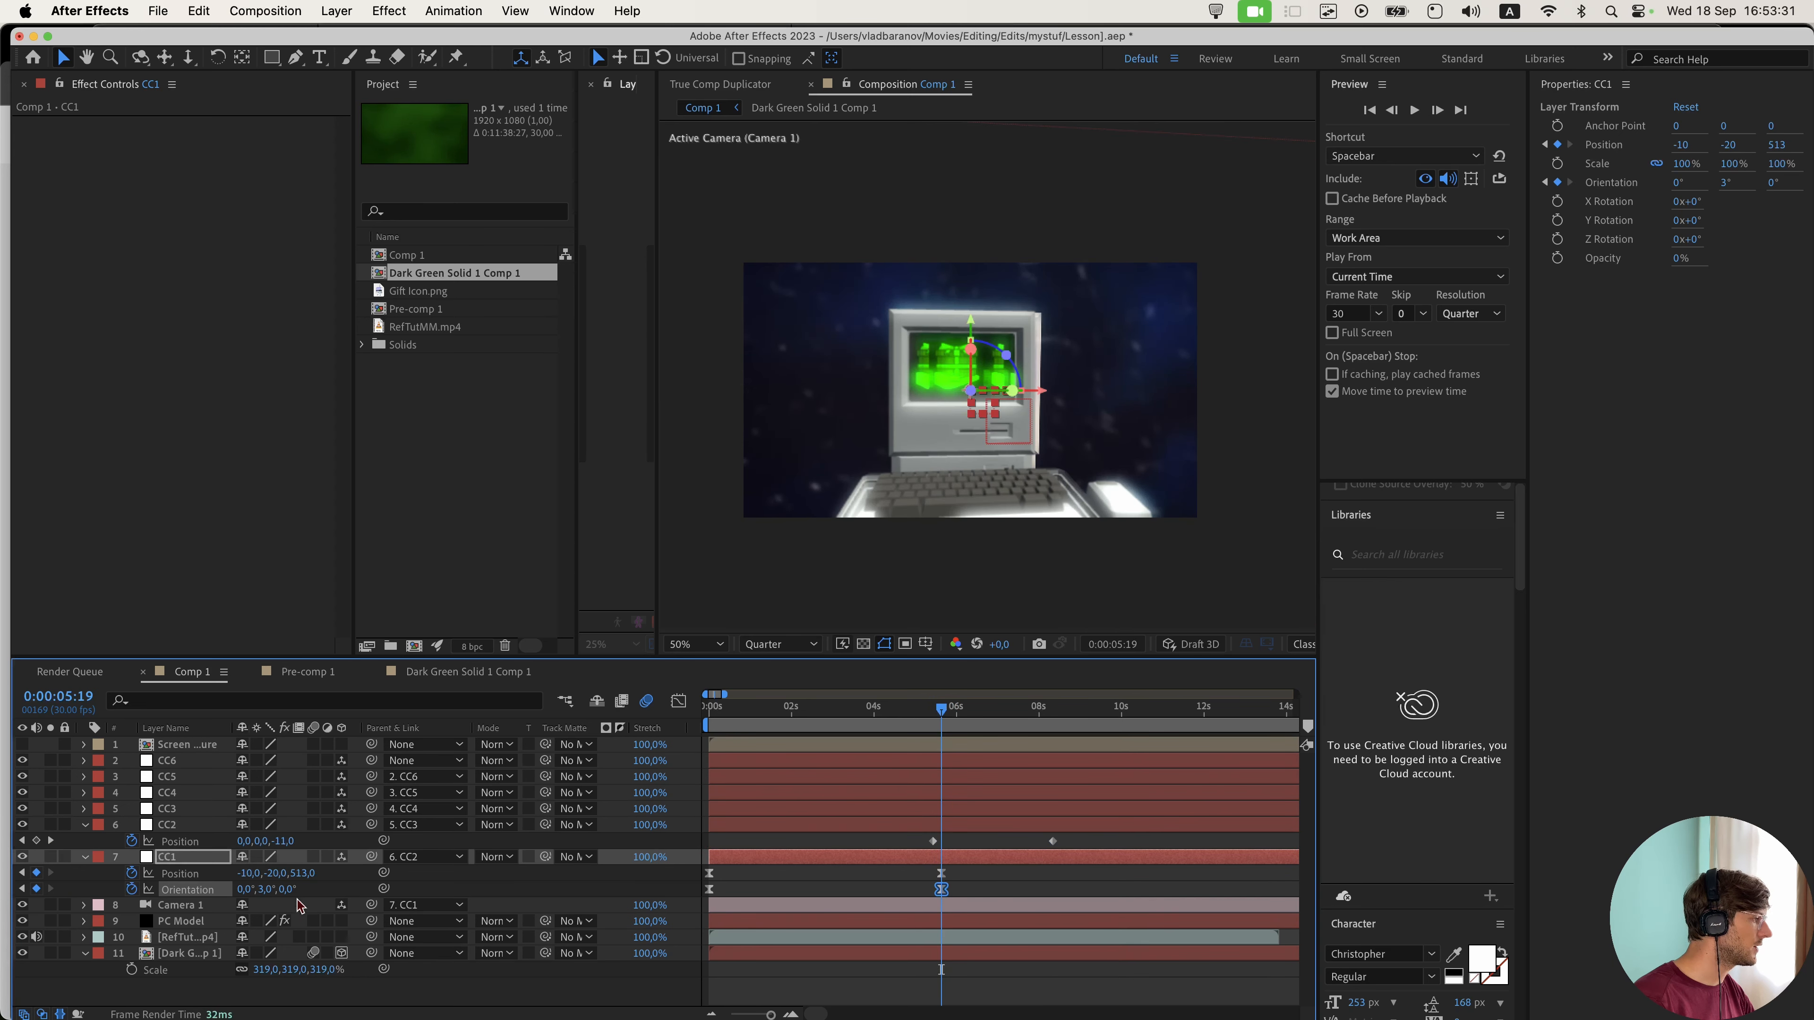
click(322, 892)
- Apply Easy Ease to both CC2 position keyframes and preview the move from 0:00:04:24
drag(1087, 837, 891, 845)
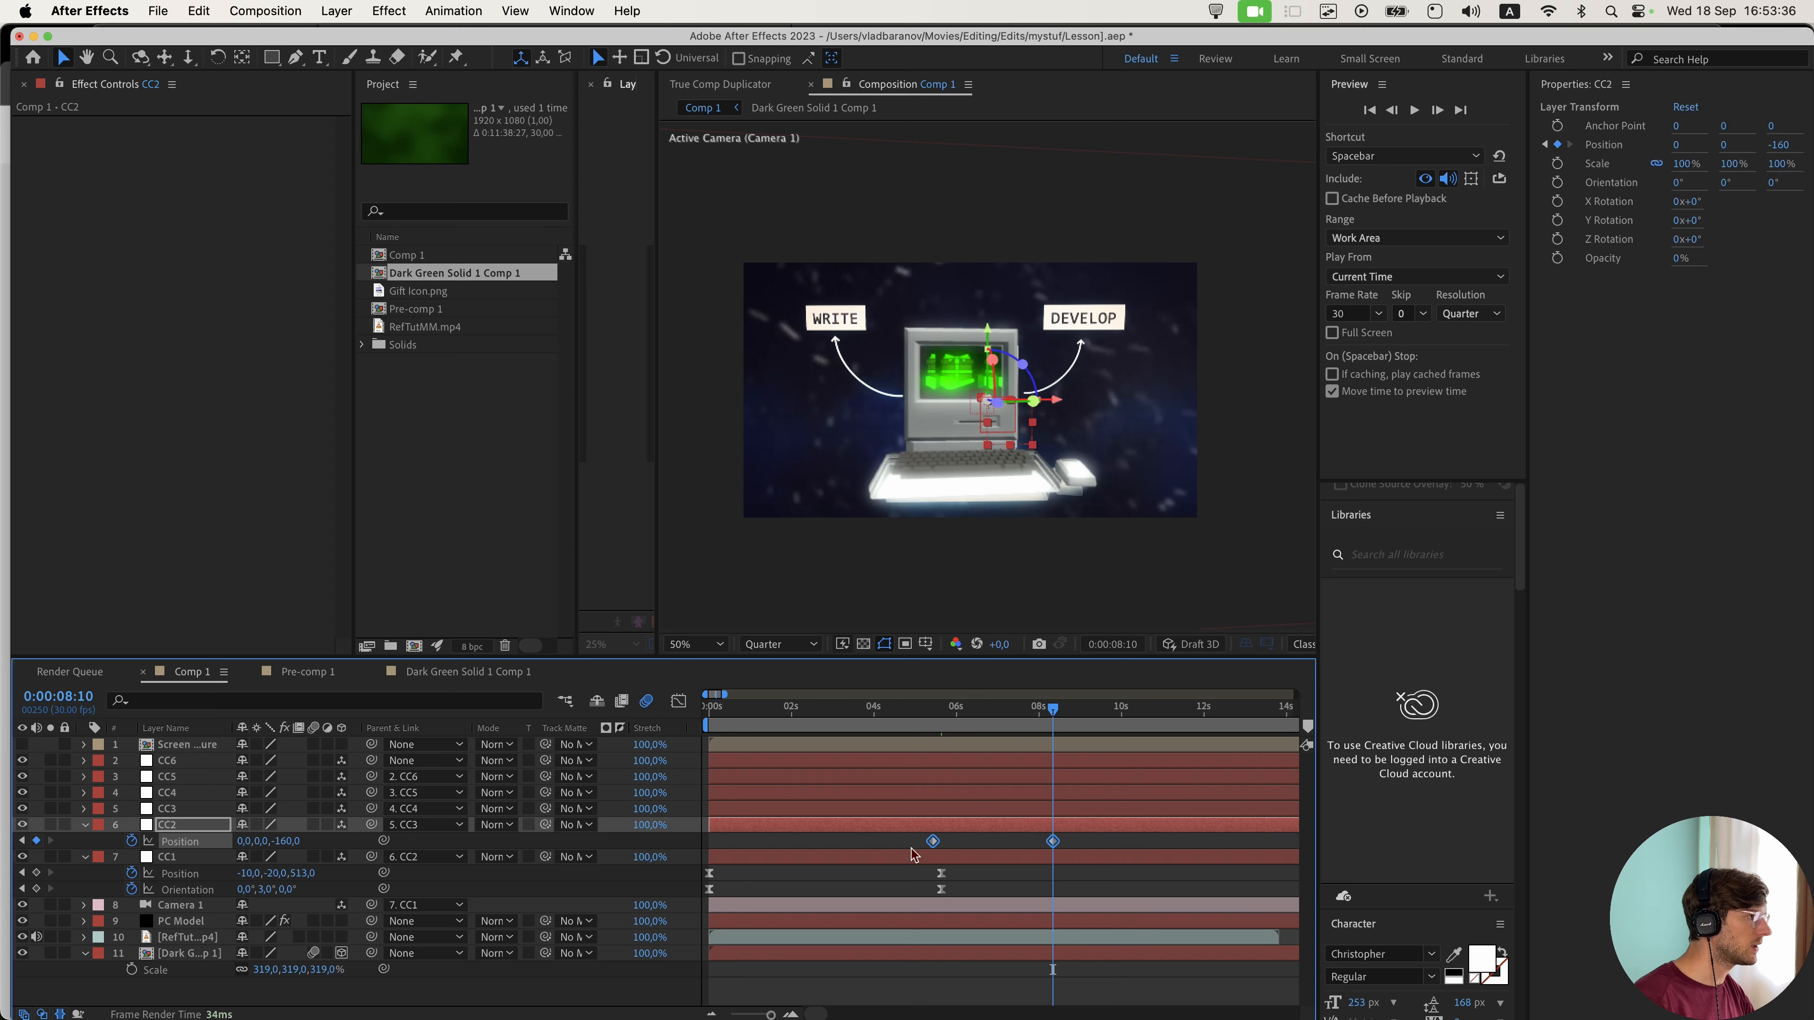
key(F9)
click(906, 993)
key(space)
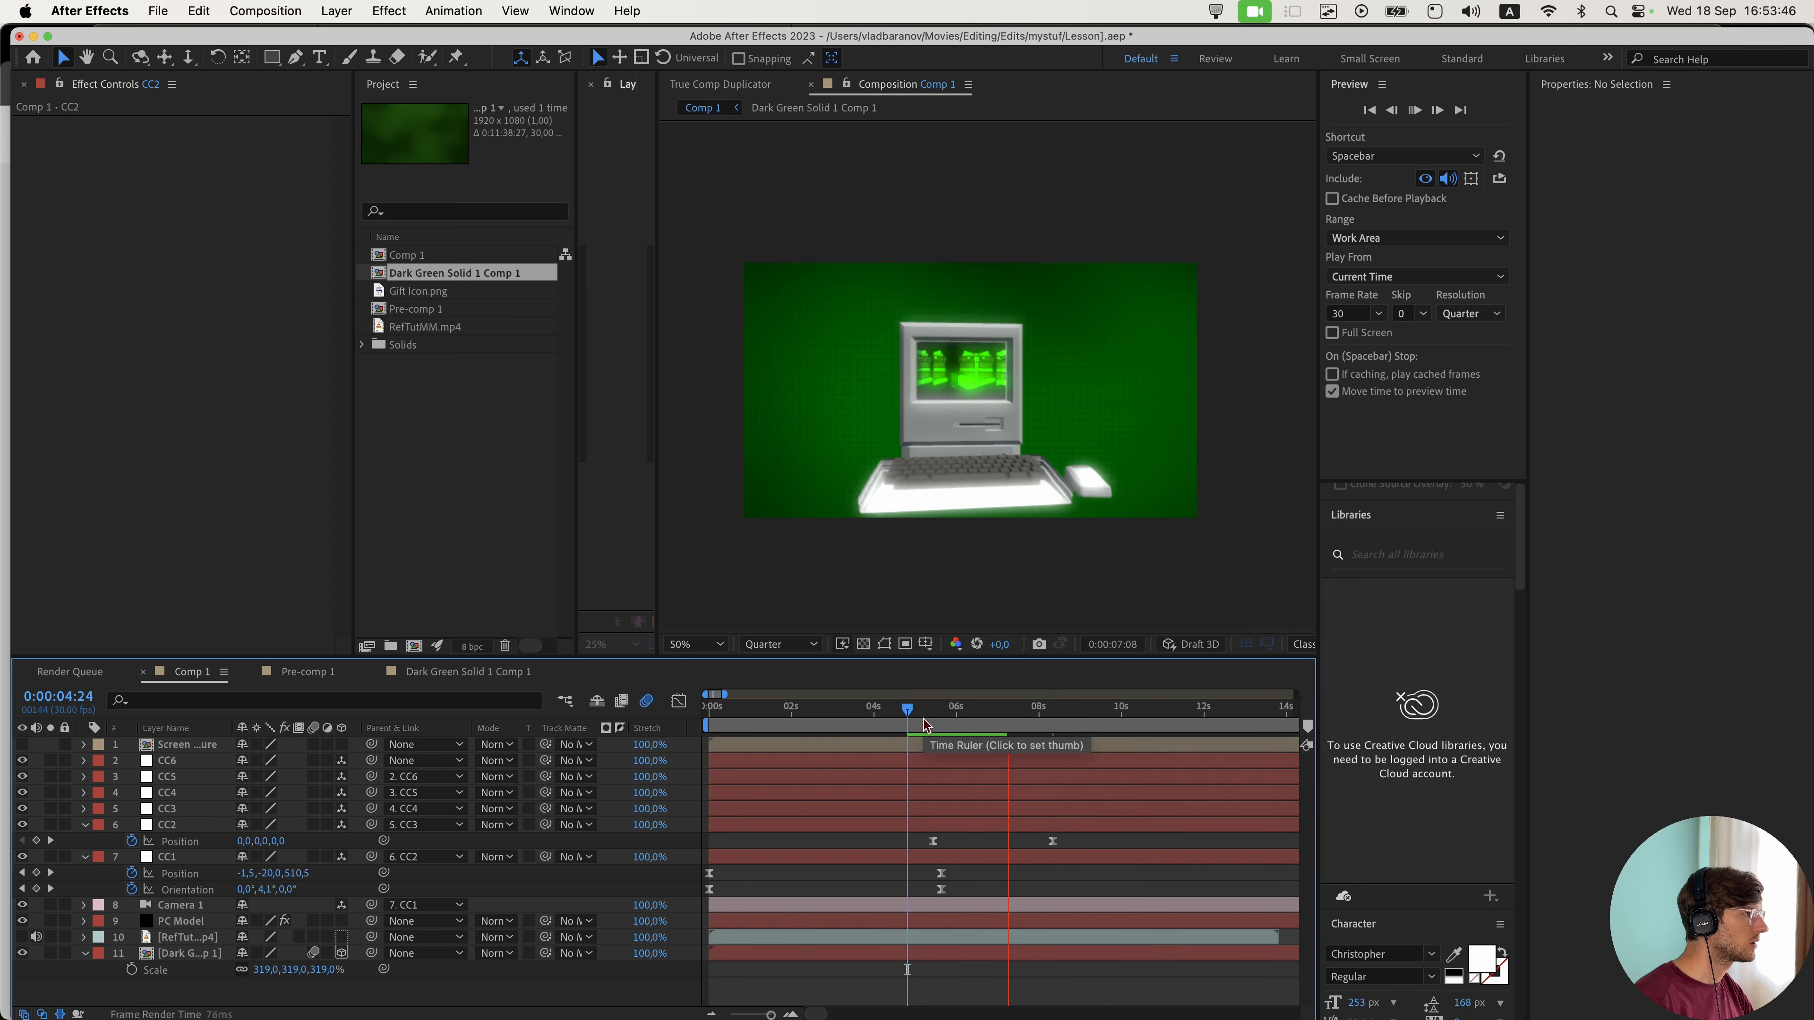
key(space)
- Reshape CC2's position speed graph into a sharp central peak by lengthening both keyframes' influence, and preview the move
drag(1100, 838, 901, 846)
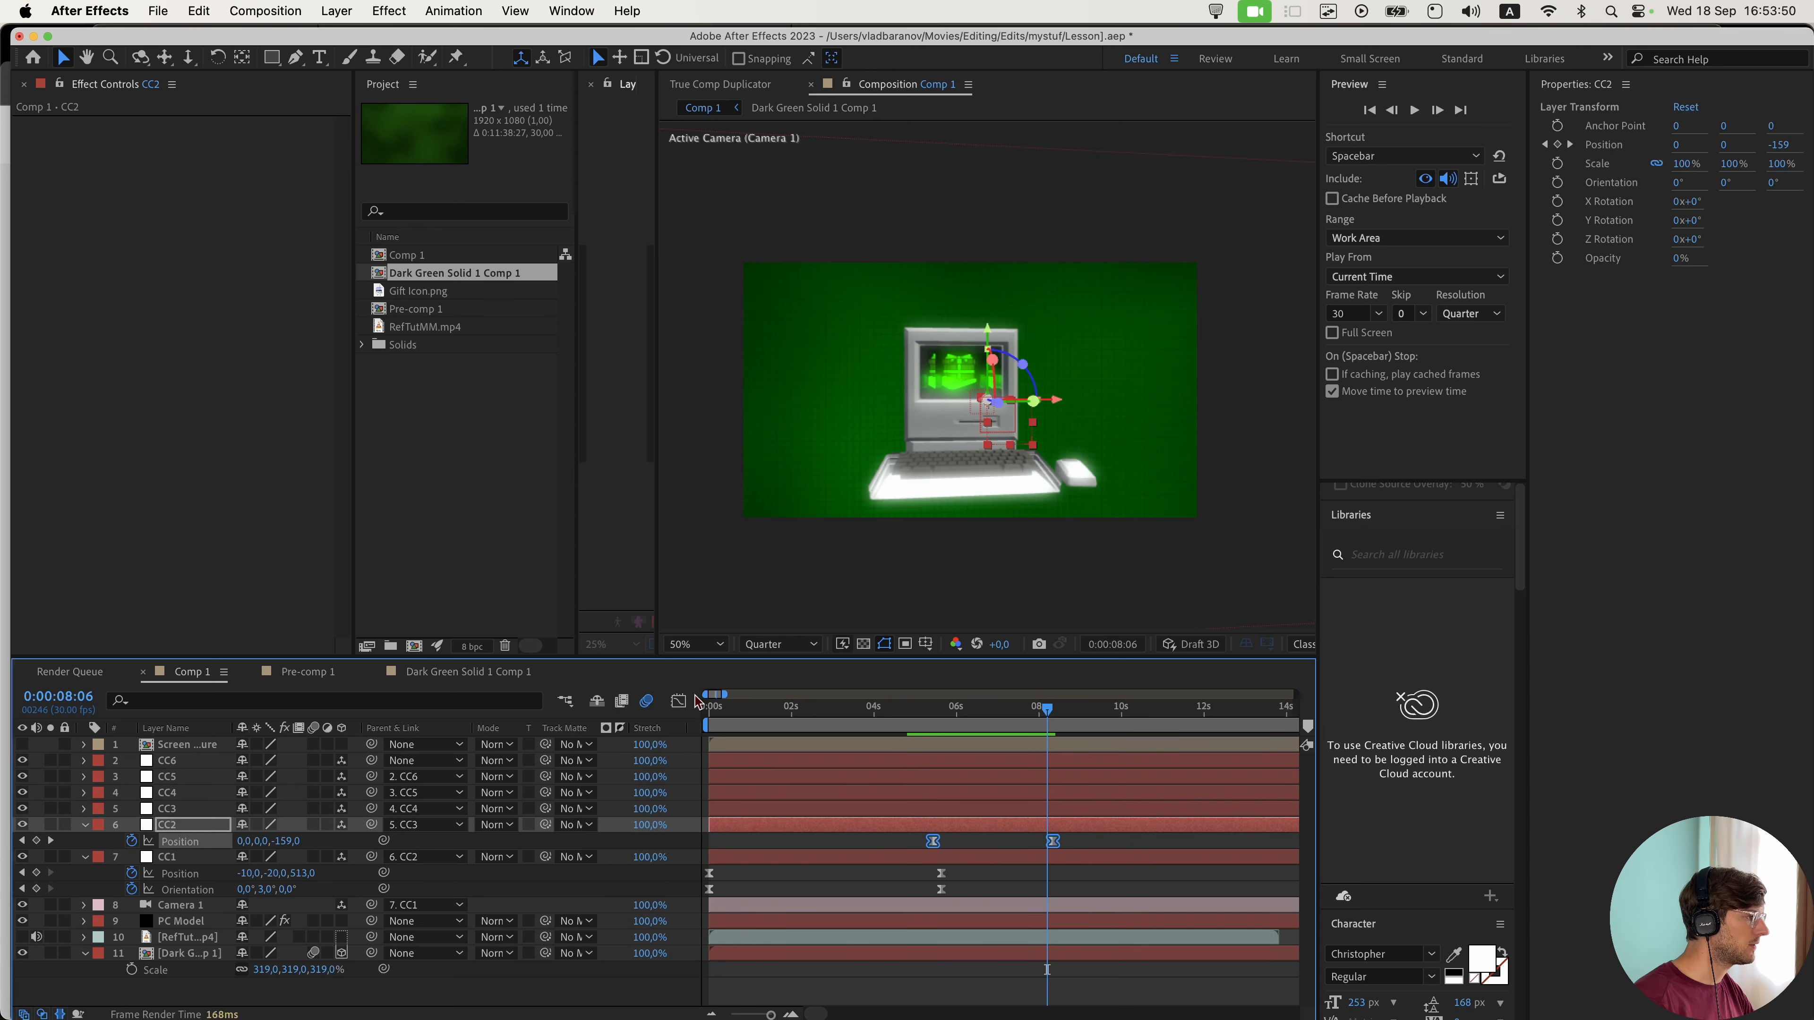
click(679, 702)
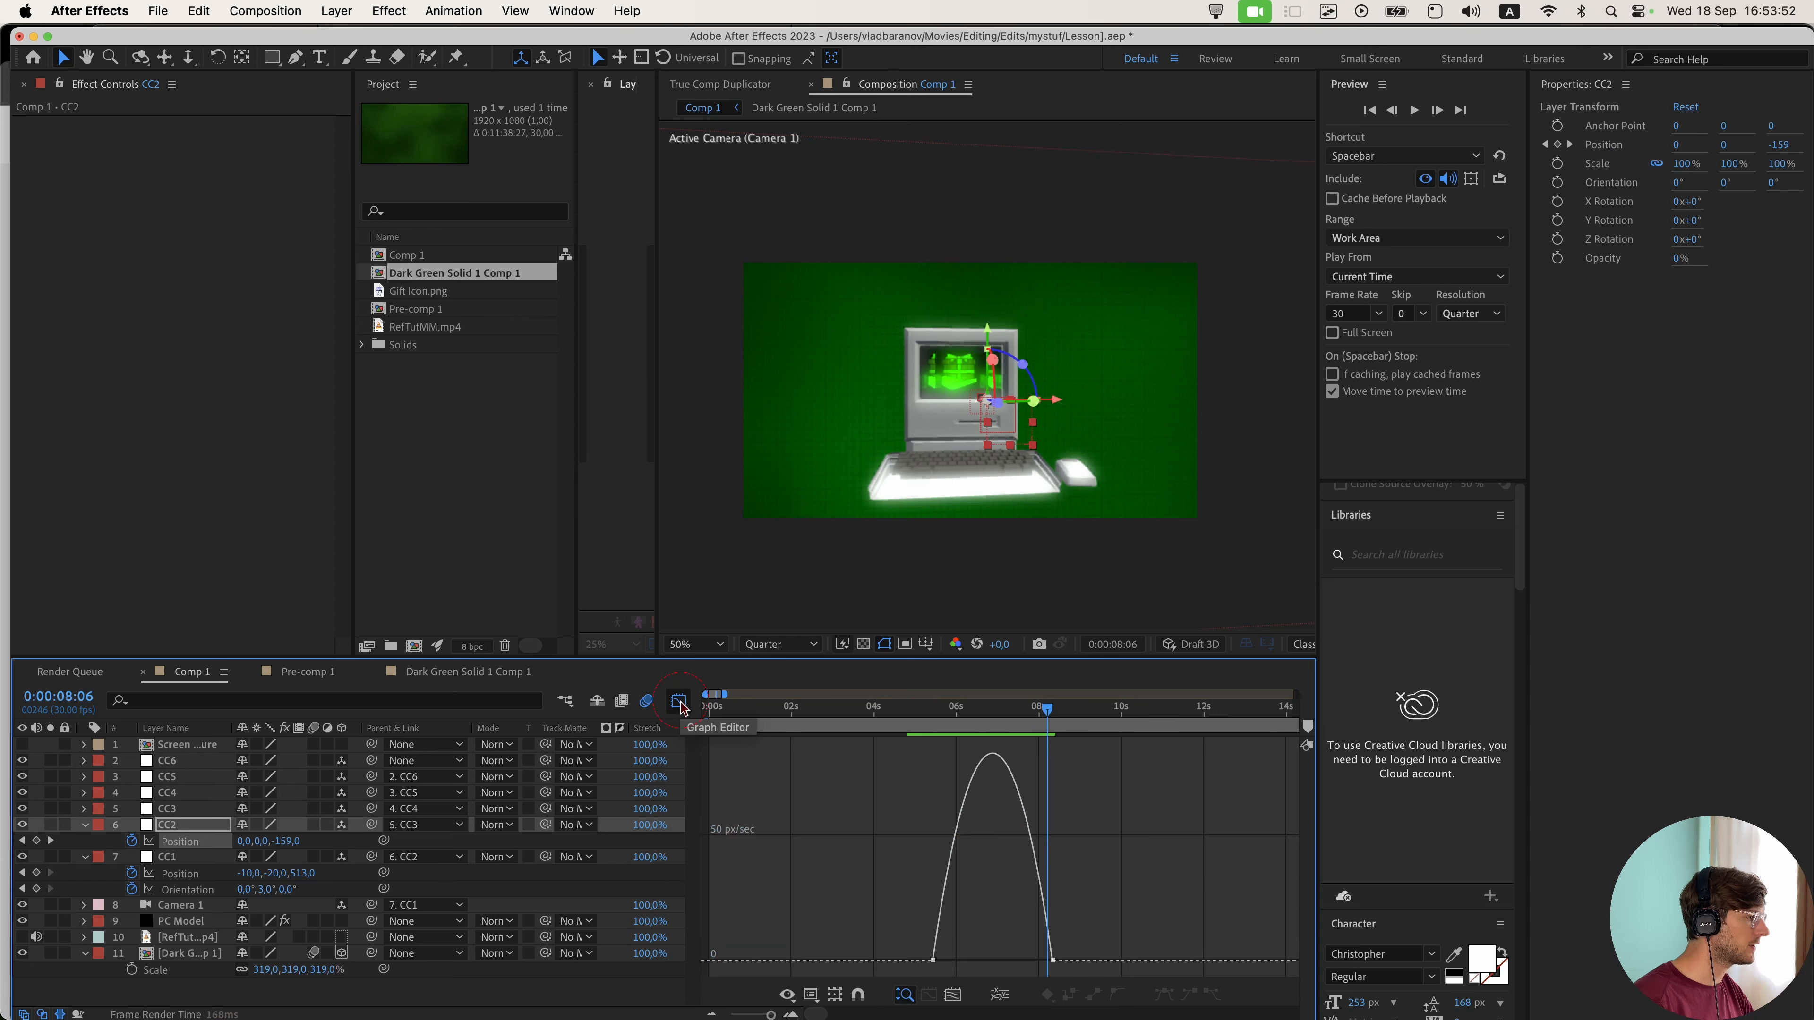
click(819, 994)
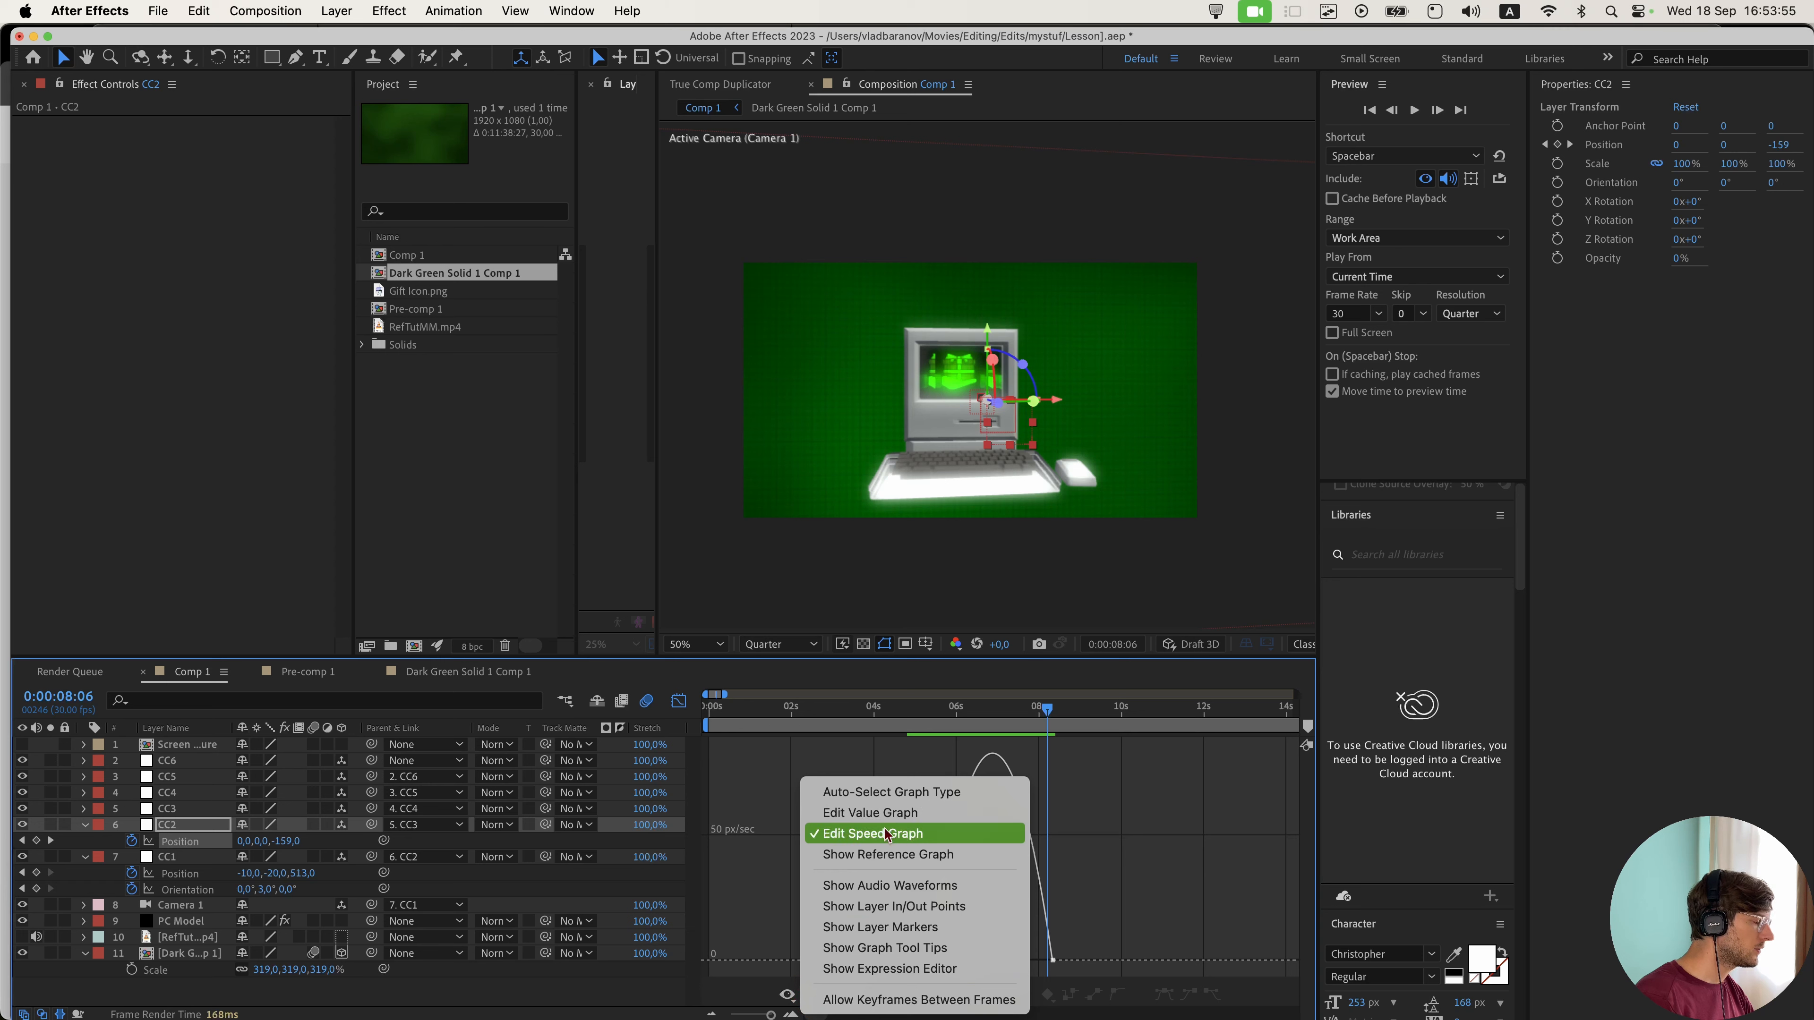
click(956, 836)
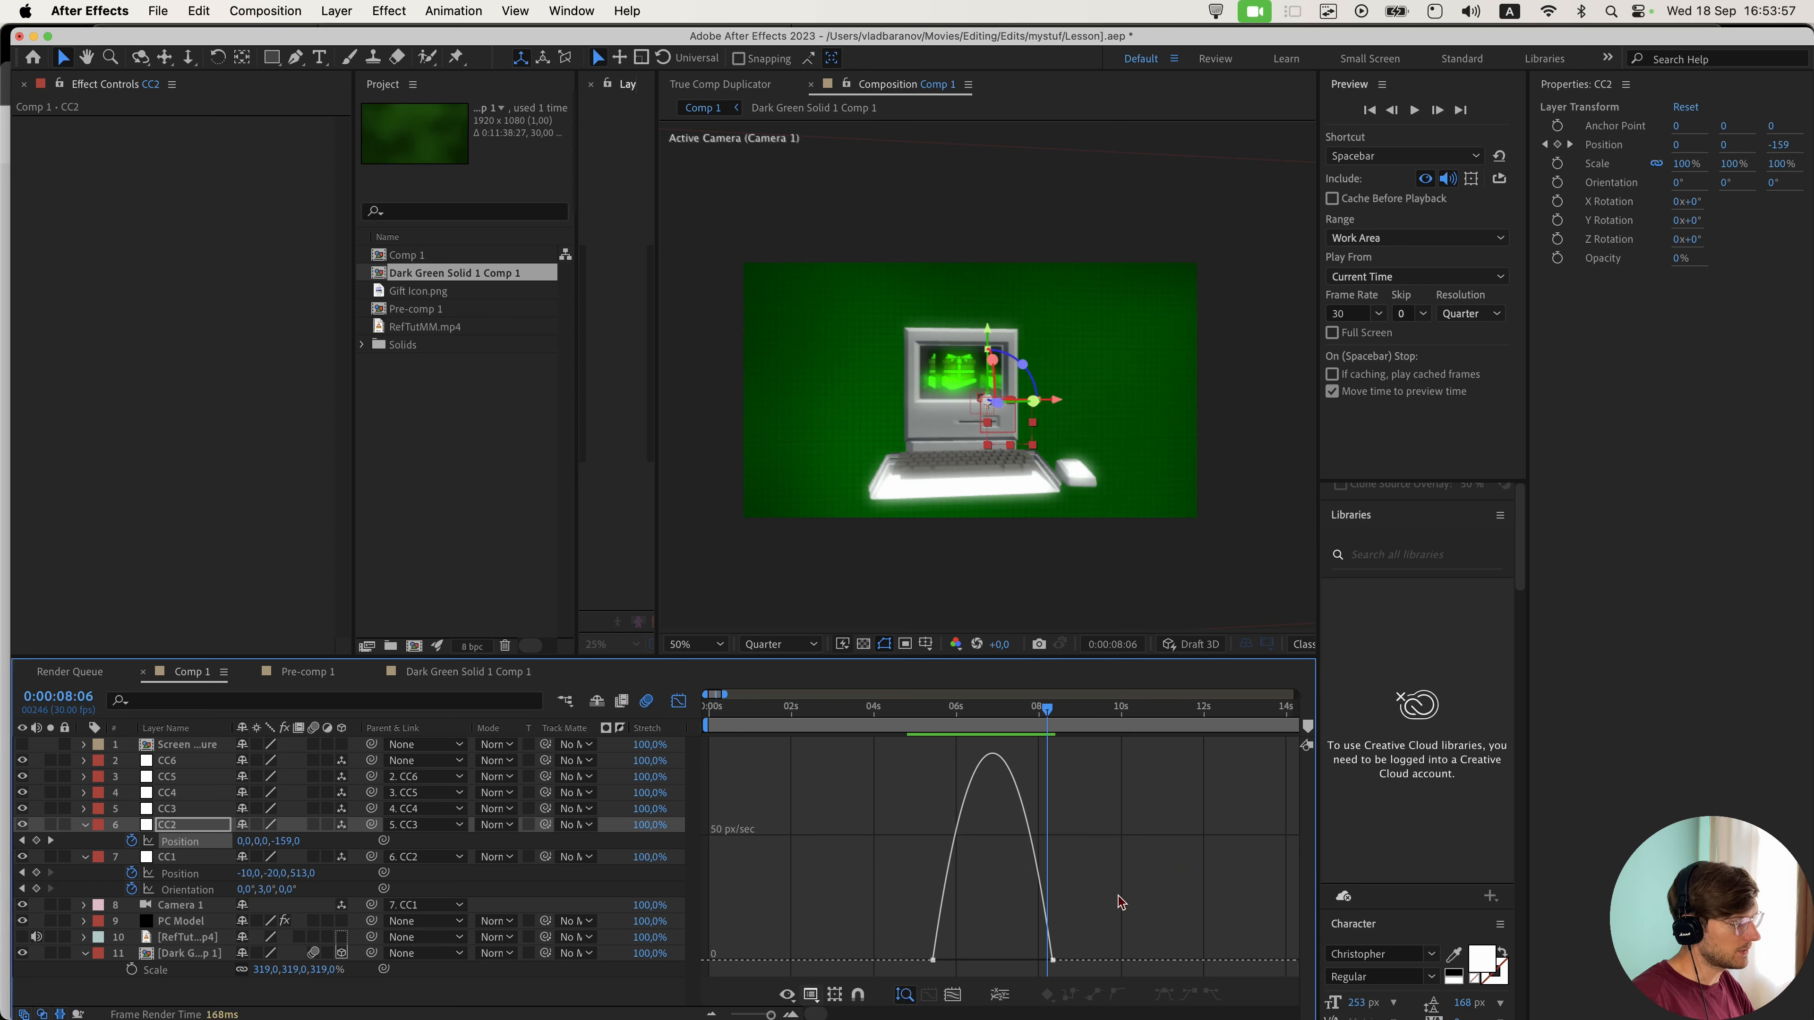
drag(1126, 920, 1008, 961)
key(space)
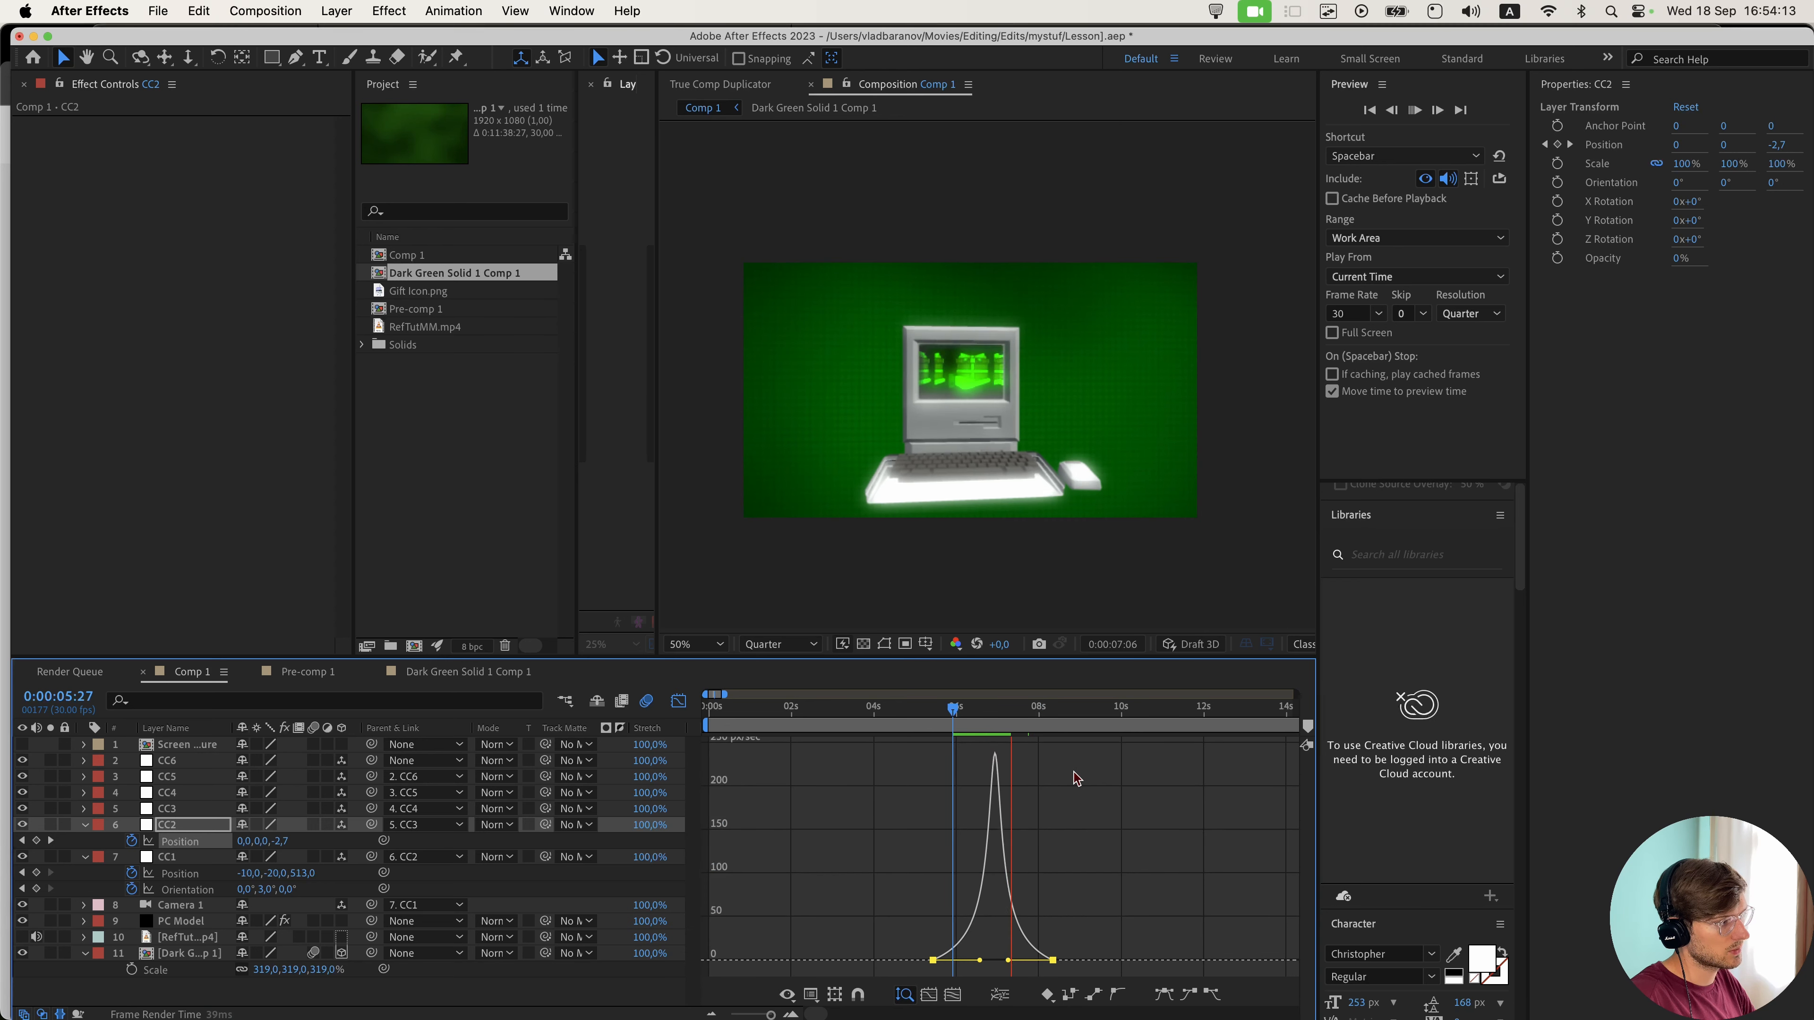
key(space)
- Return to the layer bar view and move CC2's first position keyframe earlier to 0:00:05:10
key(shift+F3)
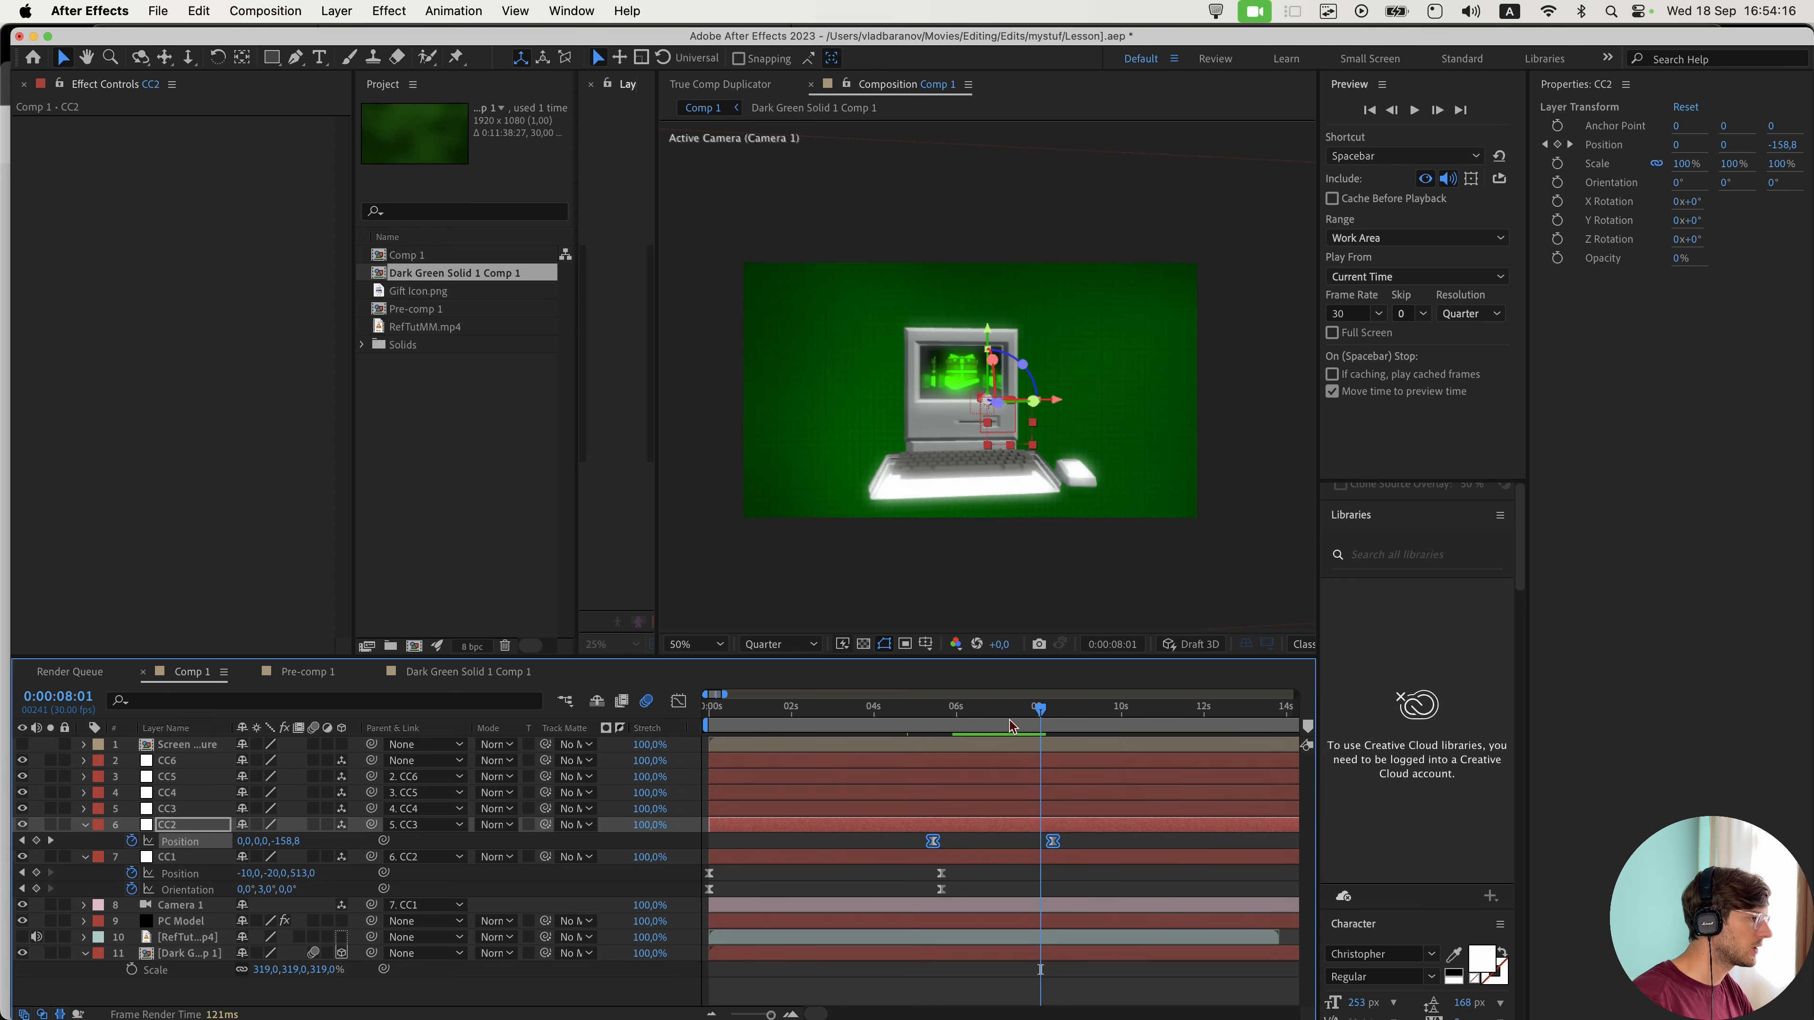
drag(1010, 725, 937, 725)
key(shift+F3)
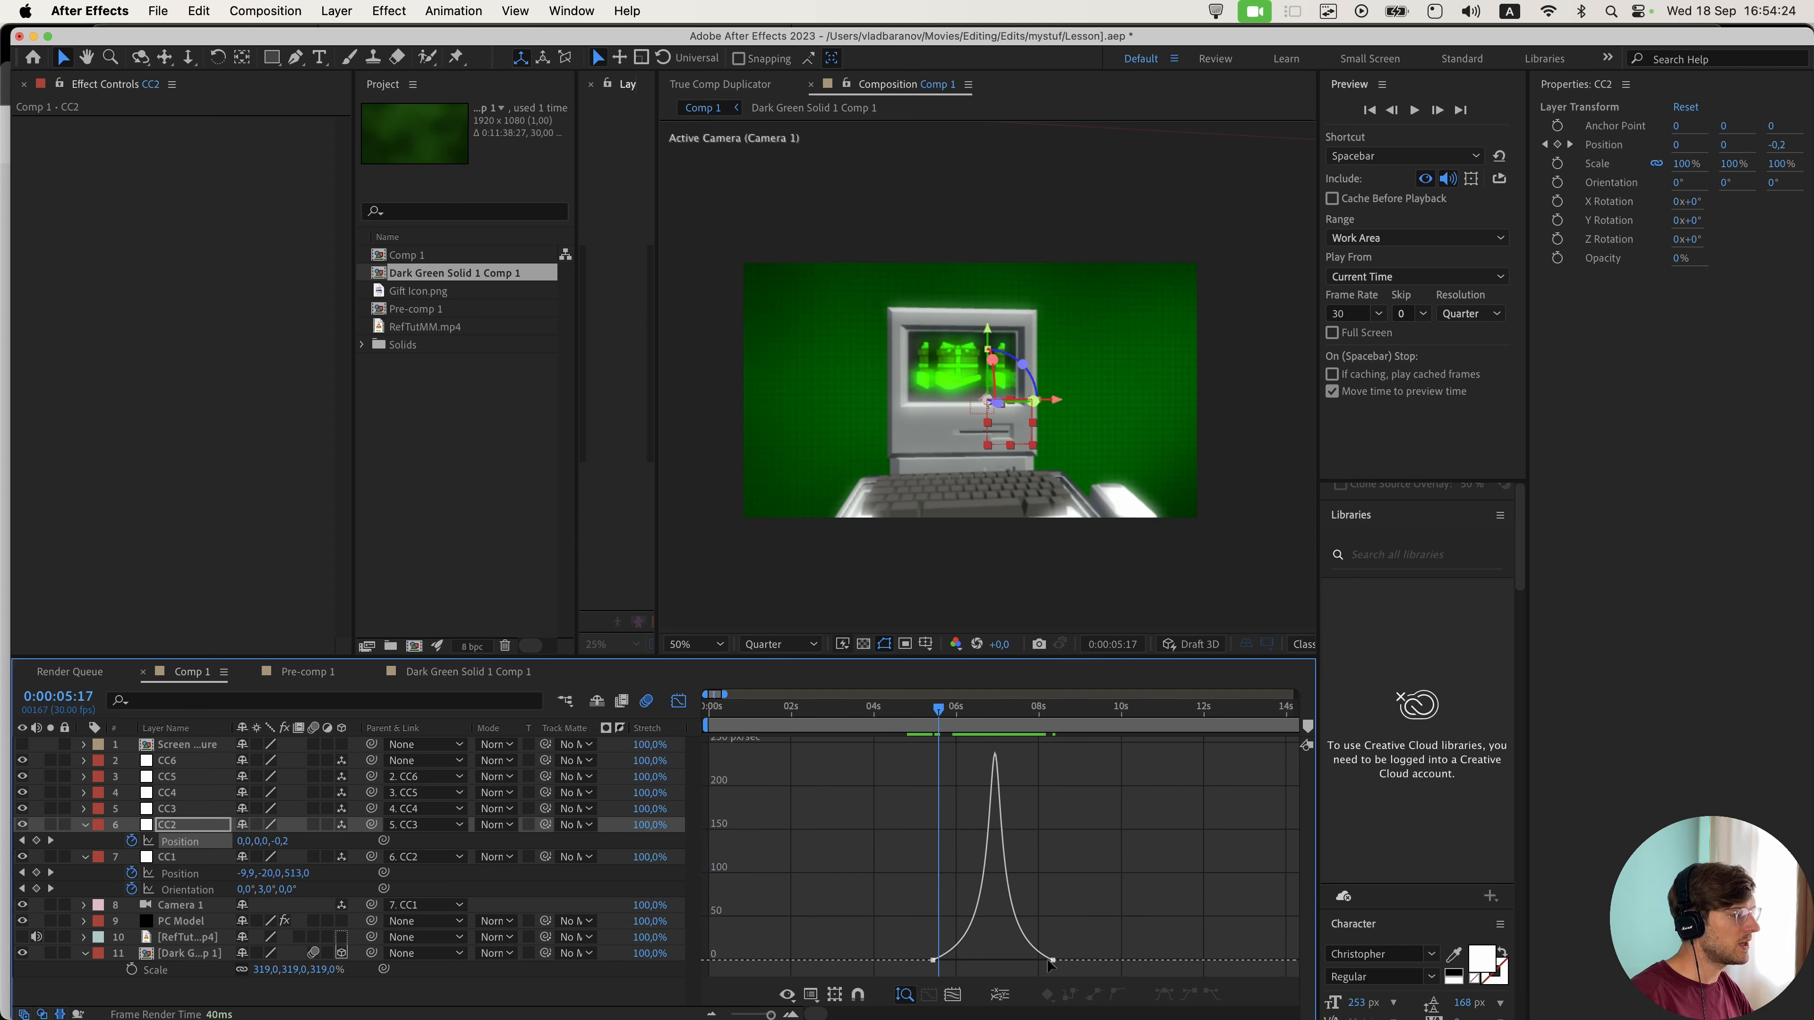
key(shift+F3)
scroll(881, 851, up, 3)
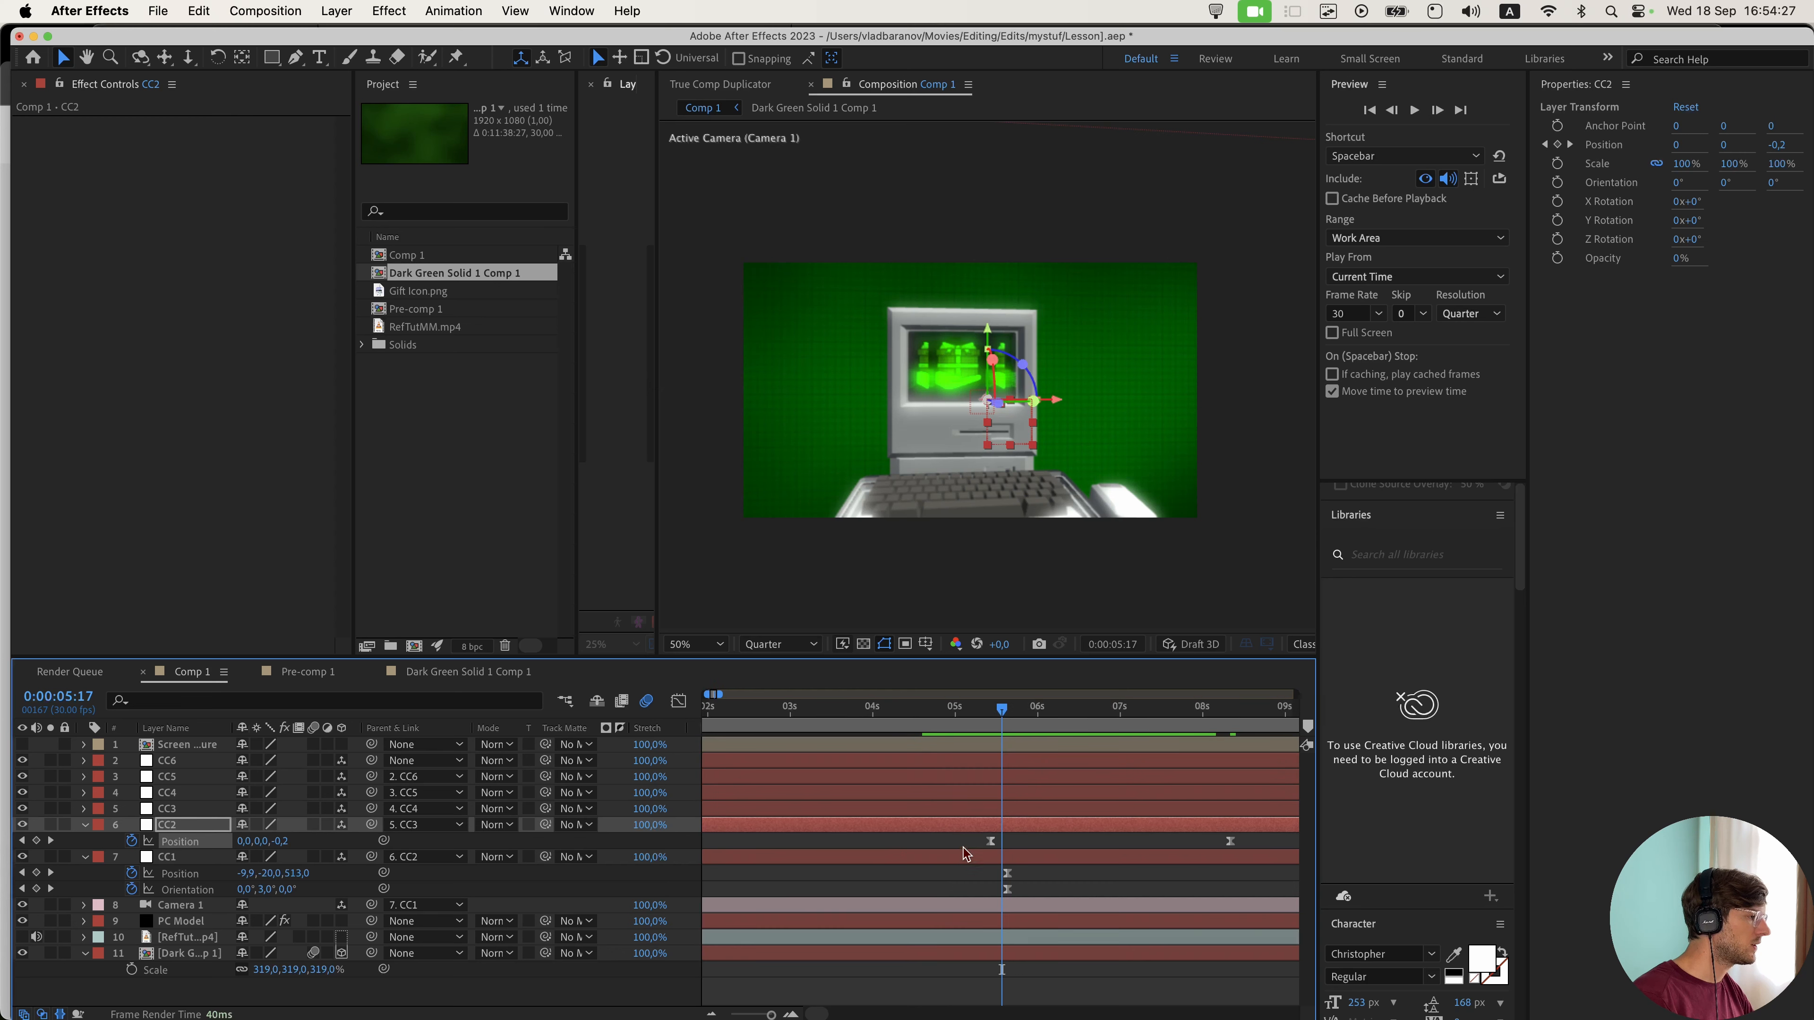
drag(989, 847, 983, 847)
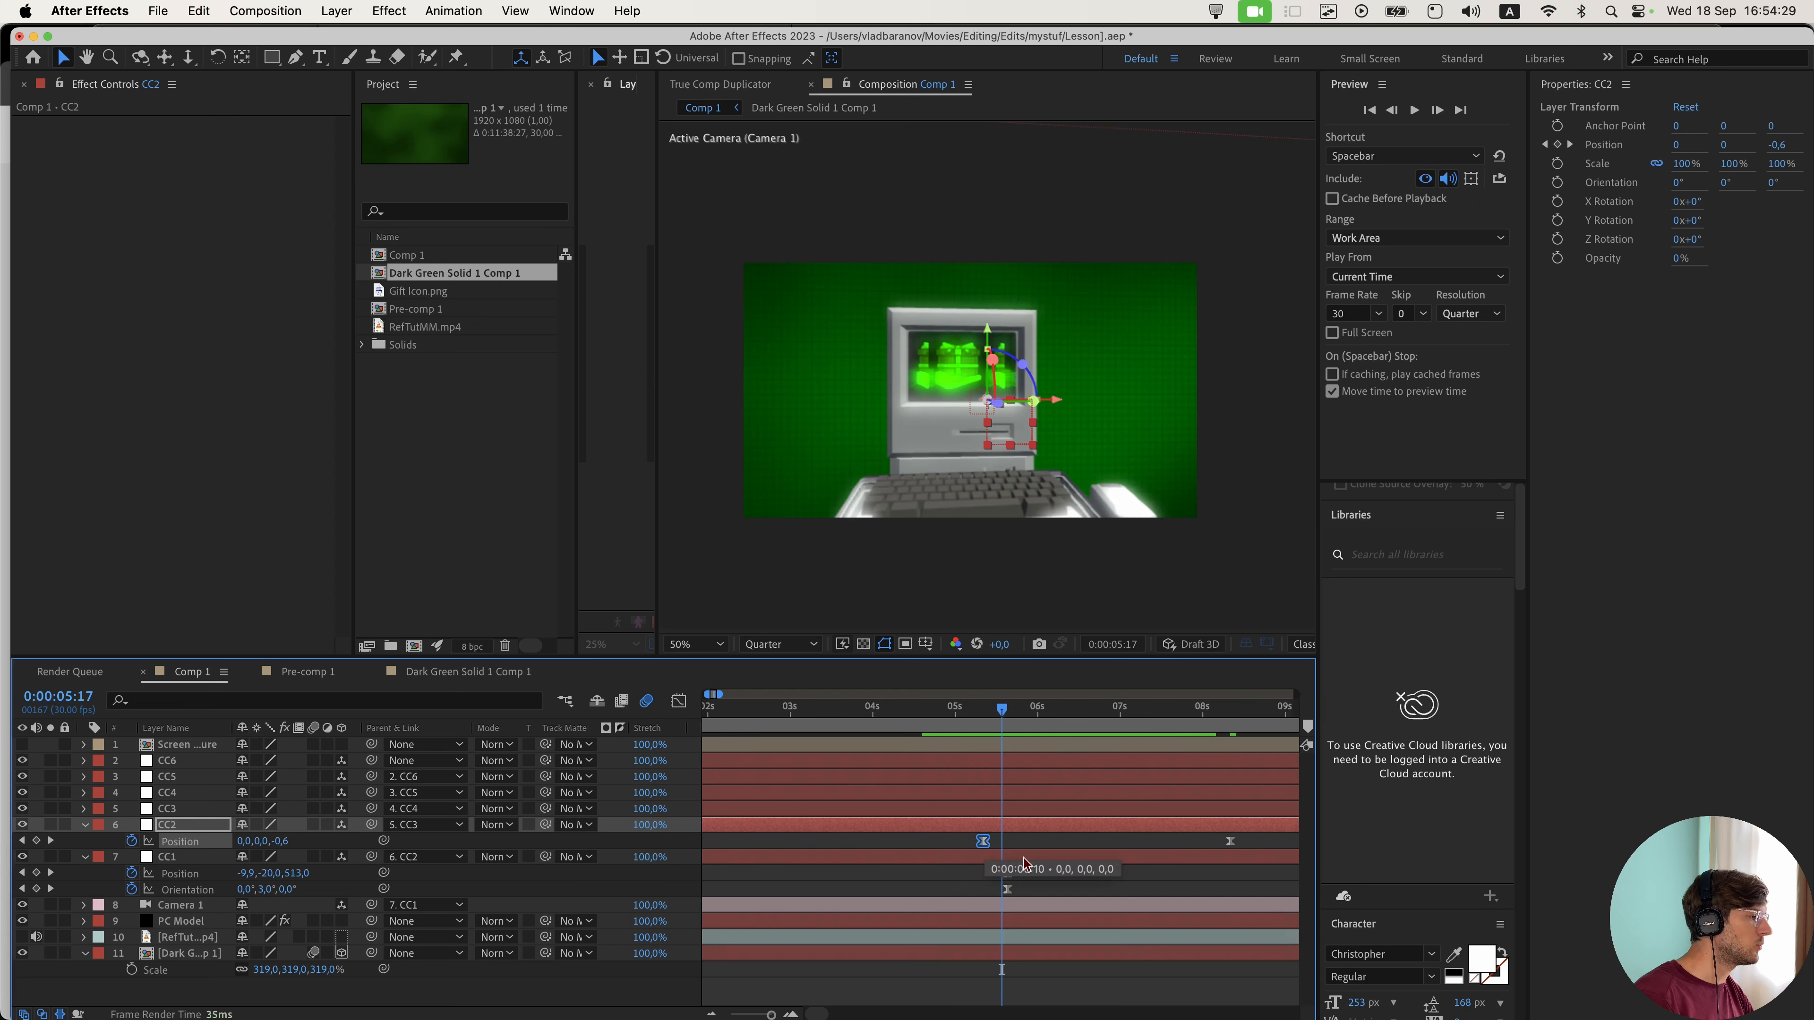
- Preview the transition between the CC1 and CC2 camera moves from 0:00:04:19
scroll(921, 743, down, 3)
drag(886, 721, 978, 724)
key(equal)
key(equal)
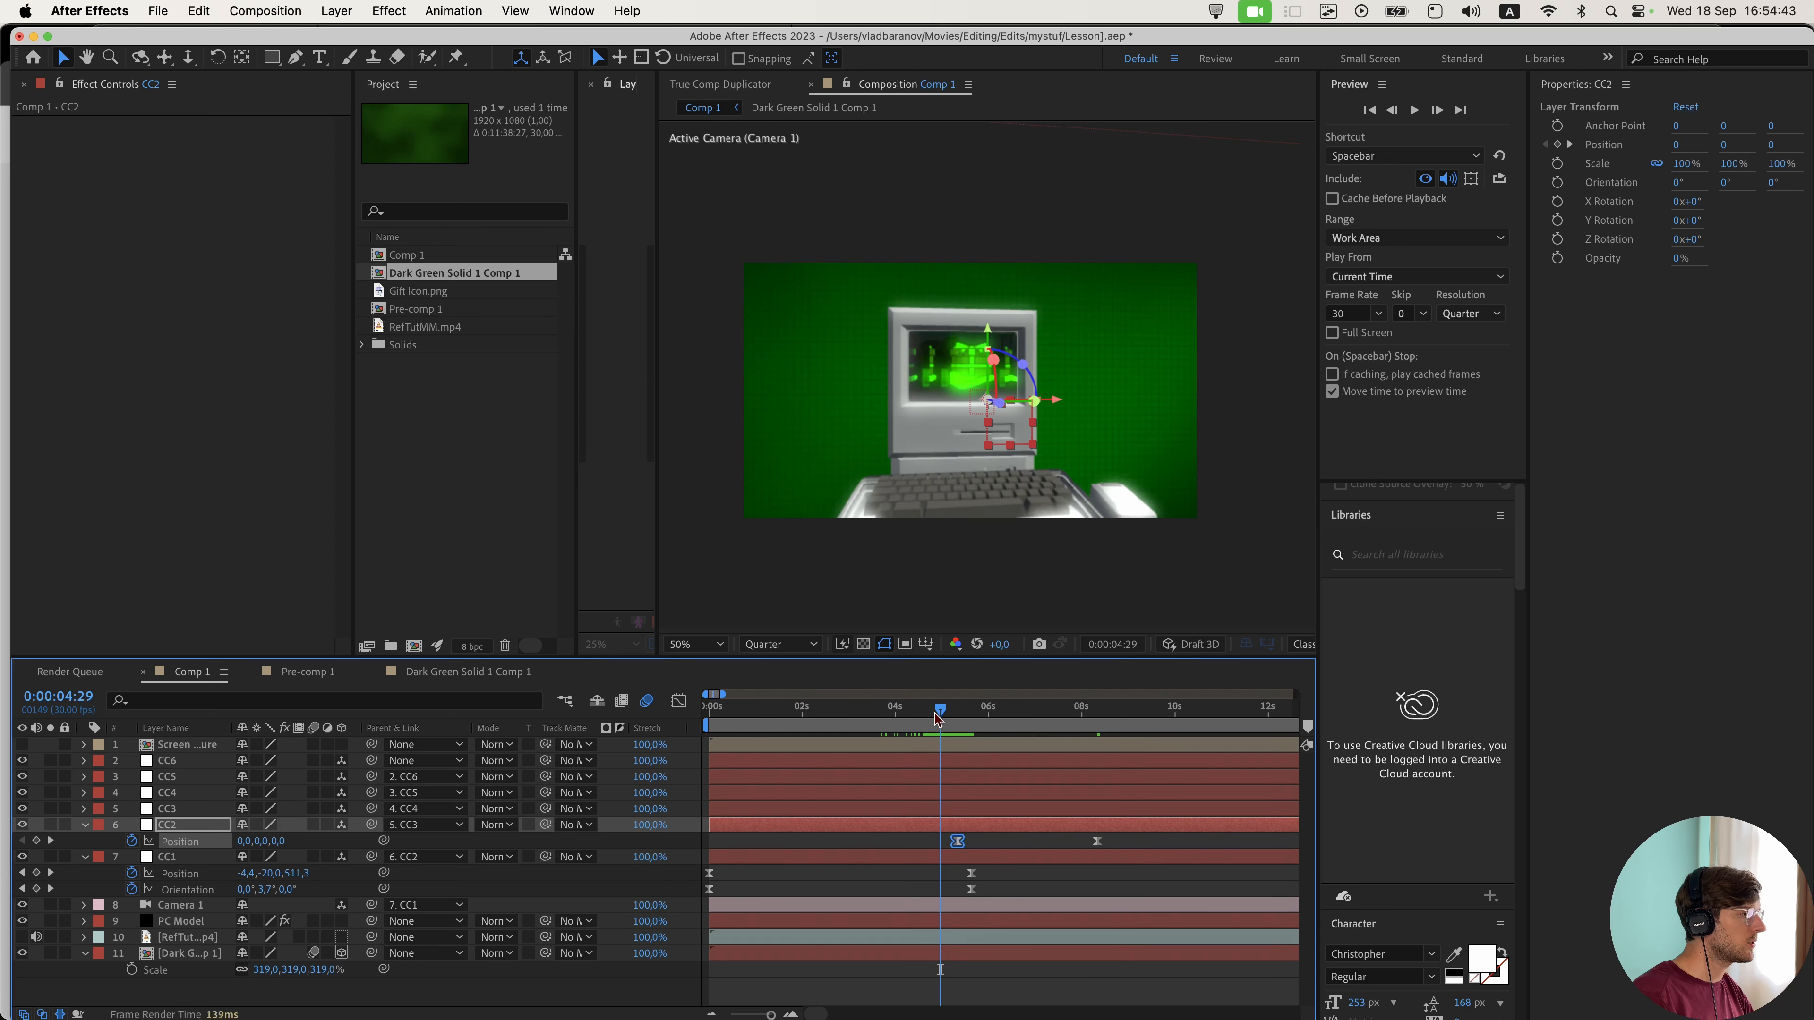
mouse_move(942, 719)
mouse_down()
mouse_move(1130, 746)
mouse_move(925, 718)
mouse_up()
key(space)
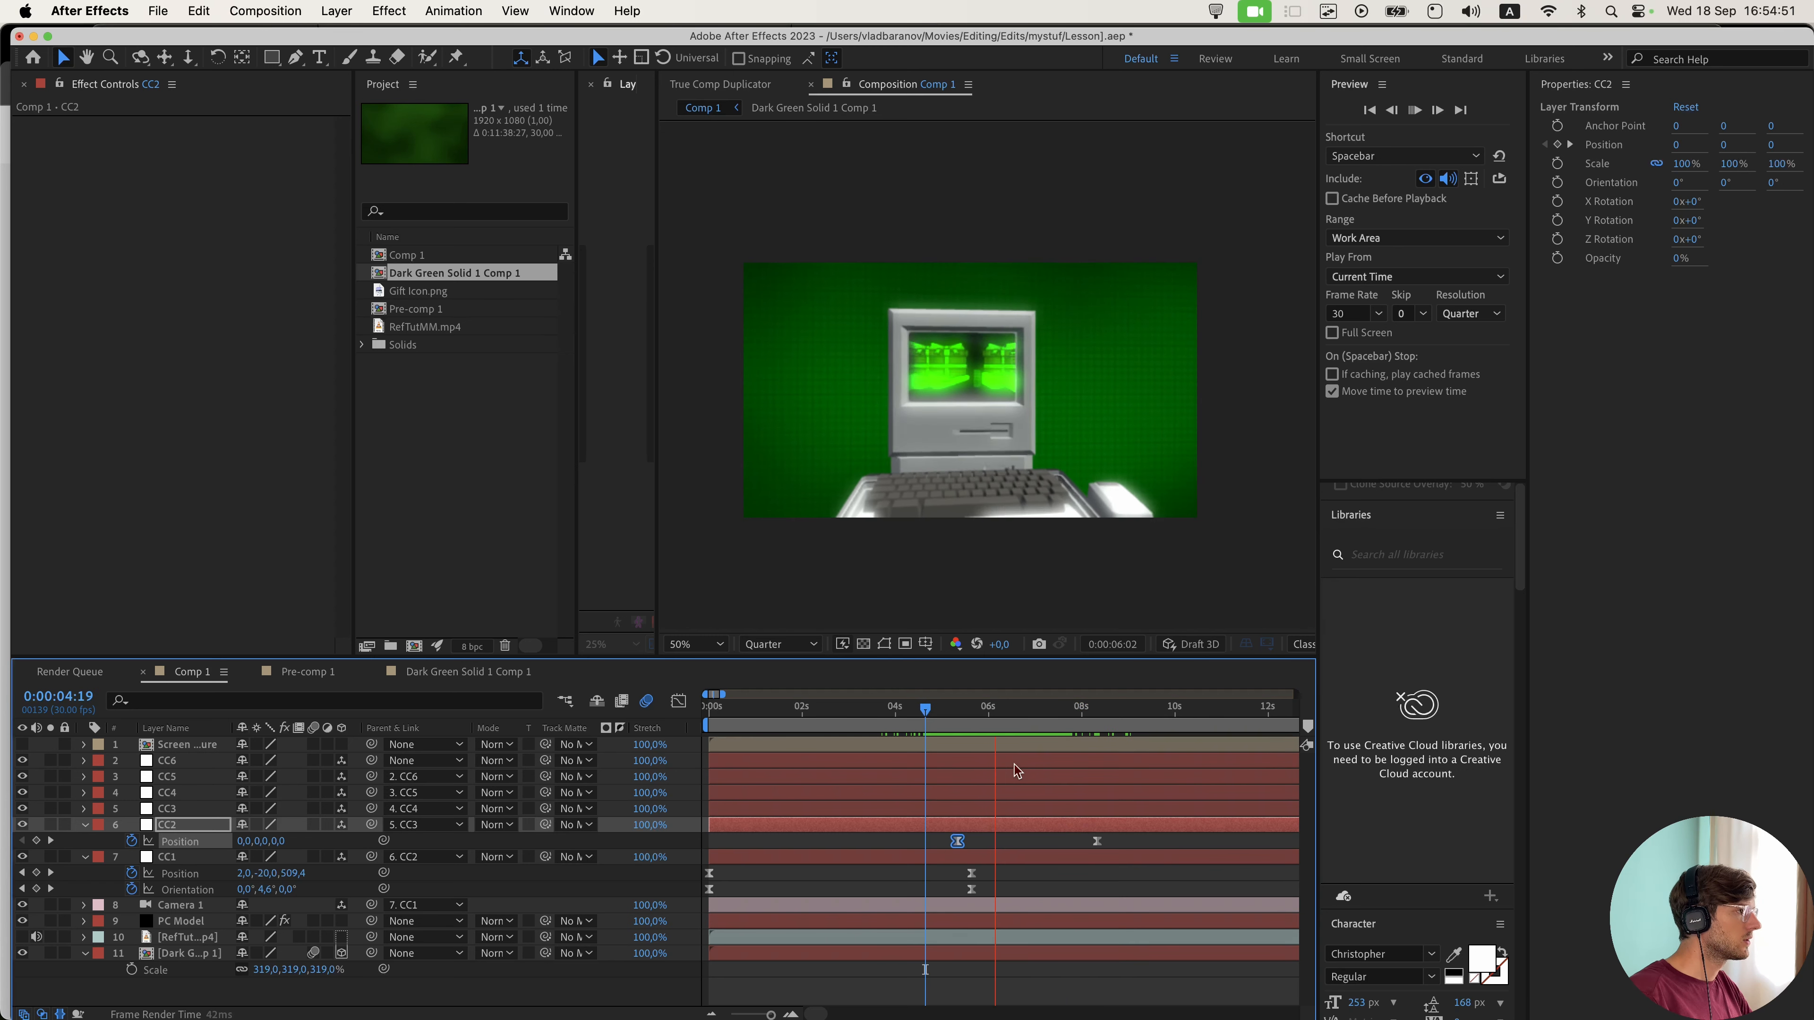
key(space)
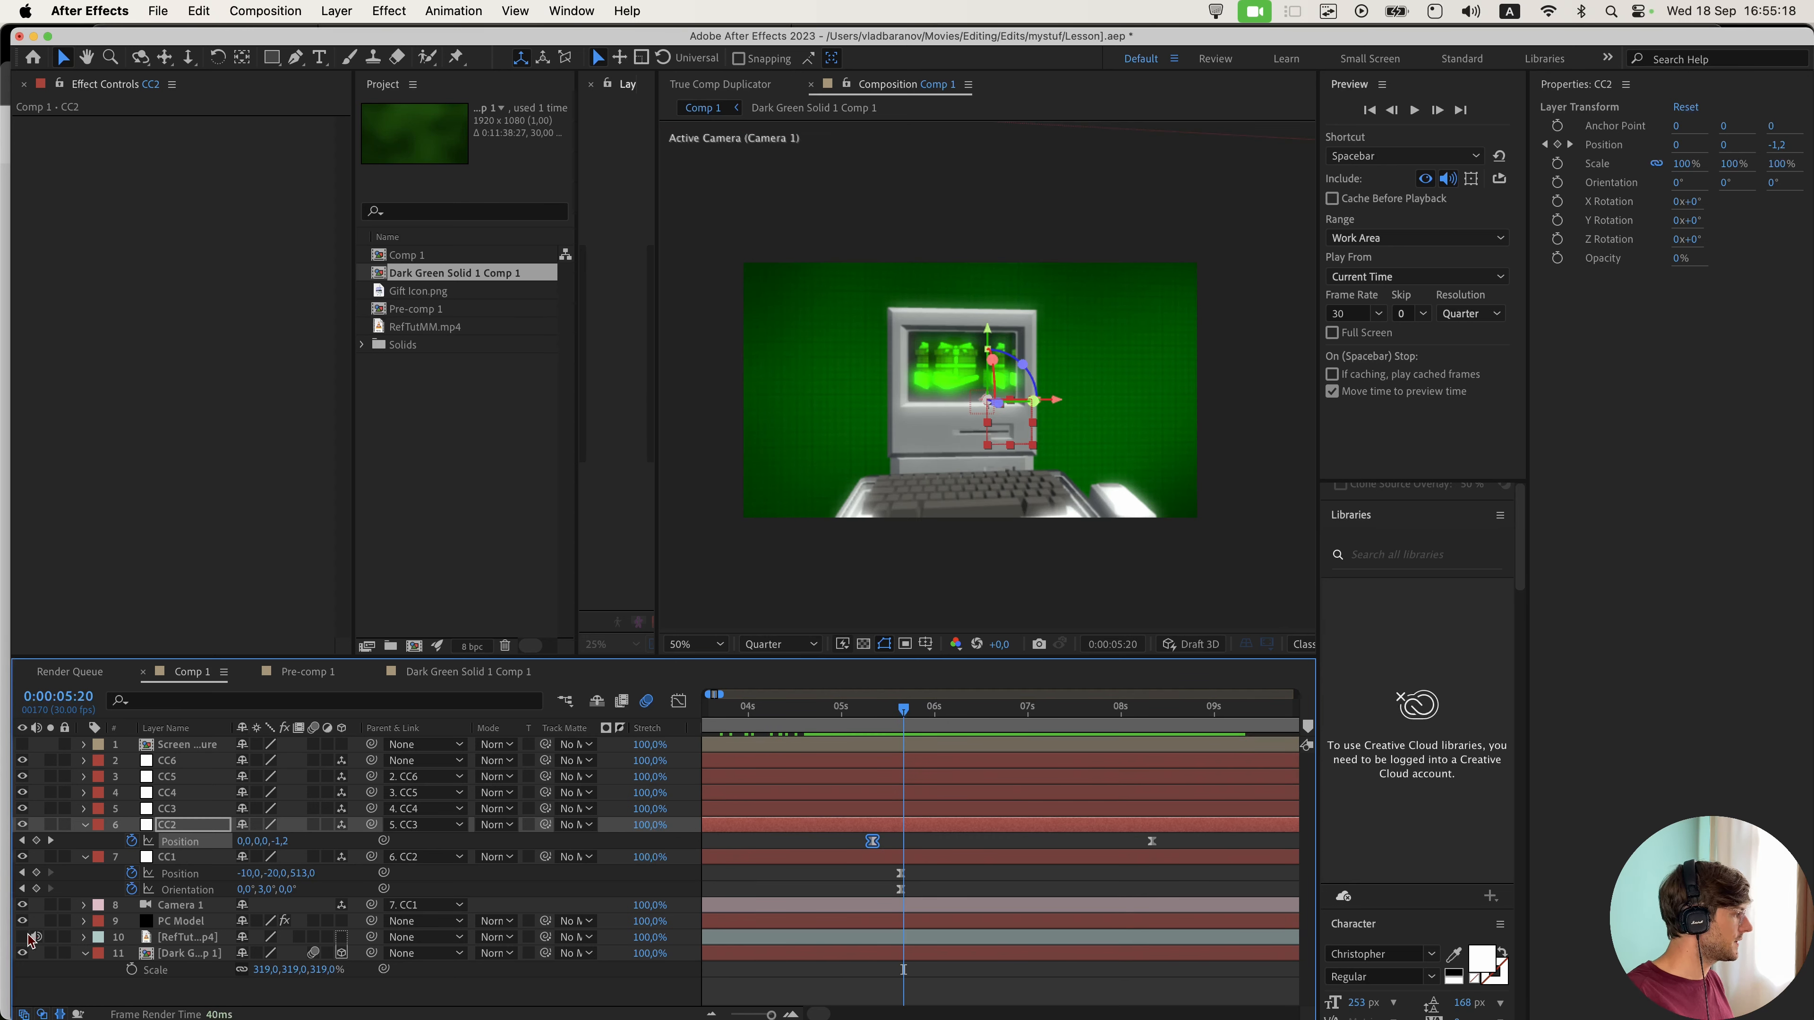
- Show the reference video to compare the camera move around 0:00:06:24, and hide it again
click(23, 953)
drag(911, 718, 1003, 723)
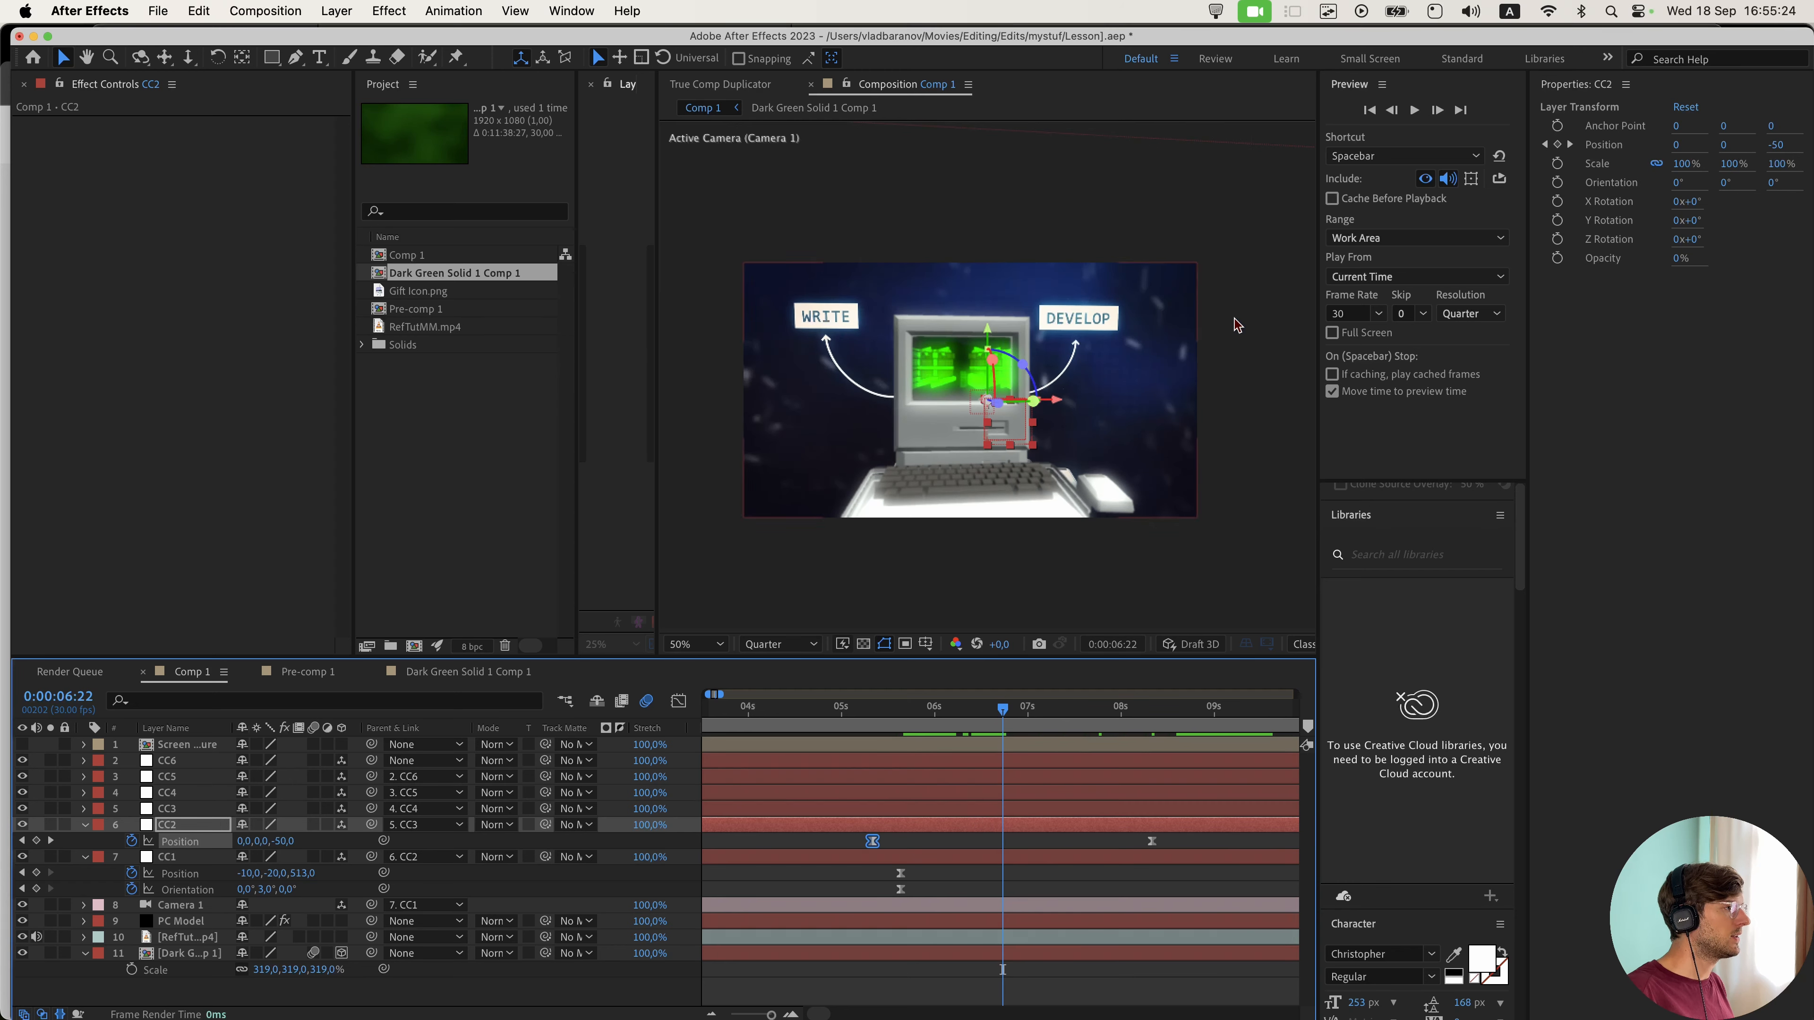
key(Page_Down)
key(Page_Down)
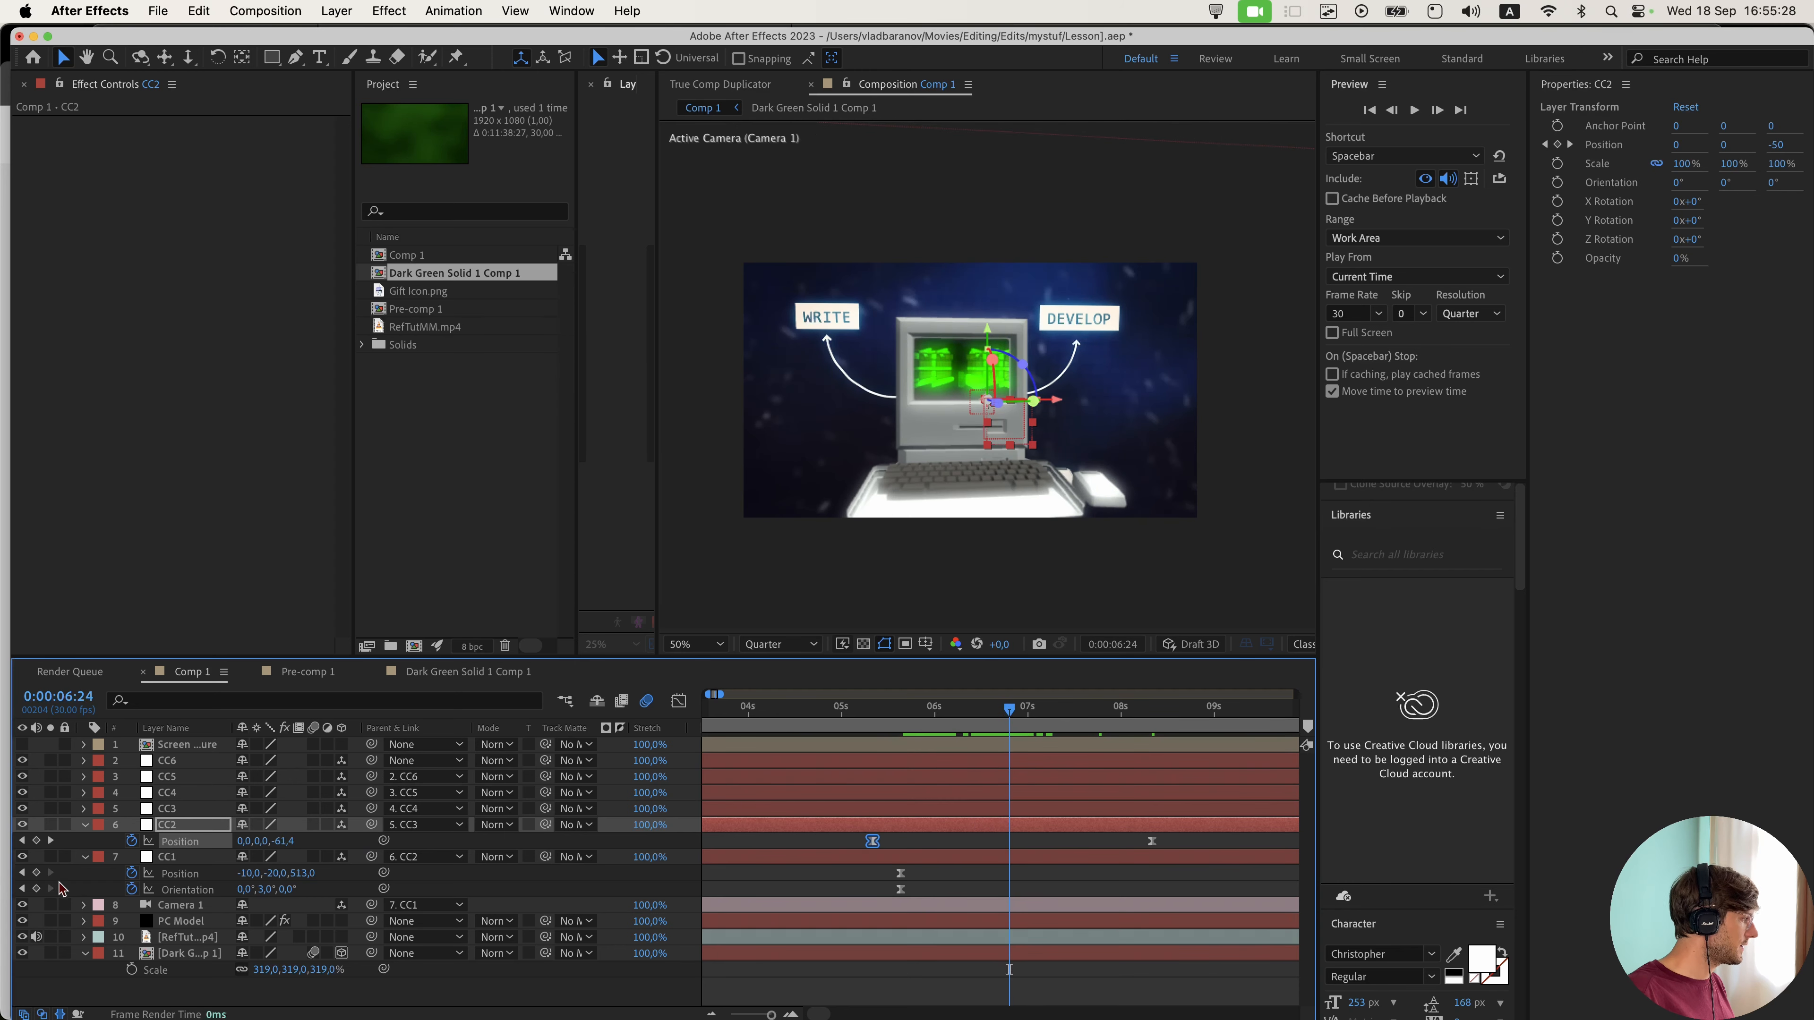
click(22, 937)
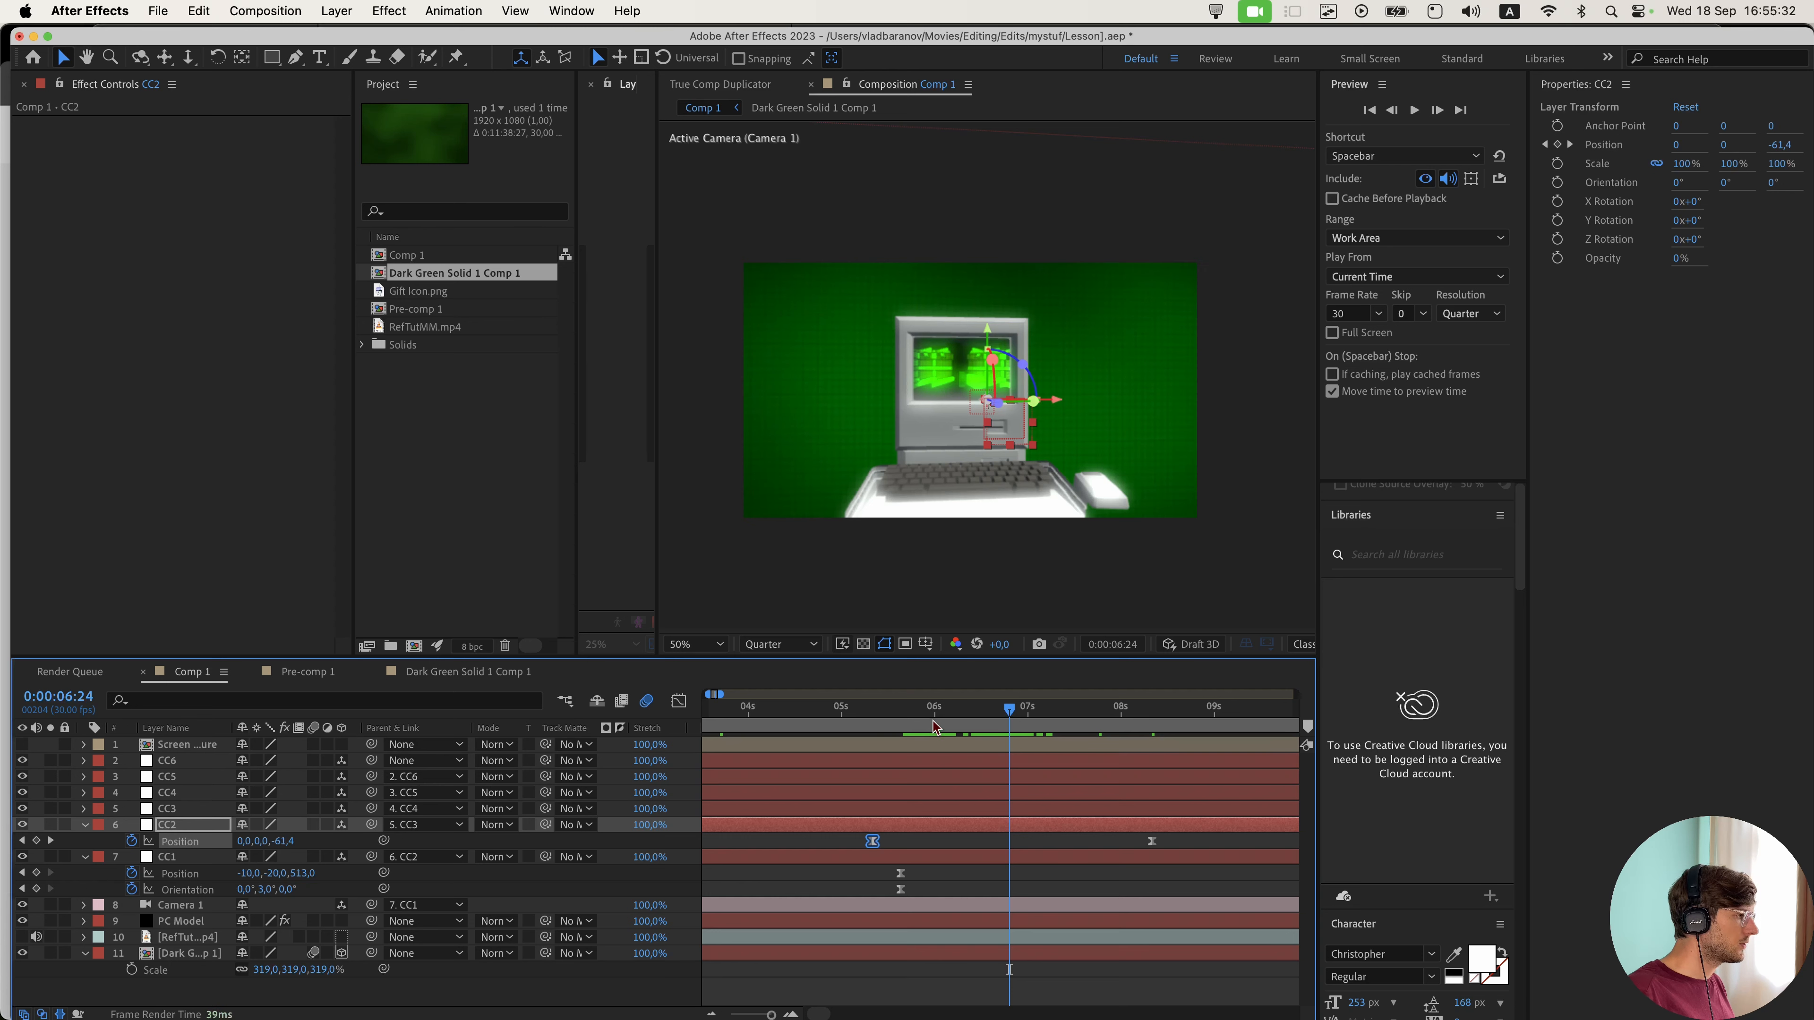
drag(916, 721, 958, 741)
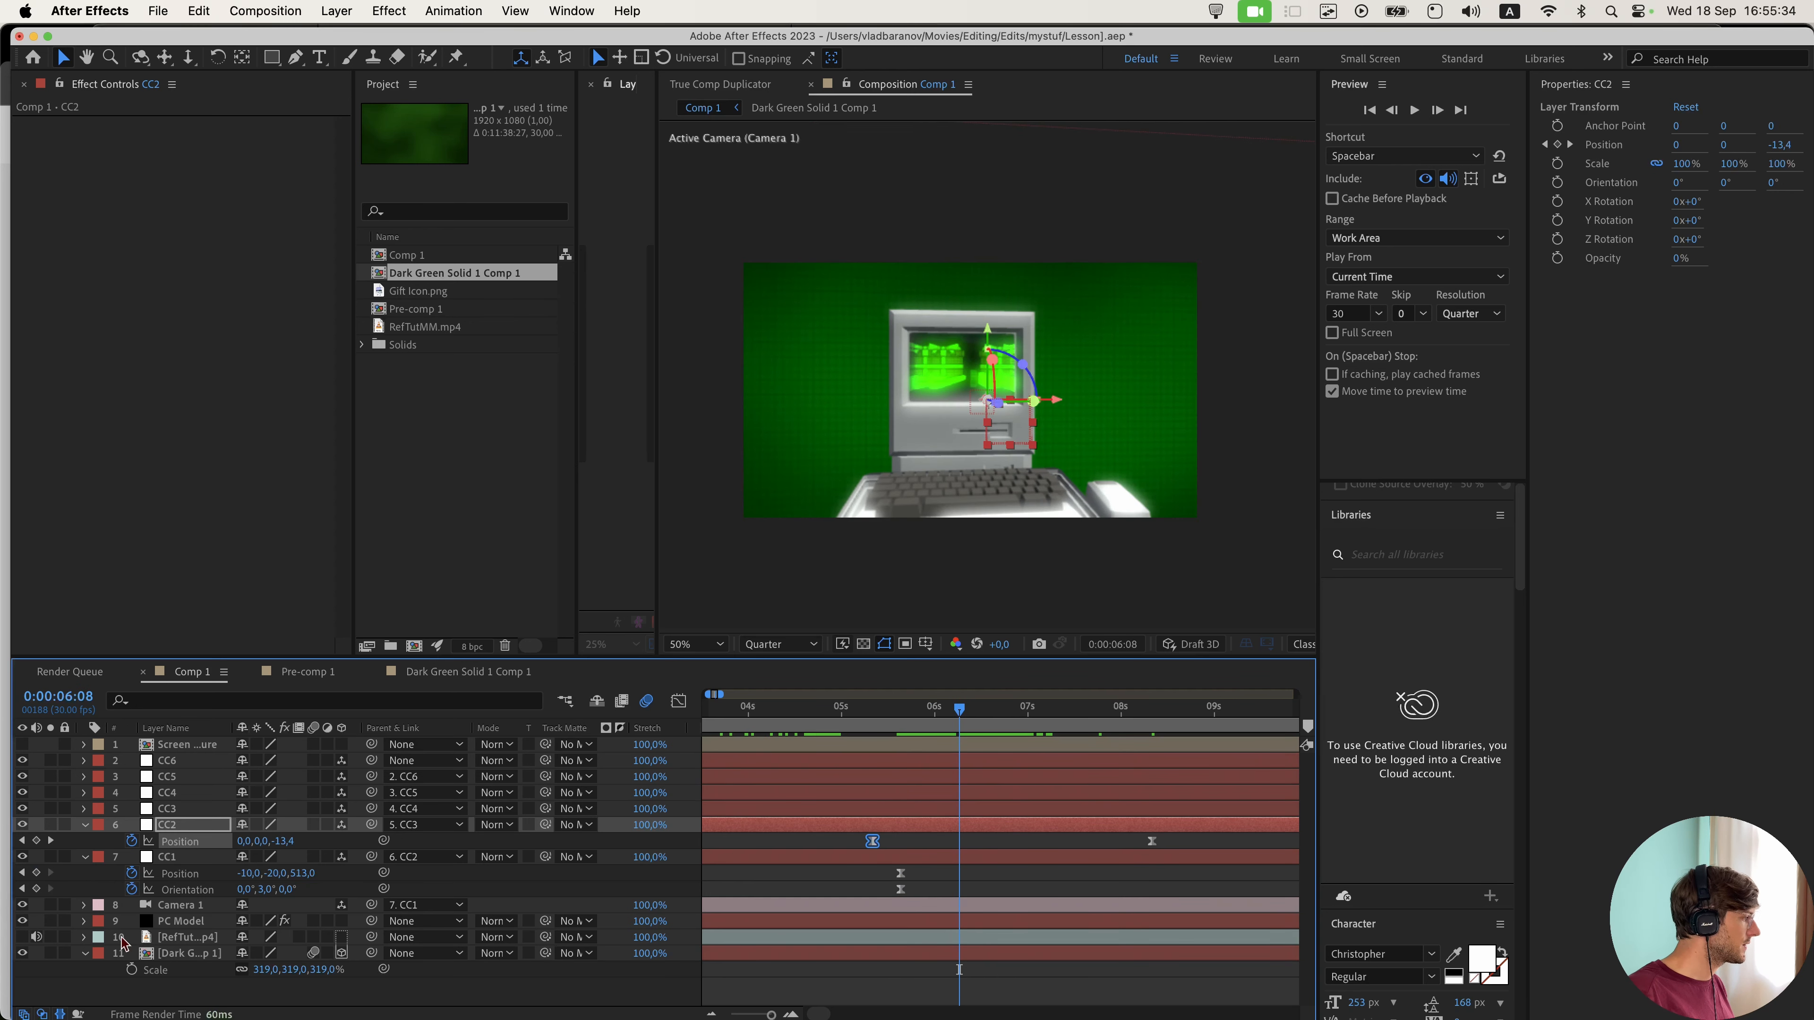
- Show the reference video, hide the PC Model layer and go to 0:00:05:28
click(22, 937)
click(22, 921)
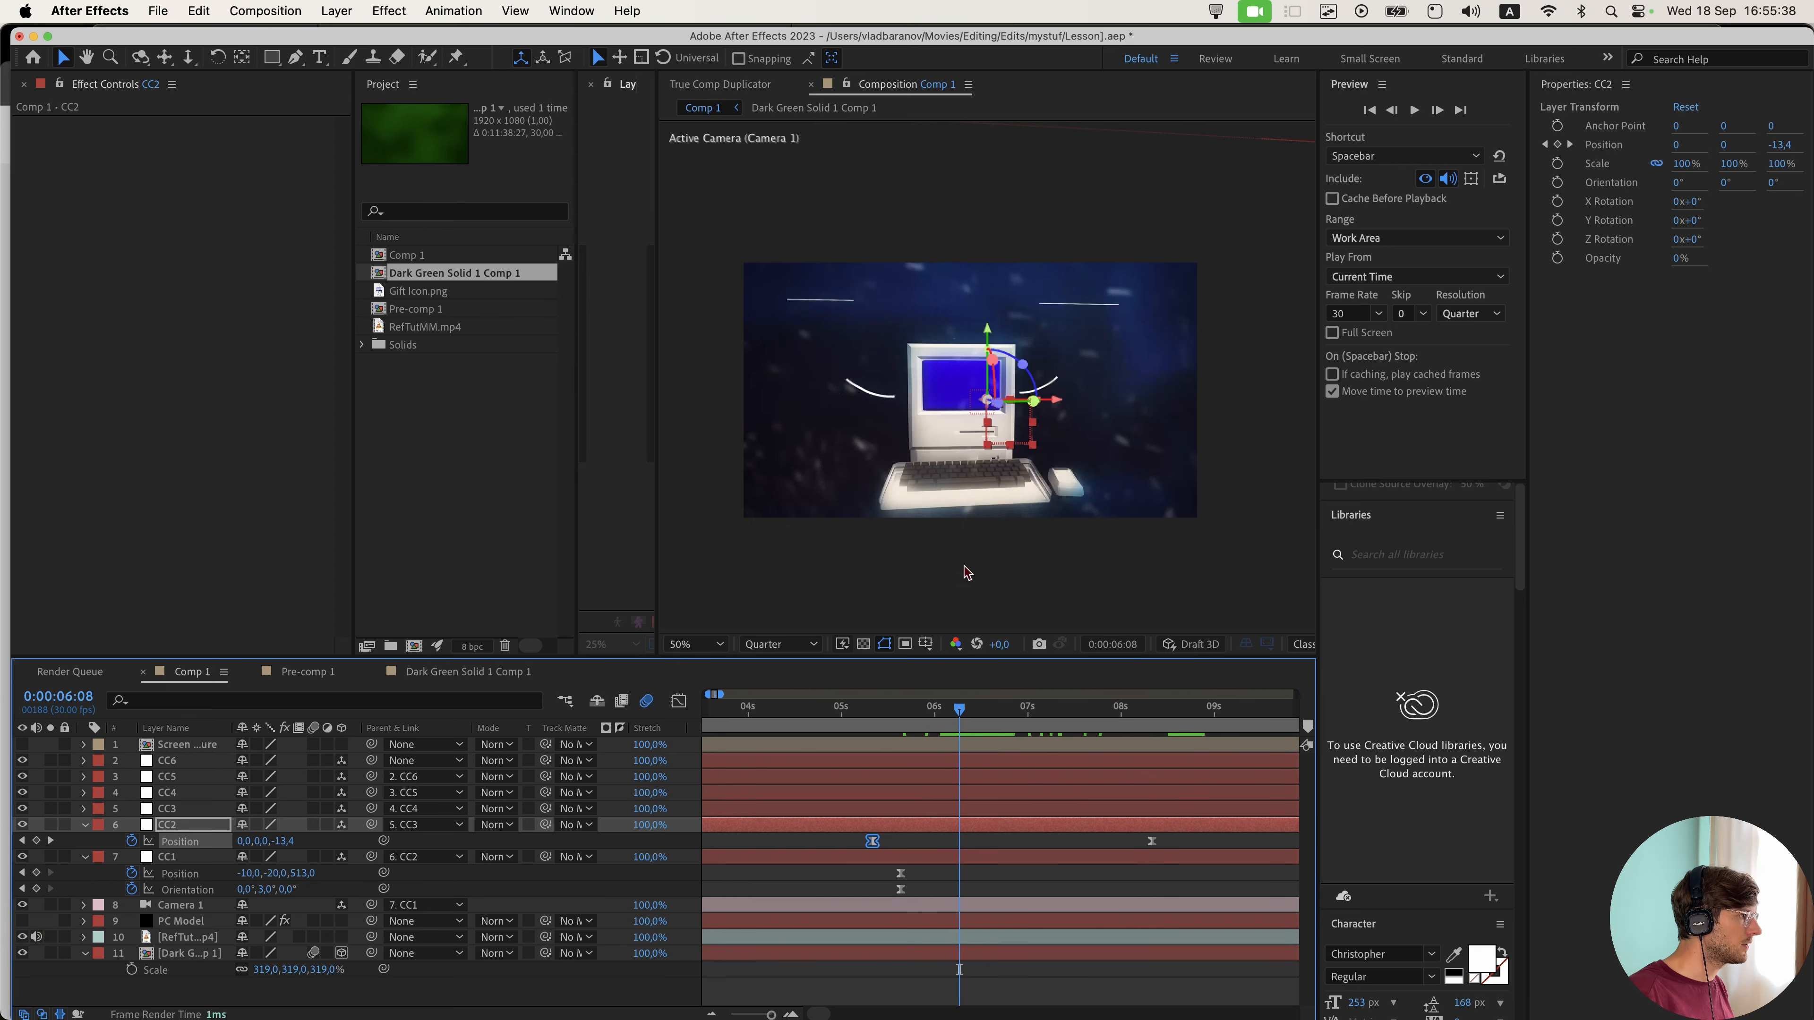
scroll(964, 572, up, 1)
drag(960, 712, 928, 715)
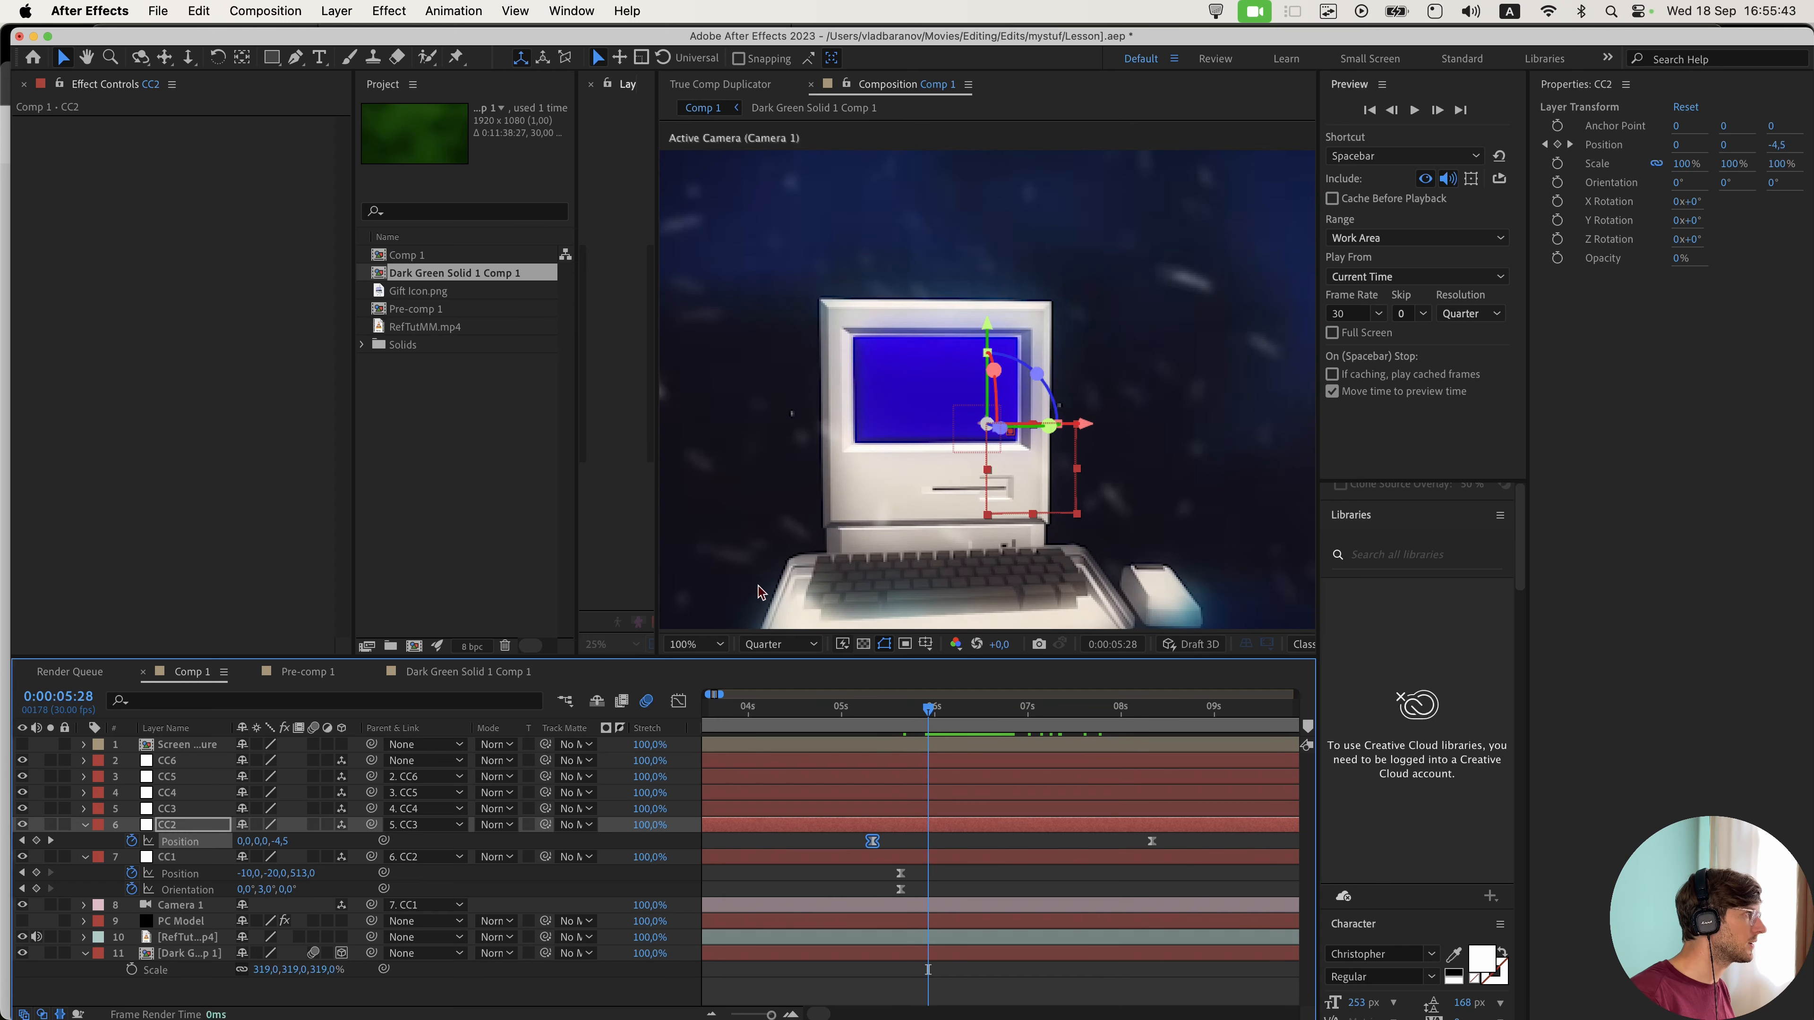
- Draw a curved open path with the Pen tool from the computer's left side up towards the reference's WRITE label
key(super+t)
click(296, 58)
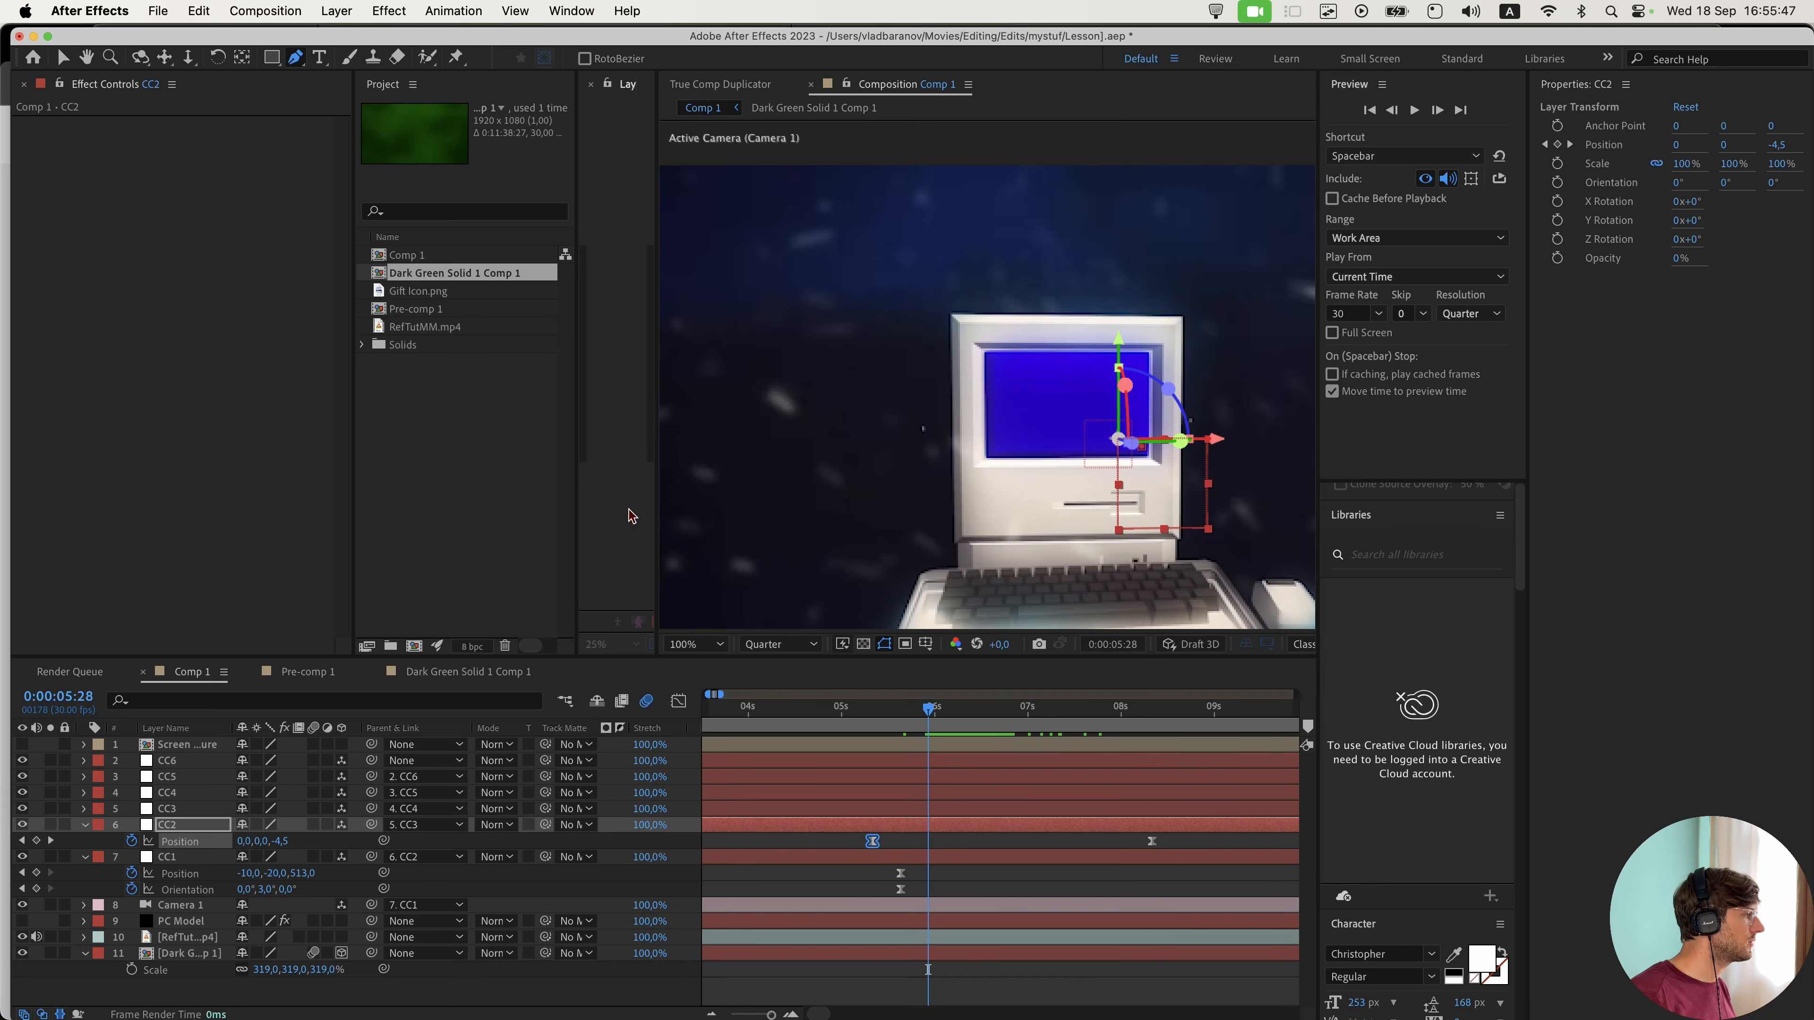
key(comma)
click(955, 402)
mouse_move(896, 341)
mouse_down()
mouse_move(893, 289)
mouse_move(884, 345)
mouse_up()
- Set the curved line's stroke color to white, FFFFFF
click(672, 58)
drag(1188, 795, 1084, 742)
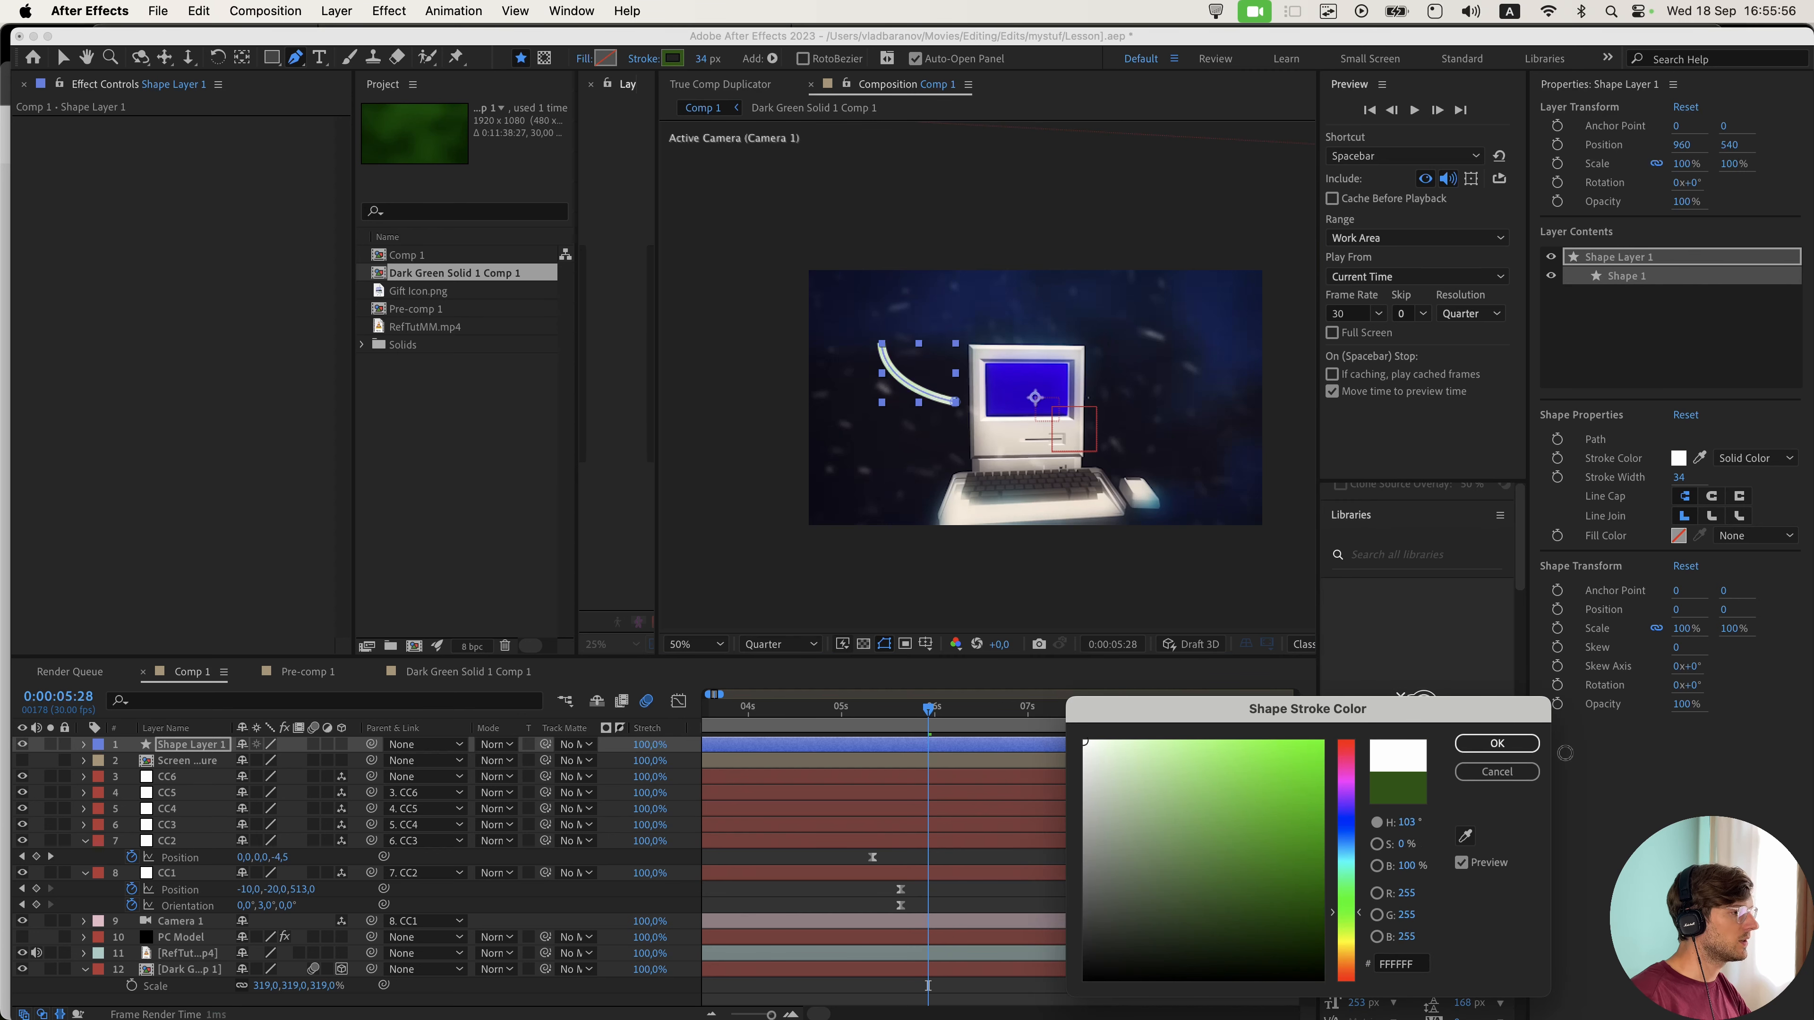
click(1497, 743)
key(period)
key(period)
key(period)
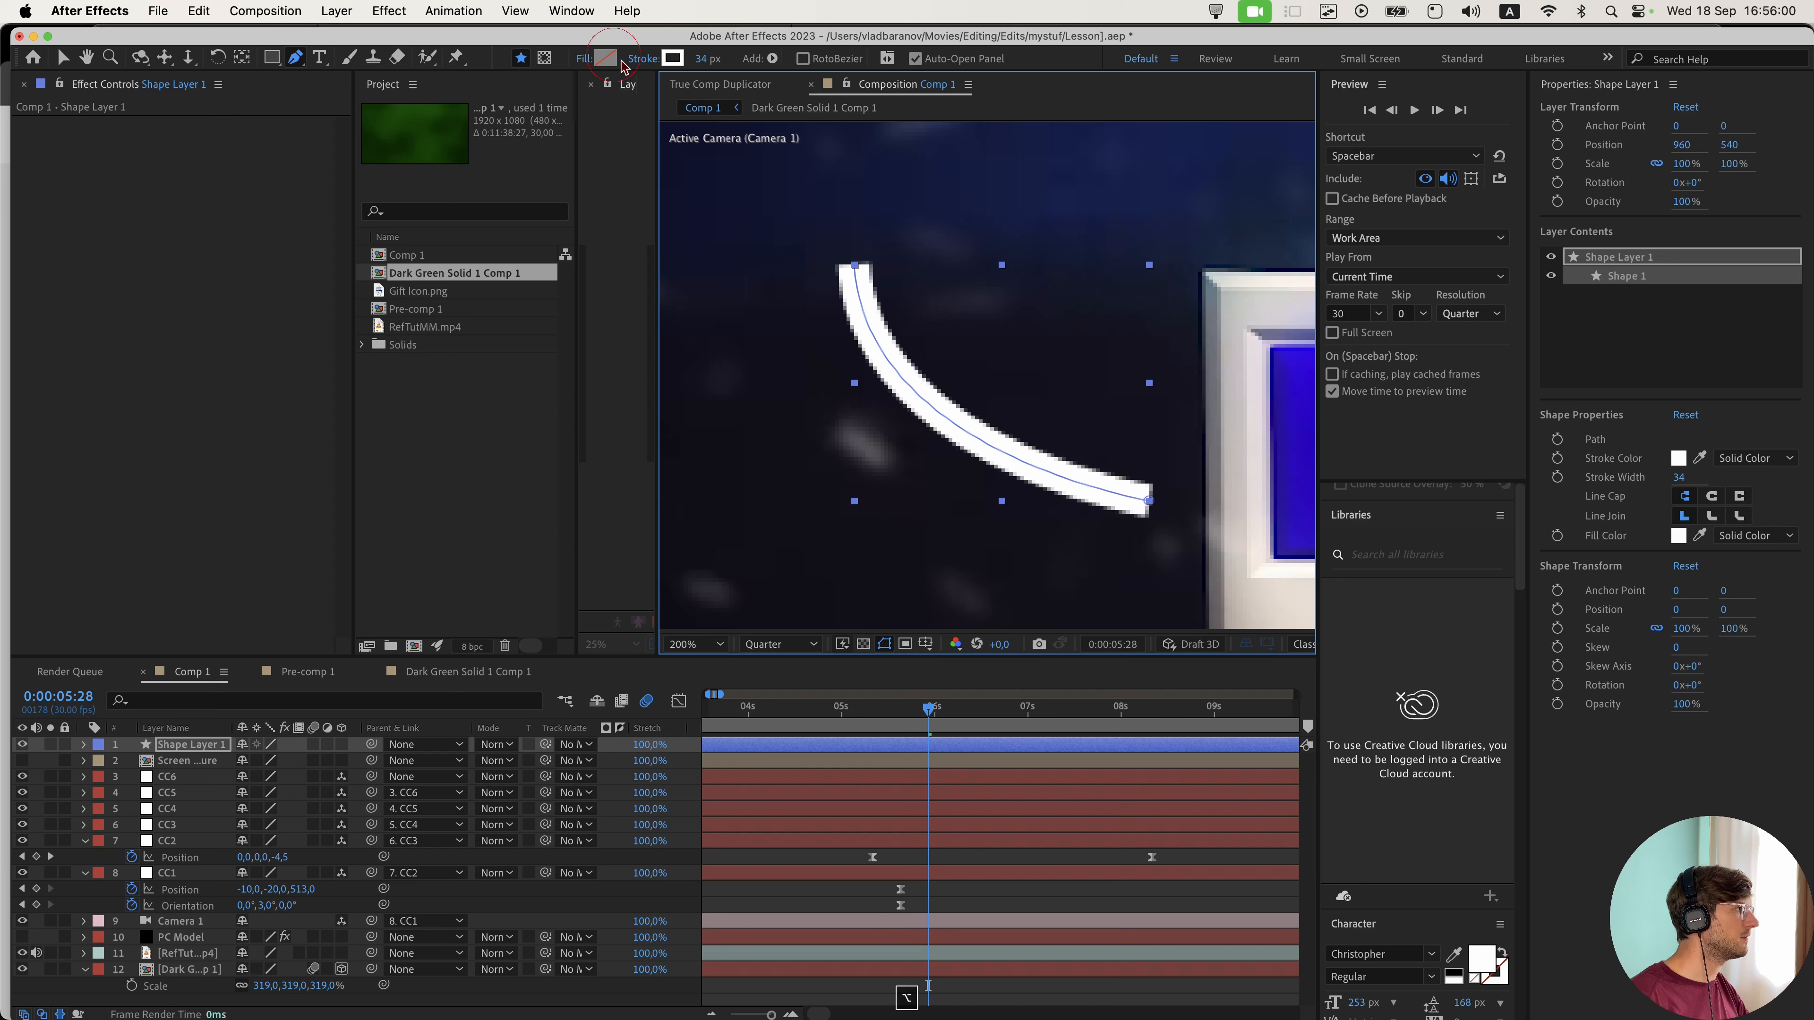
- Cycle the left curve's fill through solid colour, linear gradient and radial gradient, leaving it at None
alt+click(606, 59)
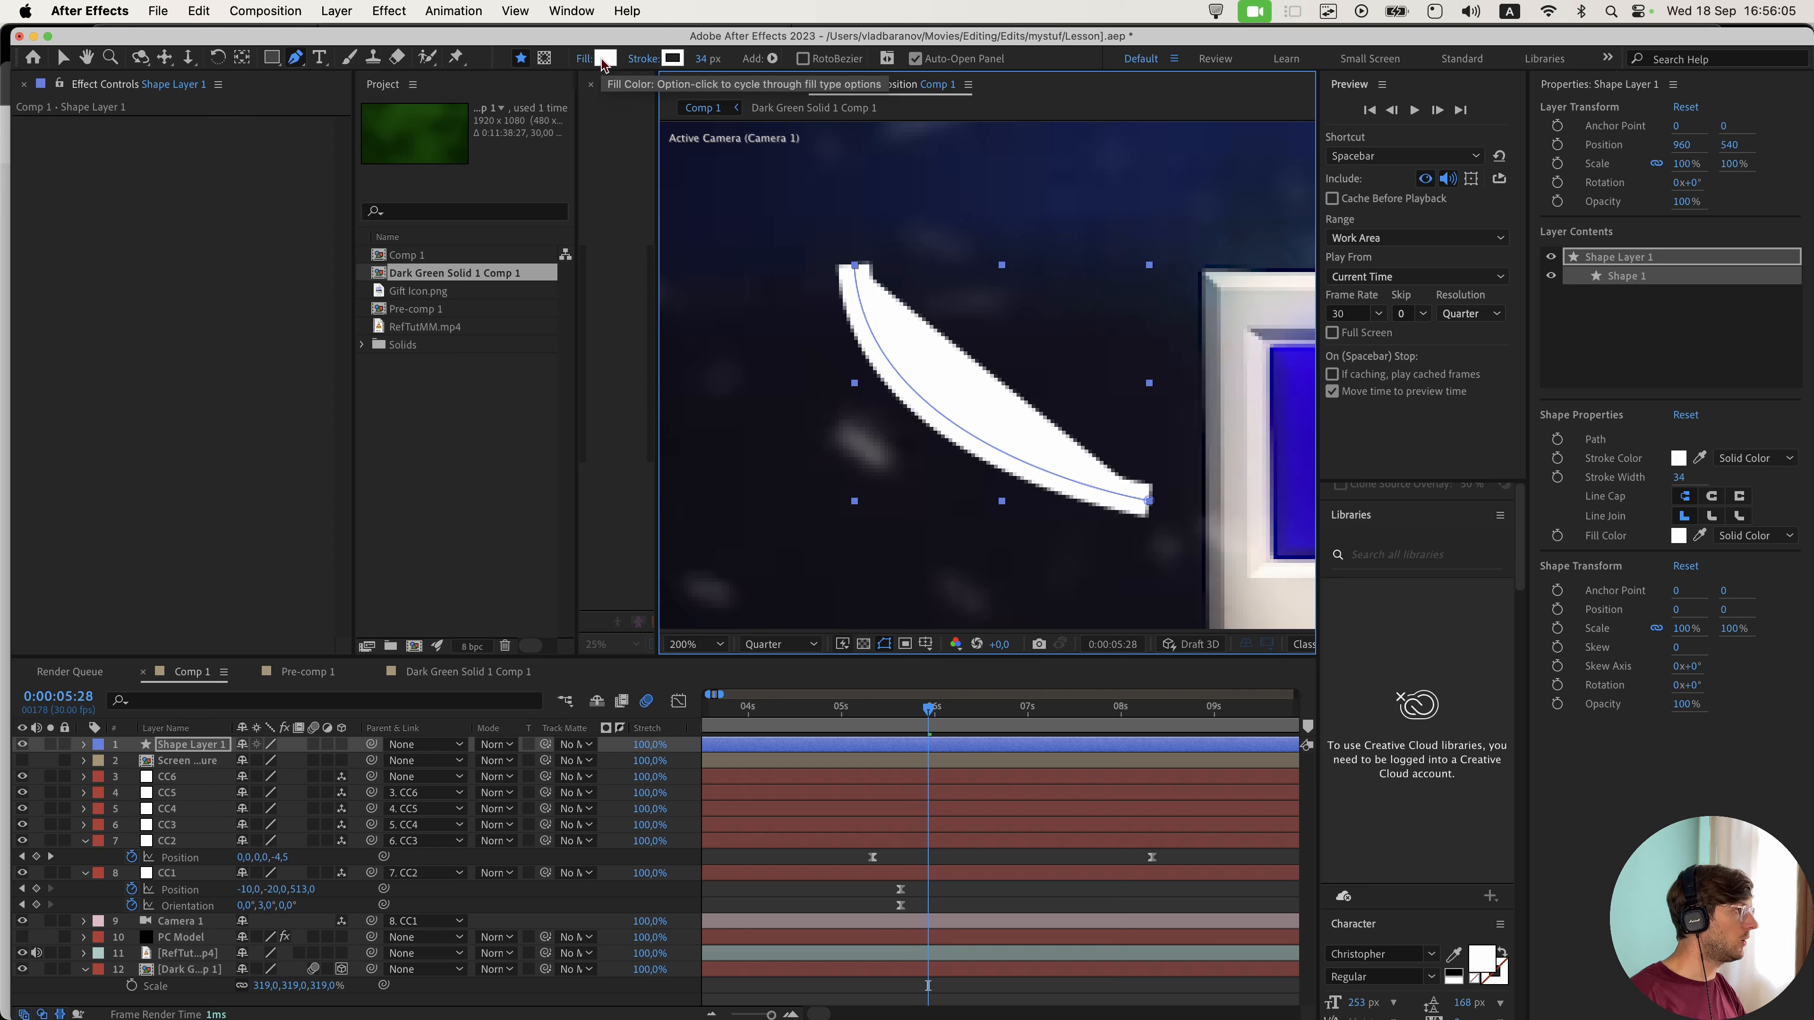
alt+click(603, 61)
alt+click(610, 65)
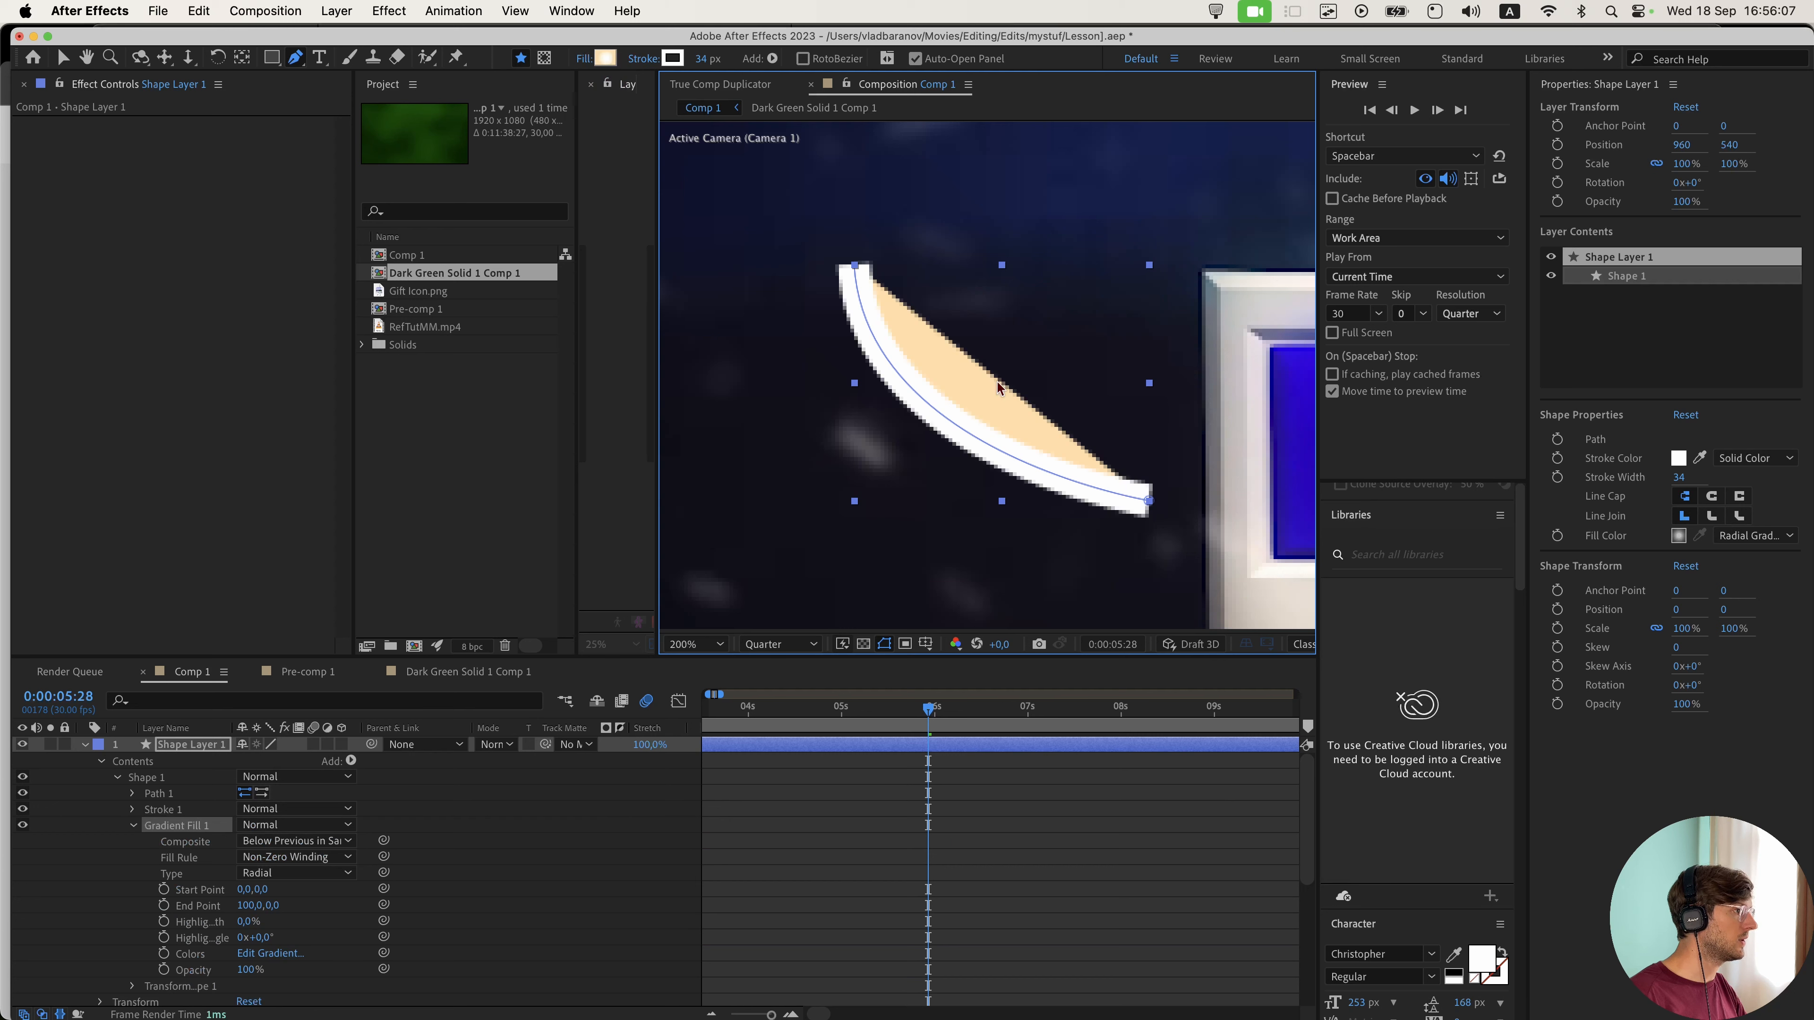
alt+click(601, 63)
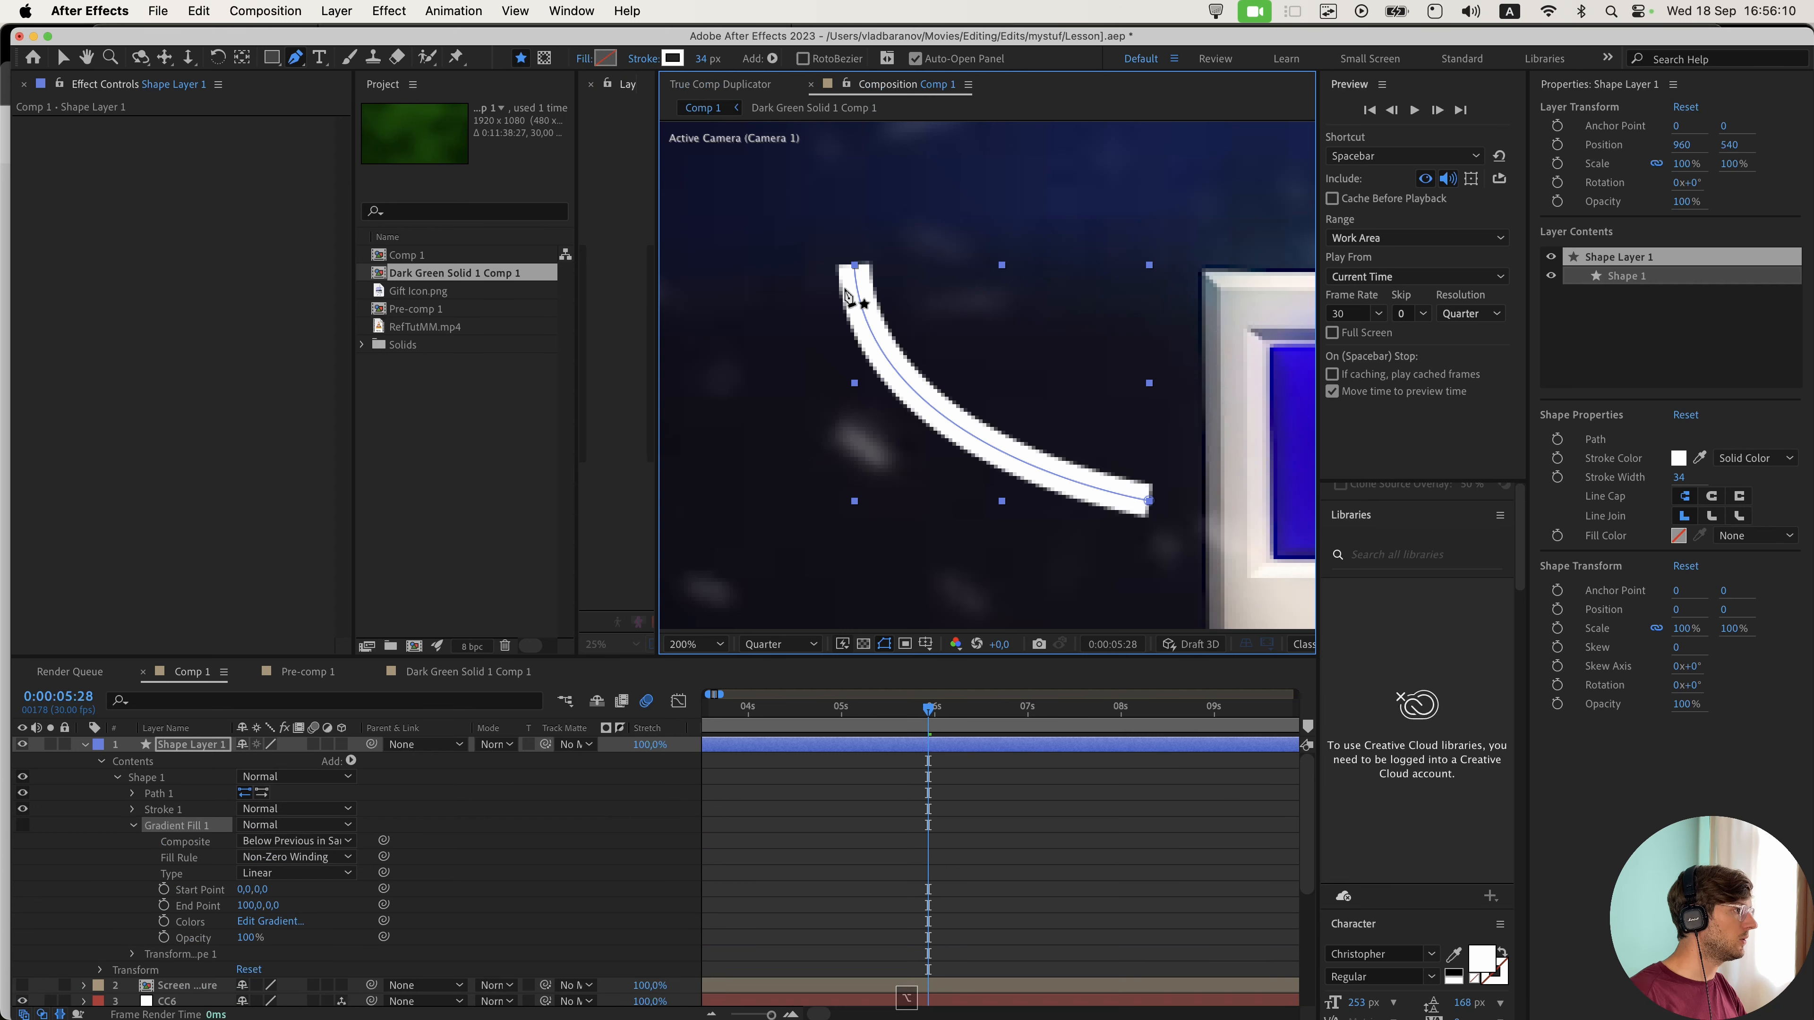
alt+click(604, 63)
alt+click(607, 60)
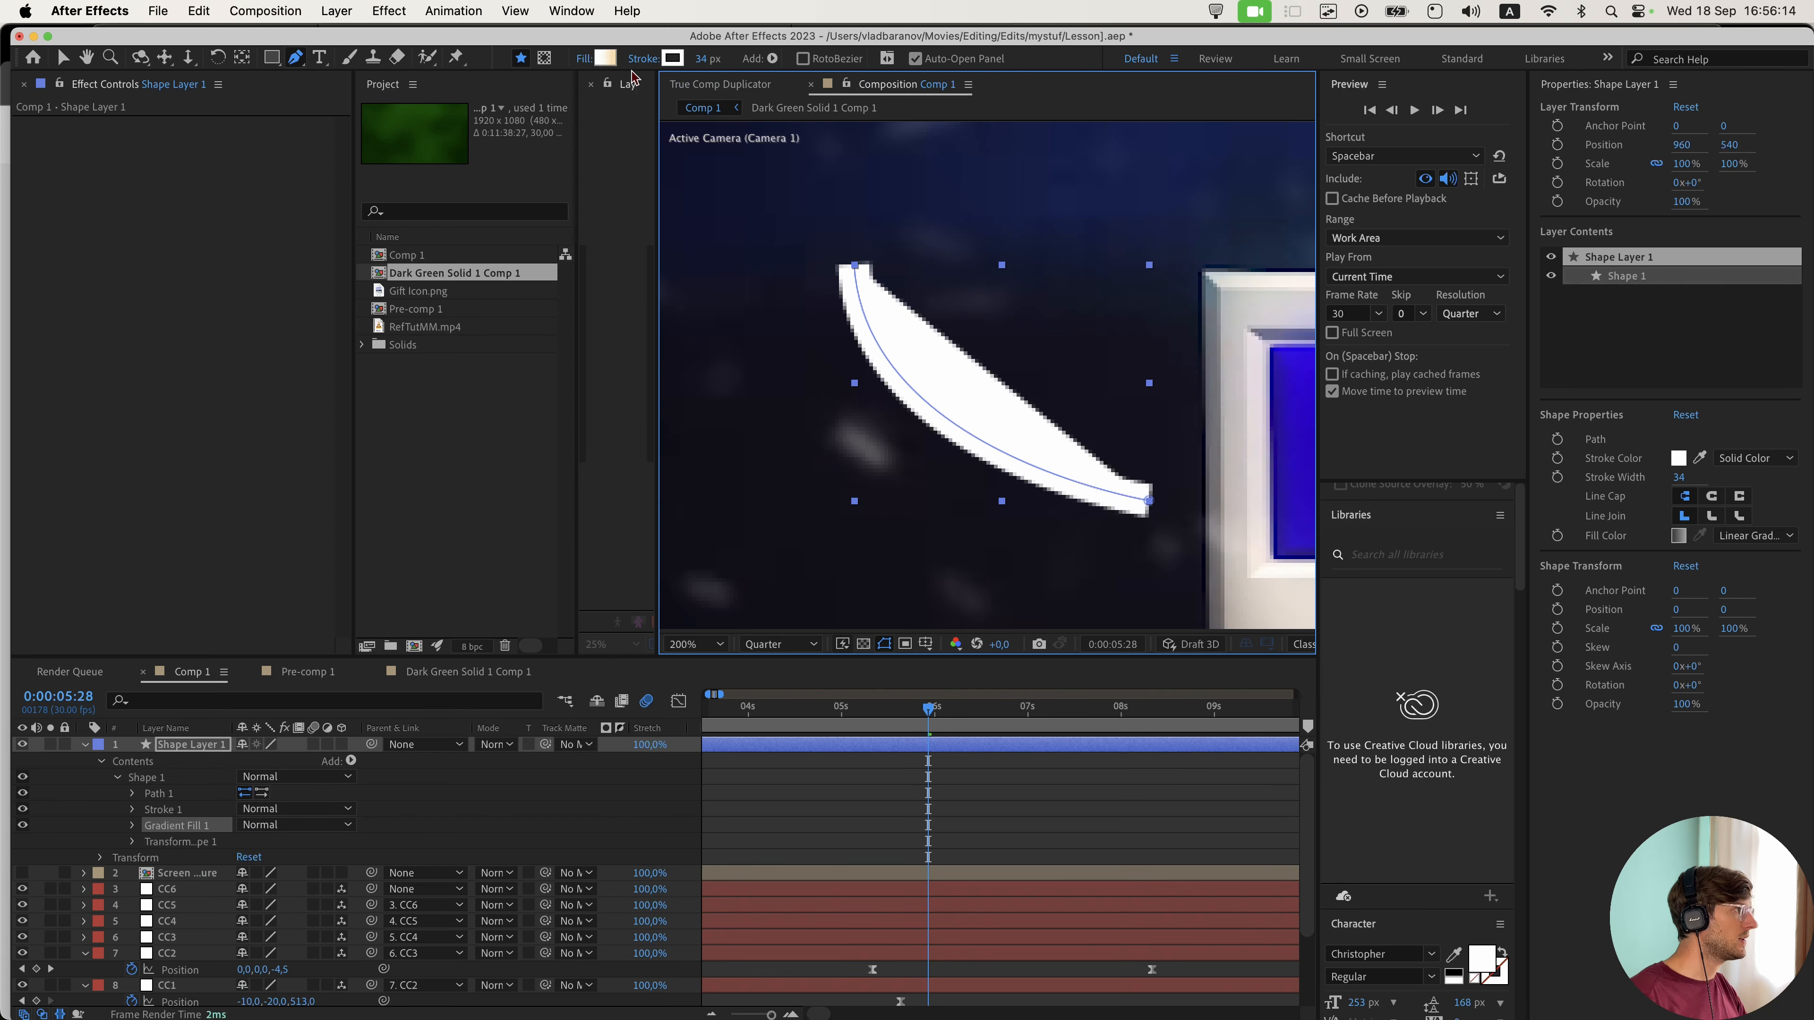
alt+click(605, 59)
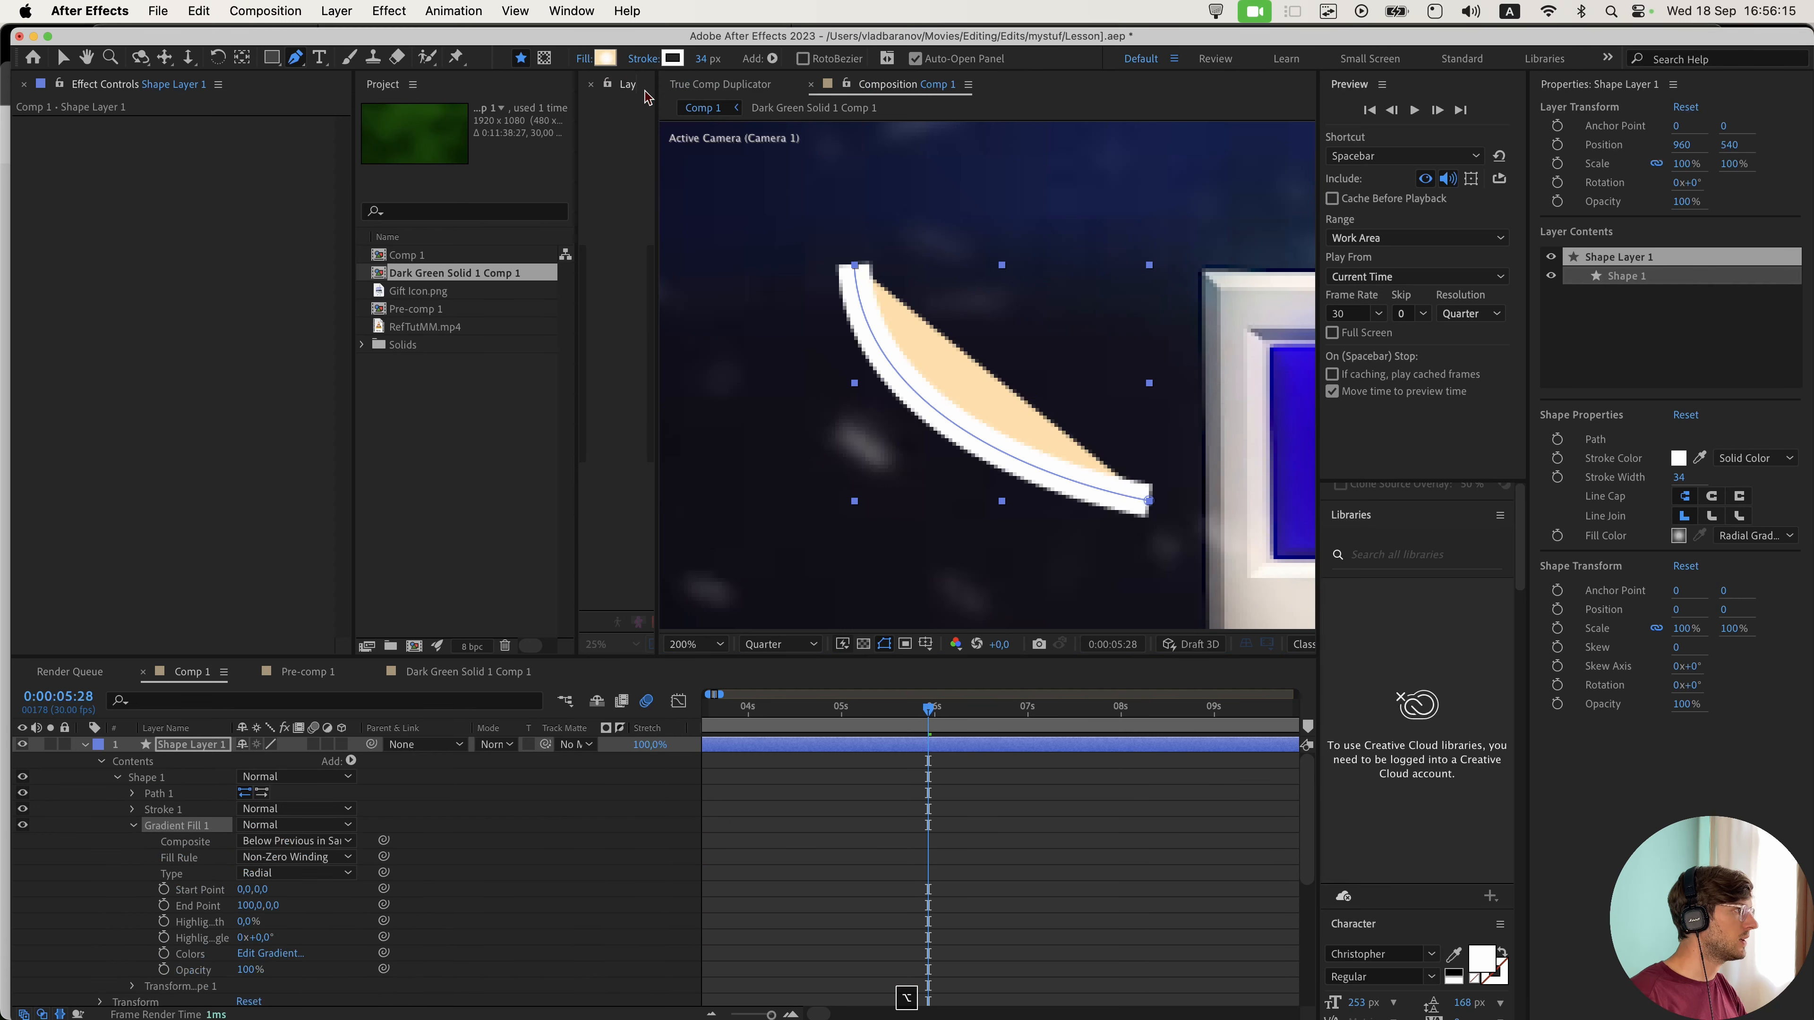
alt+click(605, 60)
- Cycle the left curve's stroke through the gradient types and None, returning it to a solid white stroke
alt+click(672, 58)
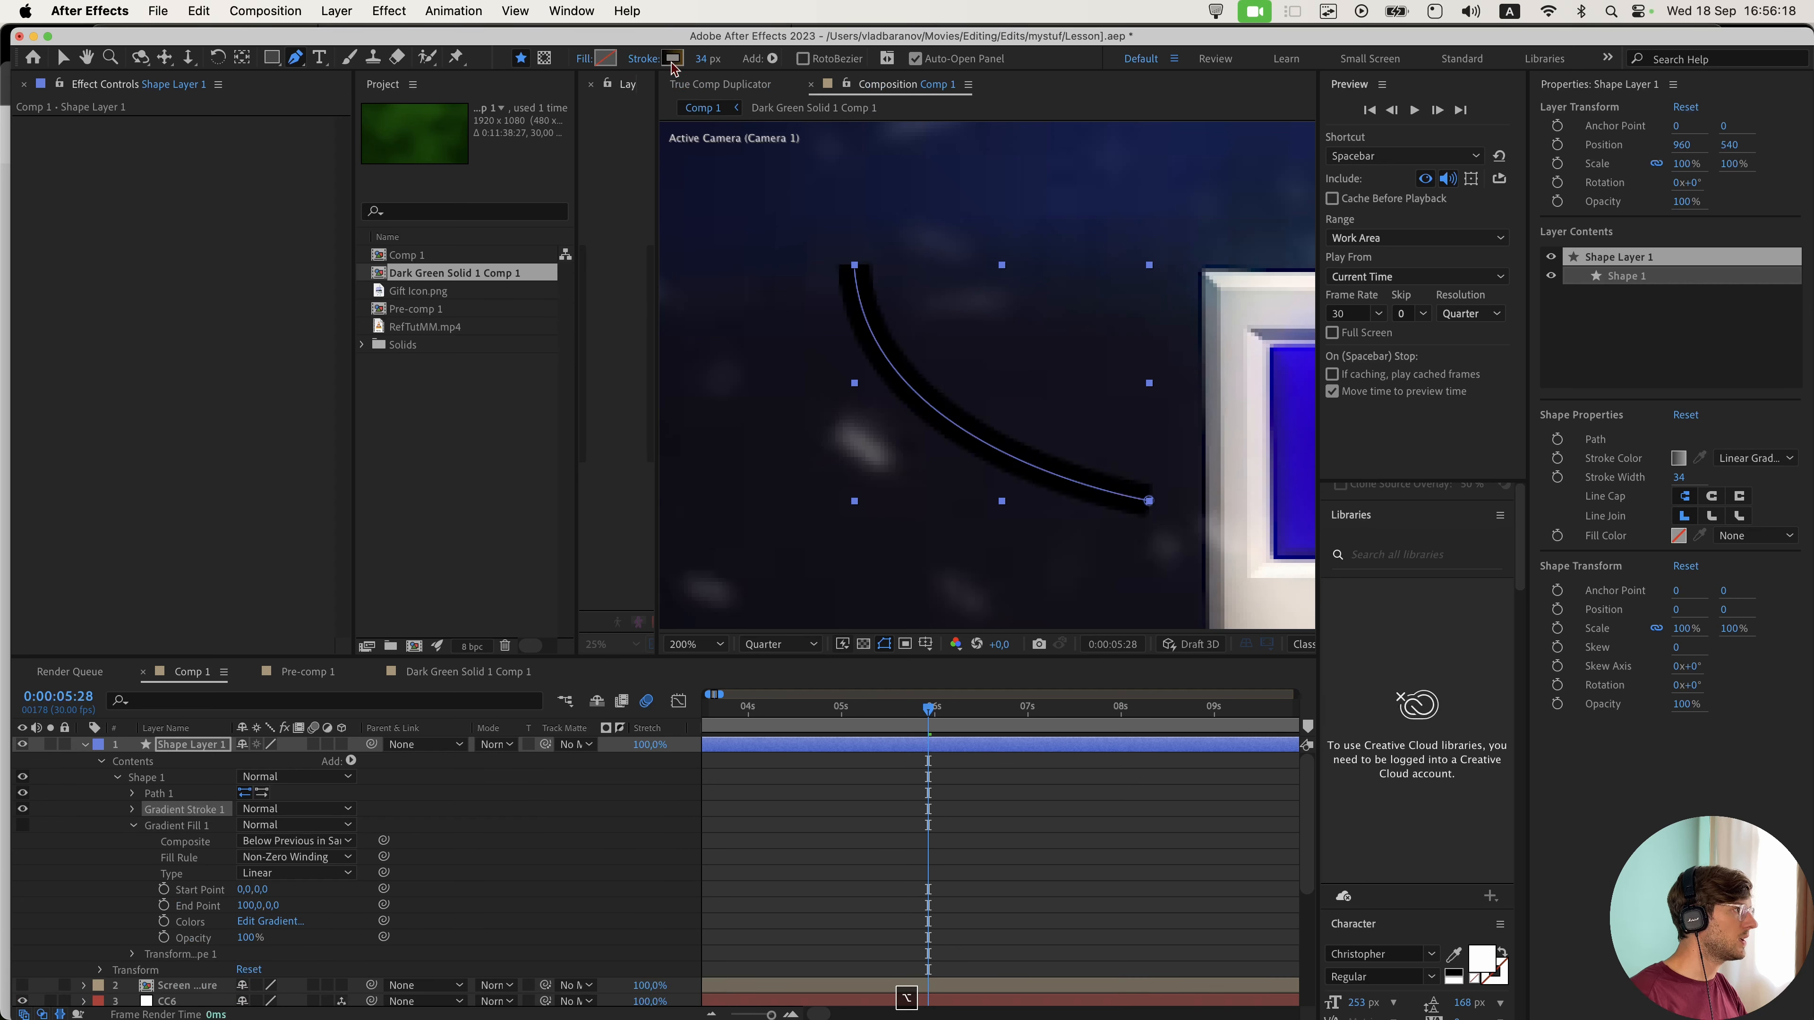
alt+click(673, 59)
alt+click(673, 59)
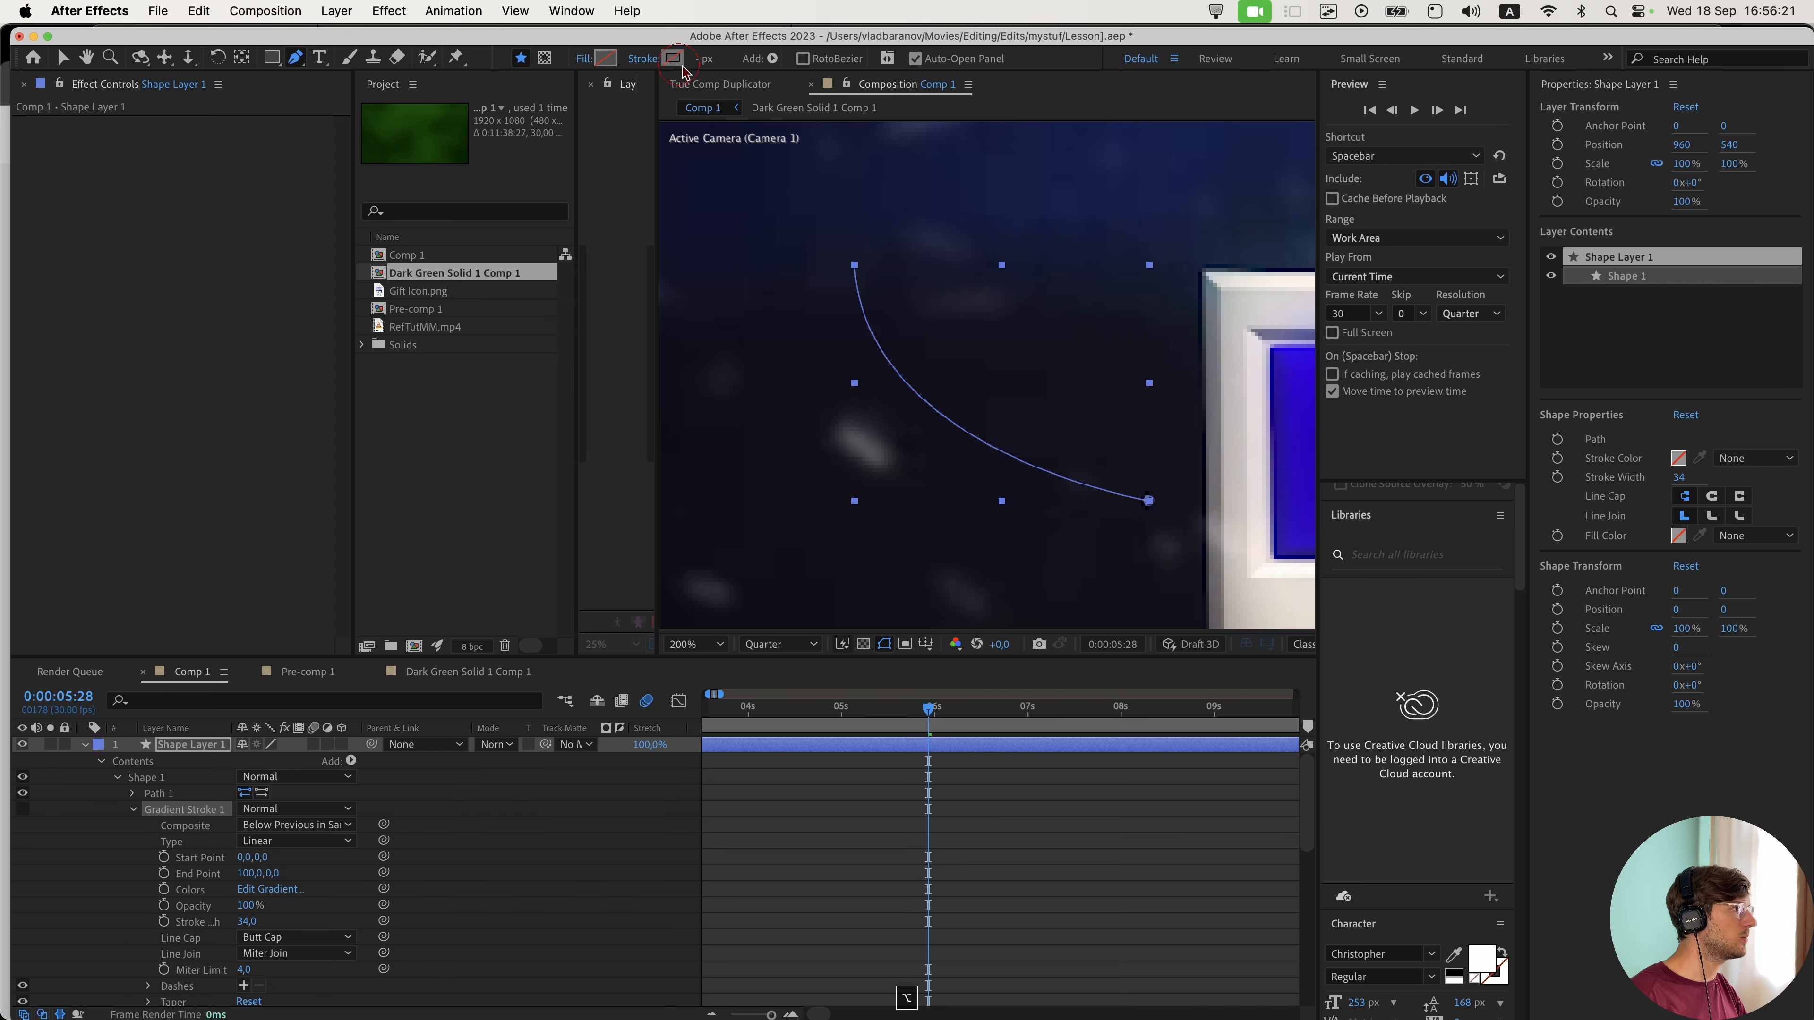
alt+click(673, 58)
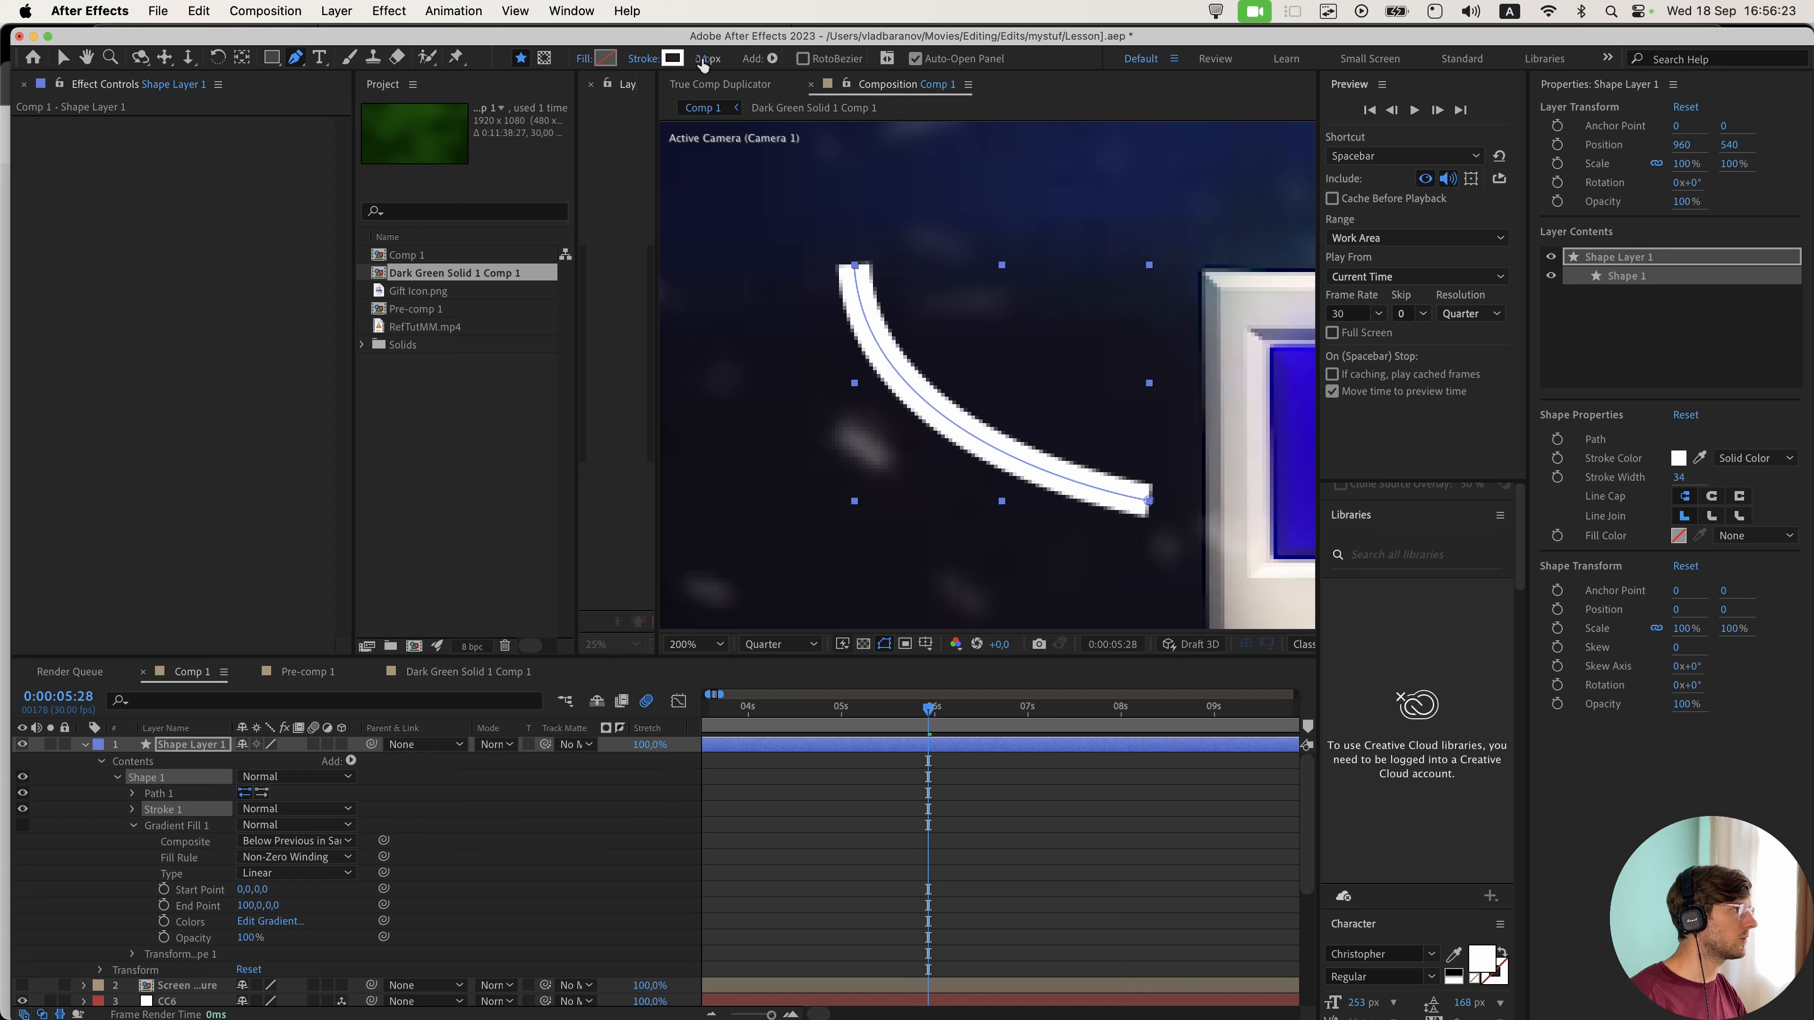
- Set the curve's stroke width to 6 px, switch the preview resolution to Full, and deselect and collapse Shape Layer 1
drag(703, 63, 671, 59)
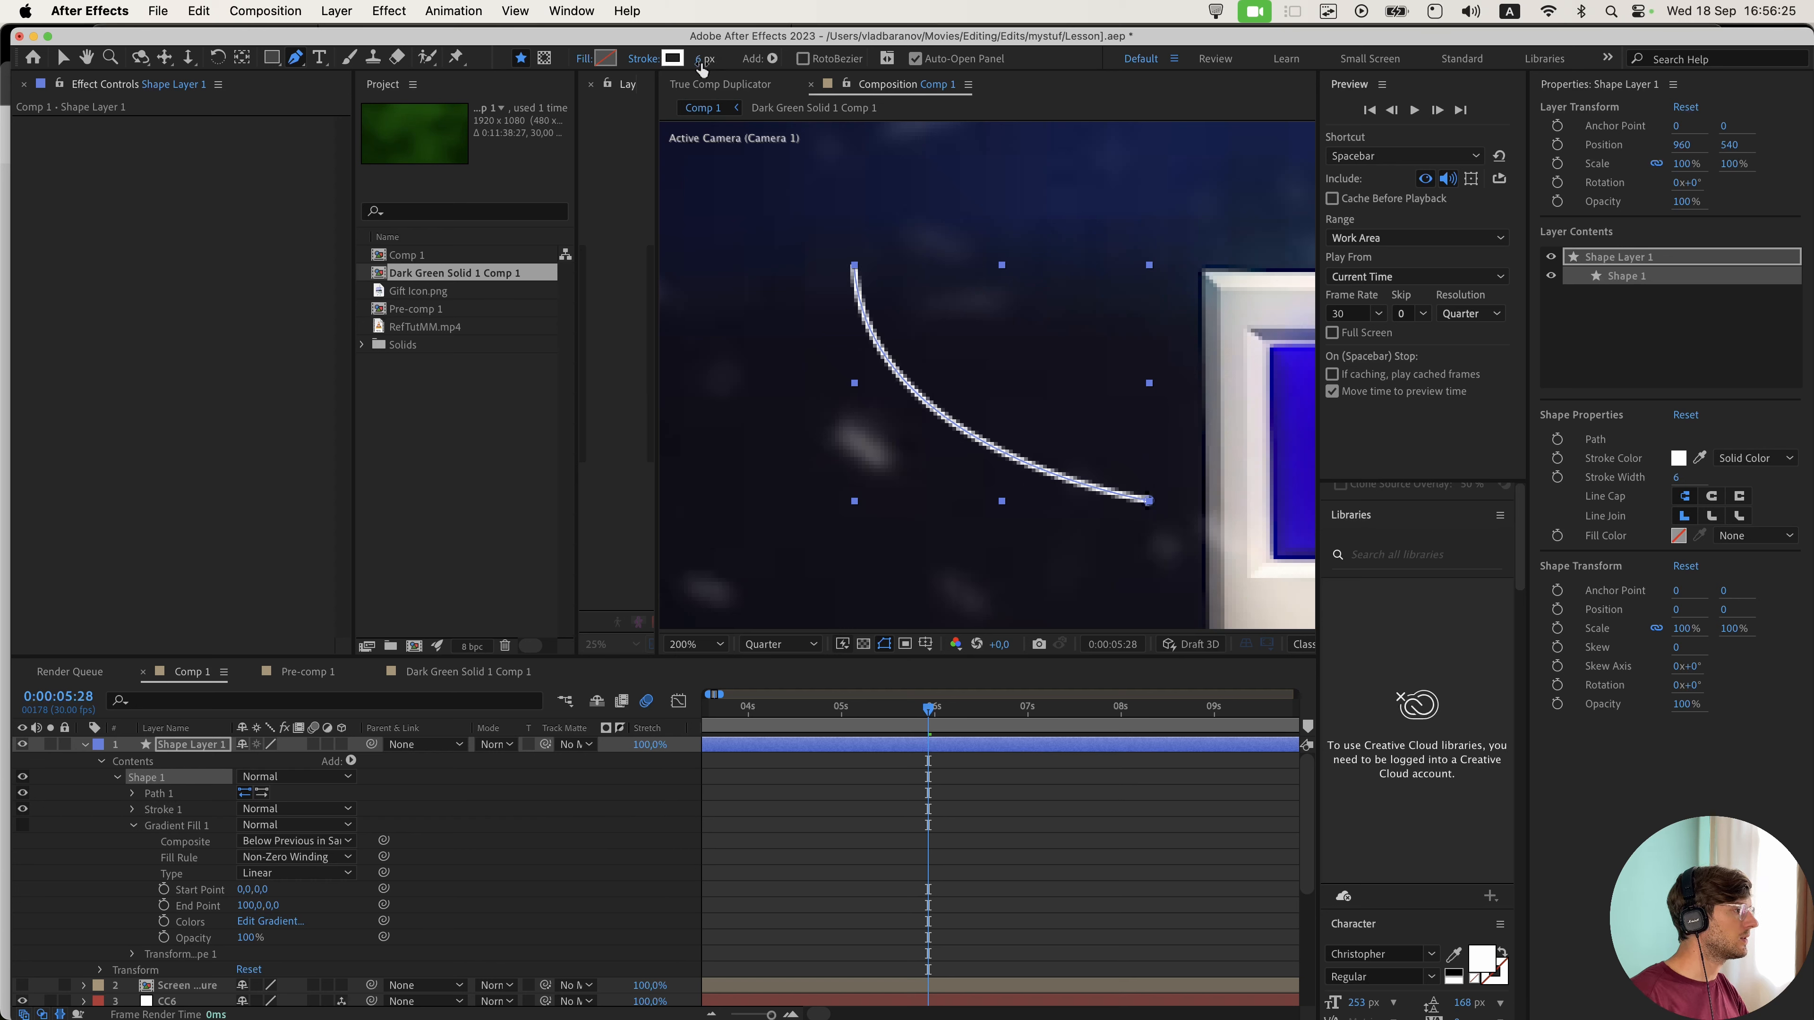
click(779, 643)
click(767, 679)
click(411, 781)
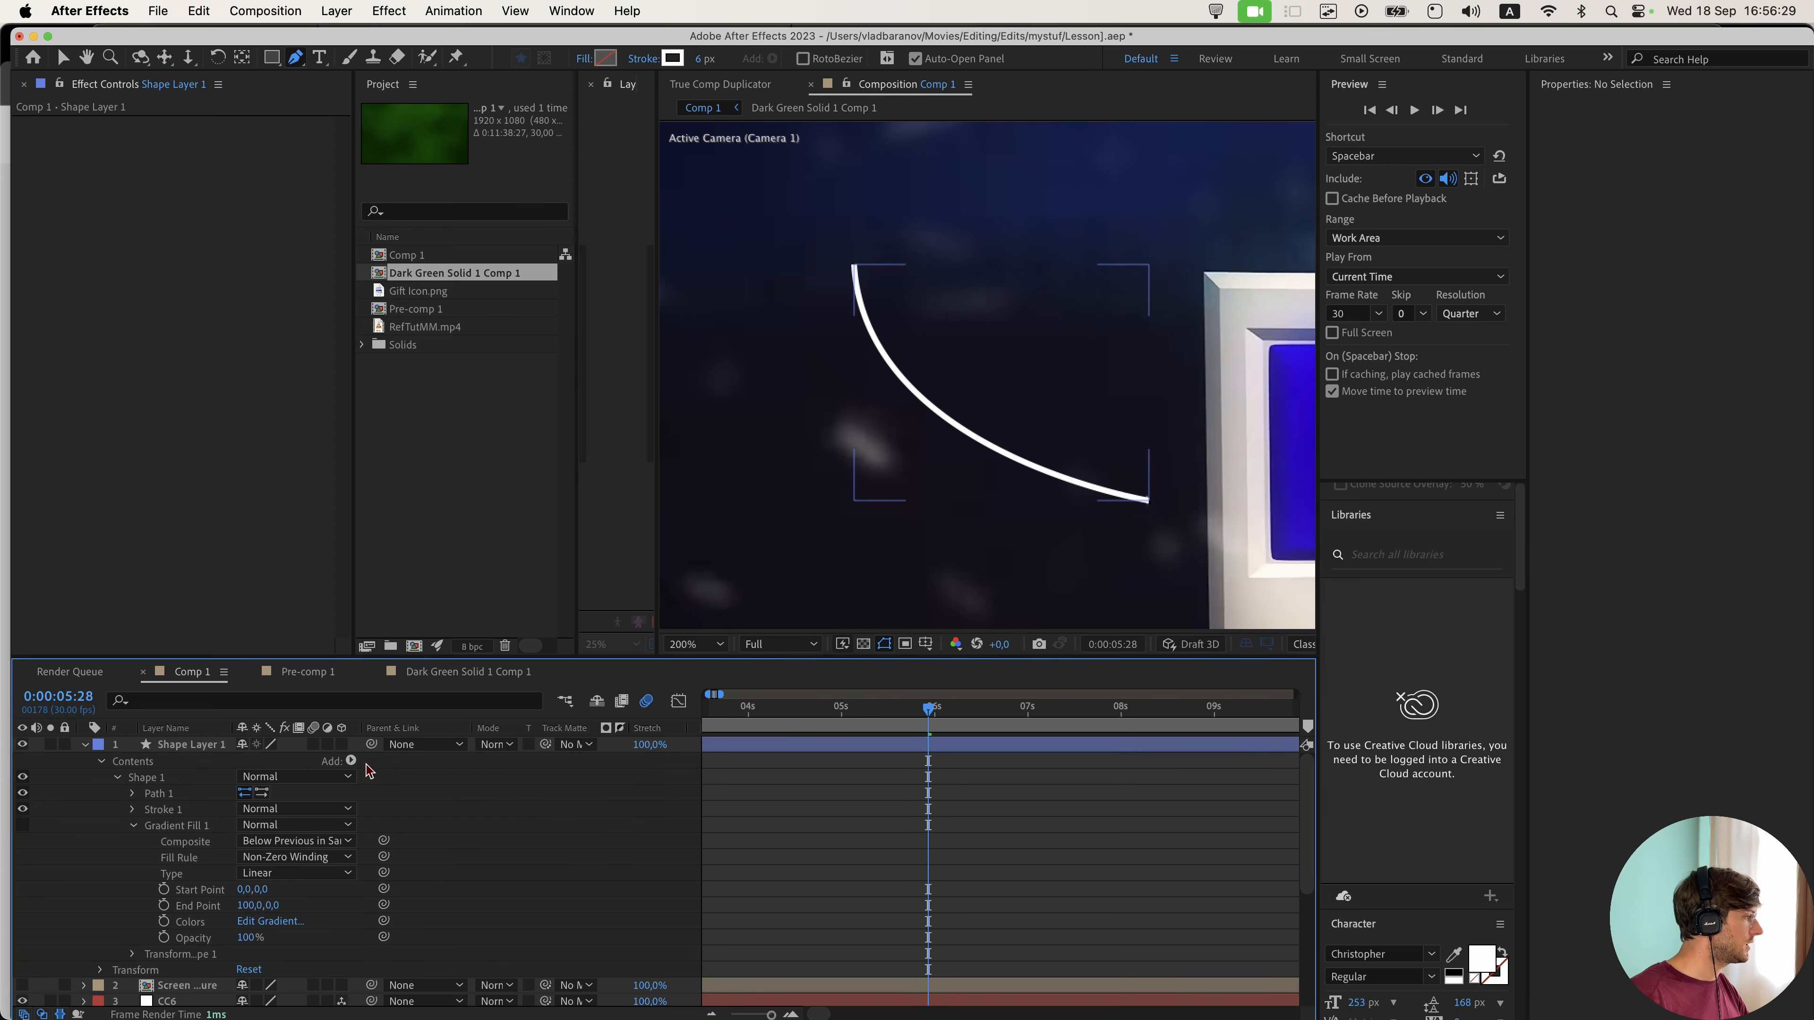
click(84, 747)
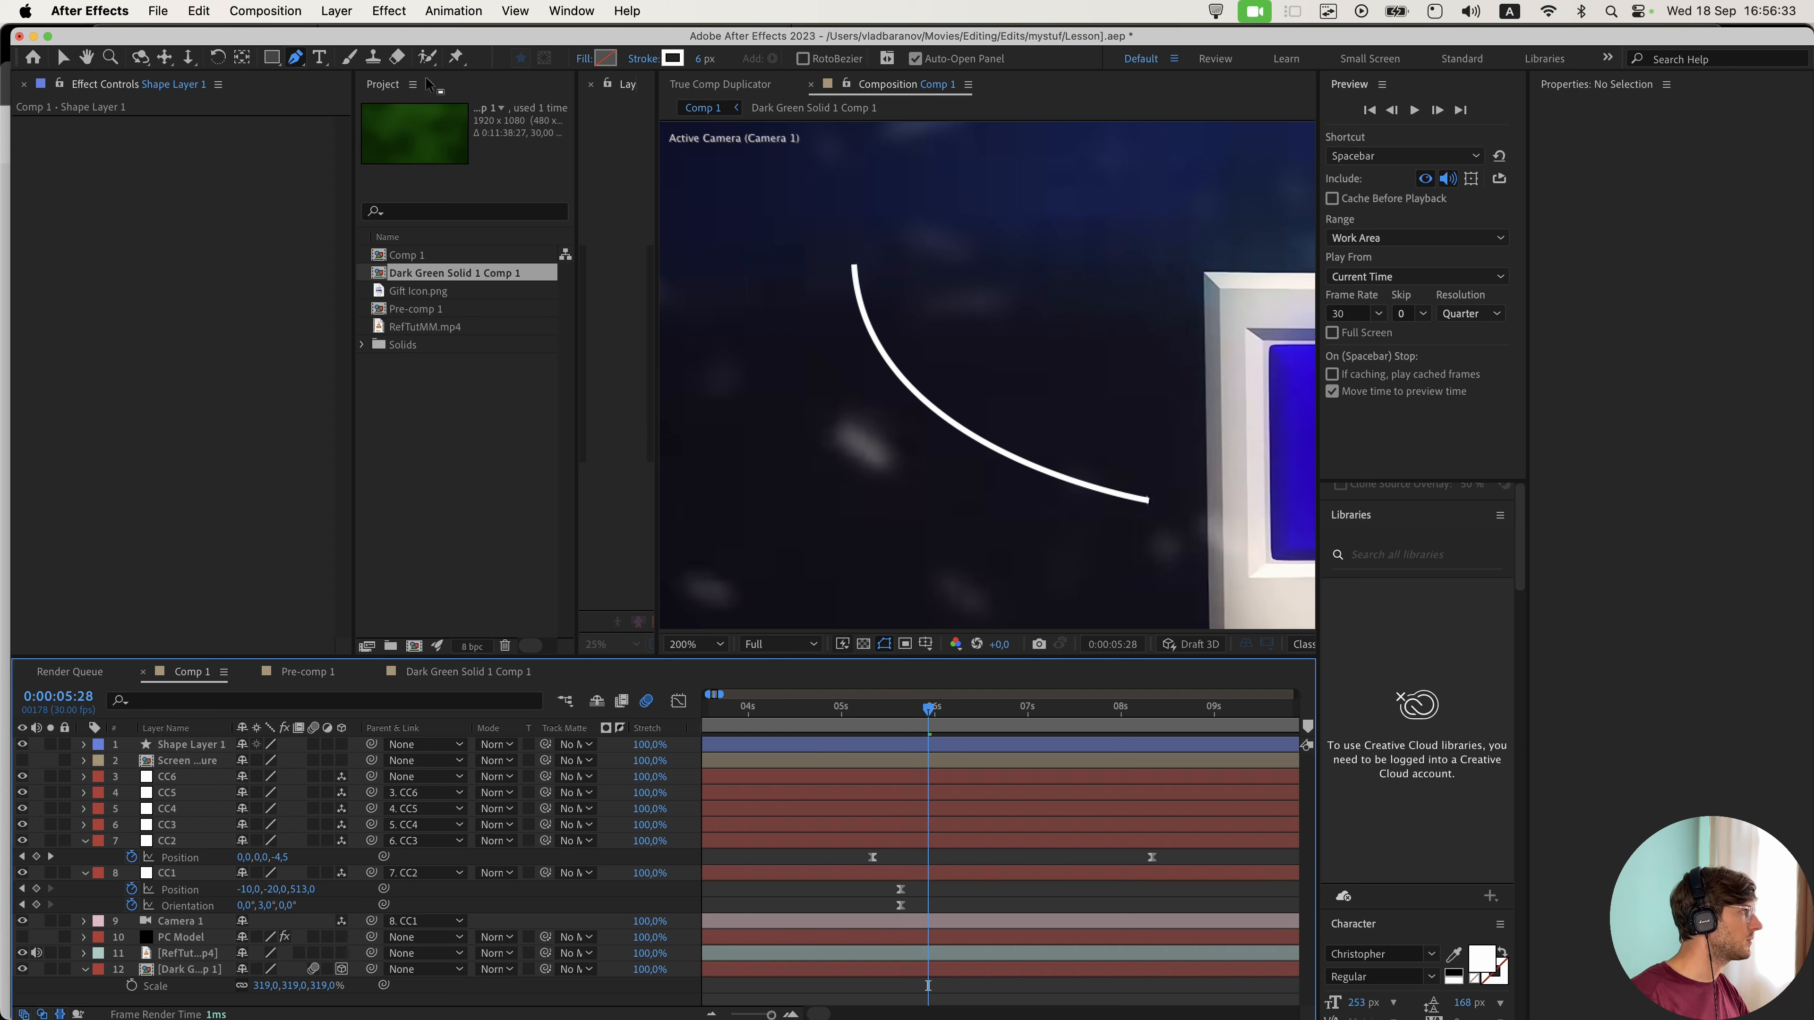
- Draw a small three-point arrowhead over the upper end of the left curve as a separate shape layer
scroll(850, 279, up, 1)
drag(737, 255, 863, 393)
scroll(862, 393, up, 1)
drag(812, 331, 1006, 460)
click(871, 369)
click(900, 321)
click(942, 362)
scroll(962, 388, down, 3)
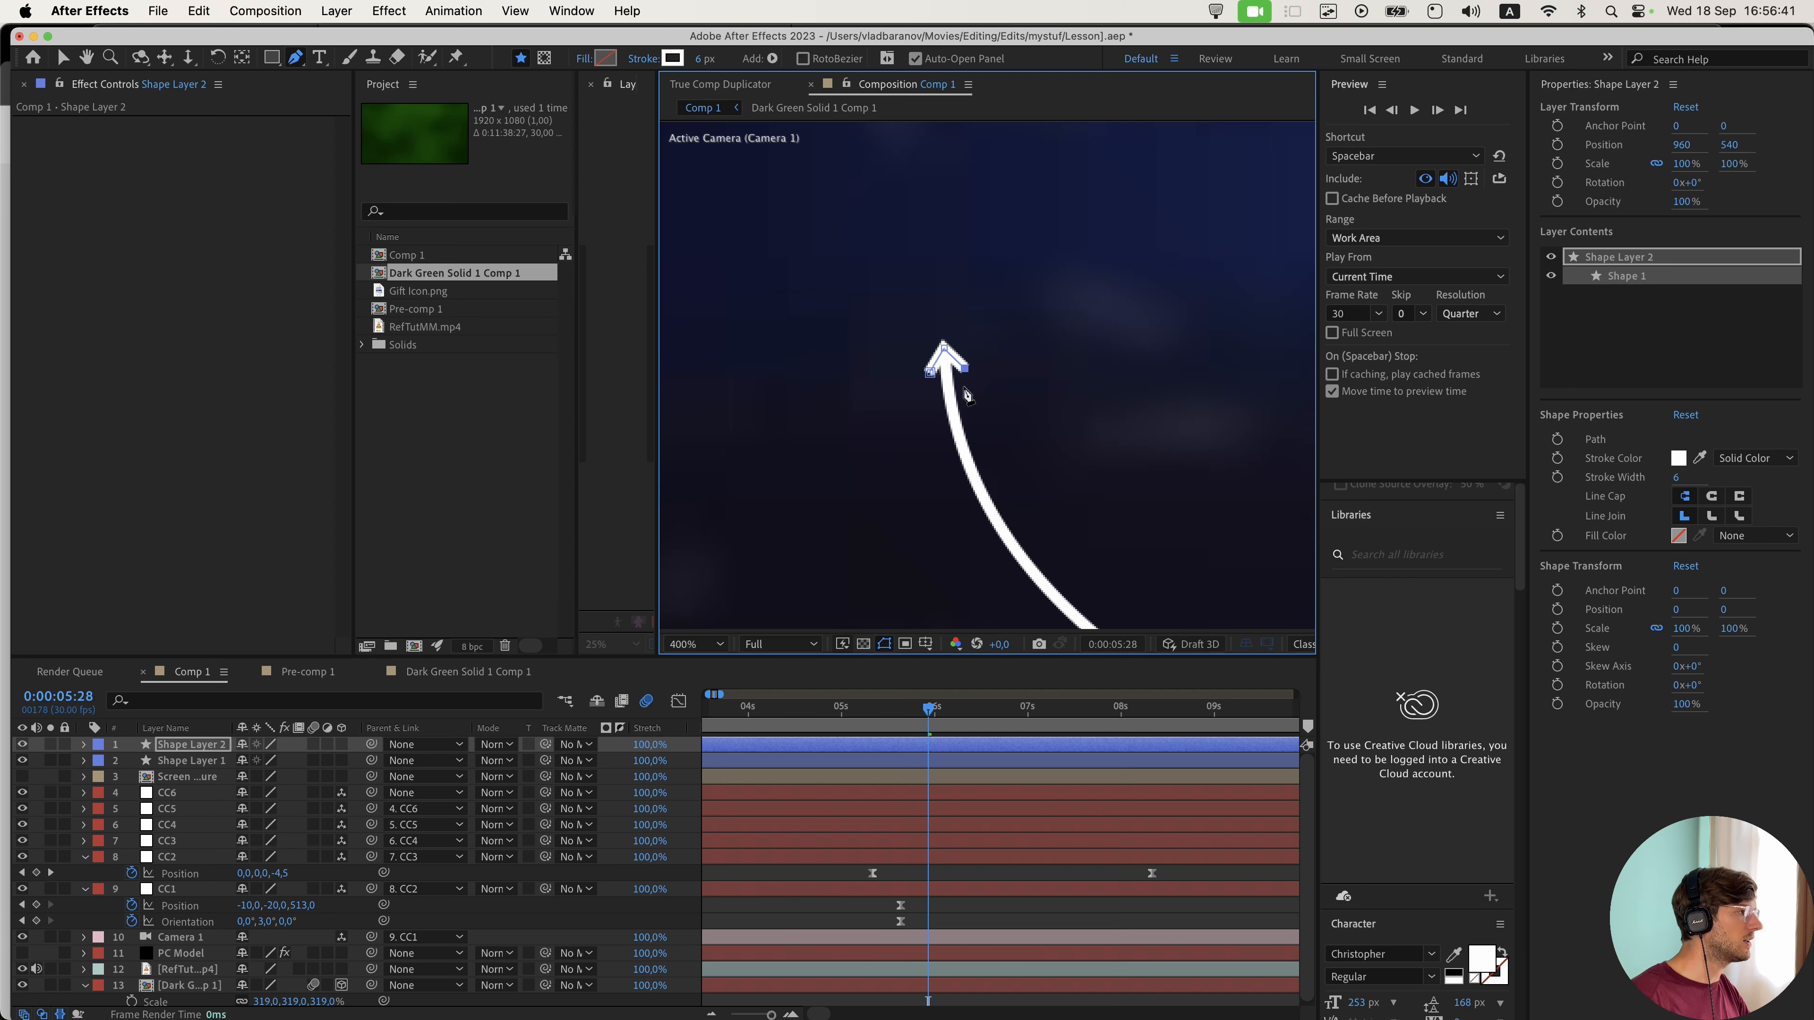
drag(1134, 541, 944, 516)
key(shift+super+a)
- Draw a mirrored two-point curve rising from the computer's right side on its own shape layer
scroll(944, 521, down, 3)
scroll(1027, 461, up, 3)
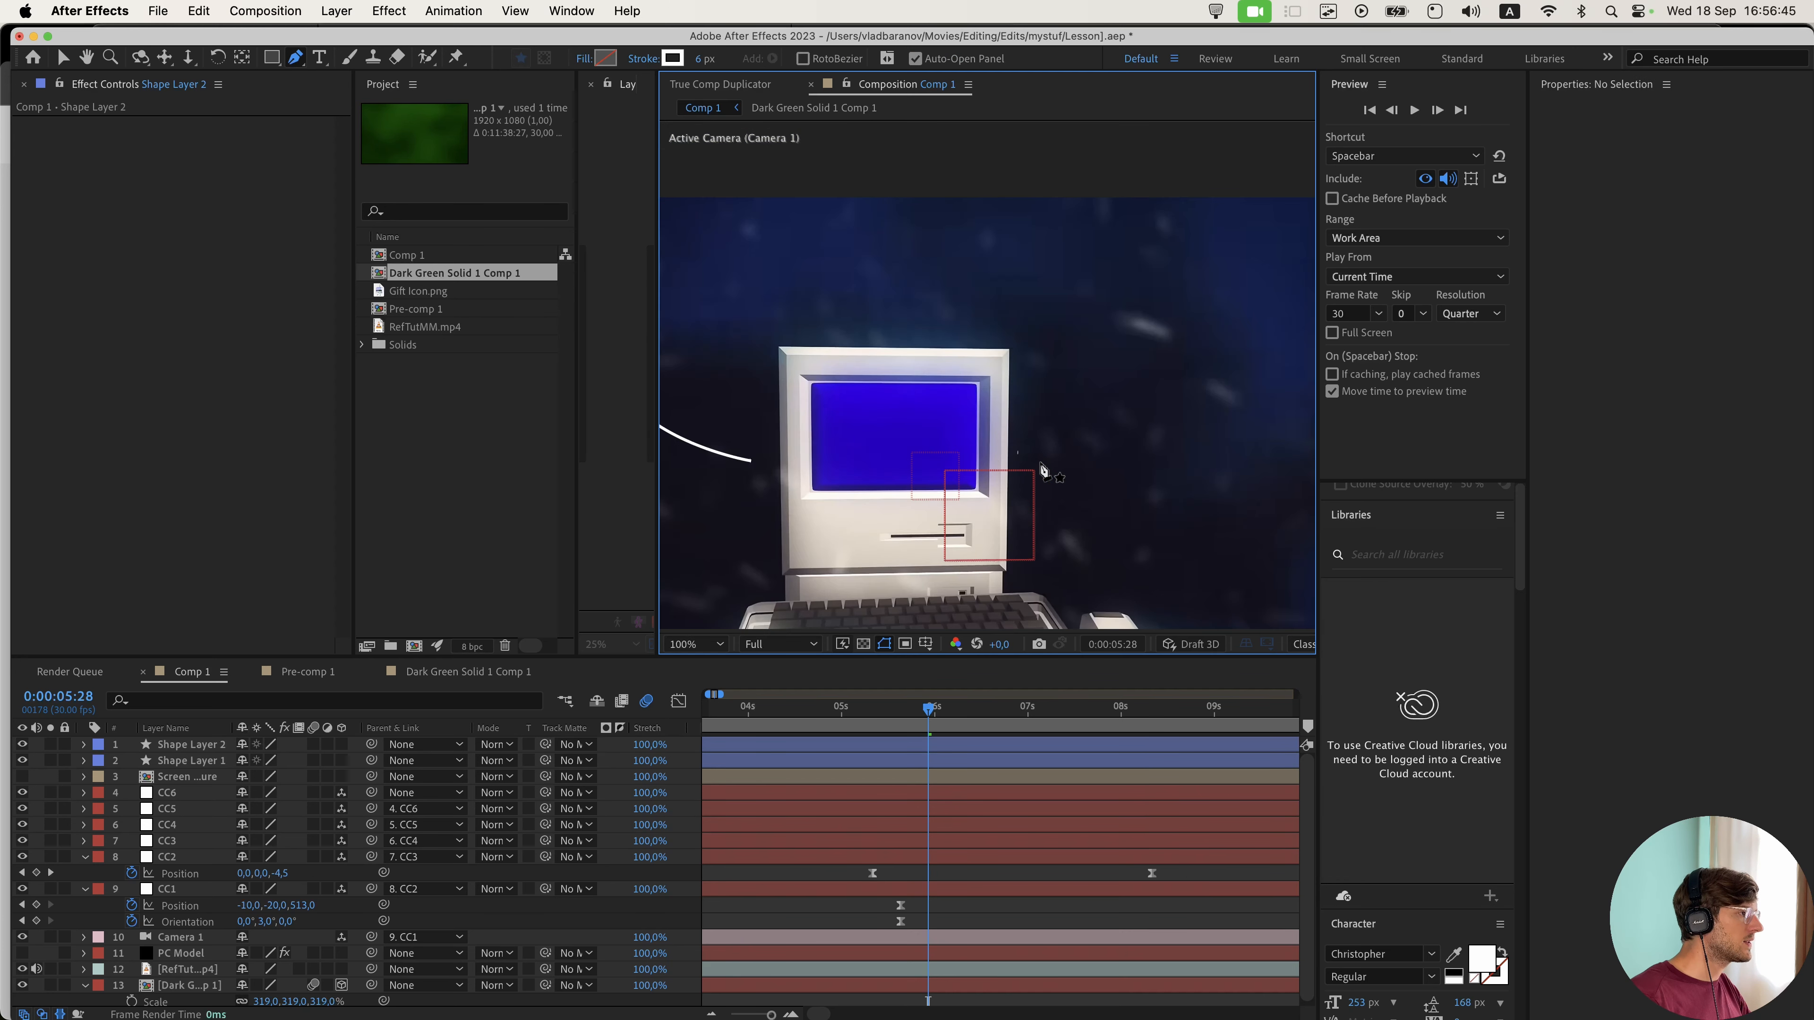
click(1032, 466)
scroll(1031, 466, down, 2)
drag(1079, 357, 1078, 324)
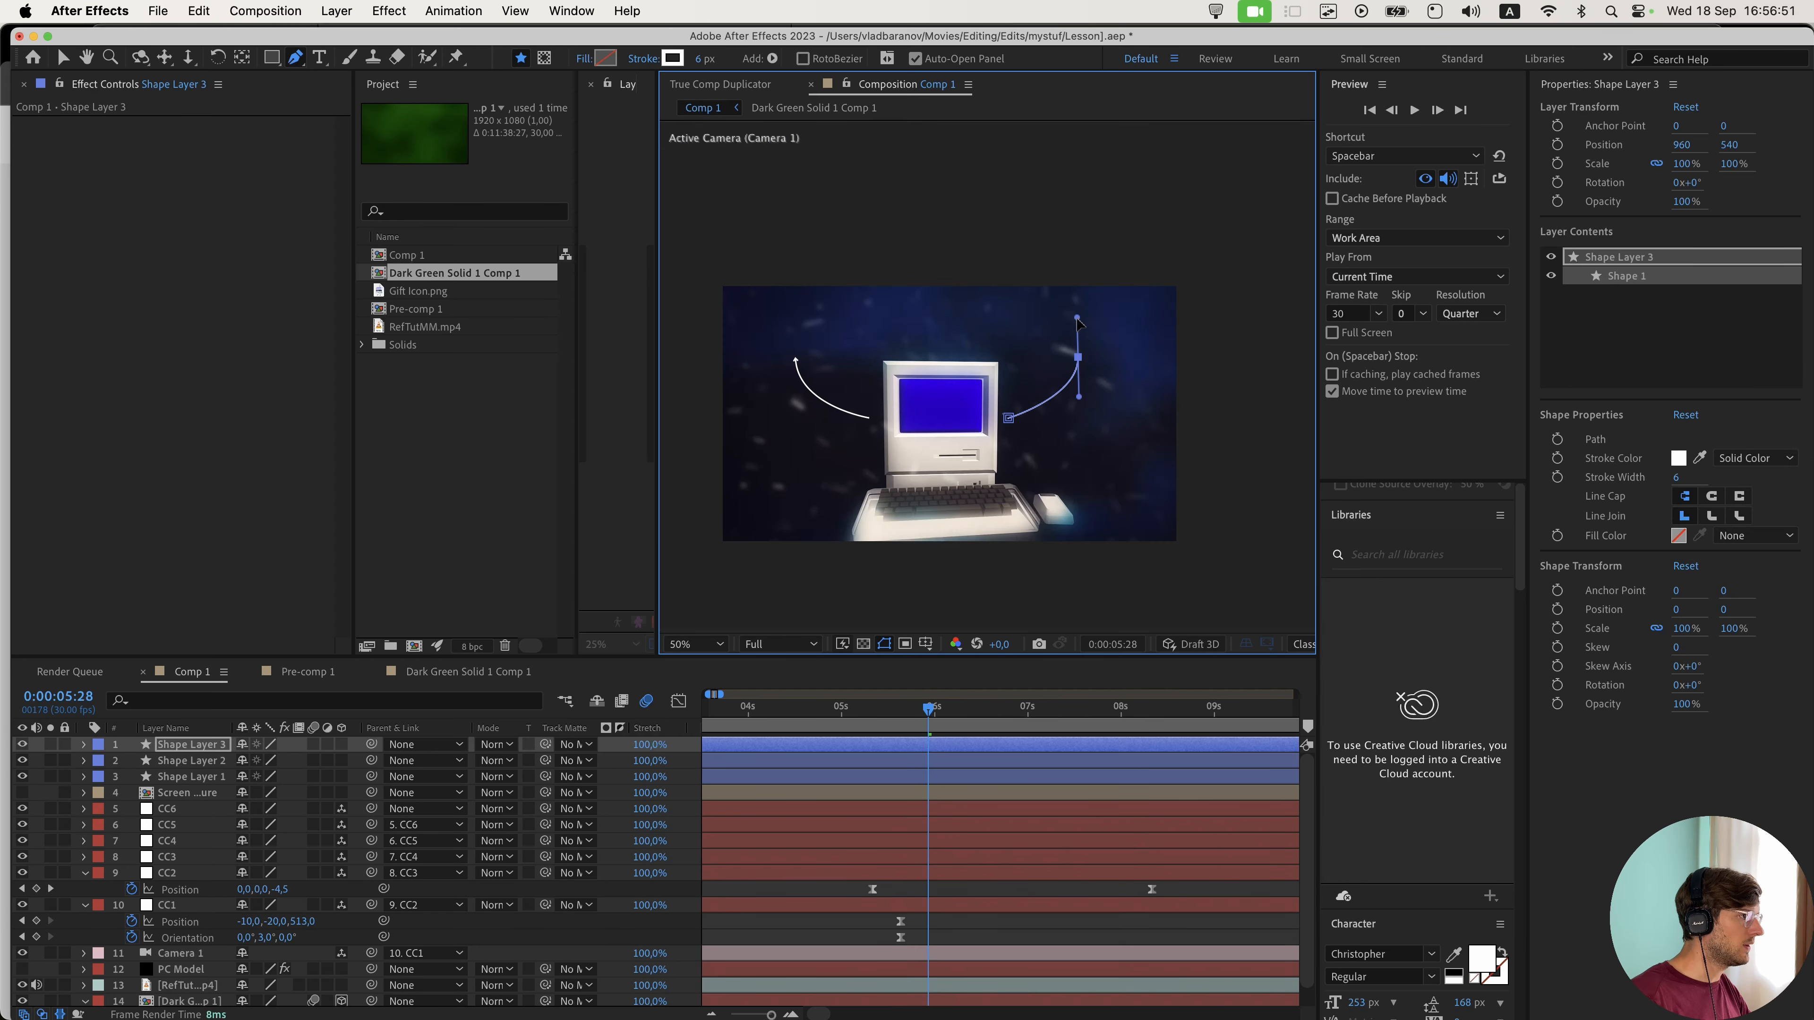
key(shift+super+a)
- Draw a matching arrowhead on the upper end of the right curve as a separate shape layer
scroll(1143, 463, up, 7)
drag(1013, 458, 1051, 407)
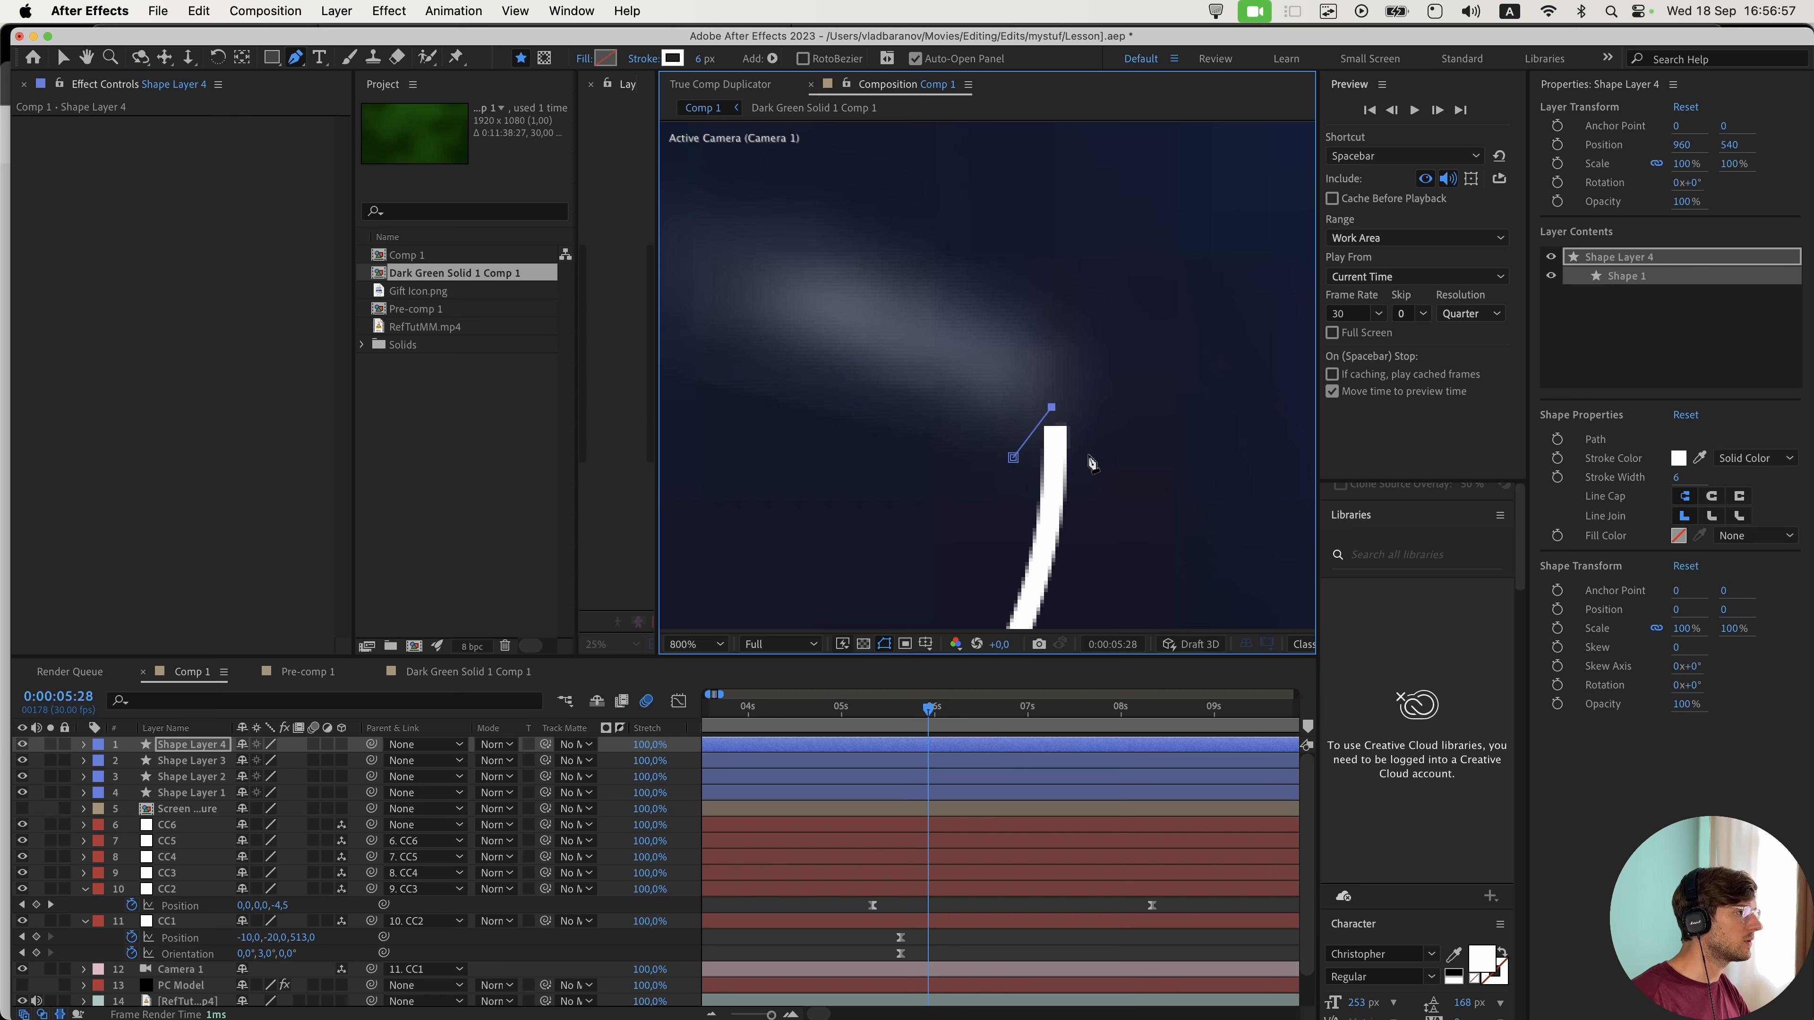
scroll(1090, 459, down, 7)
click(931, 906)
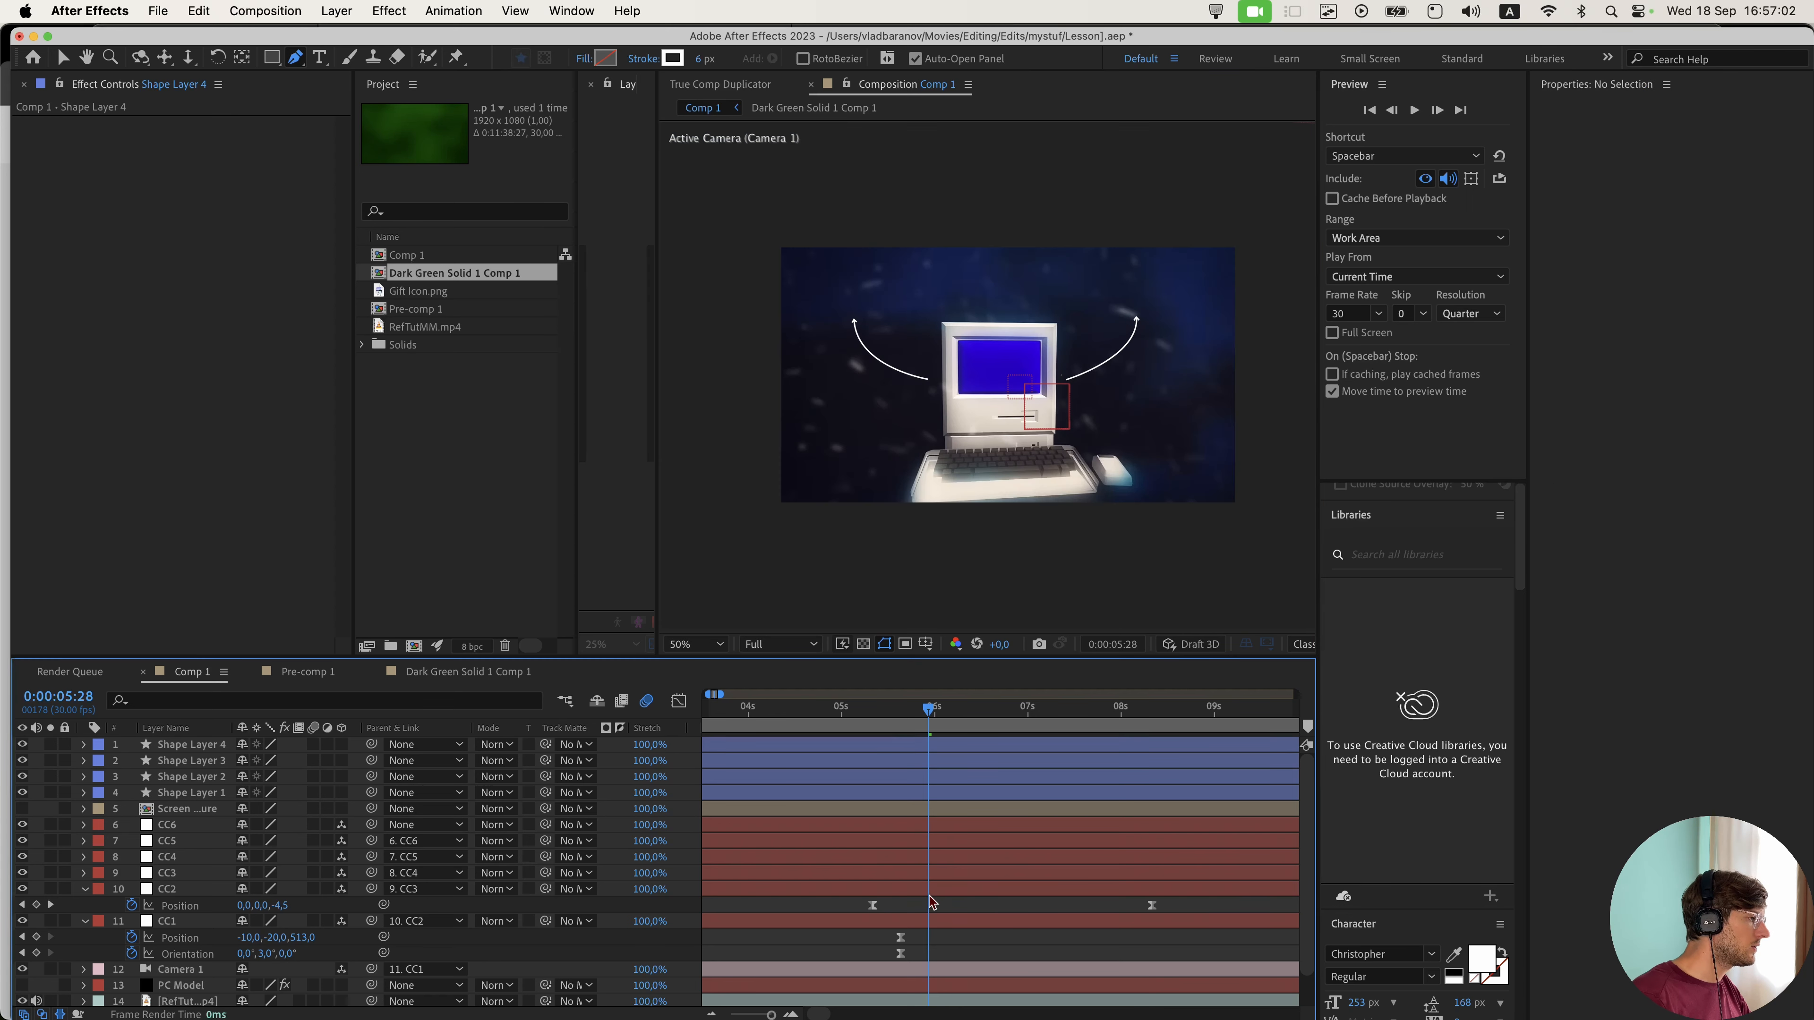
- Turn Shape Layers 1 through 4 into 3D layers
click(926, 792)
shift+click(202, 746)
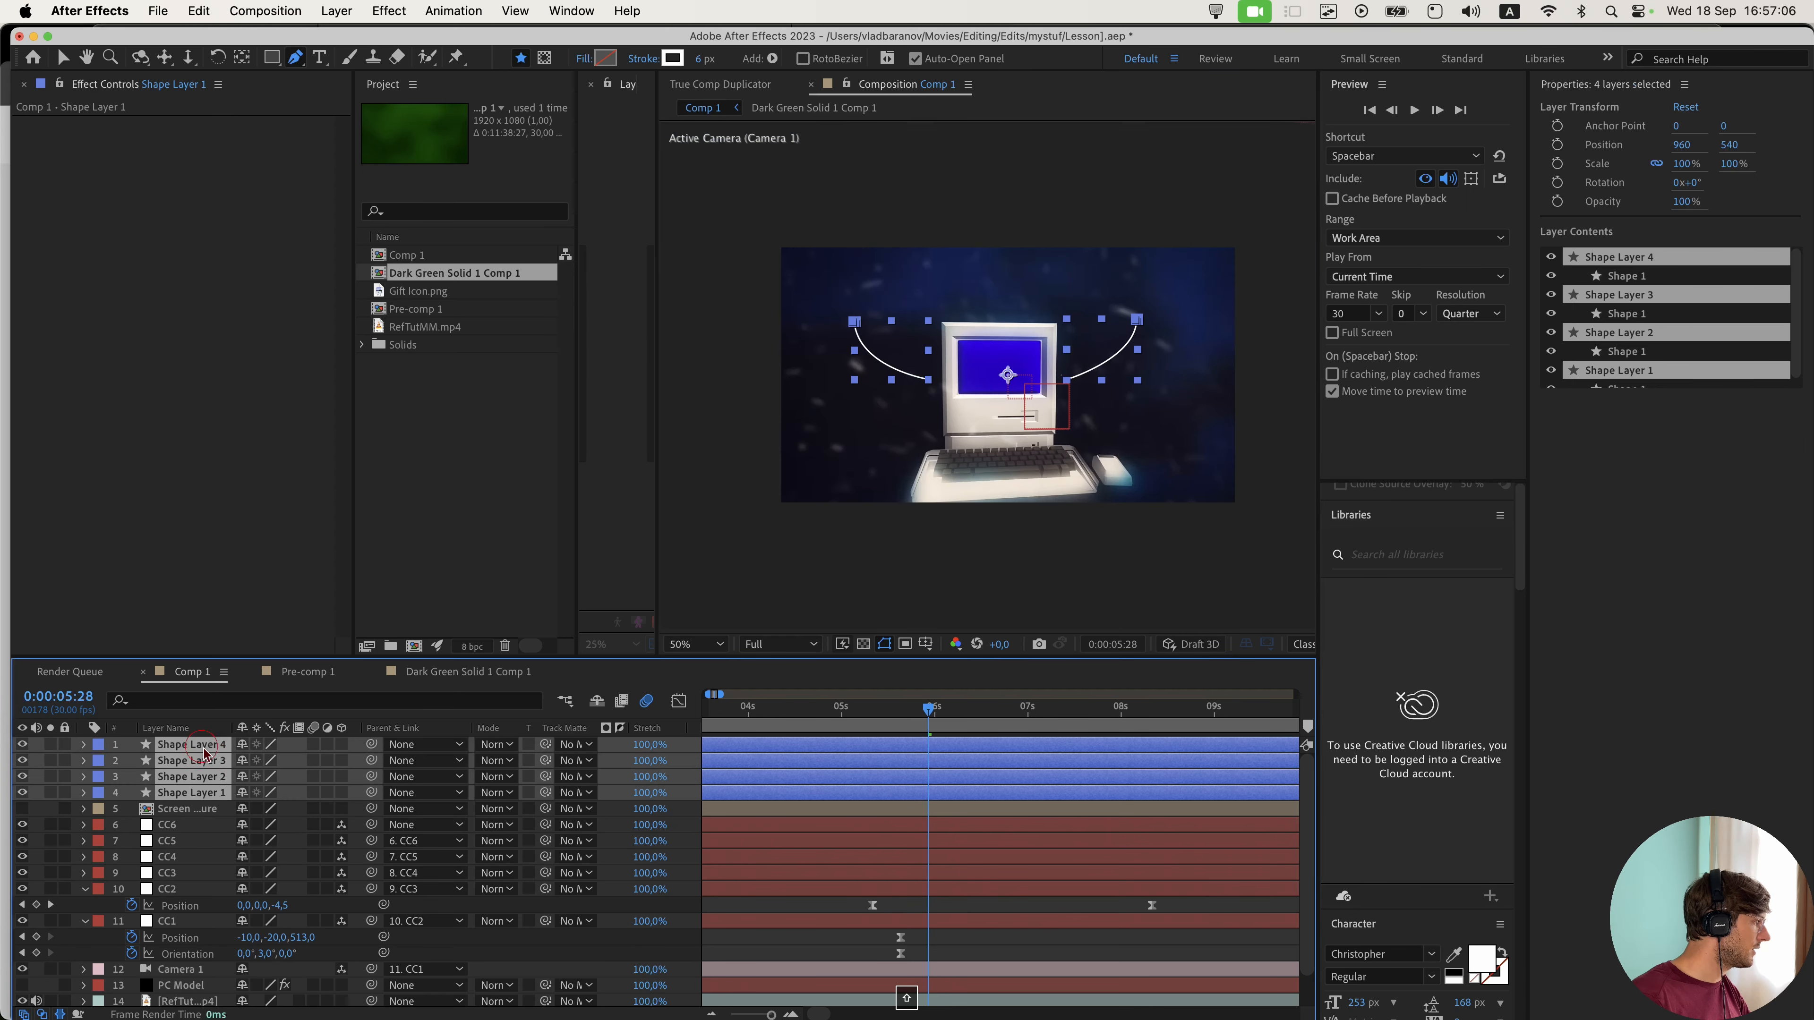
click(343, 792)
click(368, 825)
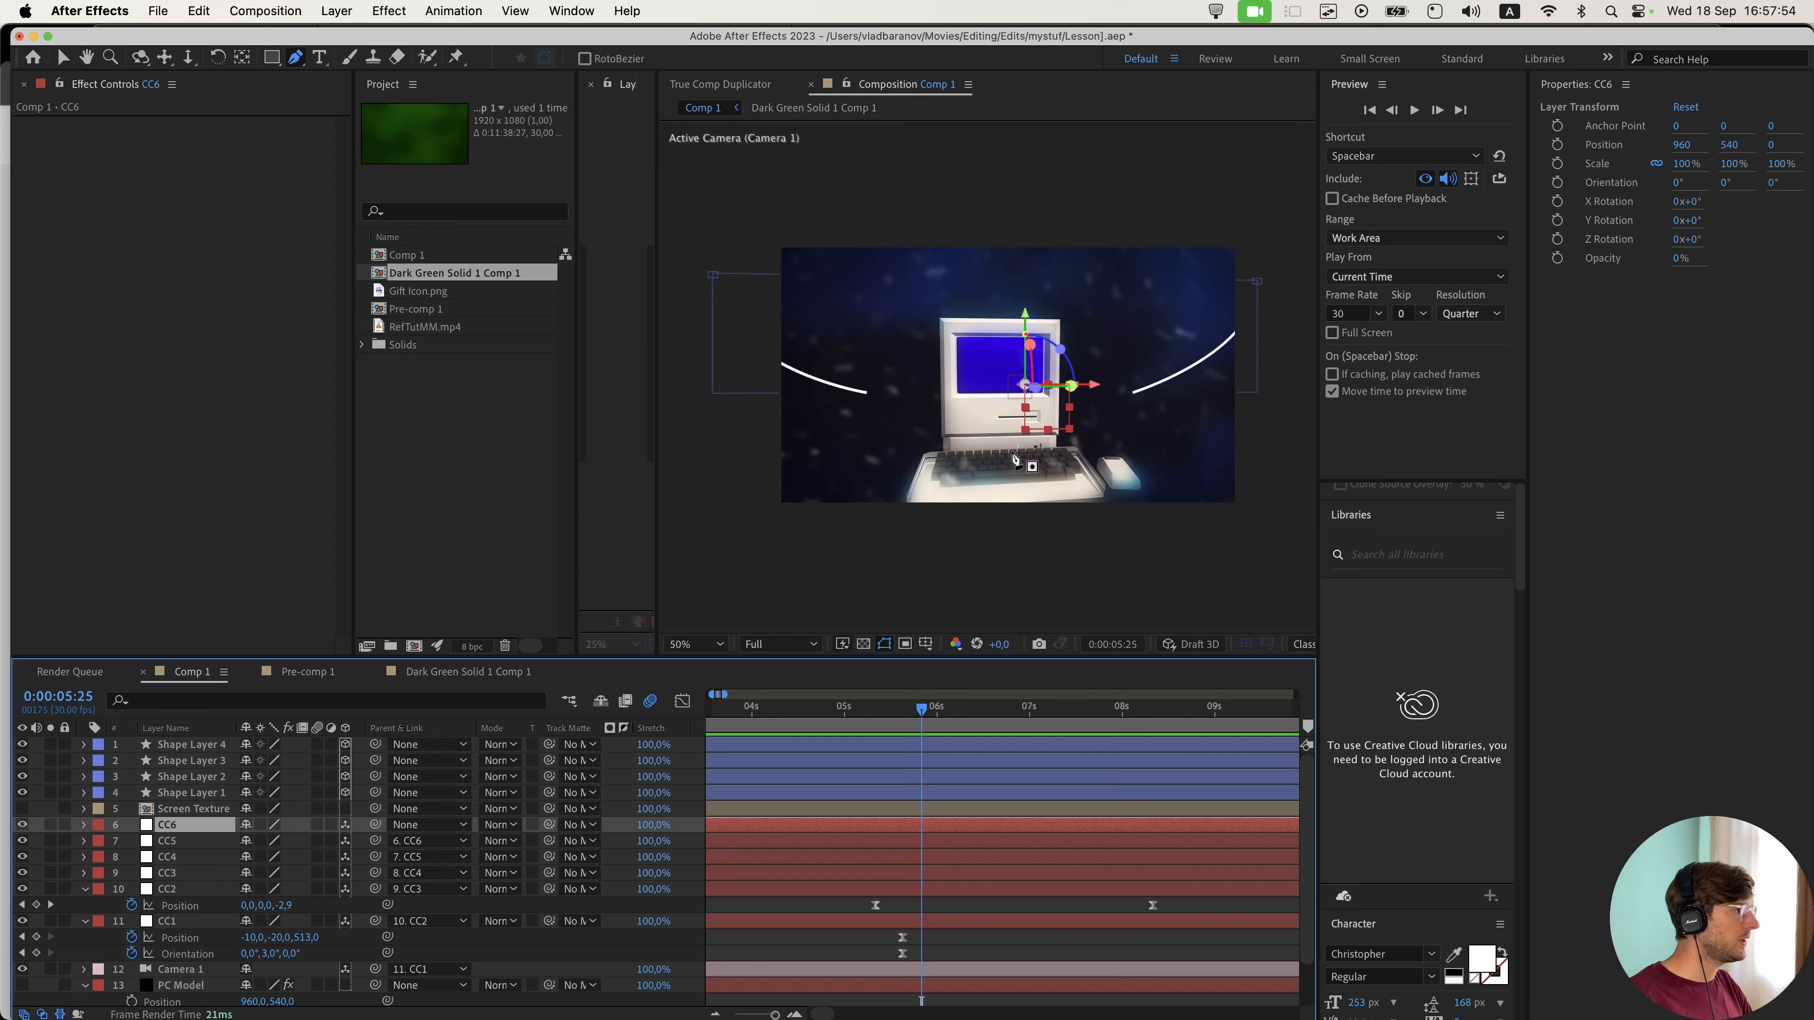
- At 0:00:06:16, shift Shape Layers 1 and 2 sideways toward the computer, to about X 1159, Z -10.4
click(928, 791)
shift+click(912, 748)
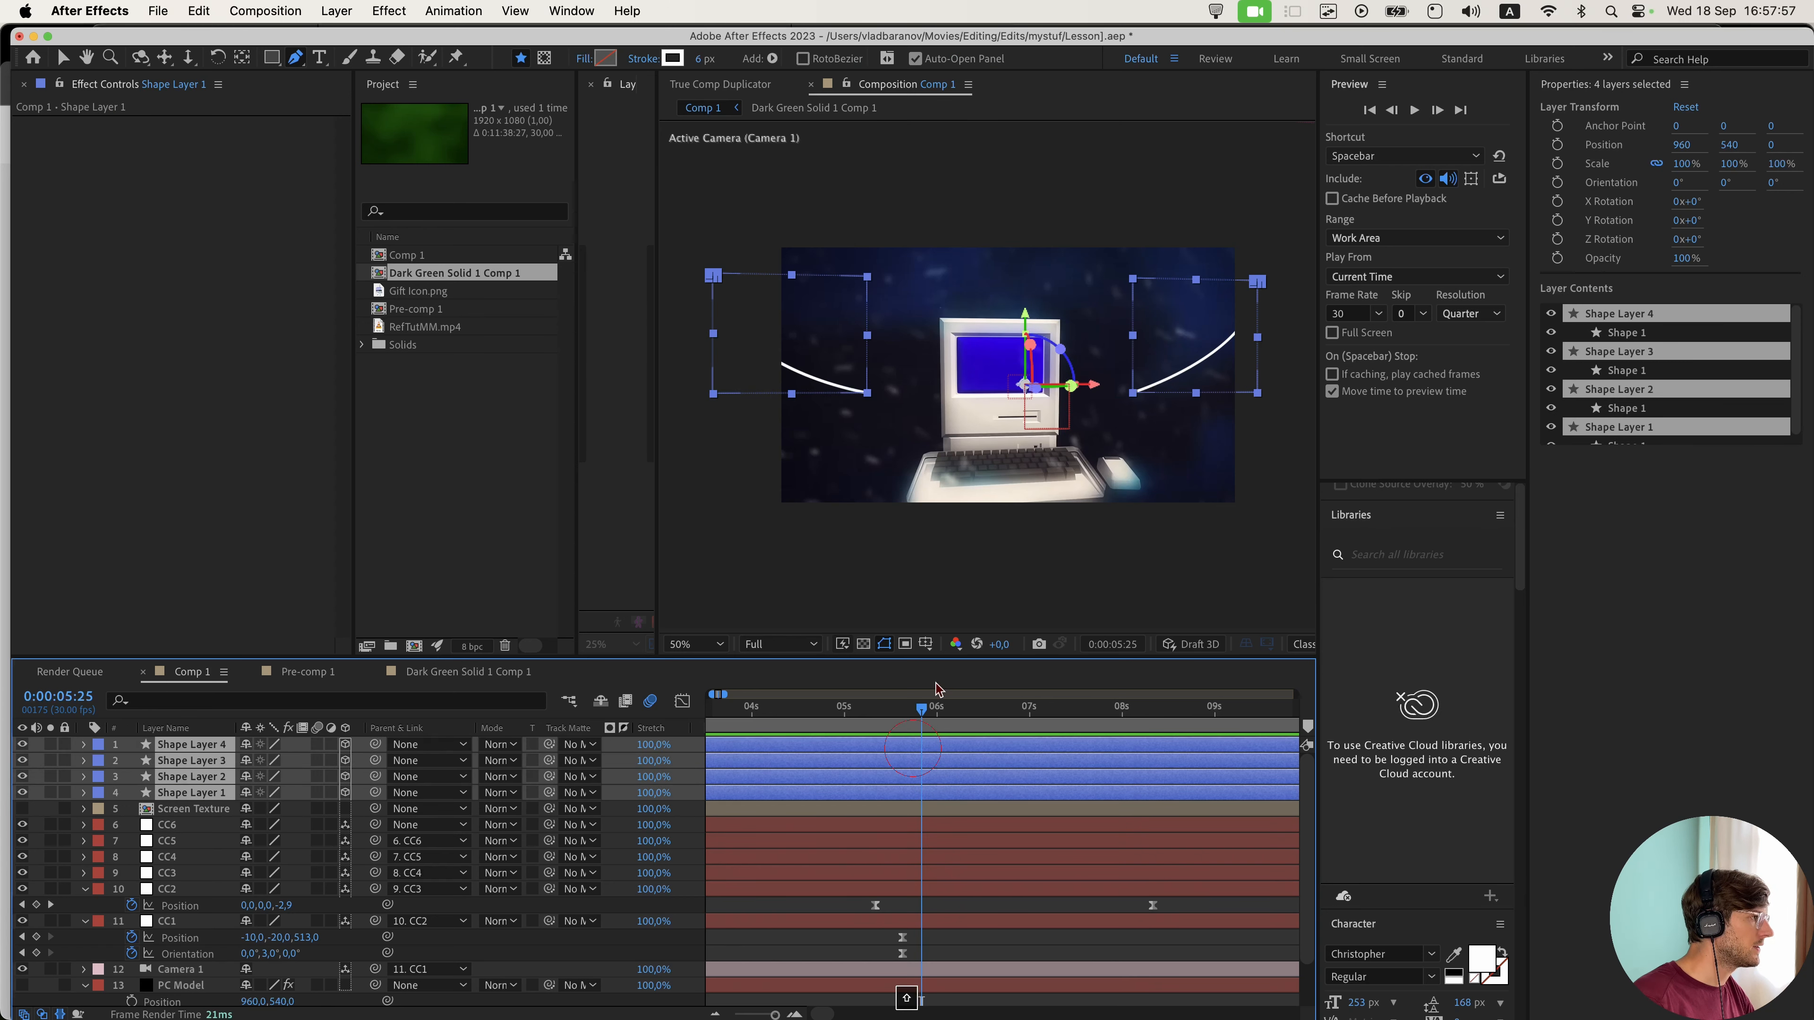
drag(959, 710, 986, 710)
click(999, 792)
shift+click(996, 777)
key(v)
drag(824, 380, 912, 380)
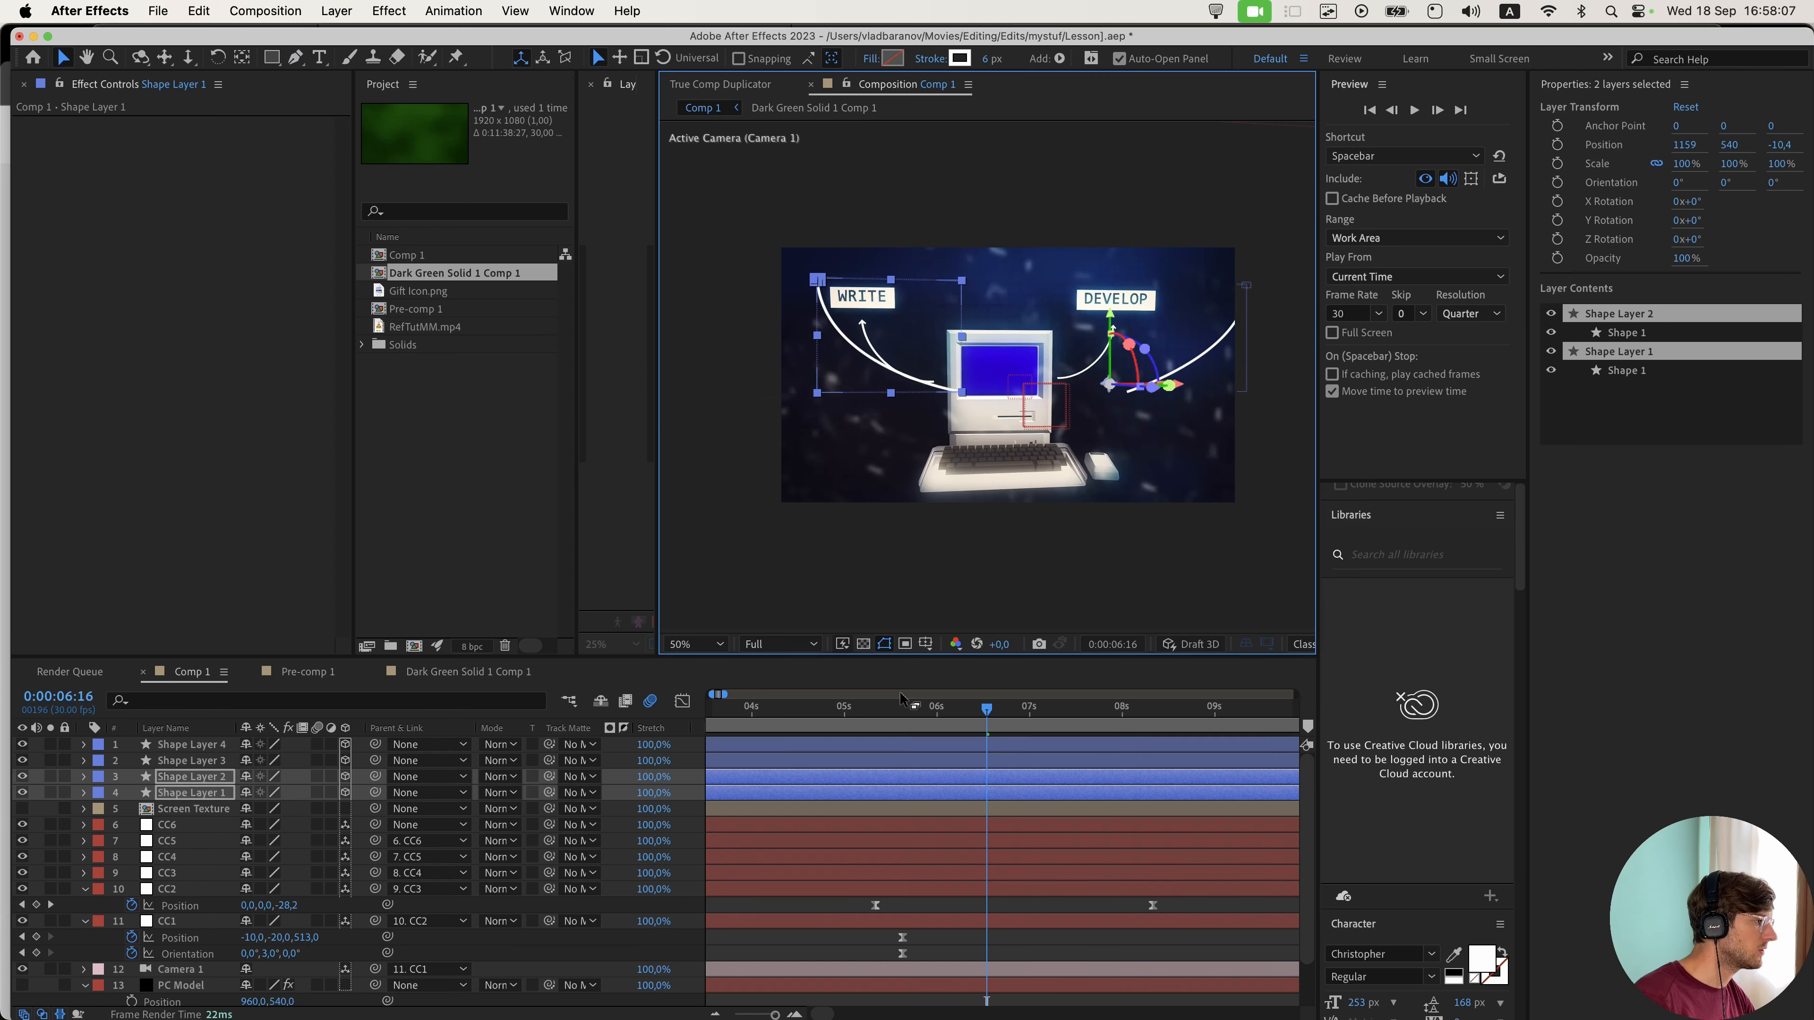
- Scale Shape Layers 1 and 2 down to 59% and reposition them to about X 993, matching the reference arrow
key(s)
drag(331, 792, 305, 798)
drag(996, 375, 915, 373)
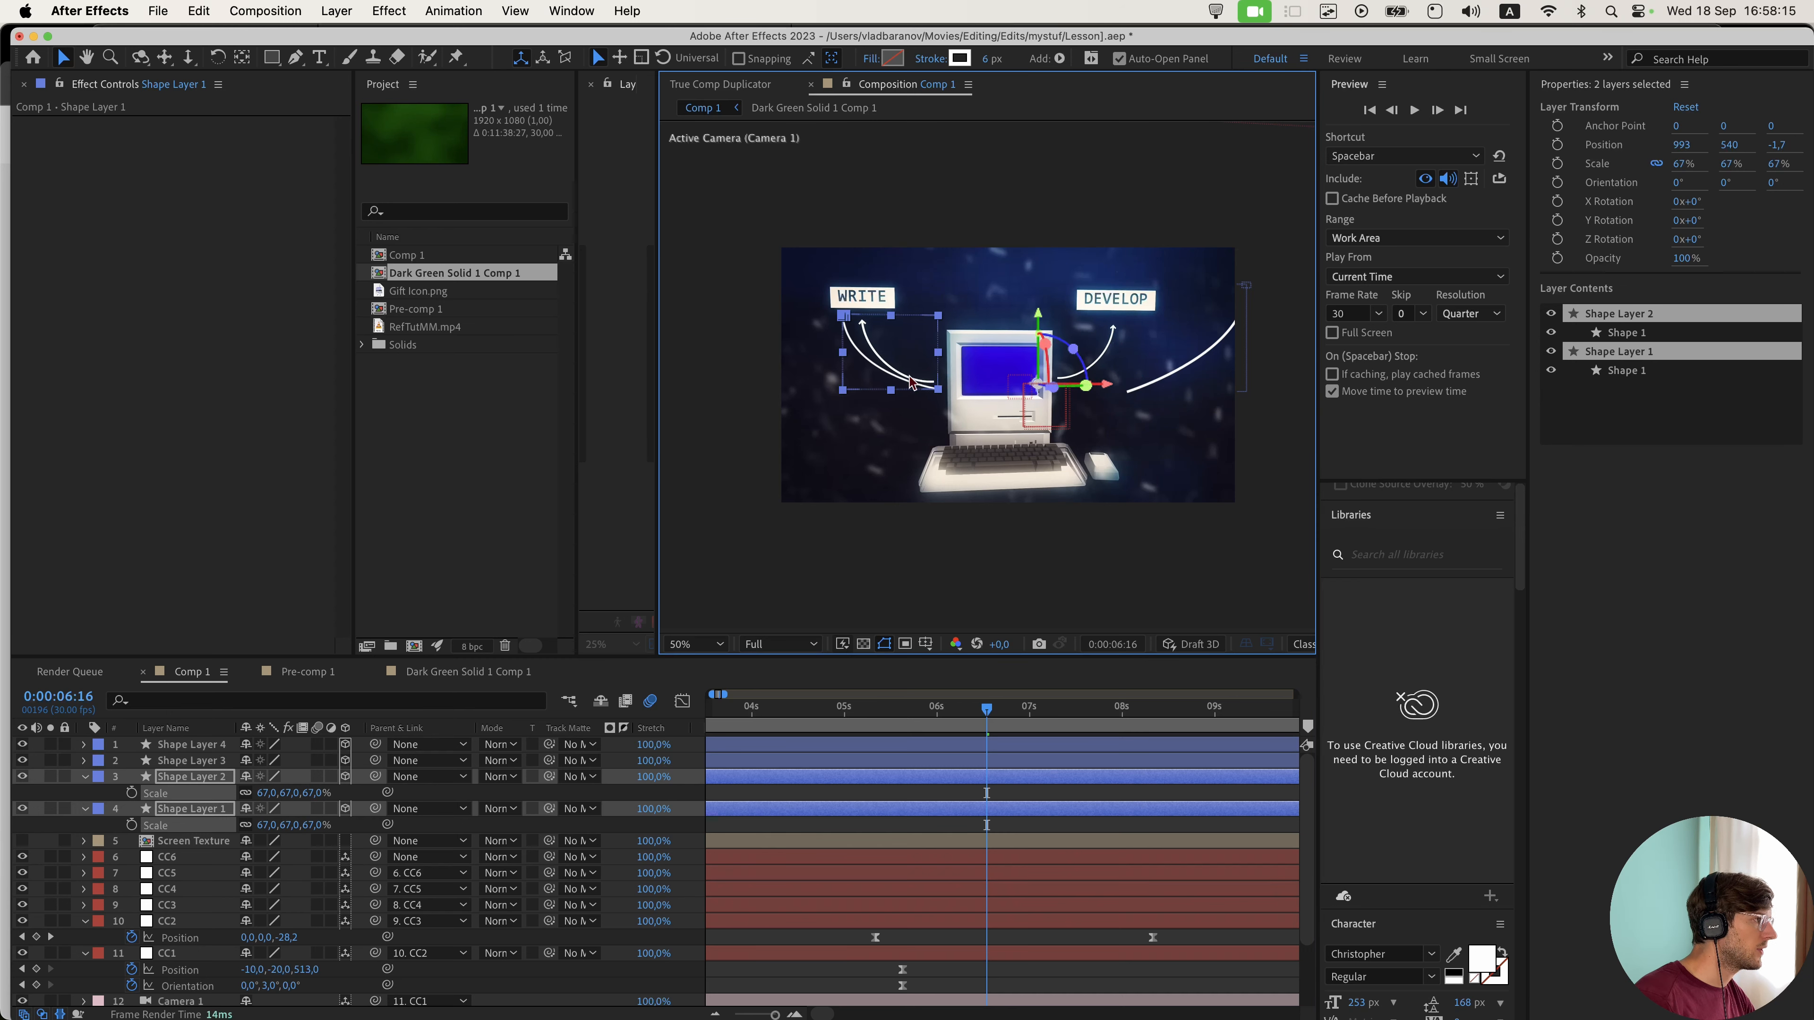
key(slash)
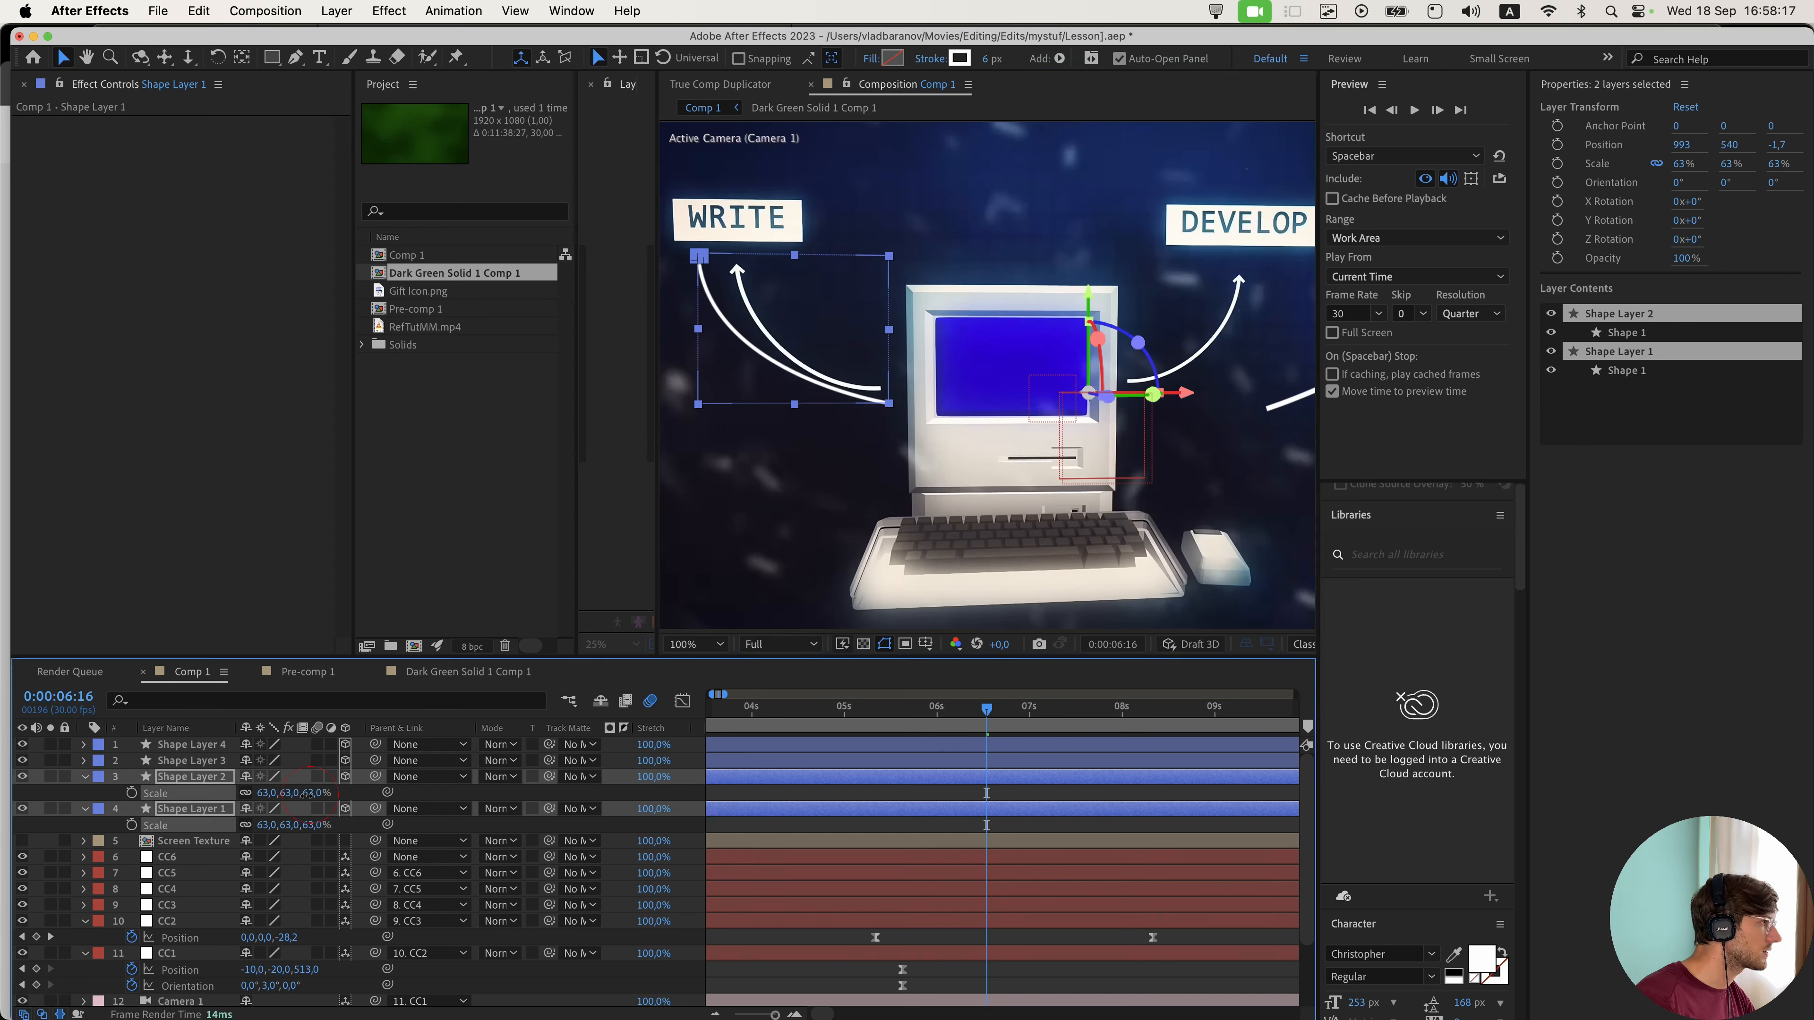
drag(314, 793, 305, 795)
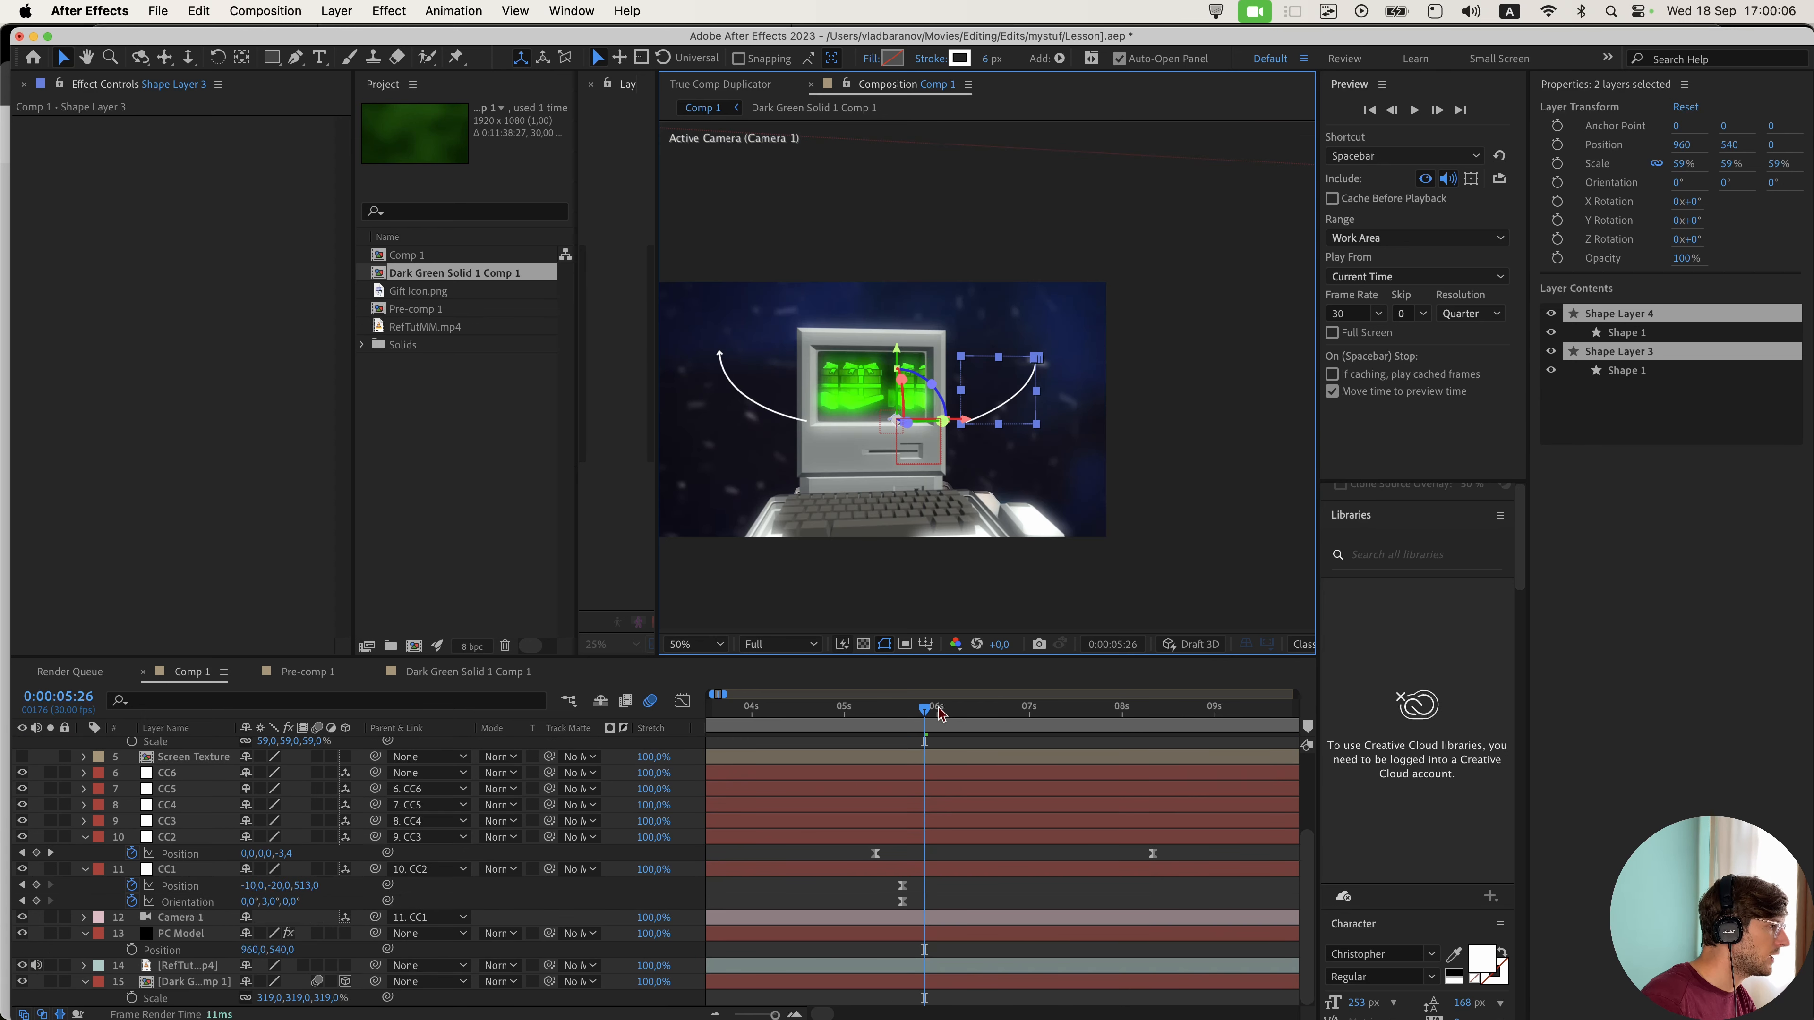
- Hide the PC Model layer and set the current time to 0:00:05:28
drag(940, 714, 948, 715)
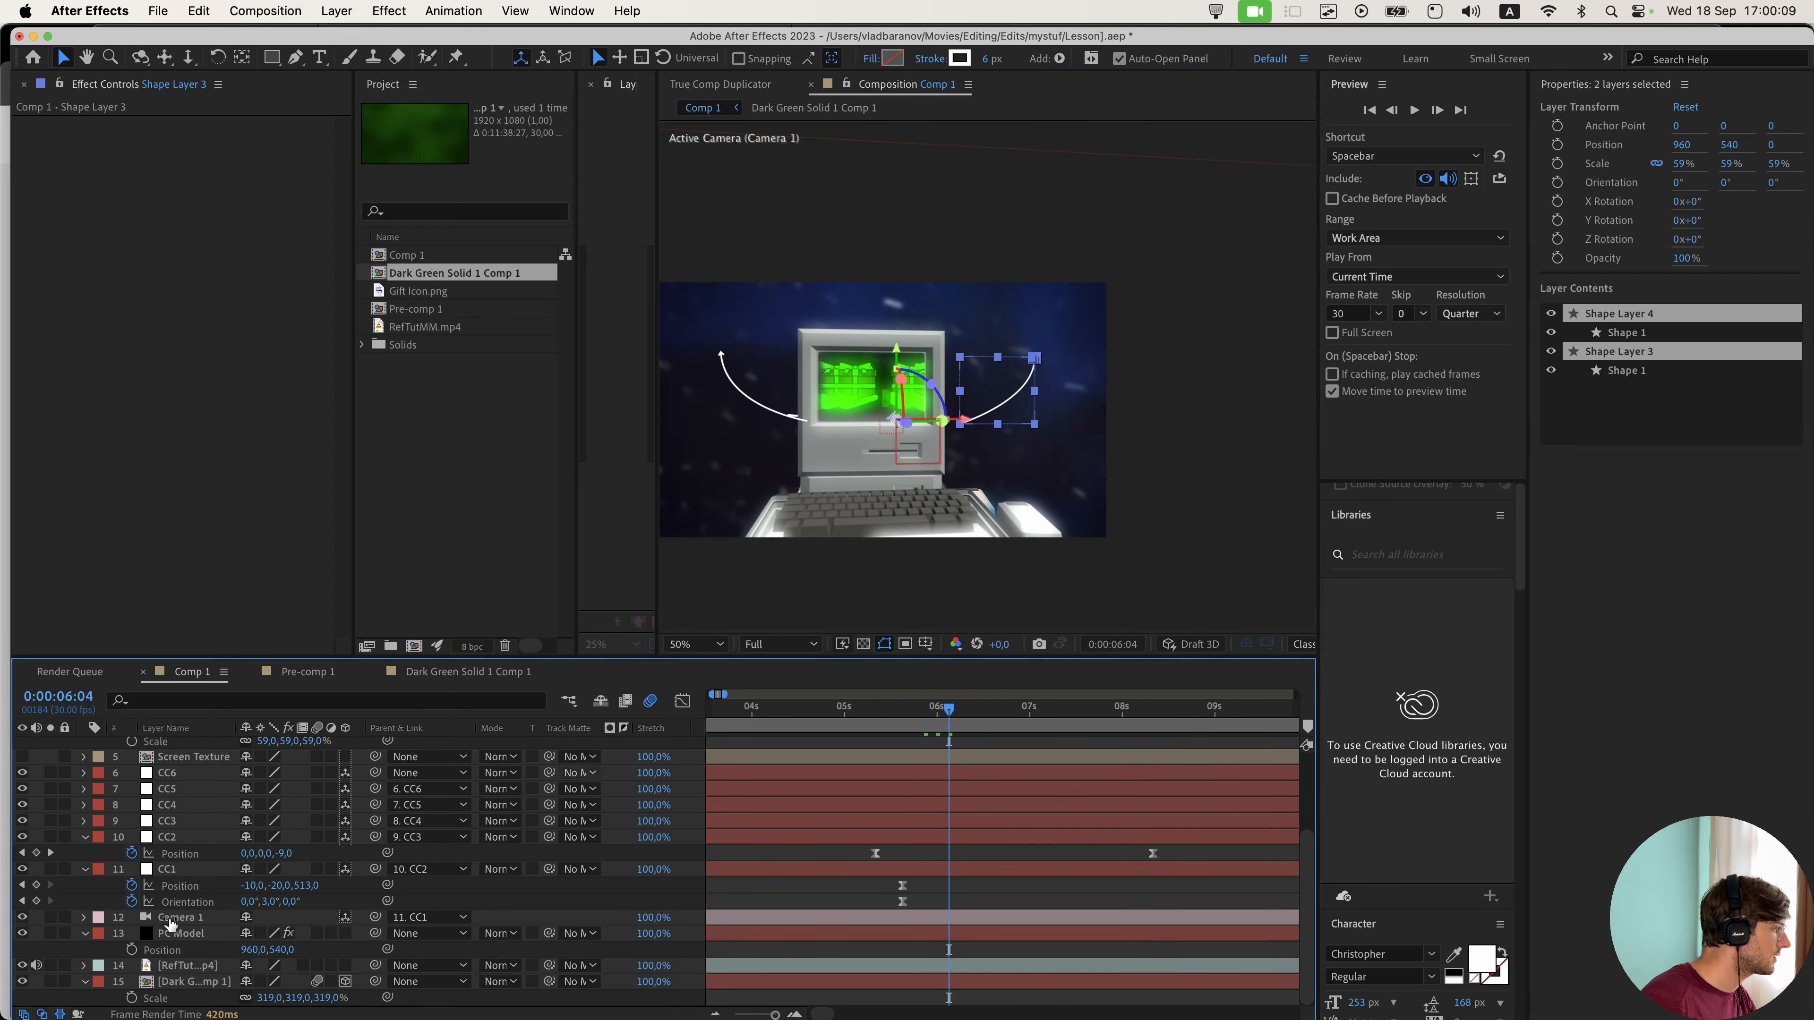
click(22, 934)
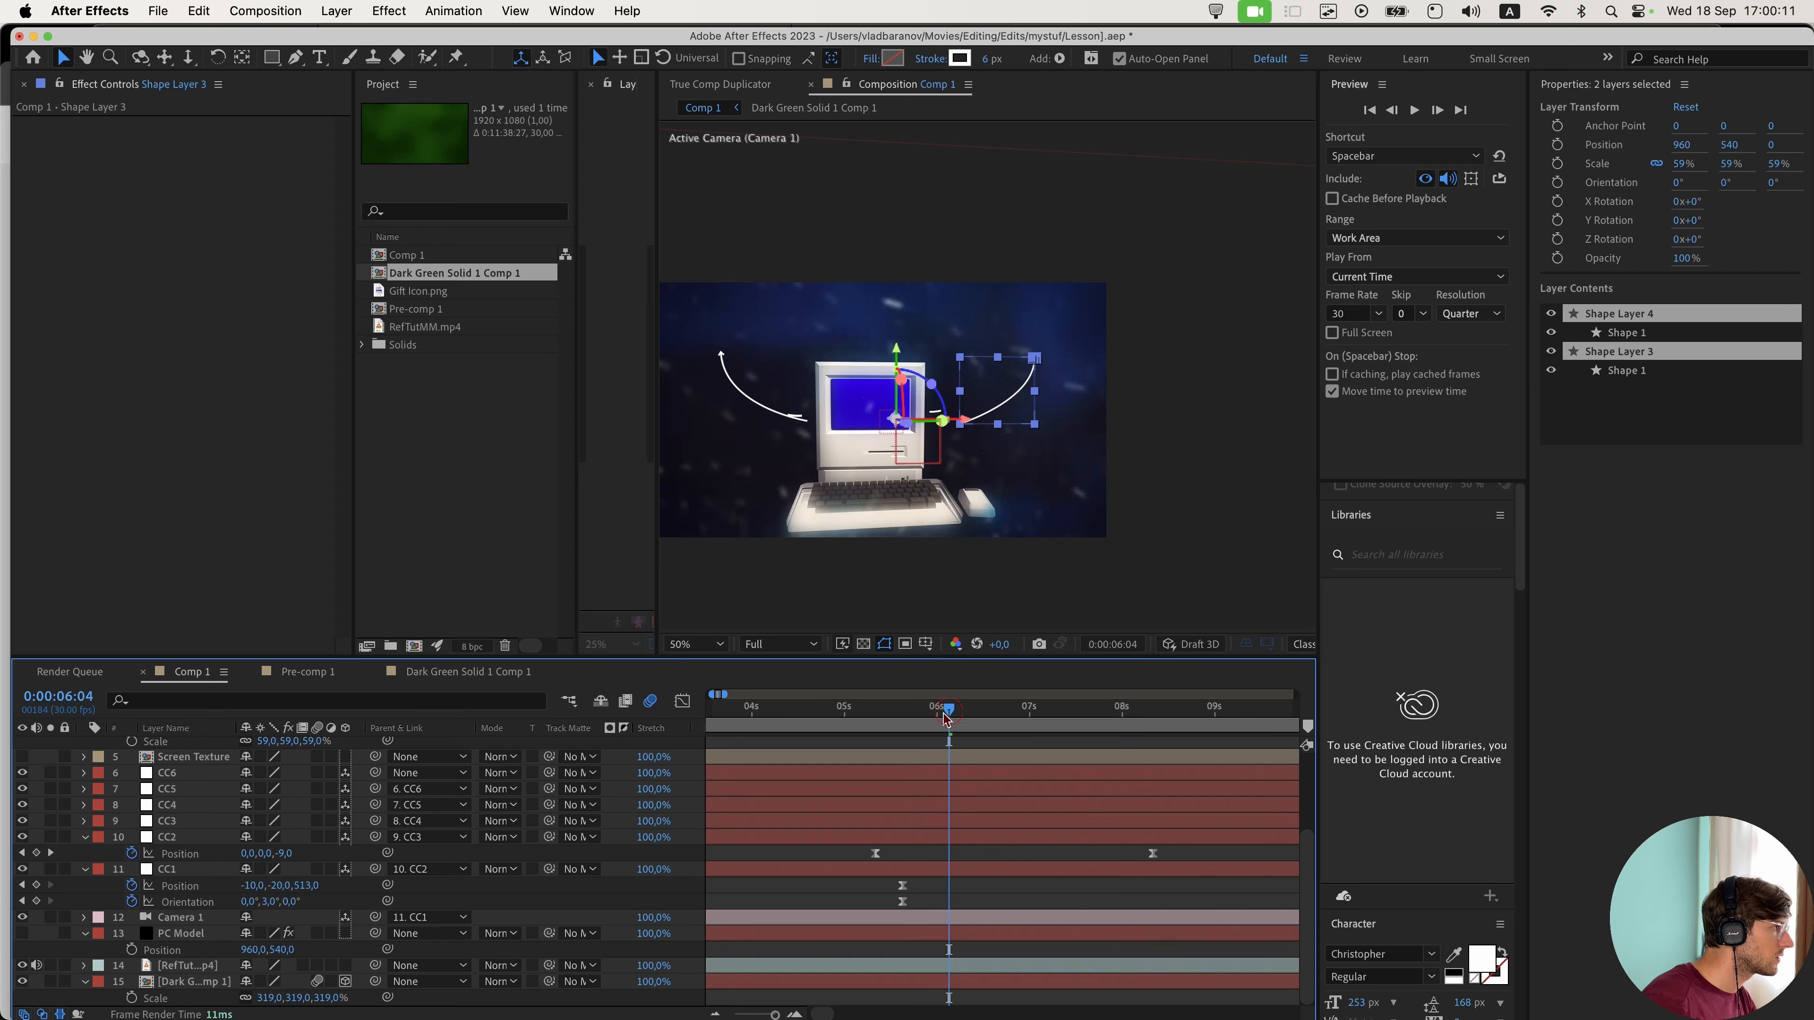
drag(945, 717, 931, 721)
scroll(951, 741, up, 3)
click(739, 520)
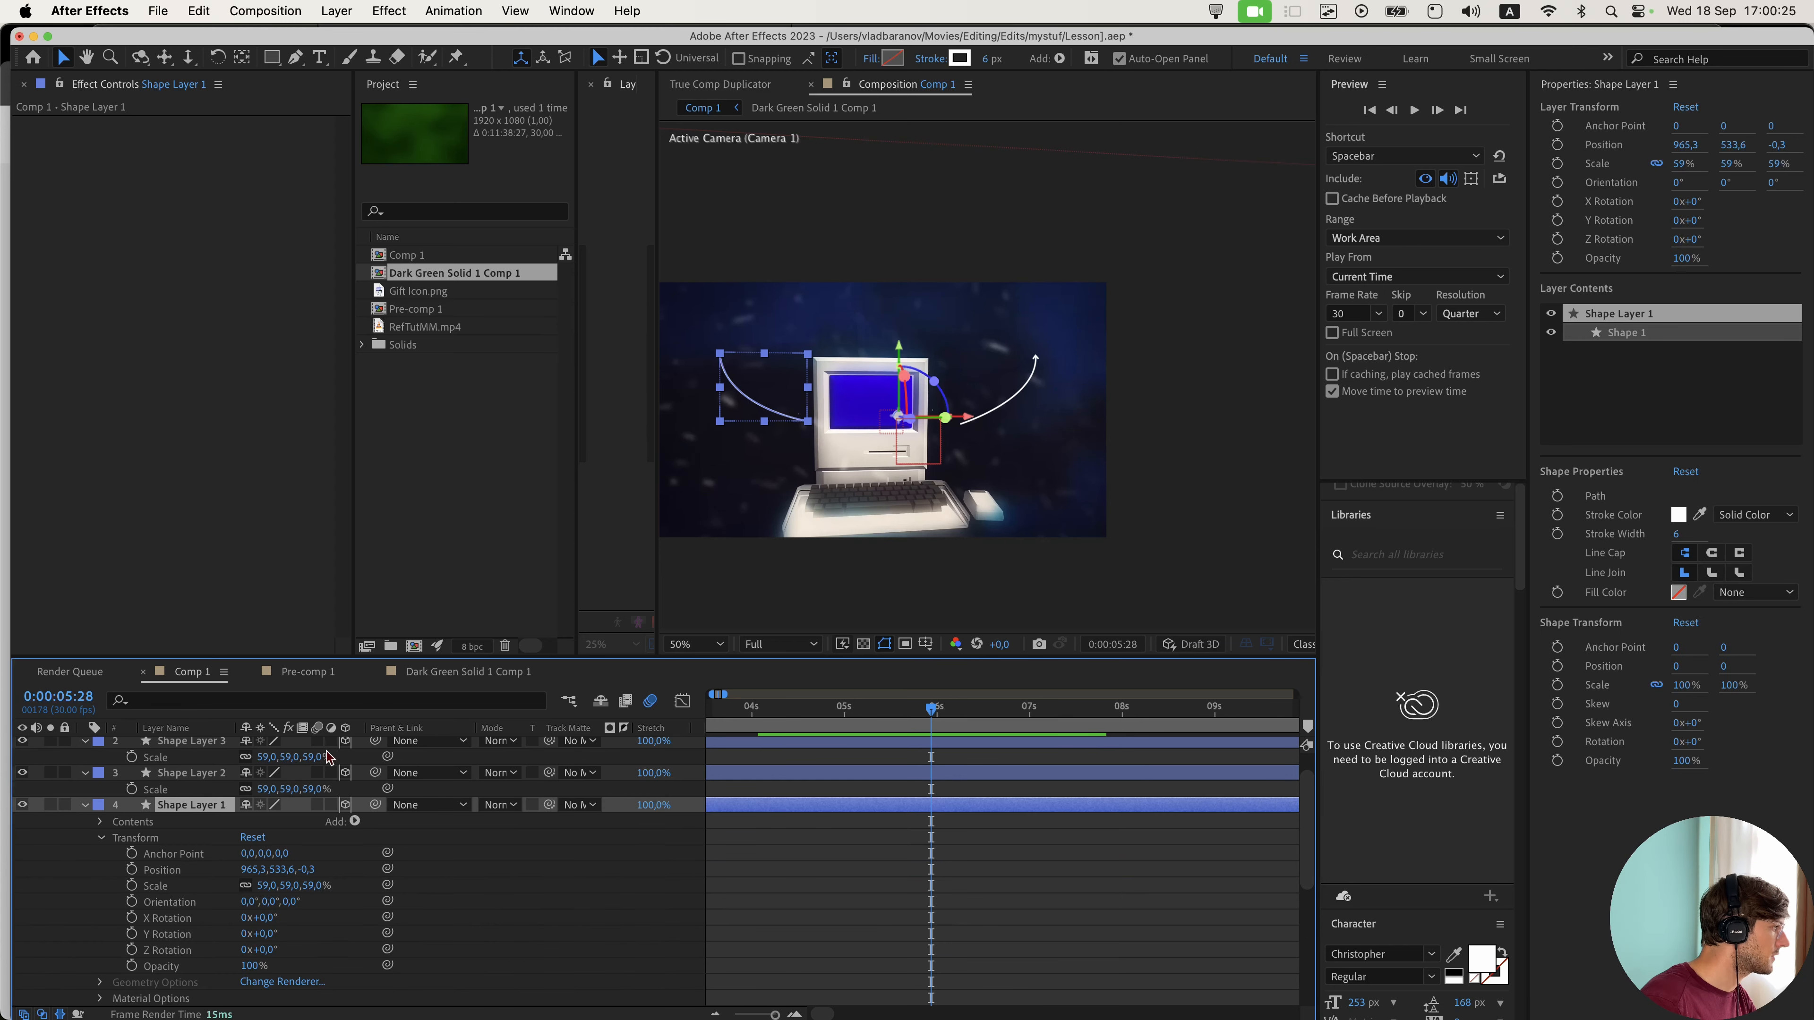
- Add Trim Paths to Shape Layer 1 and keyframe its End at 0% at 0:00:05:28
click(355, 821)
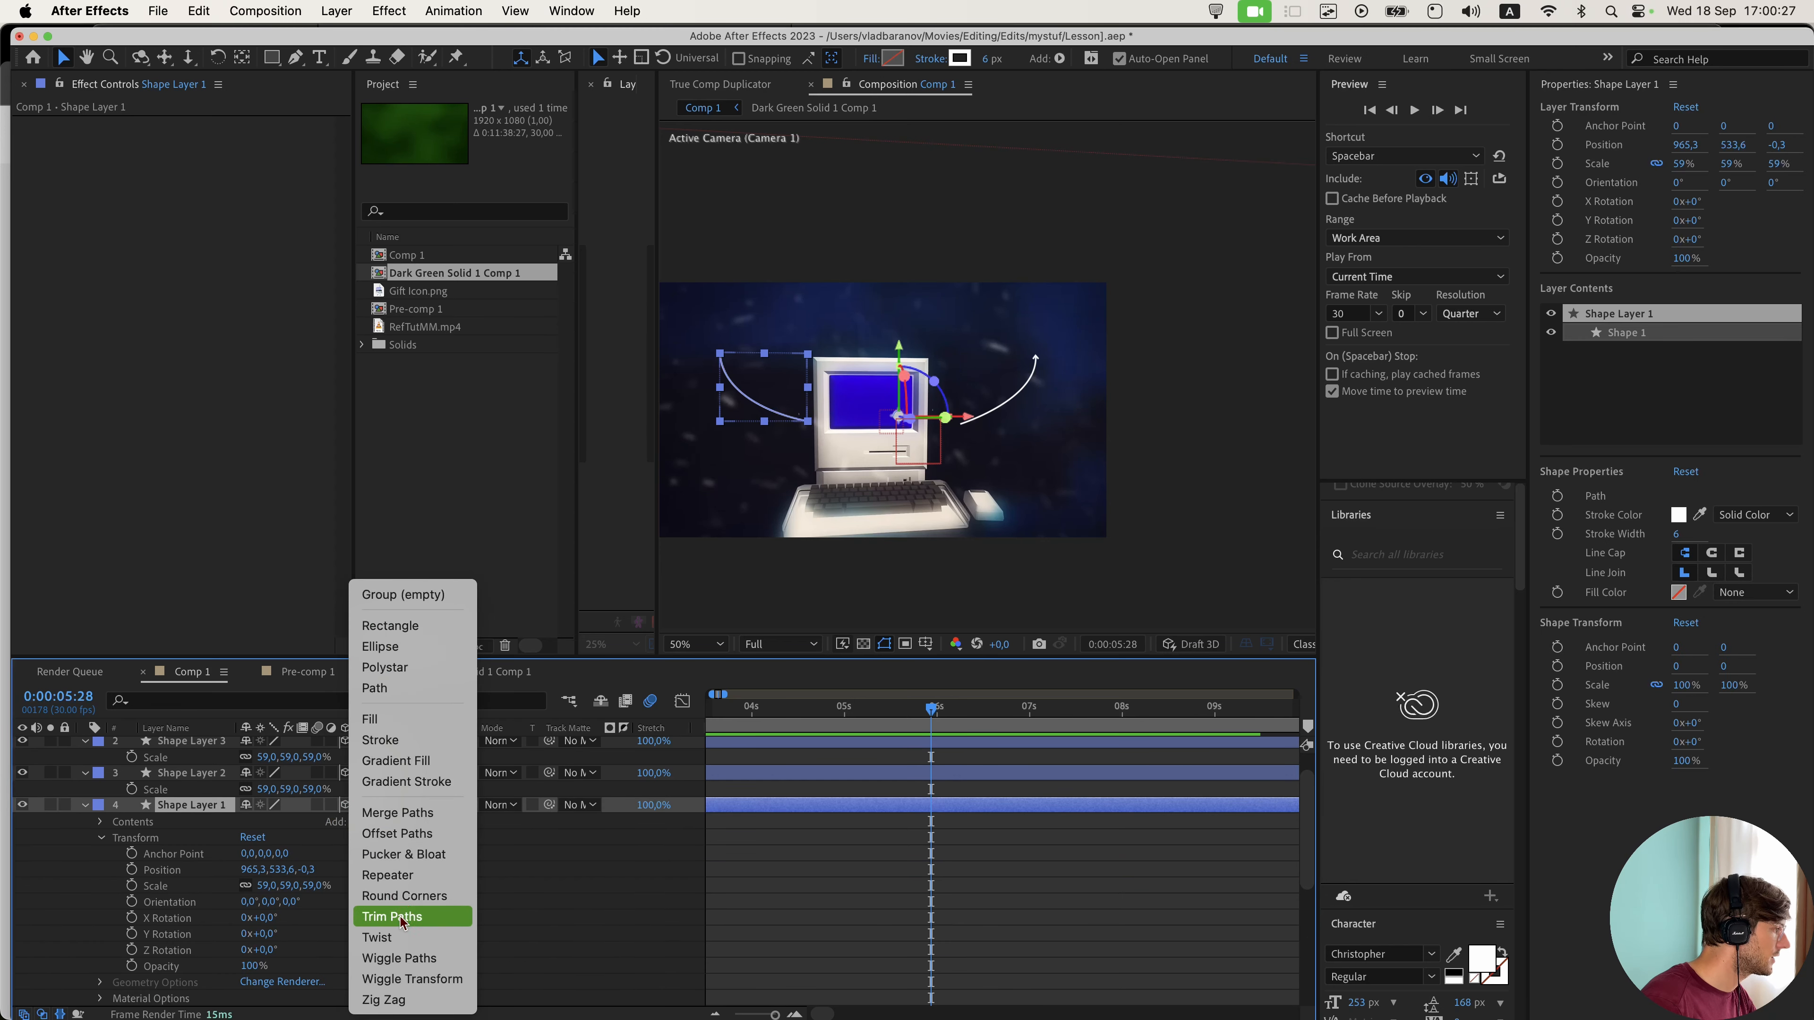
click(466, 905)
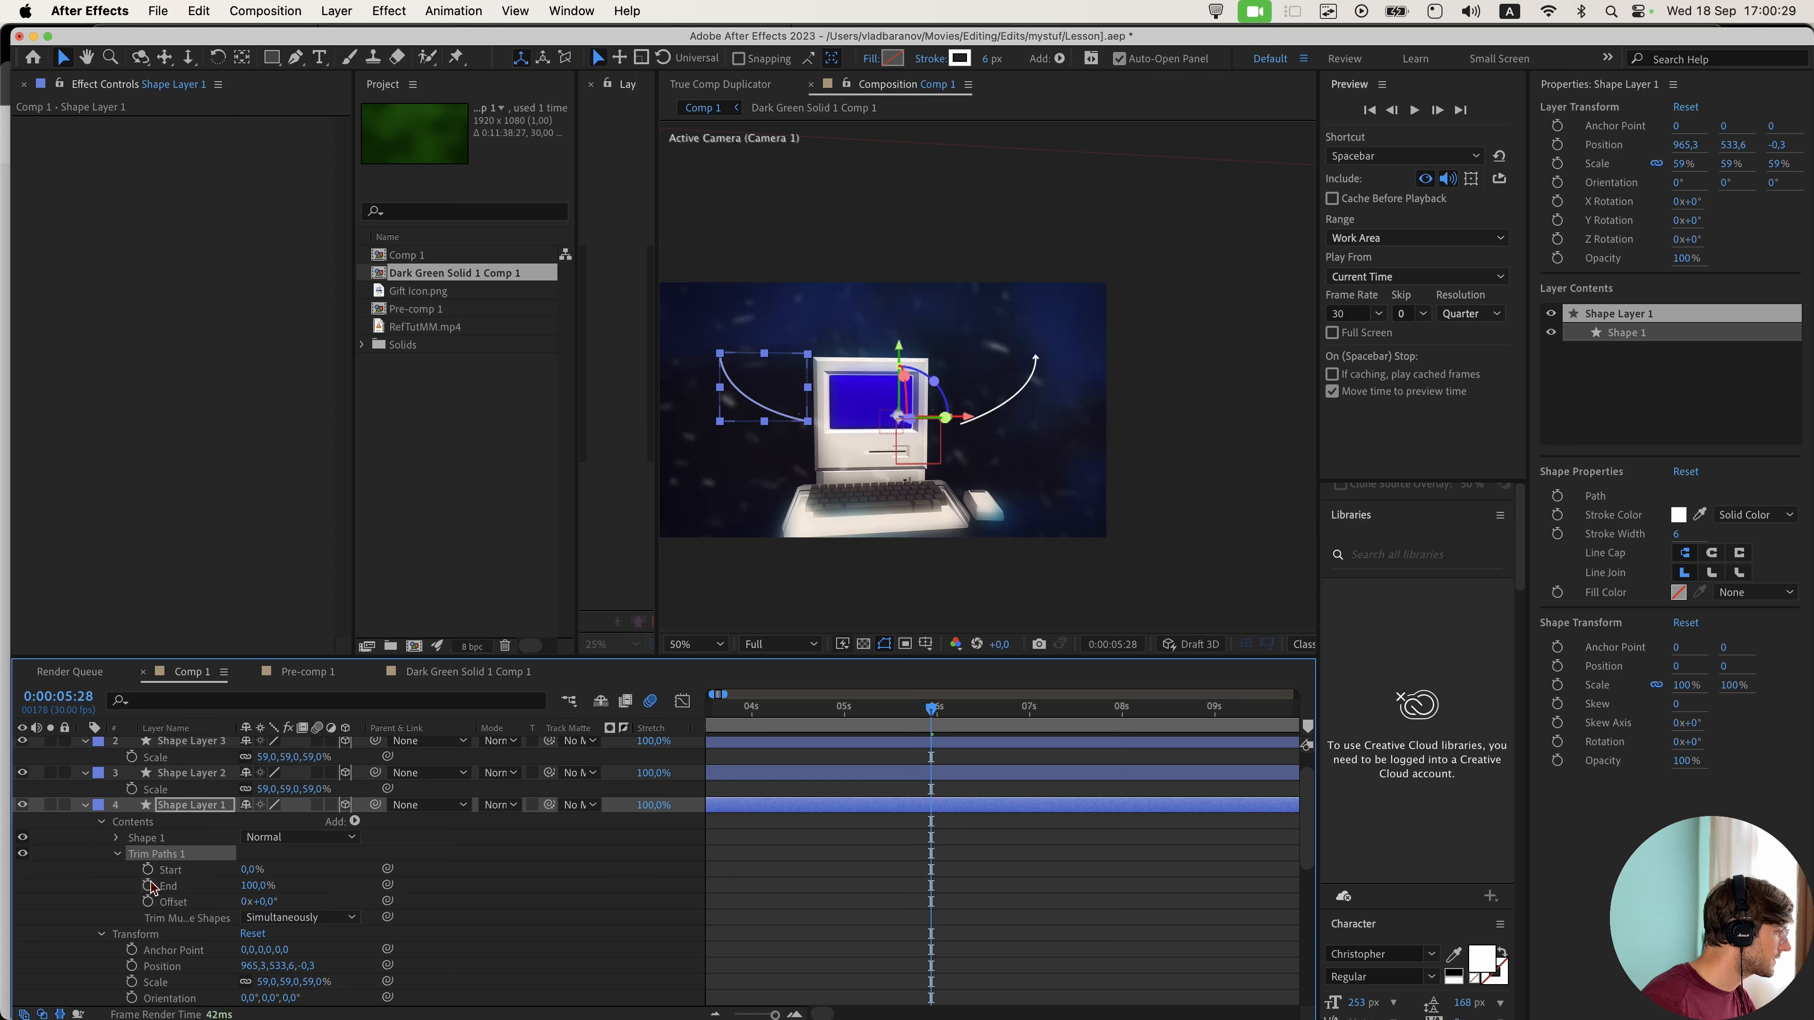
click(148, 886)
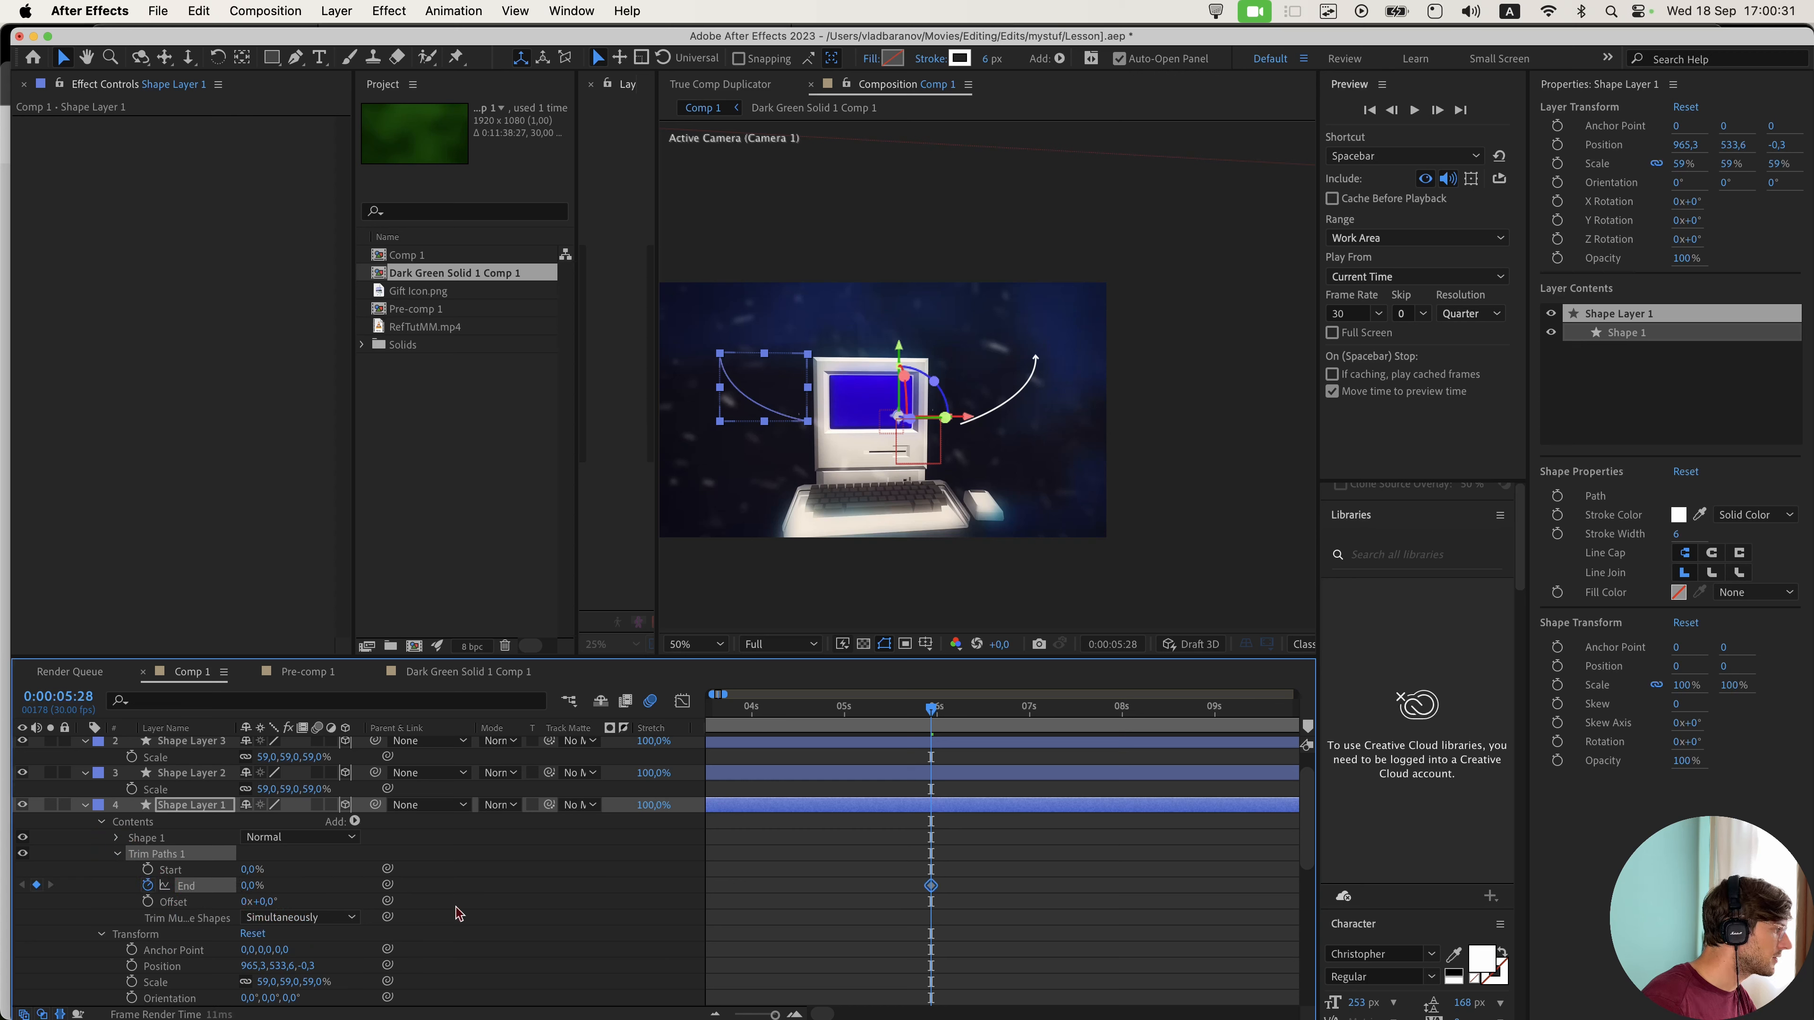
click(858, 879)
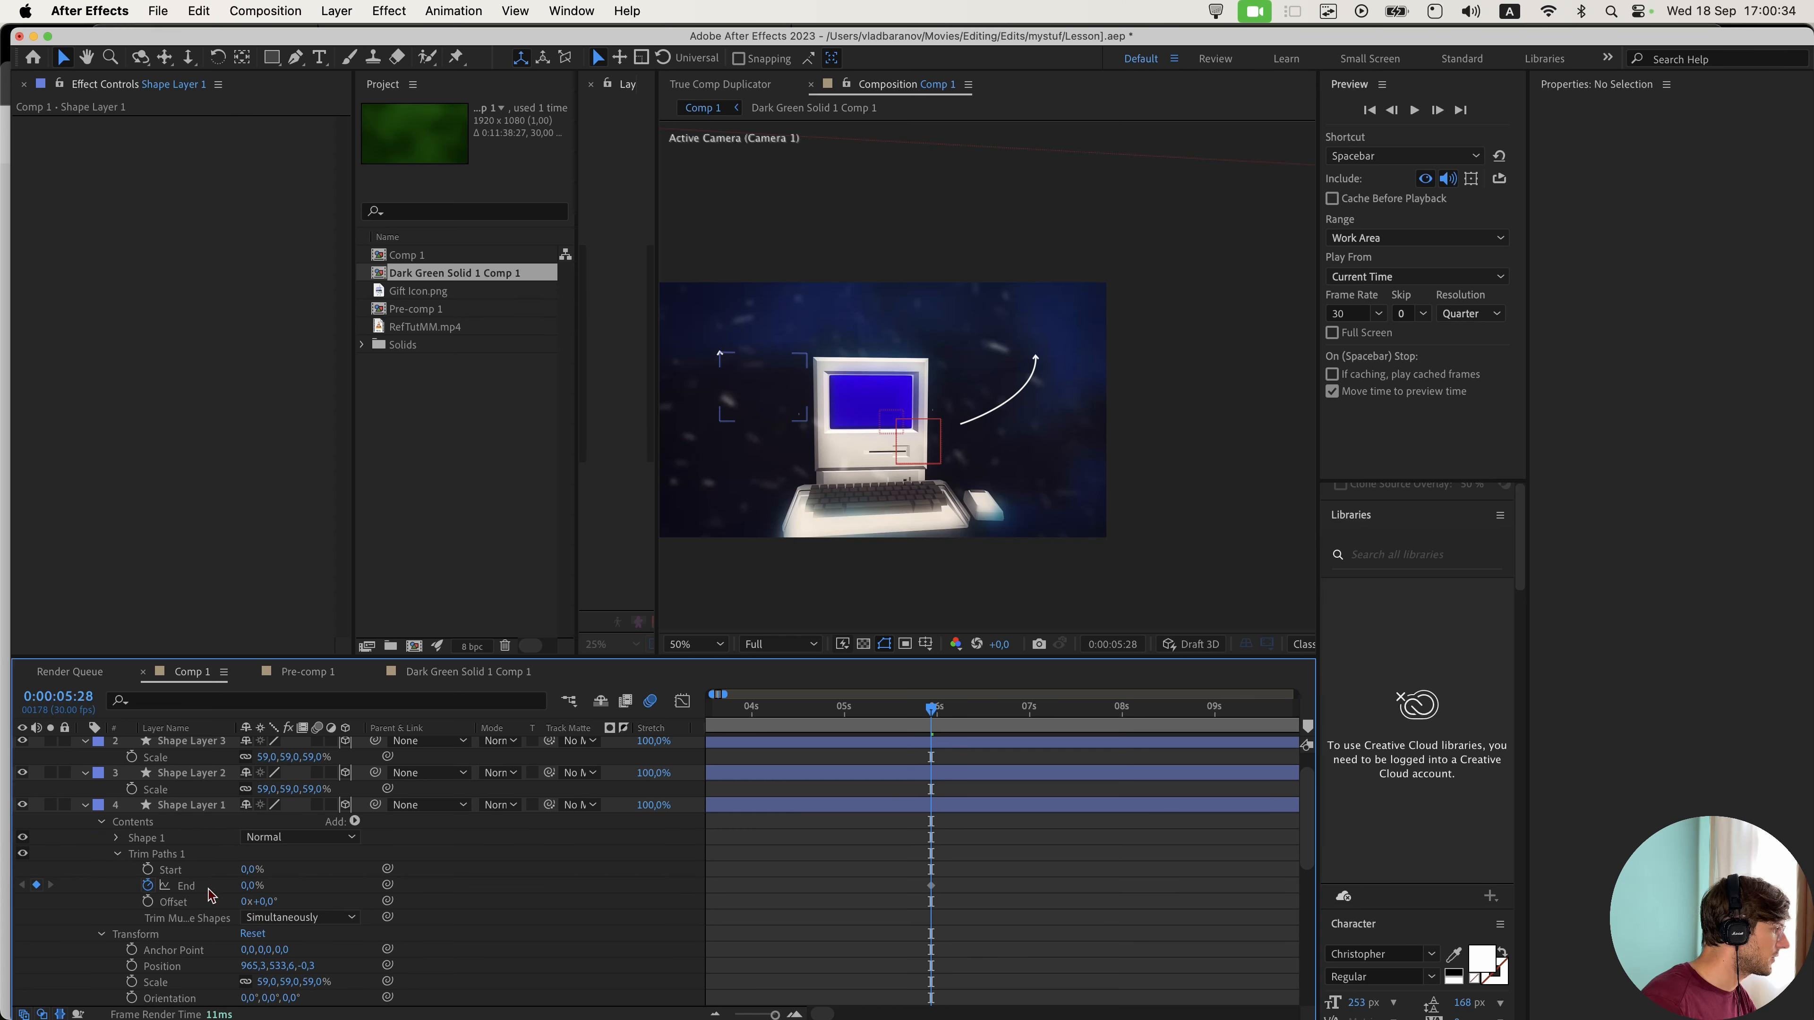
- Keyframe the Trim Paths End of Shape Layer 1 at 100% at 0:00:06:13
drag(941, 706, 978, 725)
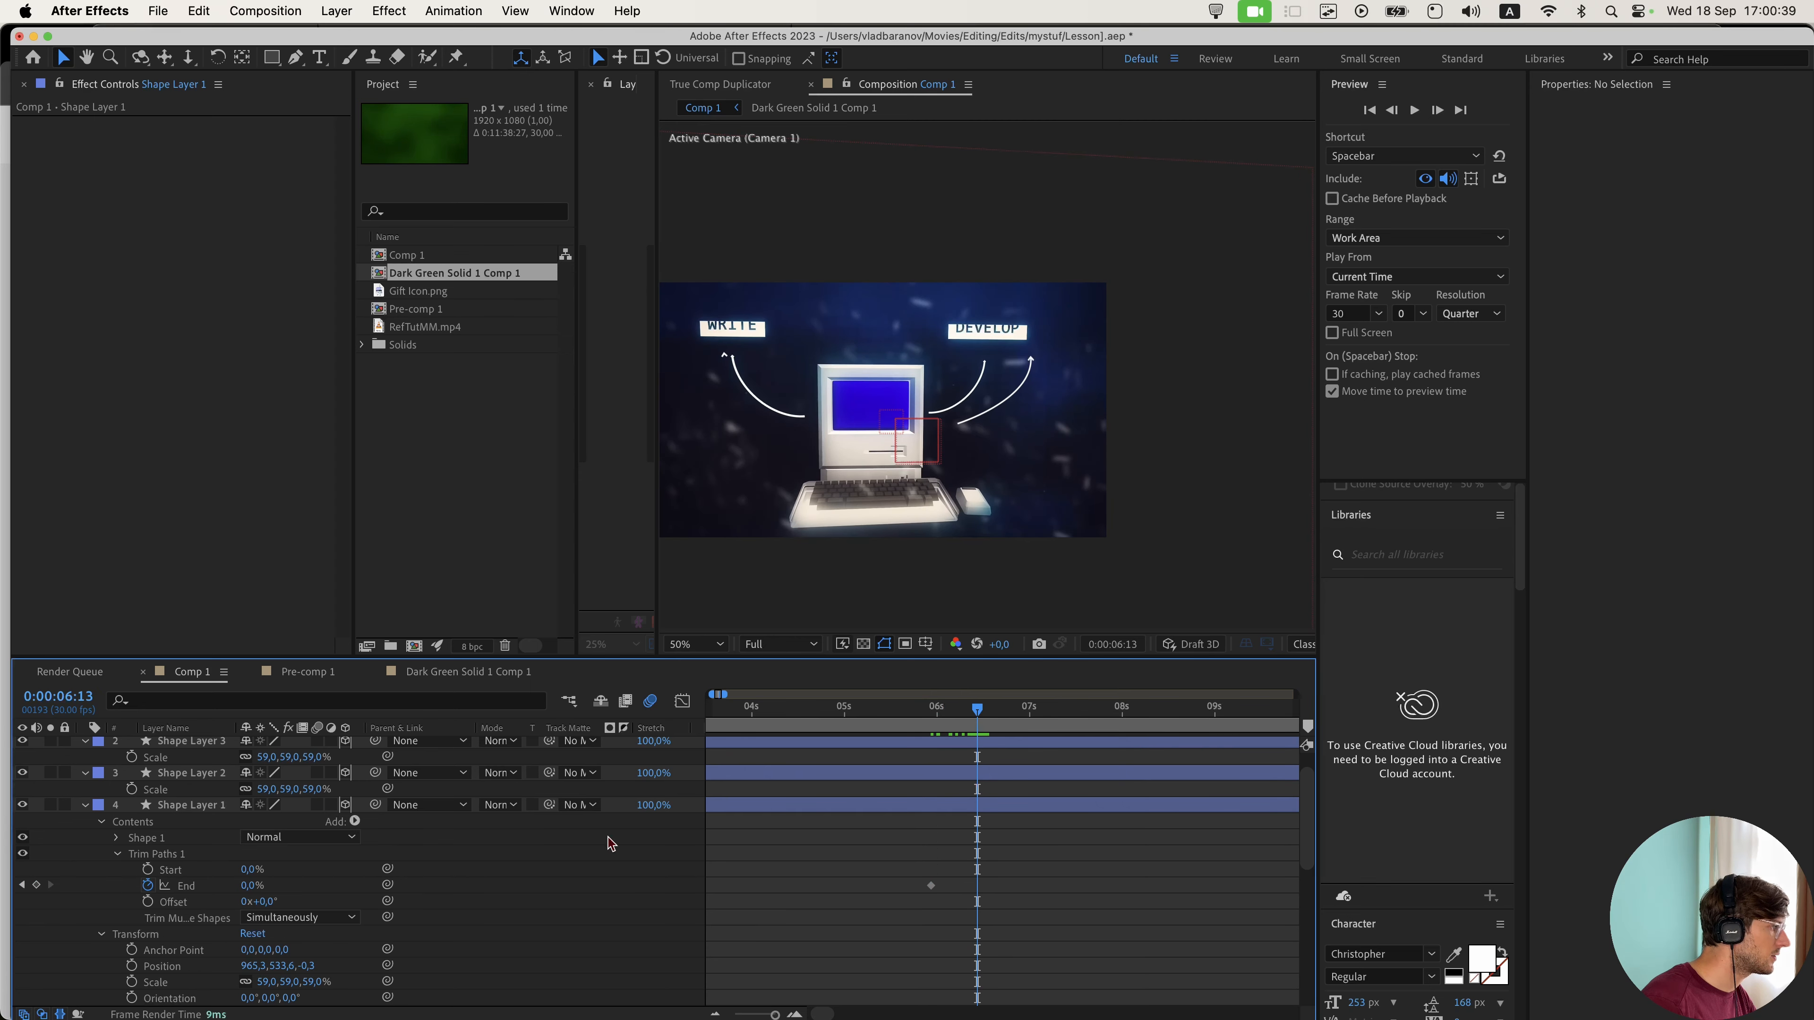
drag(249, 886, 400, 887)
click(1029, 906)
click(1011, 806)
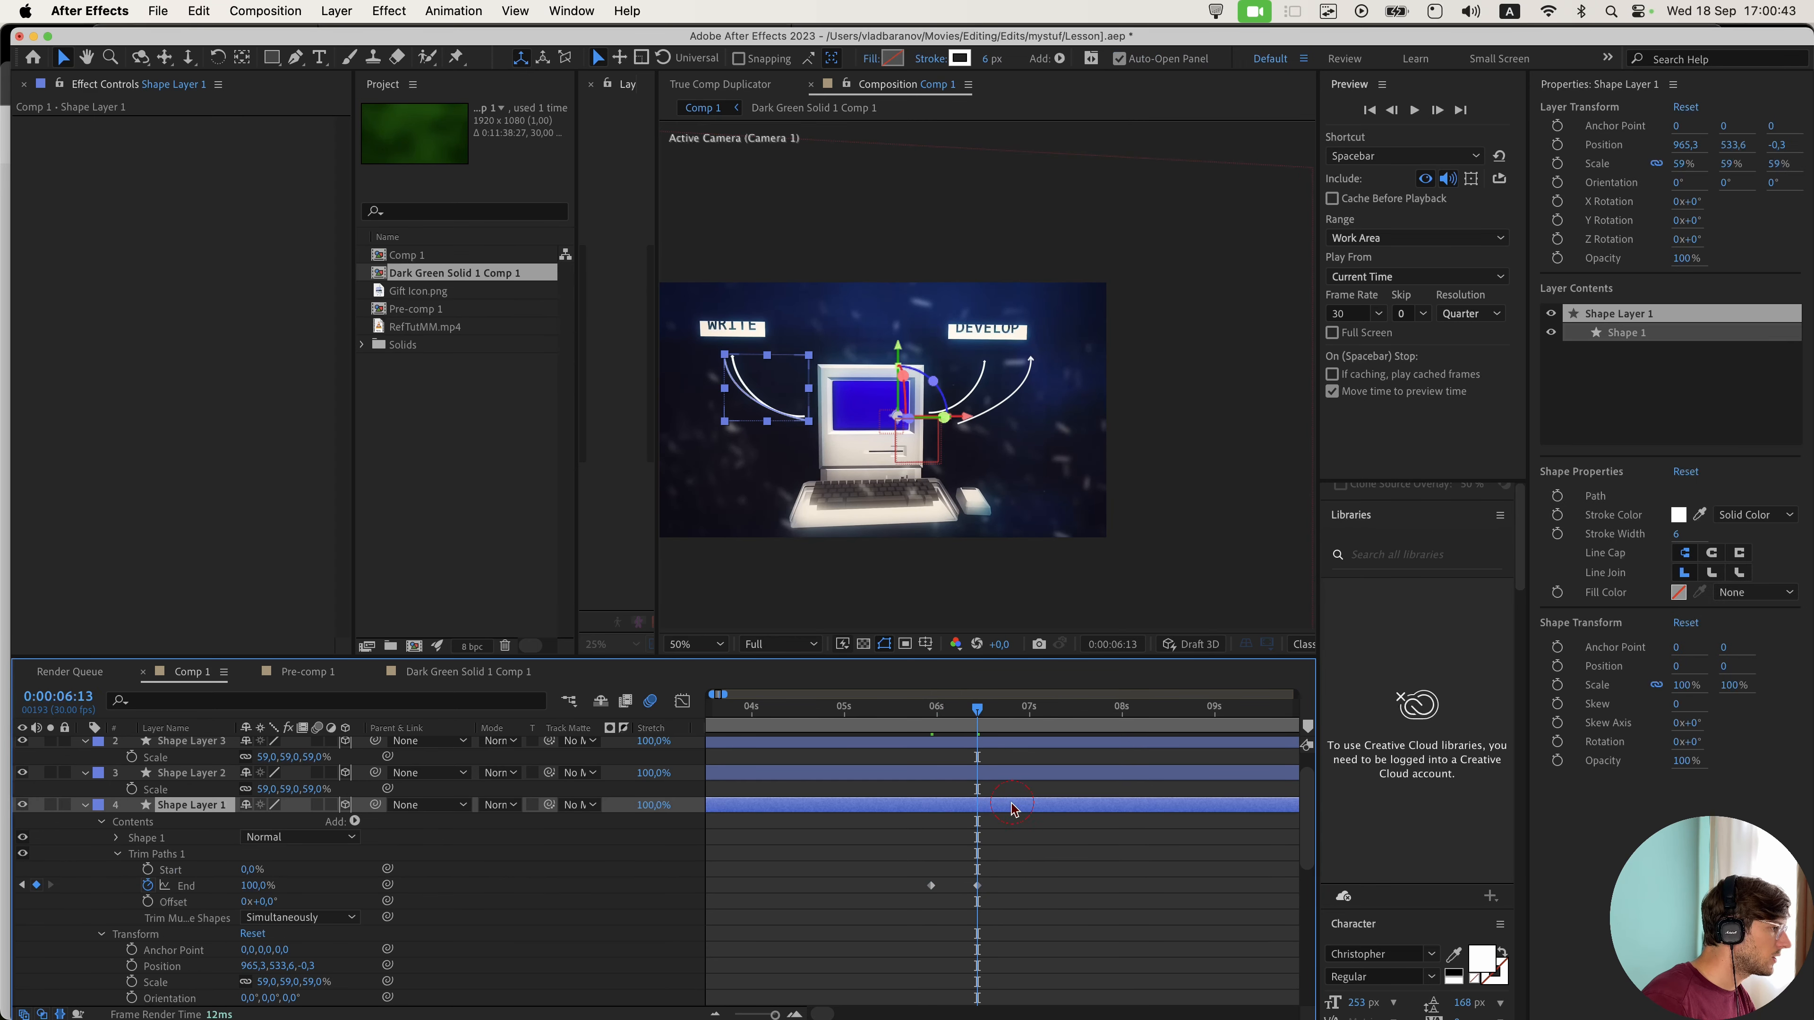
- Copy the animated Trim Paths from Shape Layer 1 to Shape Layer 3, starting at 0:00:05:28
scroll(960, 768, up, 1)
click(961, 768)
drag(1028, 892, 883, 918)
click(926, 721)
key(equal)
key(equal)
drag(926, 721, 952, 721)
click(970, 754)
click(970, 765)
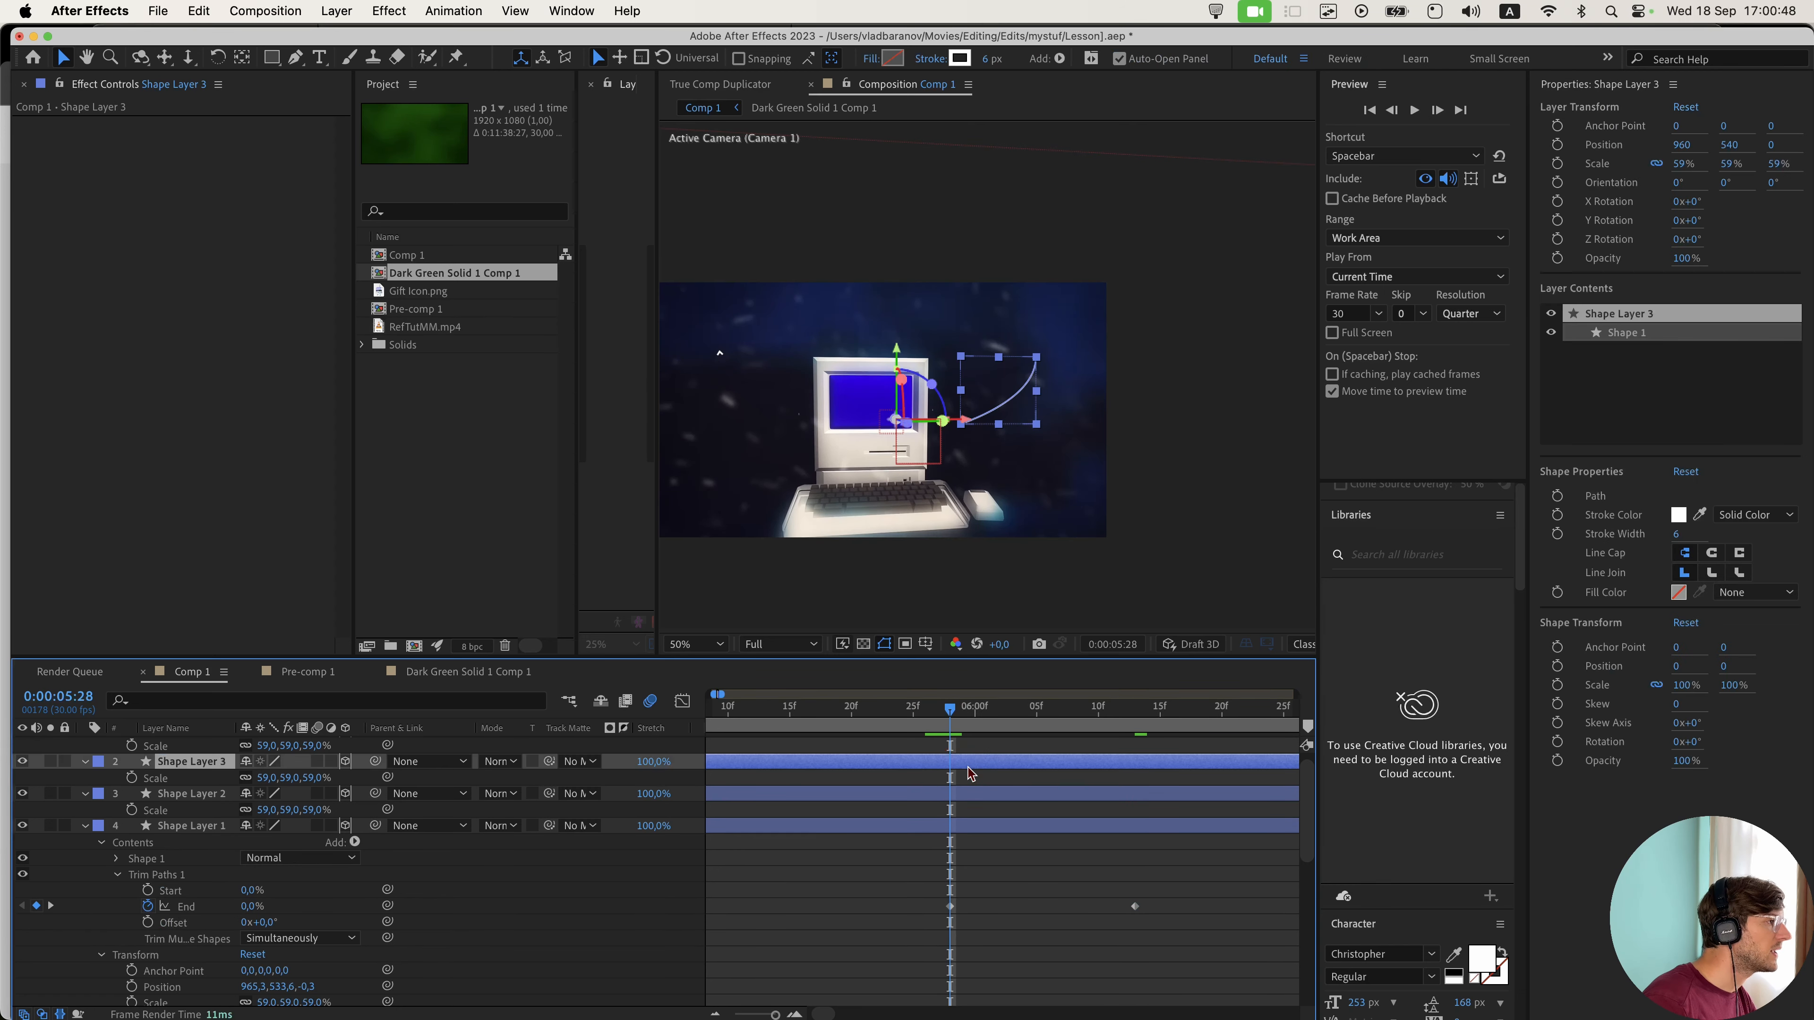
key(super+v)
key(minus)
key(minus)
click(1076, 865)
- Show the PC Model layer, hide the reference video layer, and preview the arrow animation
scroll(102, 965, down, 10)
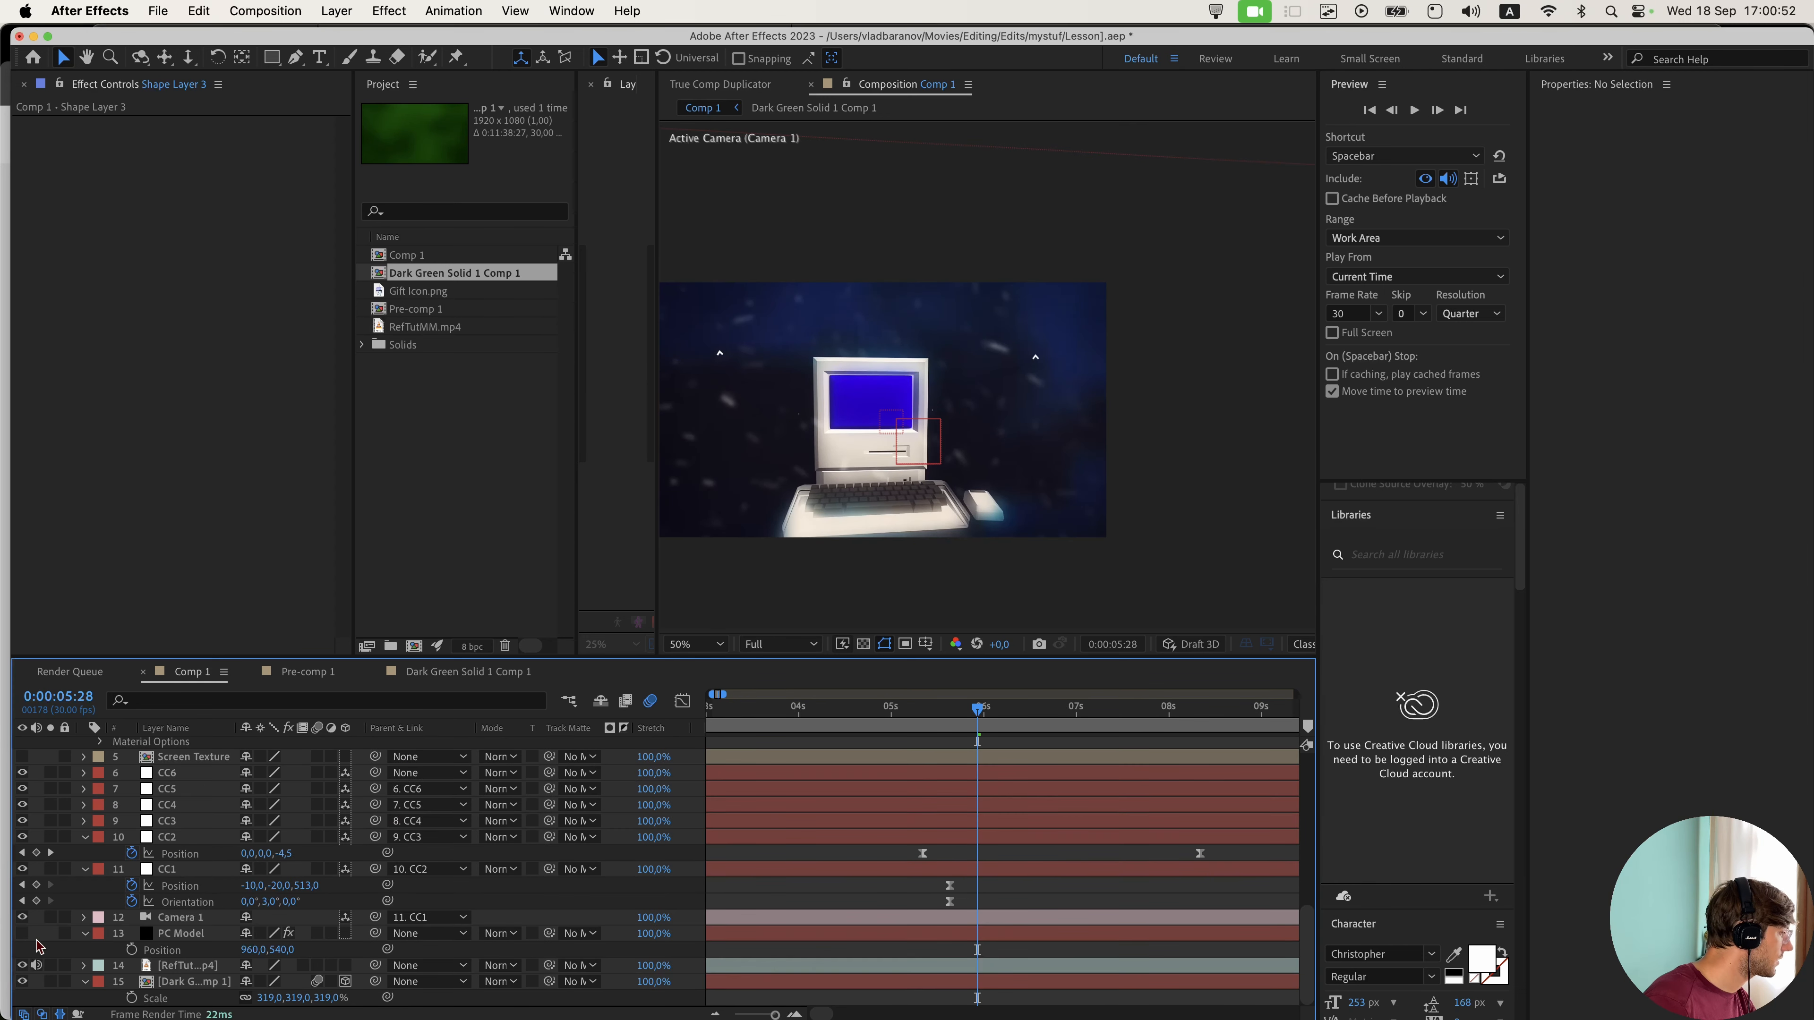
click(22, 933)
click(23, 965)
key(space)
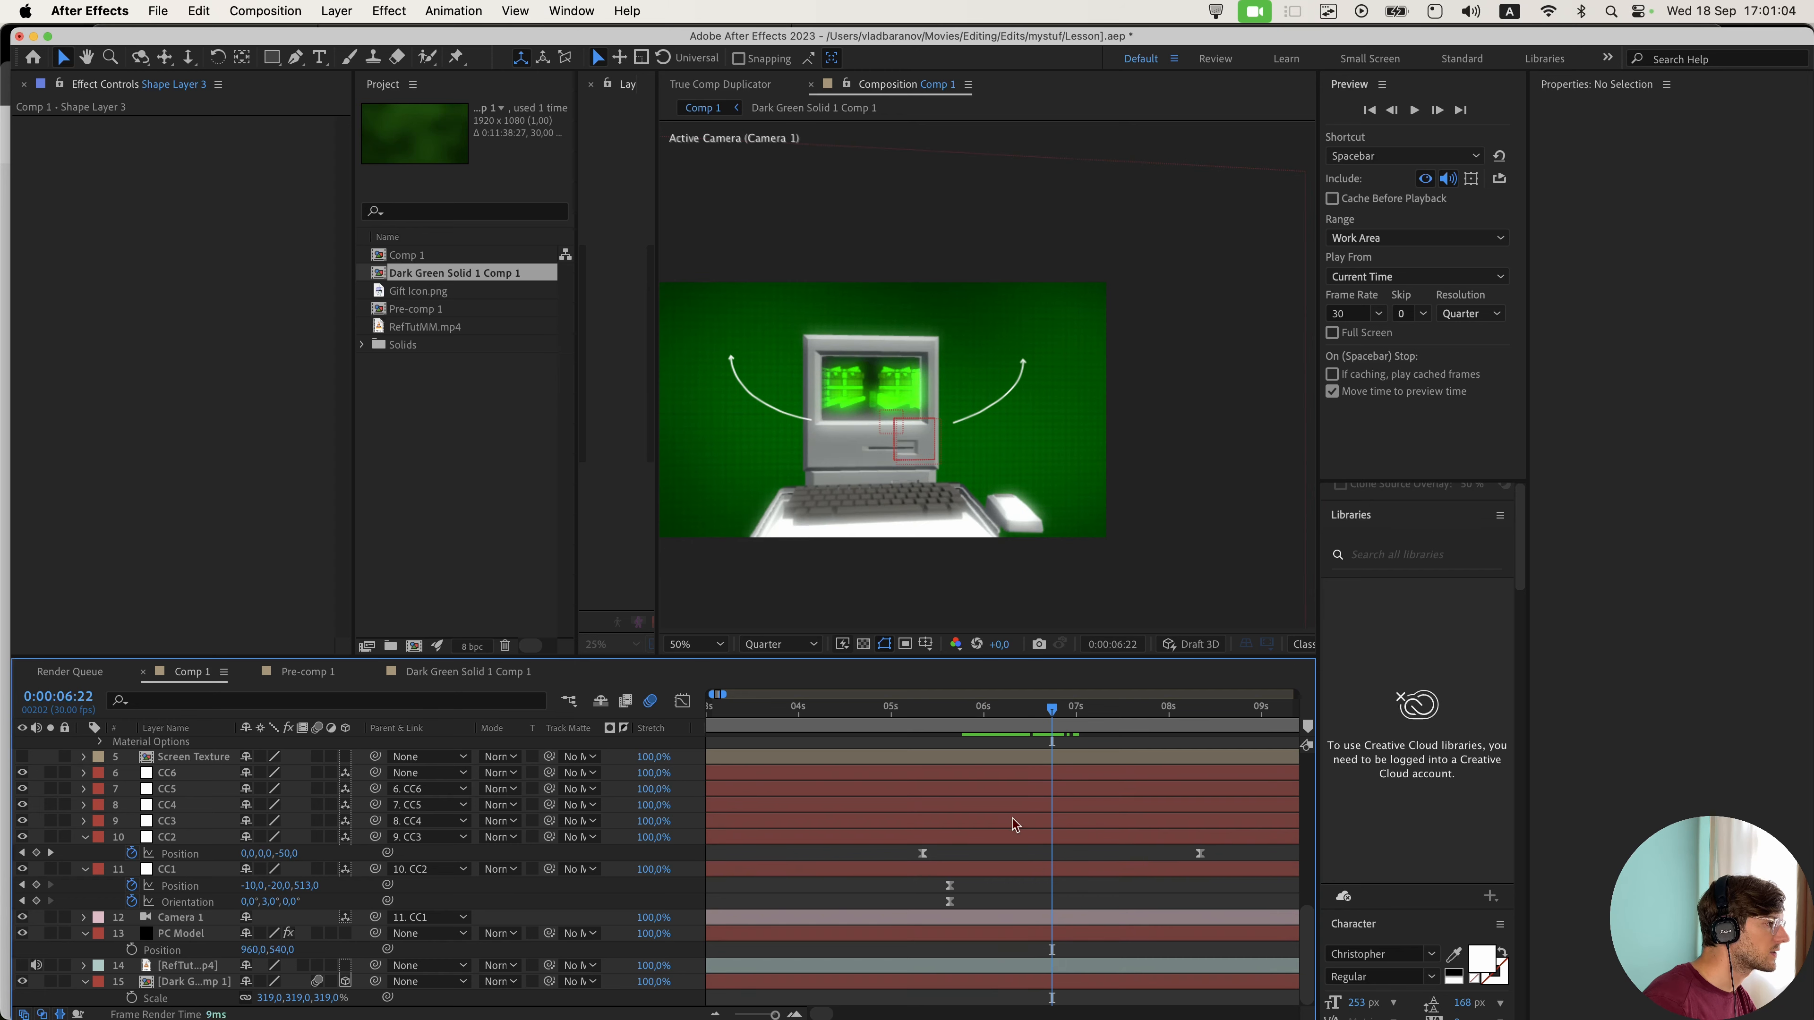
- Move Shape Layer 1 and Shape Layer 2 away from the computer by setting their X position to 901.3
scroll(451, 854, up, 10)
click(182, 861)
shift+click(190, 825)
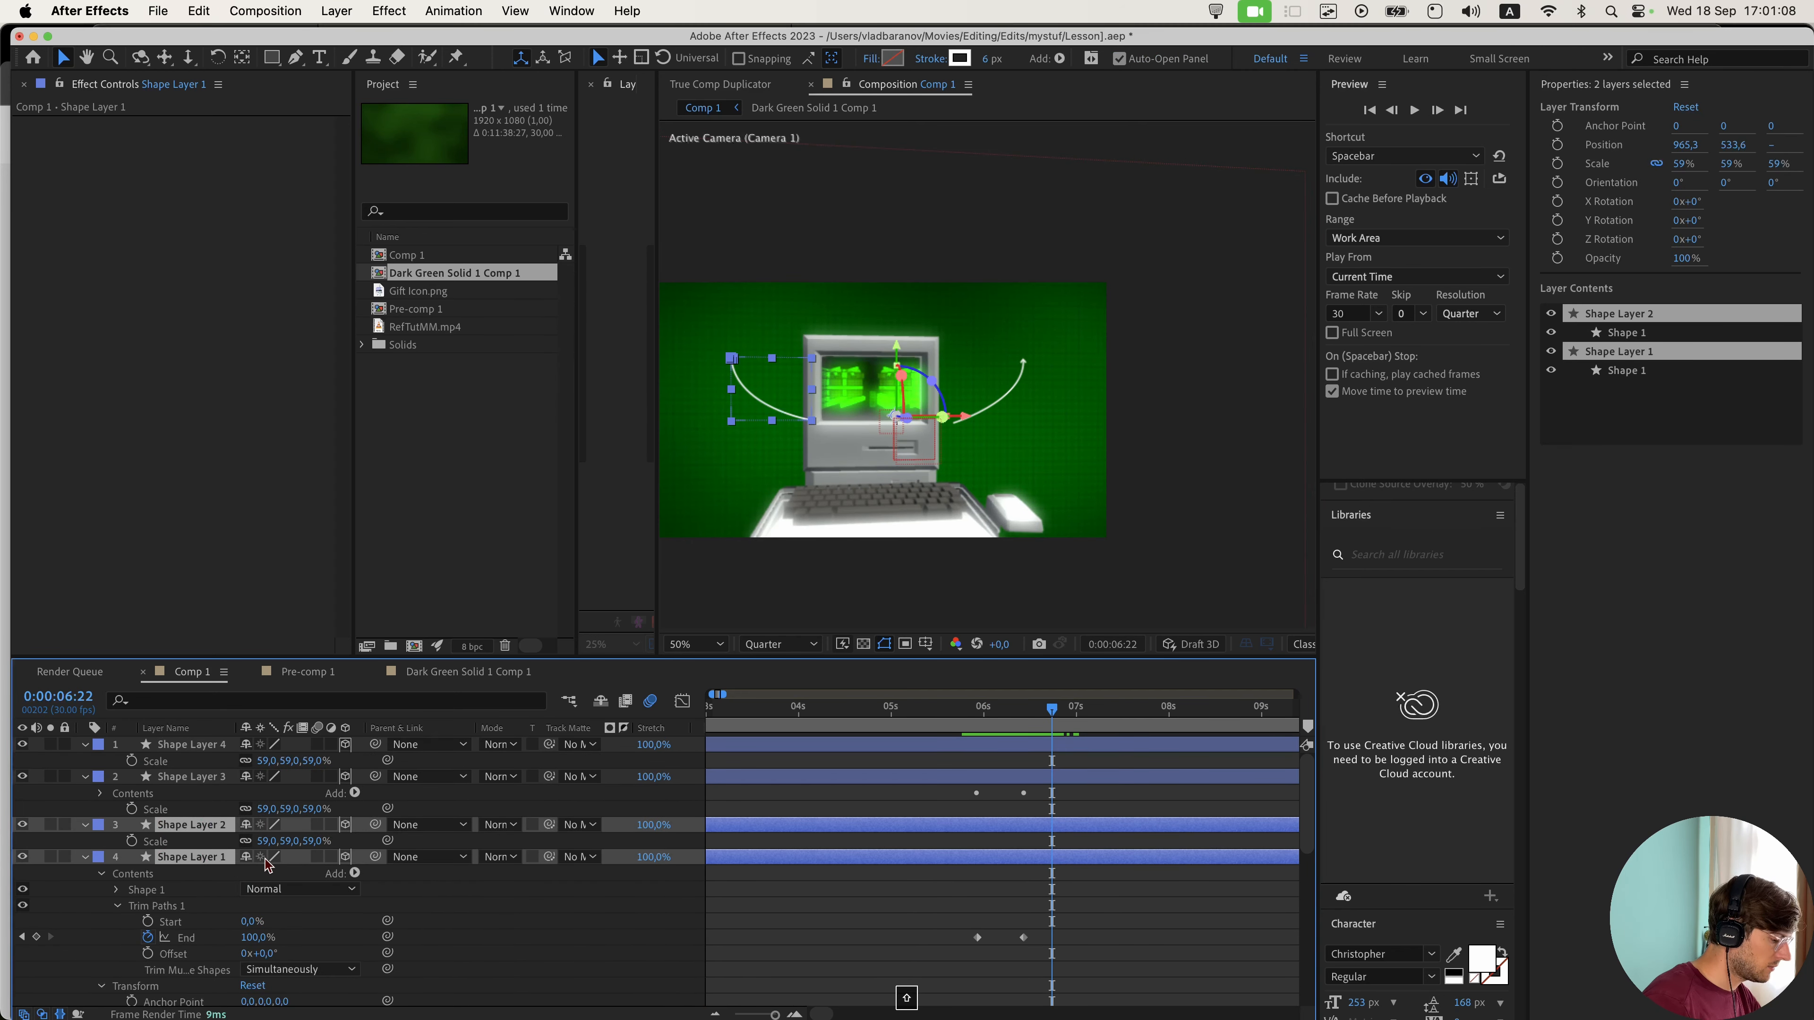
key(p)
drag(235, 843, 202, 848)
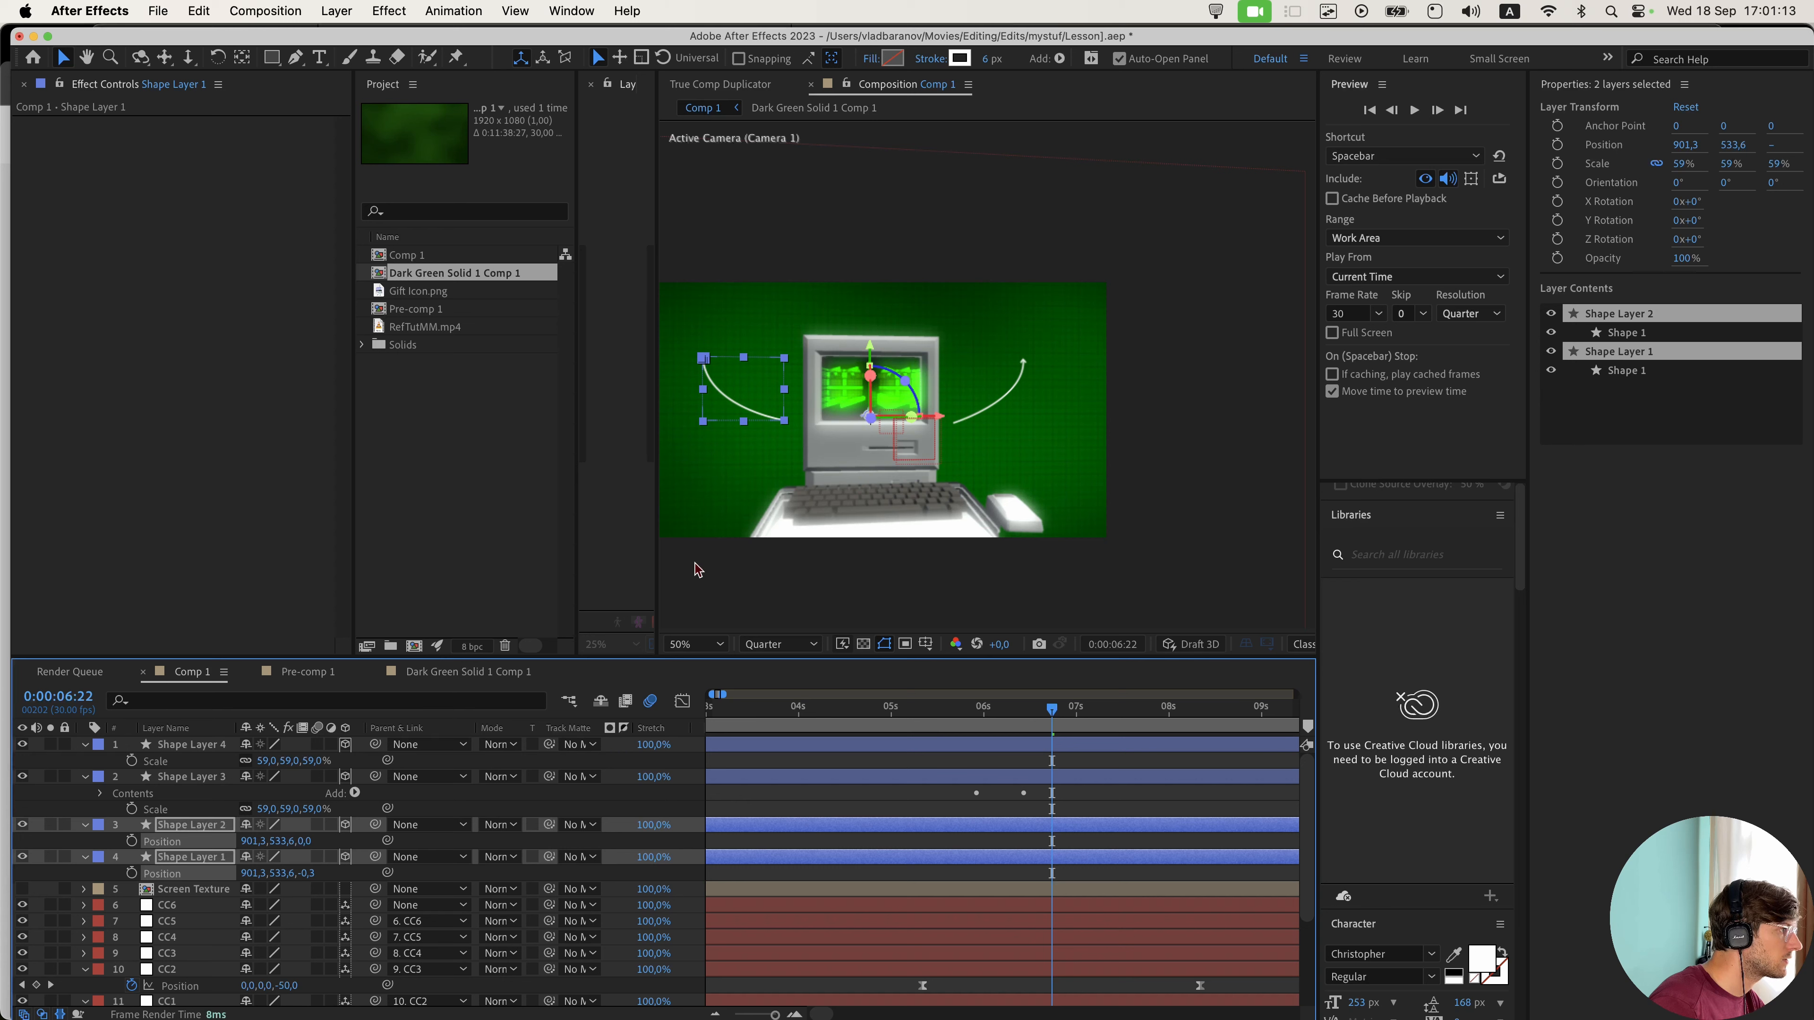
drag(696, 562, 737, 560)
- Shift Shape Layer 3 and Shape Layer 4 outward by setting their X position to 982
click(192, 776)
shift+click(191, 744)
key(p)
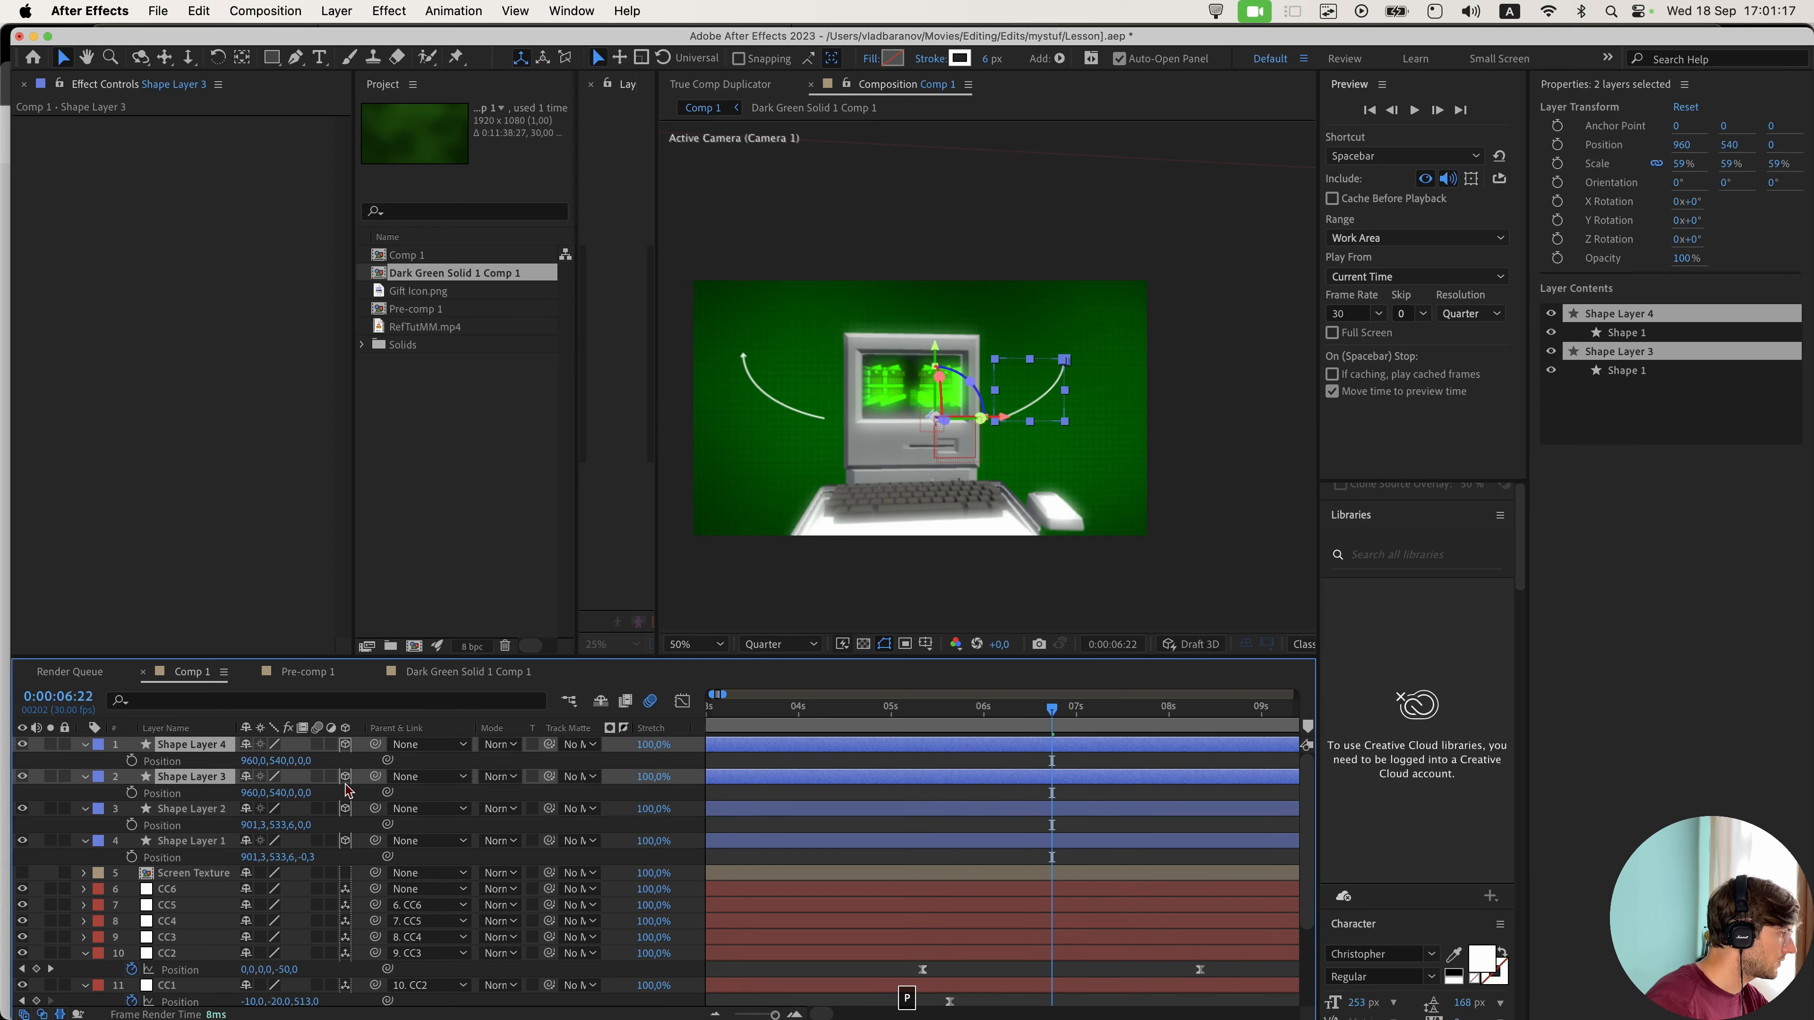
drag(251, 762, 267, 761)
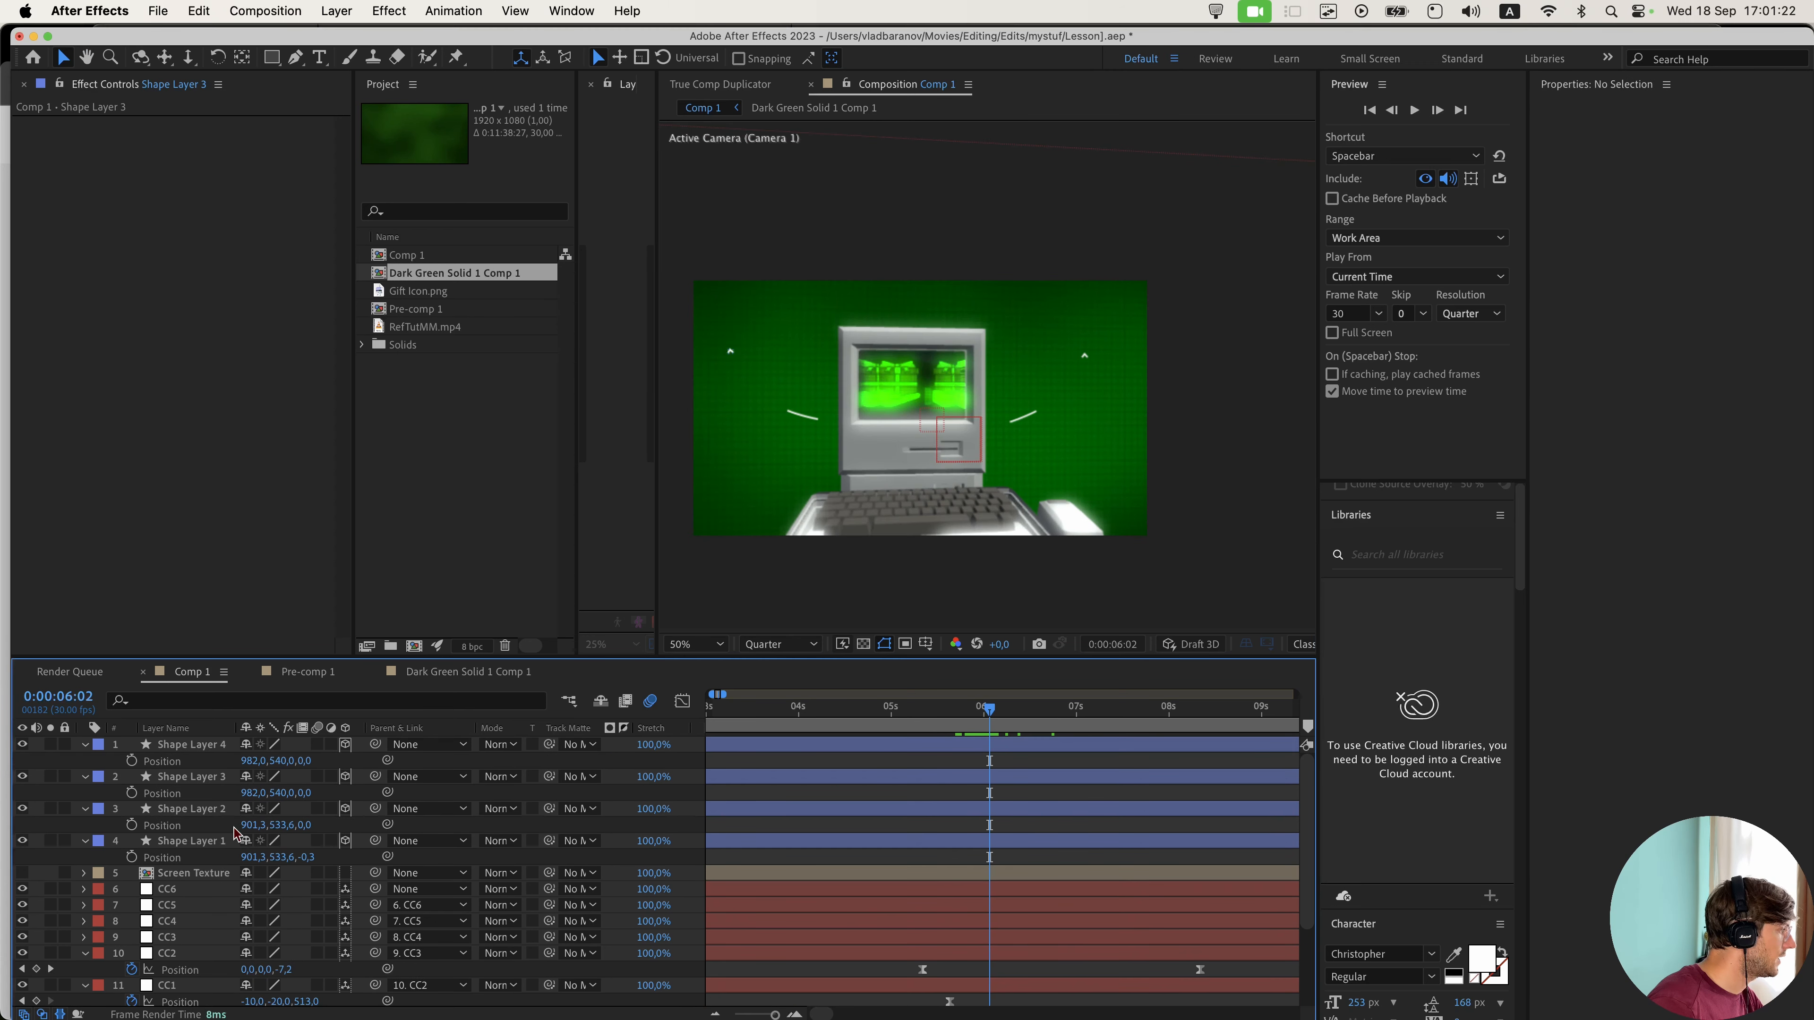
- Enable motion blur on all four shape layers and check the arrows around 0:00:06:11
click(196, 841)
shift+click(191, 745)
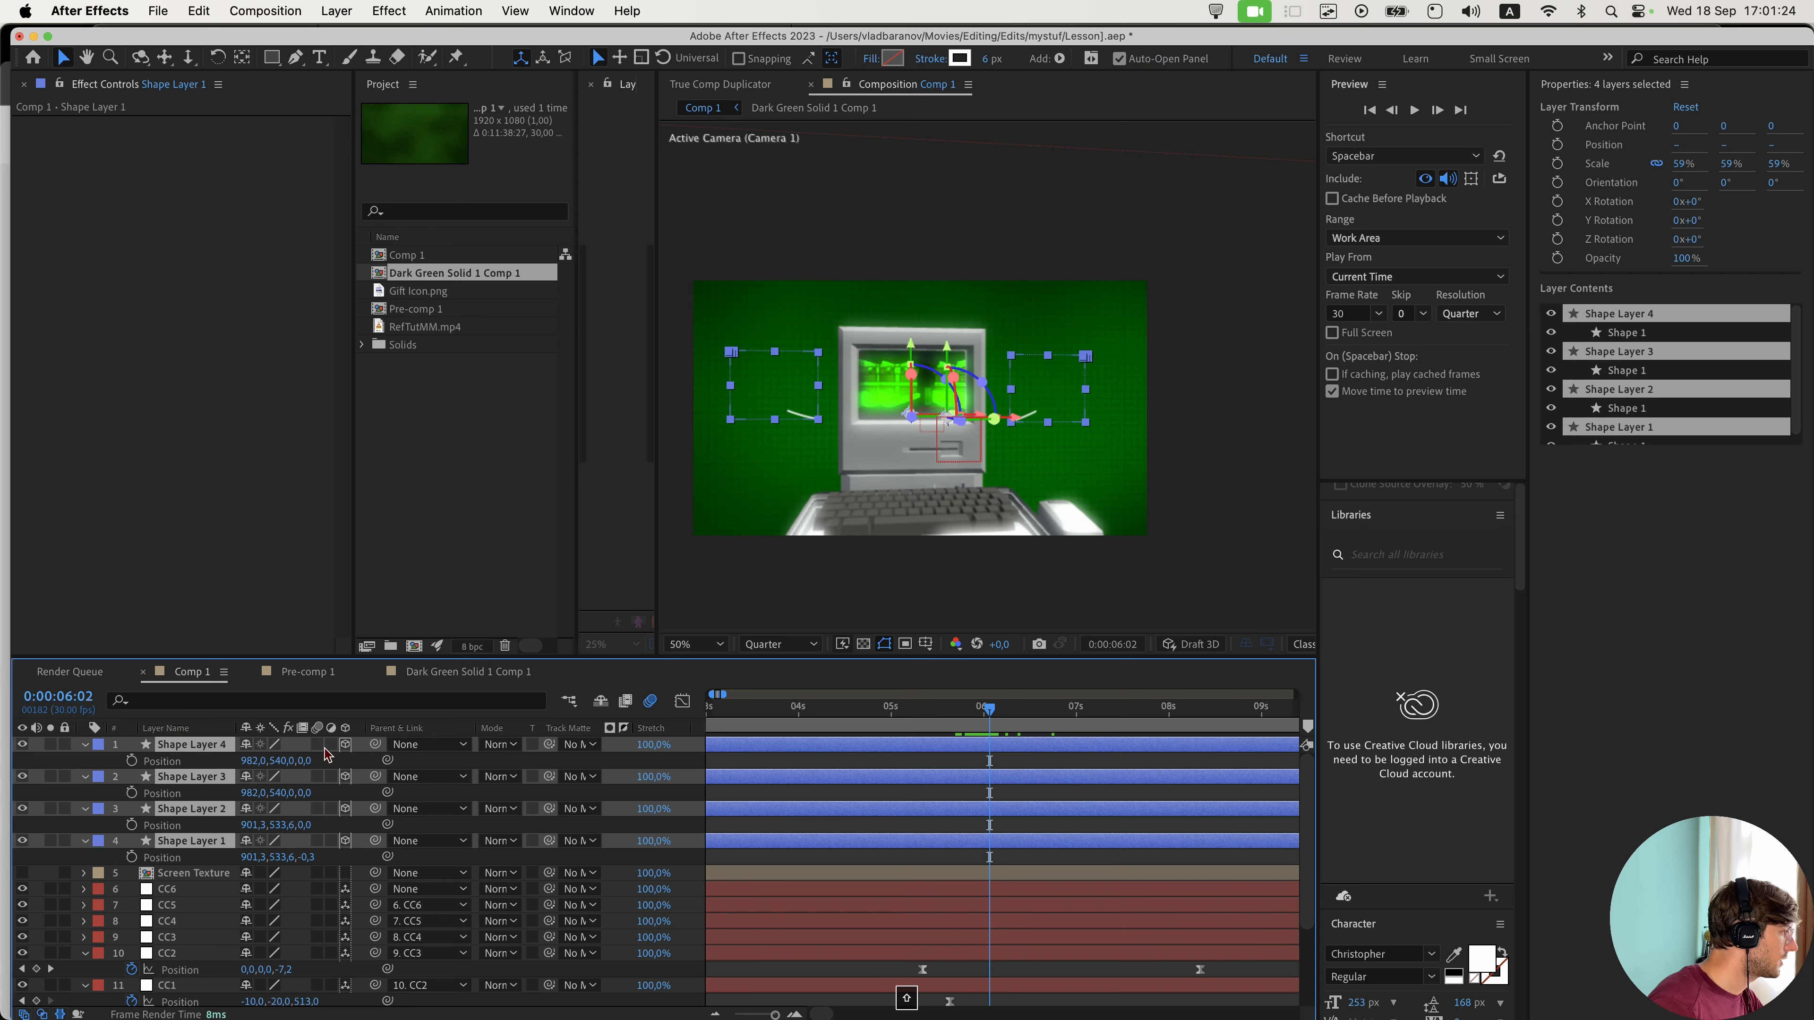
click(955, 796)
drag(988, 708, 1022, 729)
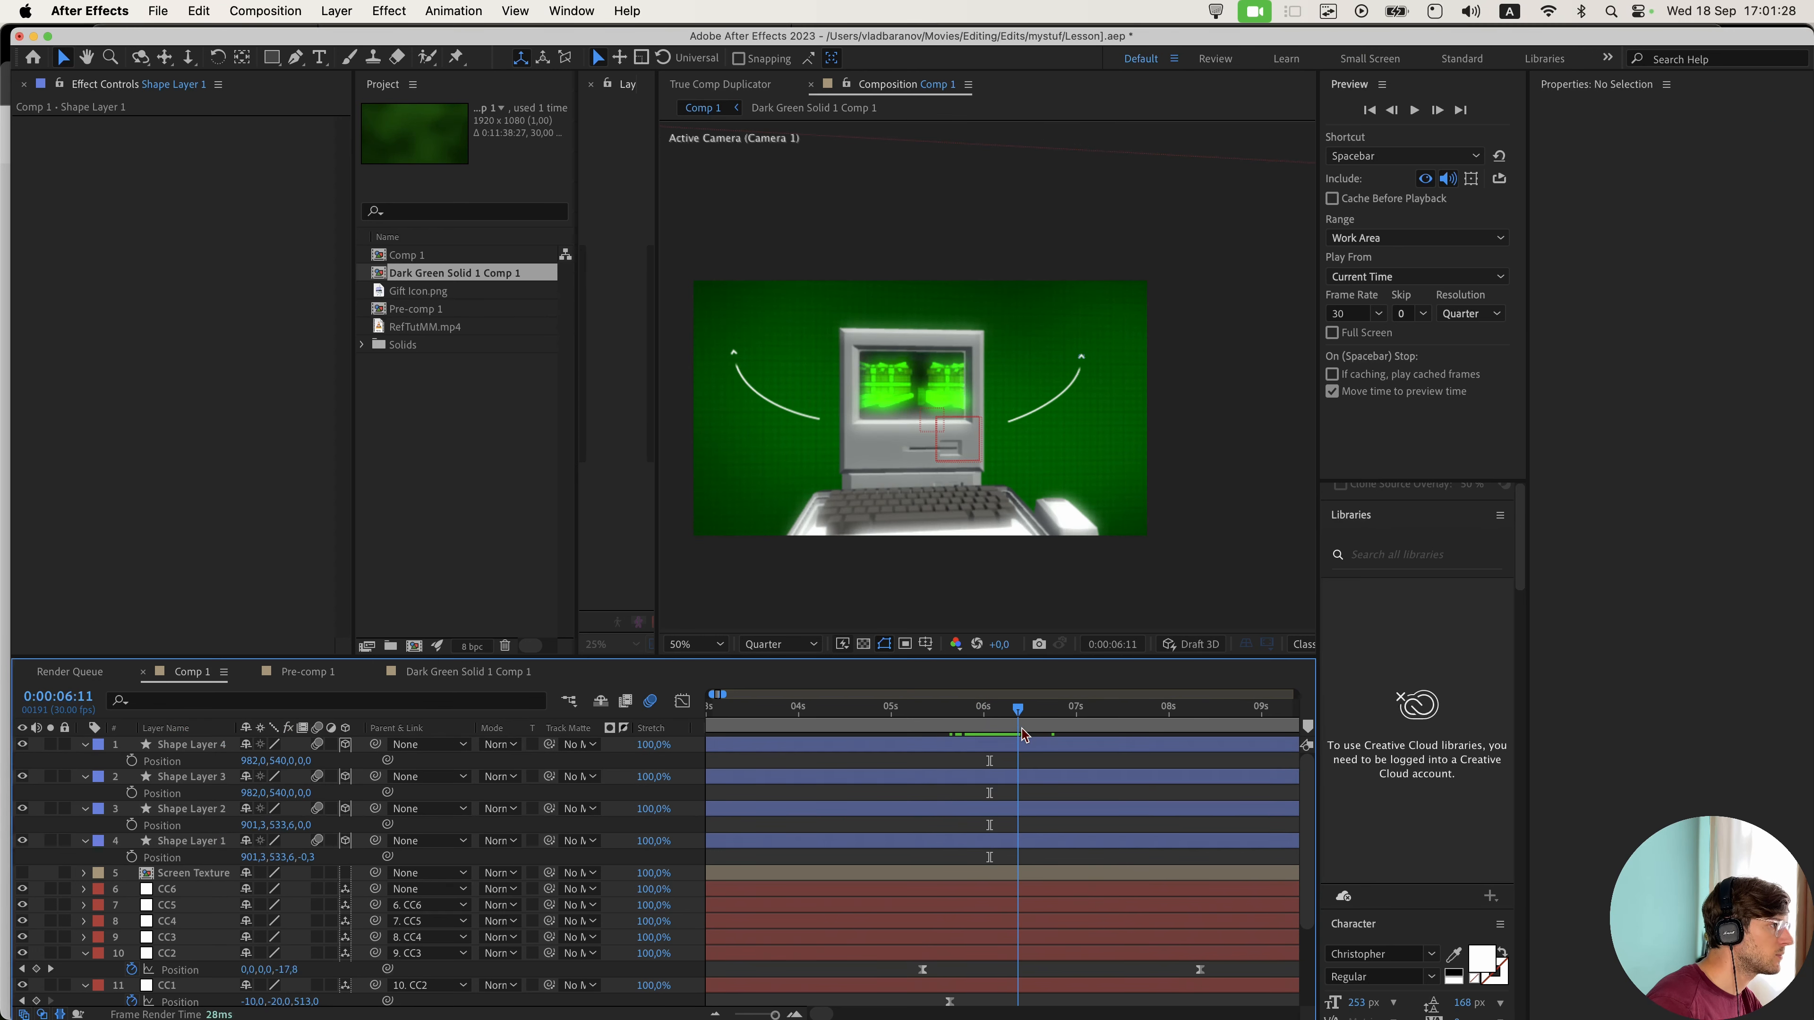
- Set the composition preview resolution to Full and inspect the left arrow's tip up close
click(778, 644)
click(768, 711)
drag(732, 397, 882, 500)
scroll(882, 500, up, 6)
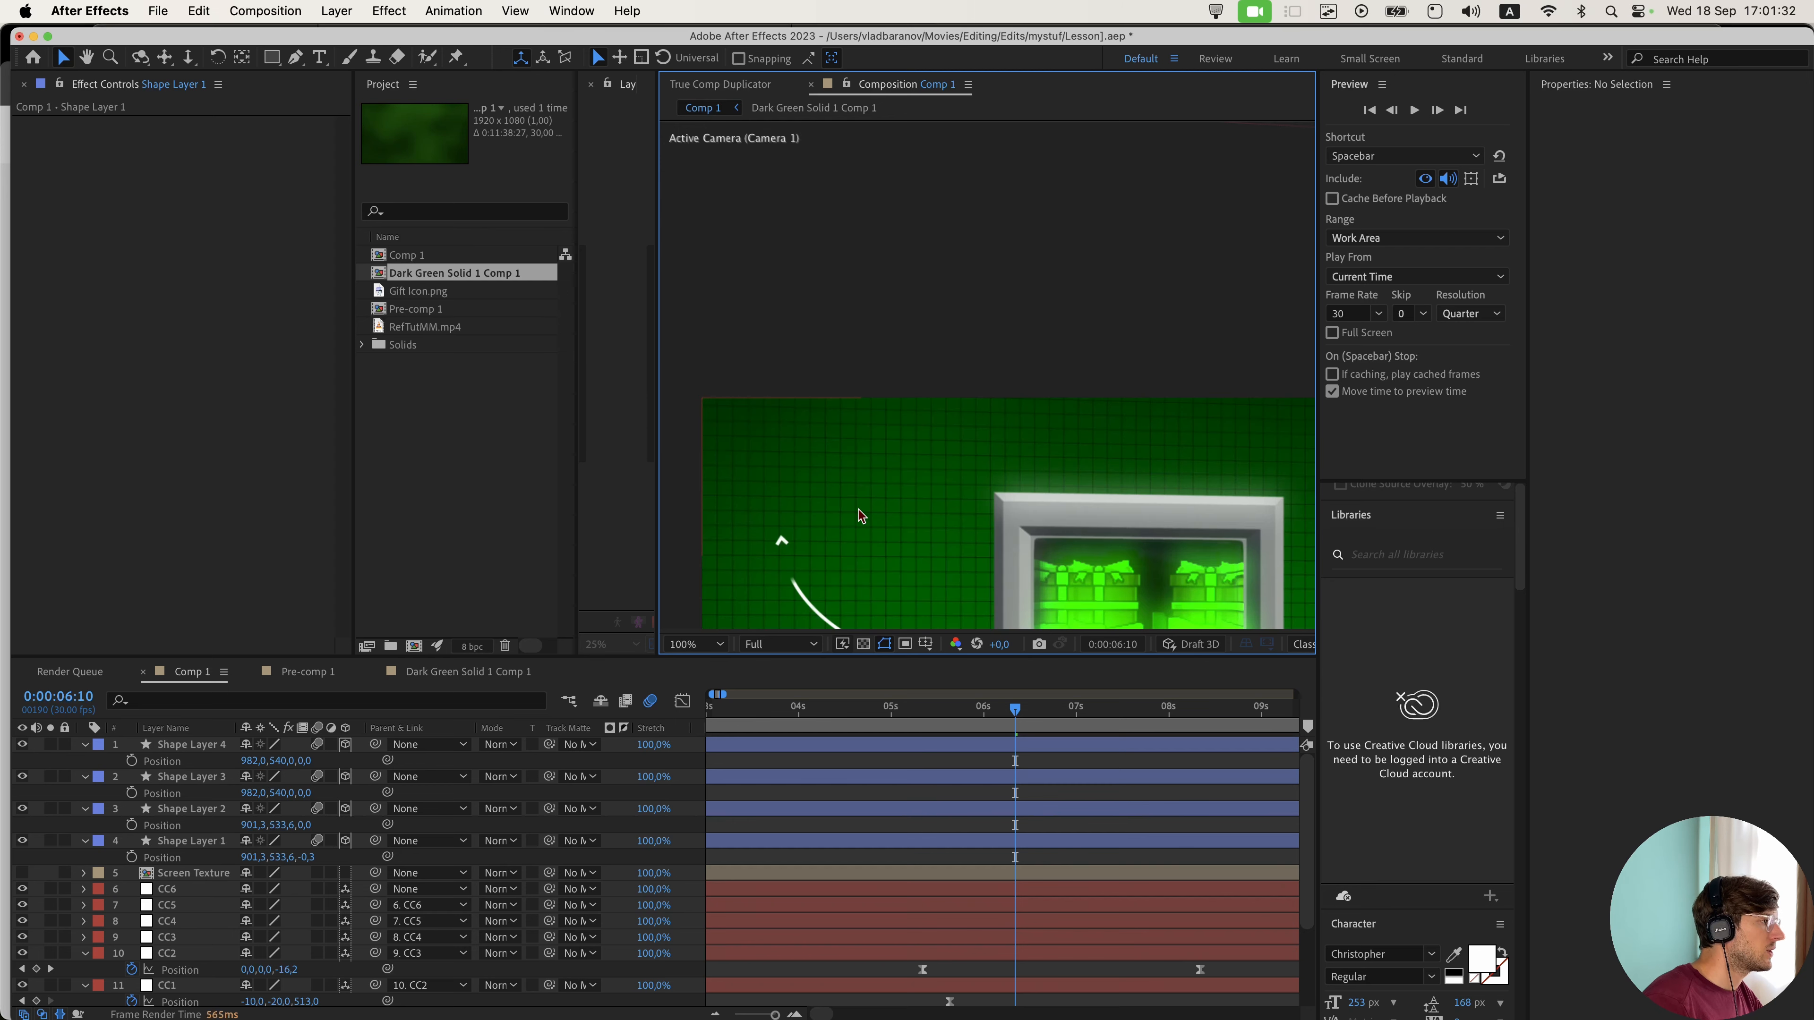
drag(830, 395, 824, 349)
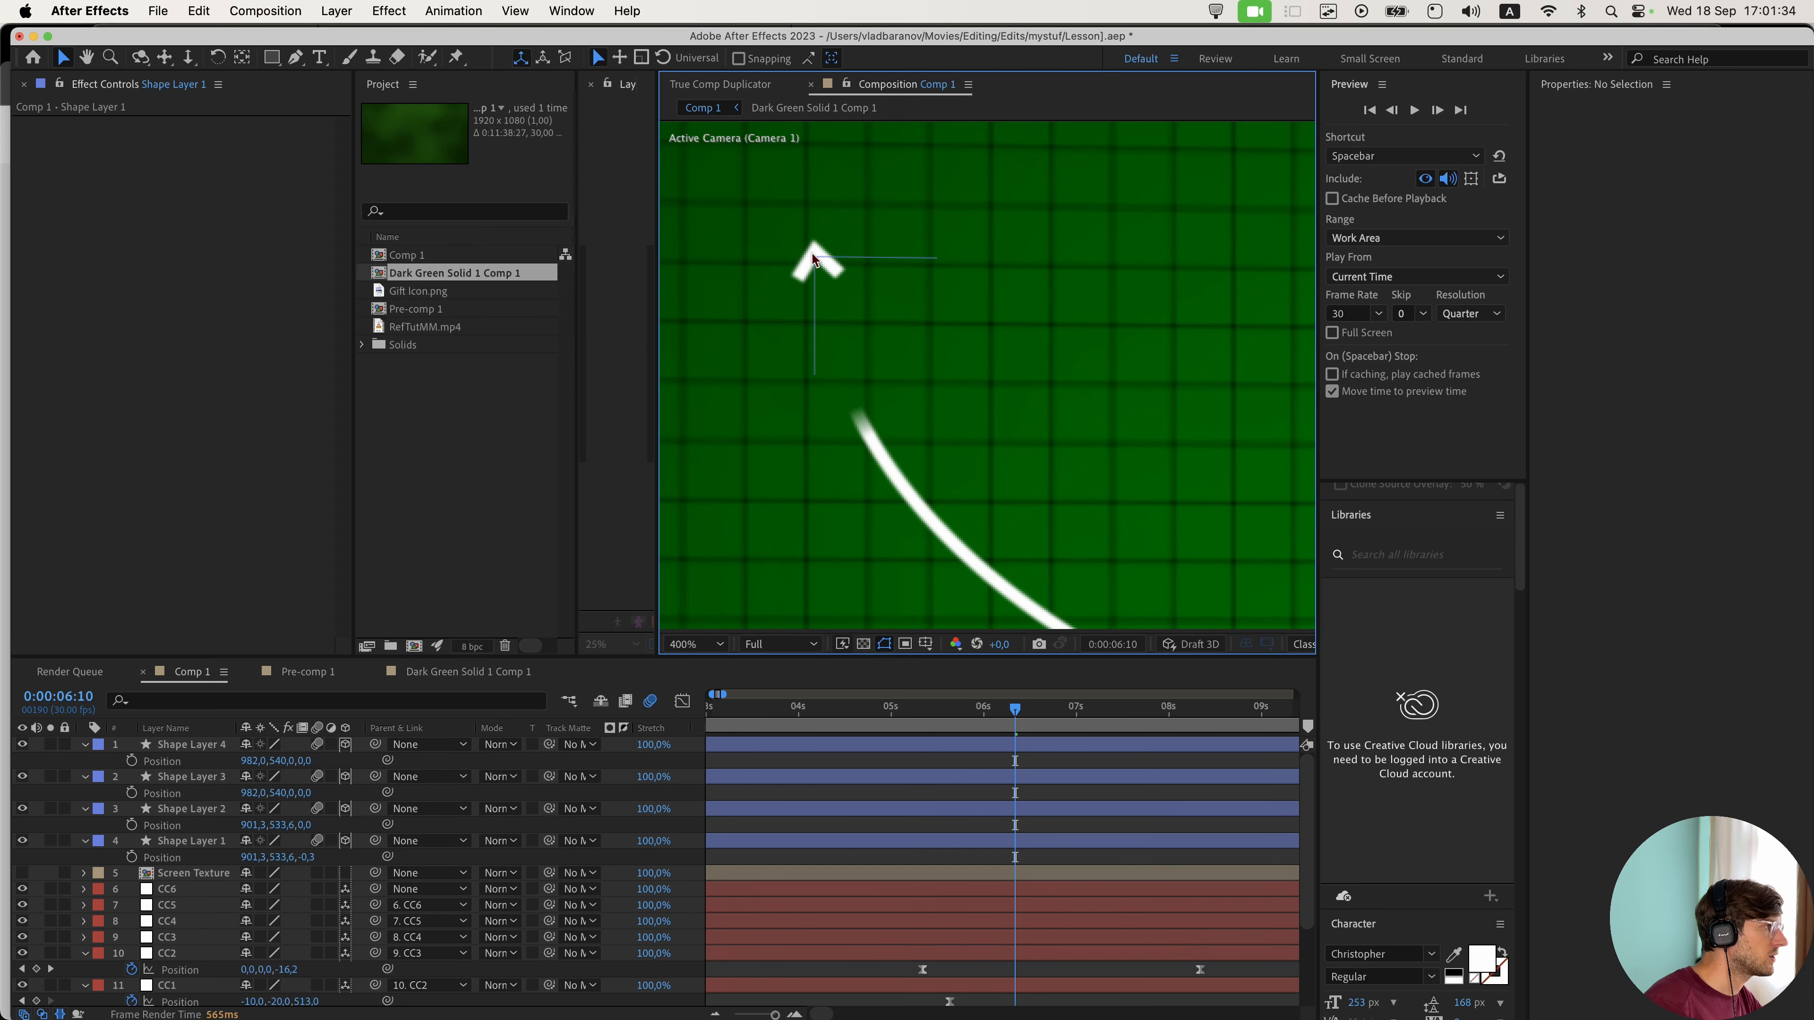
- Hide Shape Layer 4 and find the frame around 0:00:06:12 where the right curve finishes drawing
click(1047, 778)
scroll(900, 594, down, 2)
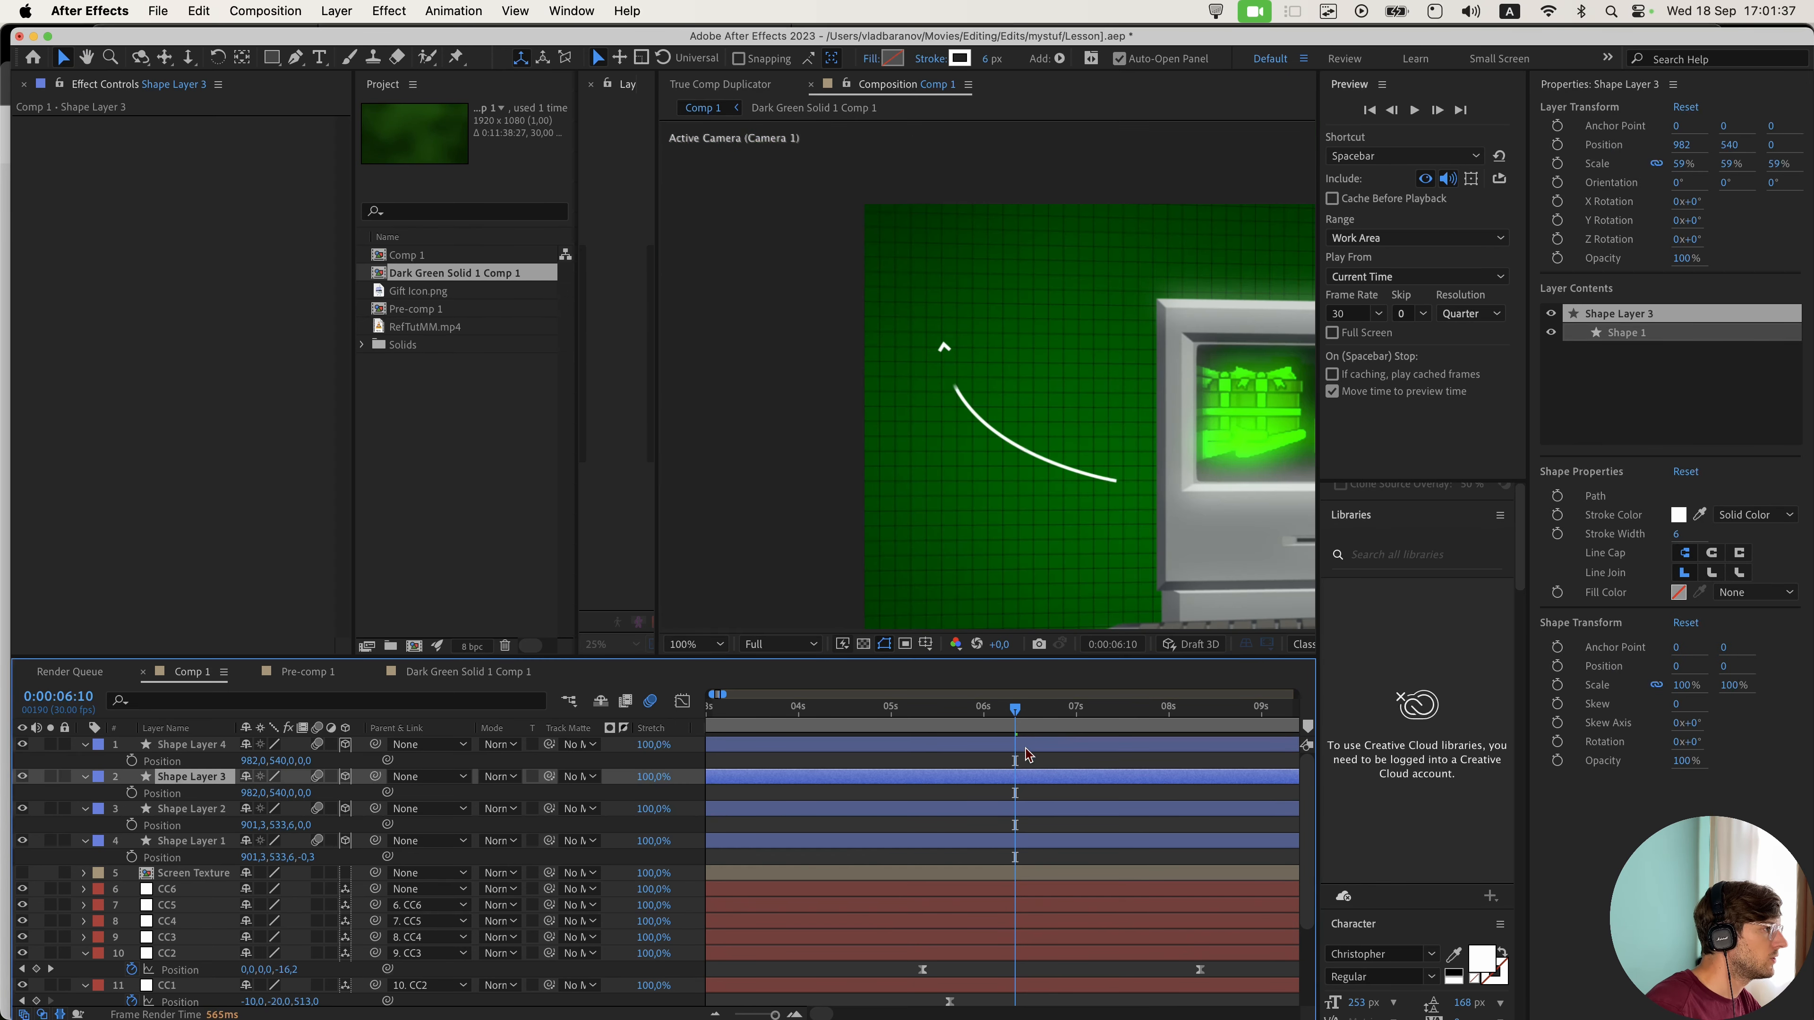
click(1026, 754)
click(1025, 710)
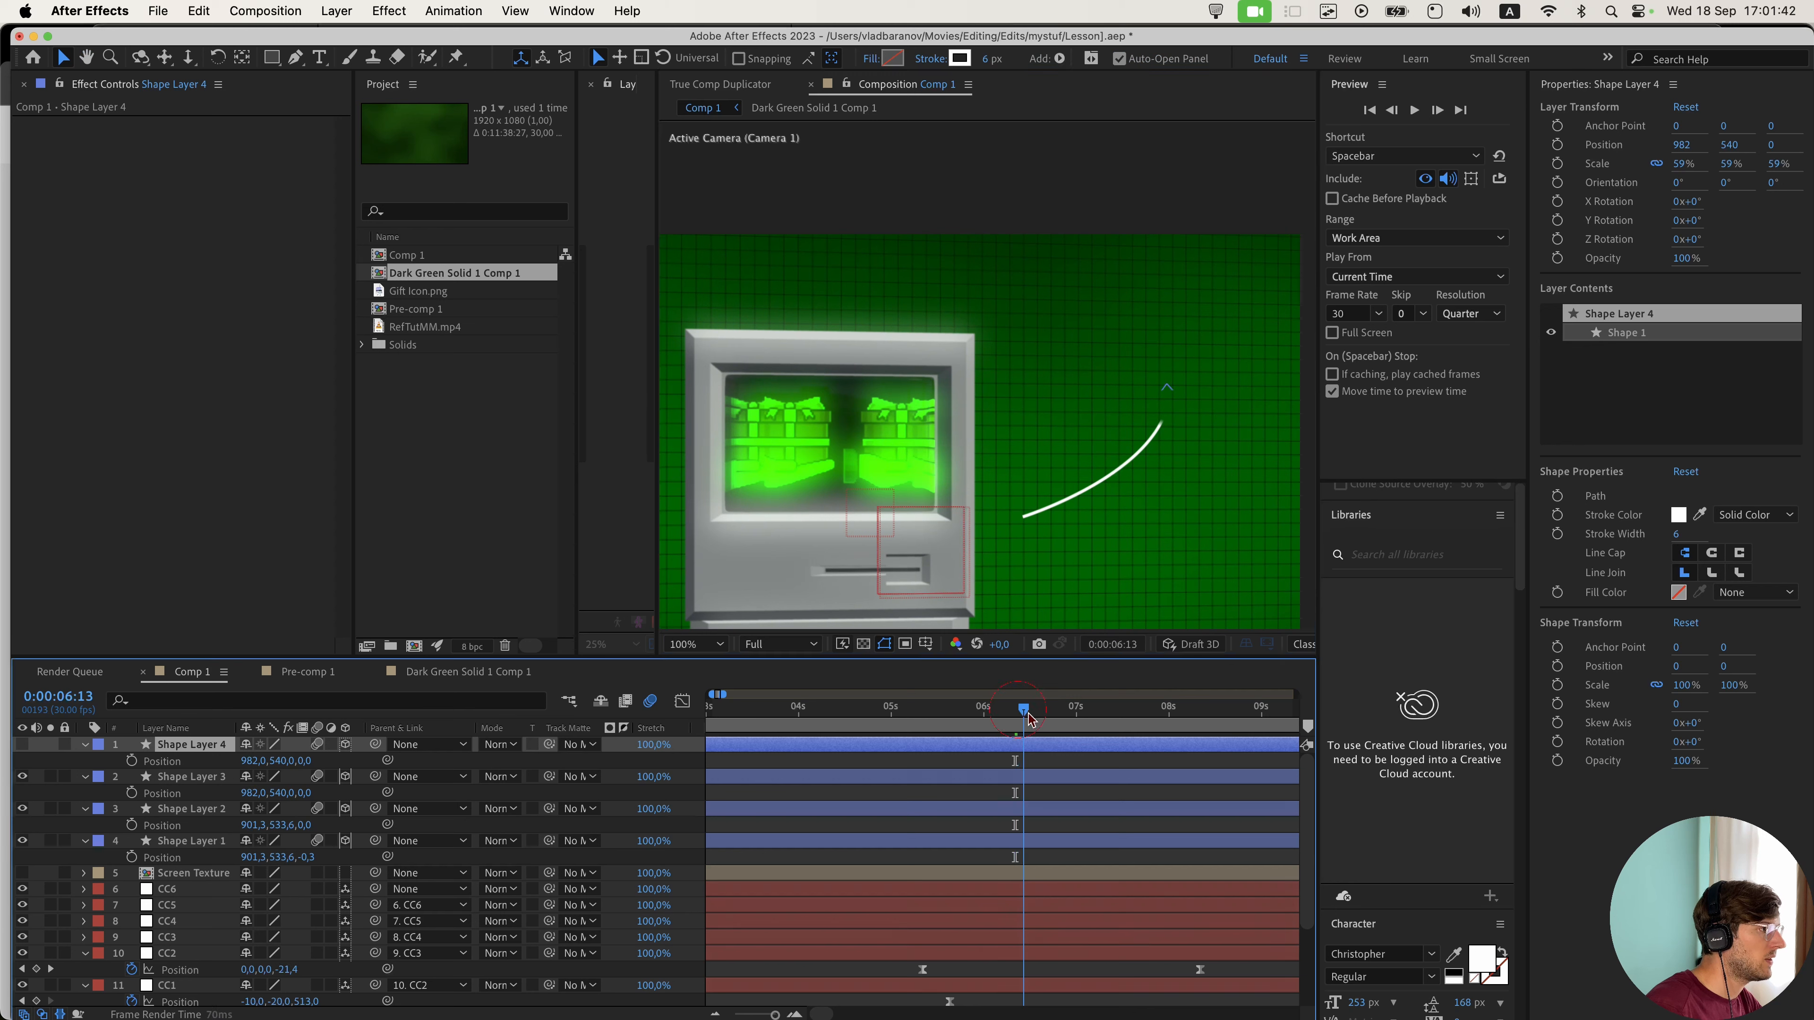
drag(1028, 718, 1022, 718)
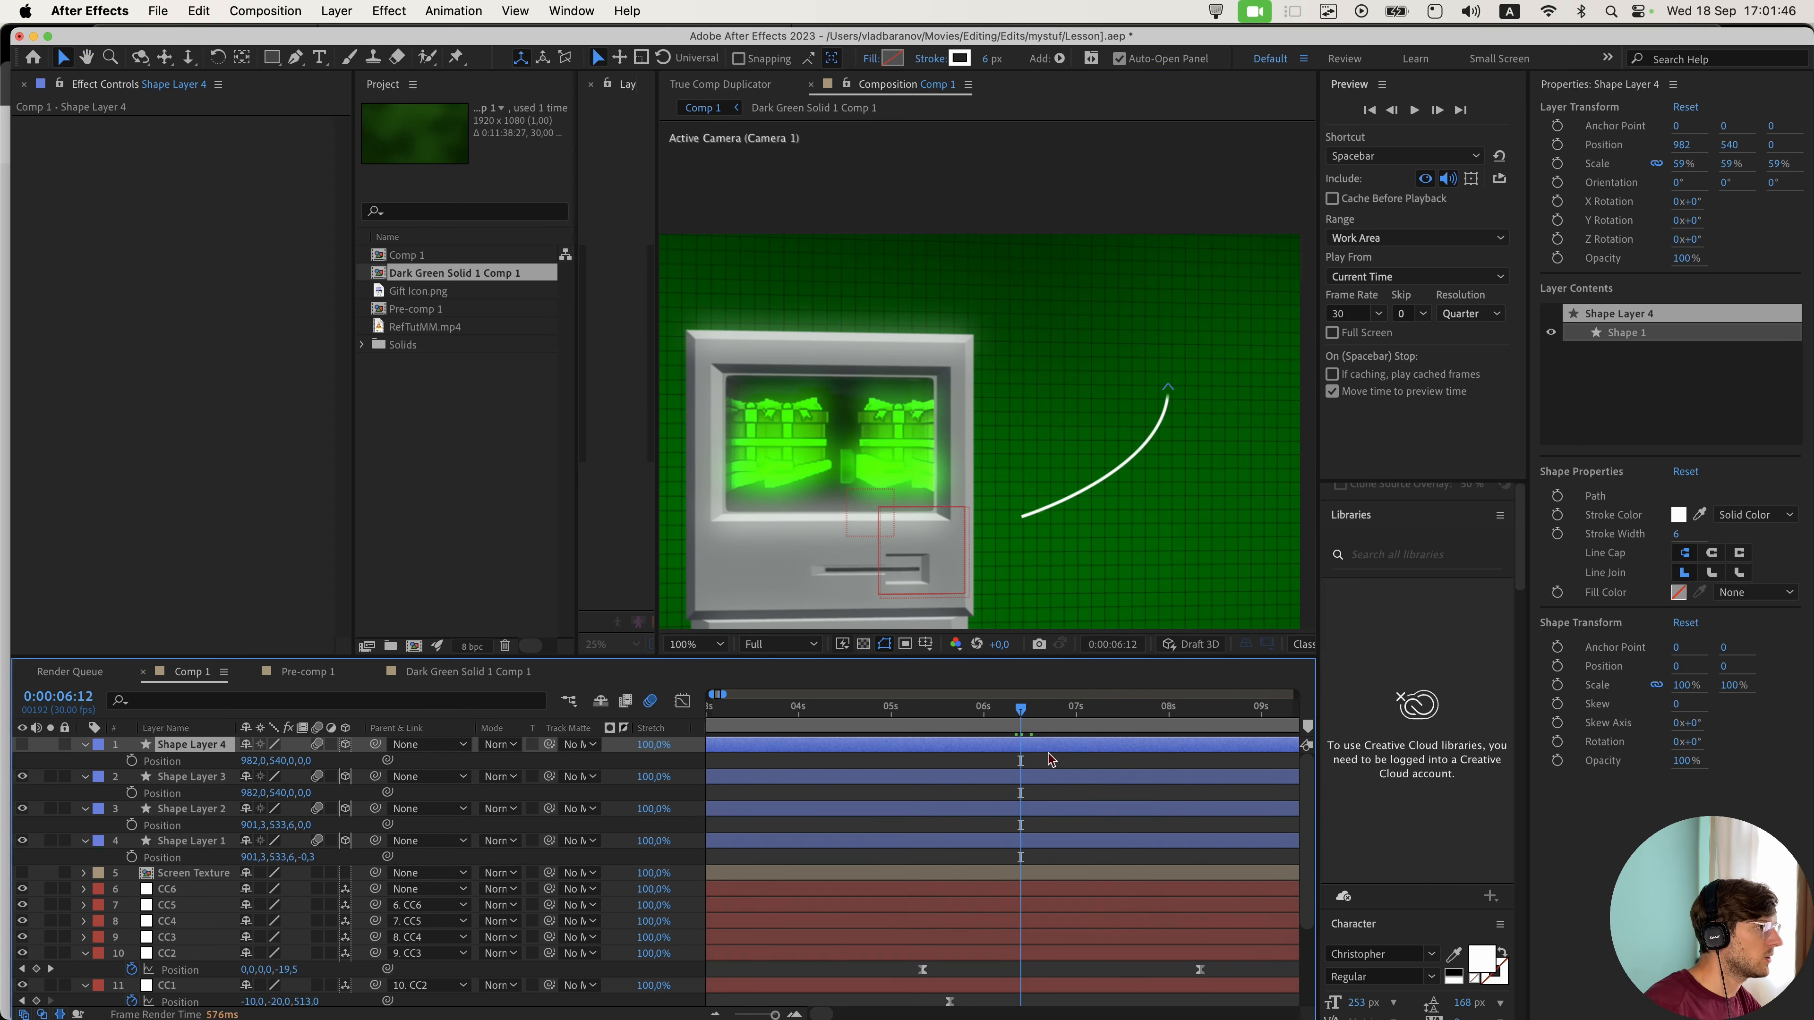
- Show Shape Layer 4 again and keyframe its Scale with eased keyframes from 0% at 0:00:06:12 to 59% at 0:00:06:16
click(1021, 758)
click(1000, 747)
key(s)
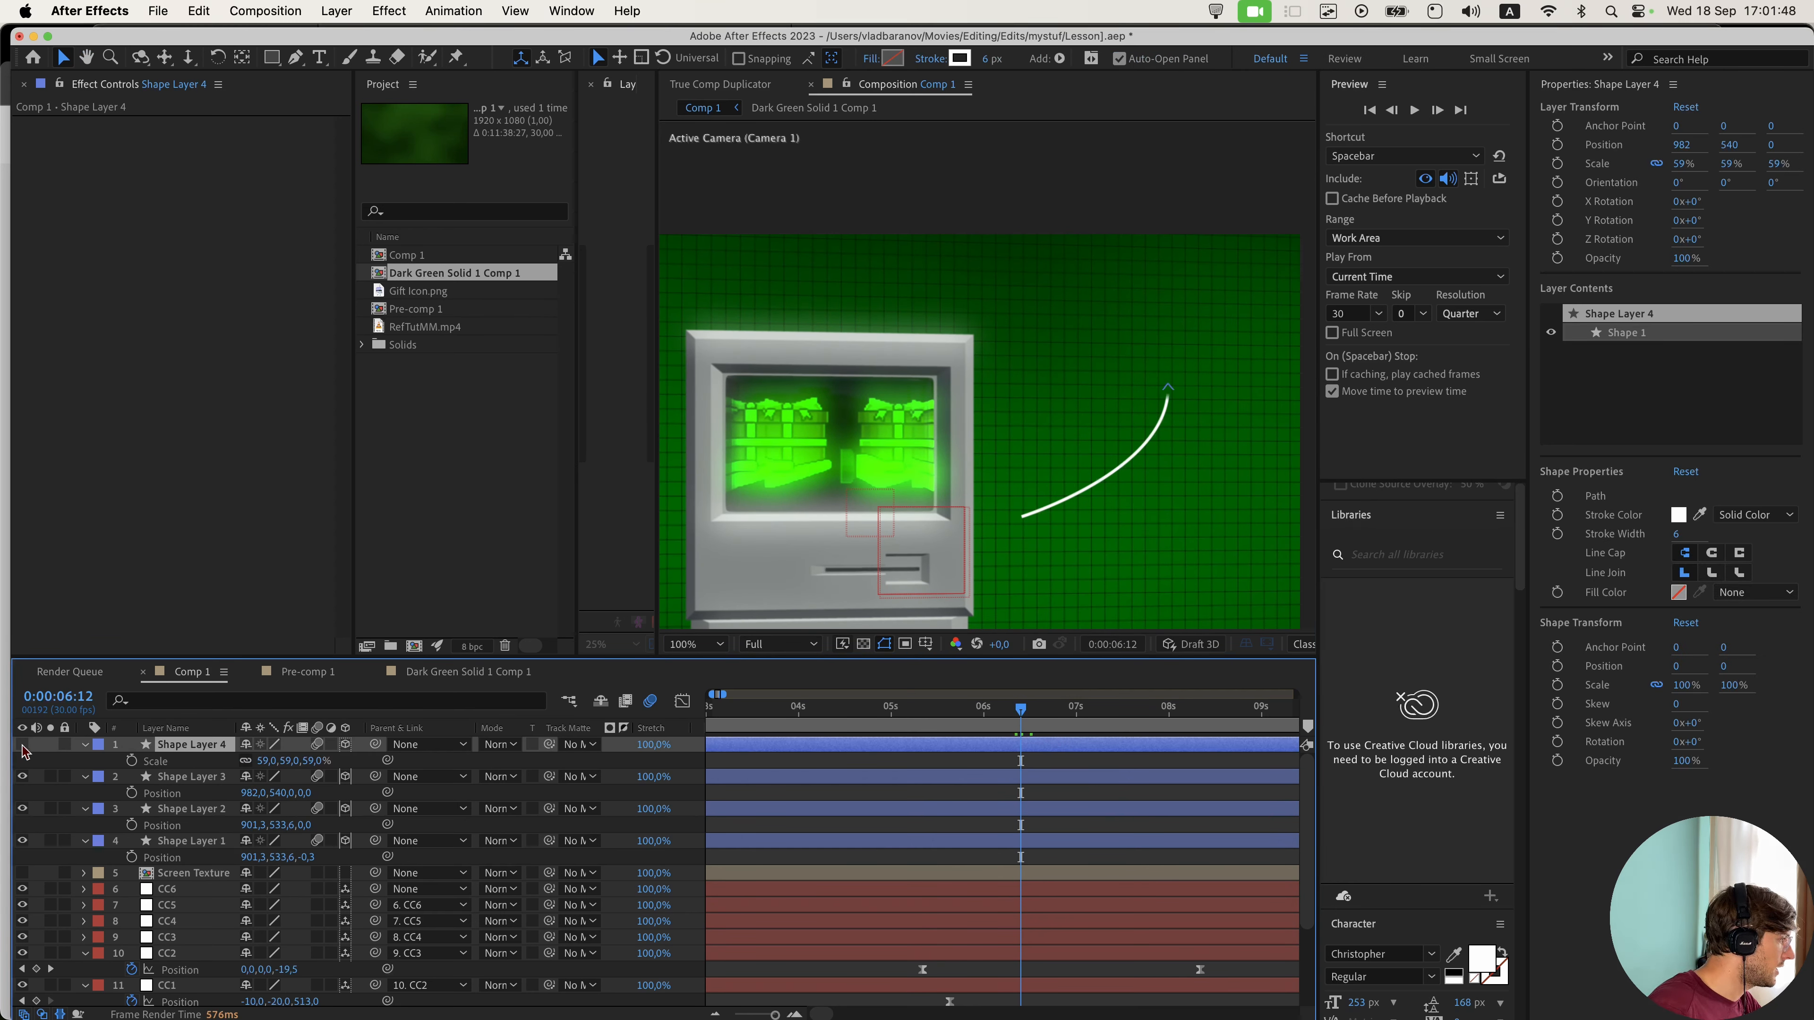
click(131, 760)
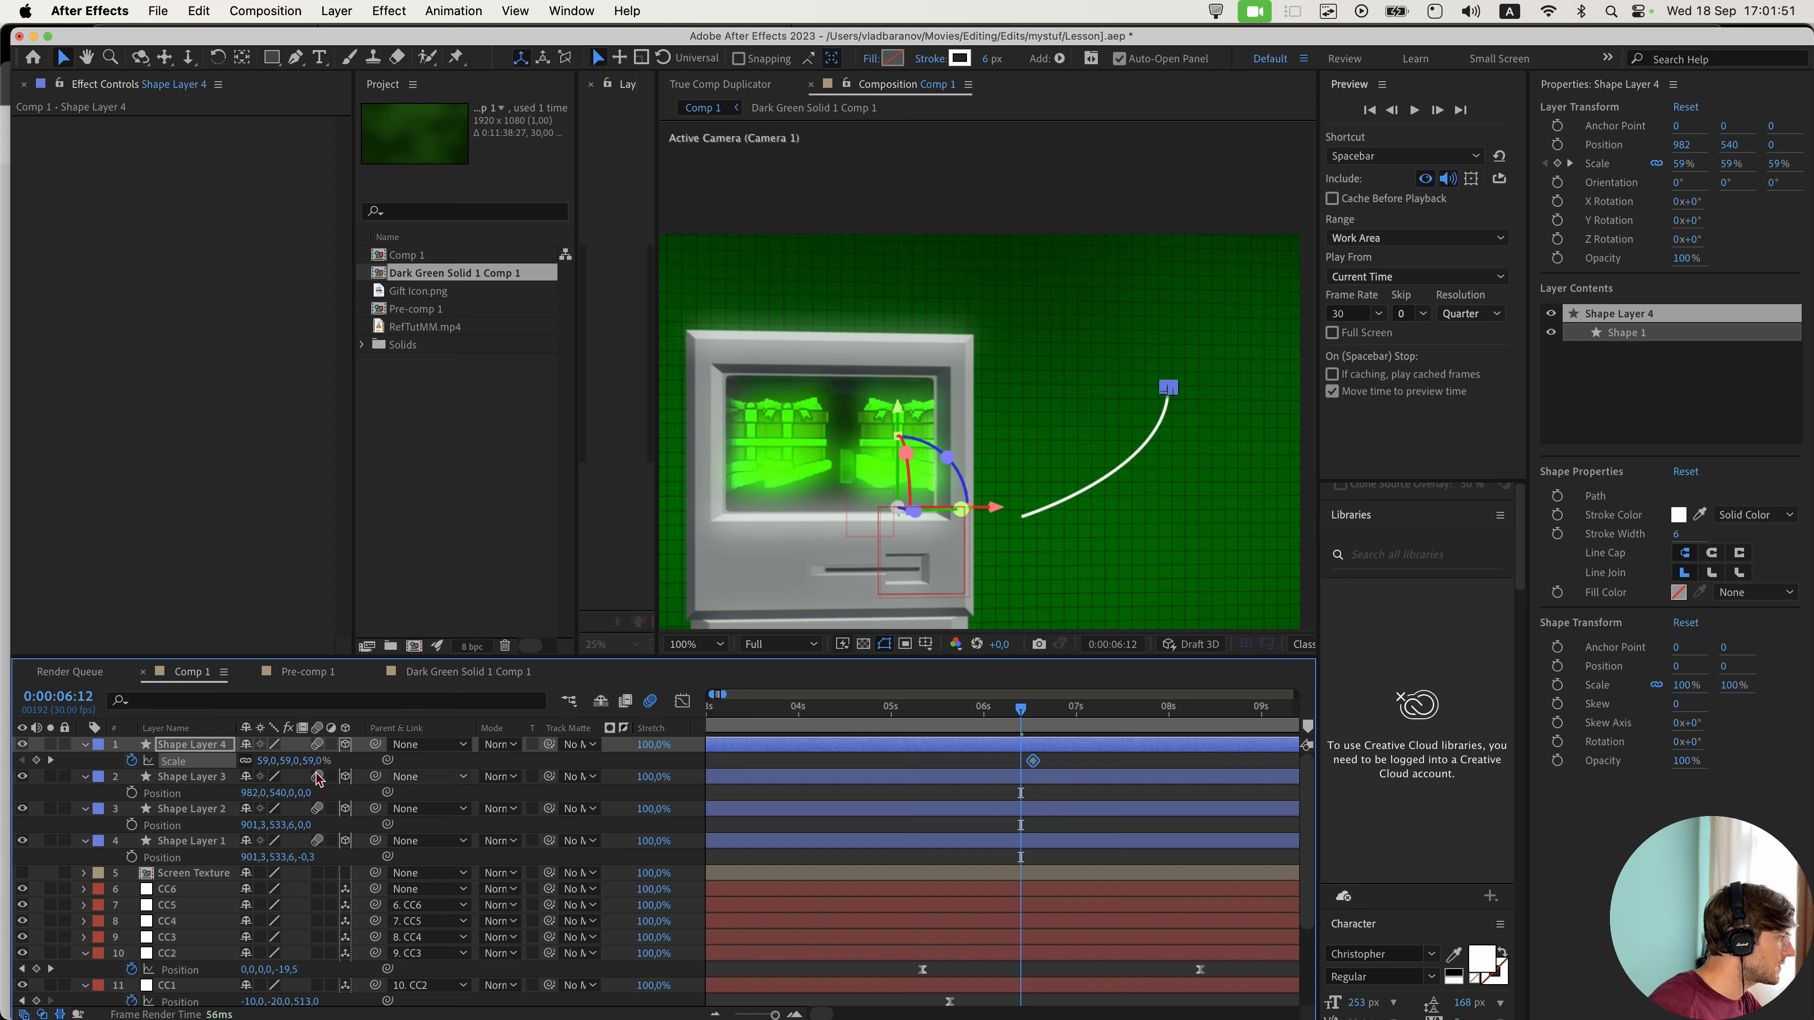
click(1082, 769)
drag(1063, 769, 1012, 760)
key(w)
scroll(1028, 740, up, 3)
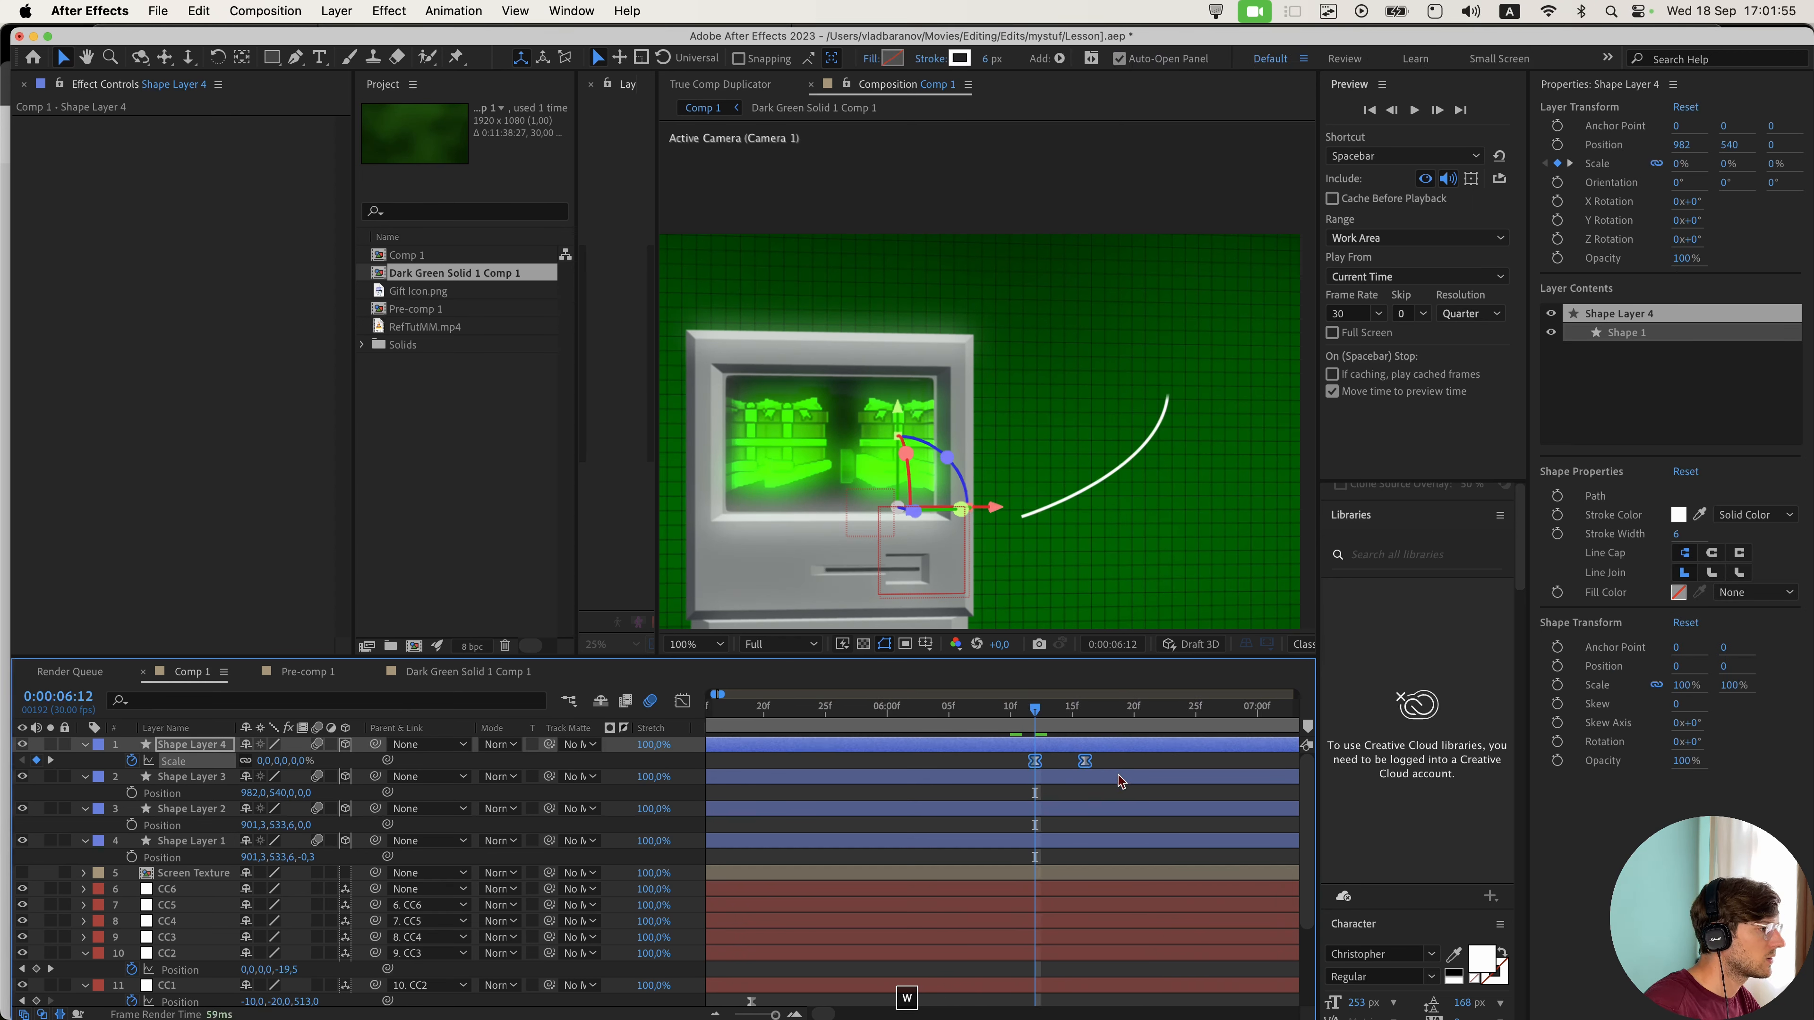
- Preview the right arrowhead's scale-up and examine its motion between 0:00:06:12 and 0:00:06:15
click(1052, 758)
key(space)
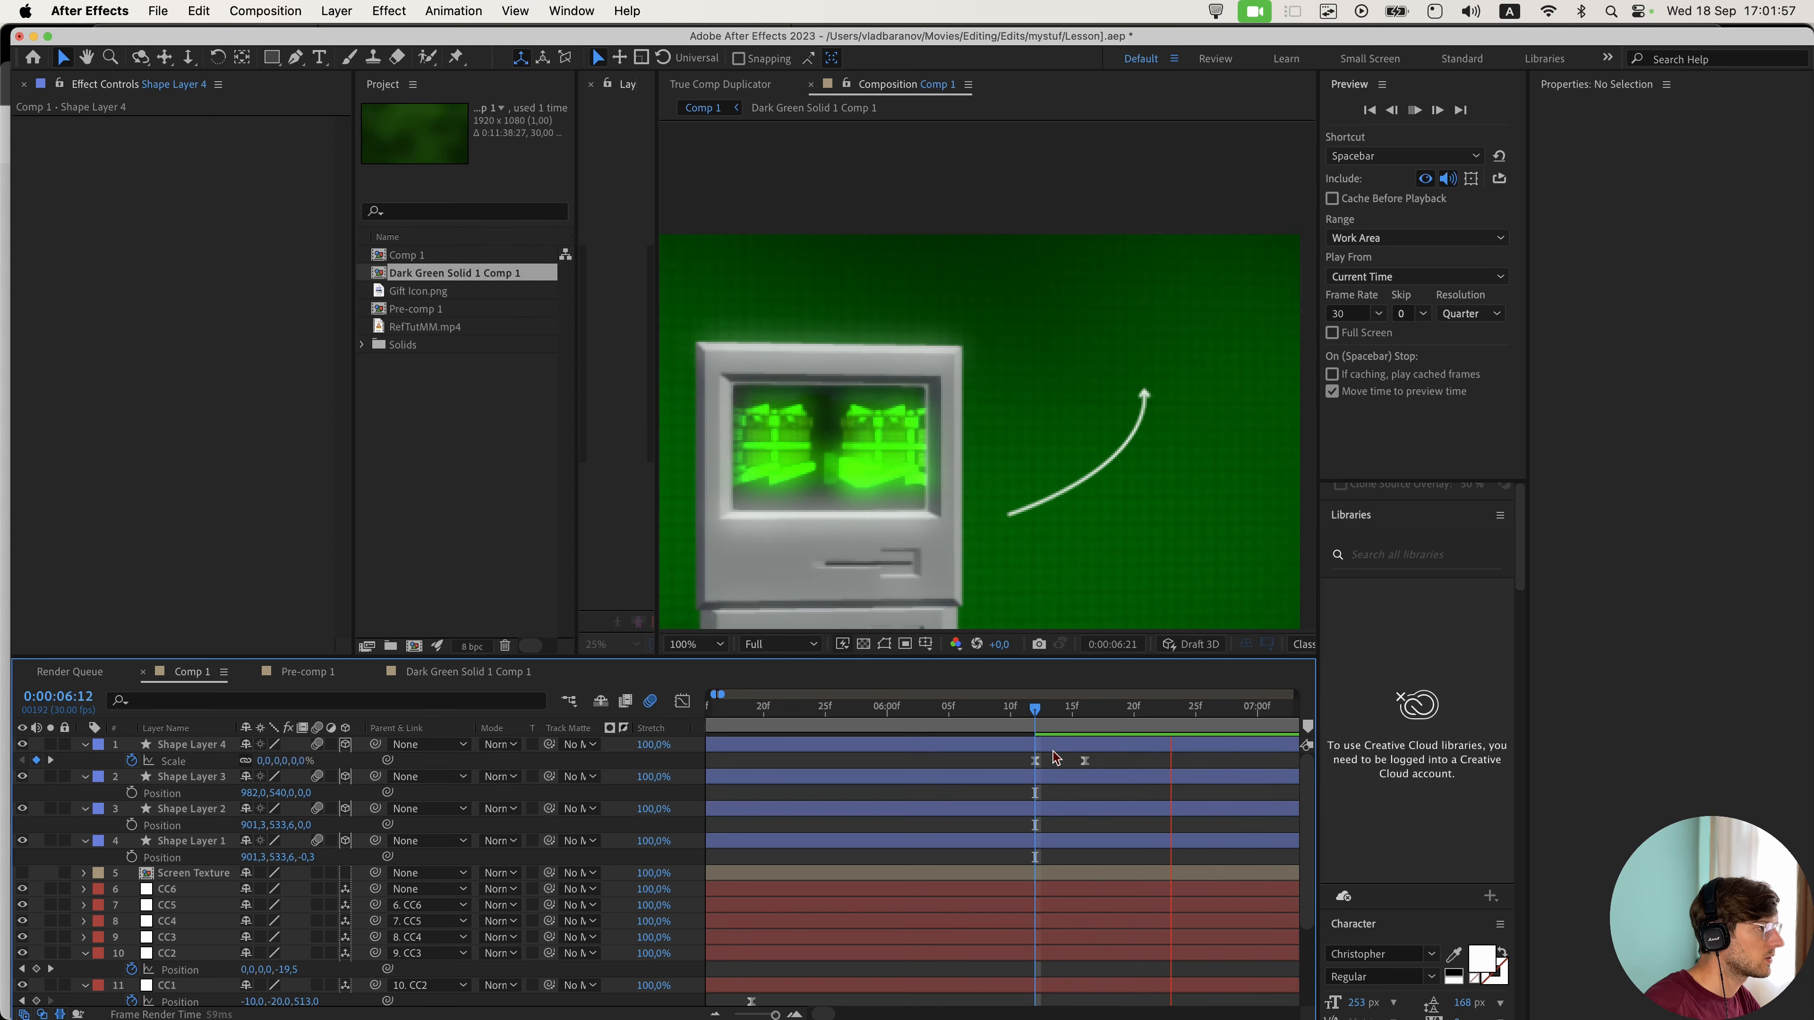
click(1038, 717)
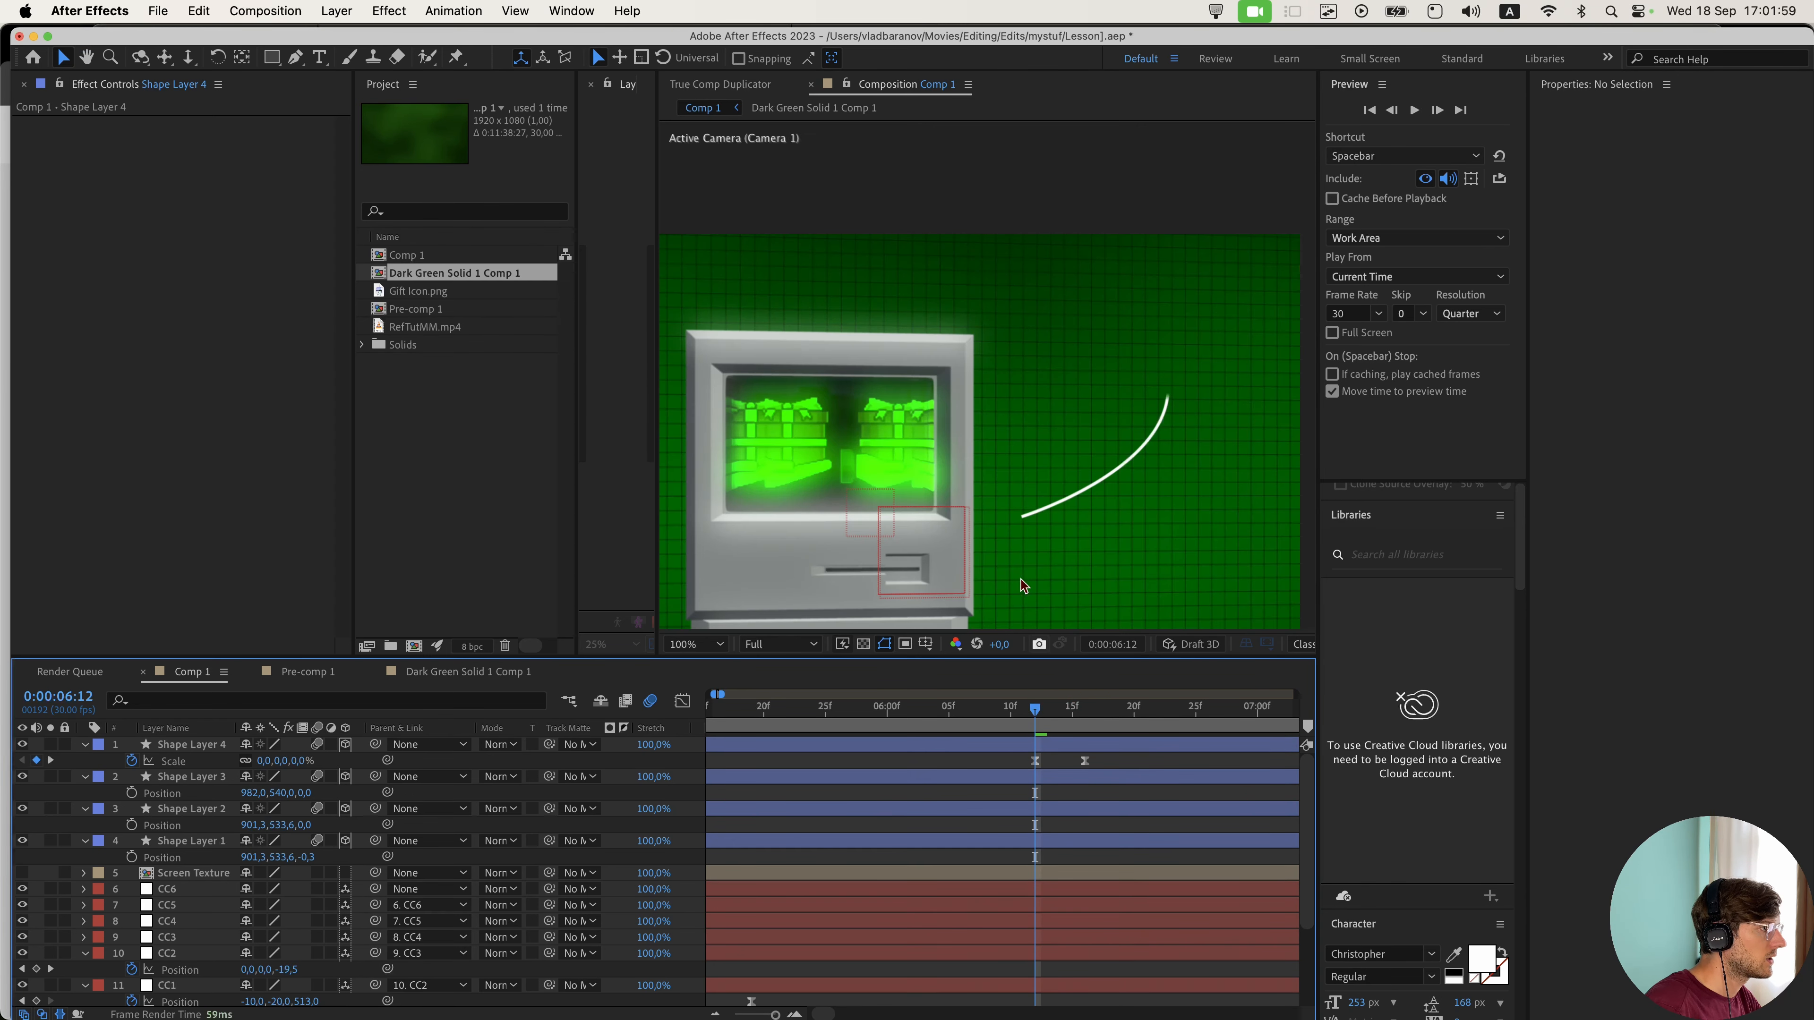
key(comma)
drag(1037, 715, 1075, 718)
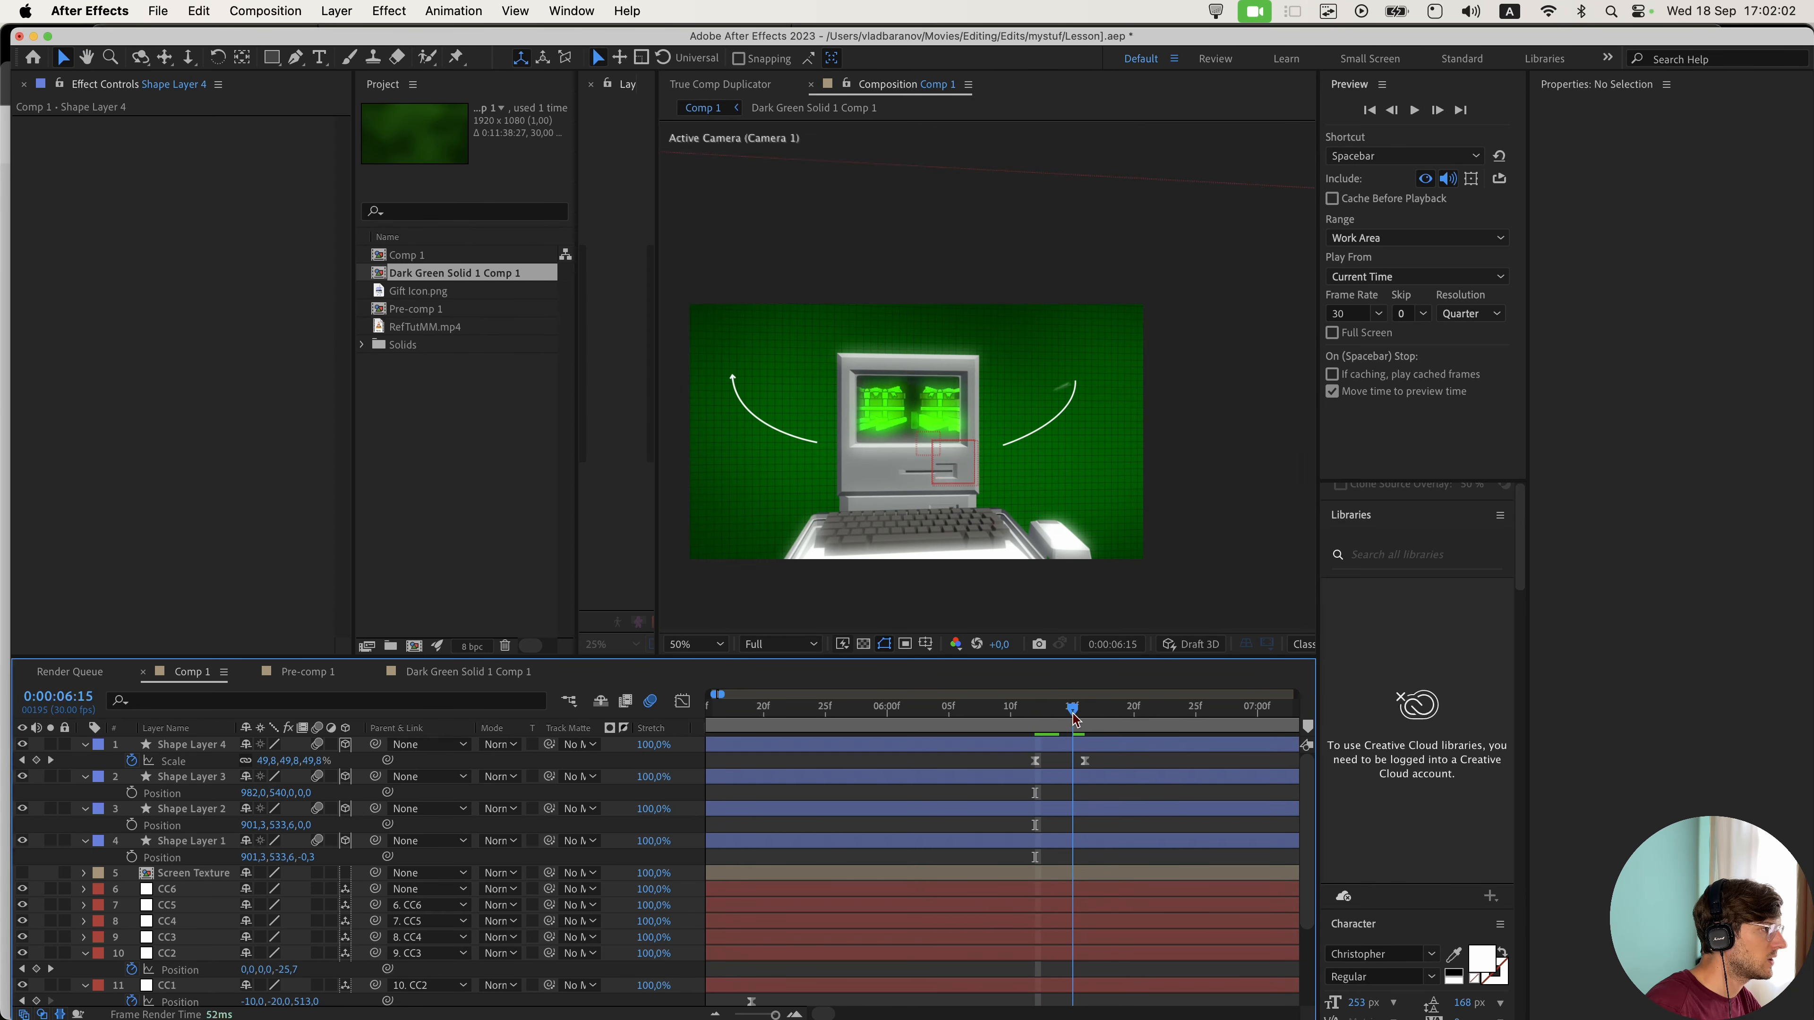
key(period)
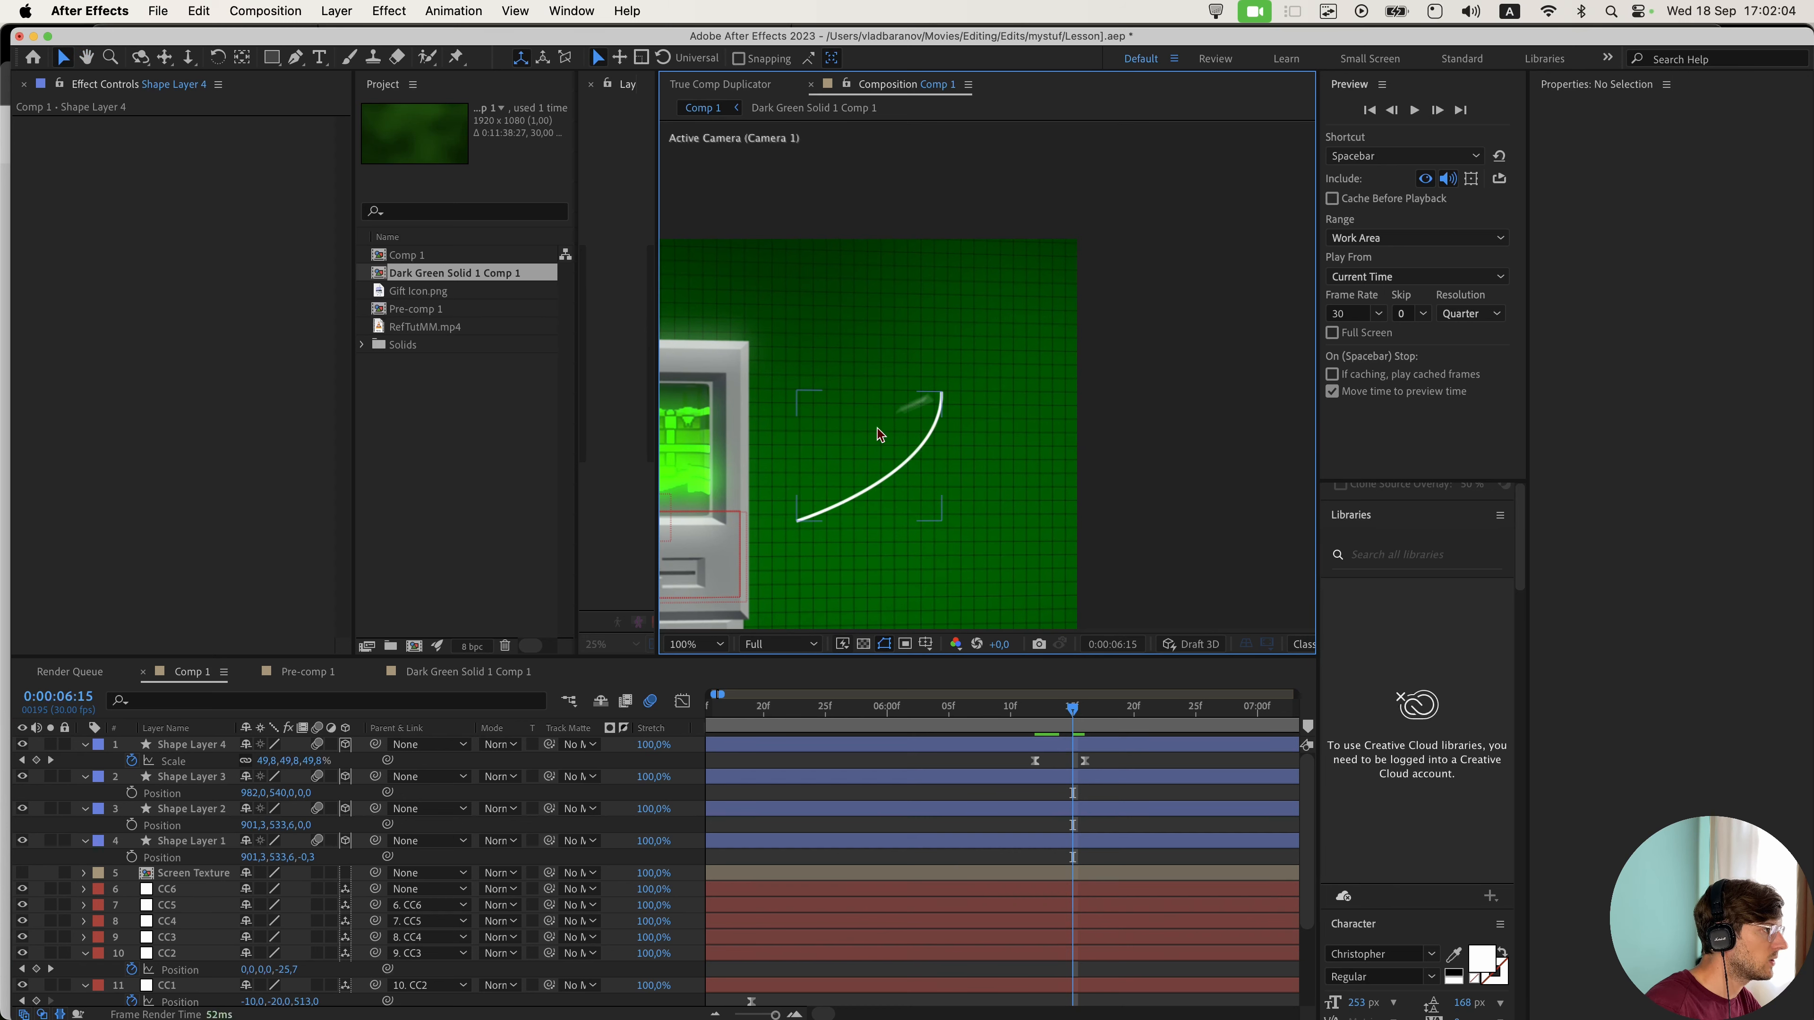
- Center Shape Layer 4's anchor point in its layer content at 0:00:06:16 and check the arrowhead's scale-up
key(Page_Down)
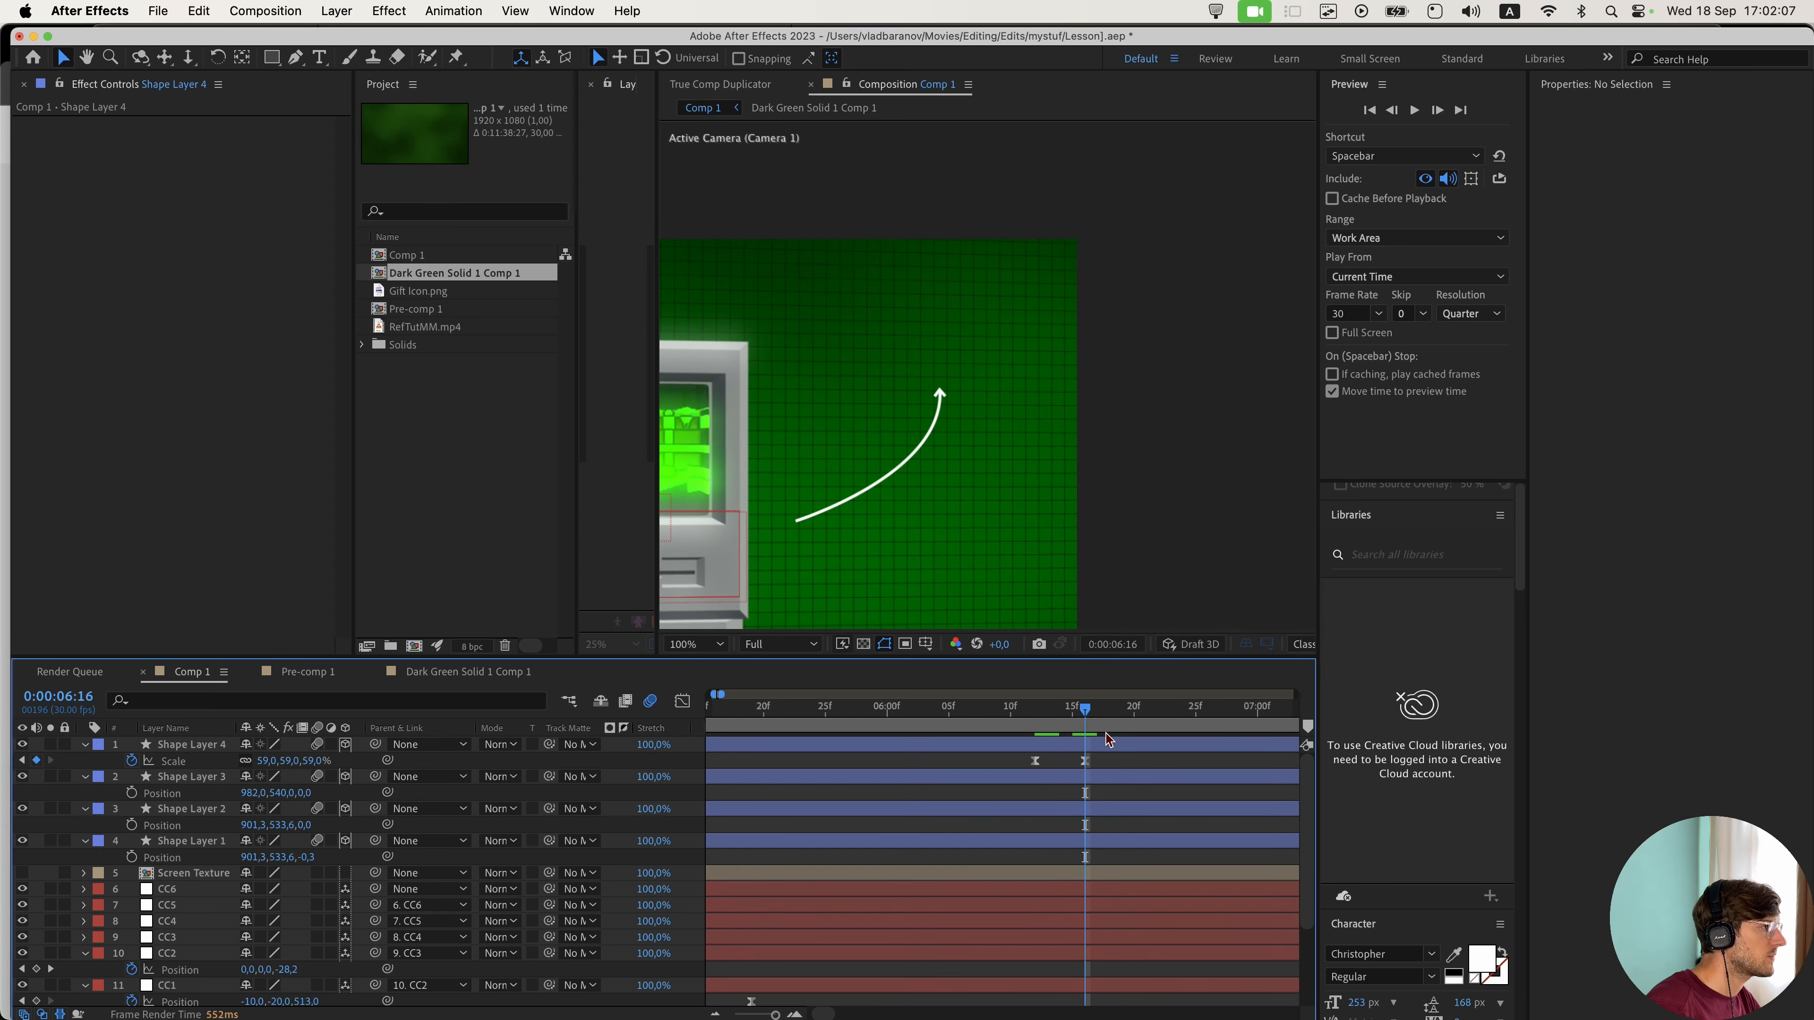
click(1108, 741)
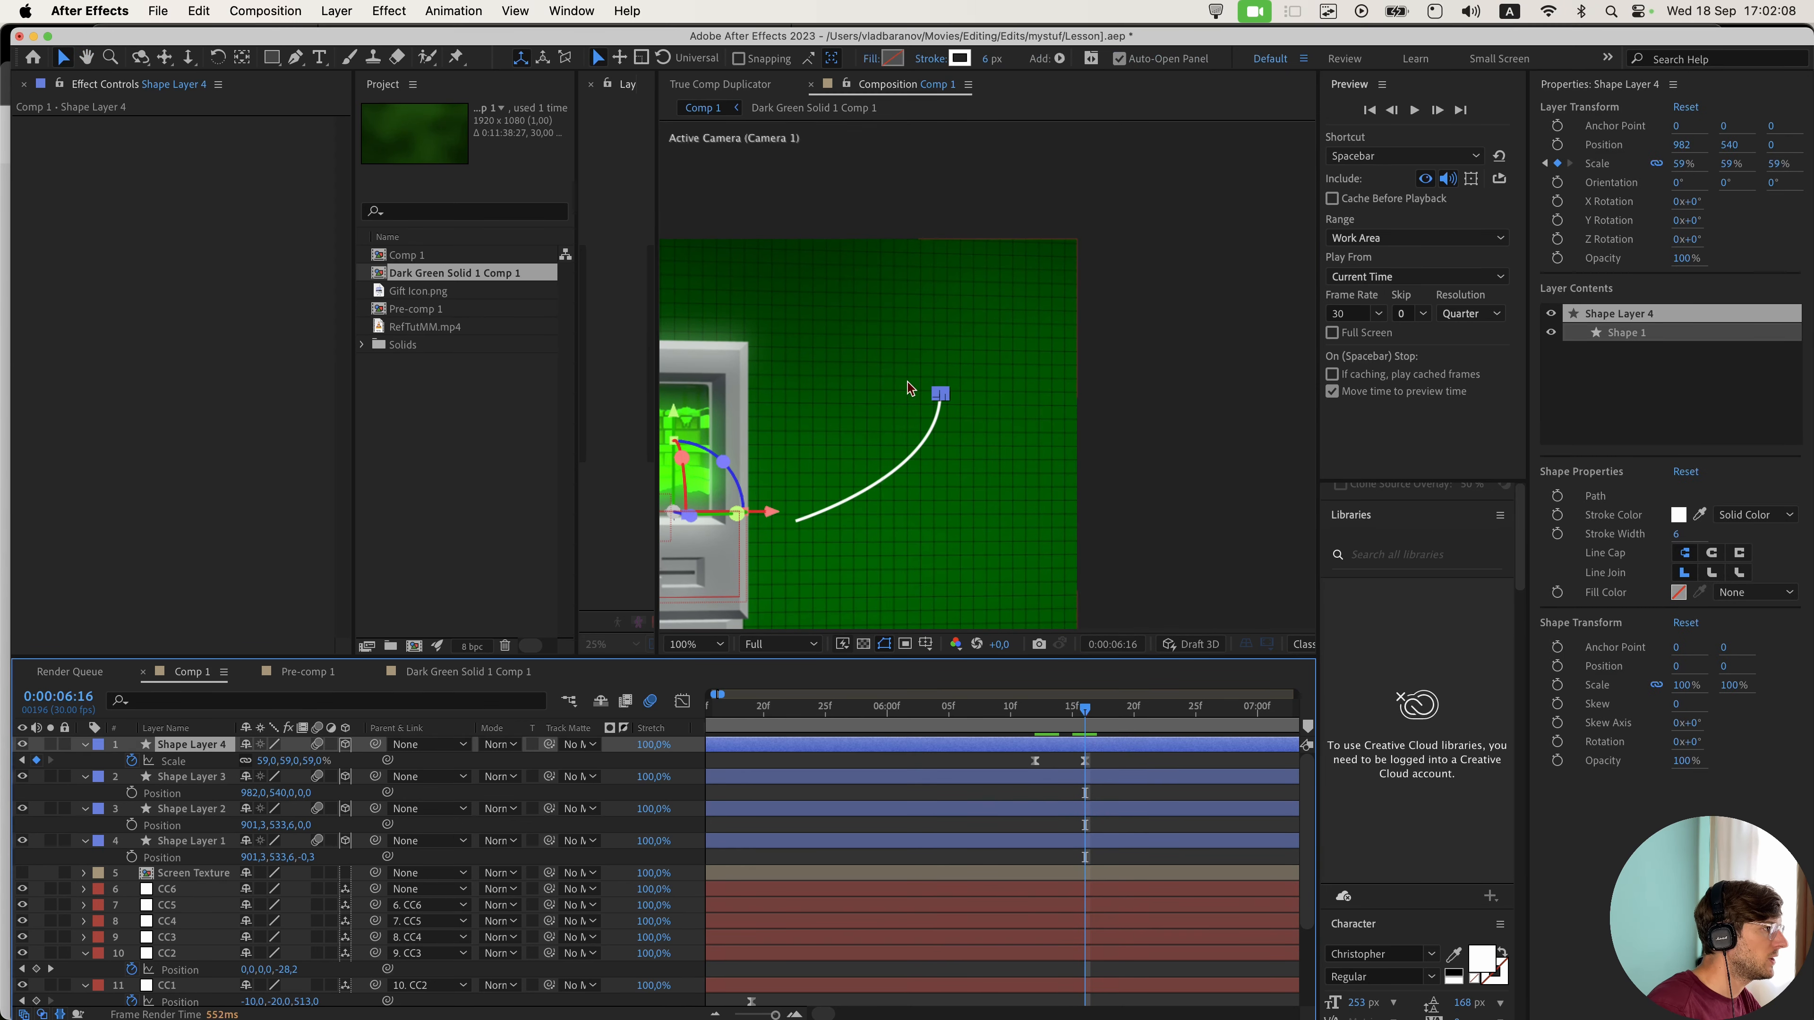
click(388, 10)
mouse_move(336, 10)
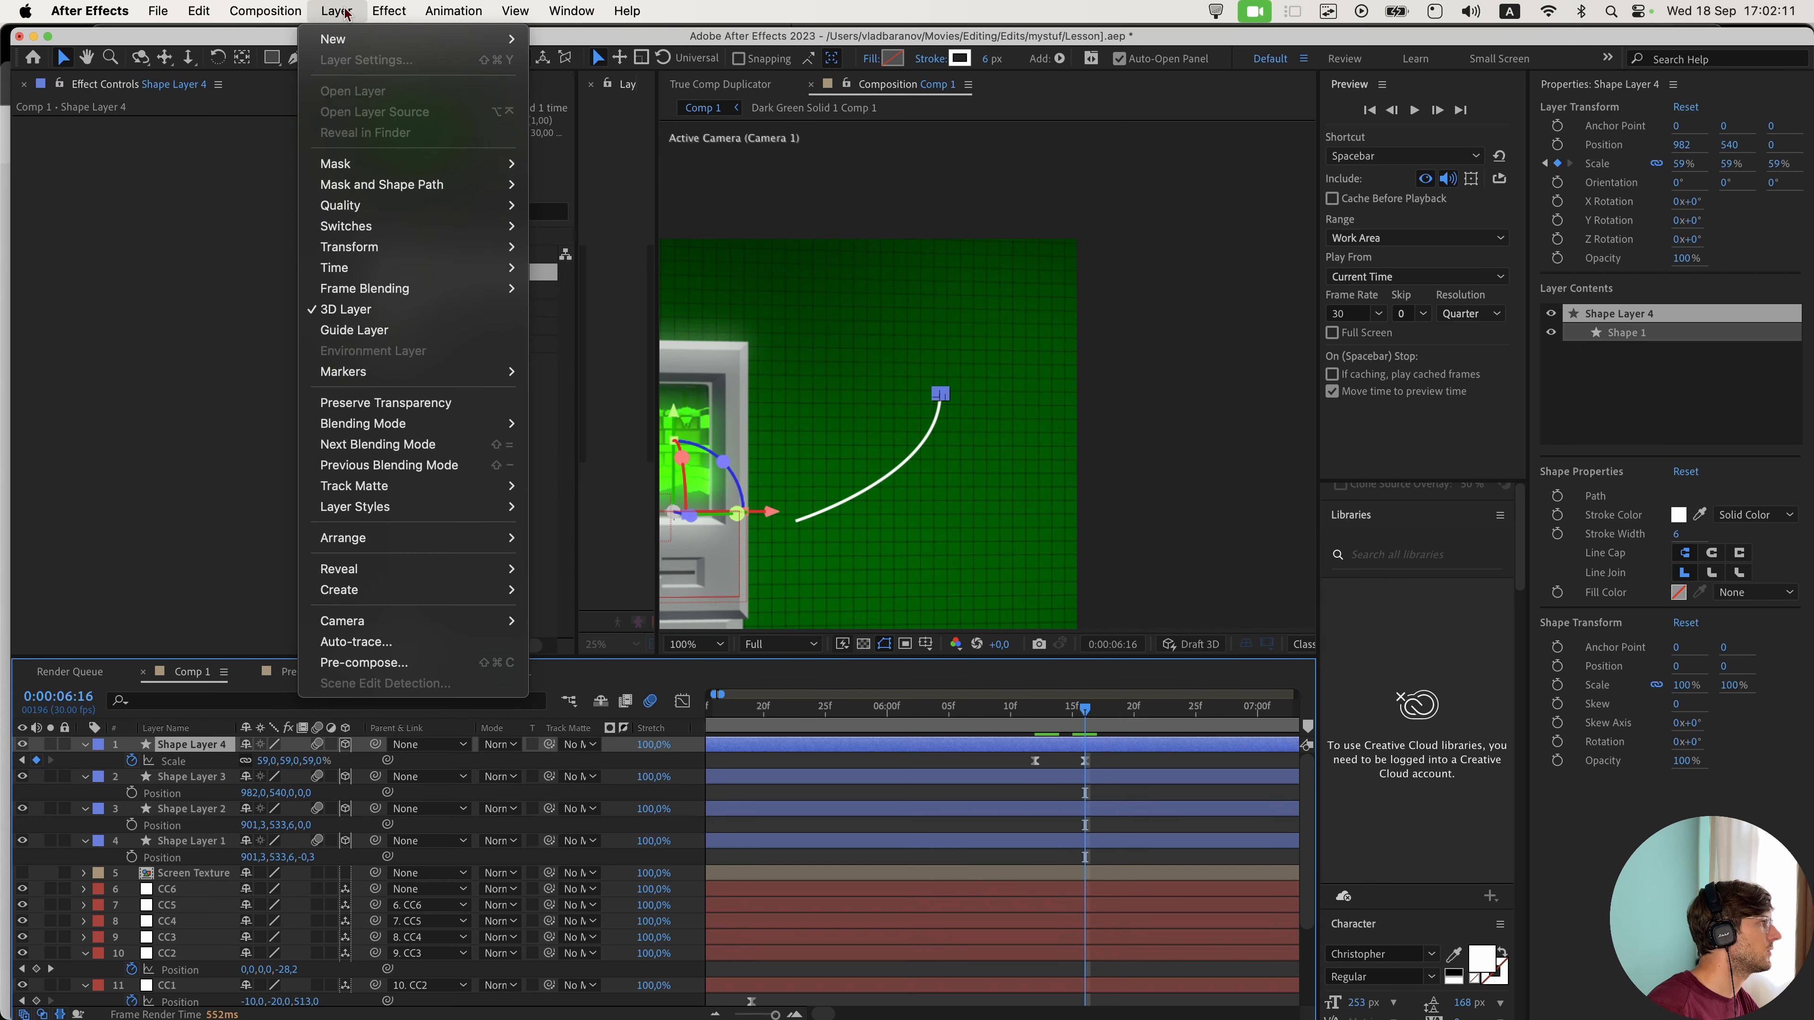
mouse_move(460, 255)
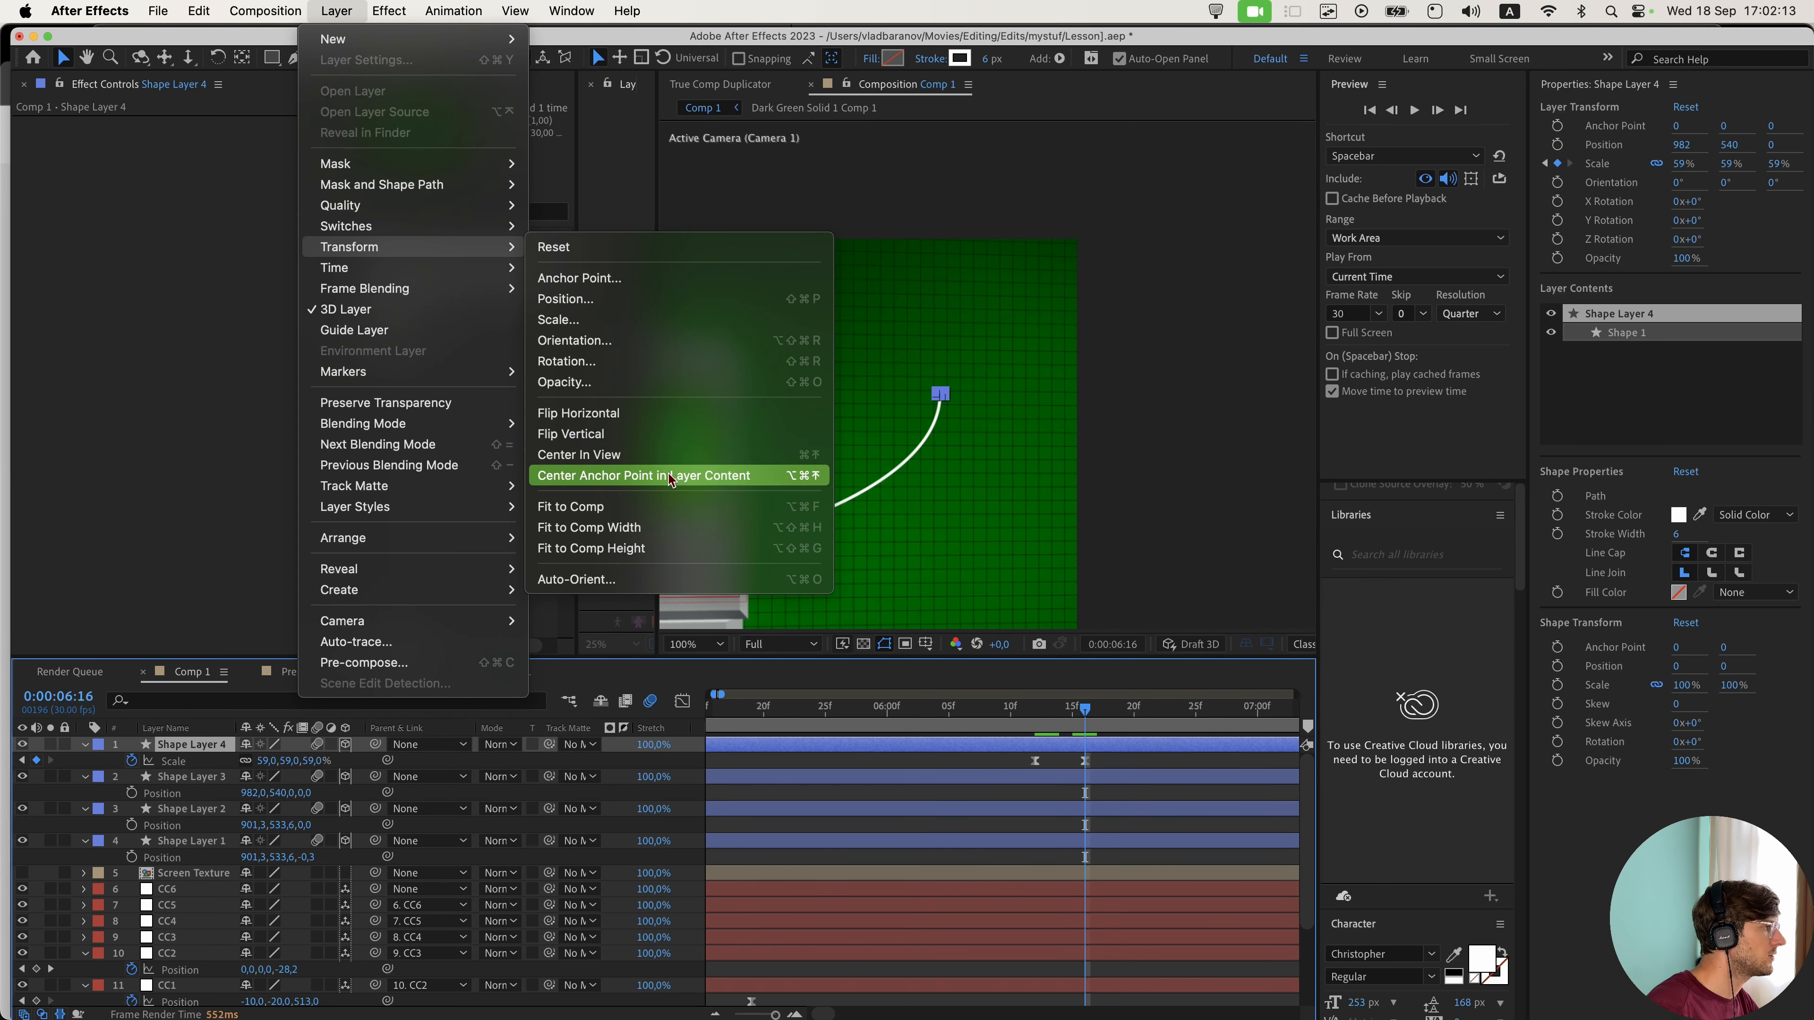
click(728, 479)
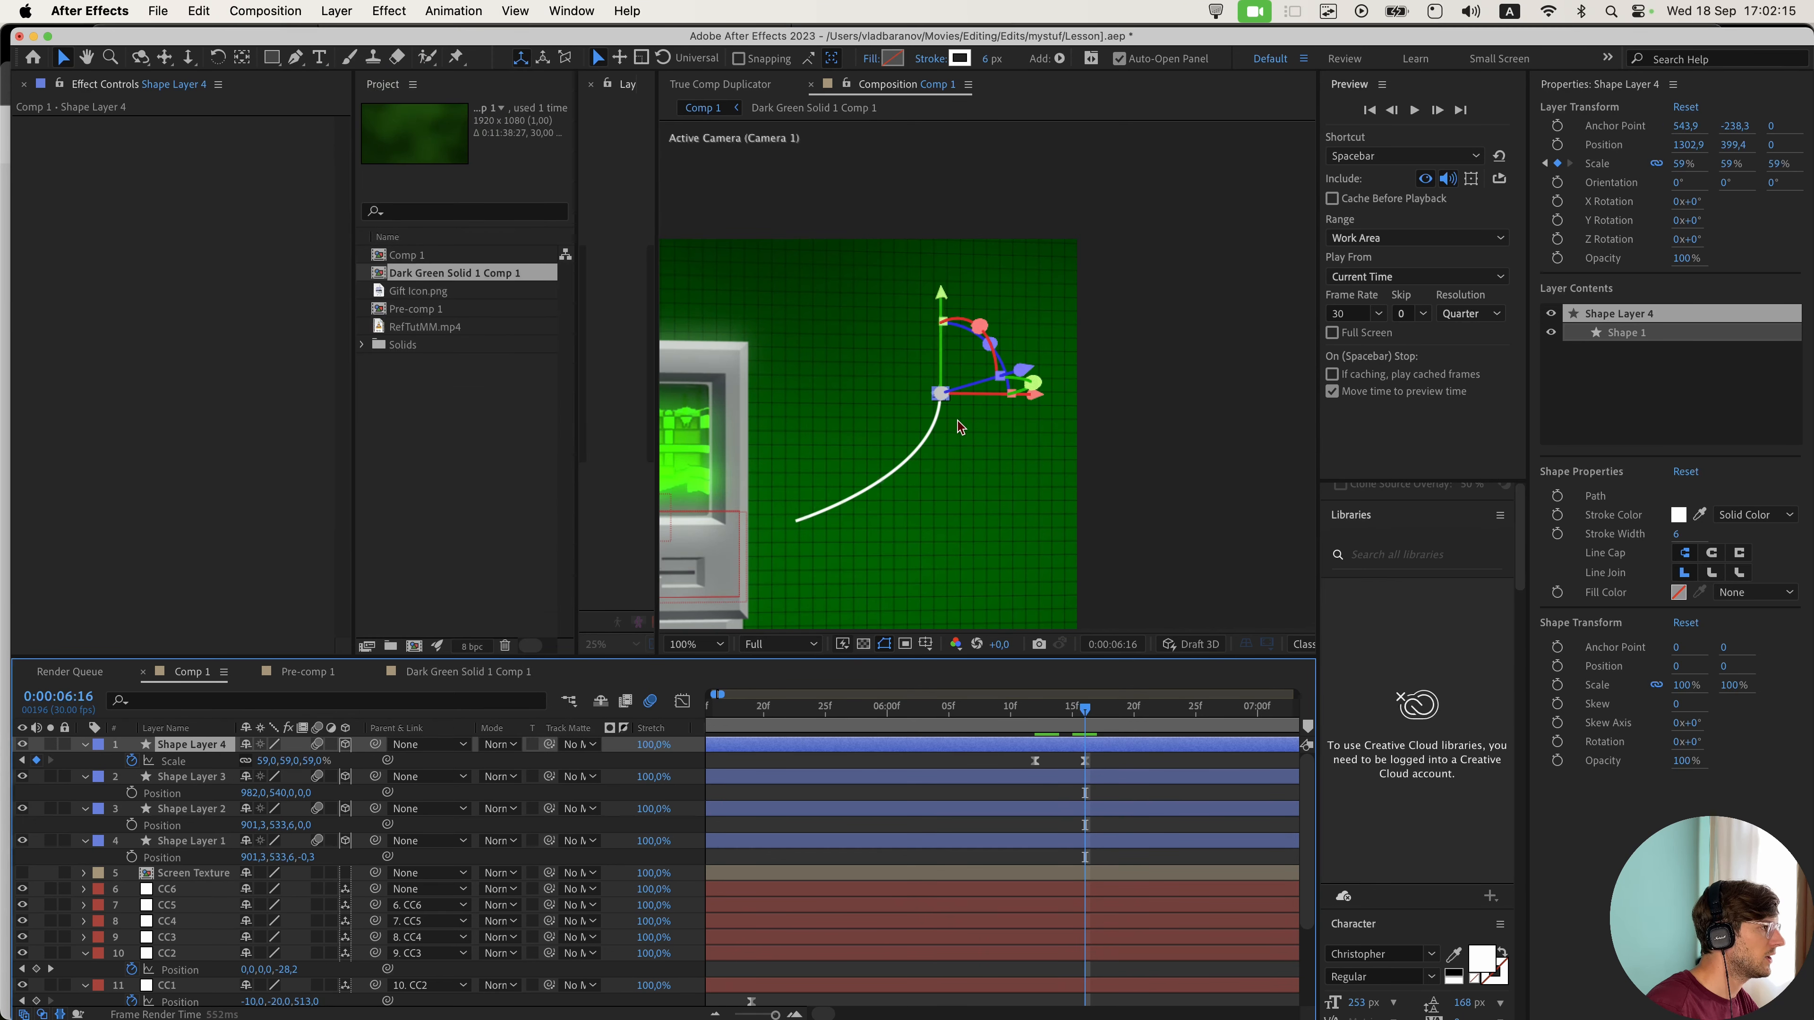
key(super+Down)
mouse_move(1084, 711)
mouse_down()
mouse_move(1073, 735)
mouse_move(1035, 736)
mouse_move(1054, 718)
mouse_move(1084, 728)
mouse_up()
click(1098, 760)
key(Page_Up)
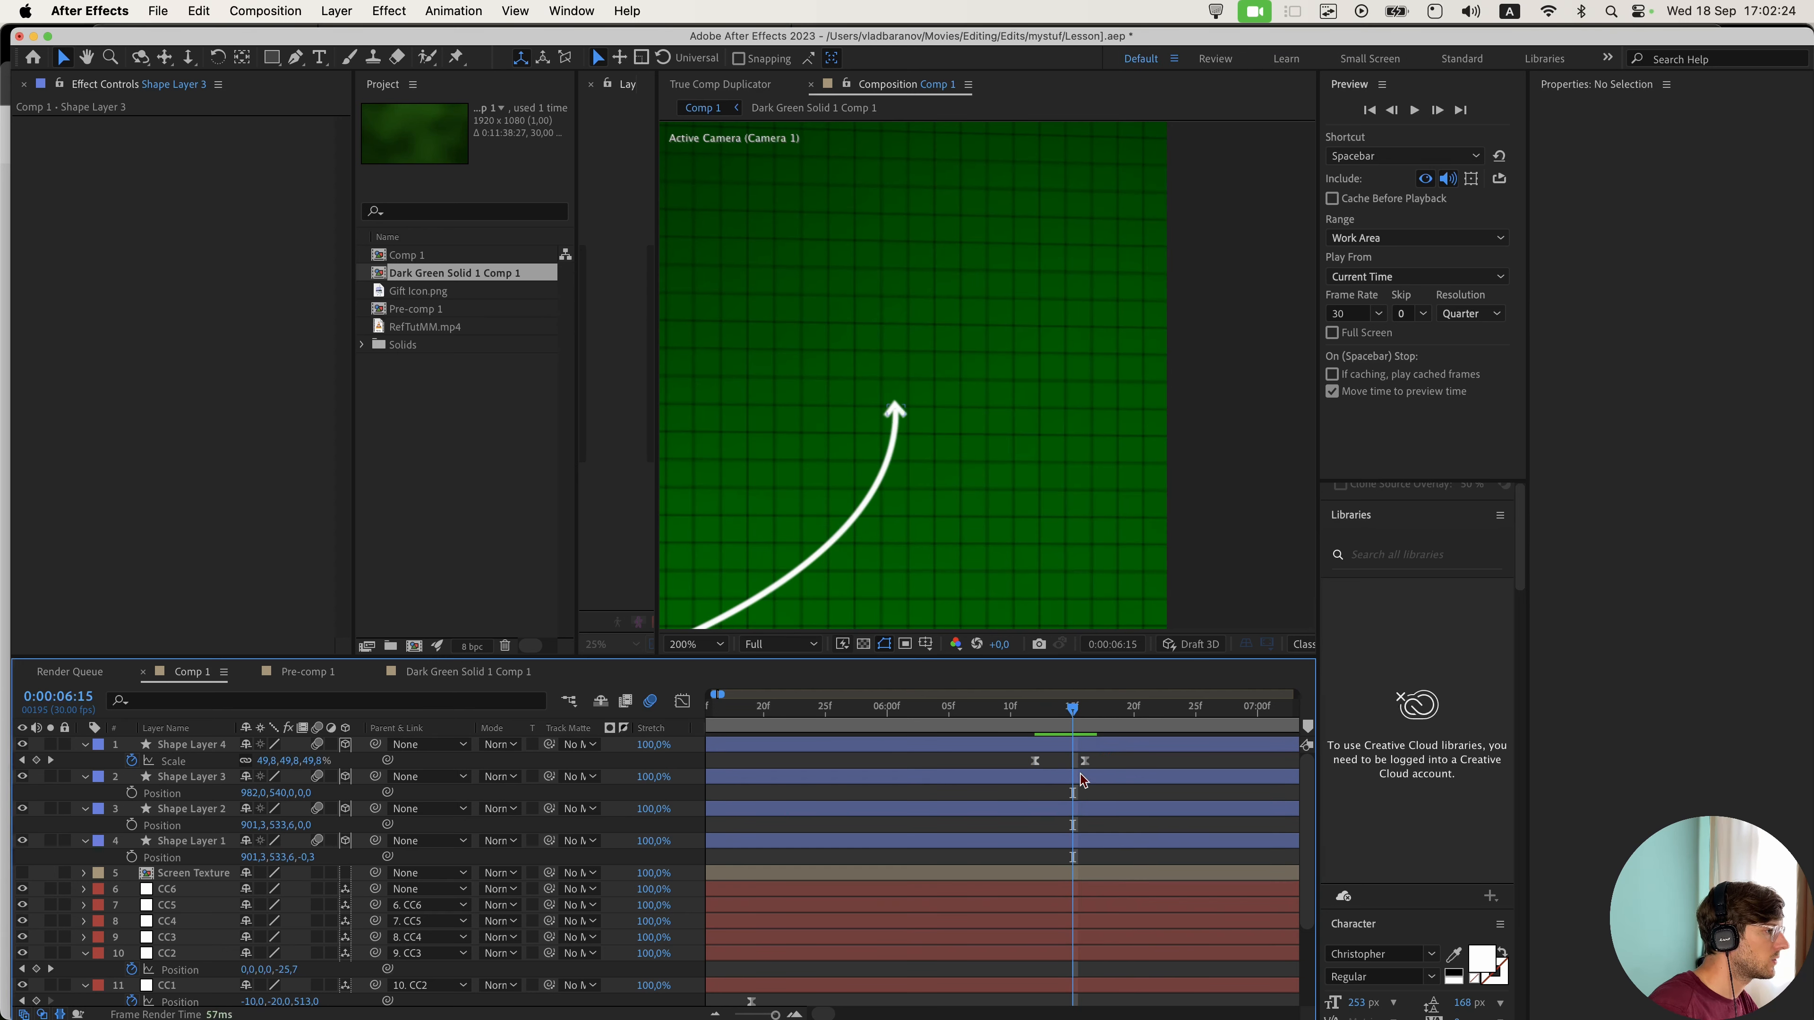
- Copy the Scale keyframes from Shape Layer 4 to Shape Layer 2, starting at 0:00:06:12
click(1073, 826)
scroll(792, 502, down, 1)
drag(864, 494, 1171, 496)
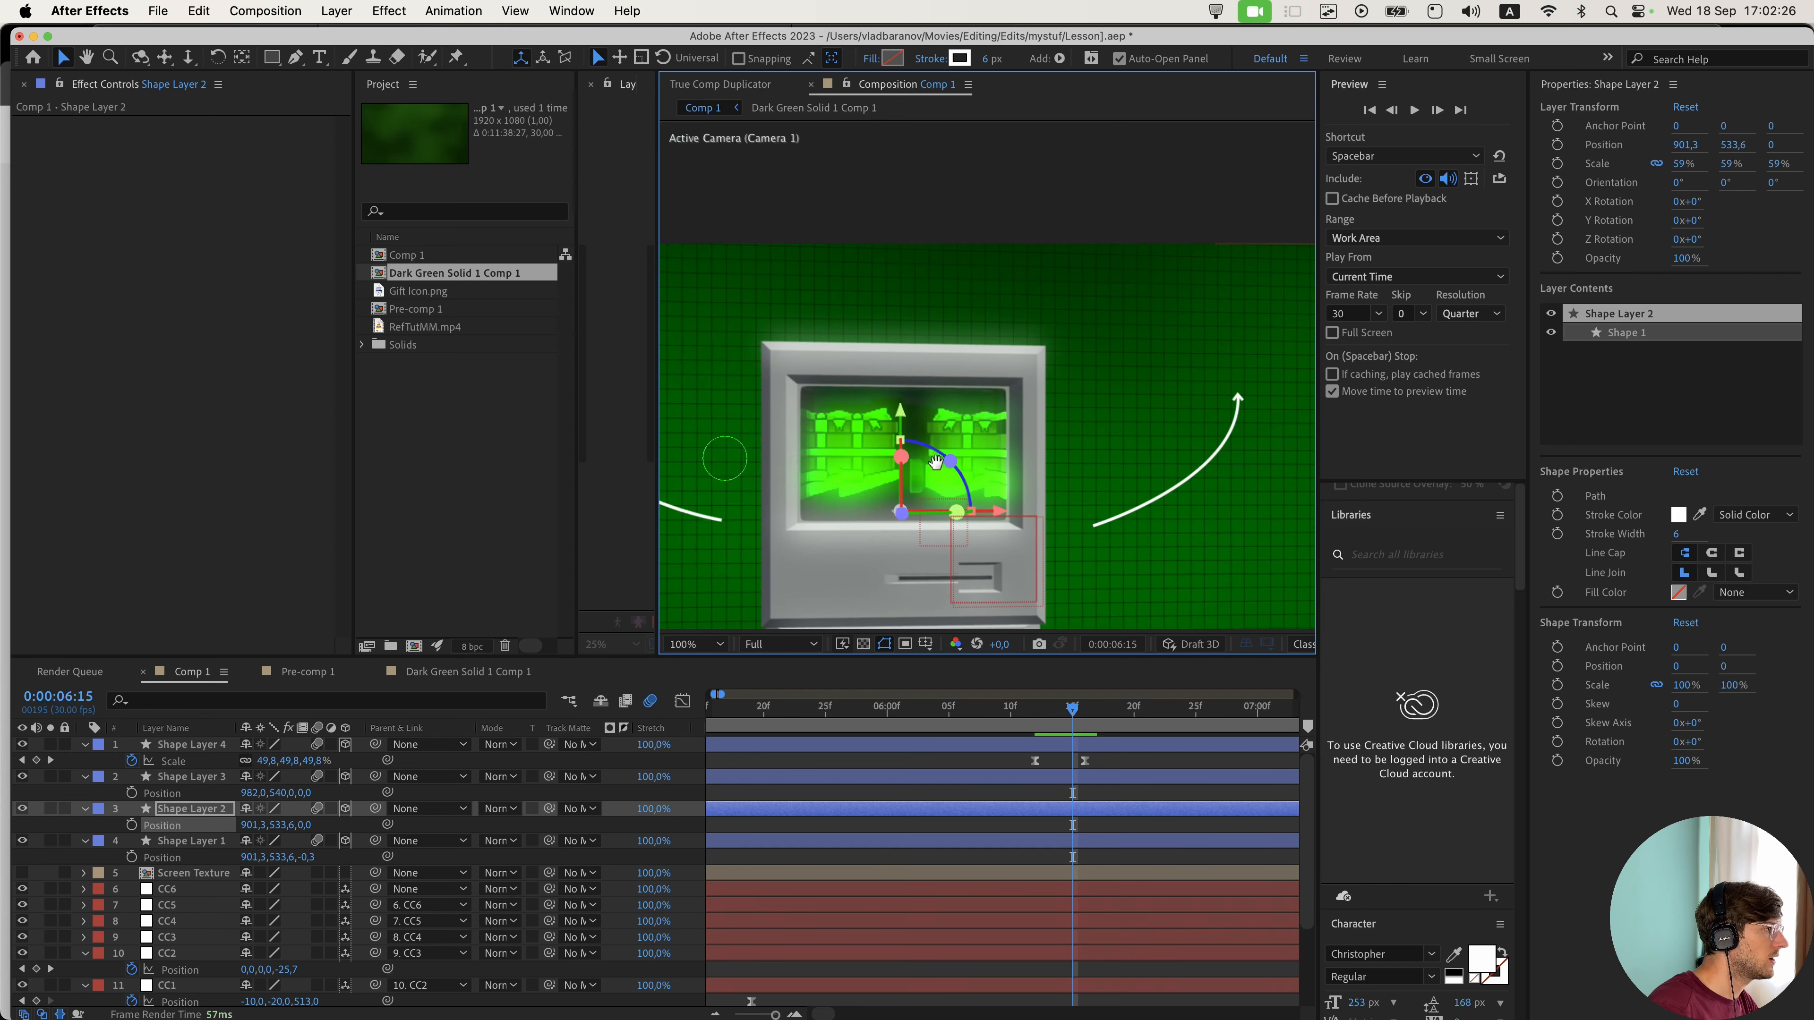
drag(703, 463, 934, 466)
scroll(883, 427, up, 3)
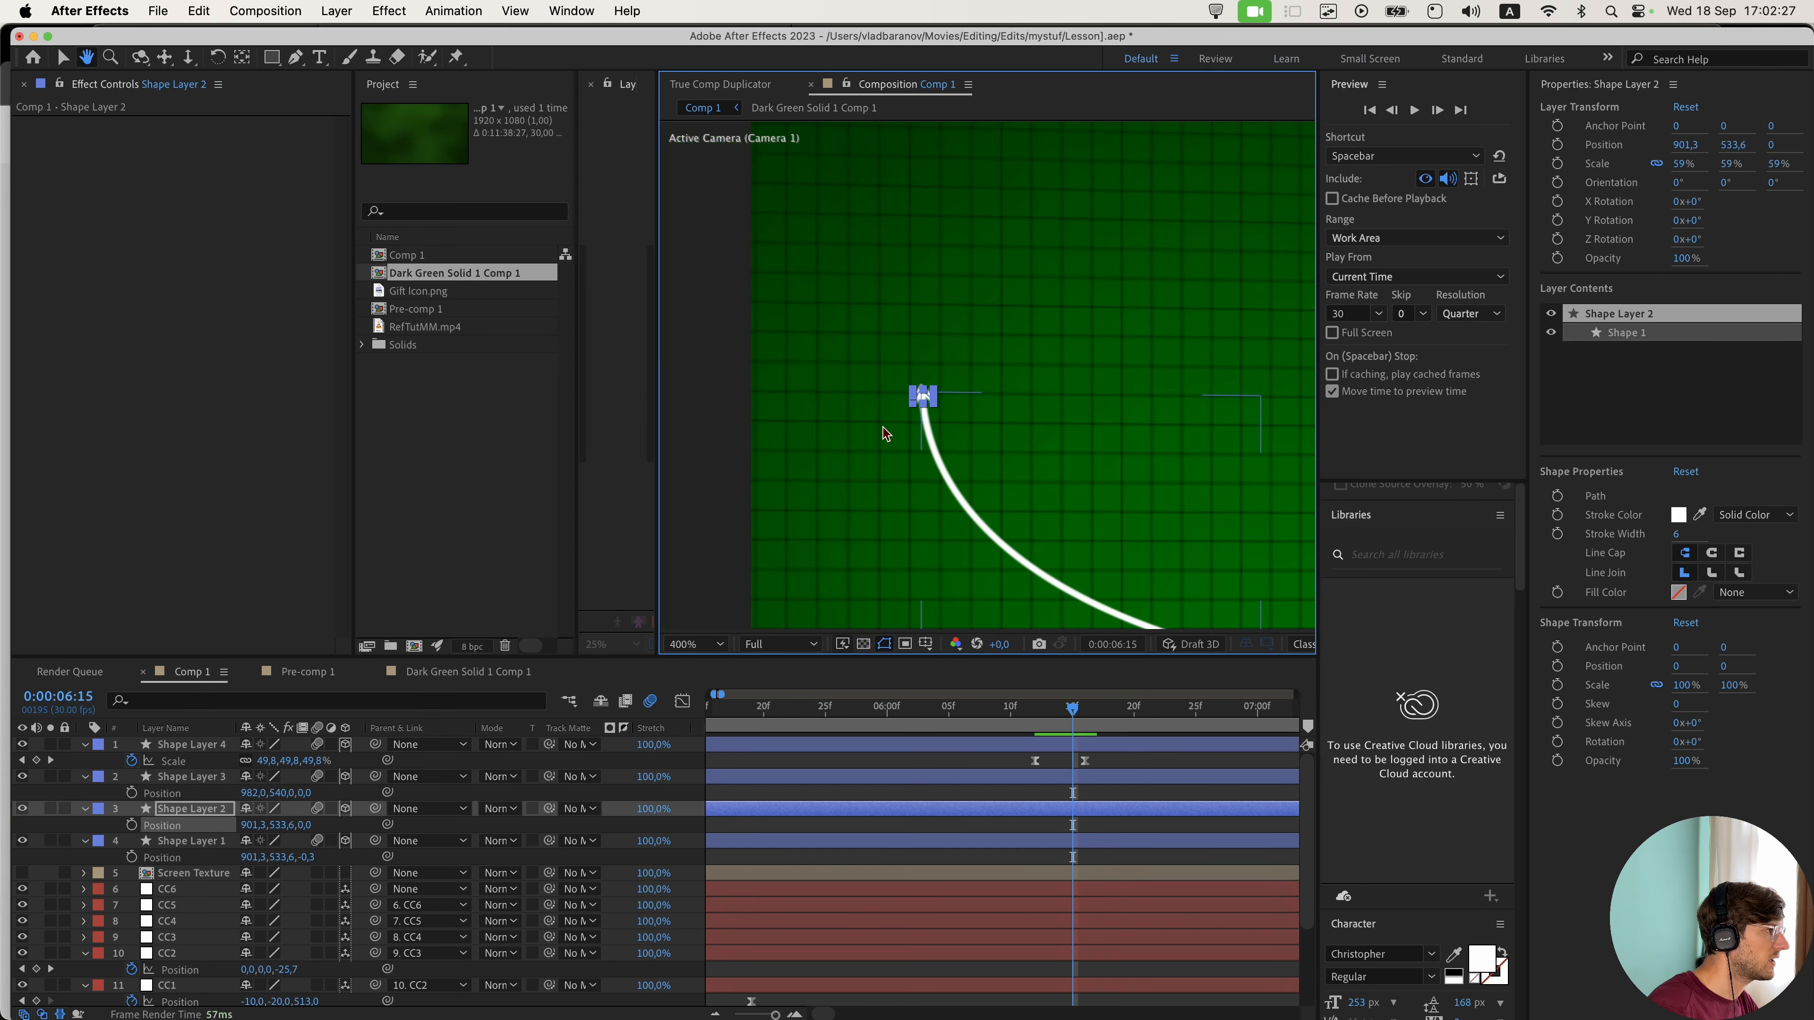
click(1070, 809)
key(j)
drag(1106, 757, 1029, 768)
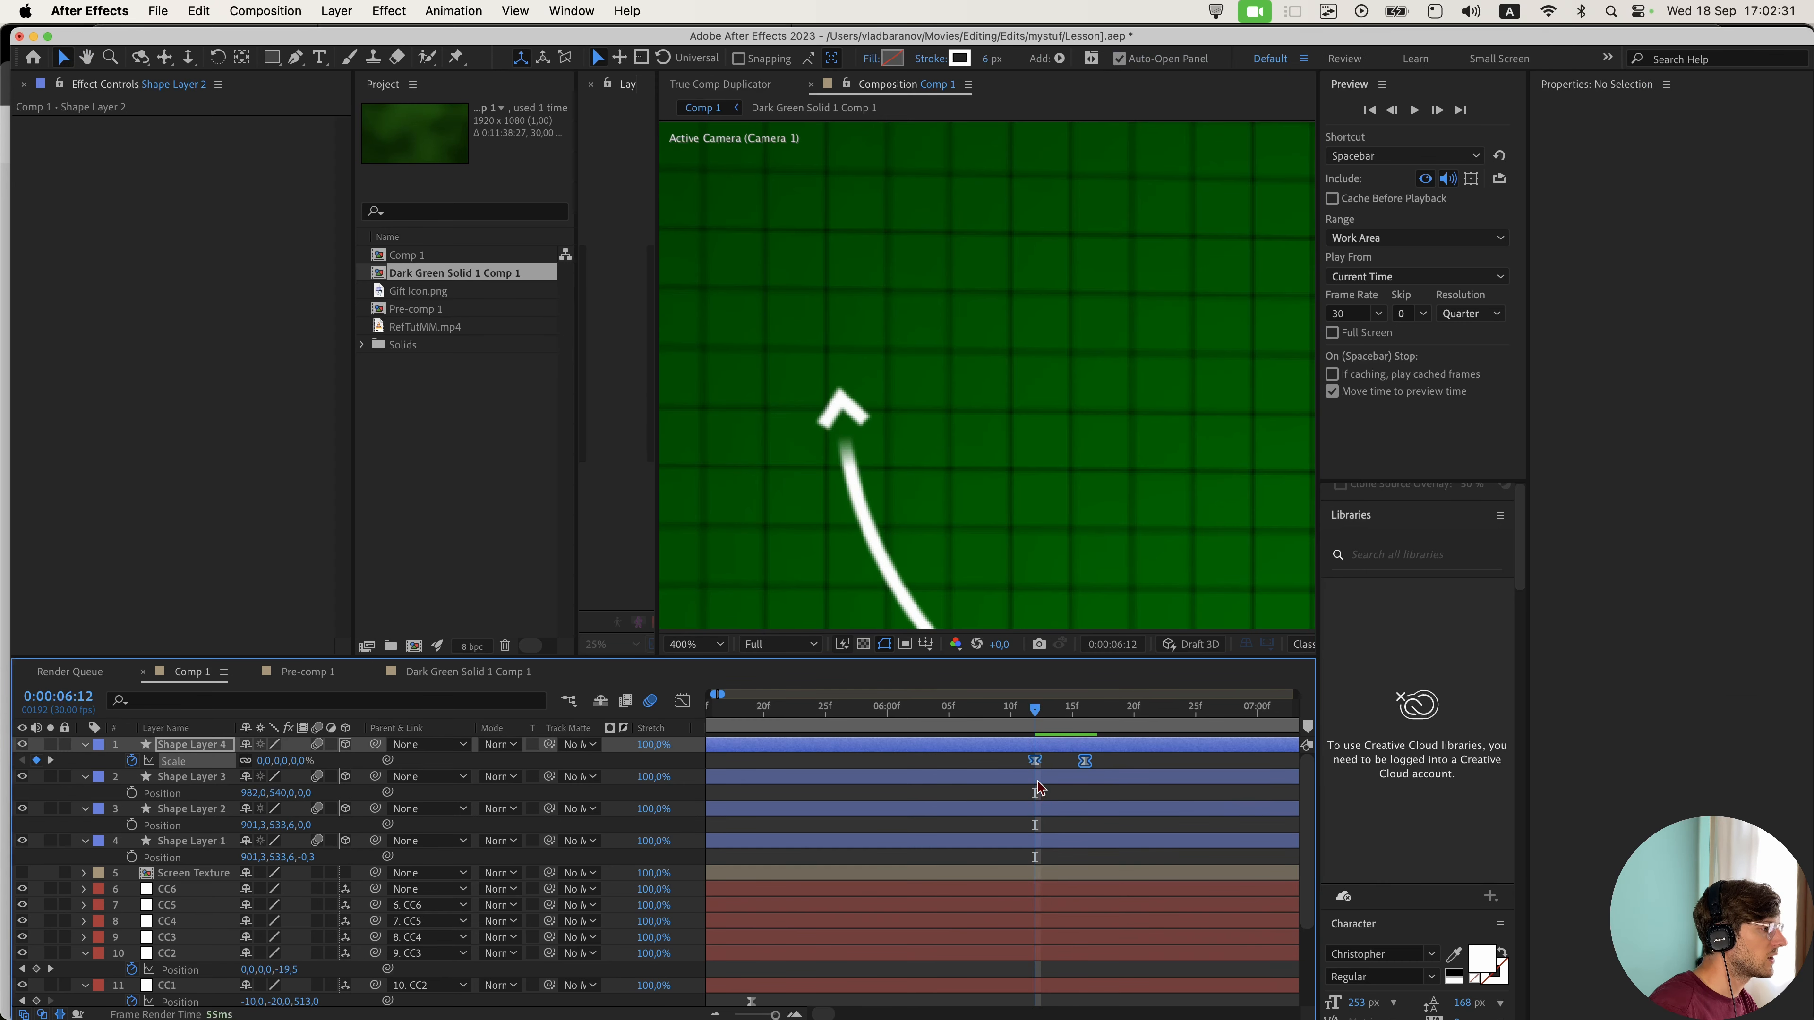
key(super+c)
click(1044, 811)
key(super+v)
- Center Shape Layer 2's anchor point in its layer content at 0:00:06:16
key(k)
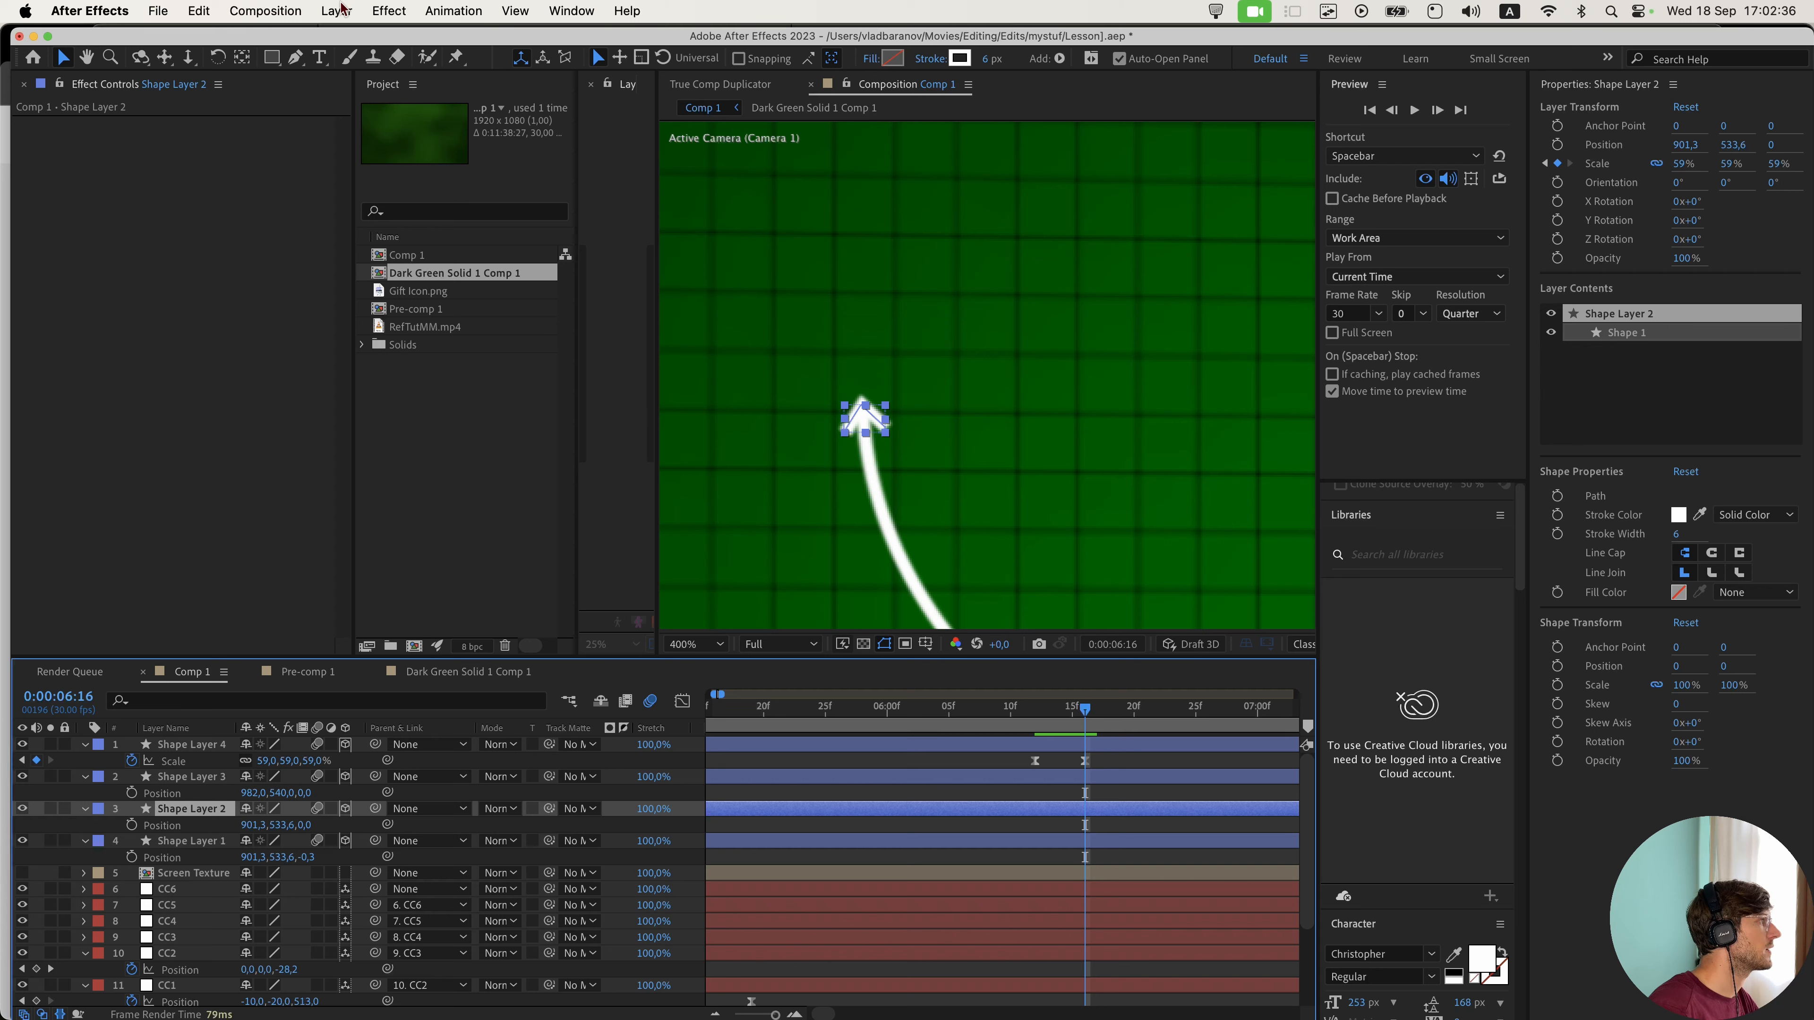
click(378, 10)
mouse_move(458, 247)
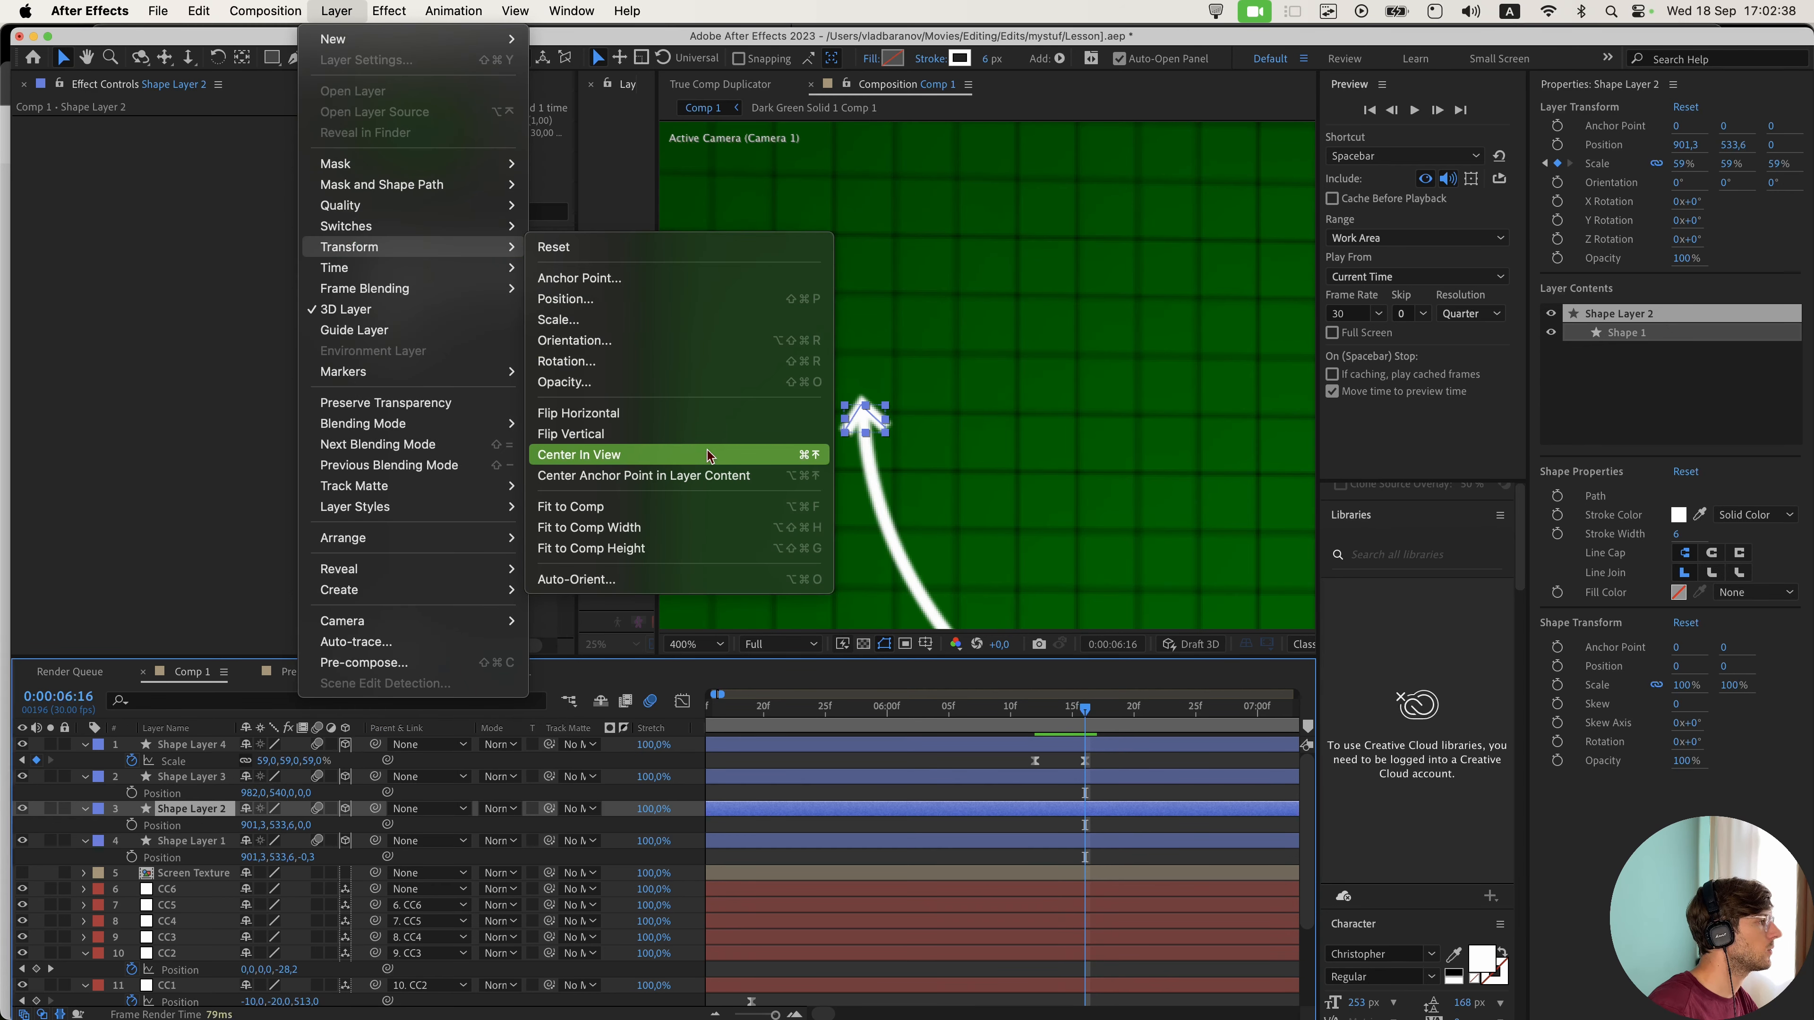
click(707, 475)
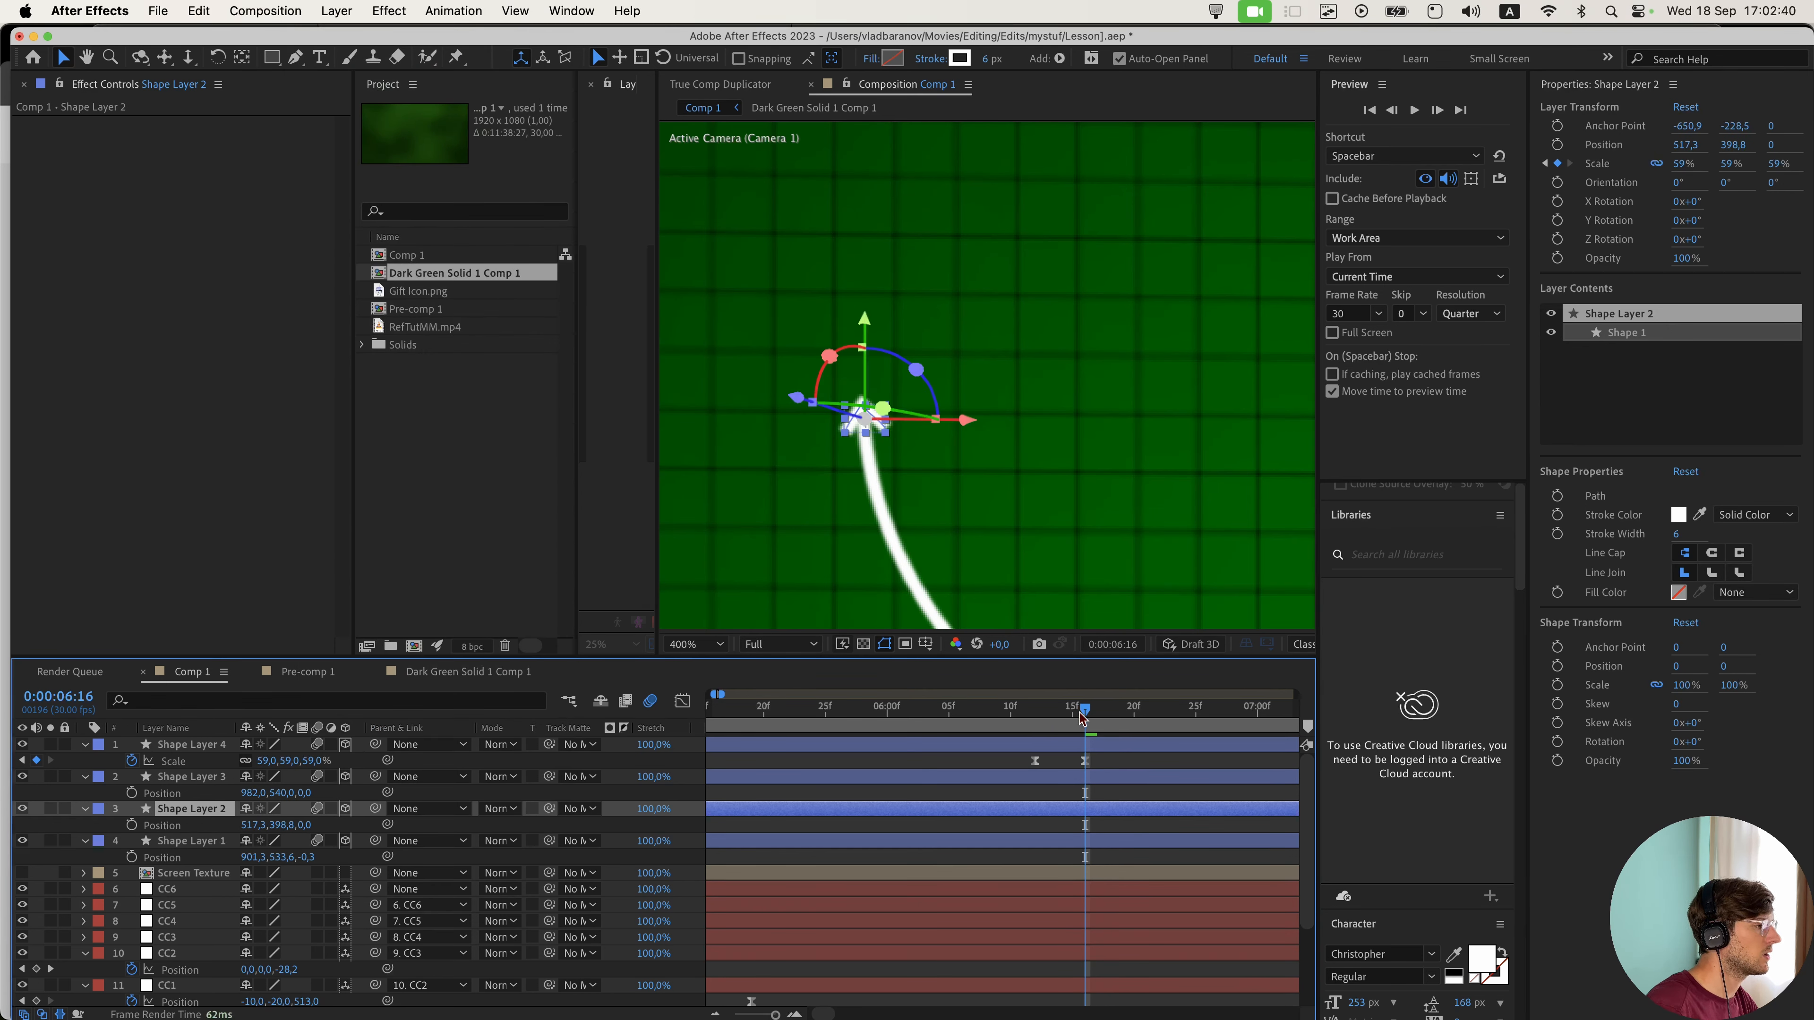
- Review both arrows in the full composition between 0:00:06:12 and 0:00:06:16
drag(1080, 717, 1035, 716)
click(1131, 779)
scroll(988, 527, down, 3)
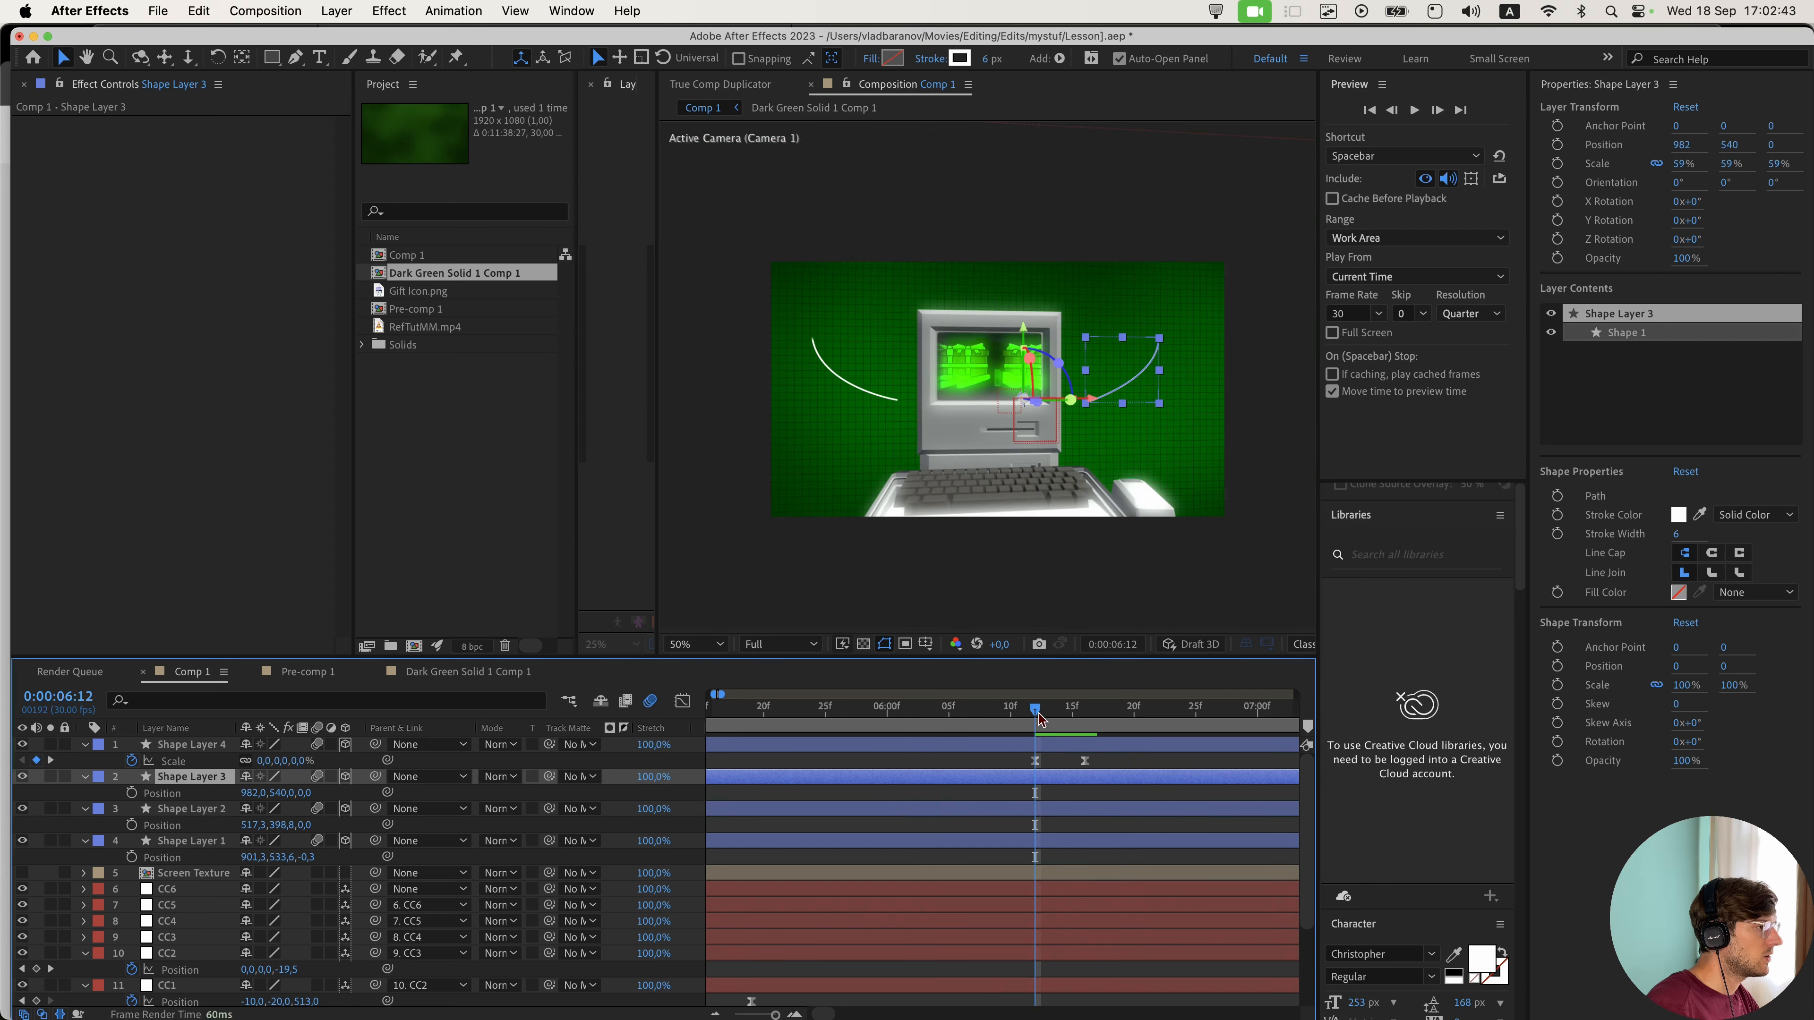
click(1150, 778)
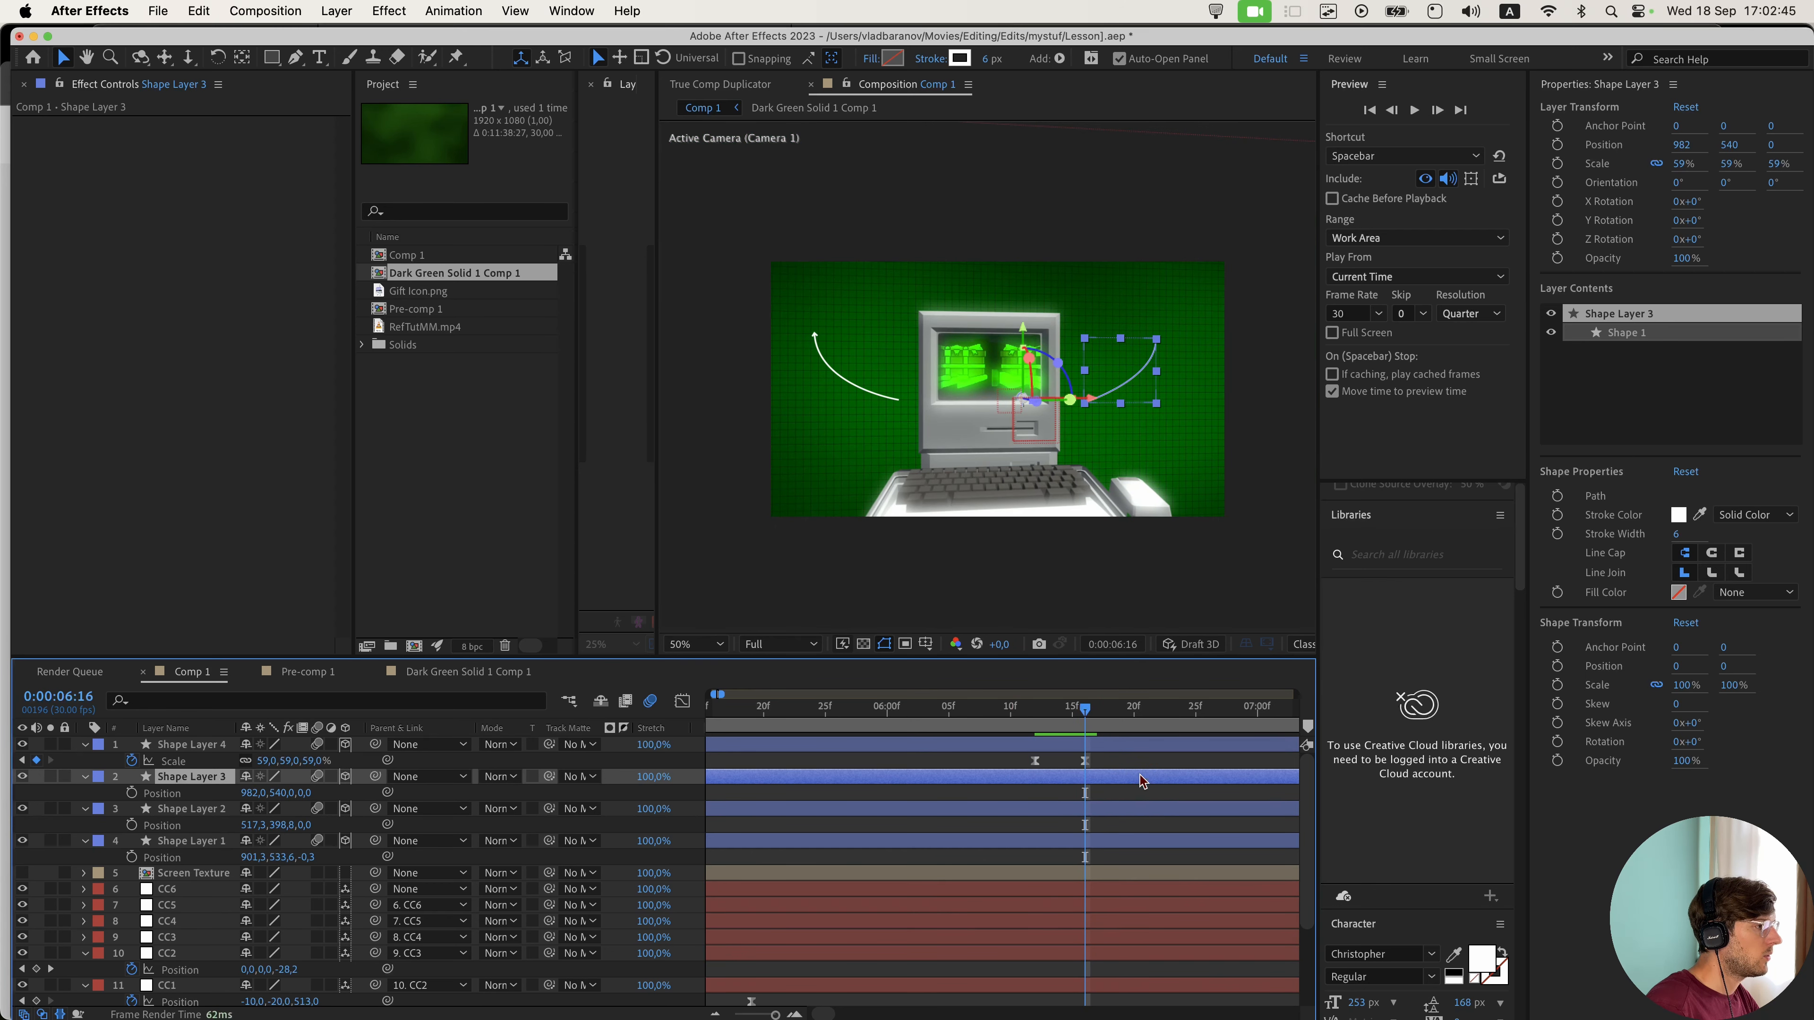
click(1150, 767)
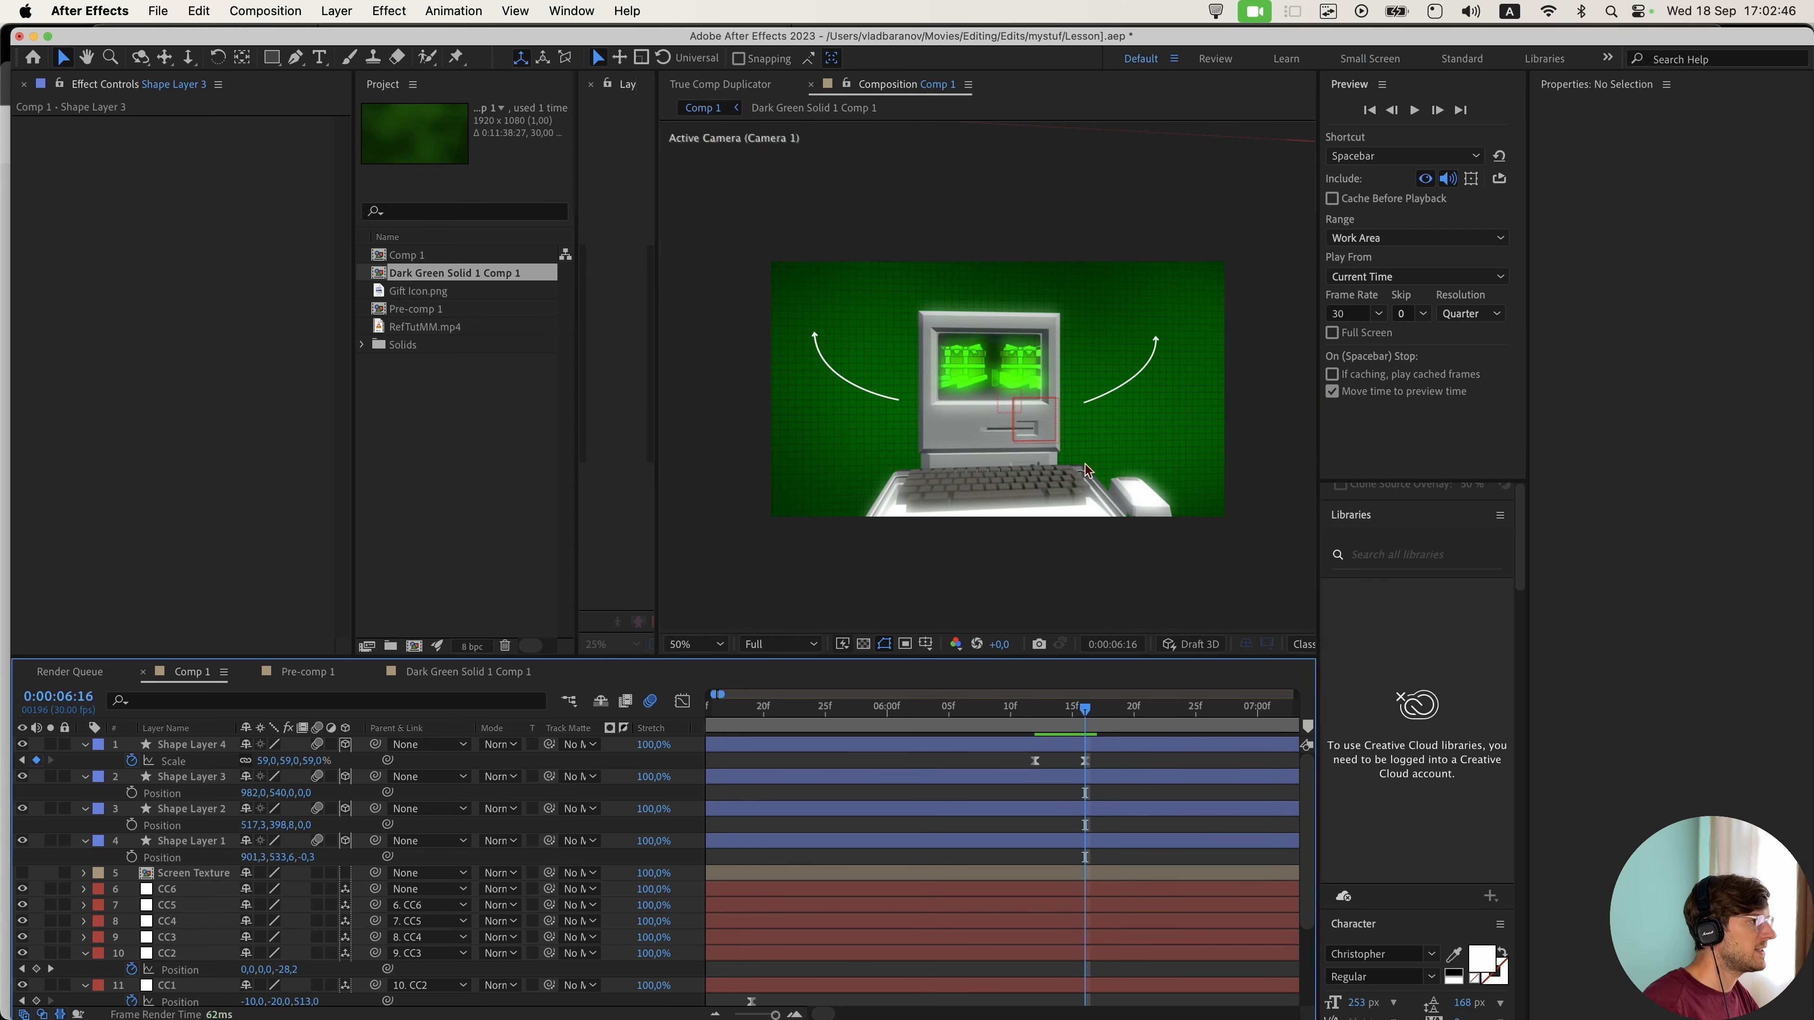
key(comma)
key(comma)
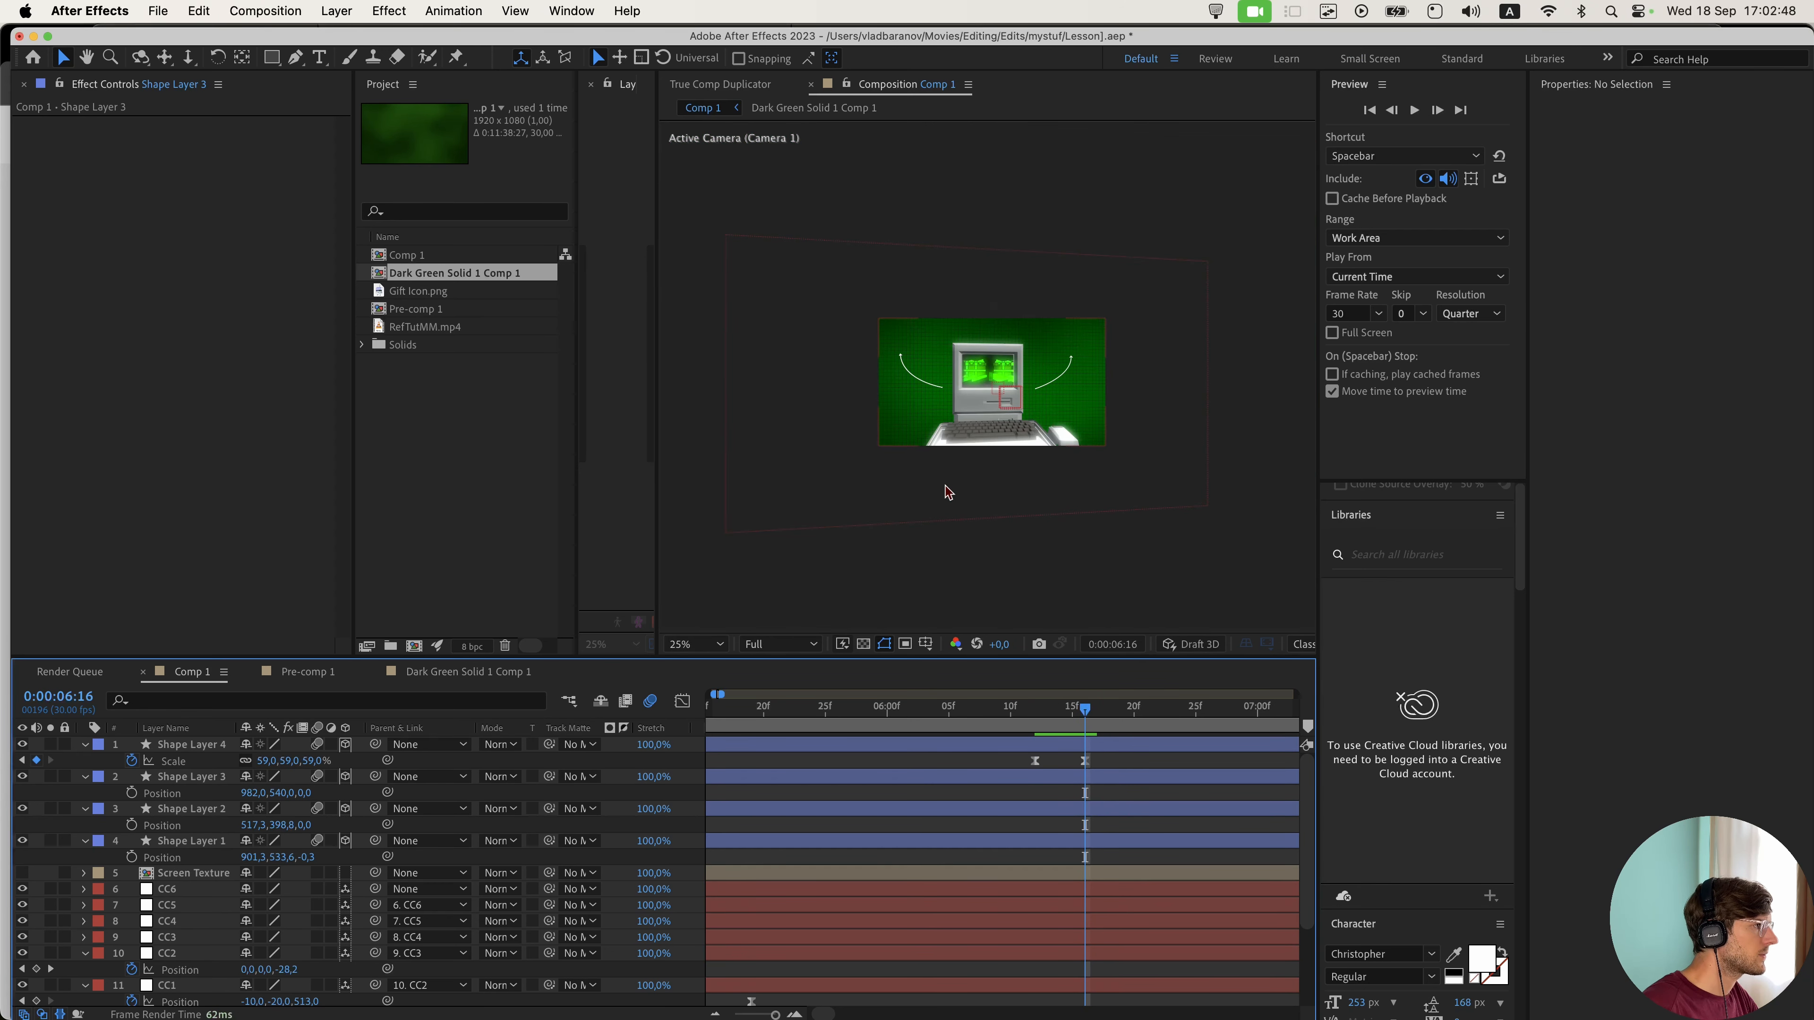
- Open the green background precomp and check the solid colour of Dark Green Solid 2
click(197, 984)
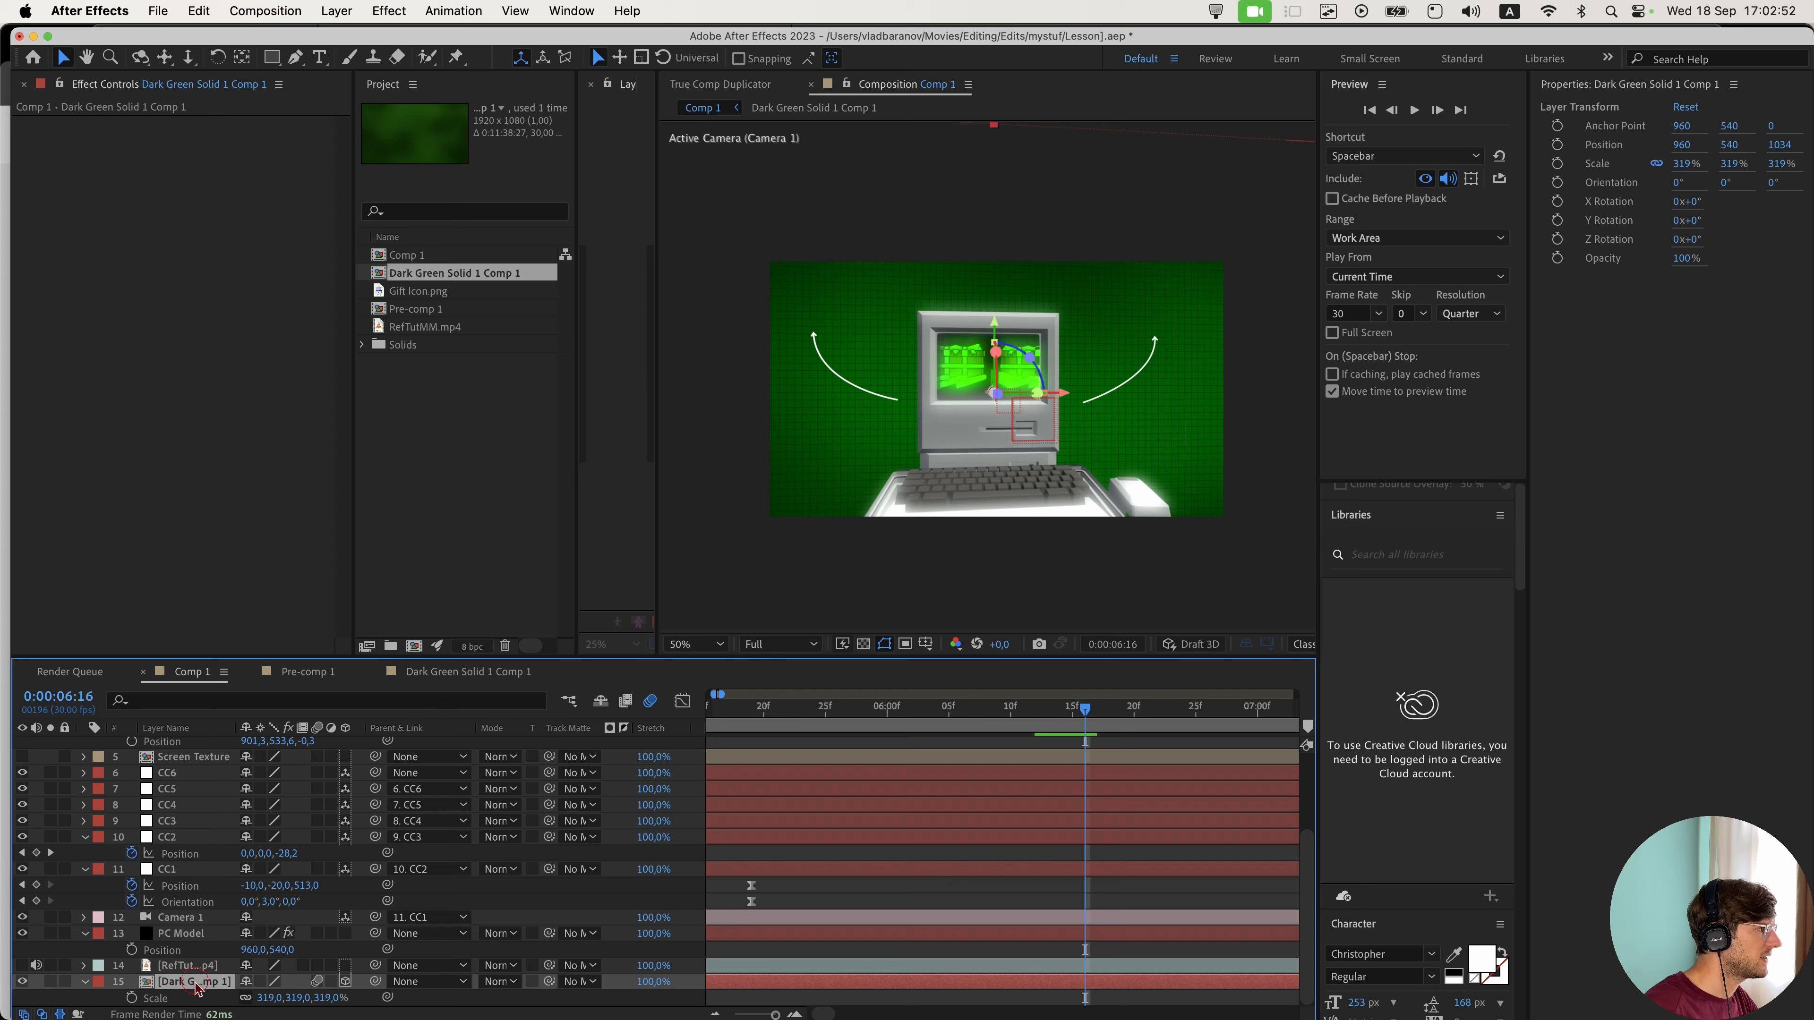
double_click(197, 985)
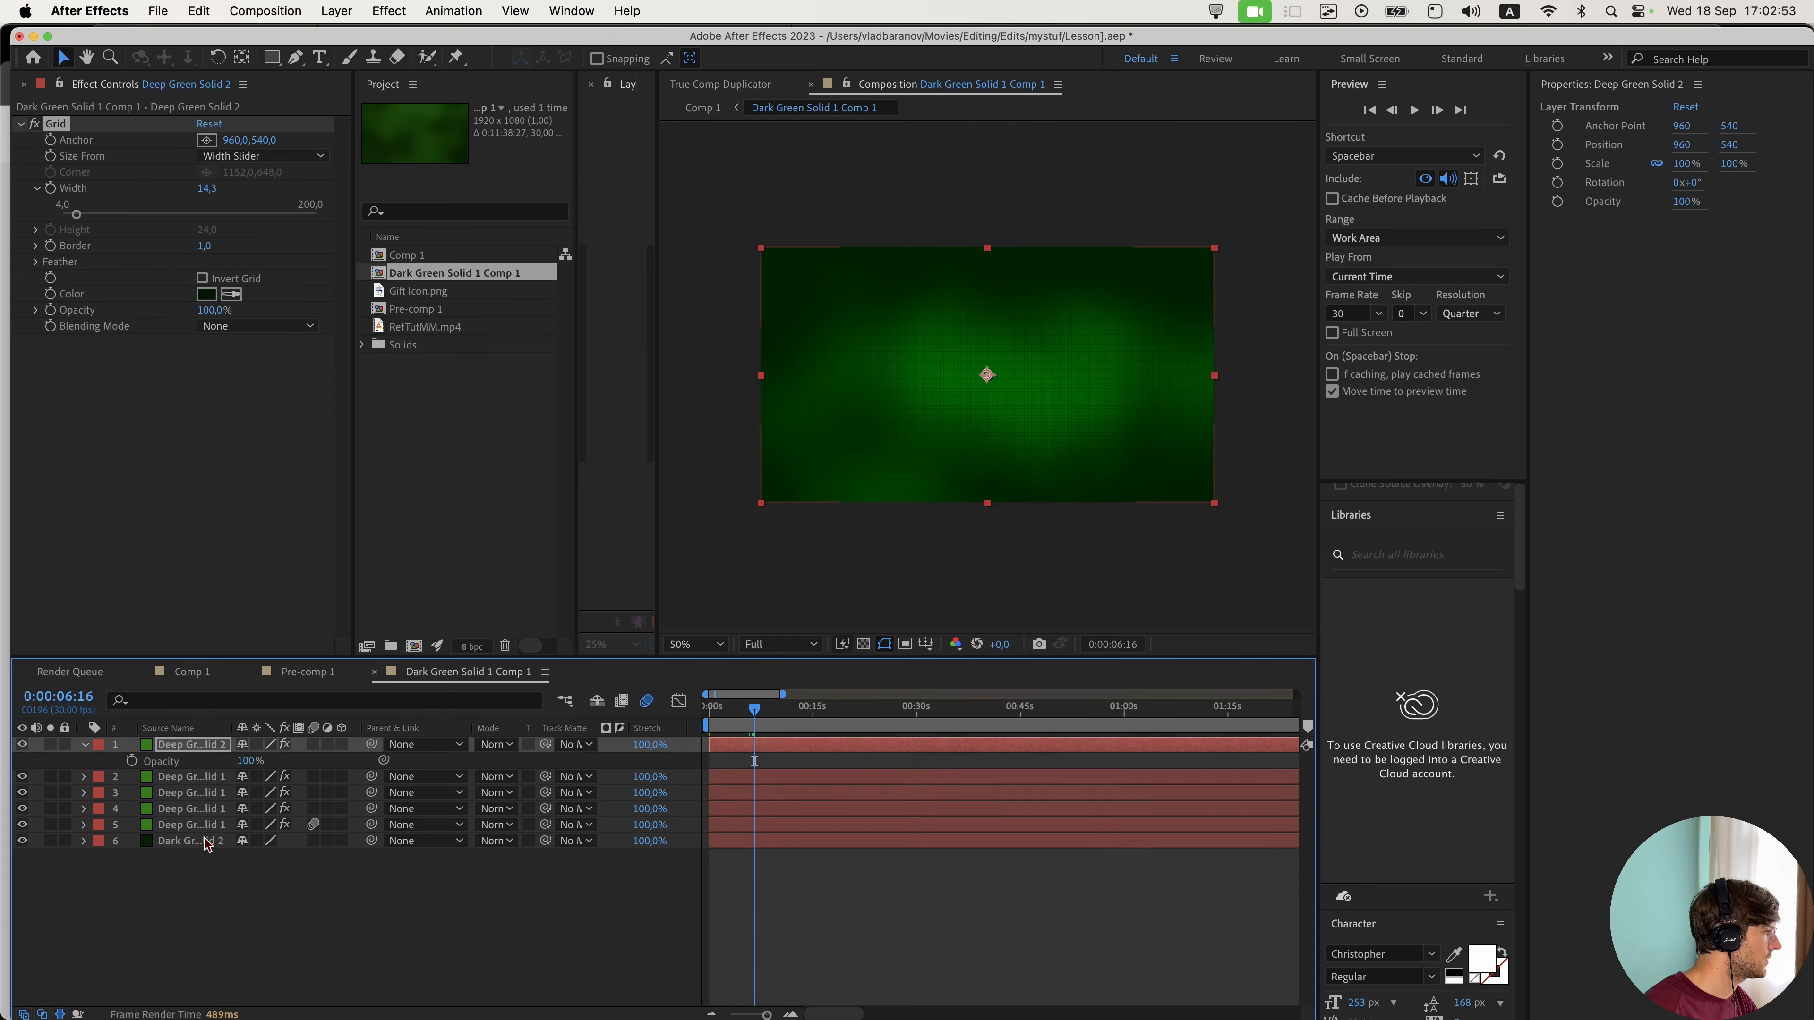
click(191, 841)
click(336, 11)
click(383, 62)
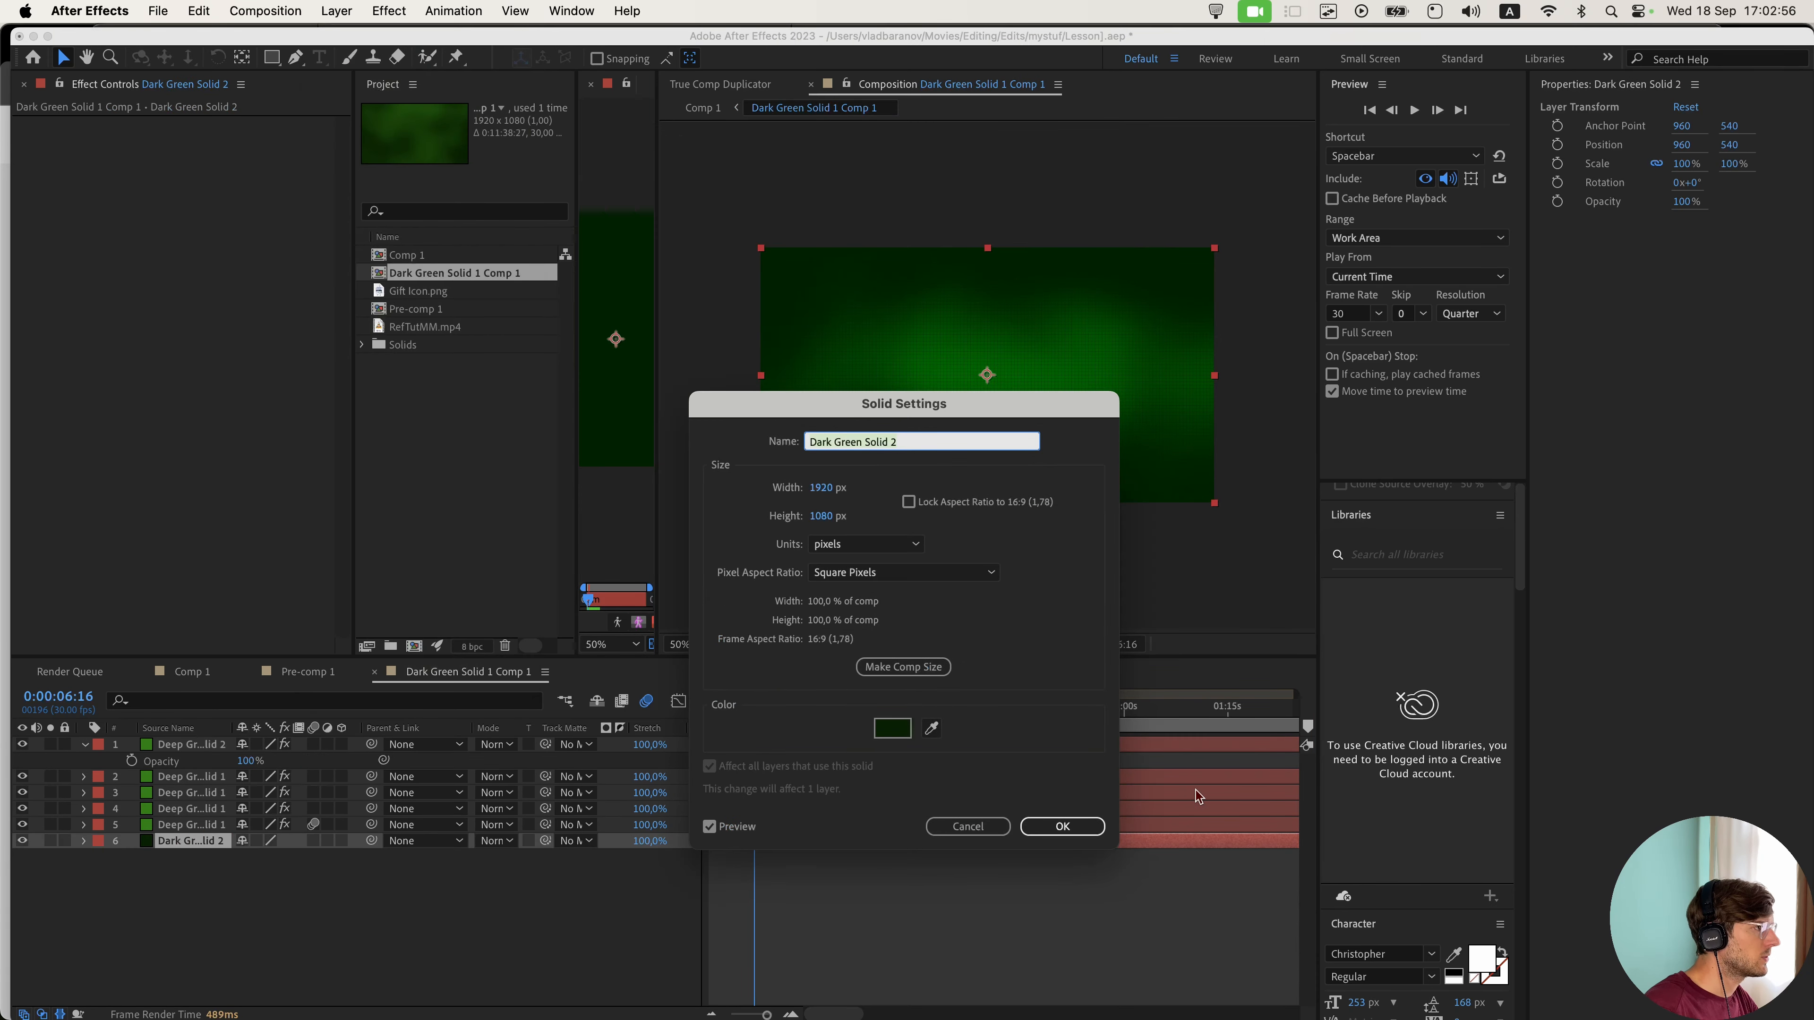
click(892, 728)
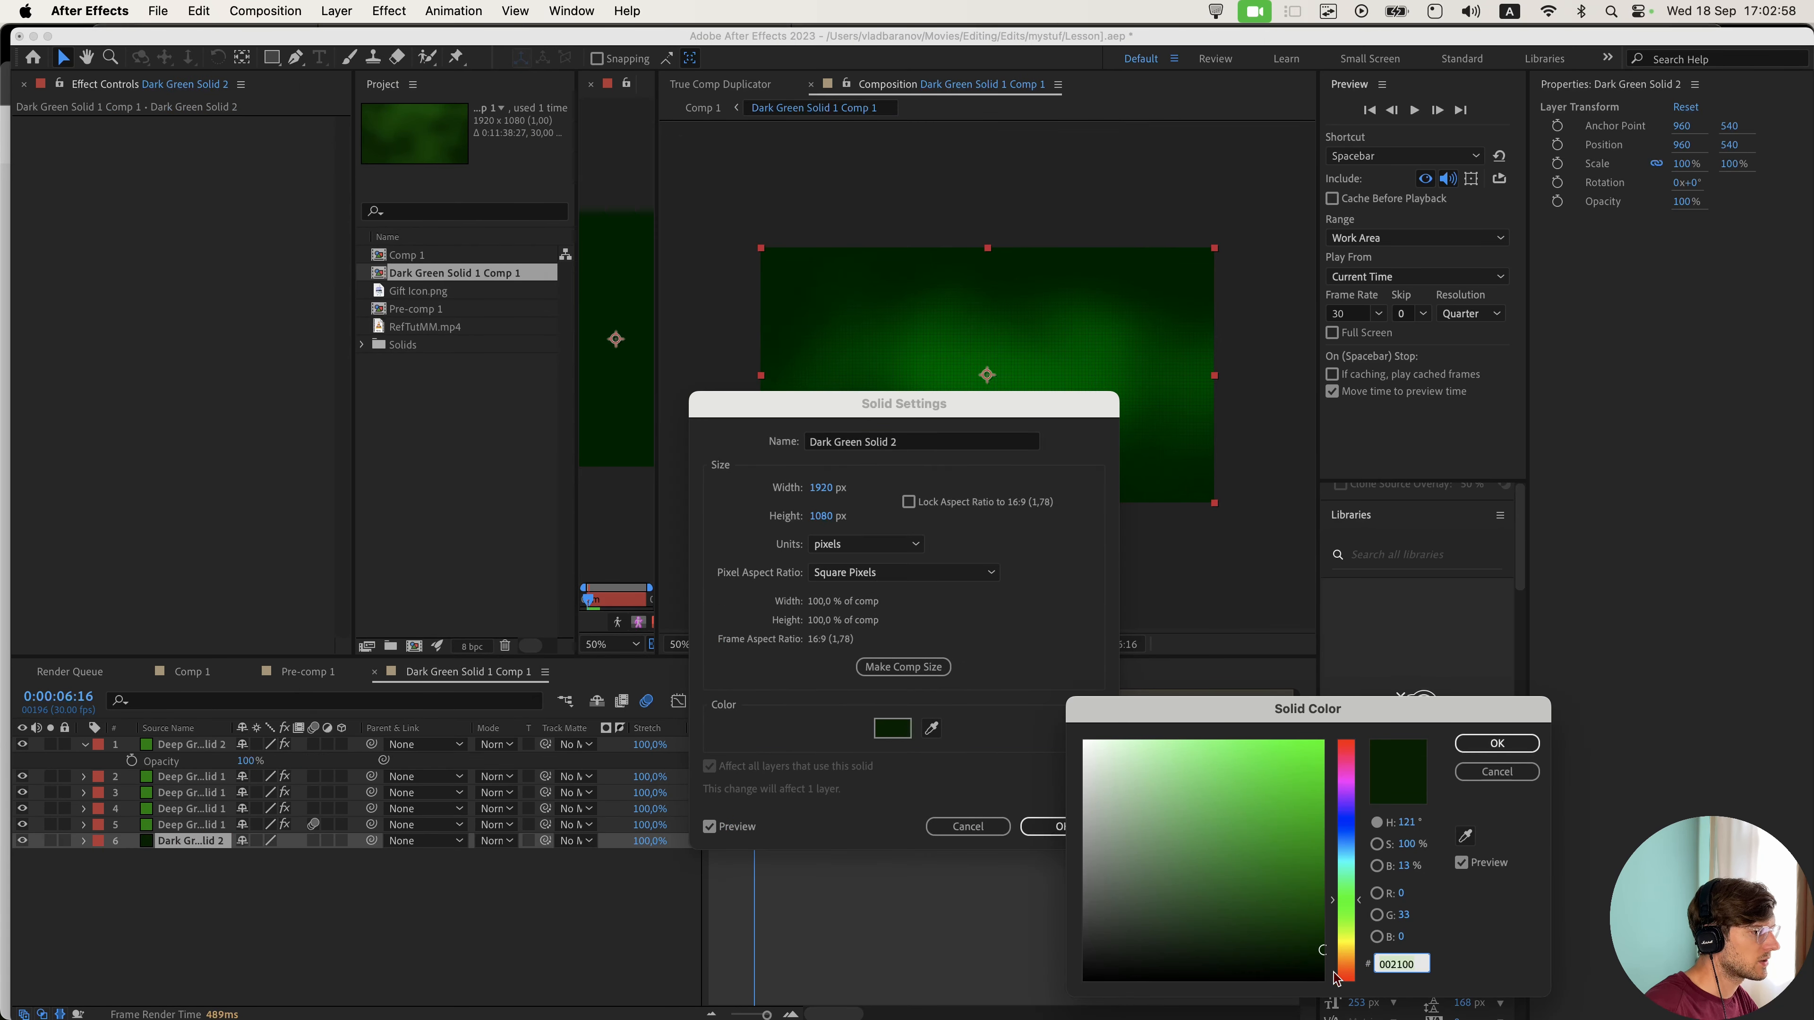
click(1497, 743)
click(1044, 826)
- Lower the opacity of the four Deep Green Solid 1 layers to 14% and review the background in Comp 1
click(191, 825)
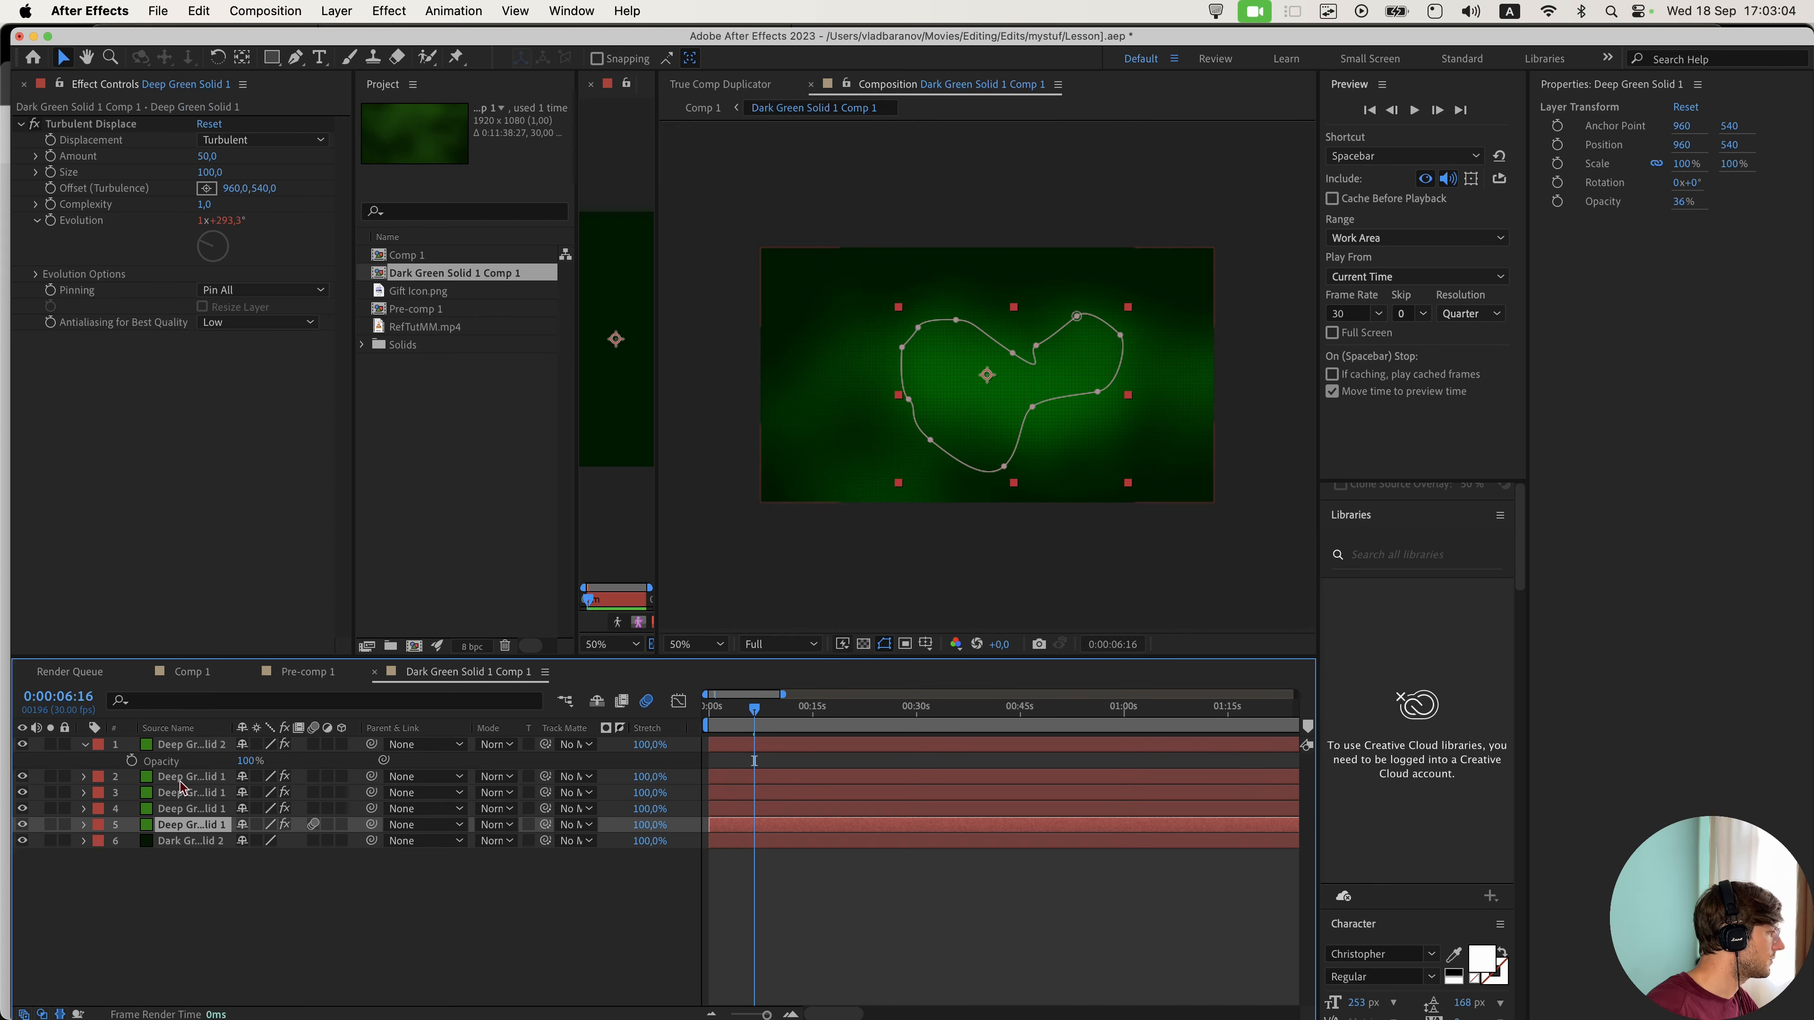
shift+click(180, 781)
key(t)
drag(247, 792, 221, 794)
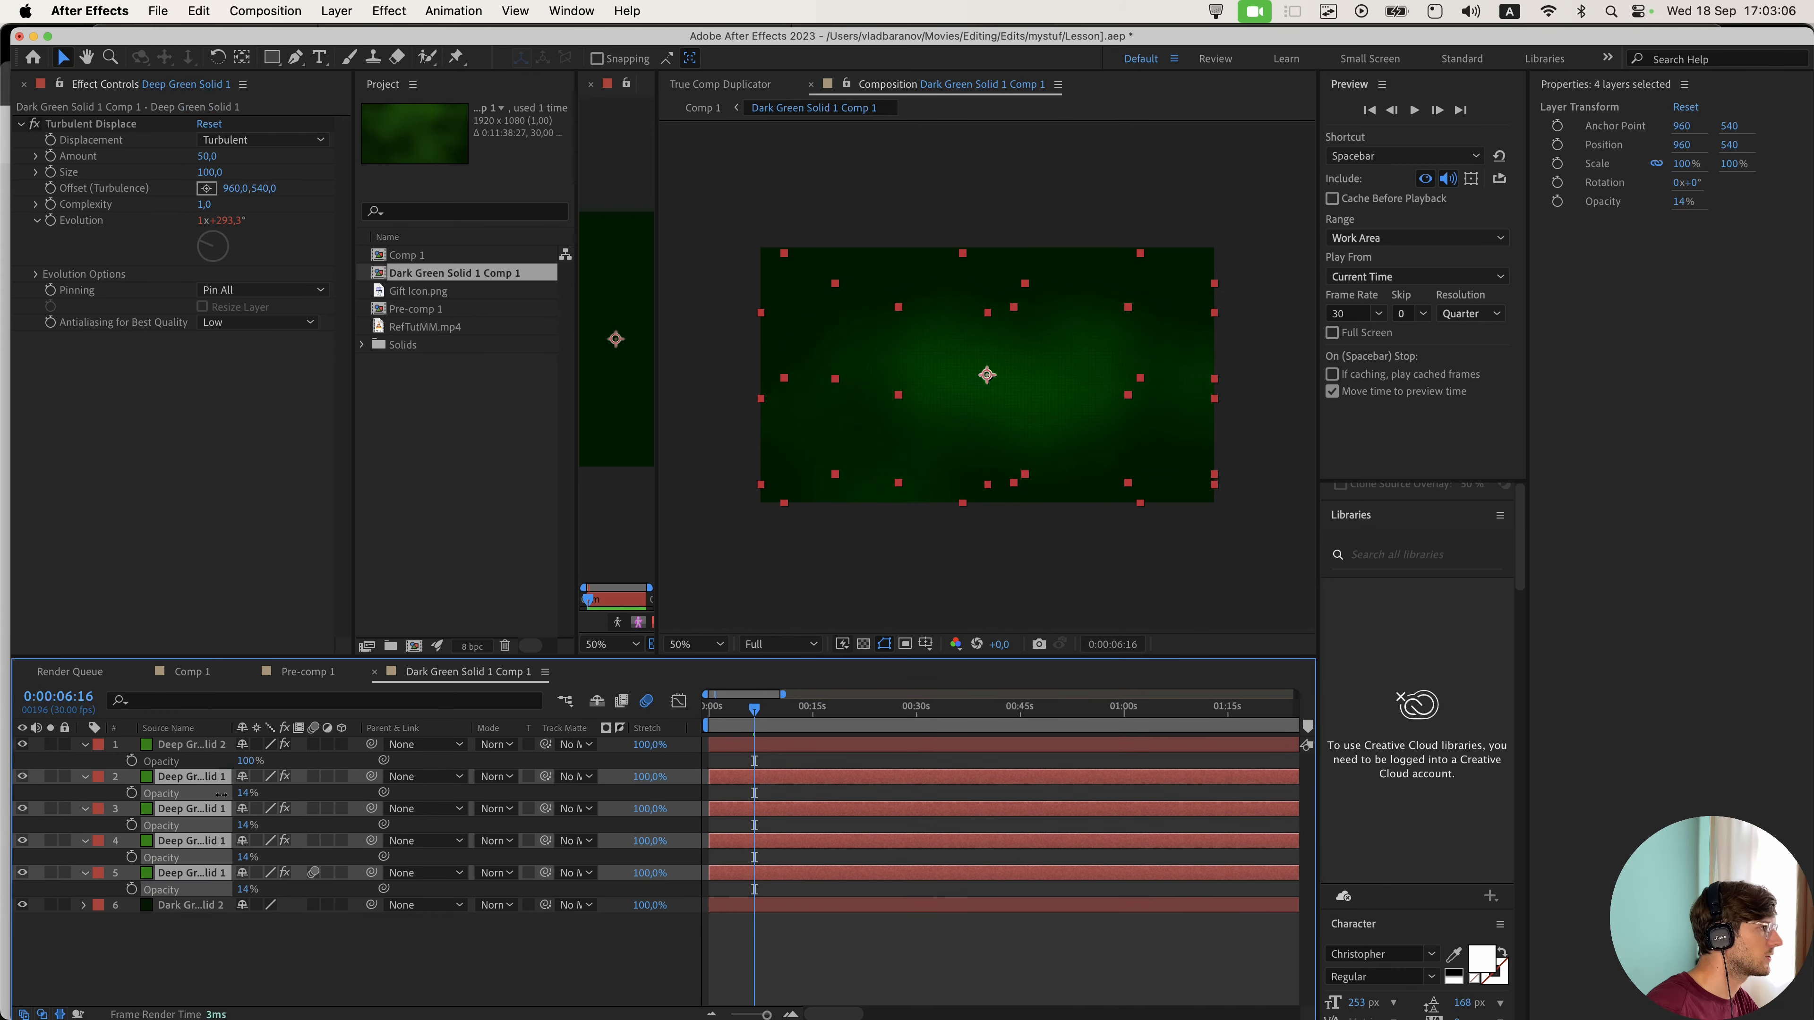
click(192, 672)
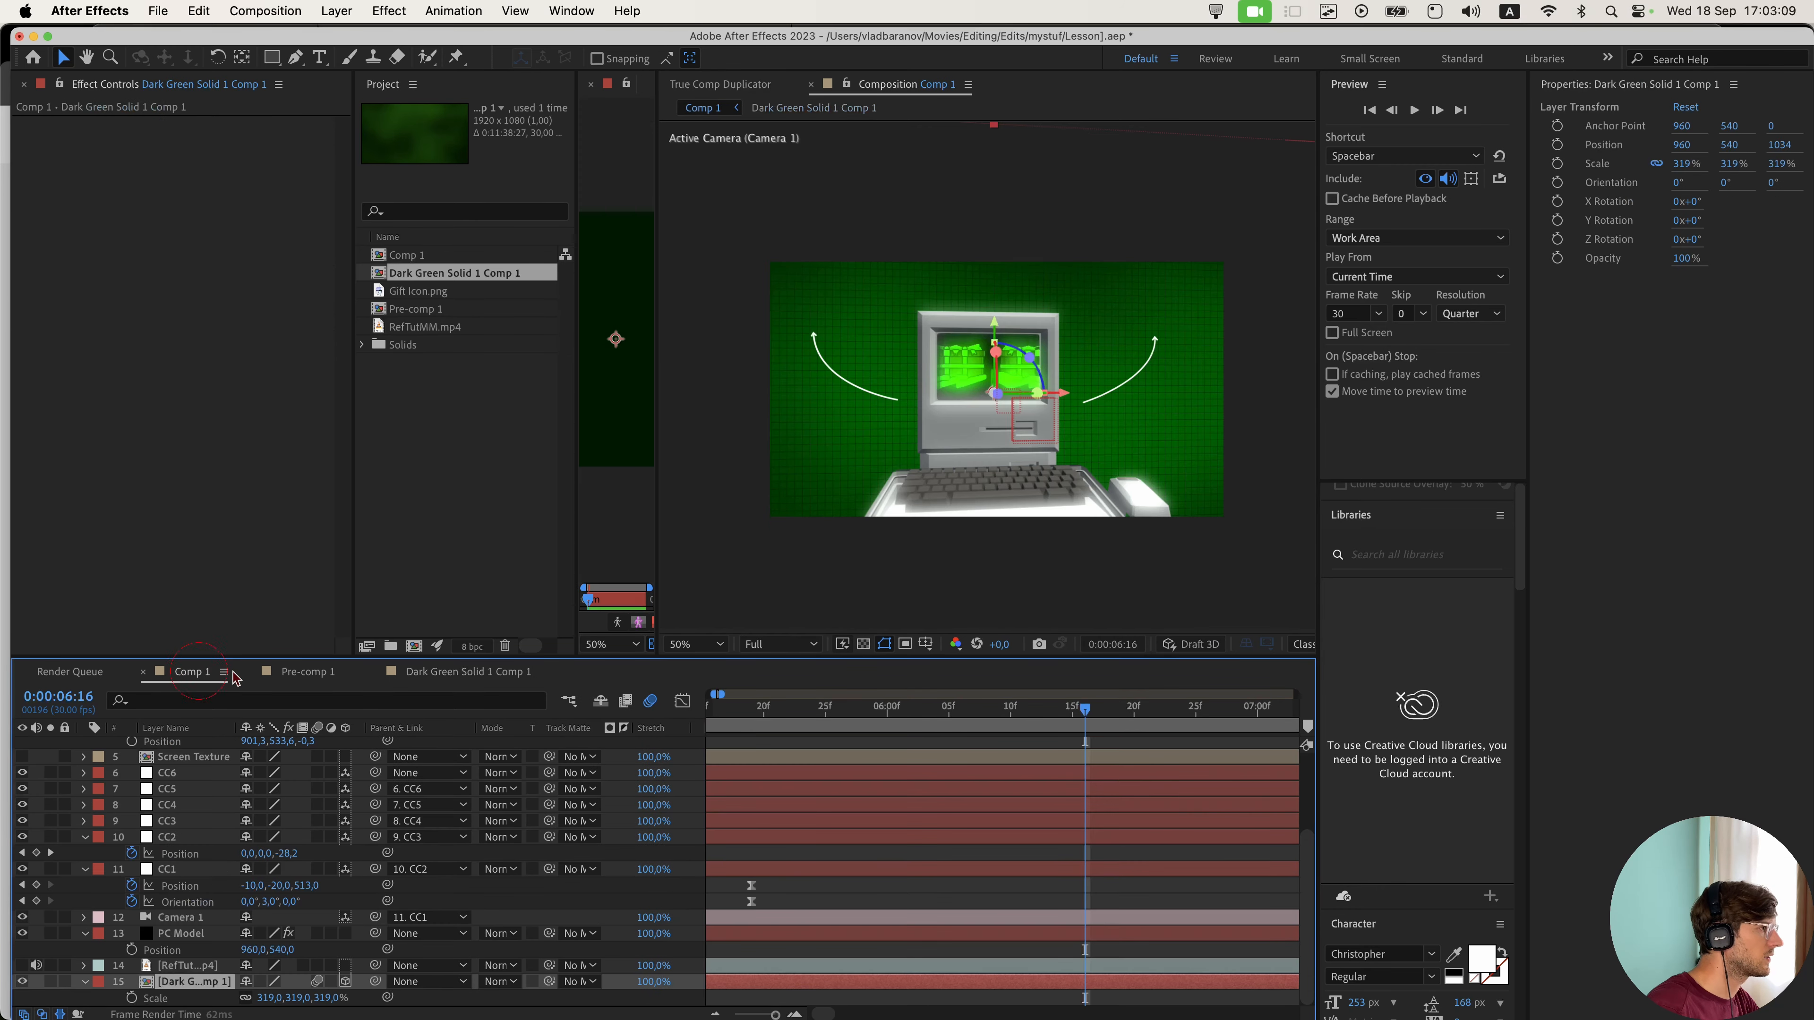
scroll(977, 543, down, 1)
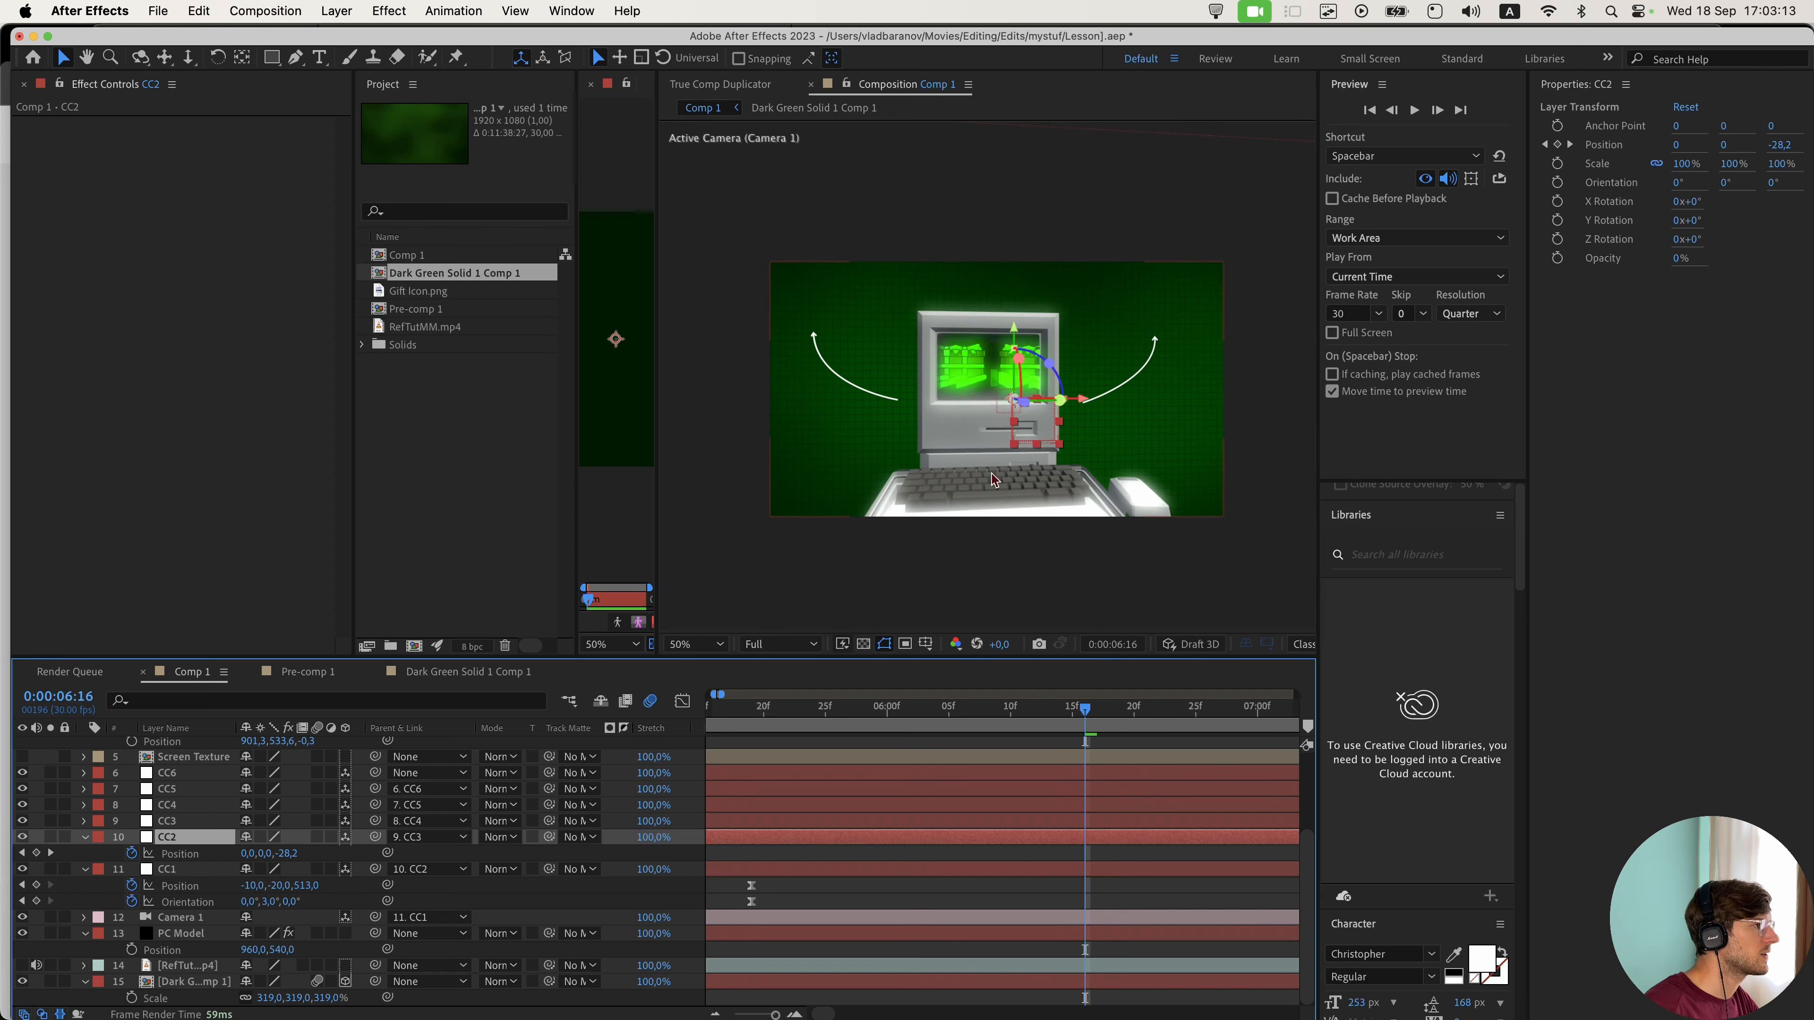
scroll(944, 492, up, 1)
scroll(1009, 576, down, 1)
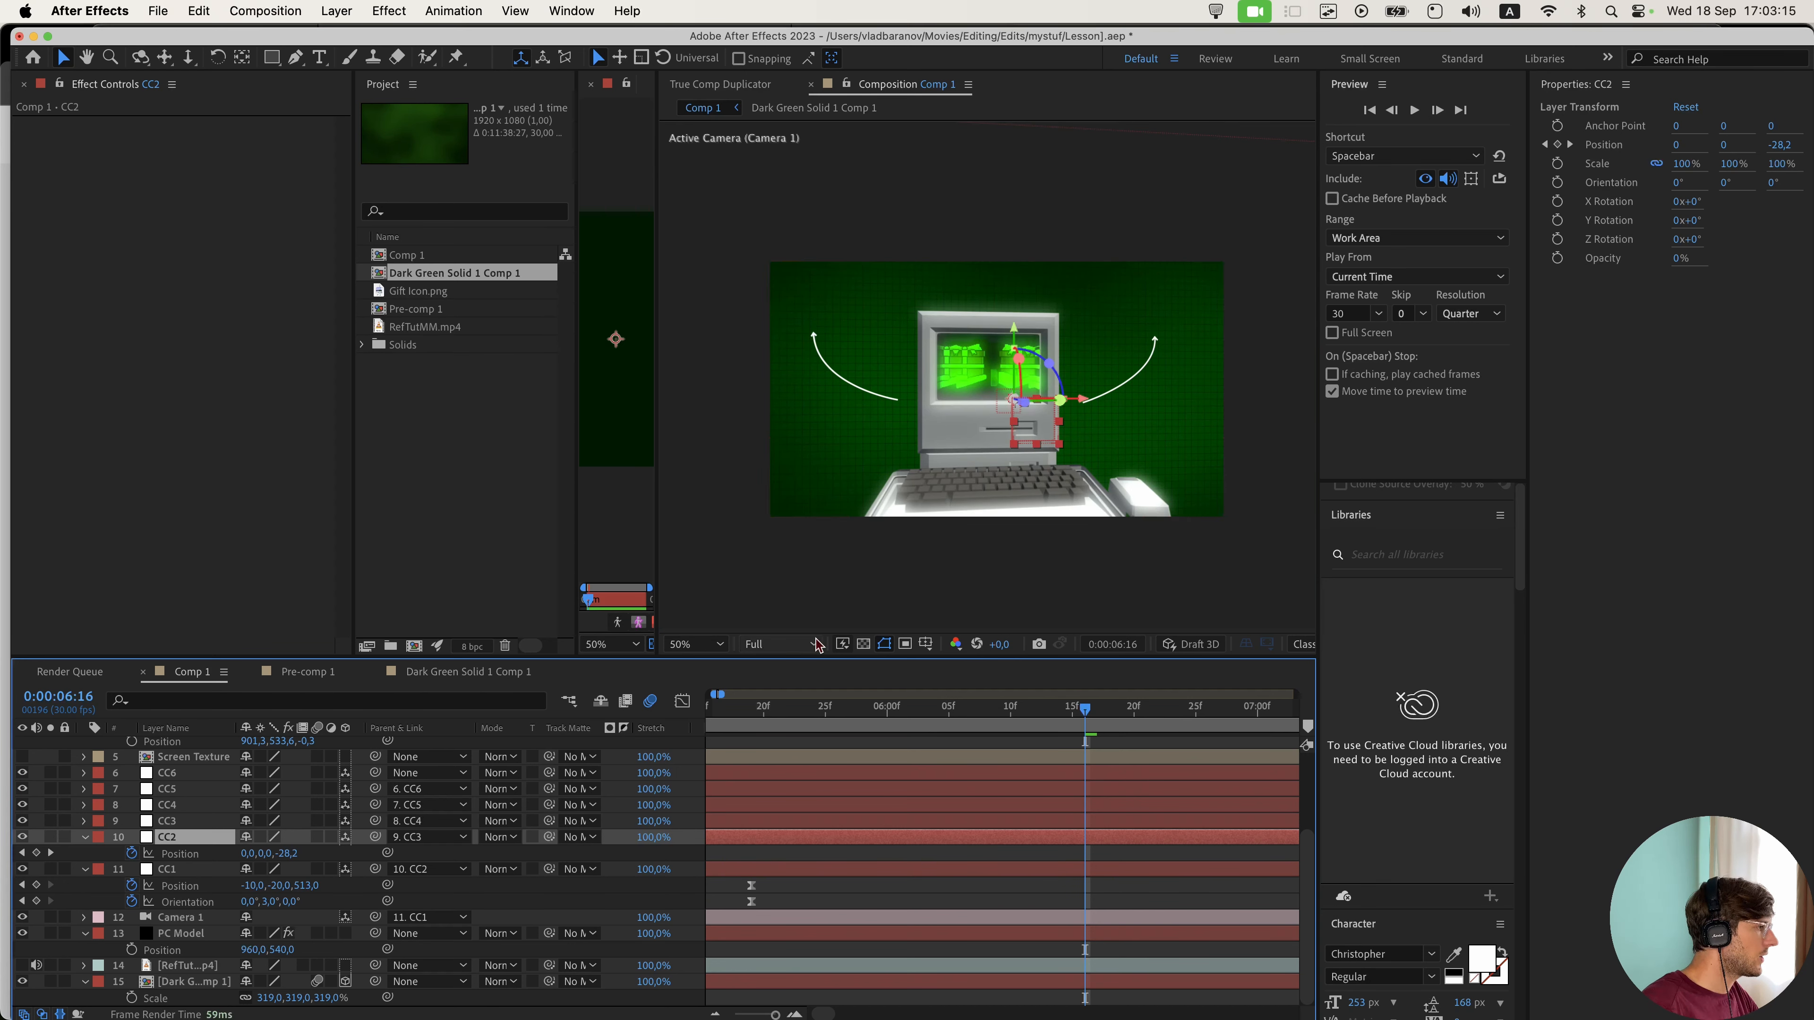
- Set the composition preview resolution to Quarter and save the project
click(779, 644)
click(801, 757)
key(super+s)
- Review the camera move in Comp 1 between 0:00:03:15 and 0:00:08:03
drag(1084, 714, 1020, 849)
scroll(1021, 849, down, 5)
drag(789, 714, 822, 758)
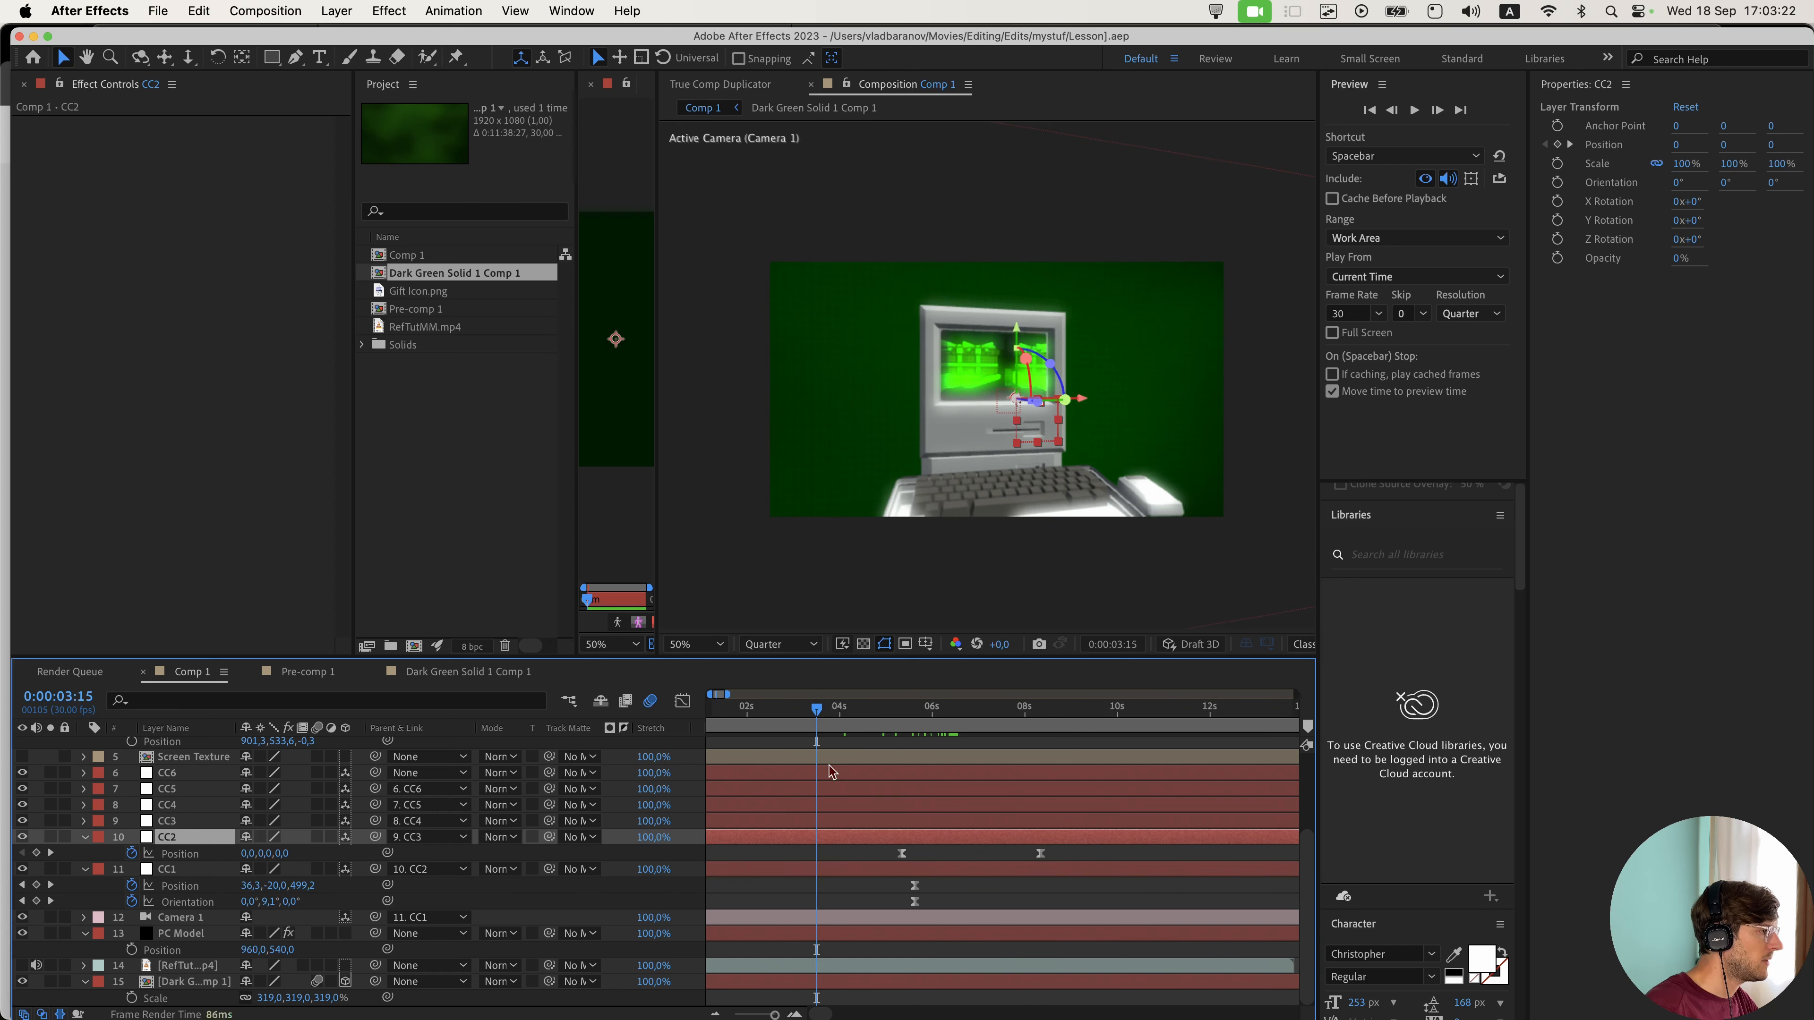
scroll(827, 768, down, 3)
scroll(793, 743, up, 3)
drag(991, 718, 914, 734)
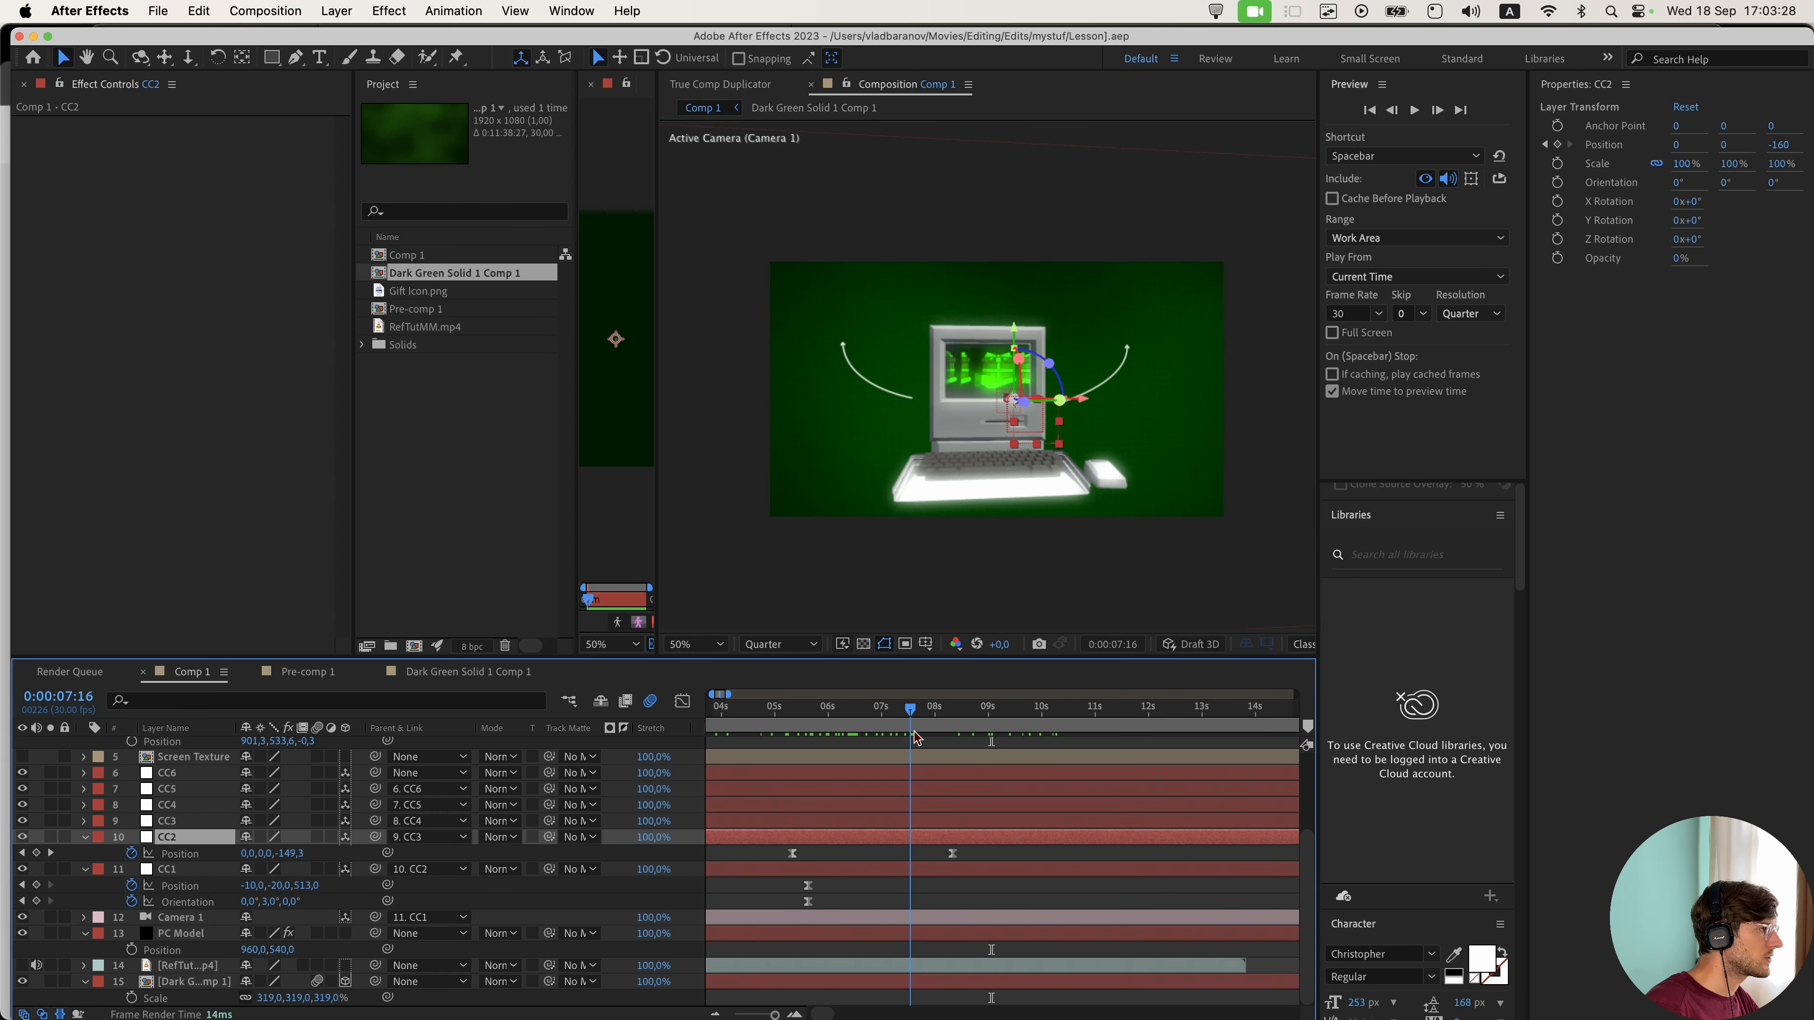
key(space)
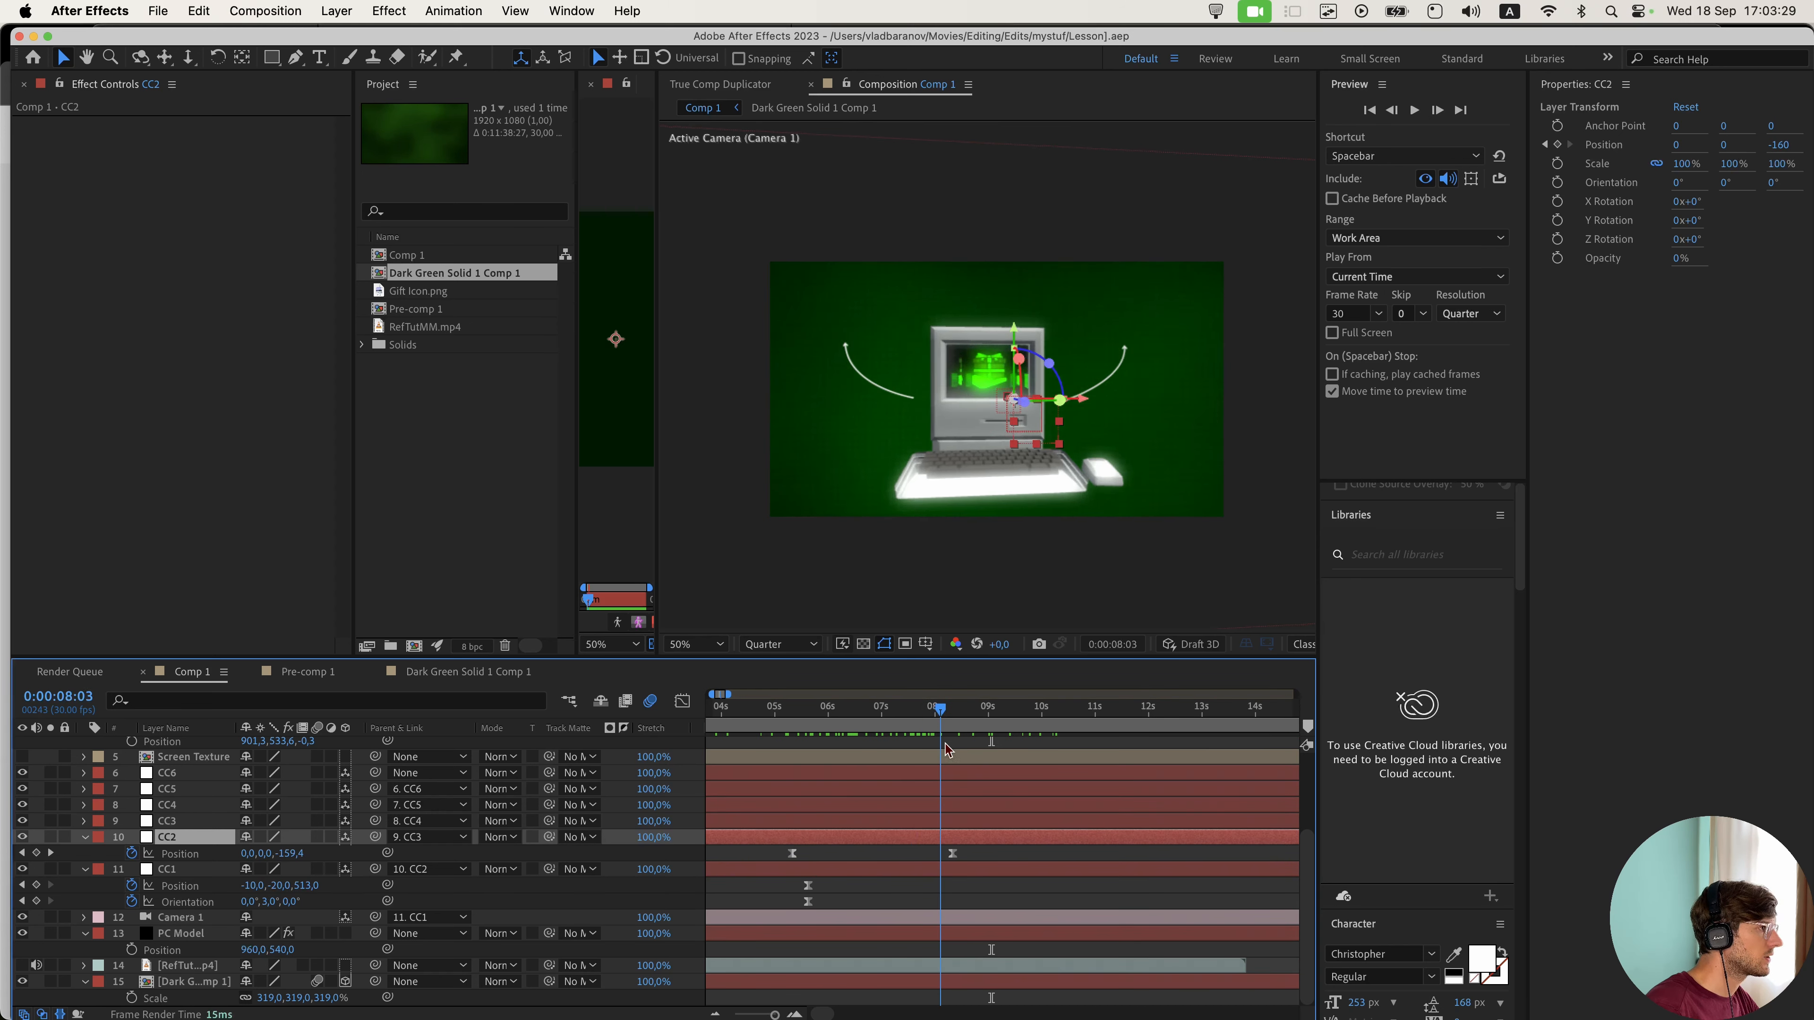
- Examine the reference video between 0:00:08:09 and 0:00:10:15, with the scene layers temporarily out of view
click(23, 965)
drag(942, 728, 1069, 745)
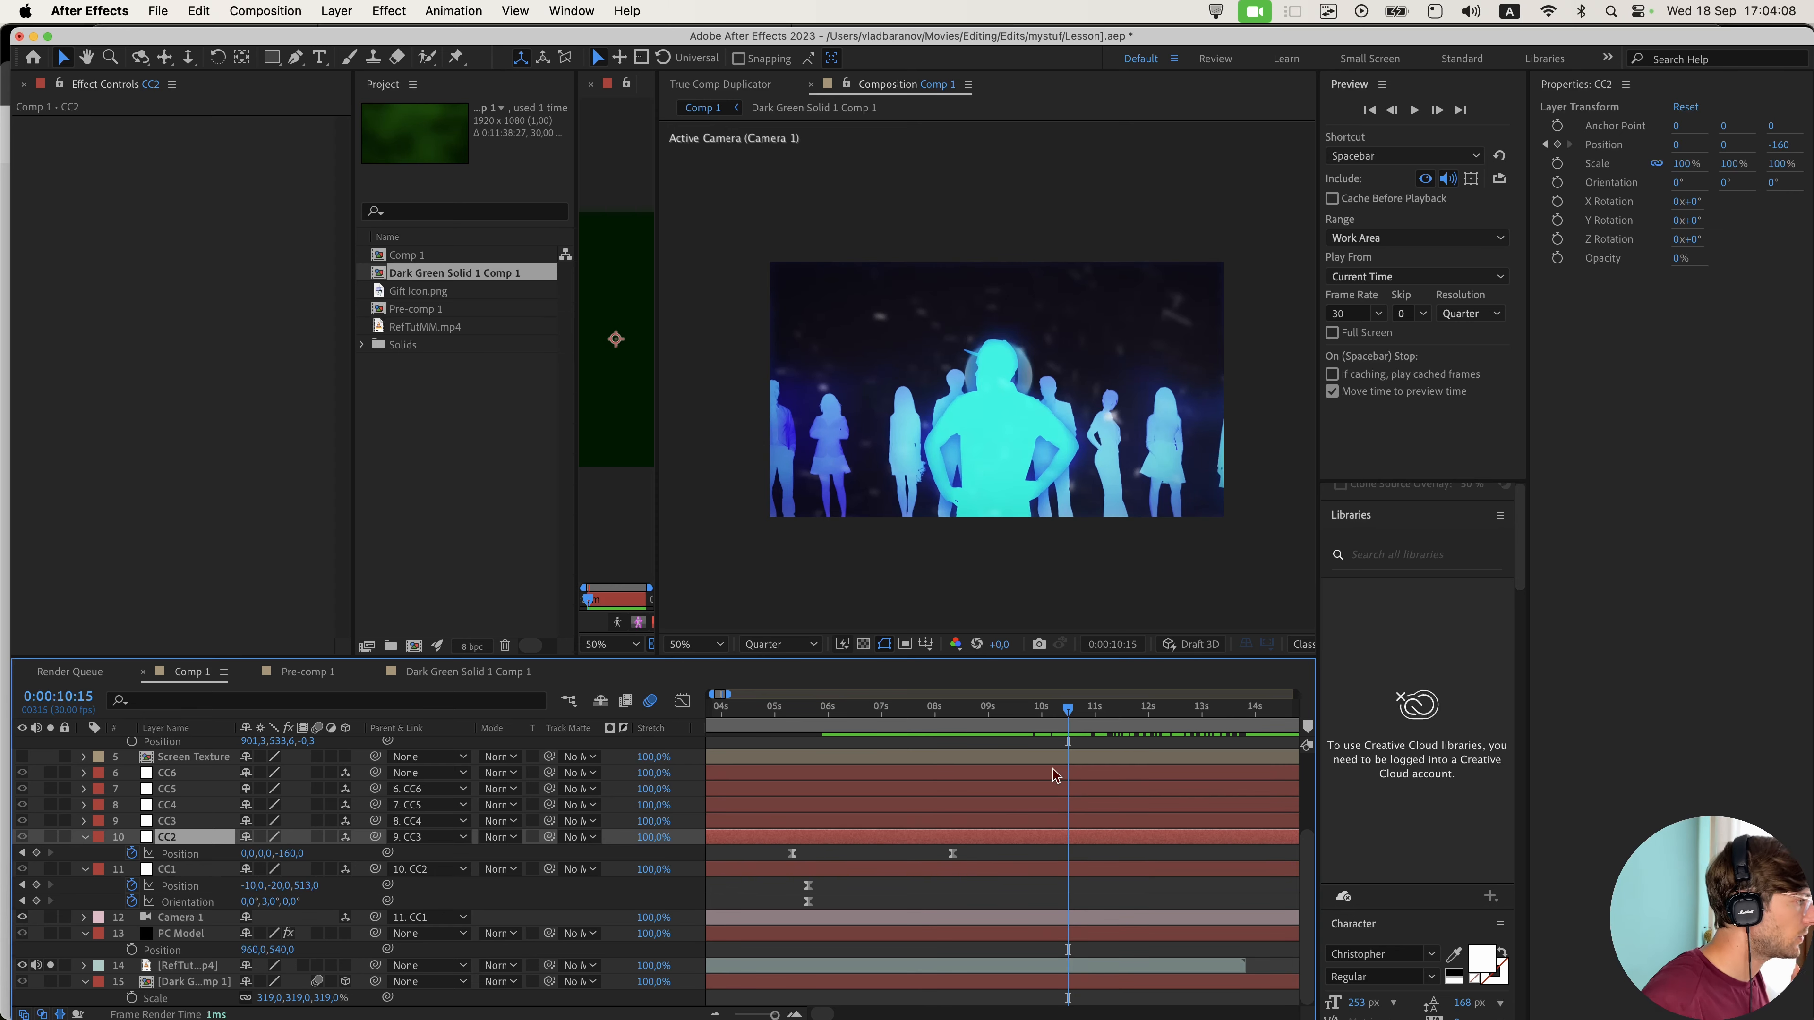
drag(1066, 720, 950, 745)
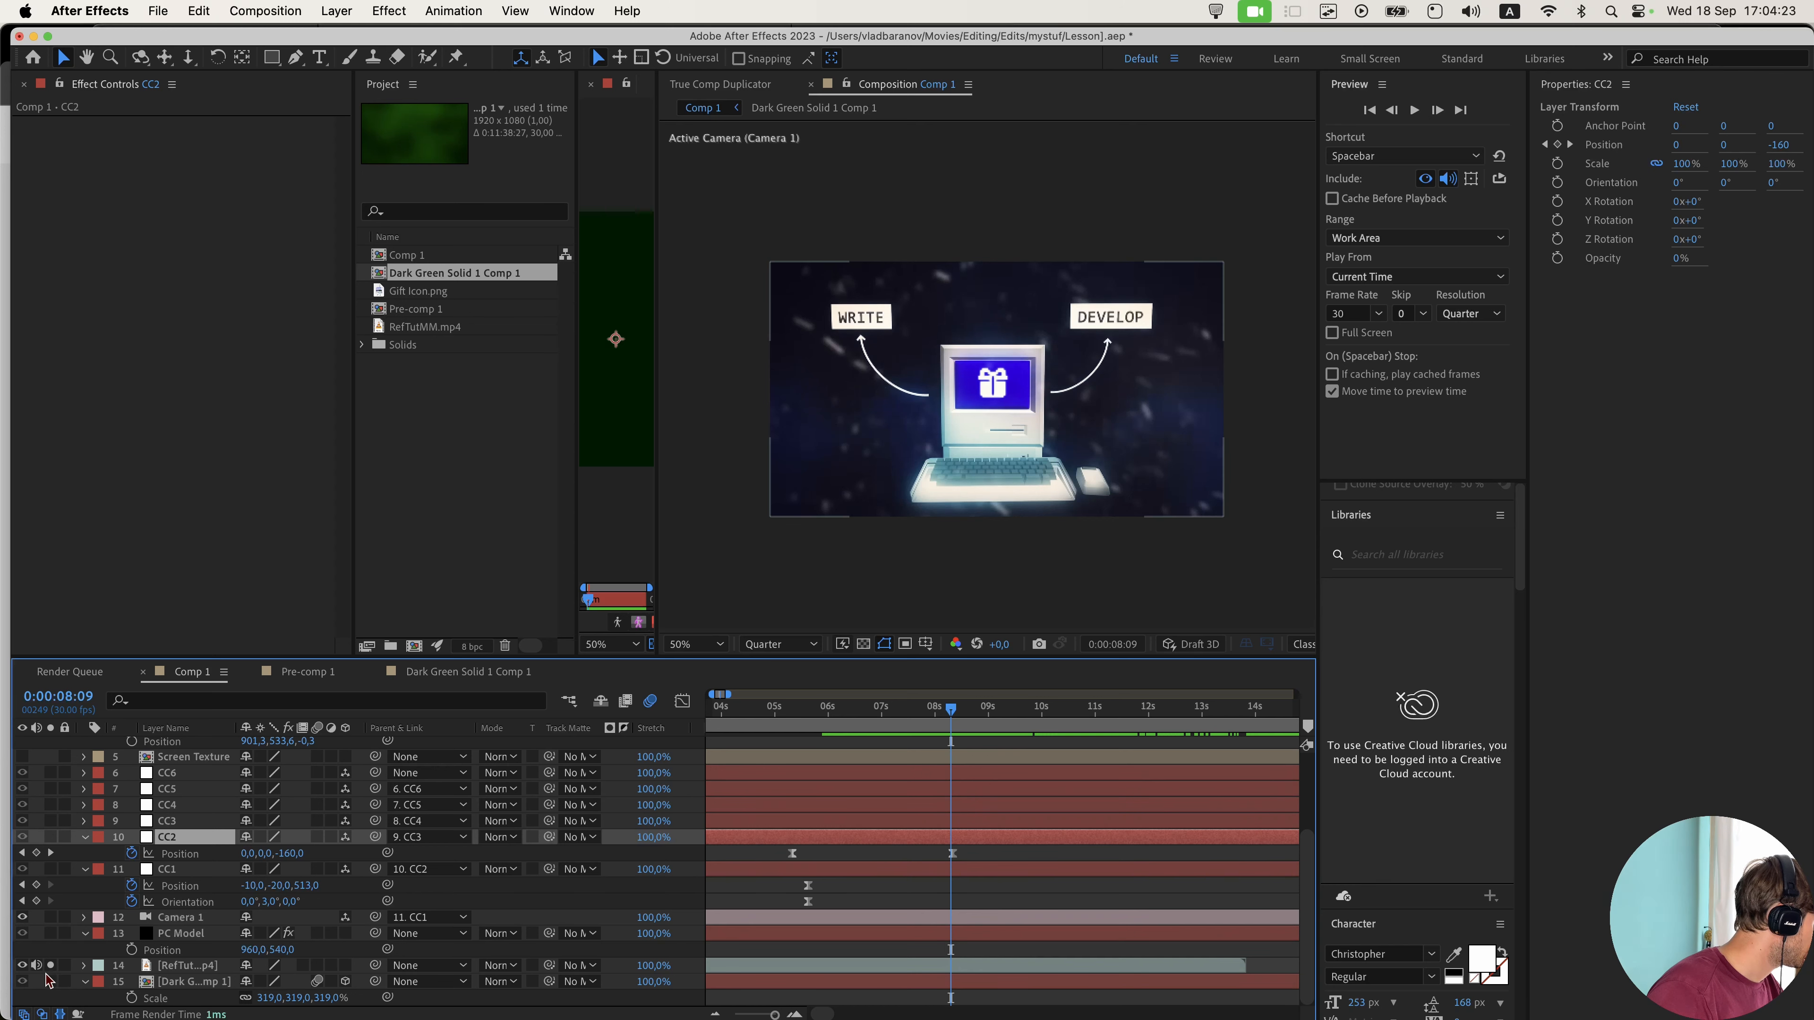
click(22, 965)
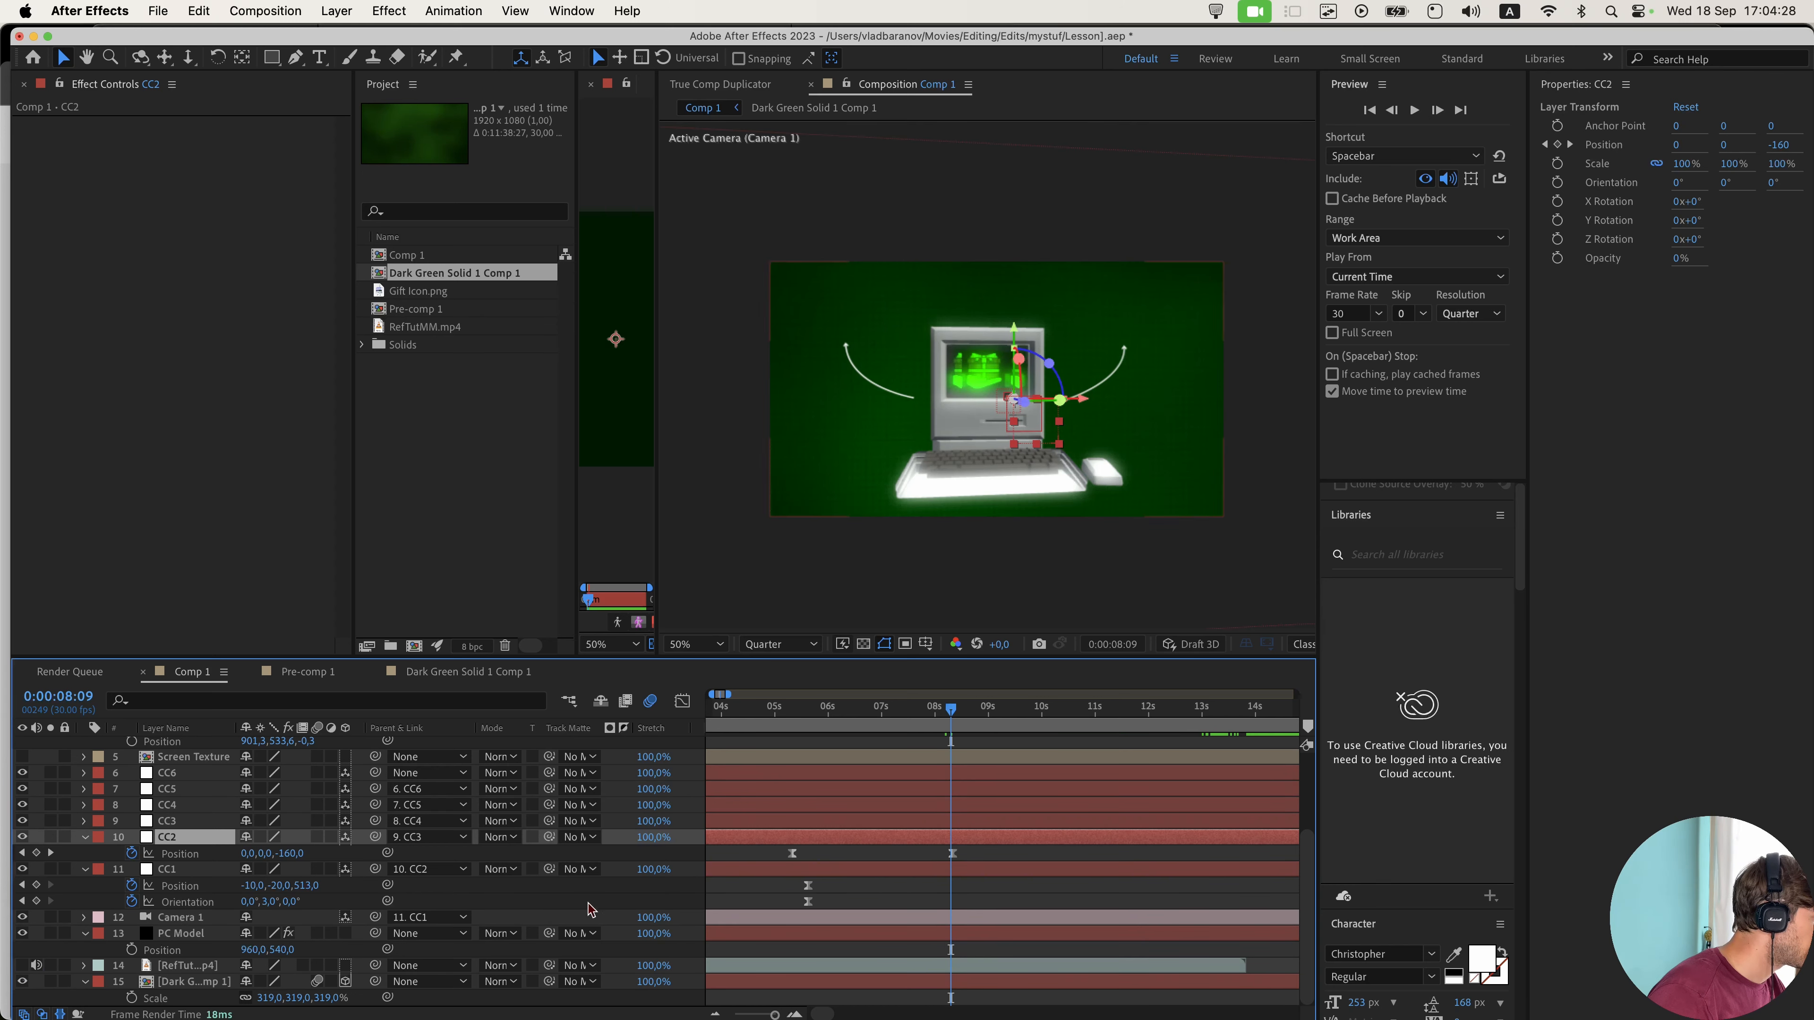
- Add Position keyframes to CC3 at 0:00:08:07 and 0:00:10:13, timing the second one against the reference video
click(968, 822)
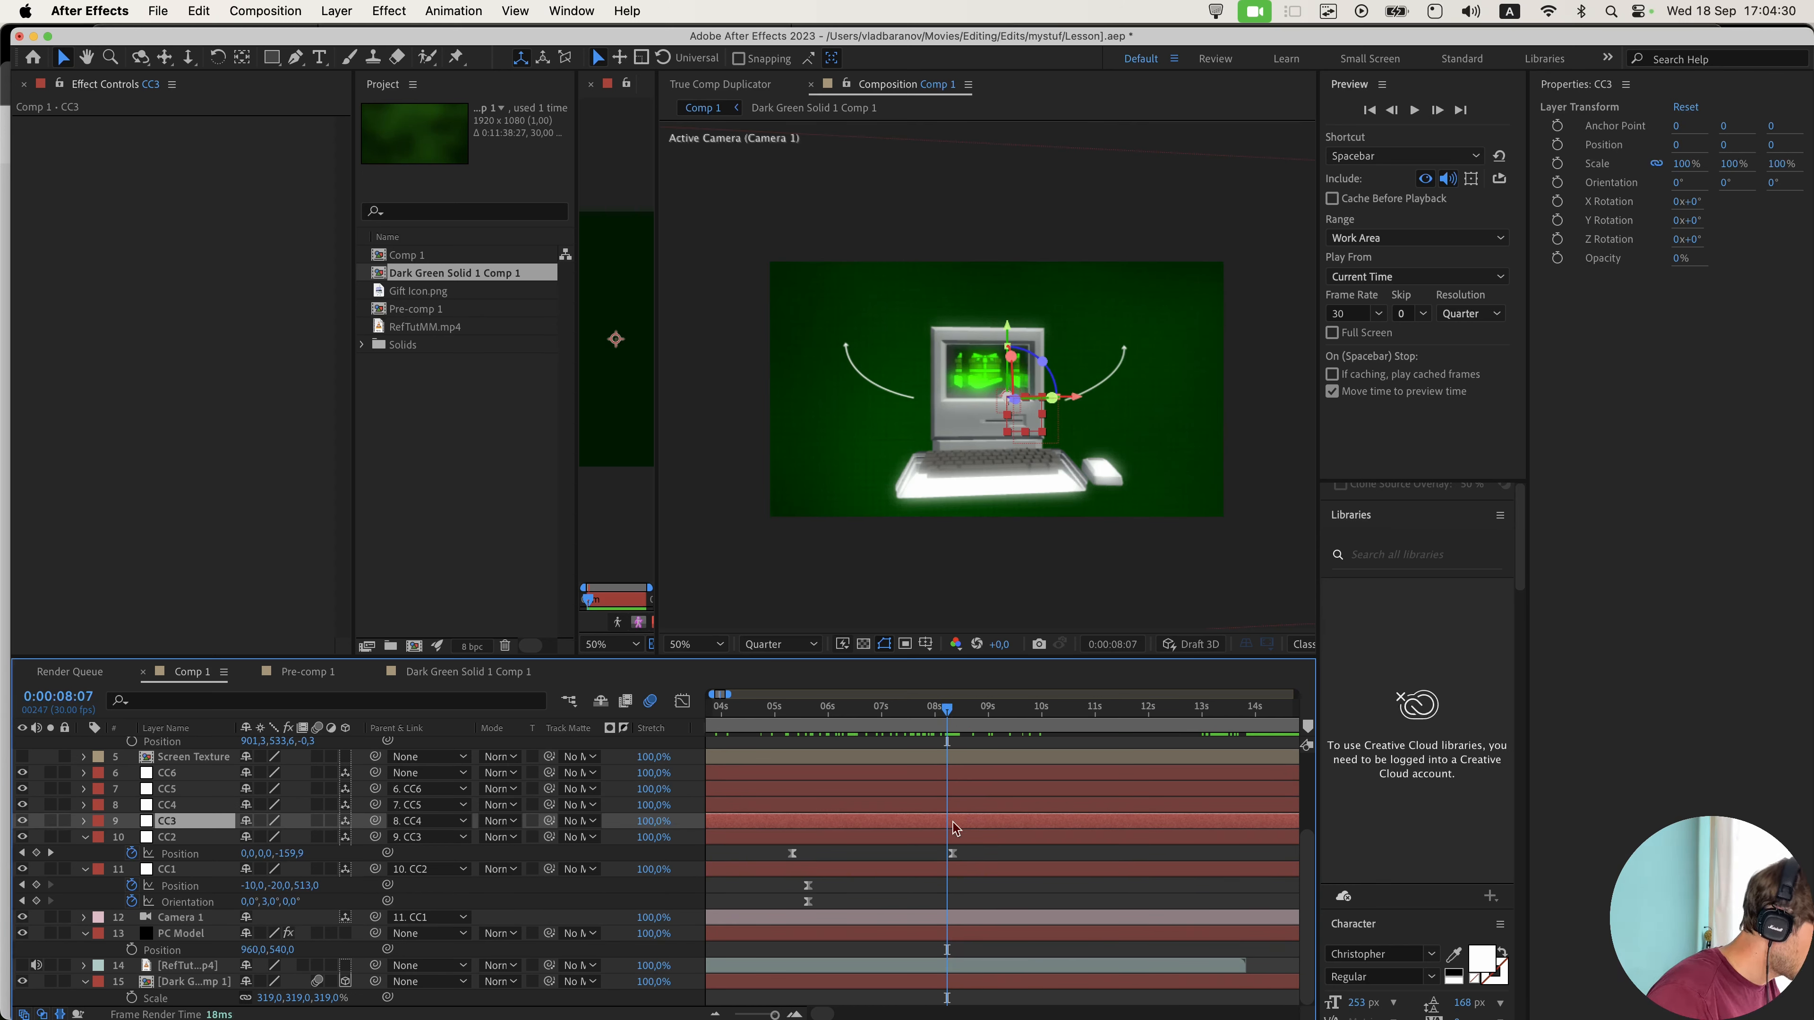
key(alt+shift+p)
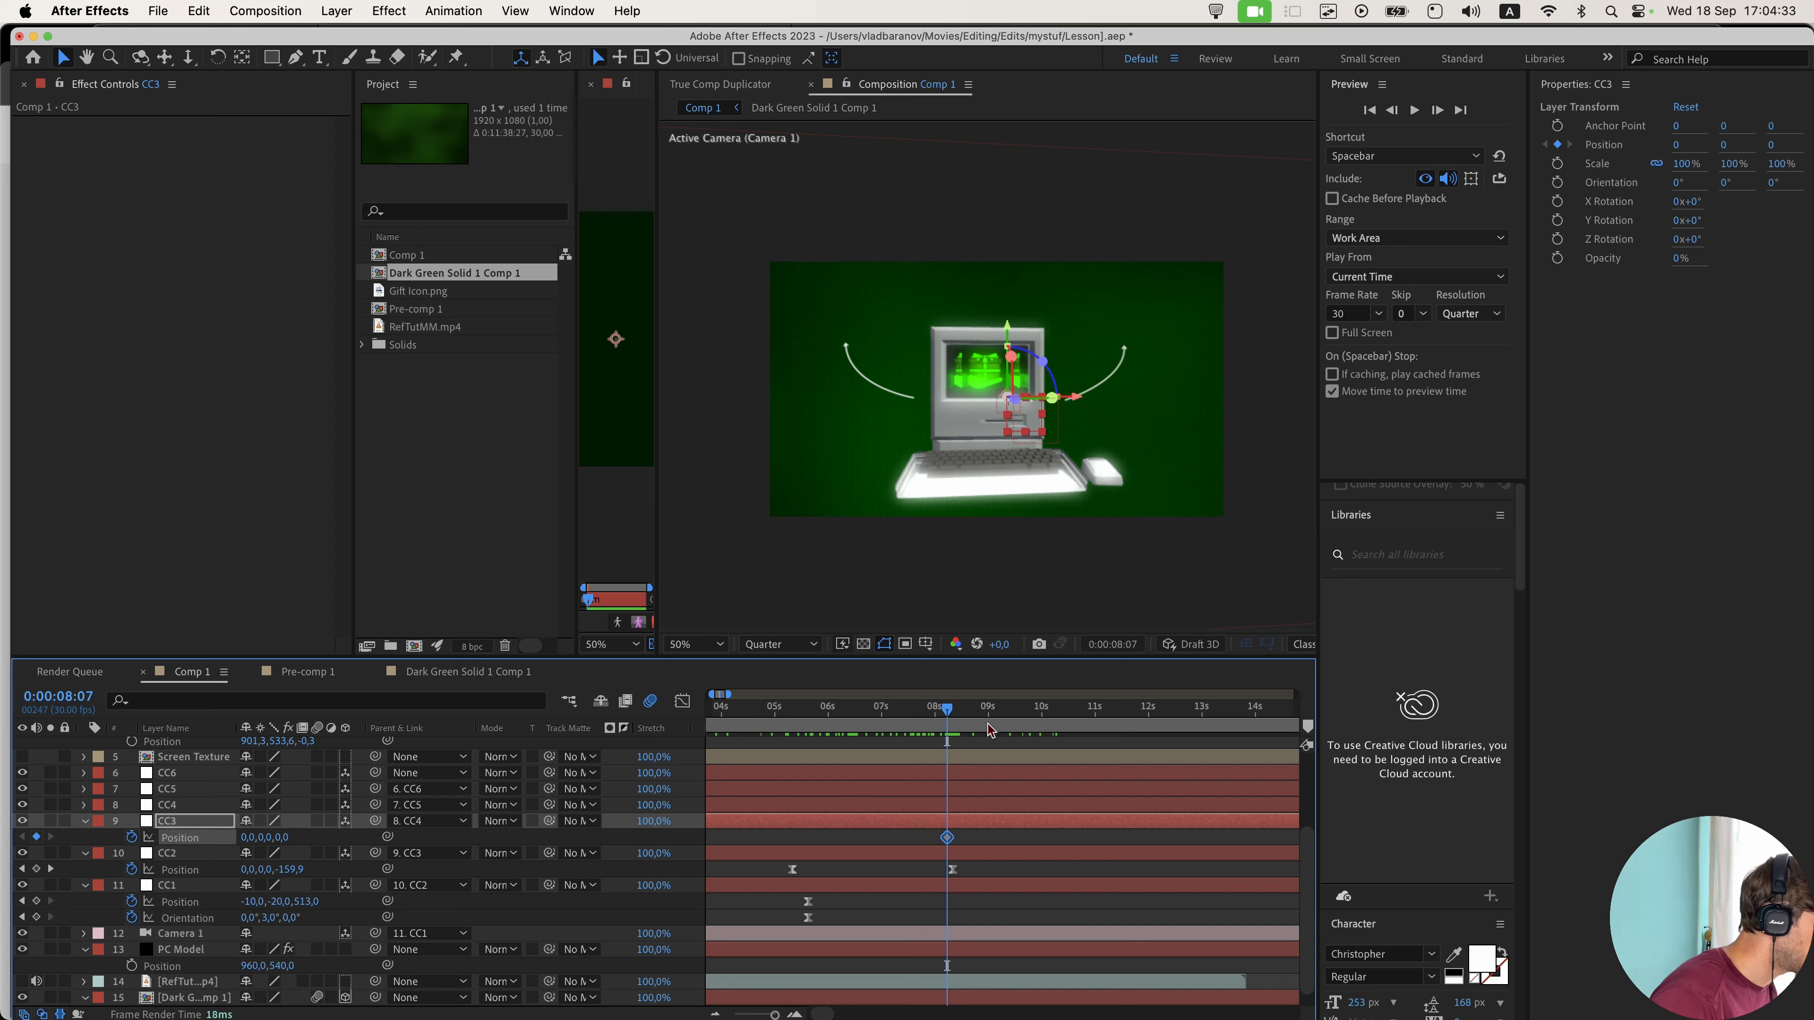
click(22, 981)
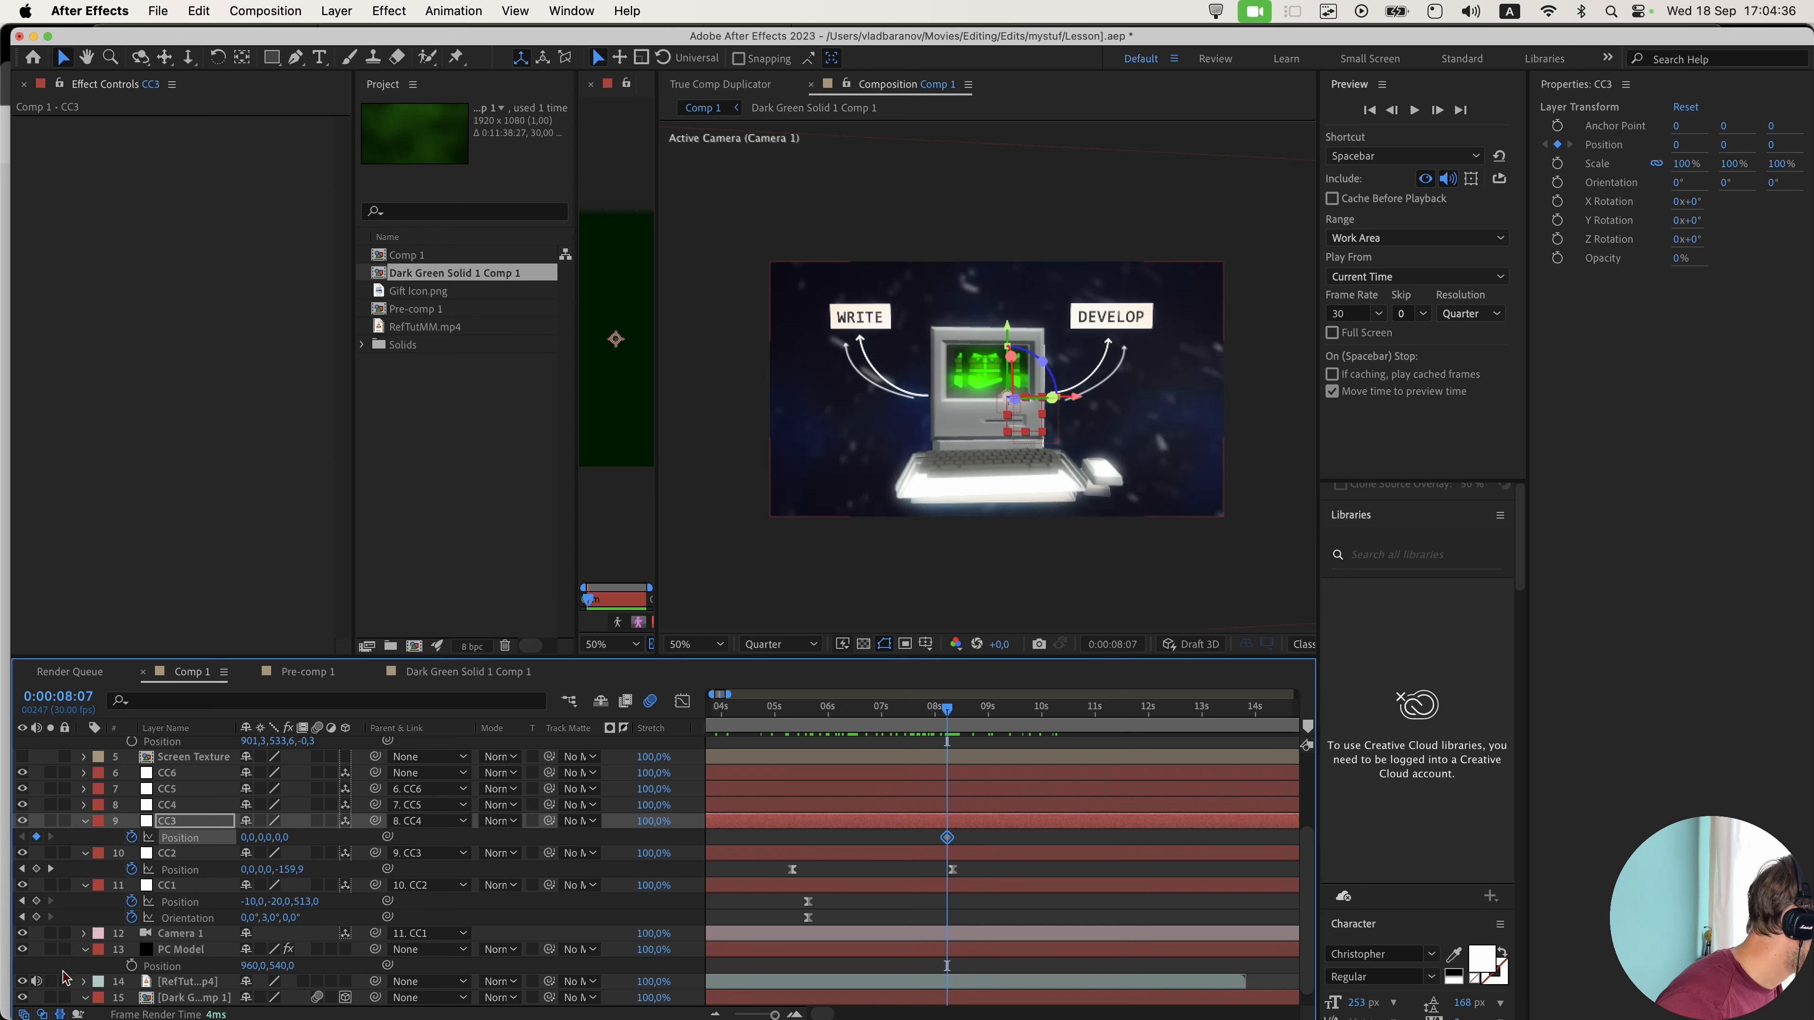
drag(965, 711, 1064, 711)
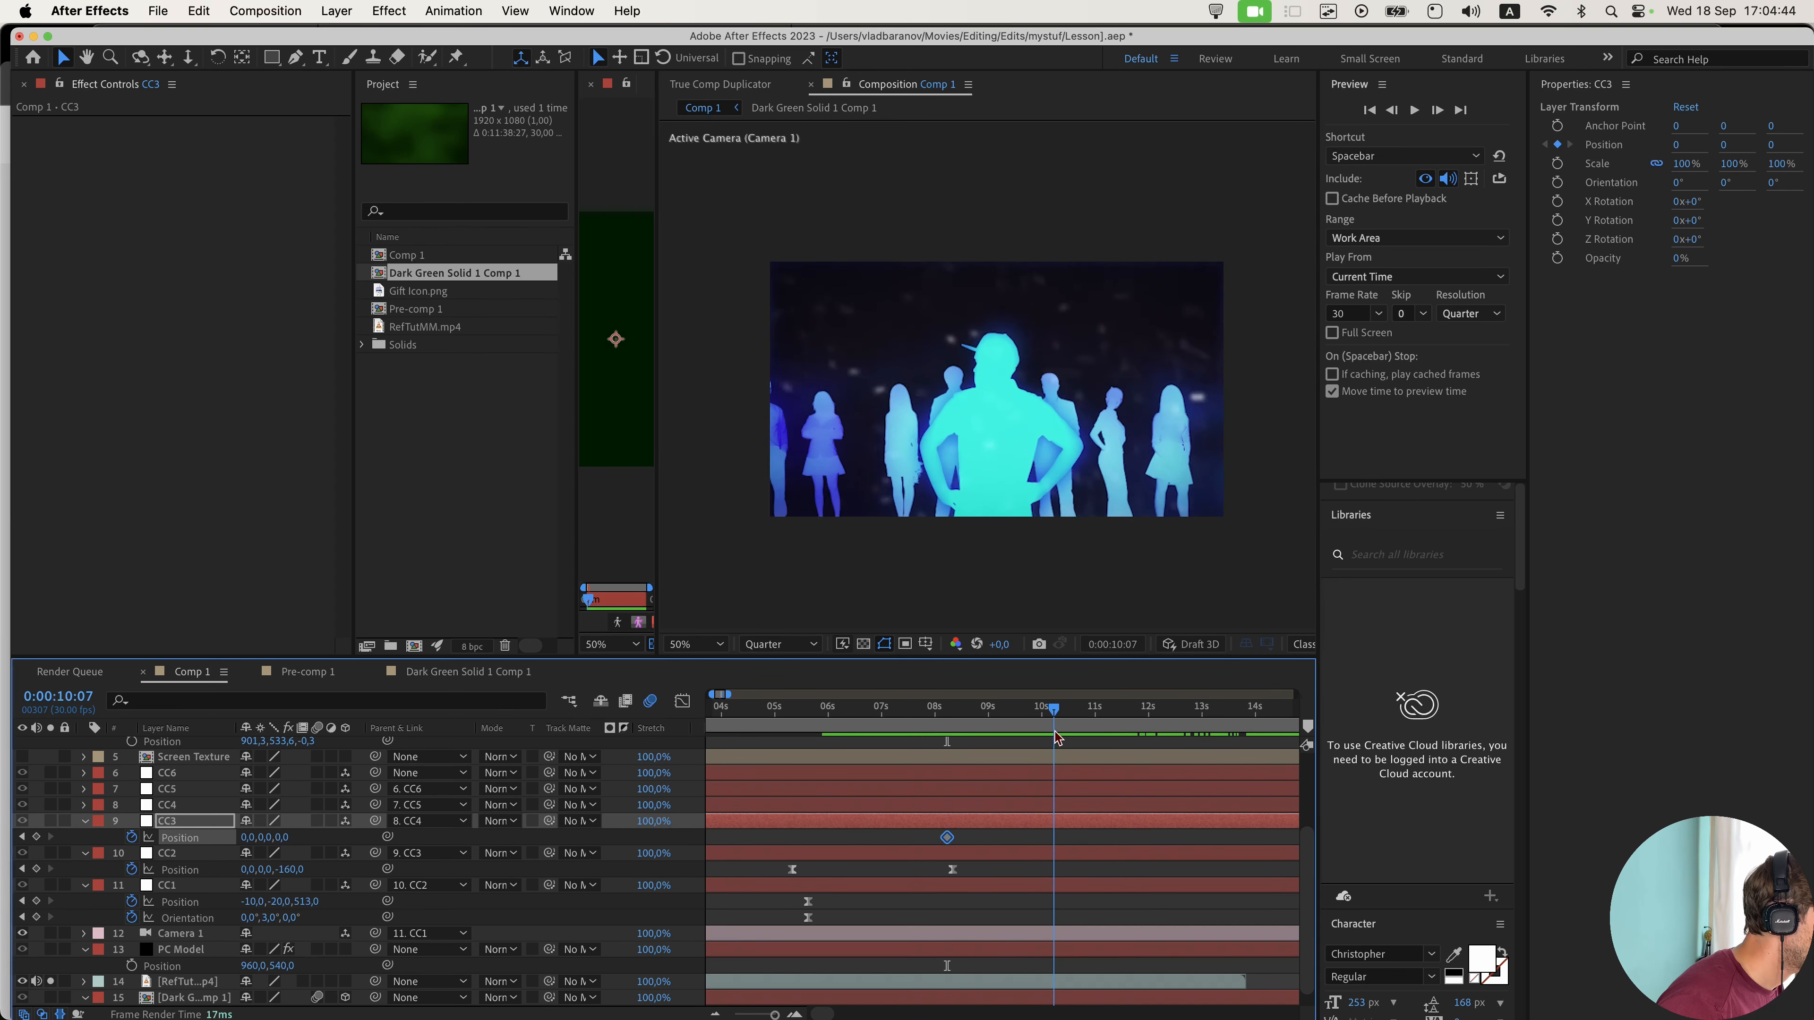
key(alt+shift+p)
click(50, 981)
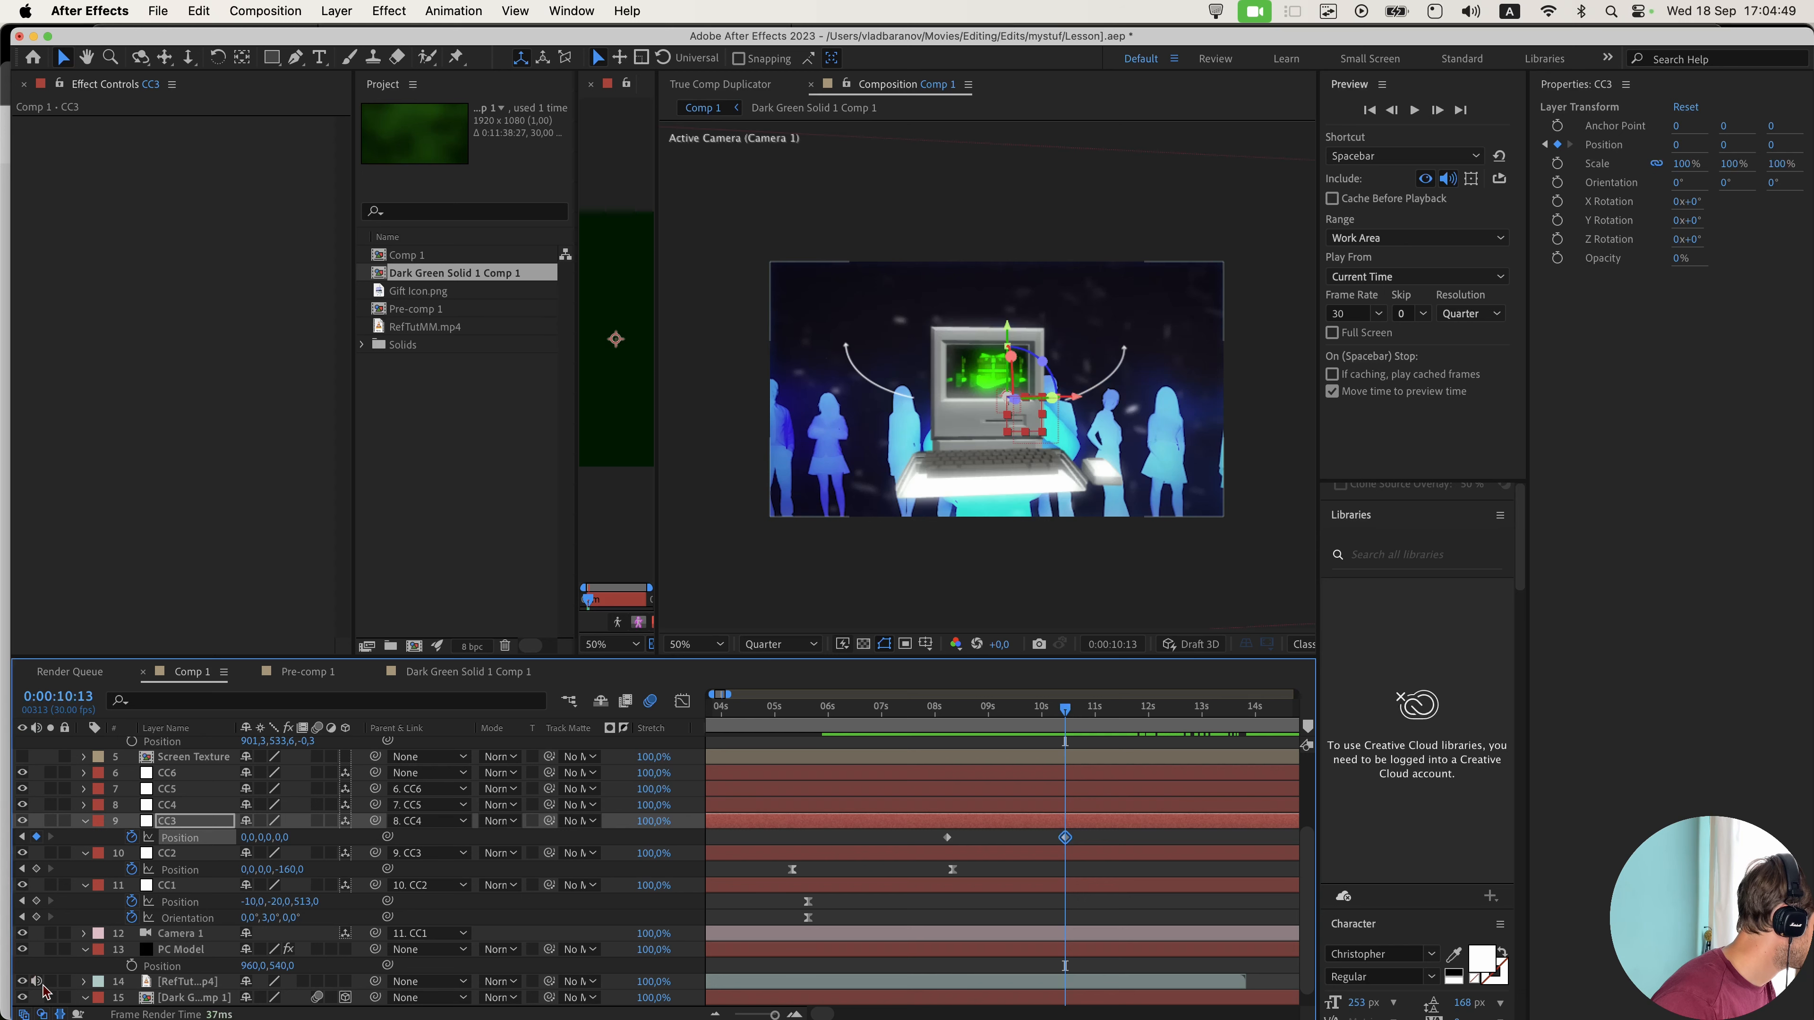
click(22, 981)
- Ease both CC3 Position keyframes and set the Z position to -1070 at 0:00:10:13
drag(1082, 842, 903, 826)
key(w)
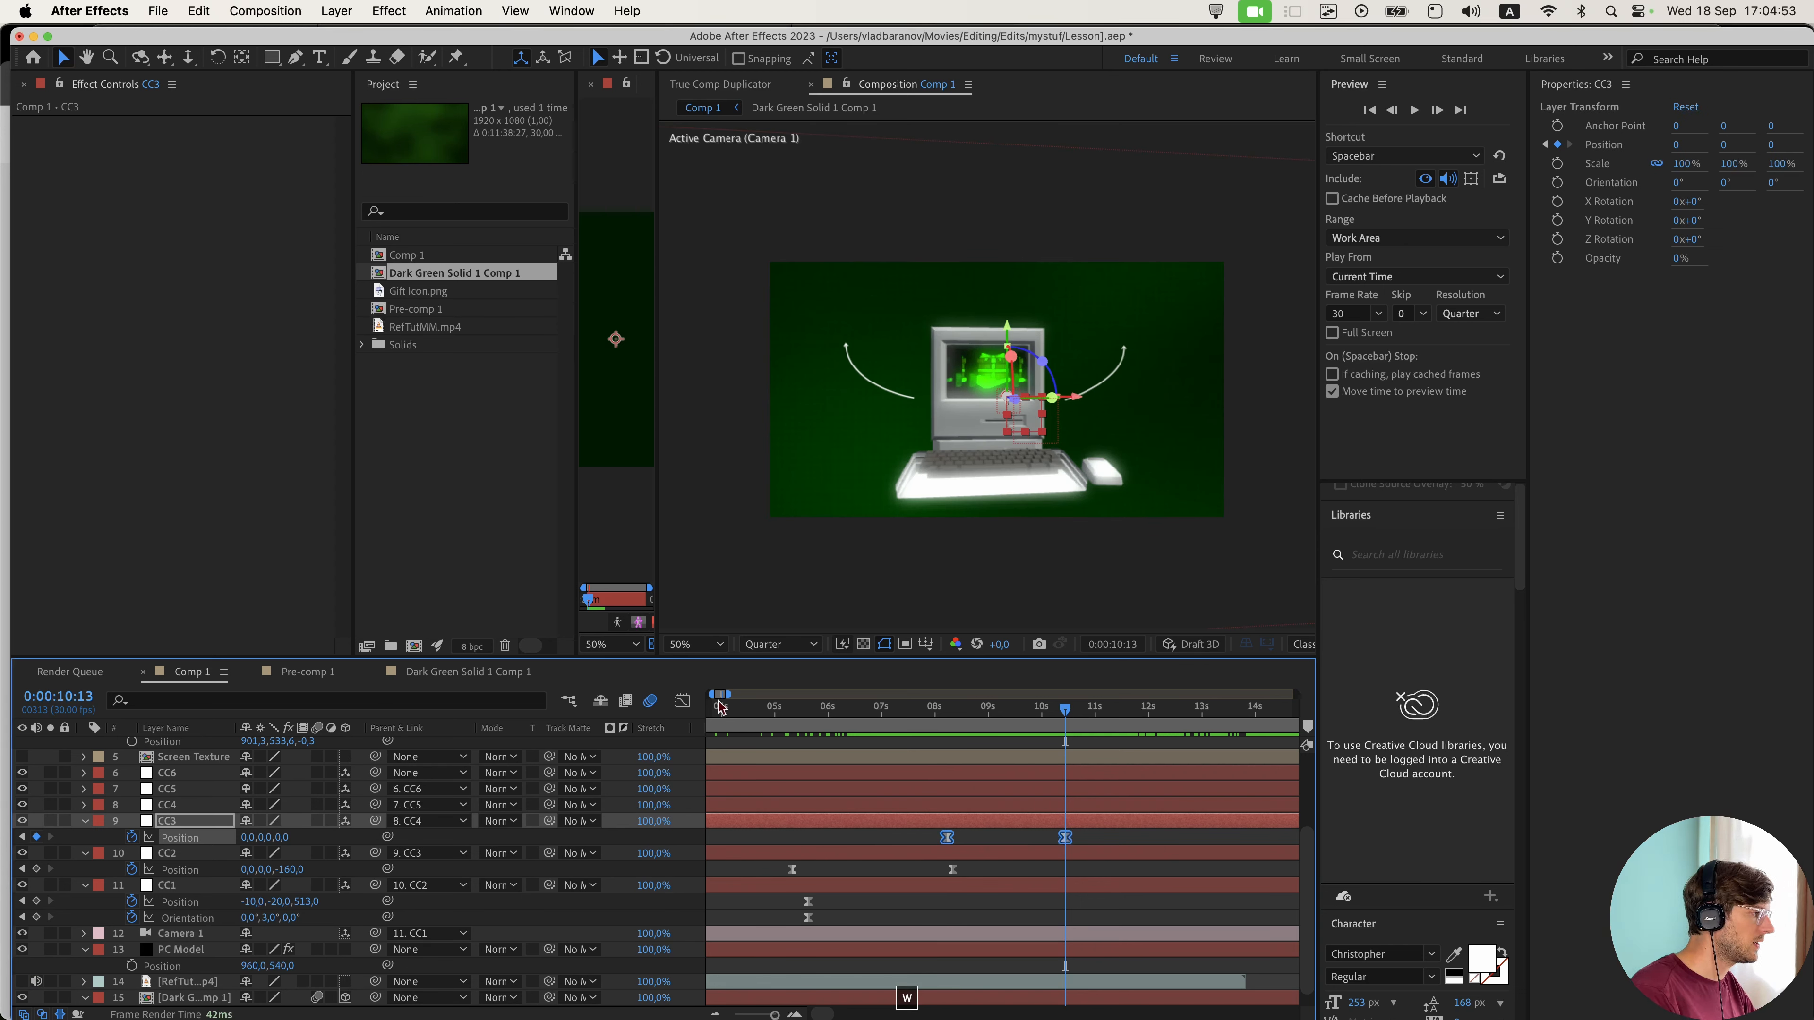
click(684, 701)
key(shift+F3)
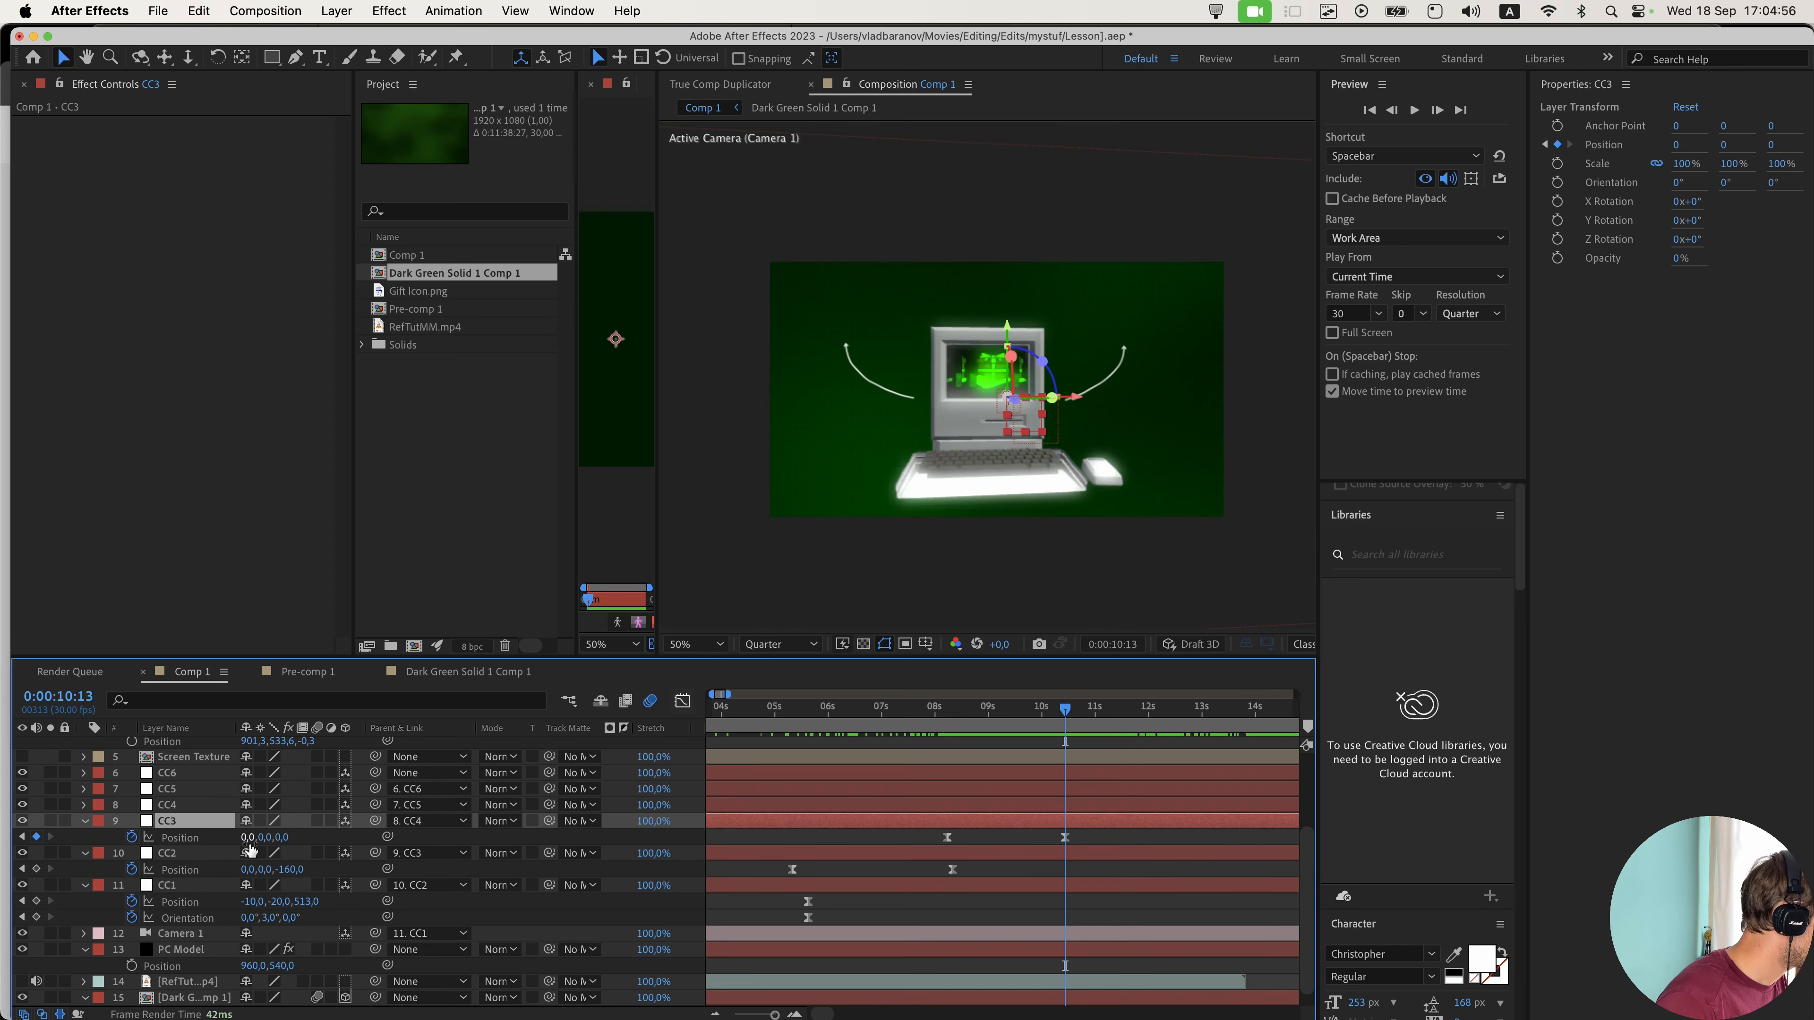
drag(282, 838, 325, 837)
drag(273, 837, 198, 852)
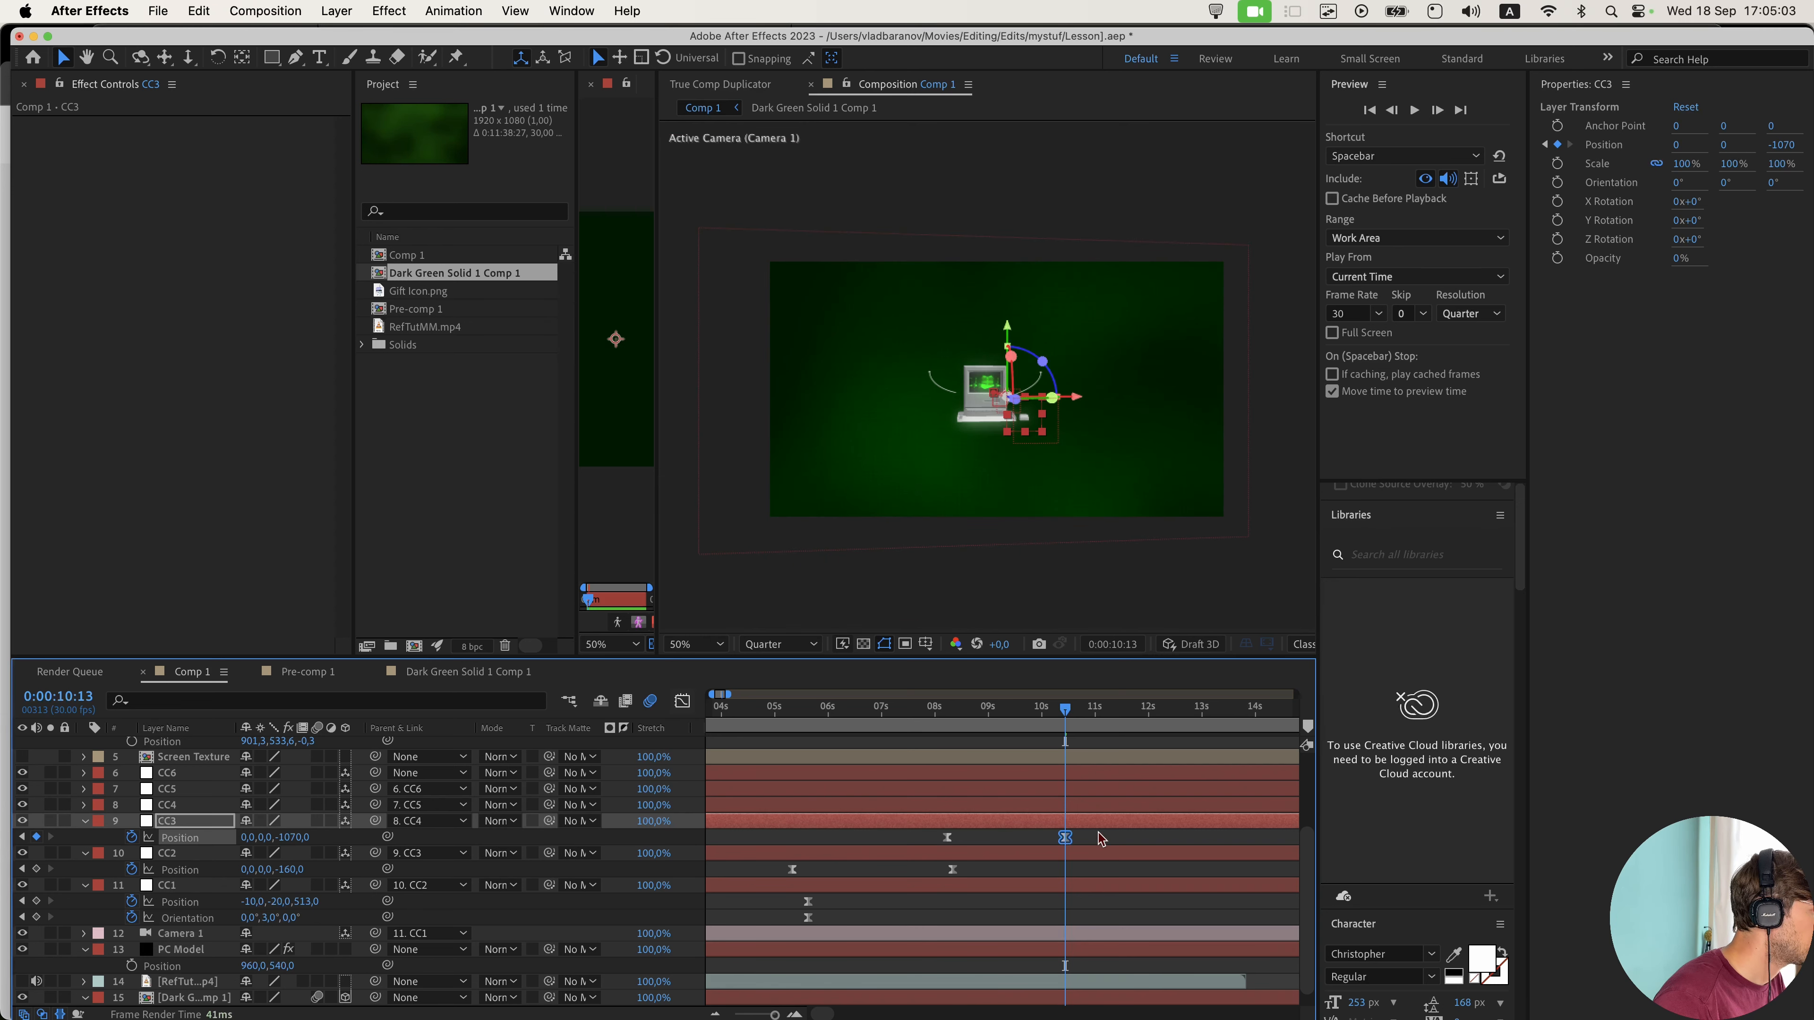
- Try an extremely sharp mid-move peak in CC3's Position speed graph and preview it from 0:00:07:22
drag(1105, 832, 923, 853)
key(shift+F3)
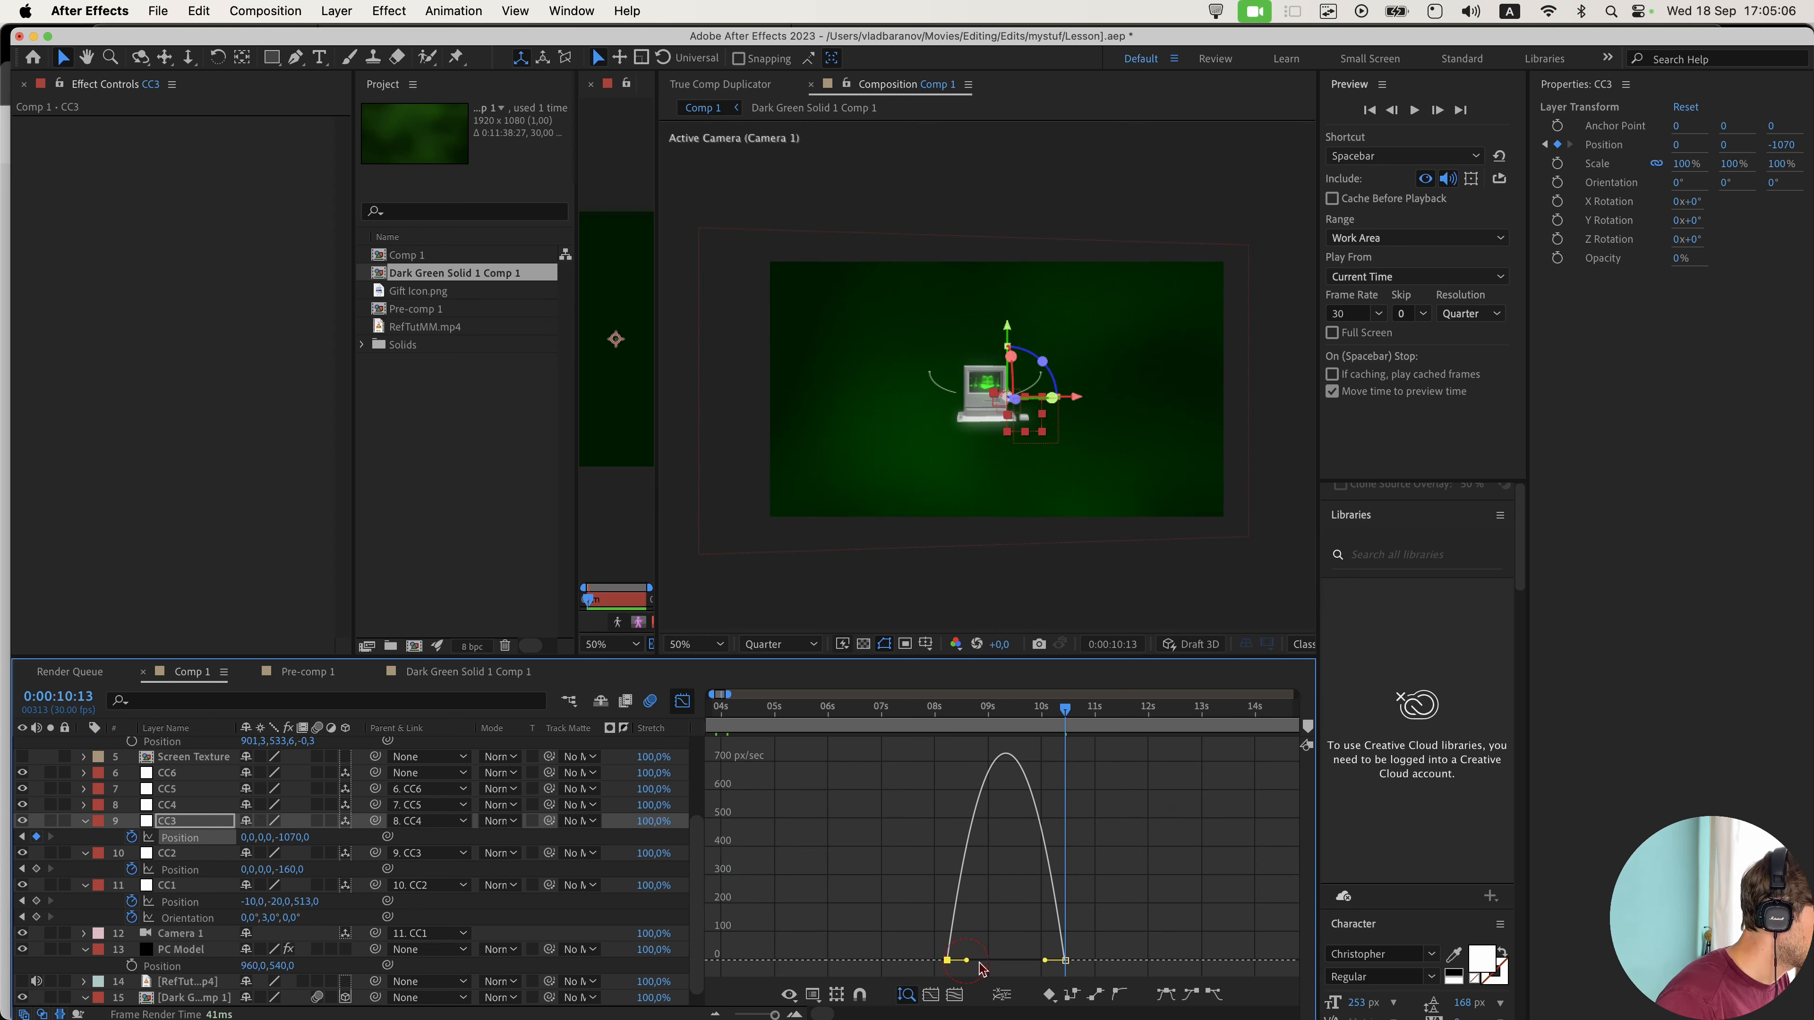
drag(966, 960, 998, 962)
drag(997, 962, 1003, 961)
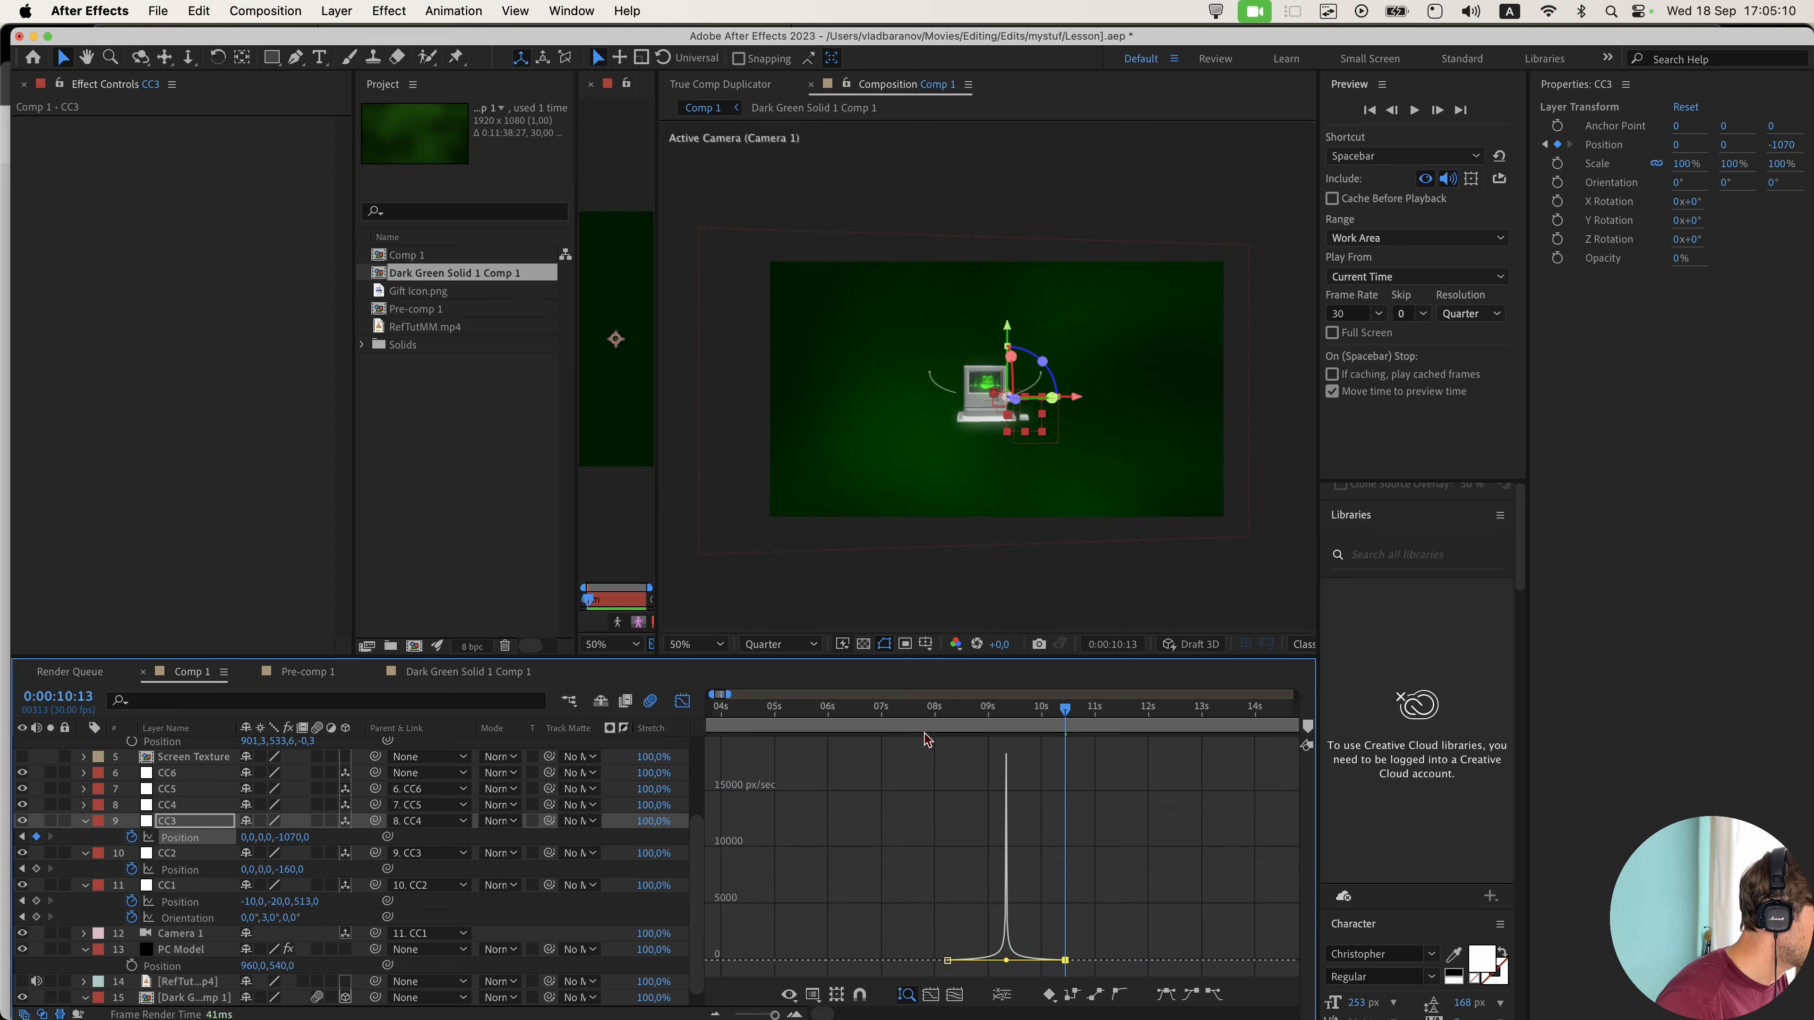
click(921, 707)
key(shift+F3)
key(space)
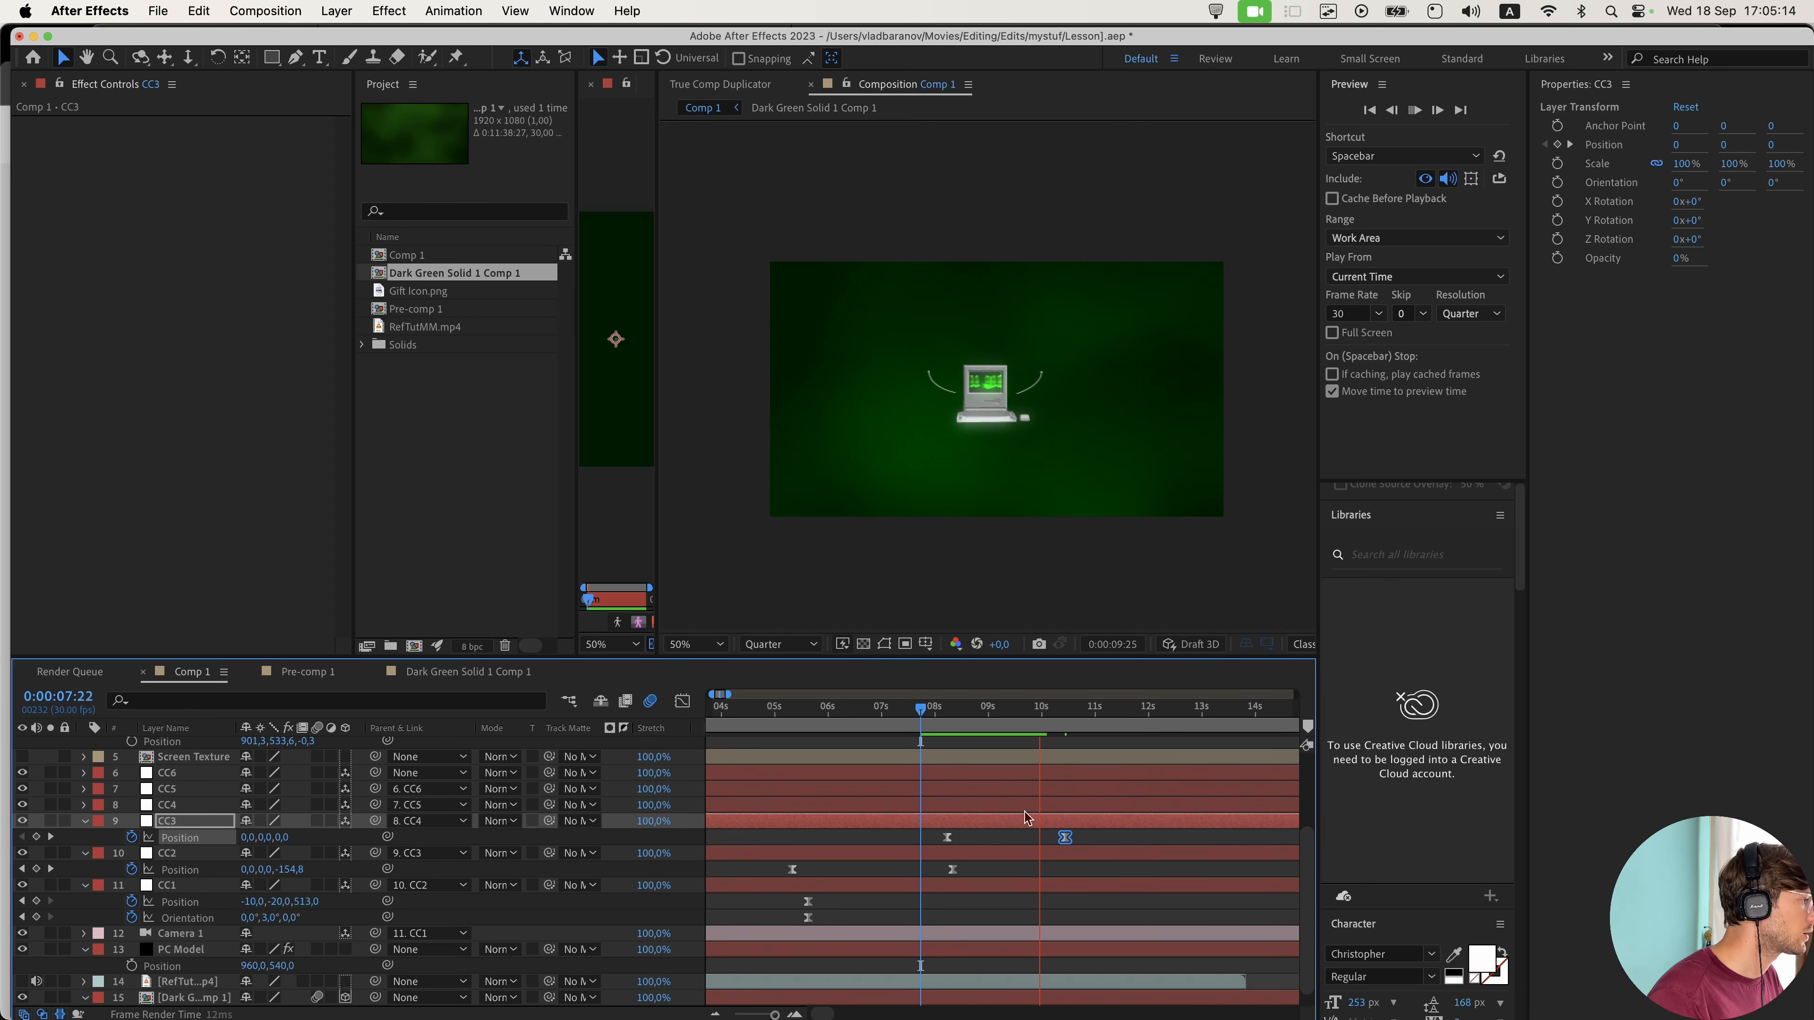
key(space)
- Soften CC3's Position speed curve to a central peak of just over 2000 px/sec and preview it from 0:00:07:22
key(shift+F3)
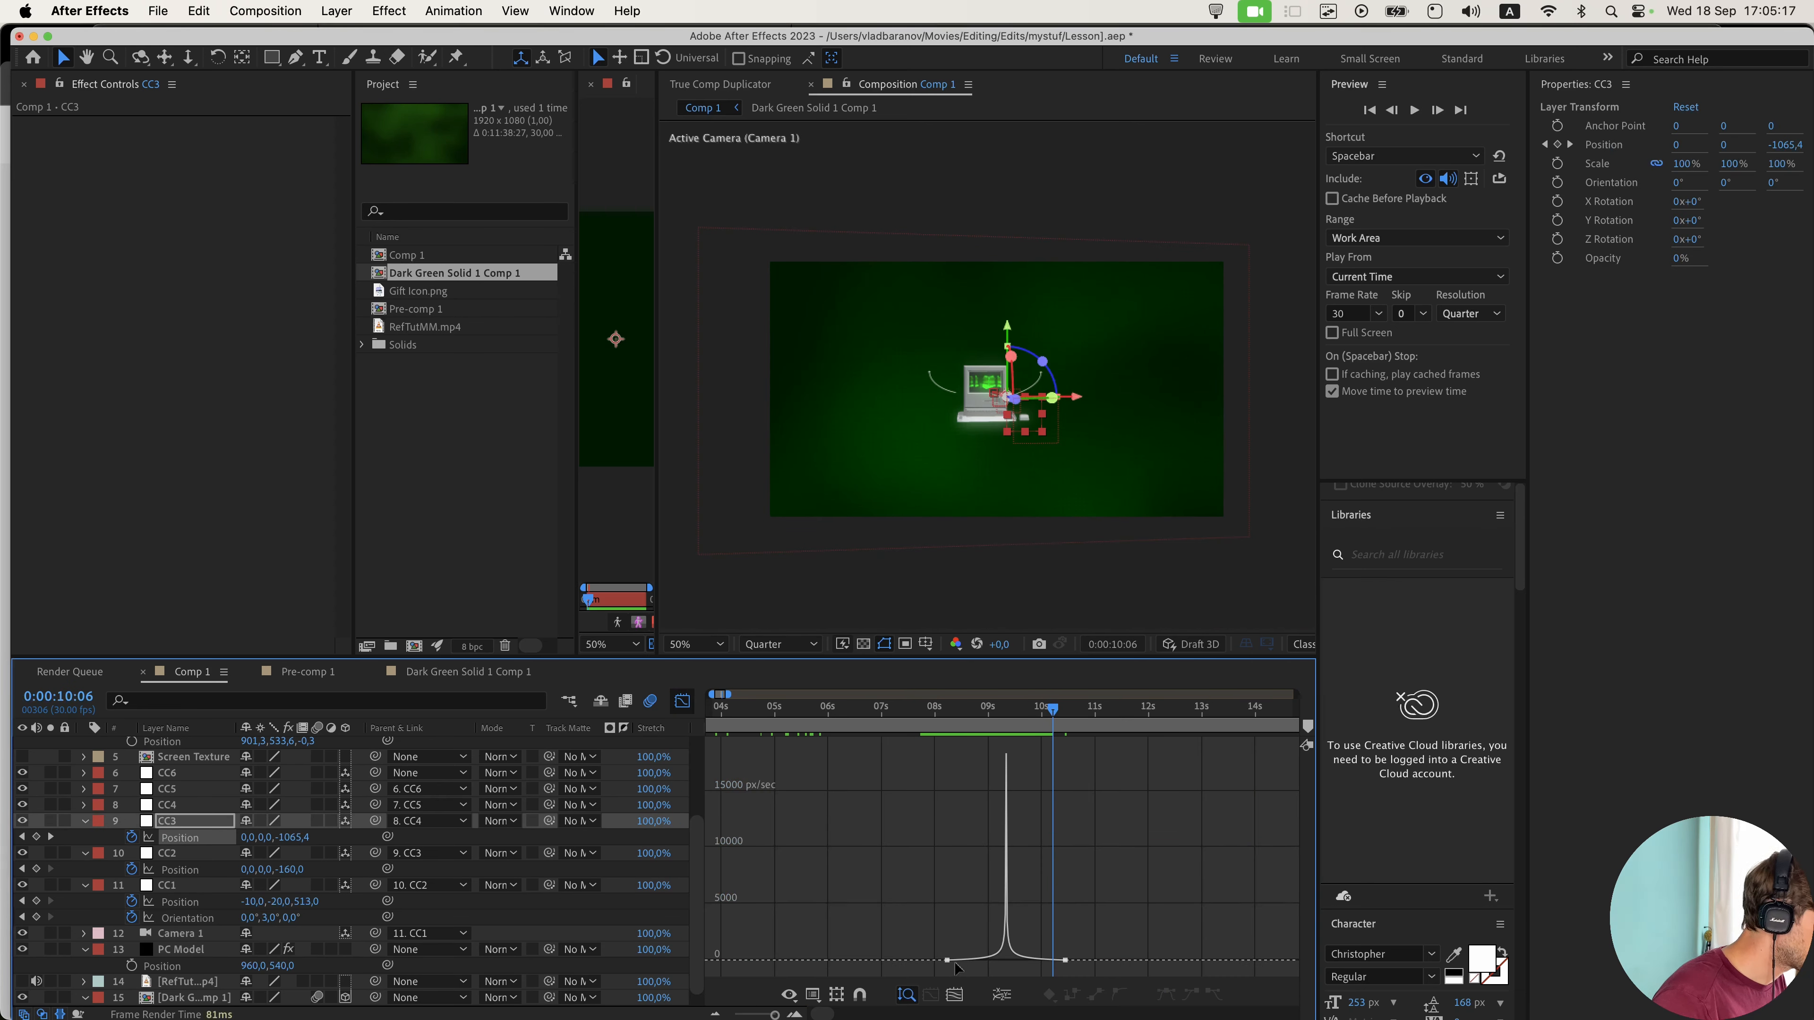
click(989, 964)
key(F9)
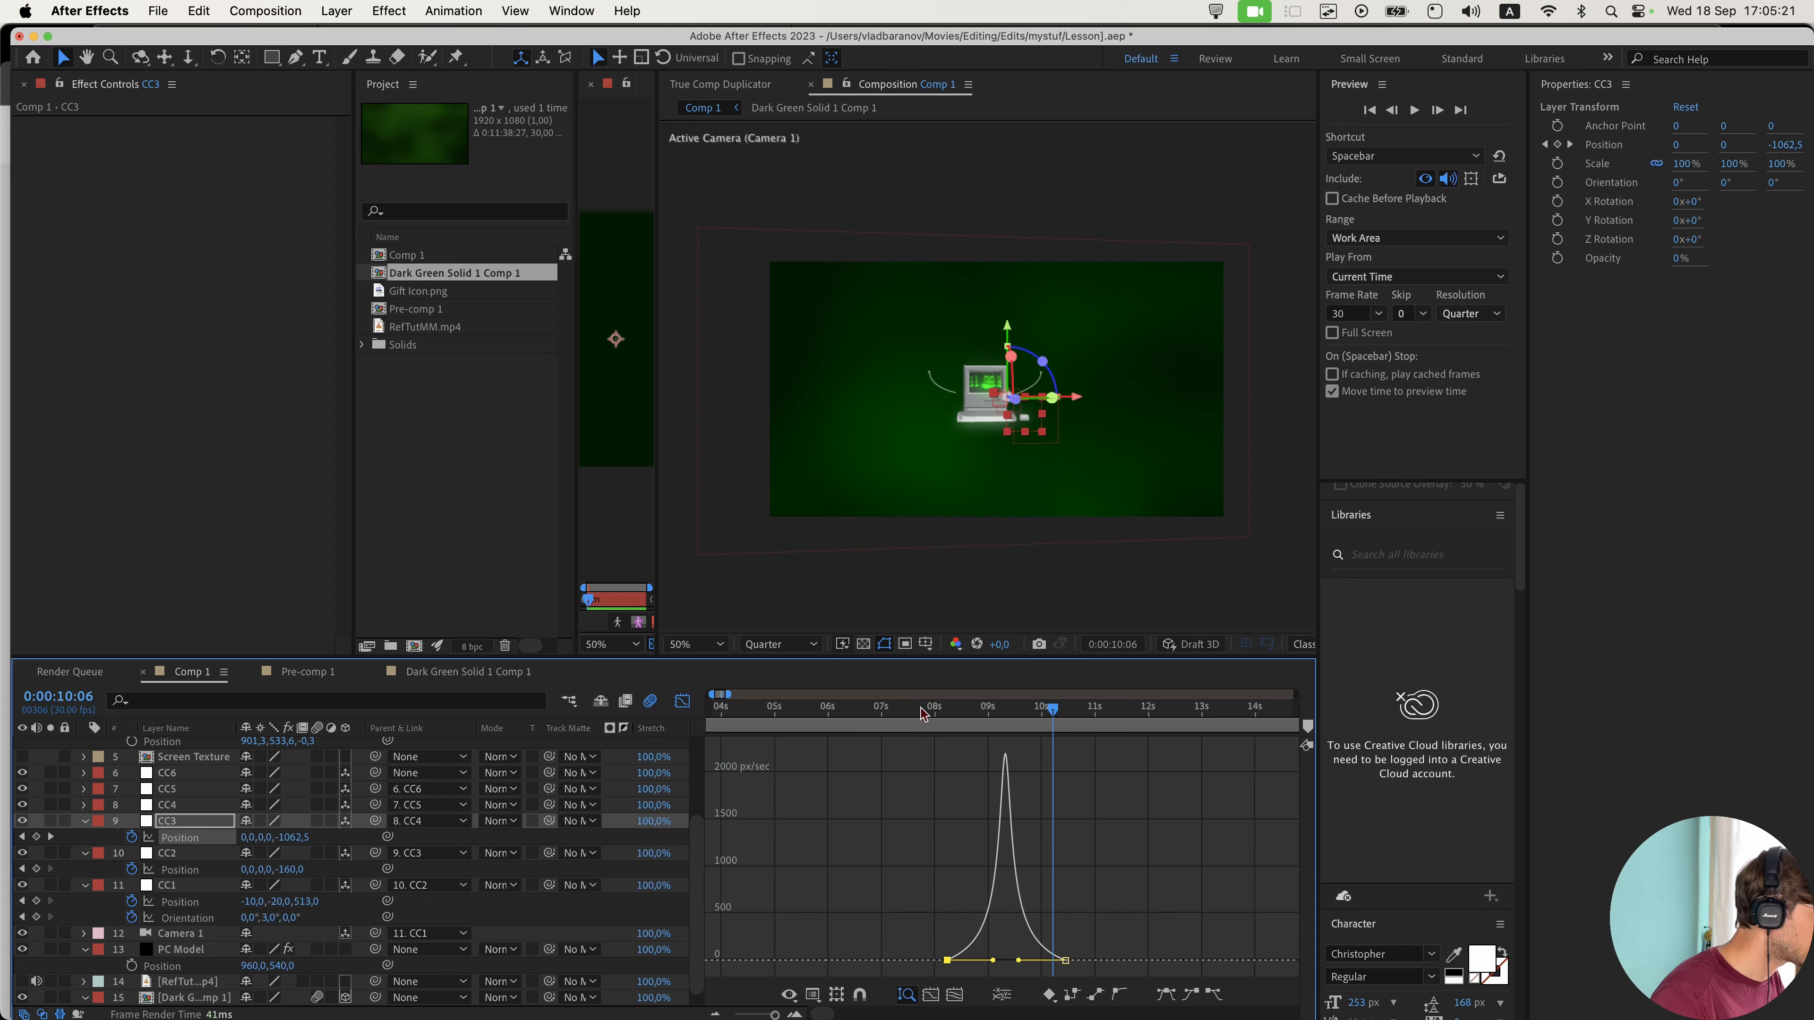
key(space)
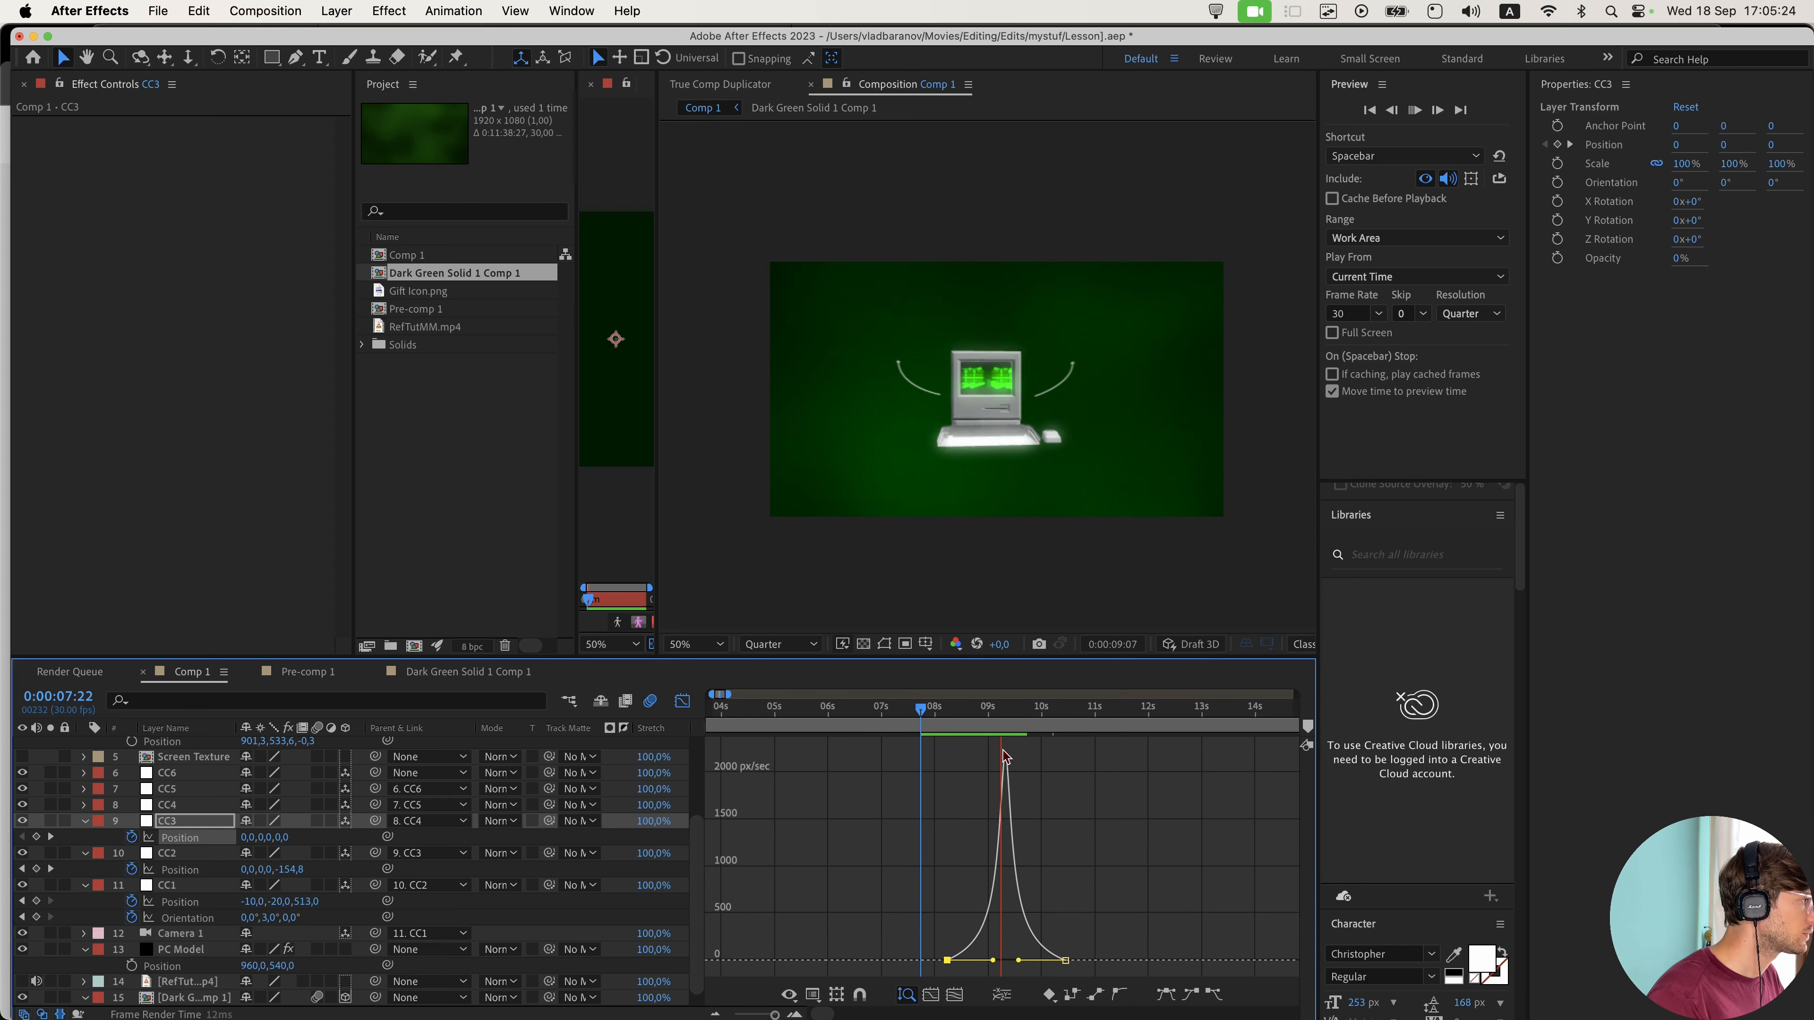
key(space)
click(679, 698)
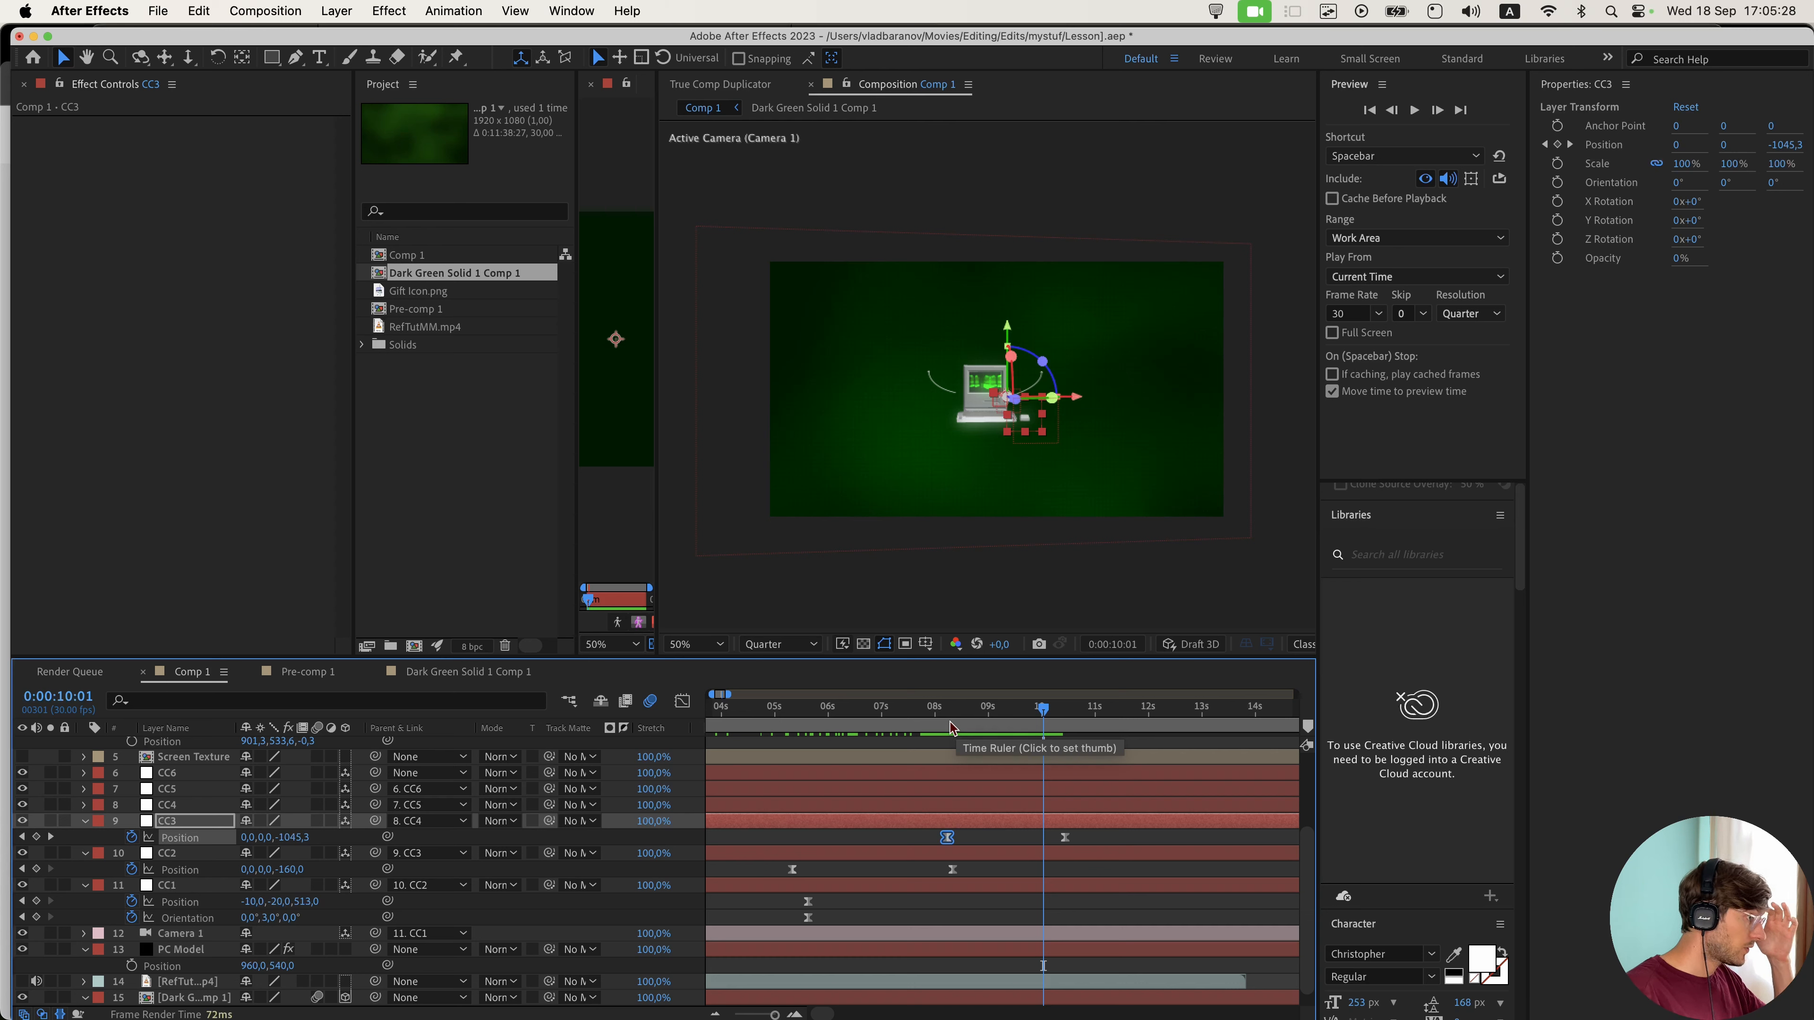
- Draw a rectangle about 377 × 102 px above the left arrow's area as a new shape layer at 0:00:05:26
drag(925, 730, 822, 745)
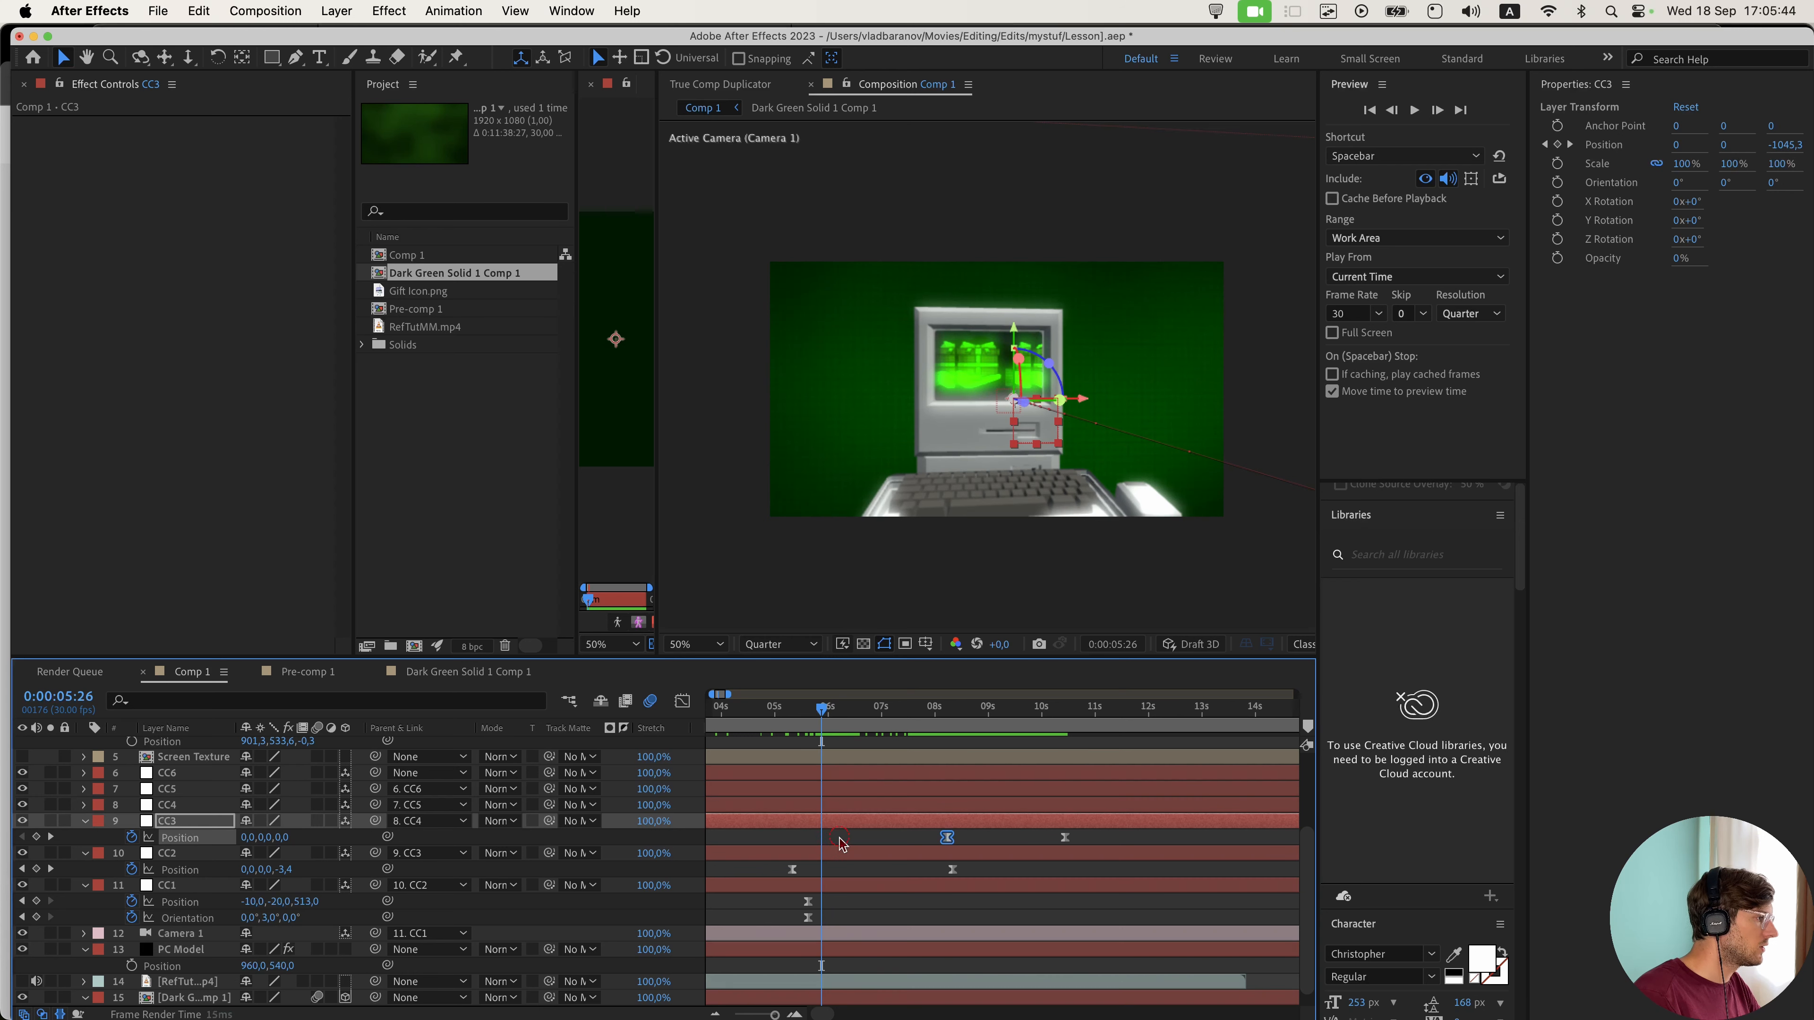
click(842, 841)
key(q)
drag(795, 307, 888, 332)
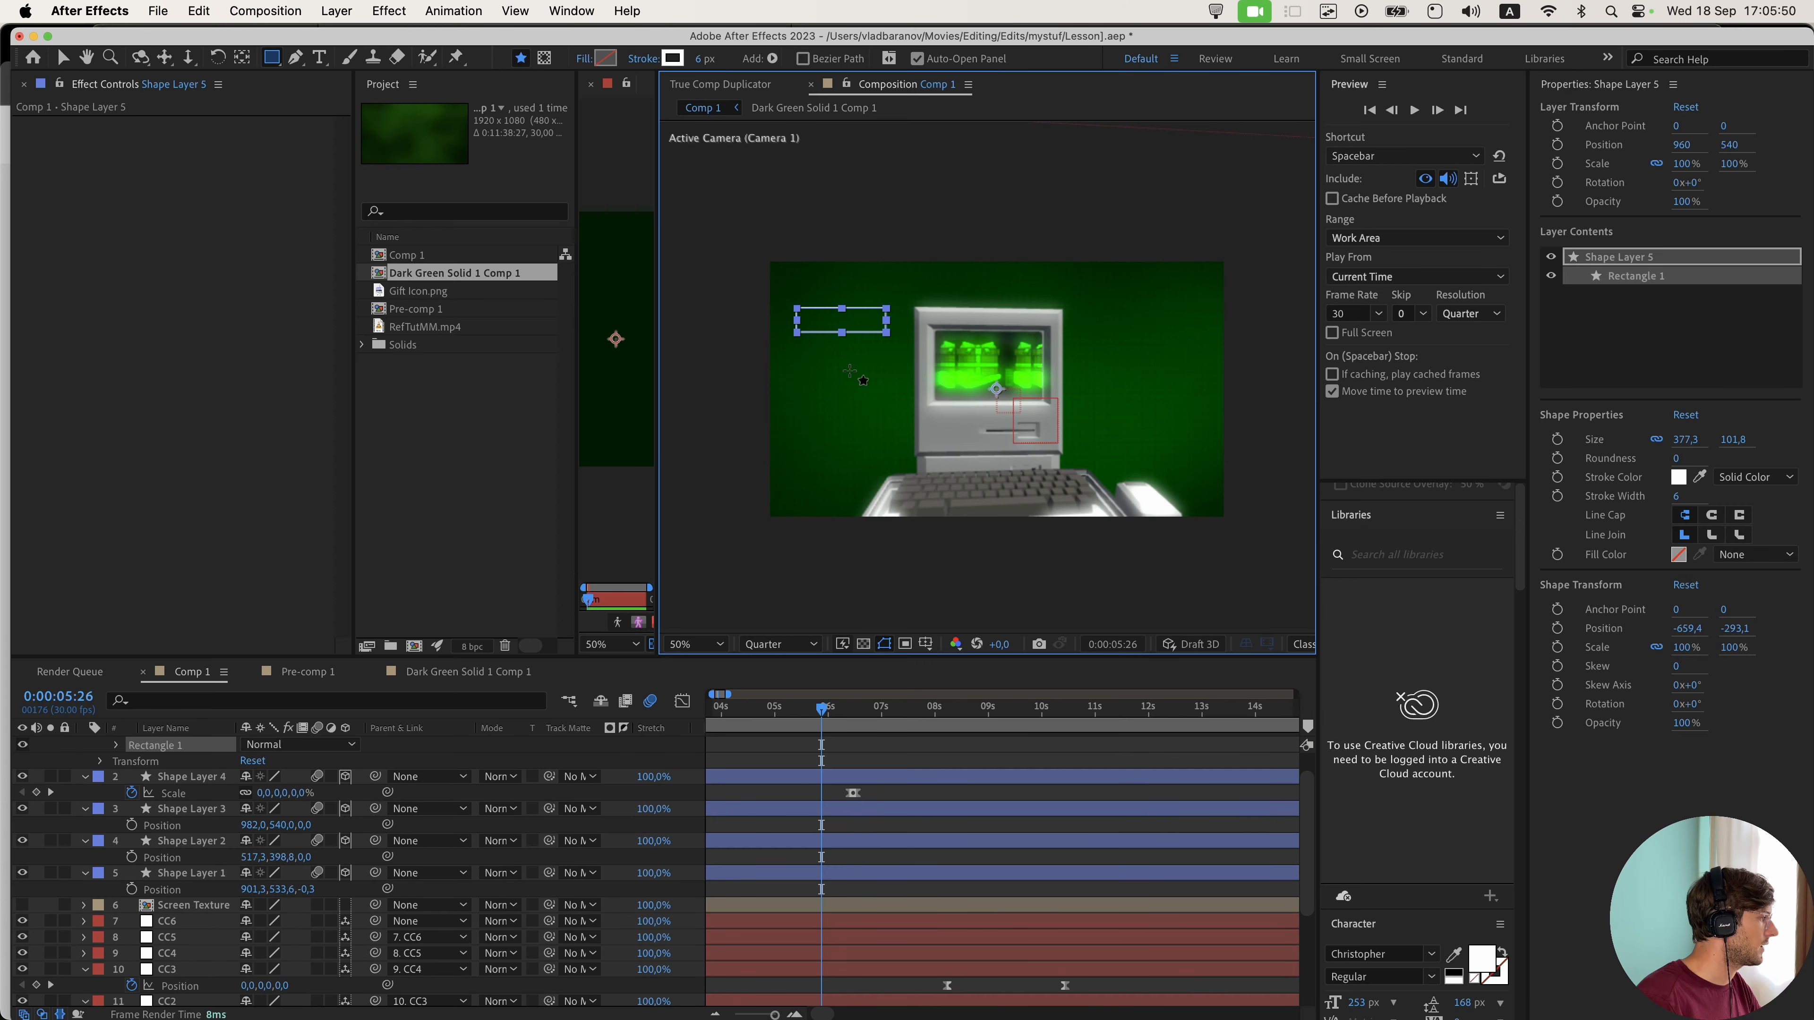
- Give Shape Layer 5's rectangle a solid white fill and no stroke, and collapse the layer's properties
alt+click(605, 58)
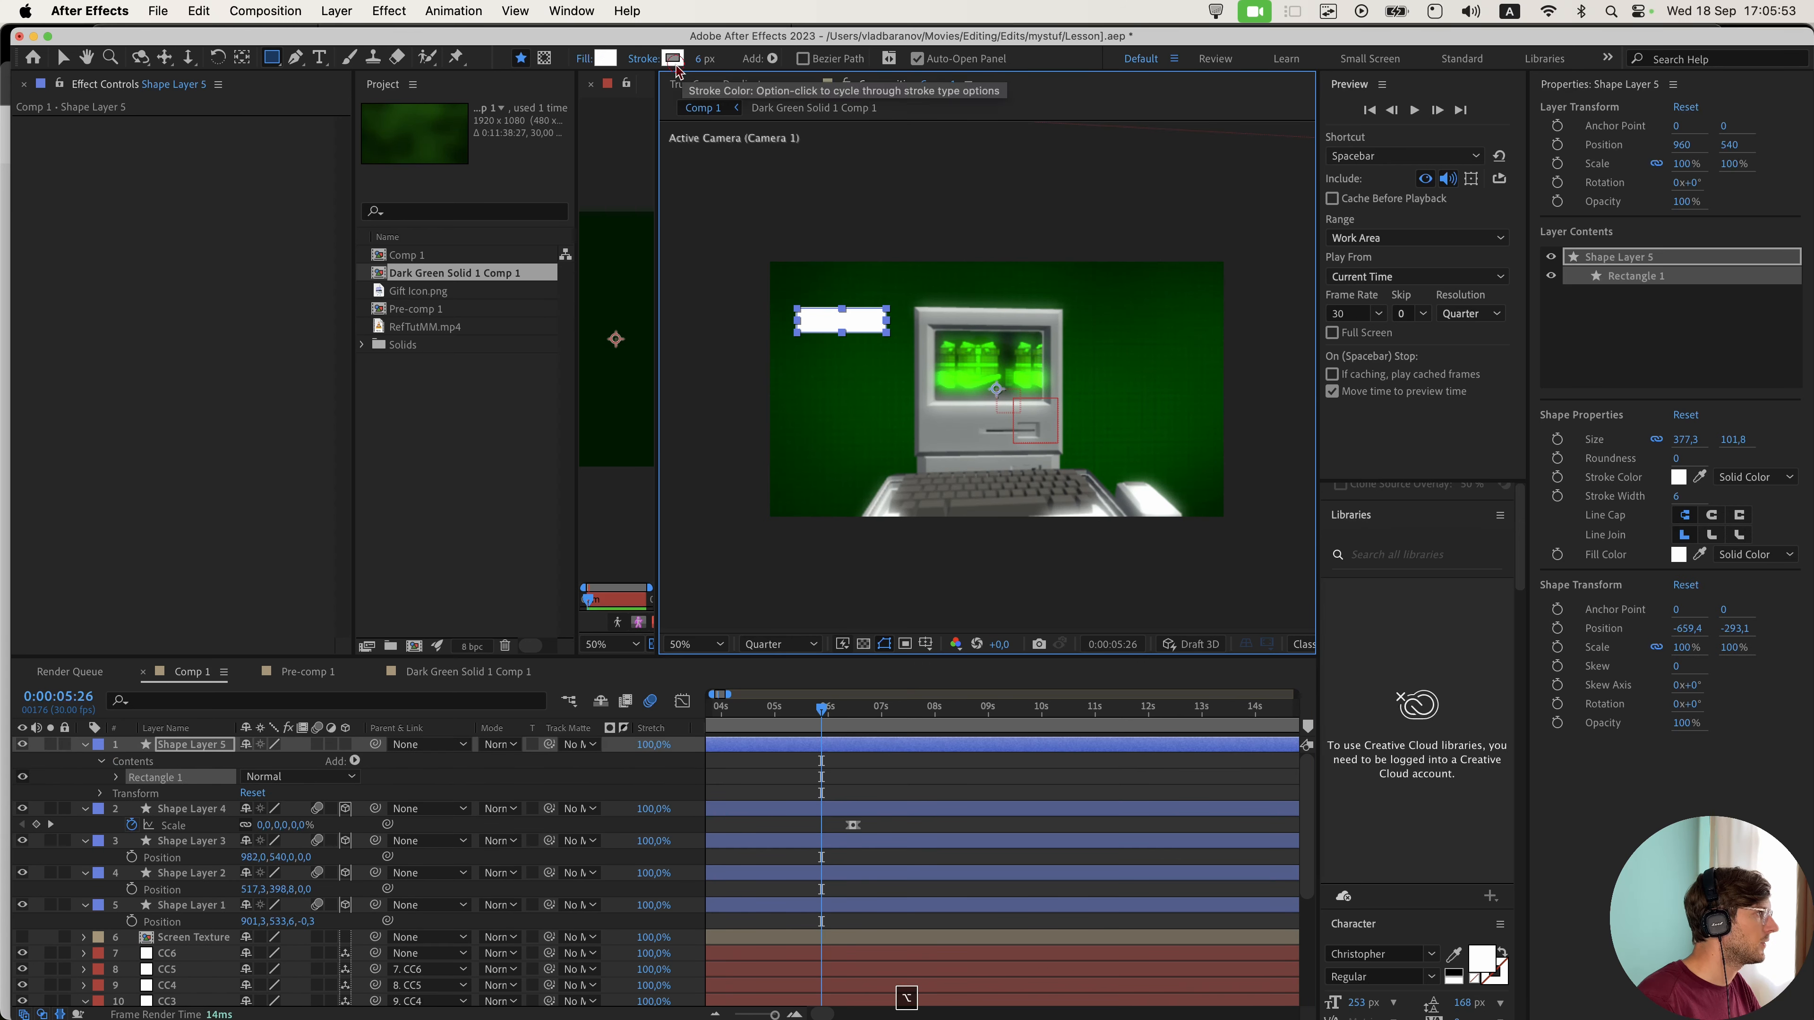
alt+click(674, 60)
alt+click(674, 60)
alt+click(674, 61)
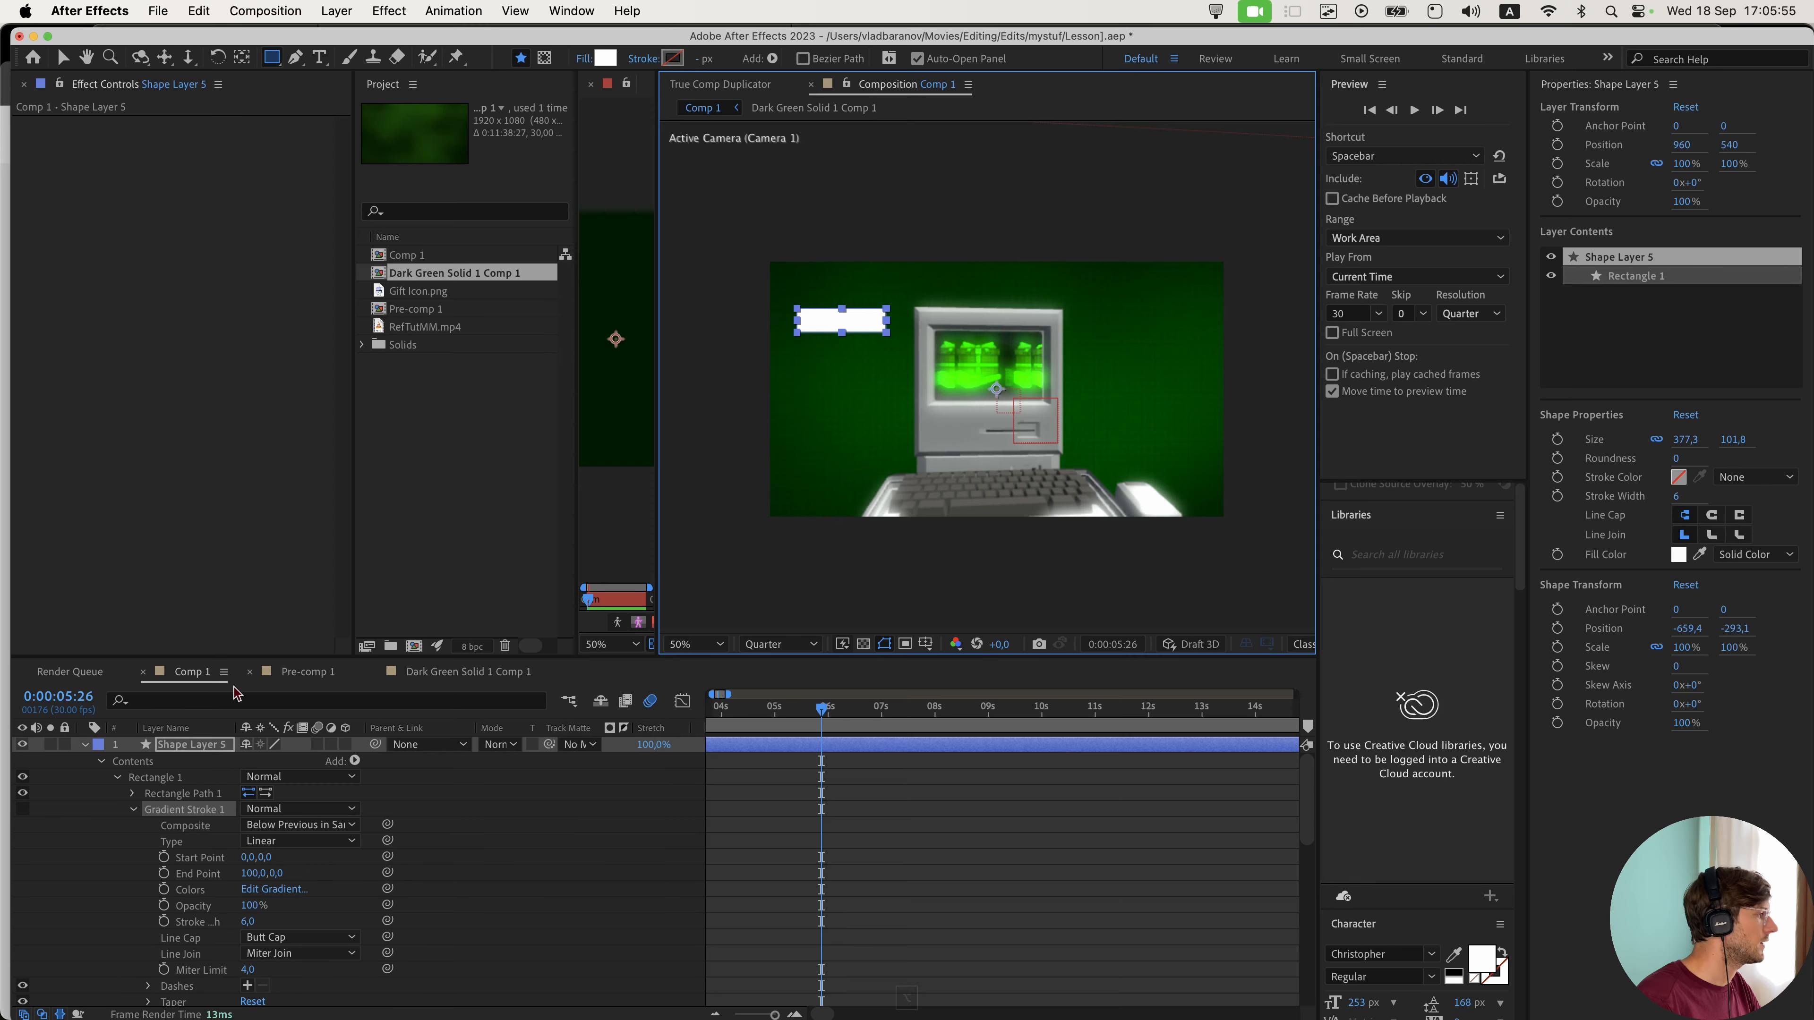
click(85, 744)
click(883, 809)
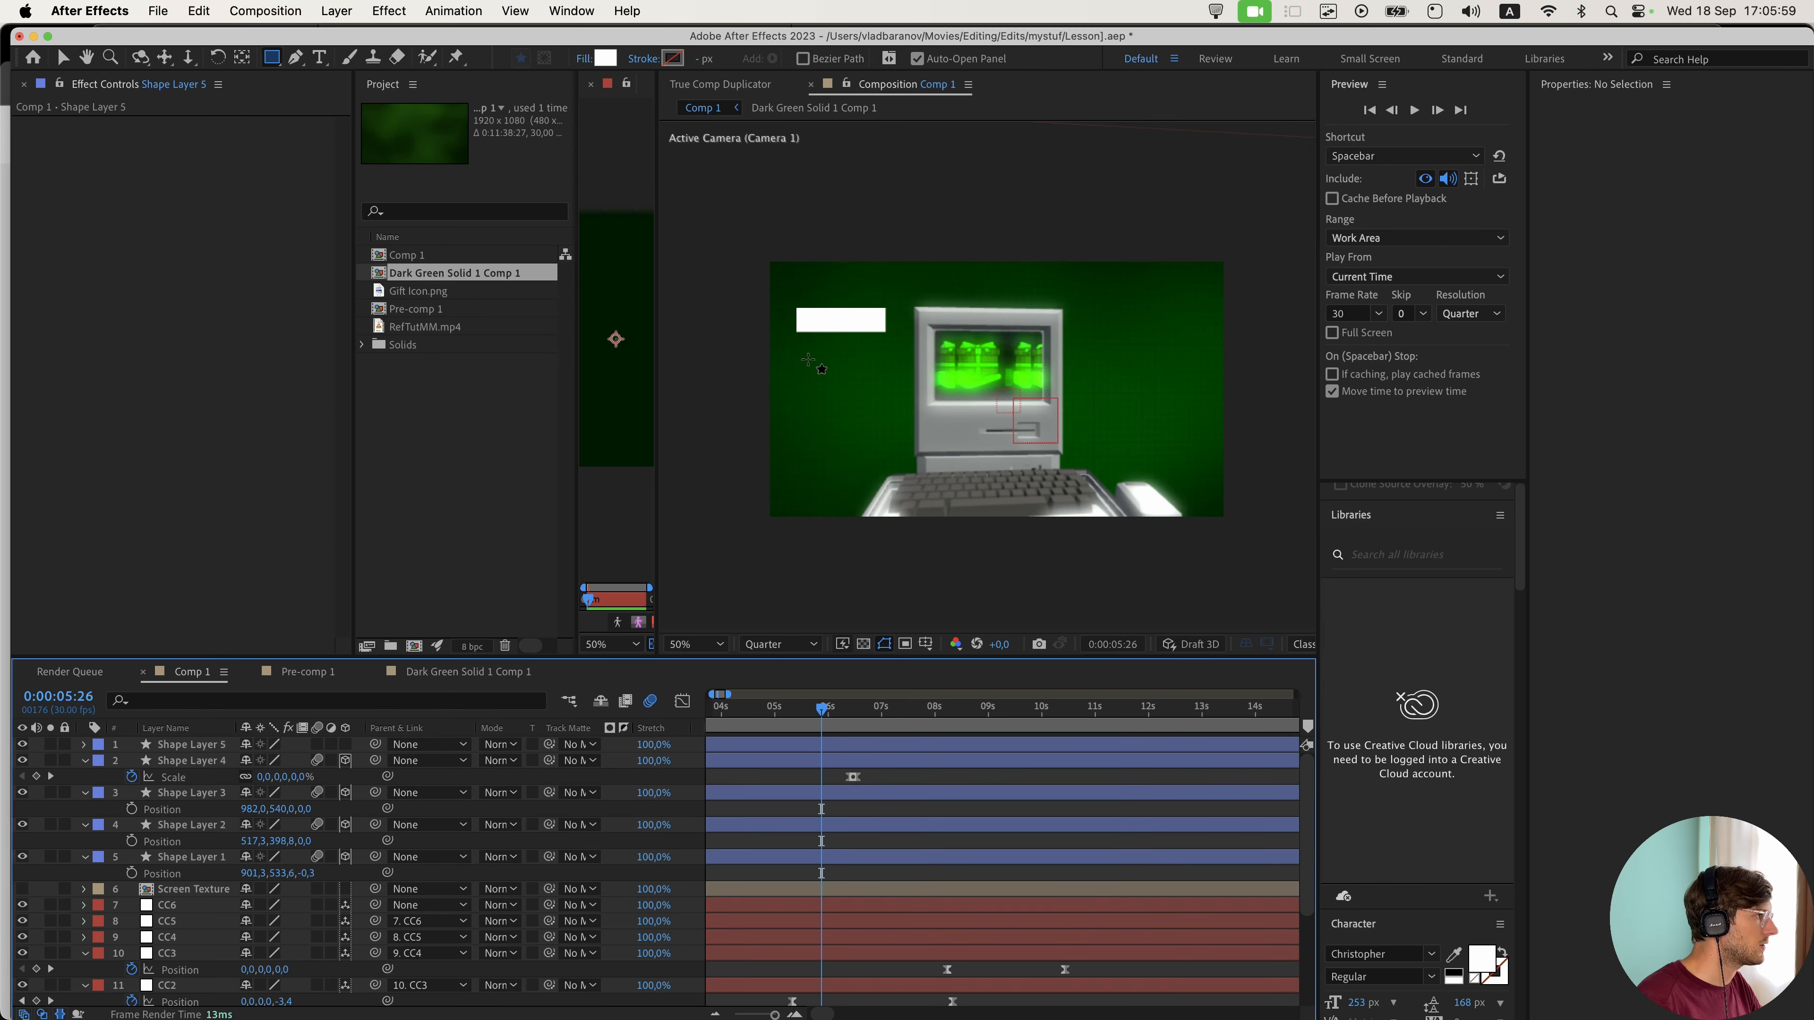
- Add a text layer reading "write" over the white box at 0:00:05:26
scroll(805, 360, up, 1)
drag(831, 371, 1096, 547)
key(super+t)
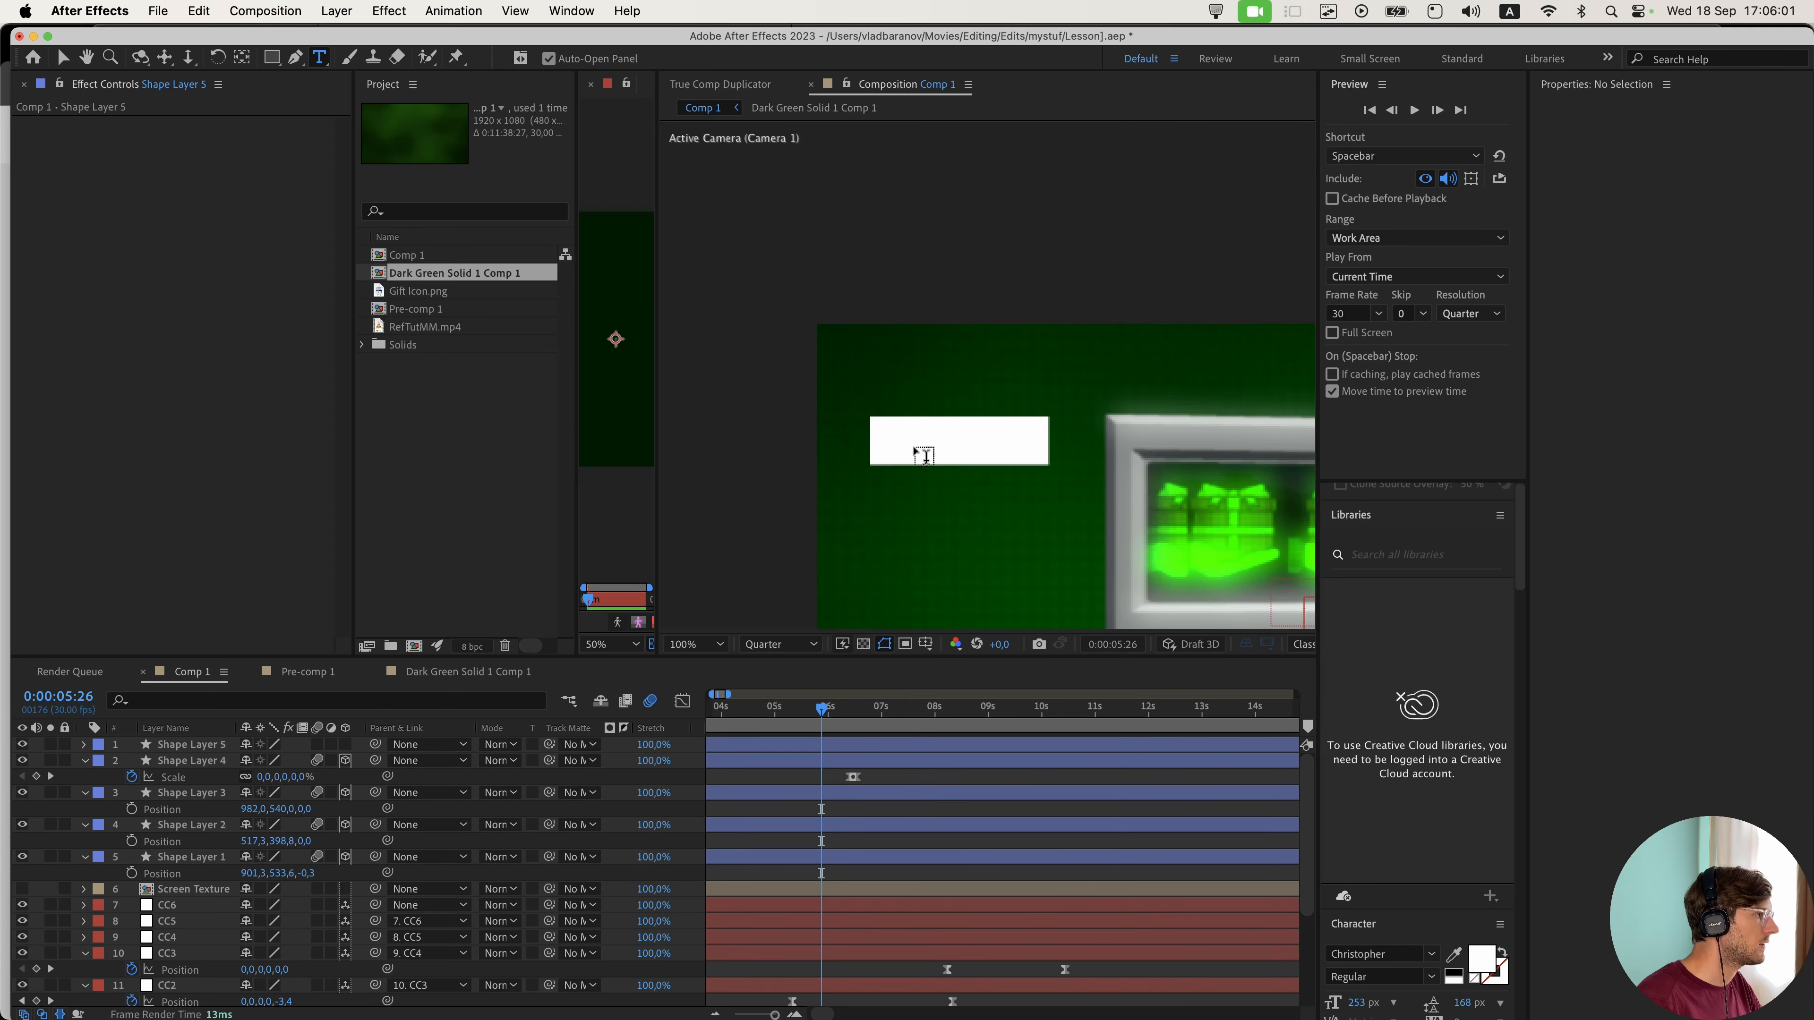
click(902, 439)
text(w)
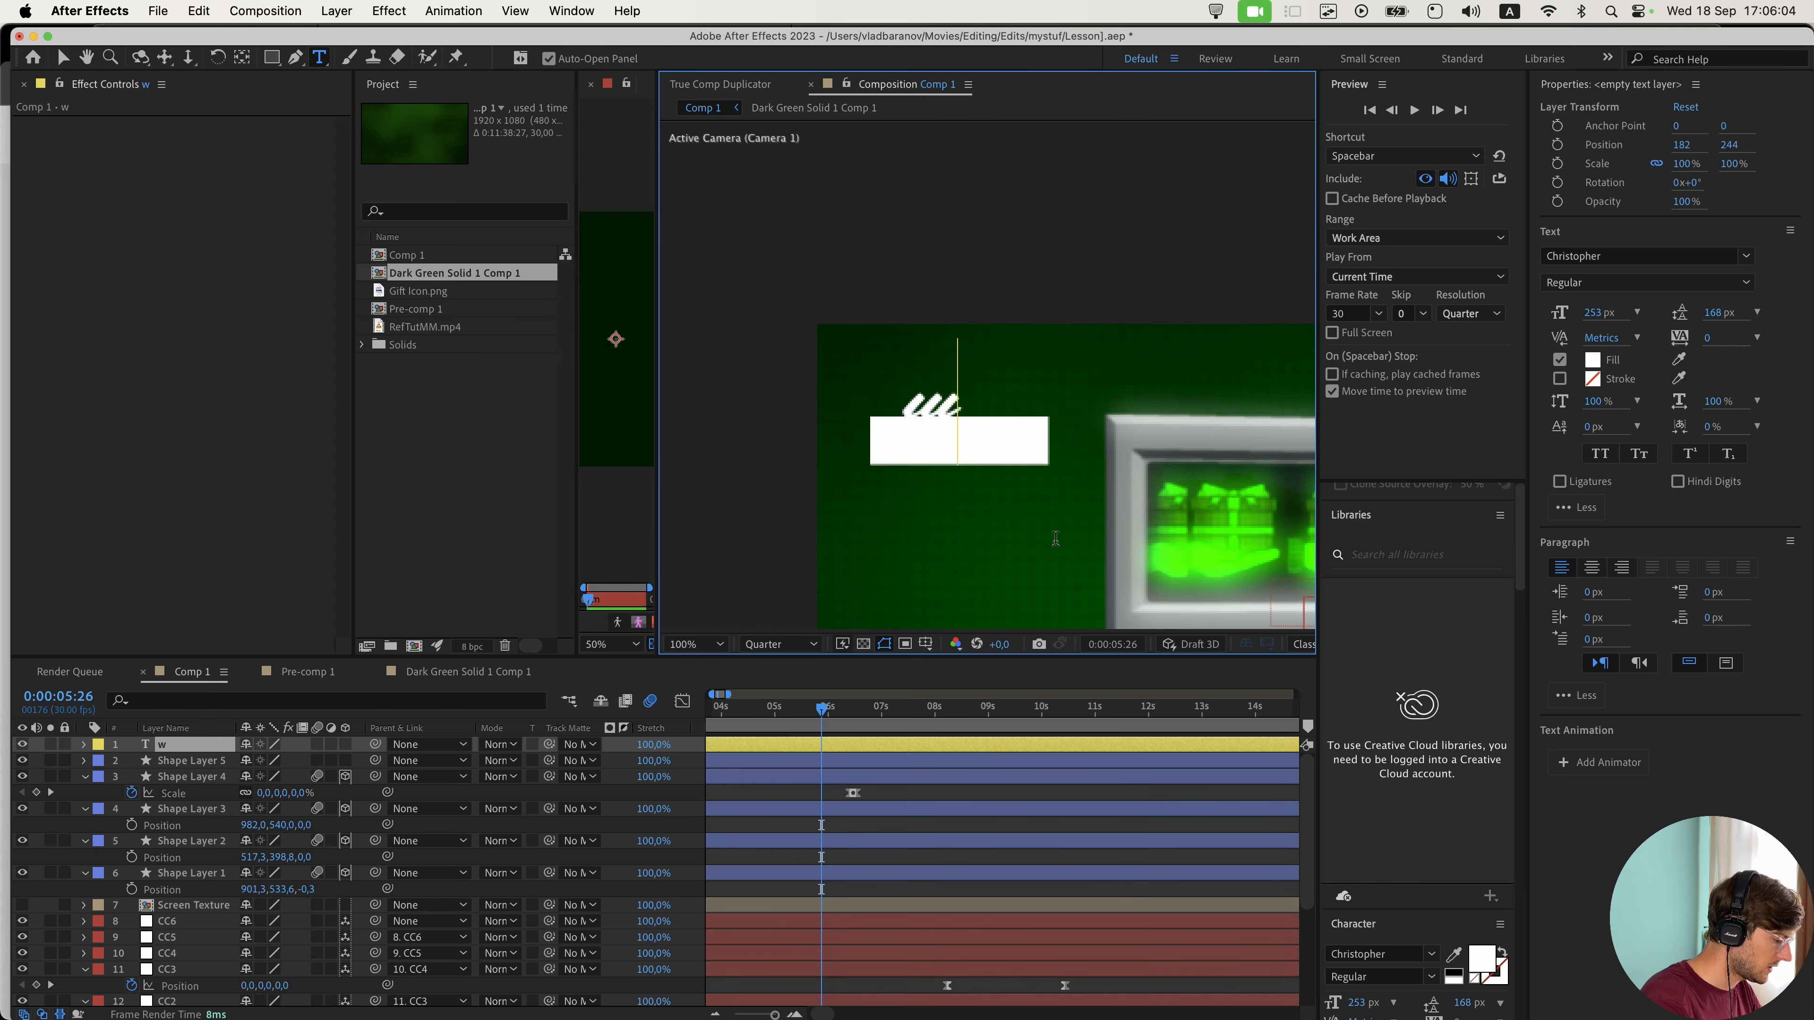
text(rite)
- Set the "write" text's font to Montserrat Bold
click(1635, 256)
text(mont)
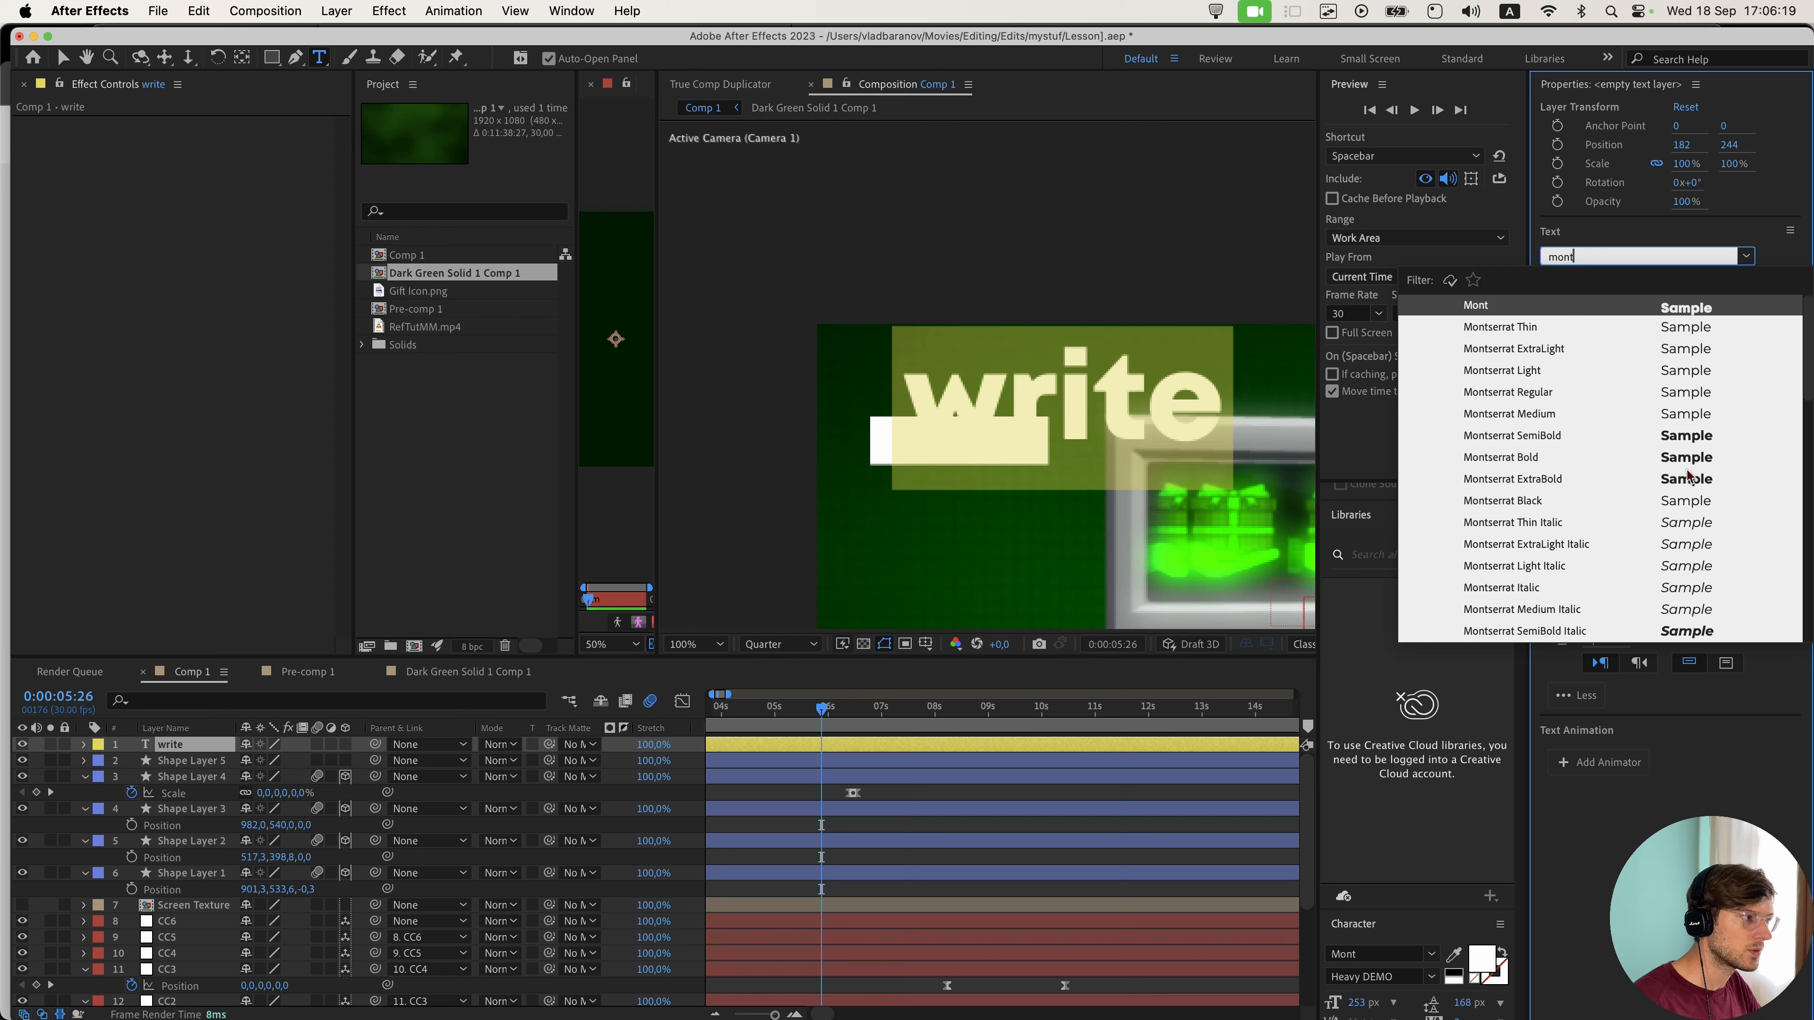
click(1674, 466)
key(Escape)
key(v)
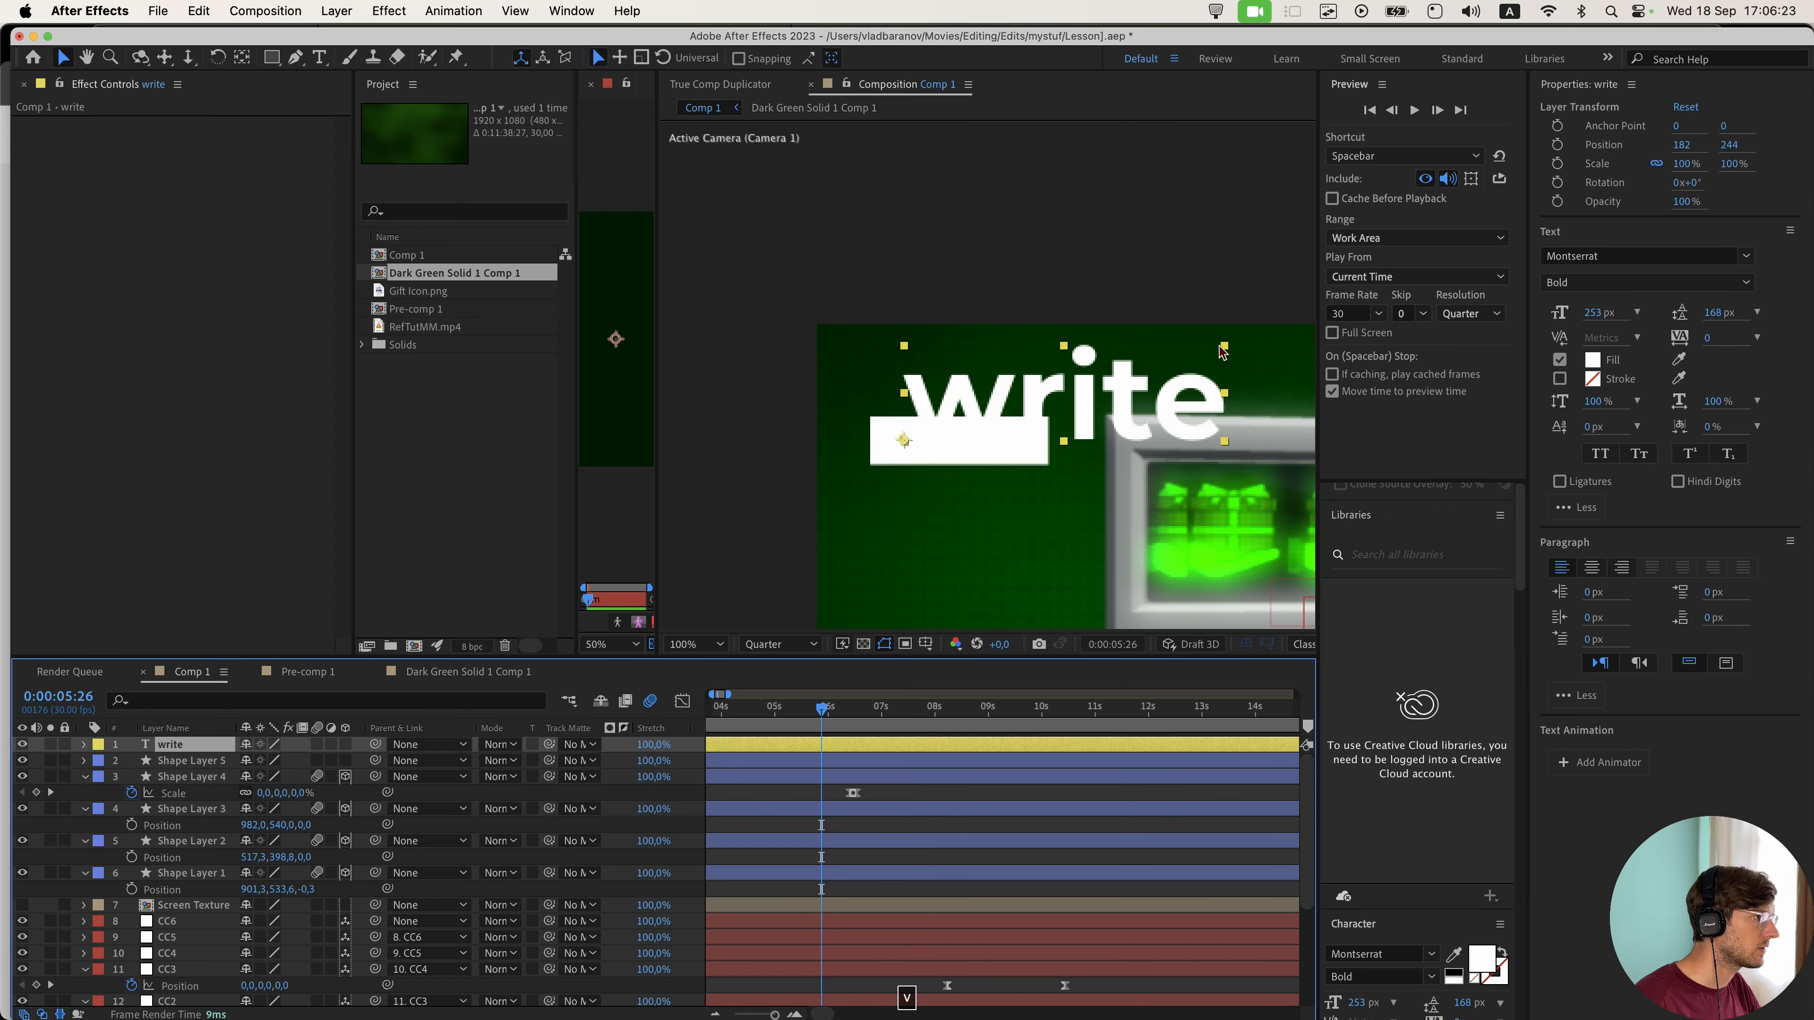
- Scale the "write" text to about 46% so it fits inside the white box, and set its fill to black (000000)
click(1597, 361)
drag(1144, 854, 1086, 982)
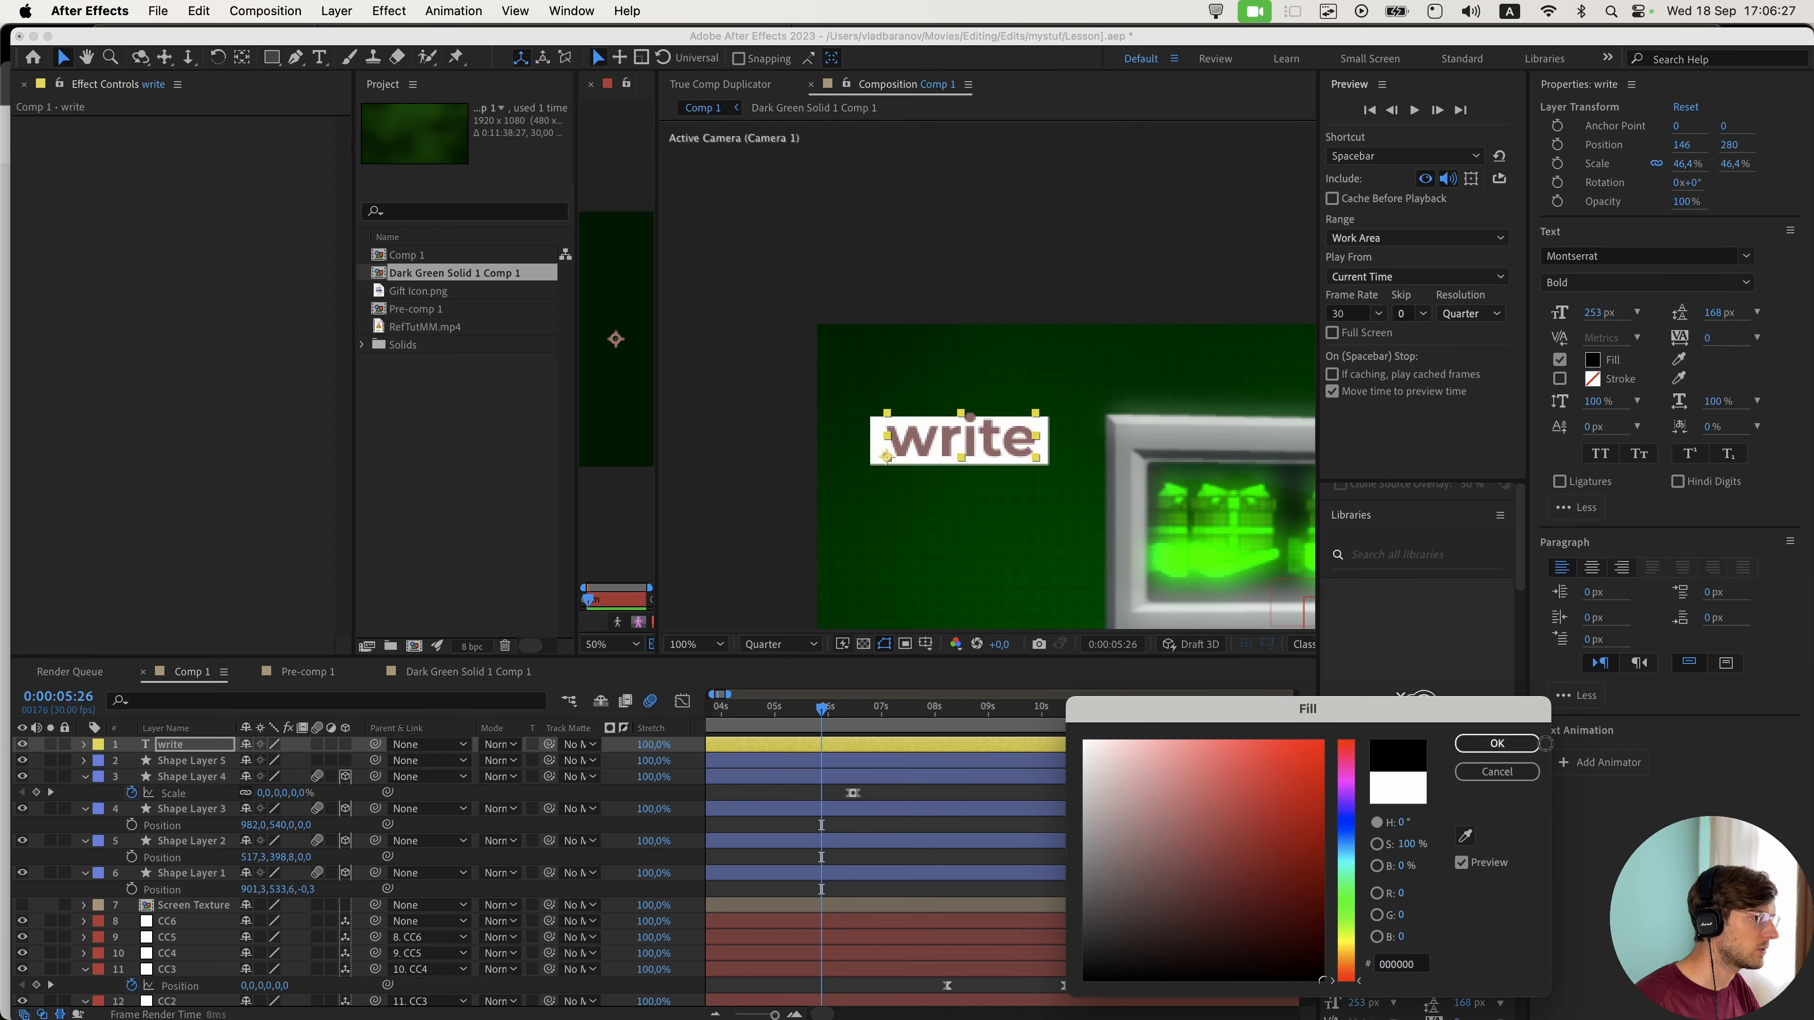
click(1508, 746)
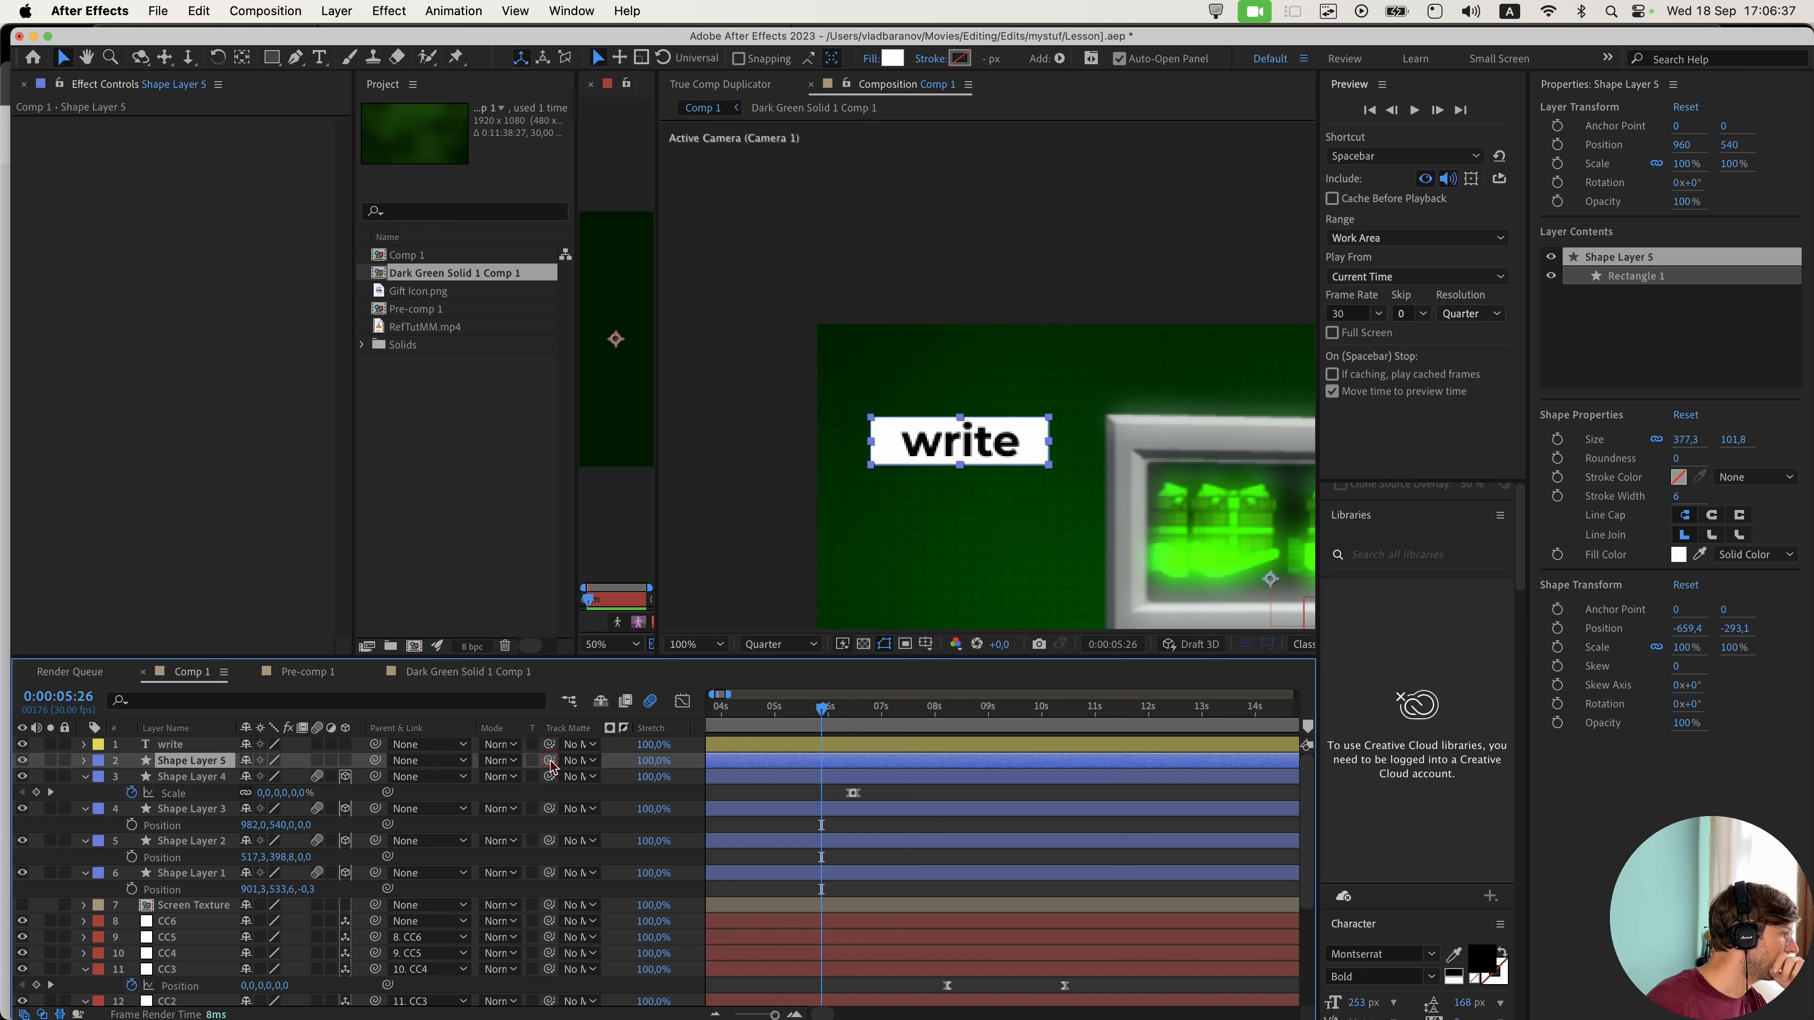
- Set the "write" text as an inverted track matte for Shape Layer 5 and switch the viewer resolution to Full
drag(550, 760, 182, 744)
click(624, 760)
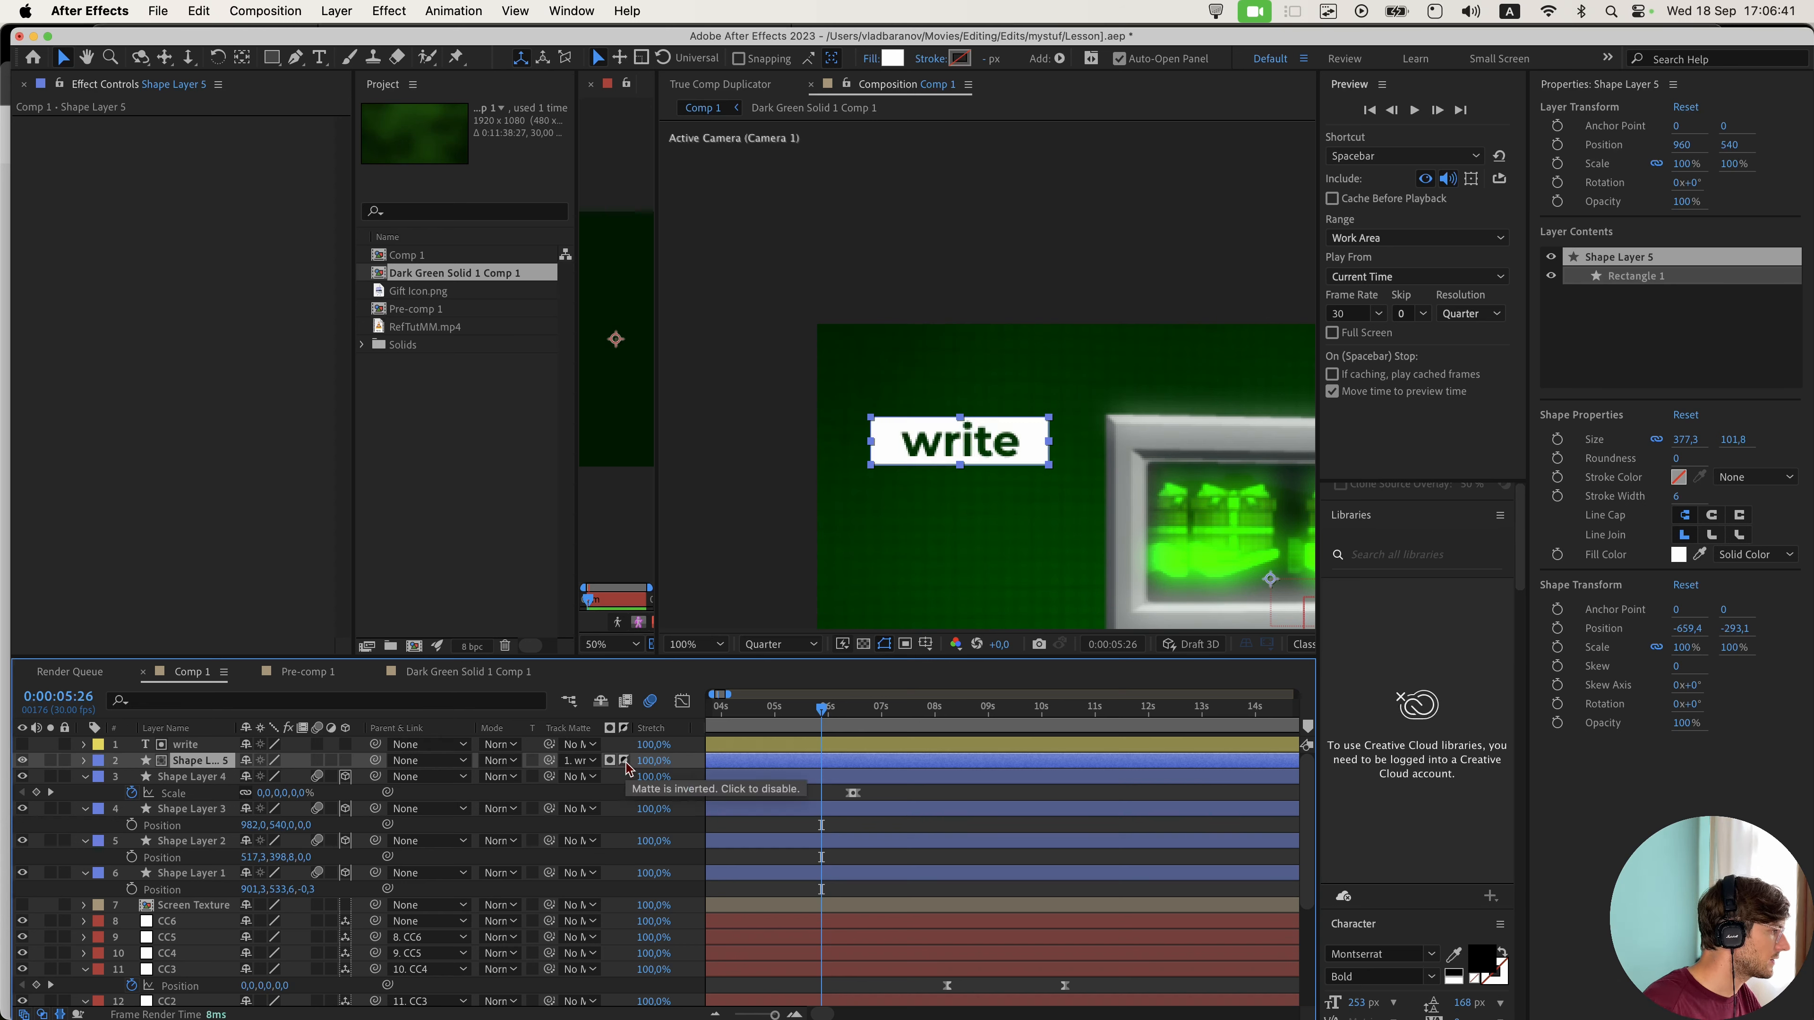
scroll(984, 429, up, 1)
click(781, 645)
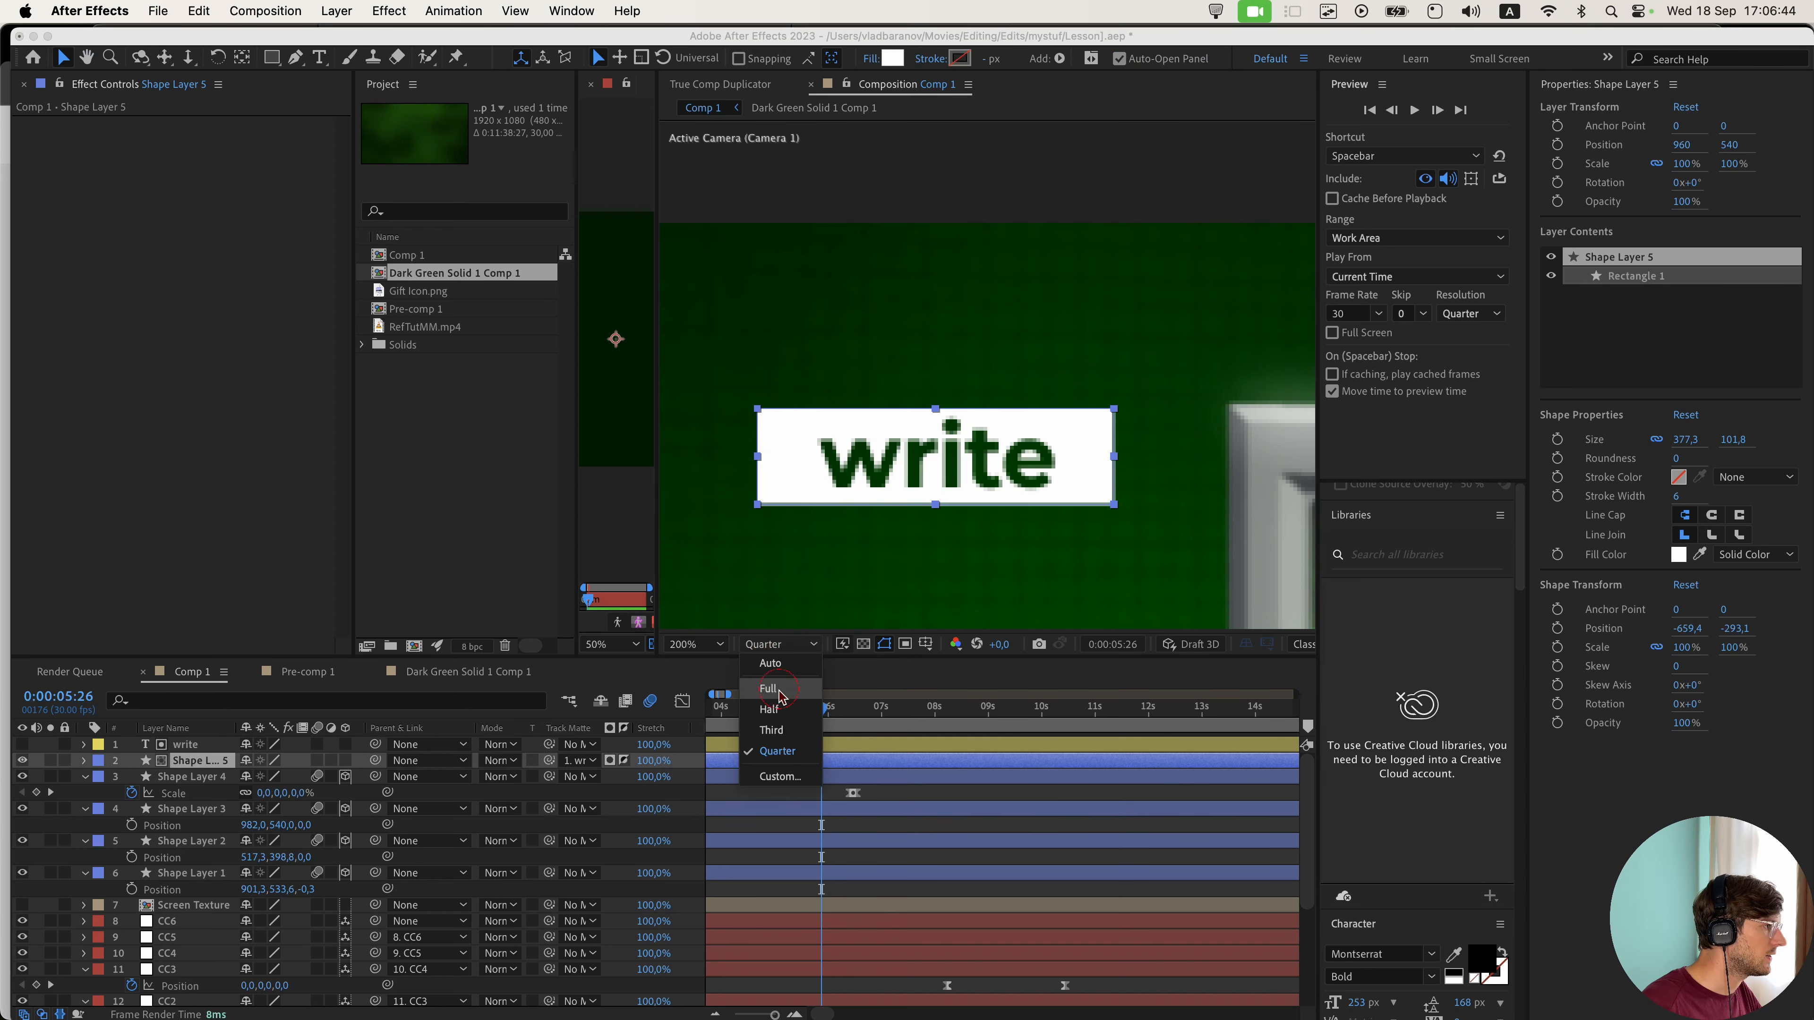
click(778, 688)
scroll(1024, 474, up, 1)
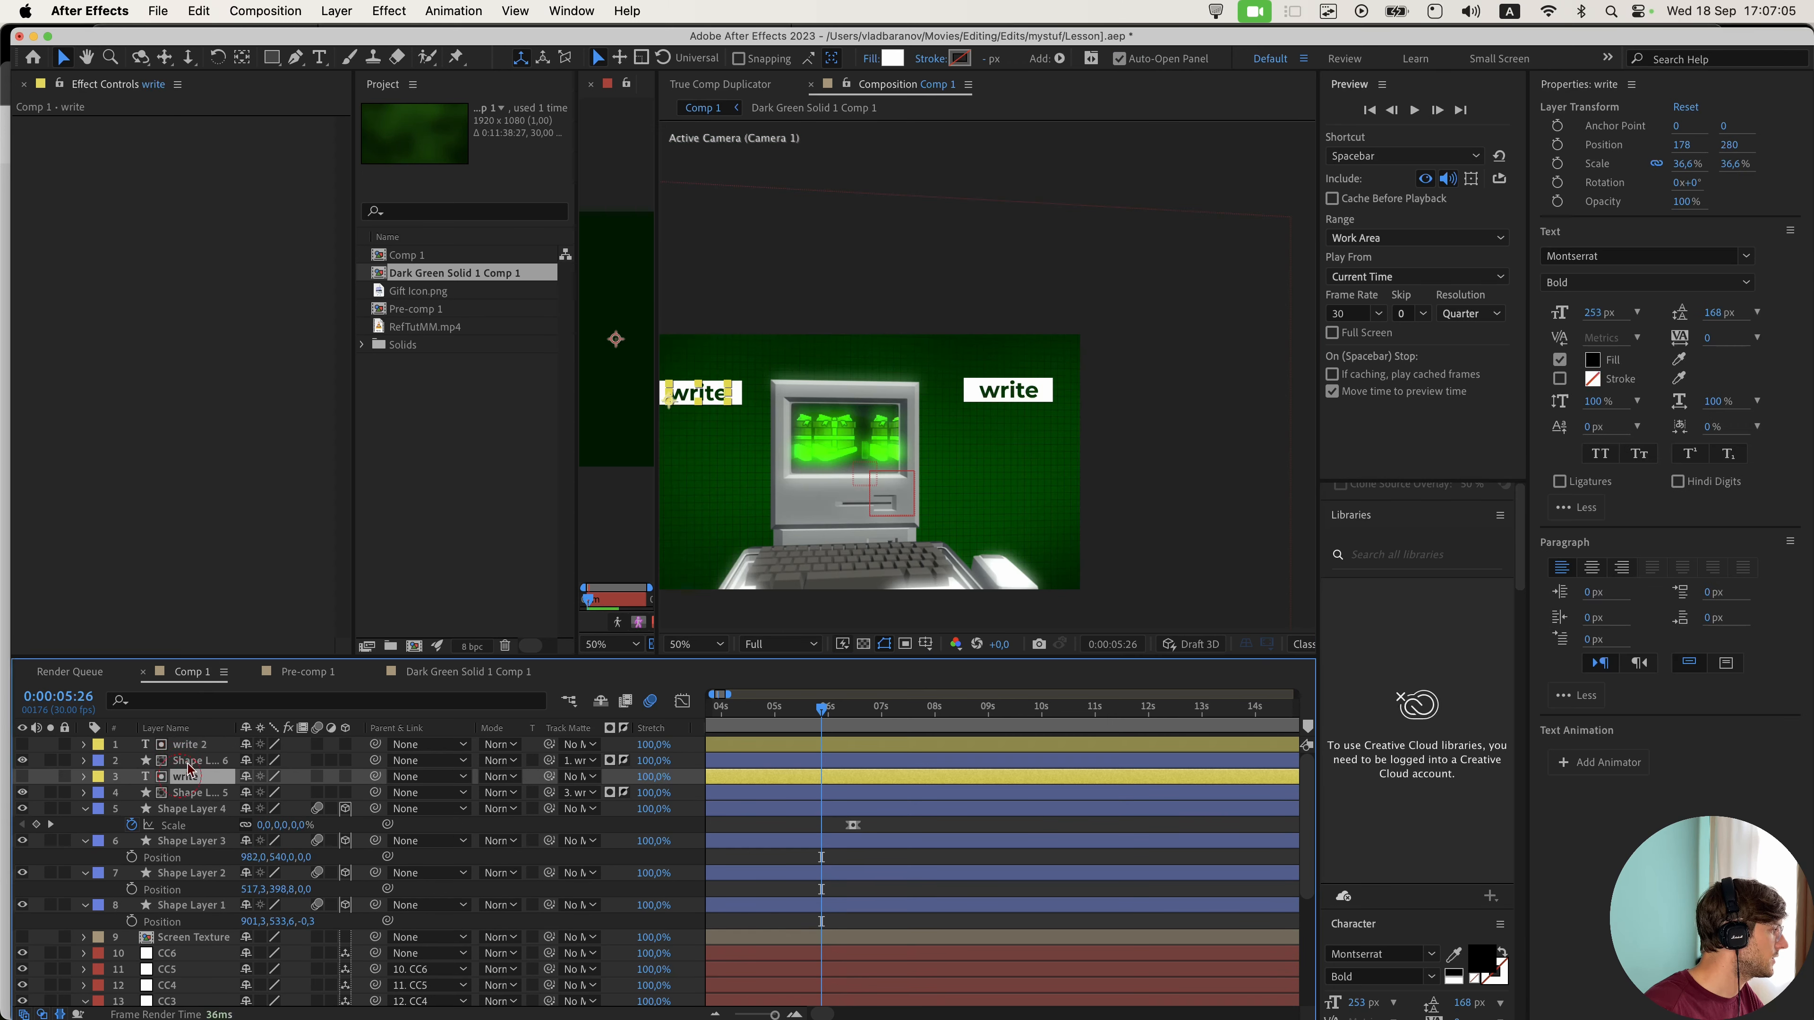
- Change the duplicated label's text, beside the computer's opposite side, to "develop"
double_click(218, 744)
text(deve)
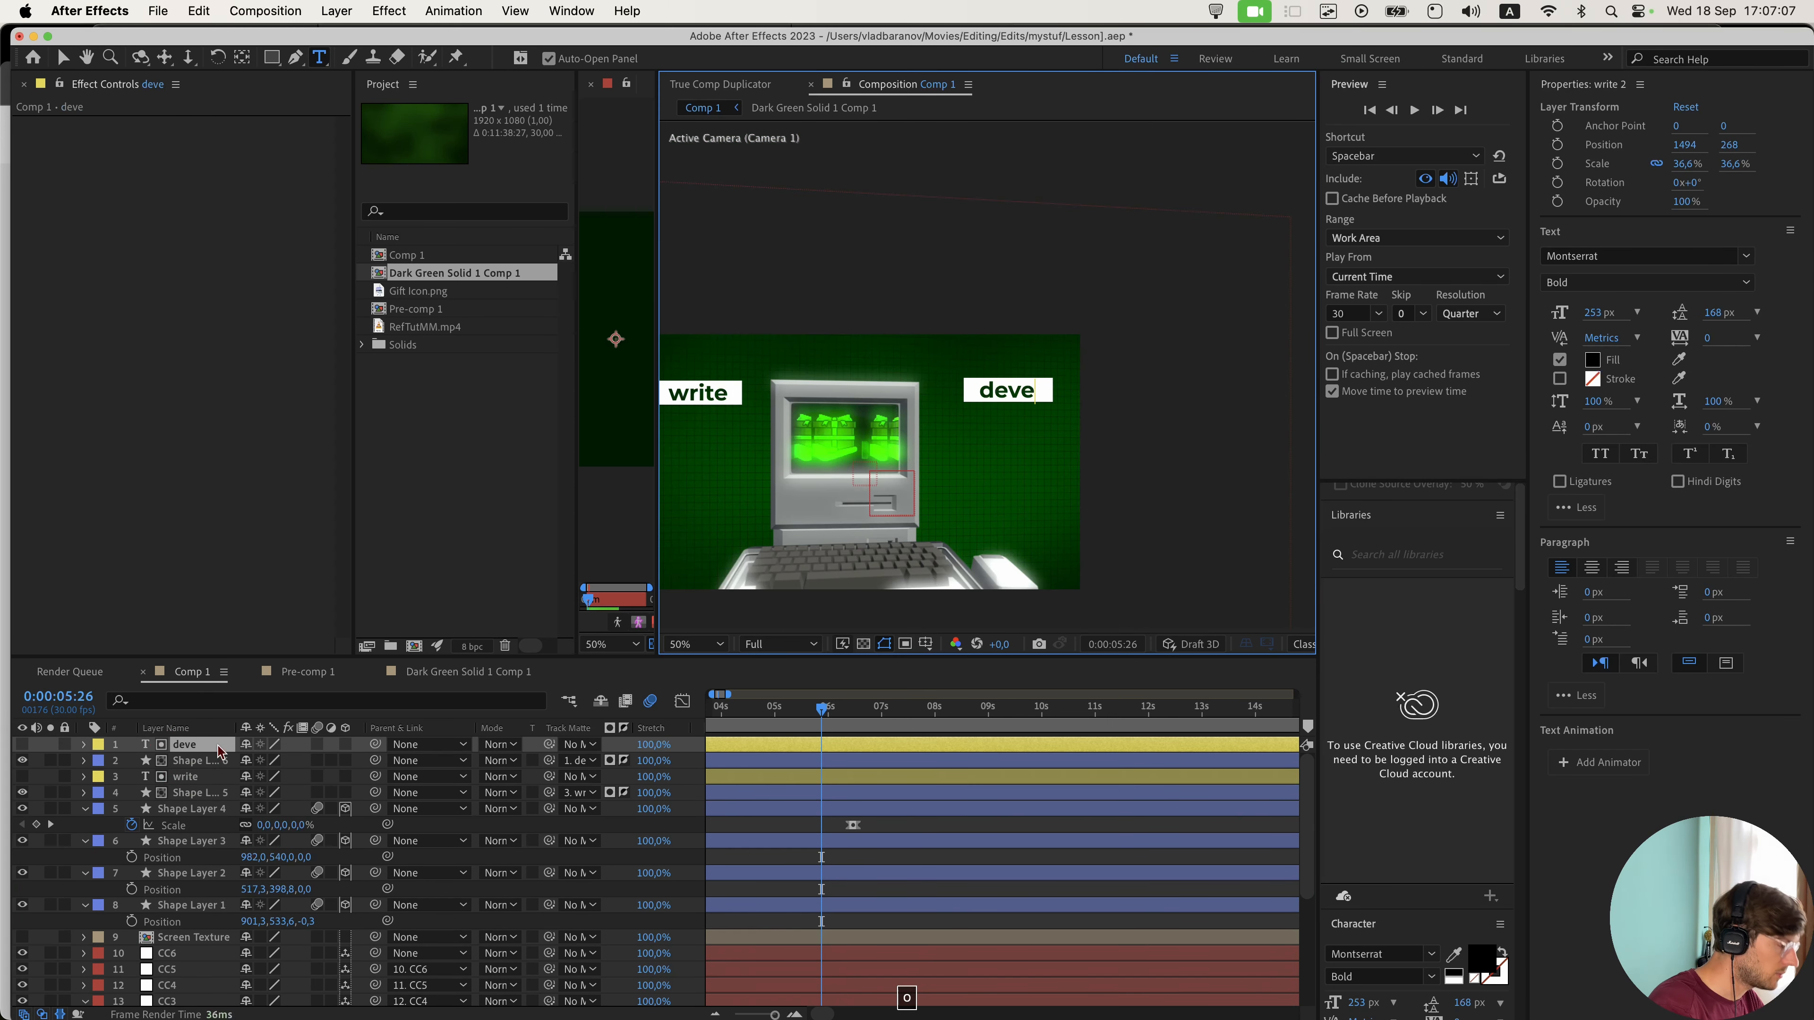
text(lop)
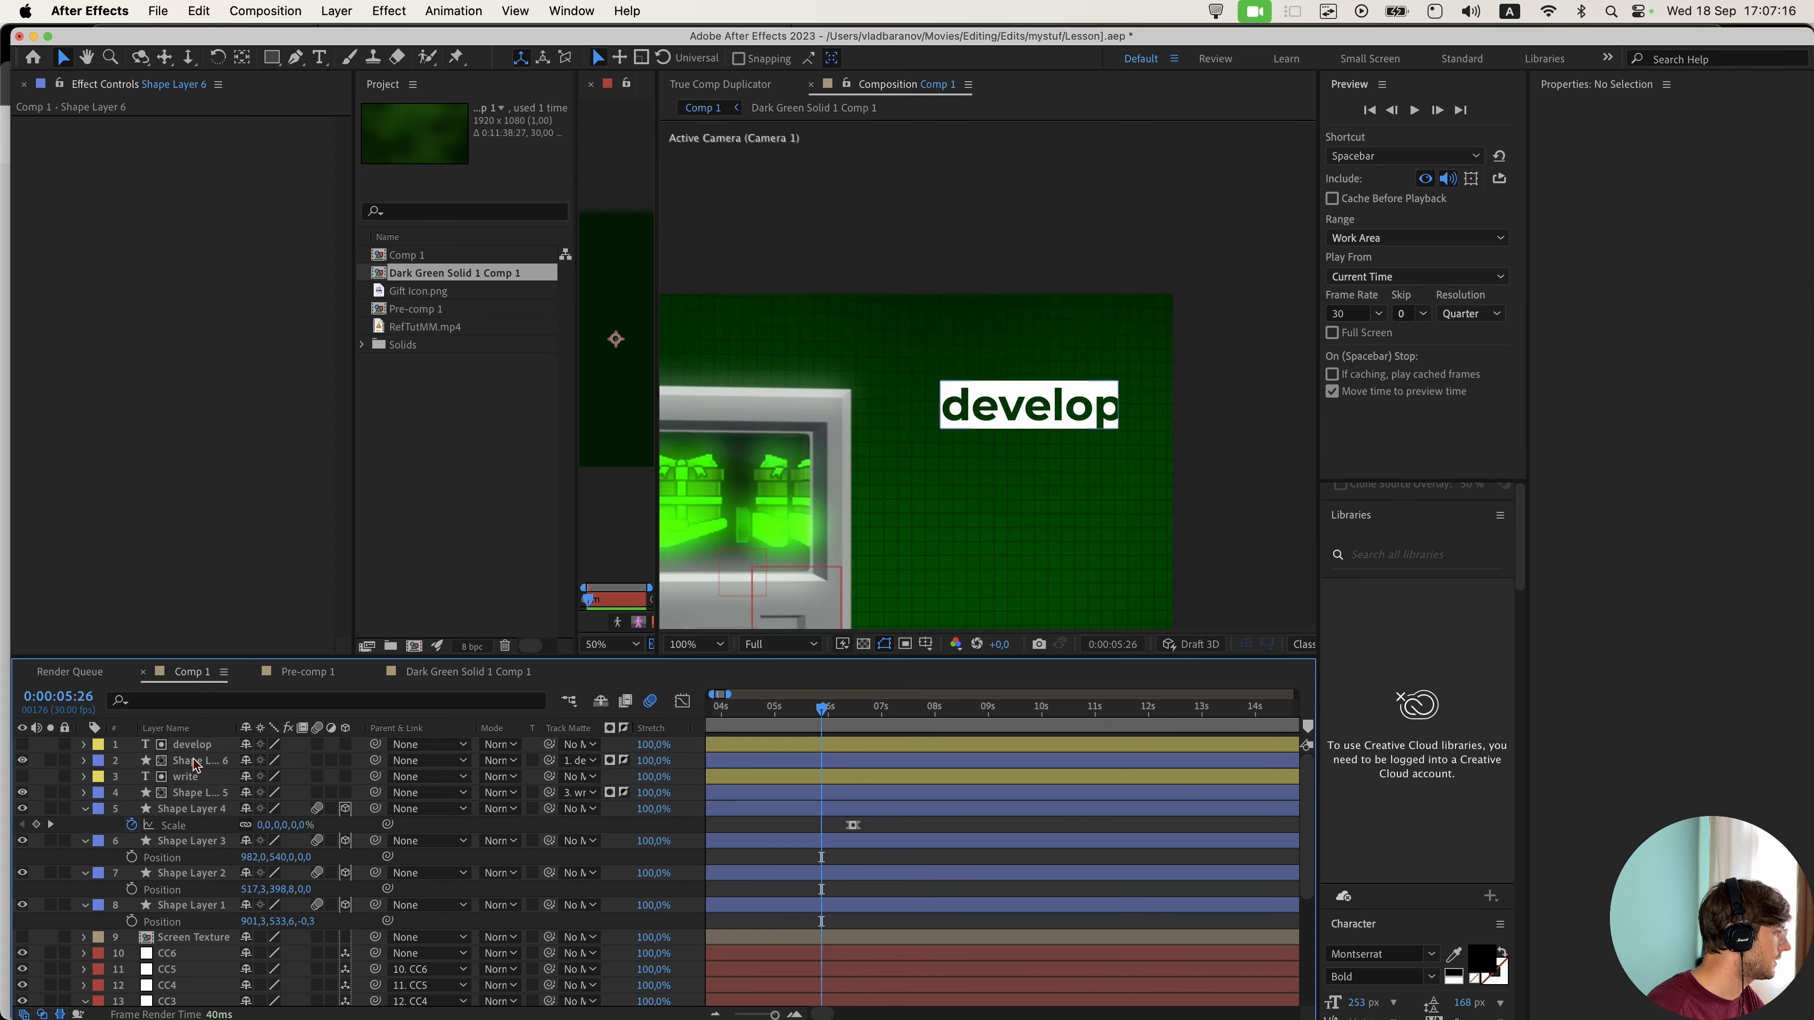
- Scale Shape Layer 5 and Shape Layer 6 together to 112% and shift both boxes back behind their texts
click(194, 760)
super+click(195, 792)
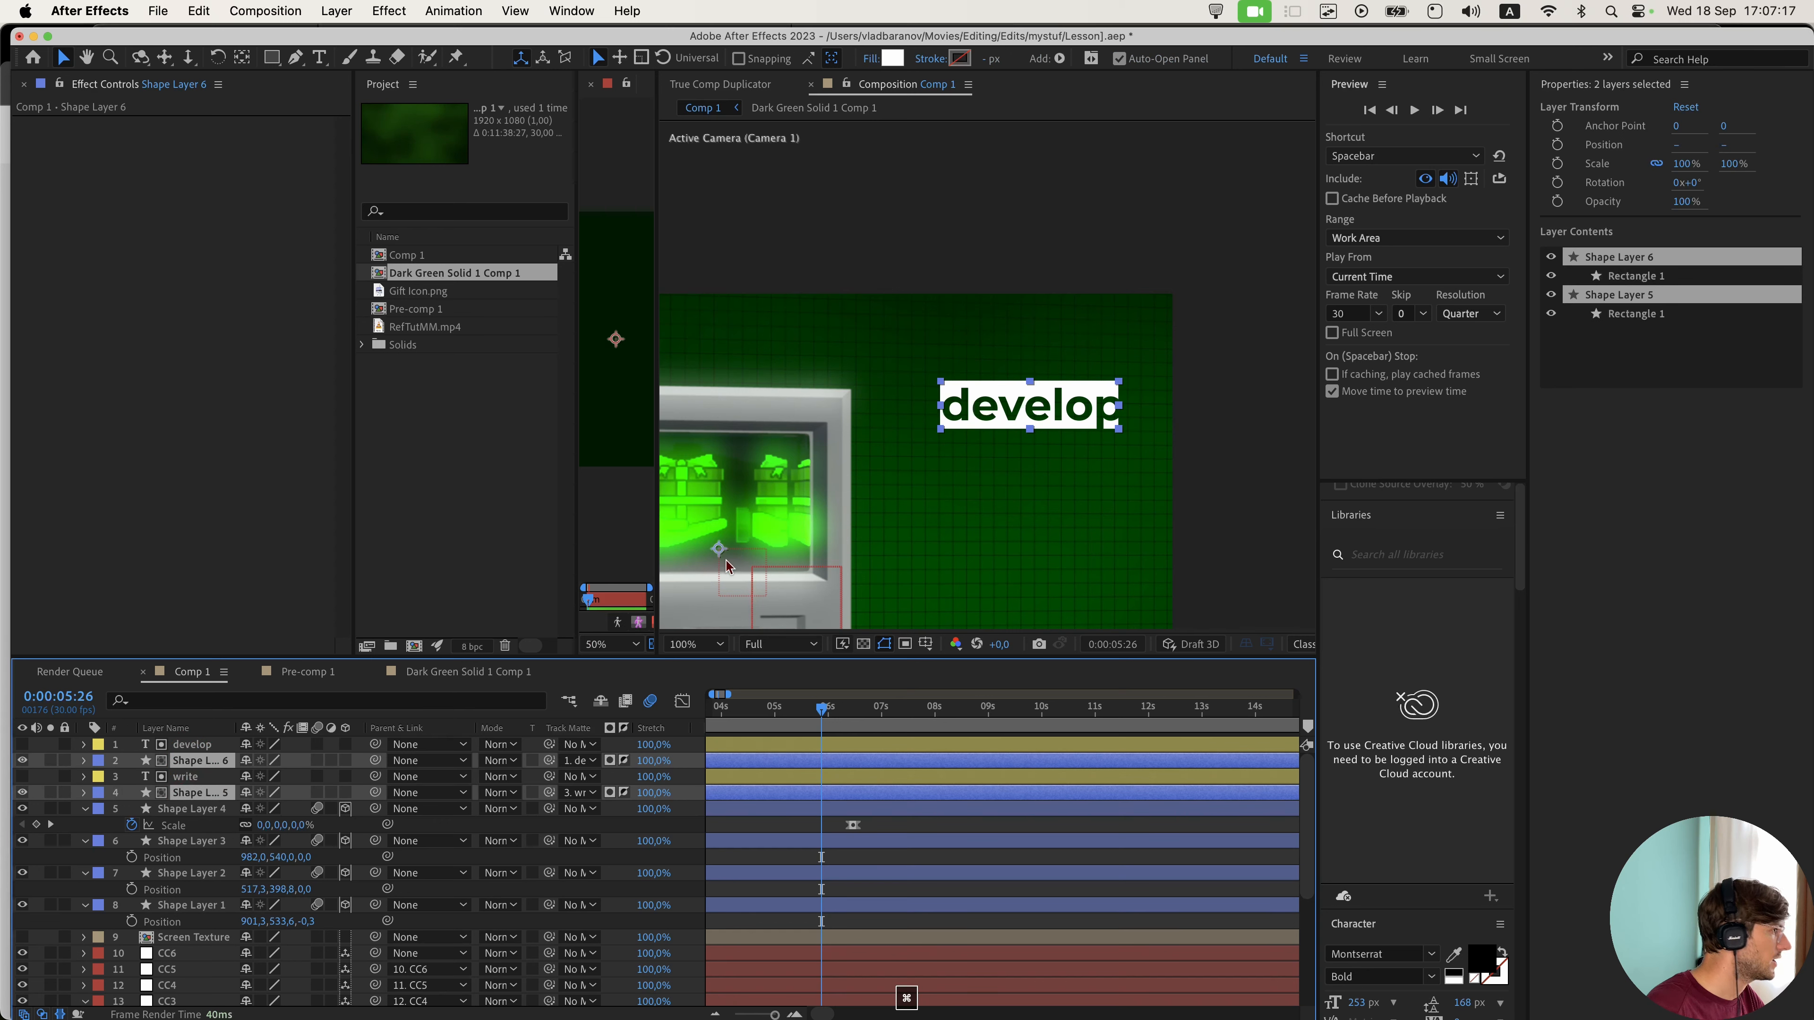
scroll(725, 560, down, 1)
key(s)
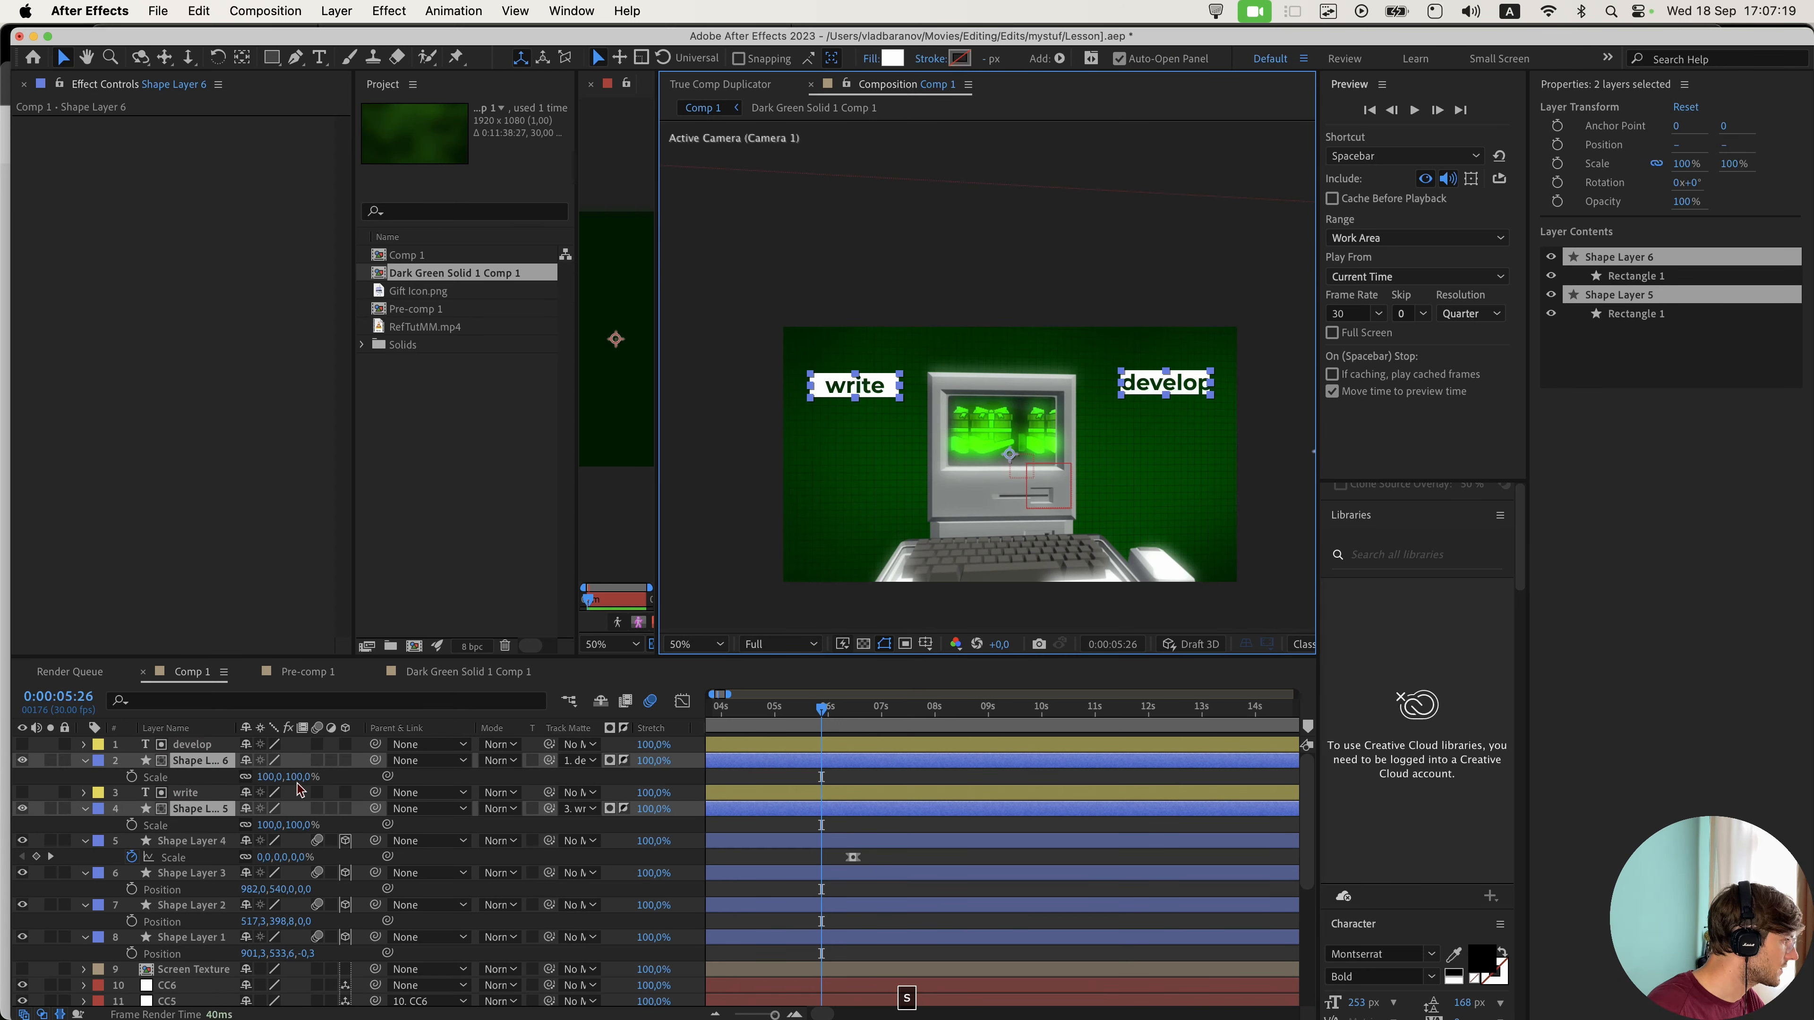
drag(293, 777, 307, 776)
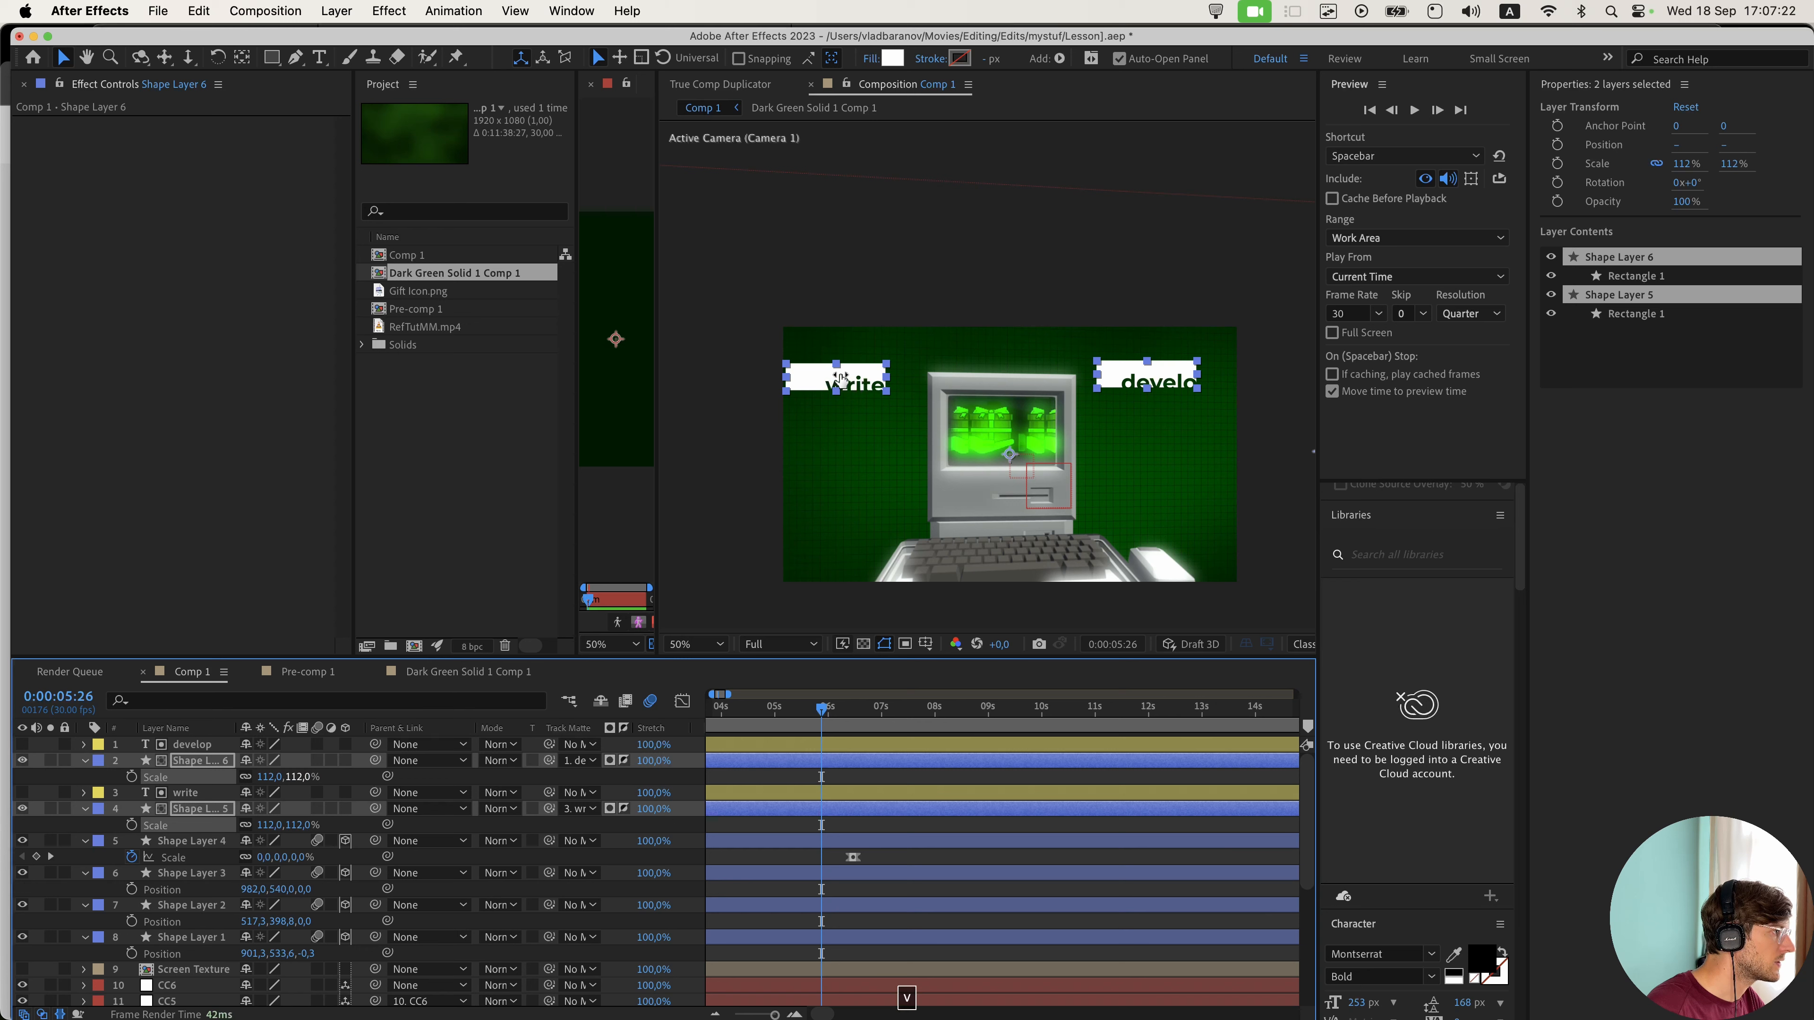
drag(841, 379, 850, 385)
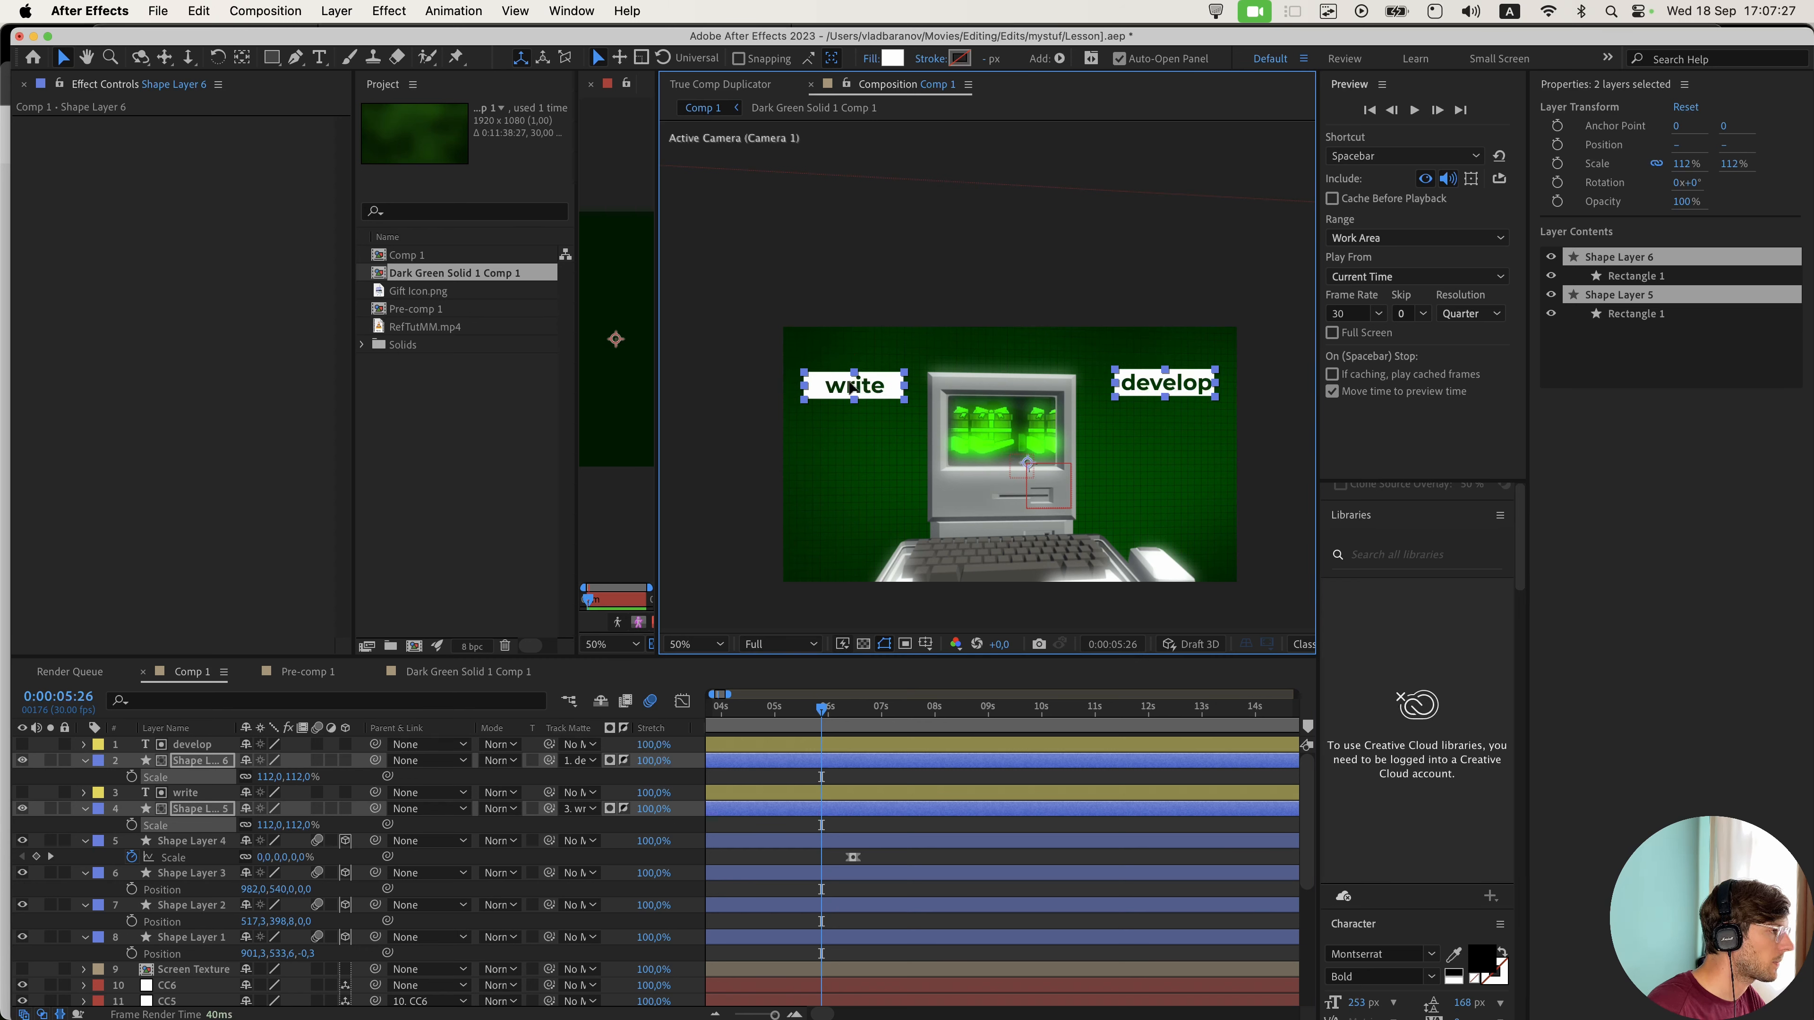
click(867, 788)
- Centre the "develop" text at about 1418, 268 and the "write" text at about 172, 278 inside their boxes
scroll(1125, 423, up, 1)
drag(1182, 406, 879, 403)
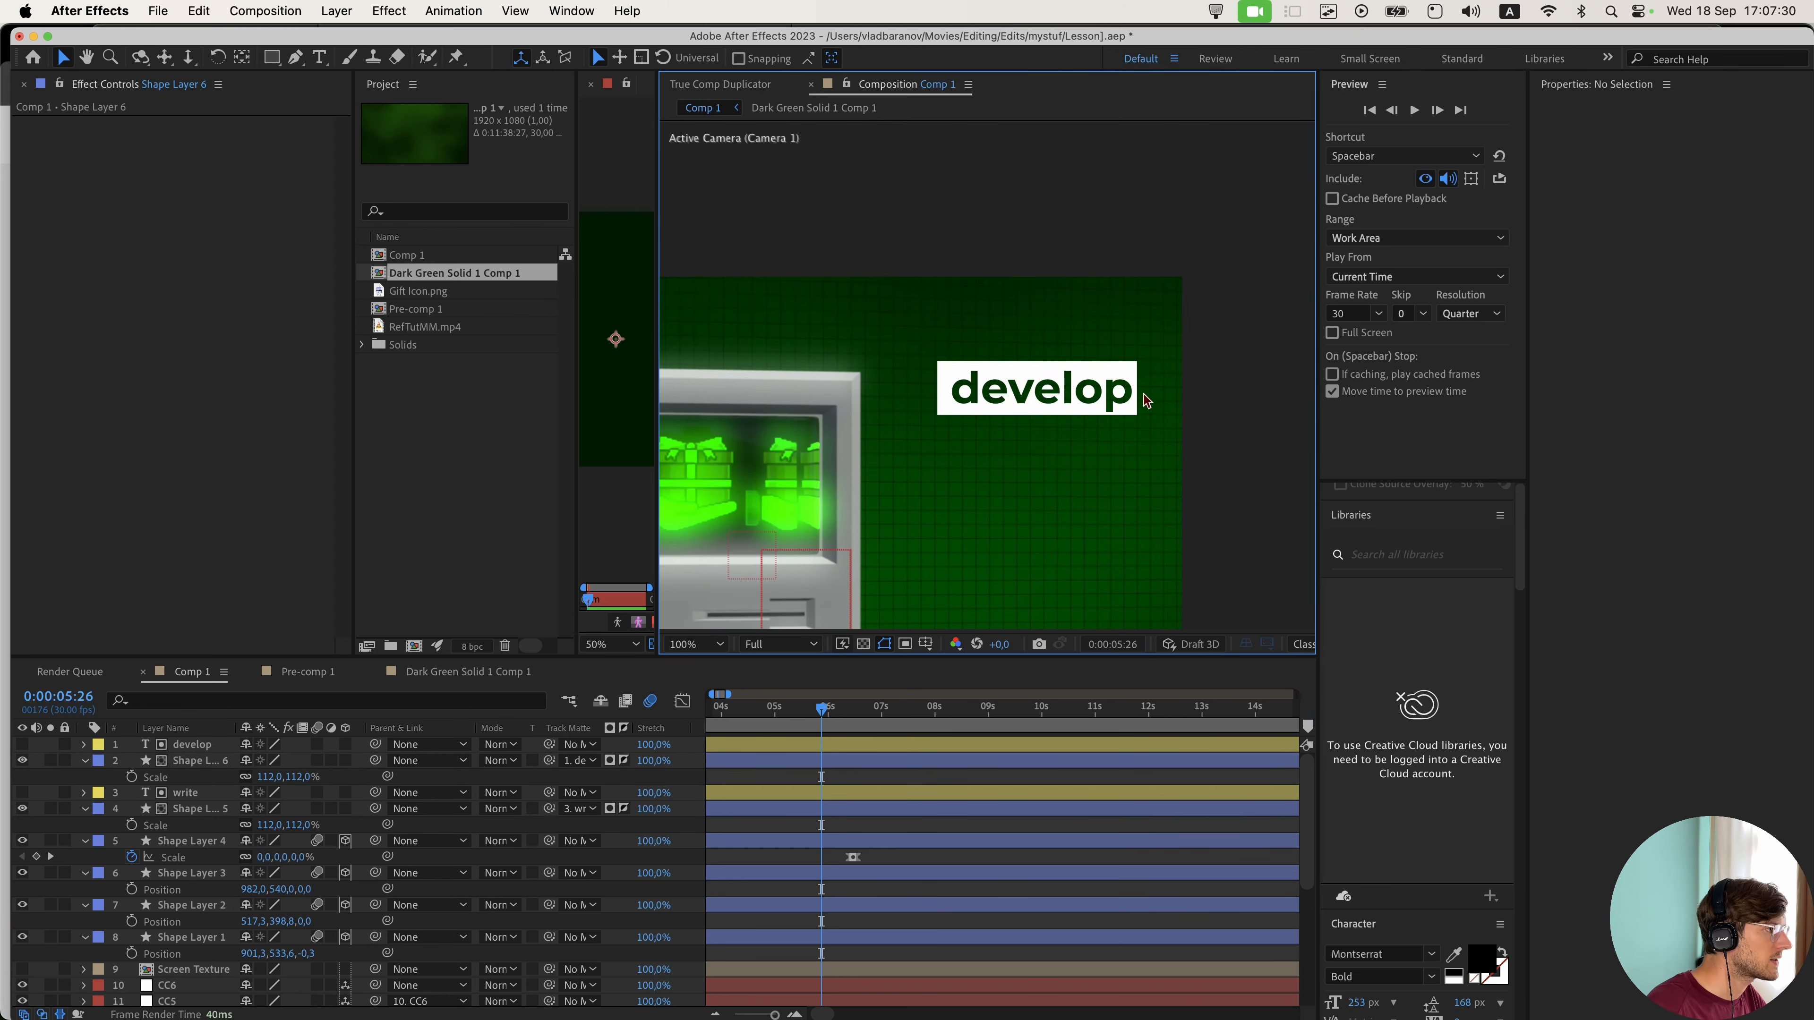
click(1111, 382)
click(735, 746)
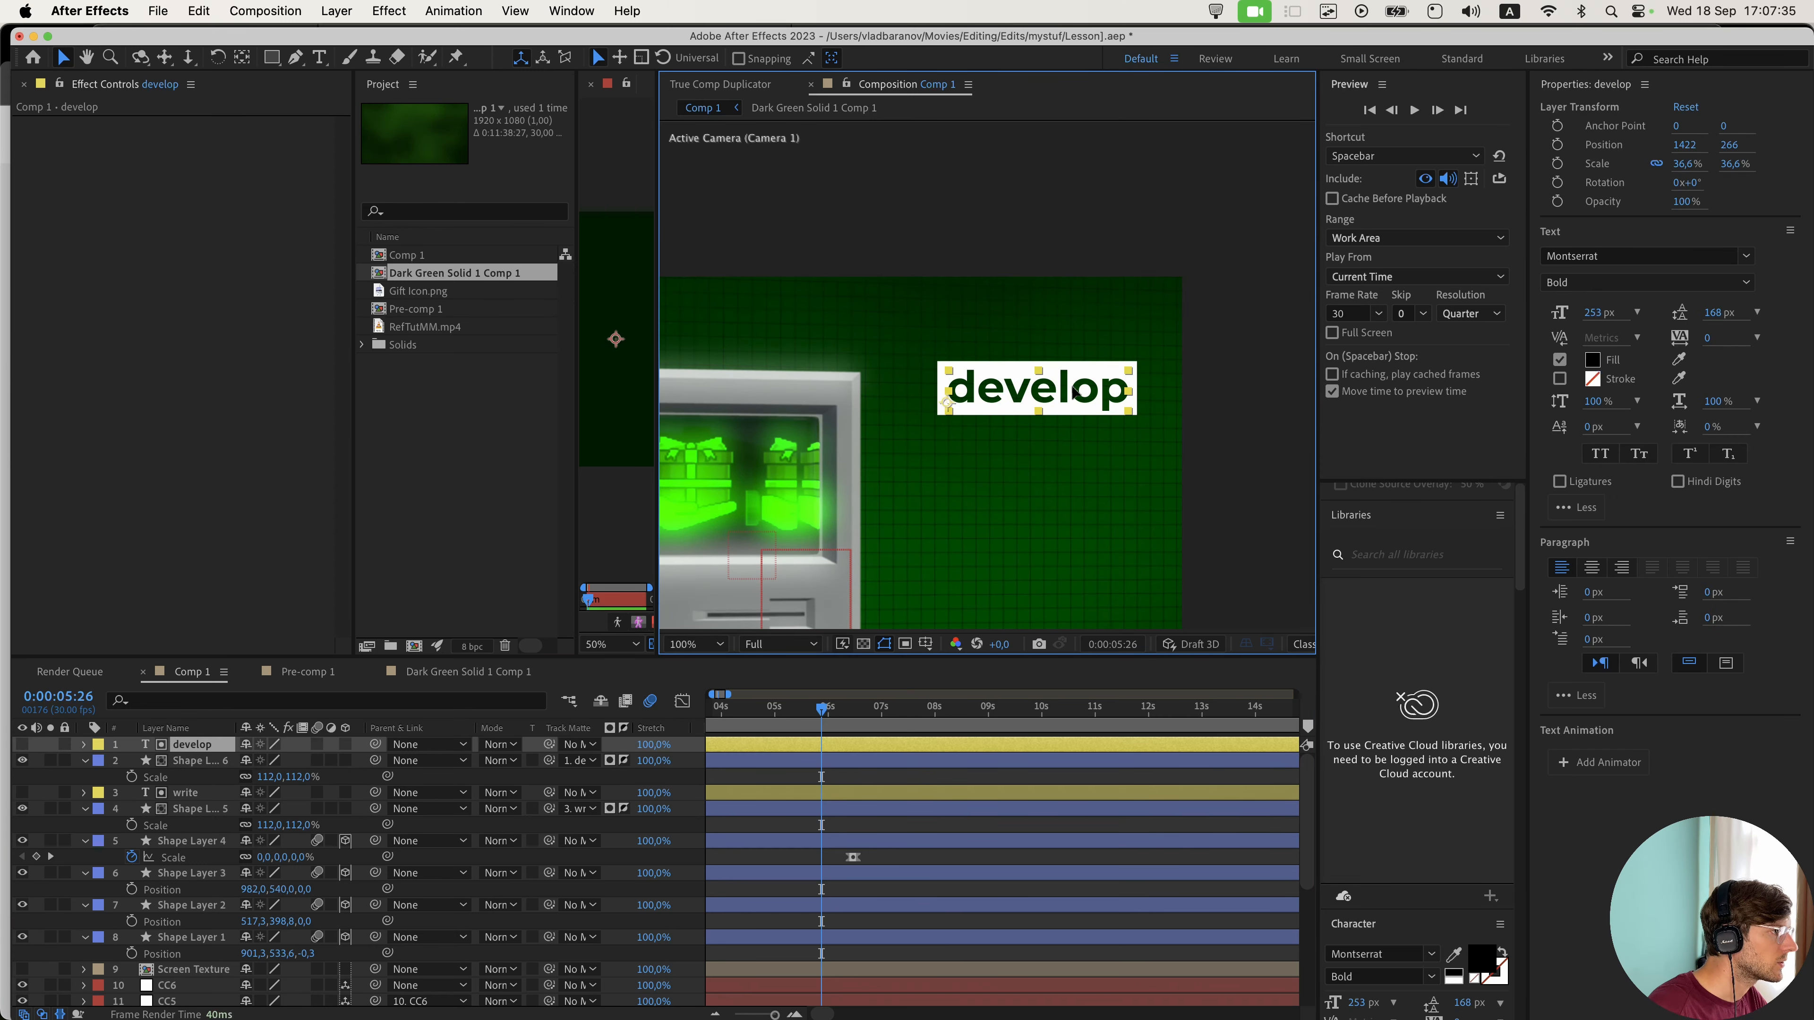
scroll(956, 490, left, 10)
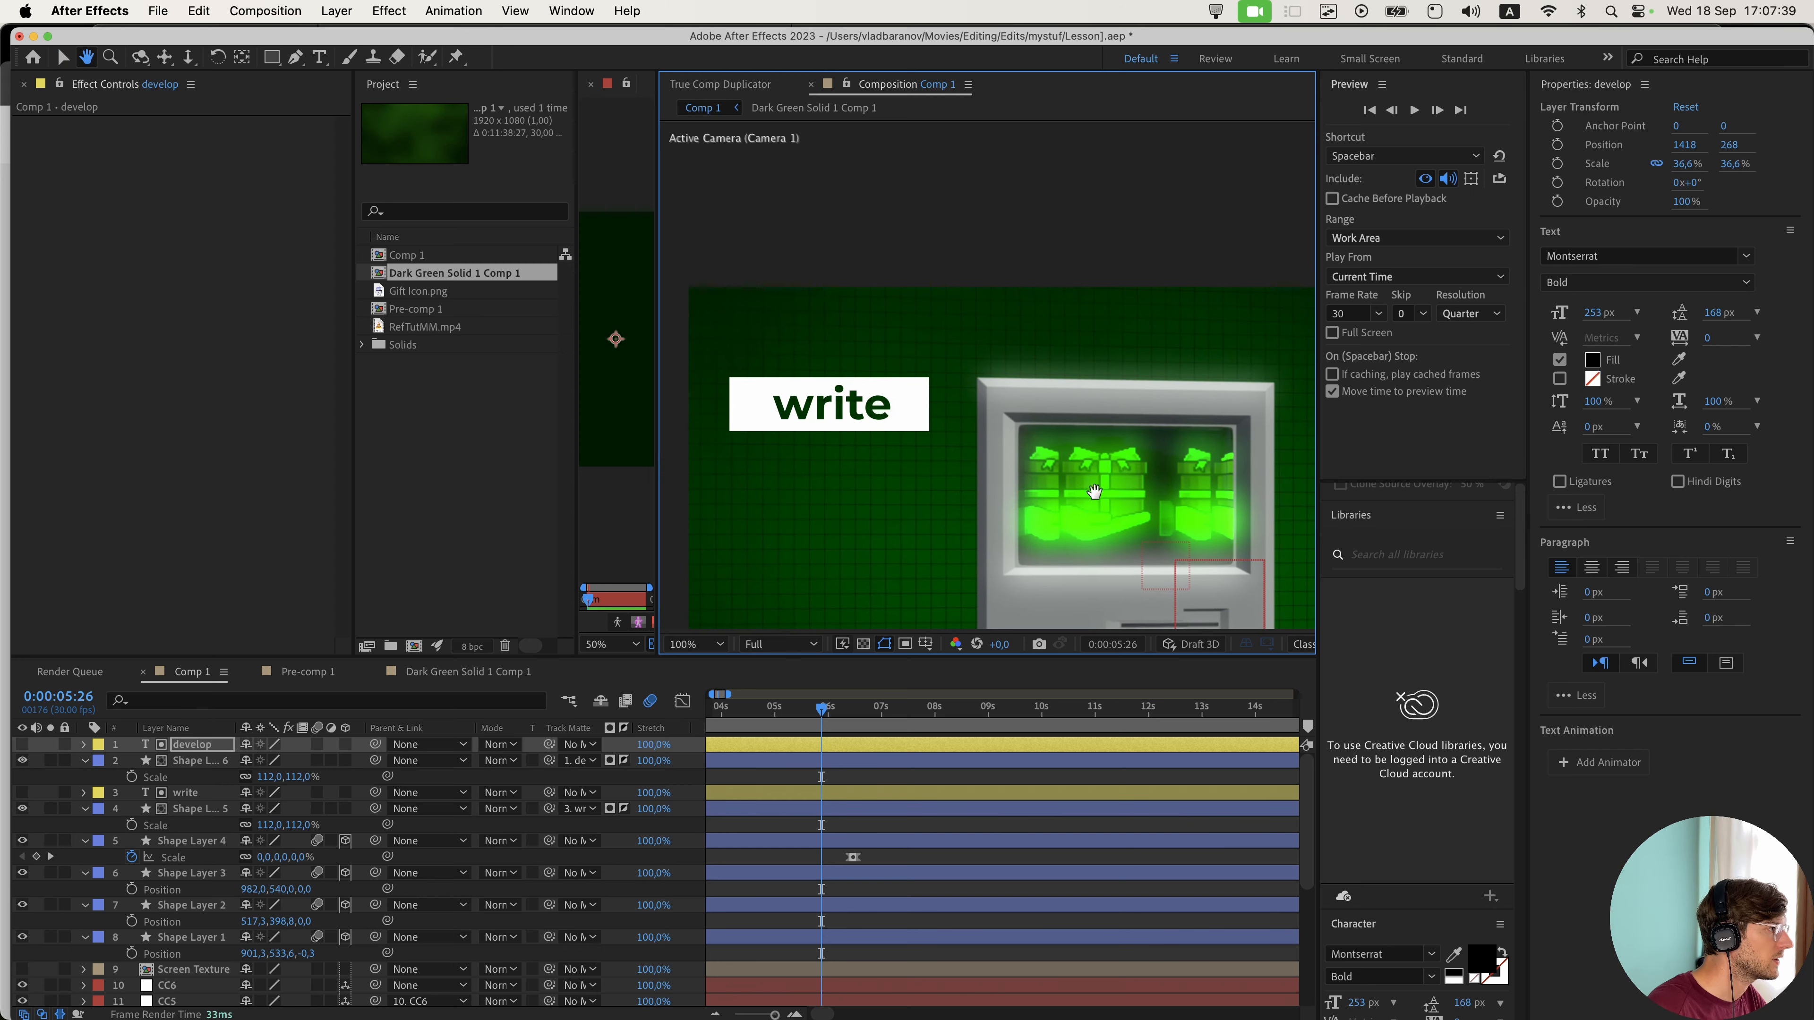
click(943, 414)
drag(945, 416, 944, 417)
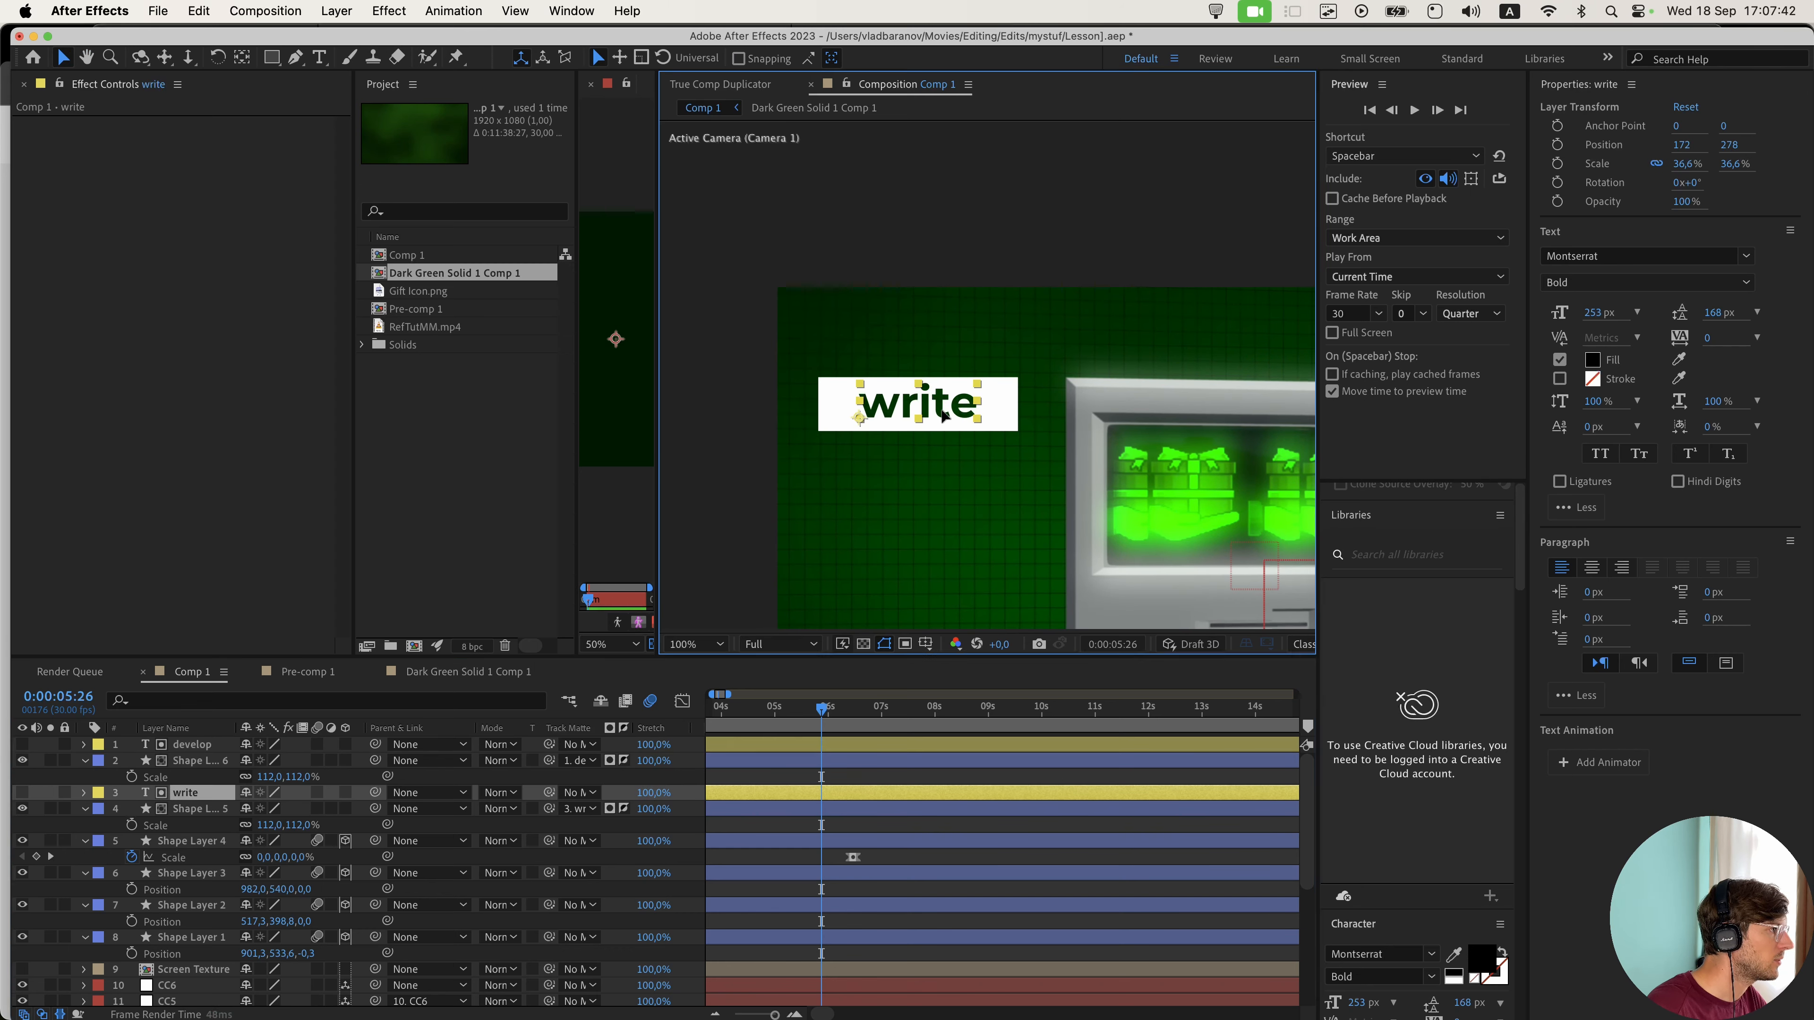
- Pre-compose the "write" text with Shape Layer 5 and rename the resulting layer Write
click(811, 790)
click(827, 808)
shift+click(819, 795)
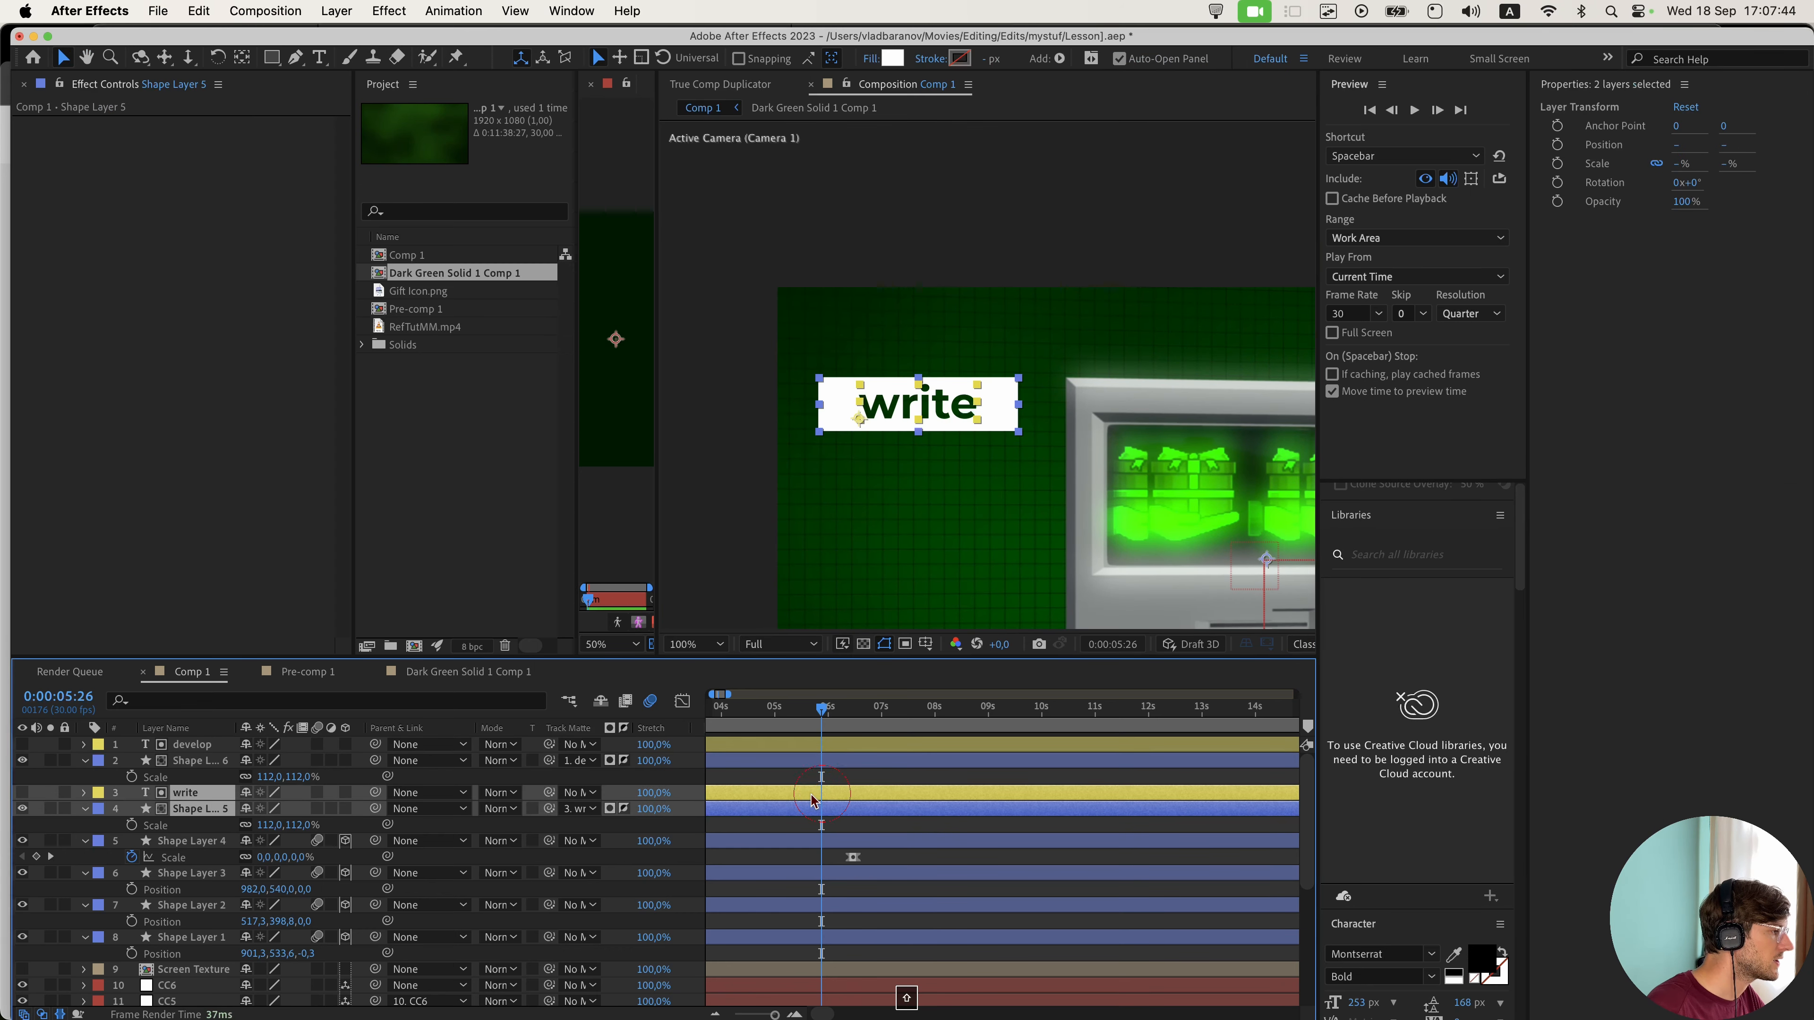
right_click(810, 794)
click(867, 886)
key(Return)
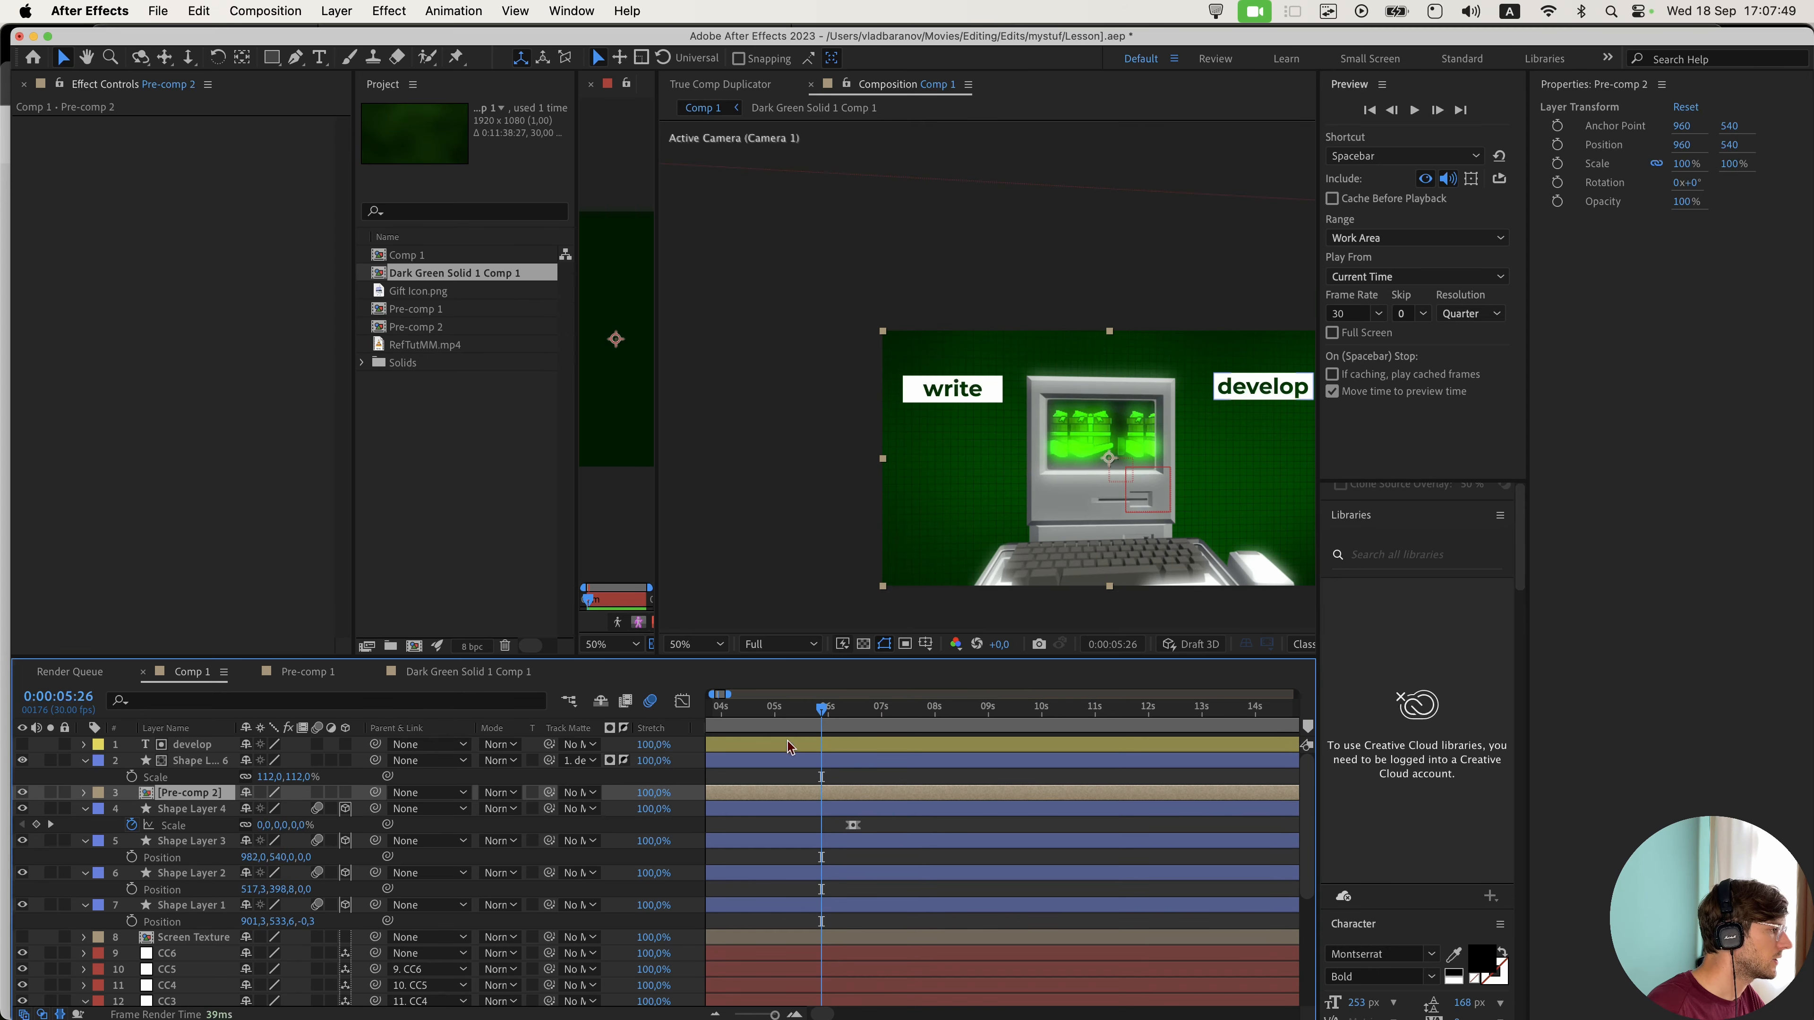
key(Return)
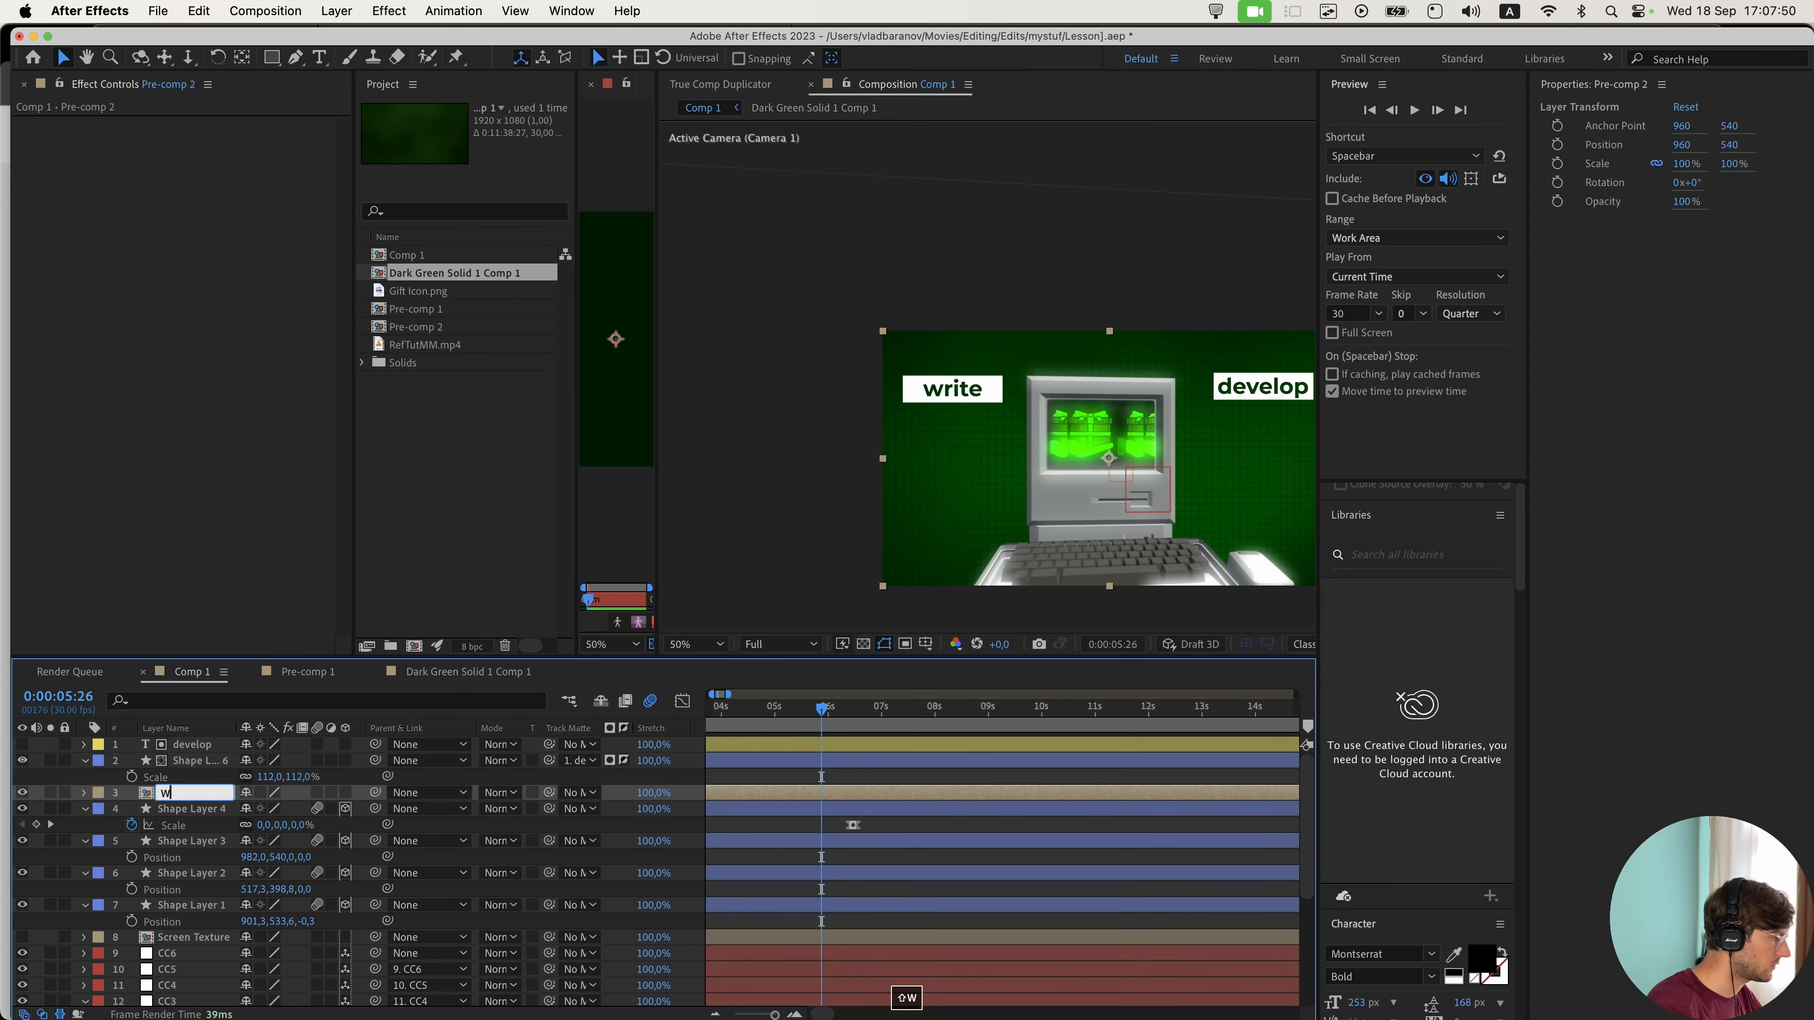
text(Write)
key(Return)
- Pre-compose the "develop" text with Shape Layer 6 into a composition named develop
click(192, 760)
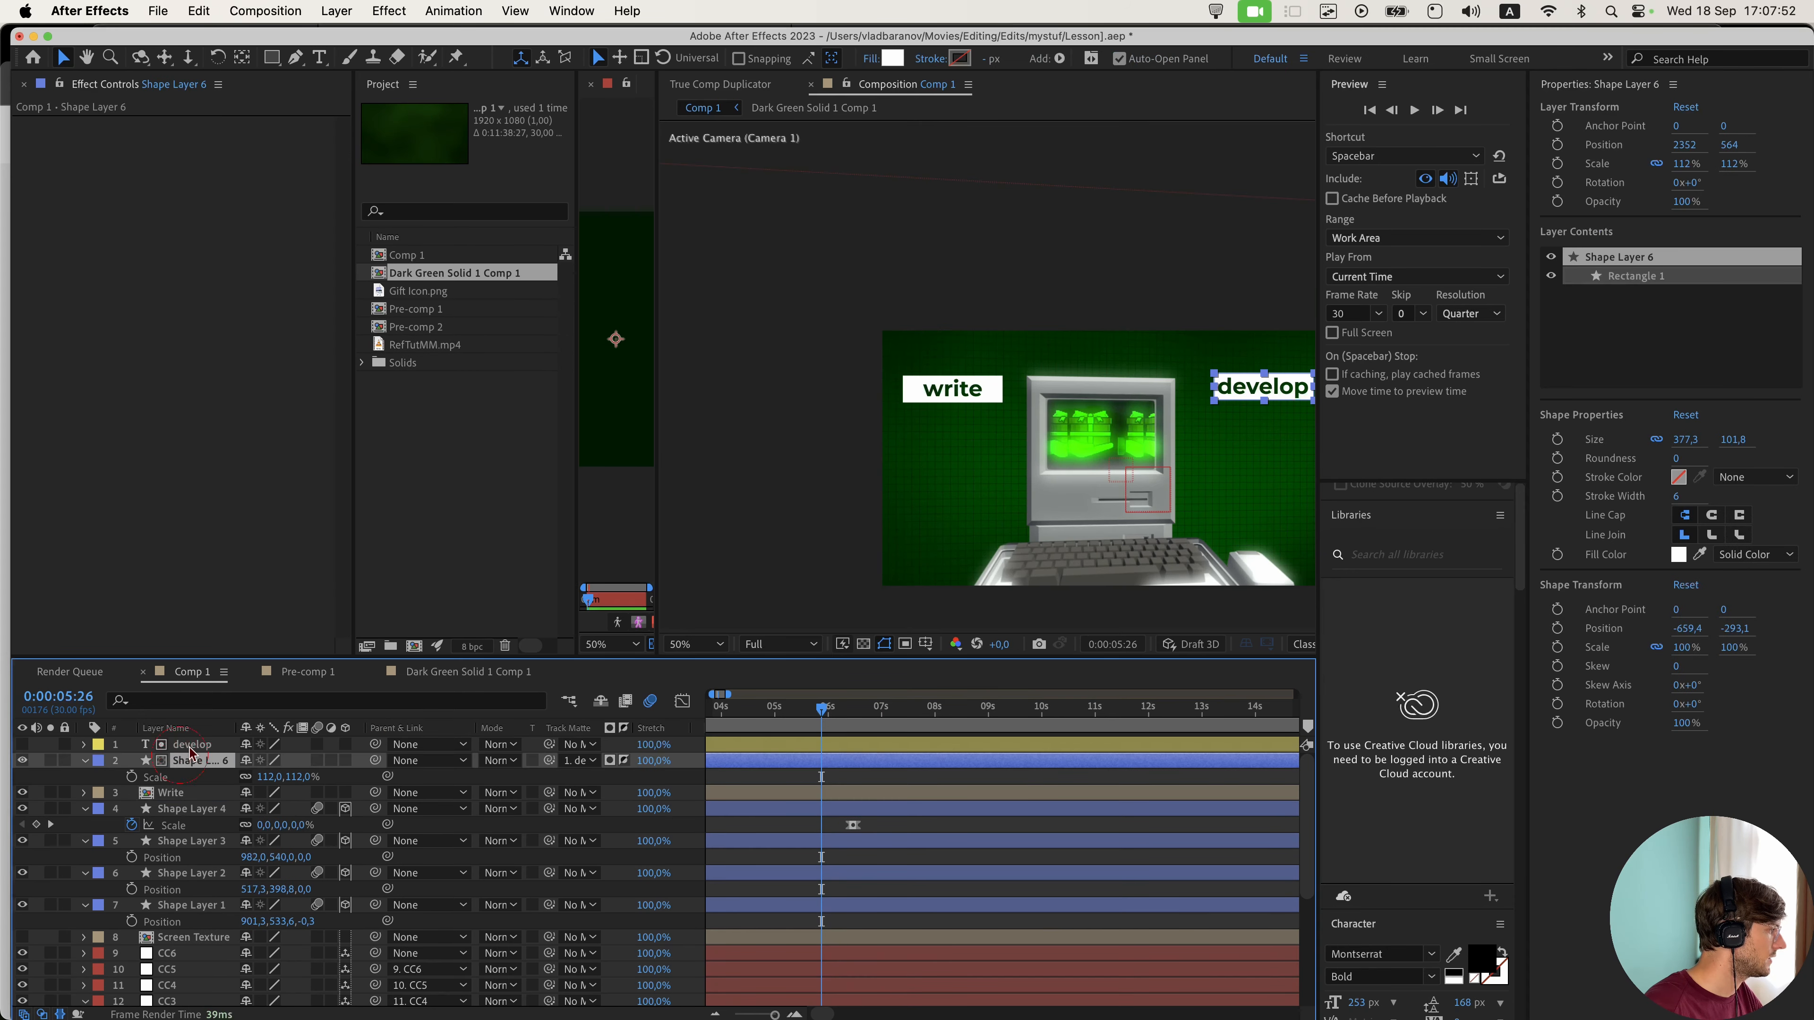
shift+click(192, 744)
right_click(191, 751)
click(249, 887)
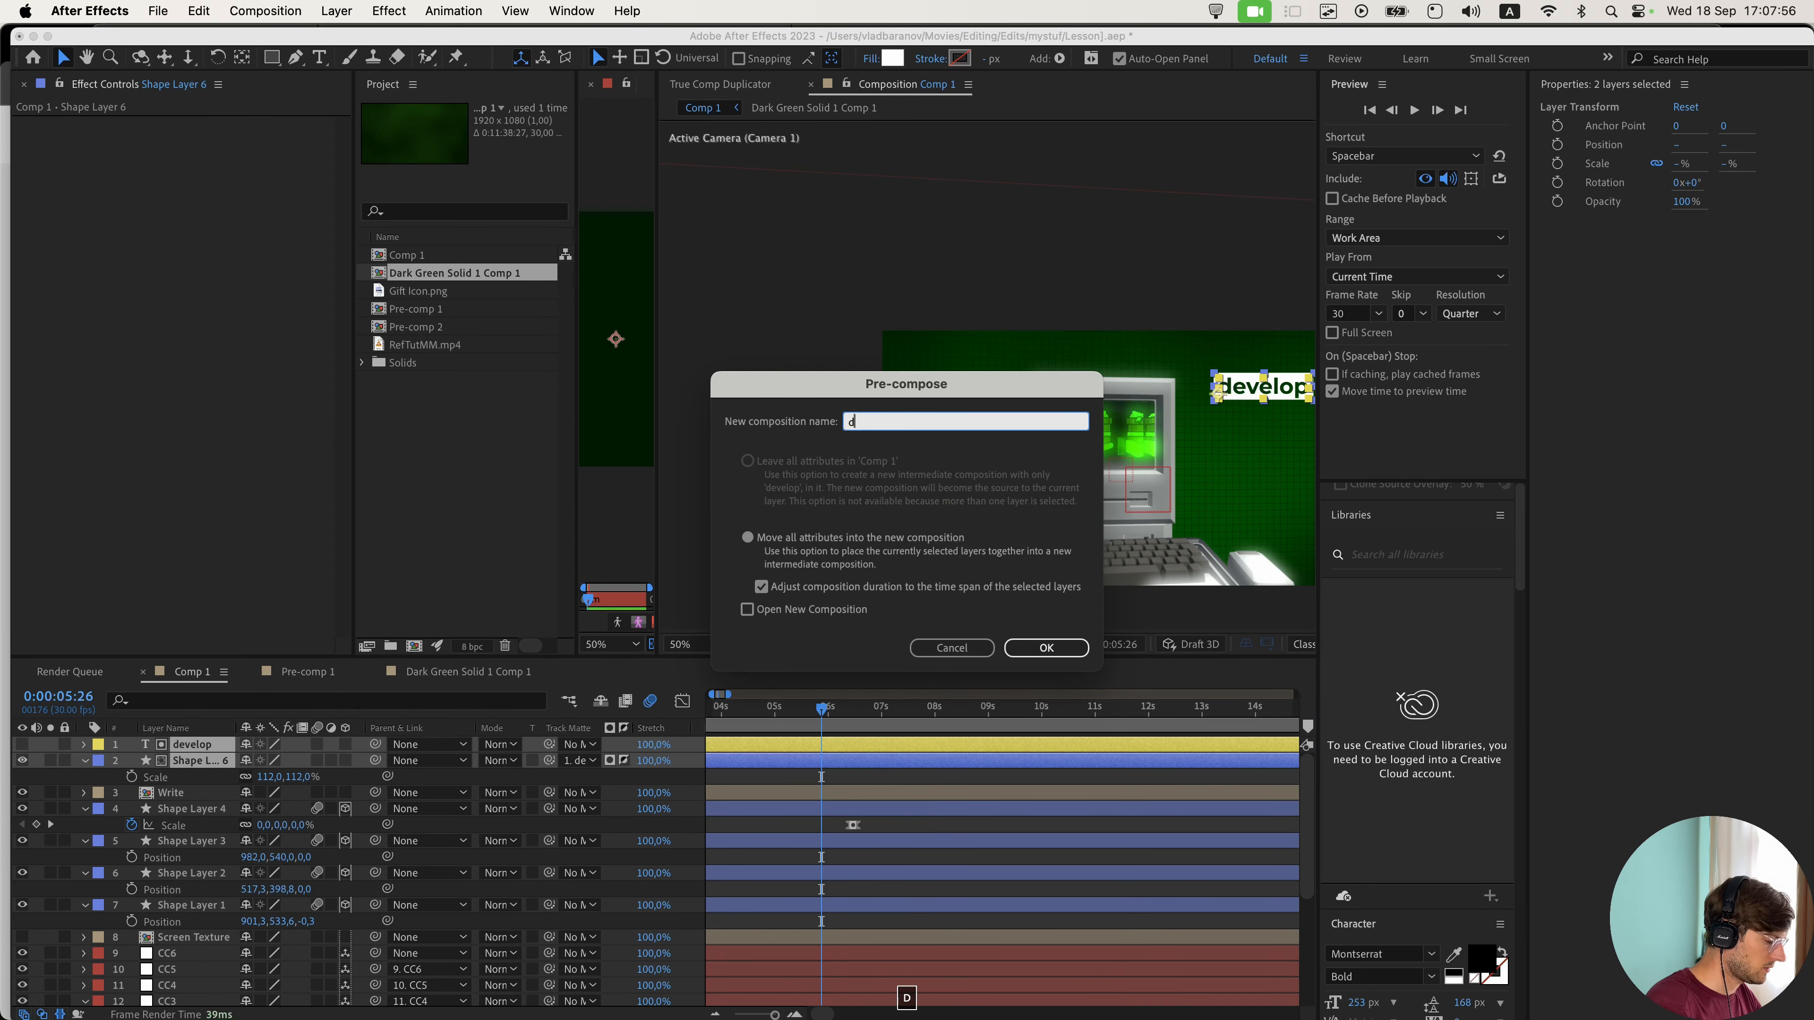
text(deve)
text(lop)
key(Return)
- Draw a rectangular mask on the Write layer above its label and keyframe the mask path at about 0:00:05:27
click(846, 761)
mouse_move(822, 709)
mouse_down()
mouse_move(837, 736)
mouse_move(826, 725)
mouse_up()
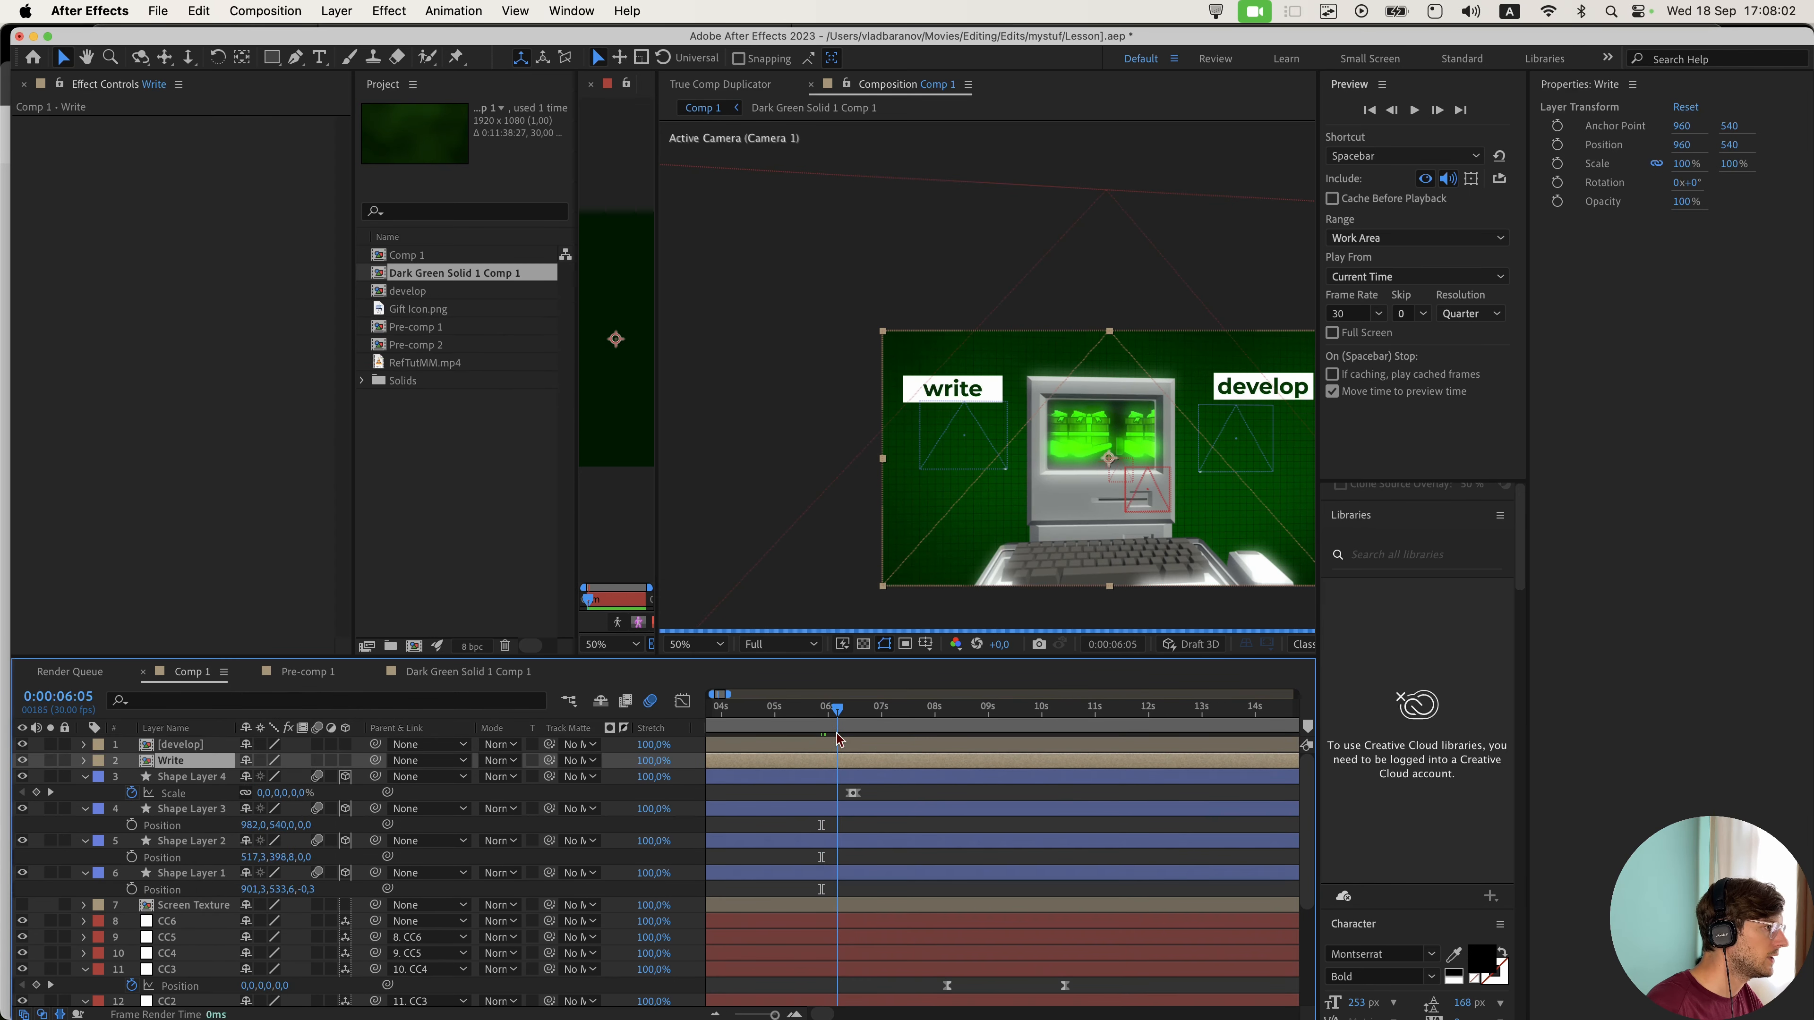
scroll(965, 480, up, 3)
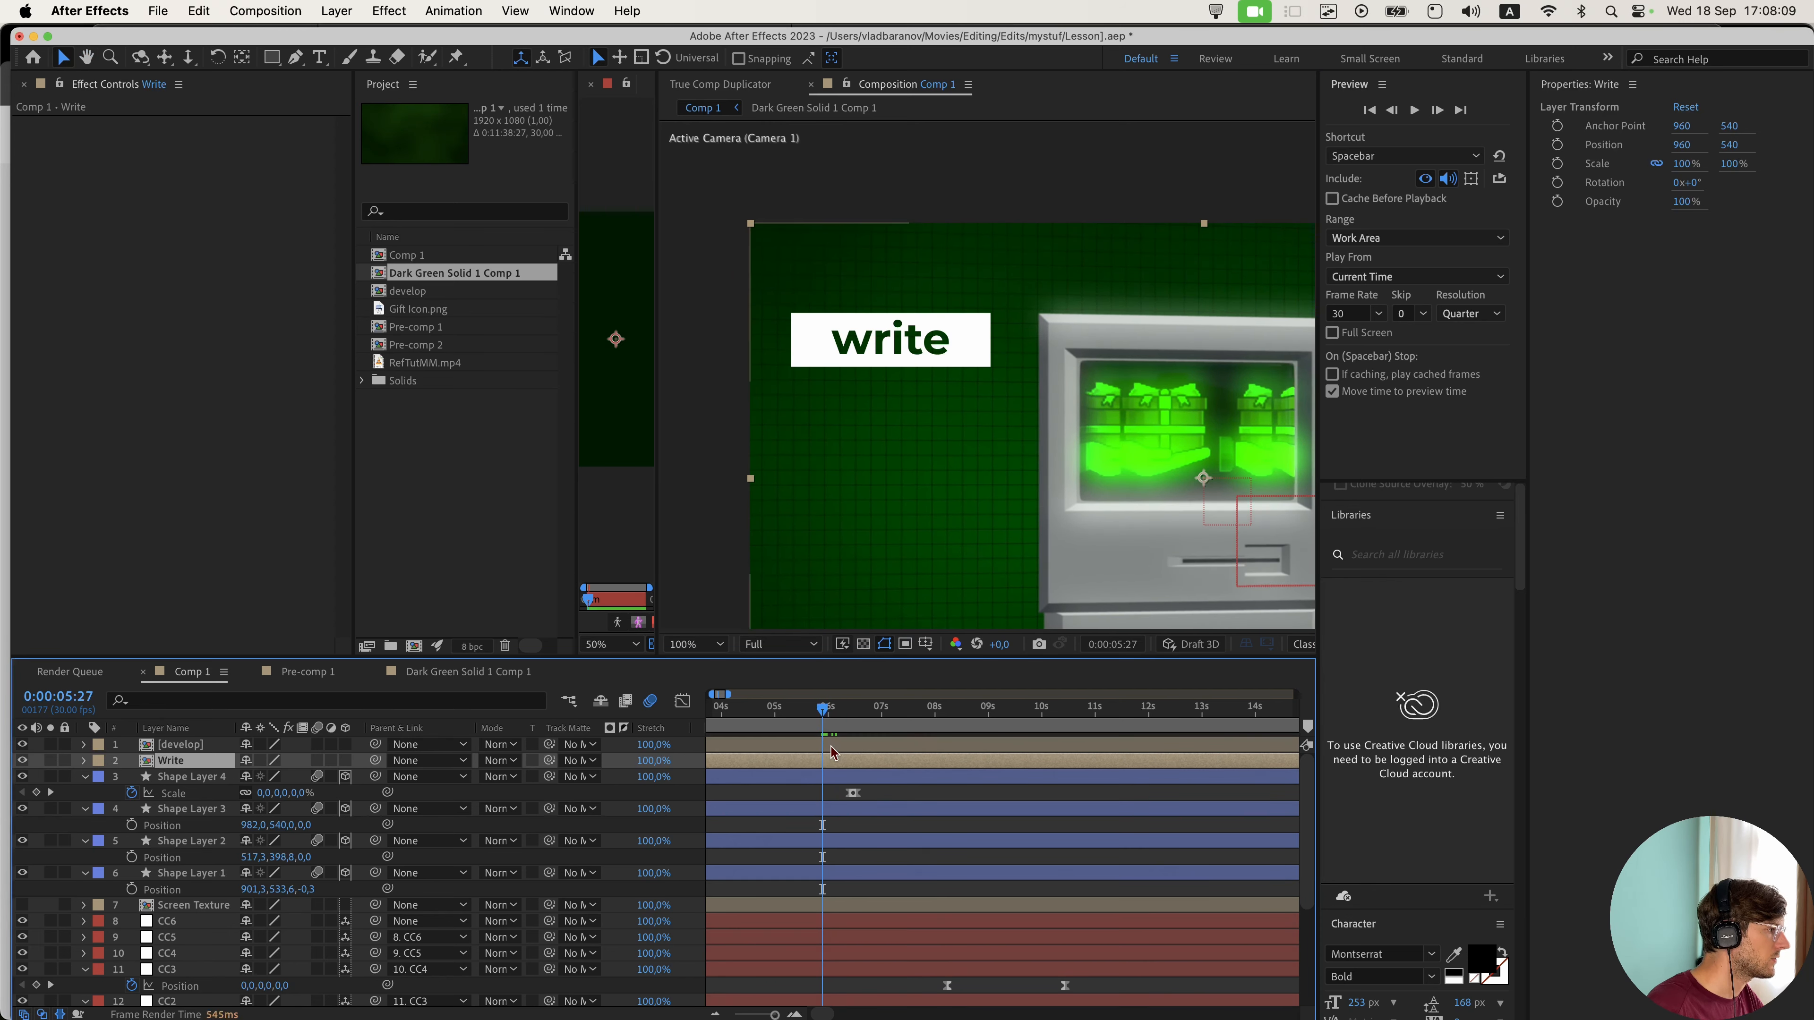
click(269, 60)
drag(697, 171, 755, 197)
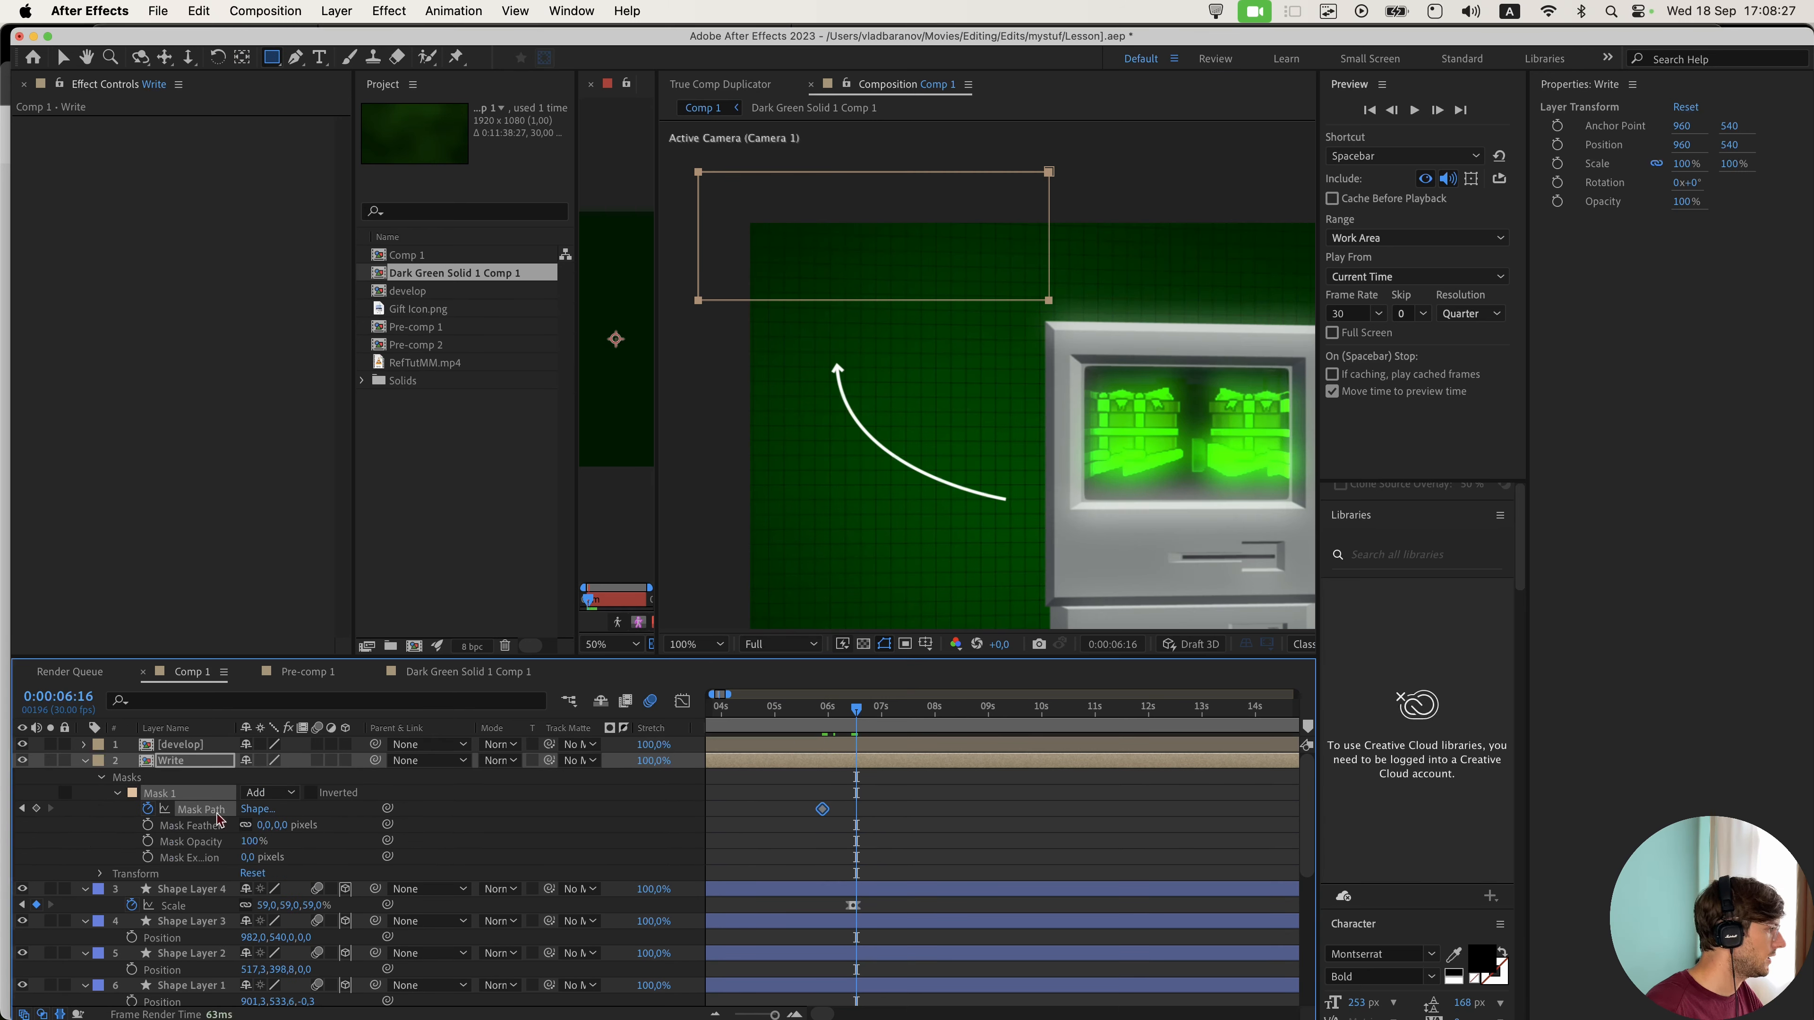
- Add a Mask Path keyframe at 0:00:06:16 and extend the mask's lower edge down over the "write" label
click(36, 808)
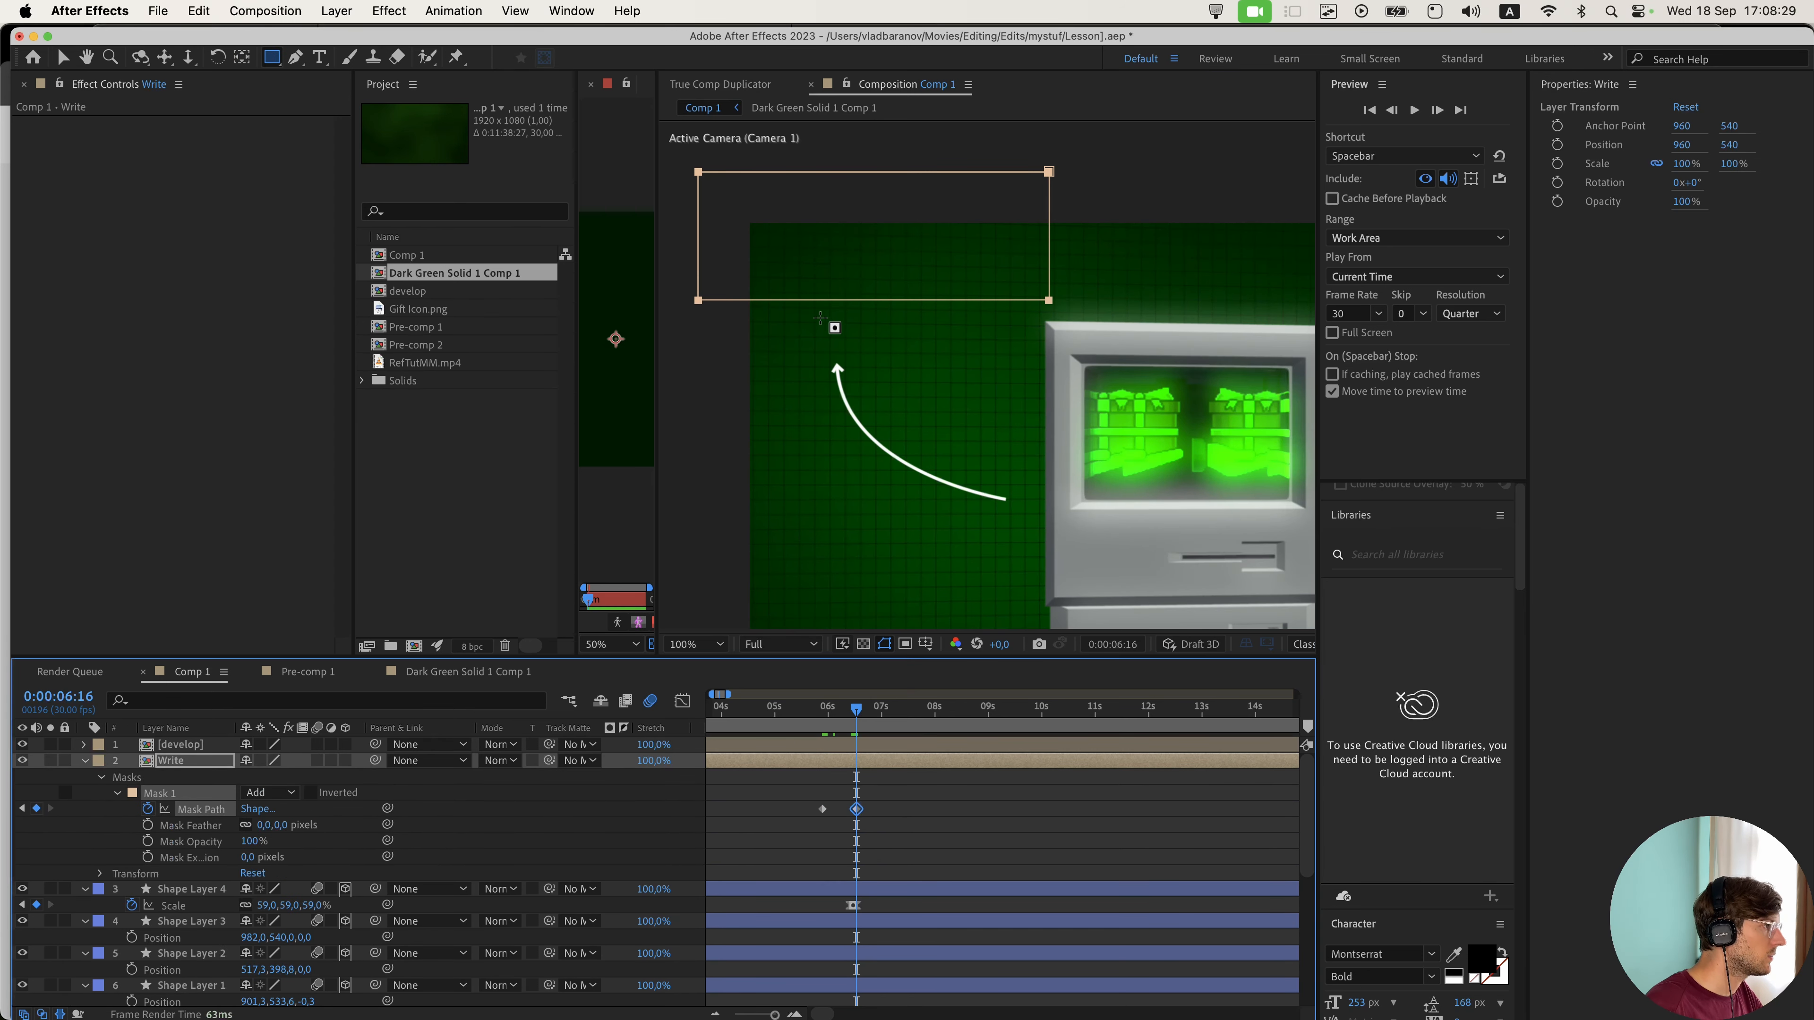
key(v)
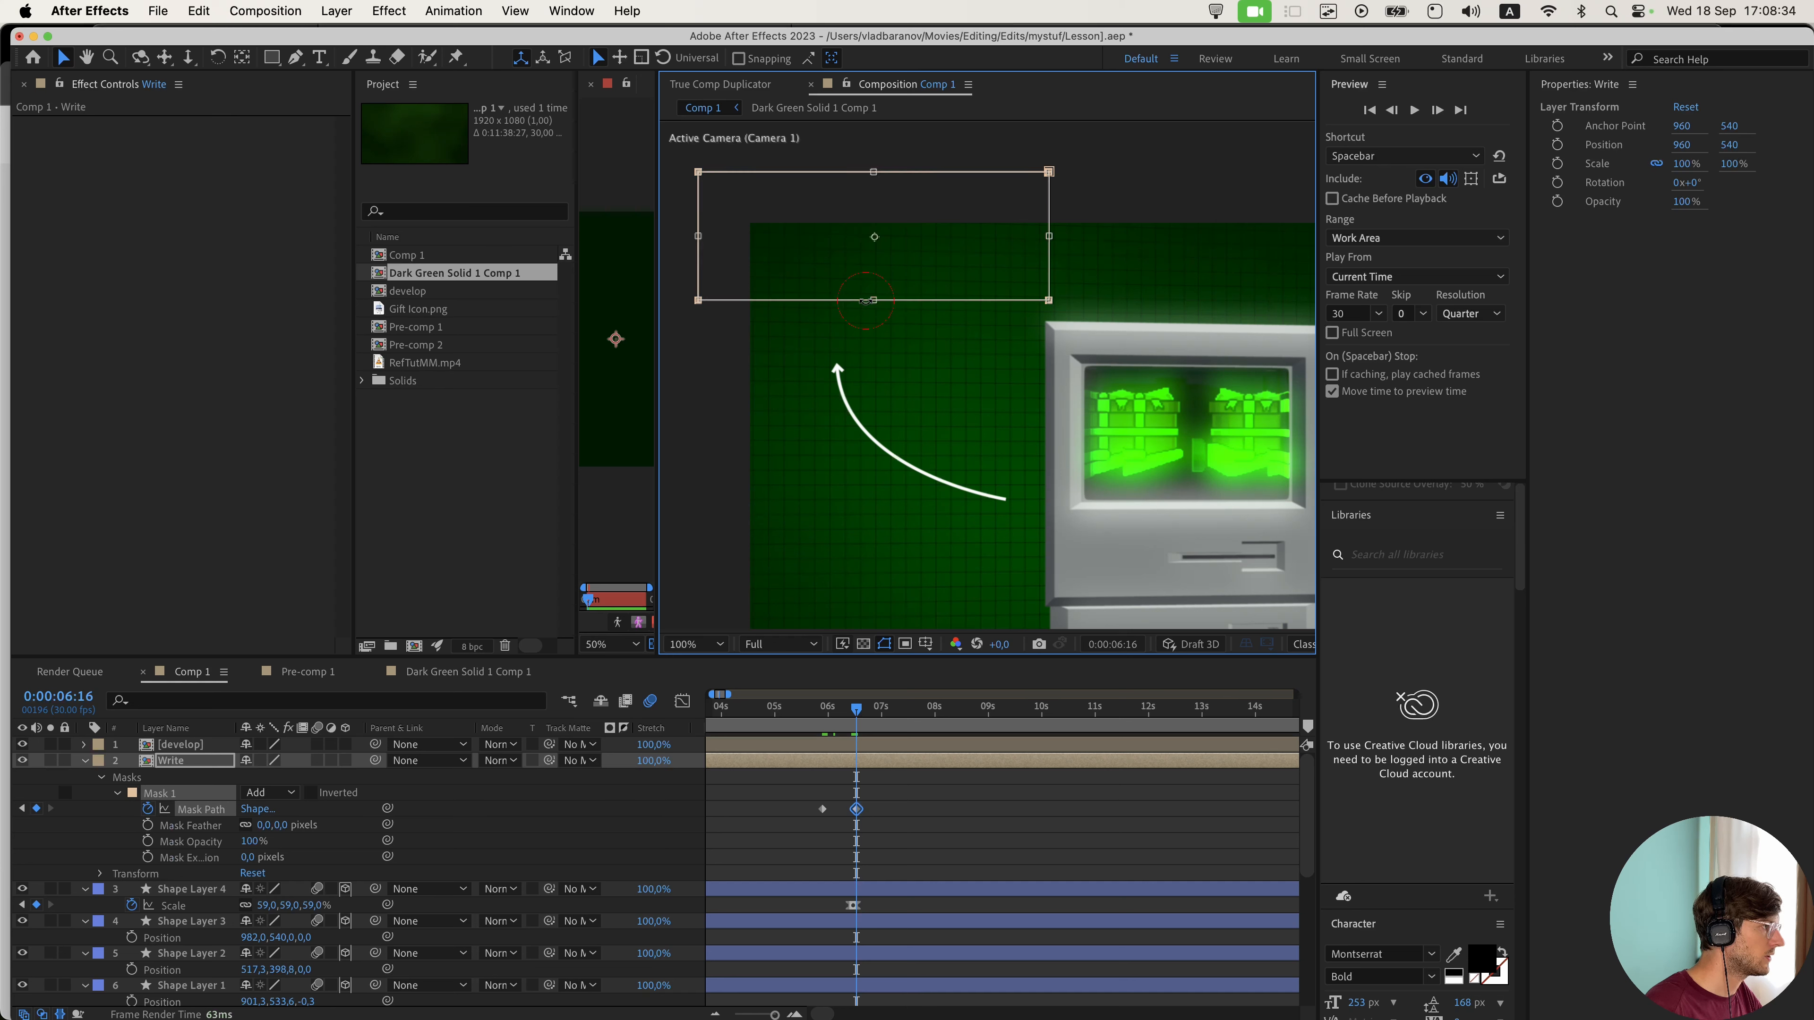
mouse_move(876, 302)
mouse_down()
mouse_move(879, 400)
mouse_move(898, 350)
mouse_move(865, 336)
mouse_up()
click(927, 803)
- Scale the Write layer to about 63% and place its label just above the left arrow's tip, at position 588, 404
click(880, 764)
key(s)
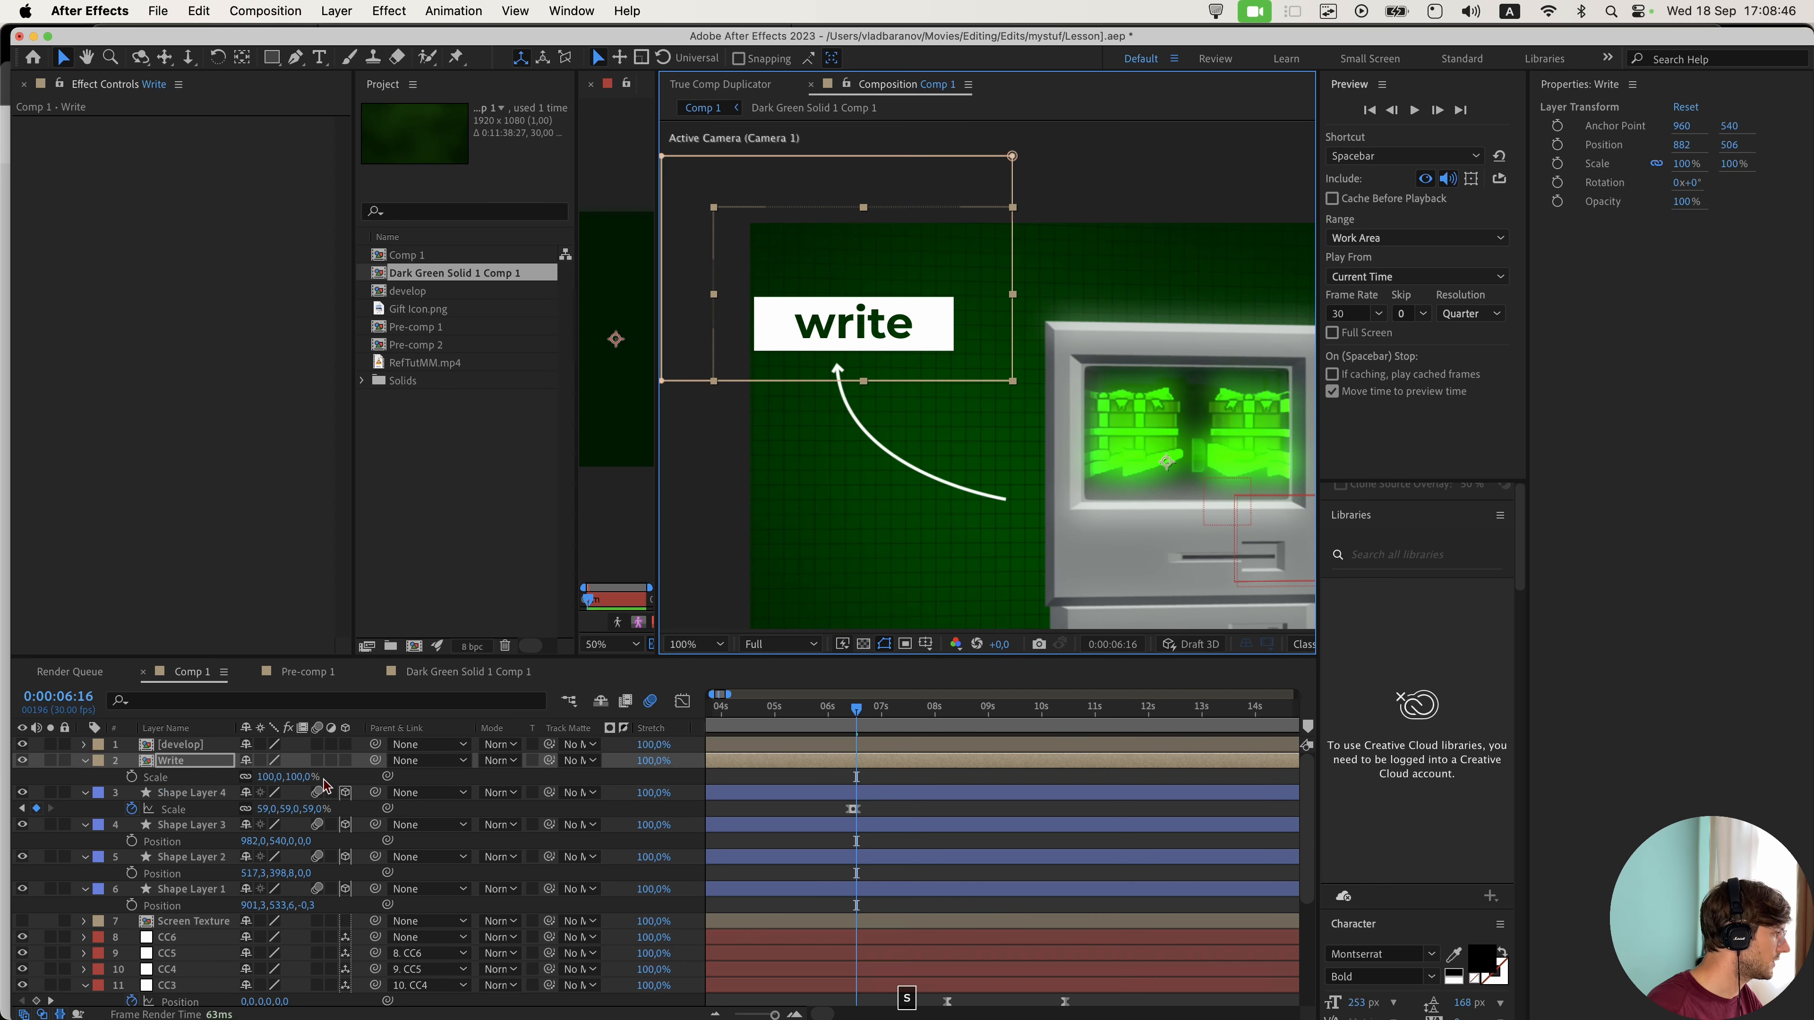
drag(306, 778, 286, 776)
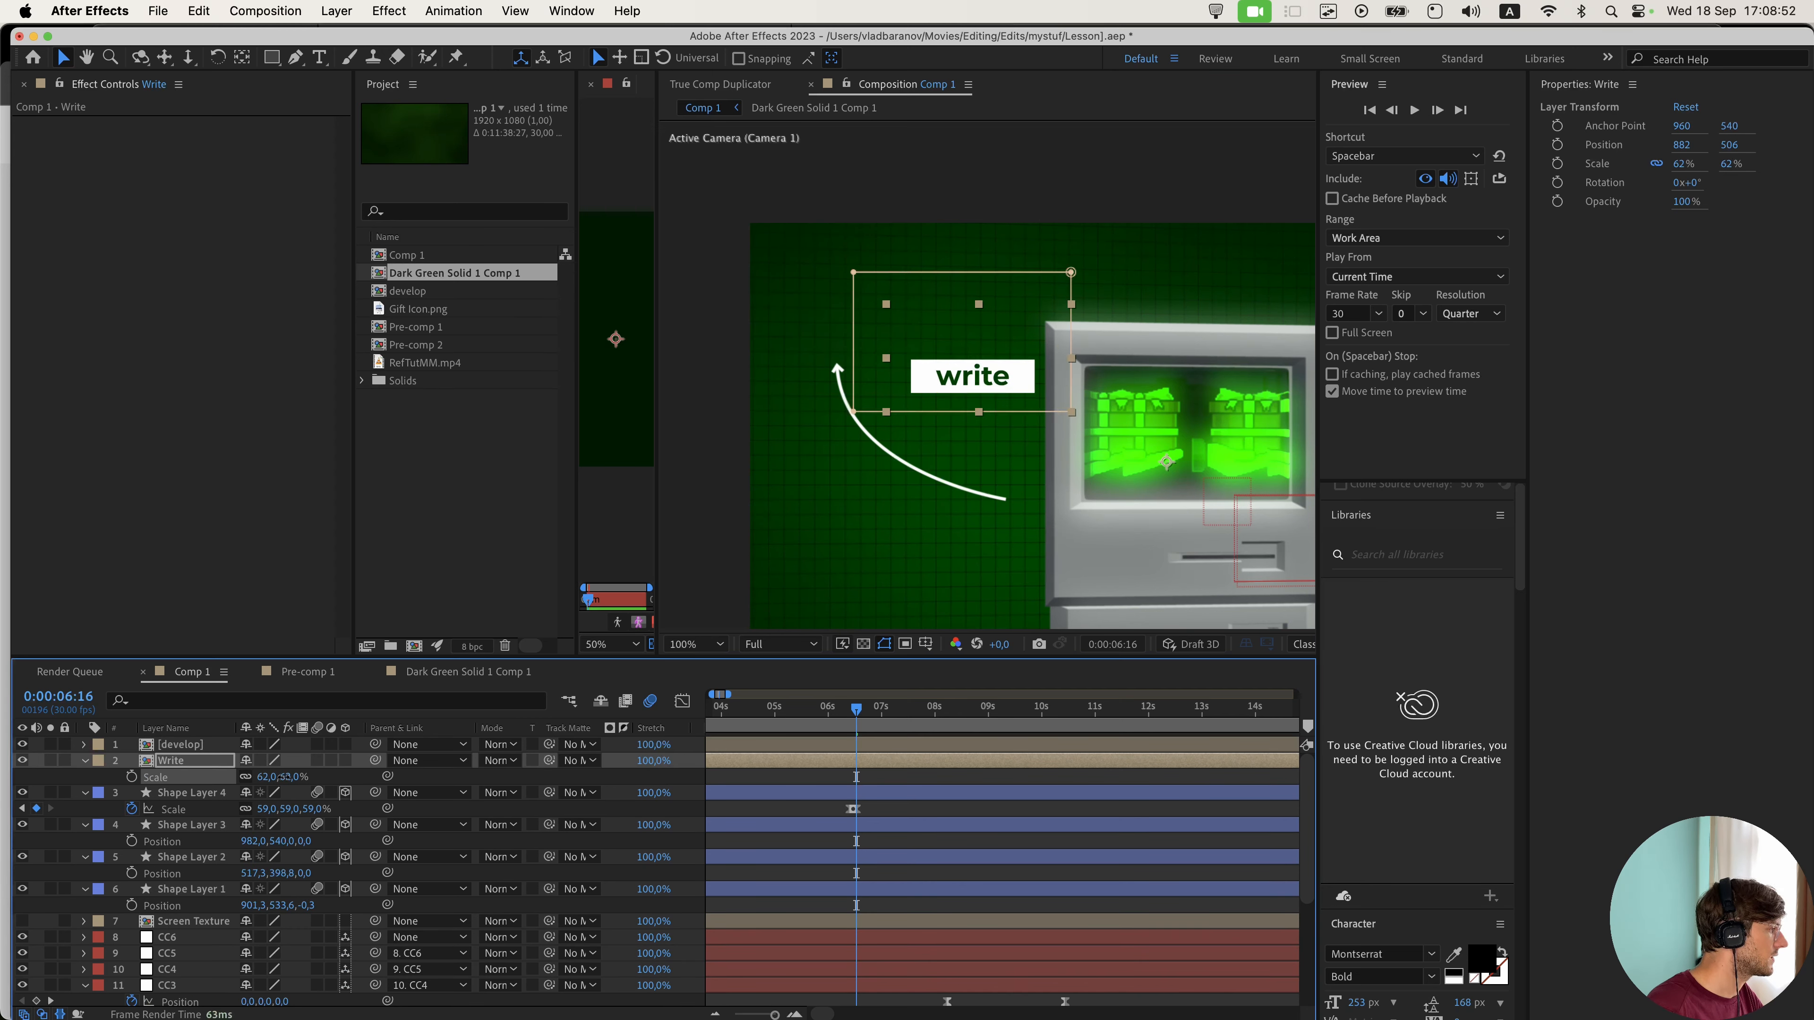
drag(973, 376, 907, 357)
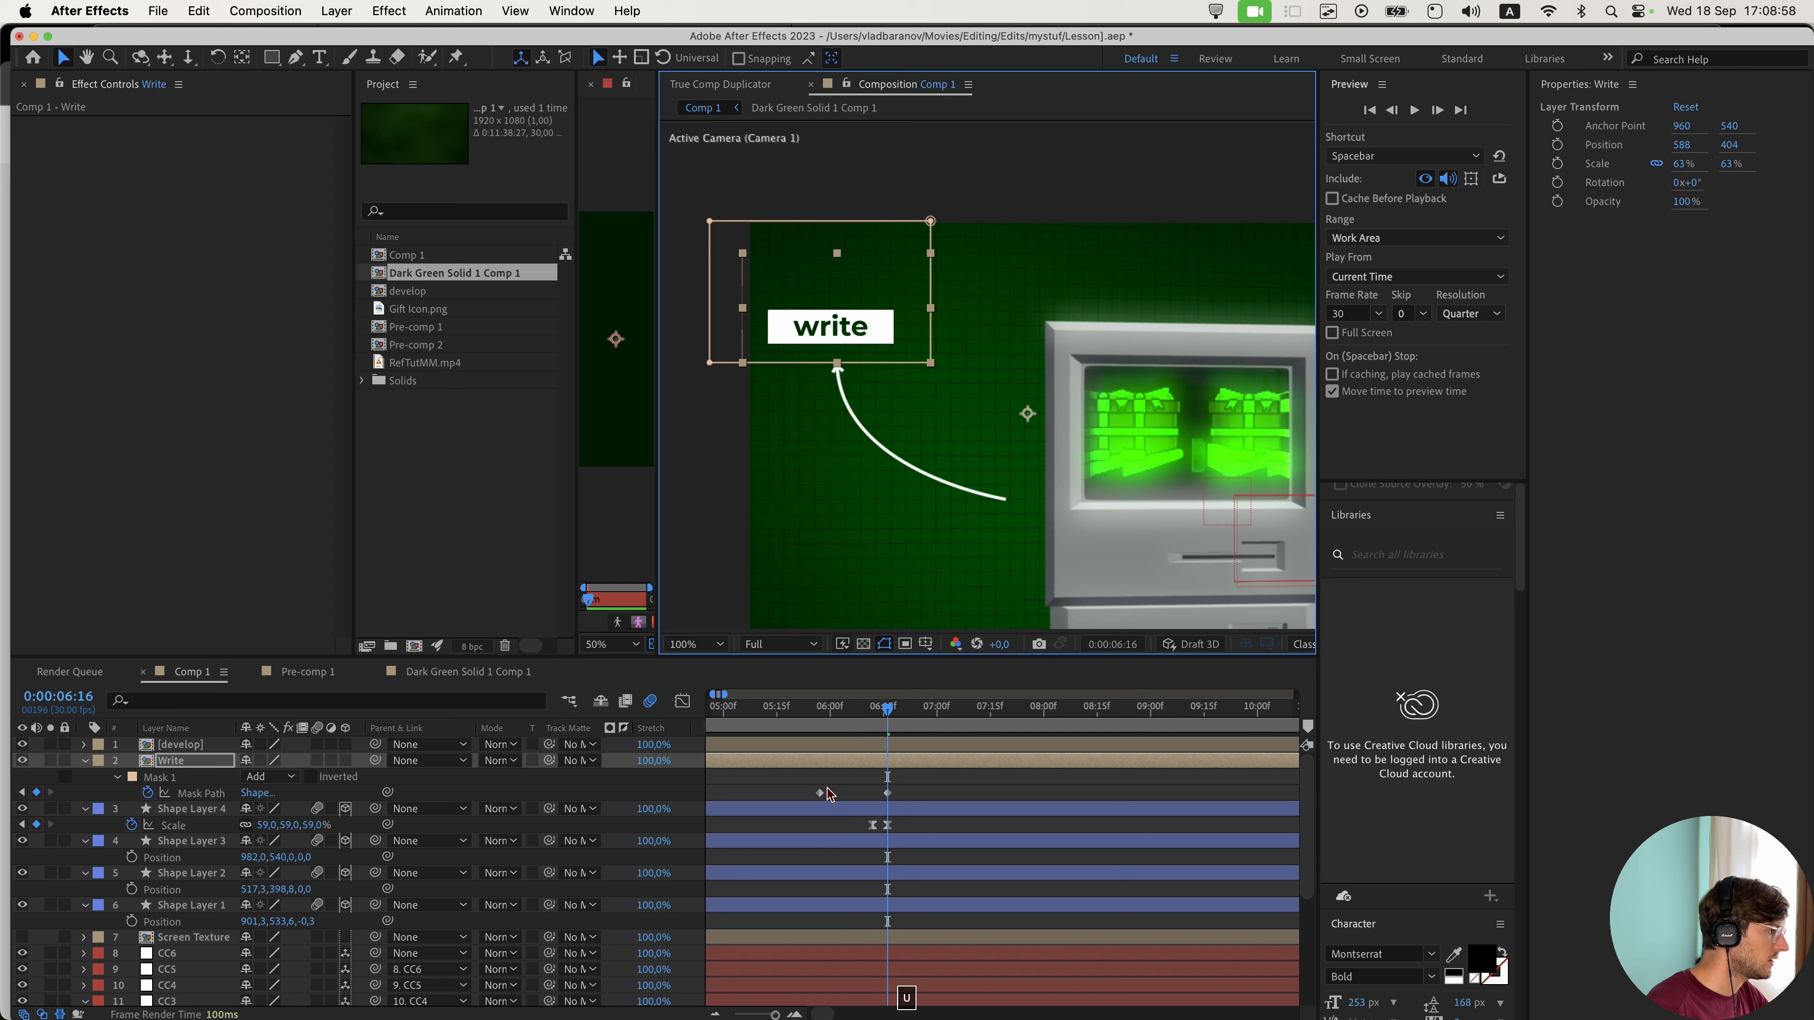
- Apply Easy Ease to both Mask Path keyframes of the Write layer
key(u)
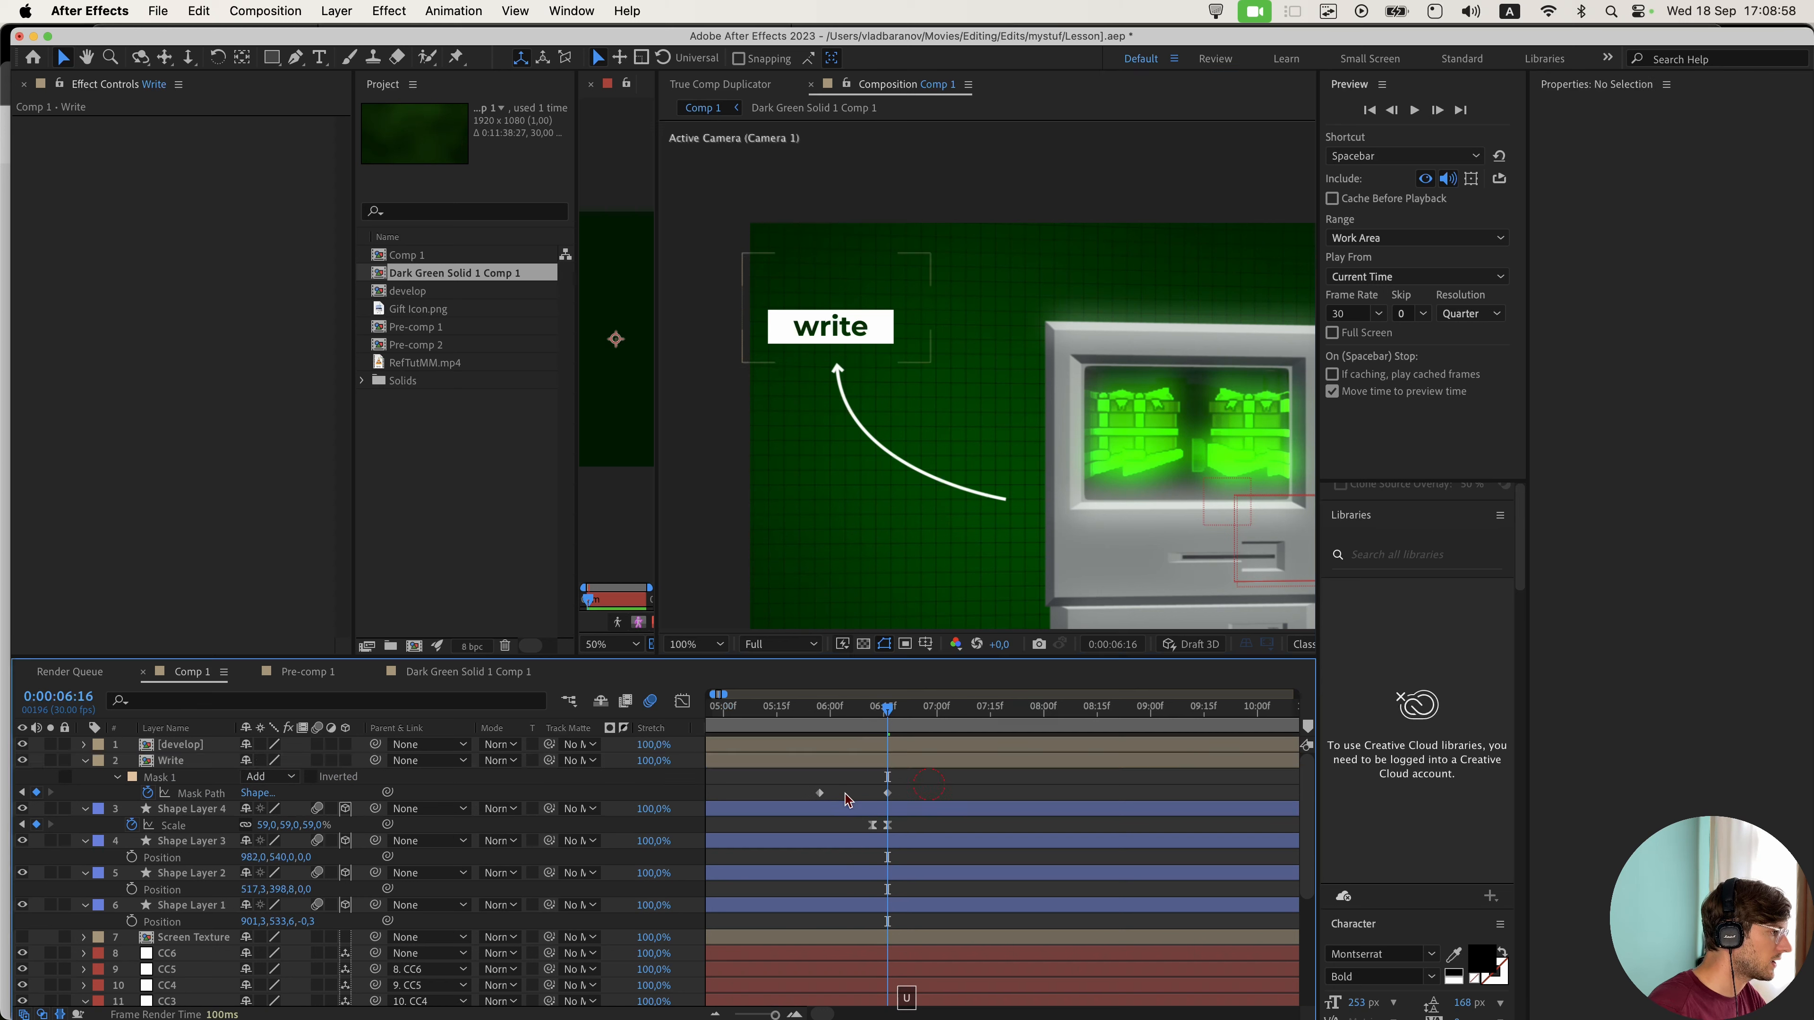
drag(845, 795, 807, 800)
key(F9)
scroll(839, 757, down, 1)
scroll(838, 750, left, 1)
- Play back the "write" label's reveal from about 0:00:05:26, setting the preview resolution to Quarter
click(832, 714)
click(862, 776)
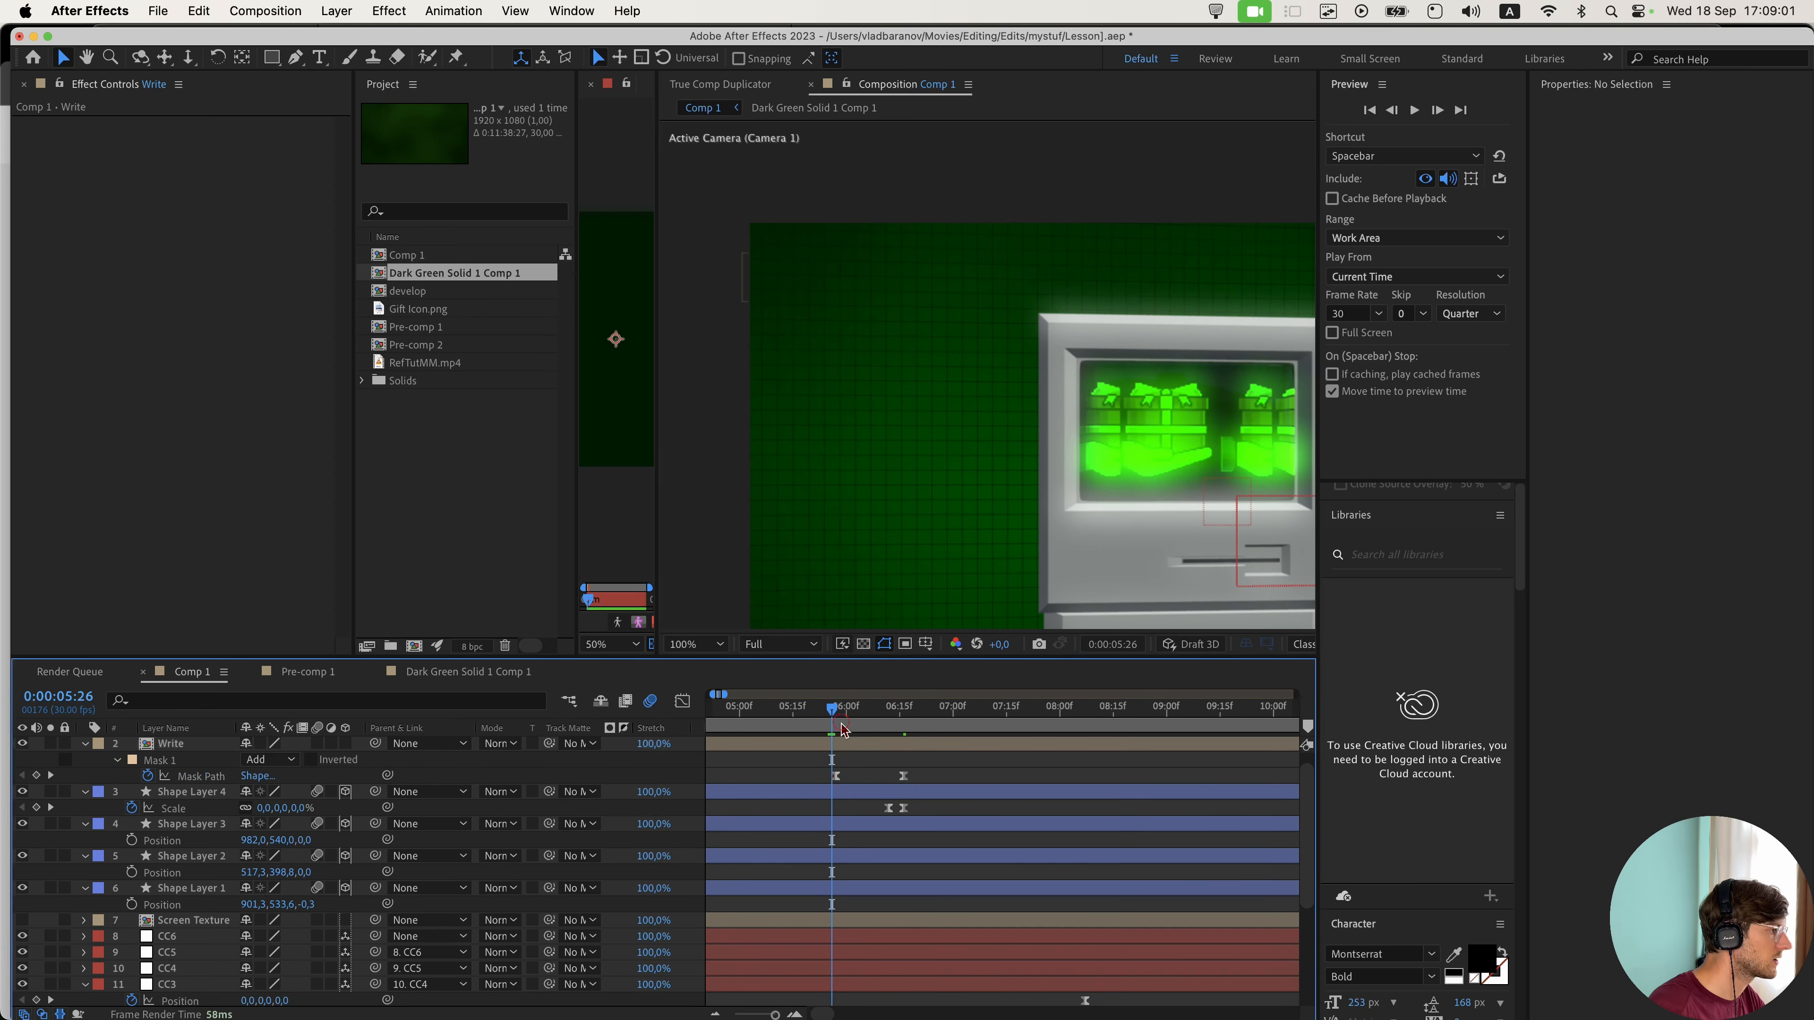
key(space)
click(778, 643)
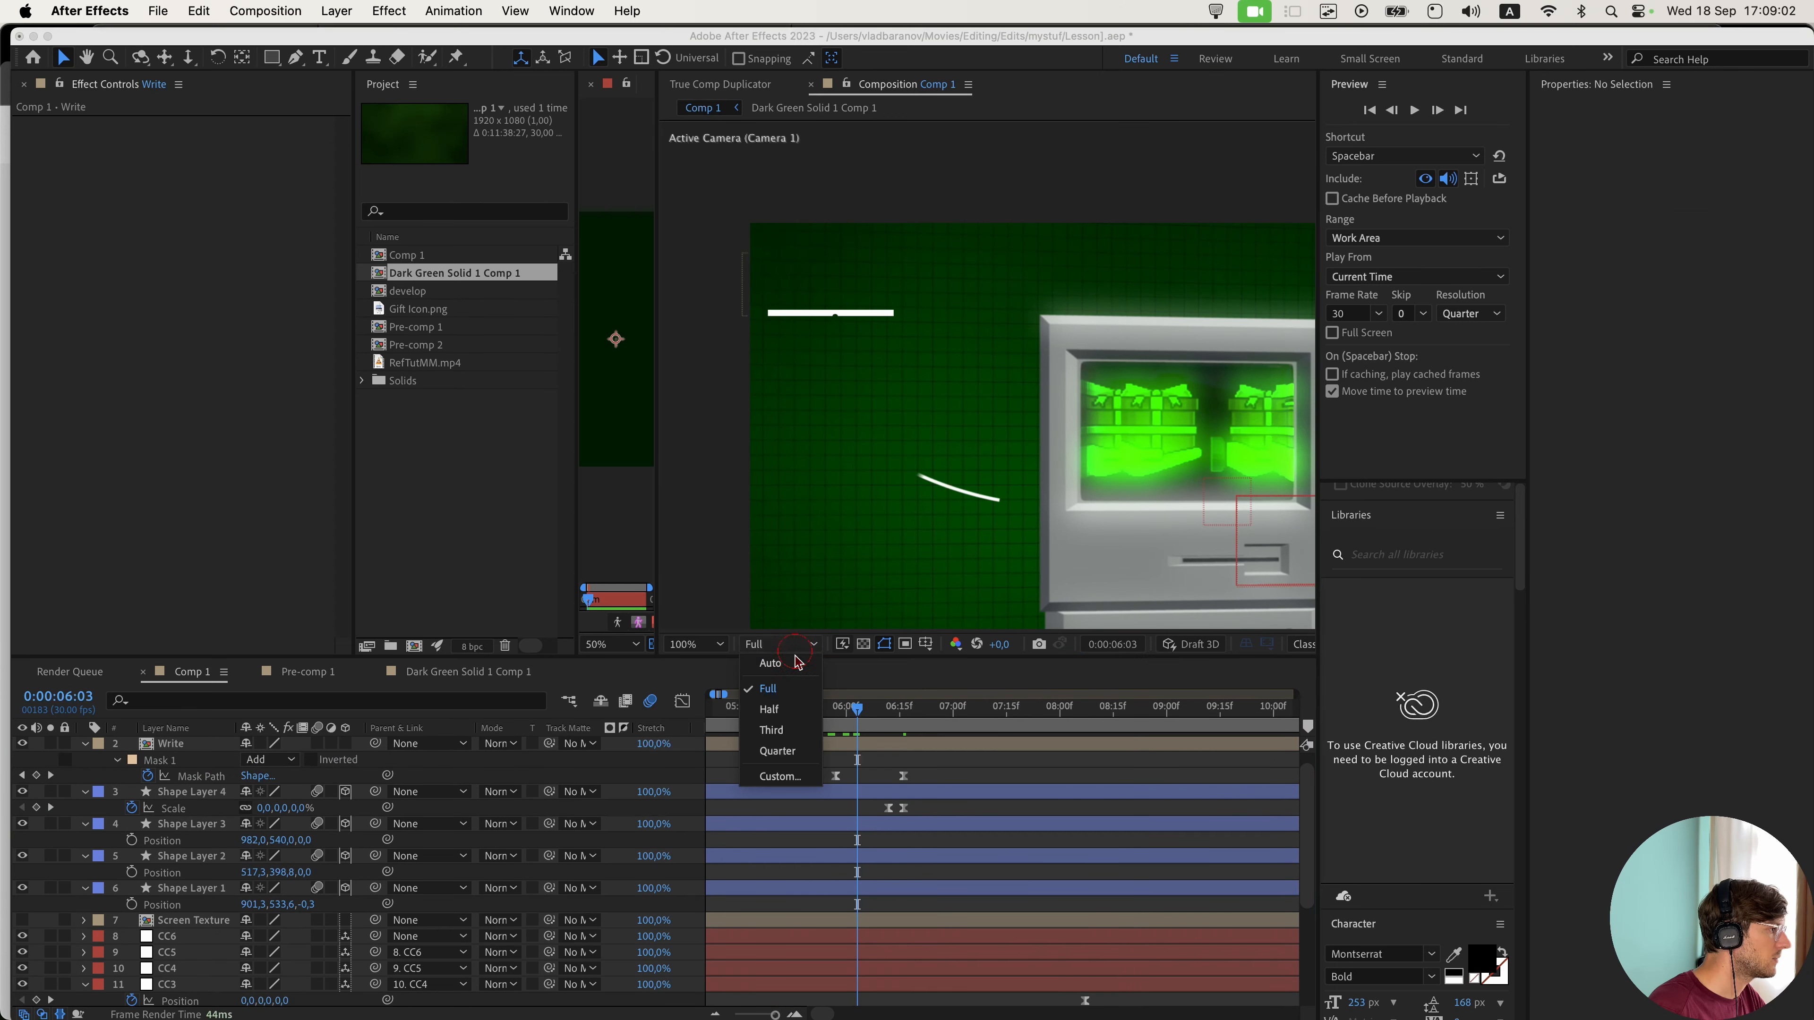
click(779, 751)
mouse_move(826, 714)
mouse_down()
mouse_move(906, 725)
mouse_move(835, 721)
mouse_up()
scroll(428, 821, up, 1)
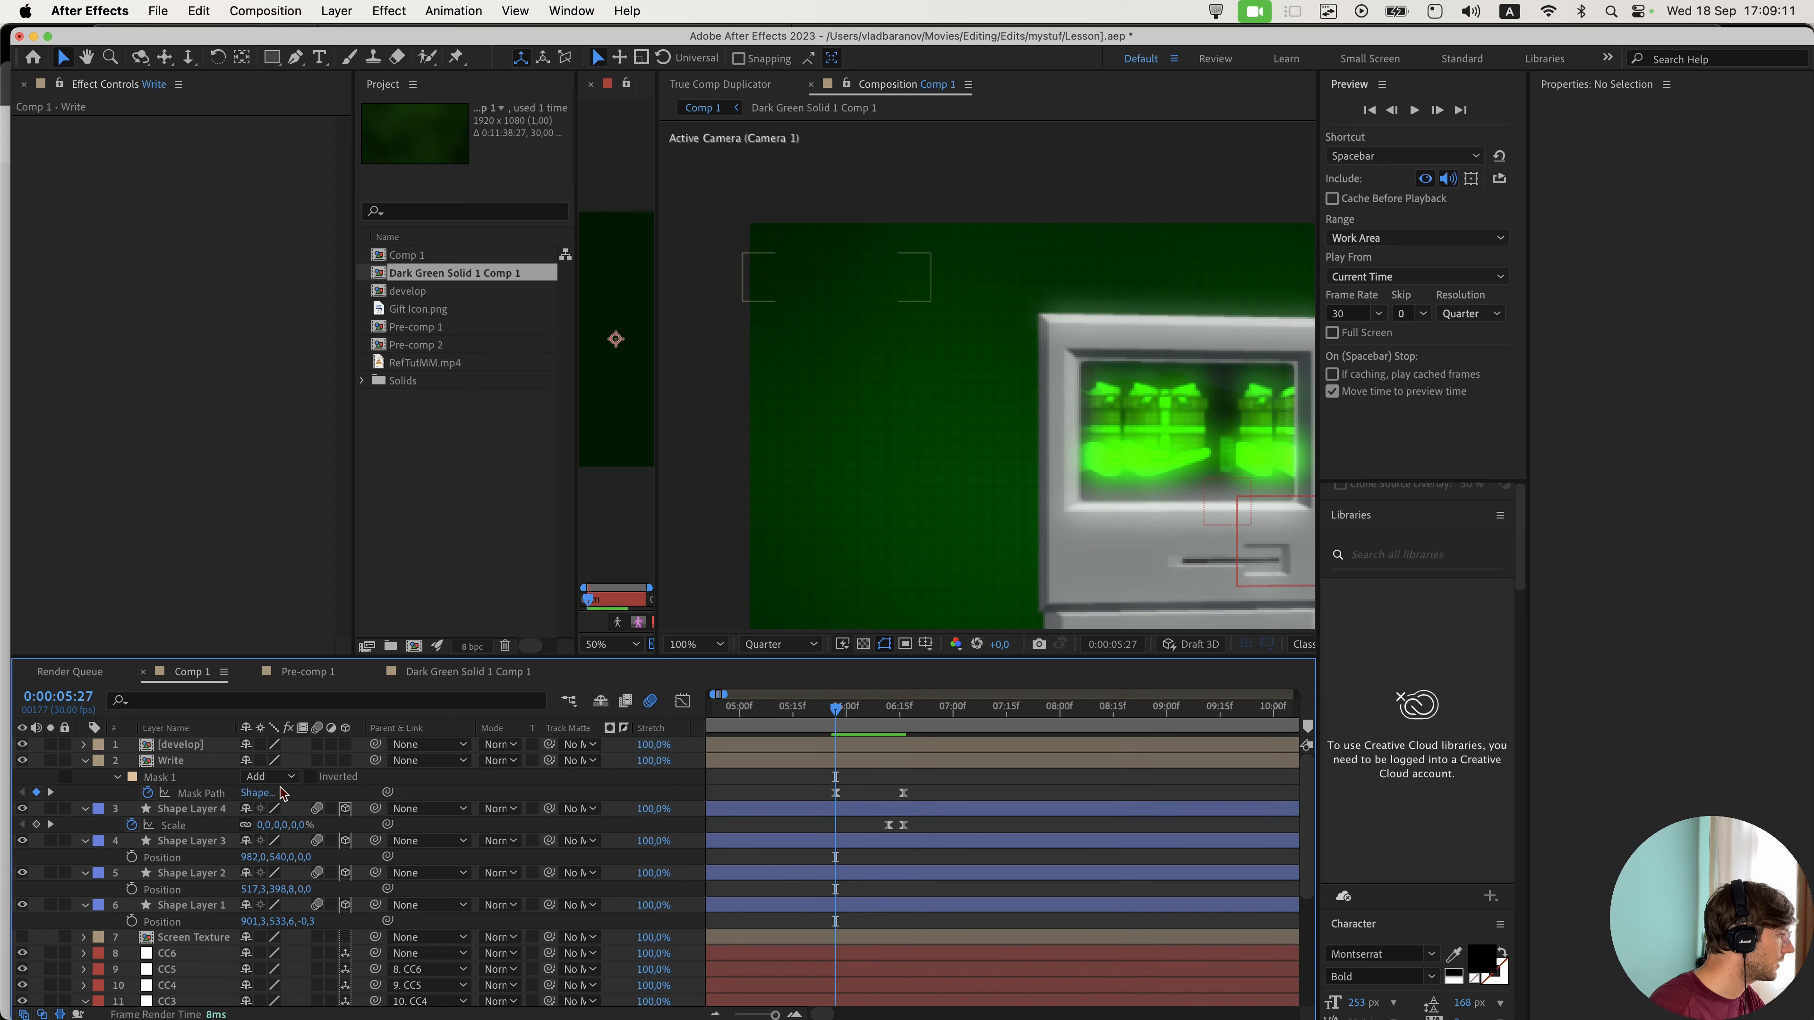
- Make the Write layer 3D, enable its motion blur, and play back the reveal
click(219, 762)
click(347, 763)
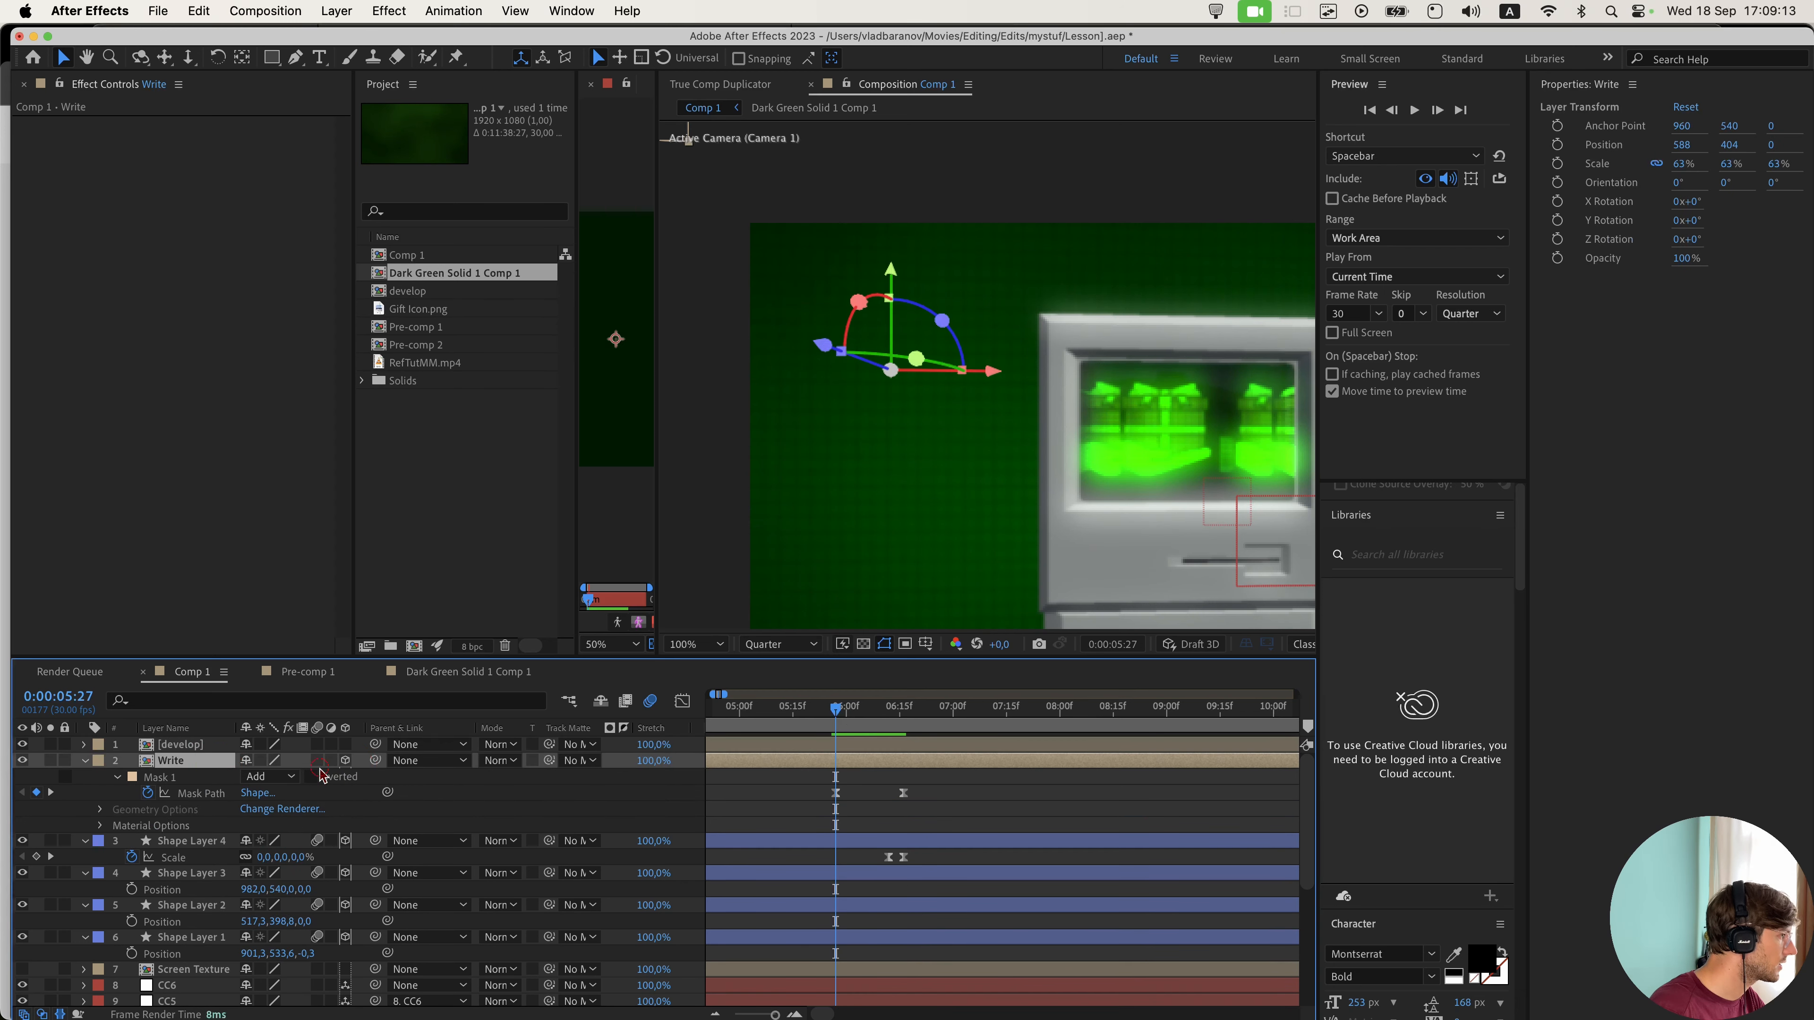
click(320, 771)
key(space)
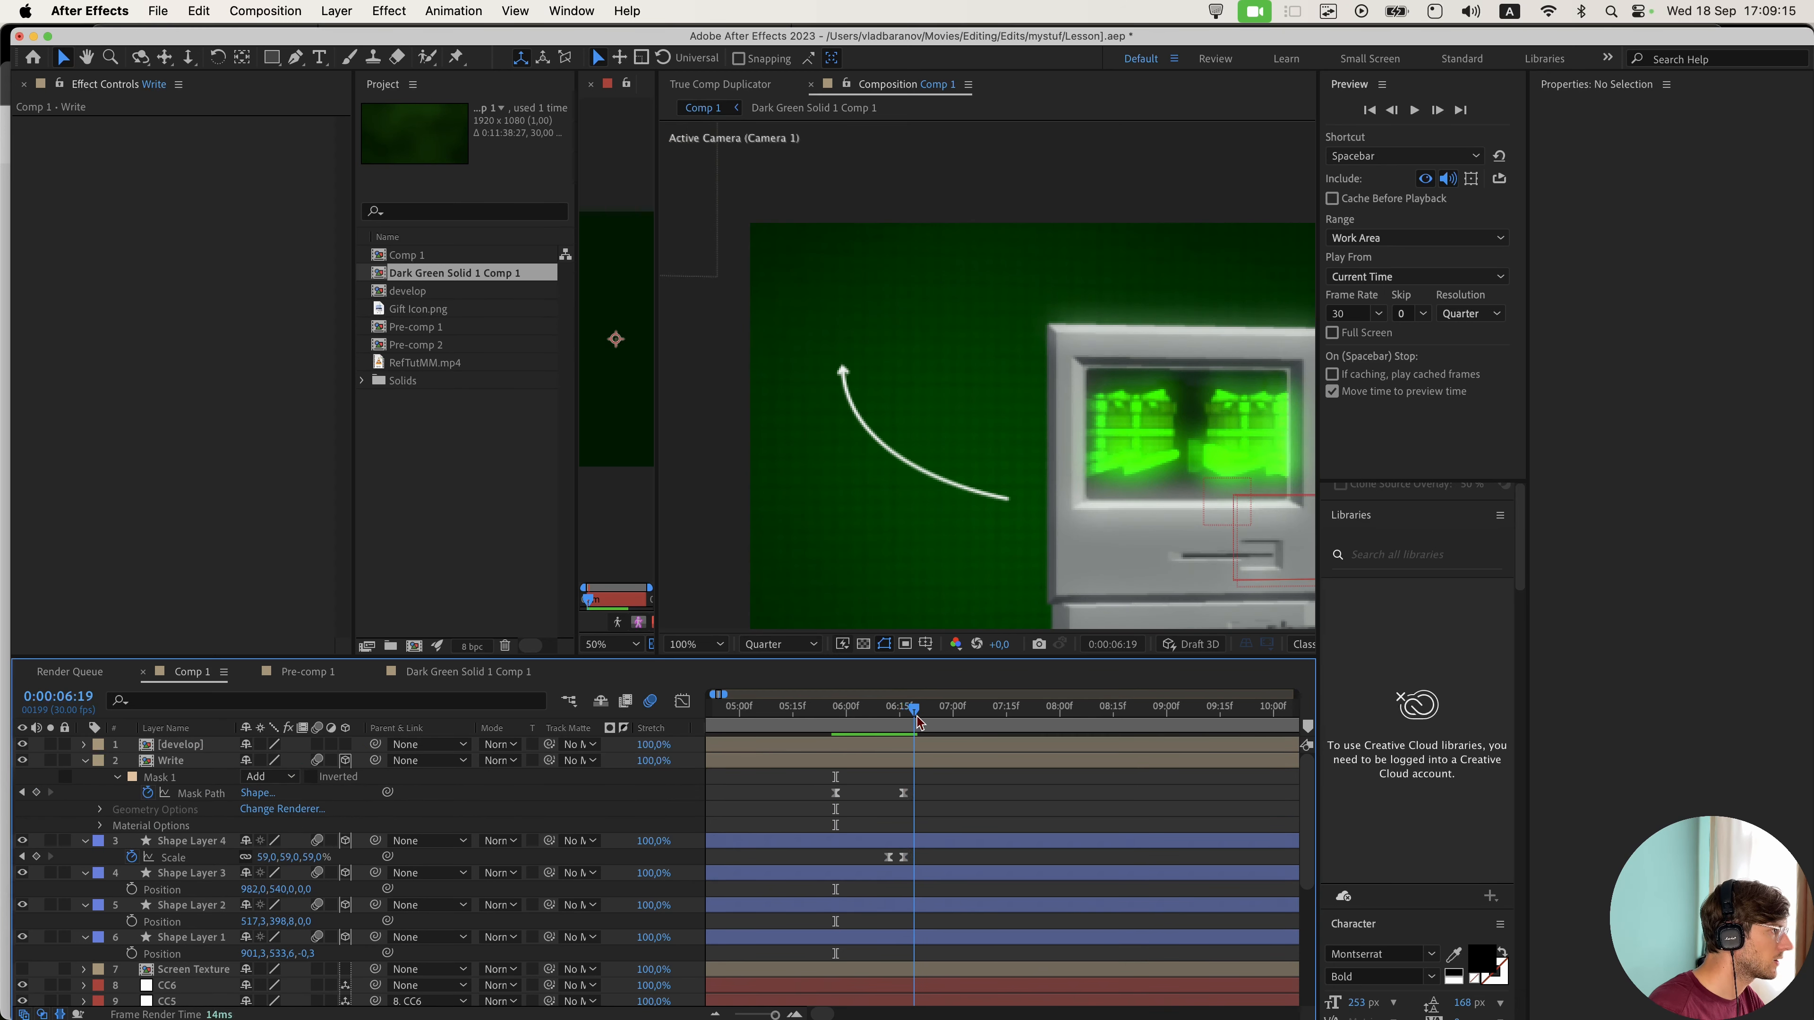
key(space)
- Move the Write layer's label back into the frame above the left arrow and set its Z position to 0
scroll(926, 534, down, 3)
click(904, 763)
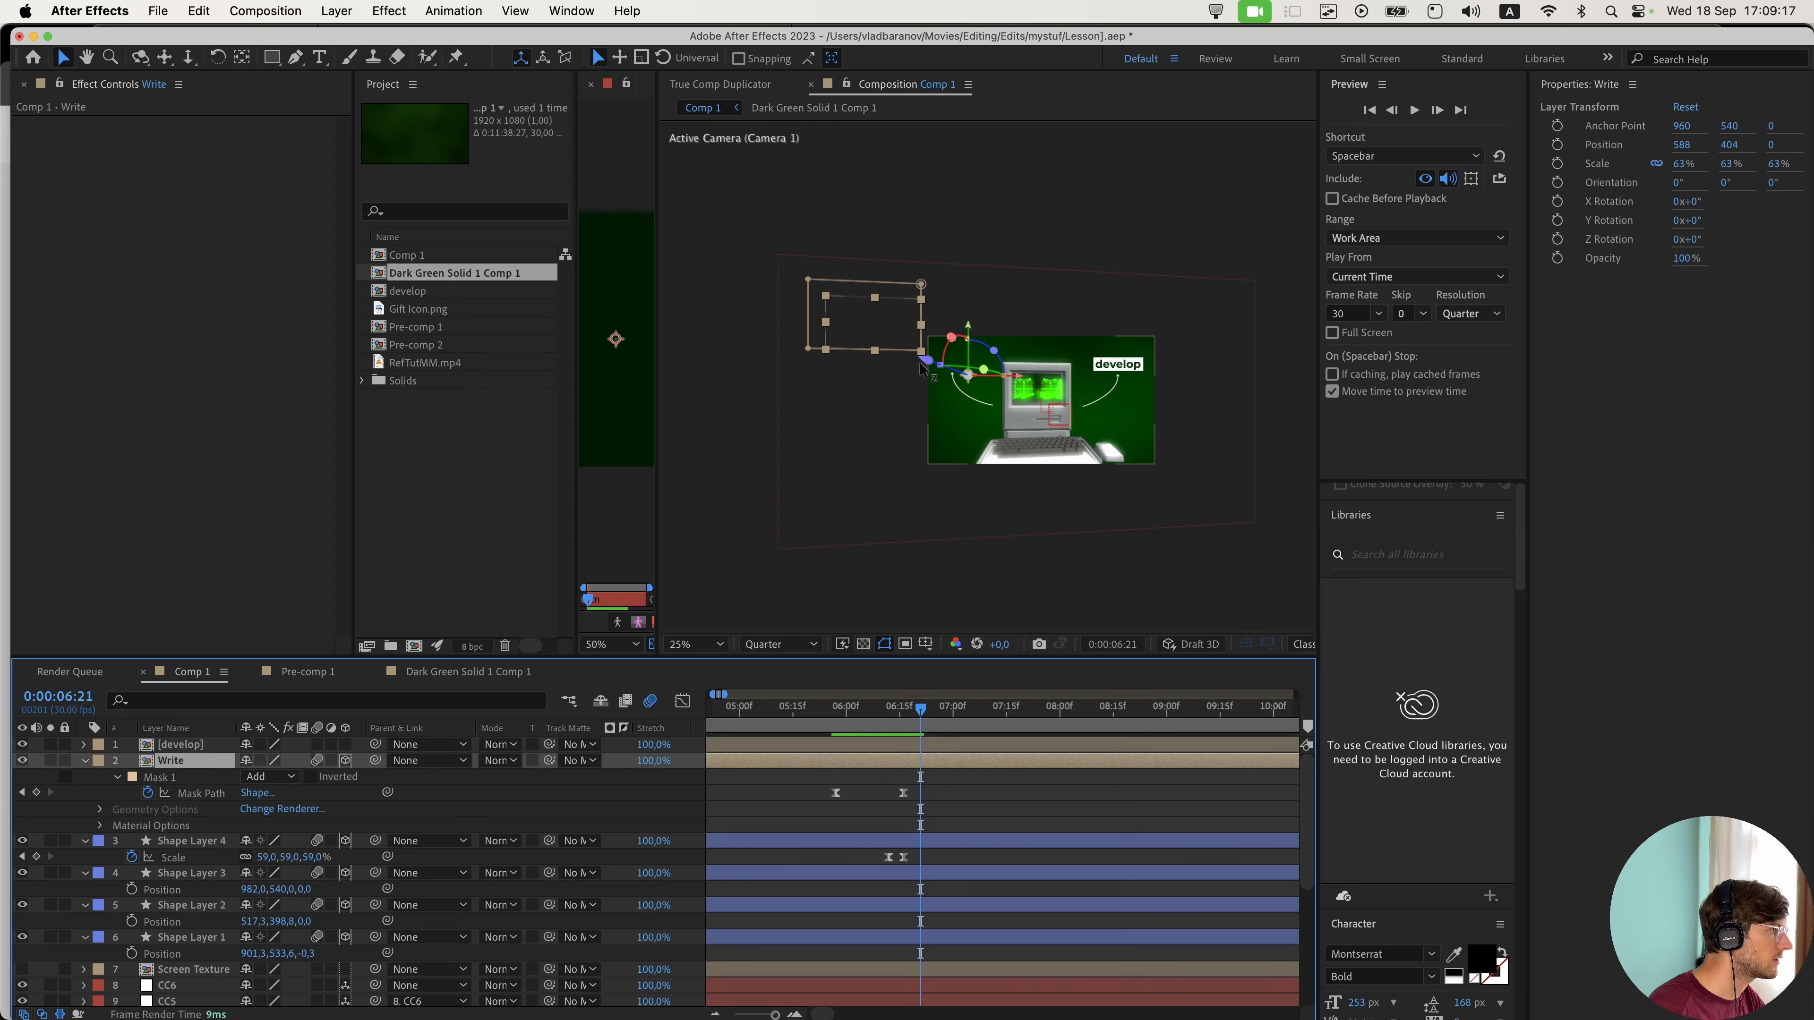
scroll(985, 370, up, 2)
click(911, 345)
scroll(911, 345, up, 2)
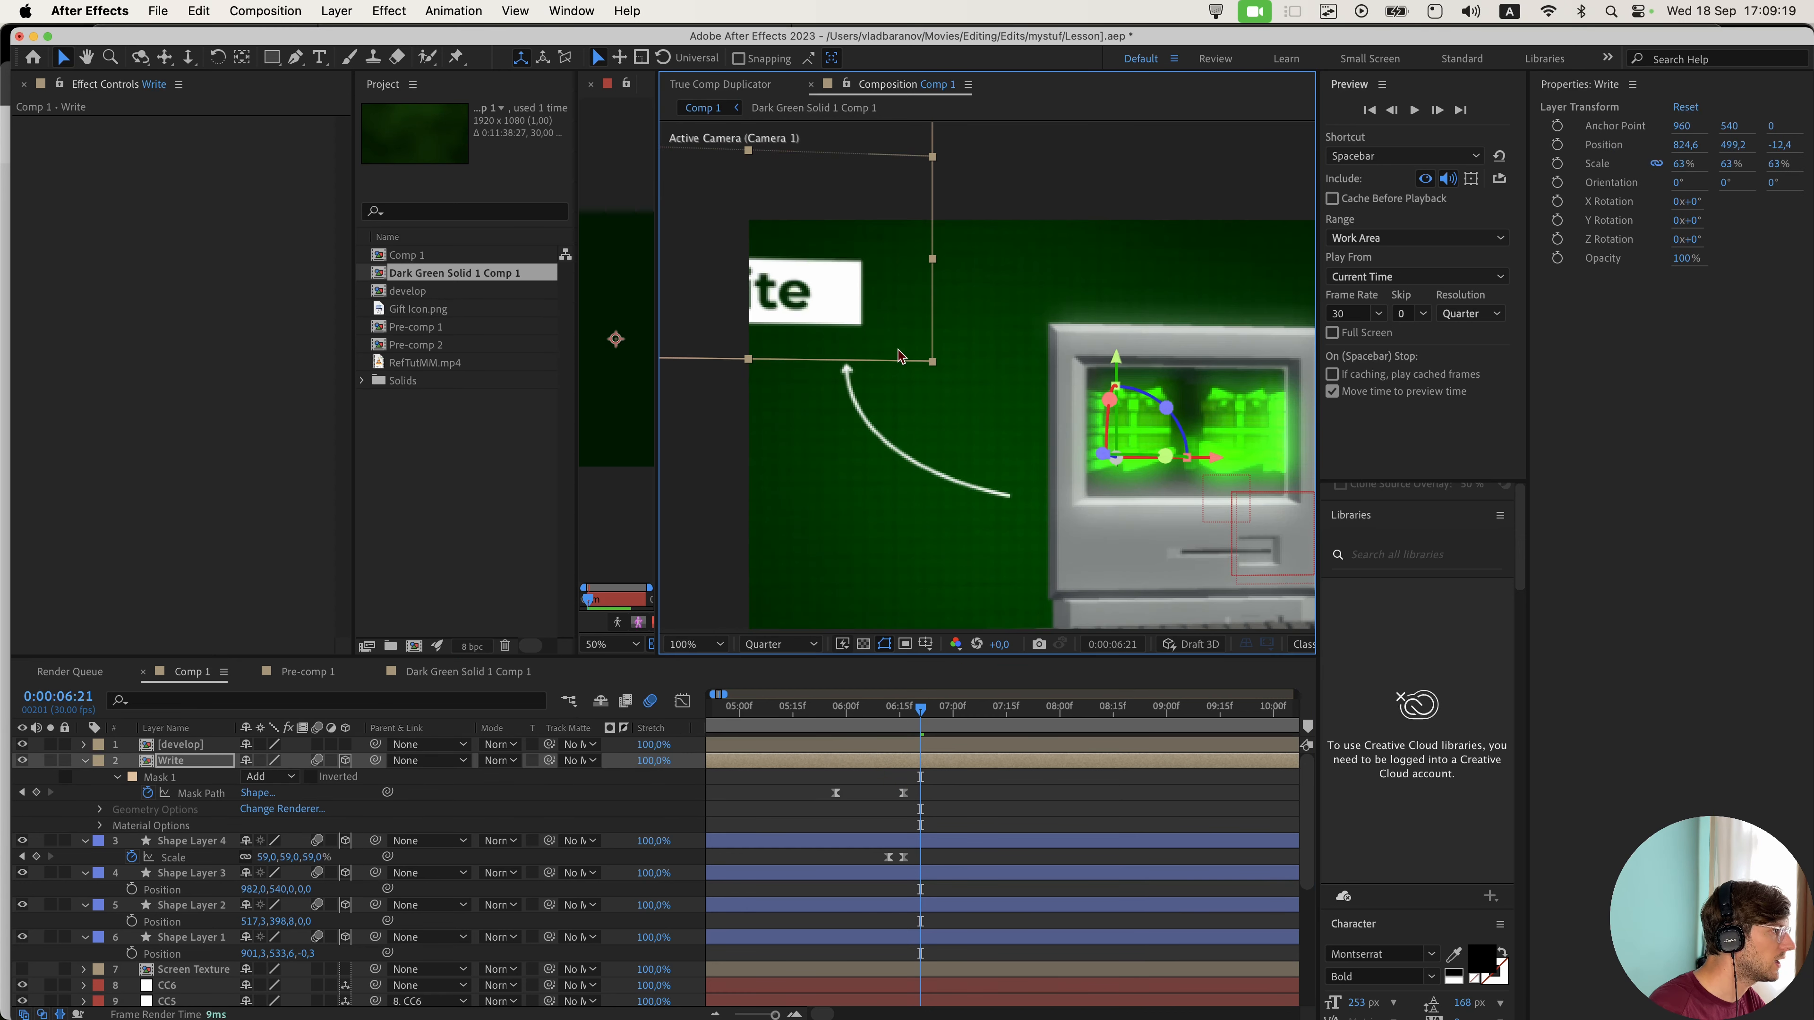
drag(910, 346, 1014, 354)
key(s)
key(p)
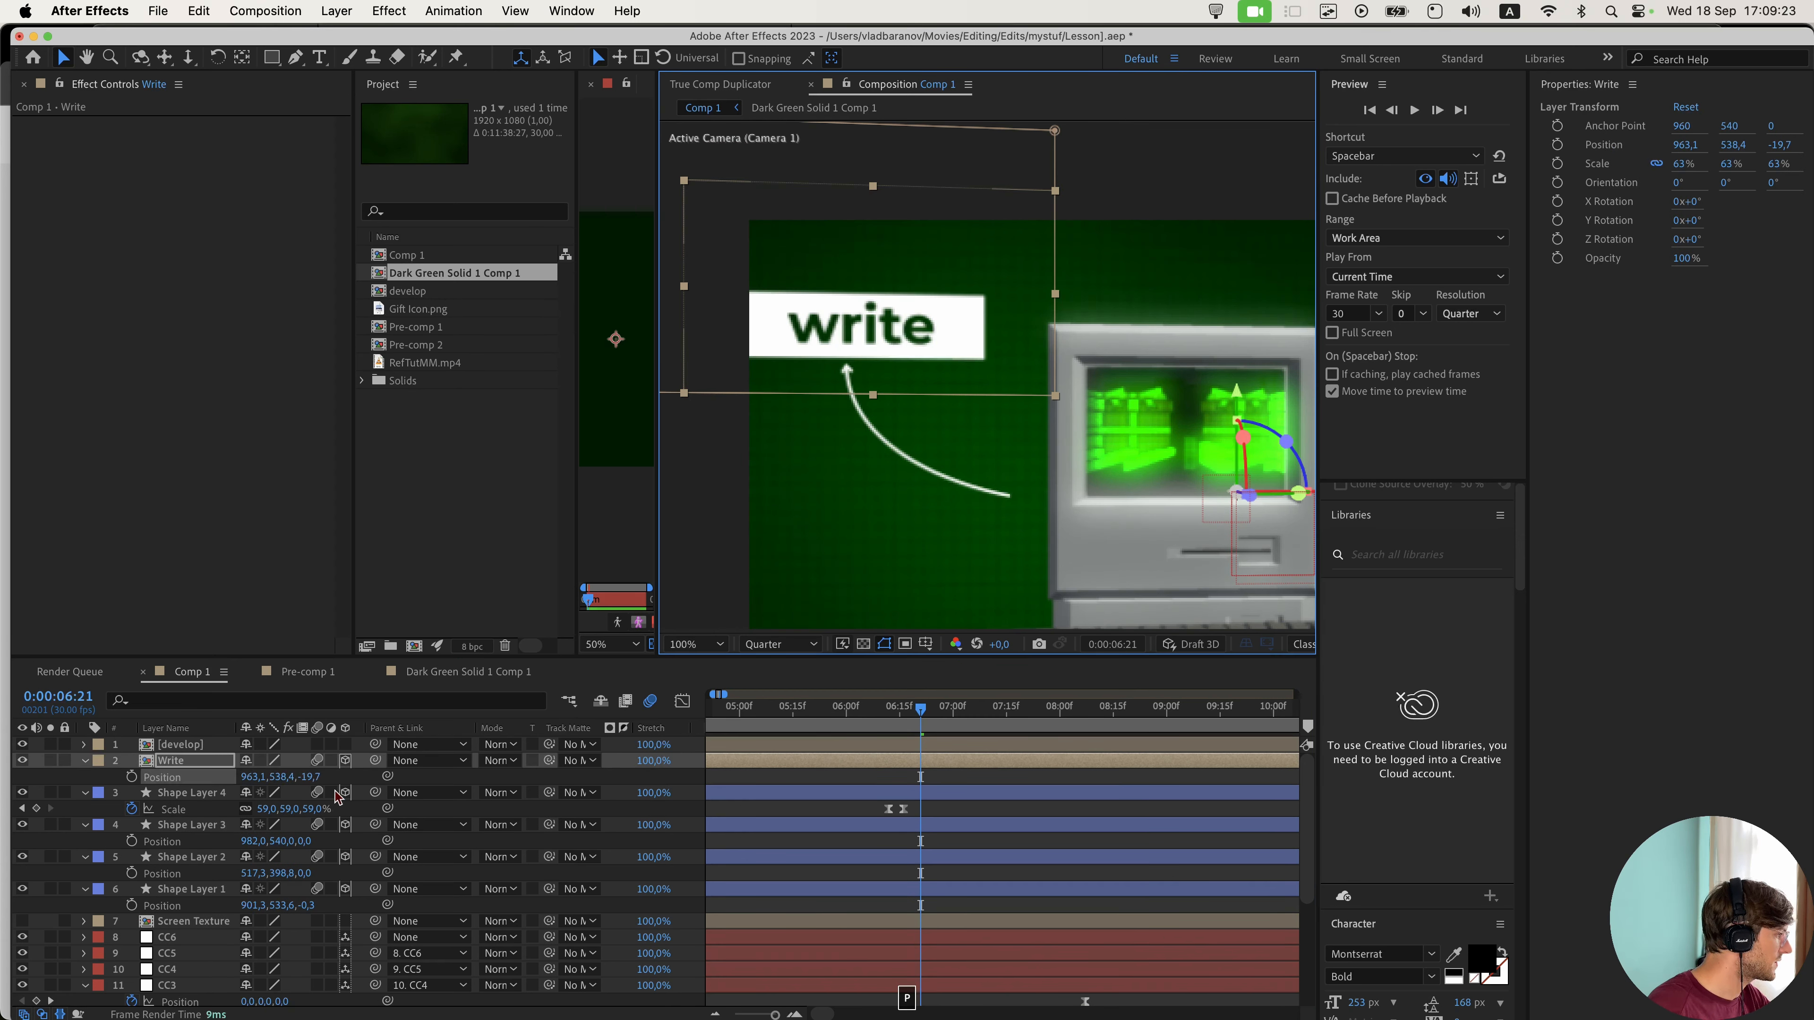
click(308, 778)
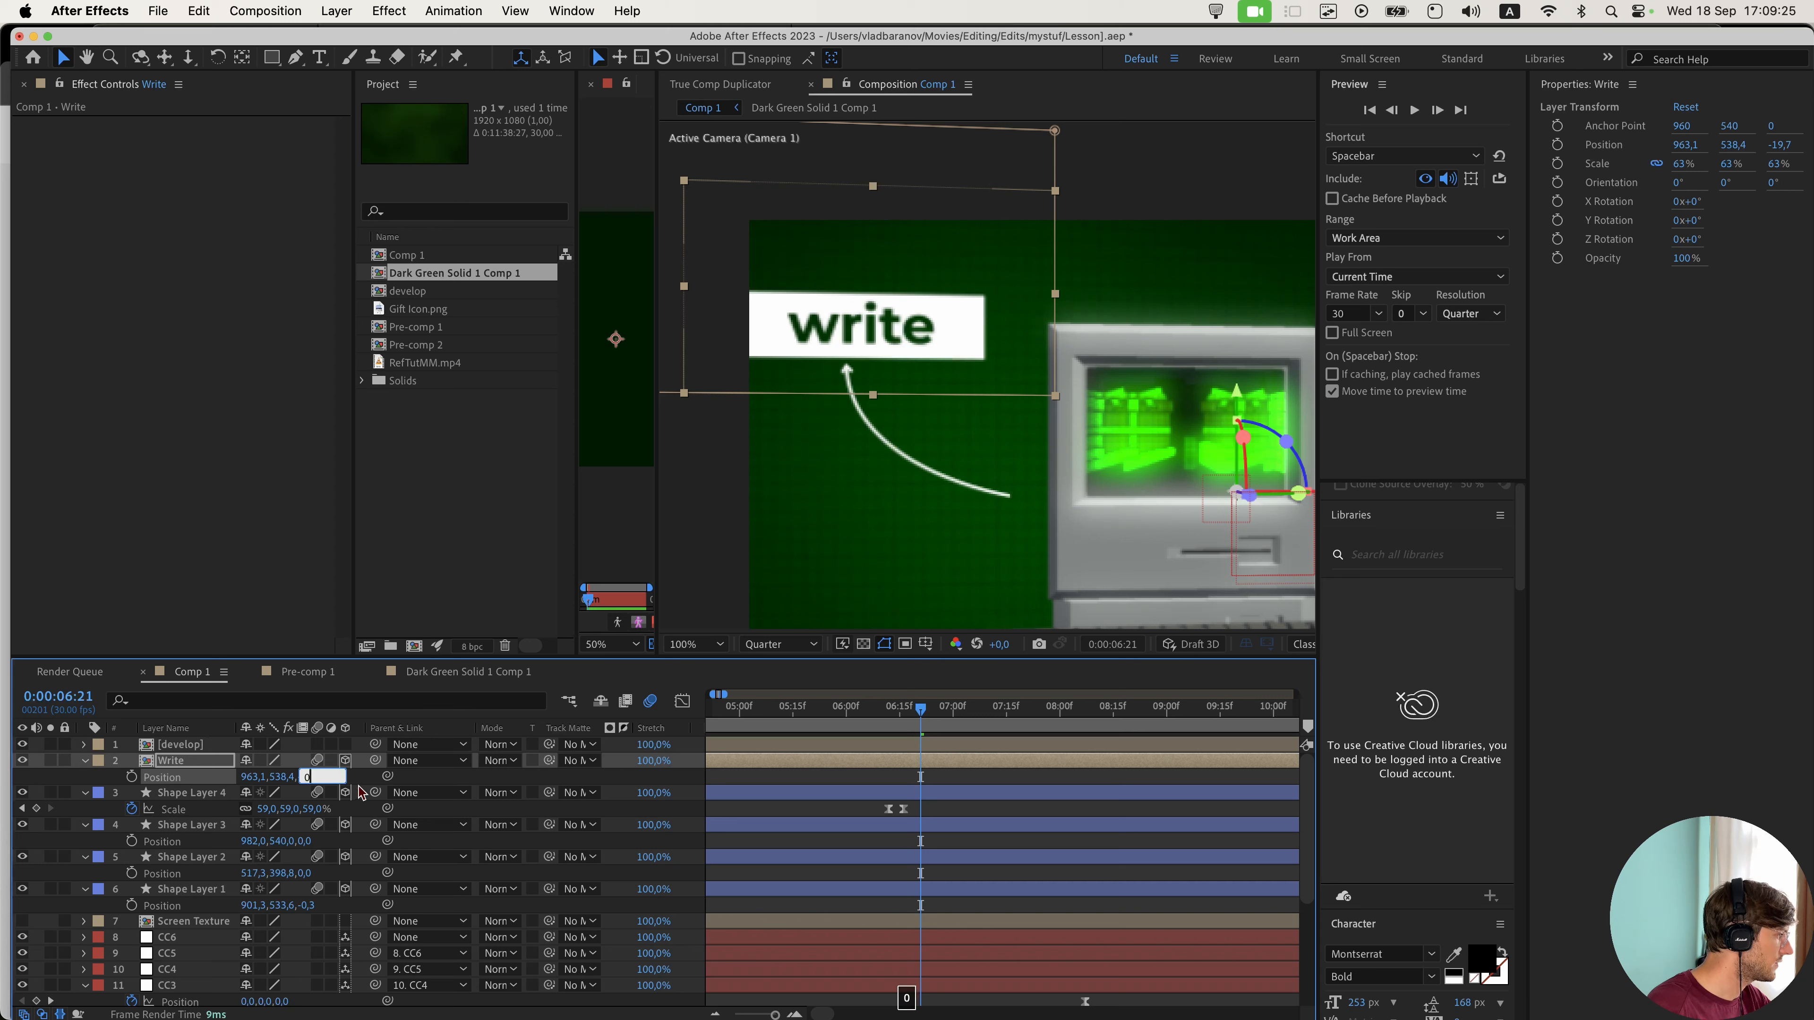
text(0)
- Scale the Write layer to 39% and place its label above the left arrow, at position 766.2, 460.4, 10.3
click(856, 384)
click(852, 759)
drag(909, 315, 995, 375)
key(s)
drag(311, 777, 289, 777)
drag(1033, 435, 864, 389)
drag(907, 429, 870, 429)
- Shift Shape Layer 2 and Shape Layer 1 to X positions 541.3 and 925.3, and the Write layer to X position 794.2
super+click(204, 877)
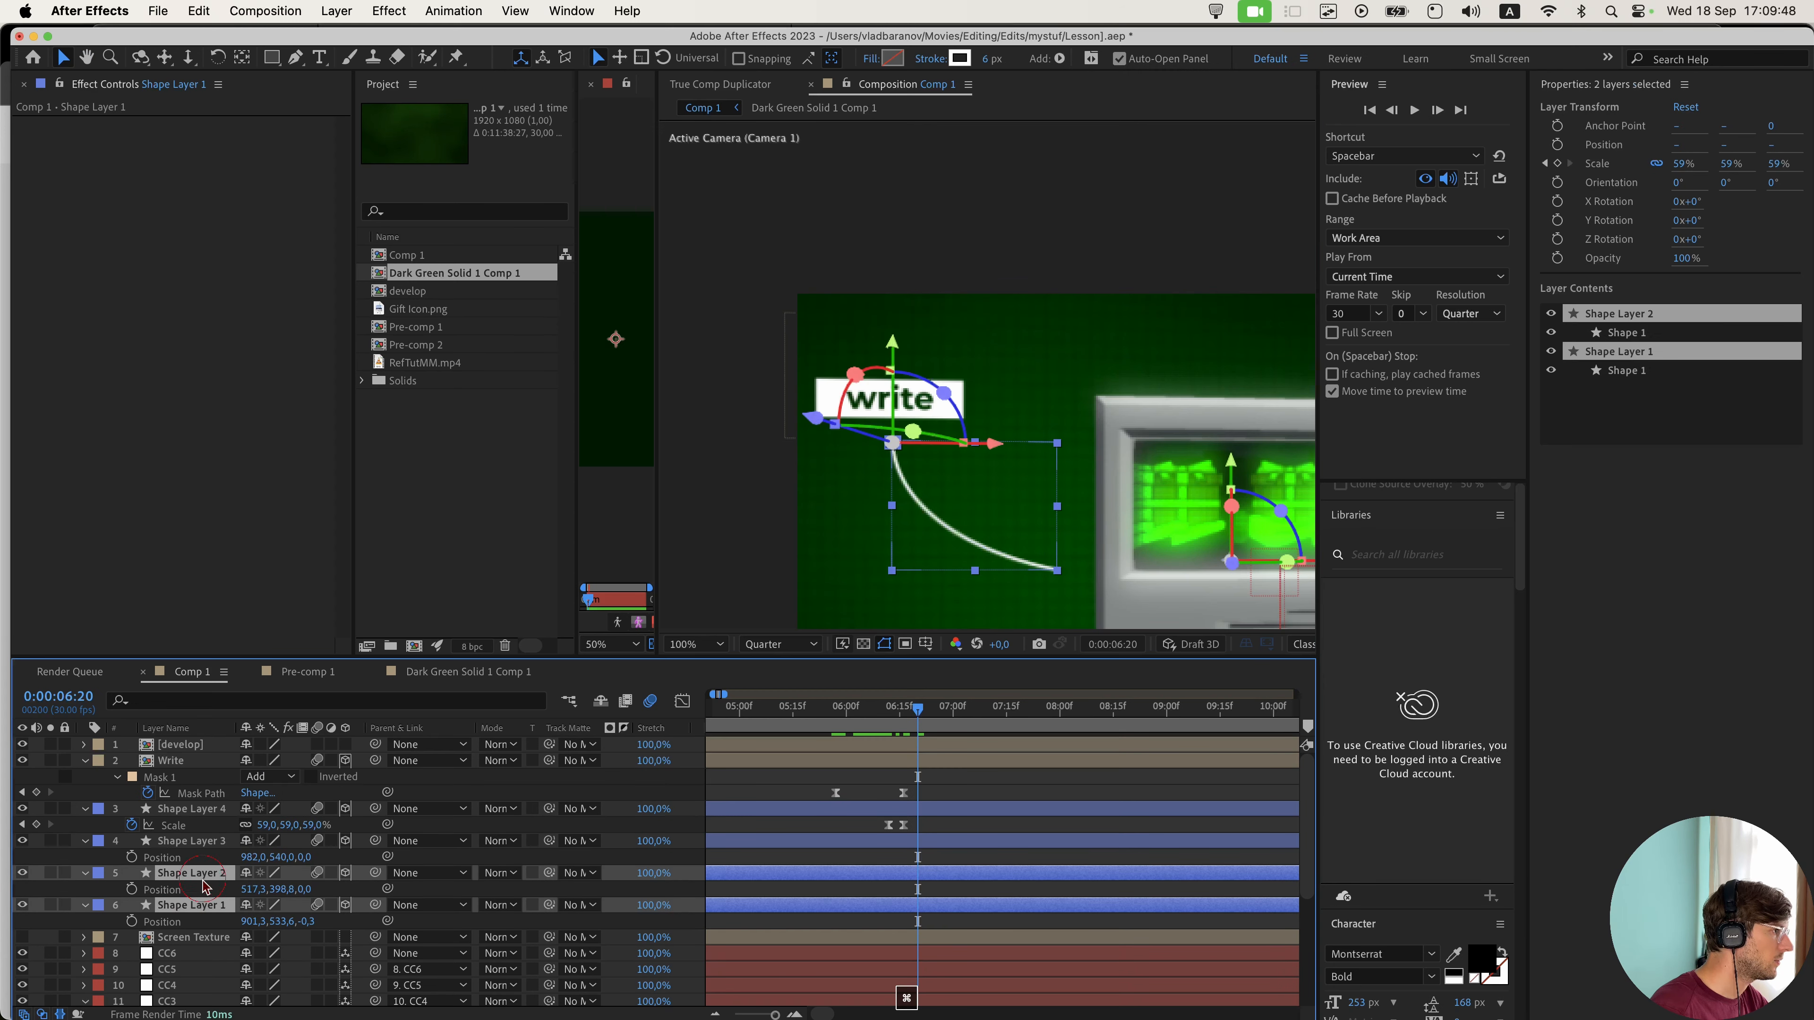
drag(260, 894, 831, 770)
click(830, 767)
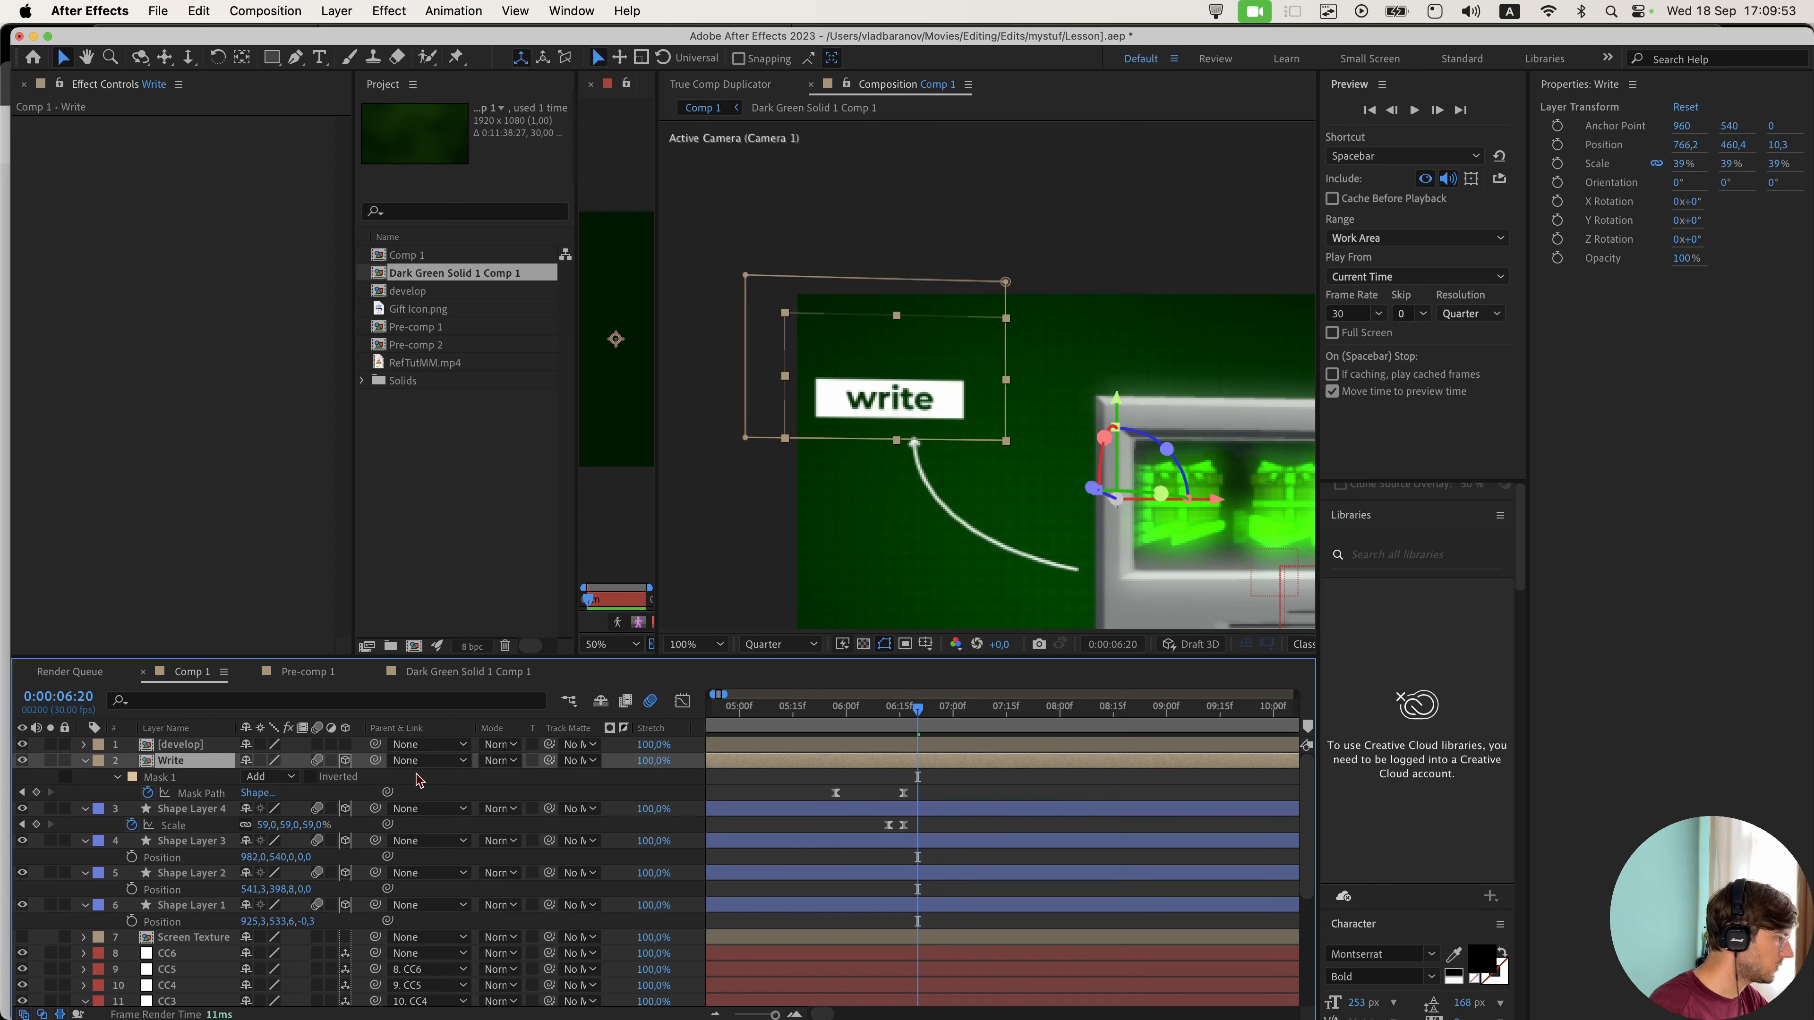
key(p)
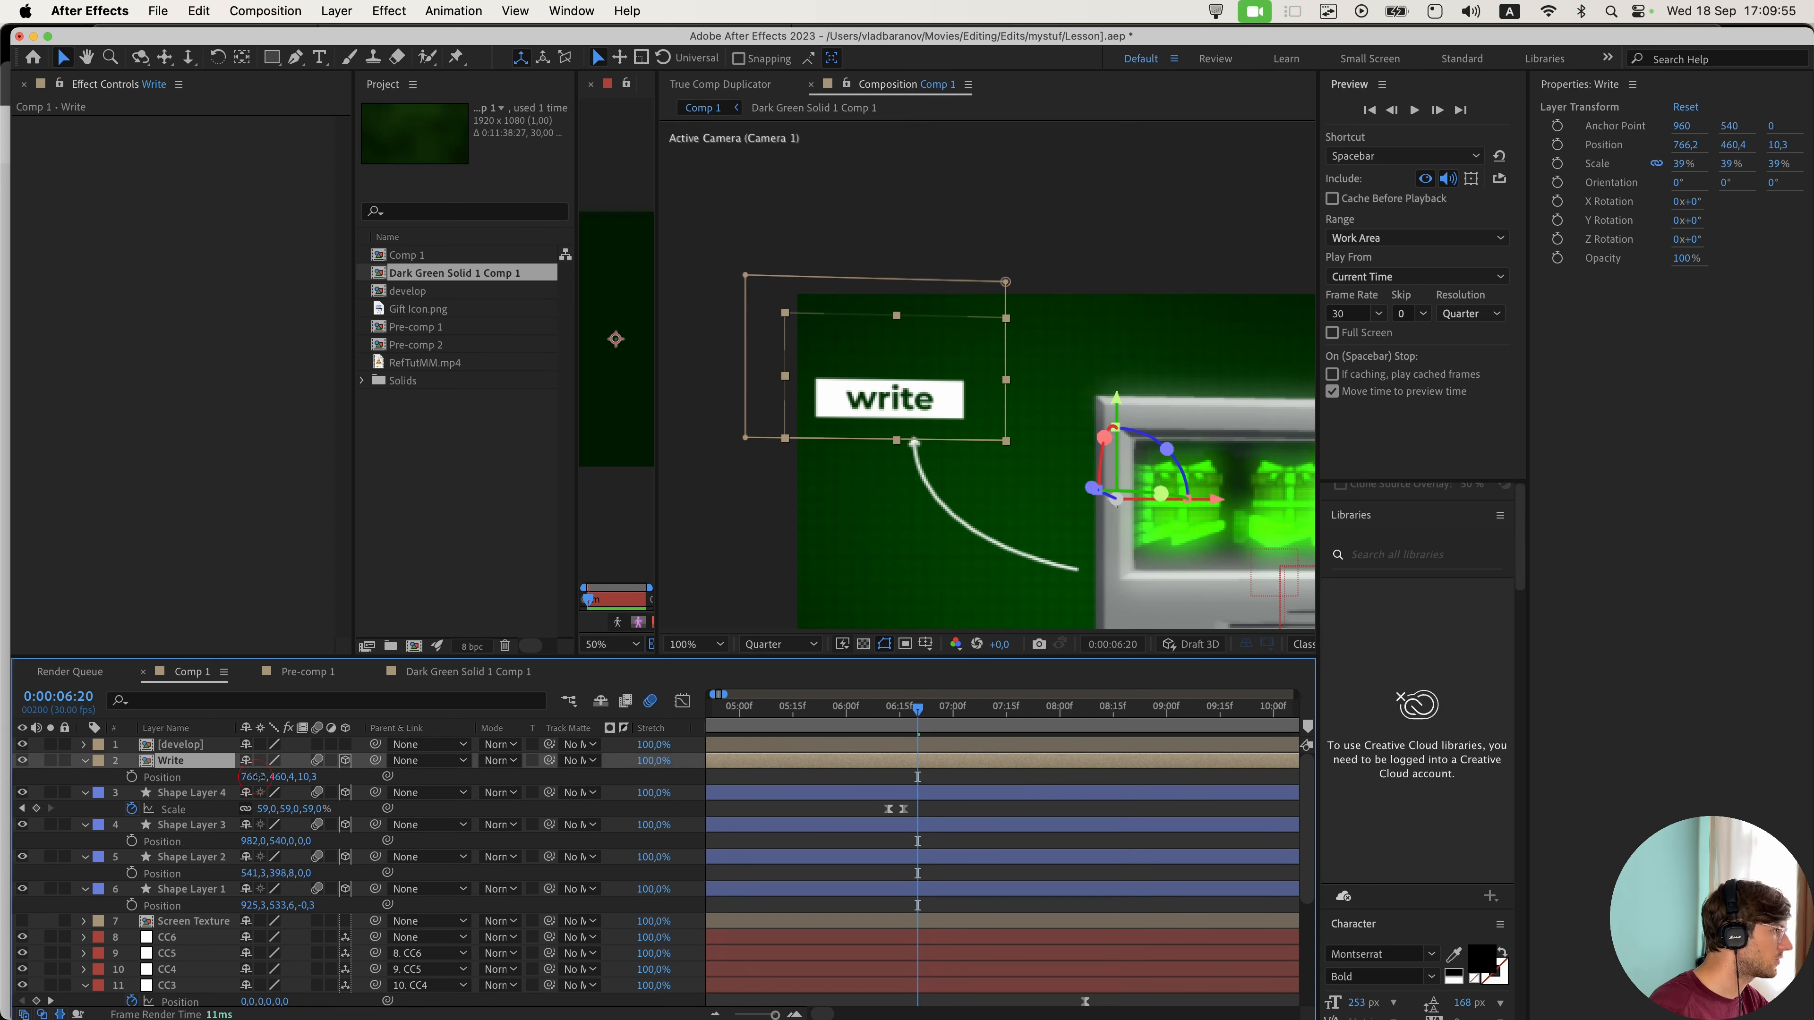
drag(260, 777, 294, 777)
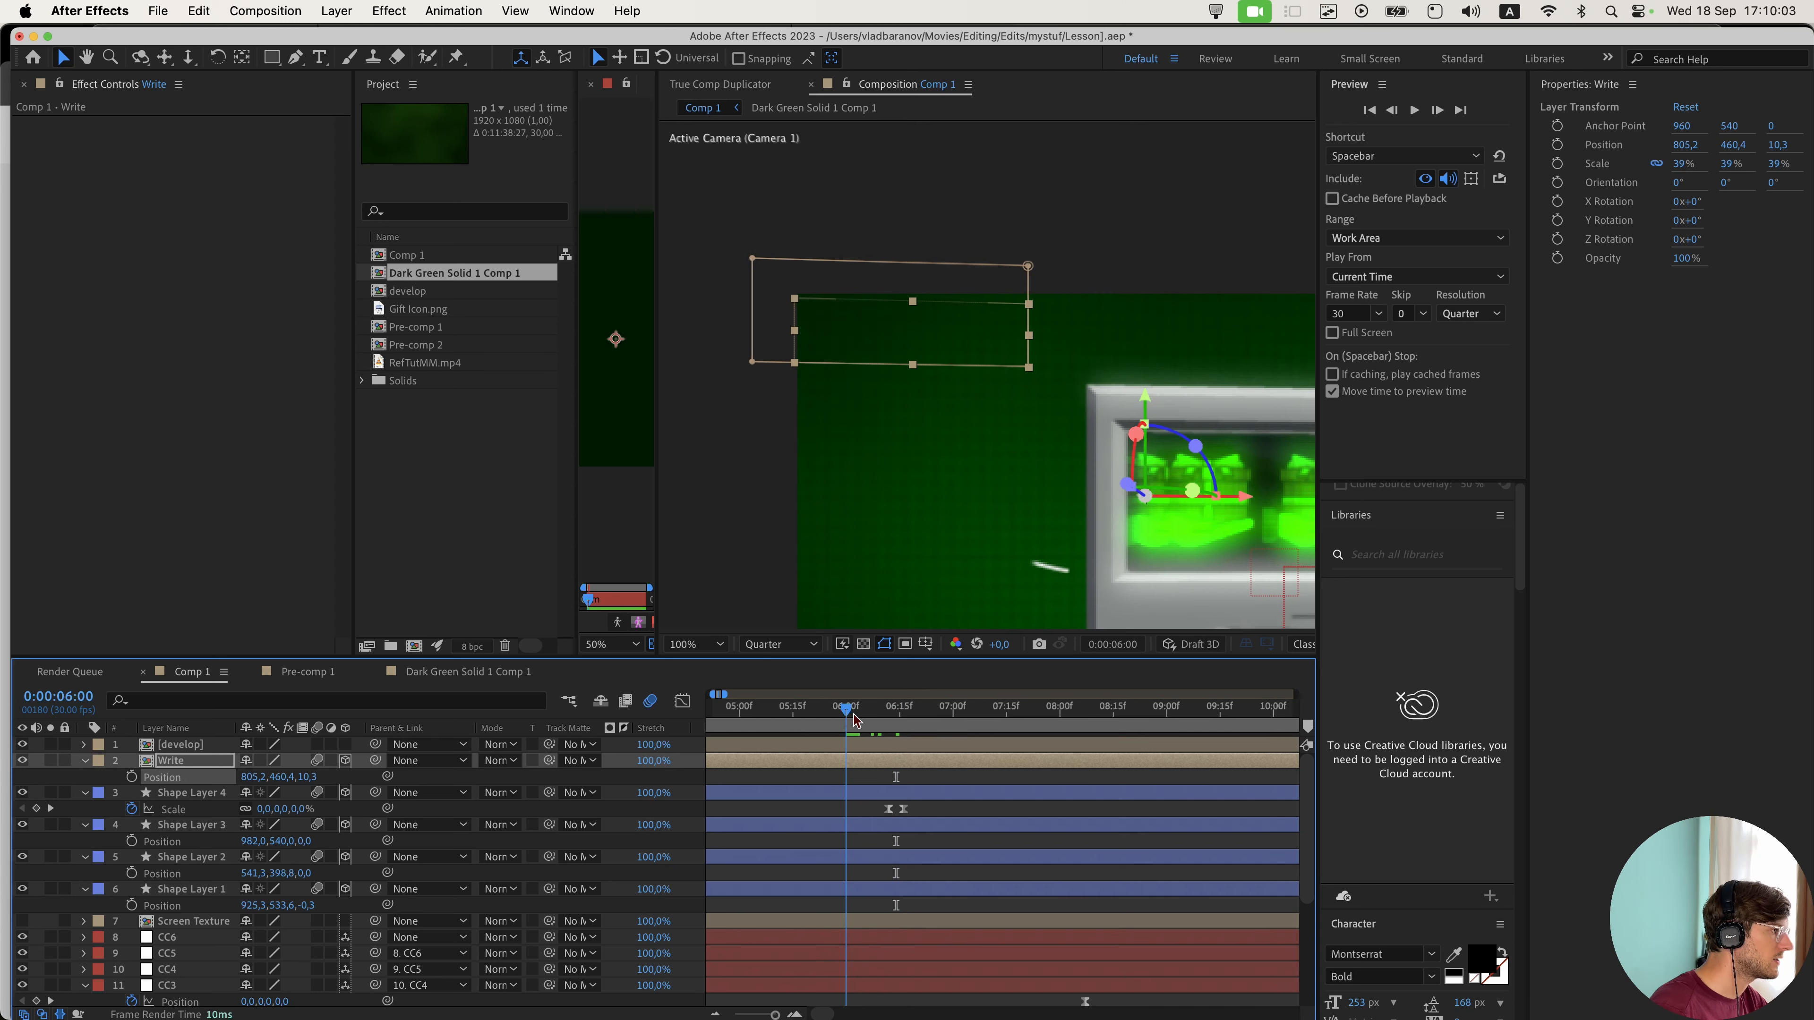
click(888, 723)
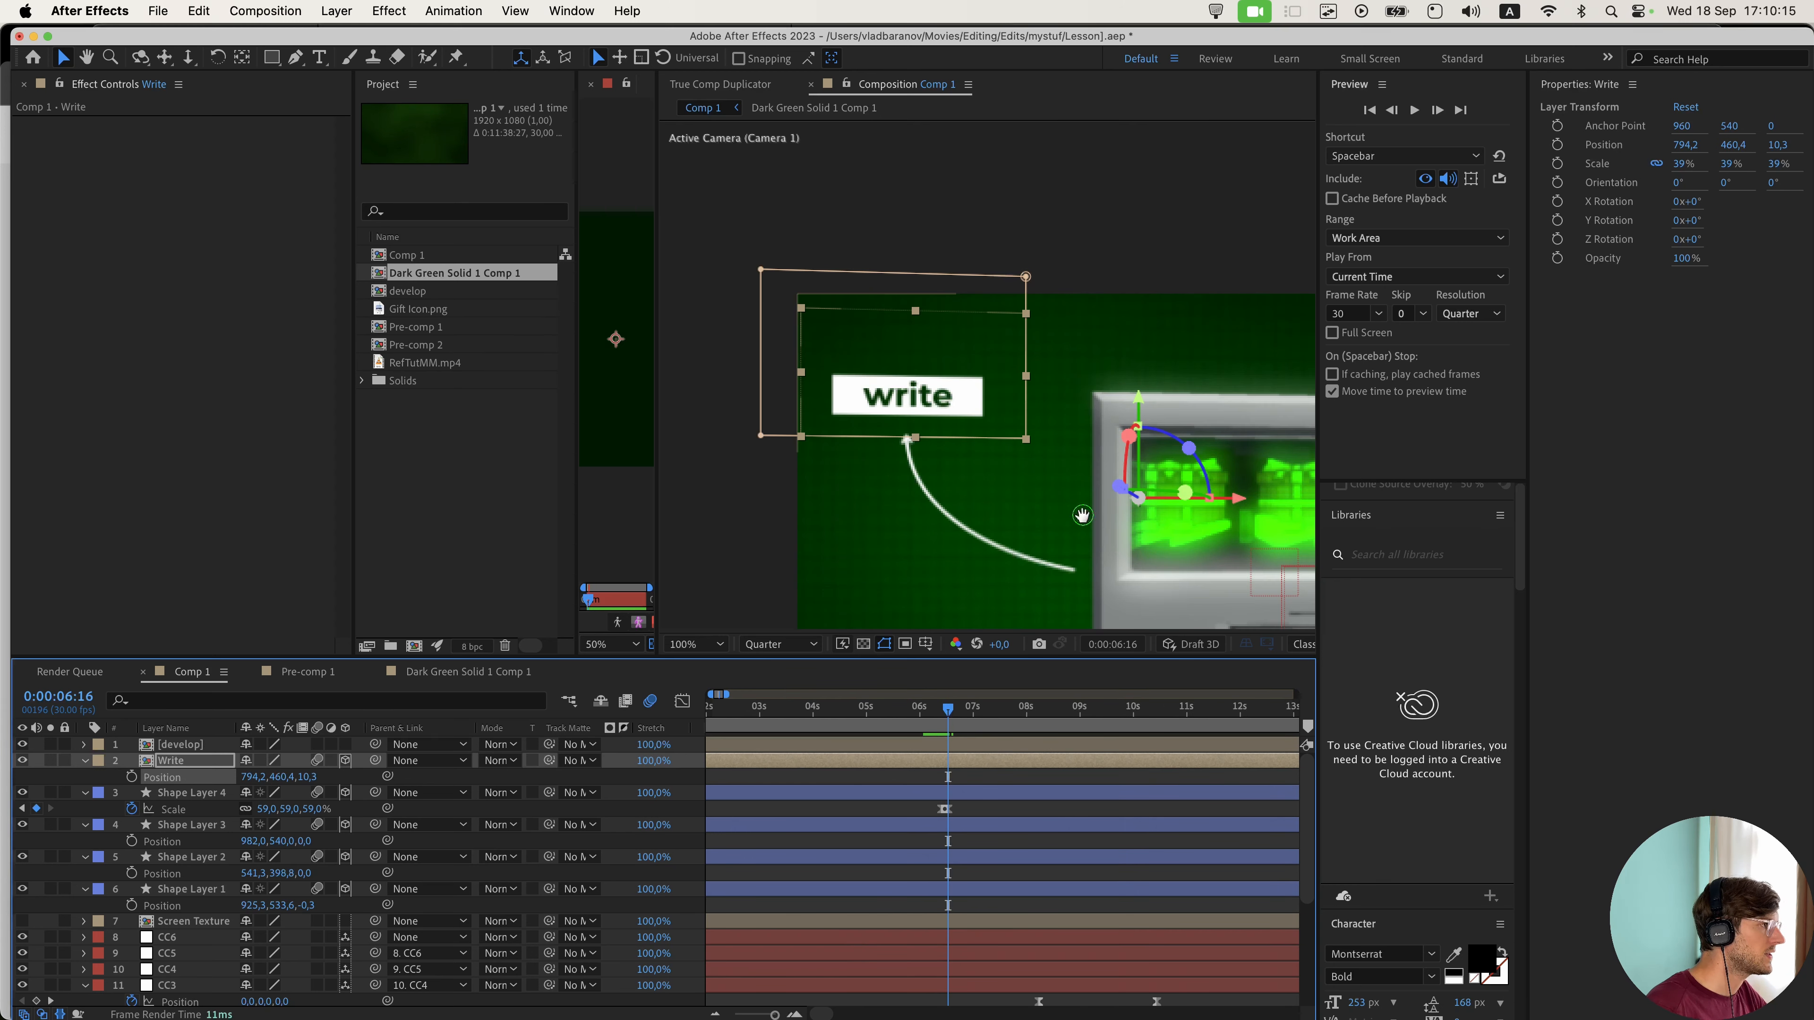
- Make the develop layer a 3D layer
drag(1082, 515, 875, 514)
scroll(1277, 459, down, 1)
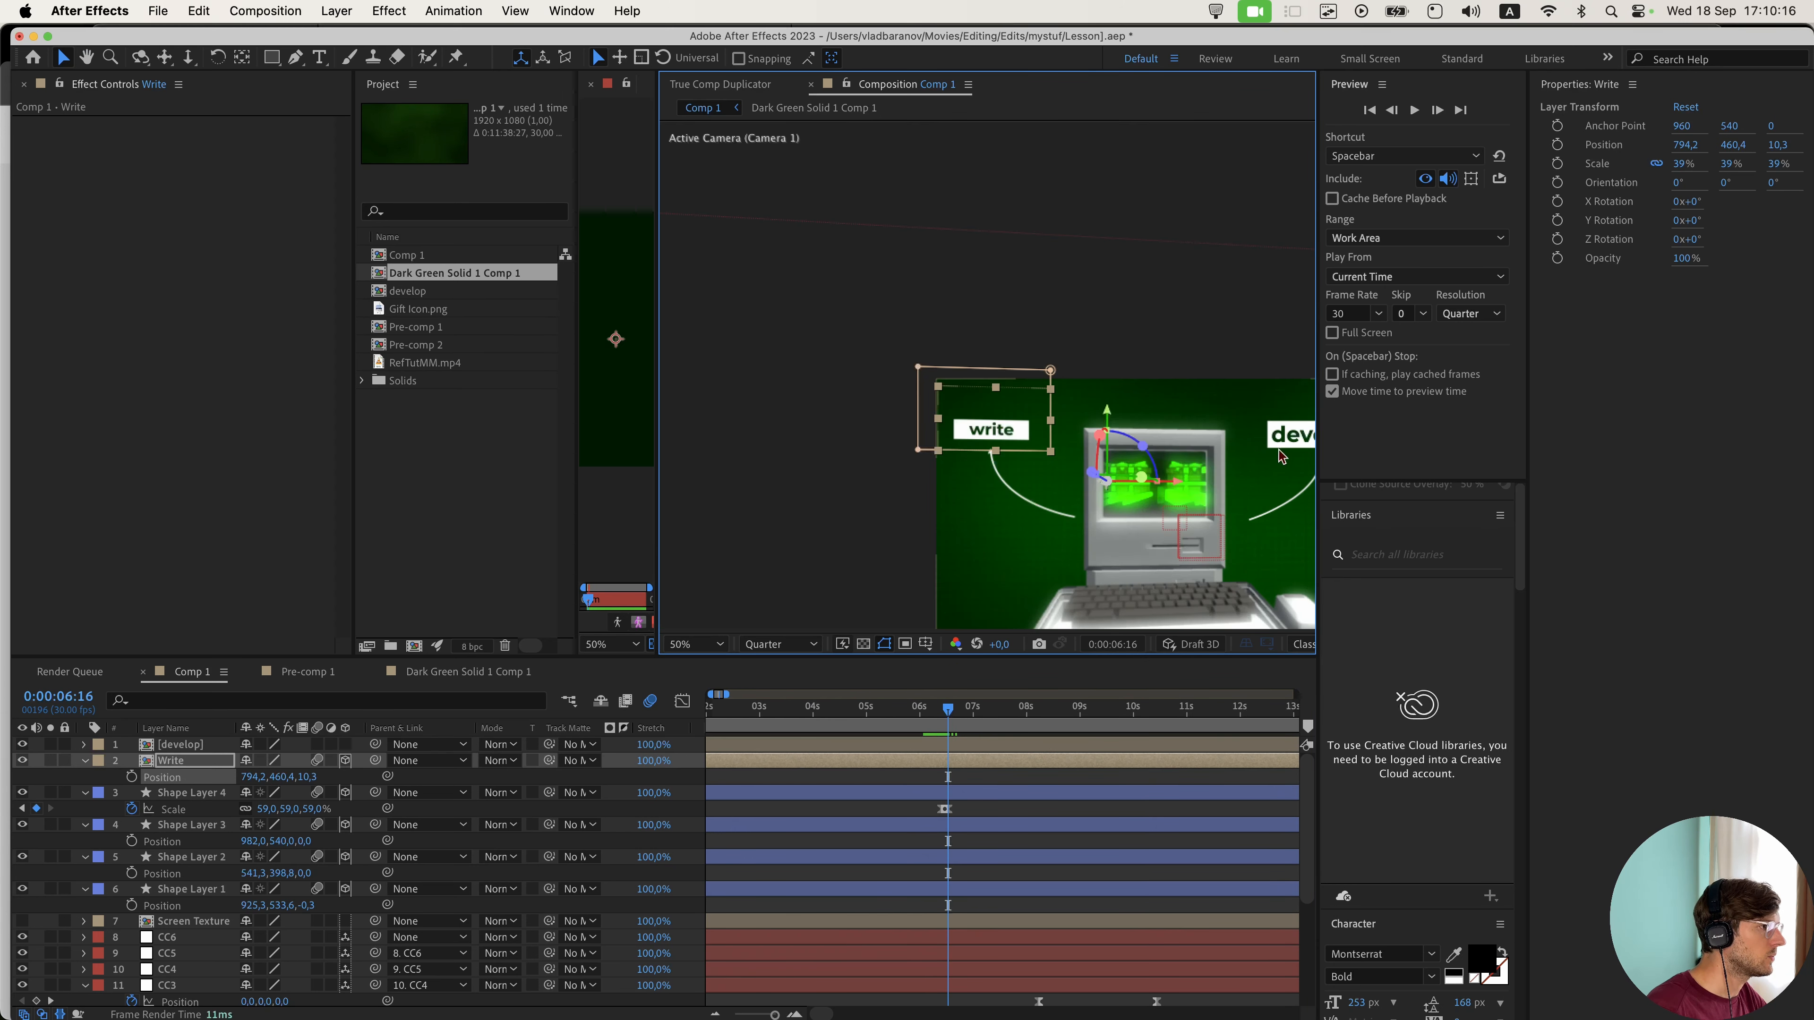
drag(1276, 459, 1114, 461)
click(215, 746)
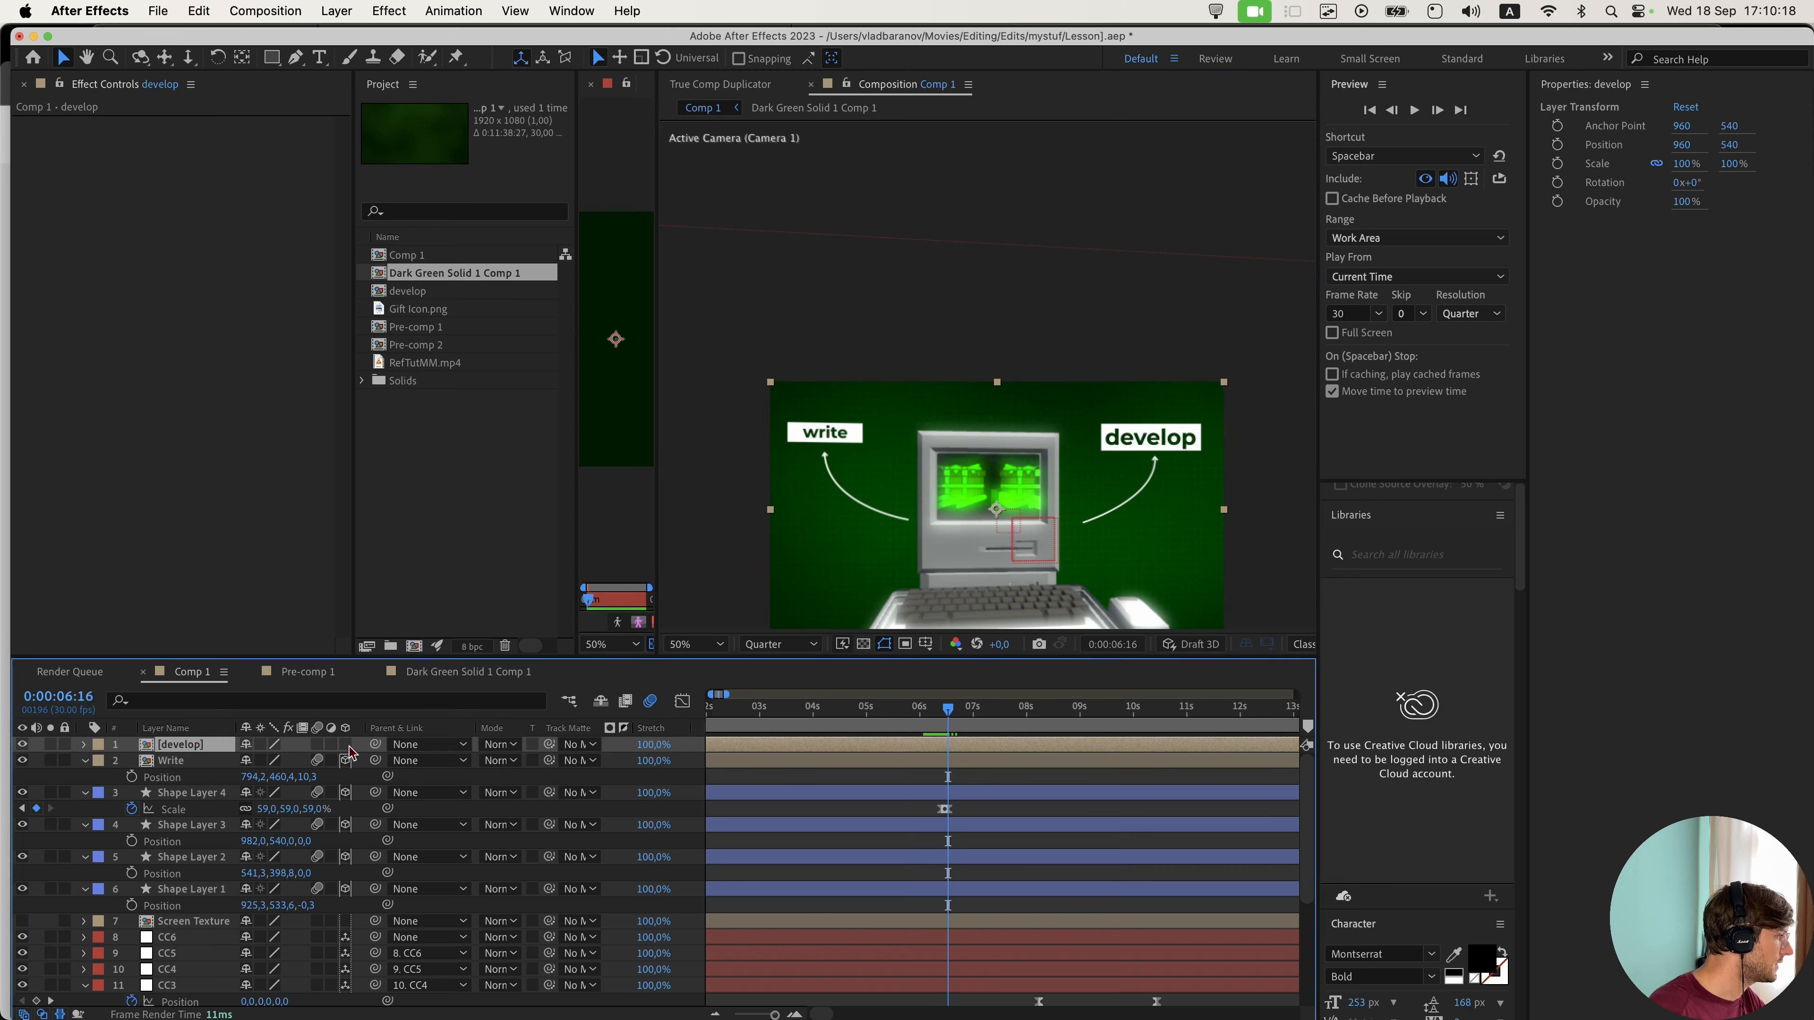
drag(1095, 458, 1058, 458)
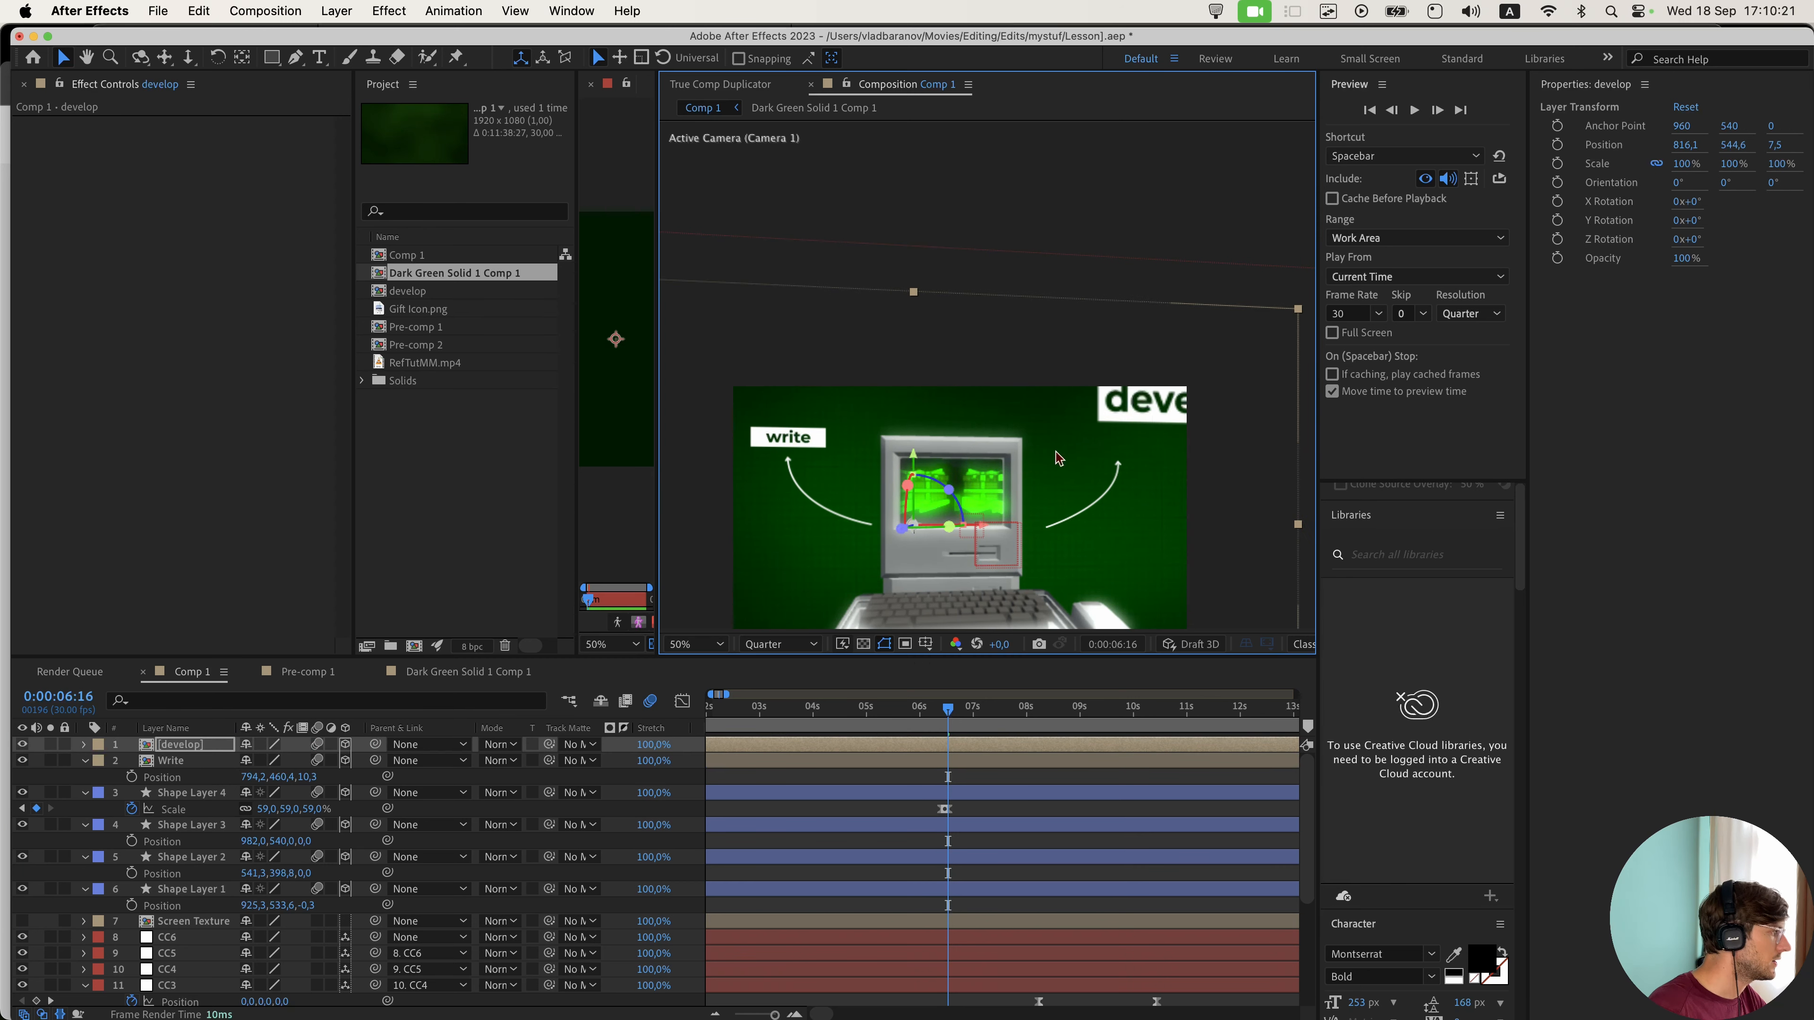
- Copy the Write layer's 39% scale to the develop layer and place its label above the right arrow, at position 1037.2, 464.2, -4
click(205, 761)
key(s)
click(215, 777)
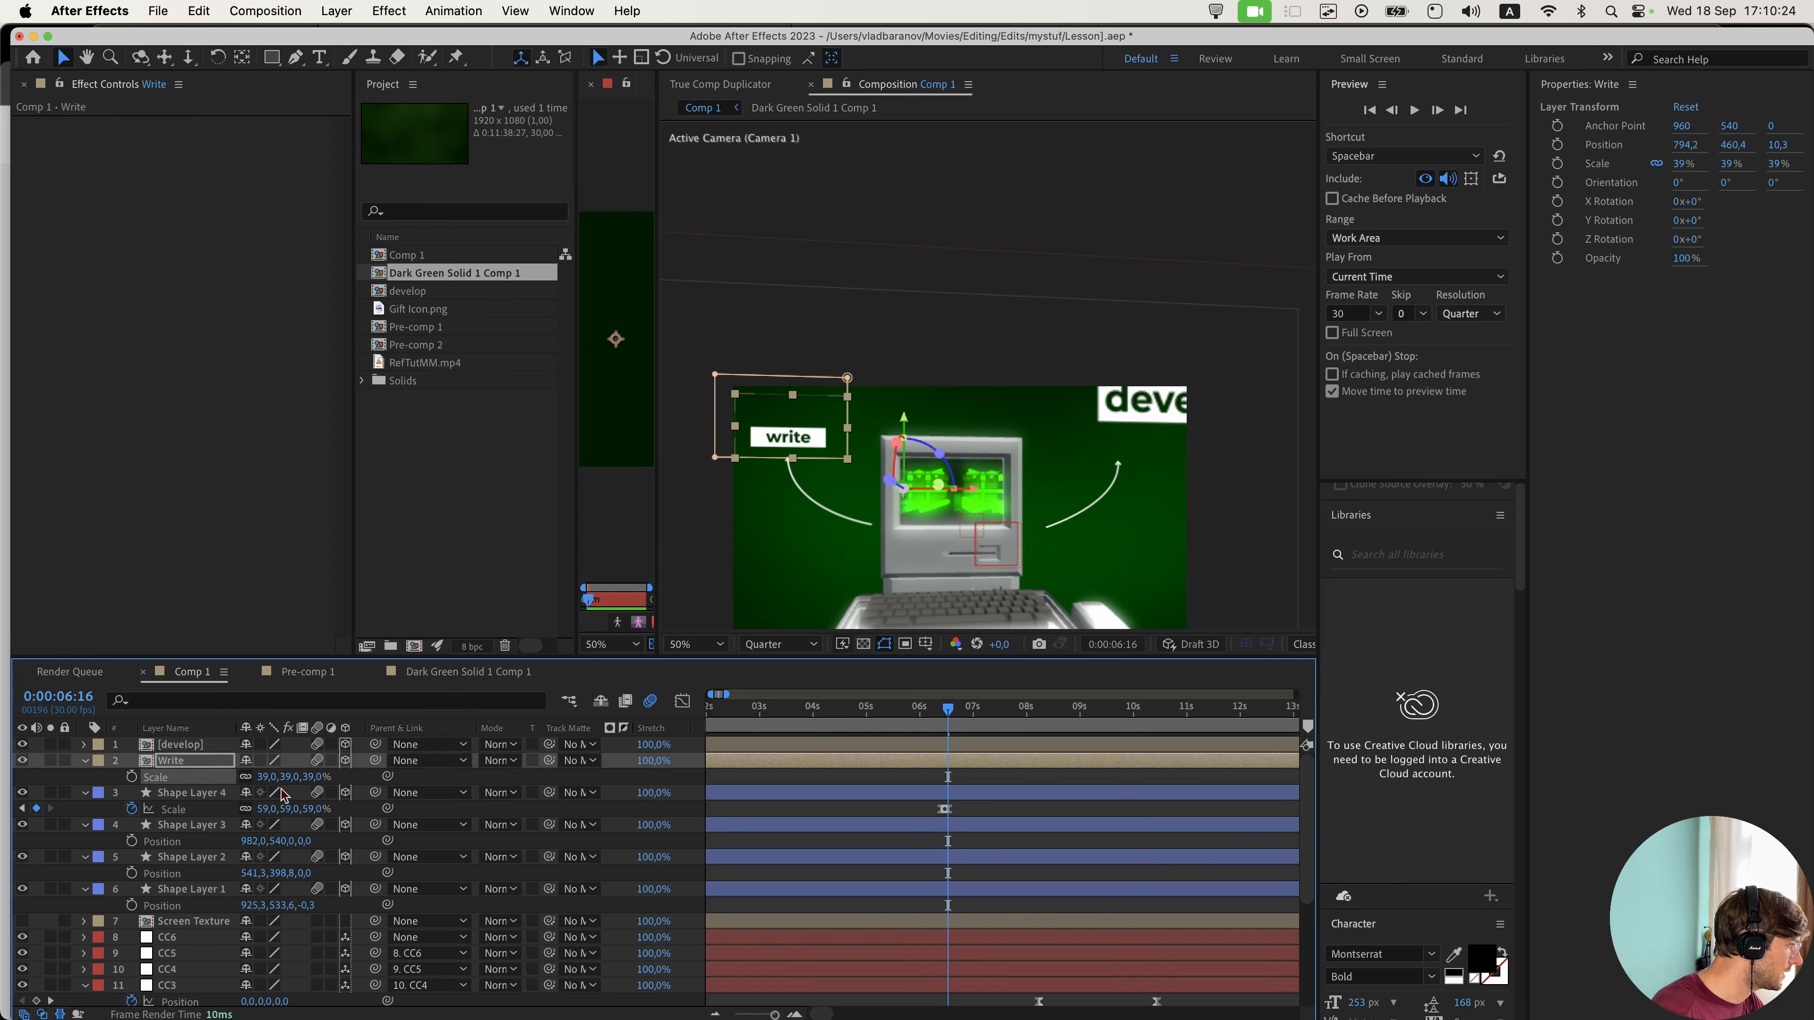
click(187, 744)
key(cmd+v)
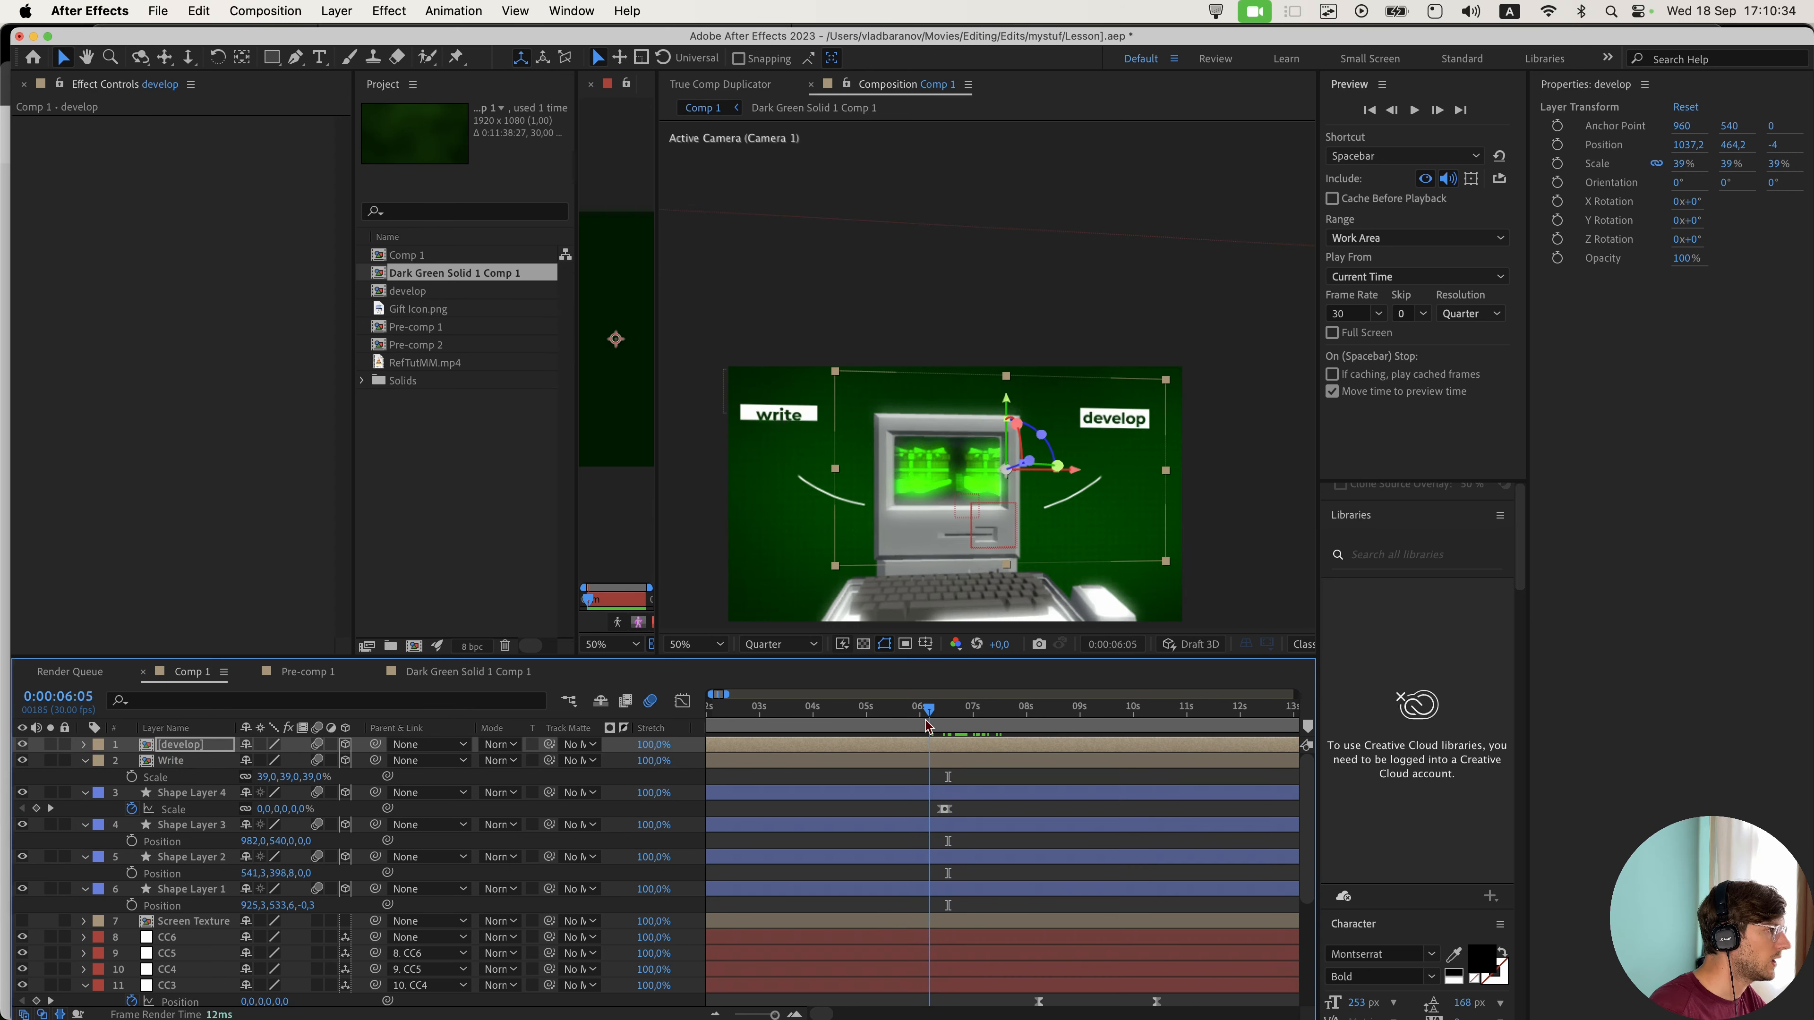
- Draw a rectangular mask on the develop layer above its label and keyframe its Mask Path at 0:00:05:27
drag(929, 728, 919, 728)
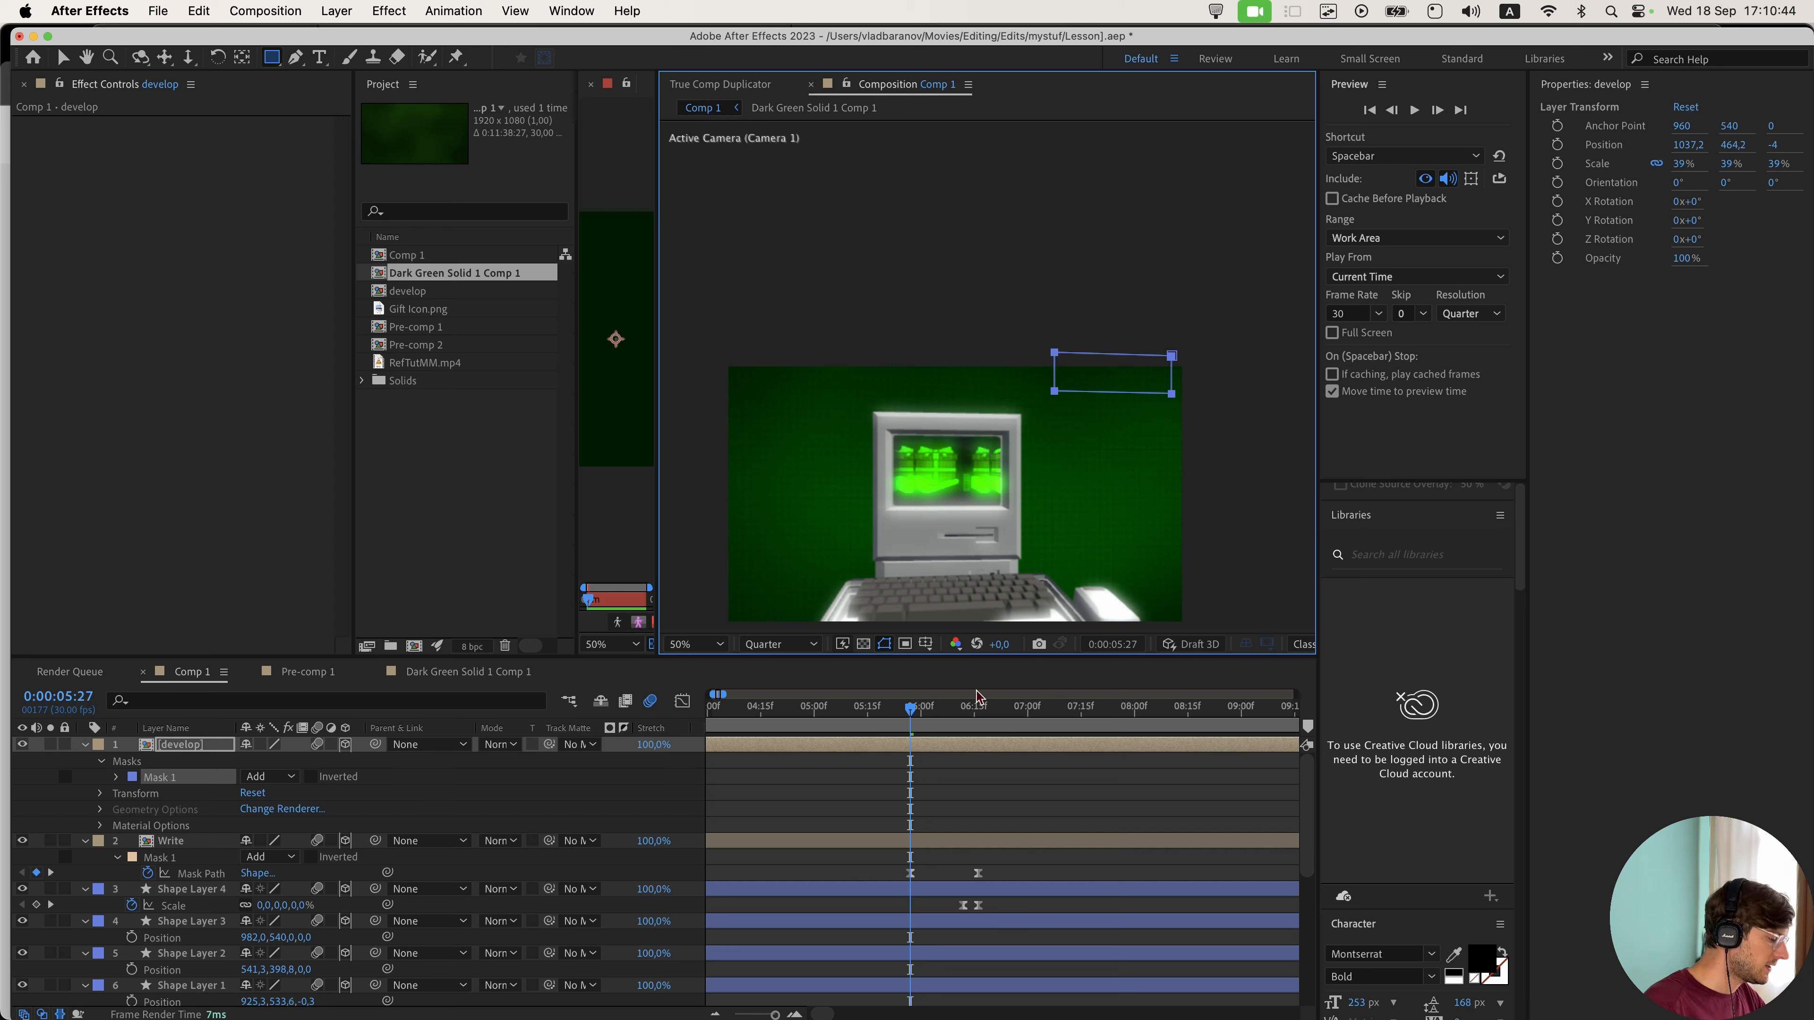
click(116, 776)
click(148, 792)
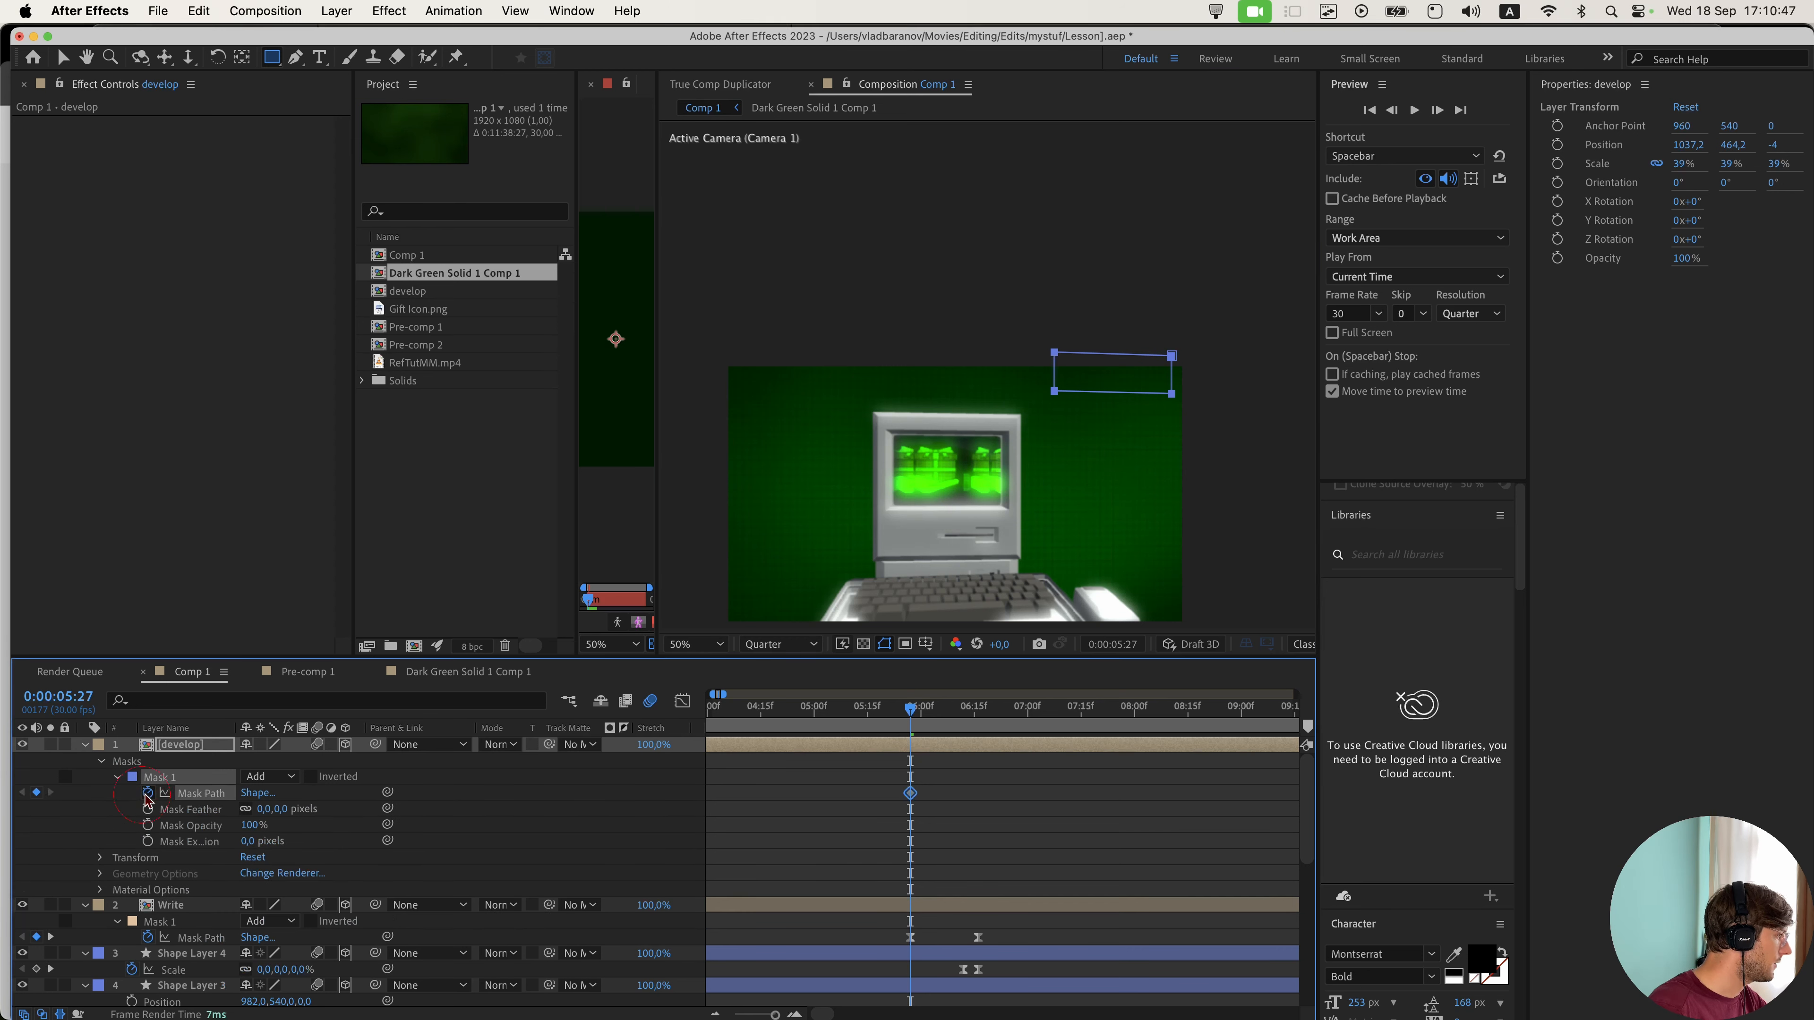
- At 0:00:06:16, extend the mask's lower edge down over the "develop" label and apply Easy Ease to both Mask Path keyframes
drag(937, 724, 979, 727)
key(v)
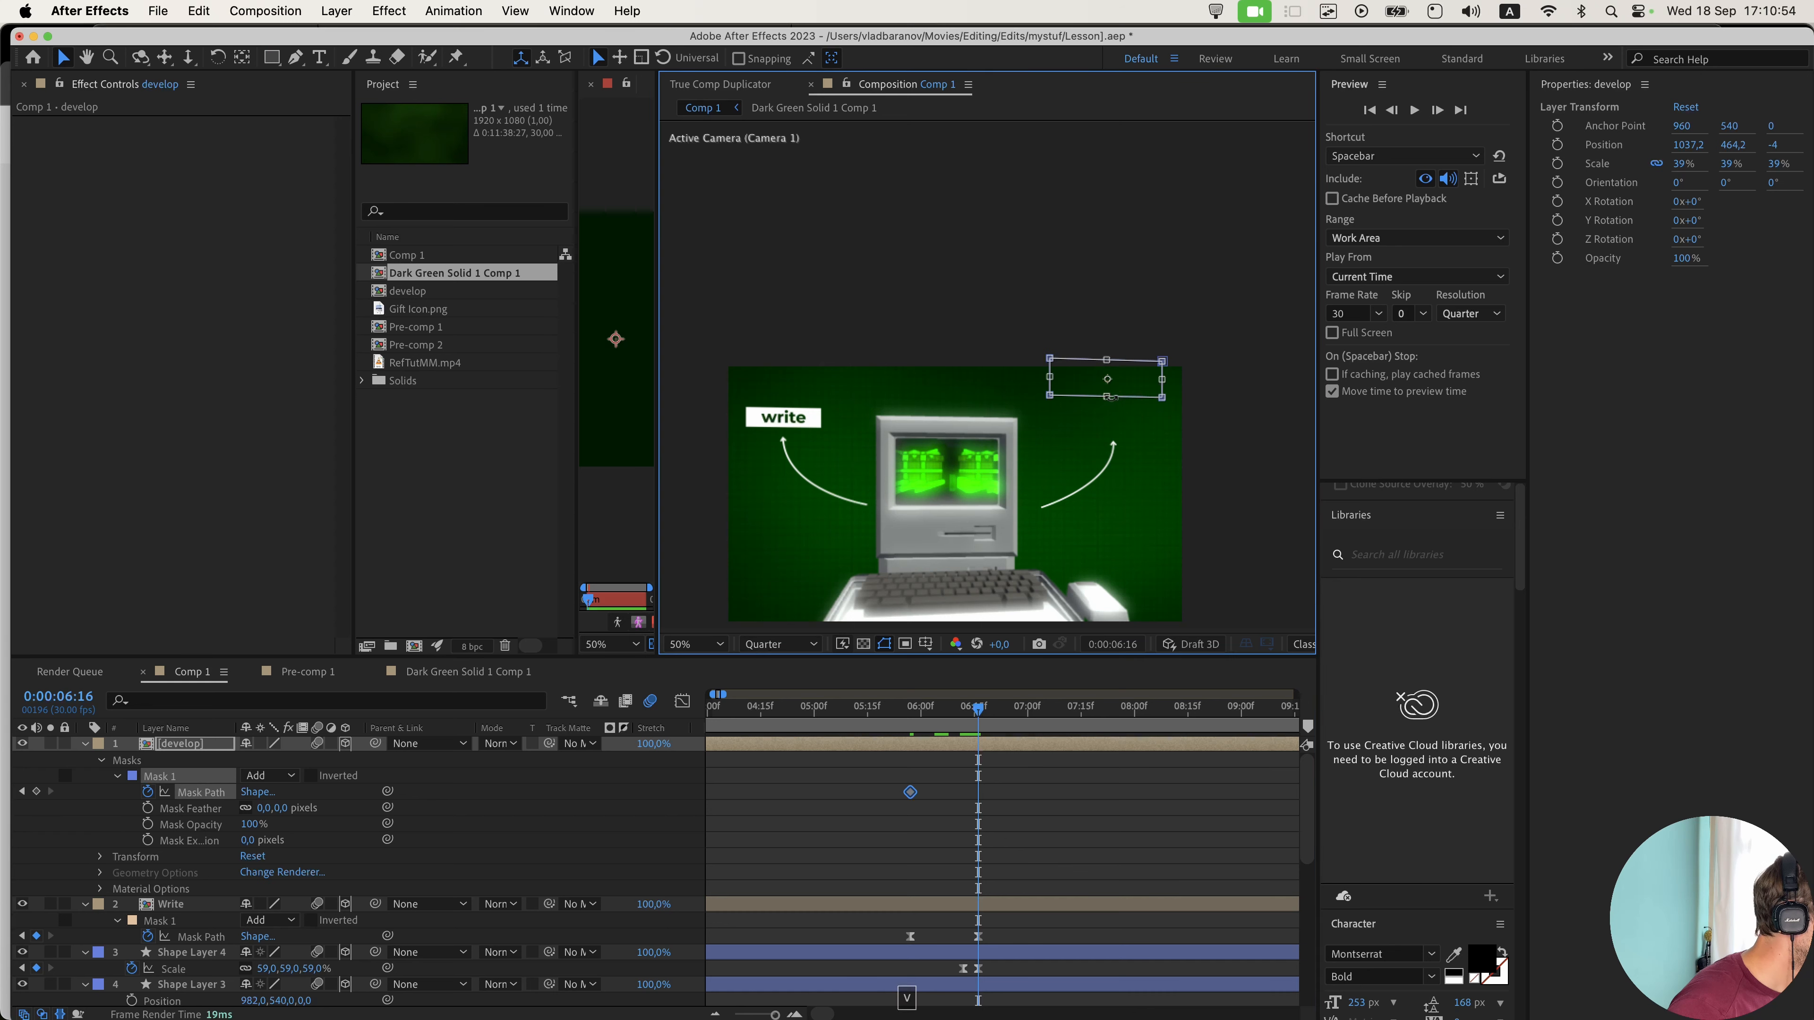
drag(1111, 397, 1112, 436)
key(F9)
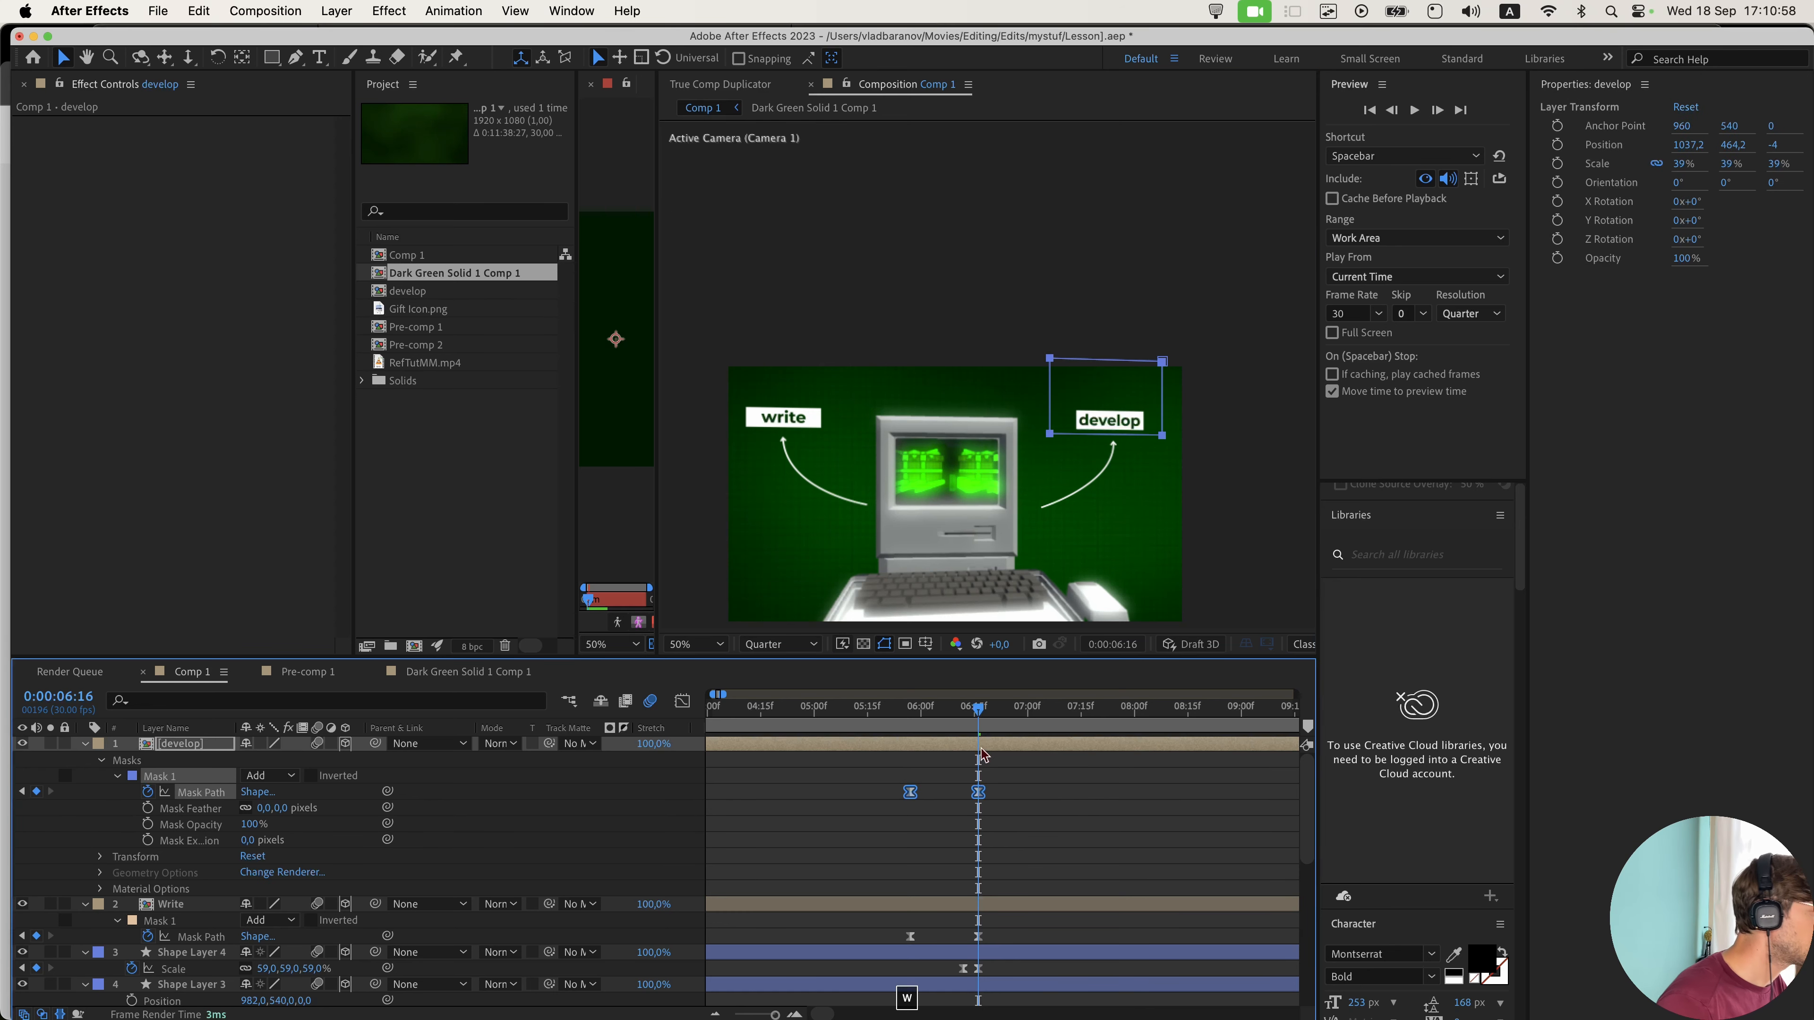
click(1037, 792)
mouse_move(977, 725)
mouse_down()
mouse_move(921, 729)
mouse_move(957, 726)
mouse_up()
- Set the Mask Feather of the develop layer's Mask 1 to 5 pixels
click(945, 757)
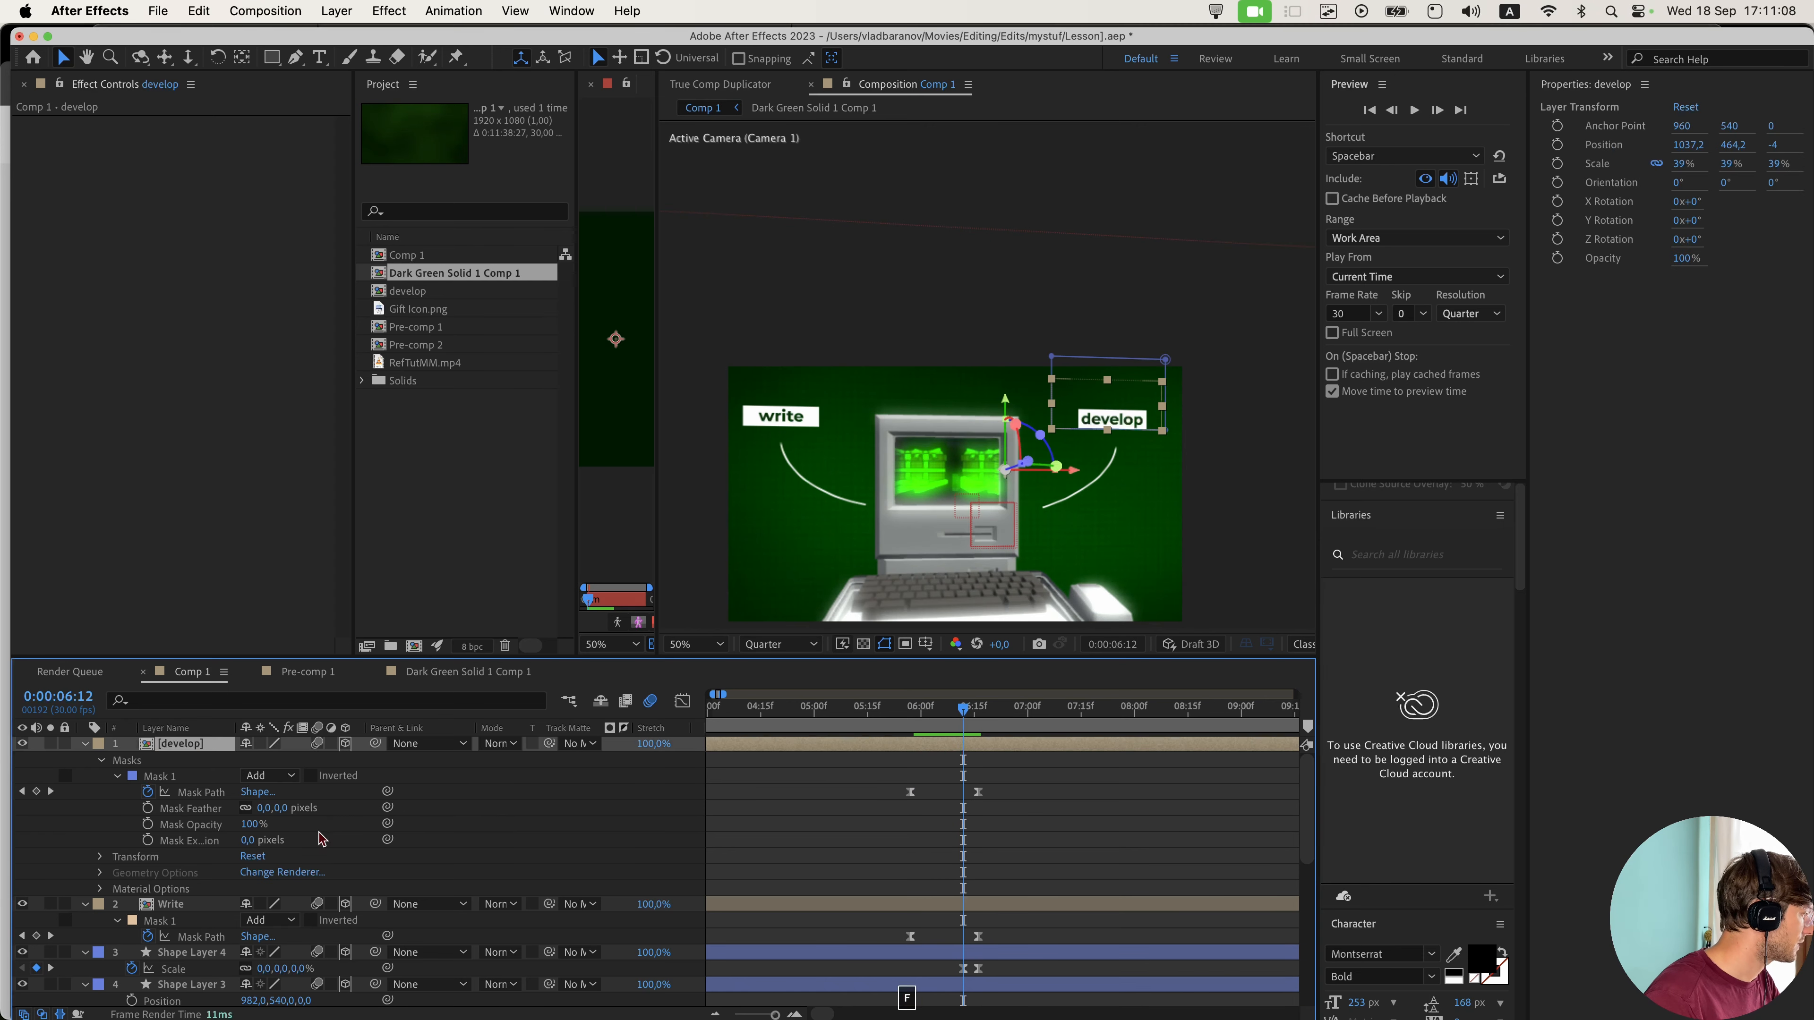
key(f)
click(286, 776)
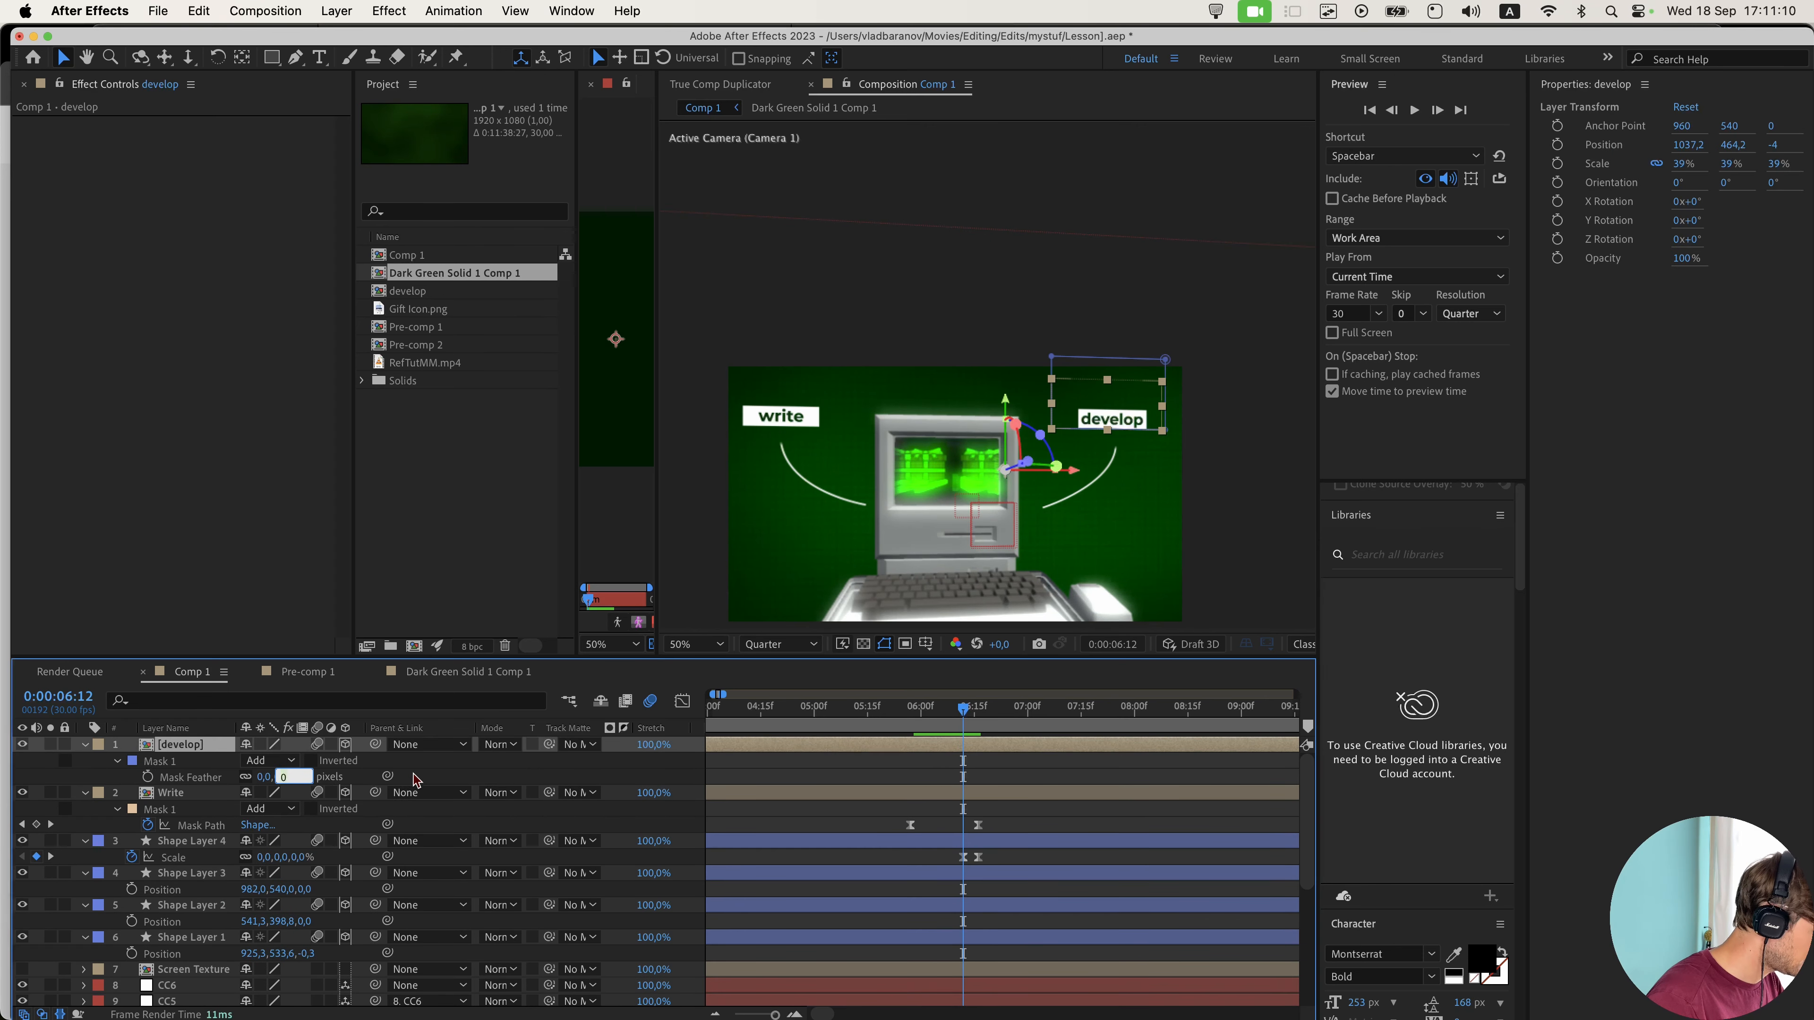
text(5)
click(1088, 814)
- Set the preview resolution to Full and inspect the "develop" label's feathered edge up close at 0:00:06:08
scroll(1062, 431, up, 1)
click(774, 647)
click(775, 690)
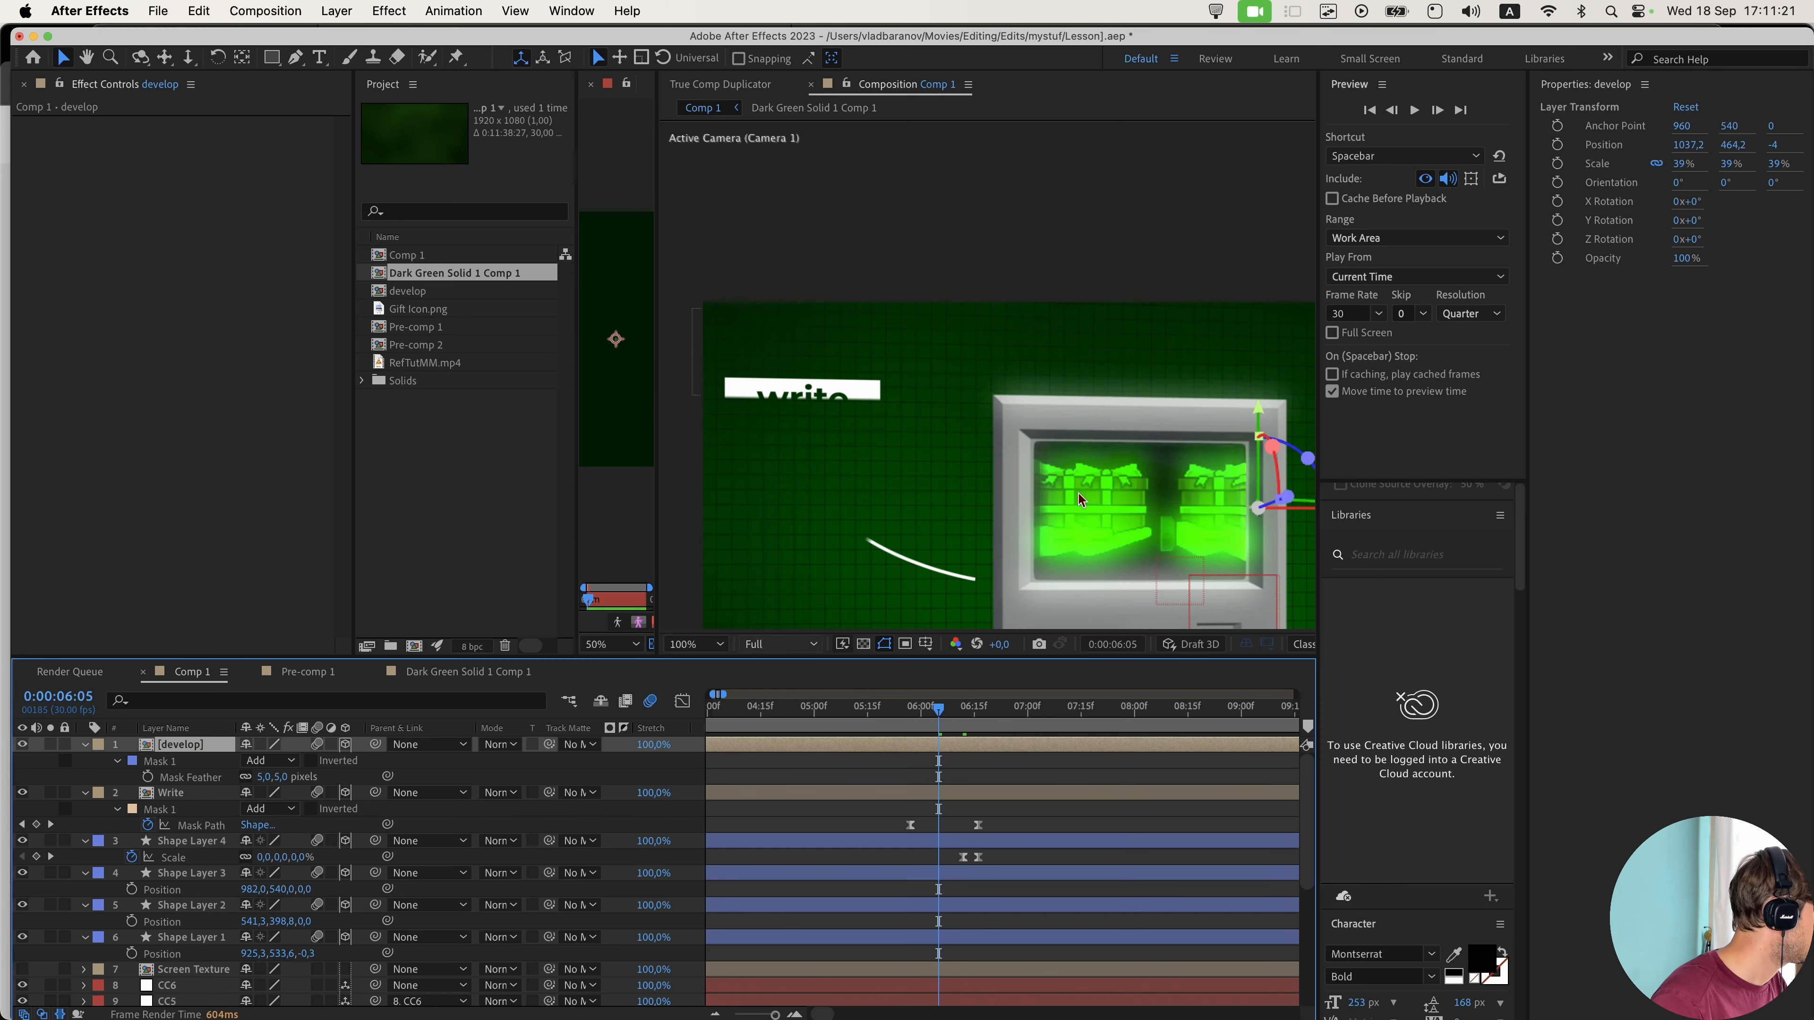
drag(976, 511, 810, 530)
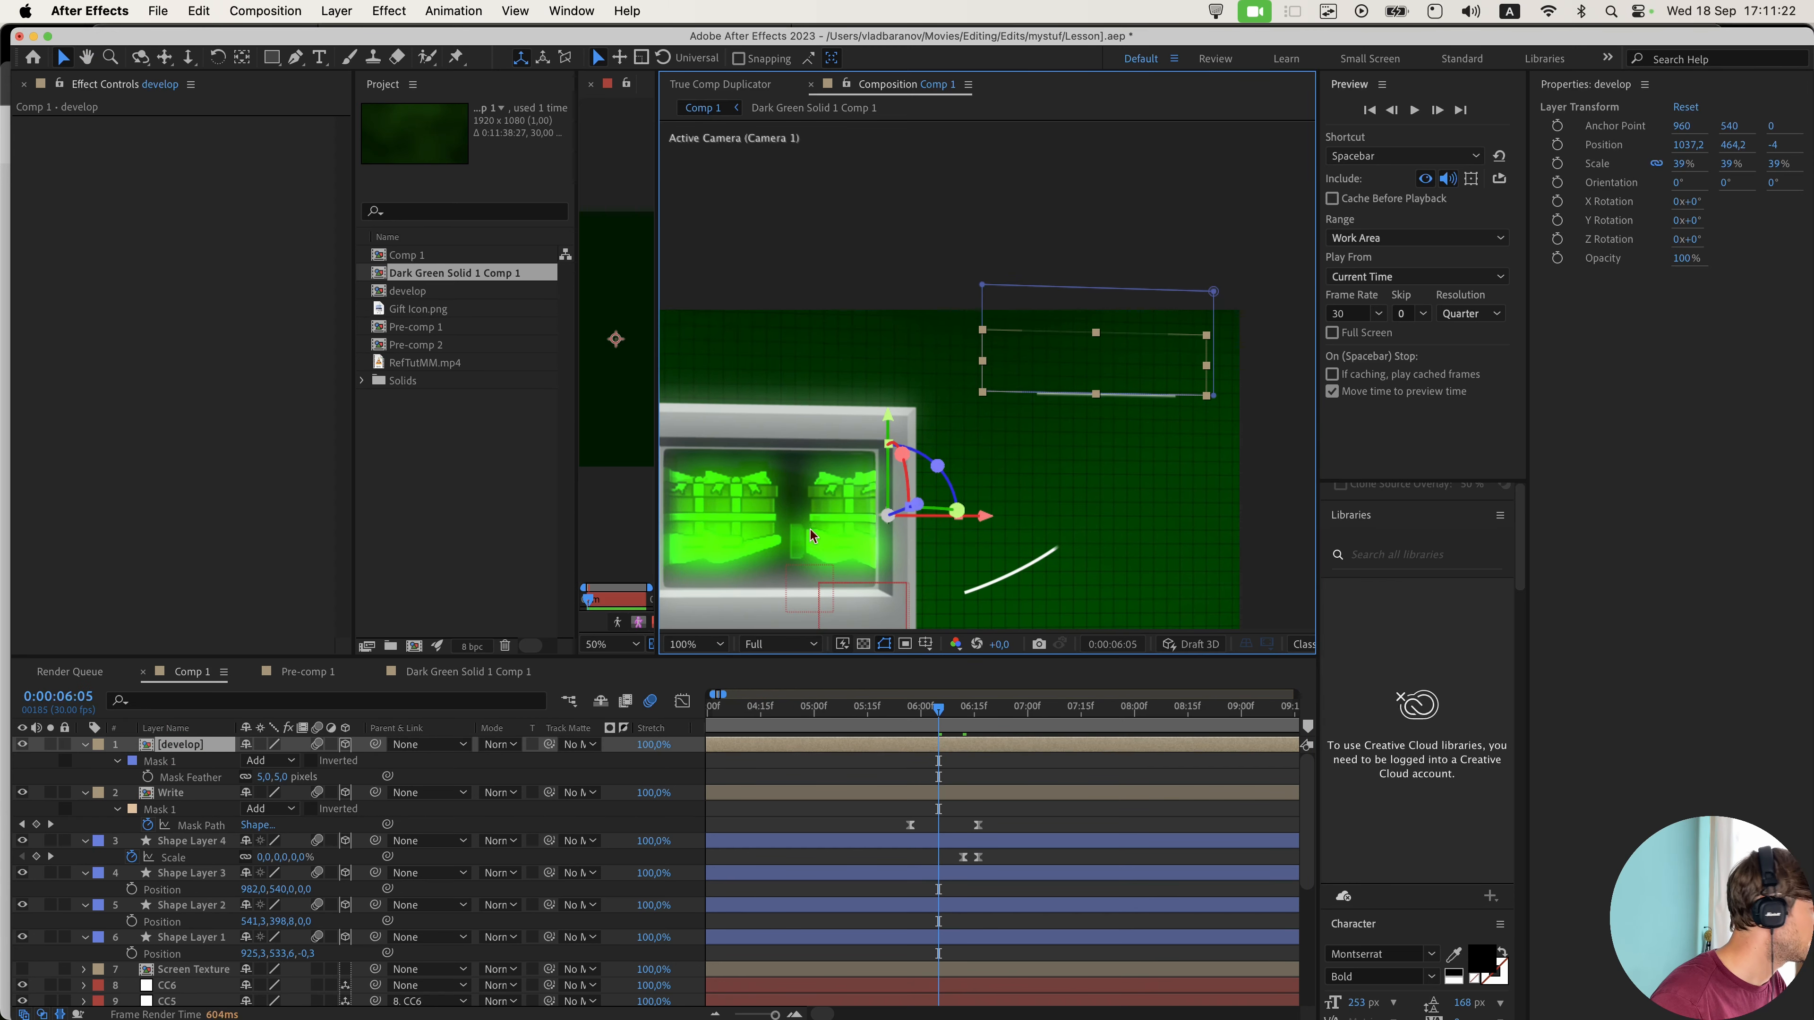
drag(1023, 527, 915, 533)
scroll(915, 533, up, 1)
click(949, 707)
- Set the Mask Feather of the Write layer's Mask 1 to 5 pixels
click(964, 793)
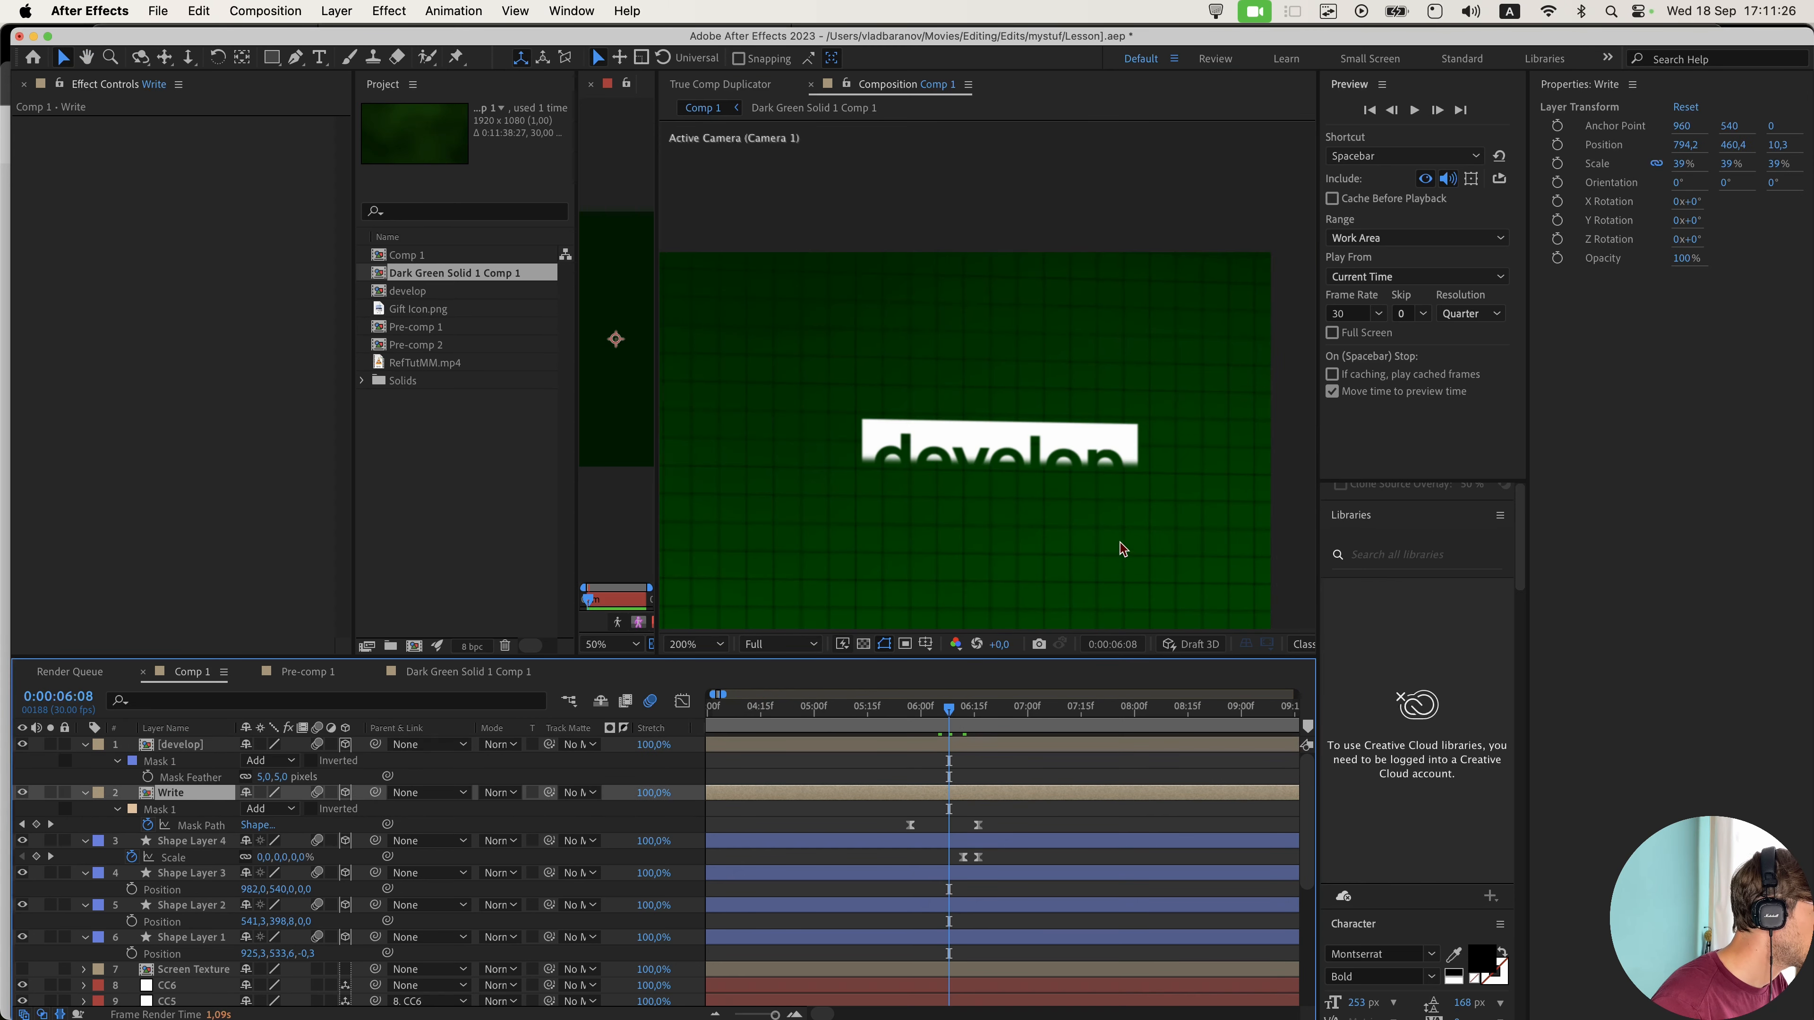
key(comma)
key(f)
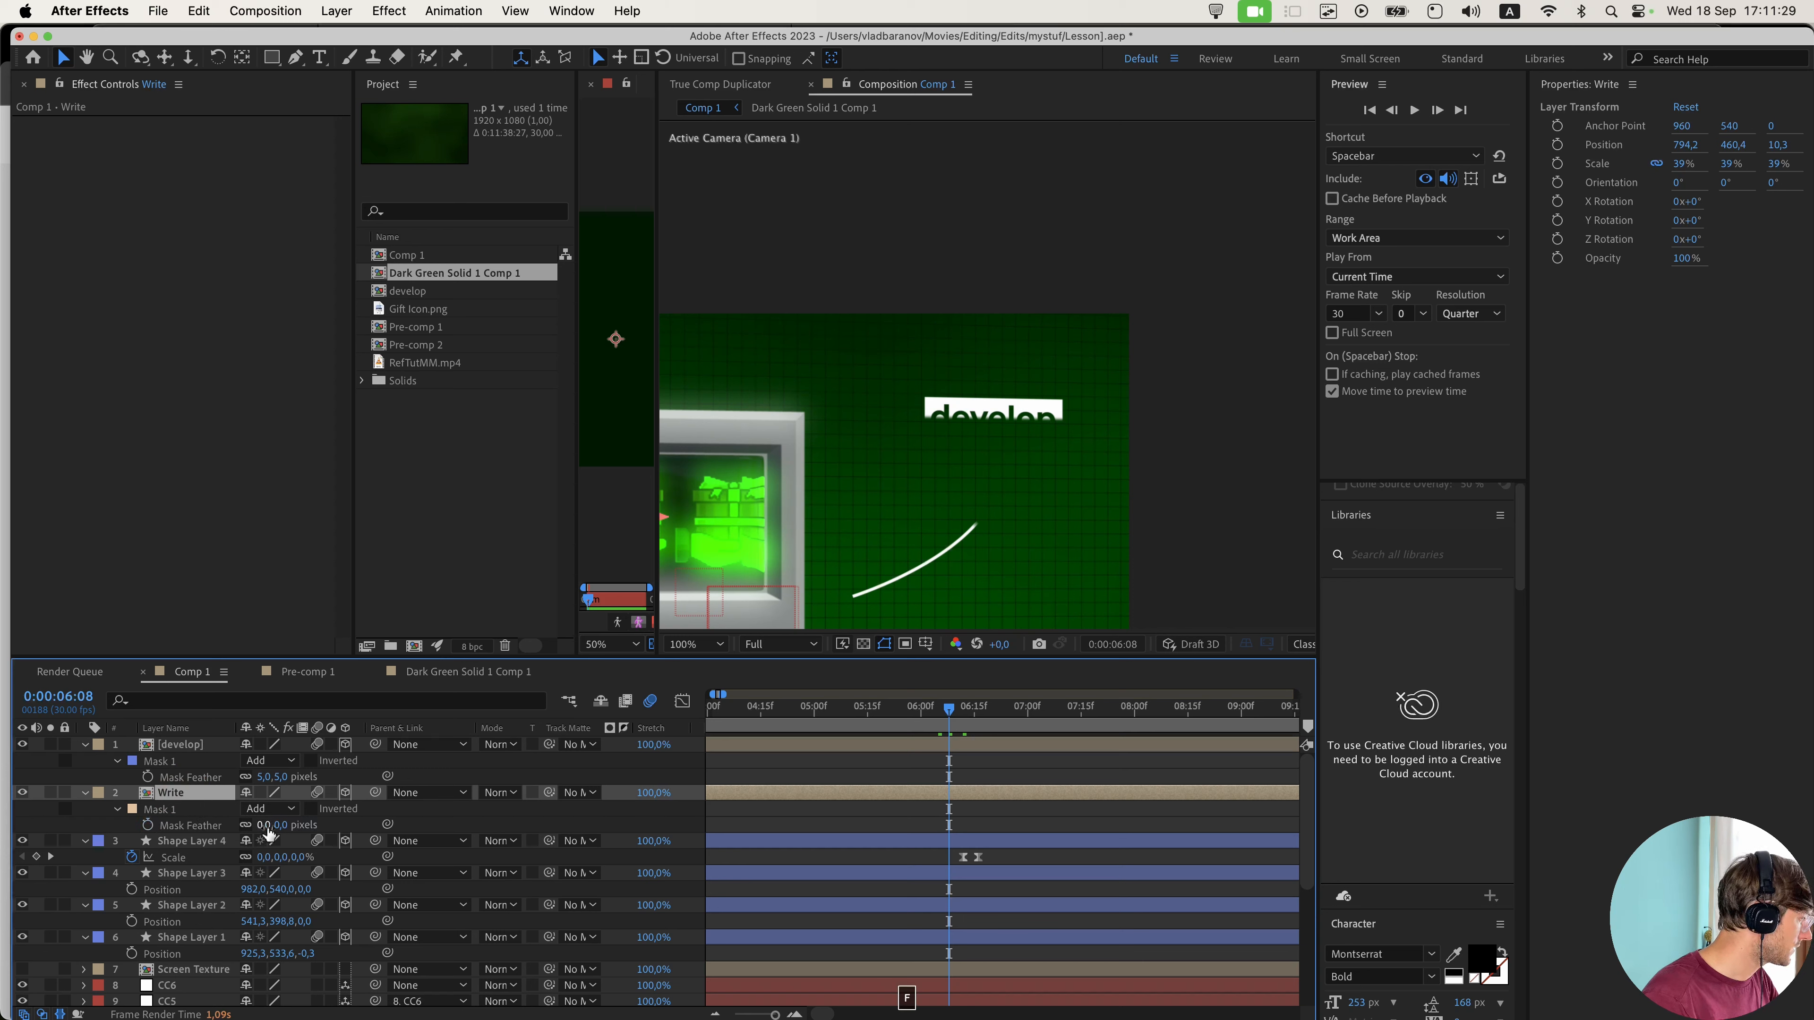
click(952, 768)
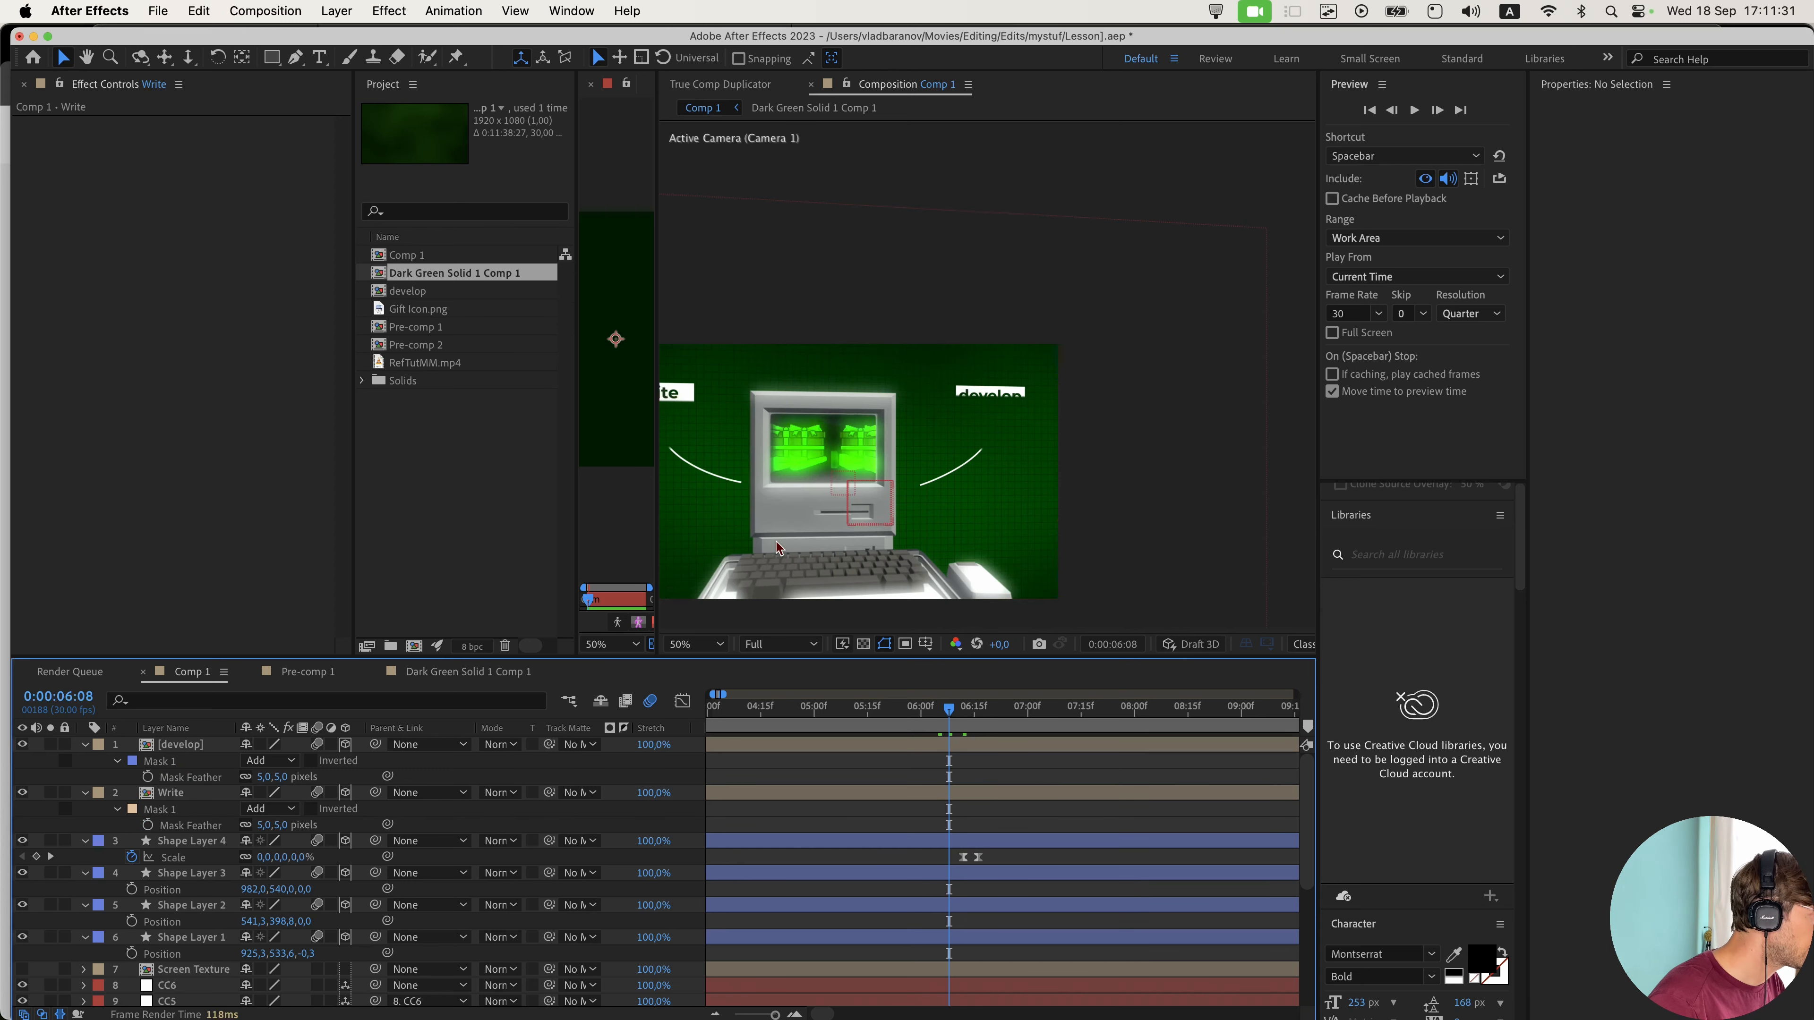
- Apply the Deep Glow effect to the Write layer
click(939, 793)
key(ctrl+space)
text(deep gl)
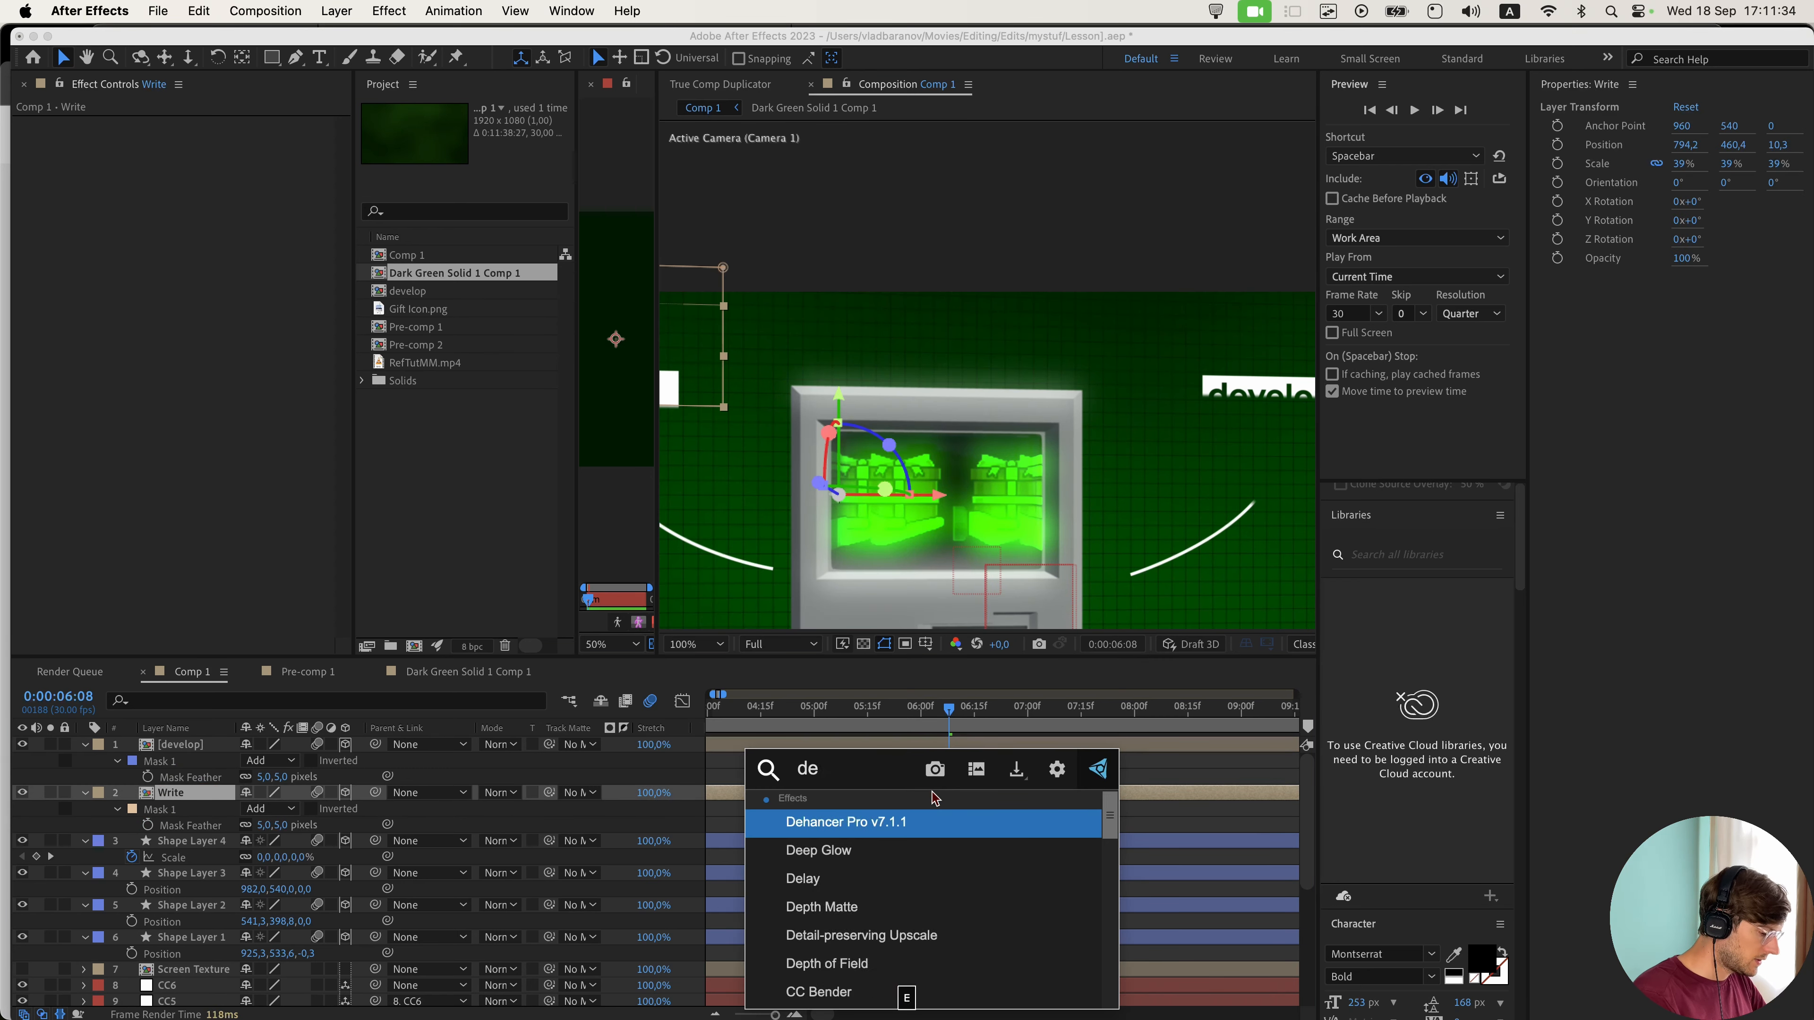
key(Return)
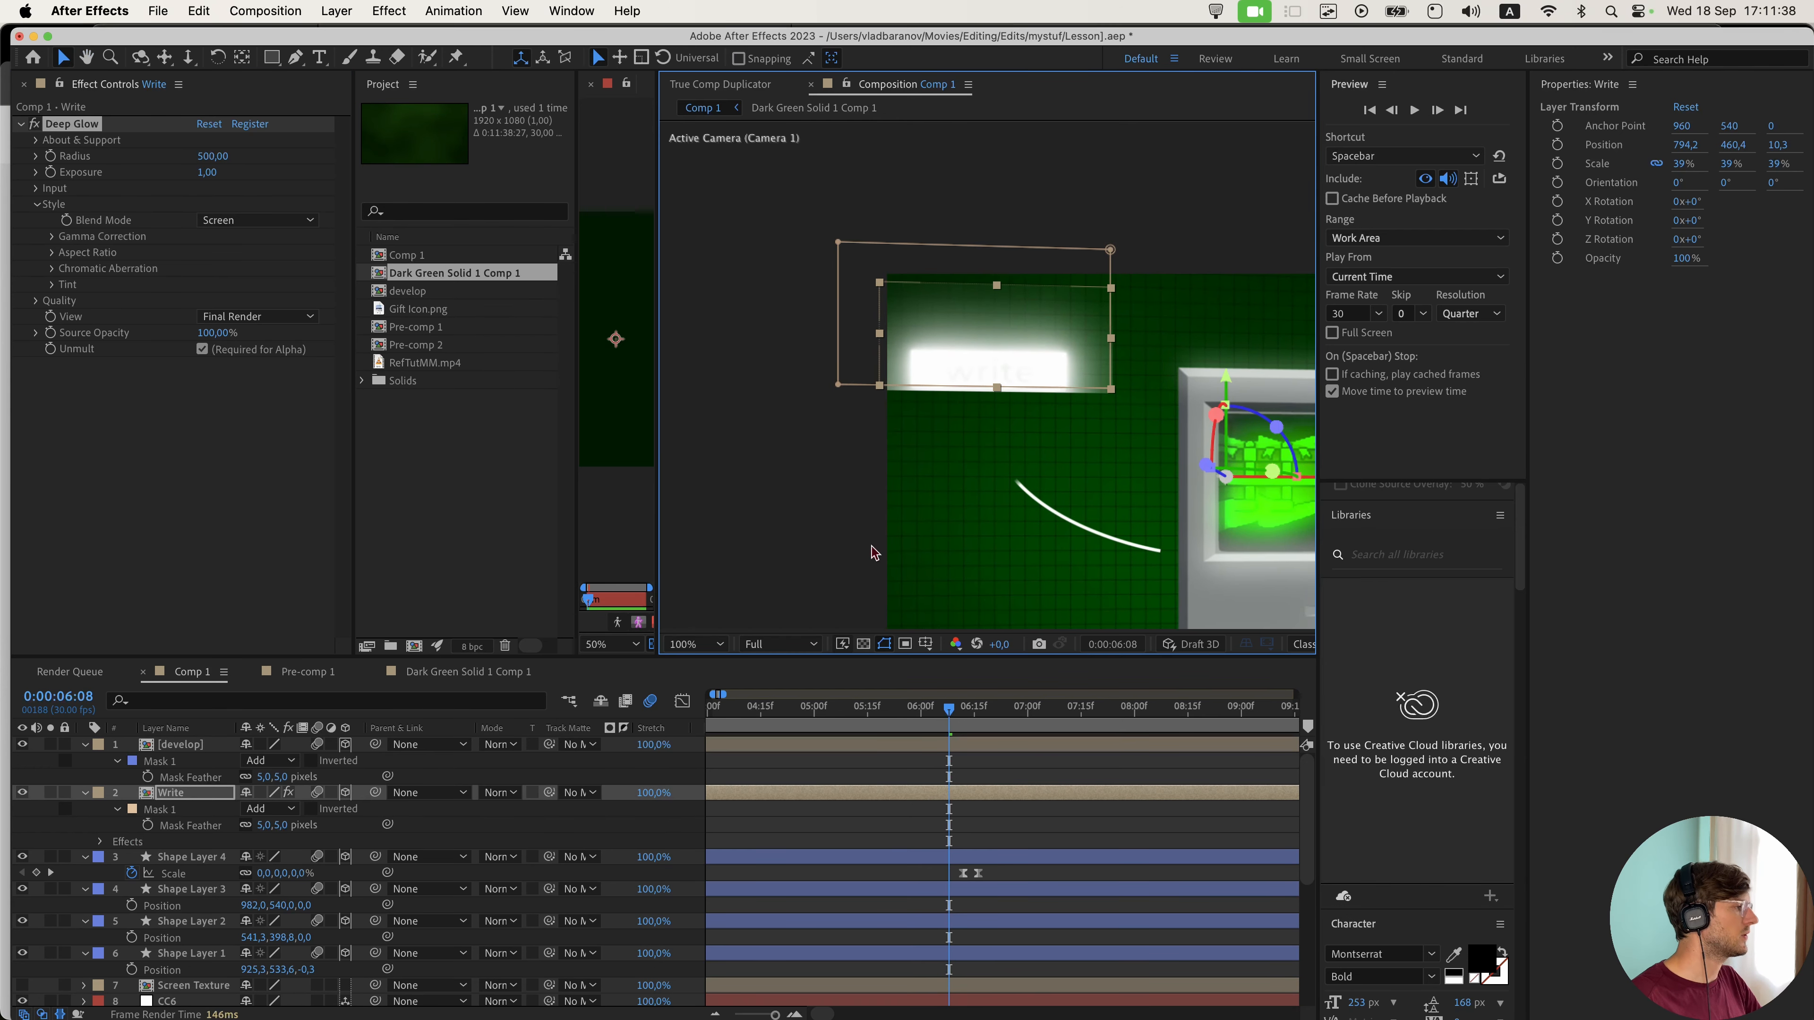
- Set the Write layer's Deep Glow exposure to 0.02 and copy the effect to the develop layer
click(207, 173)
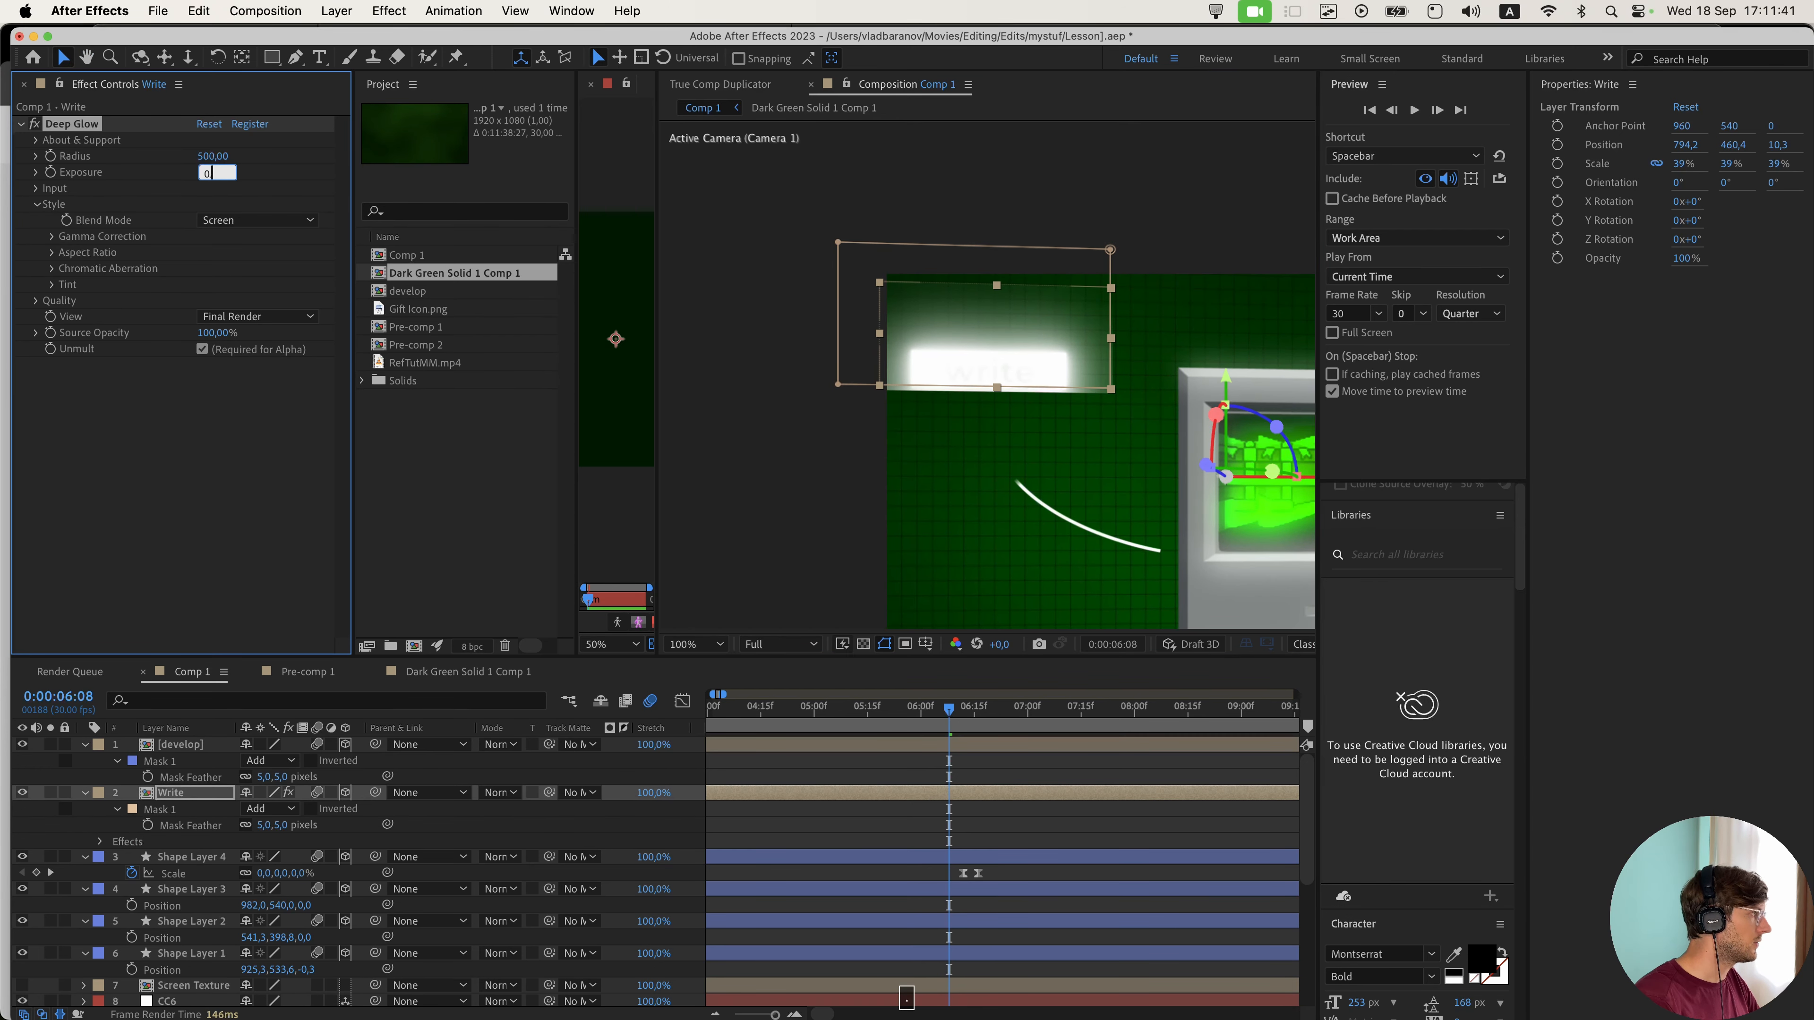
text(0.02)
key(Return)
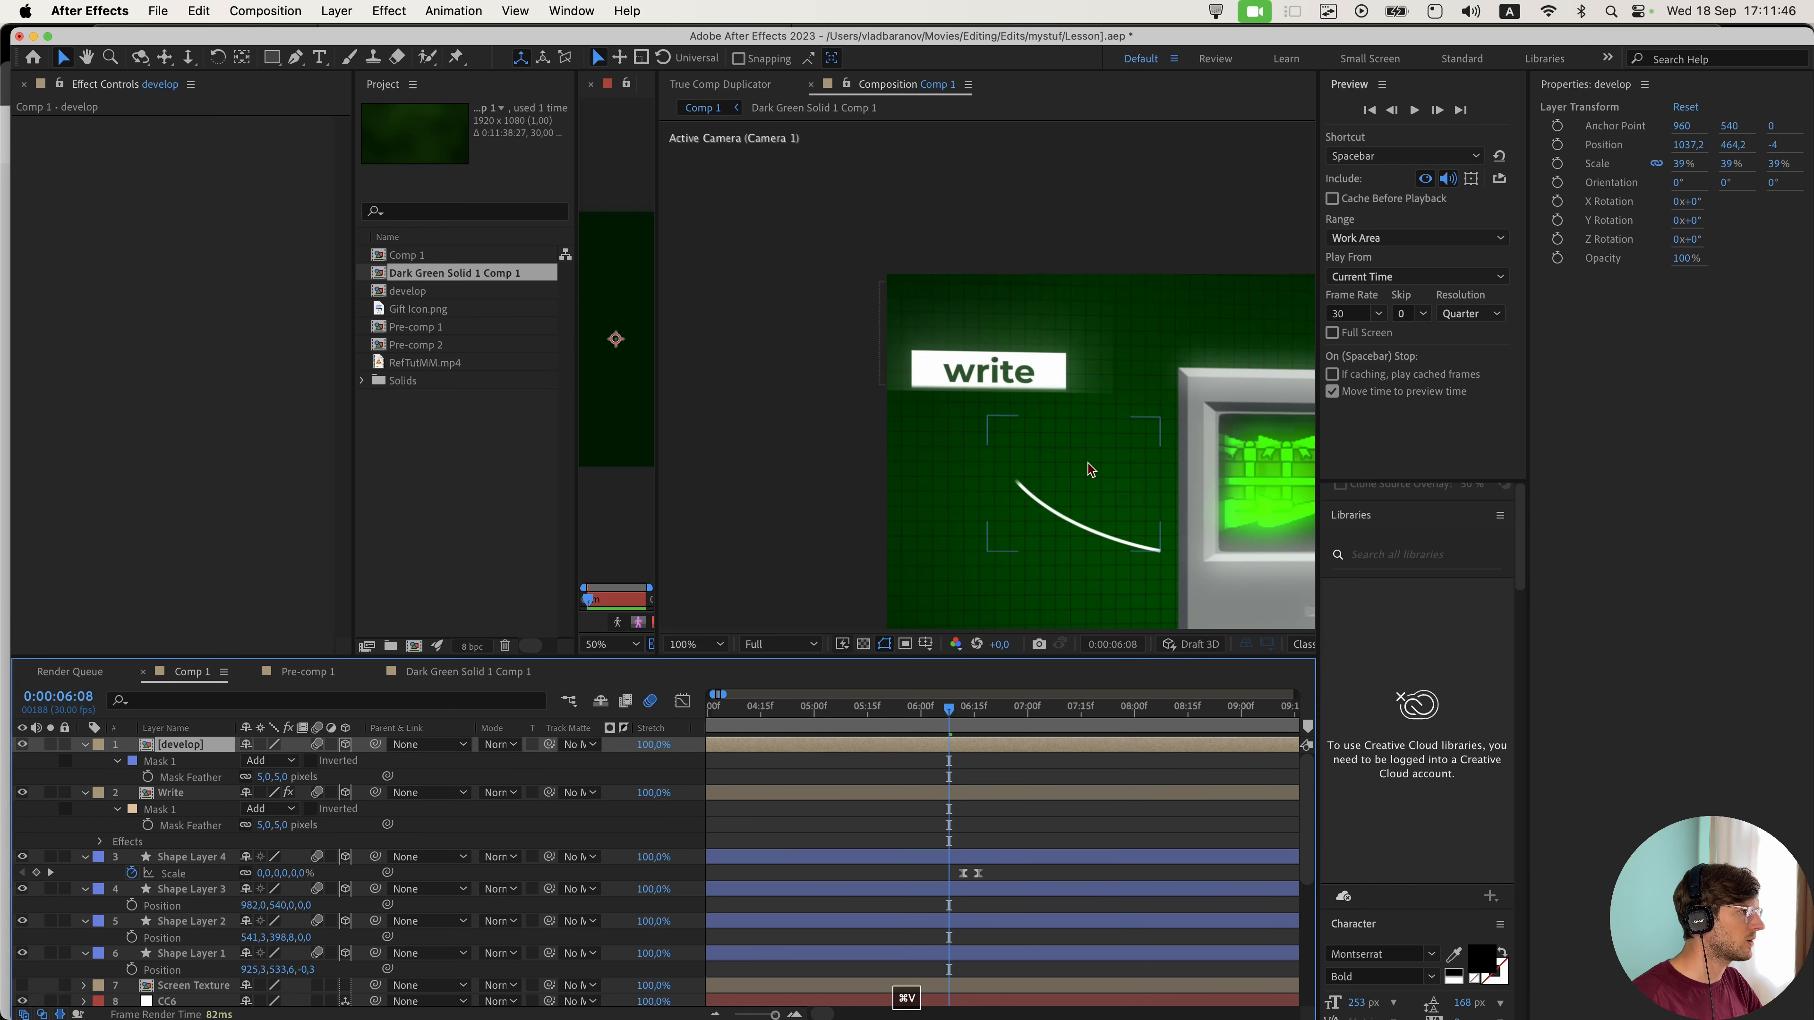
key(super+v)
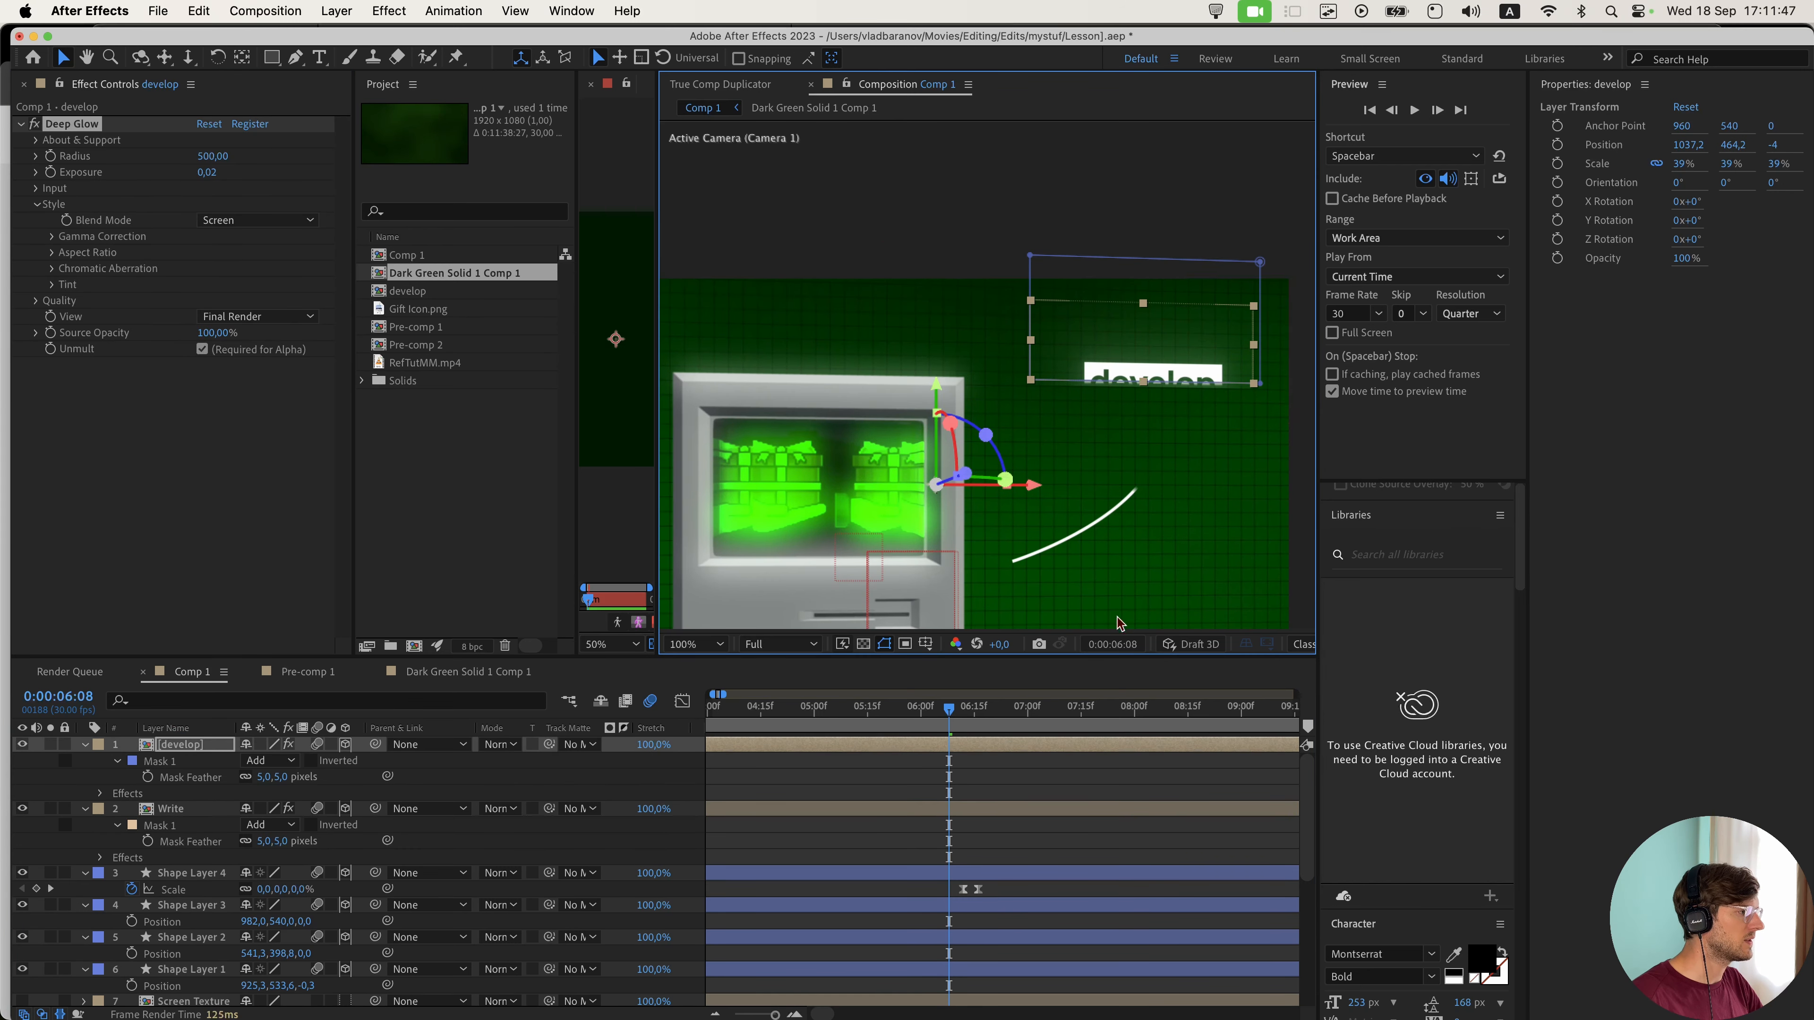
- Apply the CC RepeTile effect to the develop layer
scroll(954, 426, up, 2)
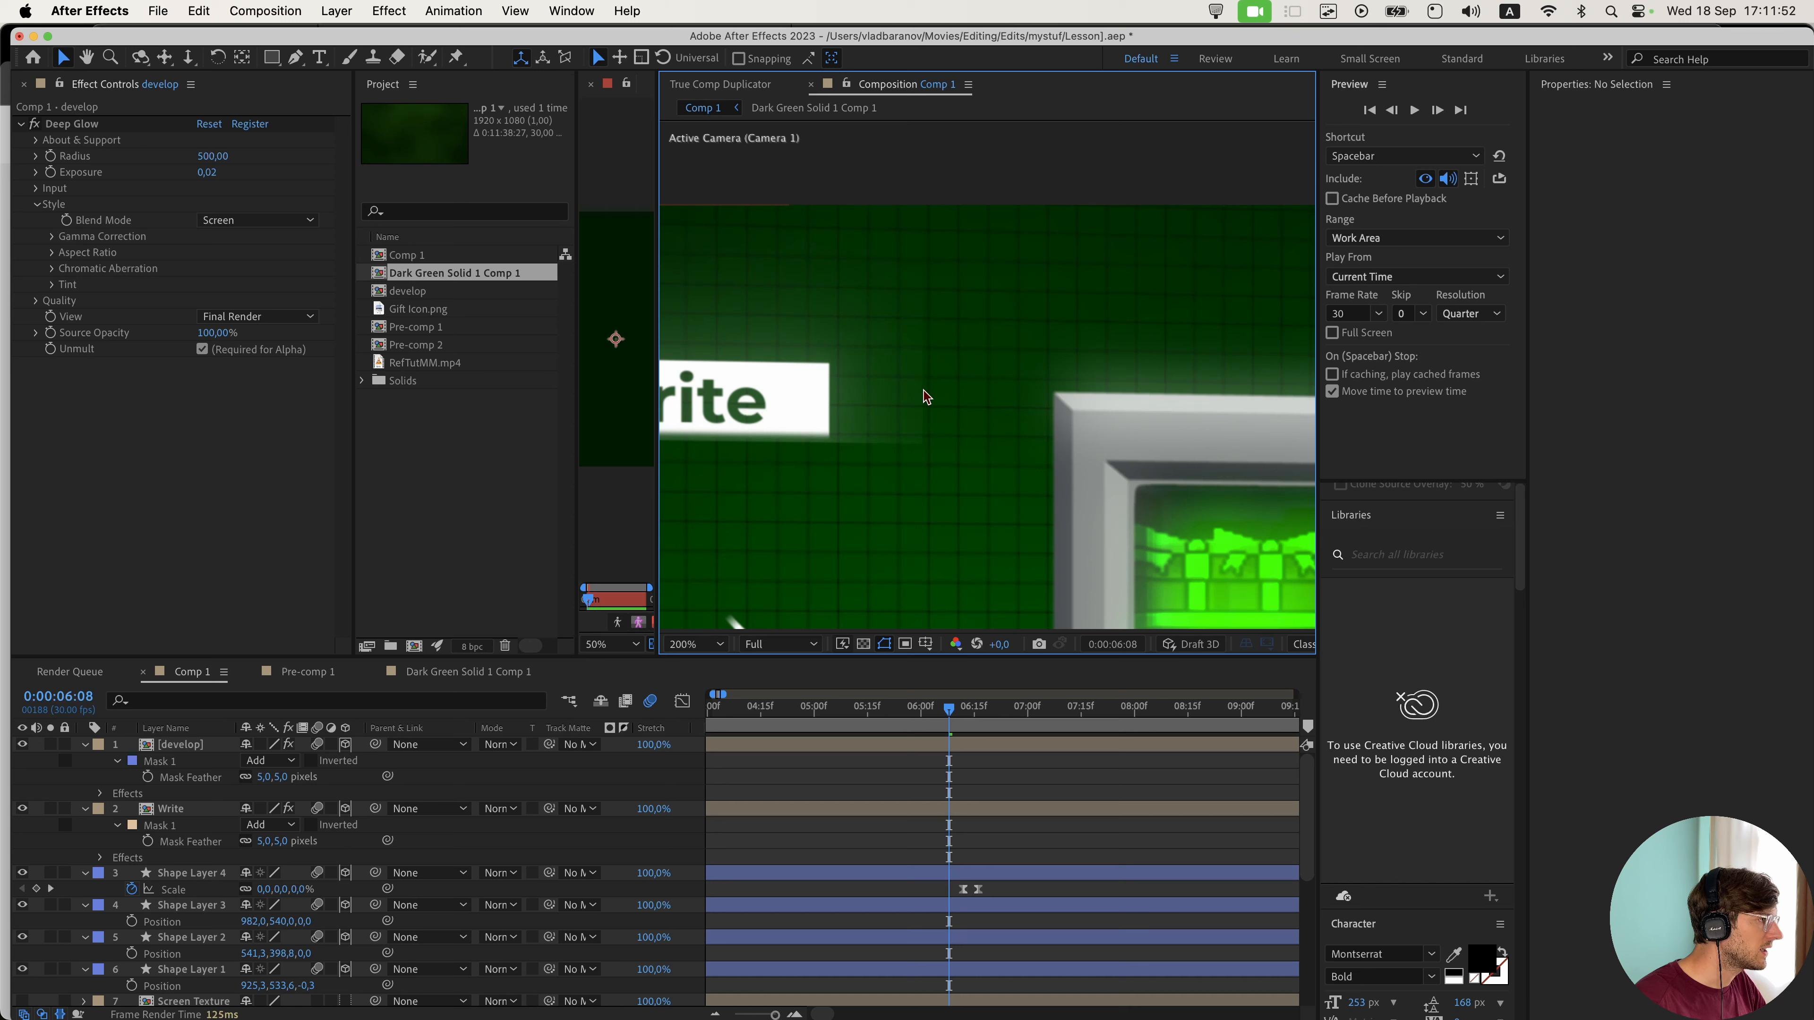
click(219, 499)
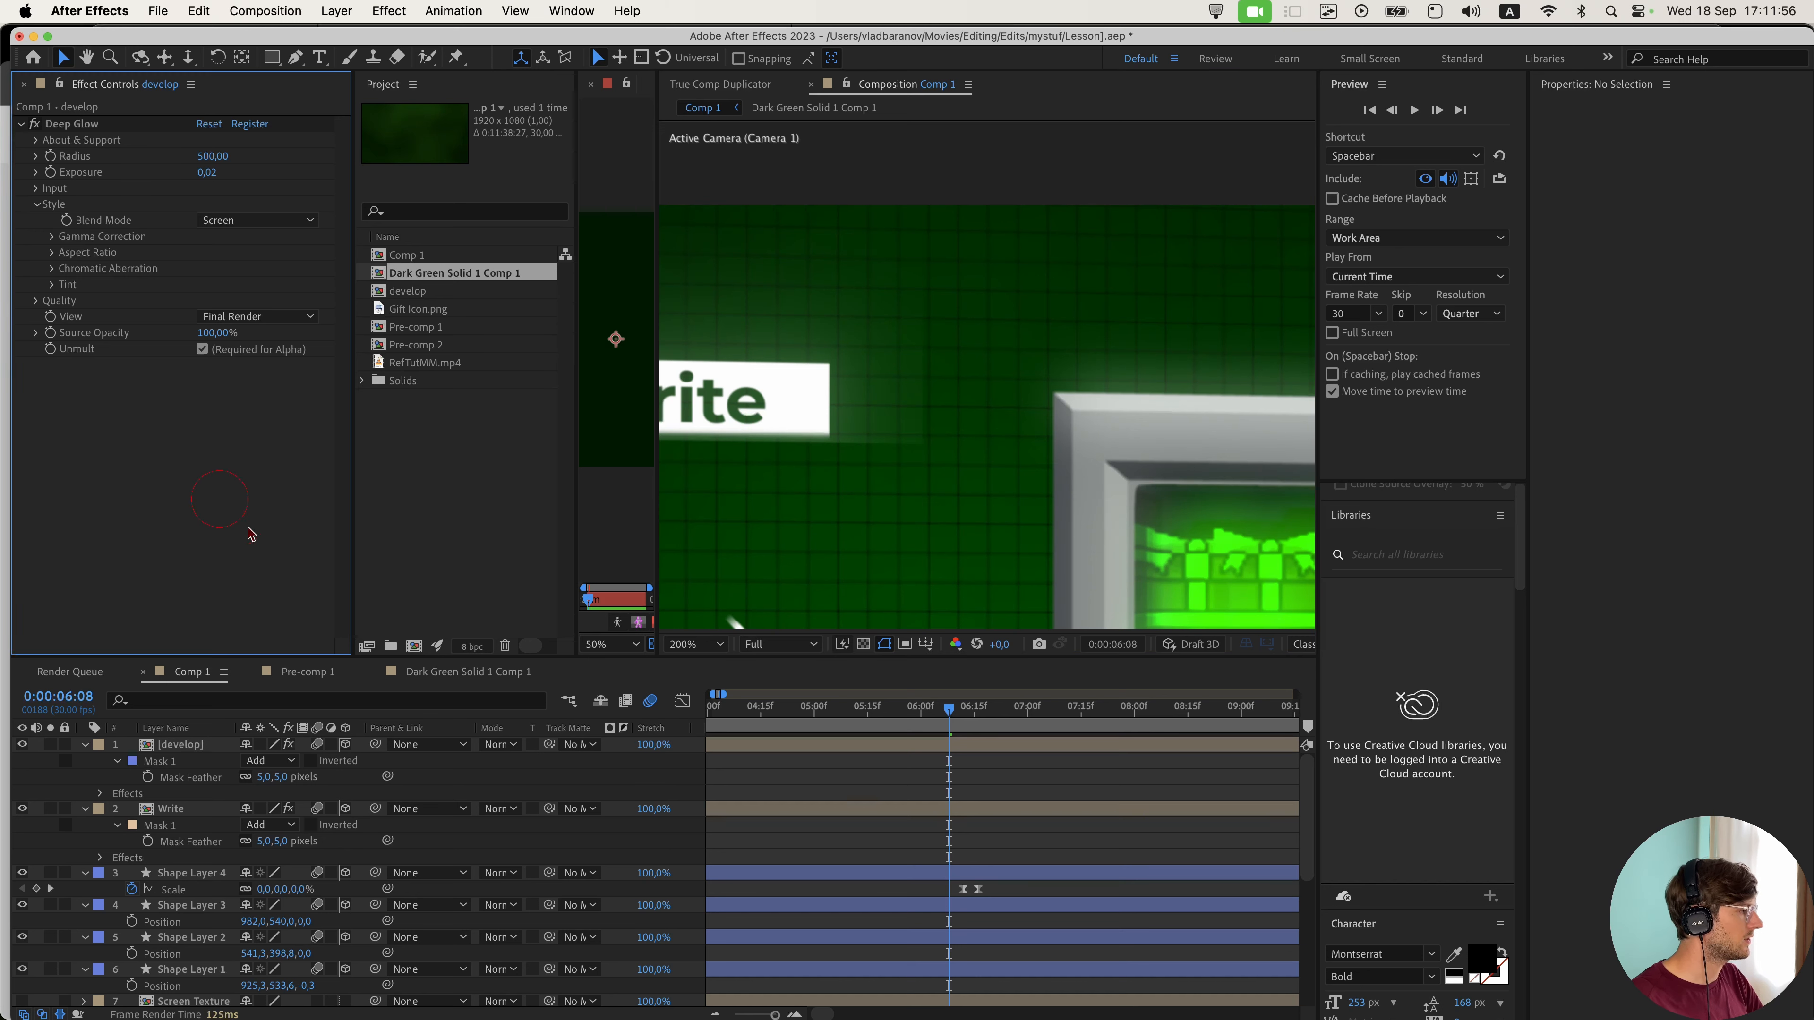
click(843, 763)
key(ctrl+space)
text(repe)
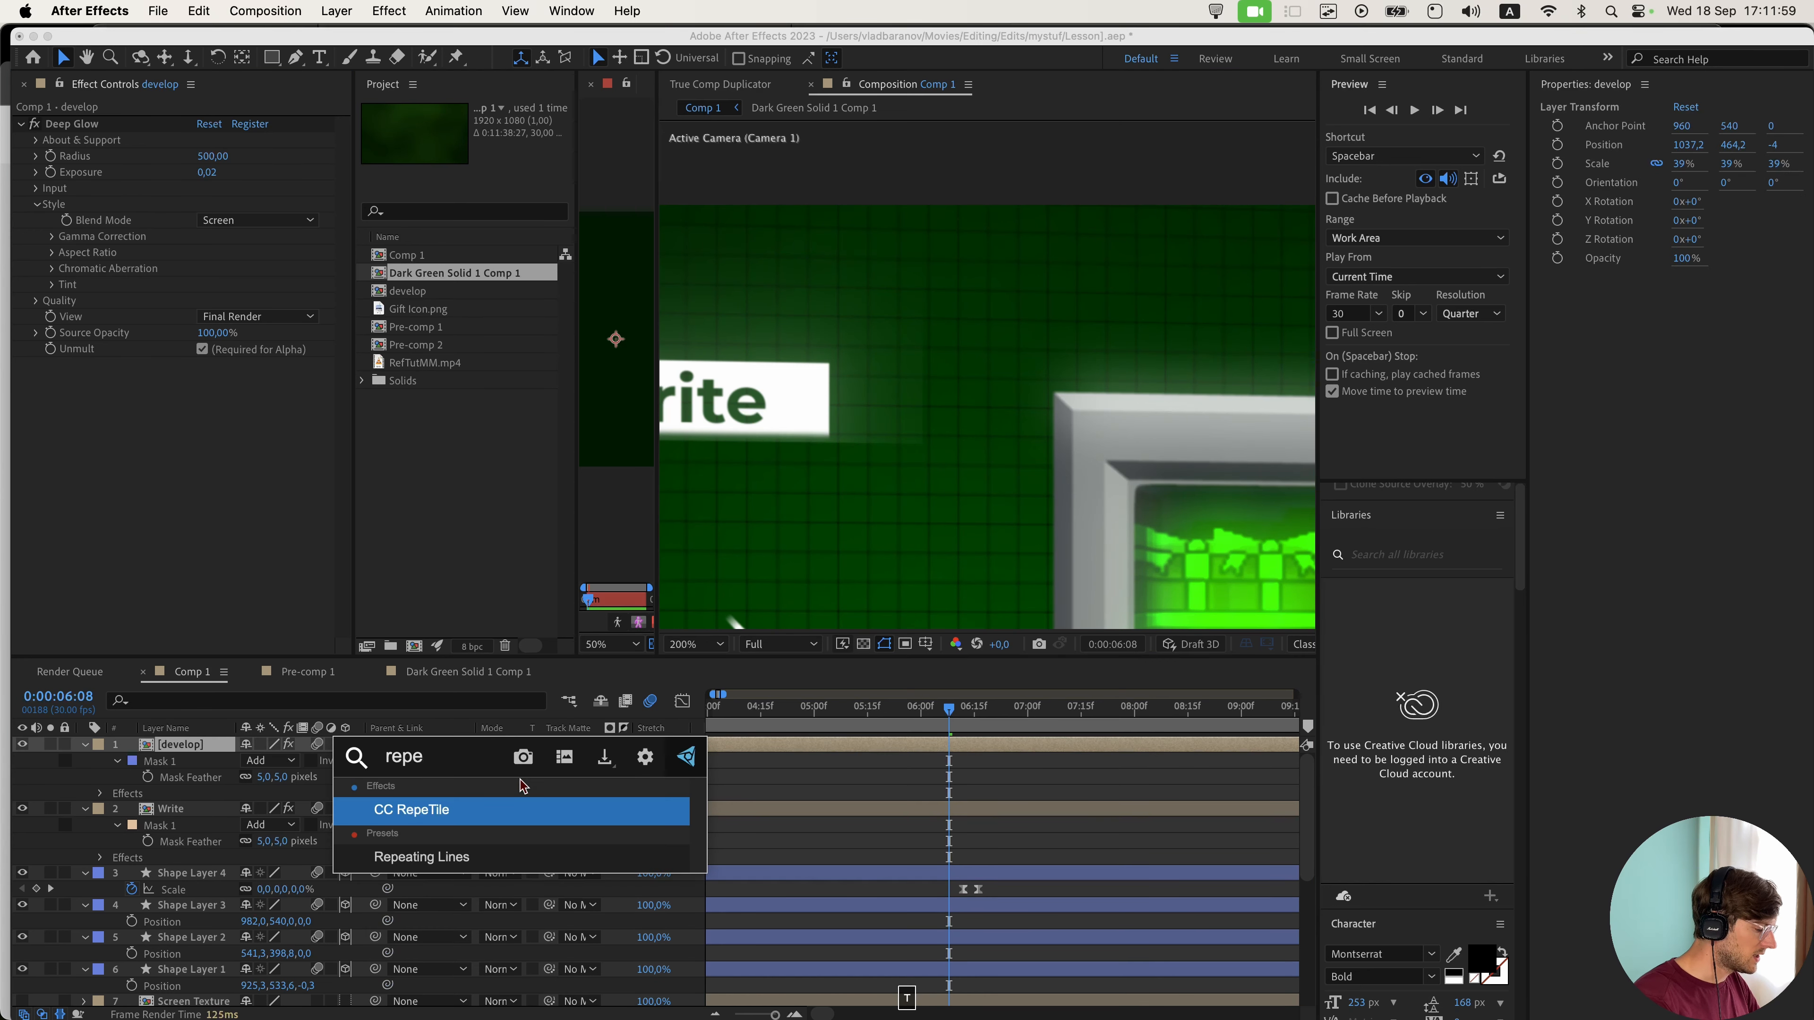
text(ti)
click(451, 811)
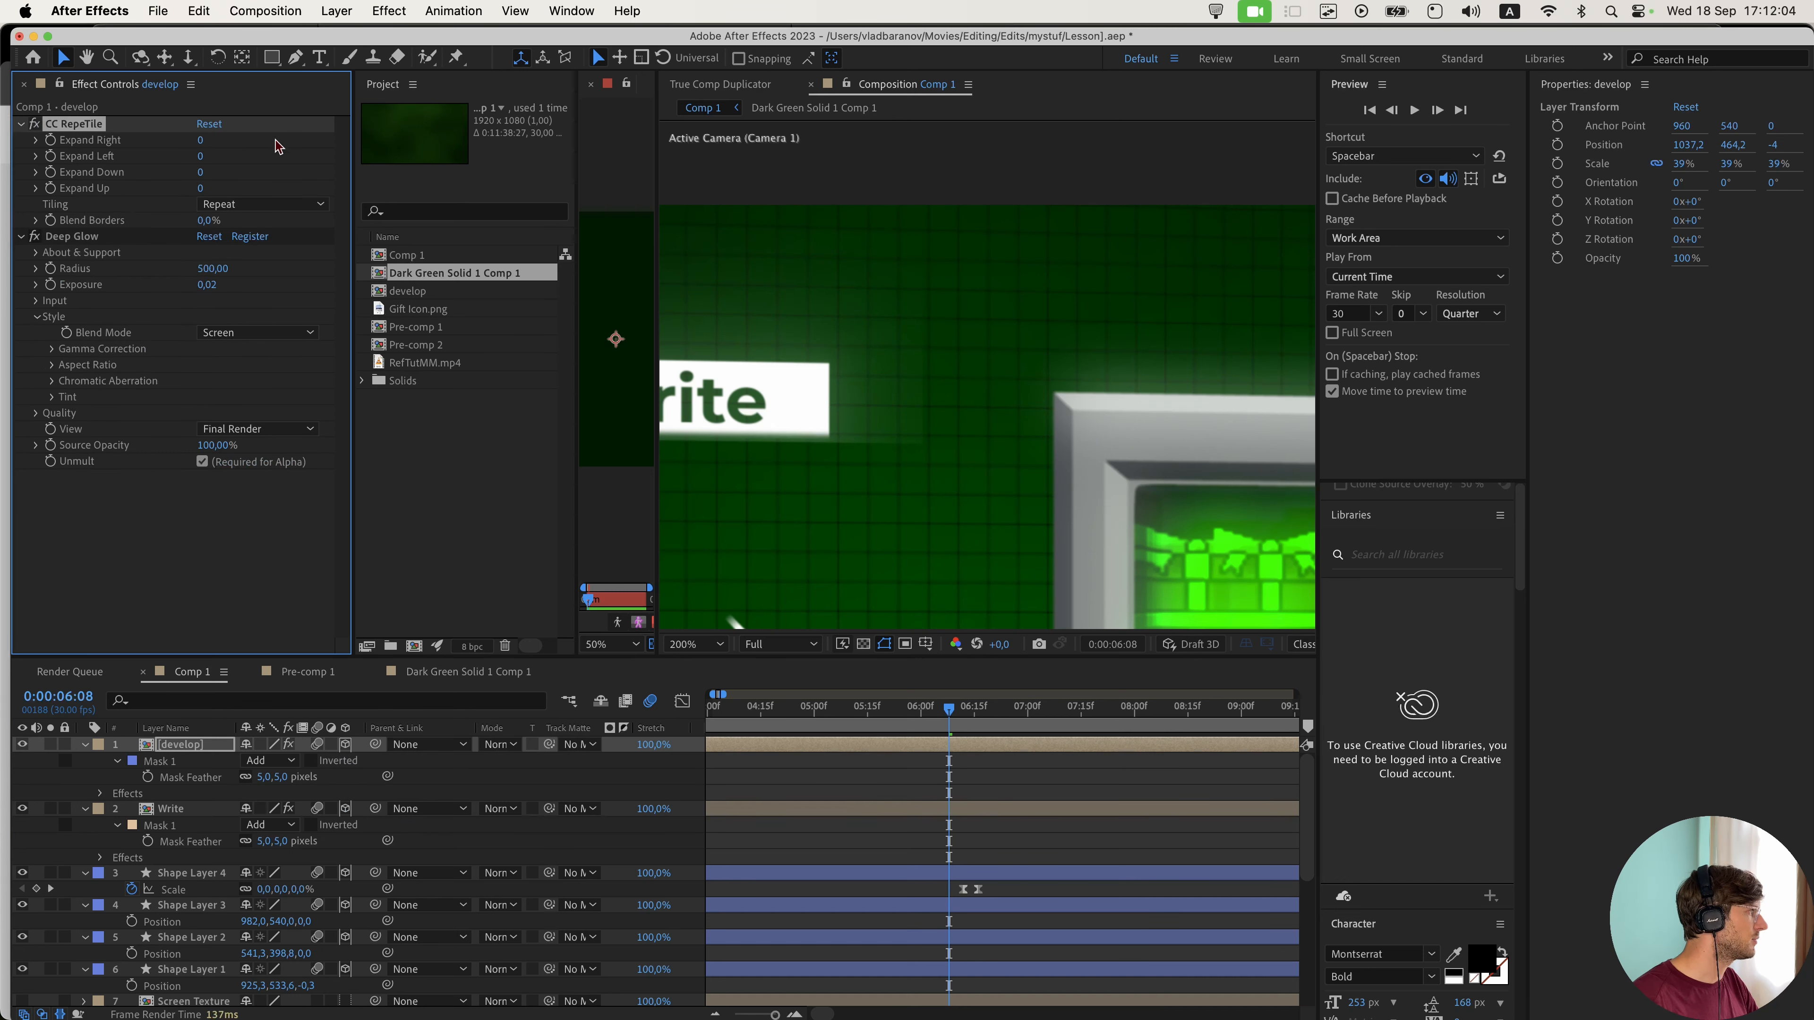
- Set the develop layer's CC RepeTile tiling to None and expand it 157 right, 181 left, 126 down and 187 up
click(220, 204)
click(223, 140)
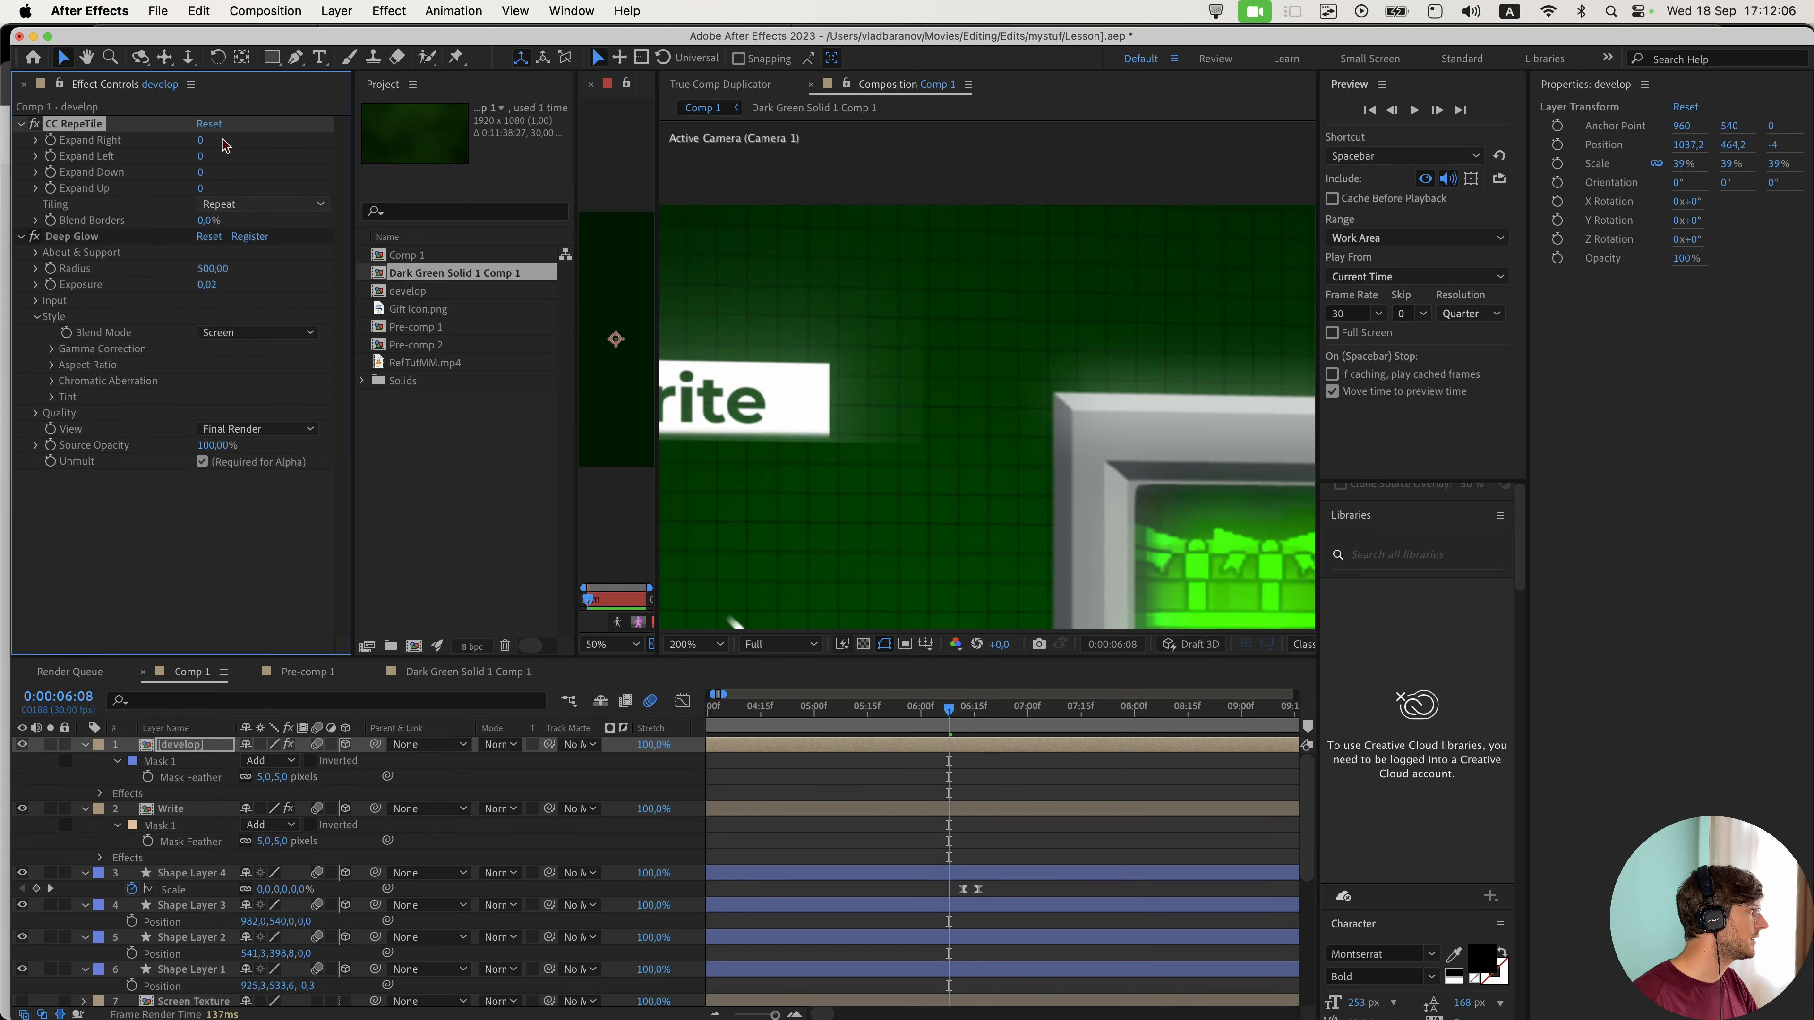
drag(201, 140, 335, 188)
drag(1102, 276, 725, 287)
drag(1257, 318, 948, 327)
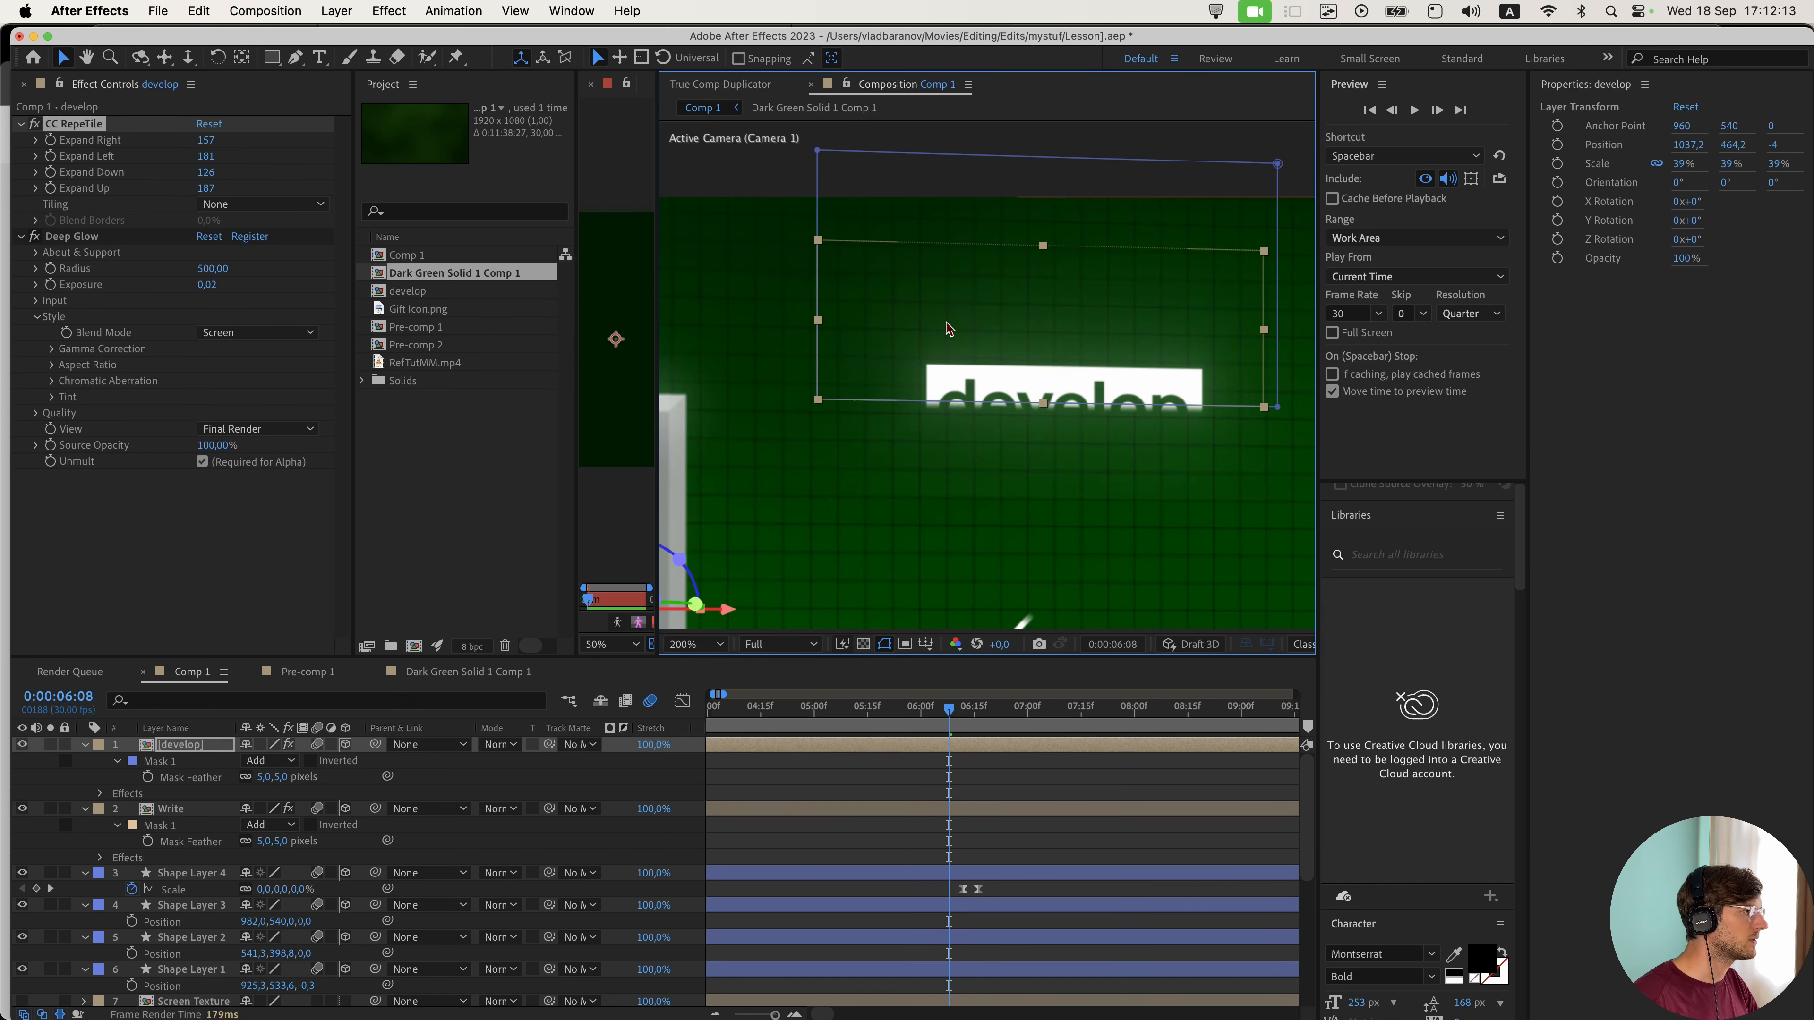
- Toggle CC RepeTile off and on to compare the glow around the develop label
click(1069, 786)
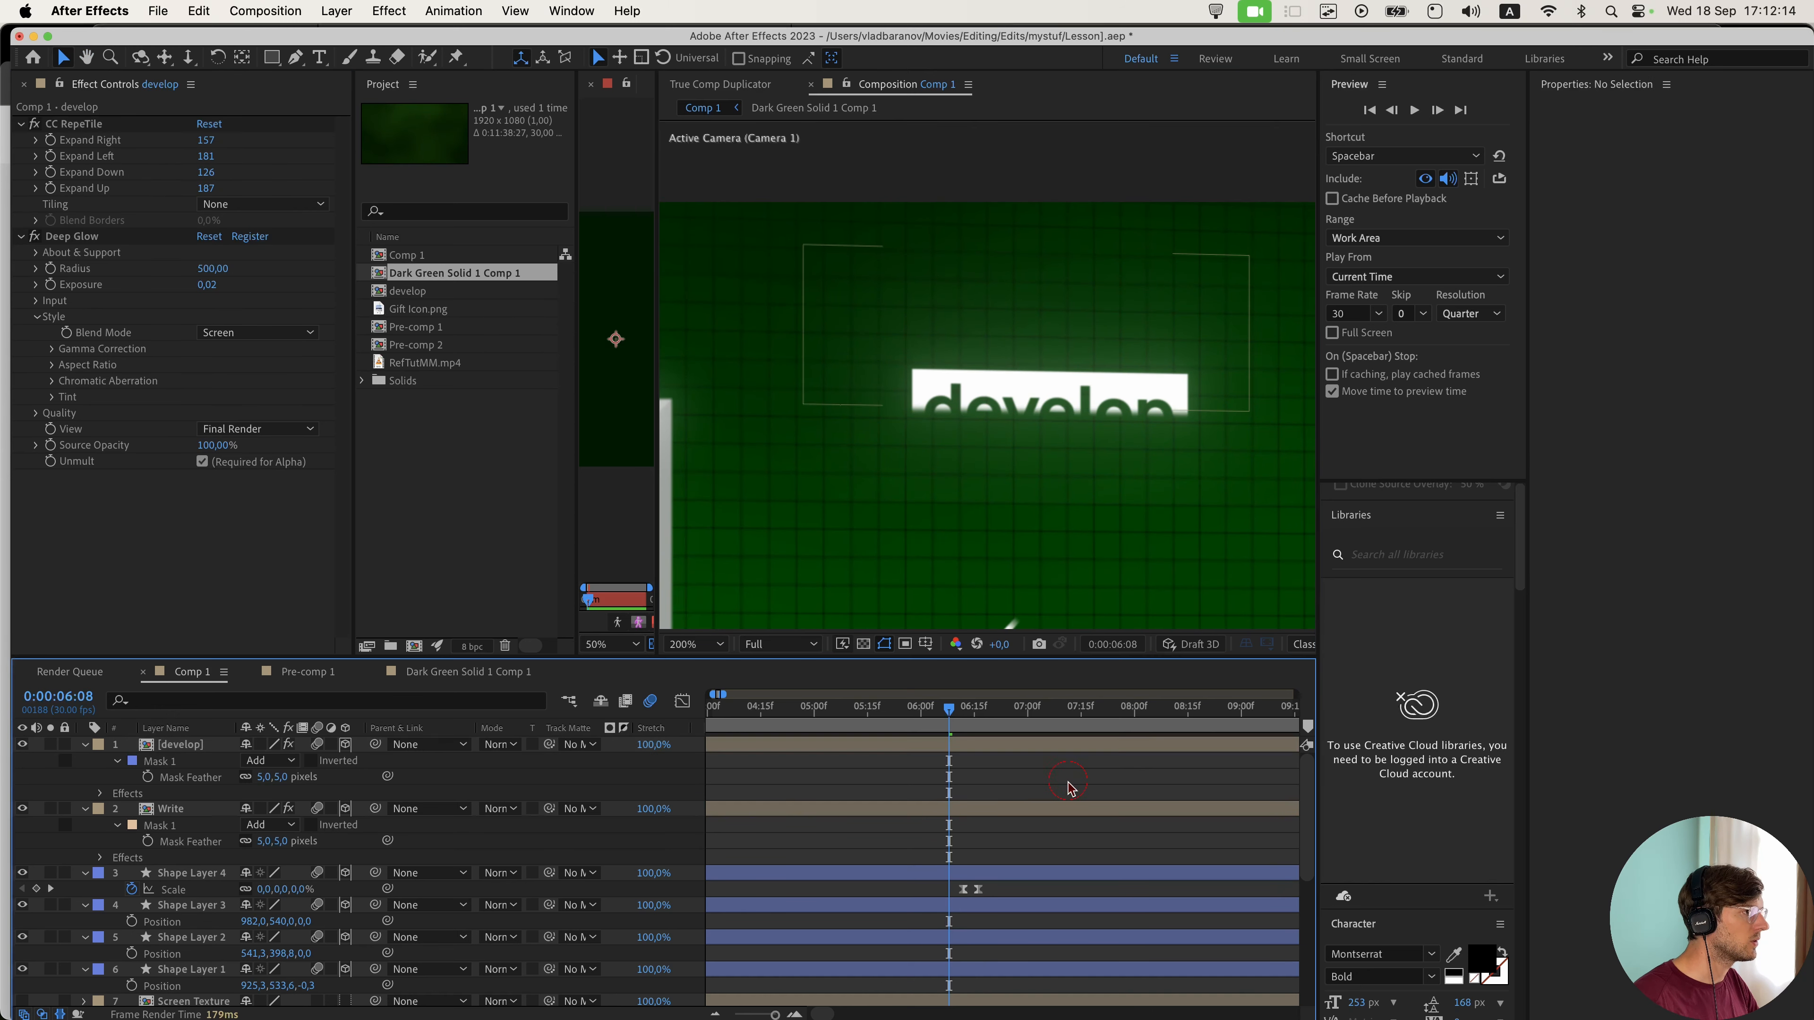
click(33, 126)
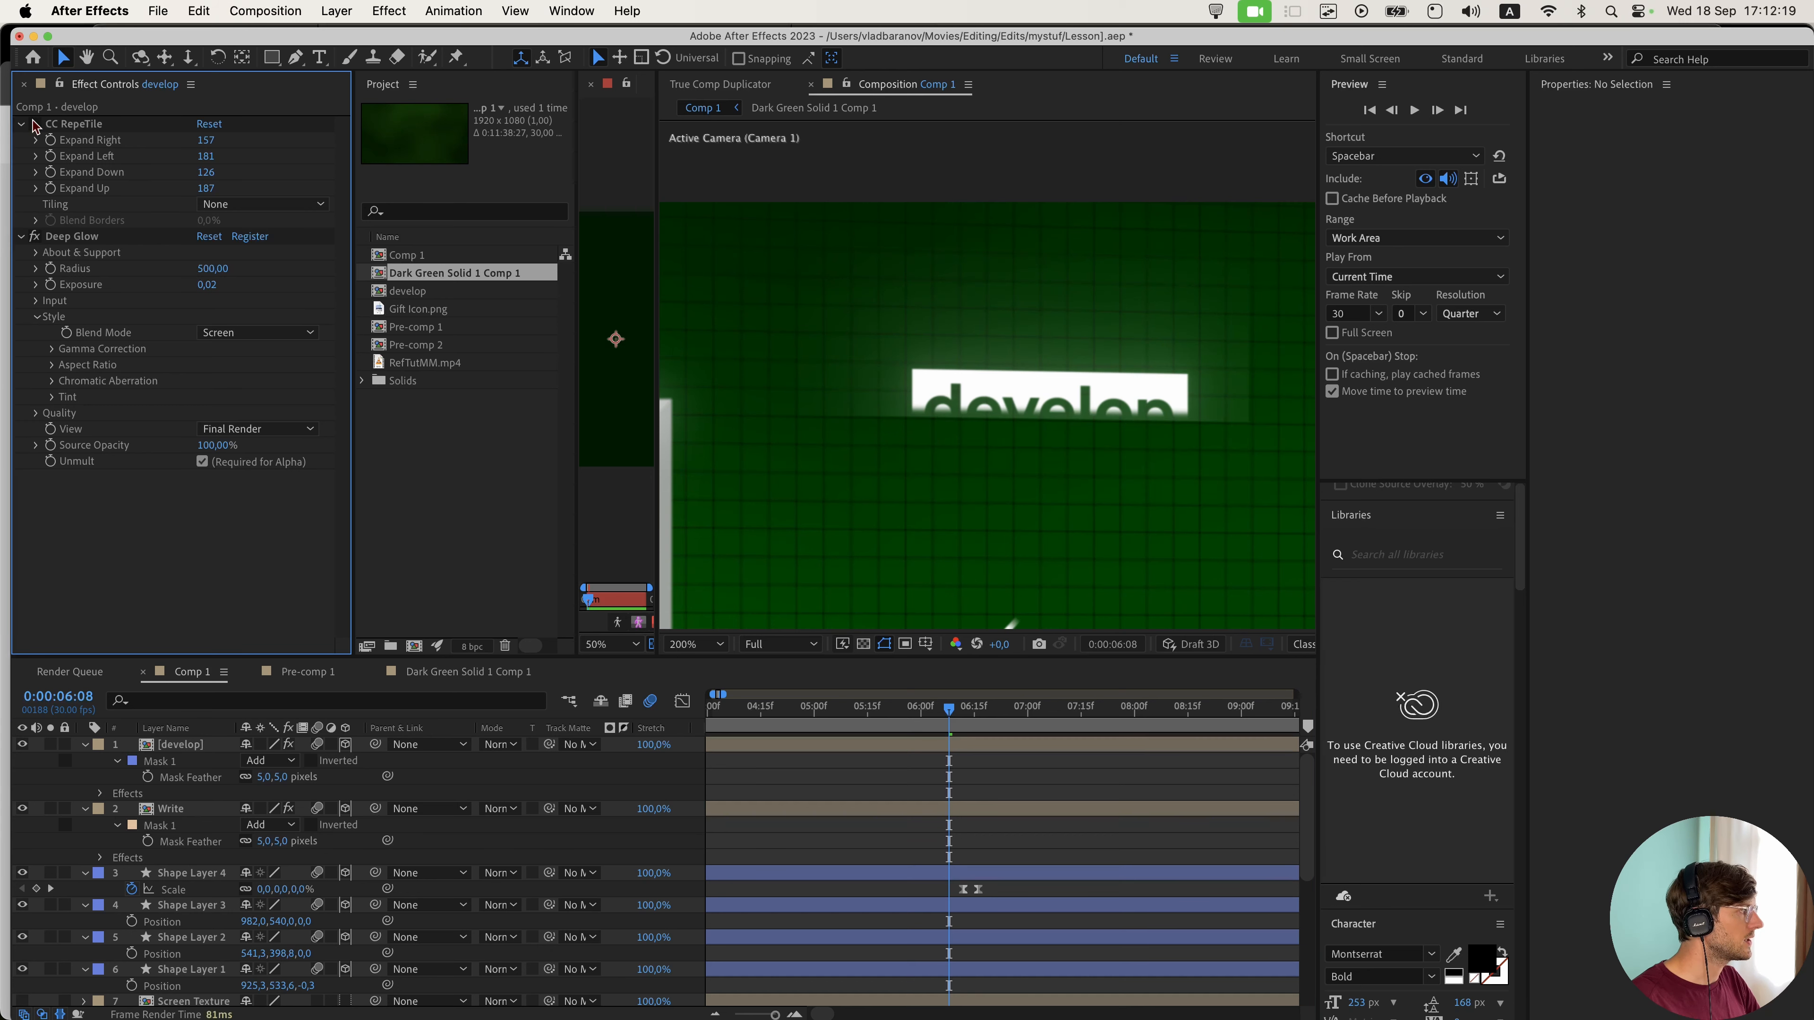
click(34, 125)
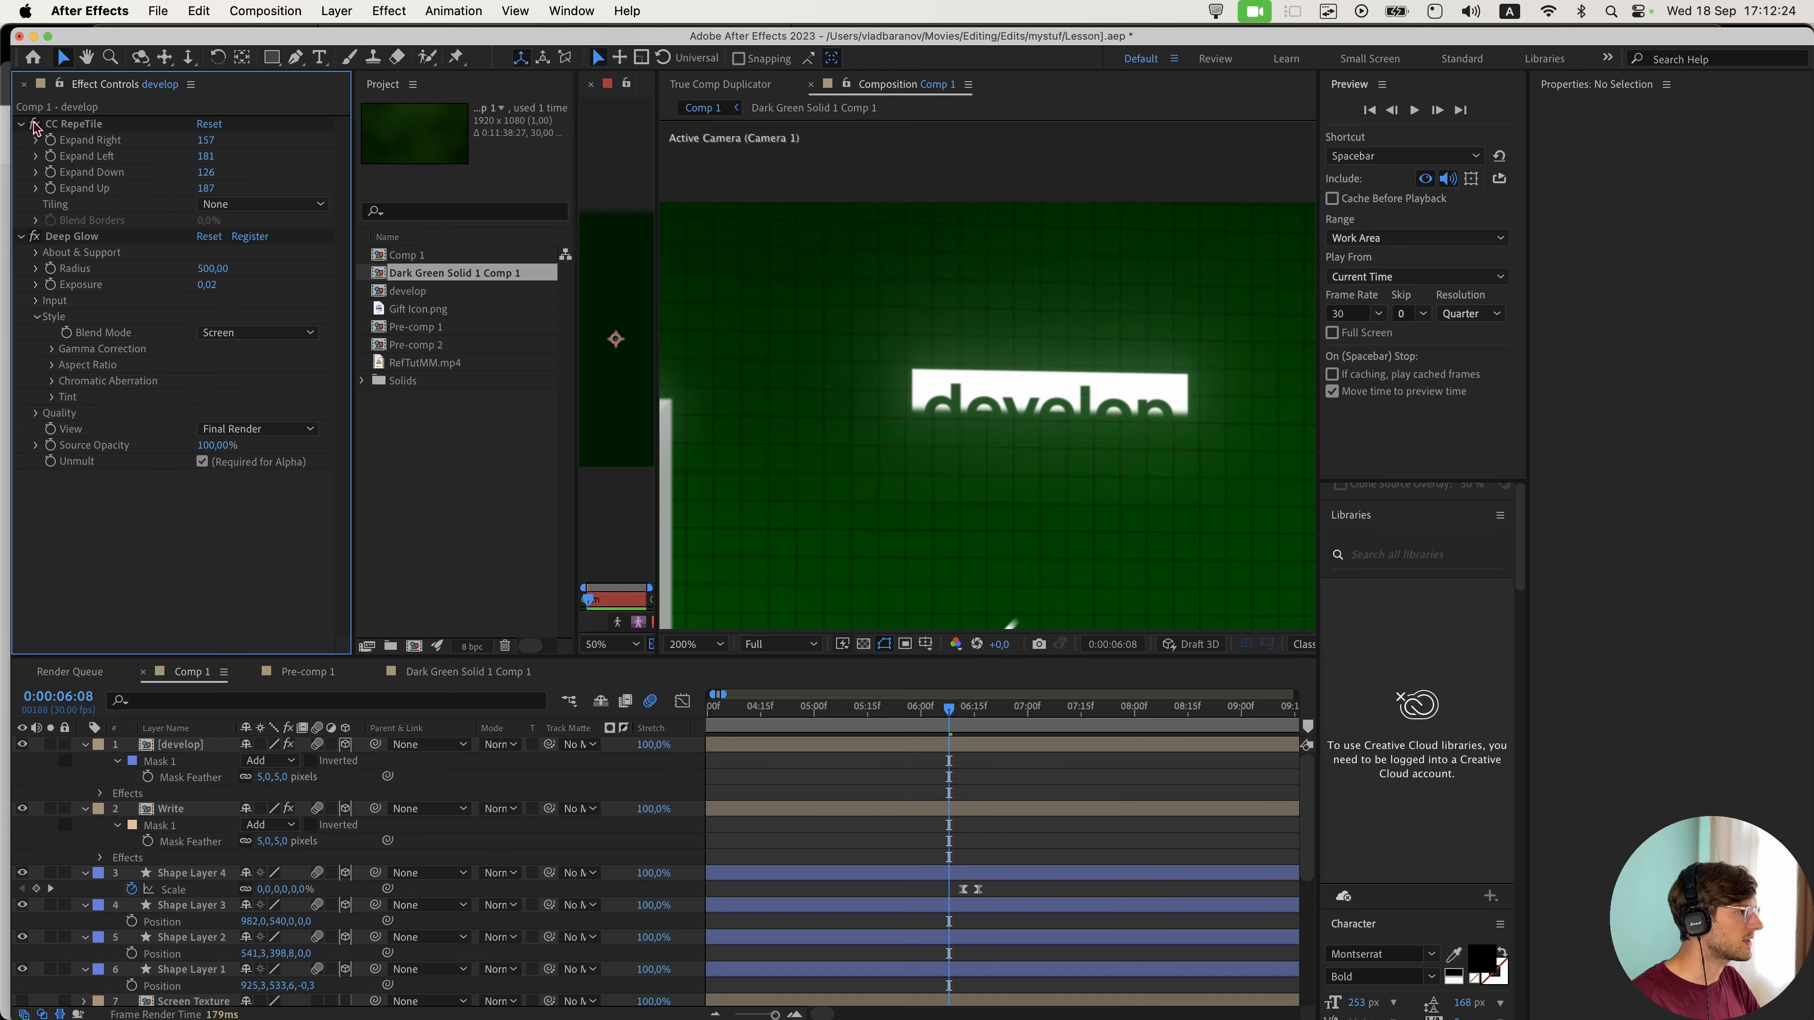
- Copy the CC RepeTile effect from the develop layer to the Write layer
click(72, 126)
key(super+c)
click(179, 813)
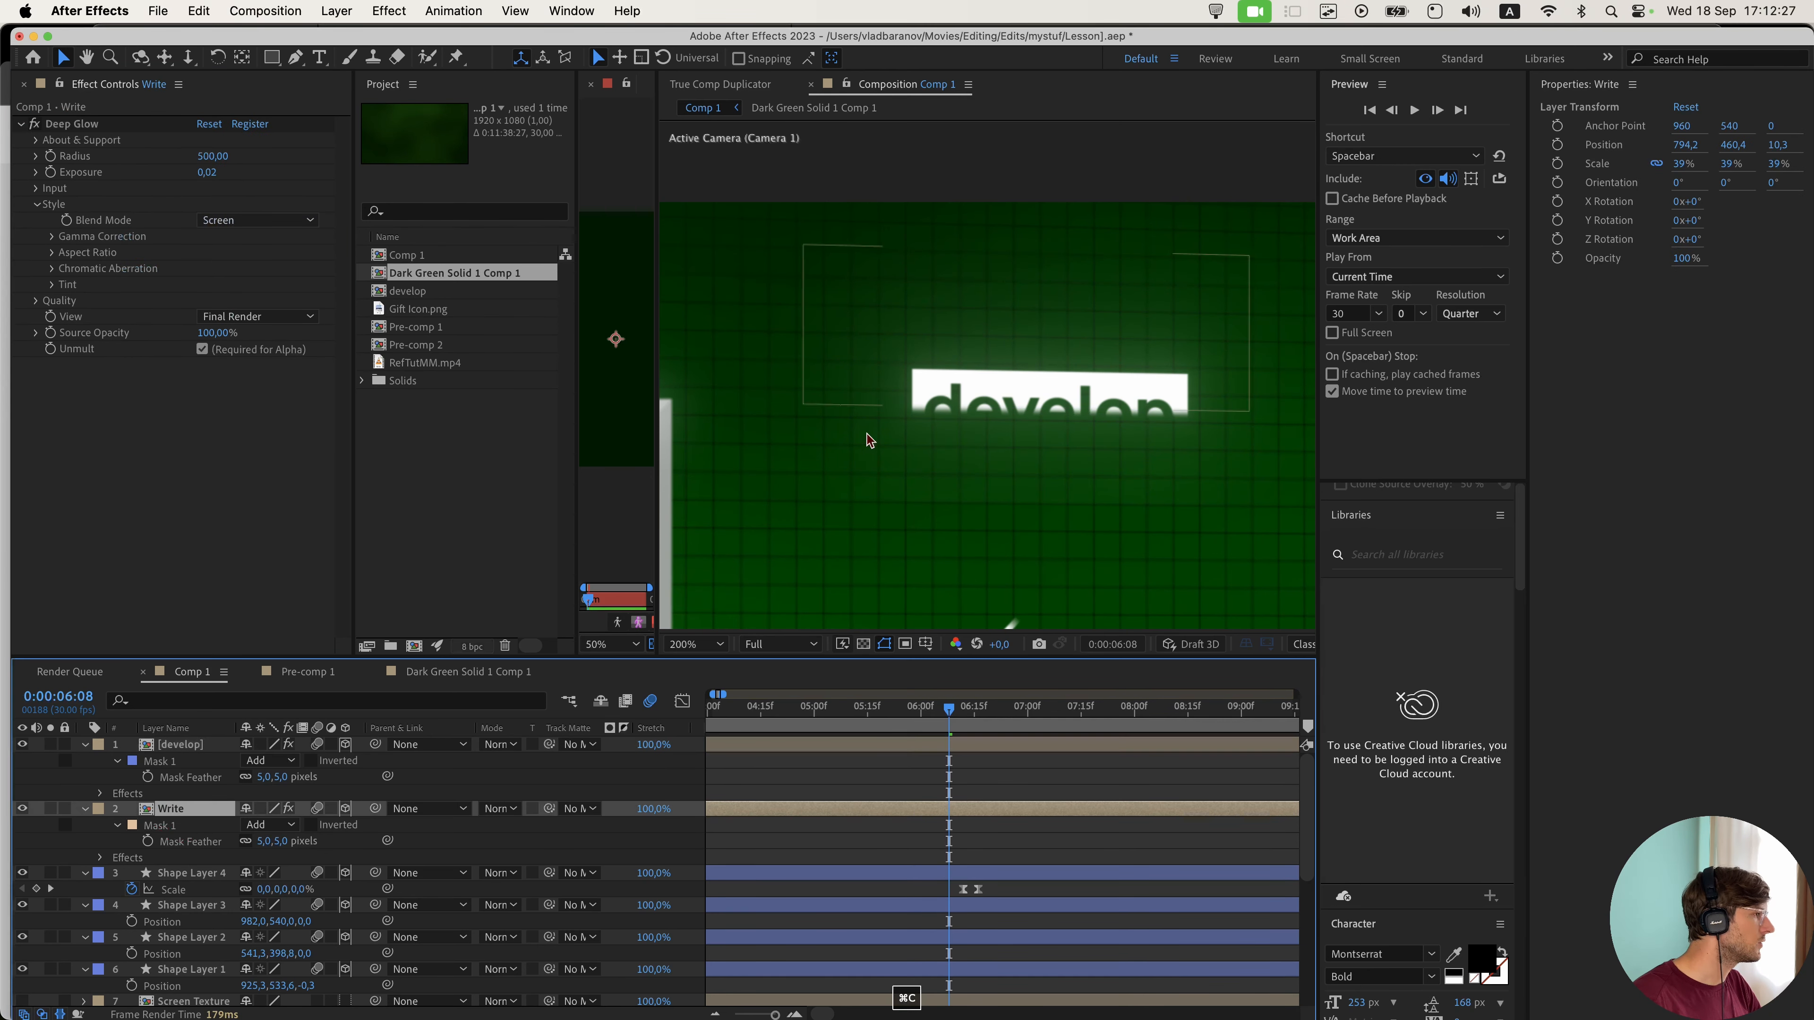
click(723, 406)
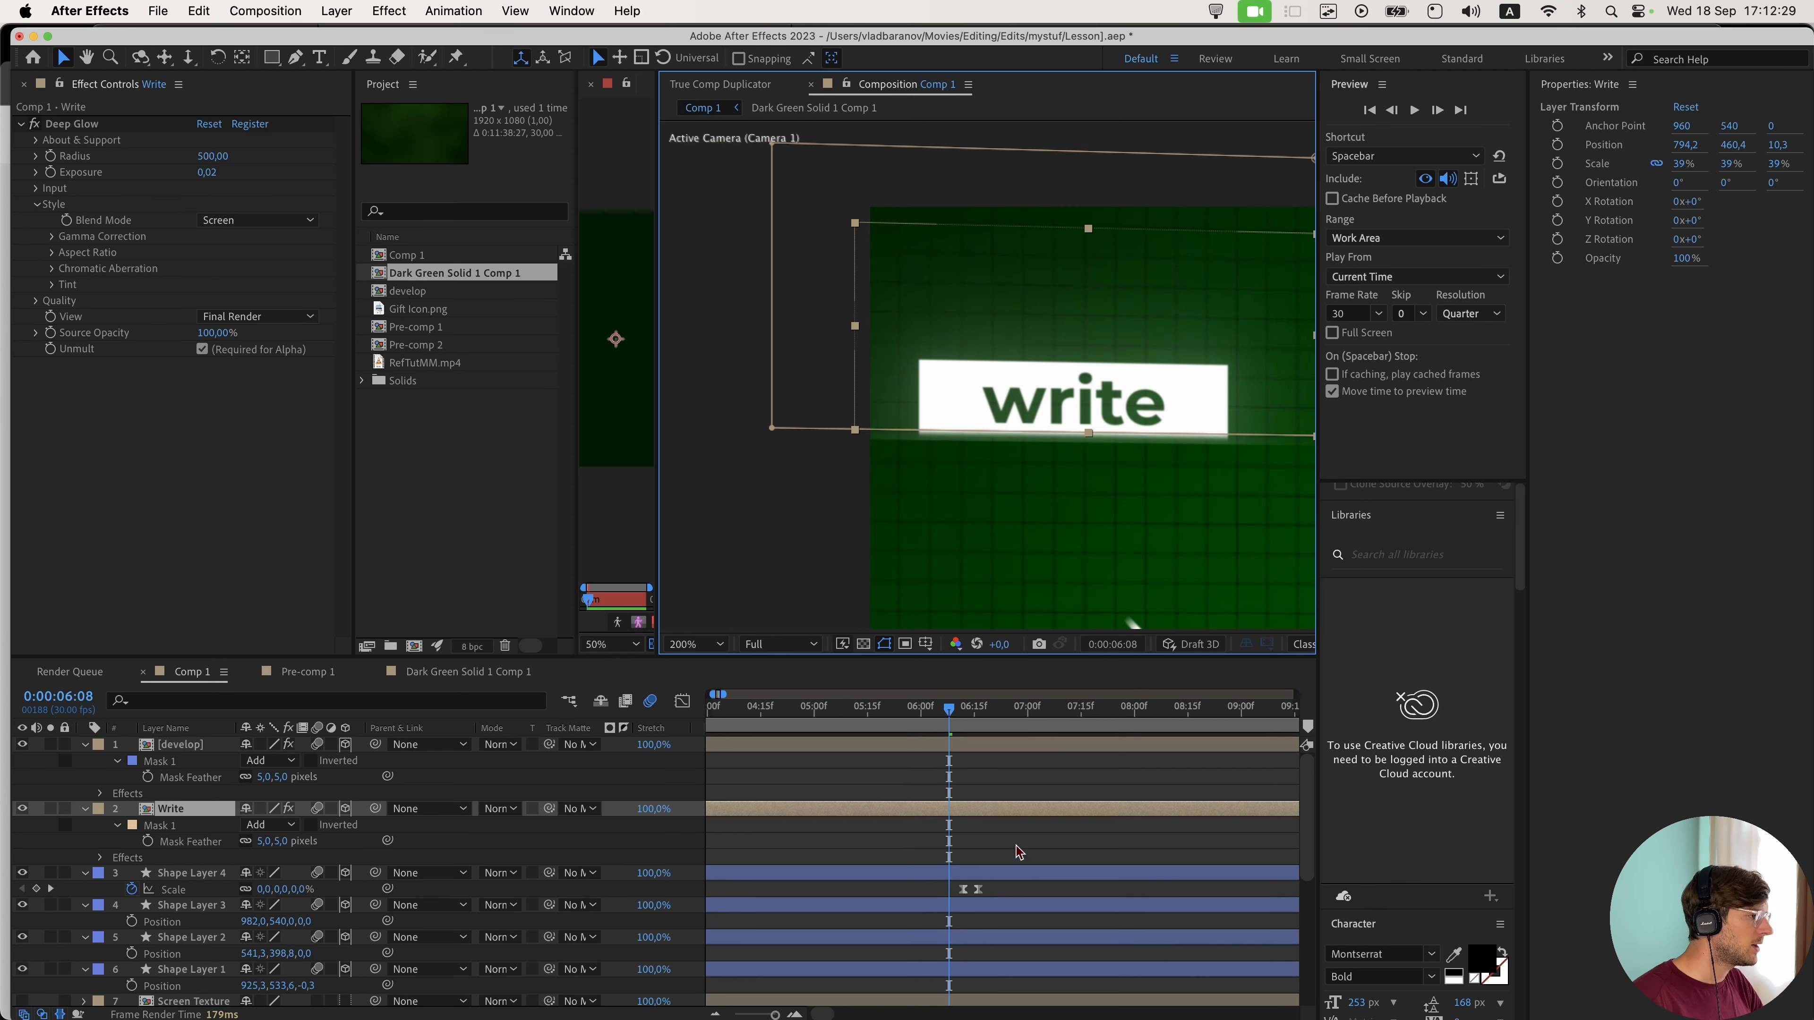
click(1003, 814)
key(super+v)
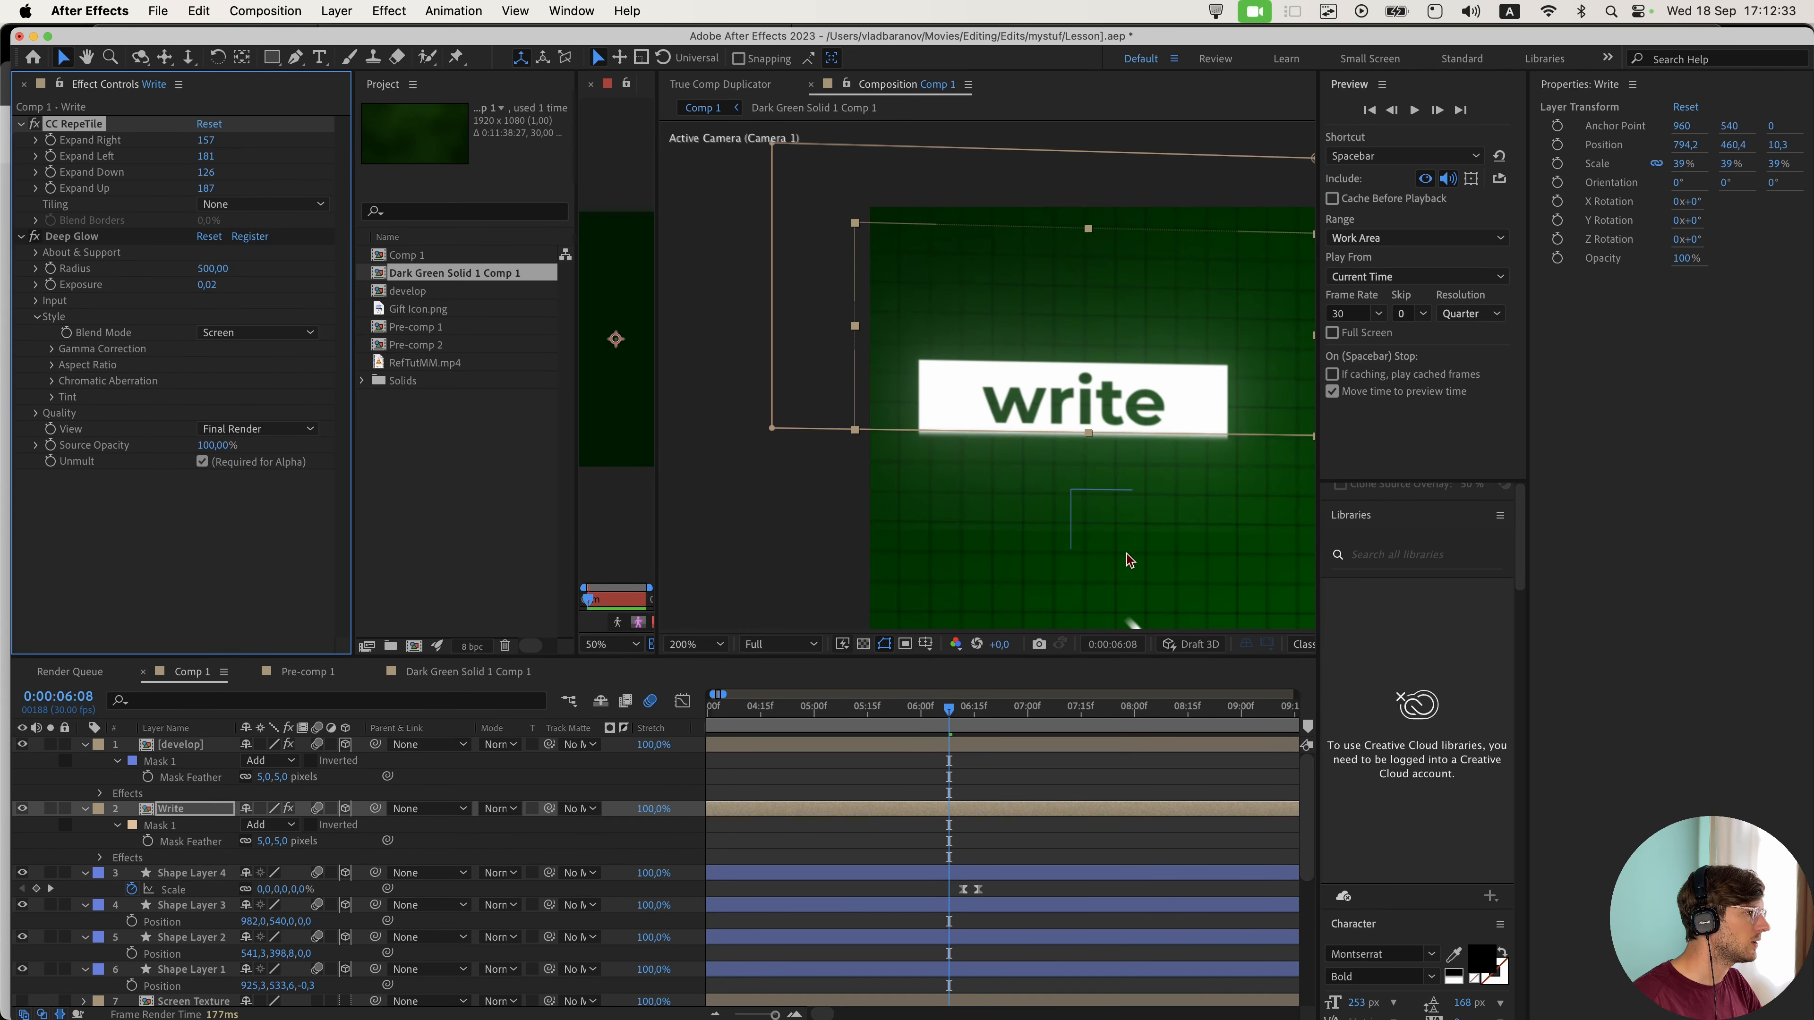
- Set Expand Down of the Write layer's CC RepeTile effect to 272
scroll(1021, 548, right, 5)
click(119, 521)
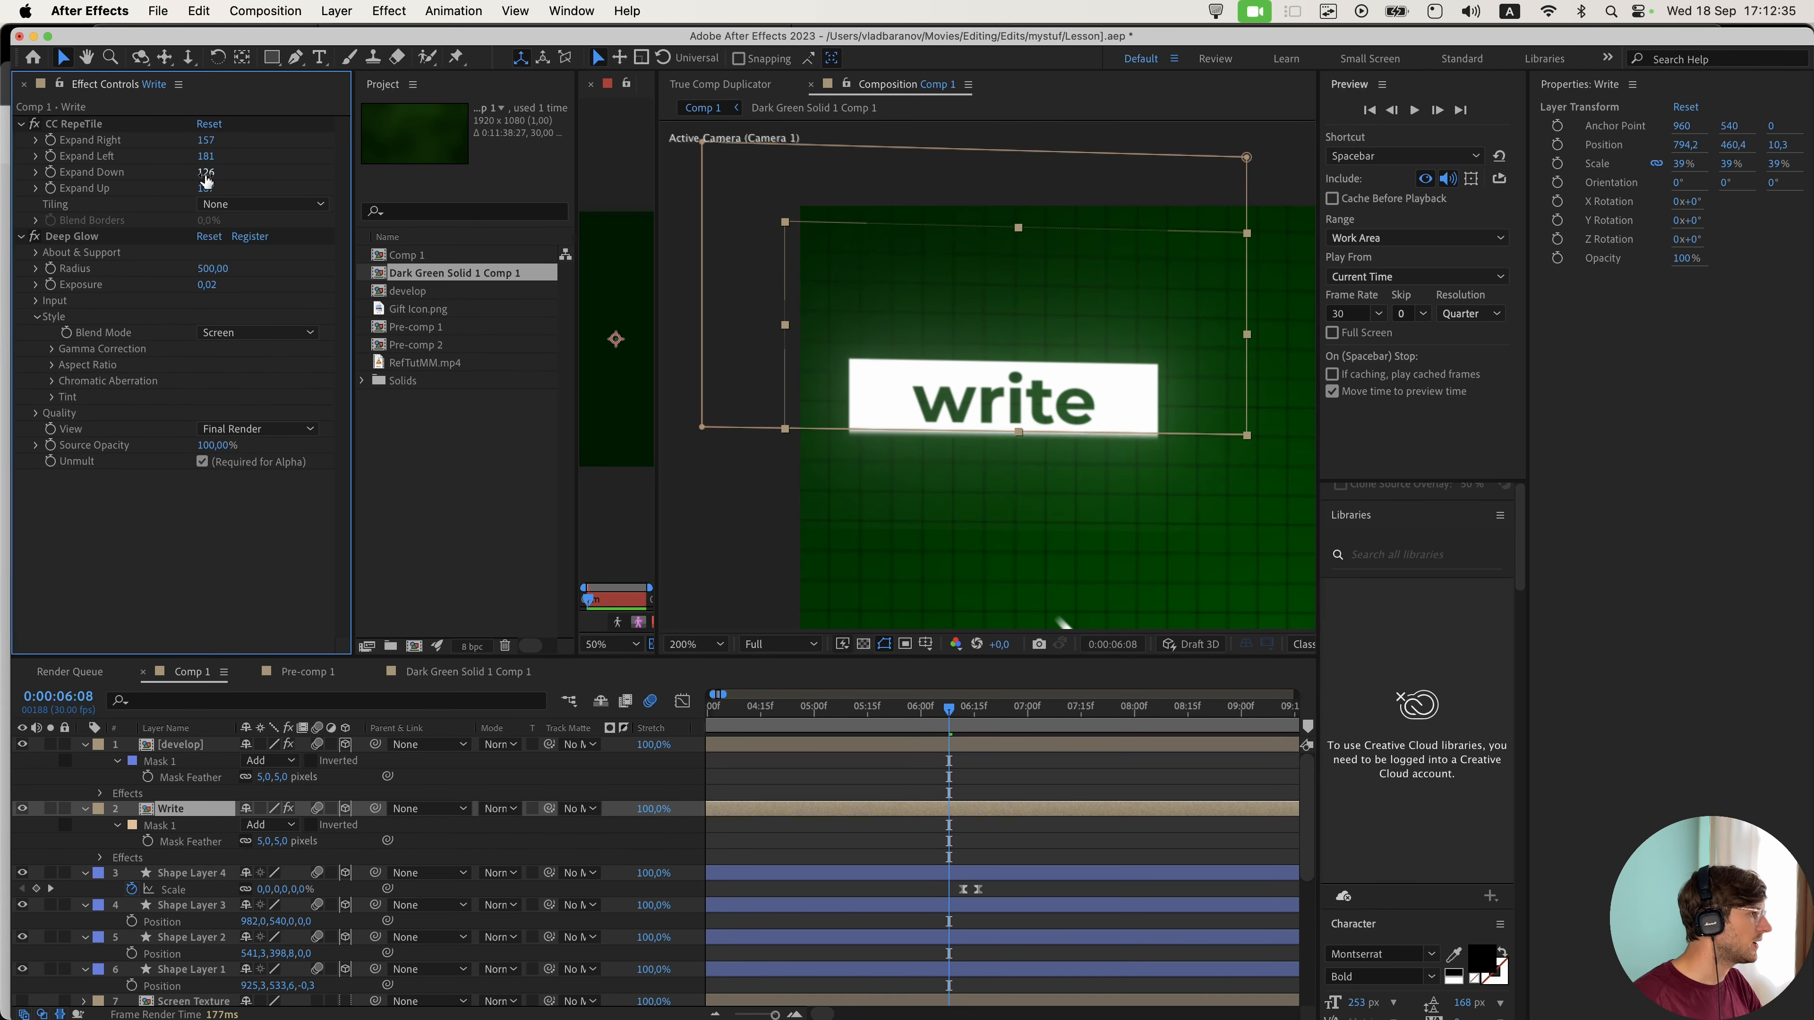
drag(205, 180, 270, 180)
drag(209, 173, 328, 180)
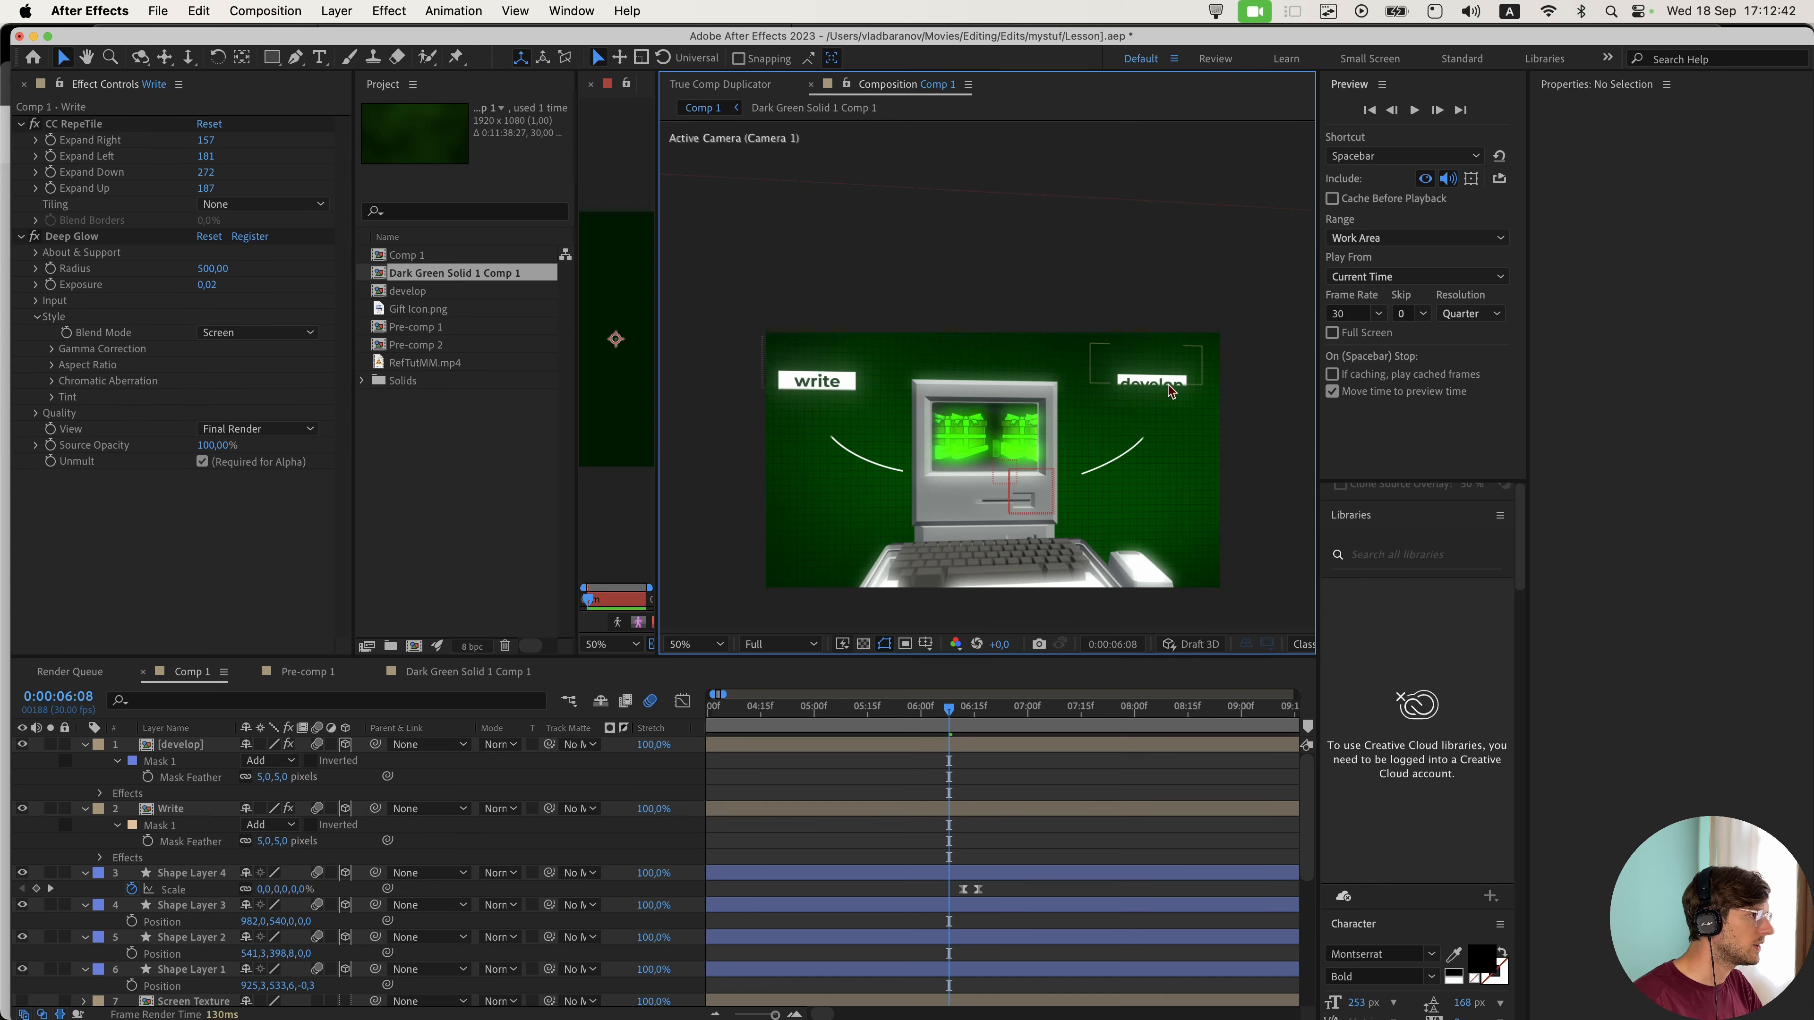
- Copy the Write layer's adjusted CC RepeTile effect onto the develop layer, so both layers share the same expansion values
scroll(1178, 399, up, 4)
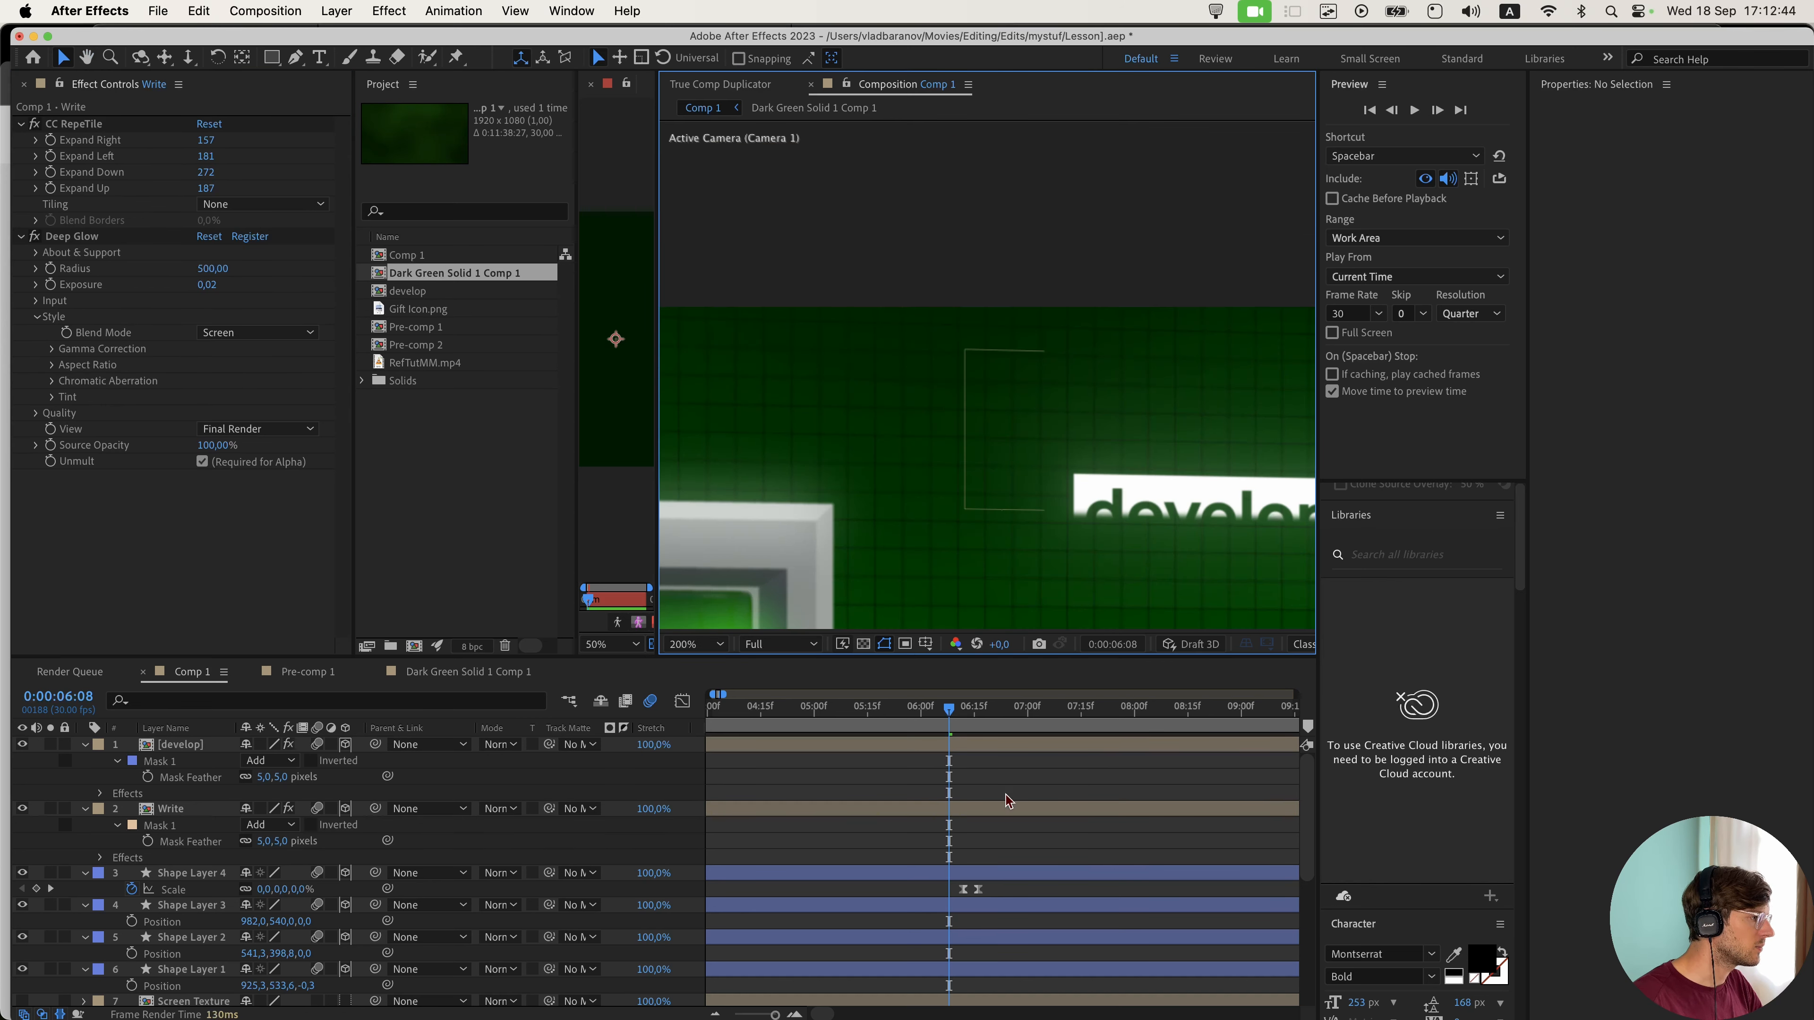
click(988, 812)
click(976, 745)
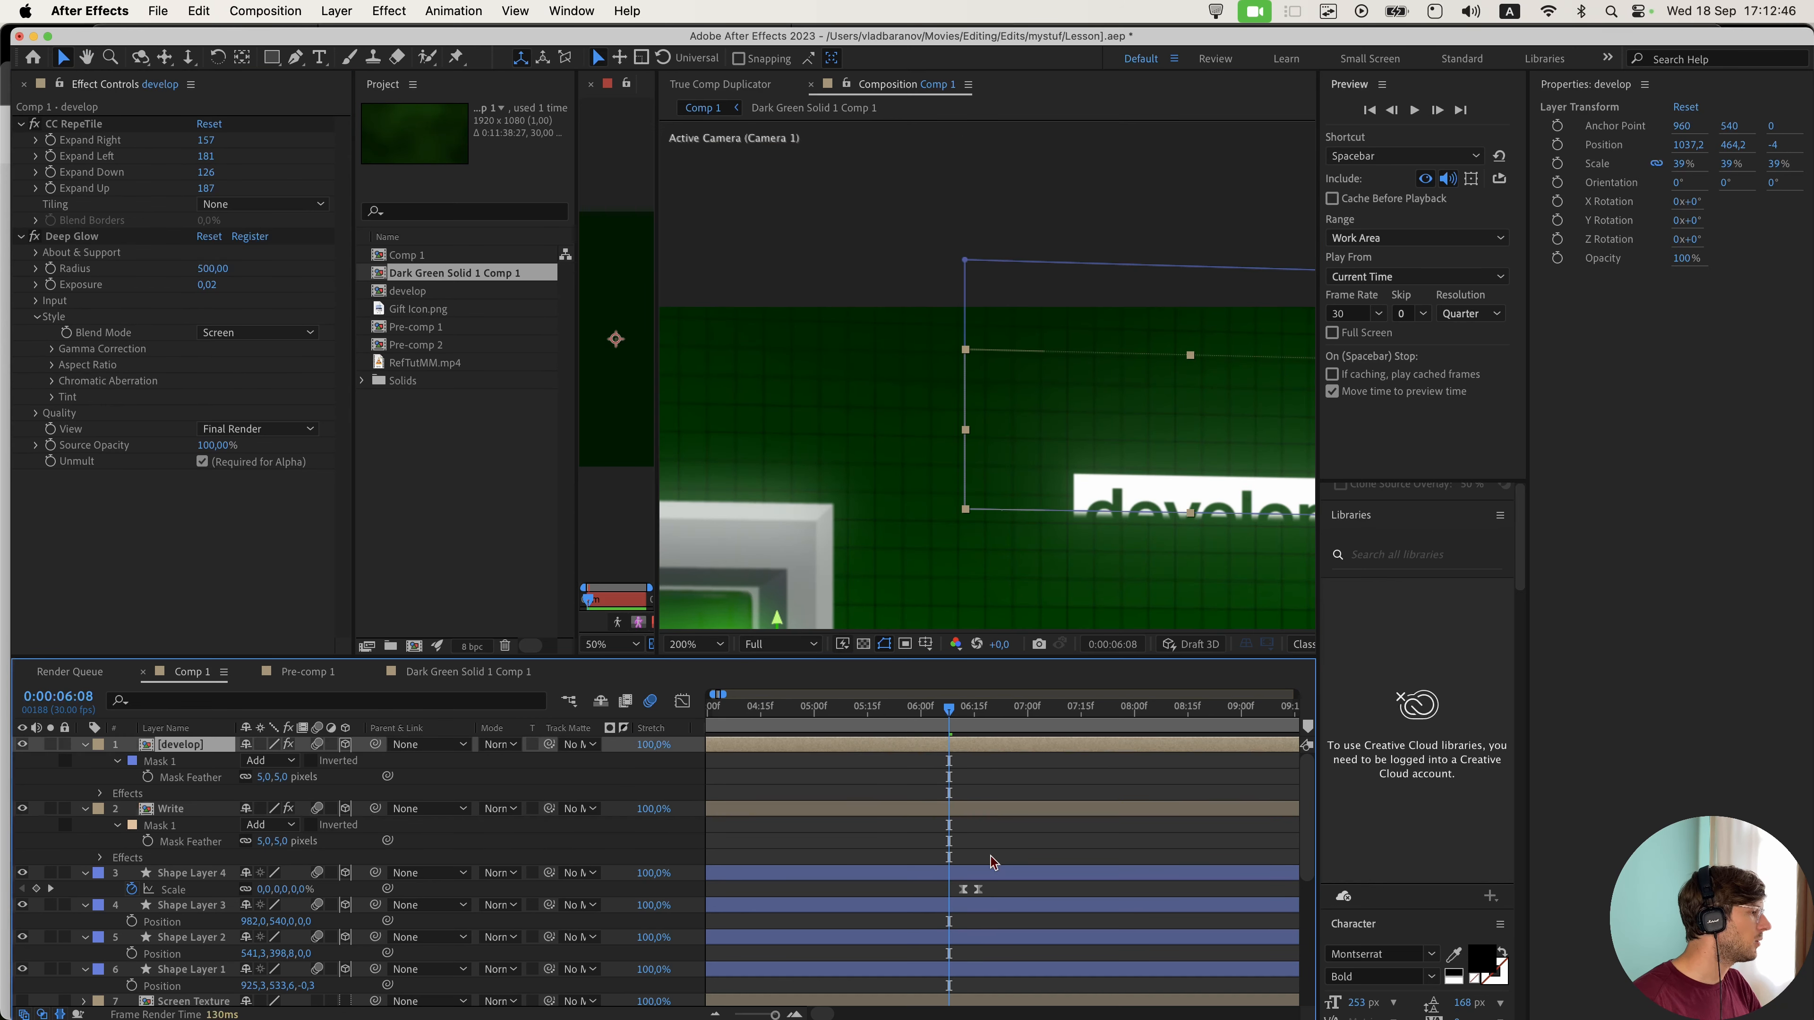
click(946, 808)
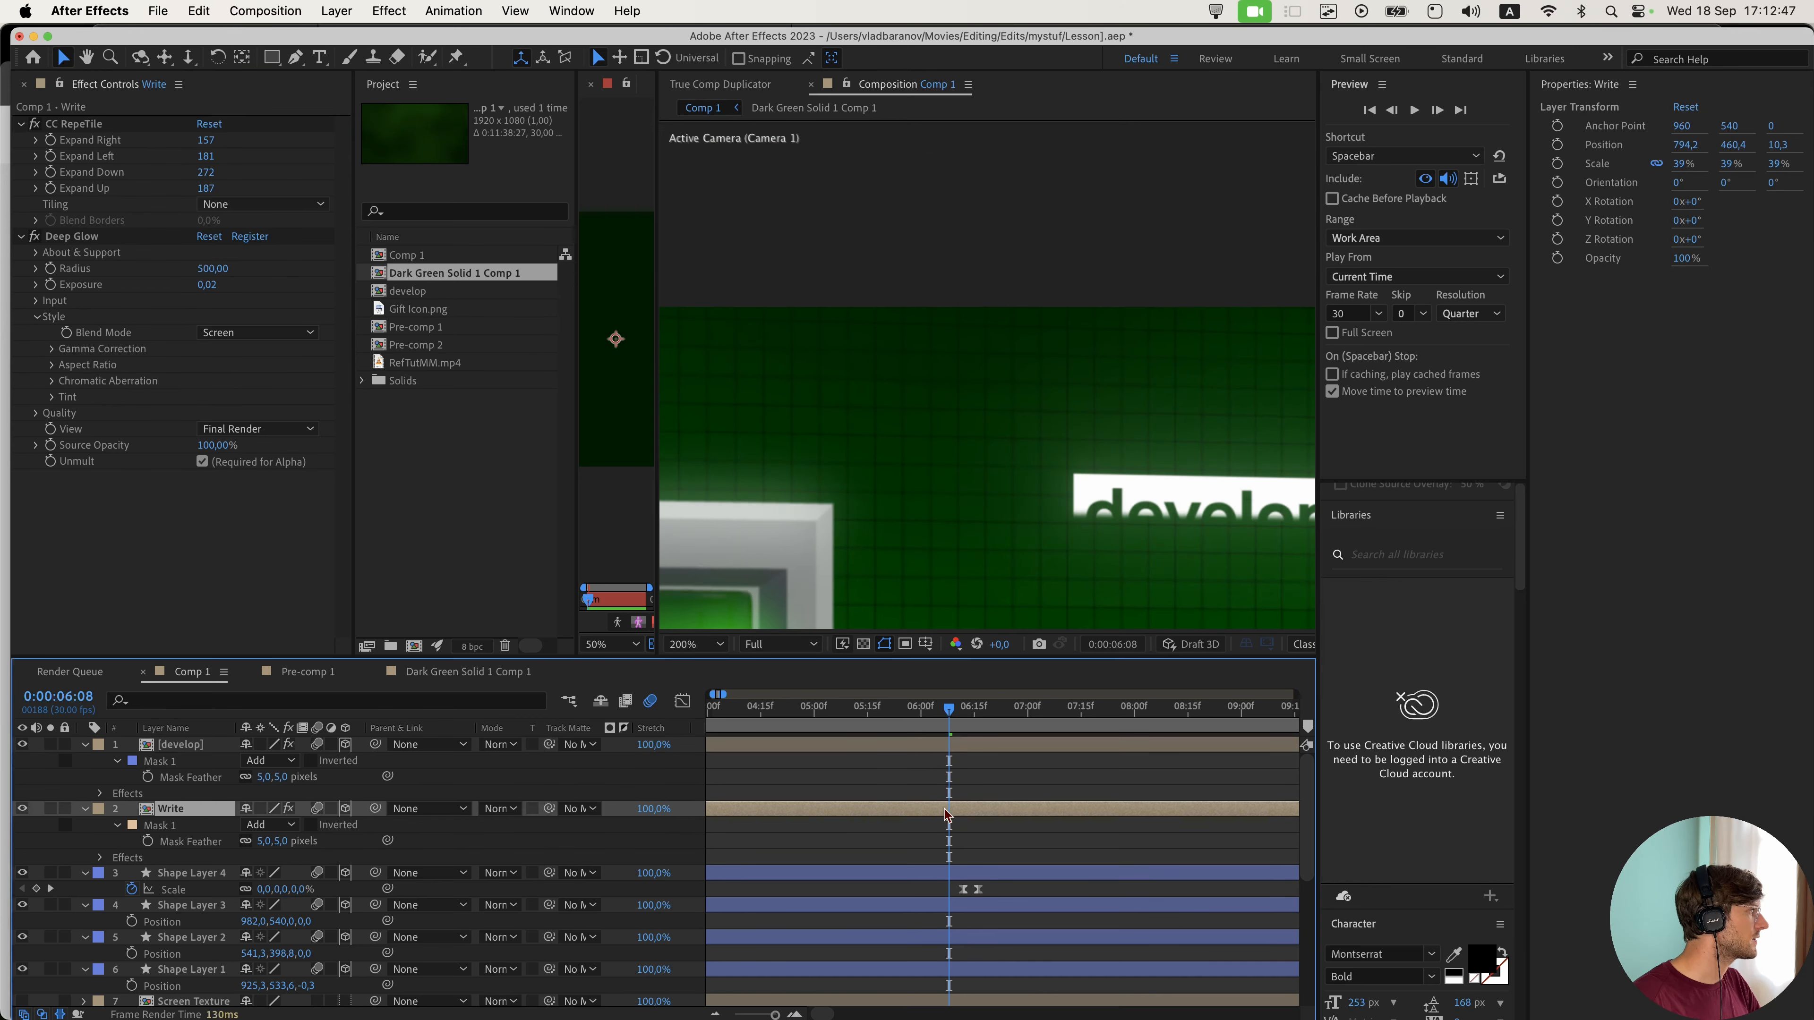
click(98, 137)
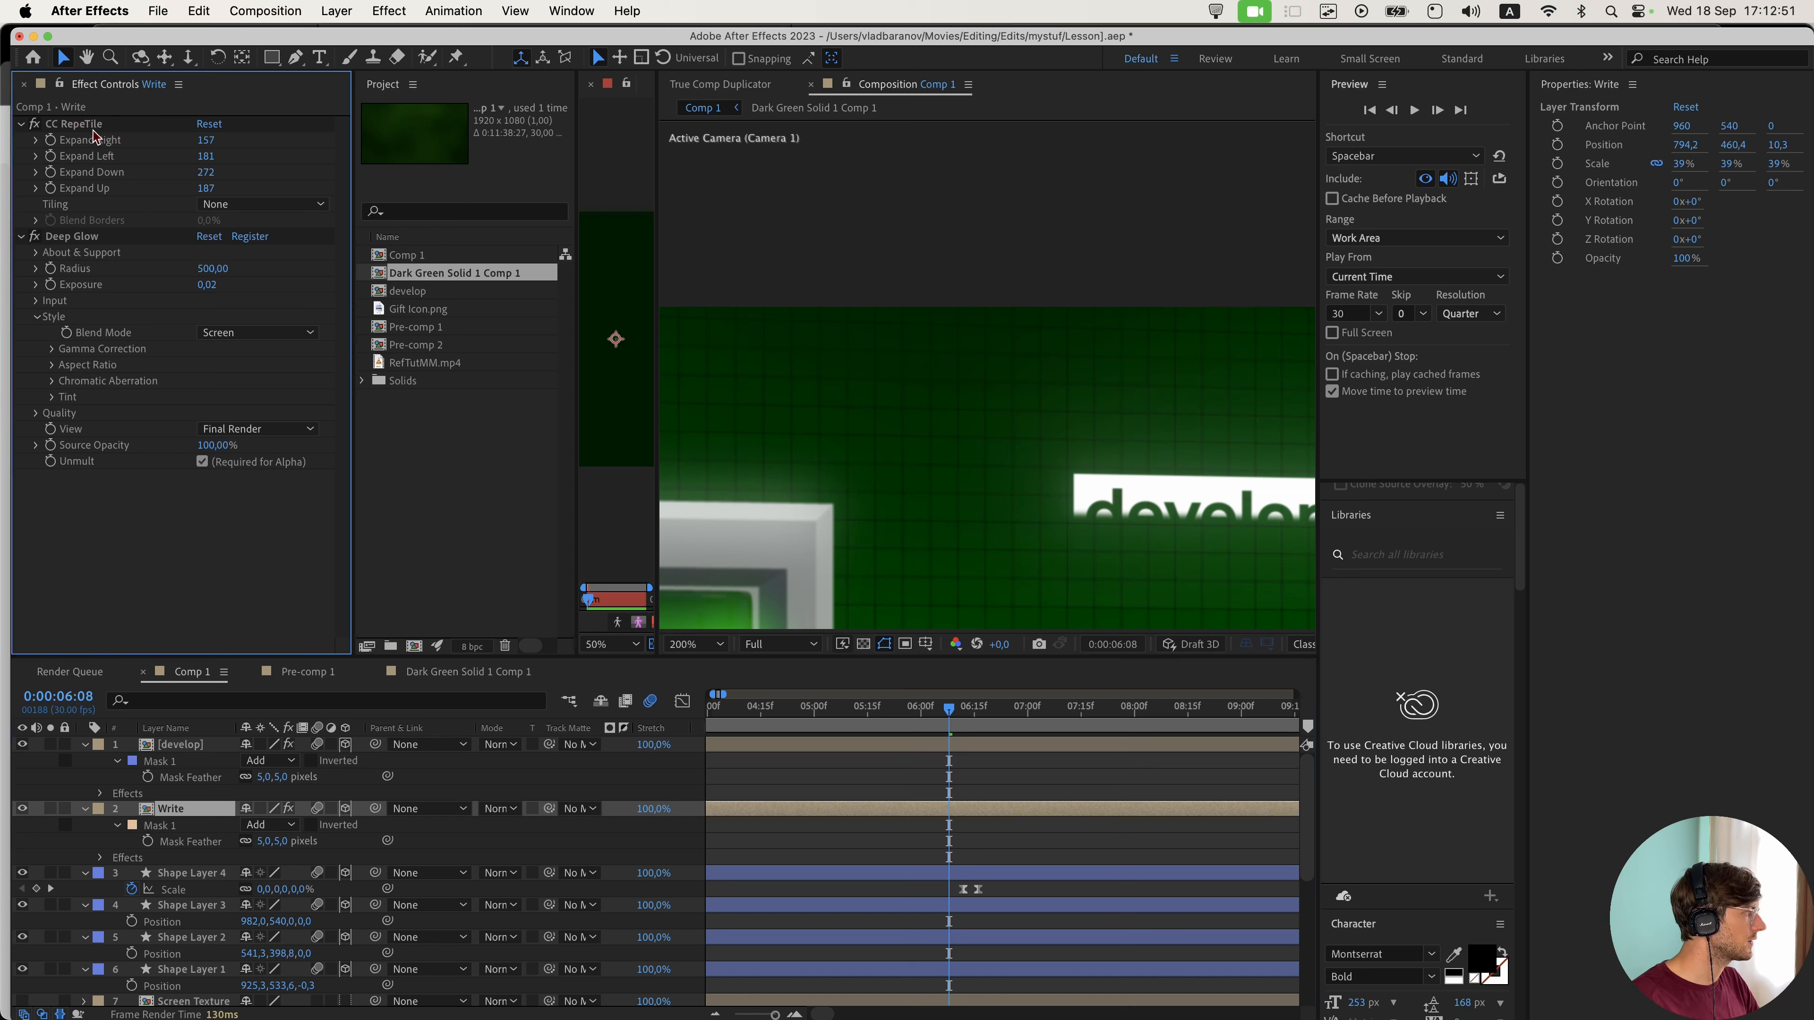
click(98, 128)
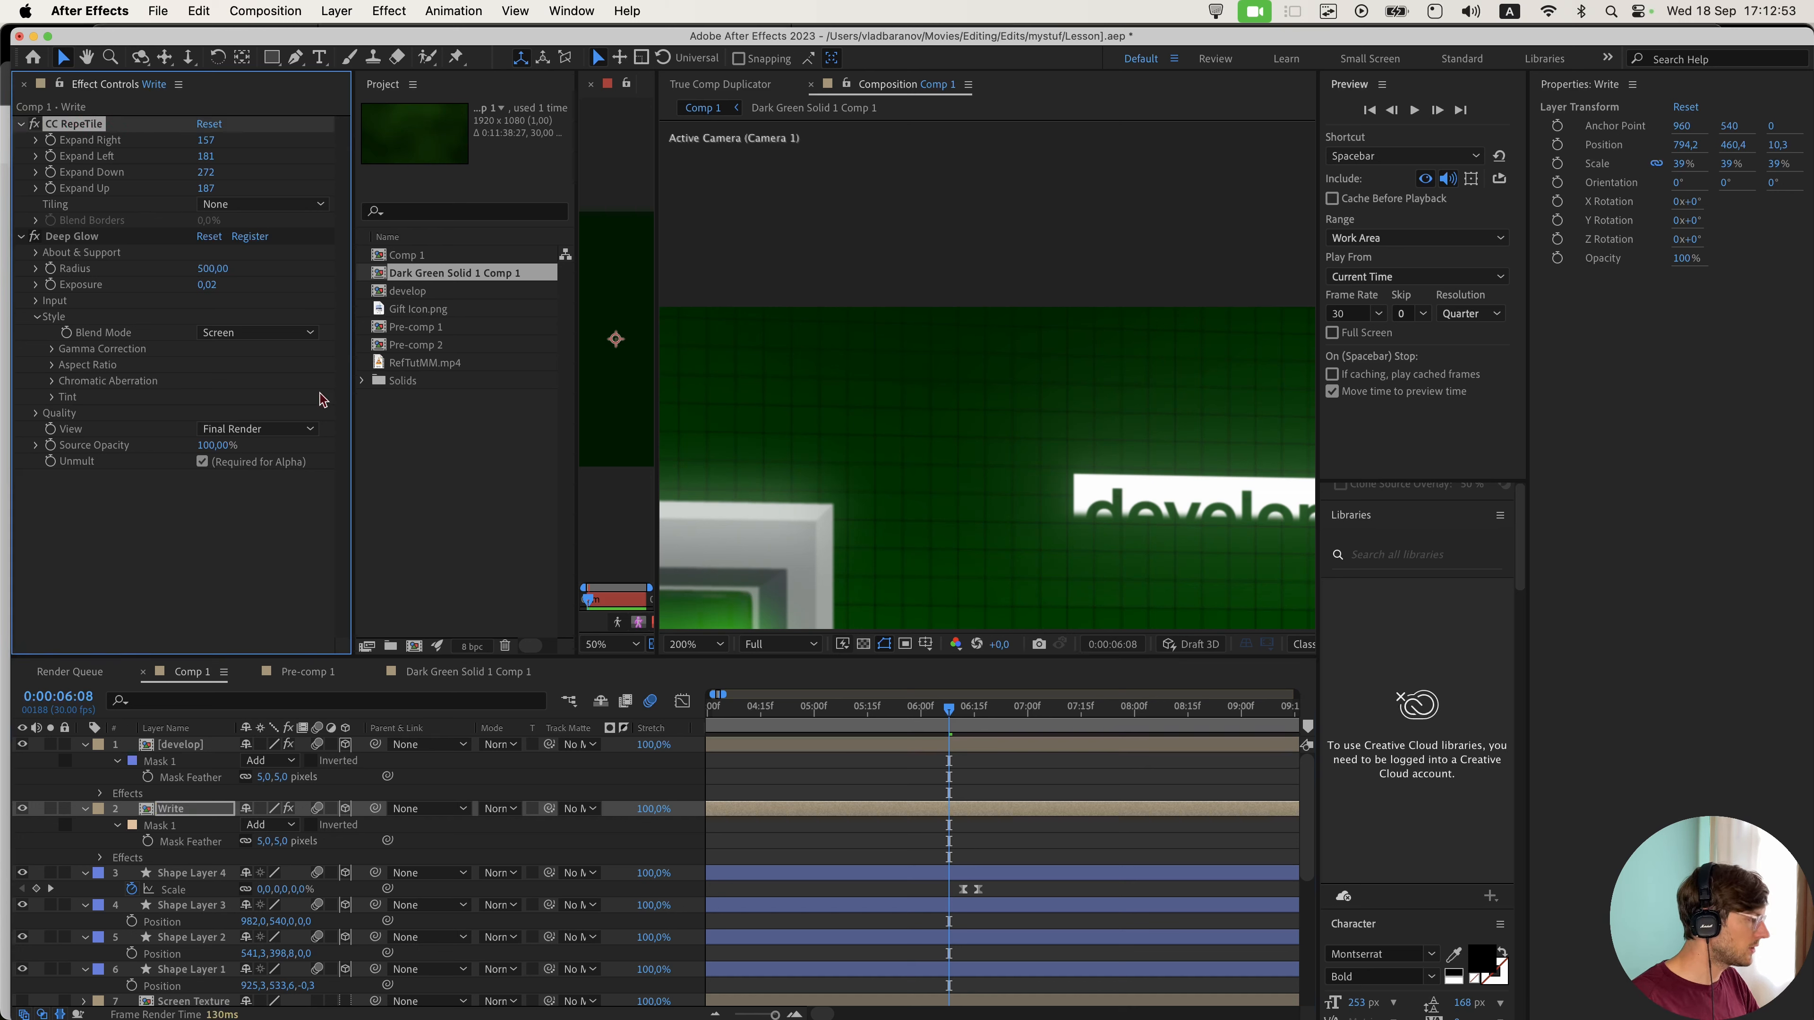
key(super+c)
click(866, 748)
key(super+v)
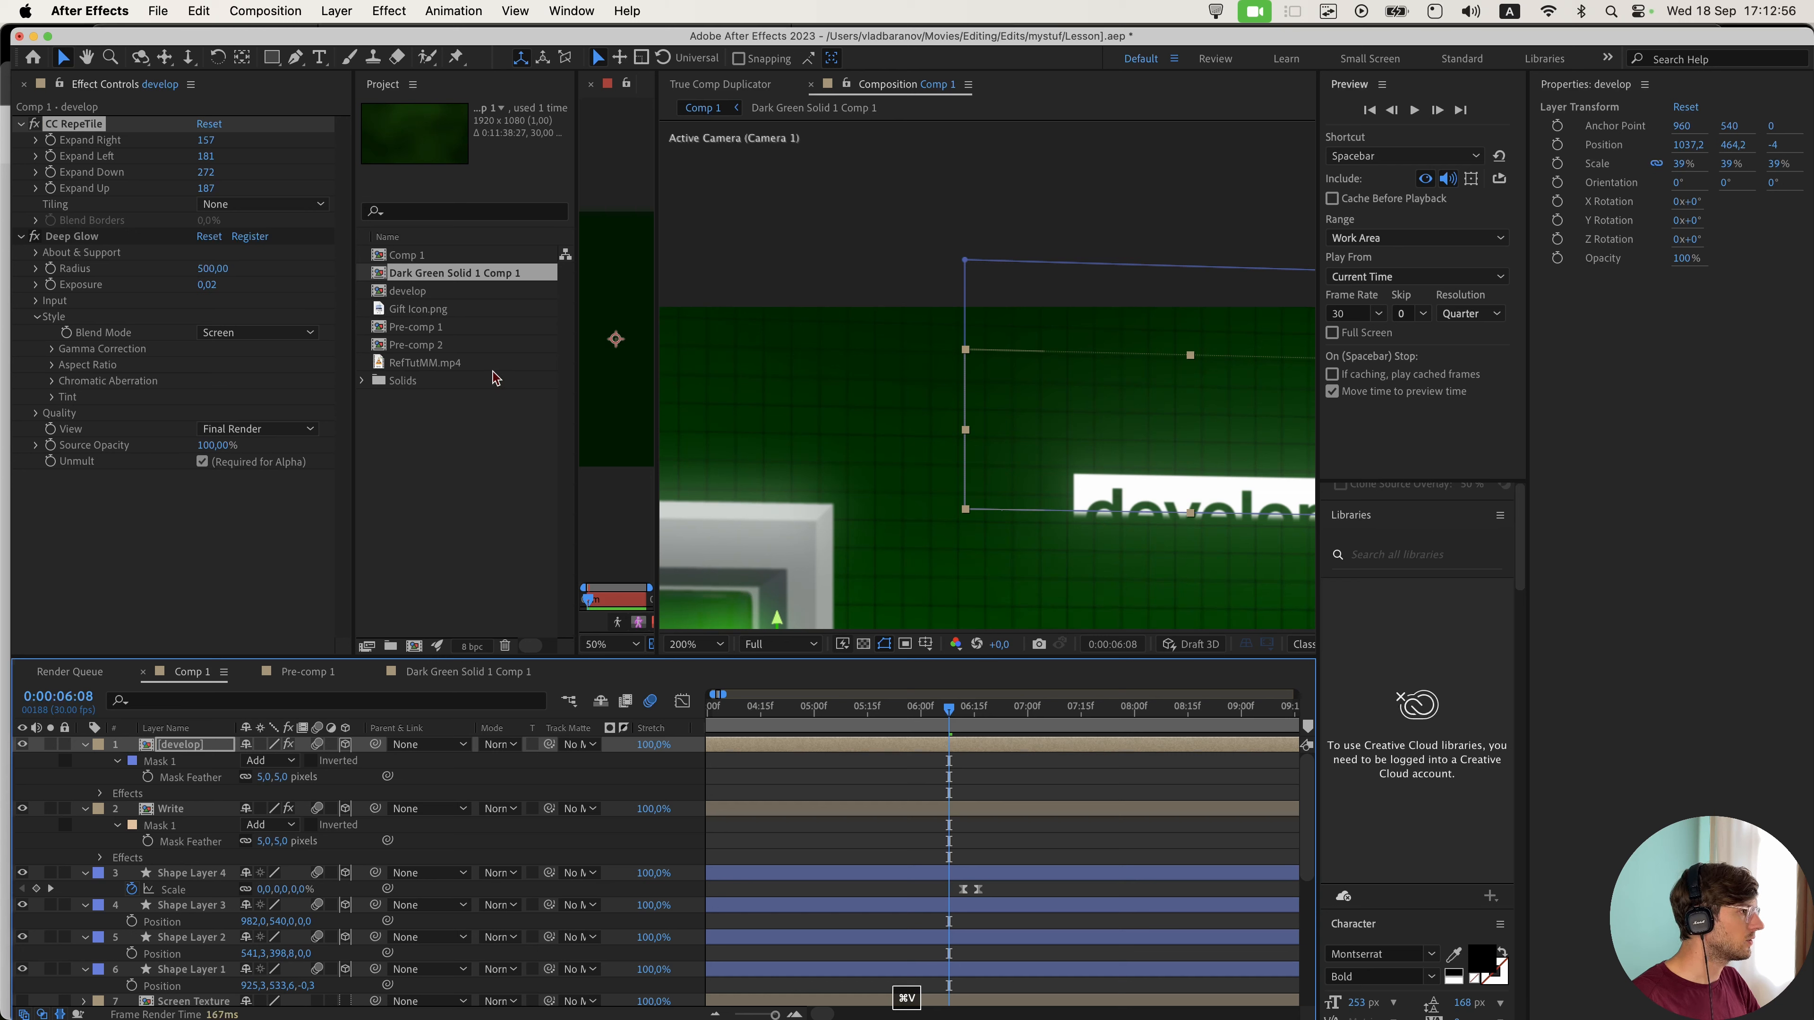
- Save the project and set the preview resolution to Quarter
drag(996, 435, 846, 406)
click(1081, 611)
scroll(1139, 542, down, 1)
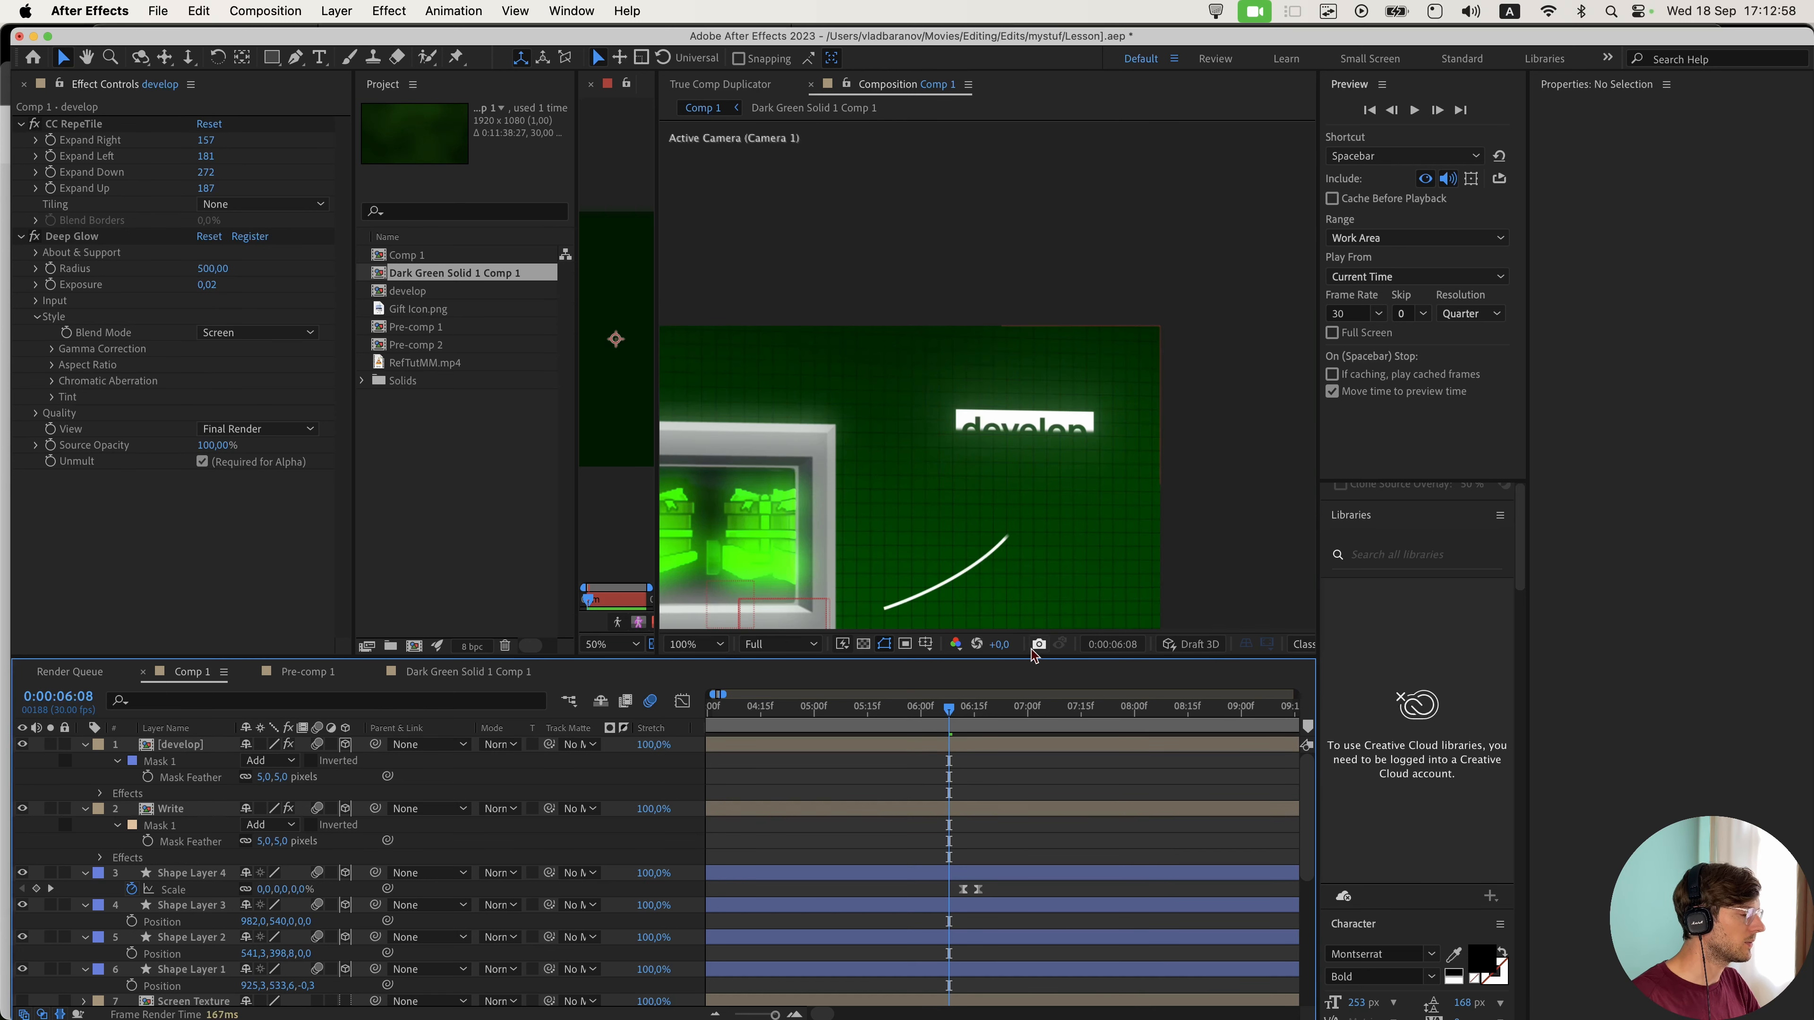
scroll(1057, 629, down, 1)
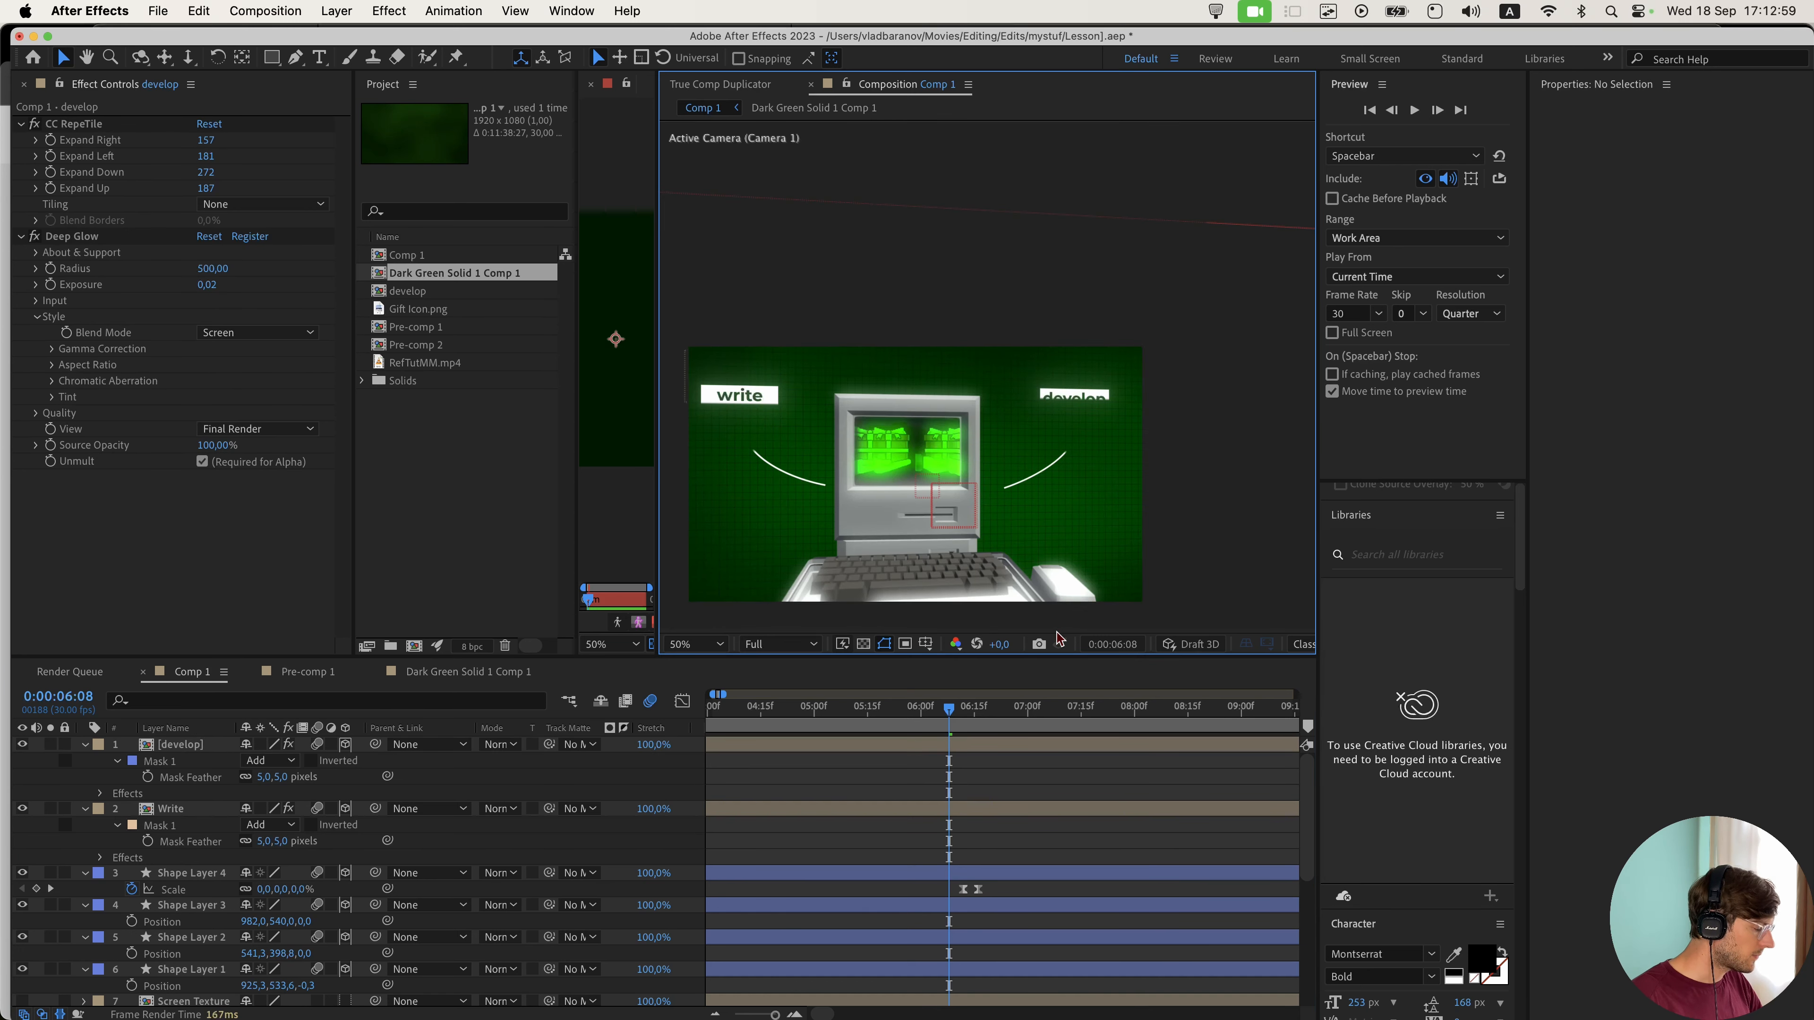
key(super+s)
drag(1008, 603, 1040, 567)
click(786, 645)
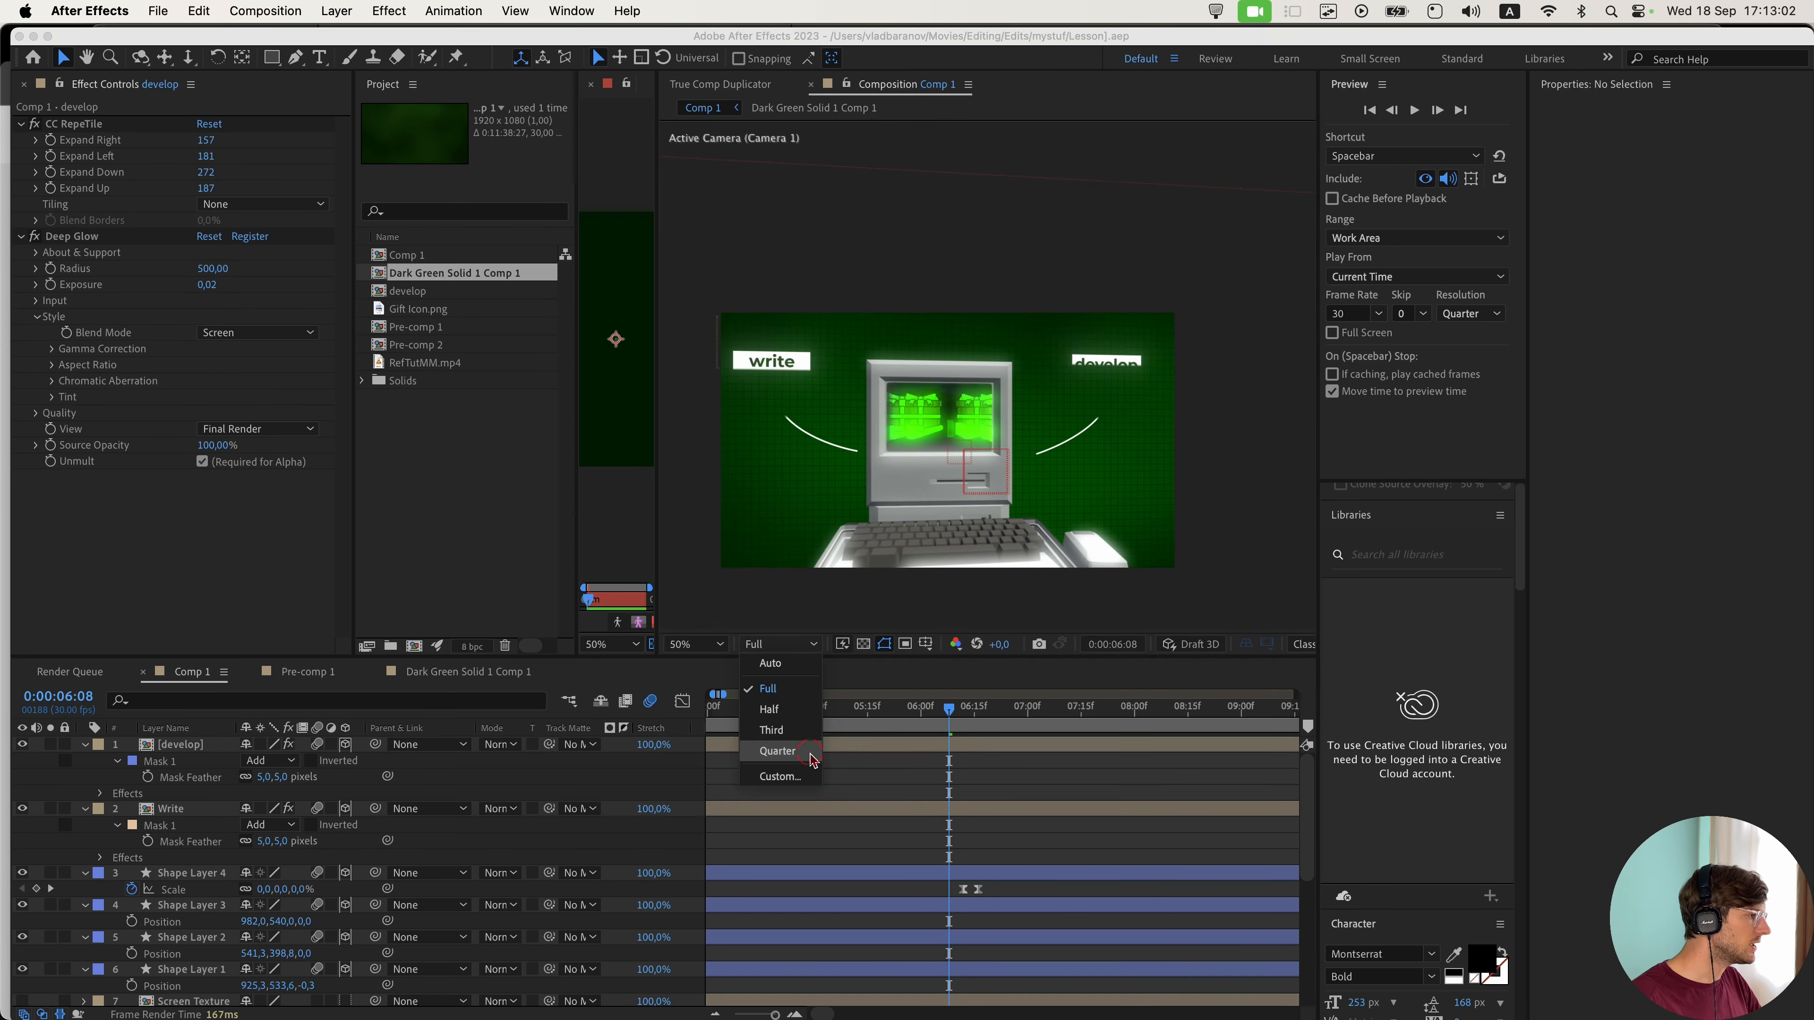
click(777, 751)
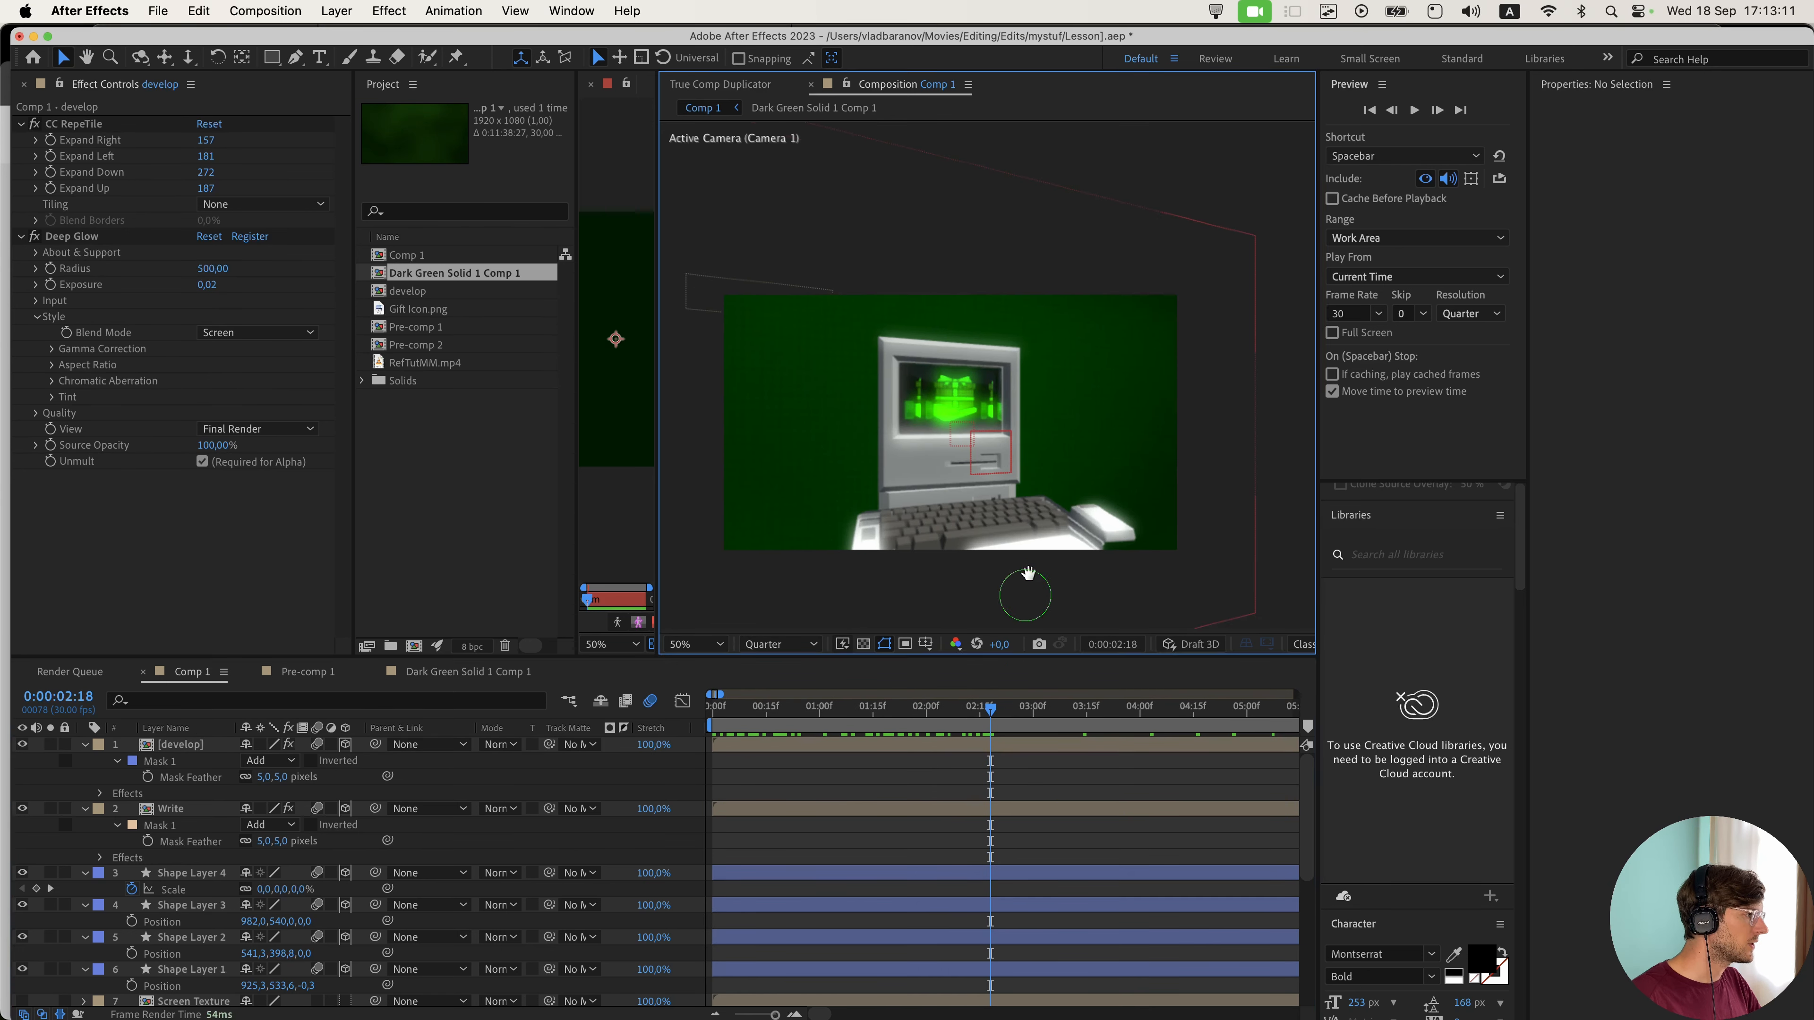
- Set the preview resolution to Full and inspect the computer up close at 0:00:02:18
click(788, 646)
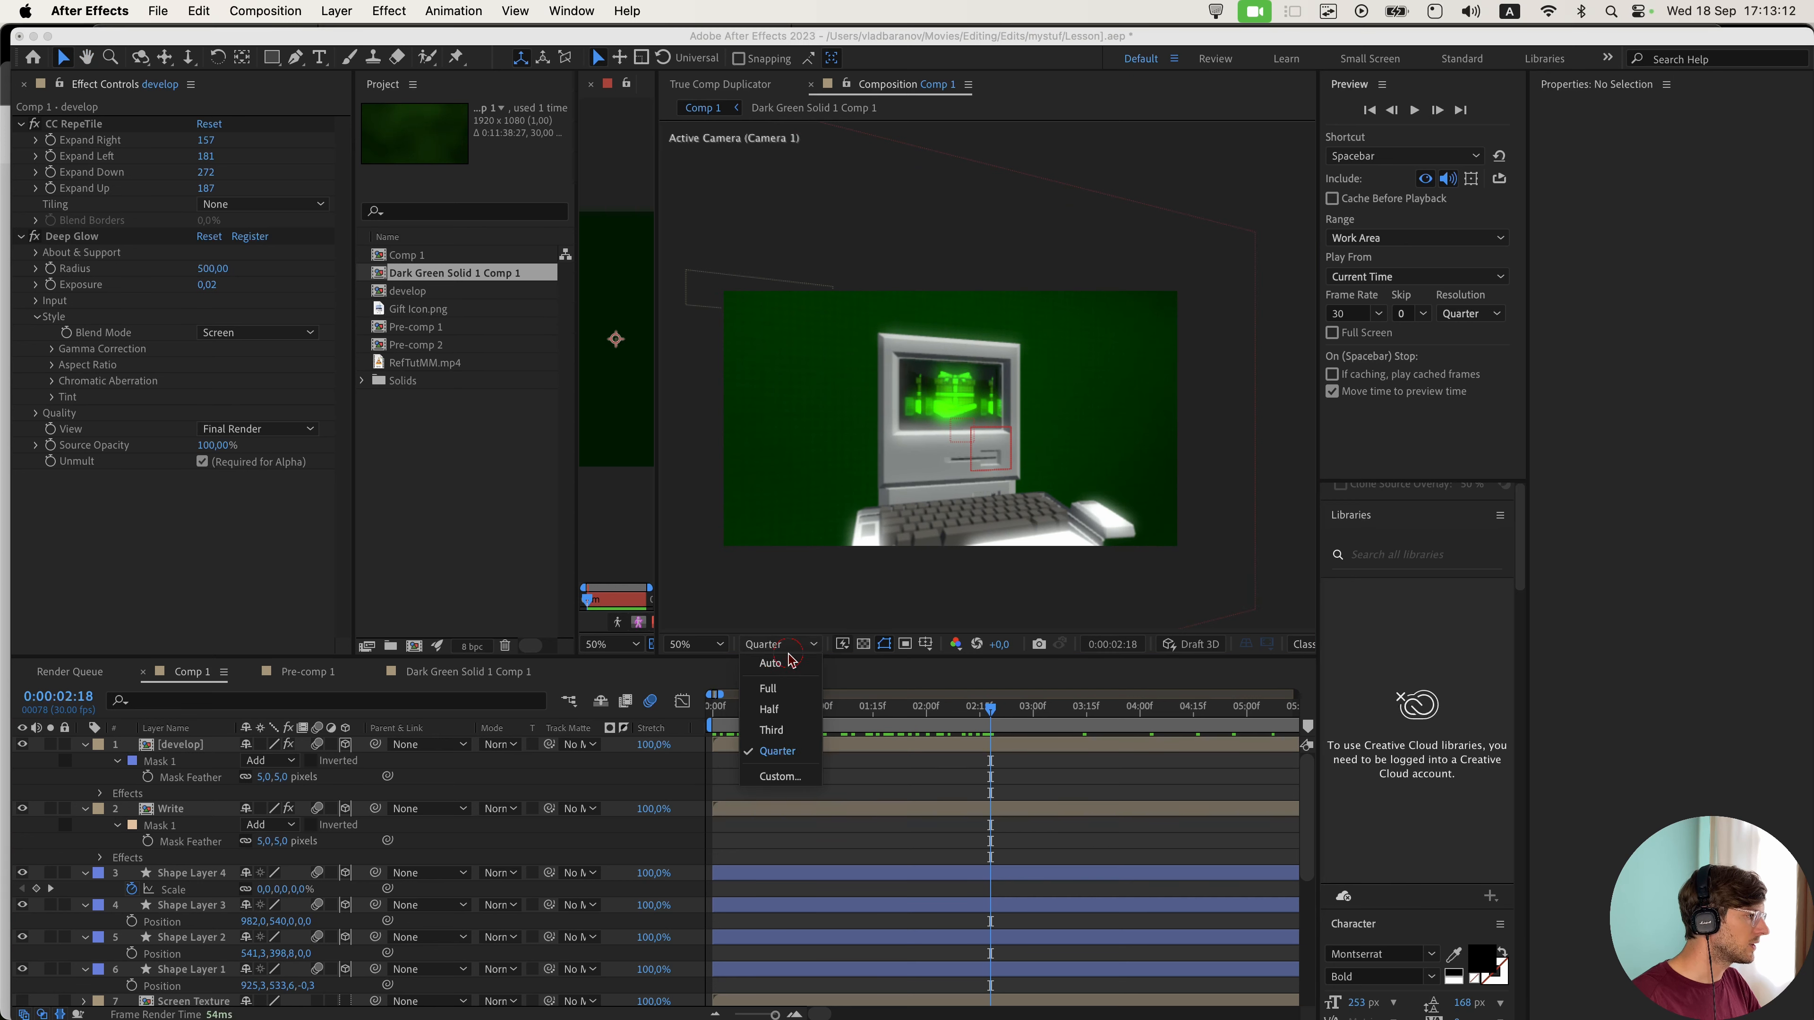
click(768, 688)
scroll(1000, 514, up, 1)
drag(949, 498, 1060, 498)
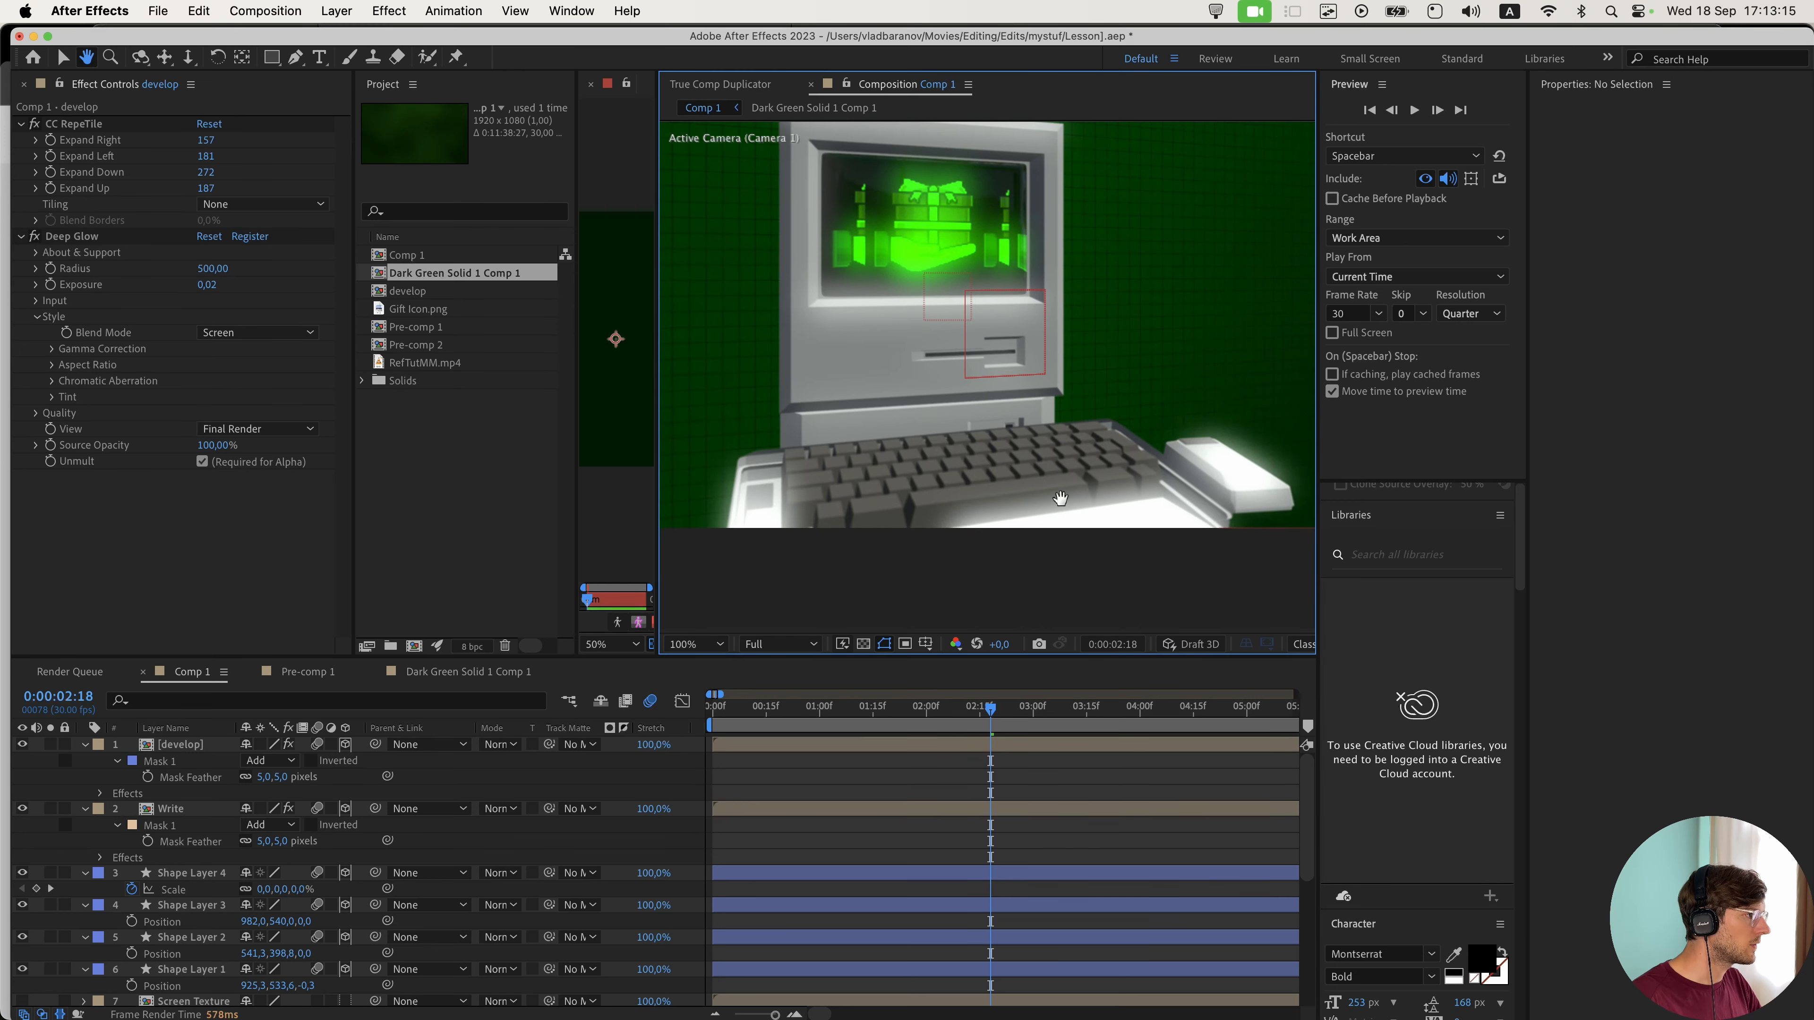
drag(883, 401, 985, 452)
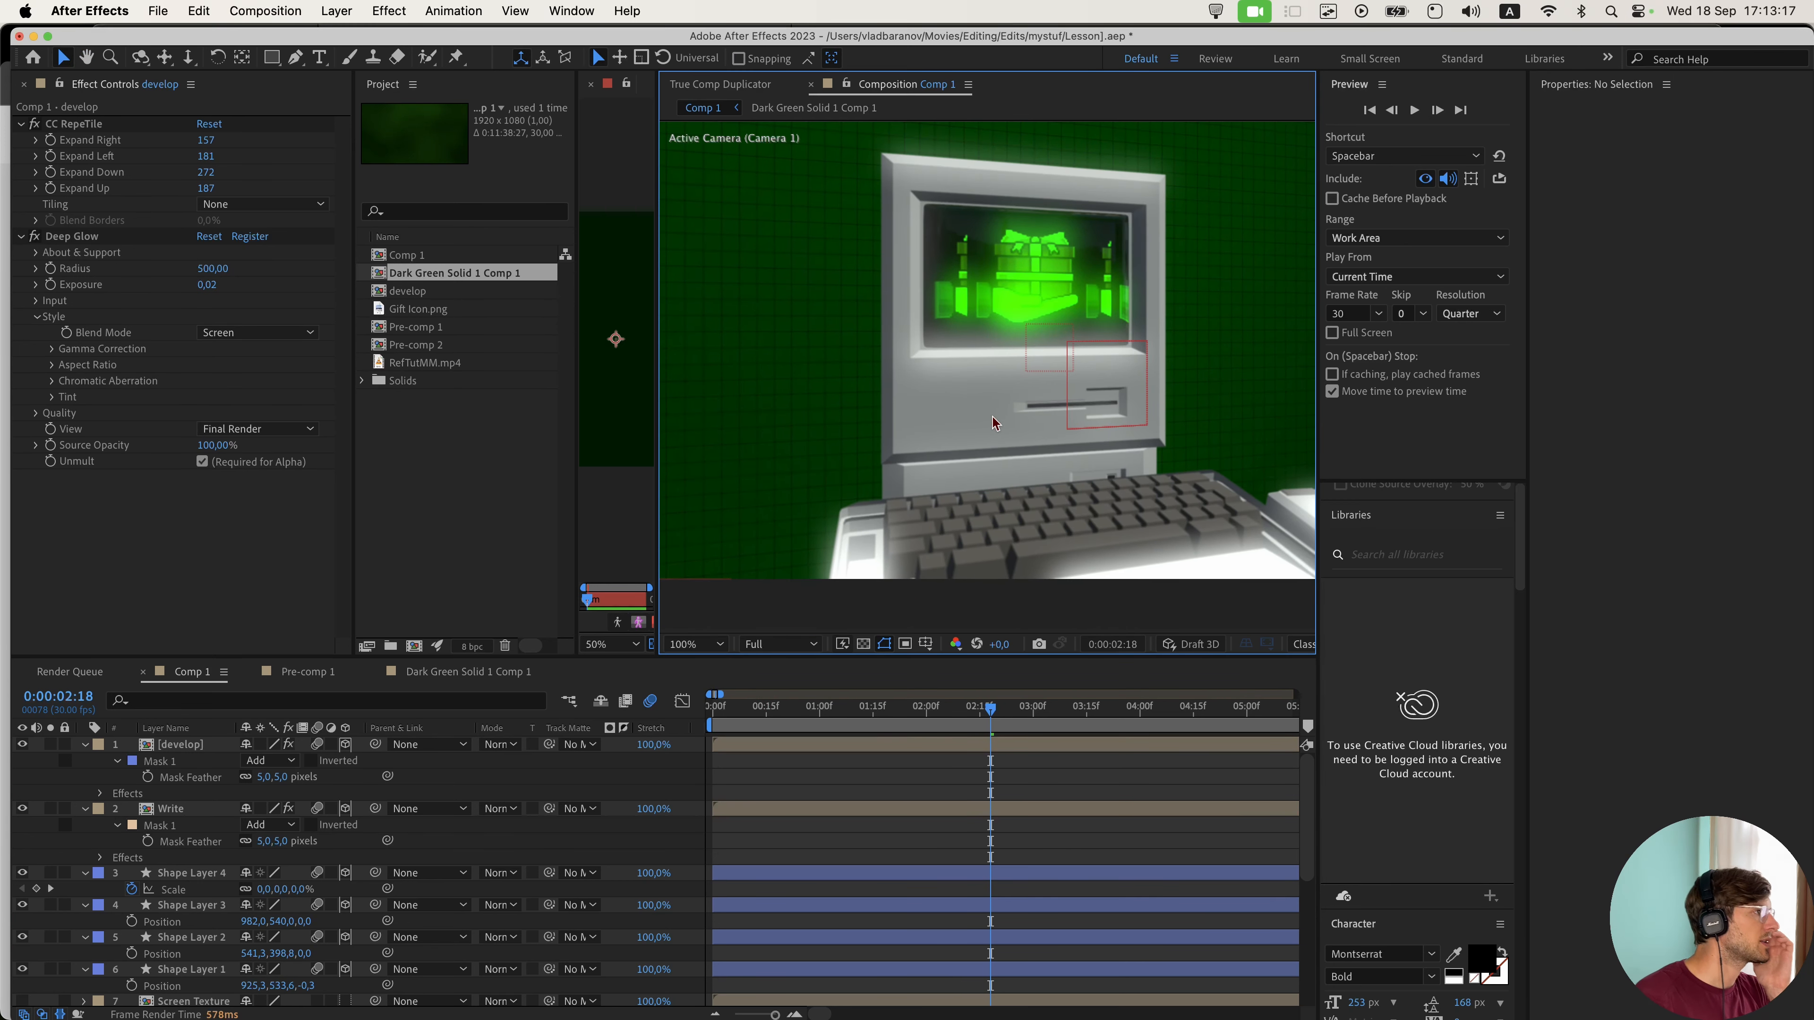
drag(1012, 324, 1024, 329)
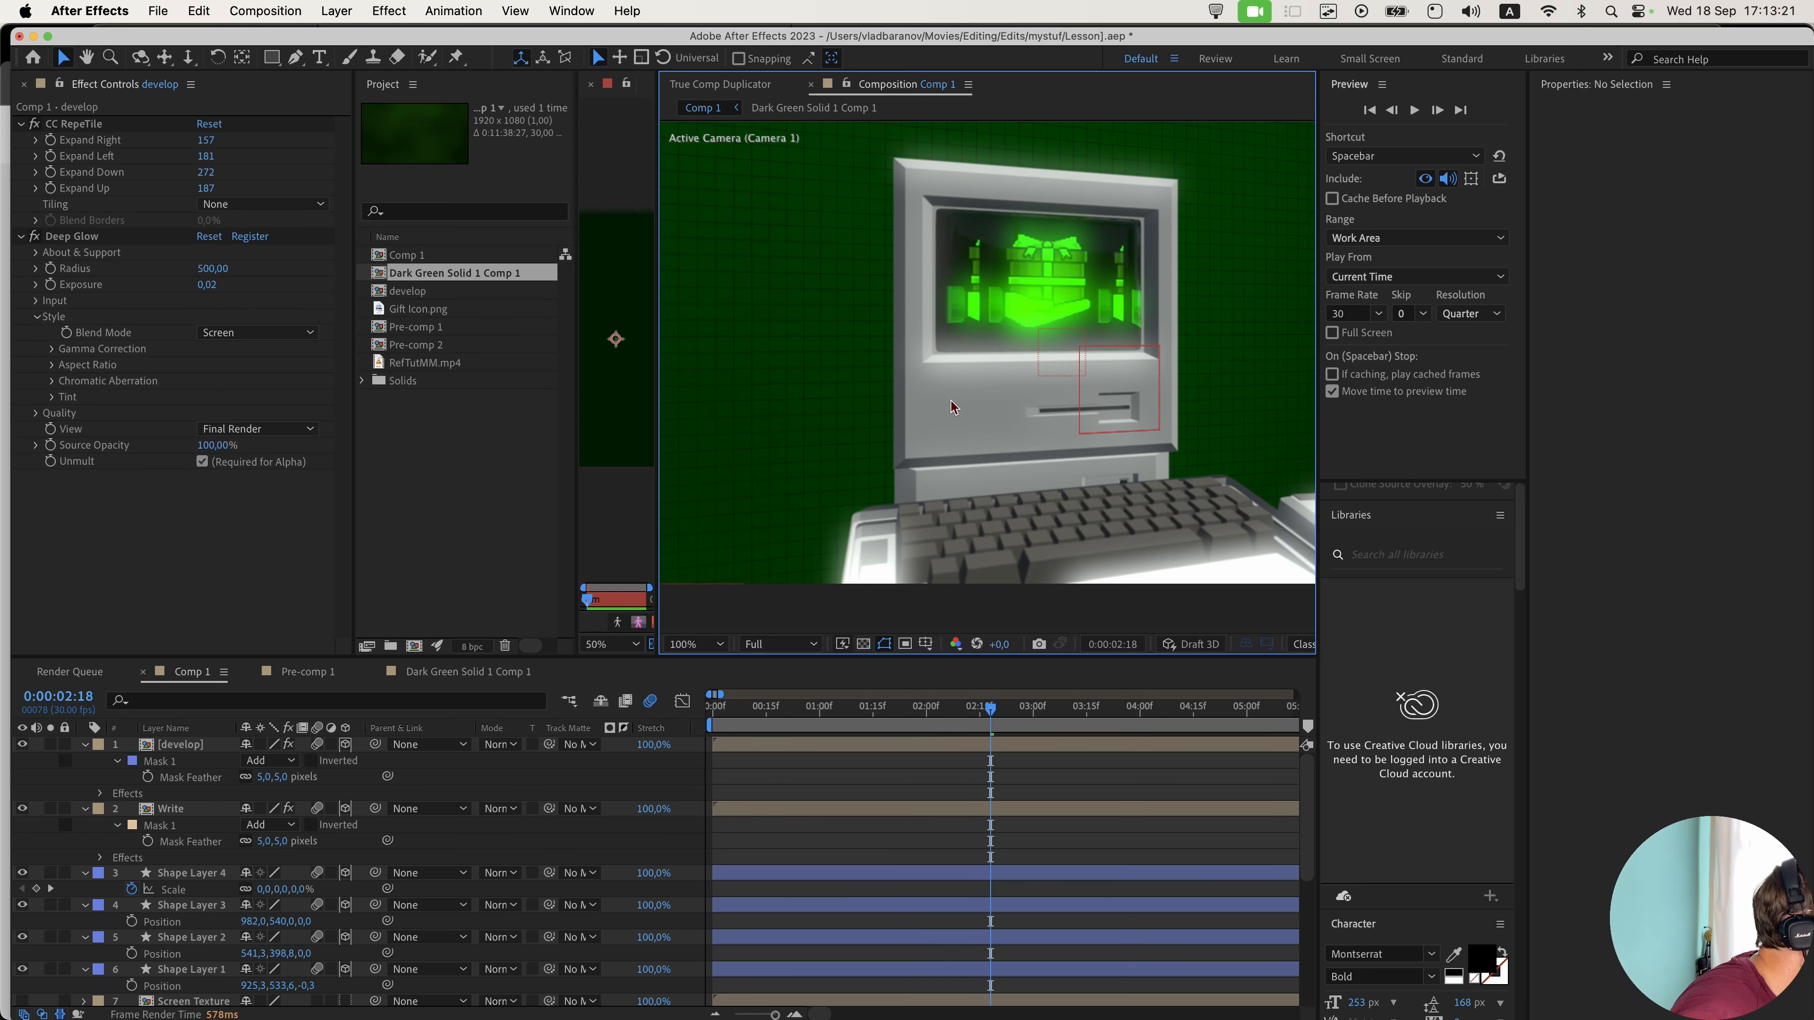
- Reveal Camera 1's Camera Options and reduce its Focus Distance to 2695.3 pixels
scroll(234, 829, down, 5)
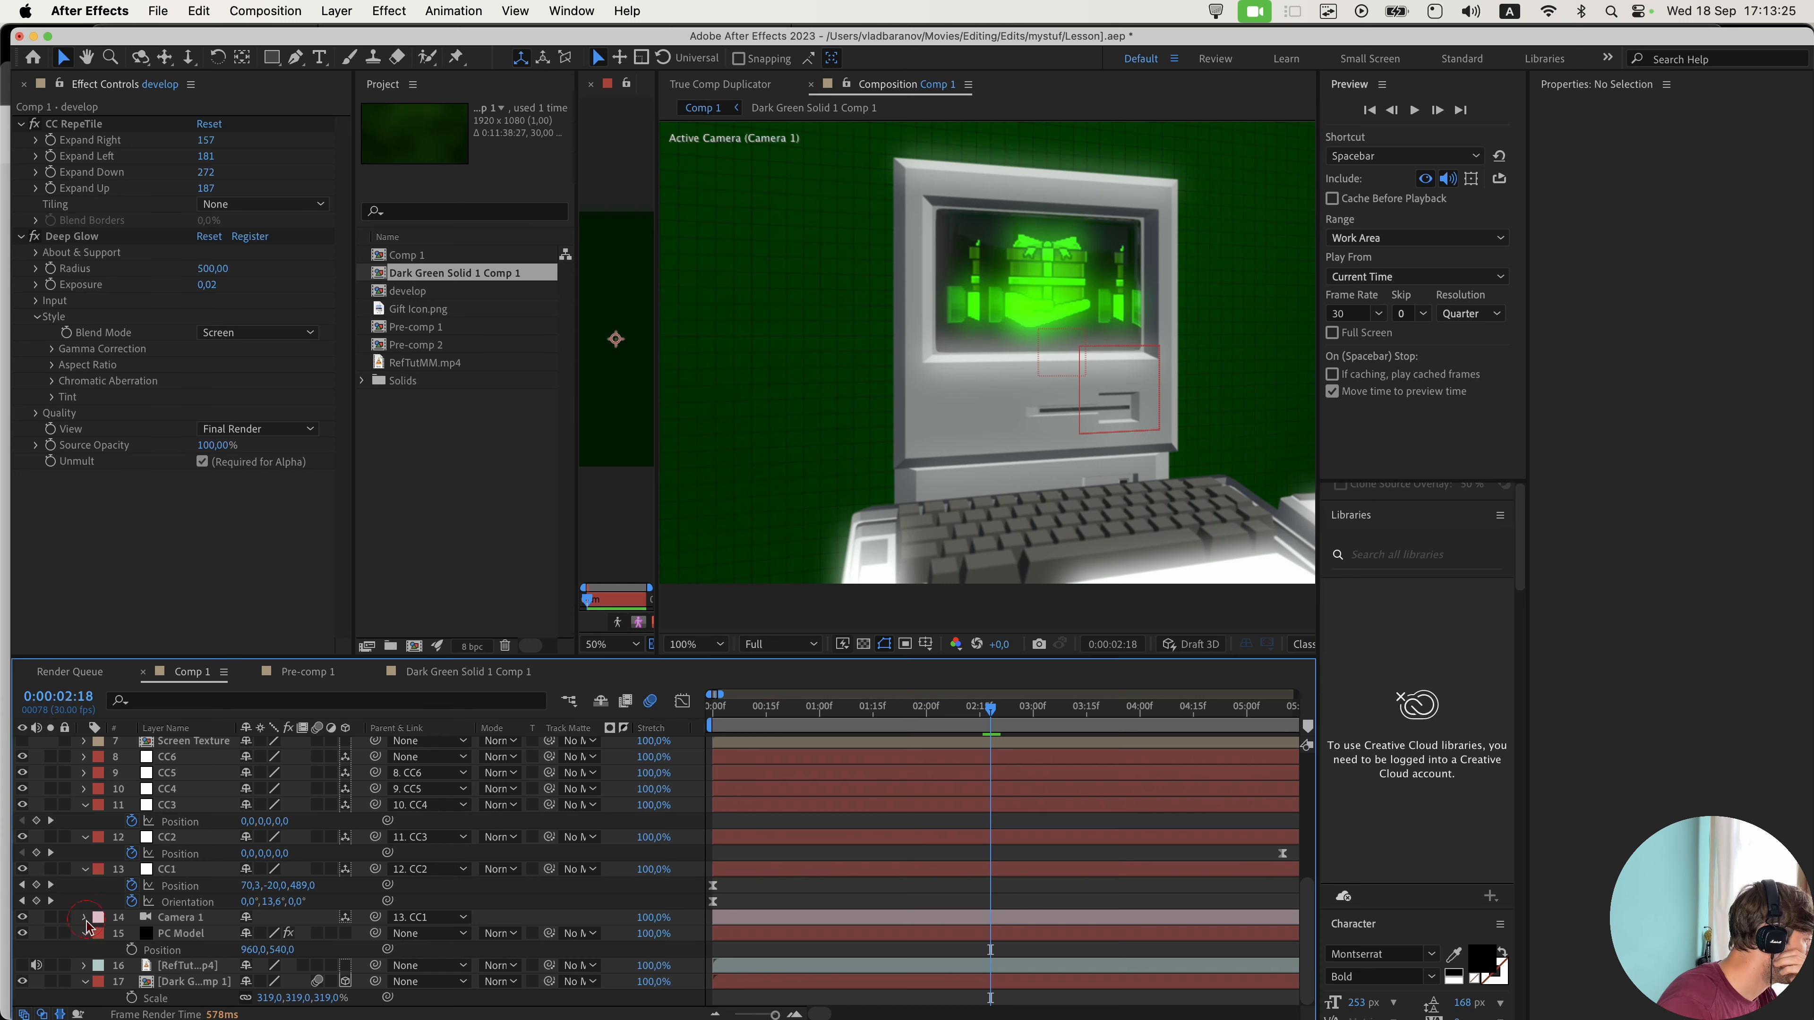
click(84, 918)
scroll(86, 927, down, 1)
click(99, 928)
scroll(214, 893, down, 5)
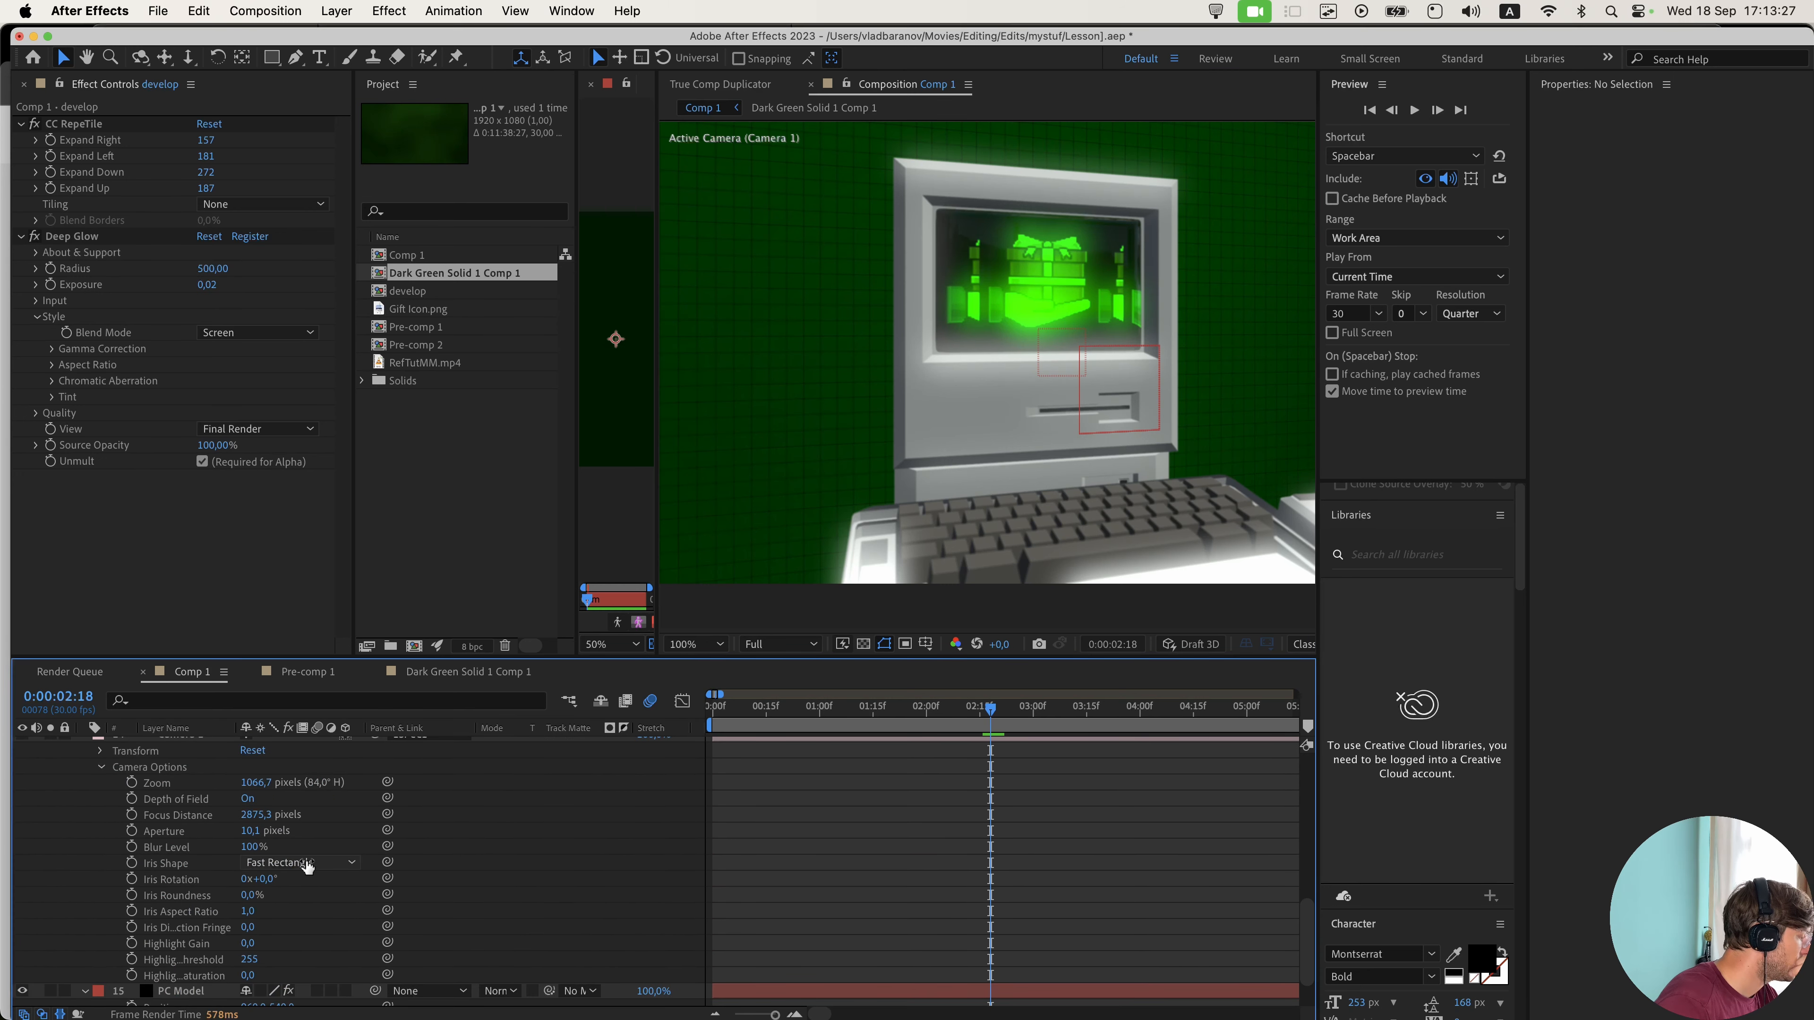
click(321, 864)
click(218, 782)
scroll(218, 782, up, 1)
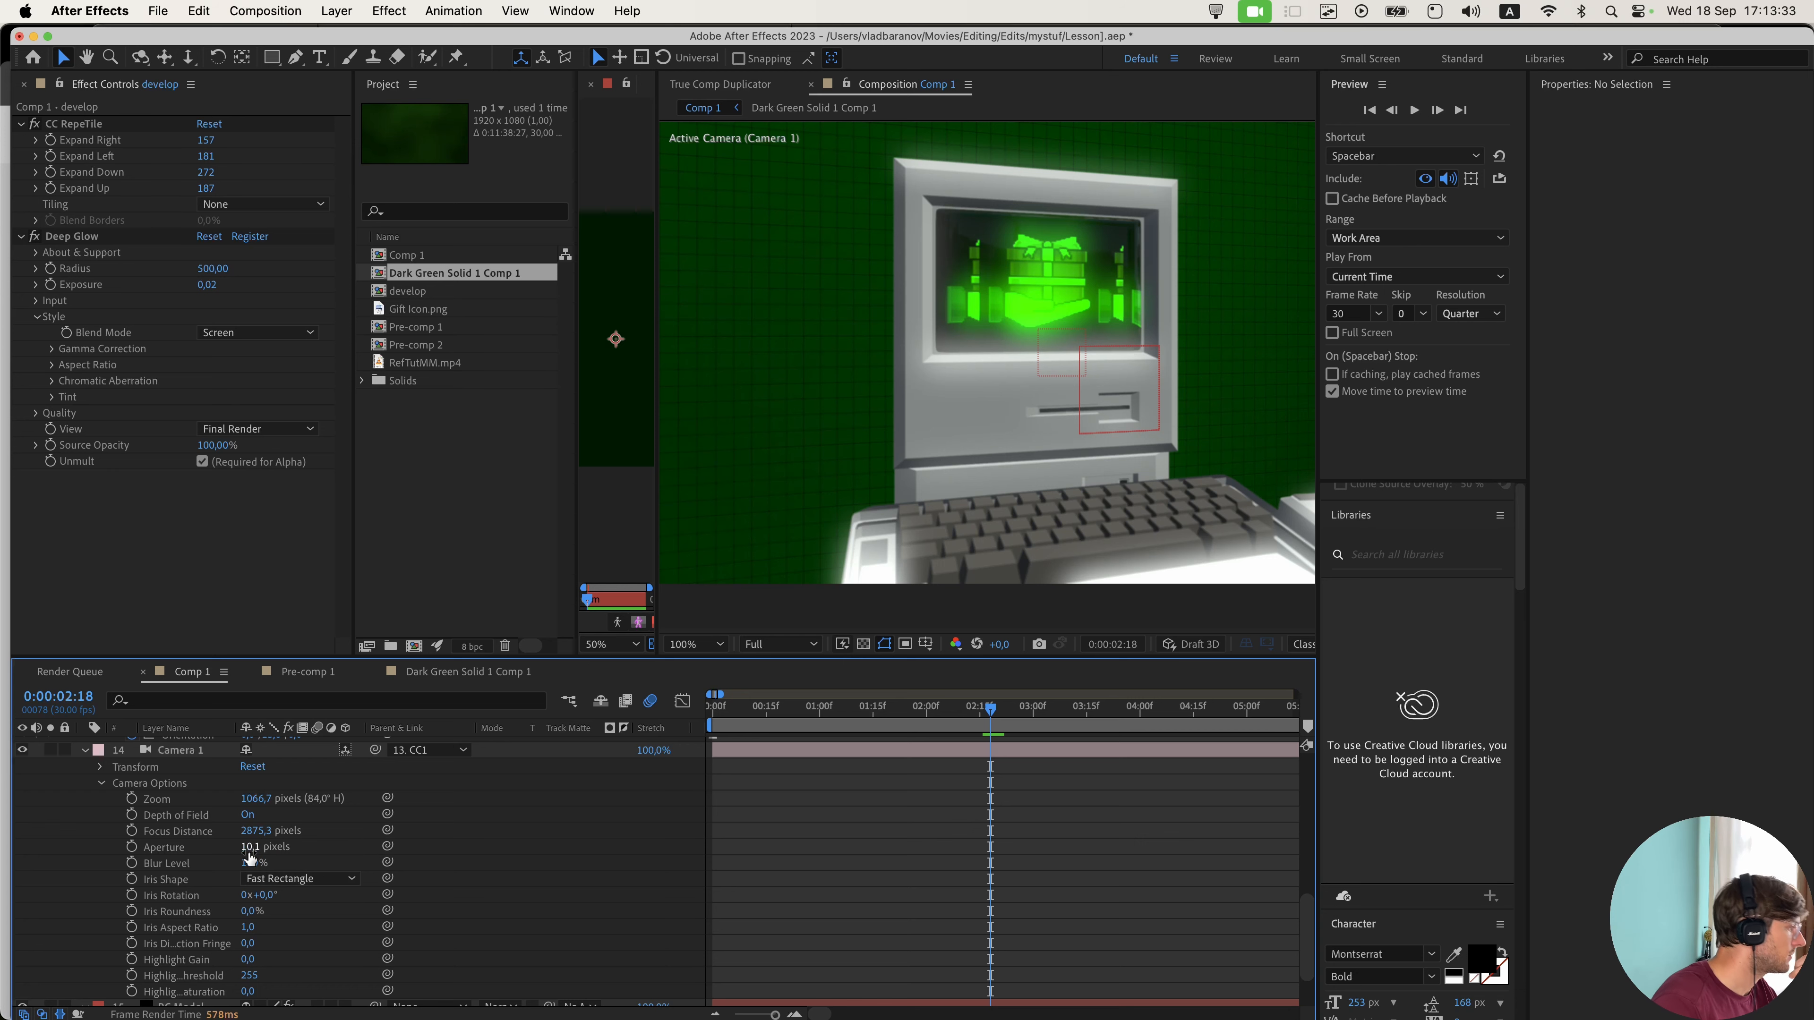
drag(256, 831, 72, 840)
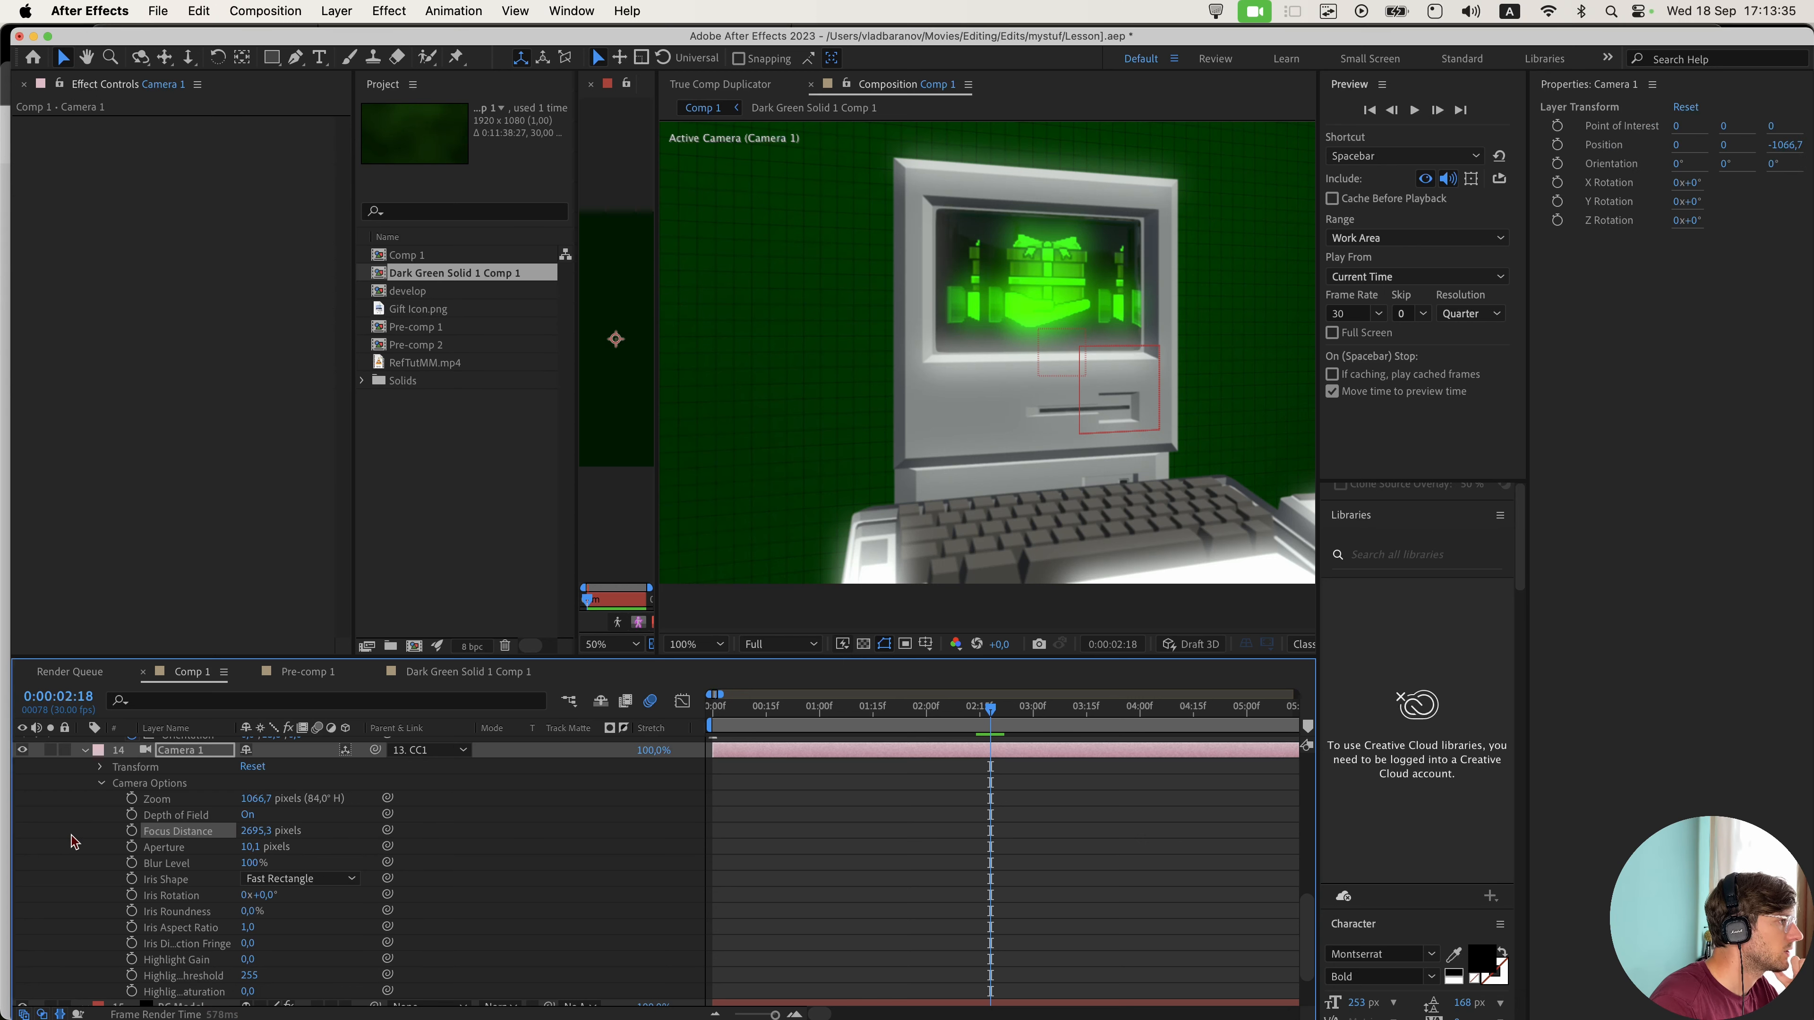
- Widen the composition viewer, show it in 2 Views, and set Camera 1's Focus Distance to 555.3 pixels
drag(1317, 621, 1805, 633)
click(1715, 642)
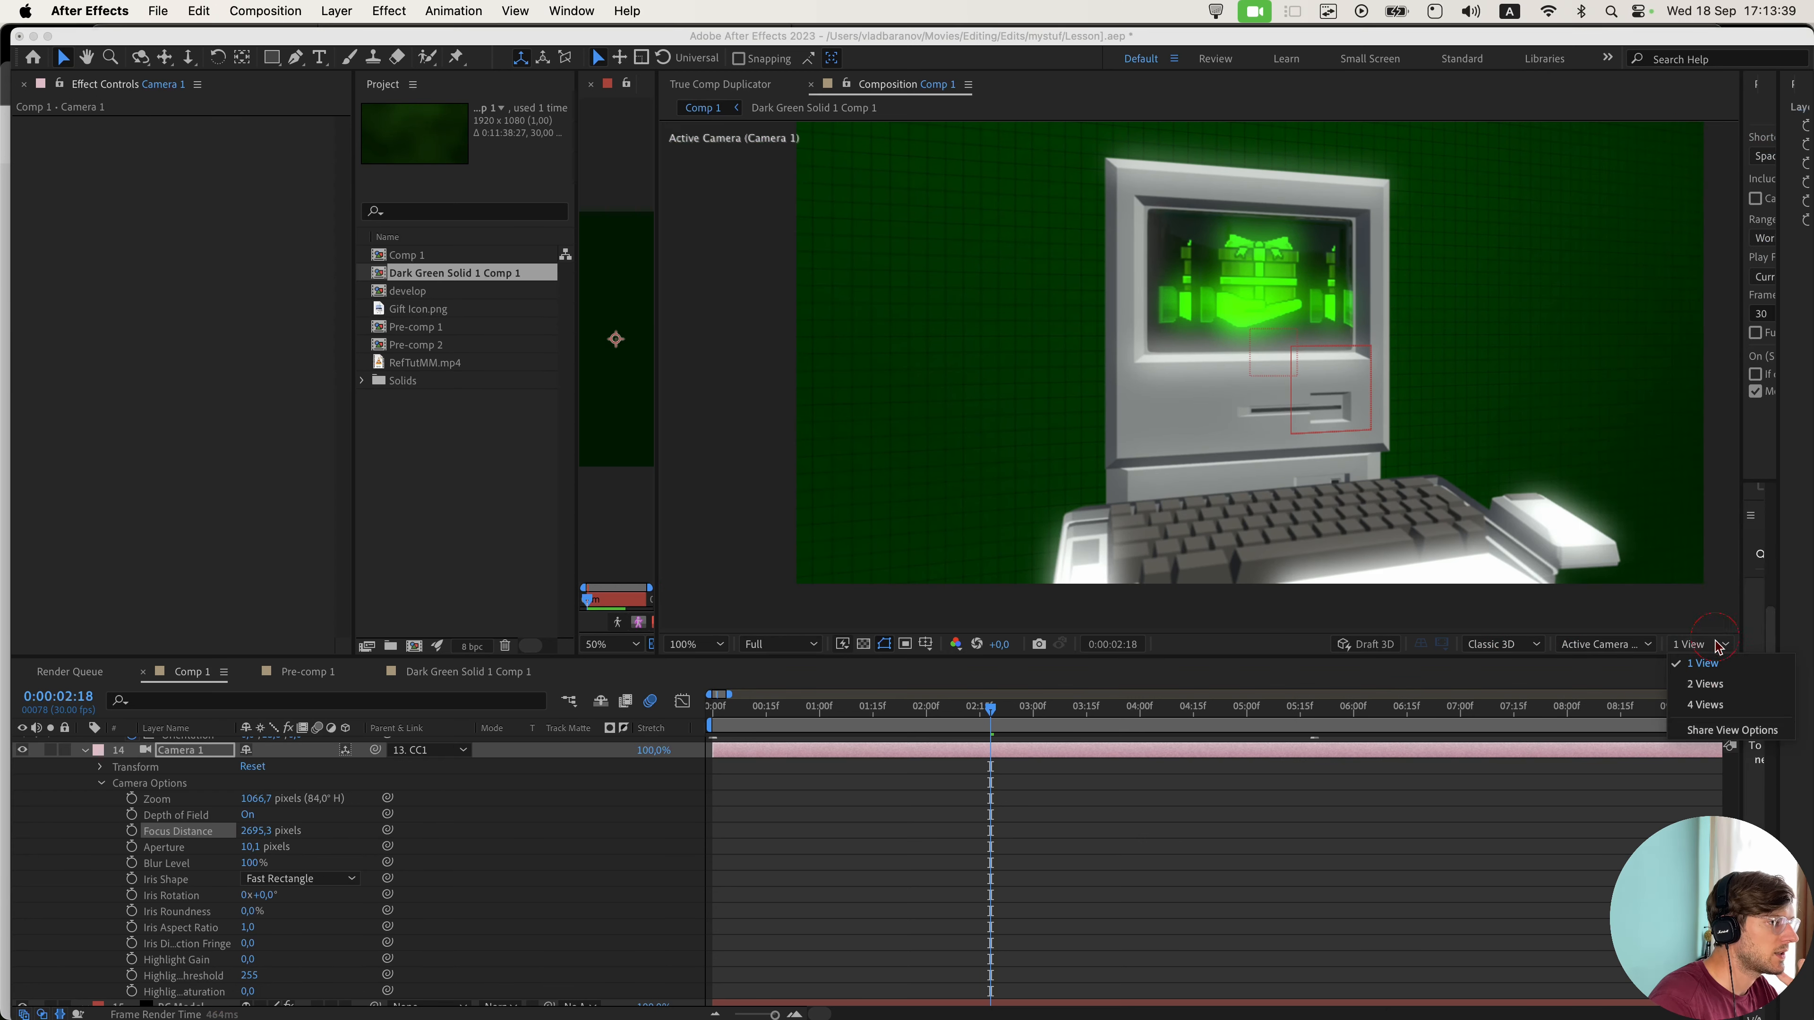
click(1704, 684)
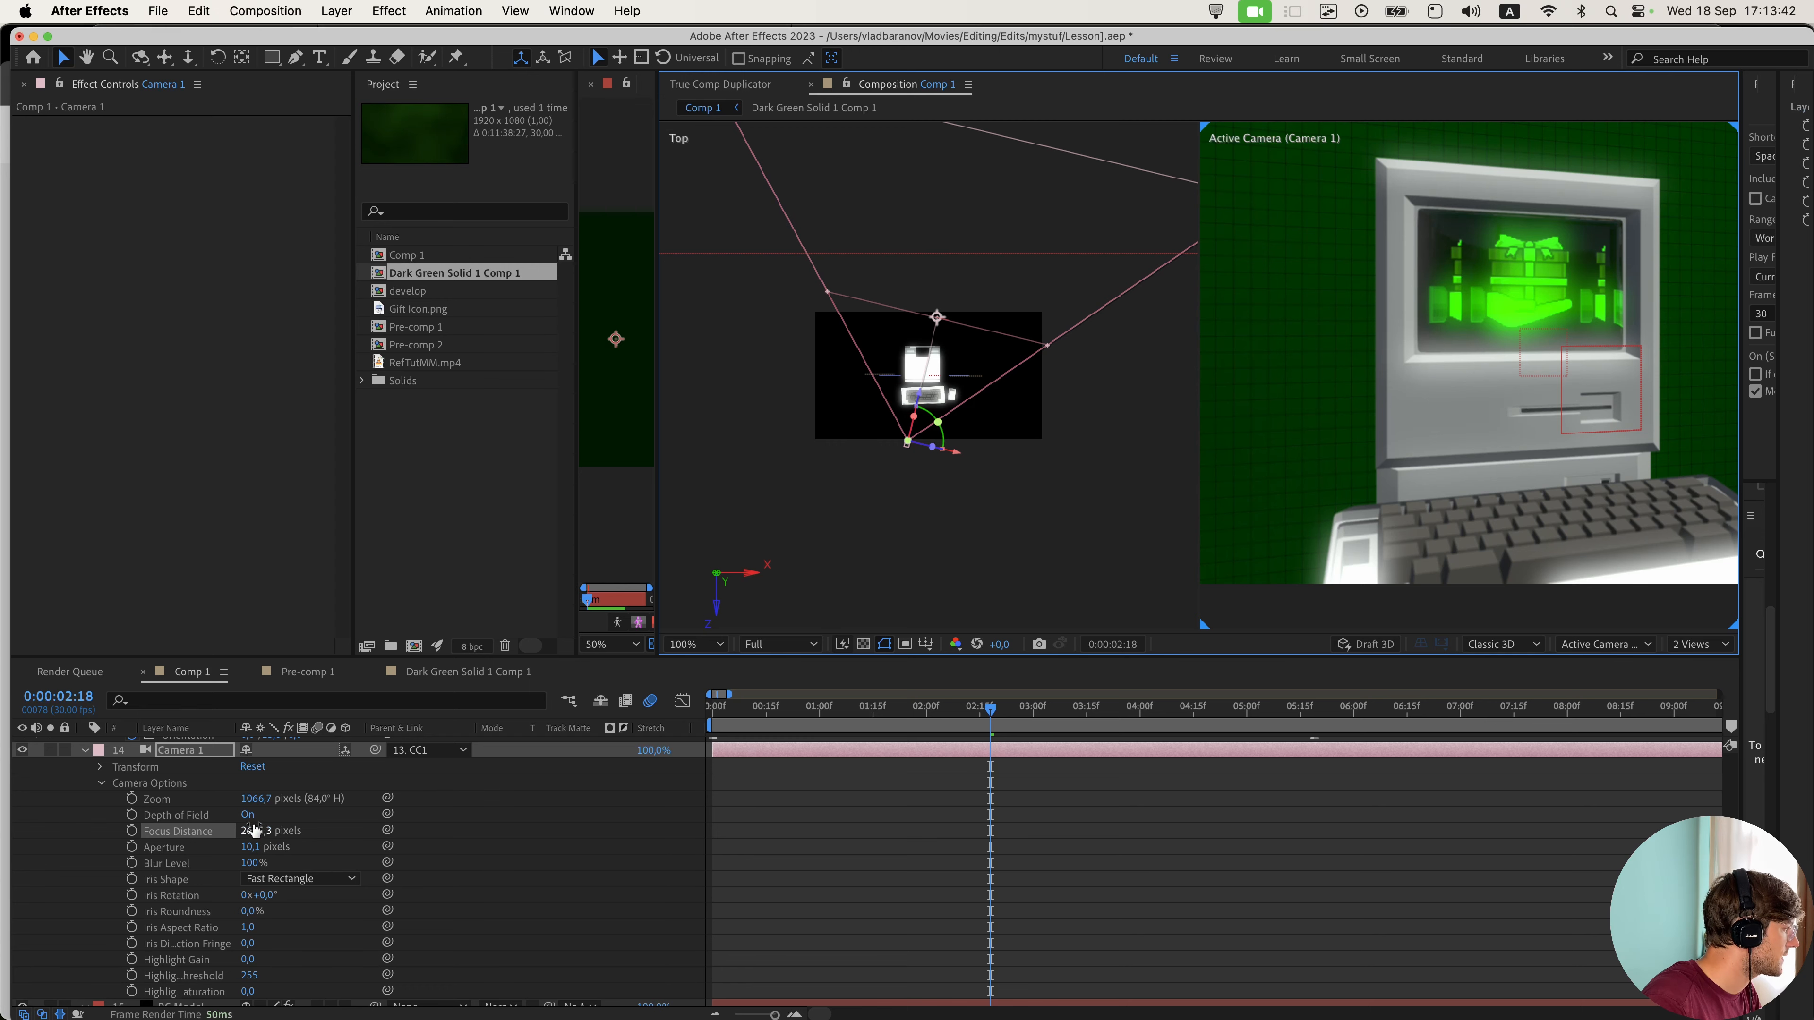
drag(256, 834, 39, 839)
drag(1463, 503, 1340, 389)
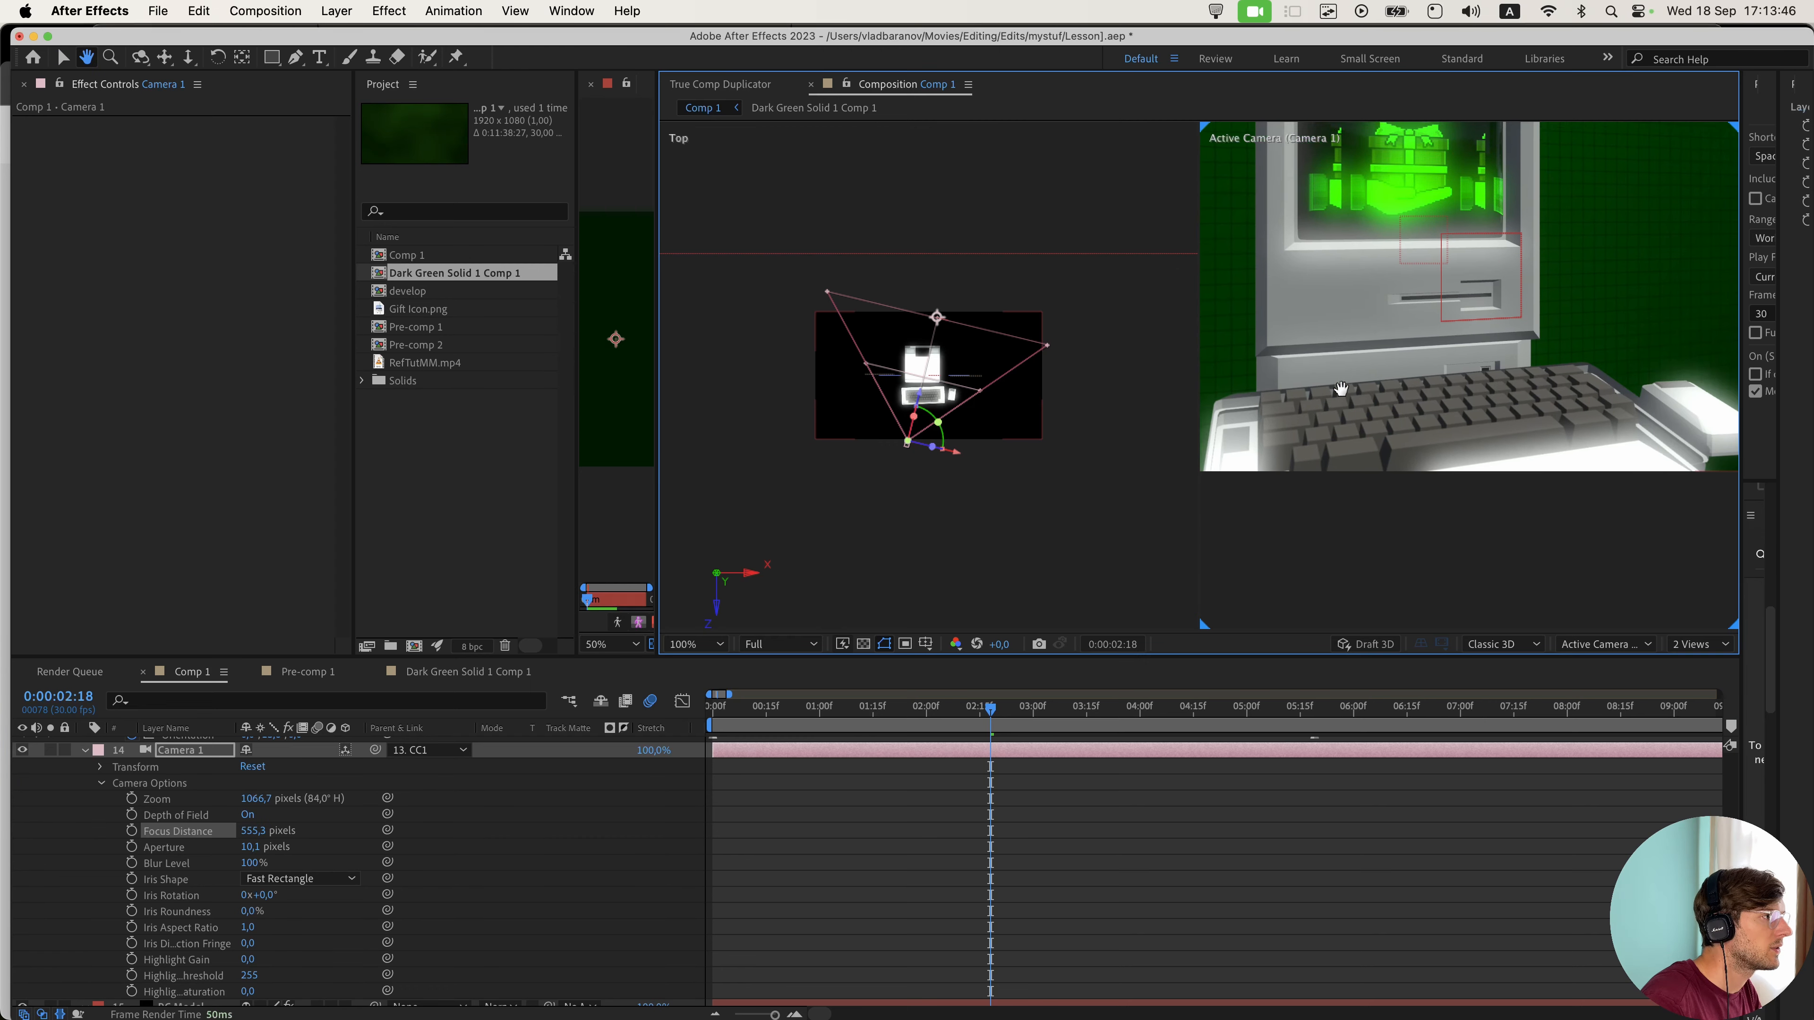
- Set Camera 1's Focus Distance to 485.3 pixels and its Aperture to 20 pixels
scroll(1338, 407, up, 1)
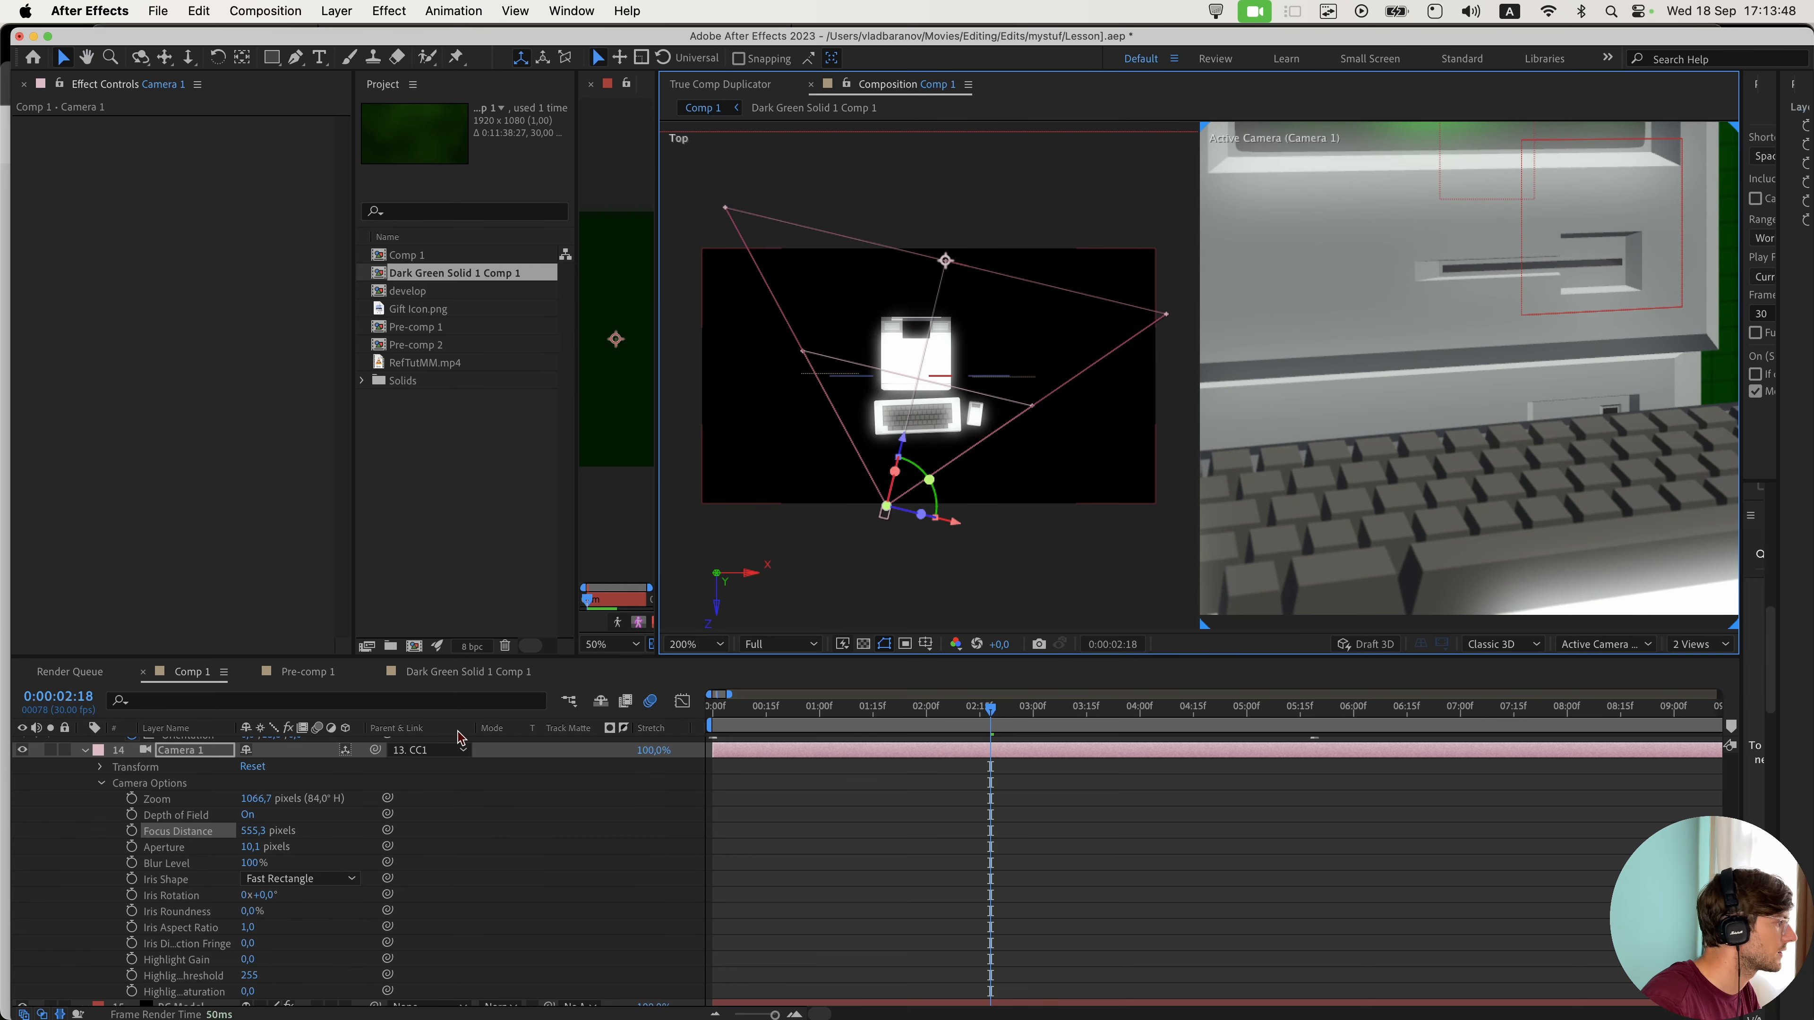
drag(250, 834, 418, 856)
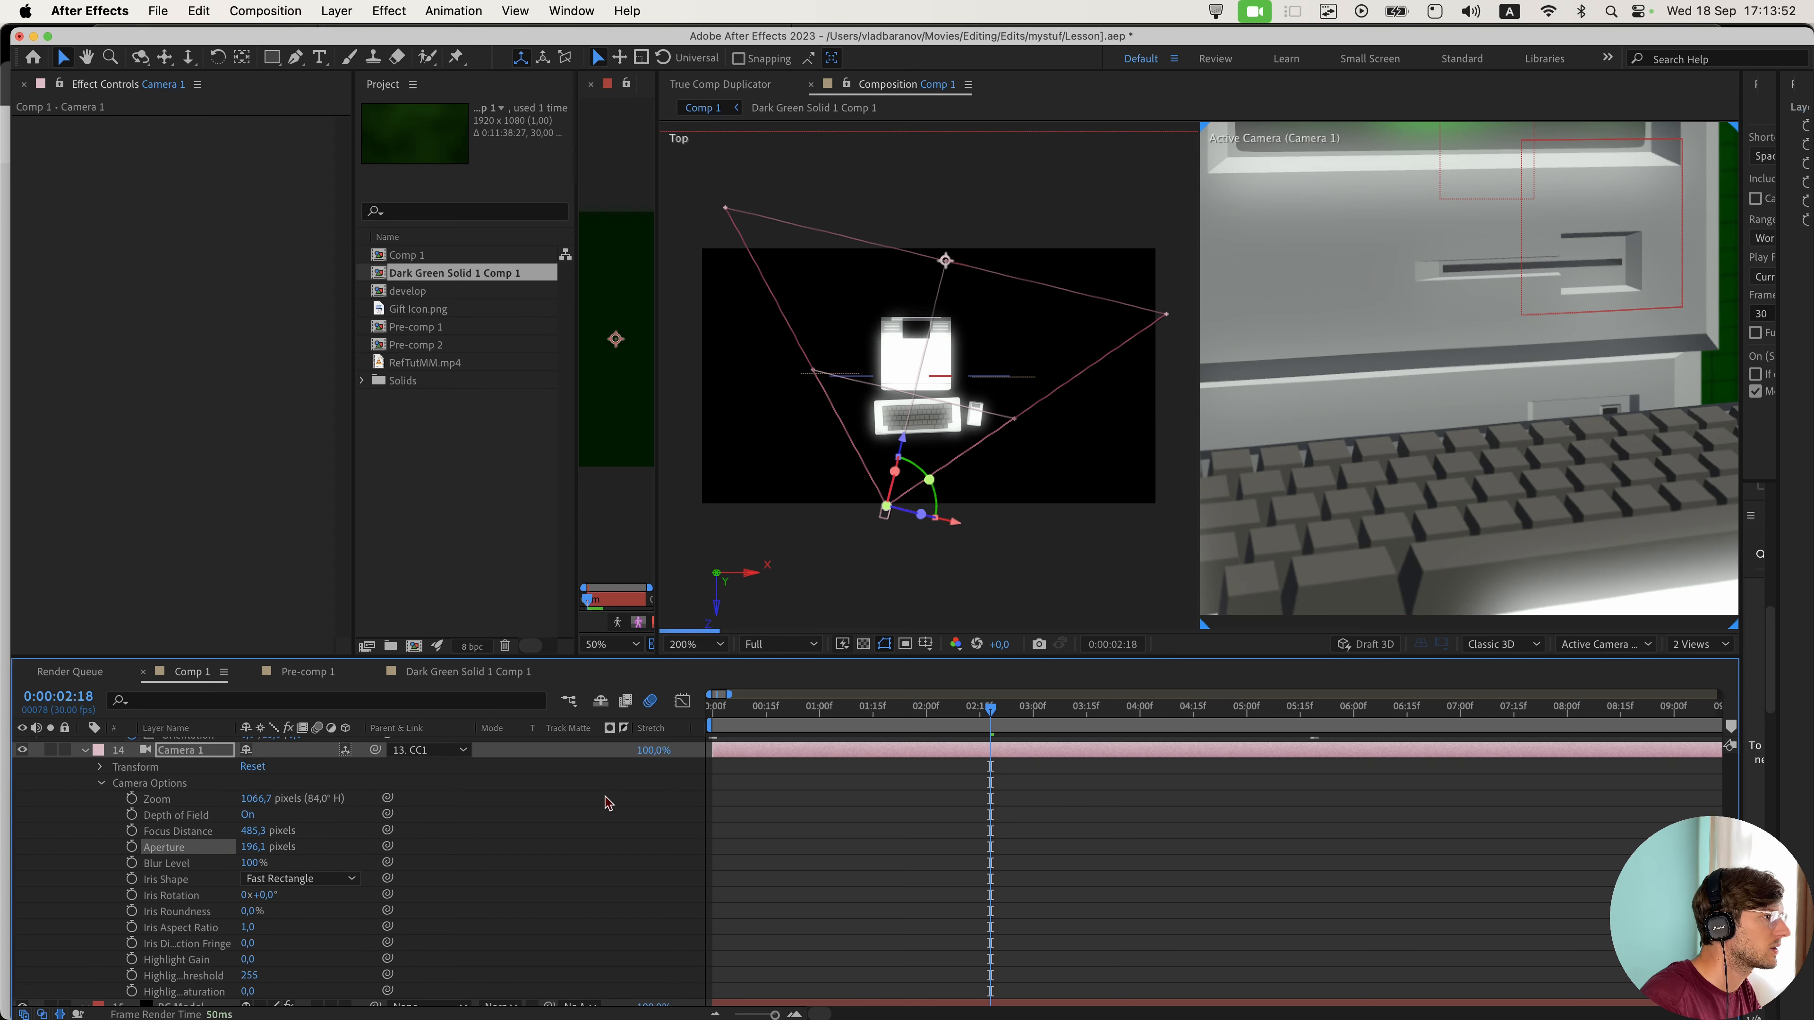
scroll(1552, 412, down, 2)
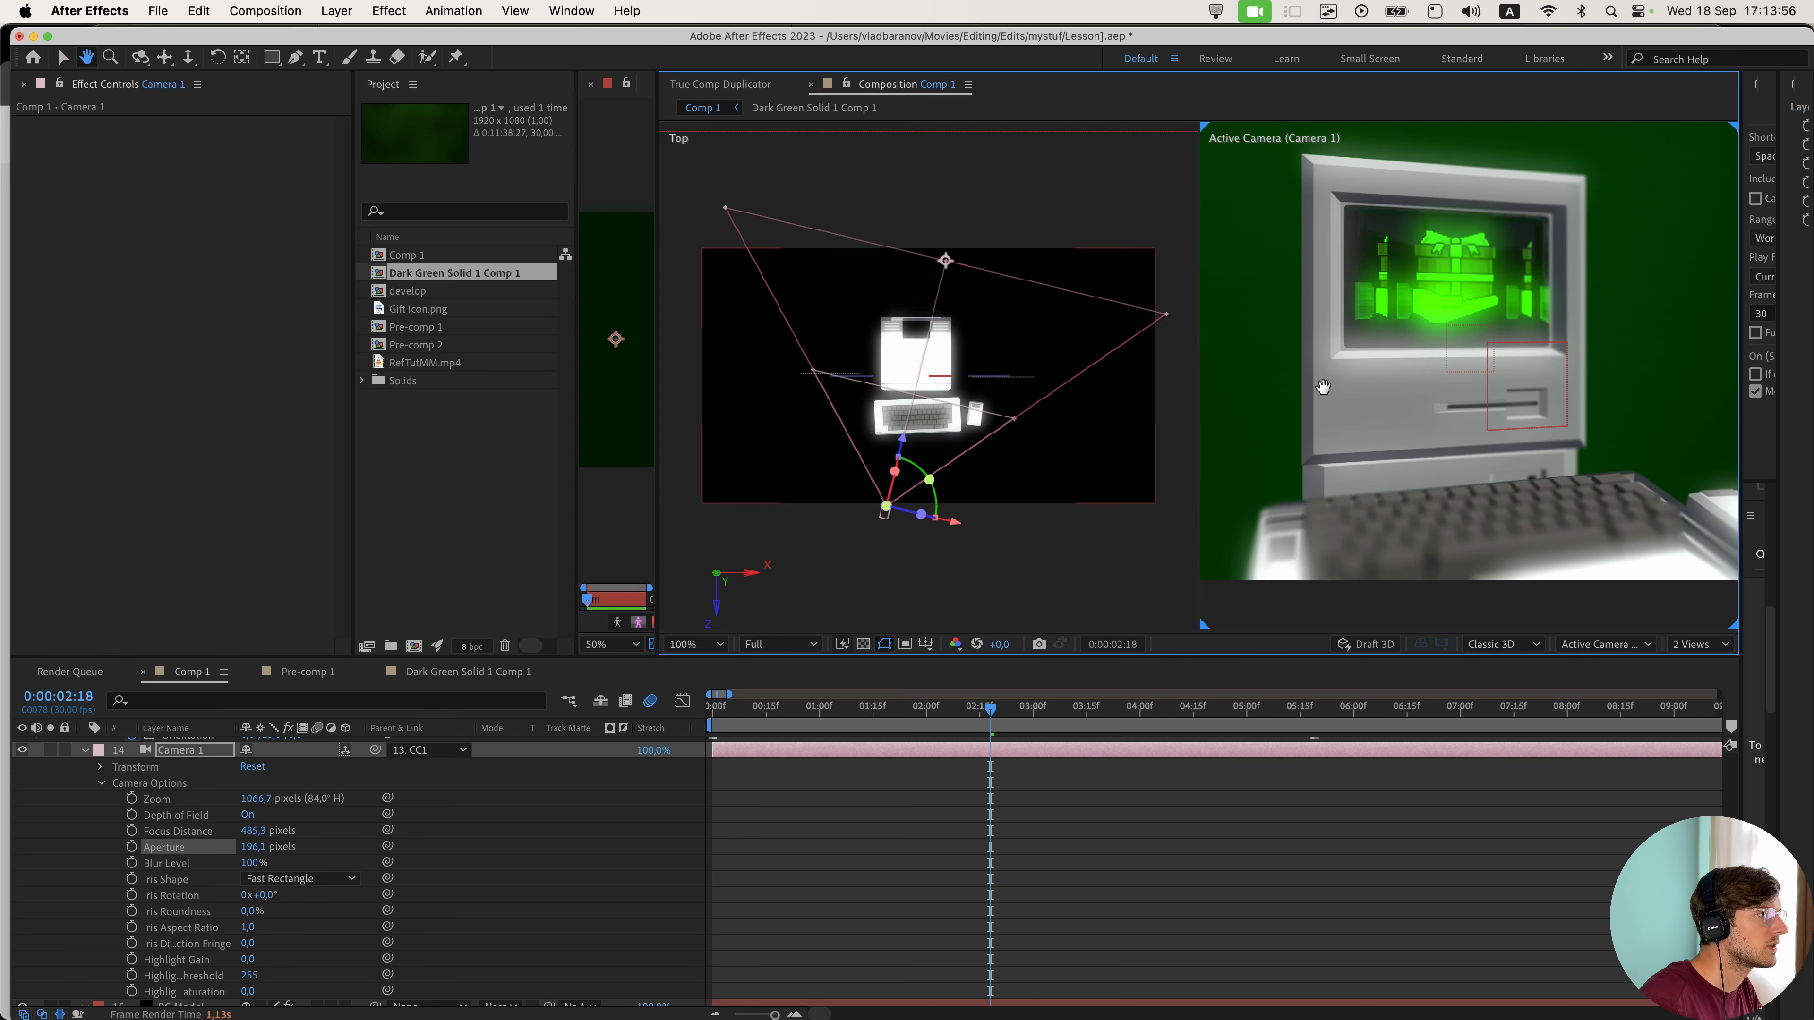
click(253, 846)
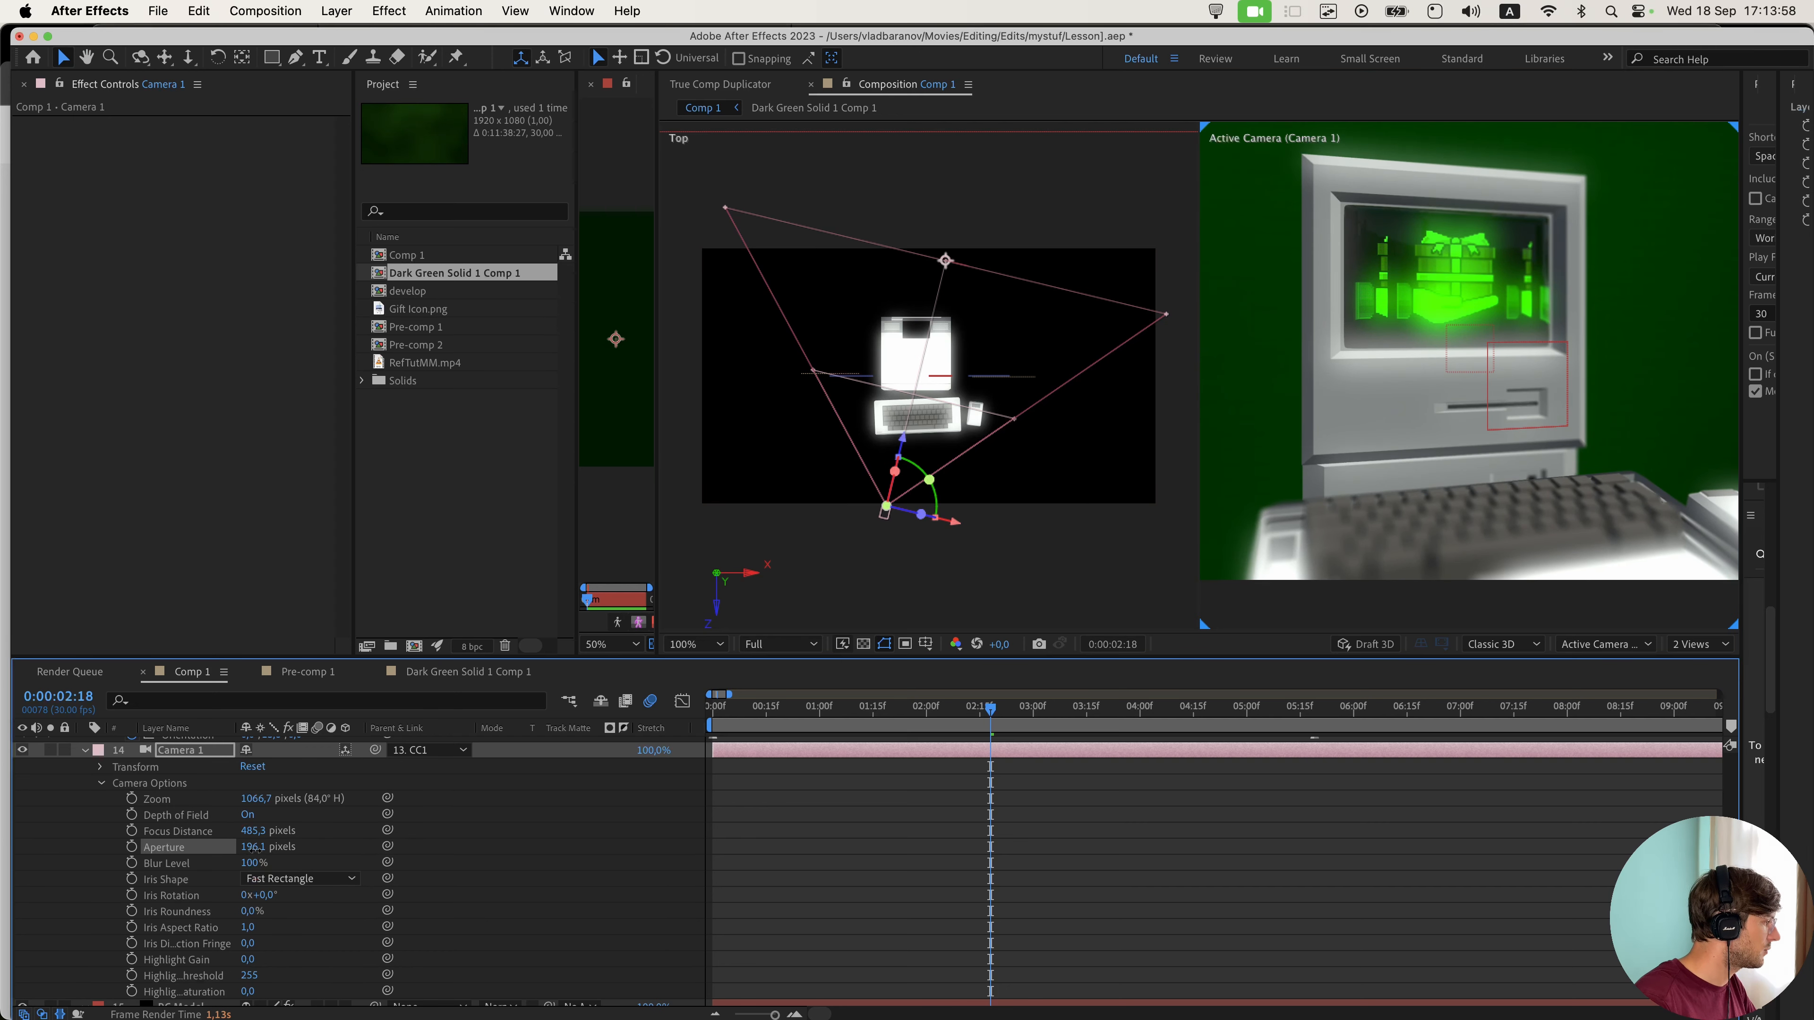
text(20)
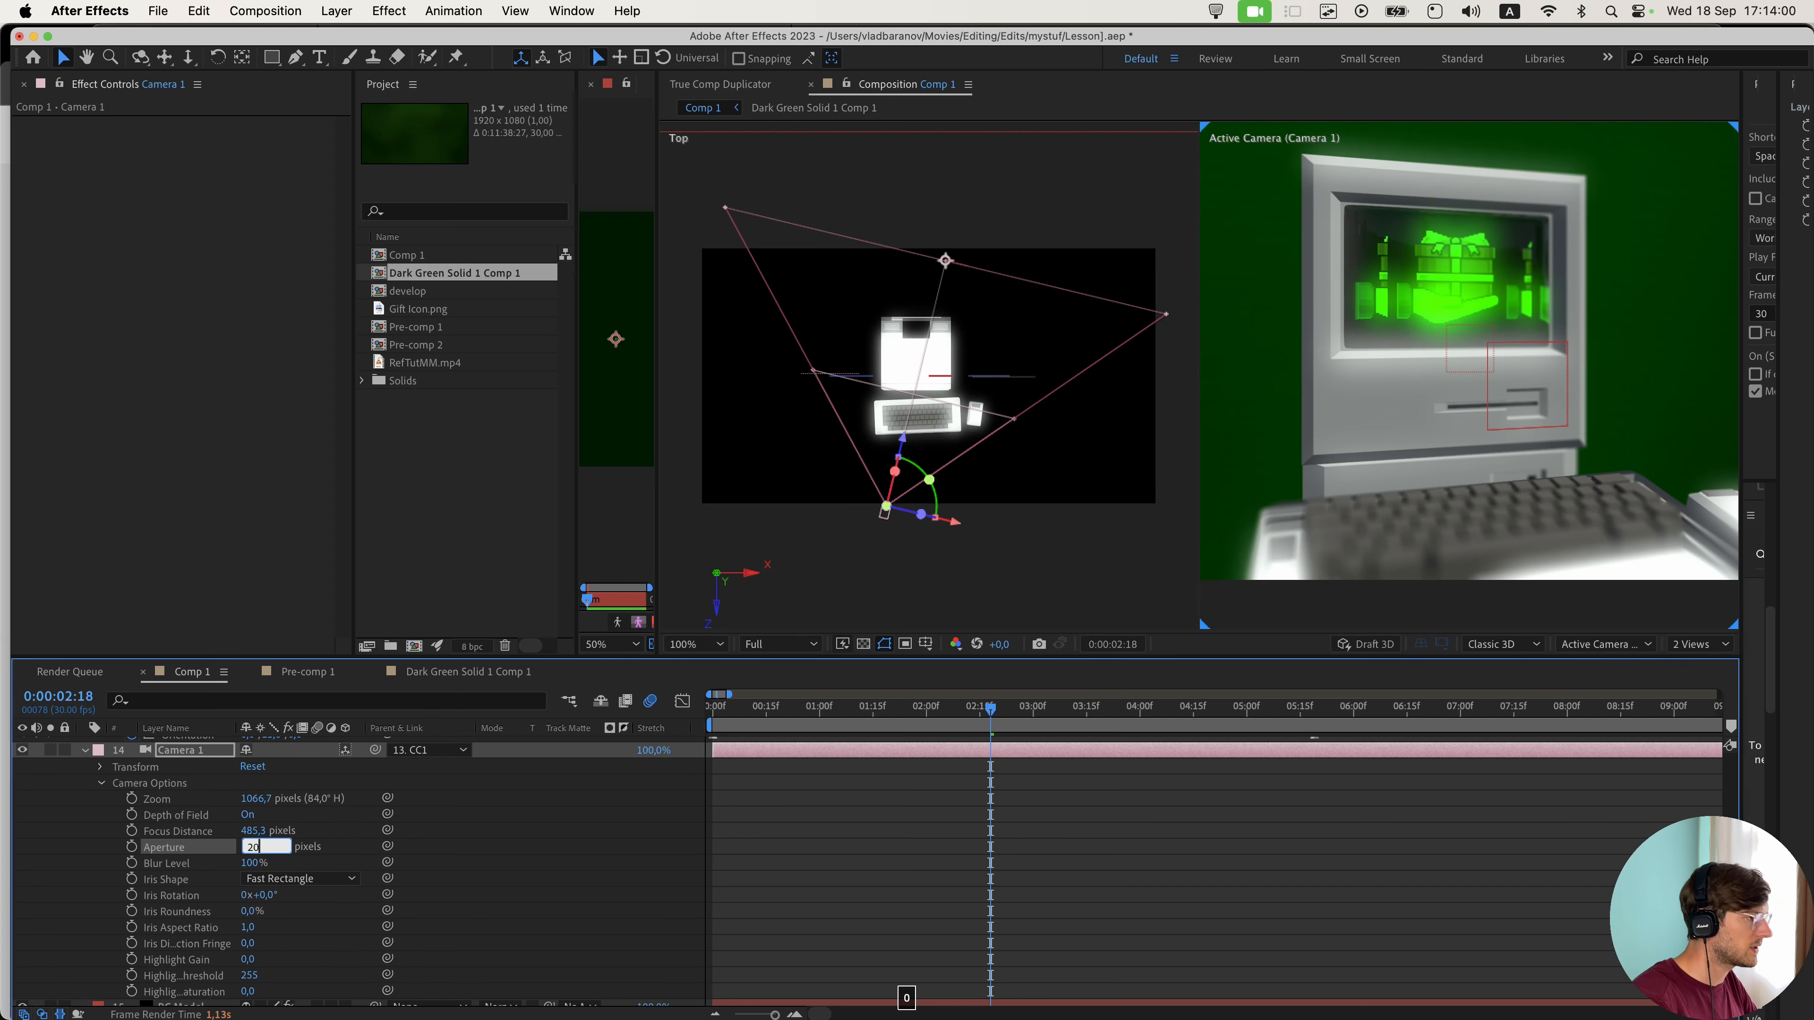
key(Return)
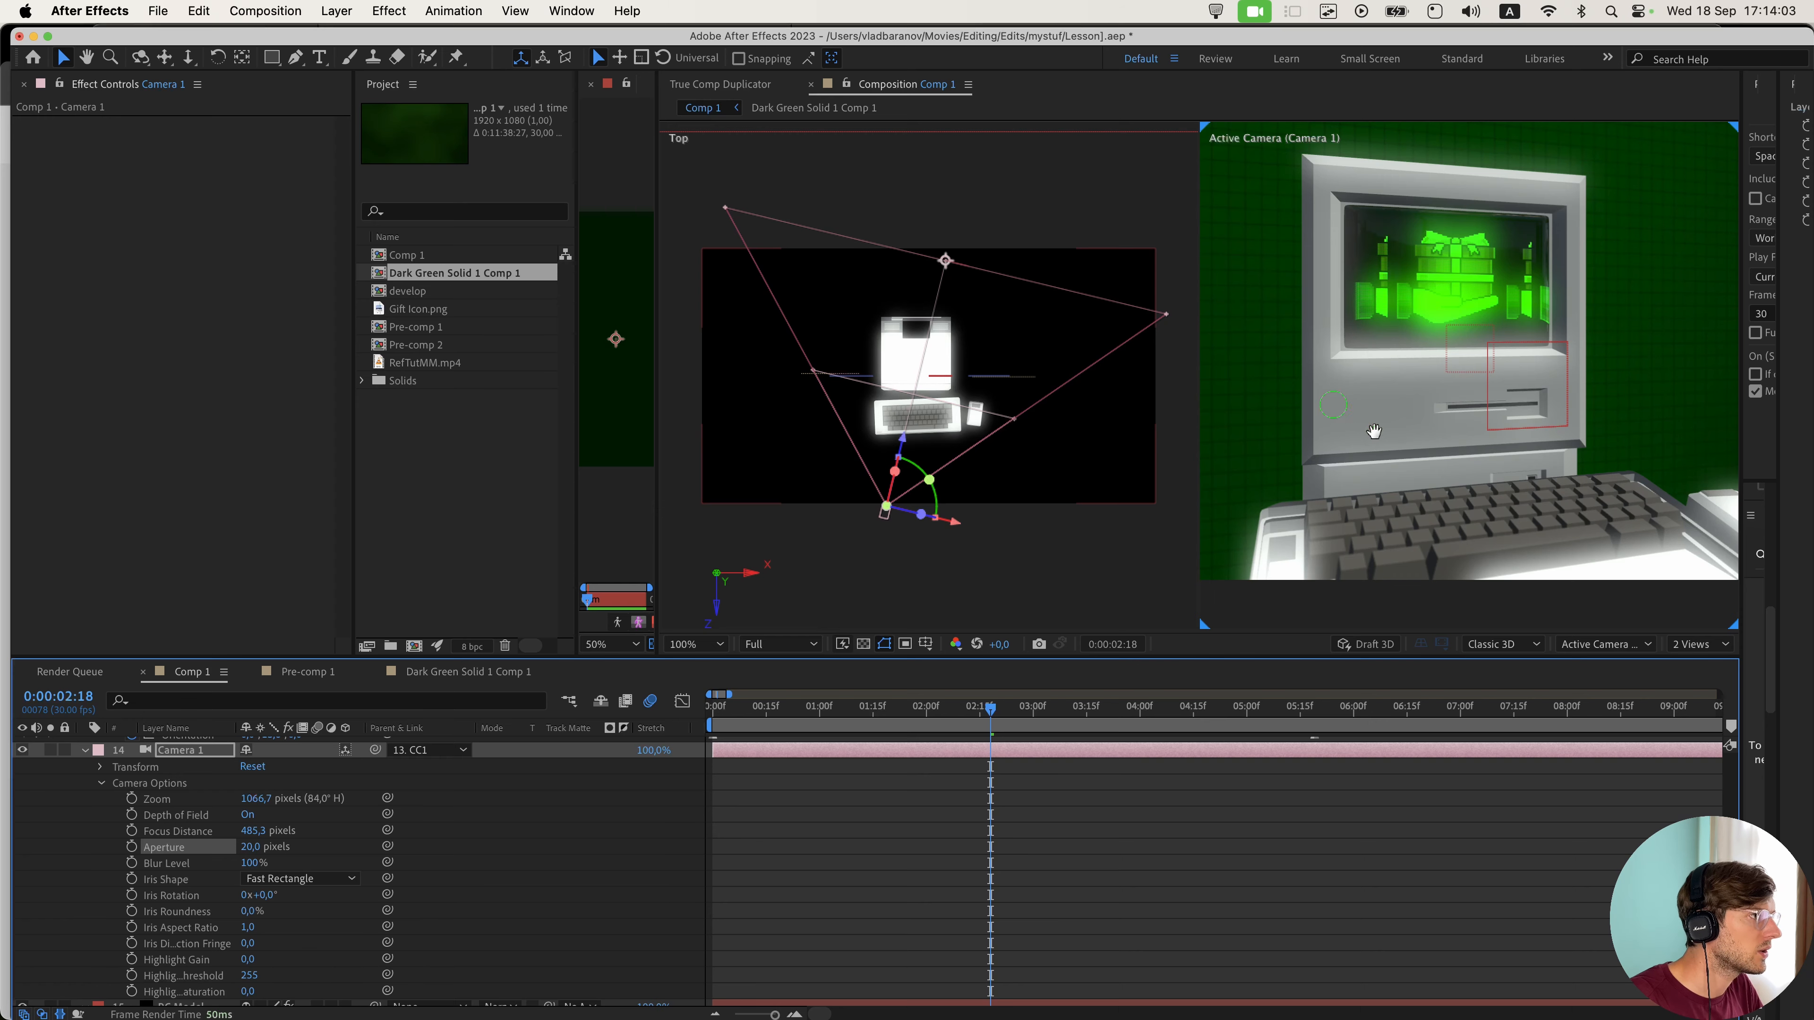
- Examine the computer's sharpness along the camera move at 0:00:03:16 and 0:00:04:04
drag(1373, 431, 1437, 477)
click(994, 757)
key(space)
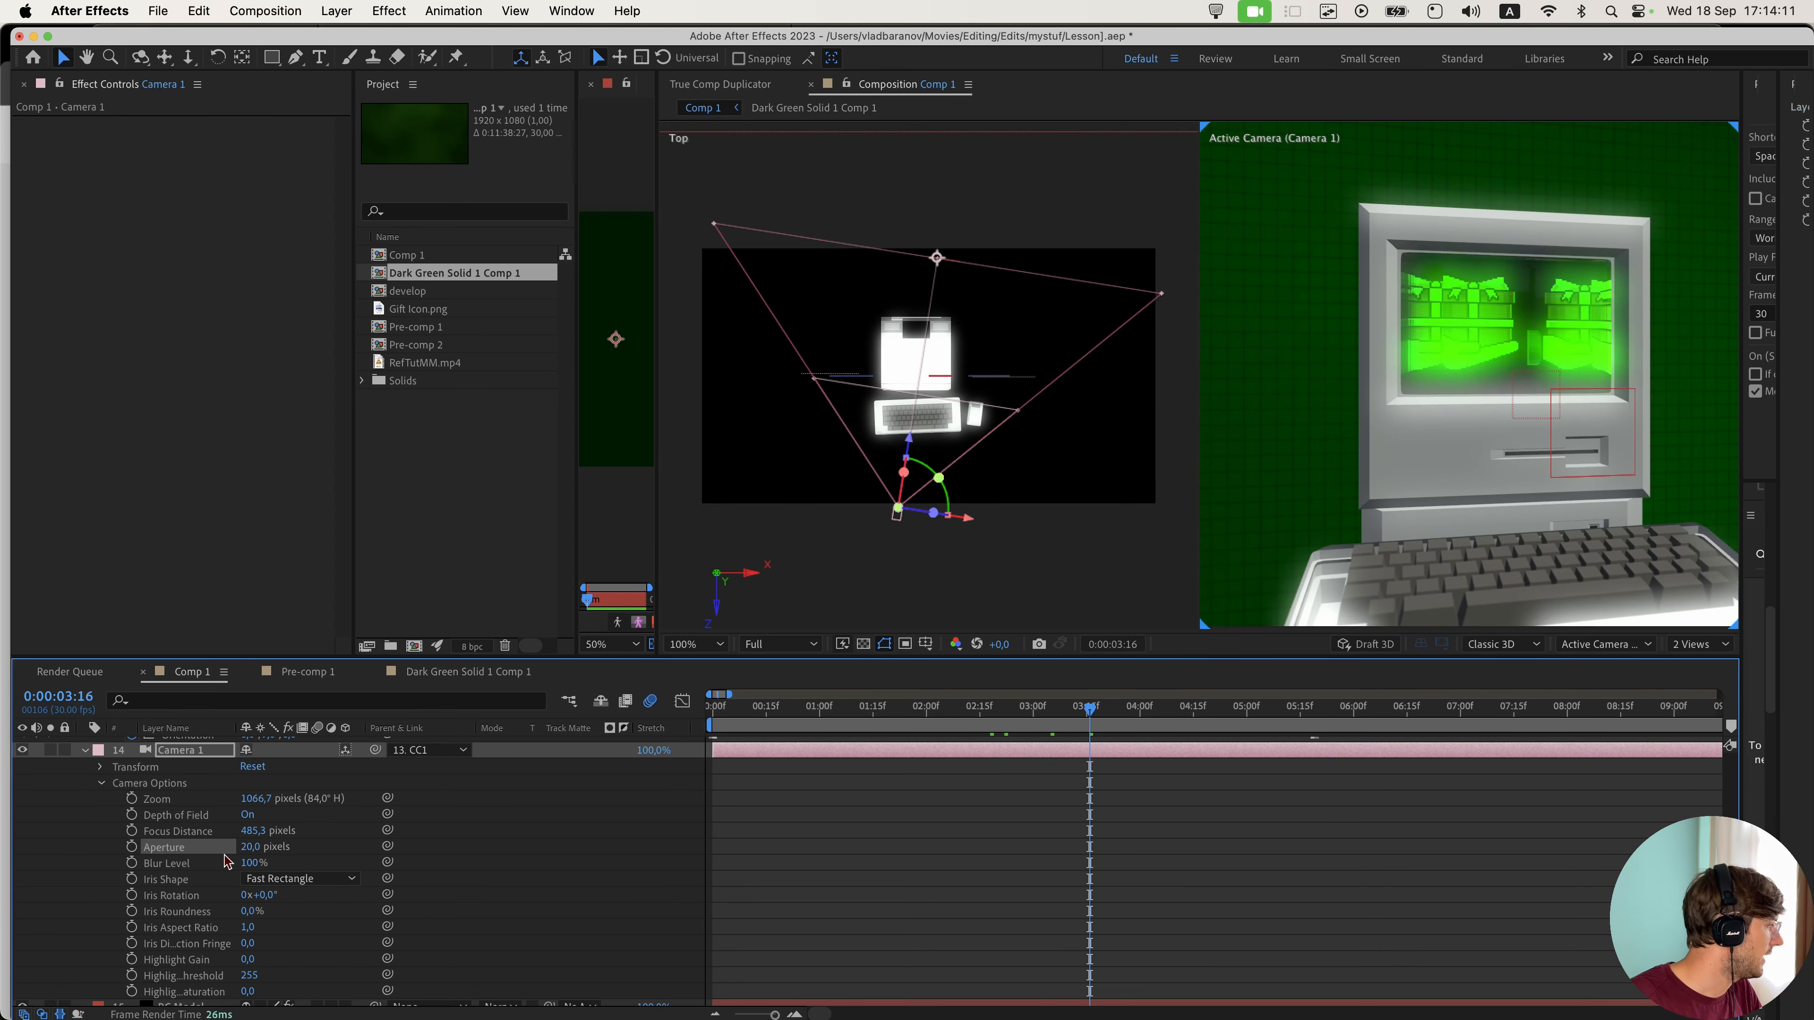
scroll(979, 523, down, 2)
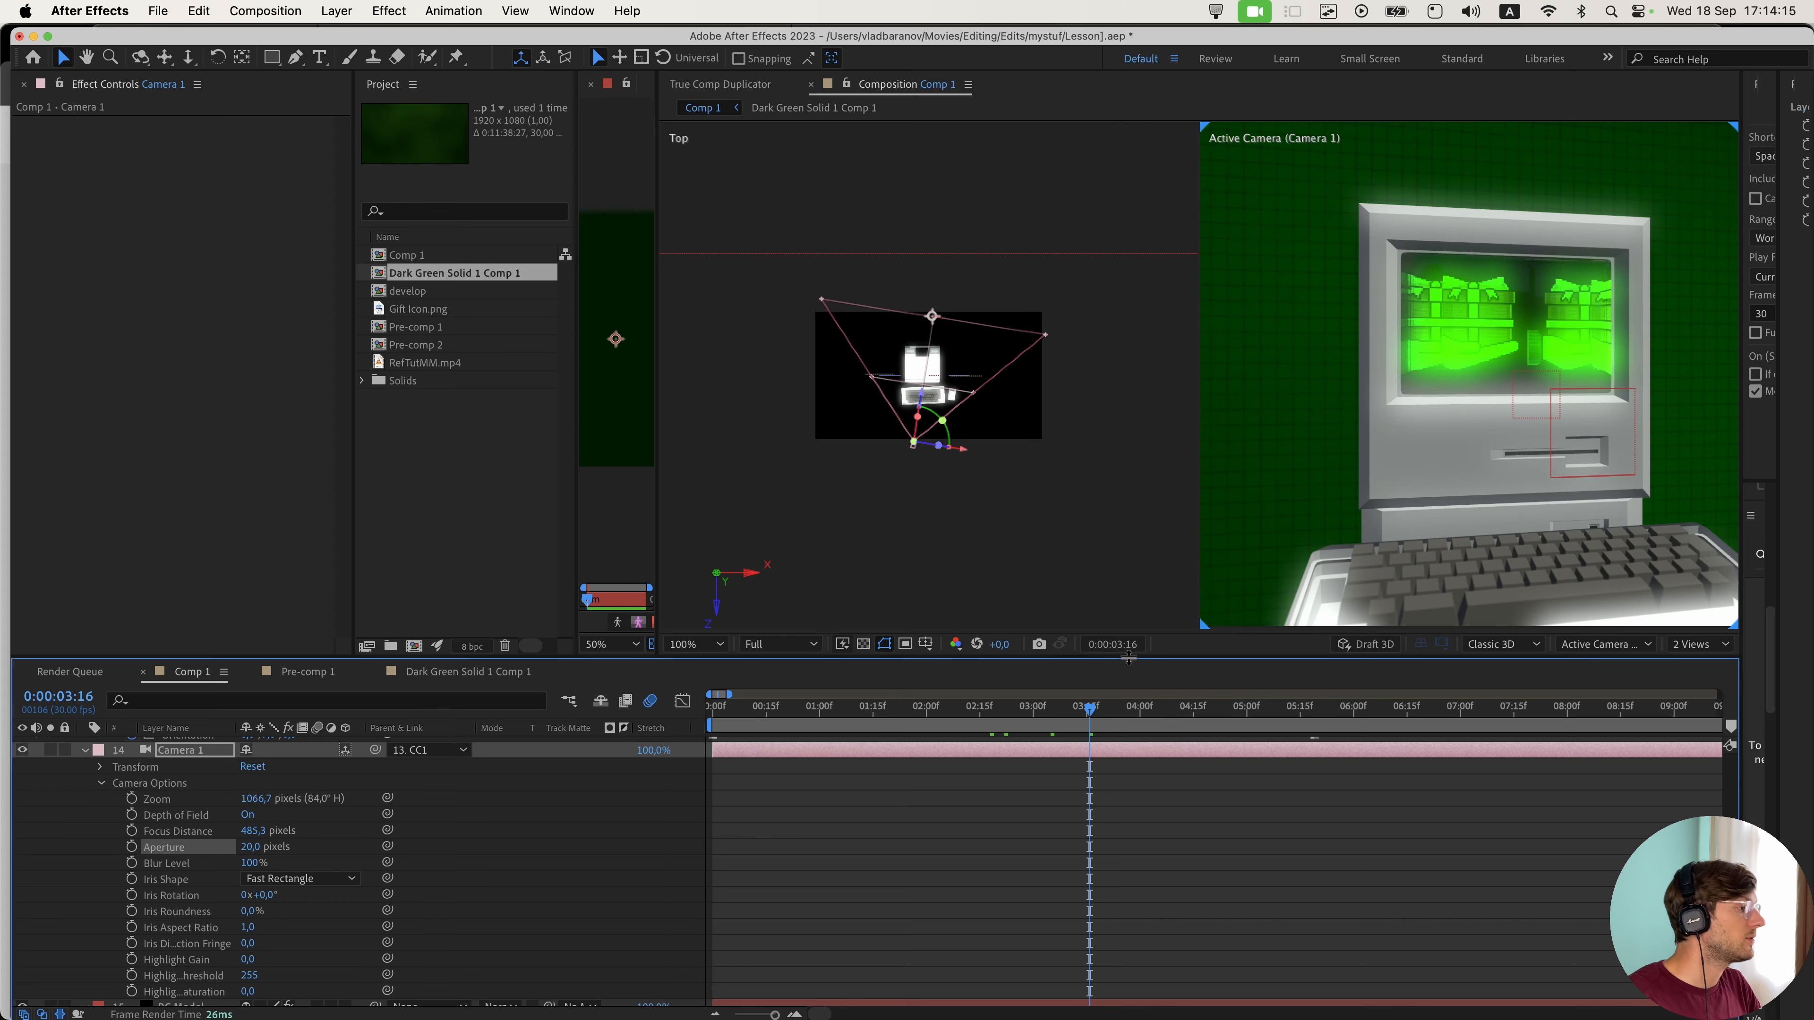
click(1154, 715)
scroll(1037, 495, down, 1)
scroll(1367, 606, down, 2)
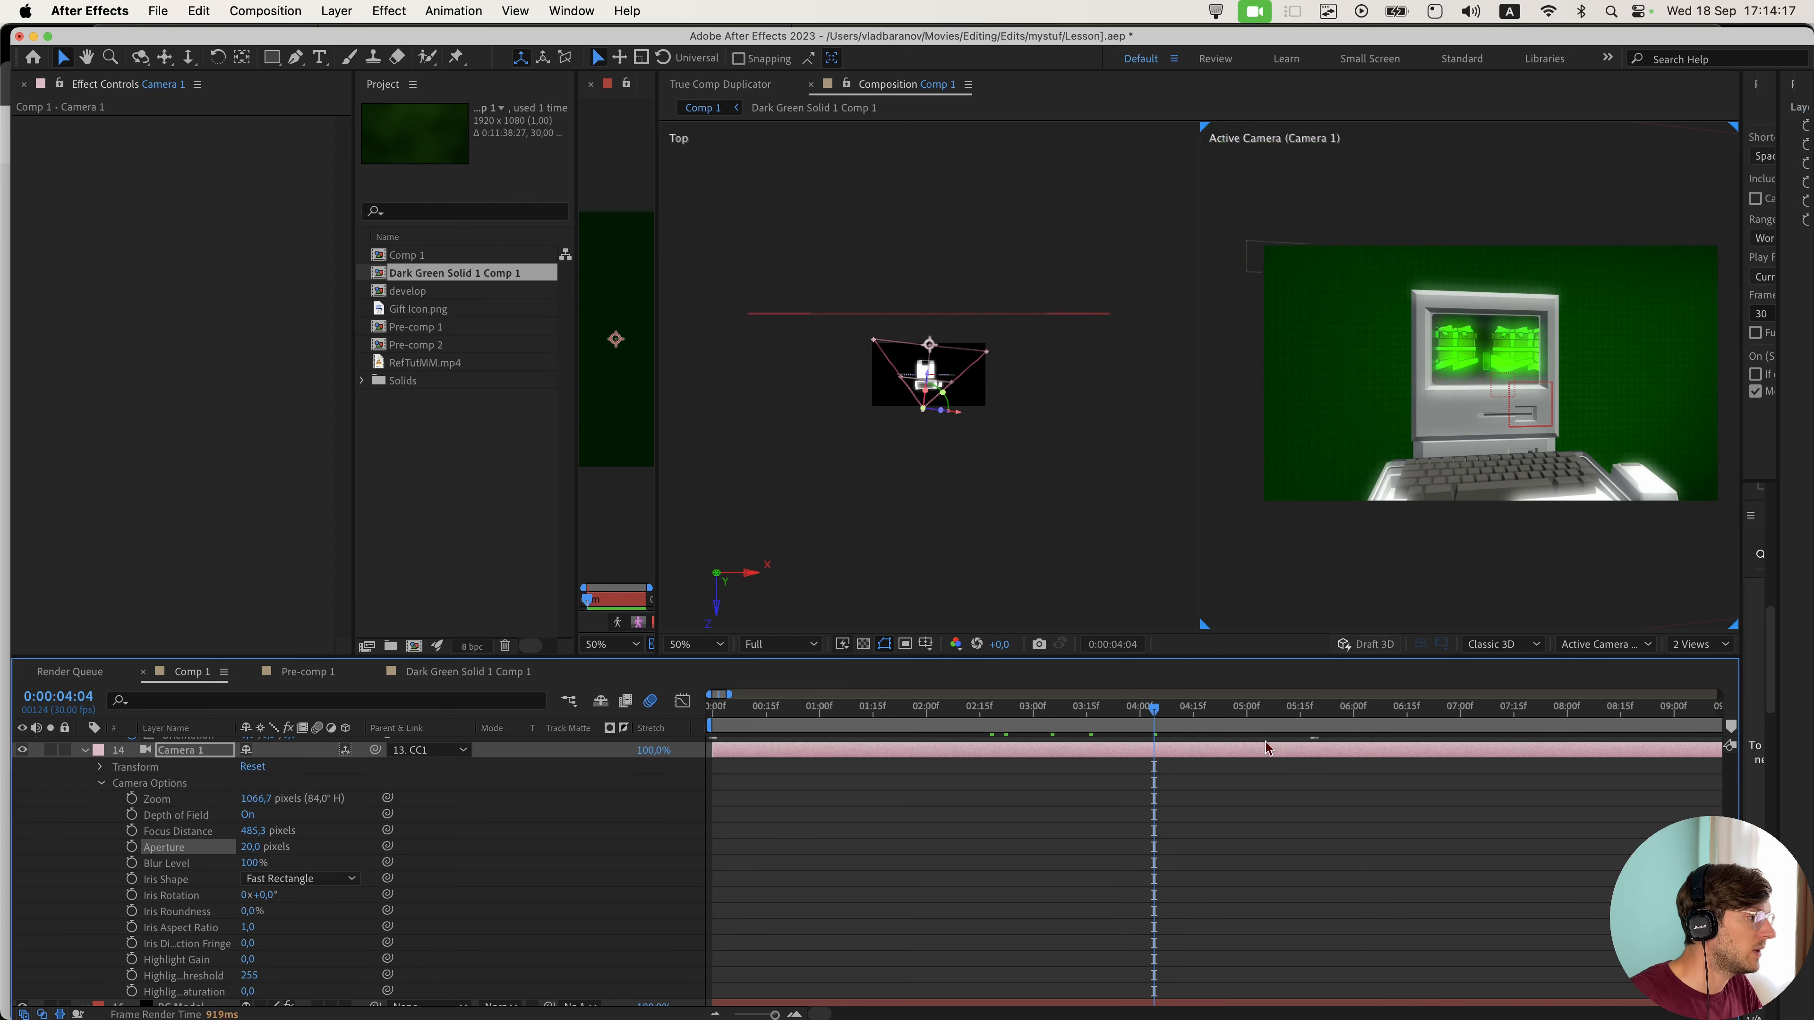
- Review the CC null Position keyframes and examine the focus on the computer at 0:00:08:13
scroll(1225, 804, up, 5)
scroll(307, 870, up, 1)
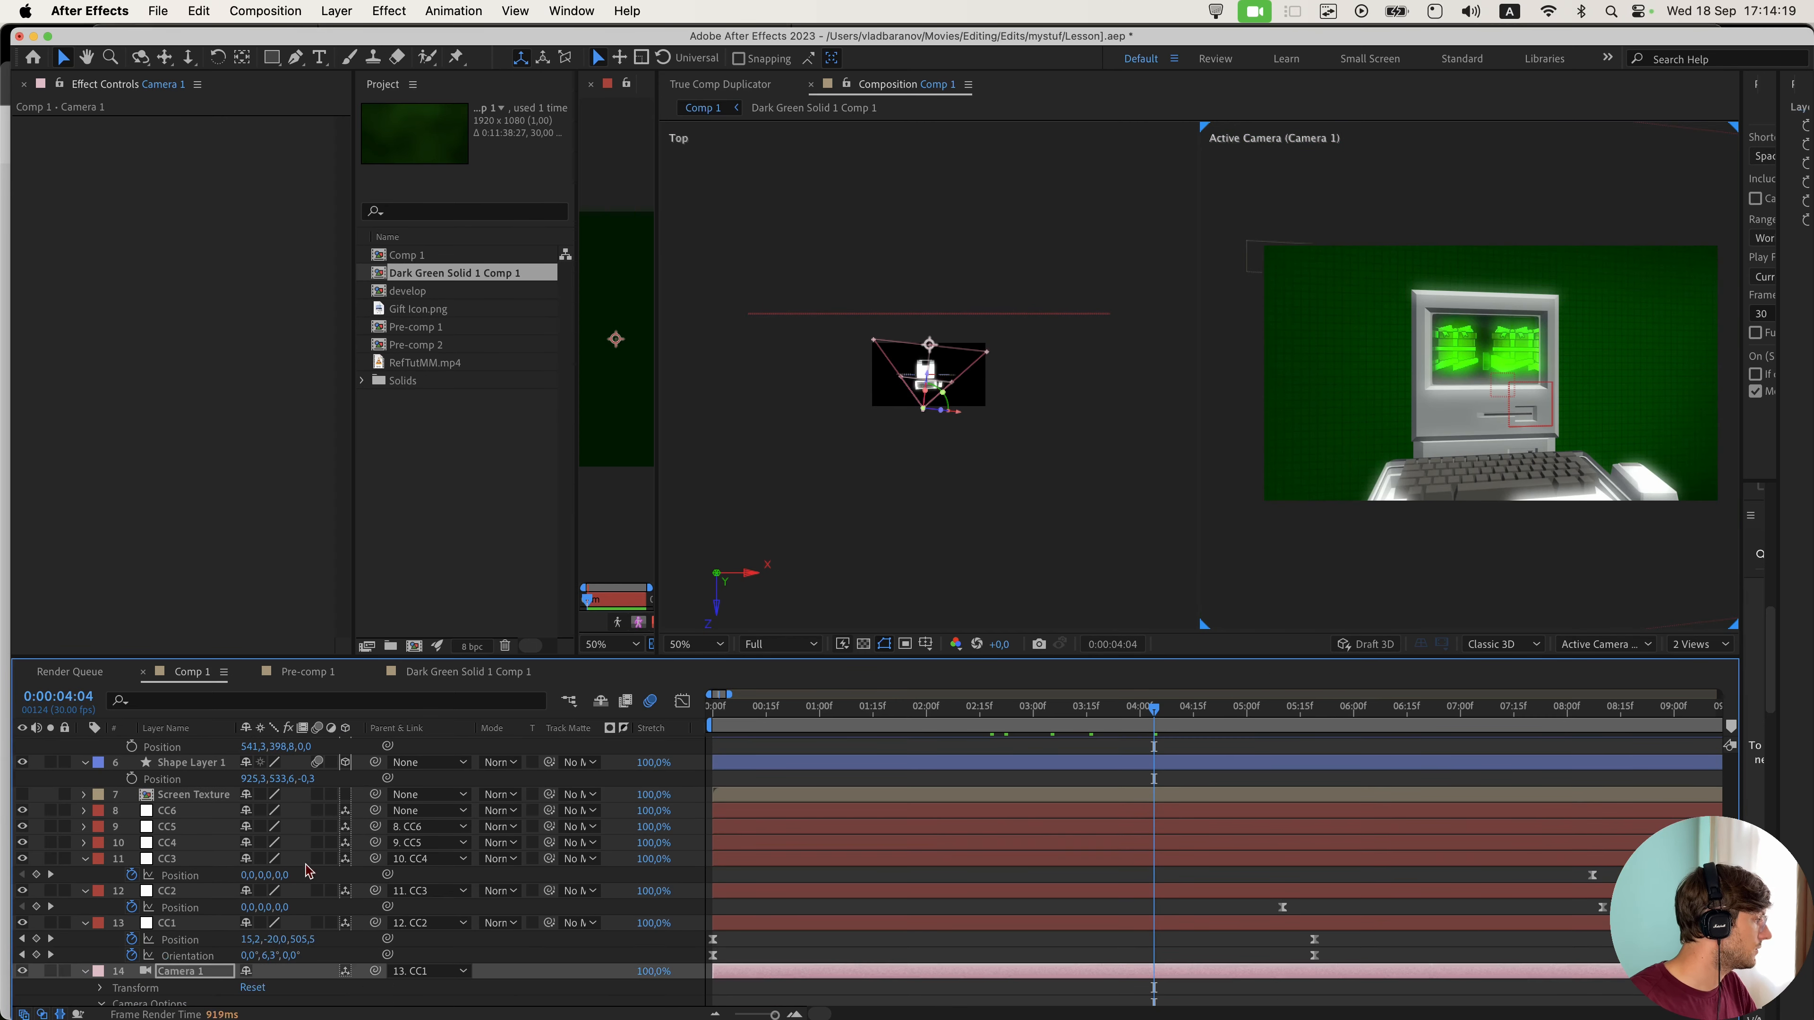
scroll(307, 870, down, 3)
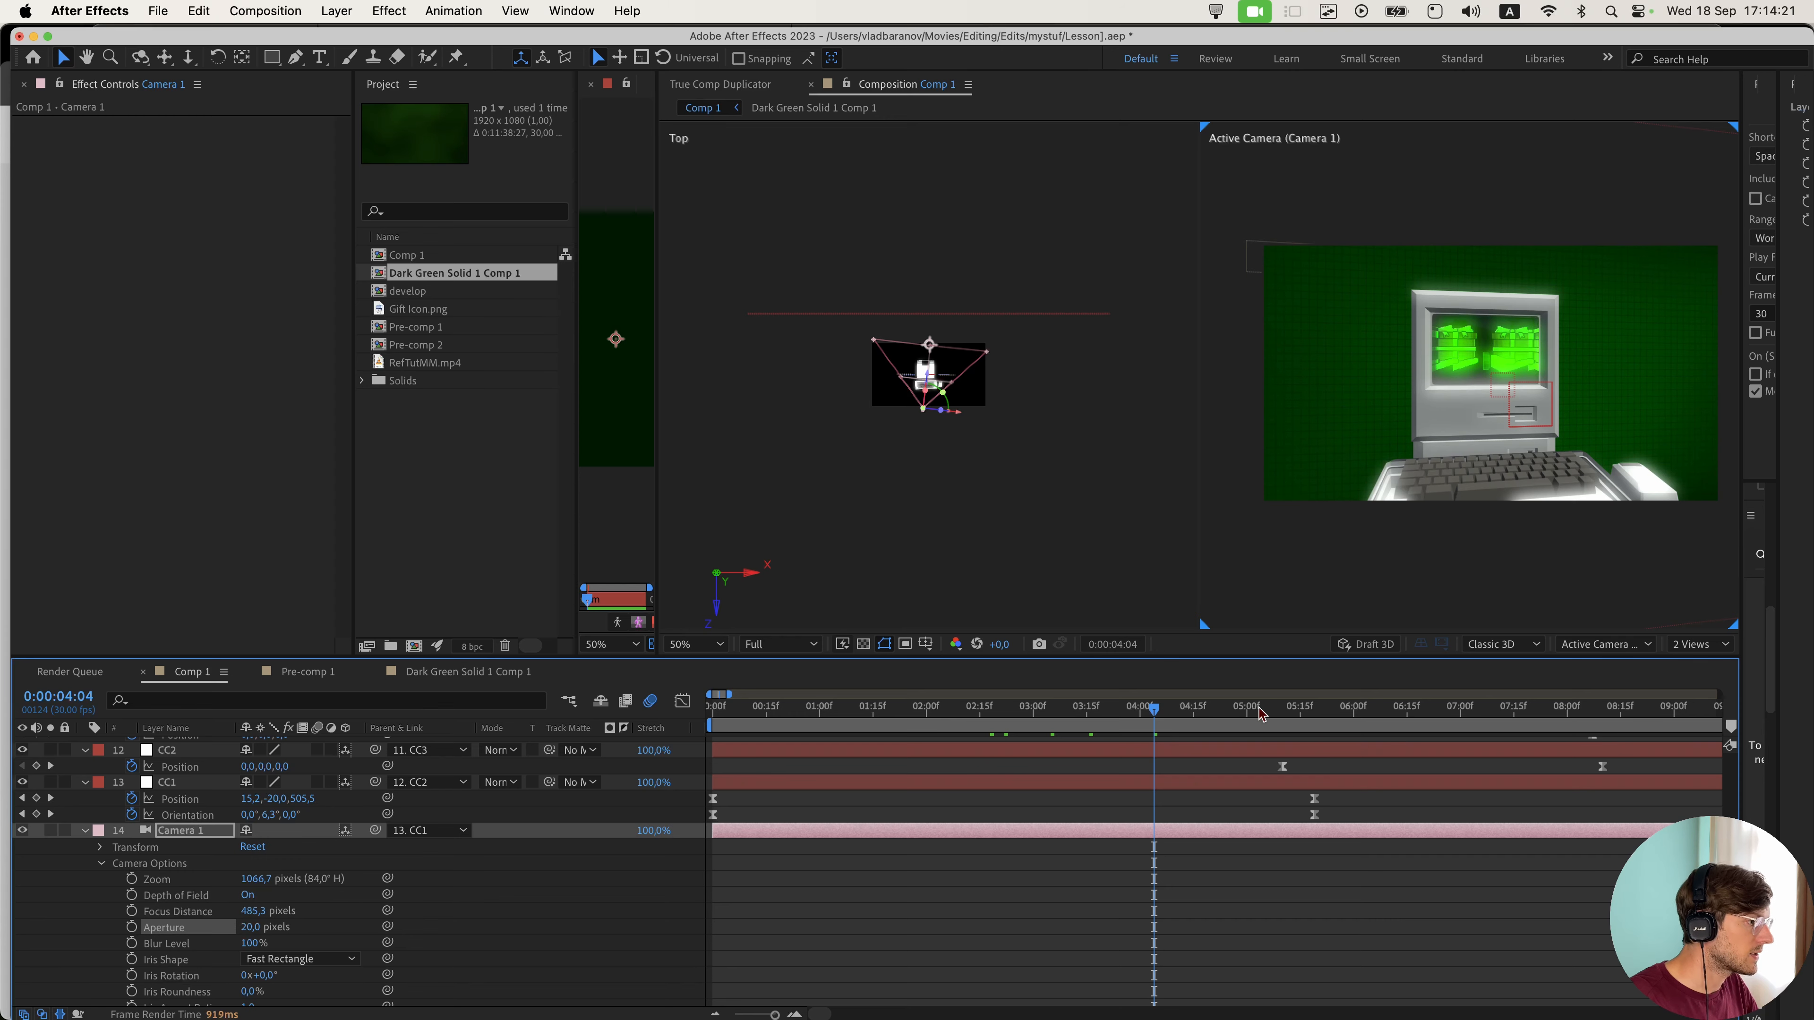
click(1282, 711)
click(1578, 711)
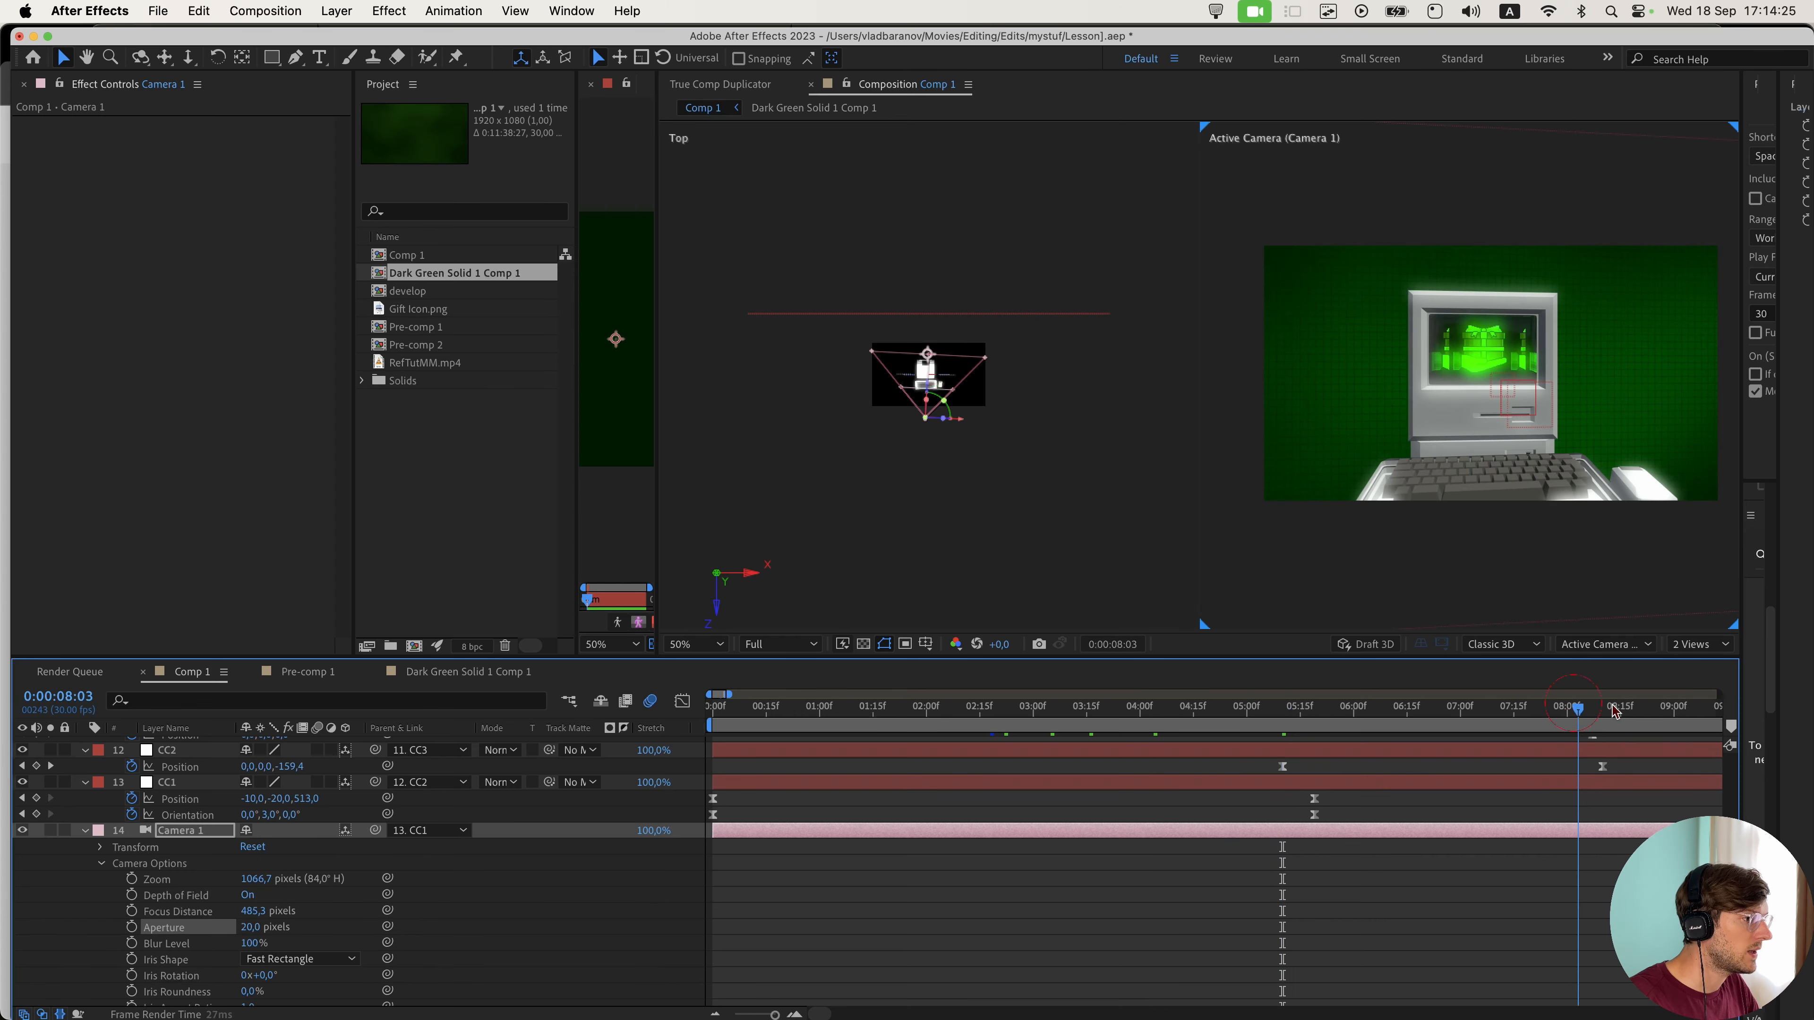
click(1615, 709)
scroll(1000, 472, up, 5)
scroll(1527, 461, up, 3)
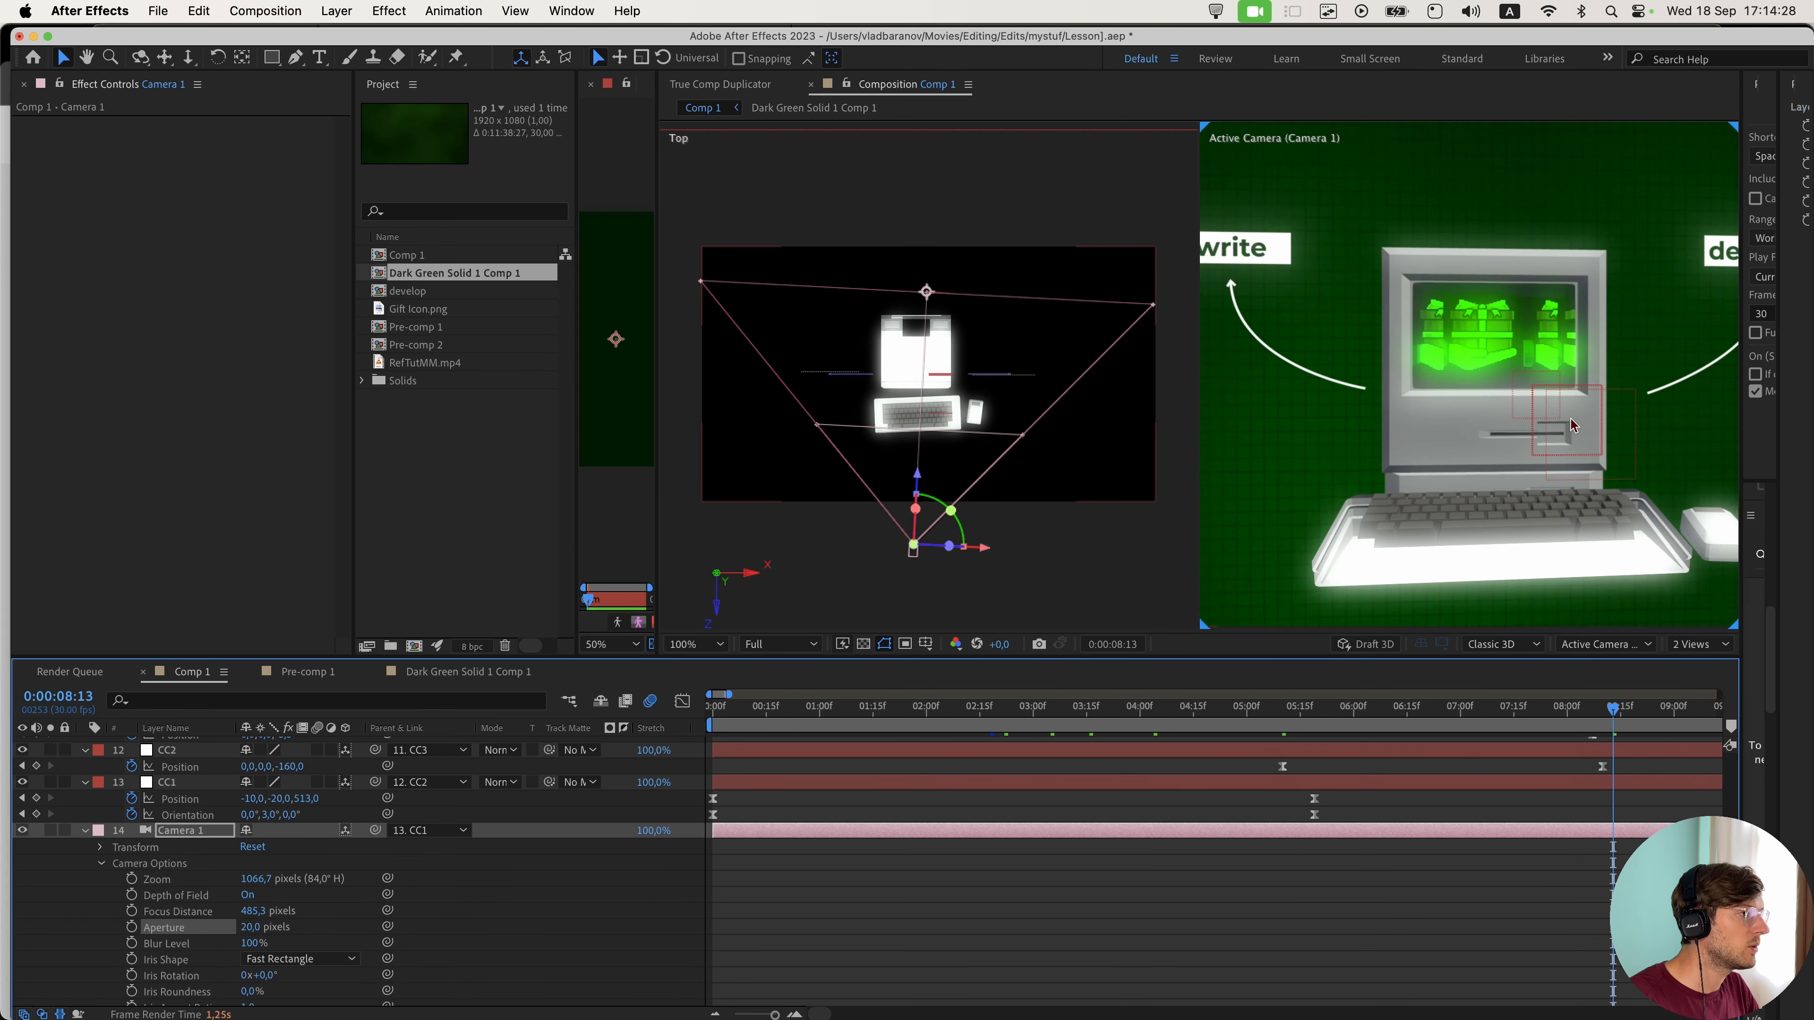
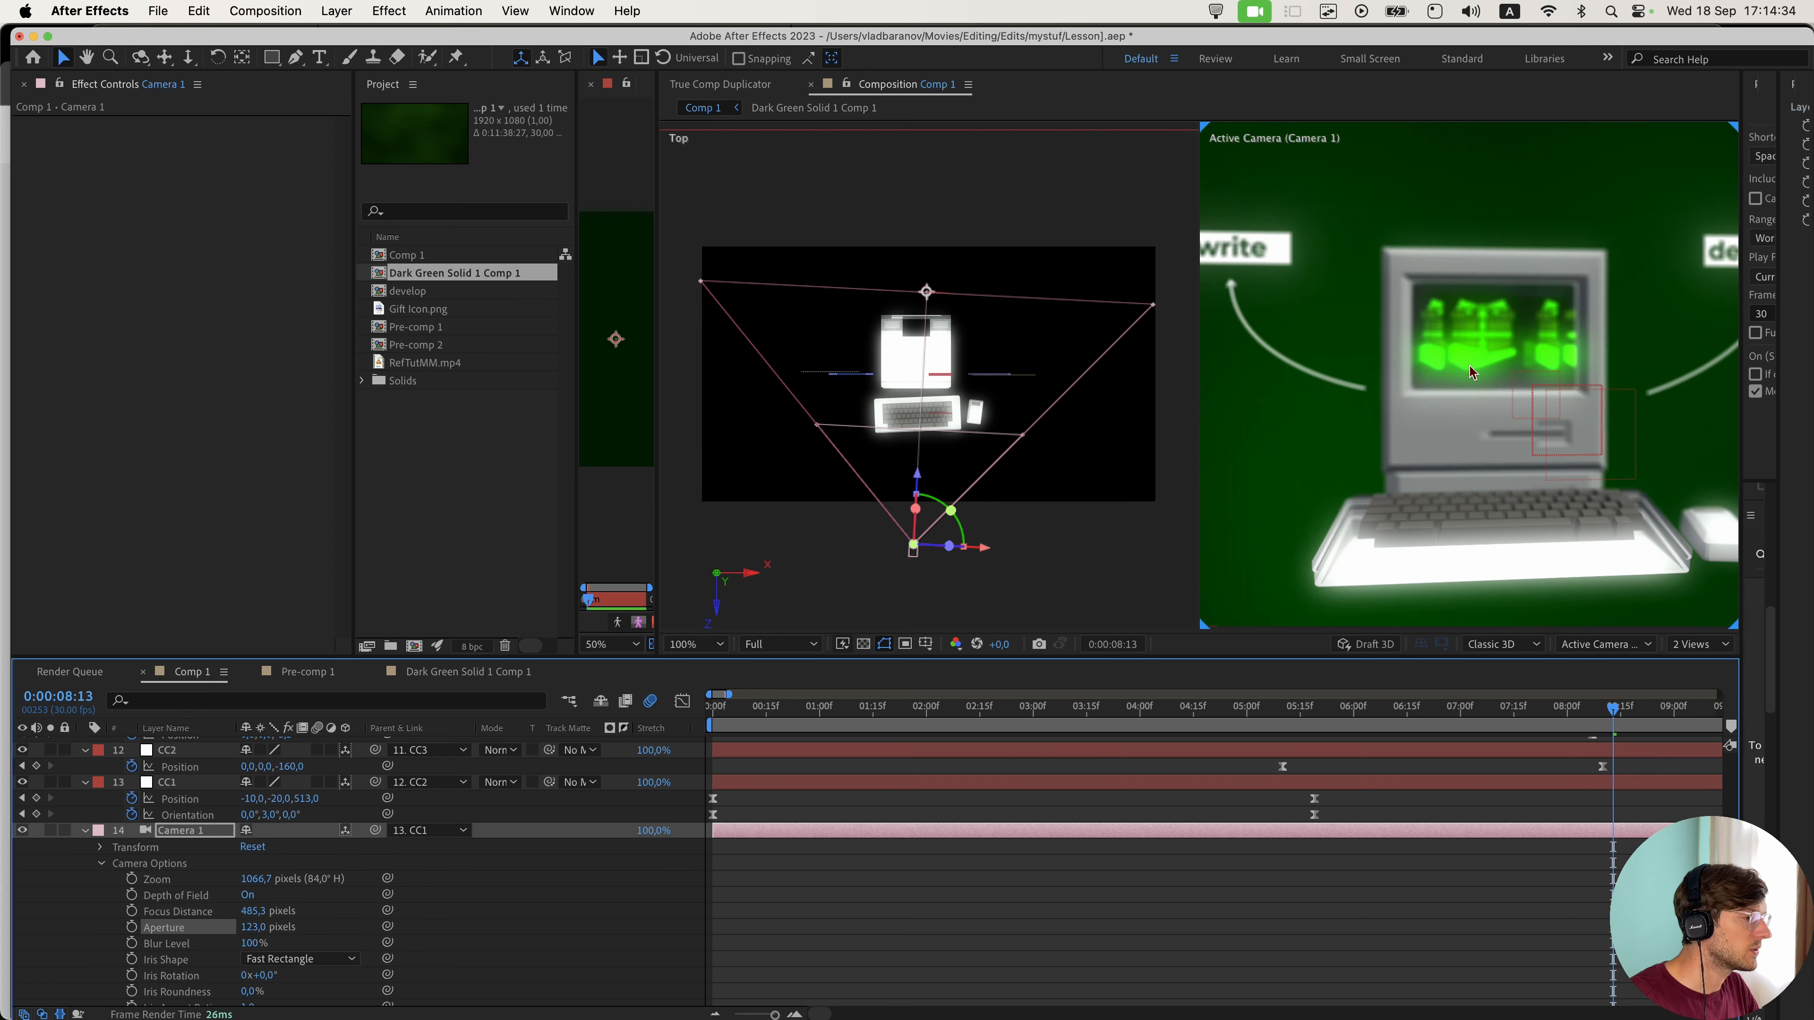
- Keyframe Camera 1's Focus Distance at 485.3 pixels at 0:00:05:10 and 705.3 pixels at 0:00:08:10
click(1546, 709)
click(1283, 711)
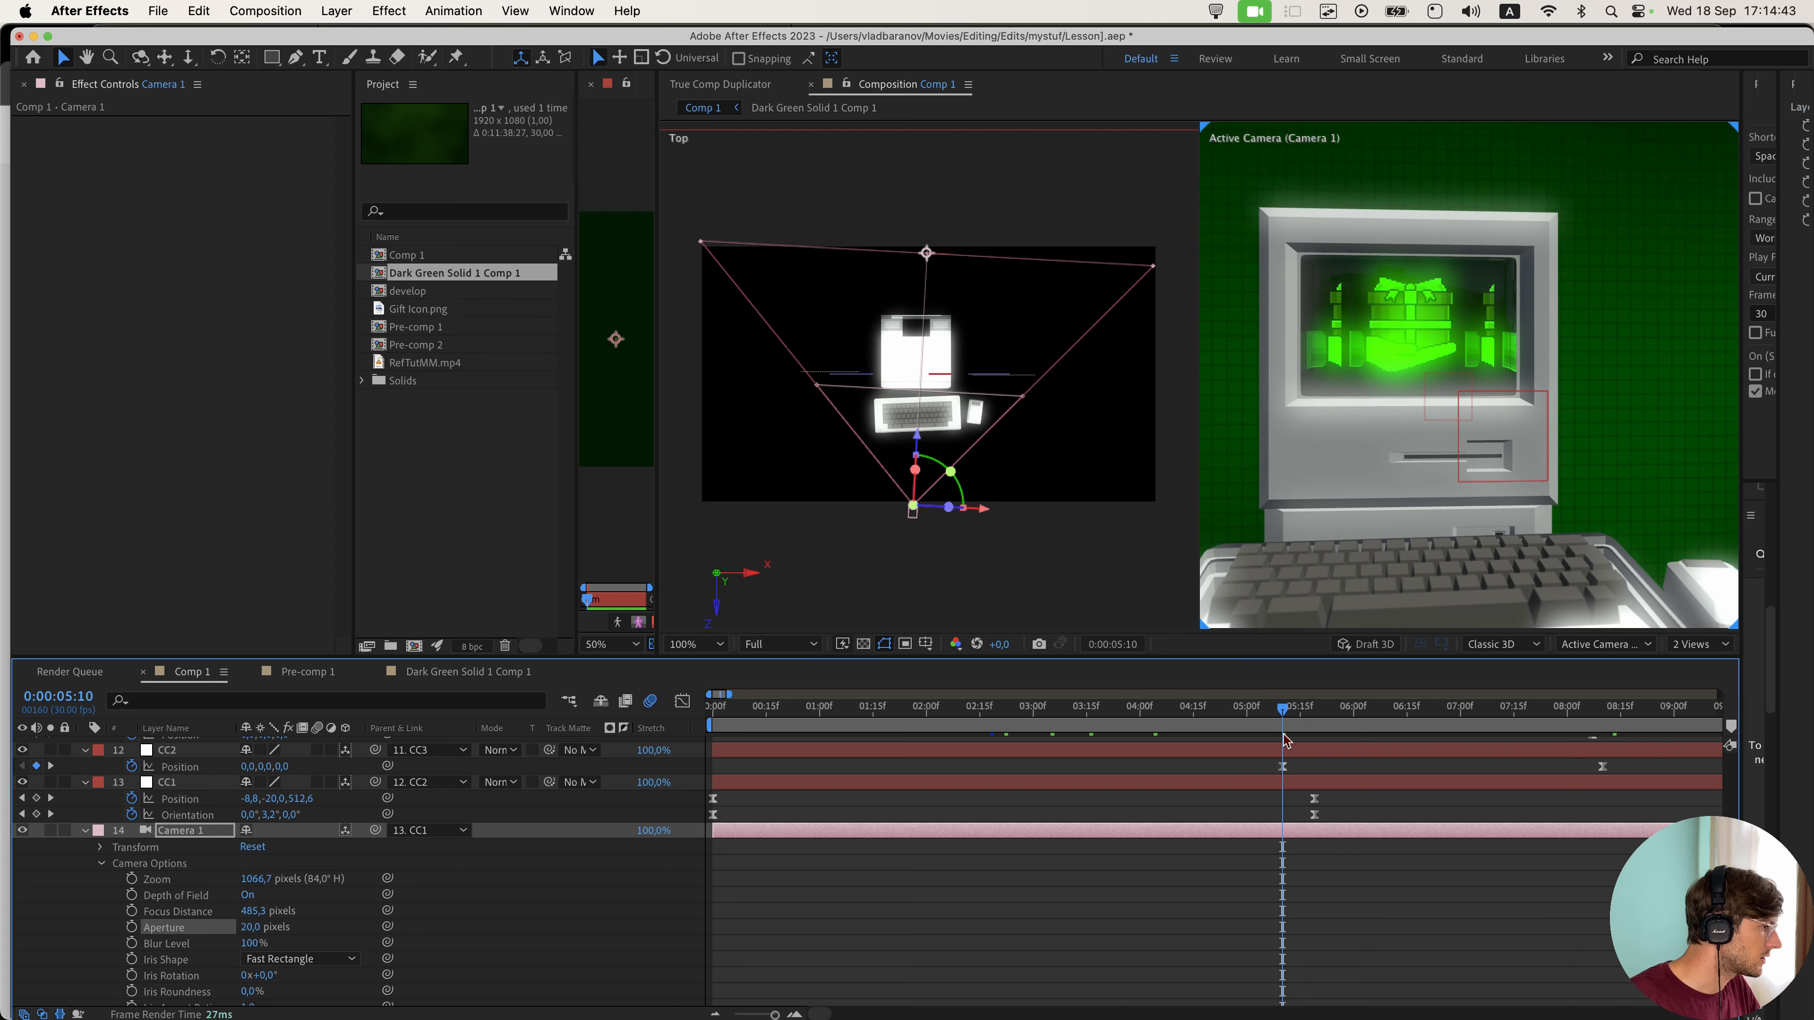
click(131, 911)
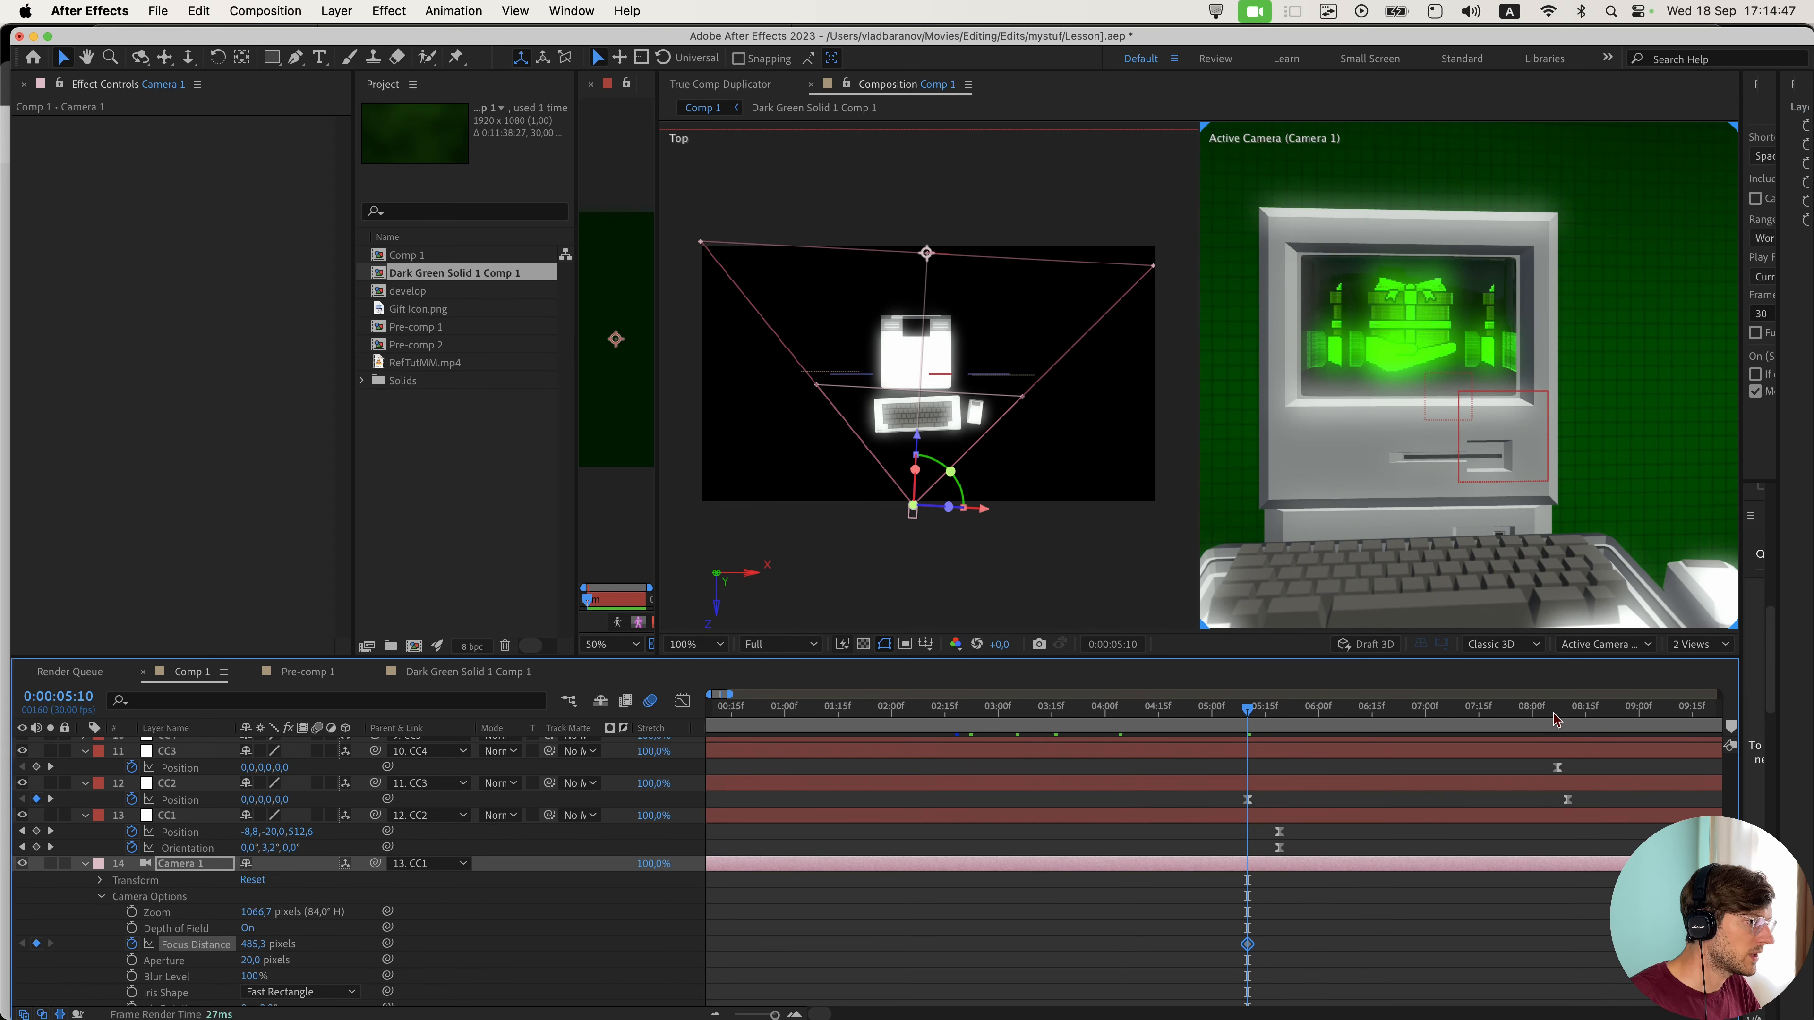
drag(1555, 713, 1568, 713)
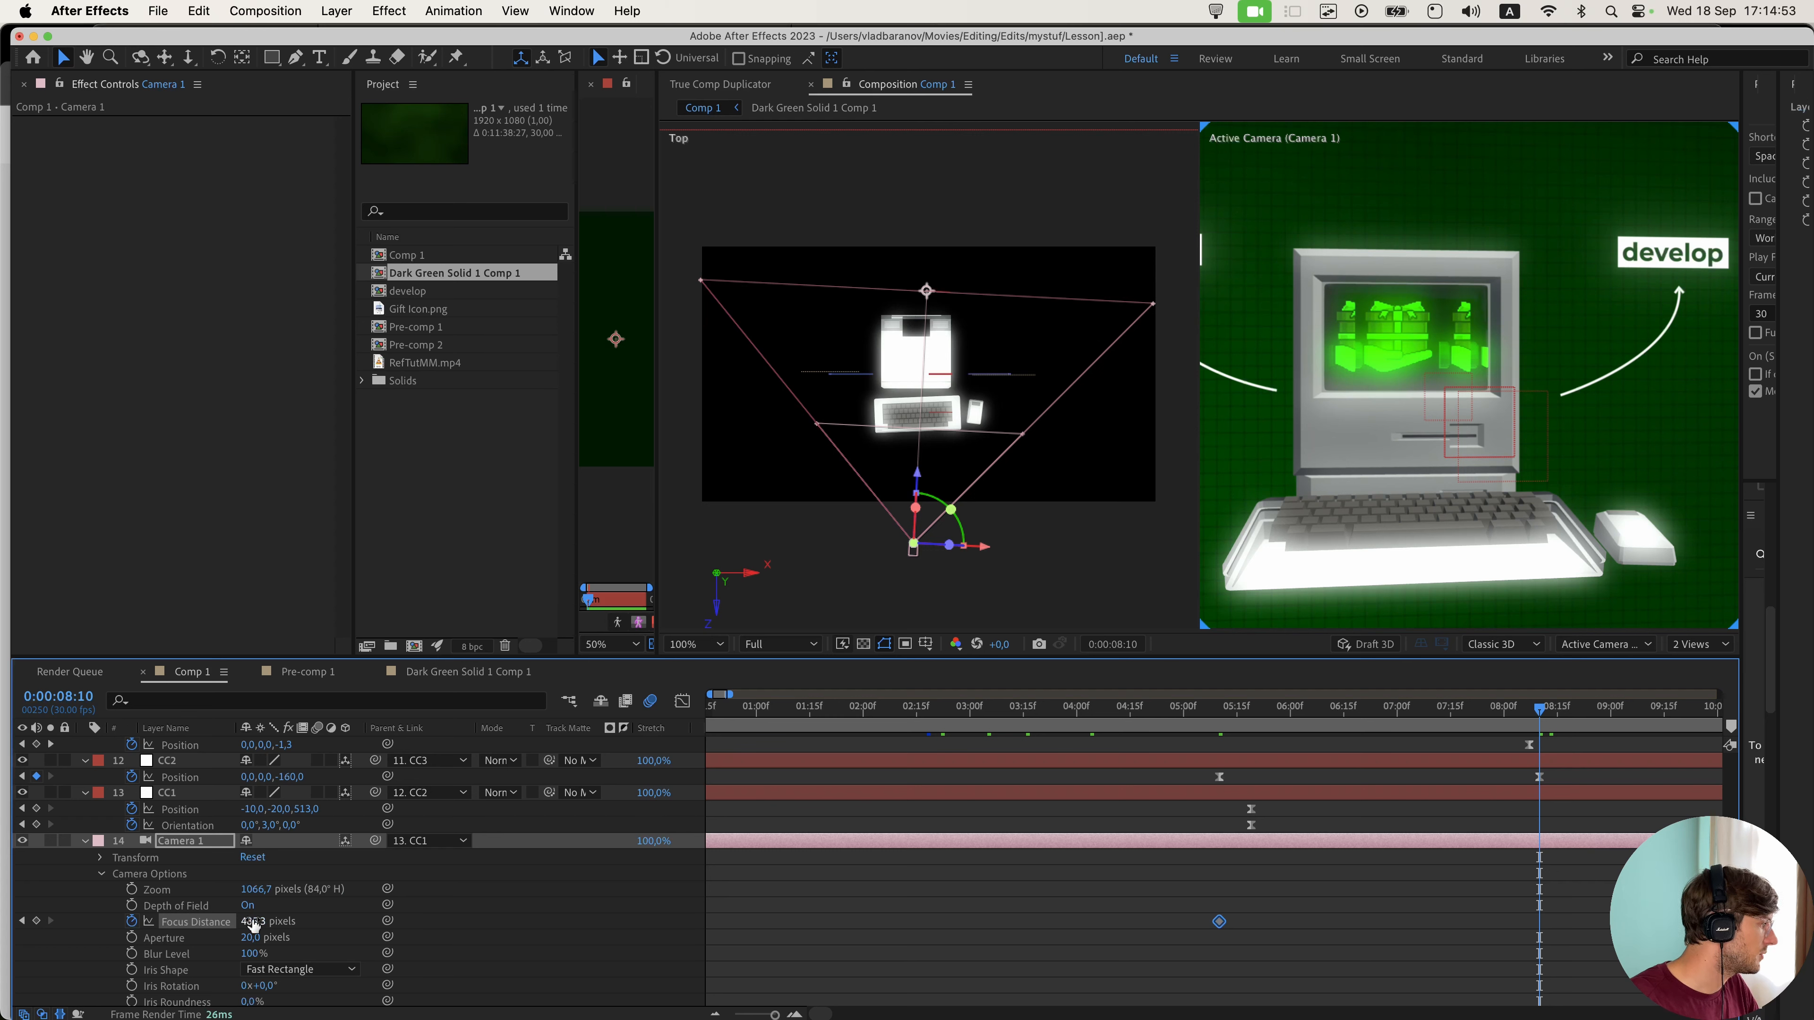
drag(259, 924, 455, 916)
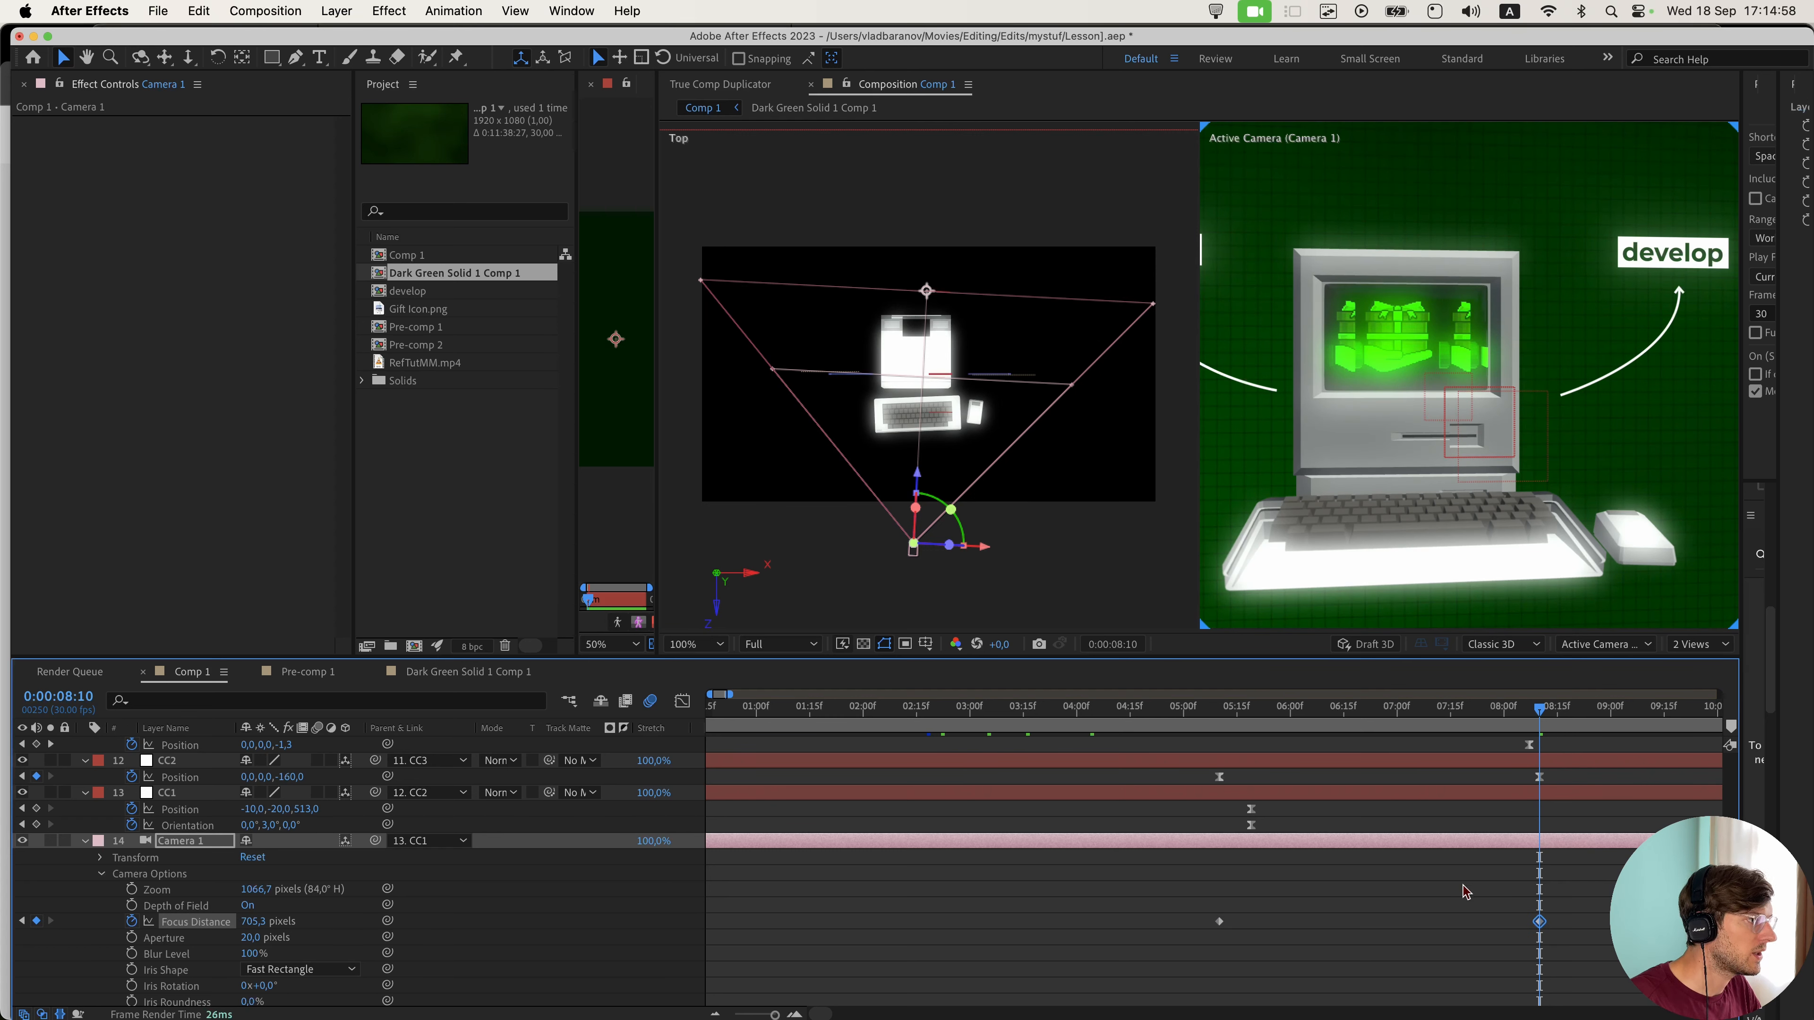
- Apply Easy Ease to both Focus Distance keyframes of Camera 1
drag(1562, 951, 1193, 916)
key(w)
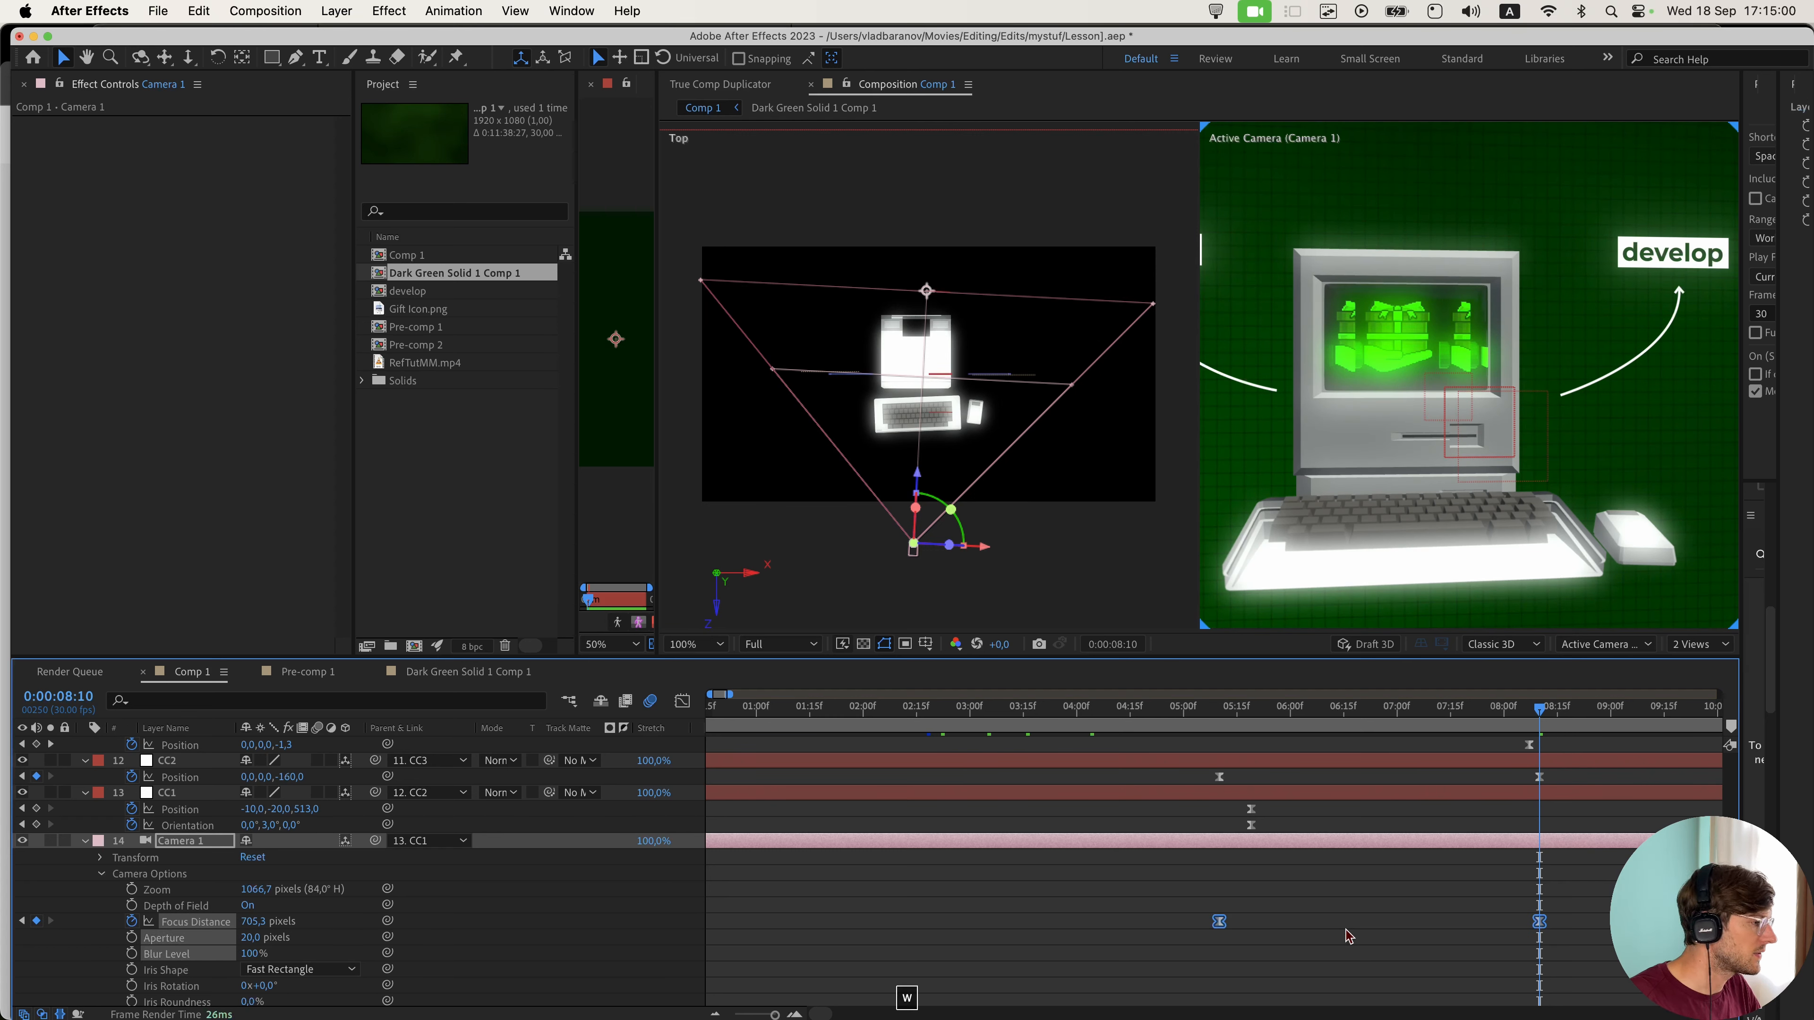
click(1347, 937)
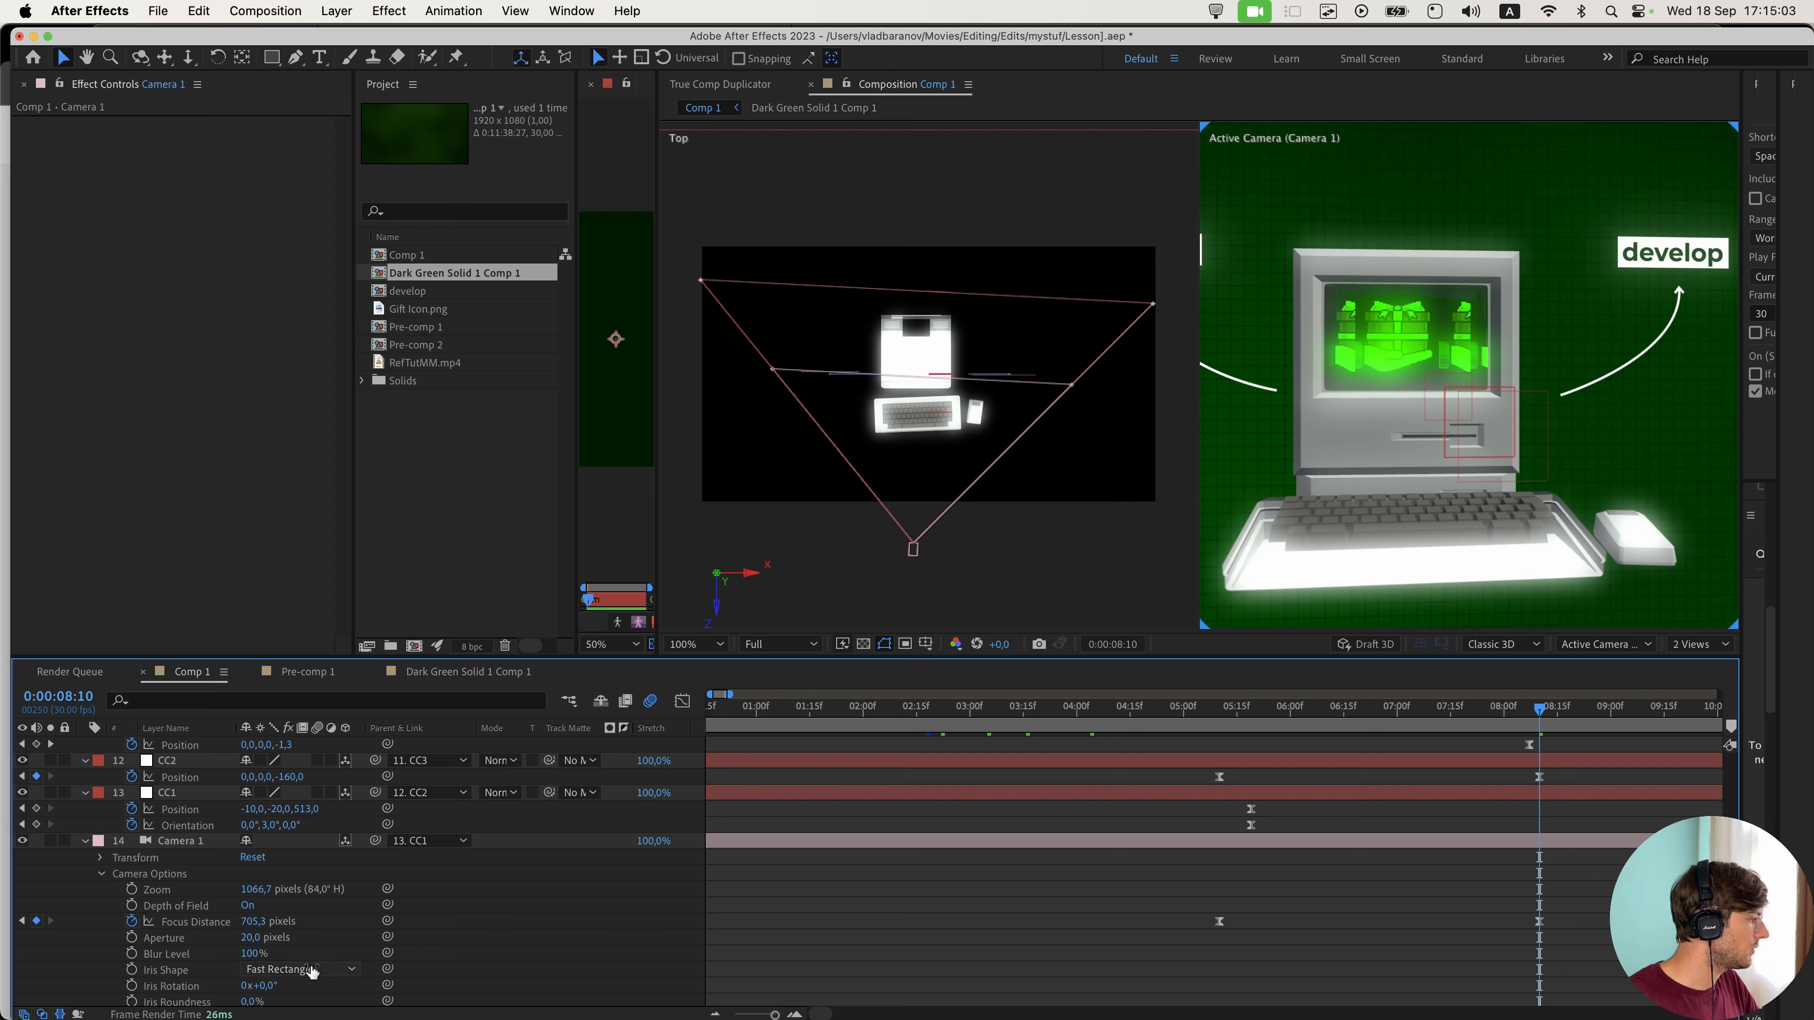
- Set Camera 1's Iris Shape to Decagon and its Aperture to 75 pixels
click(254, 937)
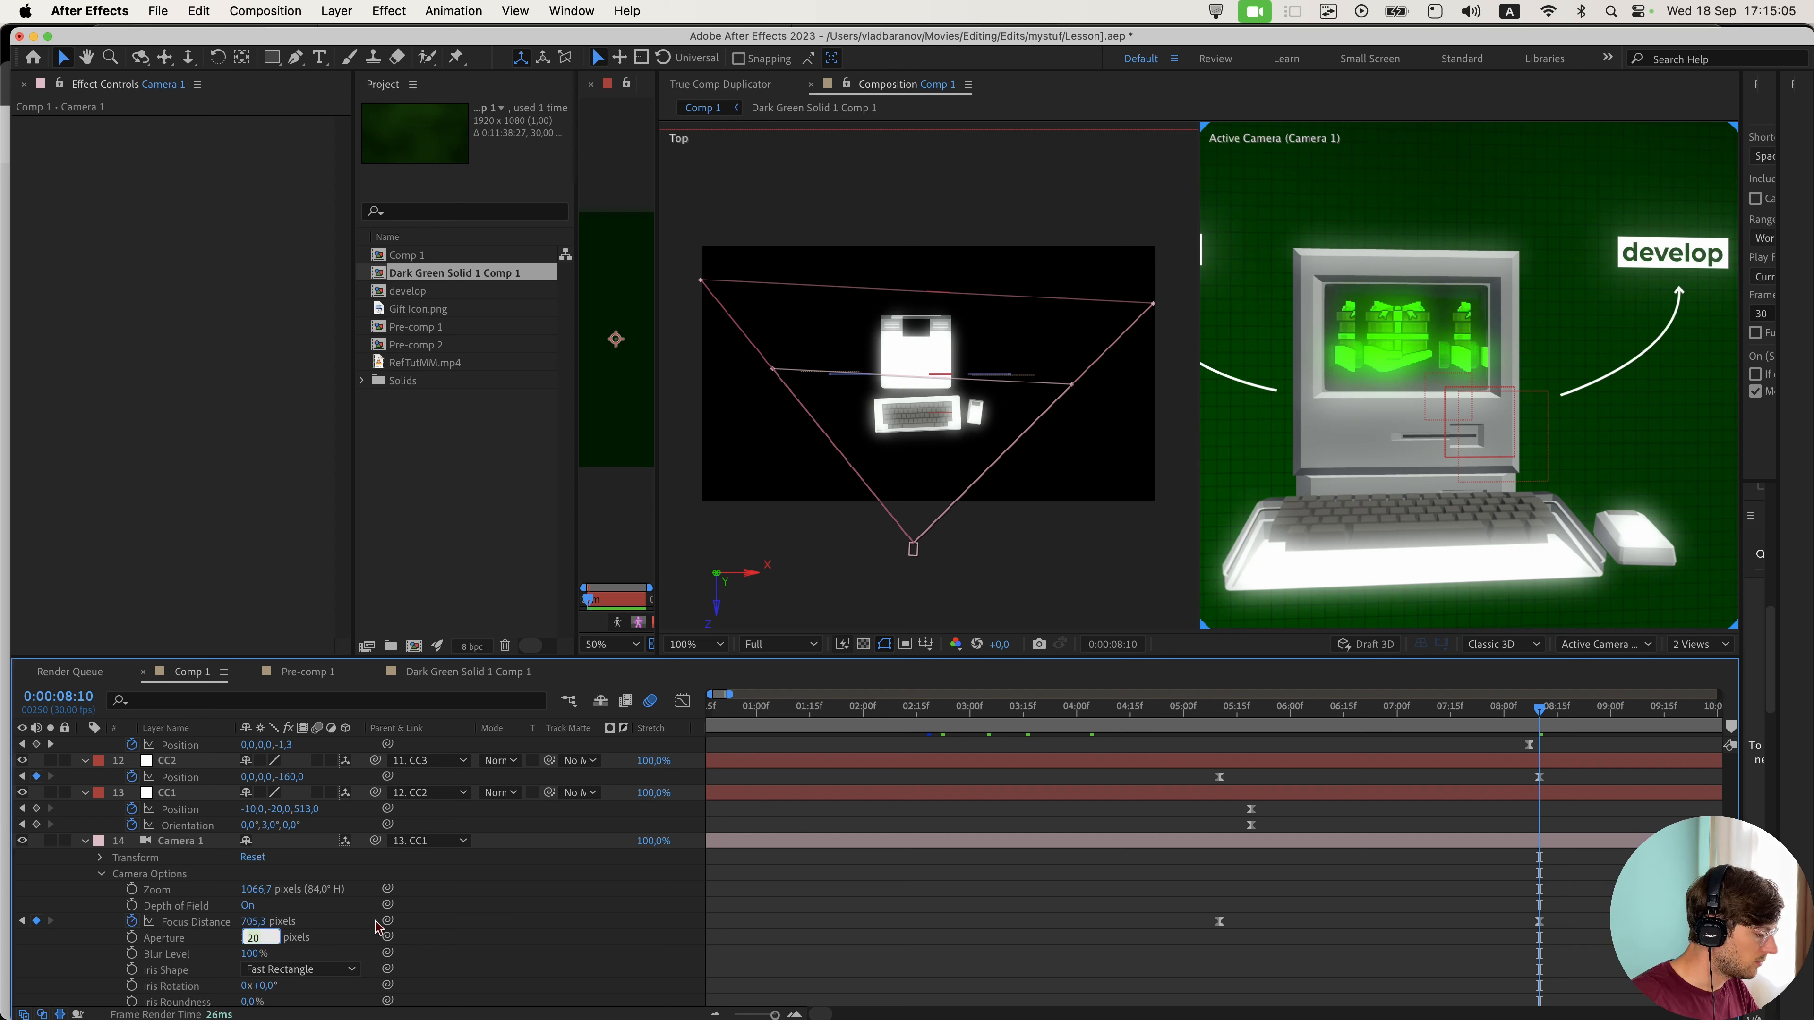
text(50)
key(Return)
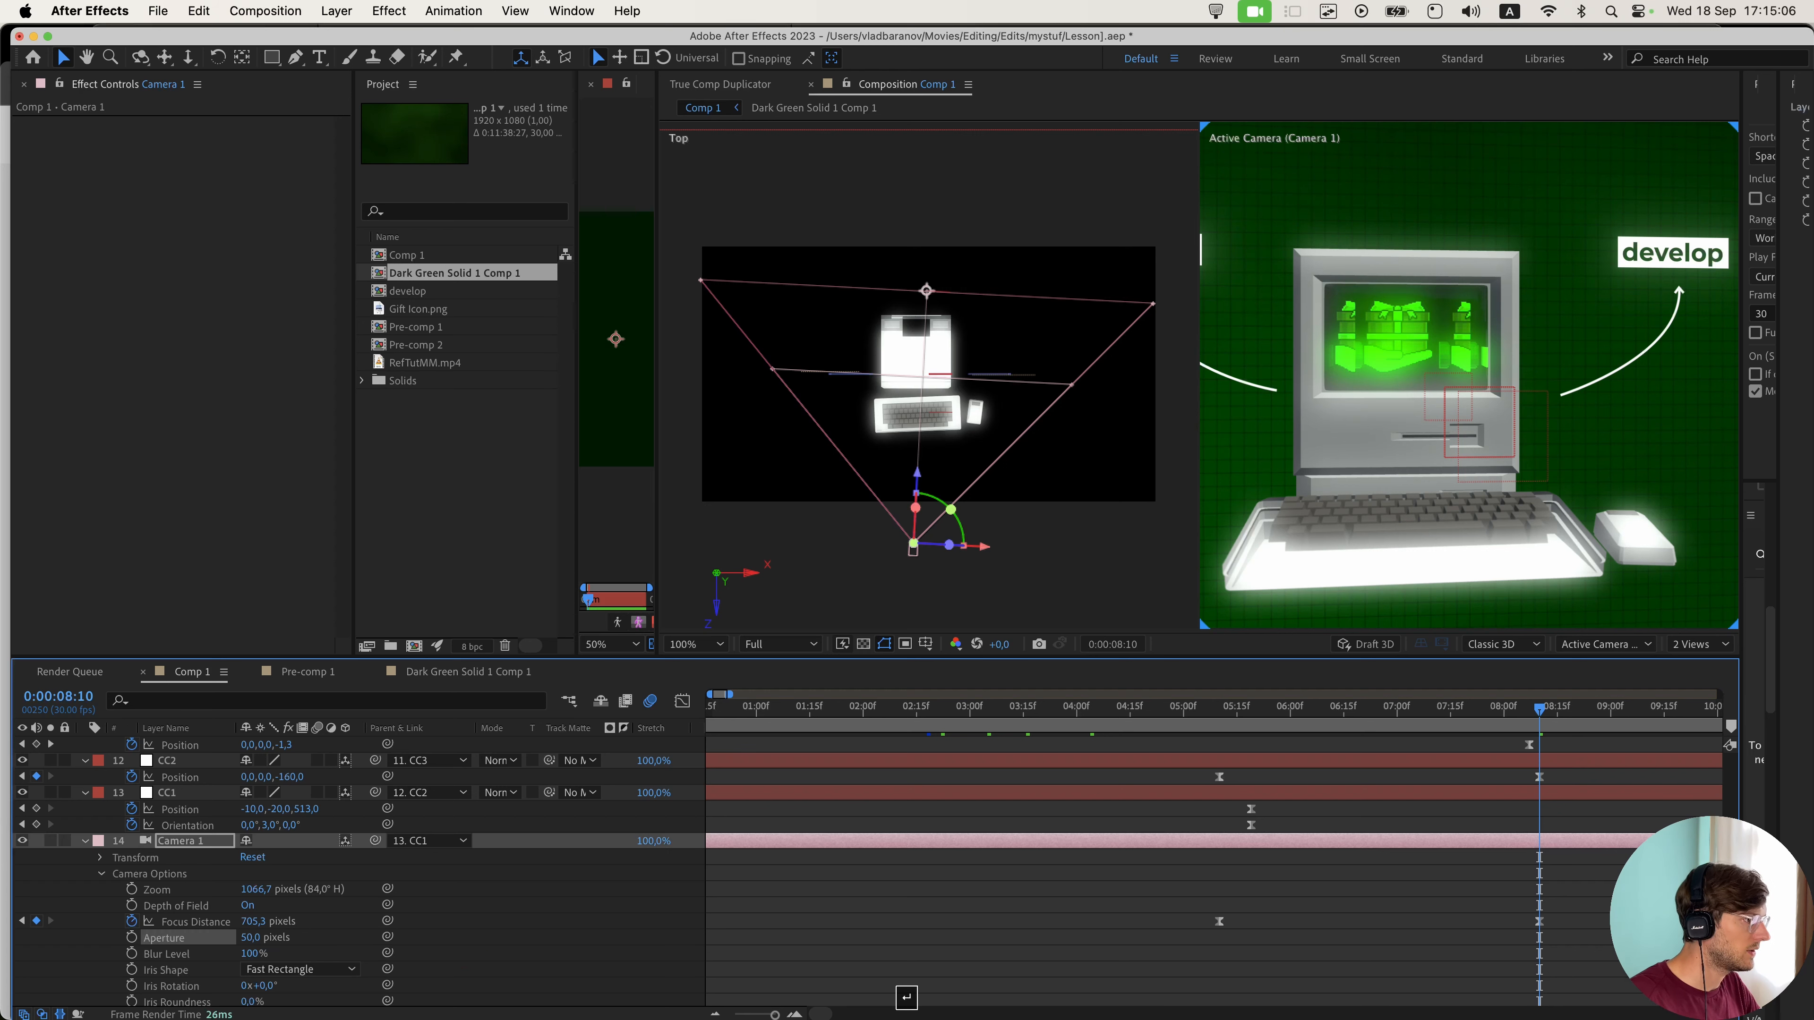
click(288, 969)
click(289, 997)
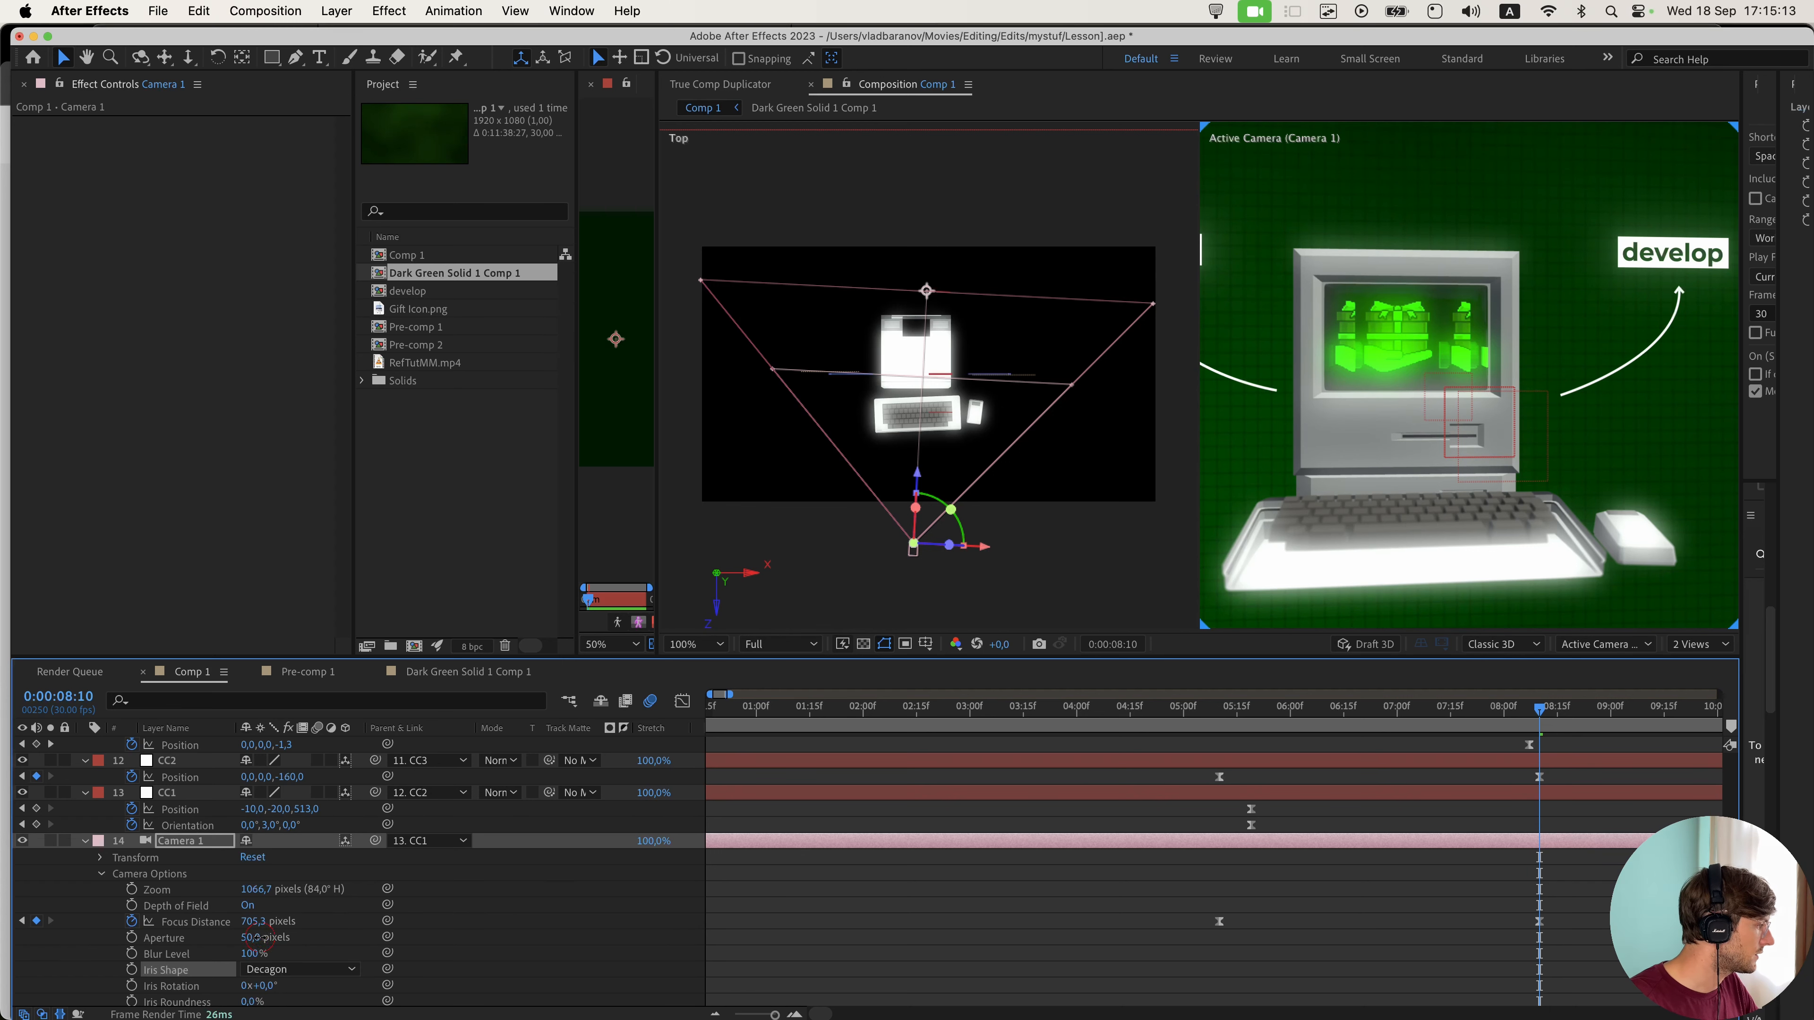
click(258, 937)
text(75)
key(Return)
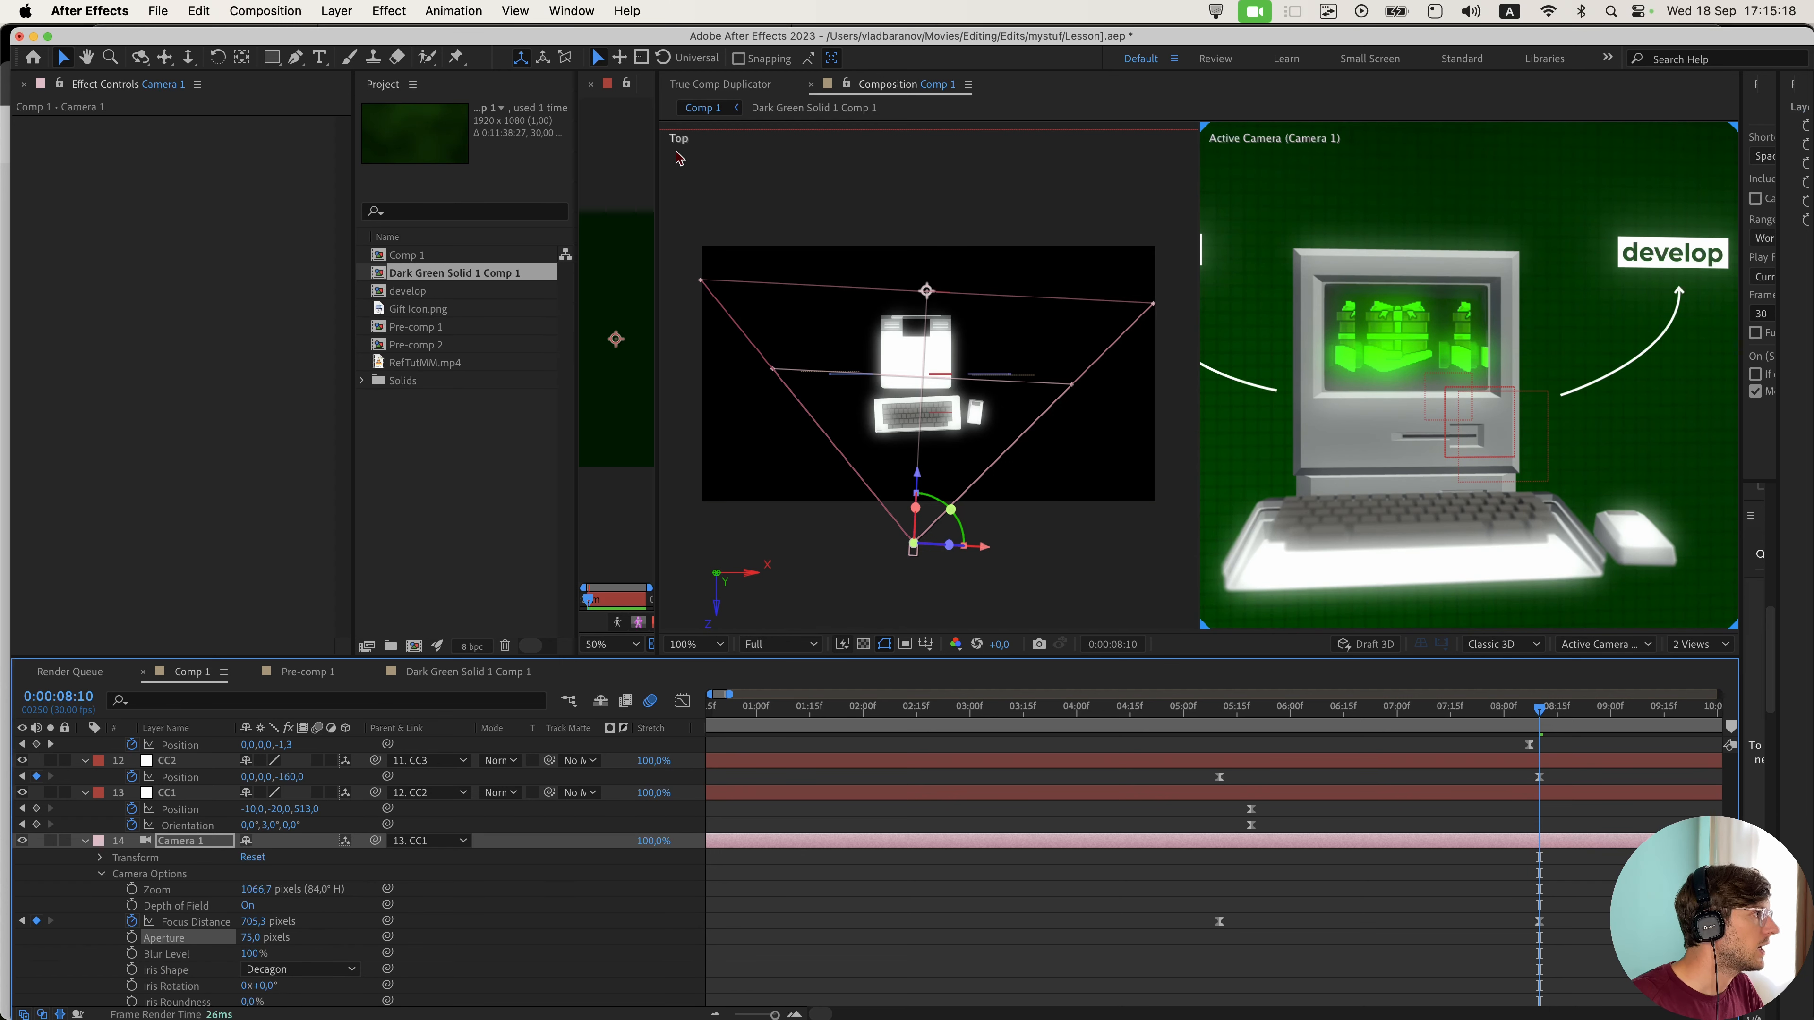
- Inspect the blur on the keyboard and screen up close at 0:00:08:10, and check an earlier frame of the camera move
key(space)
drag(1462, 519, 1441, 400)
scroll(1441, 461, up, 1)
drag(1464, 464, 1620, 473)
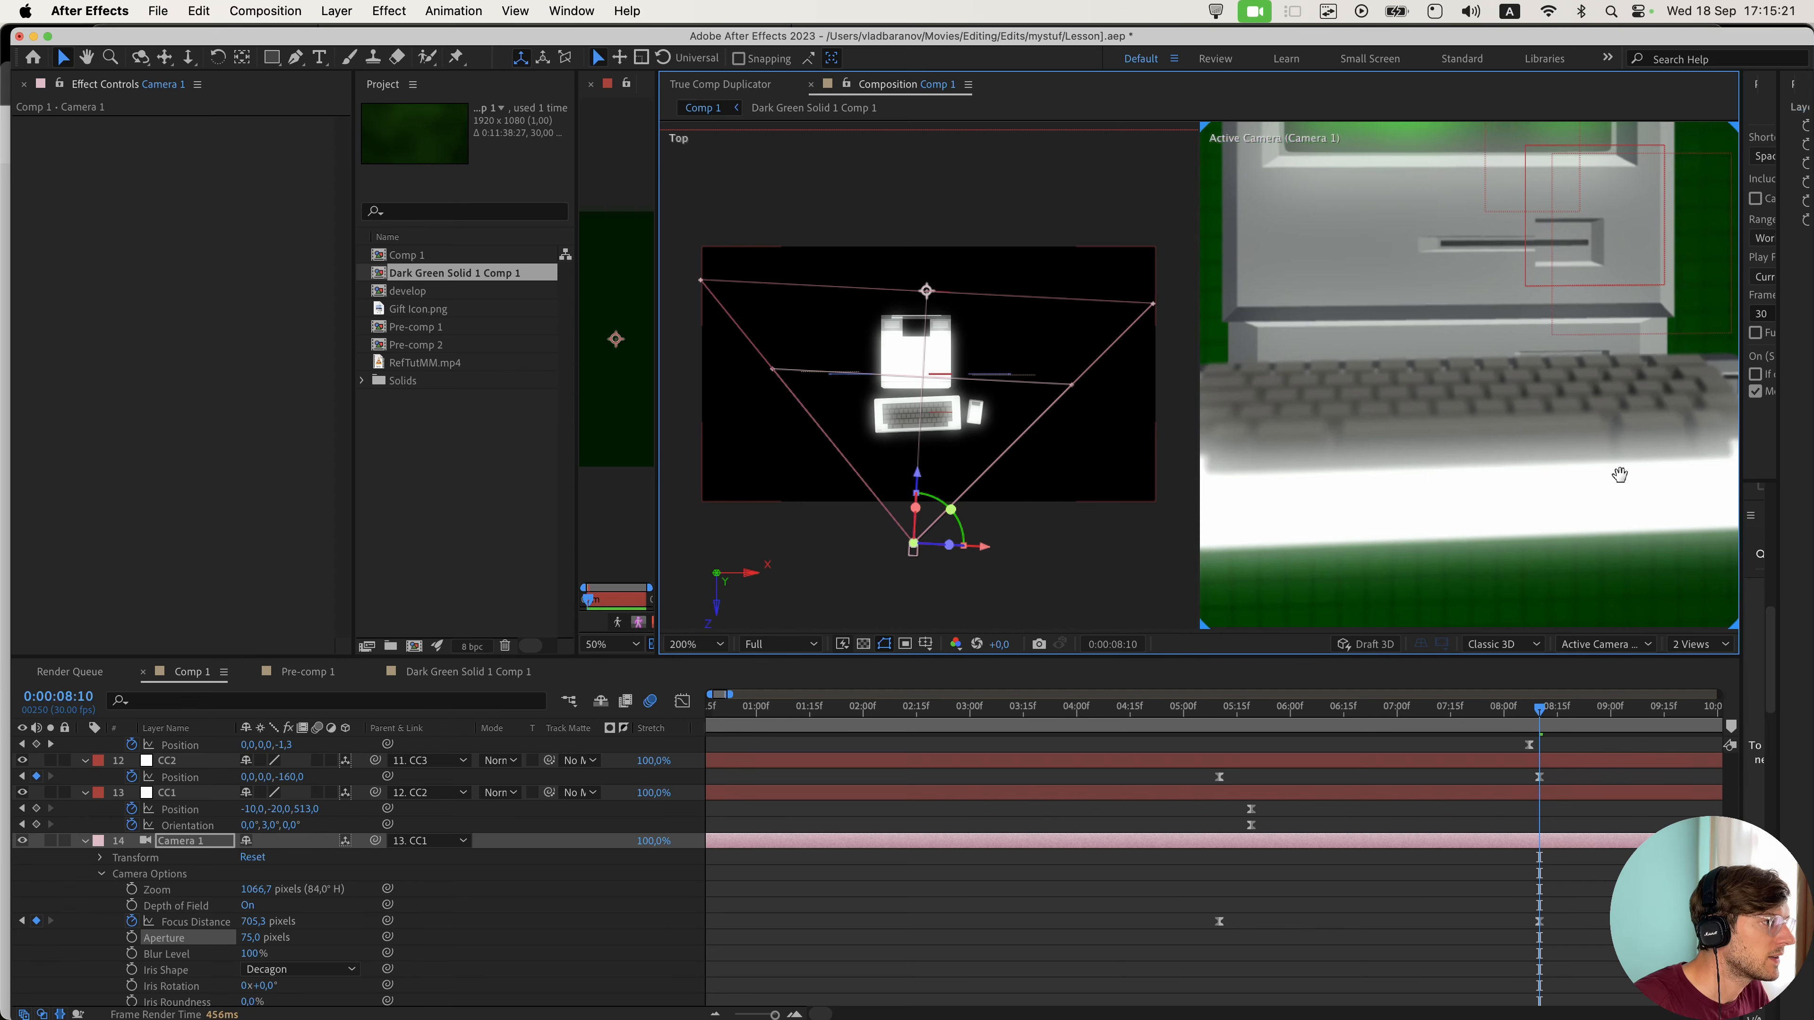
drag(1314, 493, 1487, 510)
key(space)
drag(1478, 303, 1365, 619)
key(space)
drag(1461, 443, 1334, 451)
key(space)
scroll(1335, 451, down, 1)
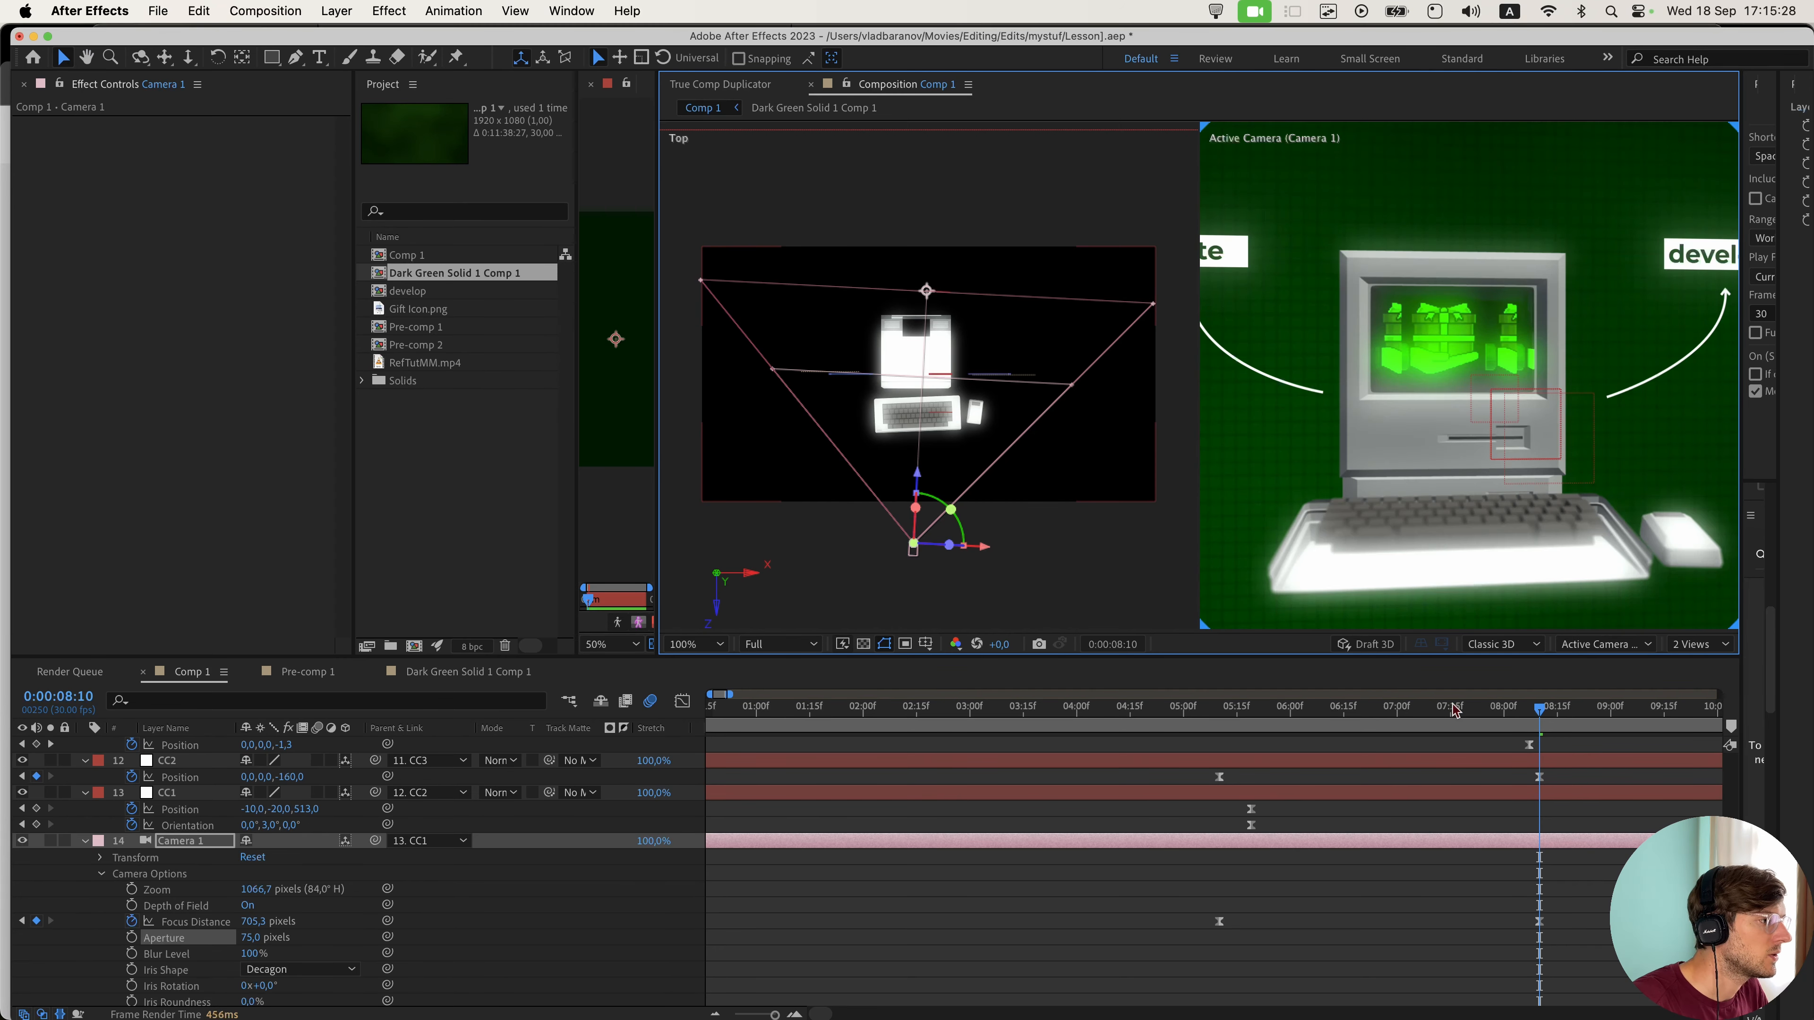
drag(1305, 709, 1269, 714)
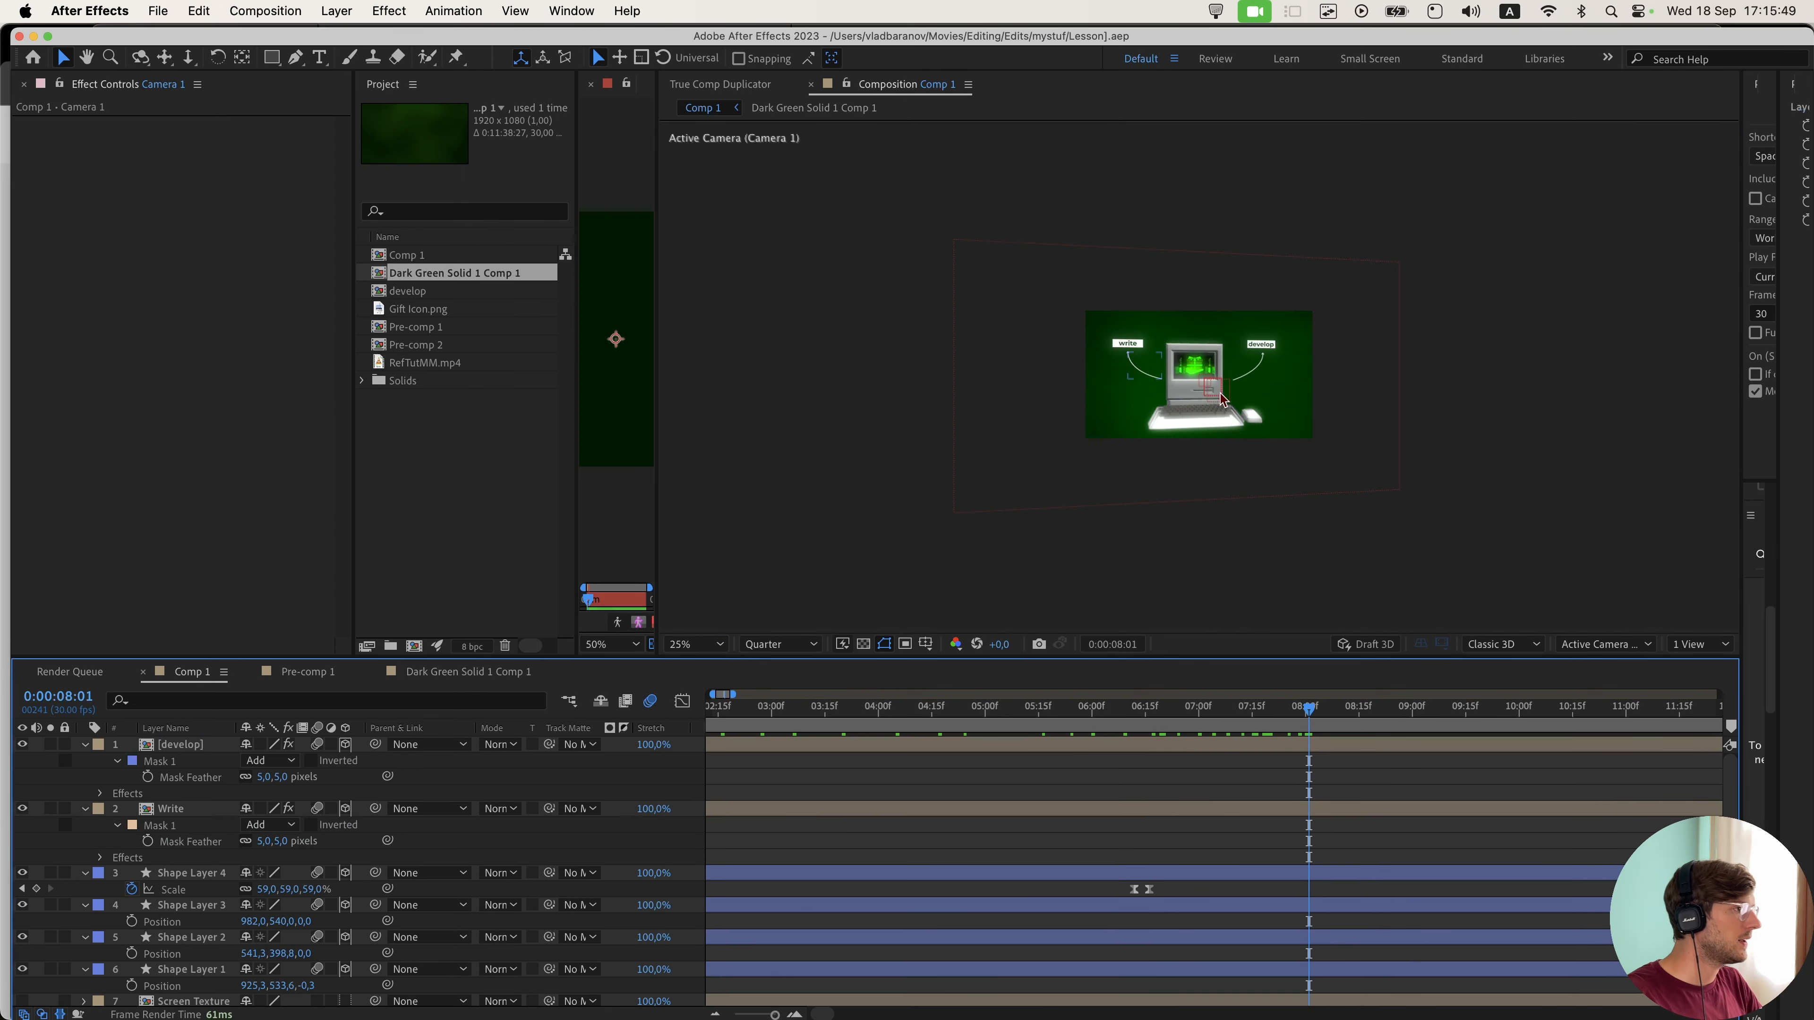
- Shift the Write, Shape Layer 2 and Shape Layer 1 layers together to X positions 754.2, 501.3 and 885.3
scroll(1221, 400, up, 4)
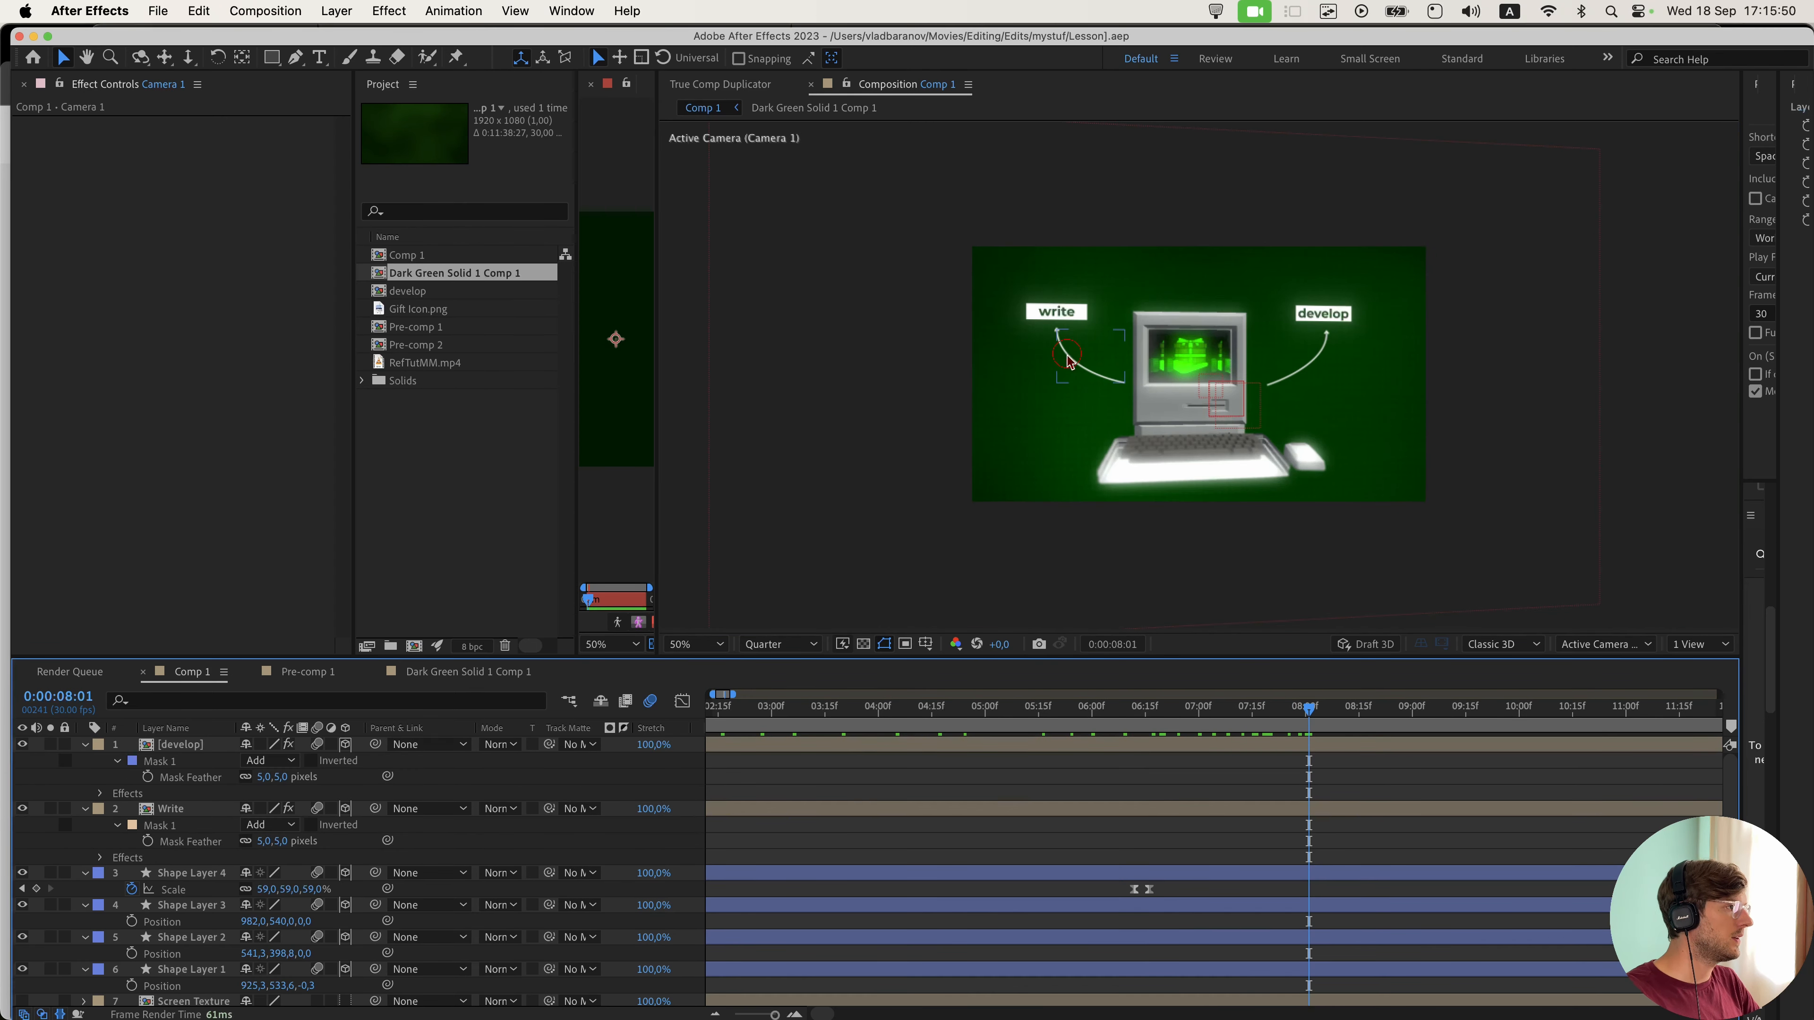
click(1057, 355)
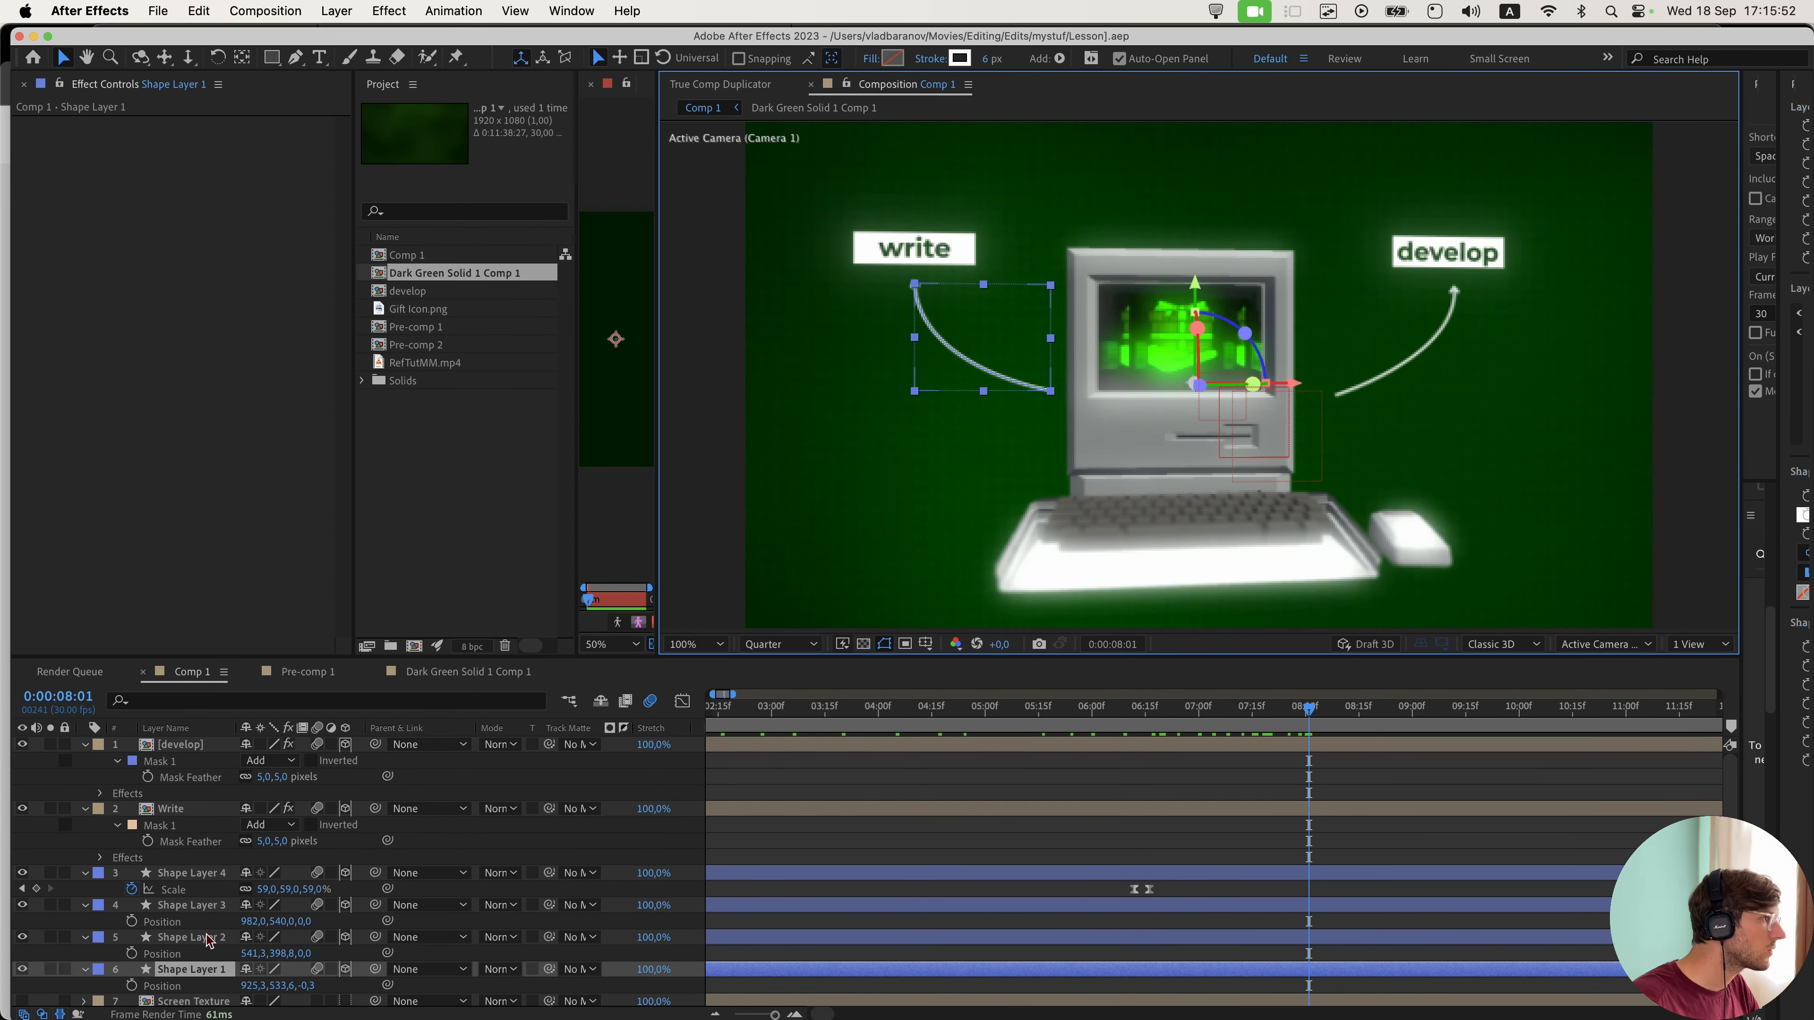
super+click(191, 937)
super+click(175, 810)
key(p)
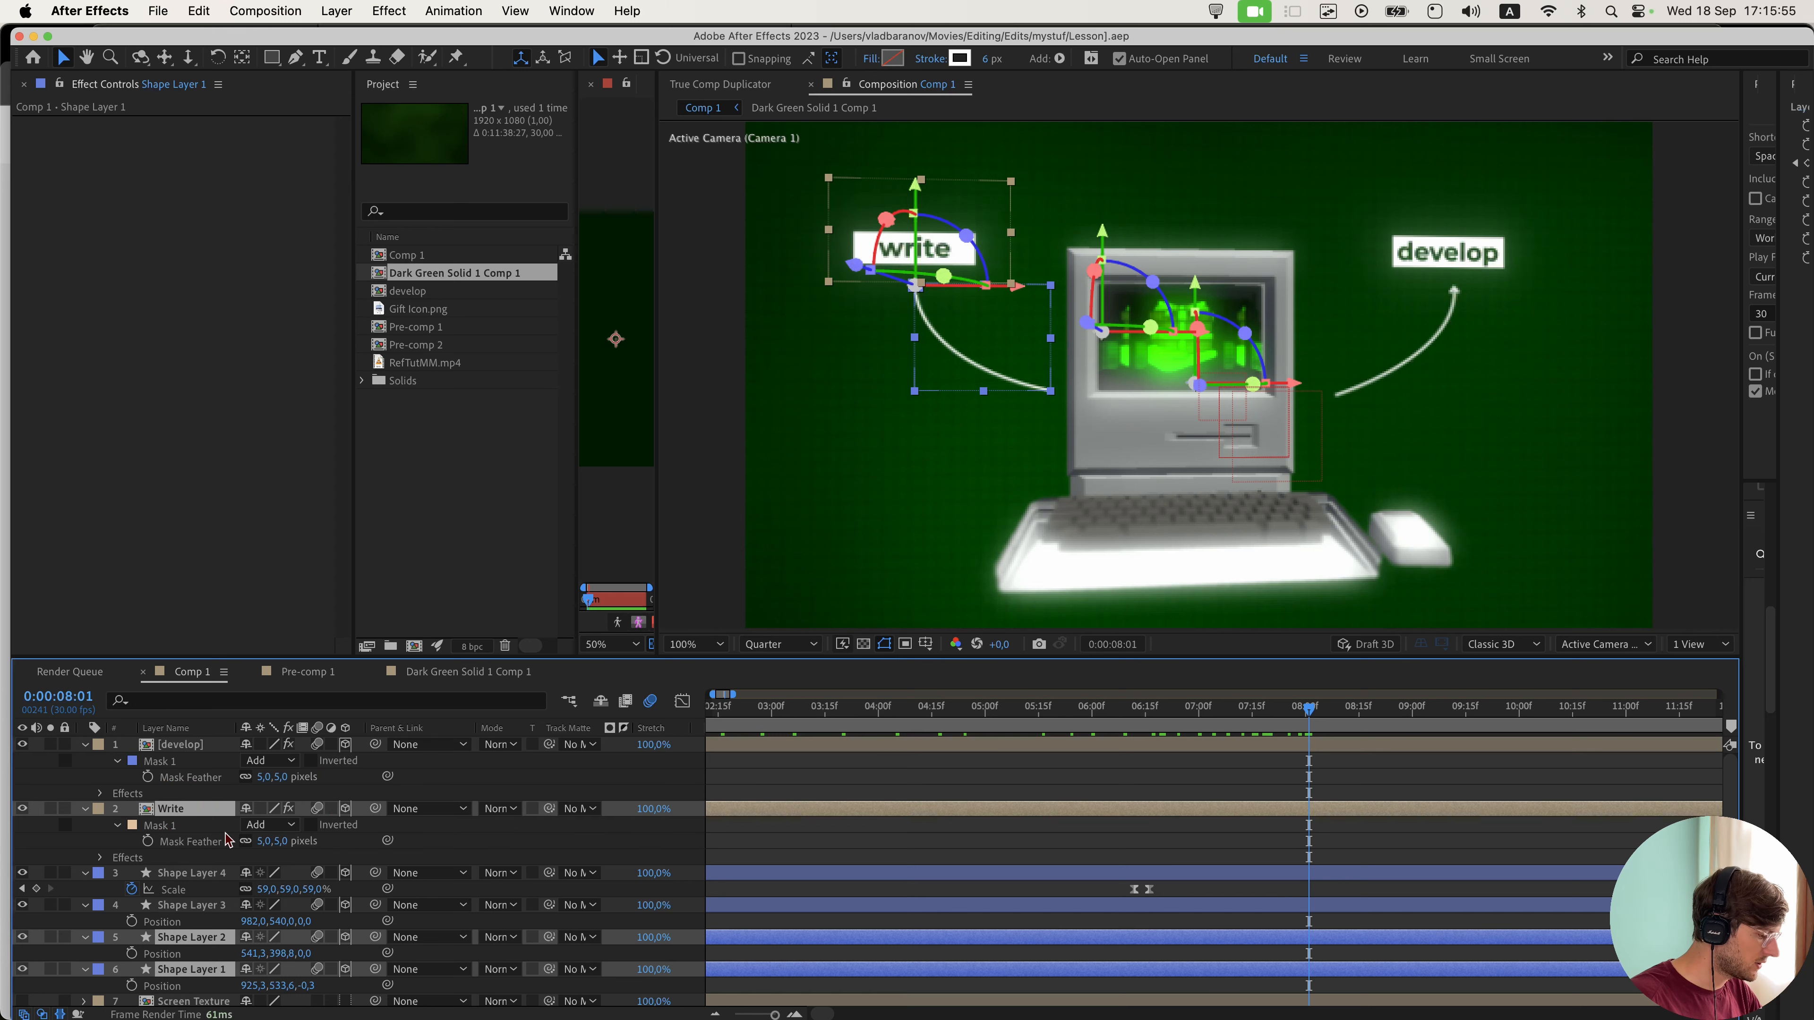
key(p)
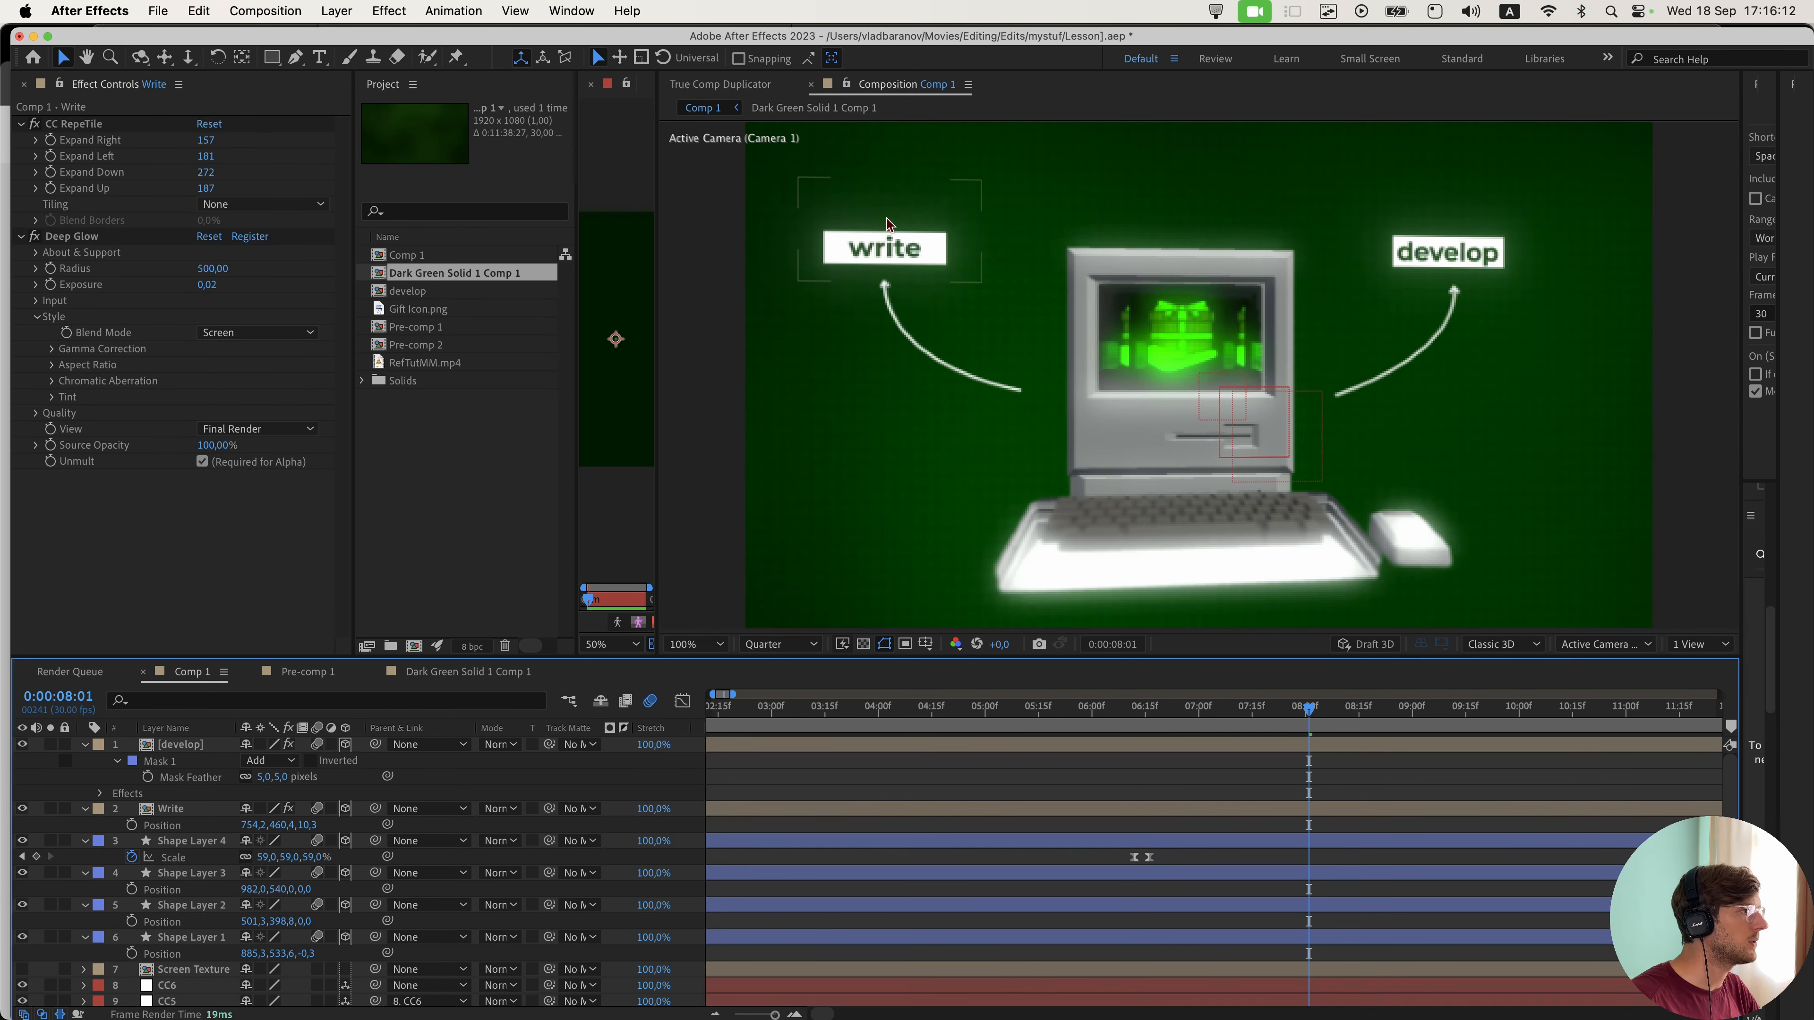
- Review the camera move and set CC1's ending Position to -37.0, -20.0, 513.0
scroll(1102, 334, down, 2)
drag(1242, 710, 1154, 712)
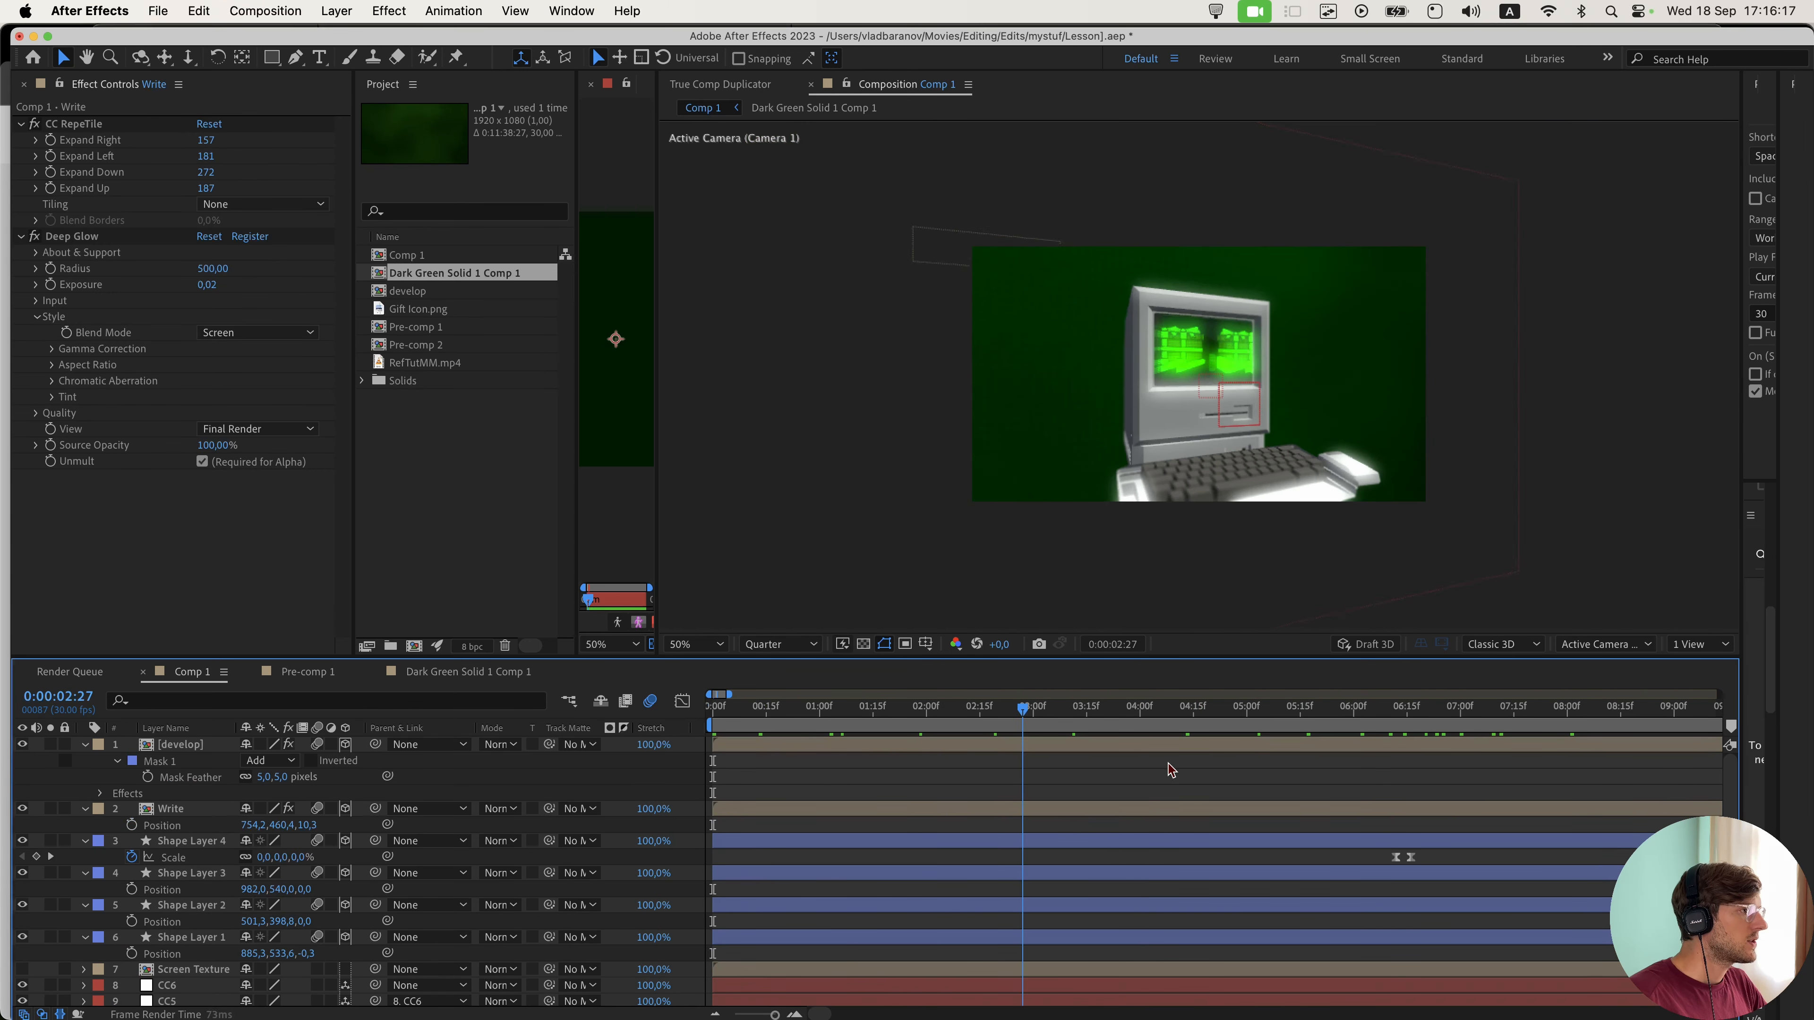
drag(1168, 769, 1419, 790)
drag(1333, 830, 1151, 821)
drag(1197, 709, 1221, 737)
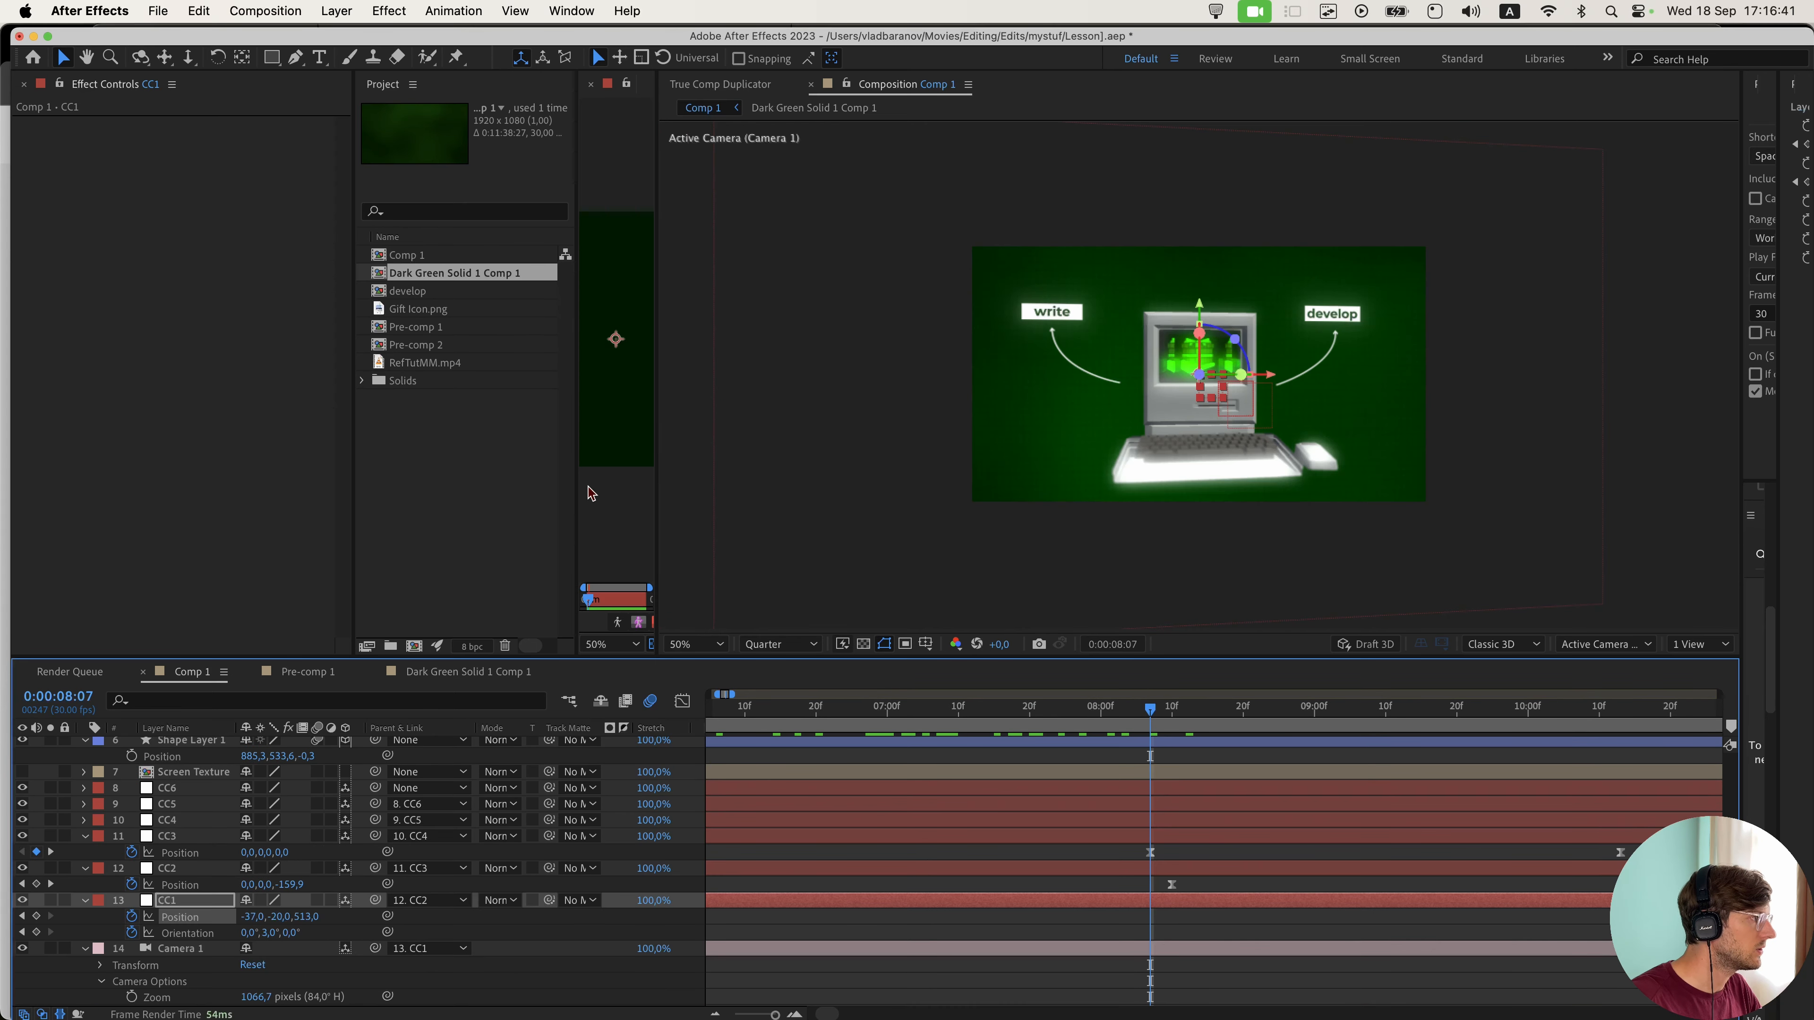
- Check the end of the camera move in the scene at 0:00:10:13
scroll(1410, 736, right, 3)
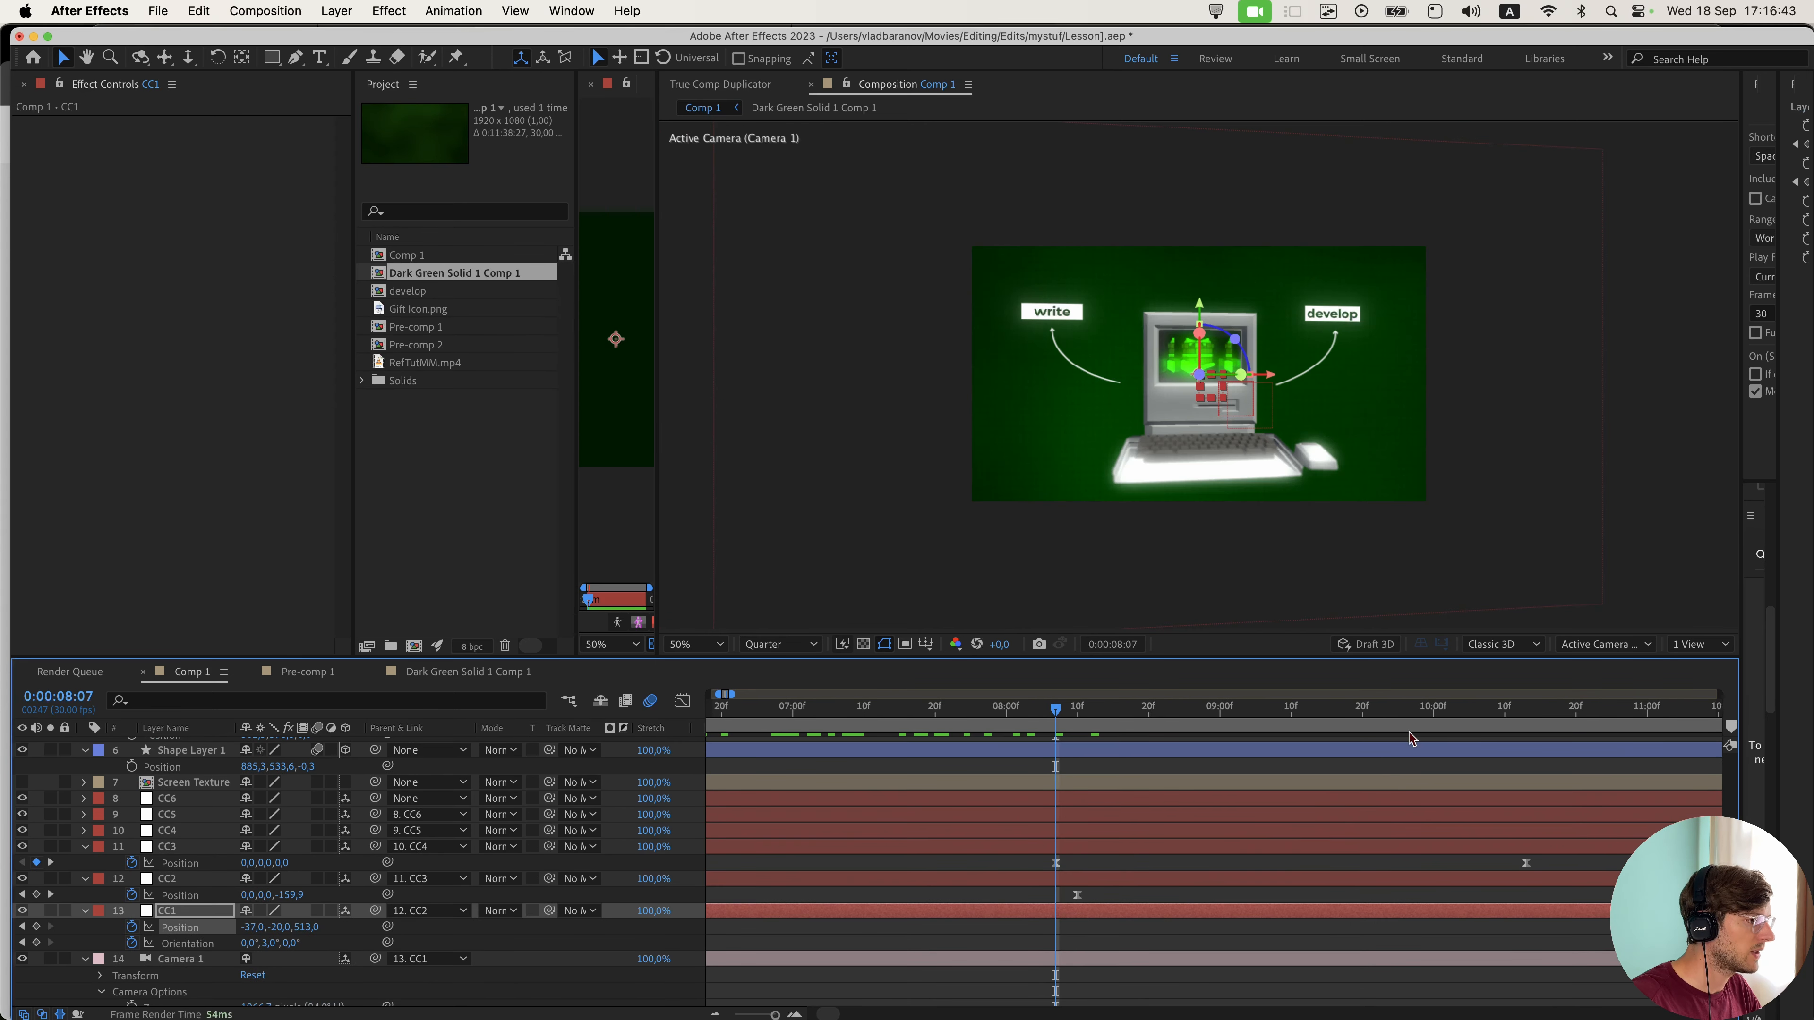
drag(1429, 711, 1526, 734)
key(.)
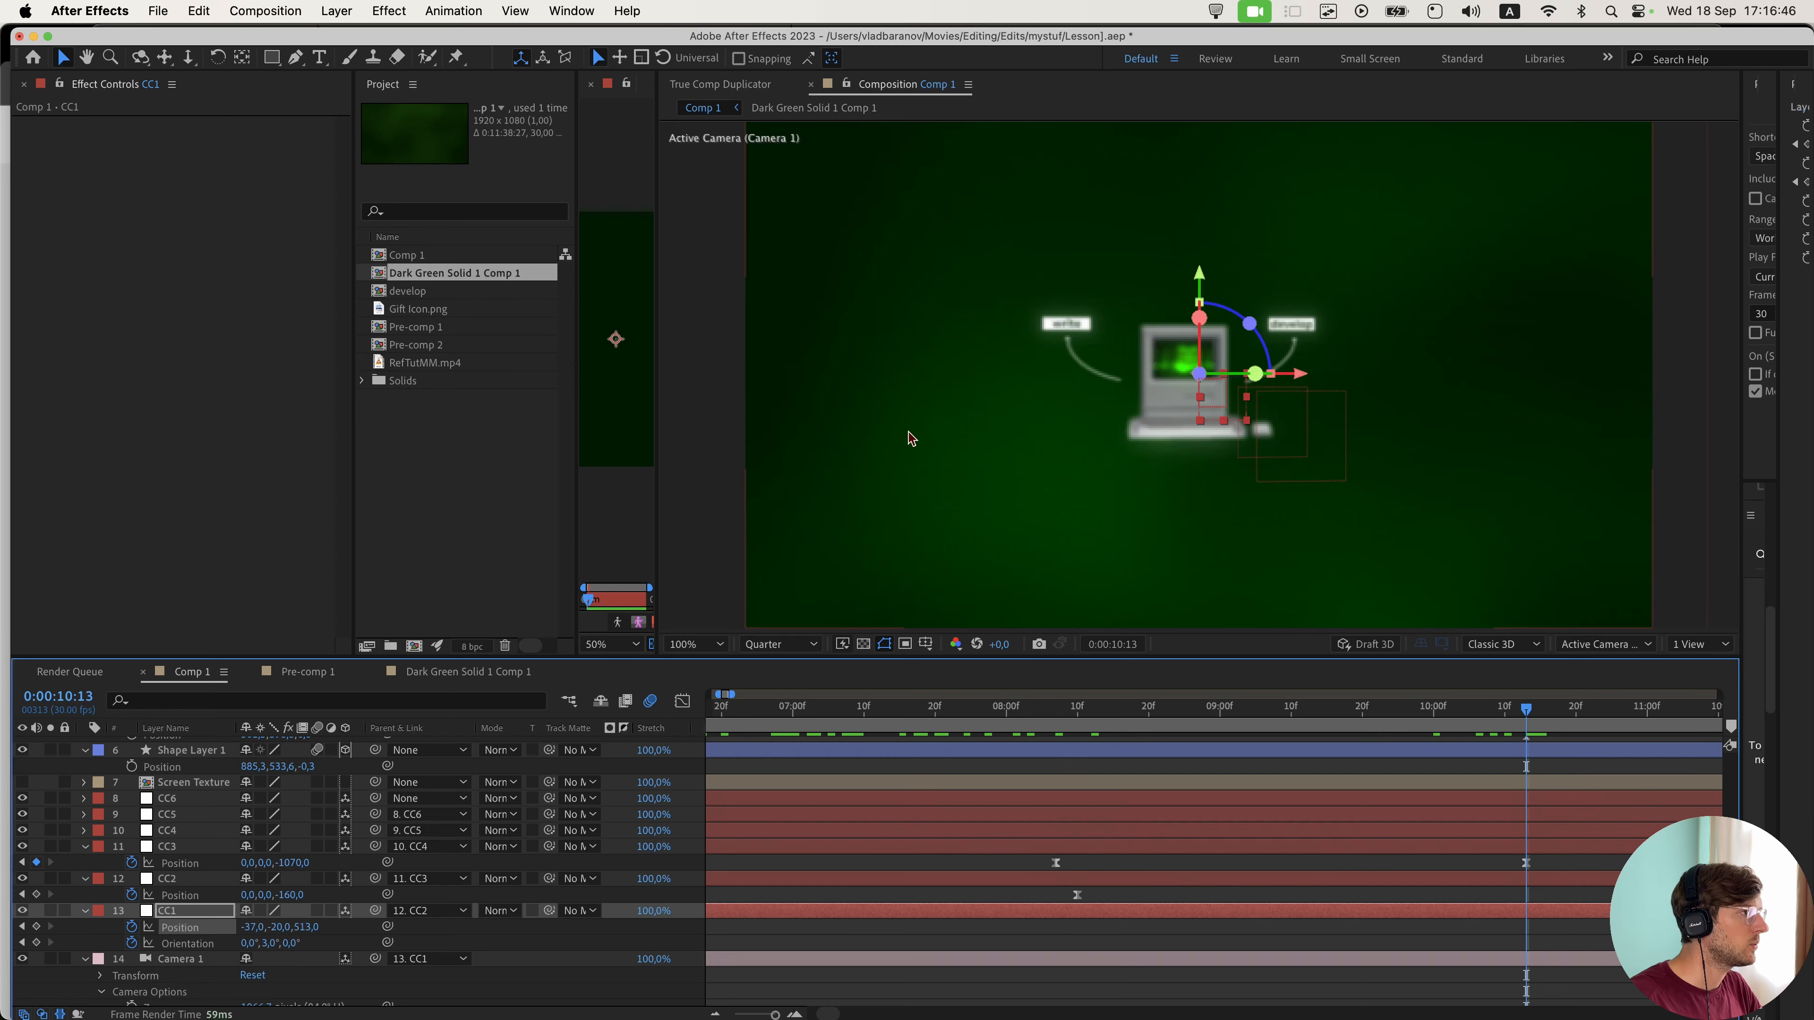
- Show and solo the RefTutMM.mp4 reference layer and examine its people scene and how the shot moves from there
scroll(90, 894, down, 6)
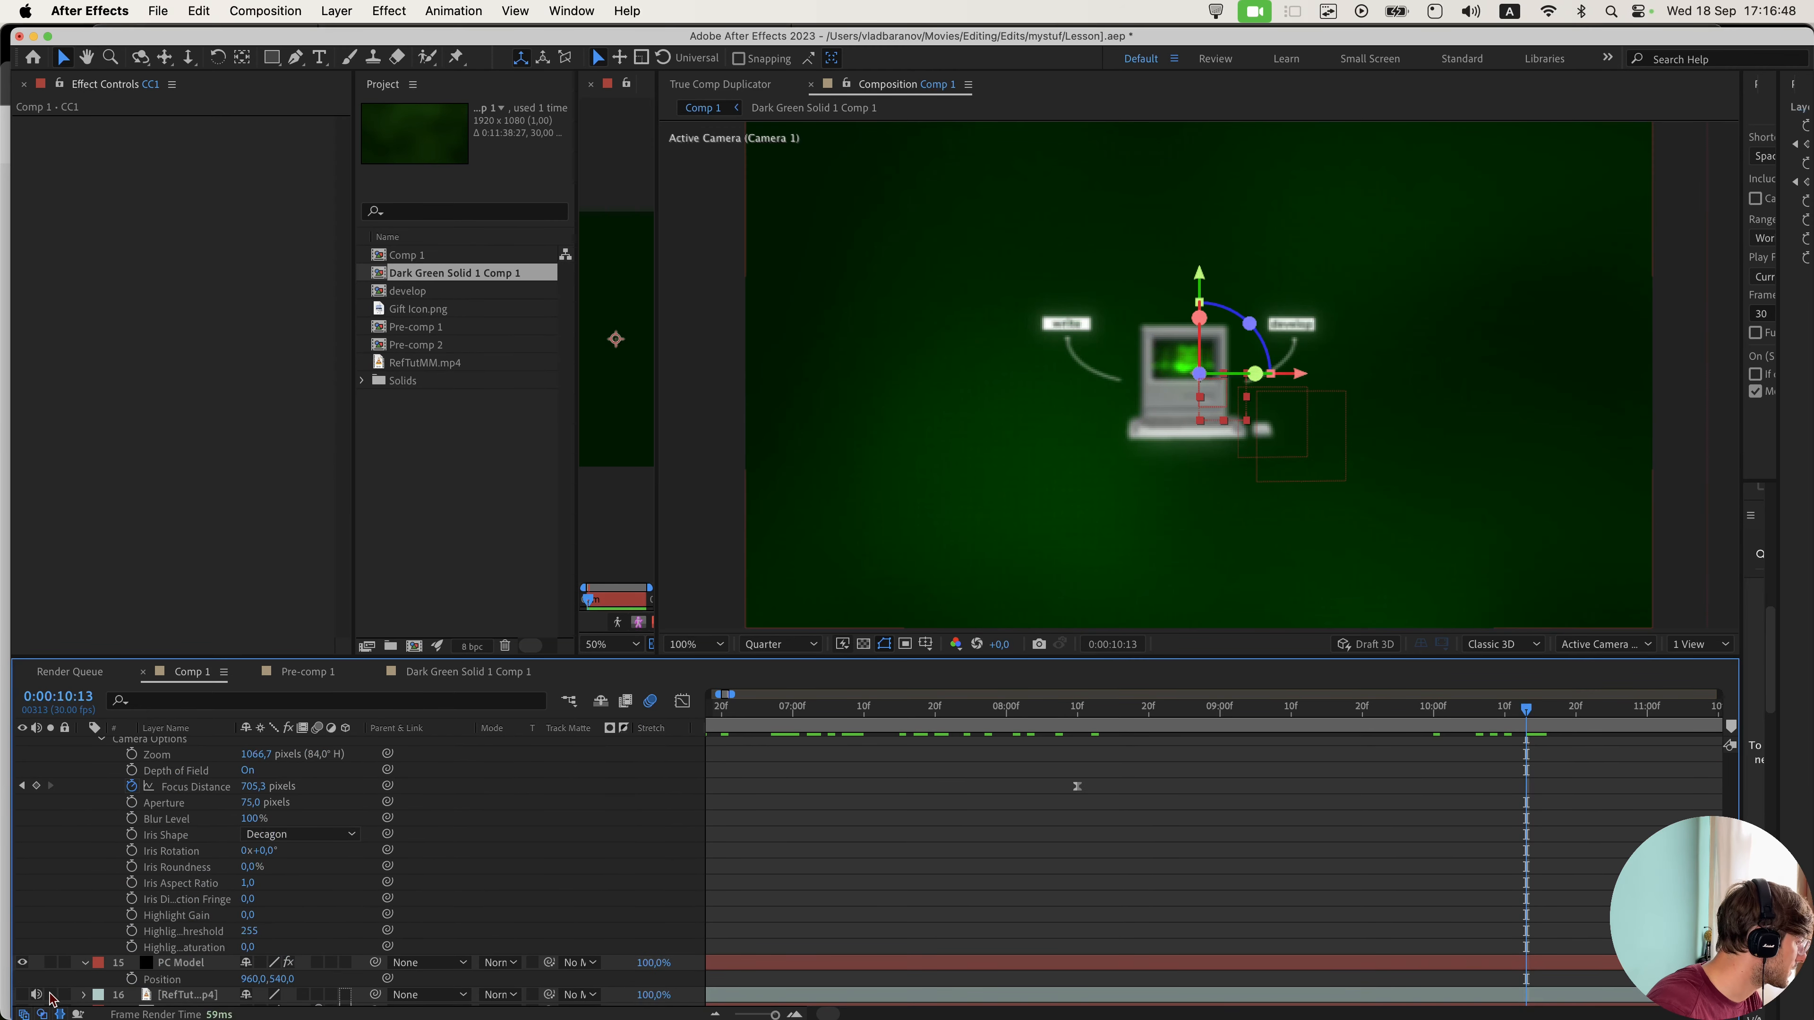
click(23, 994)
click(50, 995)
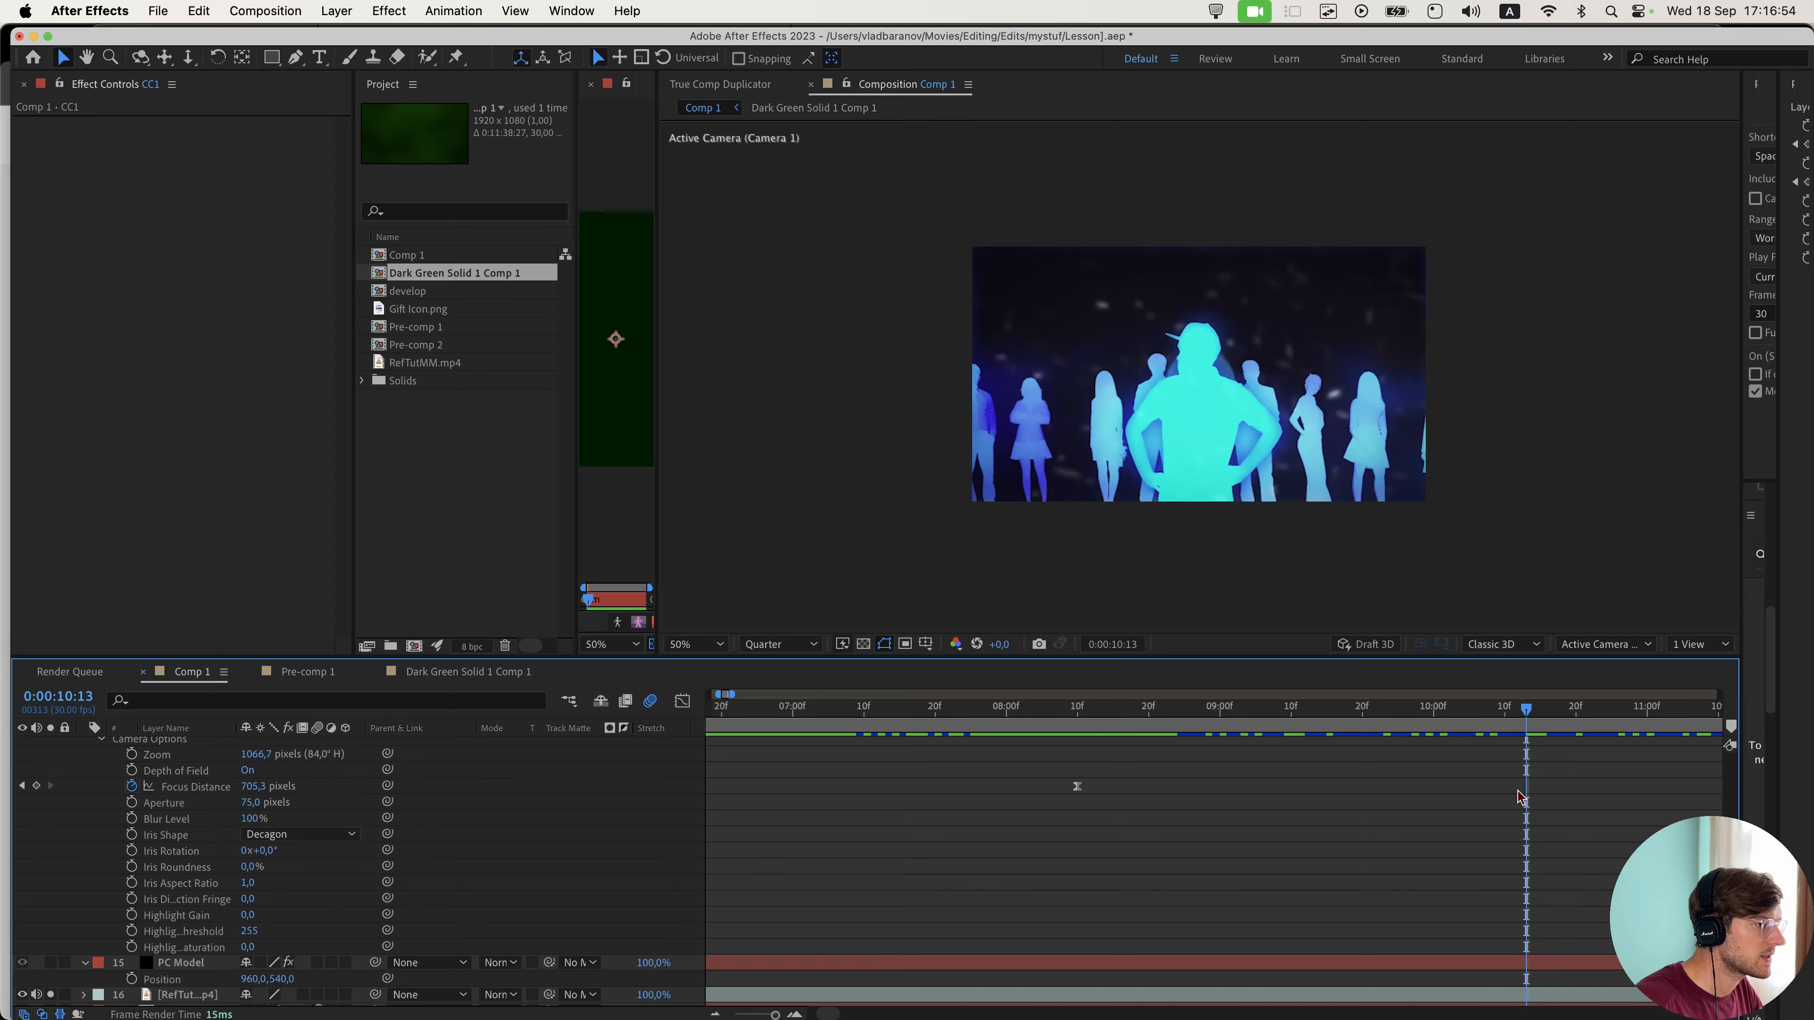
key(minus)
key(minus)
scroll(1518, 790, down, 1)
drag(1211, 711, 1389, 751)
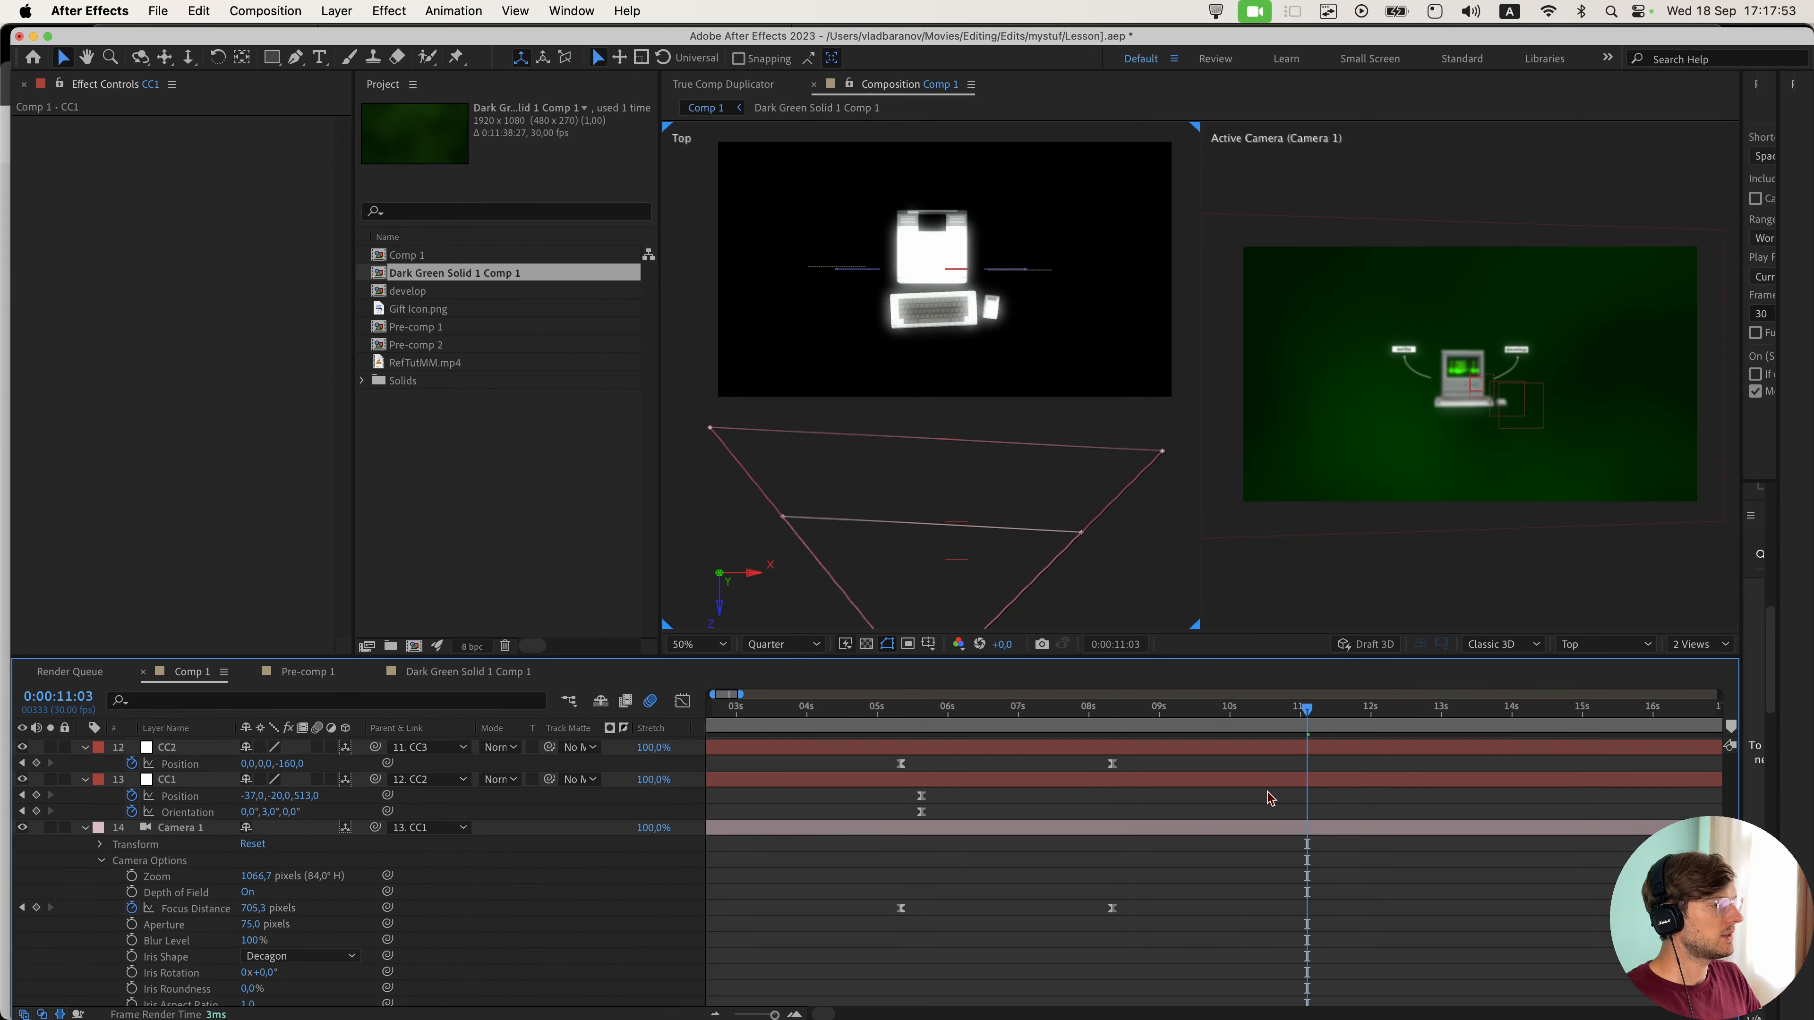
- With the time at 0:00:10:13, add main guy.png from the Finder folder People figures to Comp 1 as the topmost layer
scroll(1270, 795, up, 1)
scroll(1270, 794, up, 3)
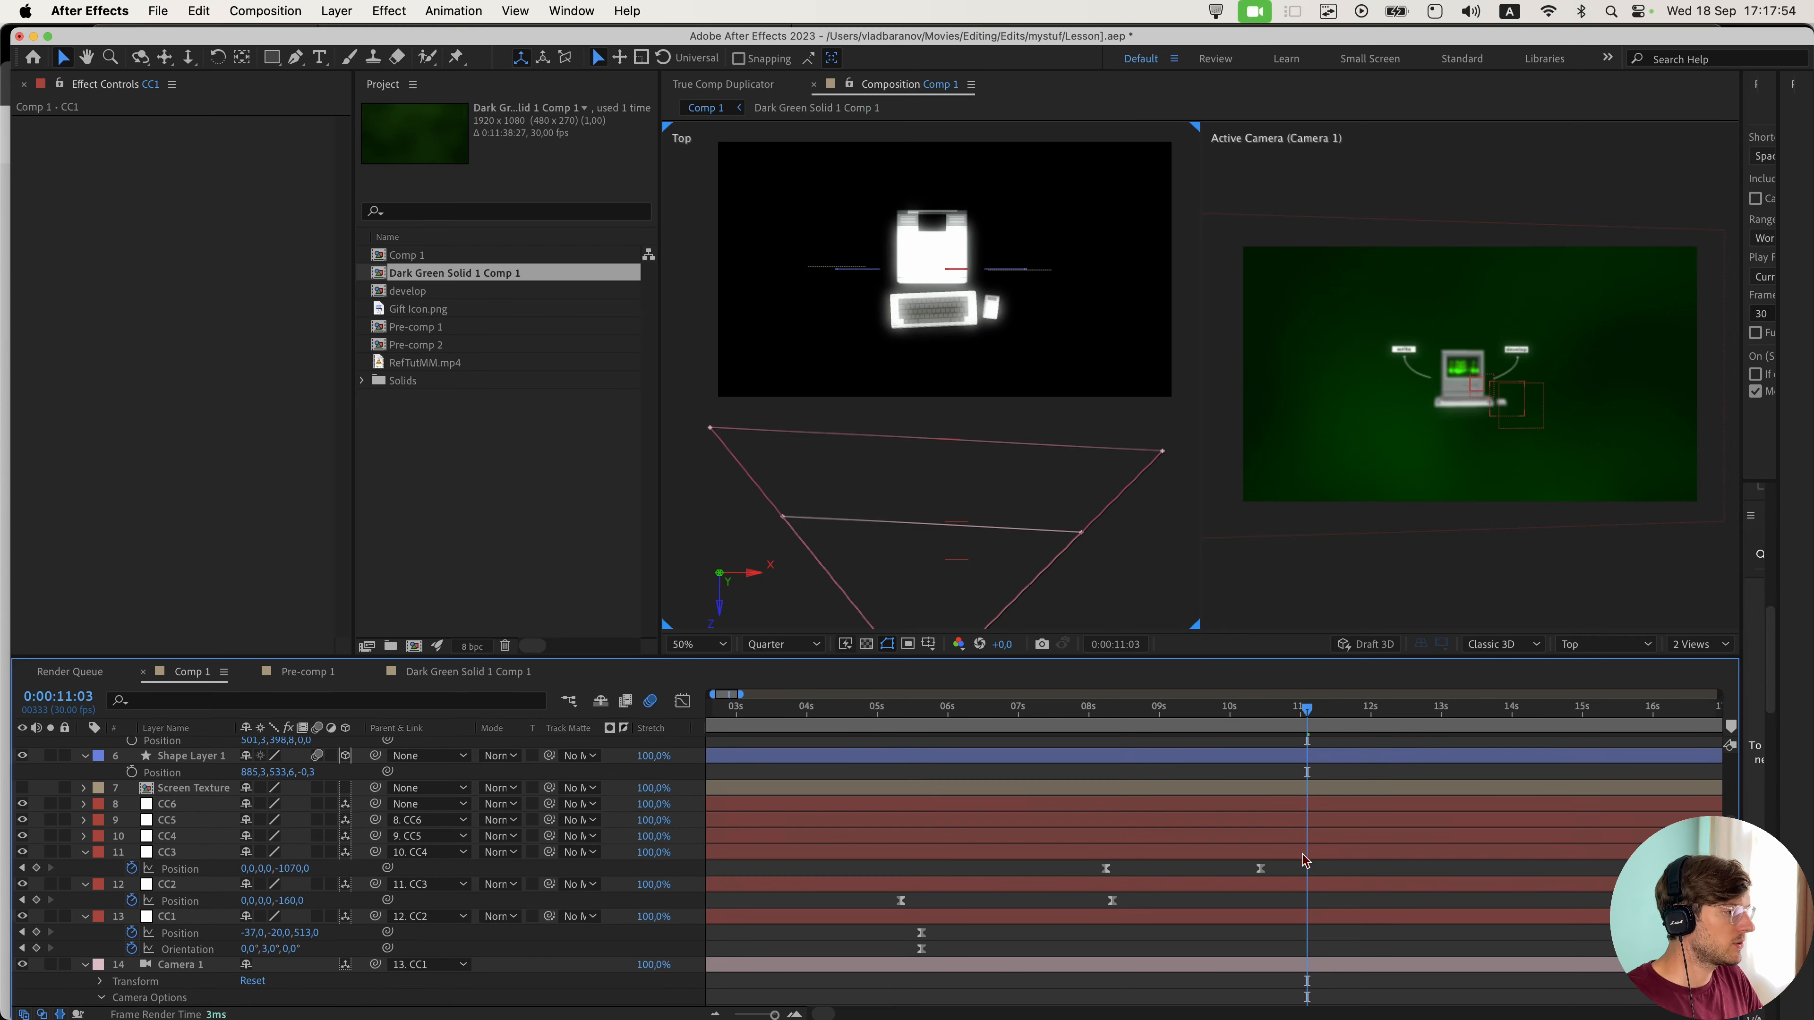
drag(1278, 726, 1261, 720)
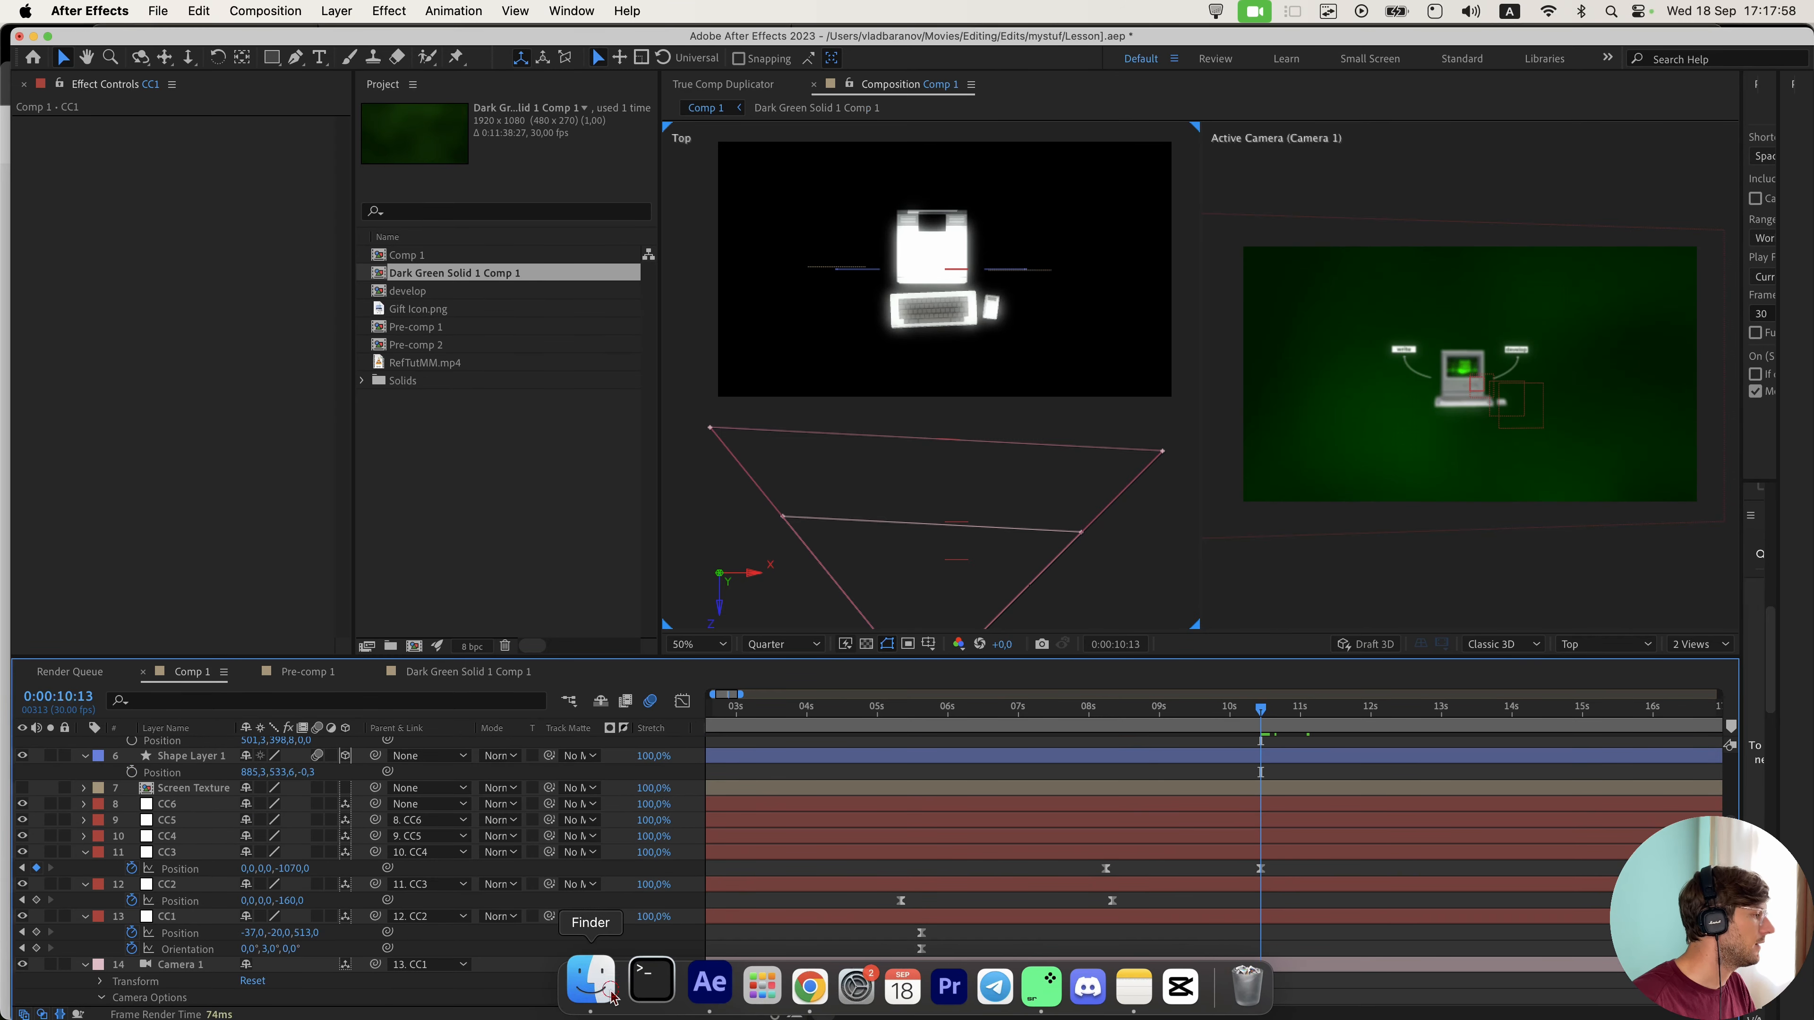
click(595, 983)
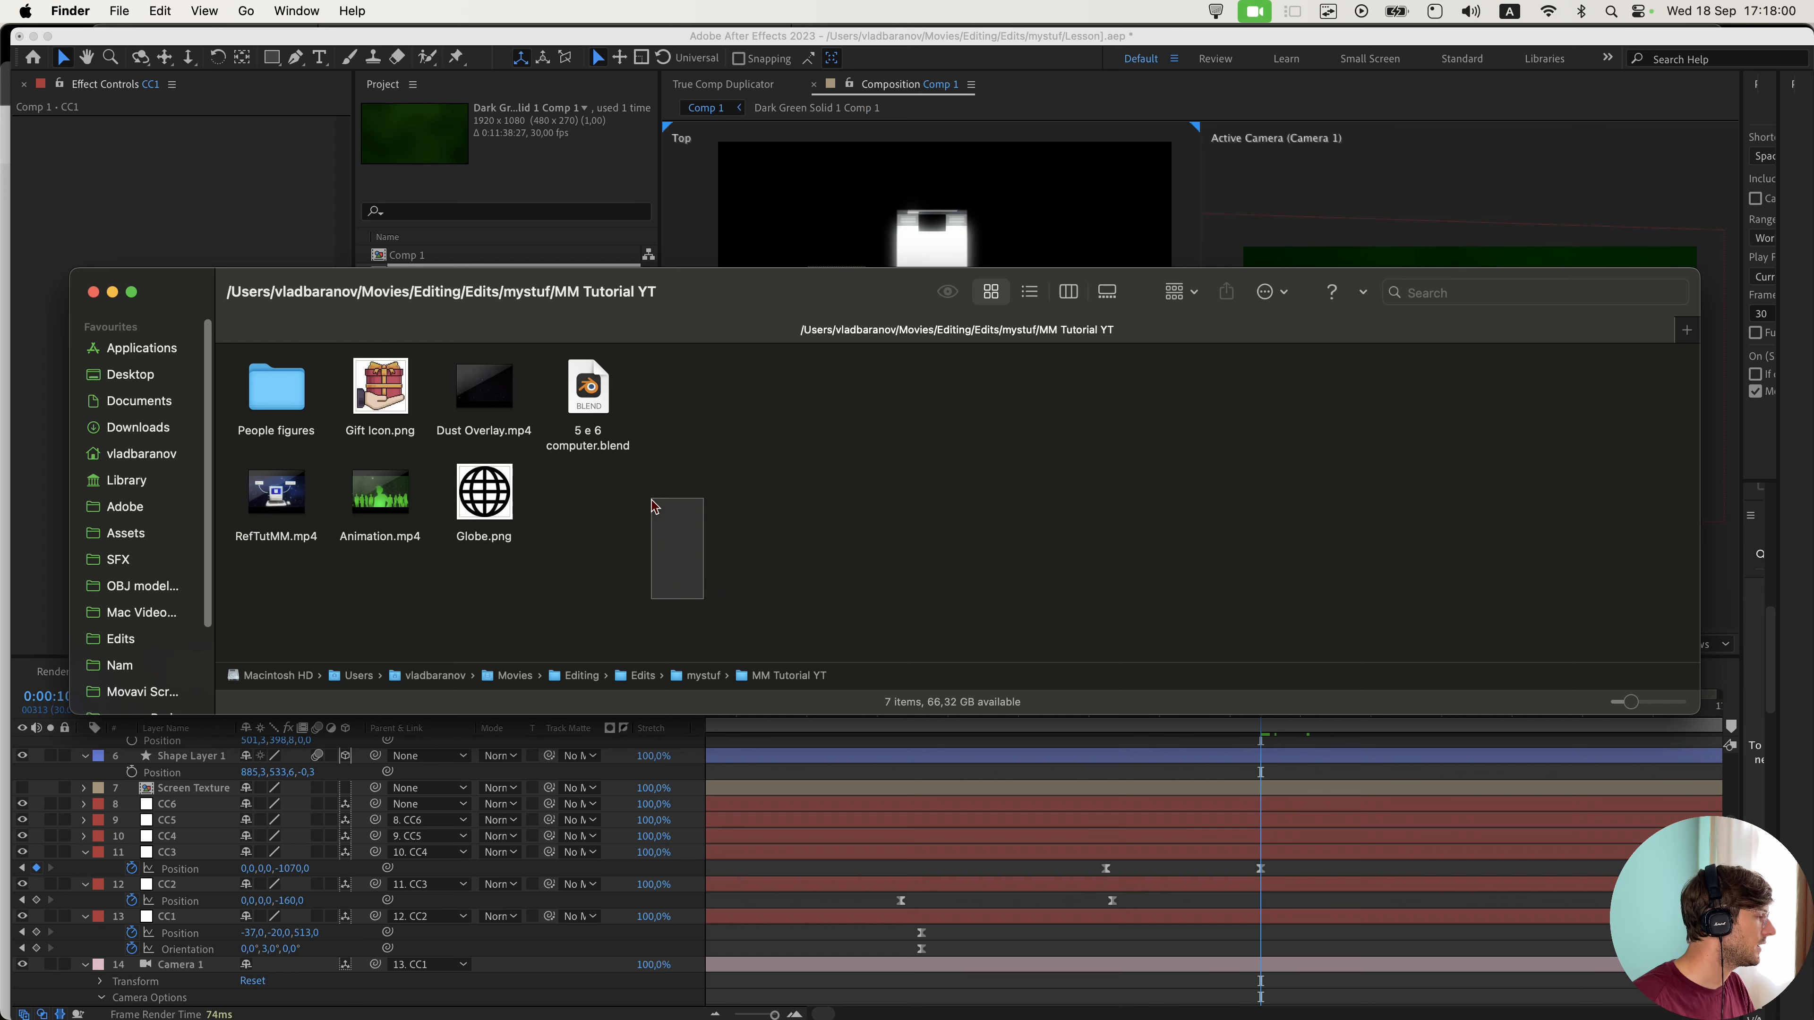
click(255, 394)
double_click(255, 397)
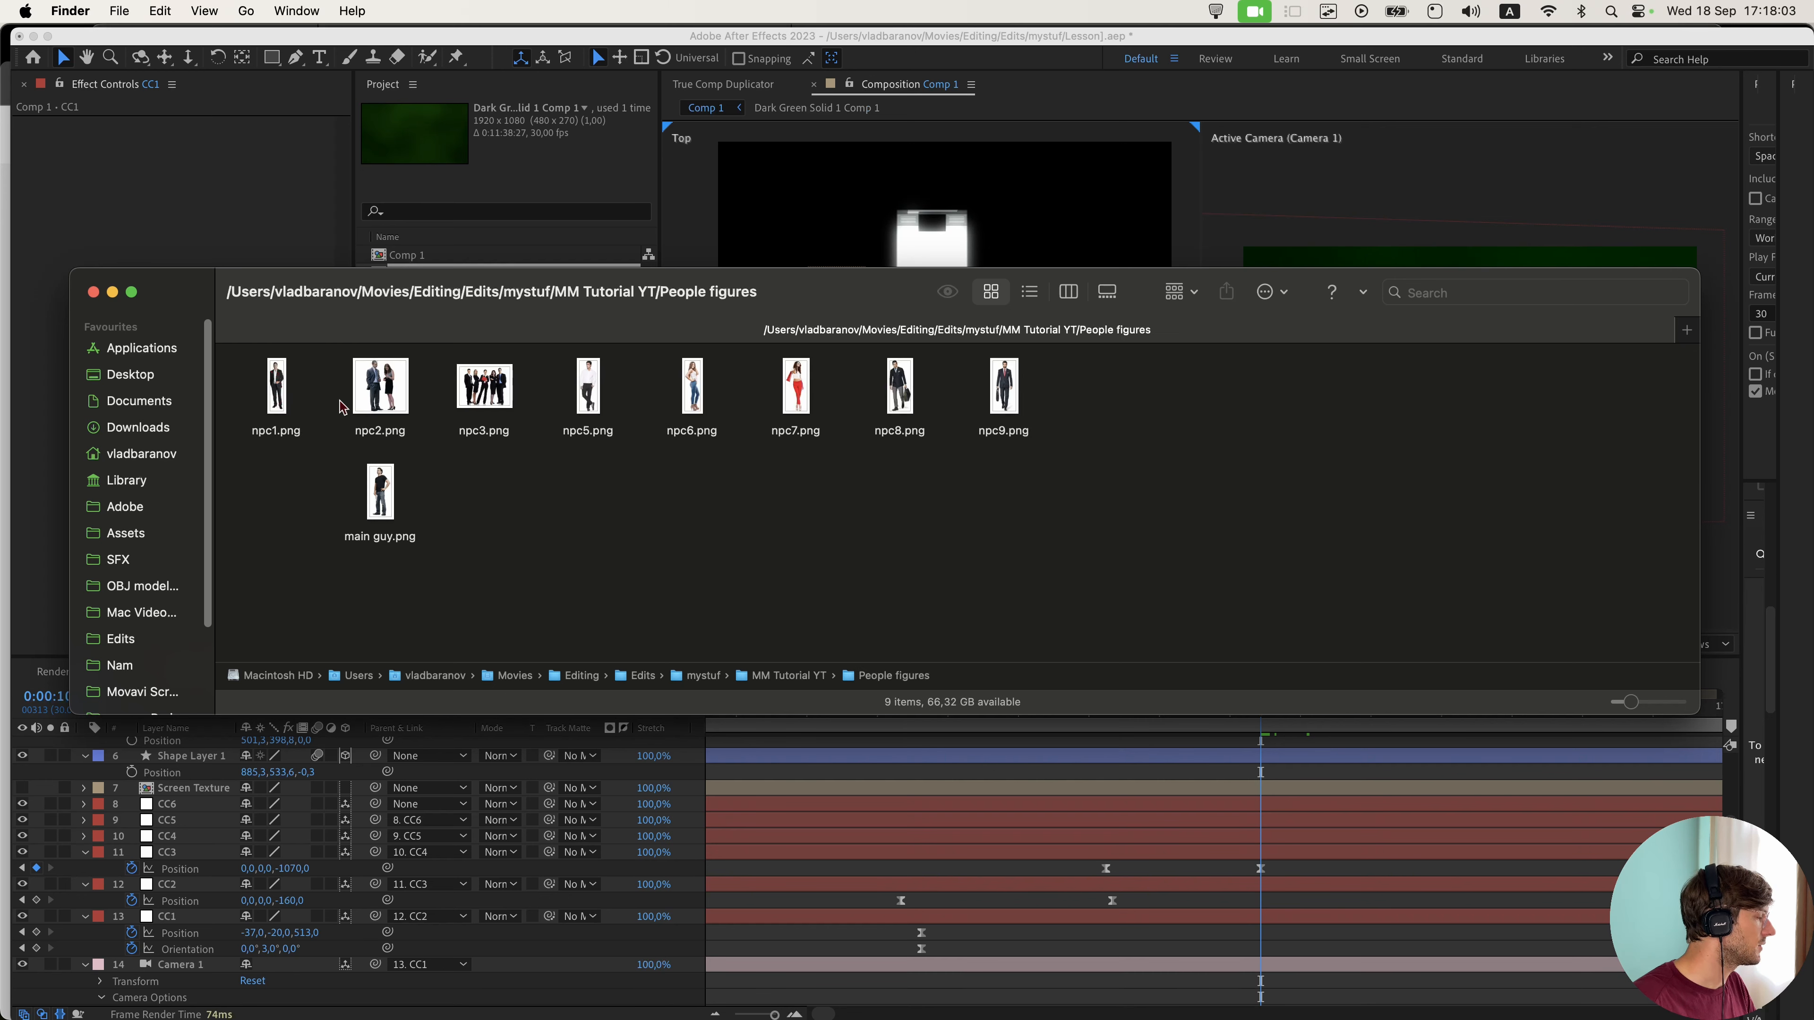
drag(383, 522, 1321, 865)
key(super+Tab)
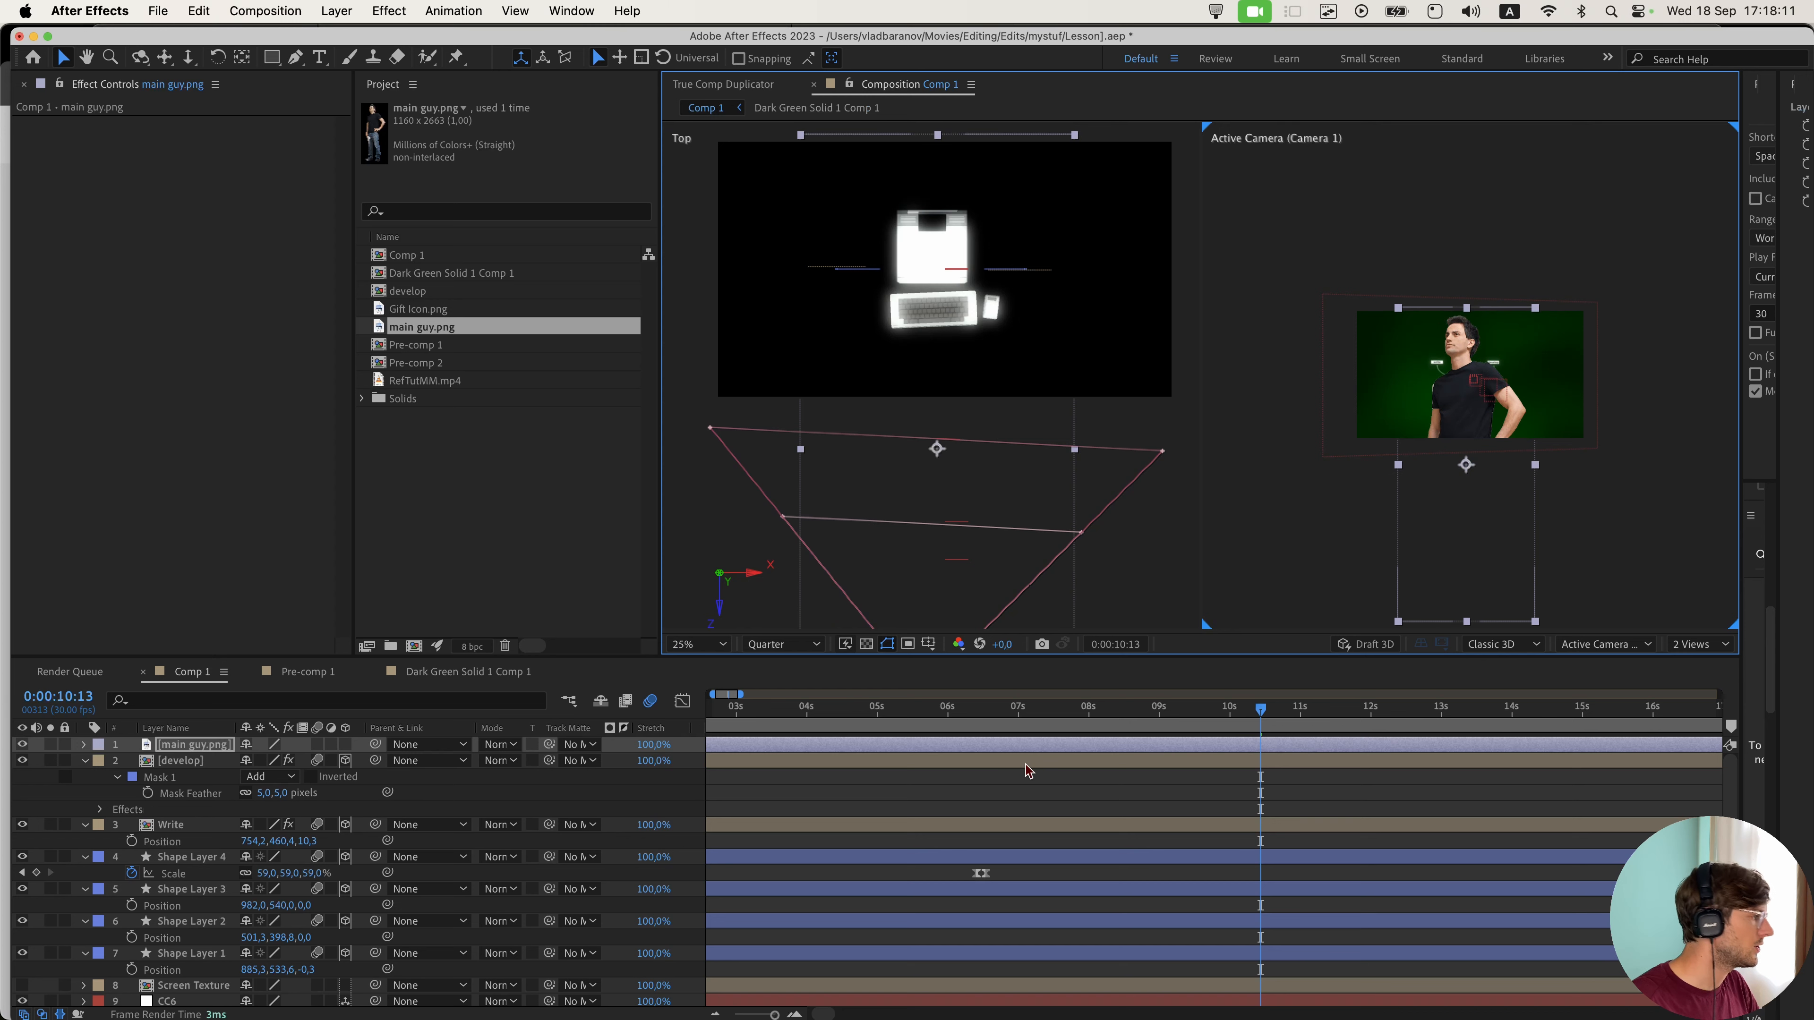
- Make the main guy.png layer 3D and enable its motion blur
click(333, 746)
click(332, 745)
click(345, 745)
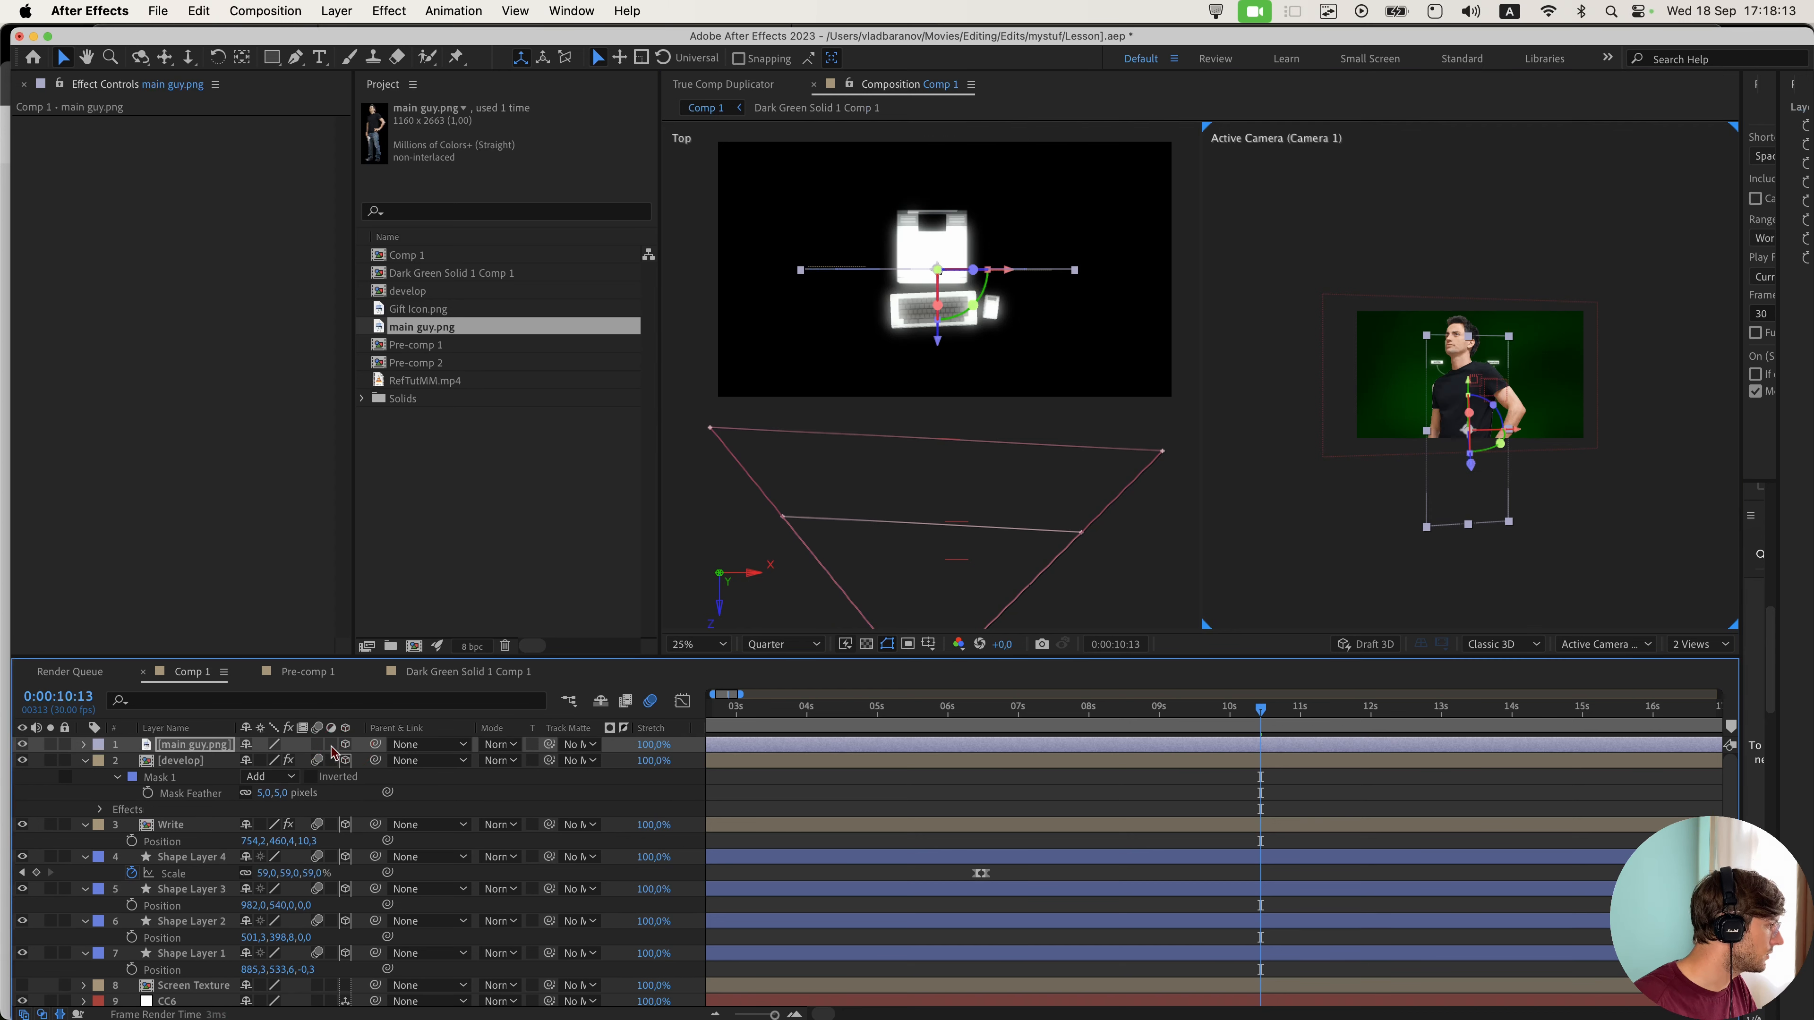
click(319, 746)
- Try placing the main guy.png layer at Z position 180, judging it at 0:00:08:07
scroll(1197, 829, down, 5)
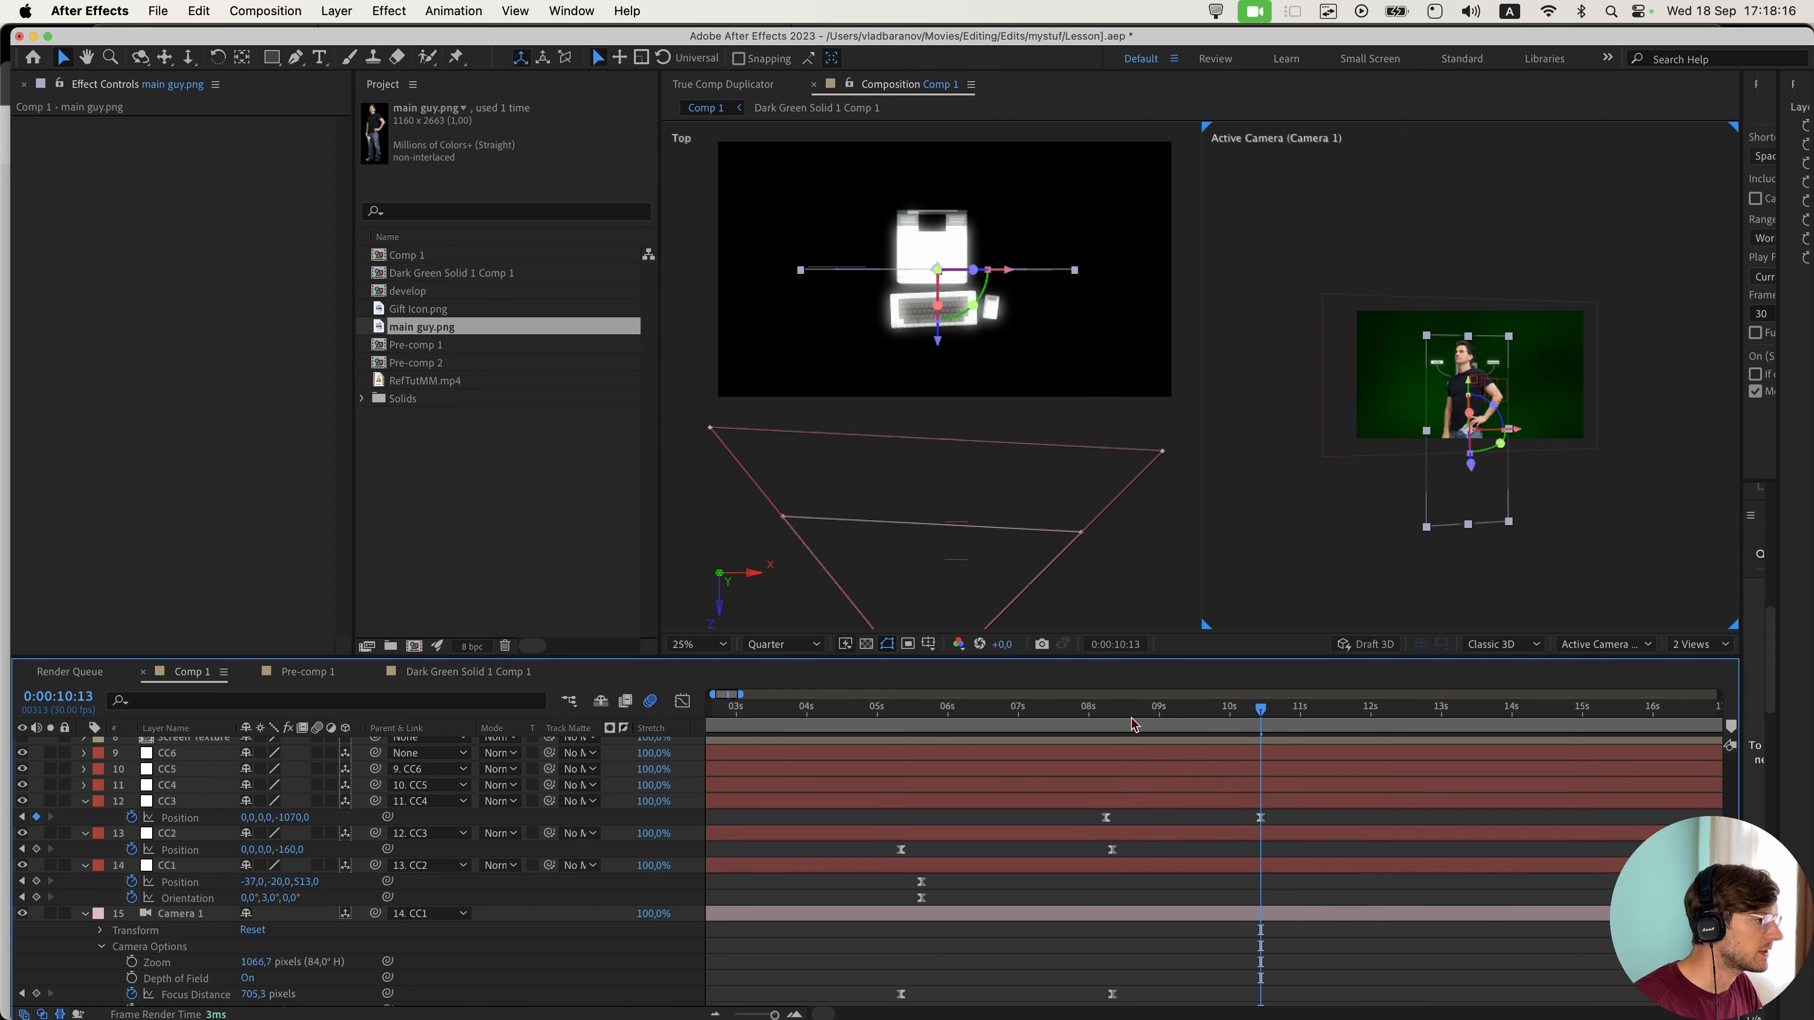
mouse_move(1132, 725)
mouse_down()
mouse_move(1111, 721)
mouse_move(1271, 724)
mouse_move(1106, 732)
mouse_up()
click(167, 801)
scroll(337, 786, up, 5)
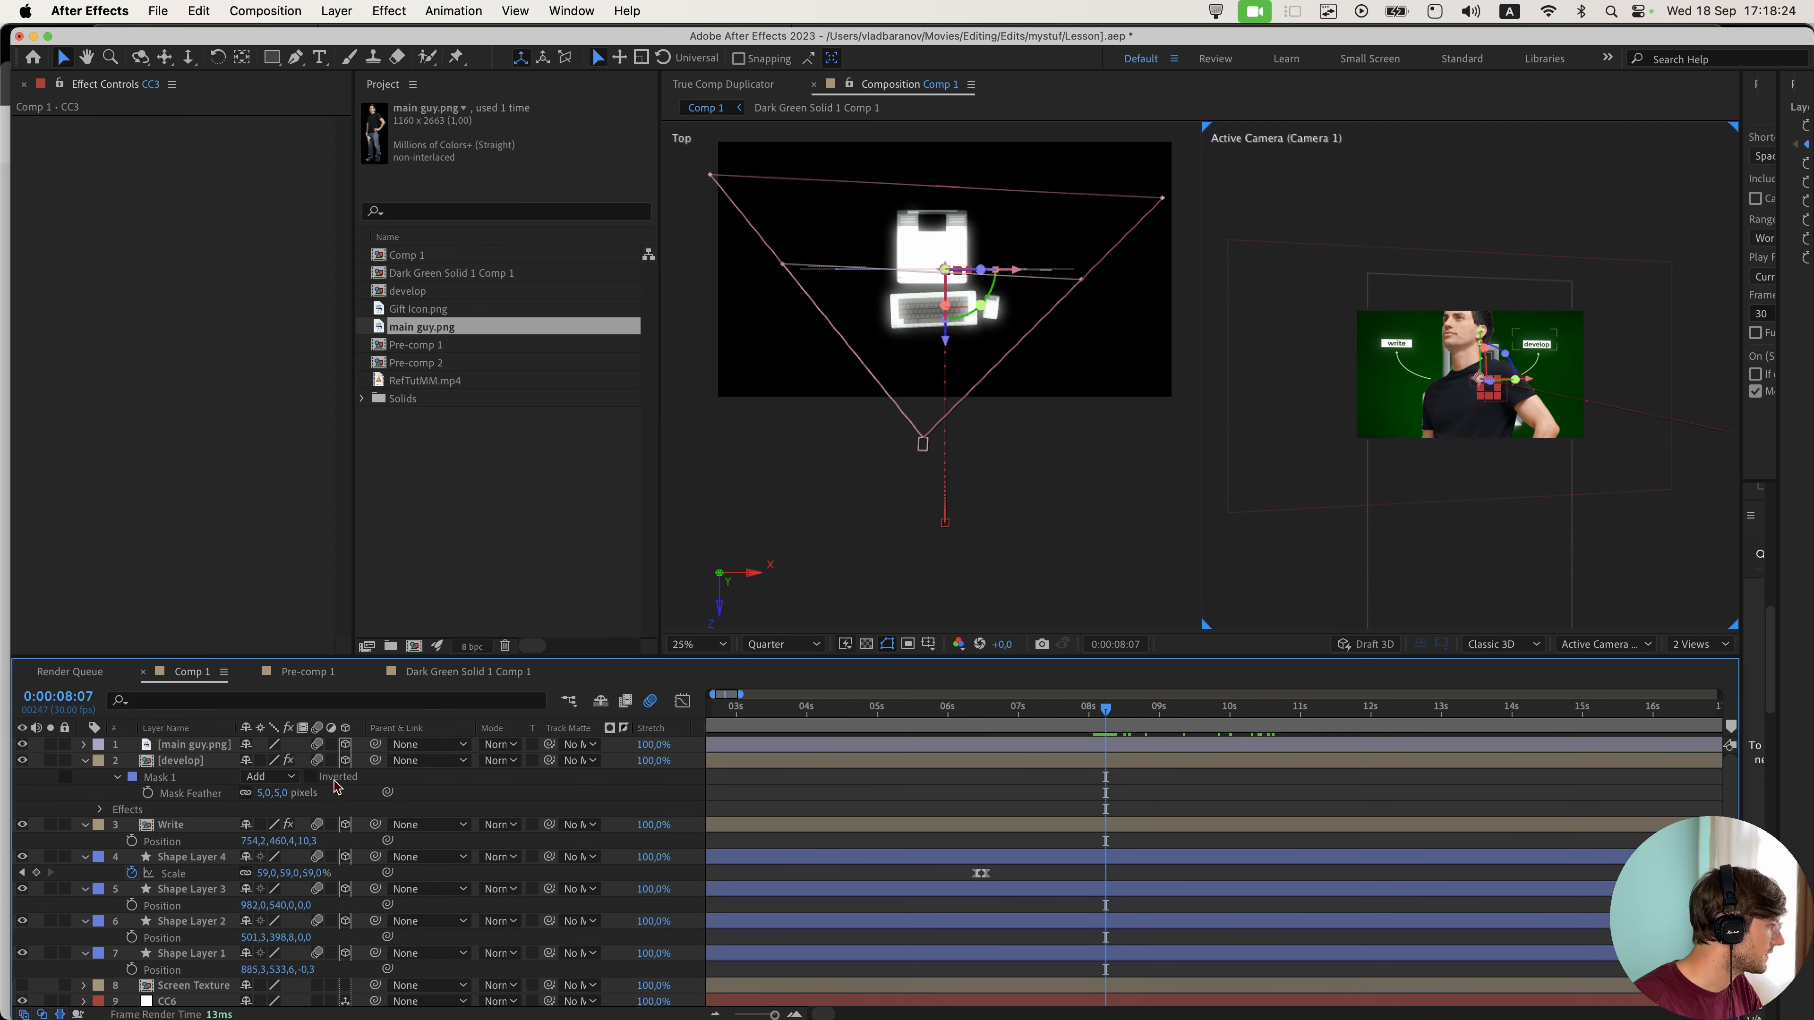
click(208, 746)
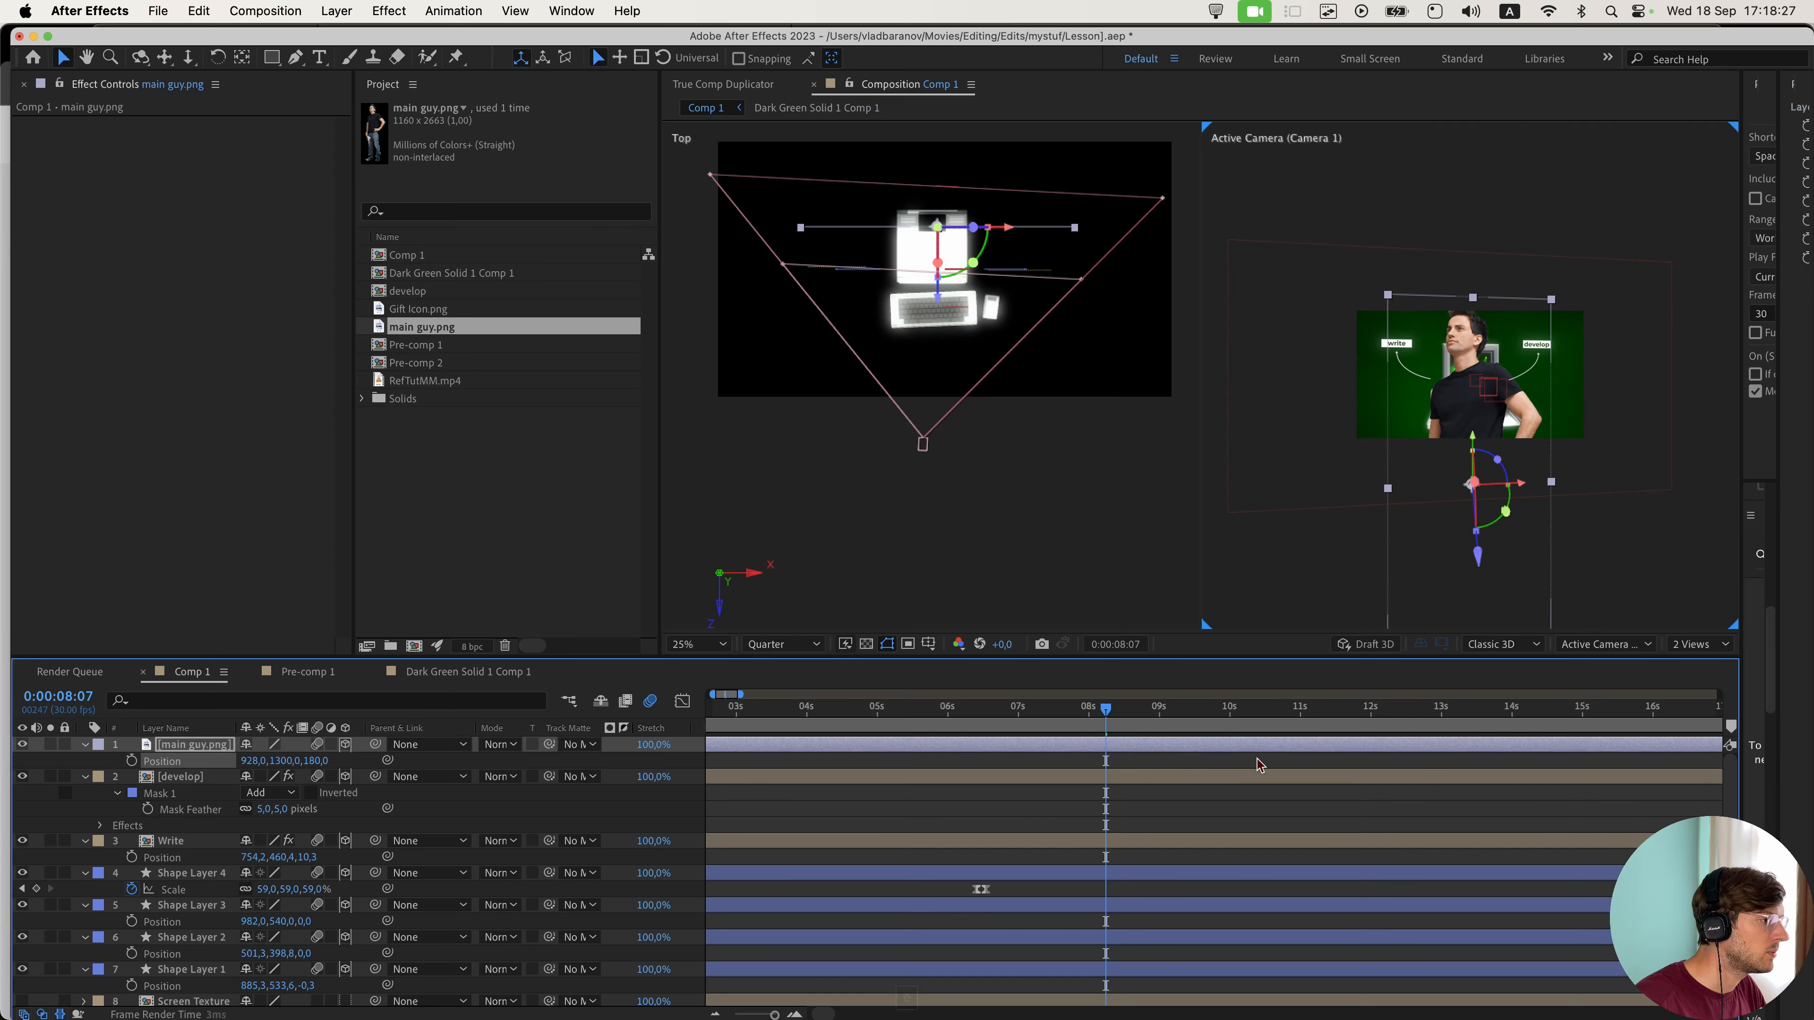
- At 0:00:10:13, bring the main guy.png layer toward the camera by setting its Z position to -1080
scroll(1257, 786, down, 6)
click(1259, 723)
drag(1260, 722, 1262, 721)
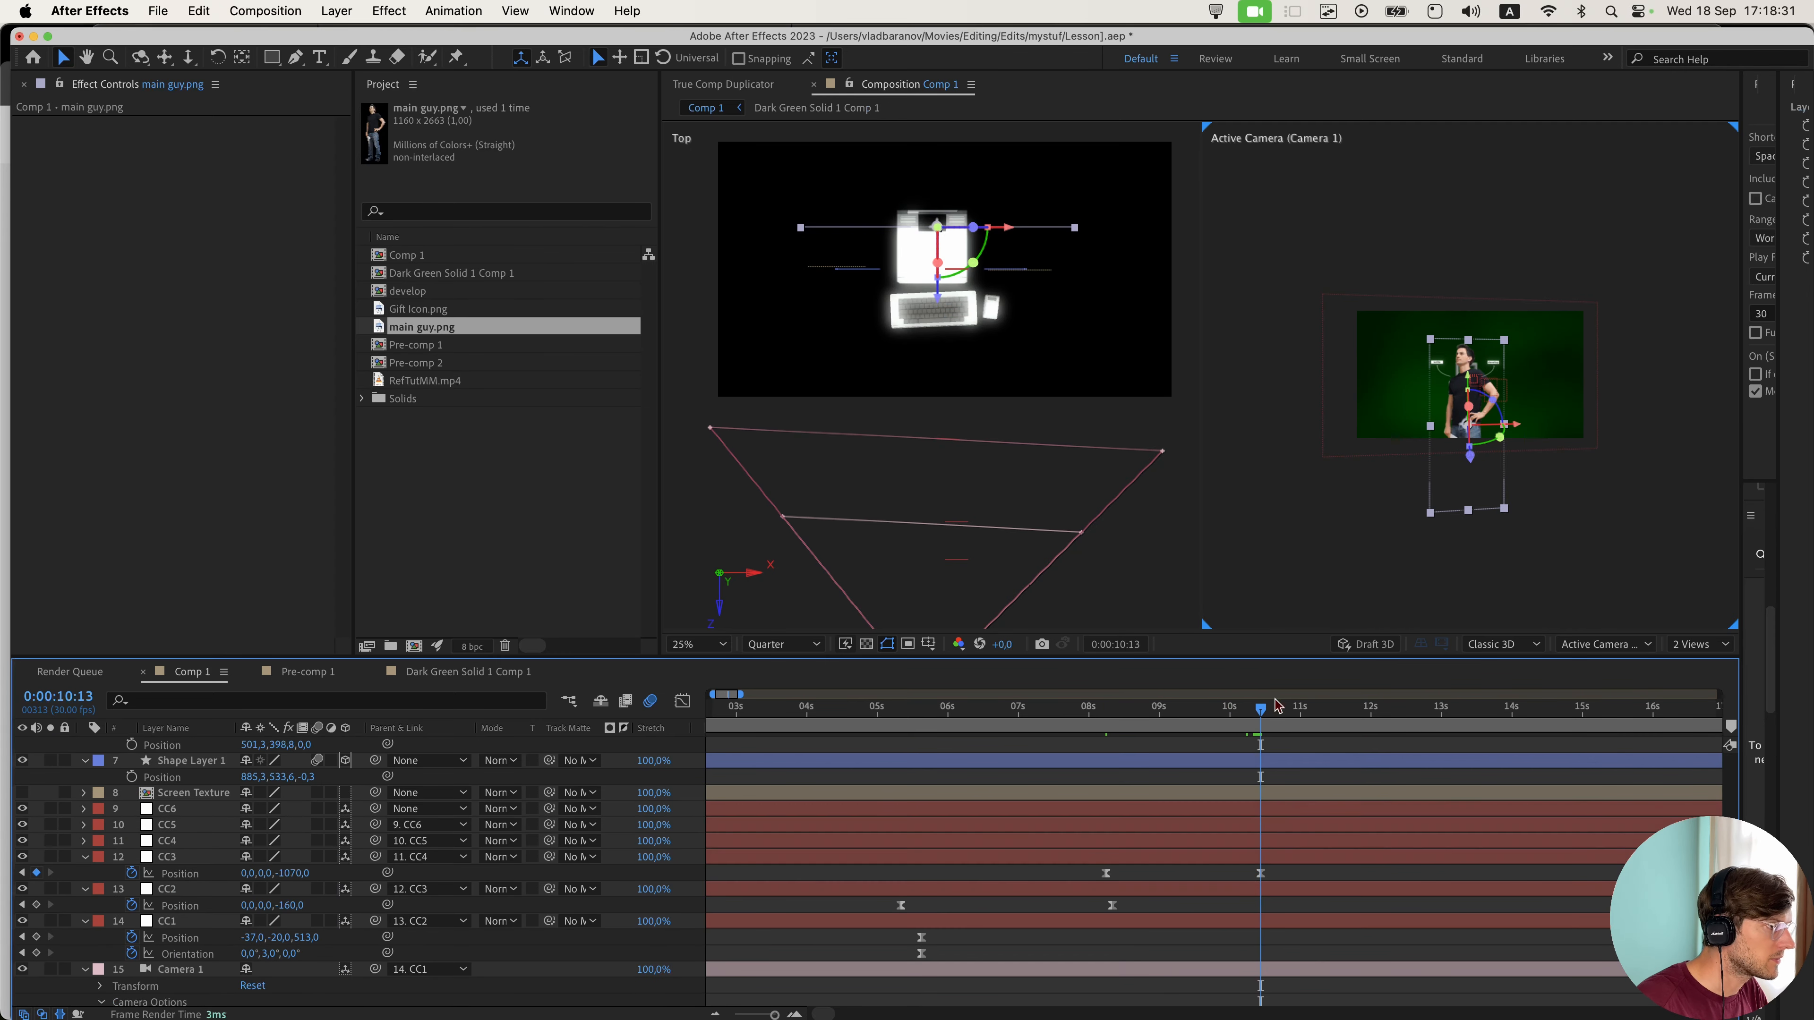
scroll(1434, 468, up, 3)
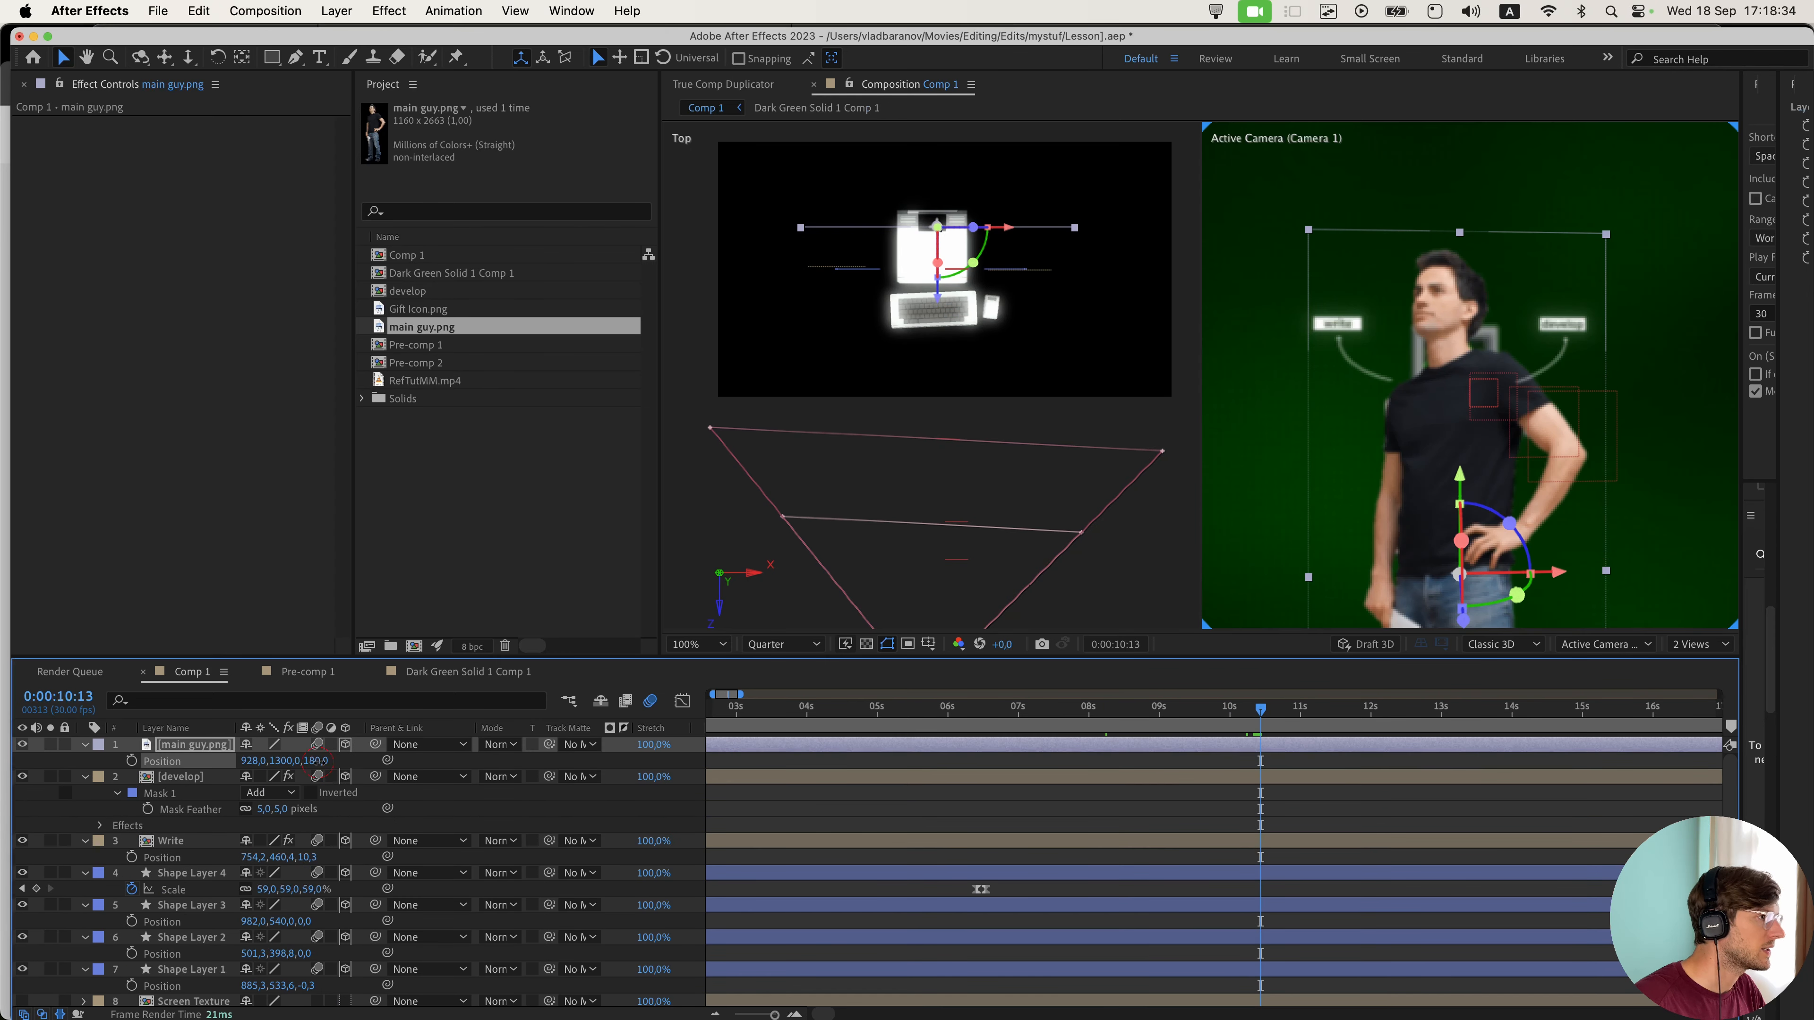
drag(318, 761, 338, 762)
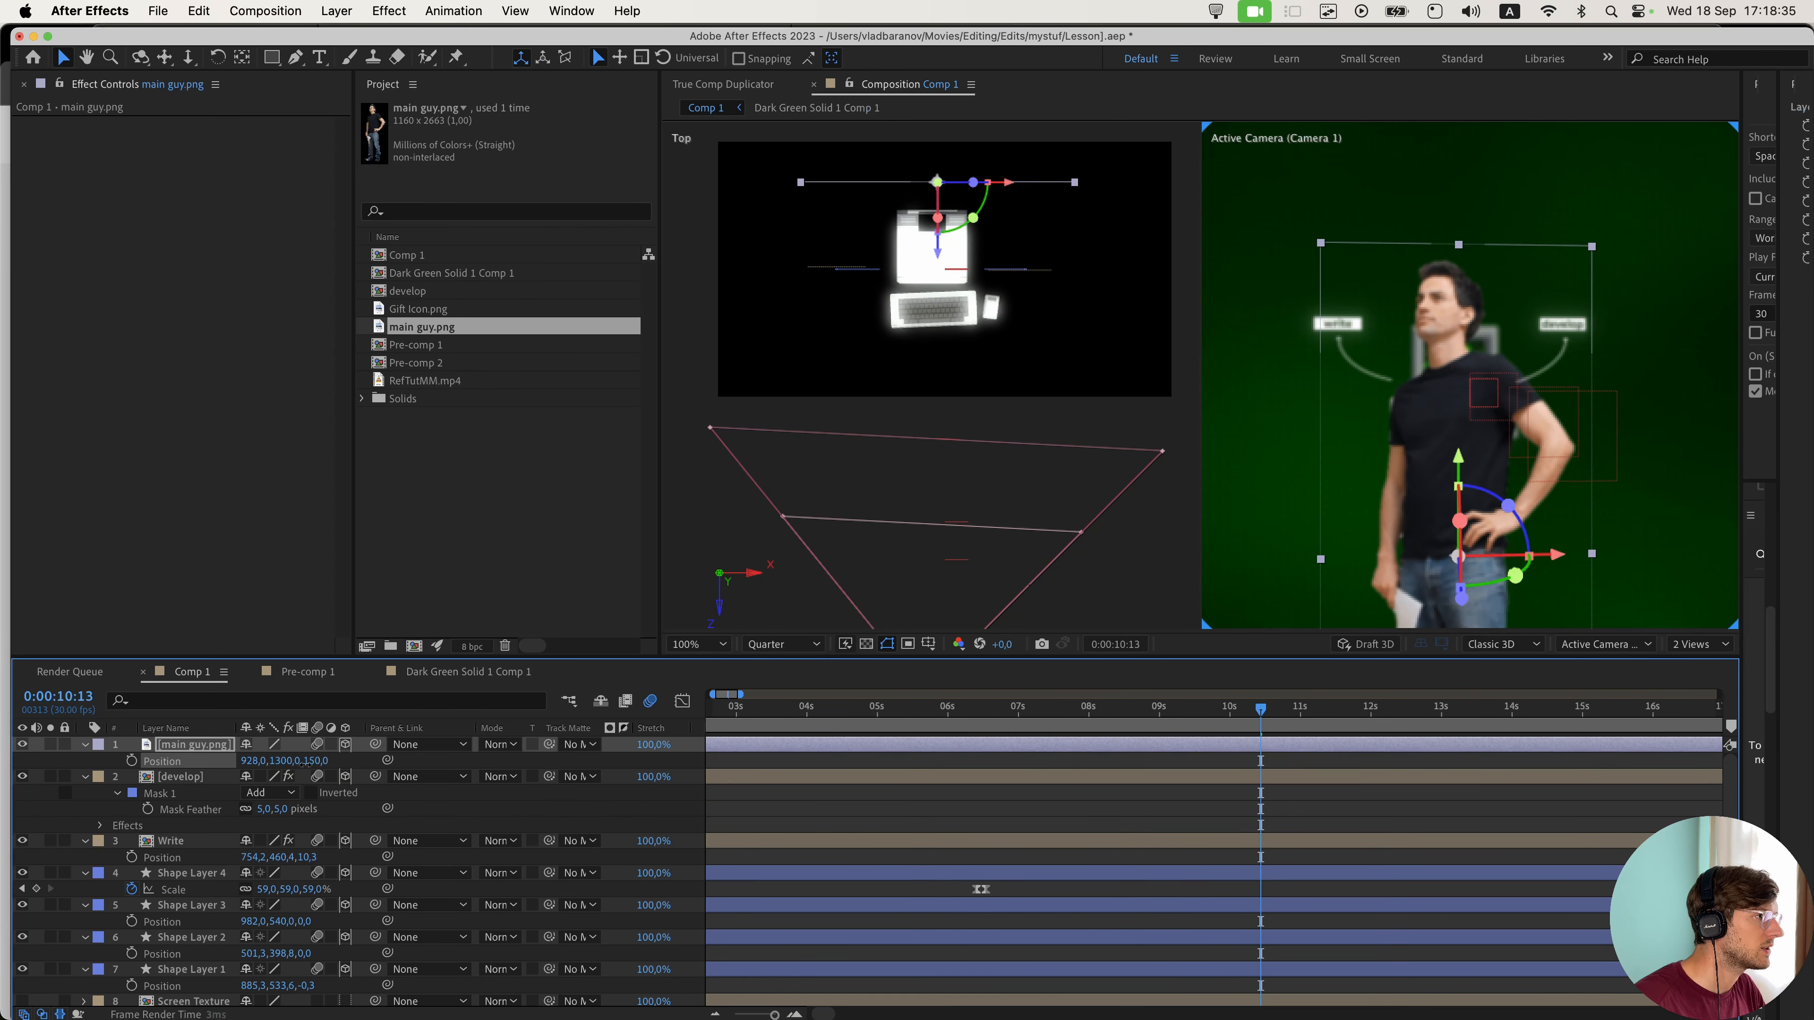
drag(338, 763, 224, 762)
drag(225, 762, 231, 763)
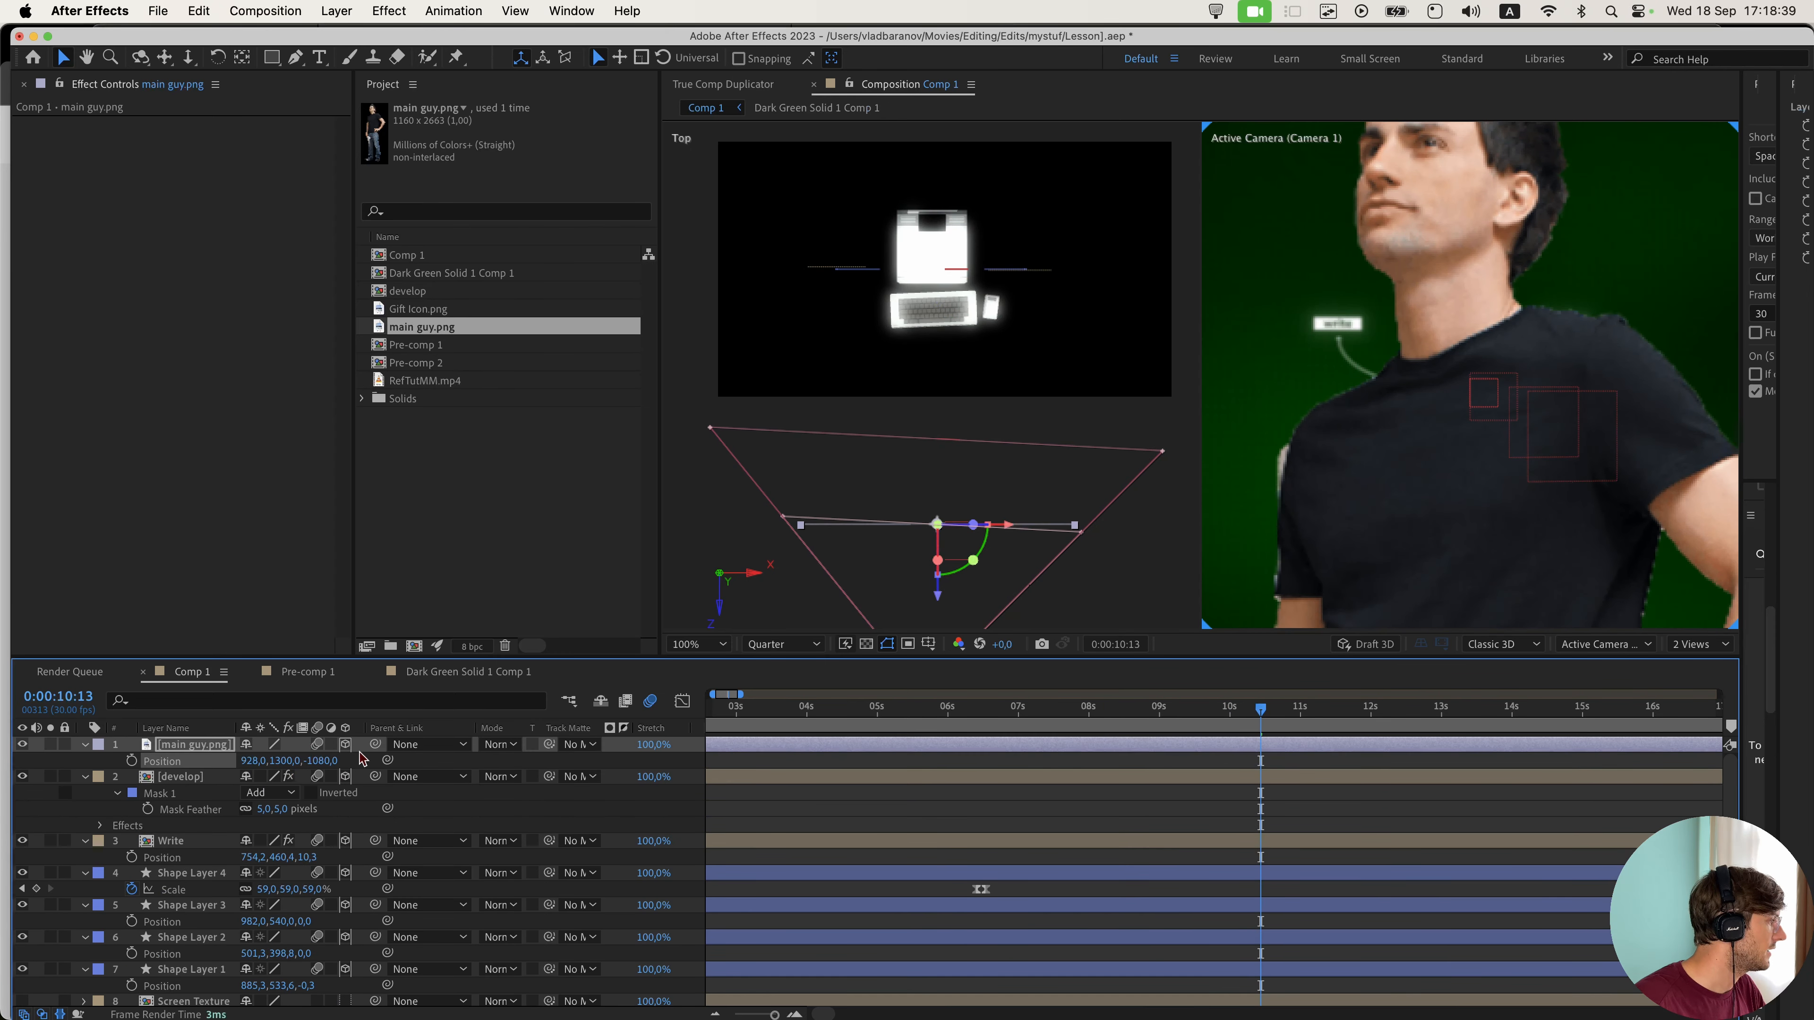
- Scale the main guy.png layer to 55% and adjust its height so the man is framed from the waist up
key(s)
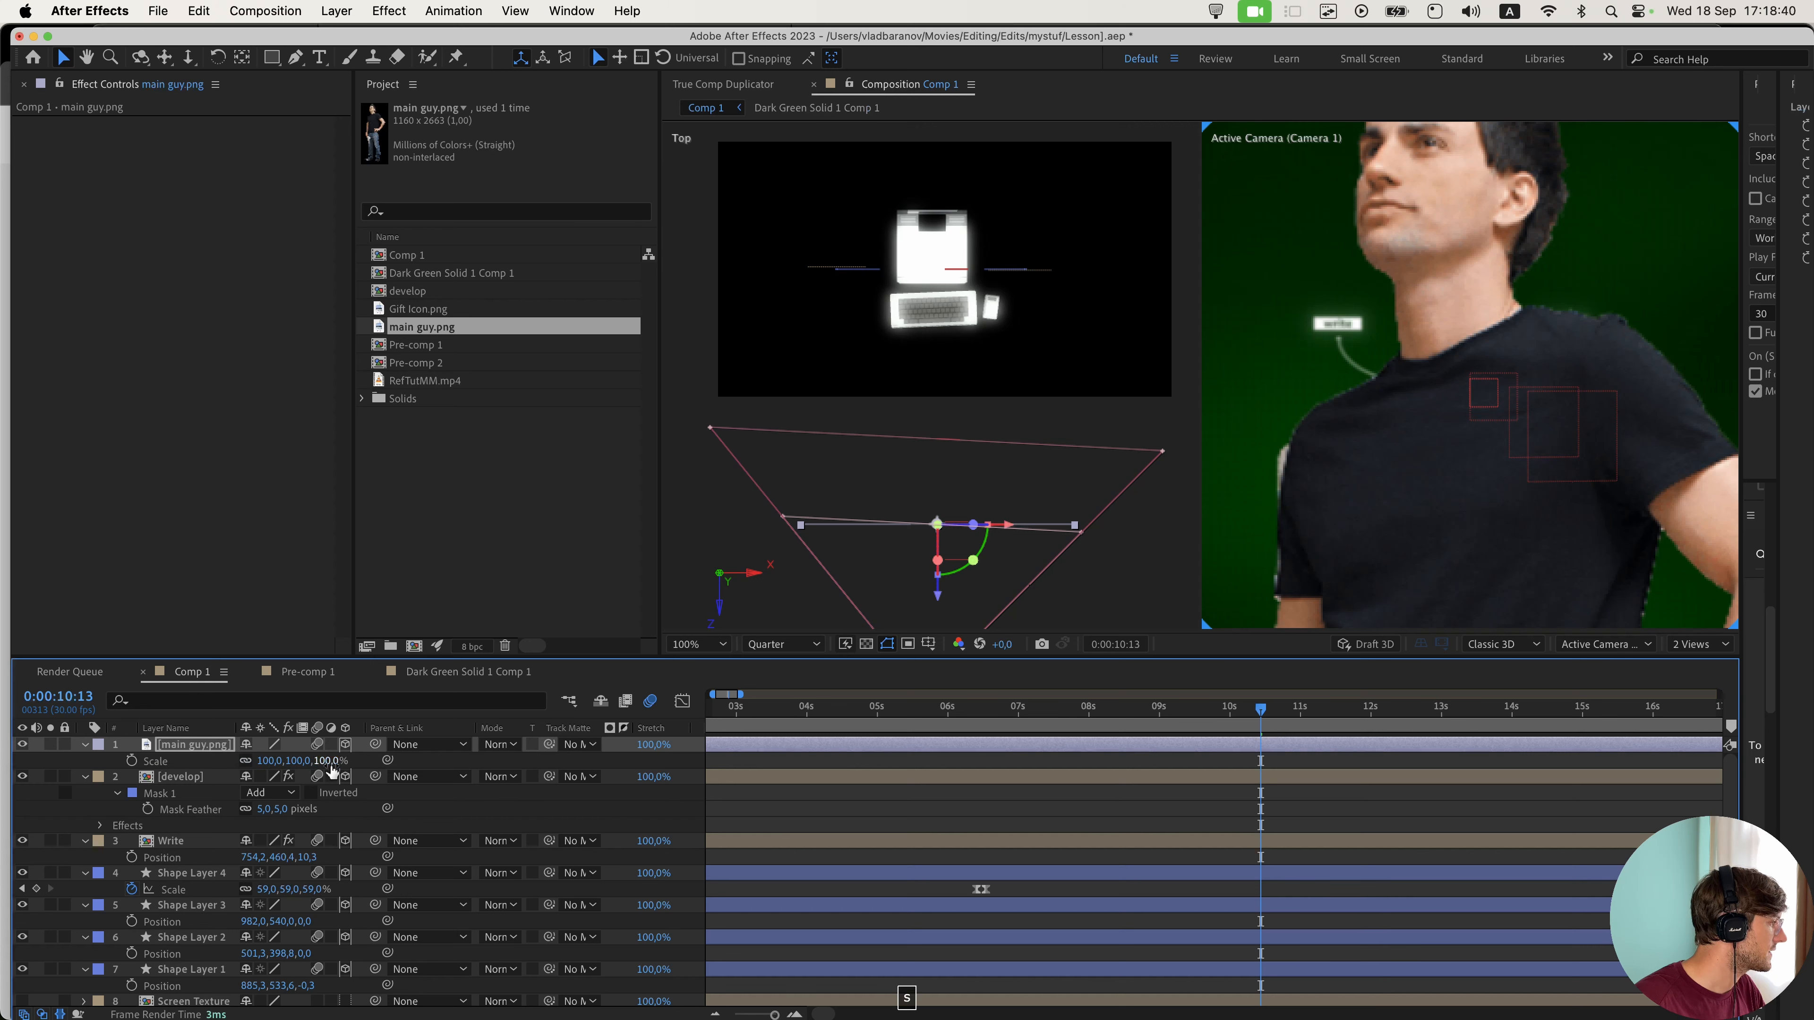
drag(330, 763, 323, 763)
drag(1480, 594, 1480, 591)
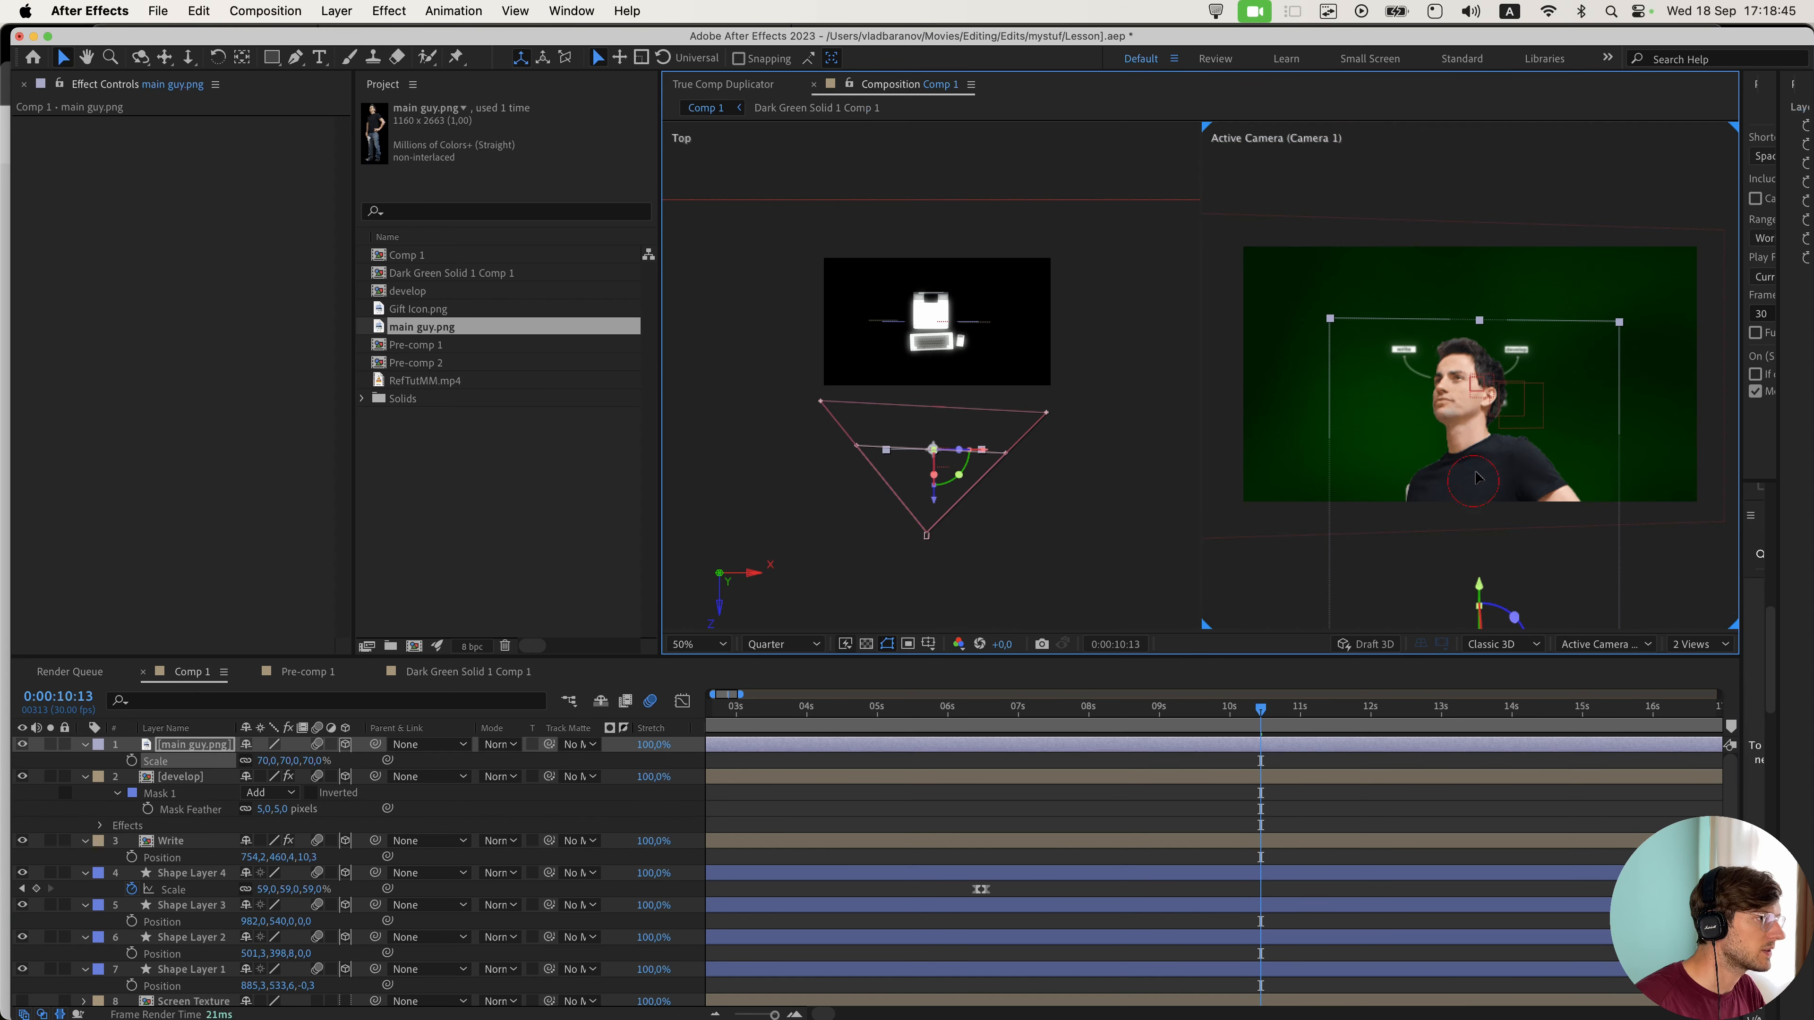
drag(1479, 592, 1480, 580)
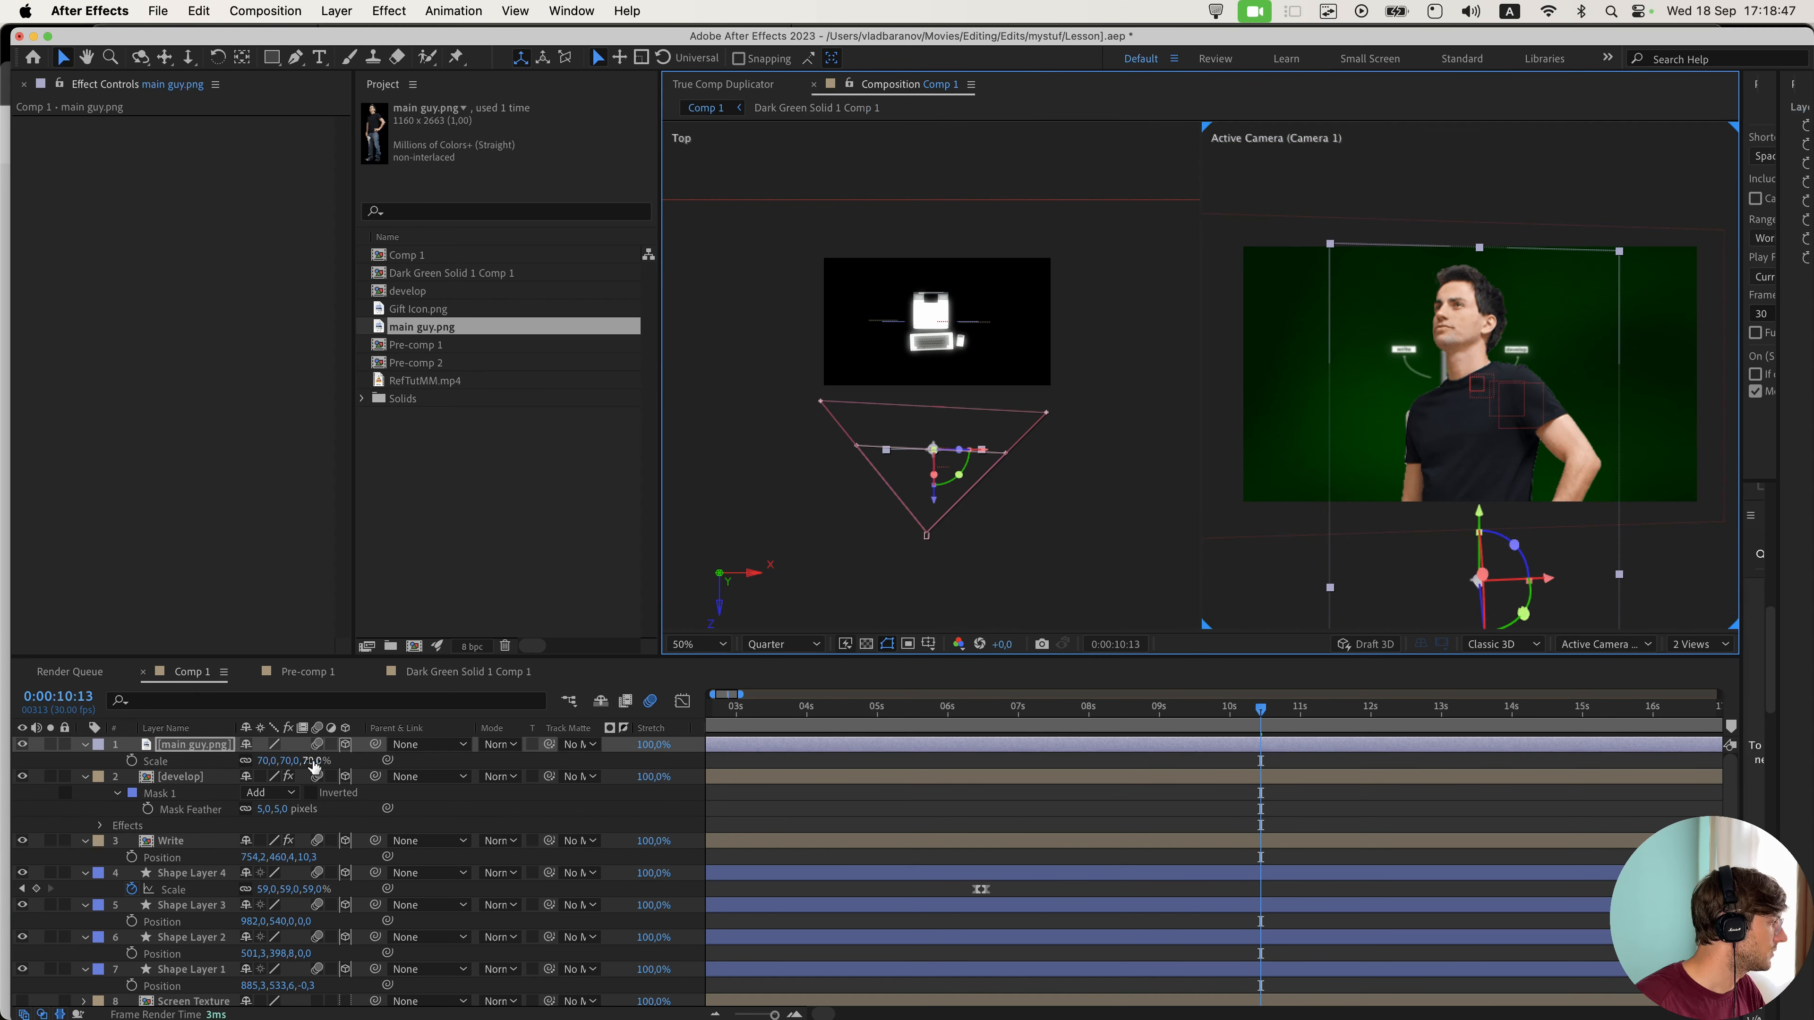
drag(316, 761, 303, 760)
drag(1480, 511, 1479, 505)
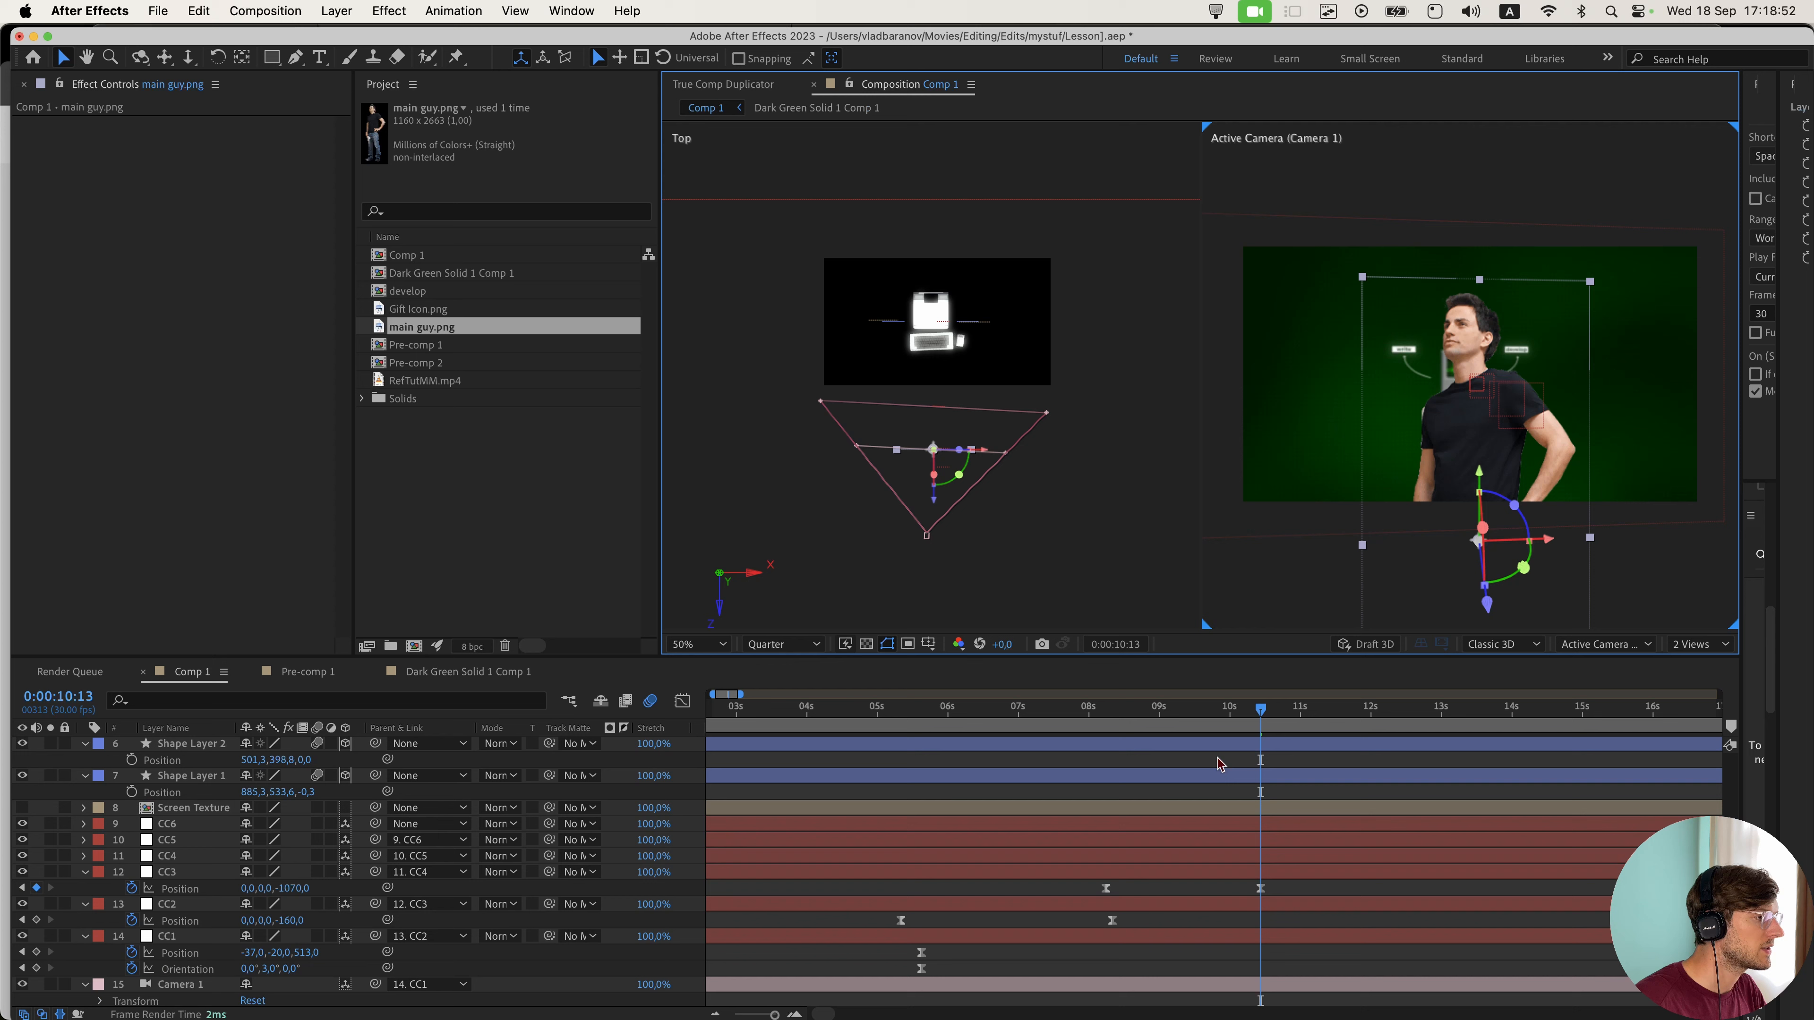
- Review the camera pulling back past the man up to 0:00:10:13, leaving no layer selected
drag(1123, 715, 1264, 738)
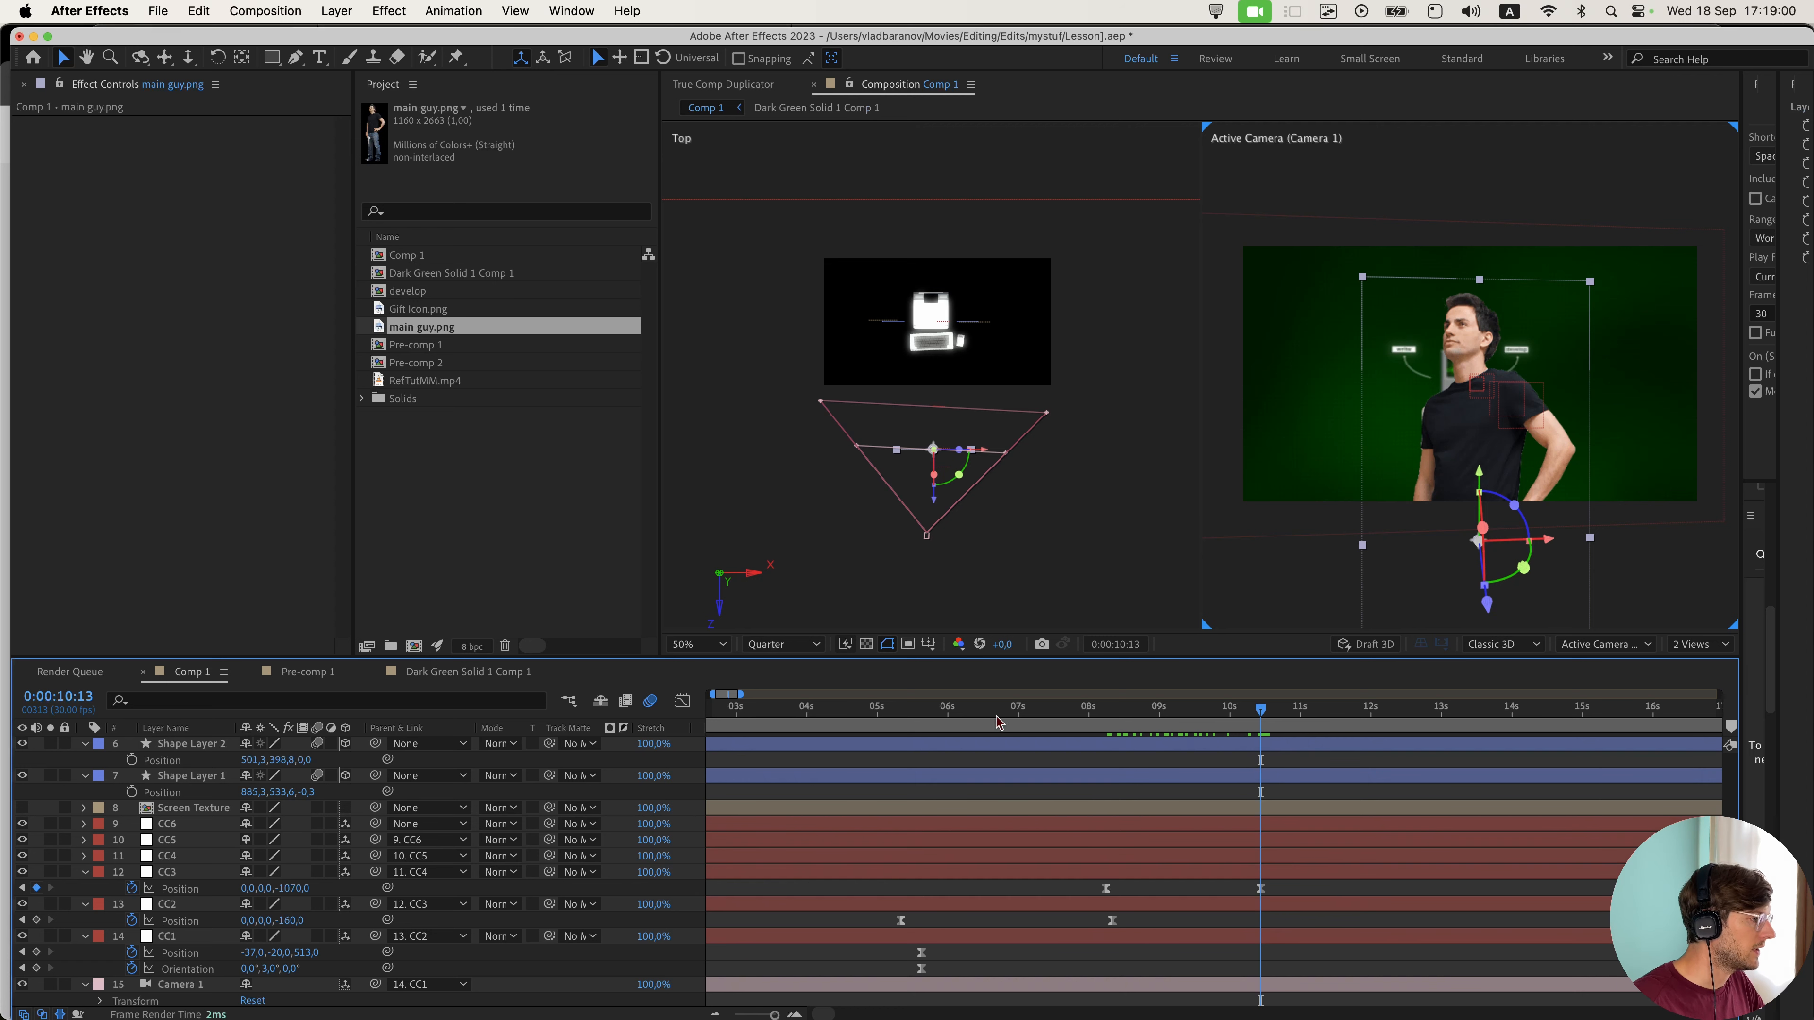
scroll(1214, 815, up, 5)
click(1277, 801)
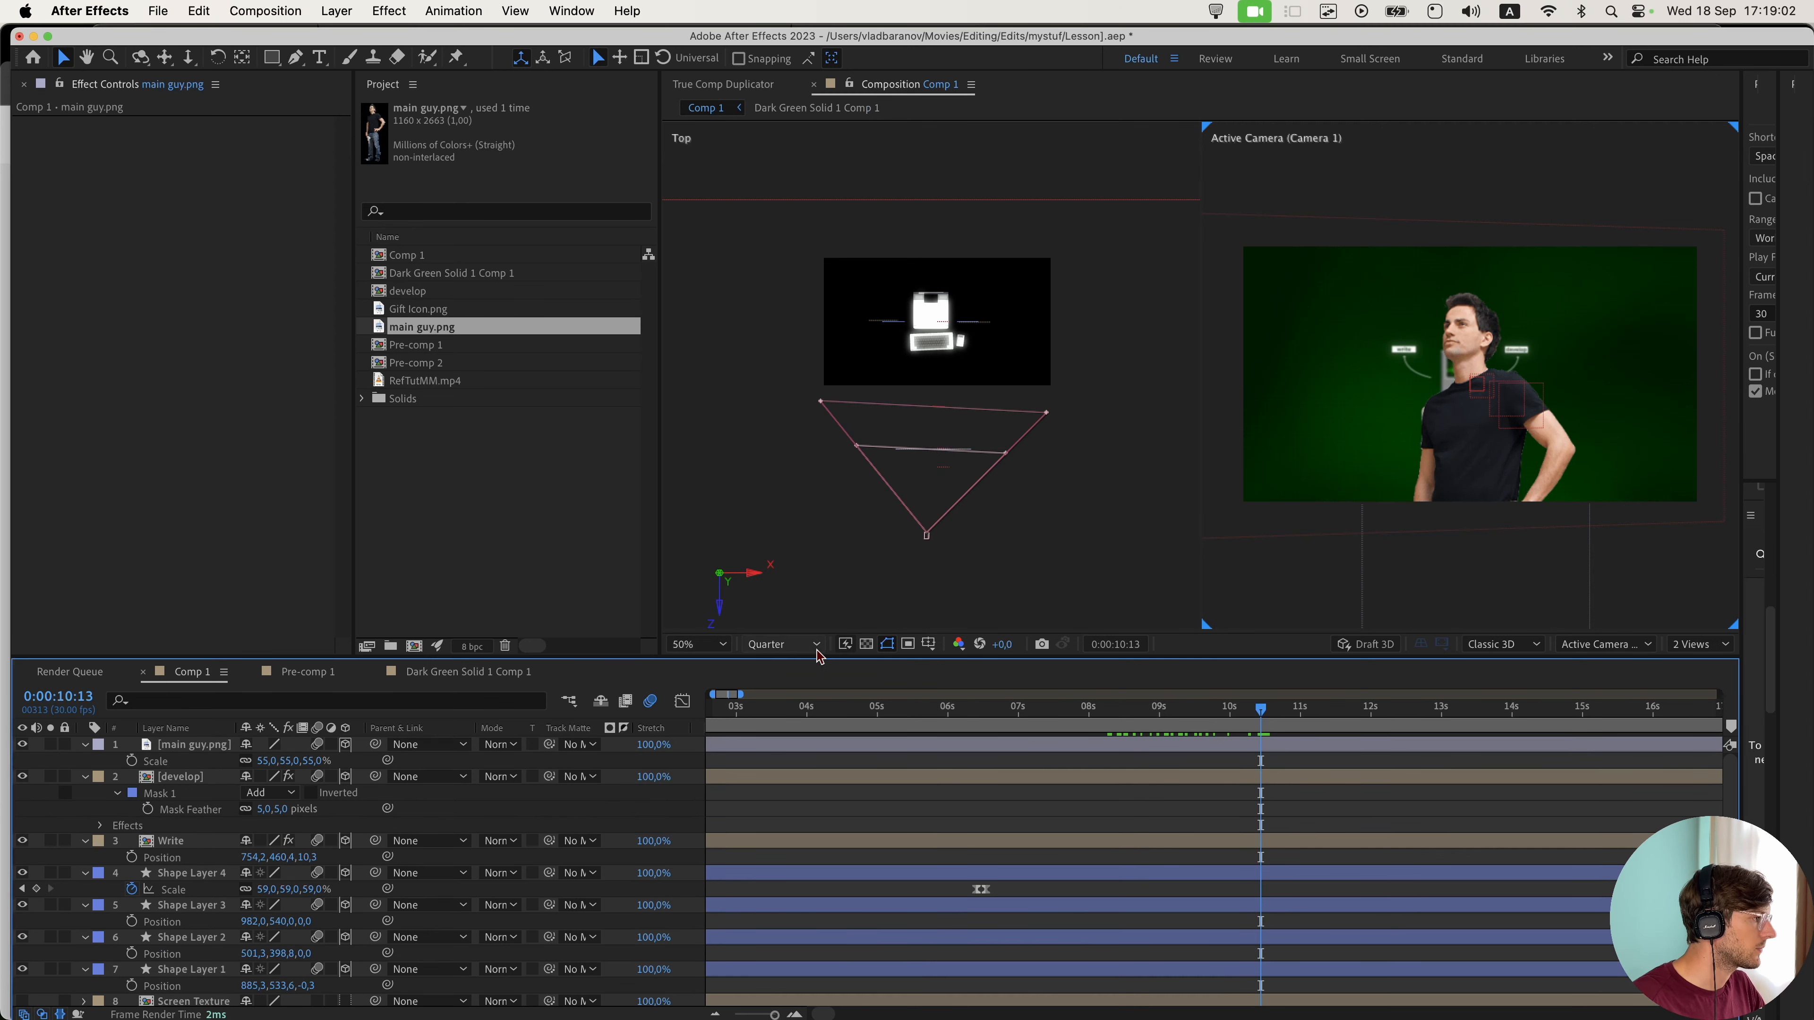
- Solo the main guy.png layer and review it through the camera move from 0:00:08:10 to 0:00:10:13
click(50, 744)
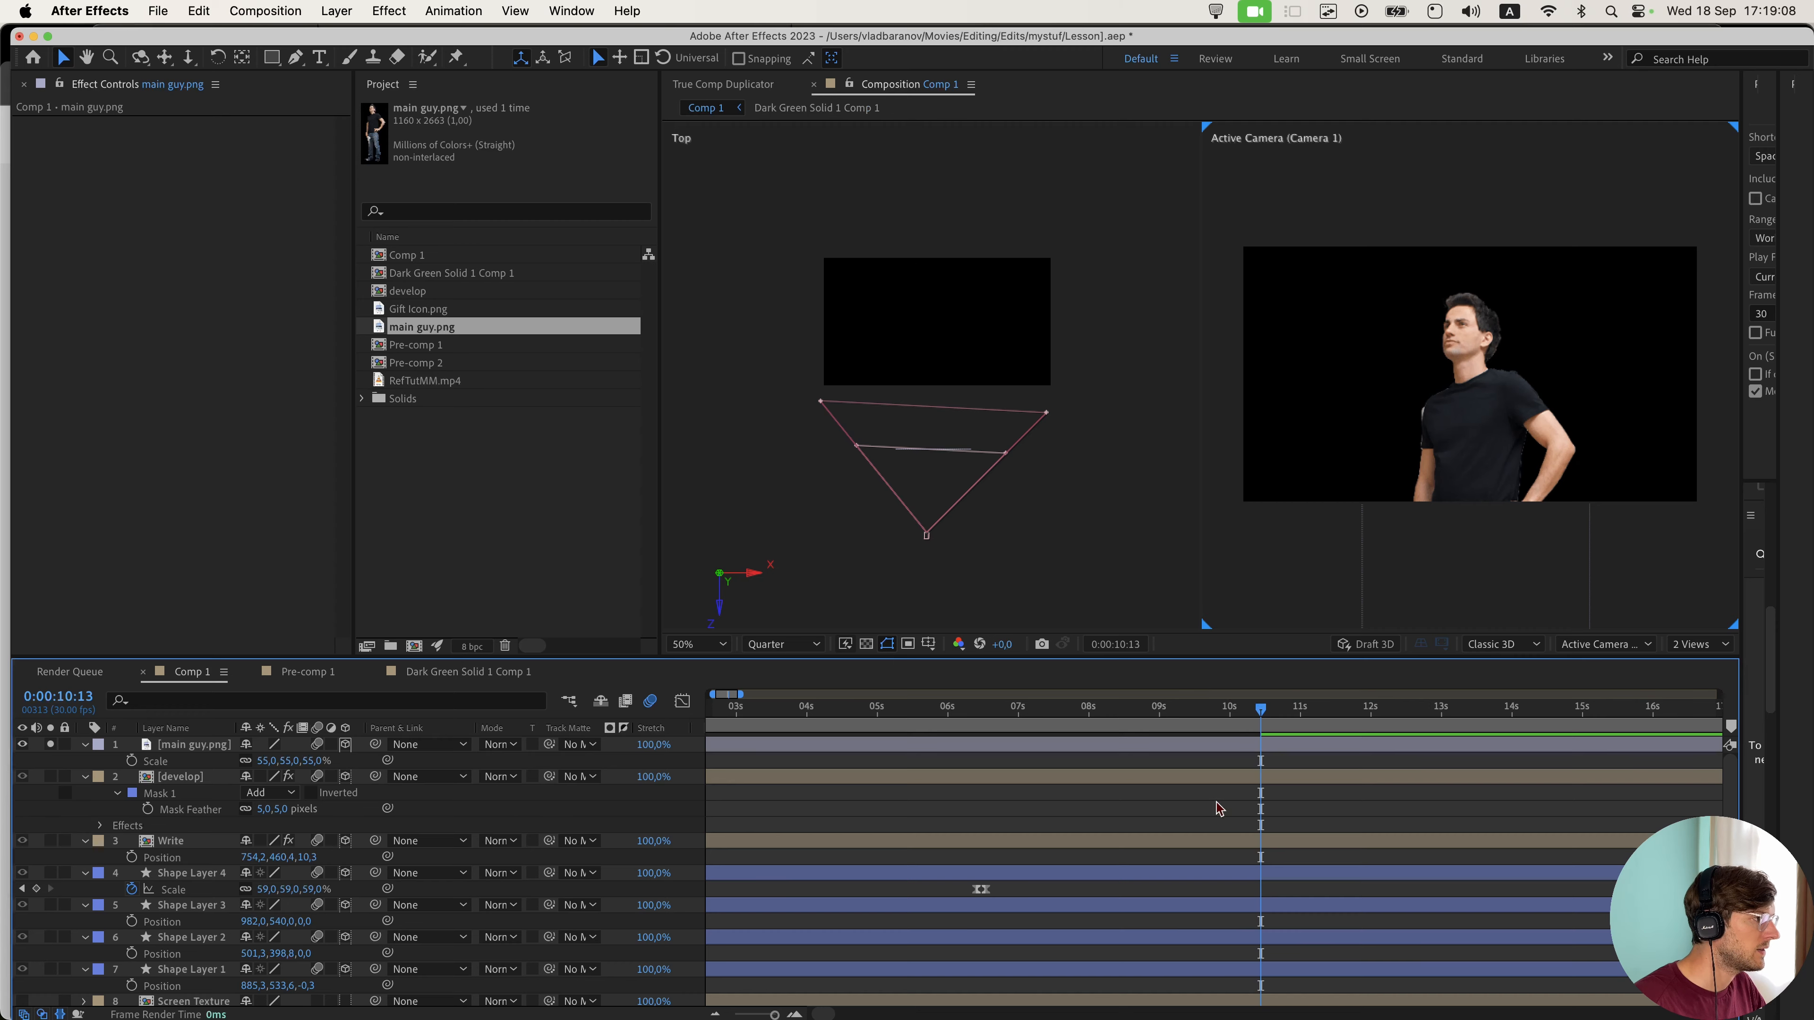
scroll(1221, 821, down, 10)
click(1113, 711)
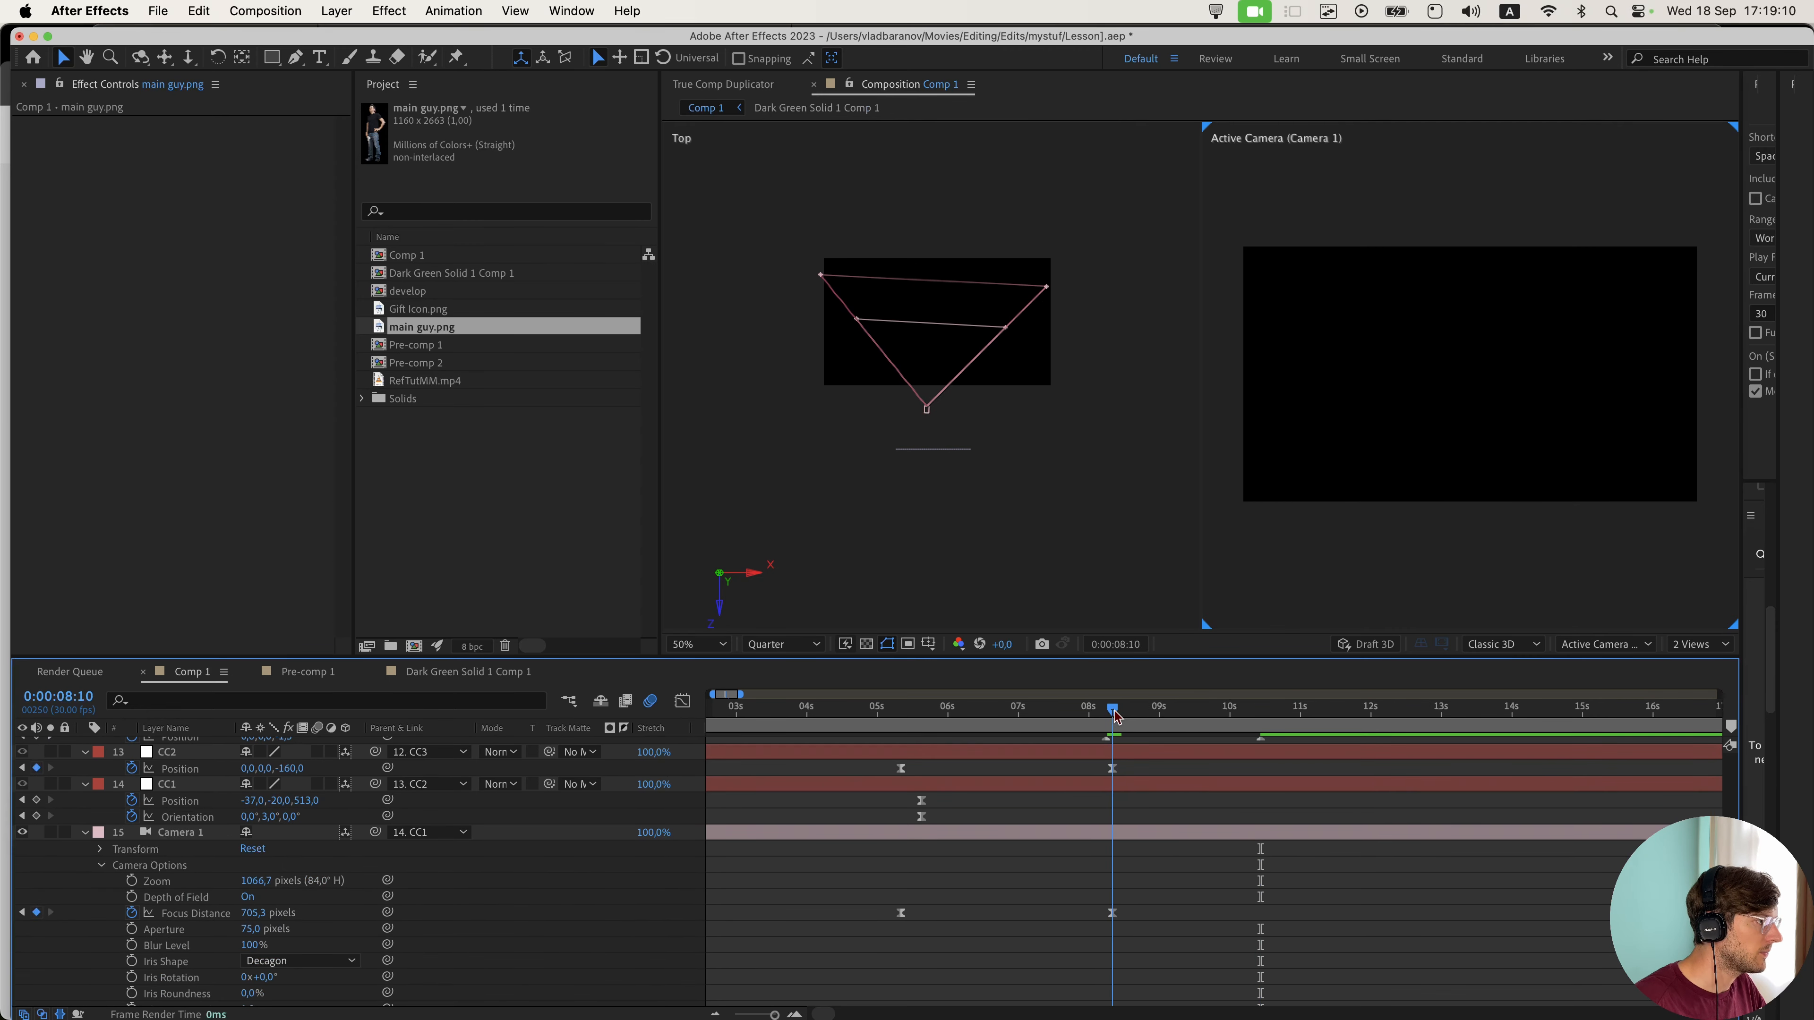
drag(1116, 717, 1262, 724)
scroll(1257, 745, up, 1)
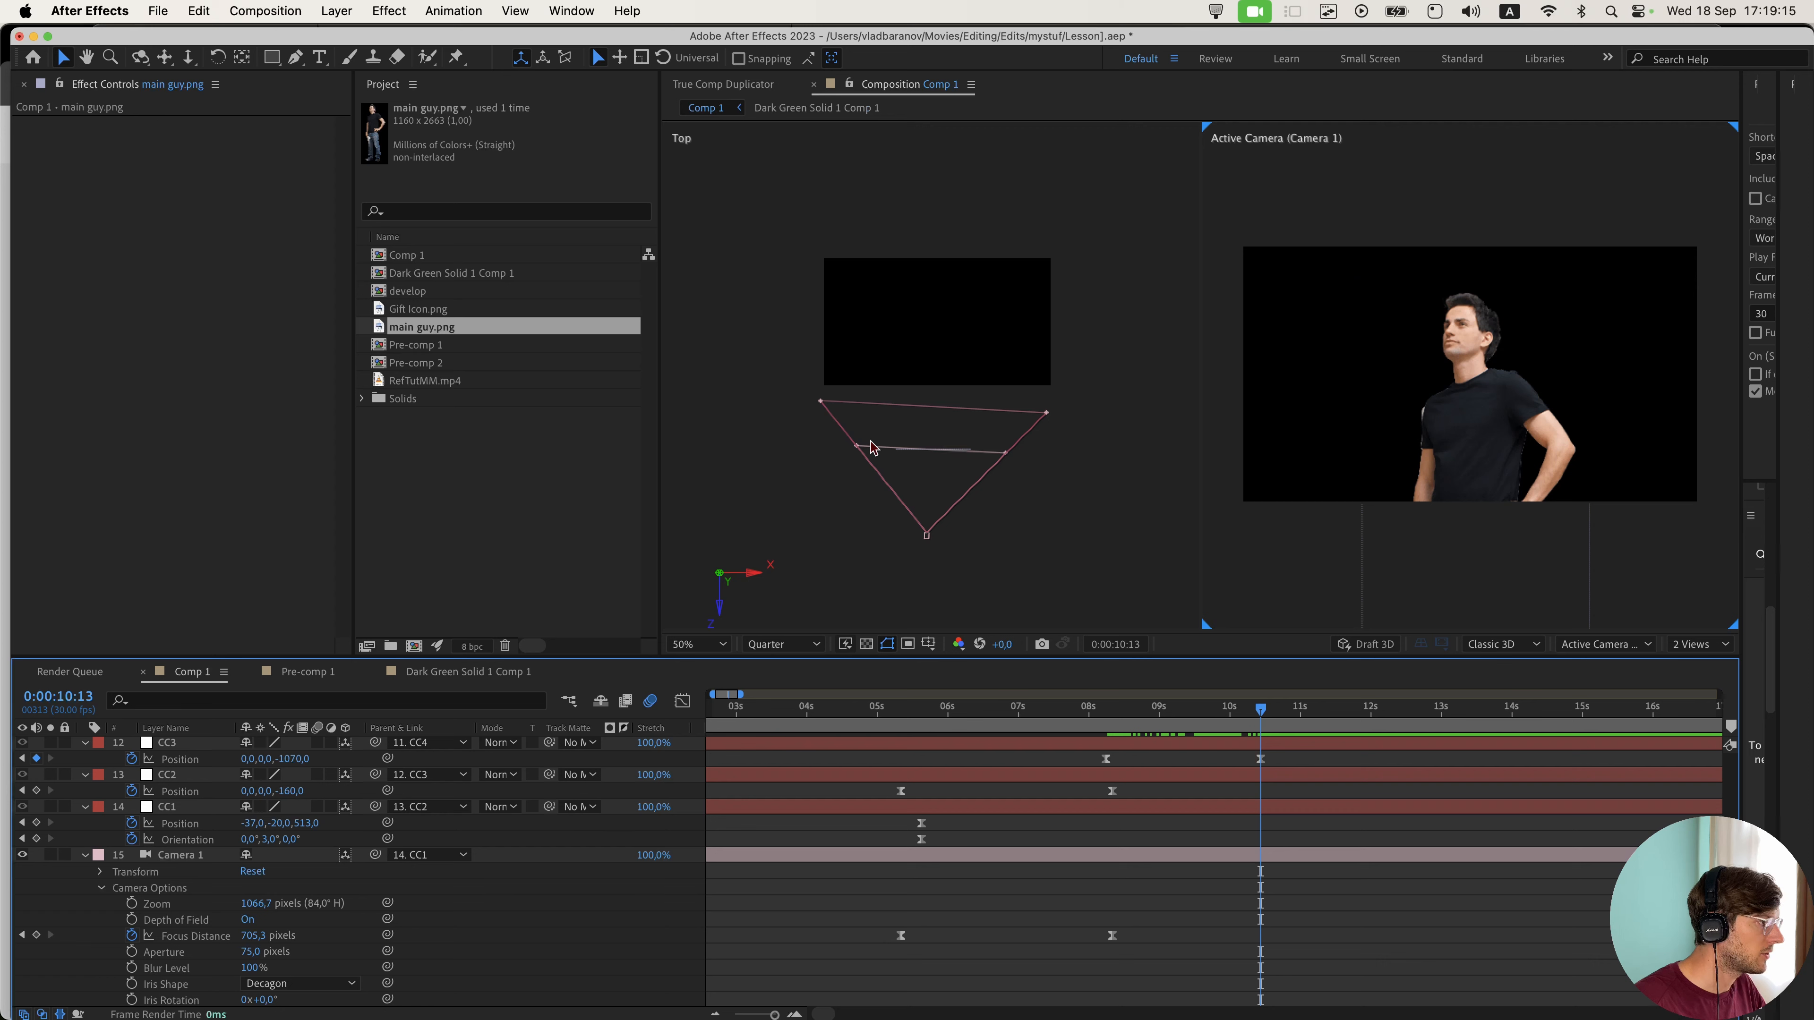
- Set the composition preview to Full resolution and a single Active Camera view of the man
click(782, 644)
click(768, 668)
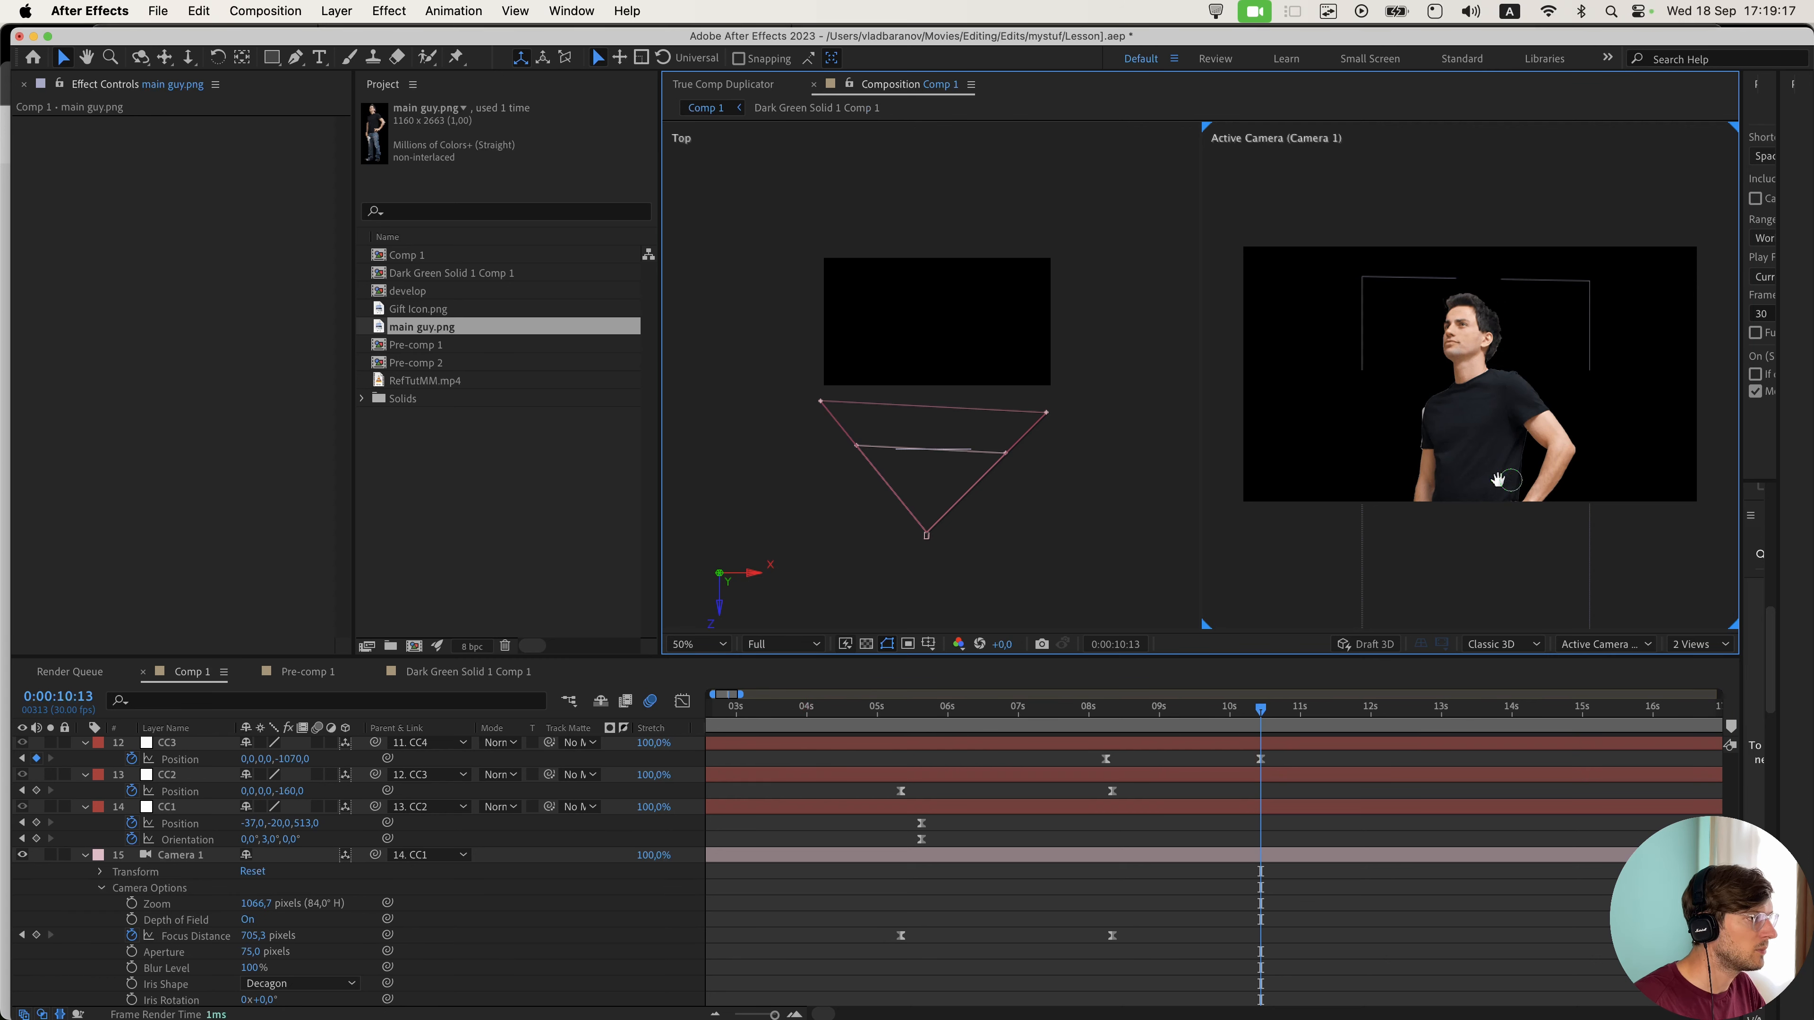
scroll(1357, 465, up, 2)
scroll(1319, 424, down, 2)
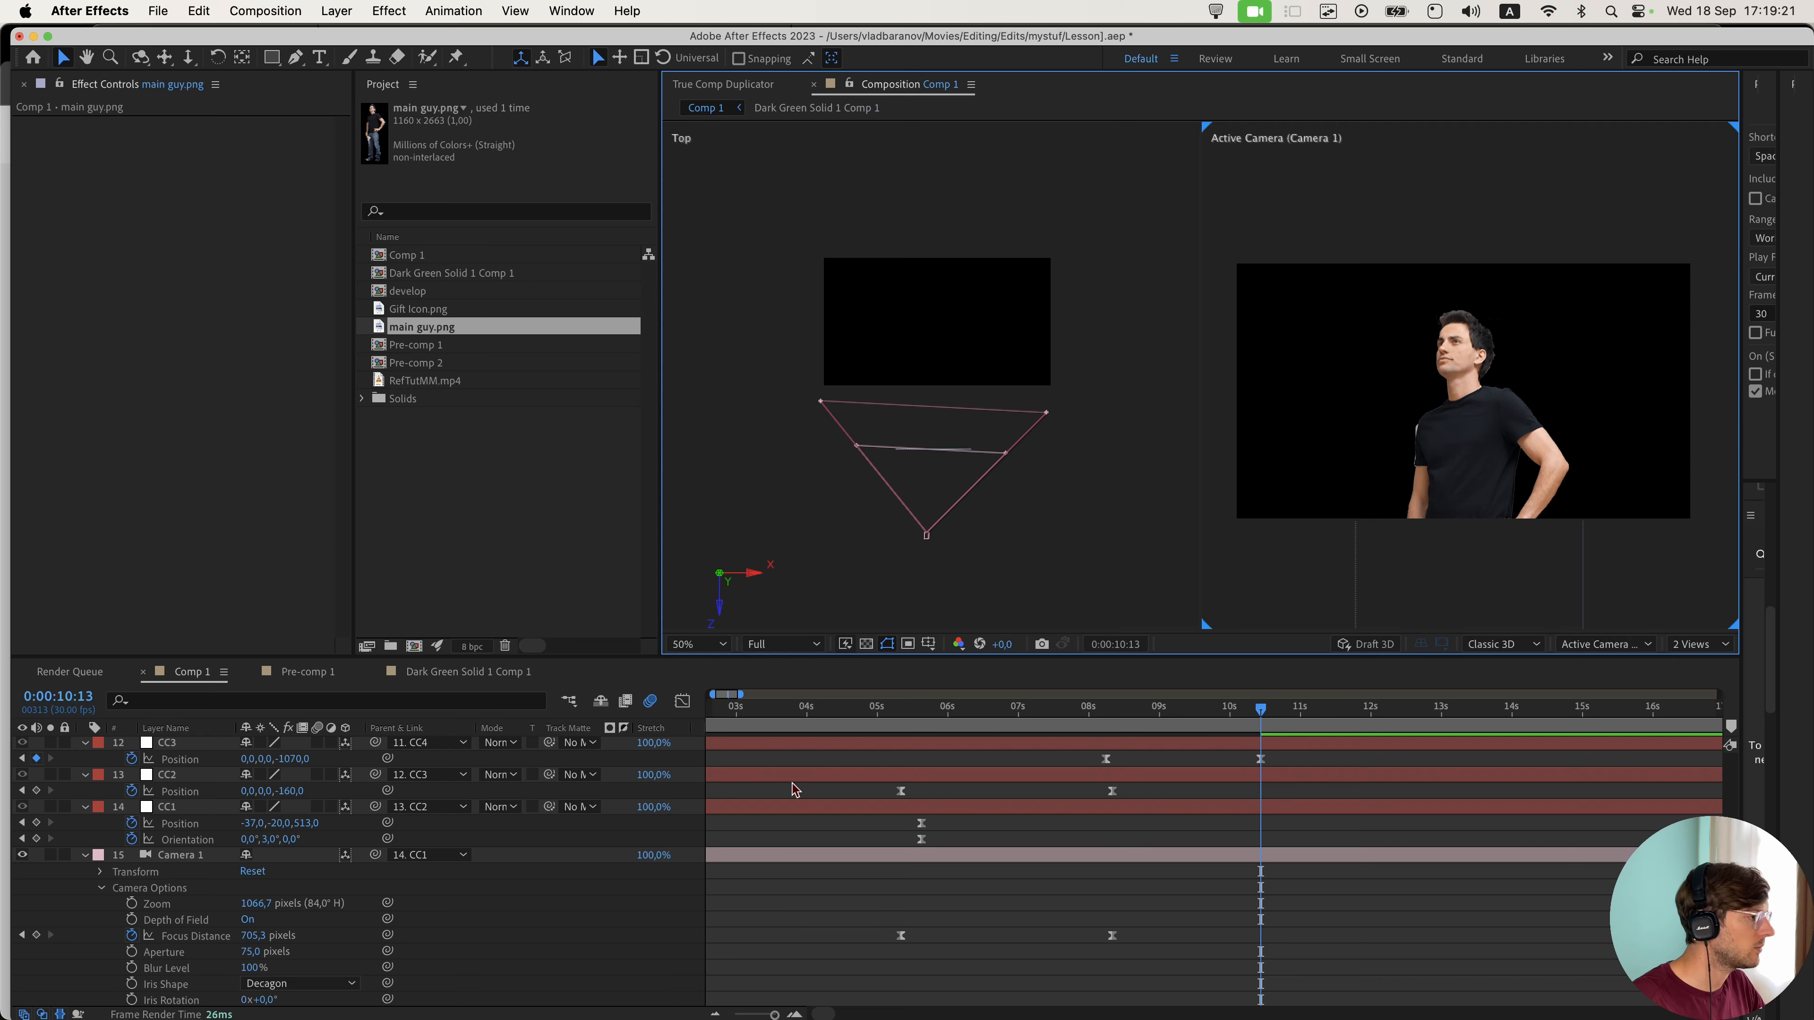
click(781, 645)
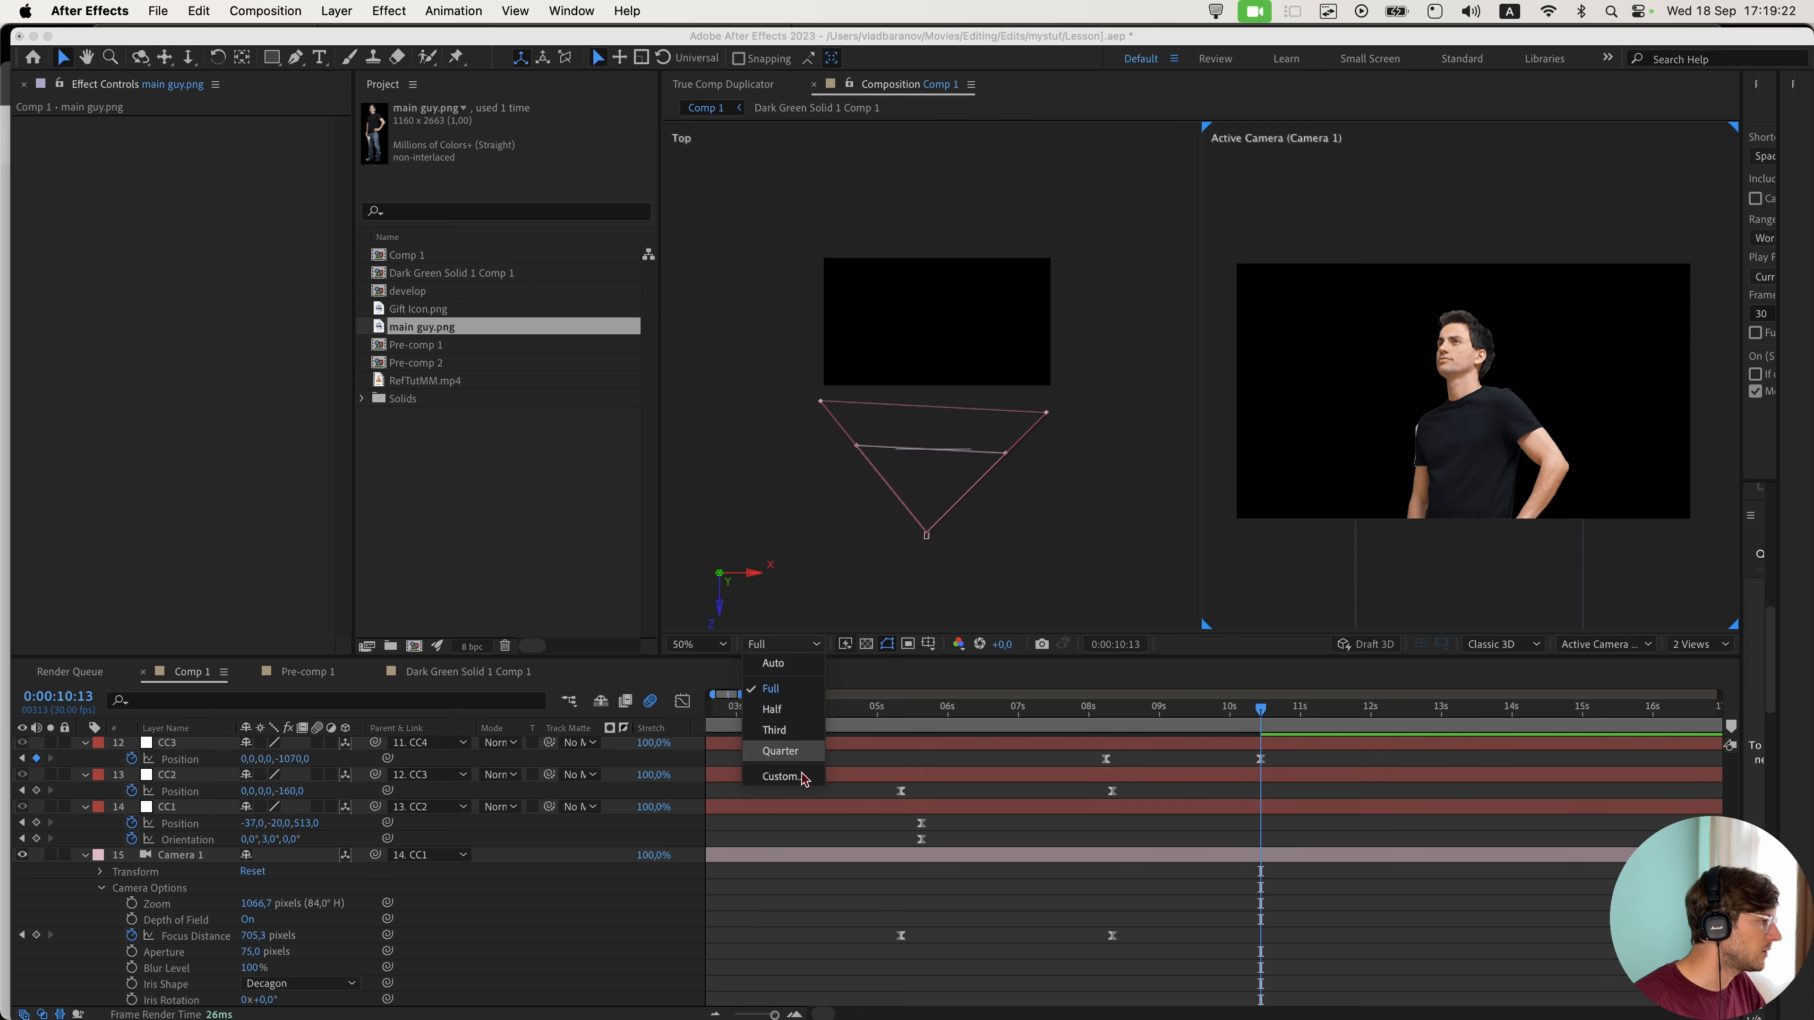
click(1061, 530)
click(1697, 644)
click(1703, 666)
scroll(1217, 589, up, 1)
drag(1207, 538, 1194, 502)
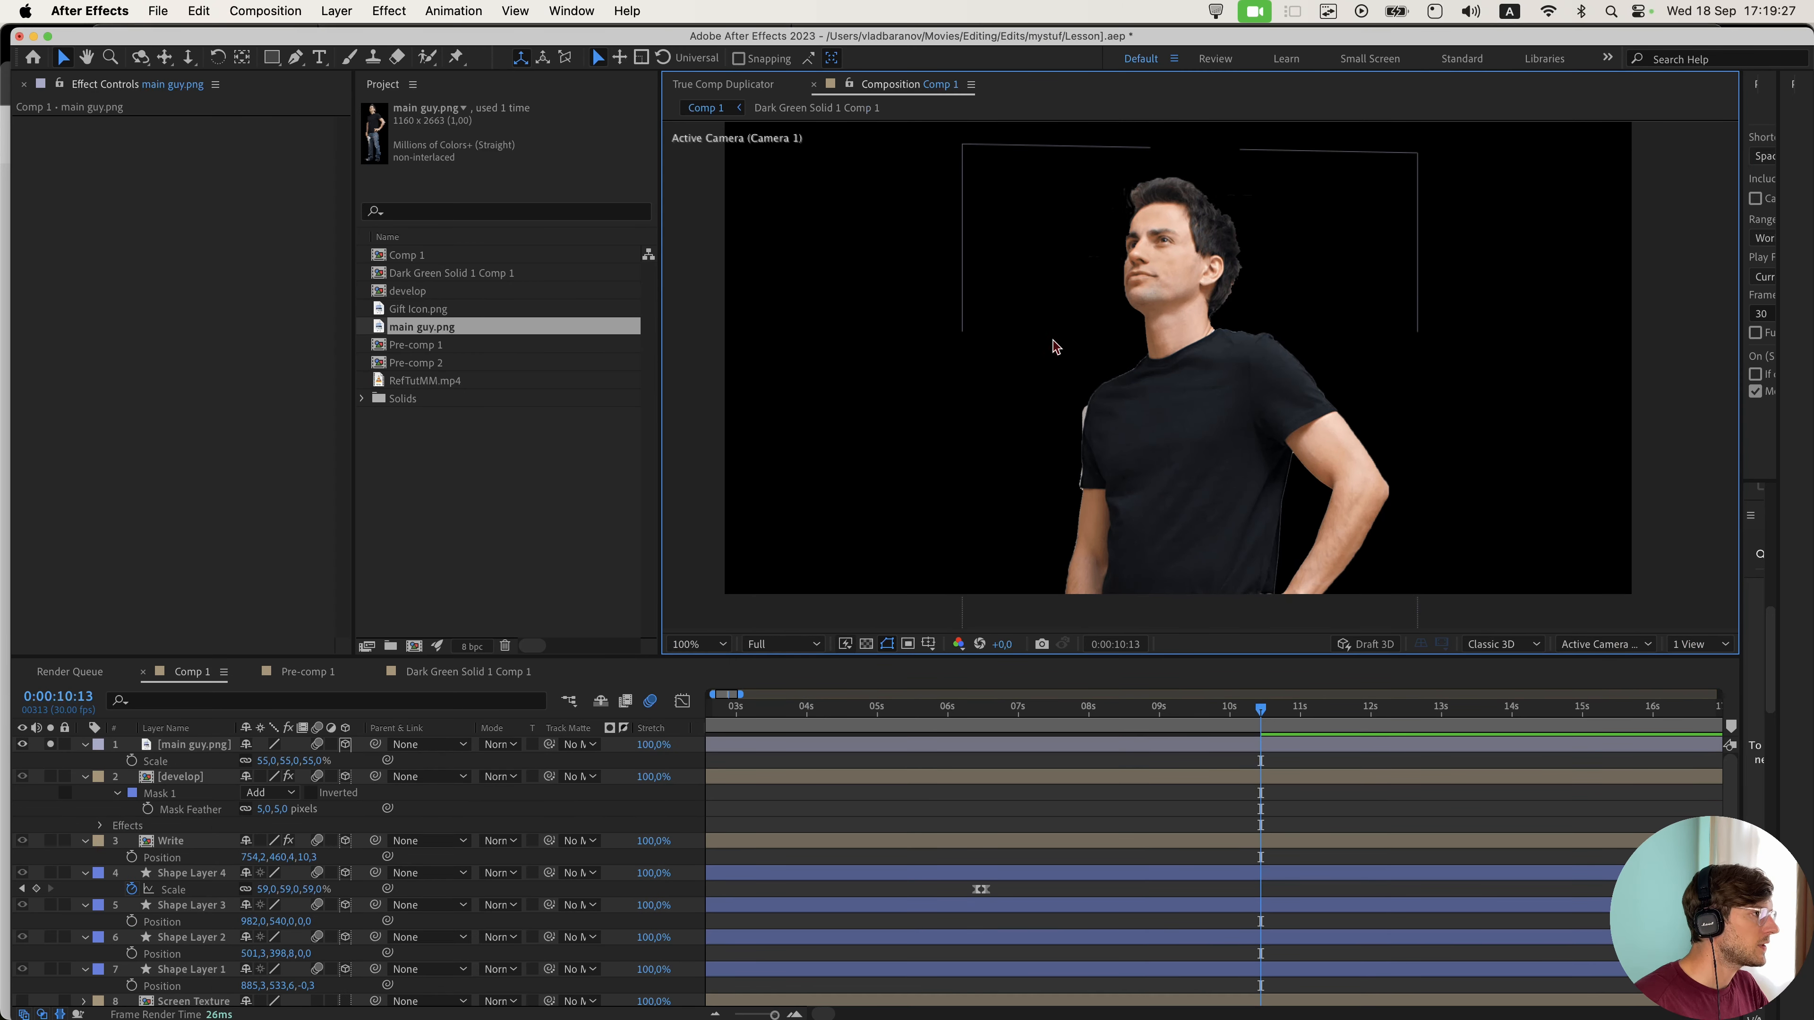
- Examine the edges of the man's cutout up close, both on the transparency grid and on black
drag(1100, 330, 1125, 313)
scroll(1124, 314, up, 1)
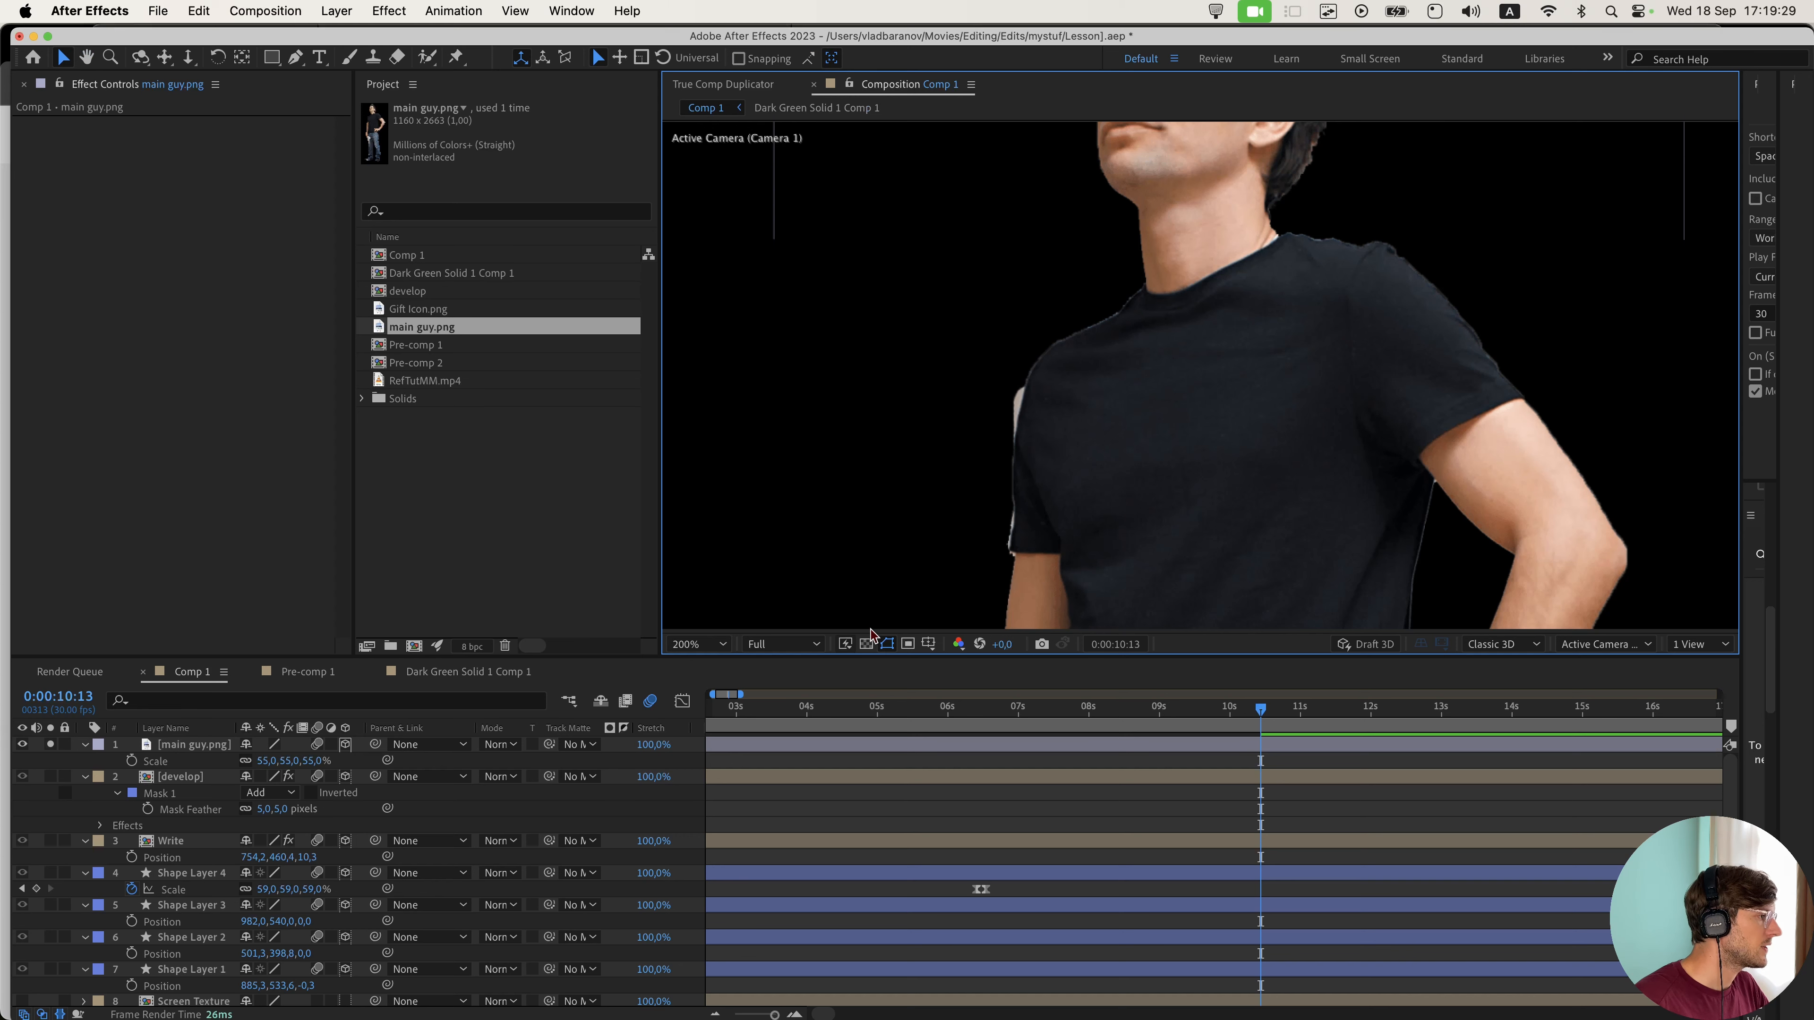
click(867, 642)
scroll(1050, 286, up, 3)
scroll(1085, 170, down, 5)
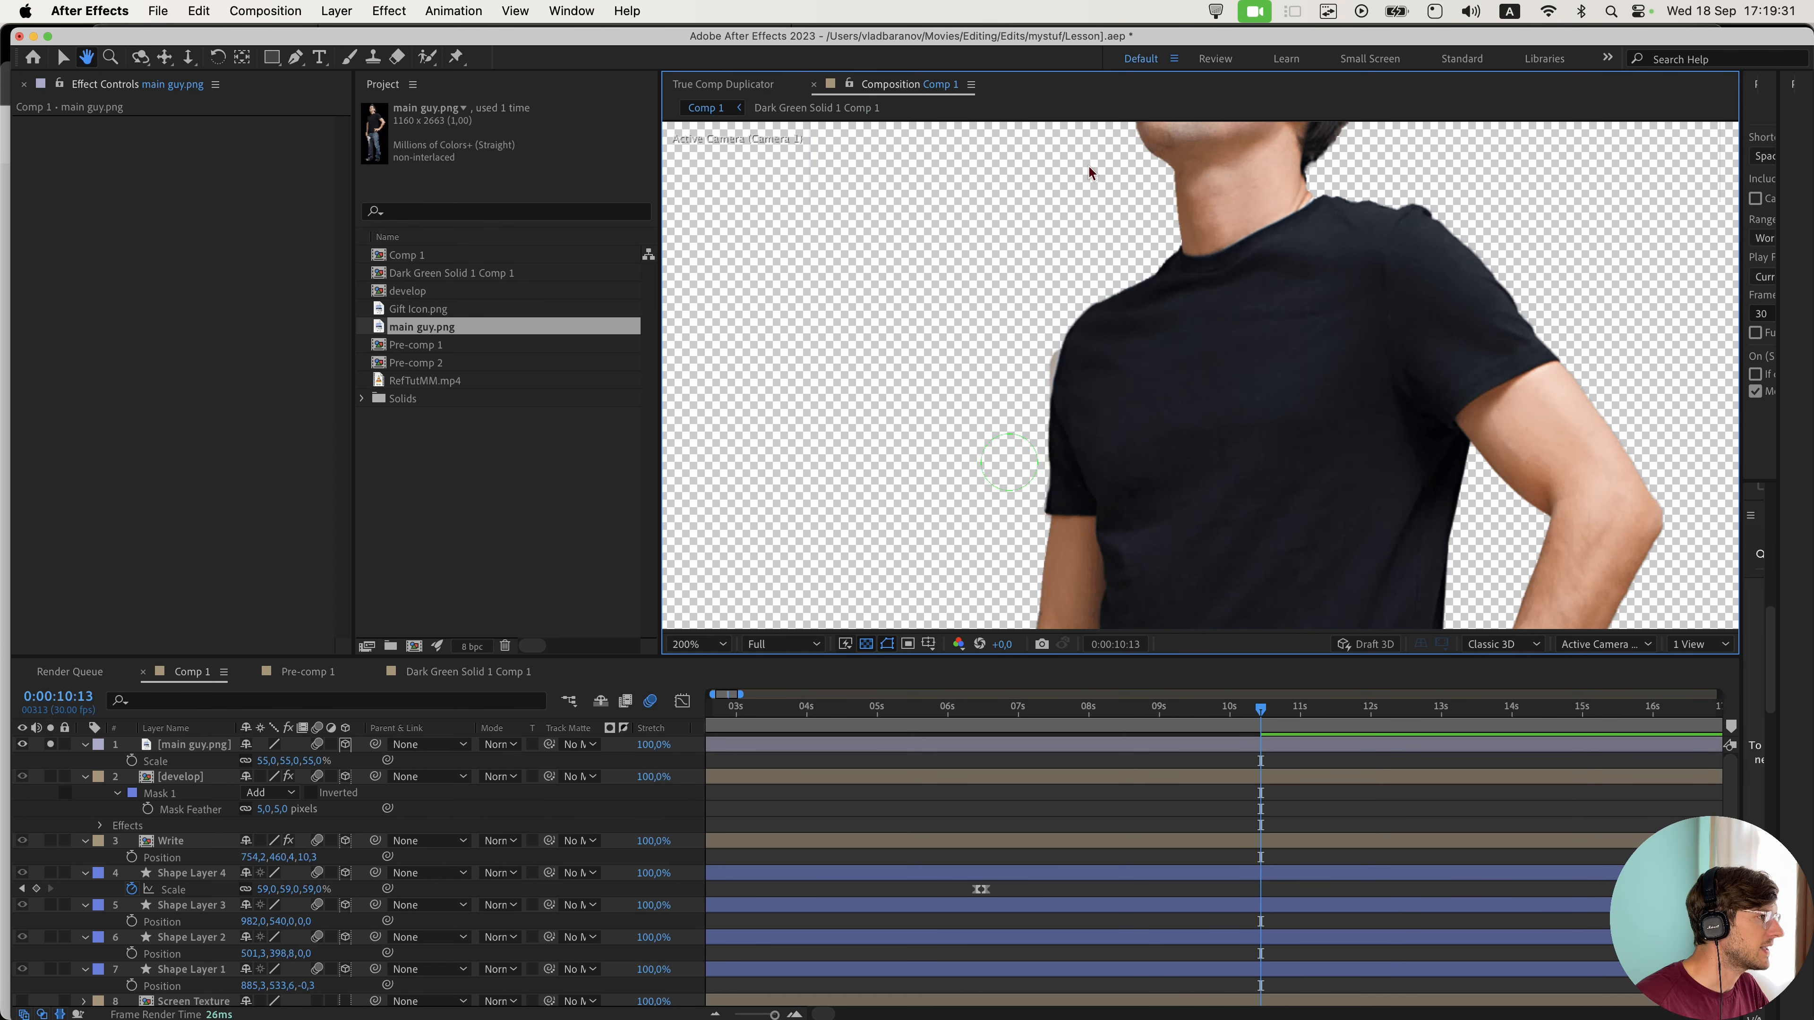
click(866, 644)
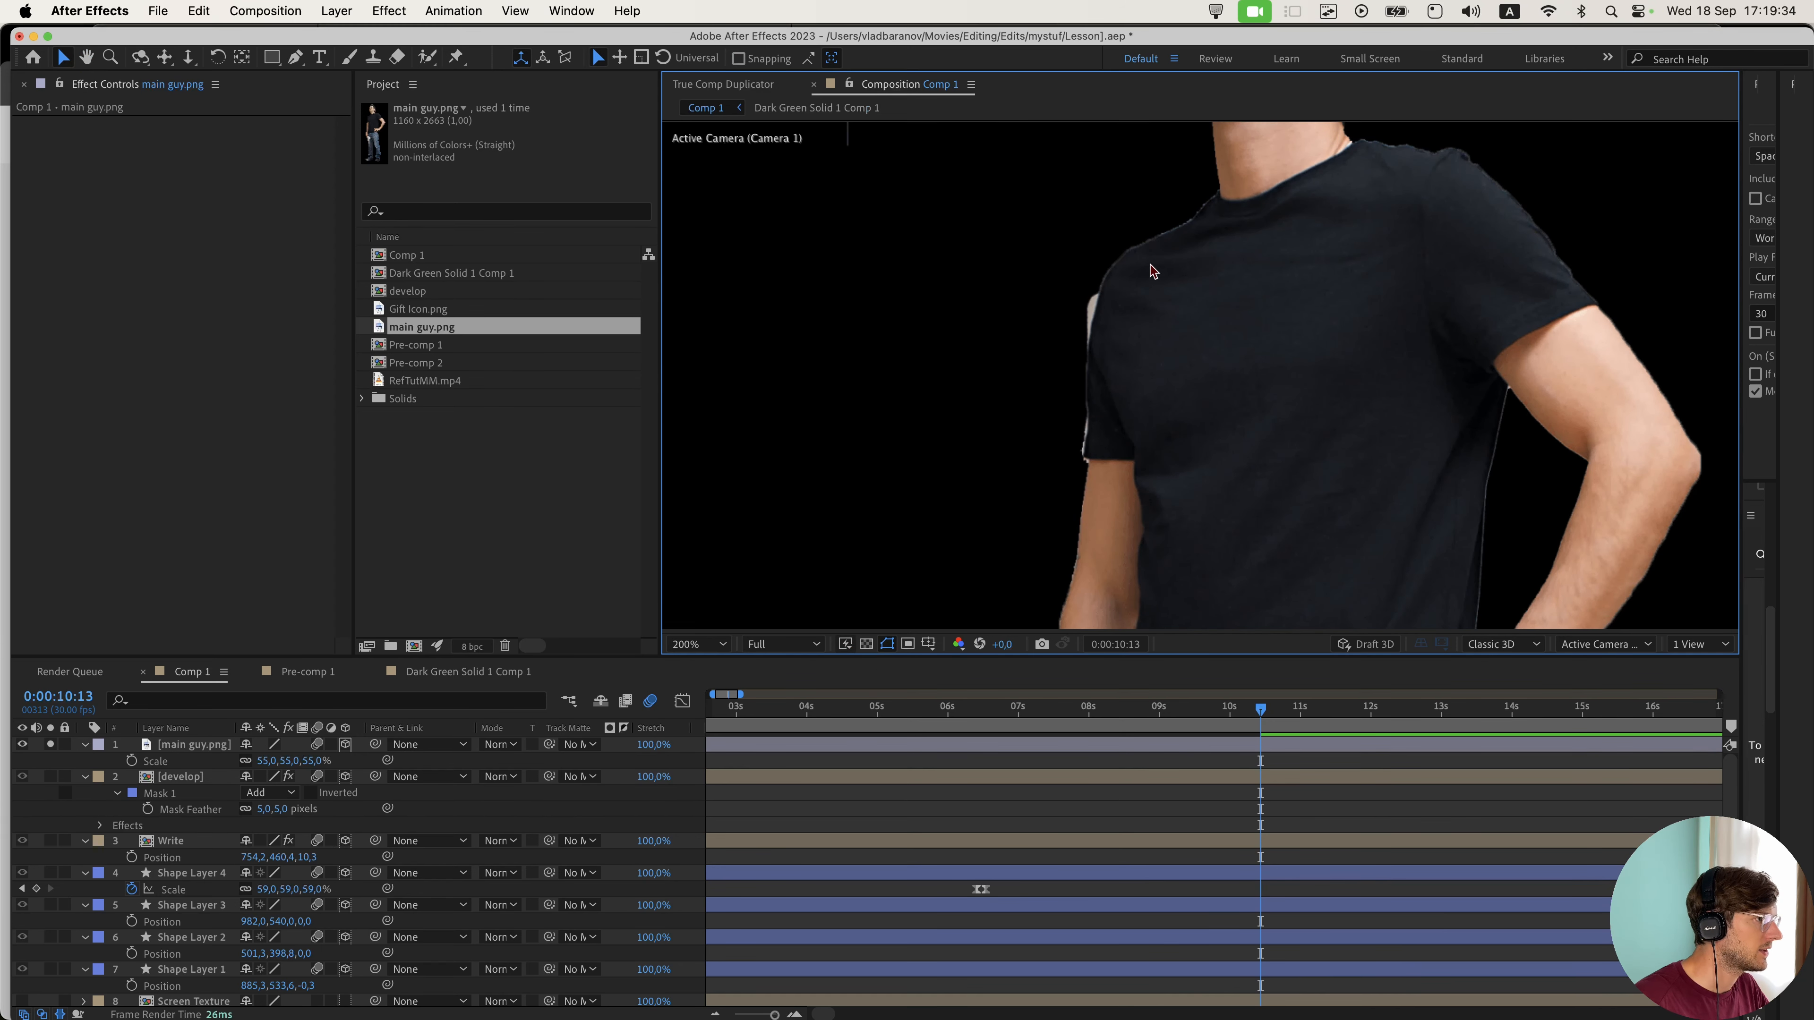
scroll(1151, 270, up, 4)
key(comma)
drag(1179, 543, 1137, 491)
key(period)
key(comma)
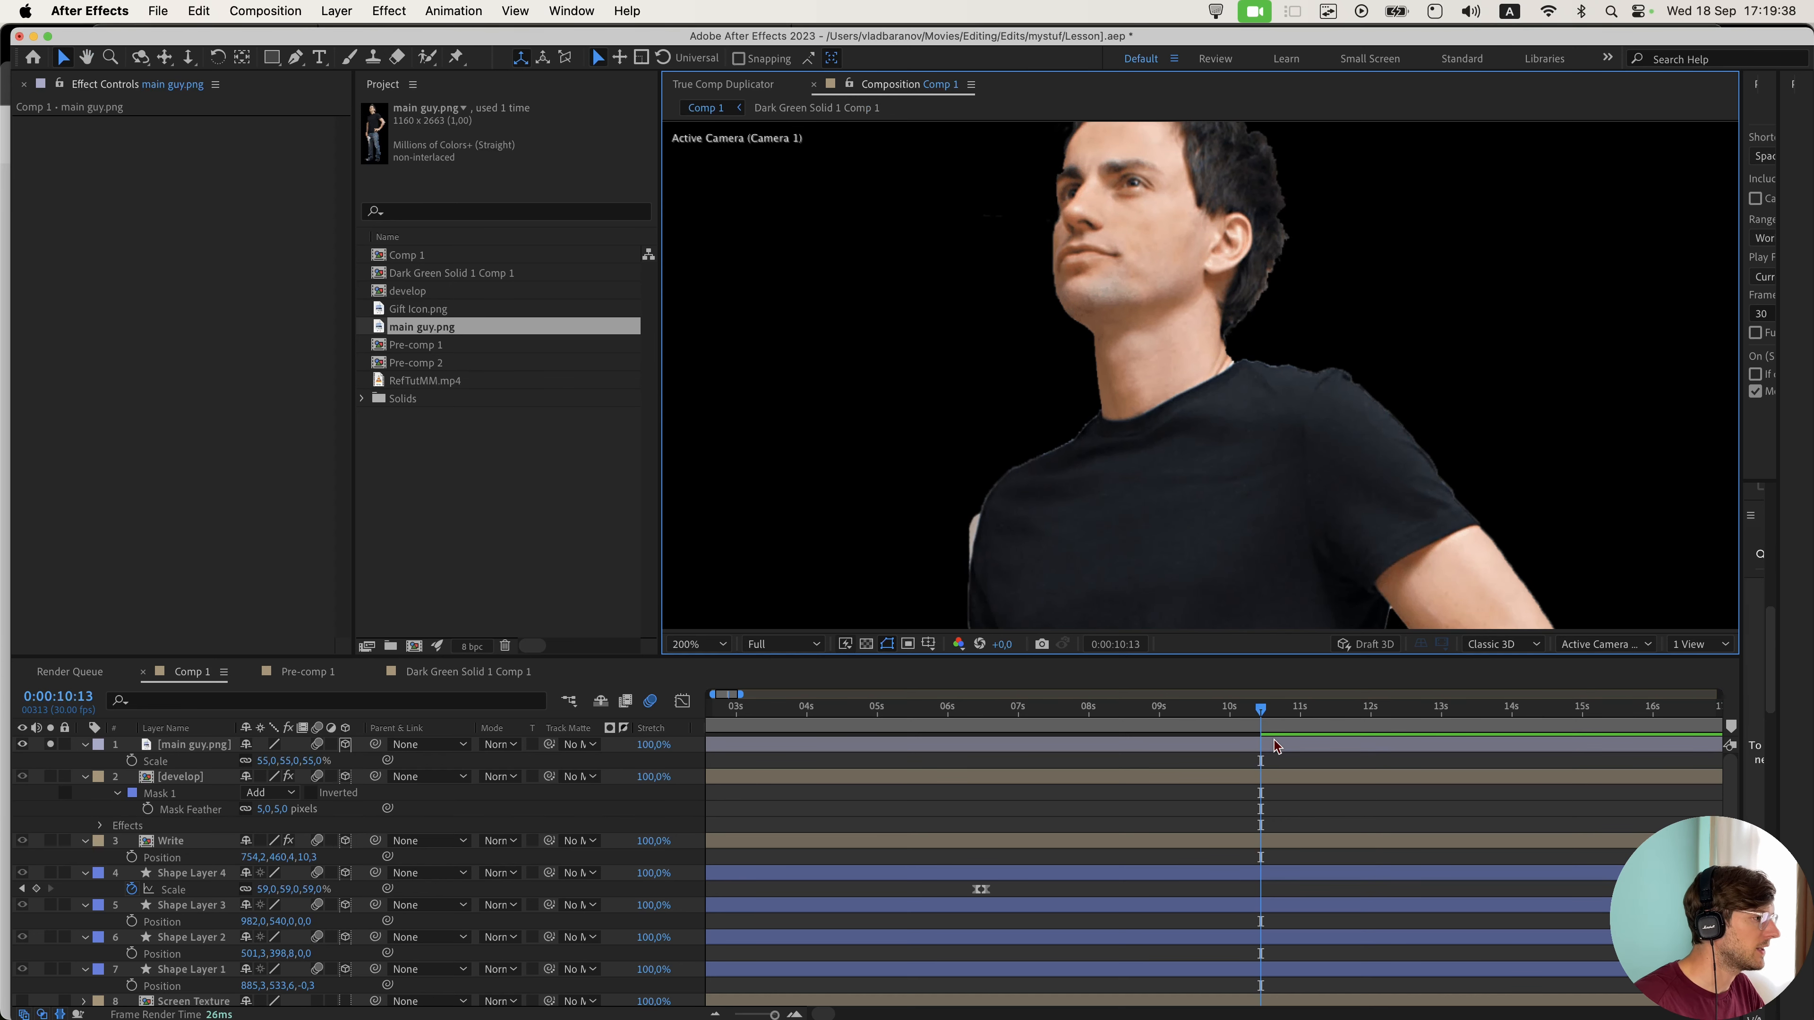
- Apply the Simple Choker effect to the main guy.png layer and set Choke Matte to 2.70
click(1141, 475)
key(shift+space)
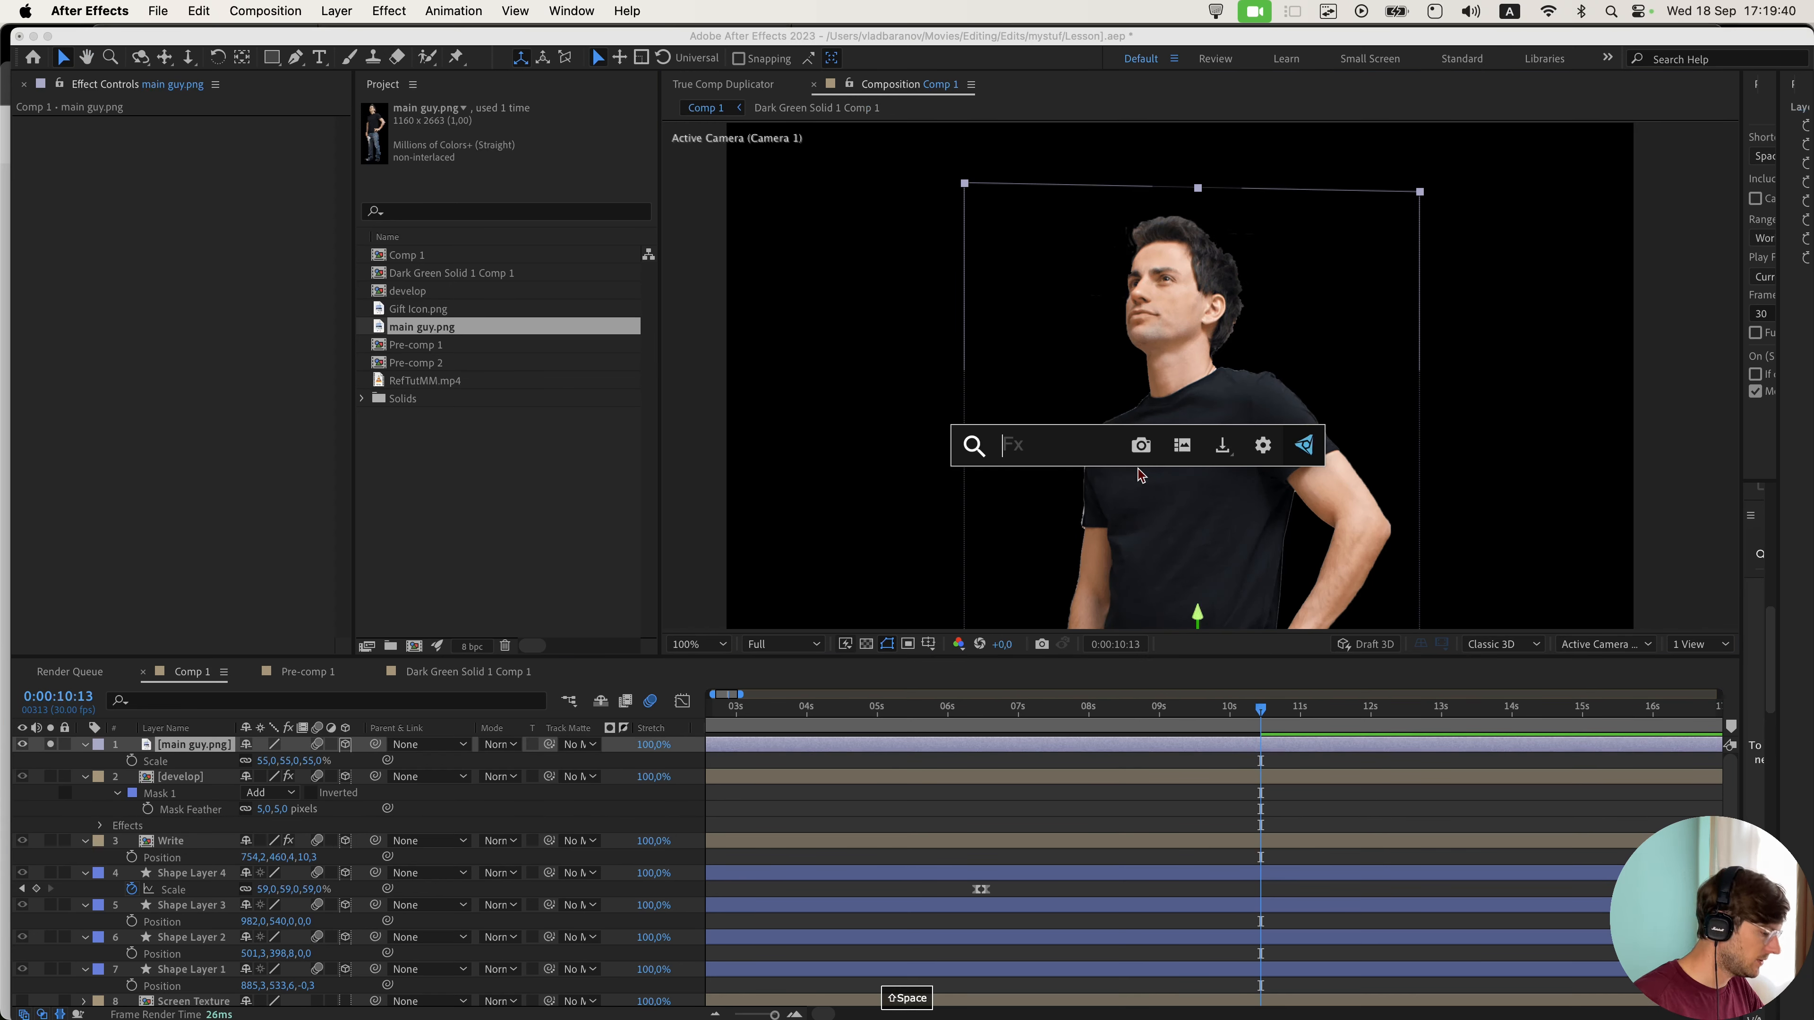
text(choke)
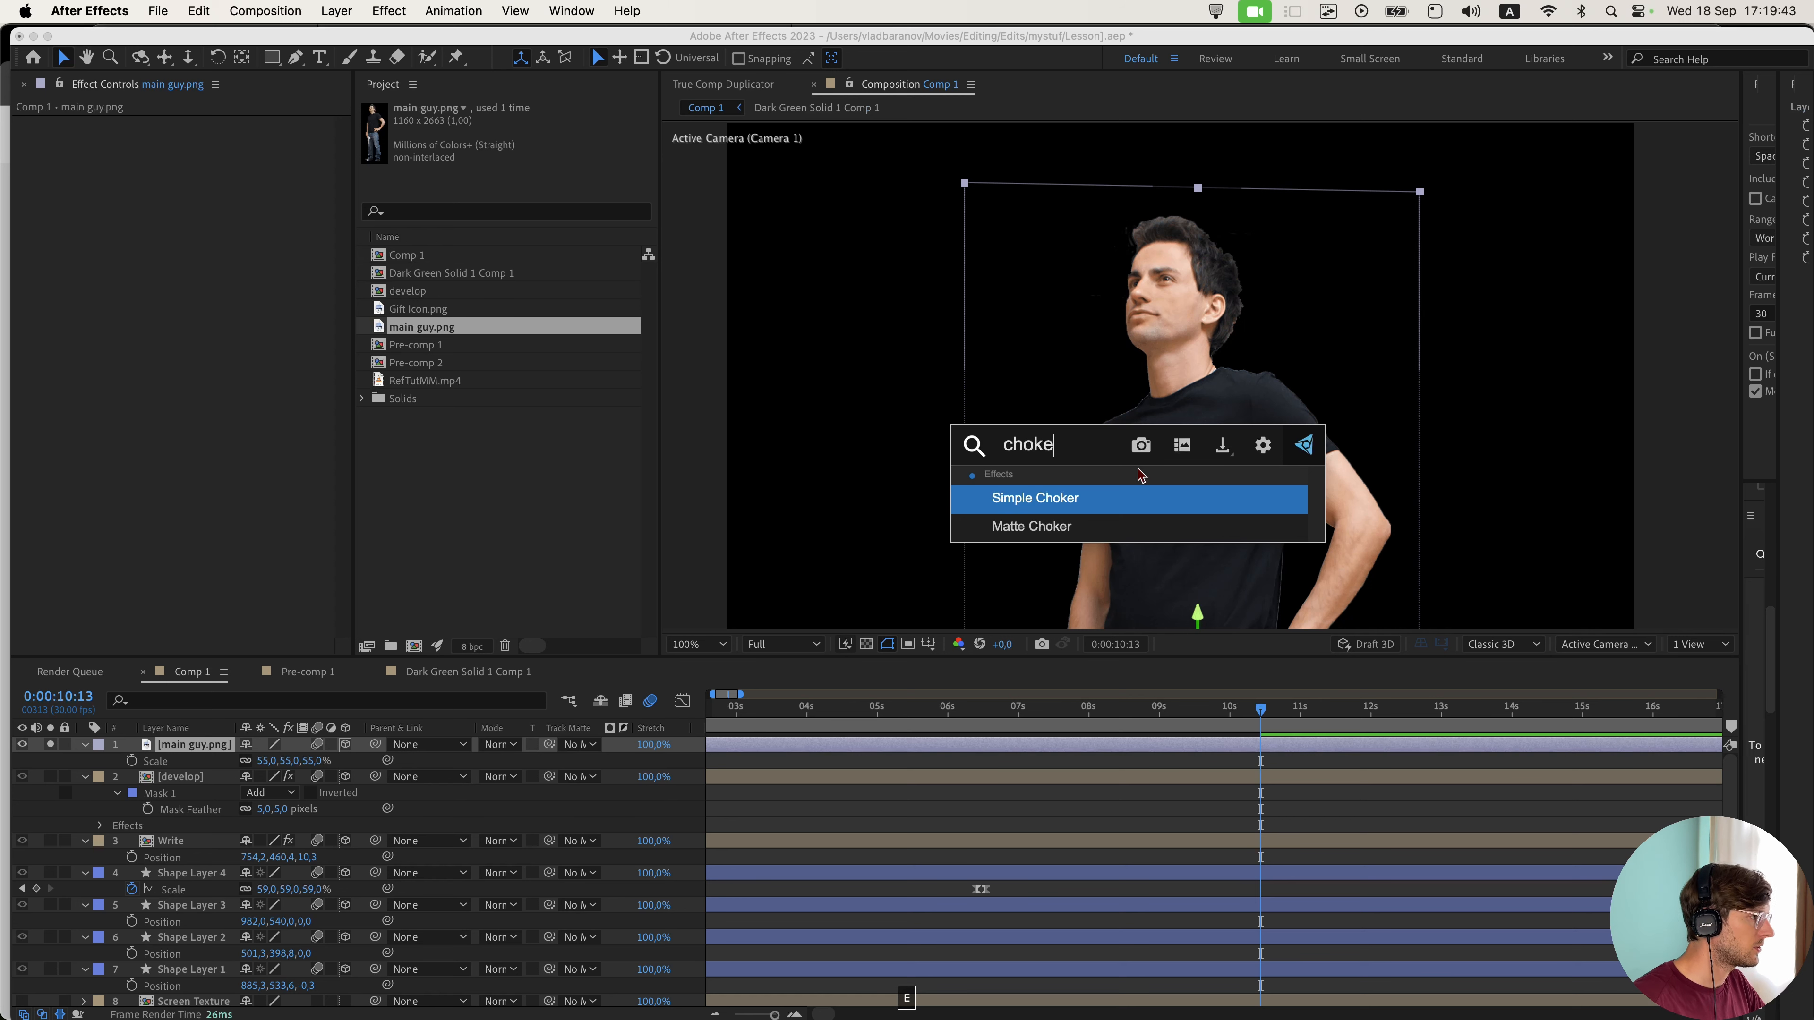
key(Return)
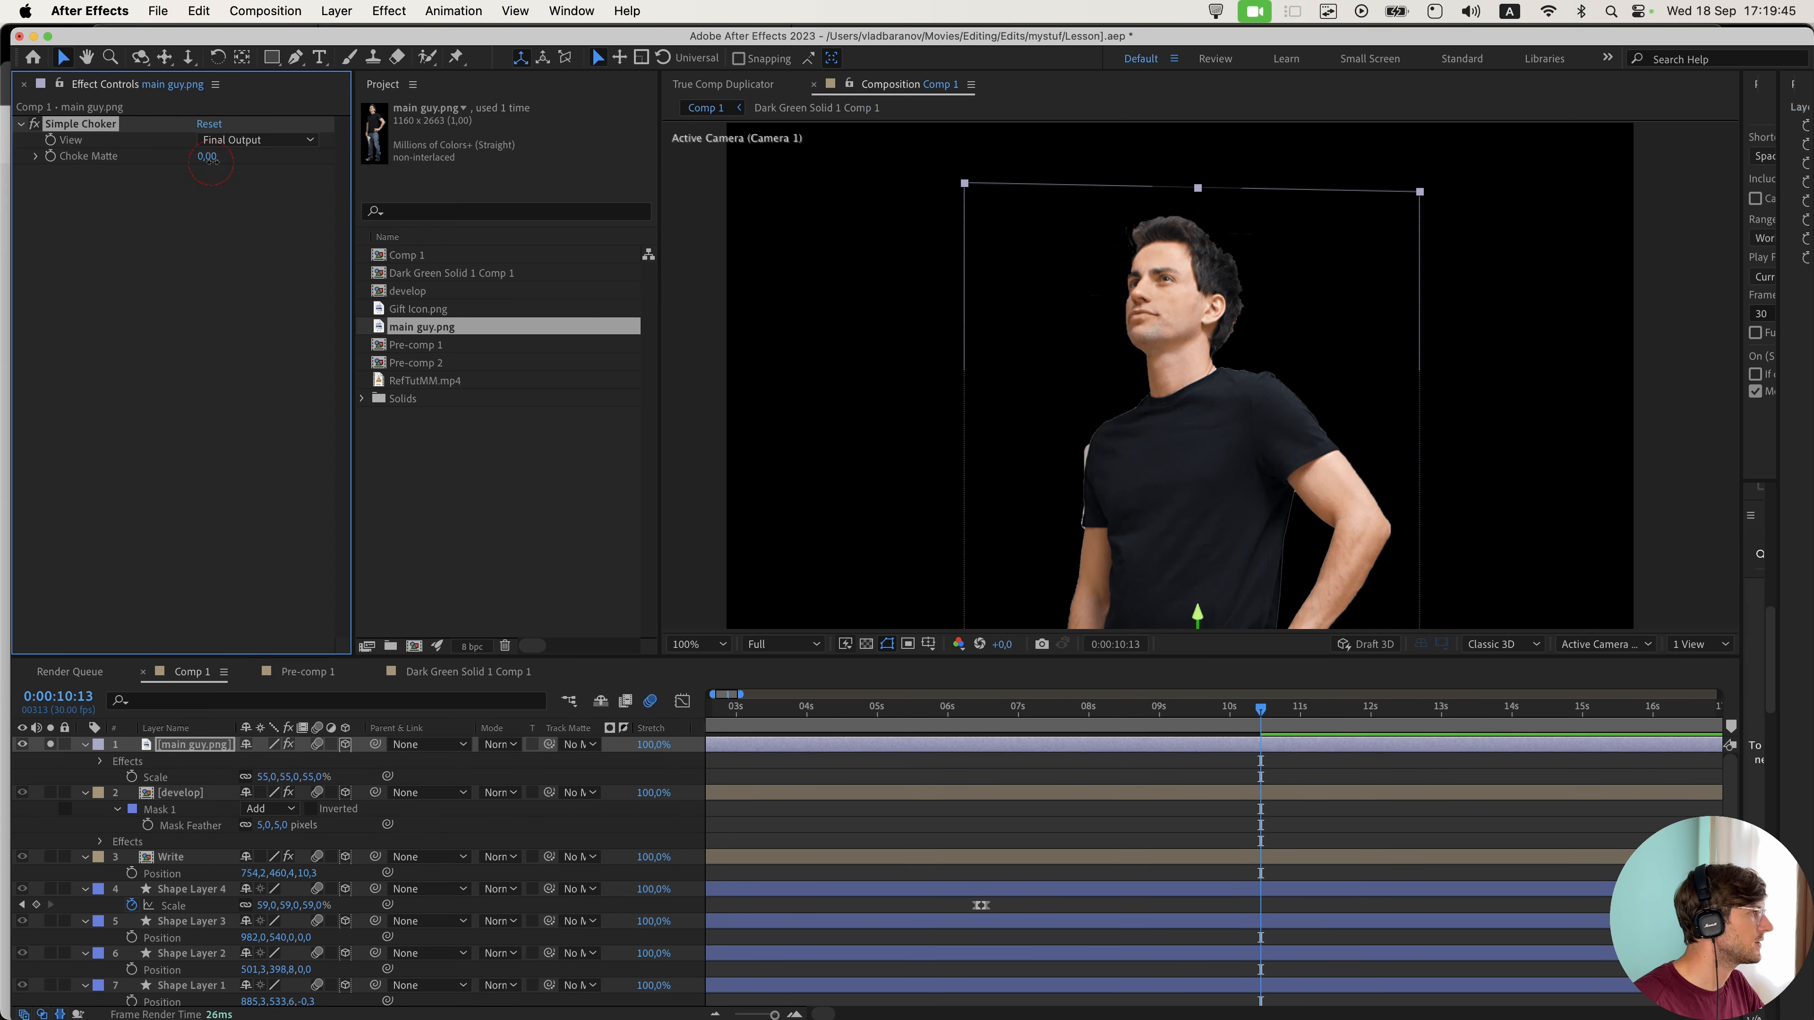
drag(207, 159, 240, 172)
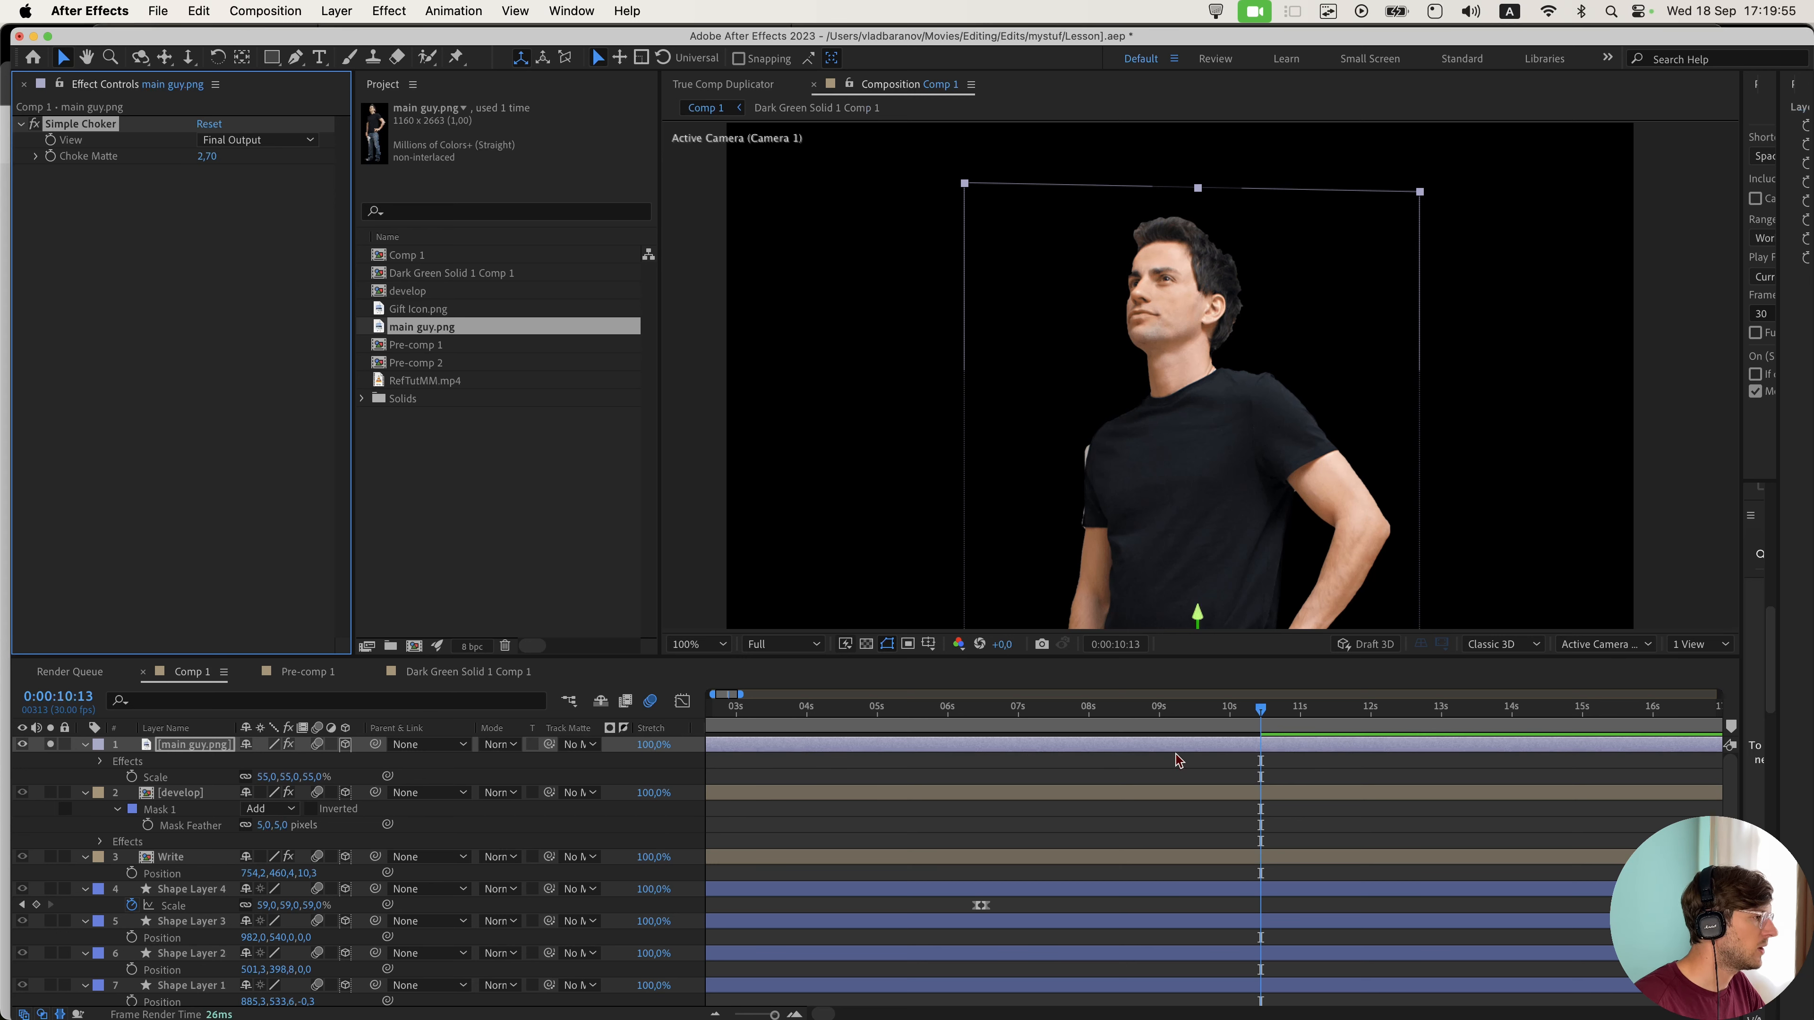
- Add a Gradient Ramp effect to the main guy.png layer and set its ramp shape to Radial Ramp
click(1243, 752)
key(shift+space)
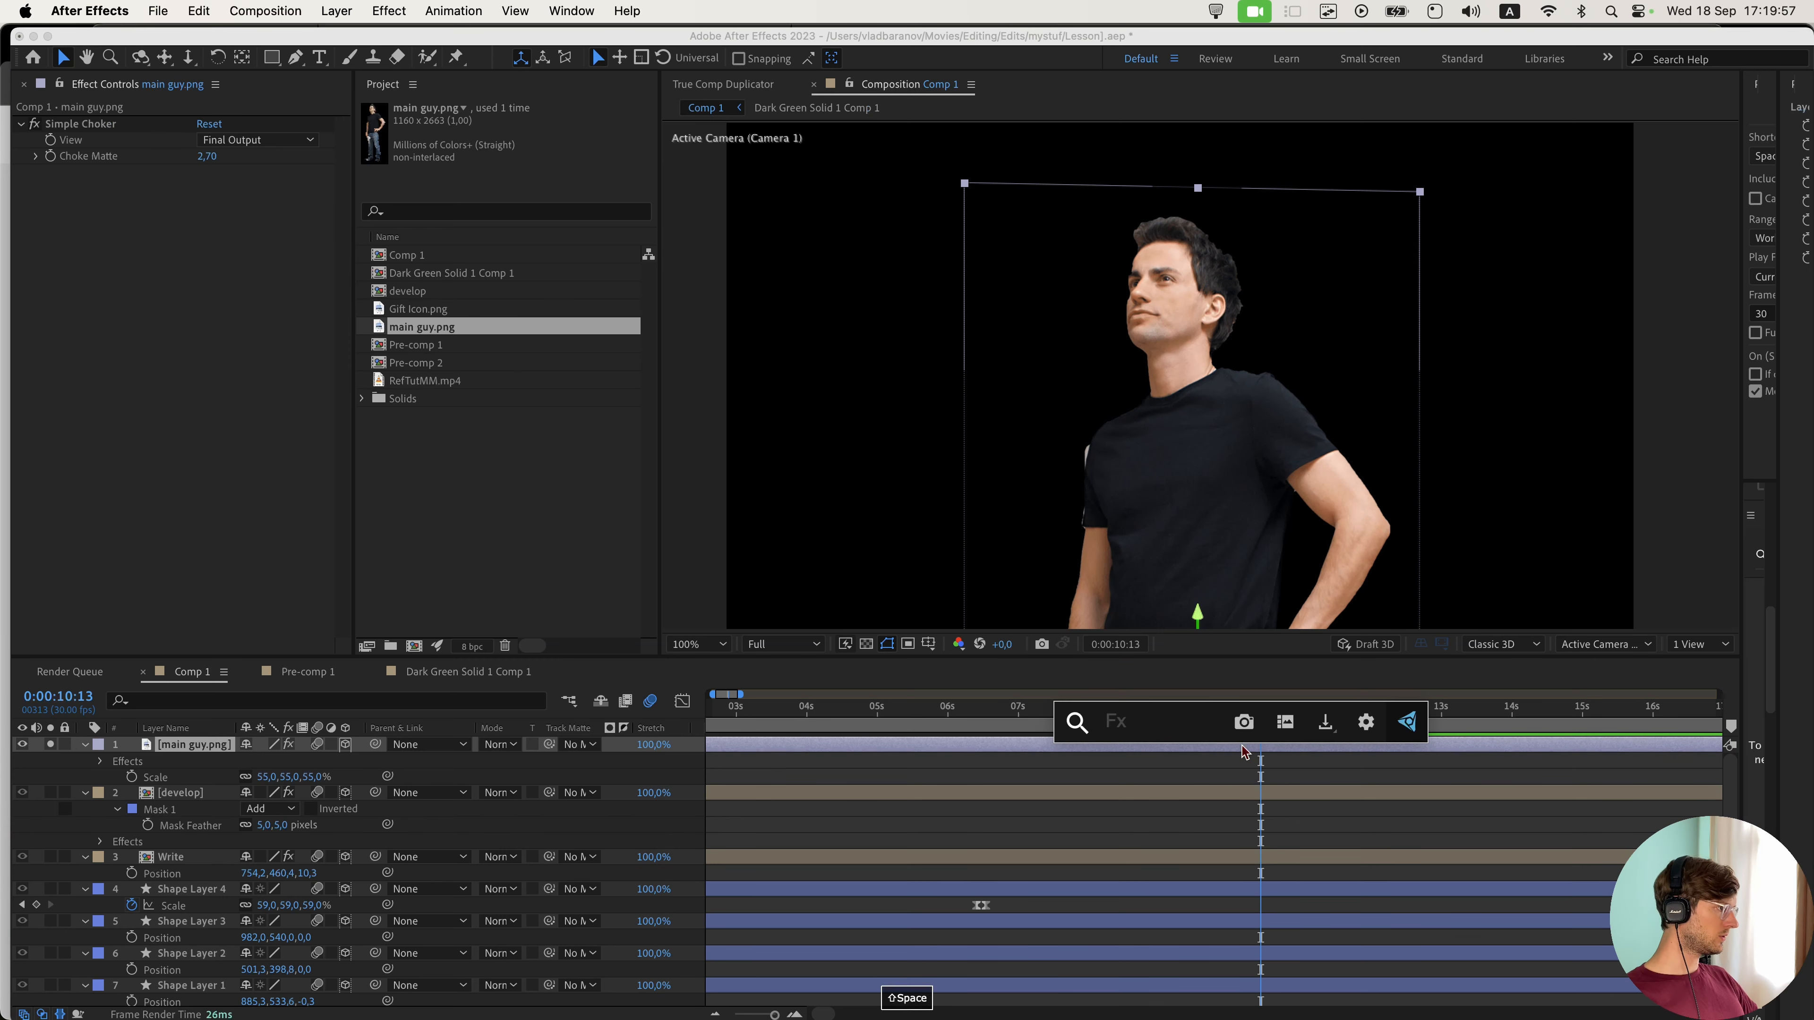
text(gradient)
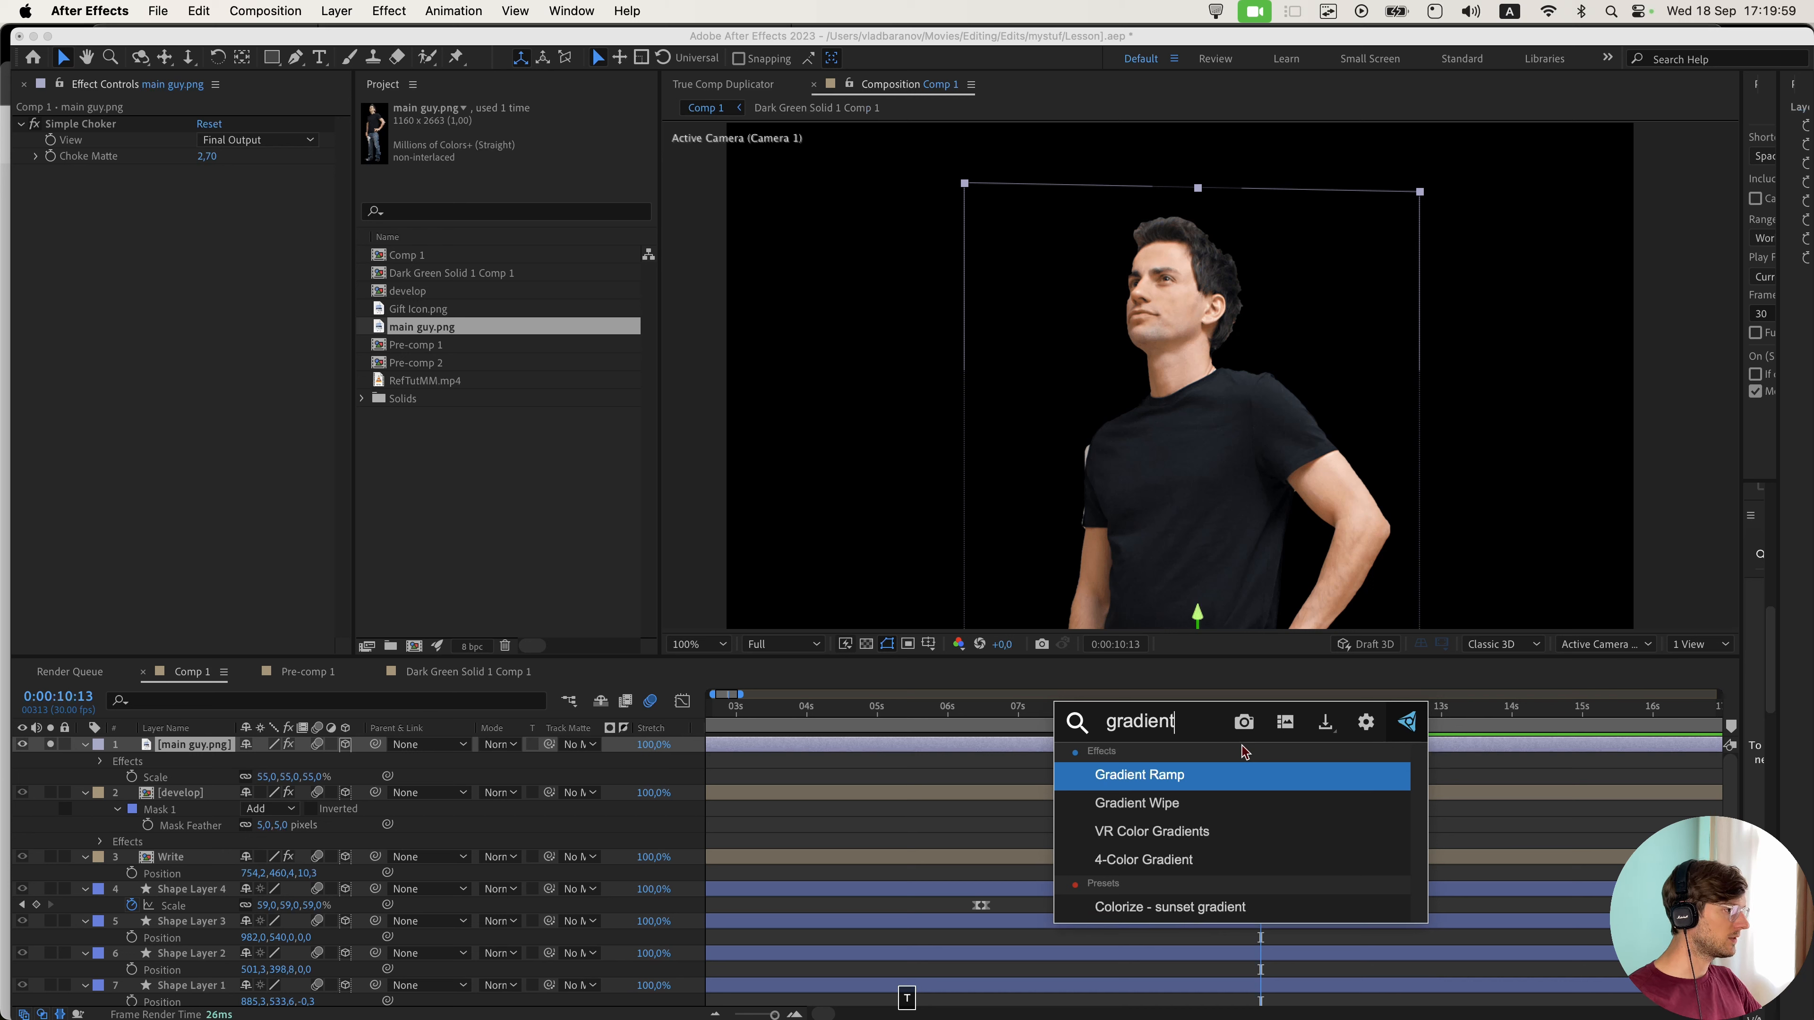
key(Return)
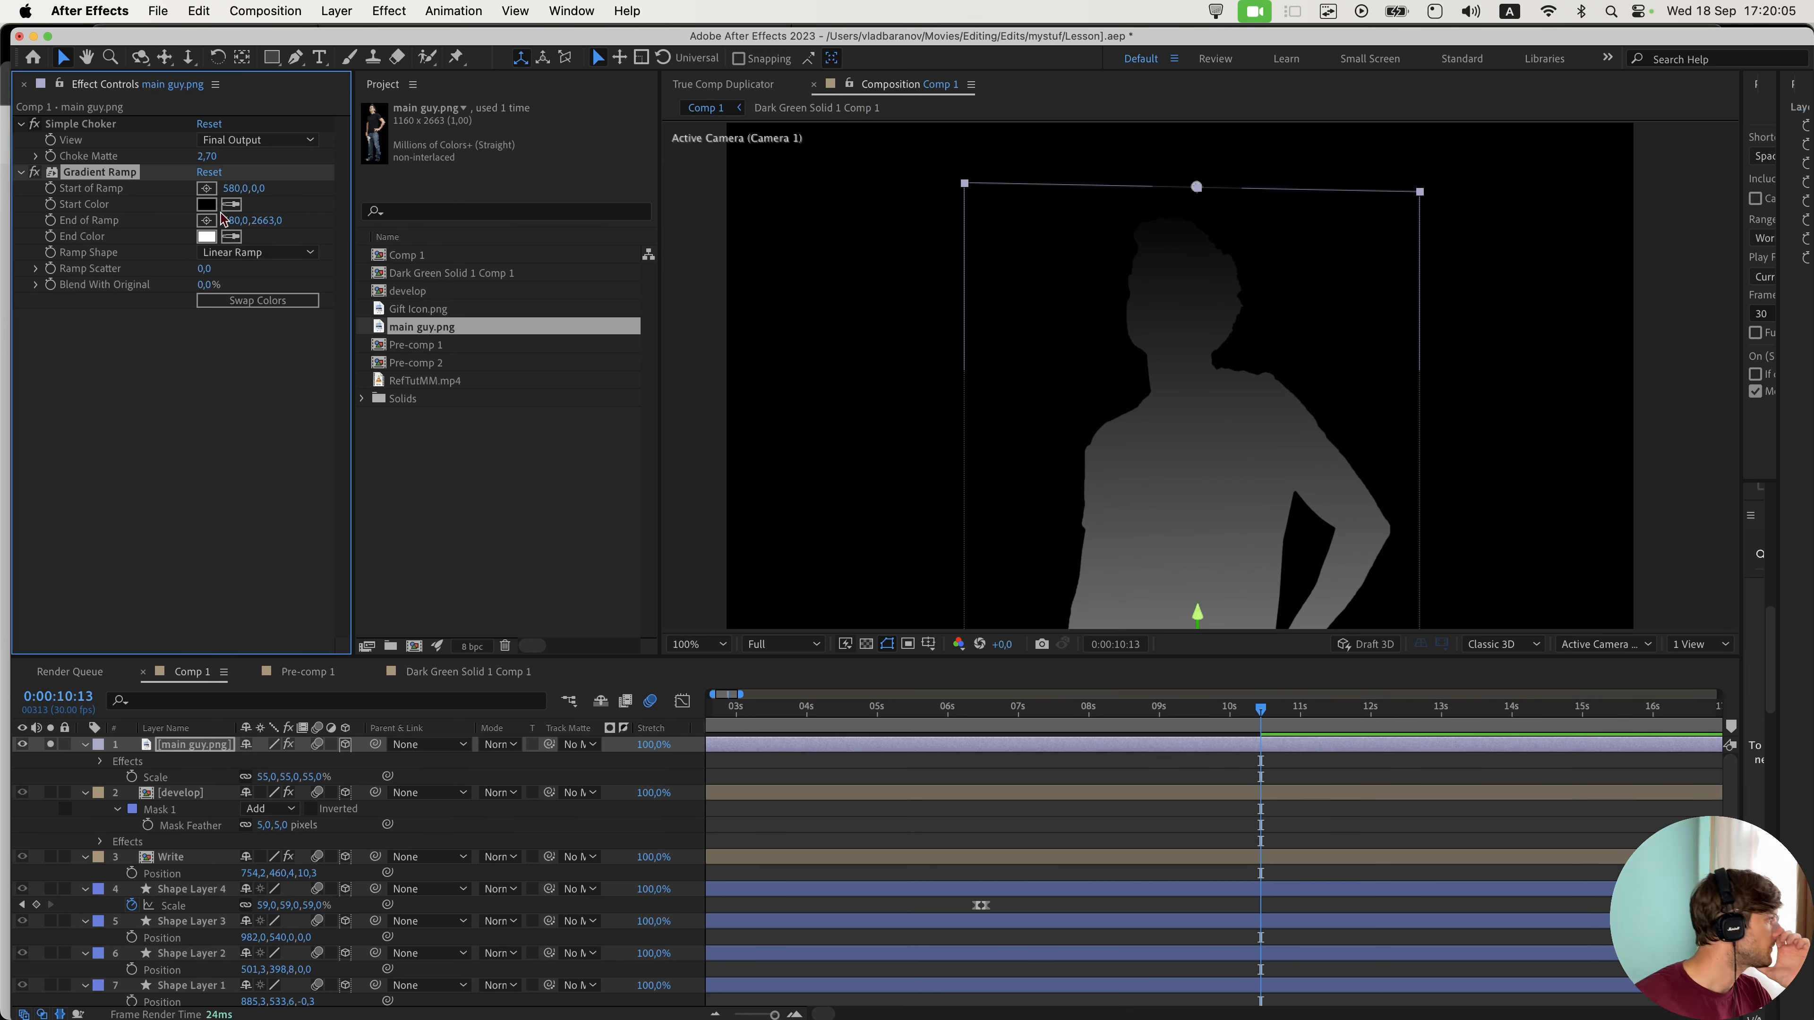
click(257, 253)
click(250, 290)
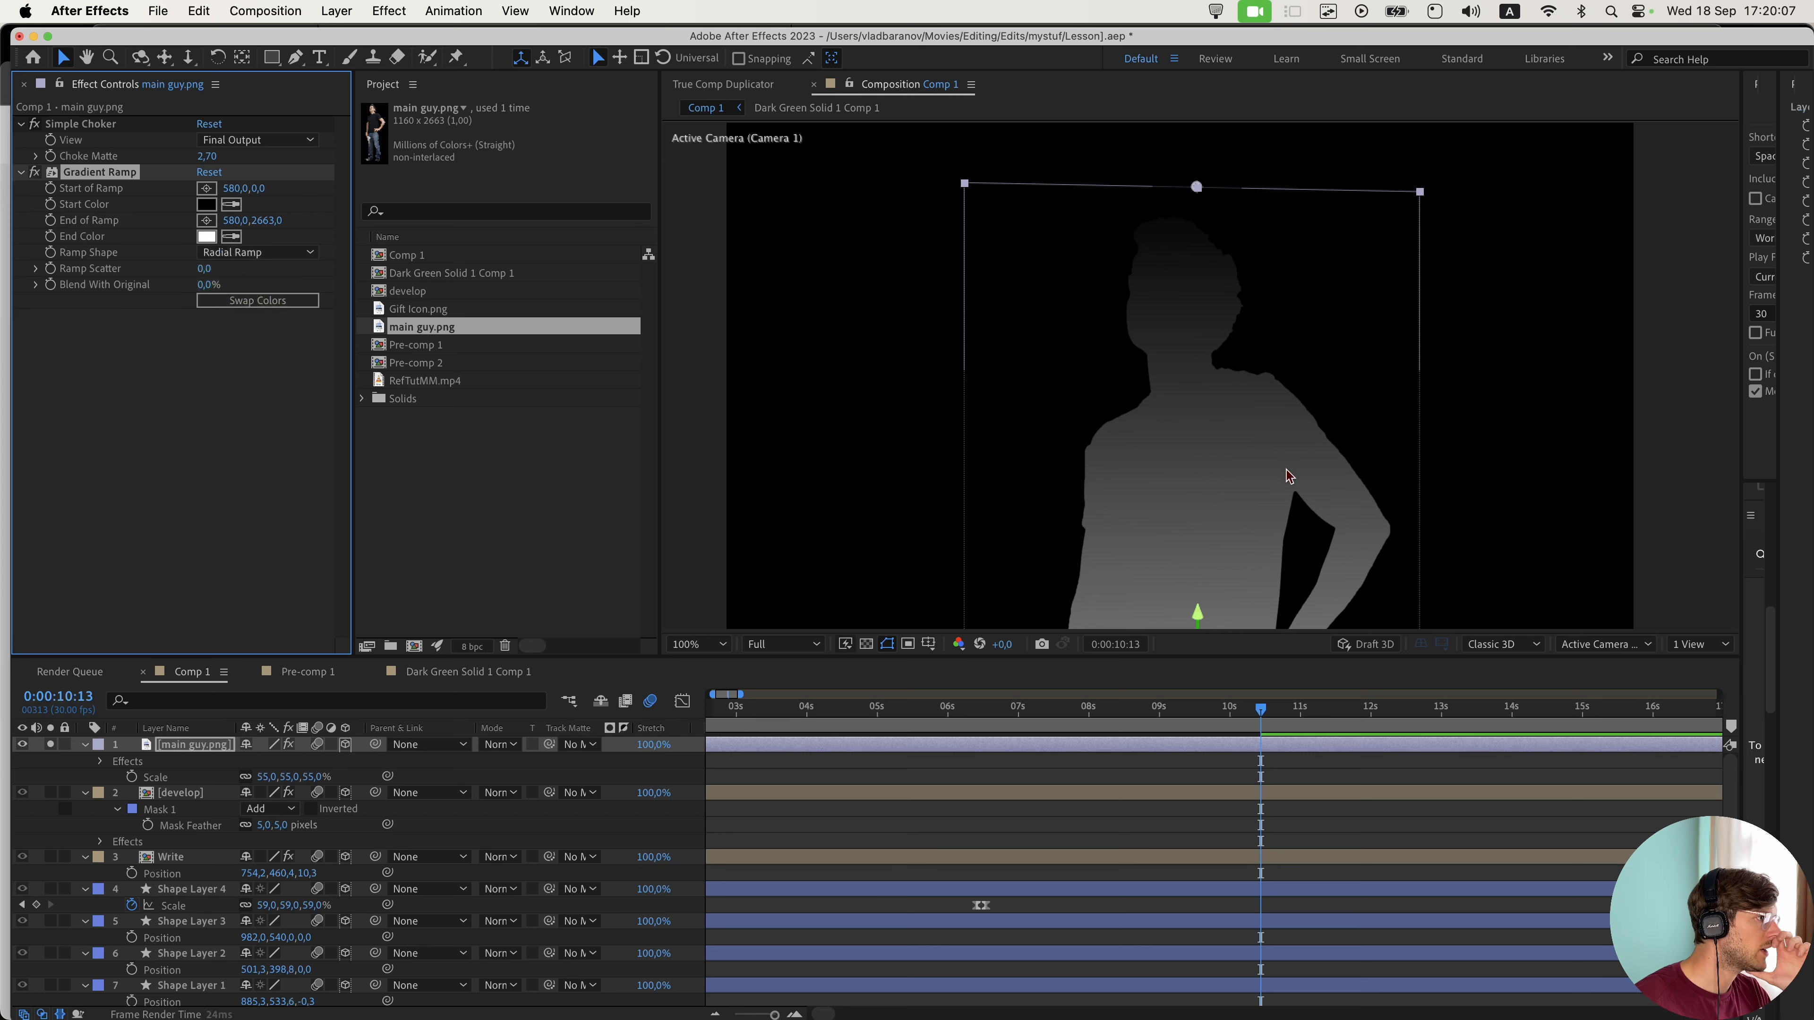
- Place the ramp's start on the man's chest at about 565, 868 and its end far above him at about 507, -2336
scroll(1288, 477, down, 2)
click(206, 188)
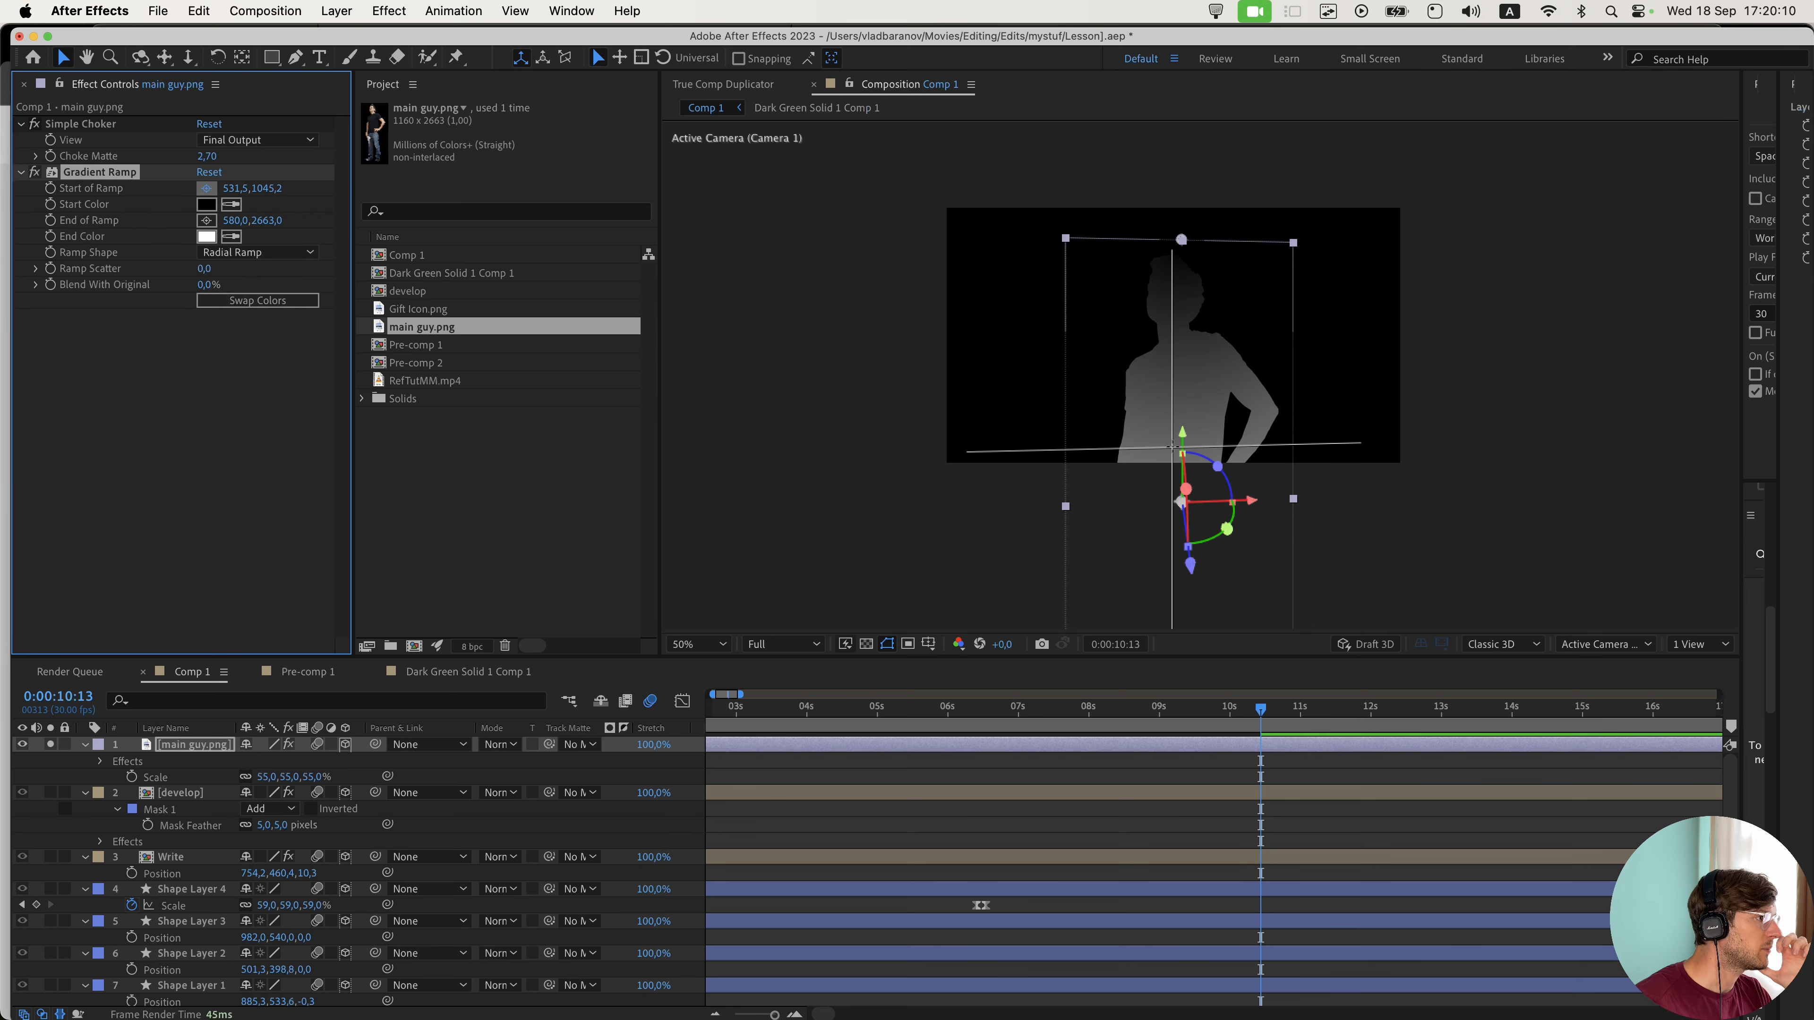
click(1171, 446)
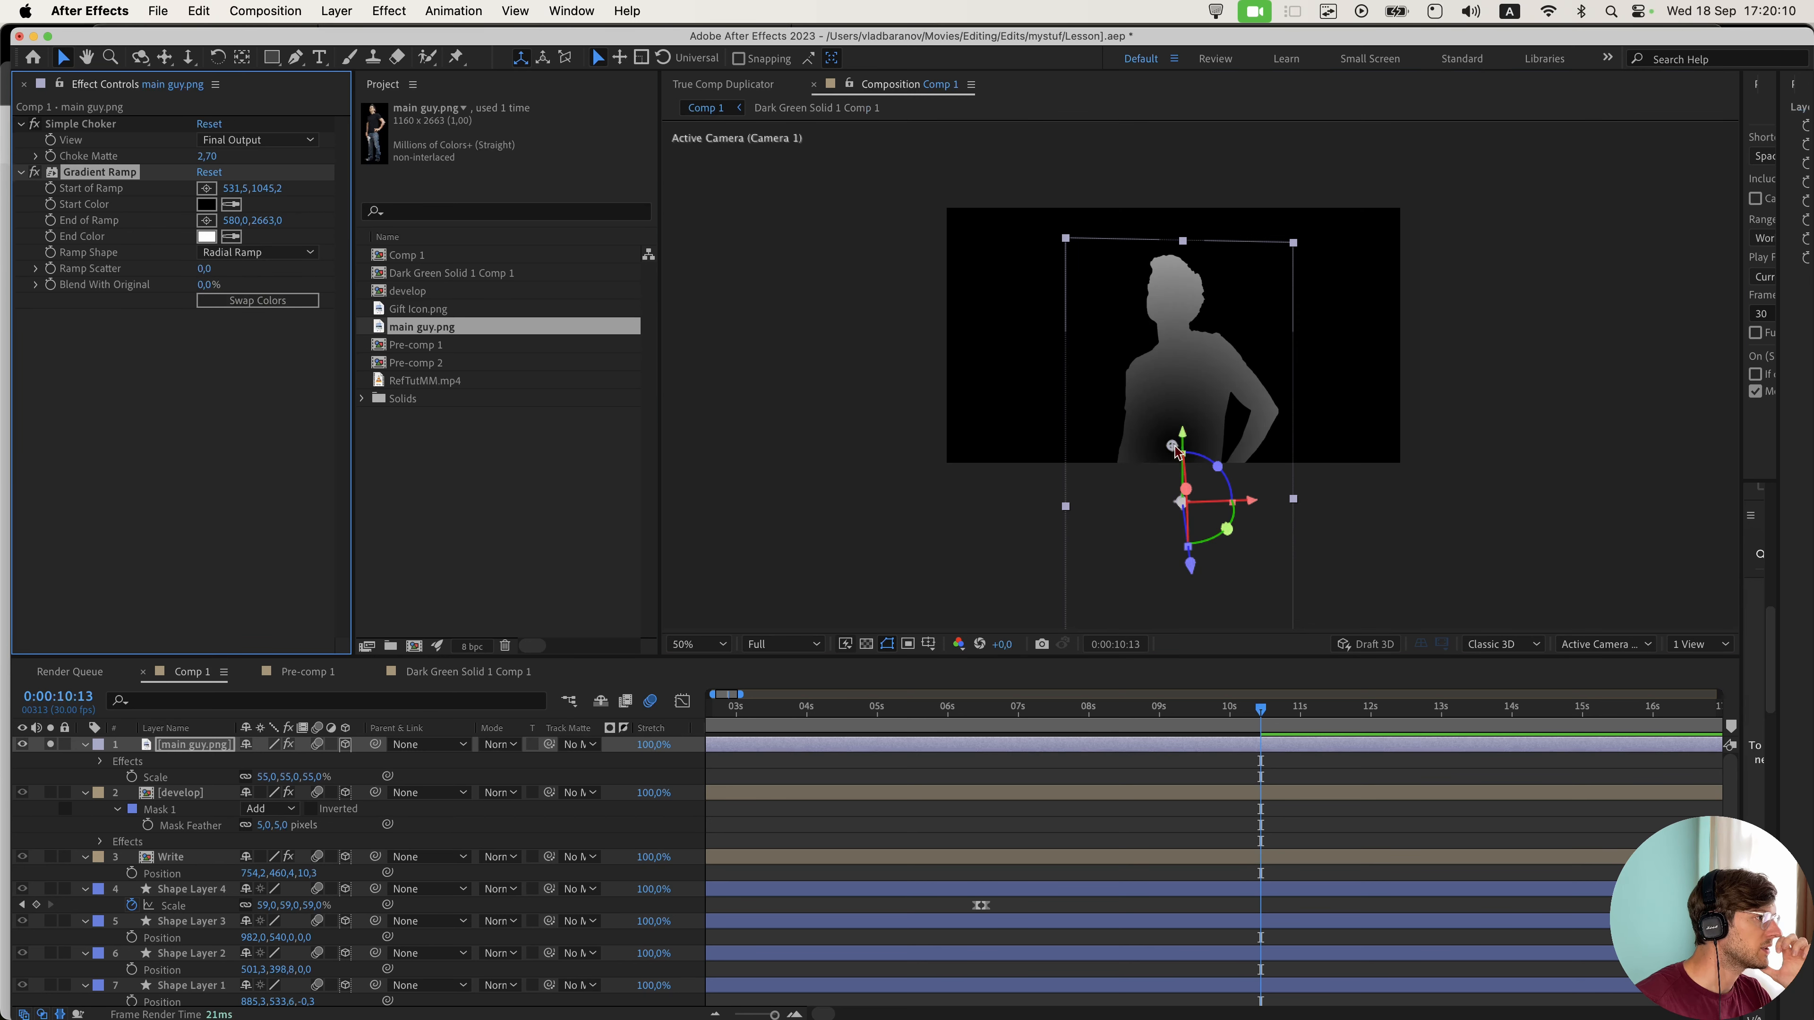
click(211, 223)
click(1183, 172)
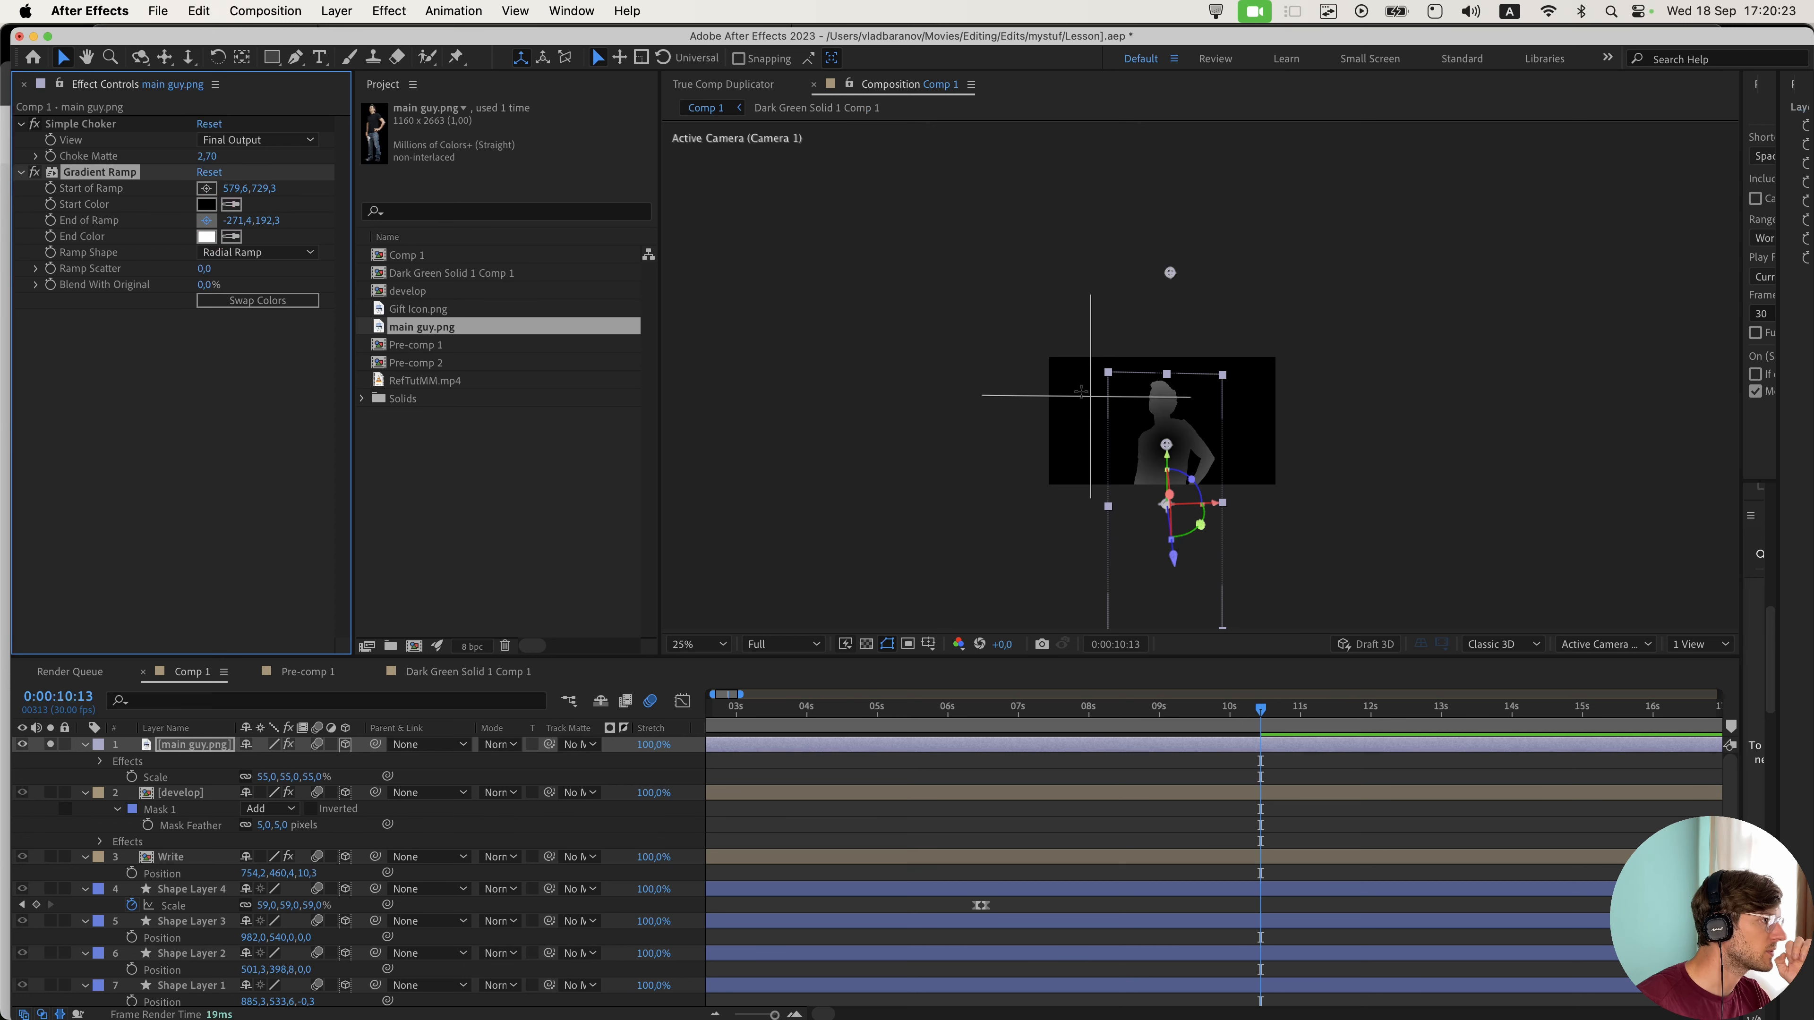
click(1171, 248)
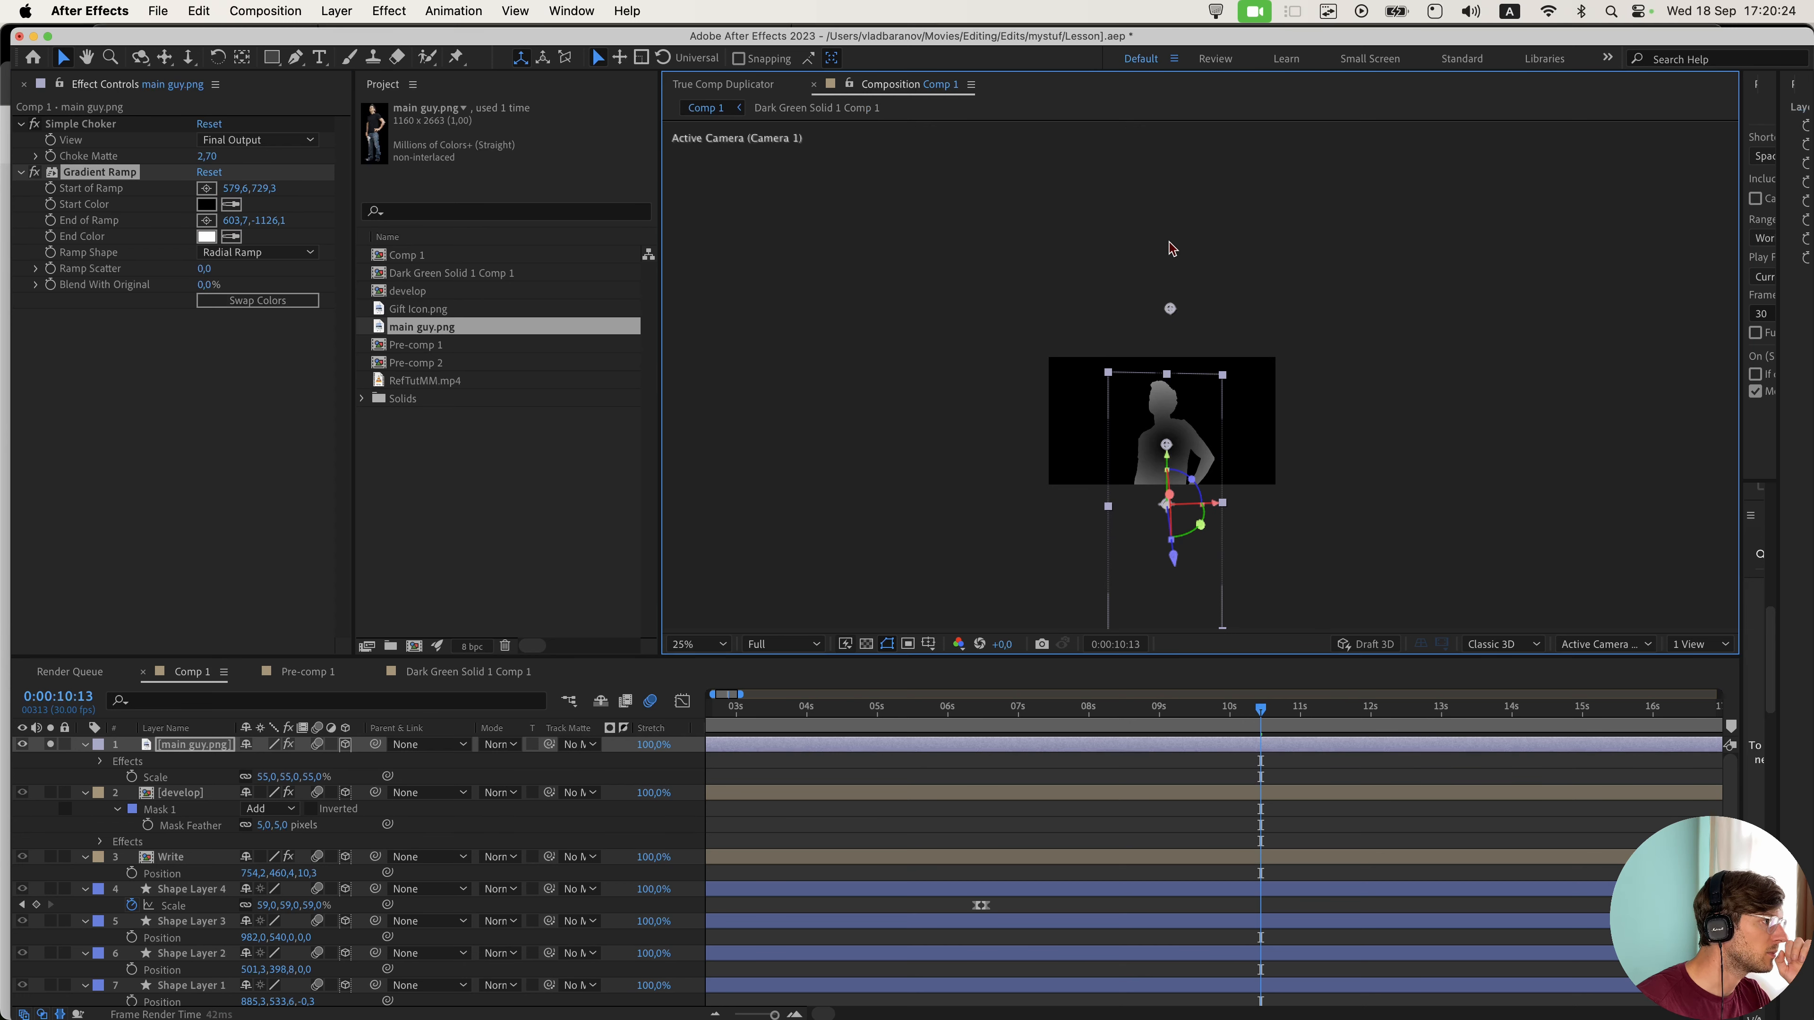
drag(1169, 243, 1169, 201)
drag(1167, 444, 1165, 452)
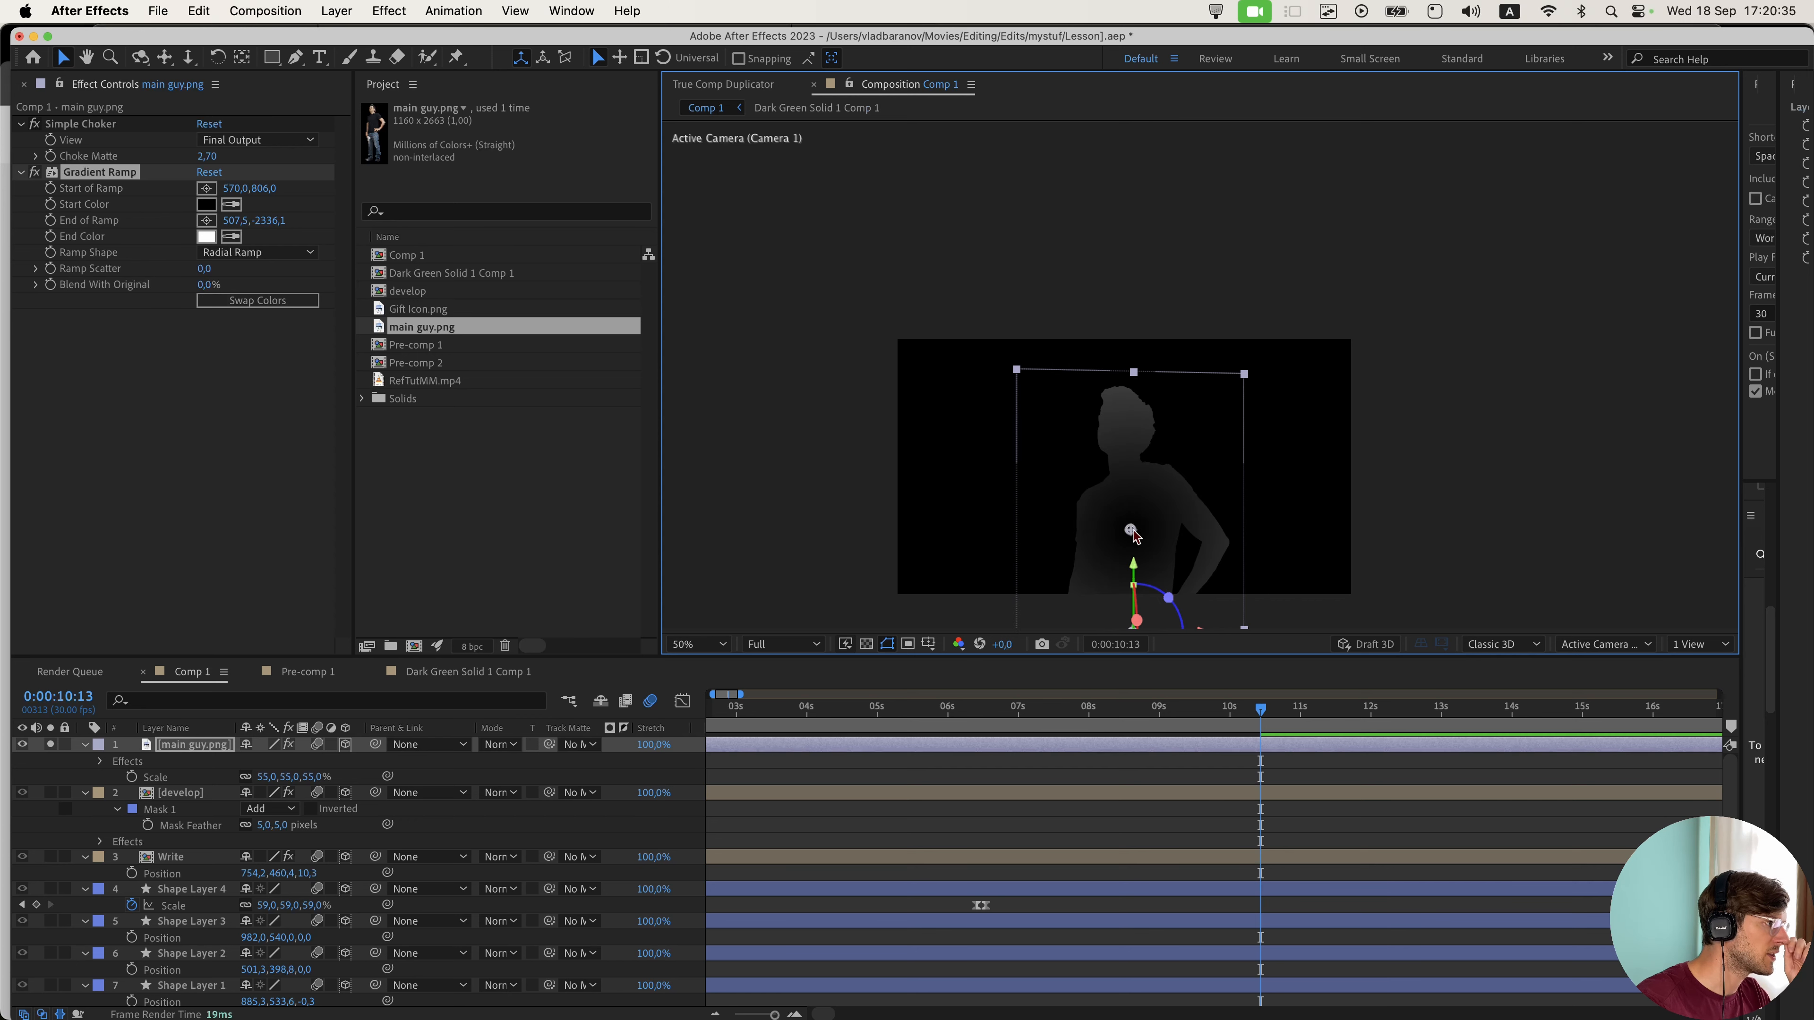
drag(1131, 537, 1131, 544)
- Set the Gradient Ramp's start color to a fully saturated bright green
click(207, 239)
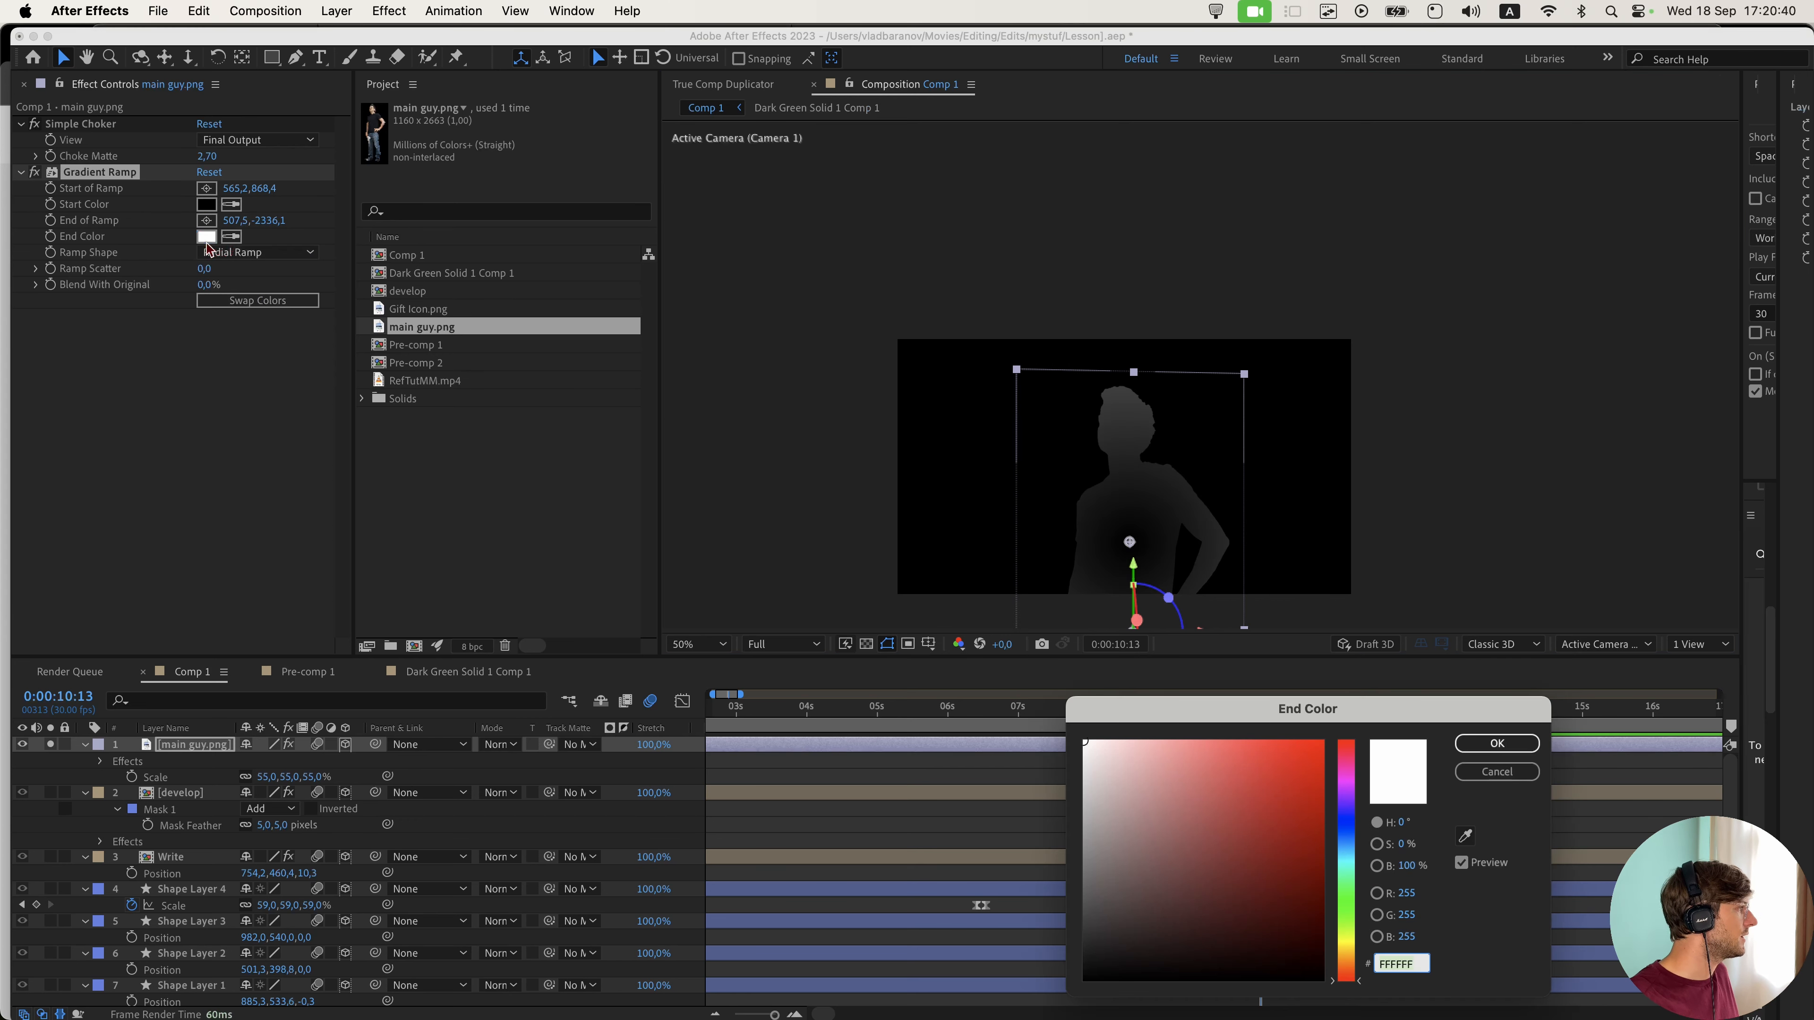
key(Escape)
click(207, 203)
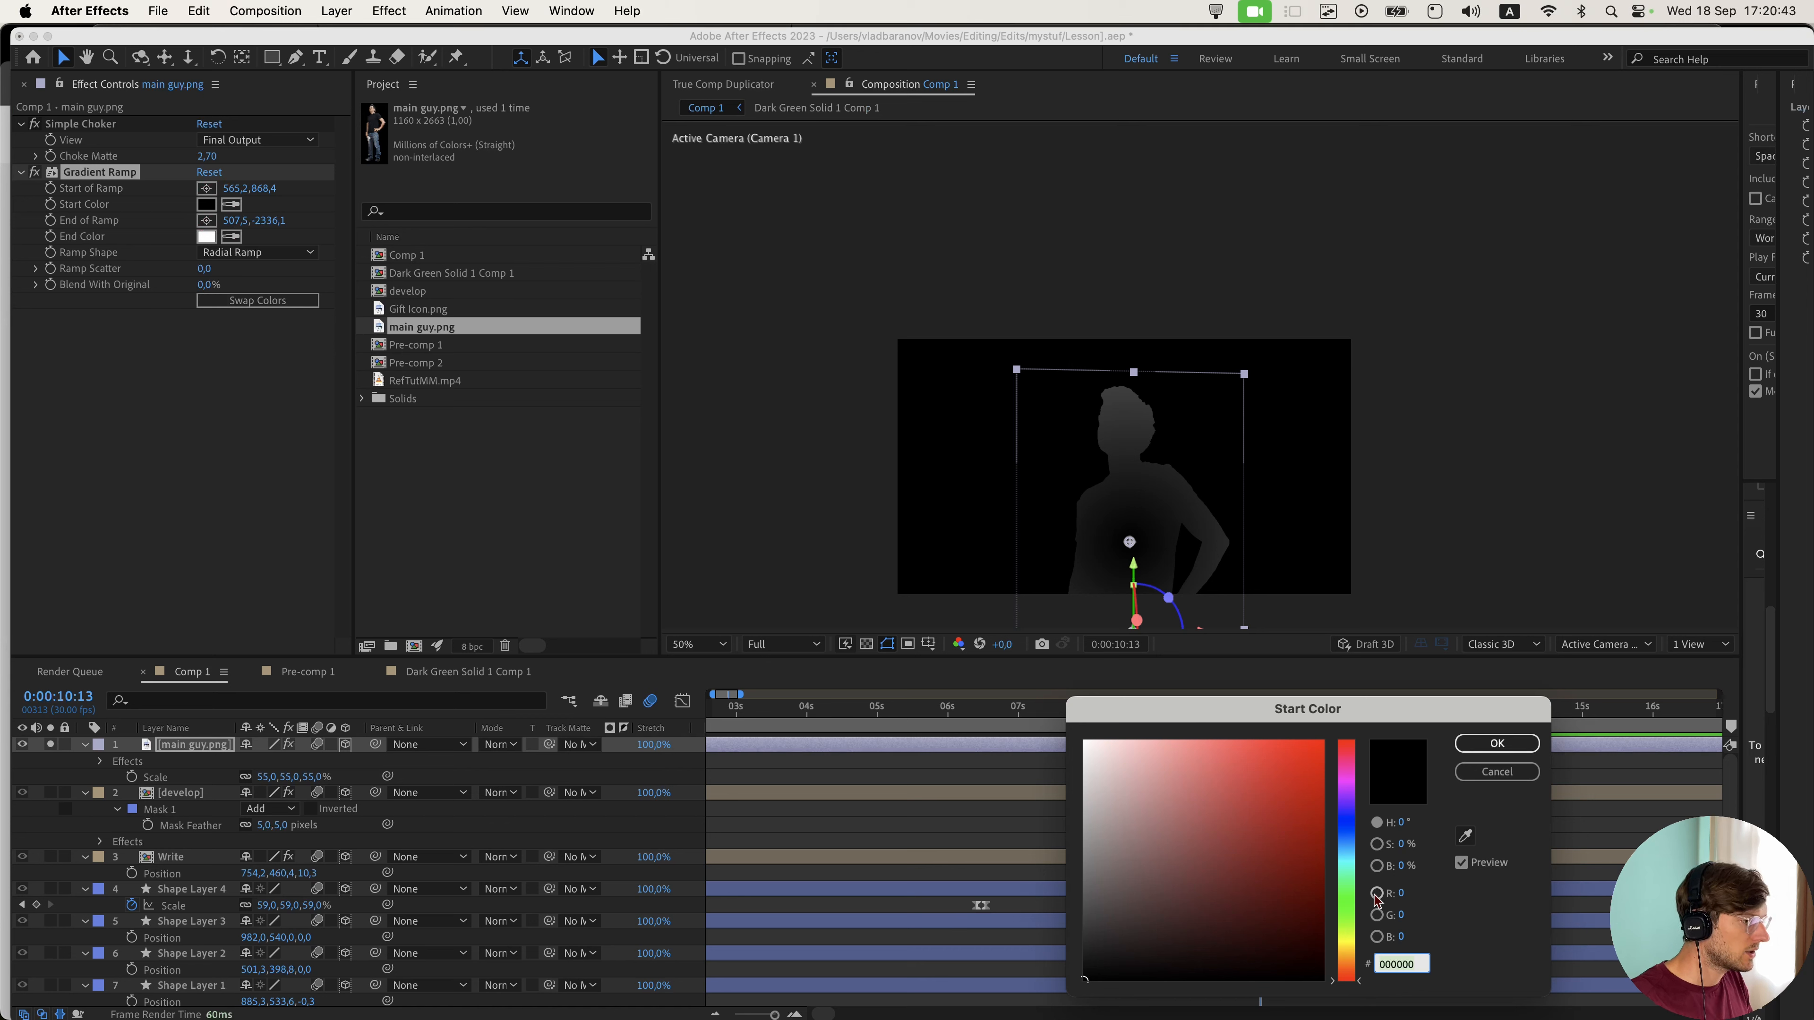
click(1351, 906)
click(1319, 744)
click(1497, 743)
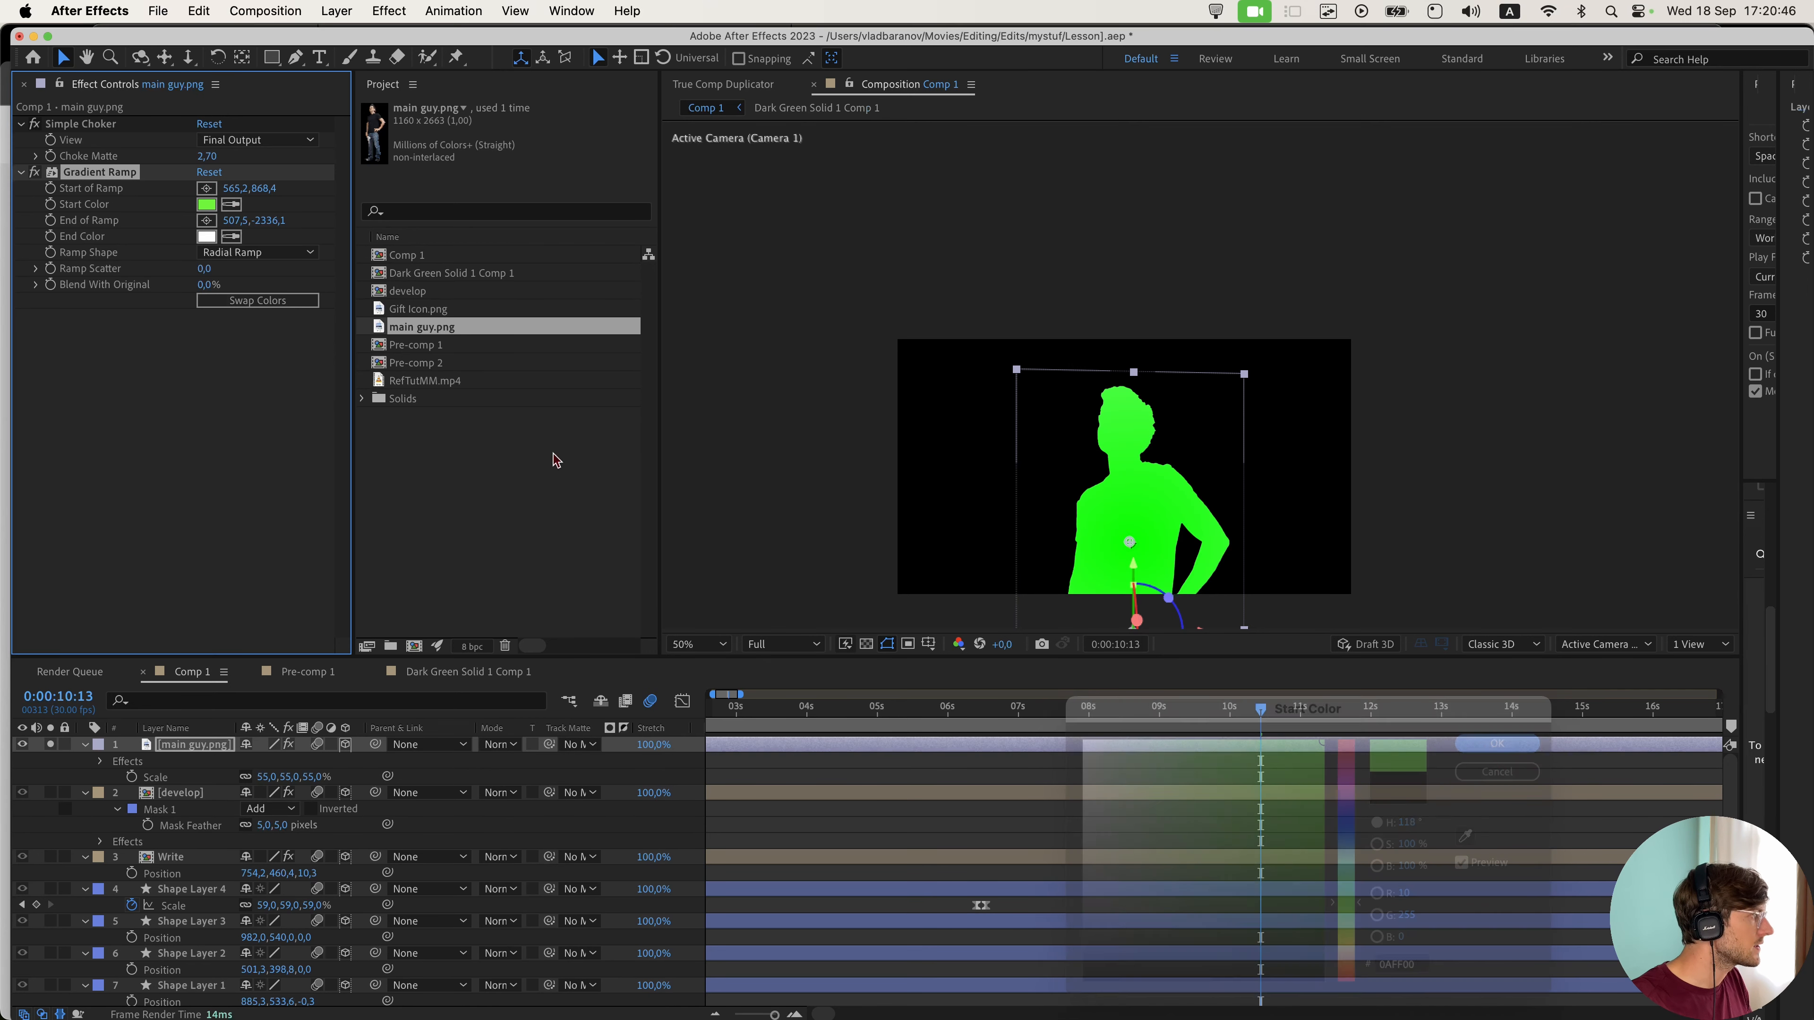
- Set the Gradient Ramp's end color to a very dark green
click(206, 236)
click(1347, 890)
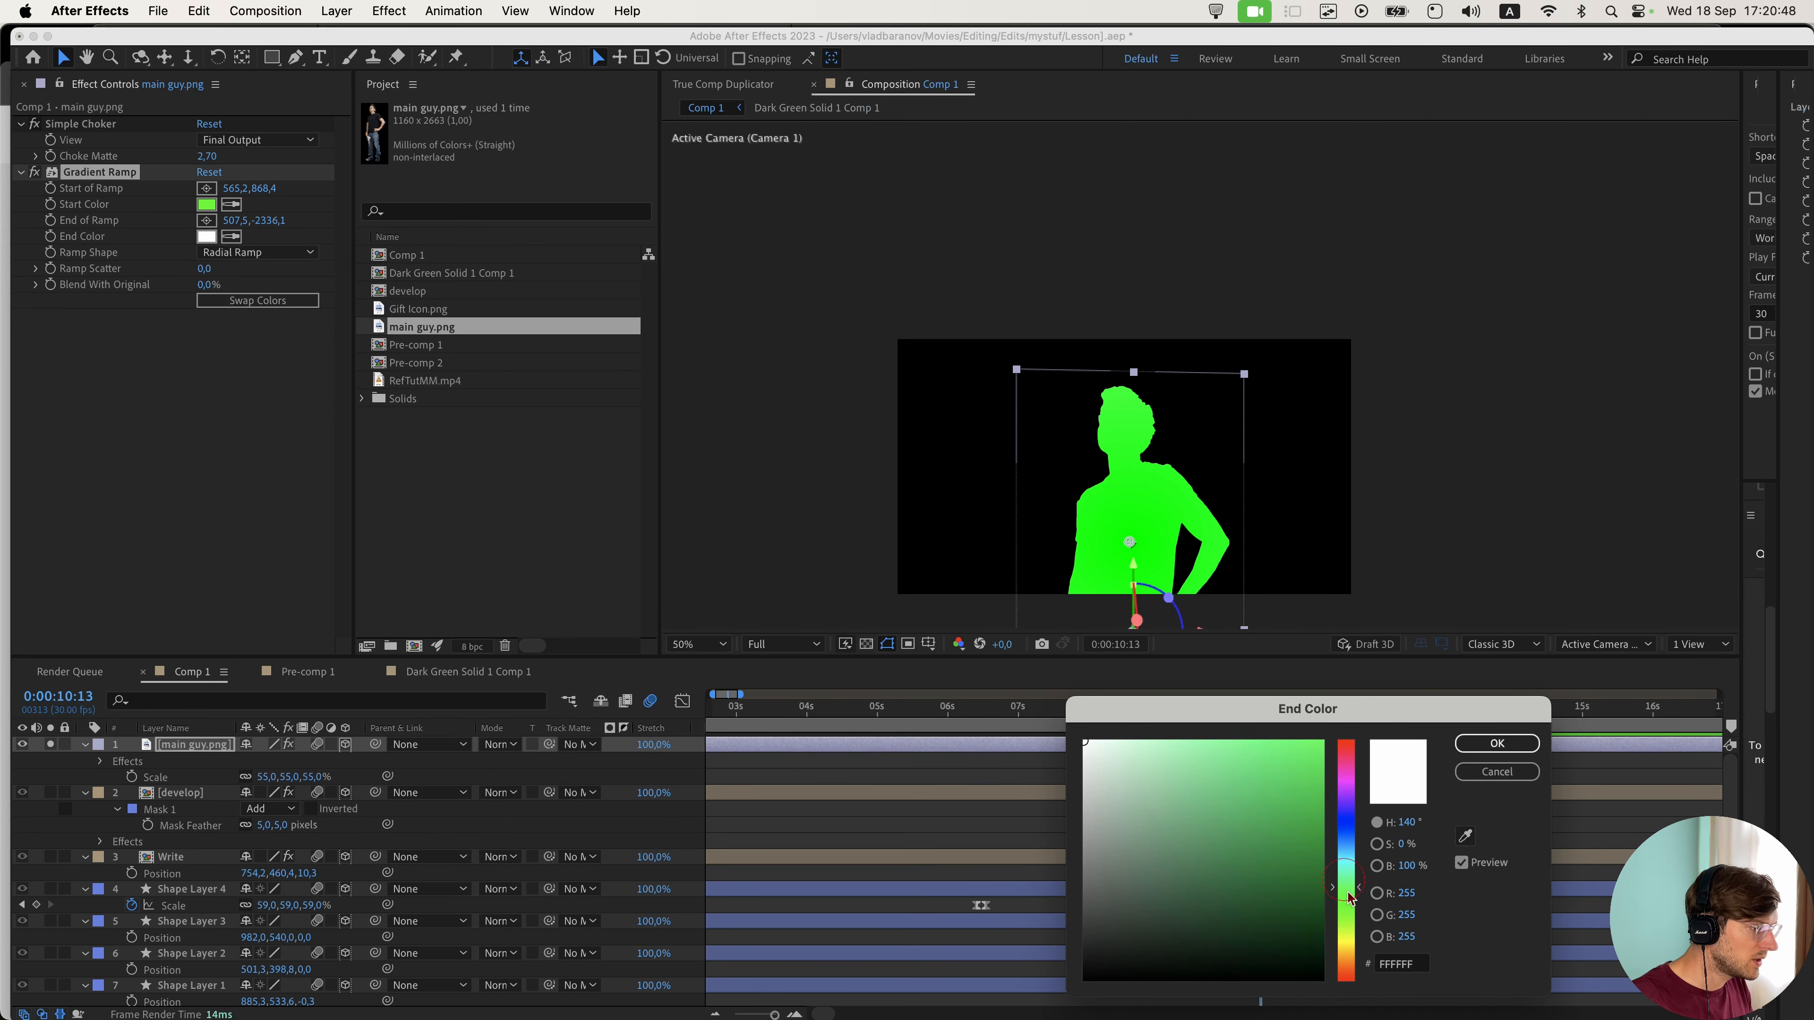
drag(1318, 889, 1323, 956)
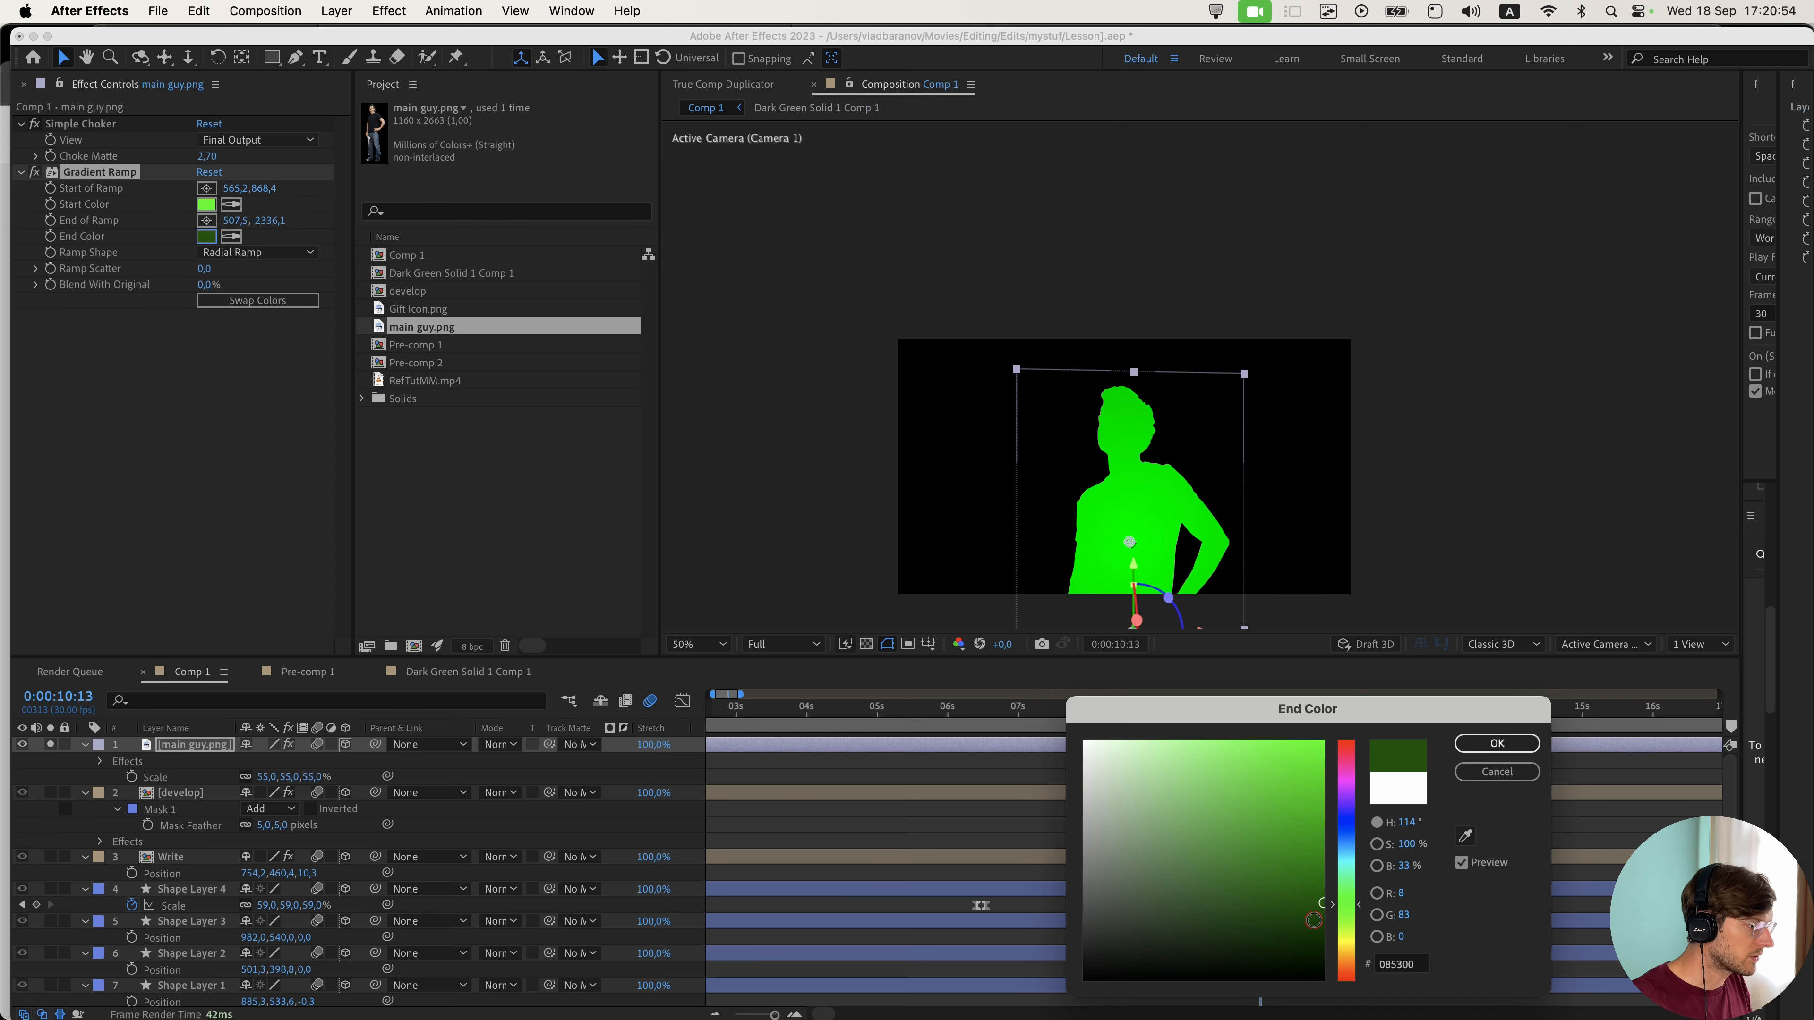
click(1323, 923)
click(1513, 748)
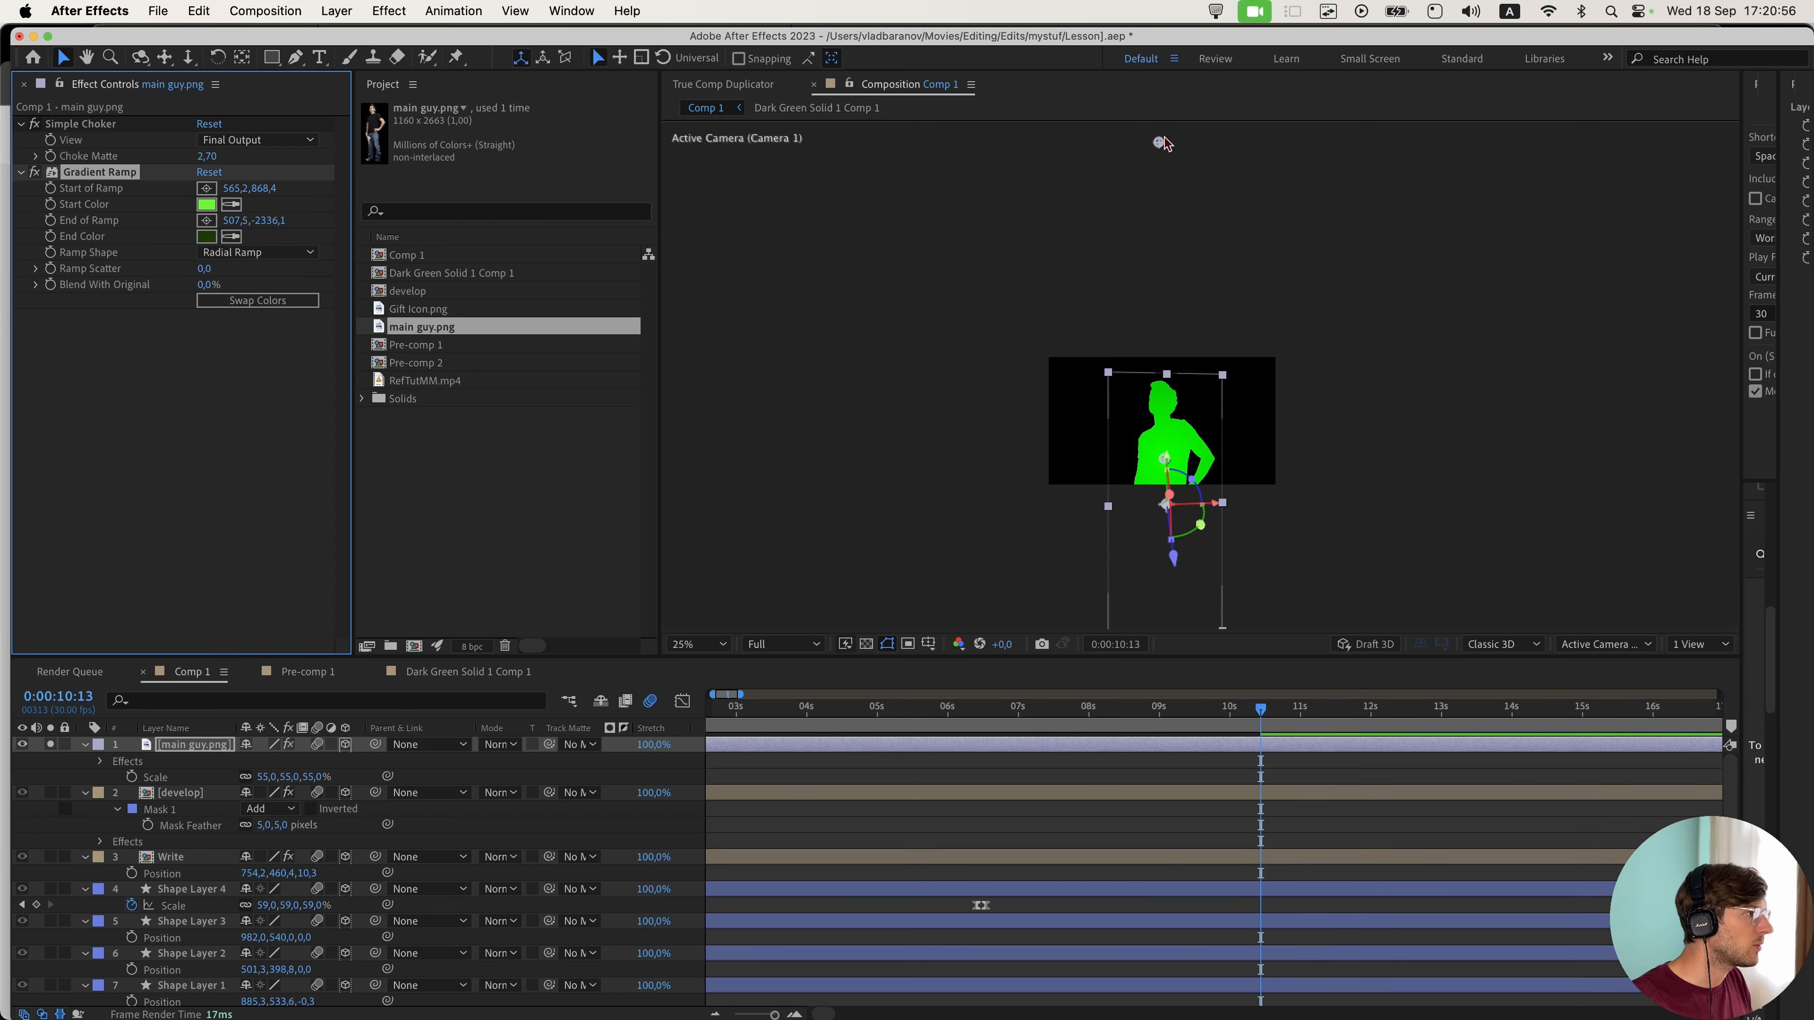
- Move the ramp's end point down to just above the man's head, at about 584, -166
drag(1163, 144, 1223, 494)
scroll(1129, 165, up, 2)
scroll(1143, 321, up, 1)
drag(1071, 214, 1130, 383)
drag(1098, 171, 1095, 240)
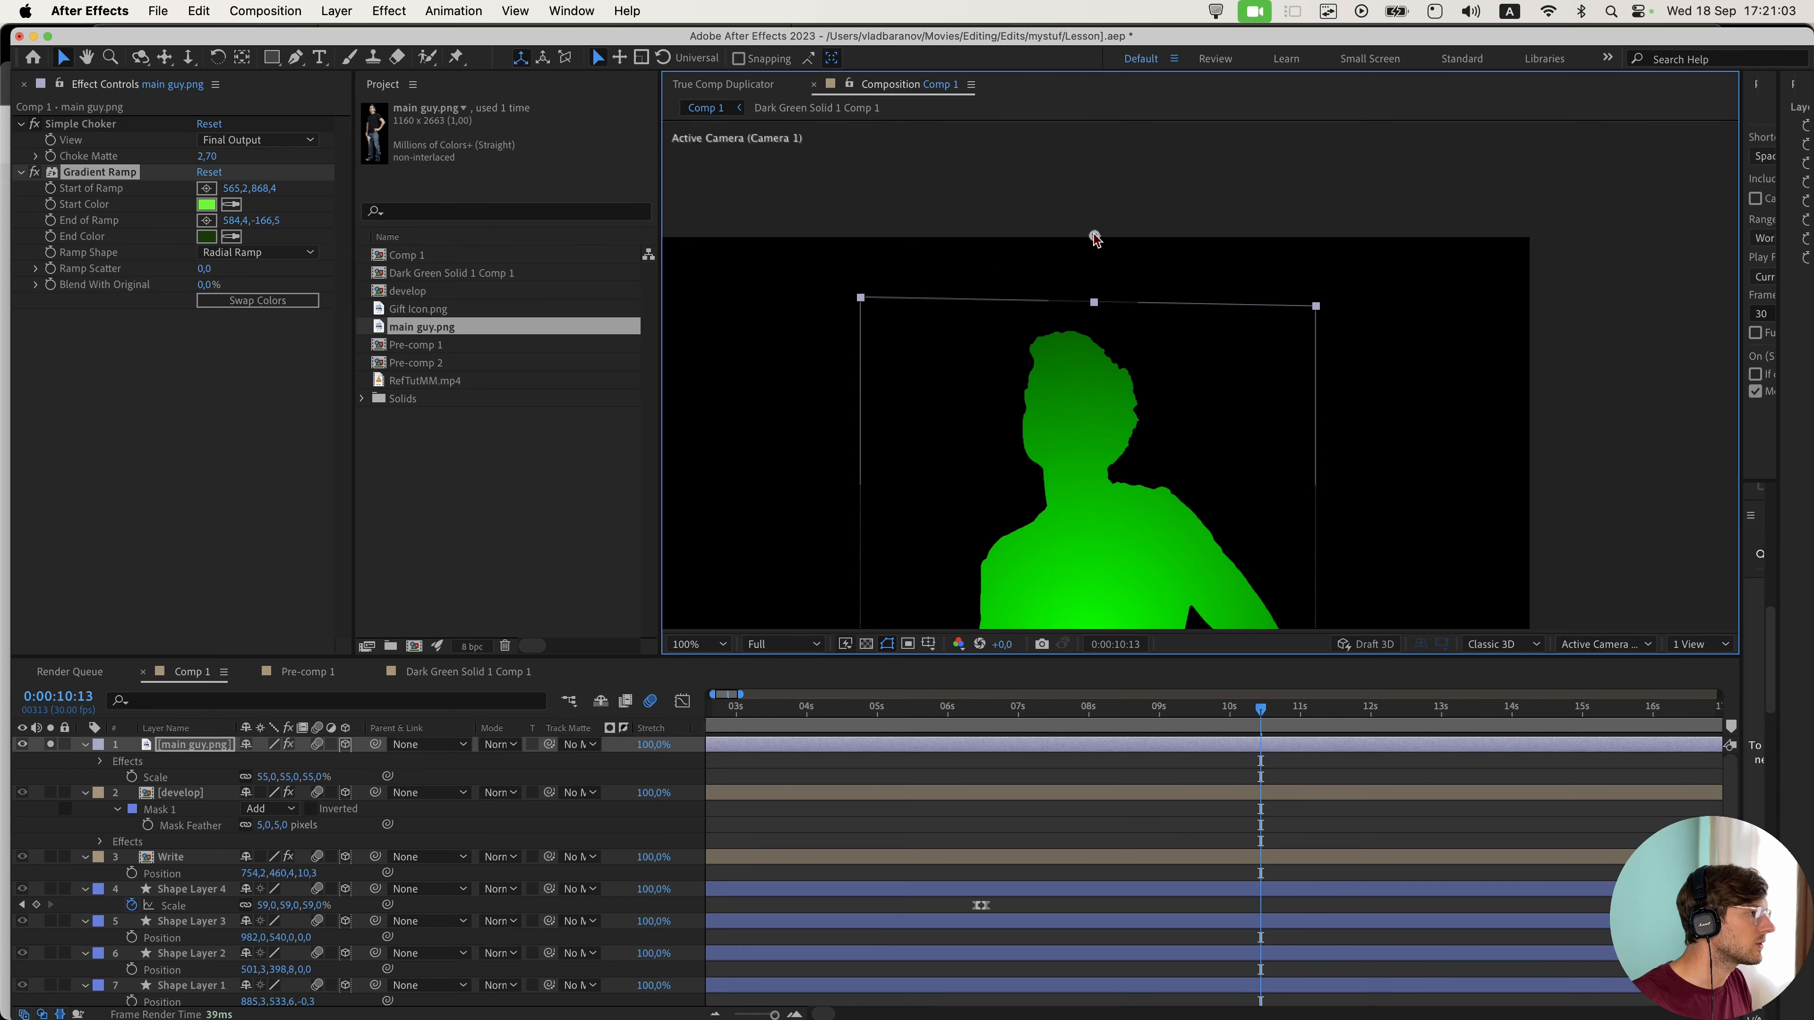
- Preview RefTutMM.mp4 in Finder and examine the main figure's coloring around 0:11, returning to After Effects
mouse_move(666, 986)
click(575, 984)
key(super+Up)
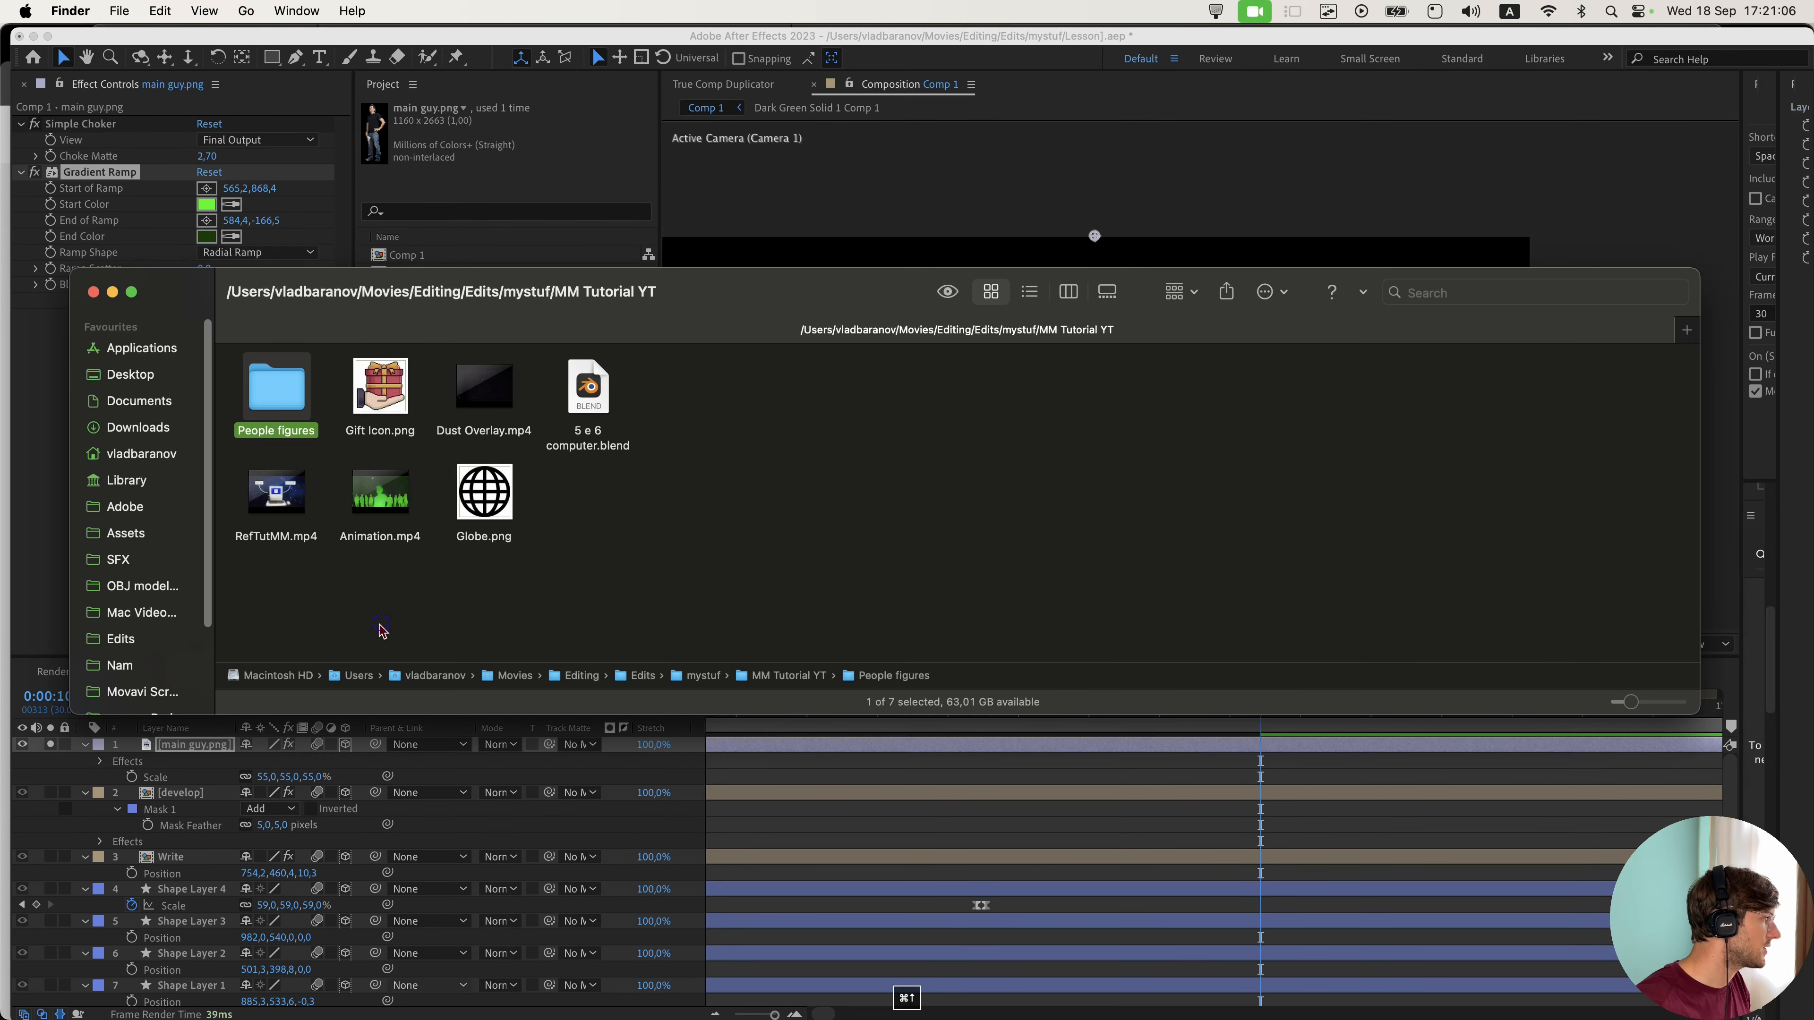
key(Down)
key(space)
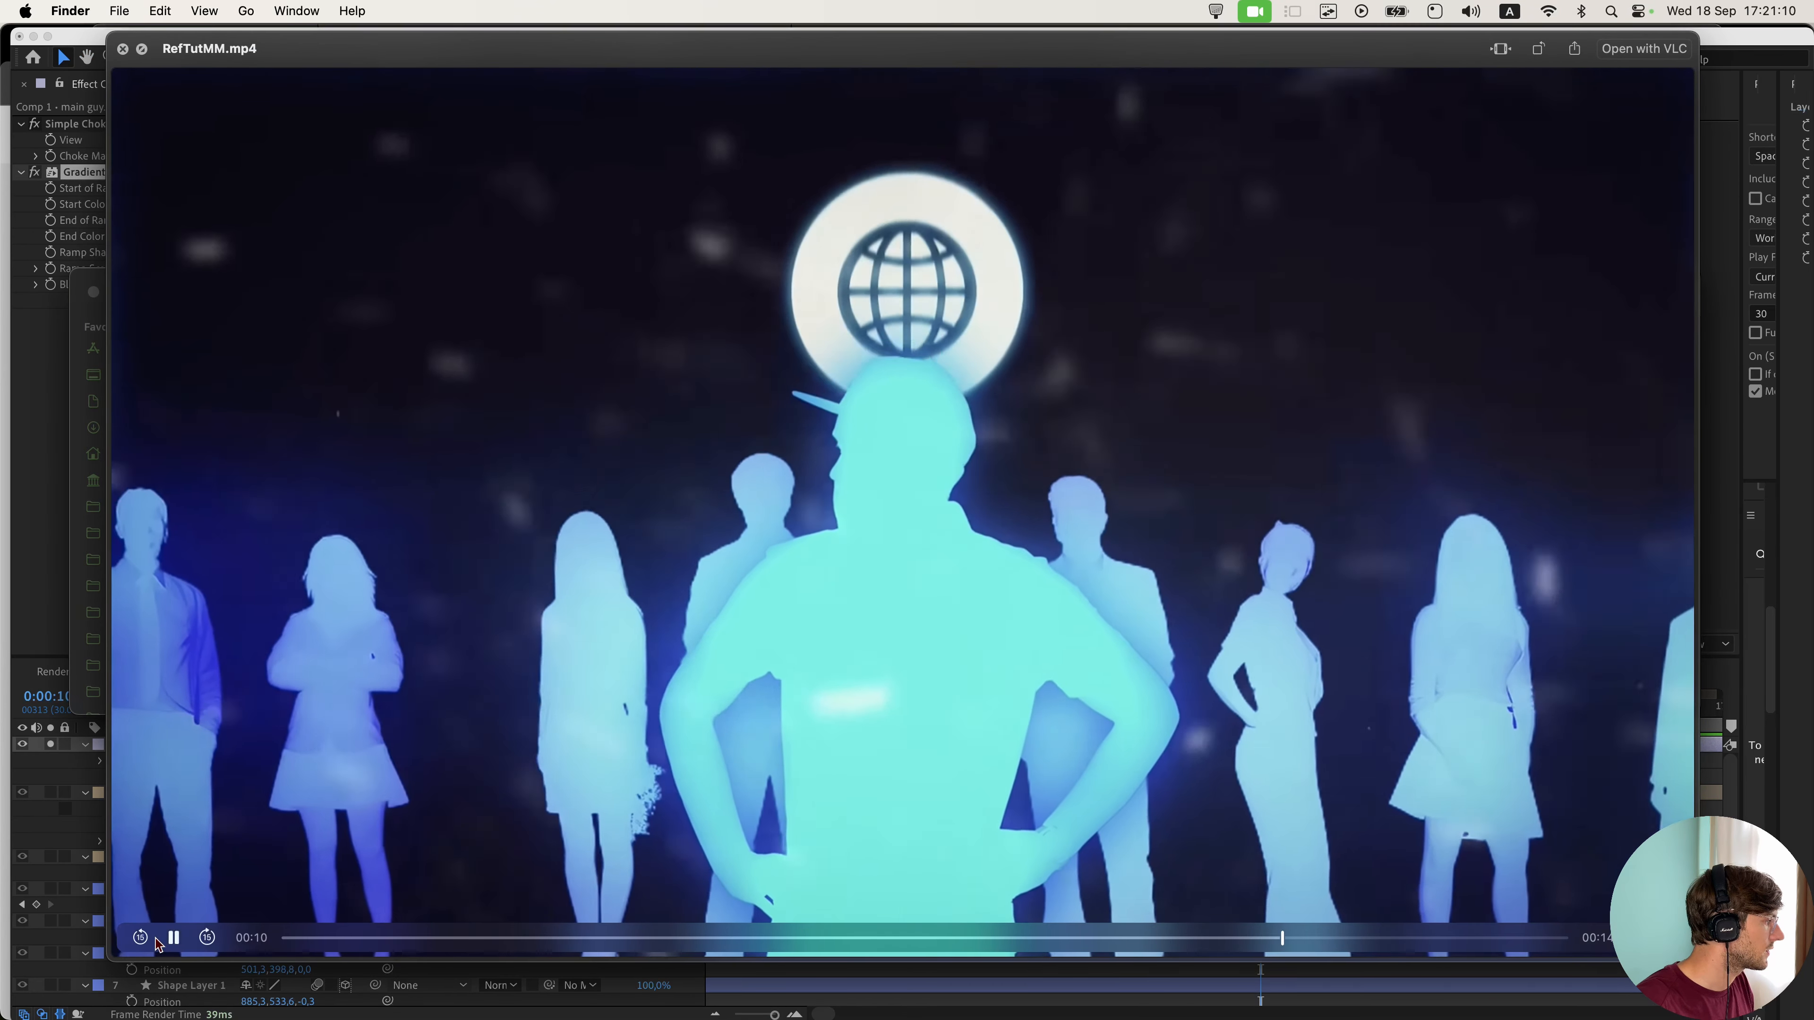
click(170, 937)
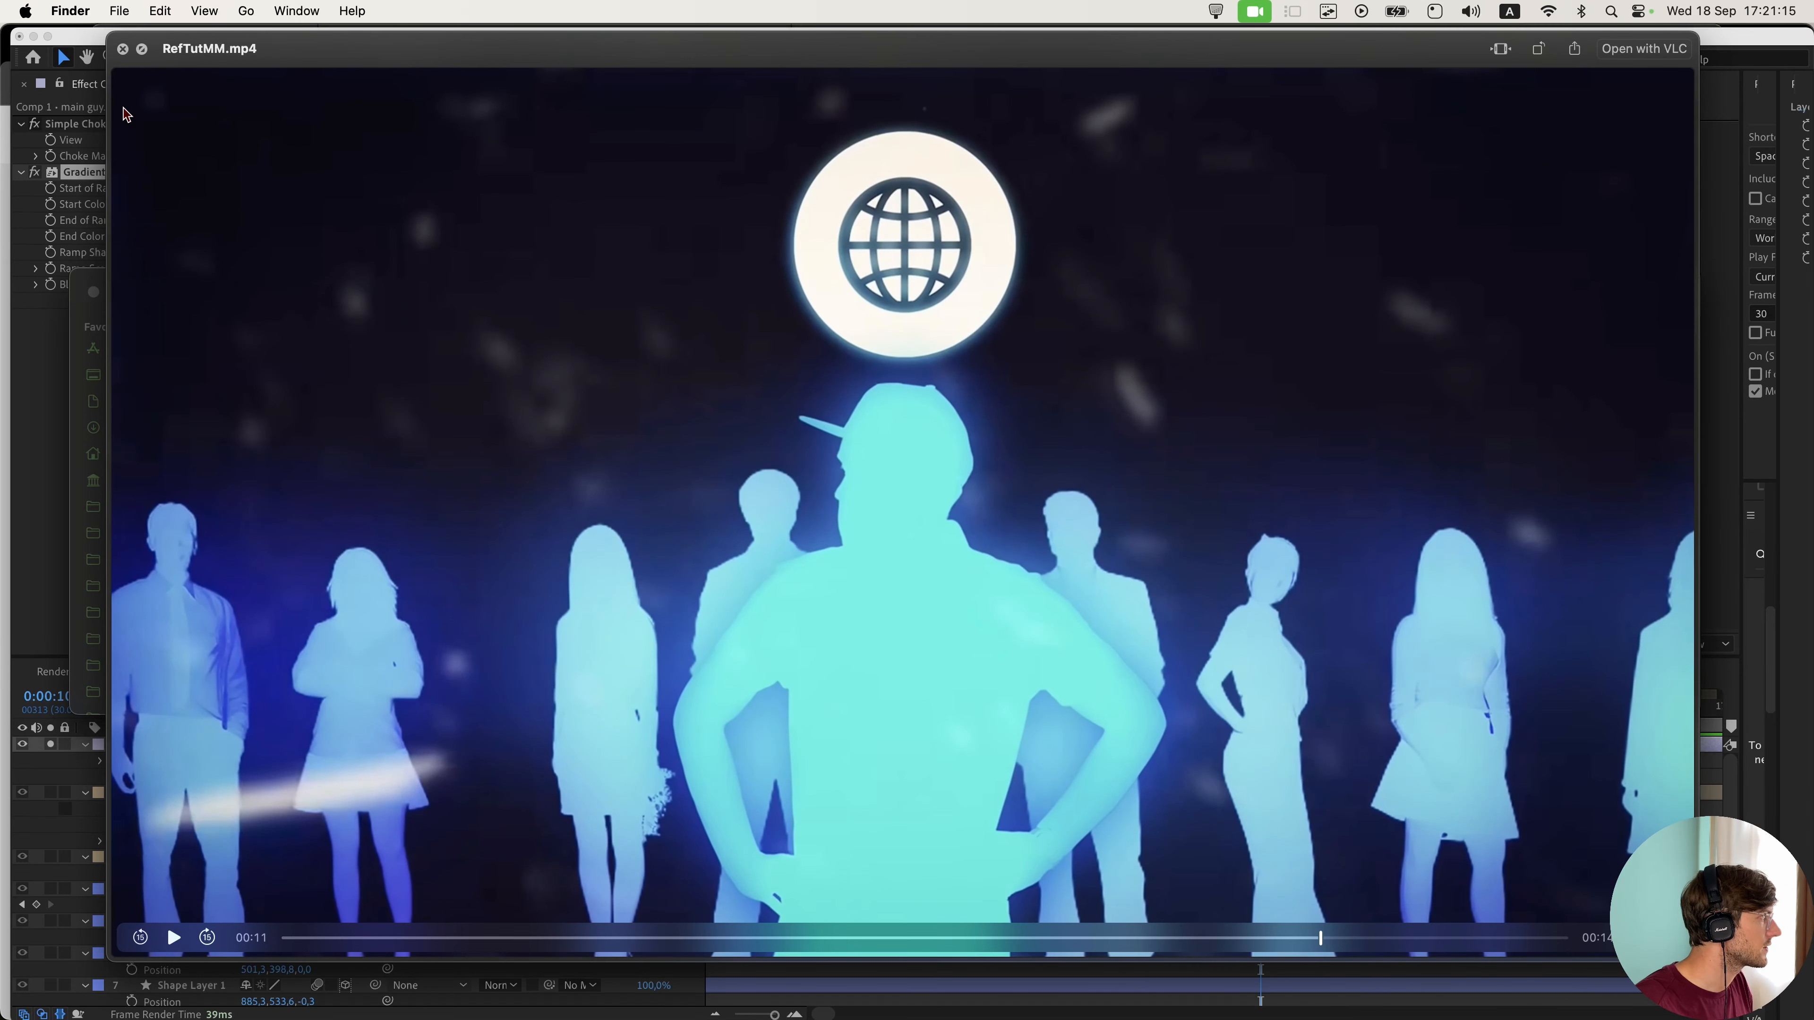
click(80, 94)
key(space)
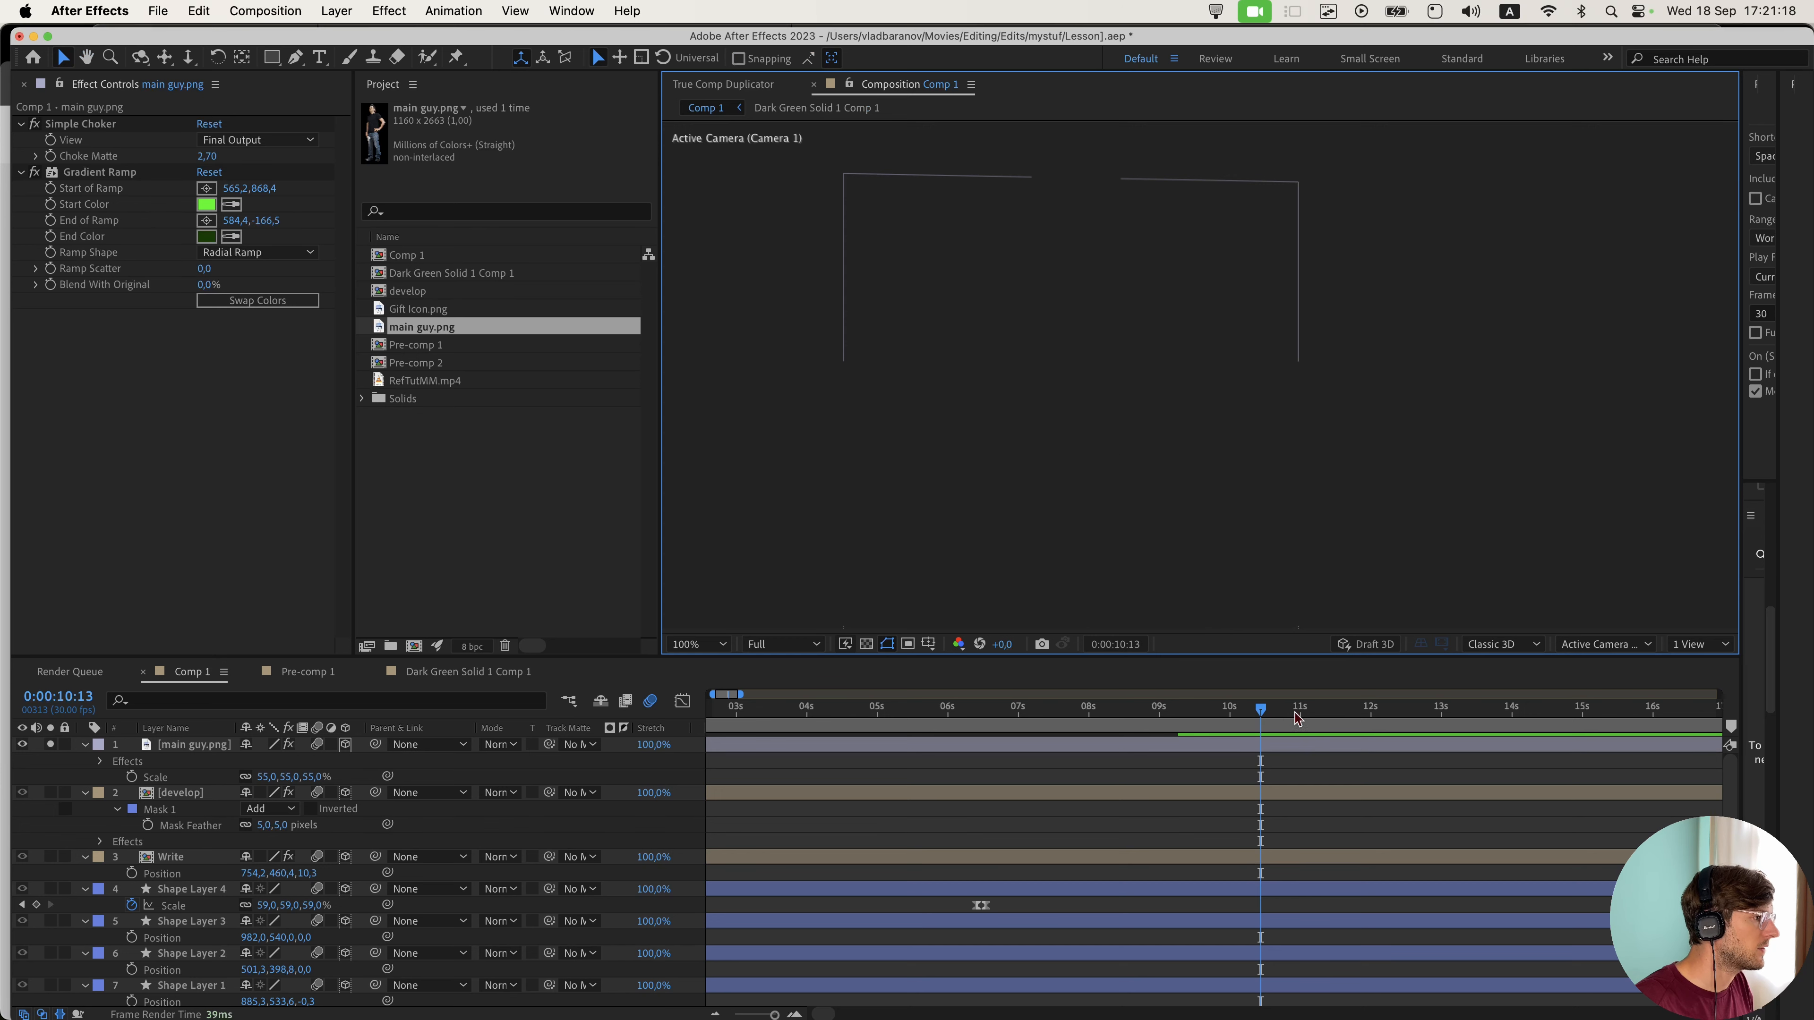
- Turn off solo on the main guy.png layer so the full scene renders, keeping Full resolution
click(1265, 749)
key(comma)
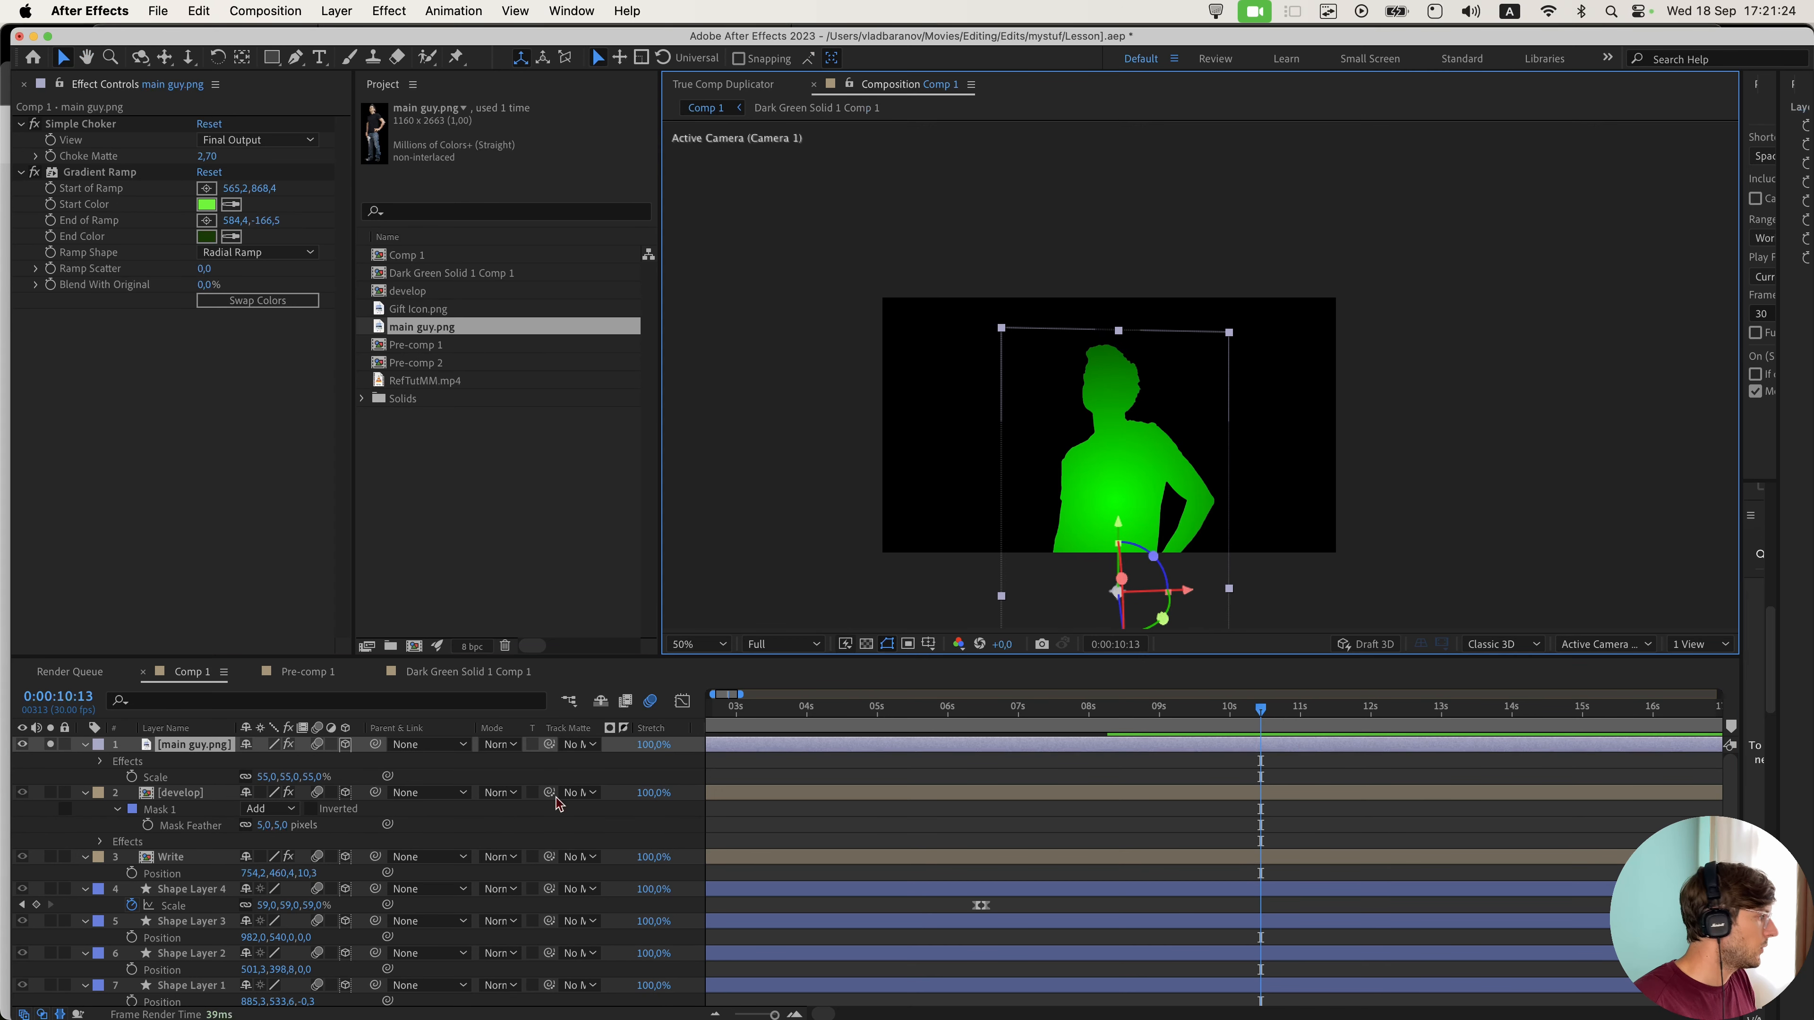
click(50, 744)
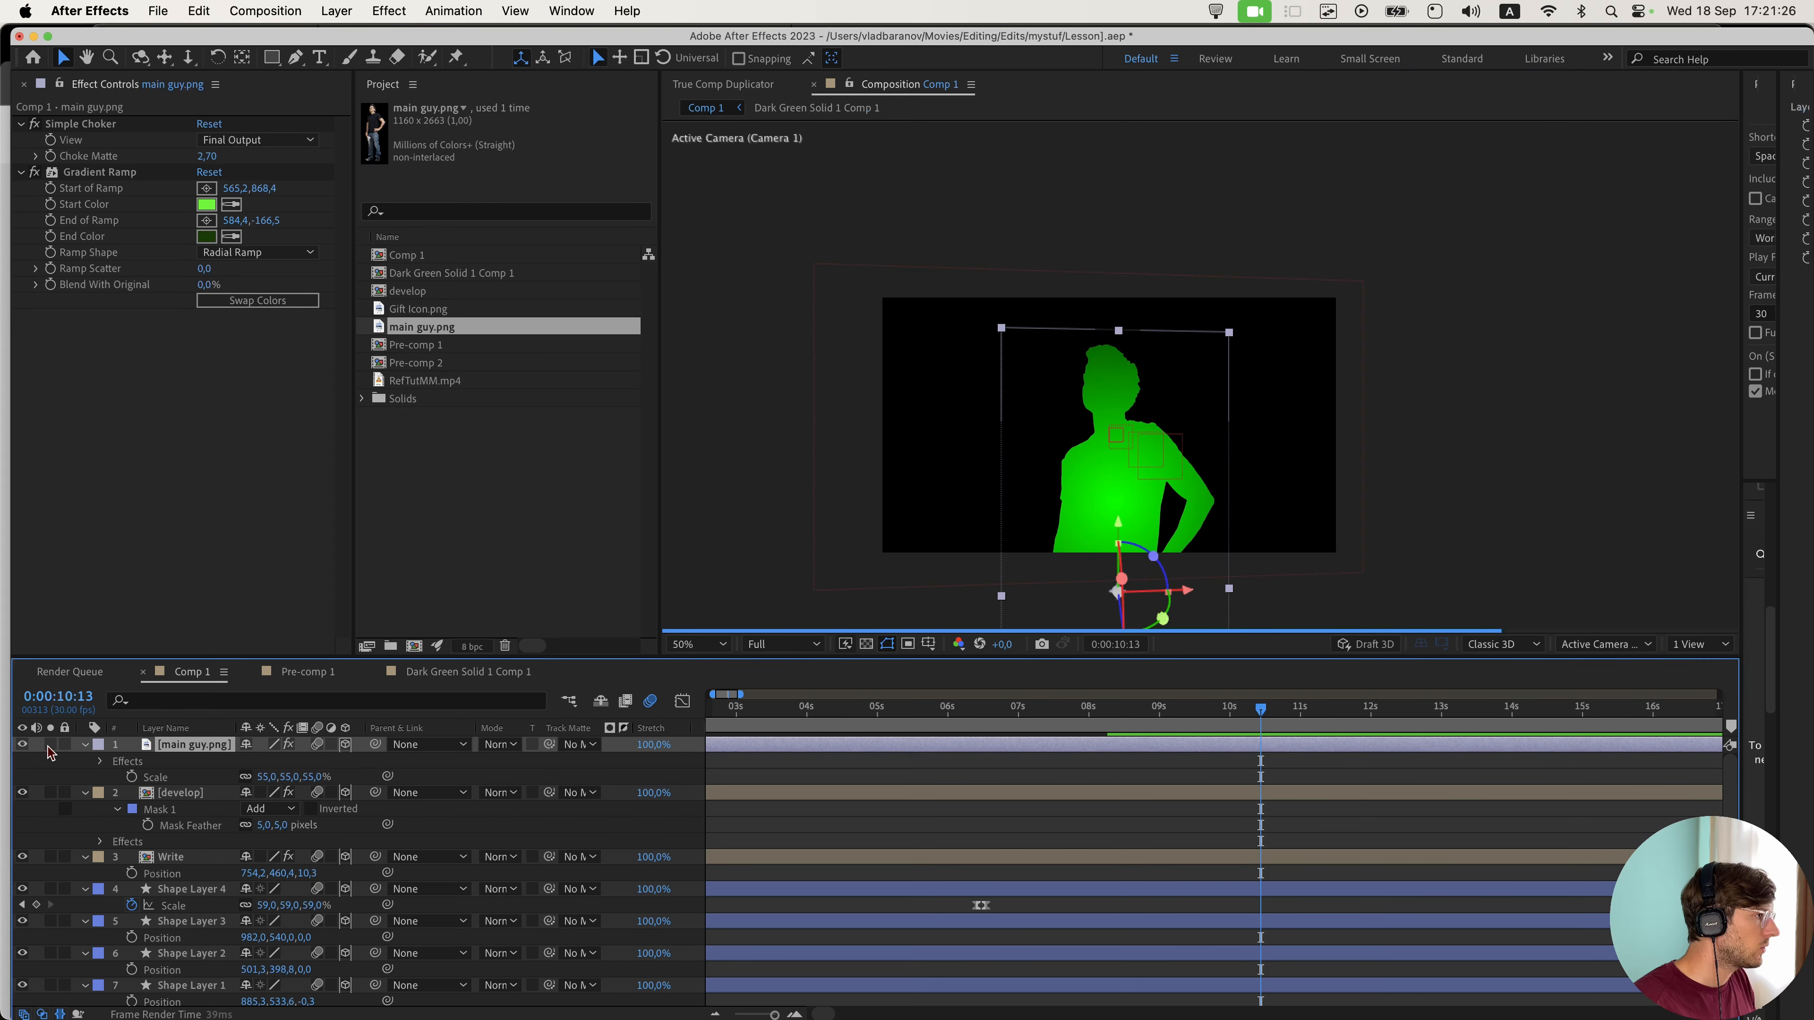
click(782, 644)
click(1022, 768)
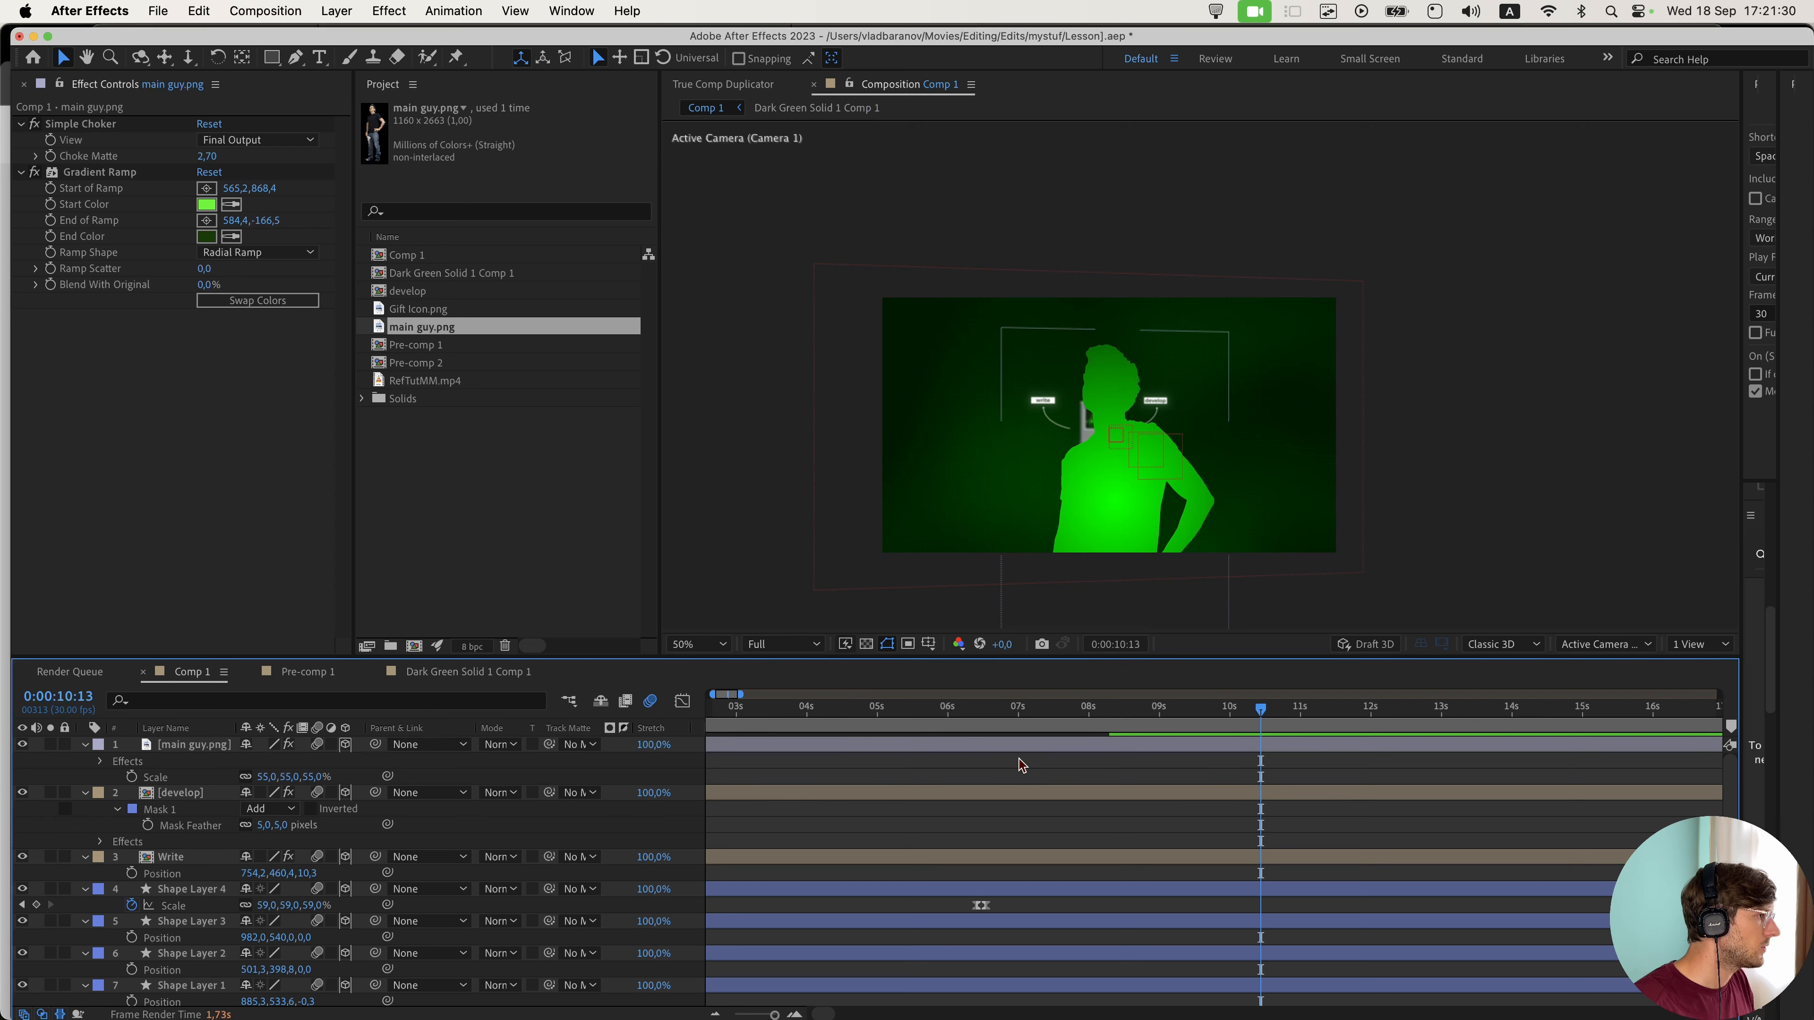
- Apply the Drop Shadow effect to the main guy.png layer and set its distance to 30
click(1200, 744)
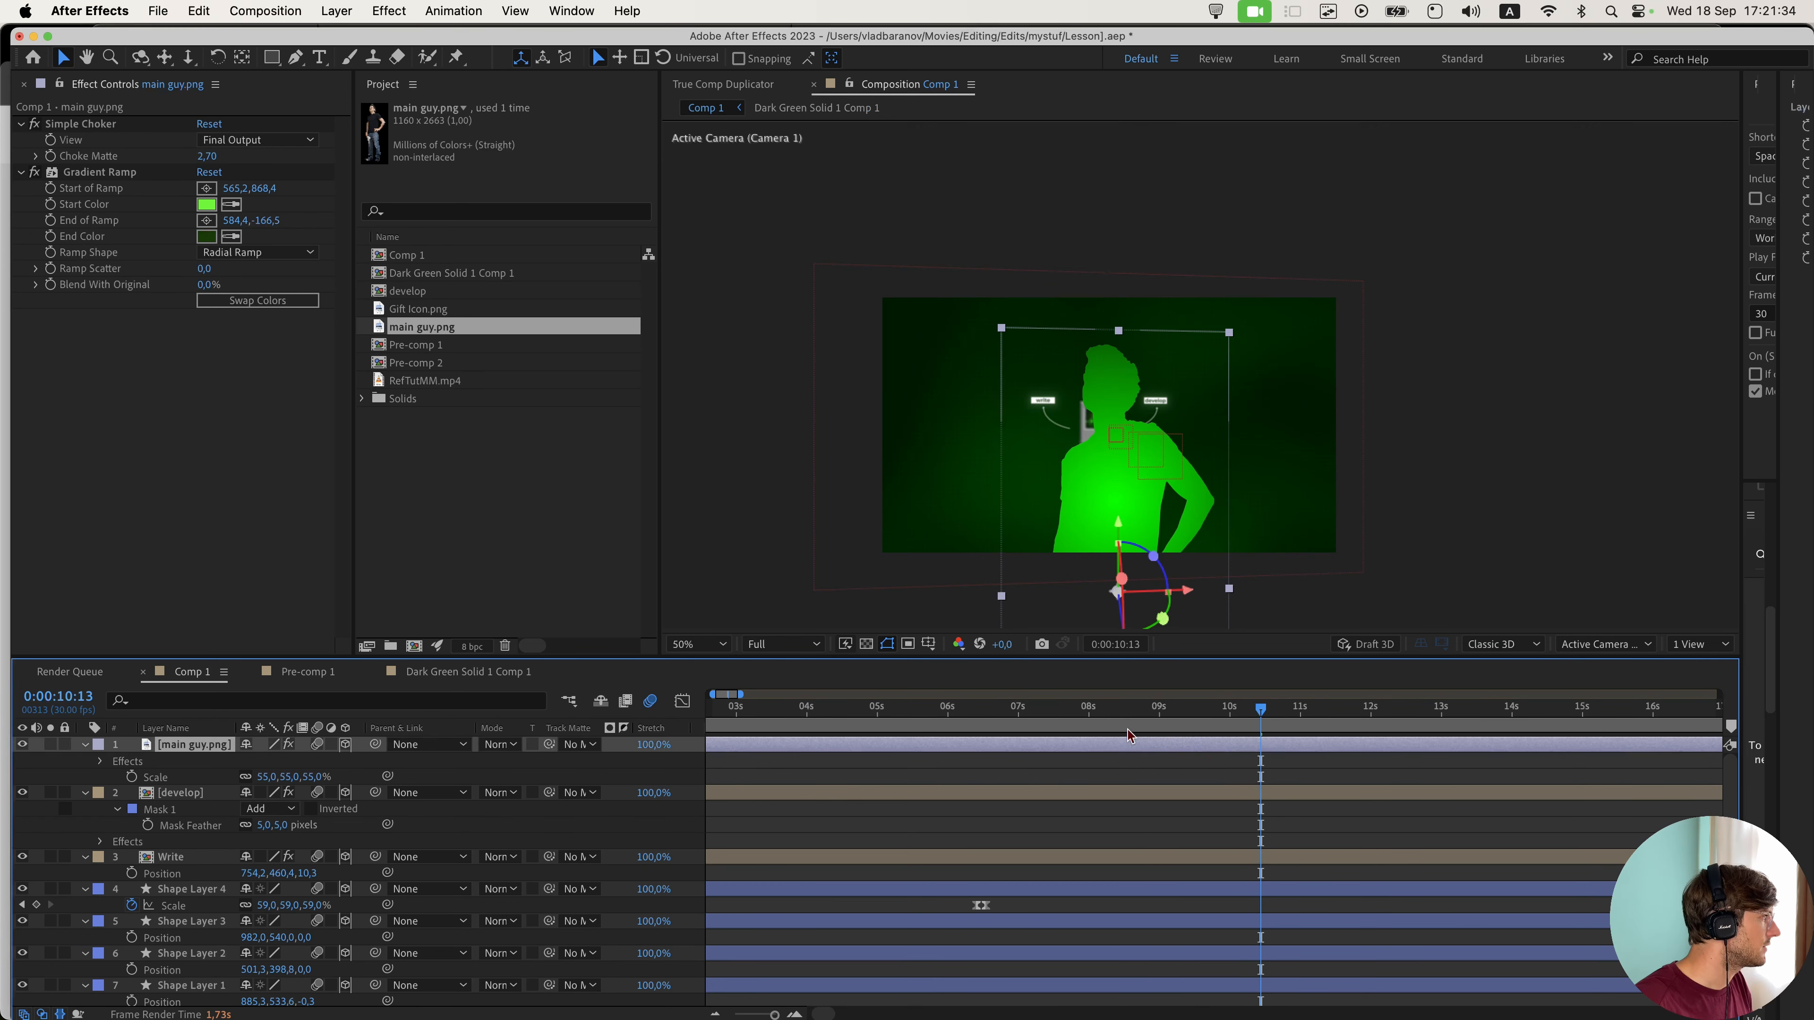
key(ctrl+space)
text(drop)
key(Return)
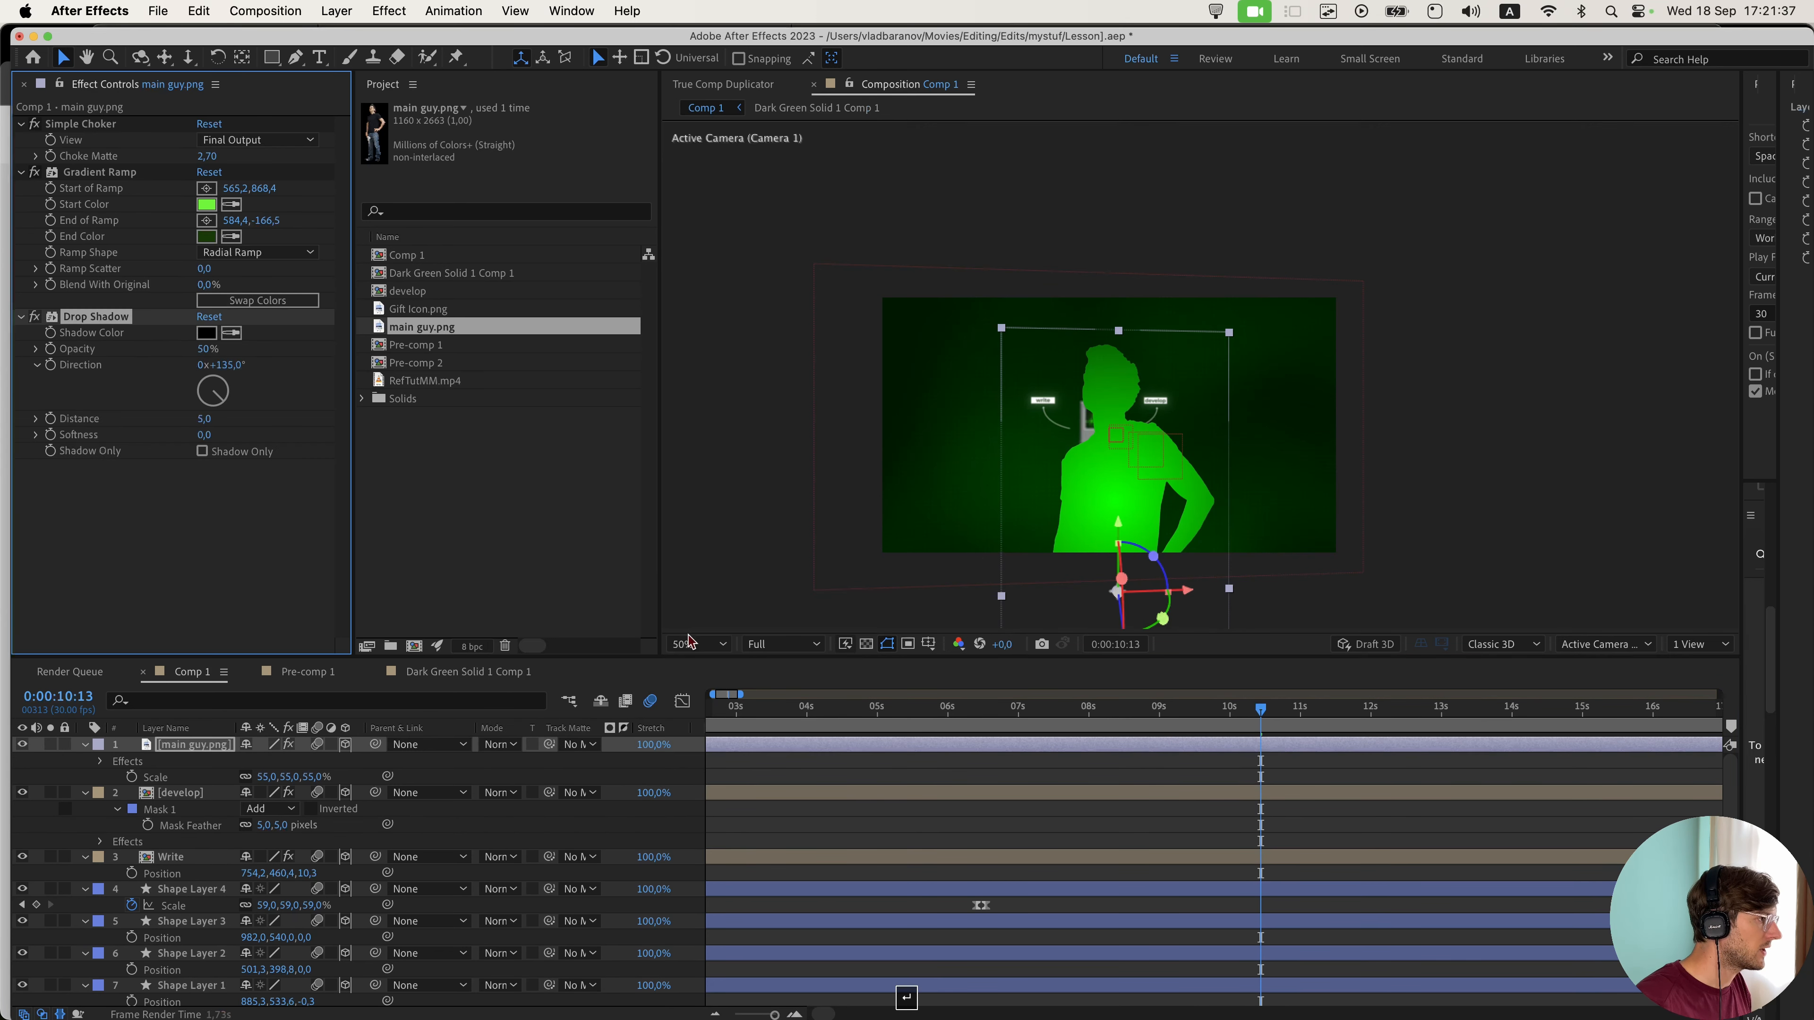
scroll(997, 486, up, 4)
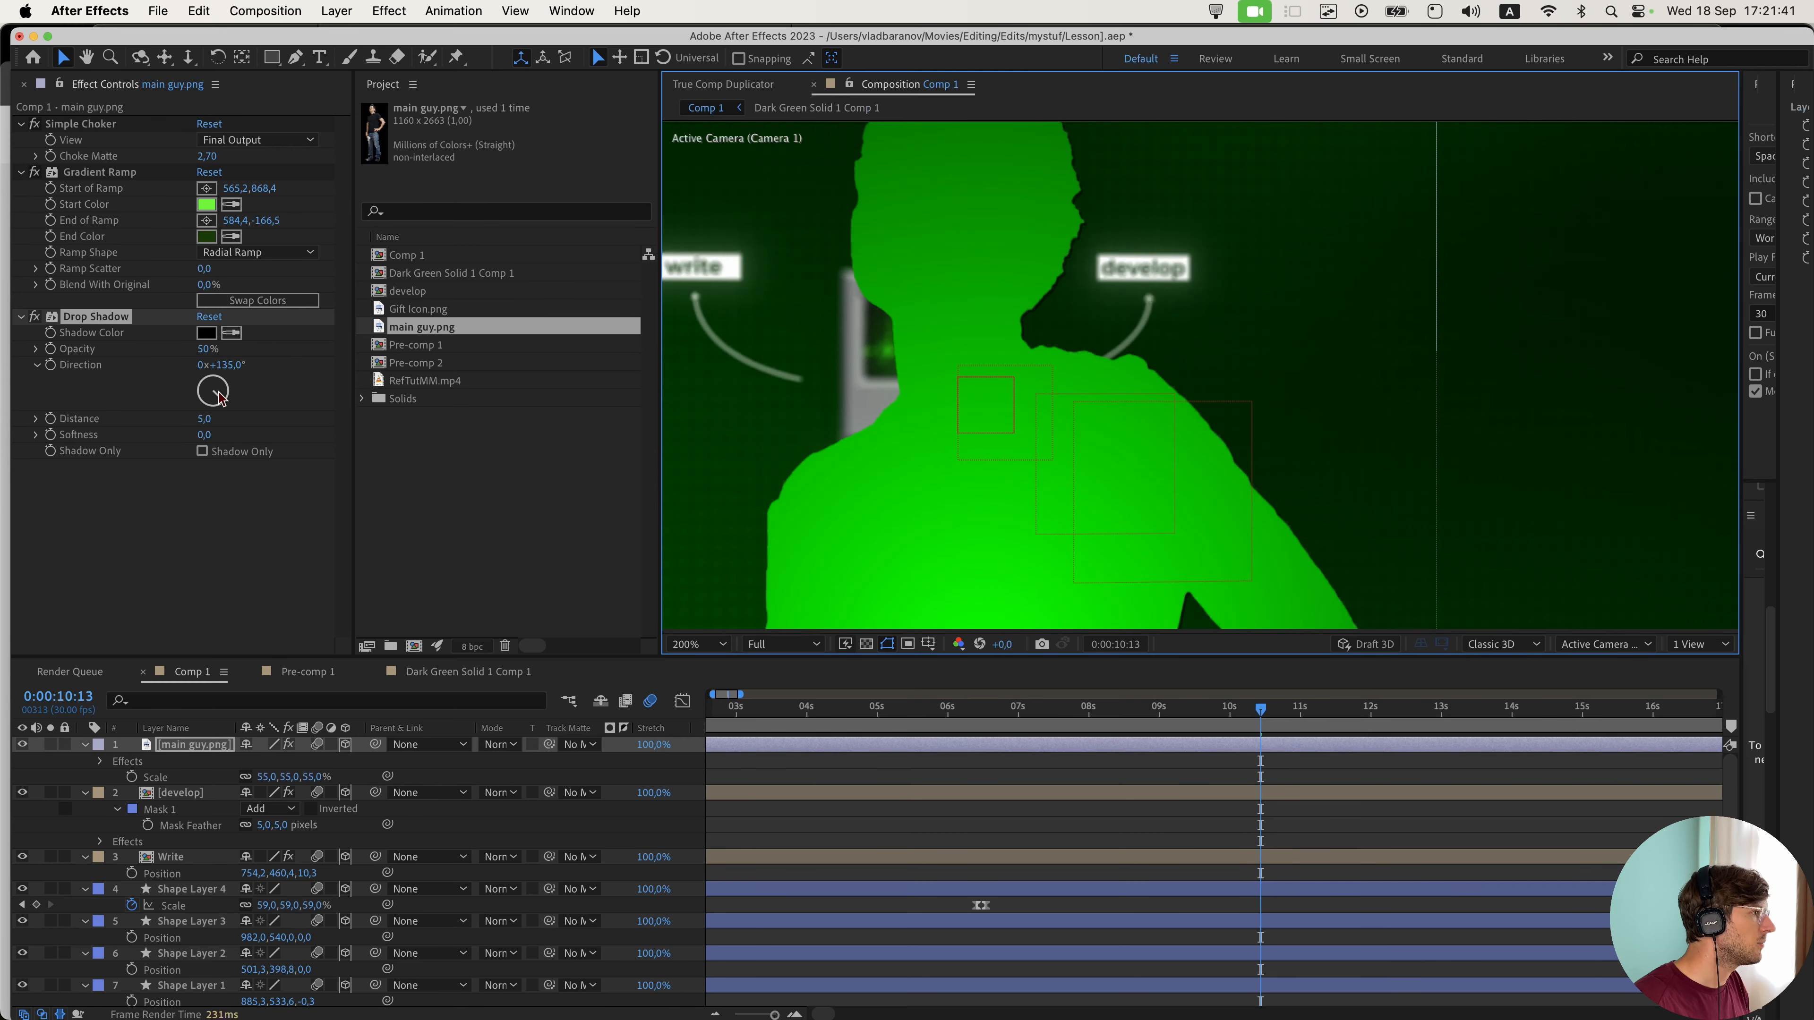
drag(205, 424, 300, 434)
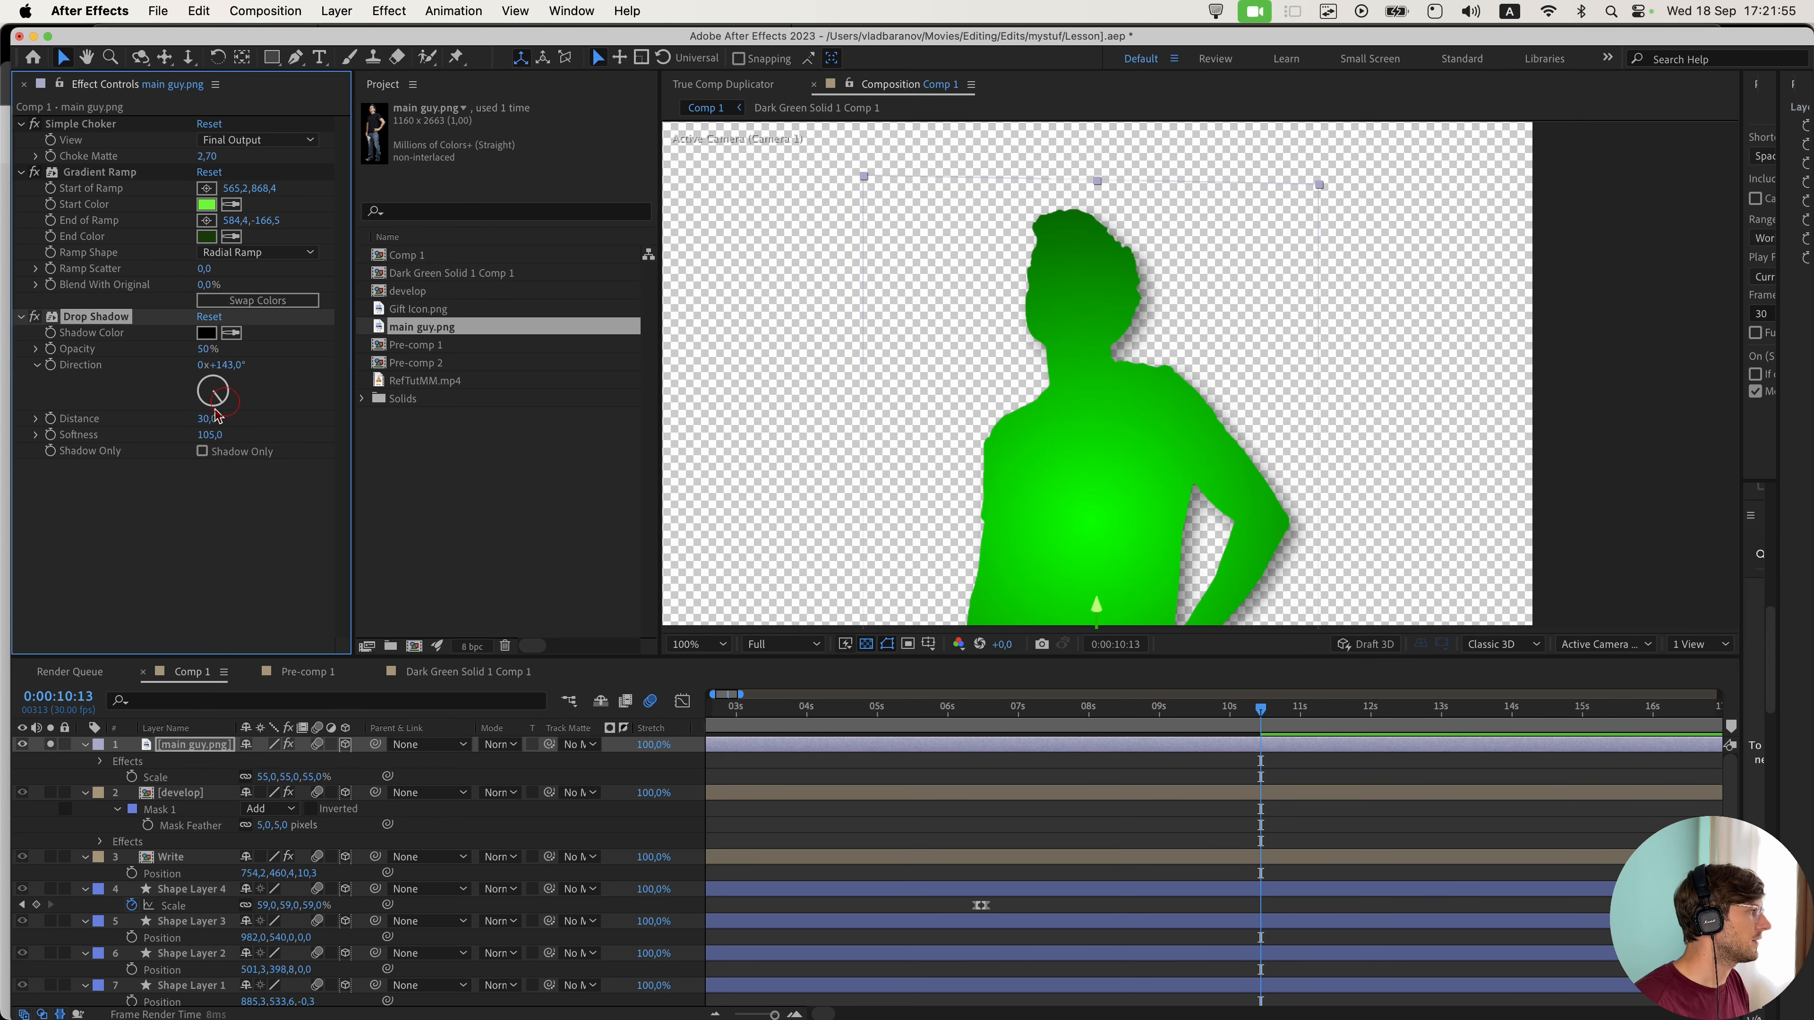
- Set the man's drop shadow direction to 222° and softness to 83, save the project and unsolo his layer
drag(216, 414, 182, 435)
key(super+s)
click(50, 745)
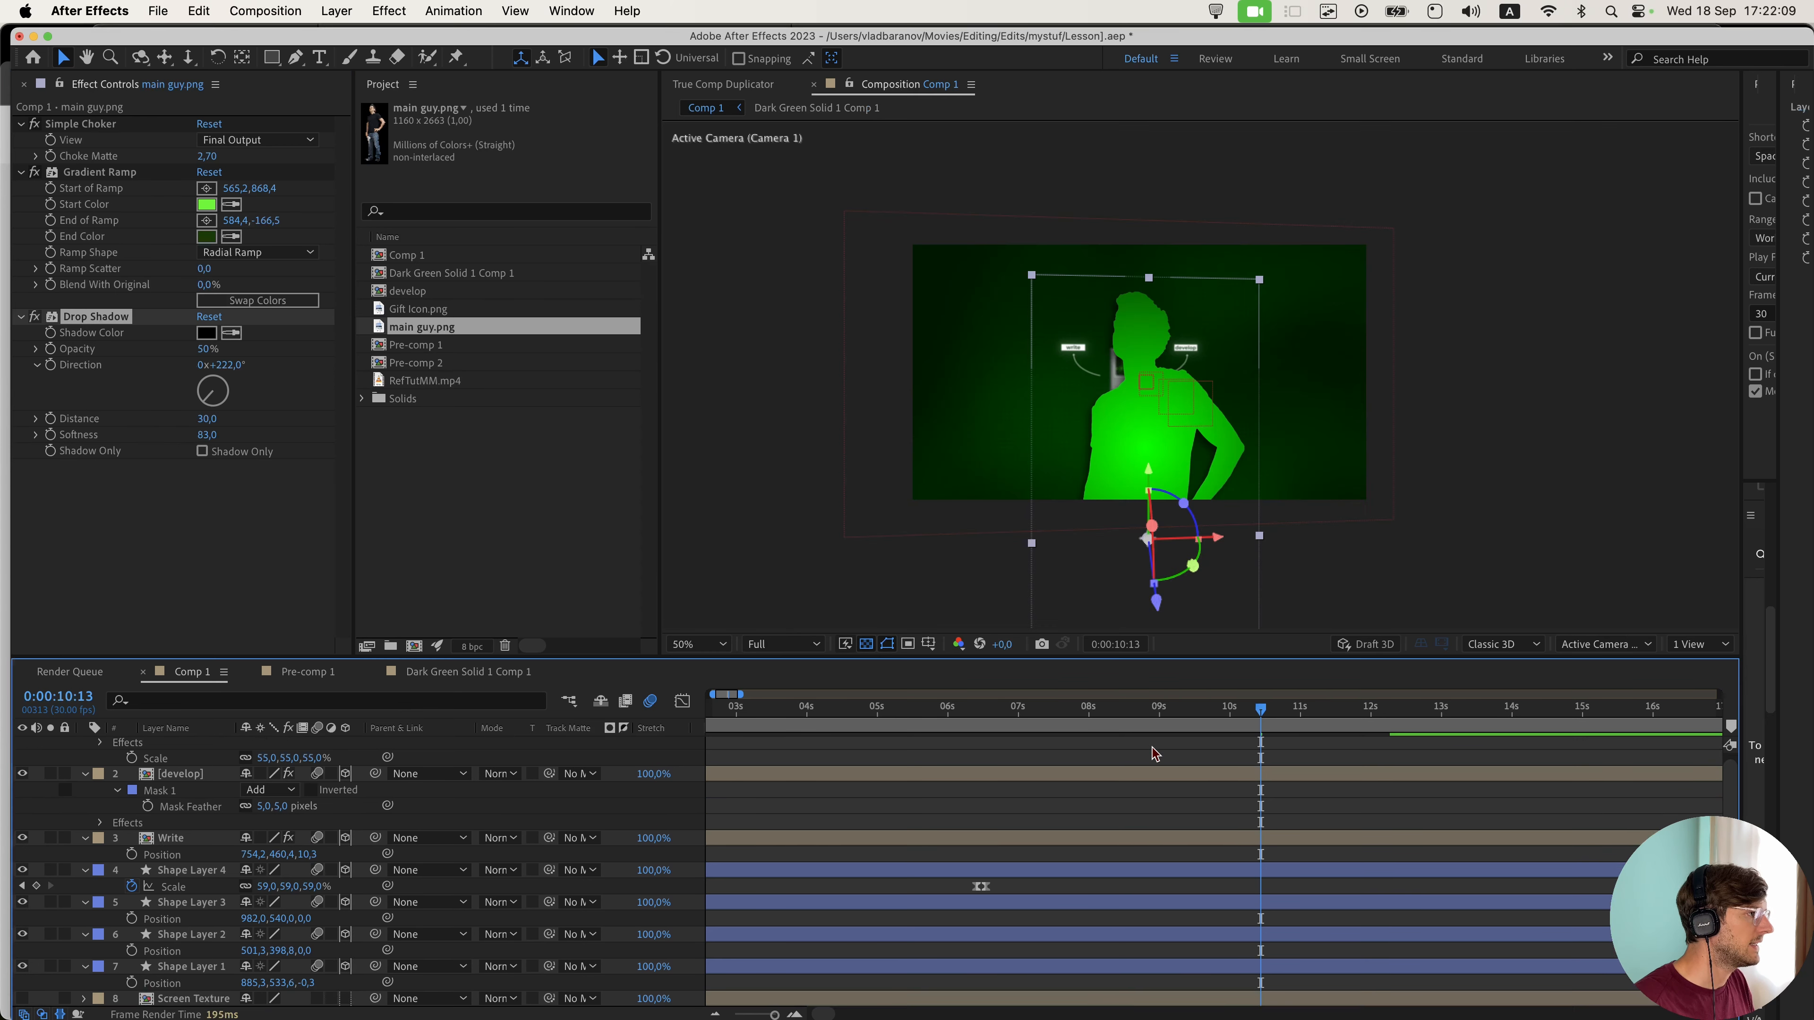
- Add npc1.png from Finder's People figures folder to Comp 1 as a 3D layer, positioned beside the man at about 236, 840, -574
scroll(1154, 750, down, 5)
mouse_move(645, 997)
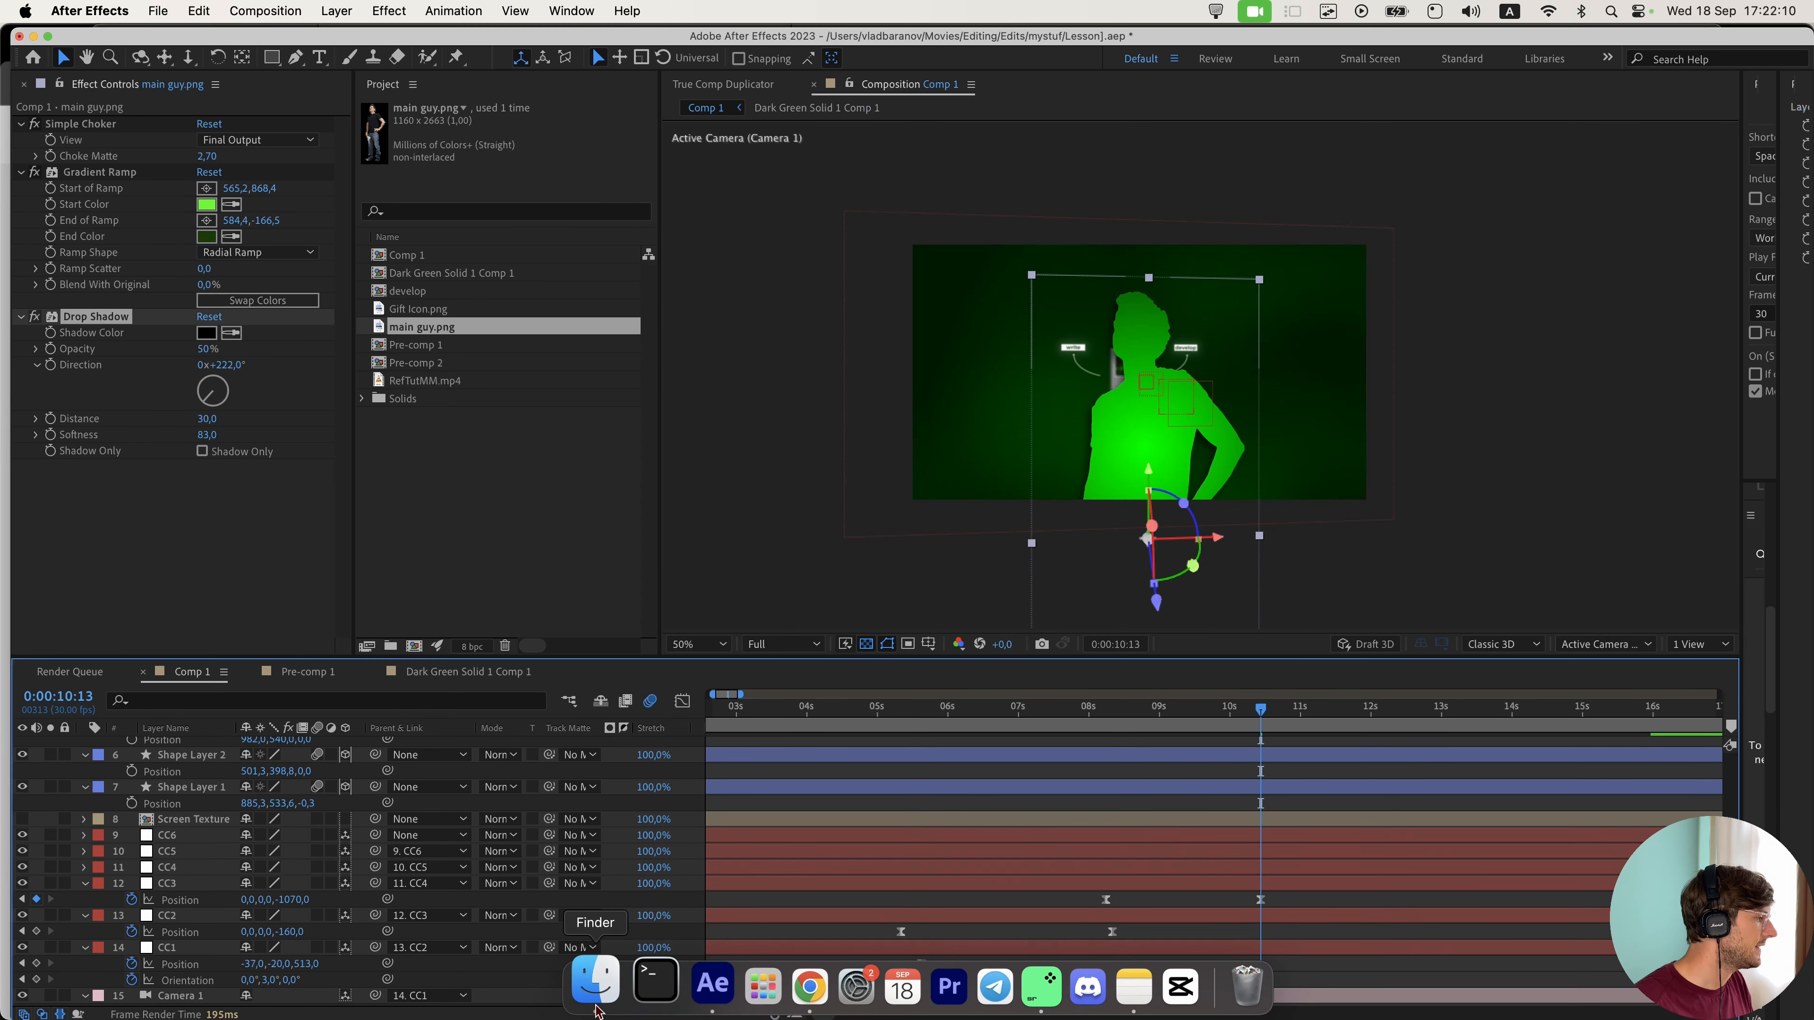
click(586, 989)
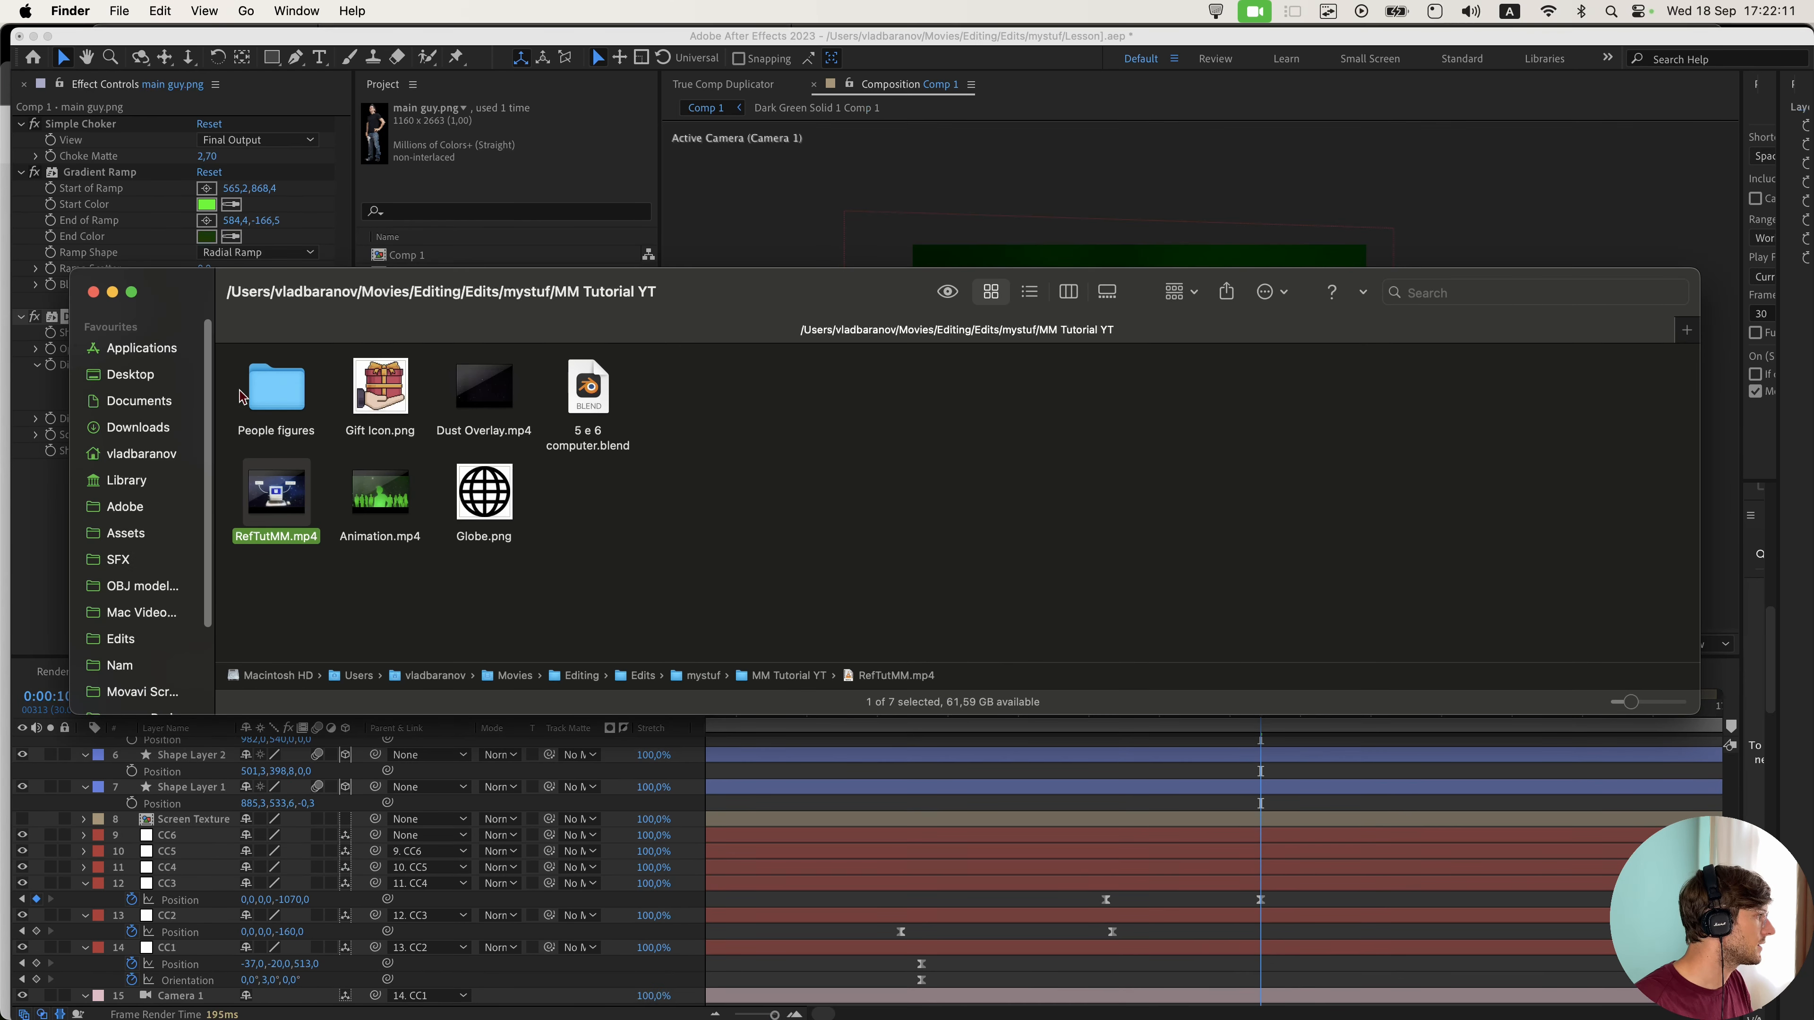
double_click(276, 389)
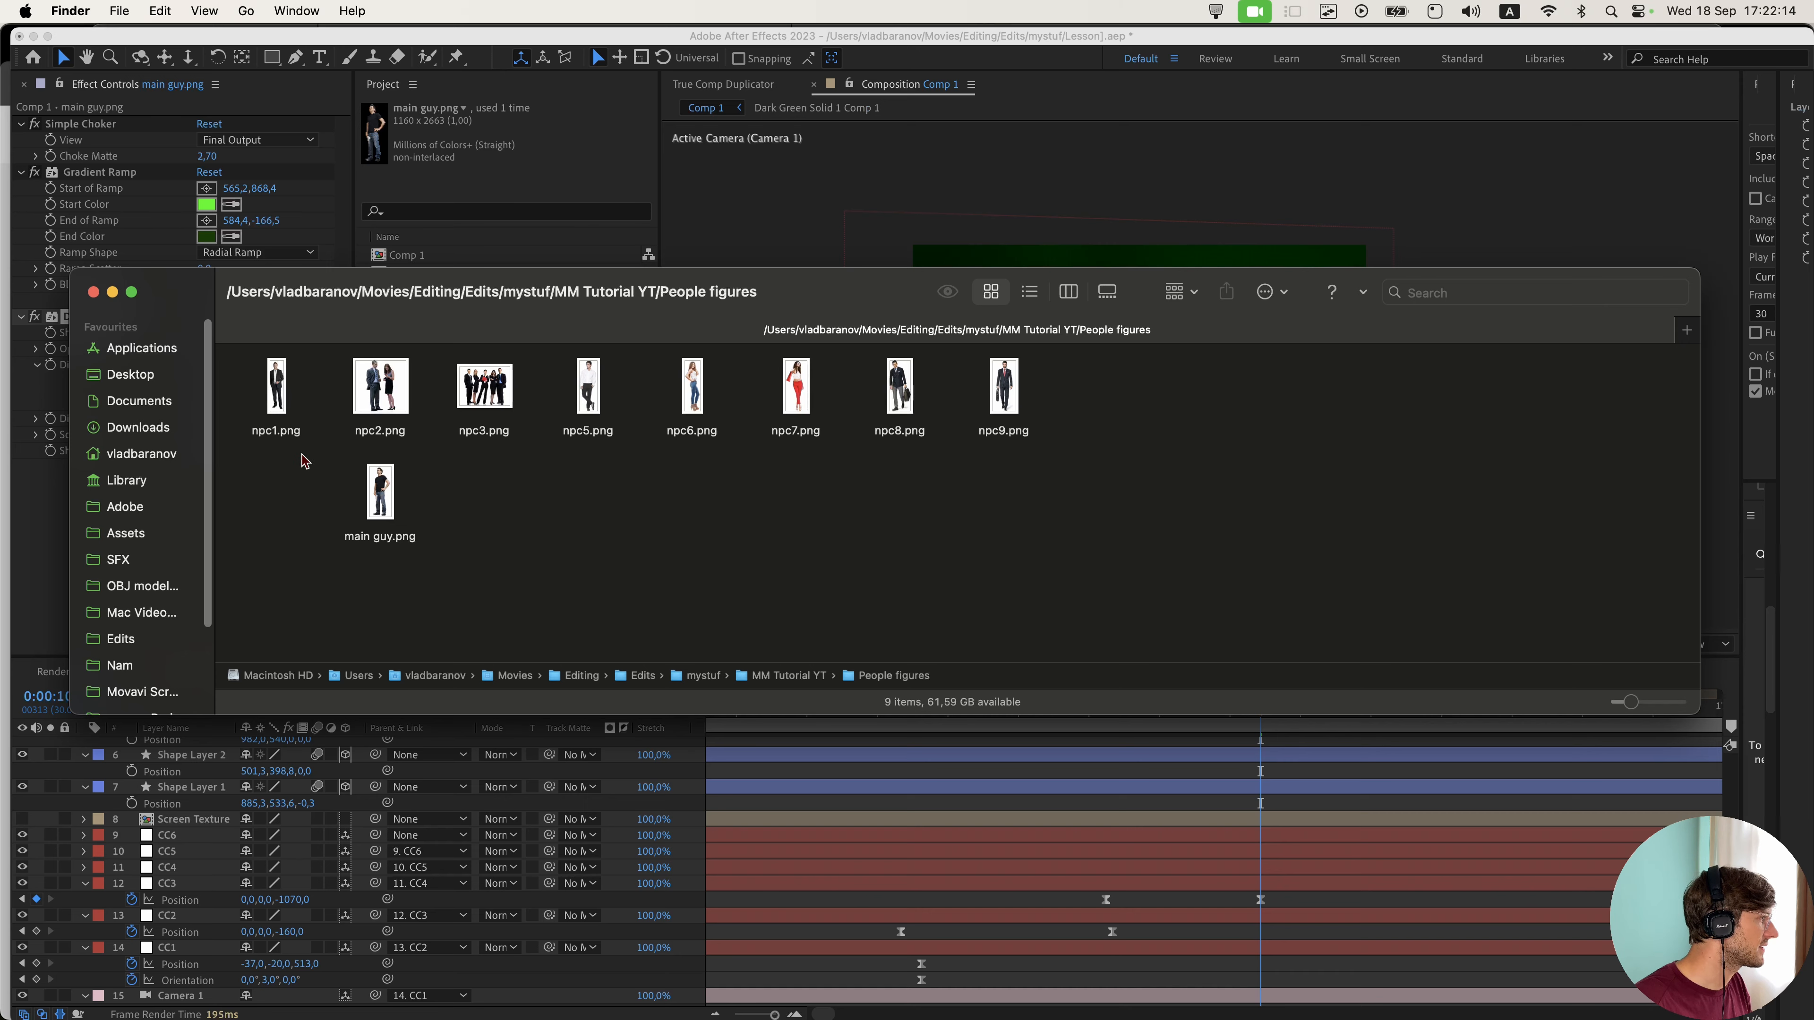
drag(276, 389, 966, 779)
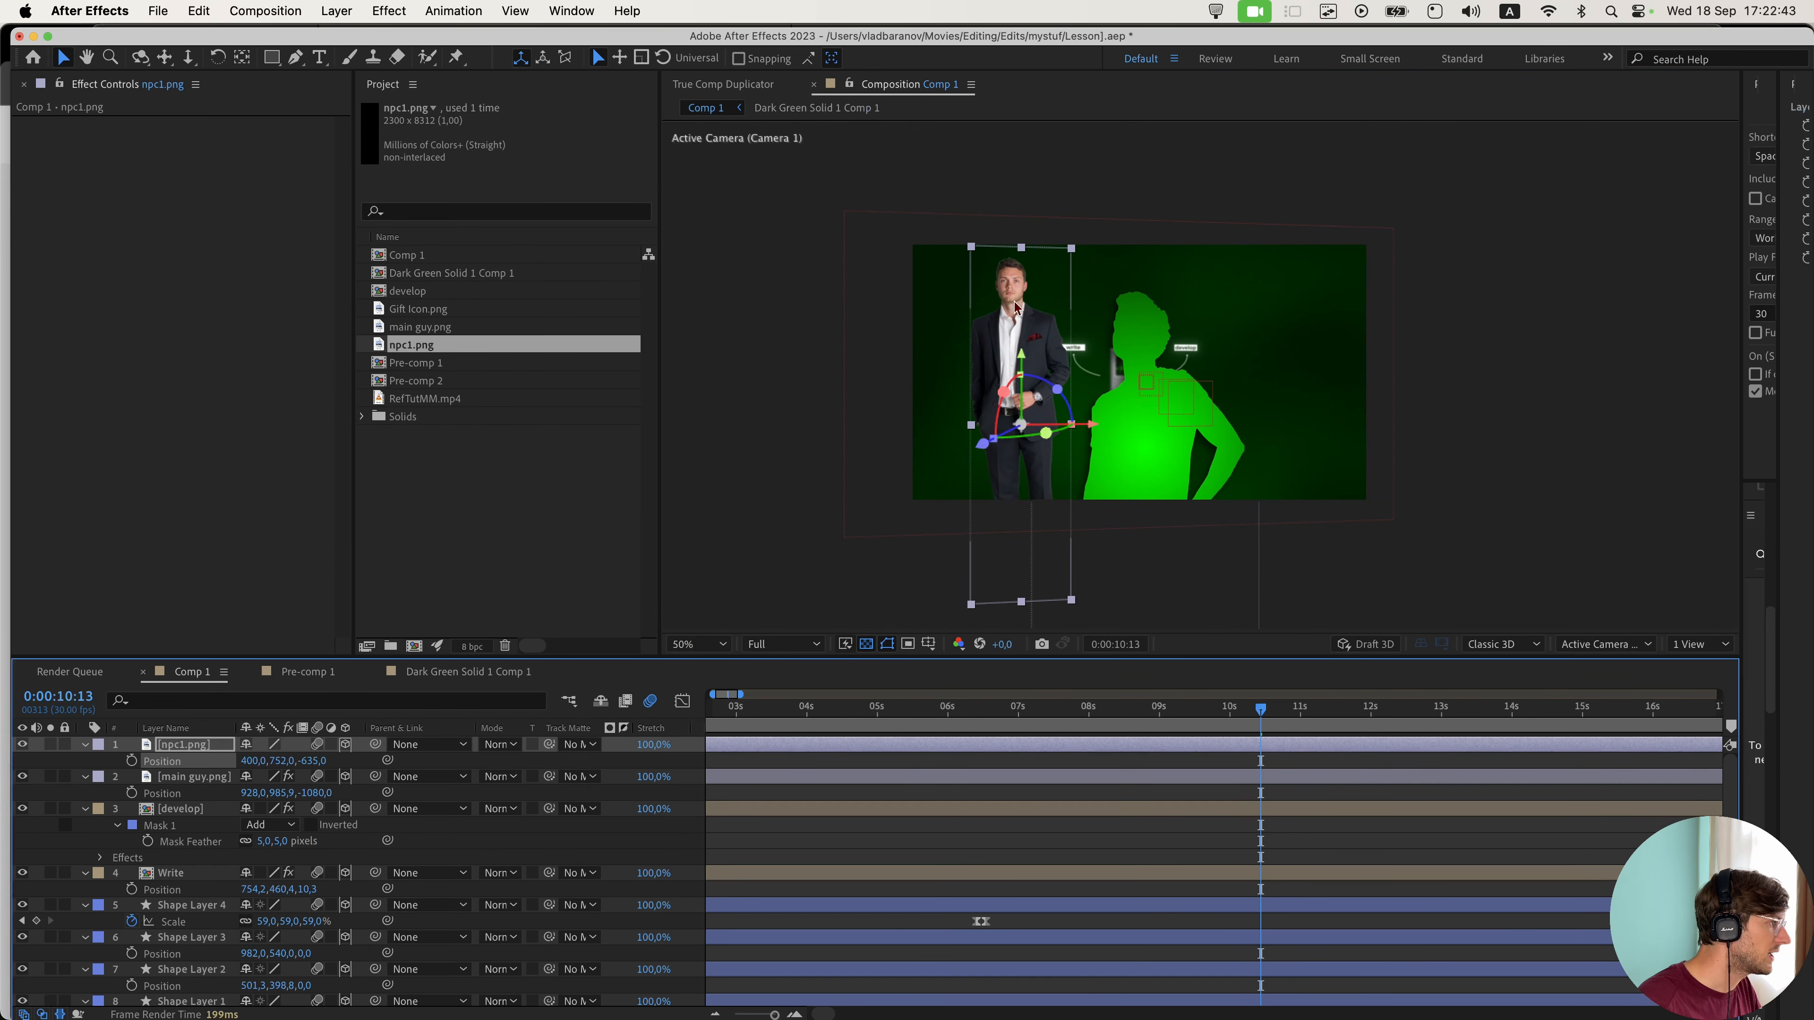
drag(1017, 307, 986, 332)
- Set the preview resolution to Quarter and review the camera move from 0:00:08:10 to 0:00:10:13
scroll(1171, 782, down, 3)
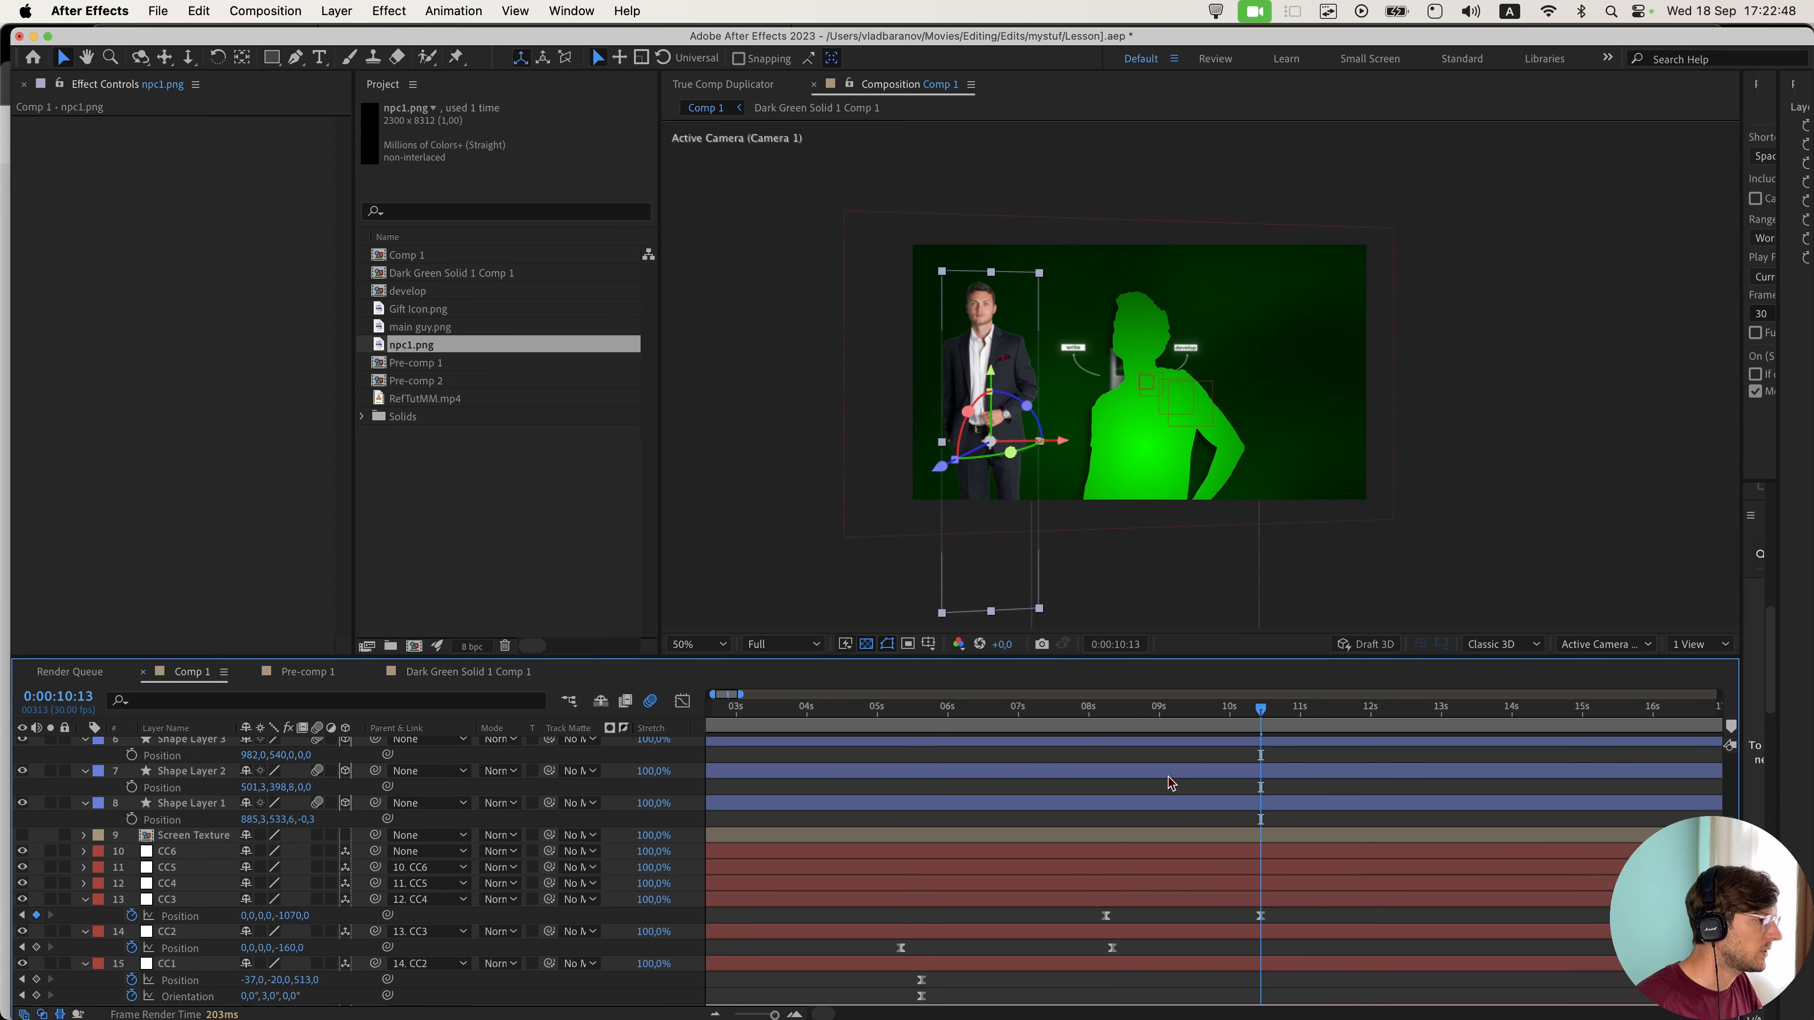
scroll(1171, 783, down, 1)
click(1105, 715)
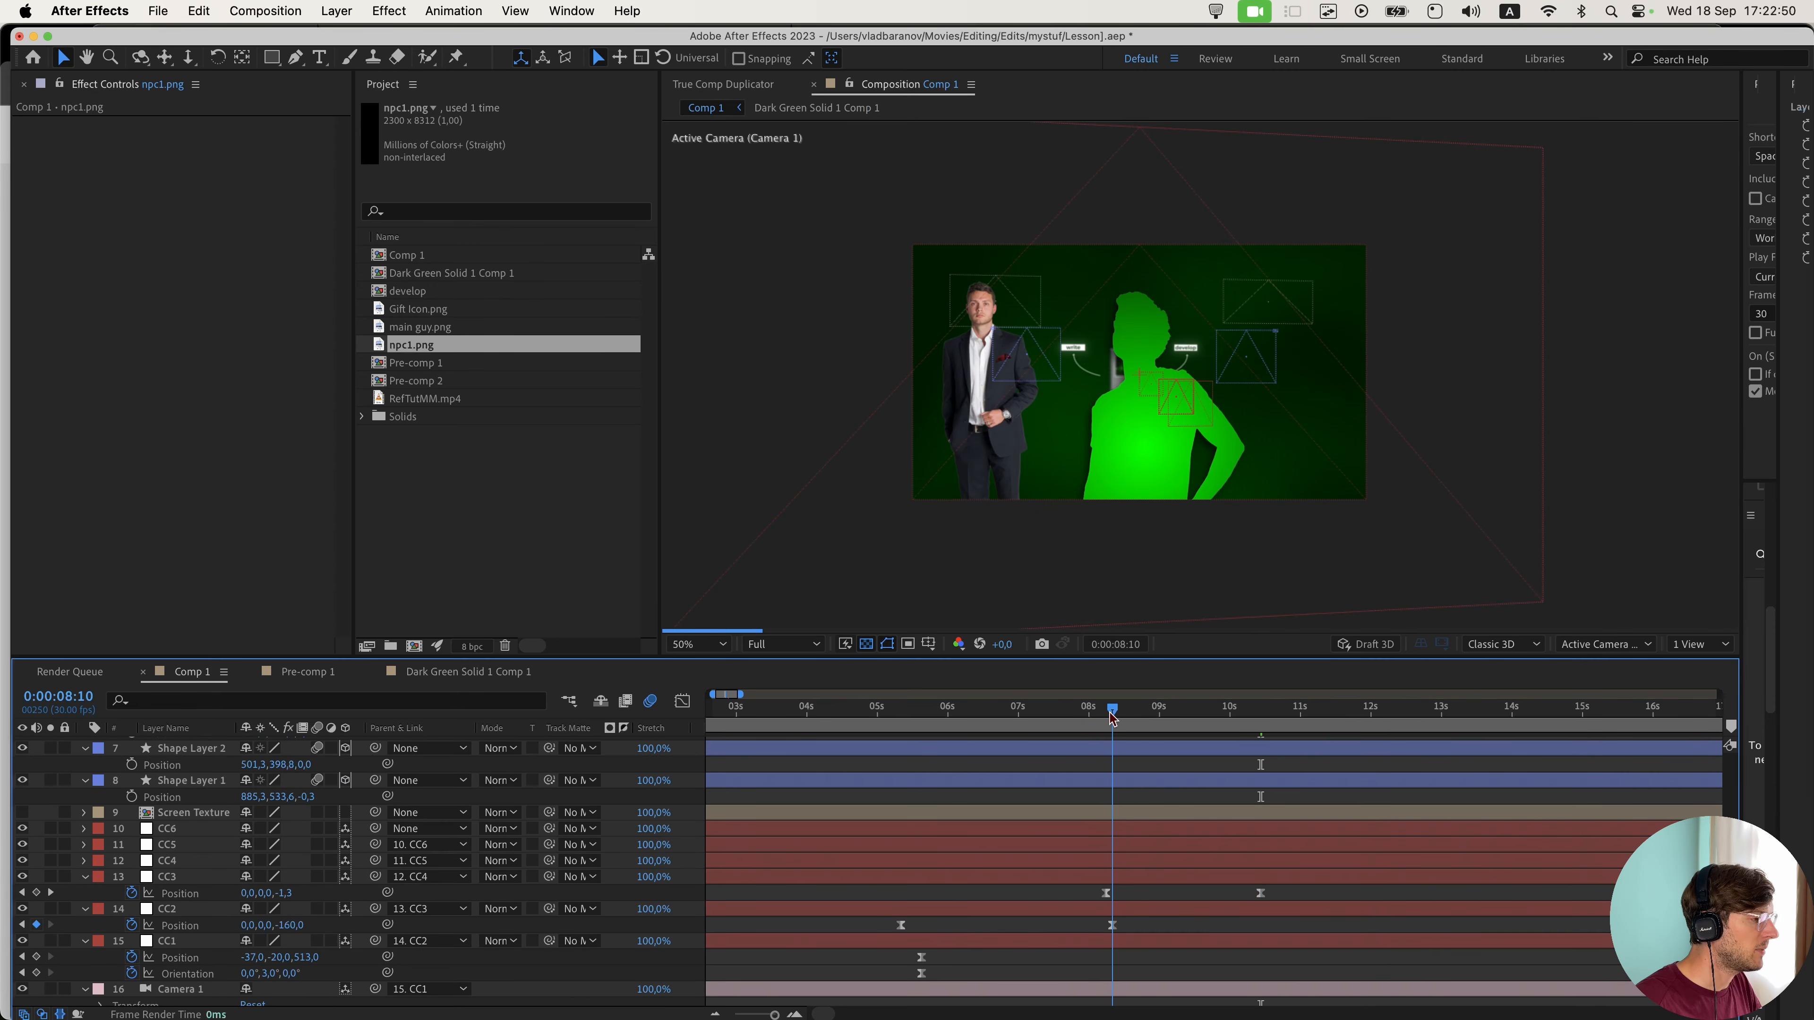
click(782, 644)
click(780, 750)
drag(1107, 715, 1252, 737)
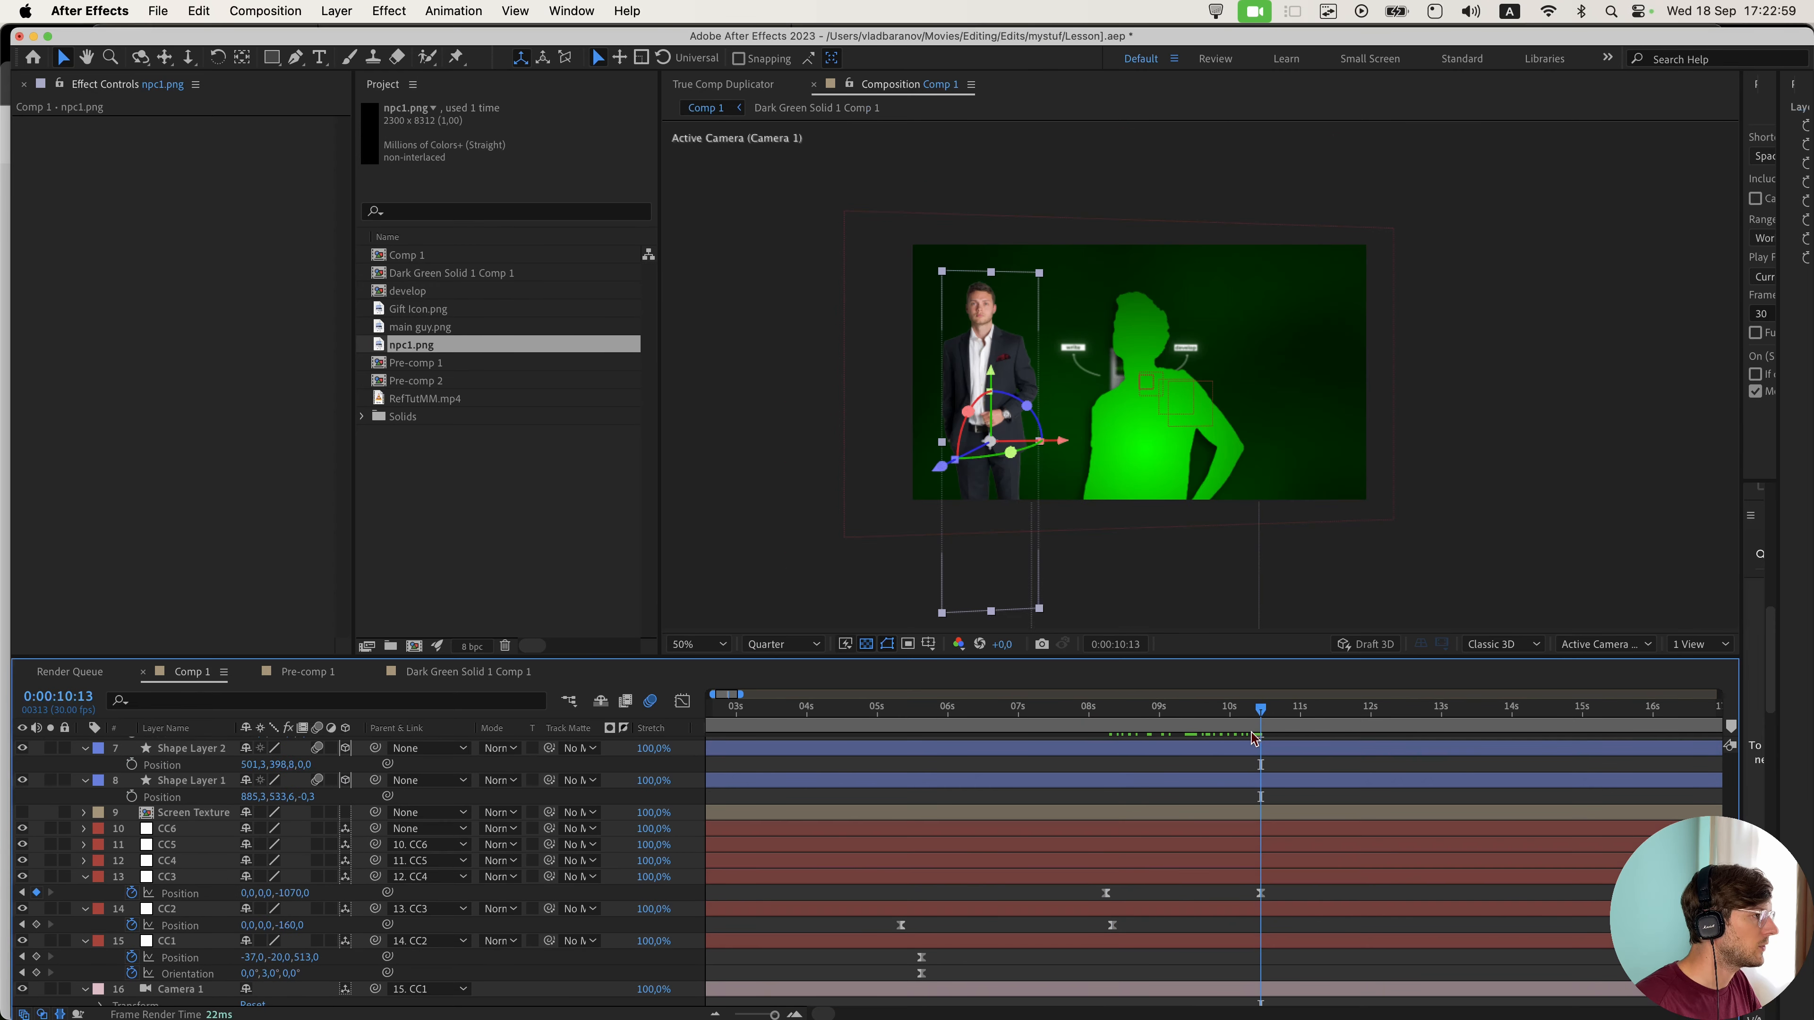
- Scale the npc1.png layer to 13% and reposition it near the frame's left edge at about 153, 866, -570
scroll(1081, 780, up, 7)
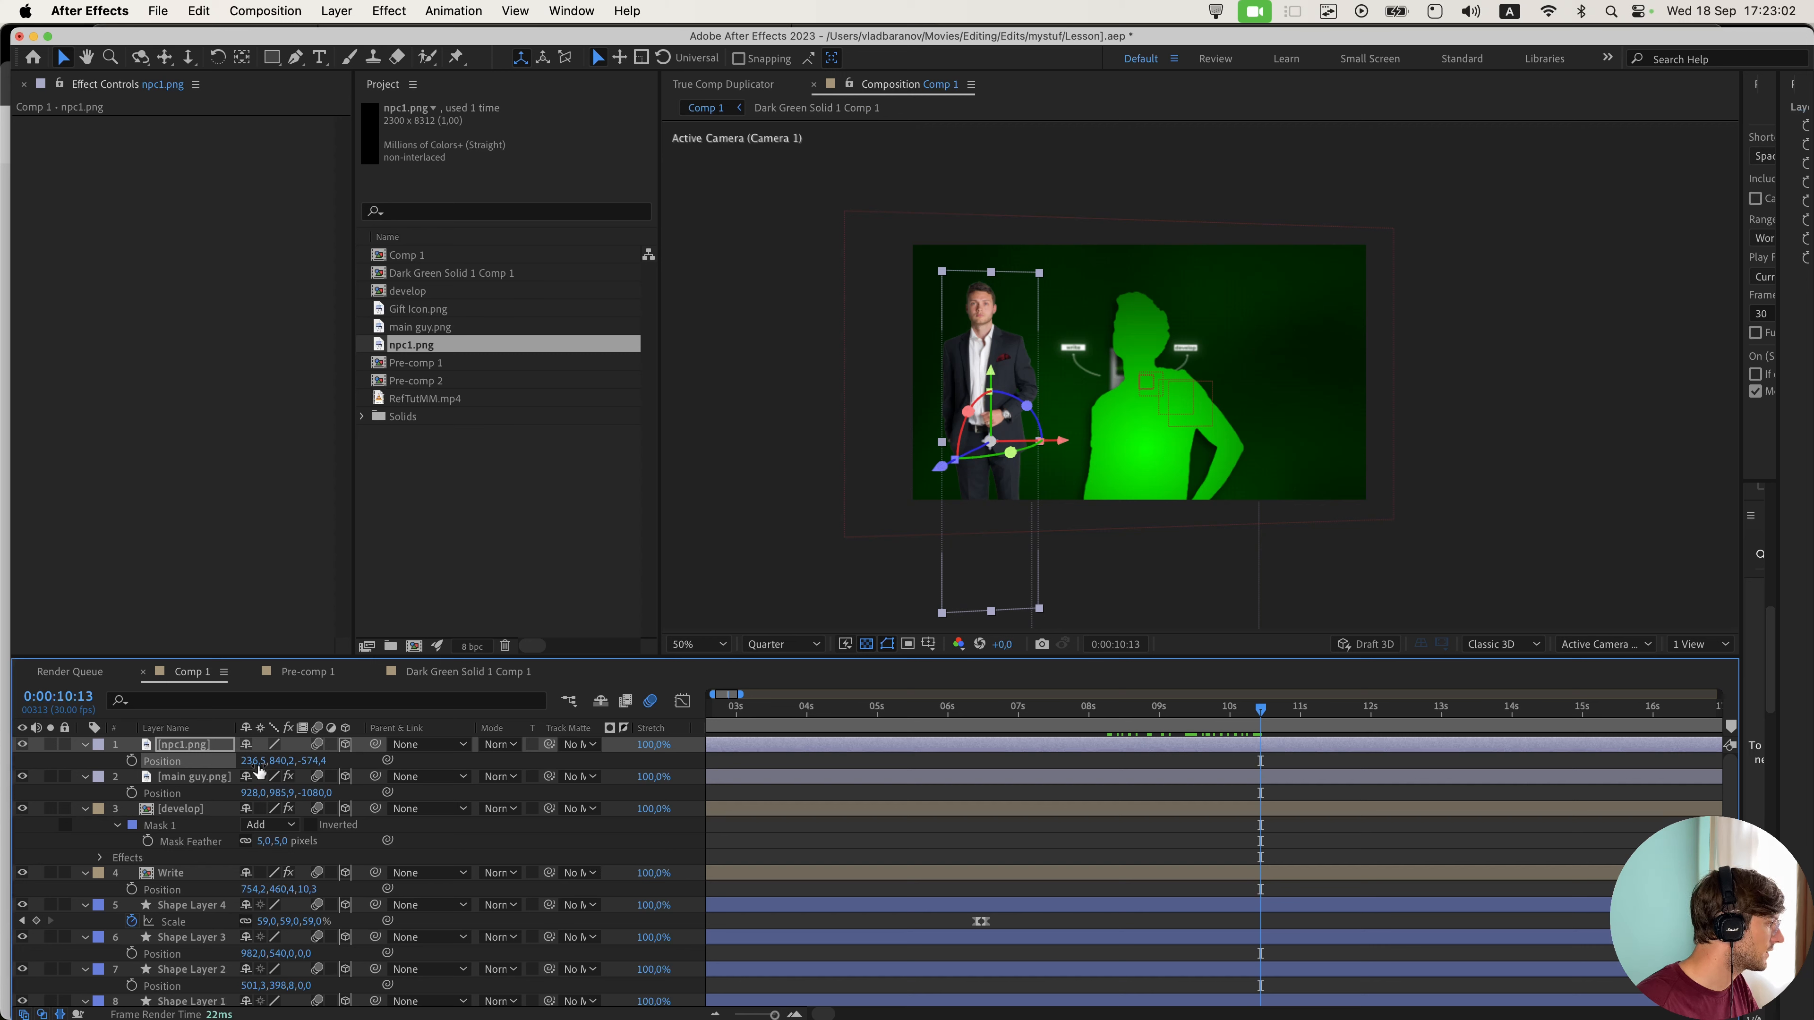
click(206, 749)
key(s)
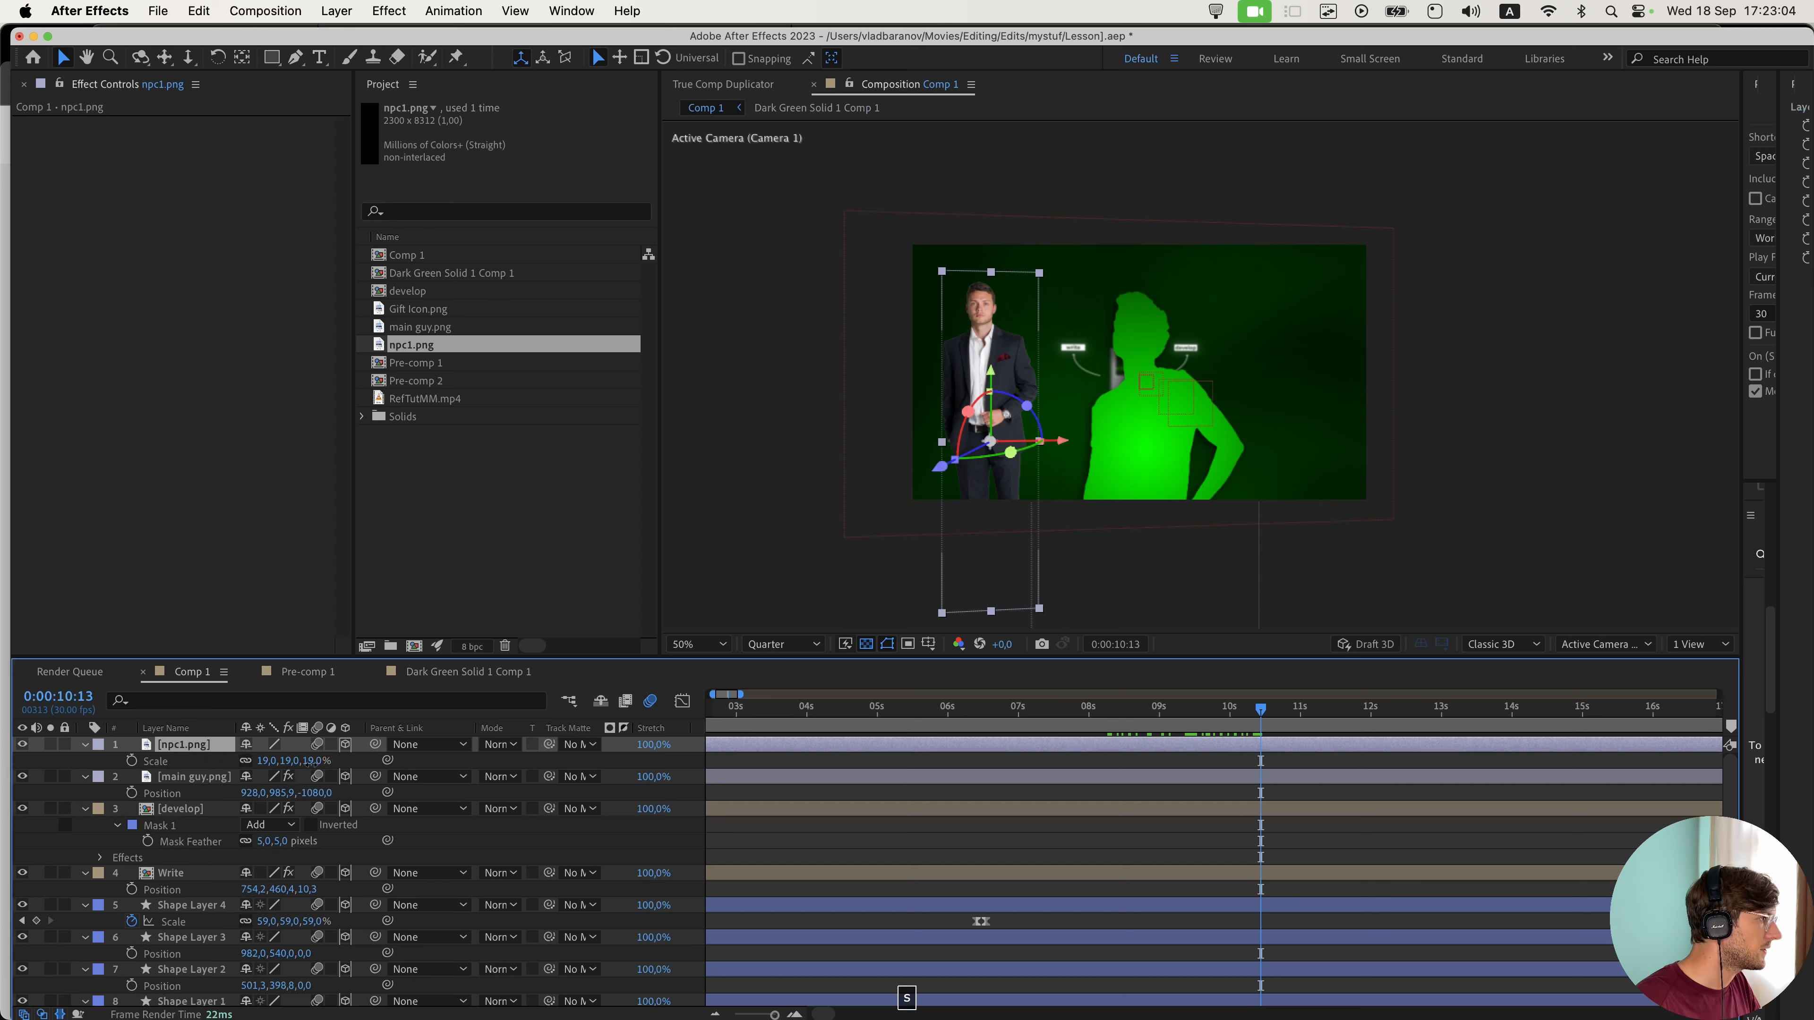
drag(314, 762, 308, 762)
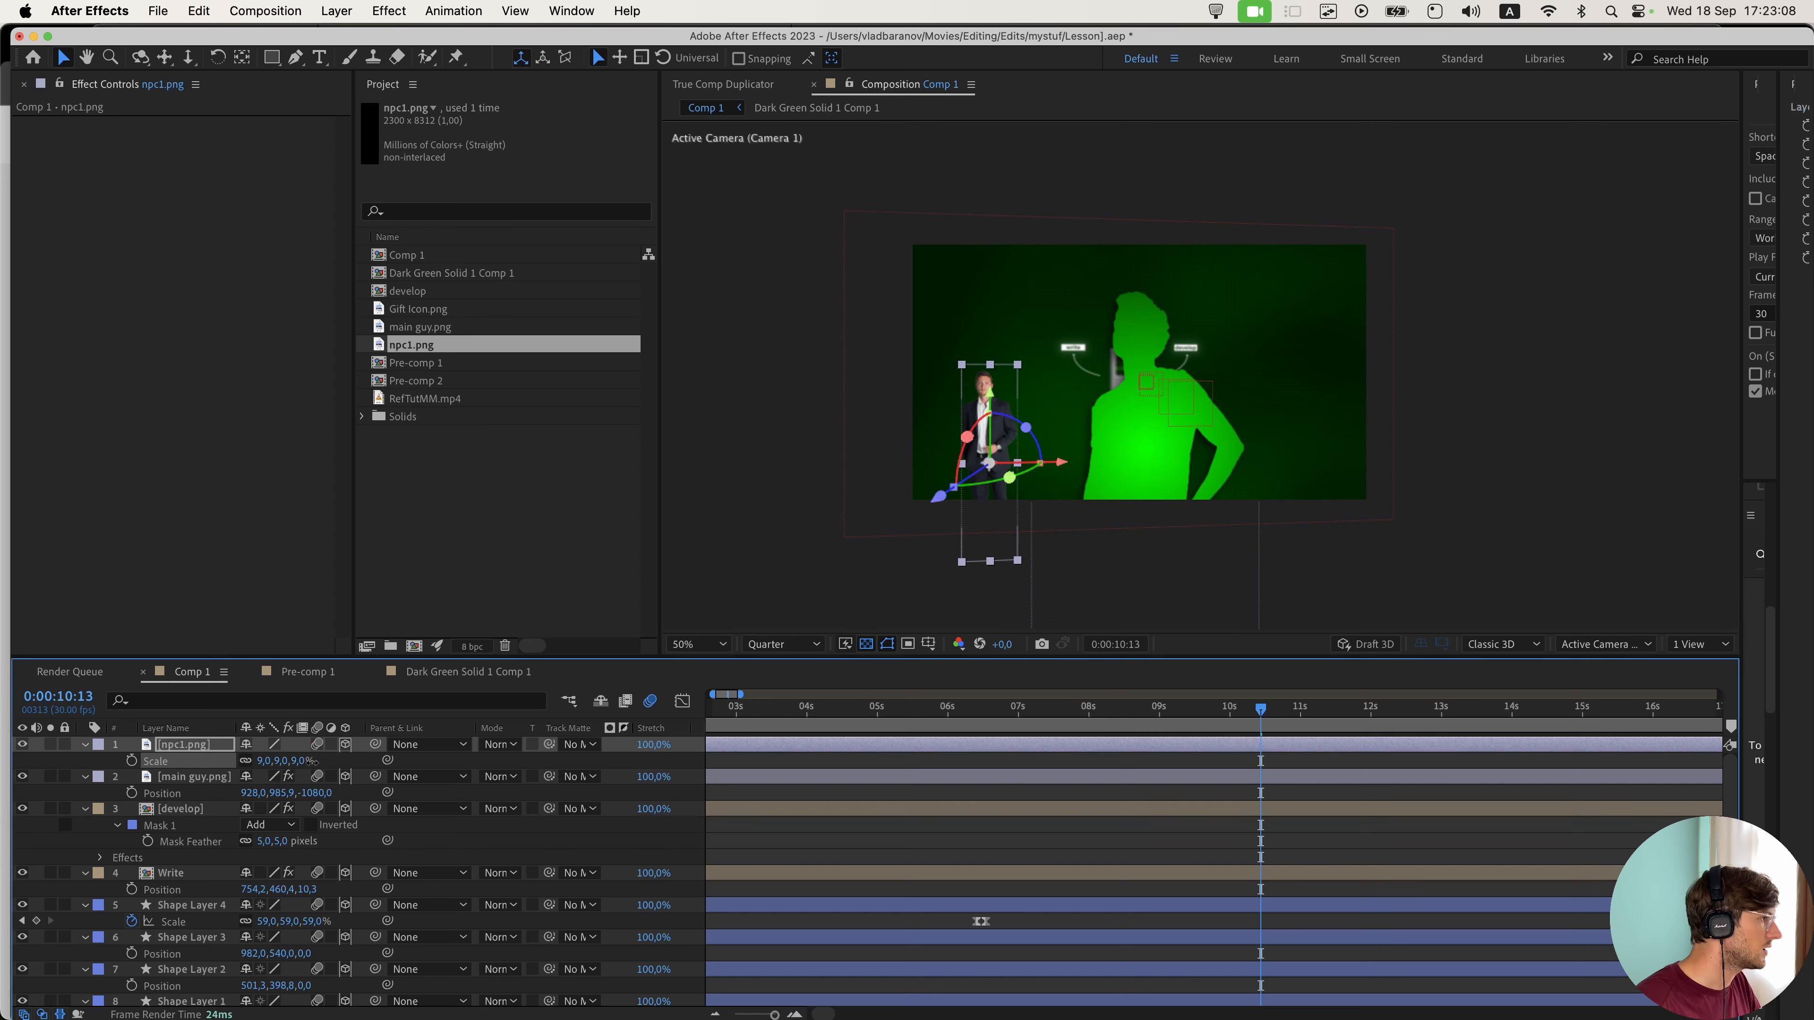
drag(286, 762, 281, 762)
drag(281, 761, 285, 761)
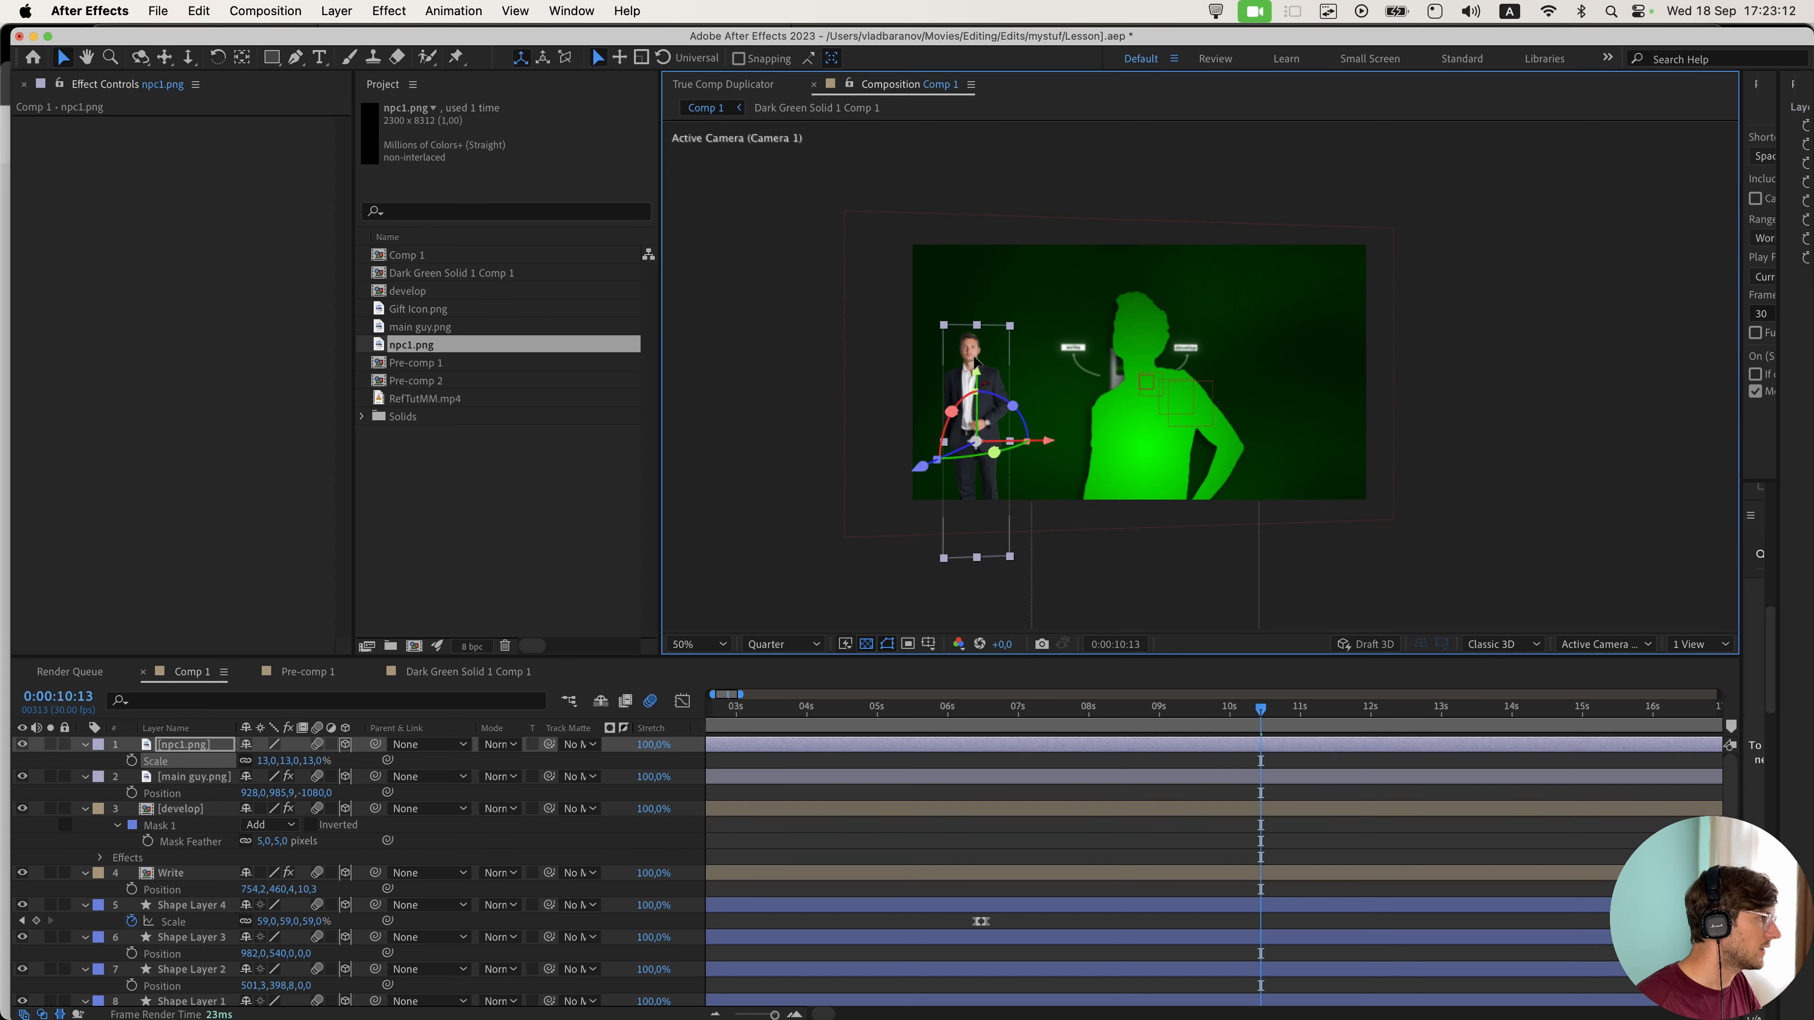
drag(974, 370, 973, 376)
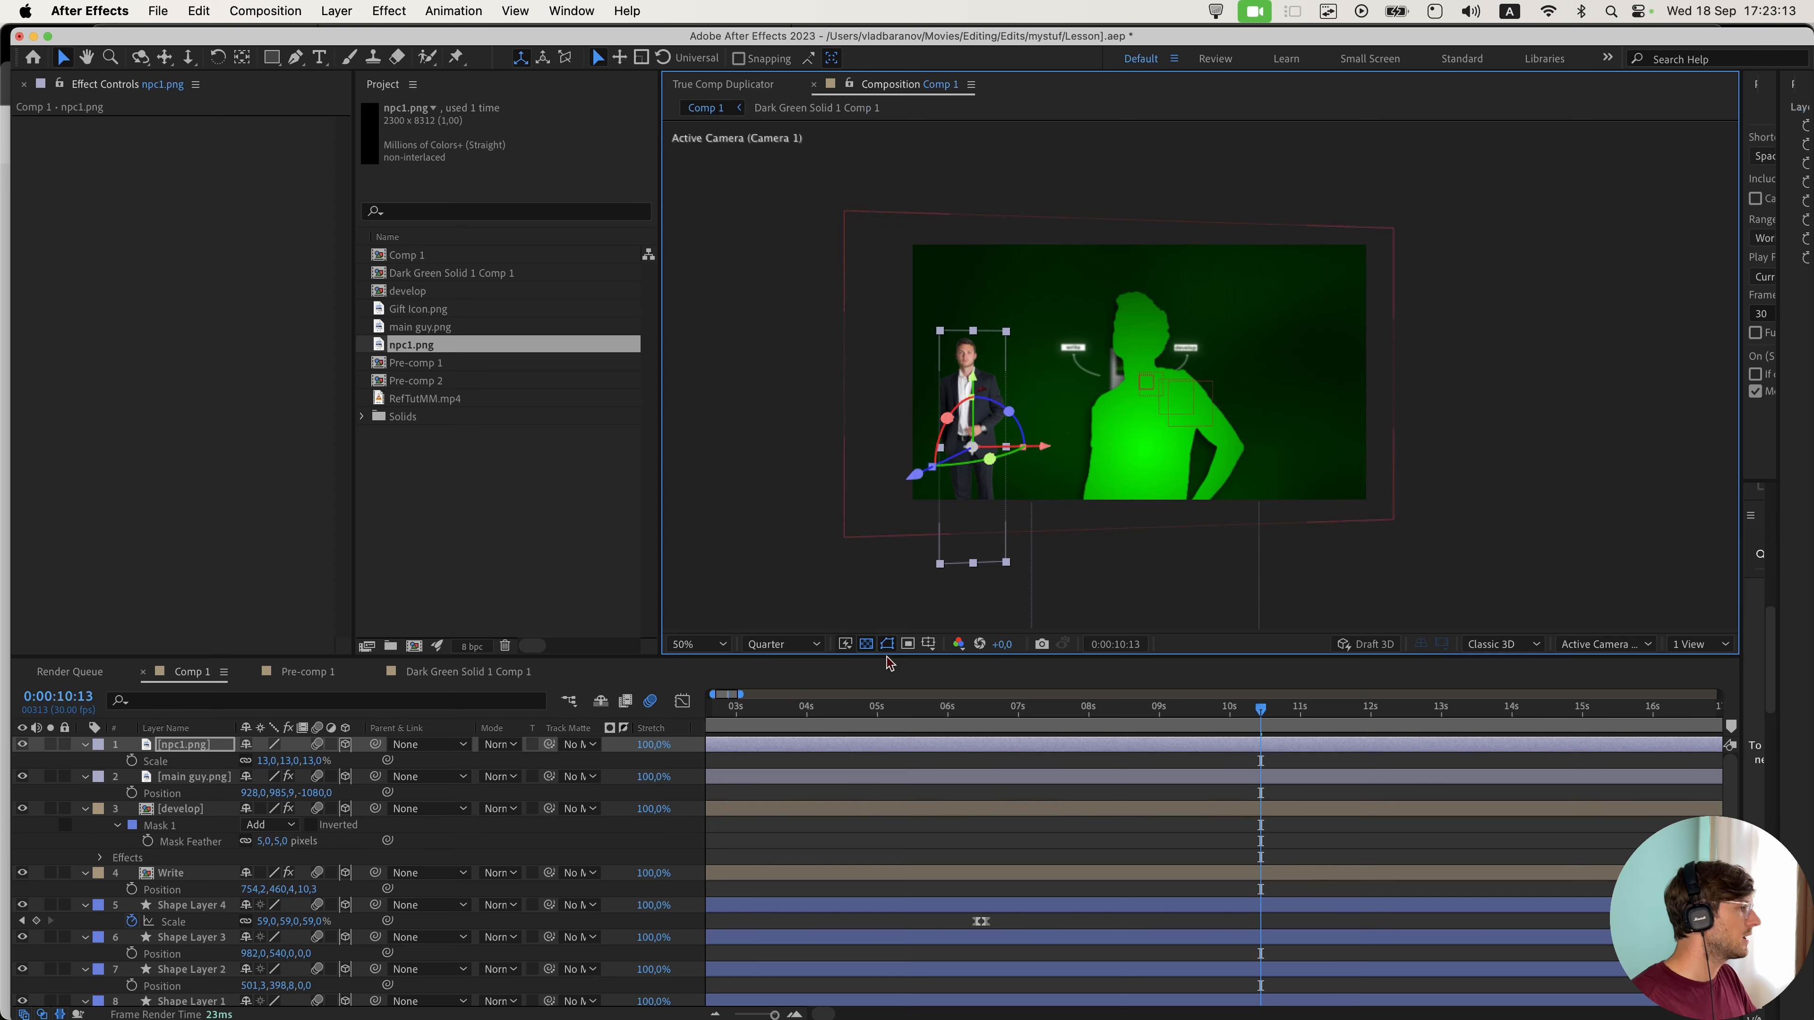
click(1186, 798)
- Add npc2.png from the People figures folder to Comp 1 and make it a 3D layer with motion blur
key(super+Tab)
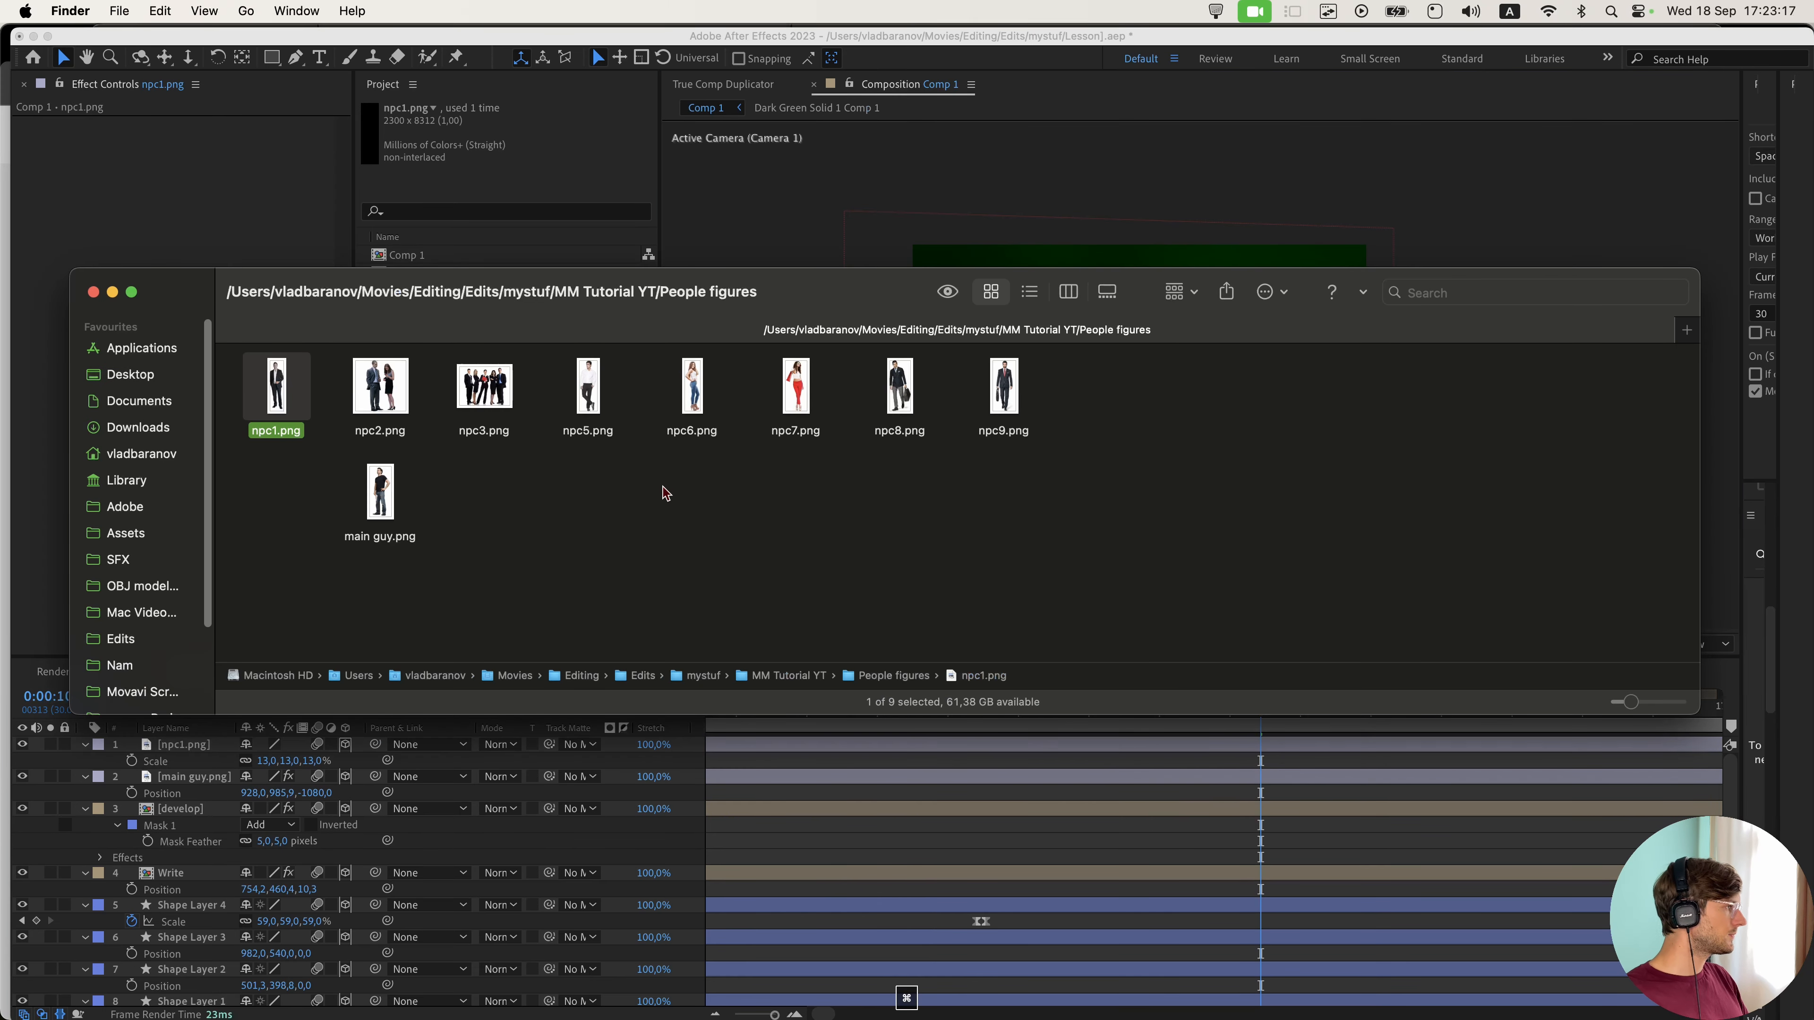
key(super+Tab)
drag(395, 411, 1007, 481)
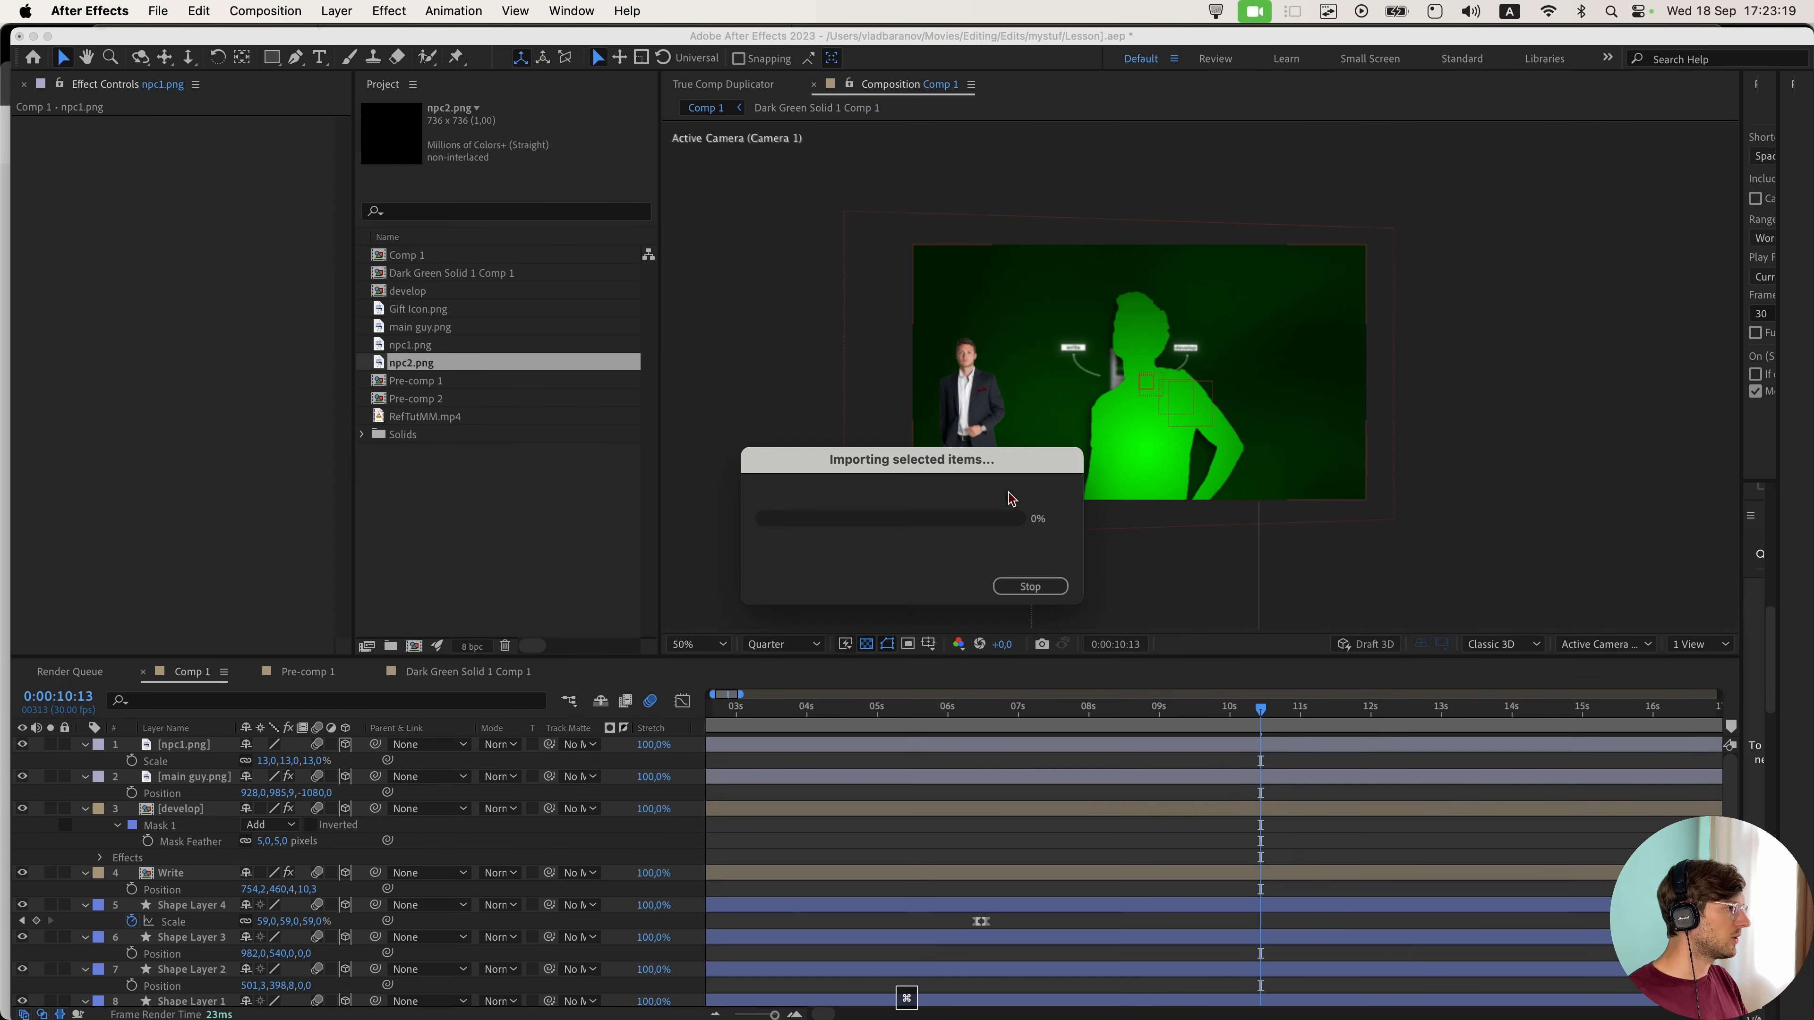
click(345, 744)
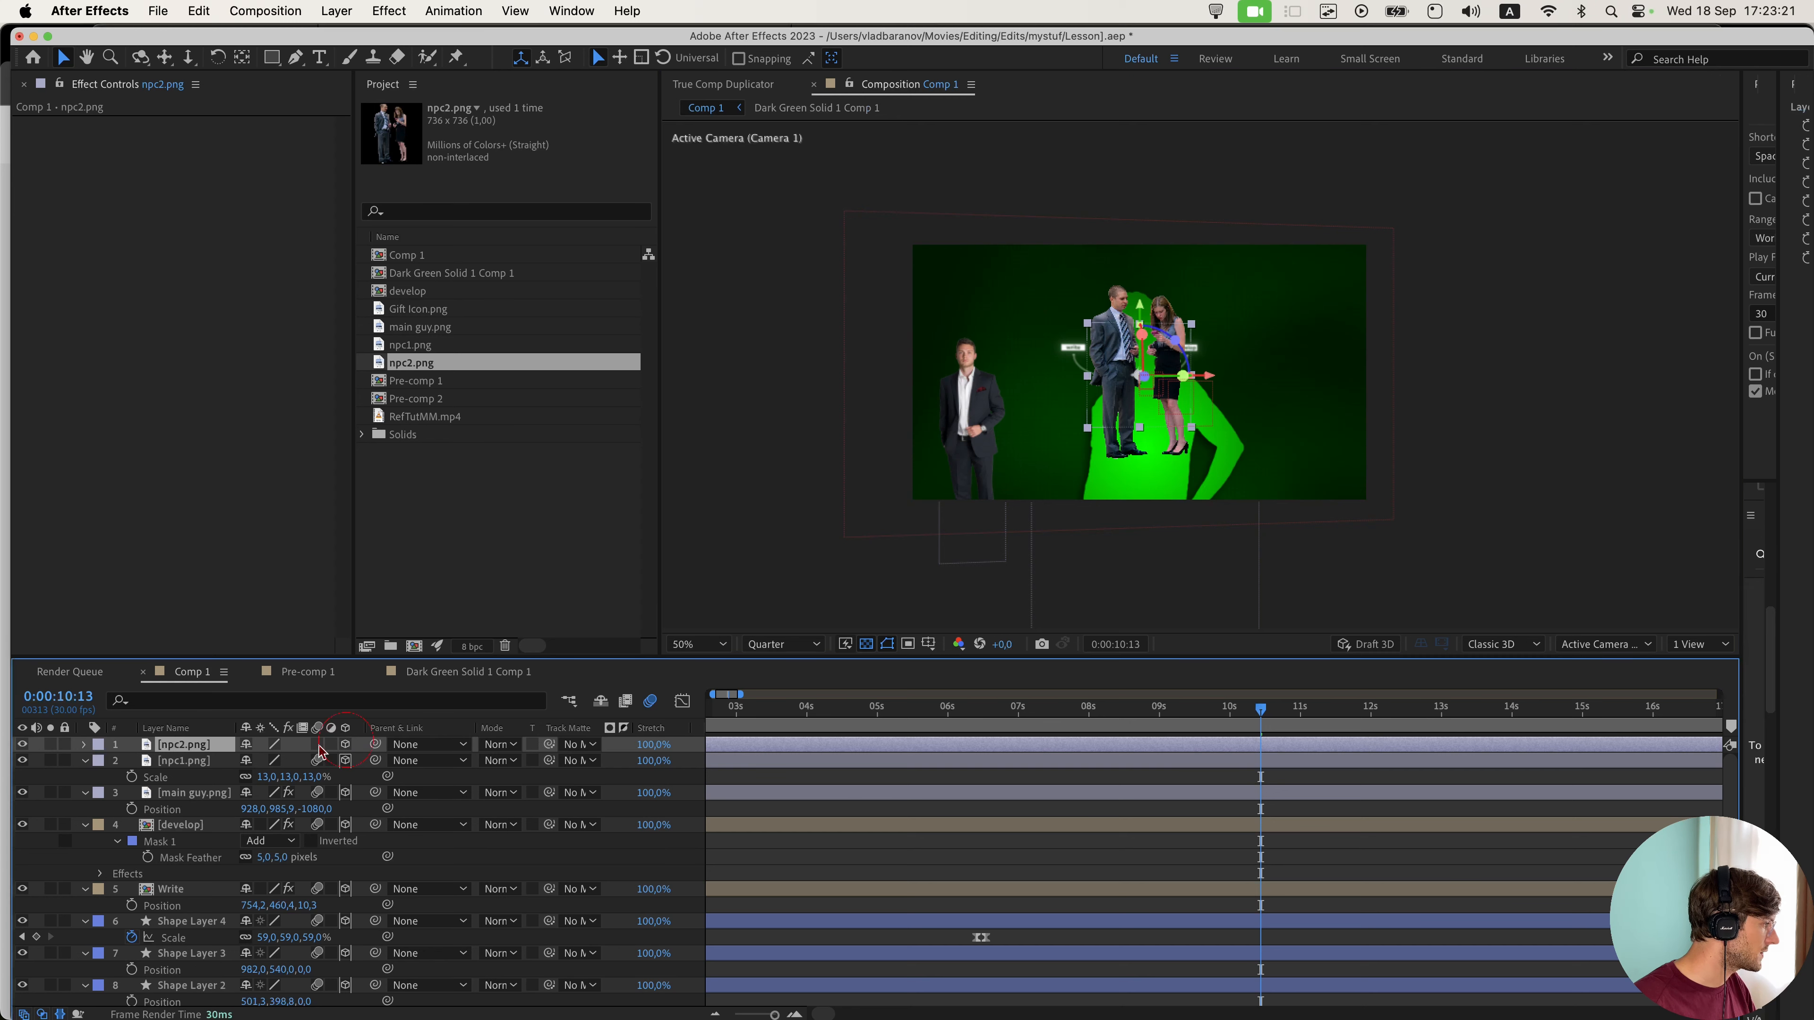
- Copy the Z position -570.0561 from the npc1.png layer to the npc2.png layer
click(207, 760)
key(p)
key(super+c)
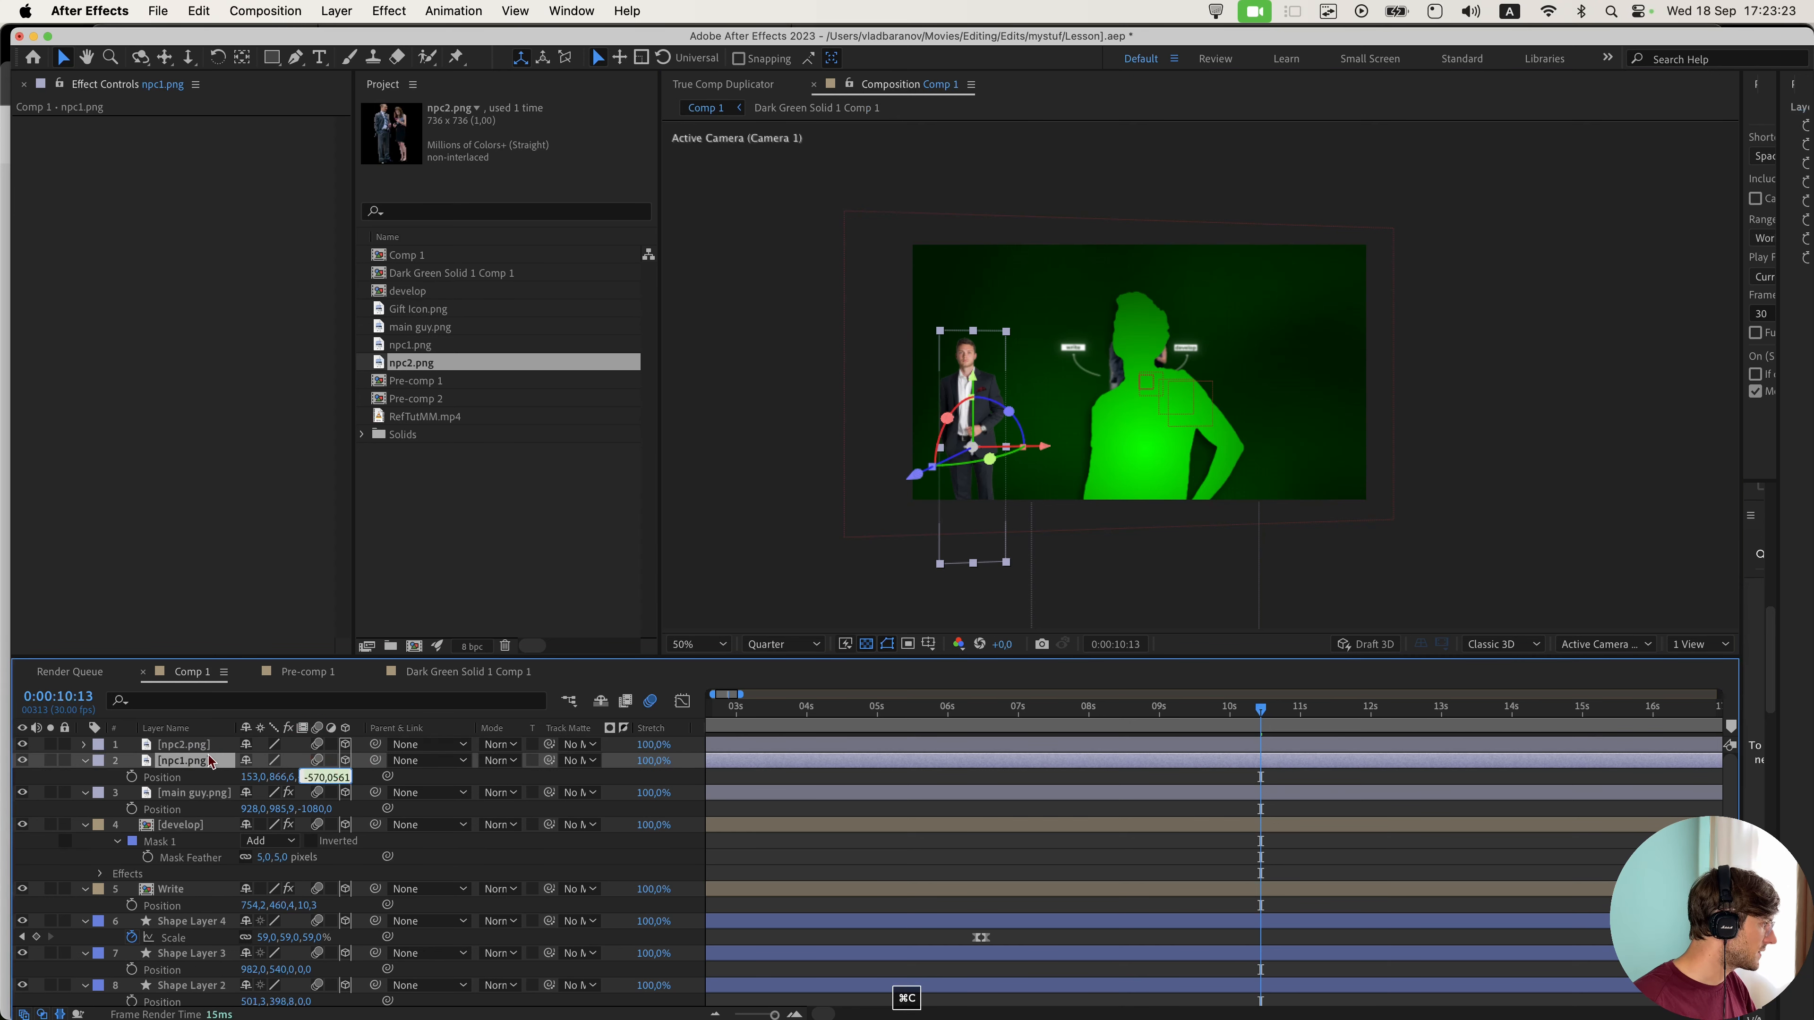
click(183, 745)
key(p)
click(303, 763)
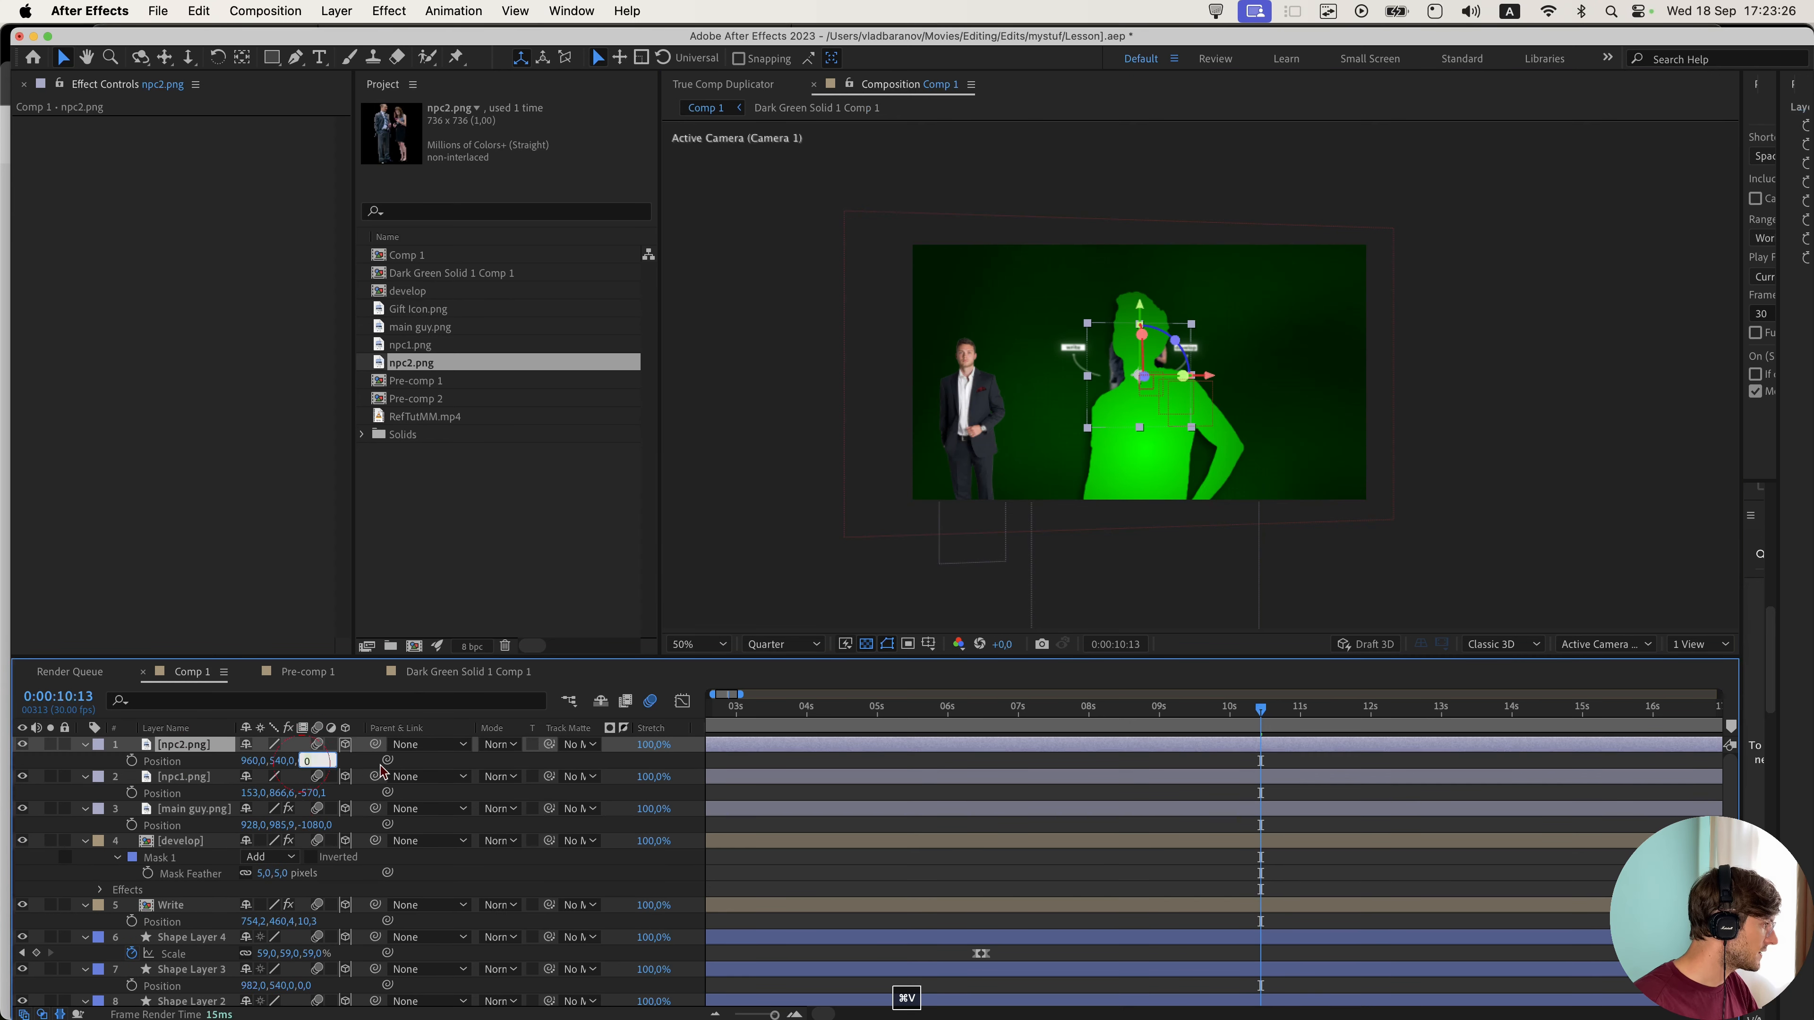
click(361, 765)
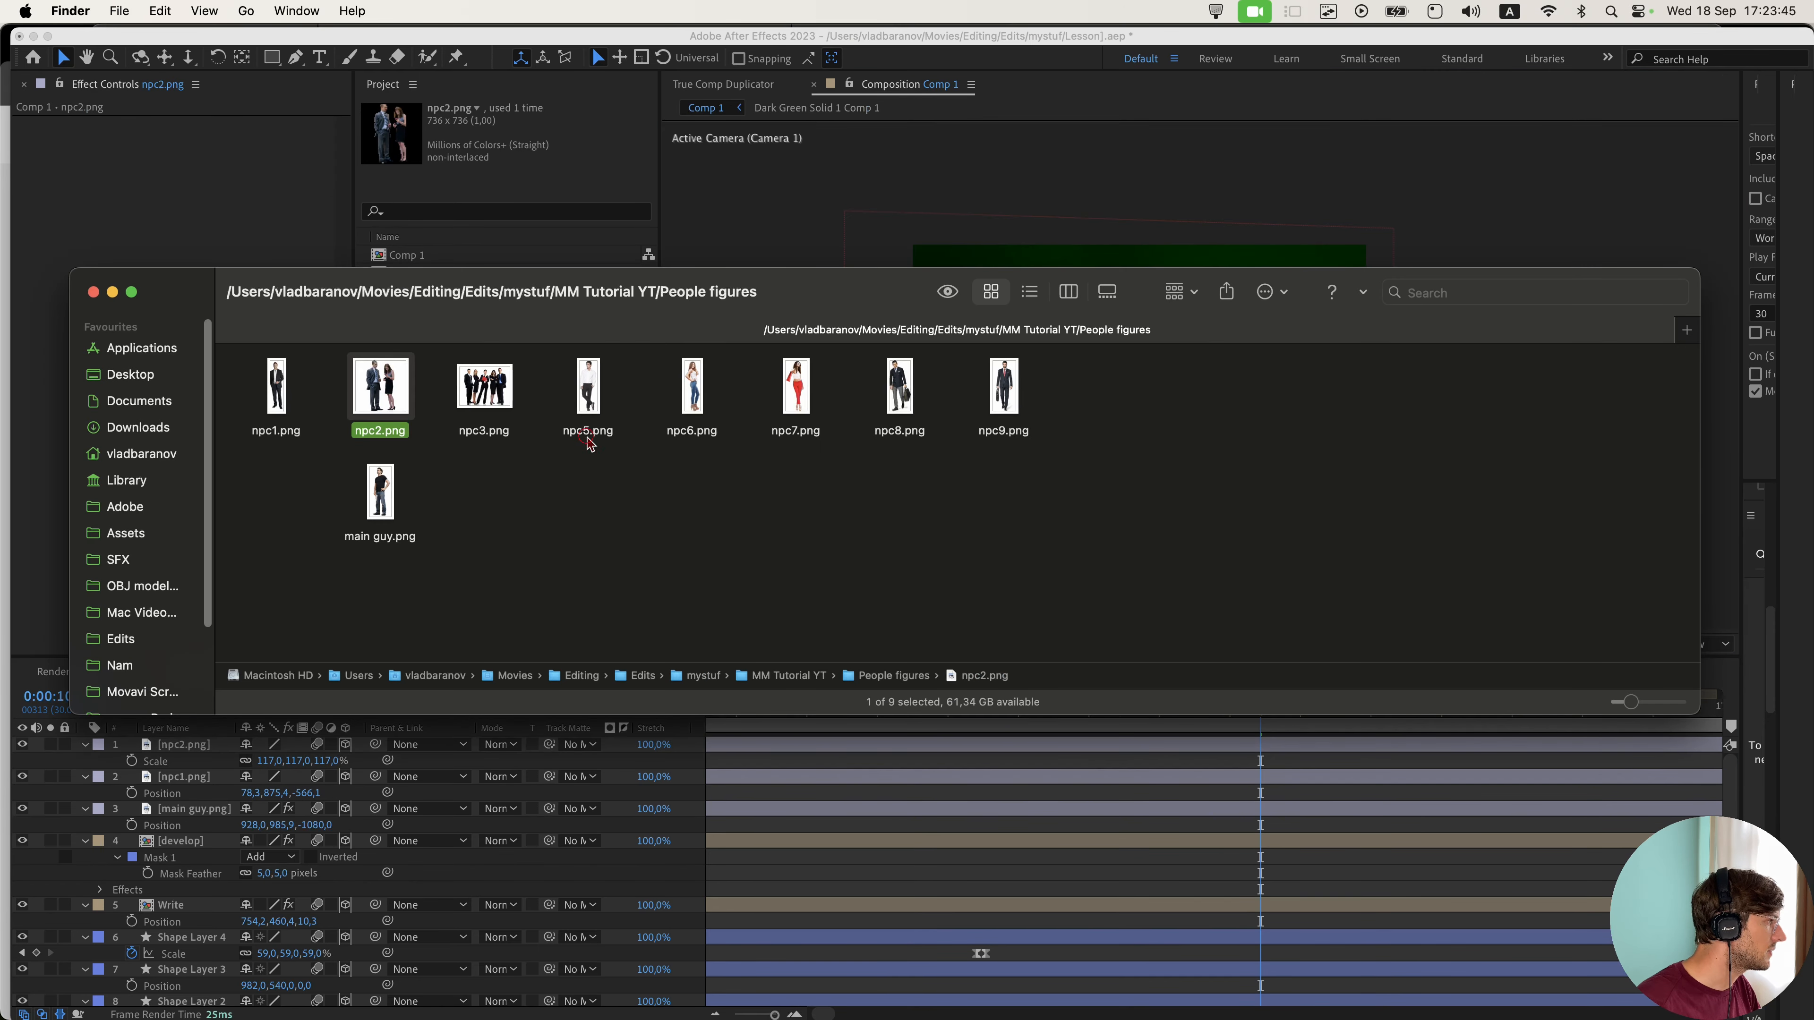
- Add npc5.png to Comp 1 as a 3D layer with motion blur and match its Z position to npc2.png's value of -545.4419
drag(587, 443, 1285, 506)
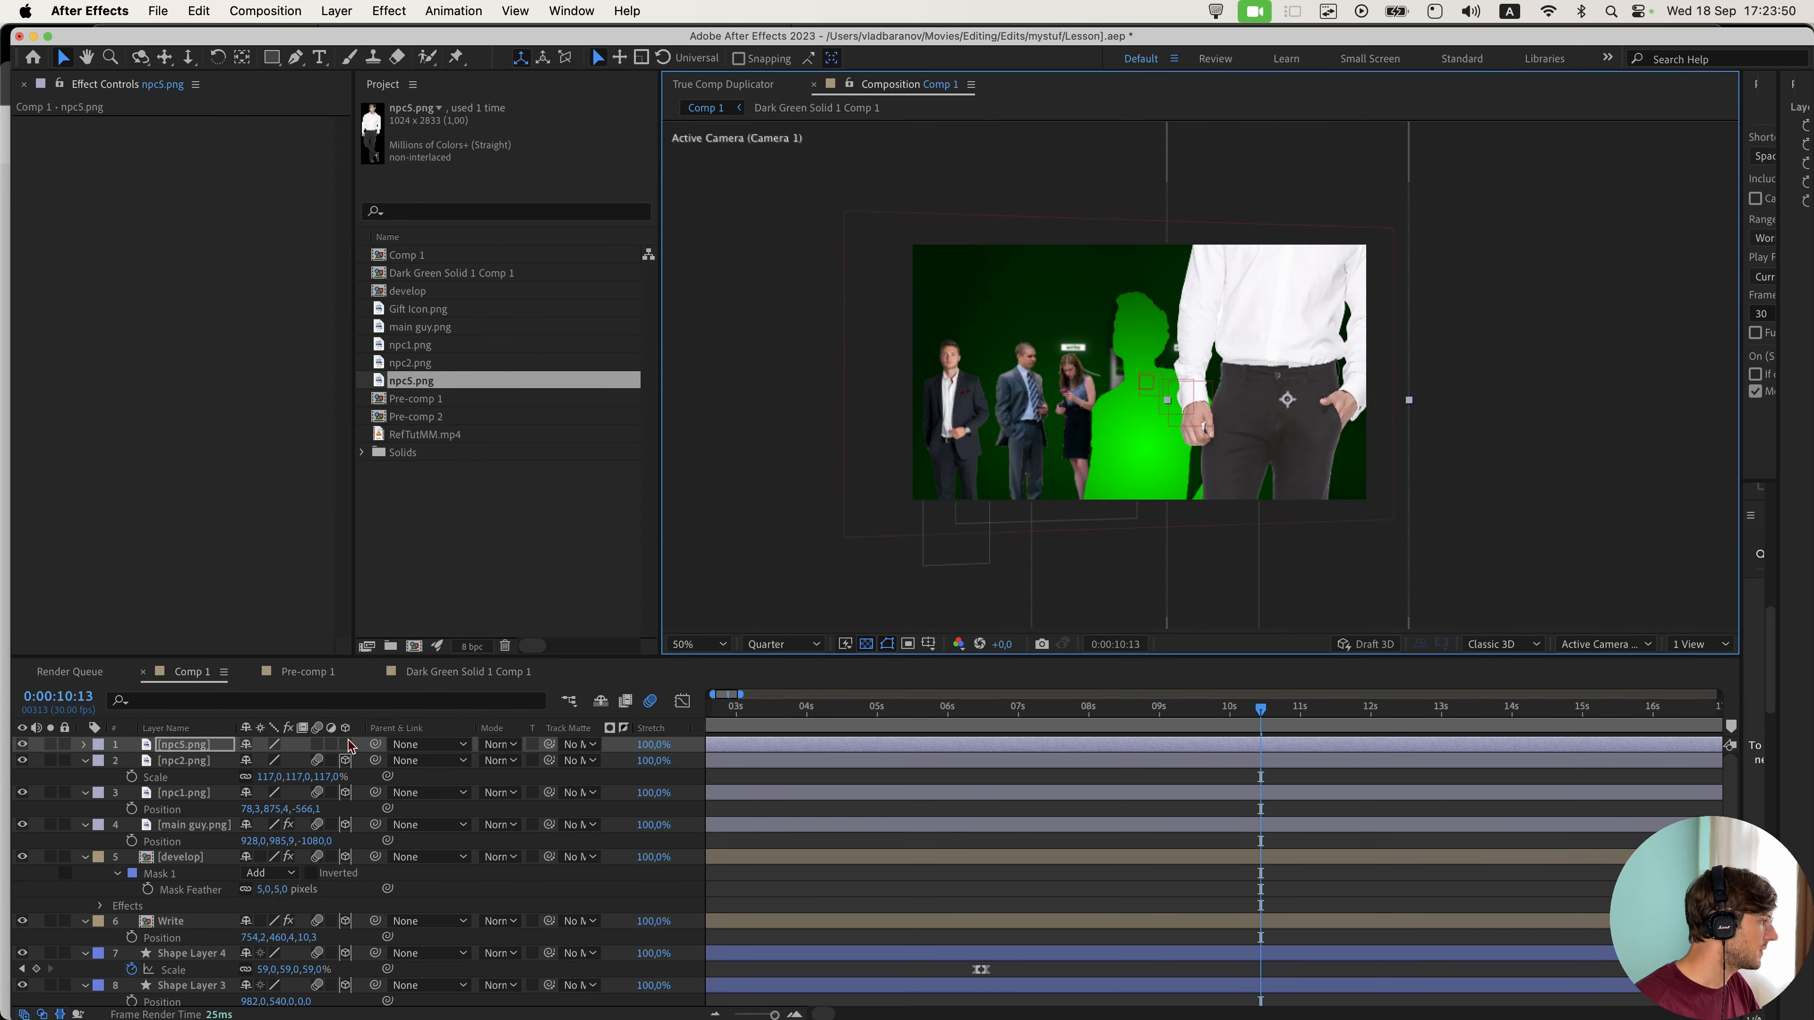
click(347, 747)
click(320, 778)
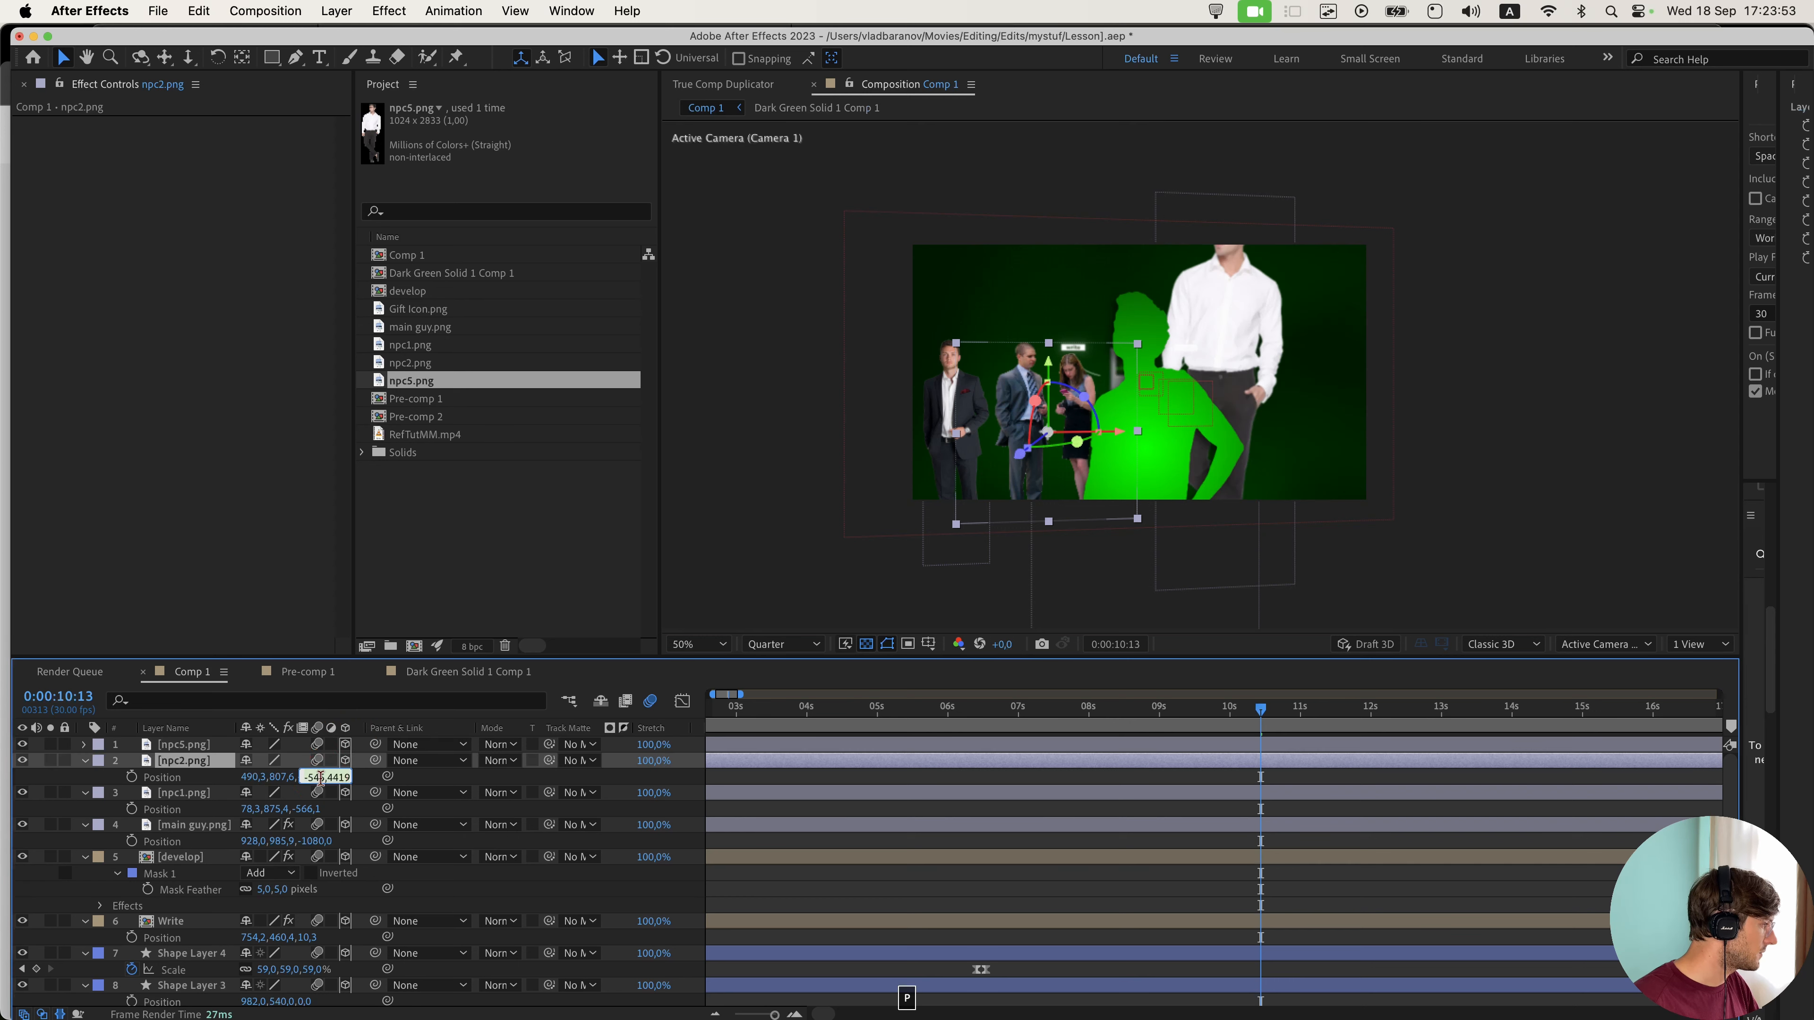
click(183, 748)
key(p)
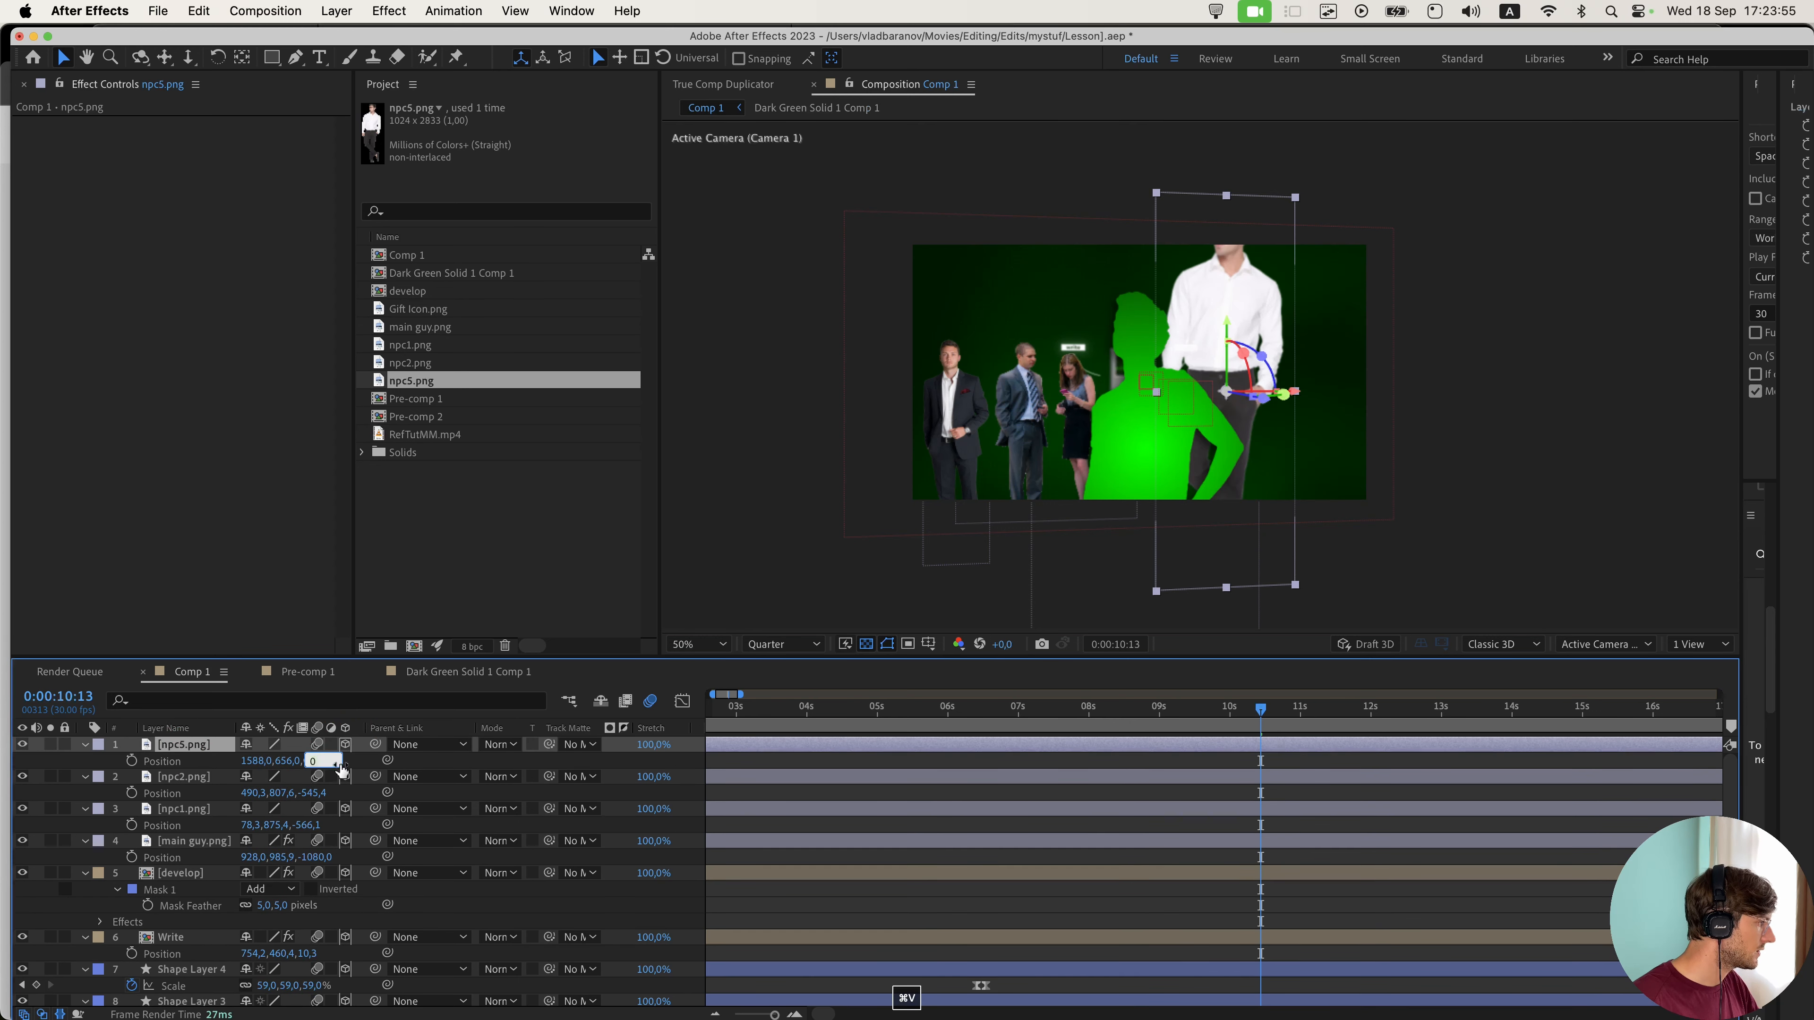
key(super+v)
key(Return)
- Scale the npc5.png layer to 37% and place the figure just right of the green man silhouette
key(s)
drag(266, 761, 218, 762)
drag(1255, 334, 1247, 375)
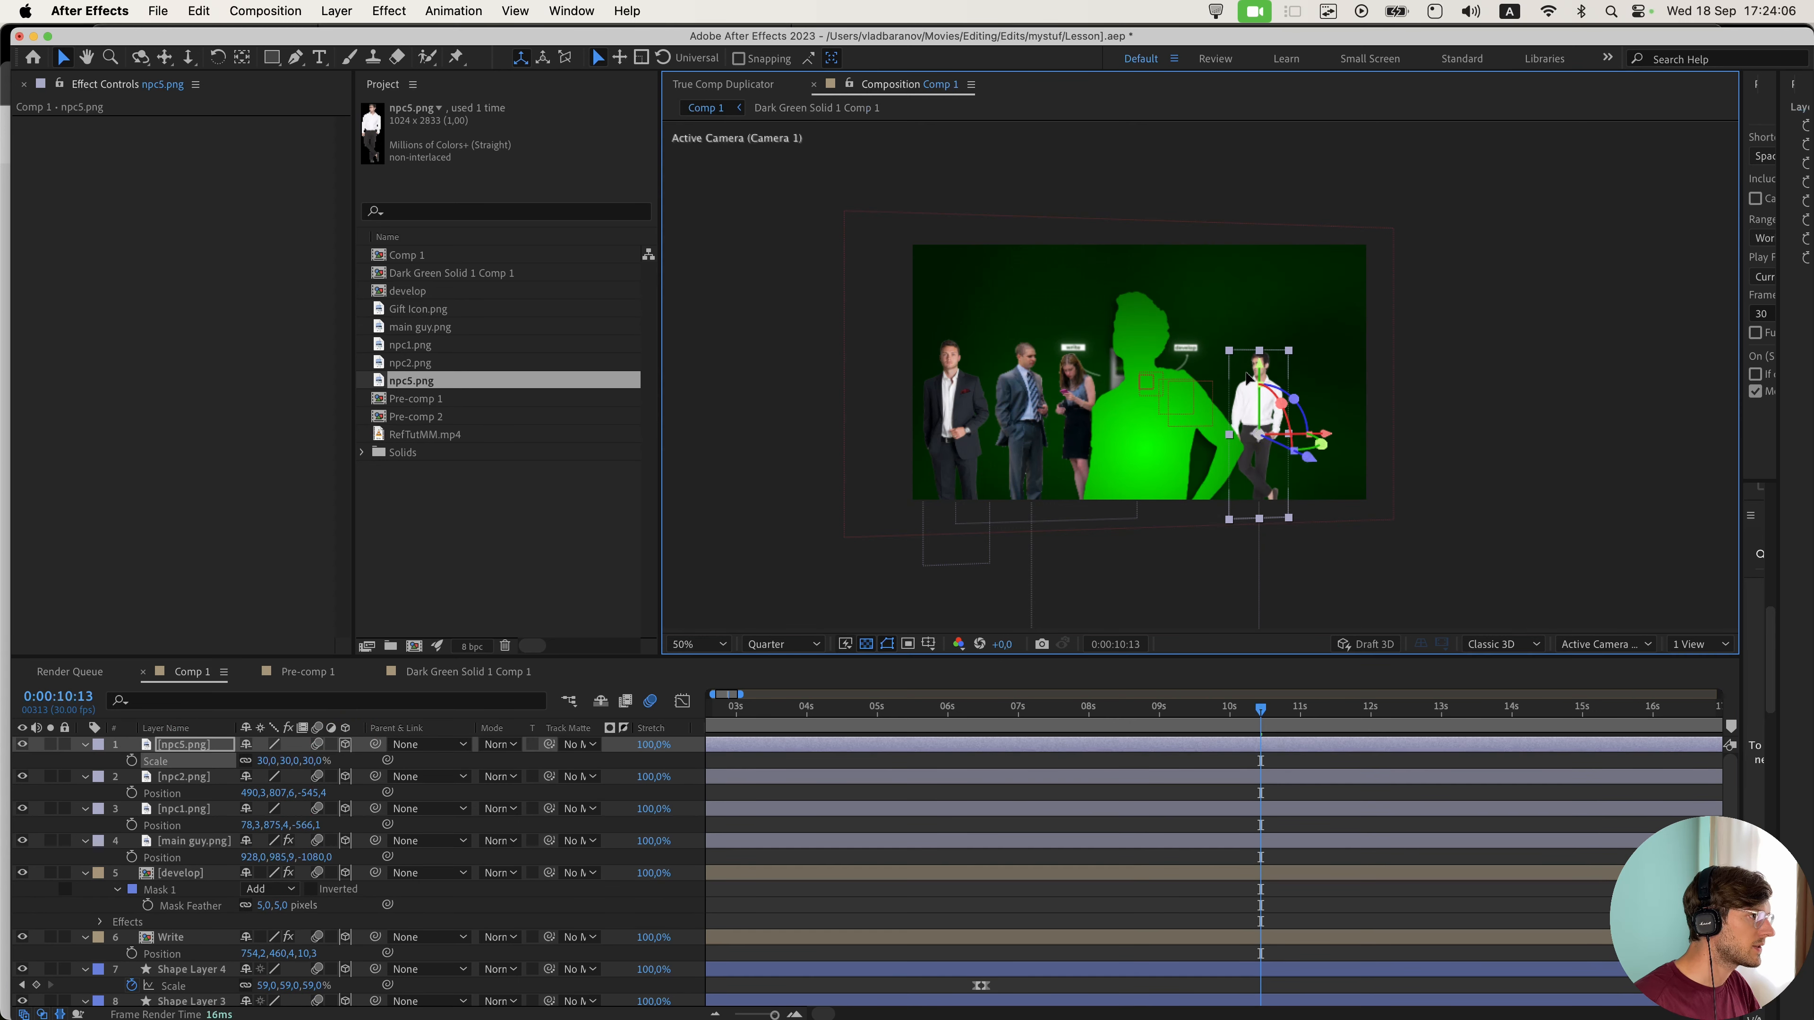
drag(271, 762, 319, 762)
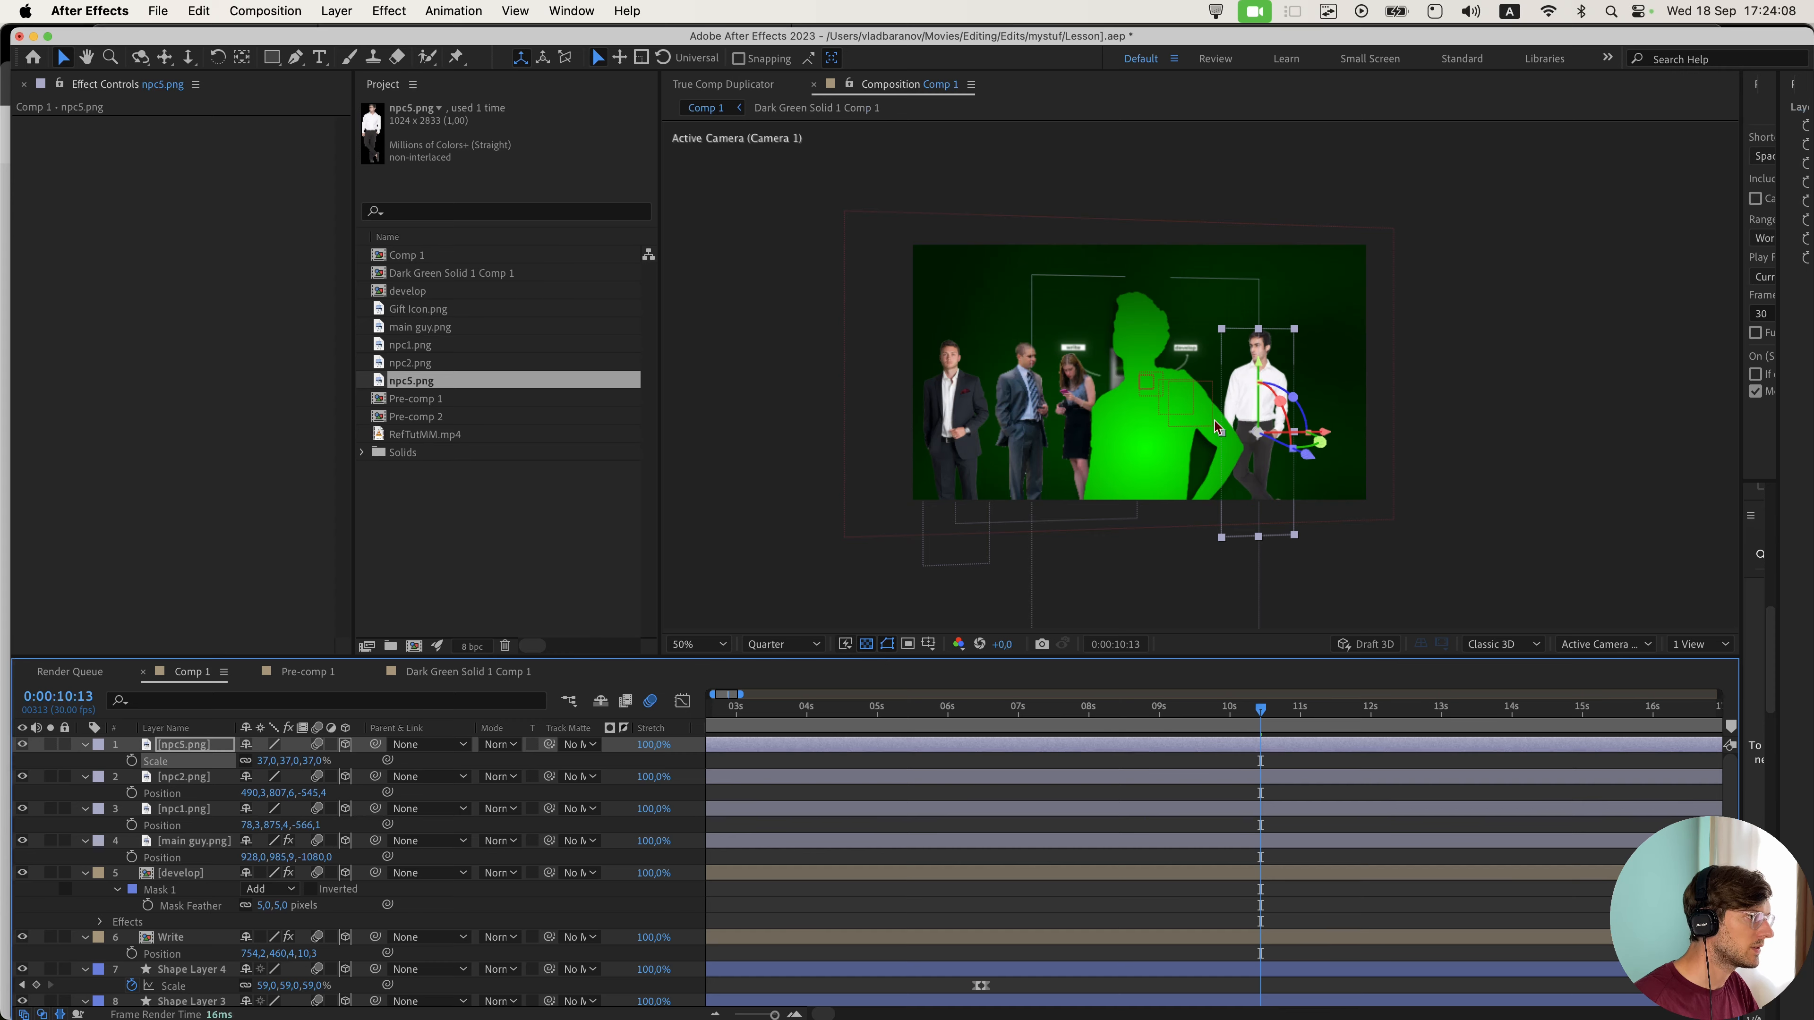
- Switch to the People figures folder in Finder to bring in the next figure
key(super+Tab)
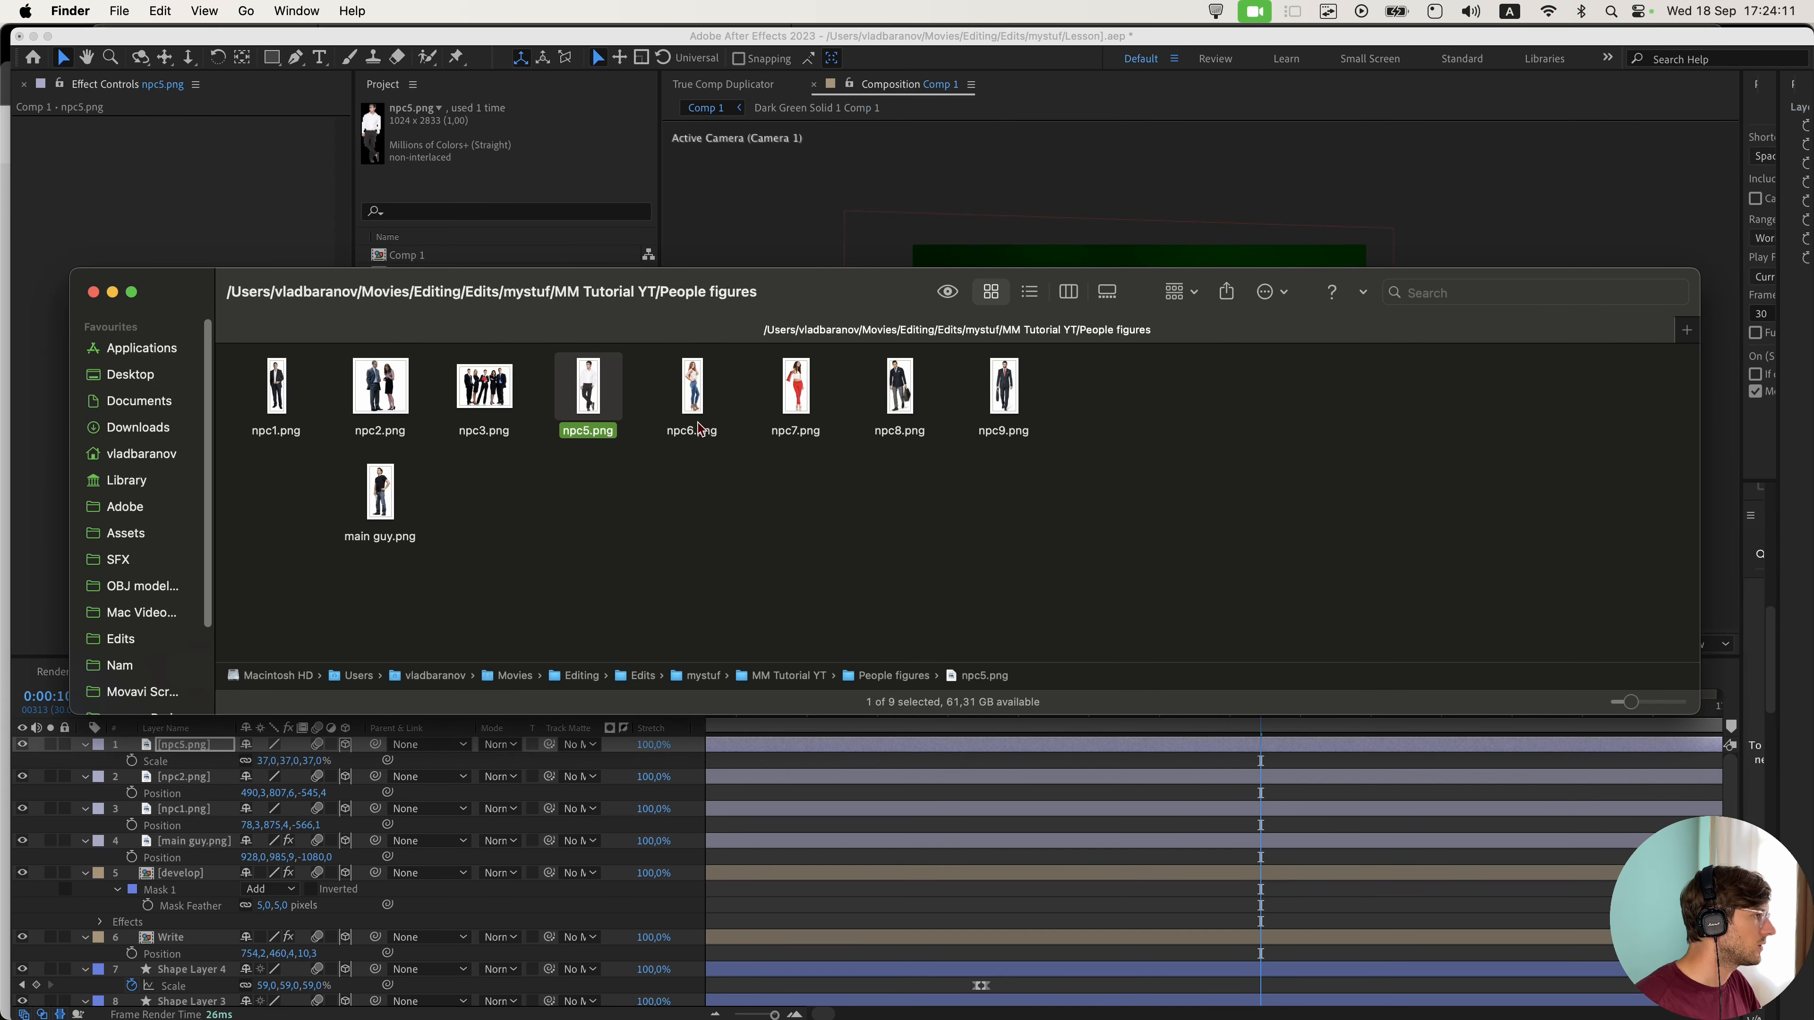
- Import npc6.png, npc7.png, npc8.png and npc9.png into Comp 1 as the top layers and make them 3D layers
drag(1106, 446, 682, 400)
drag(800, 389, 830, 464)
click(1093, 793)
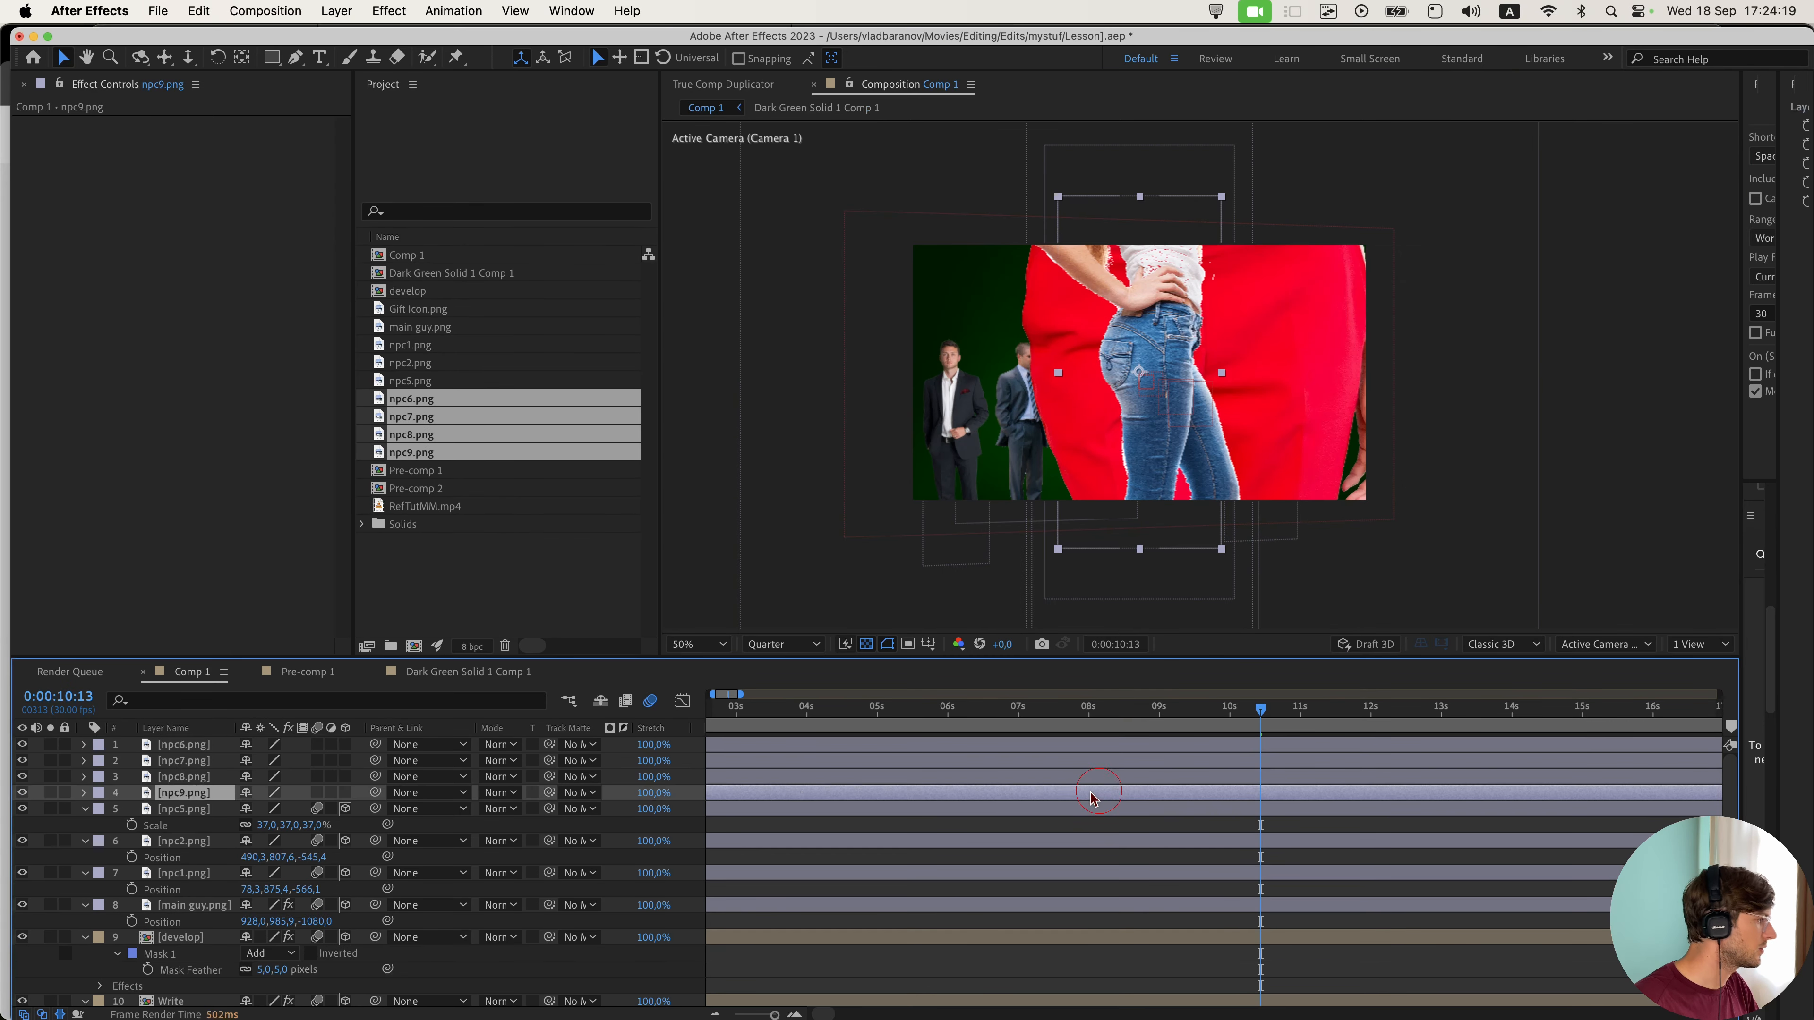
shift+click(184, 744)
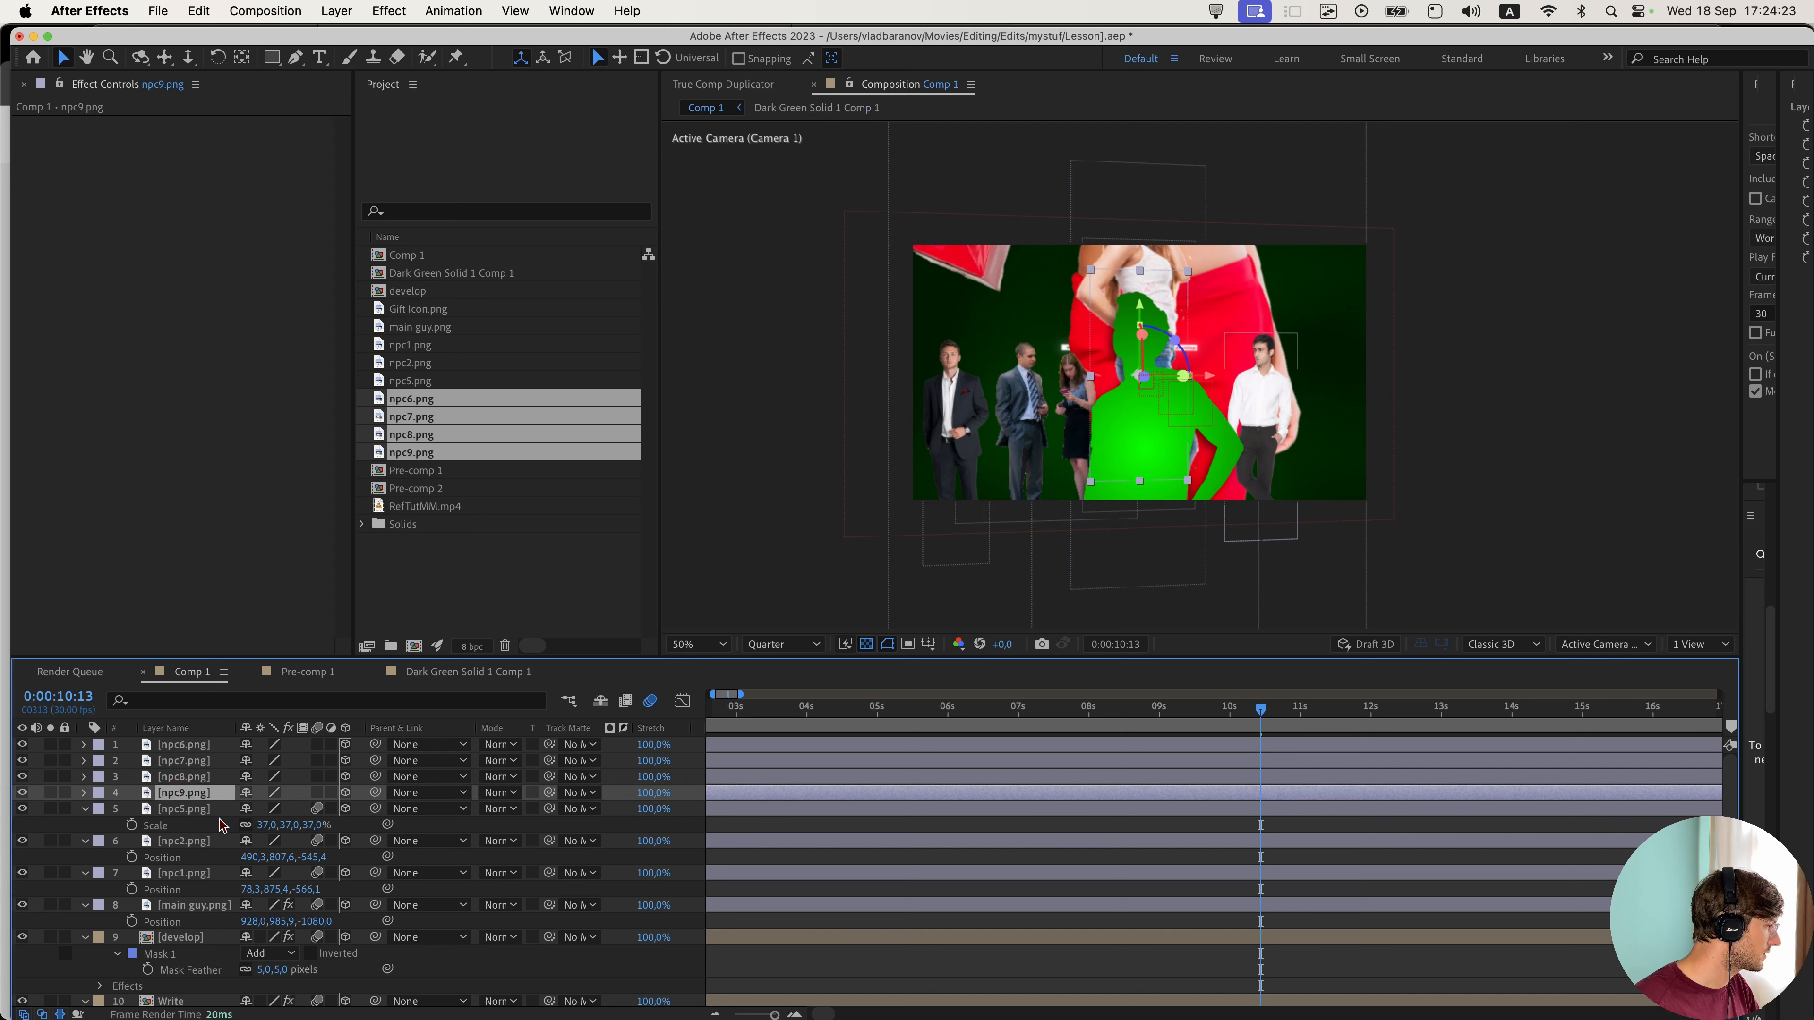
- Set the Z position of npc6, npc7, npc8 and npc9 to -543.5, copied from the npc5 layer
click(199, 809)
key(super+c)
click(198, 800)
key(p)
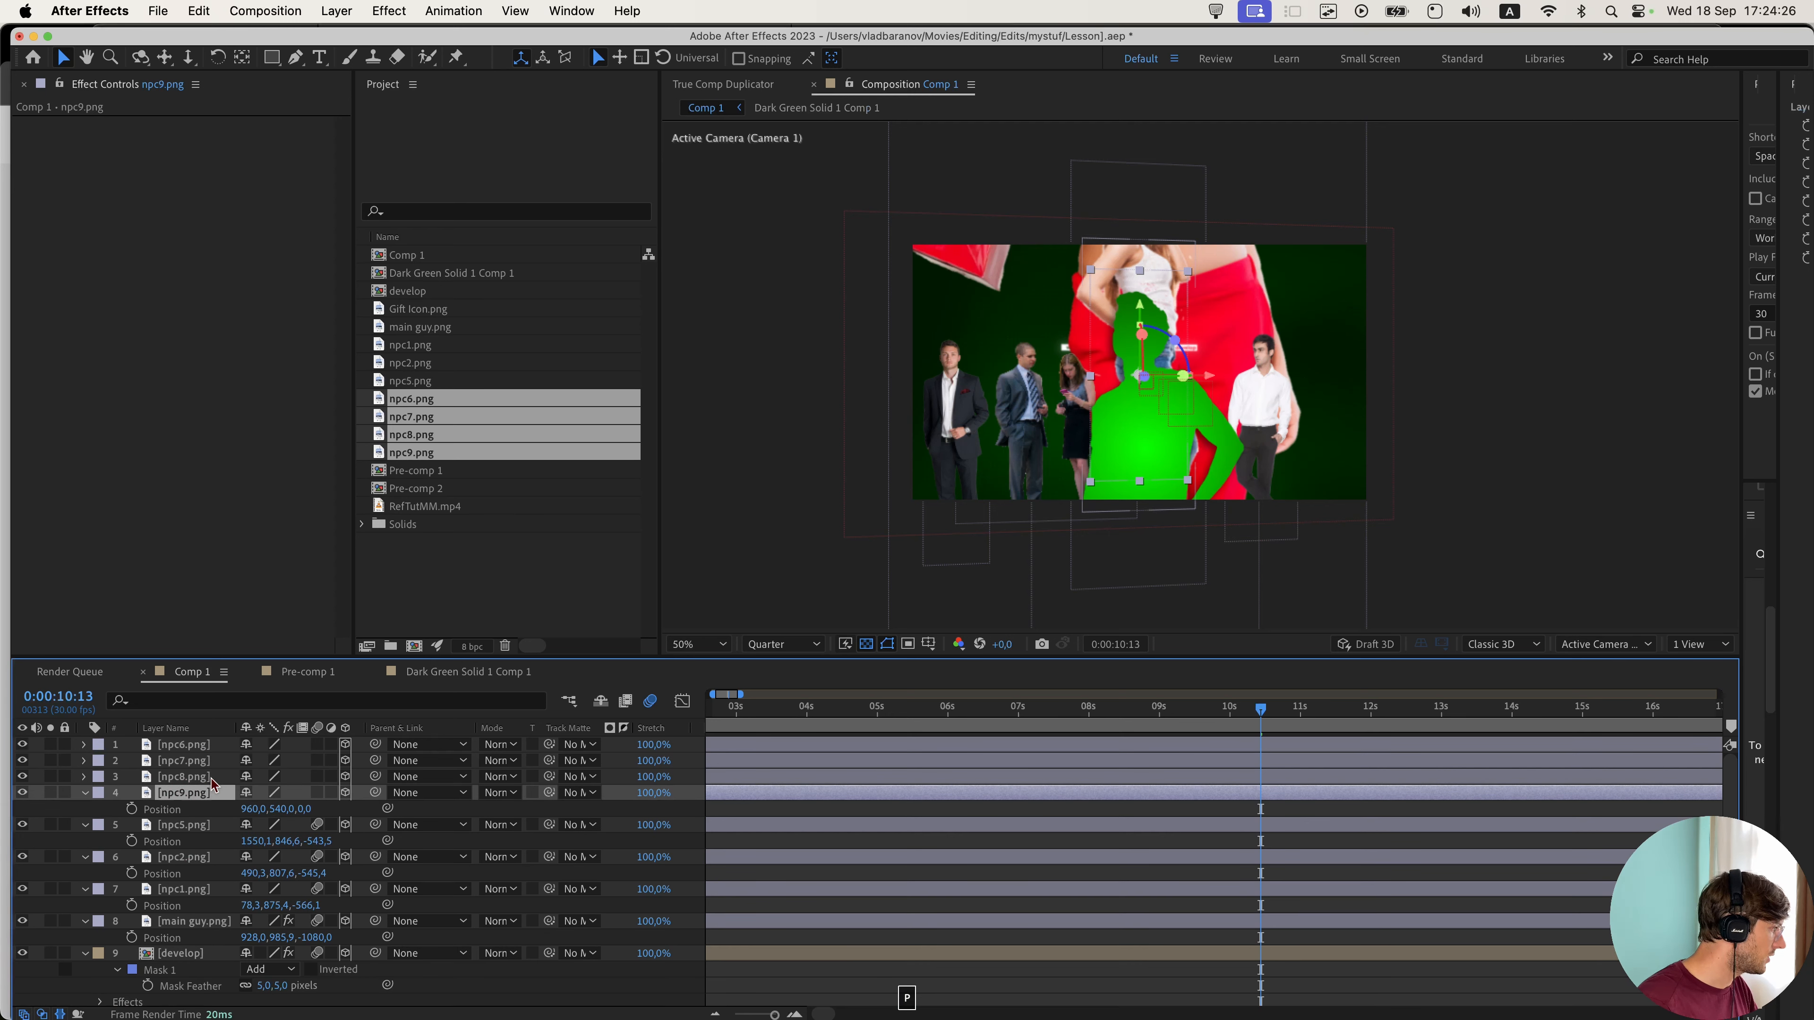
click(206, 780)
shift+click(202, 747)
key(p)
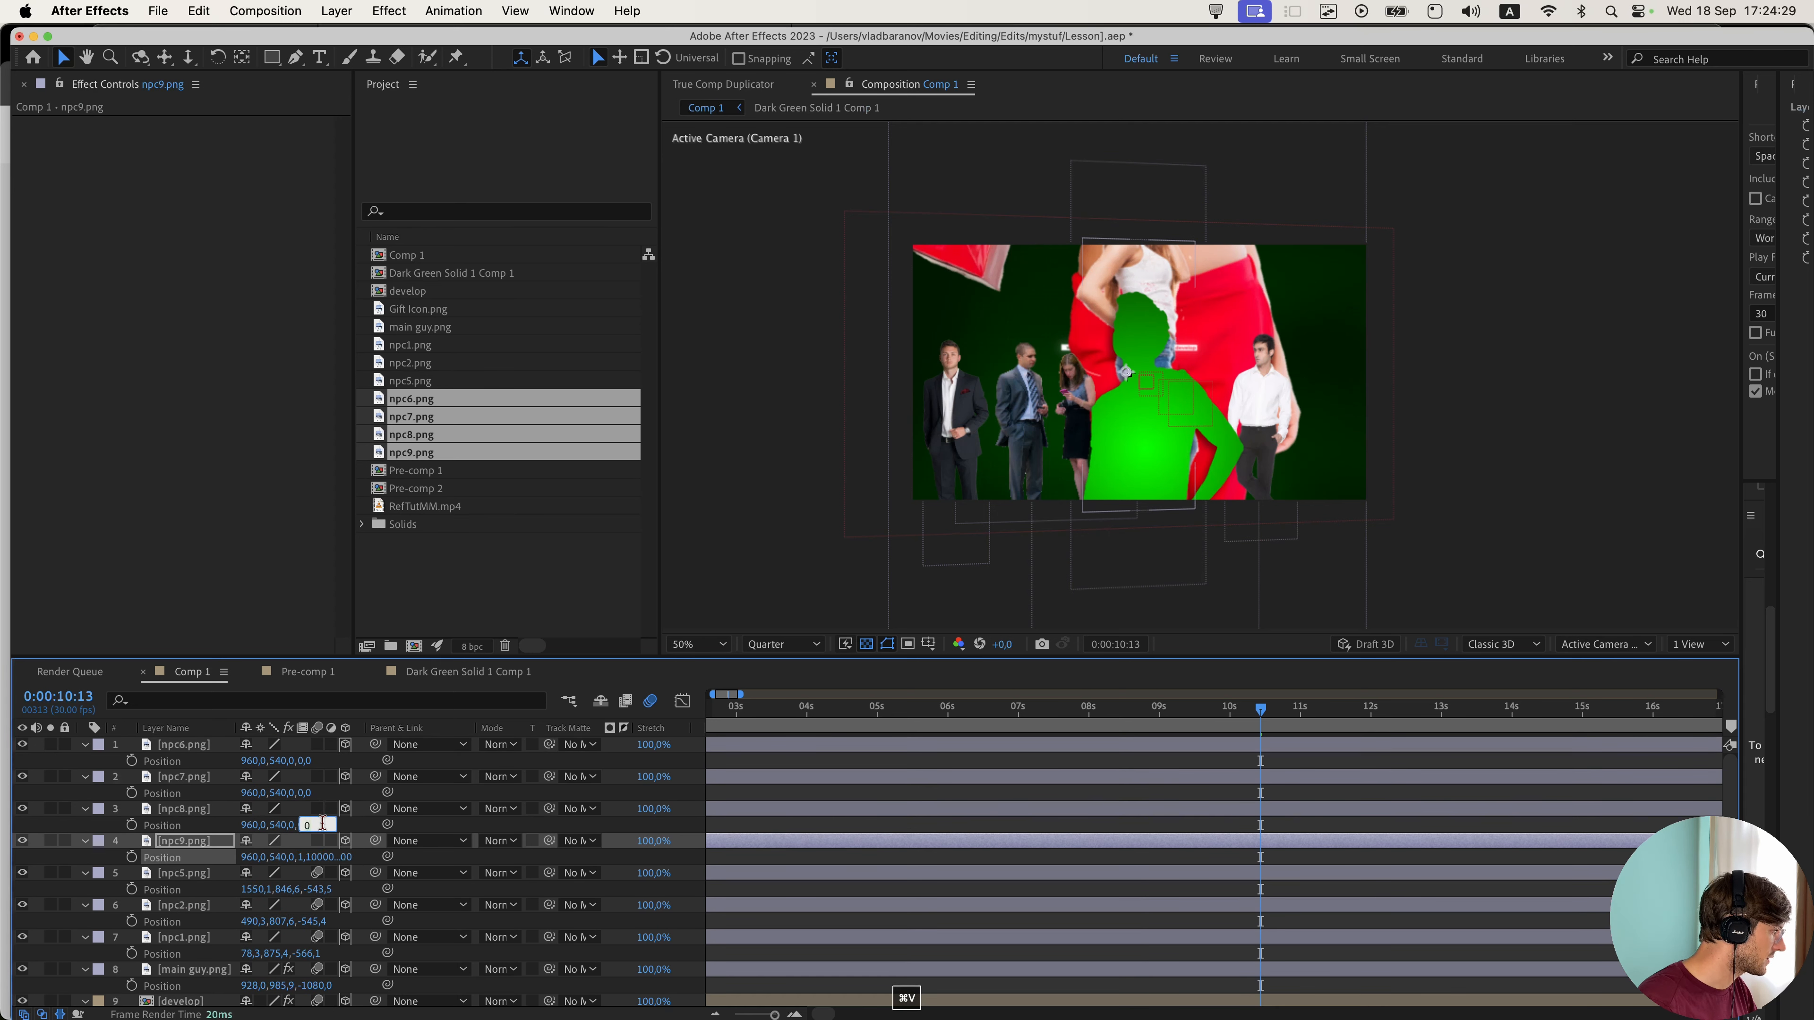
key(super+v)
key(super+v)
click(303, 757)
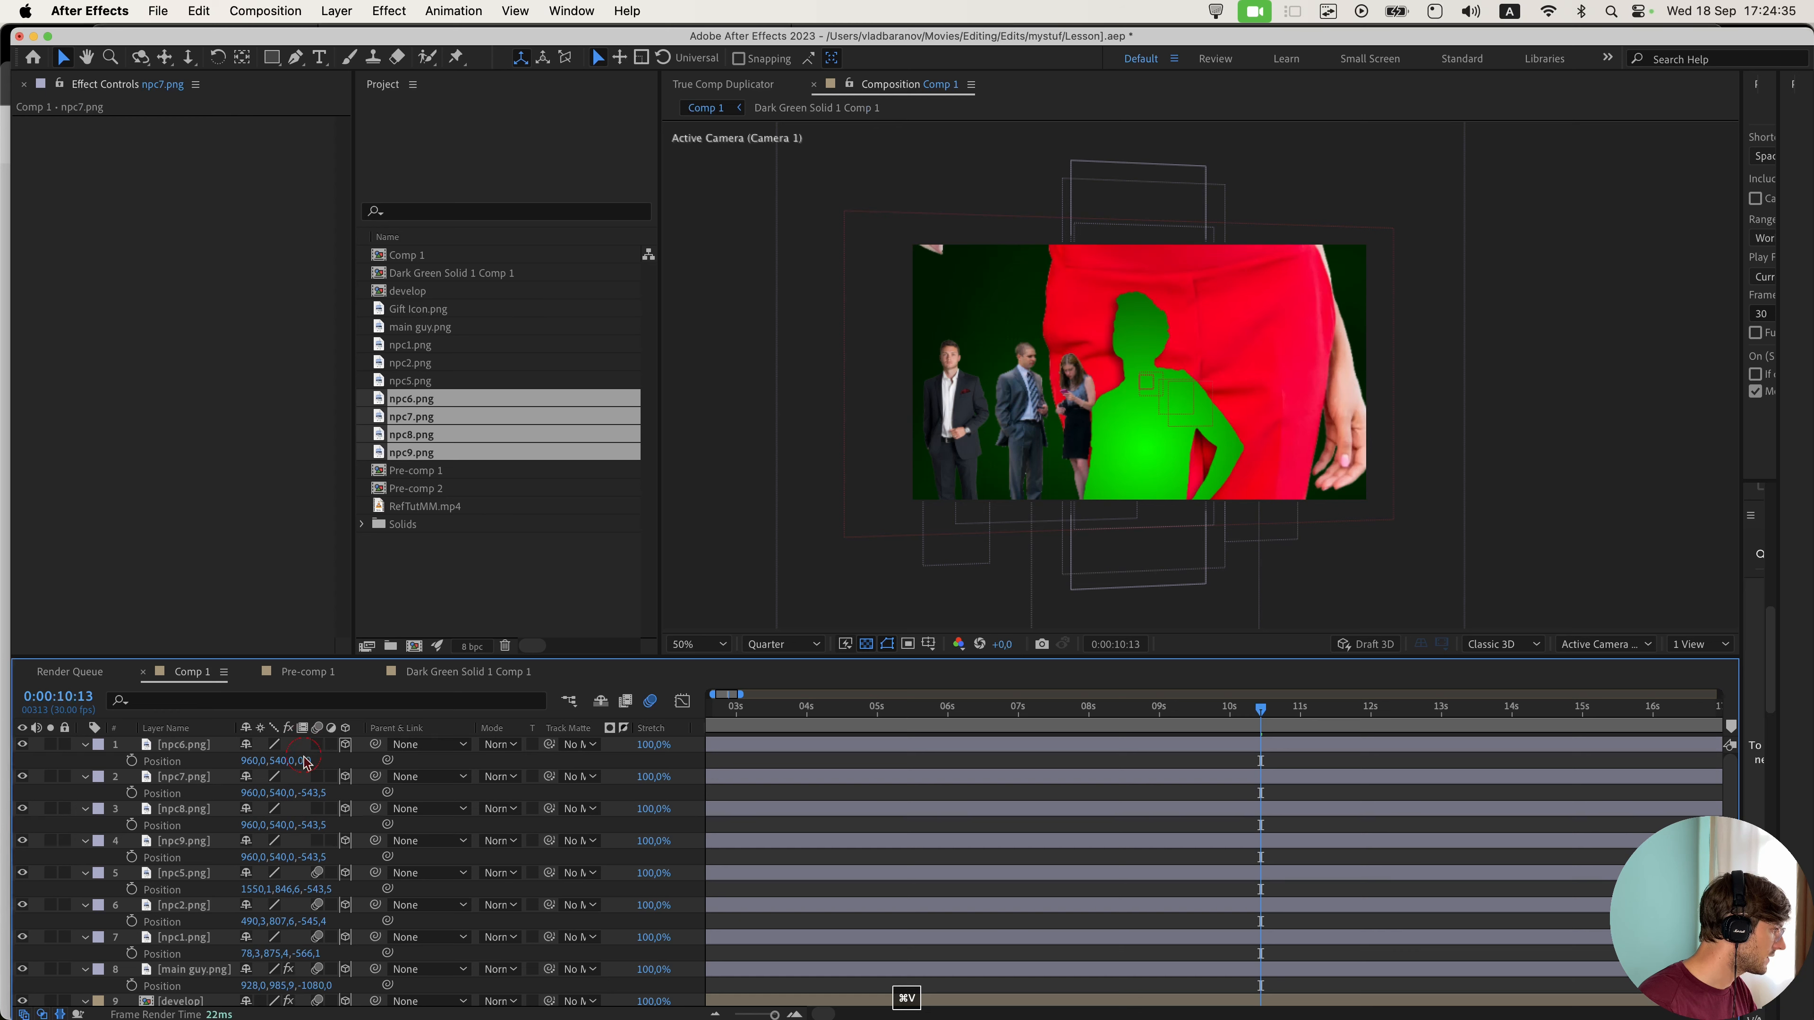
click(187, 743)
key(super+v)
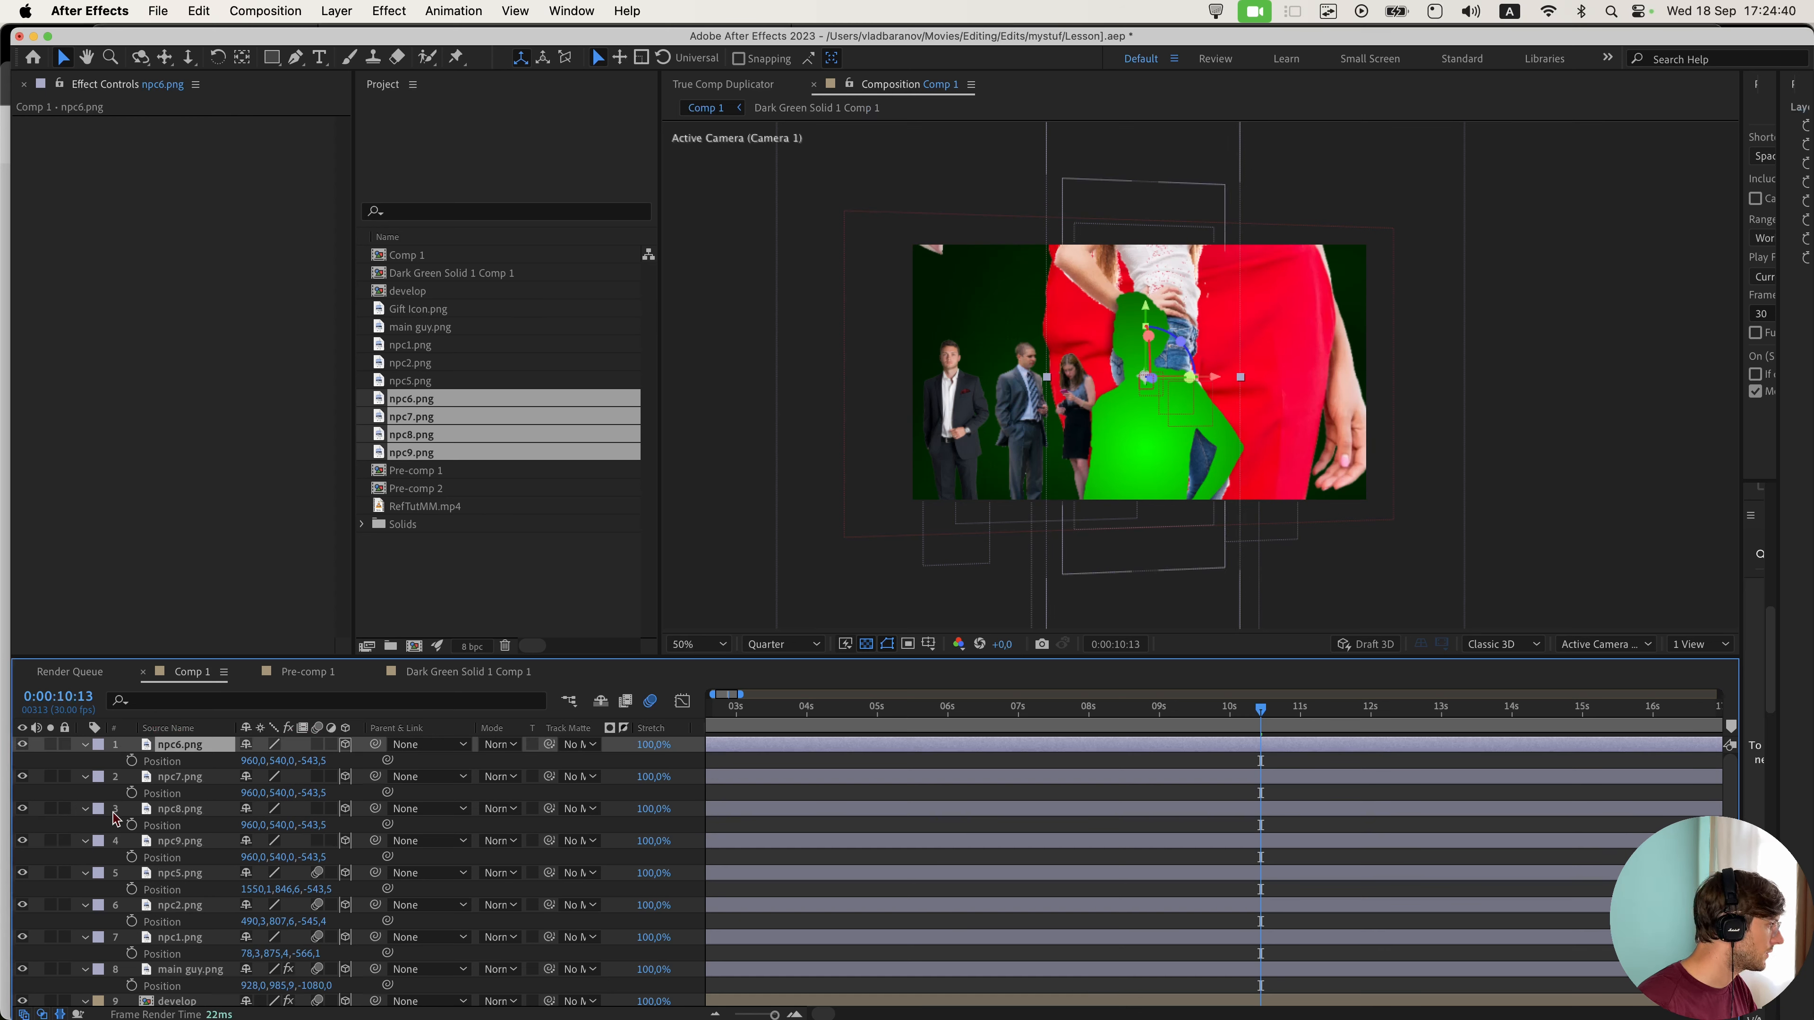
- Hide npc6, npc7 and npc8, then shrink npc9 and place it between the green silhouette and npc5, at about 1181, 859, -555
drag(27, 773, 24, 811)
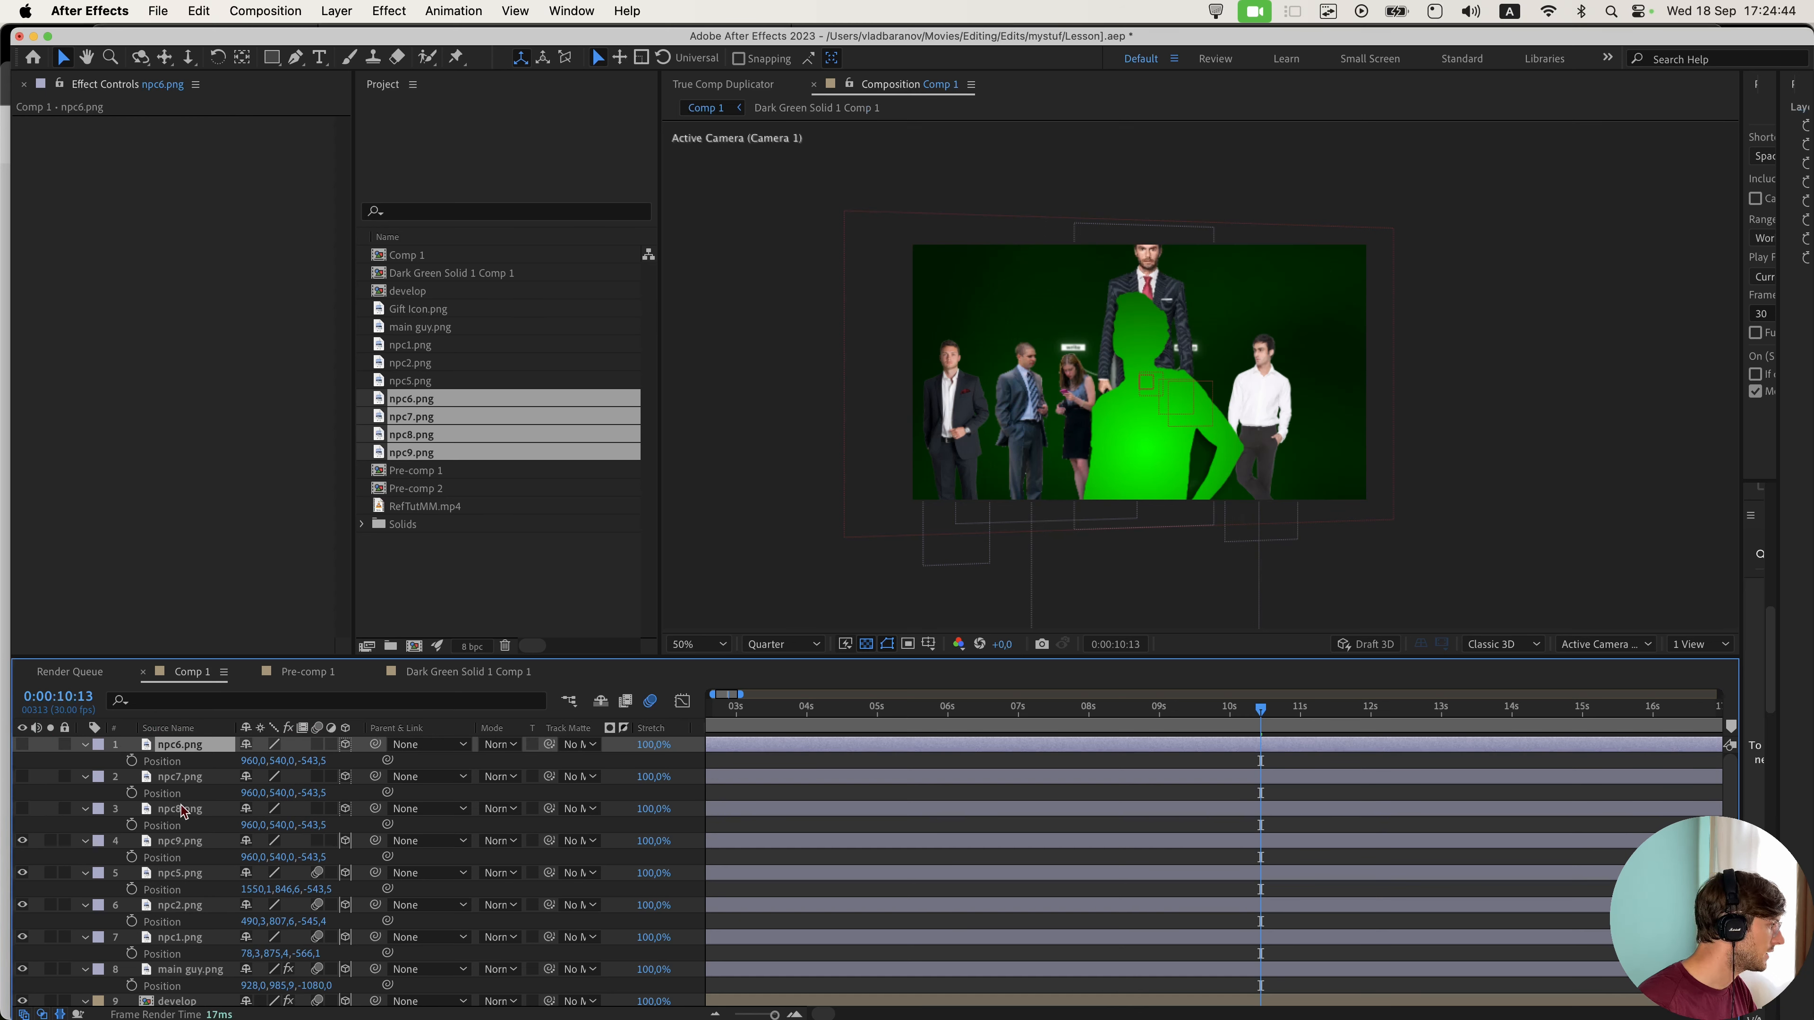
click(179, 843)
drag(1160, 278, 1275, 348)
drag(1330, 298, 1211, 361)
key(super+z)
- Show npc8, shrink it and place it to the right of npc5 at about 1962, 838, -596
click(197, 813)
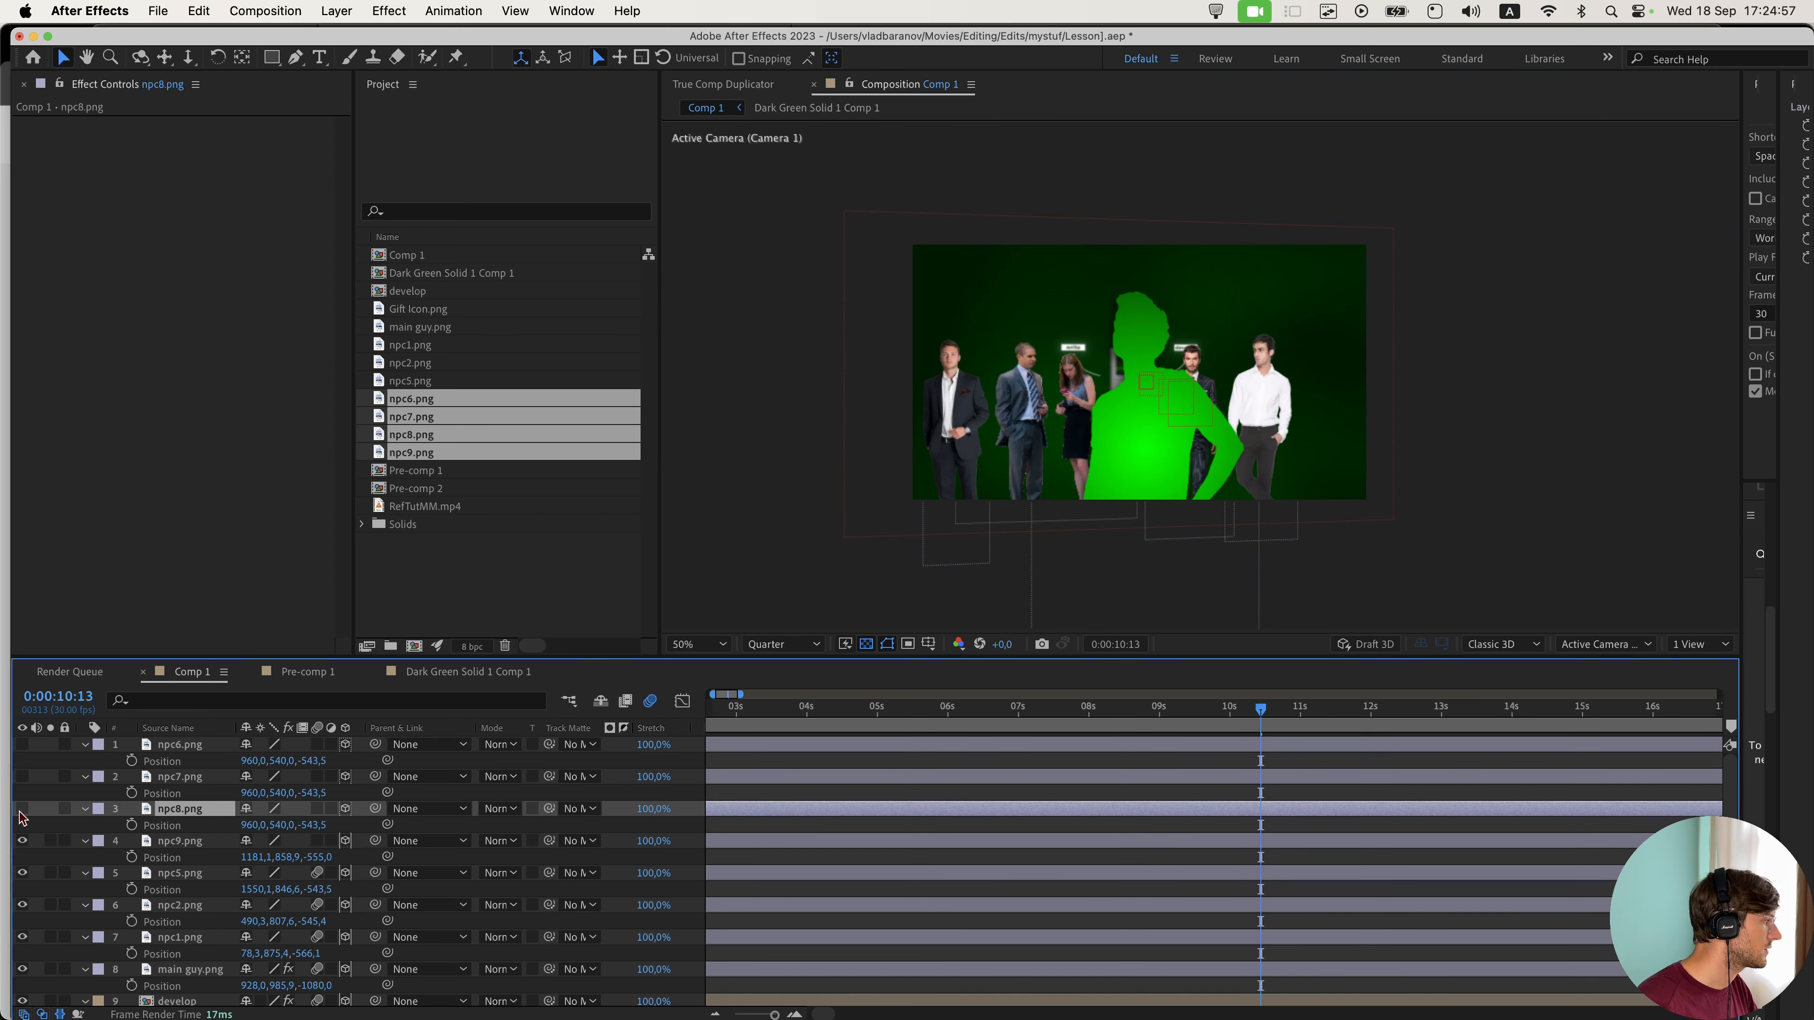
drag(1140, 239, 1349, 372)
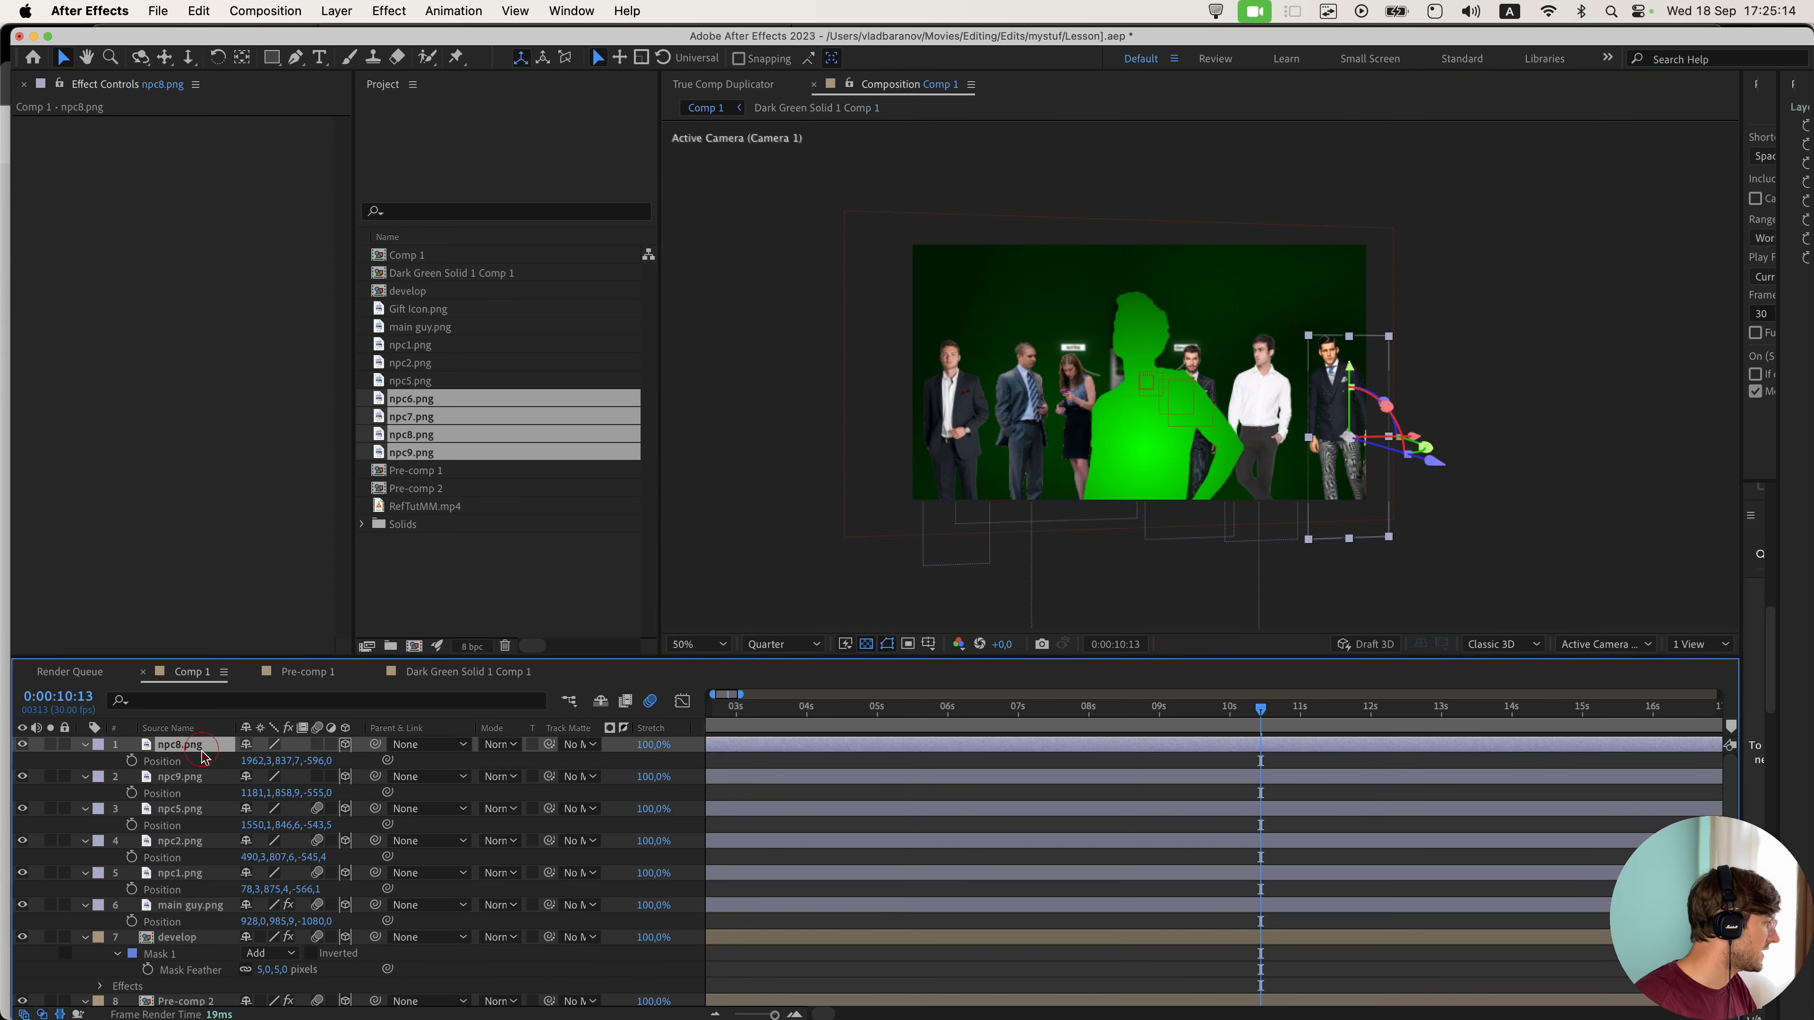
- Try shifting the npc8, npc9, npc5, npc2 and npc1 layers further back in depth together and check the camera move
shift+click(204, 883)
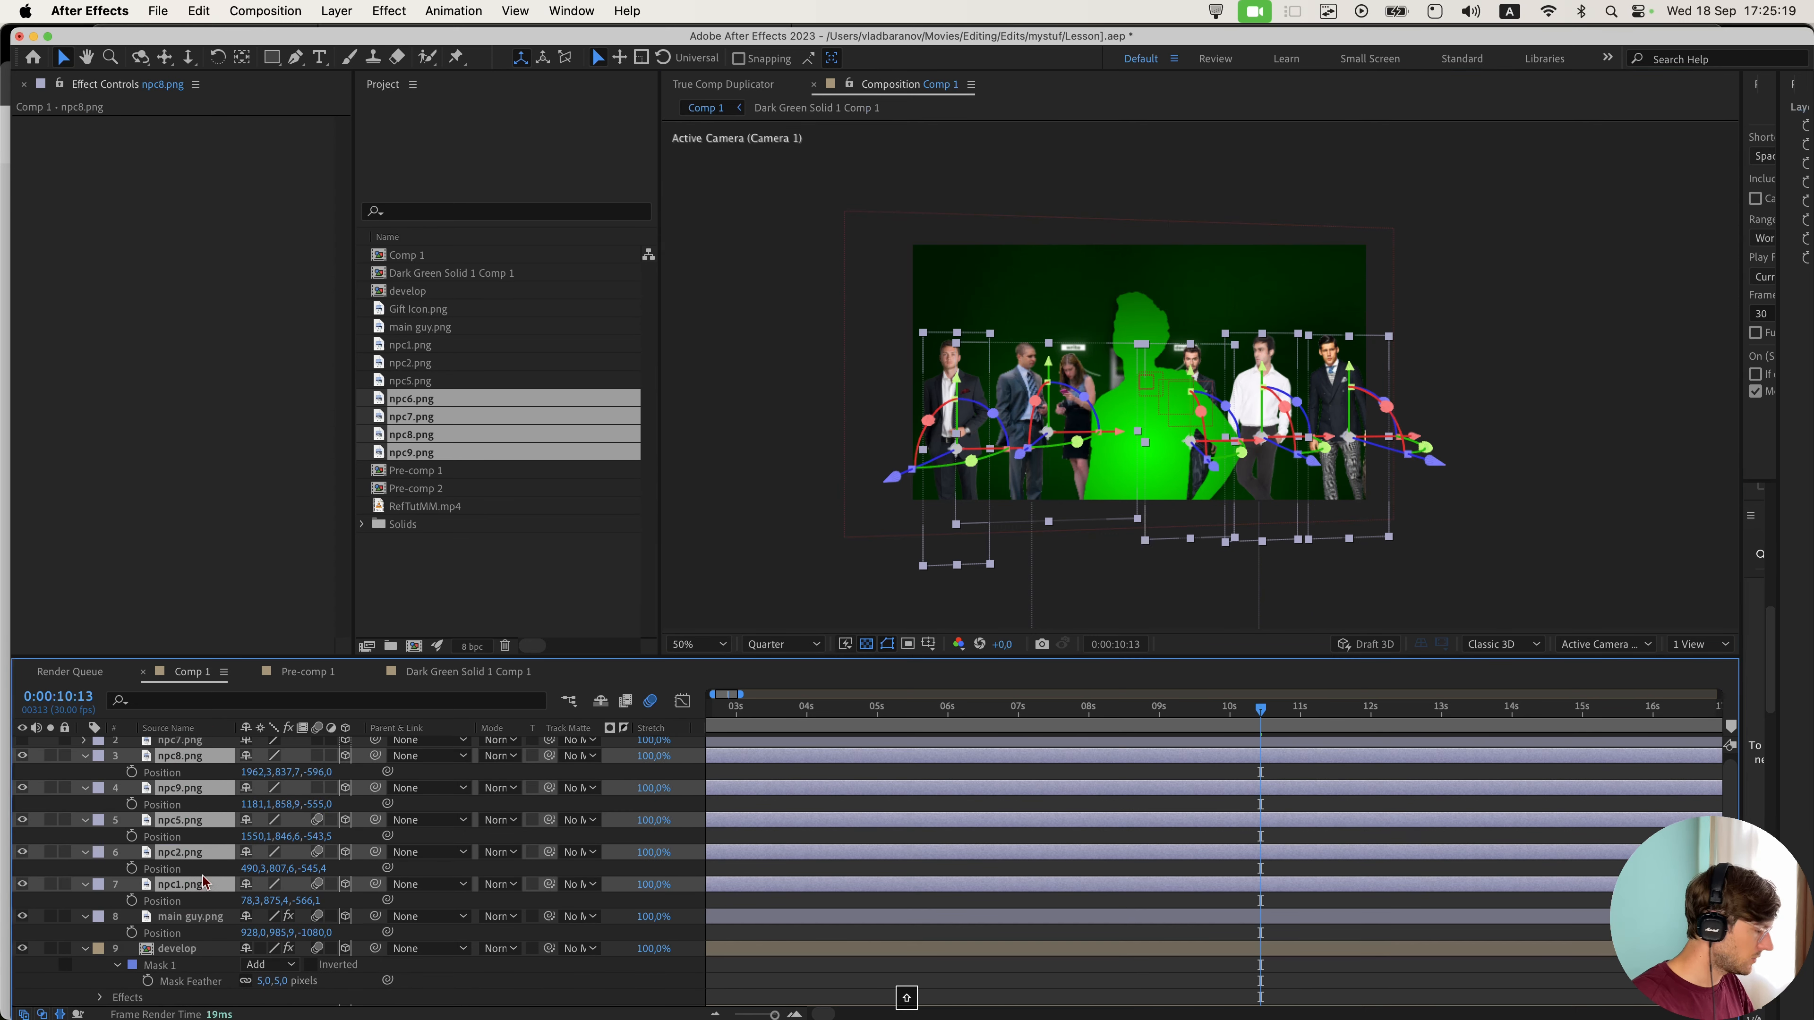
drag(313, 902, 437, 874)
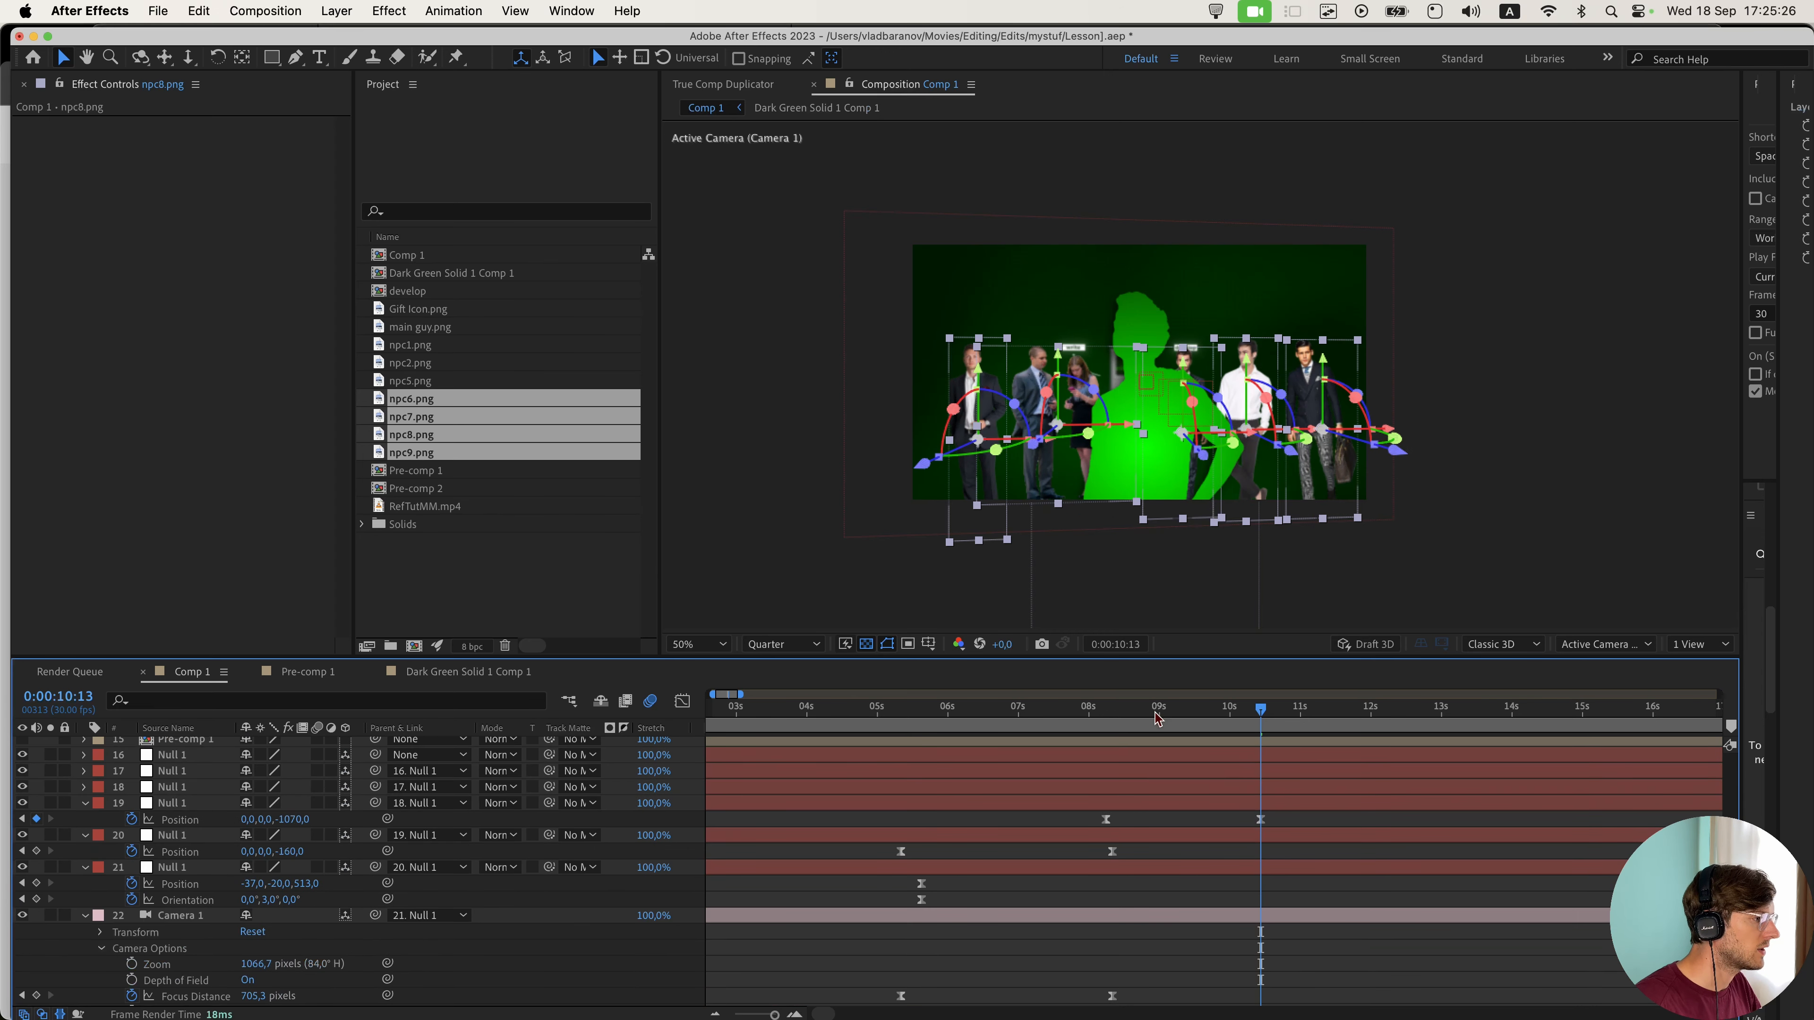
drag(1158, 718, 1263, 725)
scroll(1240, 731, up, 4)
scroll(398, 821, up, 10)
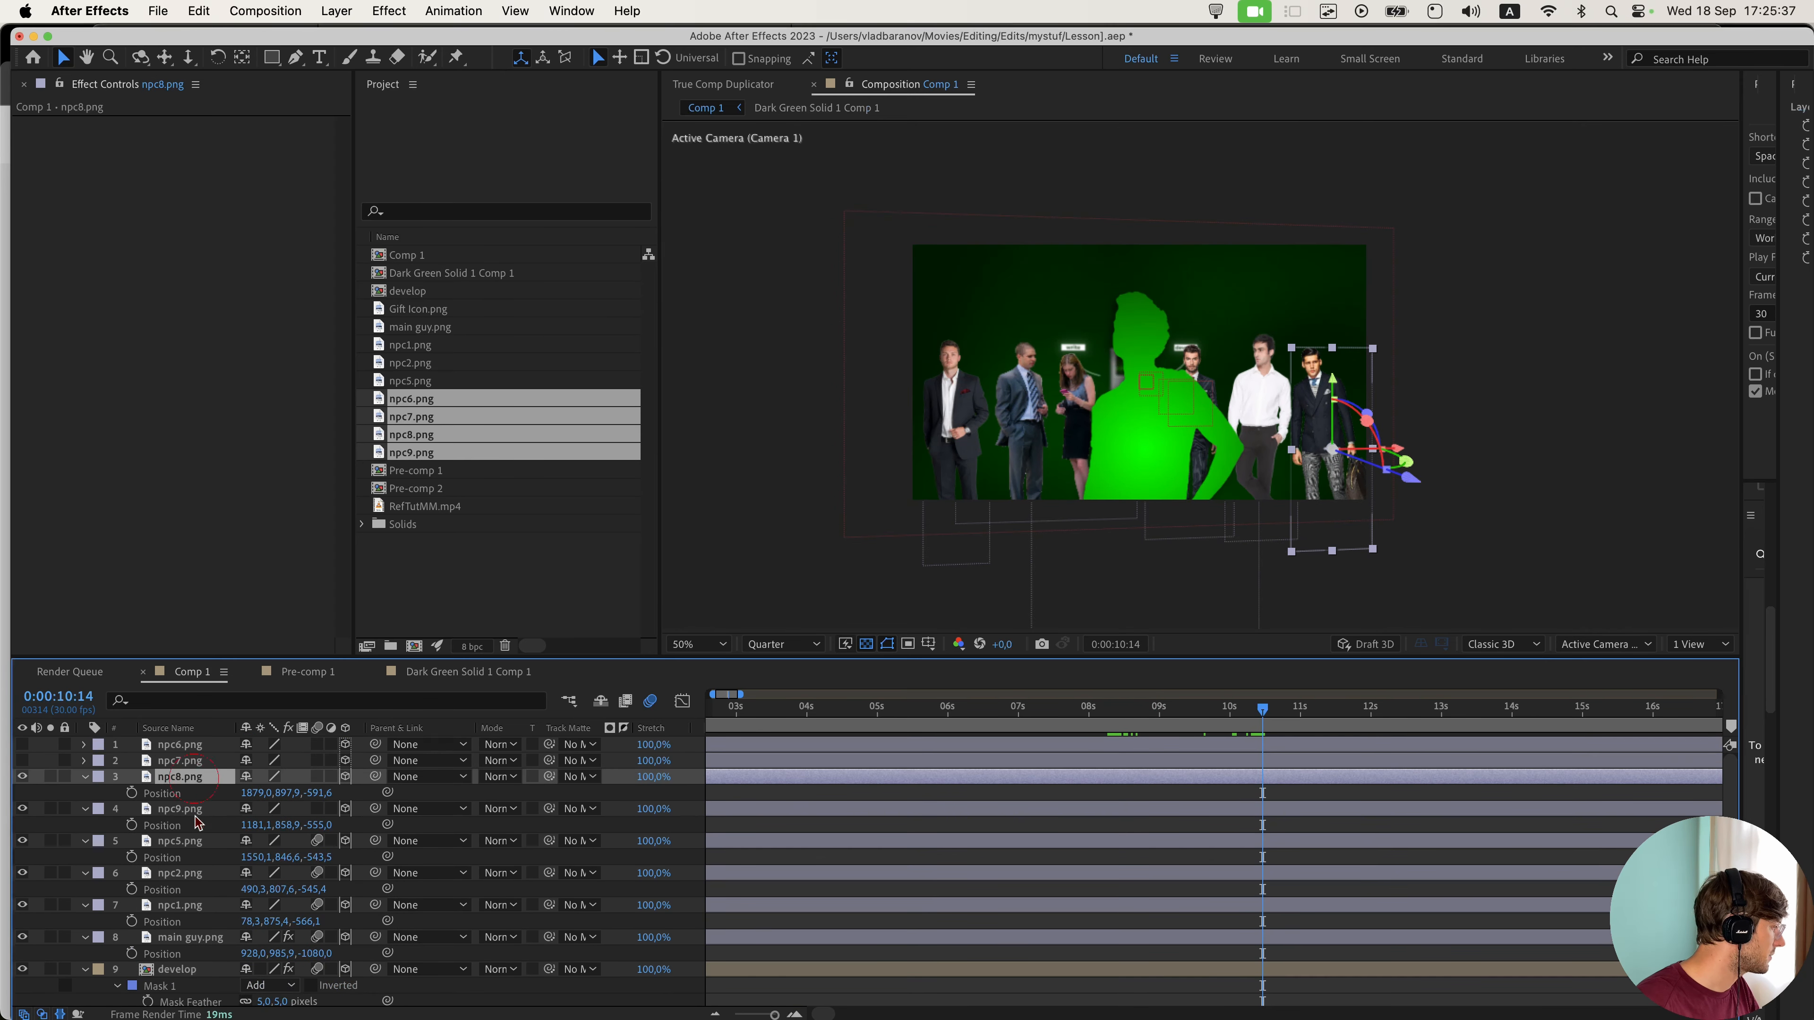
- Scale npc8, npc9, npc5, npc2 and npc1 down together to 48, 60.3, 33, 113 and 9 percent respectively
shift+click(180, 905)
key(s)
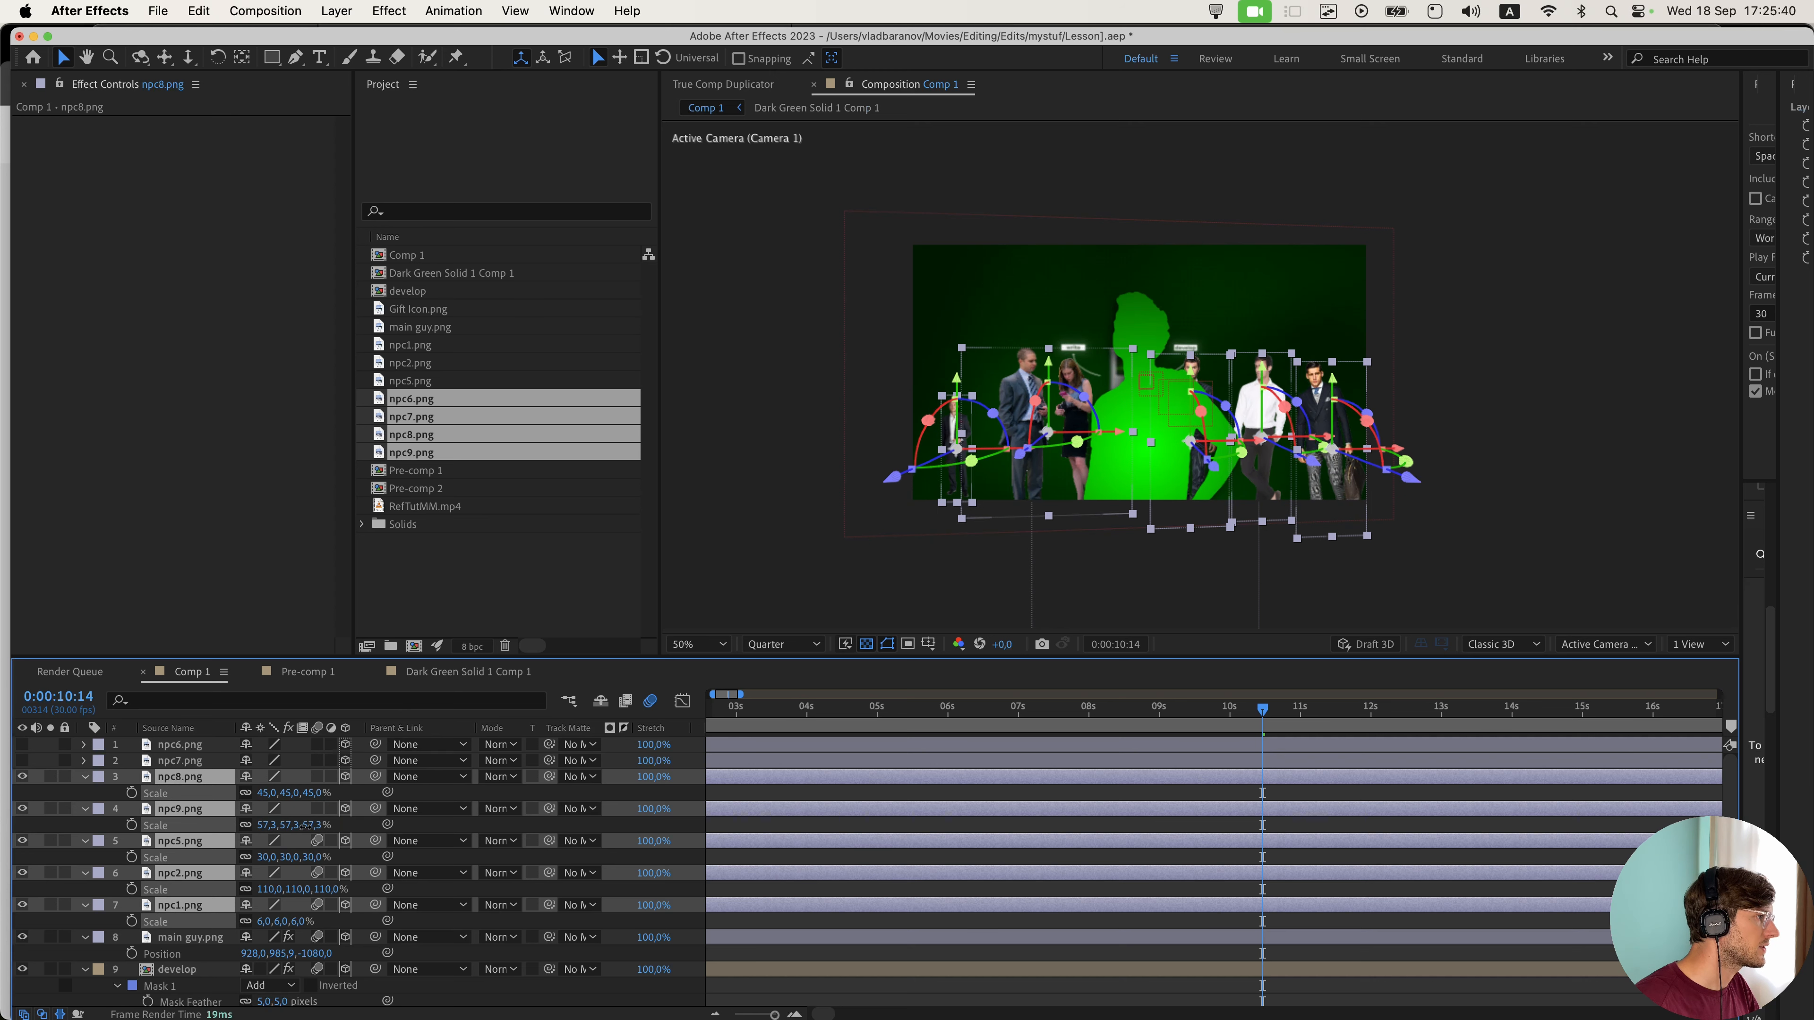
drag(305, 826, 312, 826)
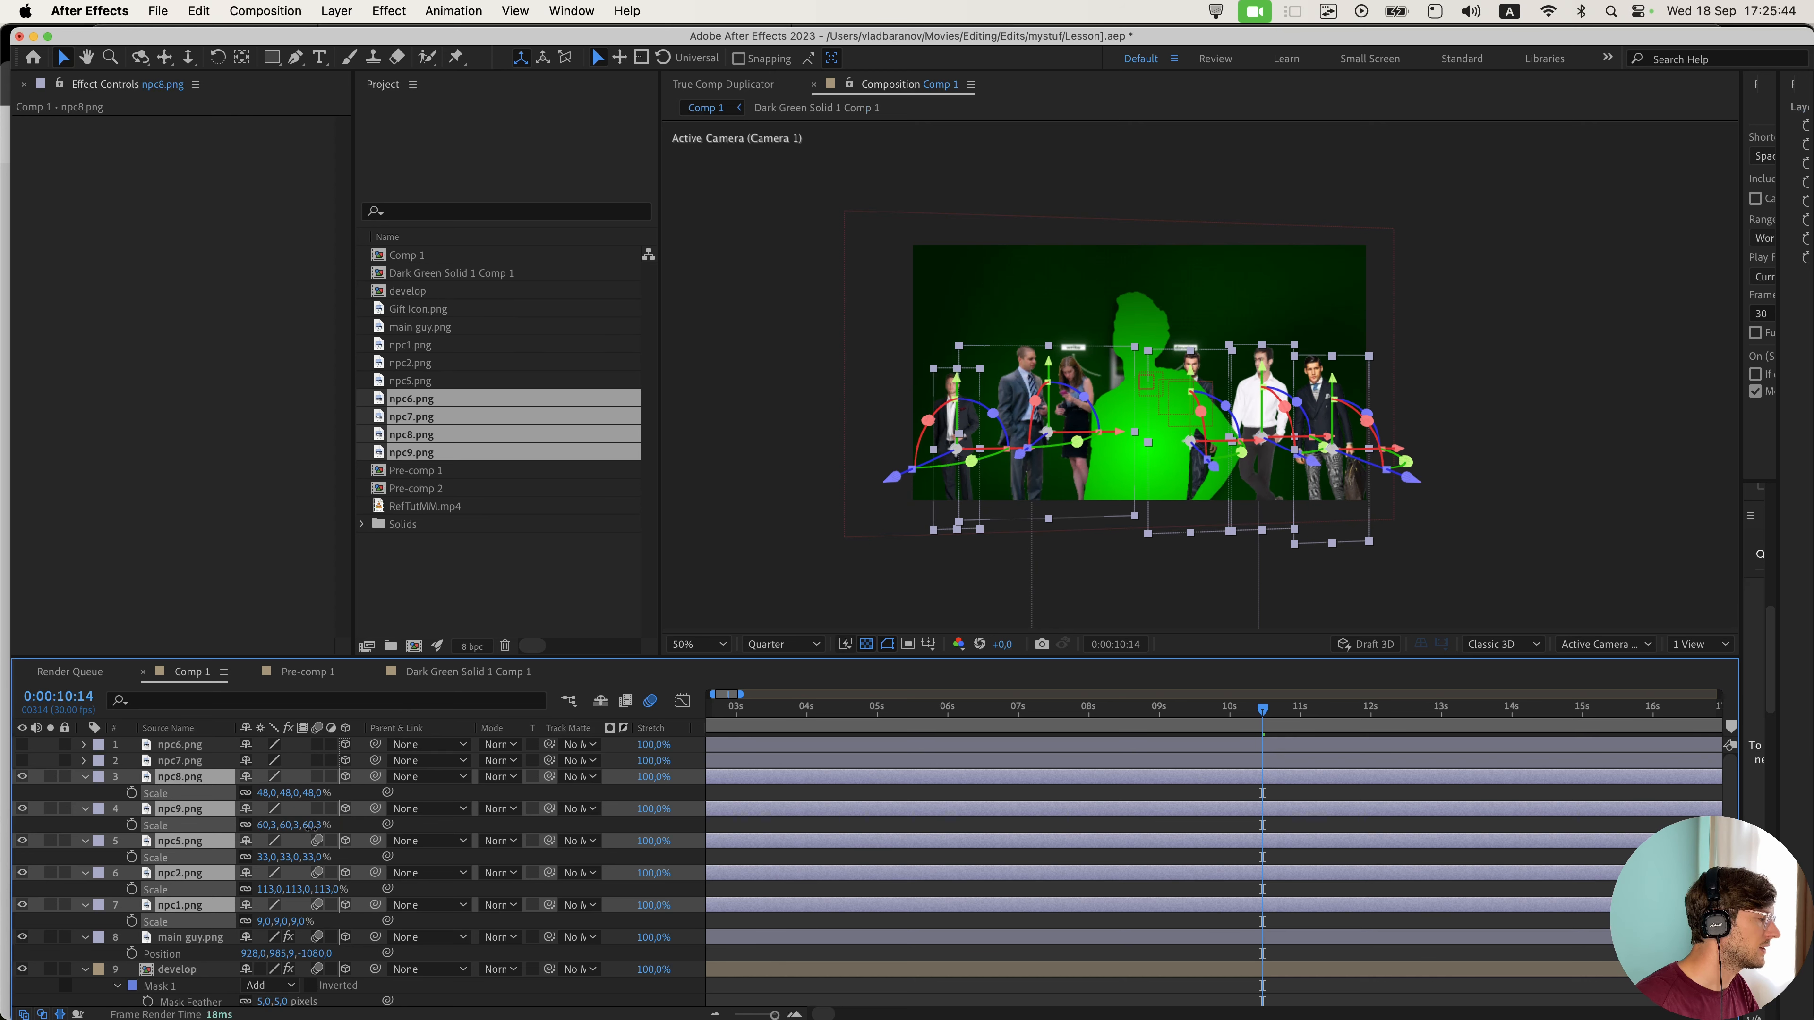
- Match the figures' heights by scaling npc2 to 107.9%, npc5 to 27.6% and npc8 to 39.2%
click(1197, 618)
drag(962, 410, 1030, 407)
drag(1029, 407, 1022, 417)
drag(1126, 356, 1104, 369)
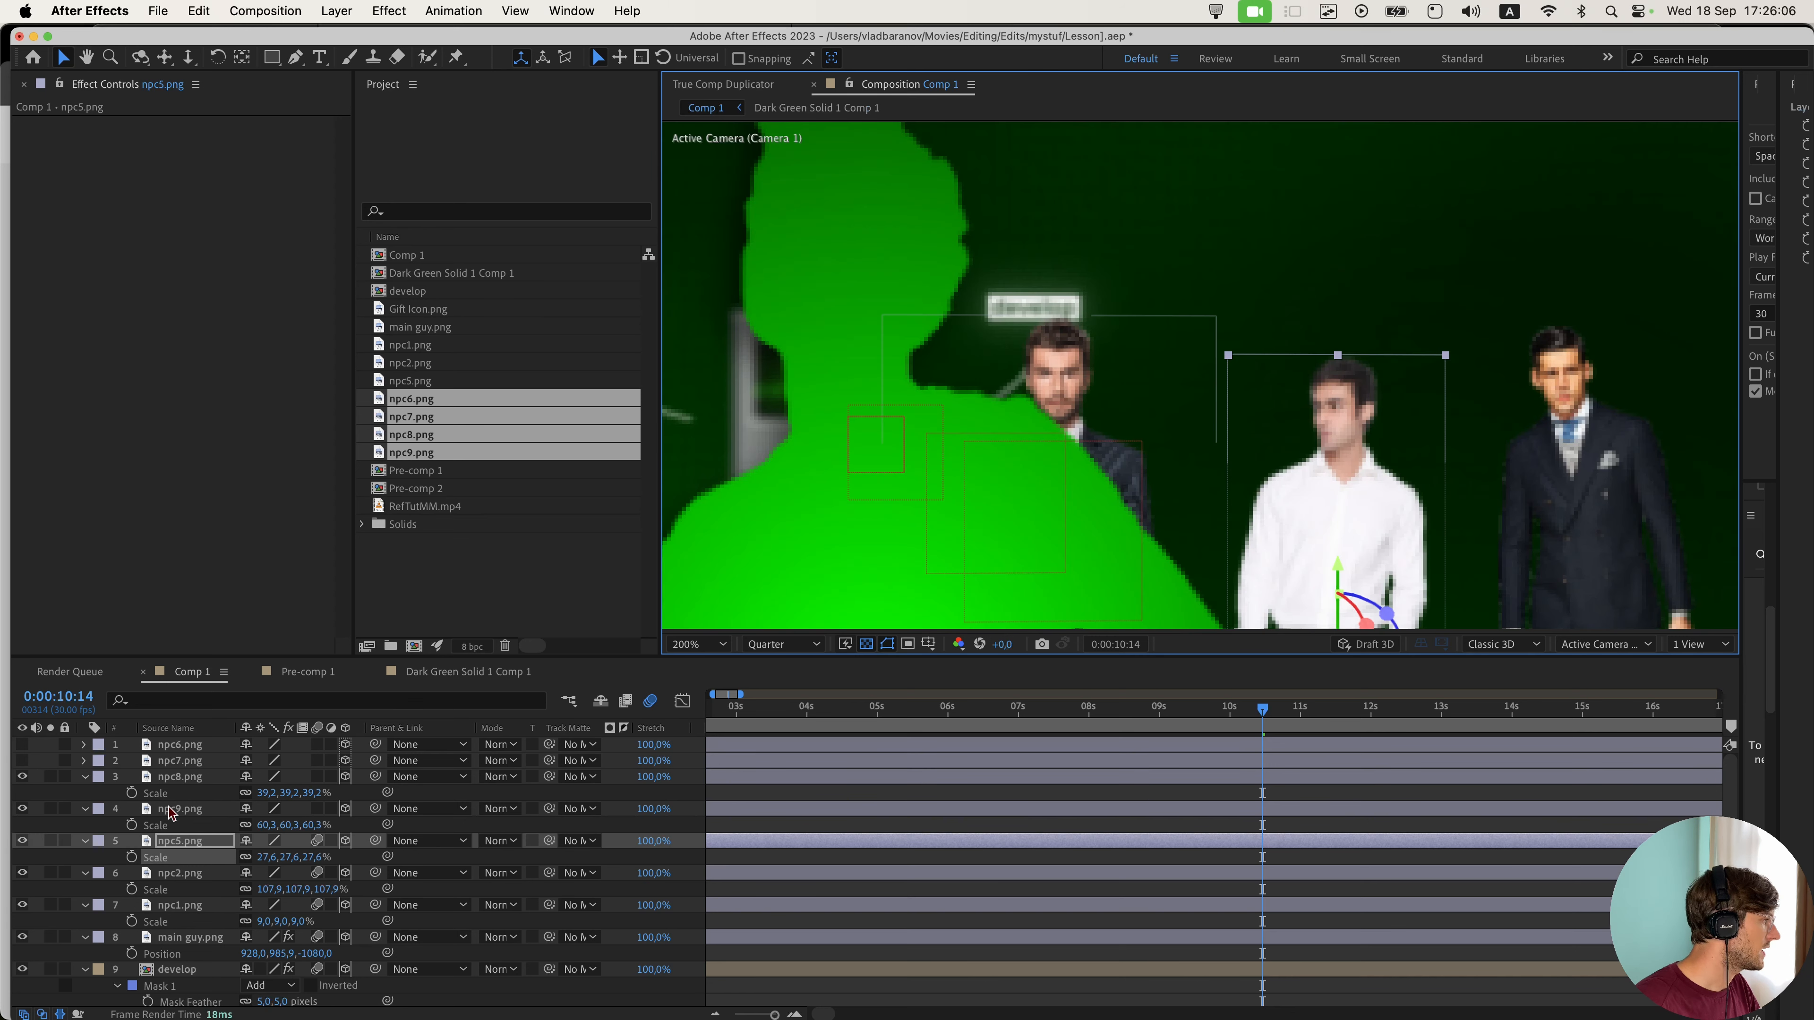
- Scale npc9 down to 53.4% so its height matches the neighbouring figures
click(178, 808)
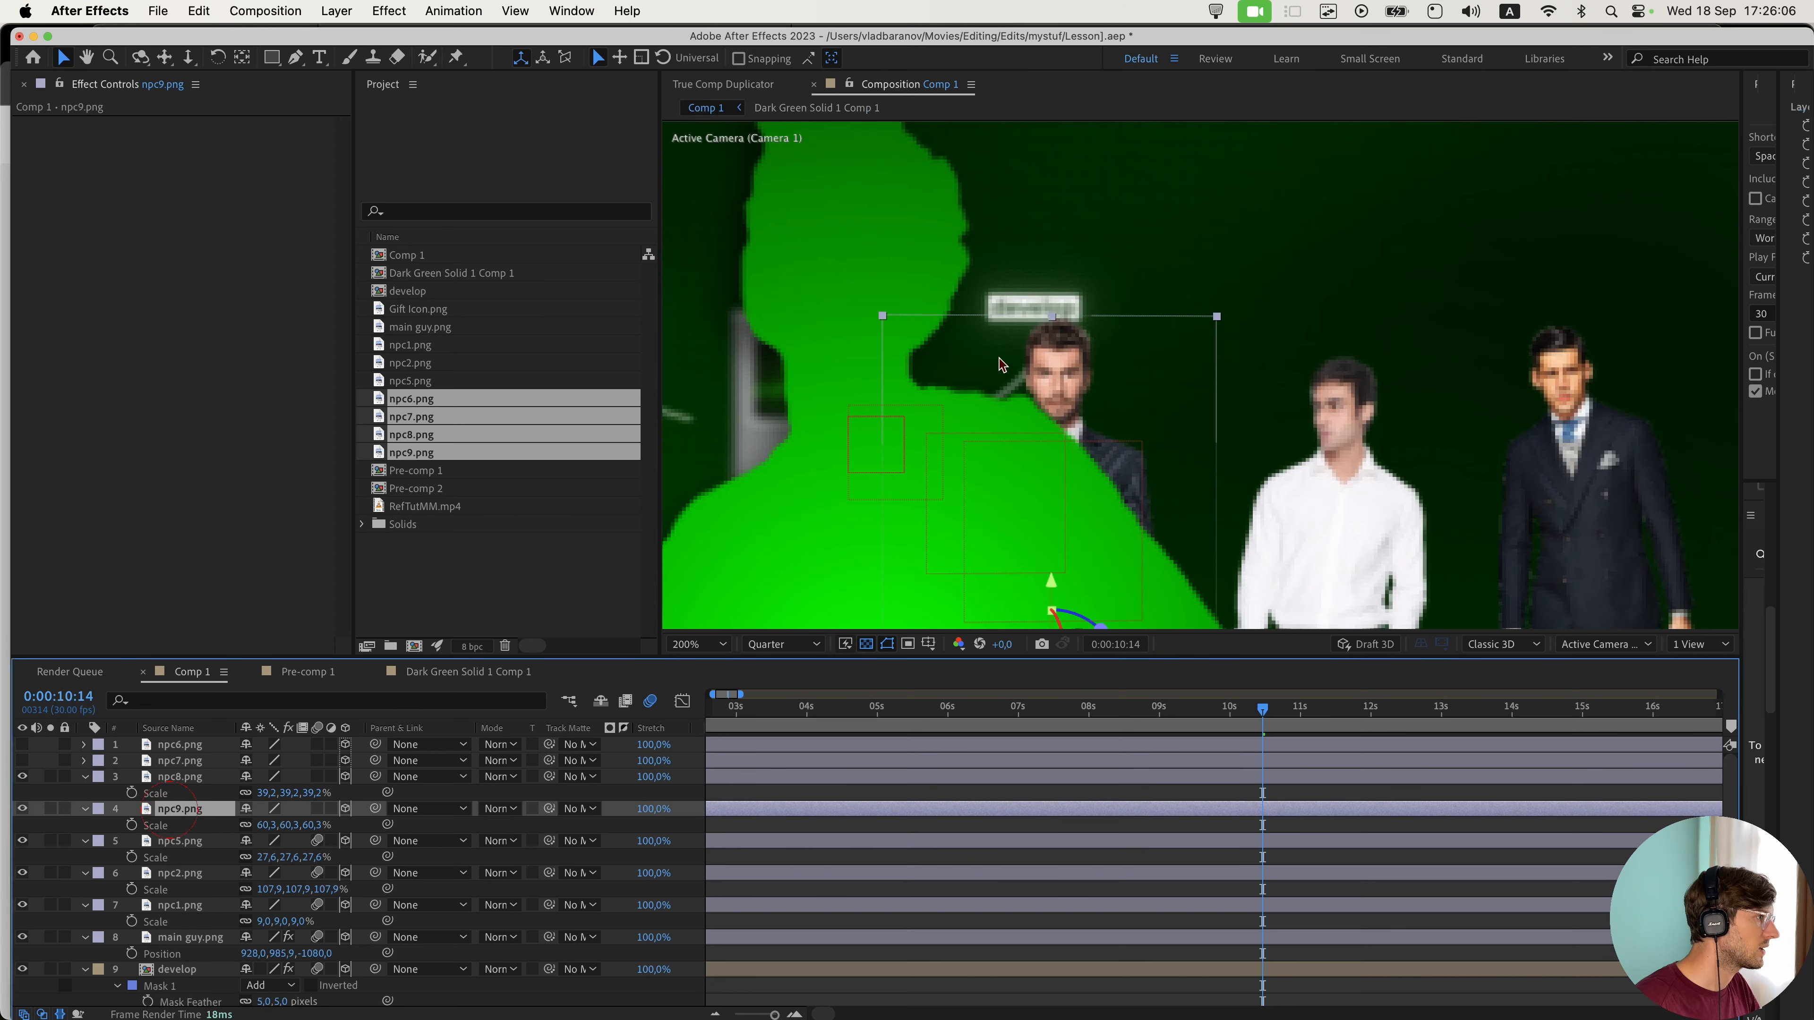
drag(1219, 325, 1194, 412)
scroll(1180, 371, down, 1)
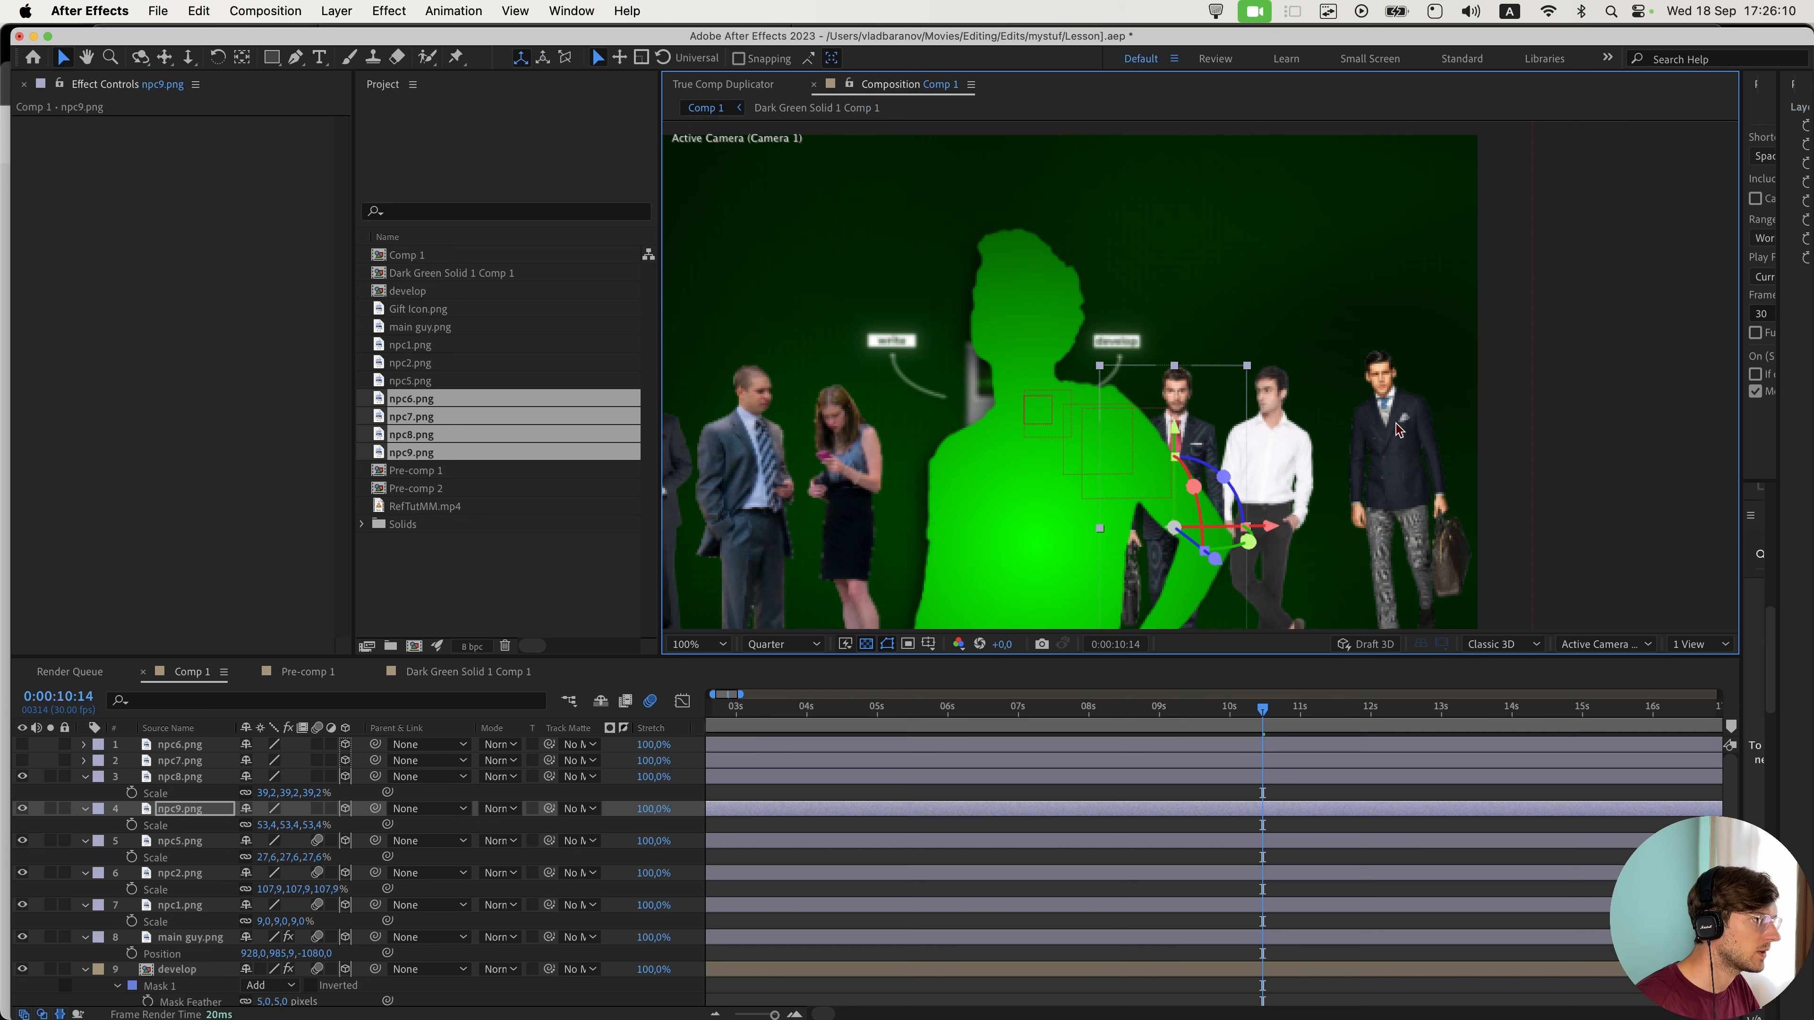
- Even out the spacing of the standing figures, shifting npc5 closer to npc8 and npc9 slightly right of the silhouette
drag(1385, 422, 1393, 422)
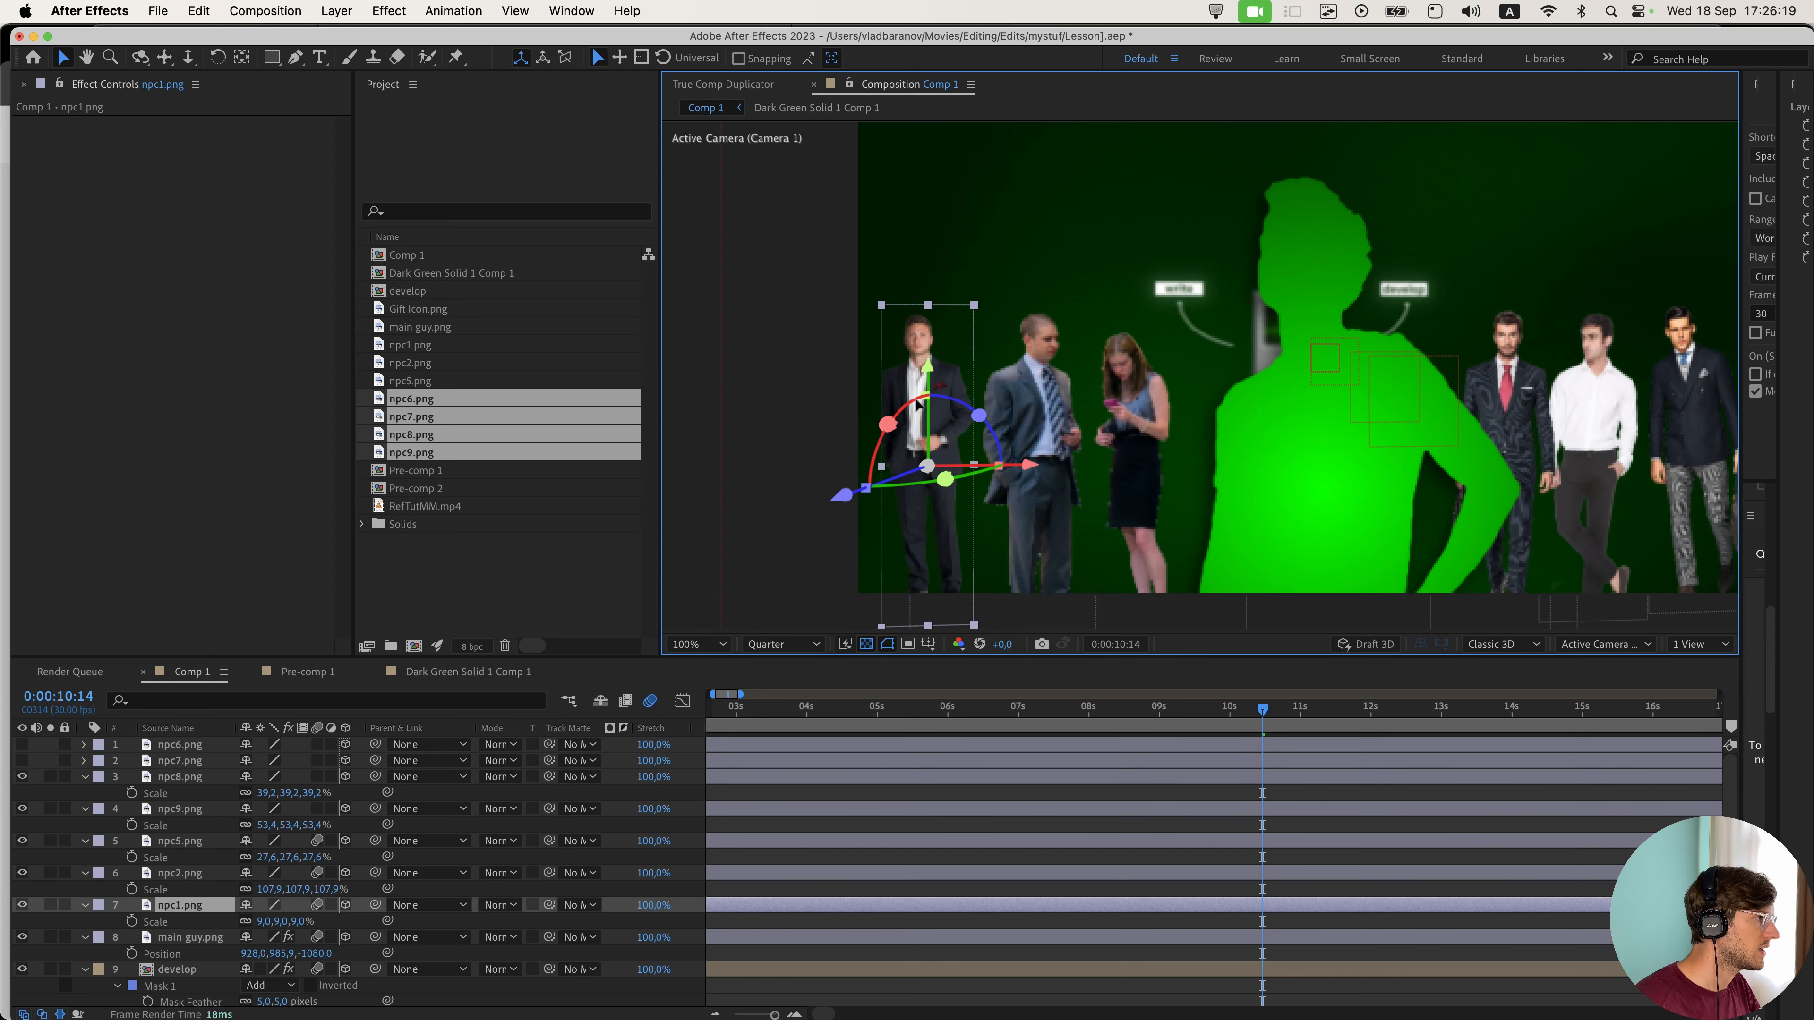
click(1063, 432)
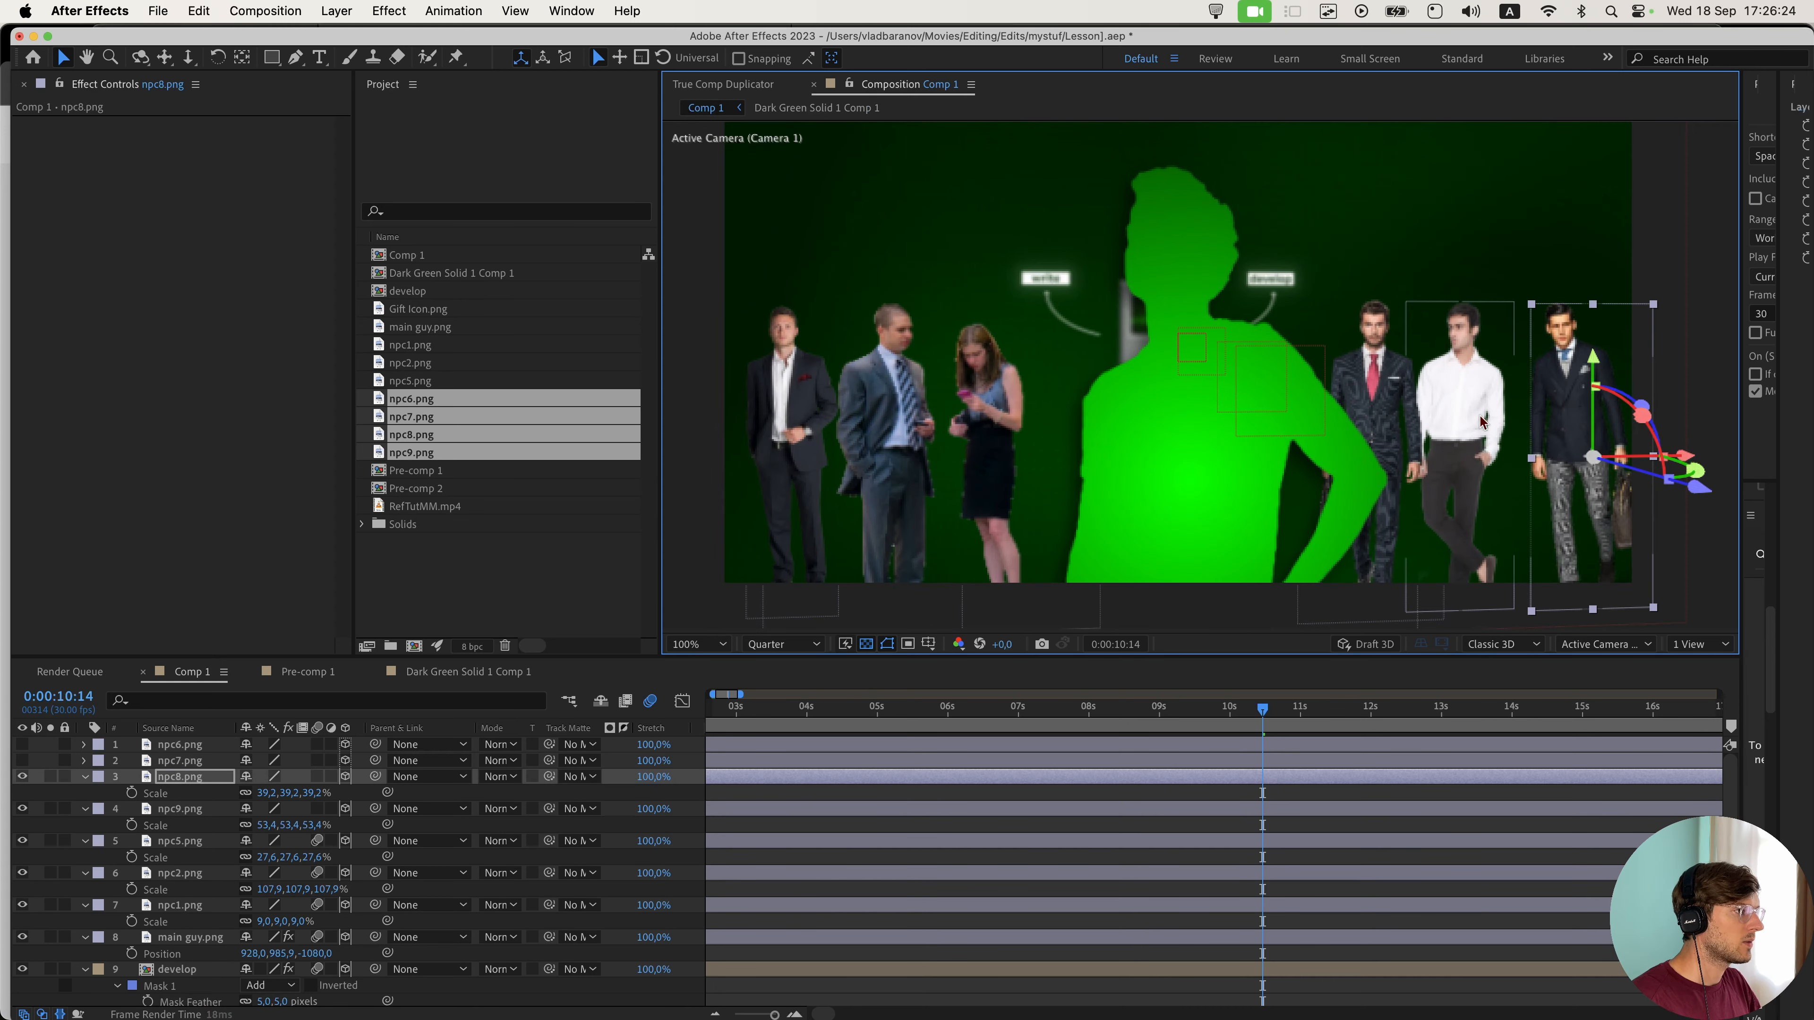
drag(1557, 443, 1493, 443)
click(185, 810)
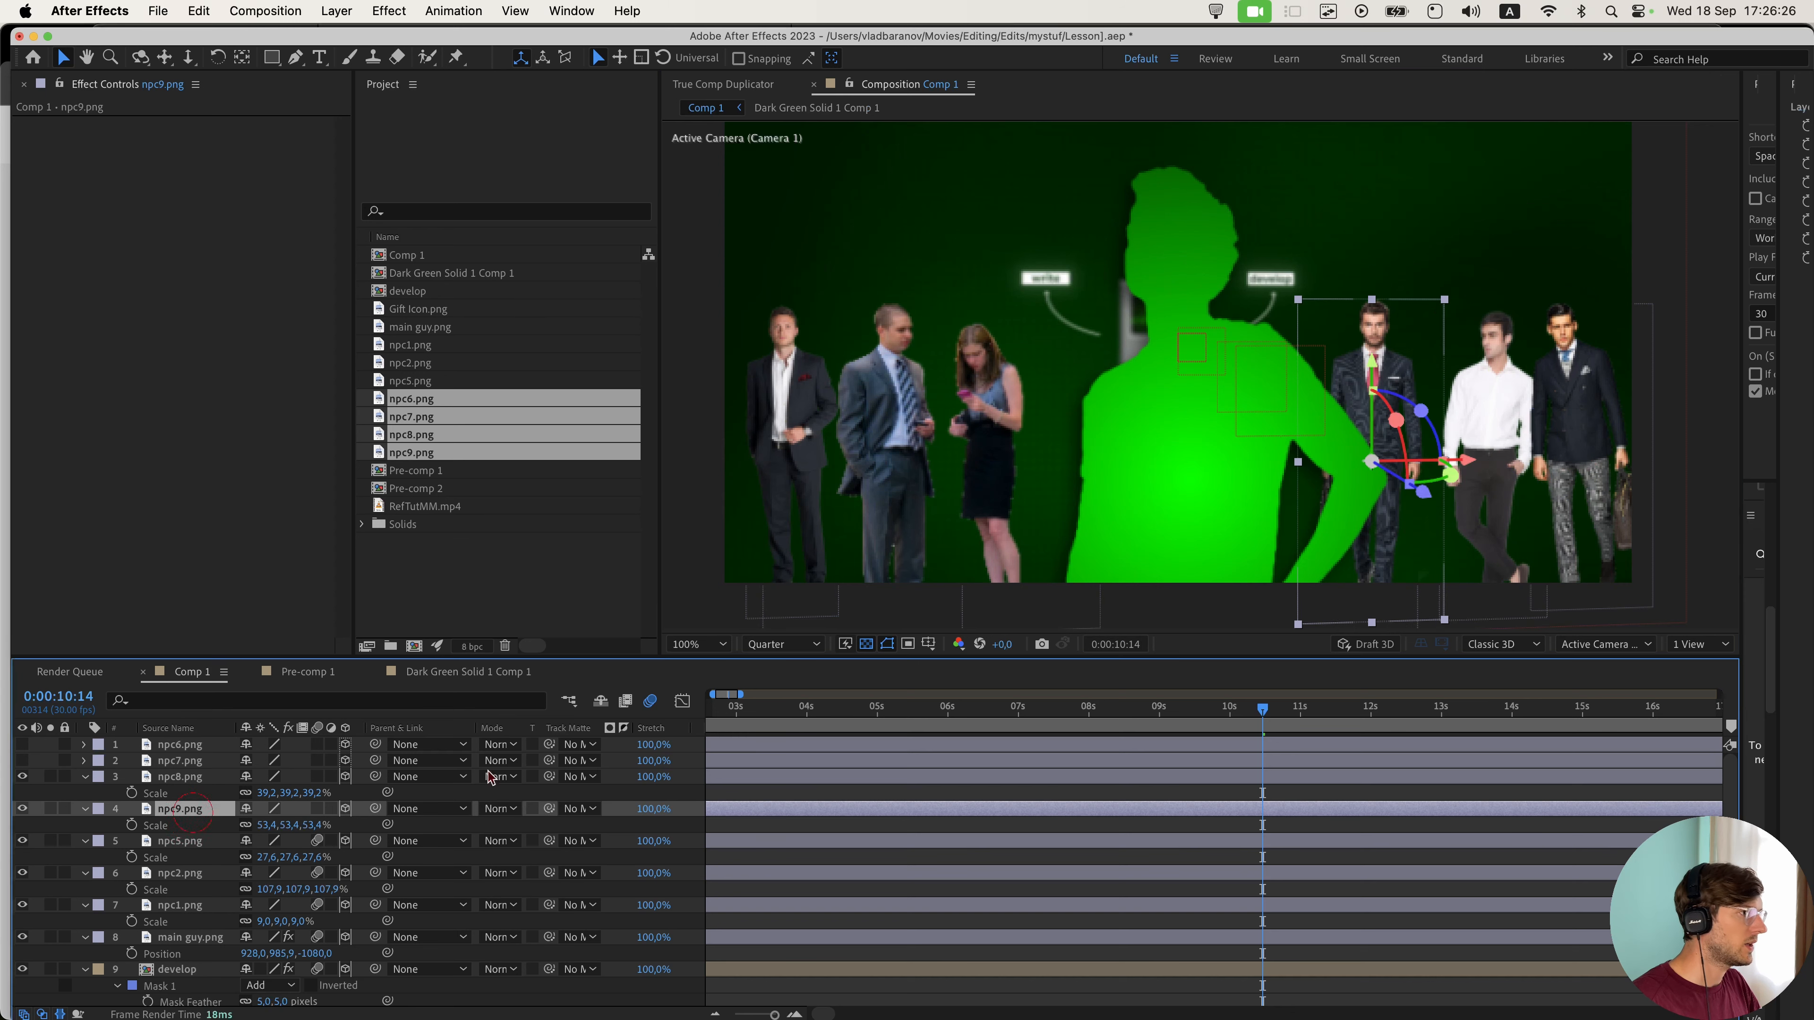
drag(1363, 391, 1380, 399)
- Make npc6 and npc7 visible again and scale npc7 to 20%
click(180, 745)
shift+click(180, 761)
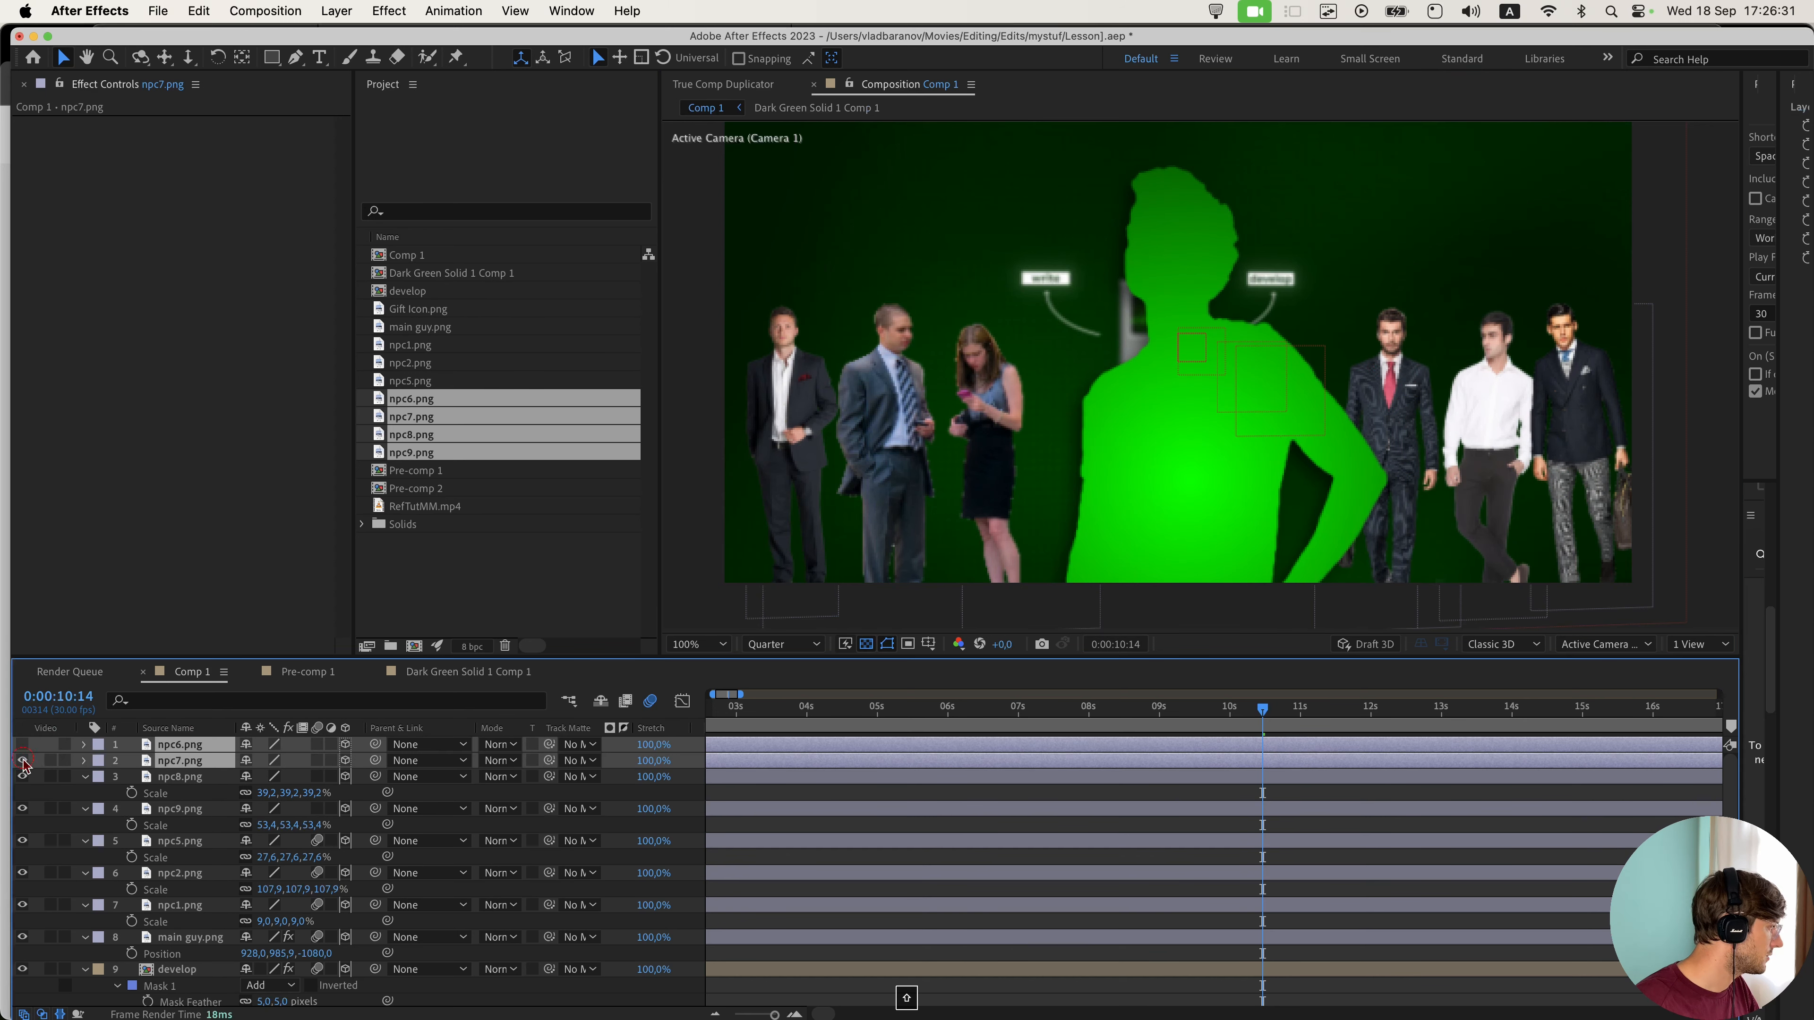
click(22, 761)
scroll(1200, 376, down, 1)
click(179, 760)
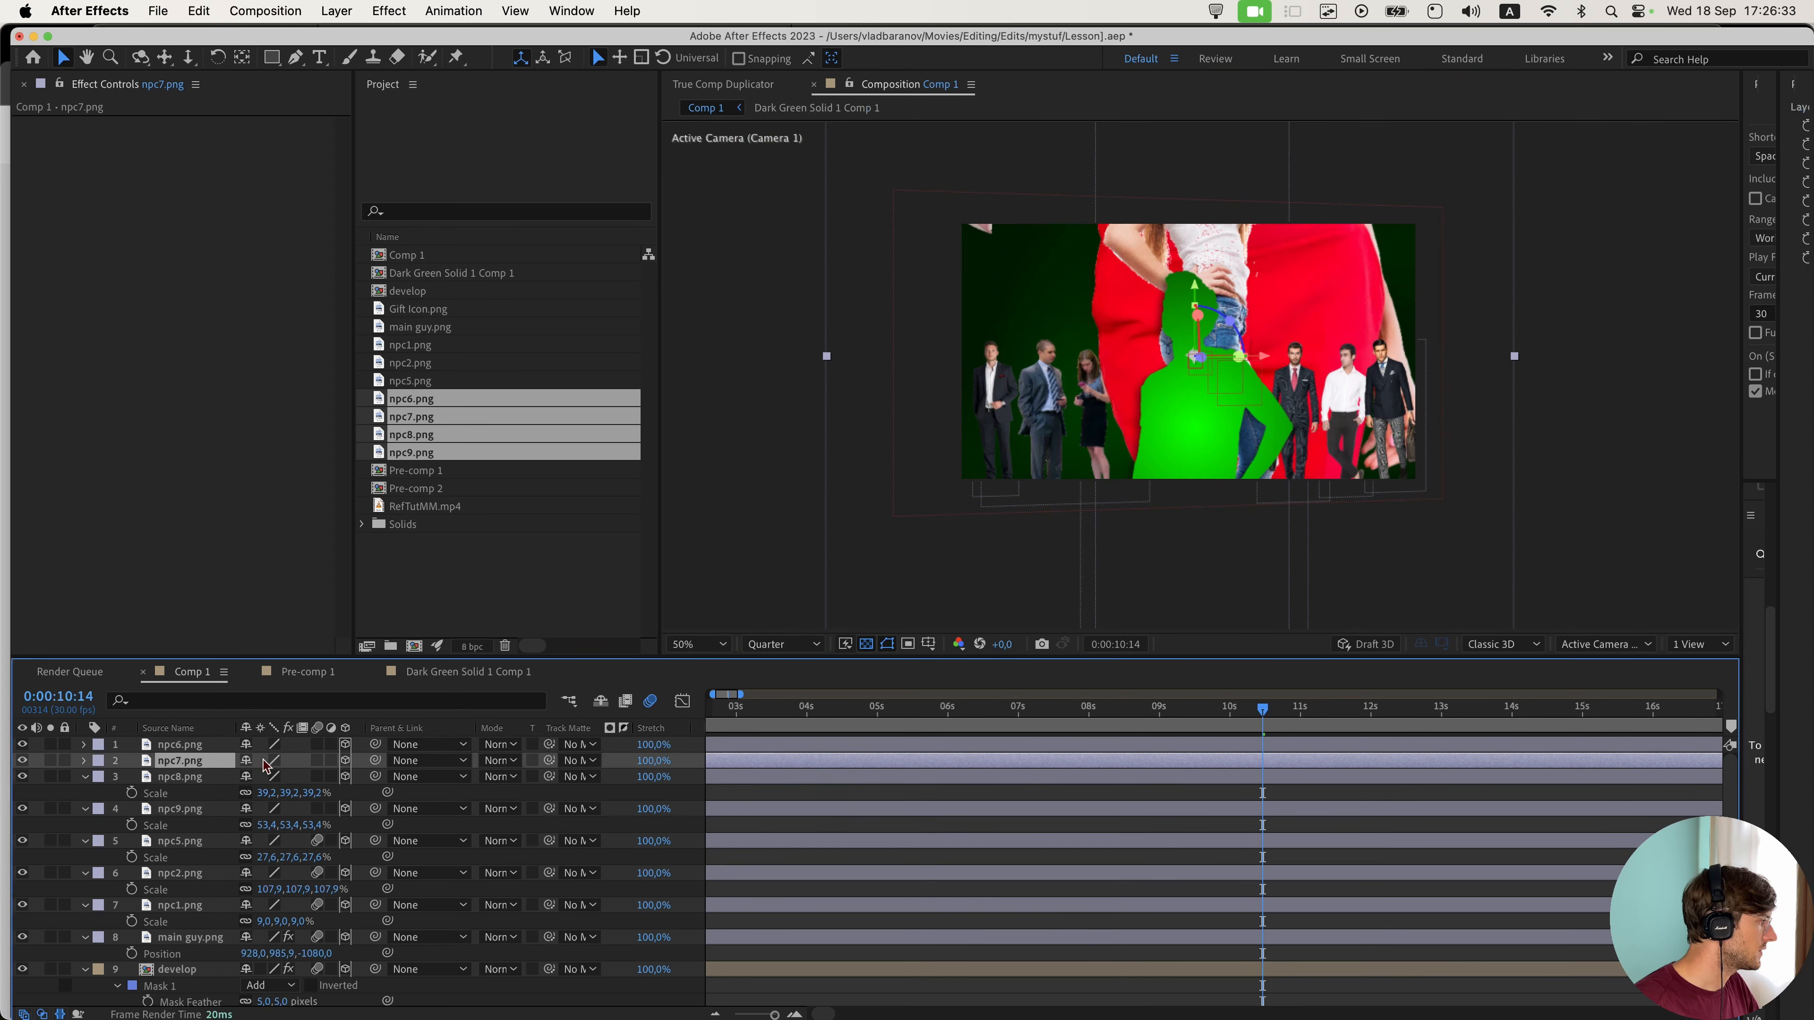
key(s)
drag(322, 779, 282, 769)
- Scale npc6 to 24% and stand it between the woman in the black dress and the green silhouette
click(180, 745)
key(s)
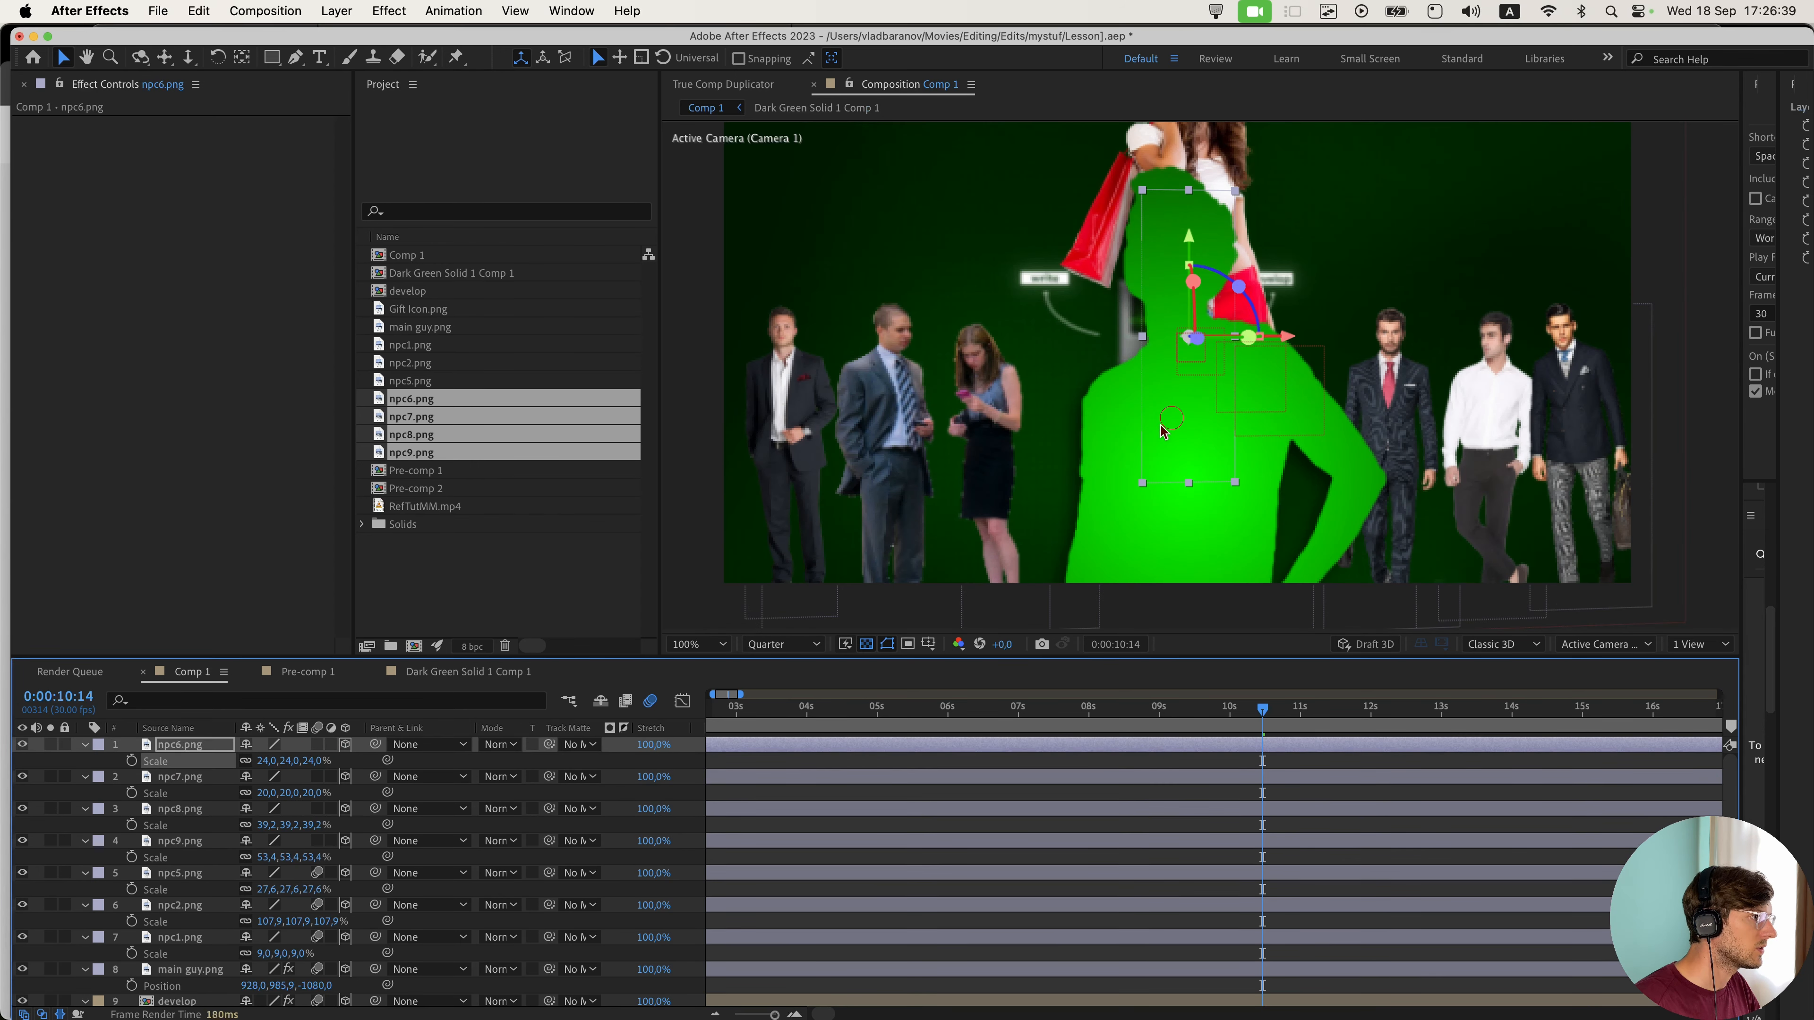
drag(1168, 420, 1041, 528)
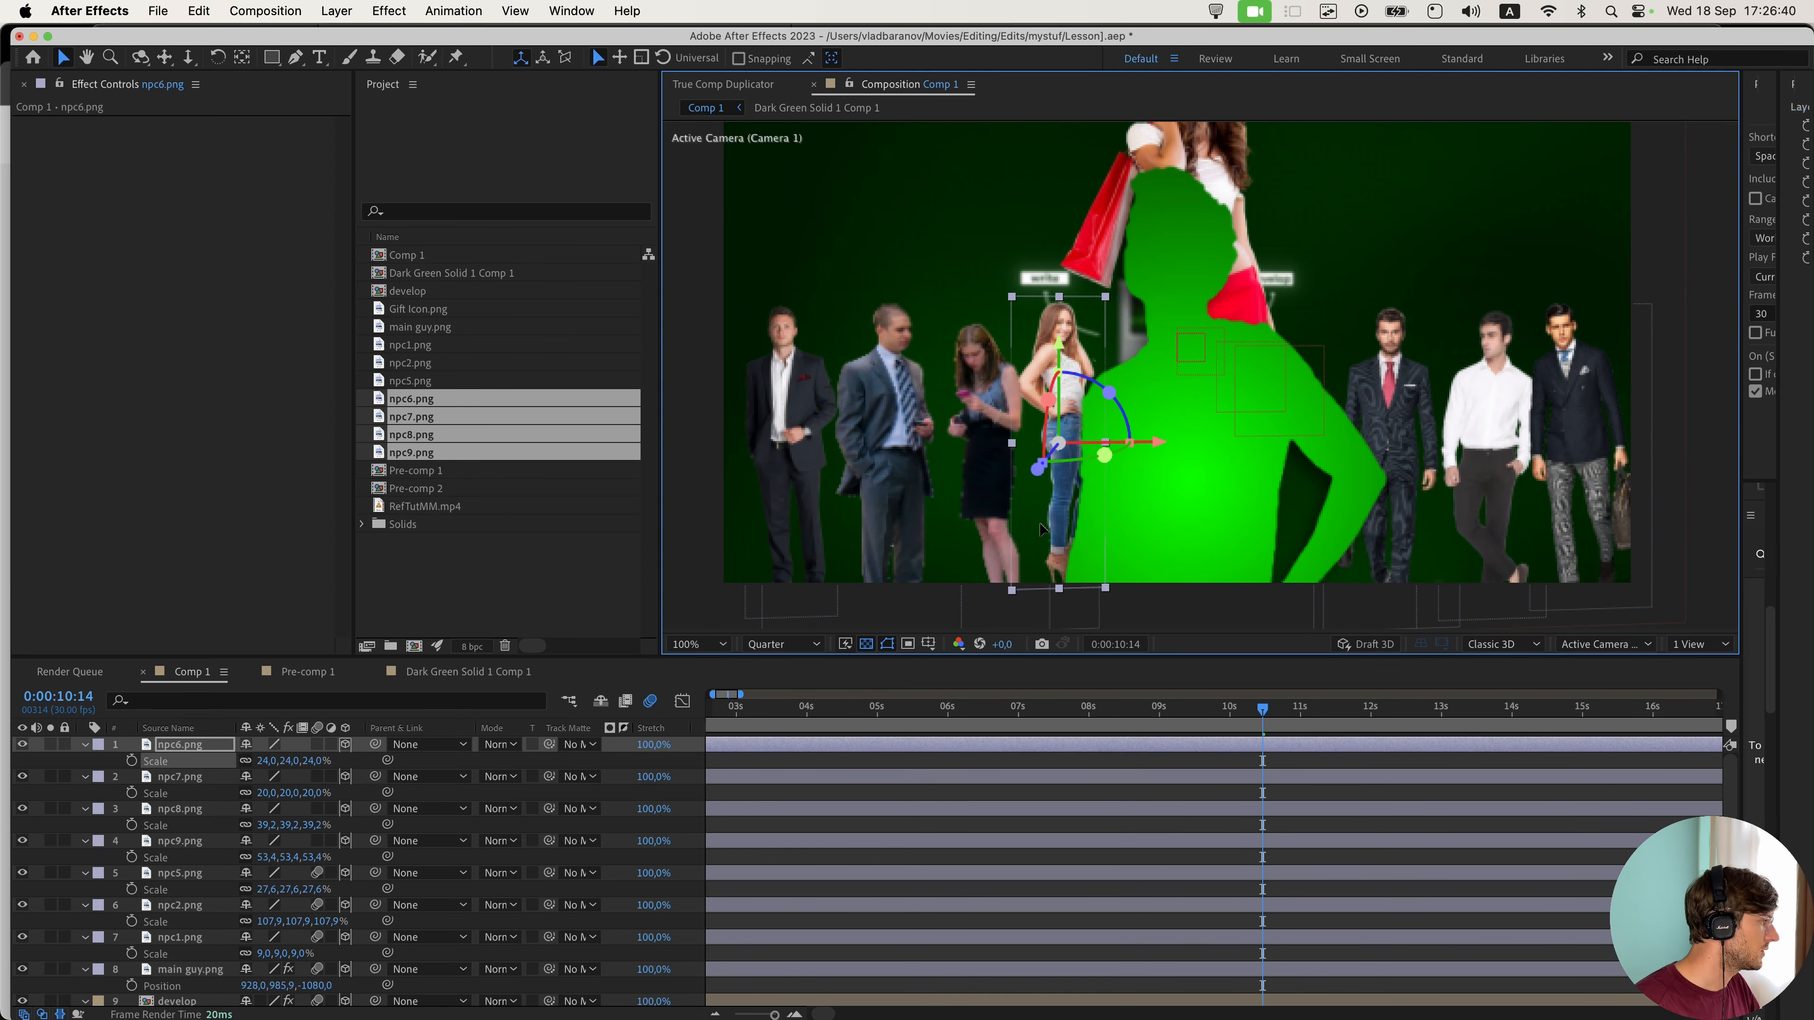
drag(1063, 523, 1063, 531)
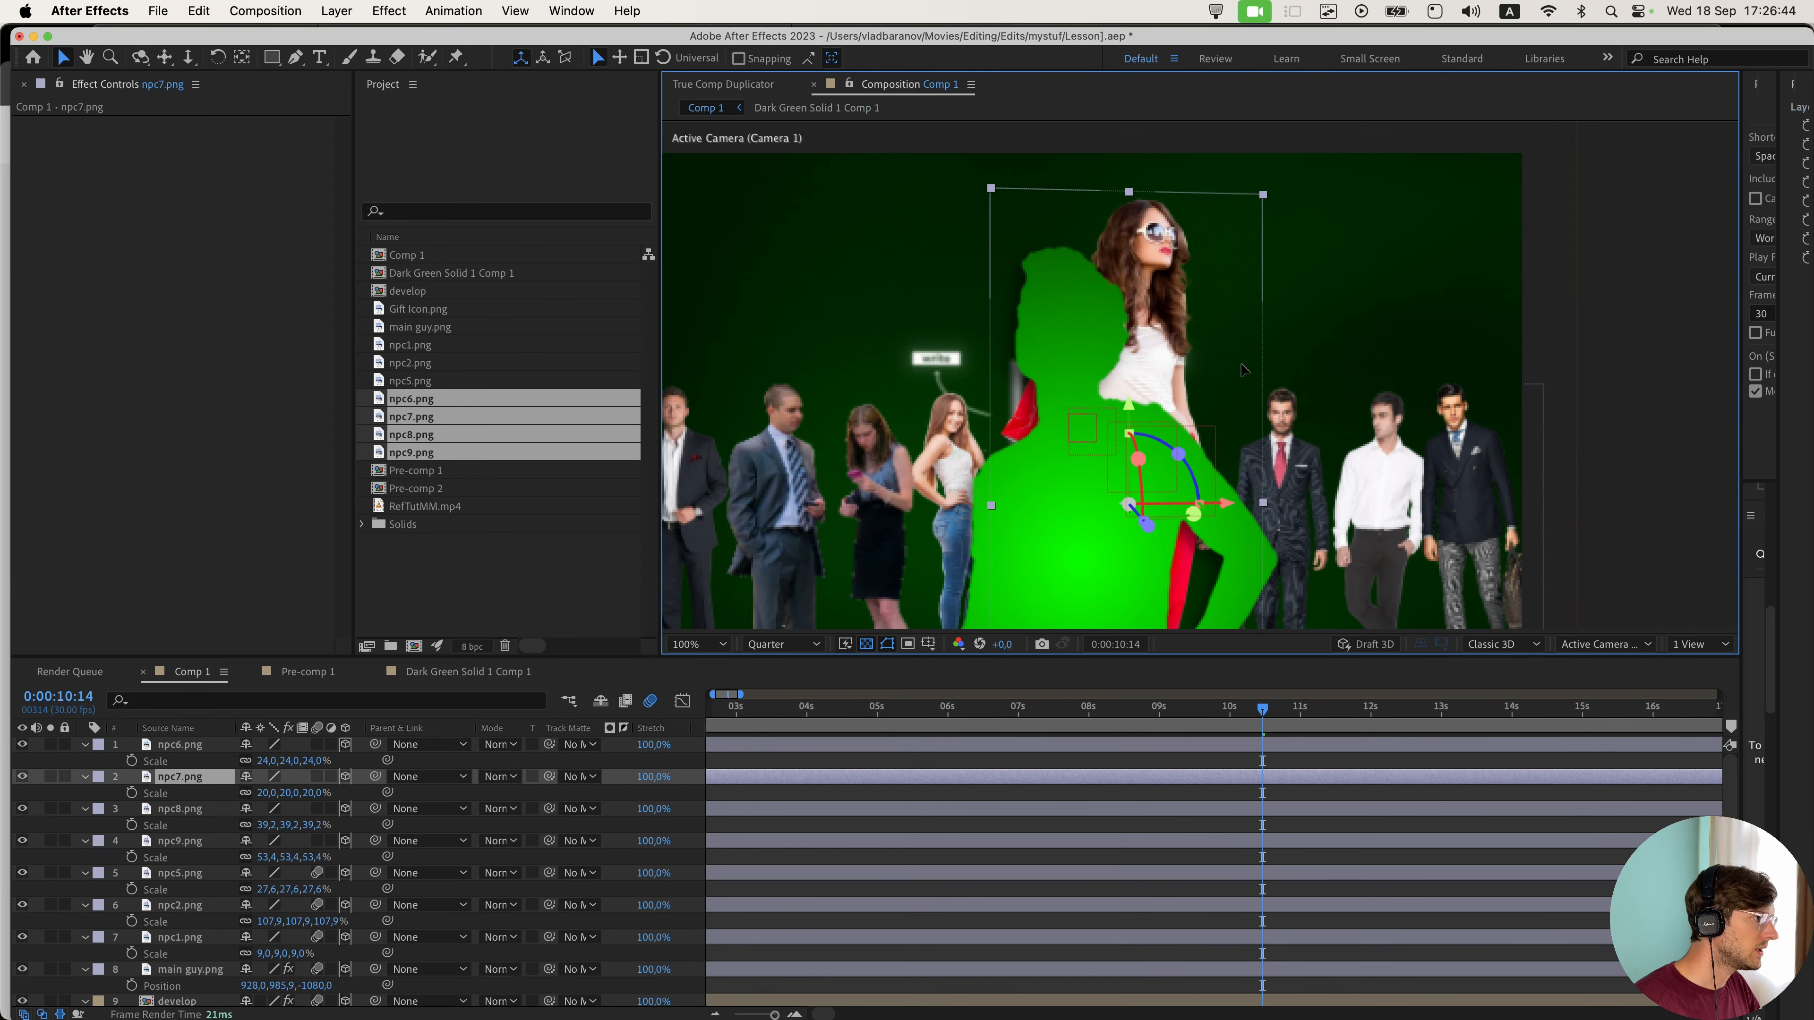
- Scale npc7 down to 10.5% and place it between the green silhouette and npc9, level with the other figures
drag(1145, 463, 1215, 597)
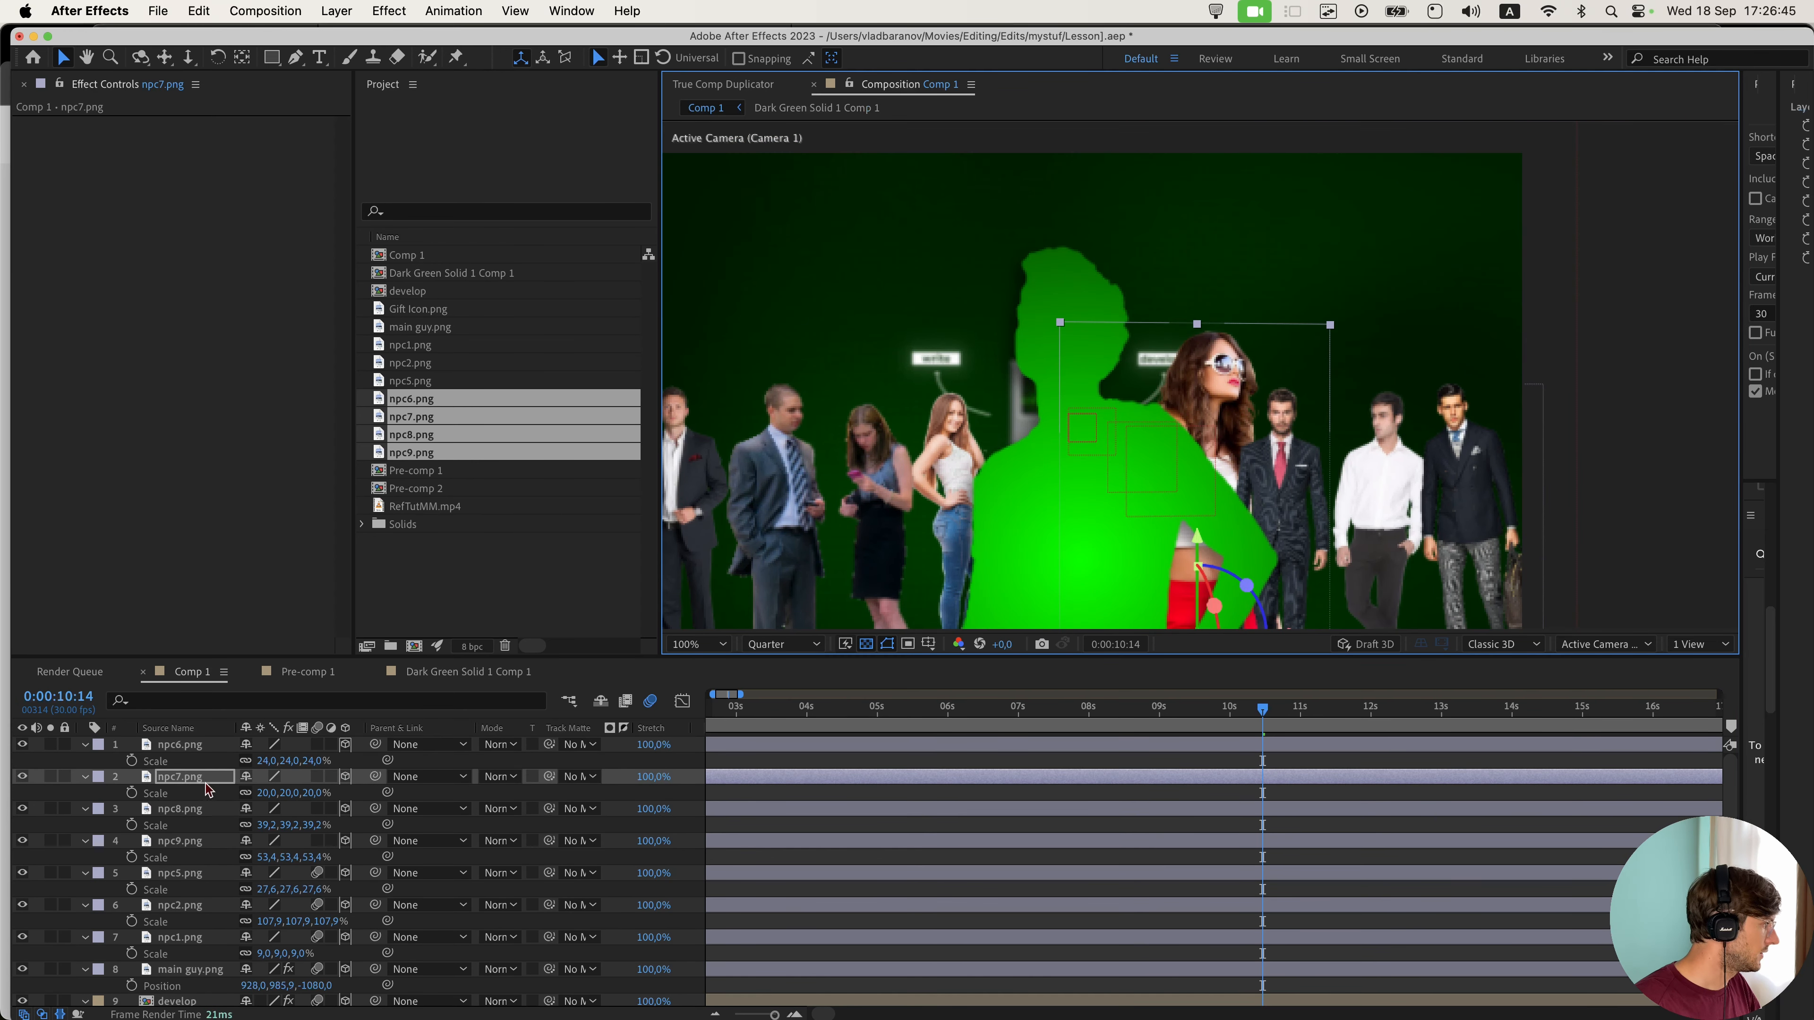
key(s)
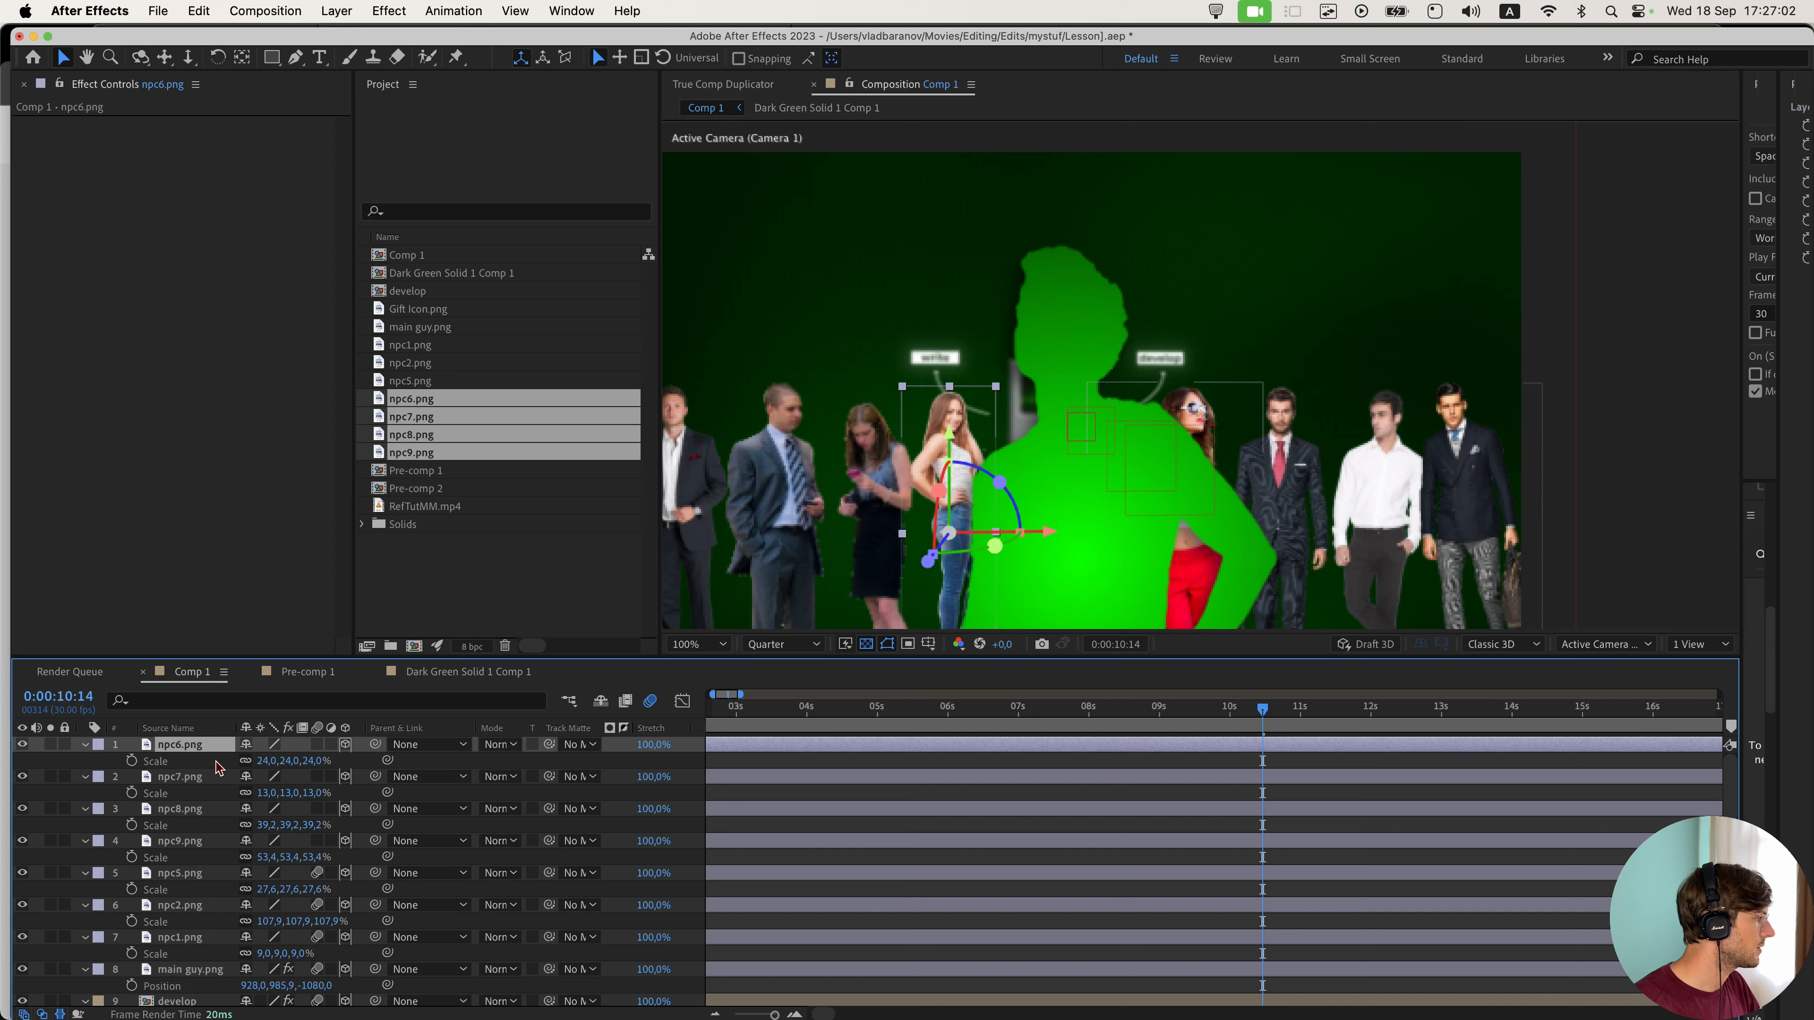
click(177, 782)
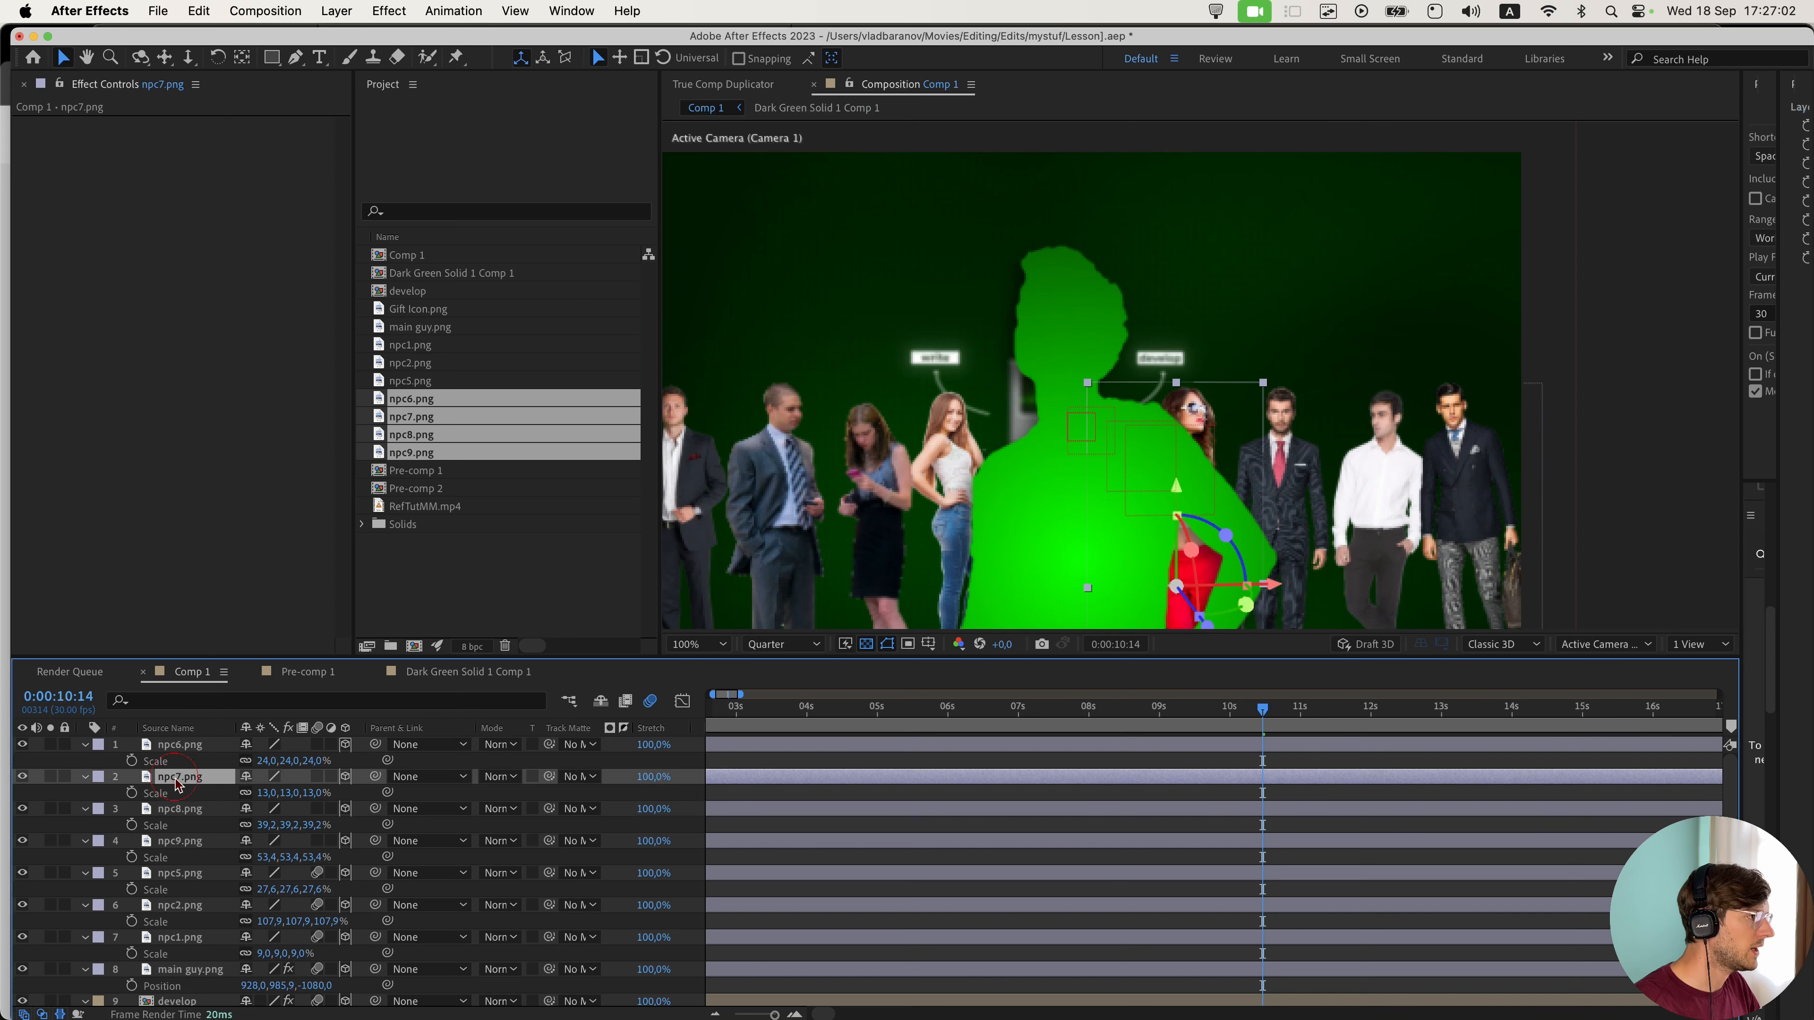
drag(1262, 391, 1212, 427)
key(super+z)
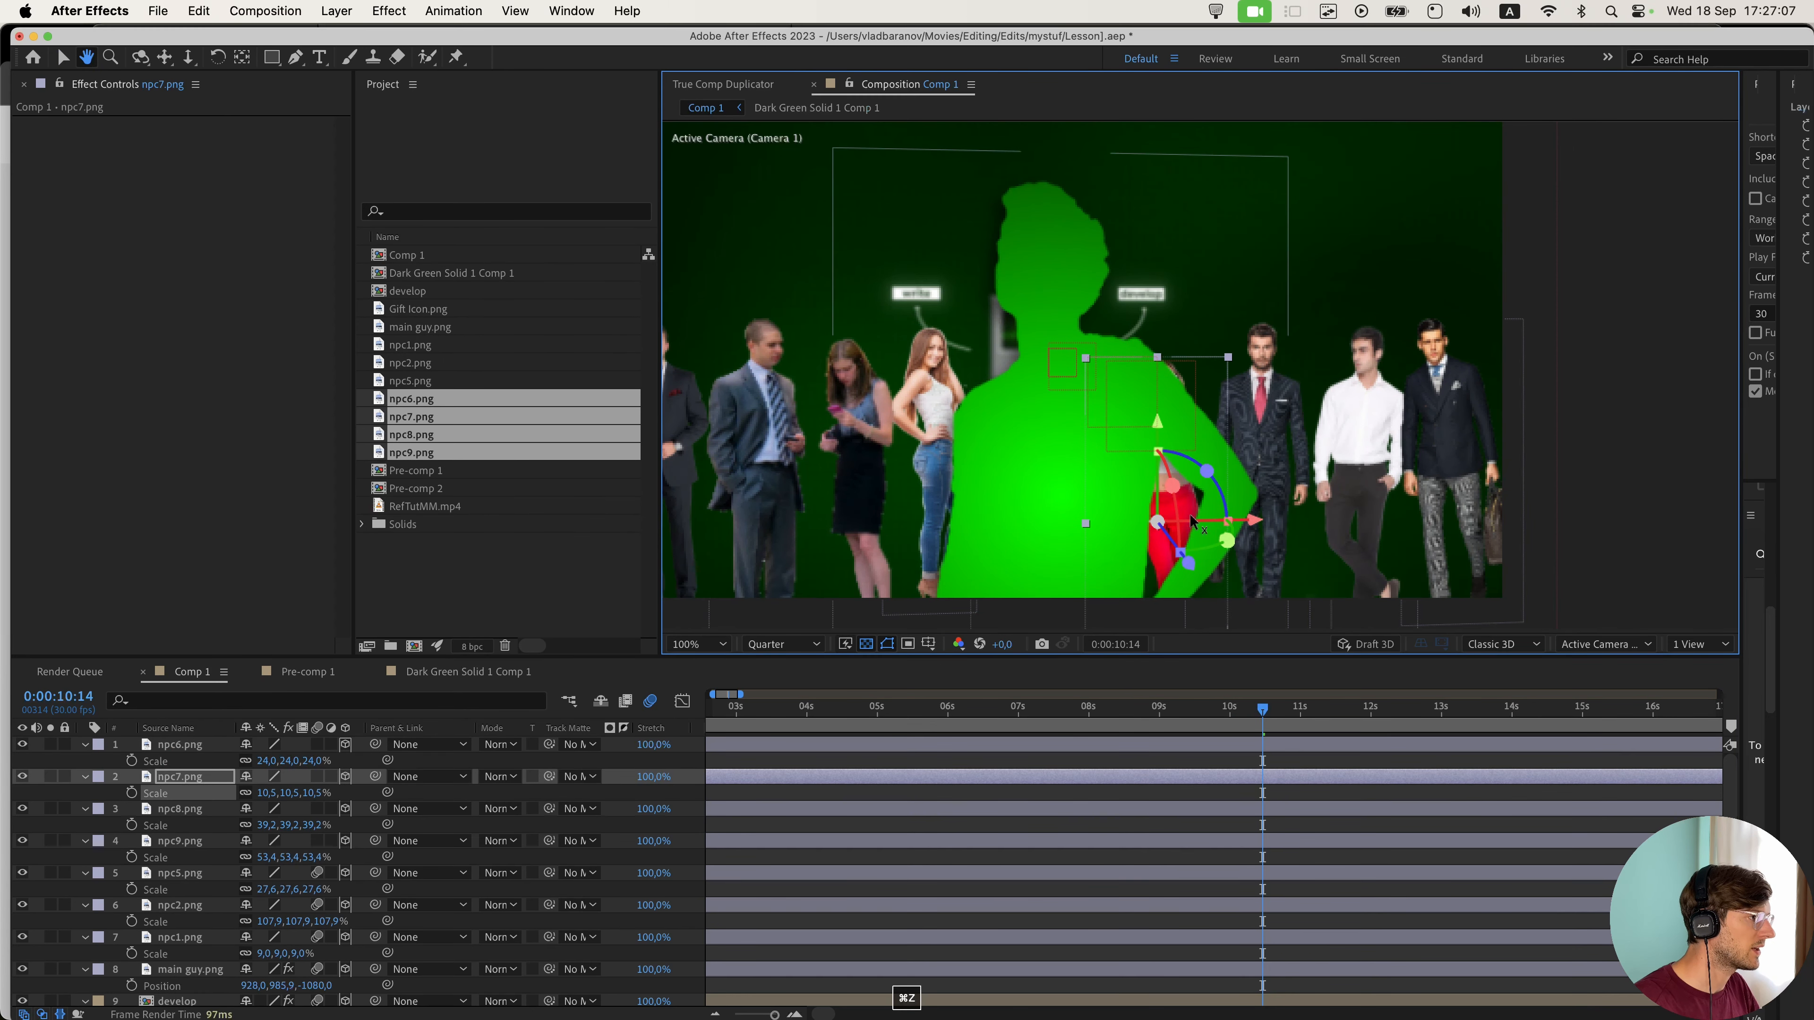
drag(1196, 505, 1198, 474)
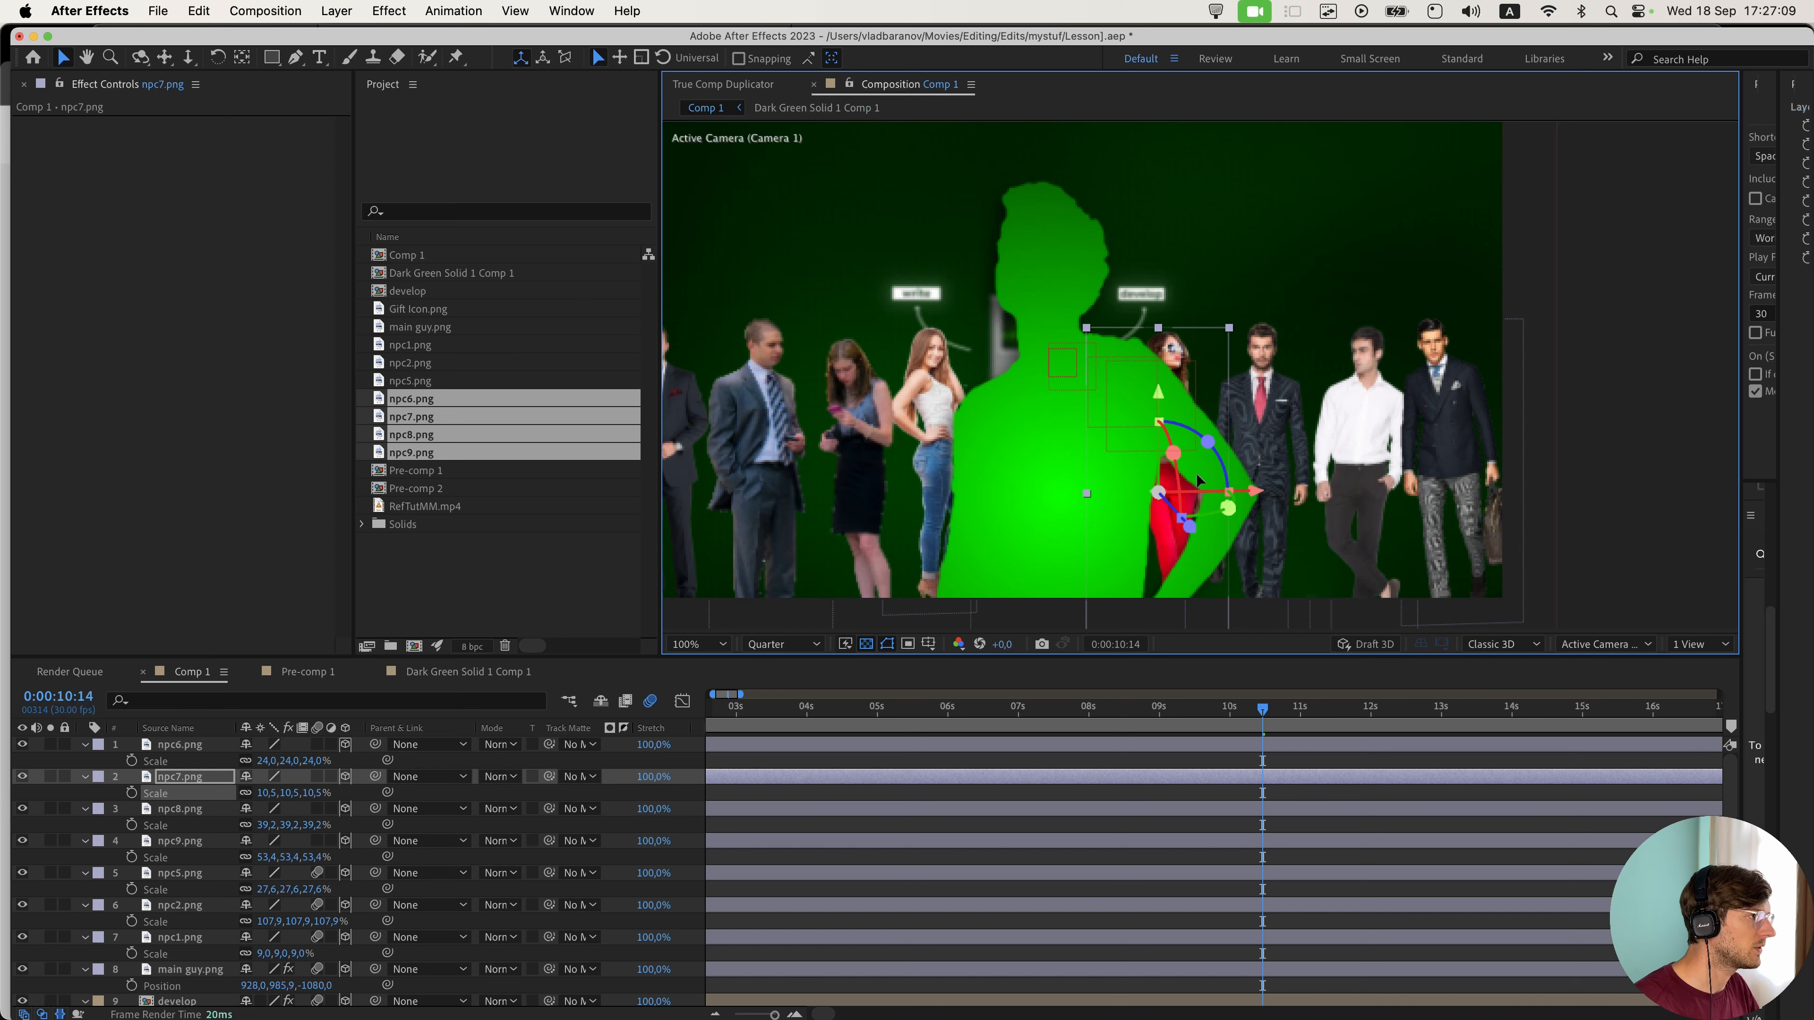
drag(1205, 352, 1208, 335)
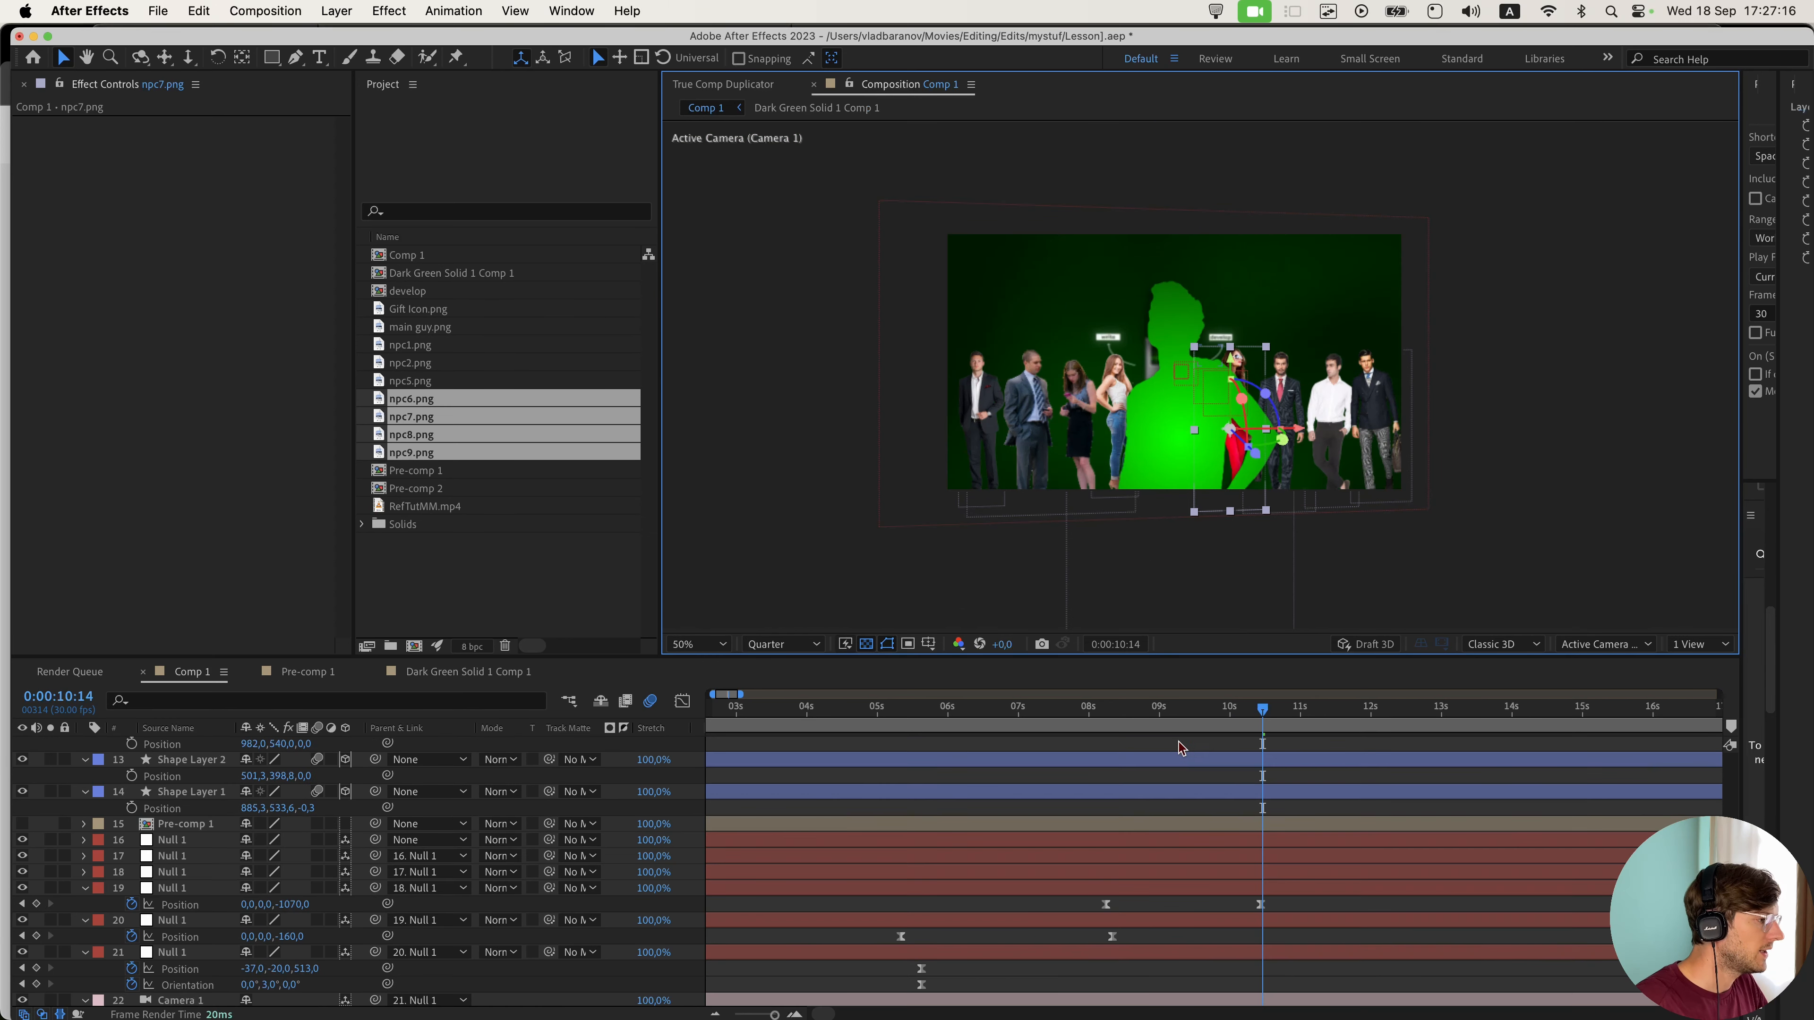
- Fade out Black Solid 1 with opacity keyframes of 100% at 0:00:08:07 and 0% at 0:00:10:13
scroll(1179, 742, down, 2)
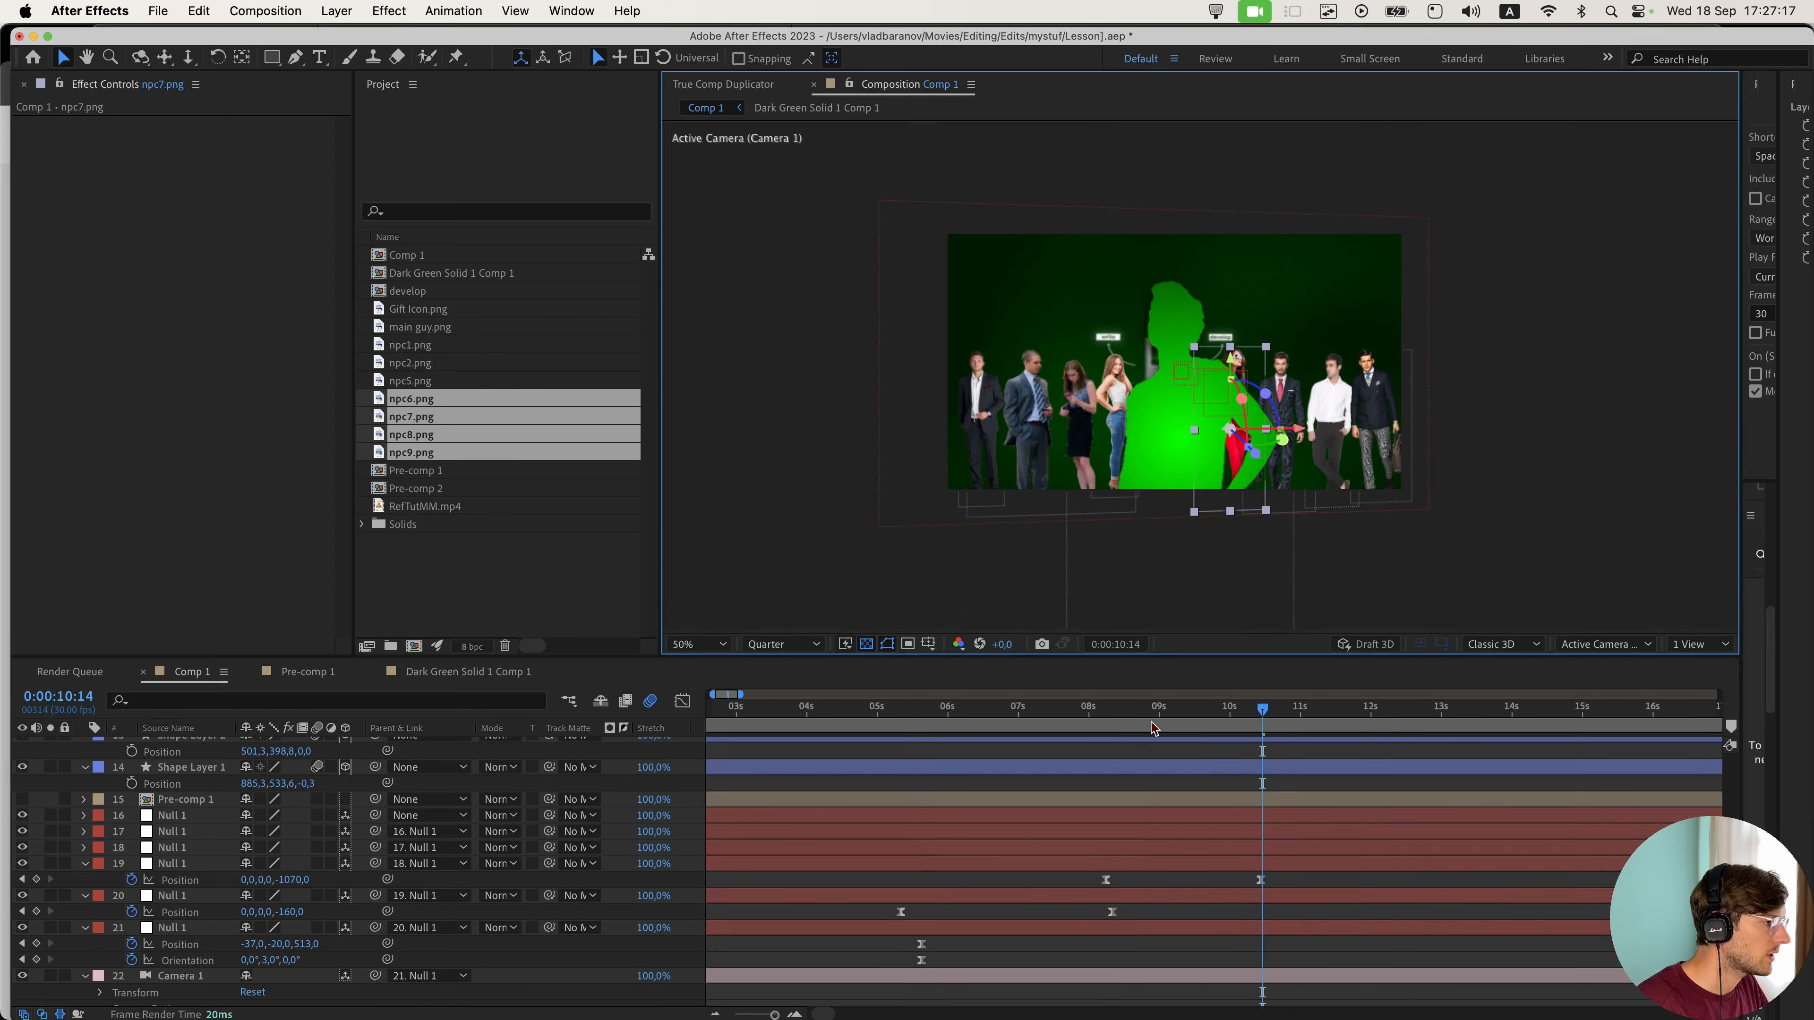
drag(1152, 722, 1165, 638)
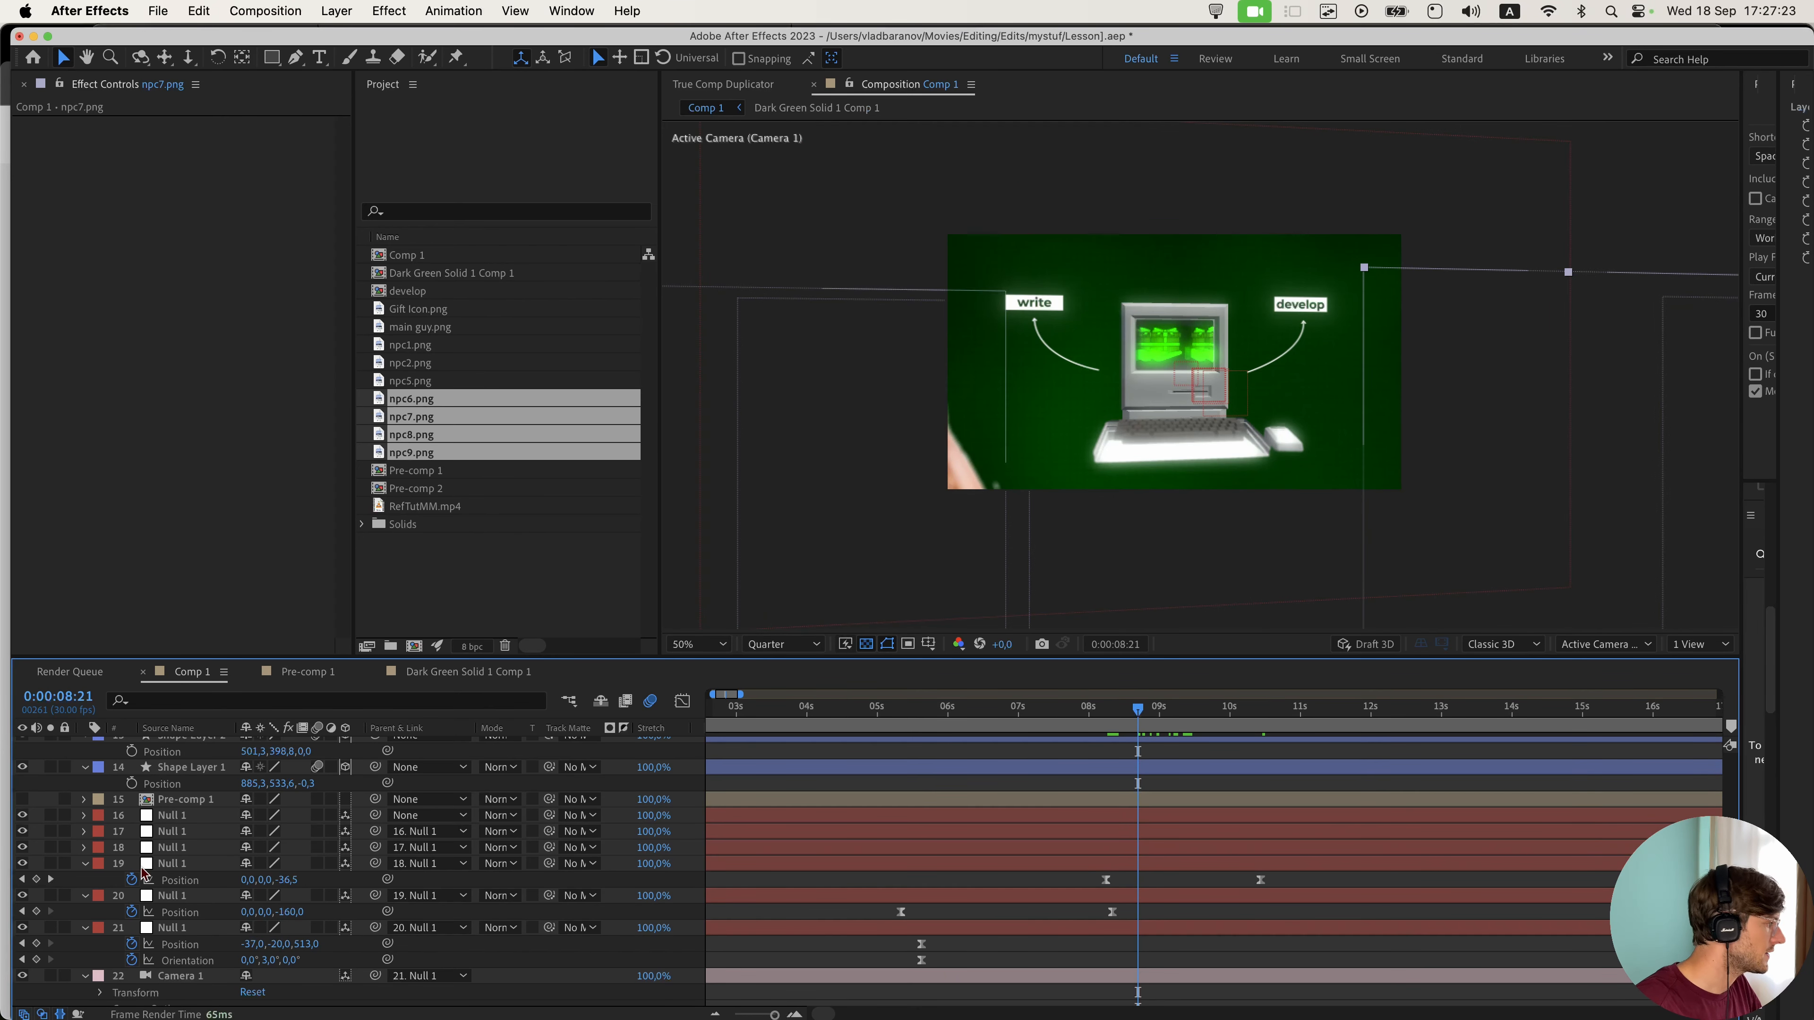
scroll(143, 871, down, 4)
click(196, 936)
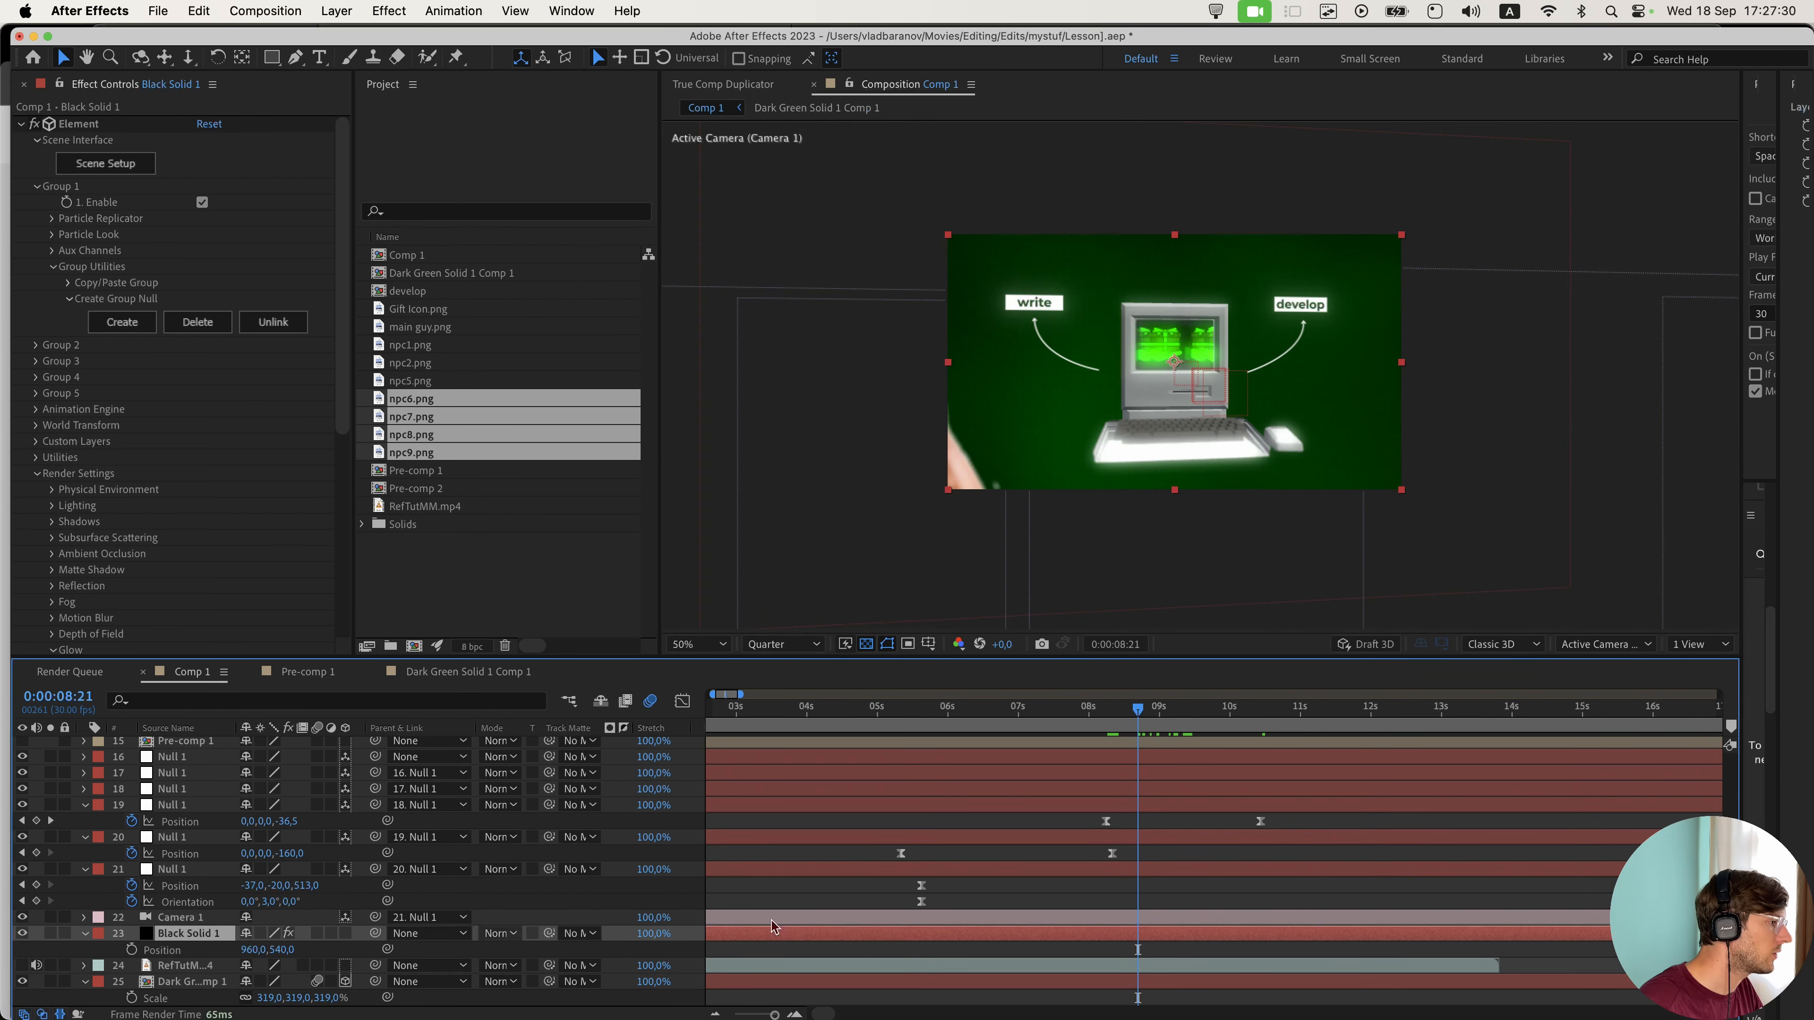
scroll(1165, 891, up, 3)
drag(1071, 720, 1041, 720)
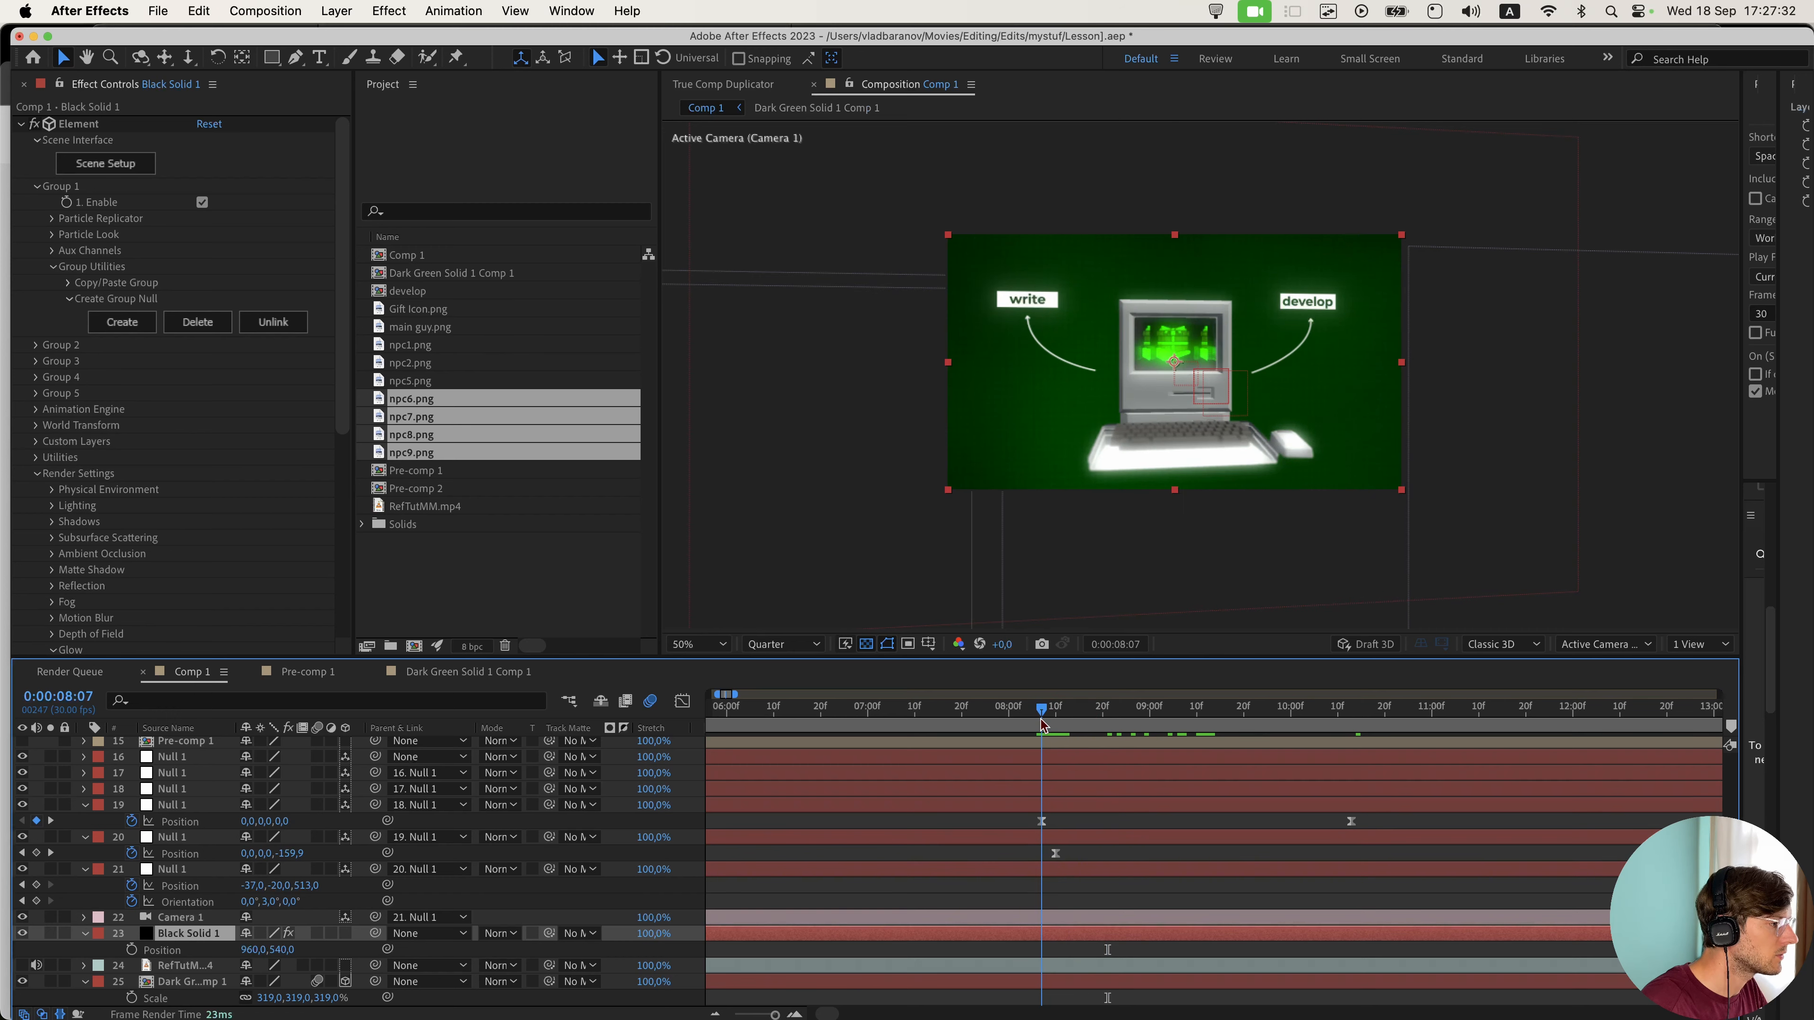
key(t)
drag(1325, 717, 1344, 723)
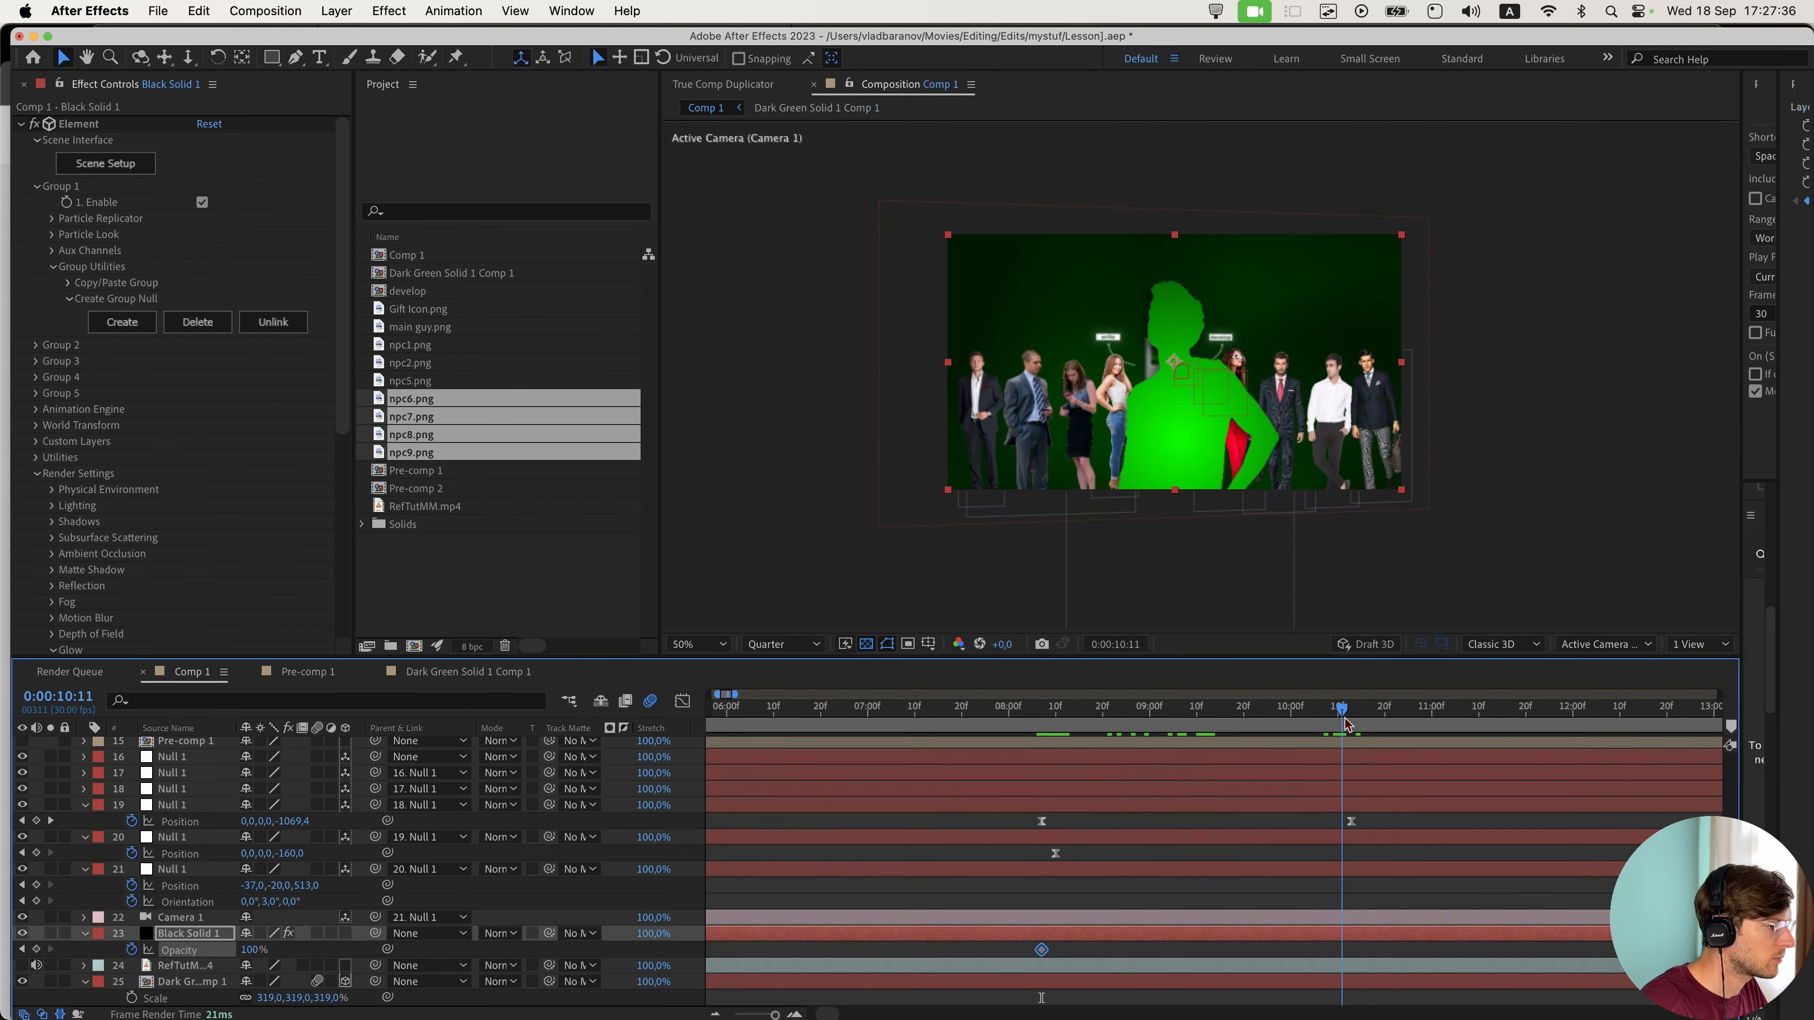
click(1420, 830)
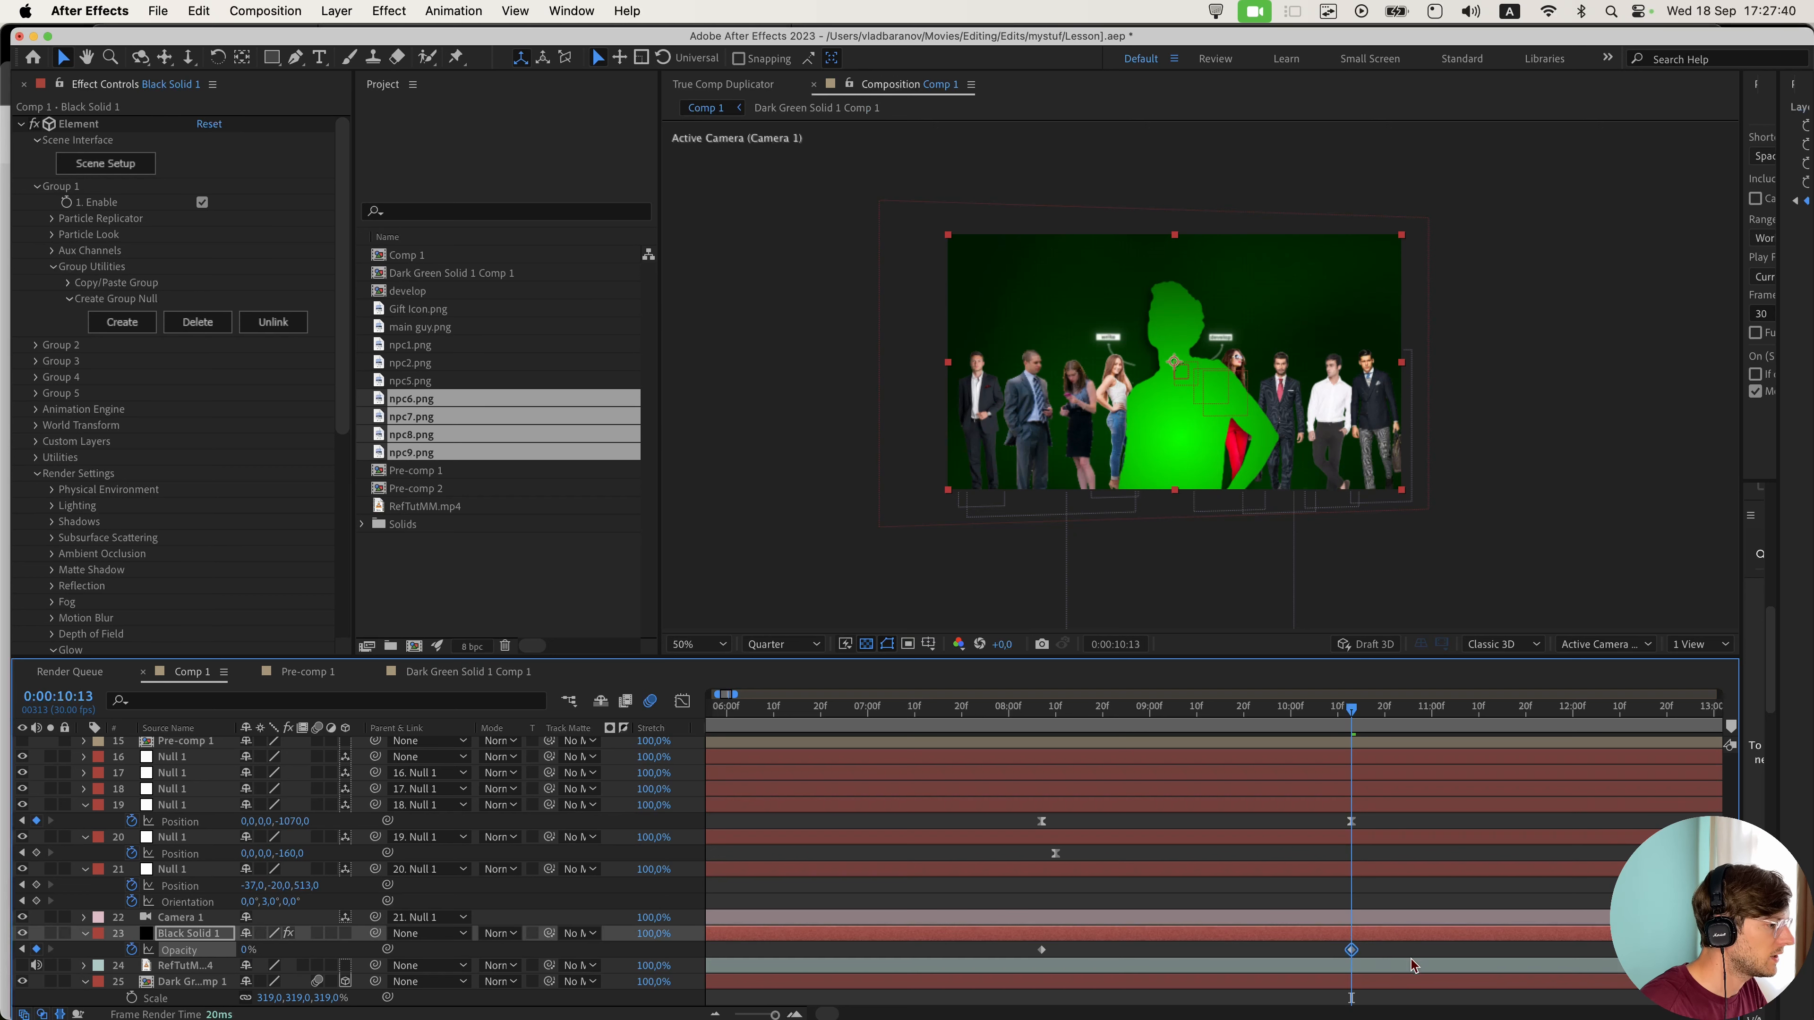
- Apply Easy Ease to both opacity keyframes of Black Solid 1 and copy them with the current time at 0:00:08:07
drag(1397, 958, 977, 945)
key(F9)
scroll(1069, 791, up, 3)
drag(1007, 716, 1014, 716)
scroll(1165, 815, down, 3)
scroll(386, 868, up, 5)
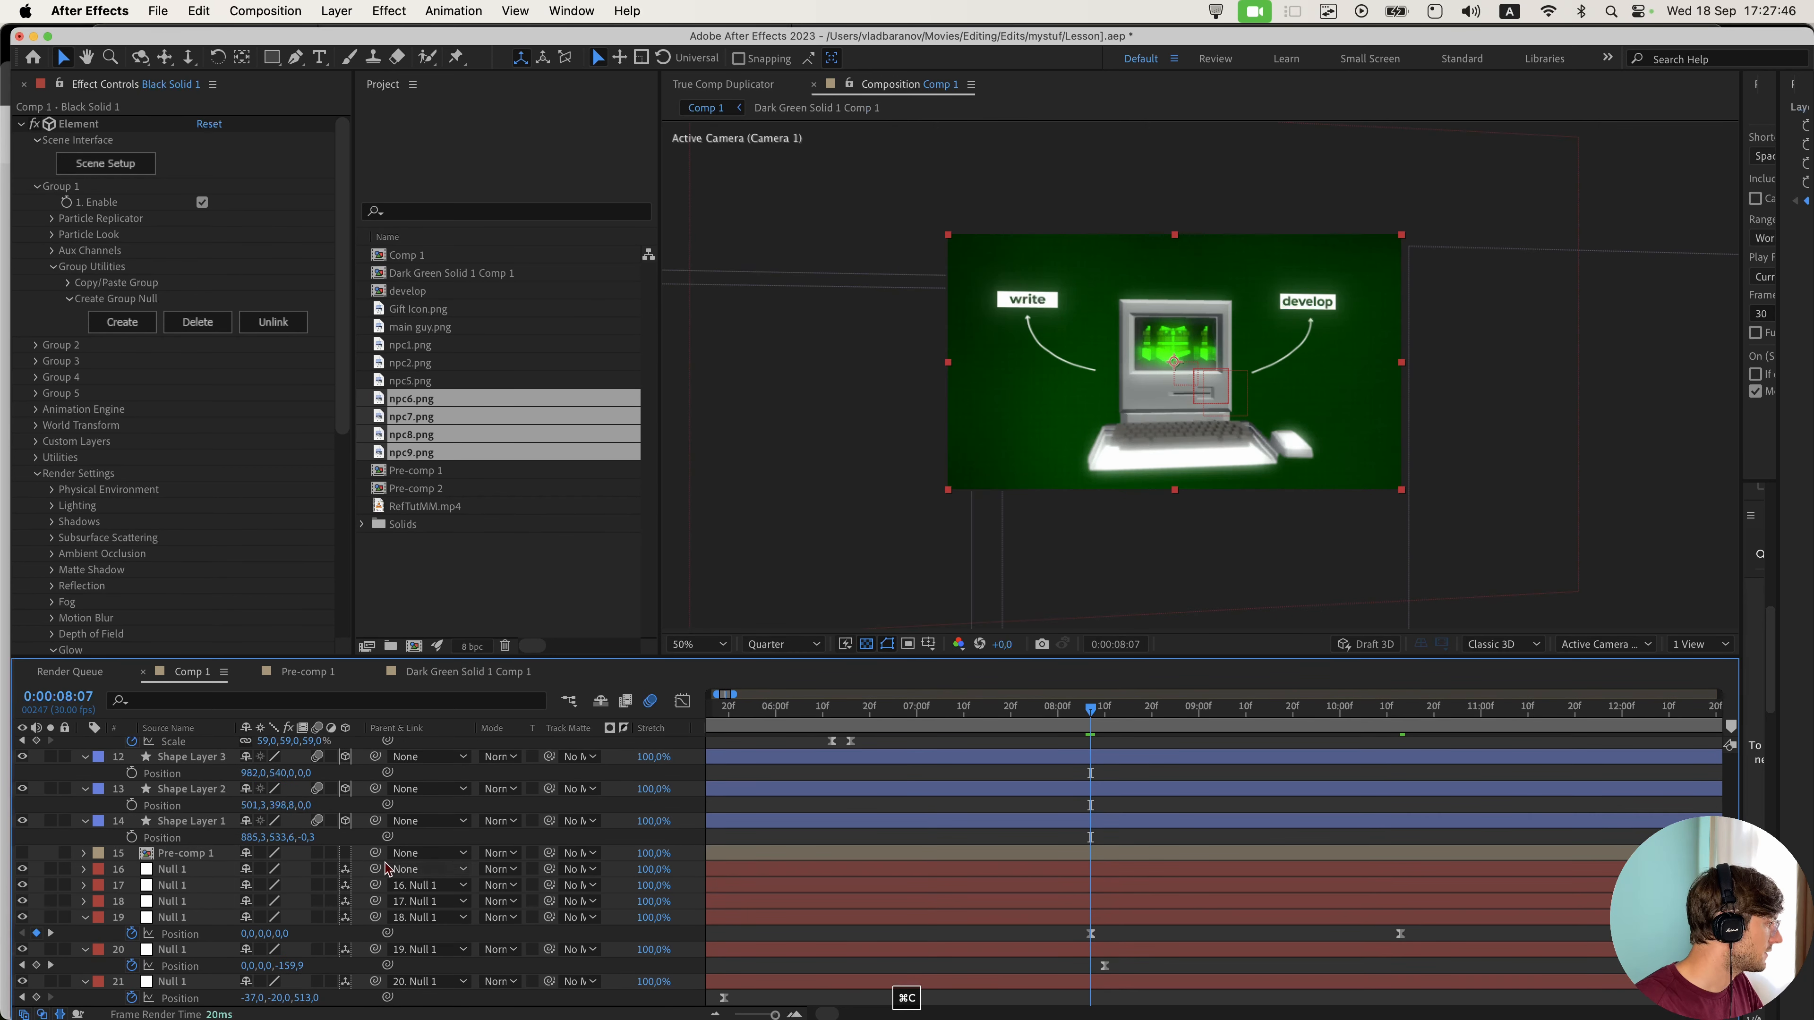
- Paste the eased opacity keyframes onto Shape Layers 1 to 4 at 0:00:08:07 and check the fade through the camera pull-back
click(183, 854)
click(182, 823)
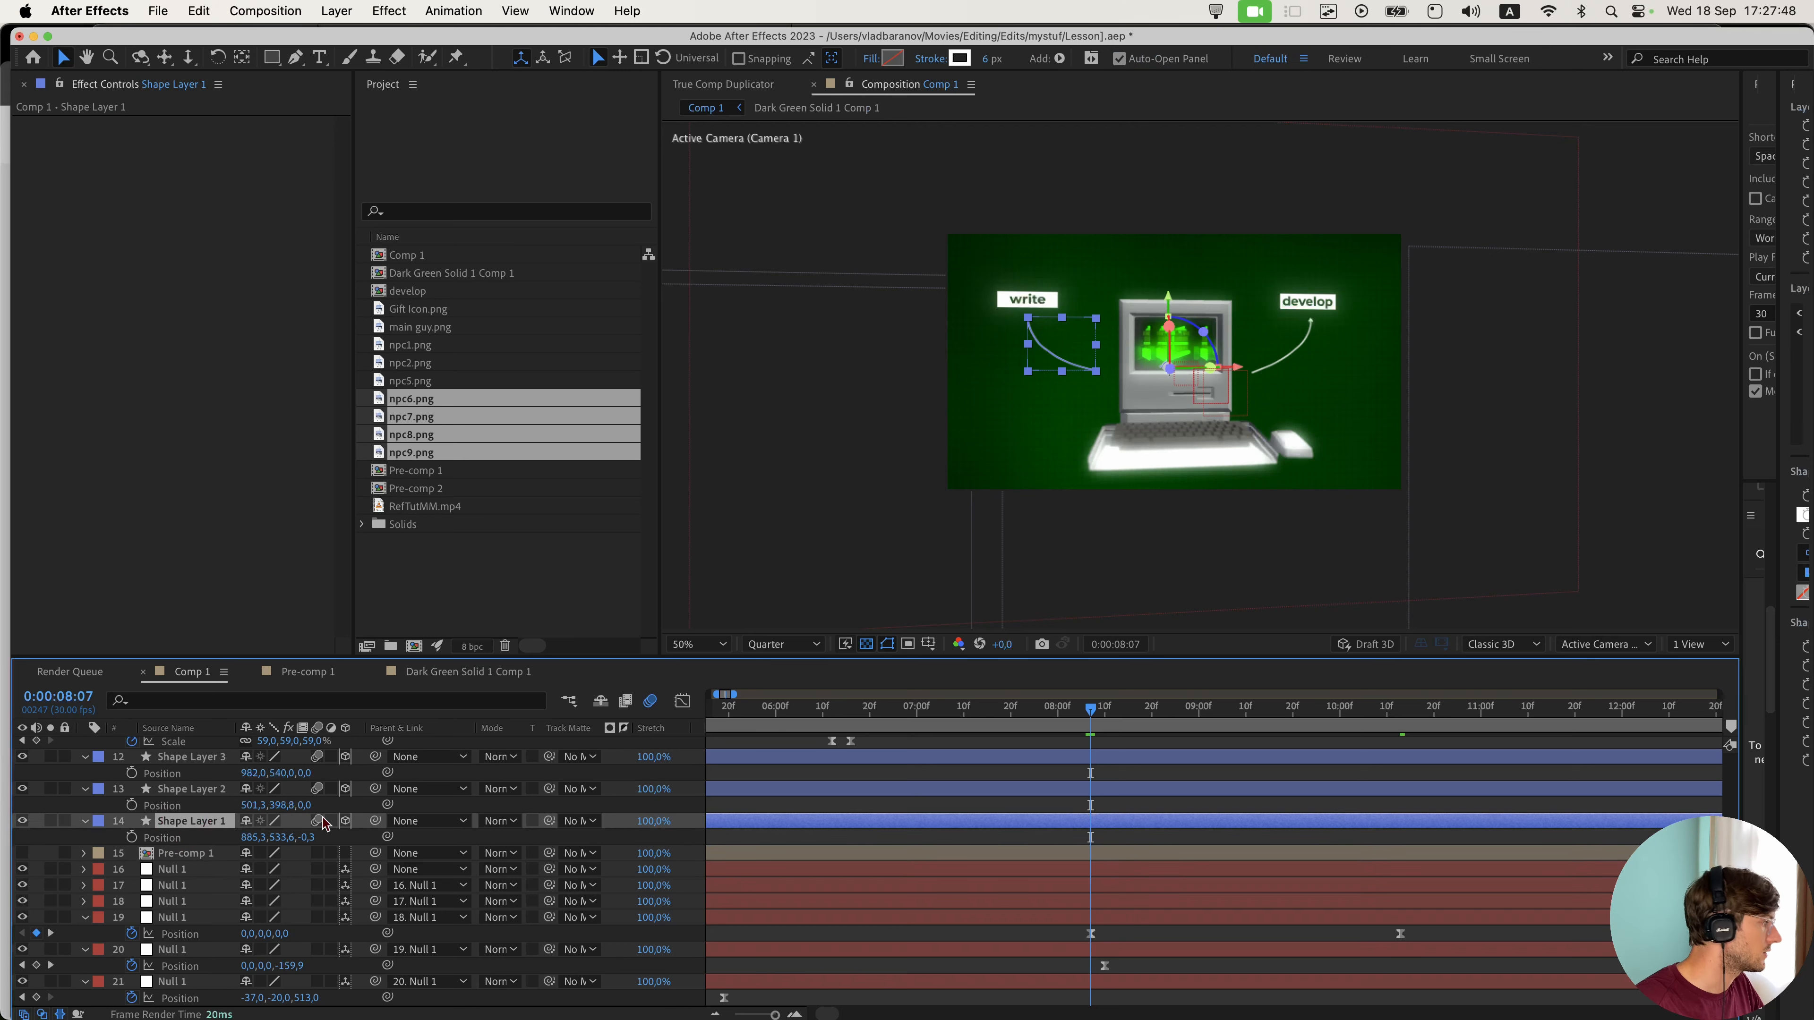
scroll(209, 804, up, 1)
shift+click(210, 748)
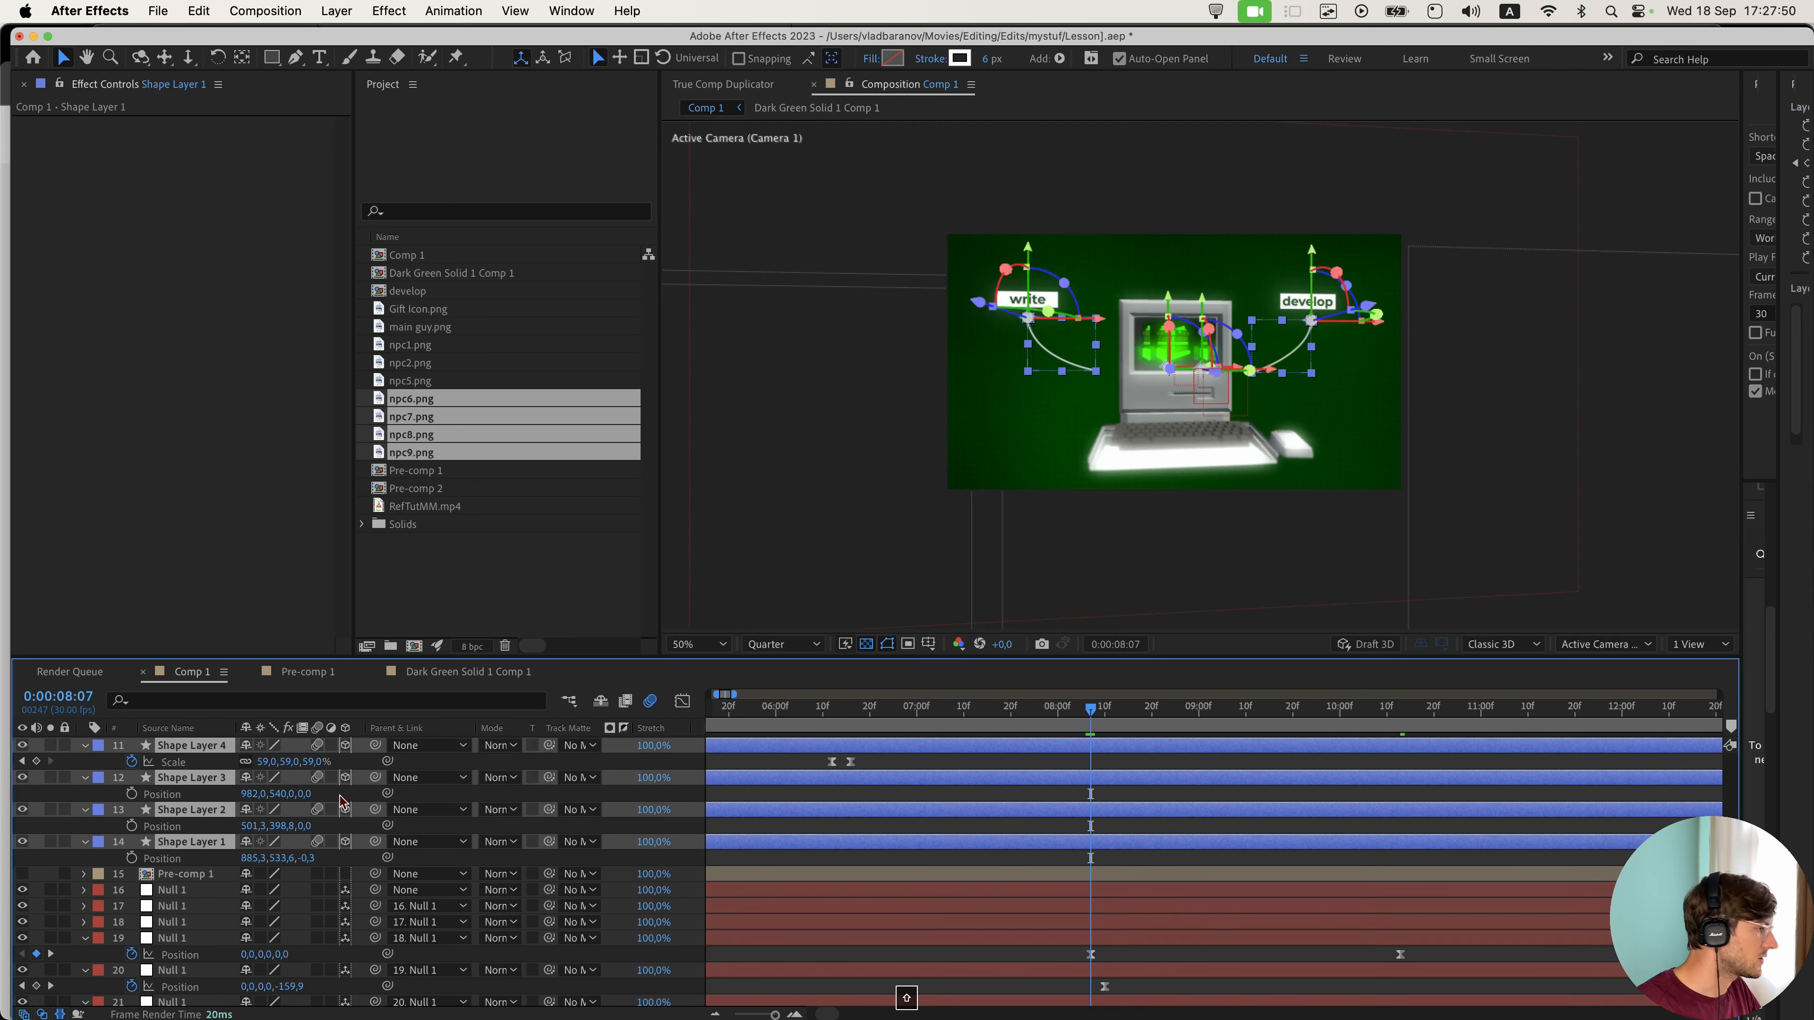
key(super+v)
key(u)
drag(1108, 726, 1306, 728)
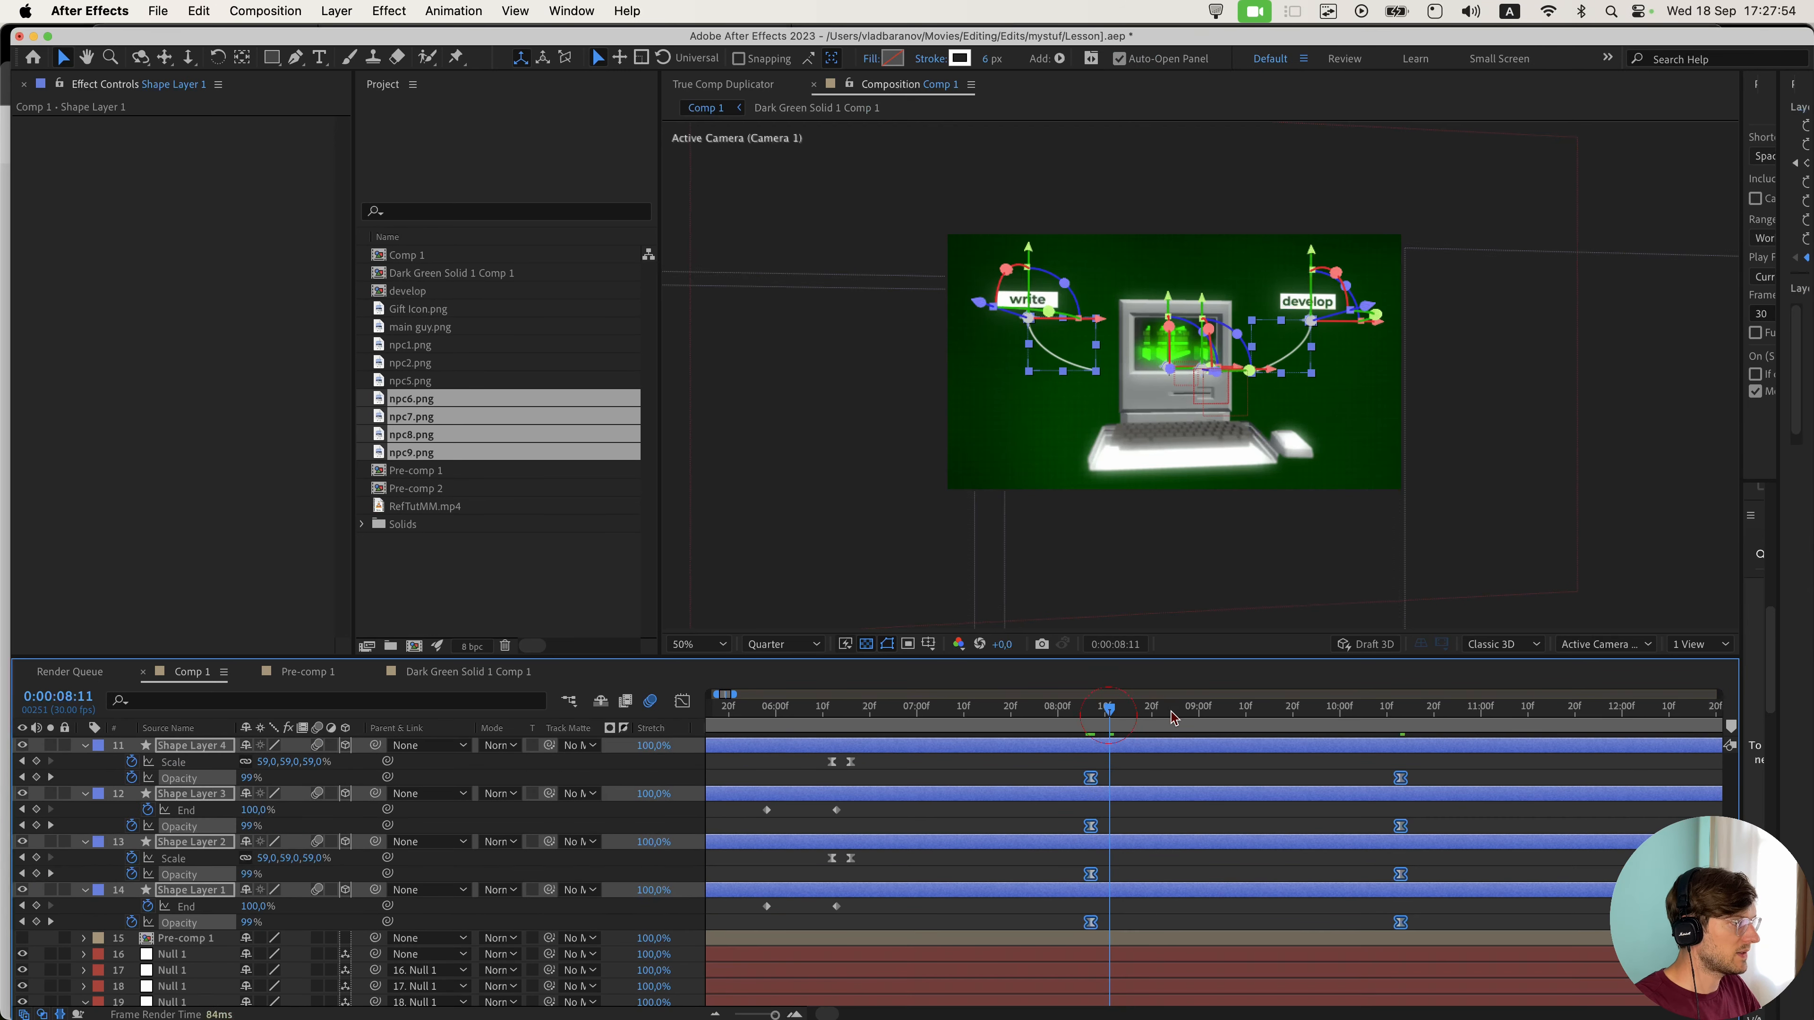
click(1458, 786)
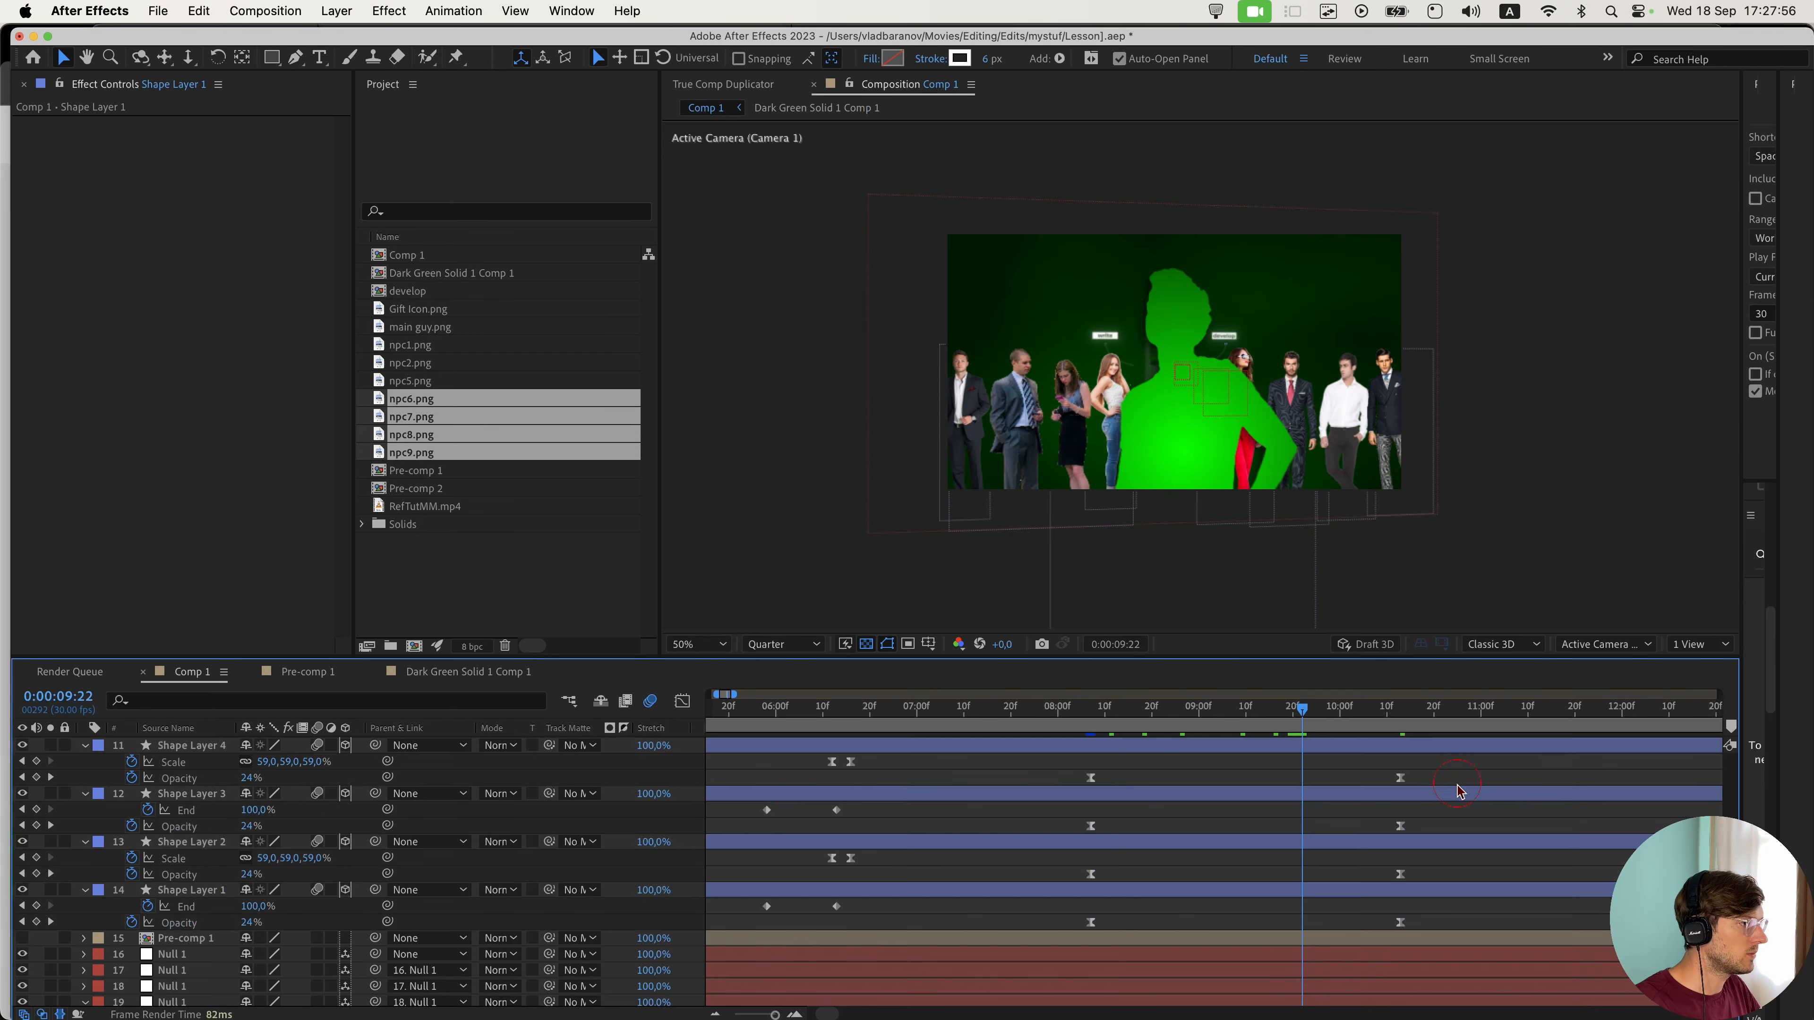
- Paste the same opacity fade onto the develop and Pre-comp 2 layers, starting at 0:00:08:07
drag(1106, 721, 1091, 722)
scroll(126, 799, up, 4)
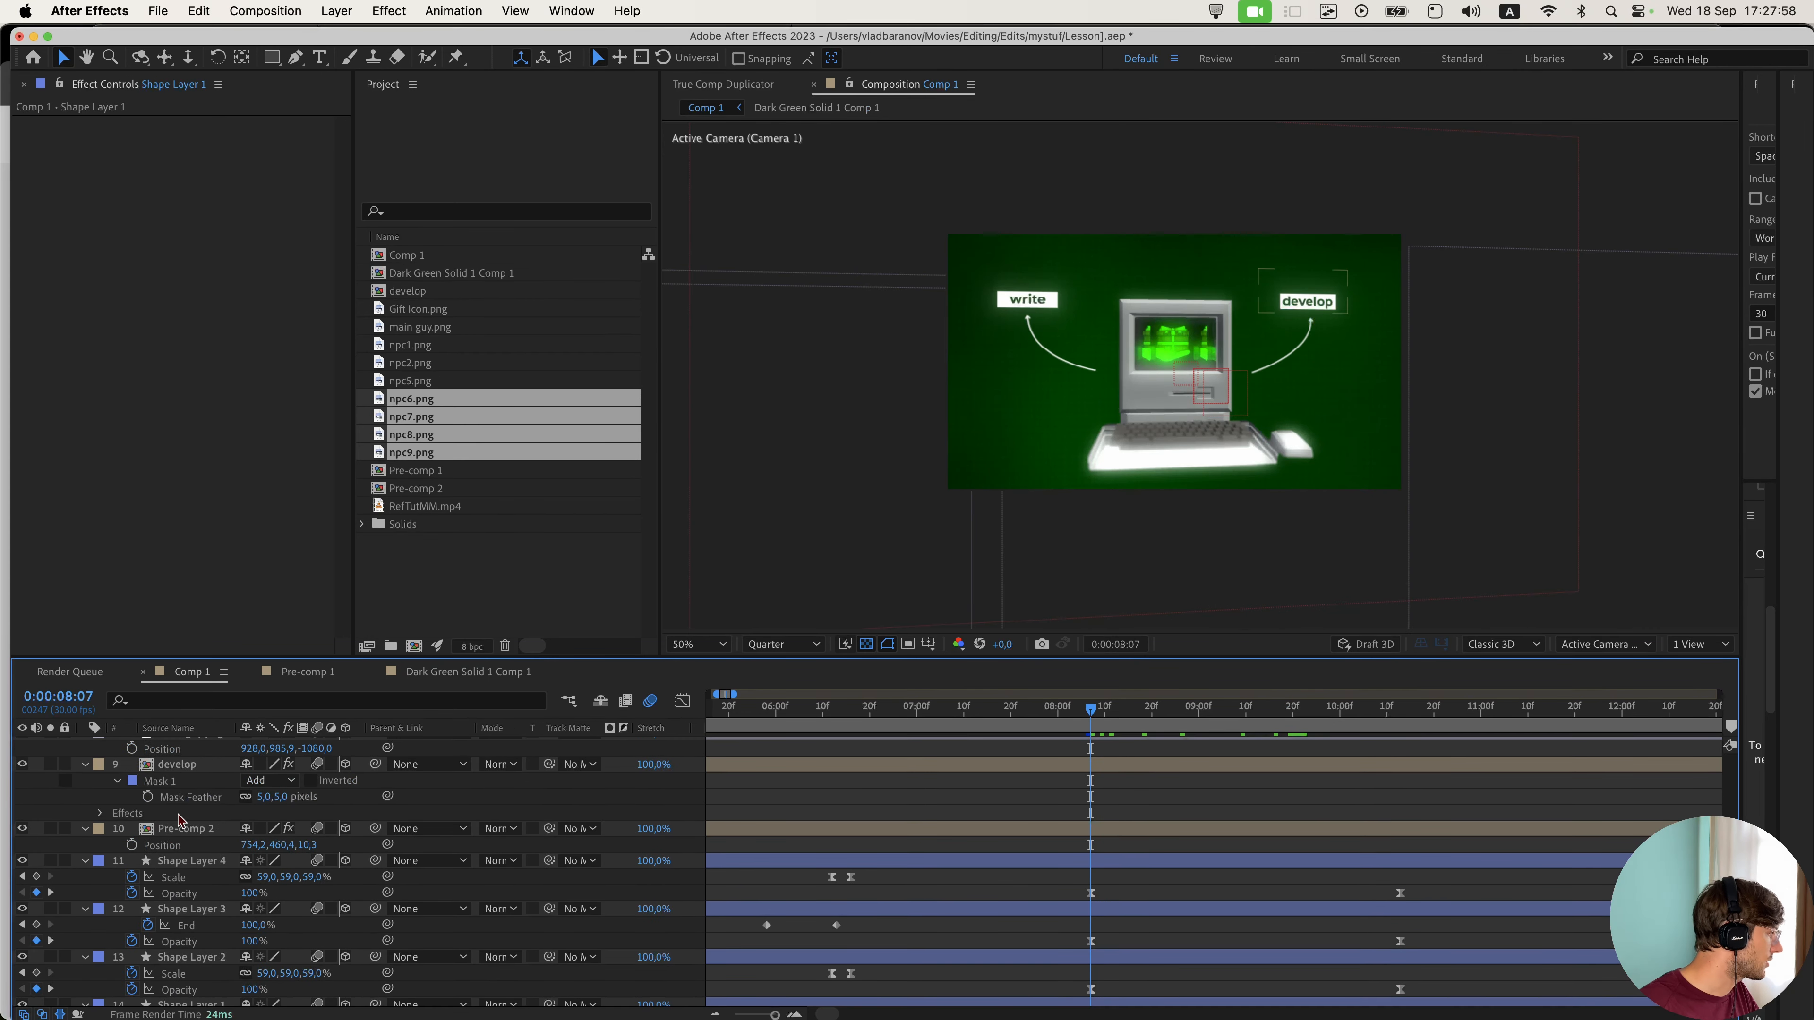
scroll(191, 836, up, 2)
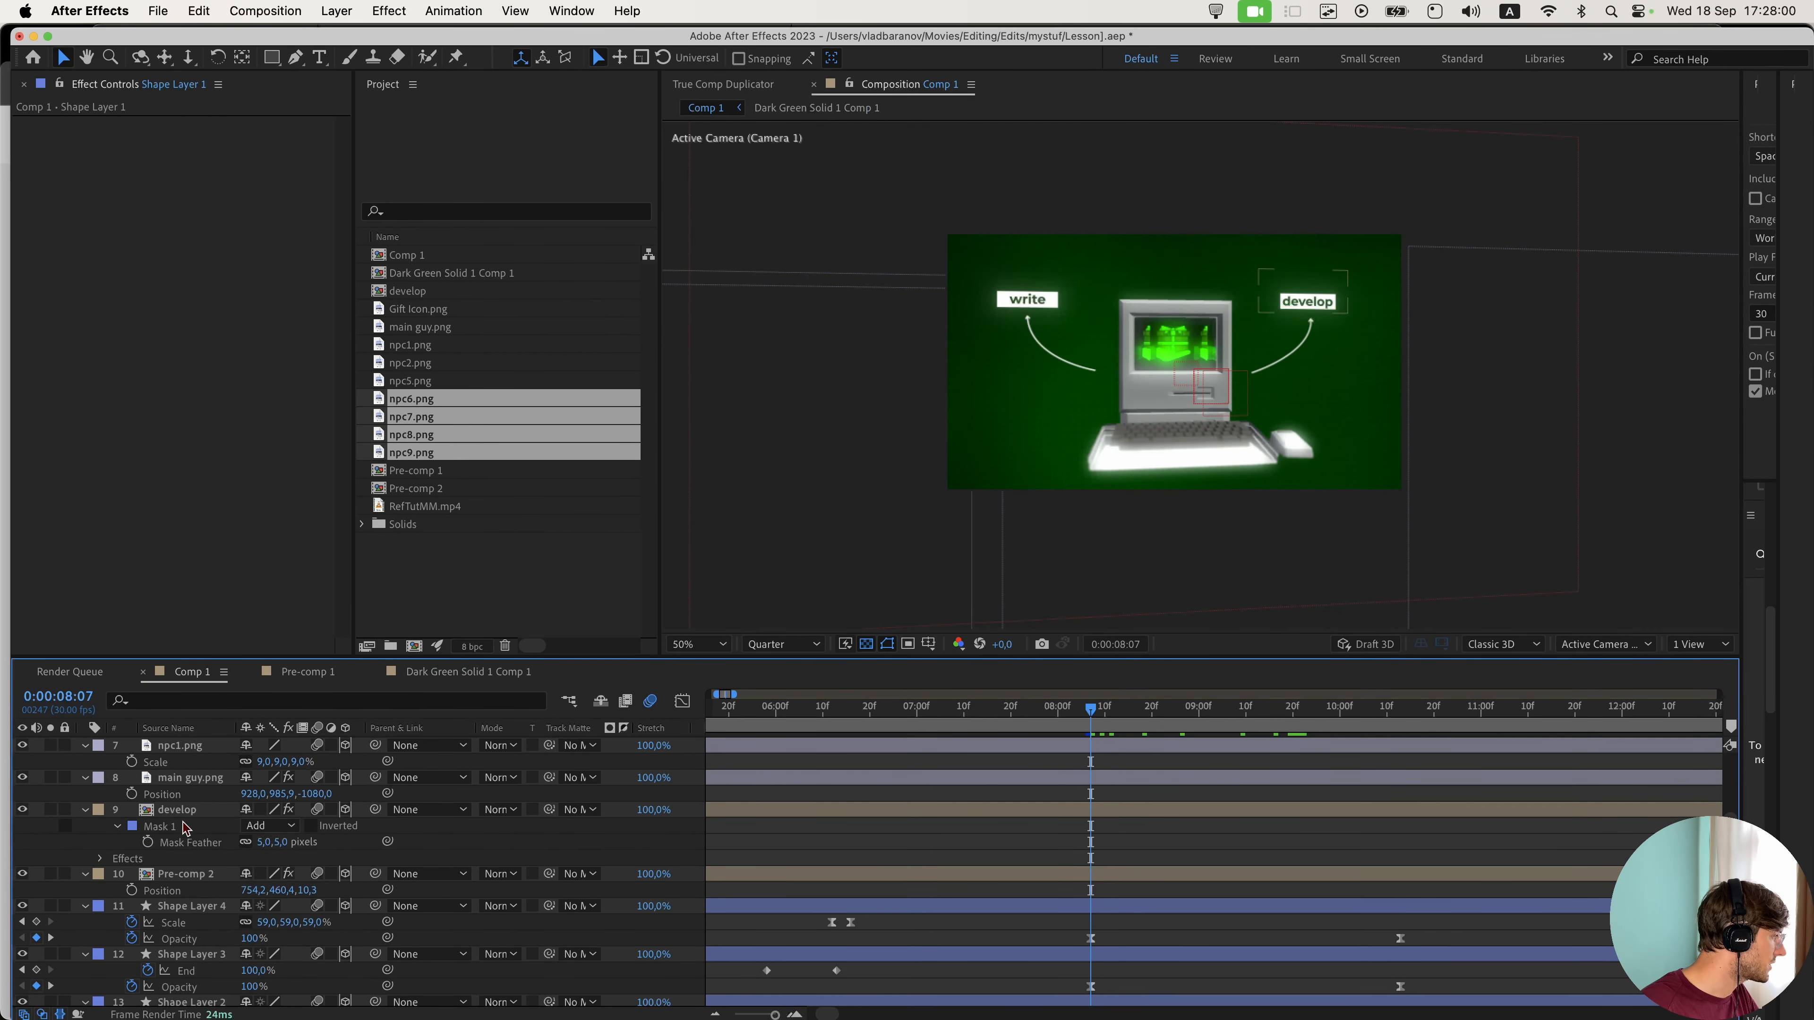
click(184, 826)
shift+click(187, 874)
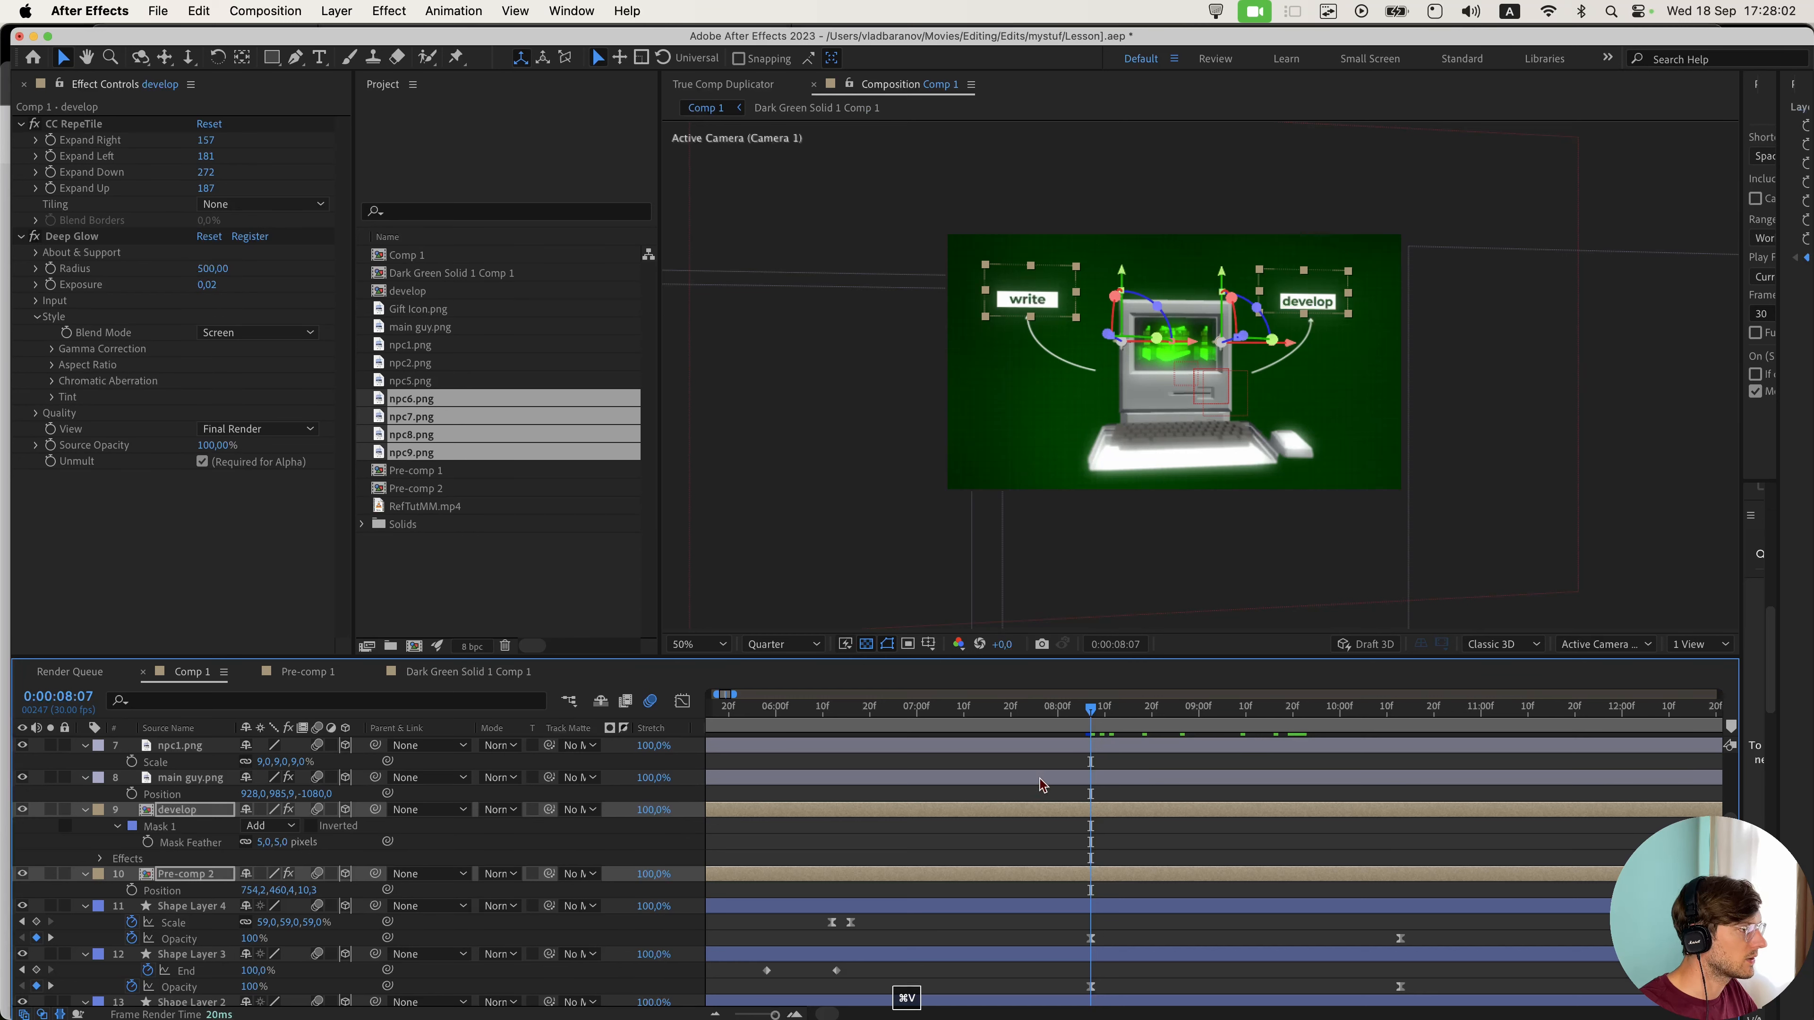
key(super+v)
- Play back the camera pull-back with the faded labels, and set the composition preview resolution to Full
key(space)
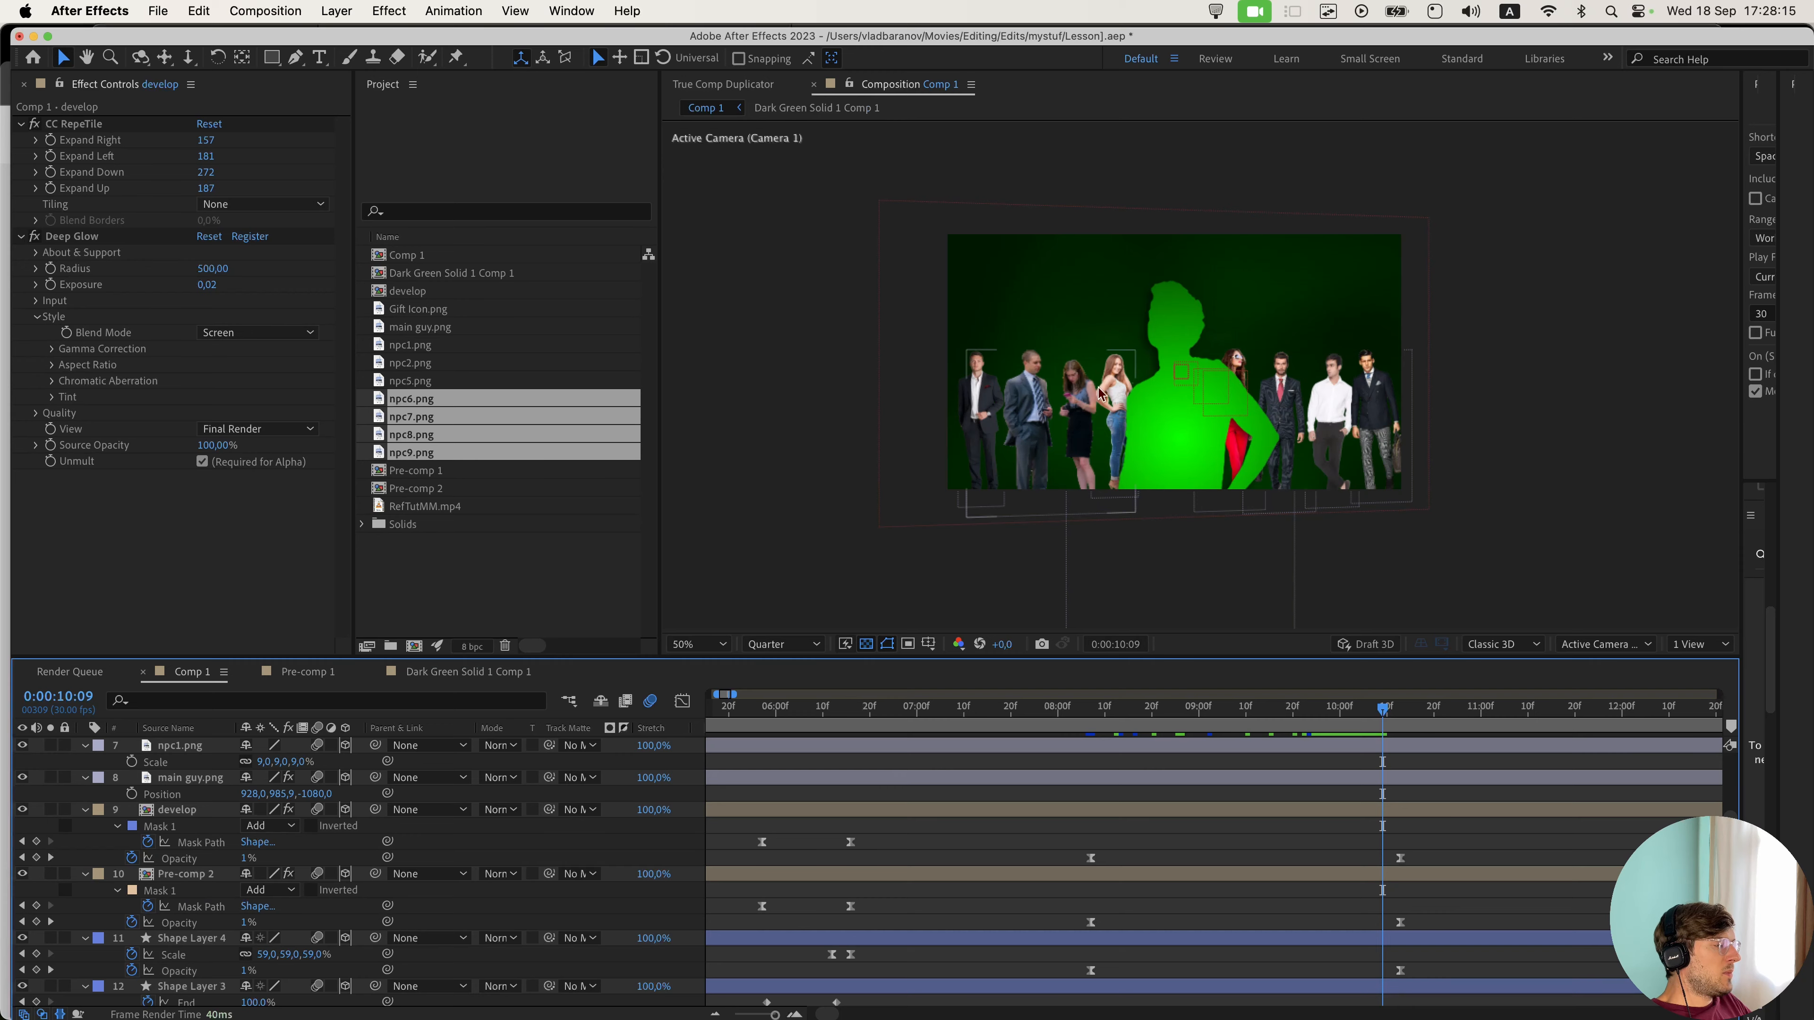
scroll(1099, 395, up, 1)
click(794, 645)
click(778, 688)
- Switch to Finder, preview RefTutMM.mp4 in the MM Tutorial YT folder and examine how its people silhouettes are coloured
mouse_move(737, 1016)
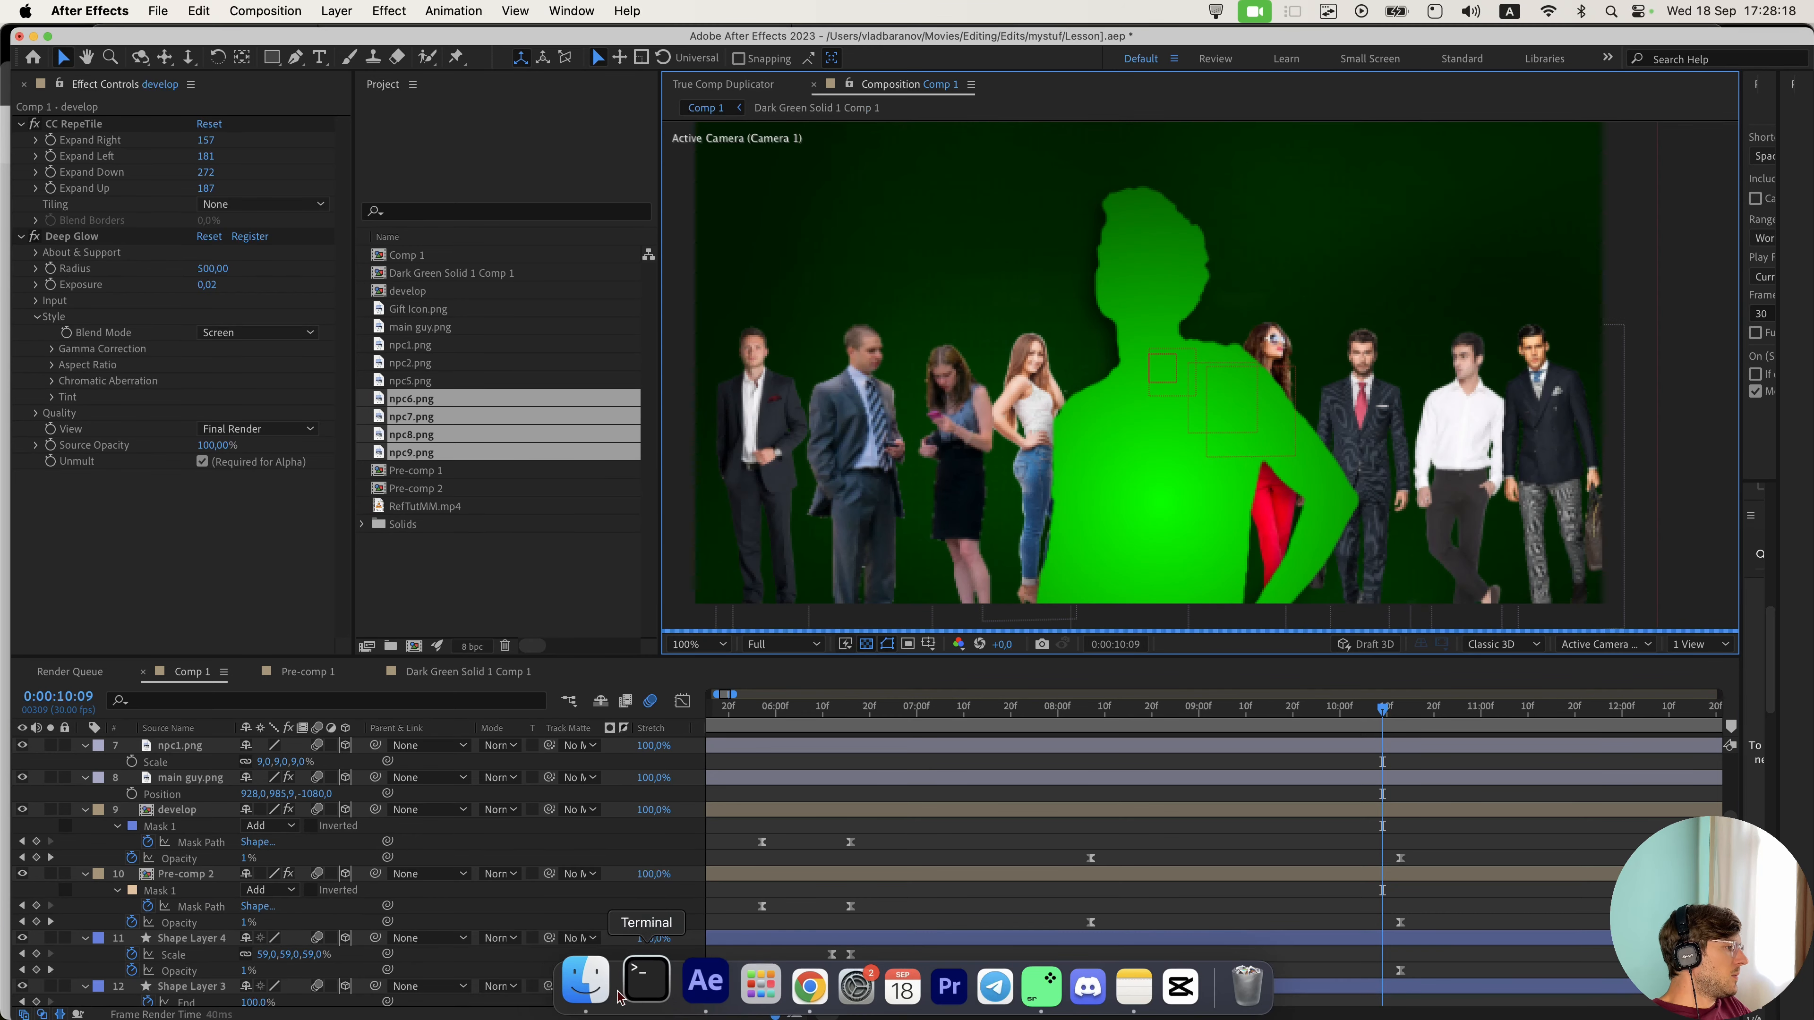
click(585, 982)
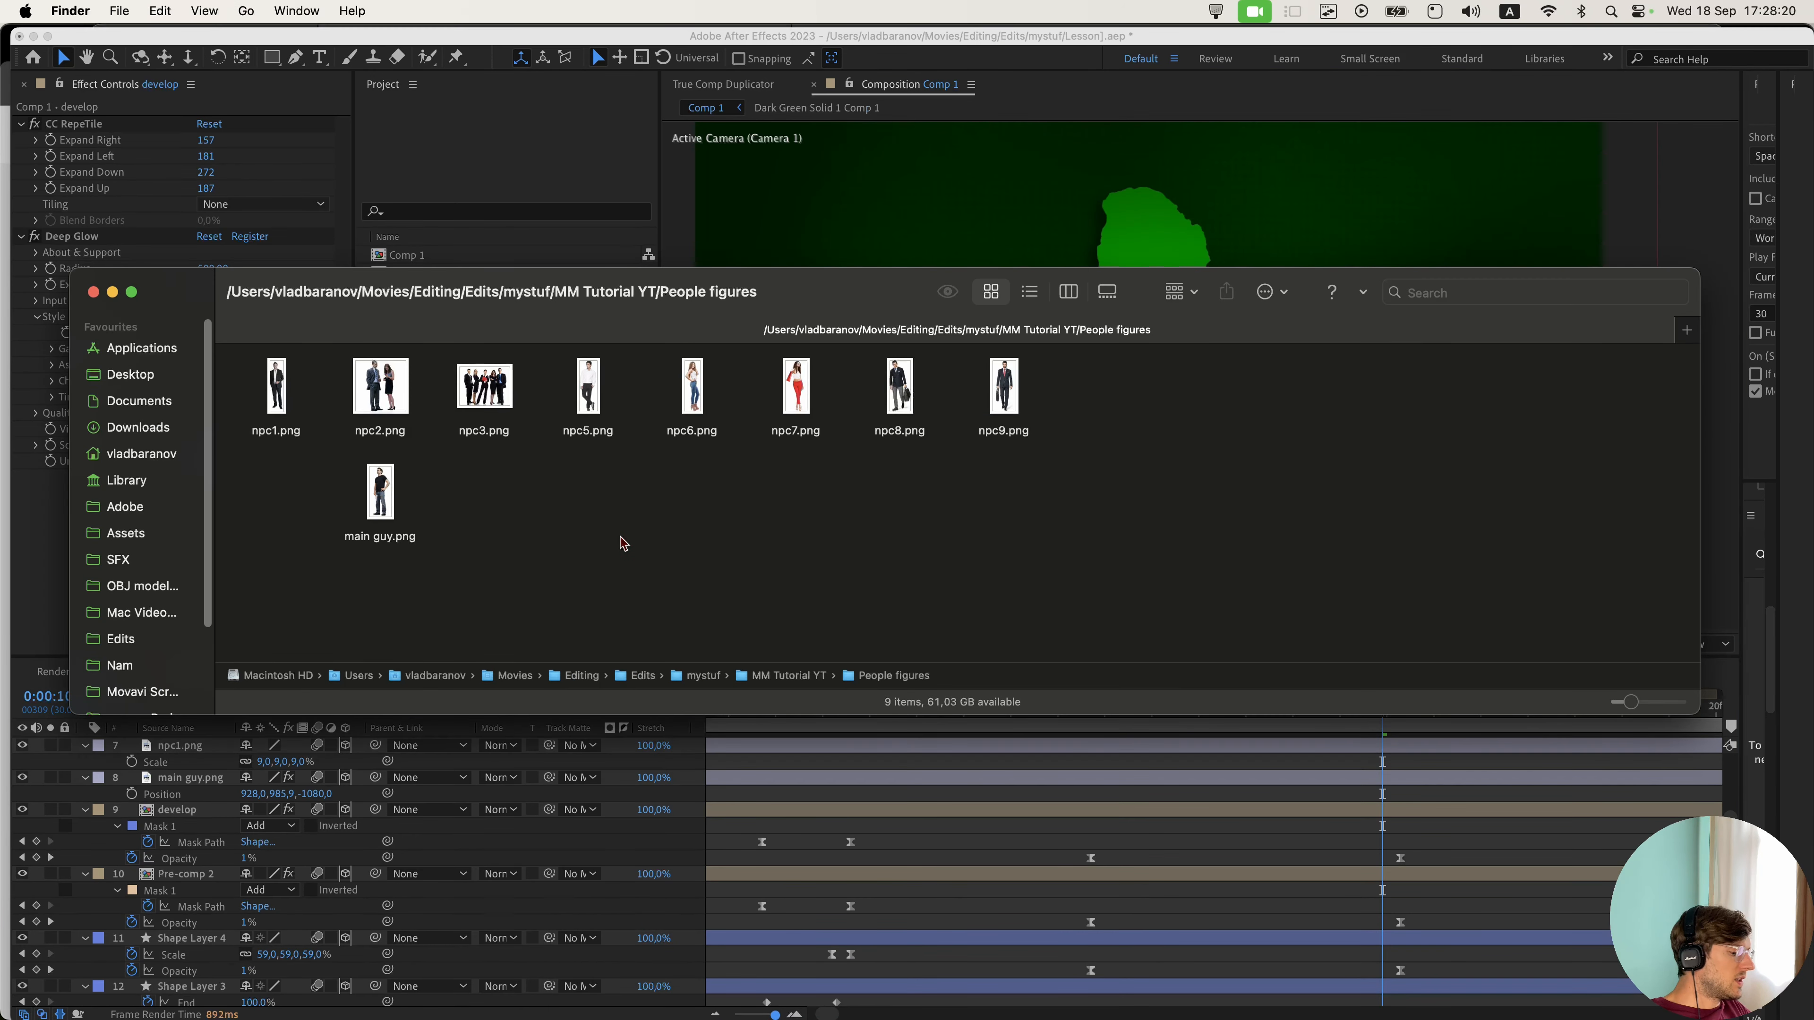
key(super+bracketleft)
key(space)
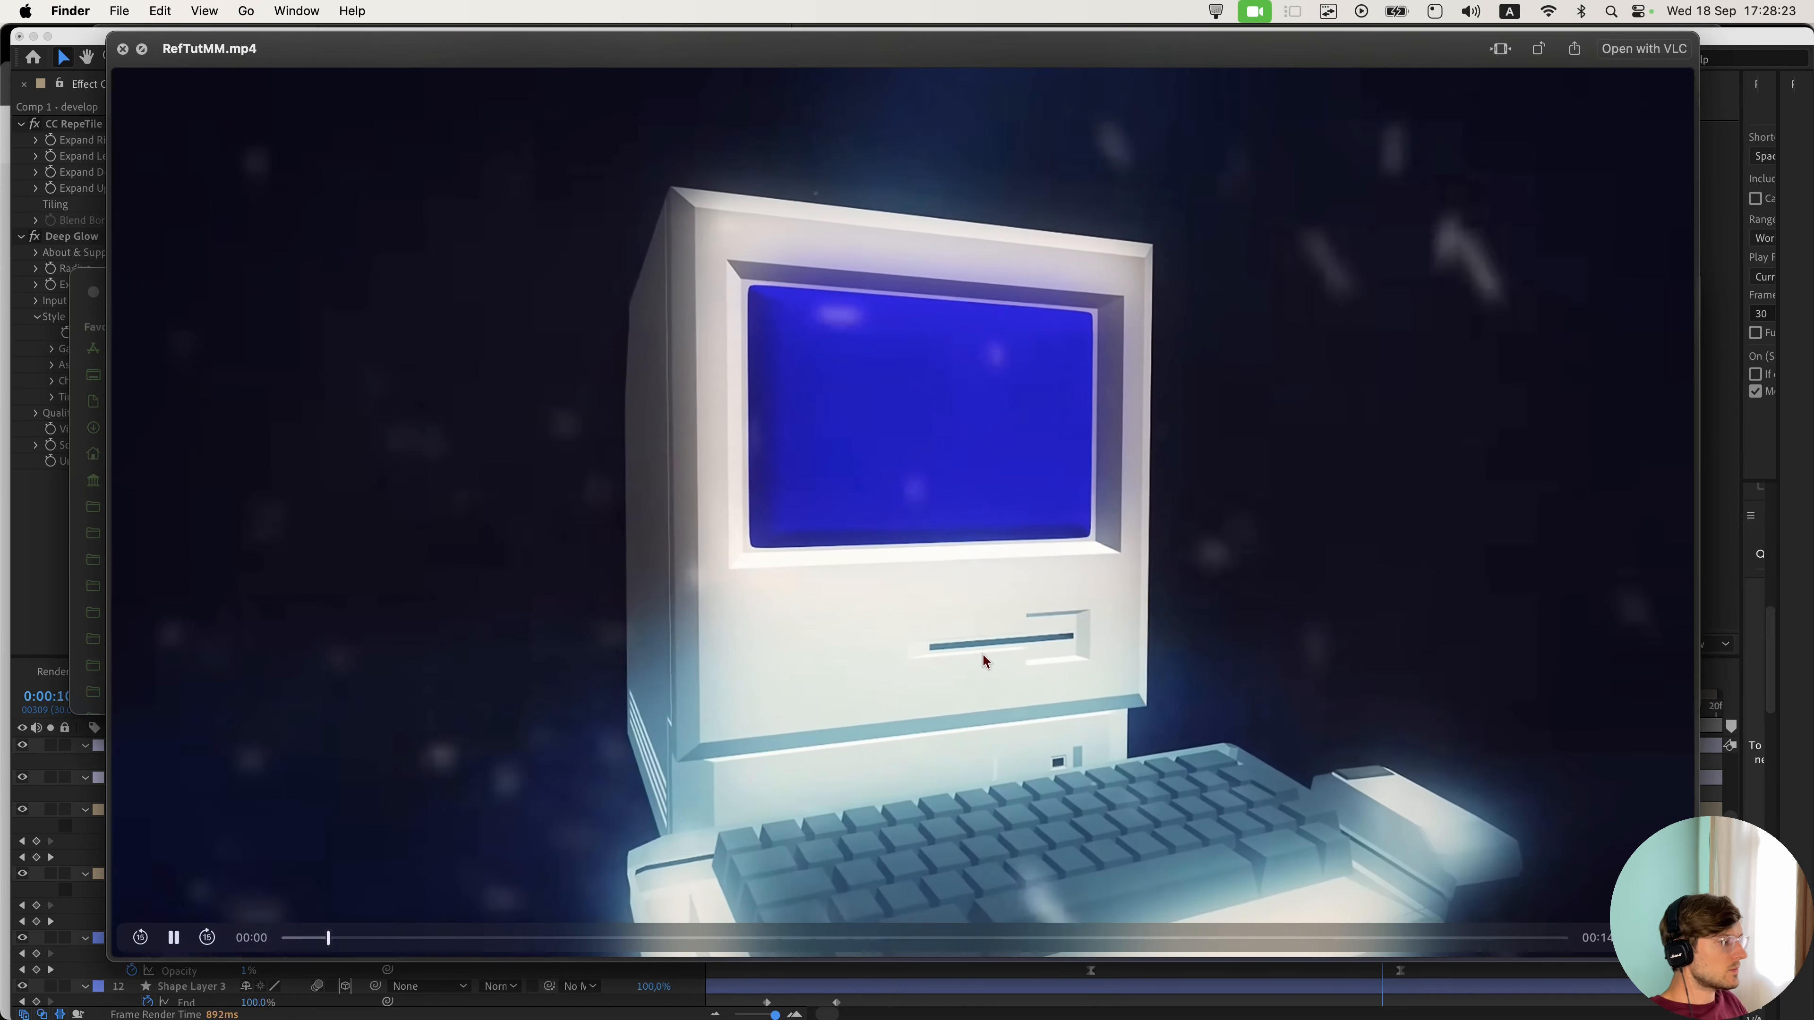
click(1114, 938)
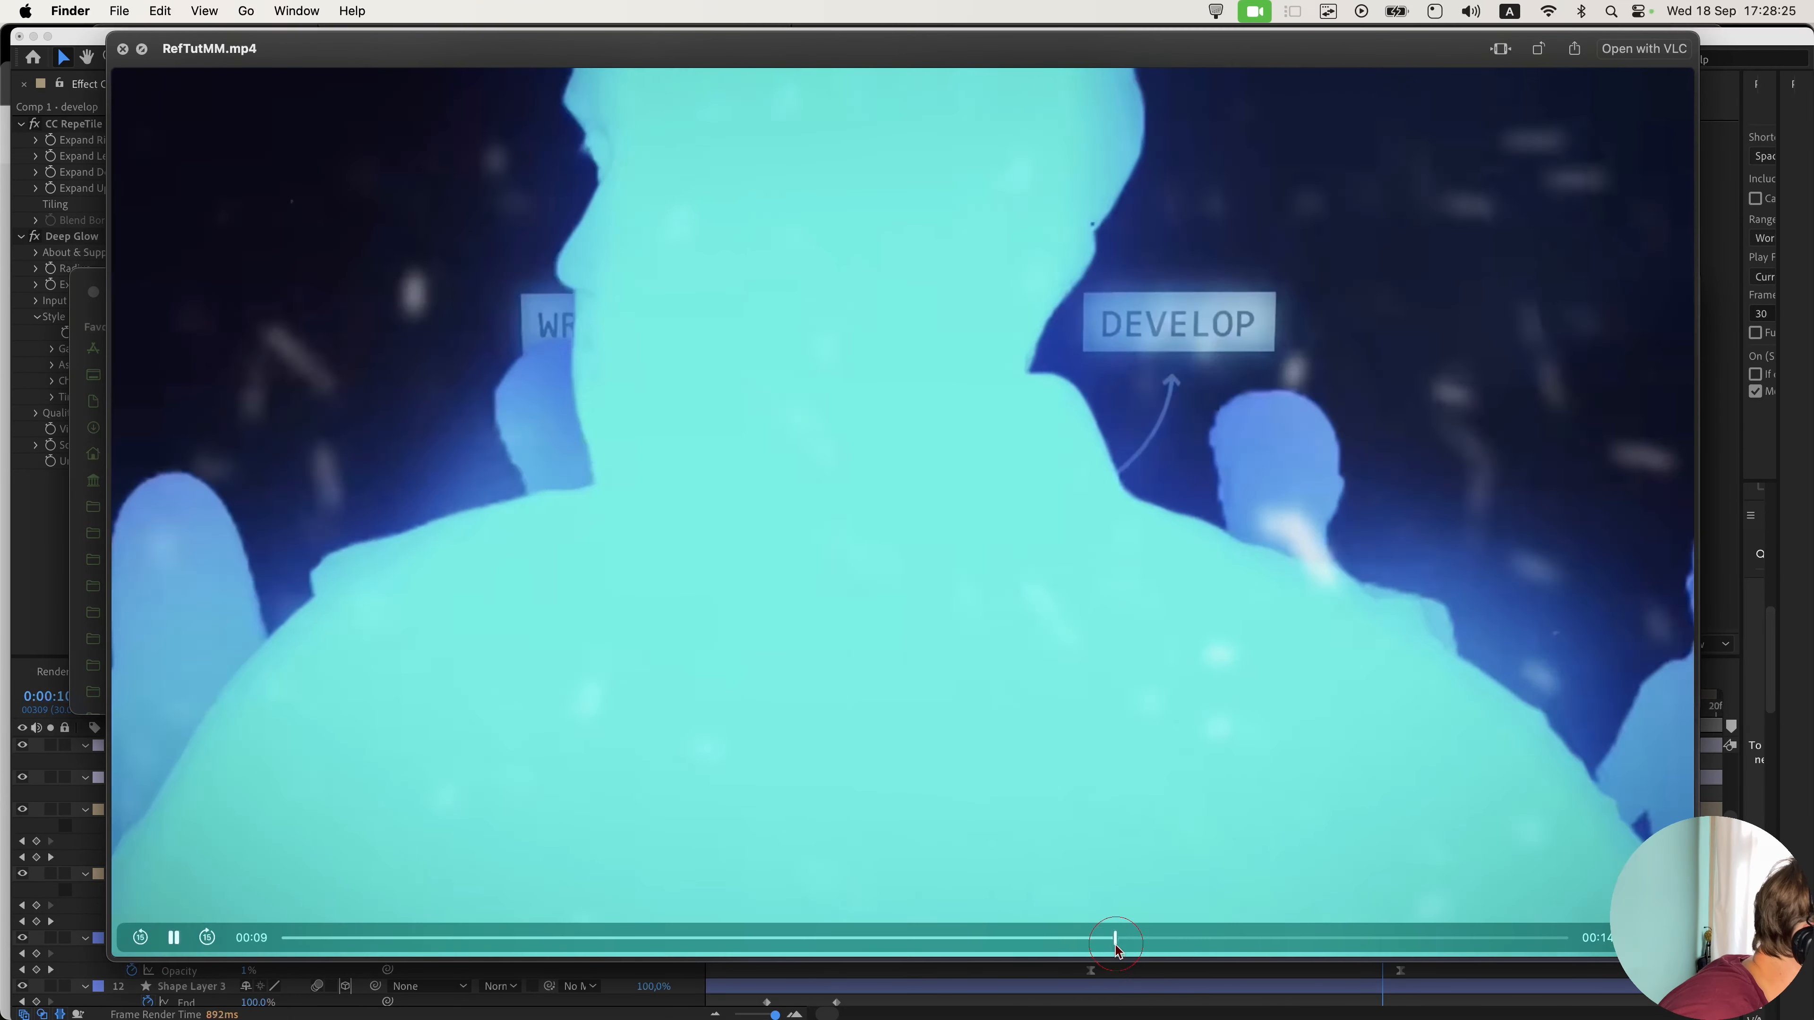
click(175, 938)
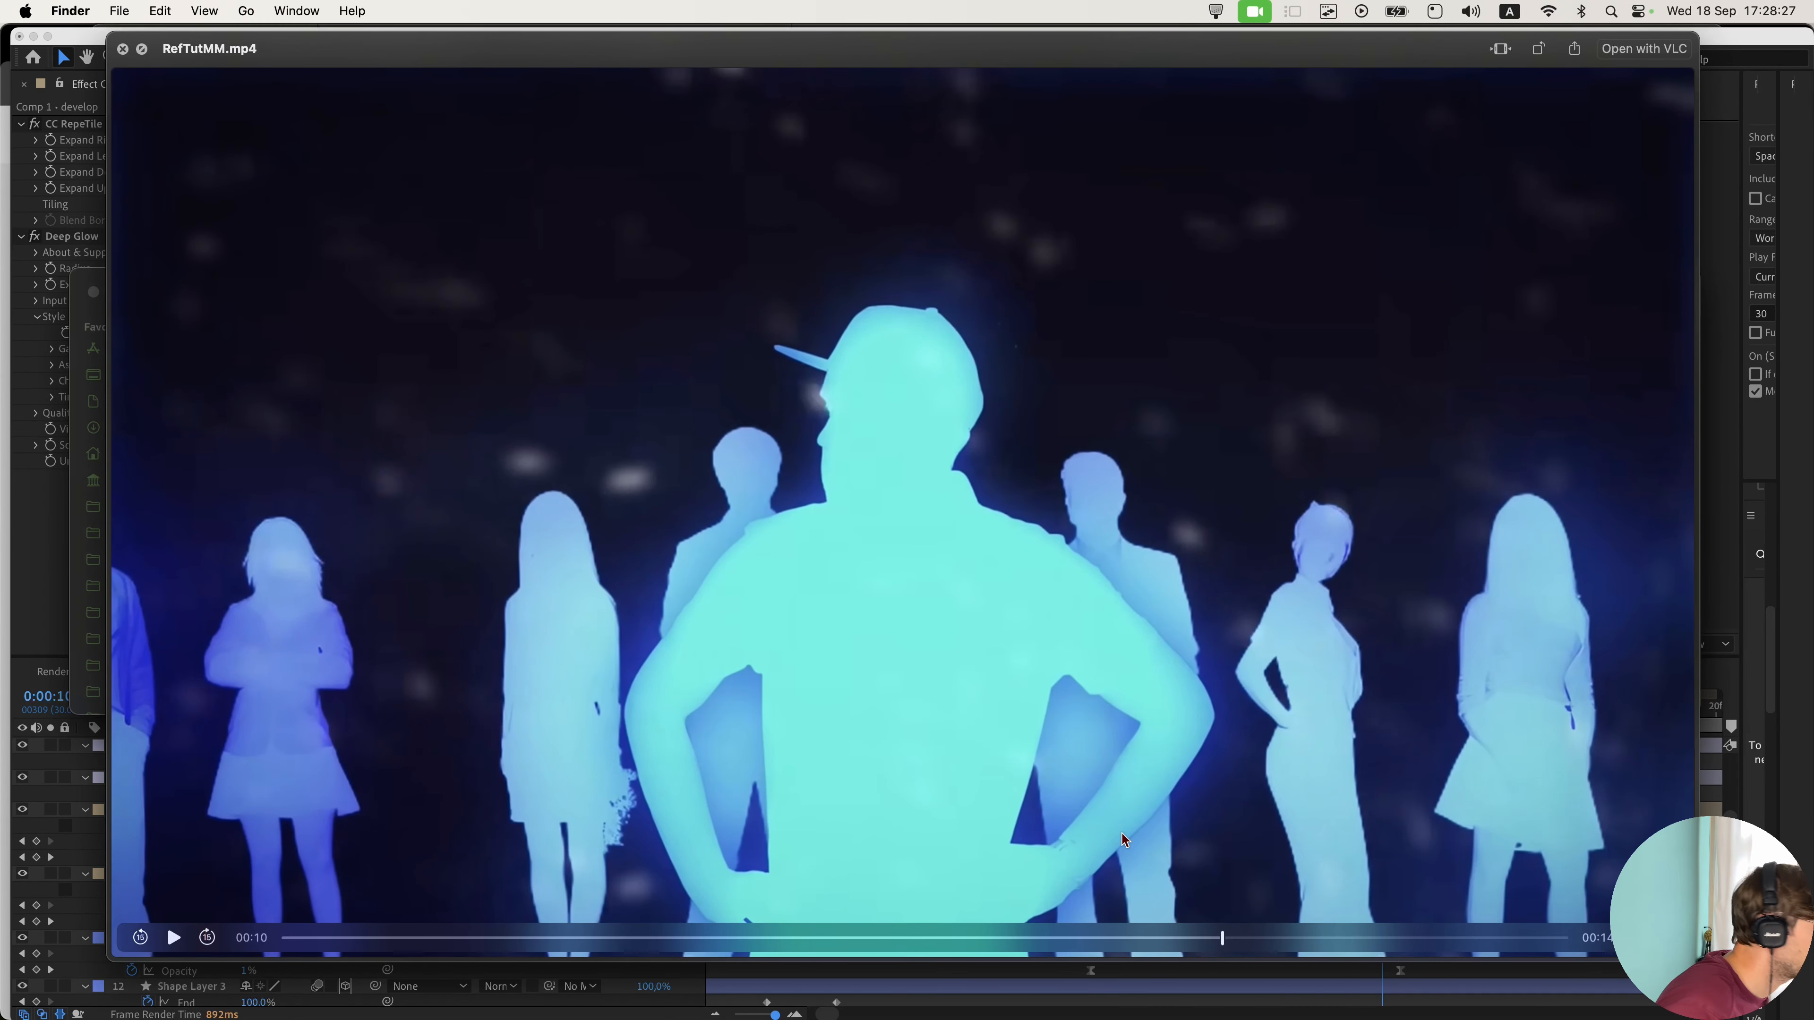
drag(1250, 942, 1472, 938)
key(space)
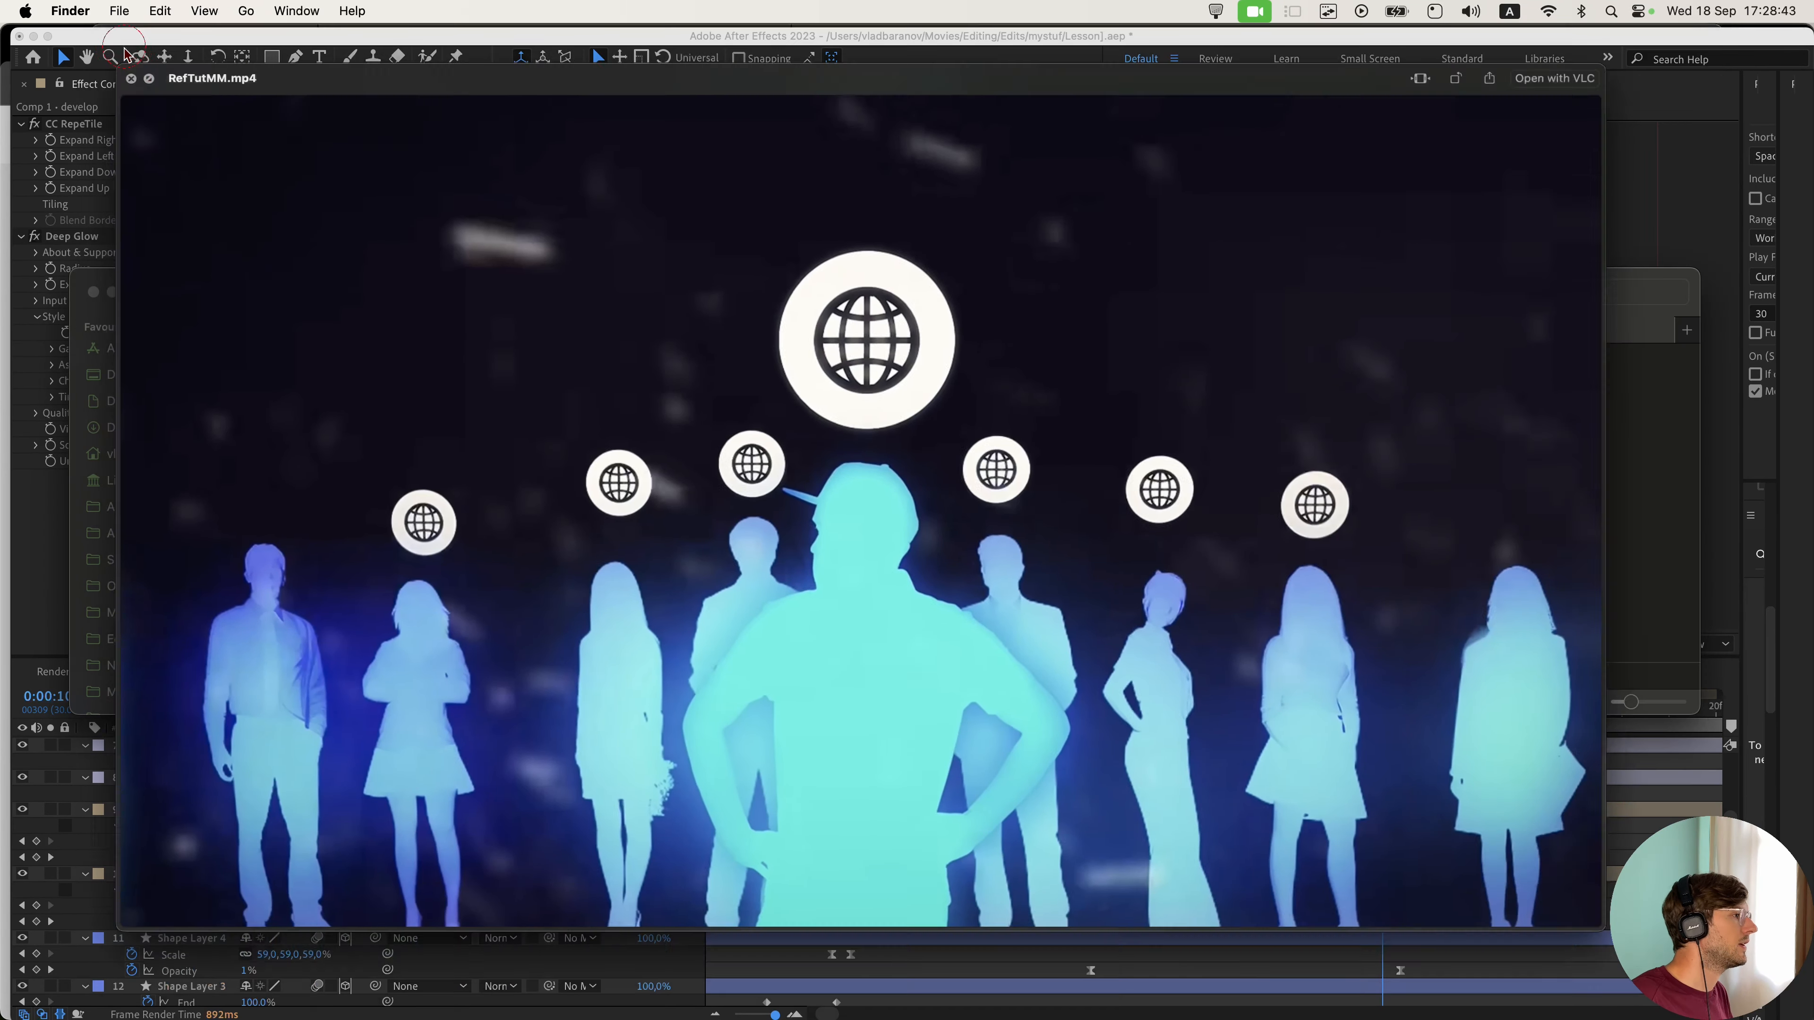
- Return to the composition and apply the Invert effect to npc1.png, the leftmost standing man
click(1151, 843)
scroll(1147, 839, up, 5)
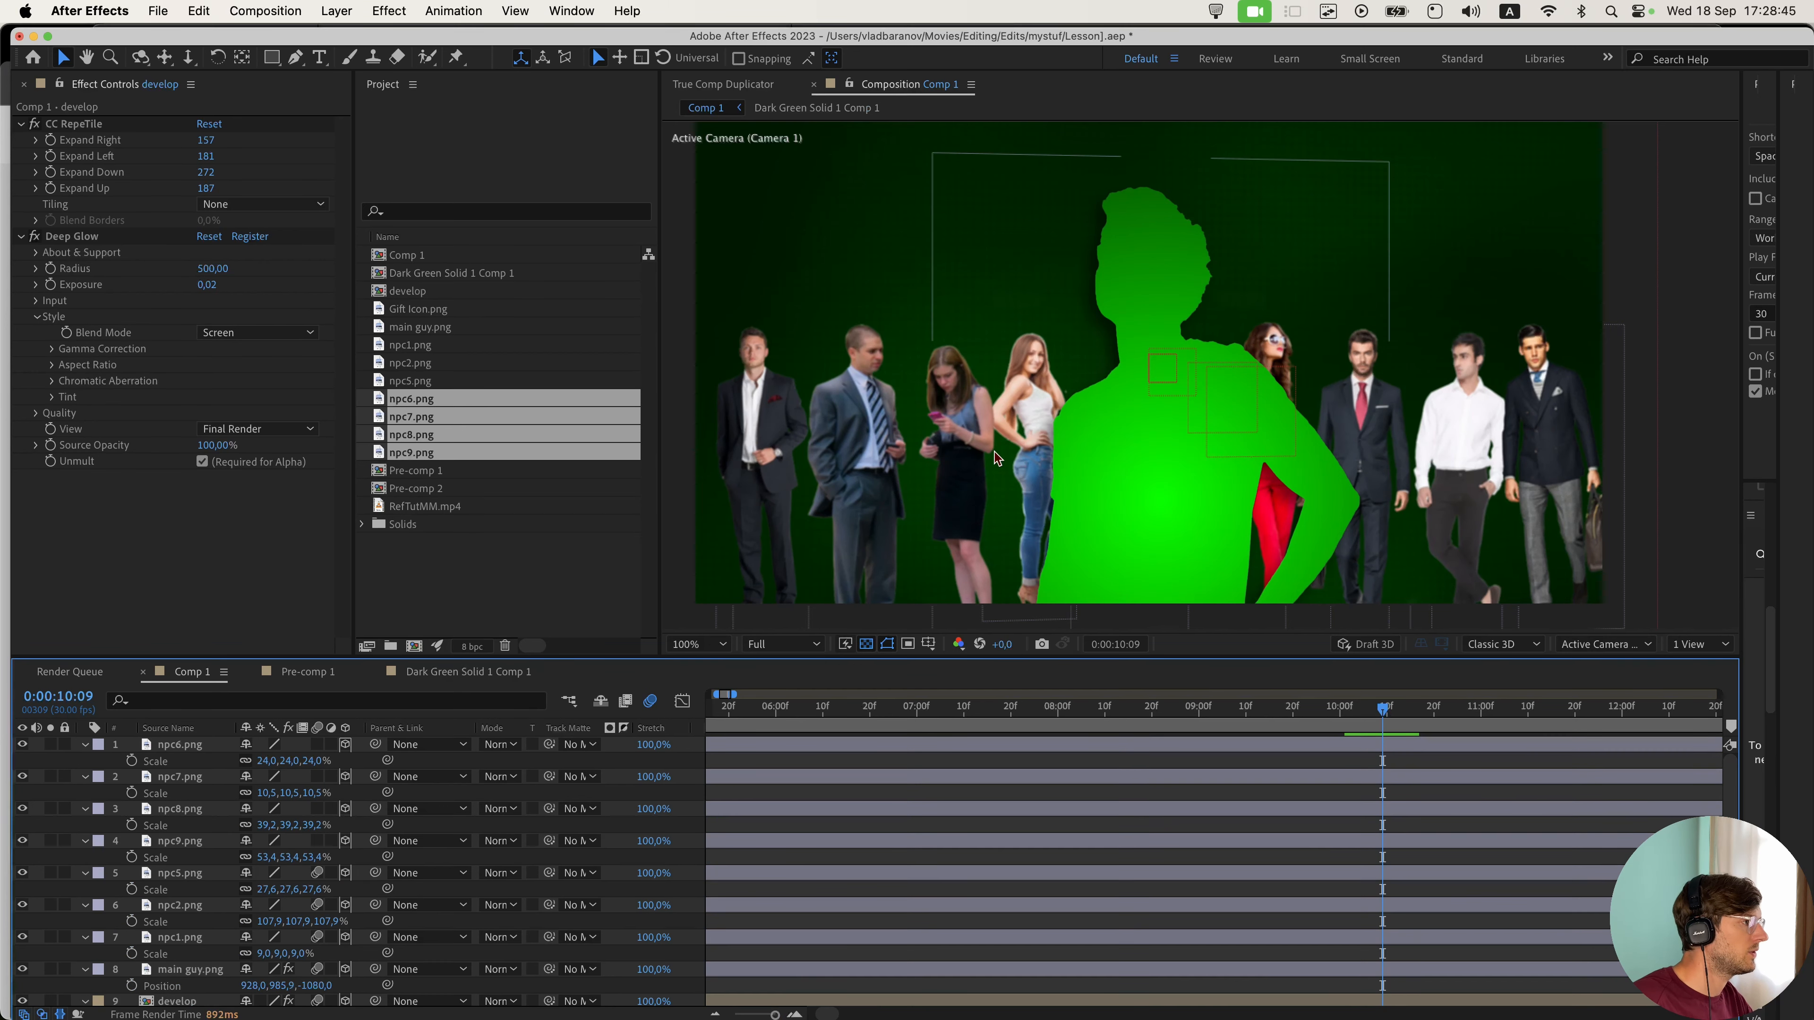
scroll(903, 507, up, 1)
scroll(903, 508, down, 2)
scroll(902, 510, up, 1)
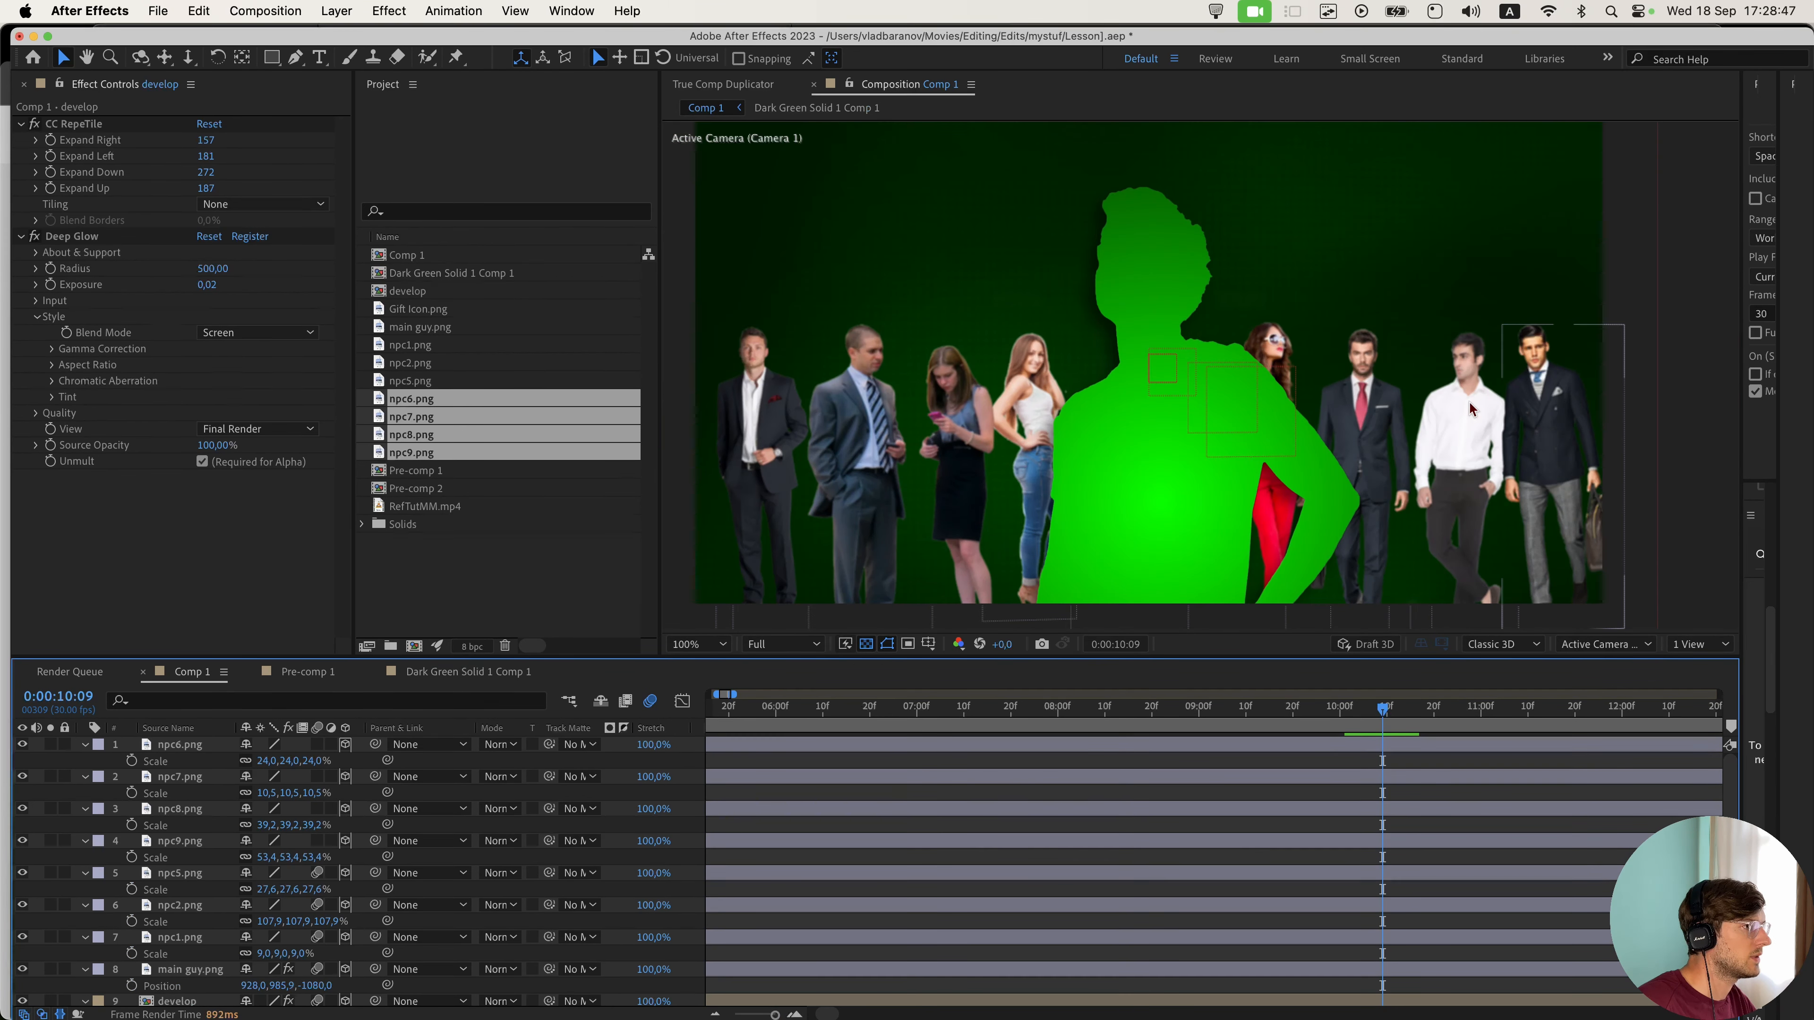
click(761, 477)
scroll(322, 831, down, 1)
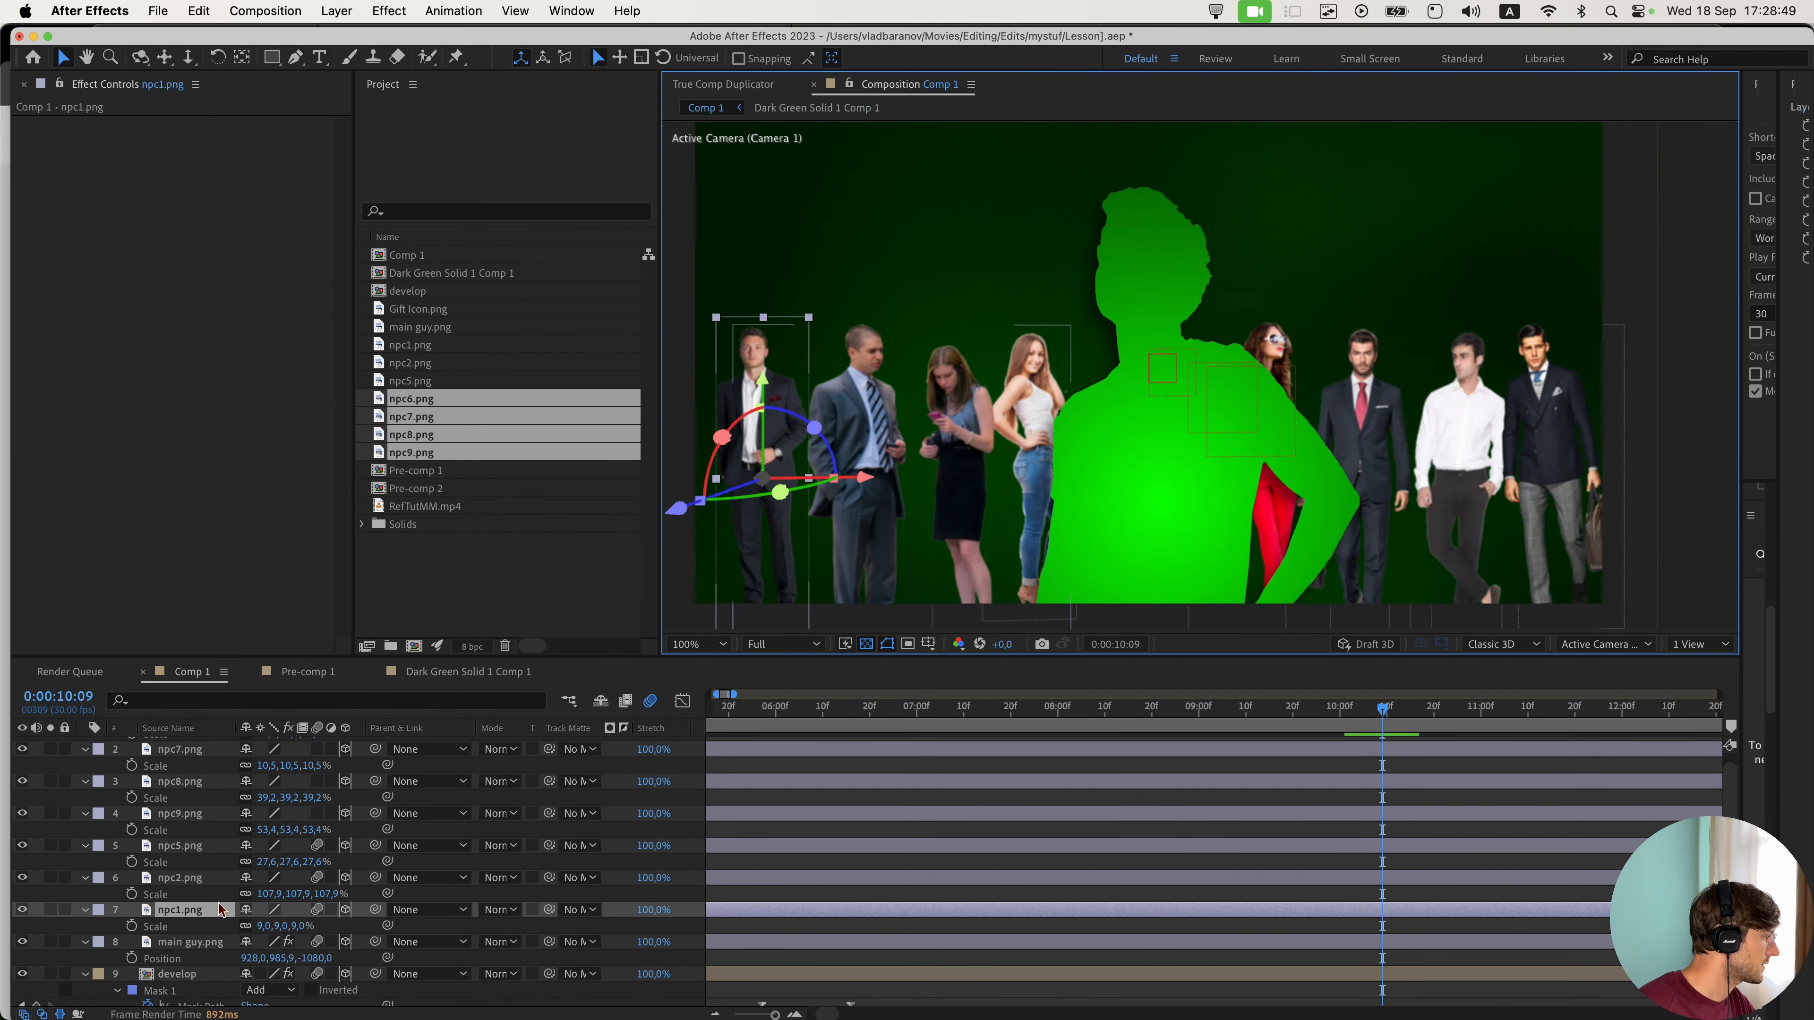
key(shift+space)
text(invert)
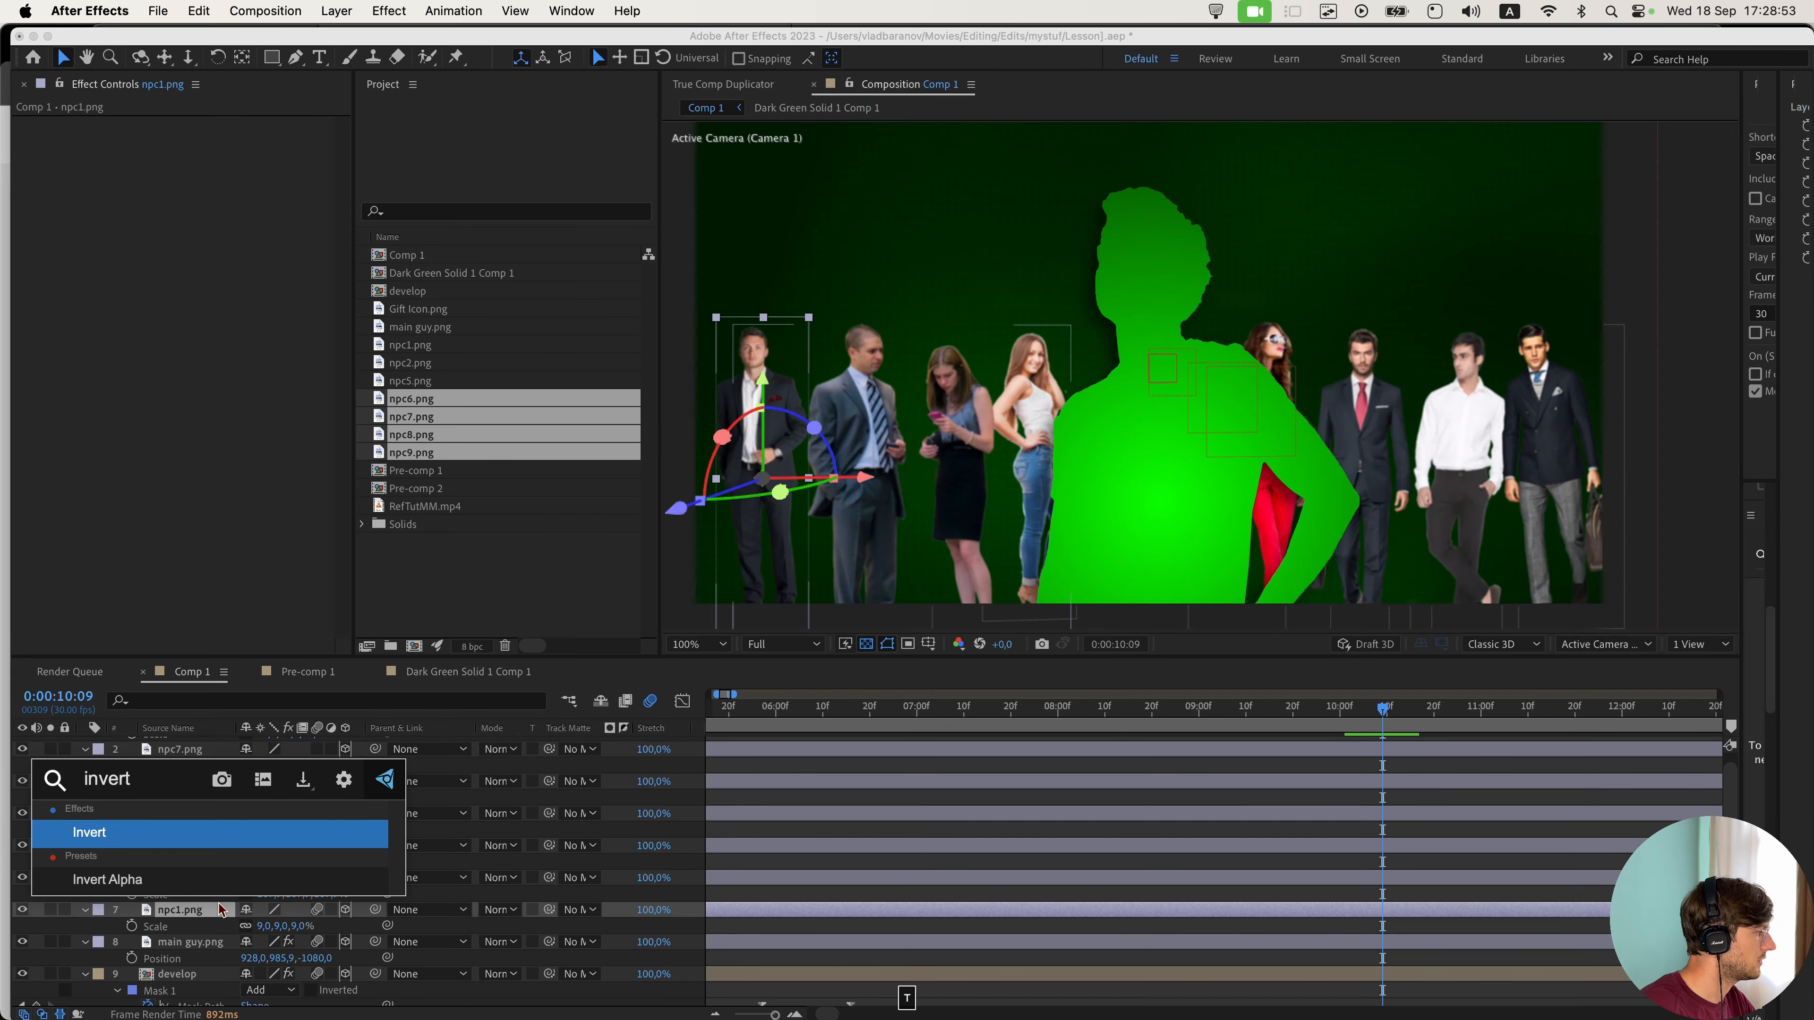
key(Return)
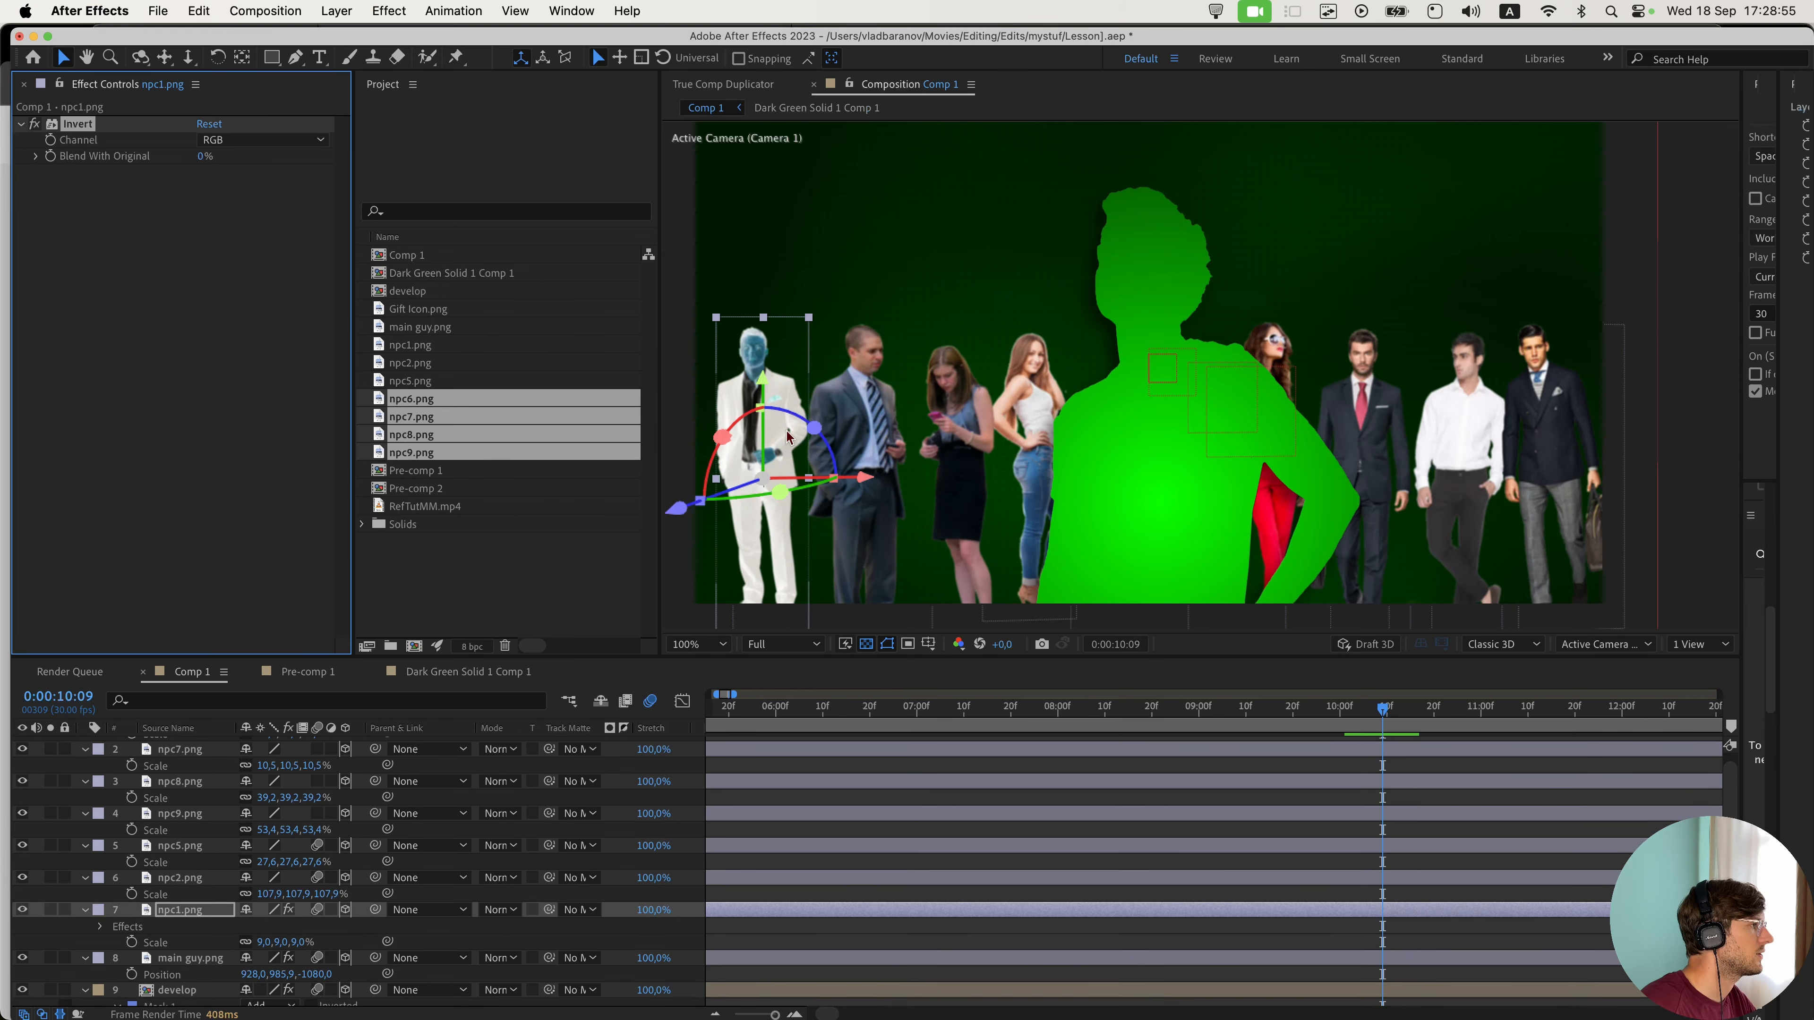
- Compare the inverted man up close with the silhouettes in the RefTutMM.mp4 reference video
scroll(723, 343, up, 2)
scroll(722, 343, left, 3)
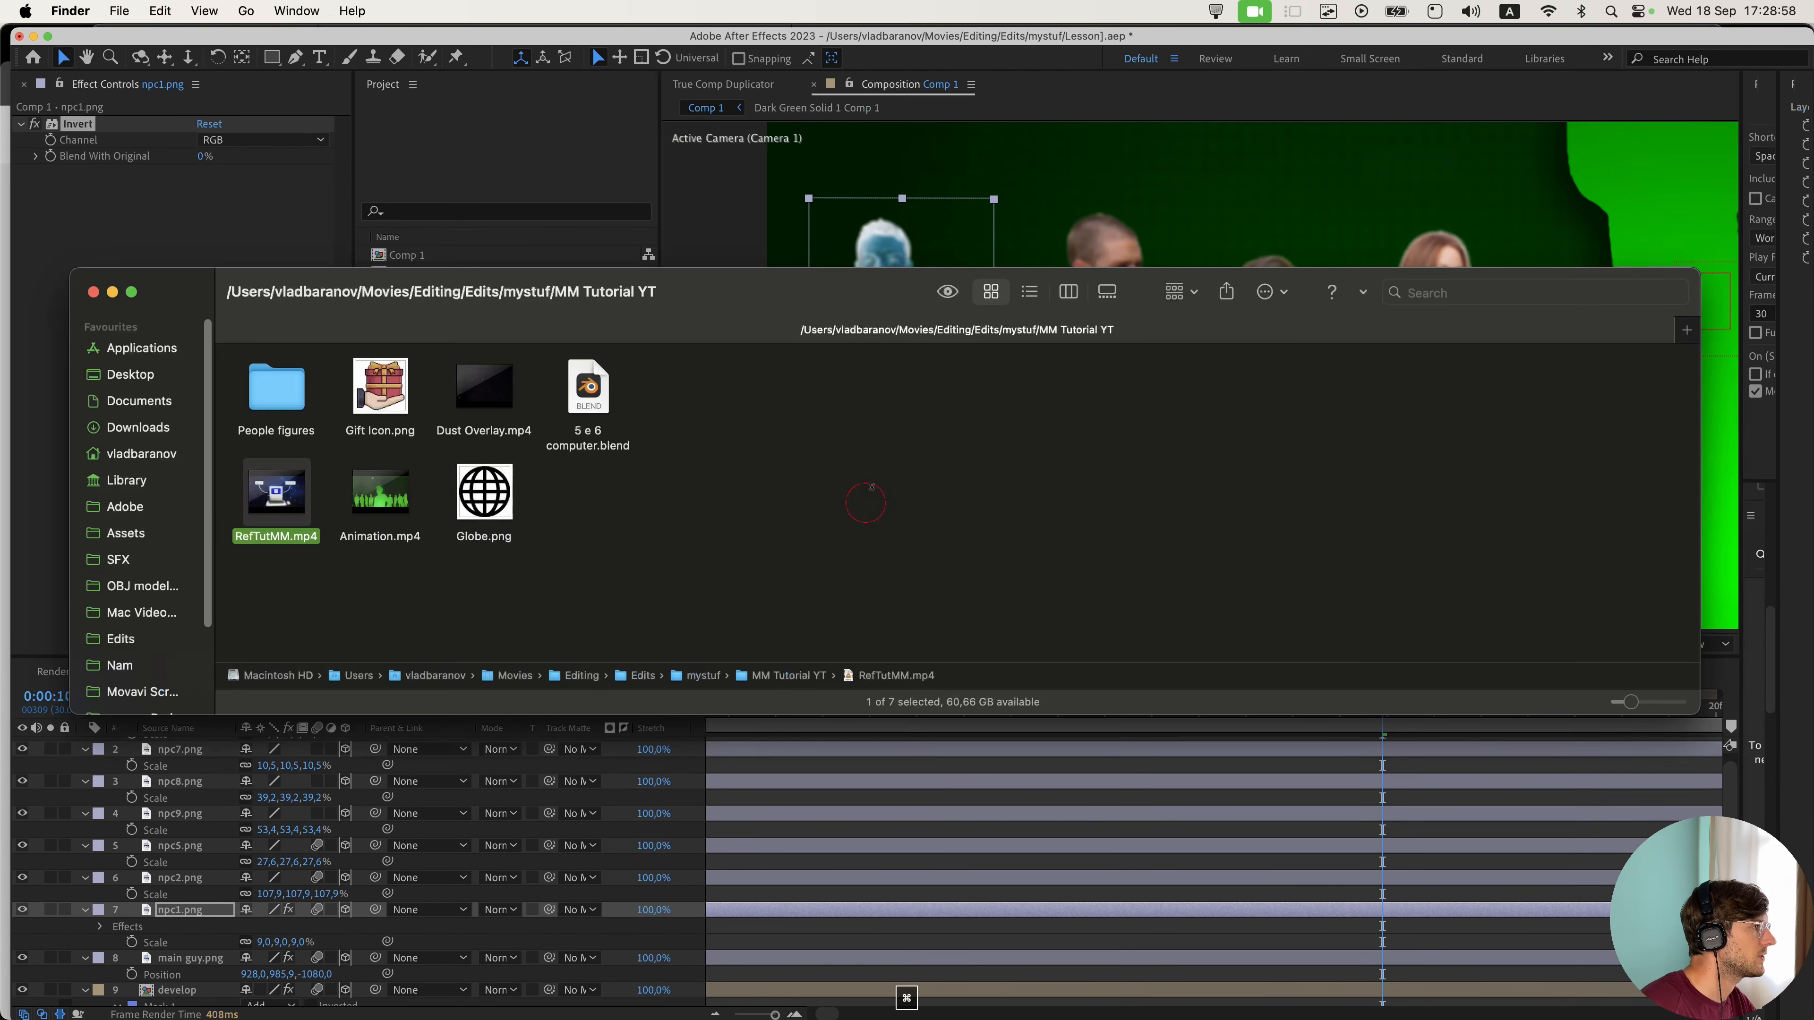
key(space)
drag(1260, 946, 1366, 933)
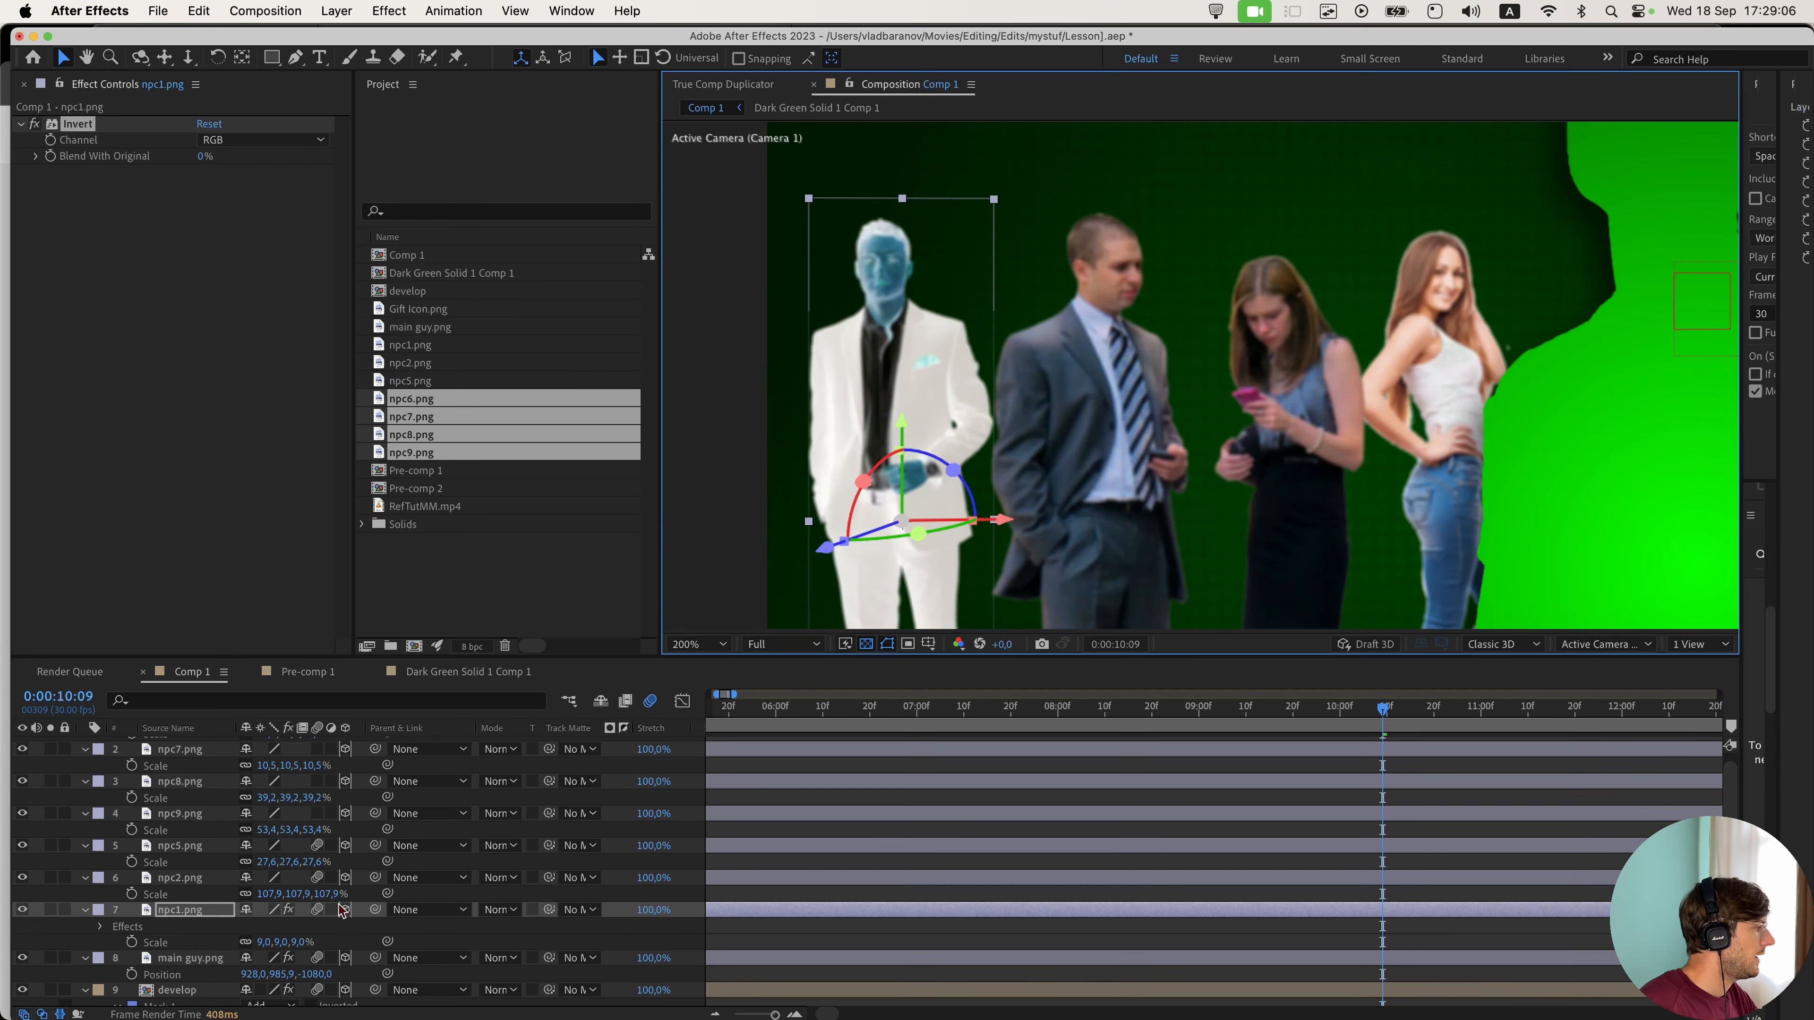
click(180, 913)
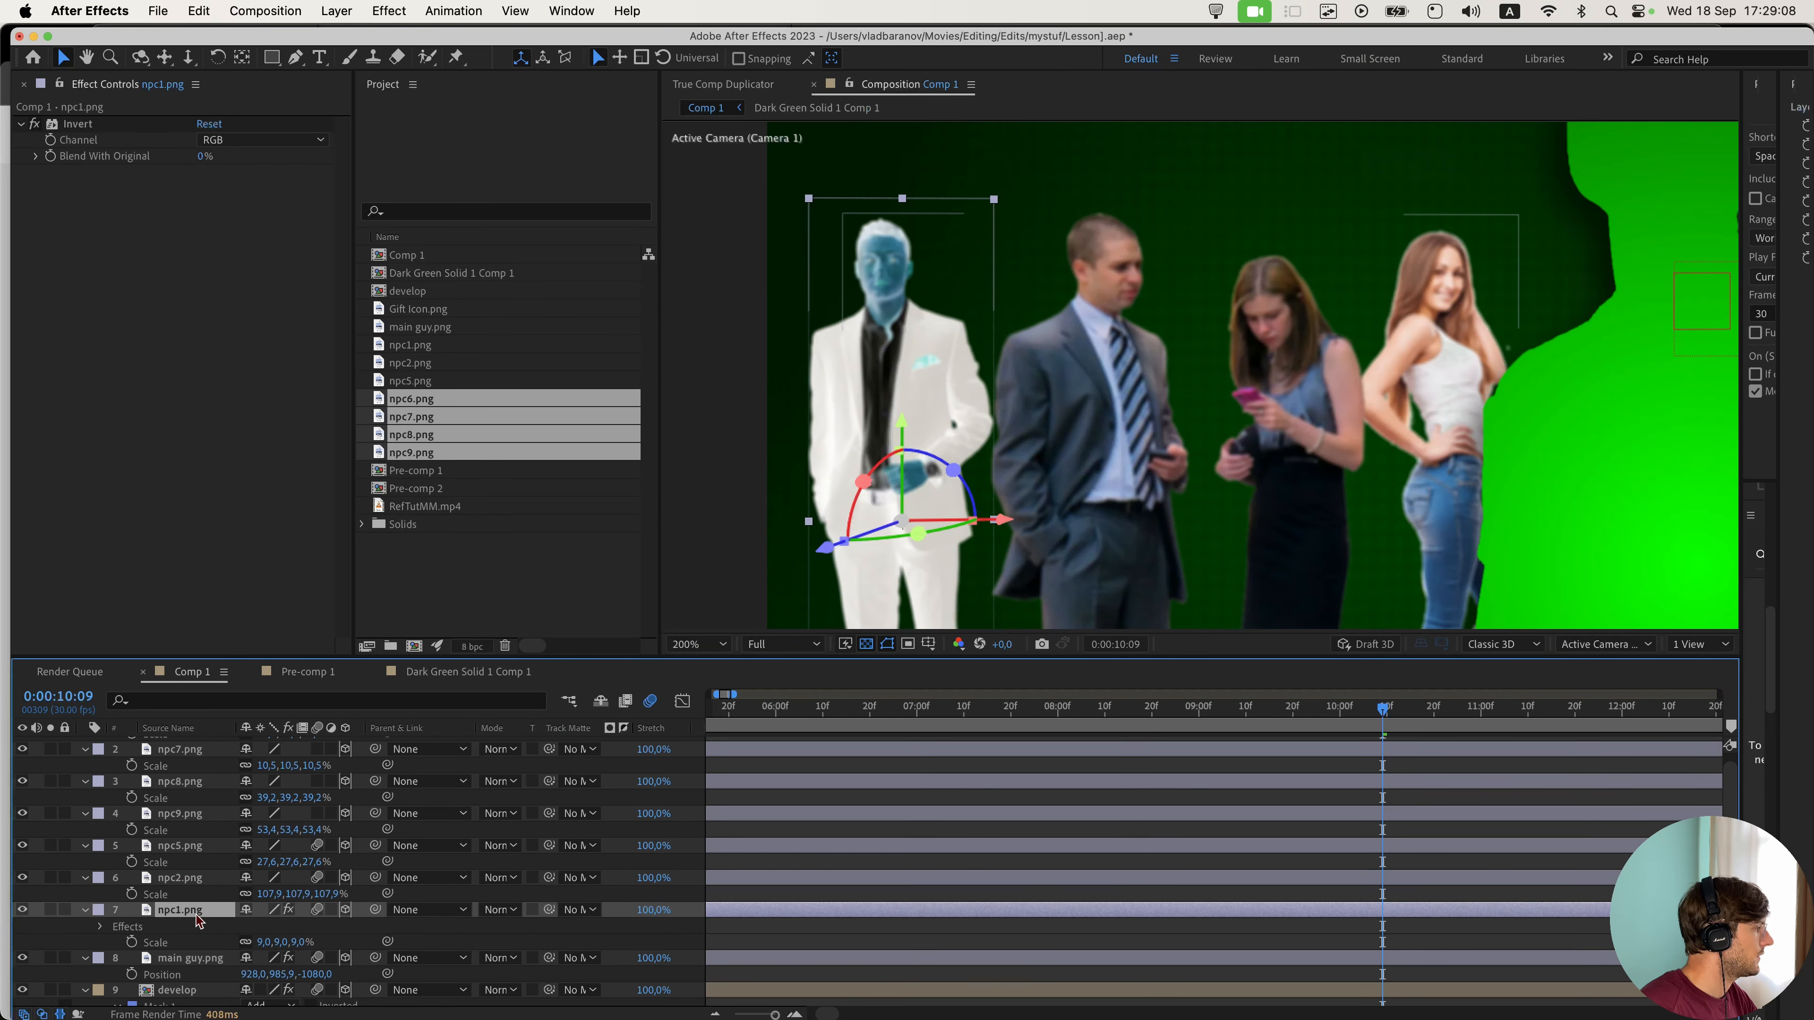
key(shift+space)
text(gra)
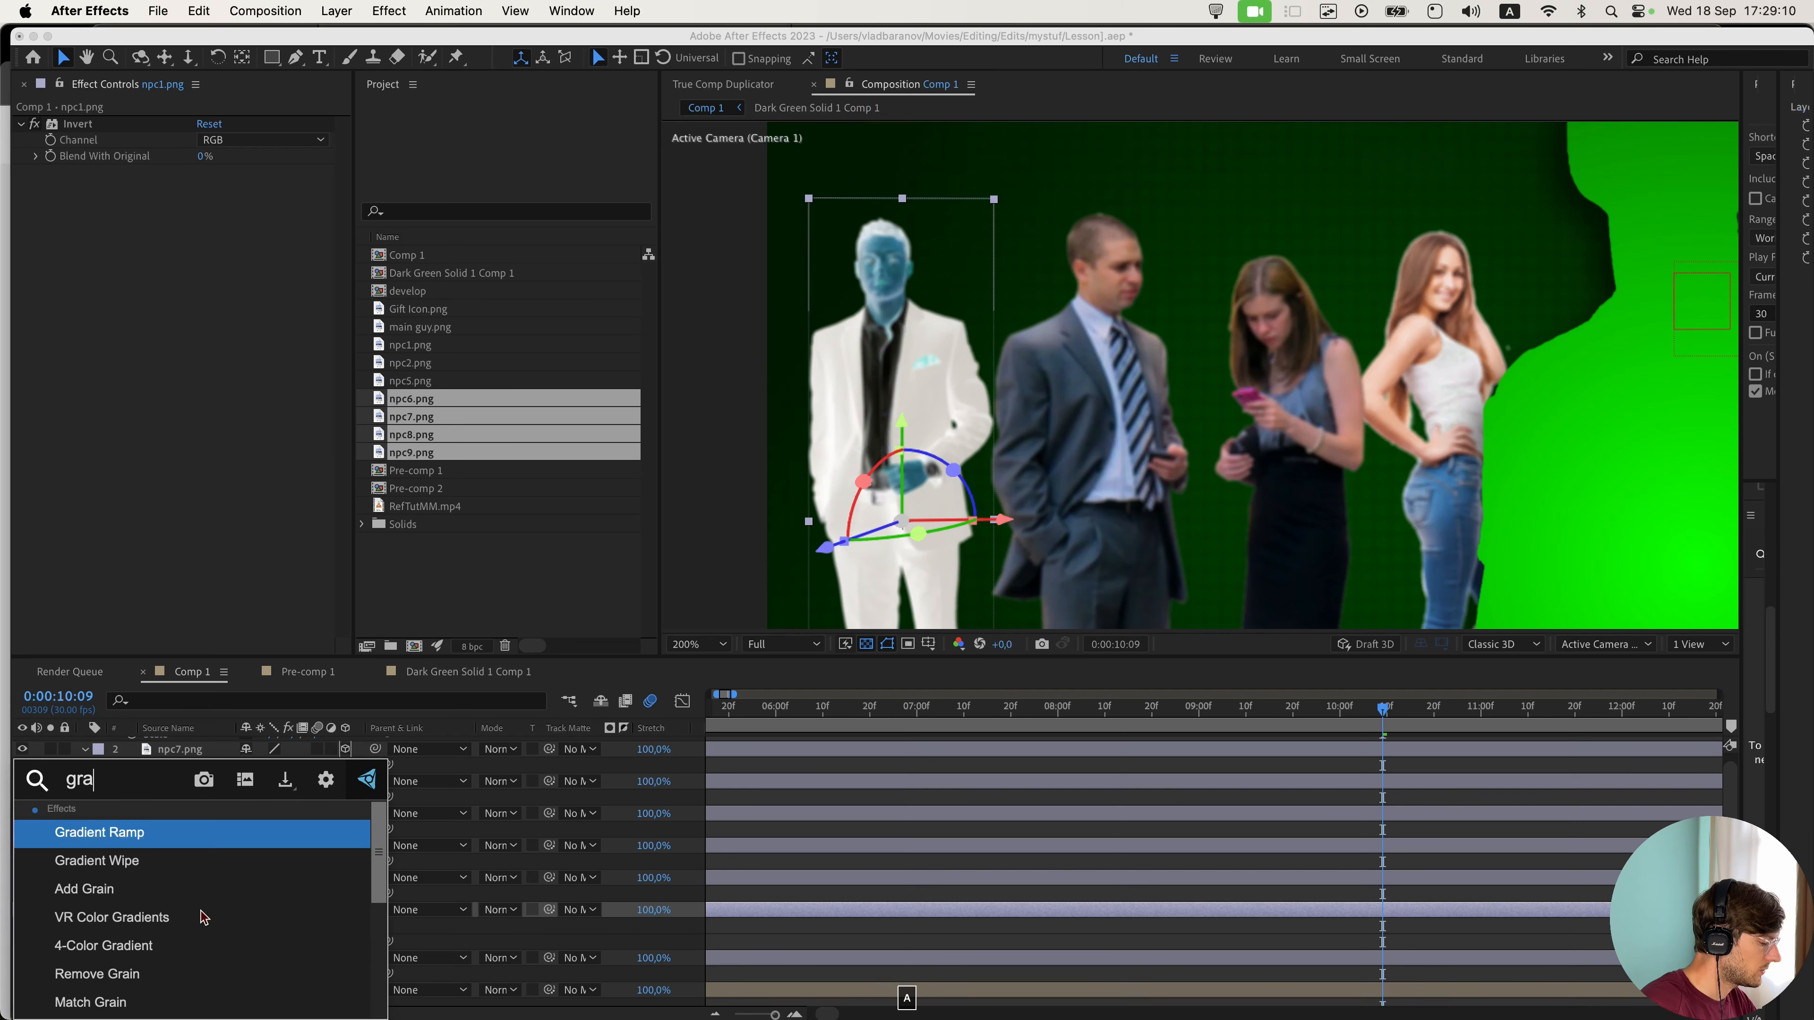
key(Escape)
- Copy the Gradient Ramp effect from main guy.png onto npc1.png and place the start of its ramp on the figure's torso
click(190, 960)
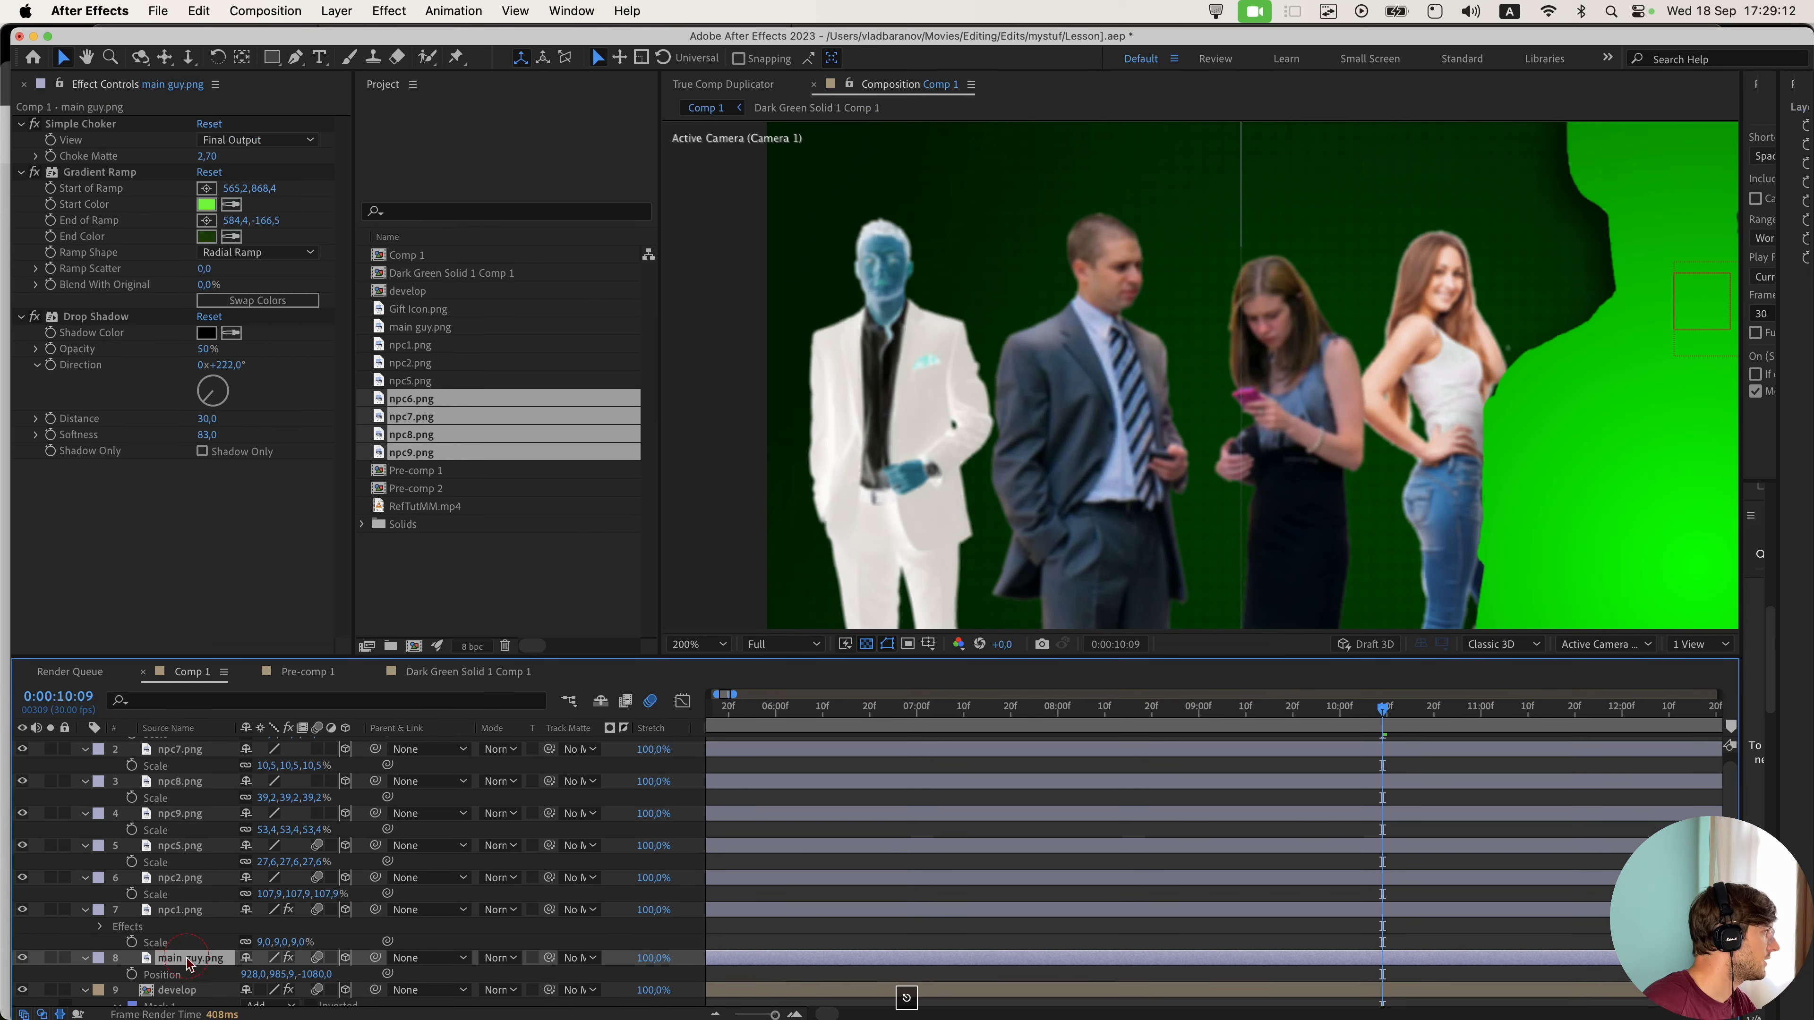
click(109, 171)
key(super+c)
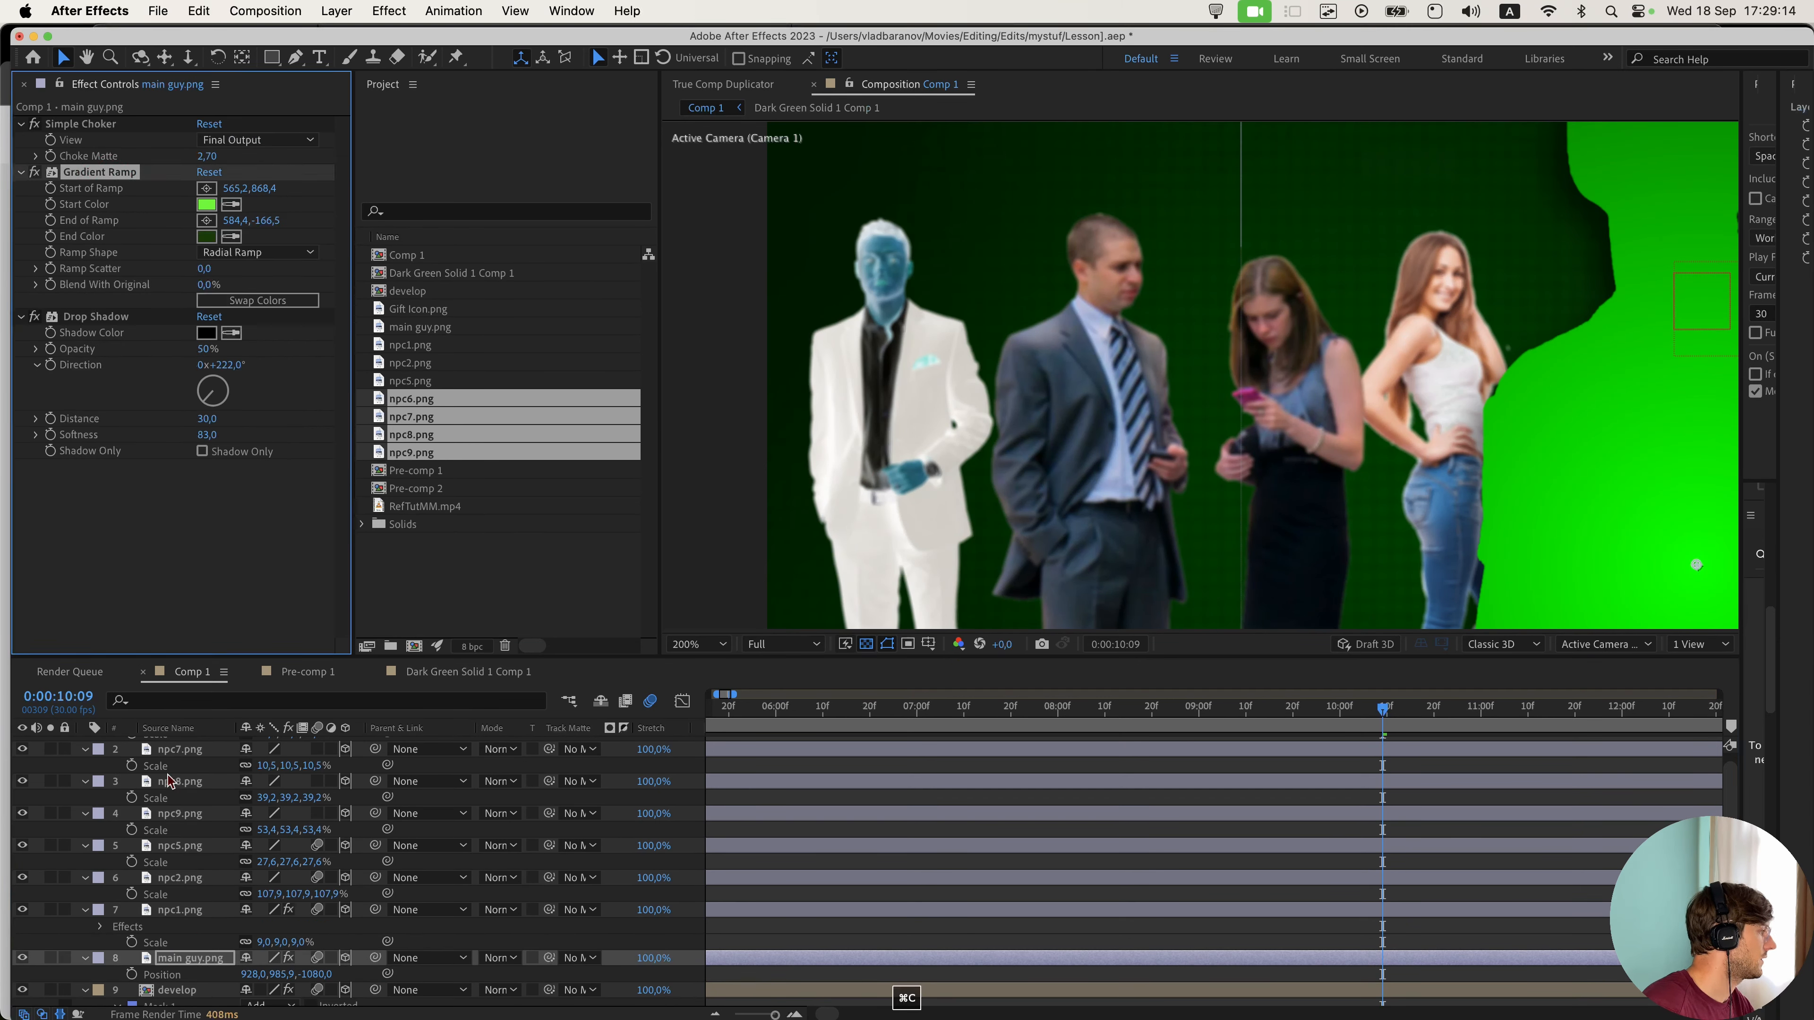
click(184, 910)
key(super+v)
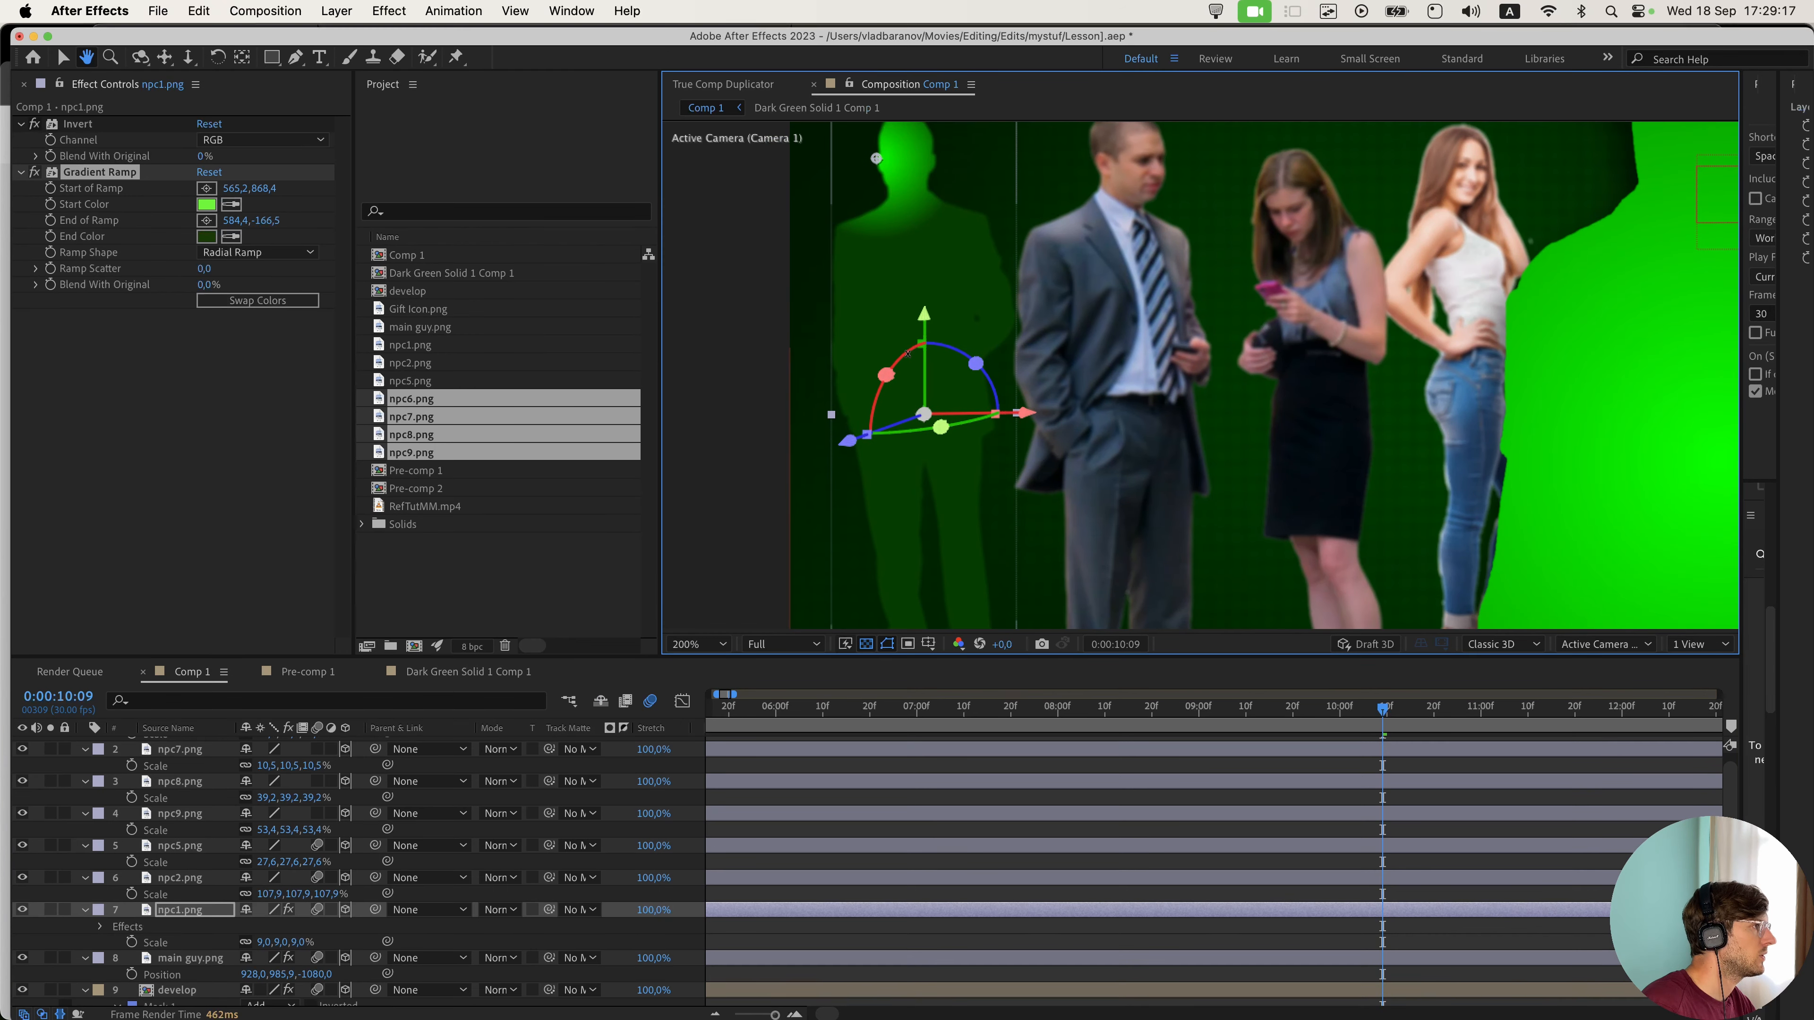
click(206, 188)
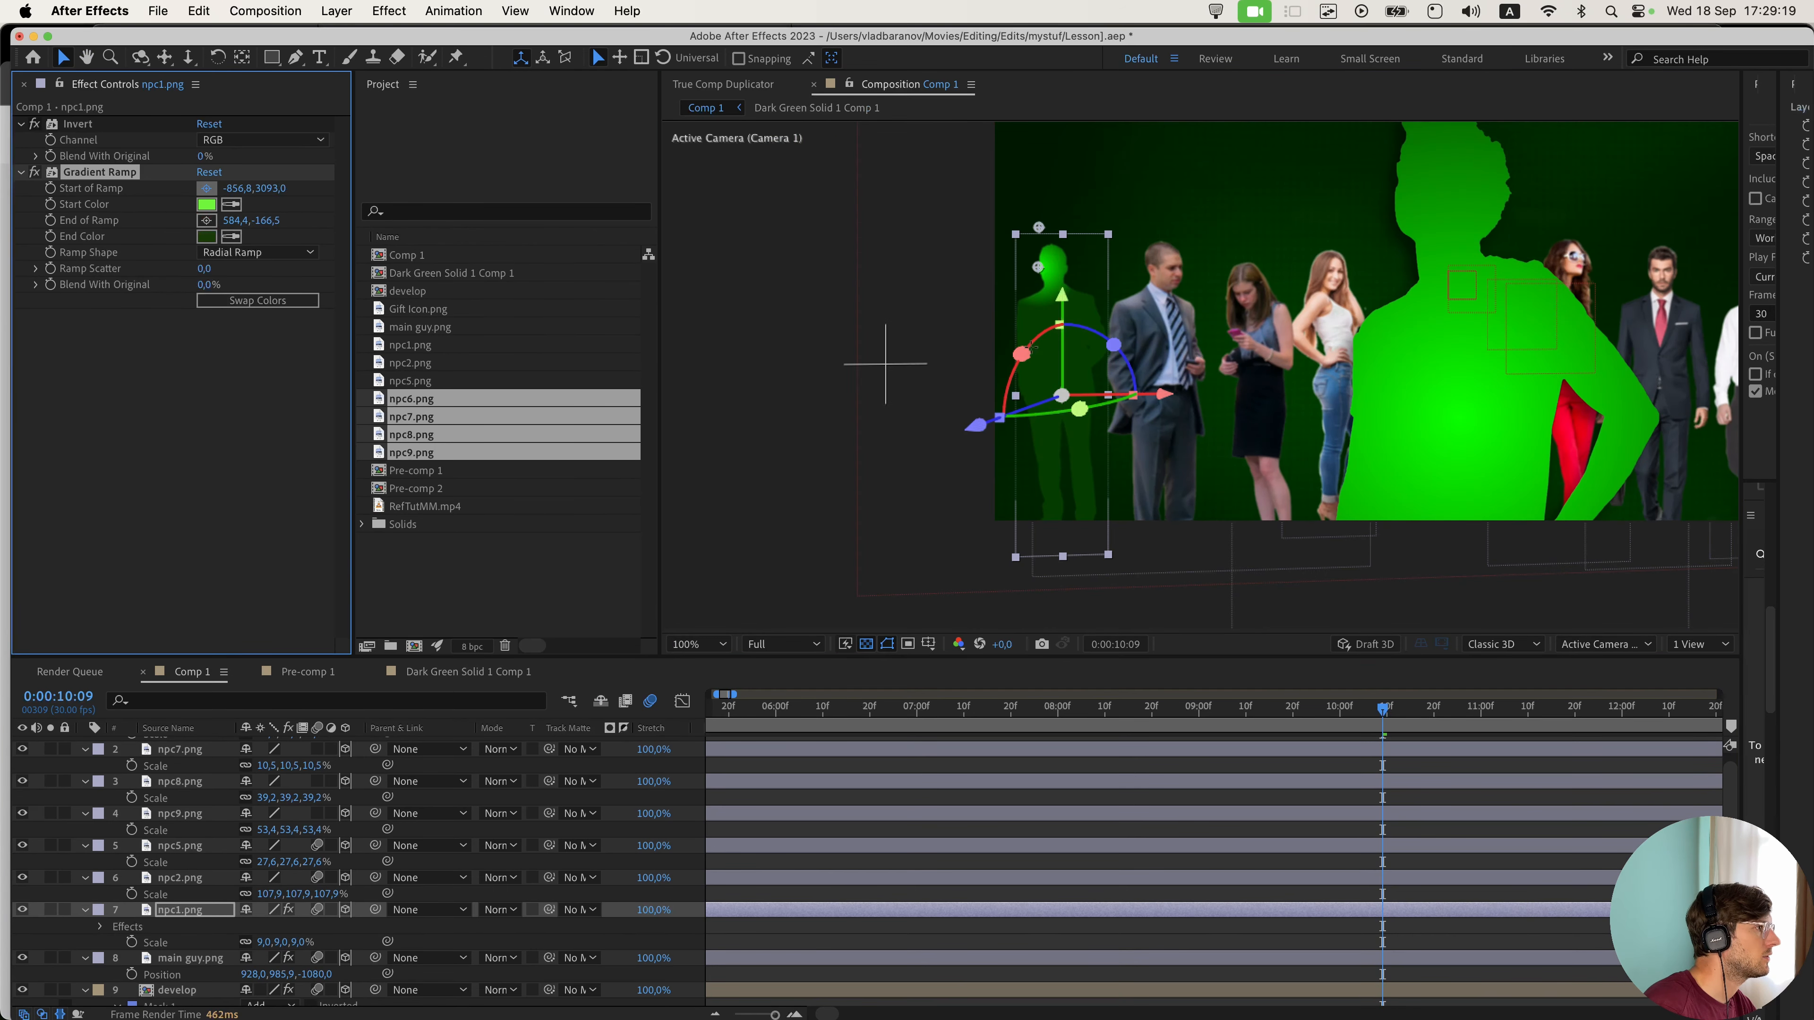
click(1062, 376)
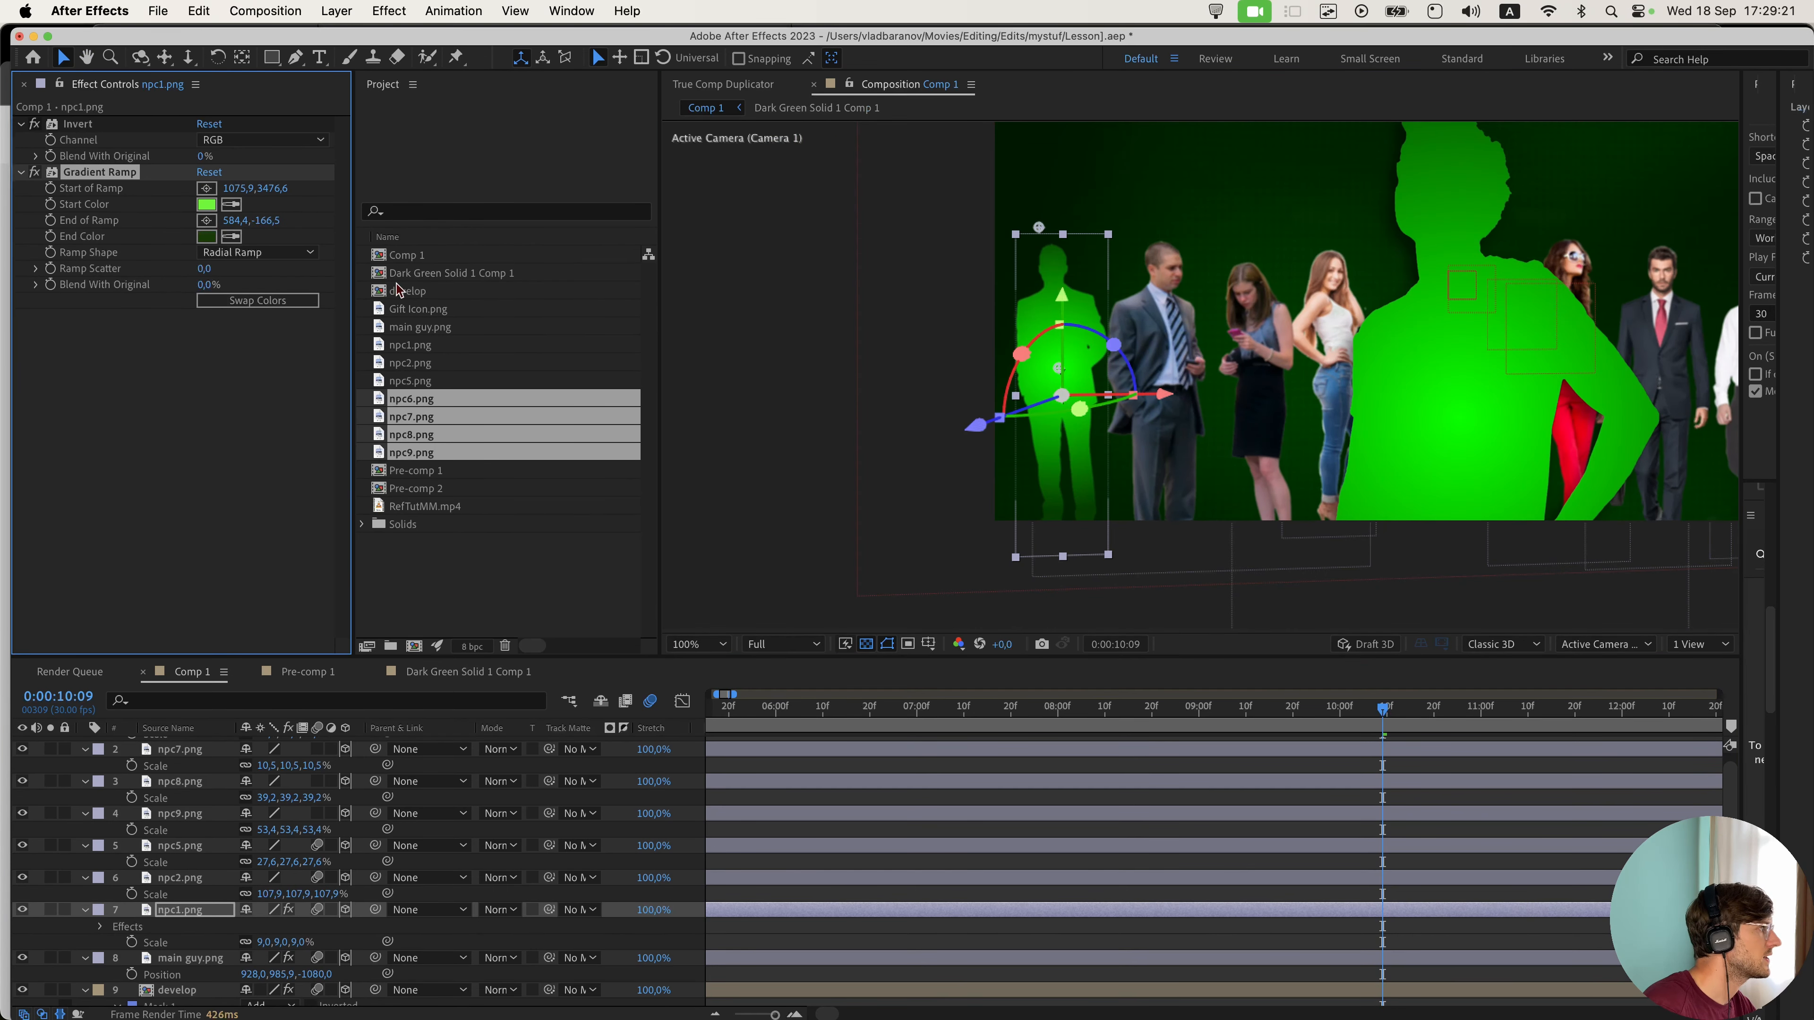
- Place the end of the Gradient Ramp on npc1.png above the leftmost man's head
click(207, 220)
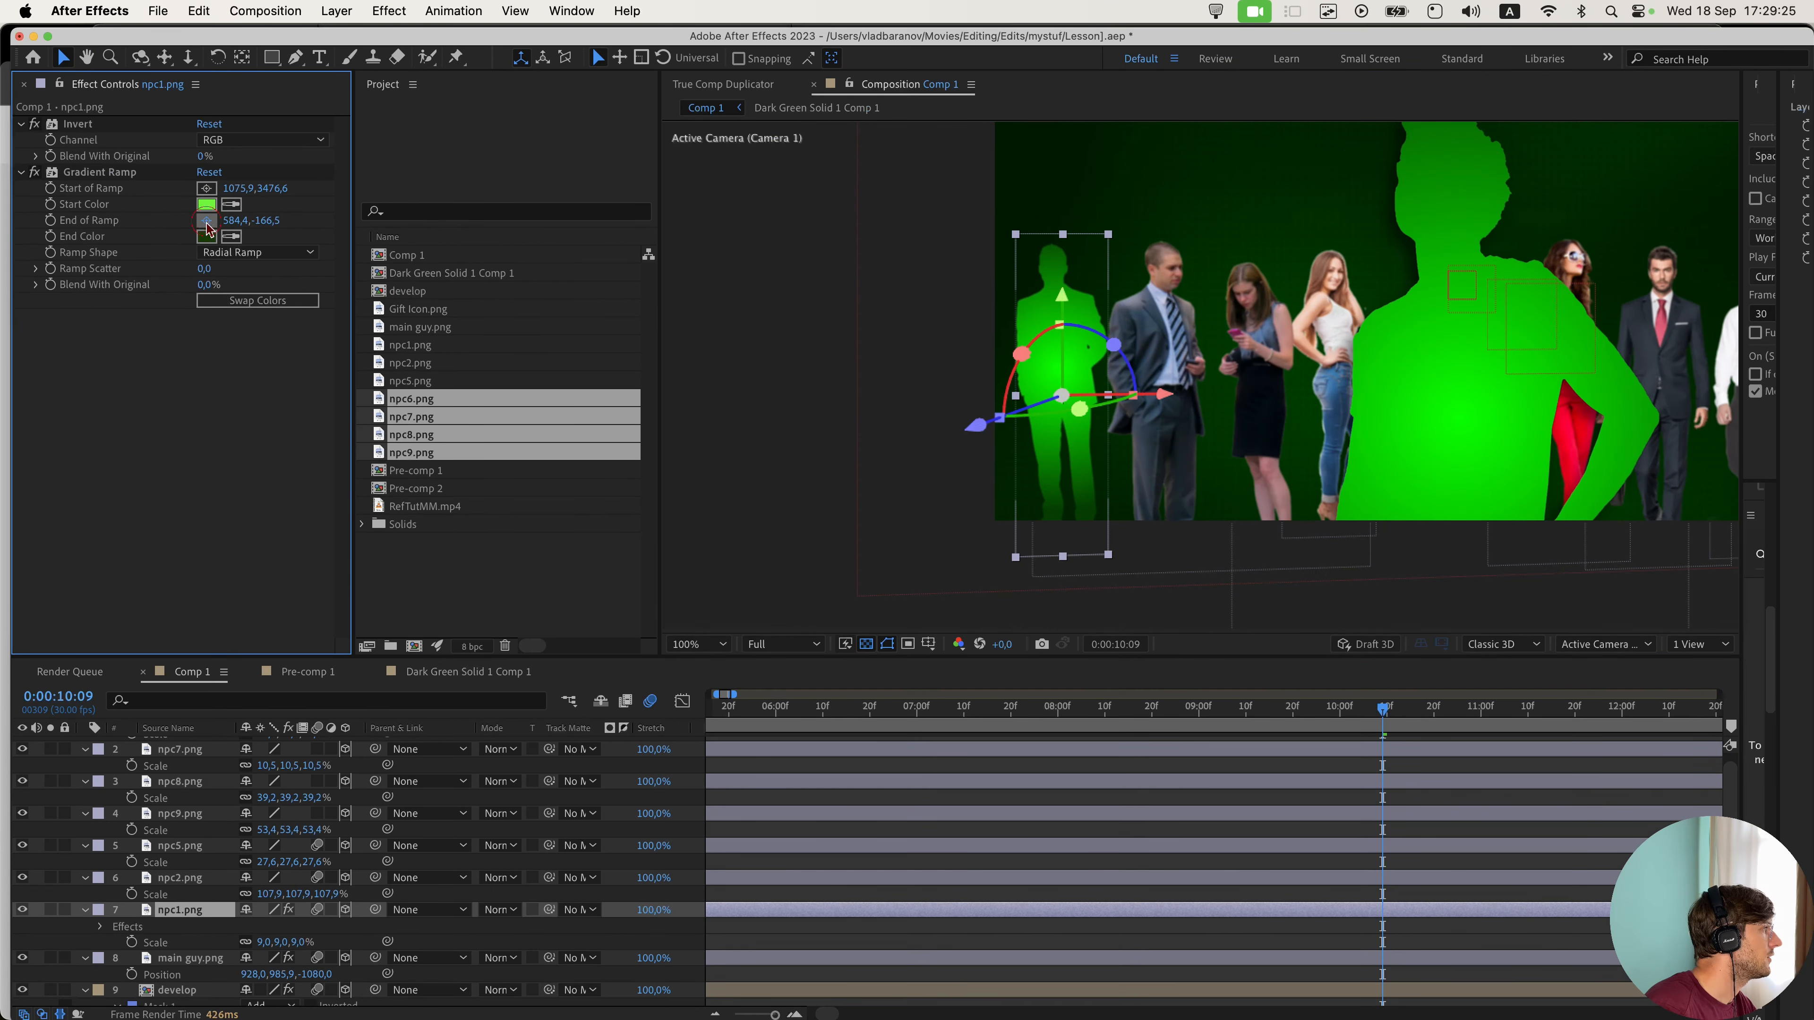
click(1067, 153)
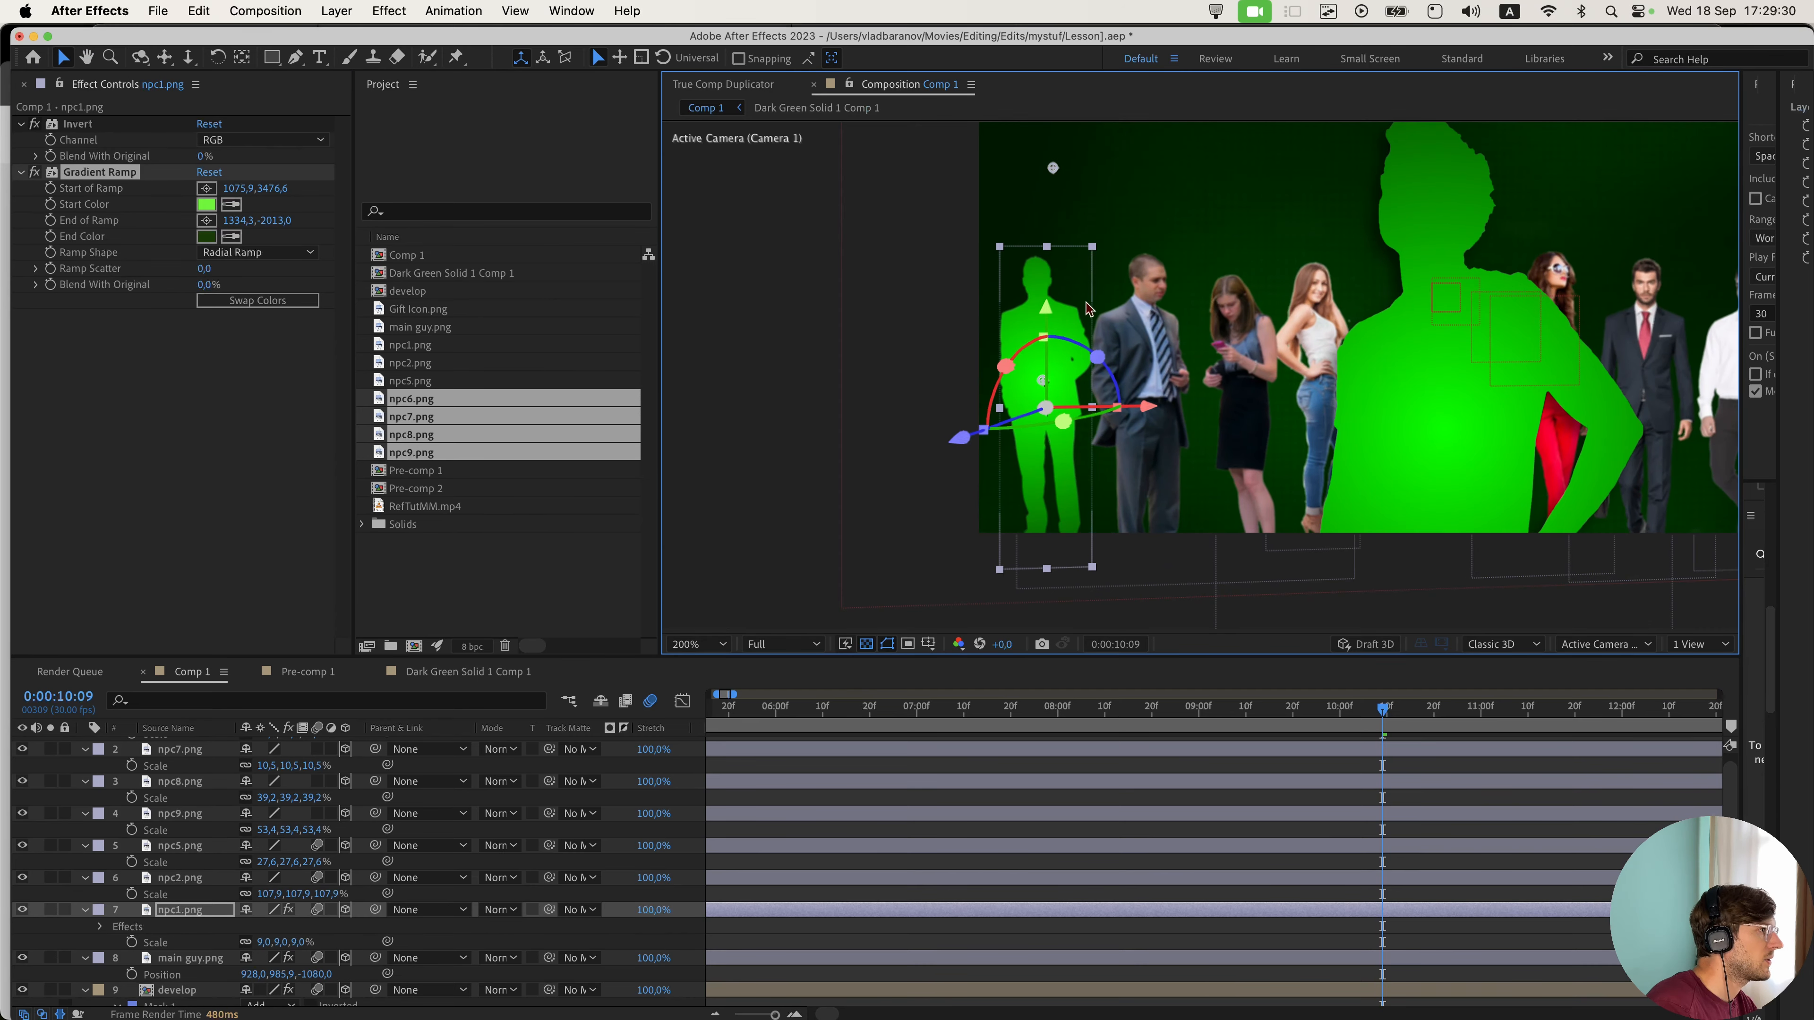
scroll(1086, 309, up, 1)
drag(816, 273, 1063, 322)
drag(1073, 258, 1068, 331)
- Preview RefTutMM.mp4 in Finder, examine the shading of the background silhouettes late in the video, and return to After Effects
key(super+Tab)
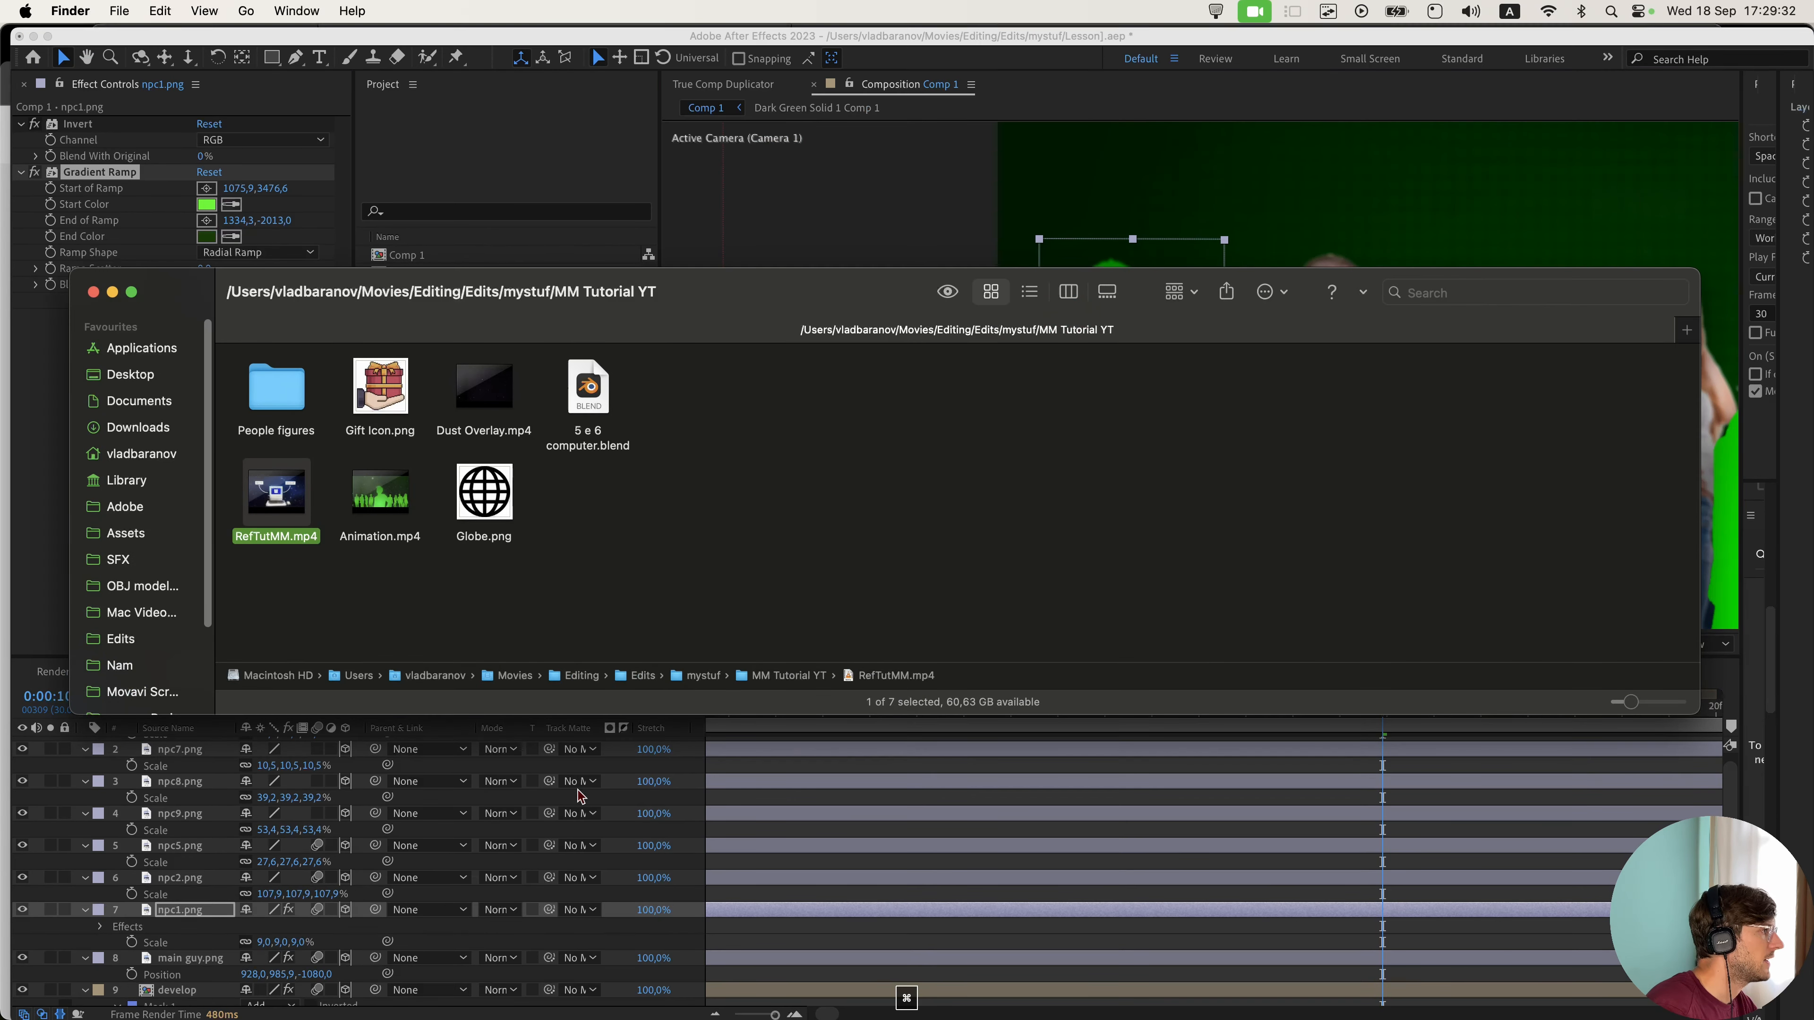
key(super+Tab)
click(594, 974)
key(space)
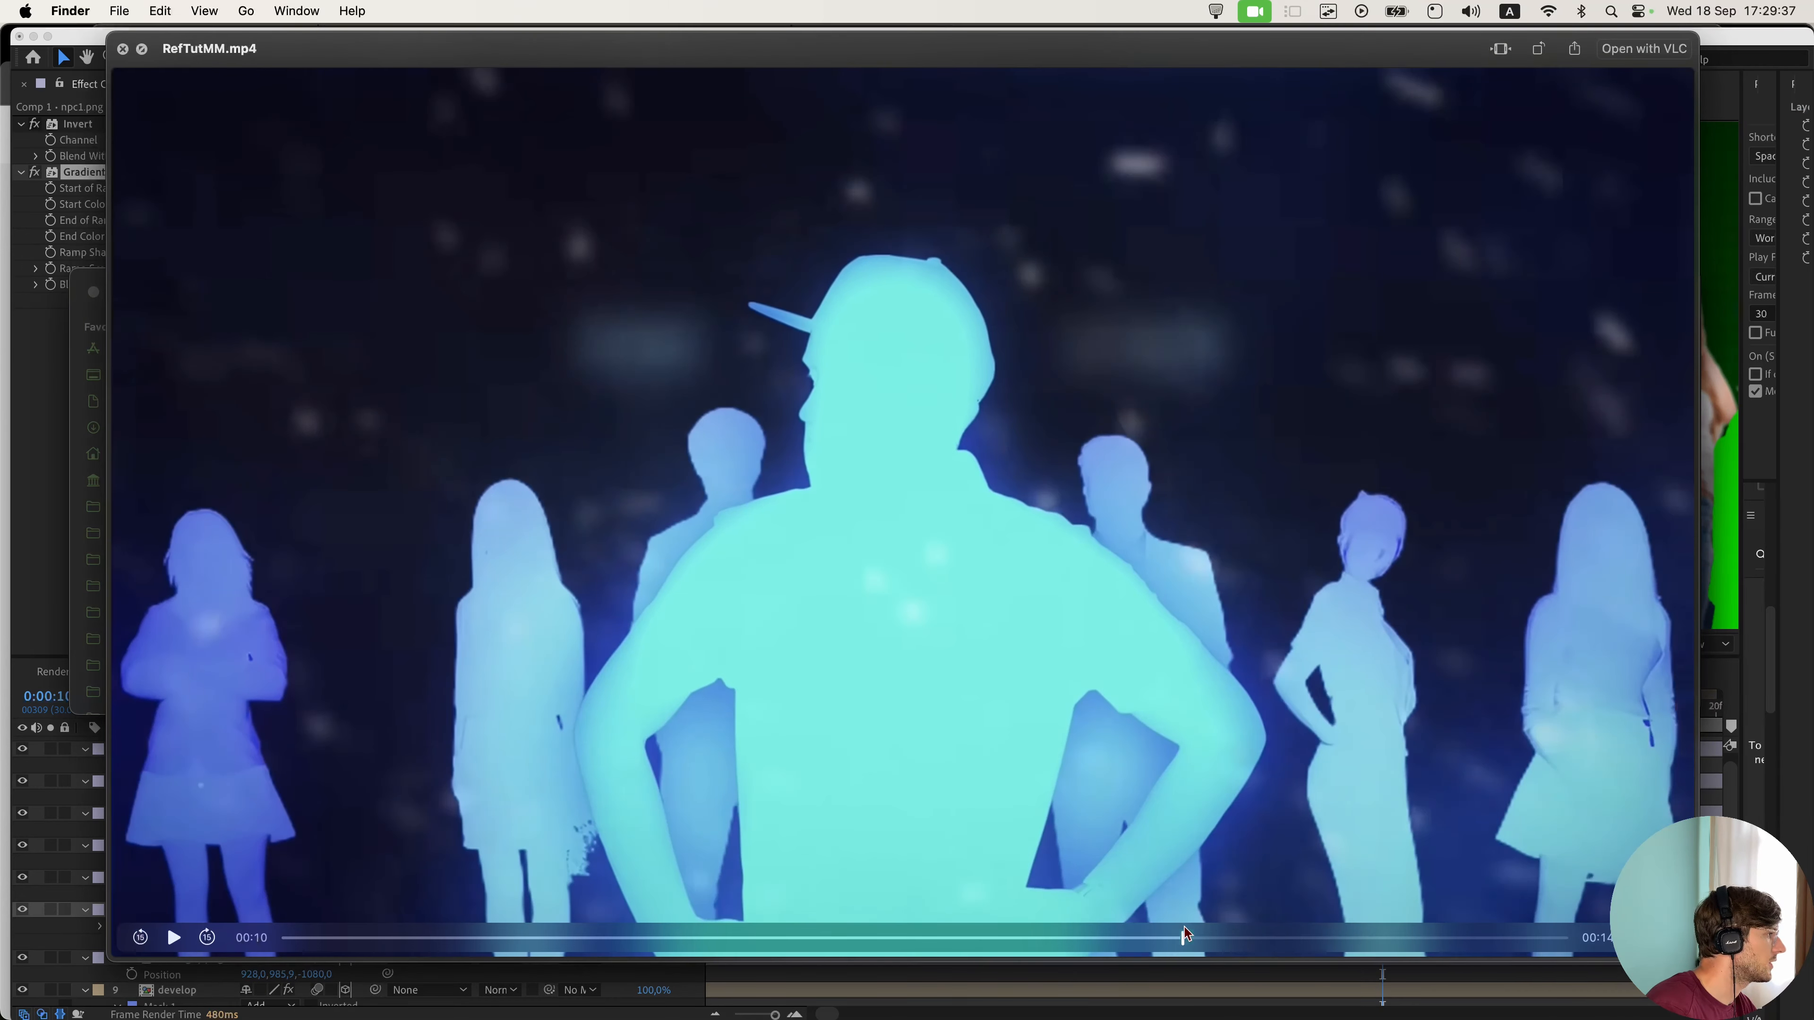
drag(1183, 933, 1263, 924)
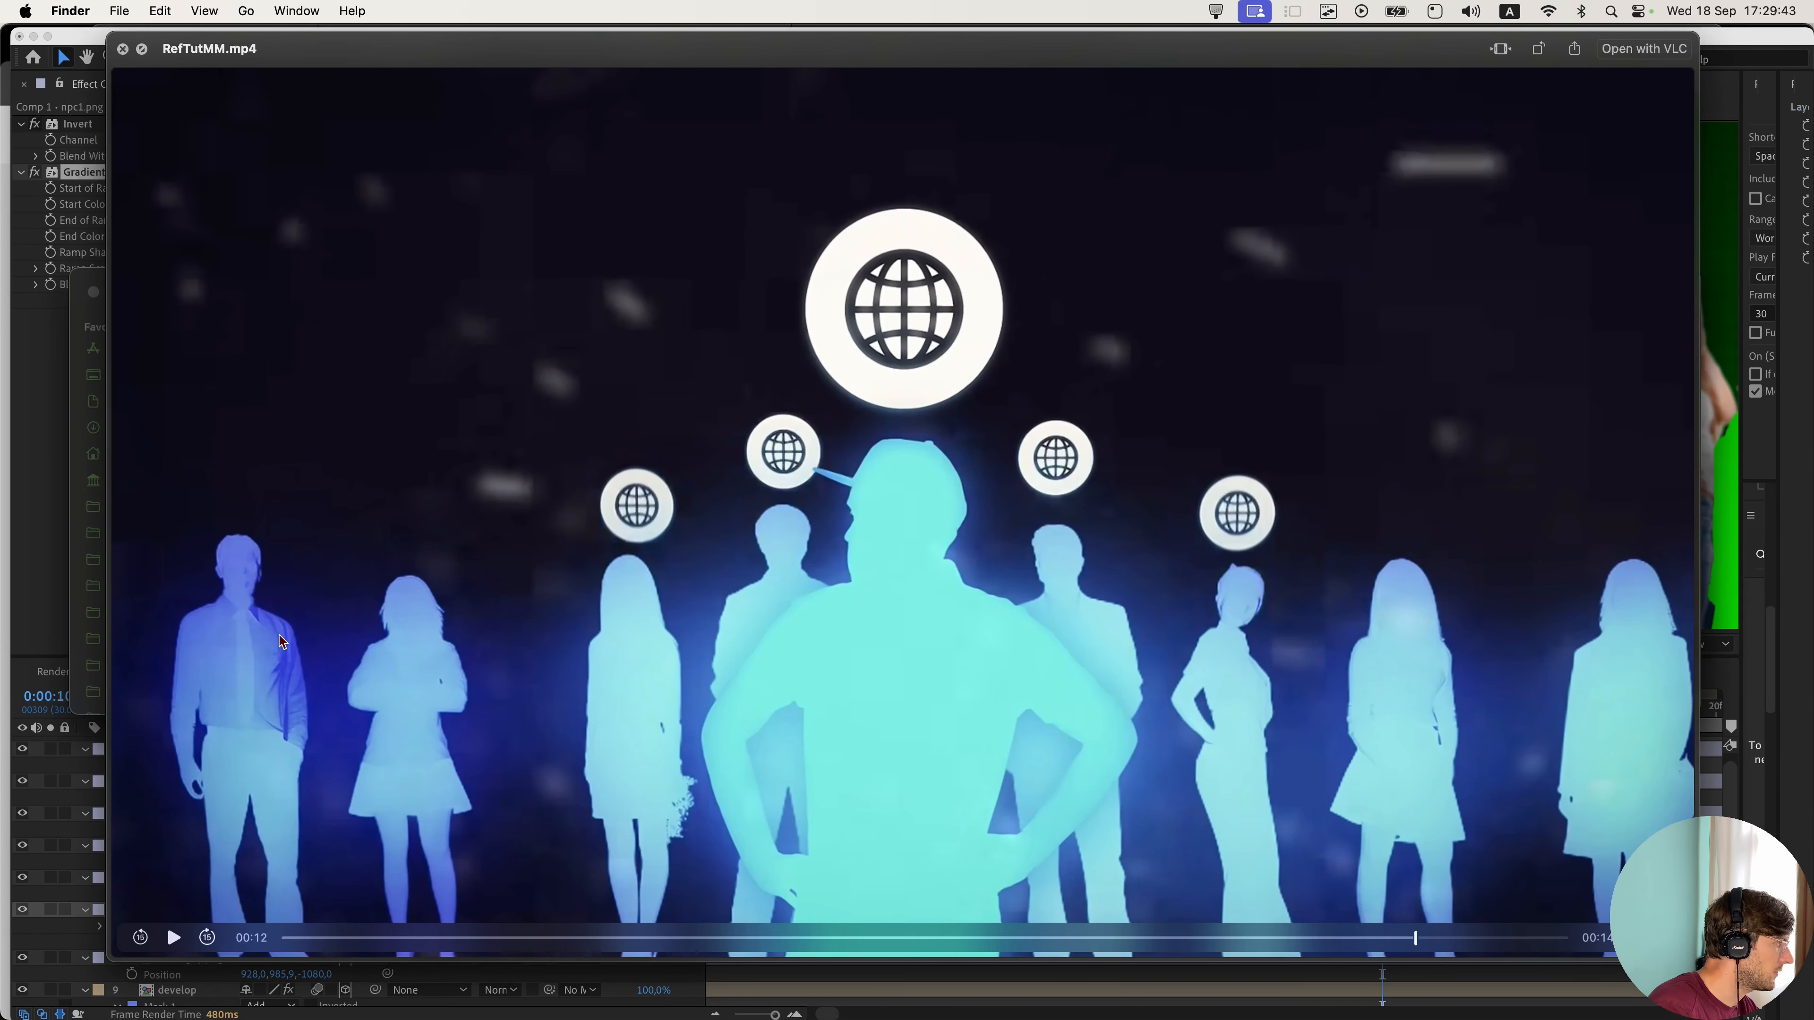
click(122, 48)
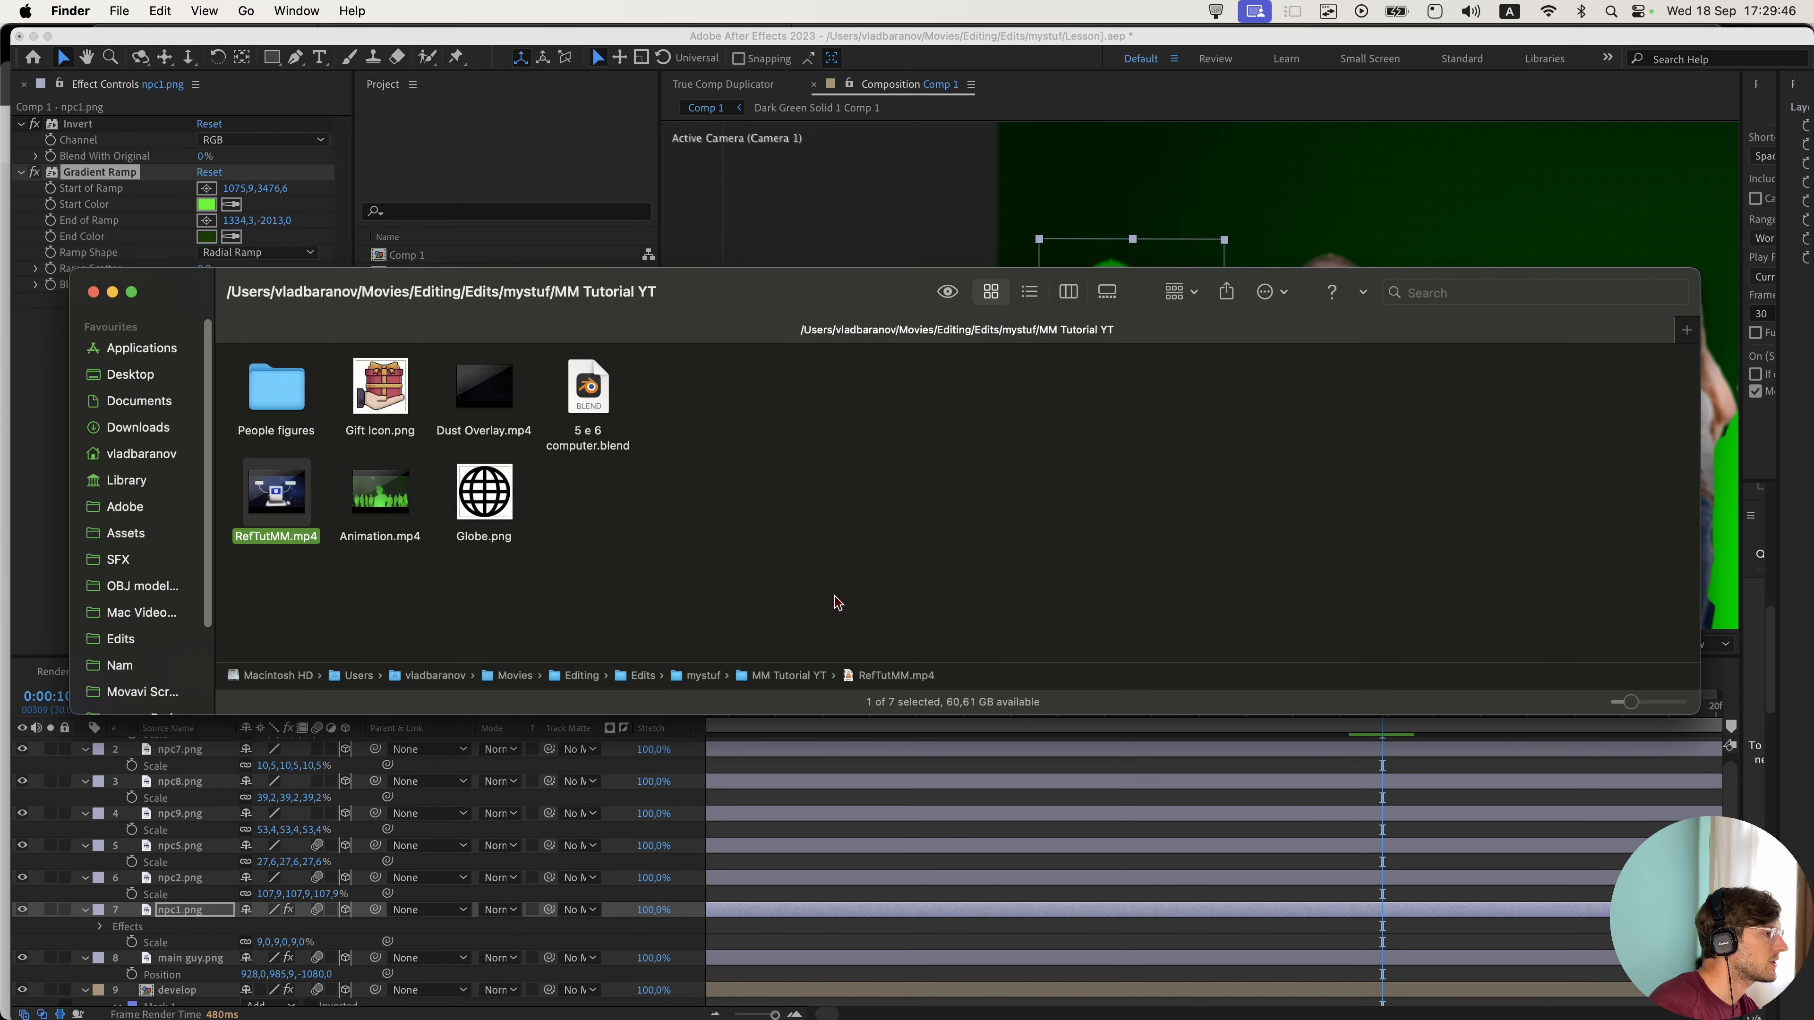
click(1000, 772)
- Apply the Tint effect to npc1.png and order it between Invert and Gradient Ramp
click(207, 457)
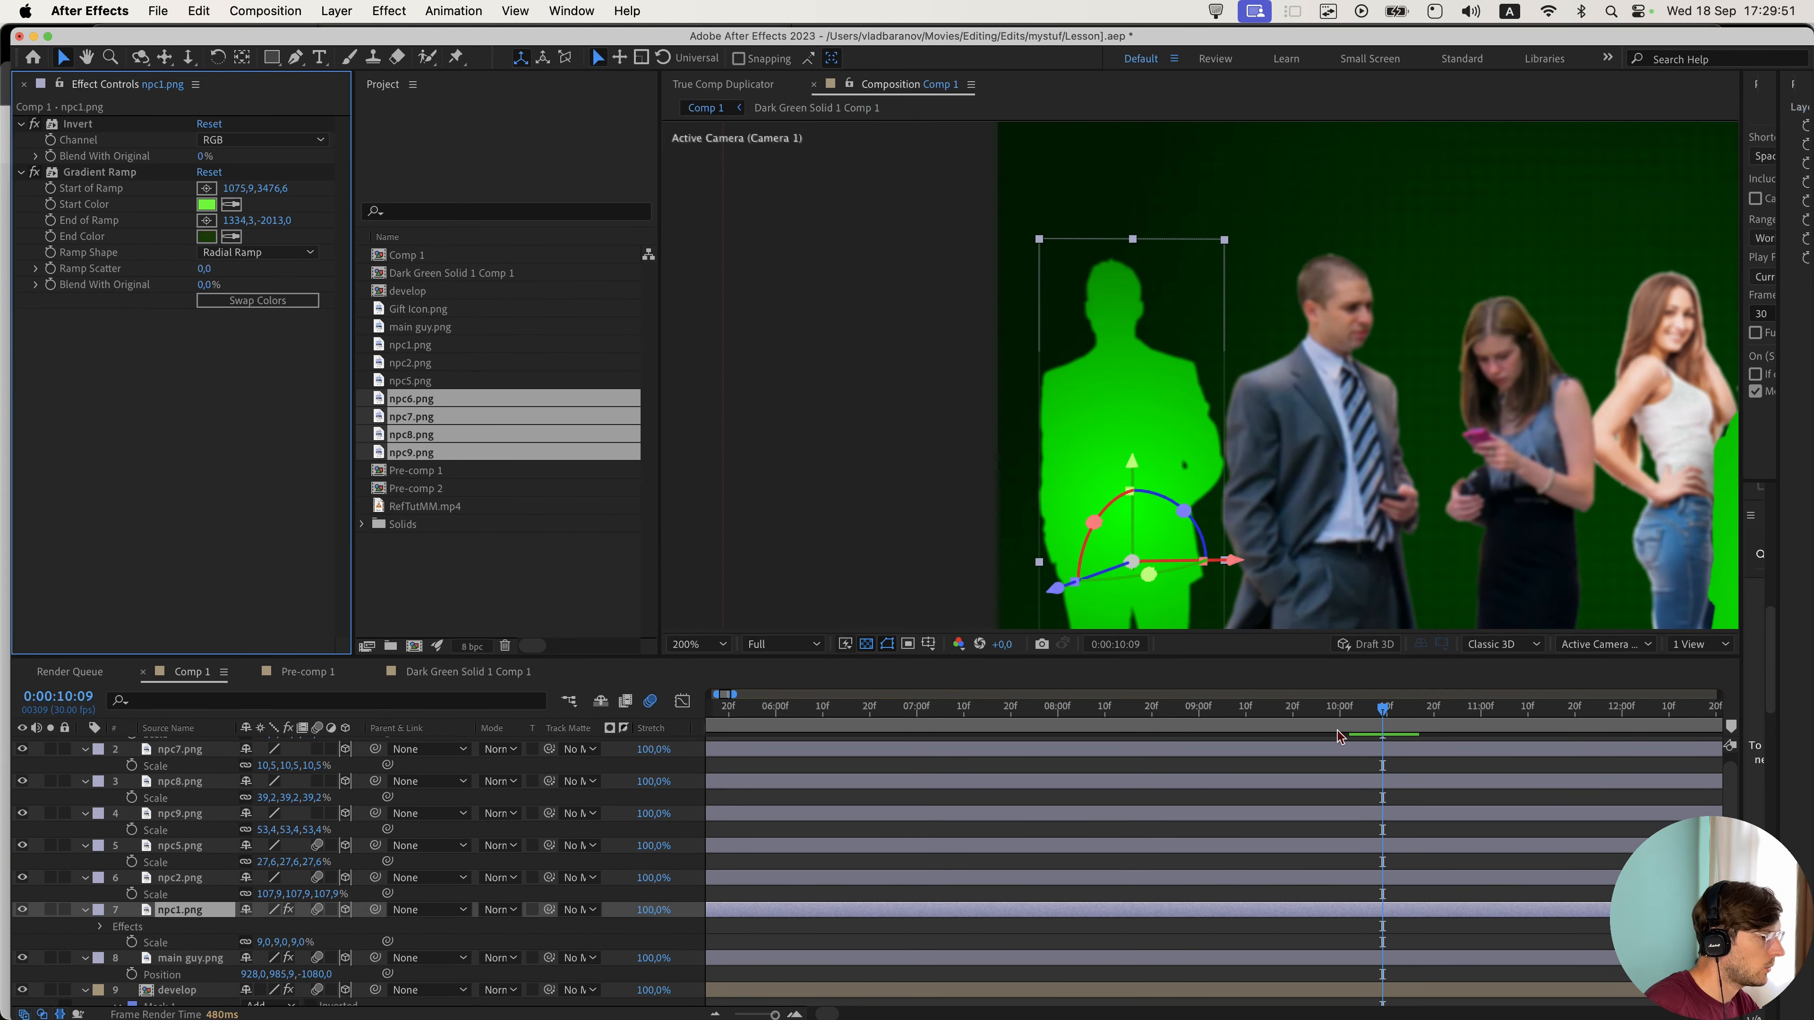
key(shift+space)
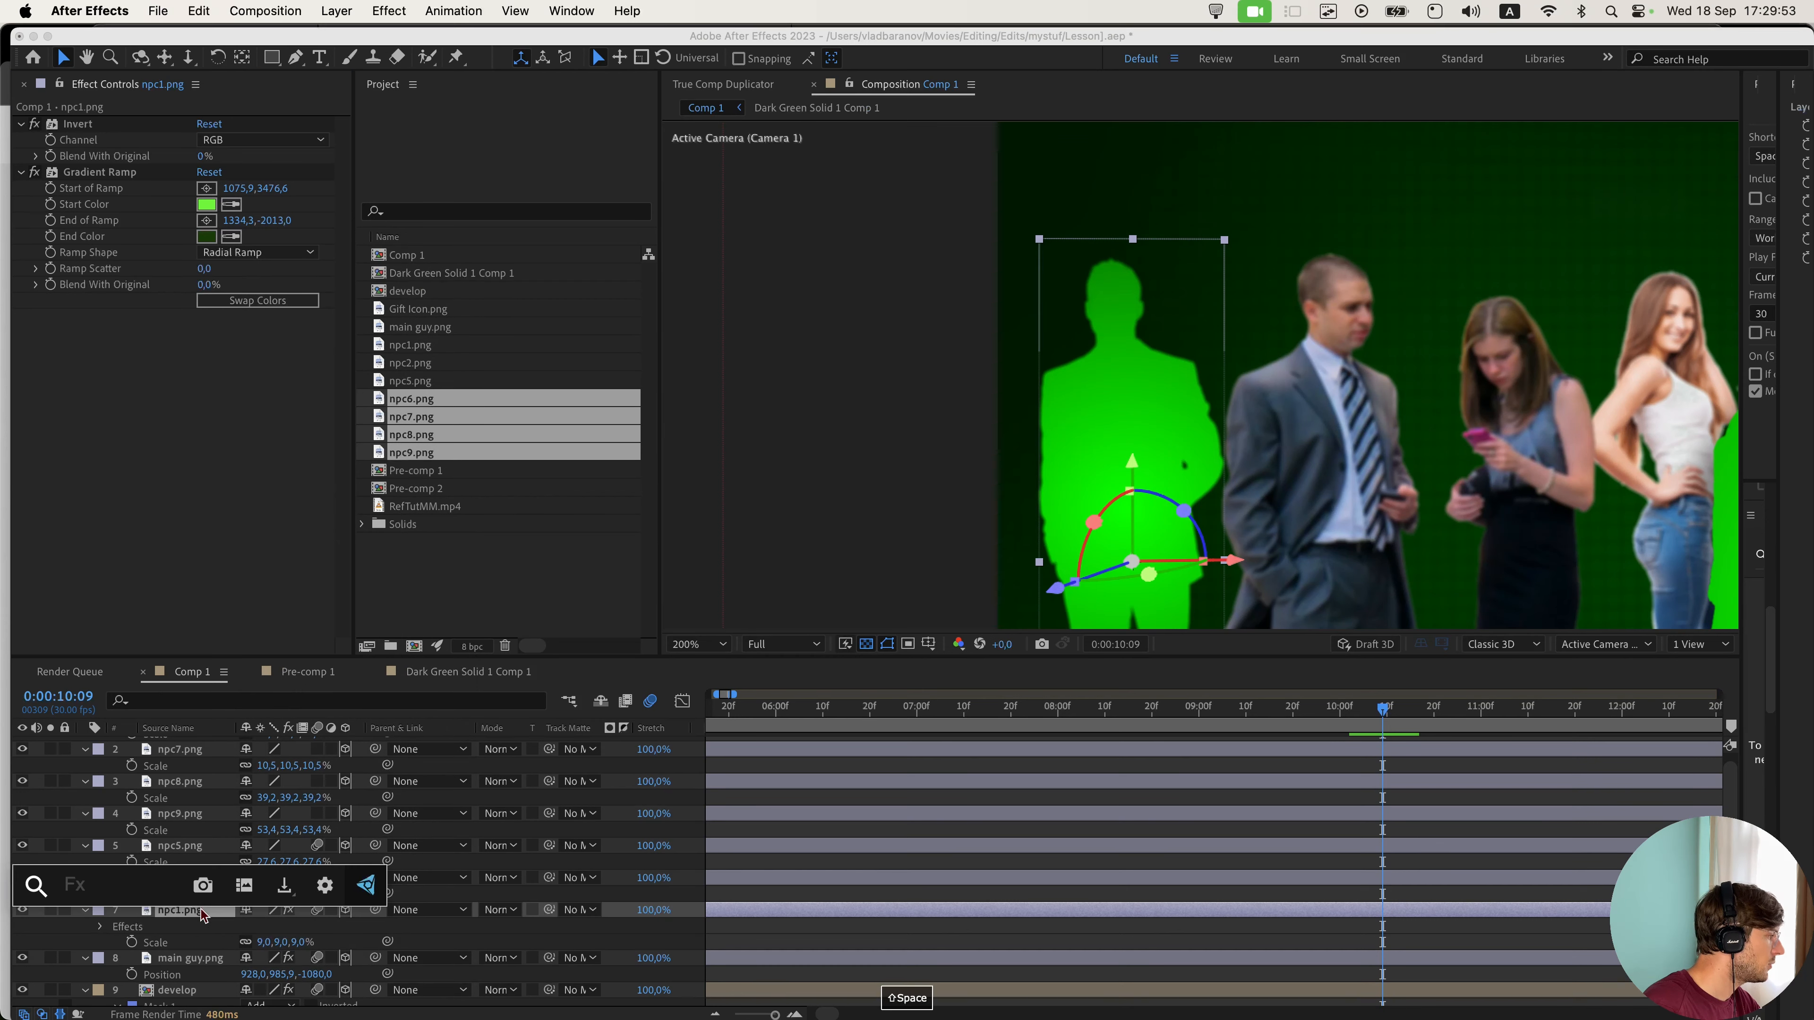
text(tint)
key(Return)
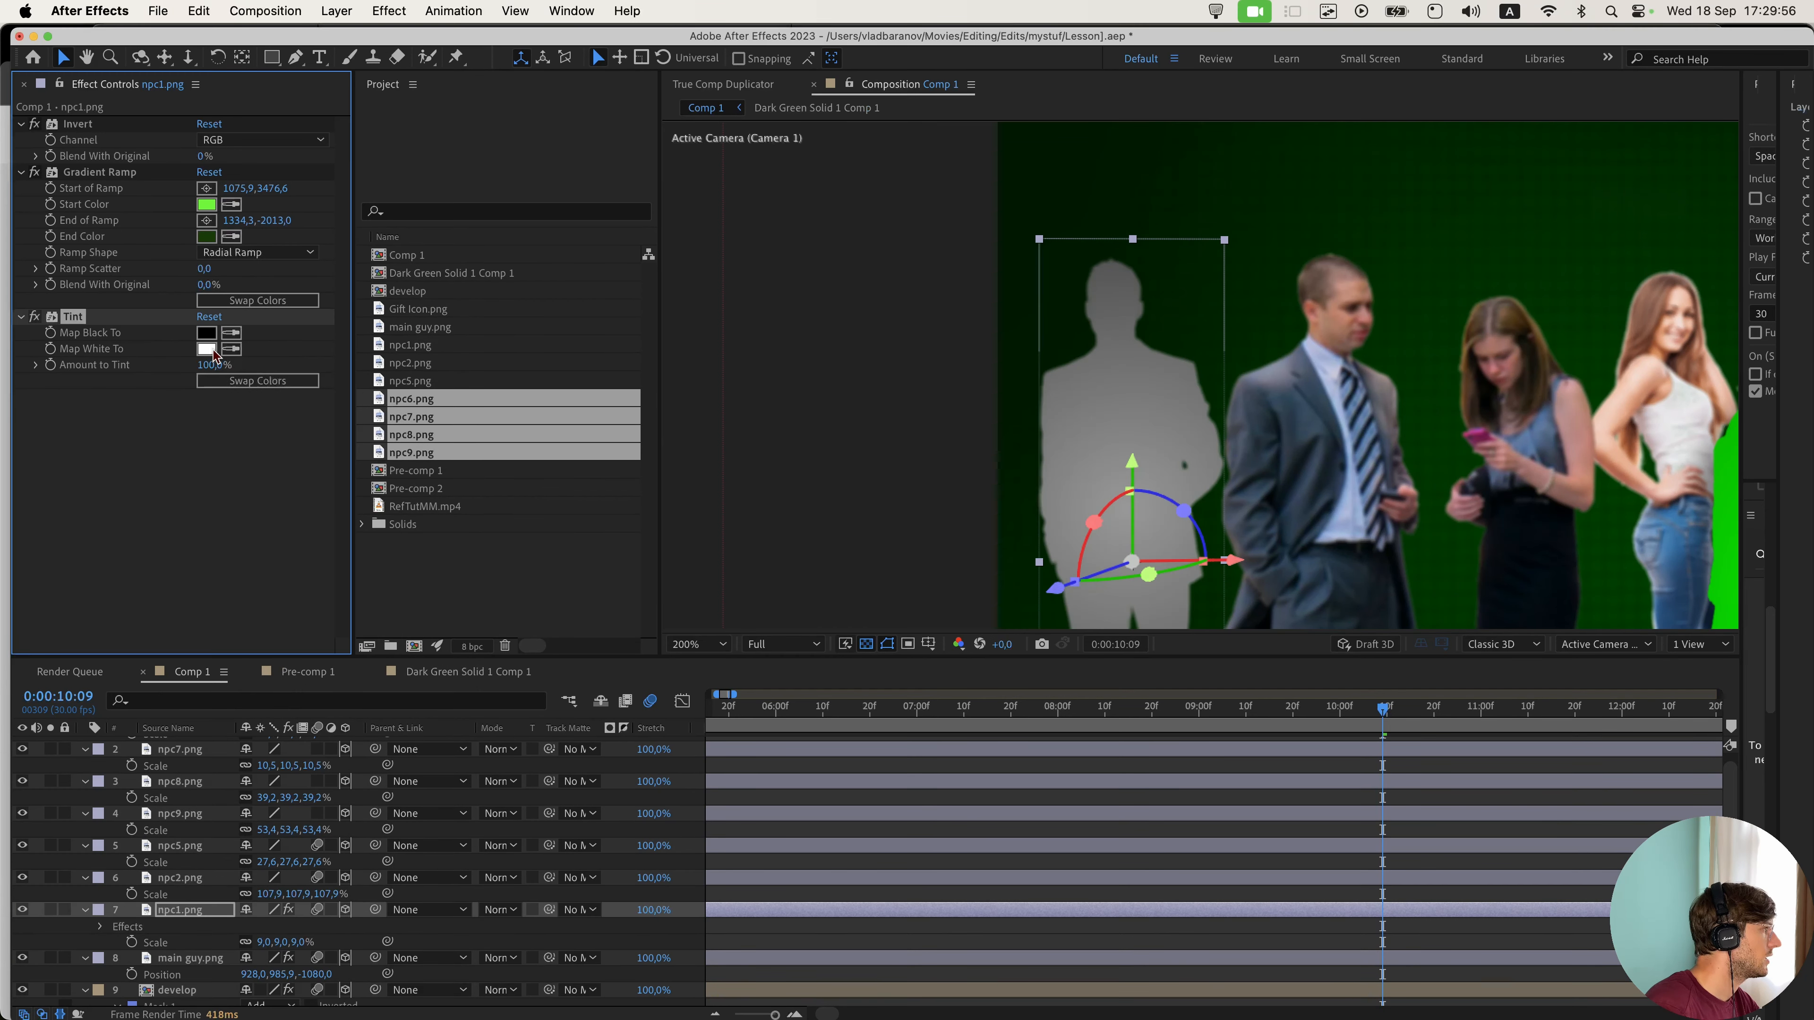
drag(73, 319, 103, 175)
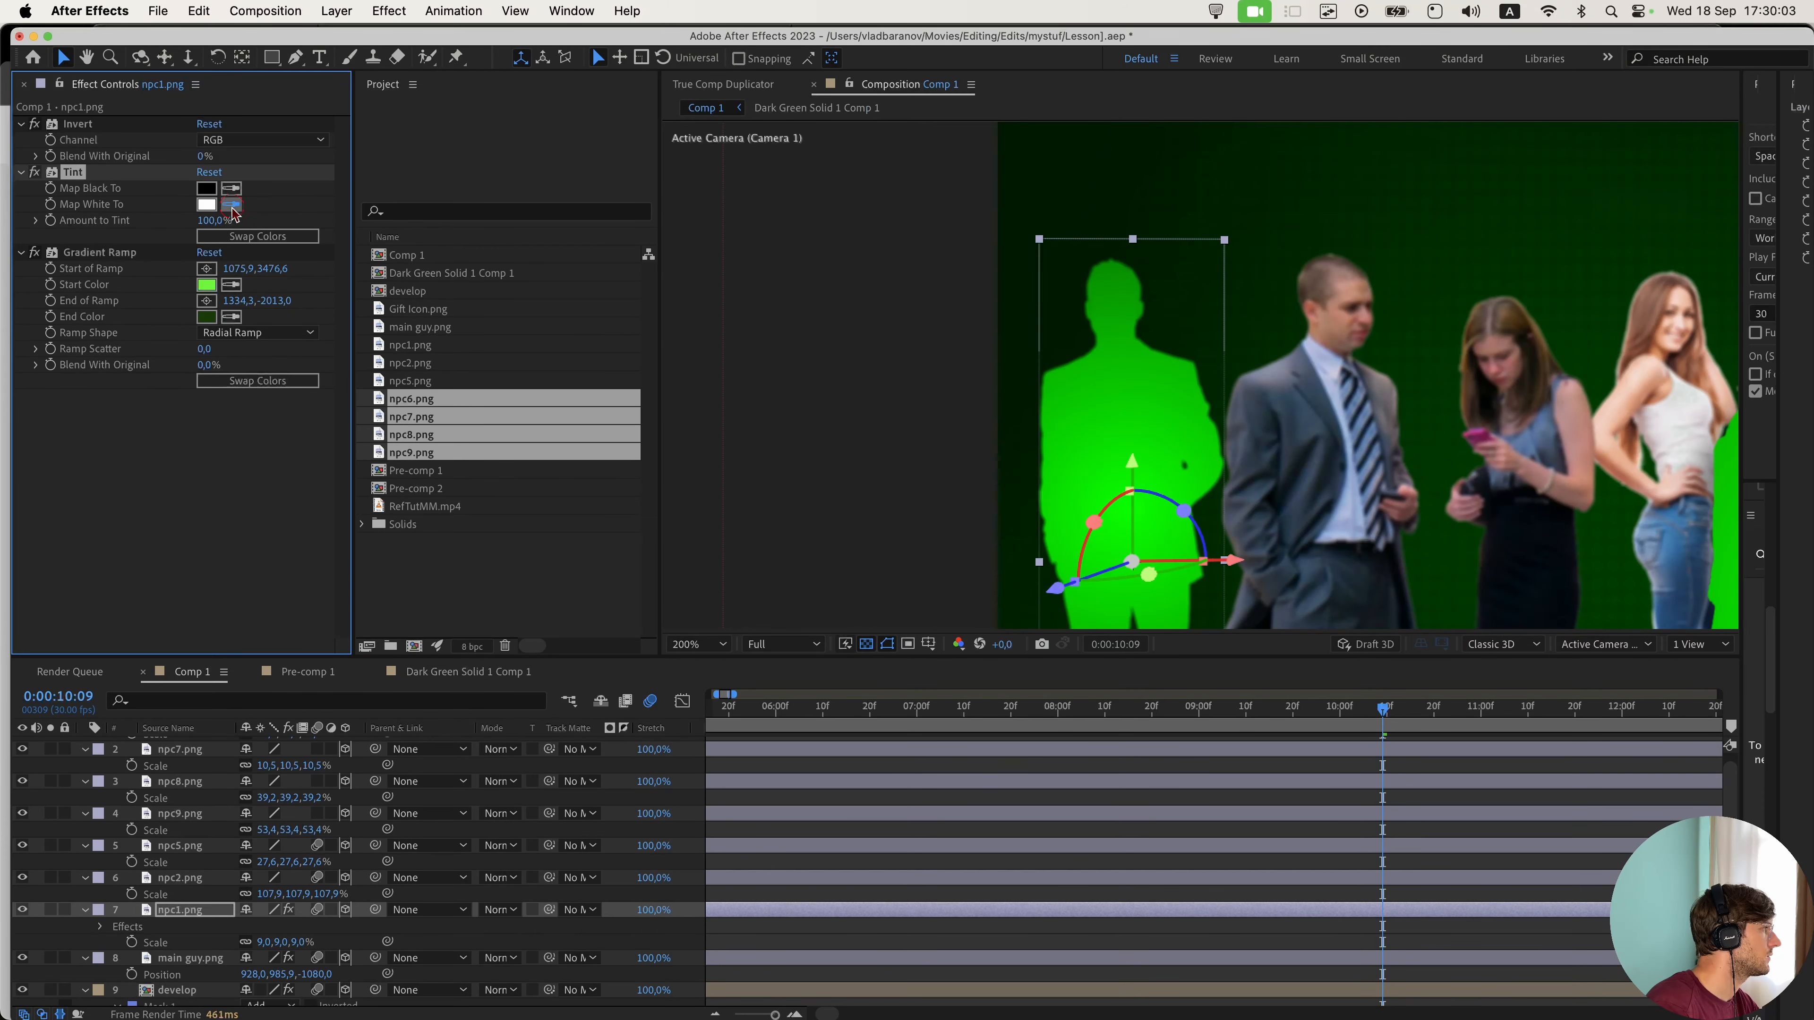
- Map the tint's white to the ramp's bright green start color and set the Gradient Ramp's Blend With Original to 25%
click(230, 205)
click(208, 286)
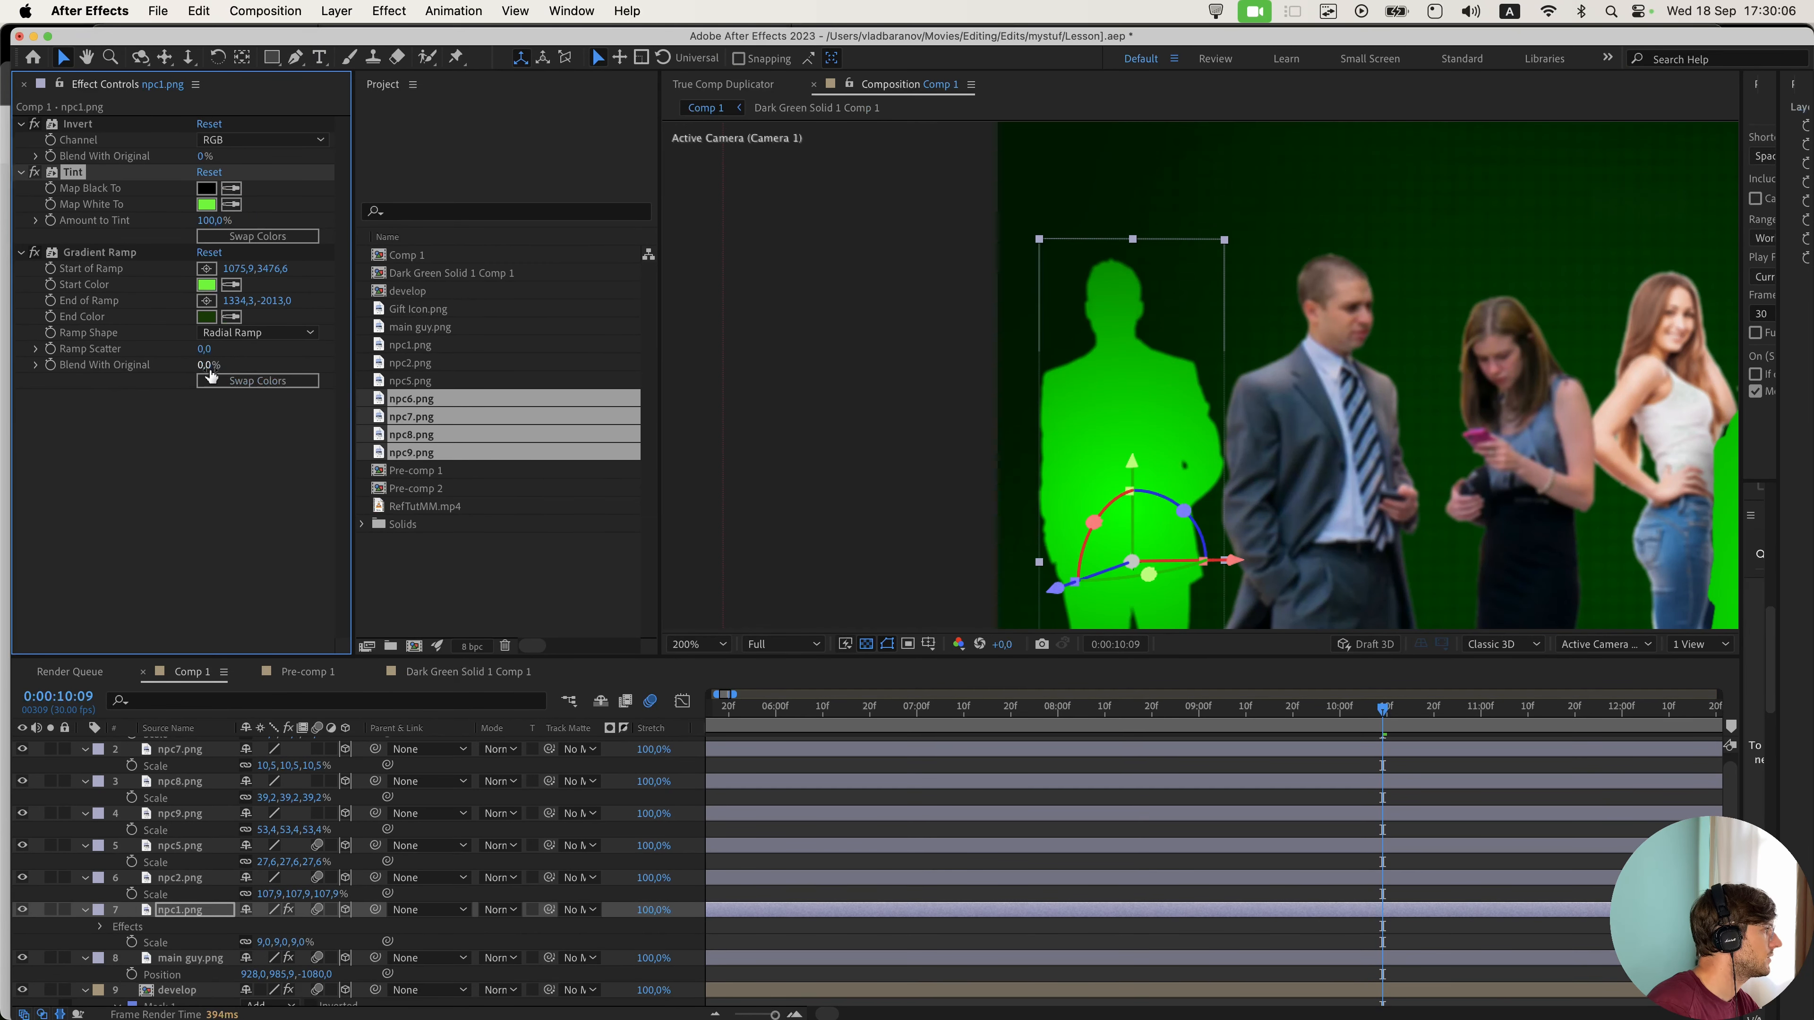
text(25)
key(Return)
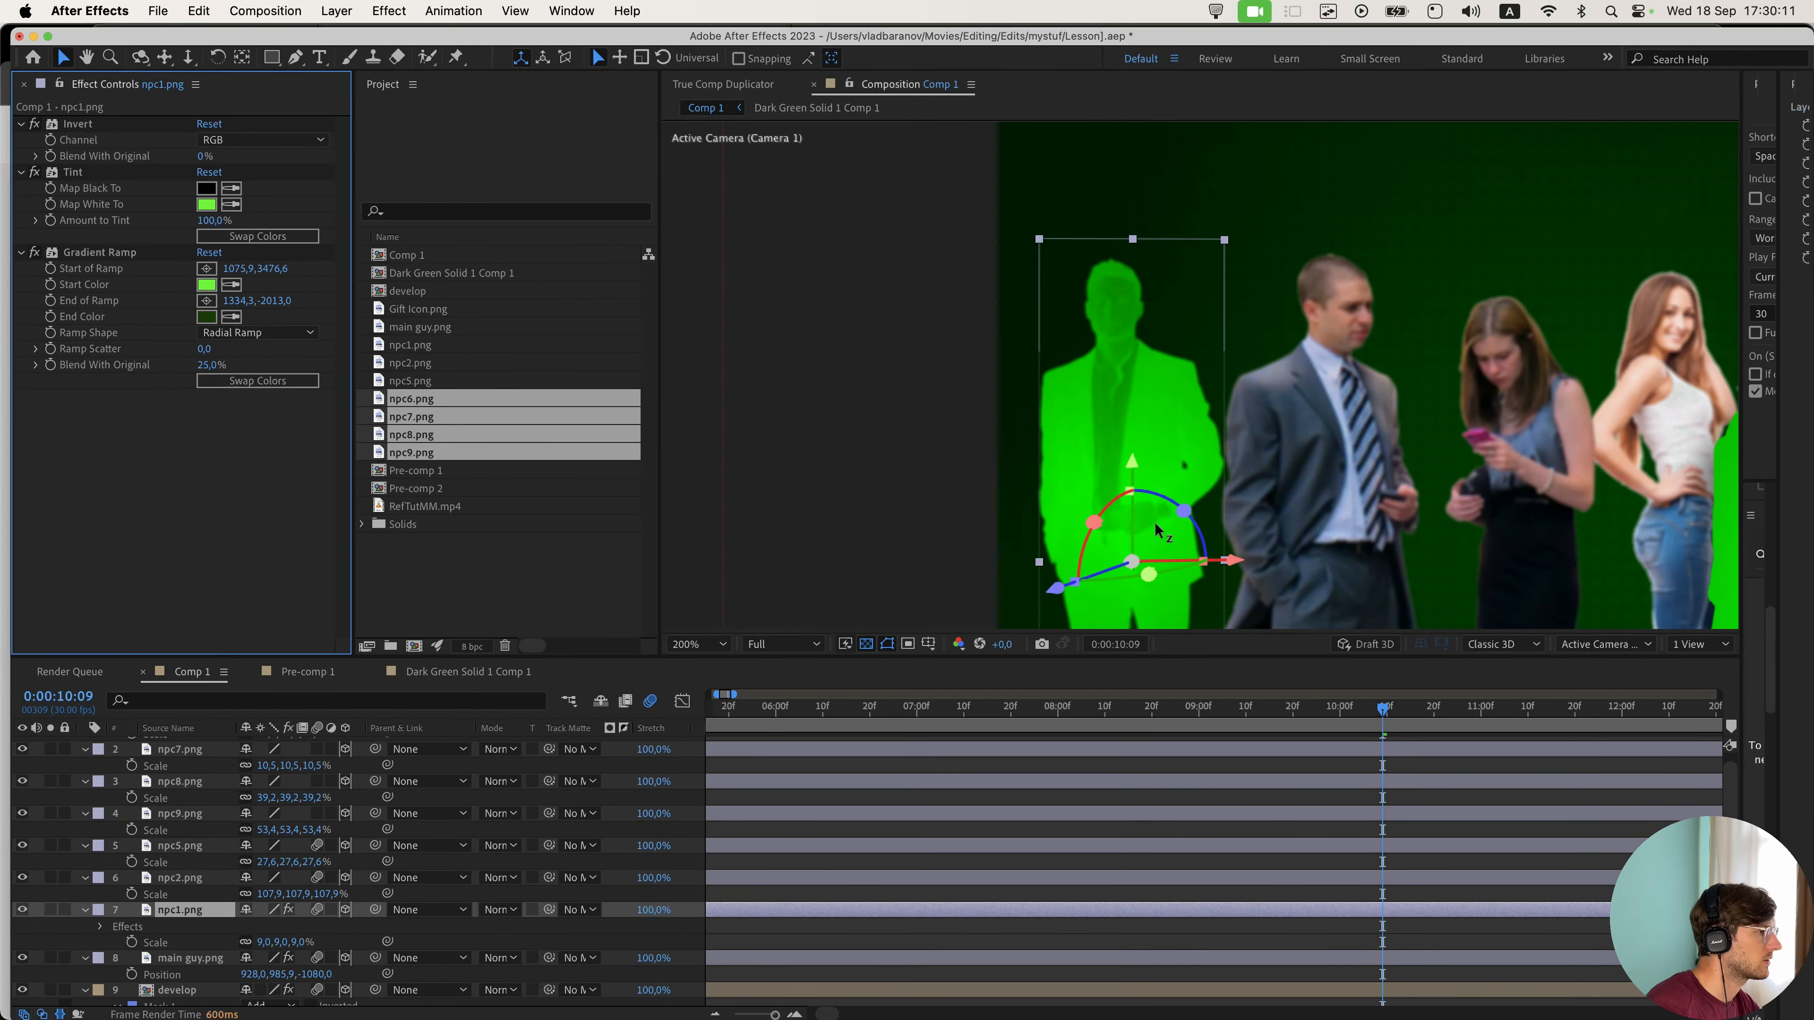
drag(1163, 535, 1140, 499)
drag(1150, 379, 1056, 332)
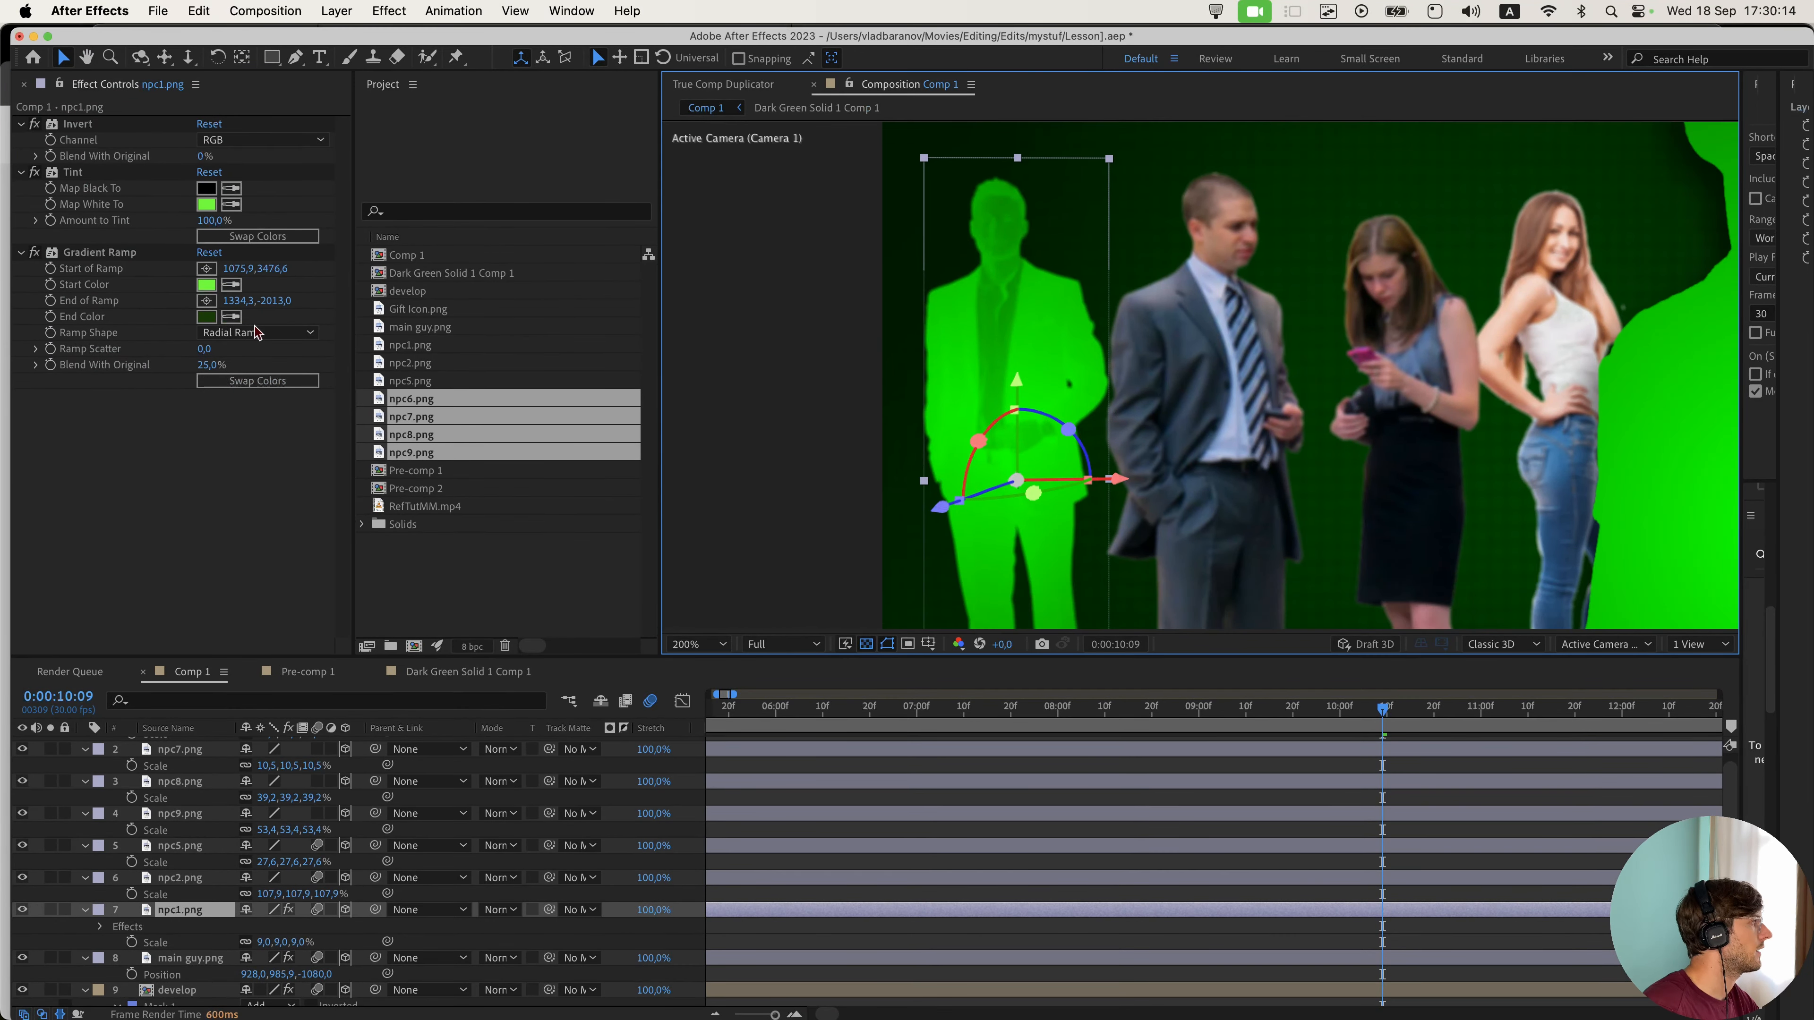
key(super+Tab)
key(super+Tab)
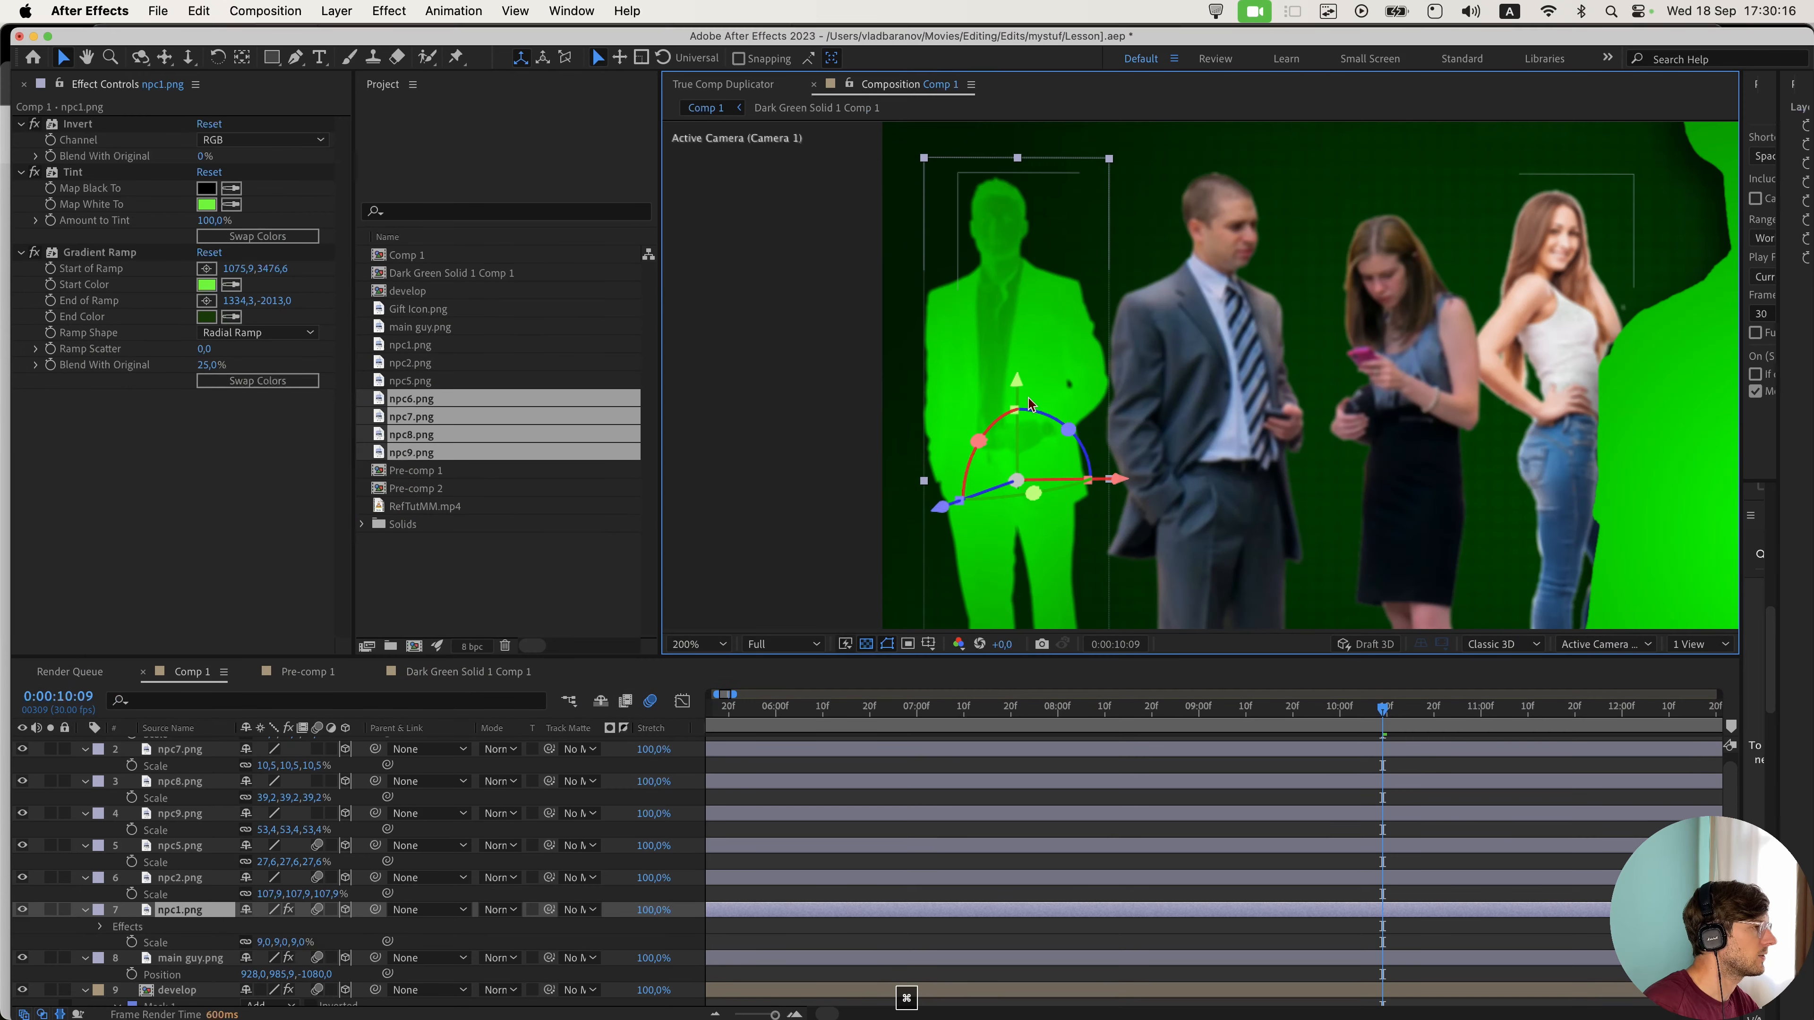
- Copy the Invert, Tint and Gradient Ramp effects from npc1.png onto npc2.png
click(85, 122)
click(85, 125)
shift+click(107, 254)
key(super+c)
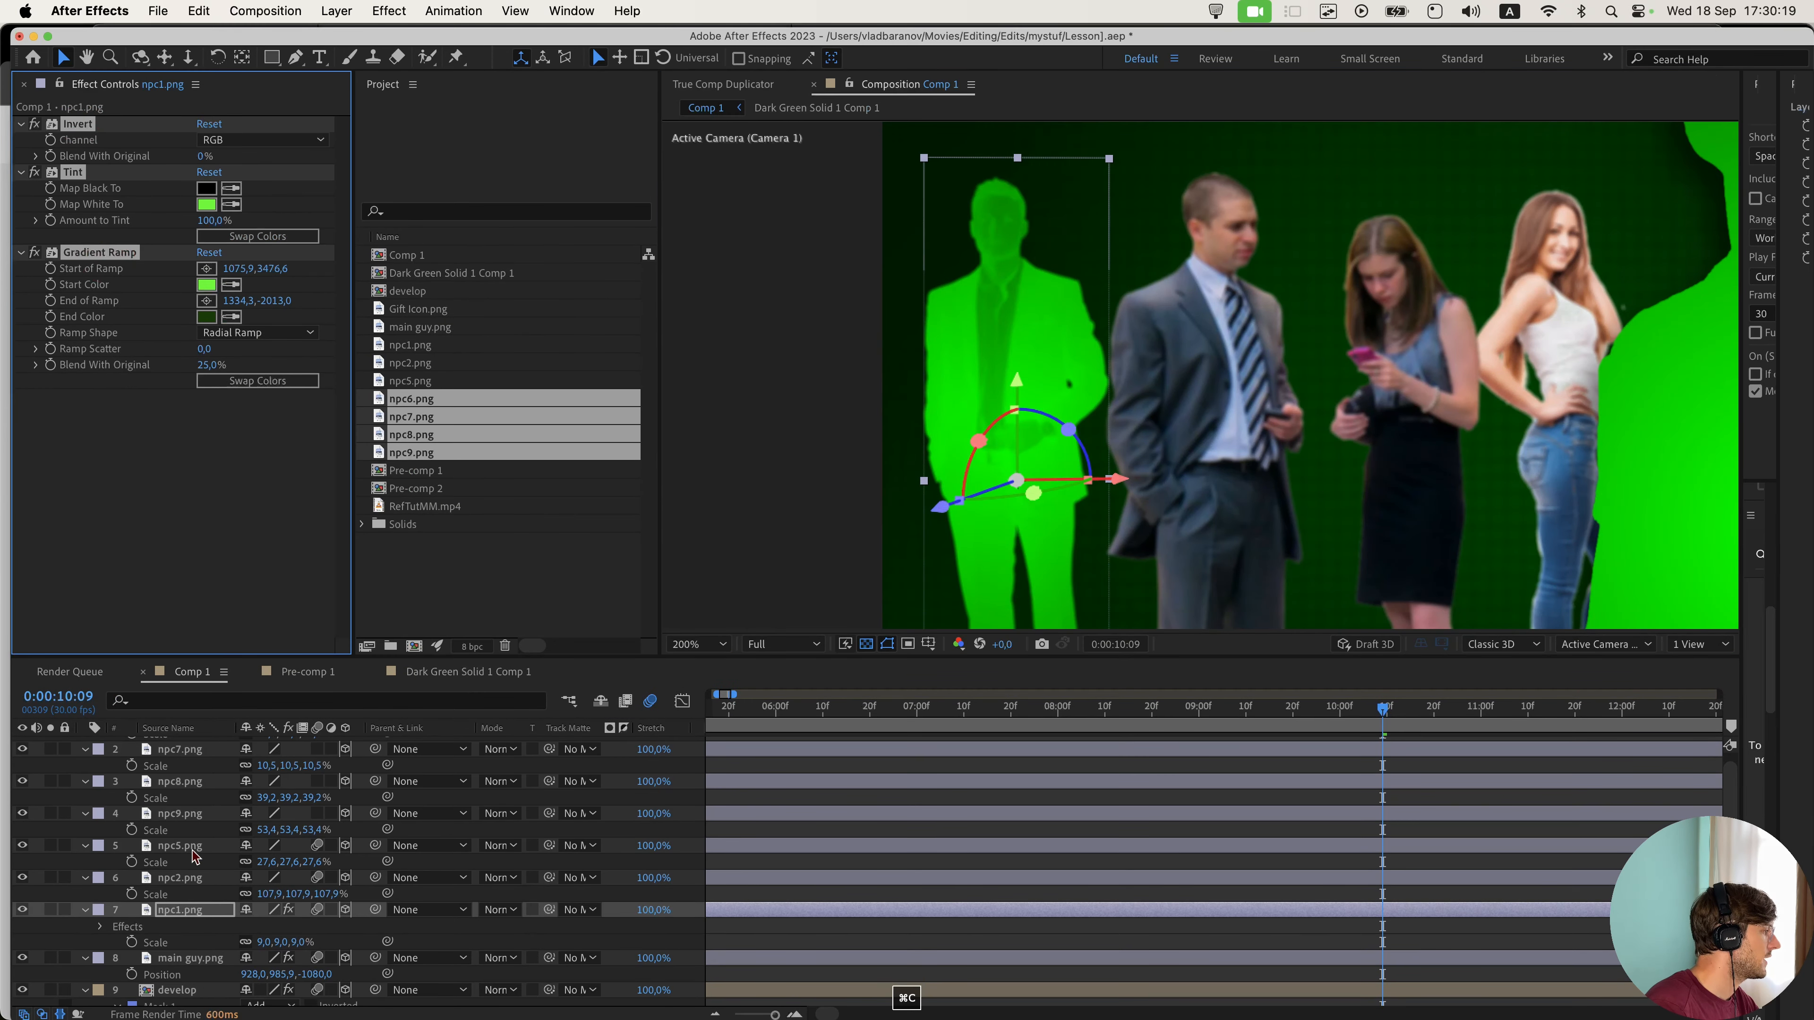
click(187, 886)
key(super+v)
drag(1323, 529, 1173, 457)
click(207, 500)
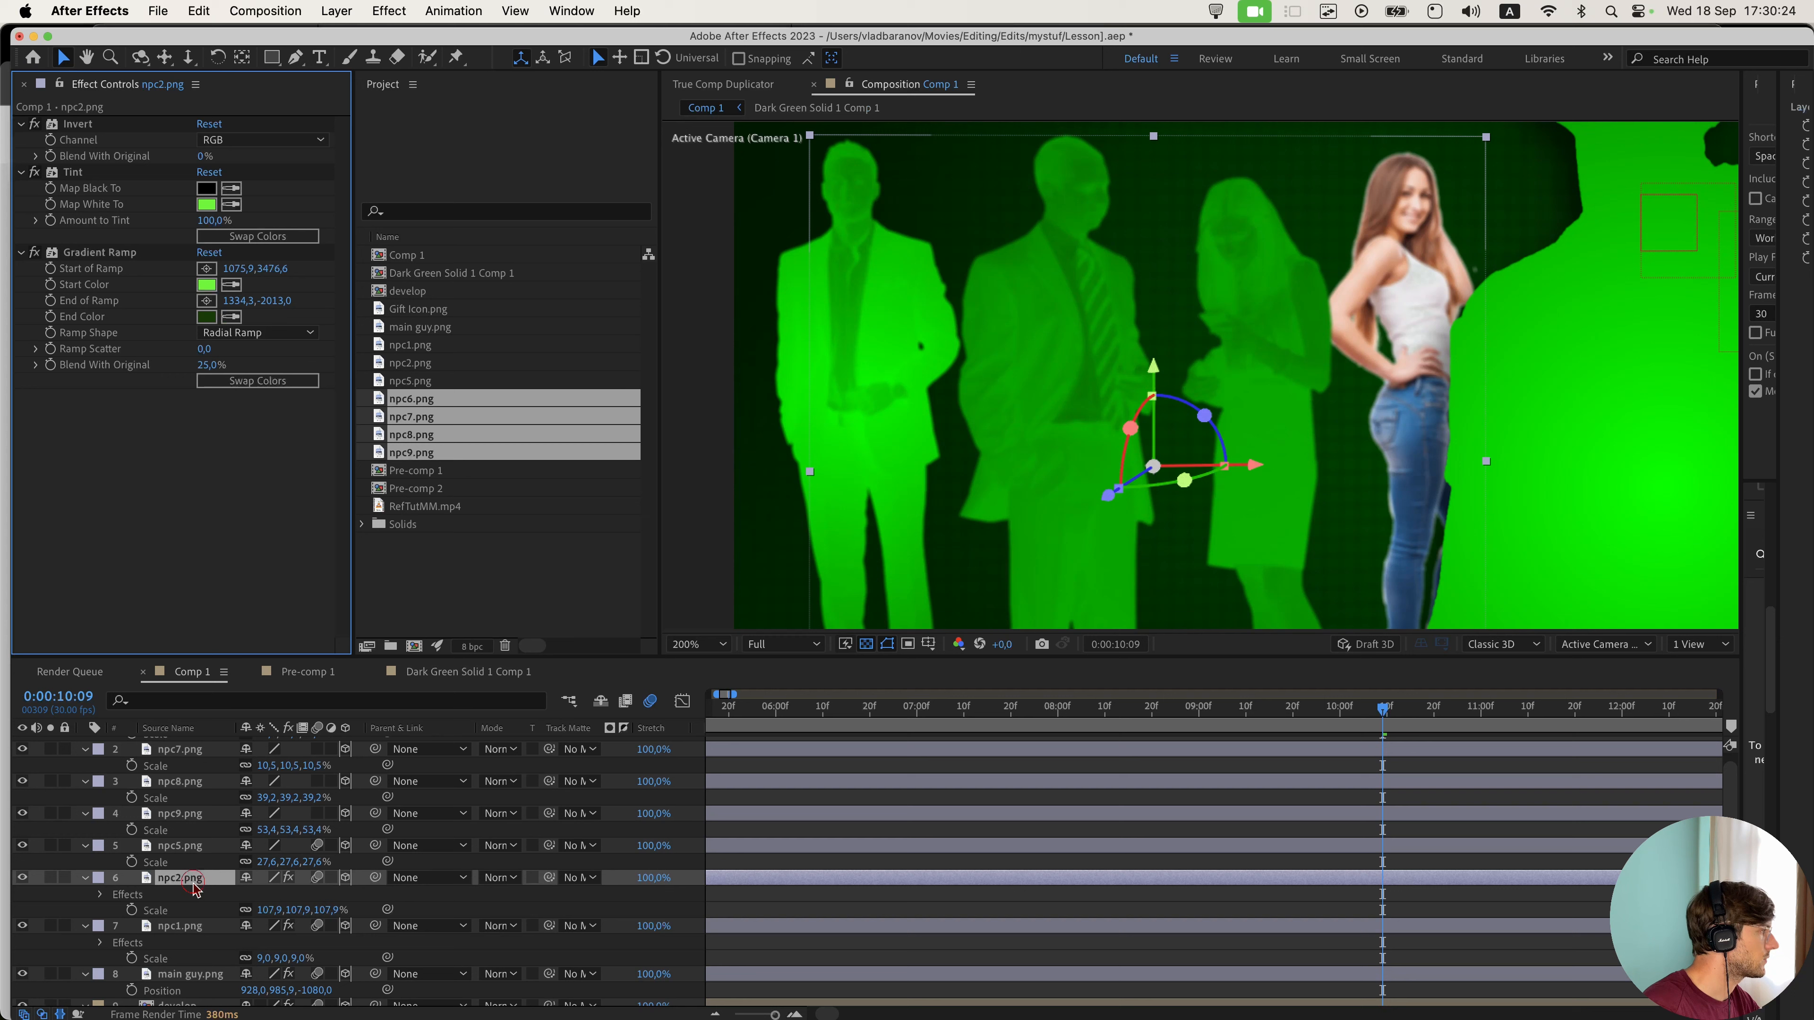
click(193, 880)
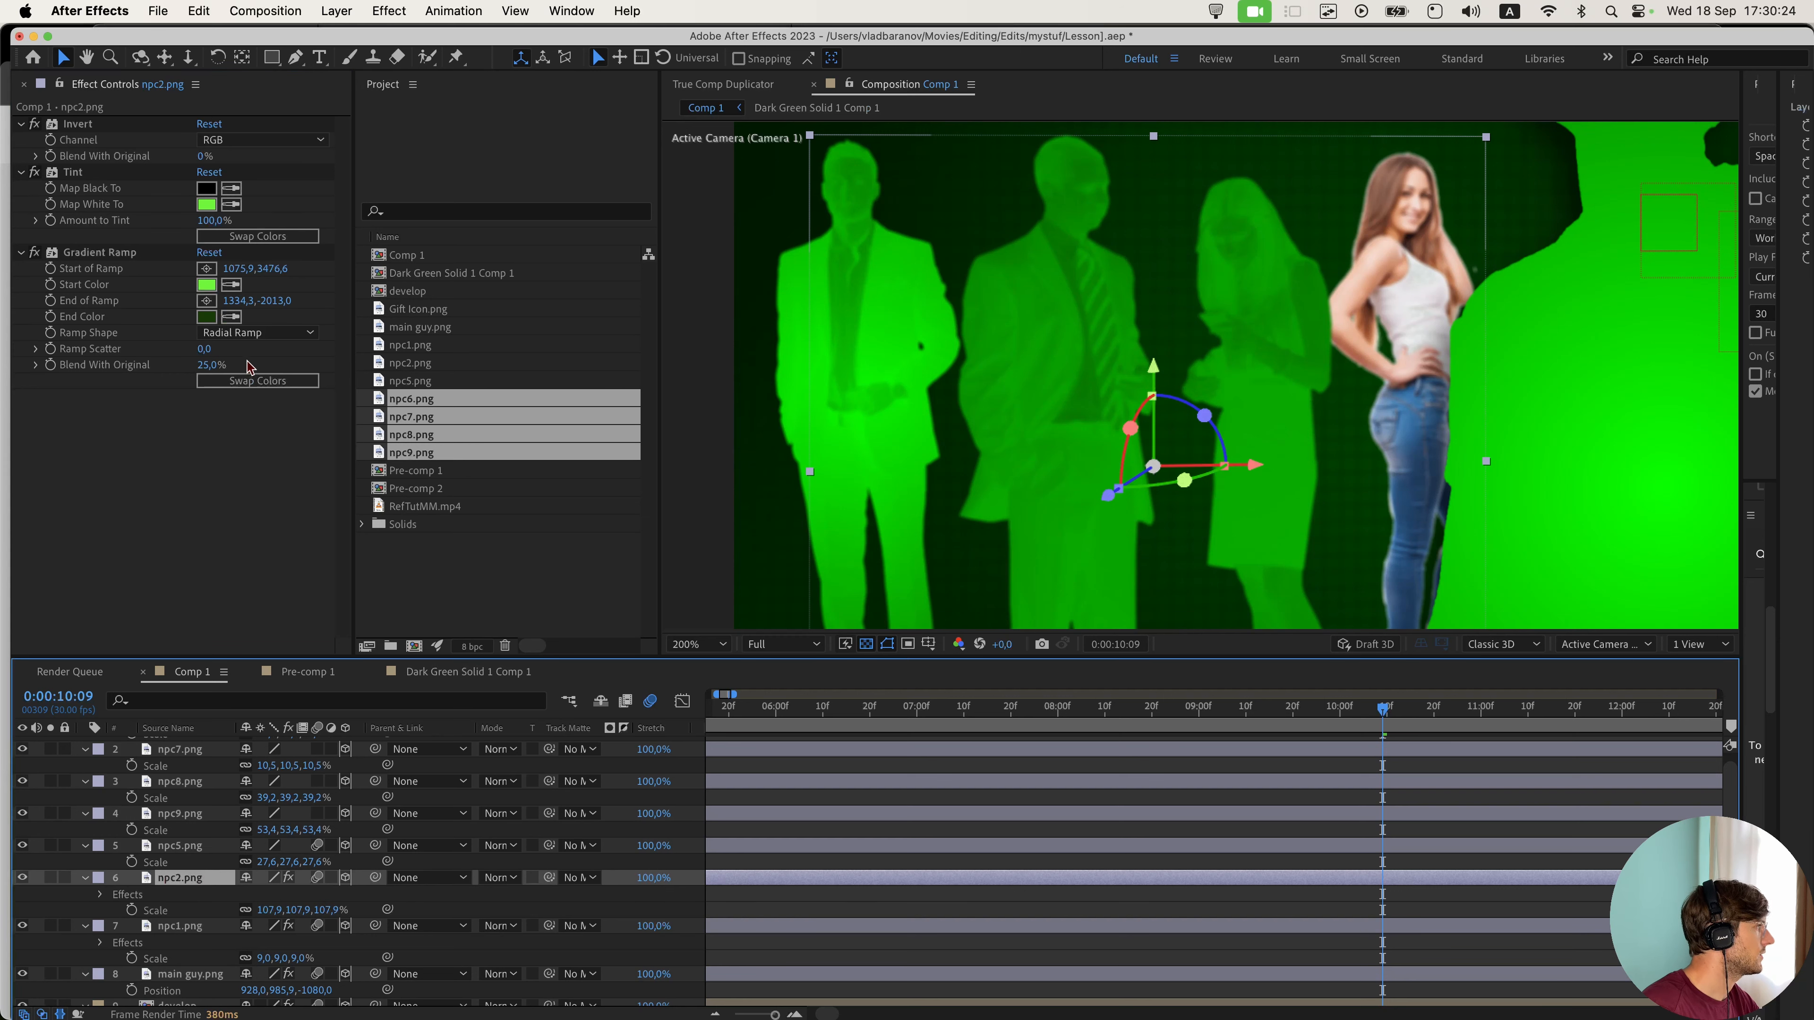
- Position the Gradient Ramp on npc2.png so it starts between the two figures at torso height and ends well above their heads
click(204, 271)
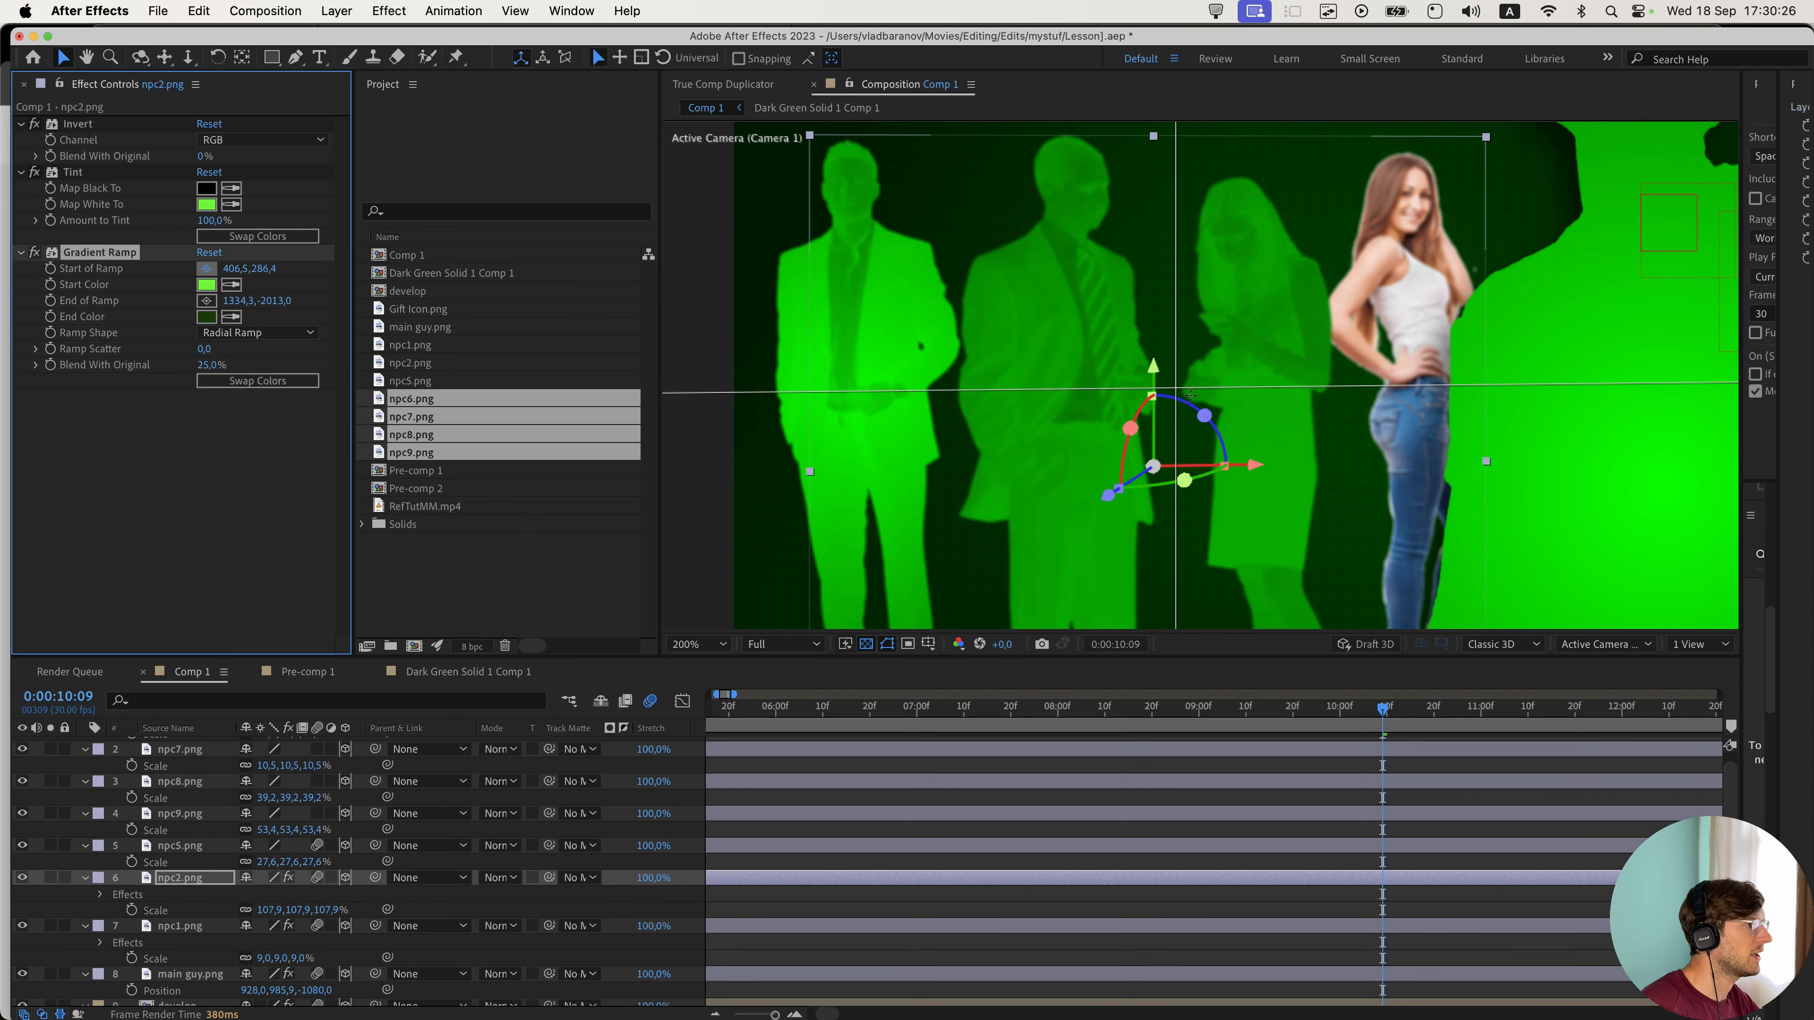
click(1191, 415)
drag(1211, 328, 1096, 407)
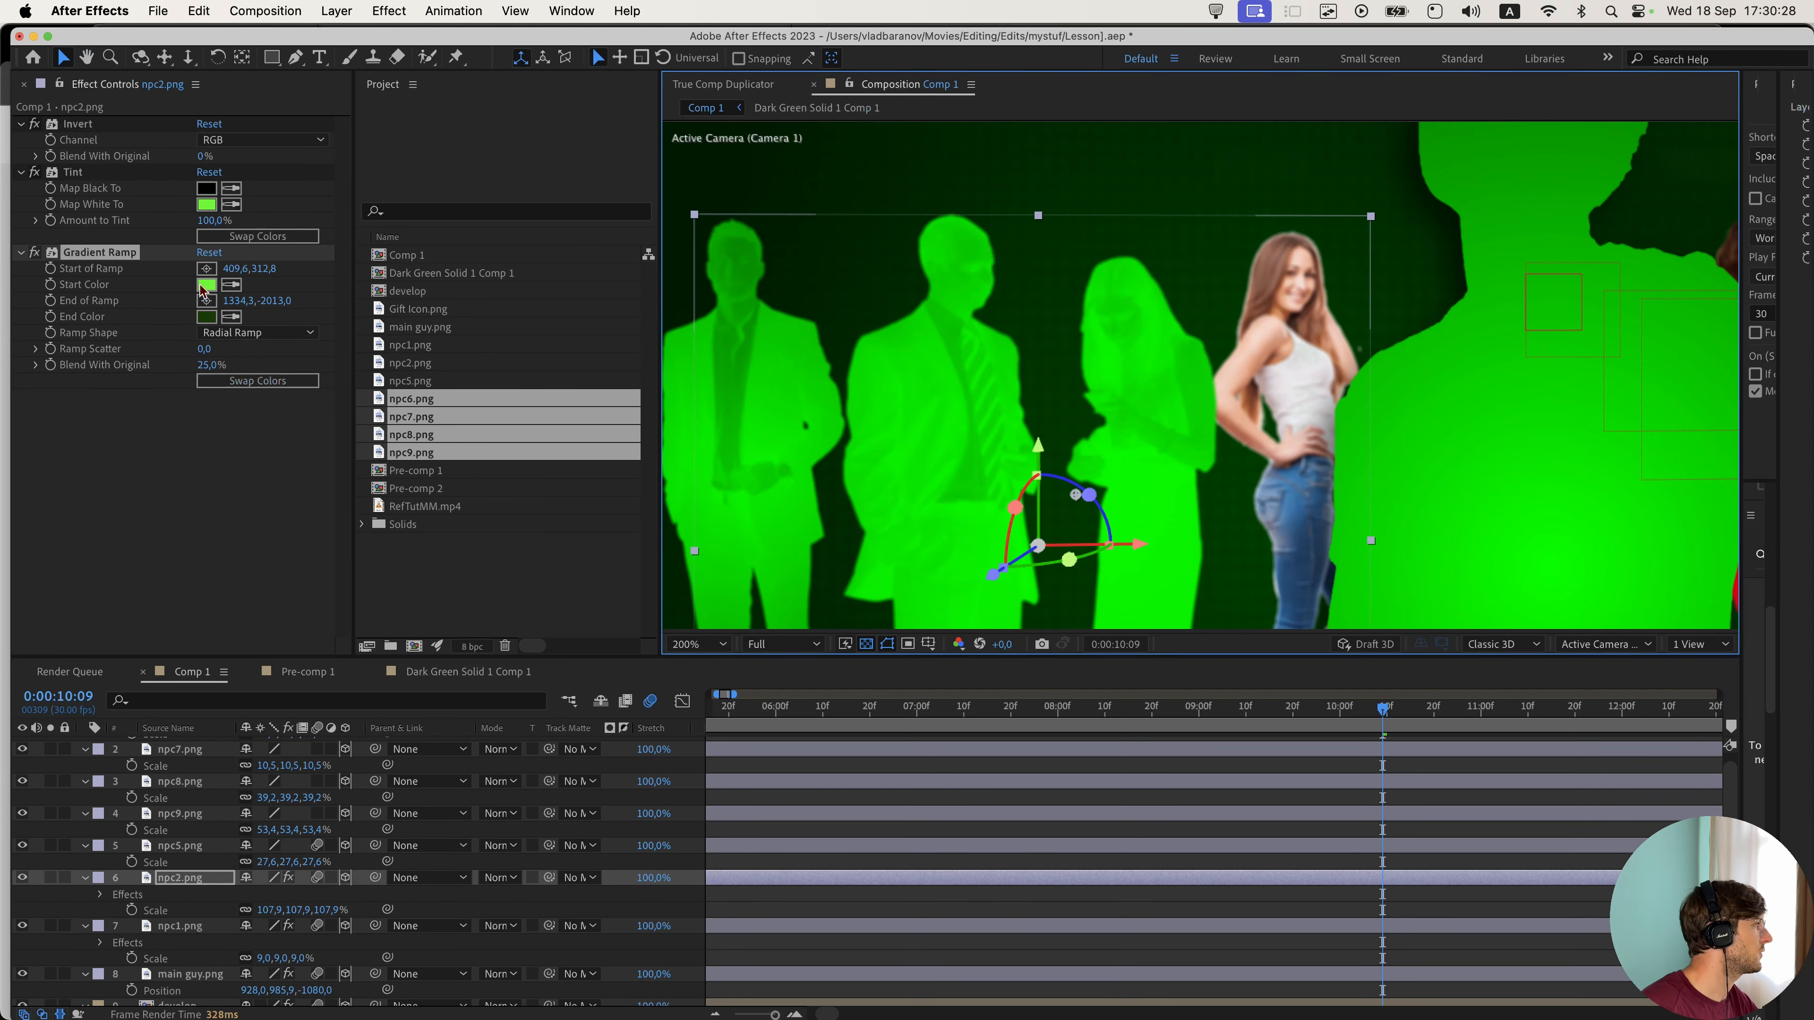
click(206, 301)
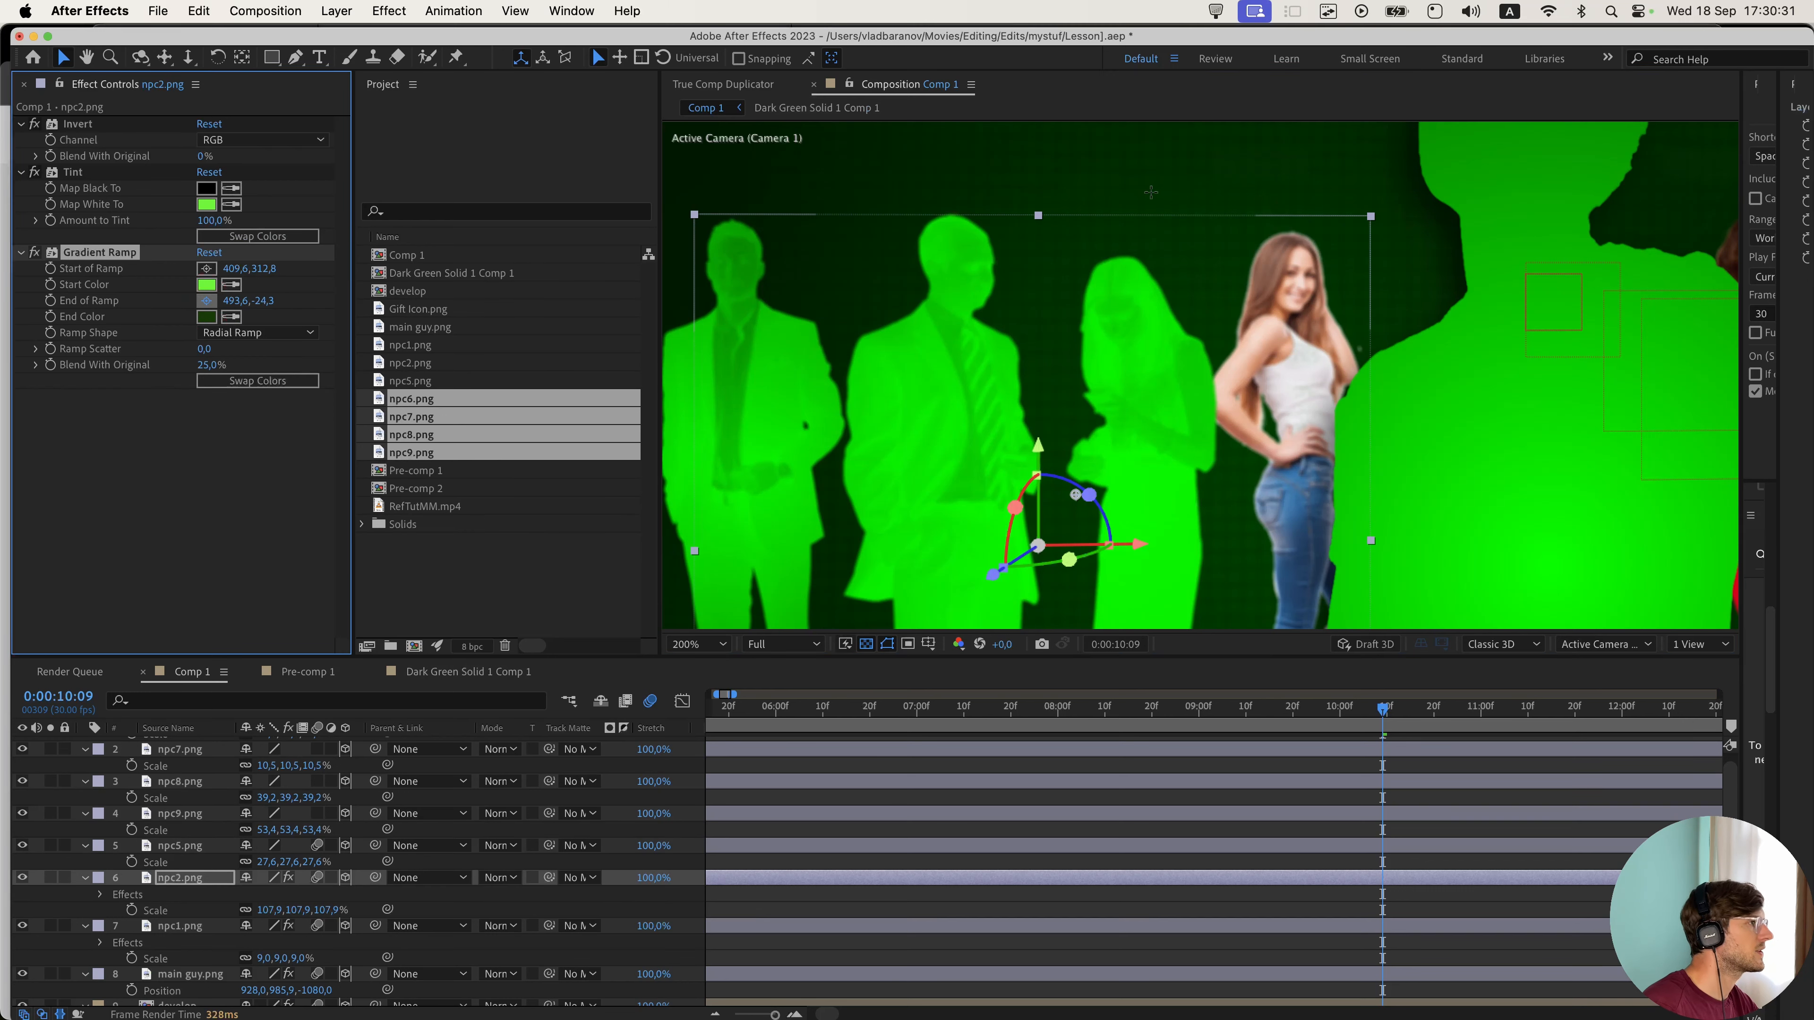
click(1193, 143)
drag(1192, 215, 1073, 135)
scroll(1130, 247, down, 1)
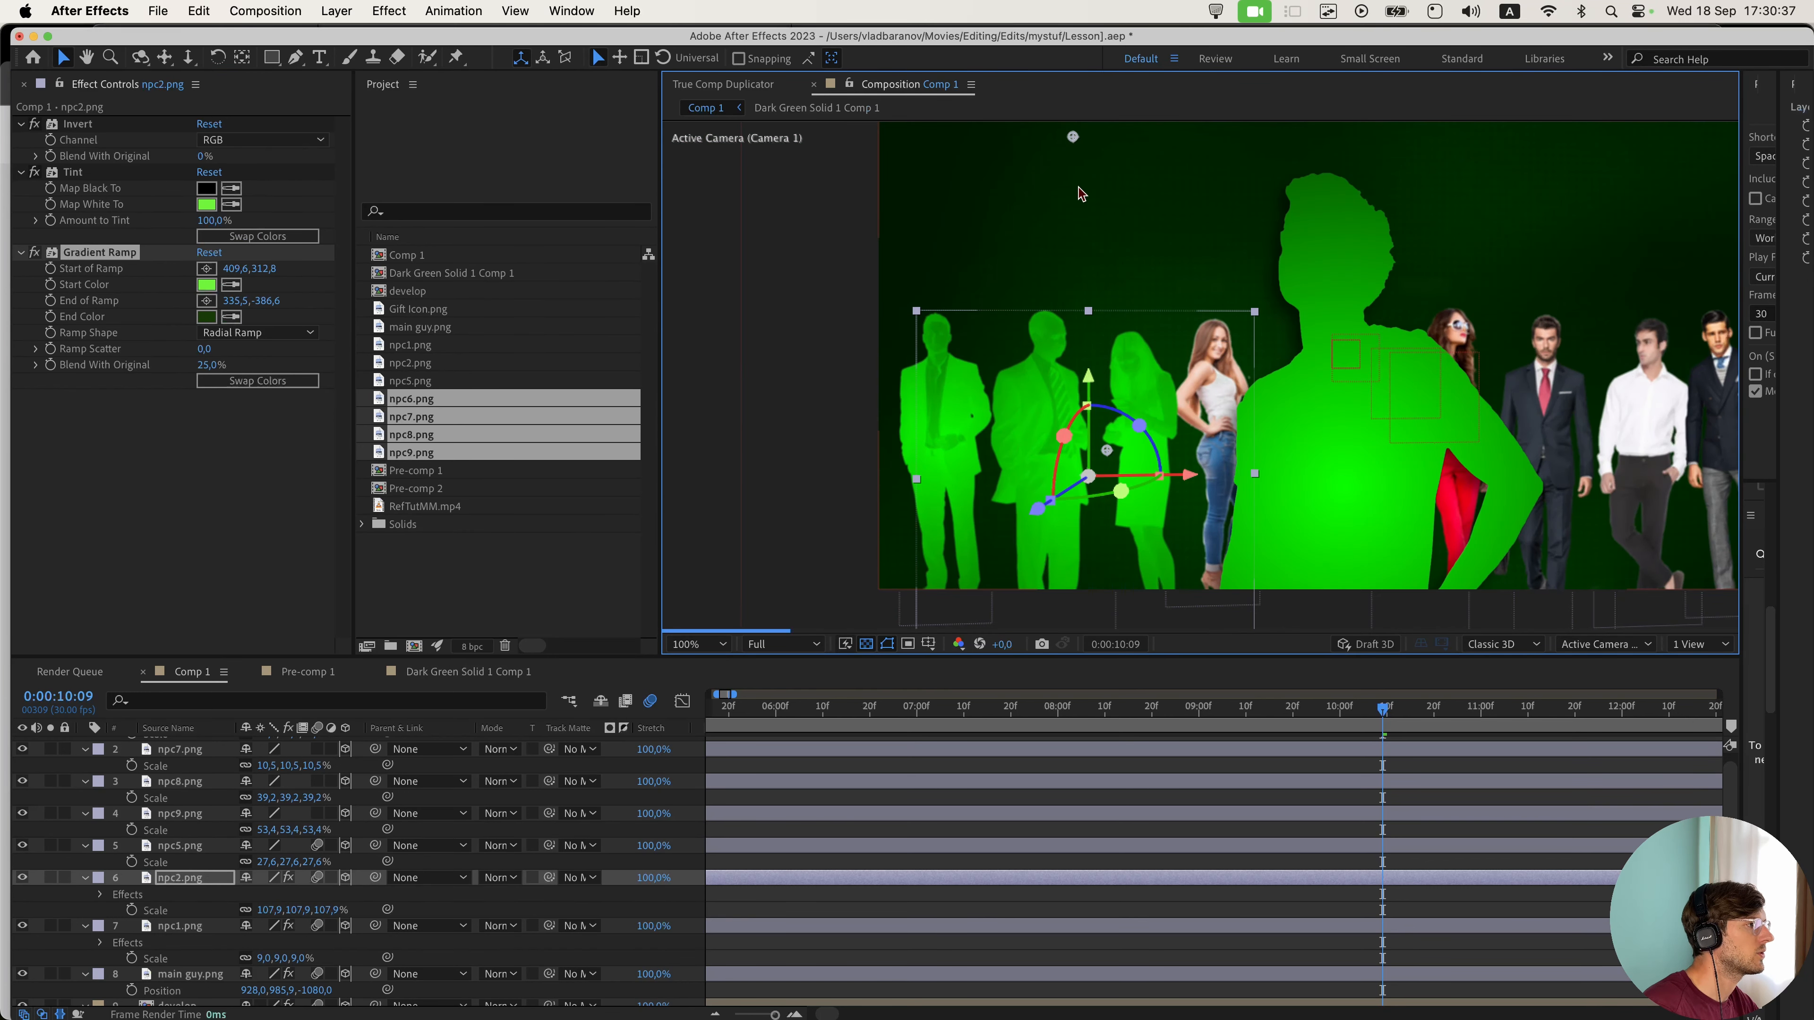
drag(1136, 400, 1038, 385)
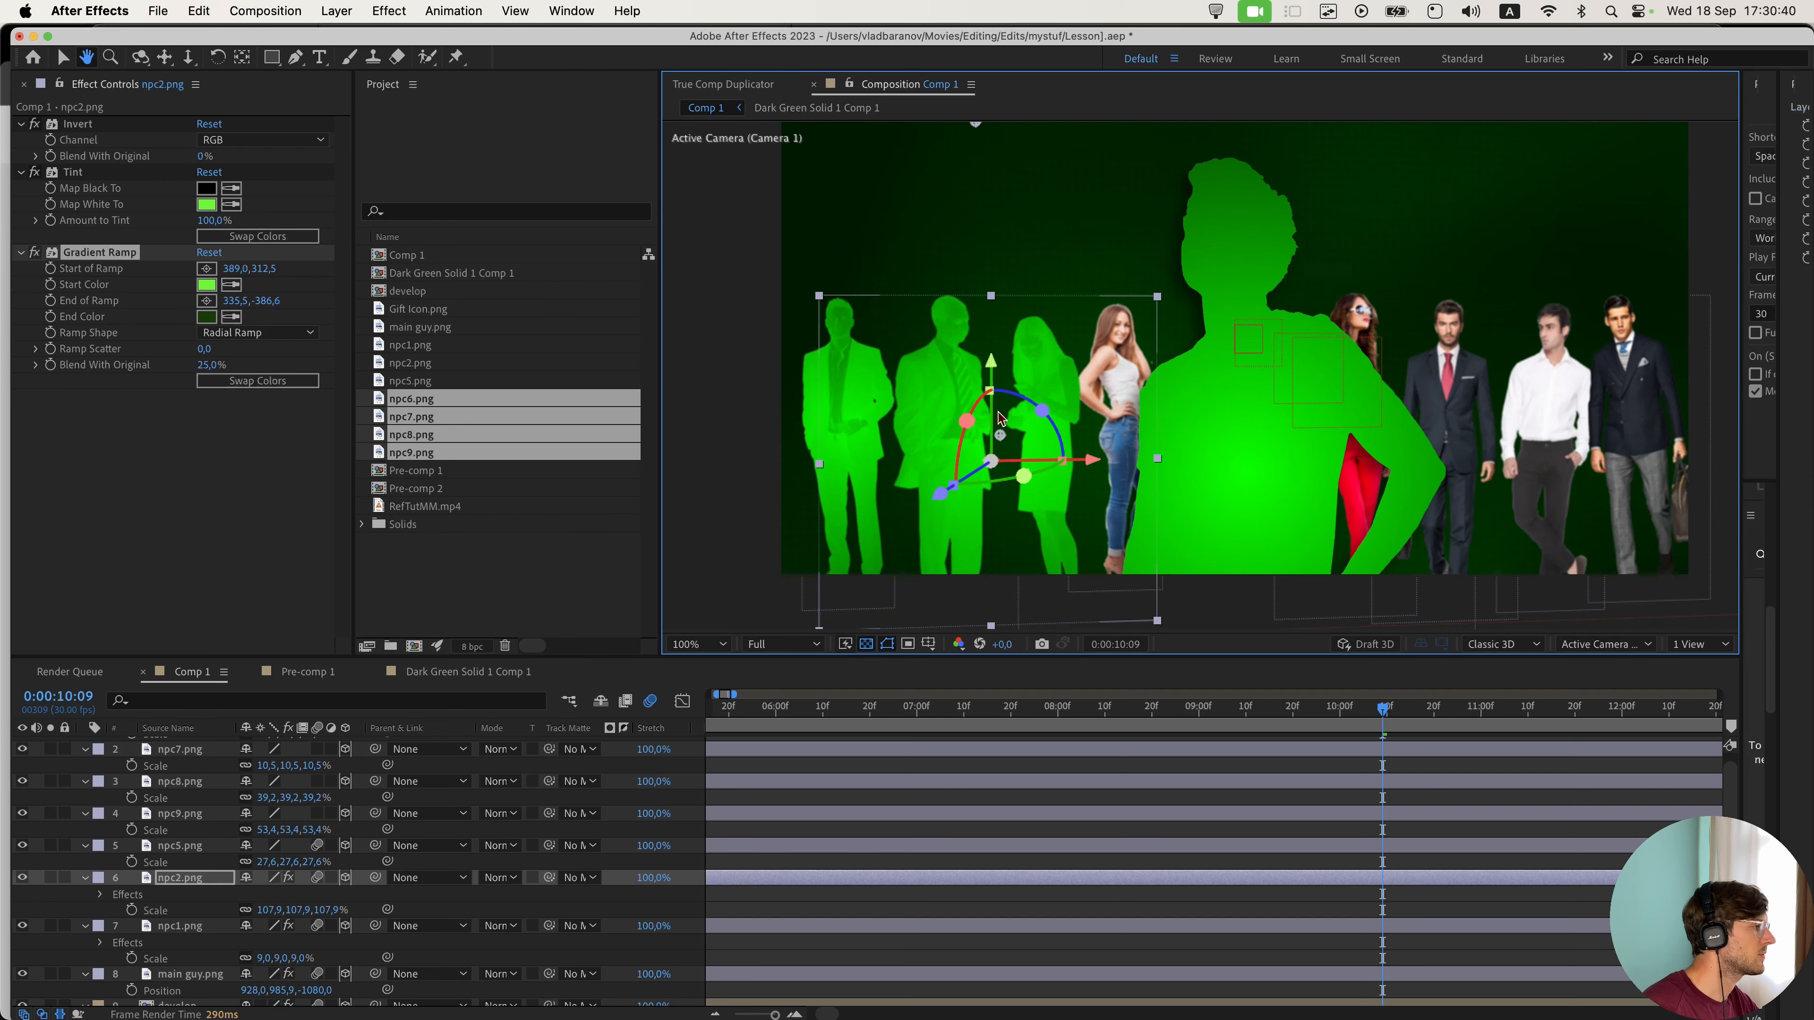
- Copy the Invert, Tint and Gradient Ramp effects from npc2.png onto npc5.png, the man in the white shirt
click(78, 124)
shift+click(100, 252)
key(cmd+c)
click(1546, 400)
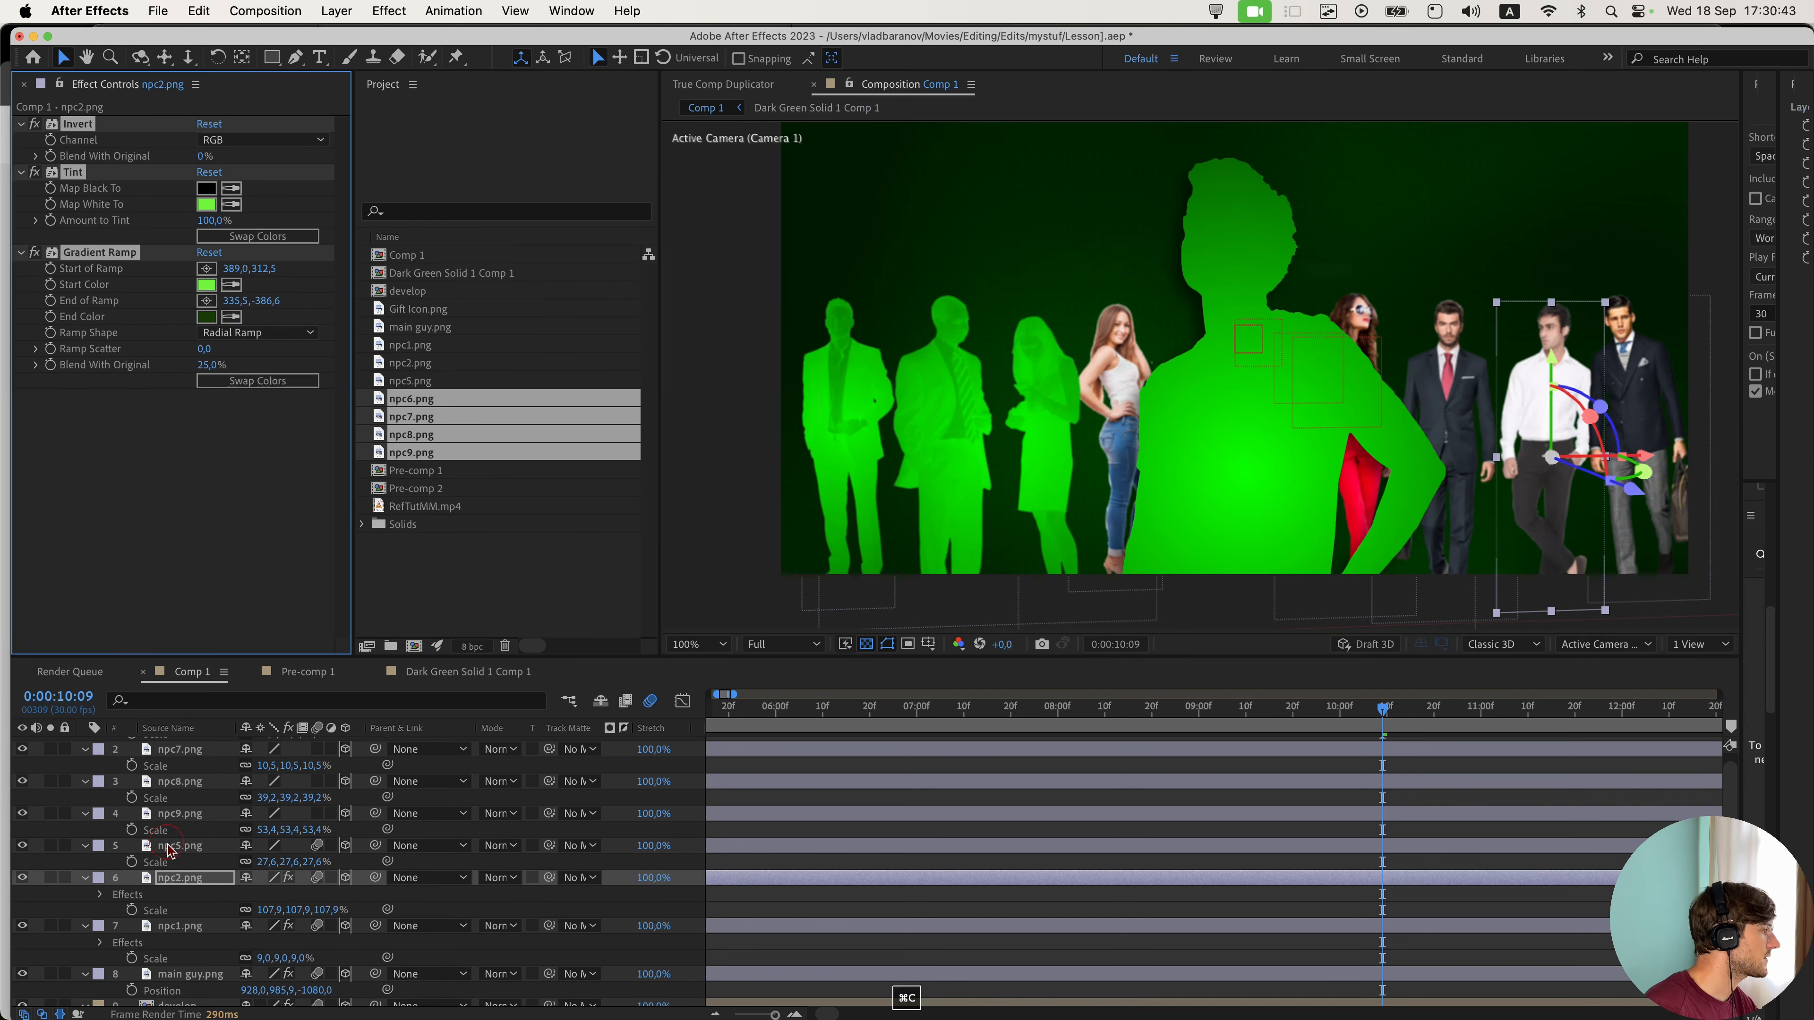
key(cmd+v)
- Place the start of the Gradient Ramp on npc5.png at the man's torso
drag(1557, 443, 1271, 422)
scroll(1271, 421, up, 1)
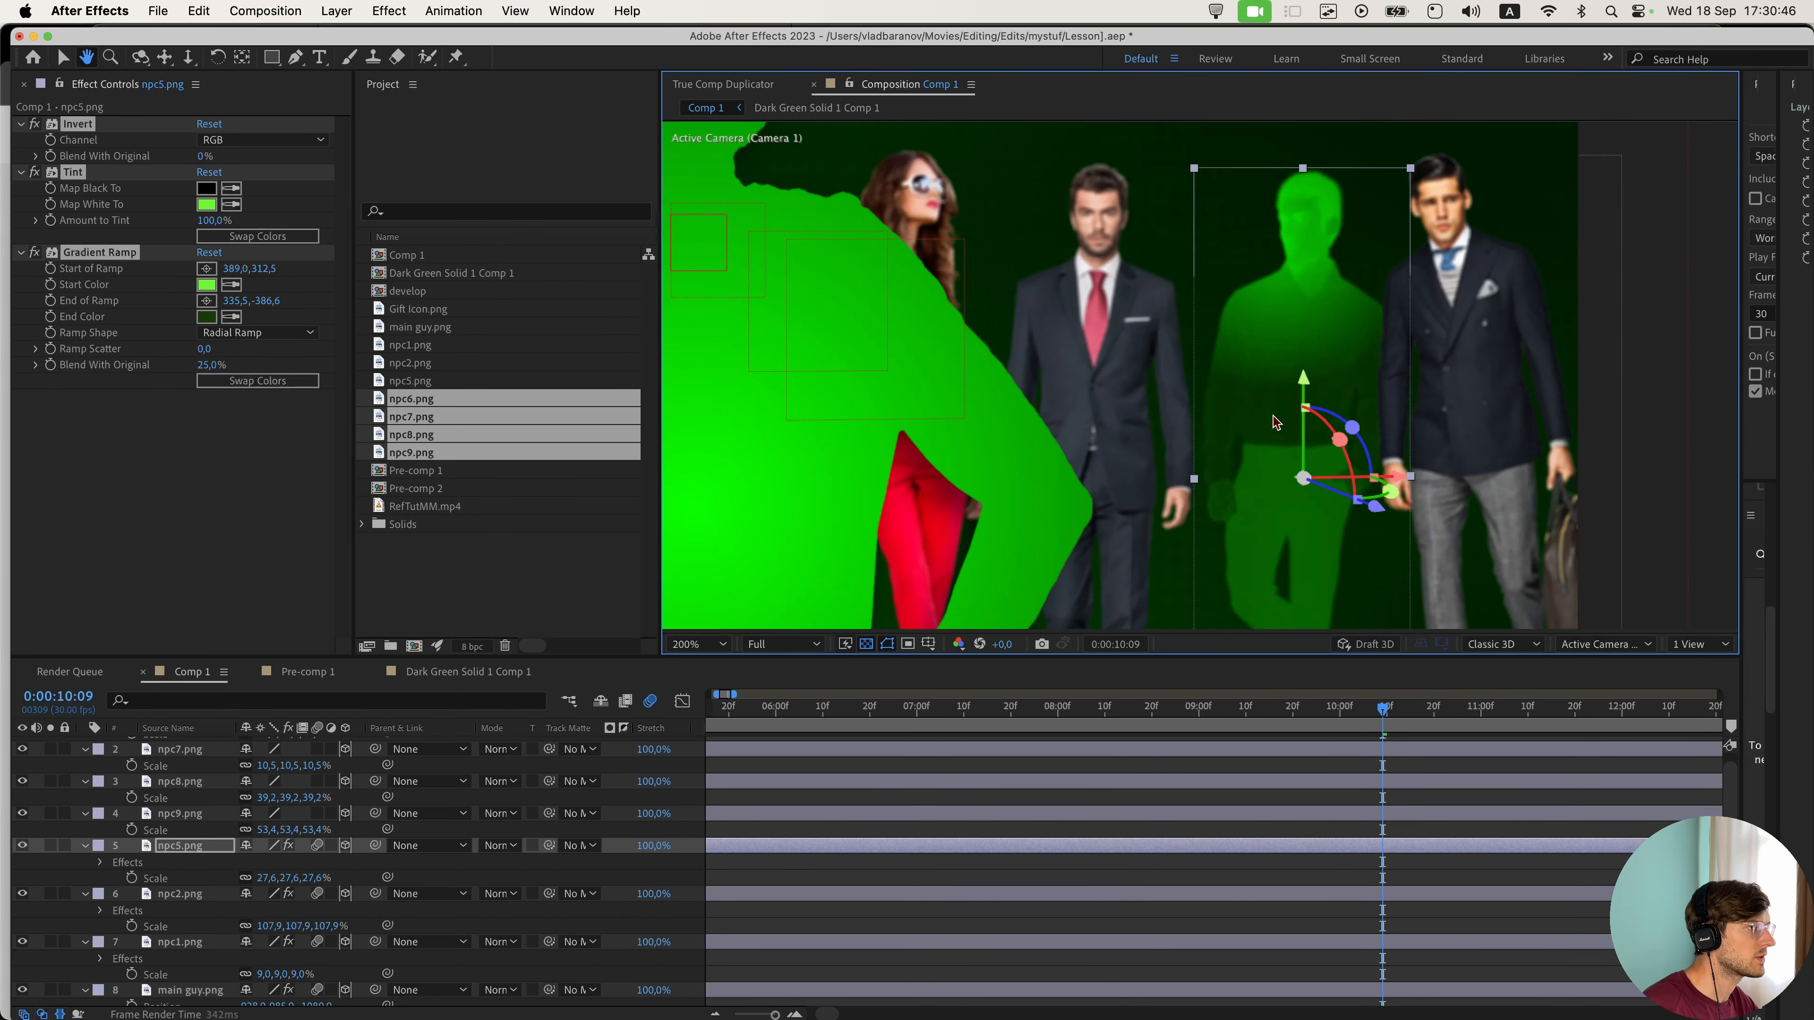
drag(1232, 501, 1078, 513)
click(206, 268)
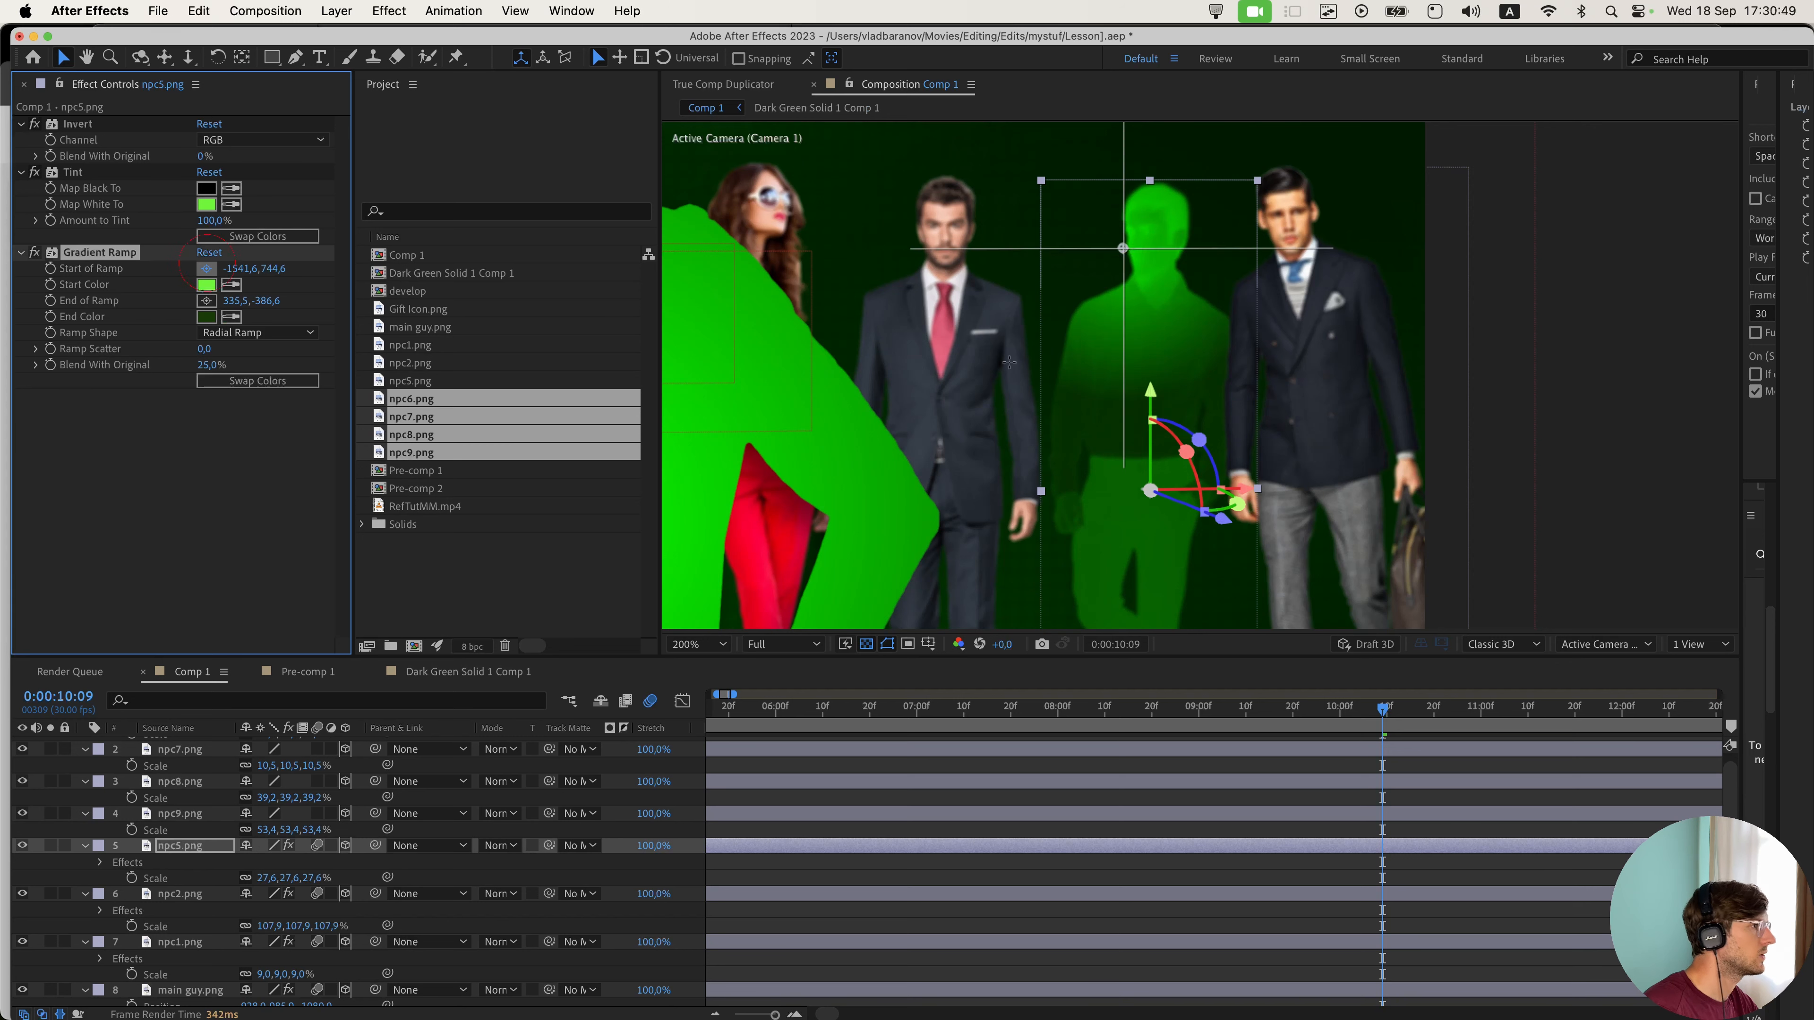
click(1186, 409)
drag(1186, 410, 1144, 465)
- Place the end of the Gradient Ramp on npc5.png above the man's head
click(207, 301)
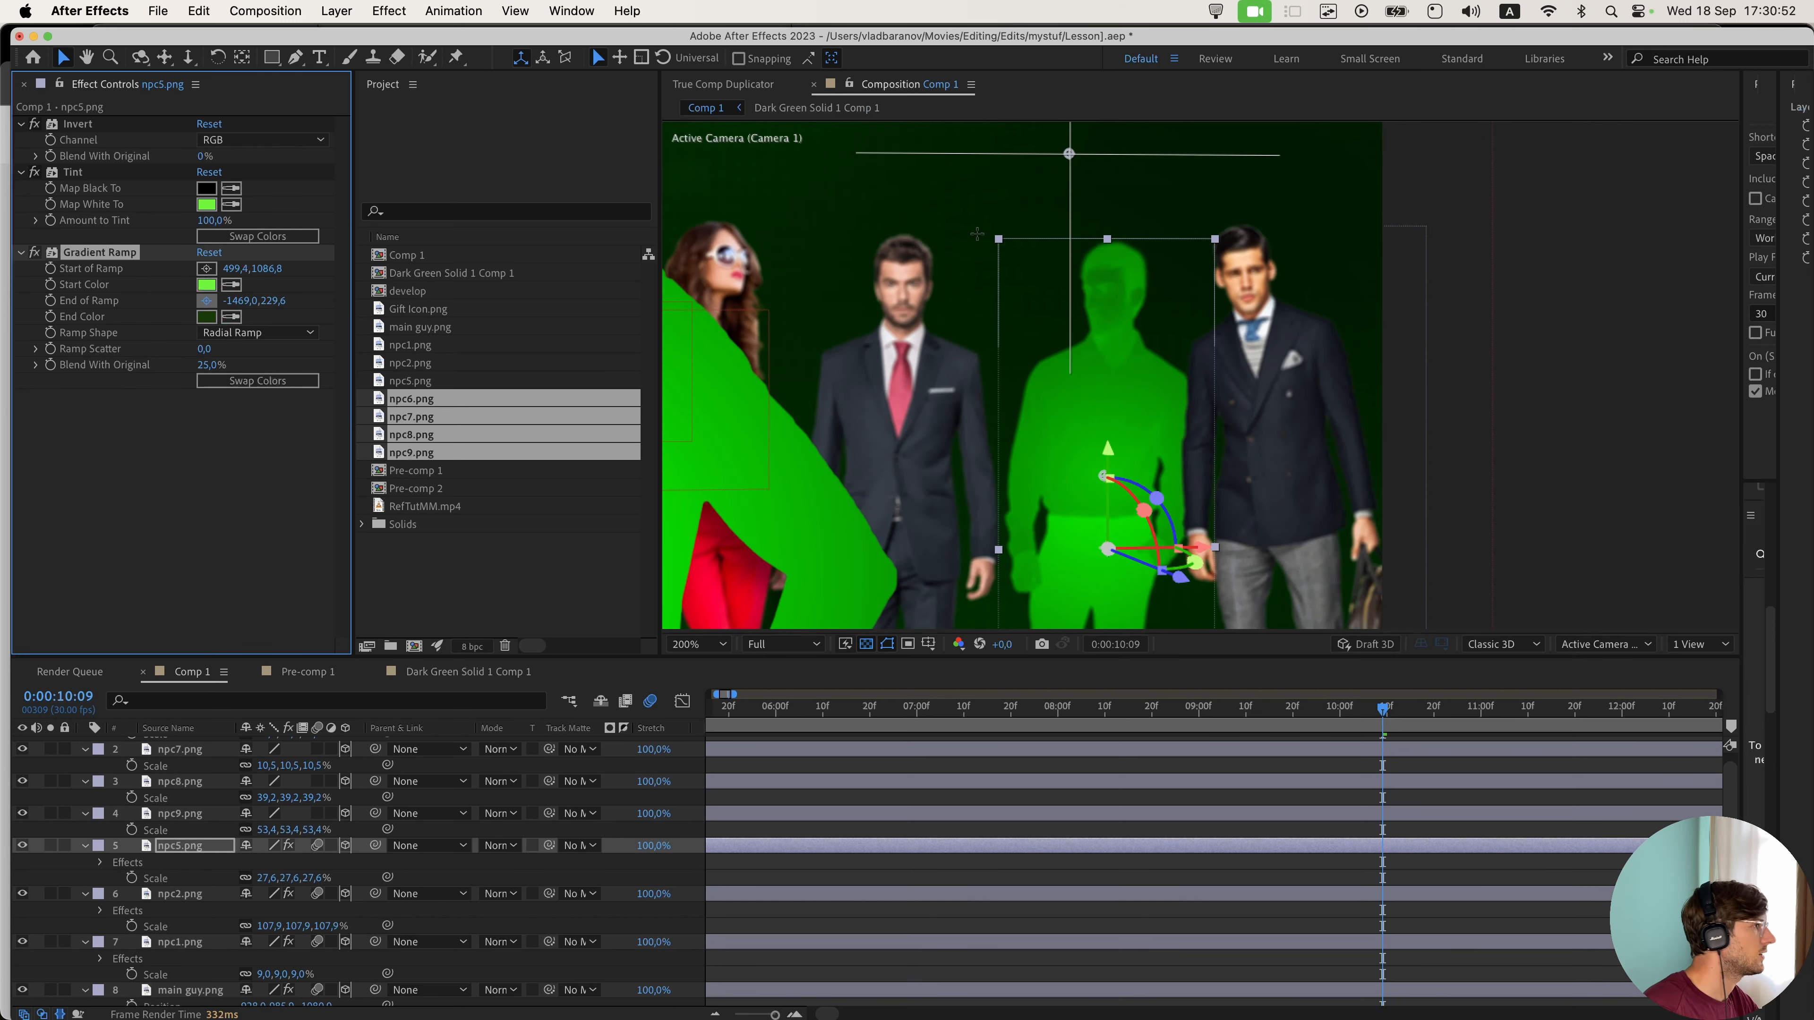
click(1126, 154)
scroll(1125, 250, down, 1)
drag(1118, 254, 1295, 243)
scroll(1295, 242, down, 1)
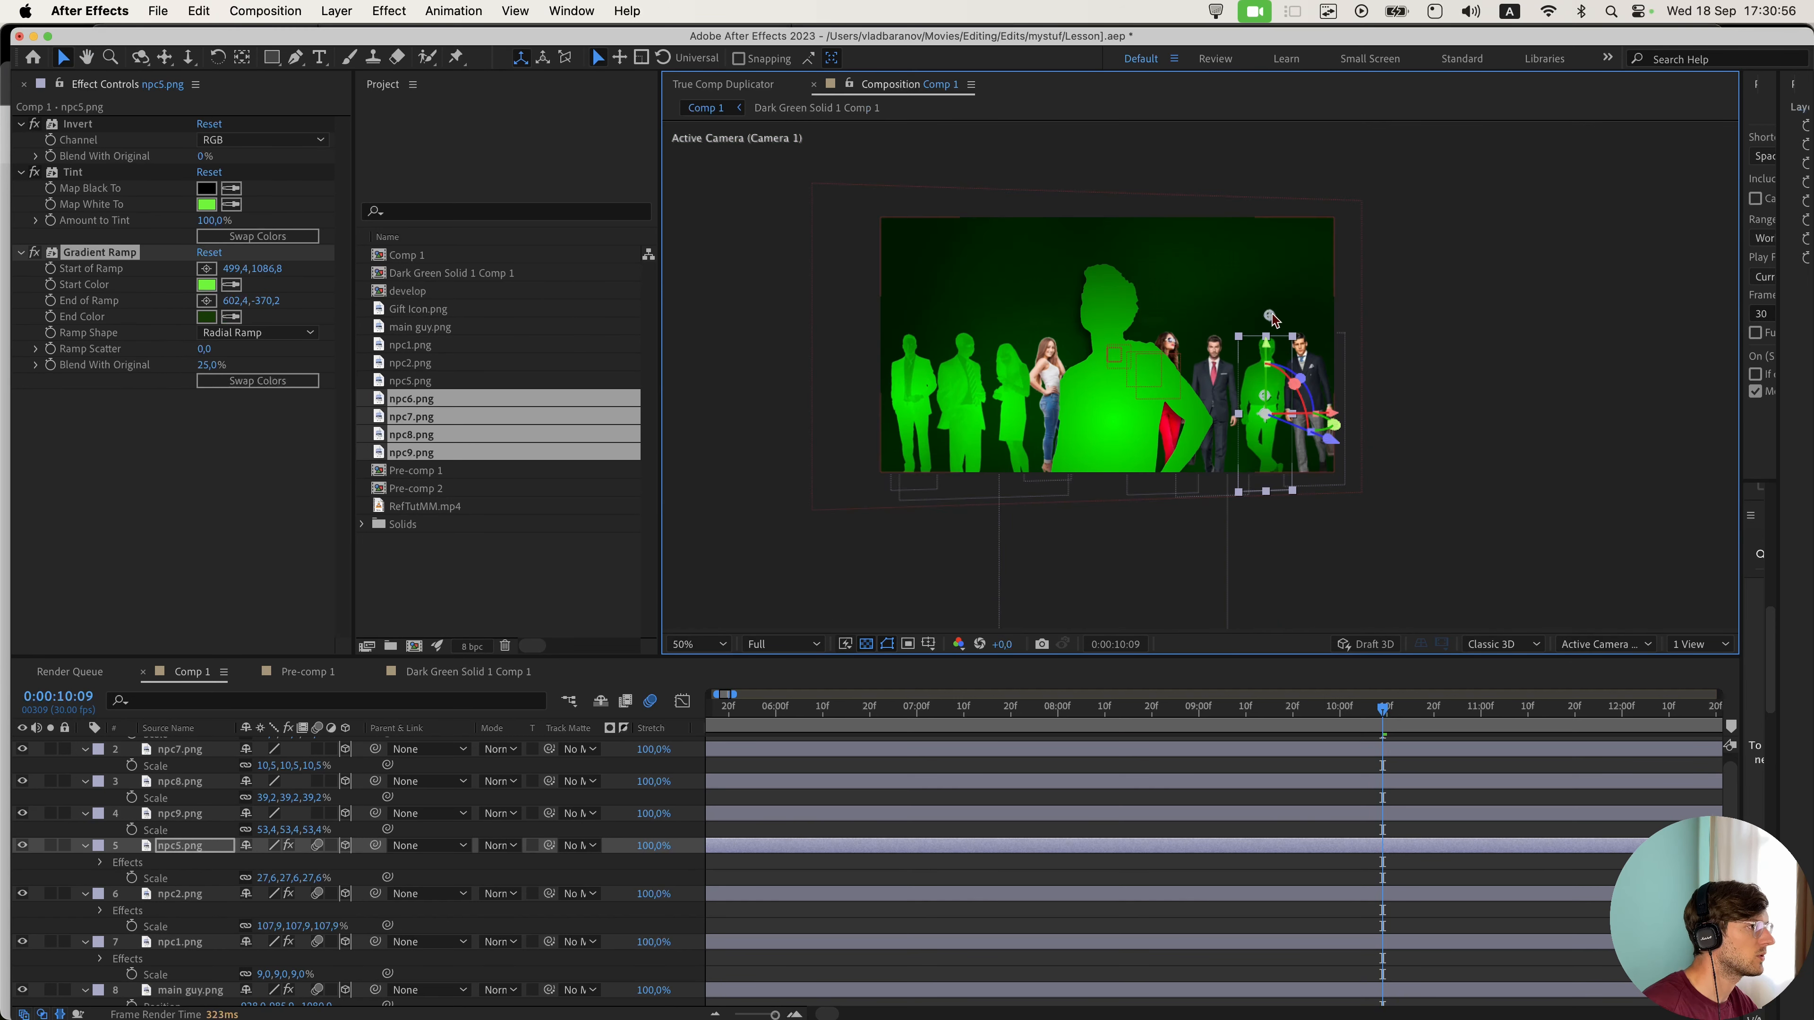
drag(1269, 315, 1272, 328)
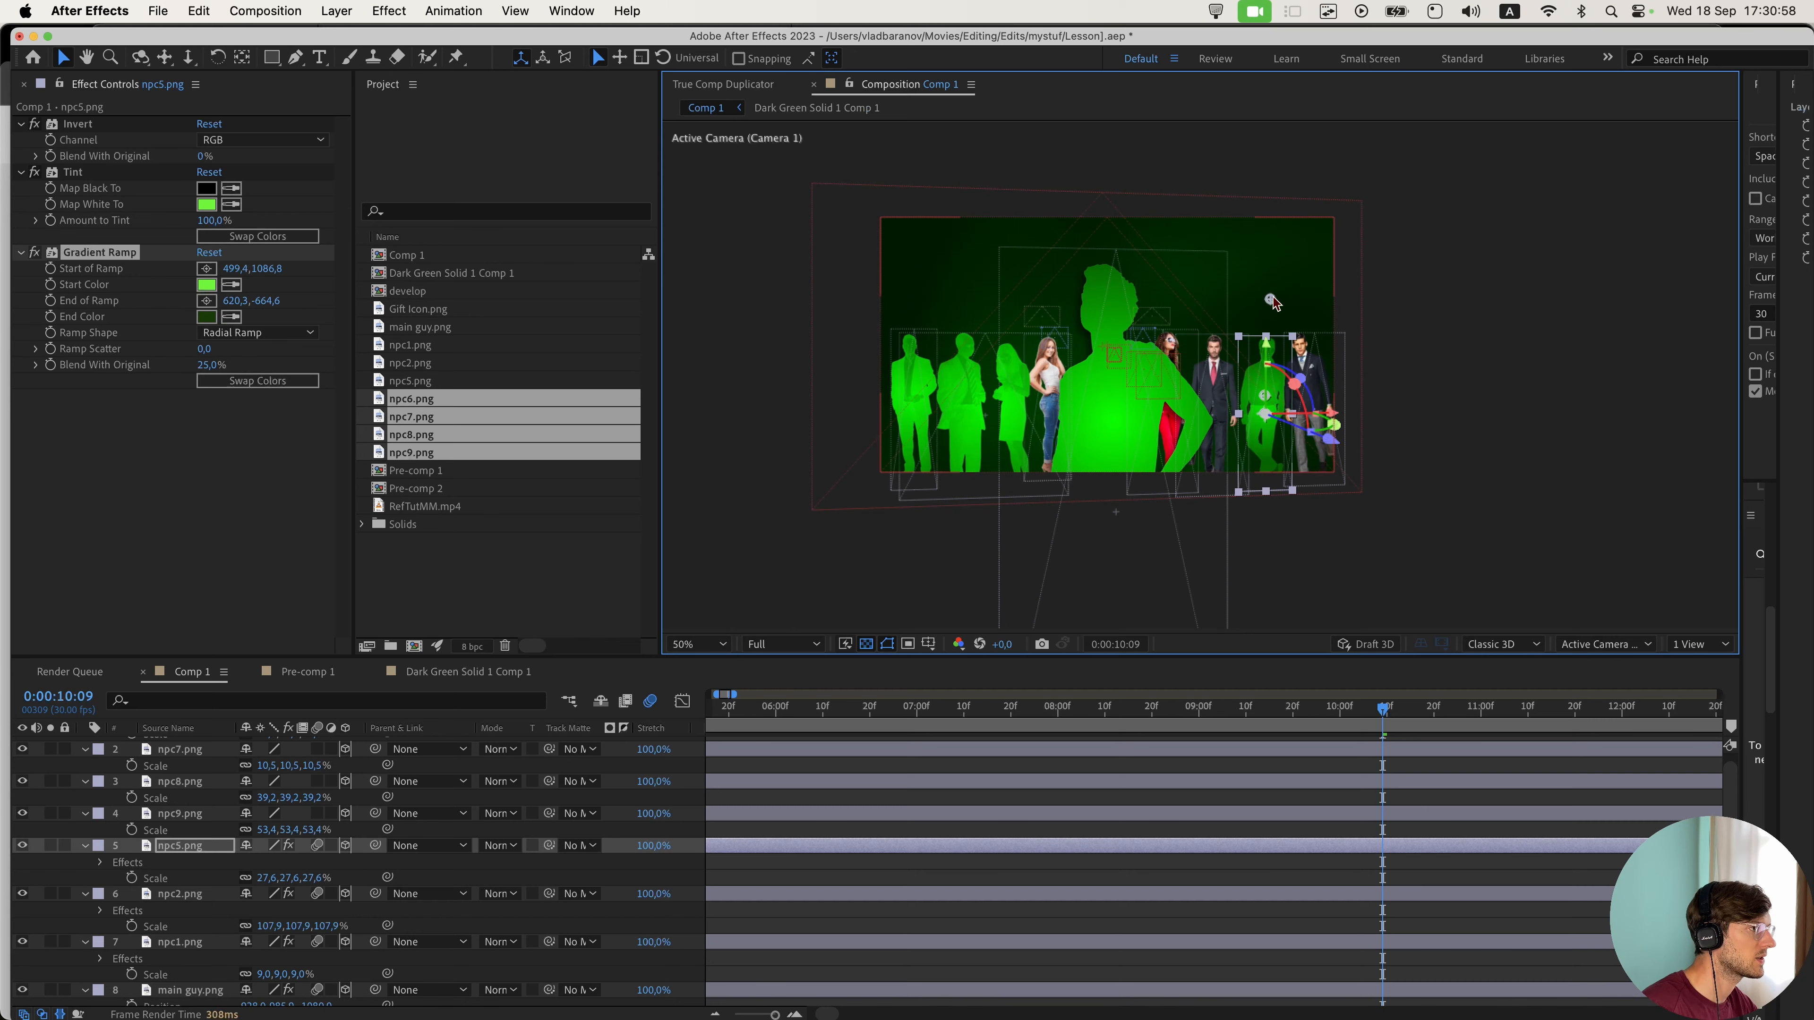
- Copy the three silhouette effects from npc5.png onto npc9.png, the man with the red tie
click(178, 813)
key(super+c)
key(super+v)
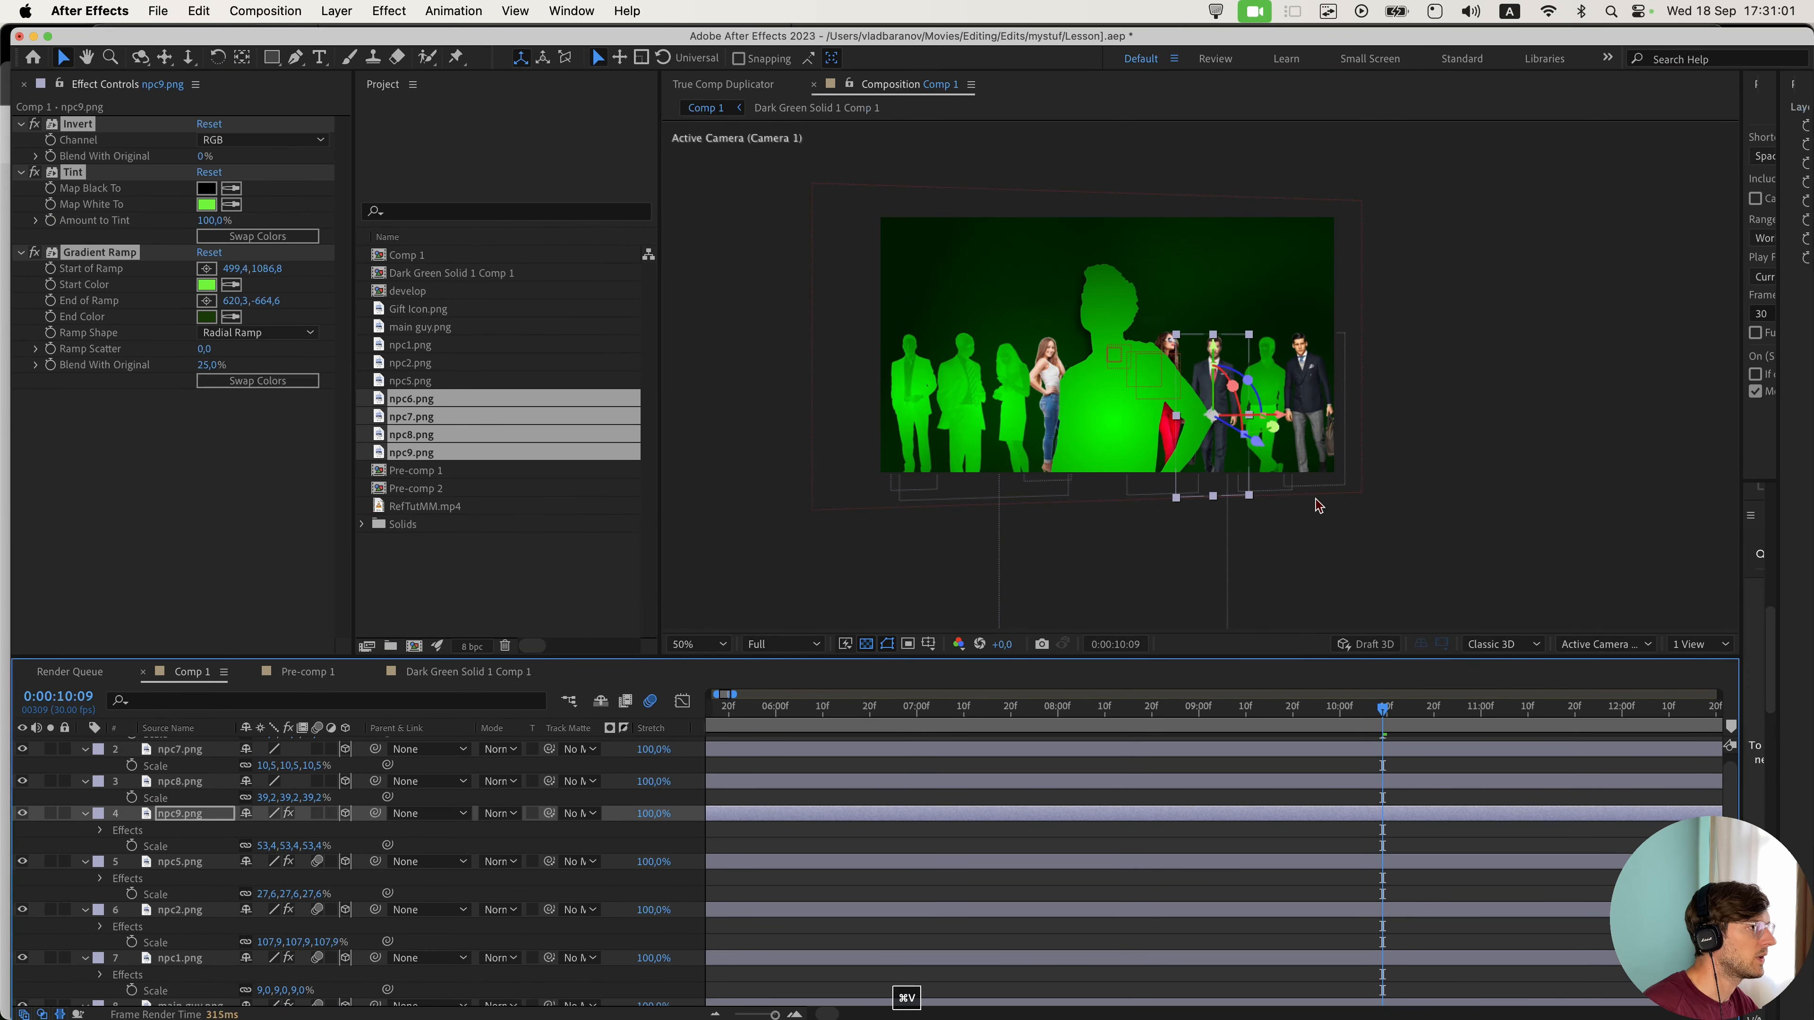
key(period)
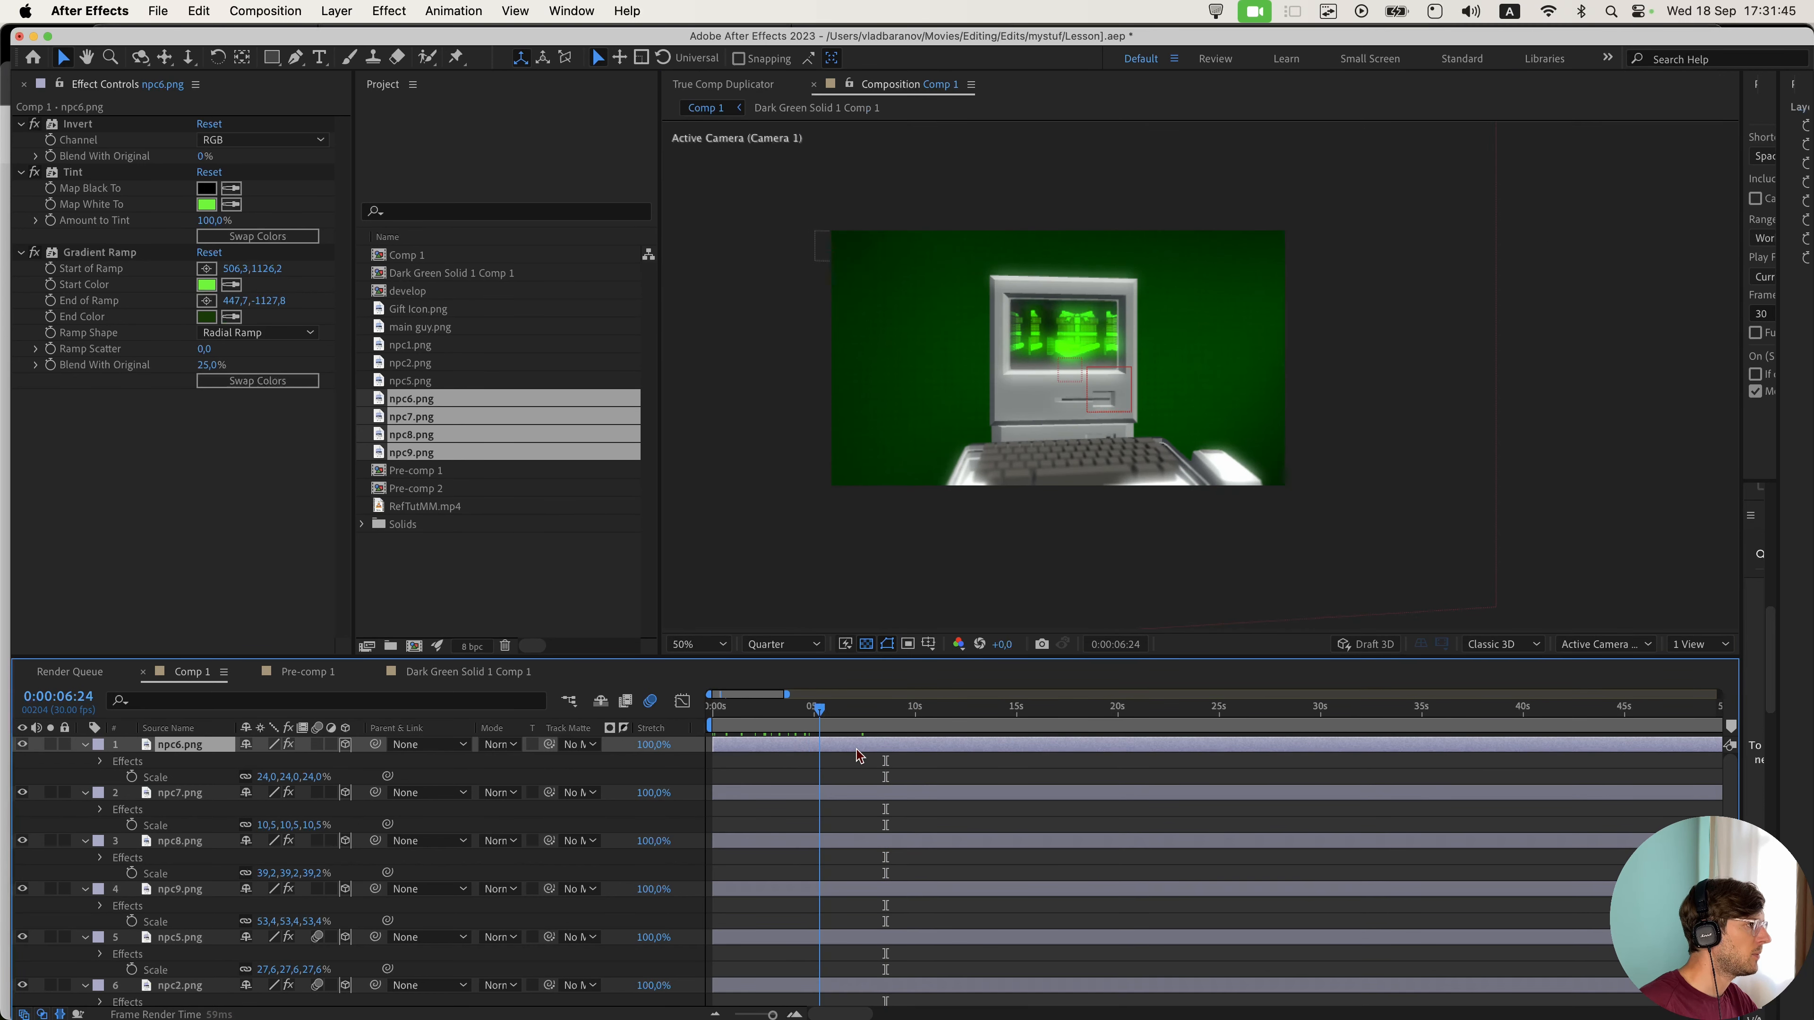
- Add a Position keyframe to the Null 1 on layer 18 at 0:00:10:08, just before the preceding camera move ends
drag(852, 749, 943, 762)
scroll(923, 801, down, 2)
scroll(924, 802, down, 10)
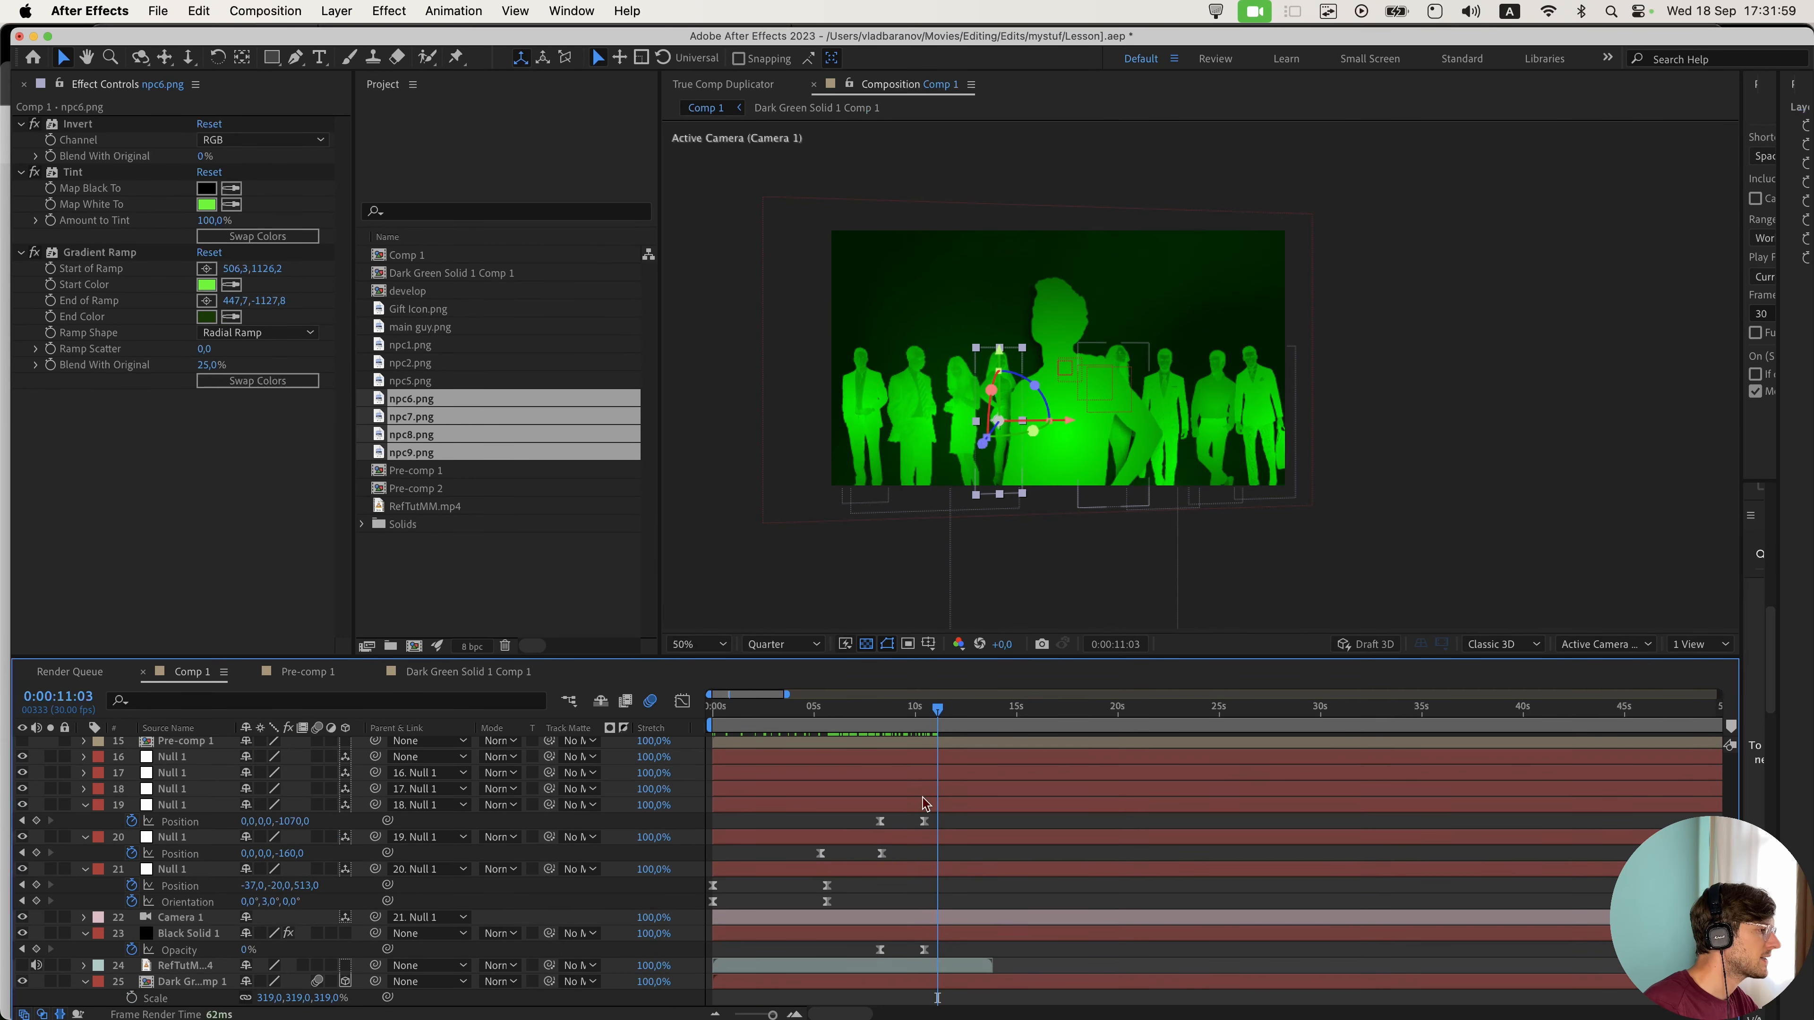
scroll(943, 814, up, 4)
drag(909, 726, 932, 725)
click(169, 805)
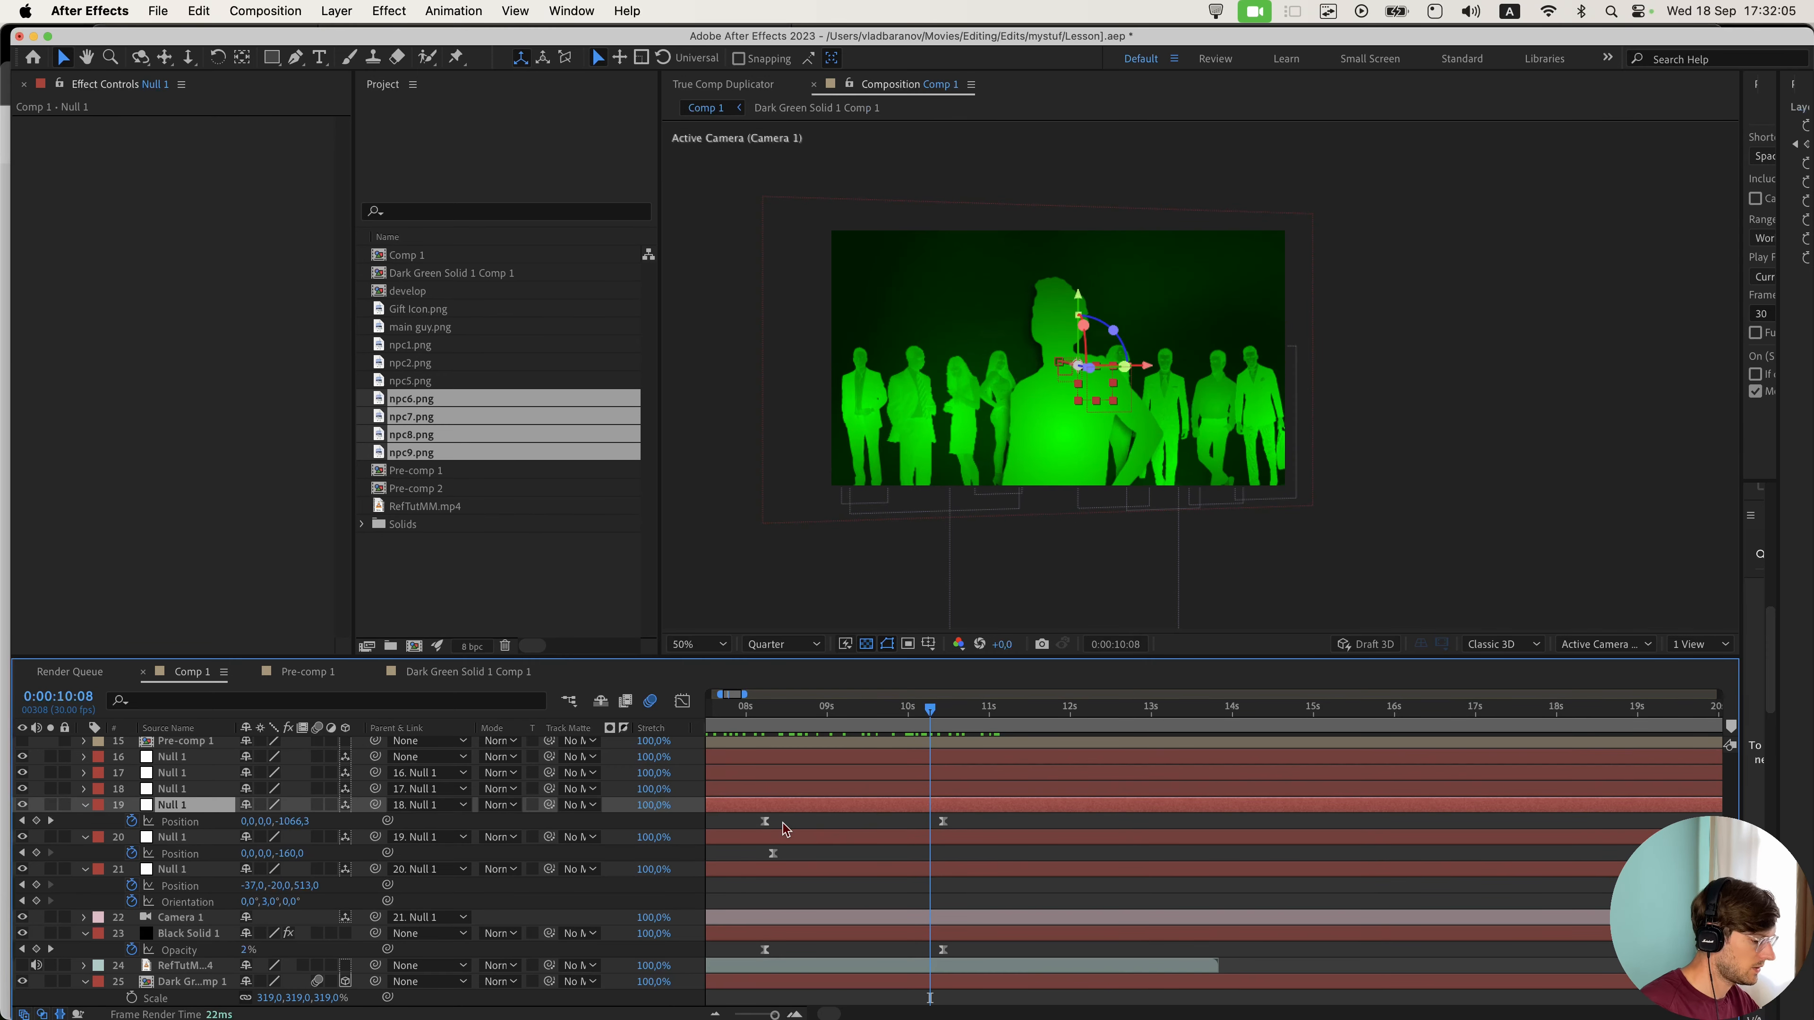
click(883, 789)
key(p)
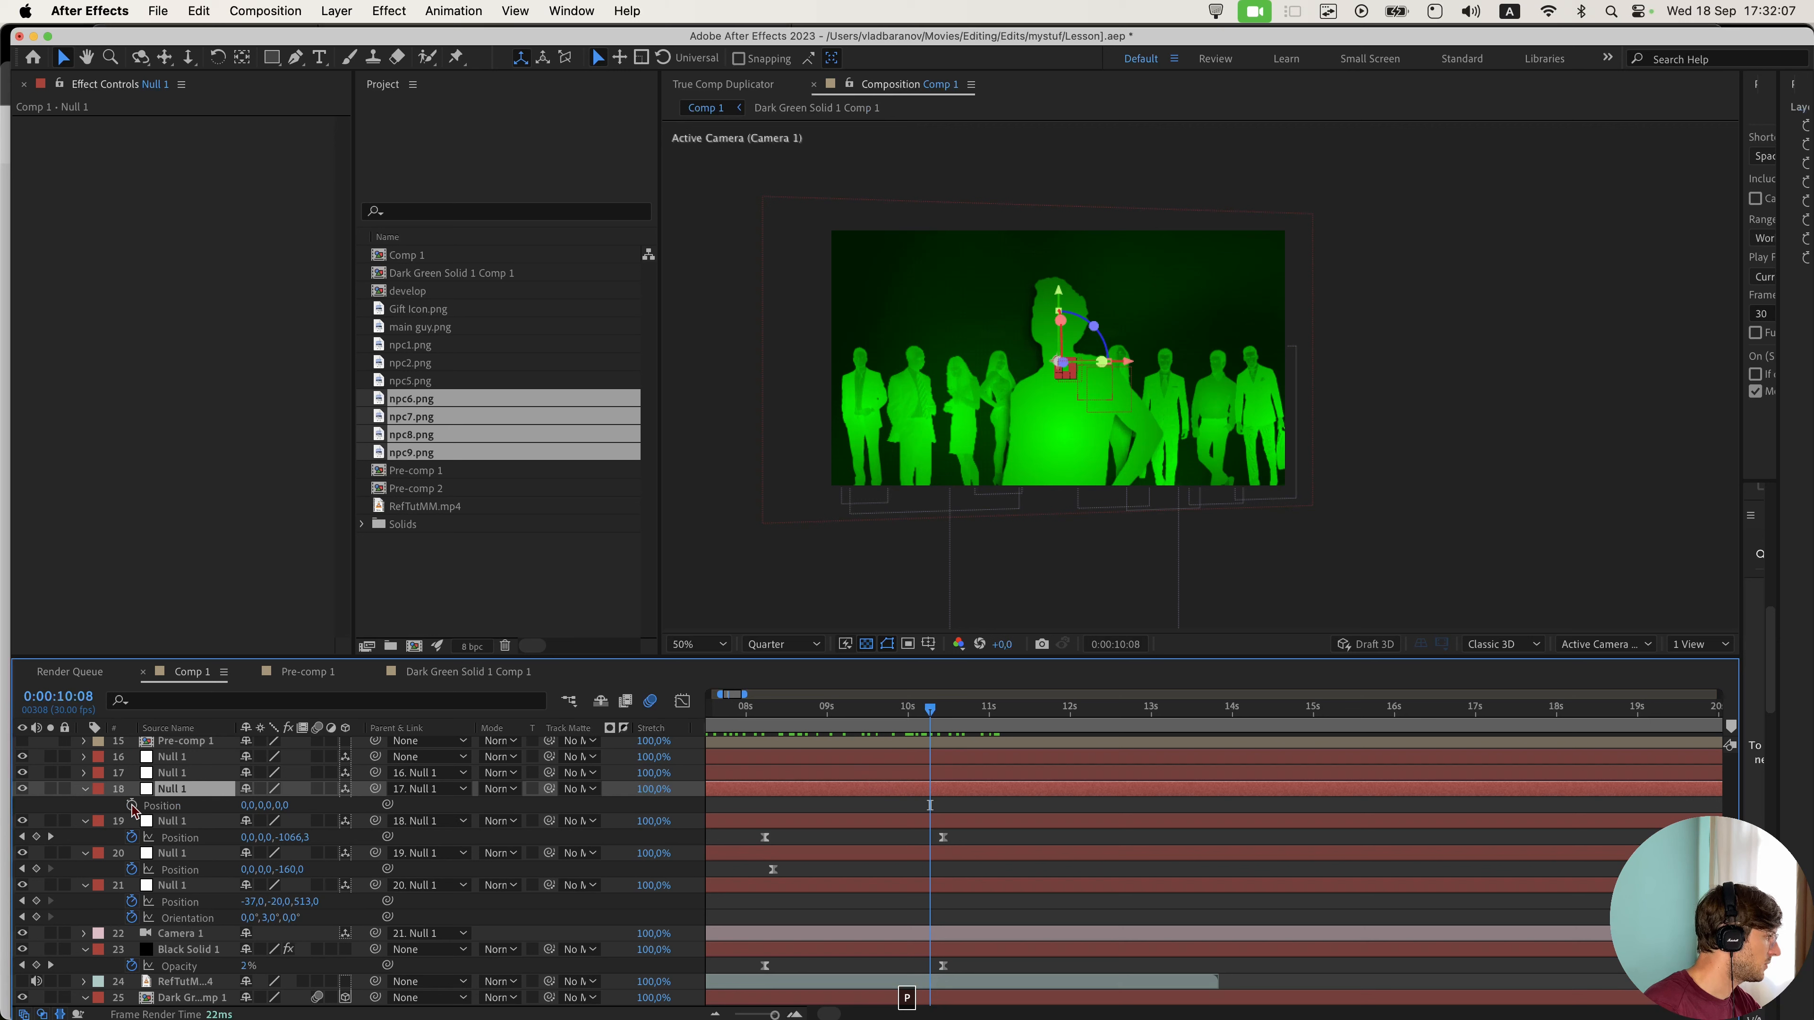
click(131, 806)
- Keyframe the layer 18 null's Position at 0:00:14:27 with Y at -160 and Z at -190
key(minus)
drag(924, 711, 1111, 717)
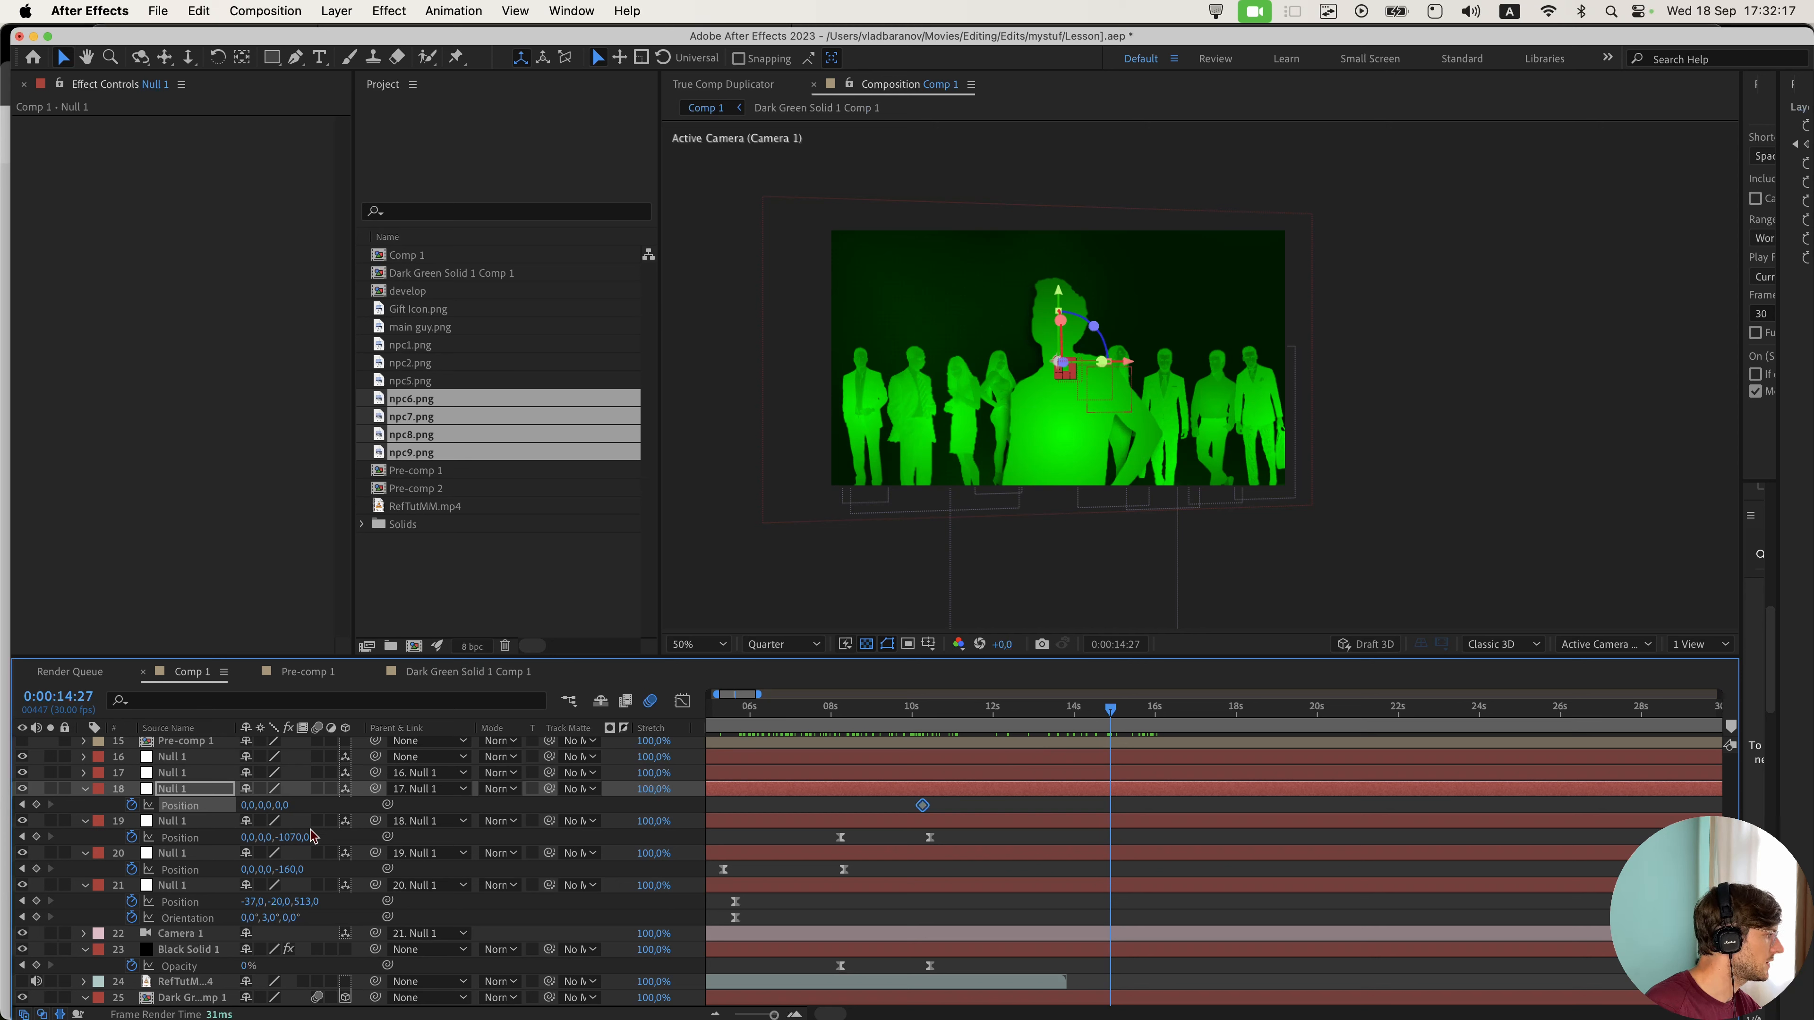
drag(286, 809, 245, 819)
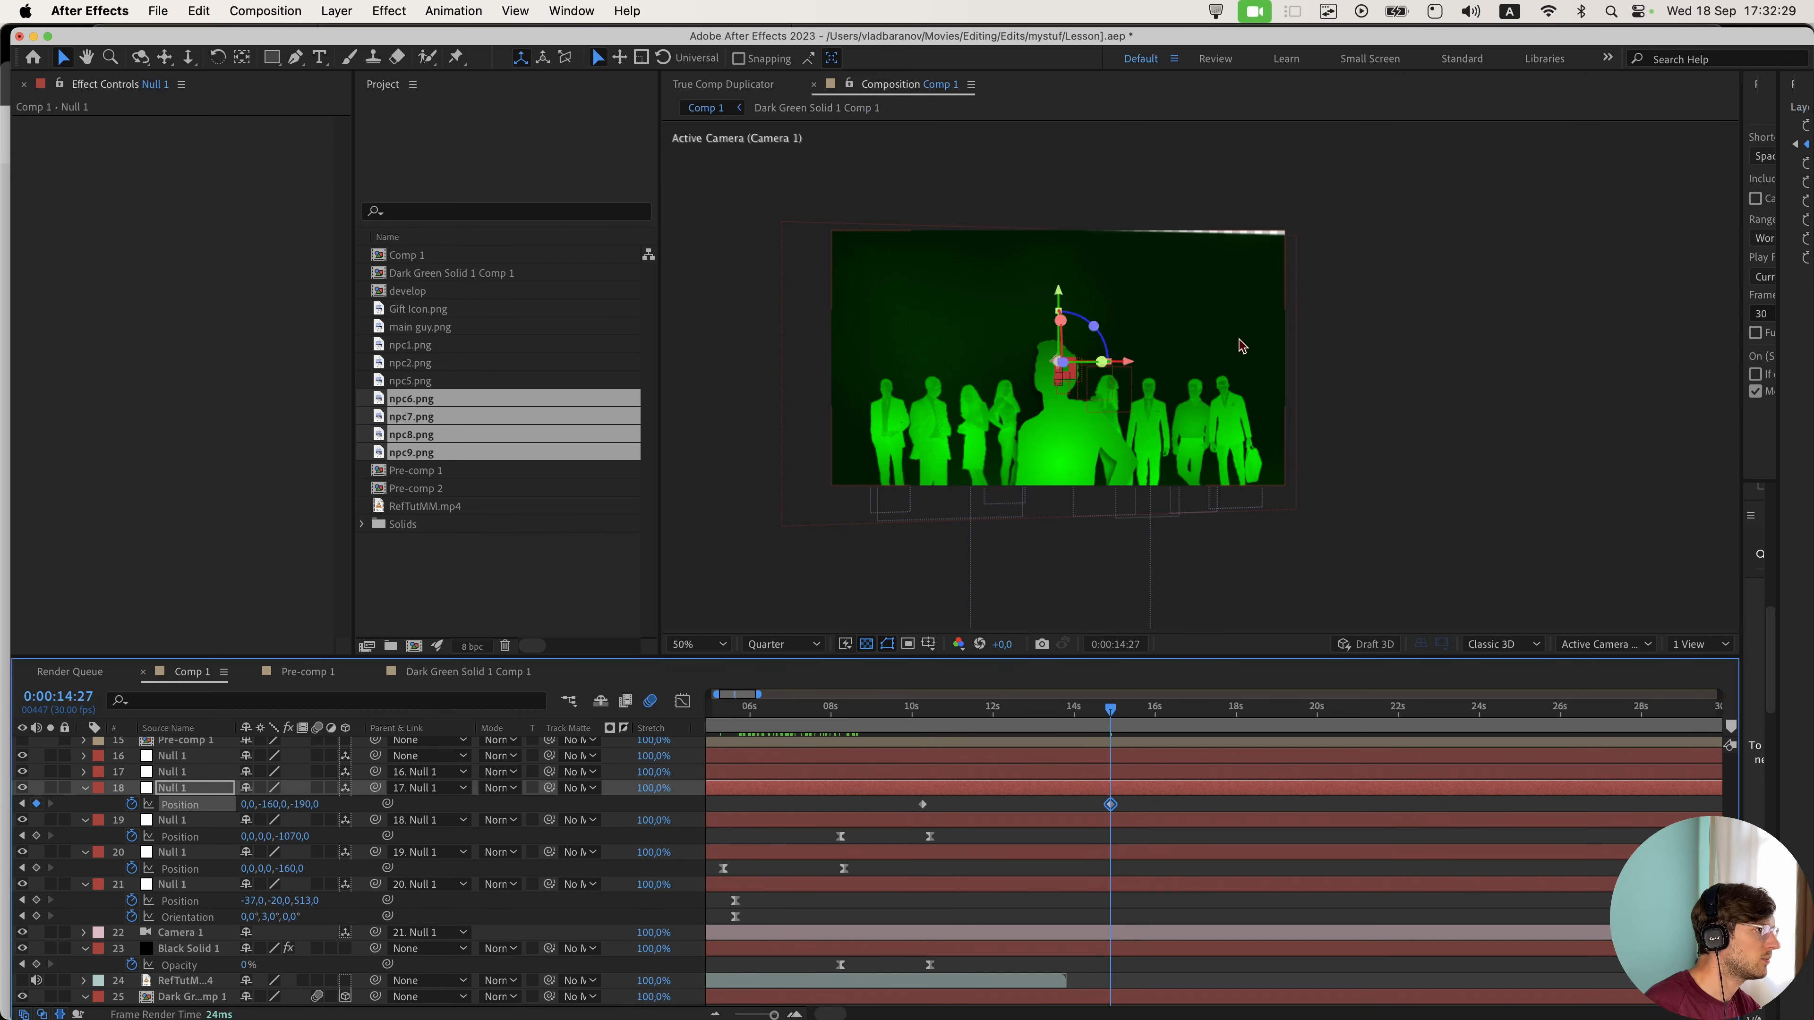
- Apply Easy Ease to both Position keyframes of the Null 1 on layer 18
key(shift+super+z)
click(1143, 822)
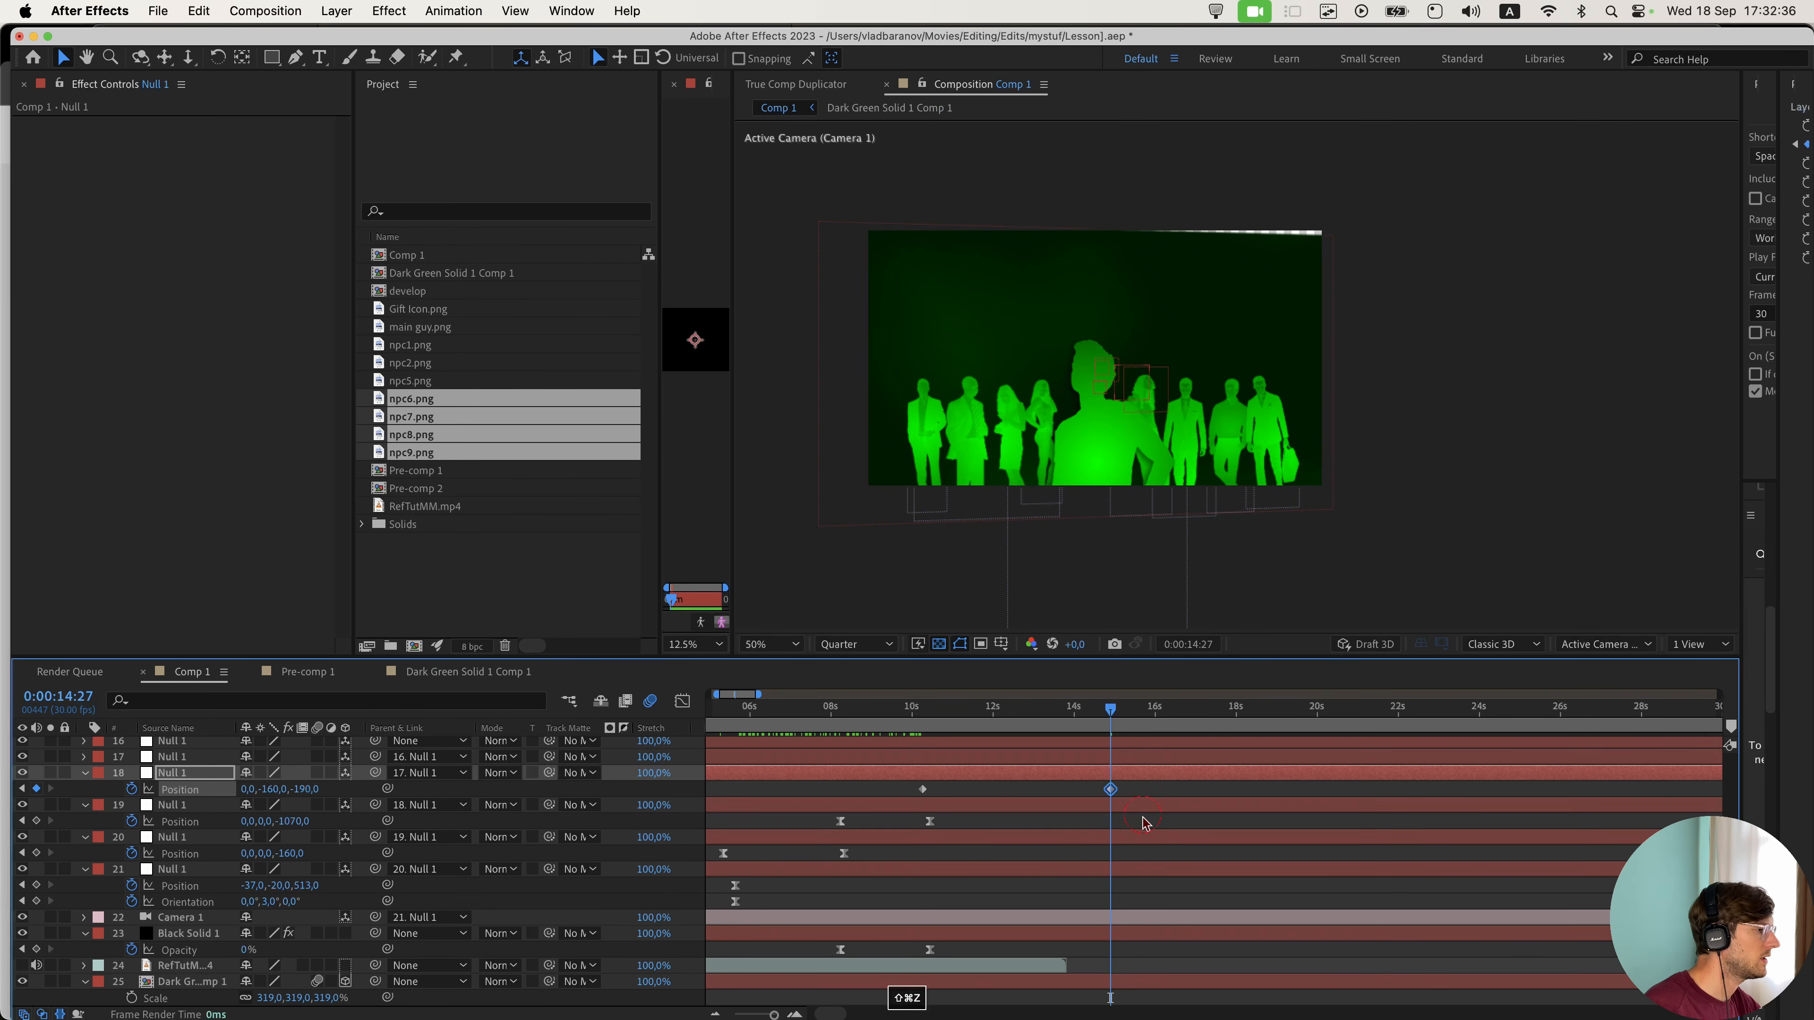
click(191, 987)
drag(1109, 709, 1171, 754)
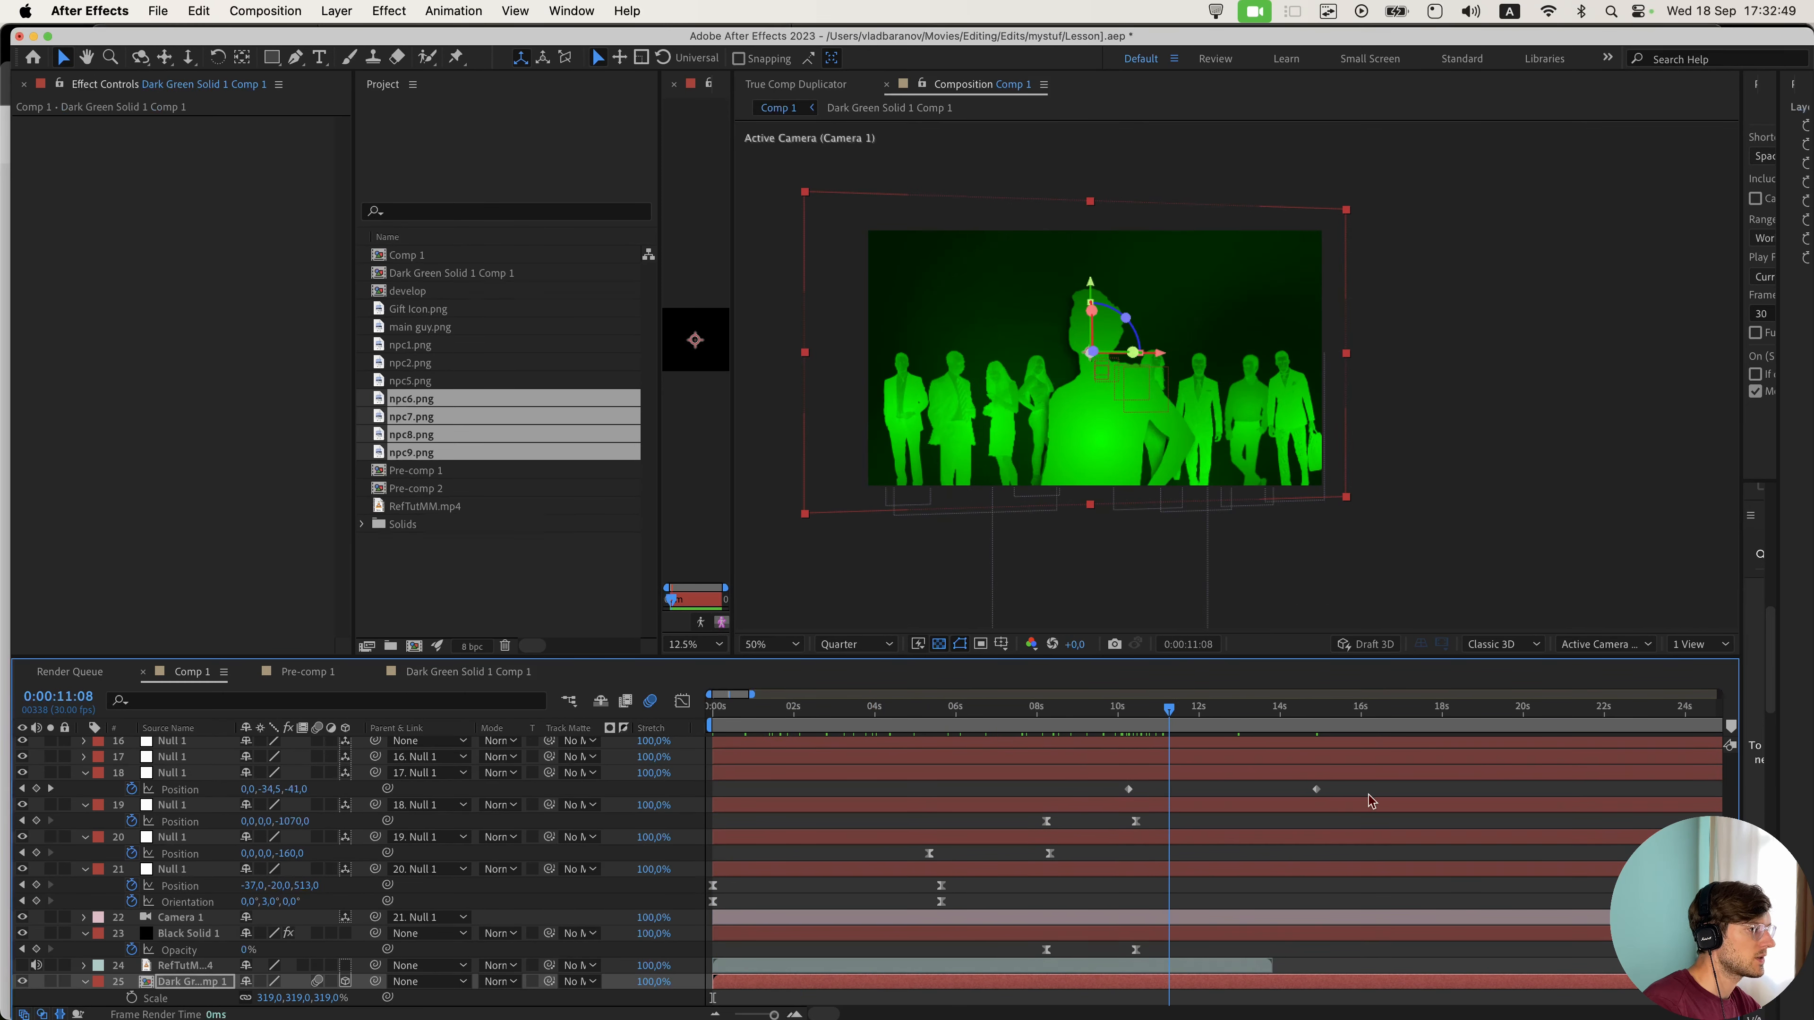
drag(1371, 801, 1071, 782)
key(F9)
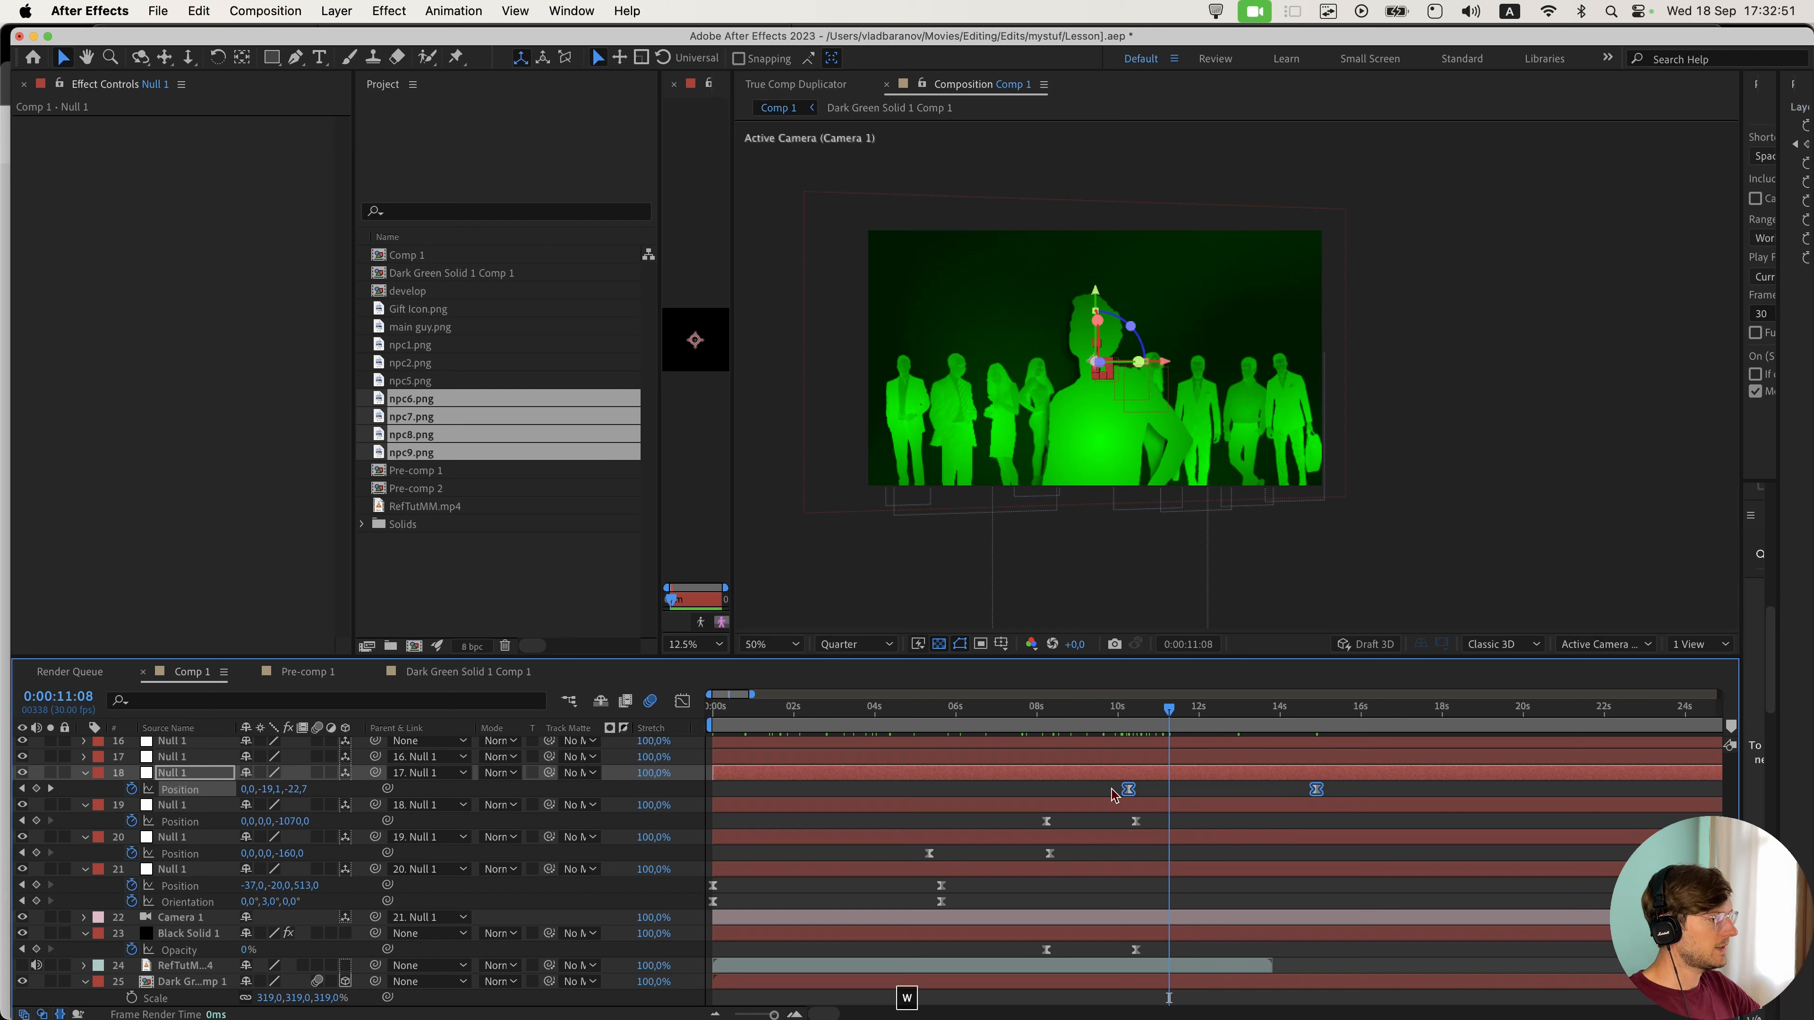
- Show Comp 1 in two views and add a Focus Distance keyframe to Camera 1 at 0:00:10:08
drag(1207, 728, 1130, 726)
key(equal)
click(1171, 793)
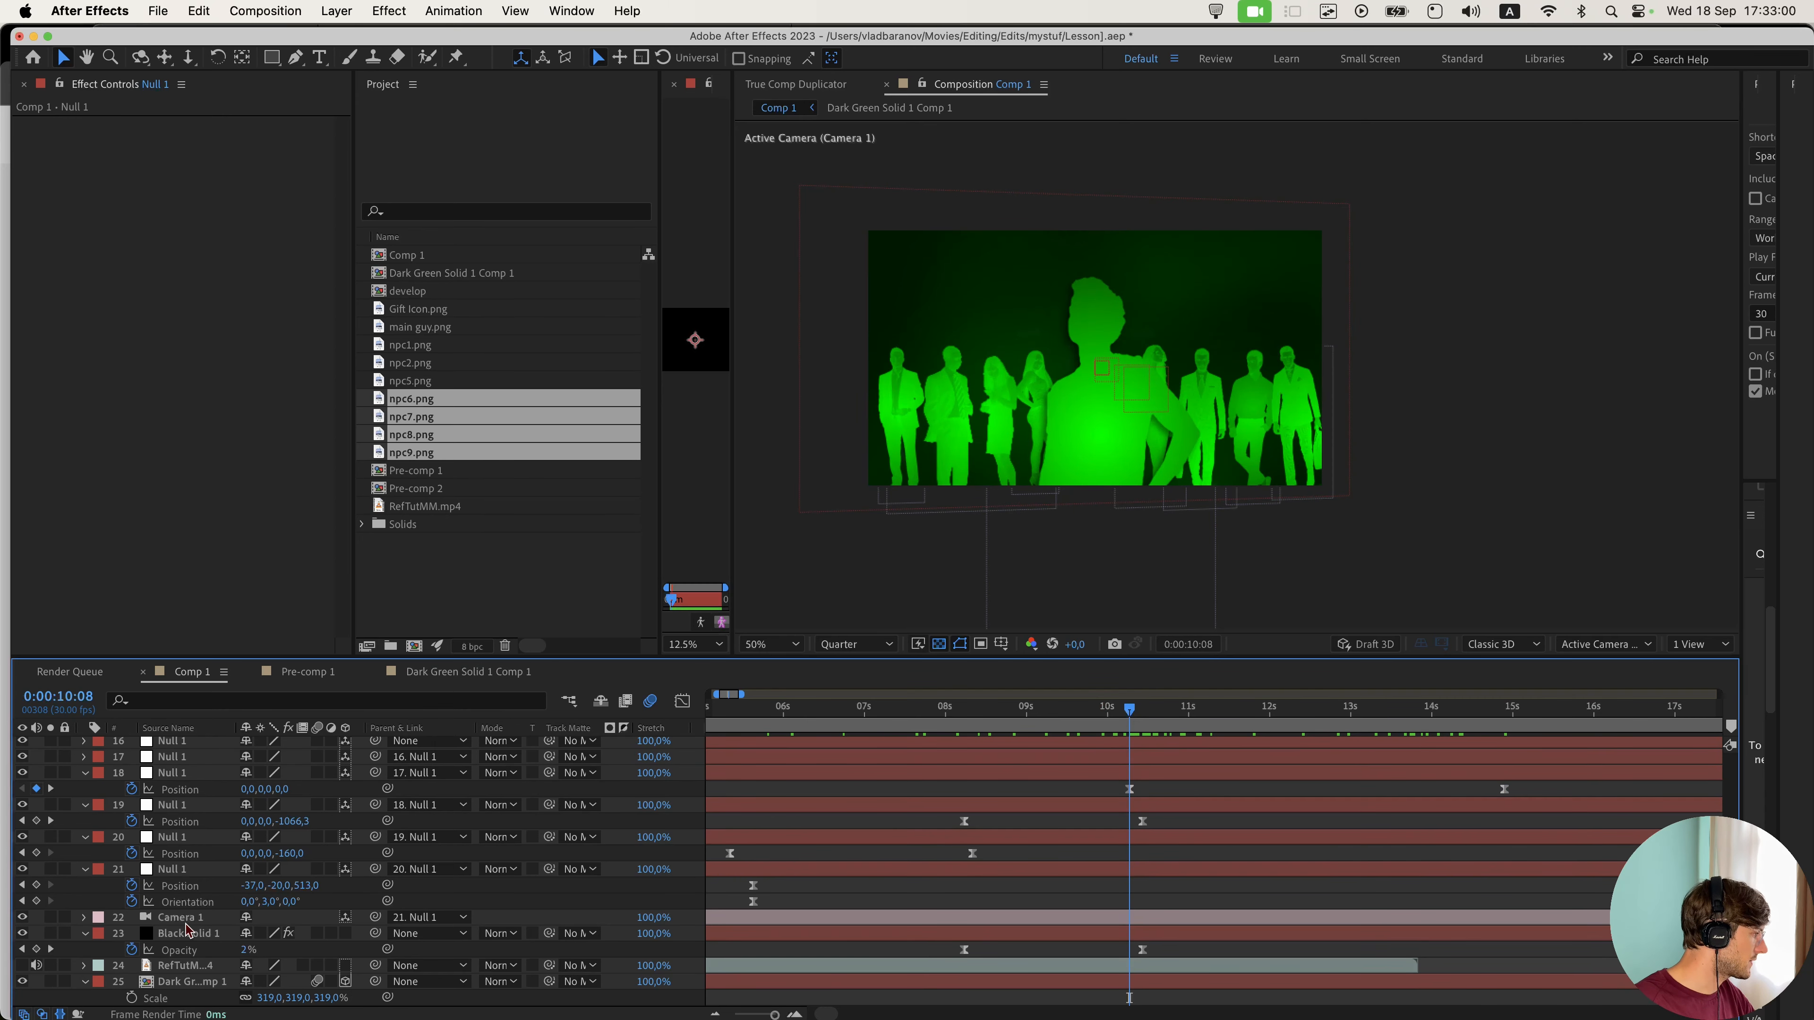
click(1686, 646)
click(1696, 666)
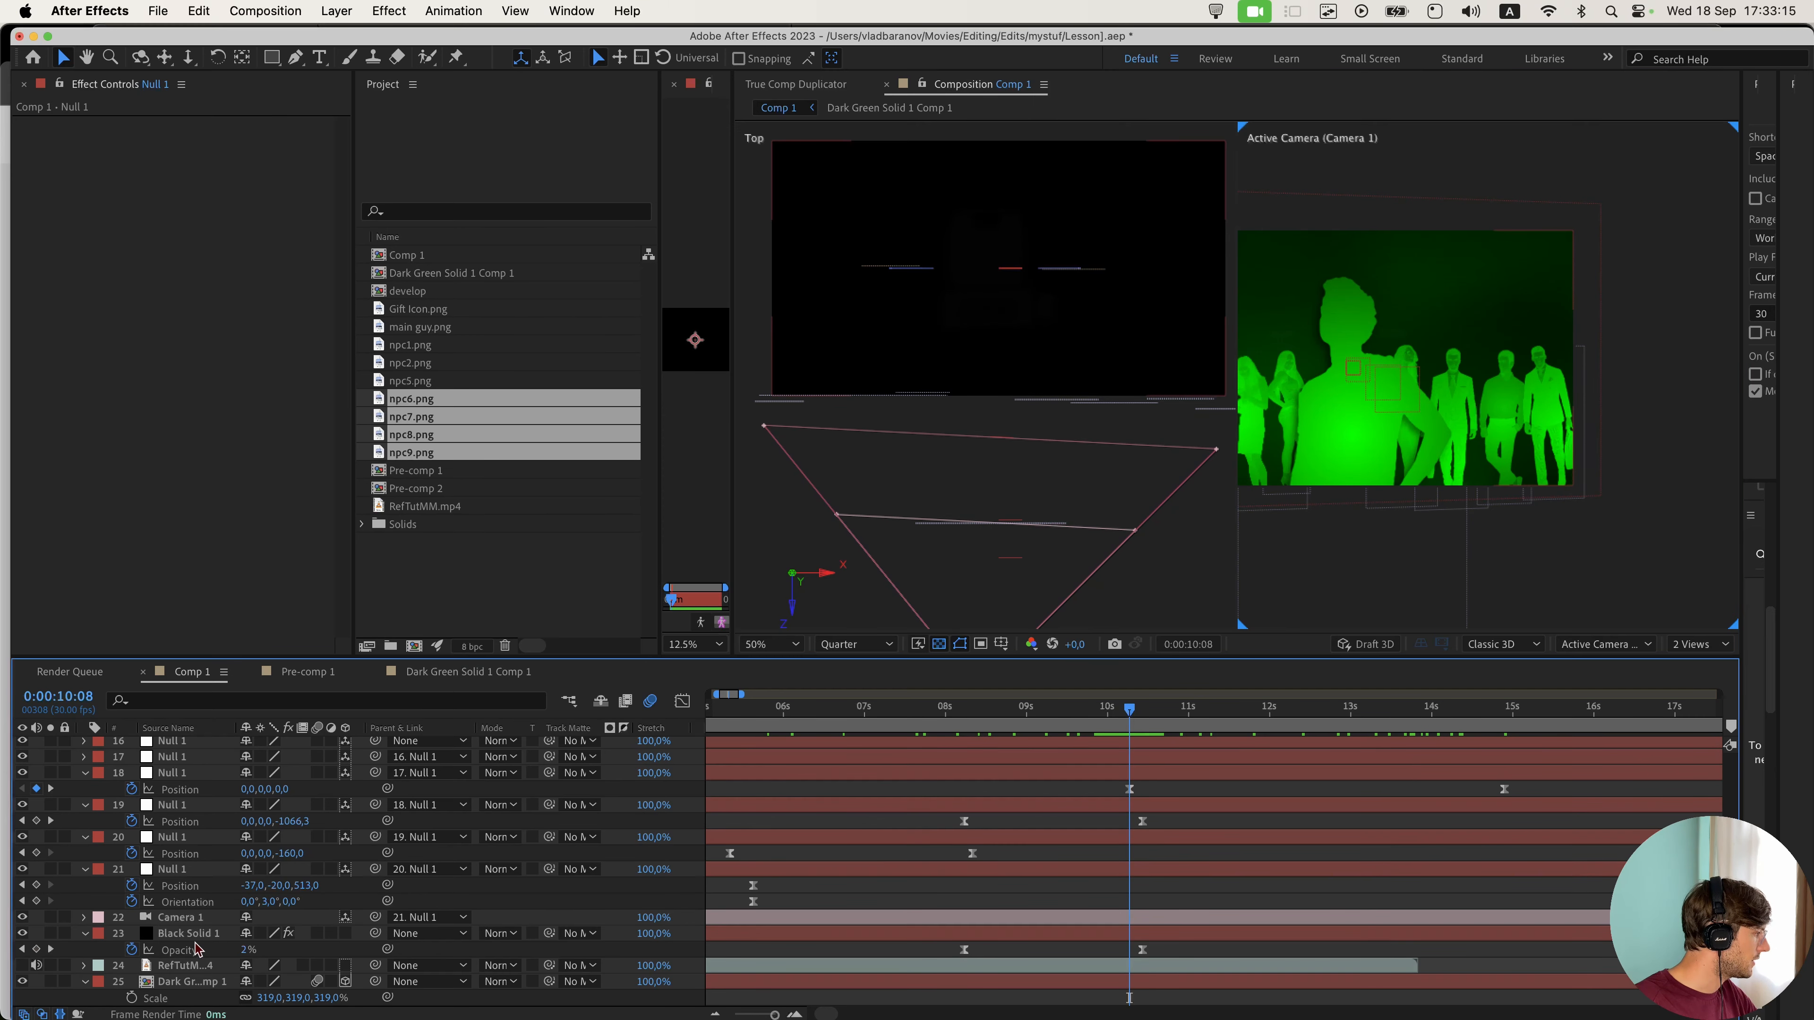
click(187, 917)
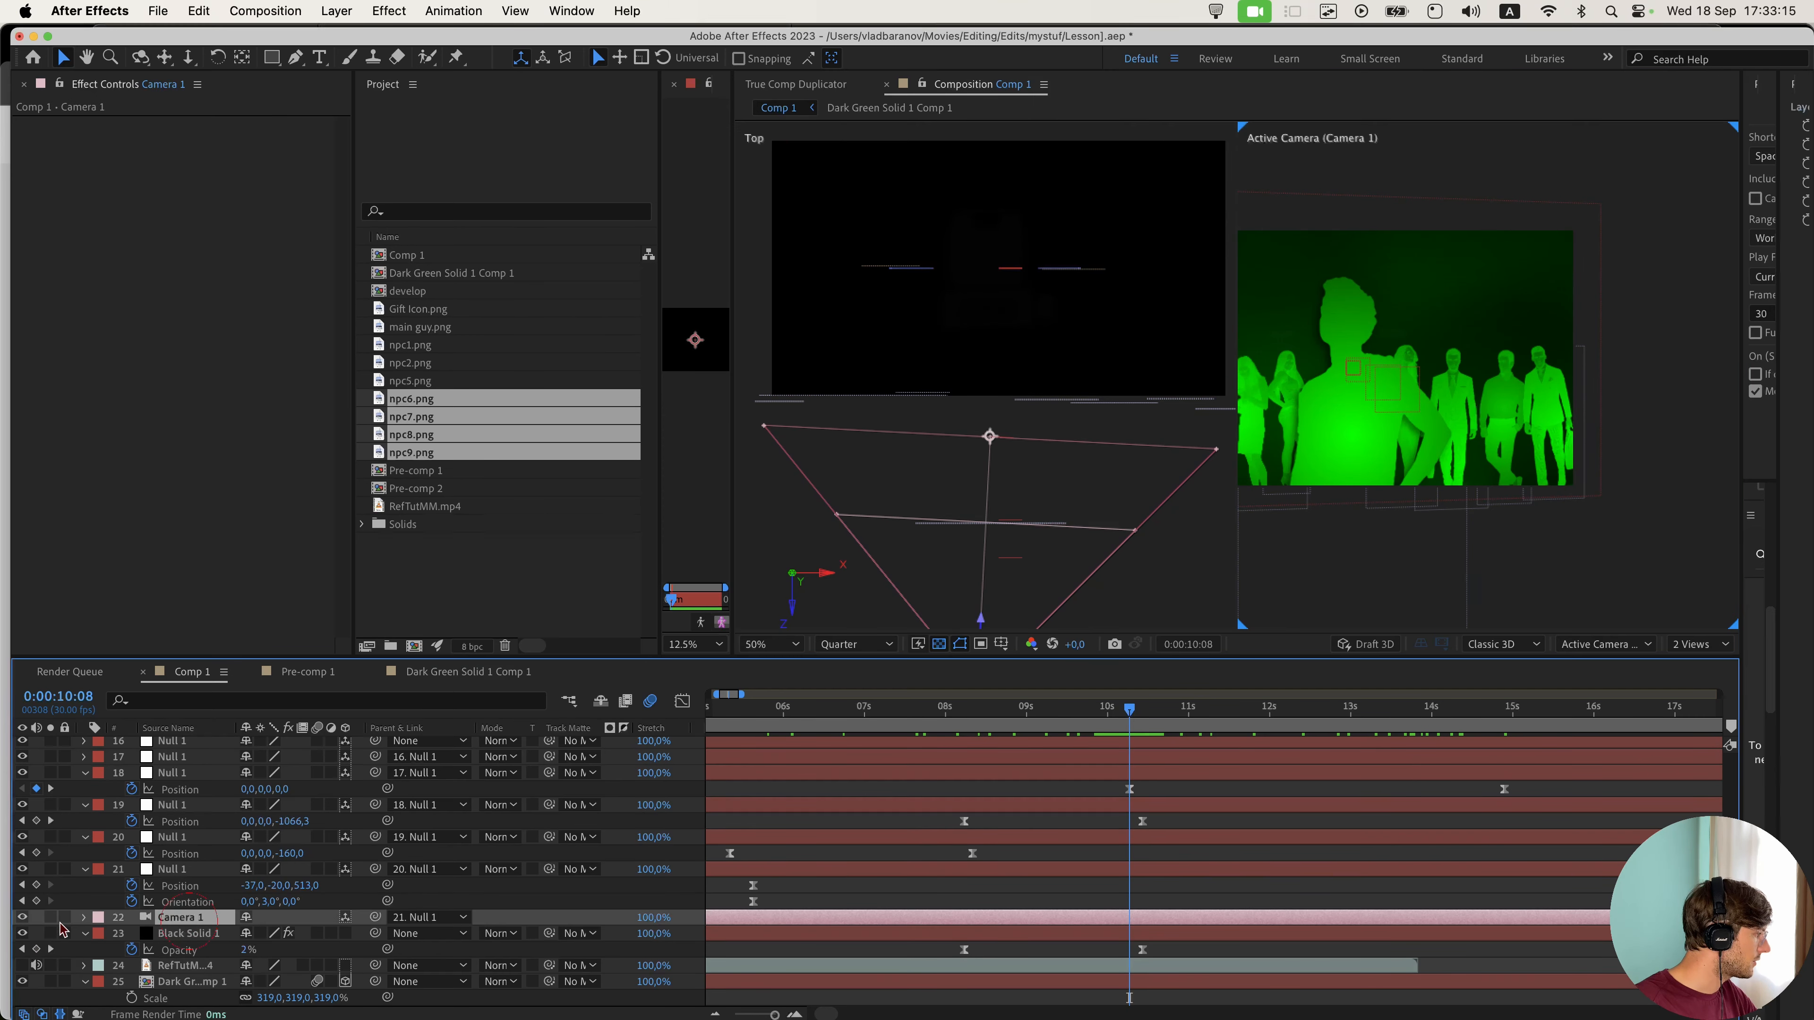
click(83, 917)
scroll(75, 857, down, 5)
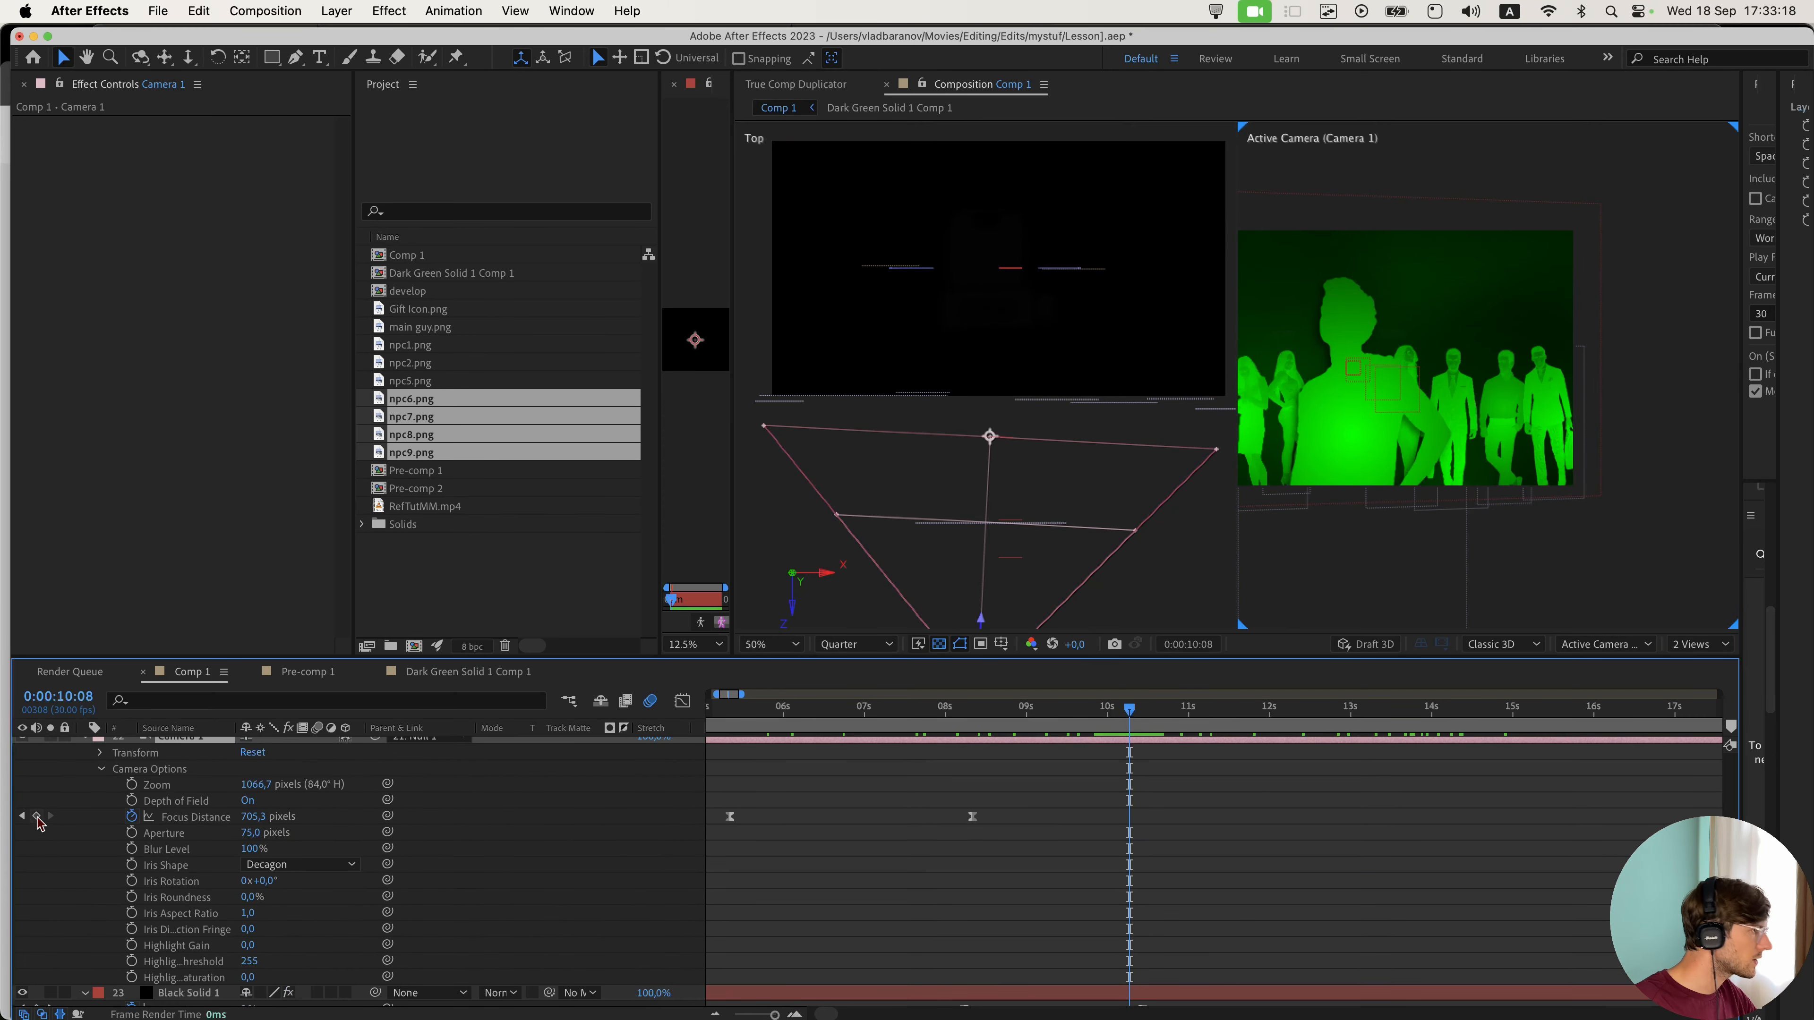
click(37, 816)
- Keyframe Camera 1's Focus Distance at 897.3 pixels at 0:00:14:26 and return to a single view
scroll(1286, 822, up, 4)
drag(1507, 715, 1503, 722)
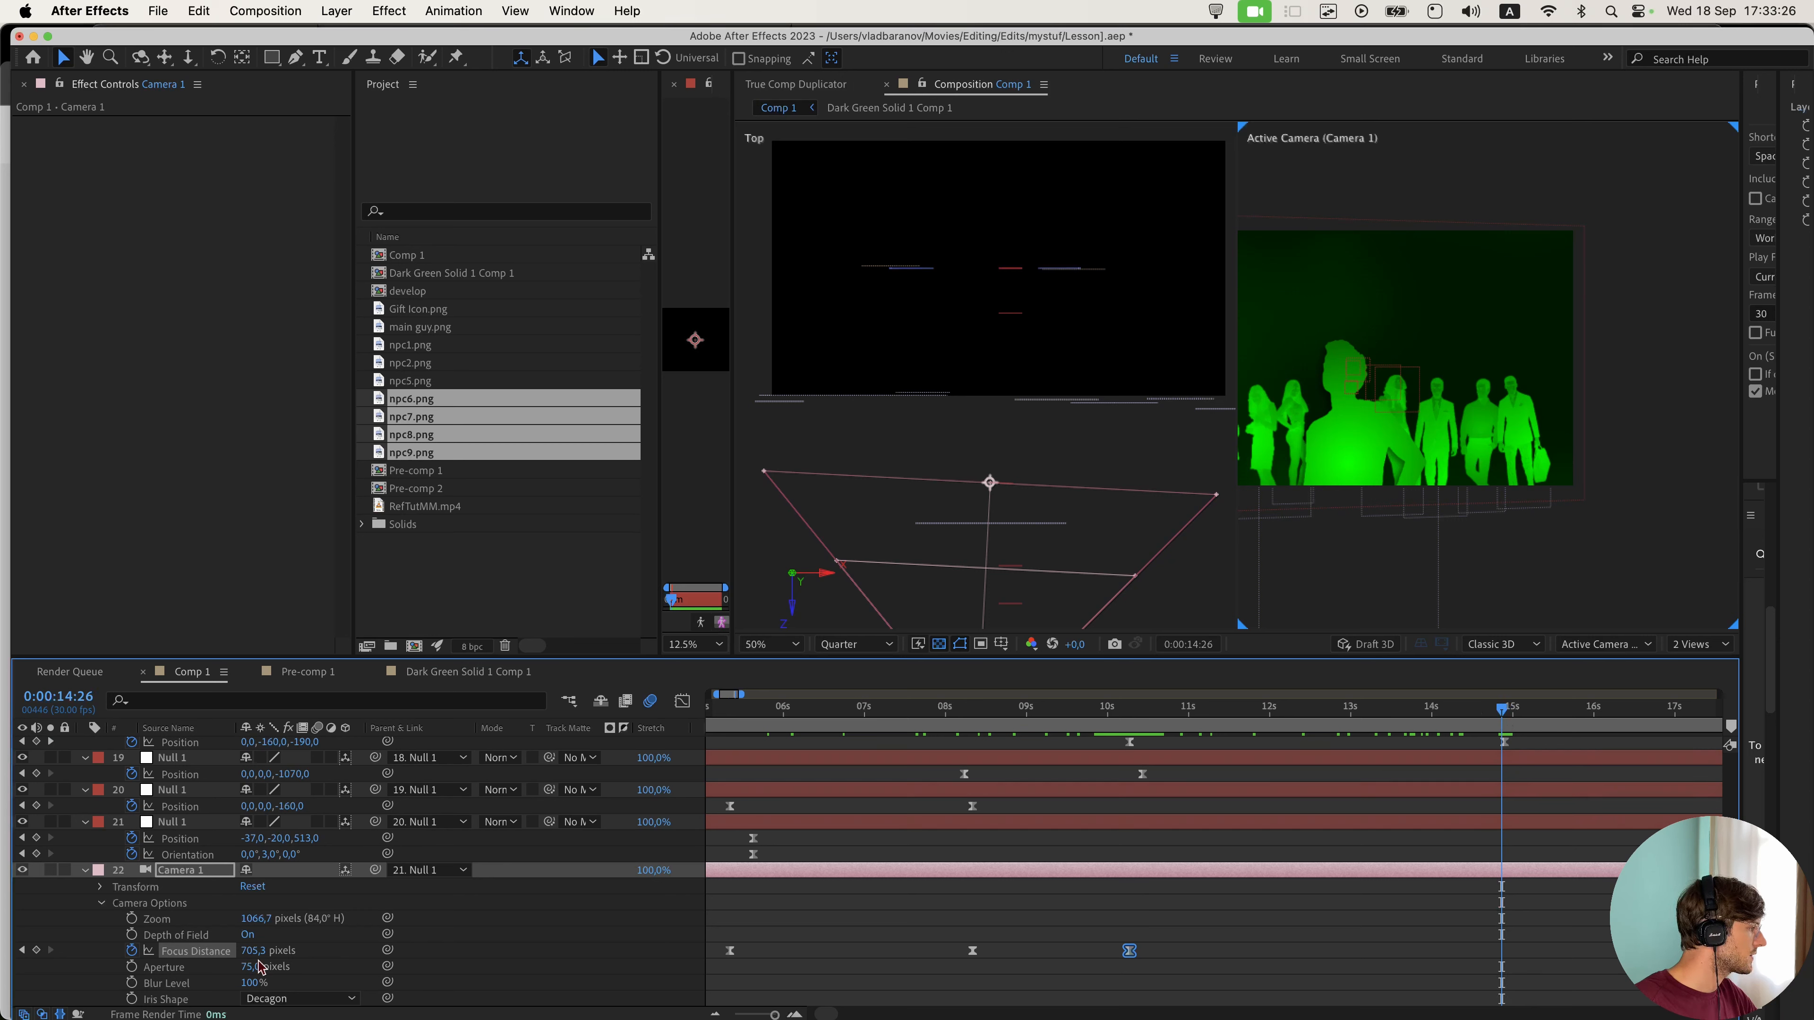
drag(252, 951, 439, 955)
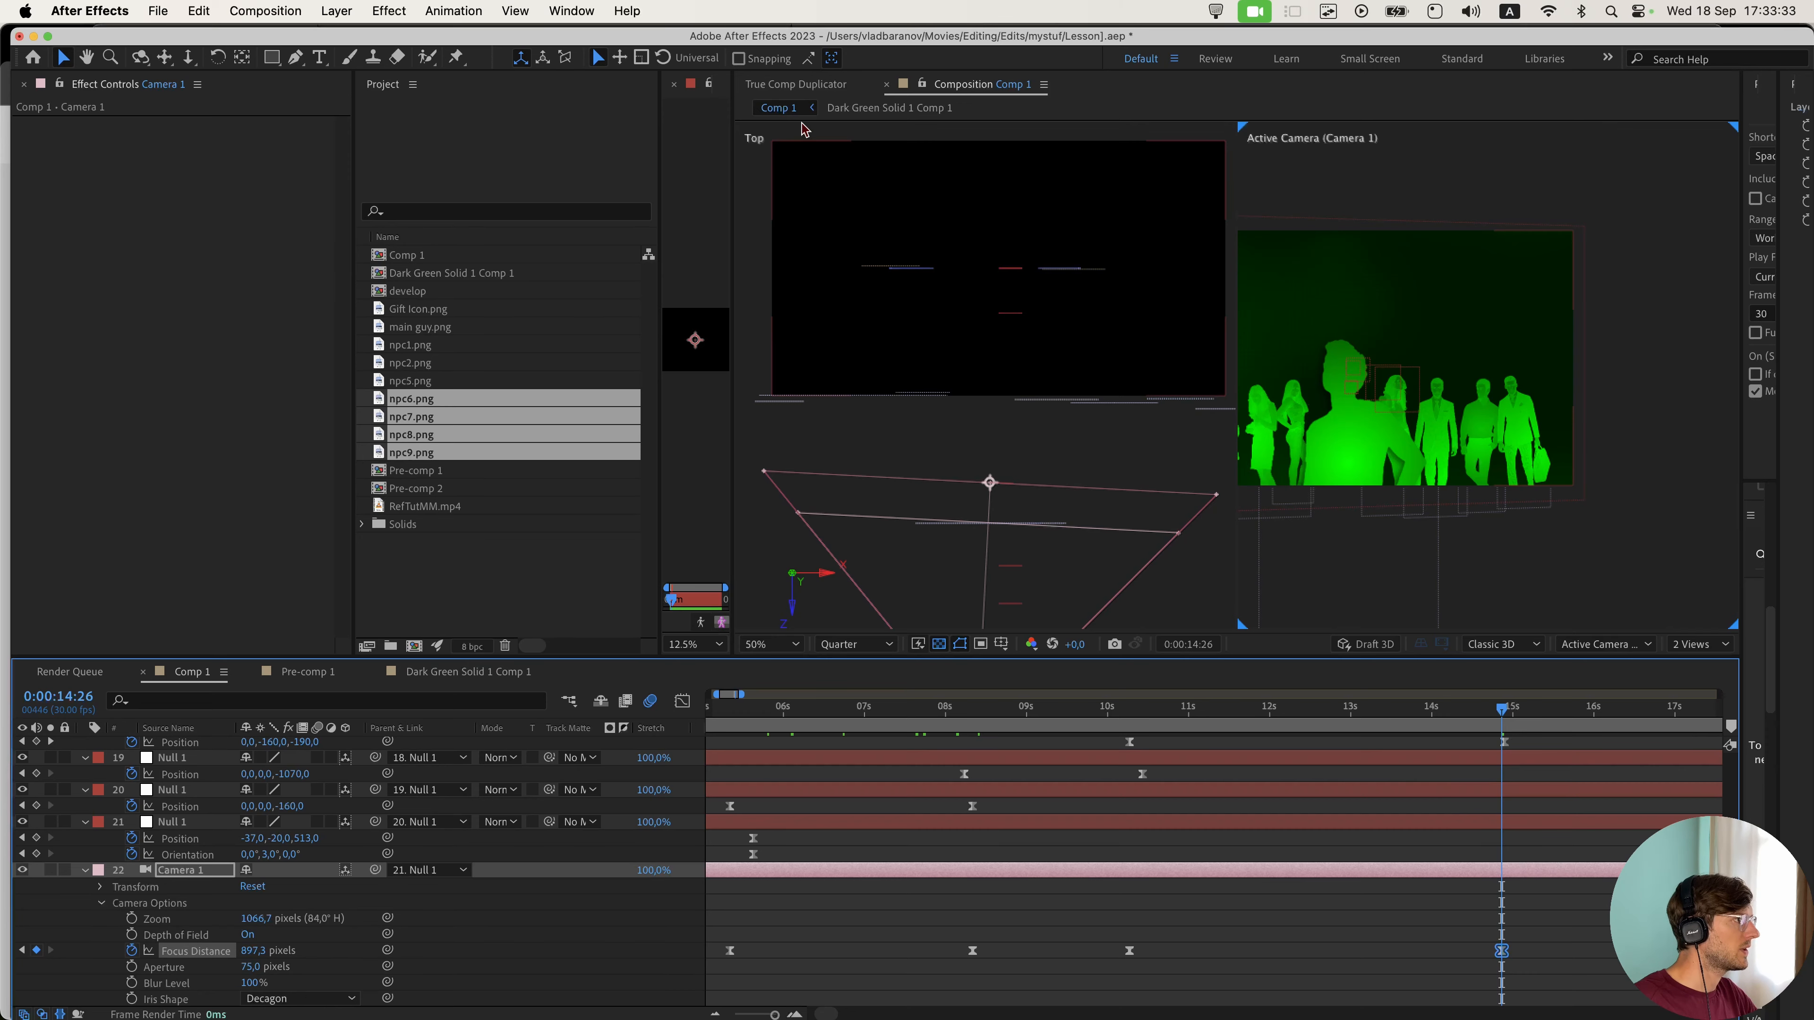
click(1697, 646)
click(1690, 625)
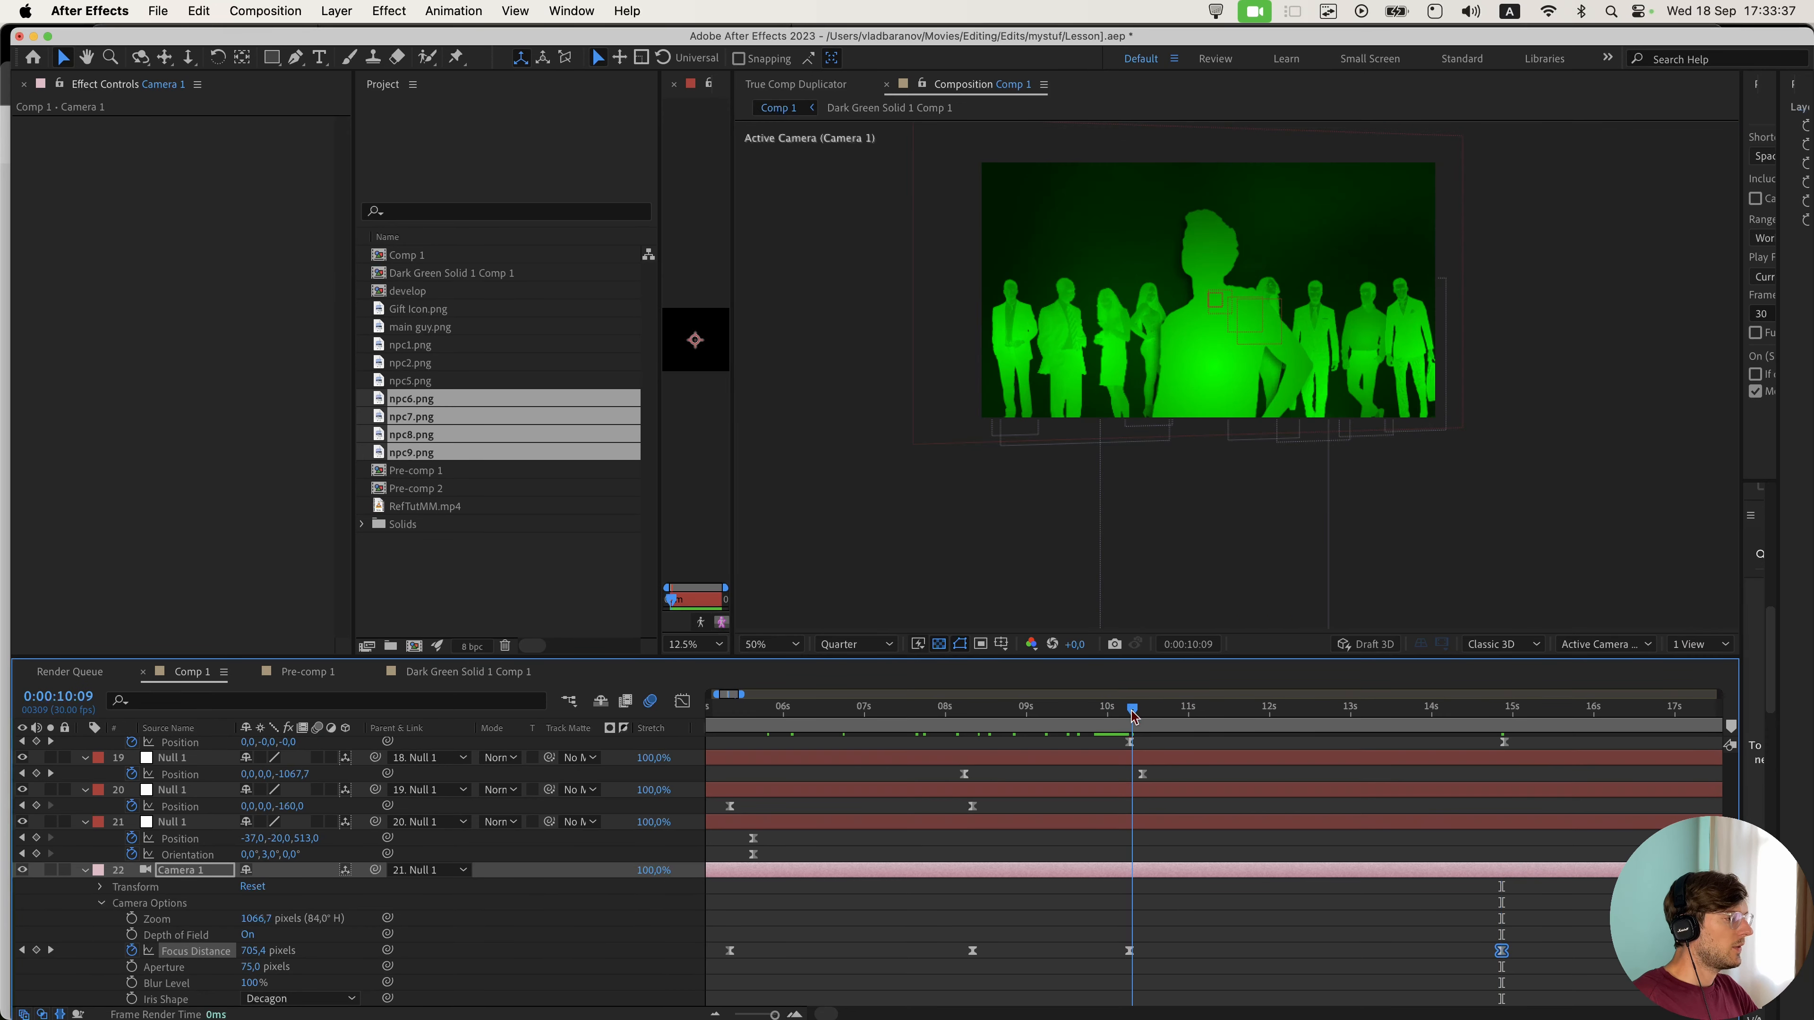
- Collapse the expanded properties of all layers in Comp 1
scroll(1158, 801, up, 20)
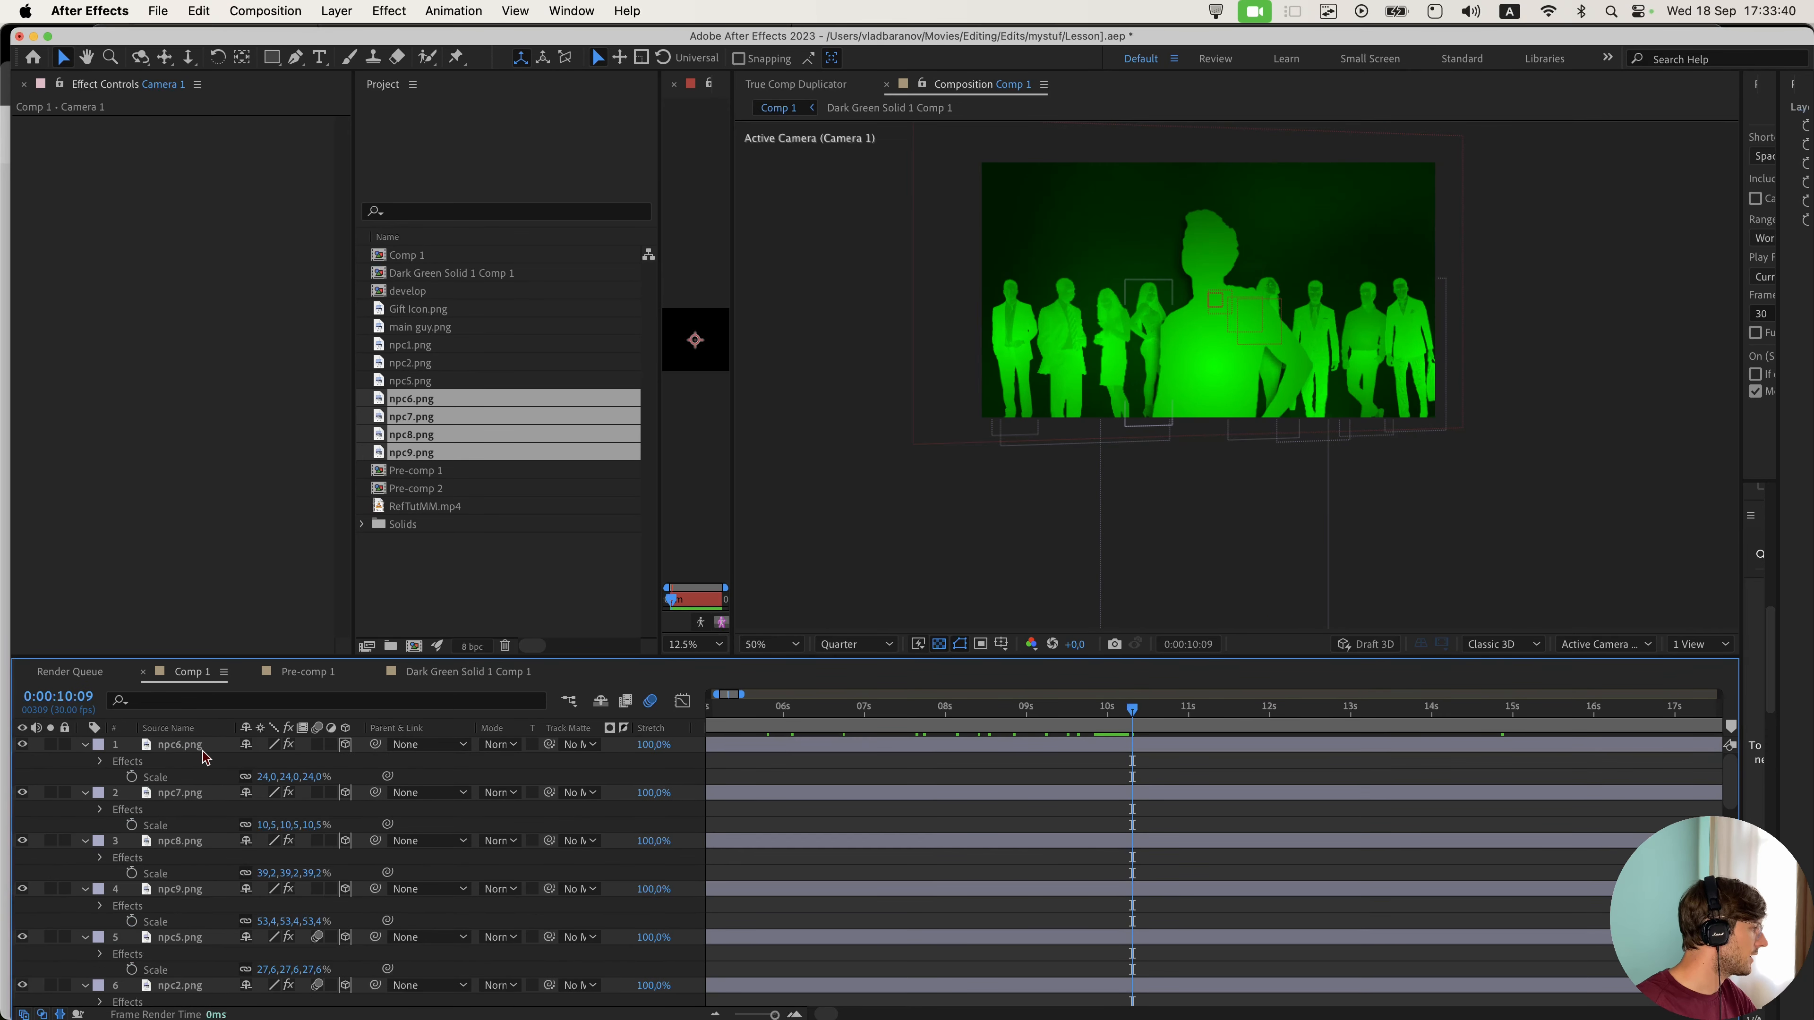
click(199, 747)
key(super+a)
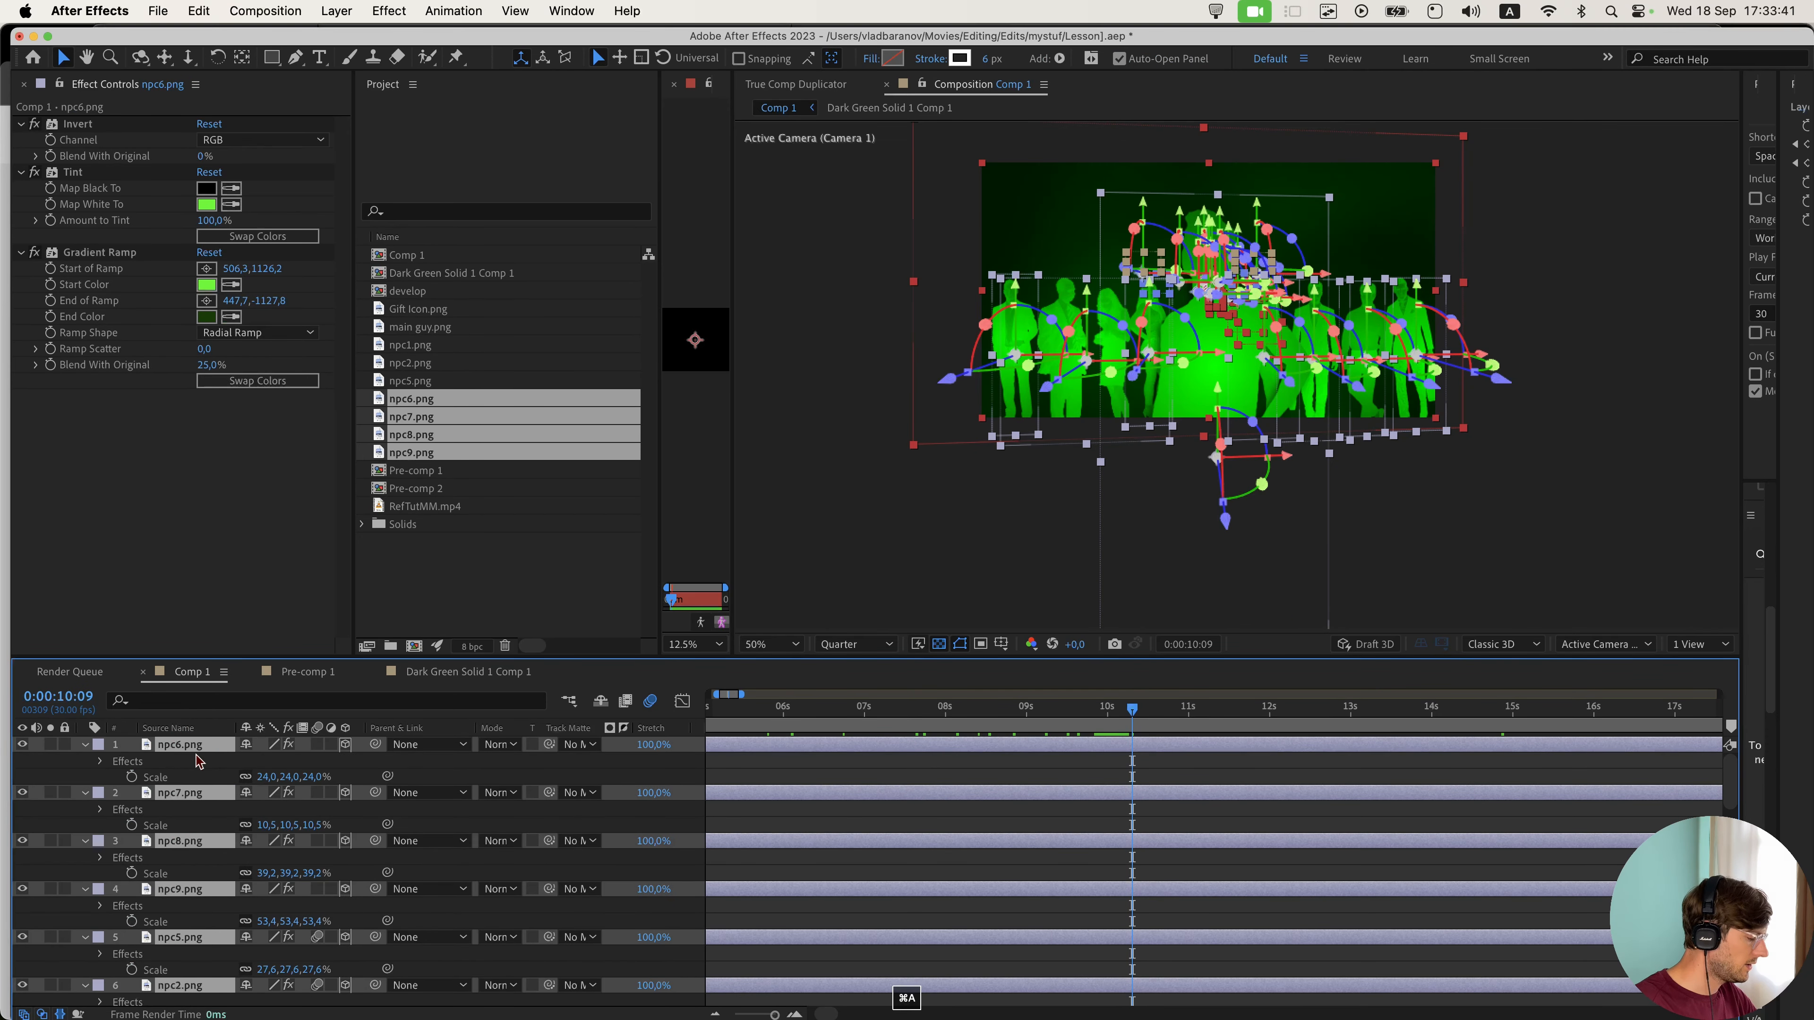
key(u)
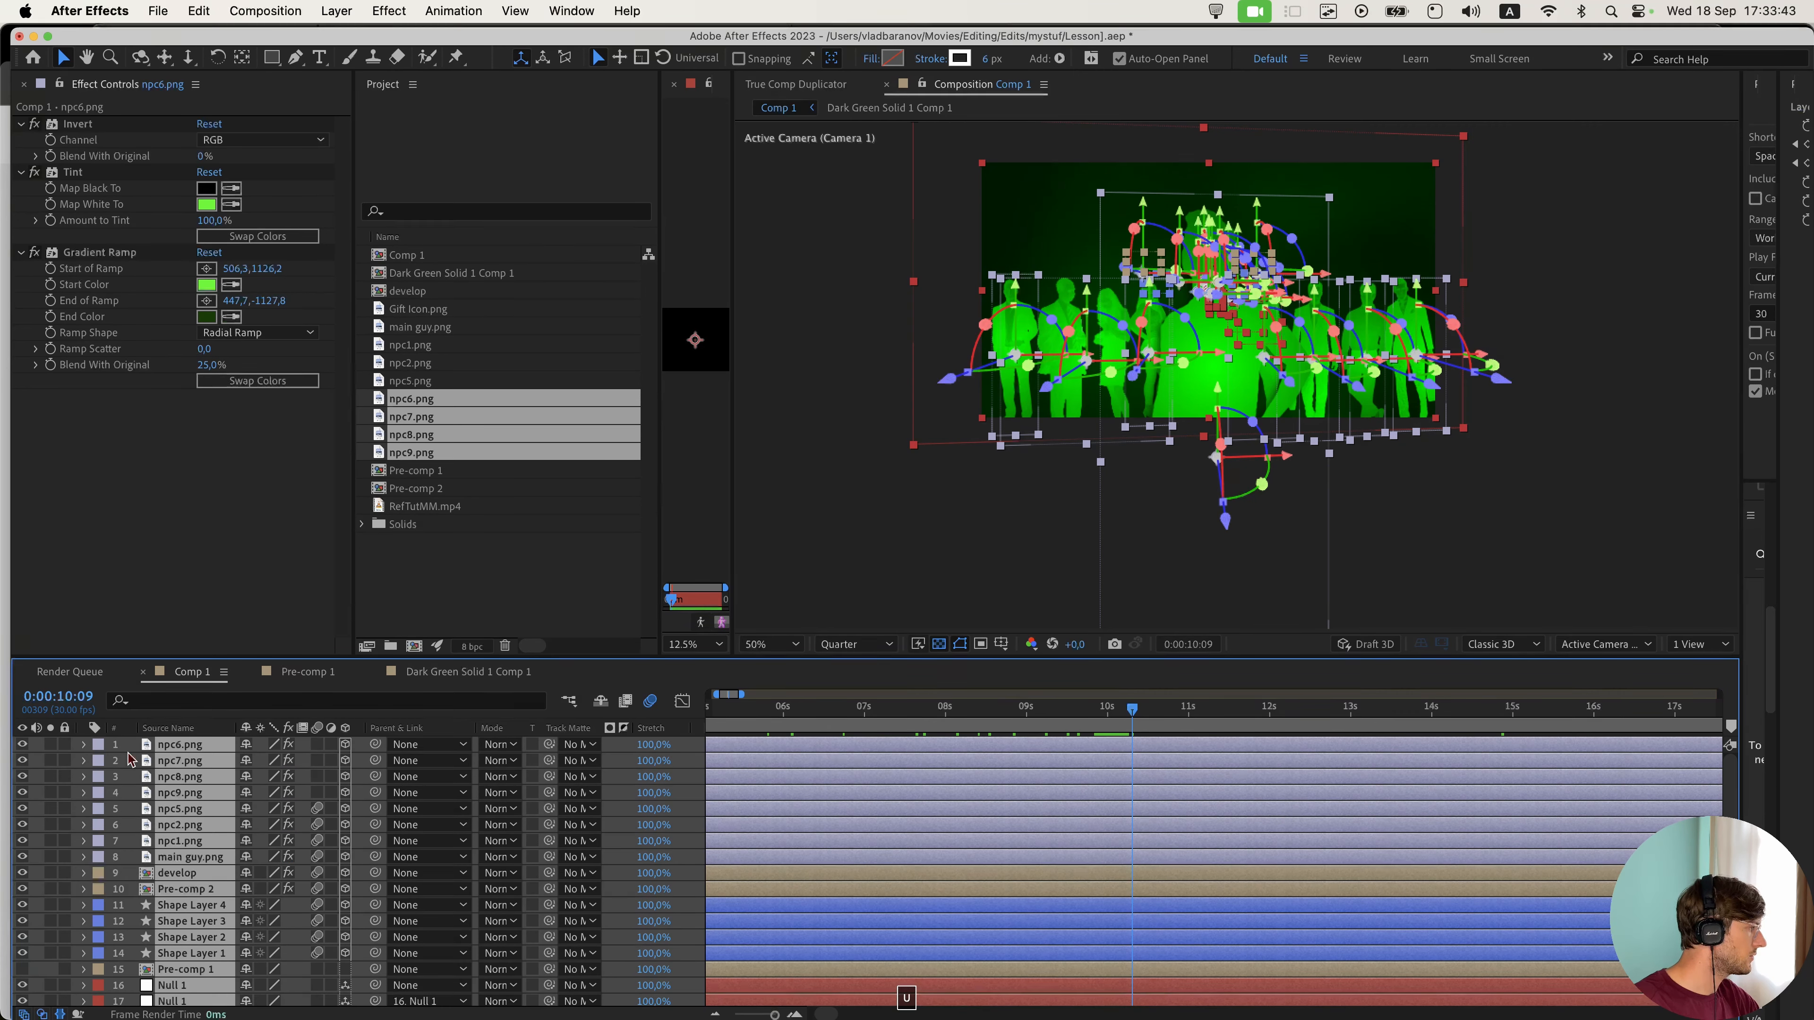
click(629, 849)
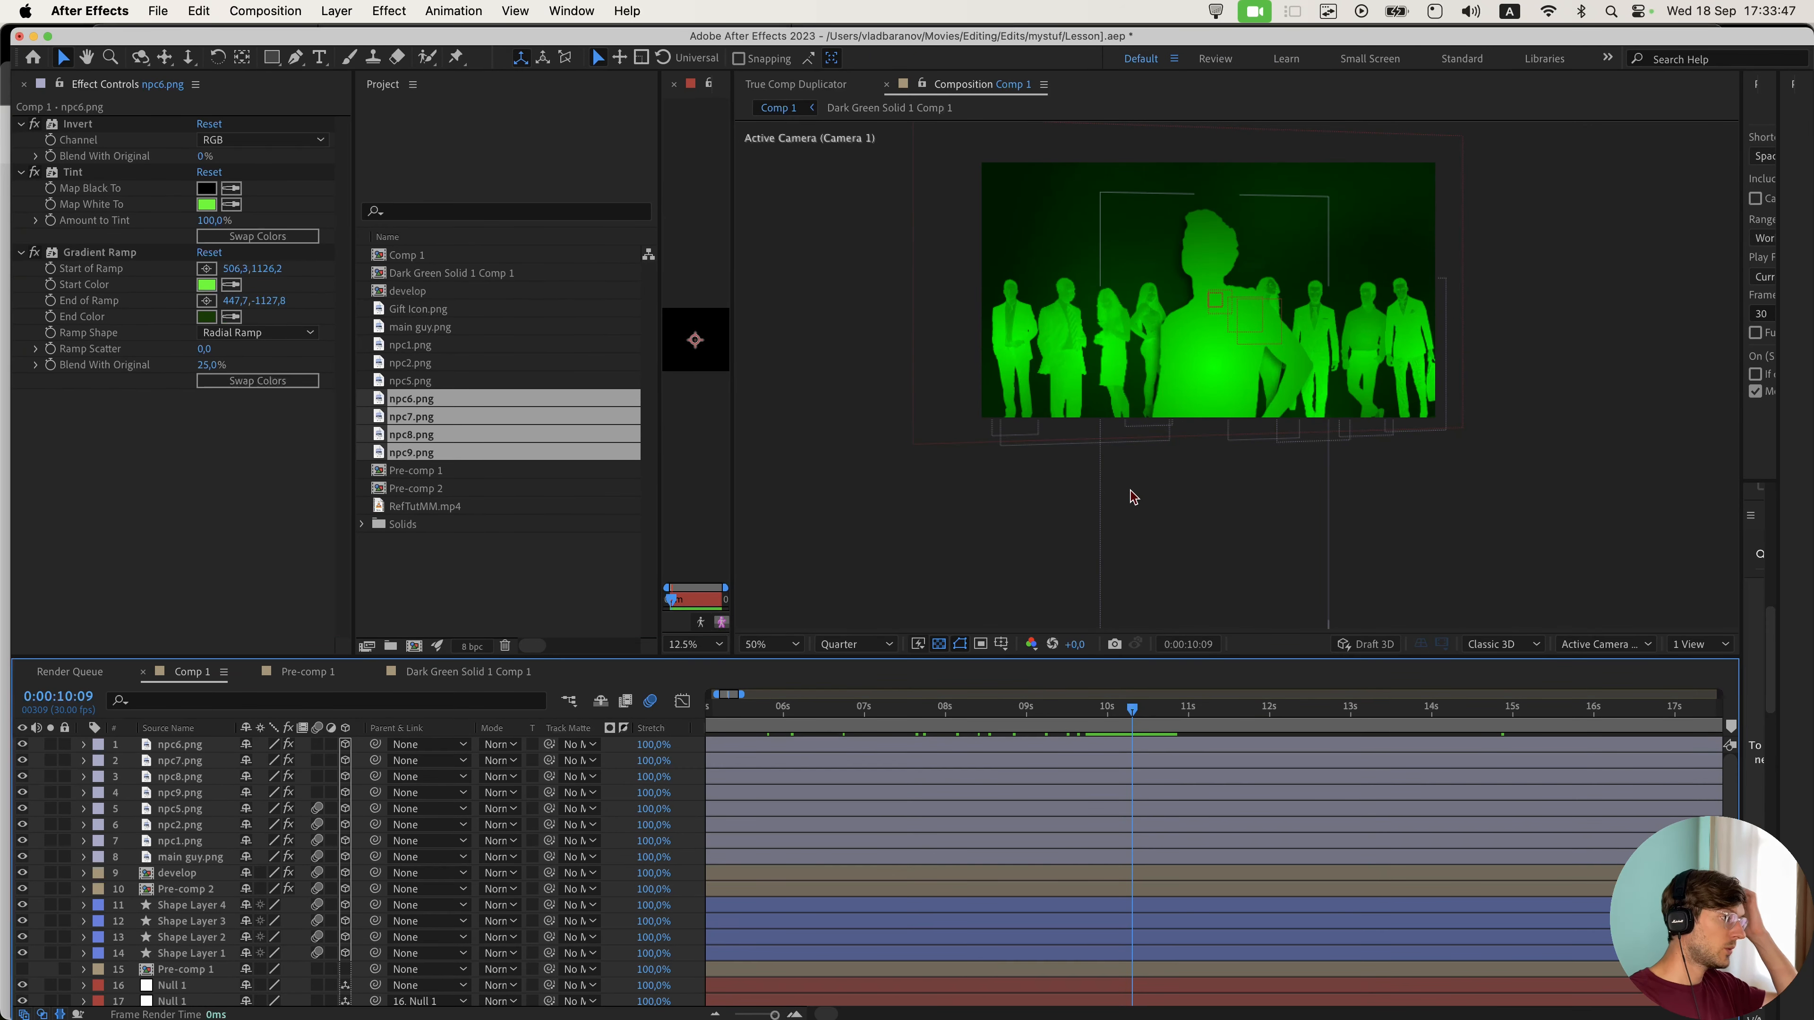
- Reveal the Position properties of the nulls on layers 18 and 19 and preview the reference video RefTutMM.mp4
scroll(319, 905, down, 4)
click(203, 860)
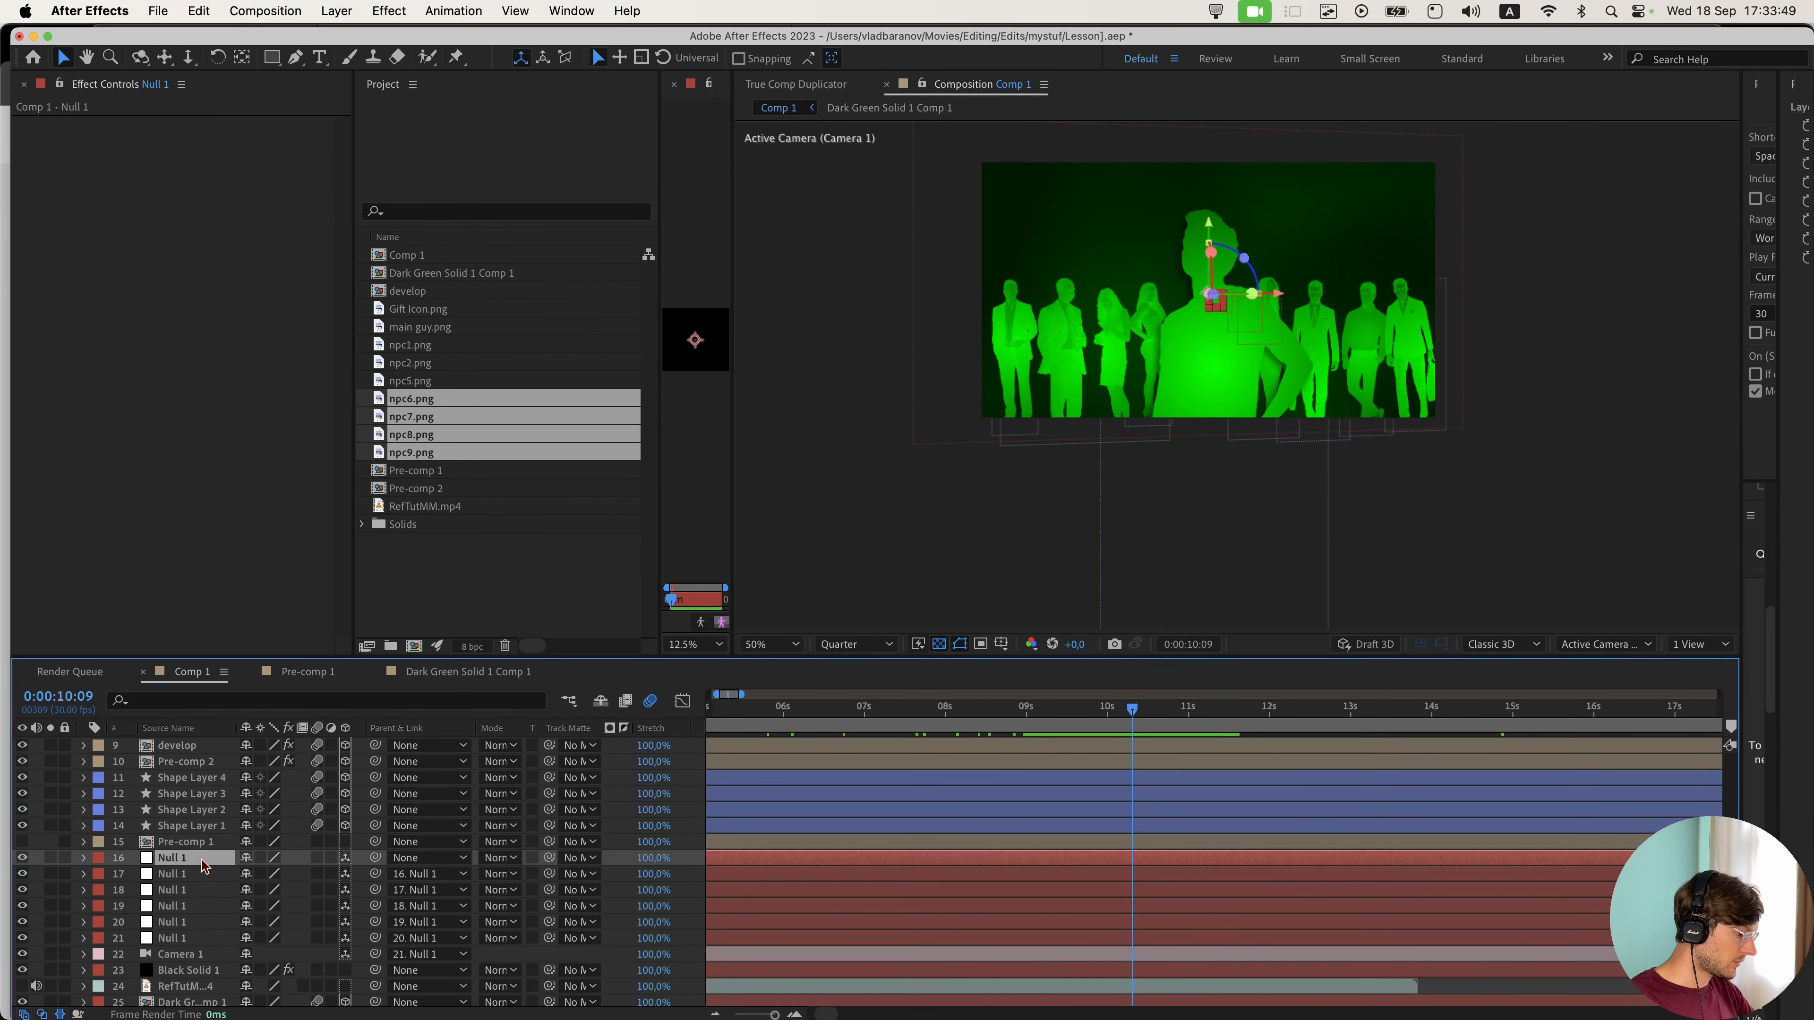
click(185, 891)
key(p)
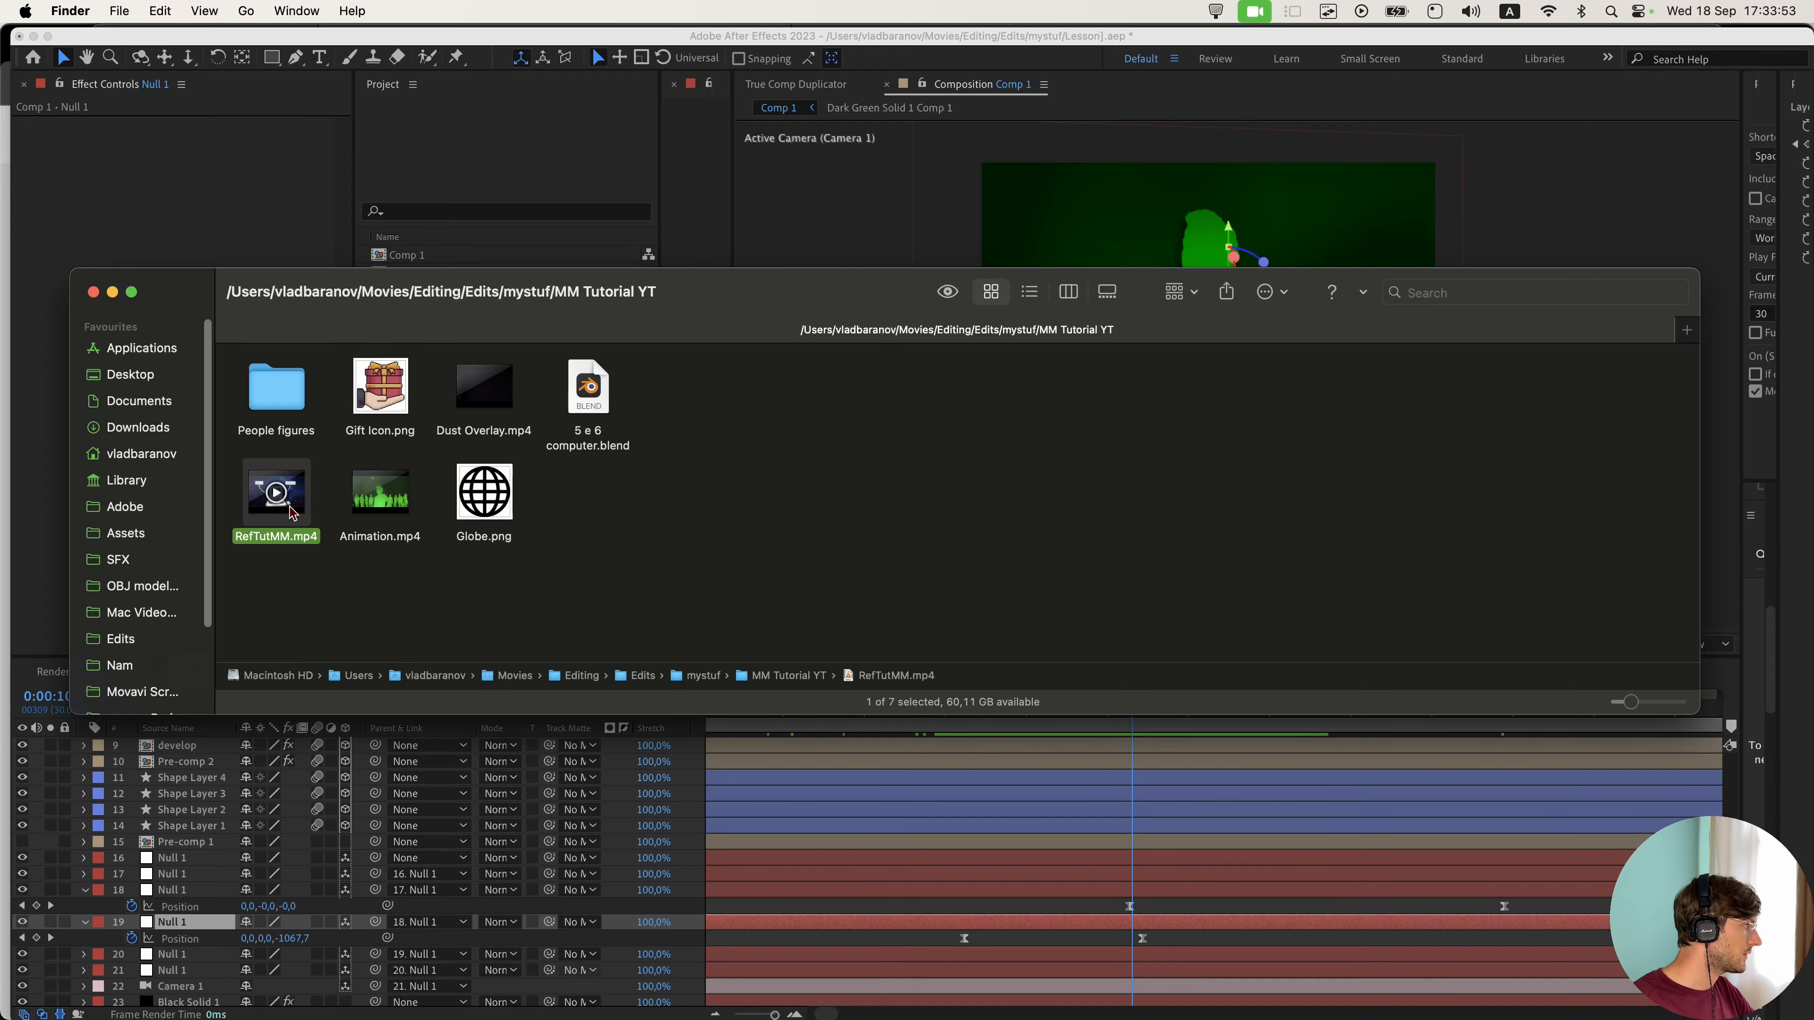
key(space)
click(1219, 938)
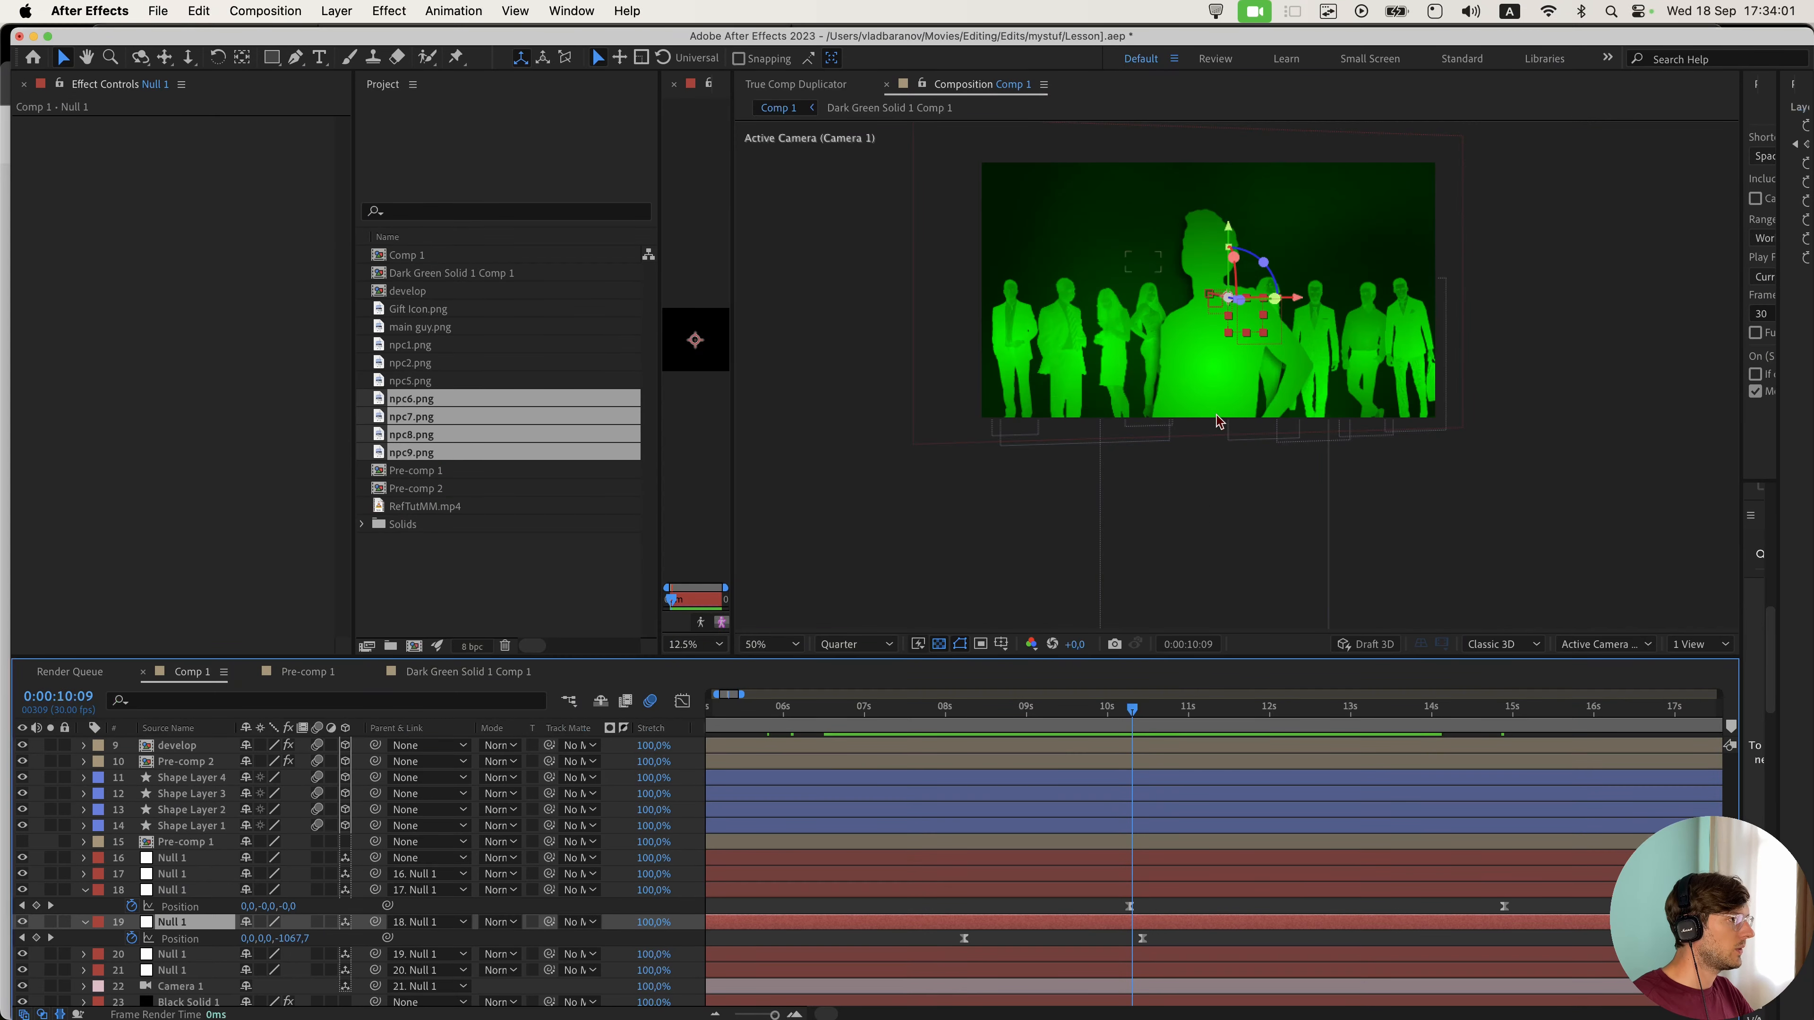
- Draw a white circle above the main man's head at 0:00:14:02 with the Ellipse tool
click(1438, 730)
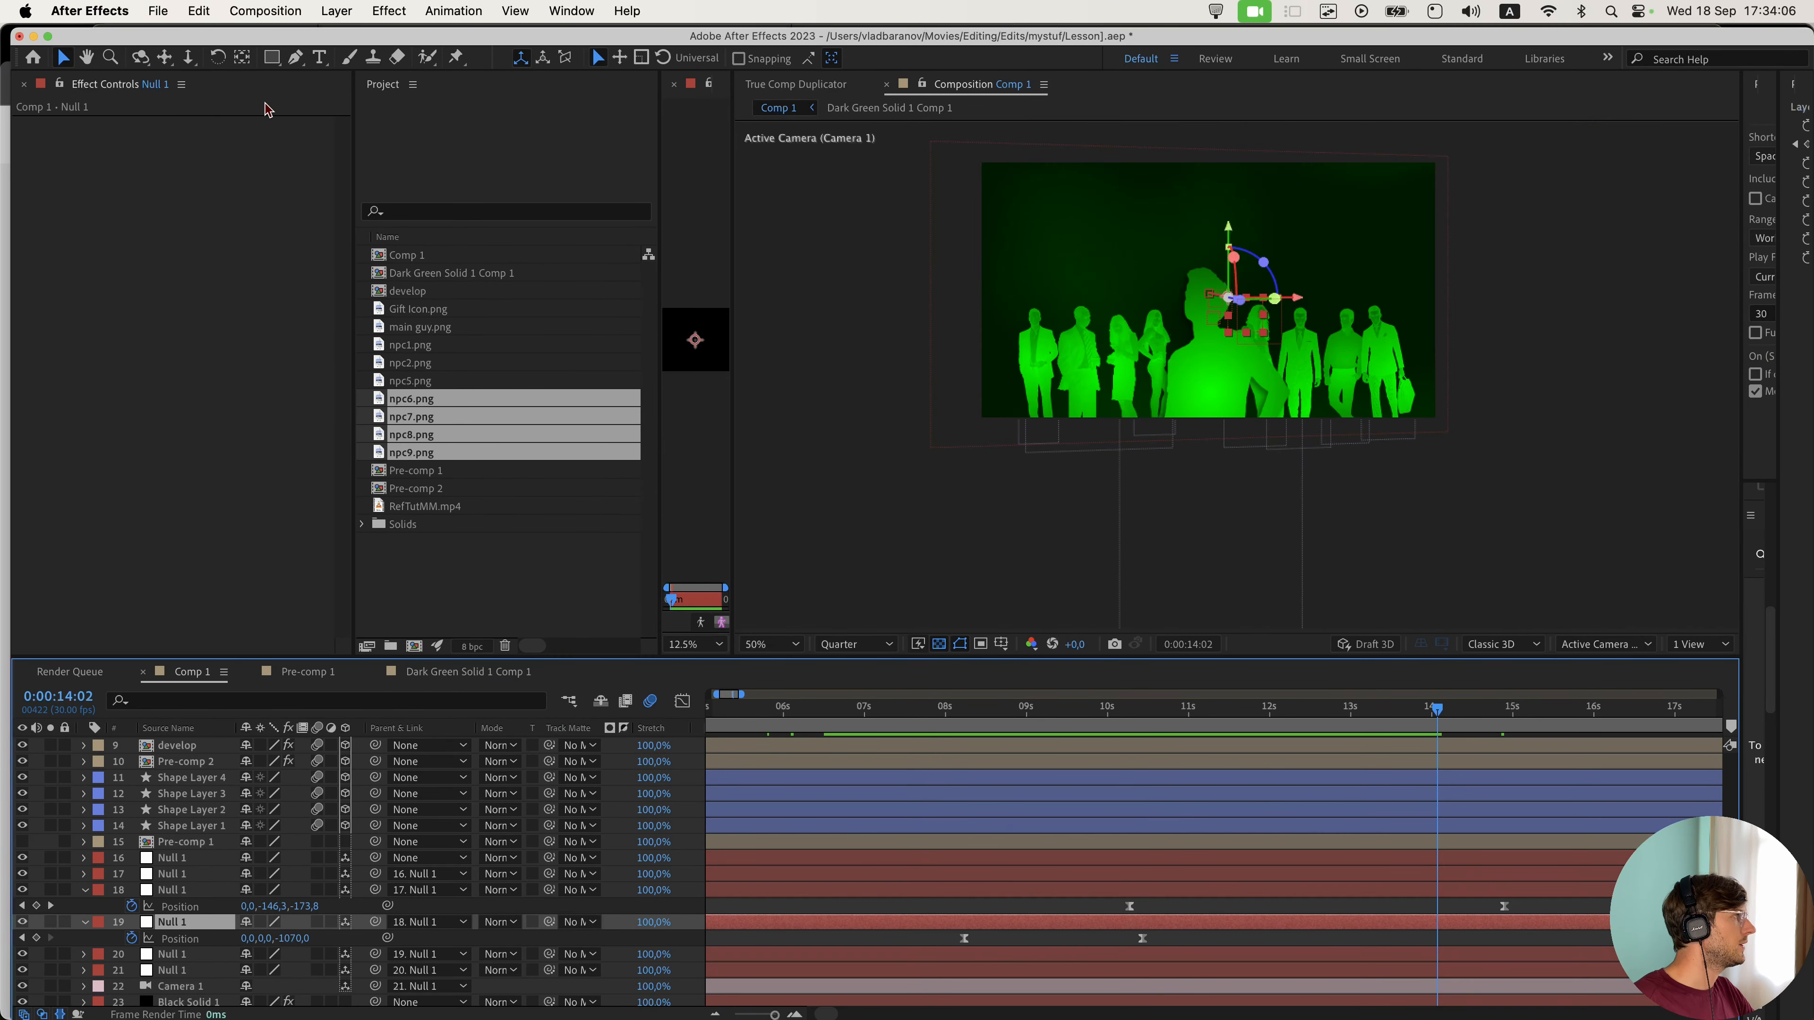
click(274, 57)
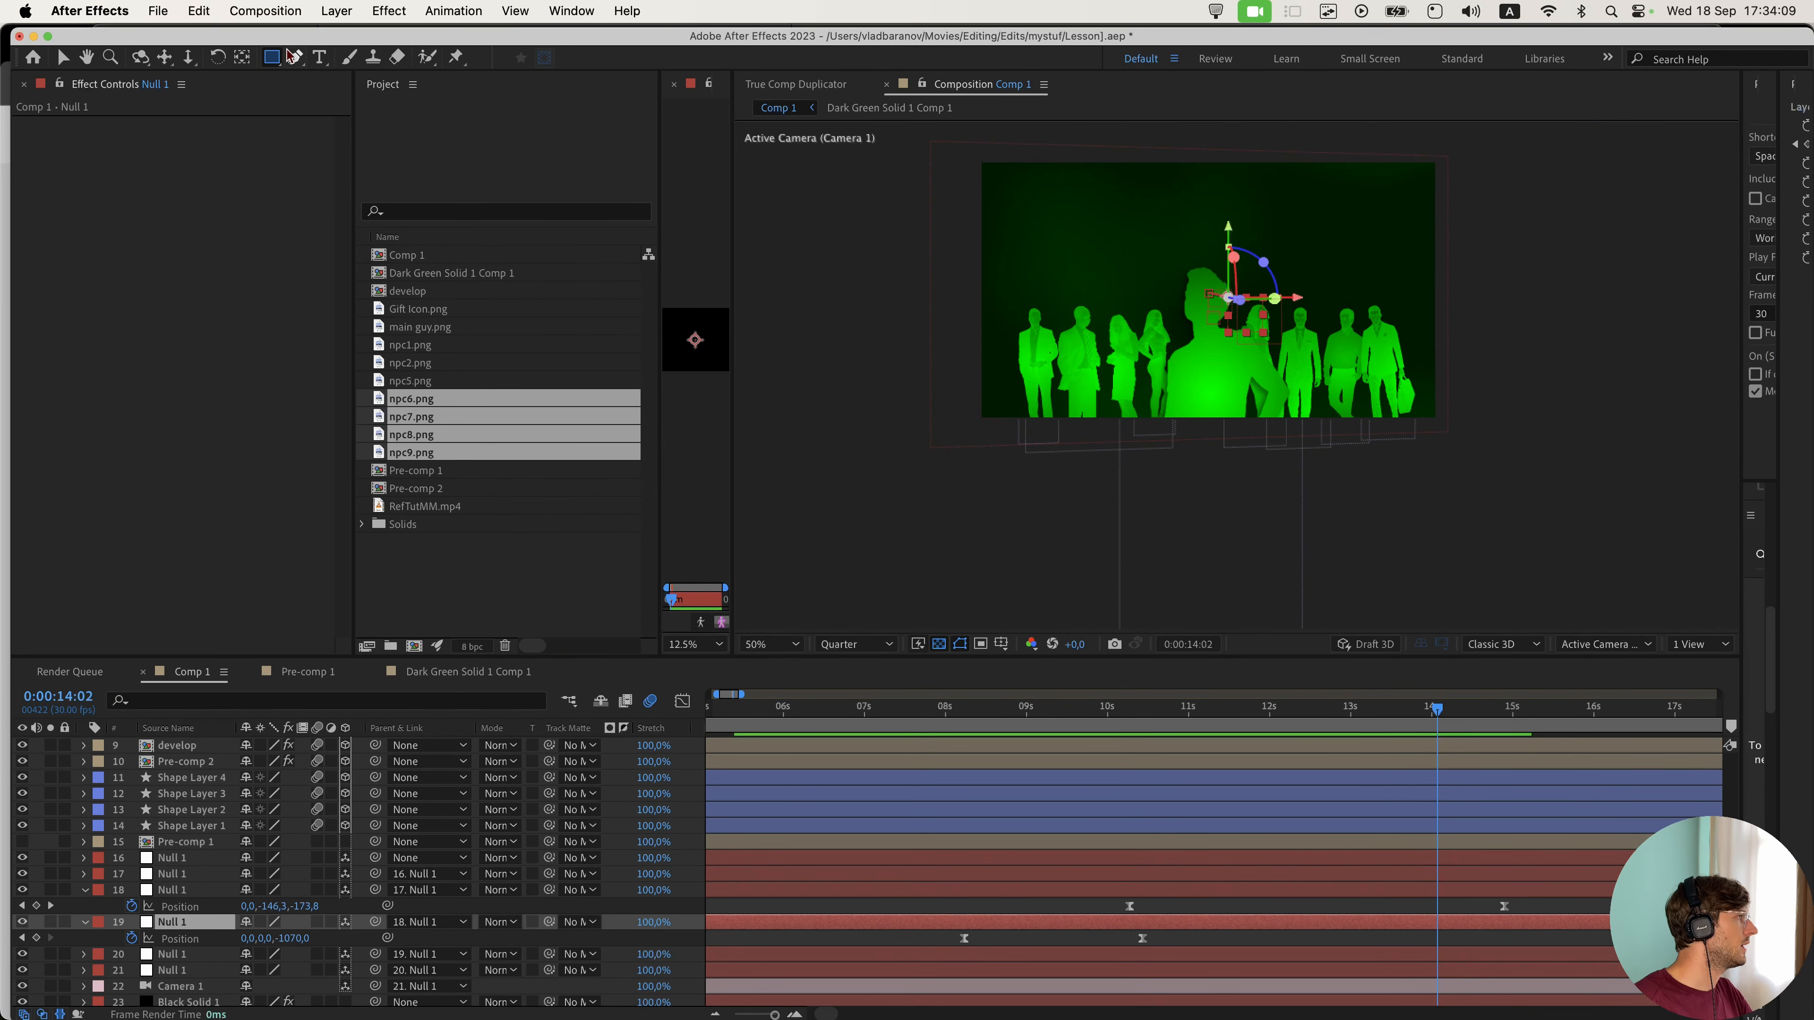
drag(277, 64, 349, 107)
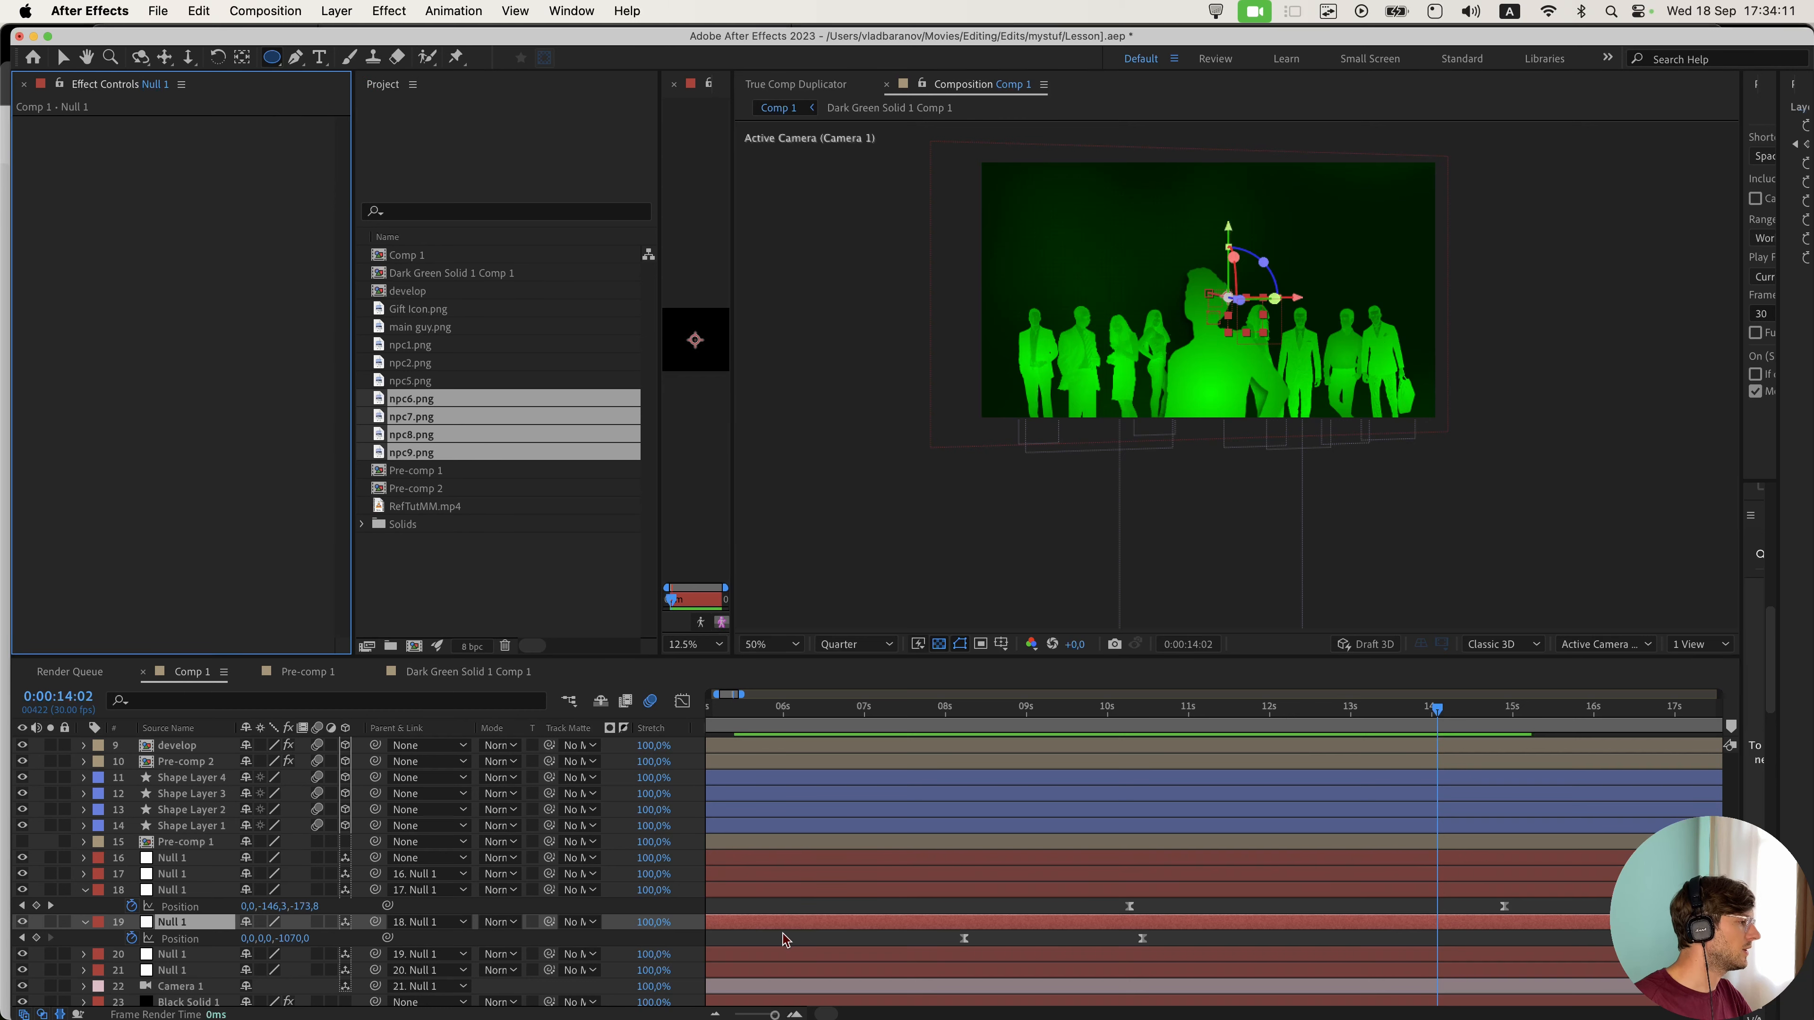
click(763, 912)
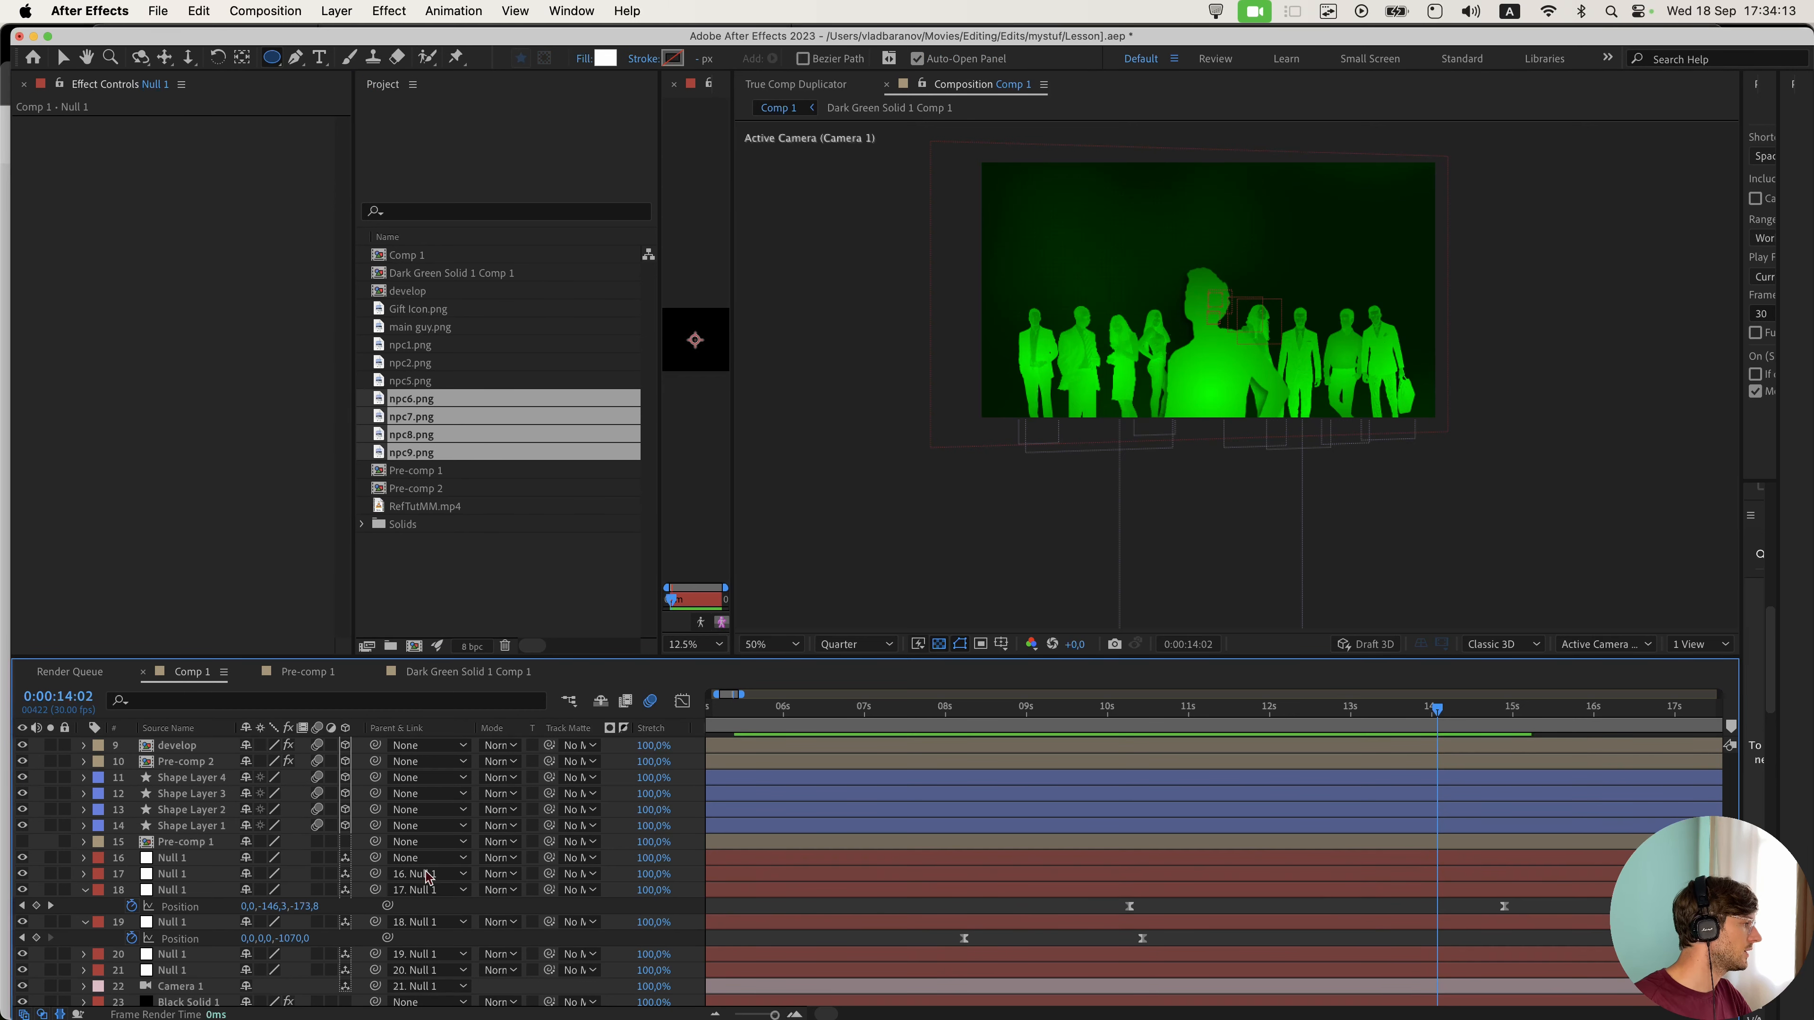
scroll(216, 829, up, 1)
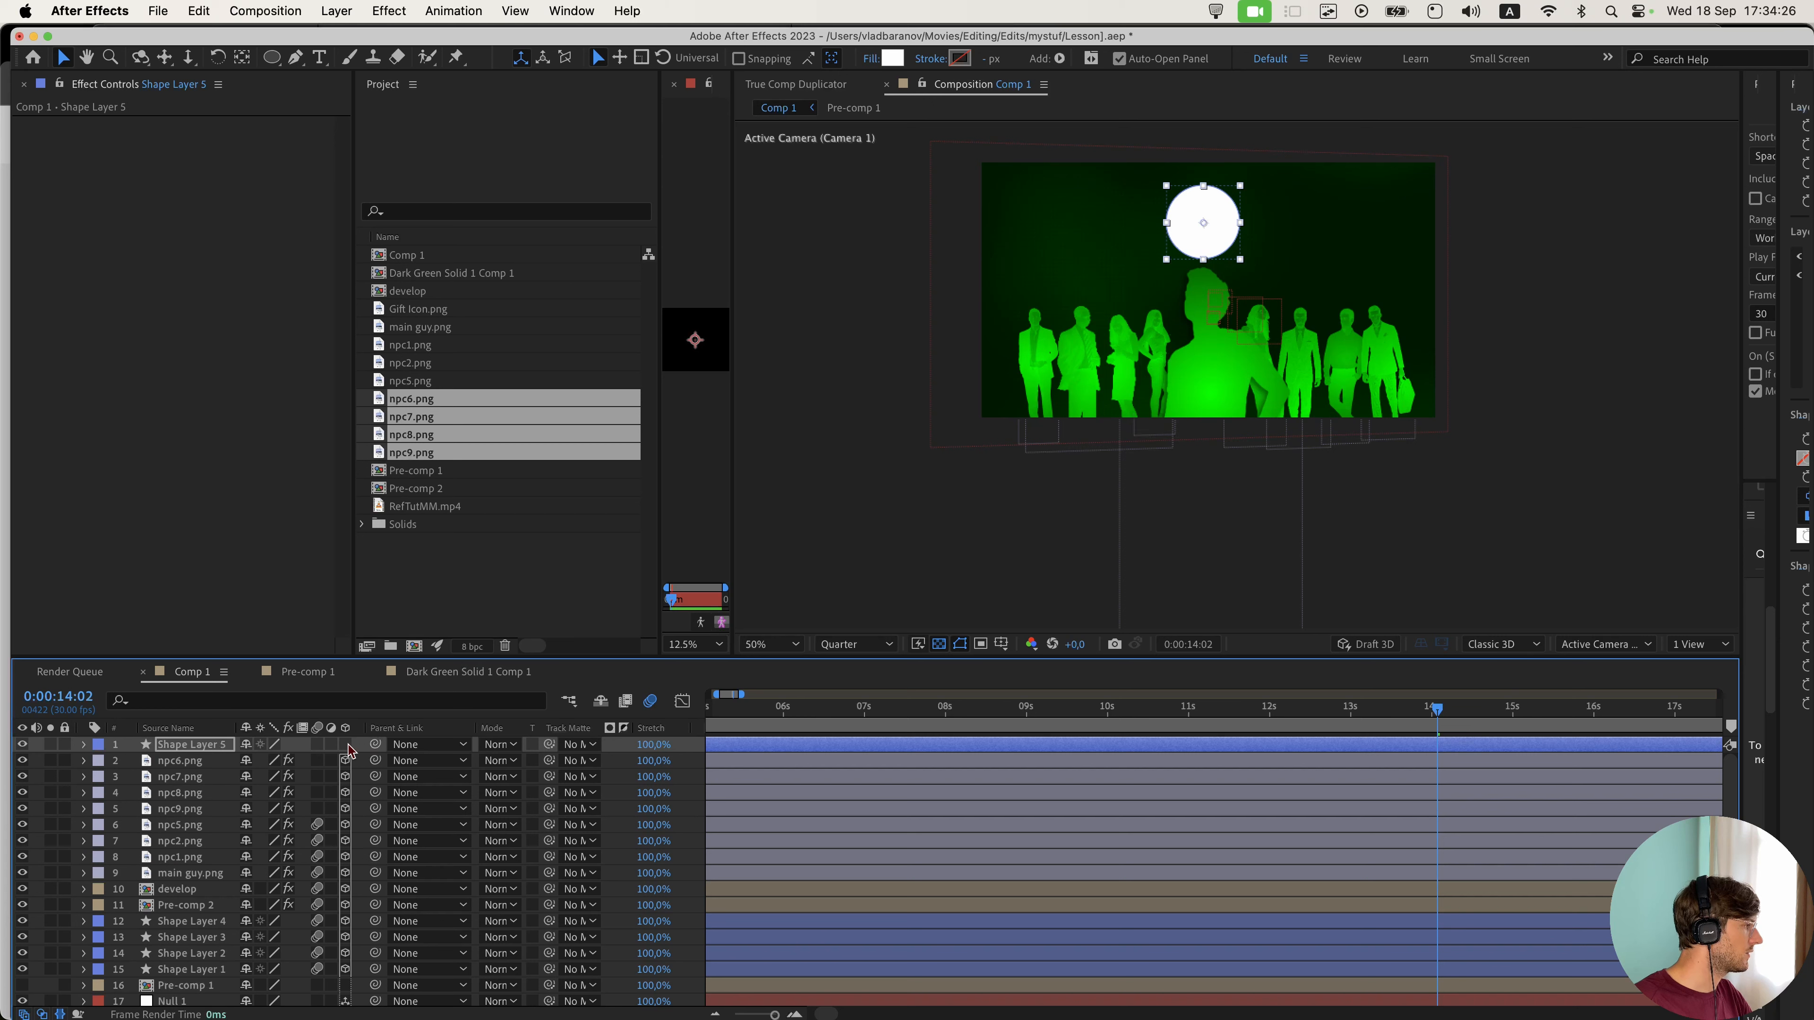
- Make the white circle's layer 3D and place it directly above main guy.png in the layer stack
click(346, 745)
drag(191, 745, 178, 888)
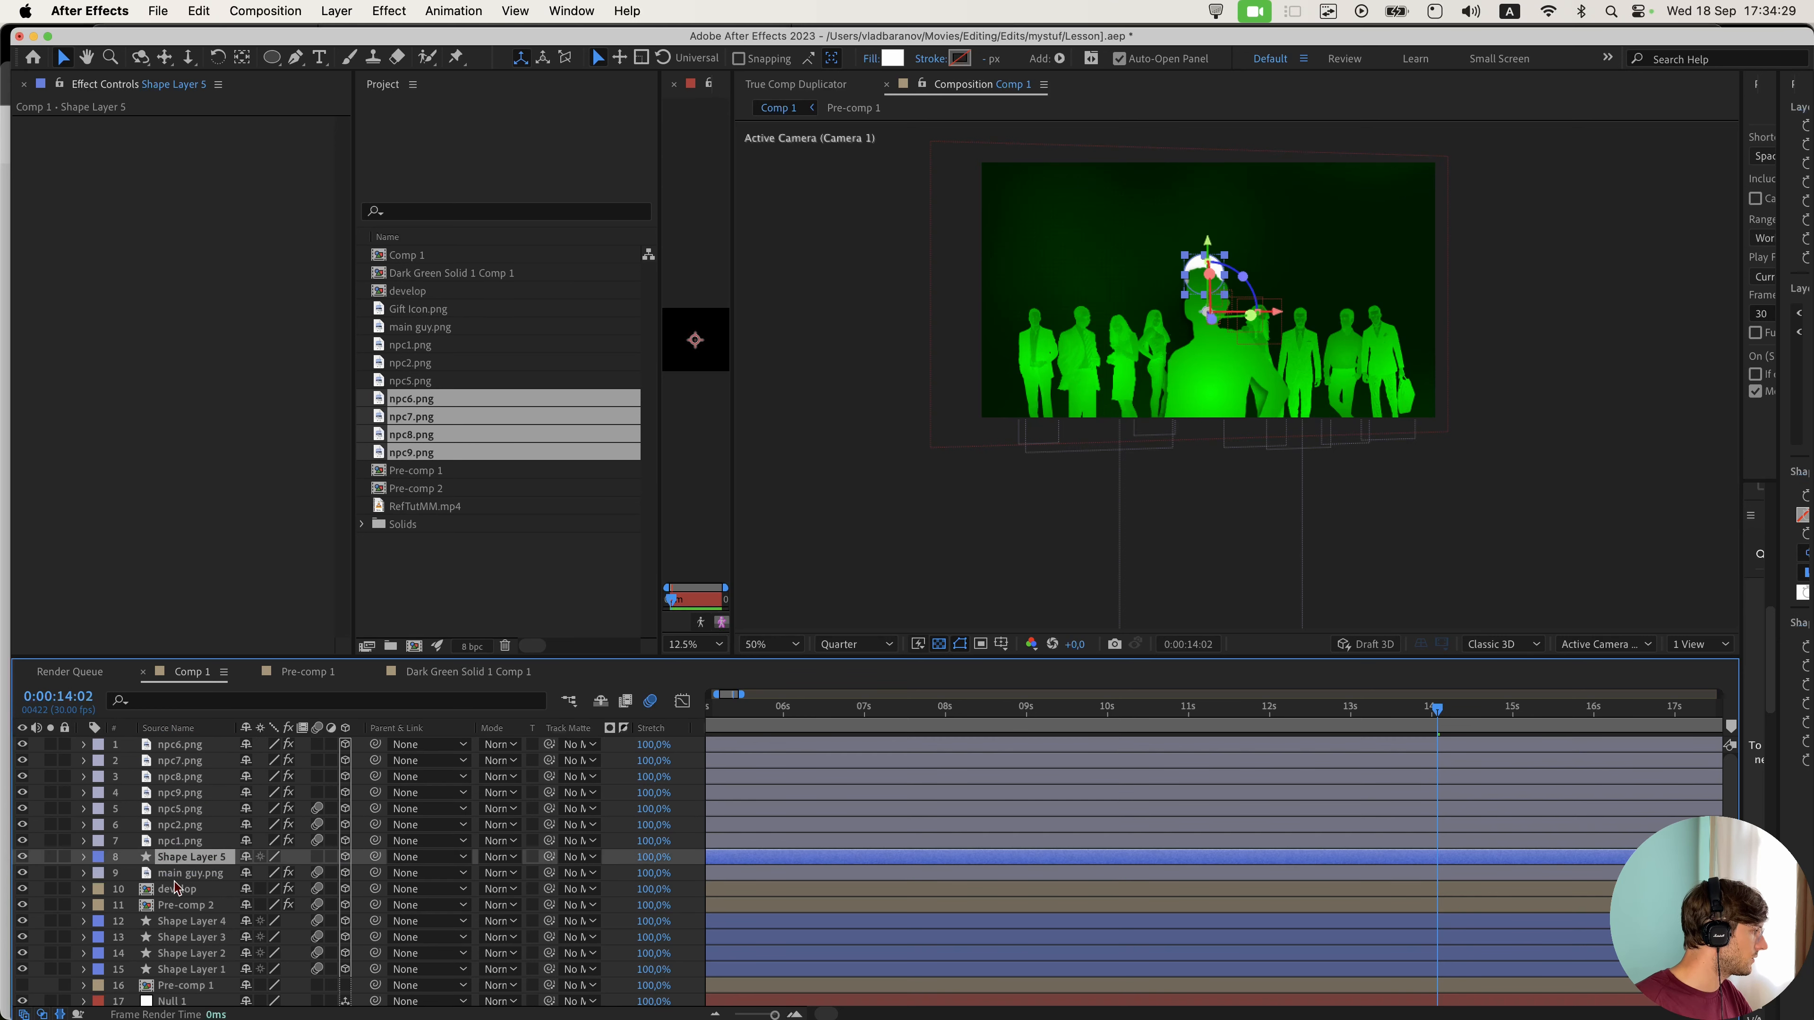
- Copy the Z position of main guy.png, -1080, to the white circle's layer
click(204, 880)
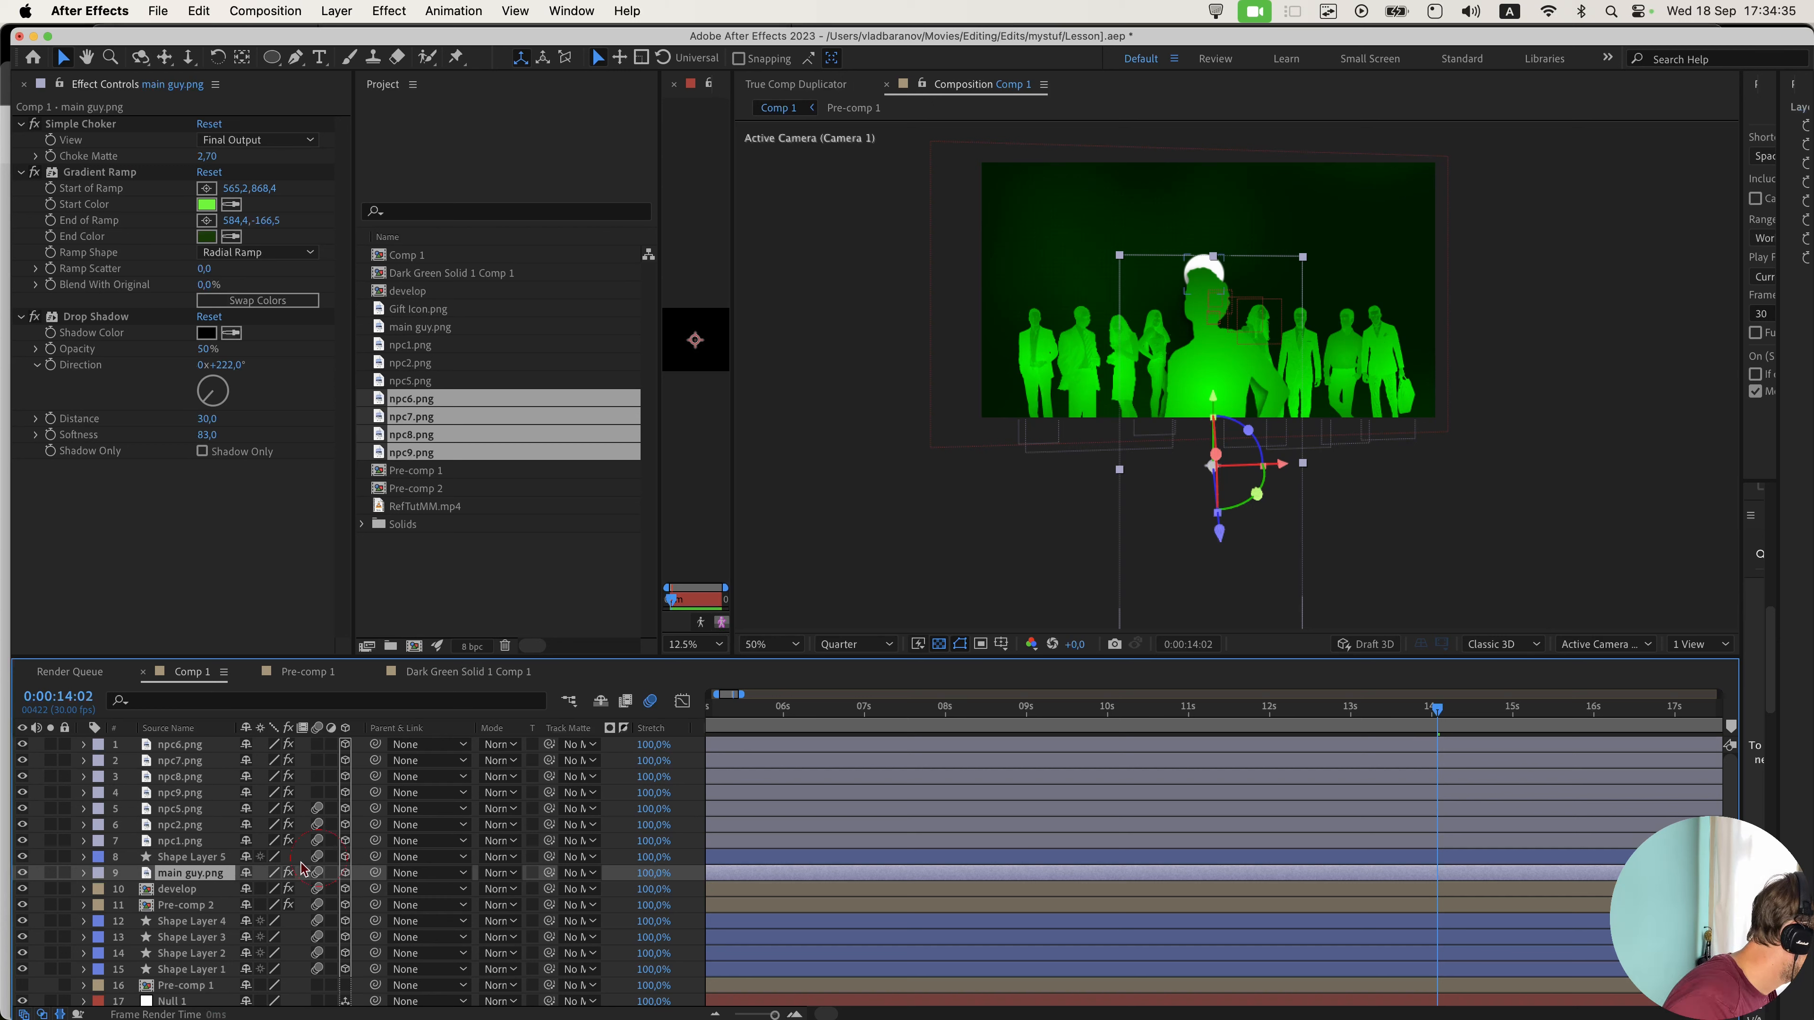
key(p)
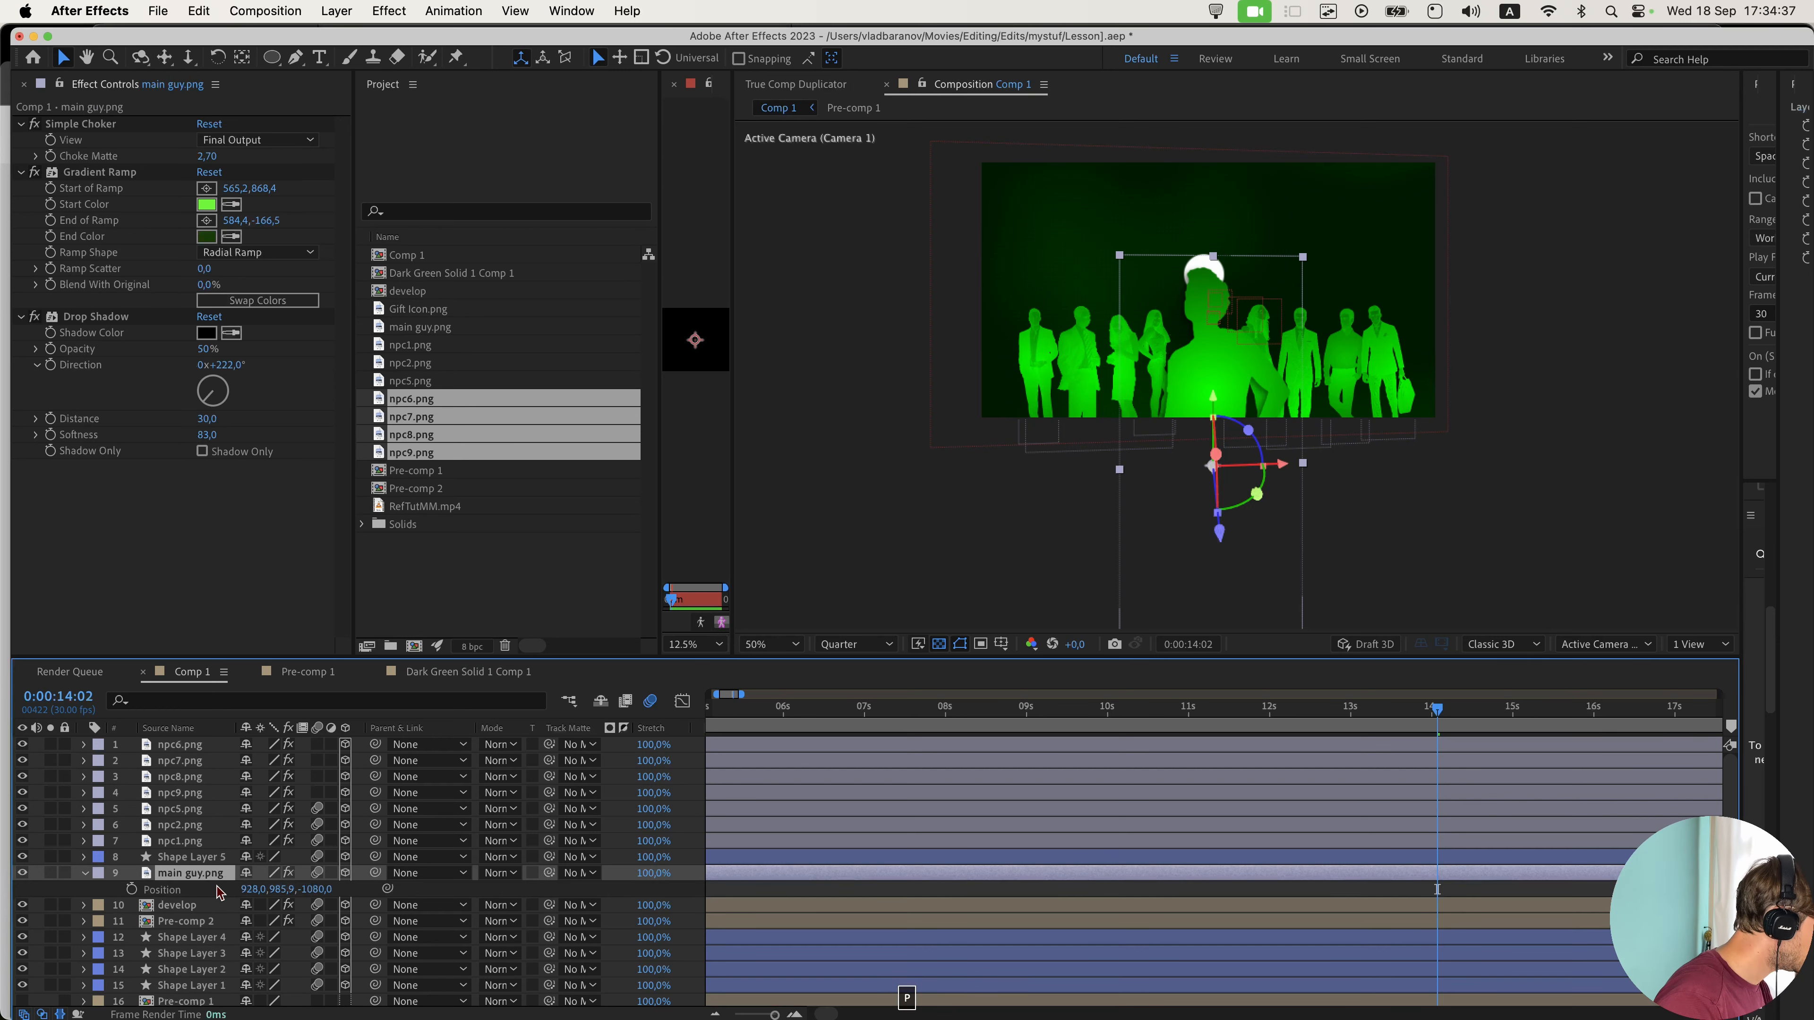
click(215, 857)
key(p)
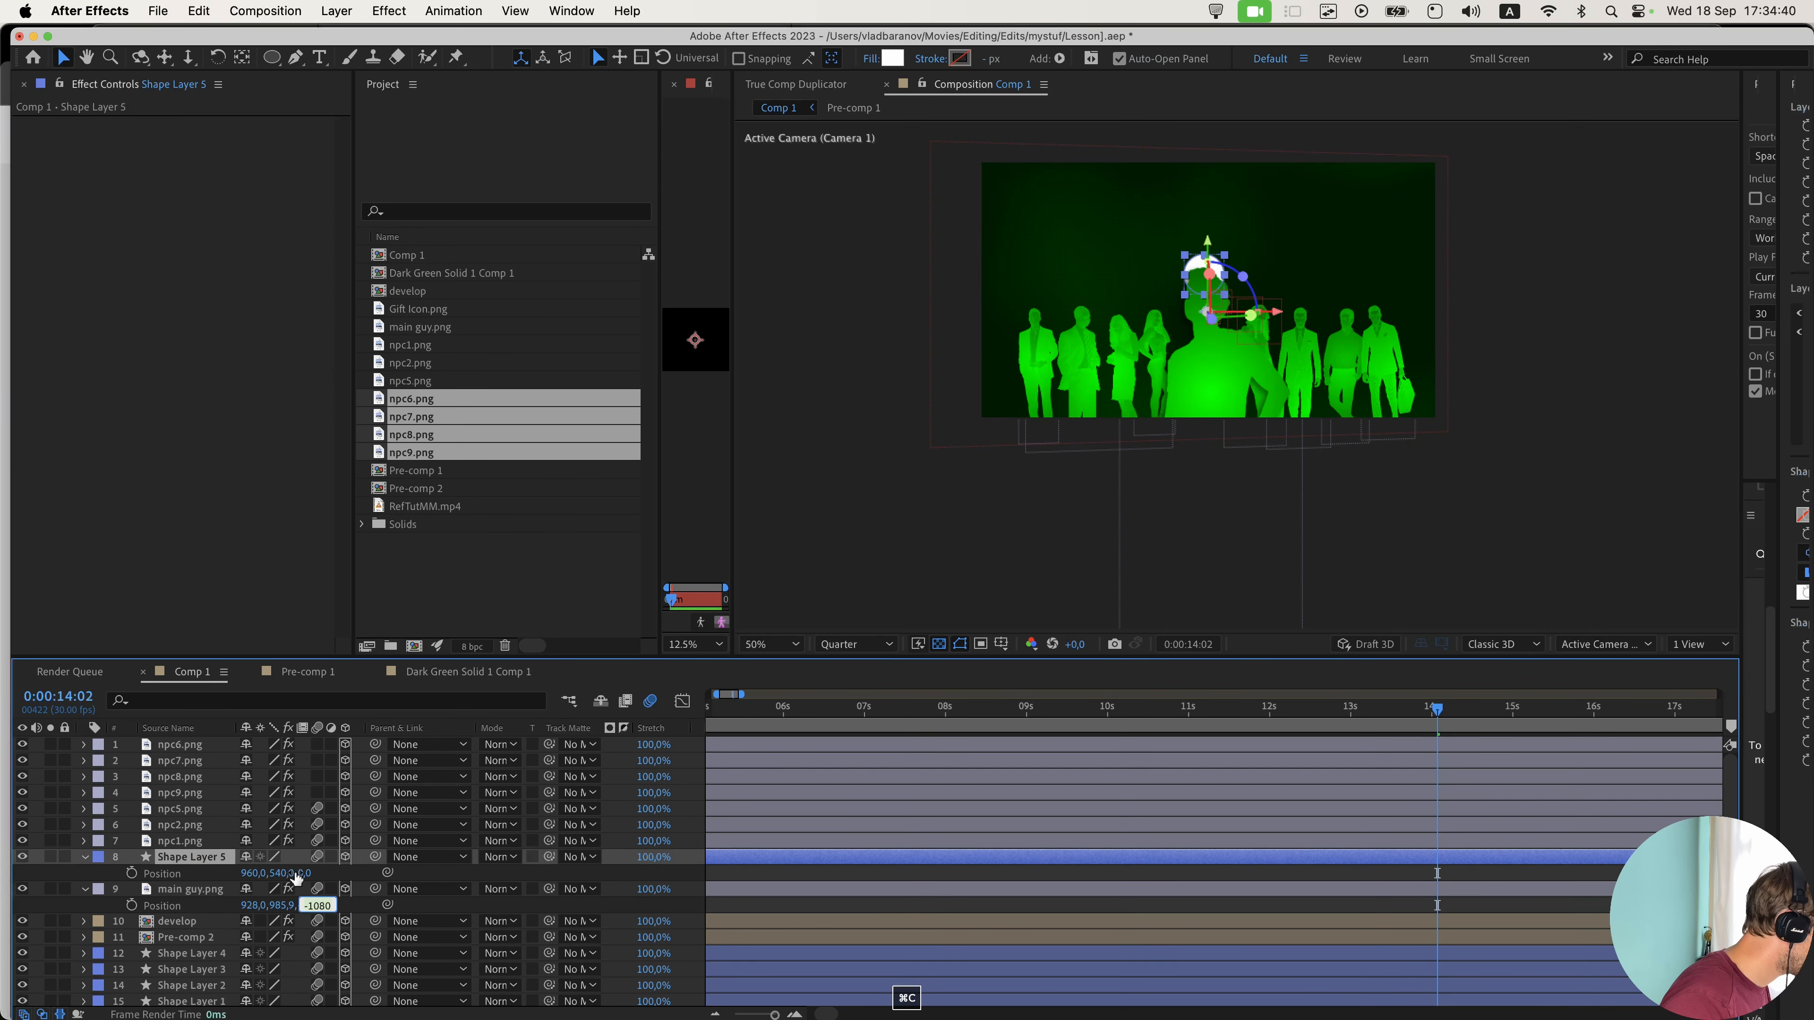
click(308, 872)
key(cmd+c)
key(cmd+v)
key(Return)
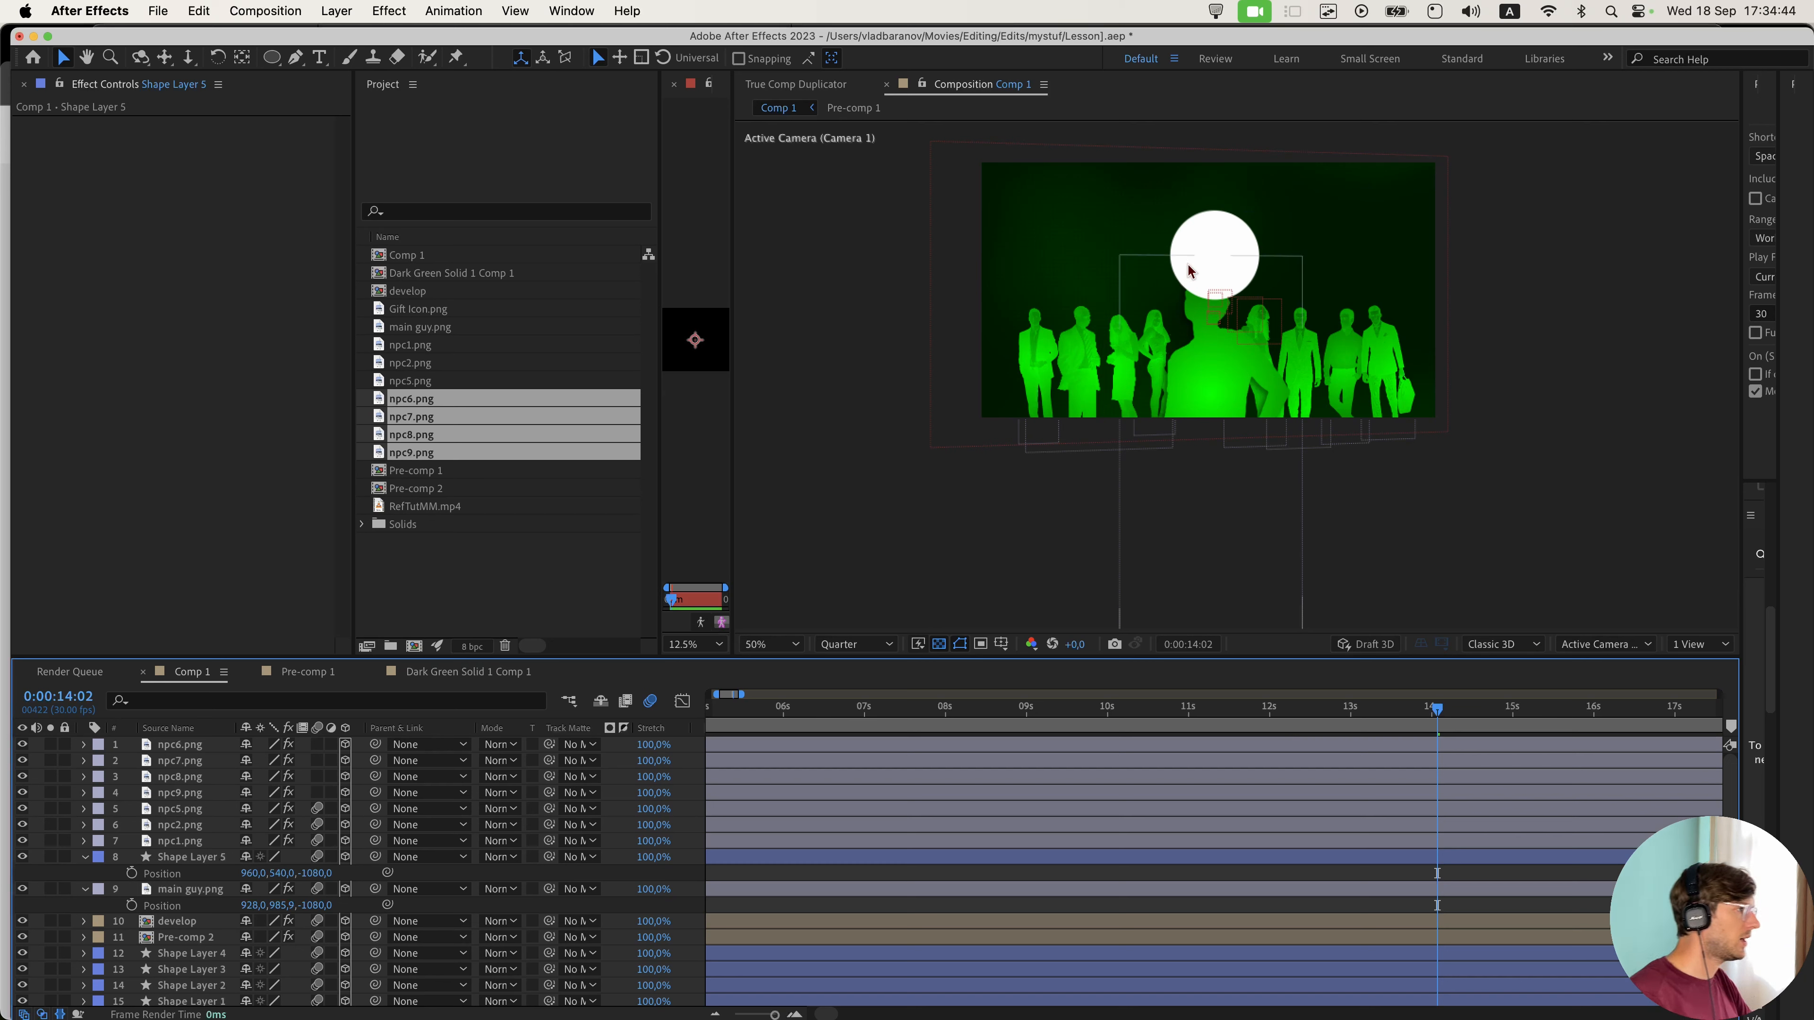
- Move the white circle behind the main man's head, to a Position of about 932.7, 532.4, -975.6
click(209, 858)
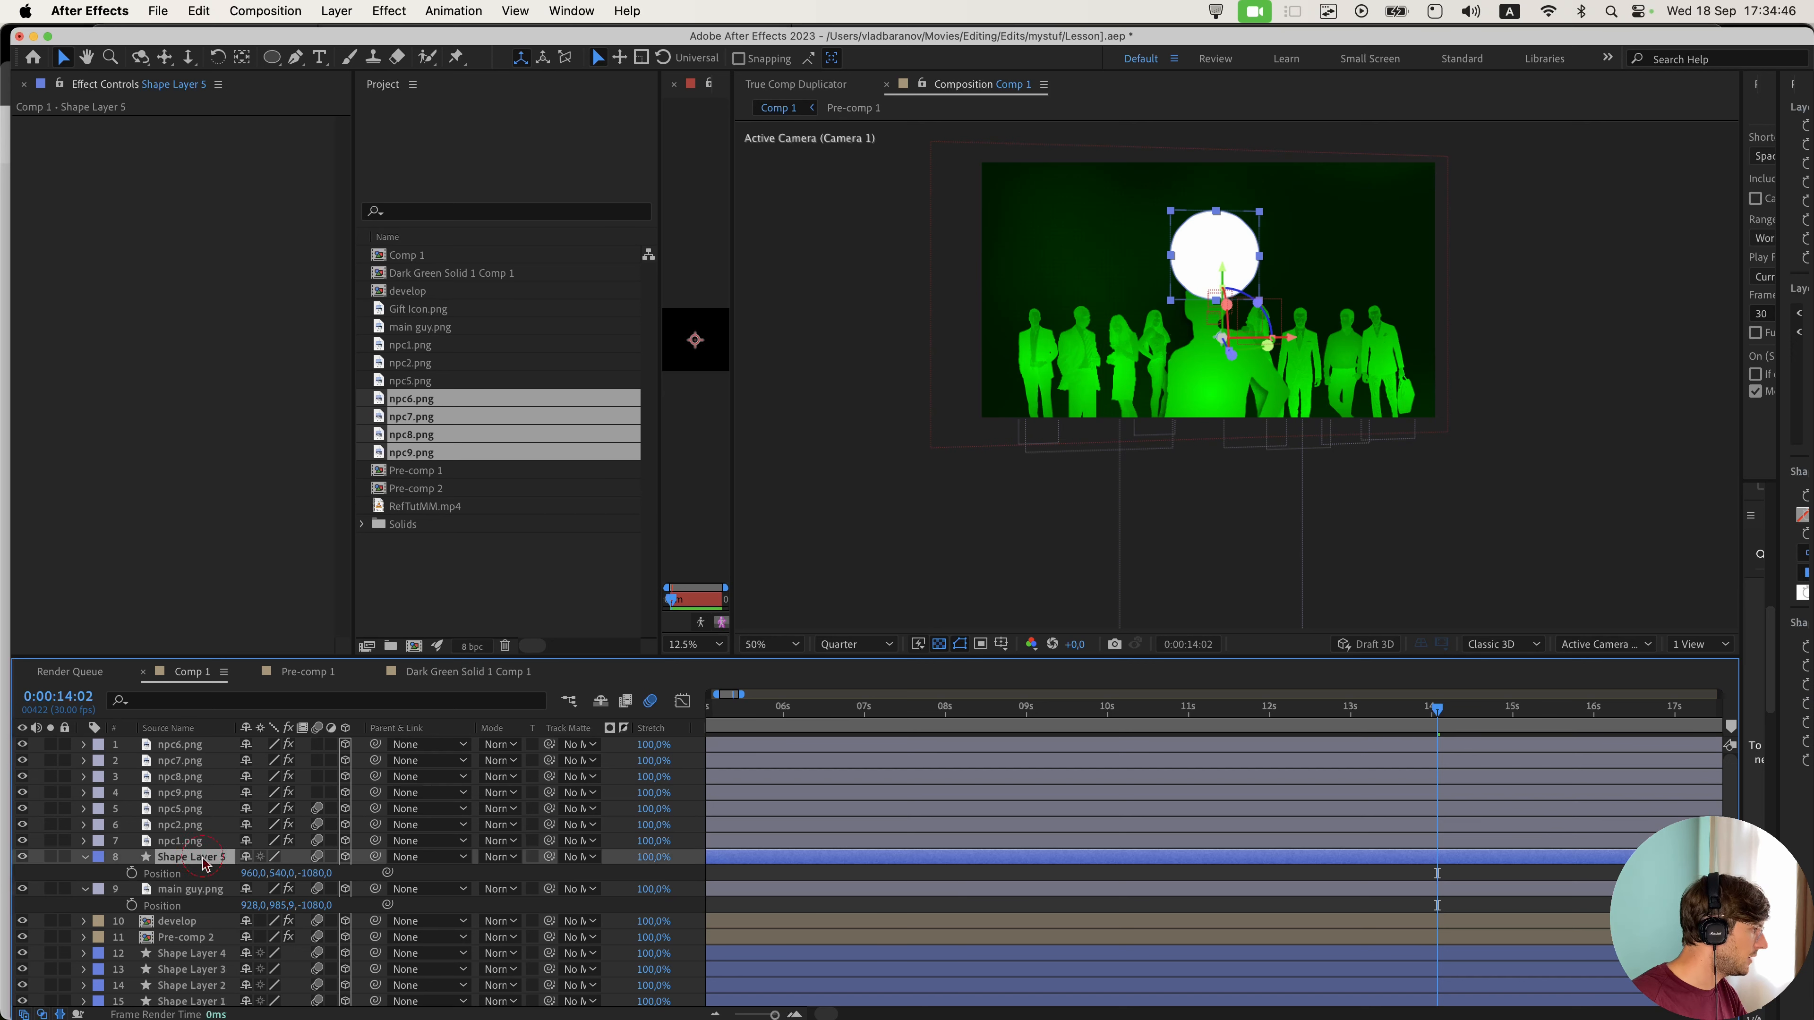
drag(317, 875, 334, 881)
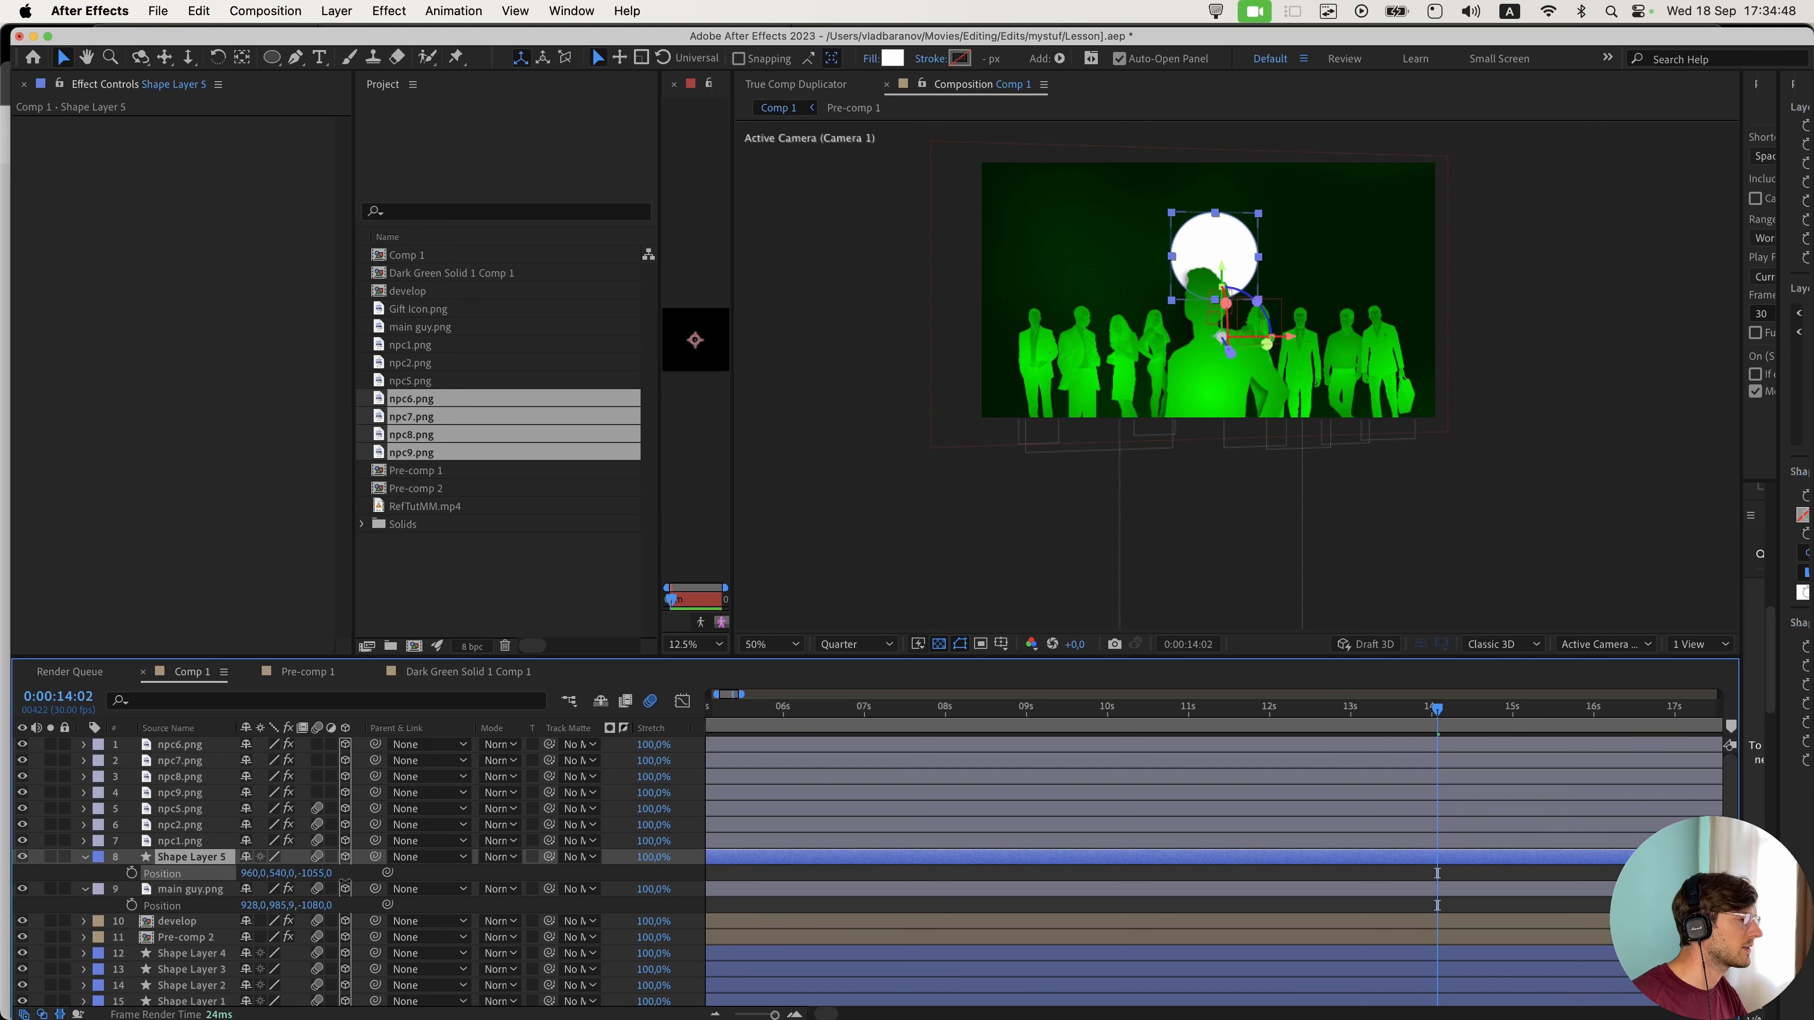
drag(1223, 249, 1216, 251)
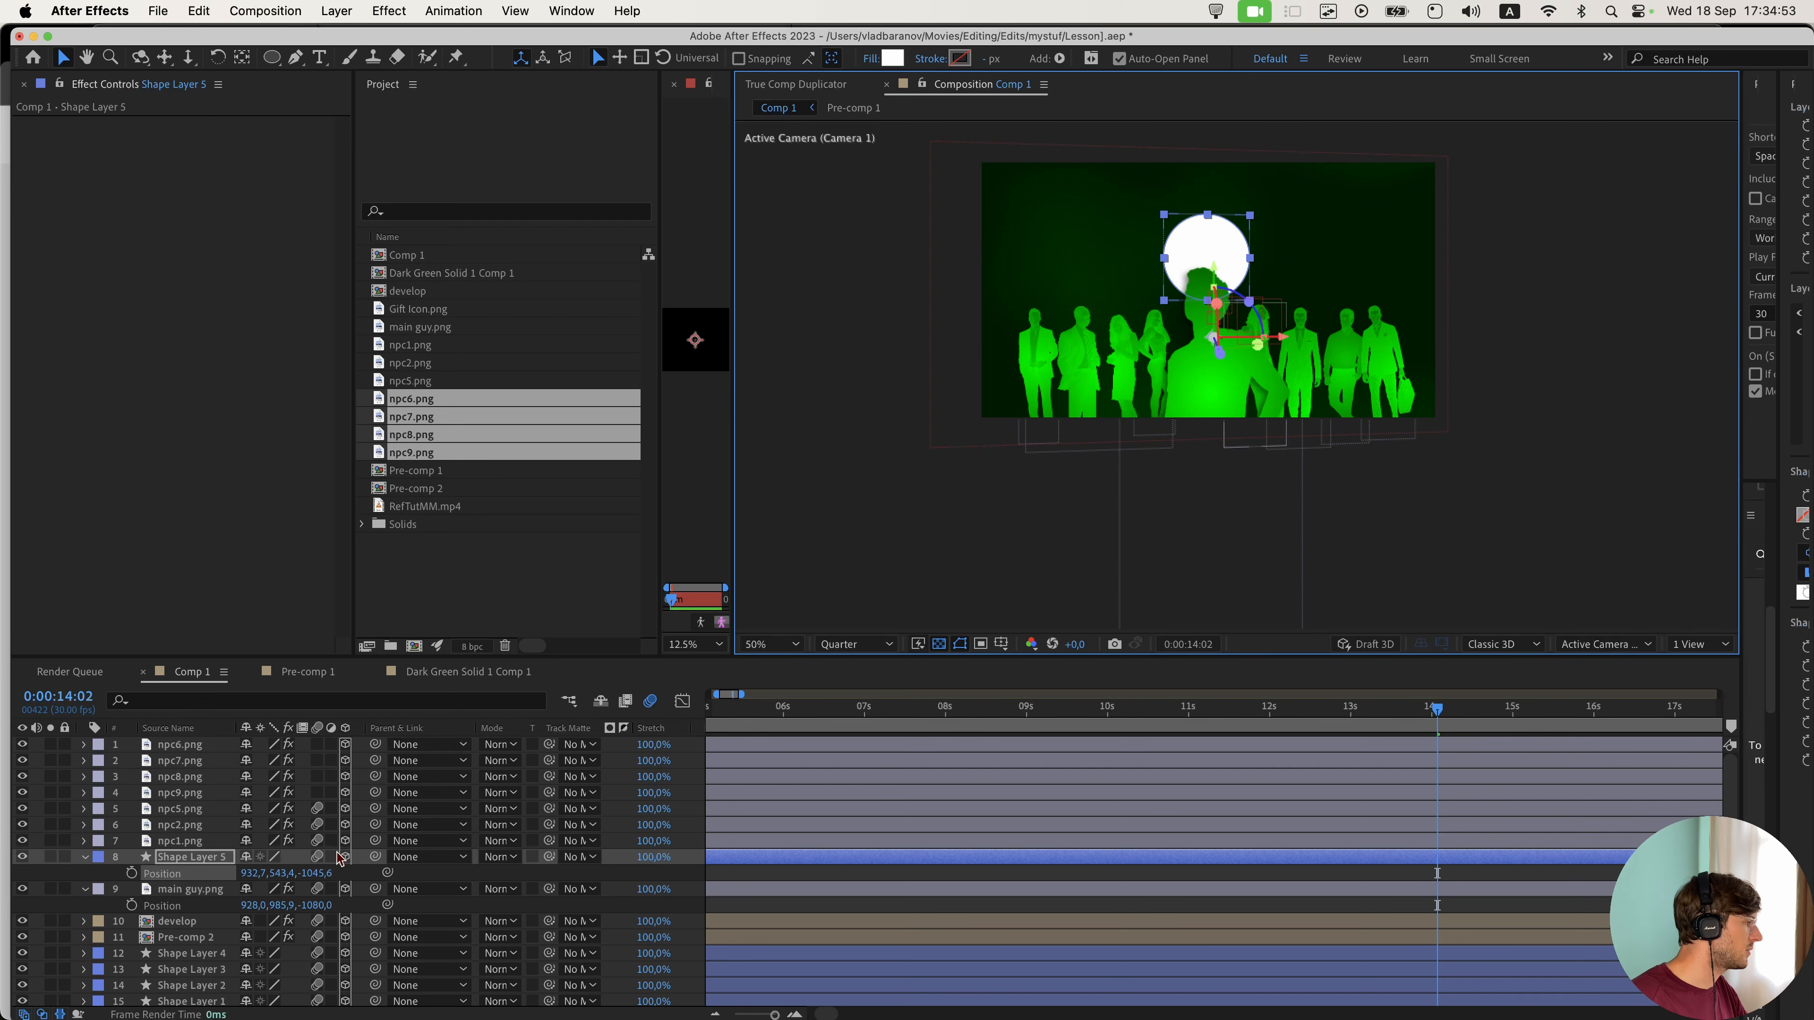
drag(320, 873, 332, 871)
- Add Globe.png from the MM Tutorial YT folder to Comp 1 and place its layer directly above the white circle's layer
click(578, 988)
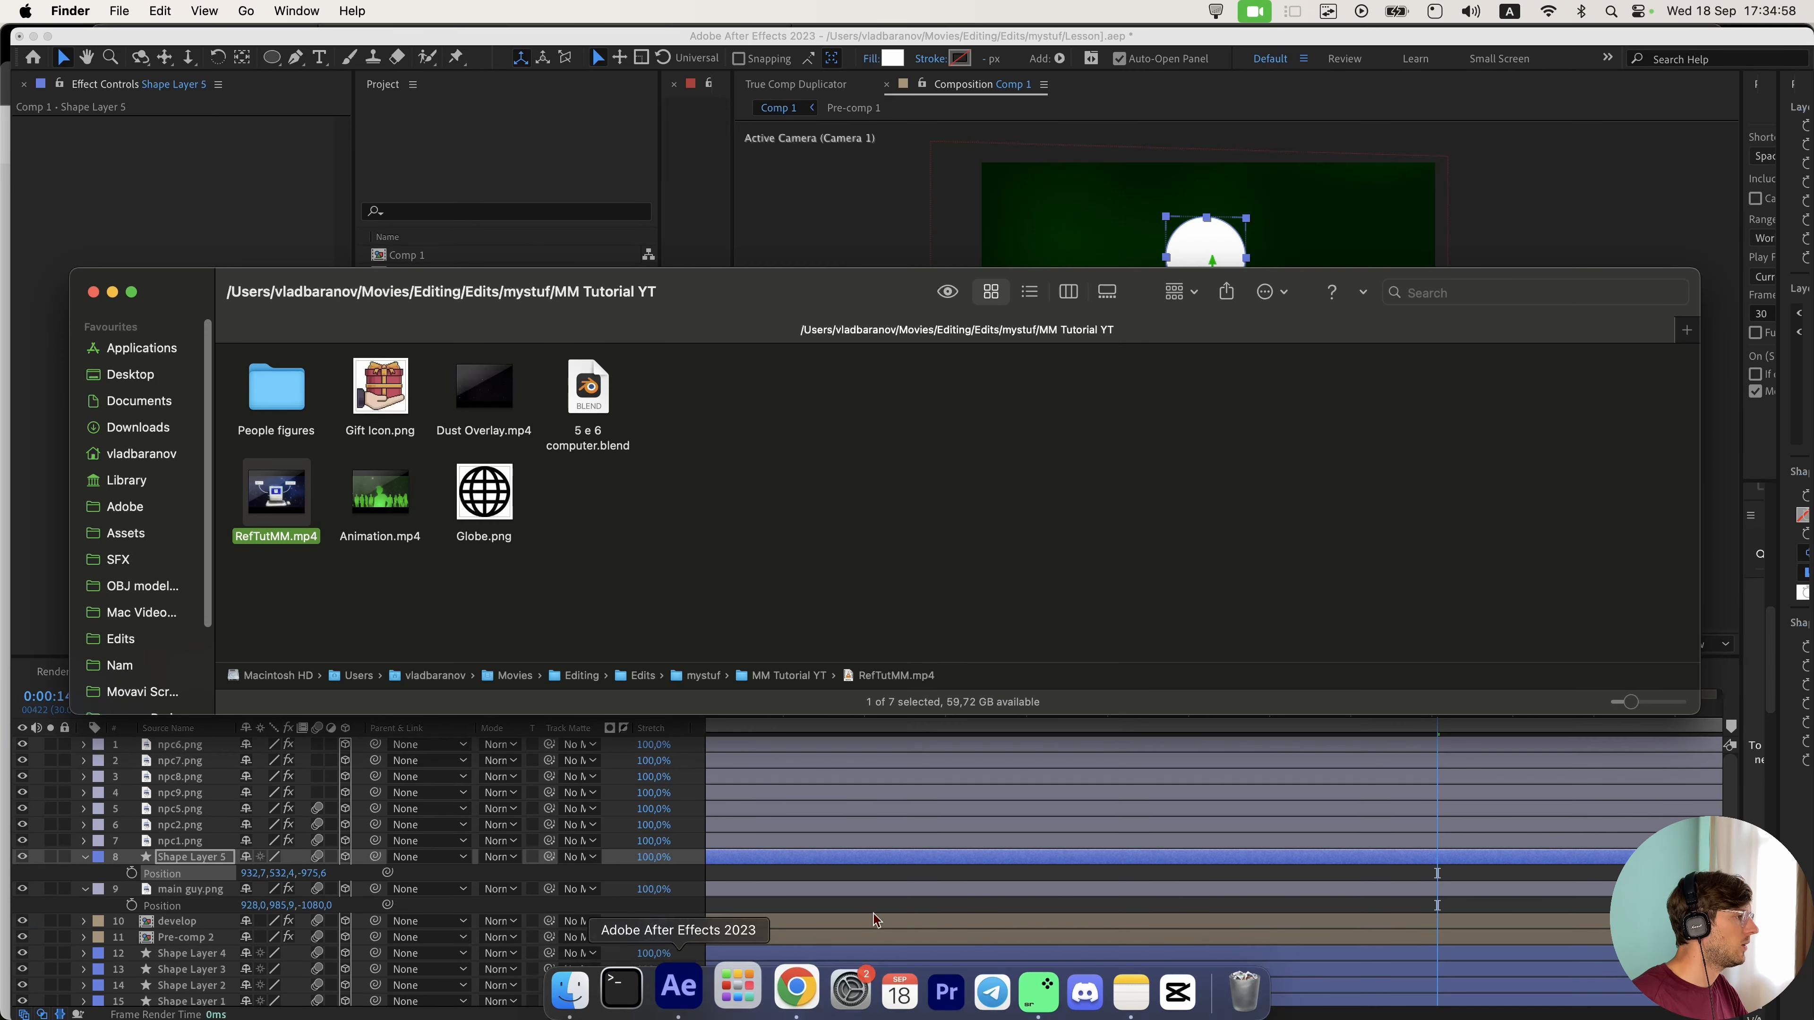
drag(483, 494, 1143, 300)
key(super+Tab)
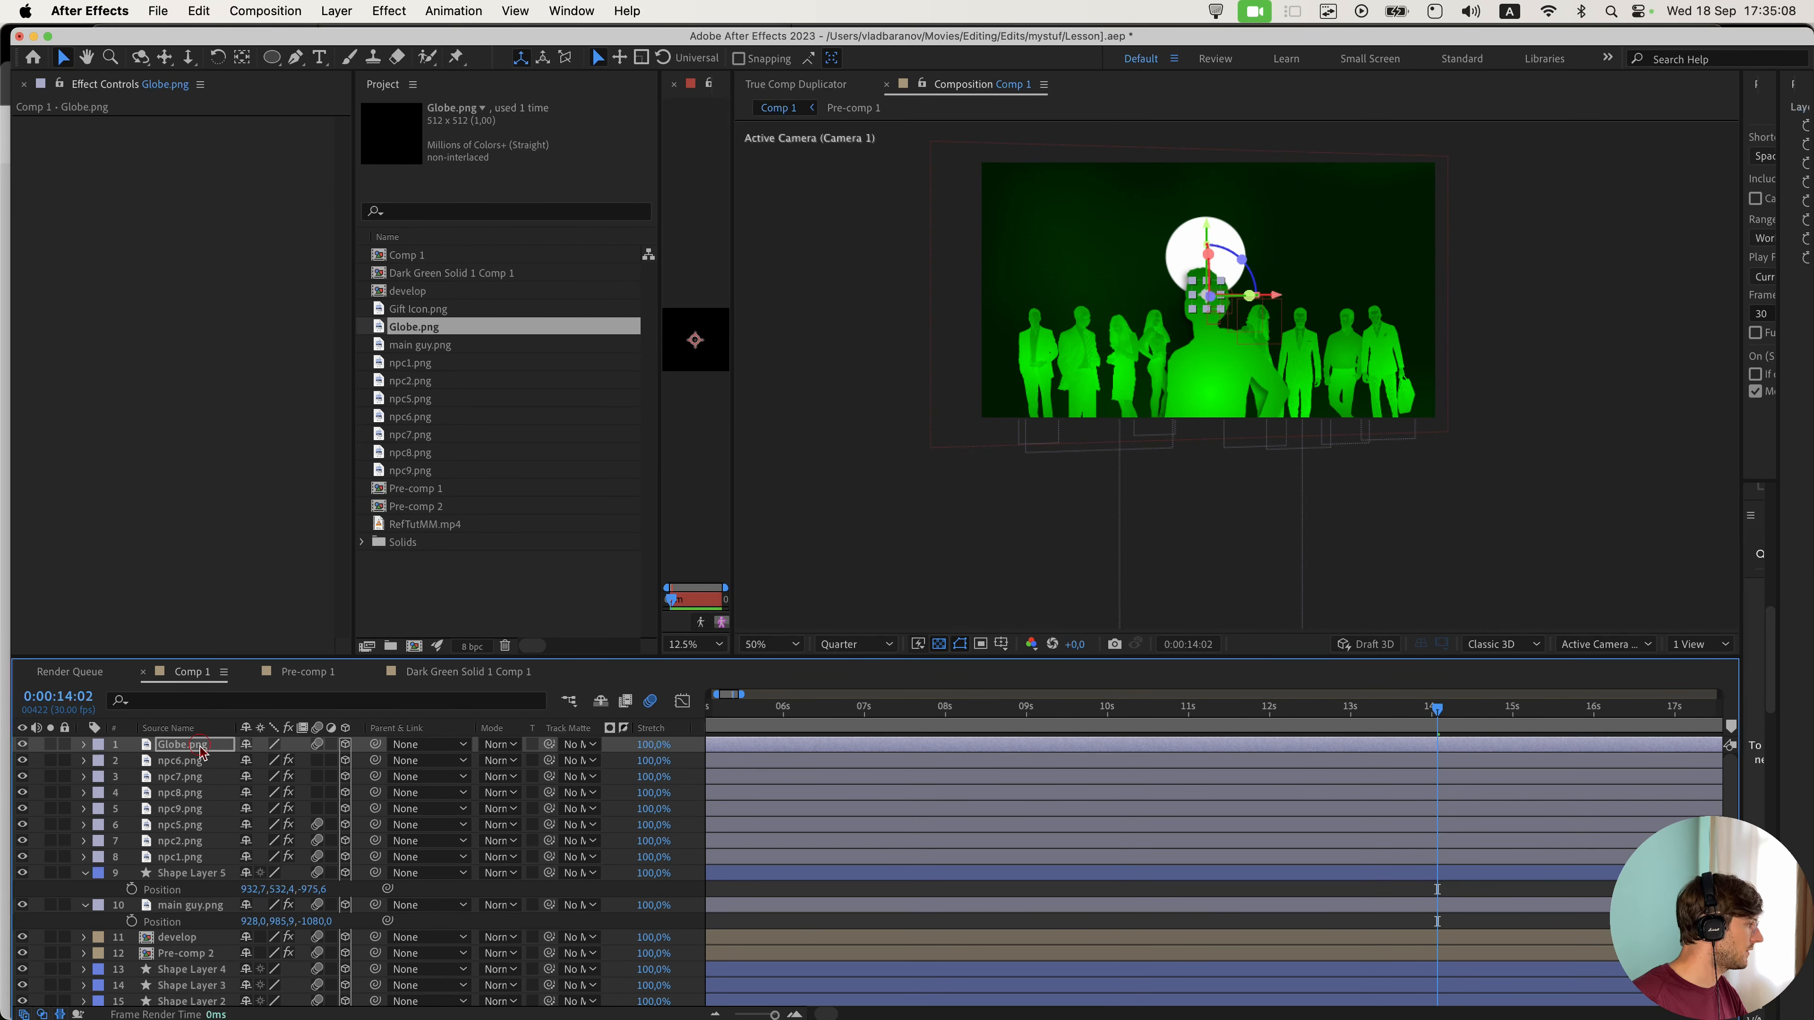
drag(223, 745, 230, 952)
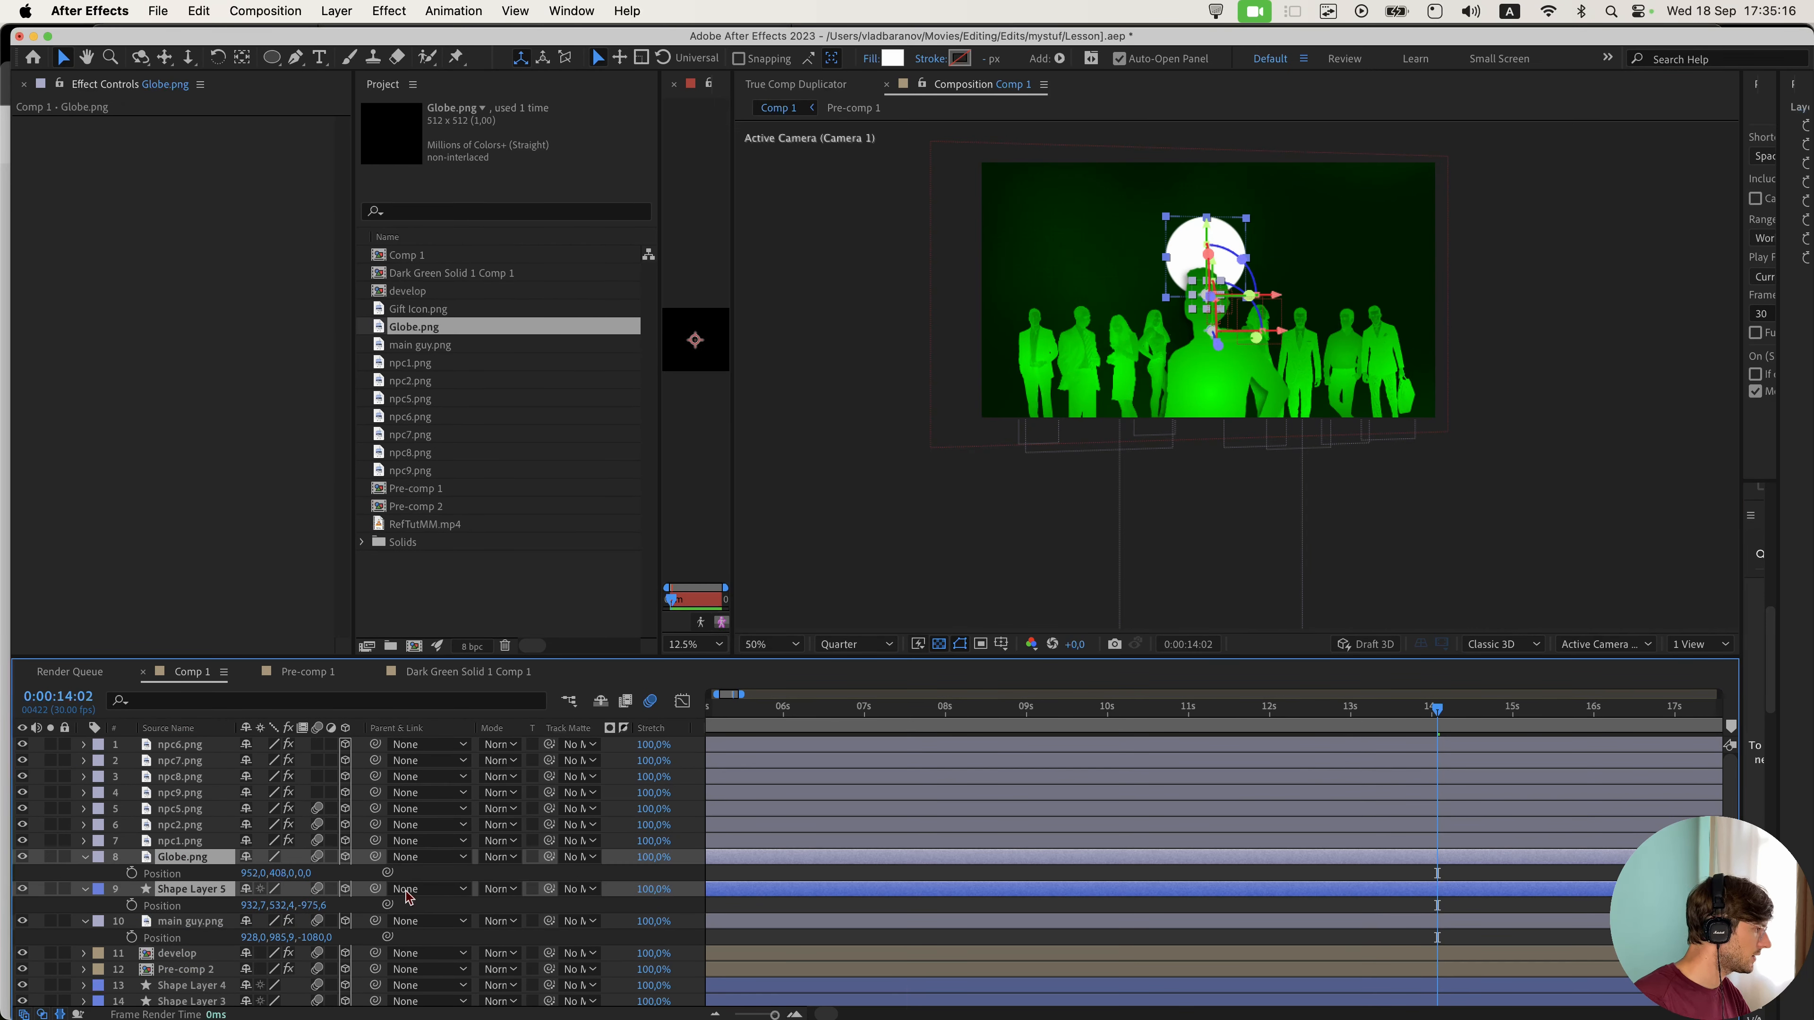
- Pre-compose the Globe.png layer together with the white circle's shape layer and open the new composition
right_click(206, 869)
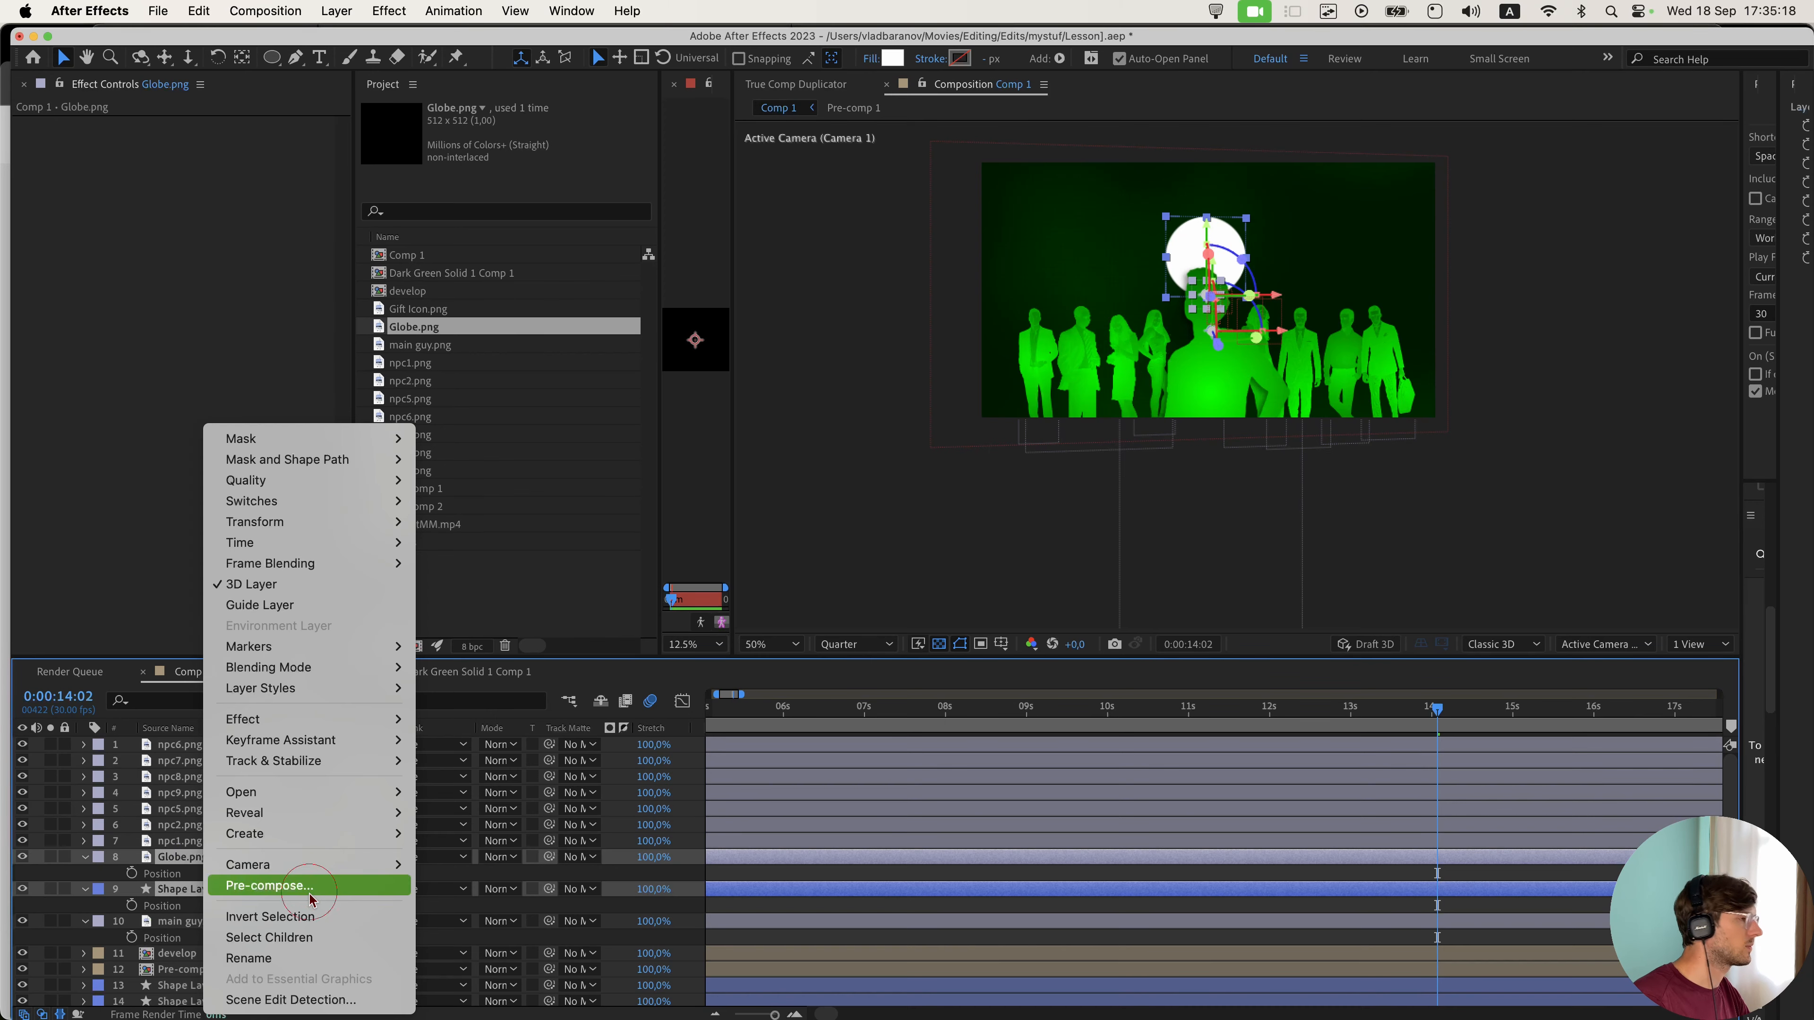
click(303, 883)
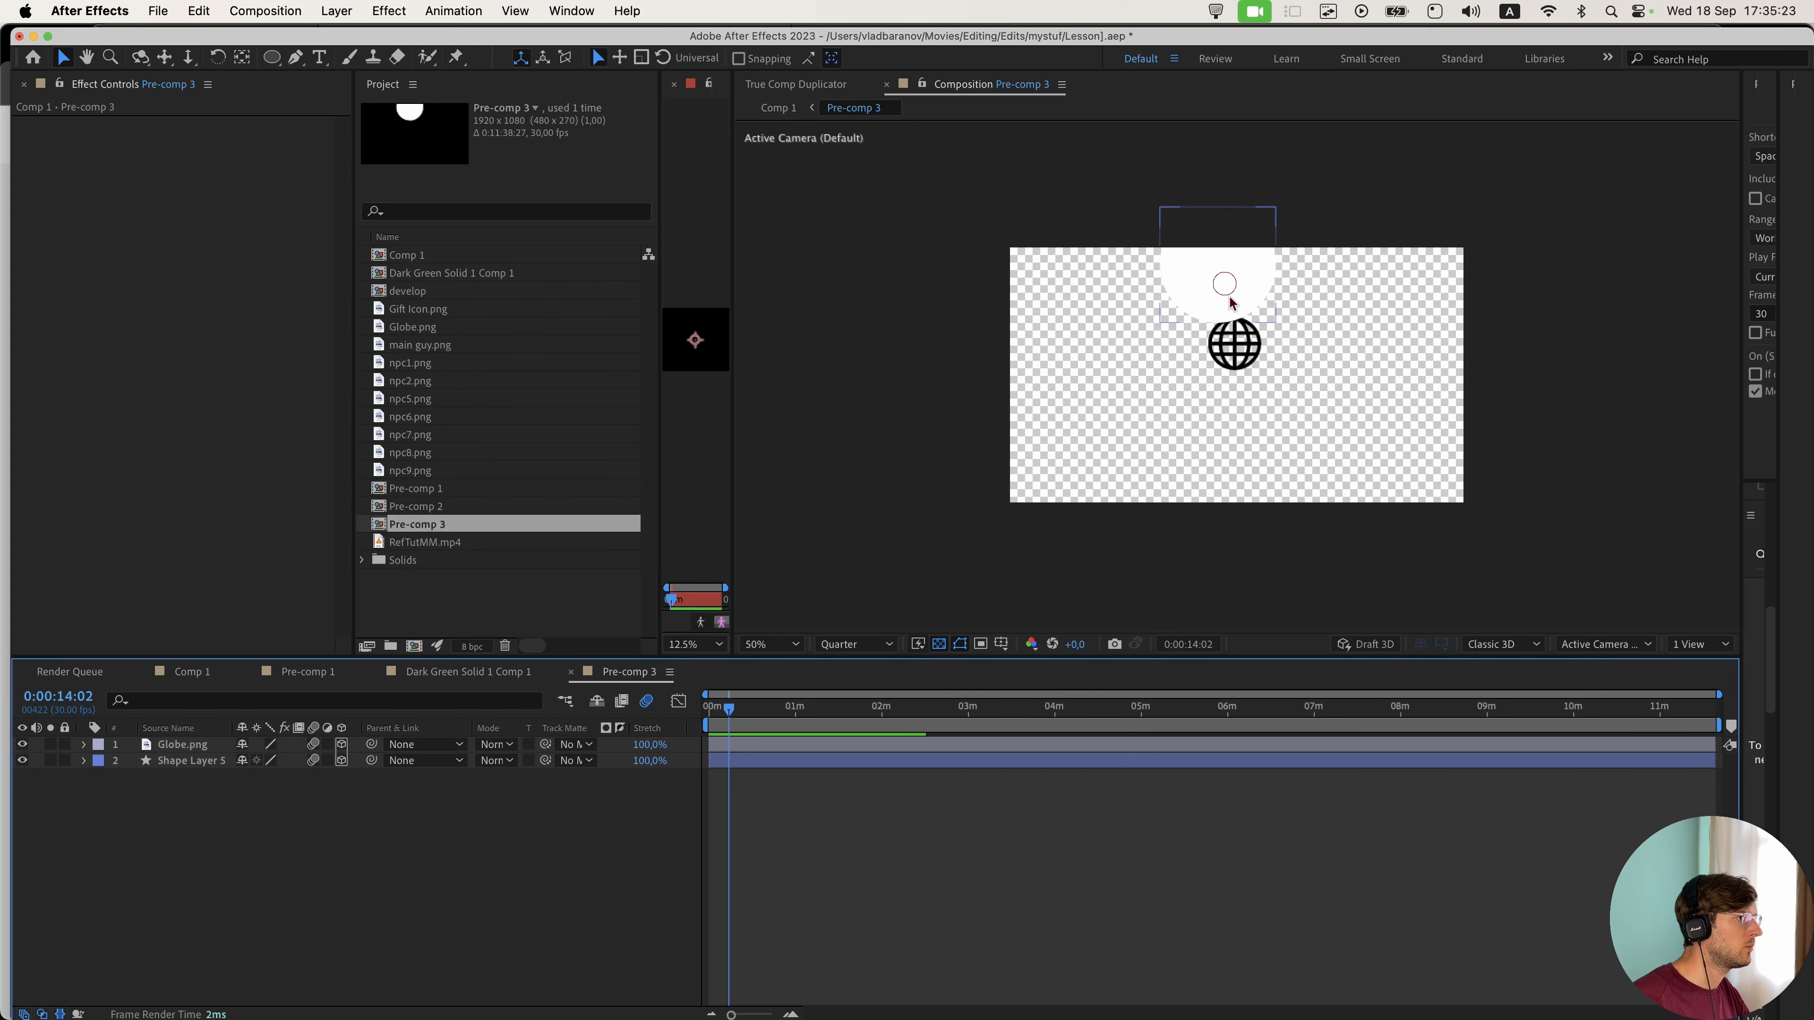
- Move the white circle in Pre-comp 3 down to sit just below and behind the globe icon
click(1247, 377)
drag(1247, 377, 1175, 424)
click(938, 644)
click(939, 644)
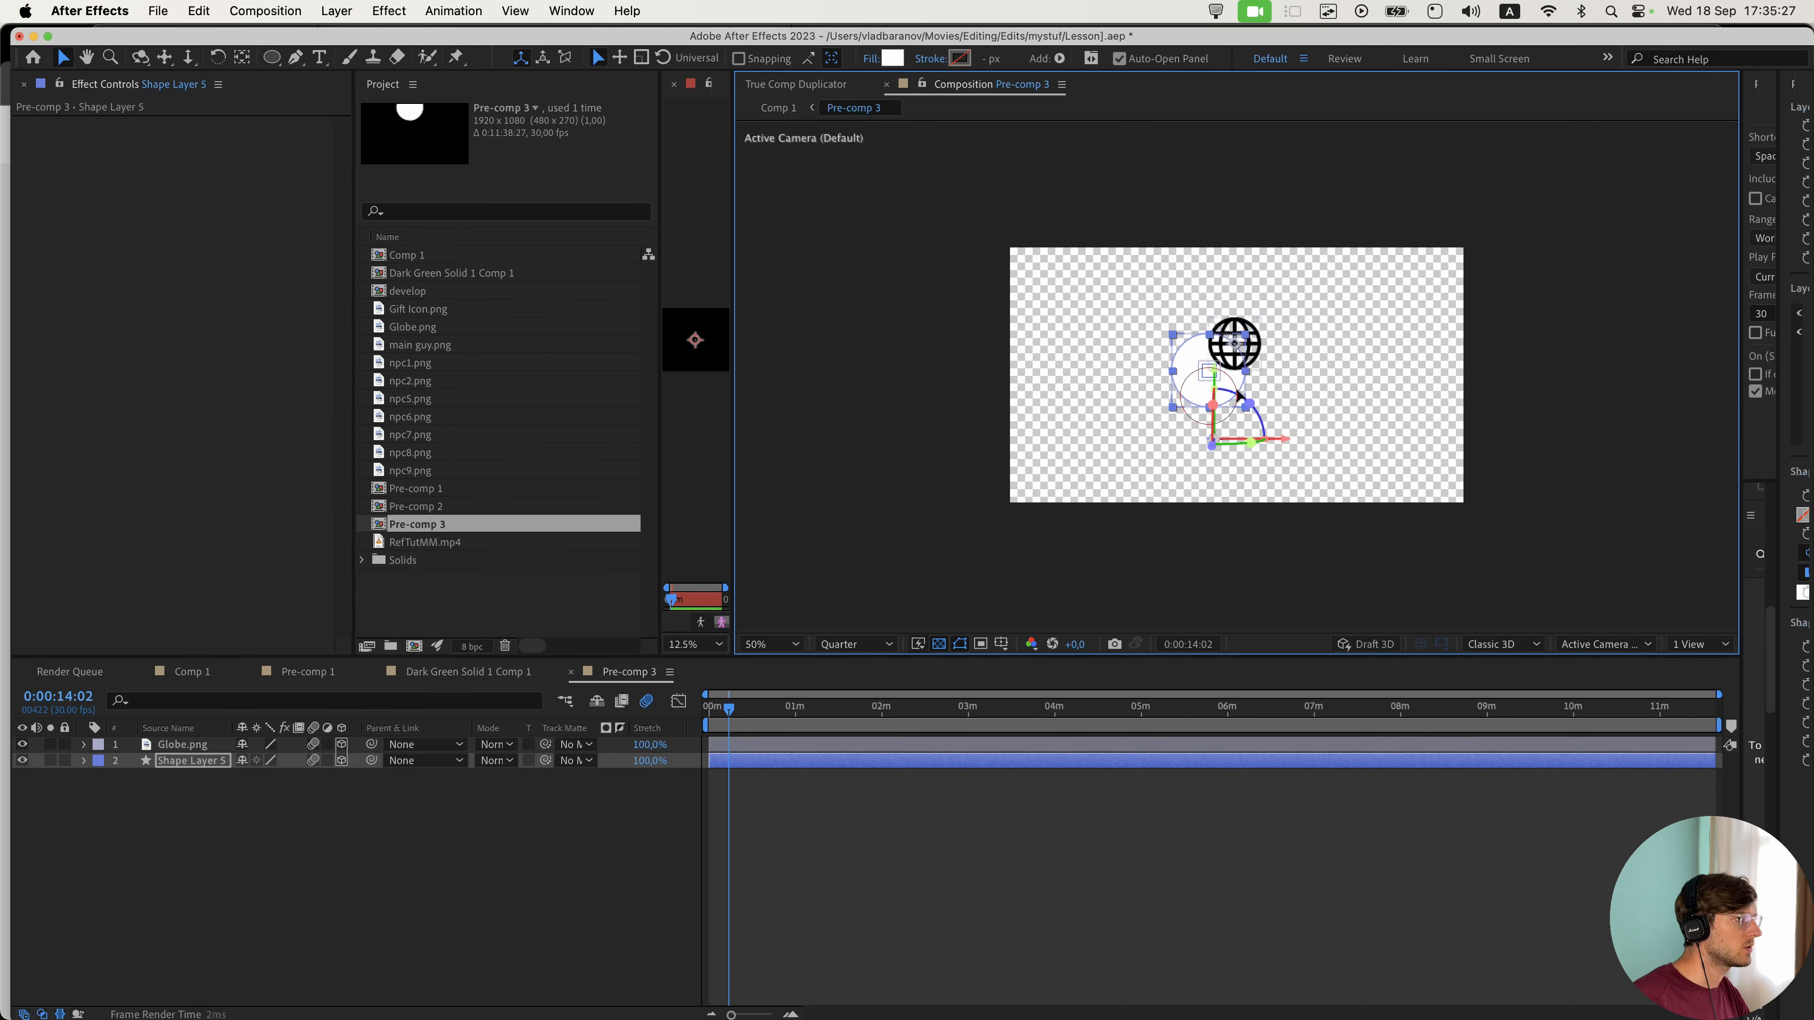
drag(1204, 365, 1230, 366)
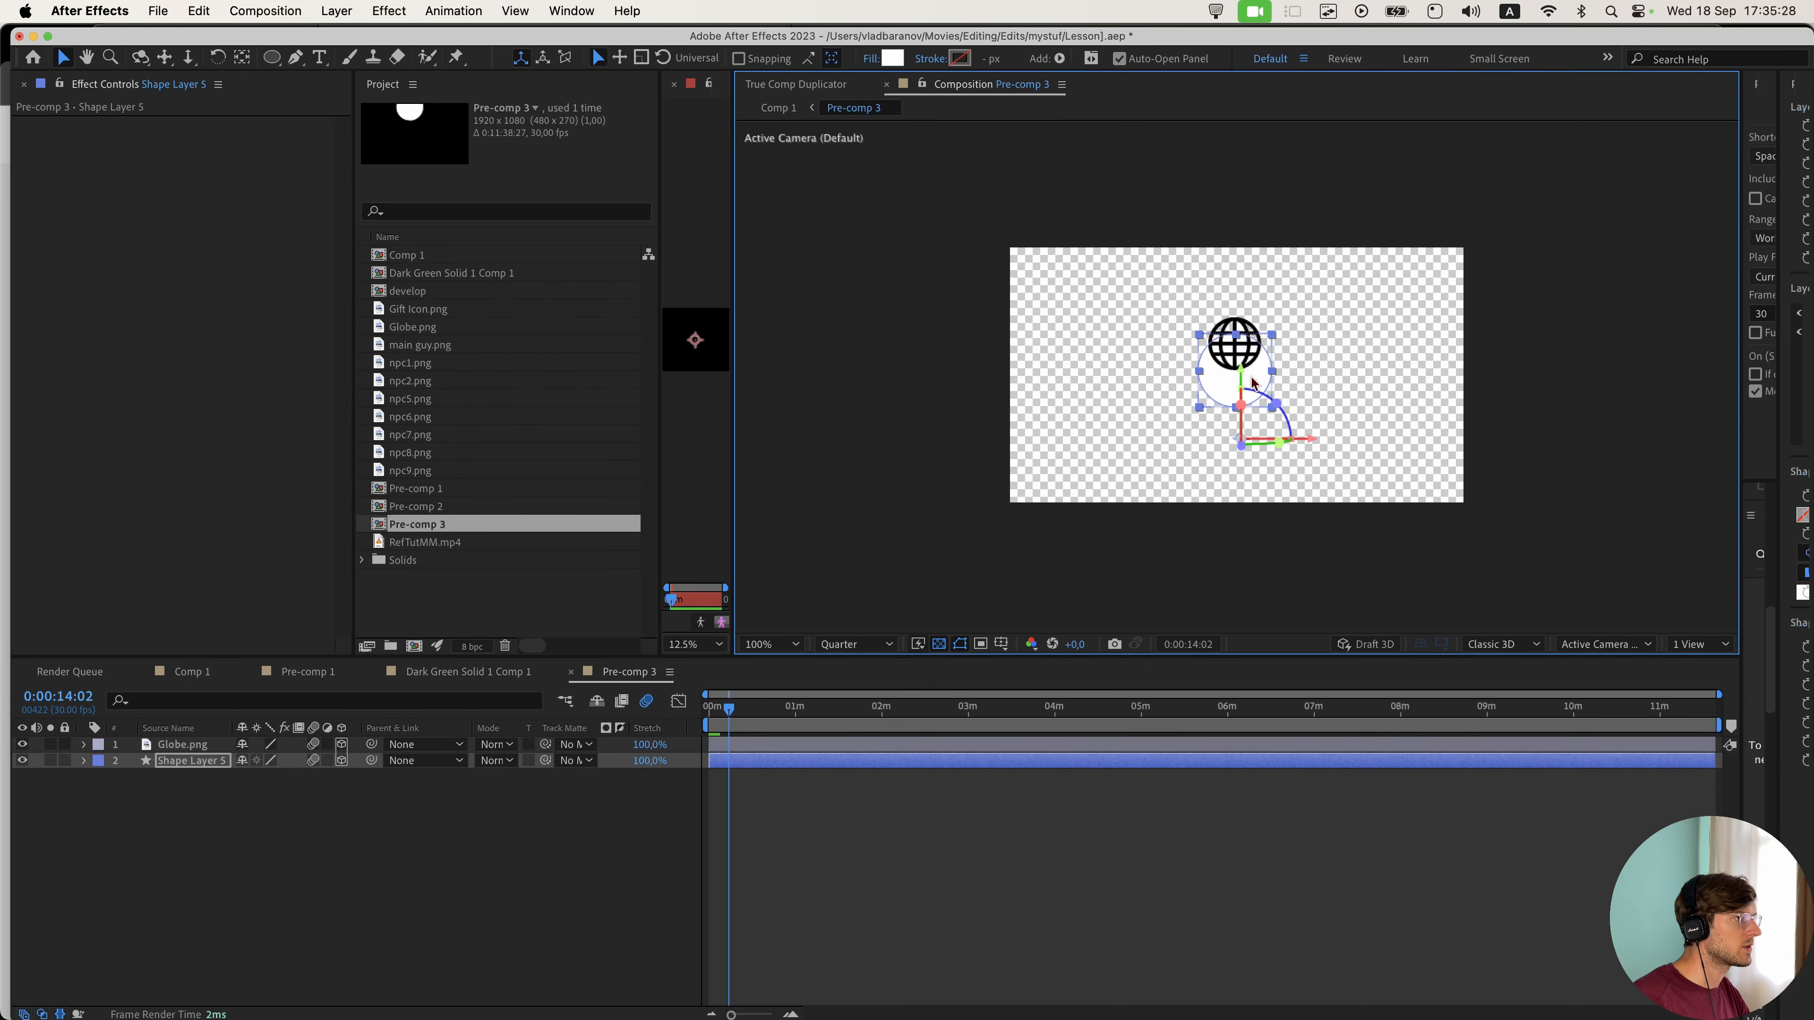
- Turn off 3D for both layers in Pre-comp 3 and centre the globe and the white circle on each other
scroll(1253, 380, up, 1)
click(1262, 240)
click(336, 785)
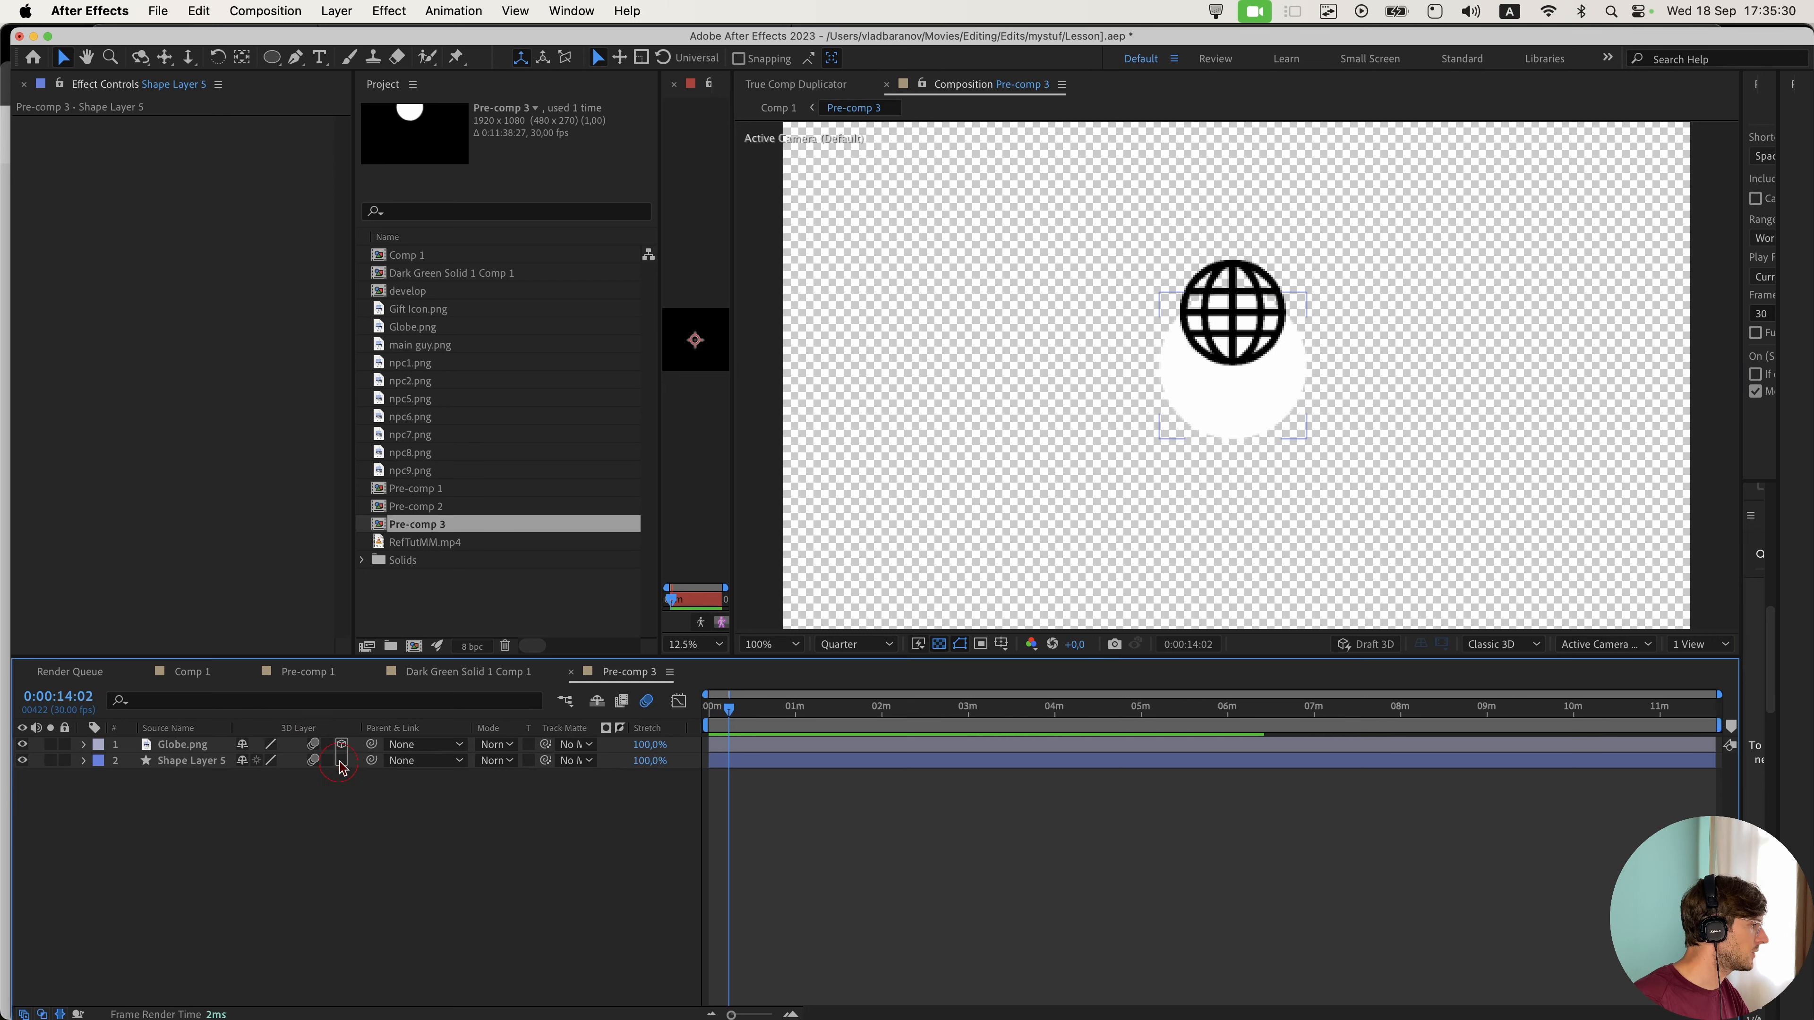
scroll(1261, 334, down, 2)
click(1251, 337)
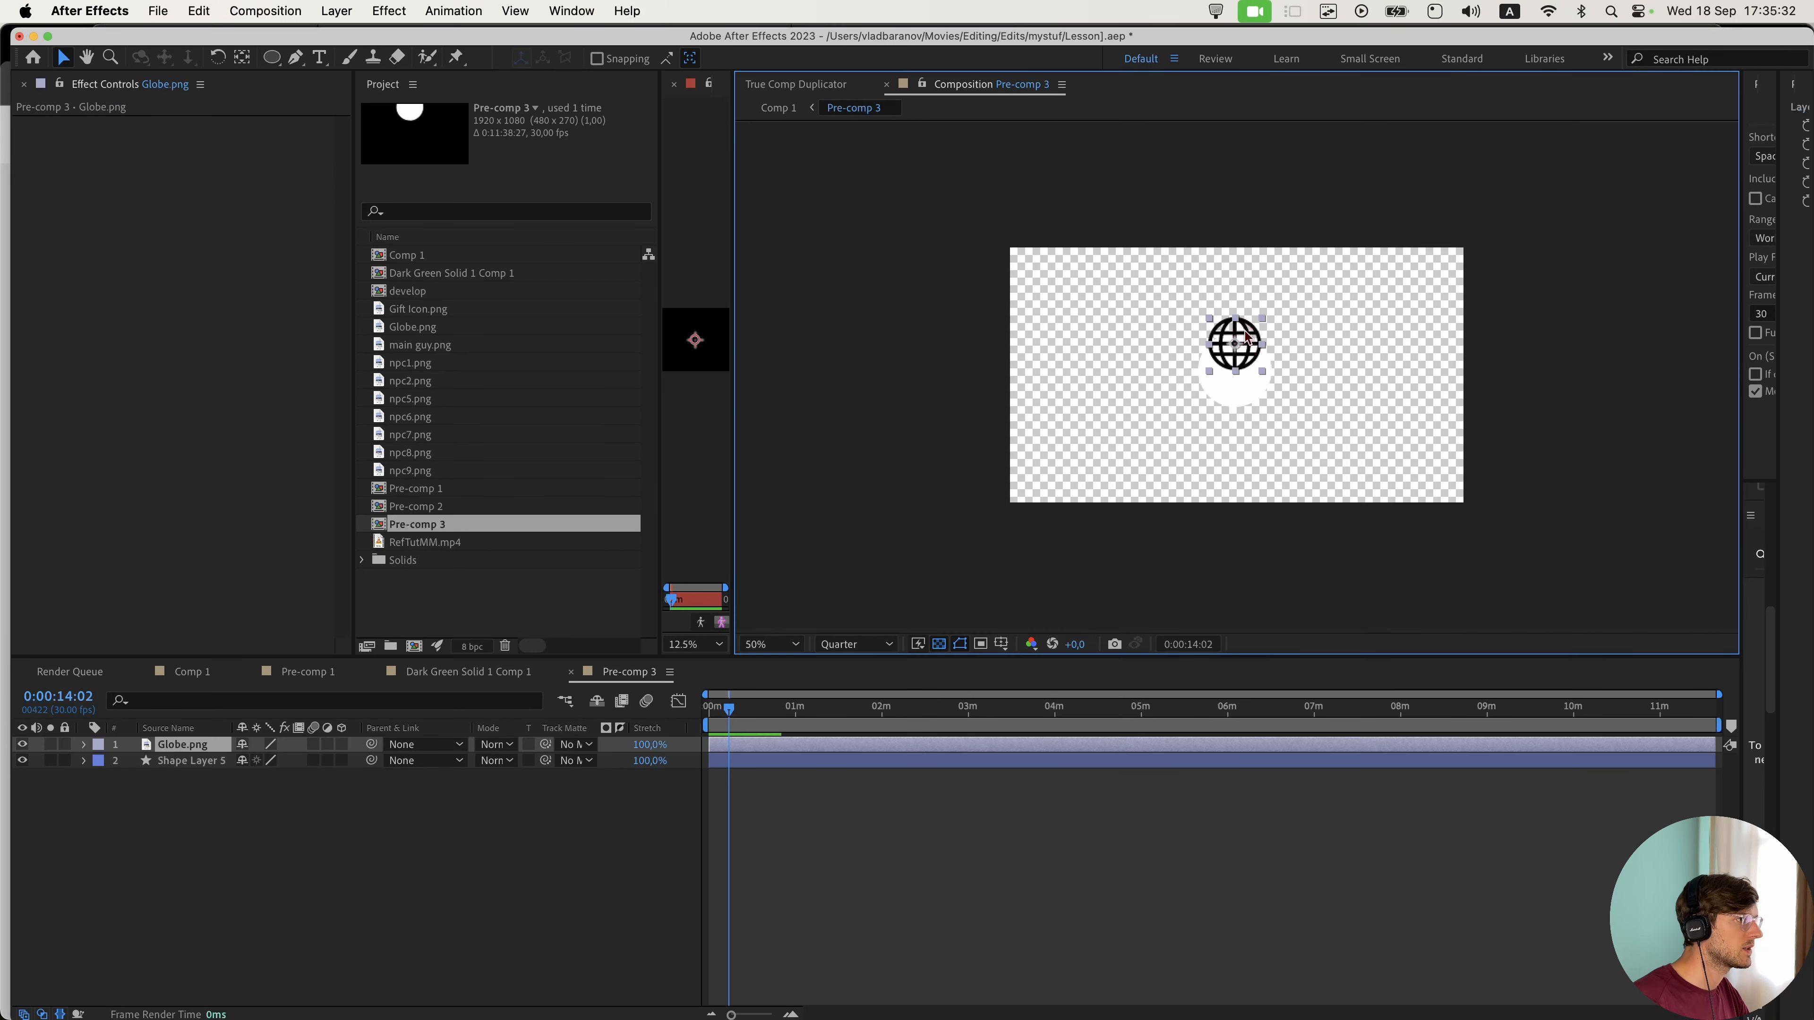
drag(1251, 337, 1251, 357)
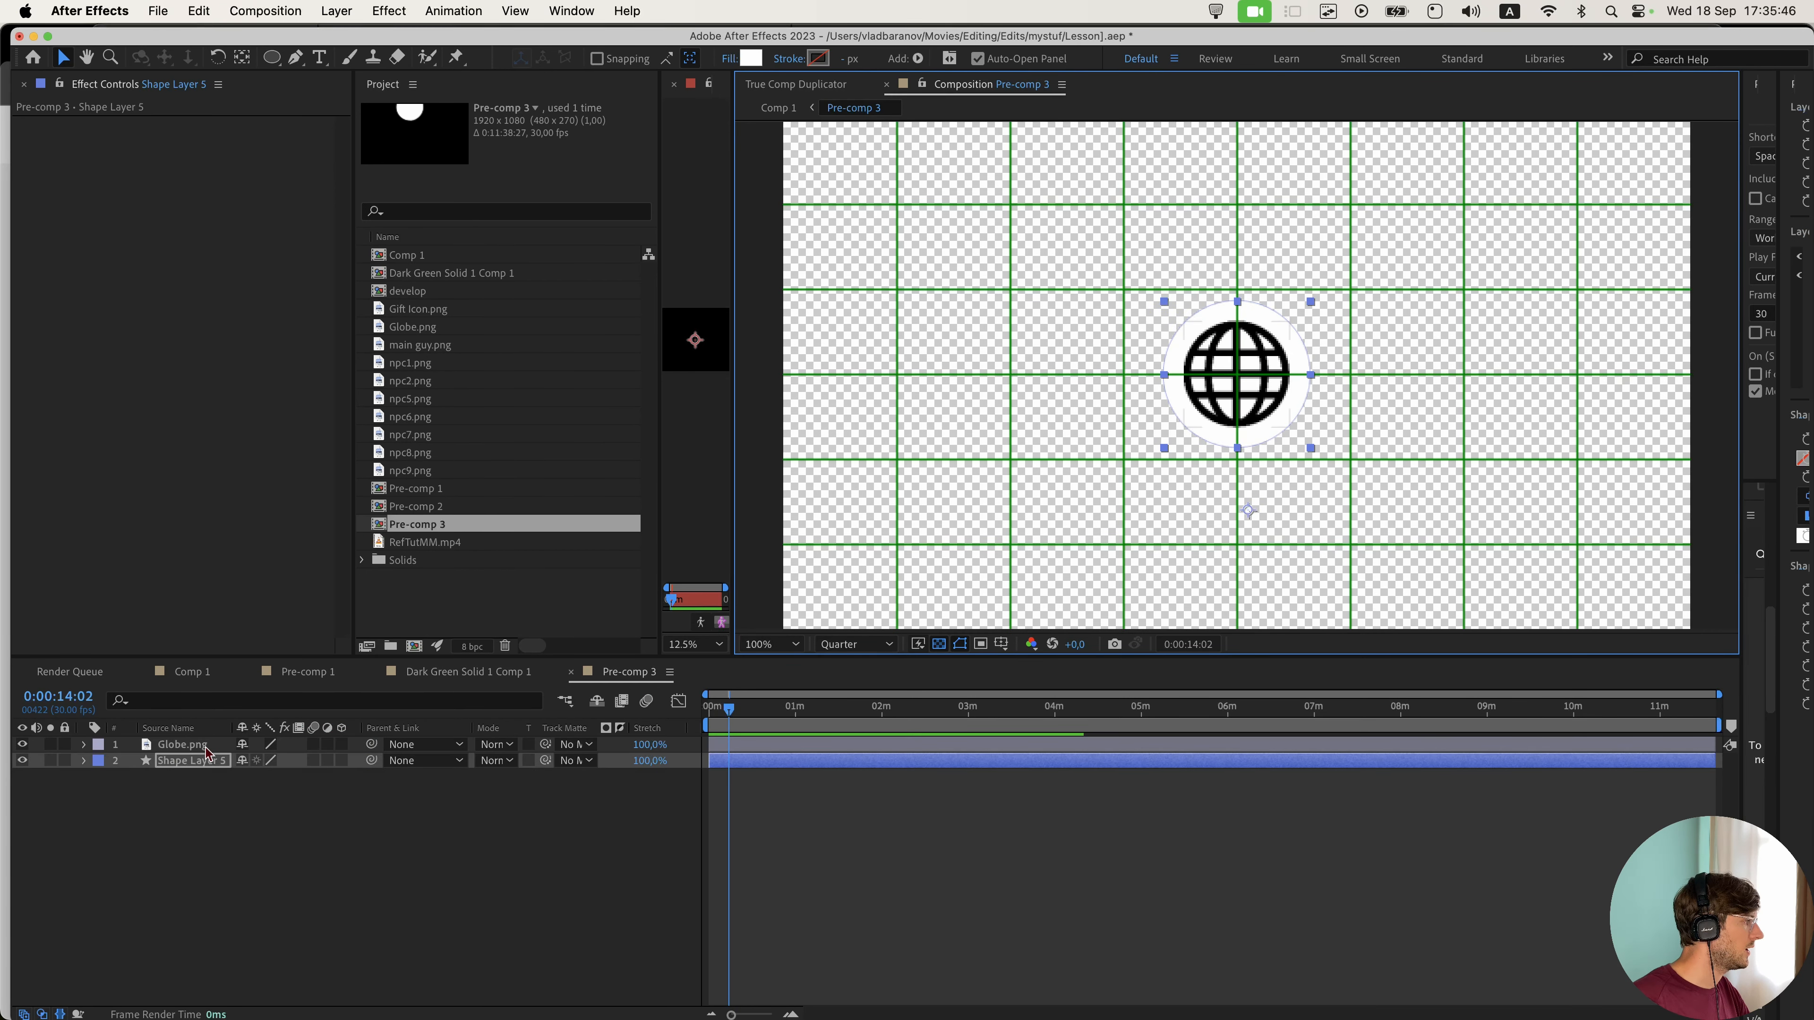
- Scale Globe.png to about 88.8% and the white circle to 235%, keeping both centred in the composition
key(s)
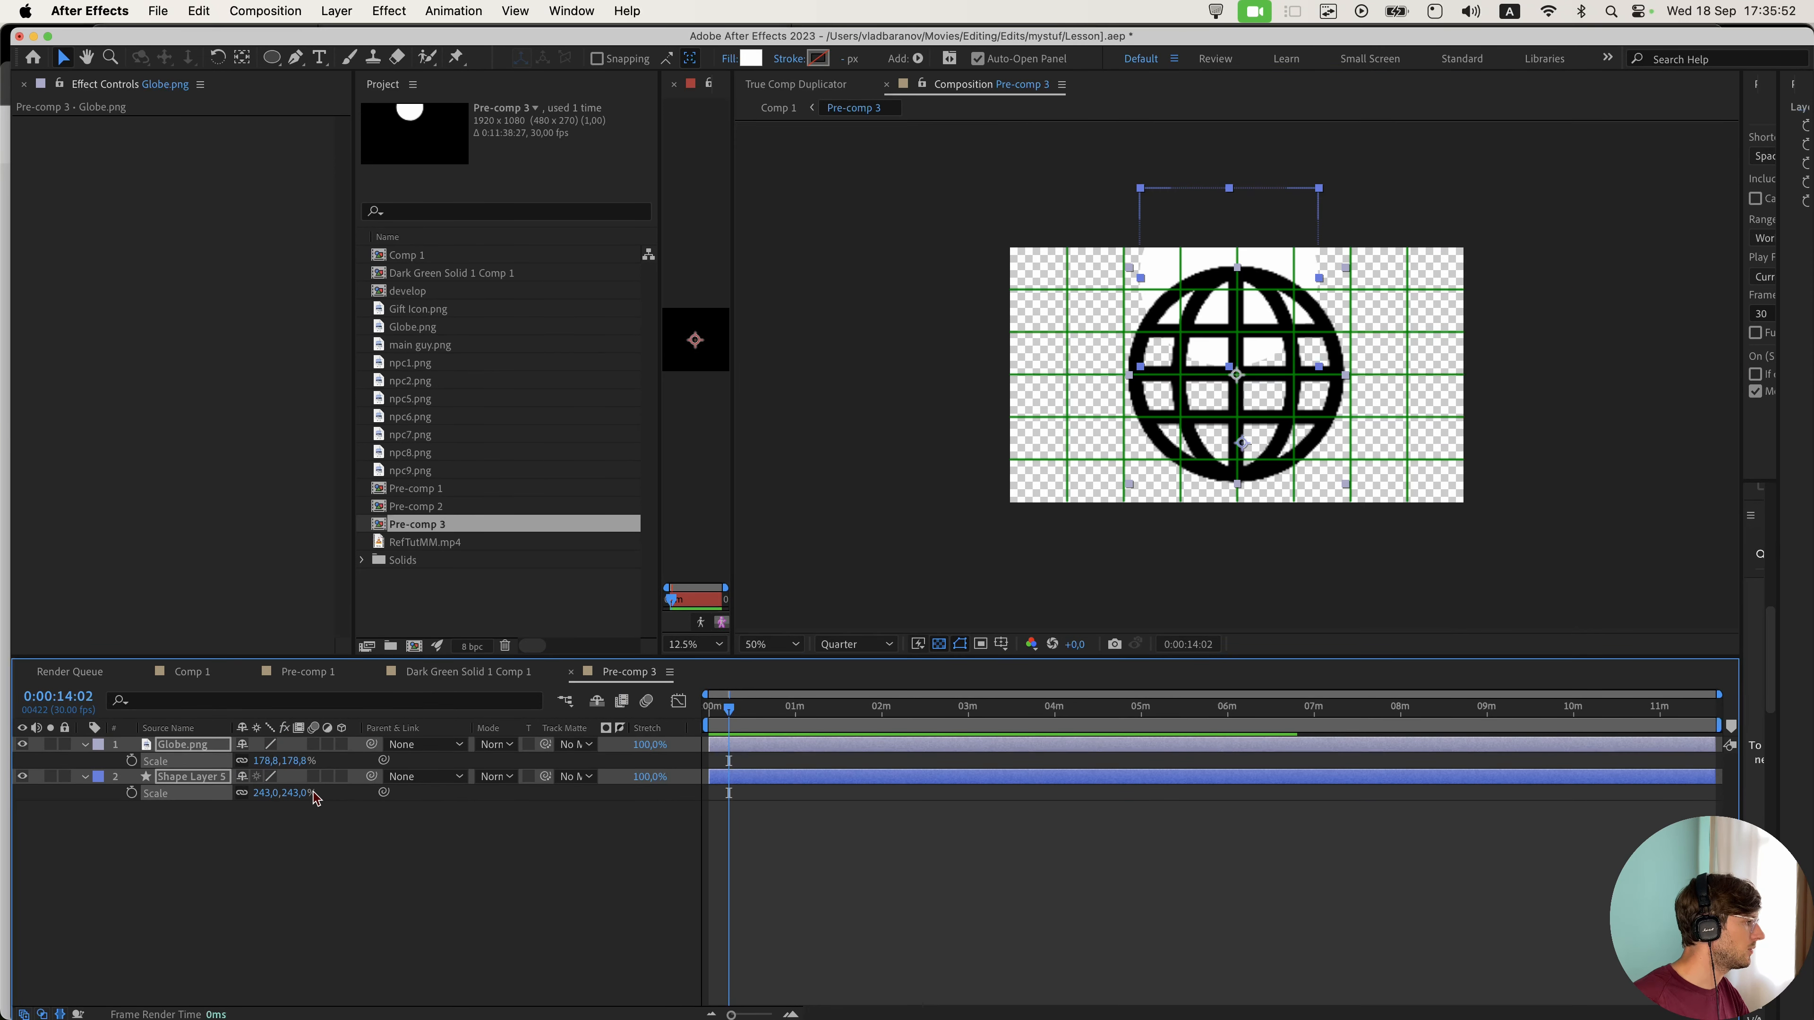
drag(314, 798, 304, 823)
click(305, 824)
click(1257, 343)
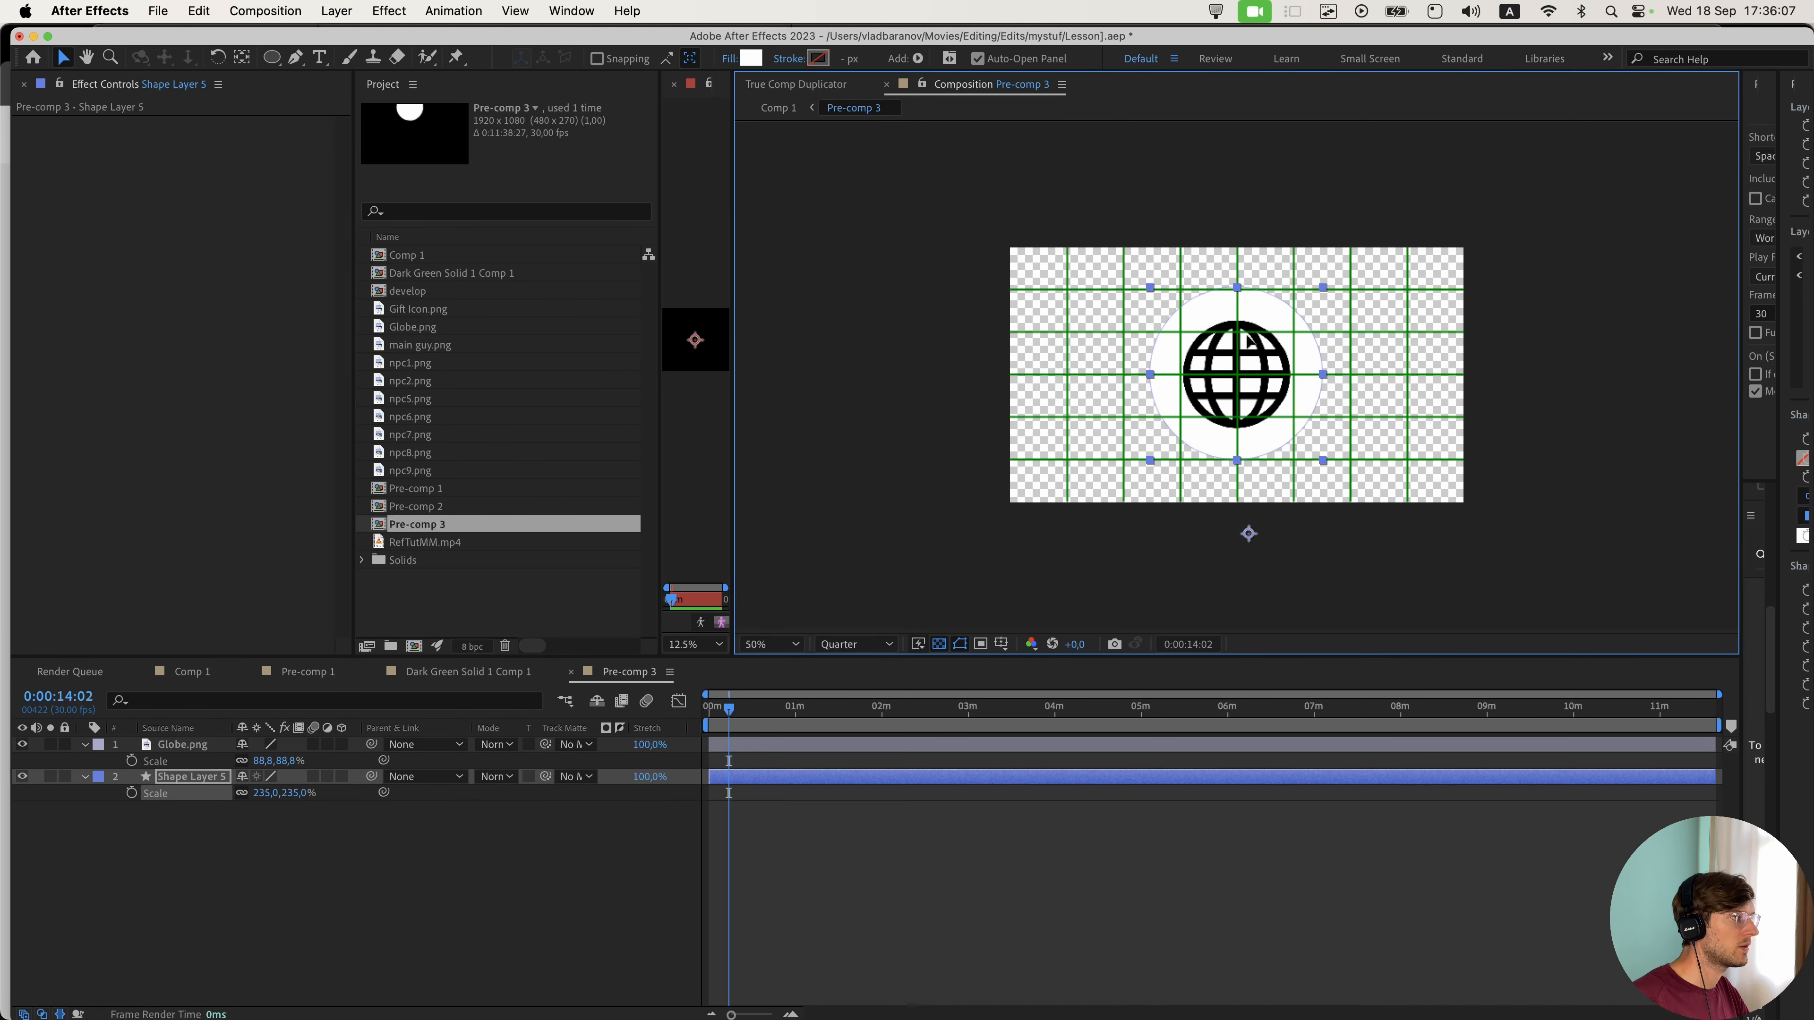
key(period)
key(period)
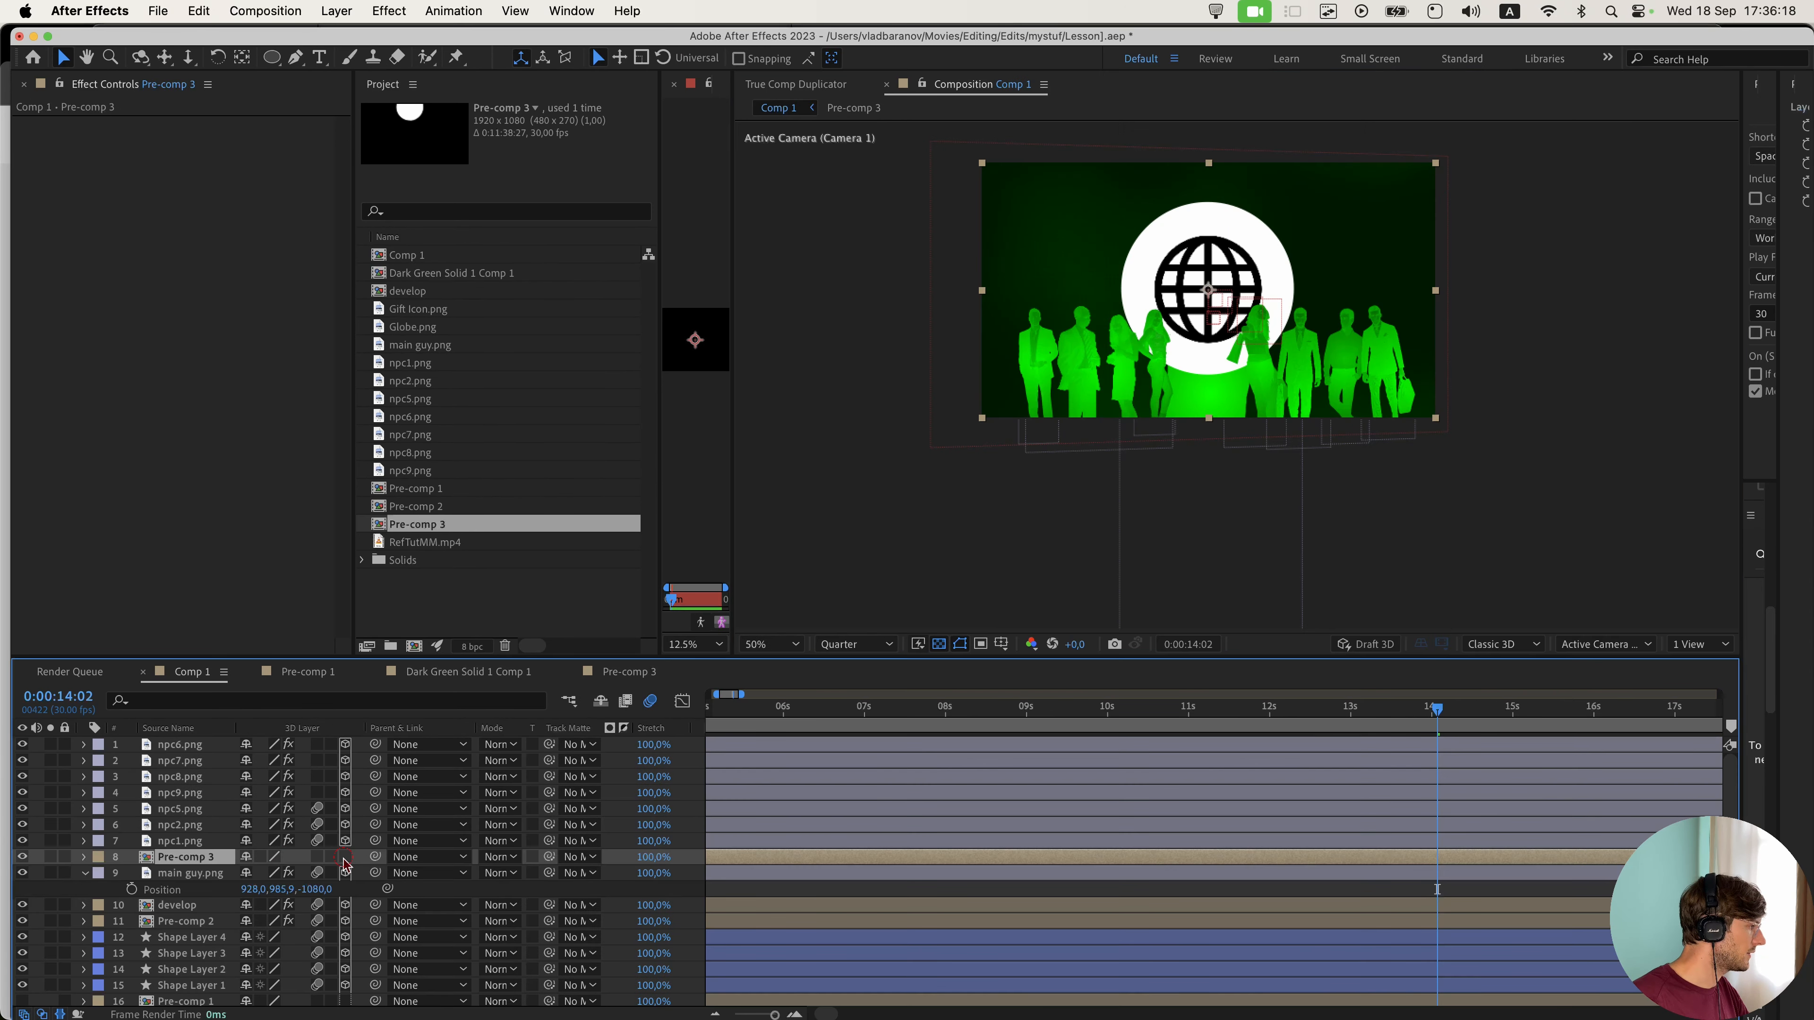
- Make Pre-comp 3 a 3D layer in Comp 1 at Z position -1009 and scale it to 39% behind the main man's head
click(345, 857)
key(p)
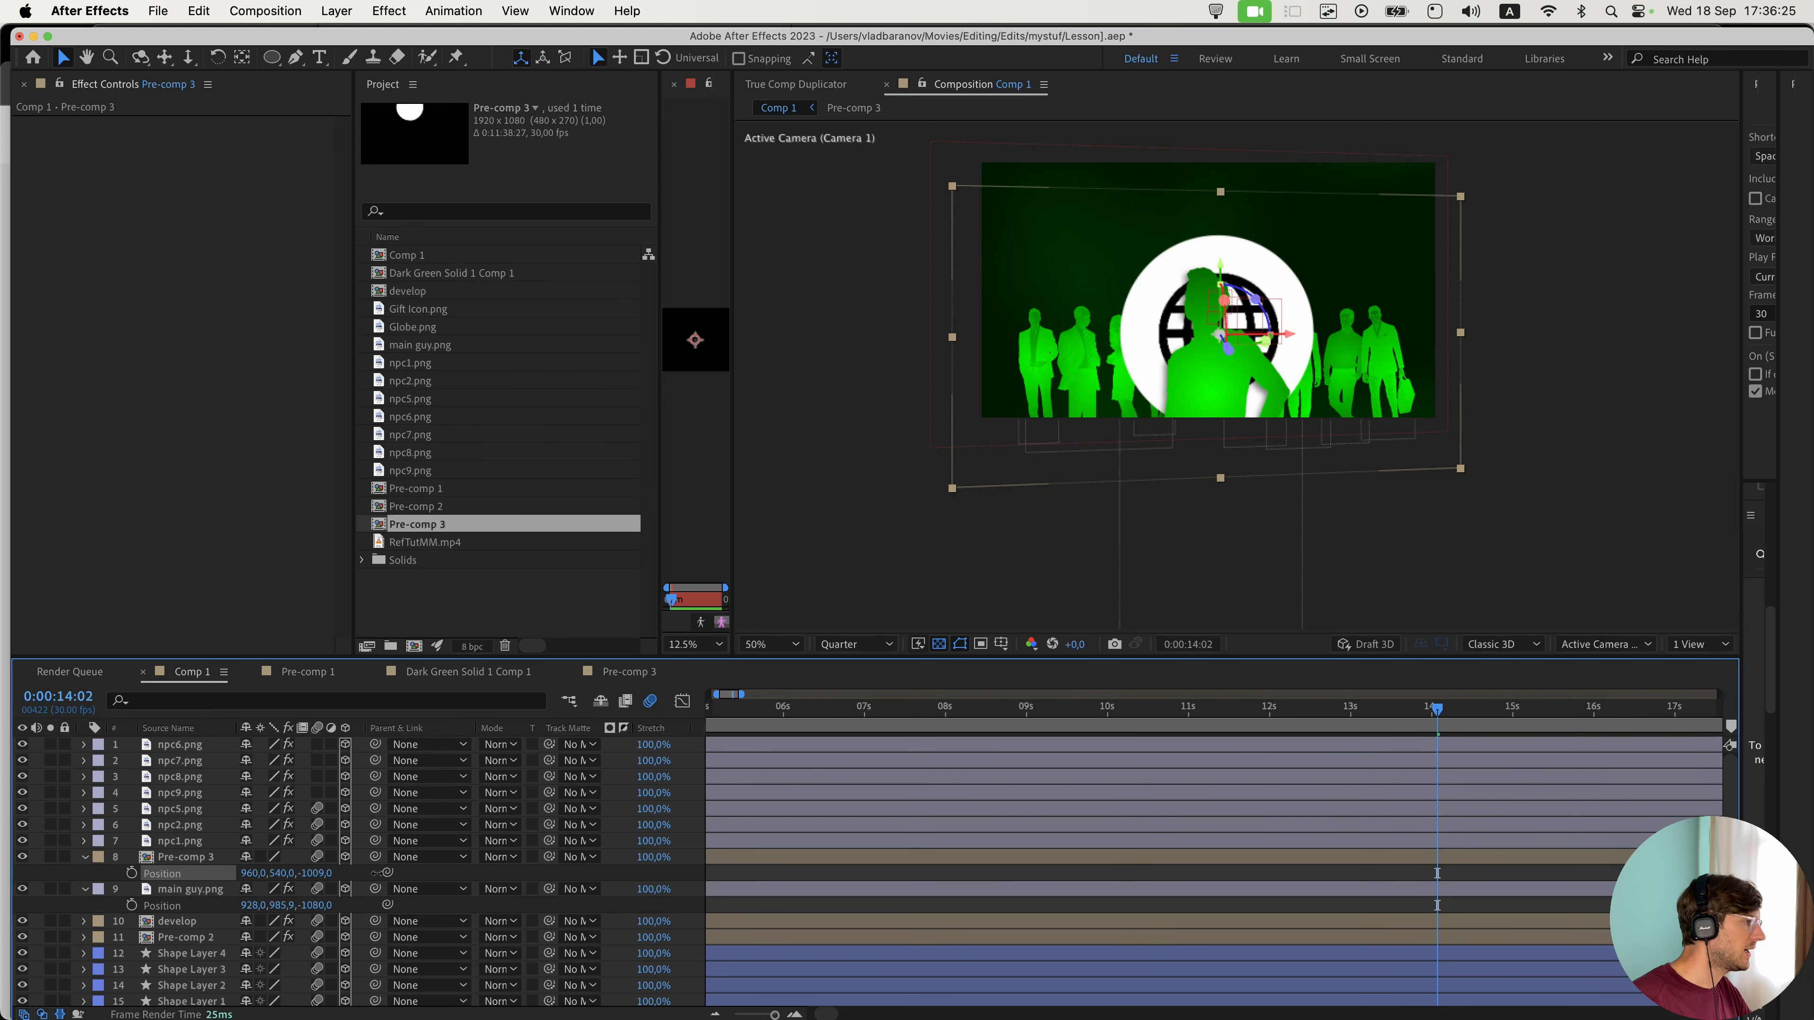
click(213, 857)
key(s)
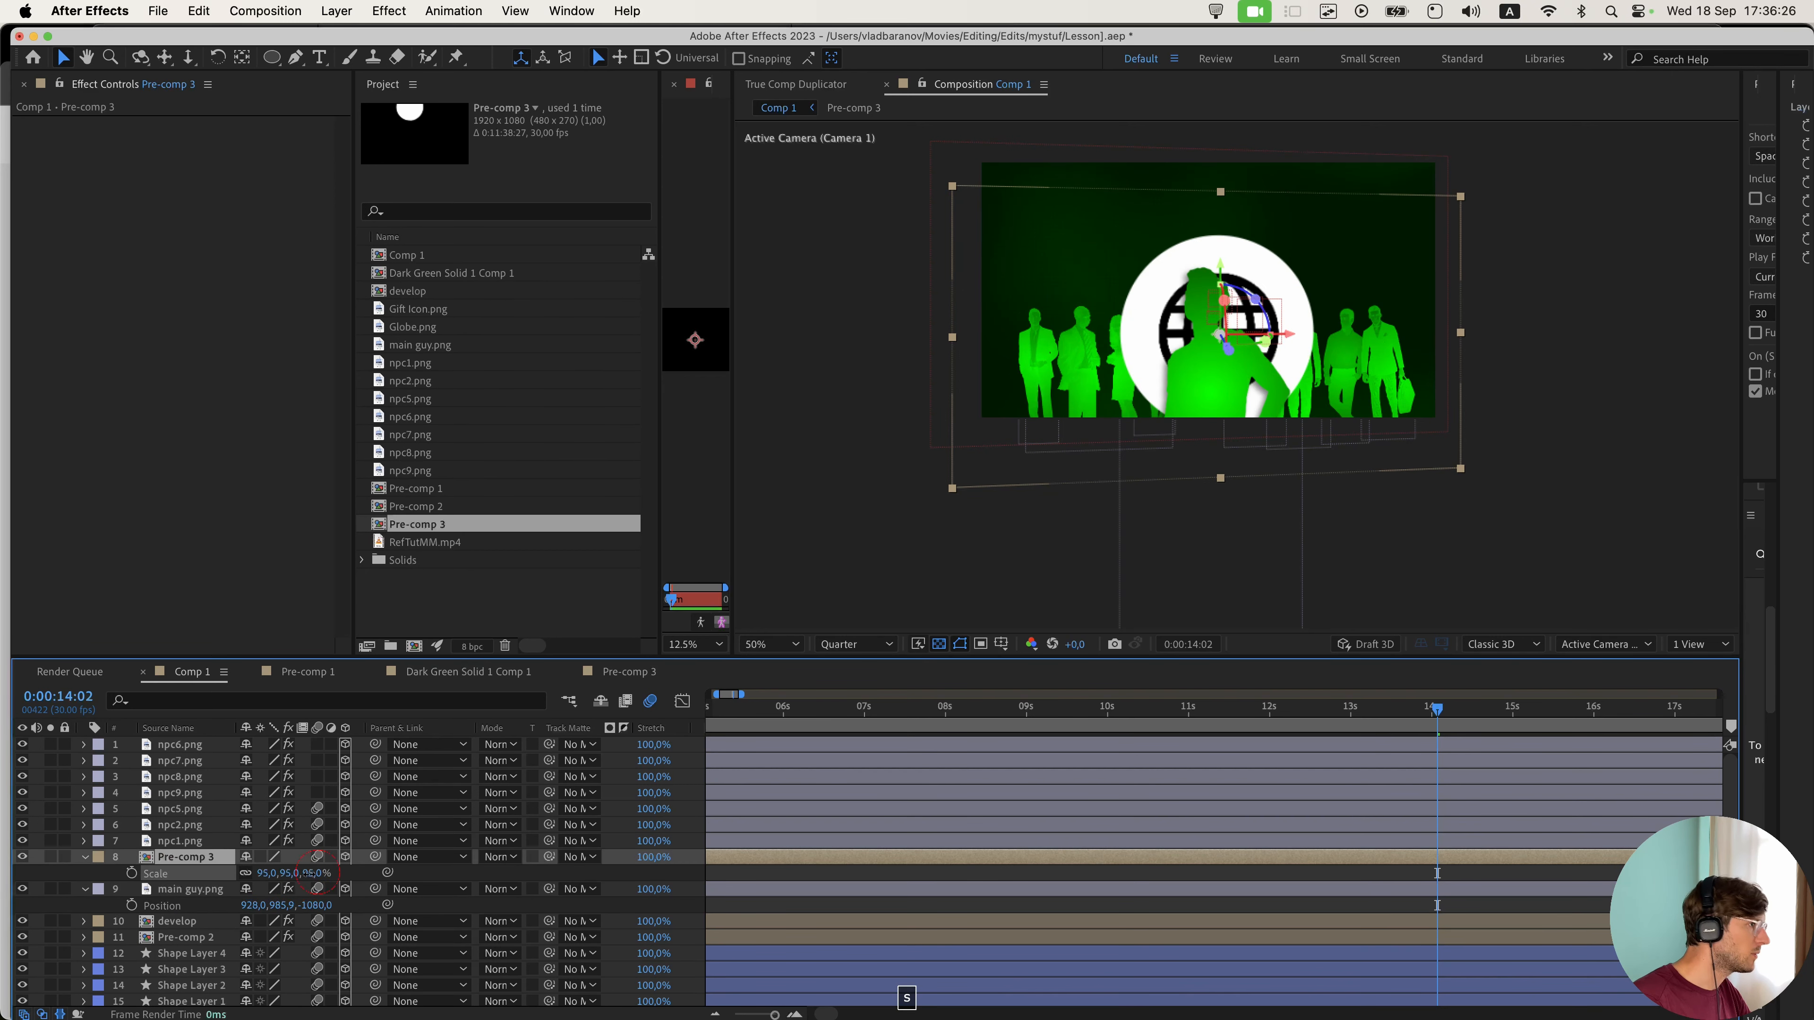
drag(325, 874, 273, 881)
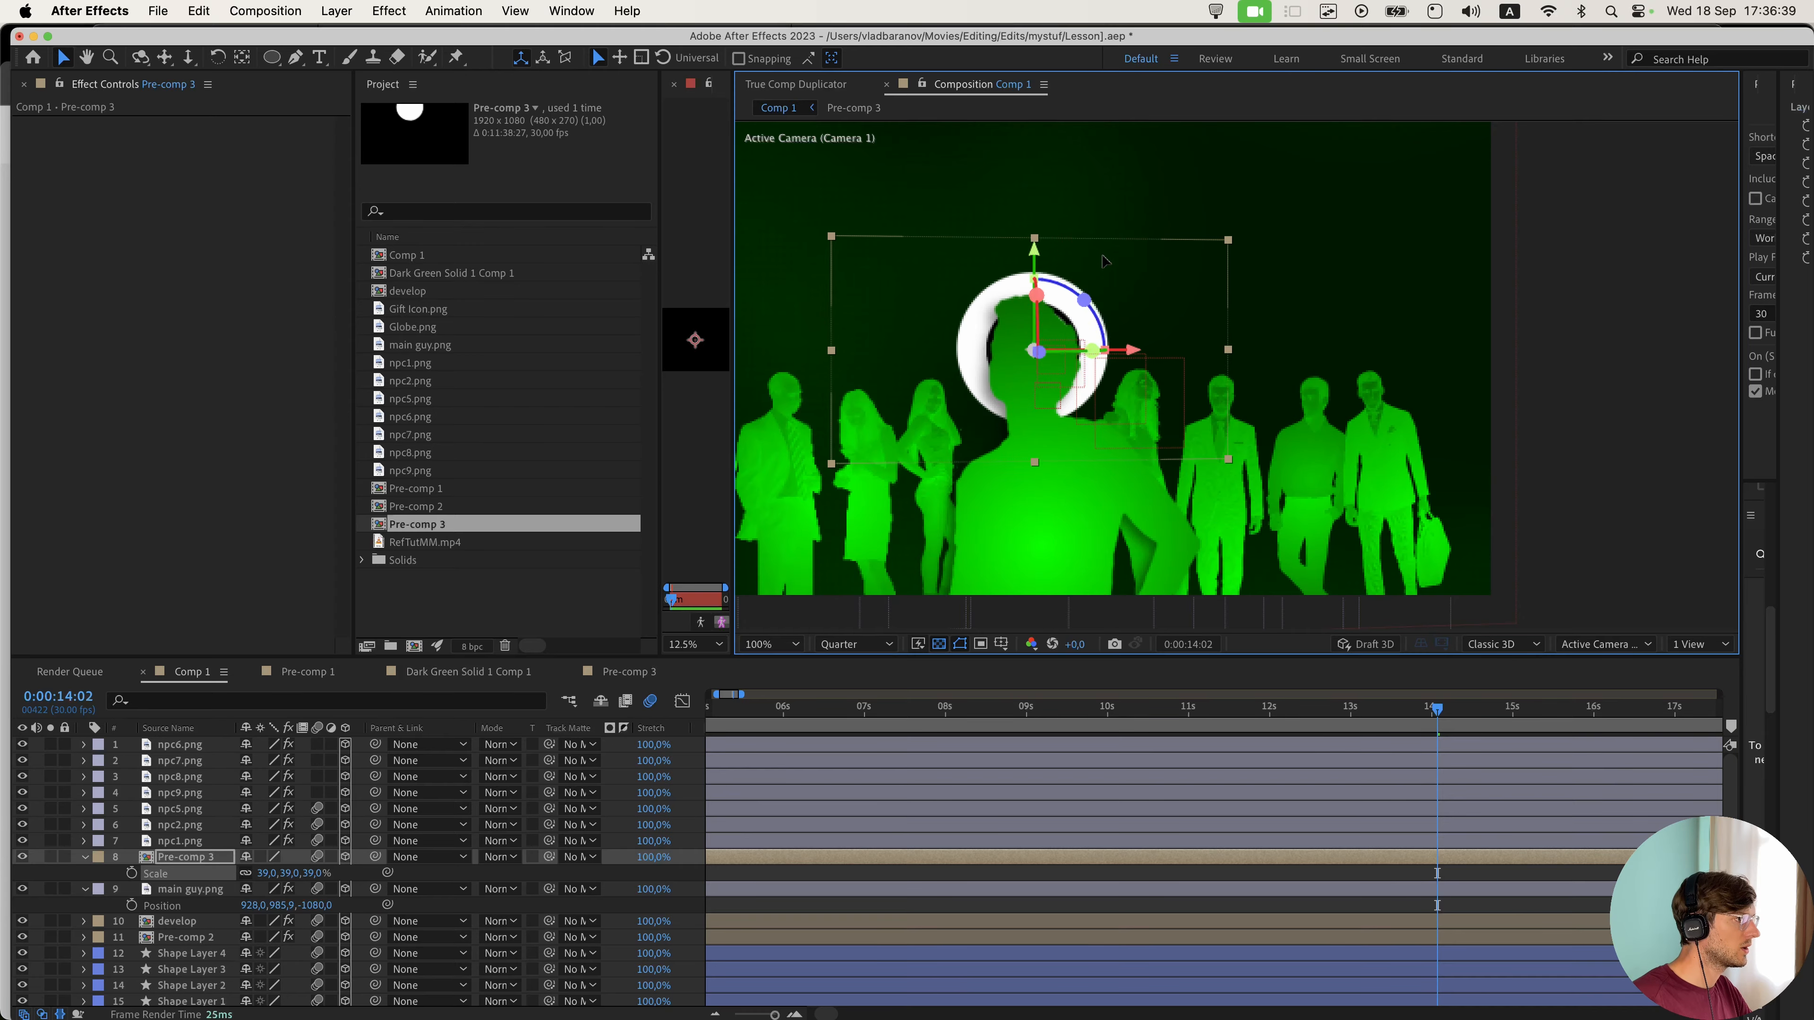
- Preview RefTutMM.mp4 from the MM Tutorial YT folder and examine how the globe icon emerges behind the main figure around 10 seconds
click(579, 989)
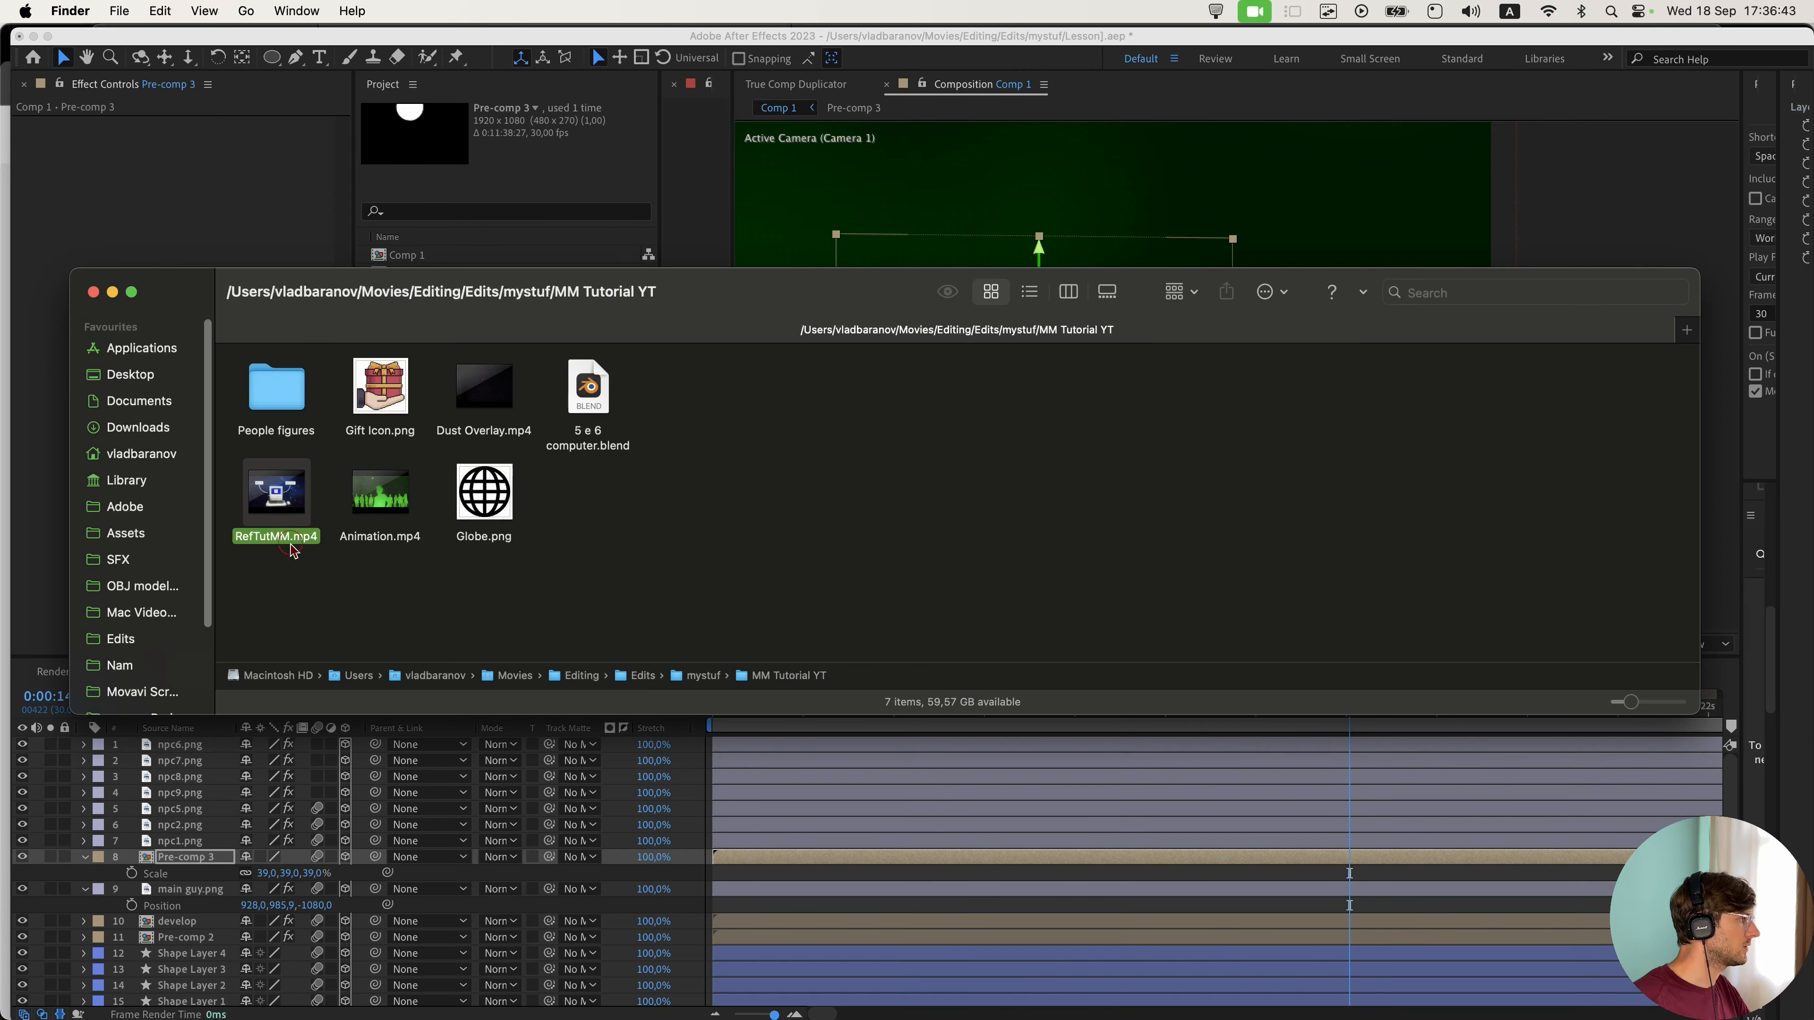
key(space)
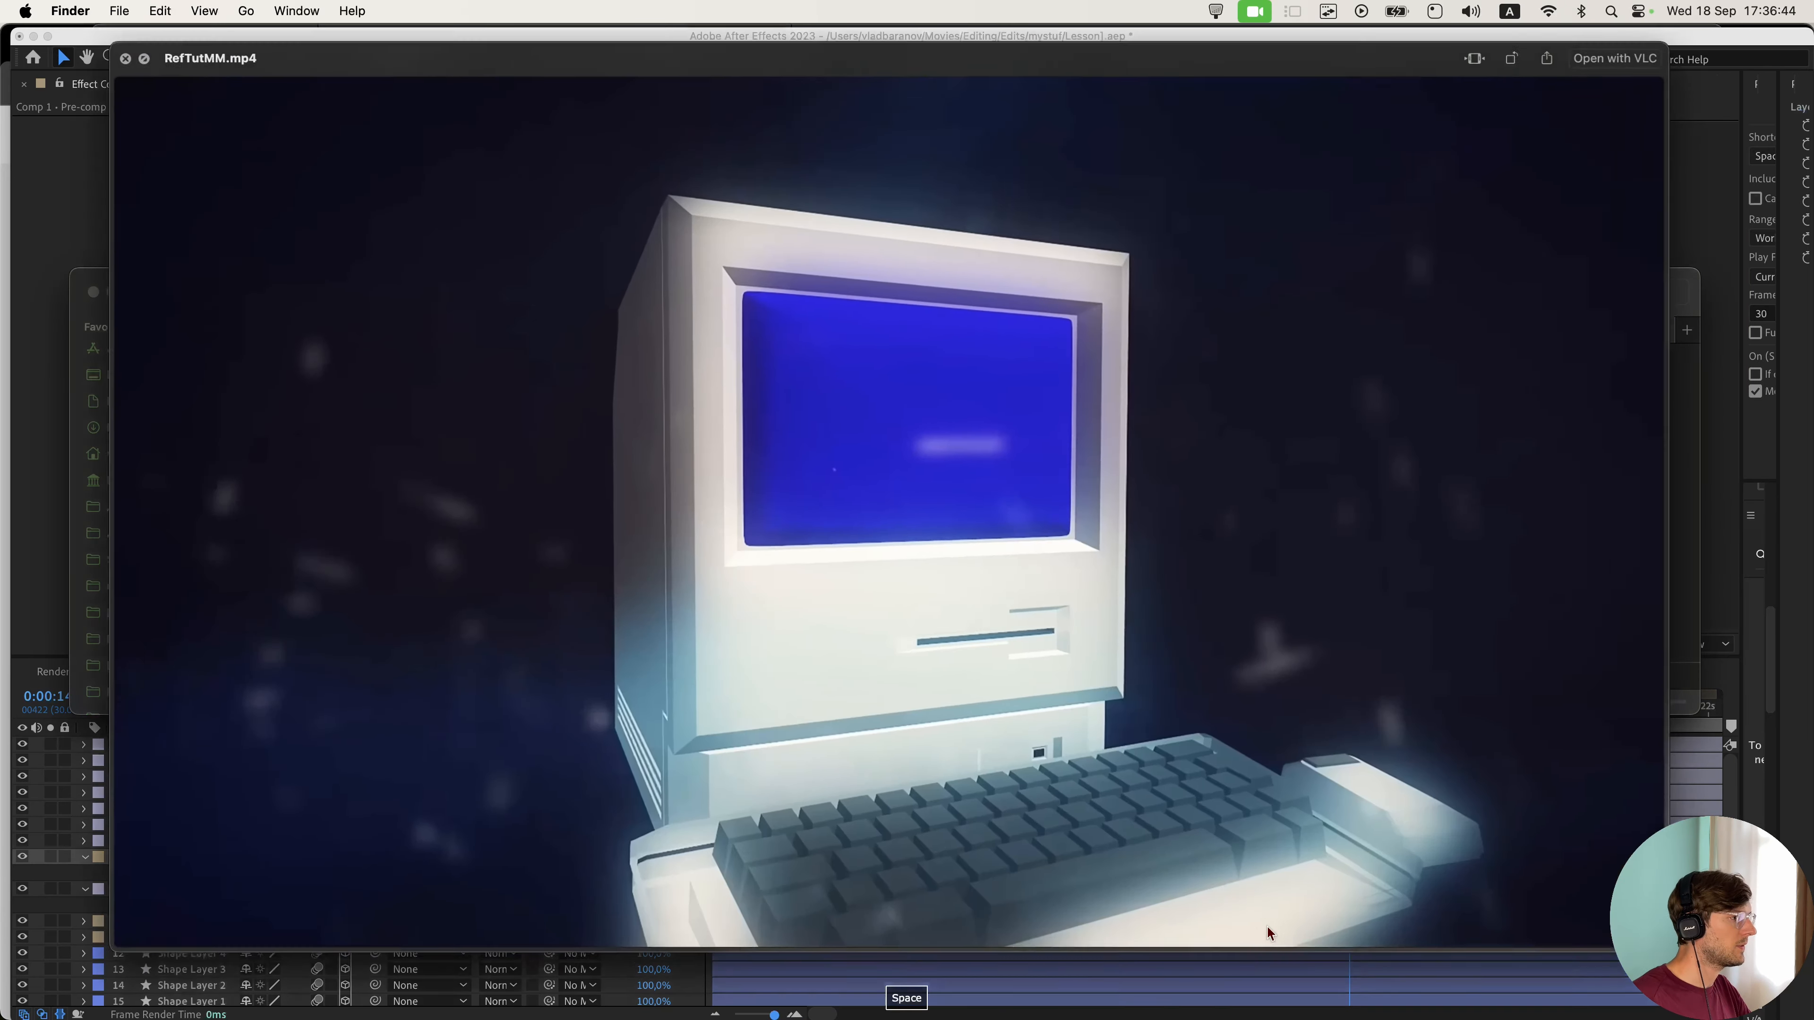
drag(1171, 934, 1163, 941)
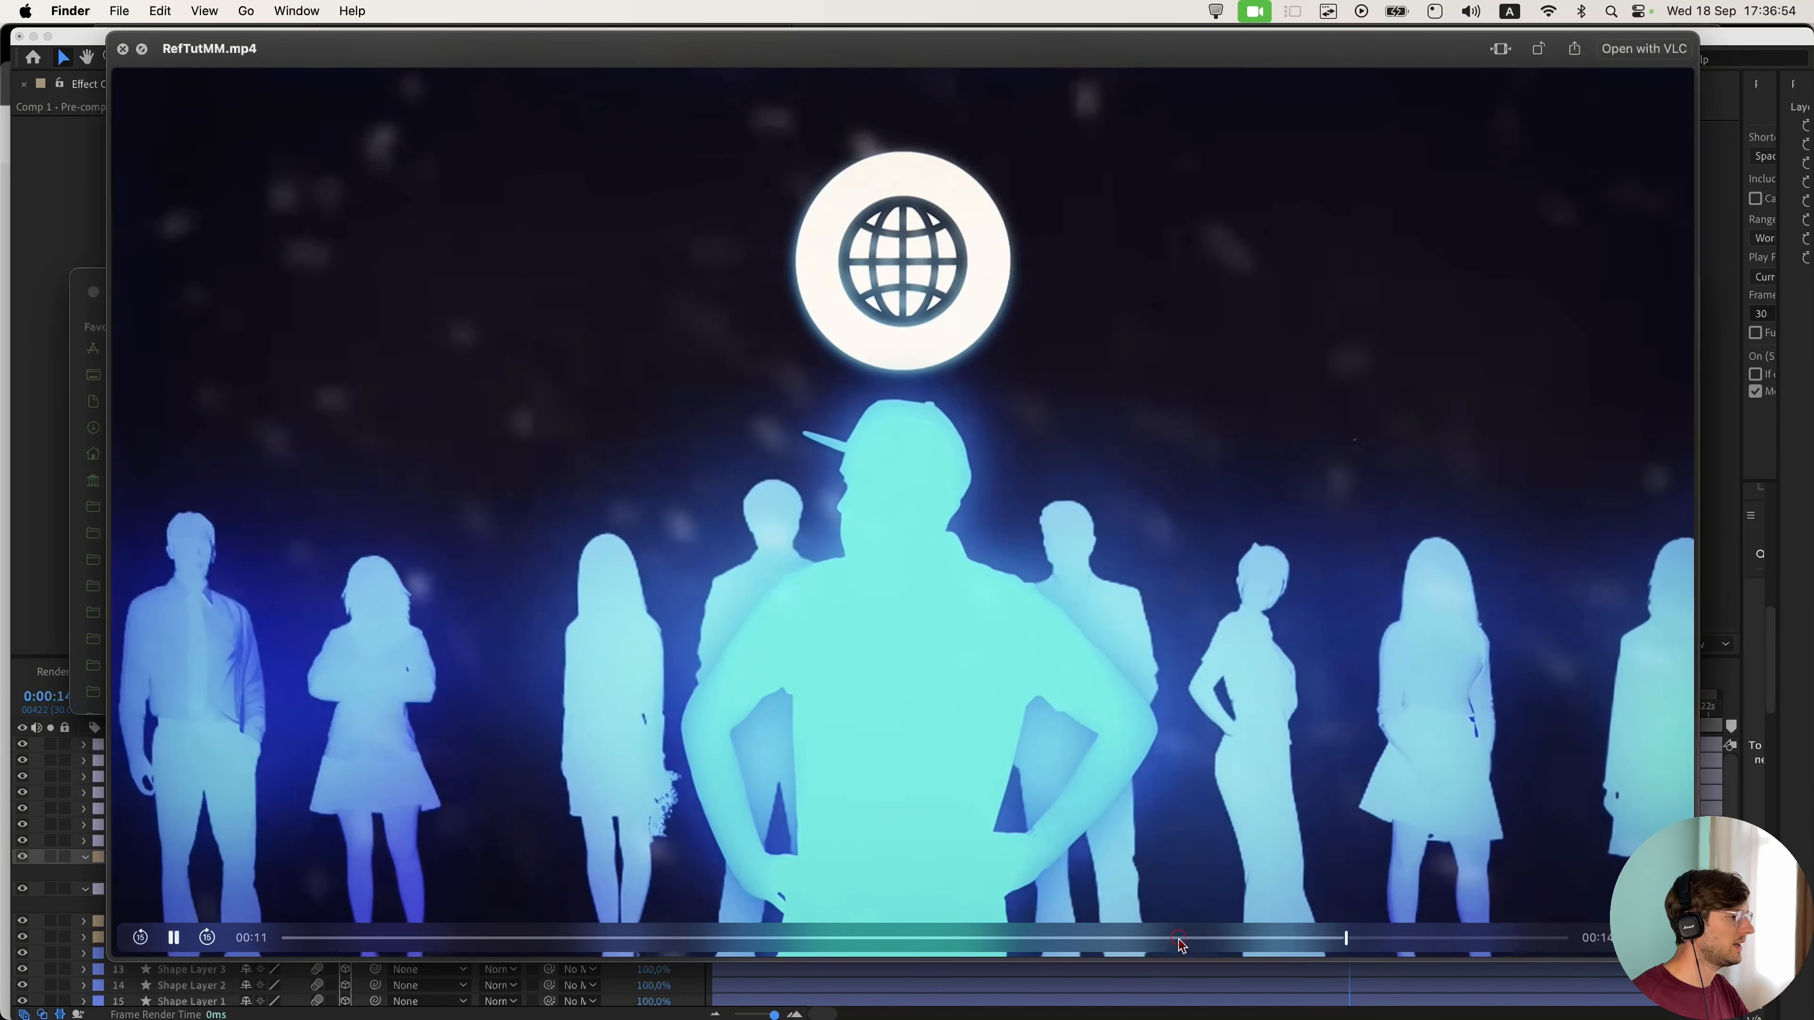
click(1177, 939)
click(1356, 827)
drag(1272, 939, 1253, 943)
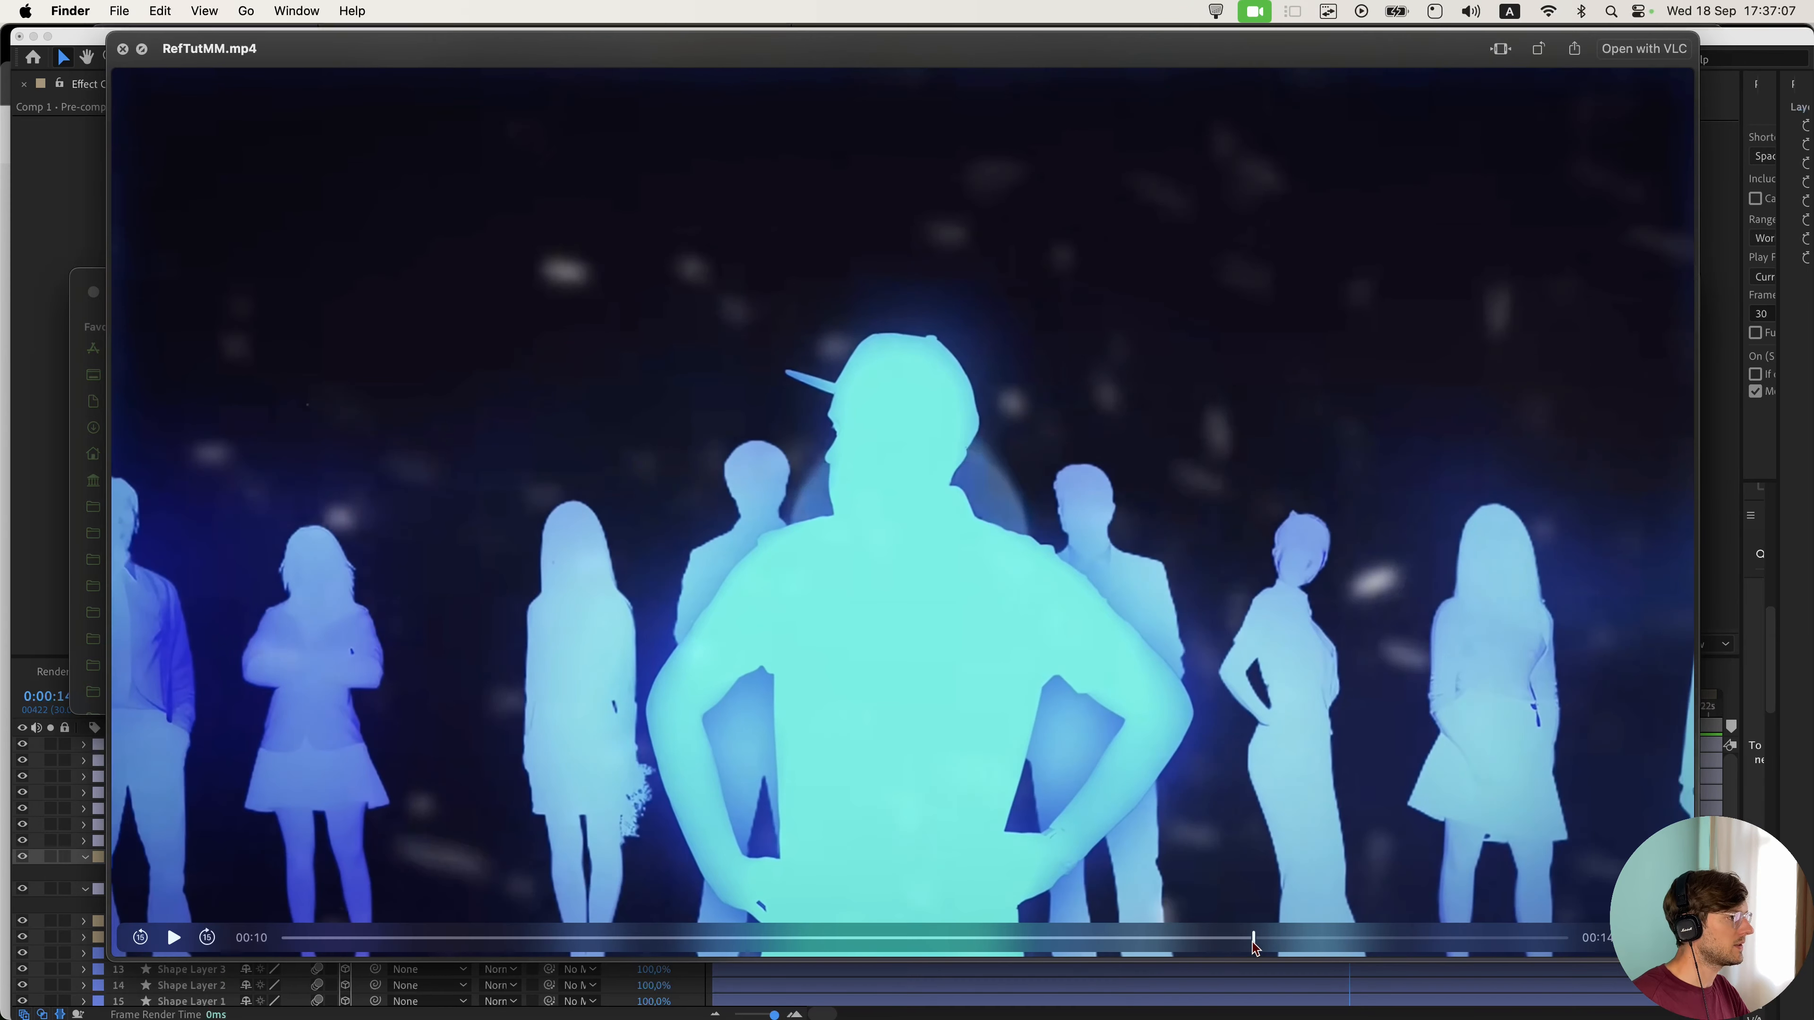
key(space)
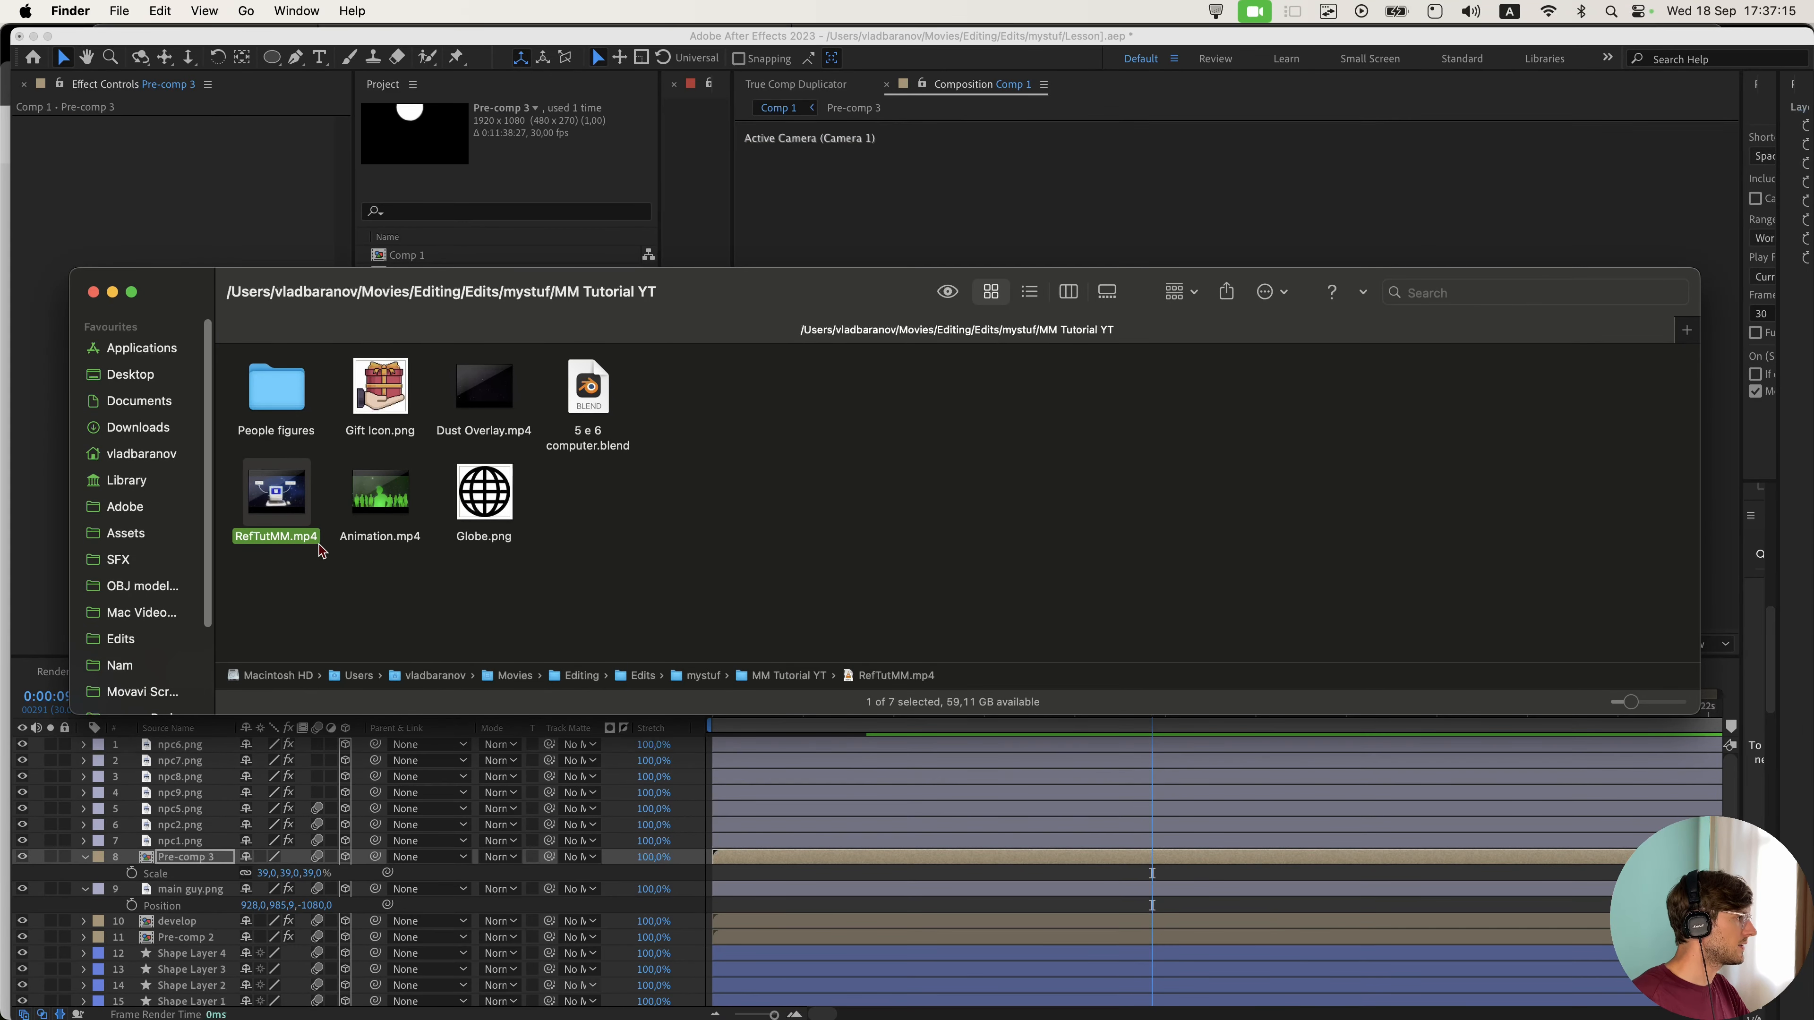
key(space)
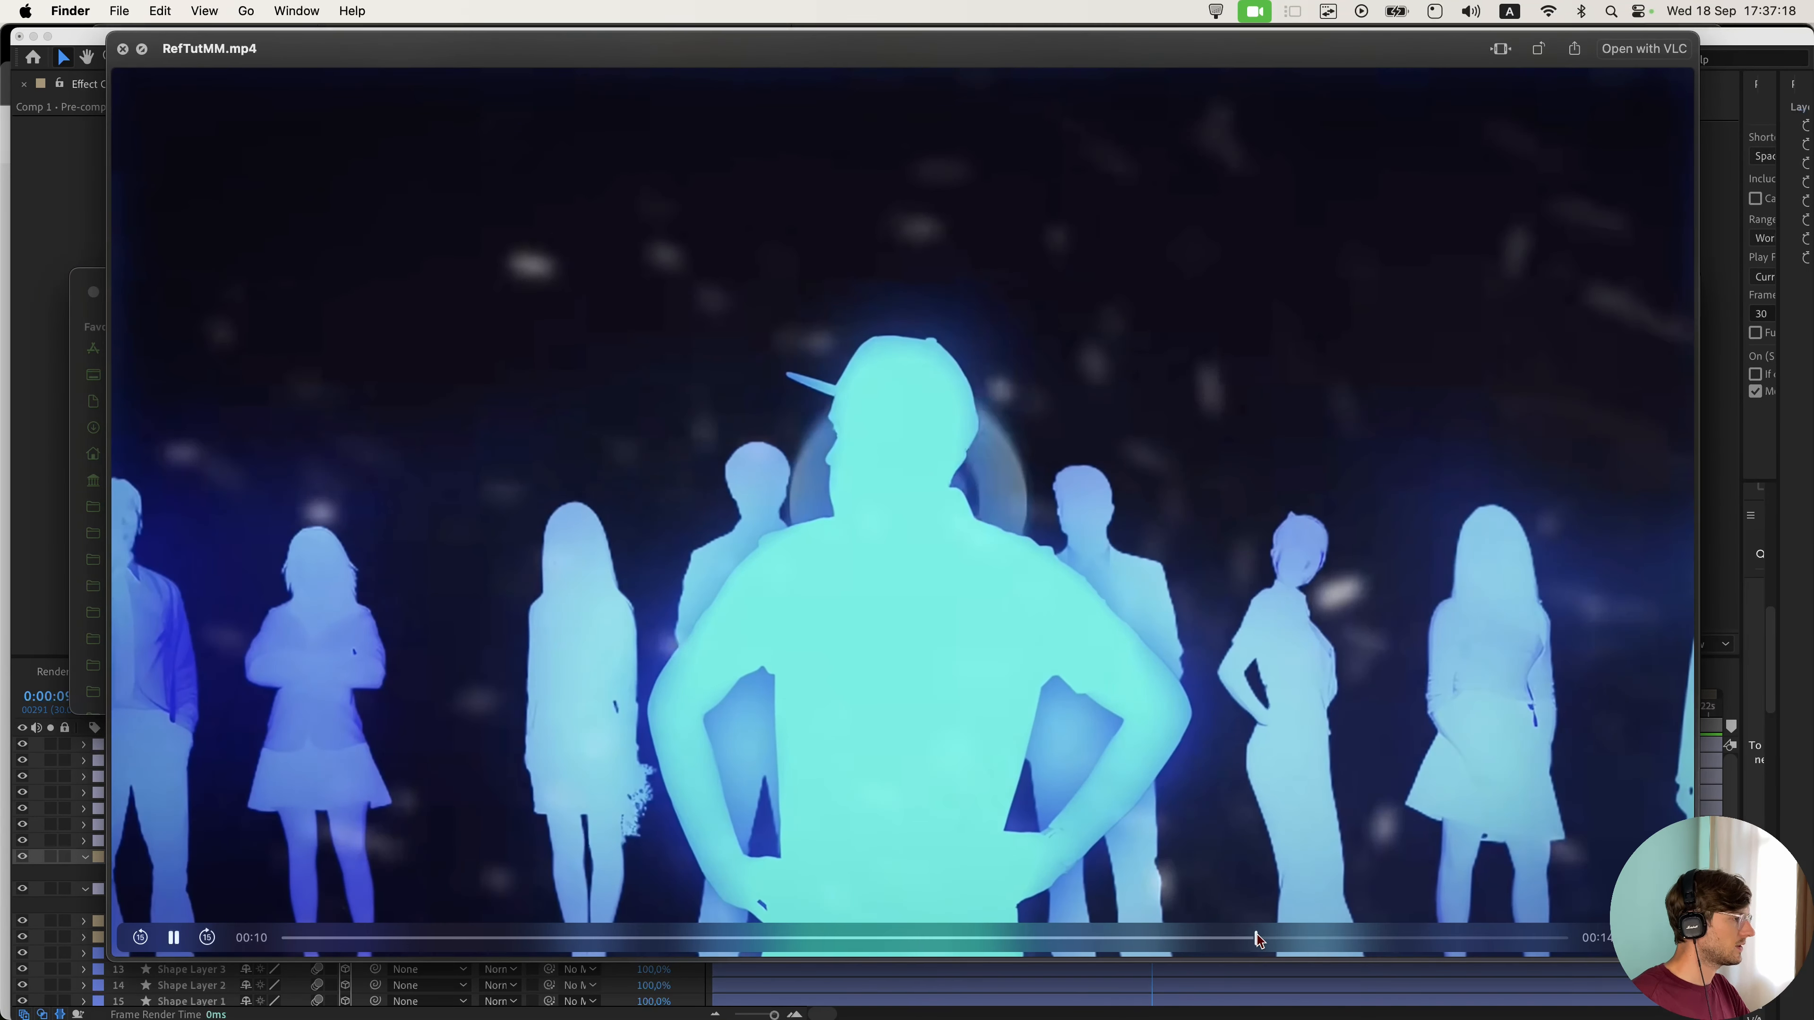
key(super+Tab)
key(super+Tab)
key(super+Tab)
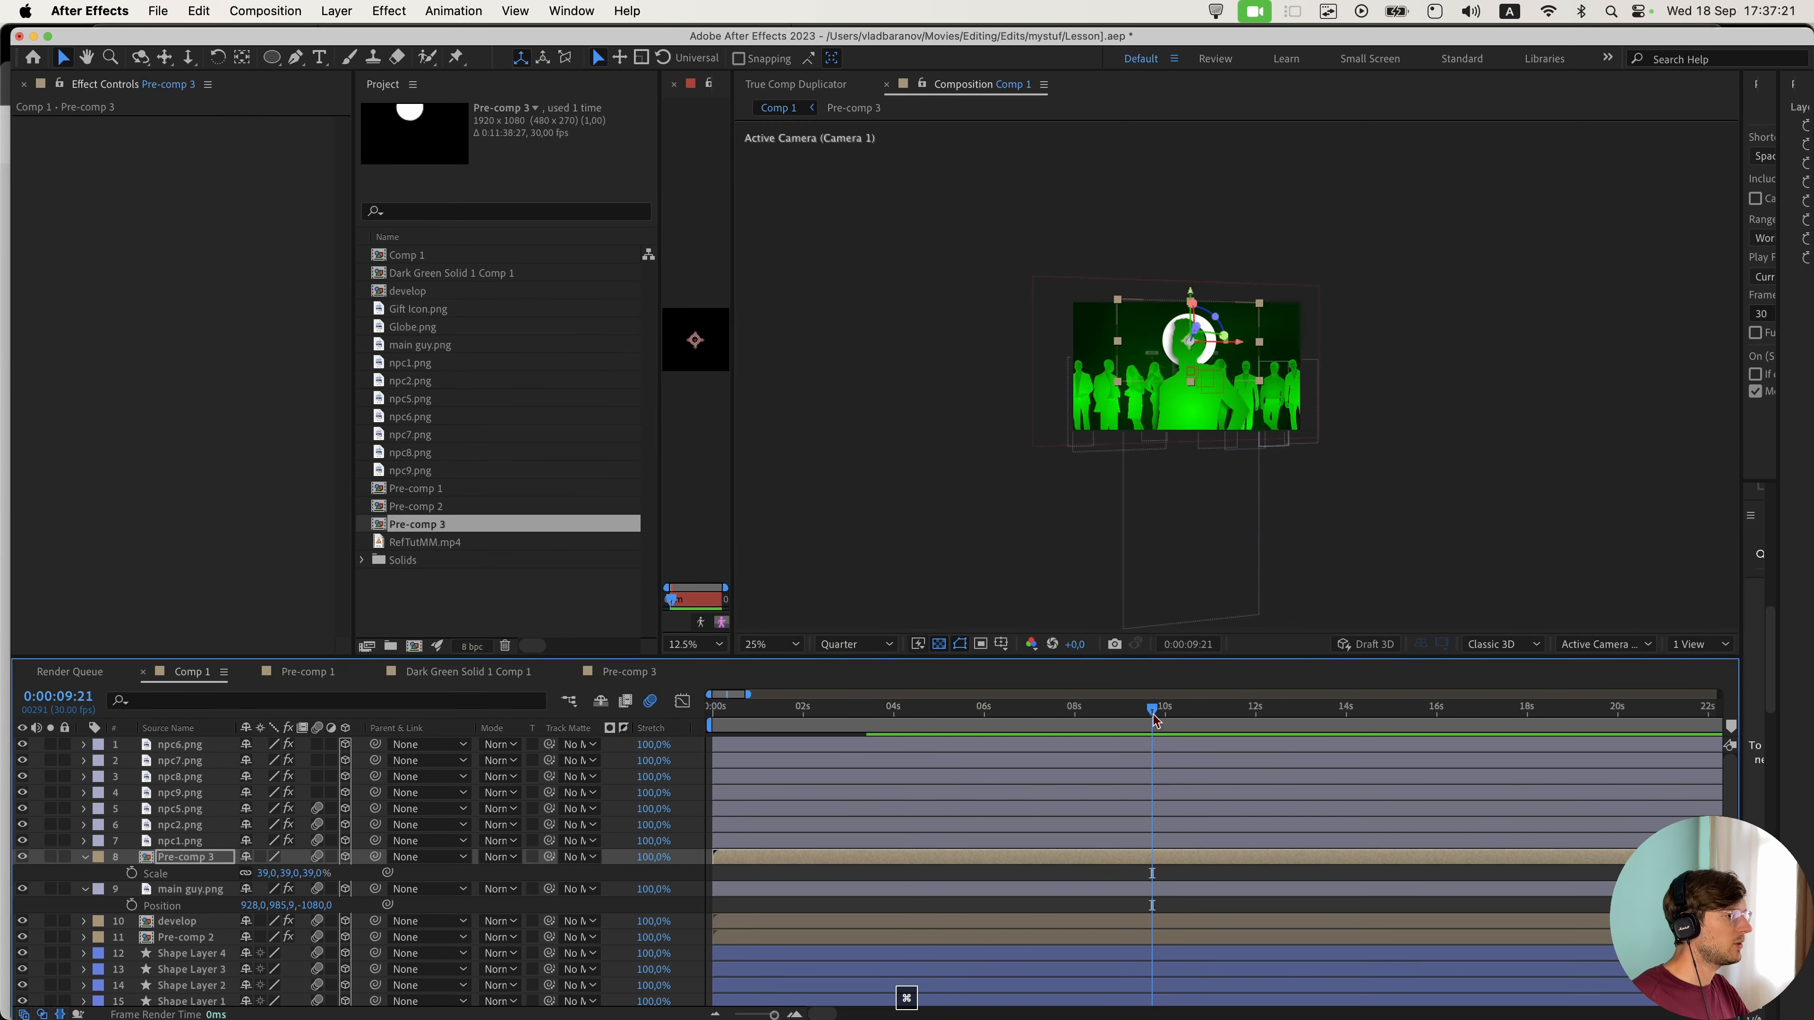
- Lower Pre-comp 3 behind the main man's body at 0:00:09:25 and keyframe its Position at 918.9, 732.5, -1006.8
click(1135, 710)
drag(1137, 711, 1158, 714)
scroll(1194, 271, up, 2)
click(1194, 271)
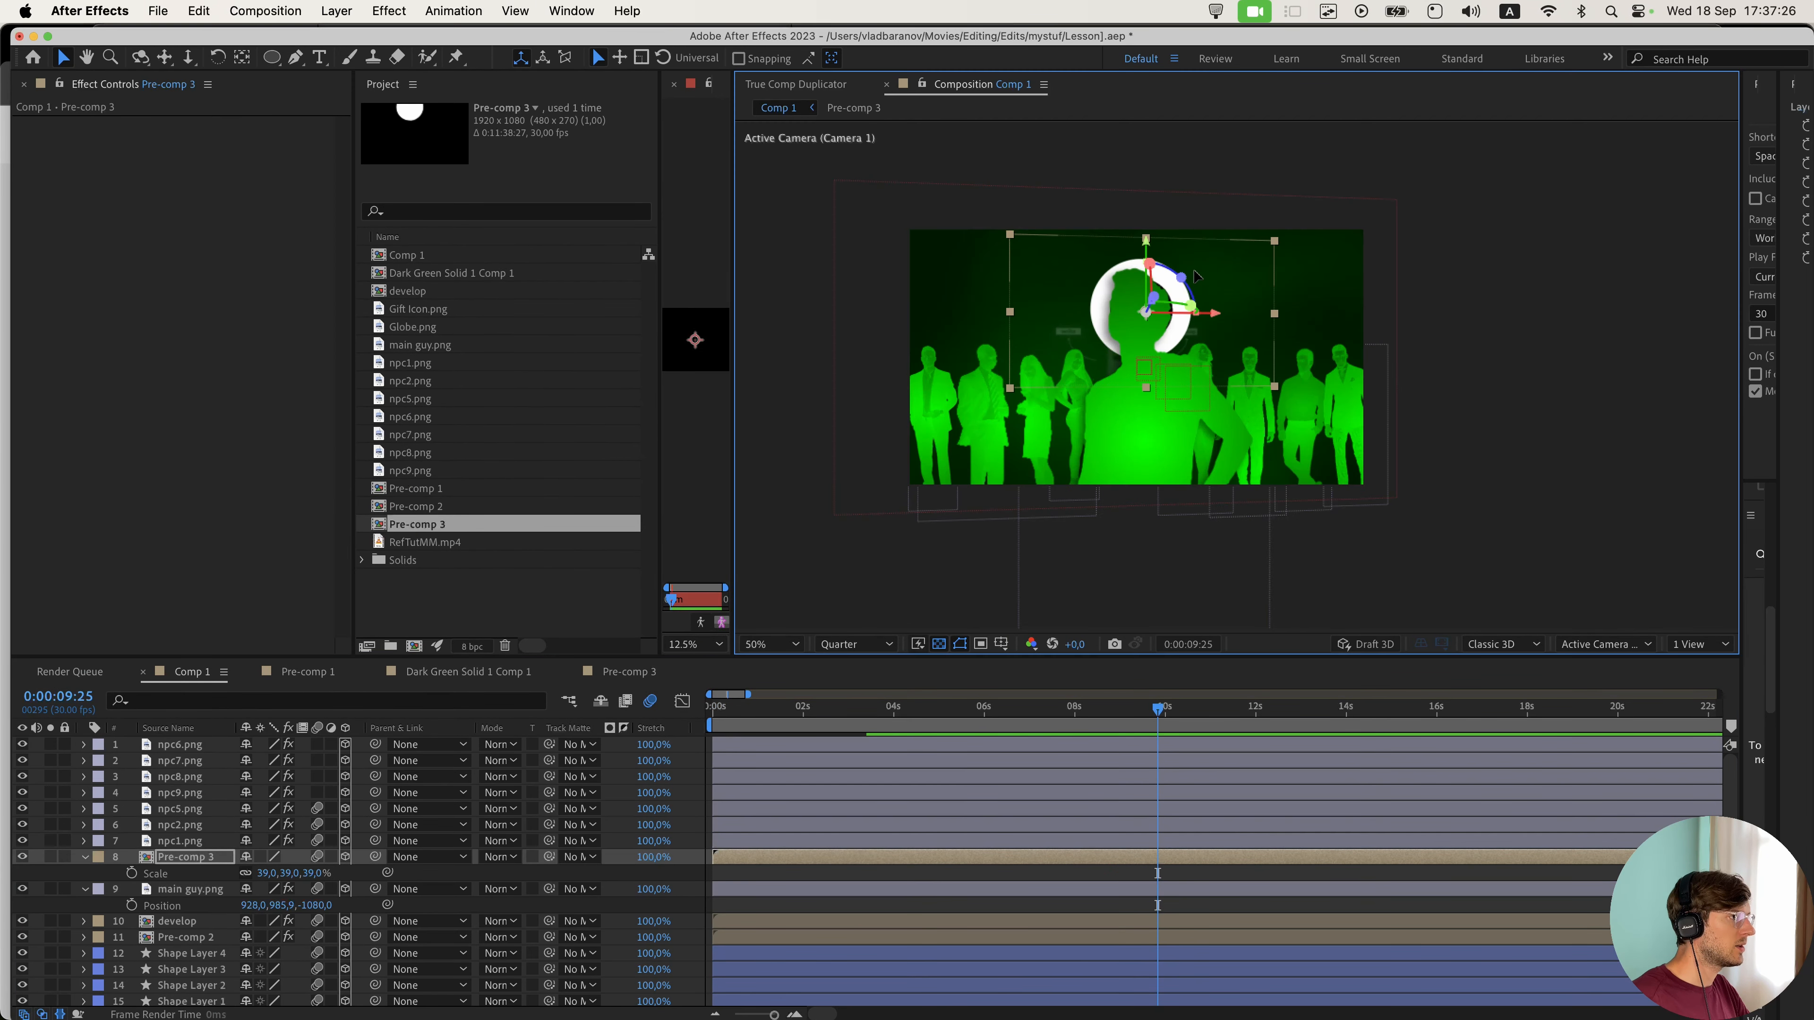
drag(1197, 276, 1208, 383)
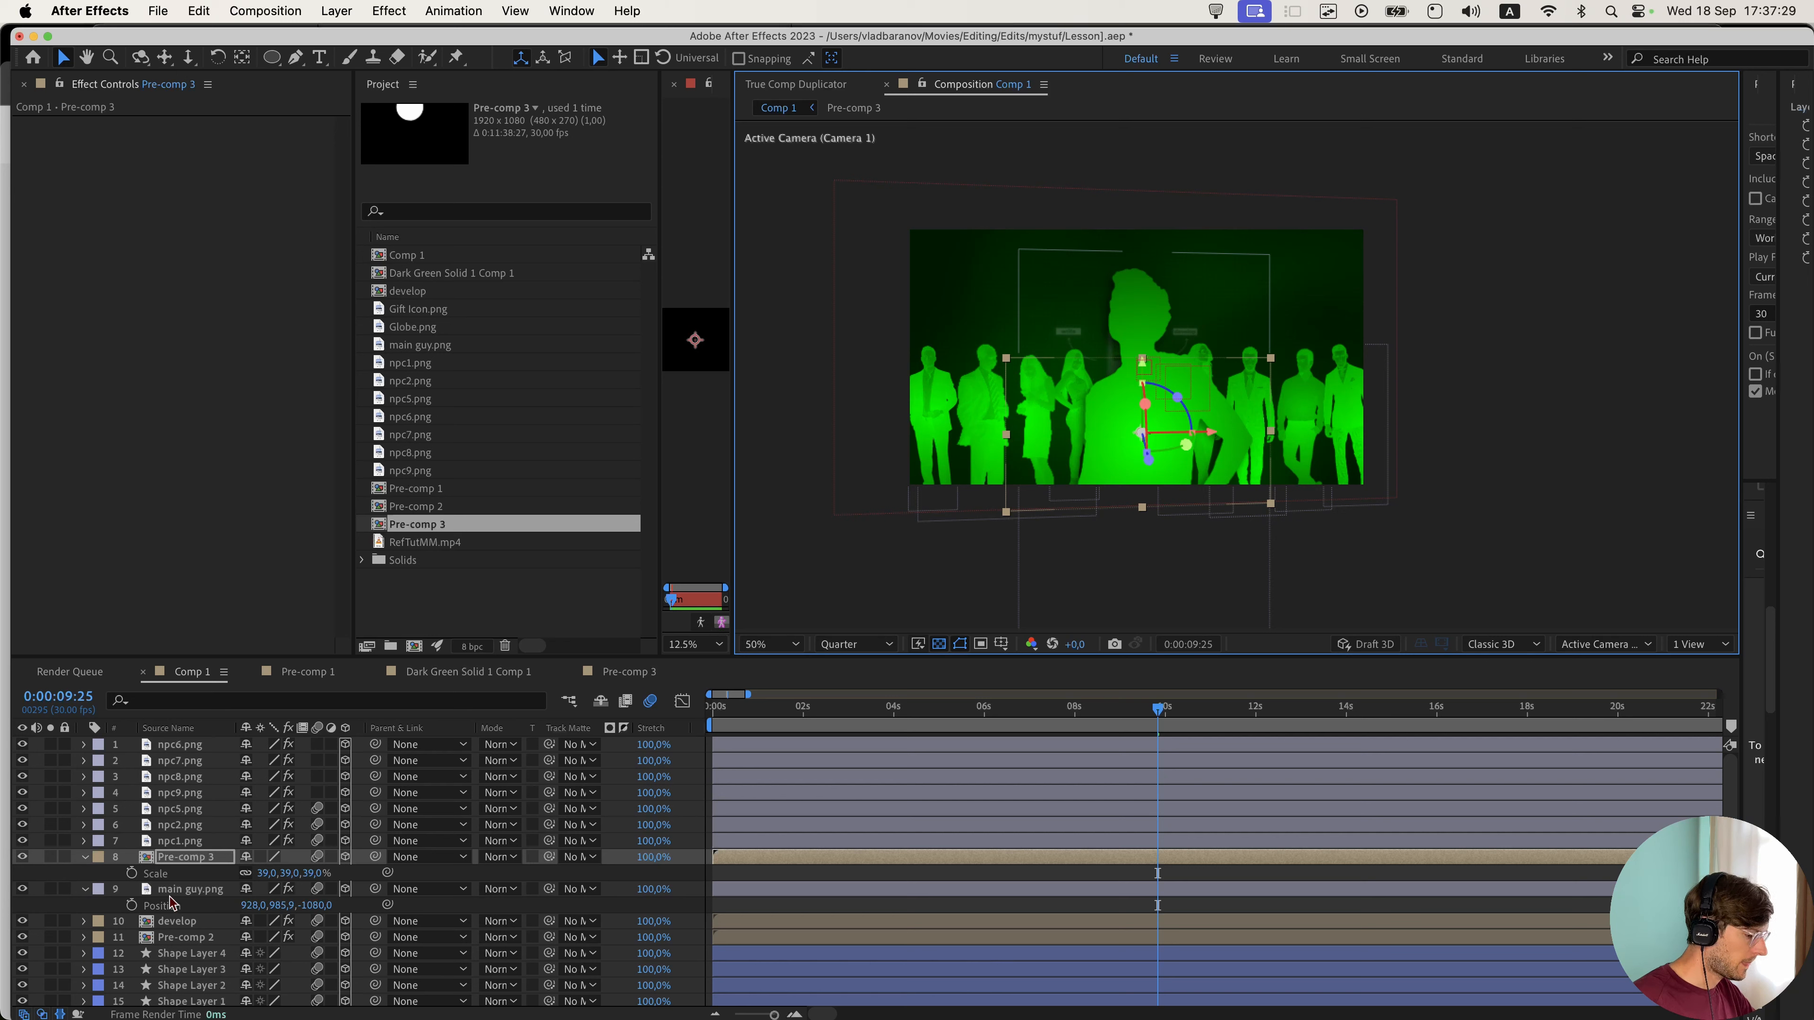
key(p)
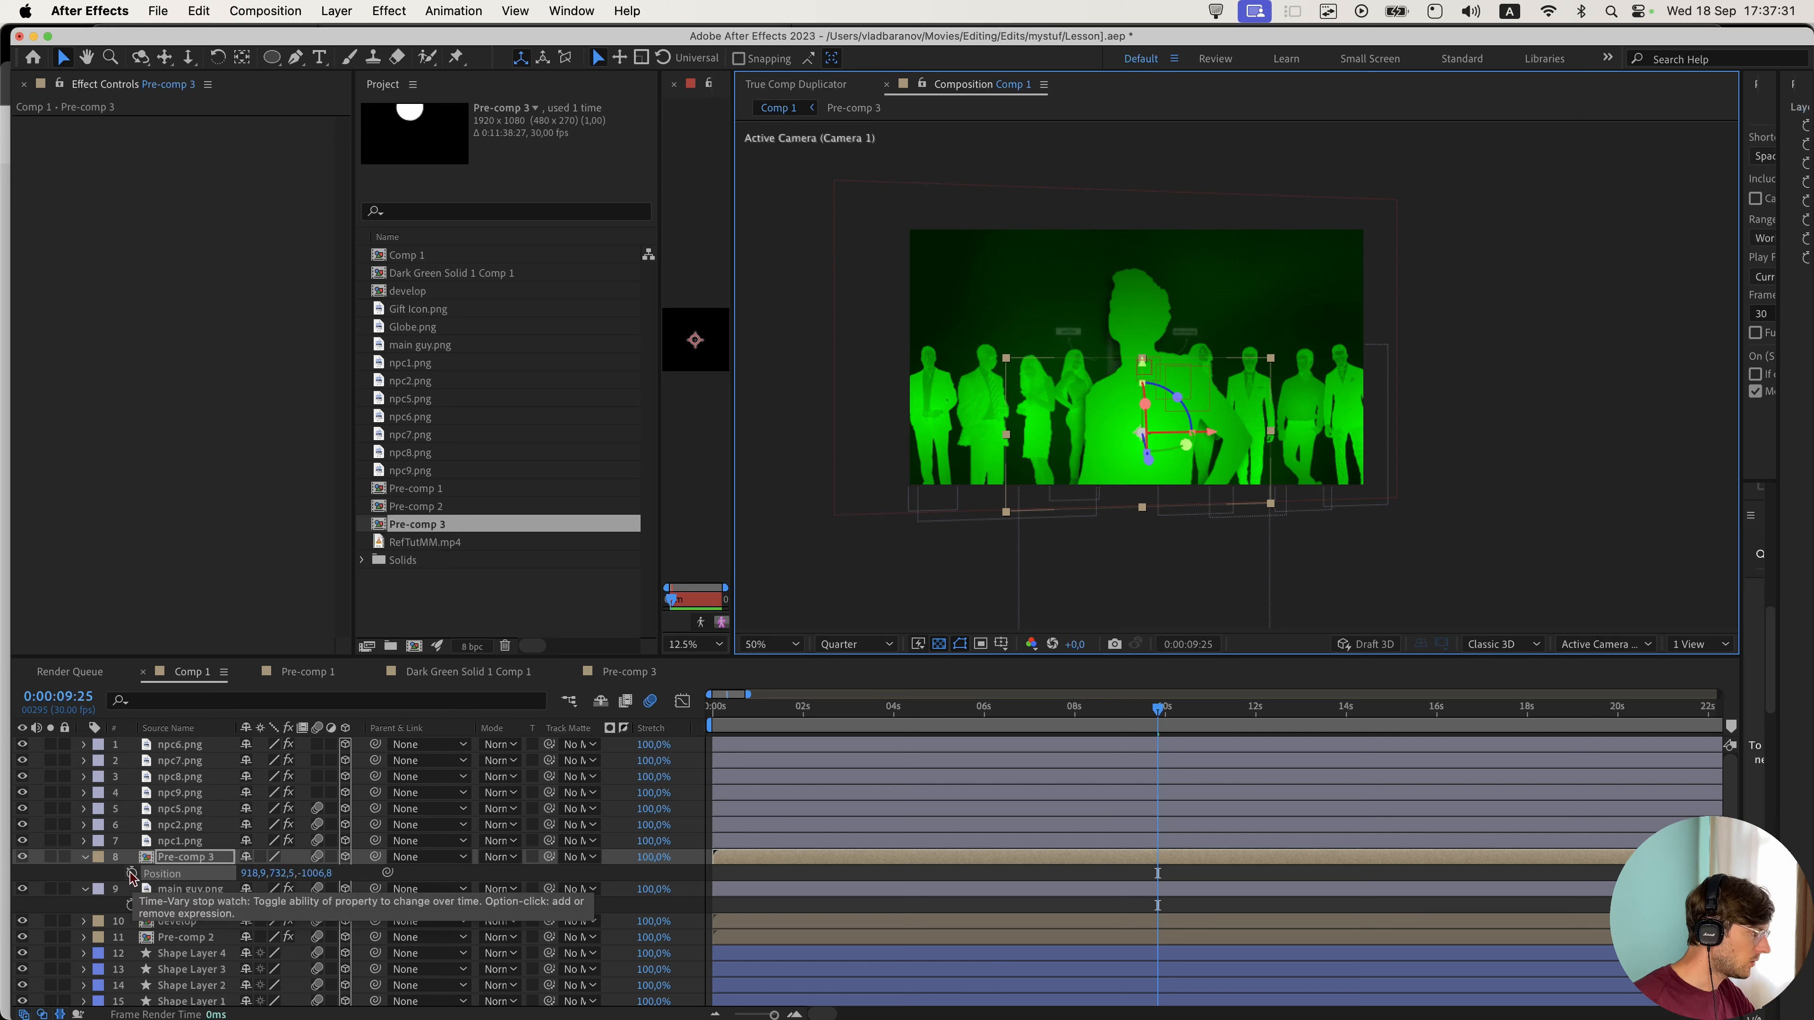
click(131, 873)
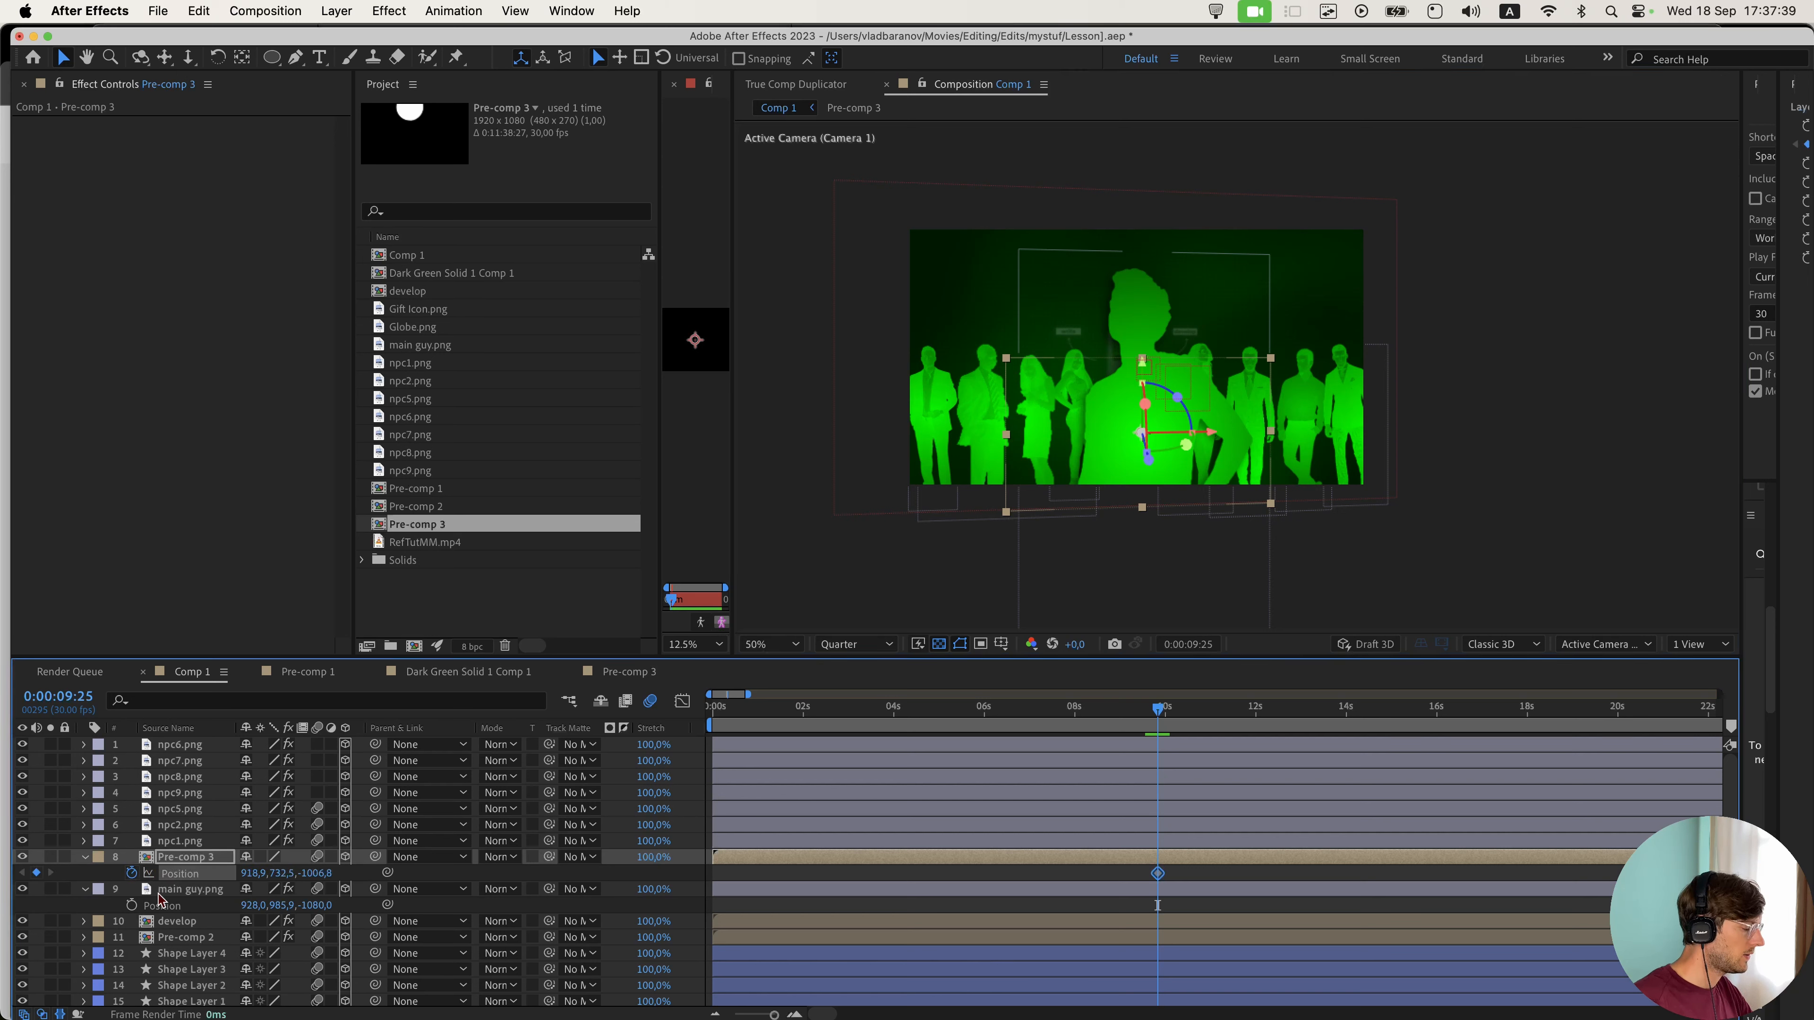
- Keyframe Pre-comp 3's Opacity from 0% at 0:00:09:25 to 100% at 0:00:10:18, and raise its Position there to 918.9, 132.5, -1006.8
key(t)
click(131, 873)
key(shift+p)
click(1193, 709)
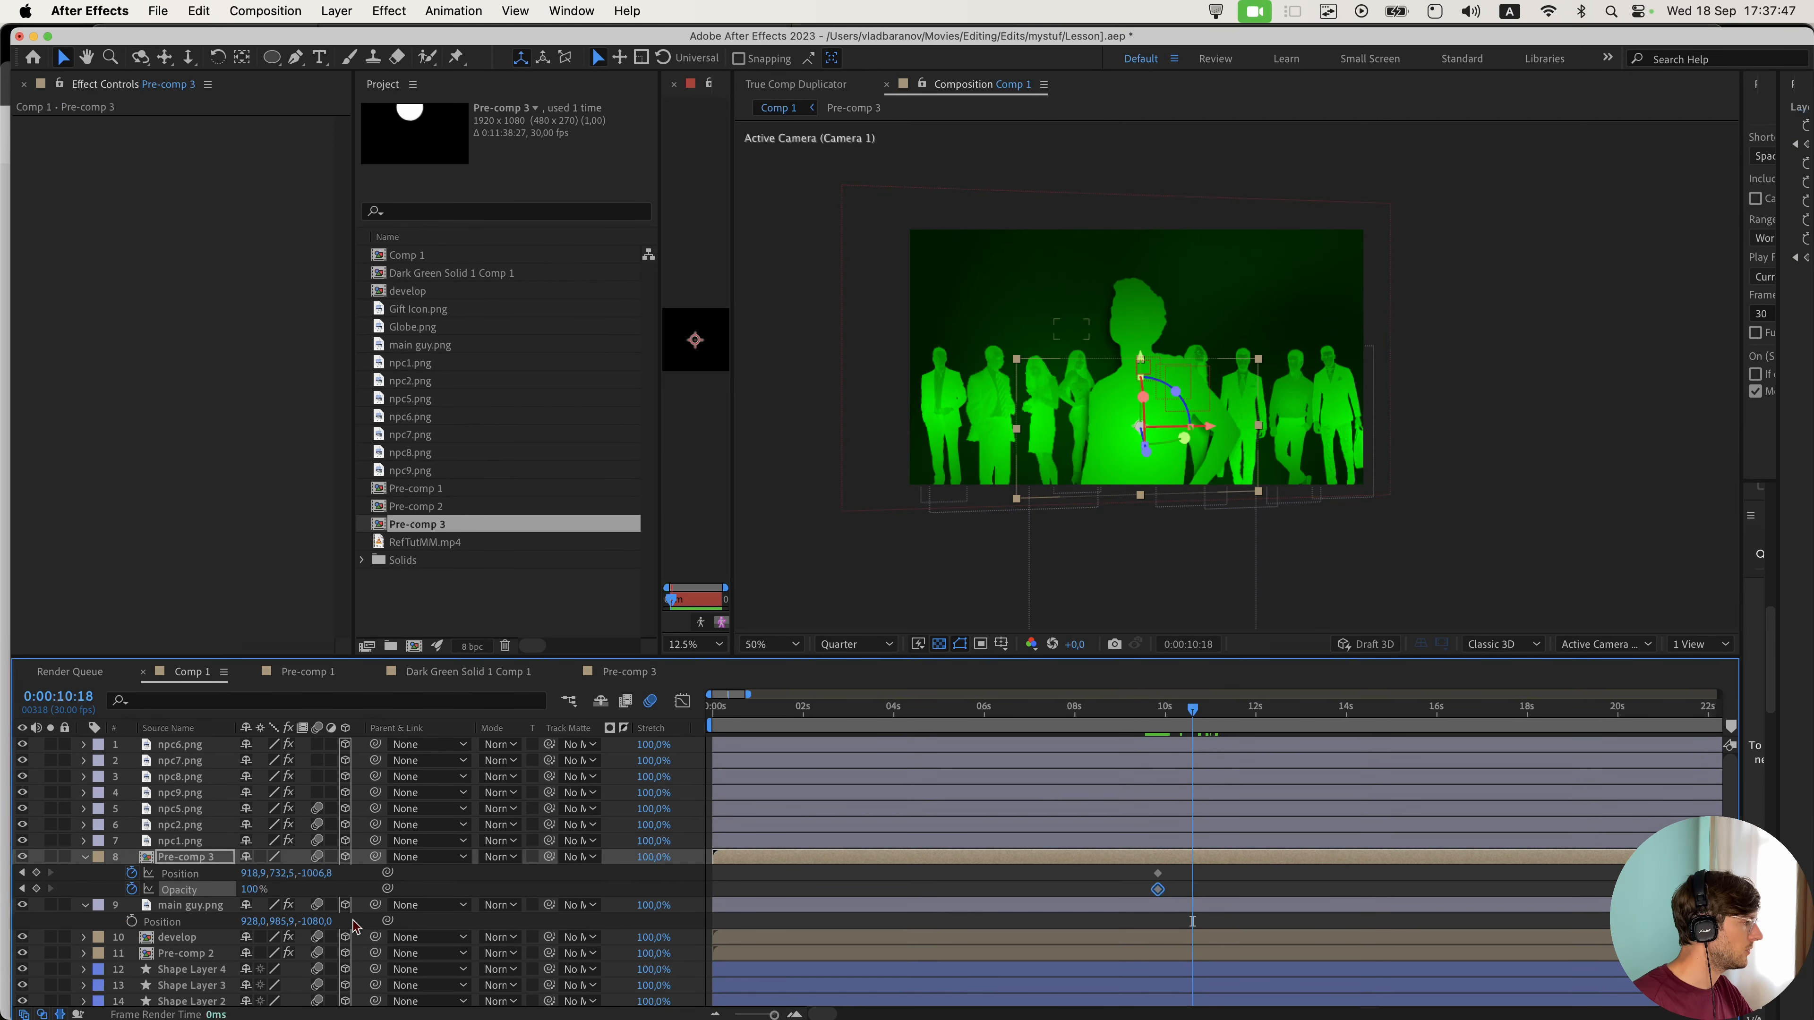
drag(282, 876, 135, 877)
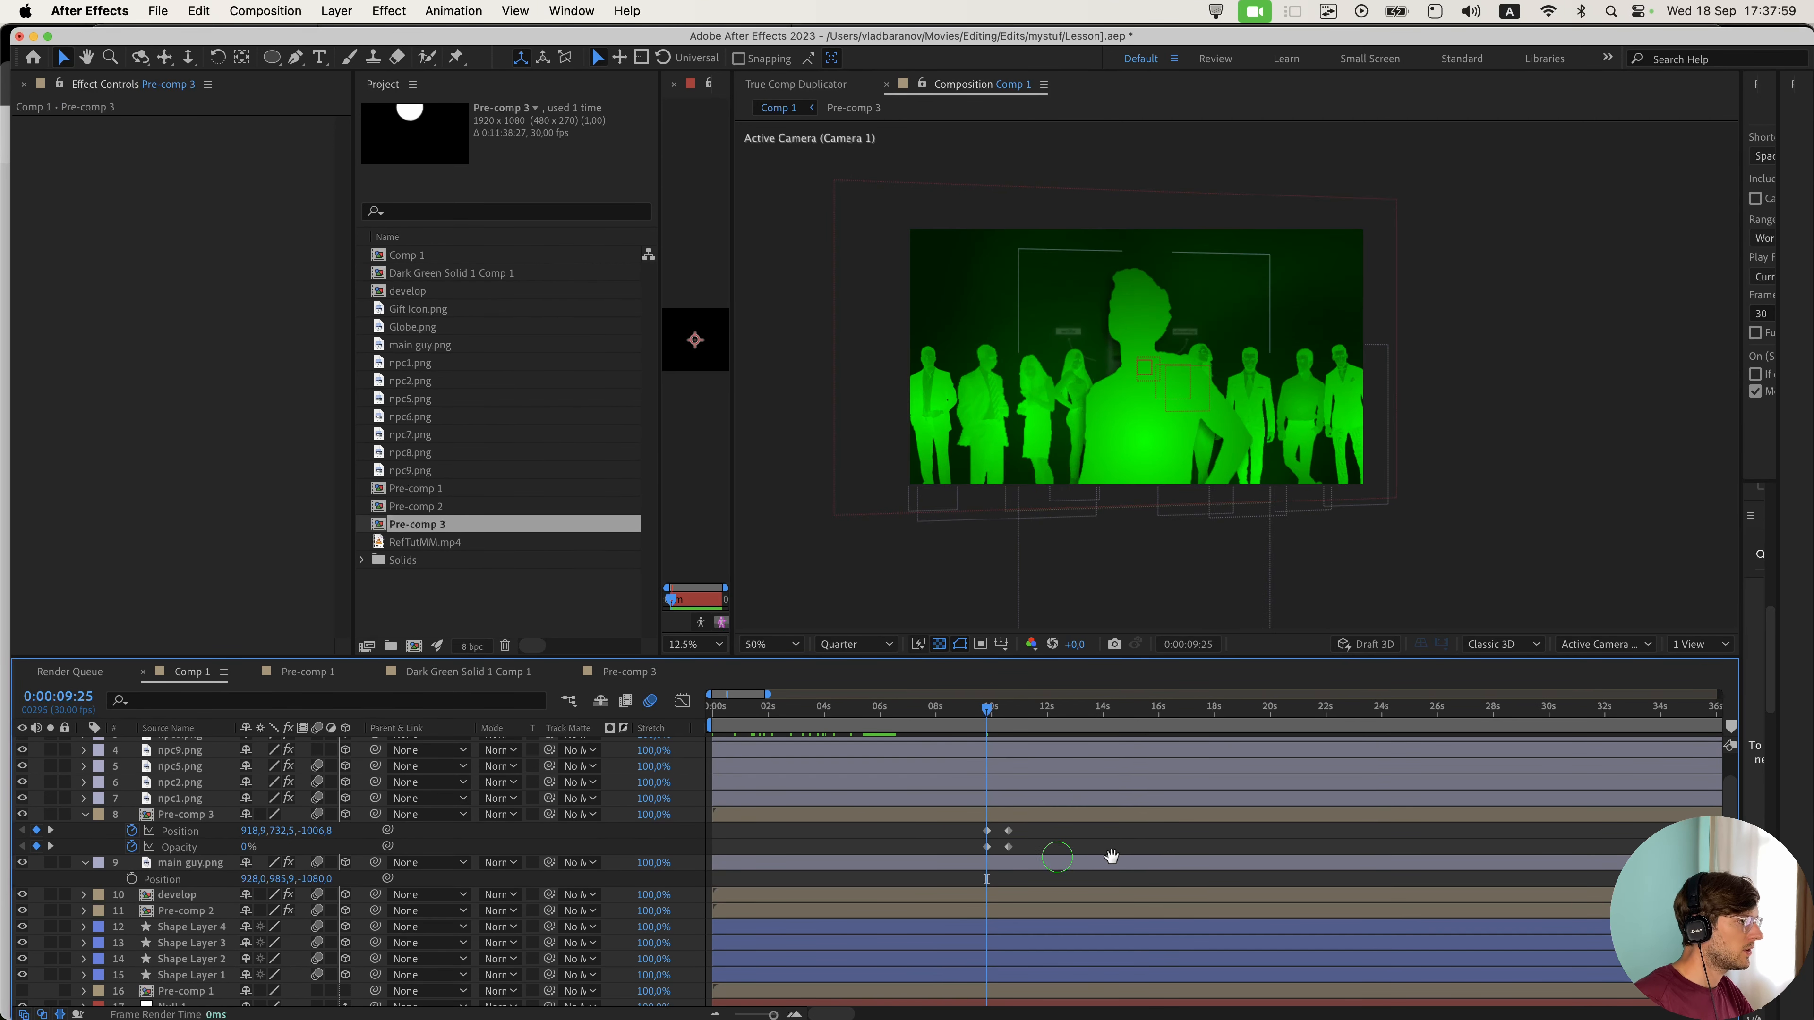
- Set the Y Position of the Null 1 on layer 20 to -150 at its 0:00:10:13 keyframe
scroll(1107, 850, down, 1)
scroll(1014, 782, down, 1)
key(minus)
scroll(956, 830, down, 1)
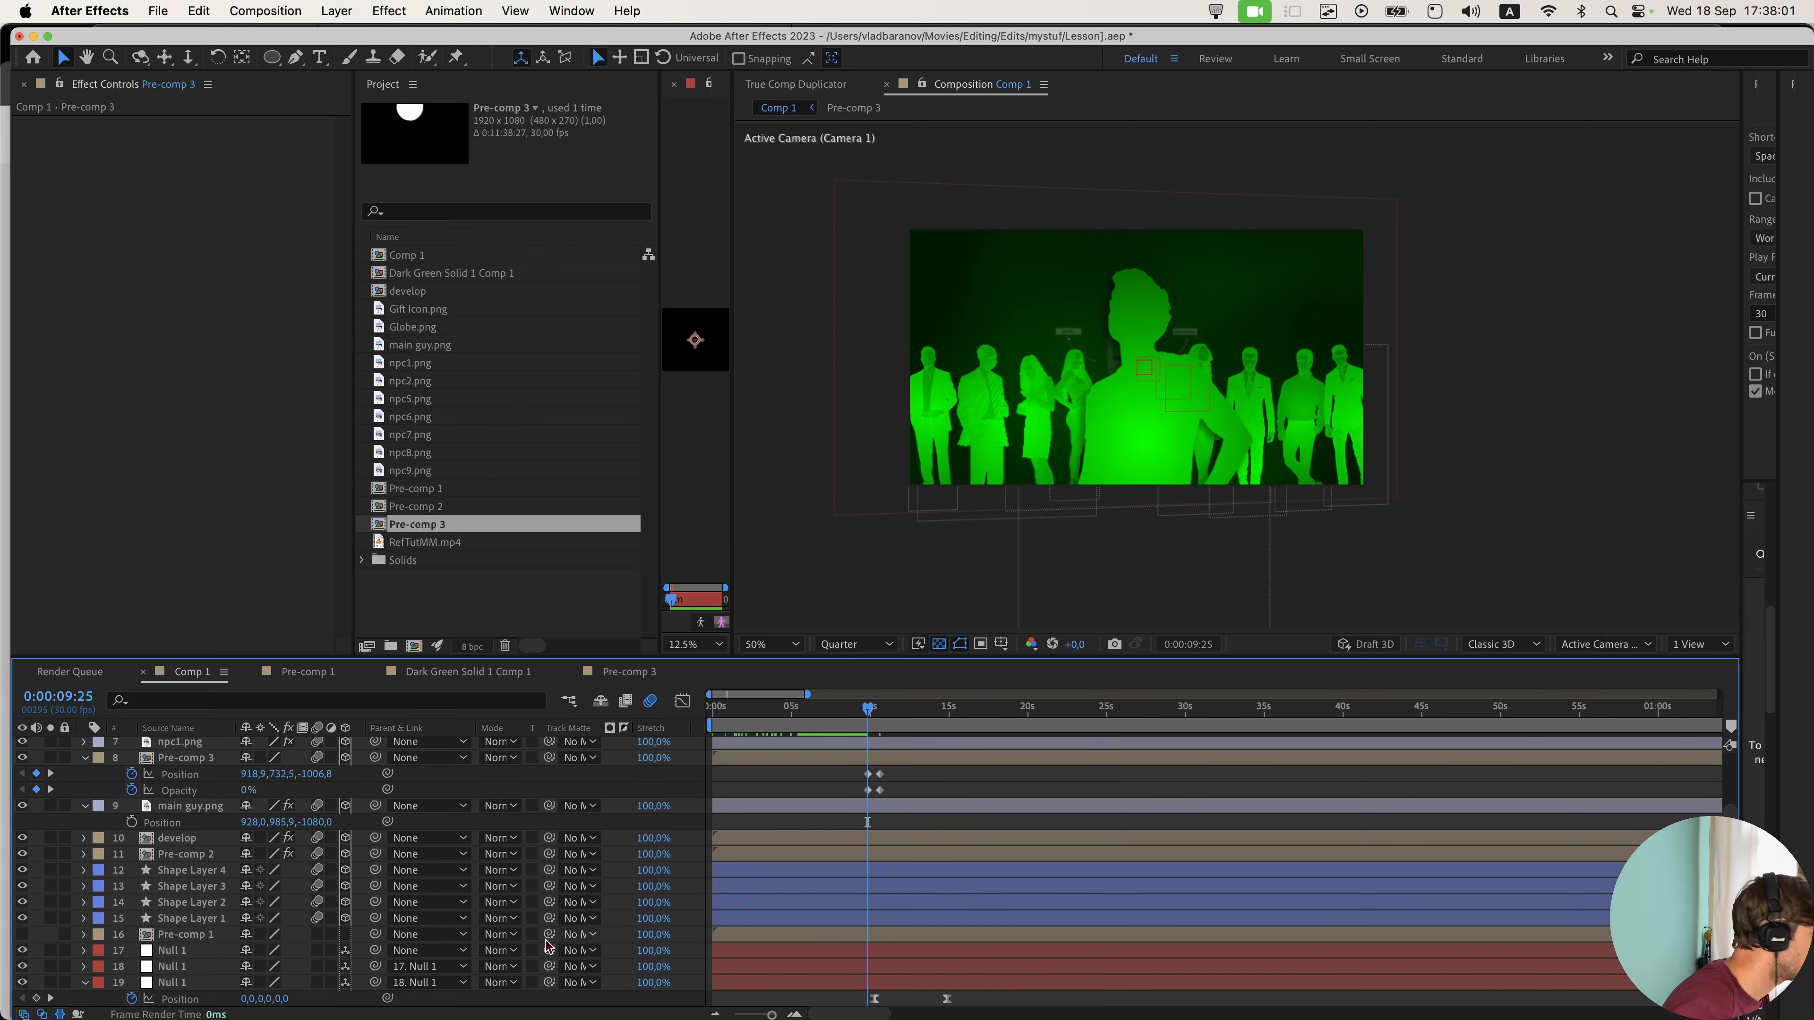
scroll(344, 966, down, 5)
key(equal)
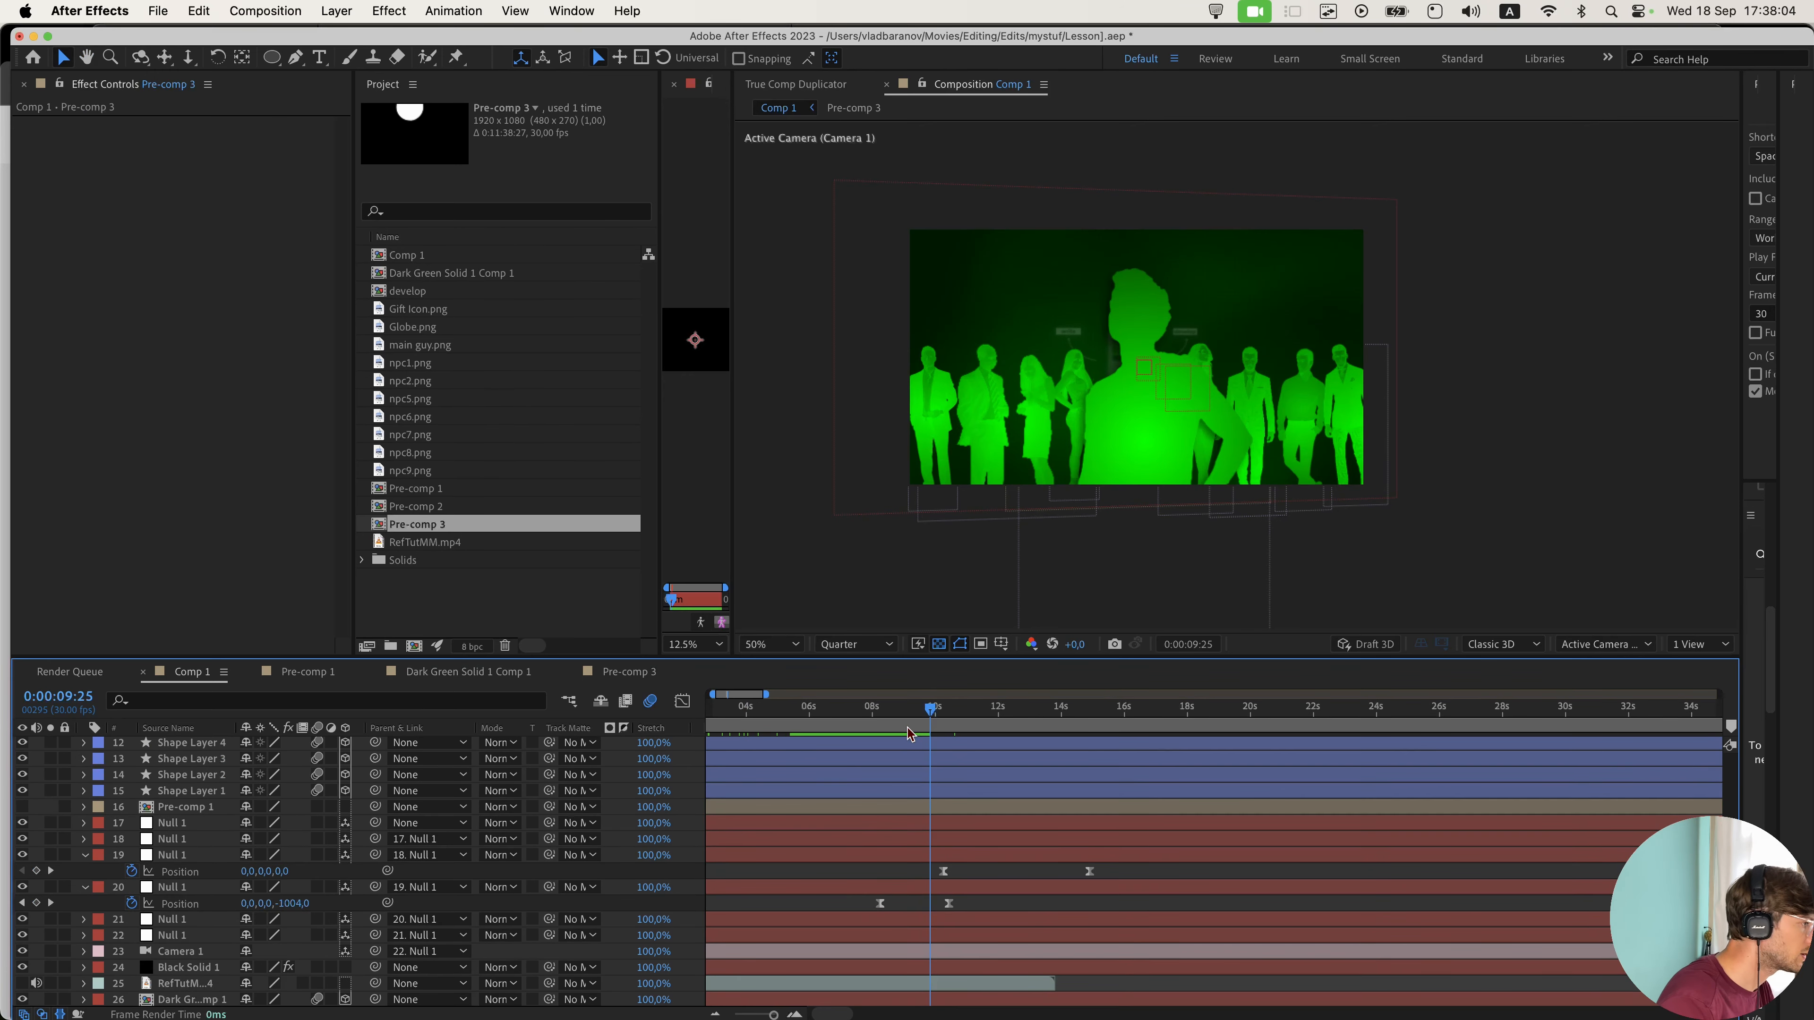
drag(908, 712, 933, 721)
key(k)
key(k)
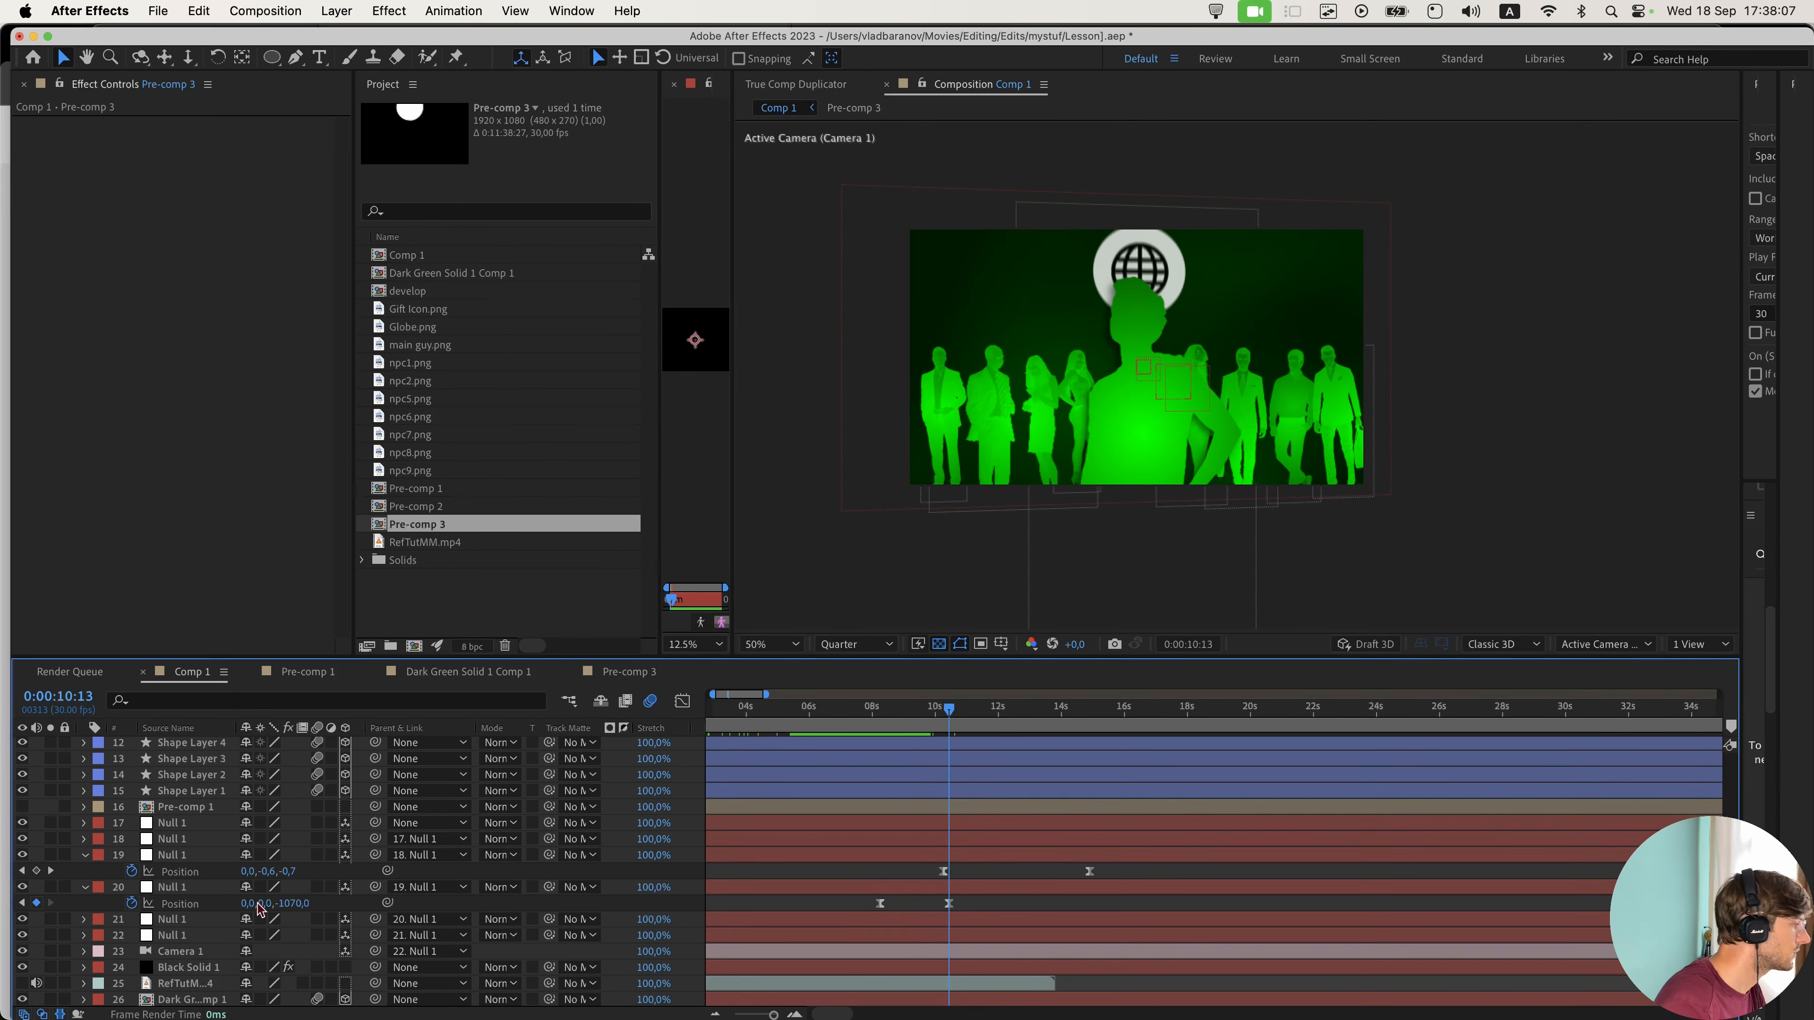
mouse_move(264, 904)
mouse_down()
mouse_move(280, 905)
mouse_move(250, 904)
mouse_up()
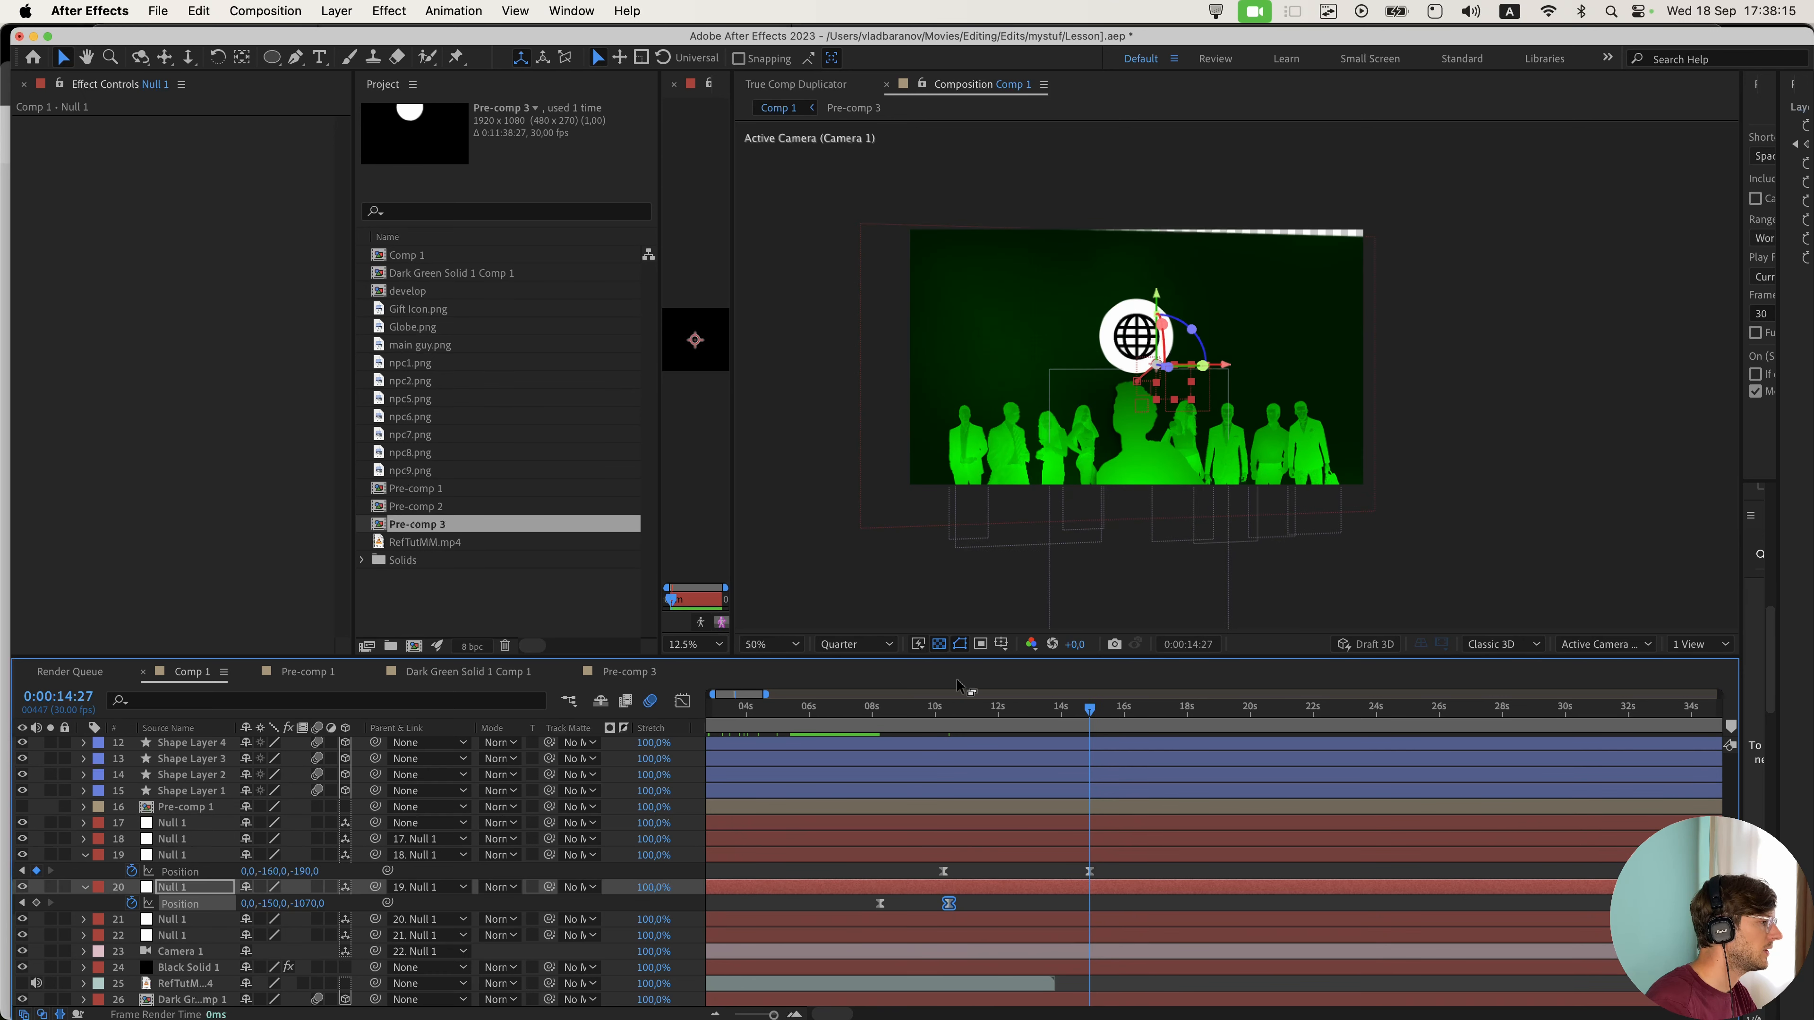
- Move the Dark Green Solid 1 Comp 1 background up to cover the gap along the frame's upper edge
key(comma)
scroll(368, 854, down, 1)
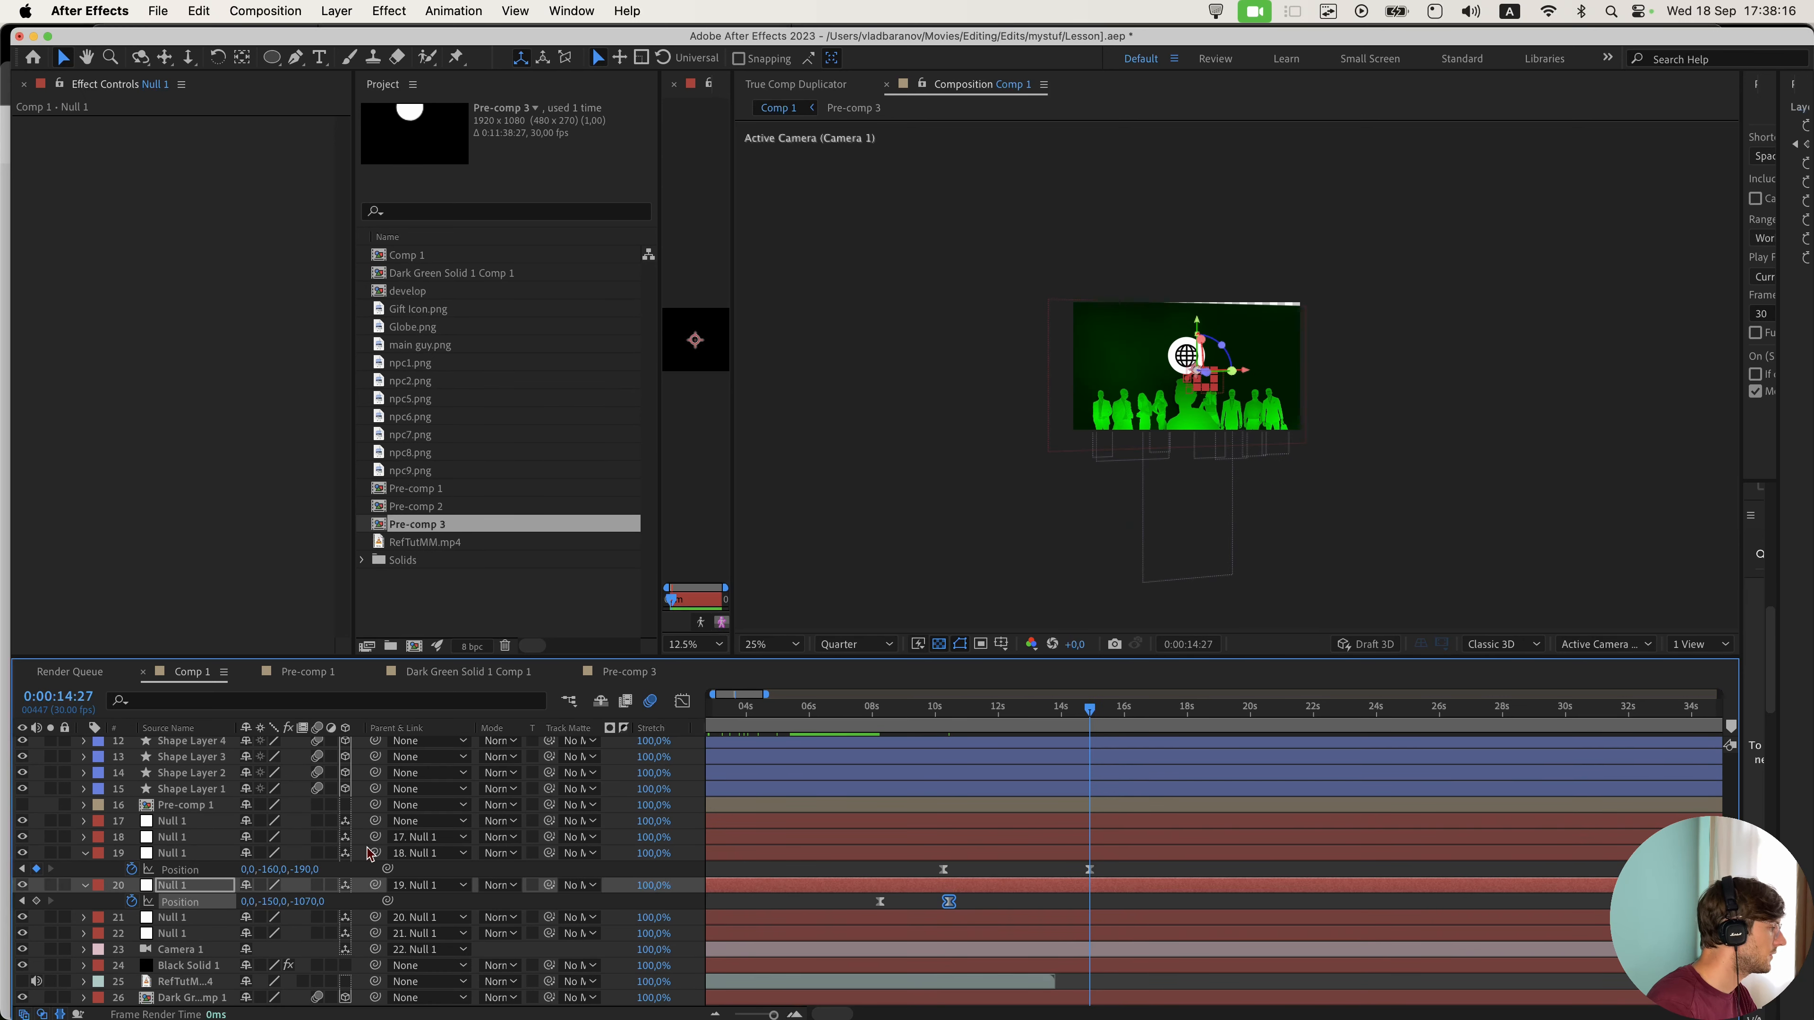
click(200, 998)
click(1279, 346)
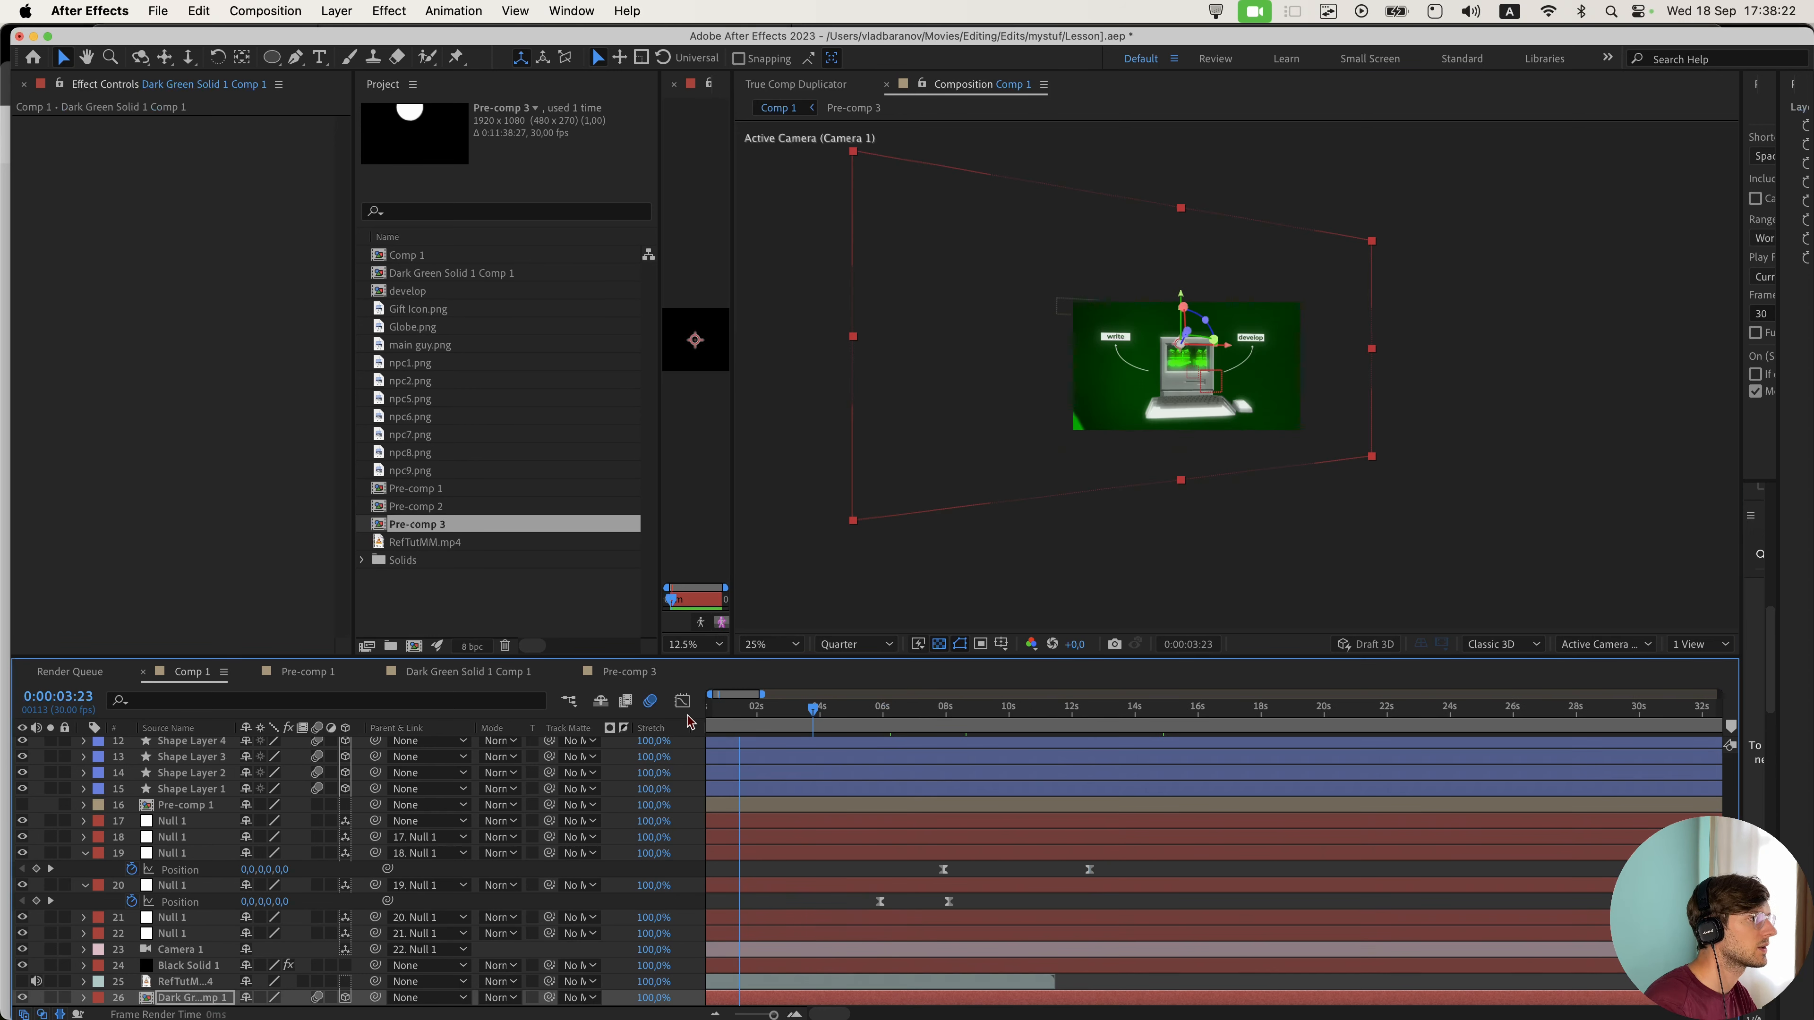
- Scale the Pre-comp 3 globe icon layer to 31% at 0:00:10:18
scroll(1143, 765, up, 5)
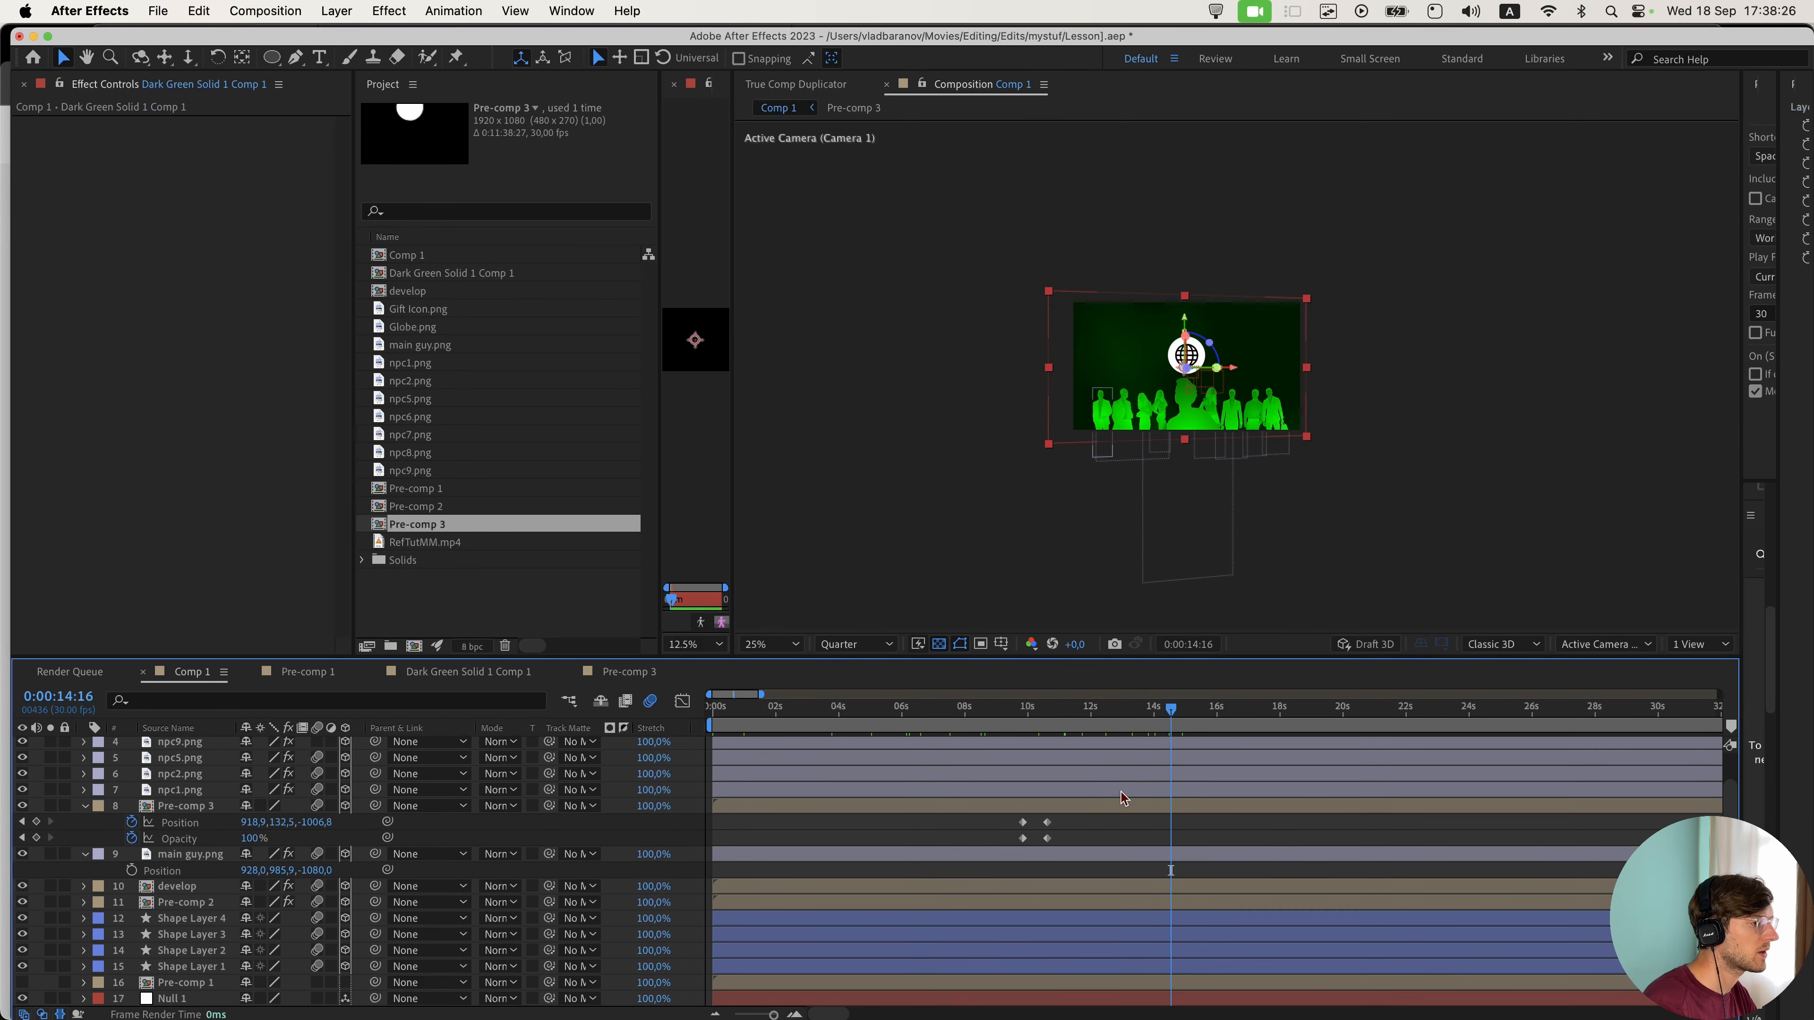
click(1113, 713)
scroll(1104, 730, up, 4)
drag(1109, 713, 1101, 729)
click(186, 806)
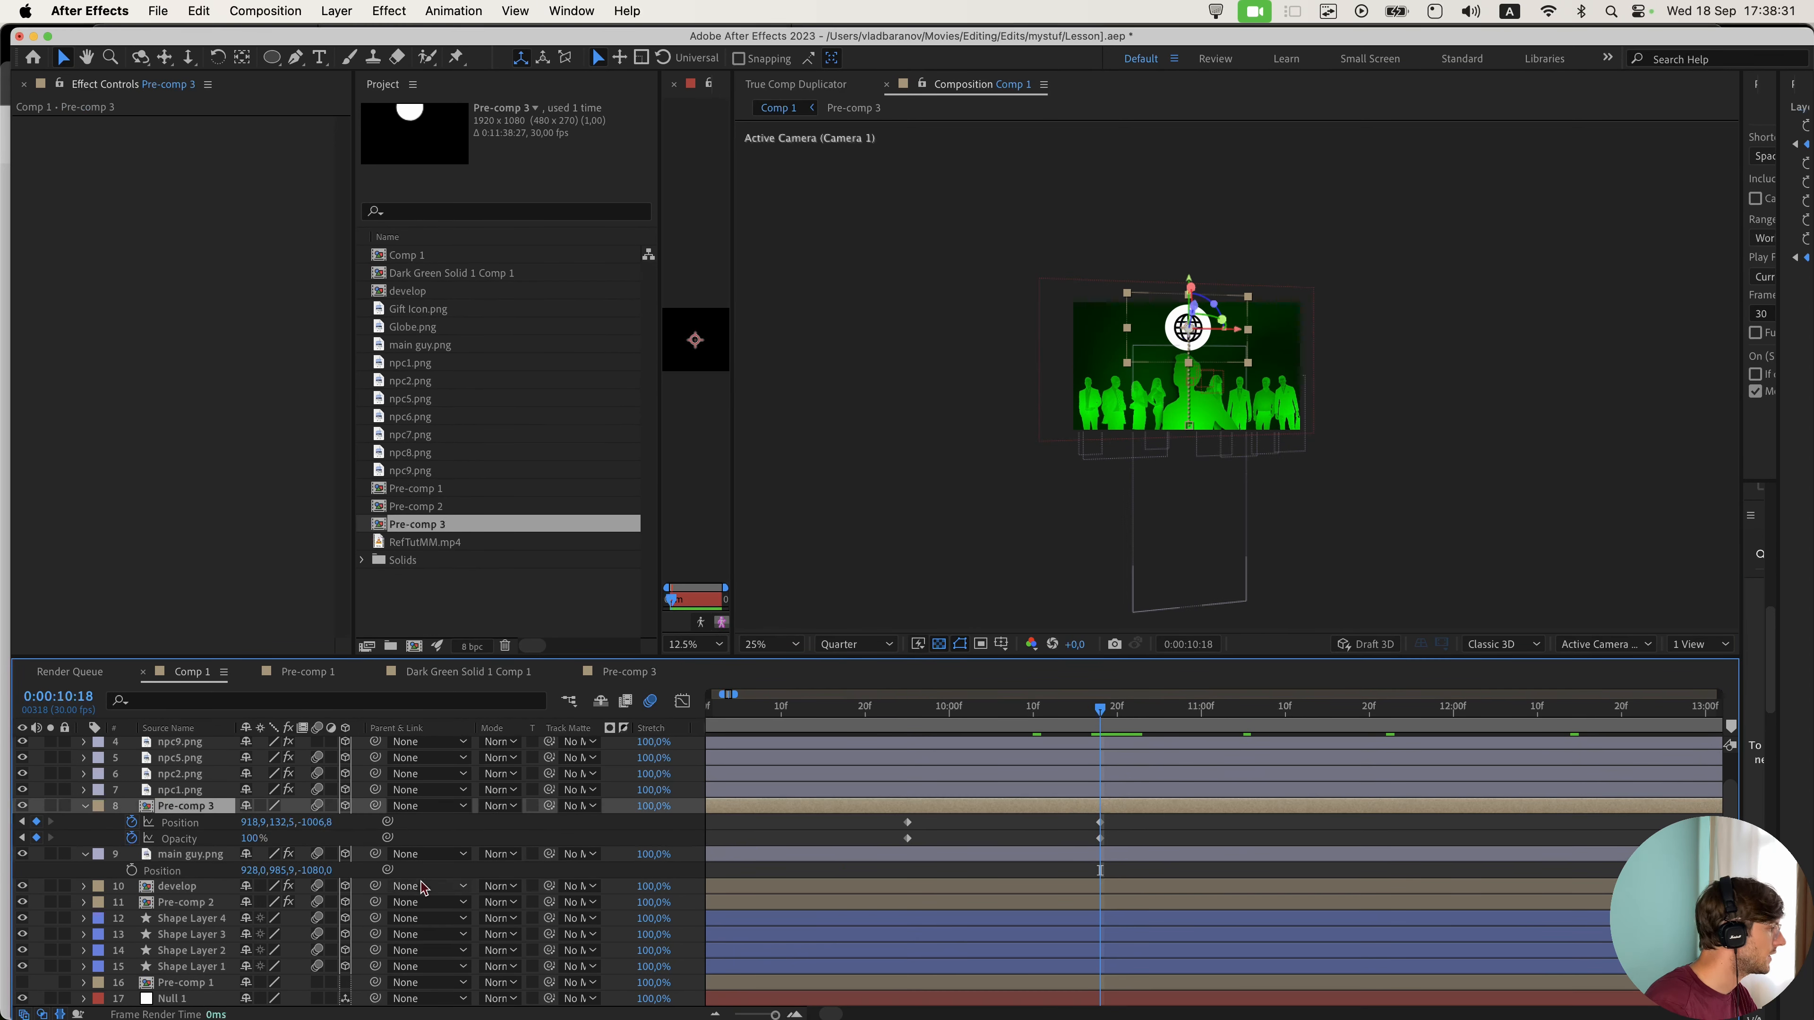
key(s)
drag(311, 824, 294, 824)
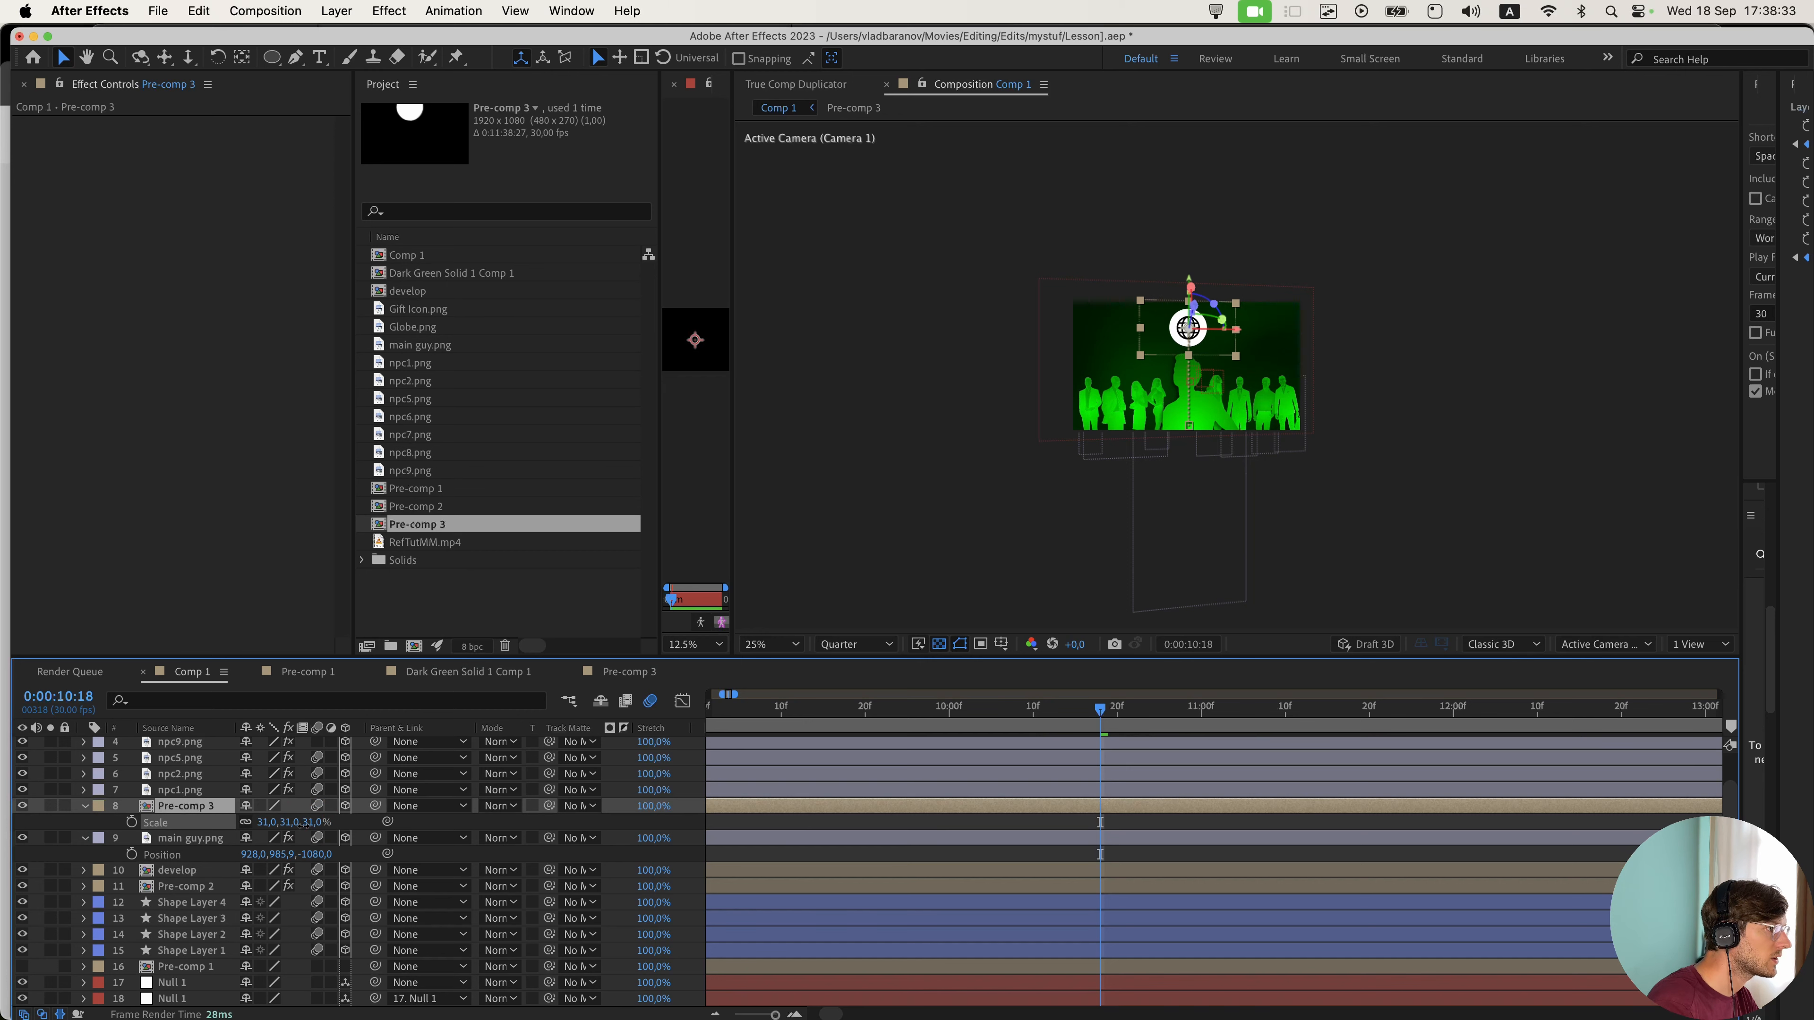
- Ease Pre-comp 3's Position and Opacity keyframes with a speed peak midway and preview the globe's rise
key(u)
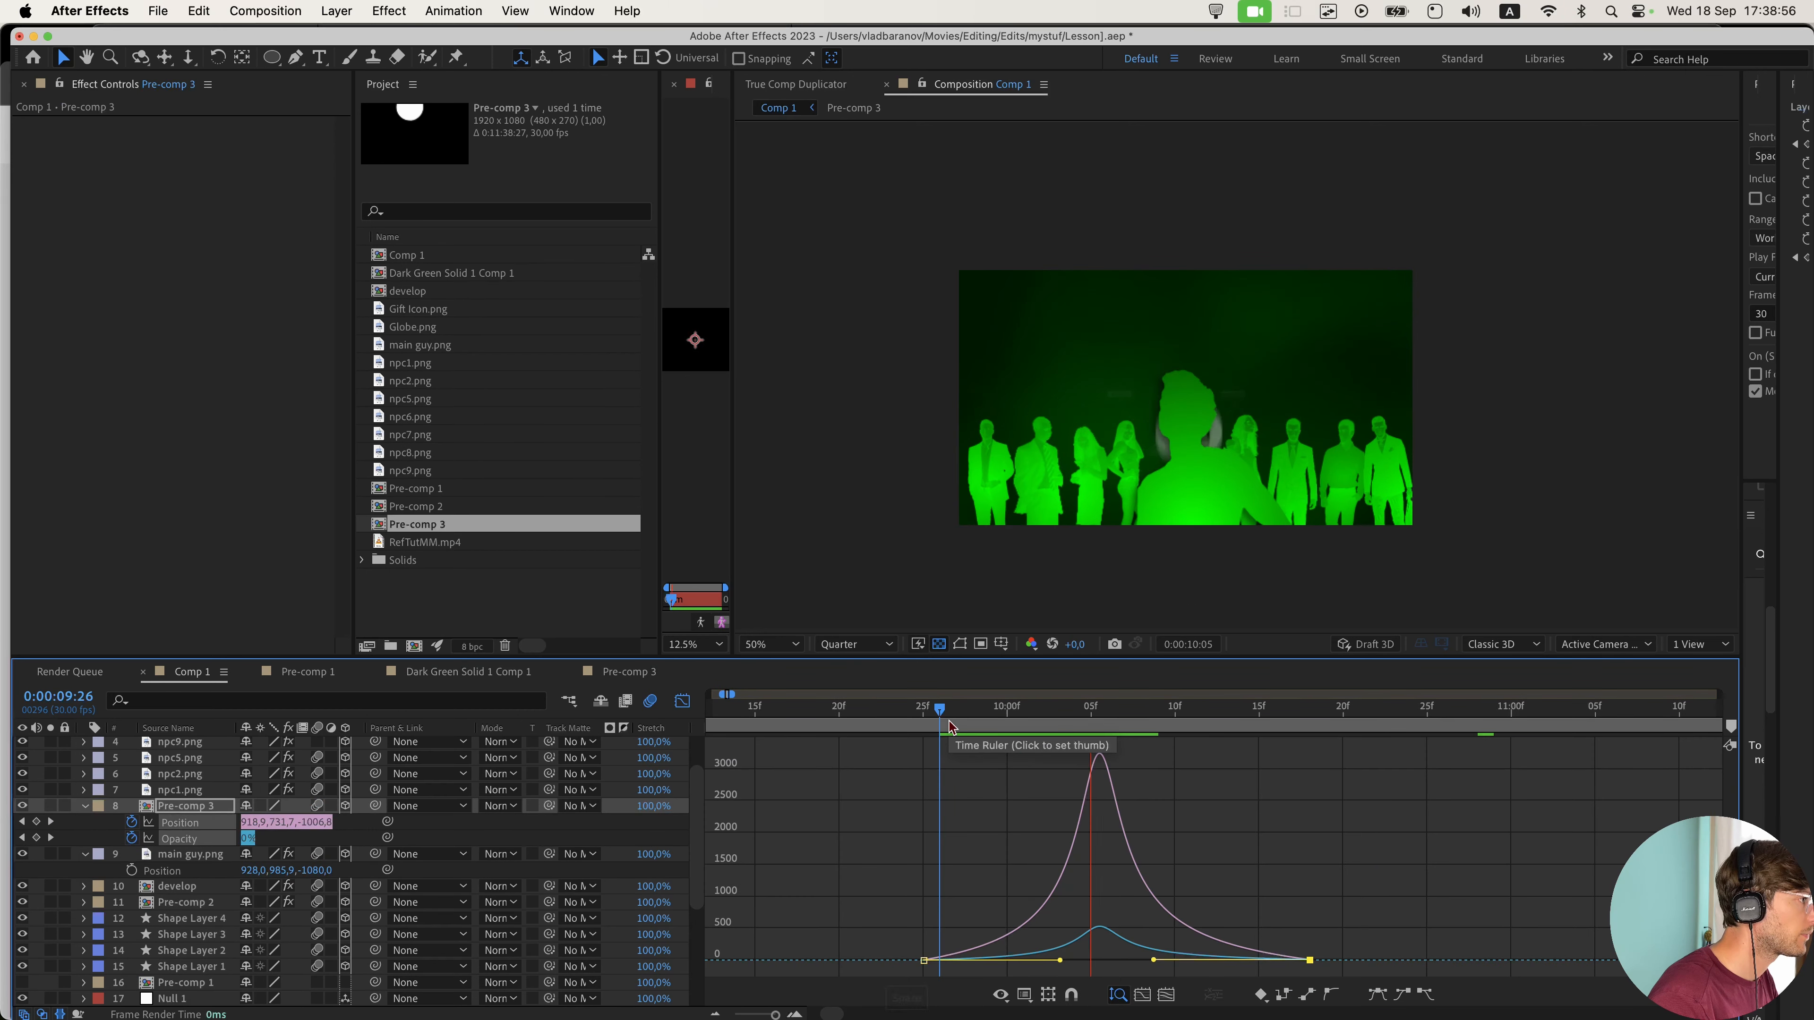
key(space)
key(shift+F3)
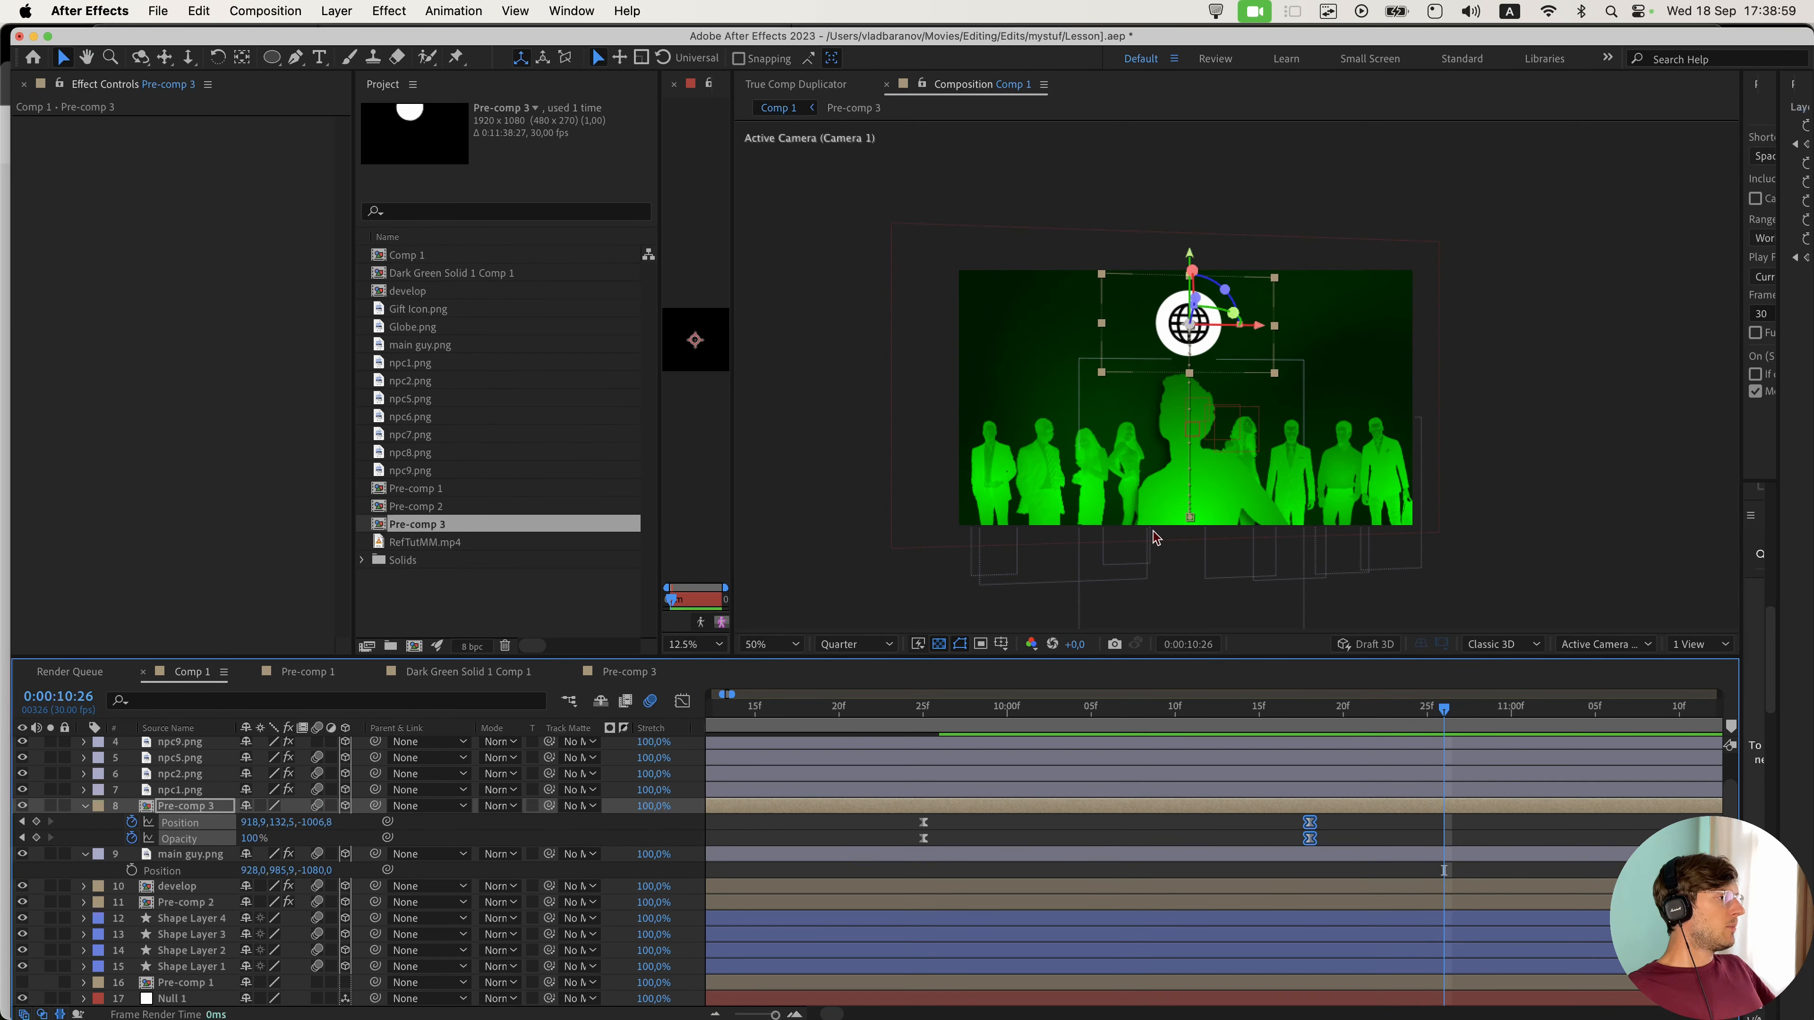
- Rename the Pre-comp 3 globe layer to Icon1 and duplicate it twice
scroll(1219, 759, down, 5)
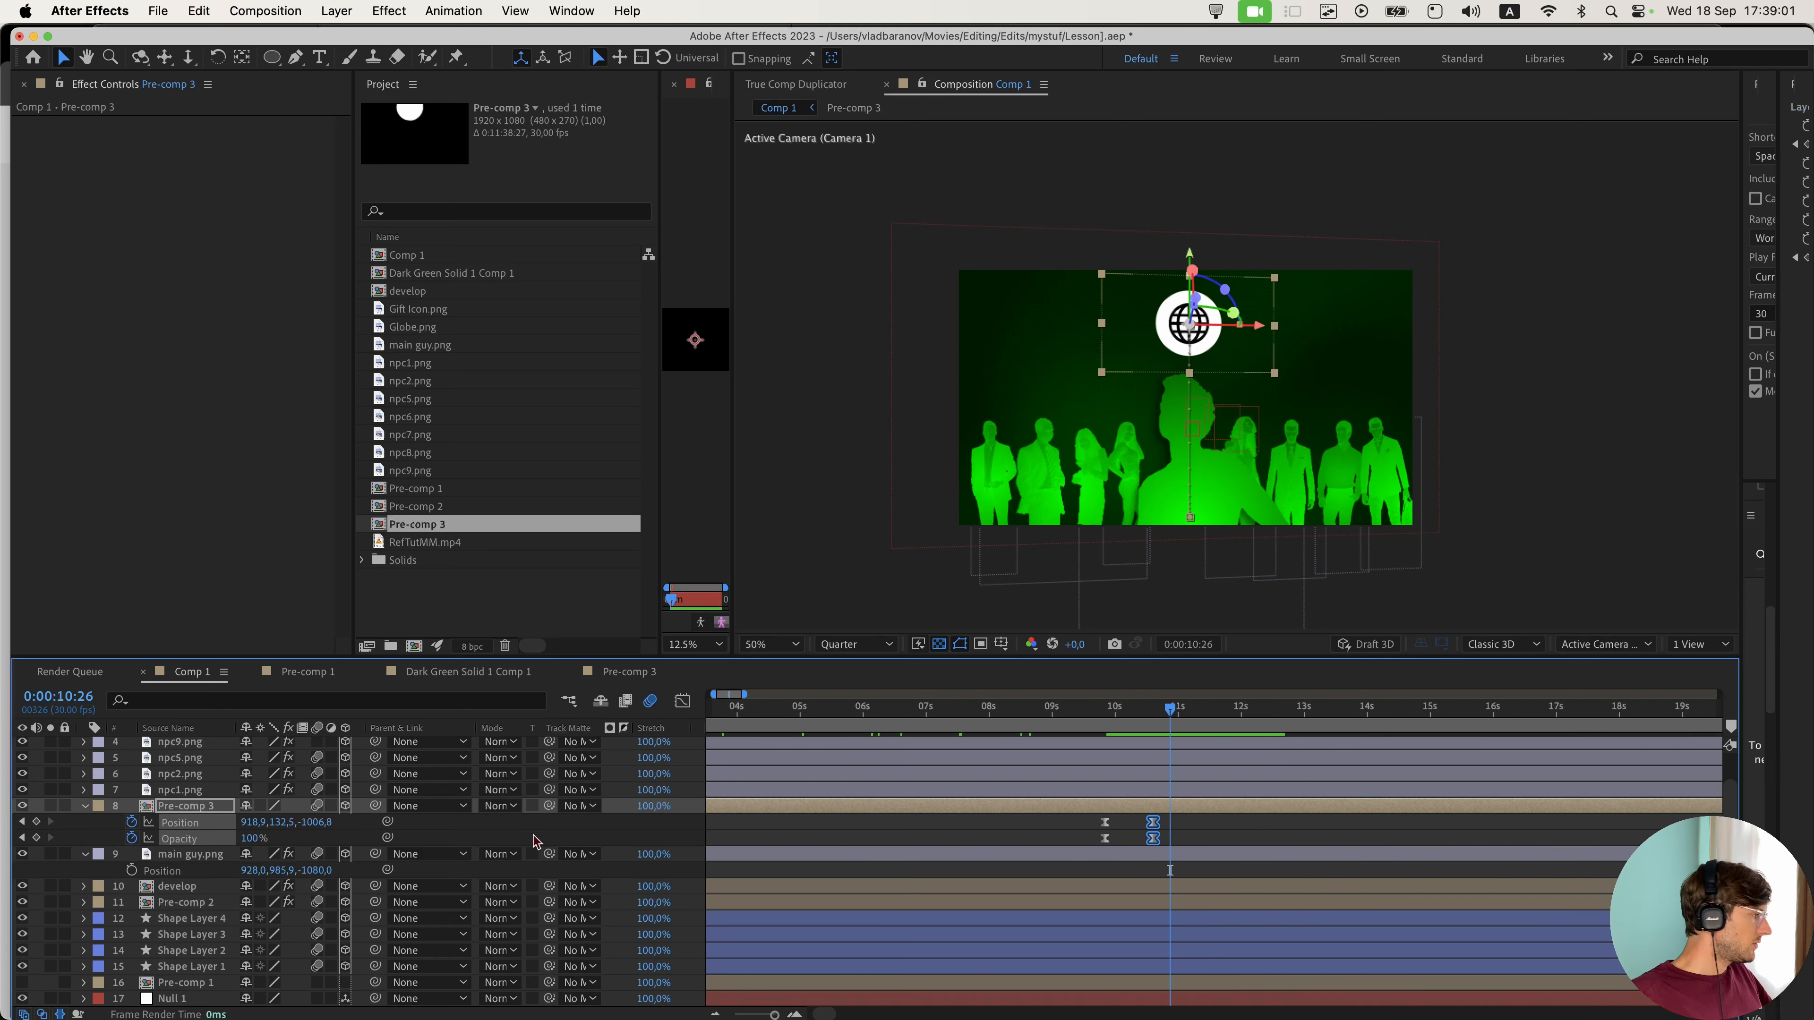
key(Return)
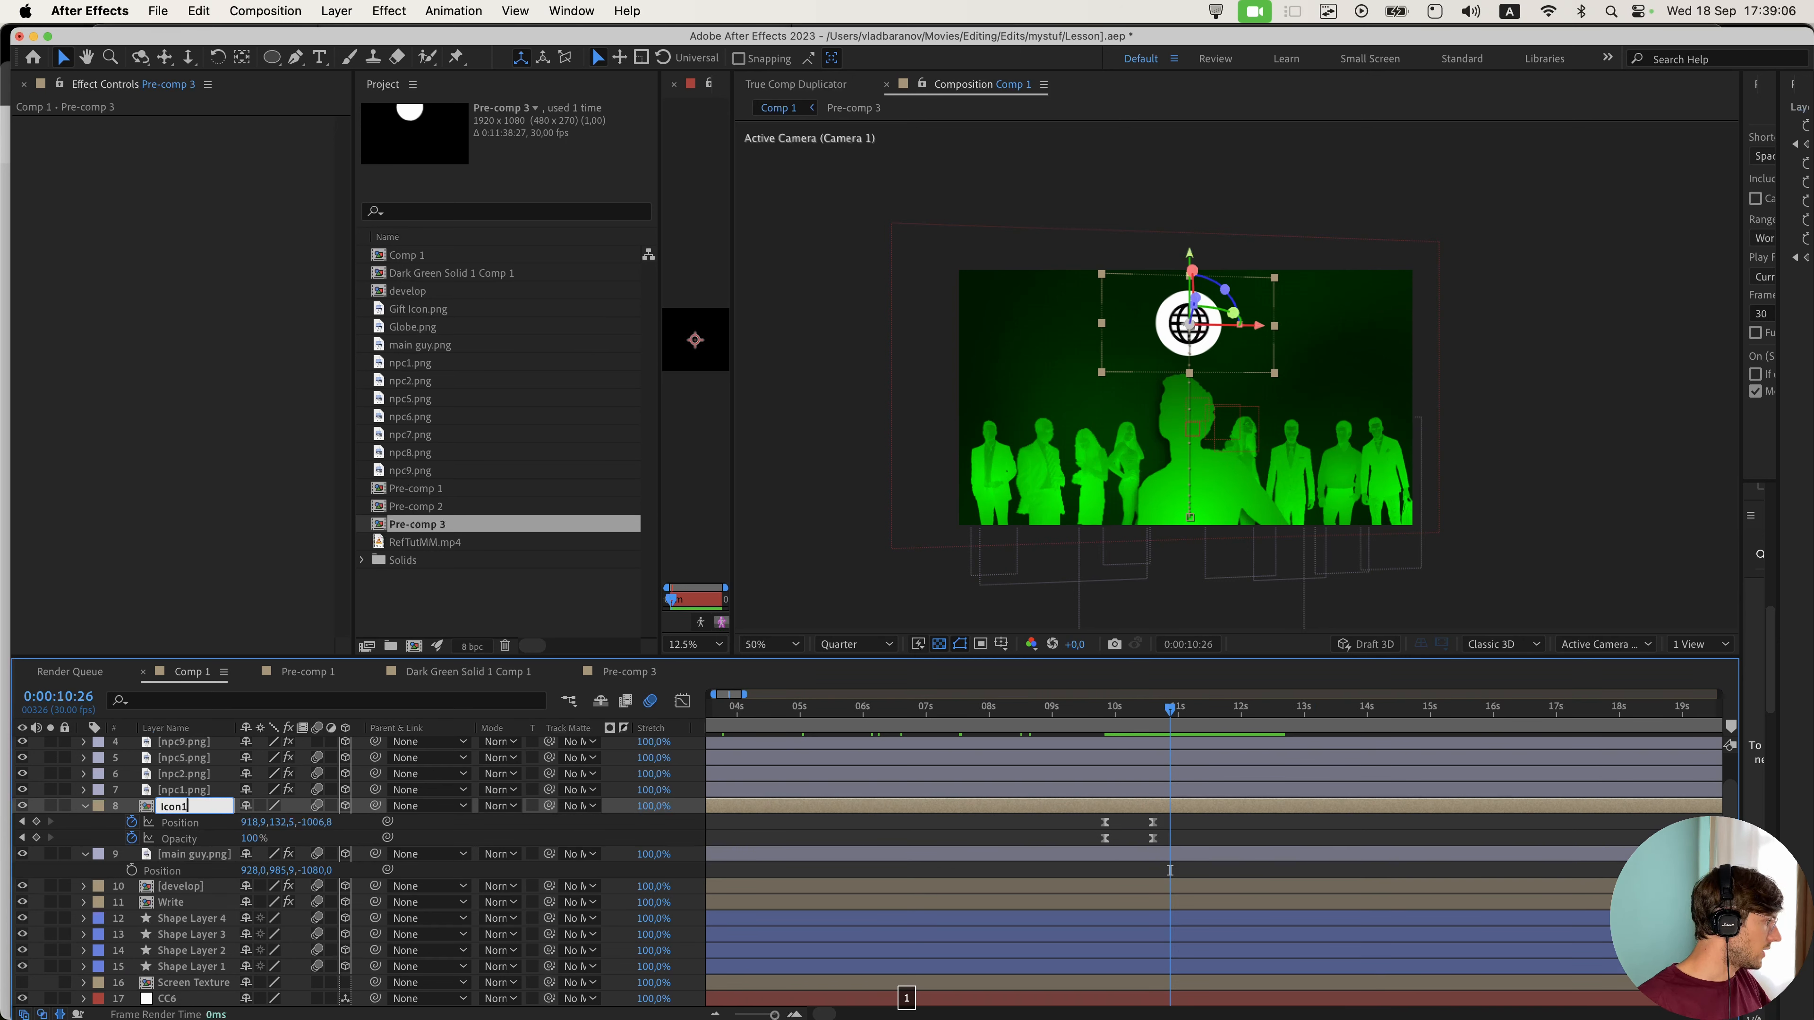
text(Icon1)
key(Return)
key(super+d)
key(super+d)
- Restack the duplicates so Icon3 sits directly above npc2.png and Icon2 directly above npc1.png
shift+click(171, 821)
drag(171, 822, 203, 778)
drag(202, 779, 202, 778)
drag(192, 790, 200, 812)
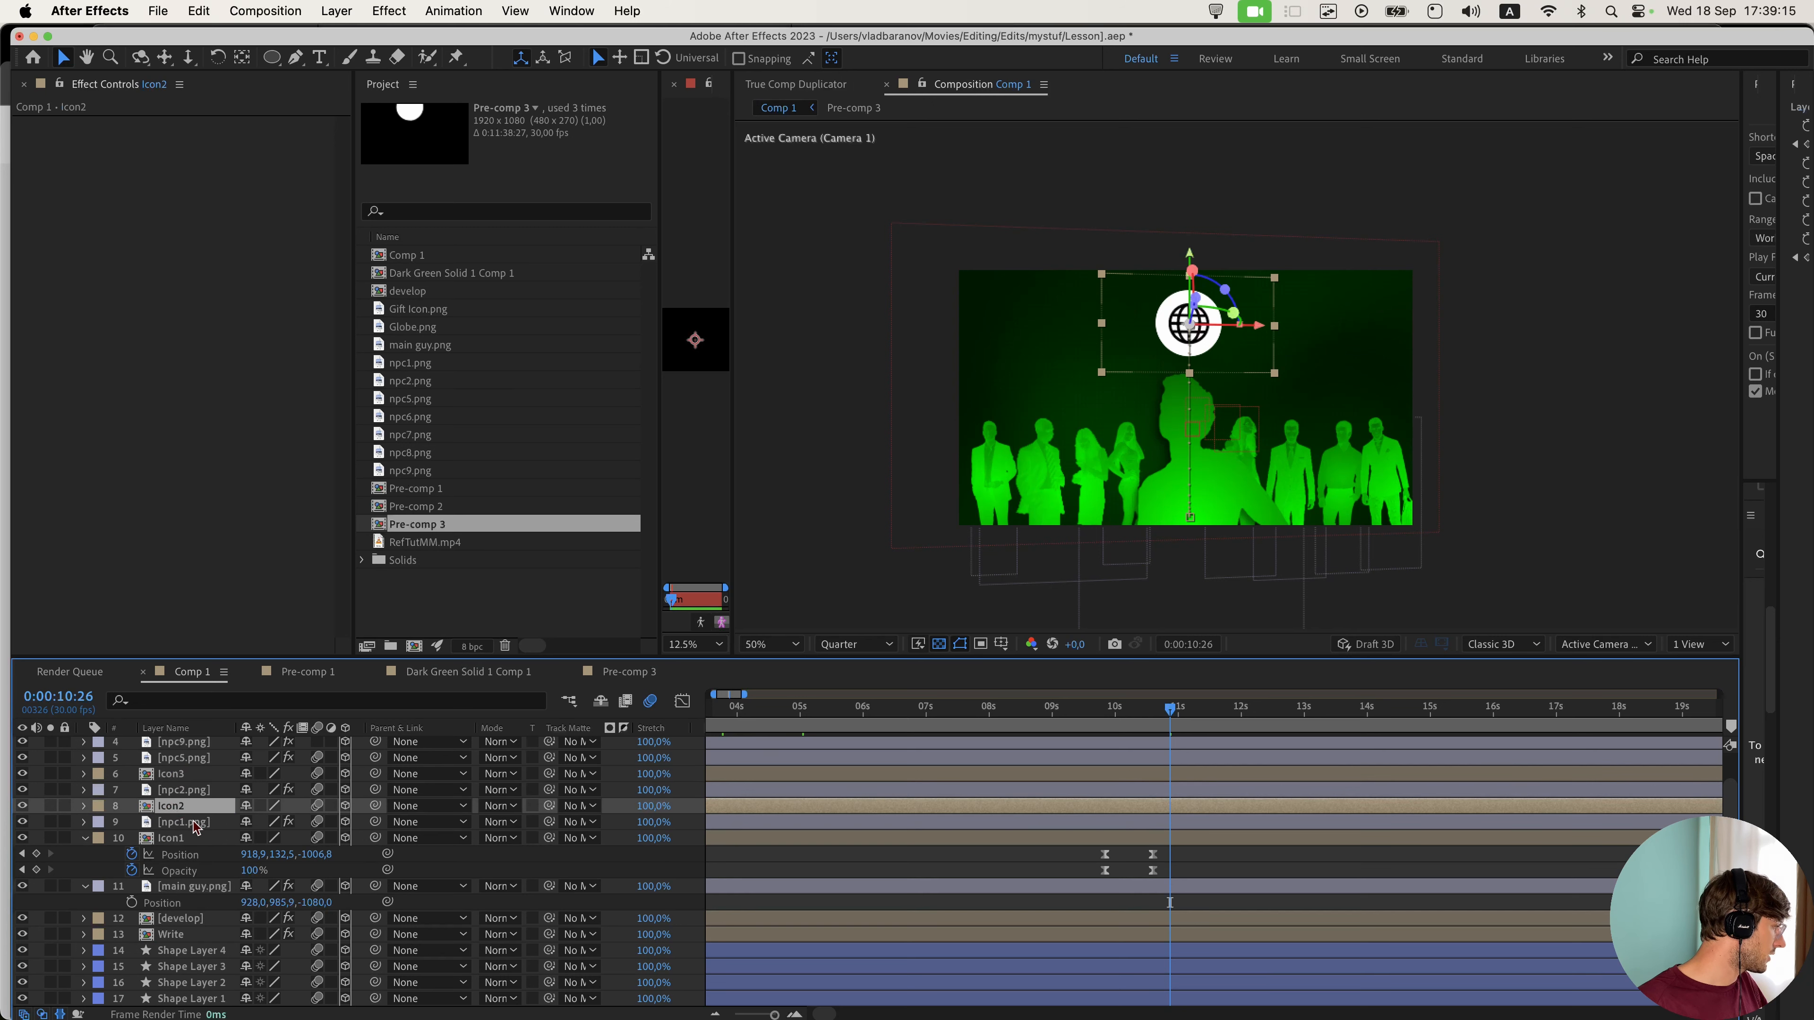
- Rename the three globe layers Icon, Icon1 and Icon2, numbered from the lowest layer upwards
click(193, 824)
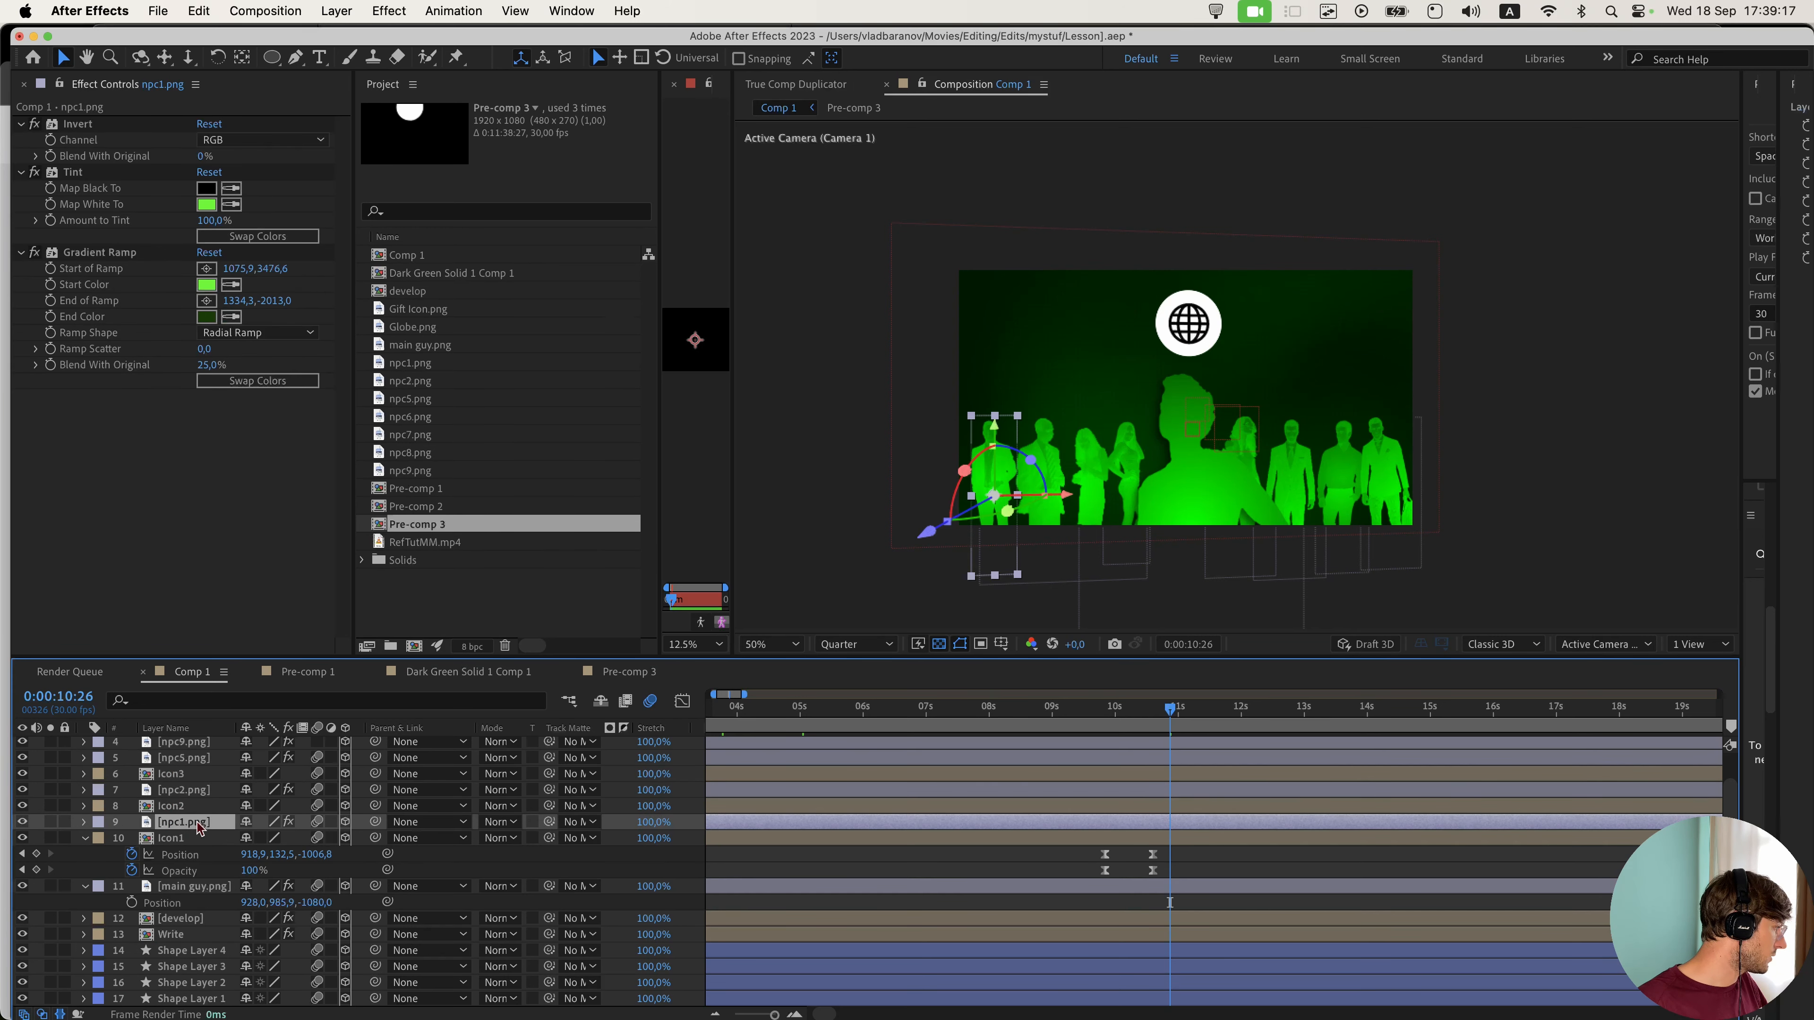
click(207, 837)
key(Return)
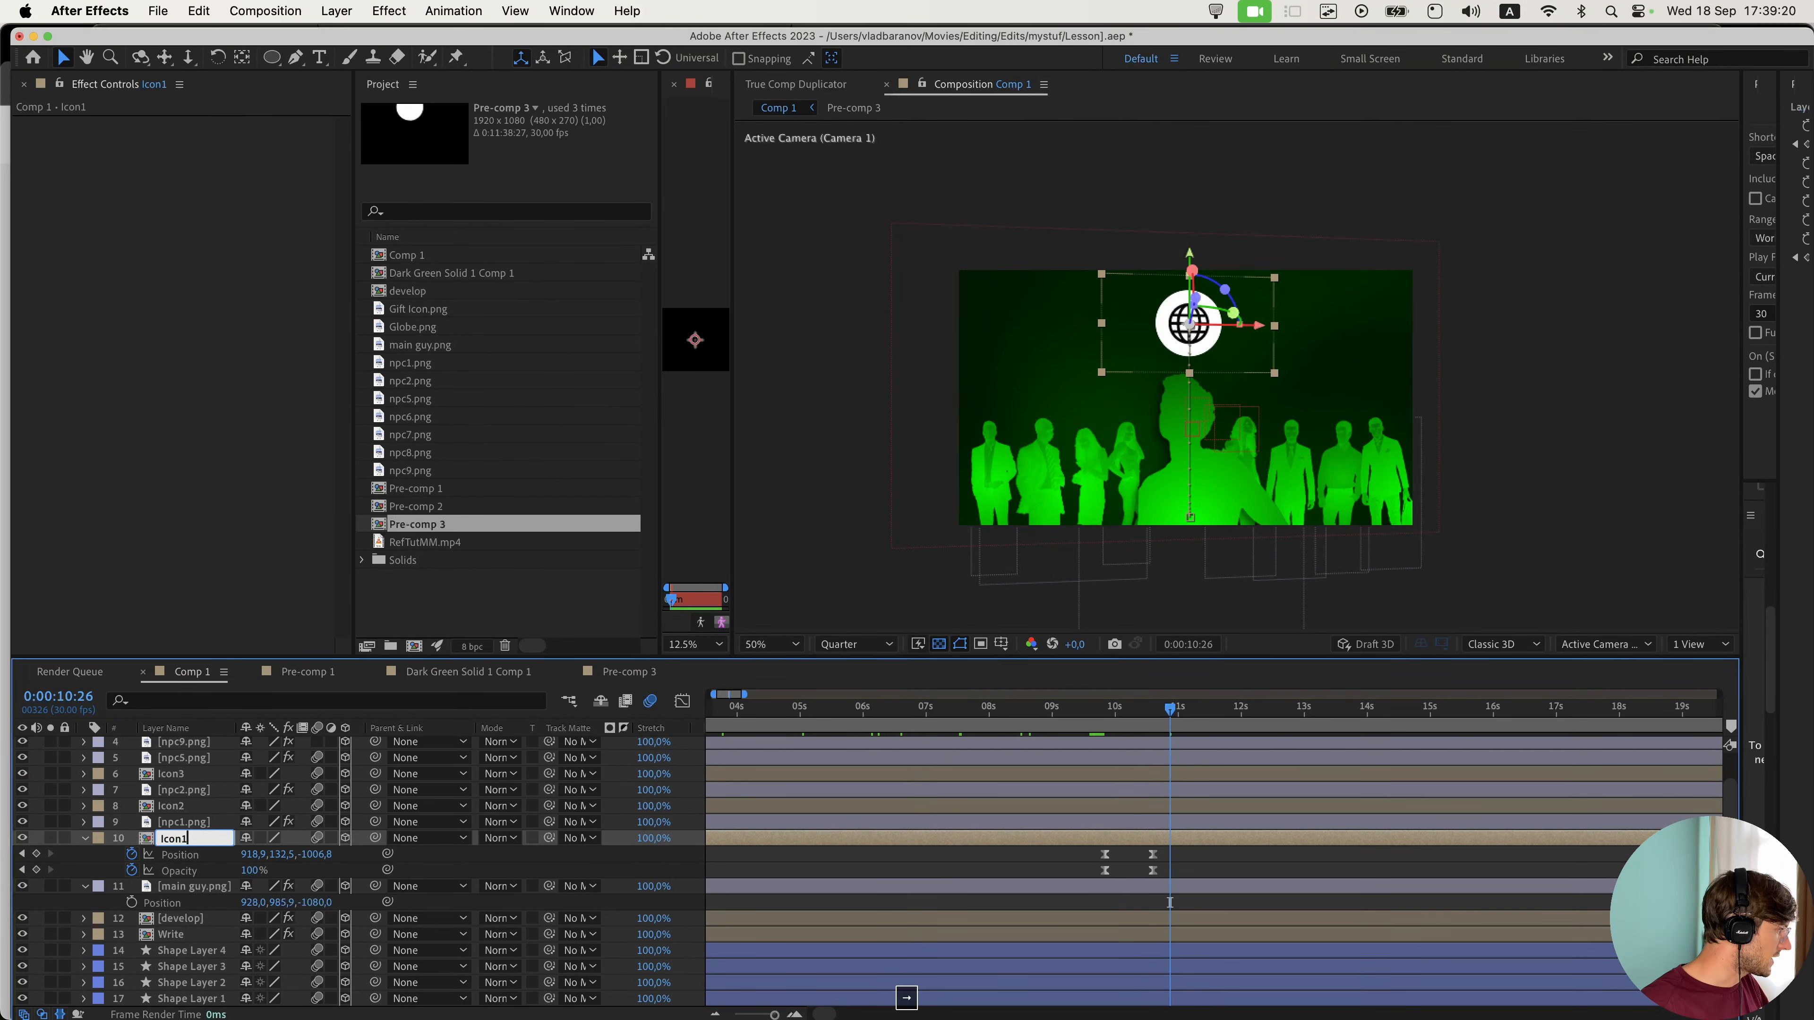
key(BackSpace)
click(200, 809)
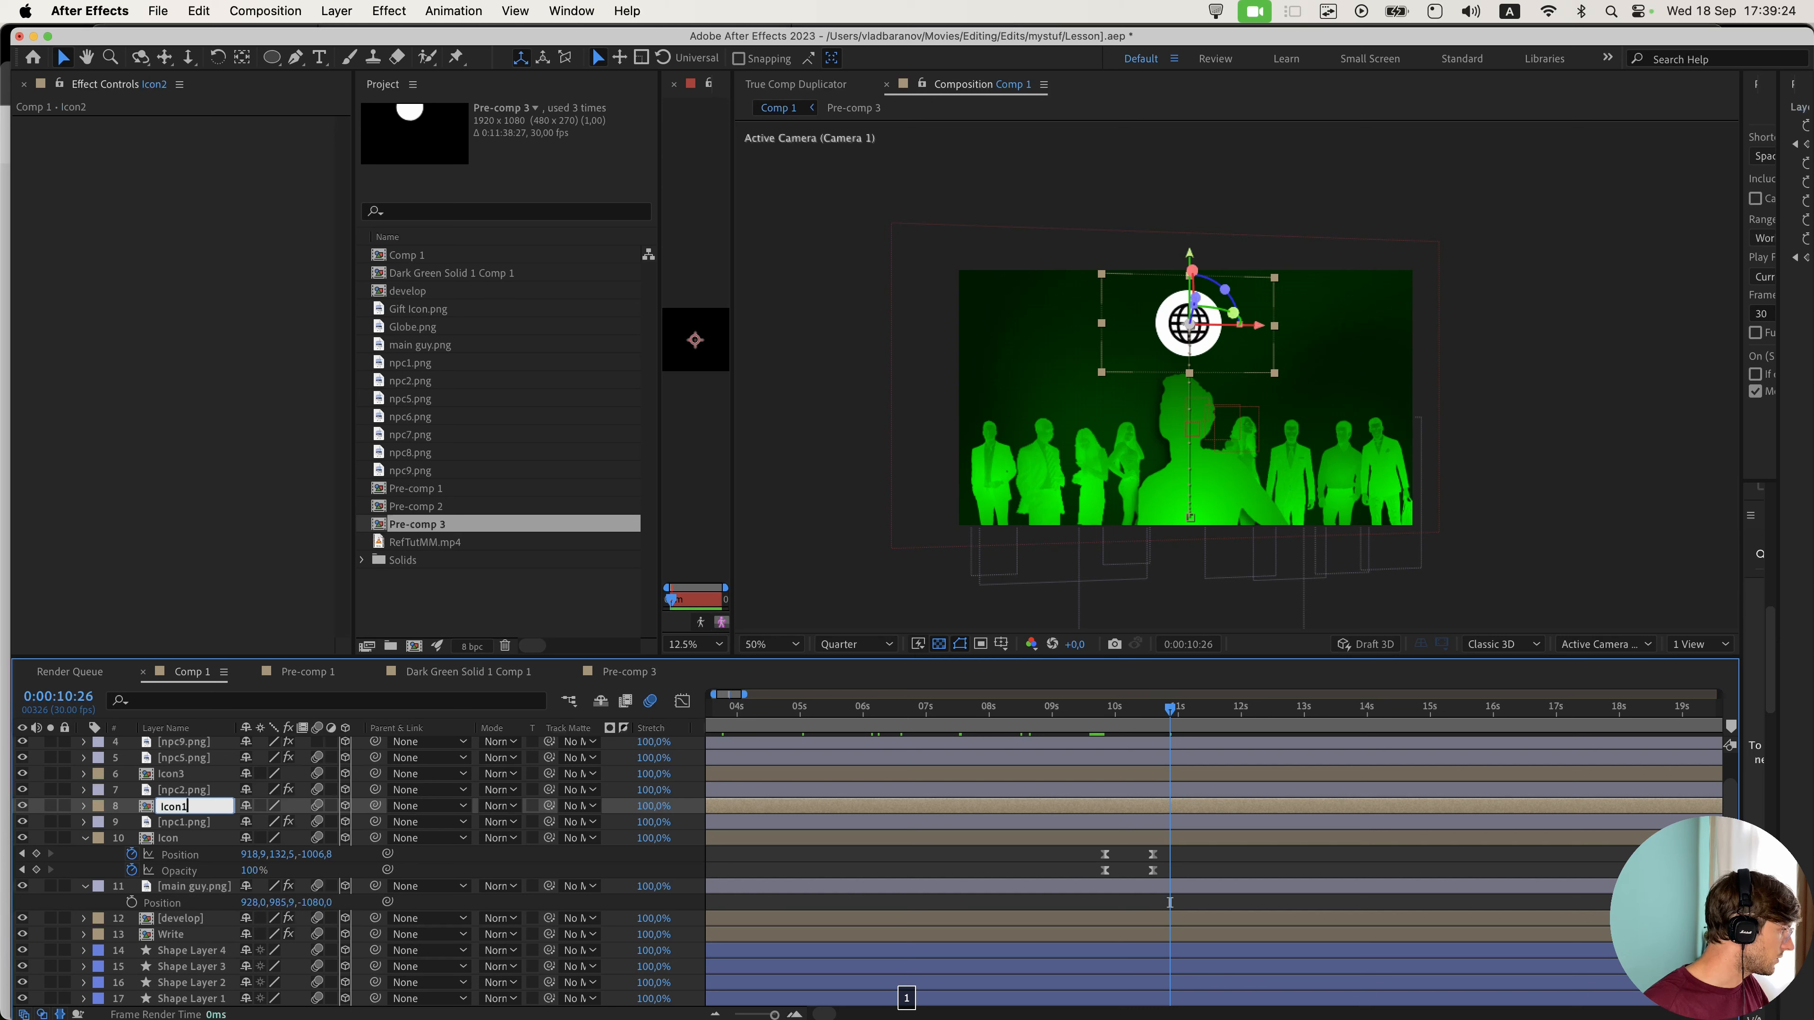
click(190, 775)
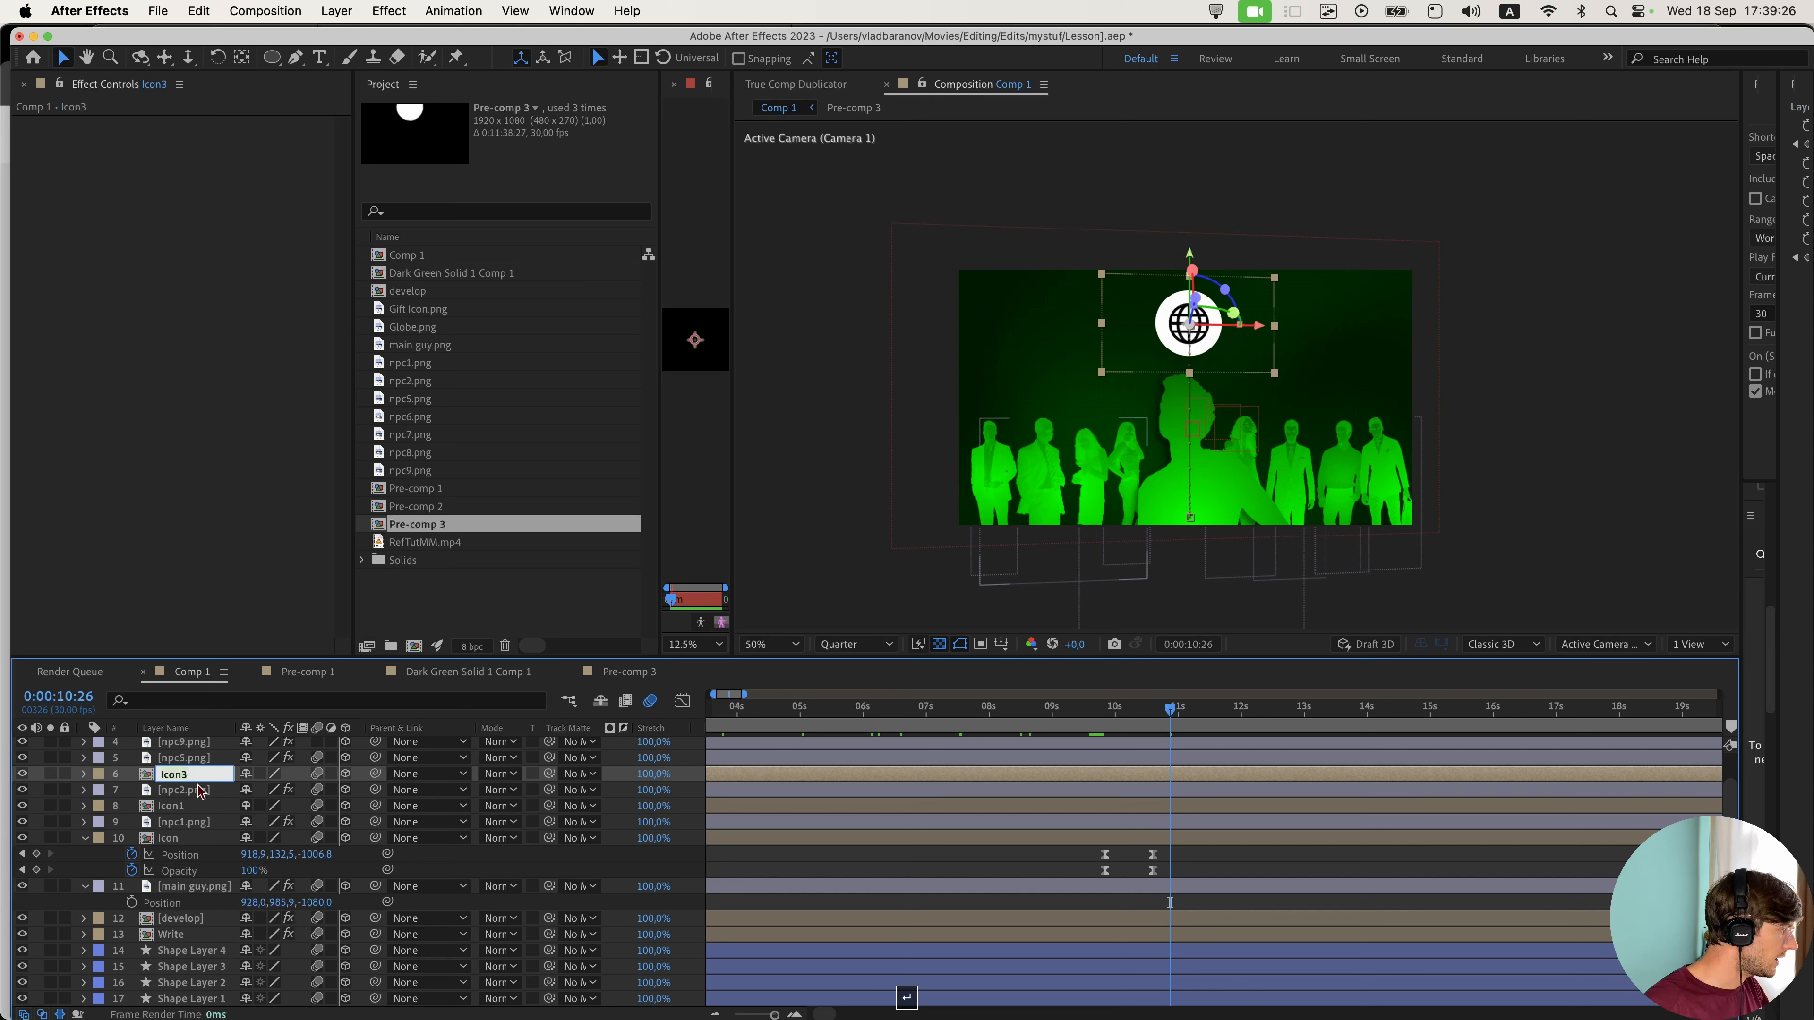
click(227, 807)
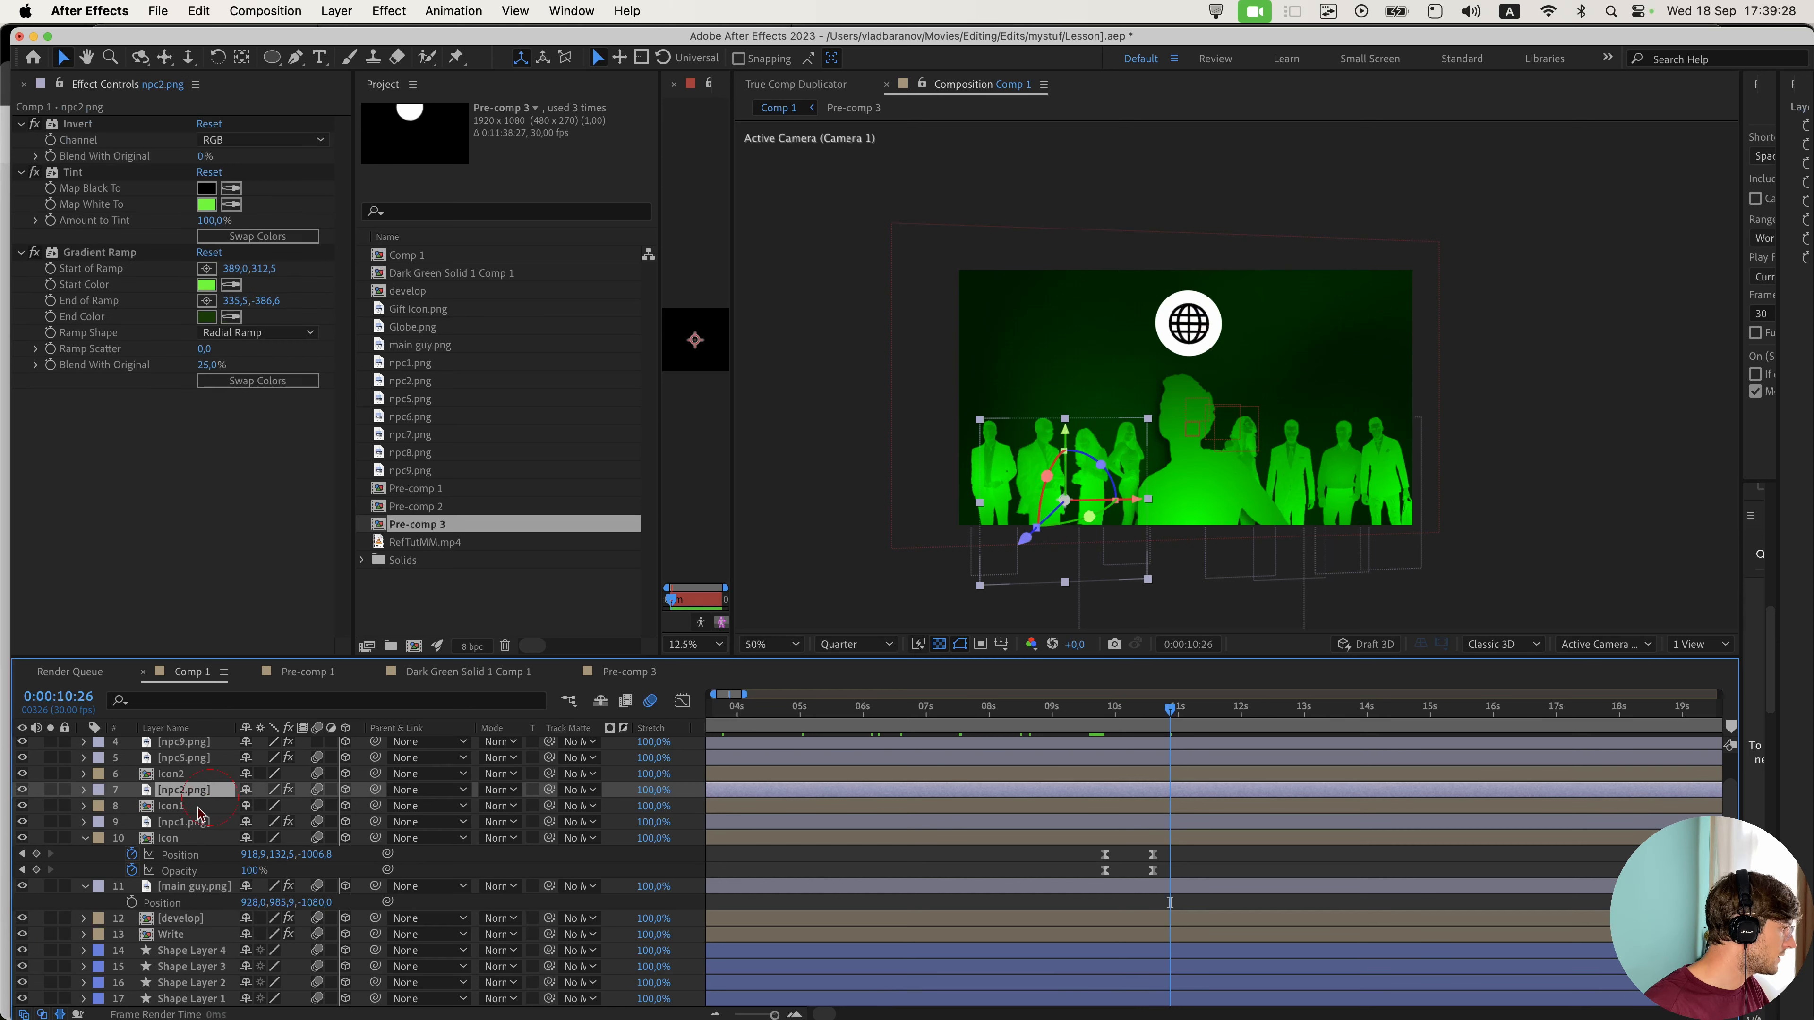
- Shift the Position and Opacity keyframes of Icon1 and Icon2 about seven frames later, ending at 0:00:10:25
key(u)
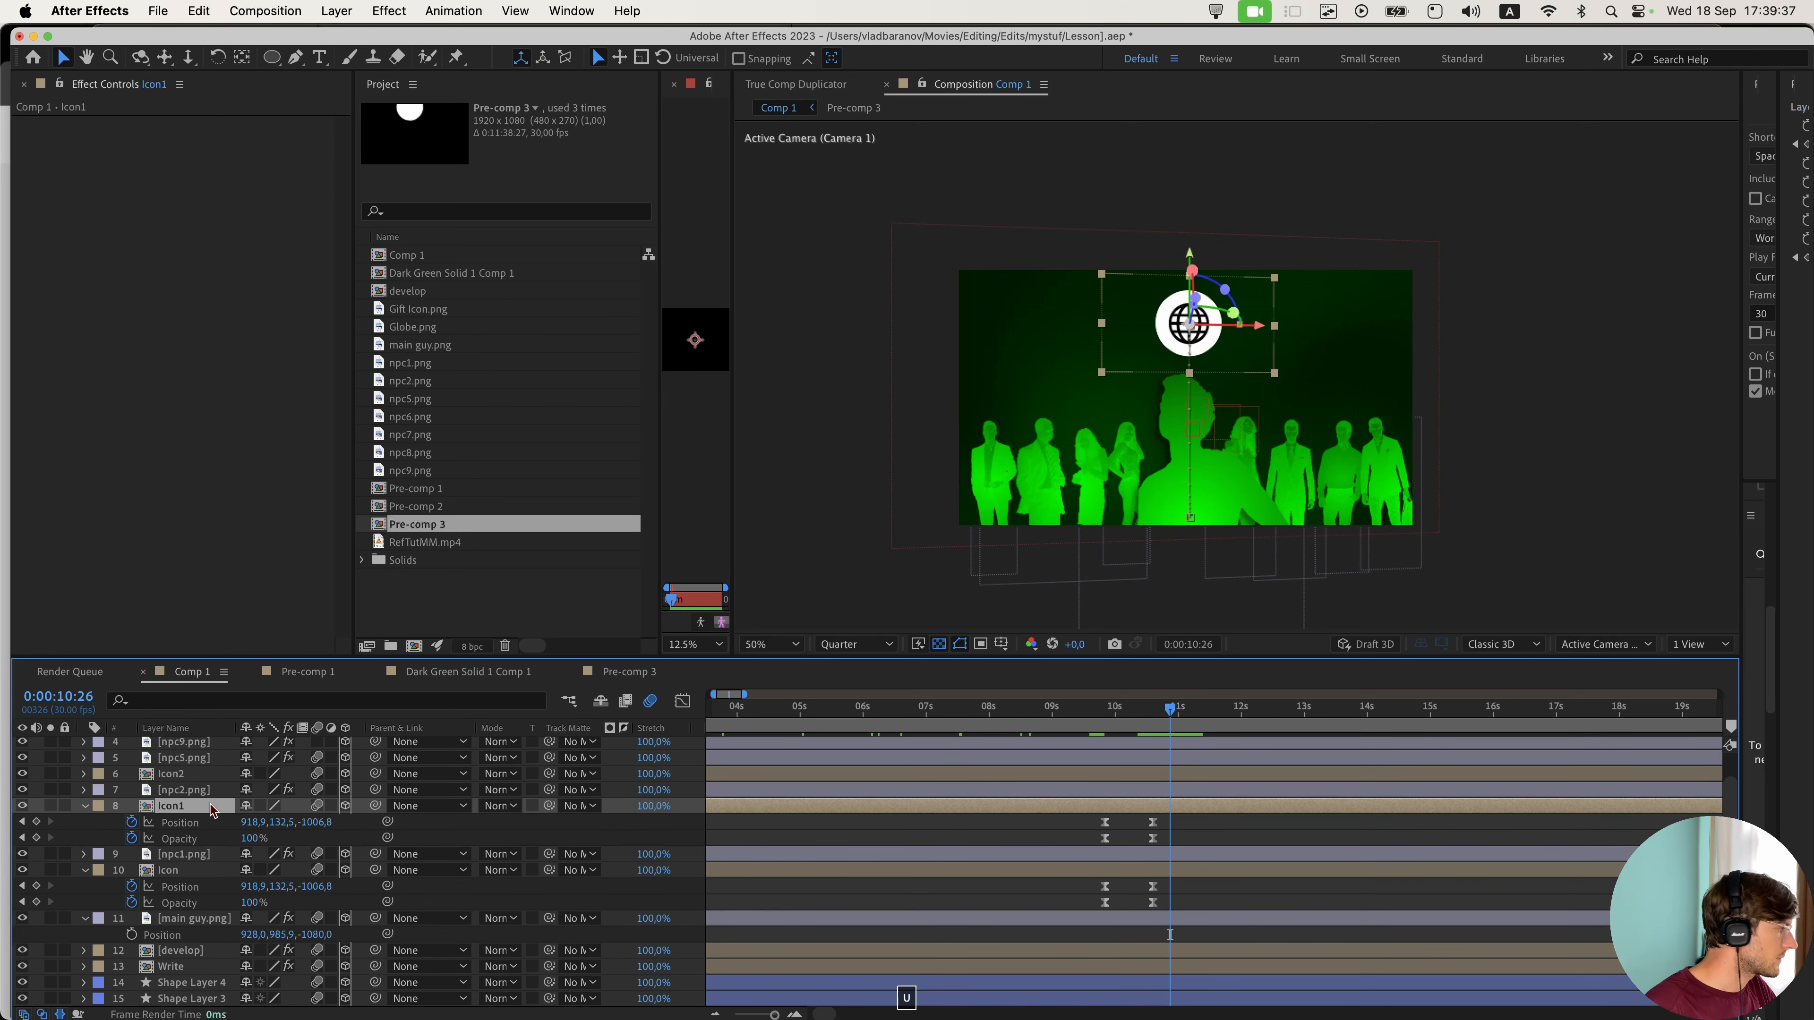
click(1219, 770)
key(u)
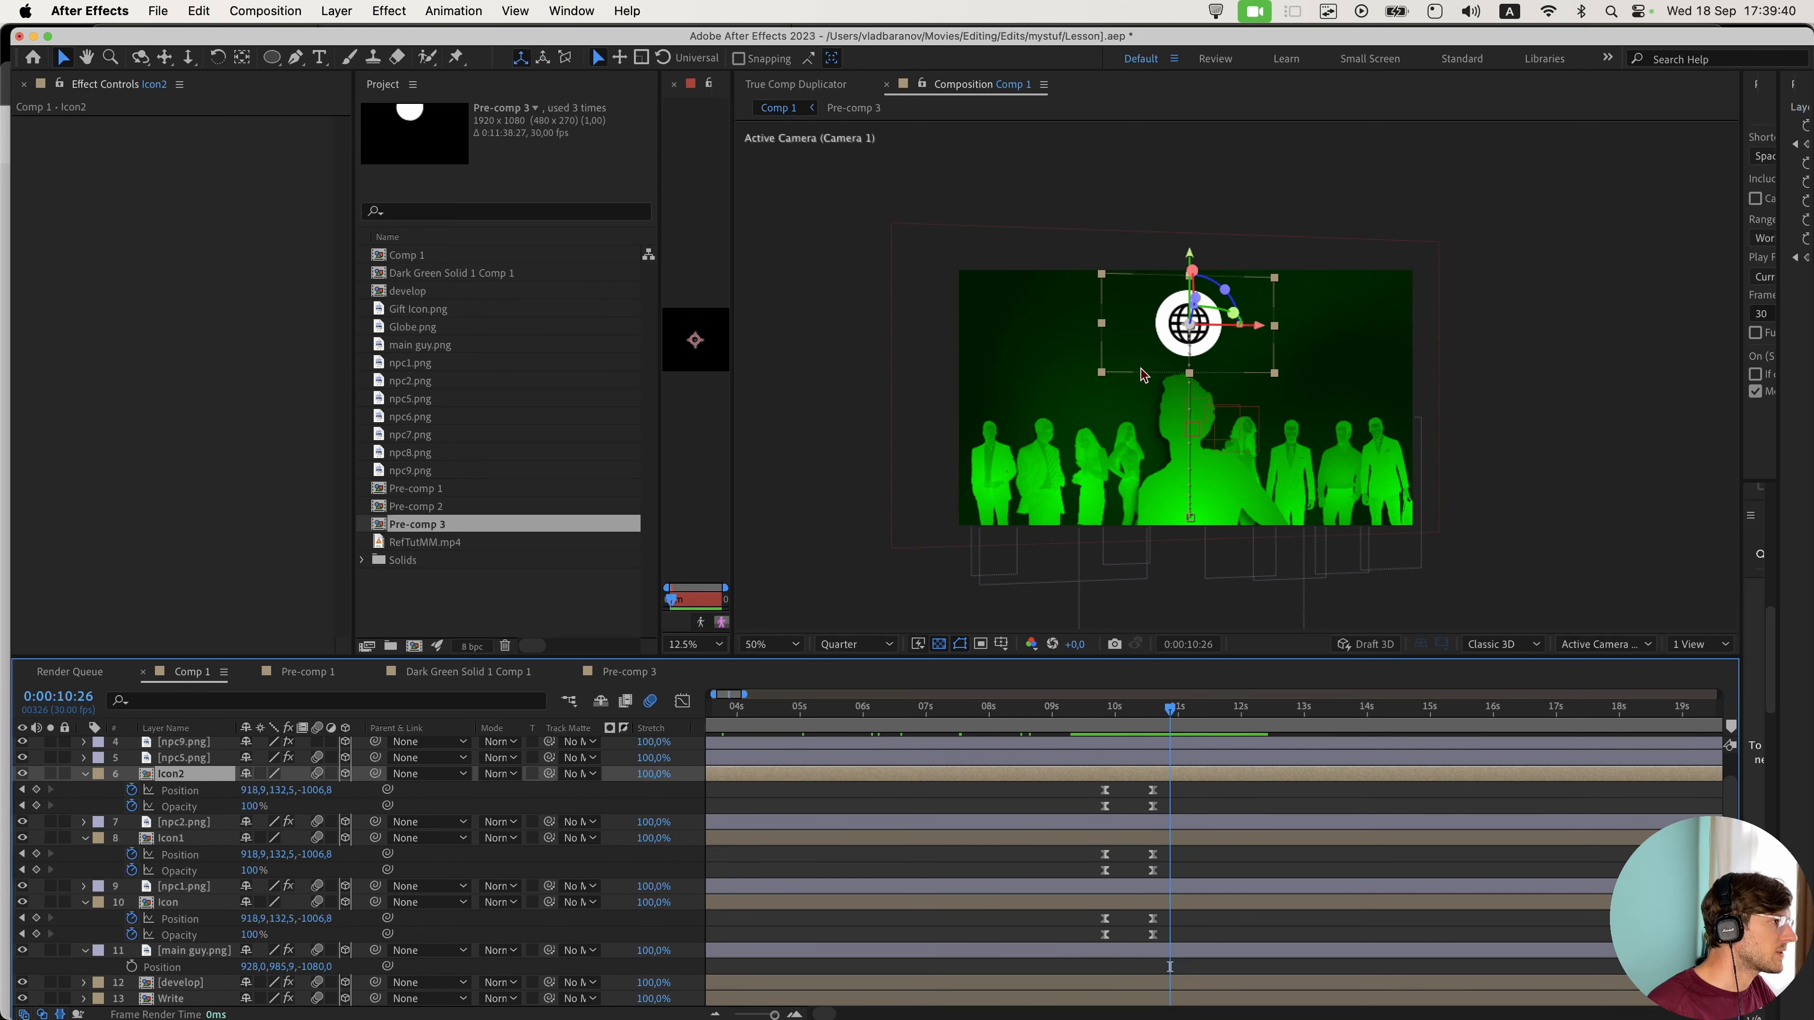
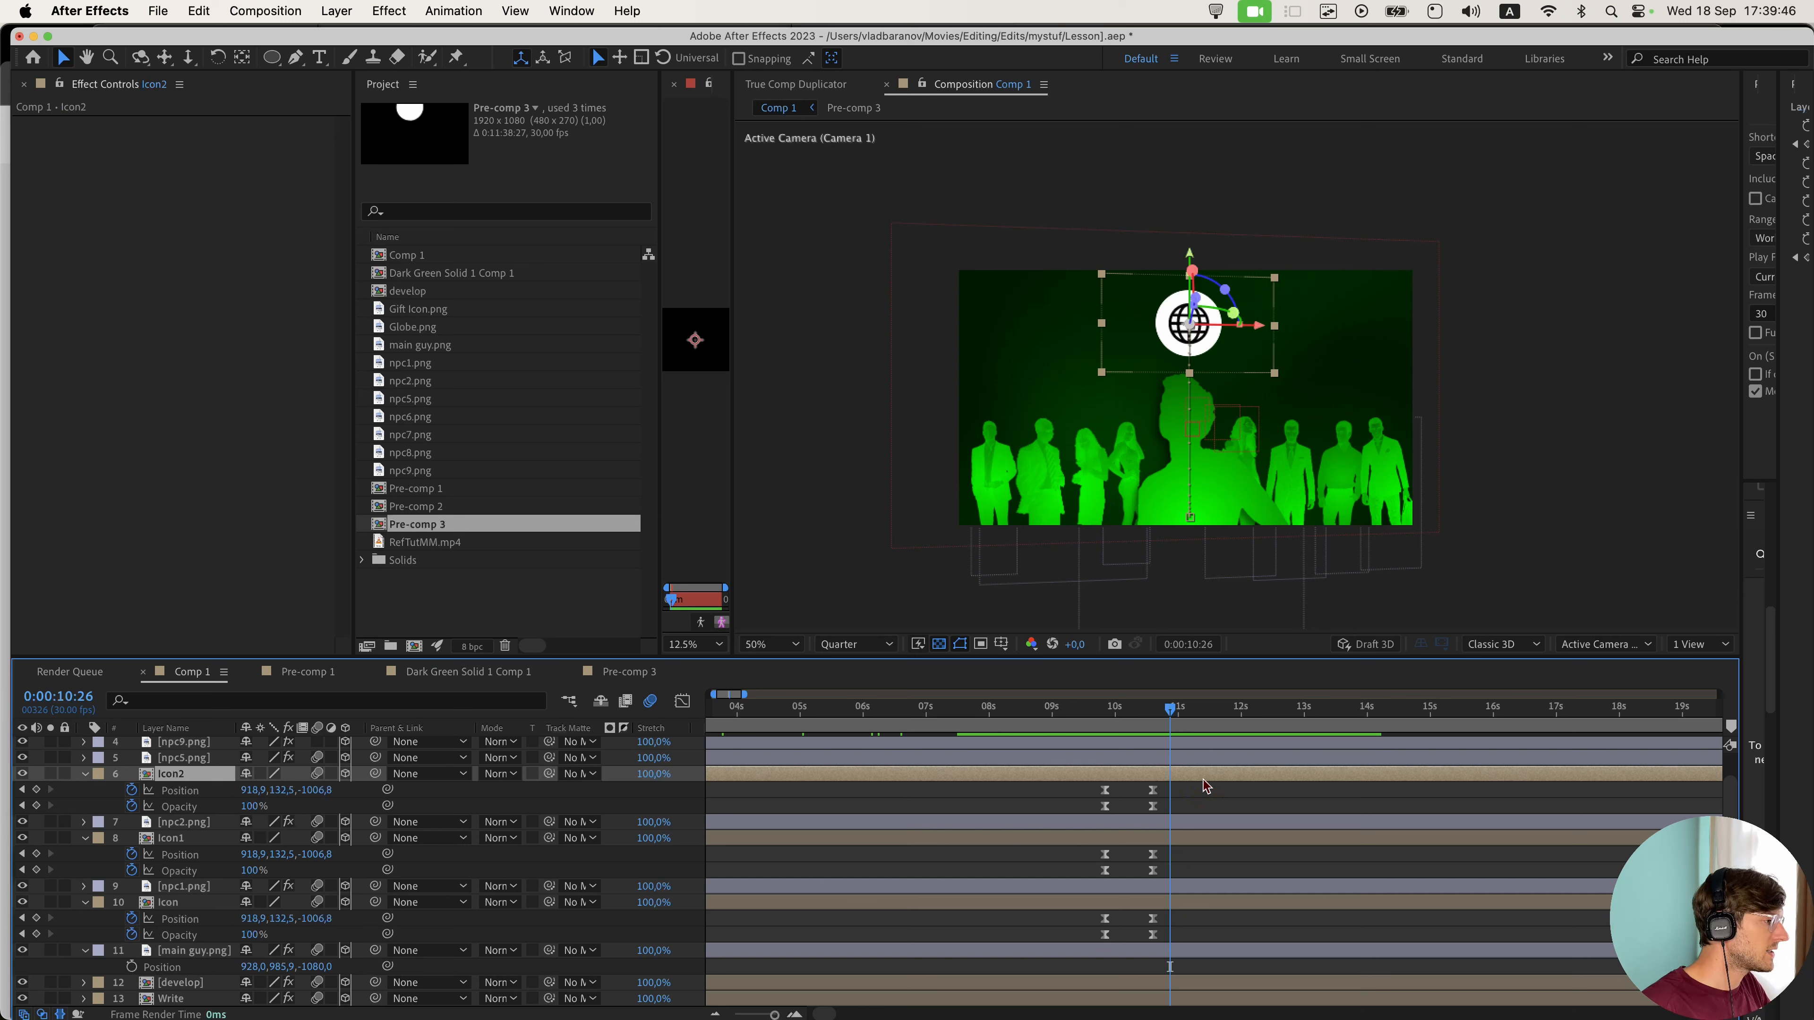
key(a)
click(1138, 825)
key(a)
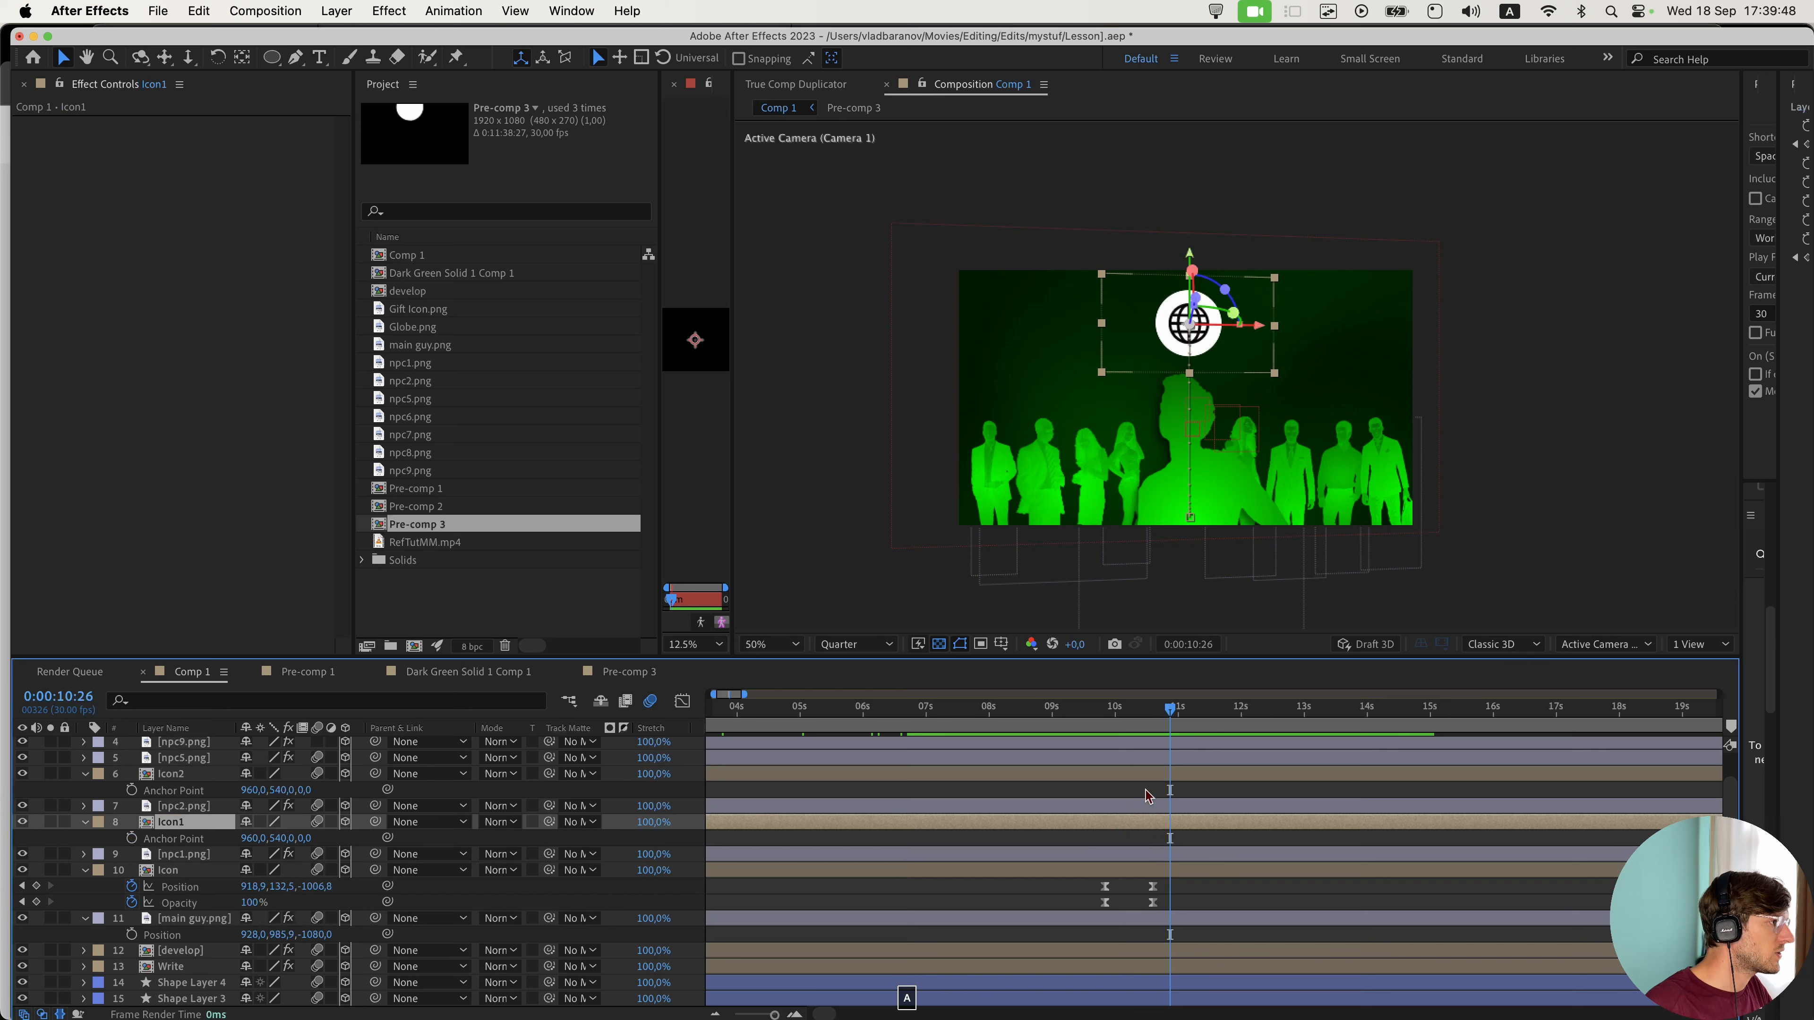
key(u)
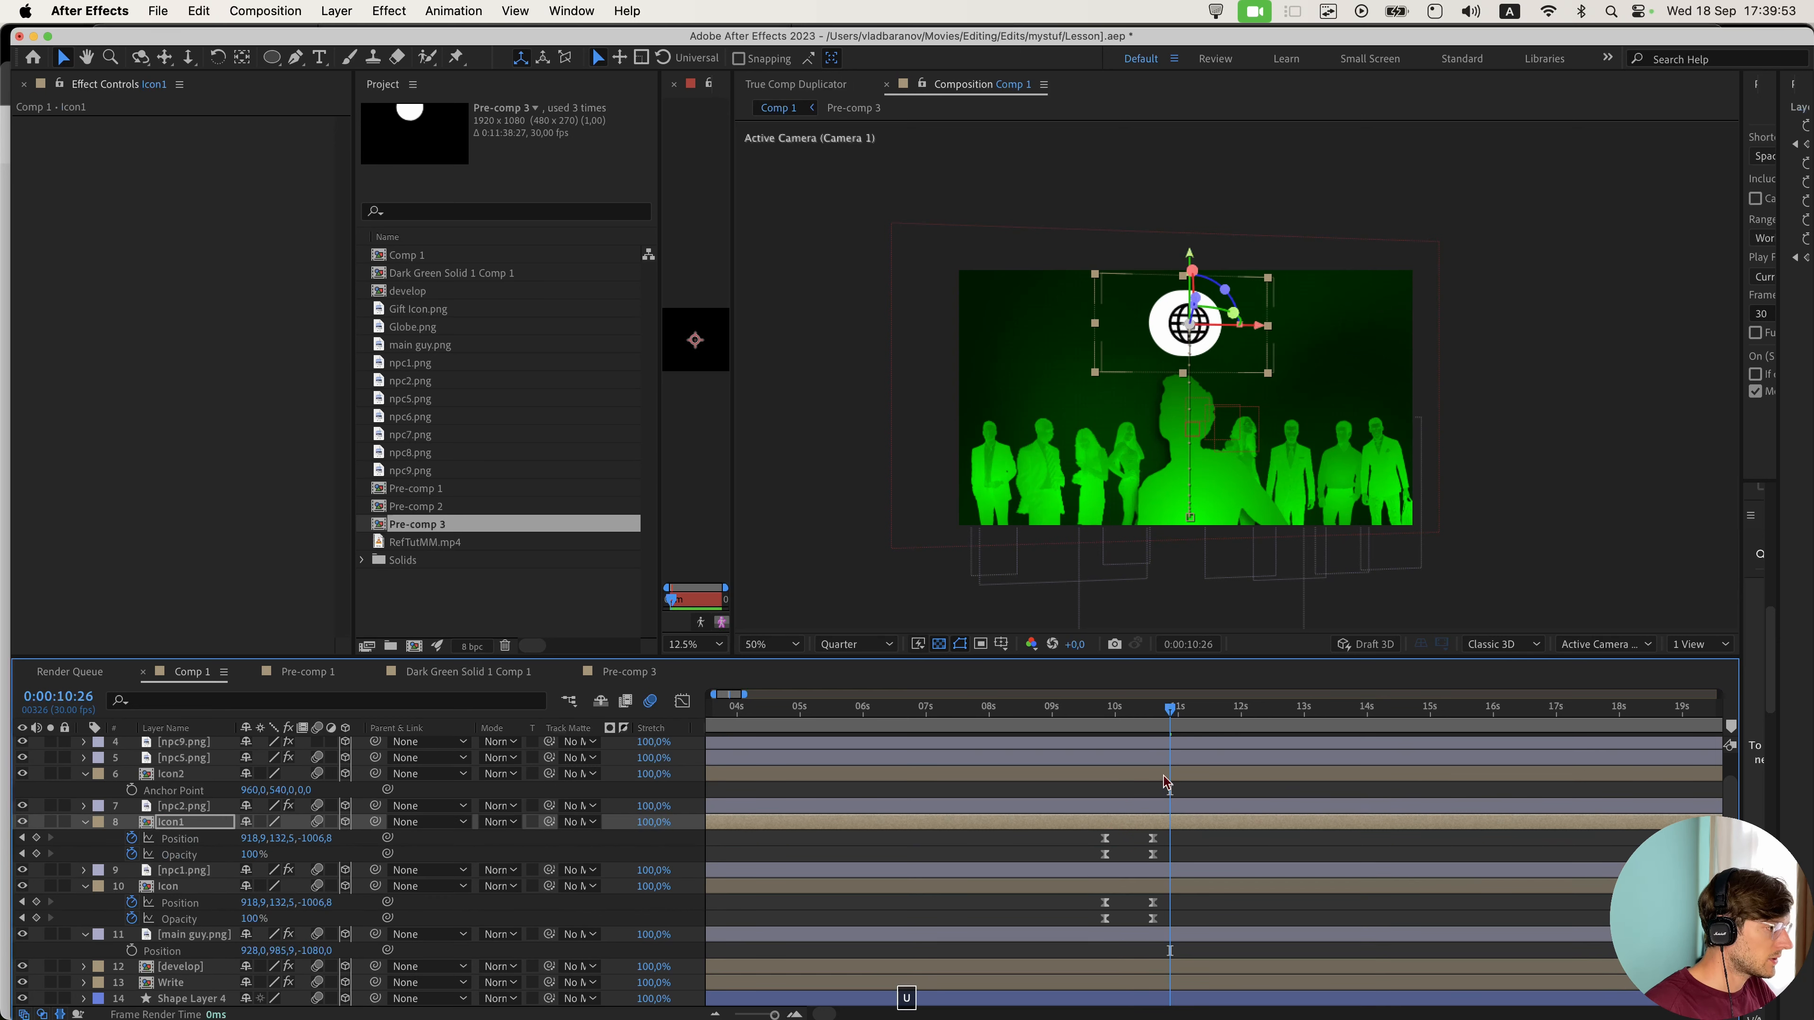
click(1160, 774)
key(u)
drag(1195, 877, 1119, 796)
click(1201, 857)
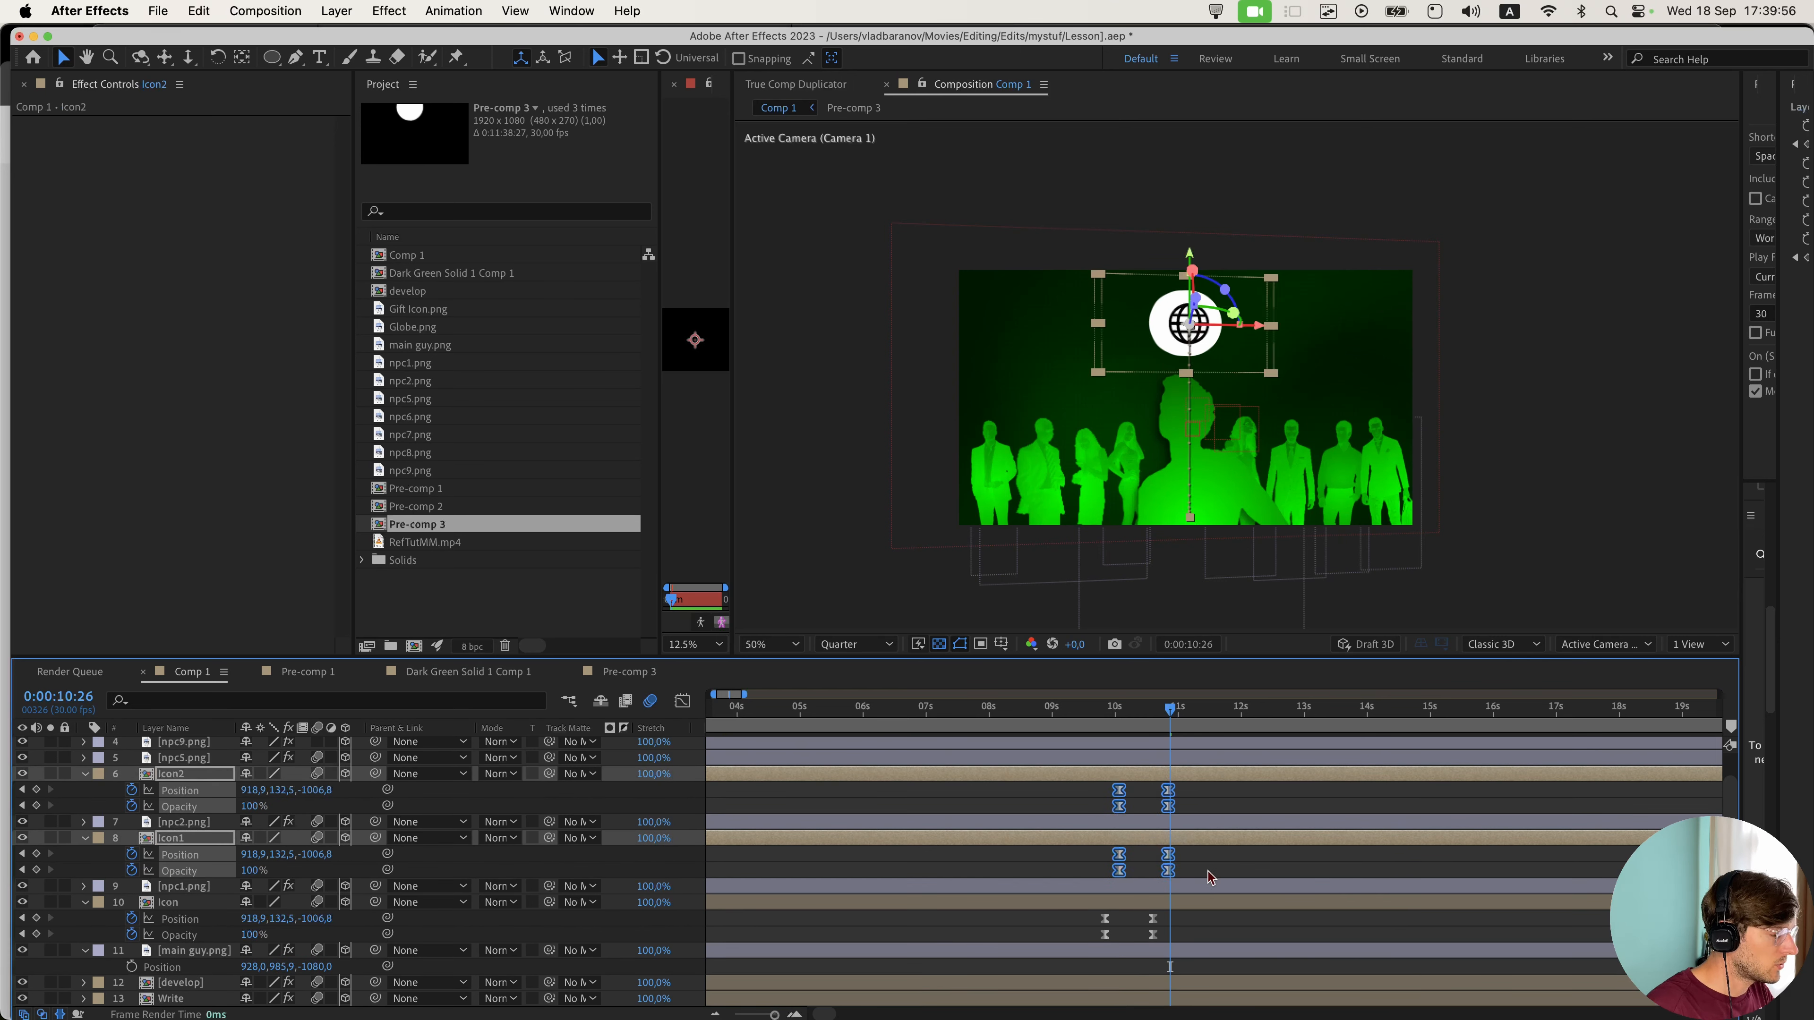
- Set Icon1's Anchor Point to -234, 40, -1960 so the globe sits behind and to one side of the main figure
drag(1117, 712, 1138, 740)
click(1178, 837)
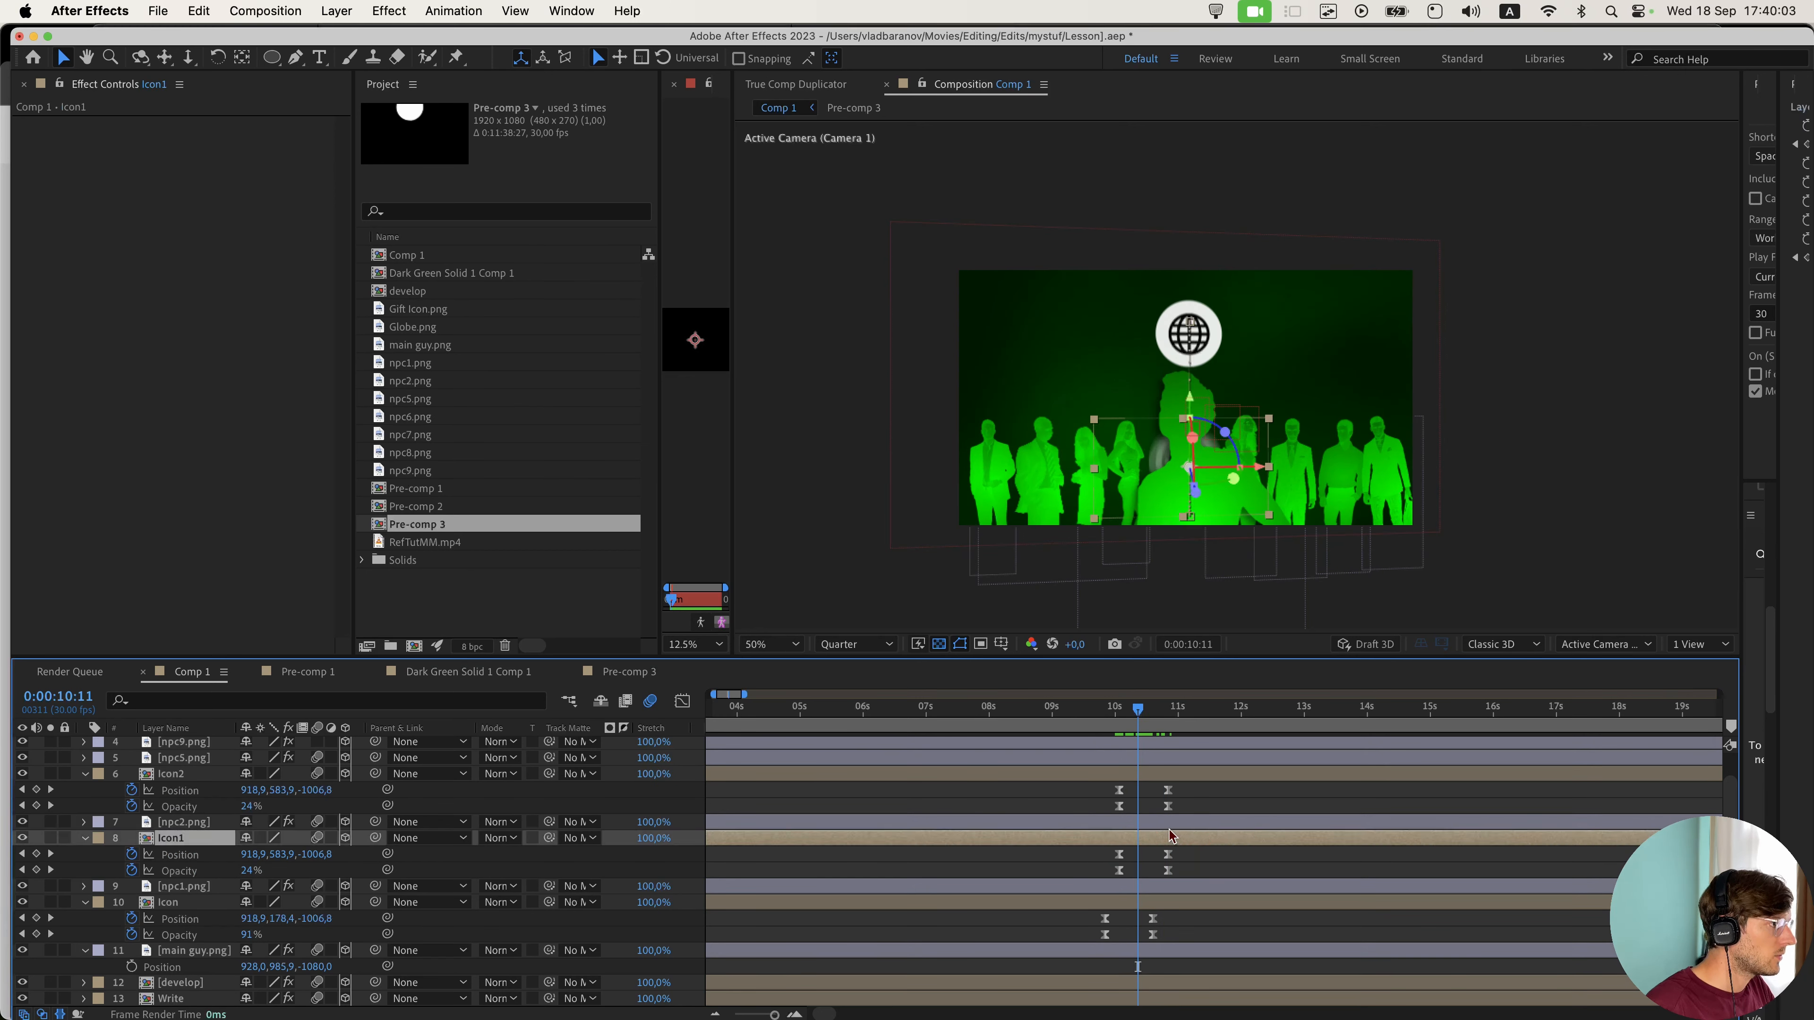
key(a)
mouse_move(263, 856)
mouse_down()
mouse_move(207, 855)
mouse_move(285, 856)
mouse_up()
scroll(1222, 807, up, 1)
drag(1057, 711, 1116, 724)
scroll(1212, 469, up, 1)
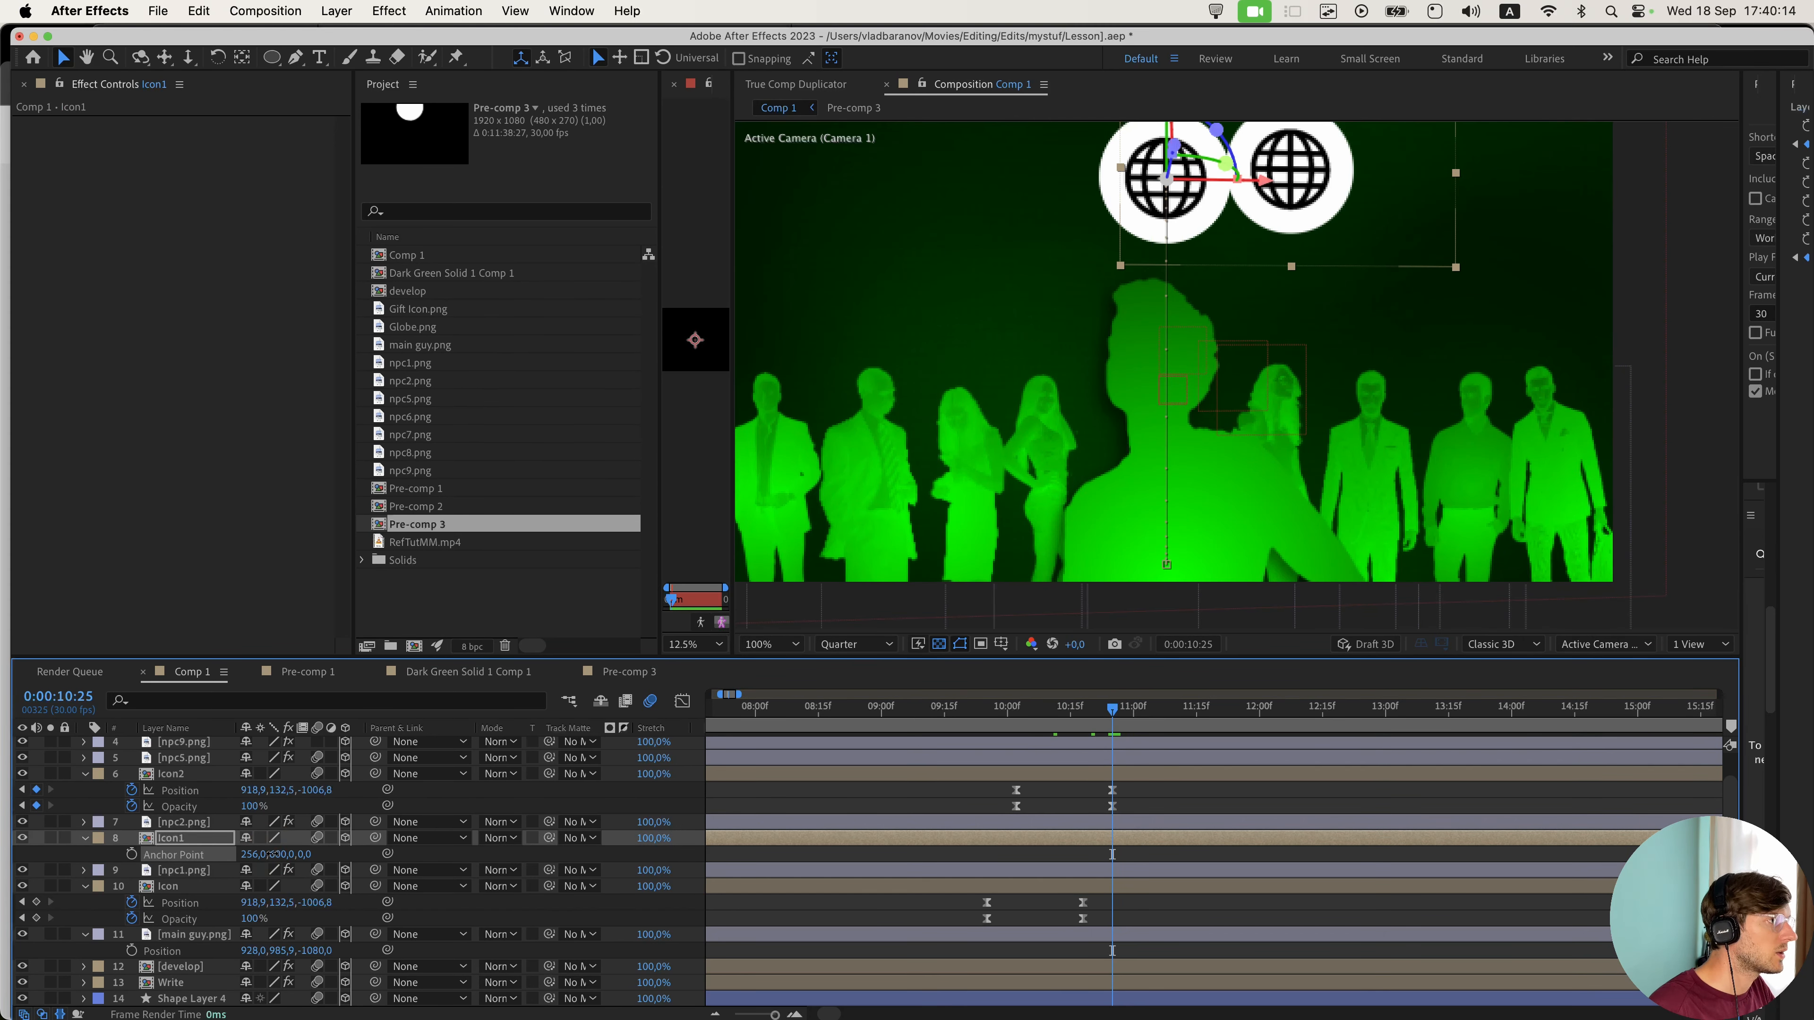
drag(272, 855, 268, 855)
drag(301, 855, 247, 854)
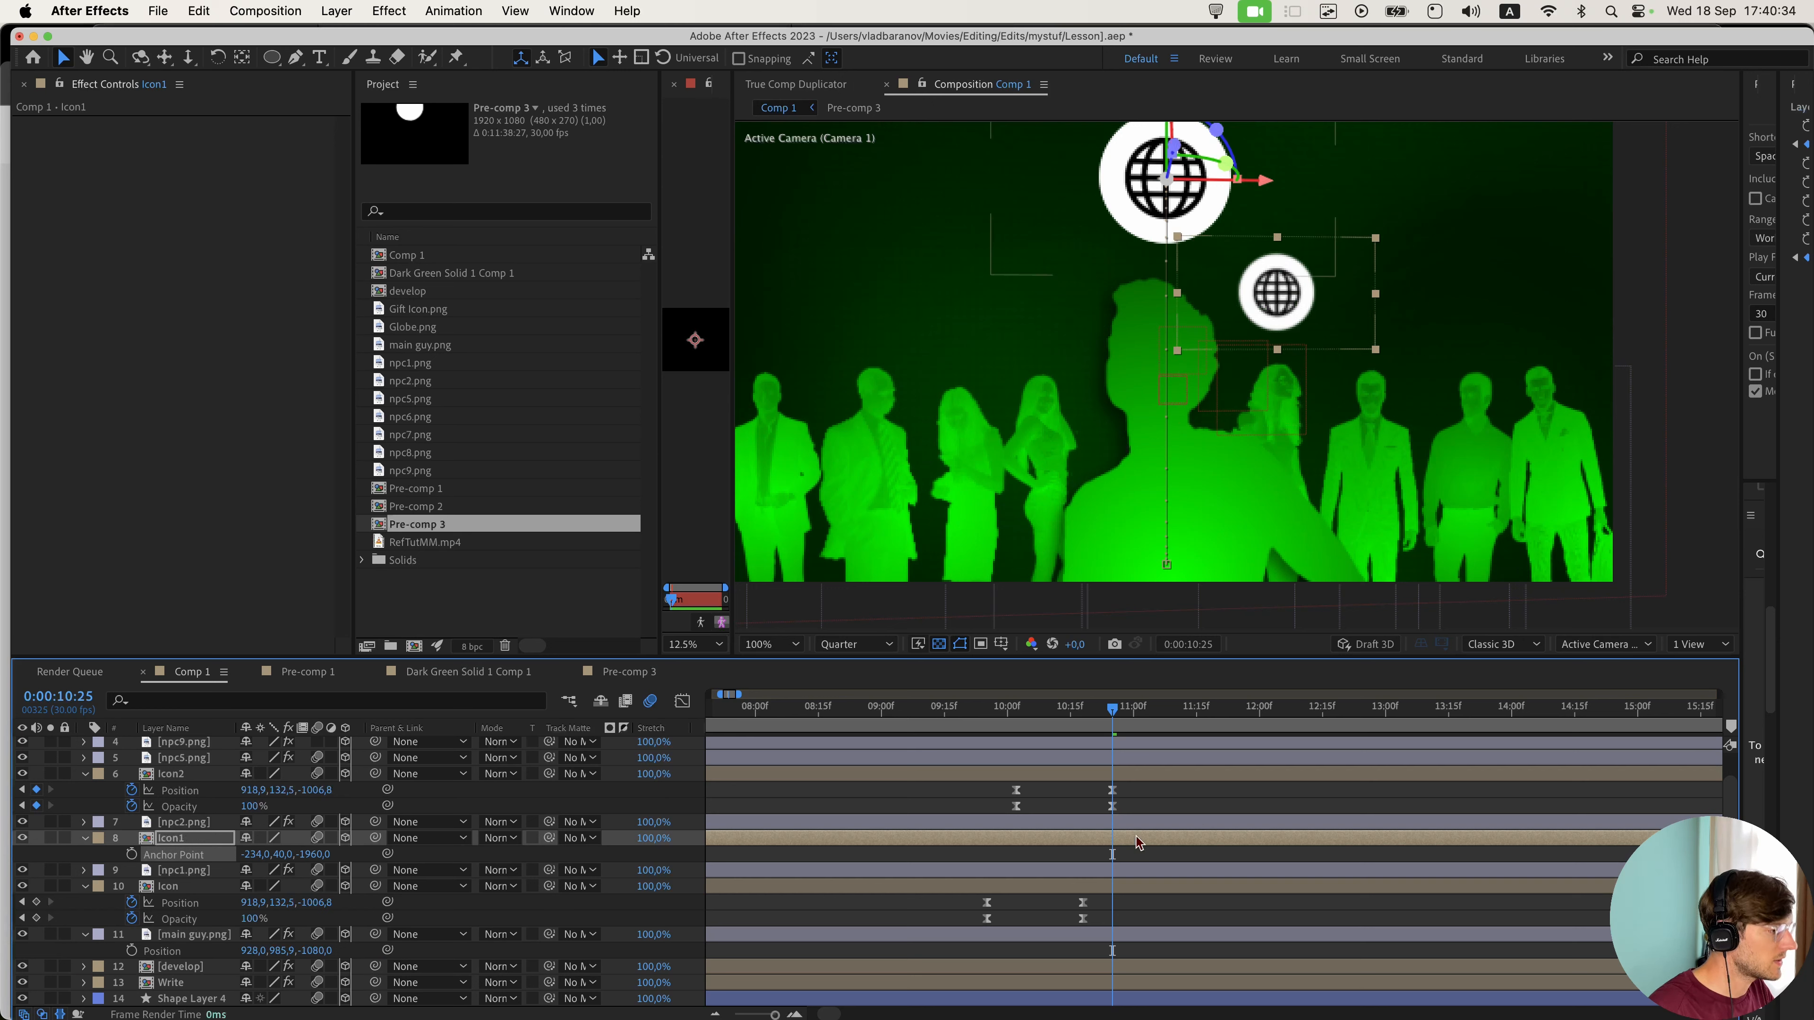
- Set Icon2's Anchor Point to 1970, 36, -1960 on the opposite side of the main figure and preview the icons' rise
click(187, 774)
key(a)
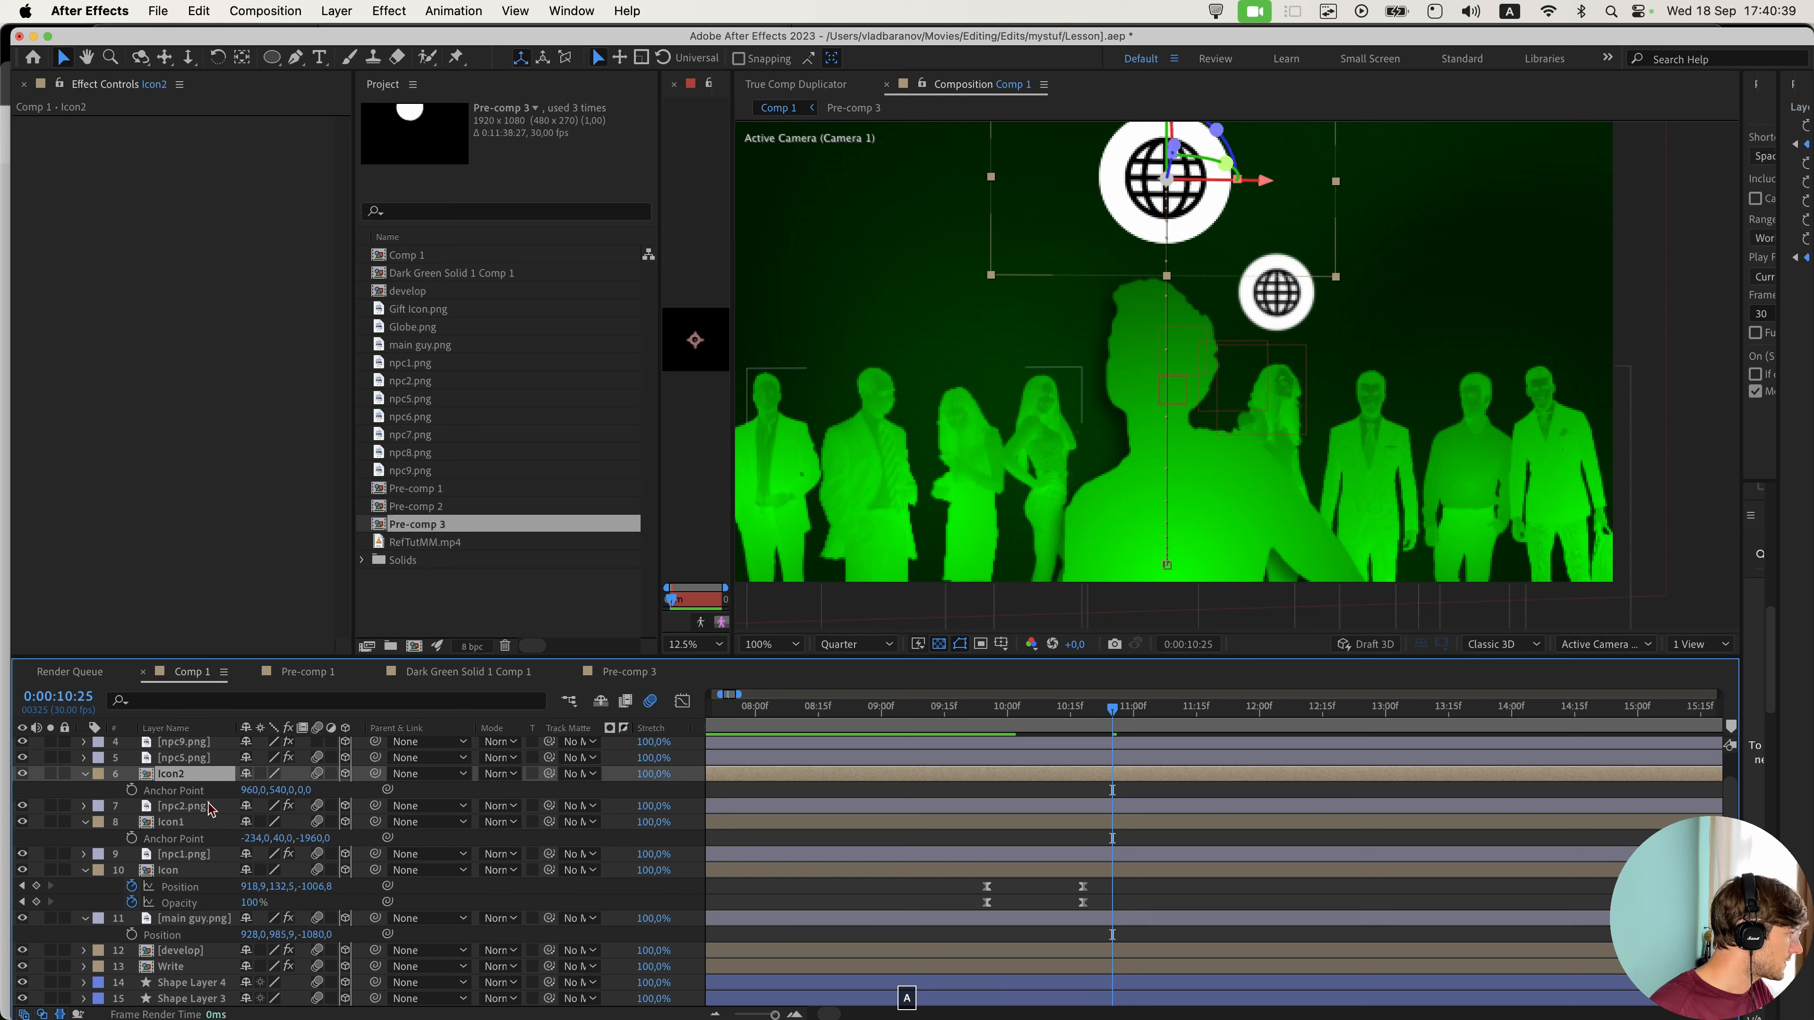
click(304, 790)
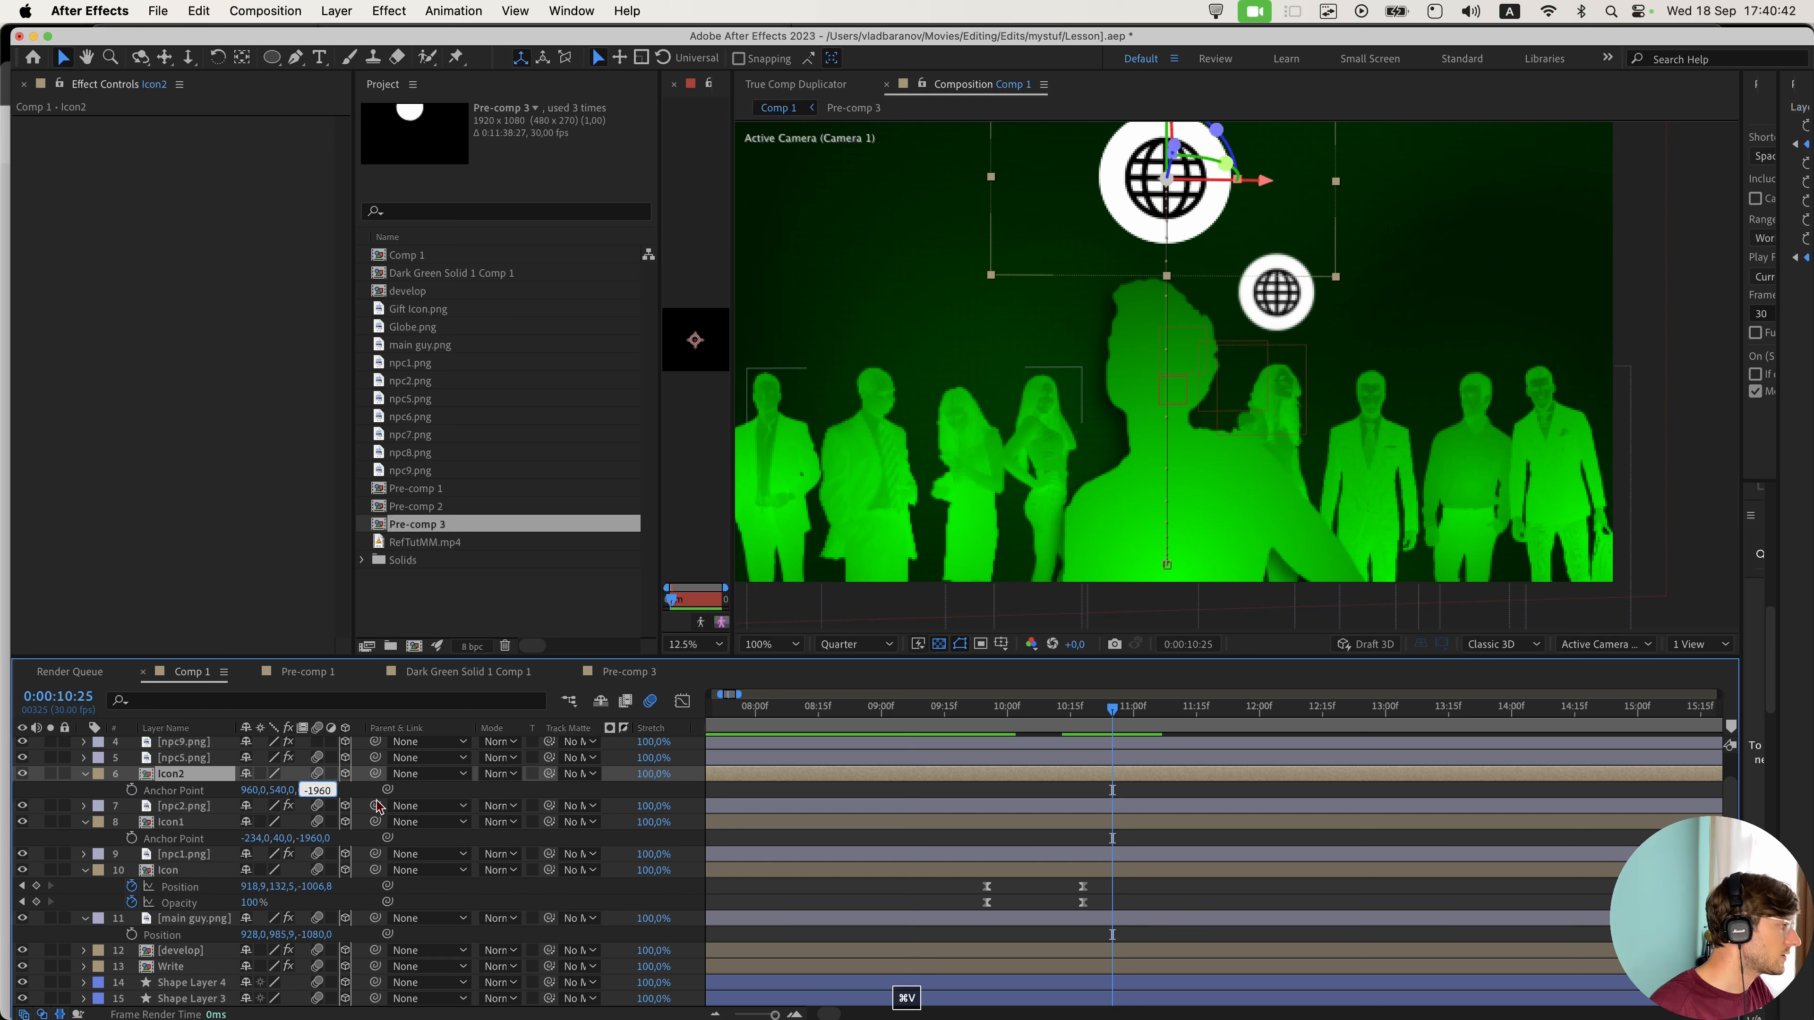
text(-1960)
key(Return)
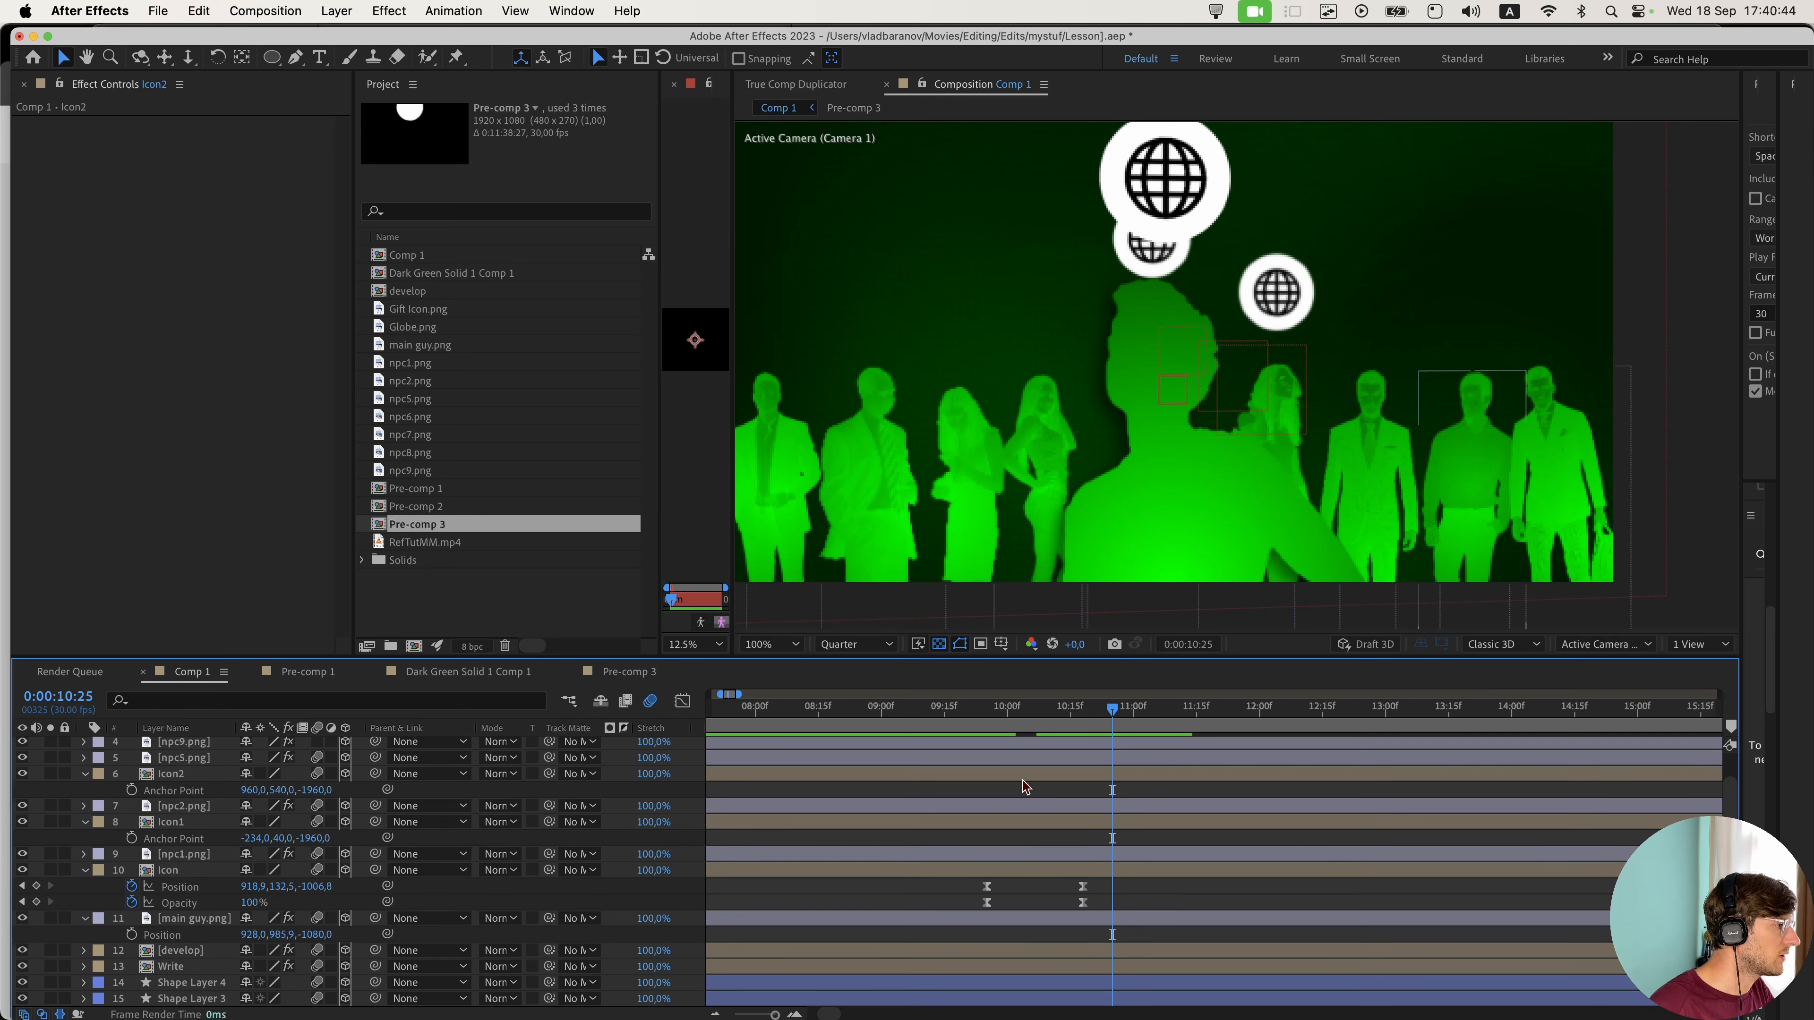
drag(257, 791, 356, 810)
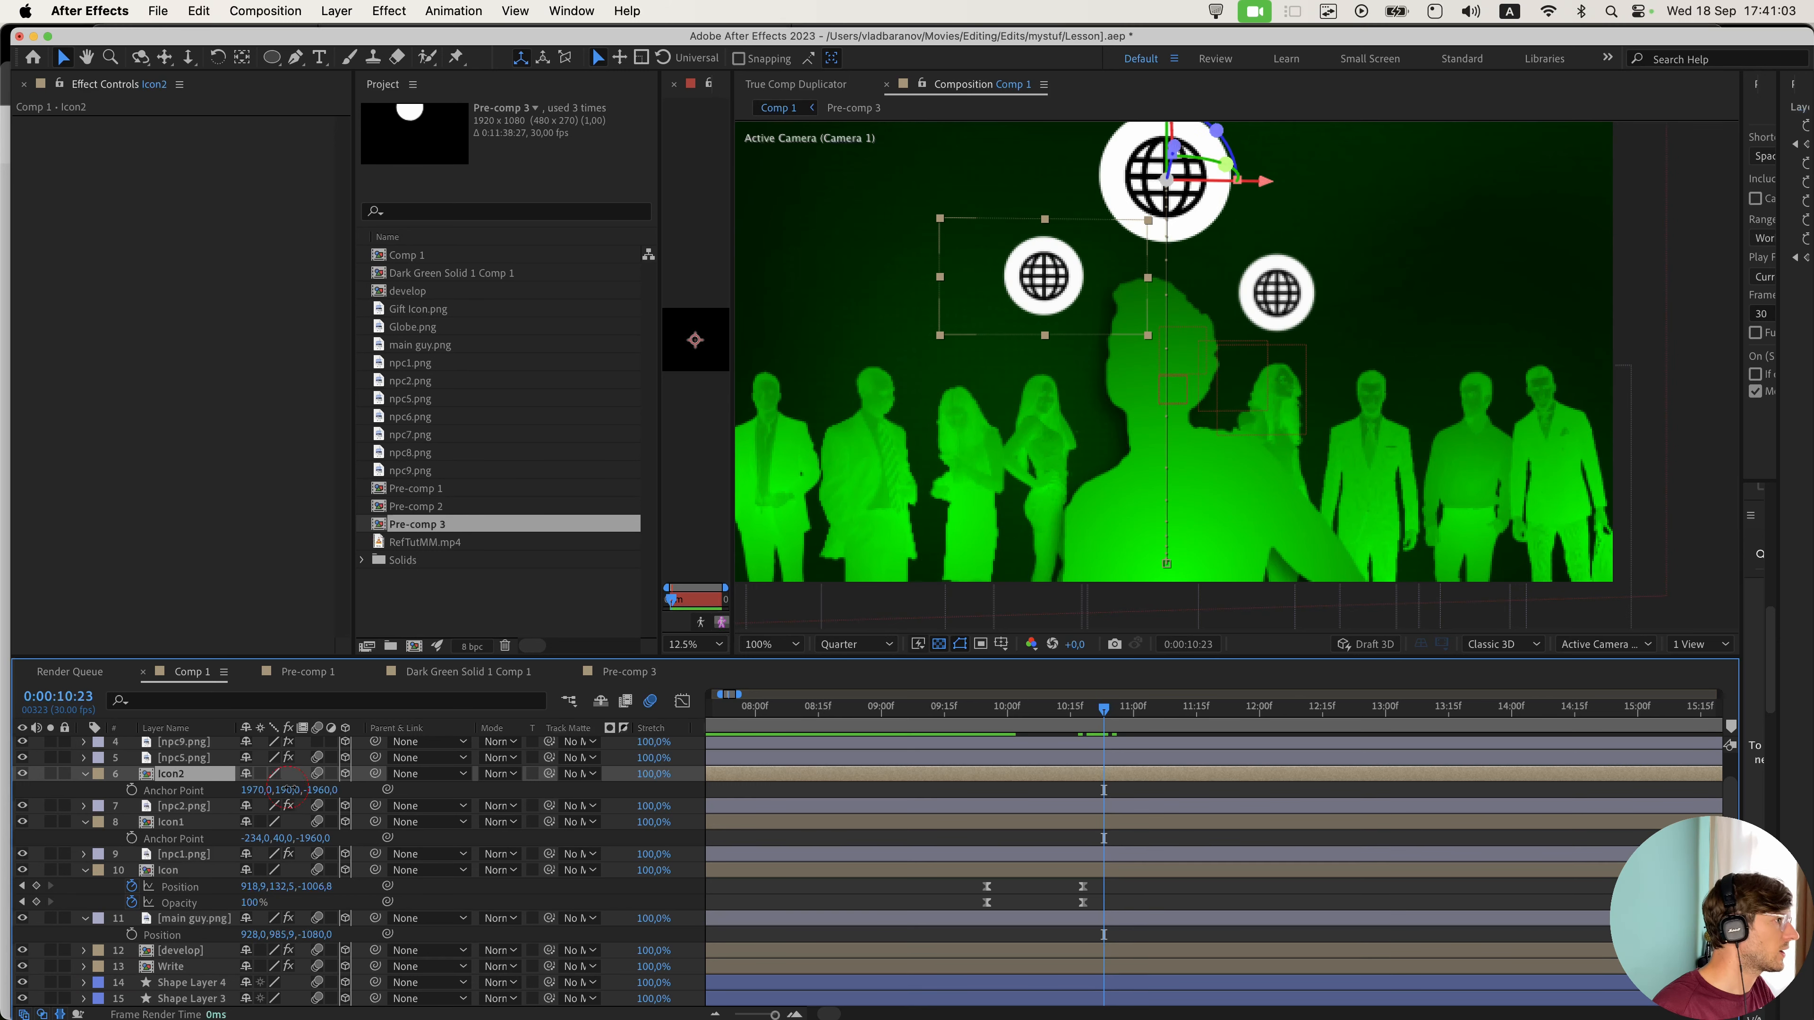
drag(287, 791, 305, 792)
key(space)
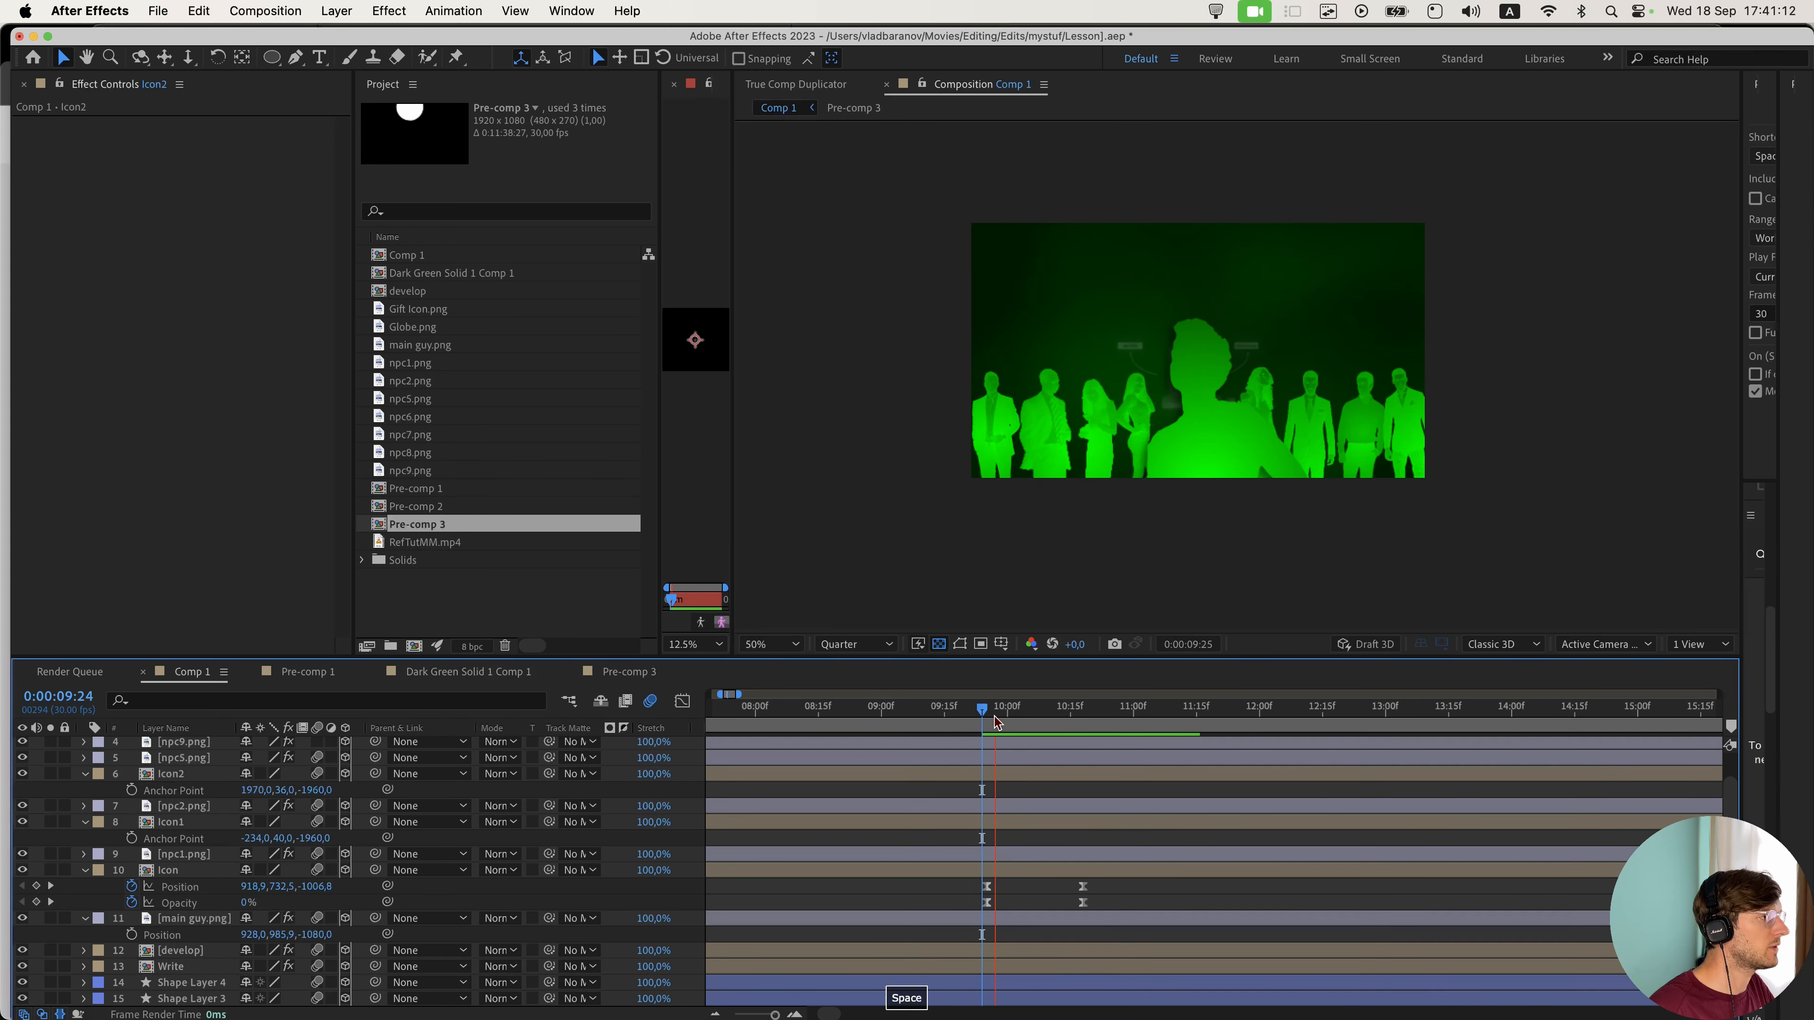
click(1079, 709)
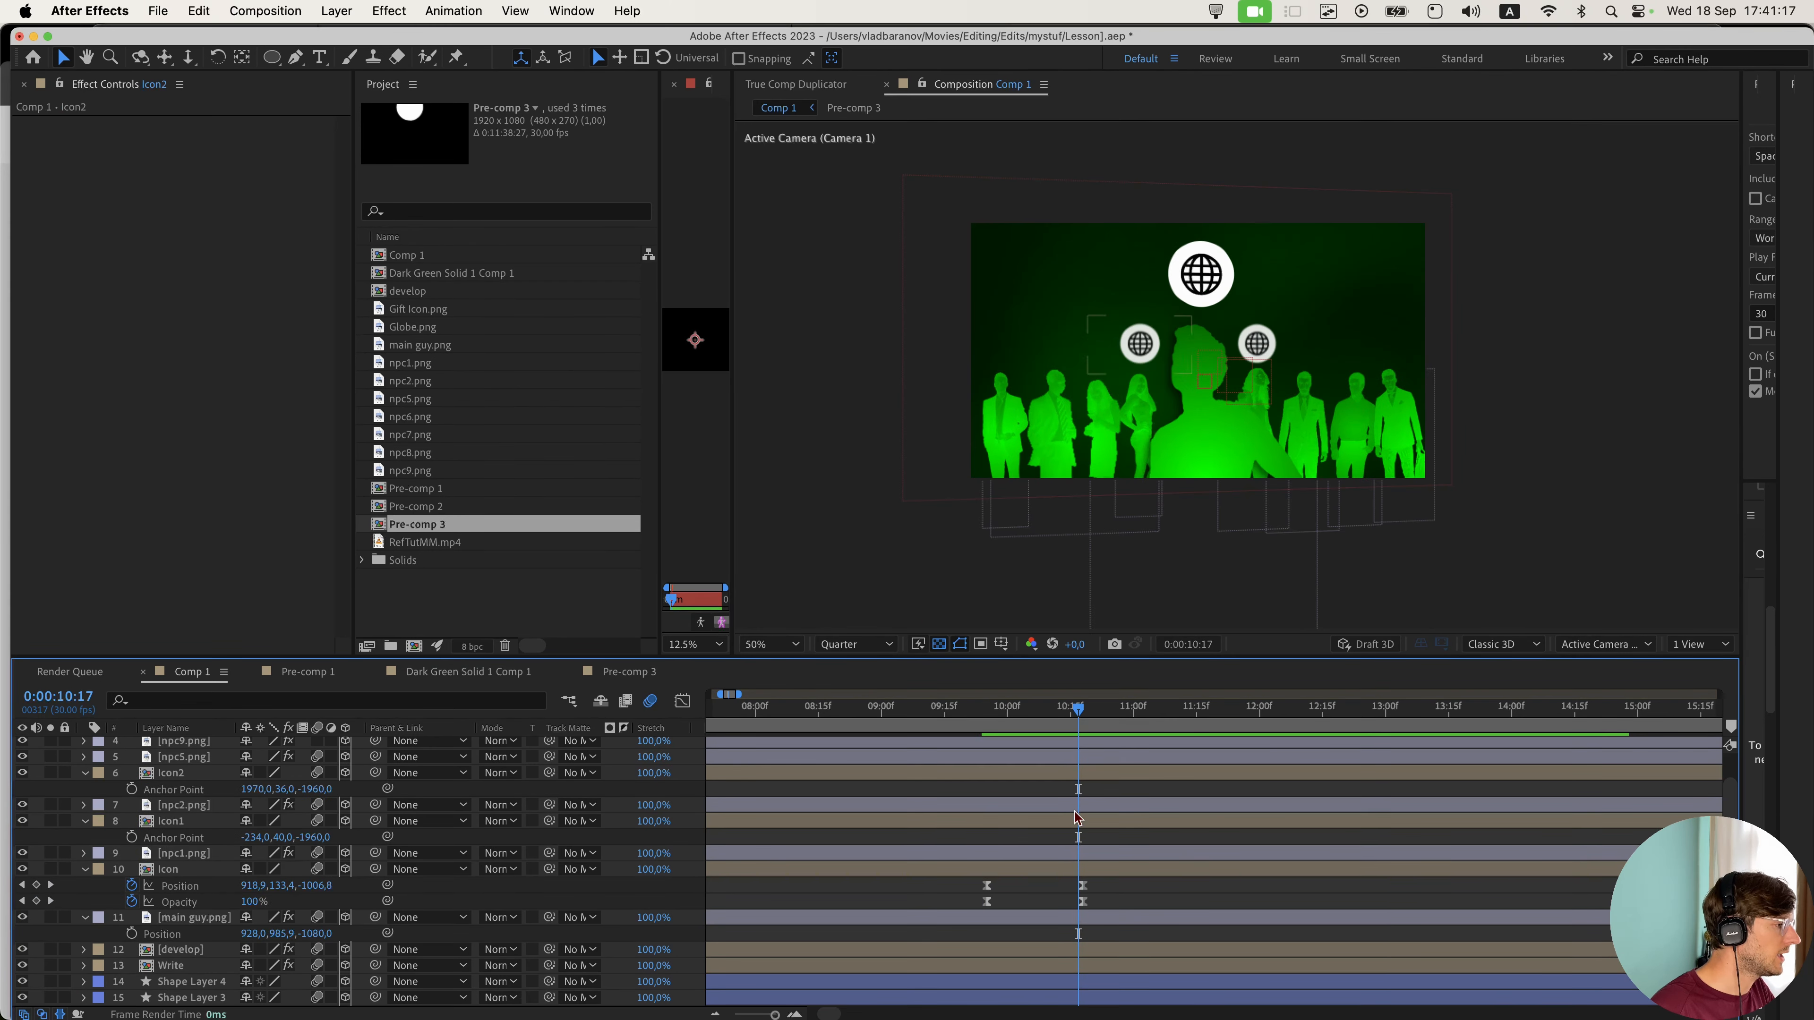
click(1073, 826)
super+click(1063, 776)
key(super+d)
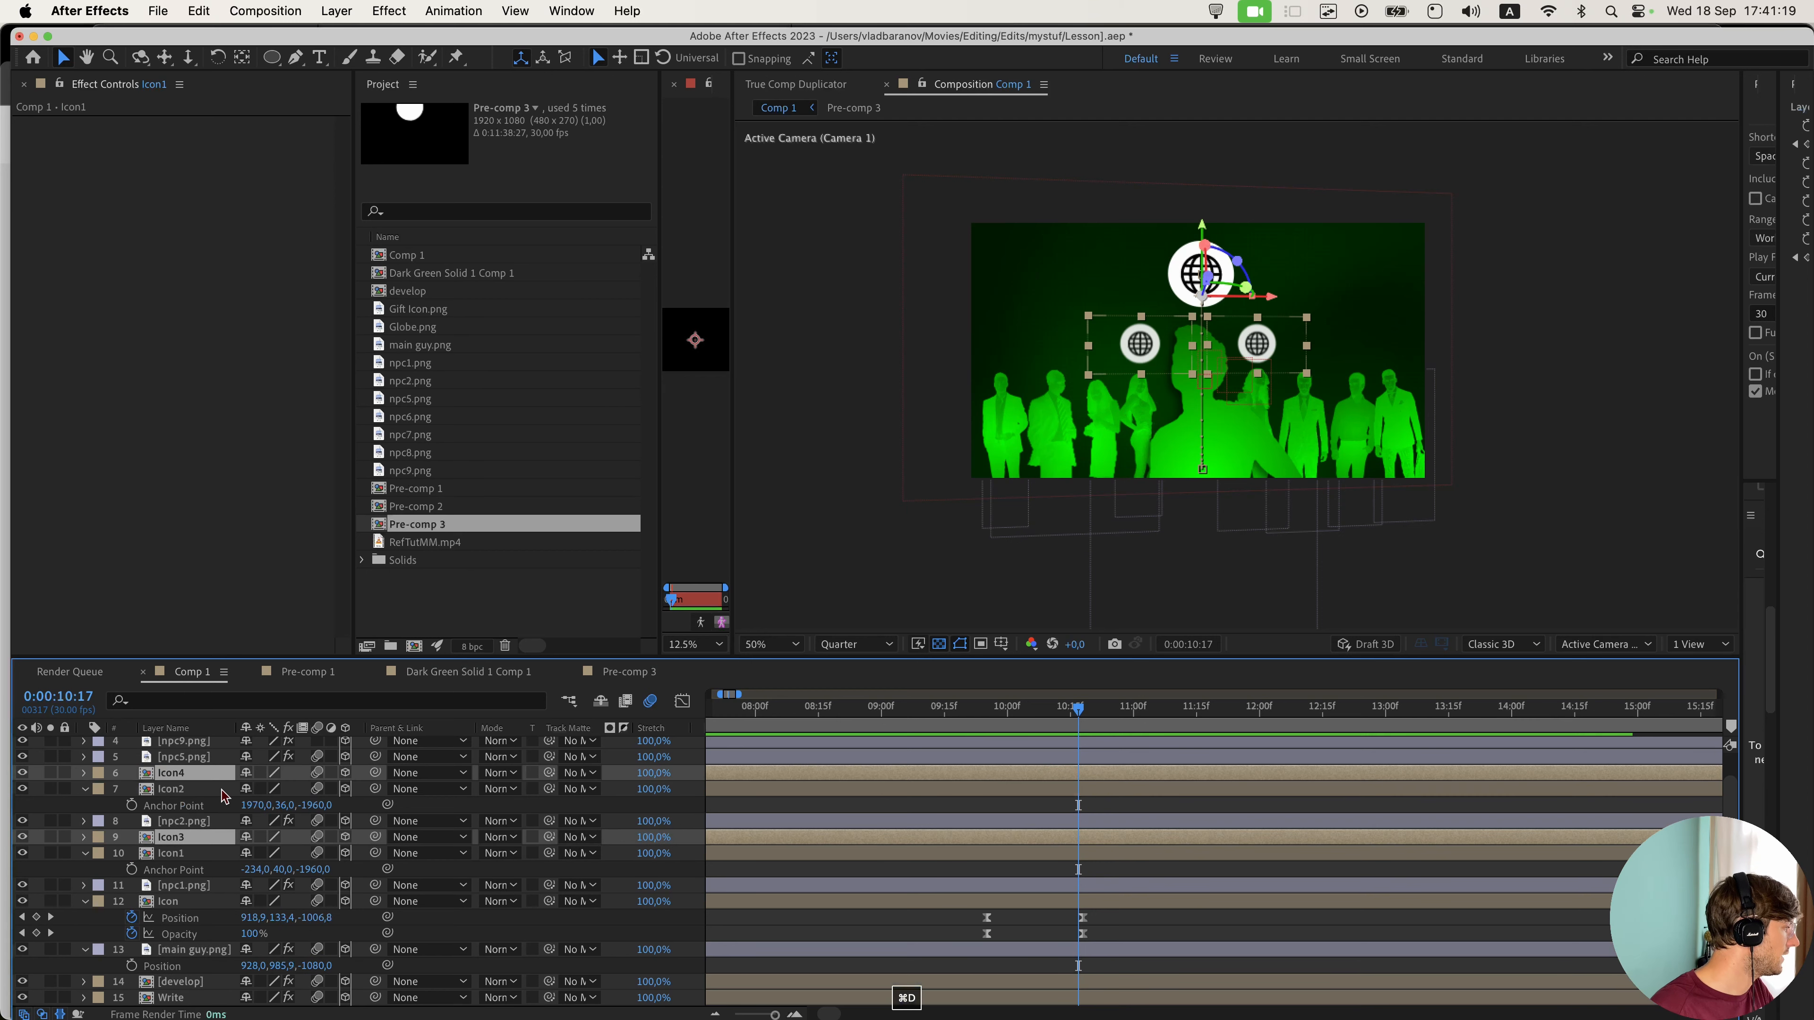
scroll(191, 799, up, 3)
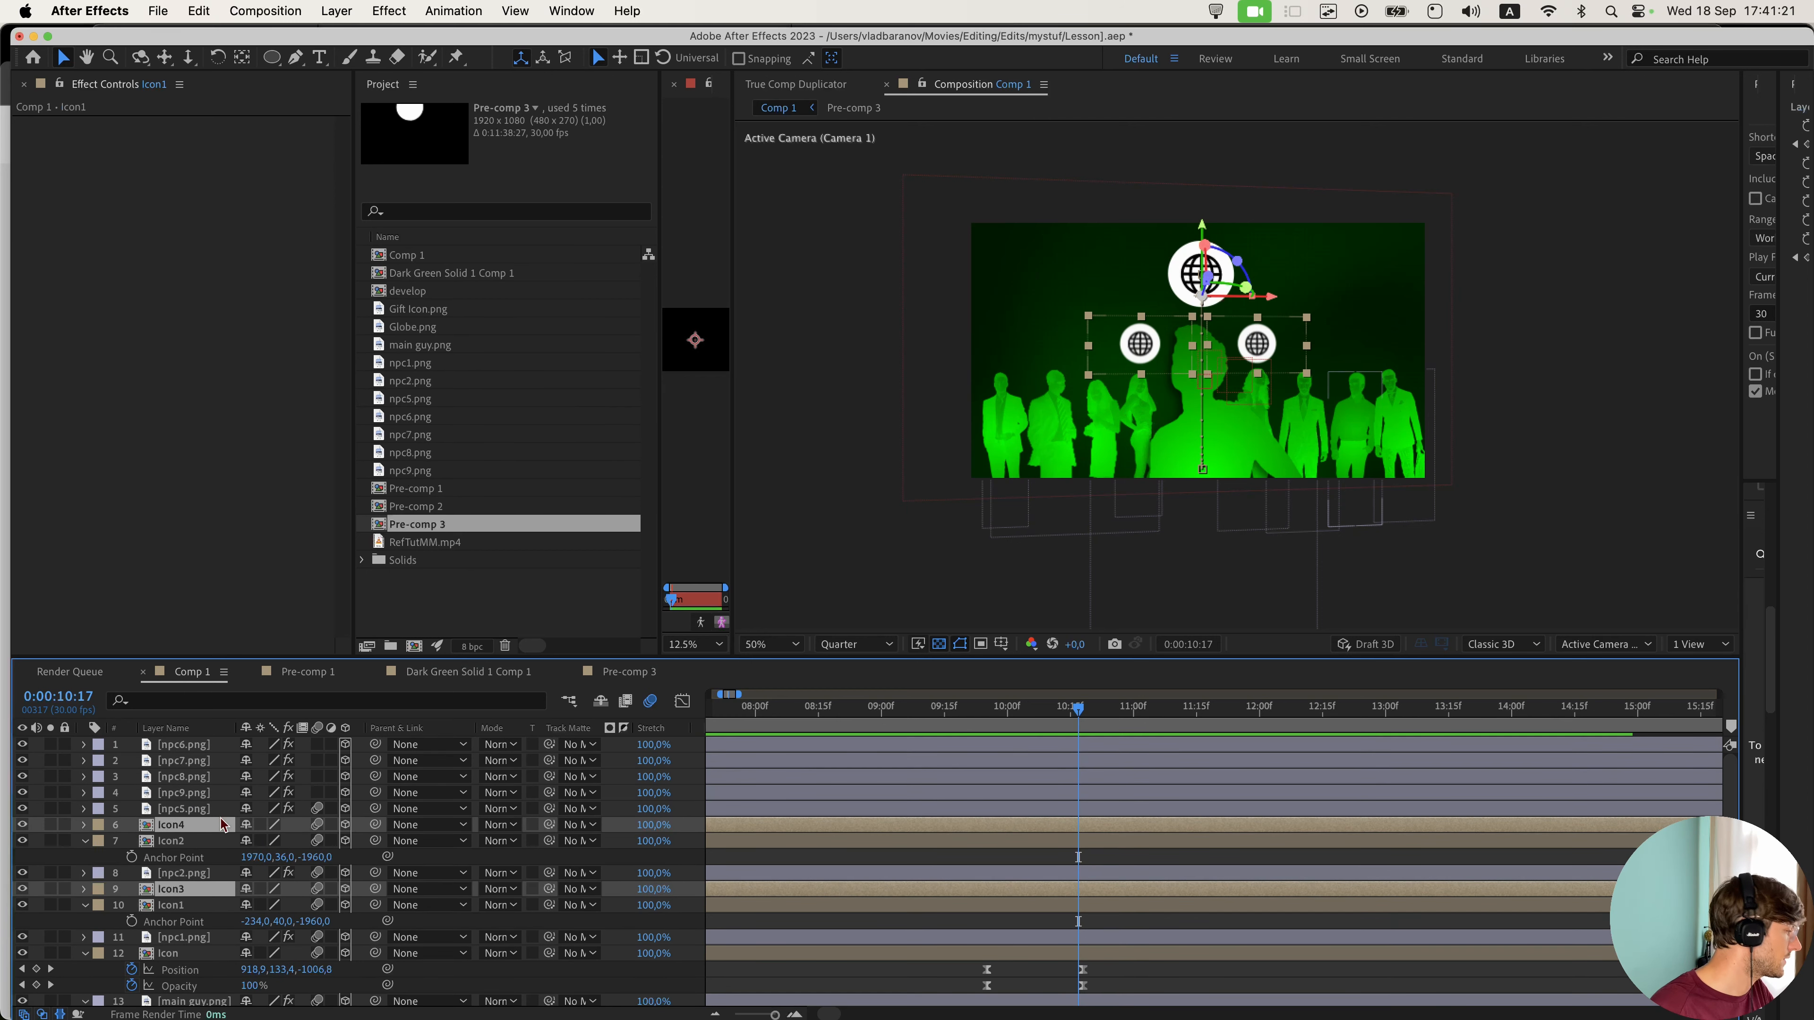
key(super+z)
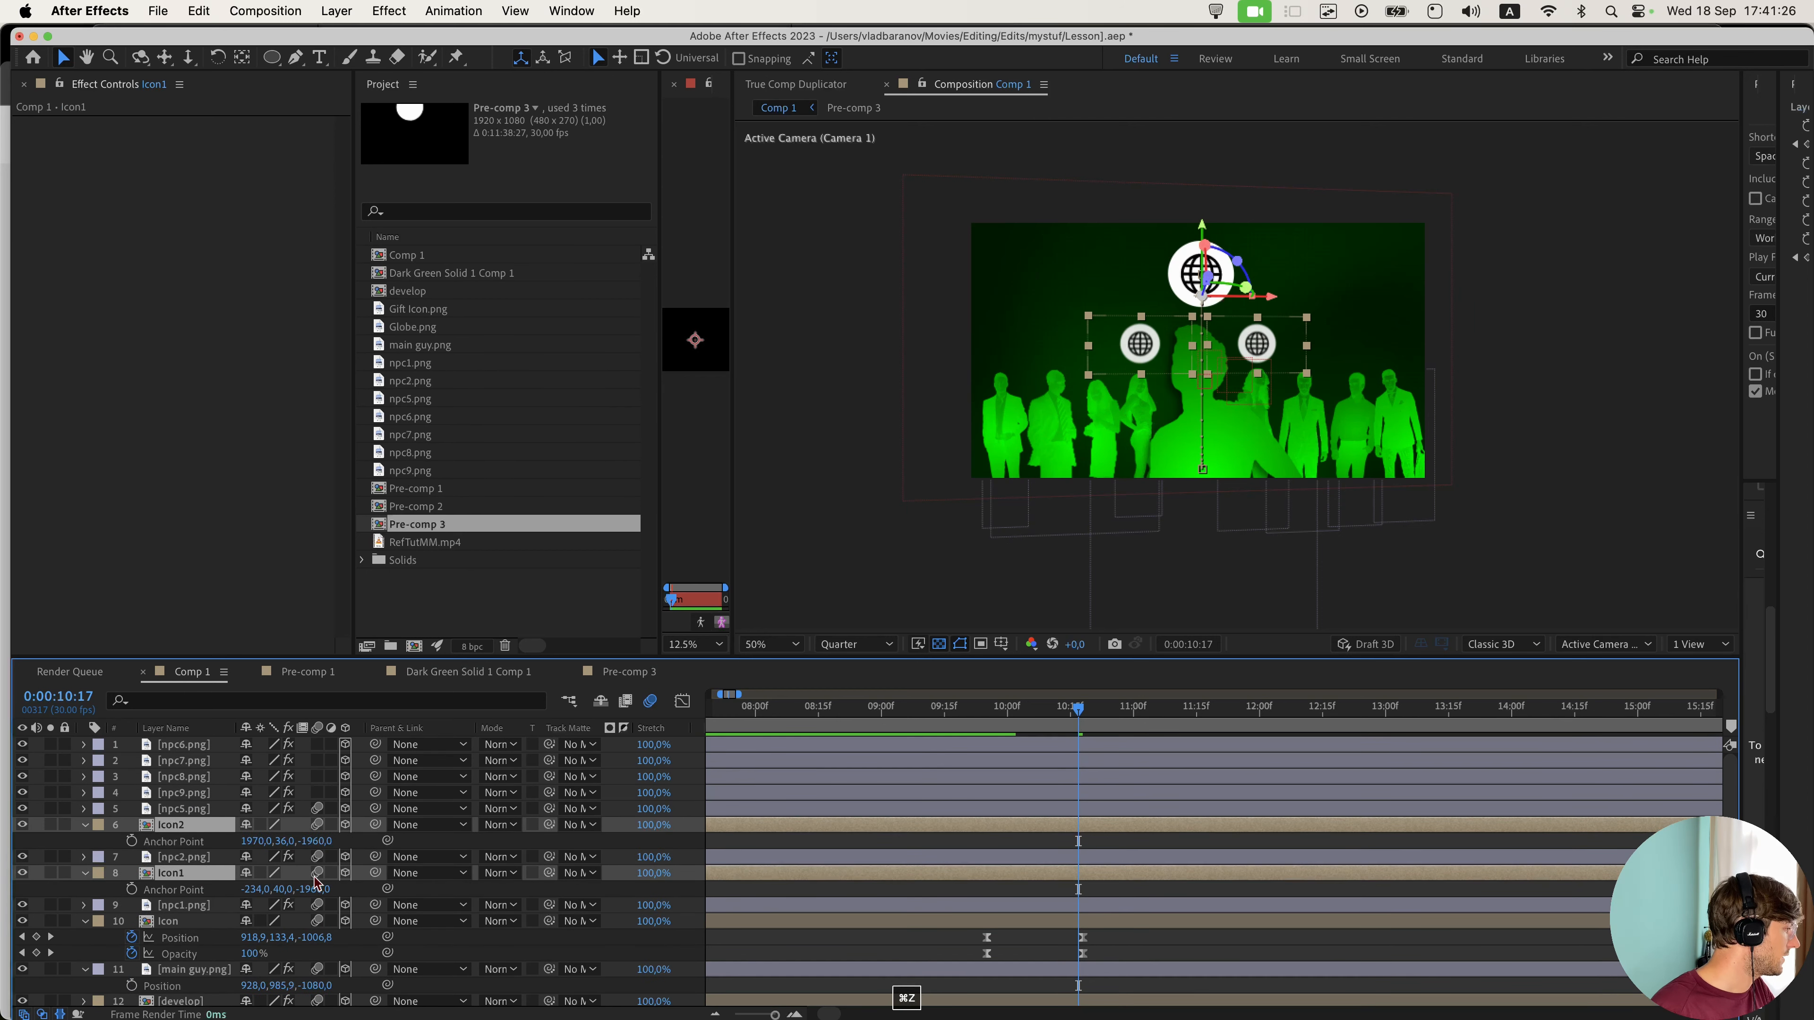
- Scale Icon1 and Icon2 to 19% and set Icon2's Anchor Point to 2230, -224, -1960
key(s)
drag(314, 847, 304, 841)
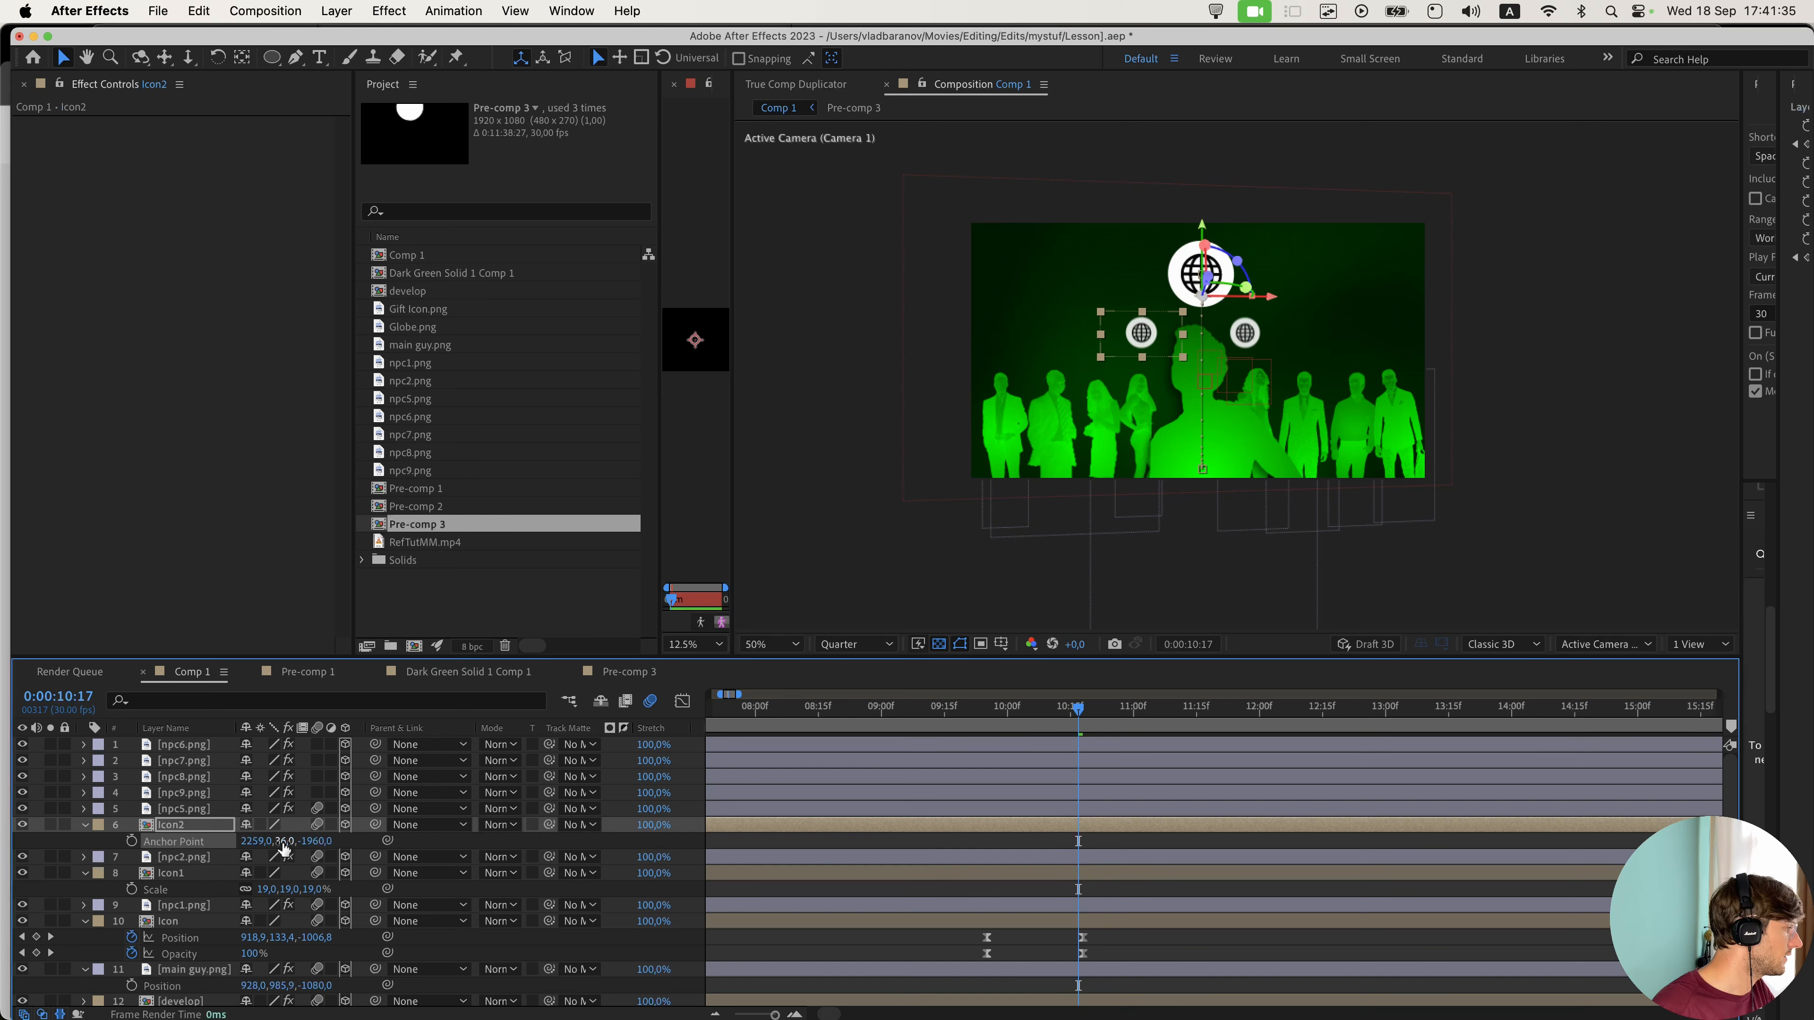
drag(398, 869, 4, 879)
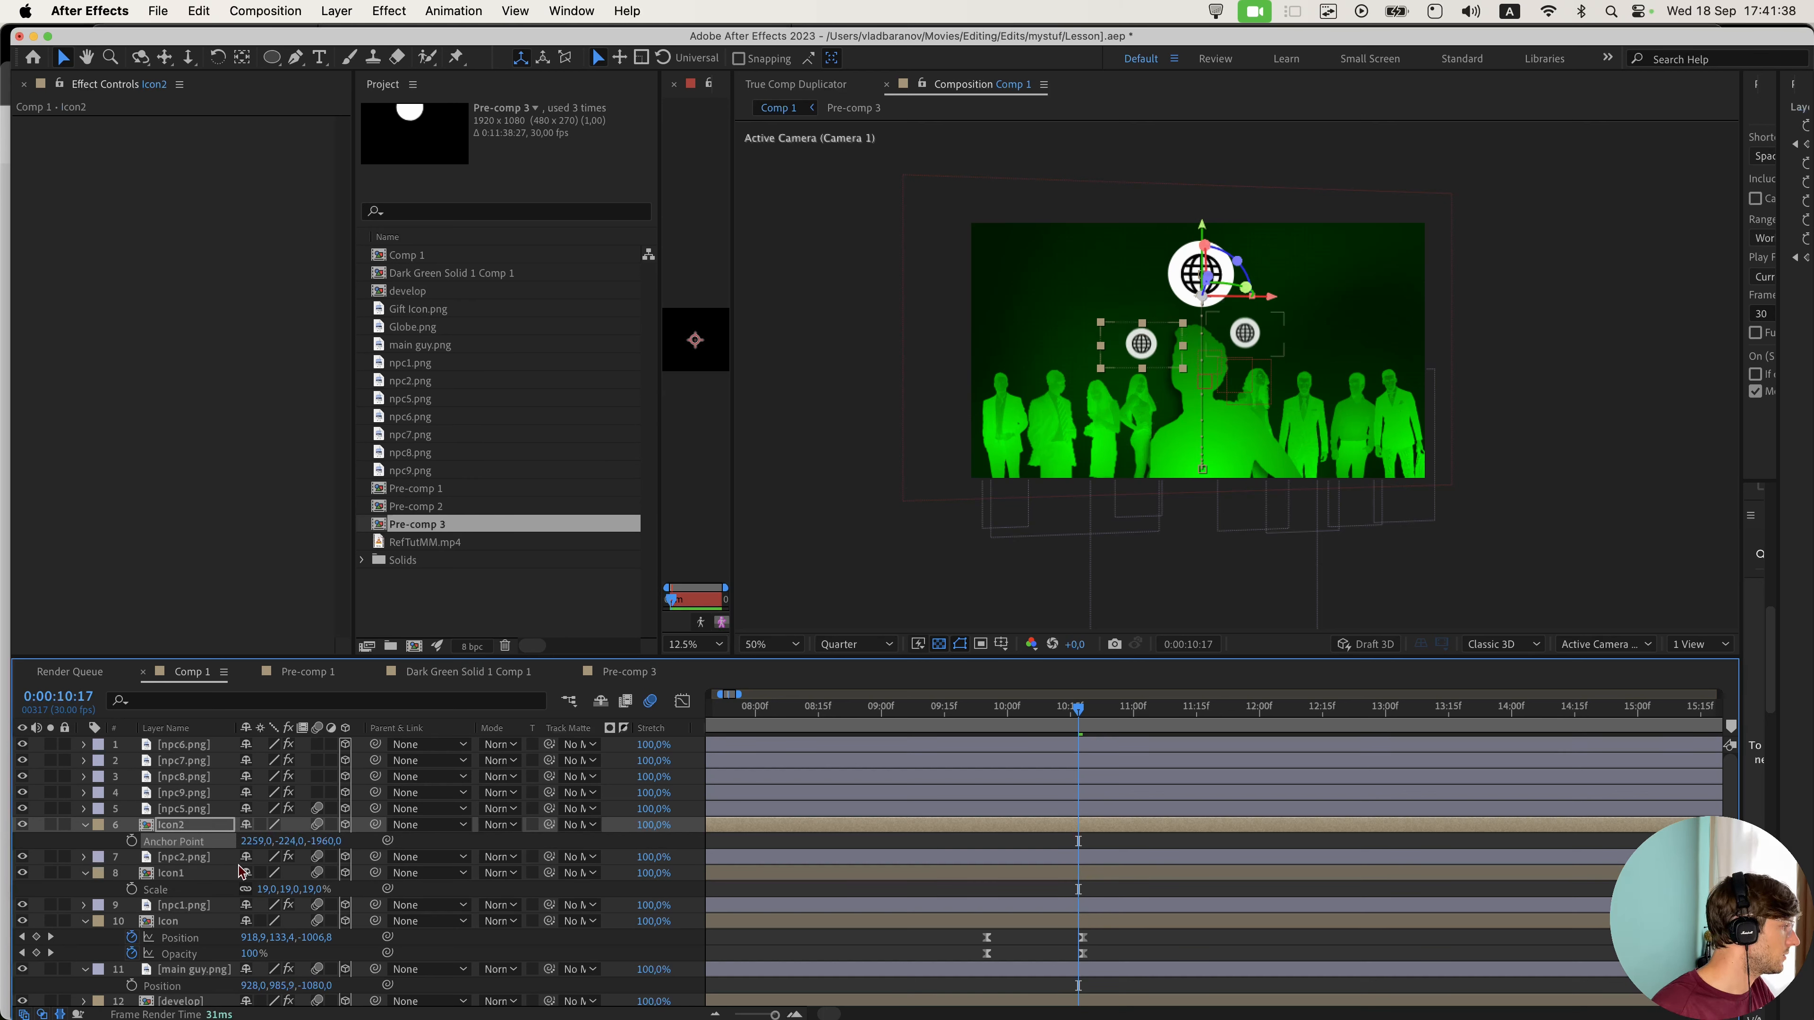
- Set Icon1's Anchor Point to -522, -20, -1960
click(202, 874)
key(a)
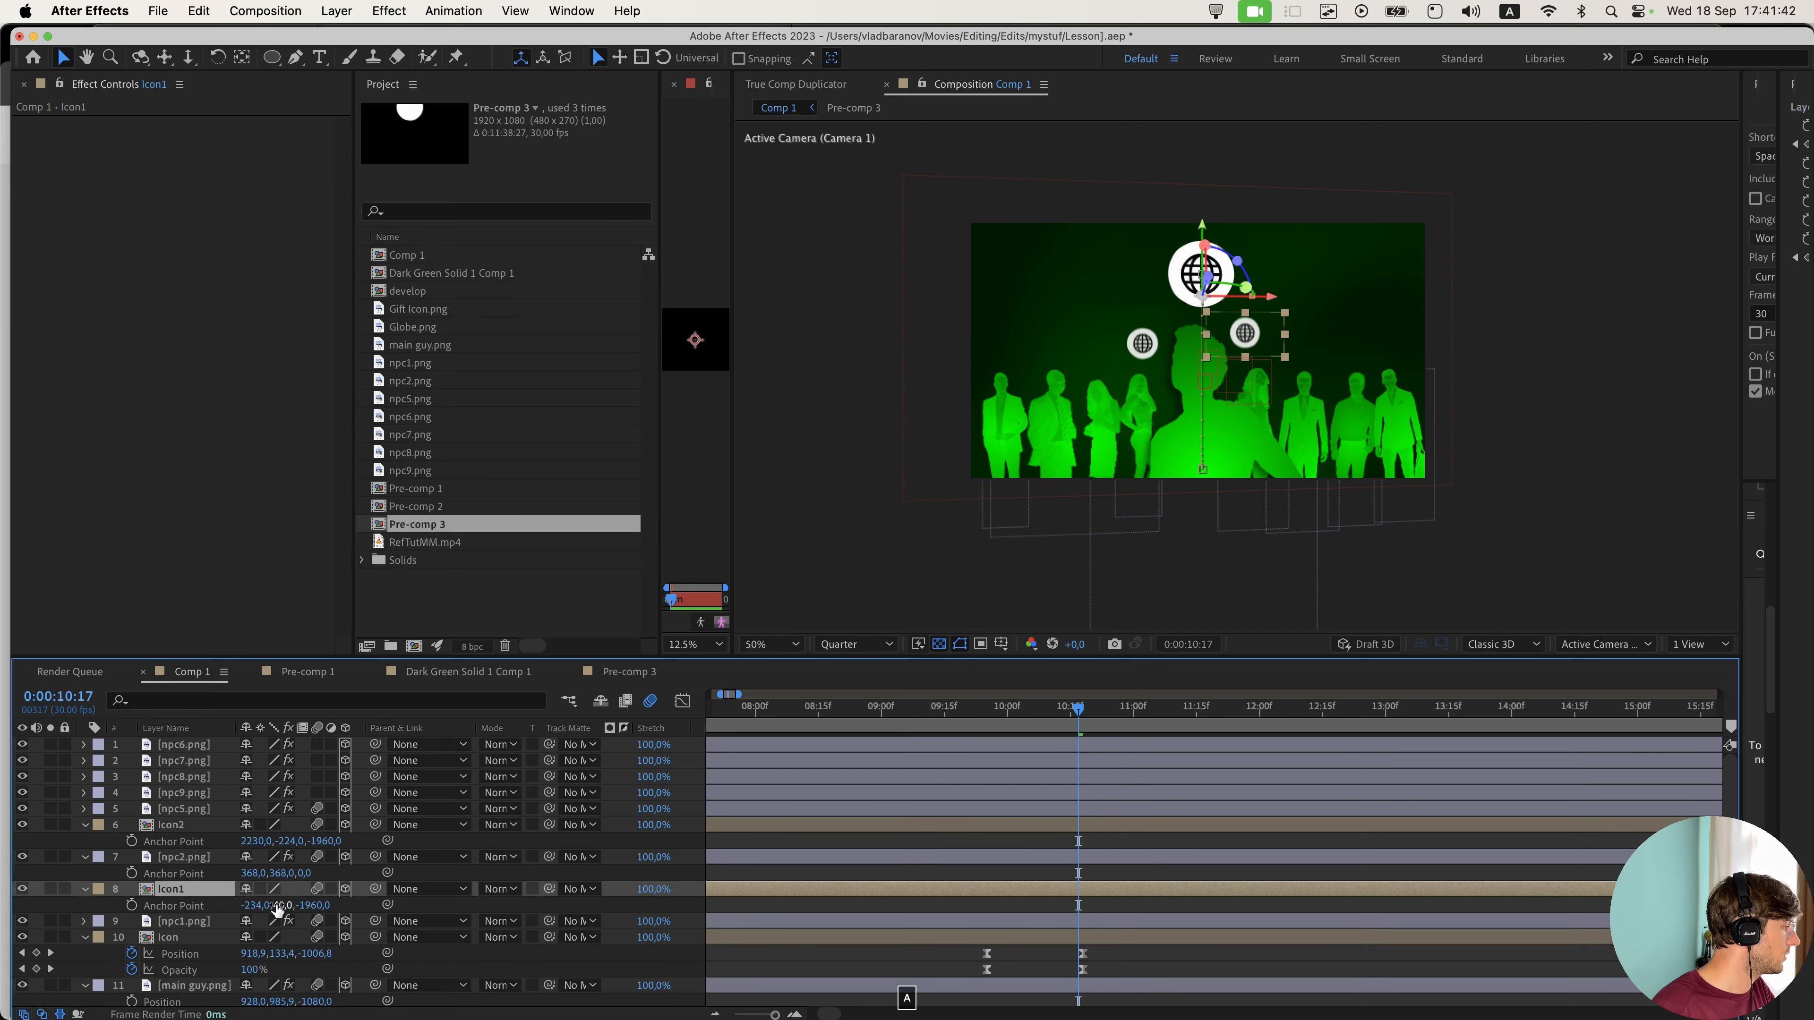
drag(258, 910, 343, 921)
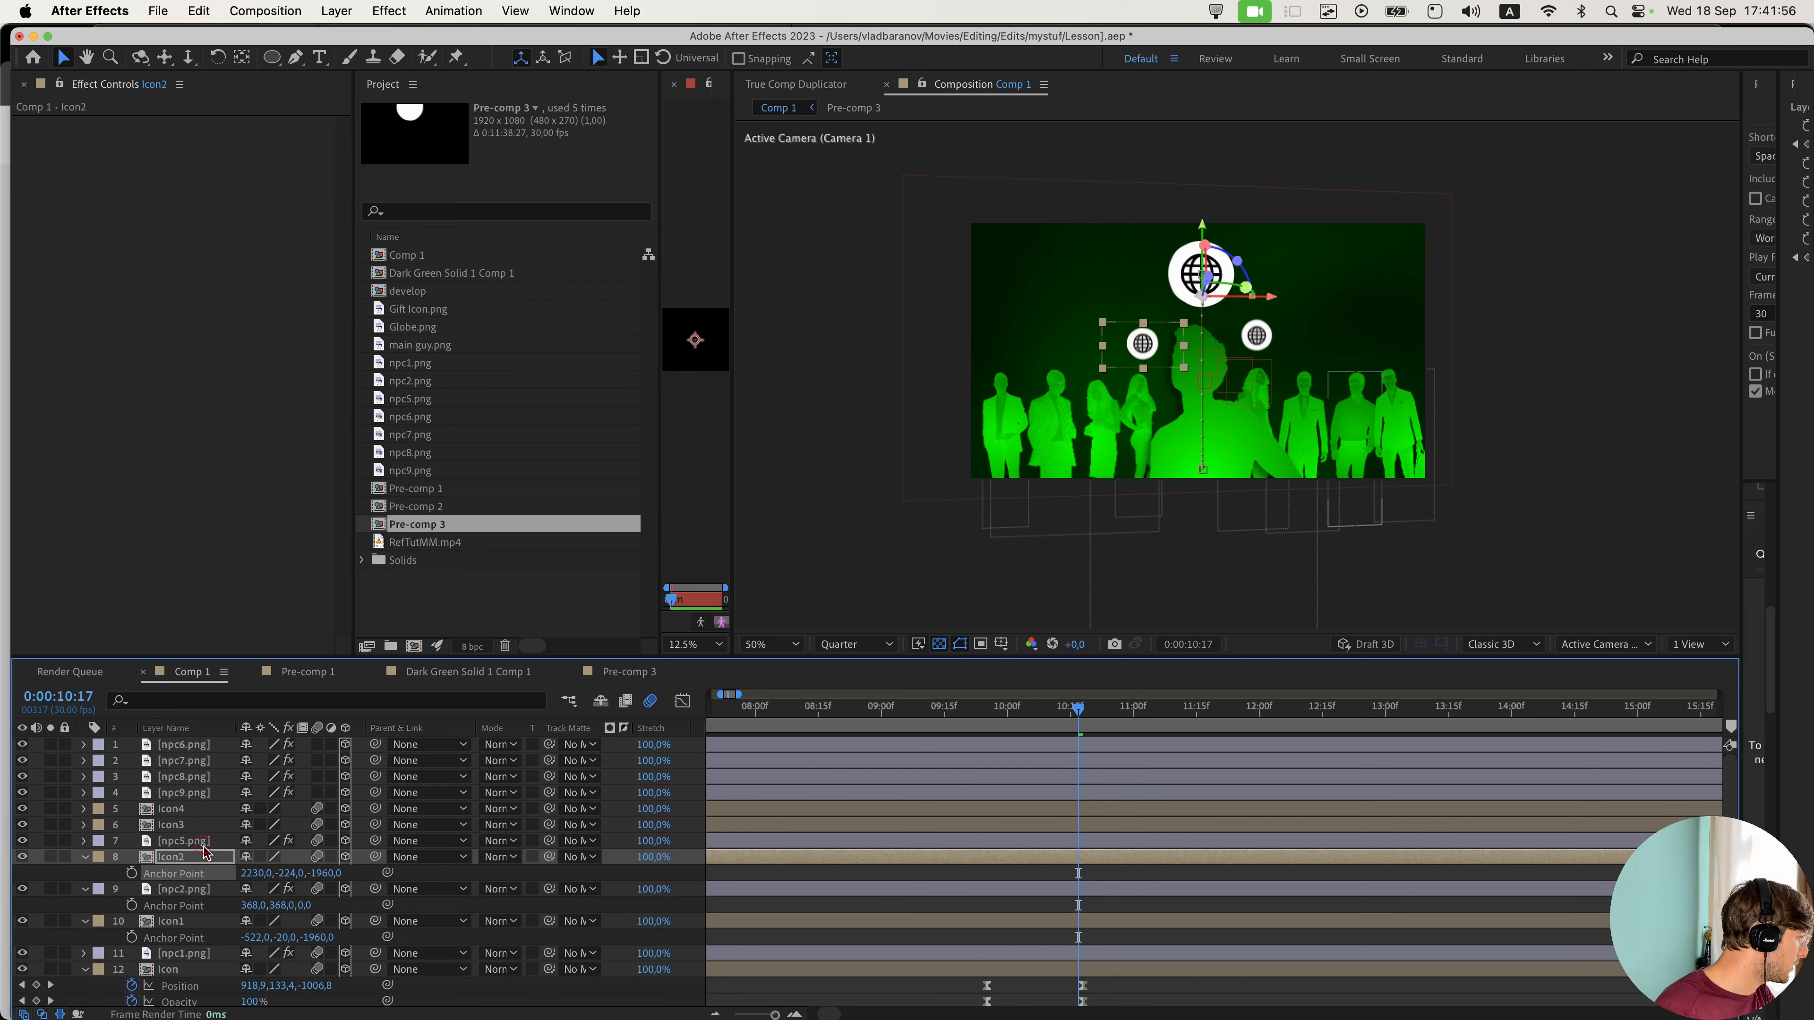
- Stack the duplicated Icon4 layer directly above npc9.png and select the npc9 figure in the composition view
click(191, 839)
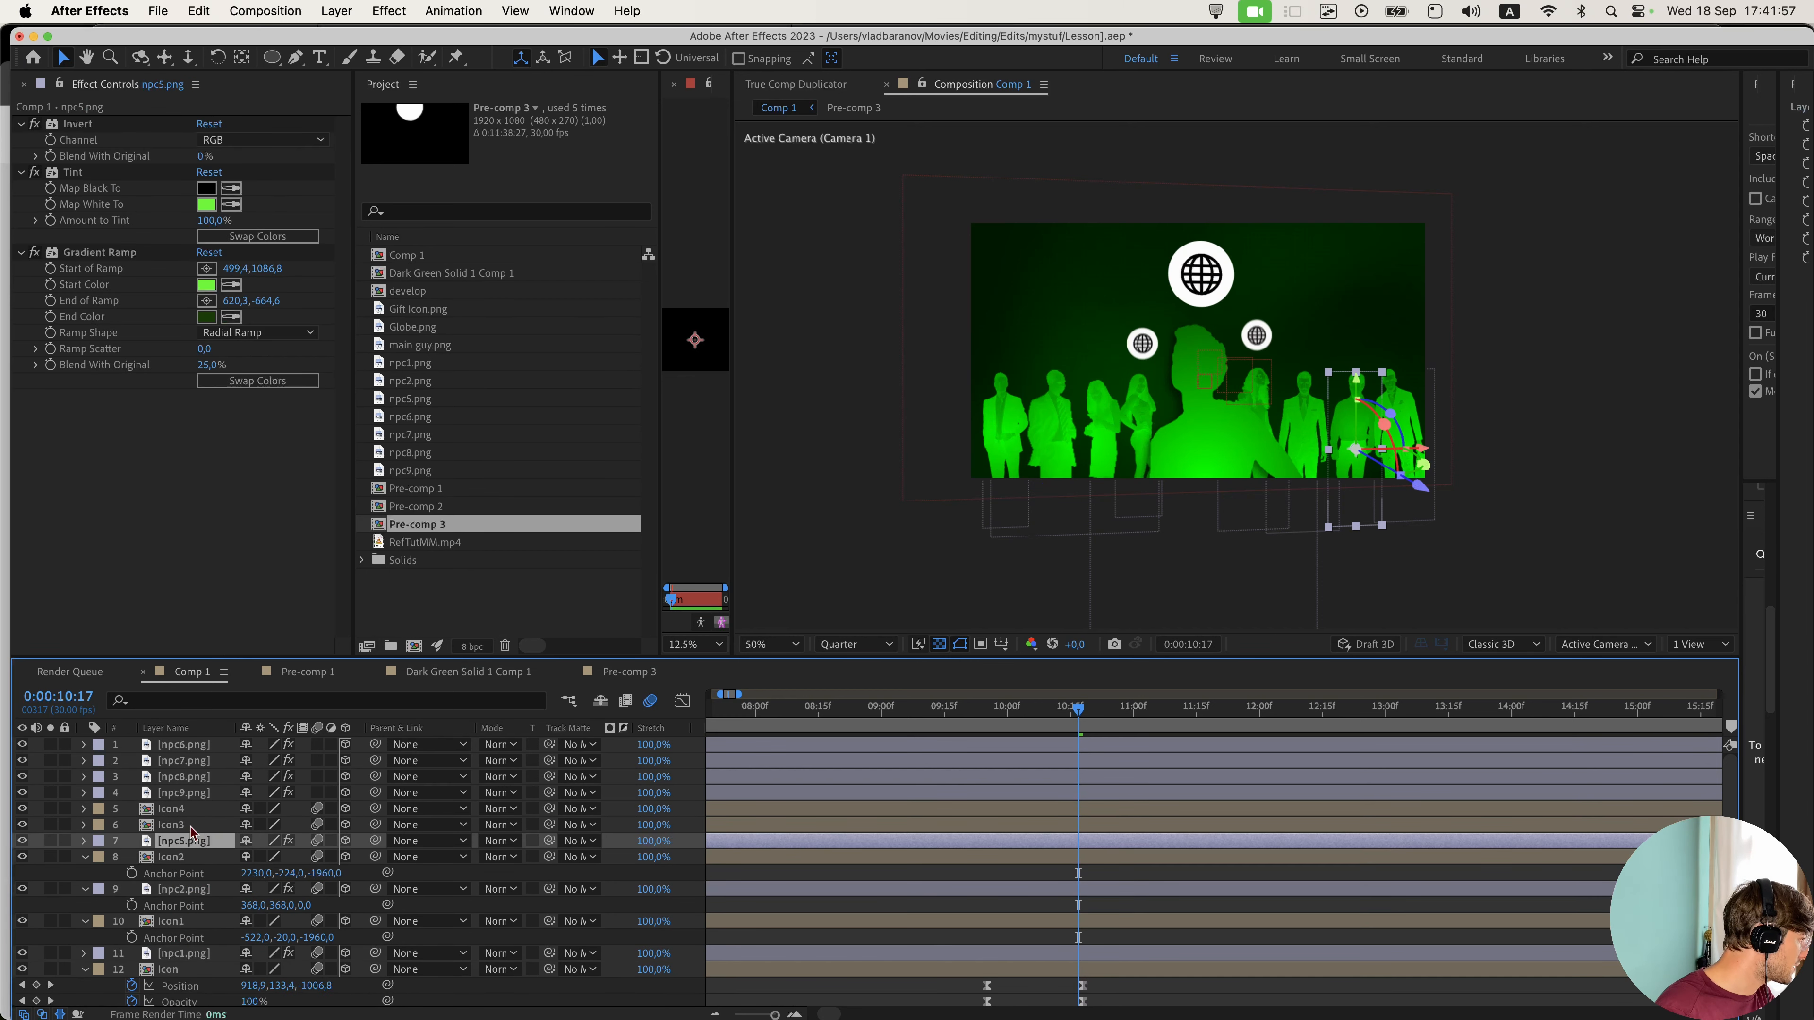
drag(197, 808, 192, 786)
click(191, 844)
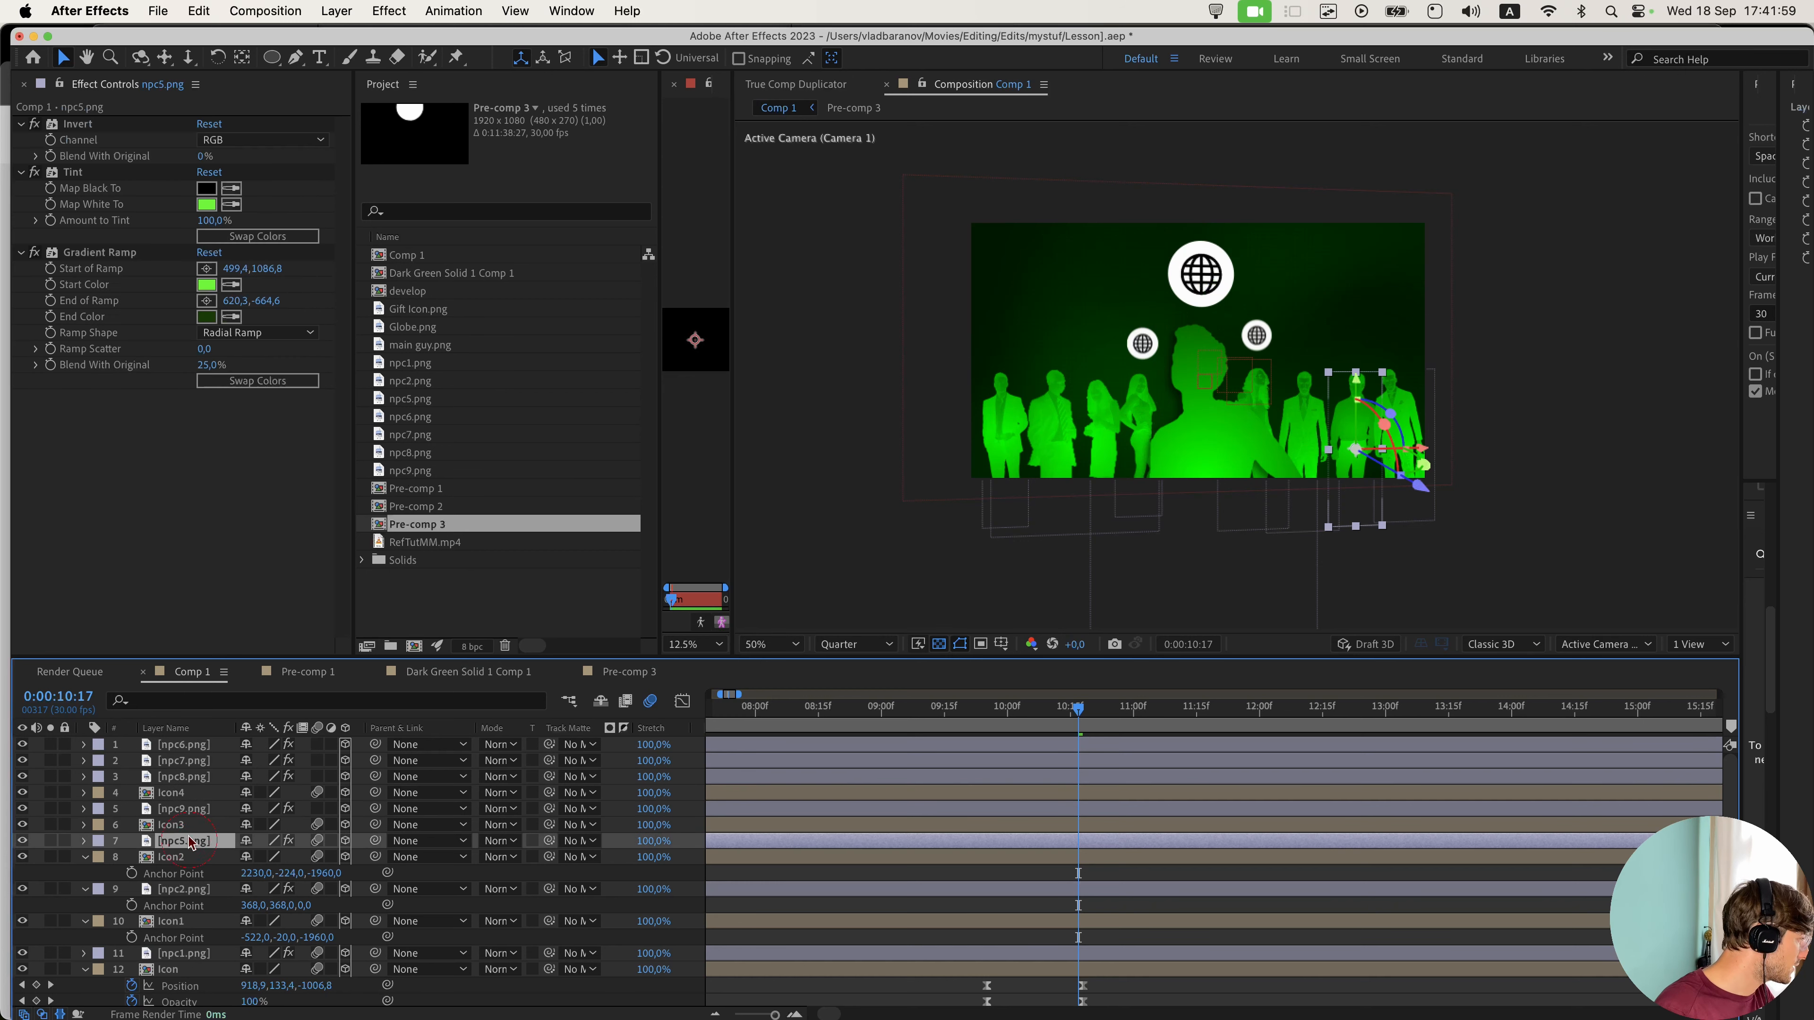
click(189, 825)
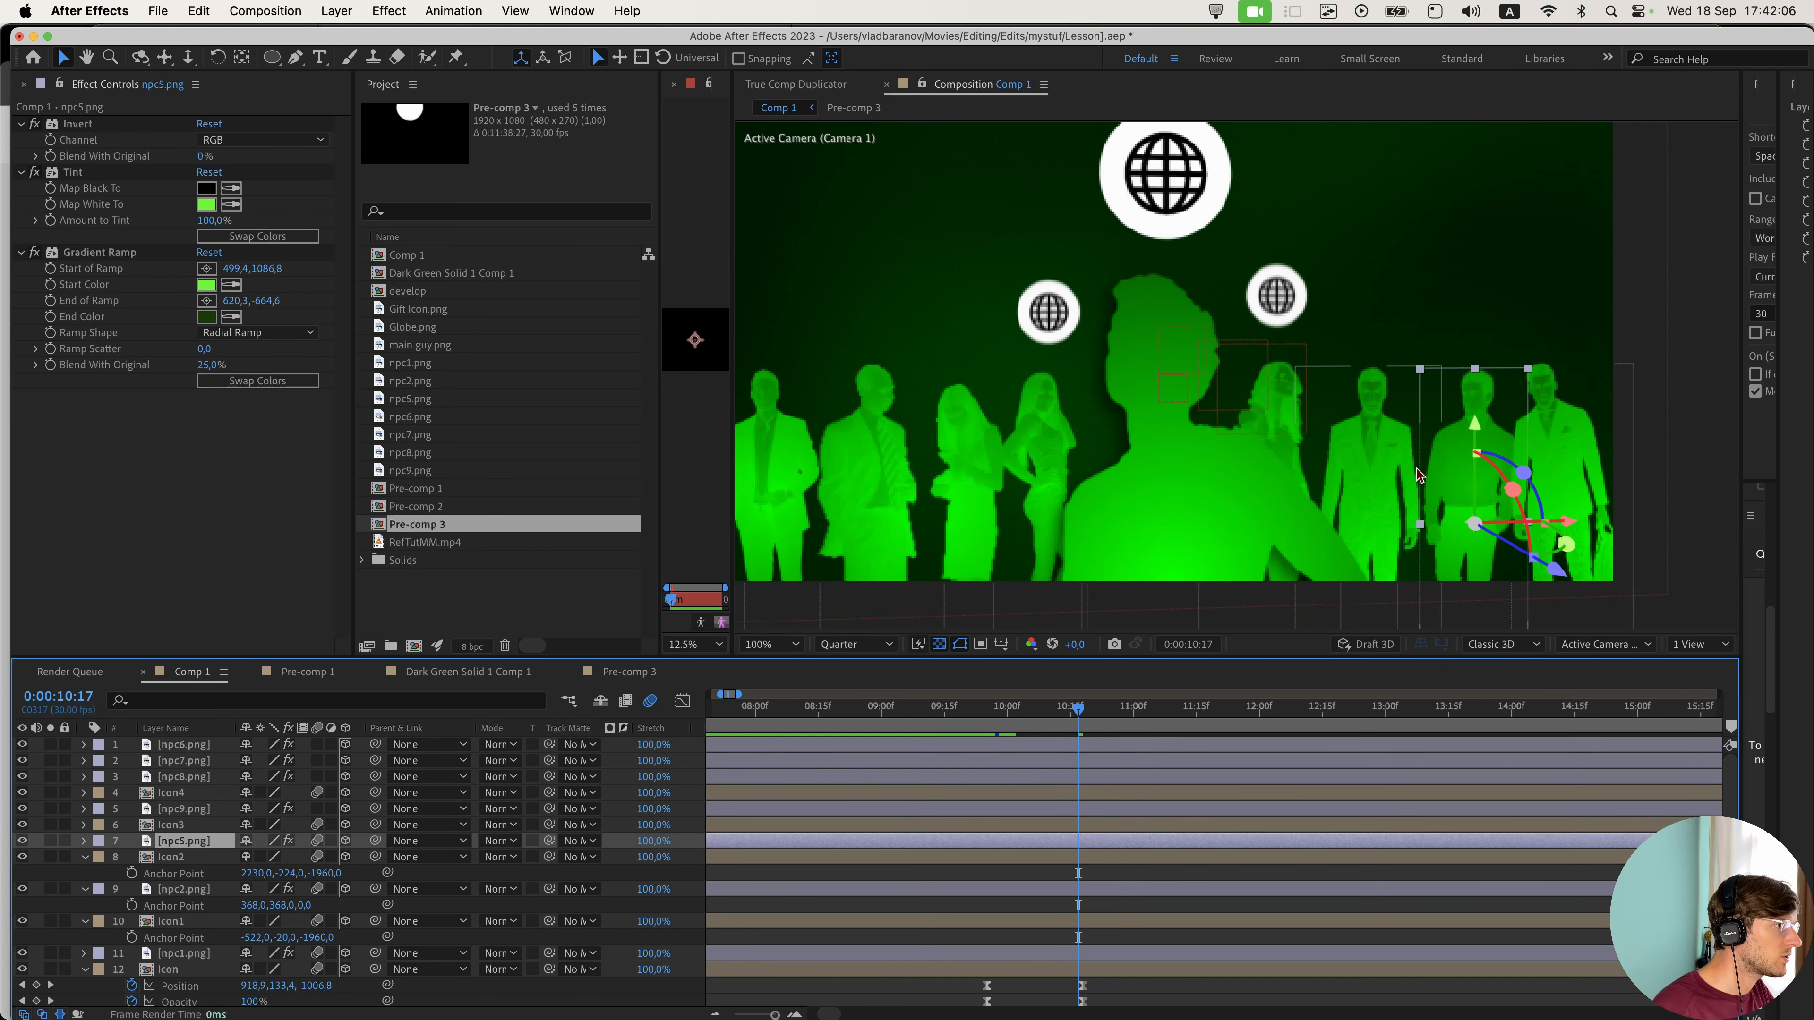
click(1422, 477)
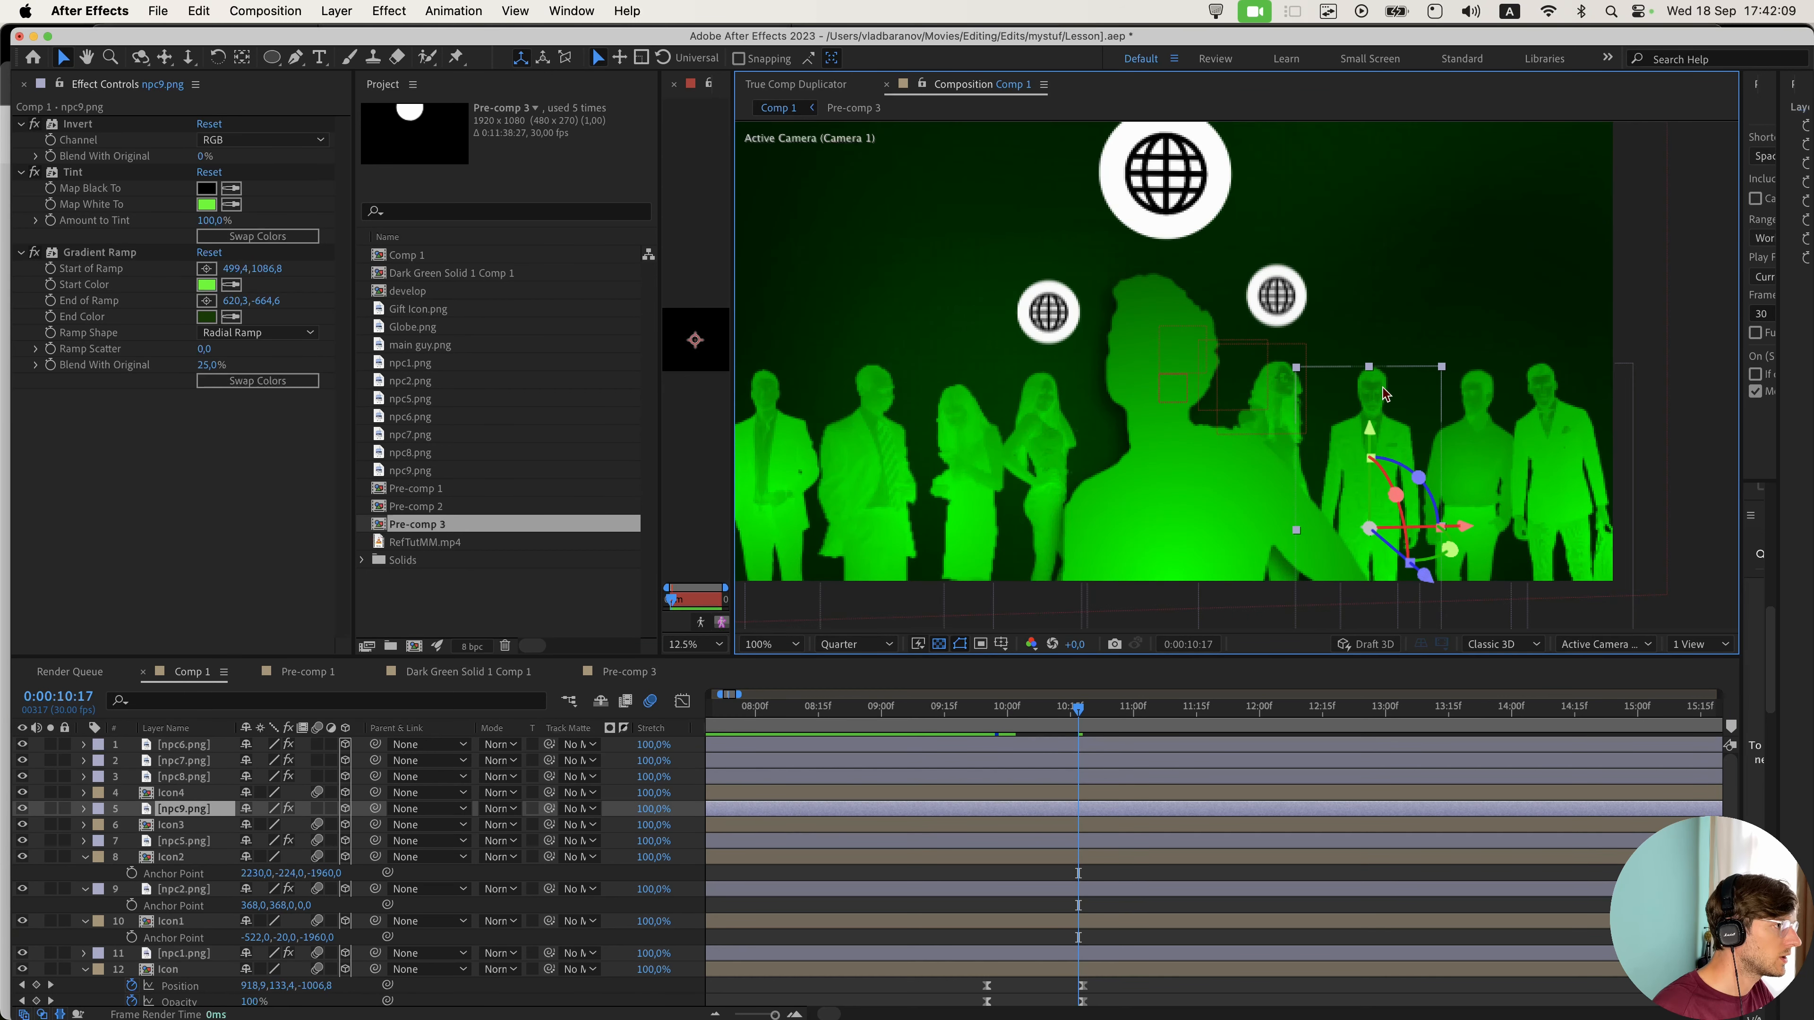
key(comma)
key(comma)
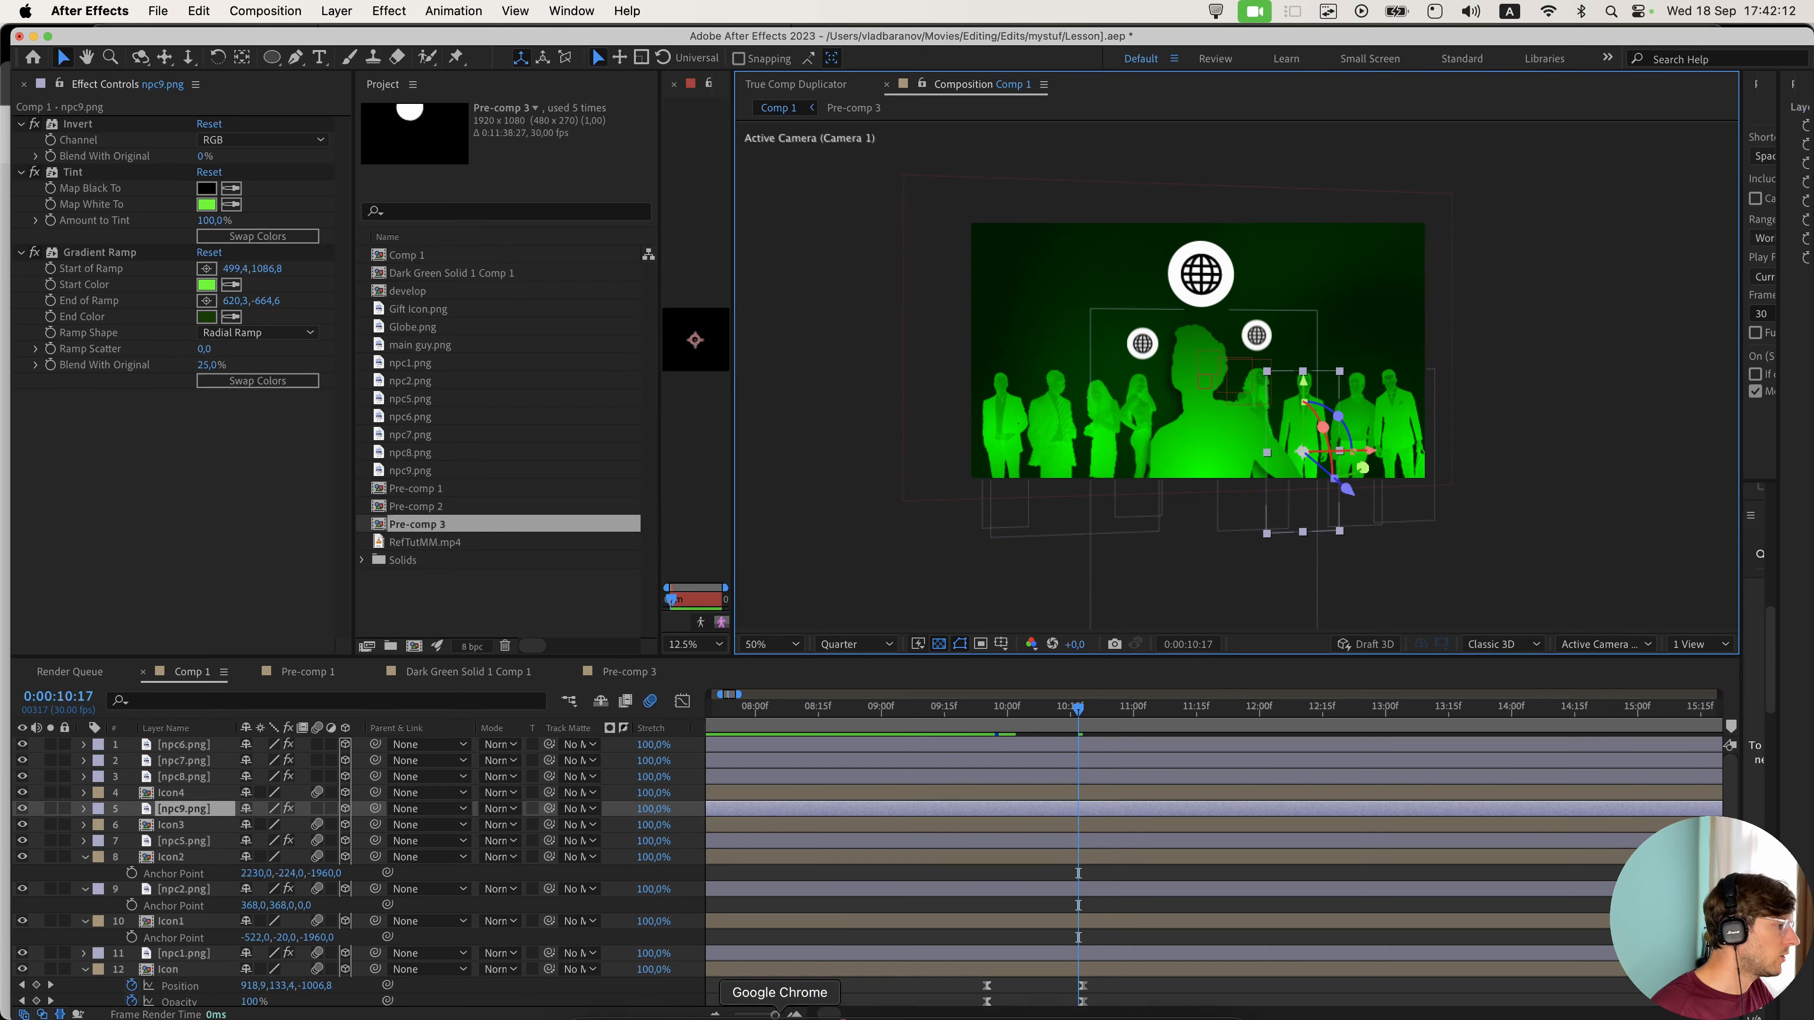
- Preview the RefTutMM.mp4 reference in Finder at the scene of globe icons above the silhouettes, and return to After Effects
click(616, 989)
key(space)
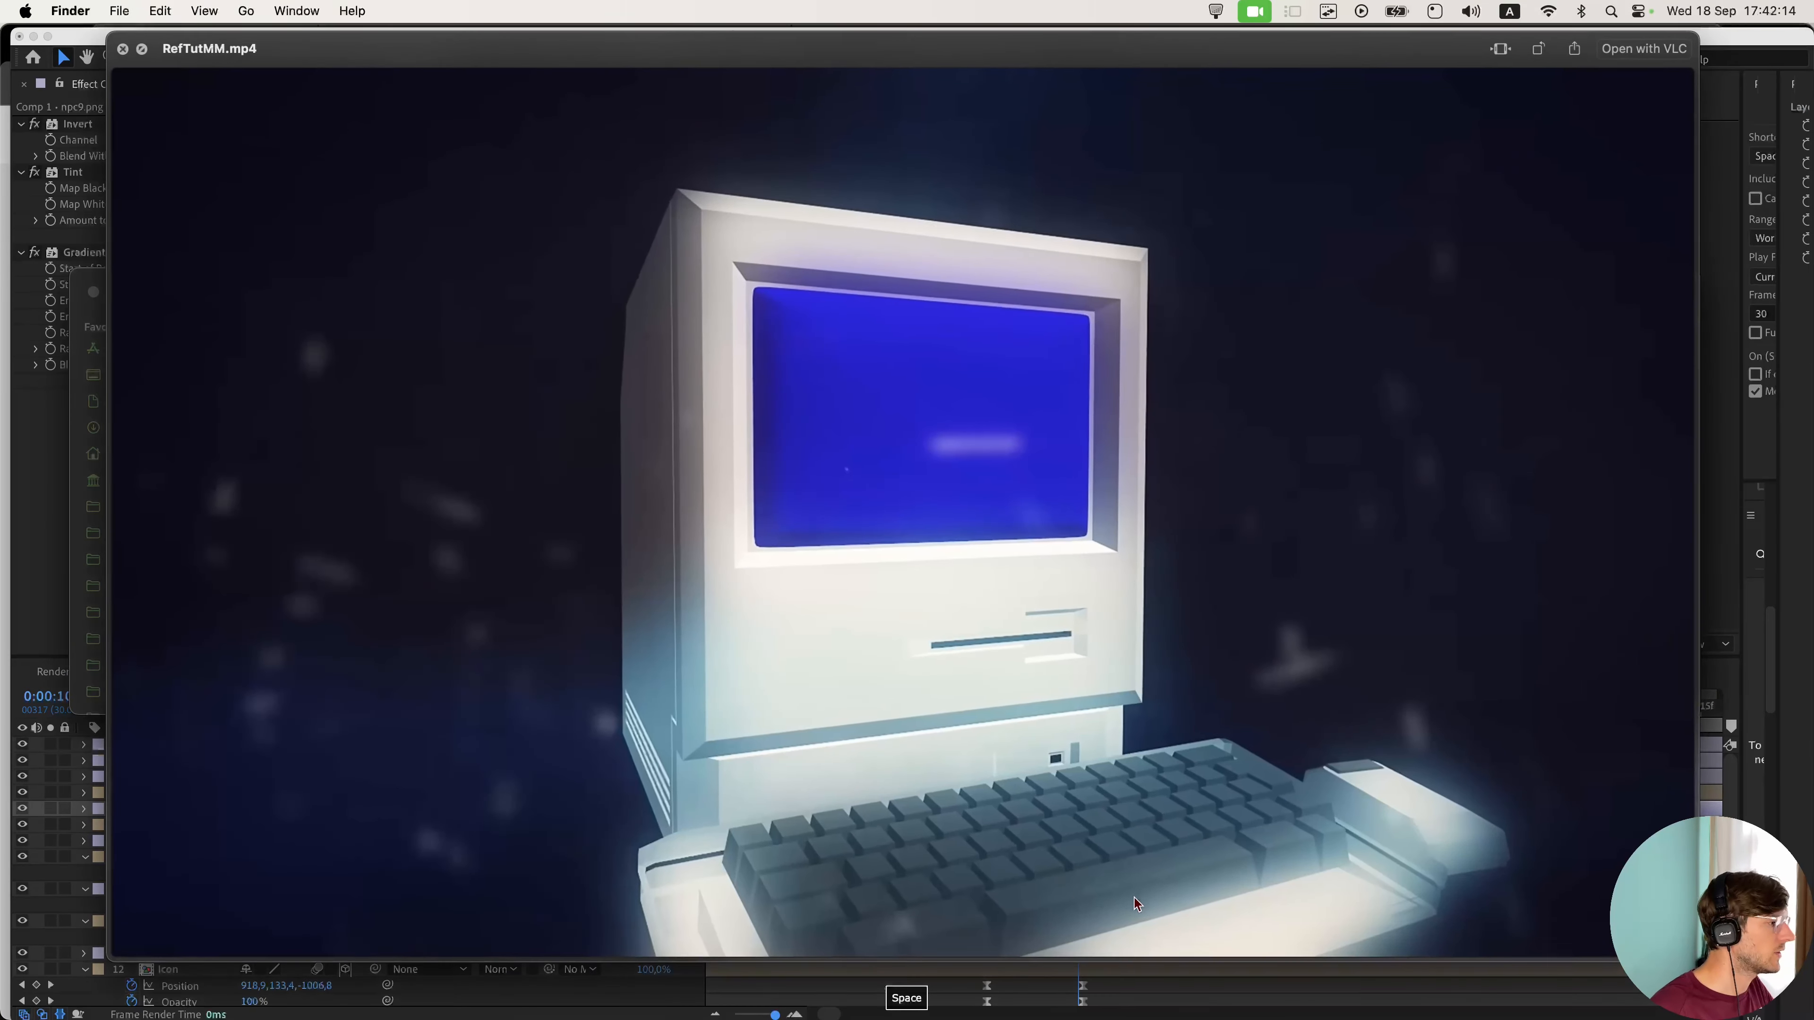
click(1128, 938)
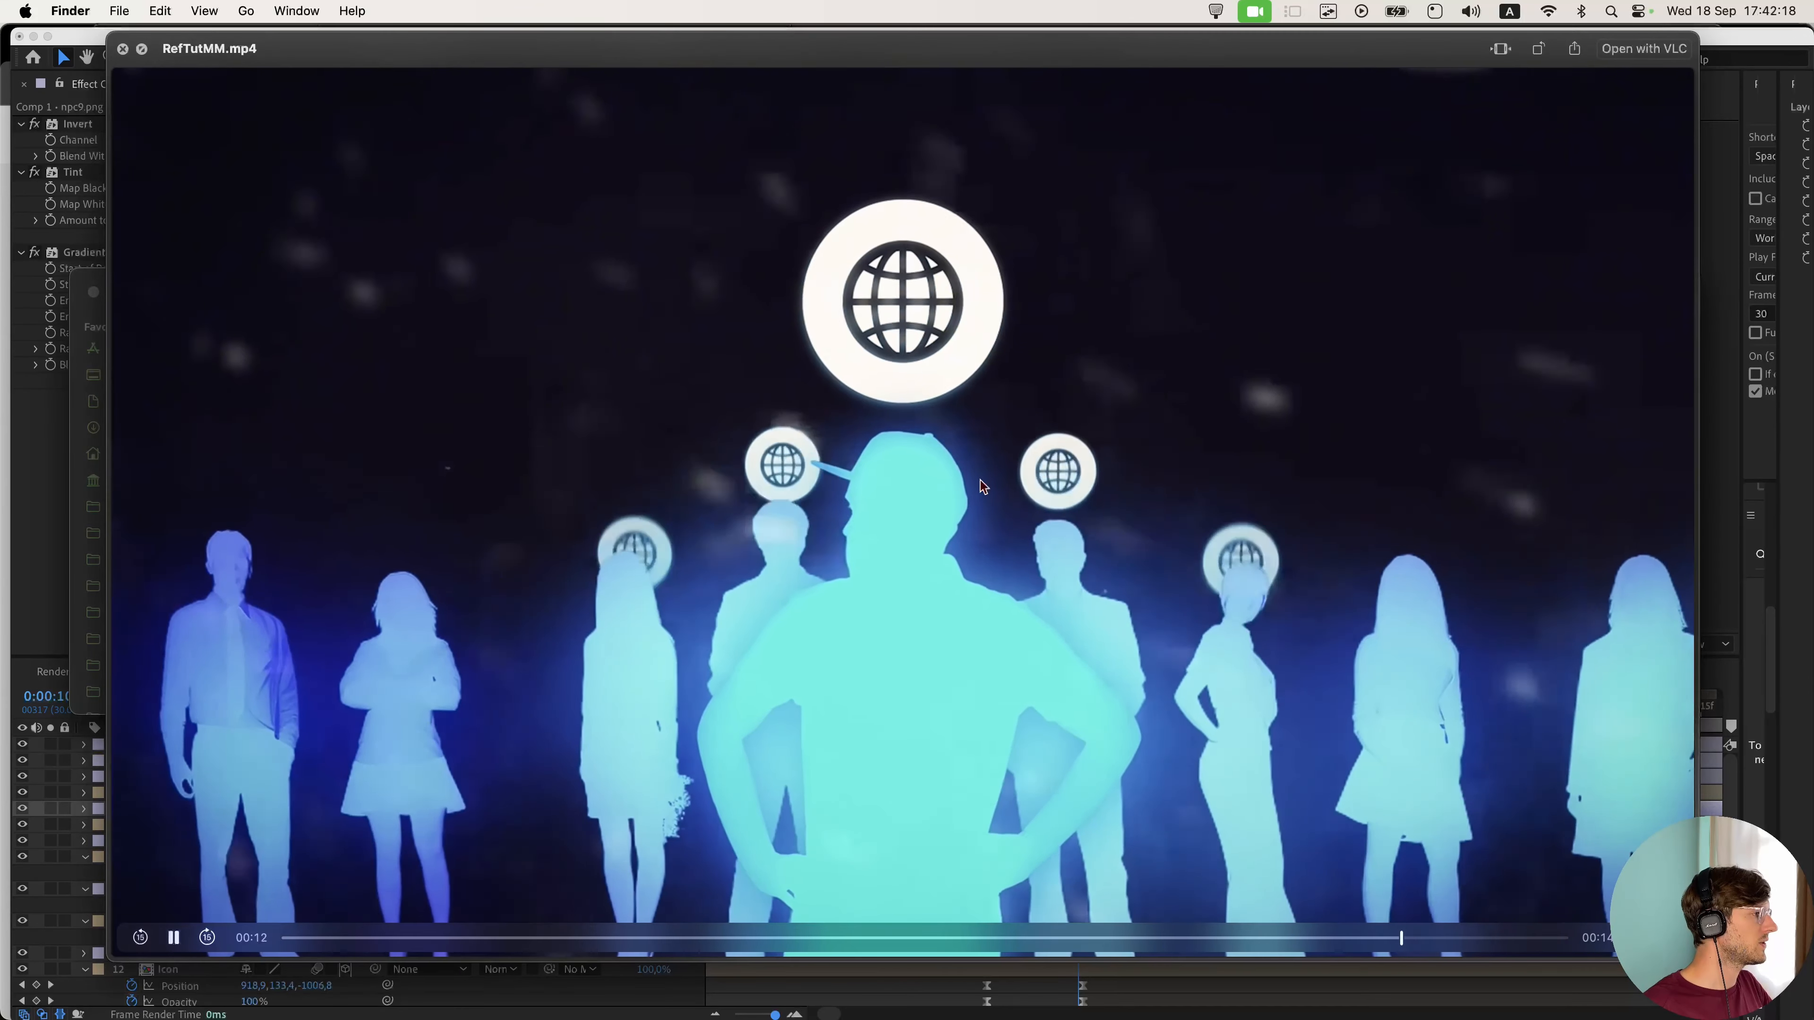
key(space)
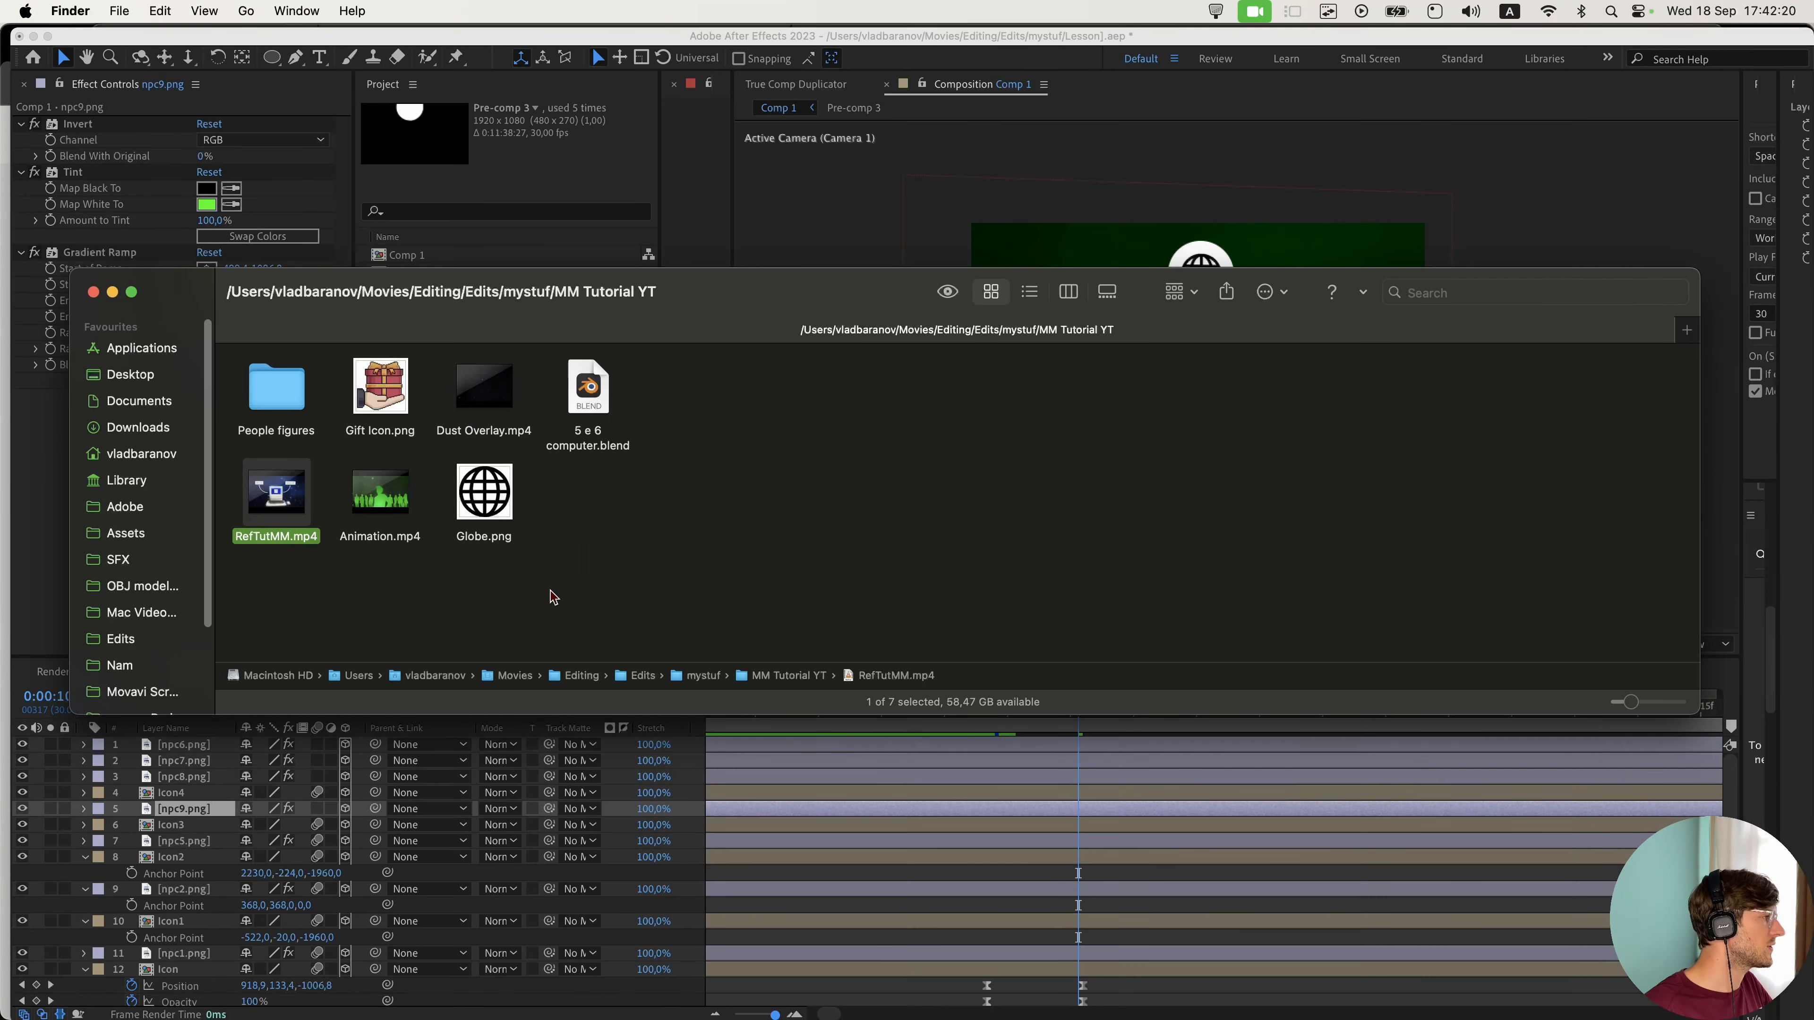
click(1028, 814)
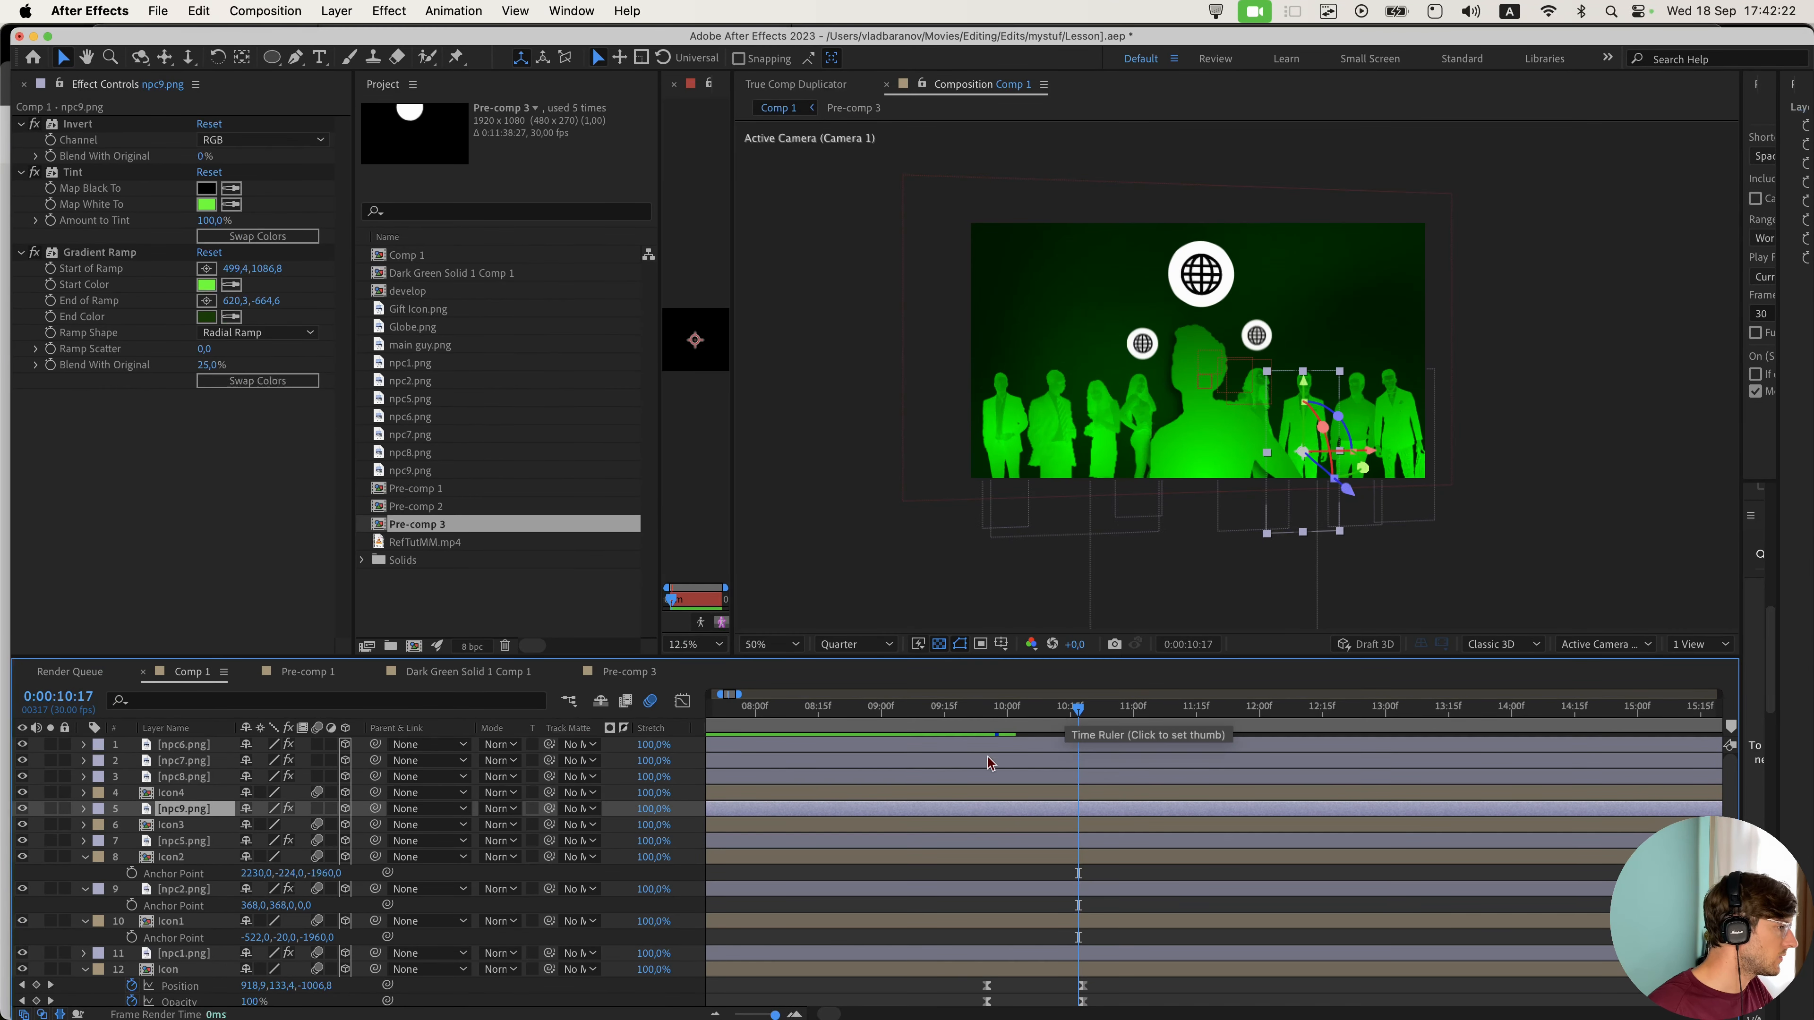
- Rename the Icon4 layer above npc9.png as Icon9
click(175, 793)
key(Return)
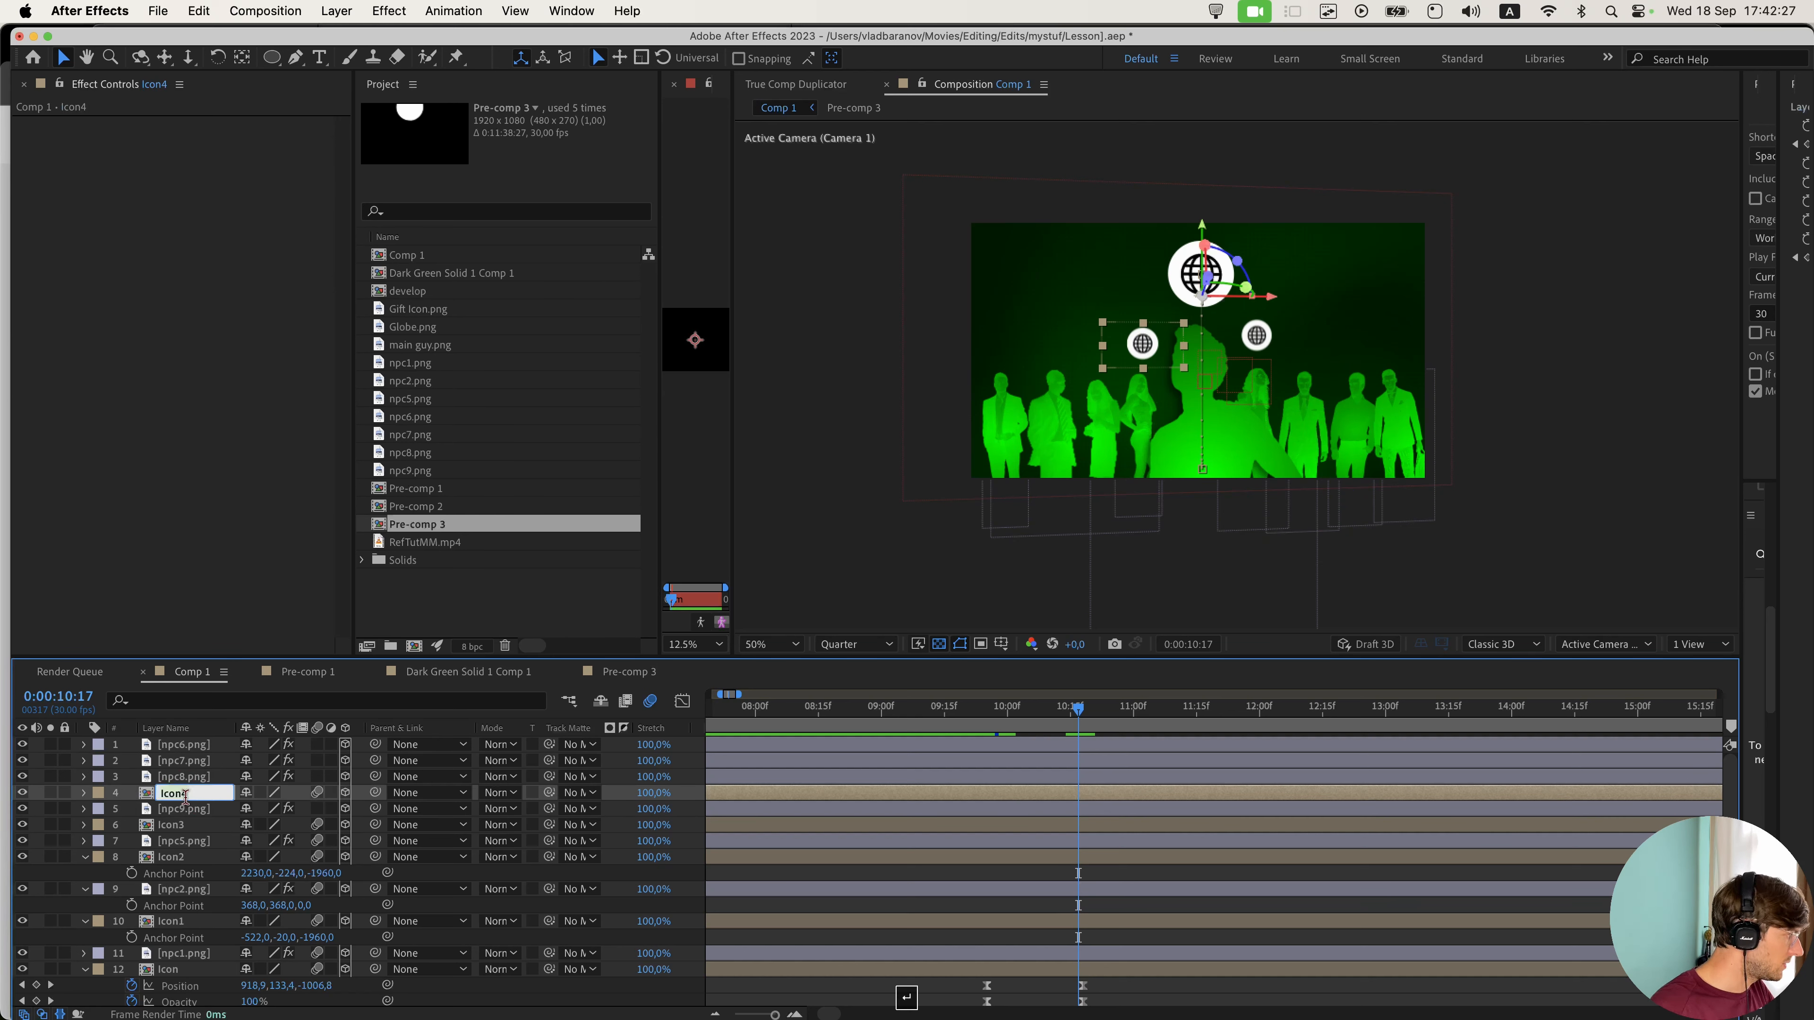
text(9)
key(Return)
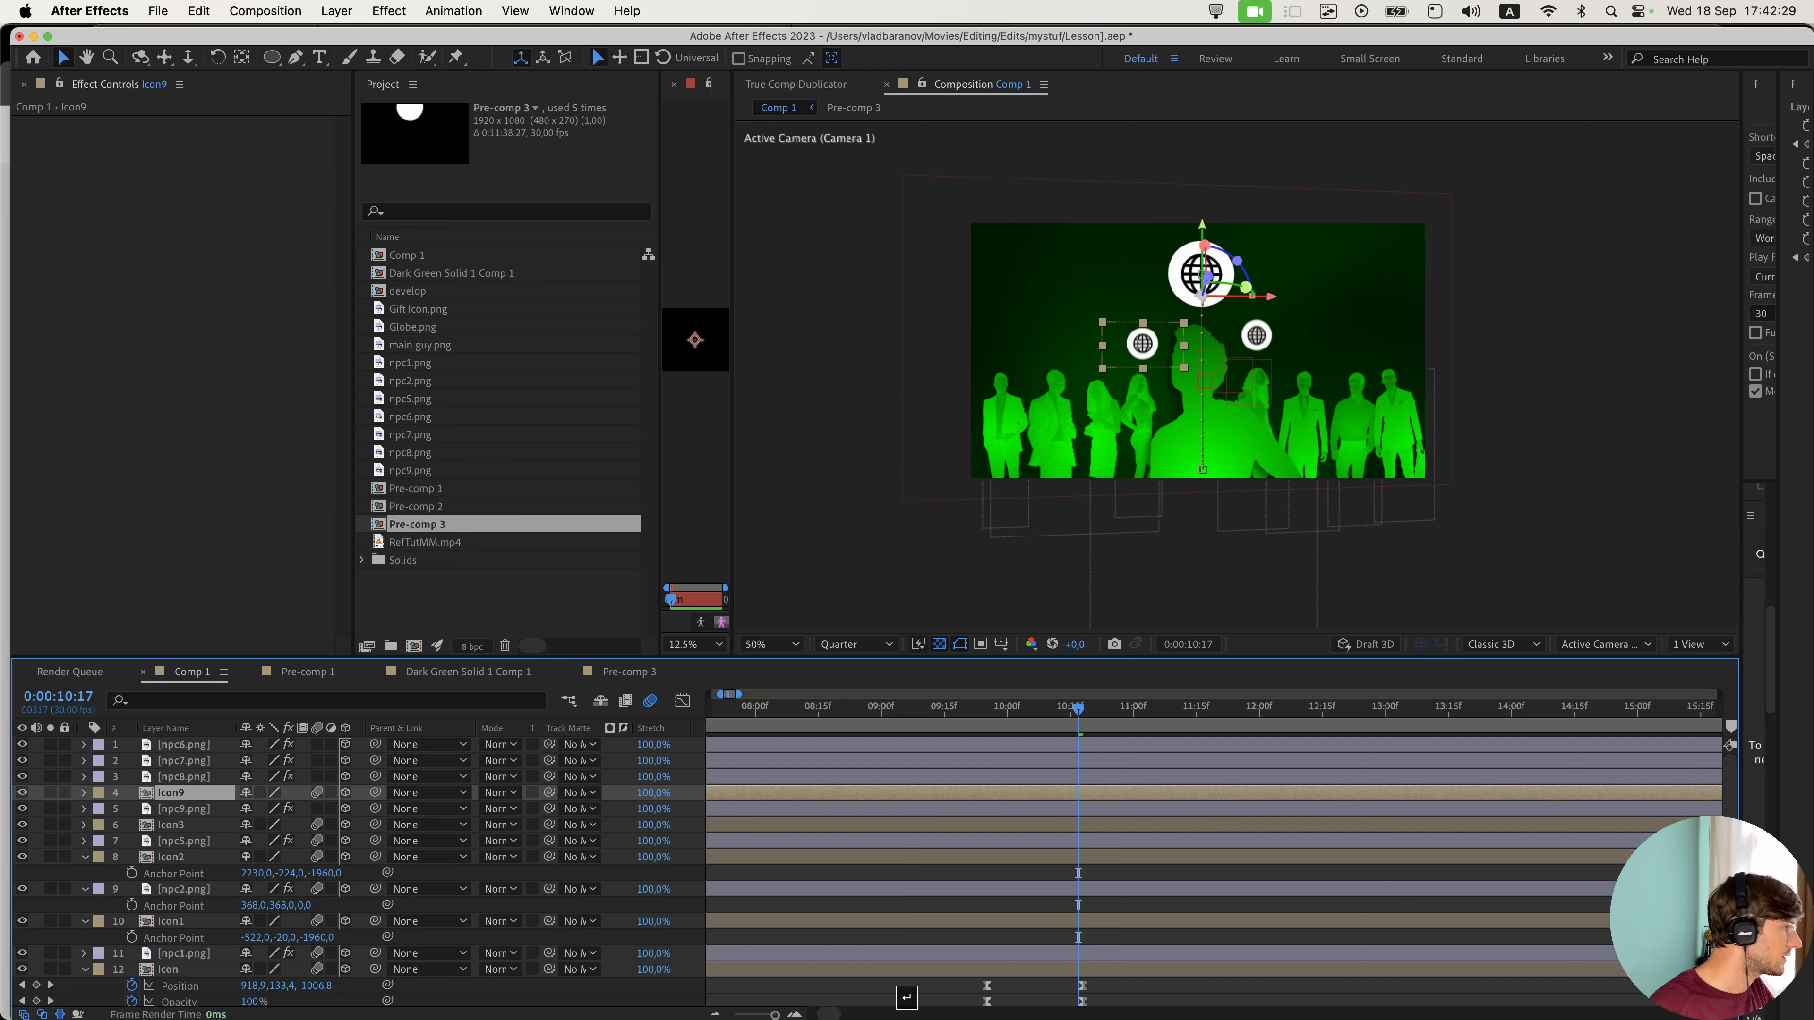
key(period)
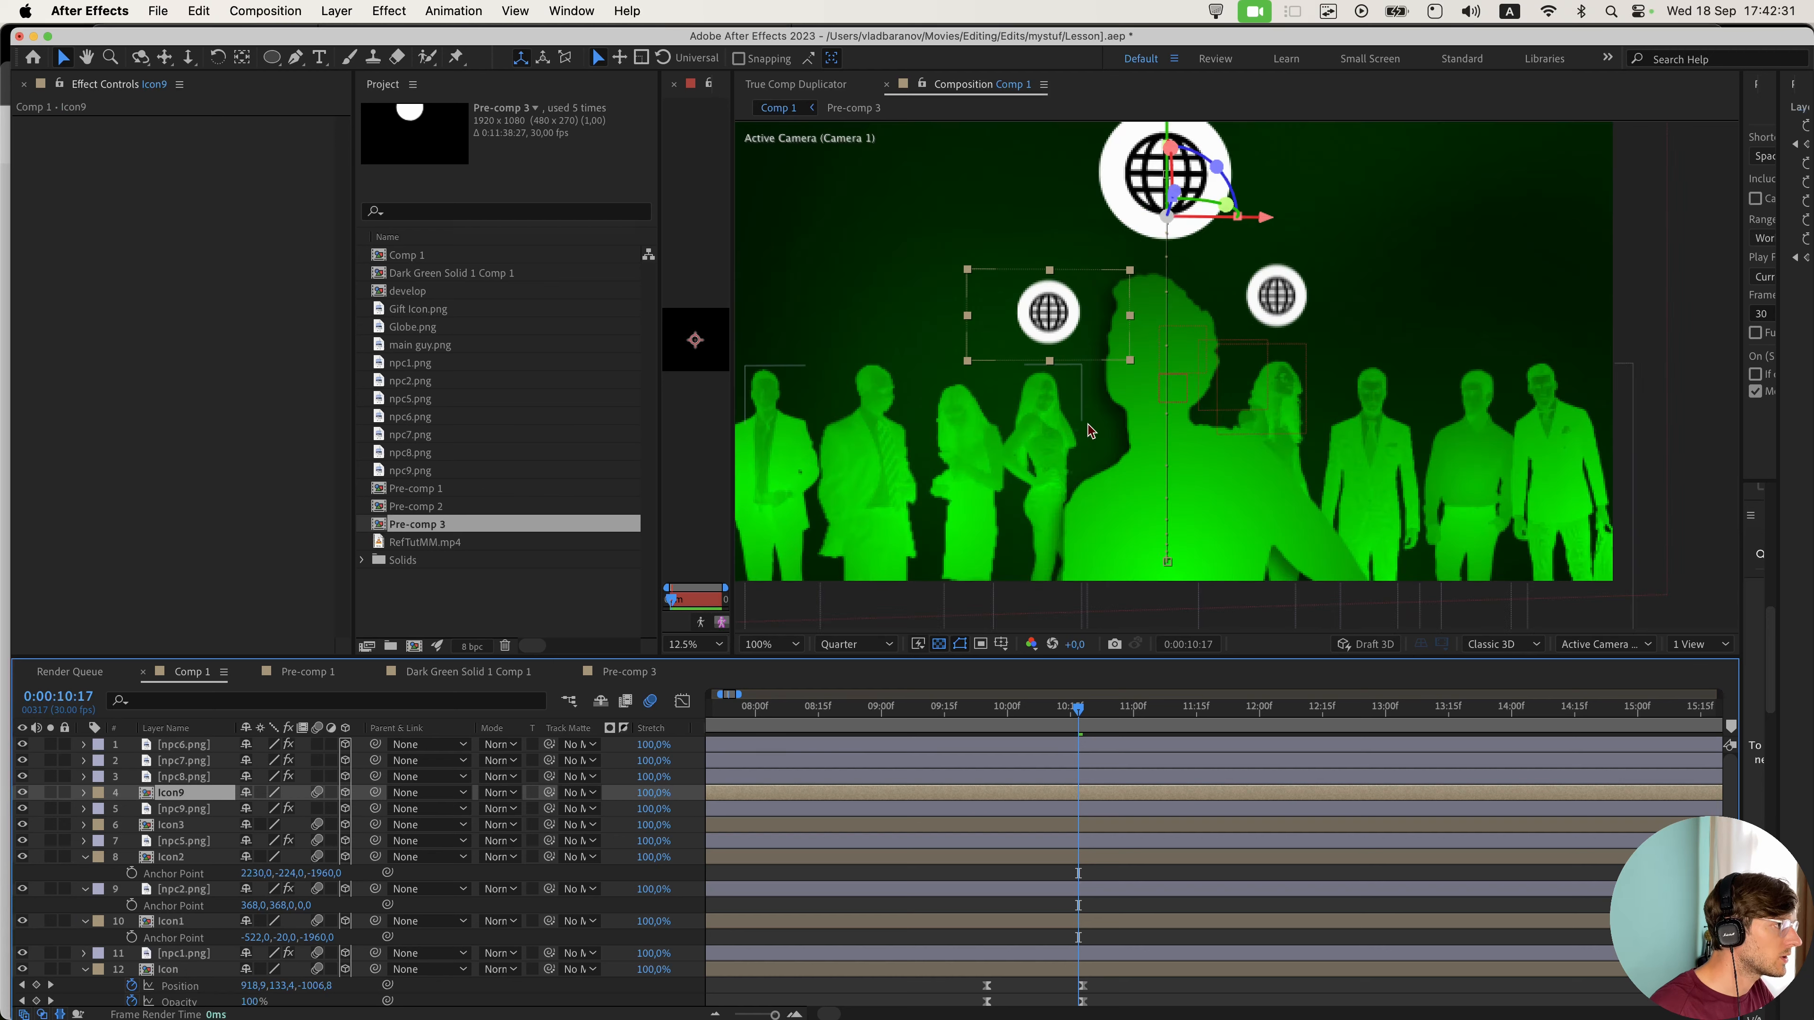
- Set Icon3's Anchor Point to 3349, -410, -1960 and Icon9's to -1730, -224, -1960
click(921, 445)
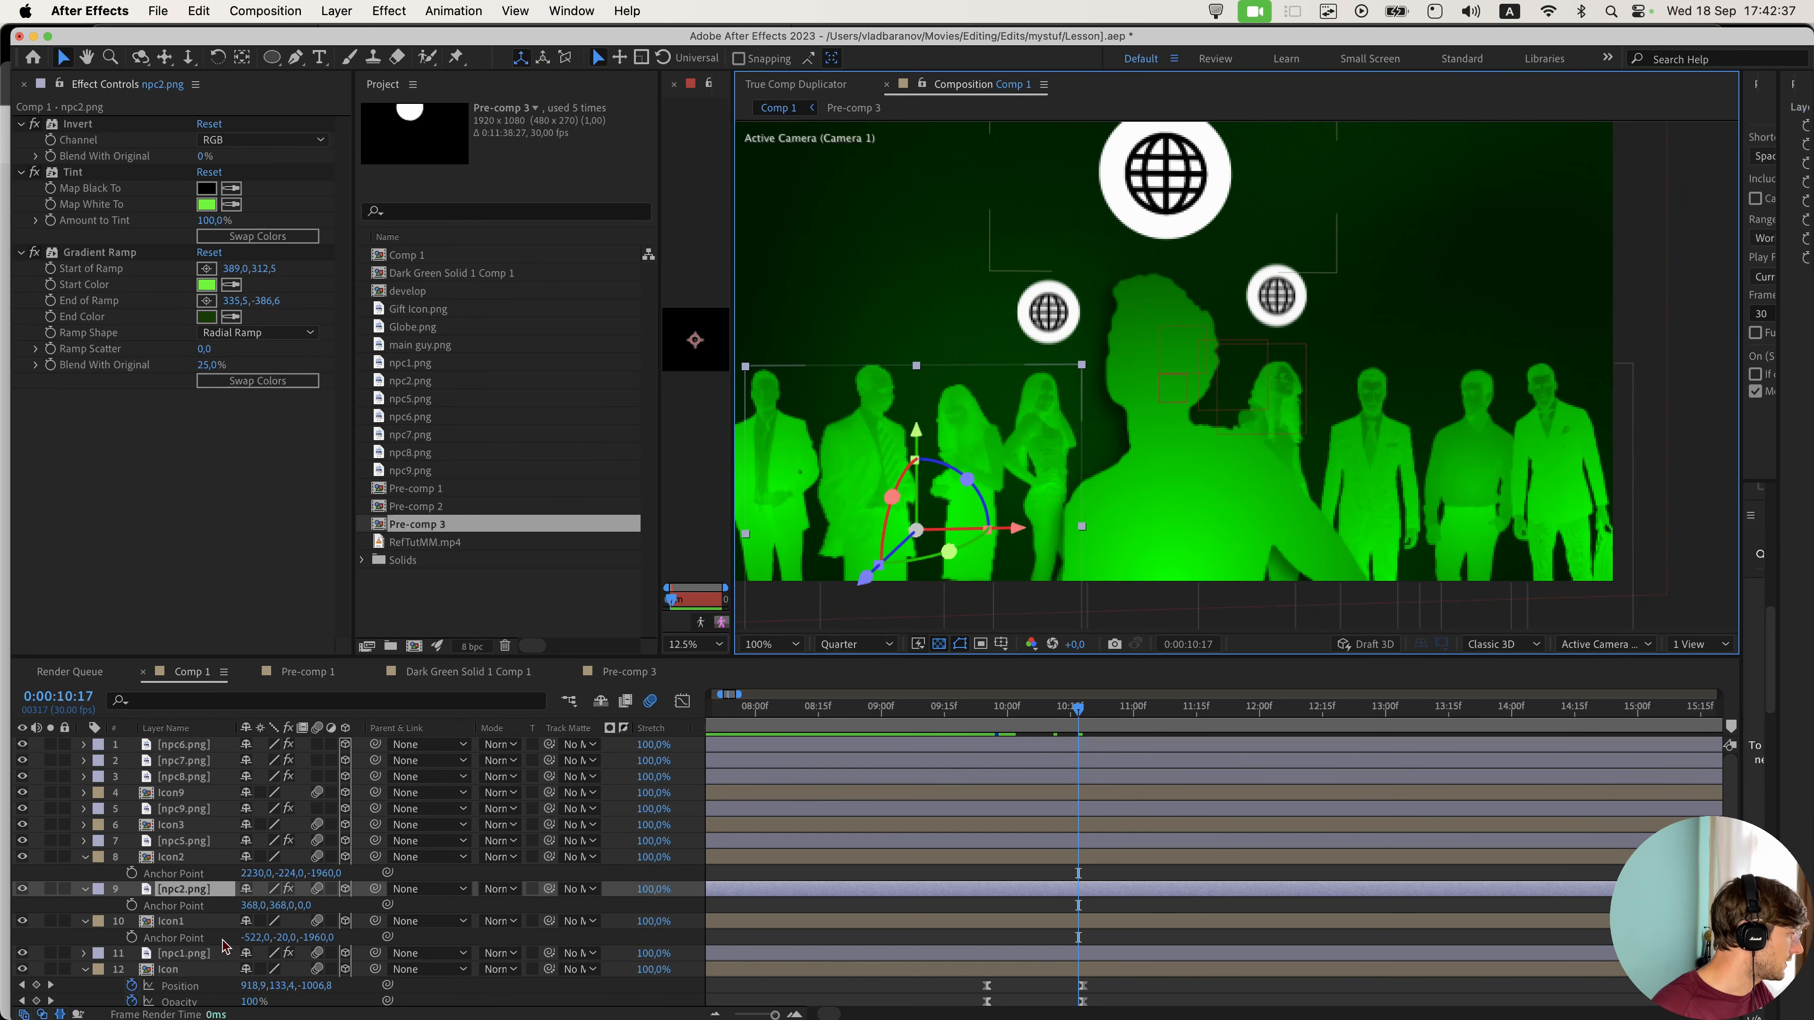
click(207, 859)
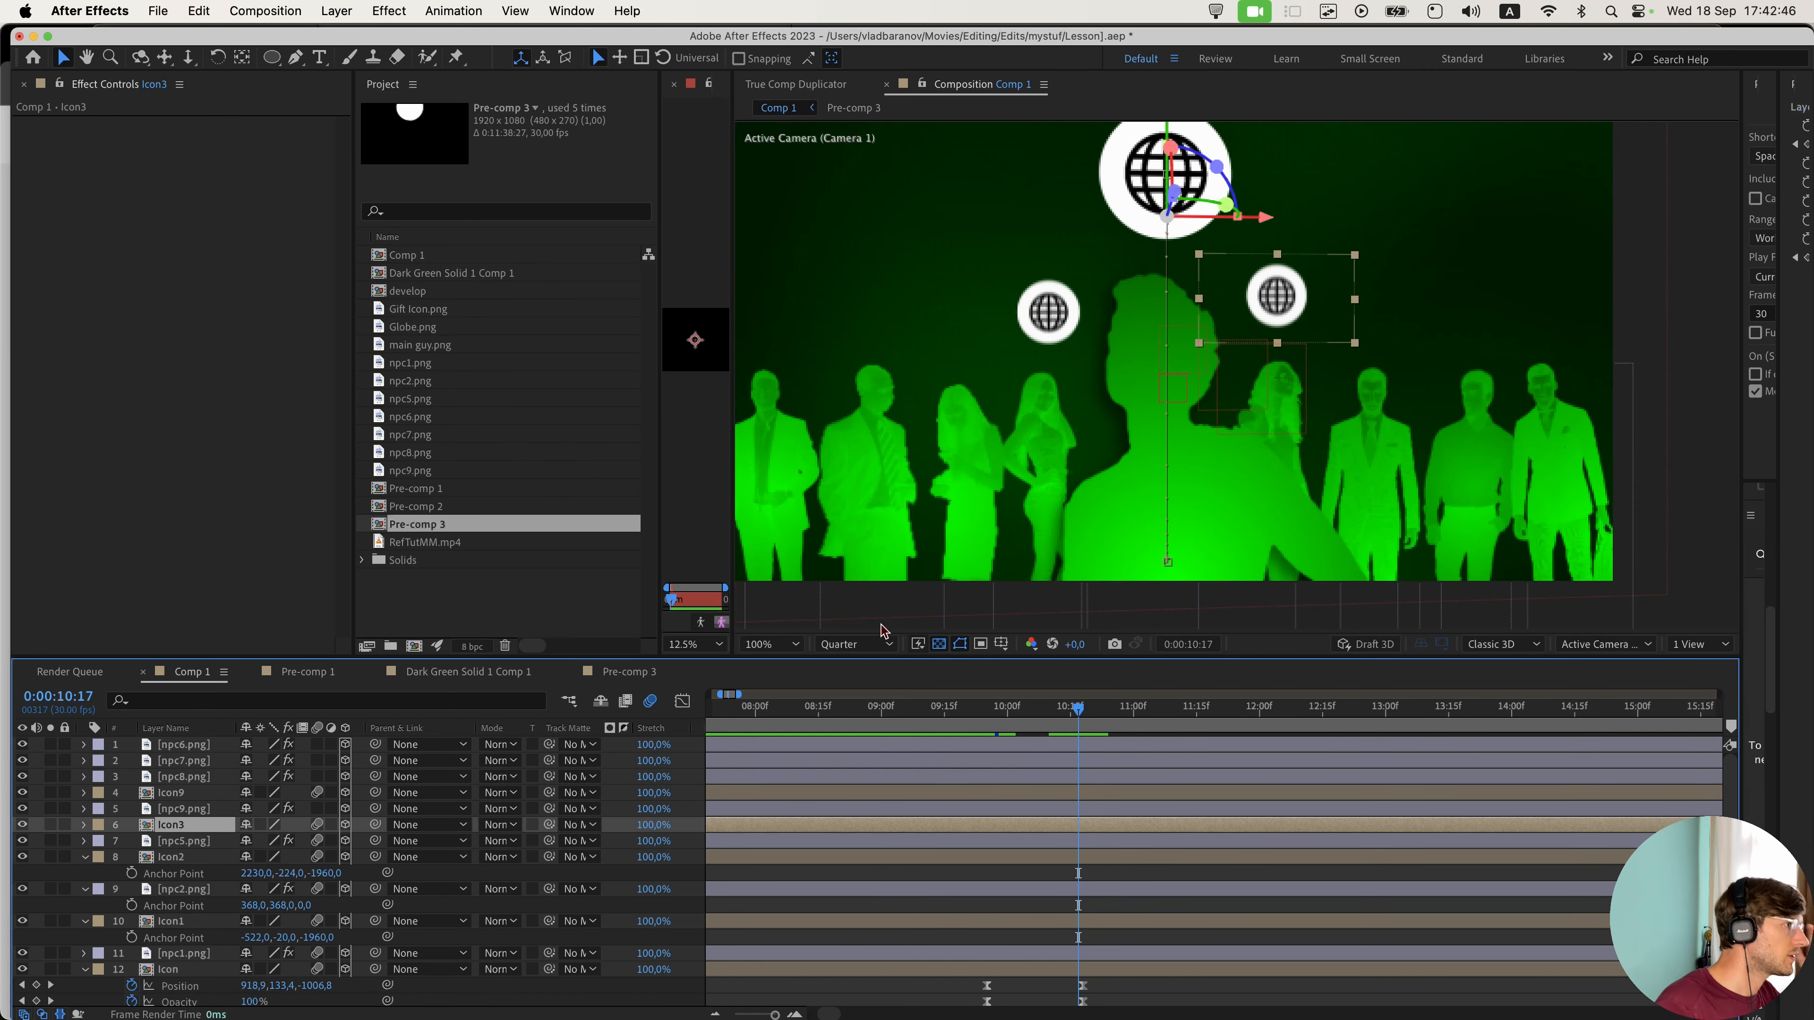
key(a)
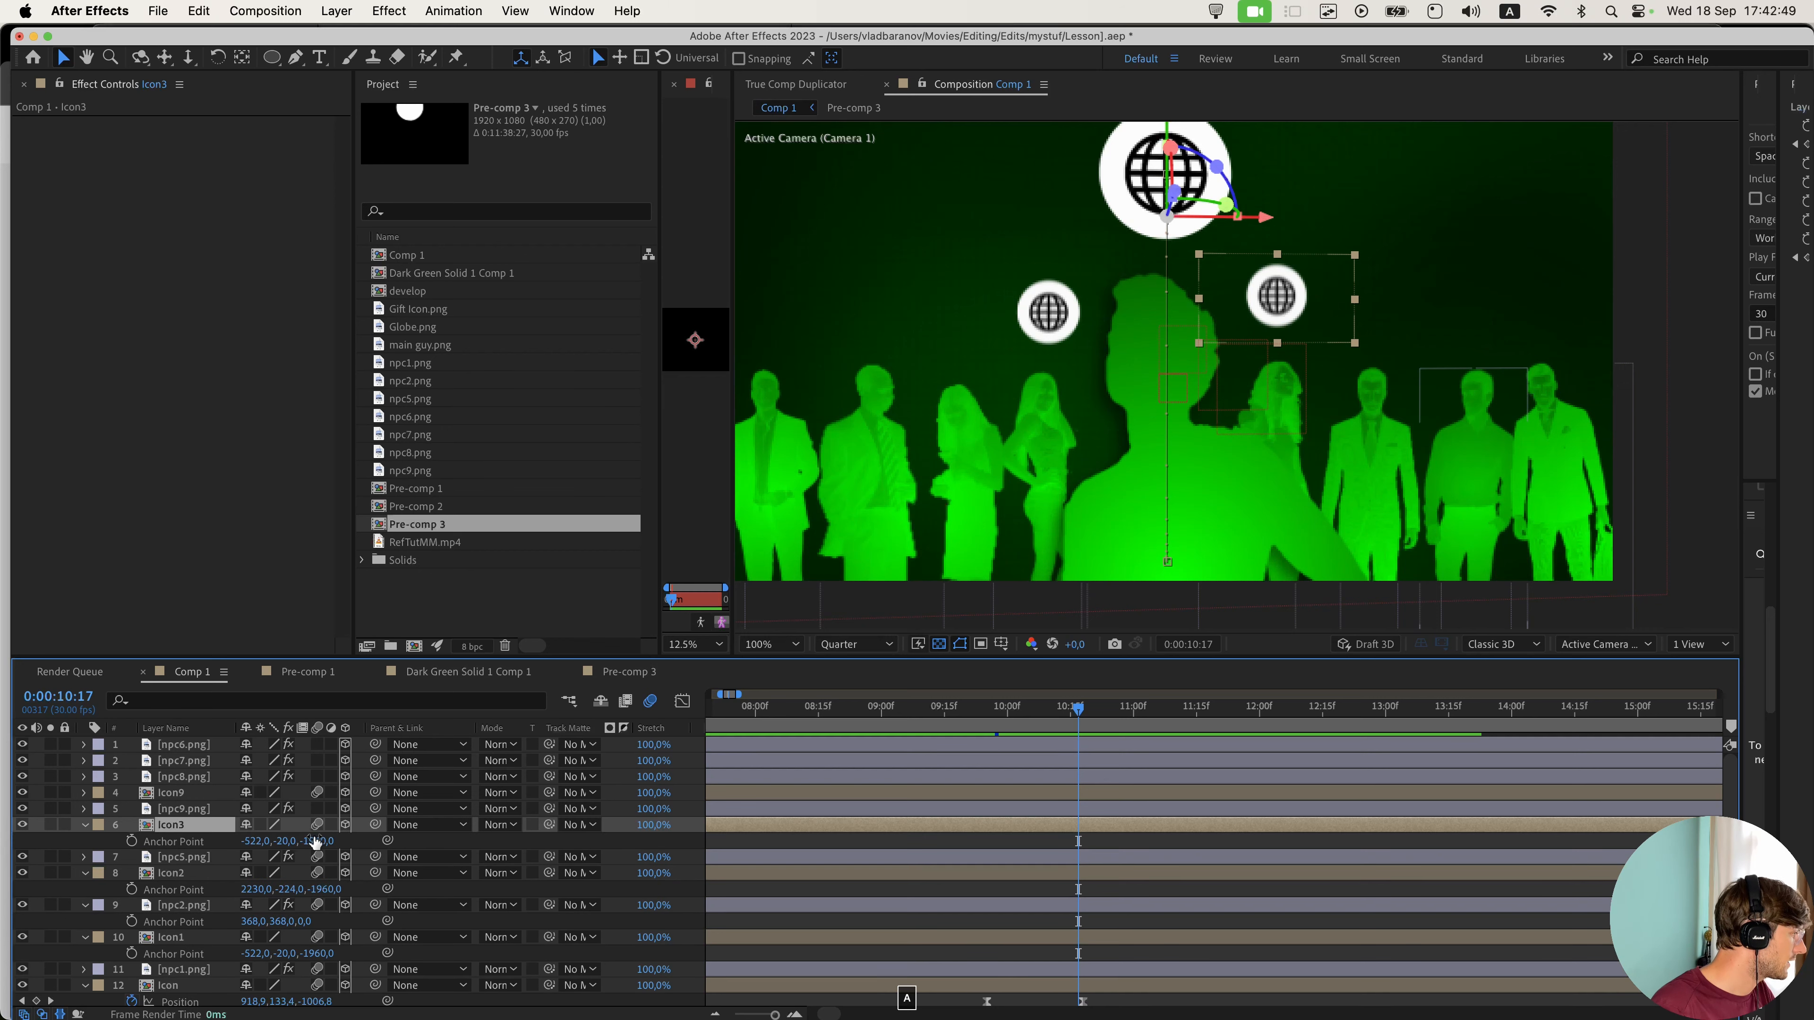
drag(258, 842, 633, 868)
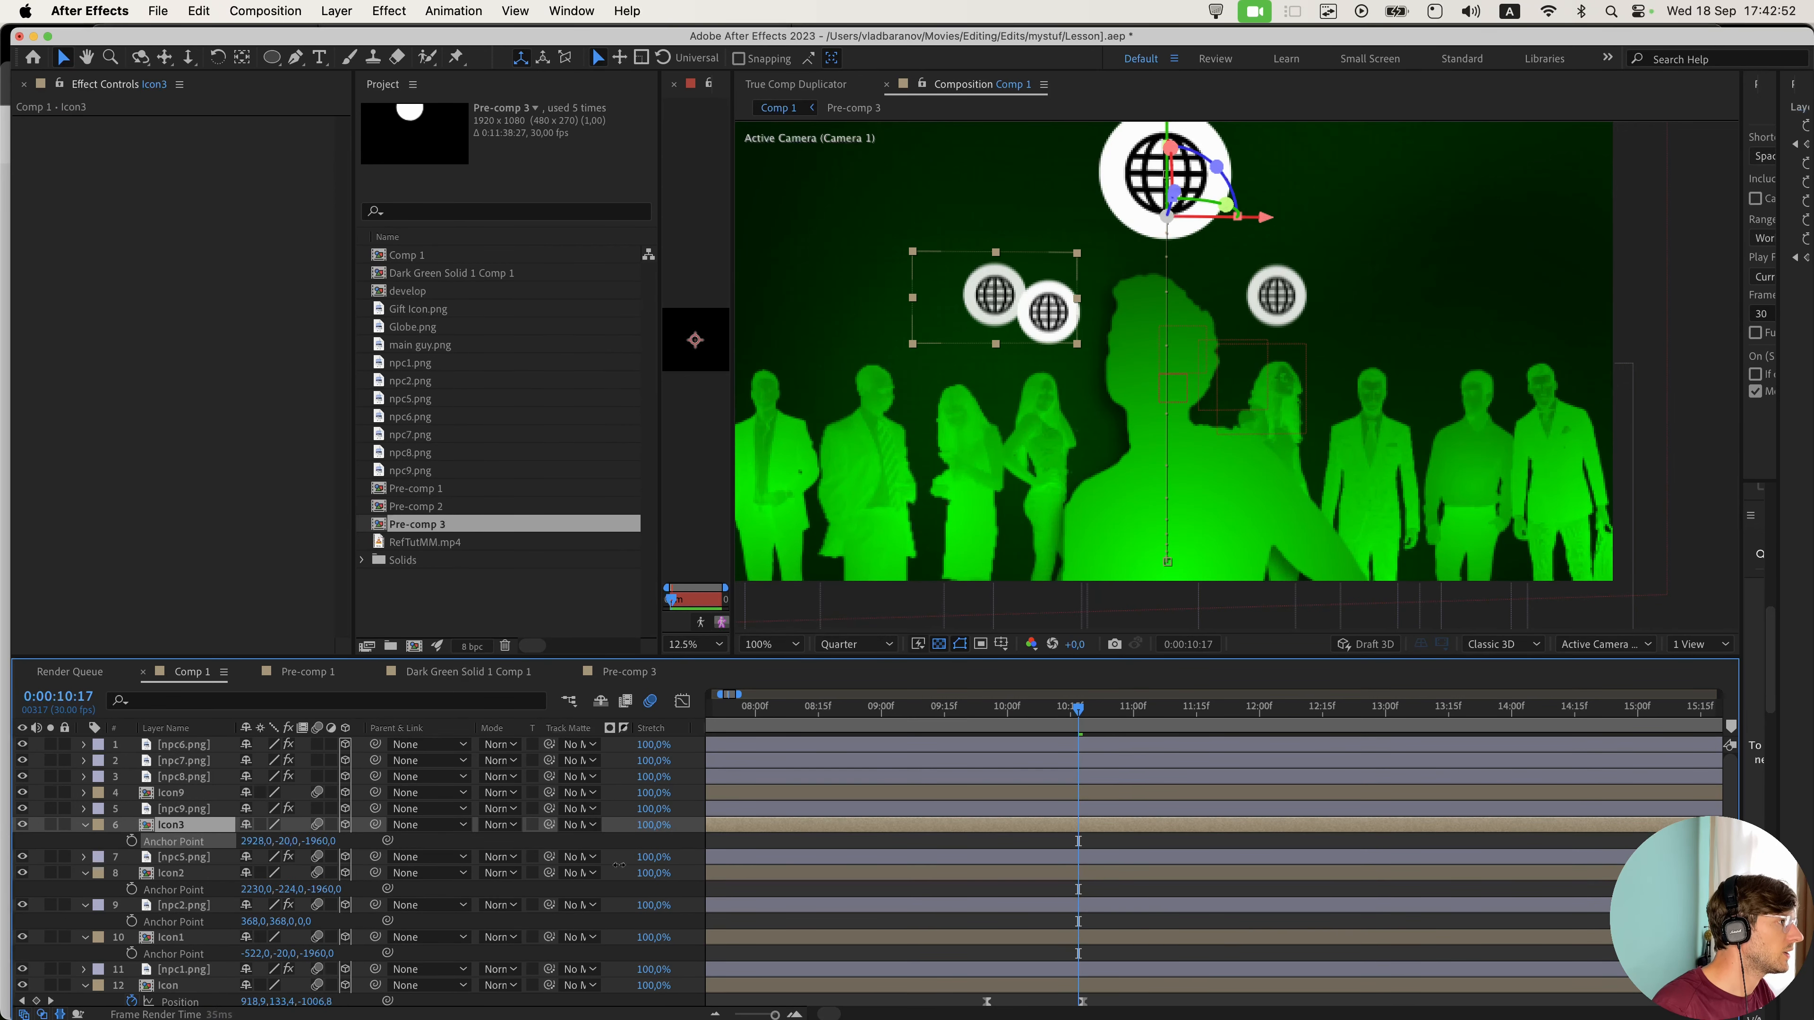
key(a)
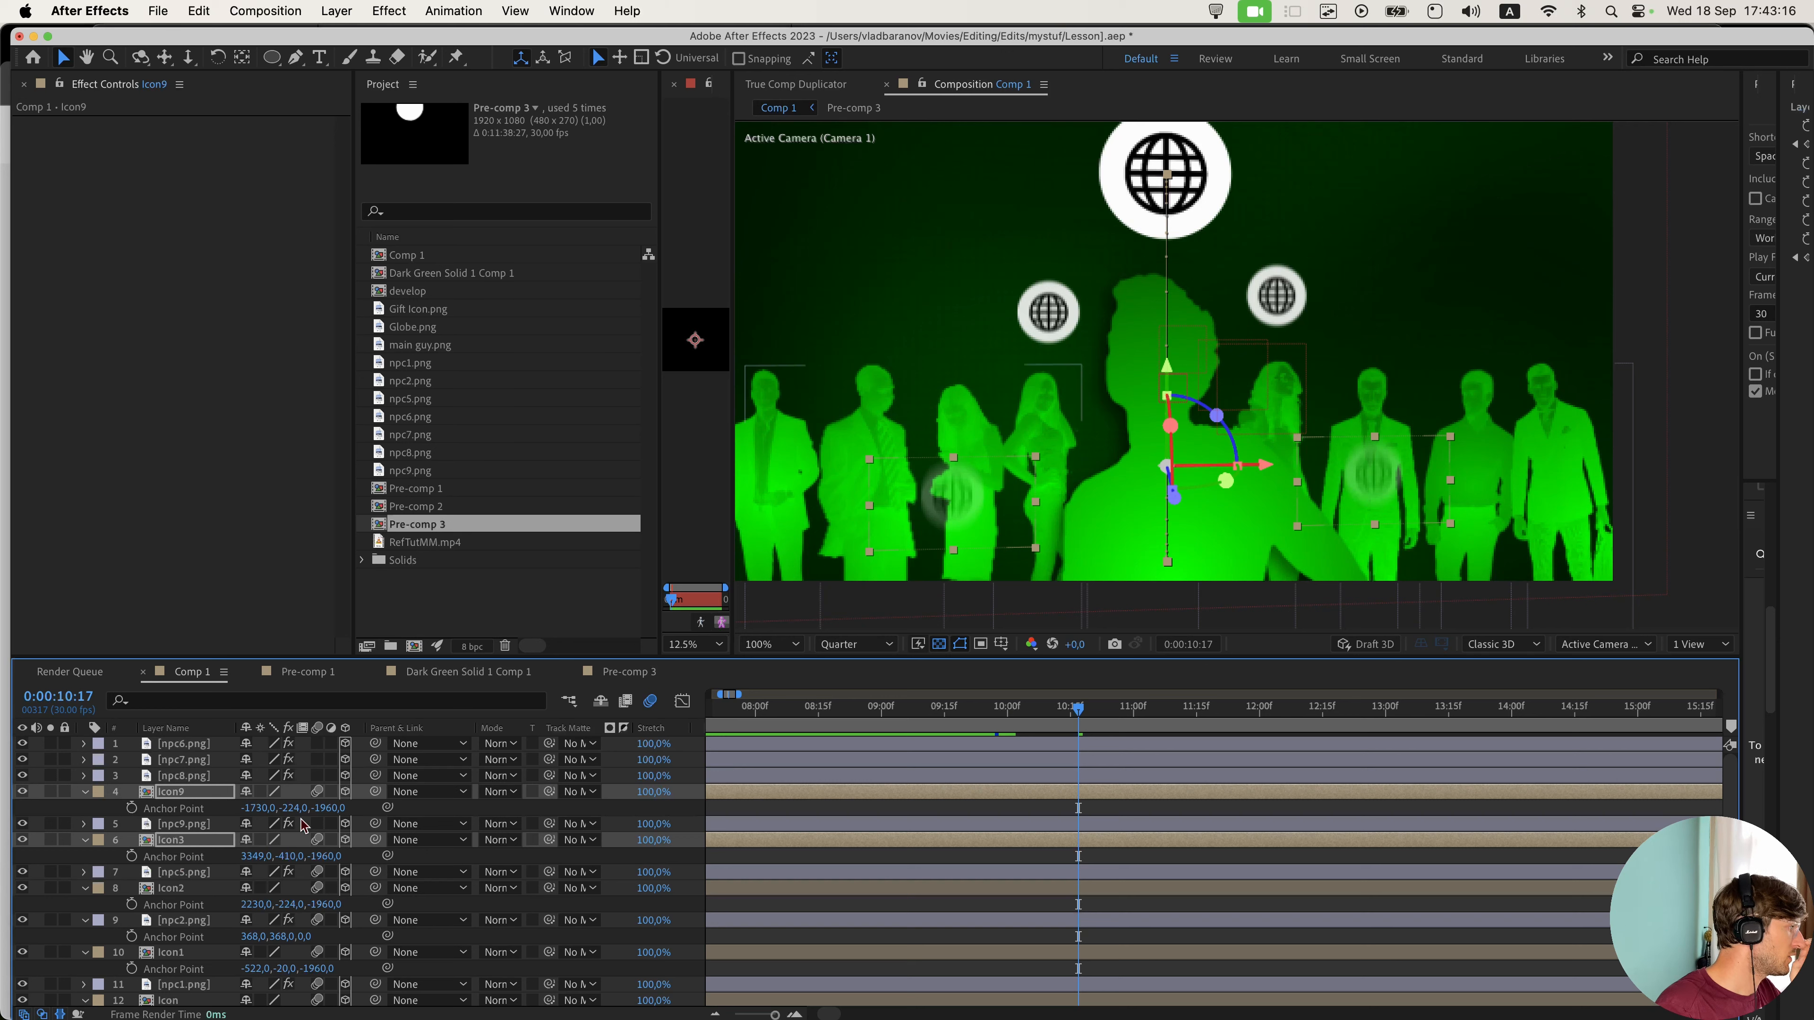
- Try stacking the Icon3 layer directly above npc9.png
click(184, 872)
drag(191, 843, 199, 845)
drag(199, 845, 203, 821)
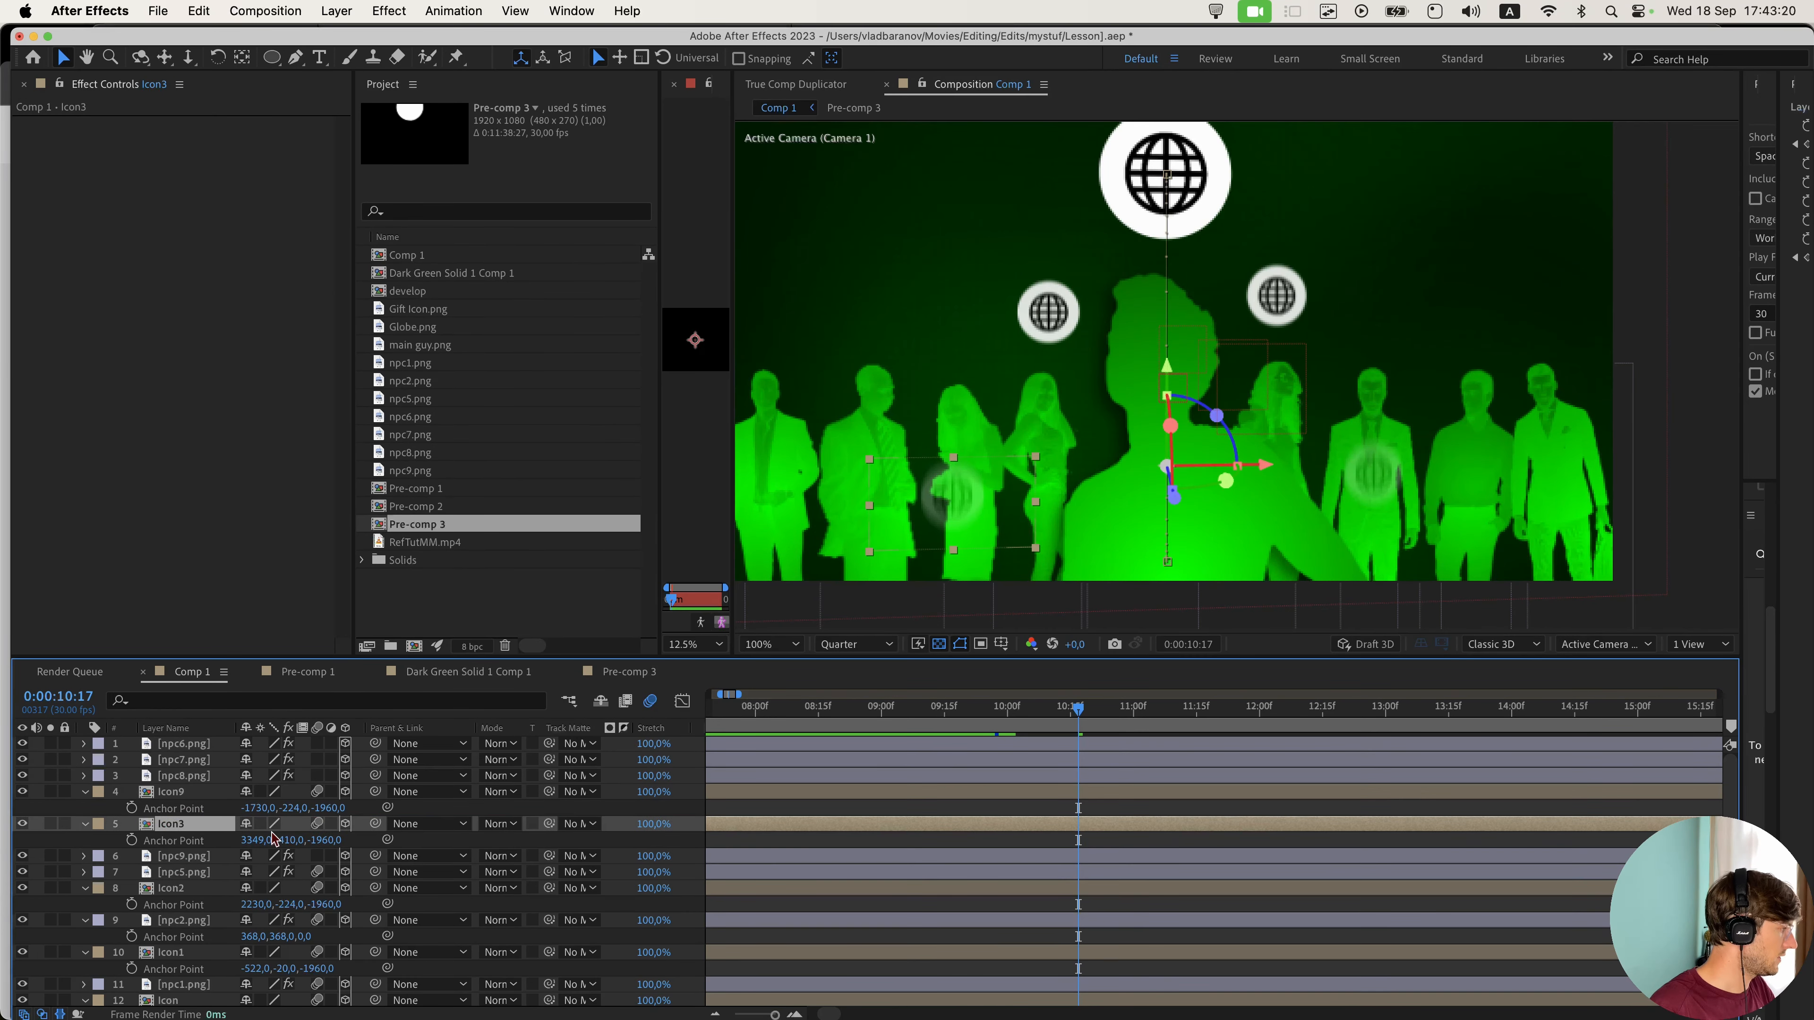
key(super+z)
- Set the Anchor Point Z value of Icon9, Icon3, Icon2 and Icon1 to -2541
super+click(191, 791)
drag(329, 807, 370, 815)
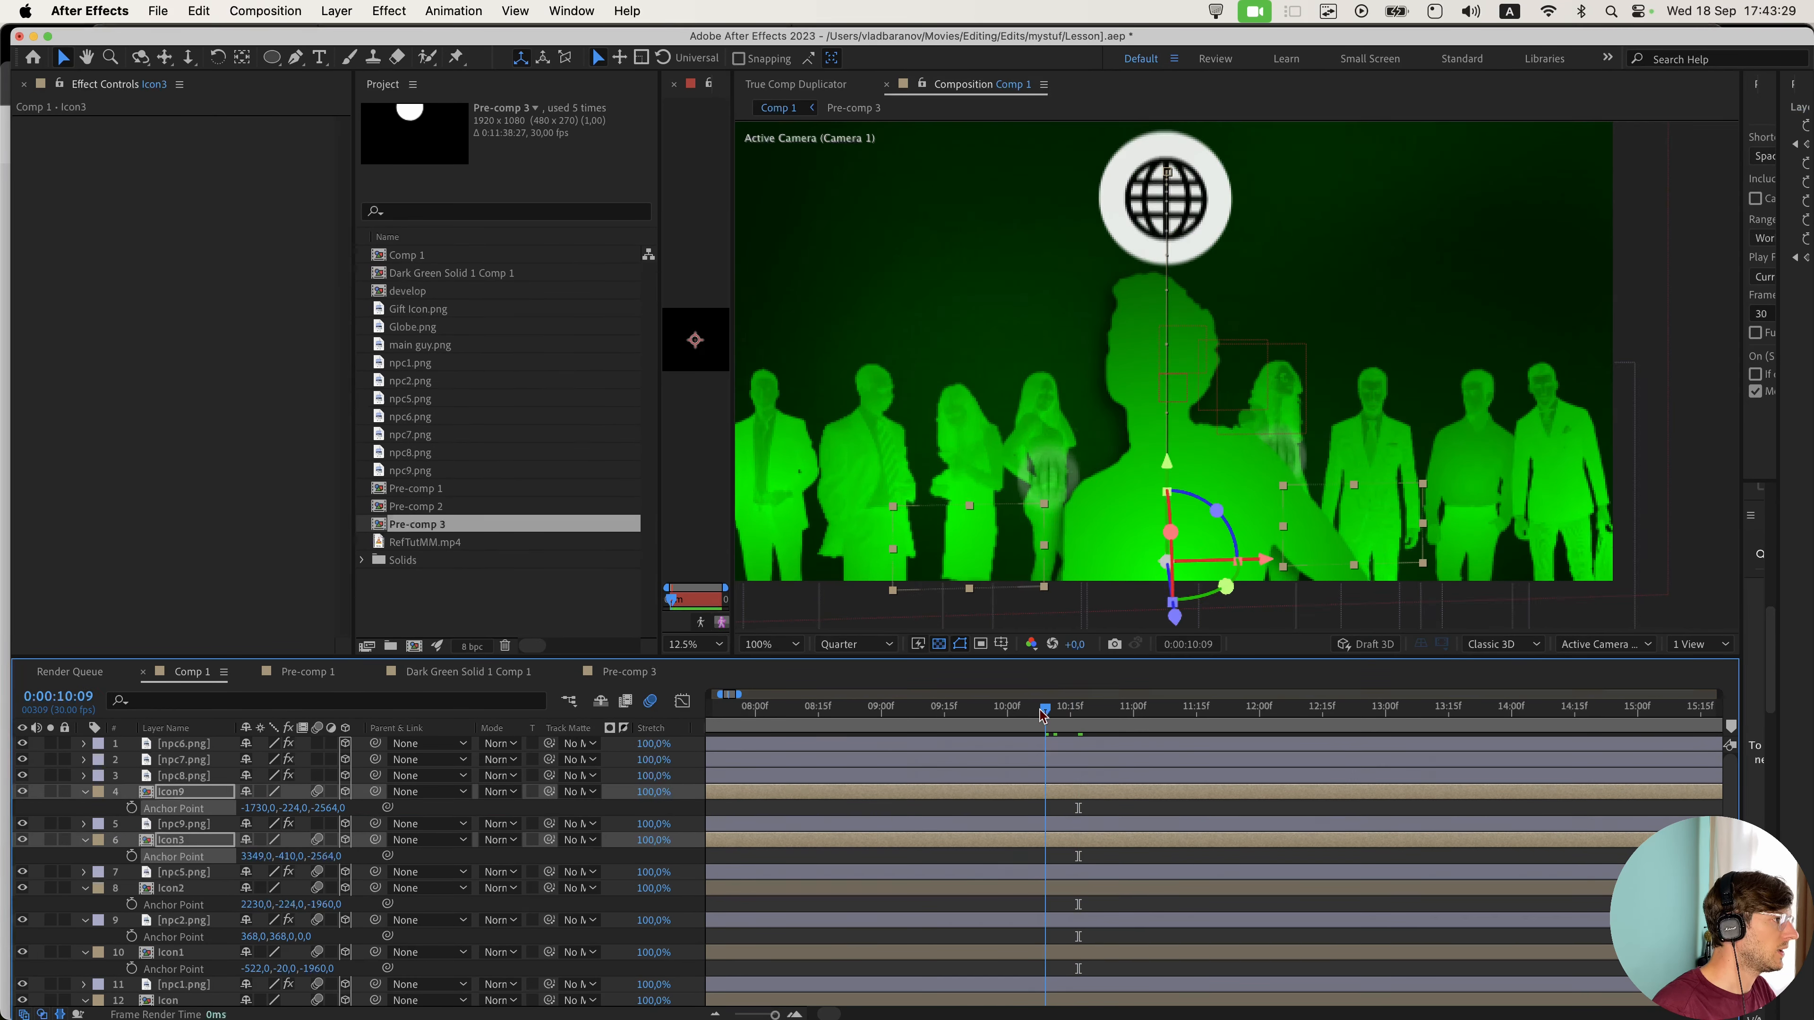
key(super+z)
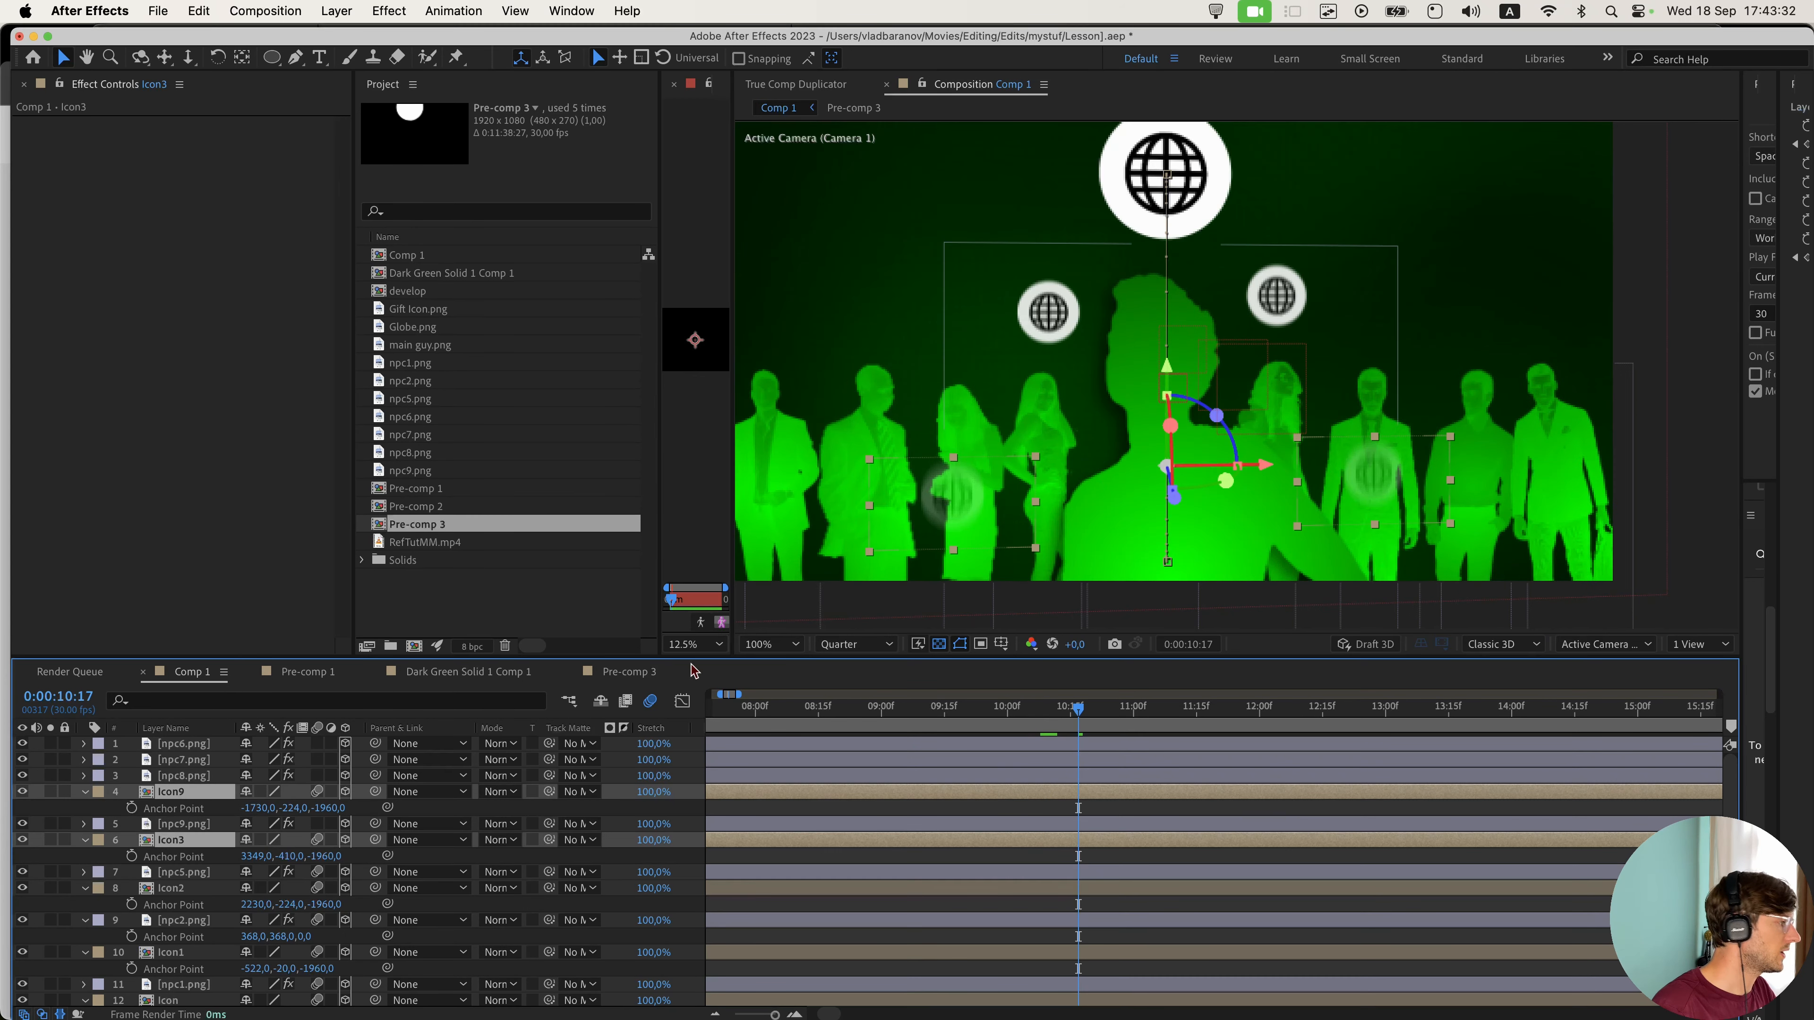
drag(330, 807, 307, 817)
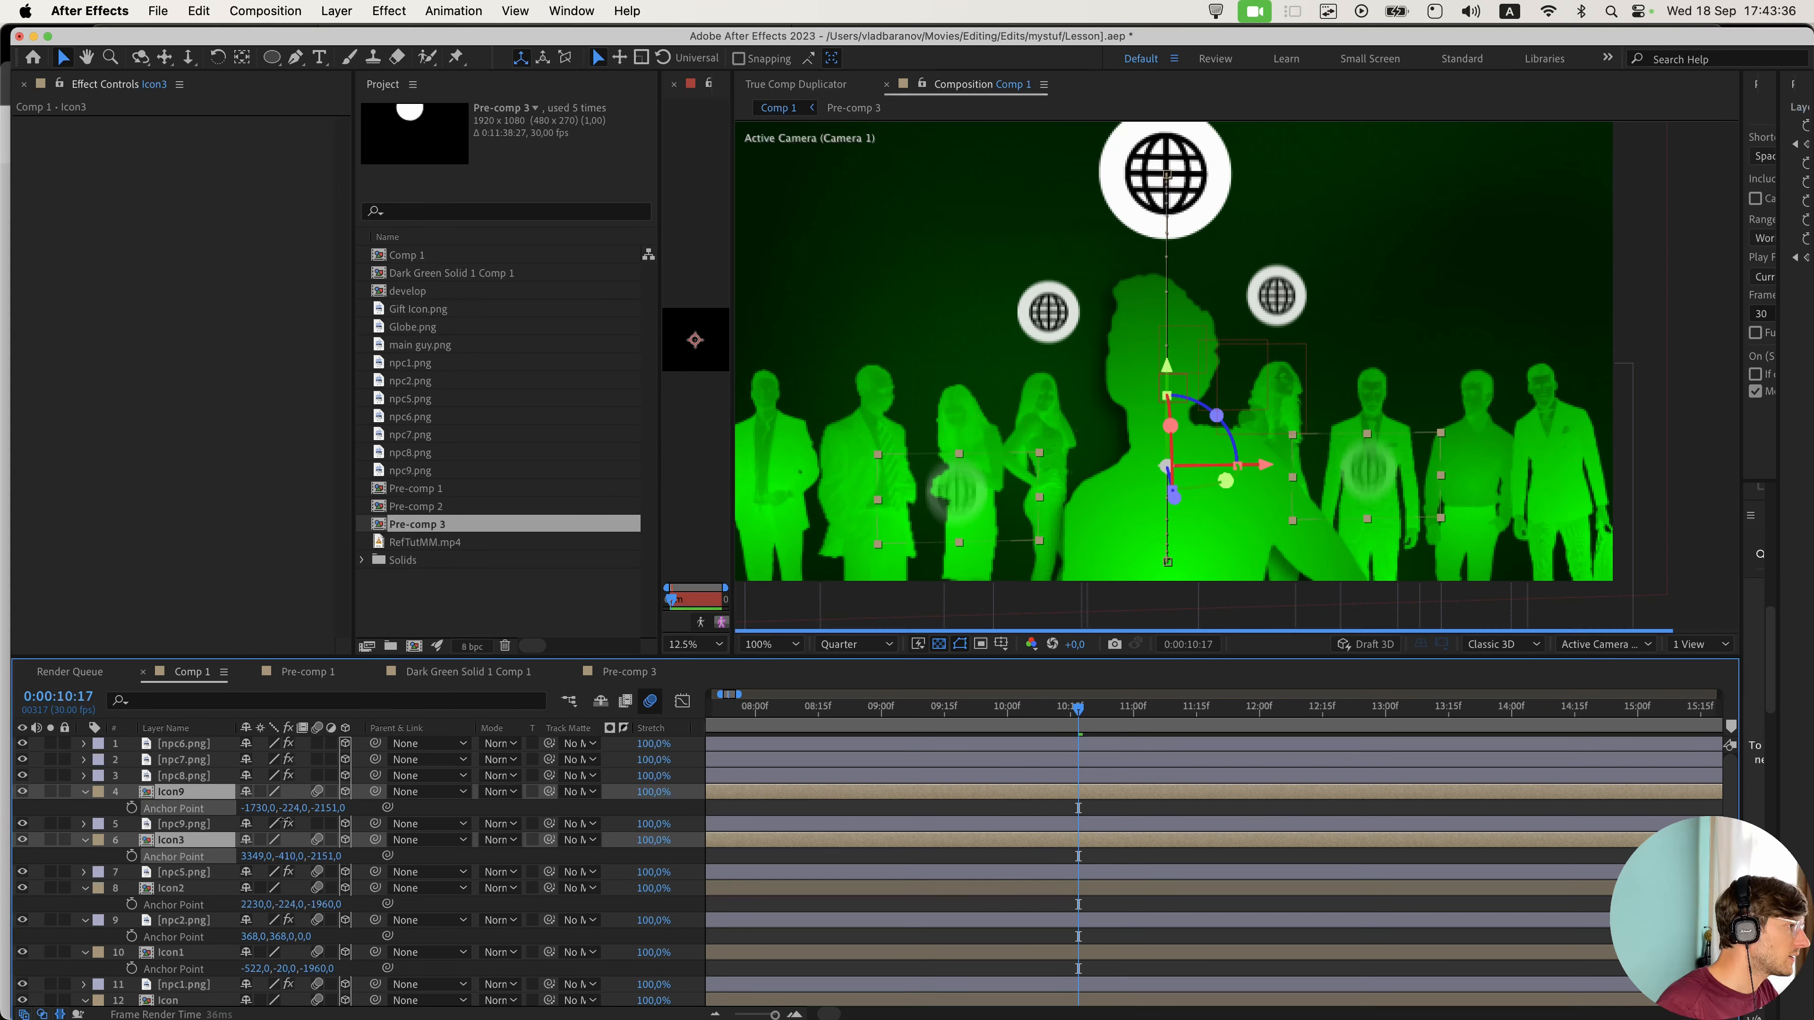
drag(297, 818, 343, 809)
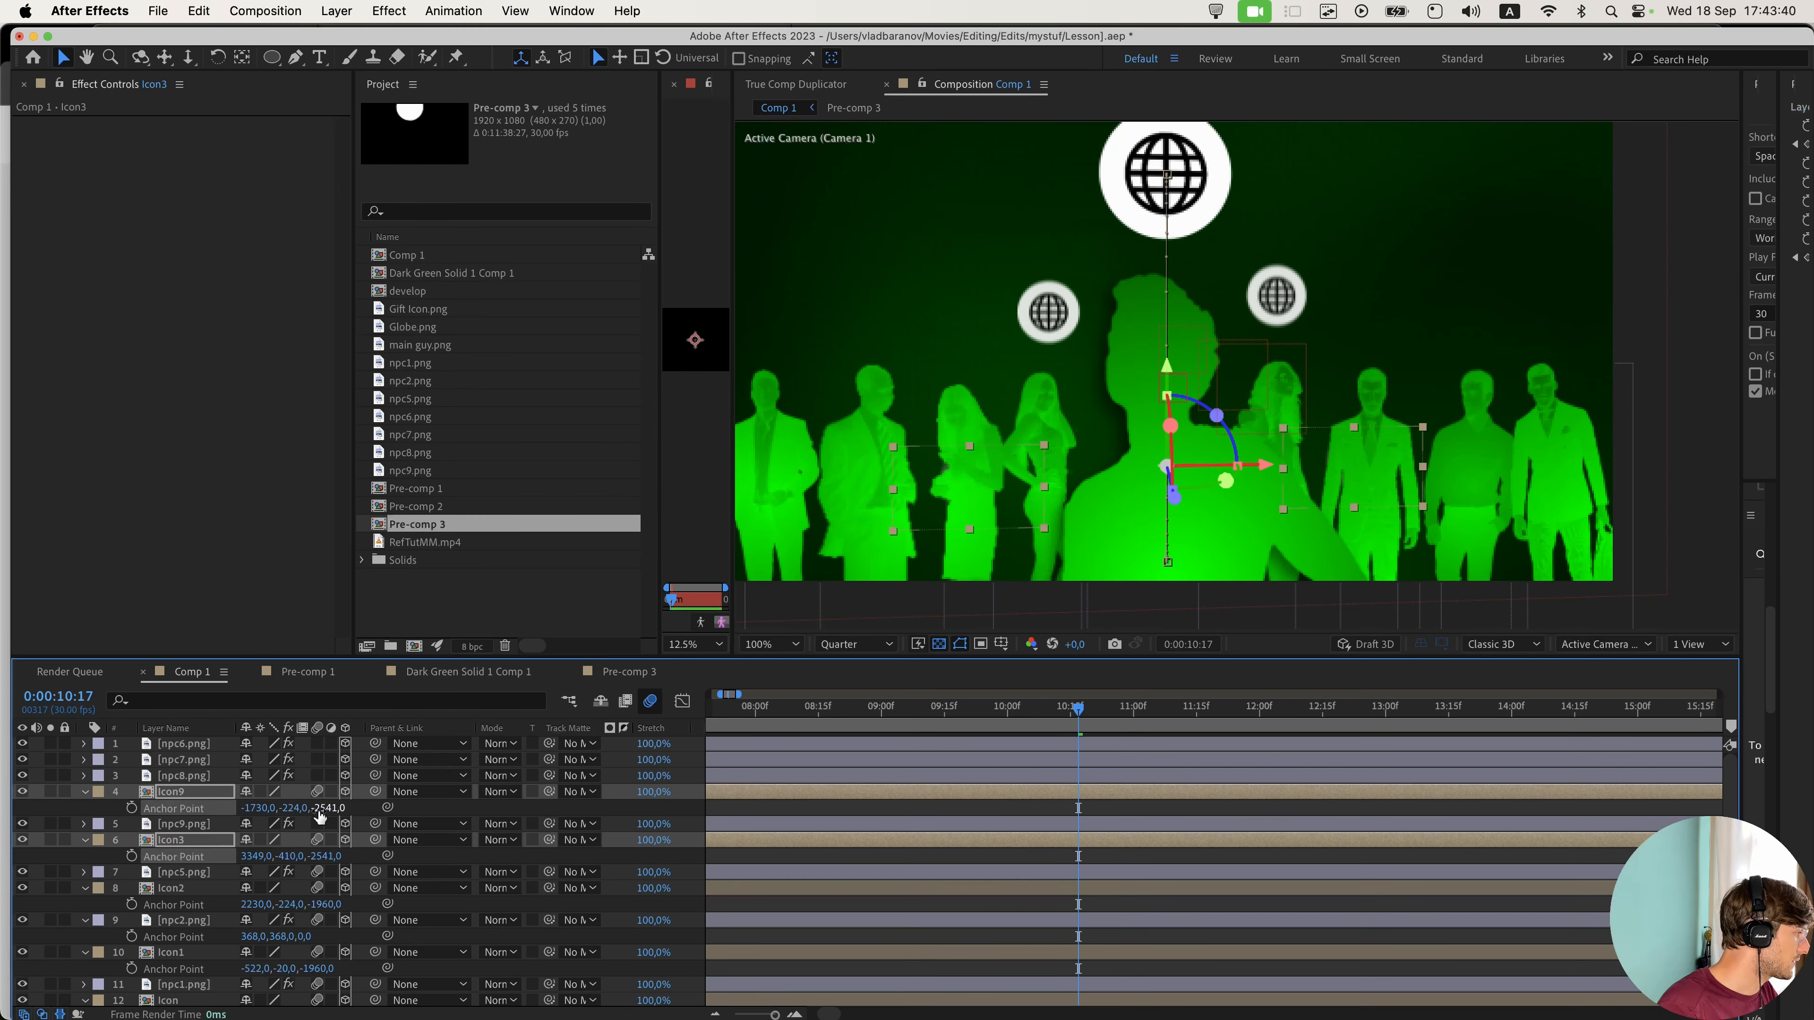
click(187, 889)
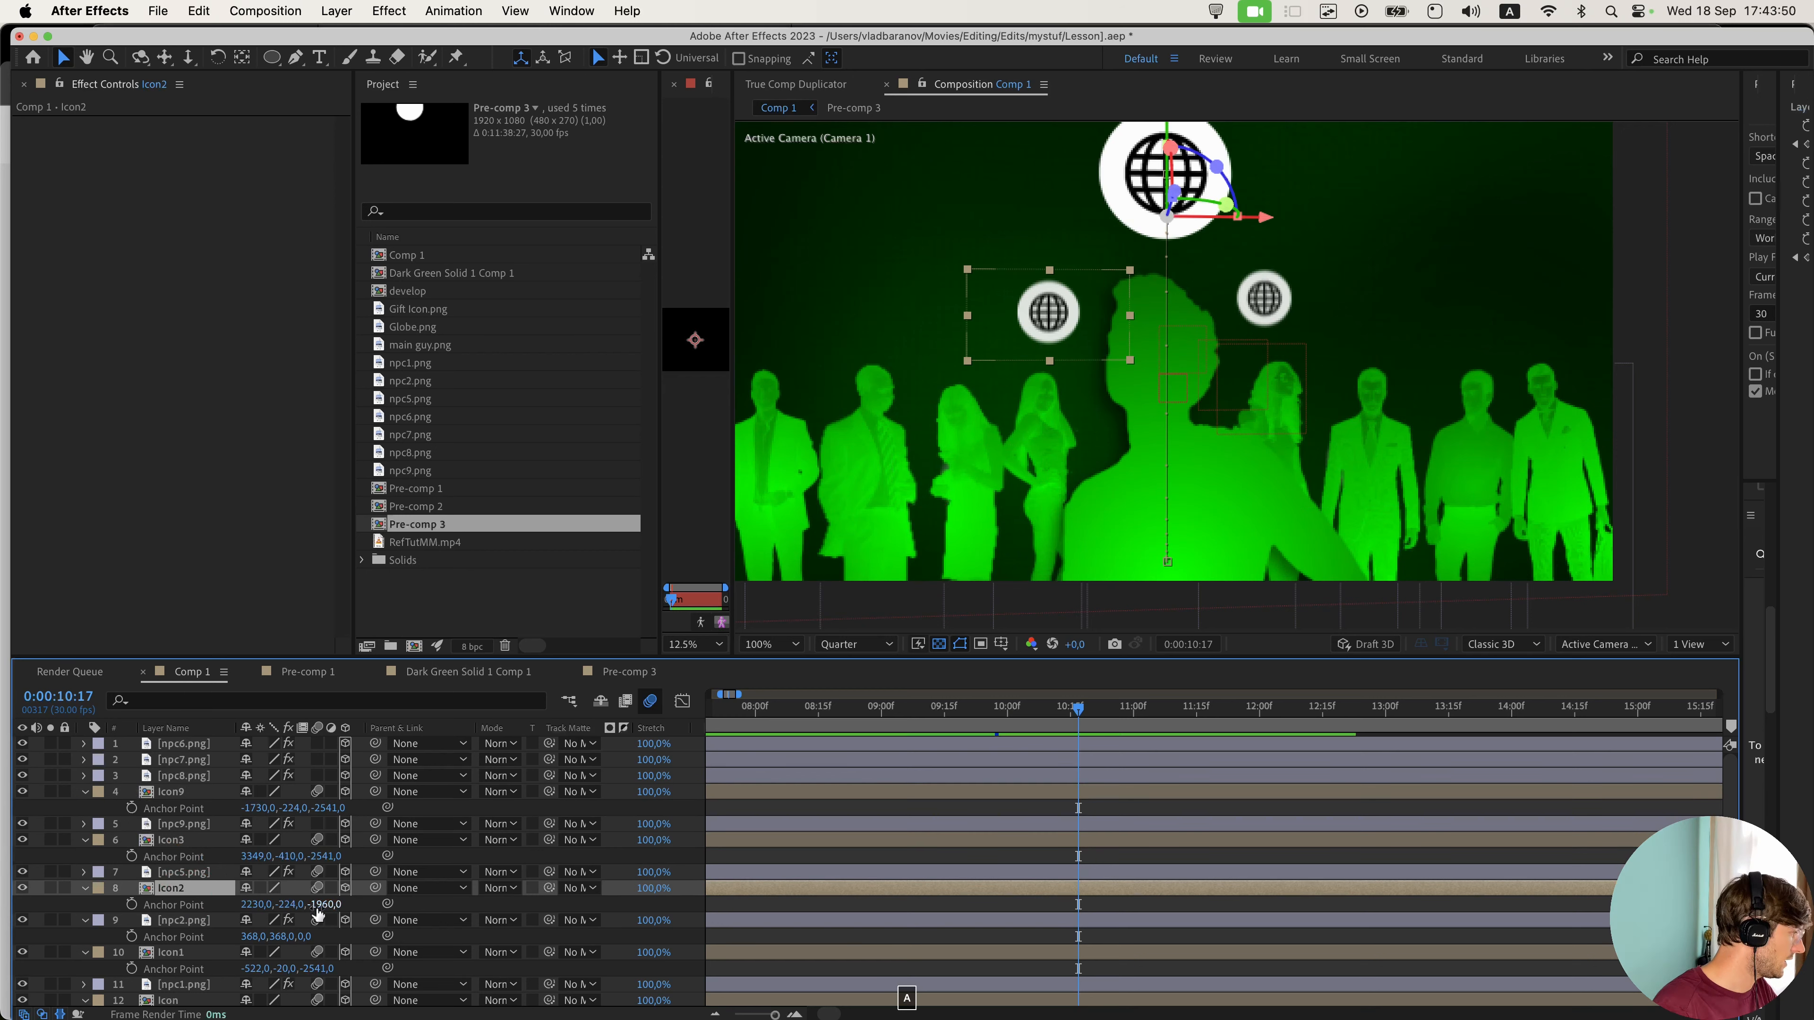
key(Return)
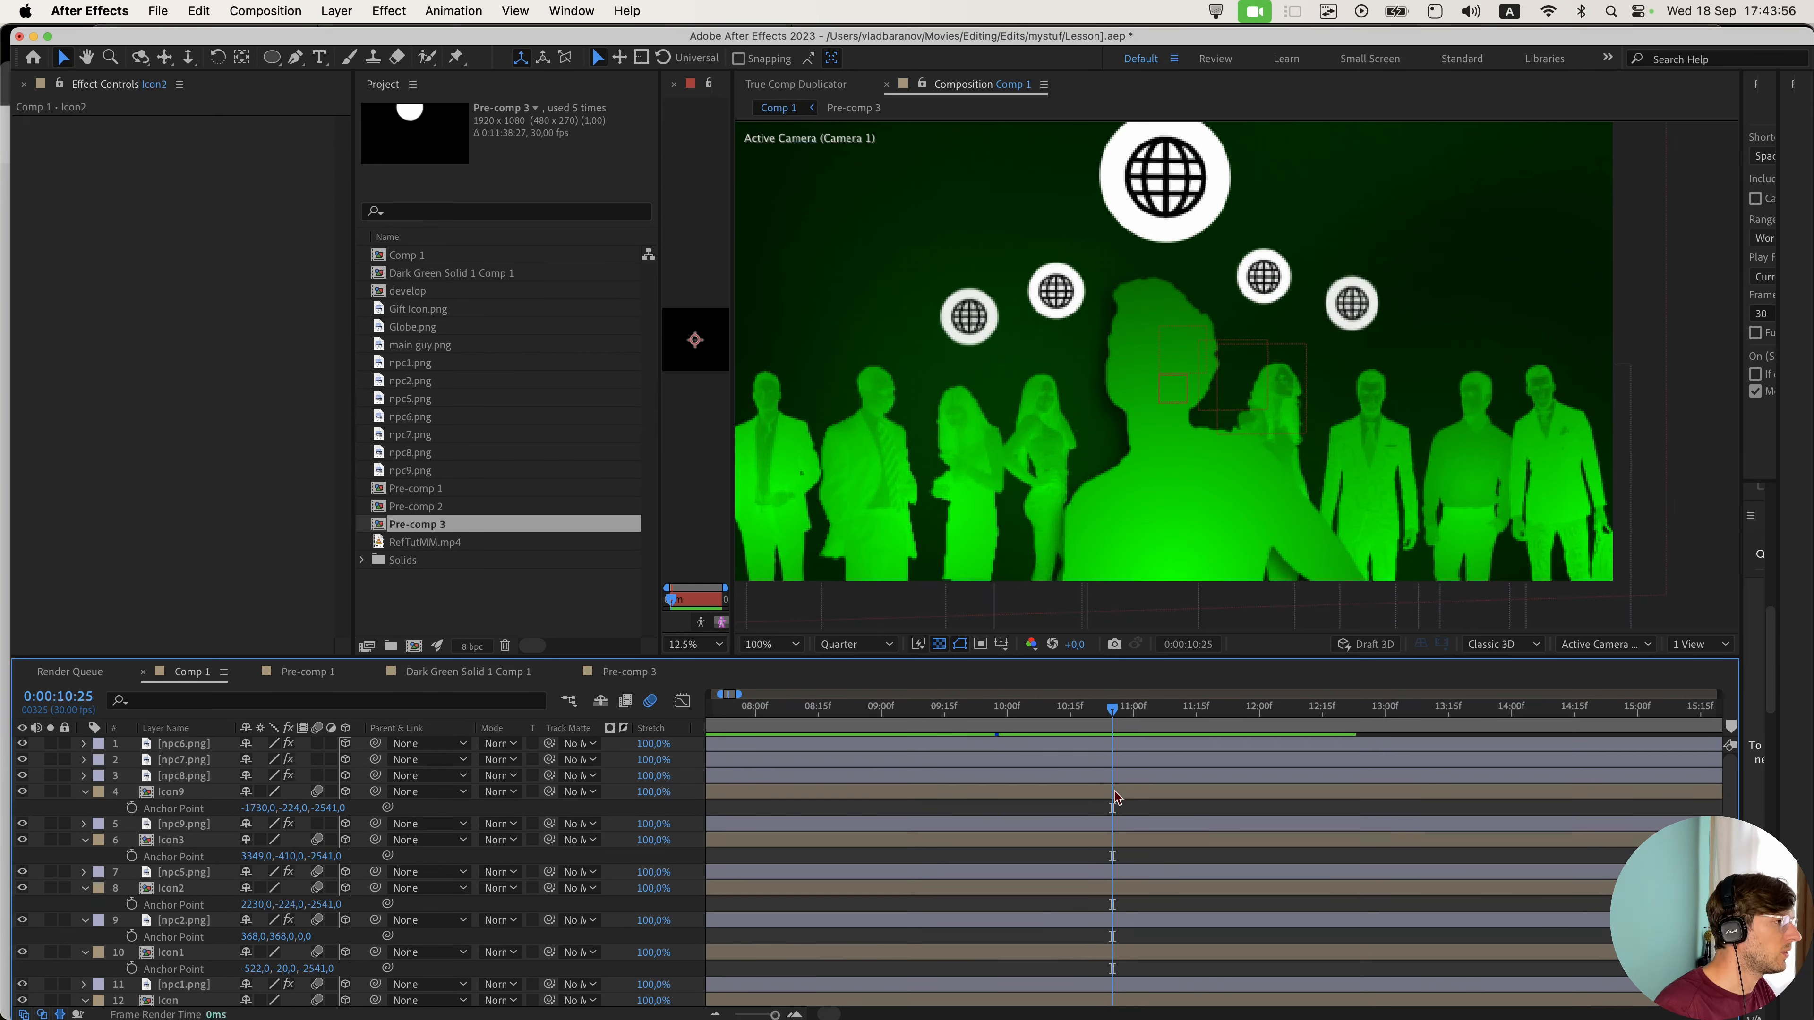
- Spread the small icons by setting the Anchor Point X of Icon9 to -2011, Icon3 to 3431 and Icon2 to 2336
drag(253, 809, 20, 826)
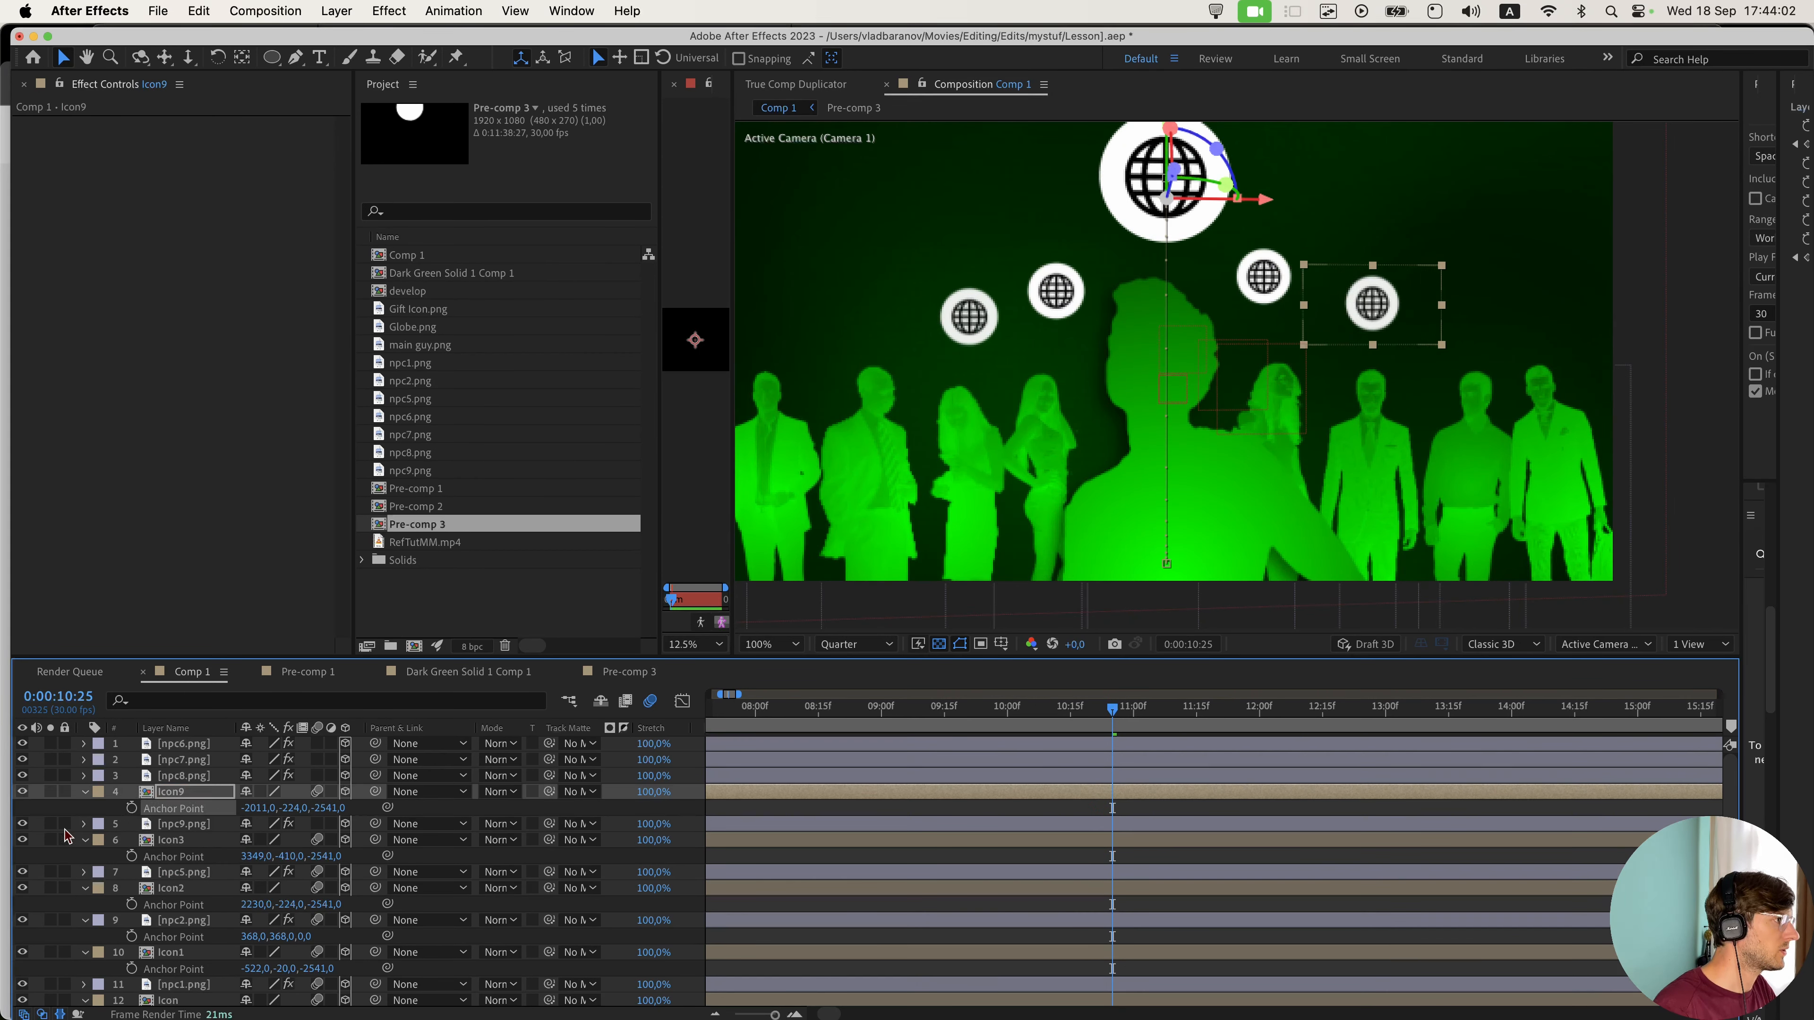
click(172, 840)
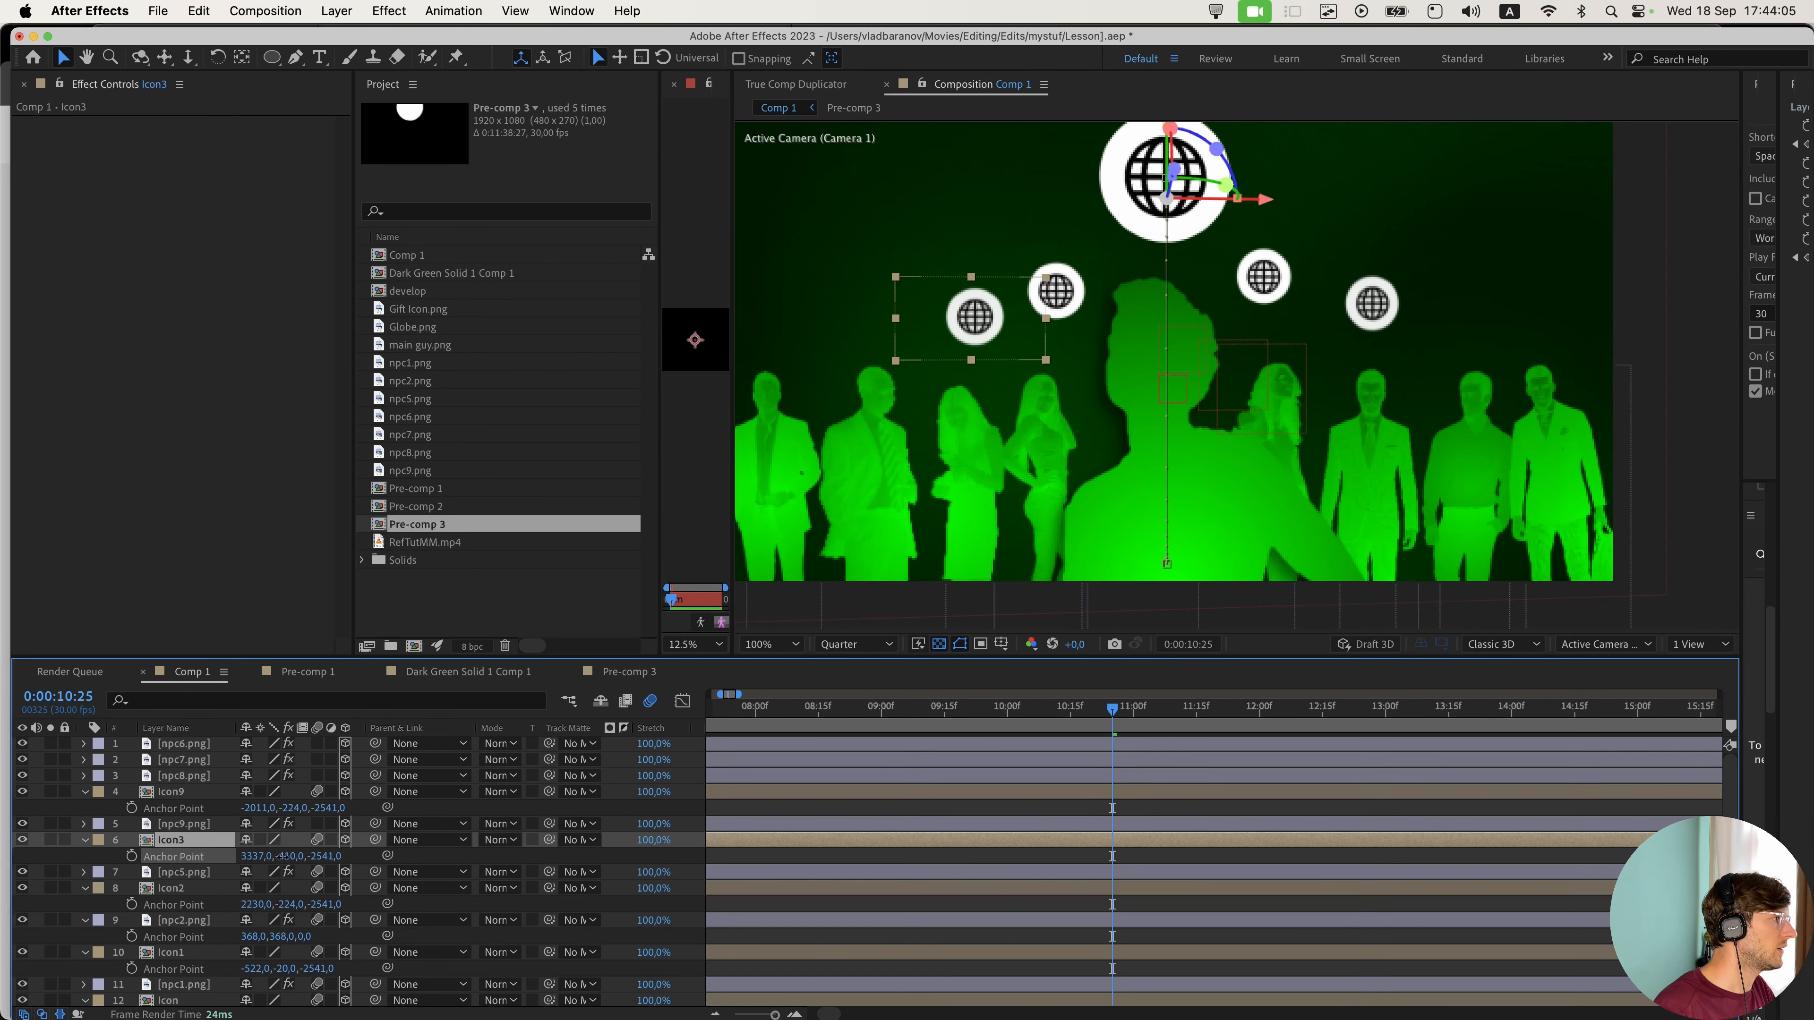
drag(251, 856, 312, 860)
click(182, 889)
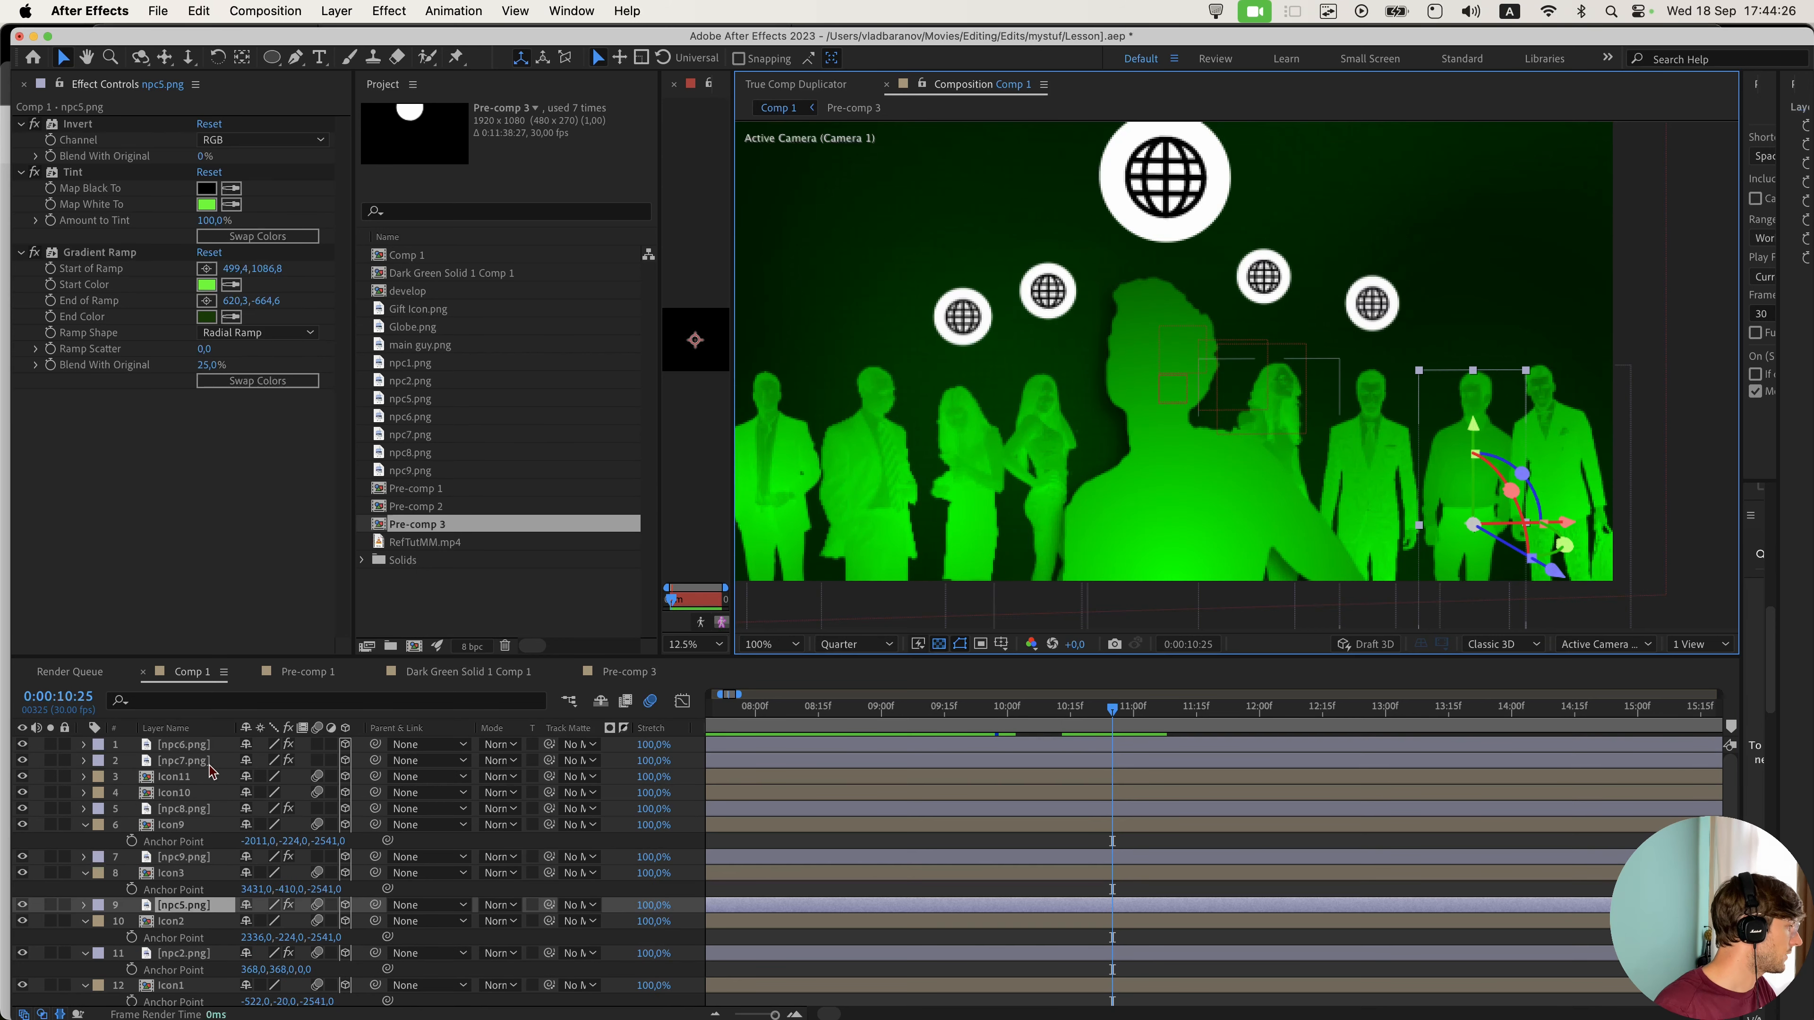
- Stack Icon10 directly above npc5.png renamed as Icon5, and stack Icon11 directly above npc2.png
drag(173, 792, 203, 906)
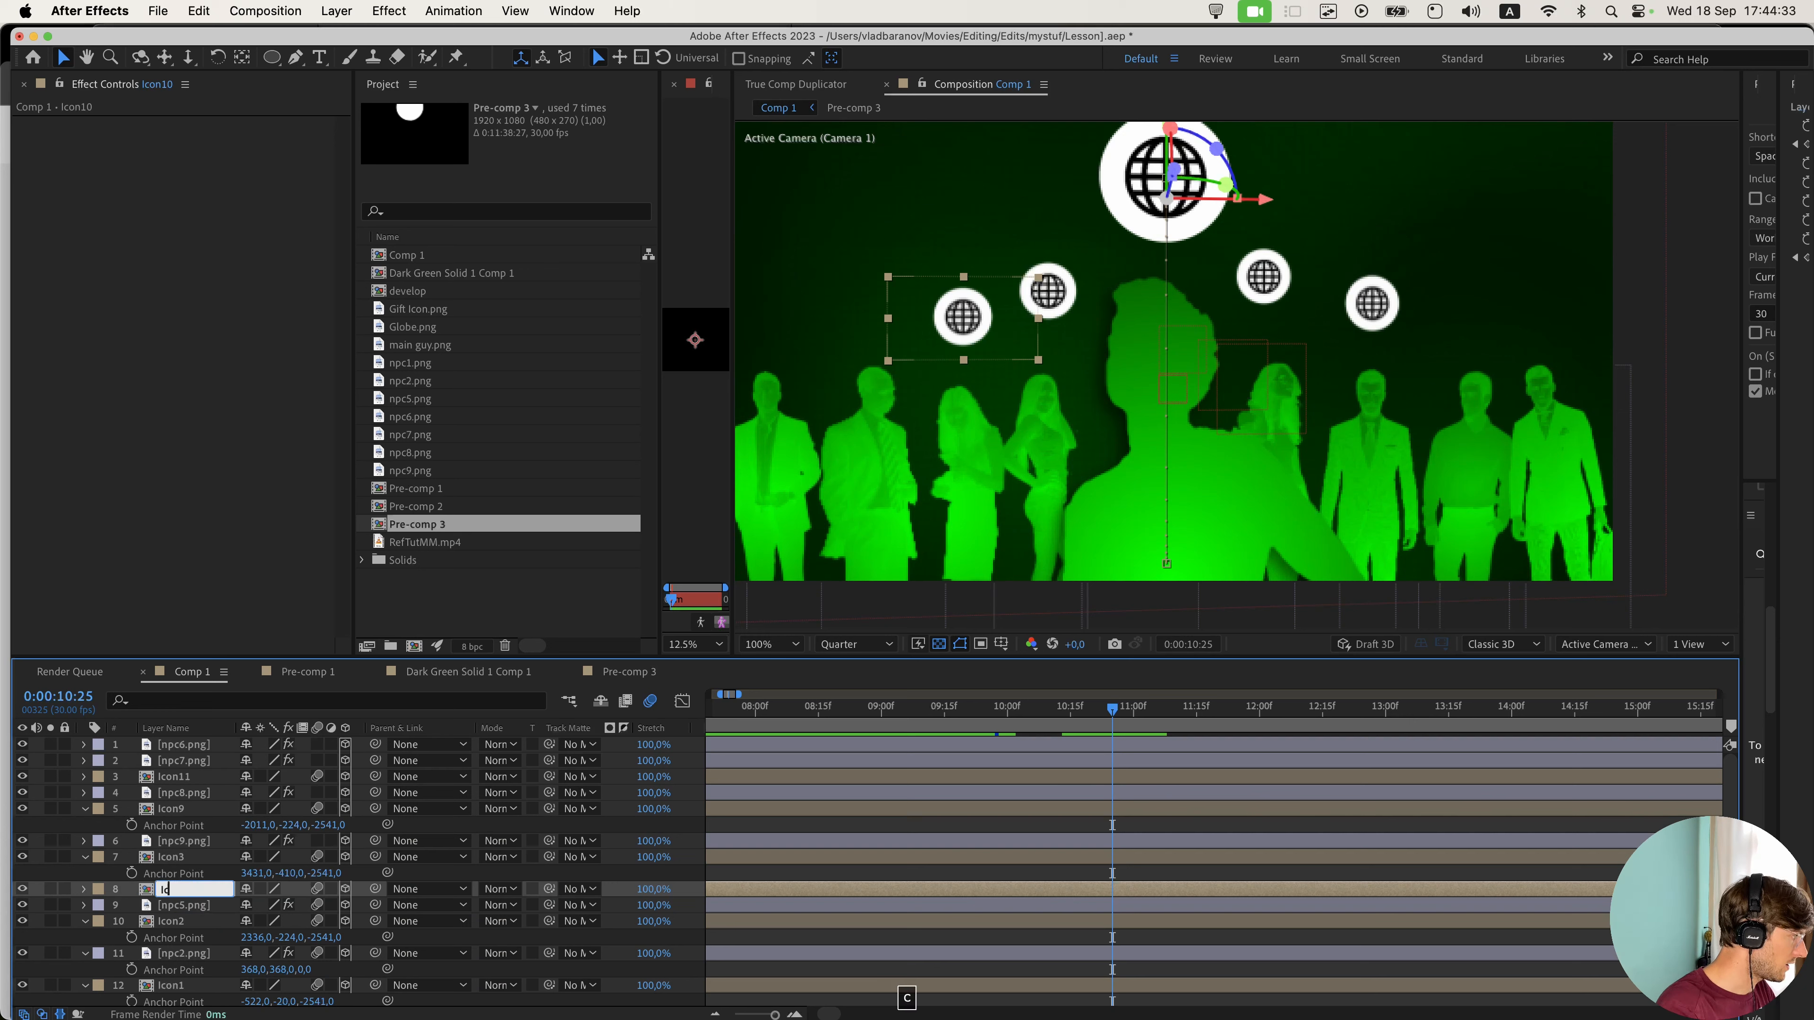
click(848, 524)
click(185, 745)
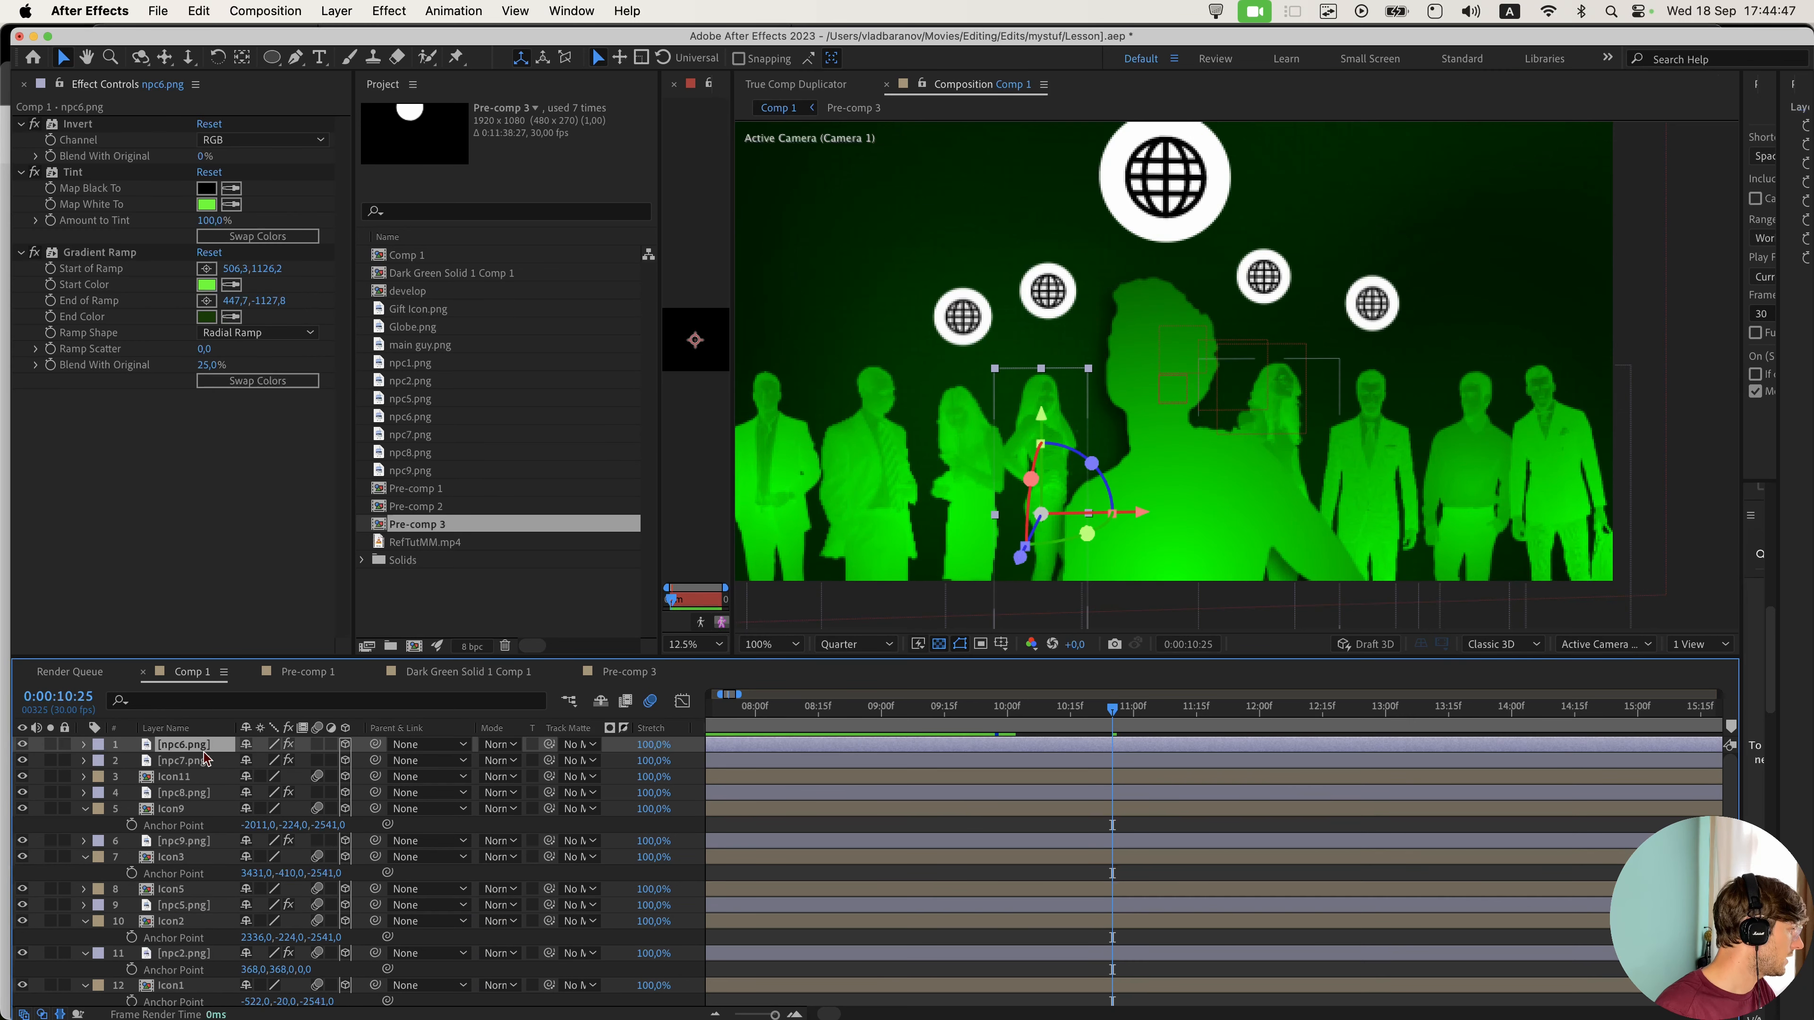
click(191, 778)
drag(205, 804, 217, 951)
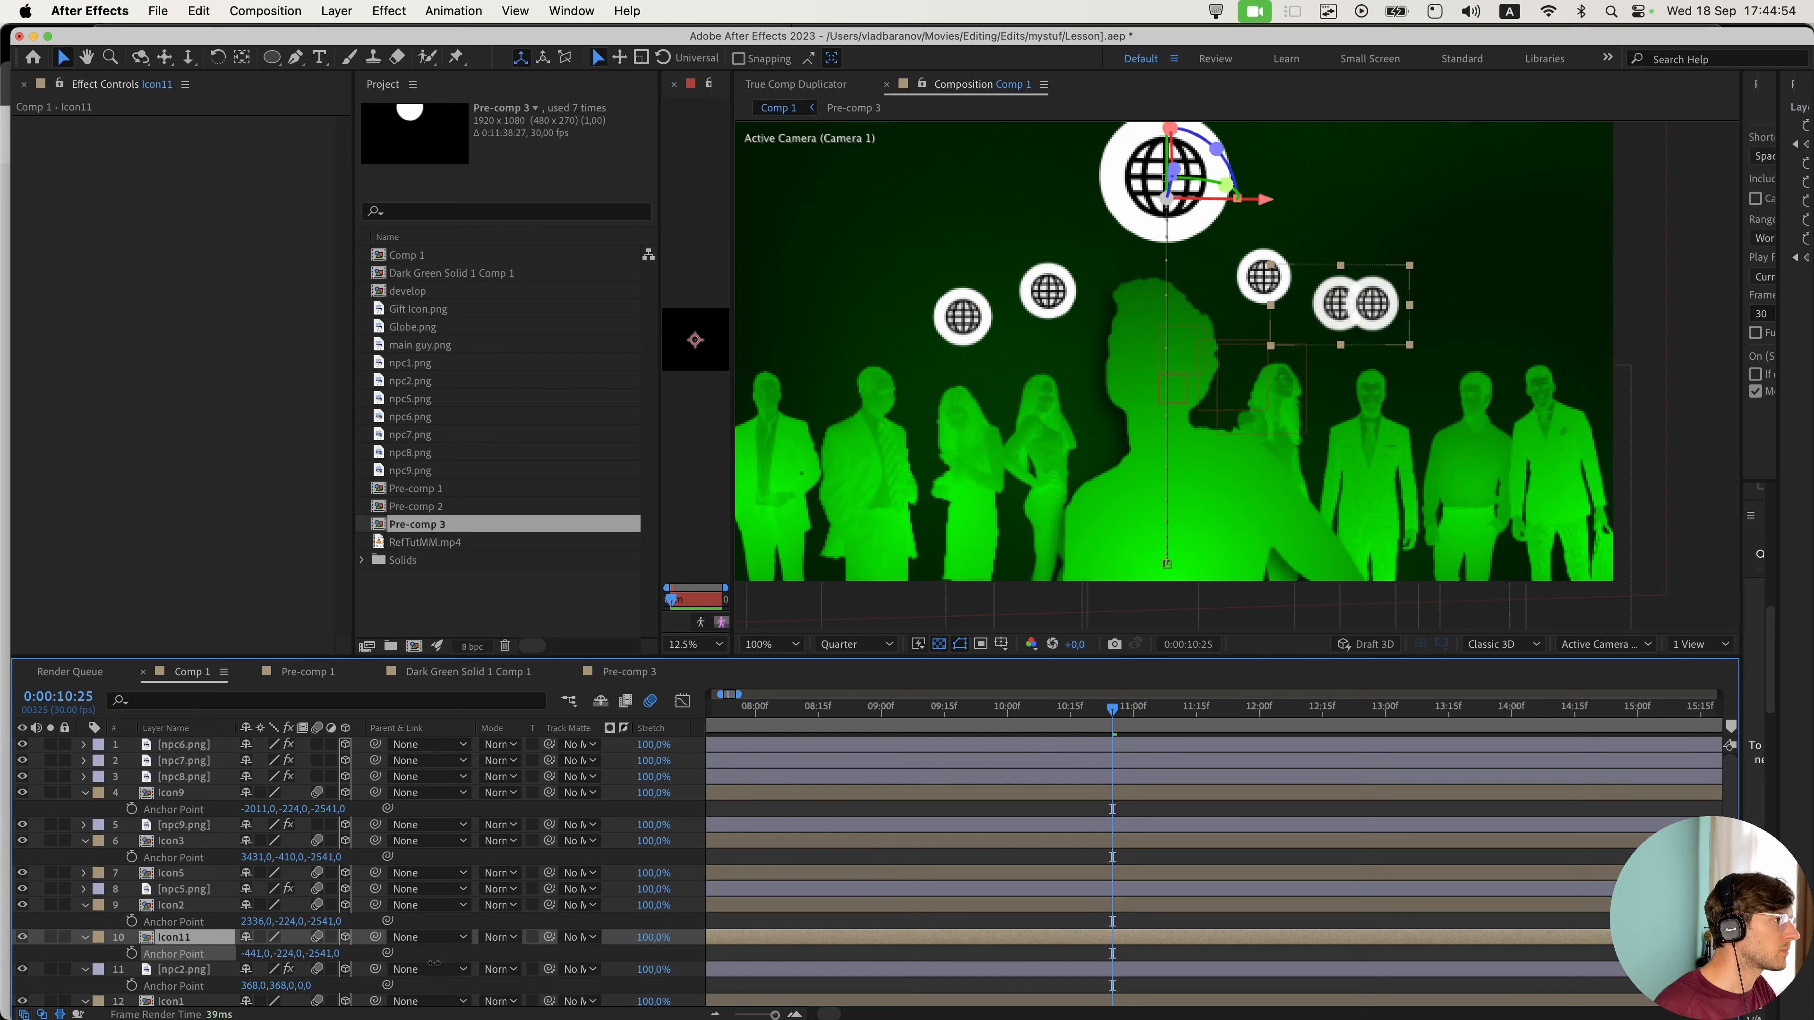
- Set Icon11's Anchor Point to 4599, -354, -2541 and Icon5's to -3439, -410, -2541 on the opposite side
click(187, 873)
key(a)
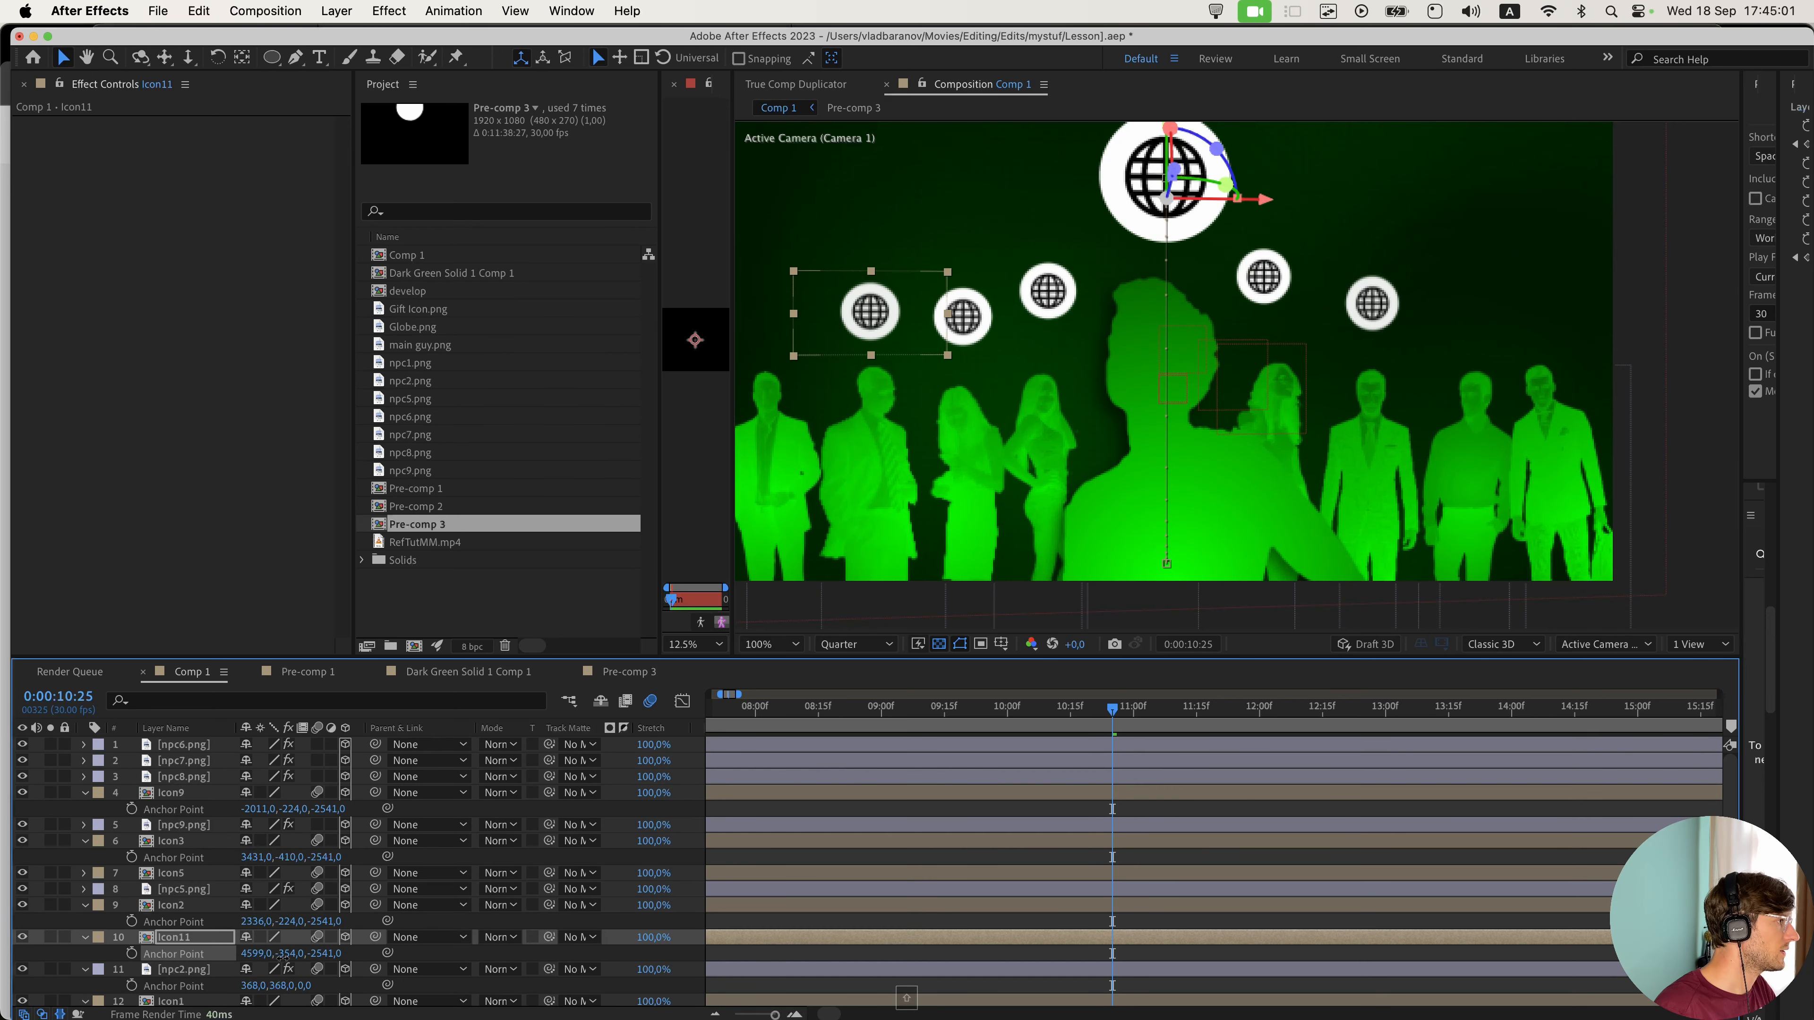
drag(261, 897, 95, 979)
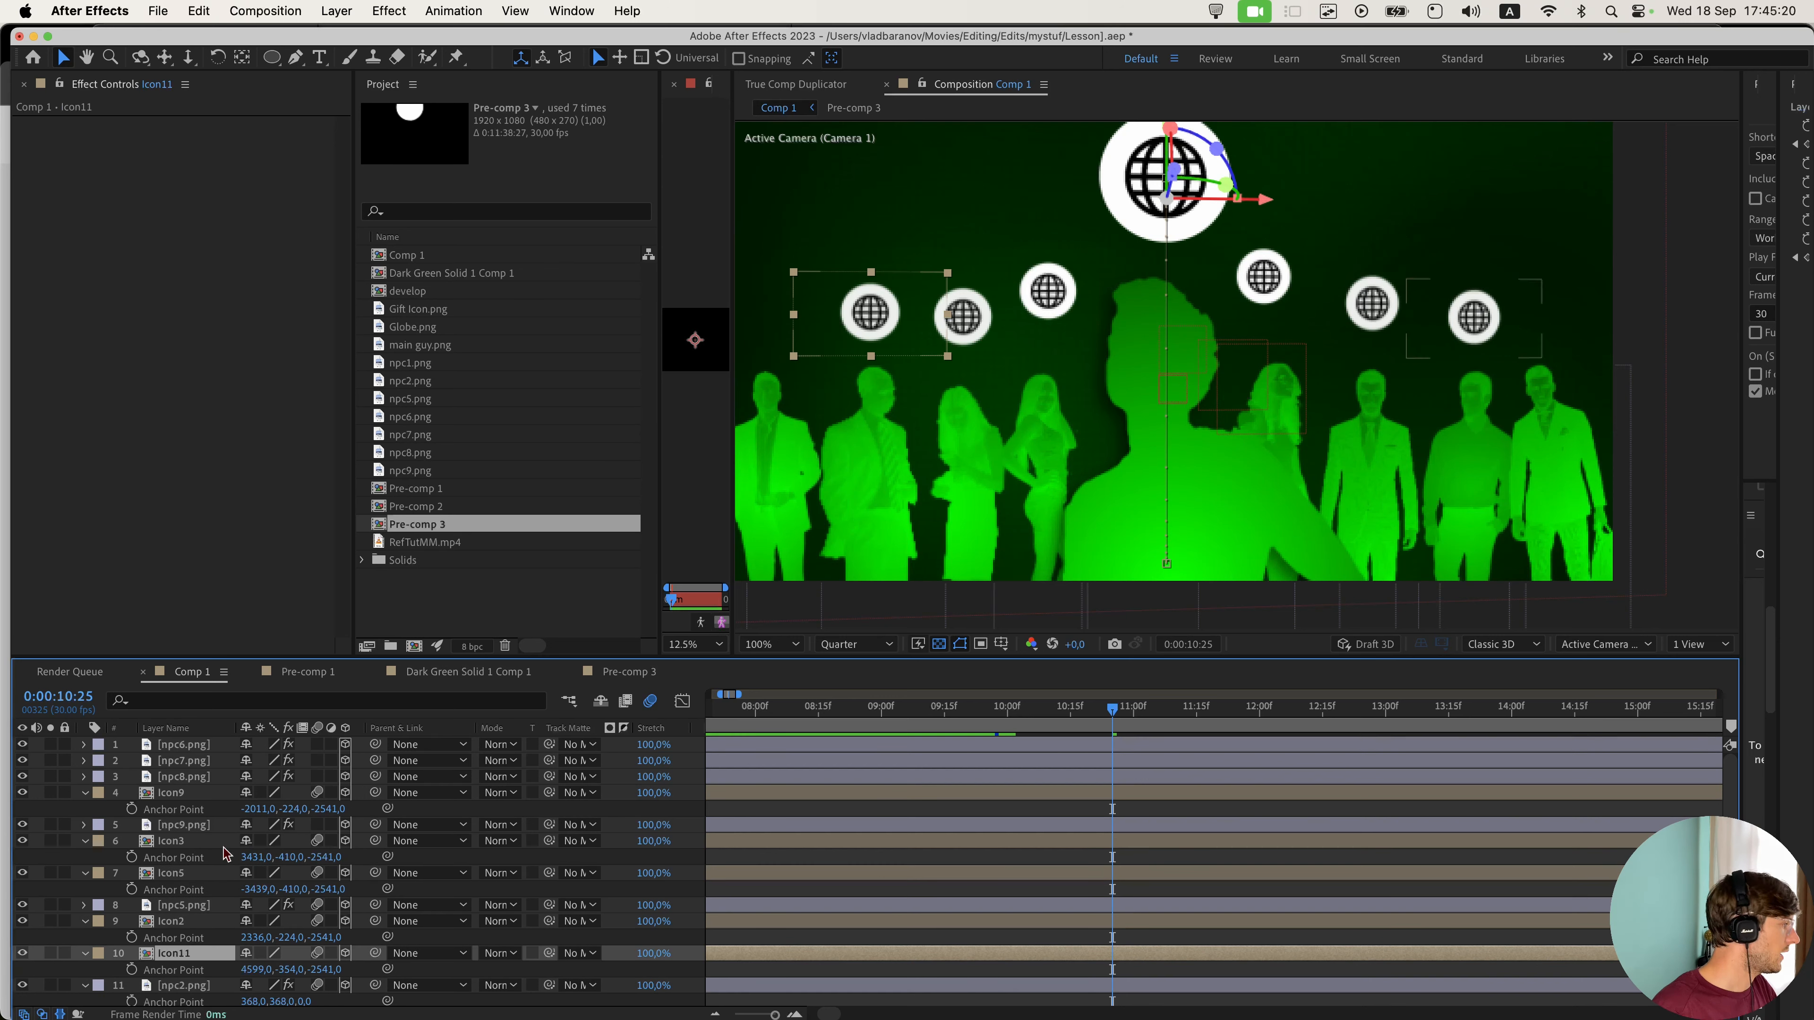
- Check which layers the outer globe icons and the remaining npc figures belong to
click(202, 843)
super+click(193, 793)
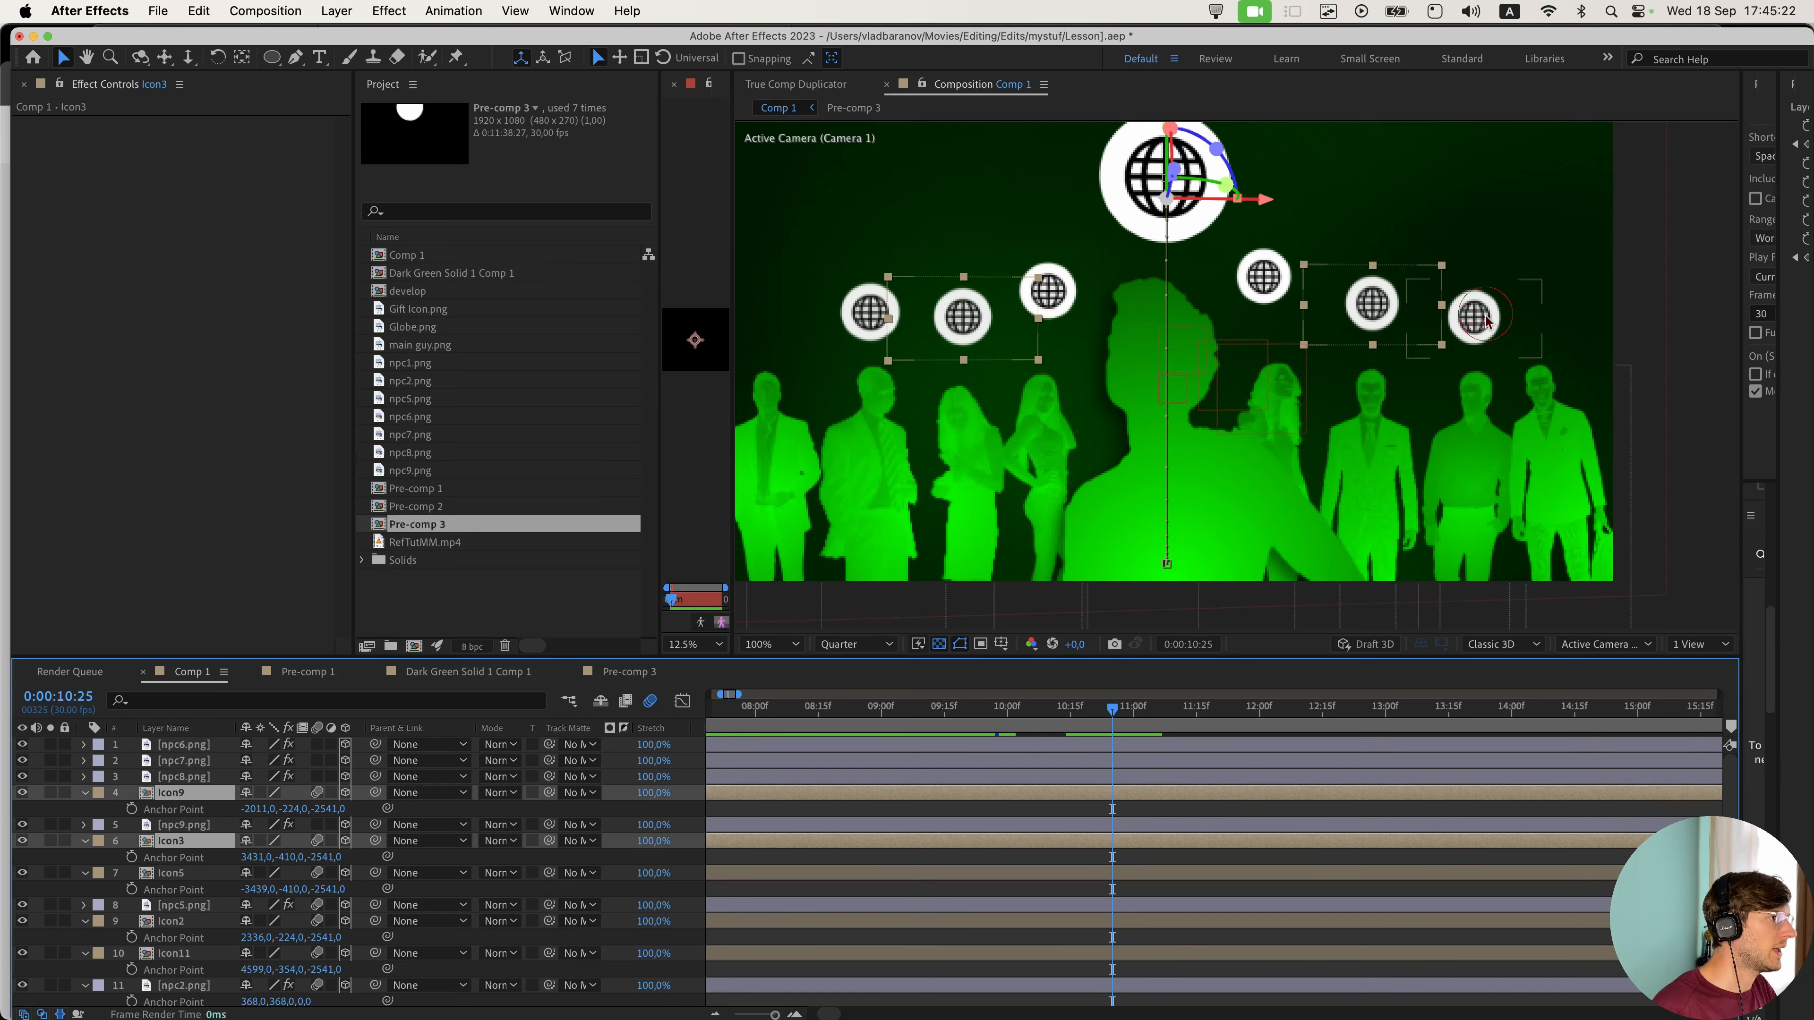
click(1546, 424)
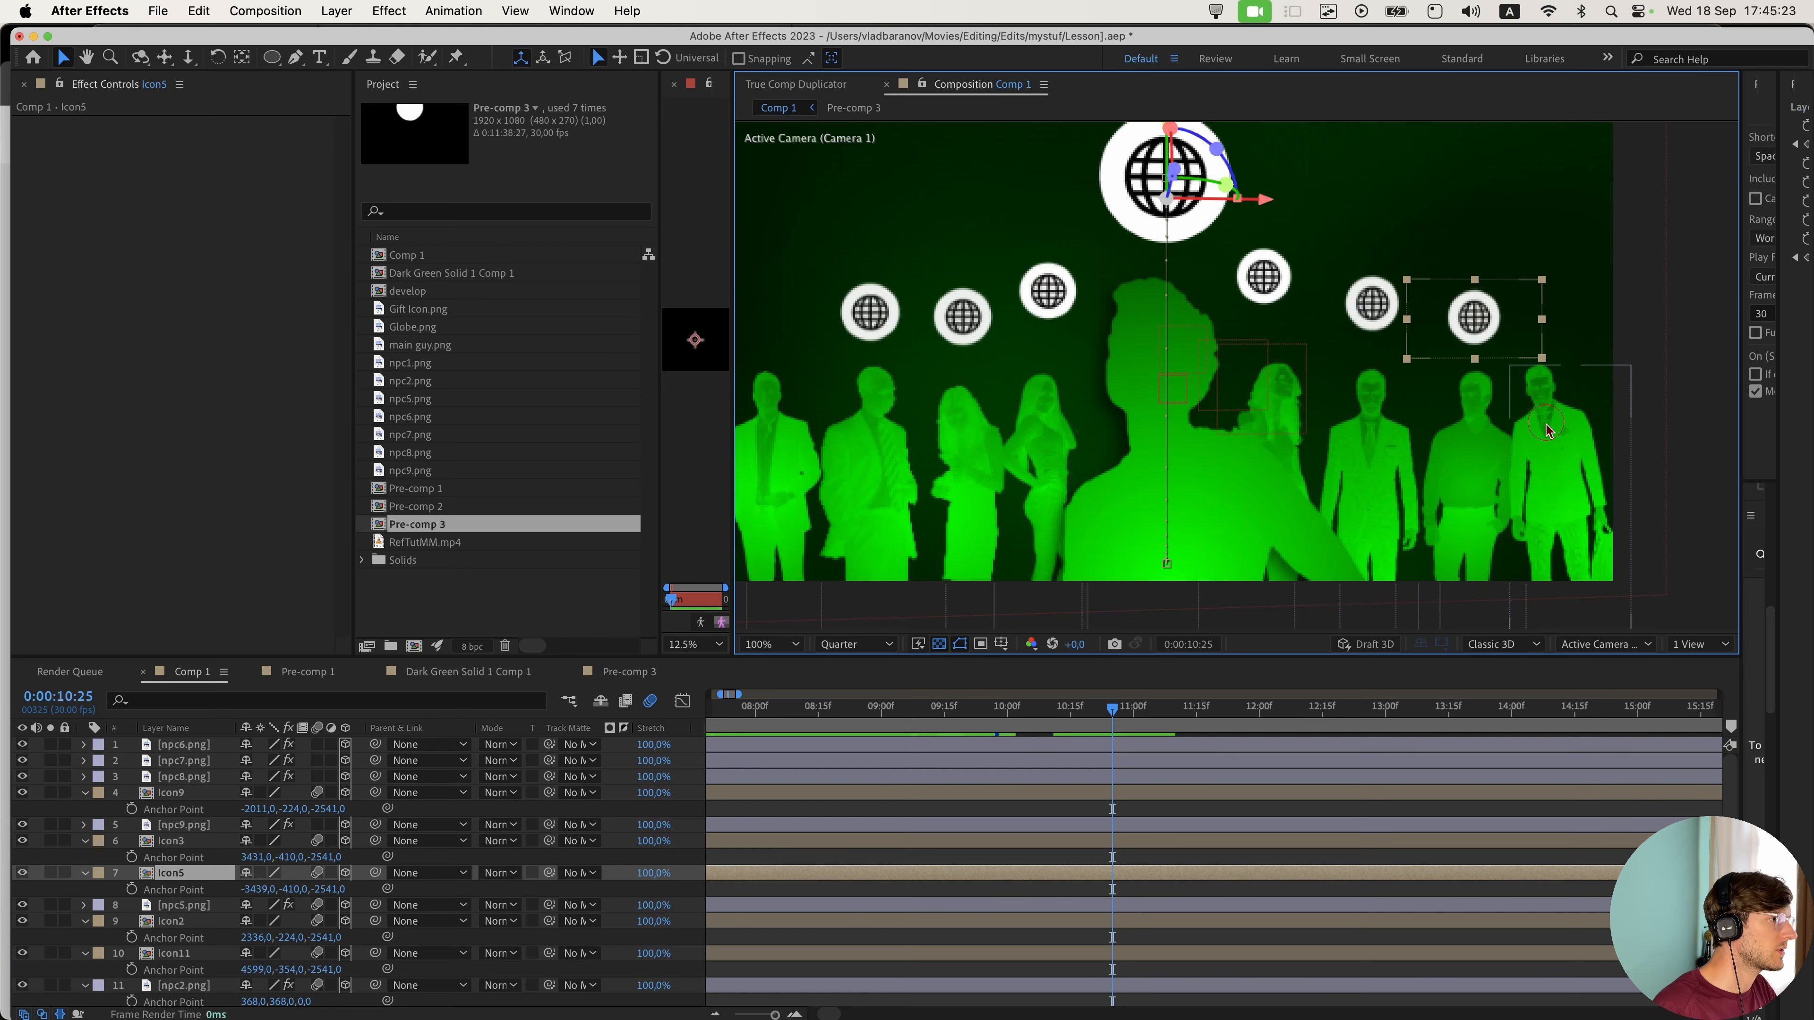
click(184, 761)
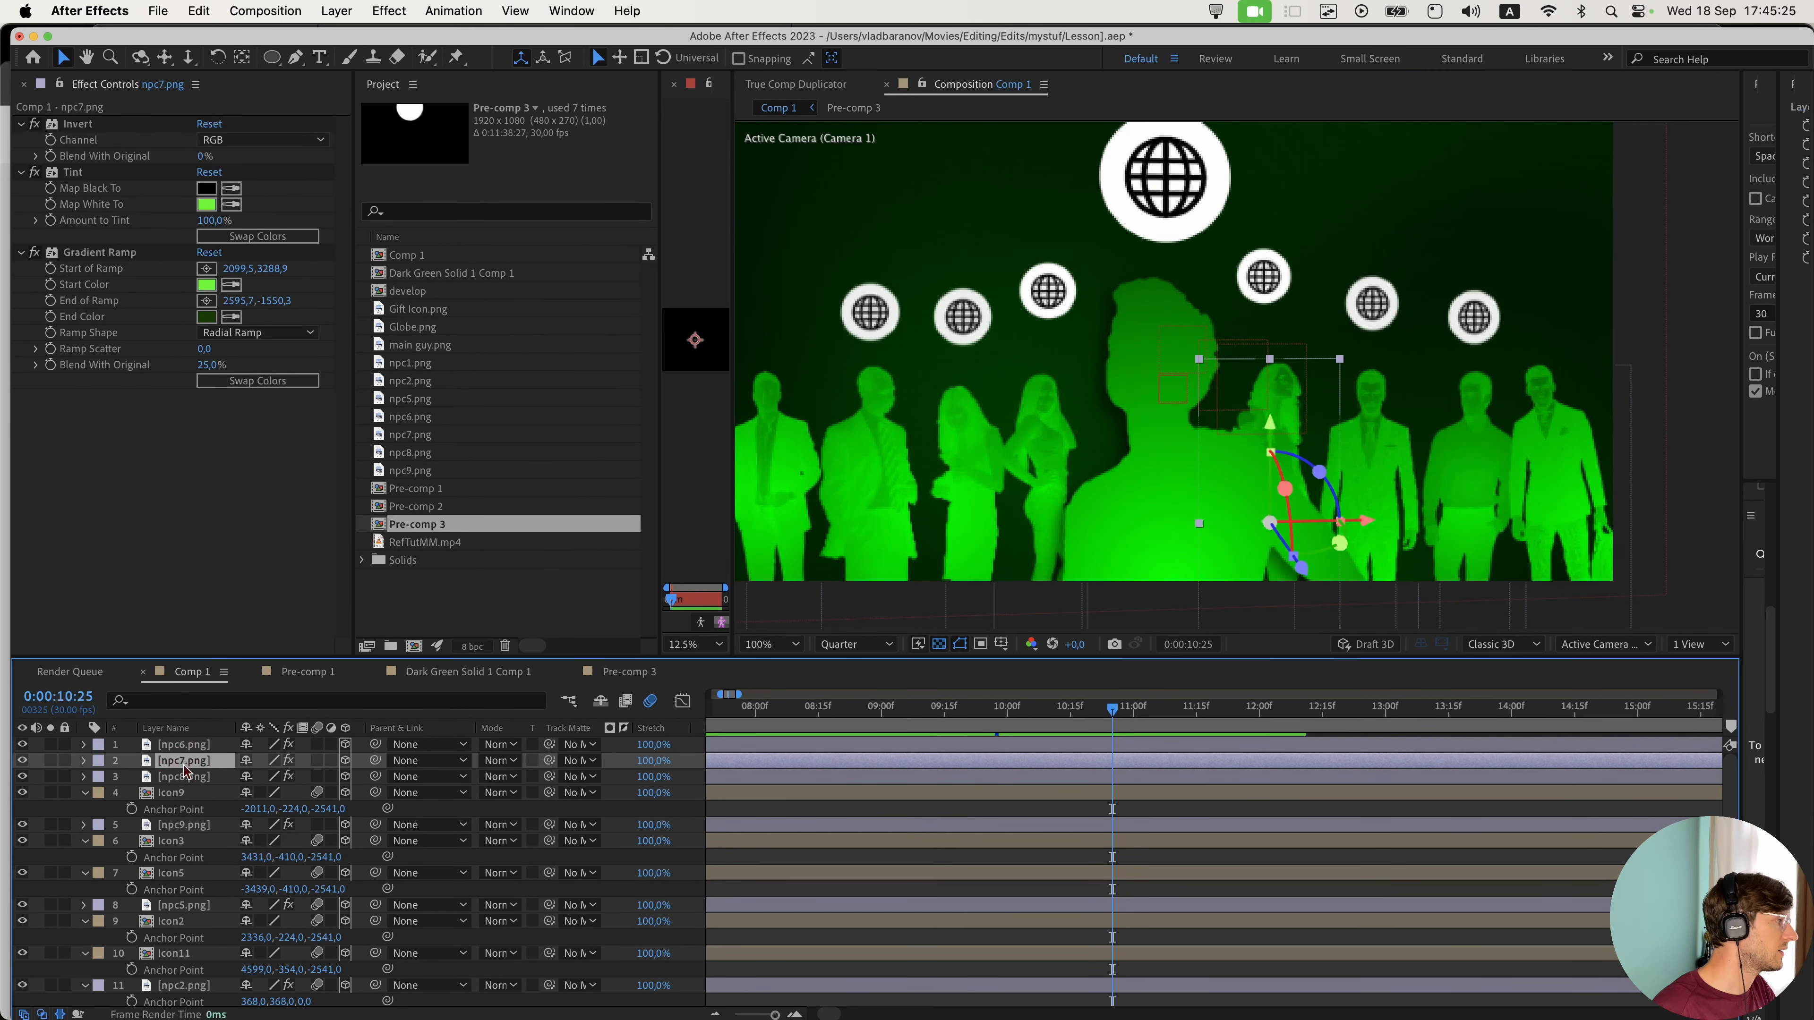
click(185, 747)
click(191, 778)
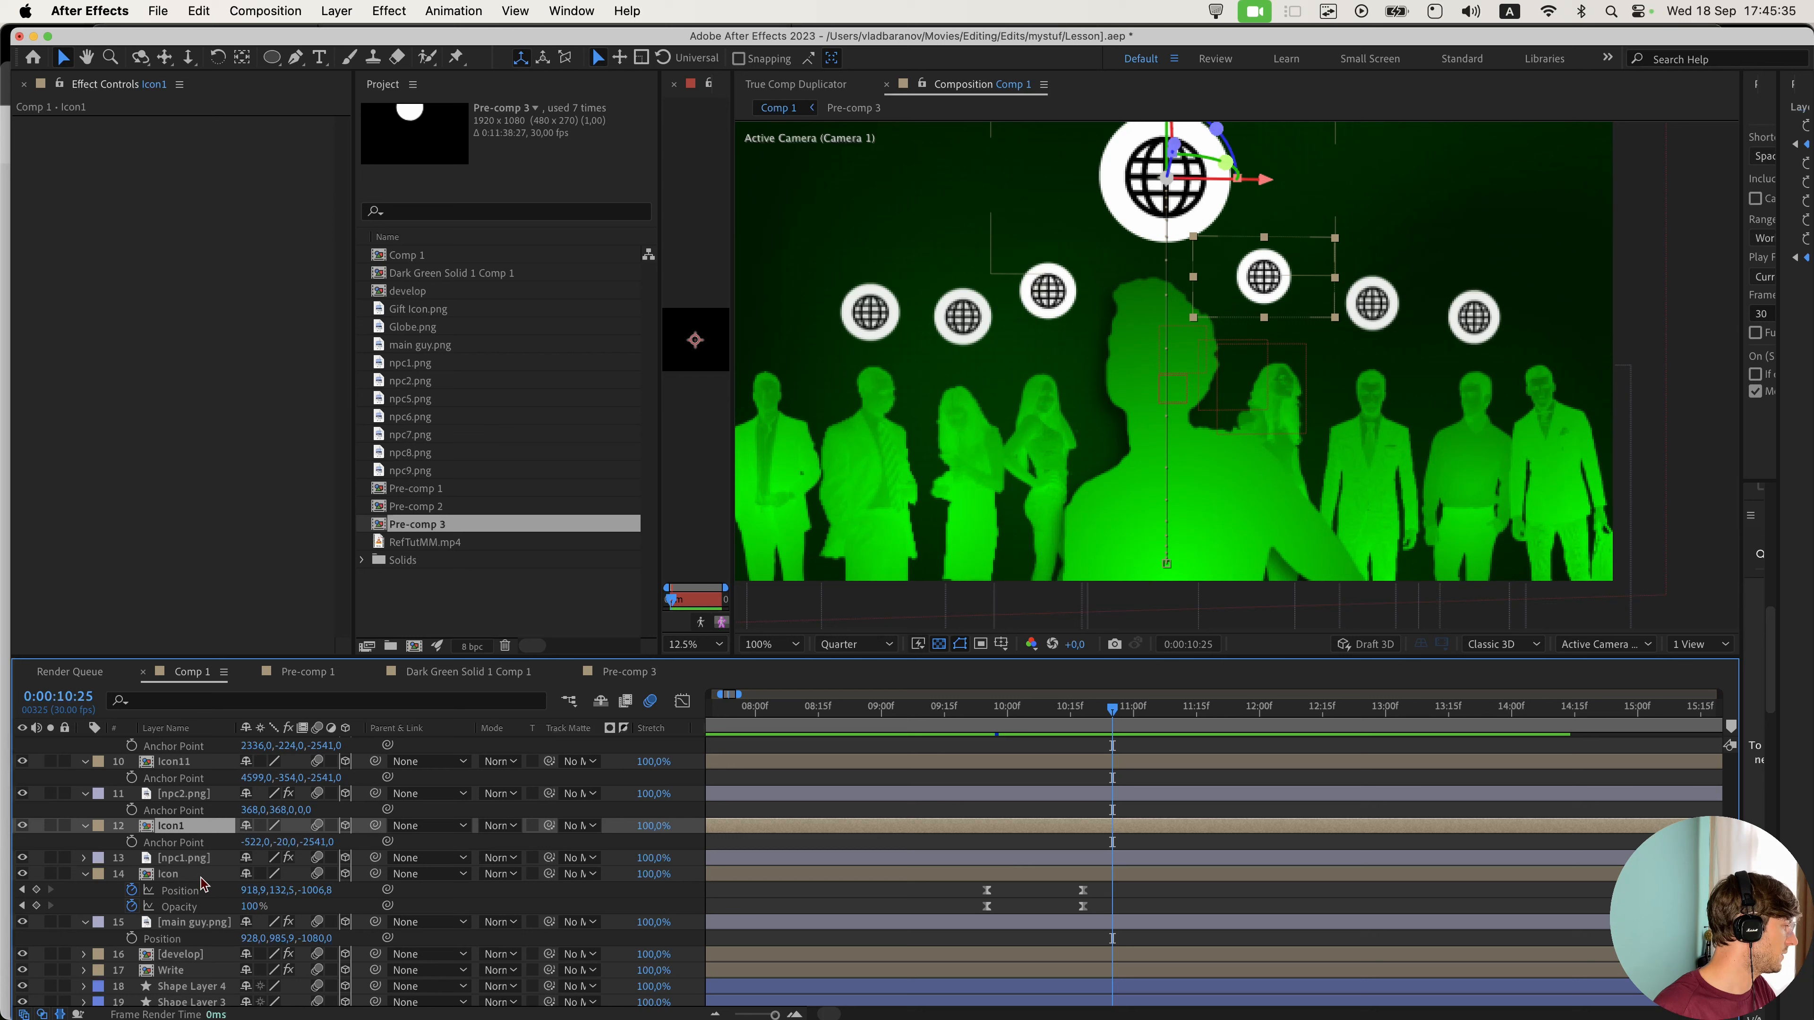
- Try stacking npc1.png directly above Icon9 and duplicating the Icon9 layer
click(187, 859)
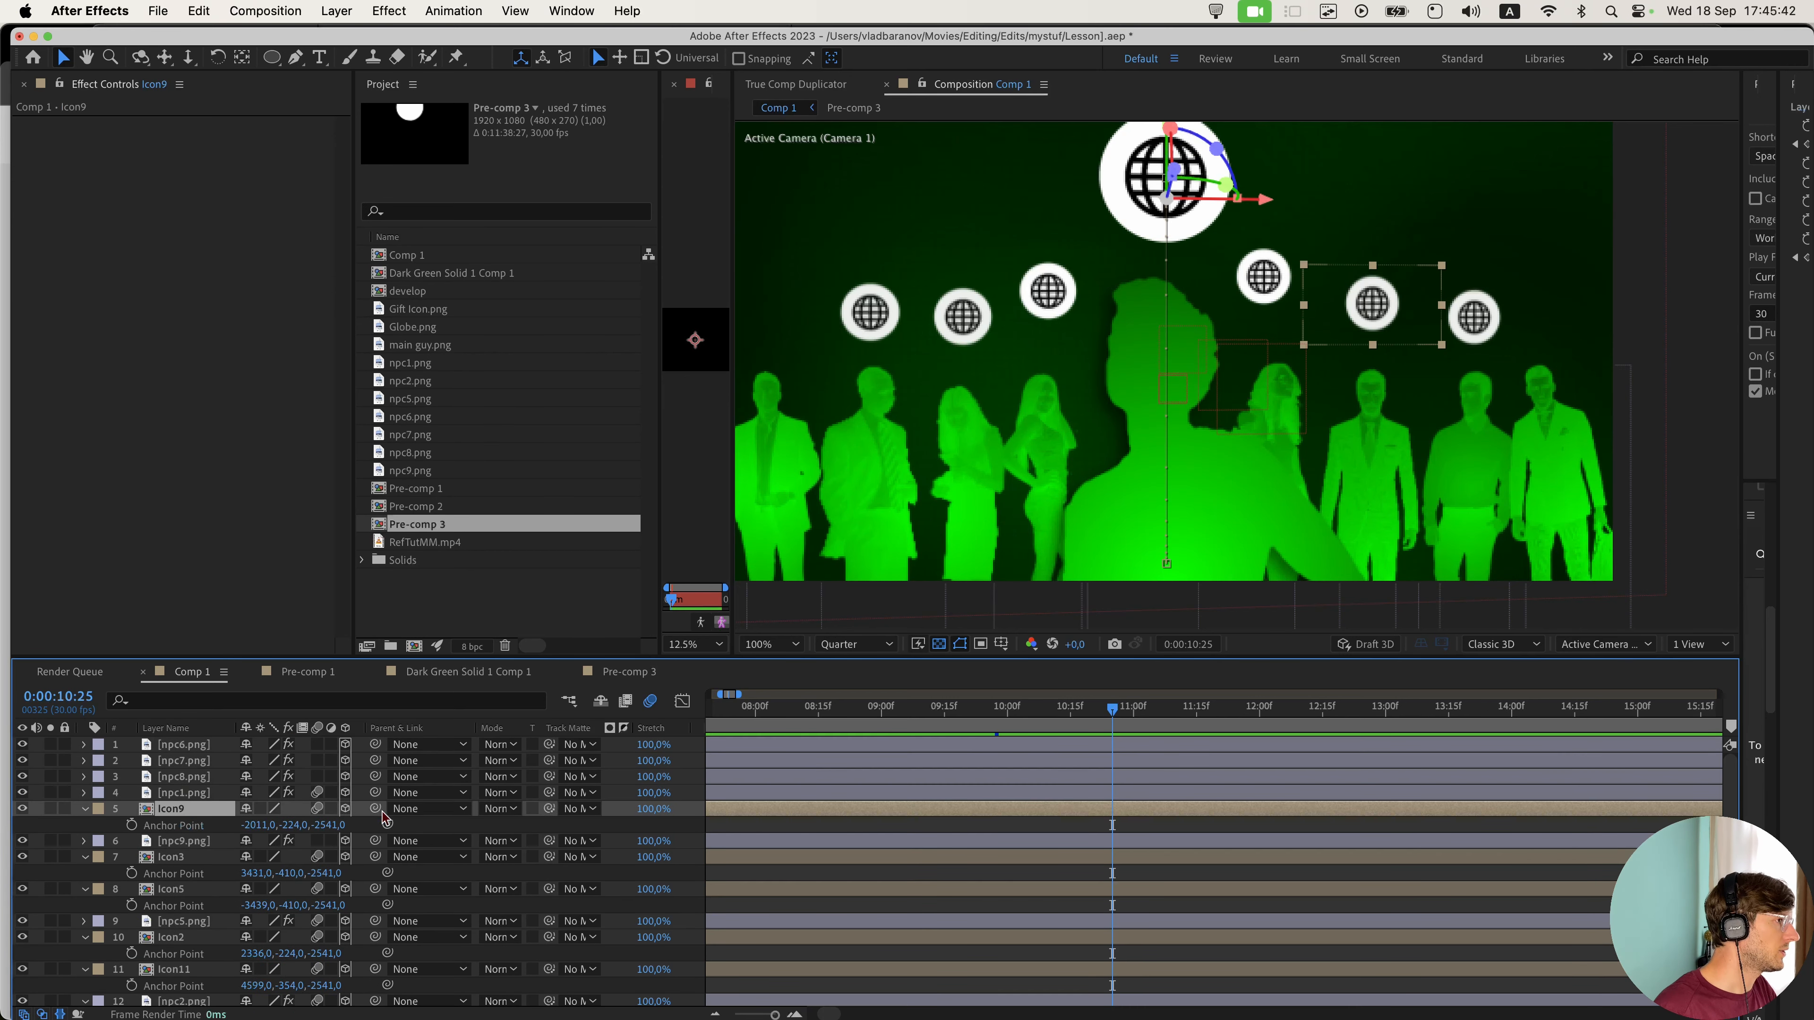
key(super+d)
key(super+z)
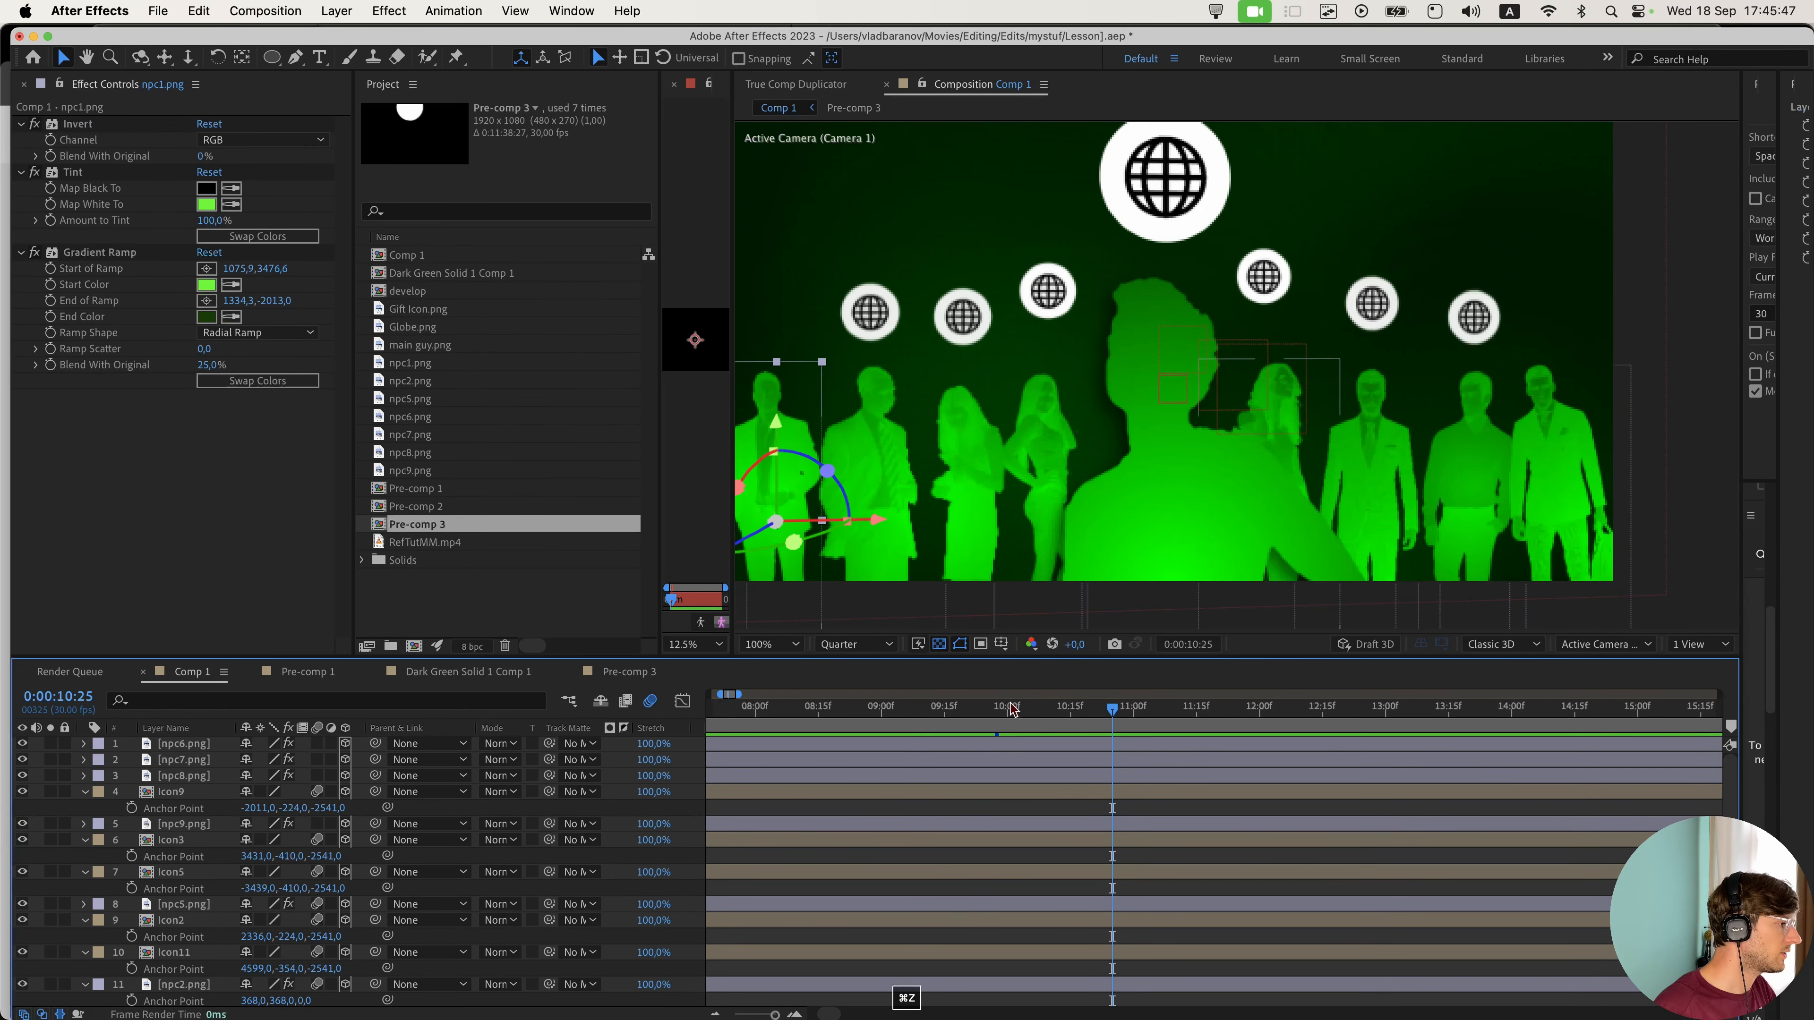
- Reveal the animated keyframes of Icon9, Icon3, Icon5 and Icon2, and preview the globe rise from 0:00:09:17
click(999, 794)
super+click(1025, 842)
key(u)
scroll(1035, 866, down, 2)
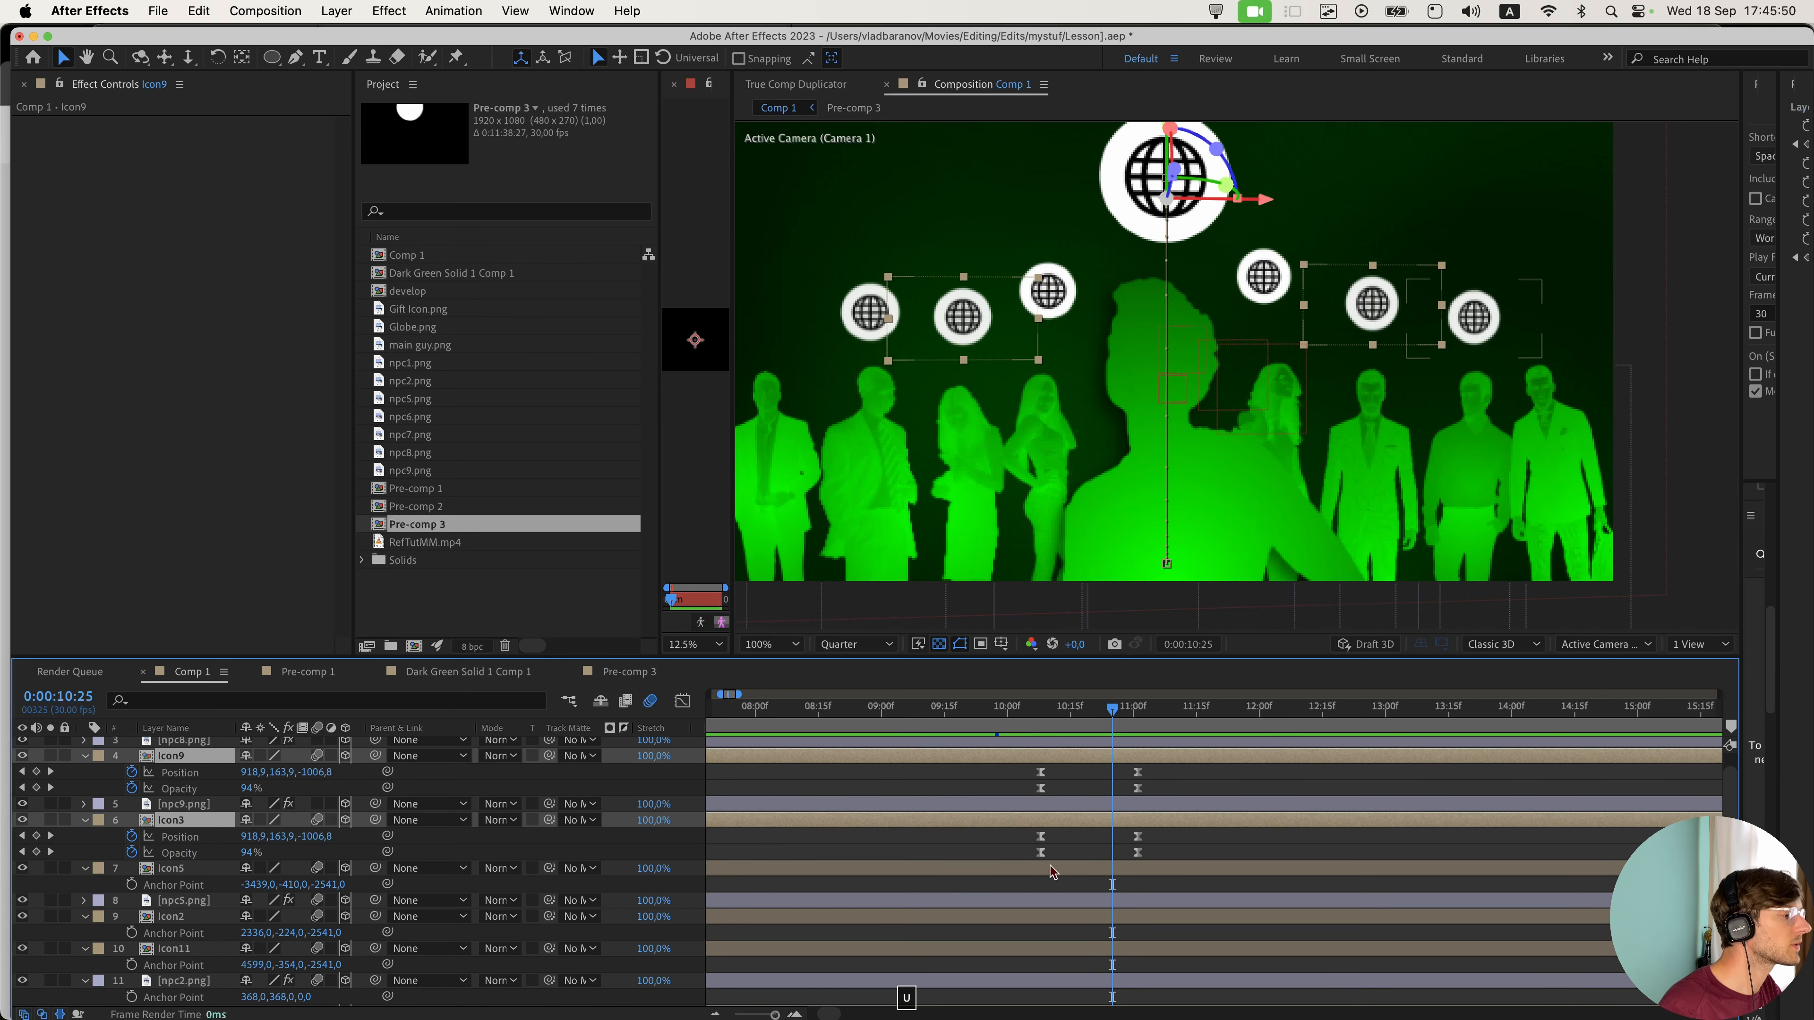
click(1049, 867)
super+click(1059, 917)
key(u)
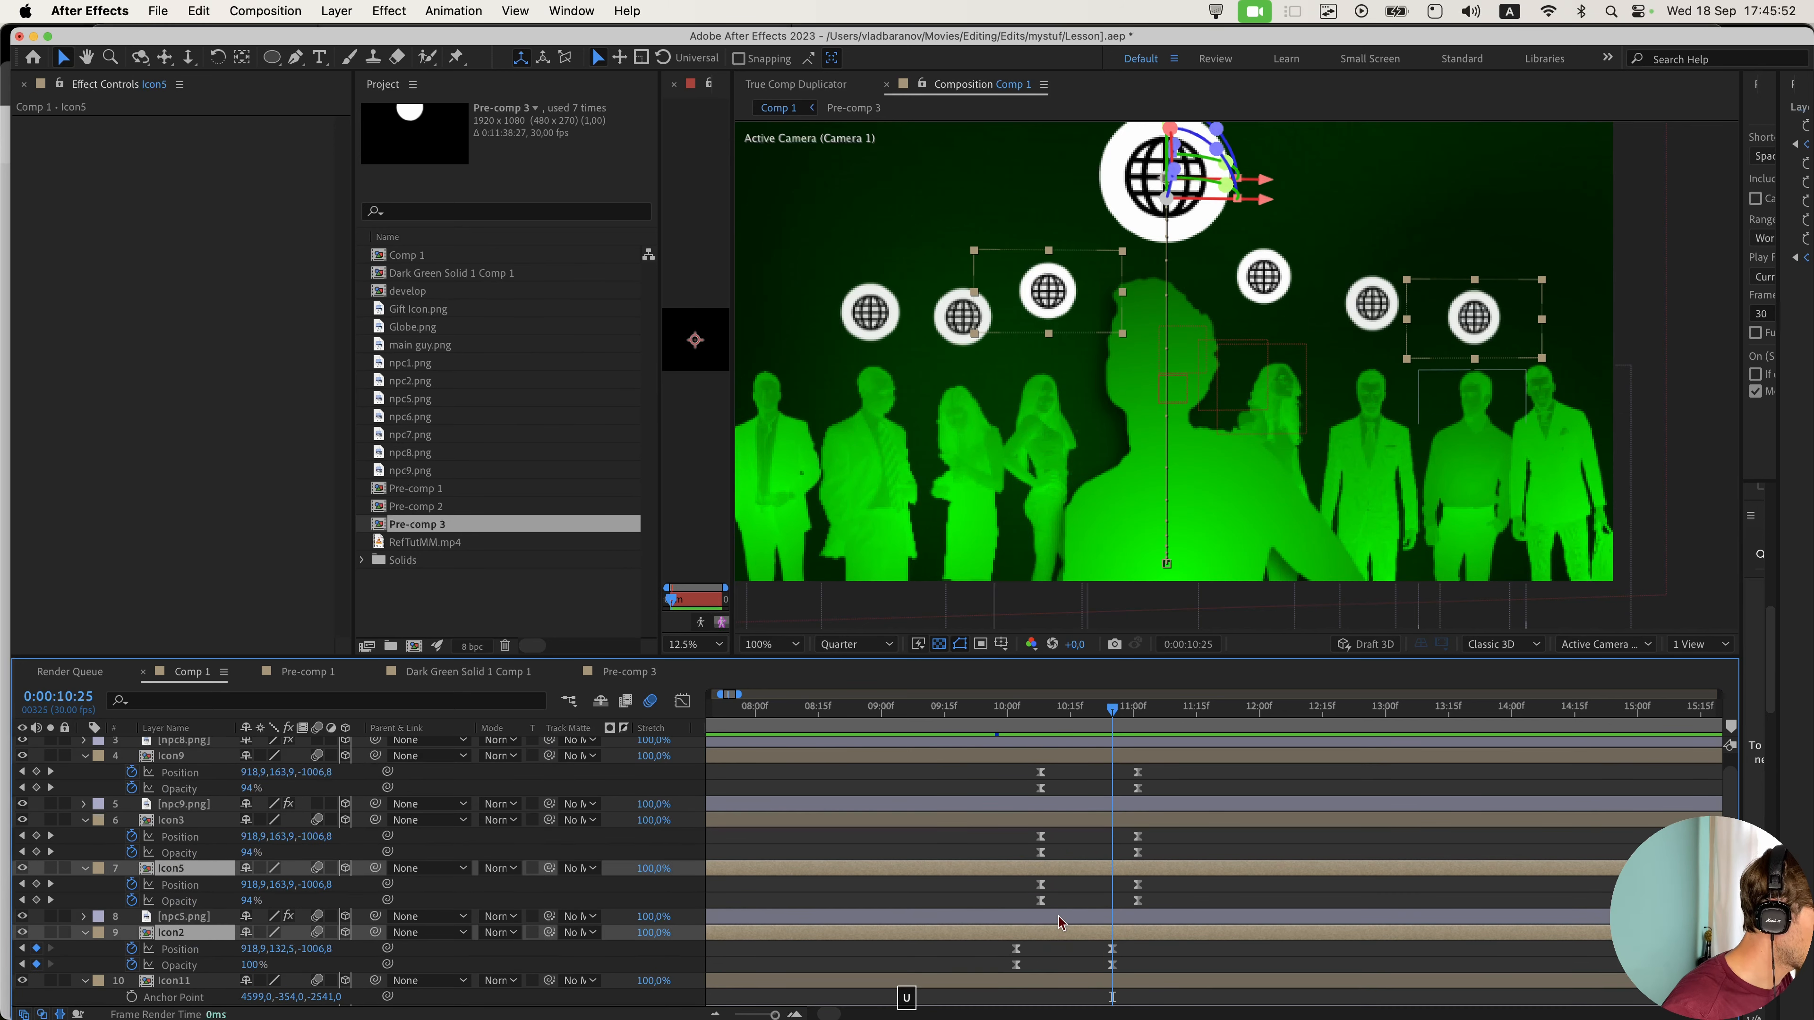
scroll(1058, 918, down, 1)
scroll(1073, 900, down, 2)
click(951, 707)
key(space)
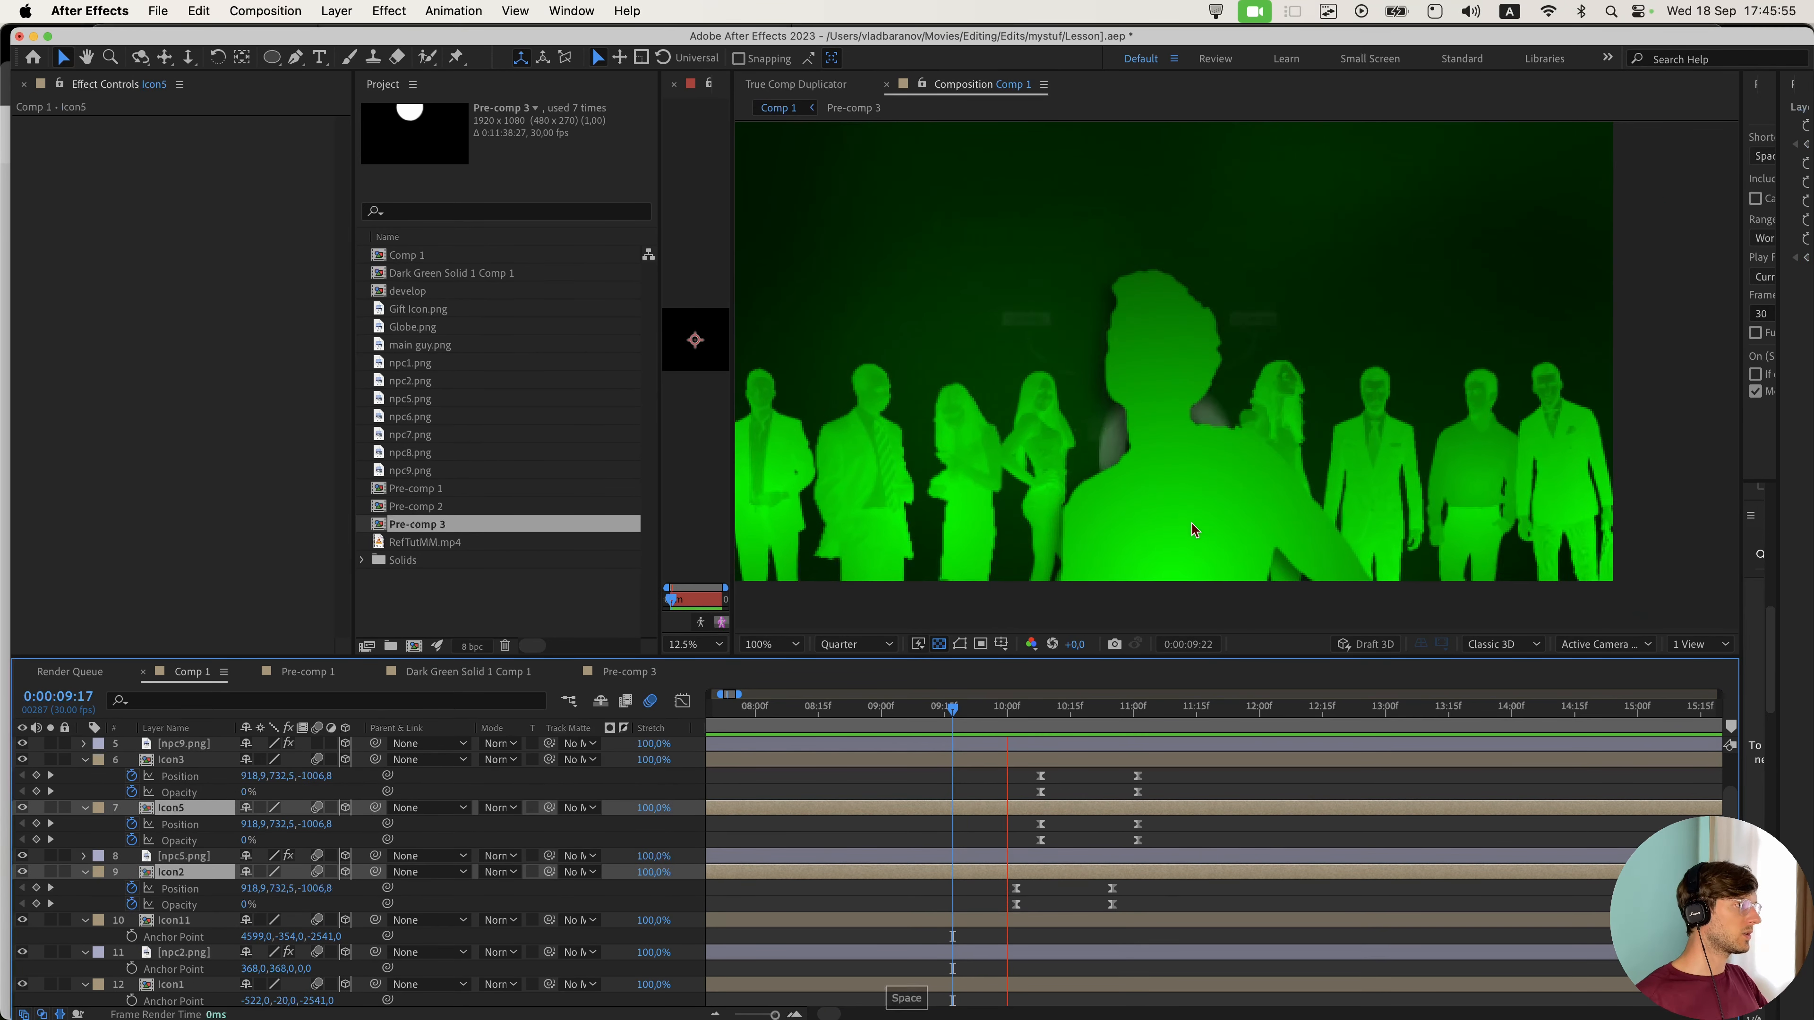
- Reveal the keyframes of Icon5 and Icon11, and shift Icon11's Position and Opacity keyframes about 10 frames later
click(1073, 725)
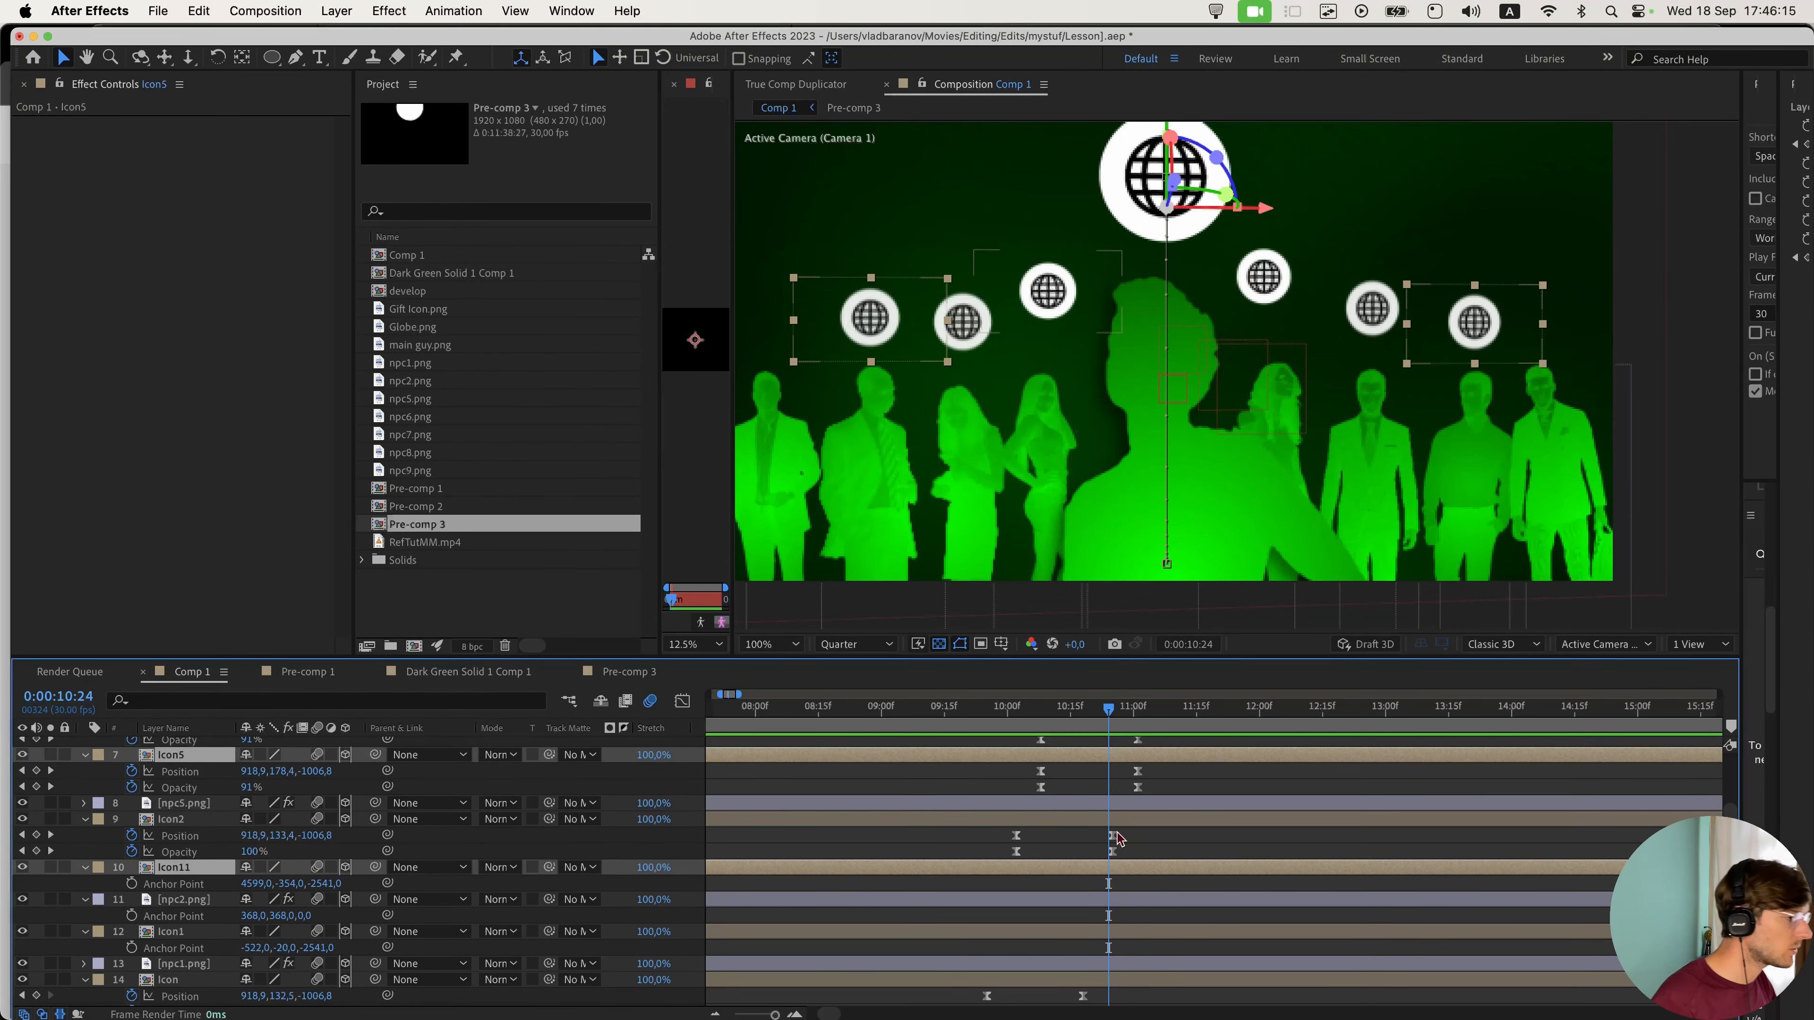
super+click(1108, 841)
key(u)
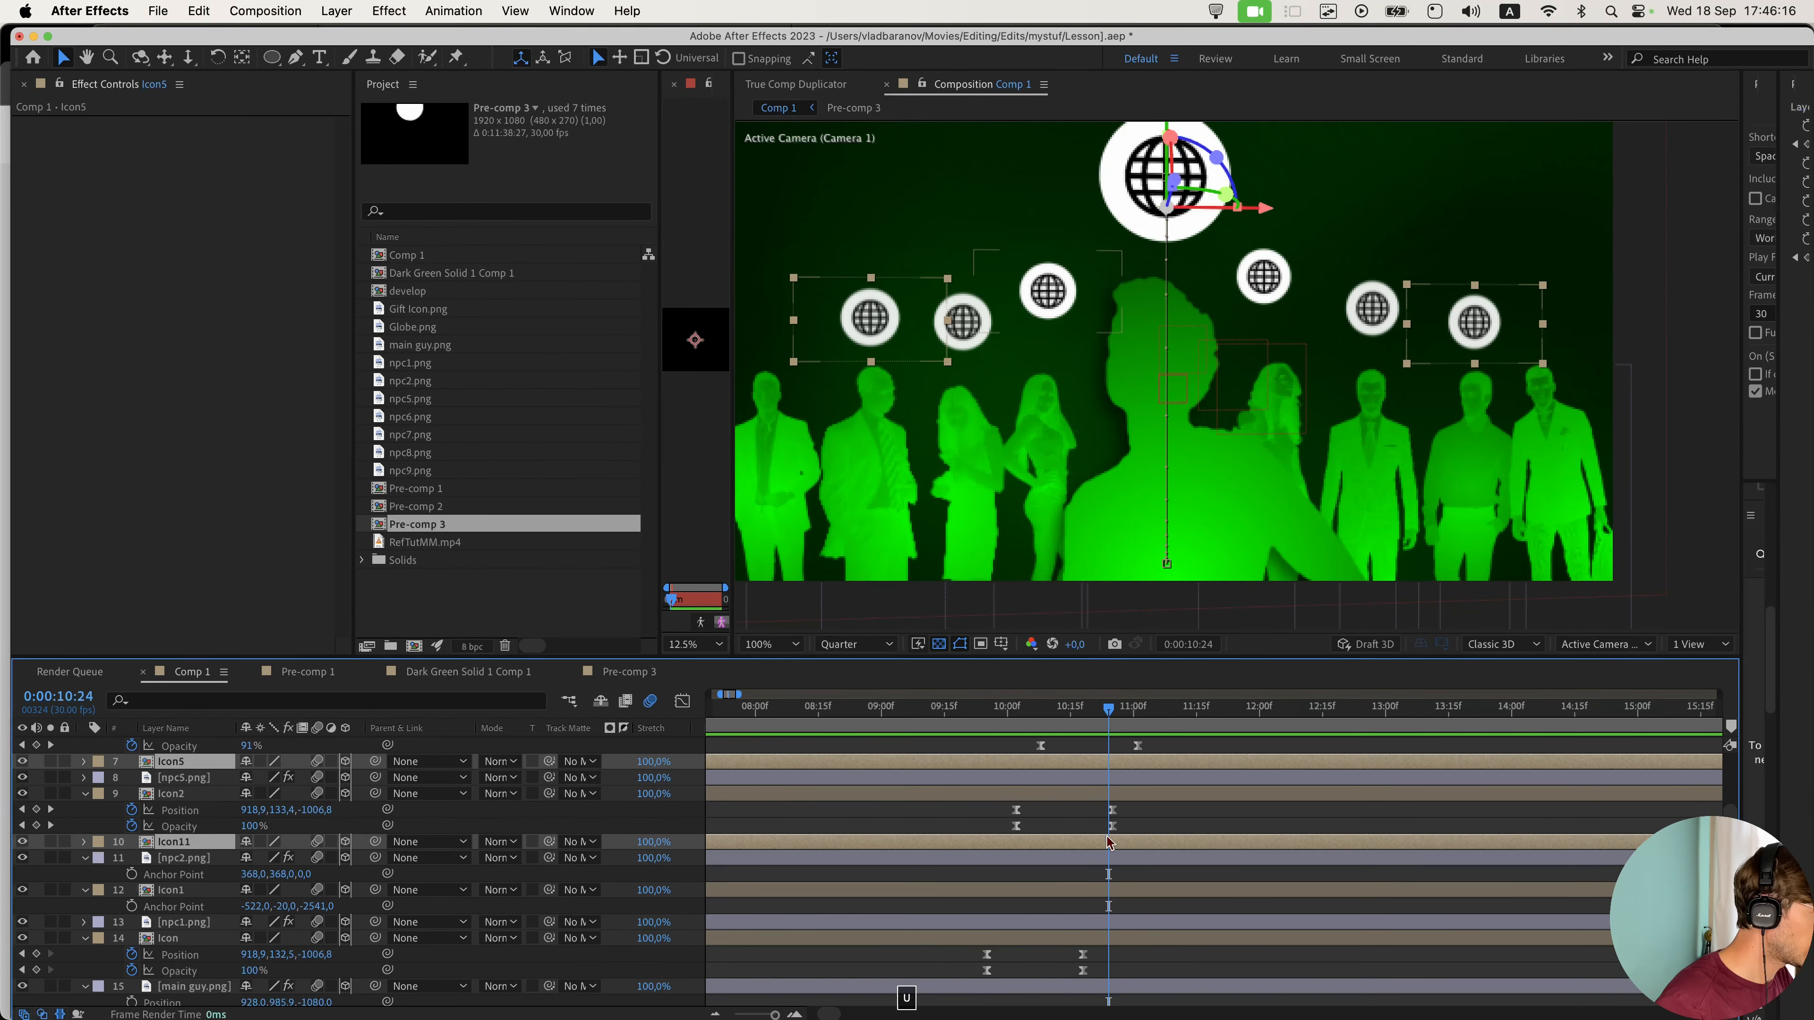
key(u)
drag(1150, 884, 1034, 911)
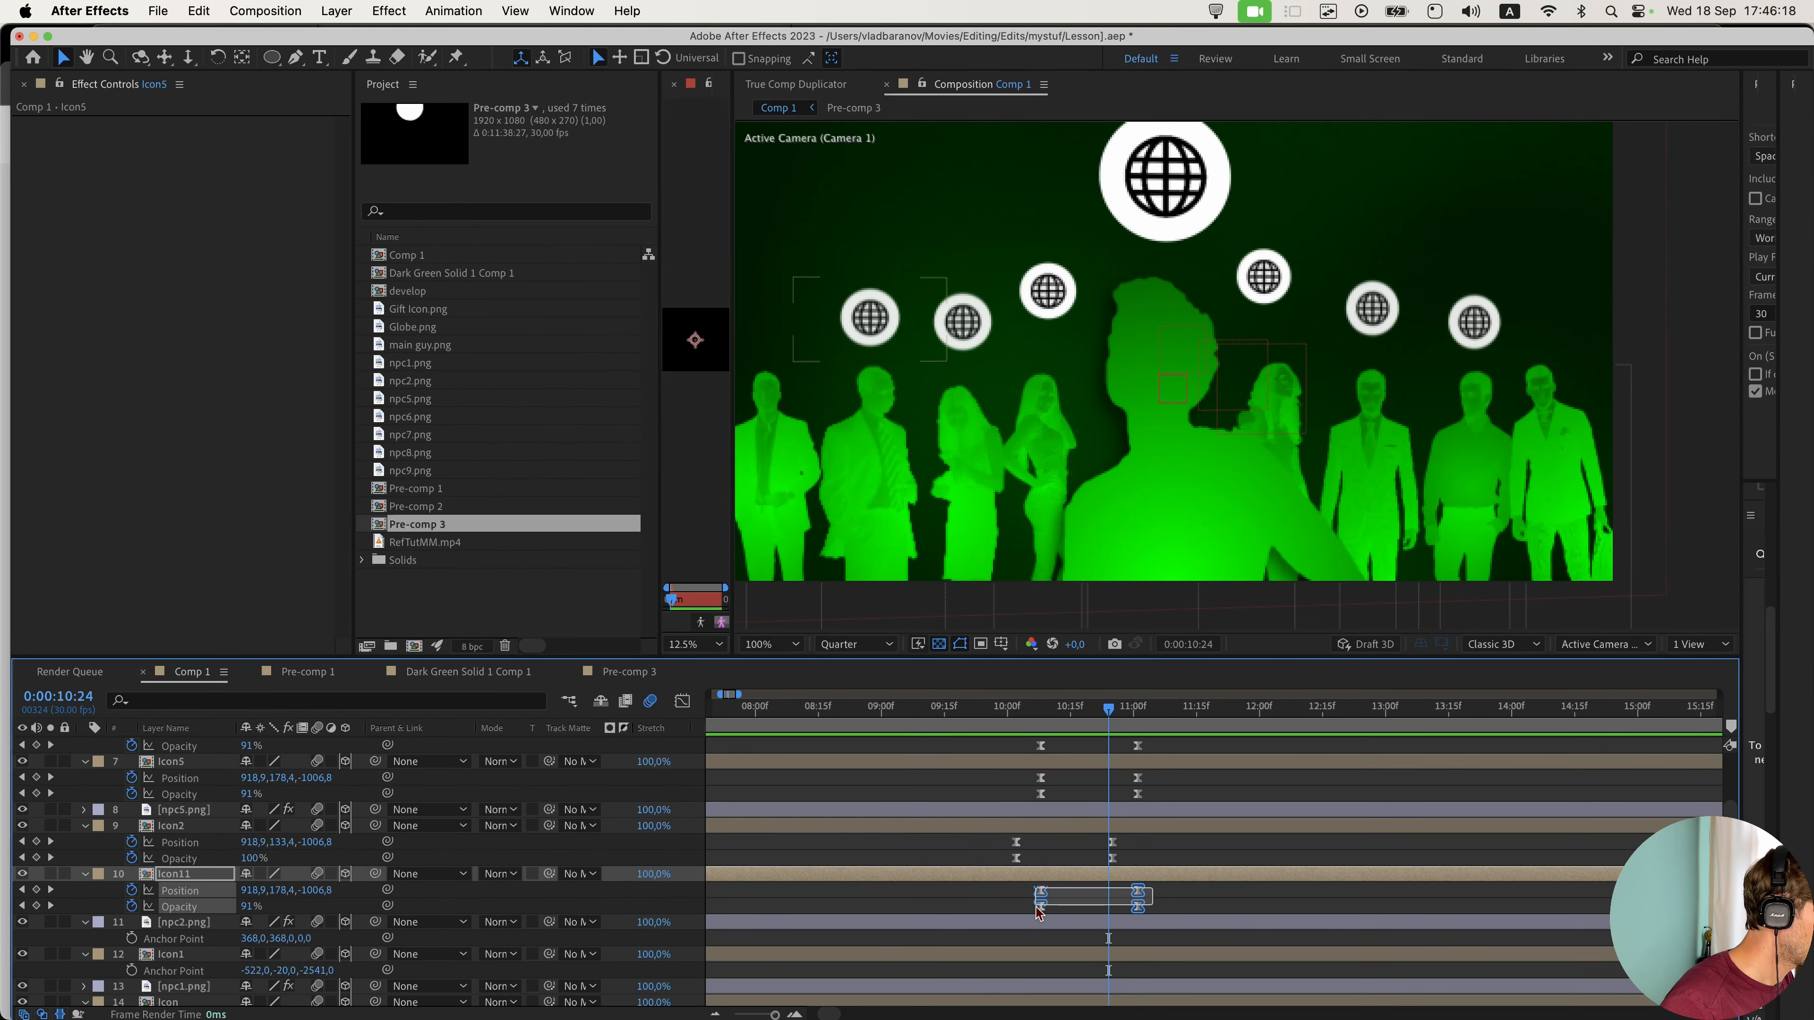
drag(1041, 905, 1083, 903)
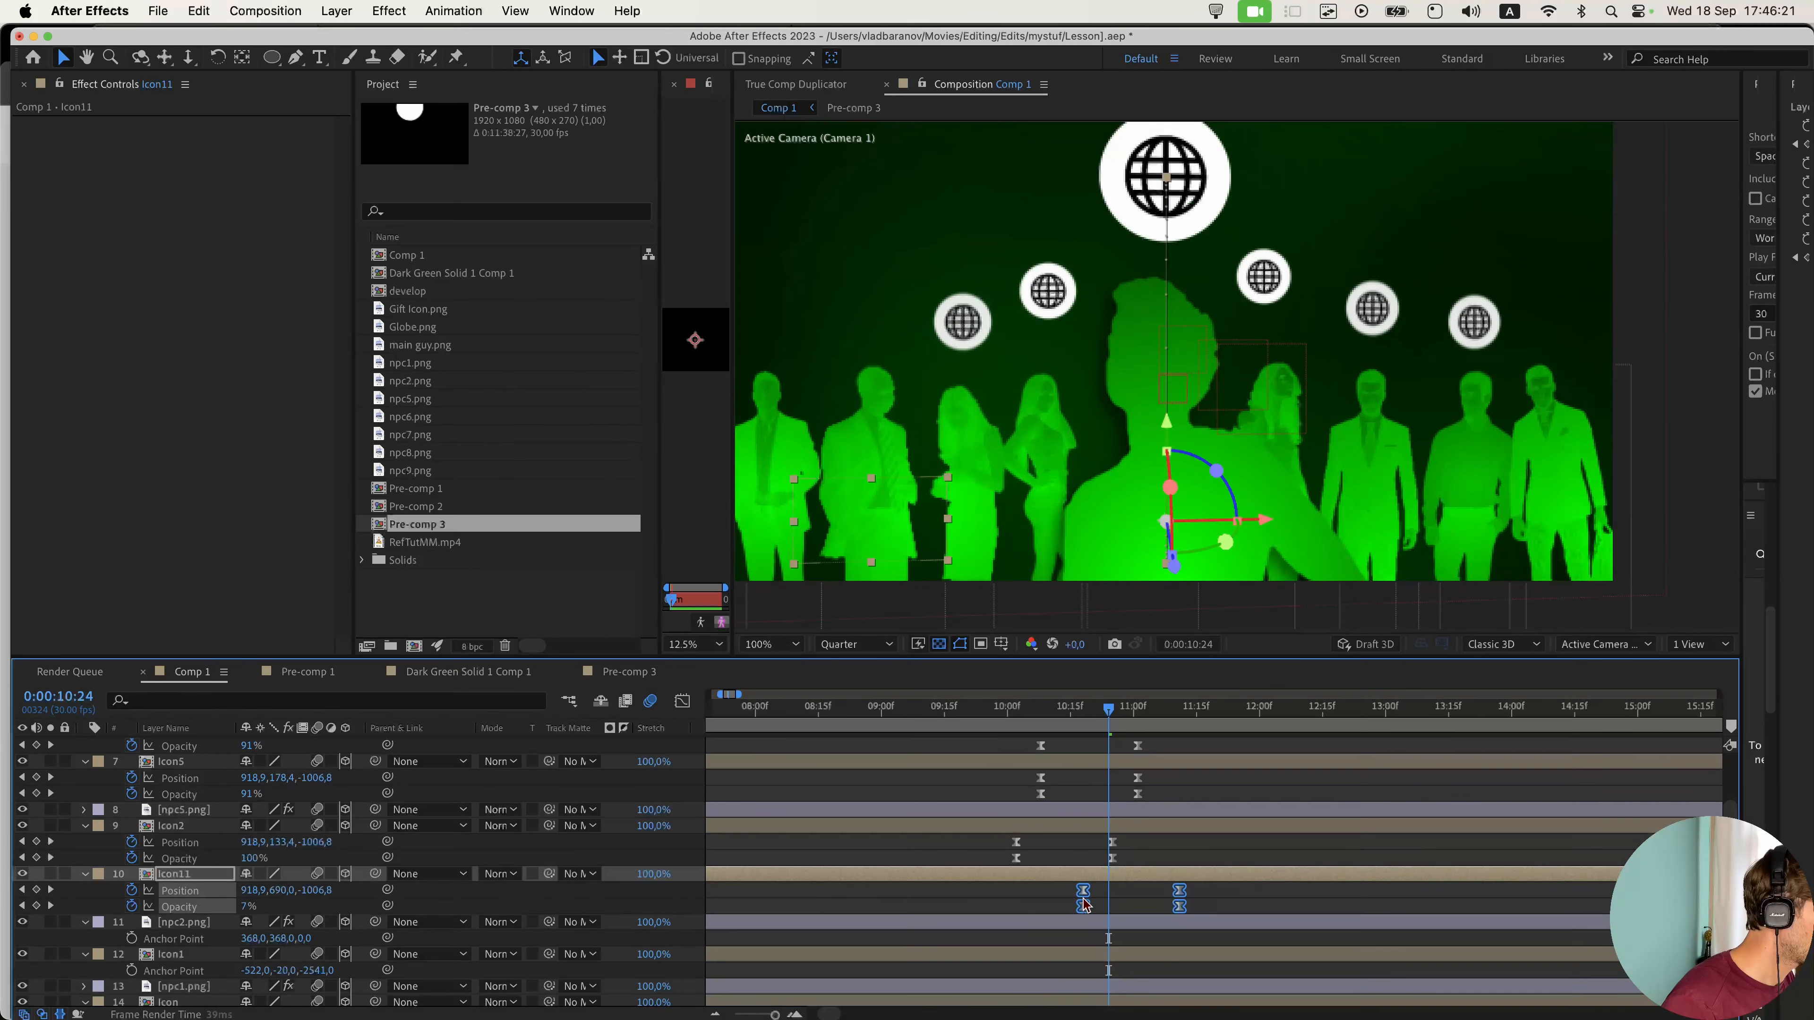
- Reveal the Position and Opacity keyframes of Icon12 and Icon13 and shift them about 4 frames later
scroll(1114, 872, up, 2)
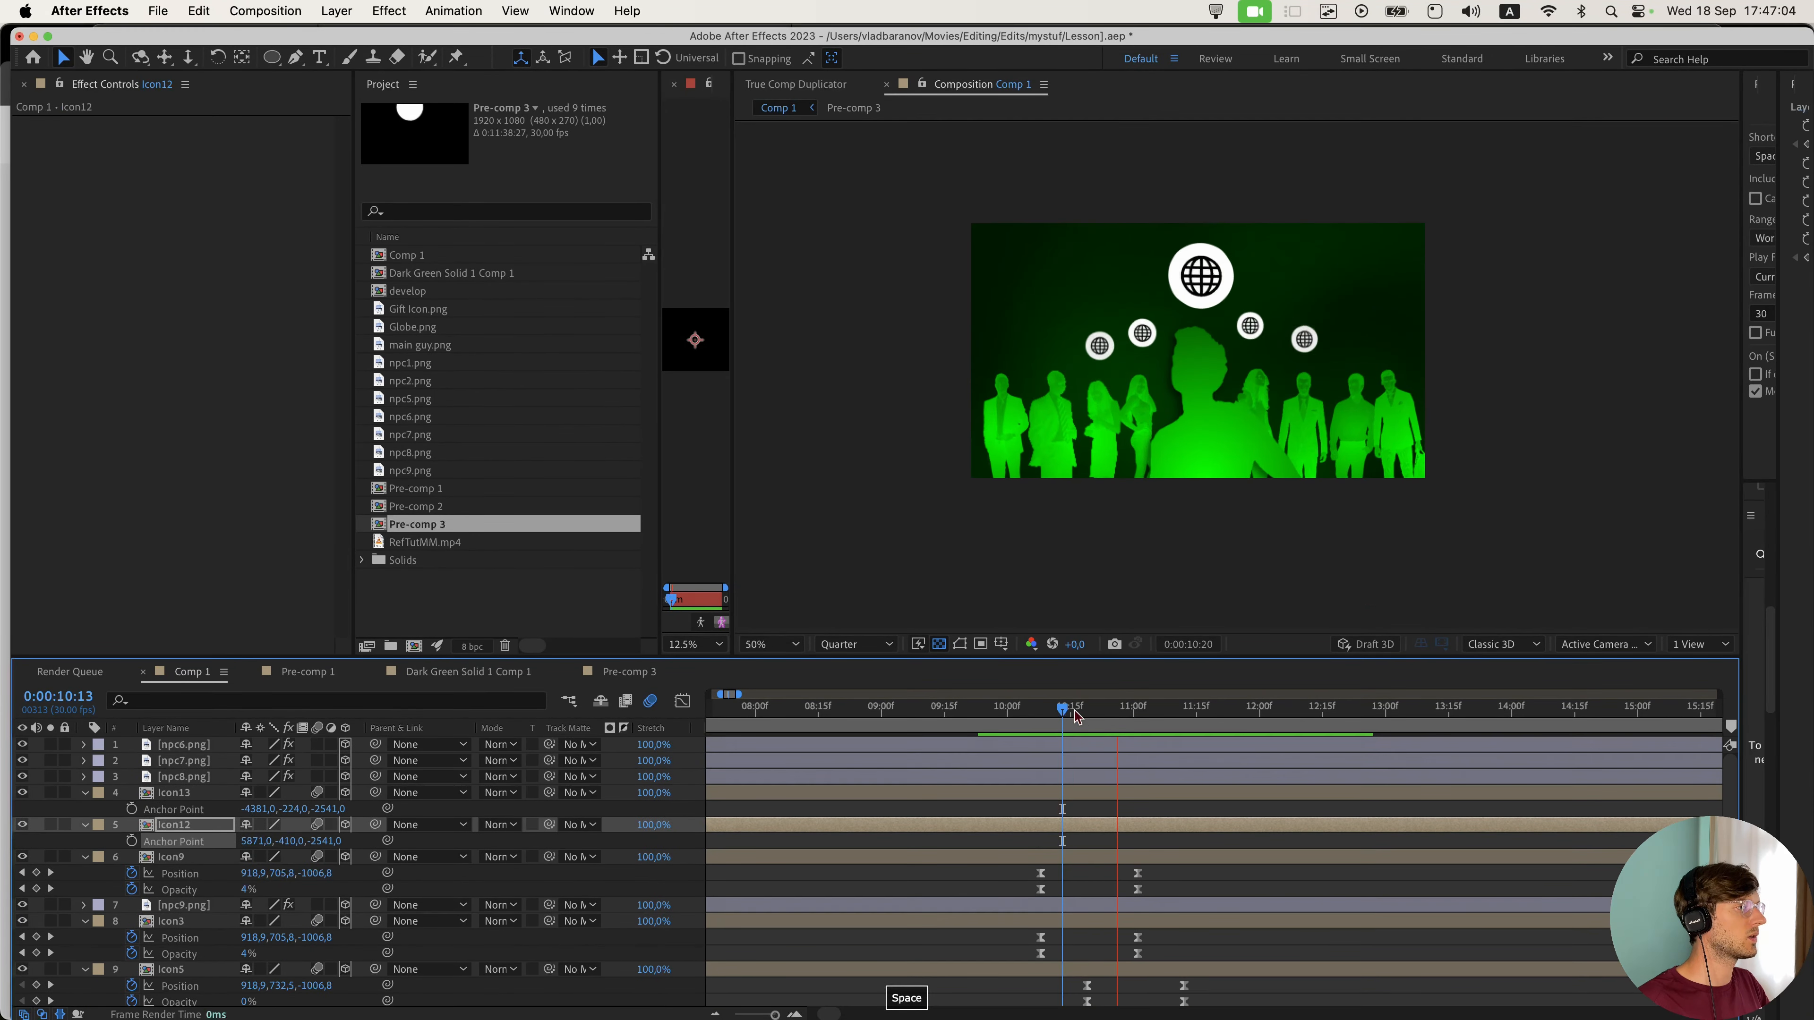
click(1155, 855)
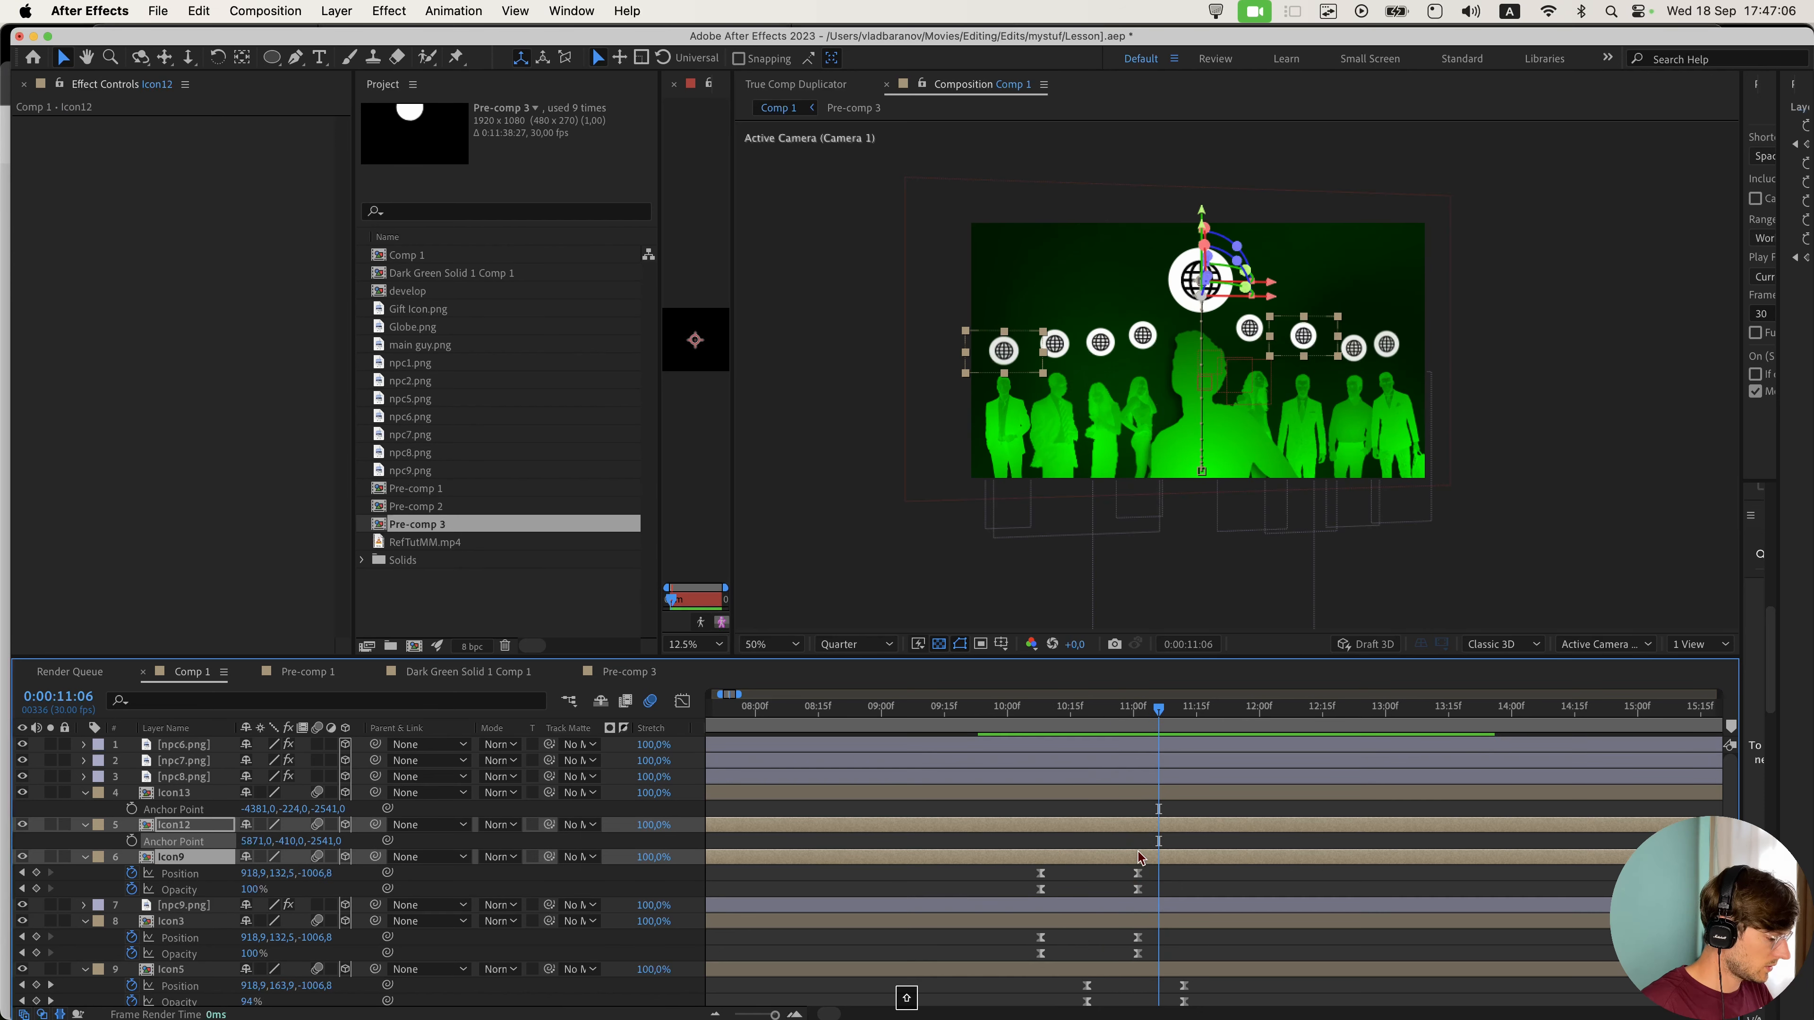
key(u)
scroll(1177, 877, down, 1)
click(1142, 774)
key(u)
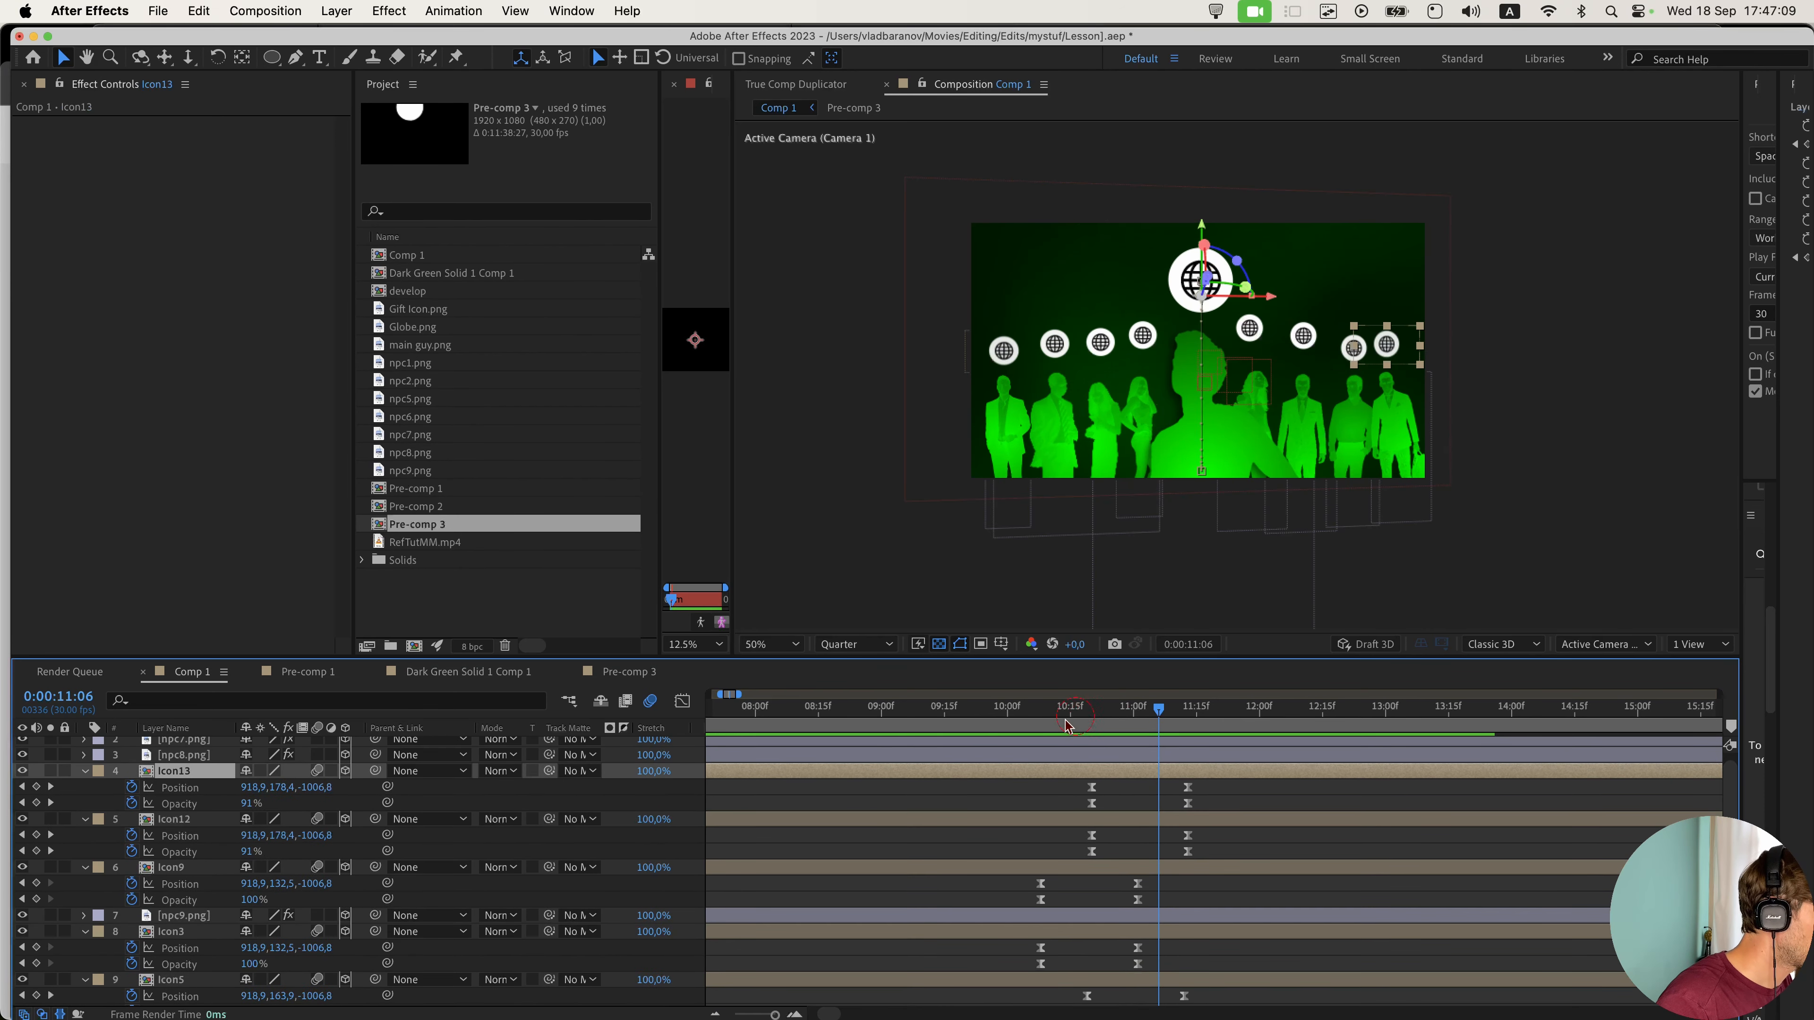
drag(1158, 710, 1081, 726)
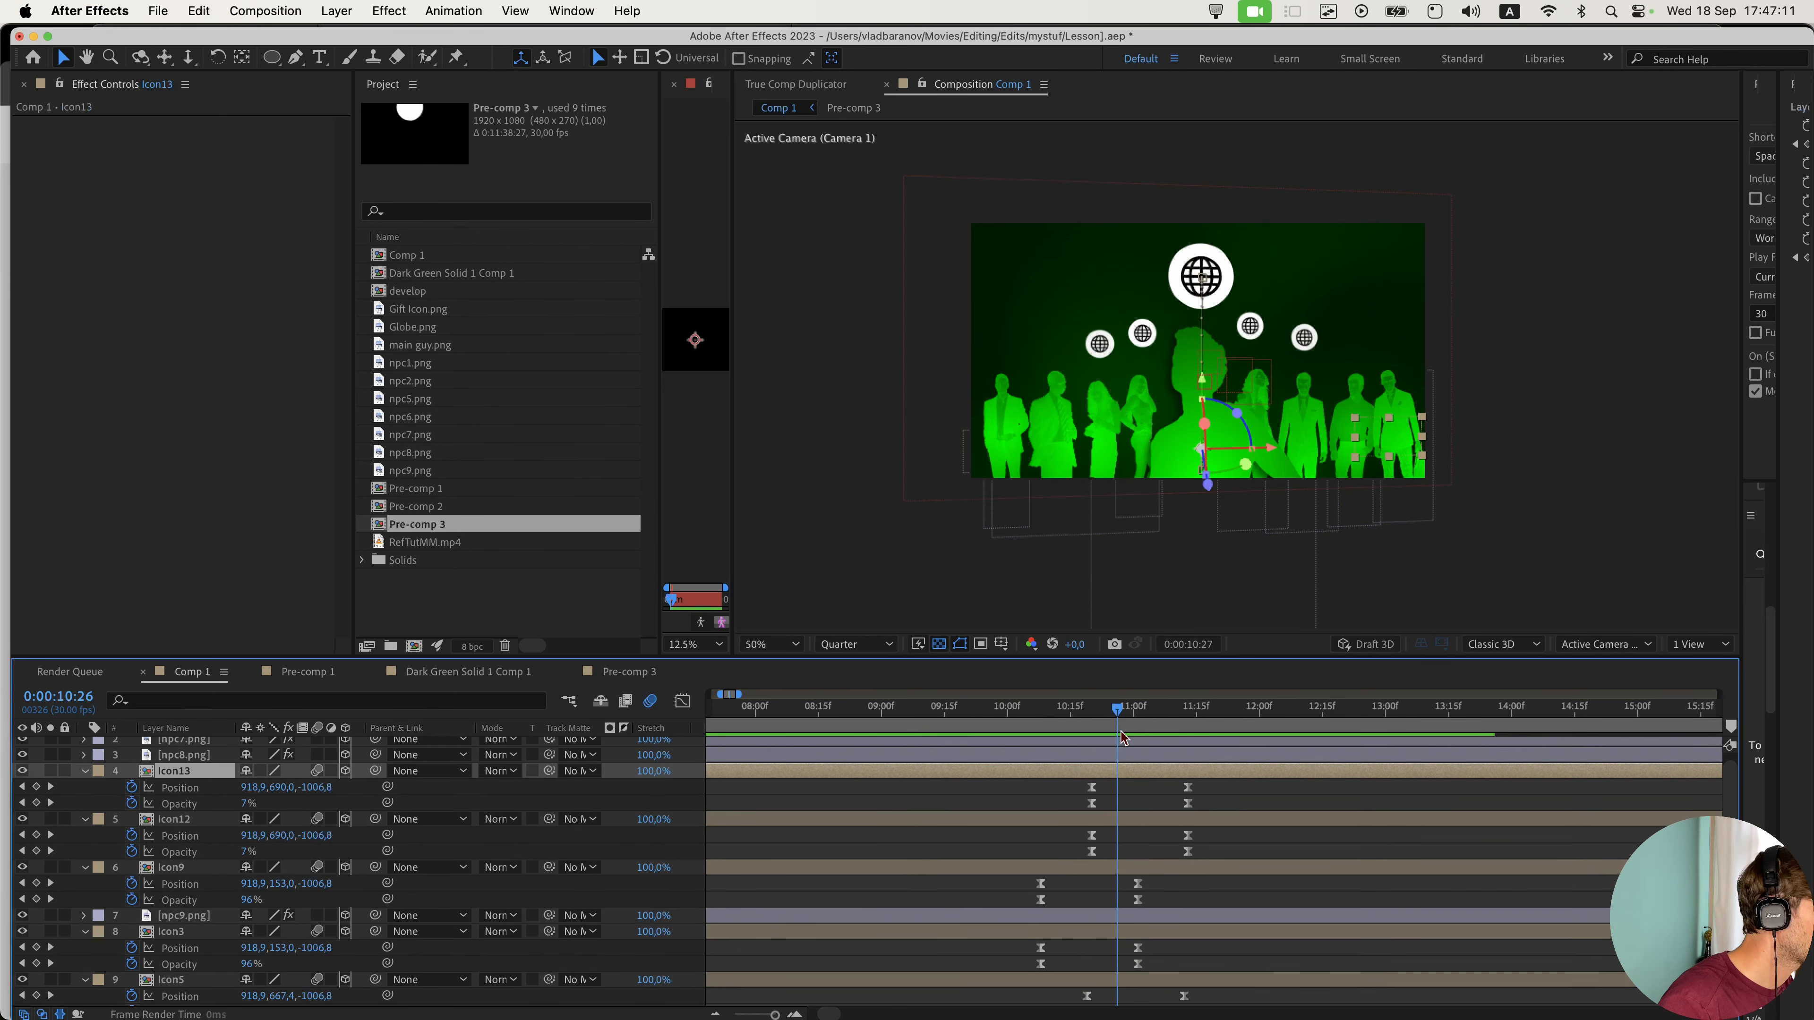
drag(1207, 829, 1086, 760)
drag(1092, 763, 1109, 764)
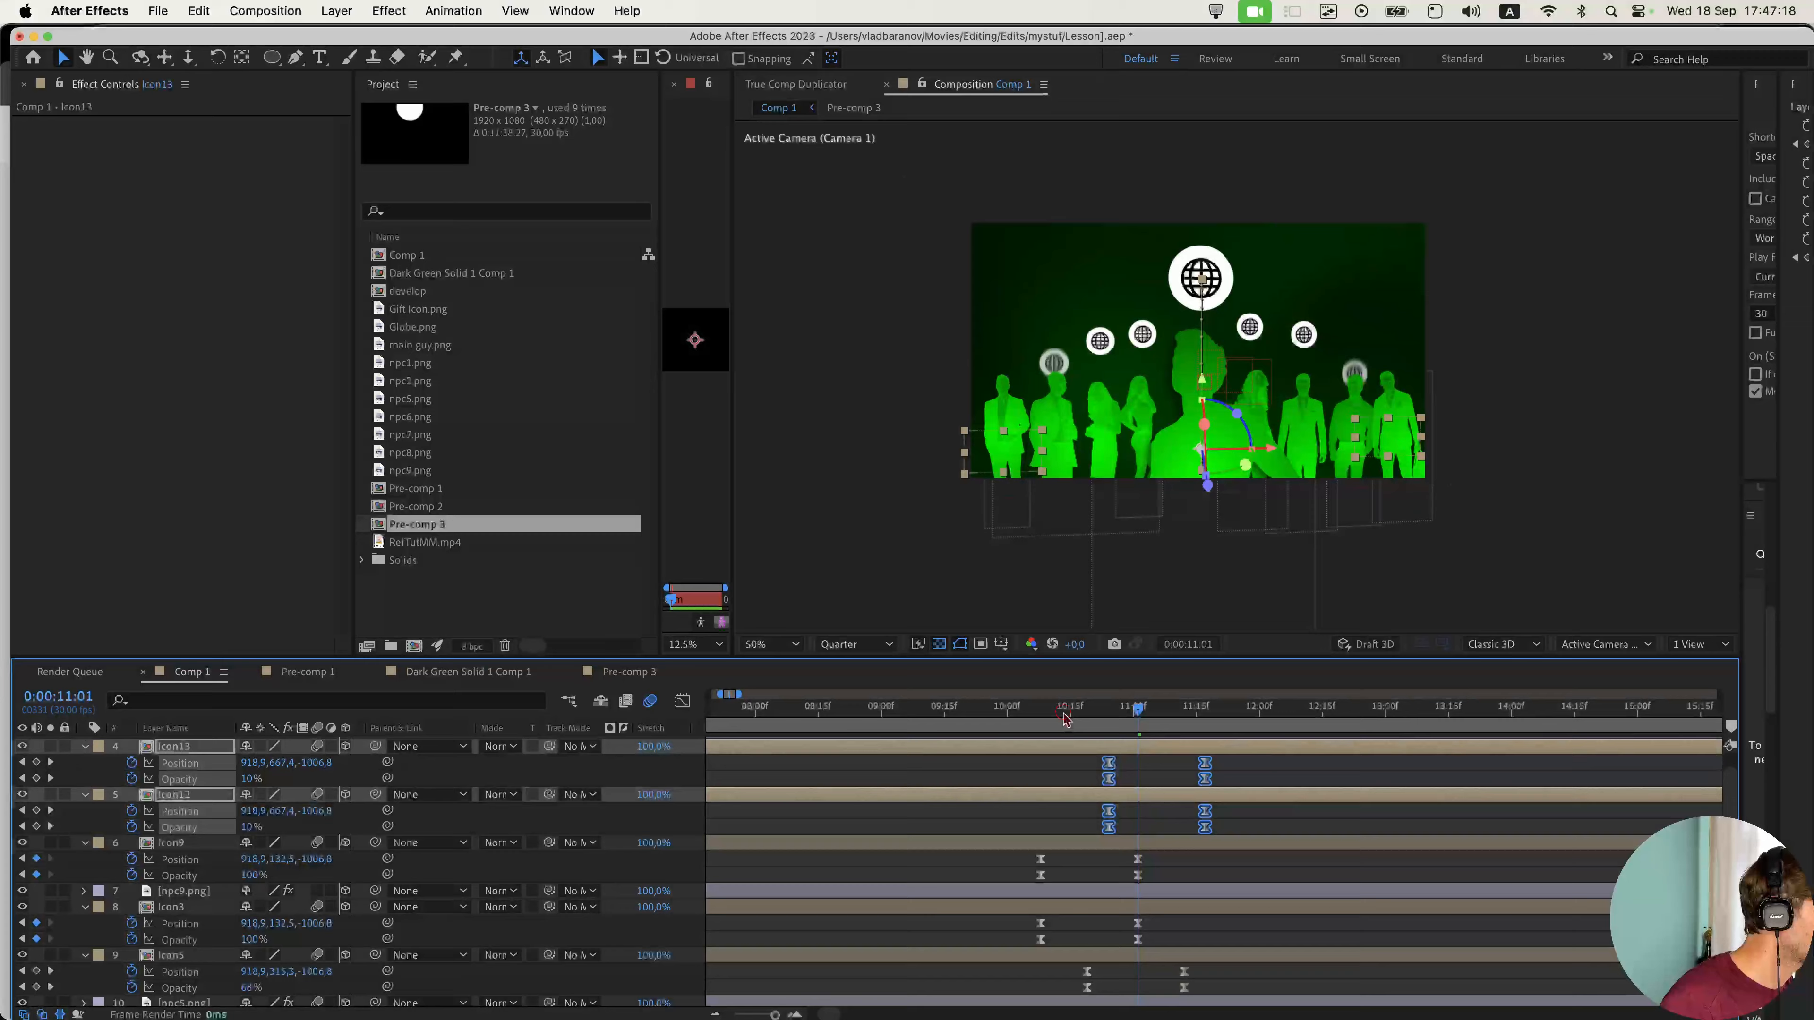
- Preview the staggered globe animation from 0:00:10:13, save the project, and play the sequence again from 0:00:06:17
click(1063, 716)
key(space)
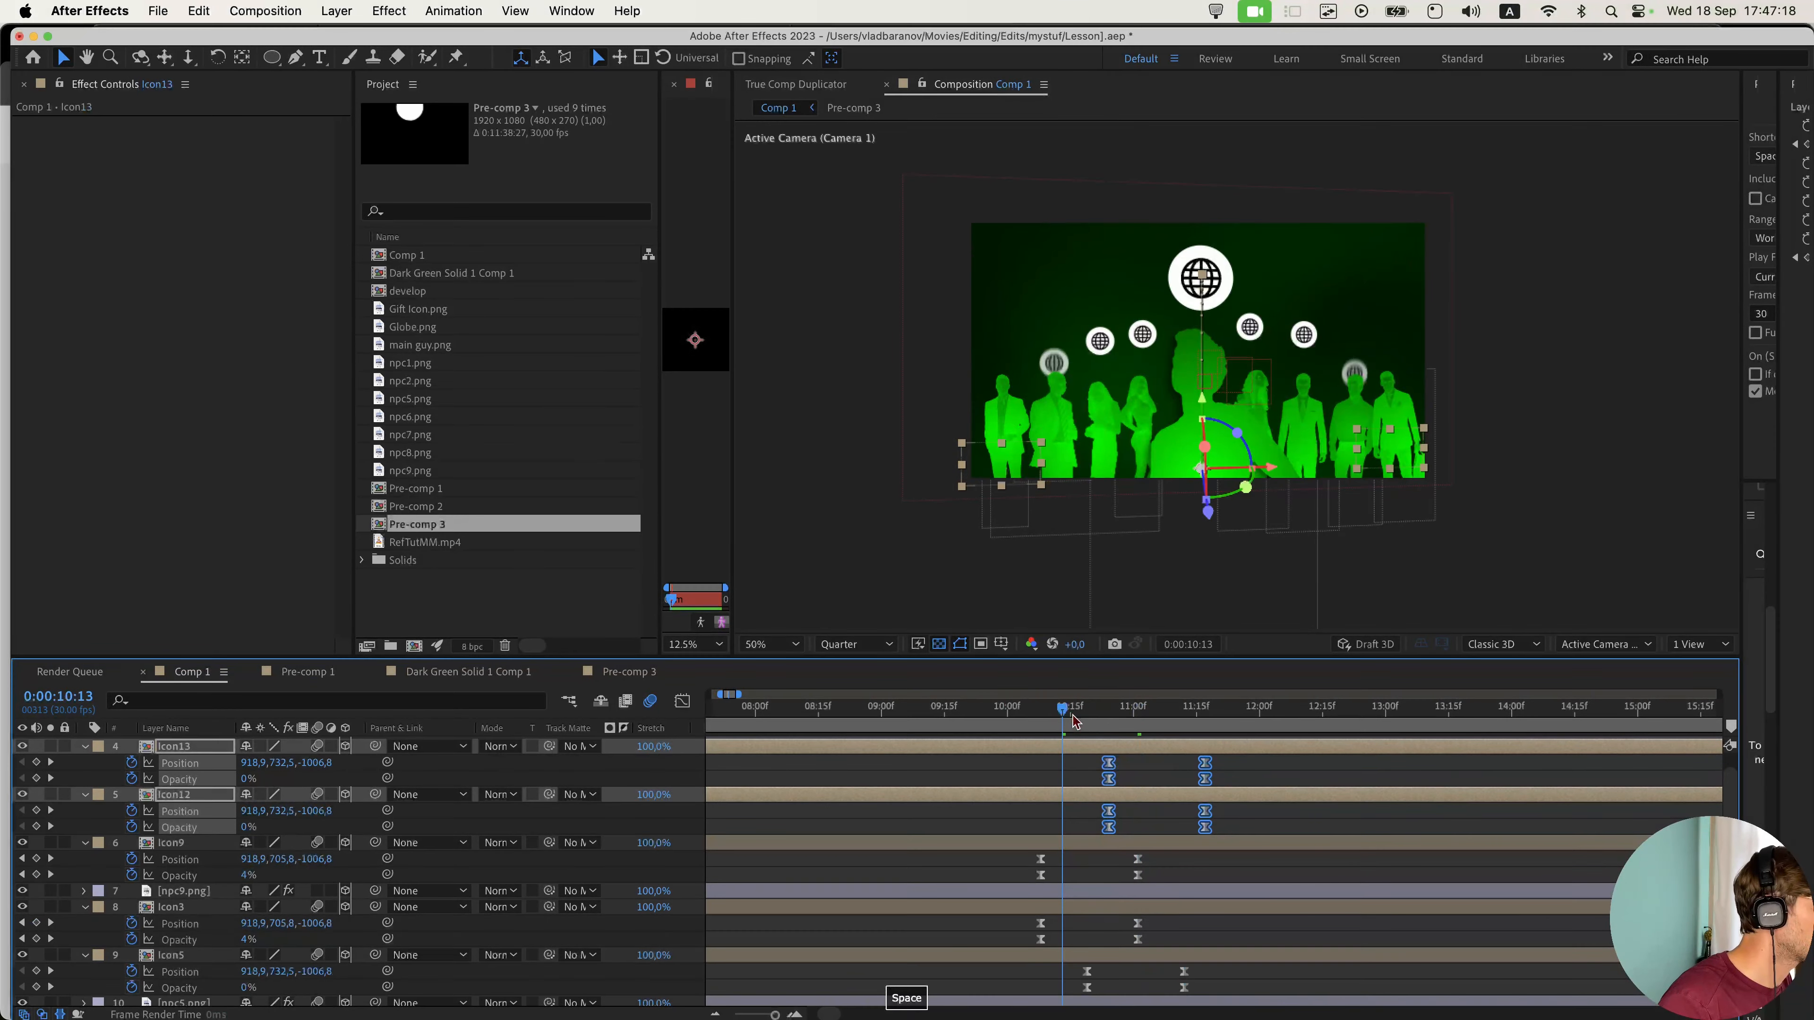
key(space)
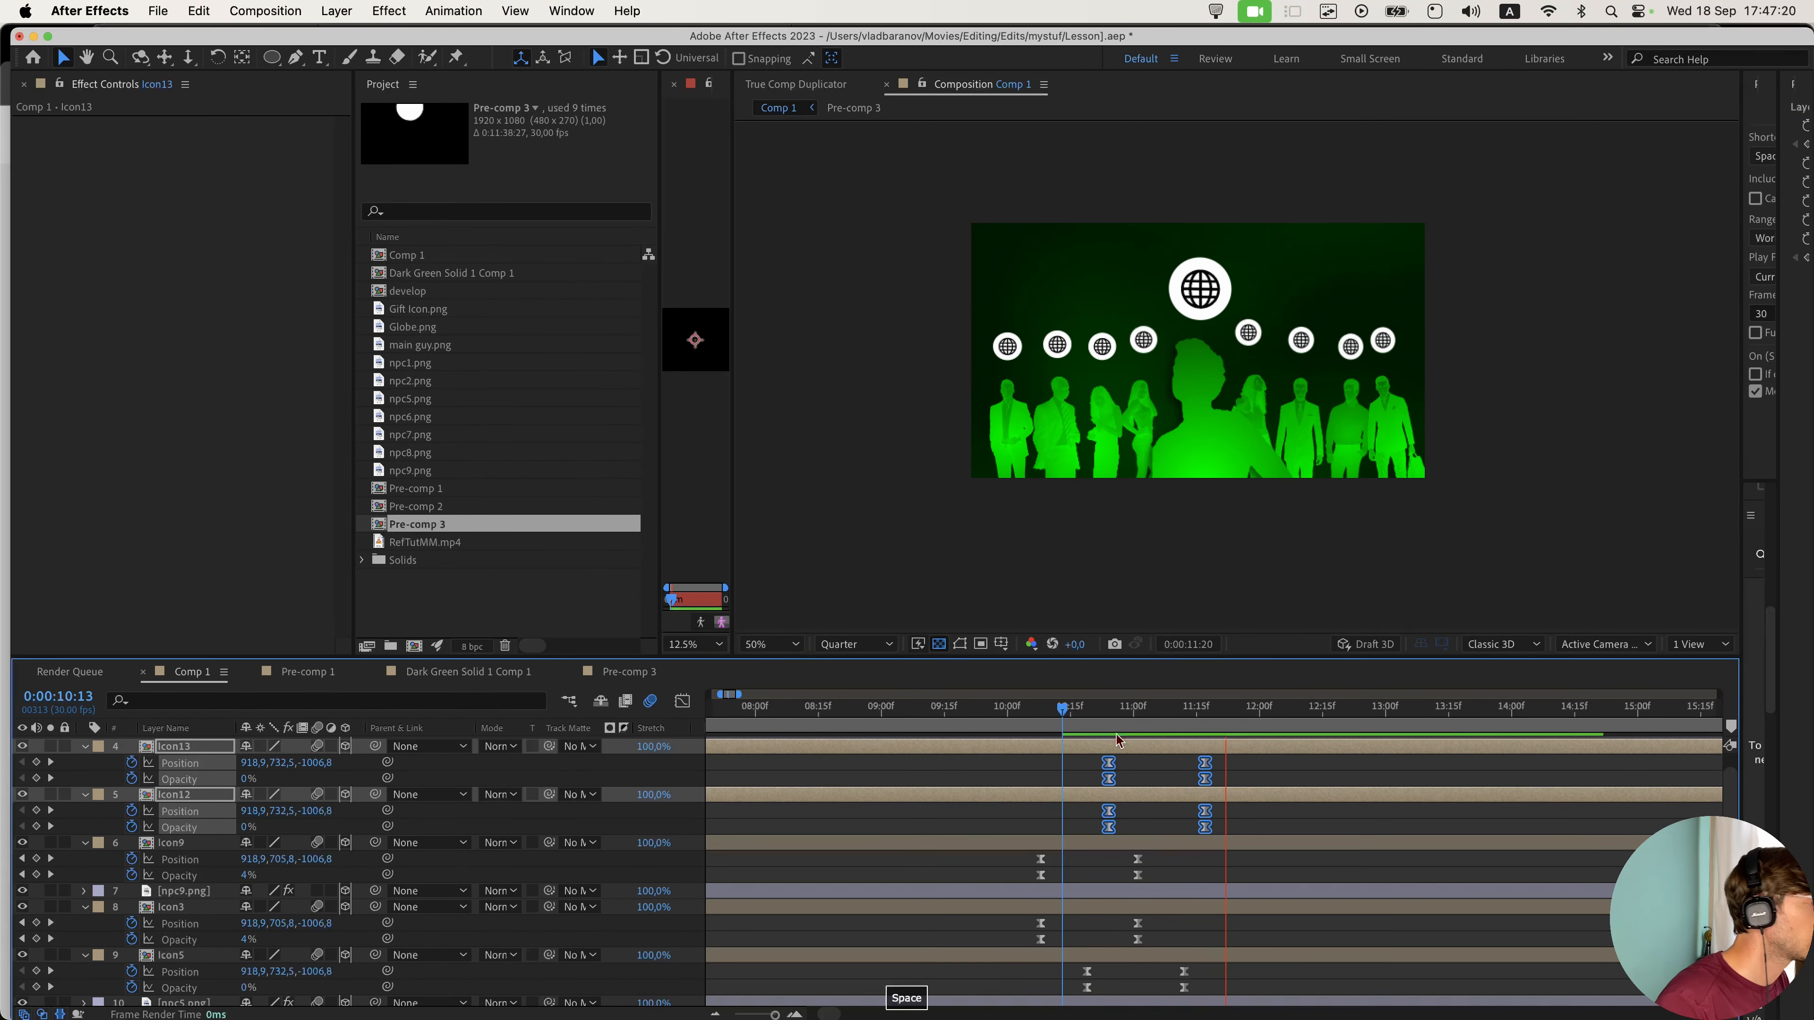
key(super+s)
key(space)
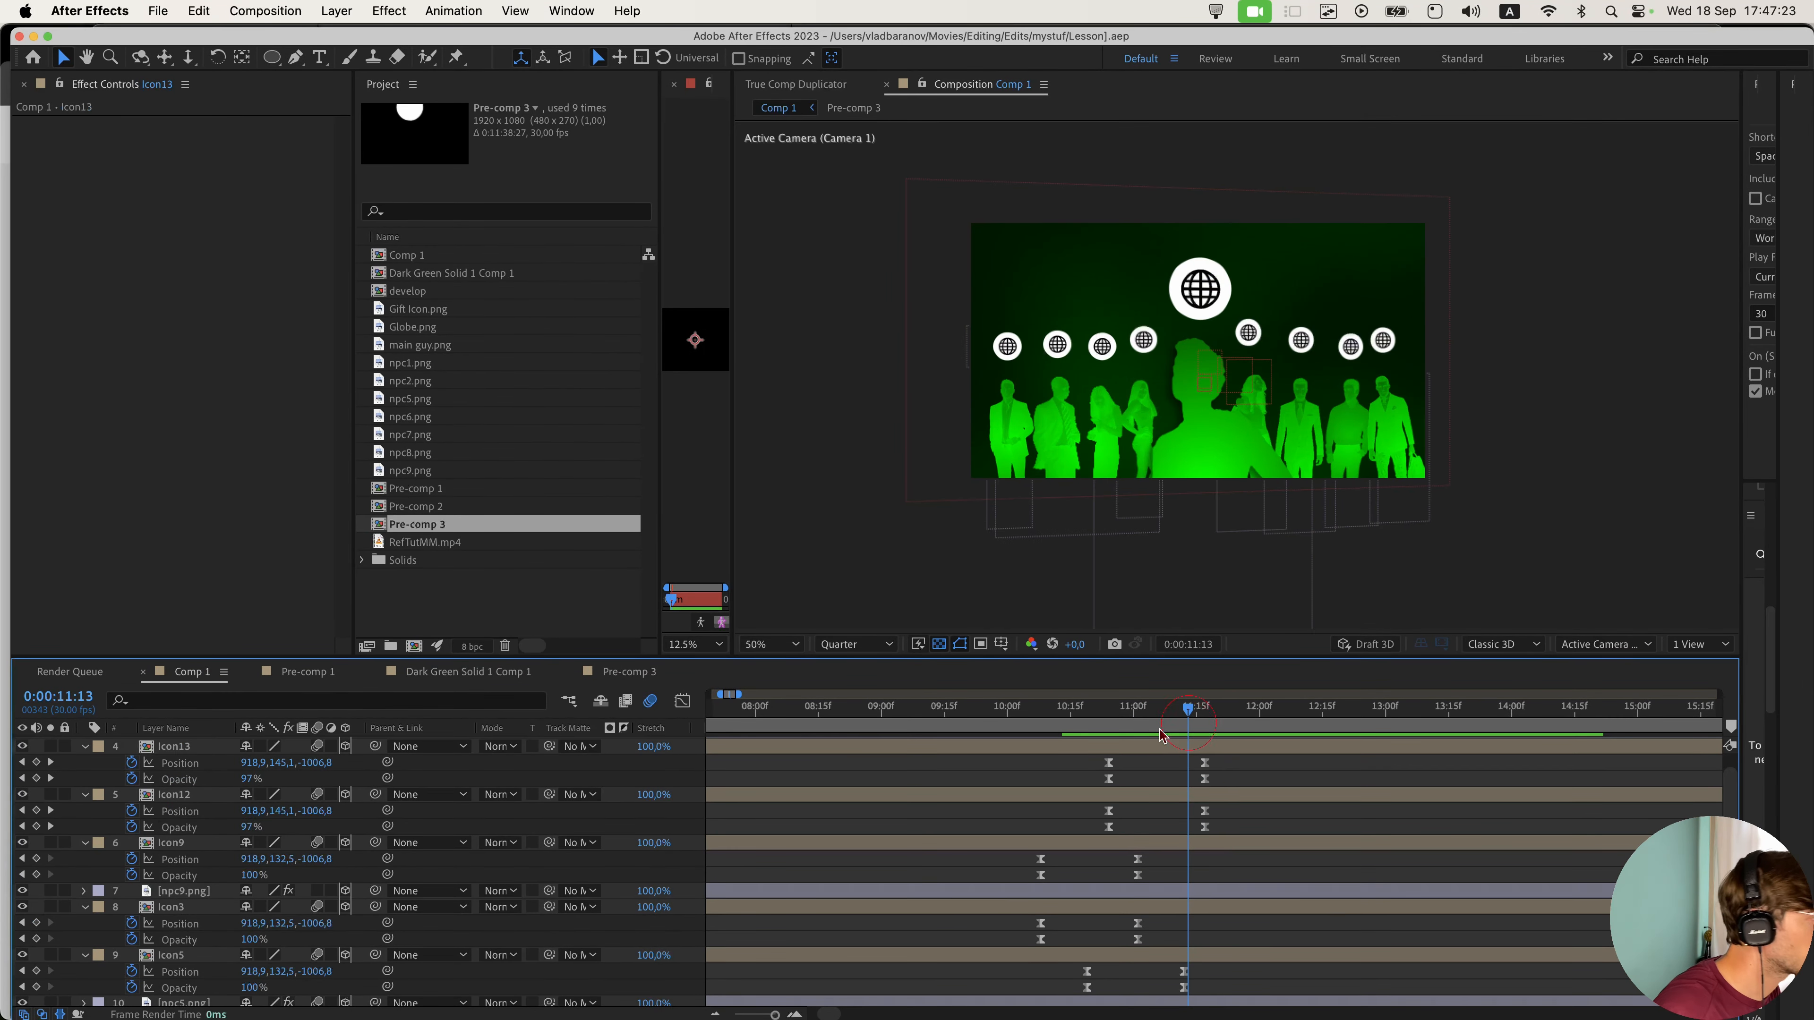
scroll(990, 853, down, 2)
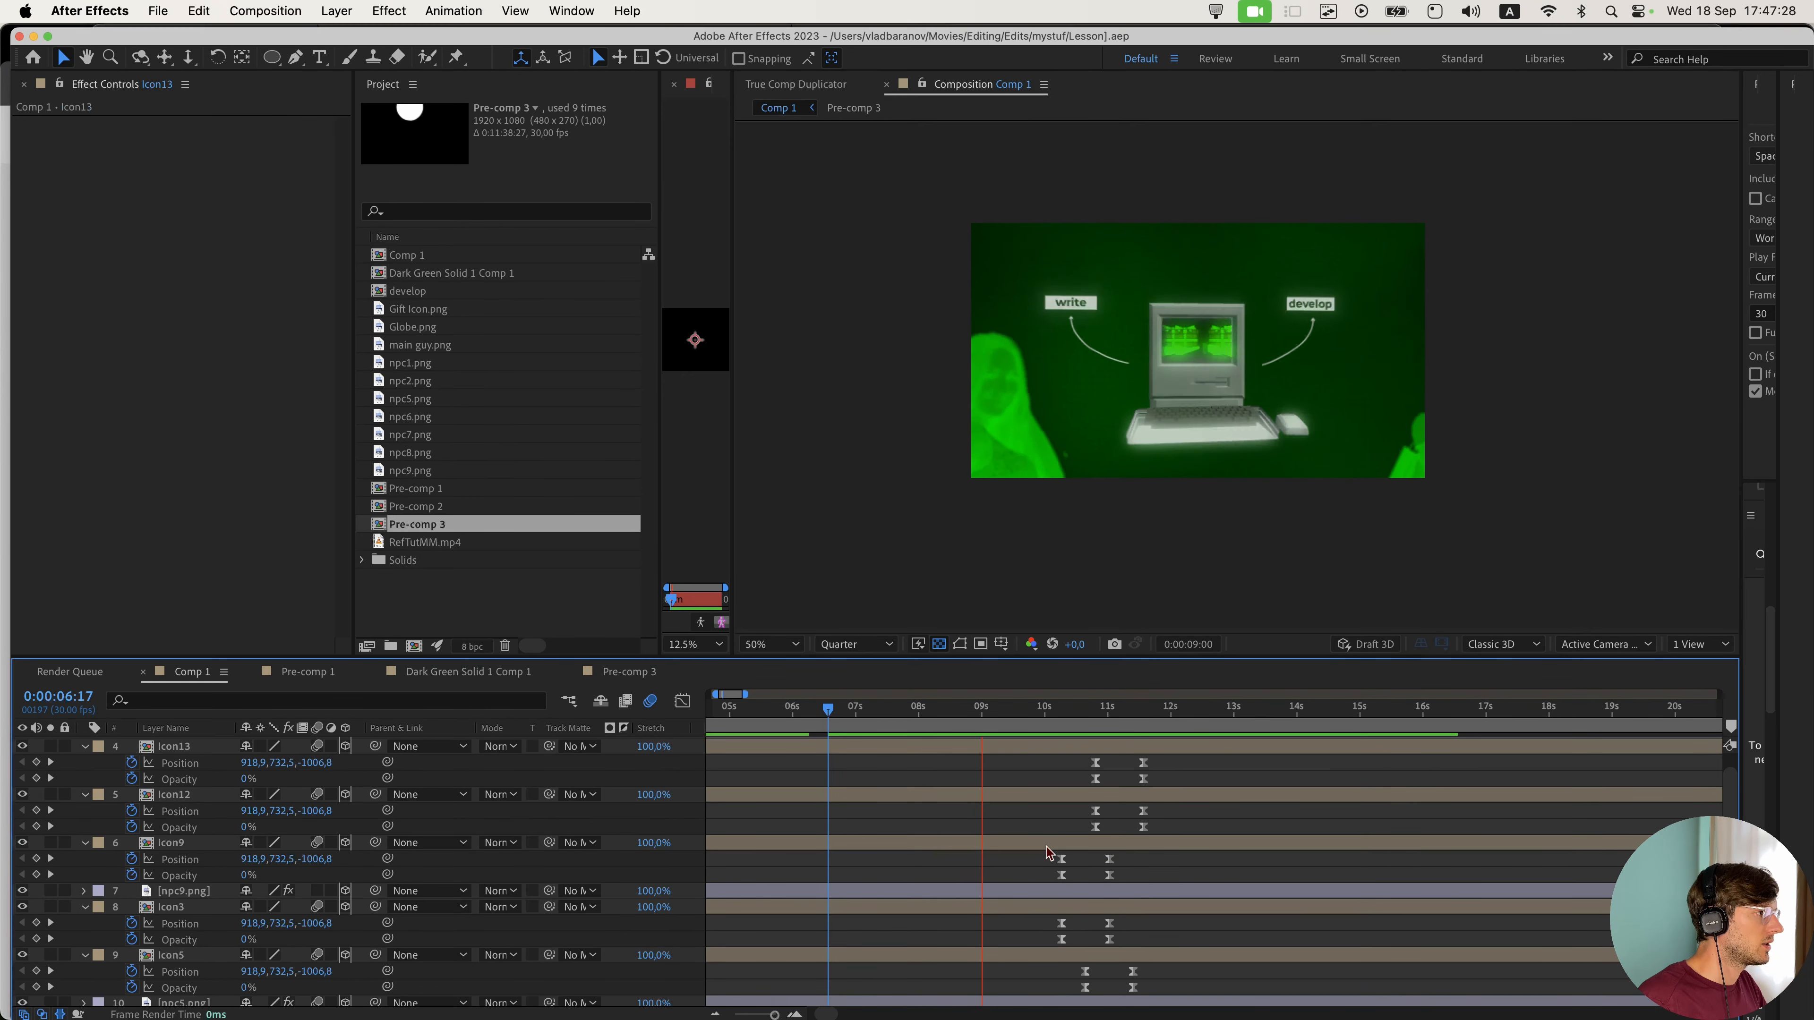
key(space)
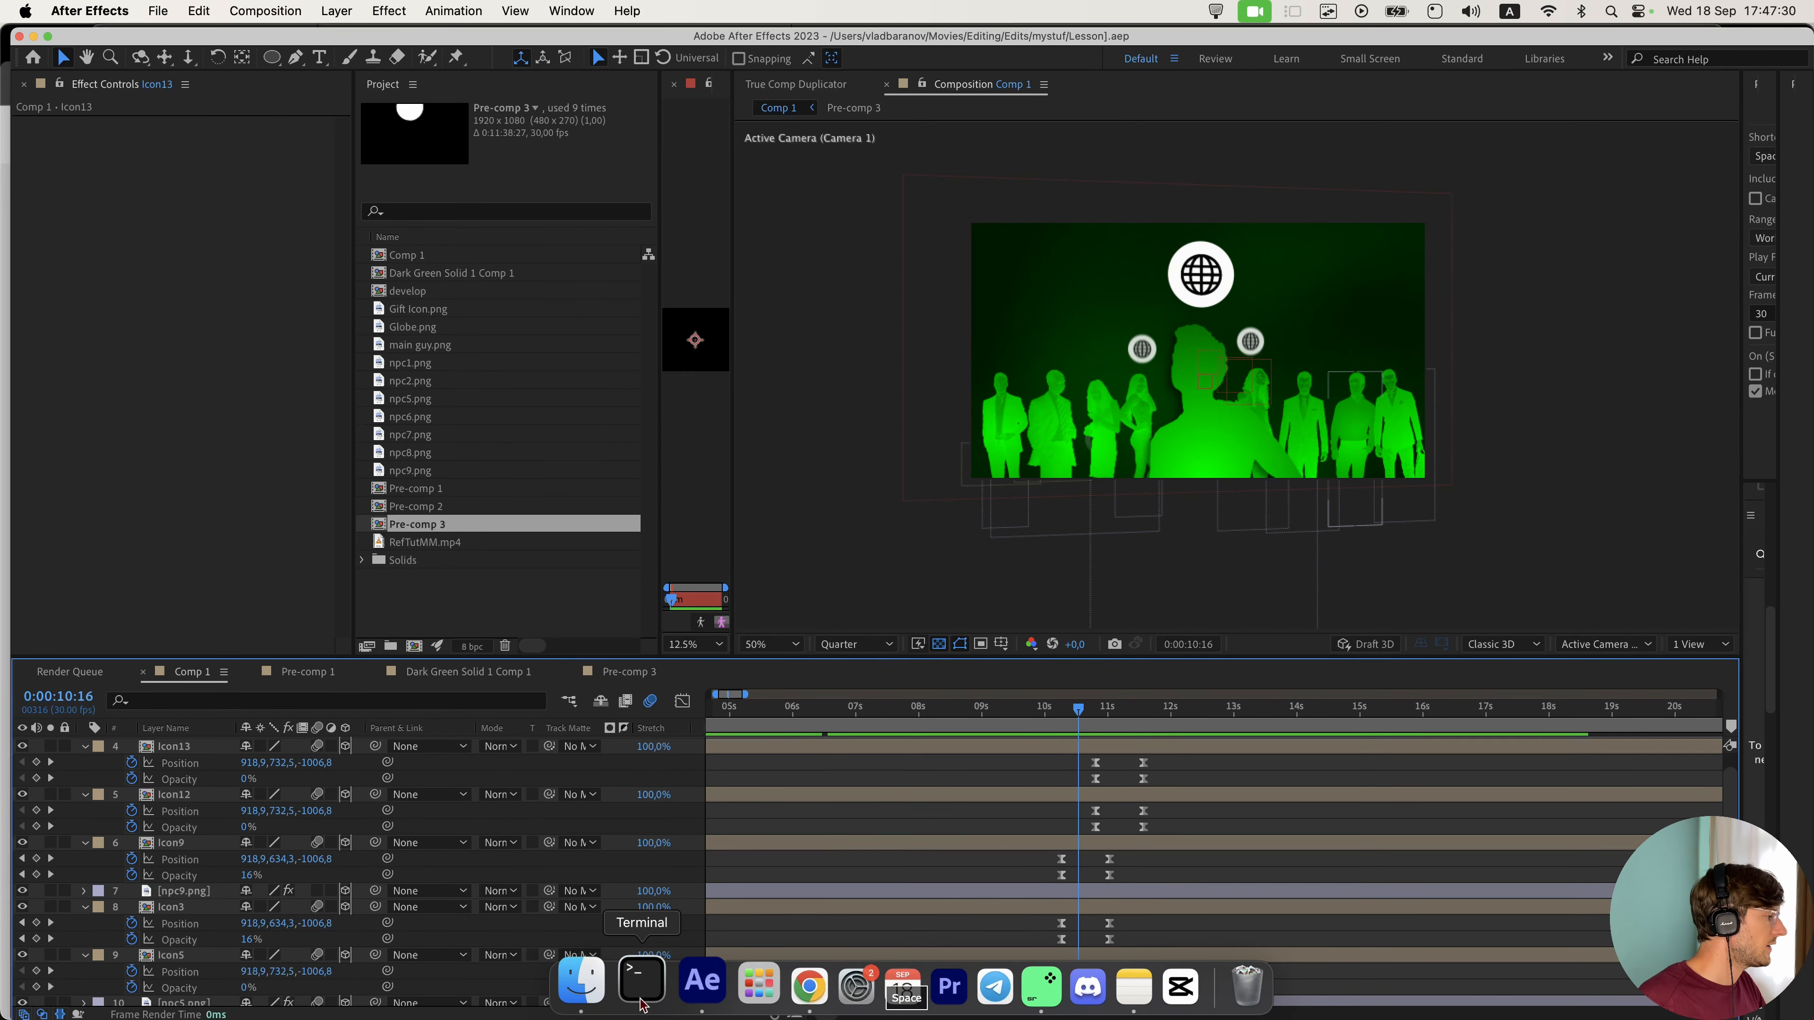
scroll(1064, 890, up, 1)
- Switch to Finder and play the reference video RefTutMM.mp4 to examine its floating dust
click(565, 985)
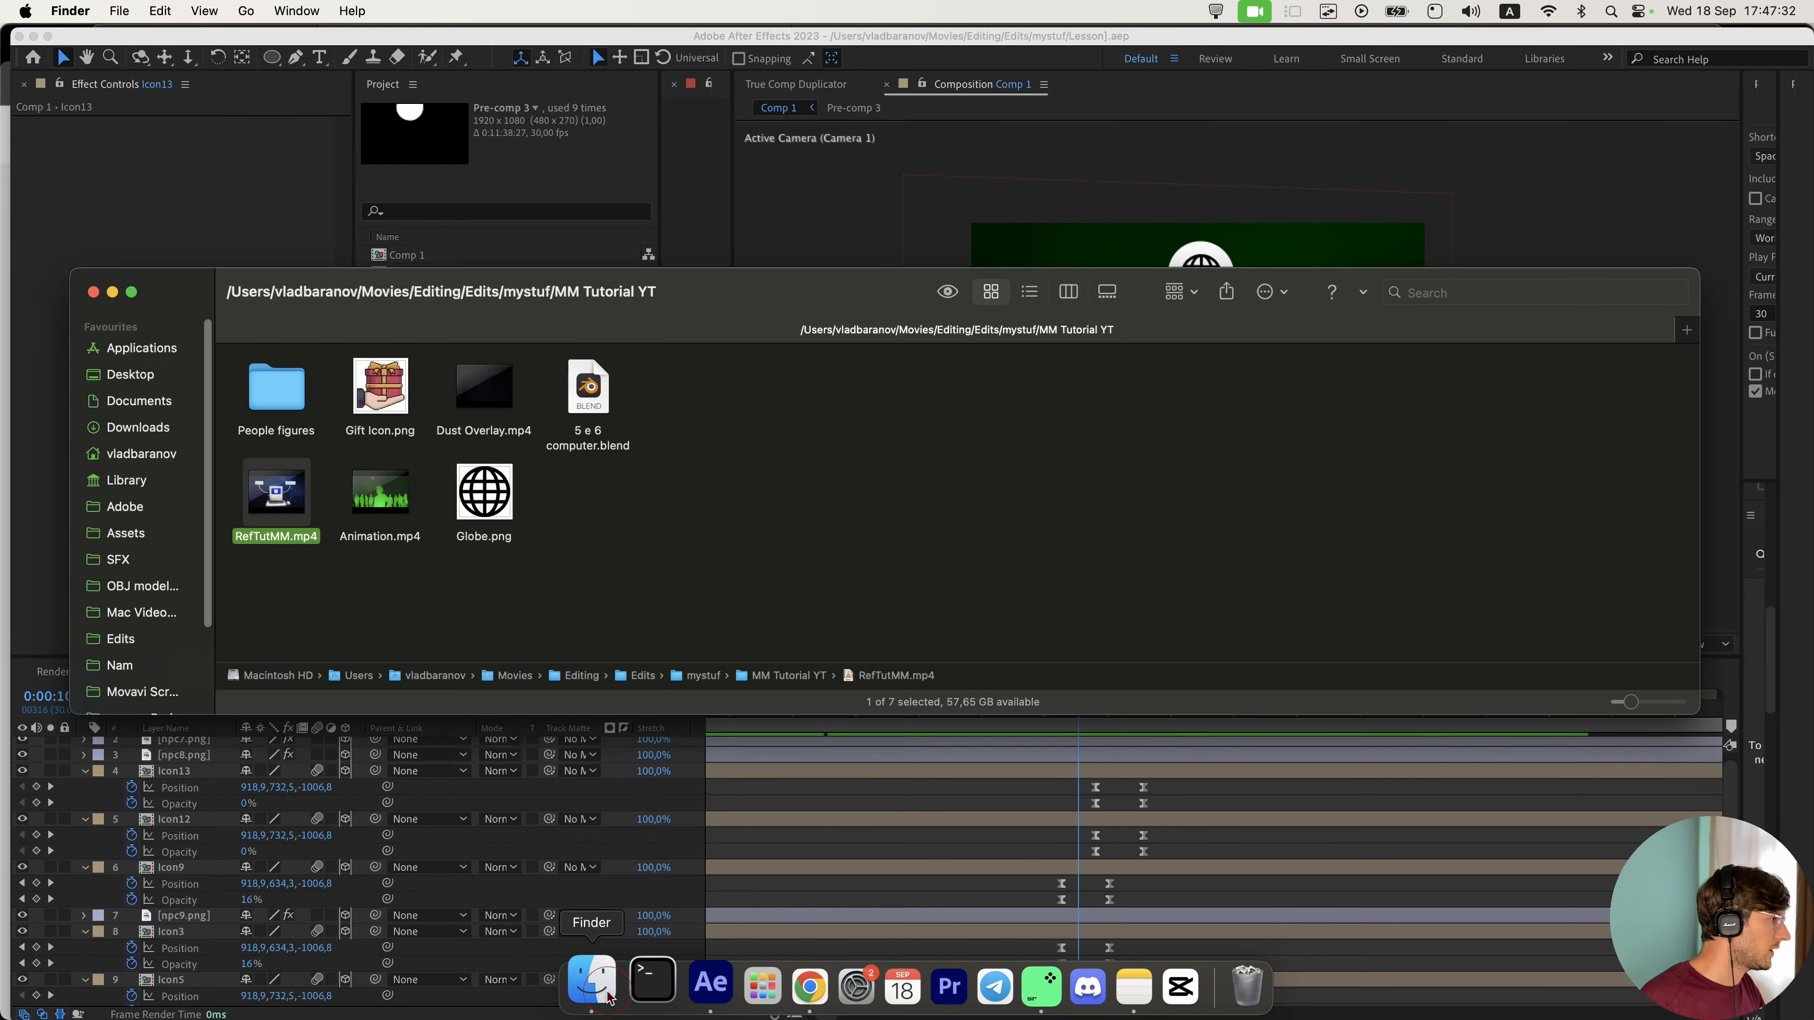
drag(490, 434, 612, 506)
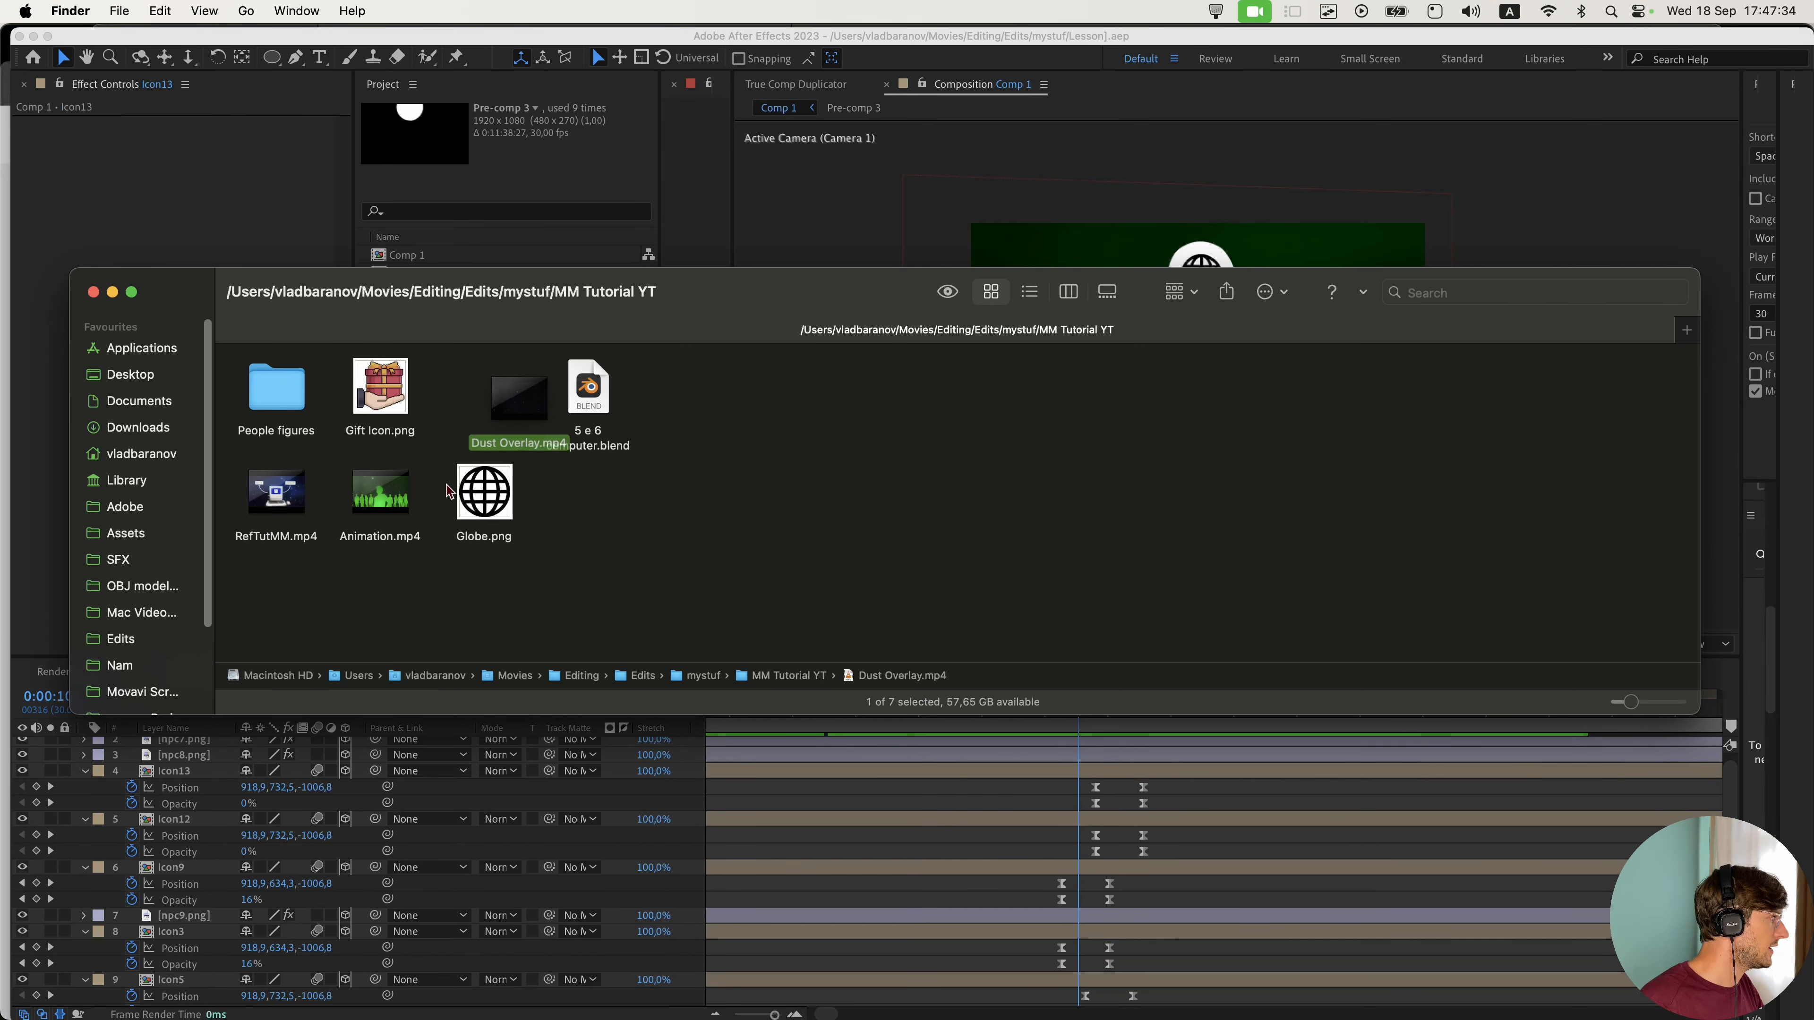
click(283, 534)
key(space)
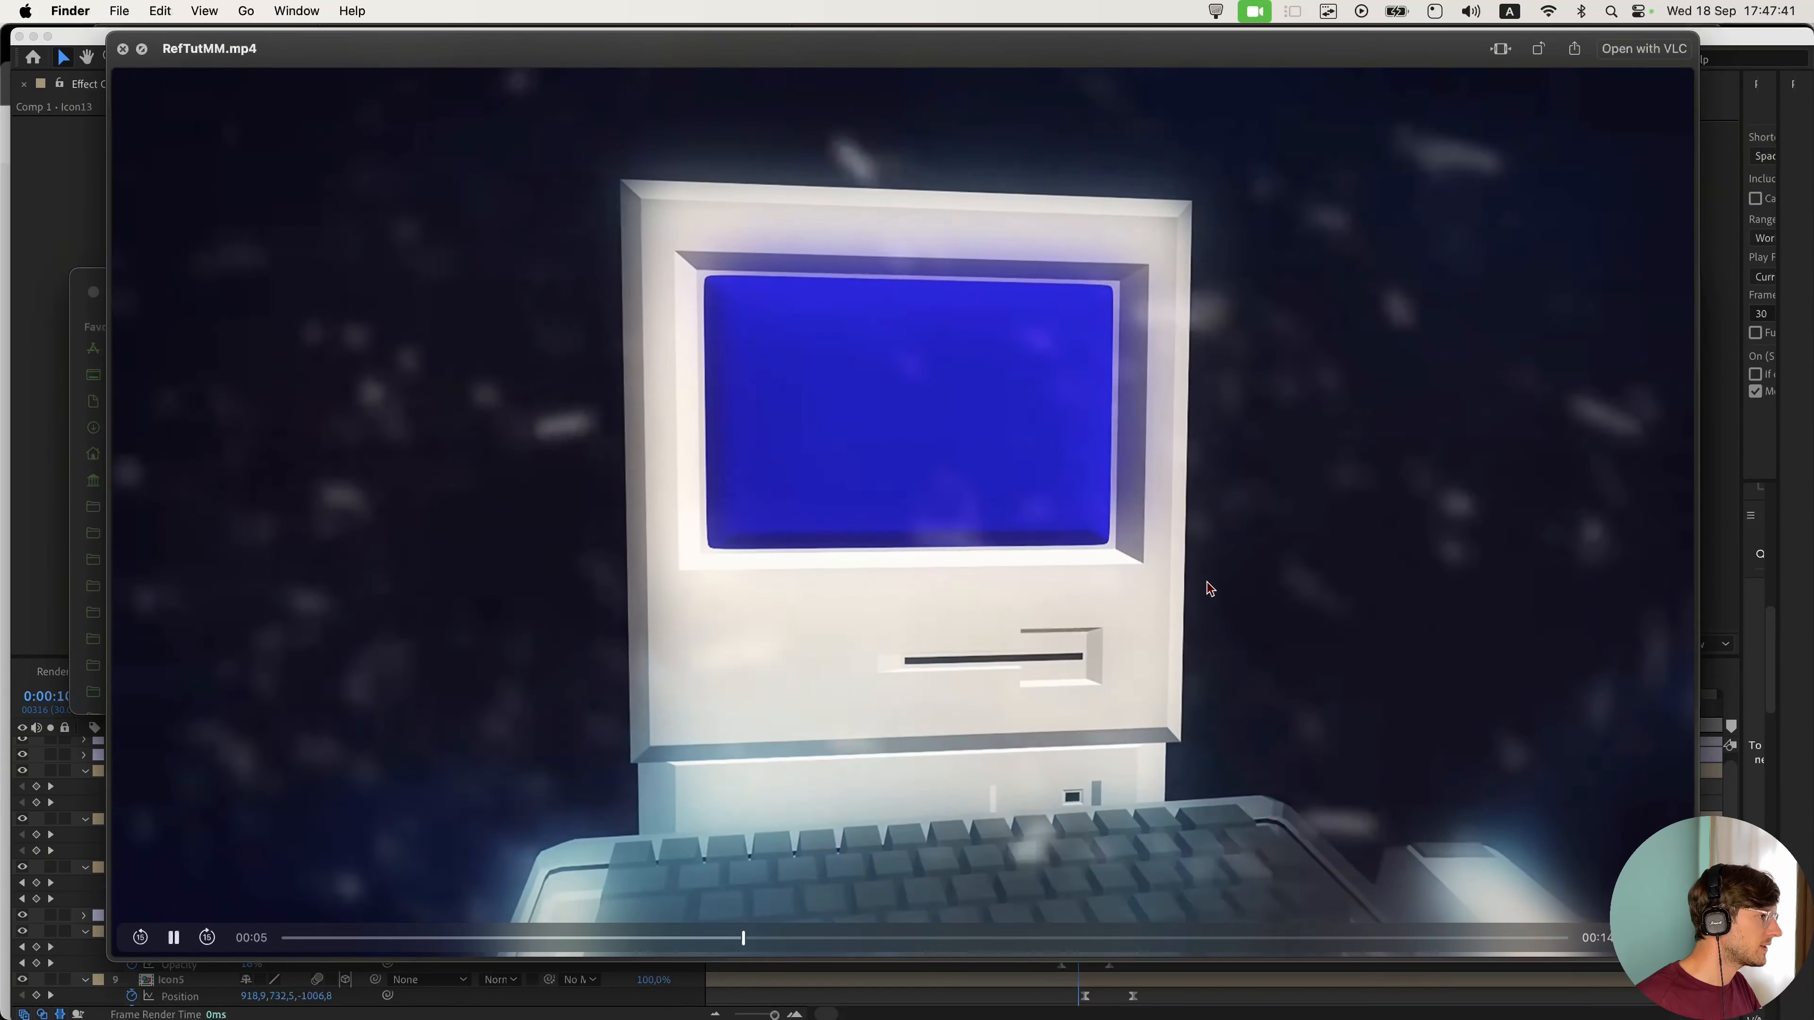
key(space)
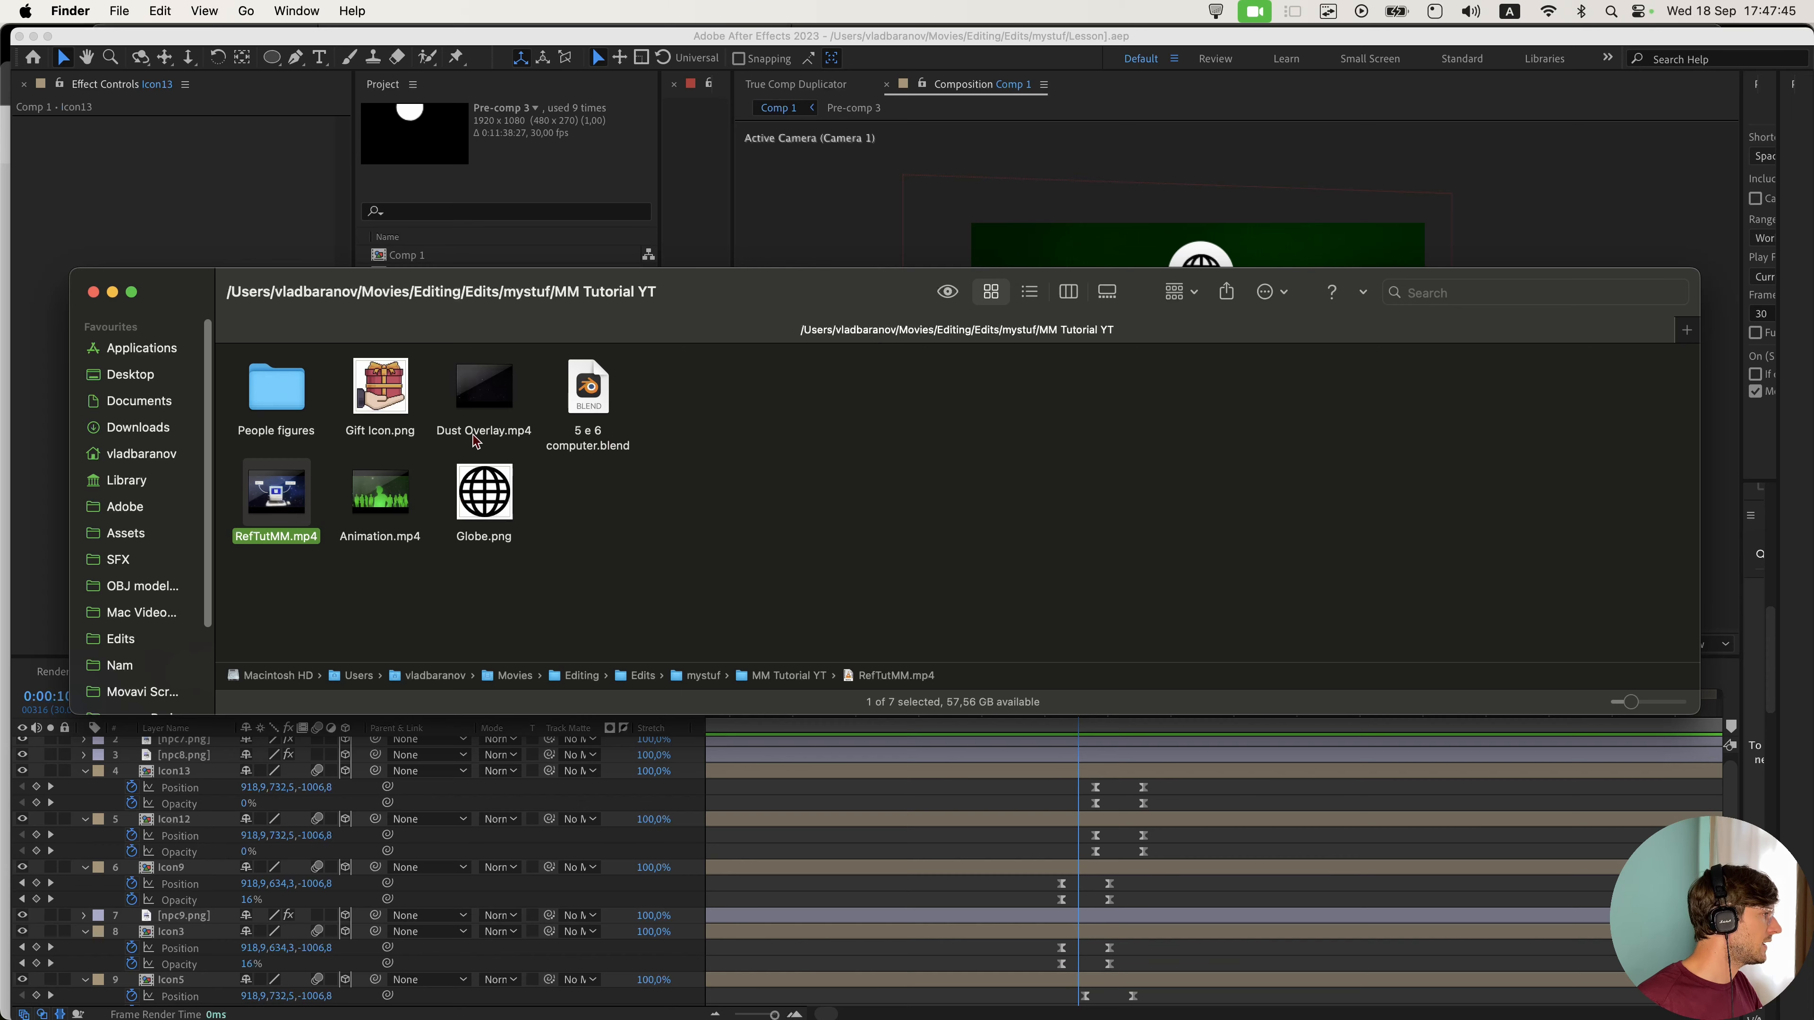
- Add Dust Overlay.mp4 as the top layer of Comp 1, split it at 0:00:00:00 and delete the leftover piece
drag(475, 441, 972, 802)
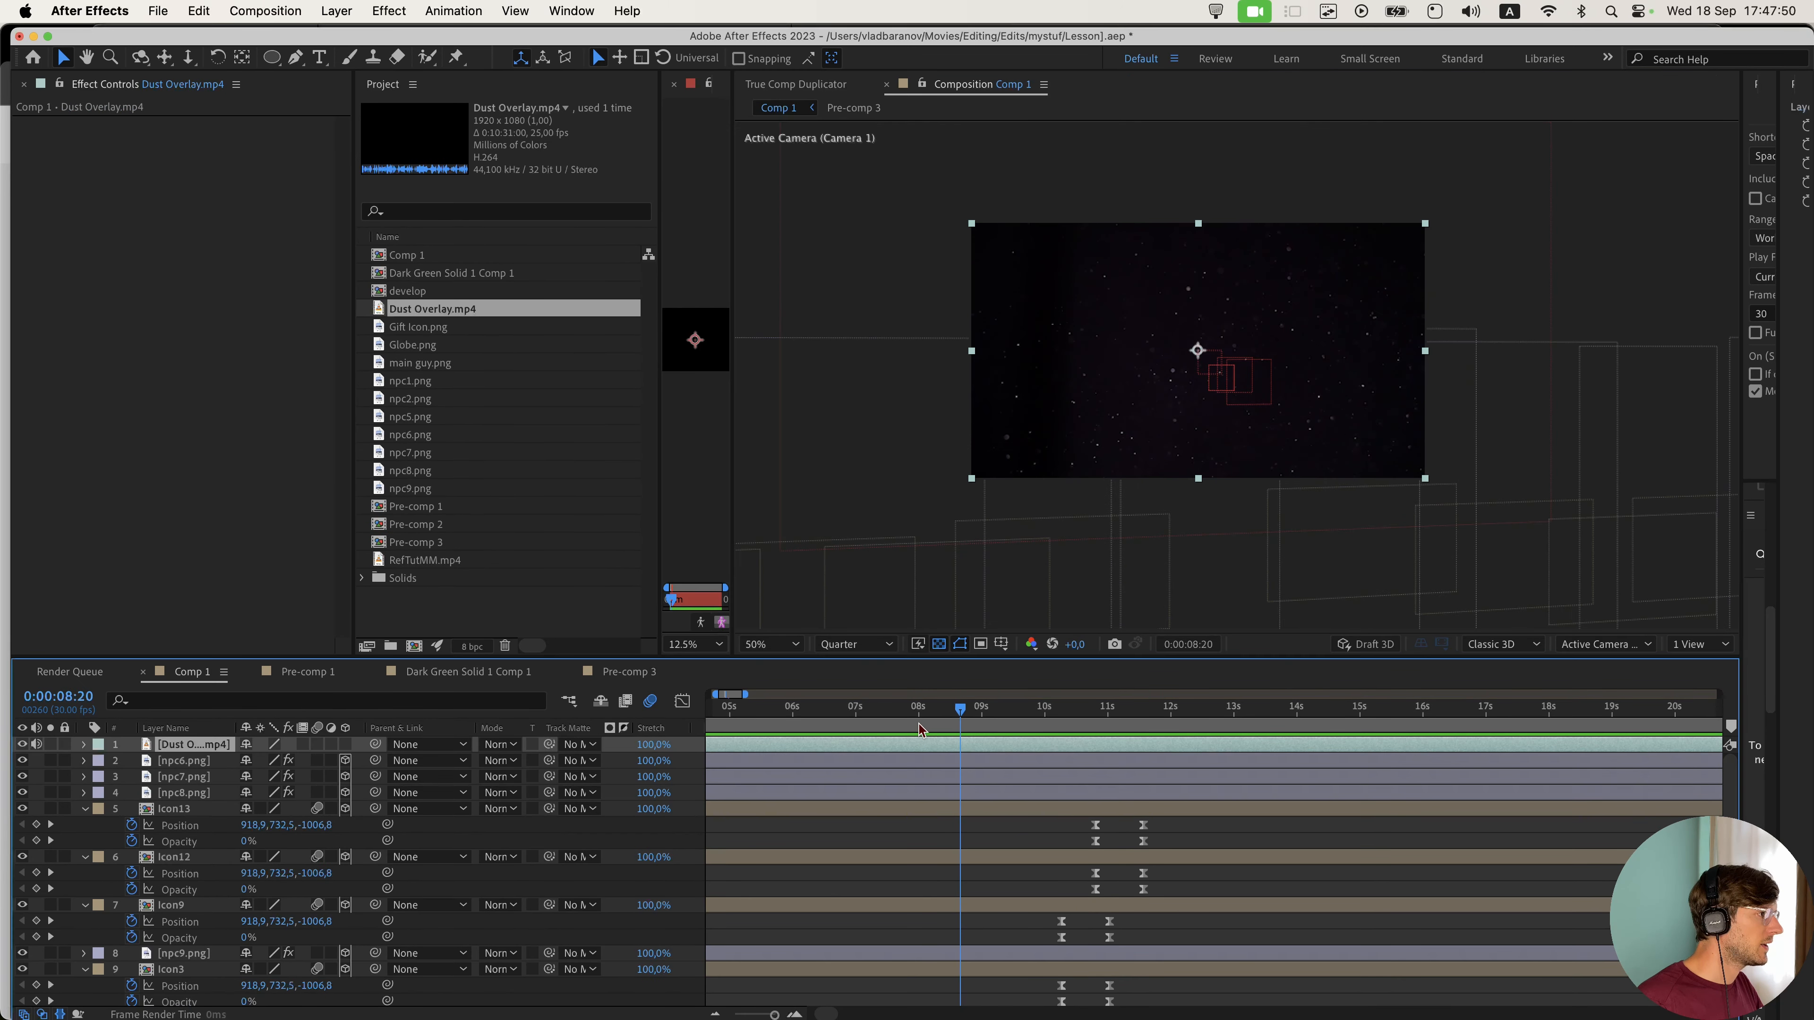
drag(919, 730, 756, 728)
key(minus)
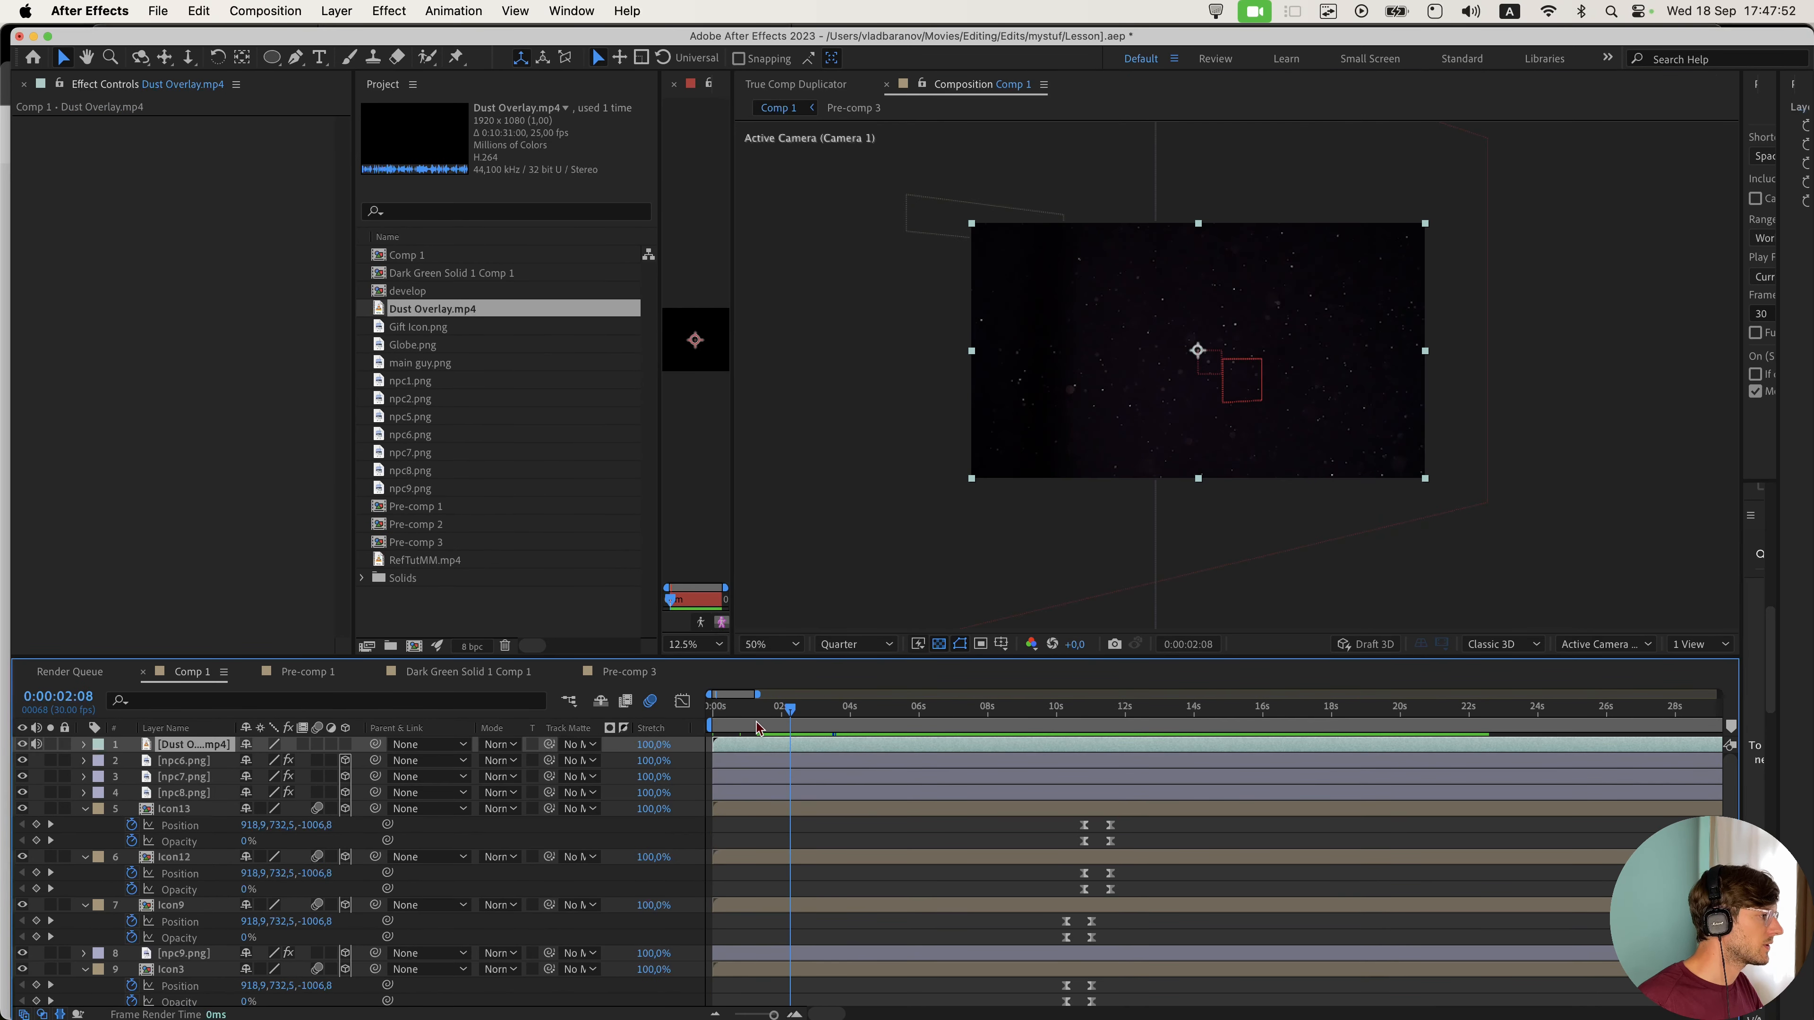
key(Home)
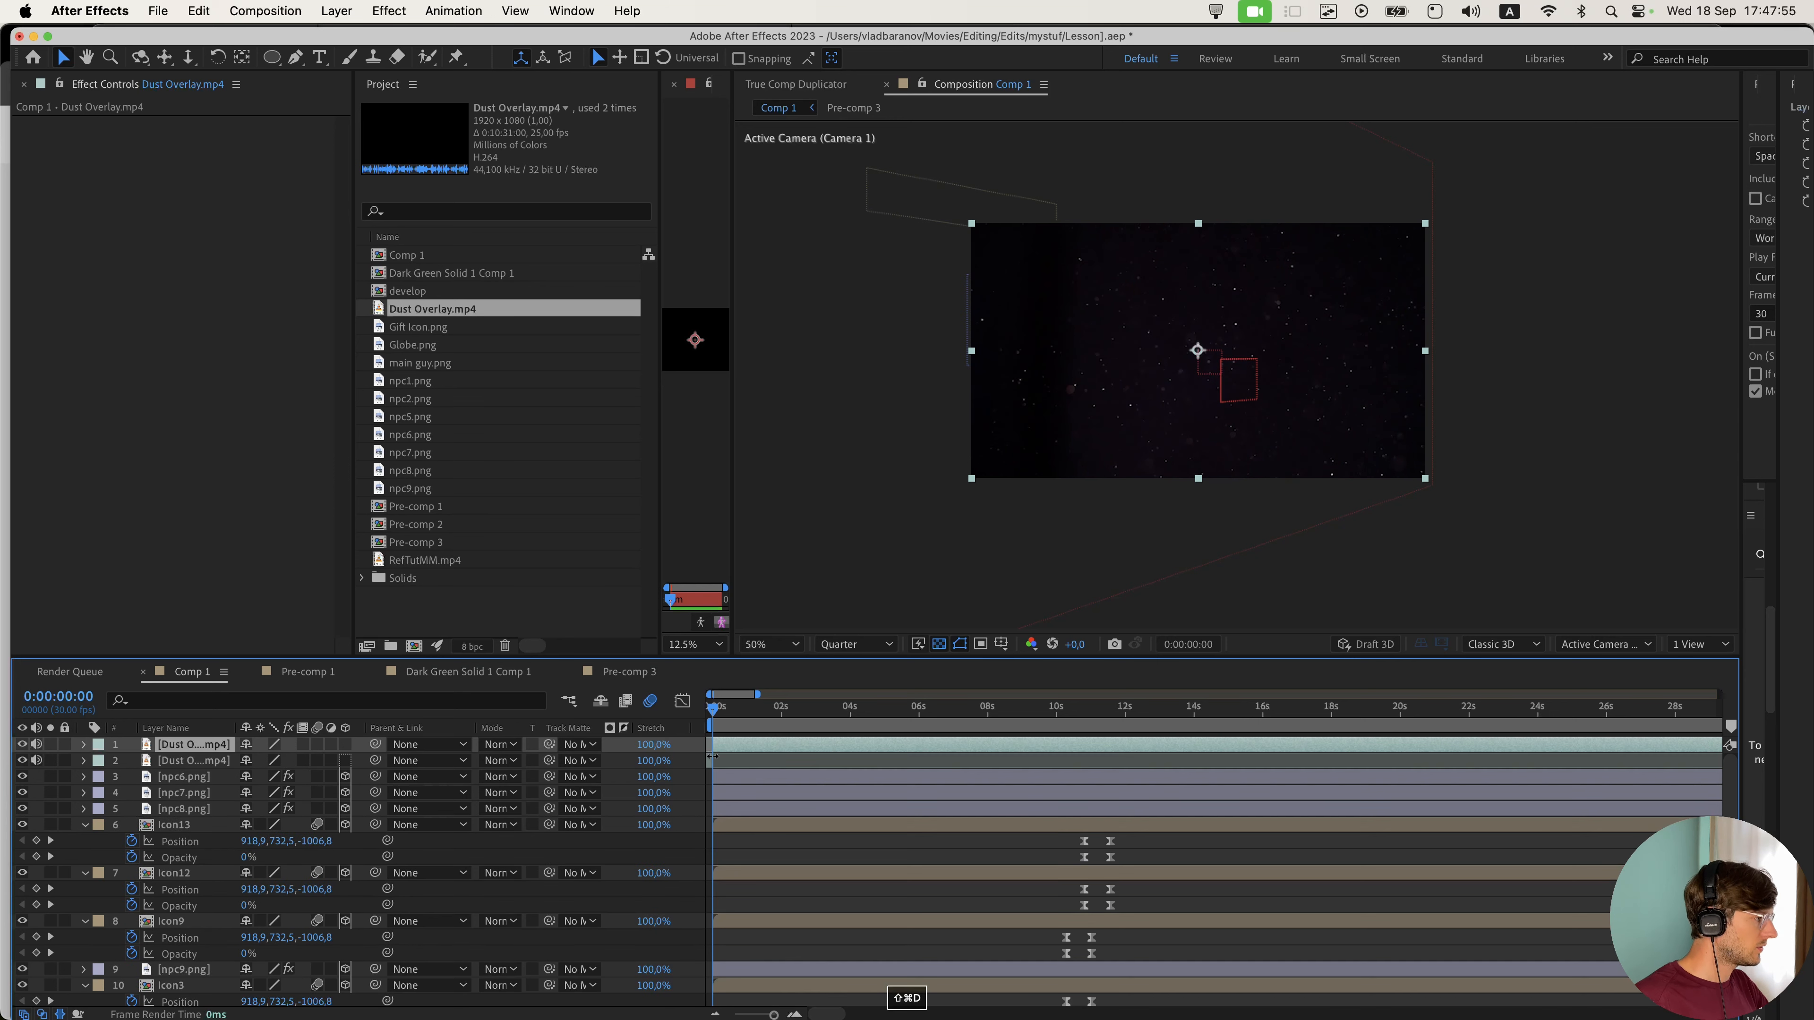
key(BackSpace)
click(723, 748)
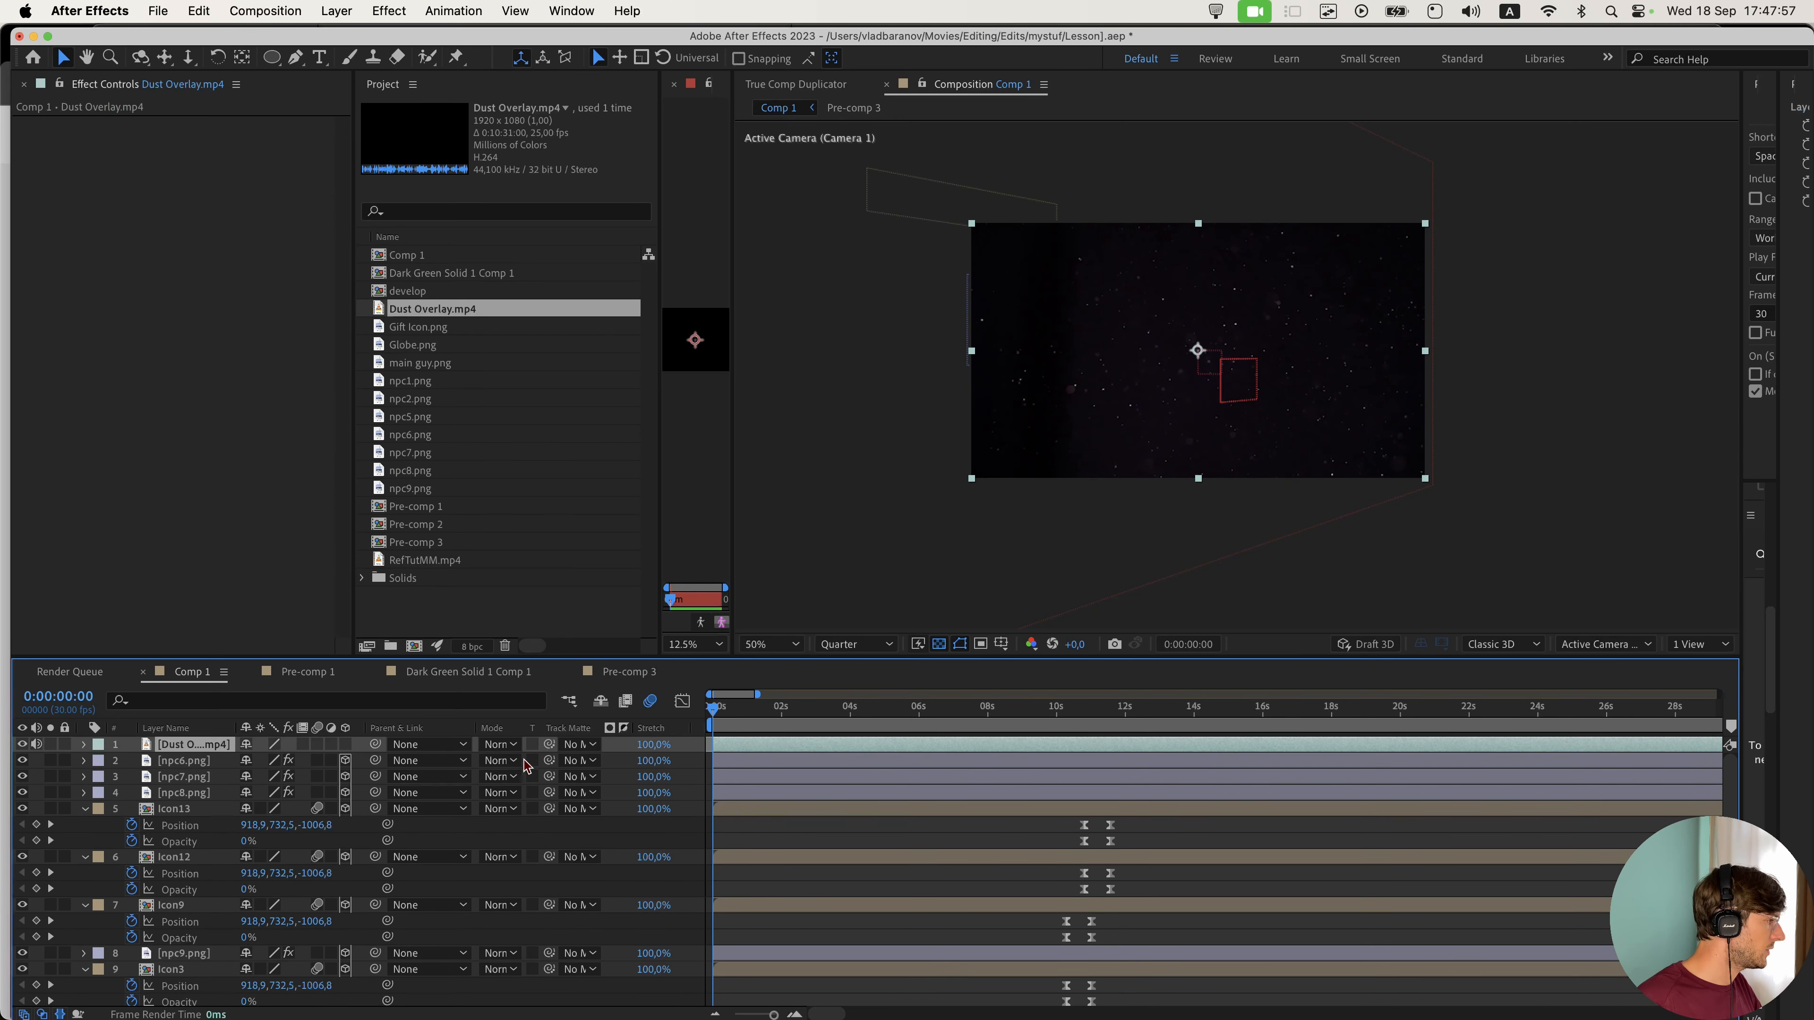
- Set the Dust Overlay layer's blending mode to Screen and preview the dust over the computer scene
click(501, 746)
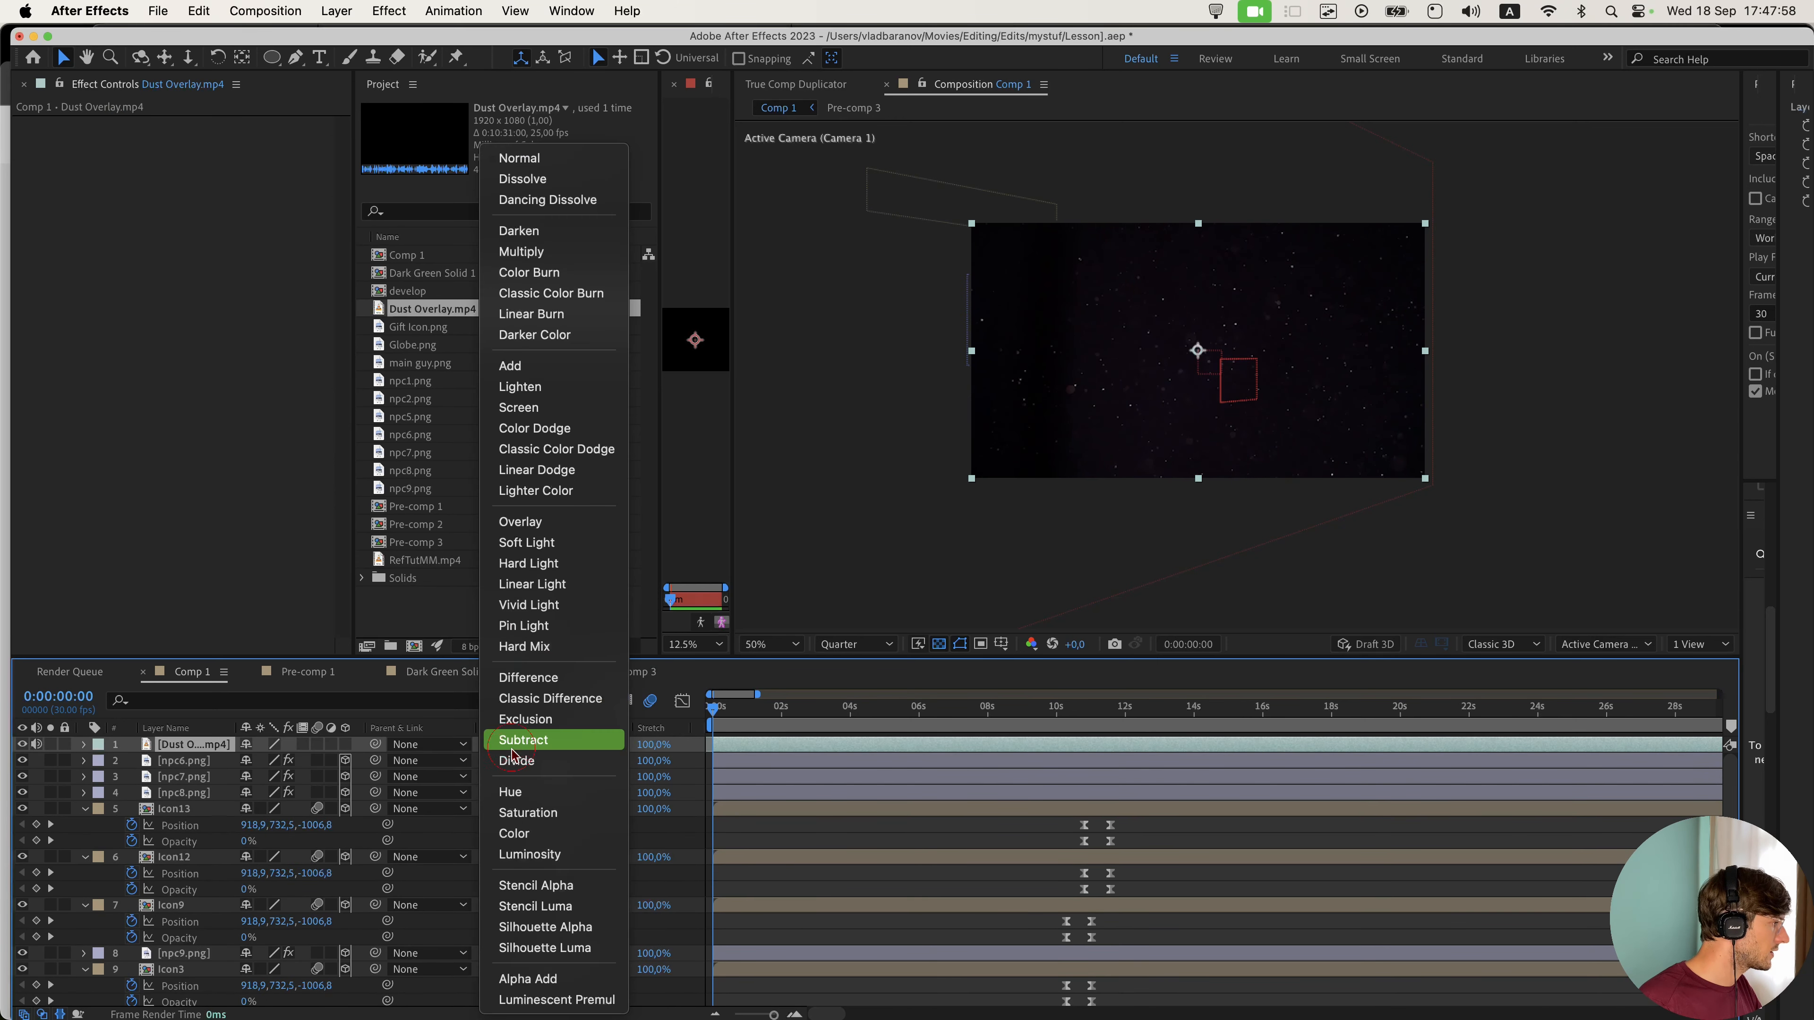
click(549, 408)
click(795, 722)
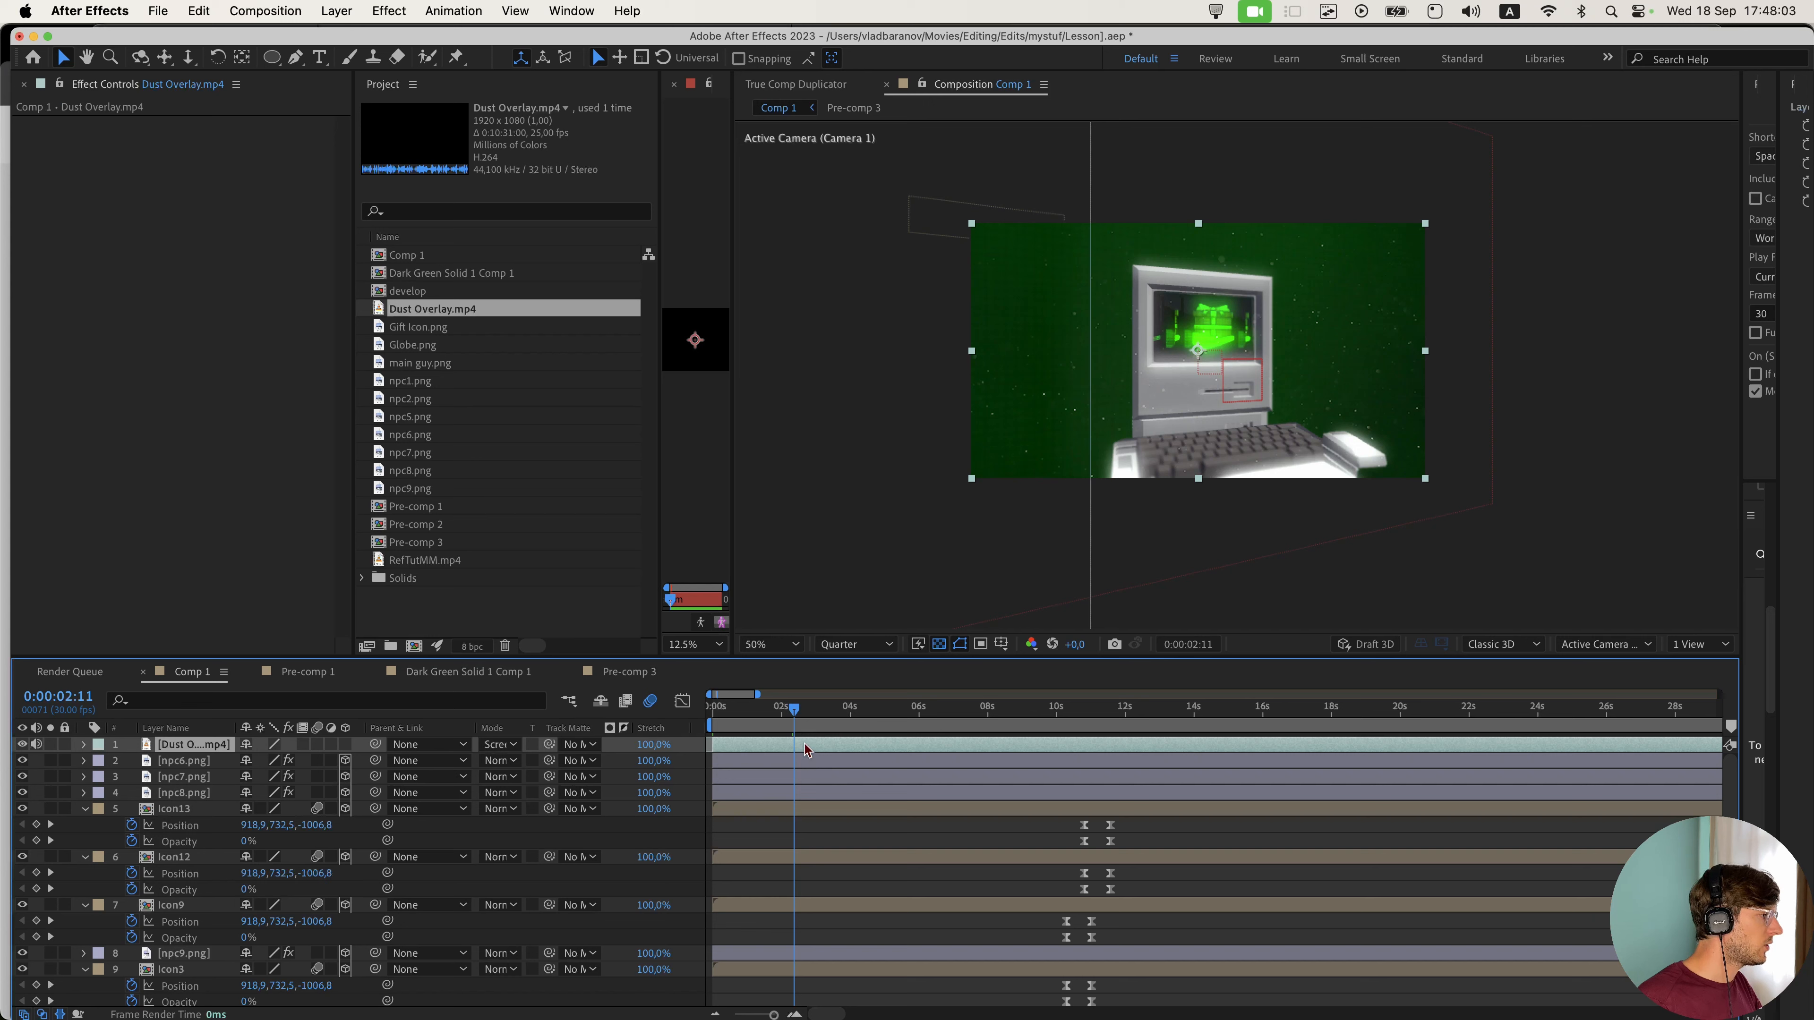
key(shift+space)
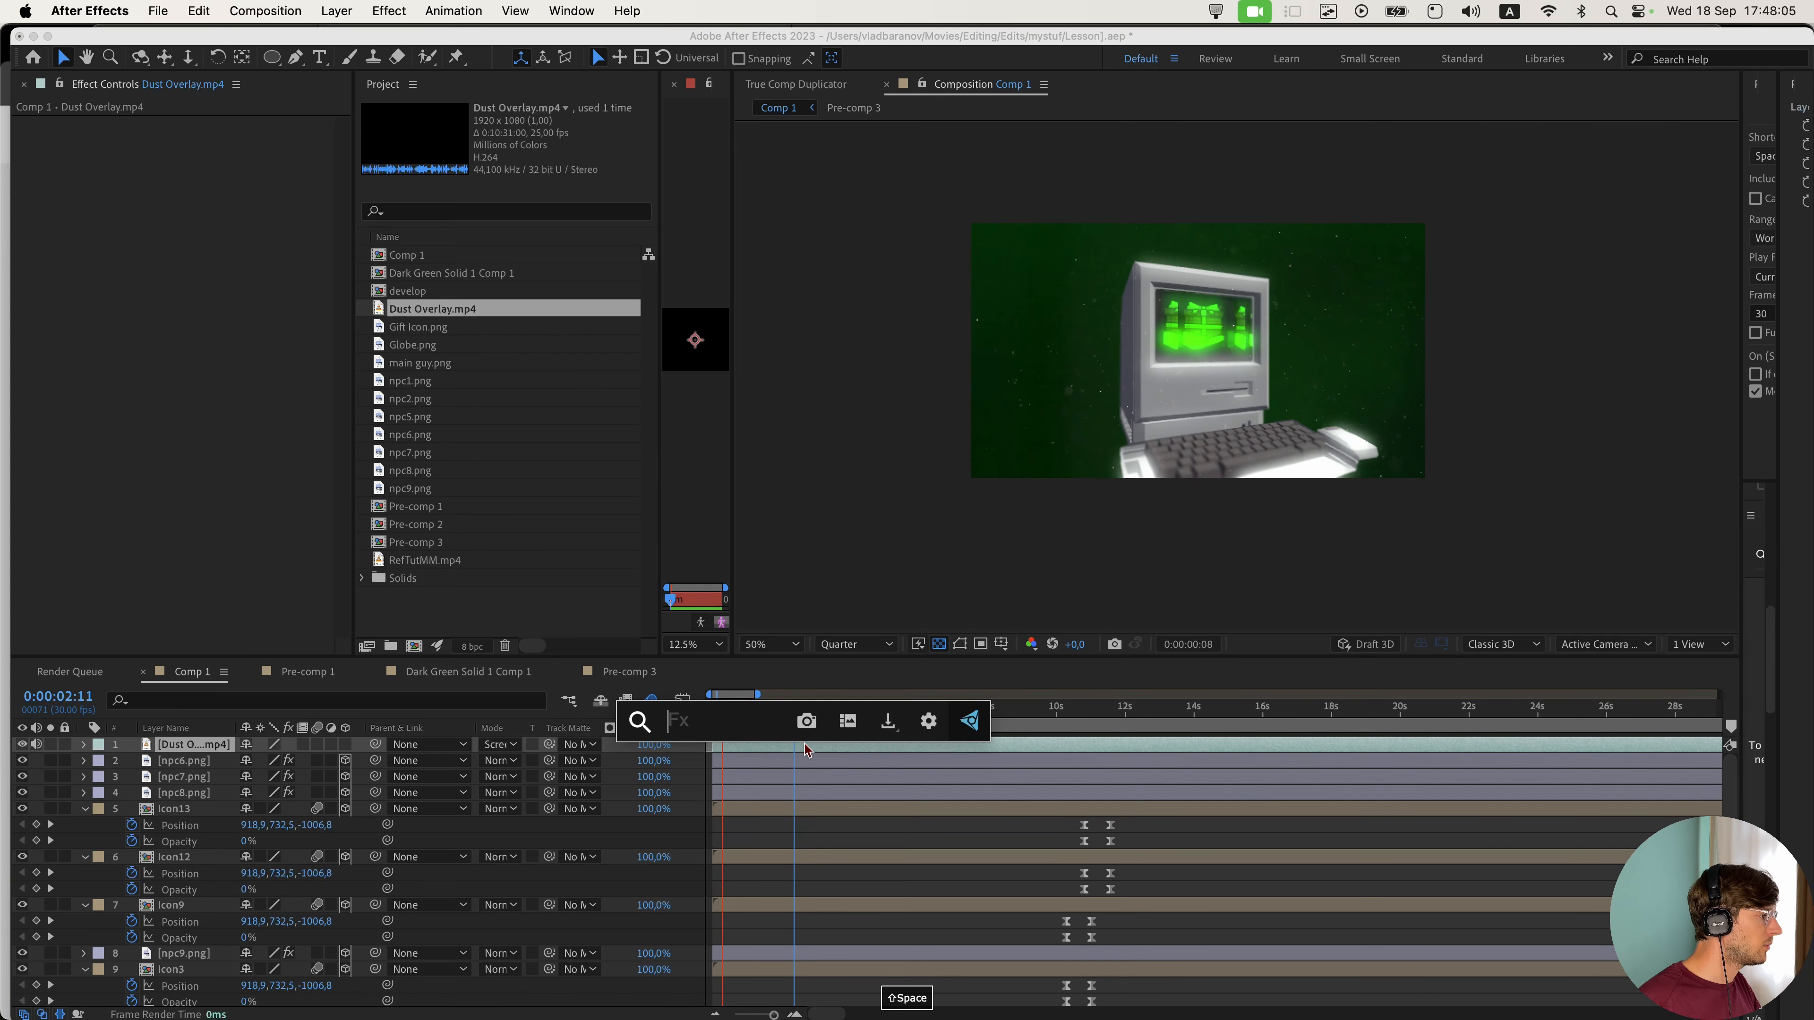
key(space)
- Search the effects for "eep" and apply Deep Glow to the Dust Overlay layer
click(778, 752)
key(ctrl+space)
text(eep)
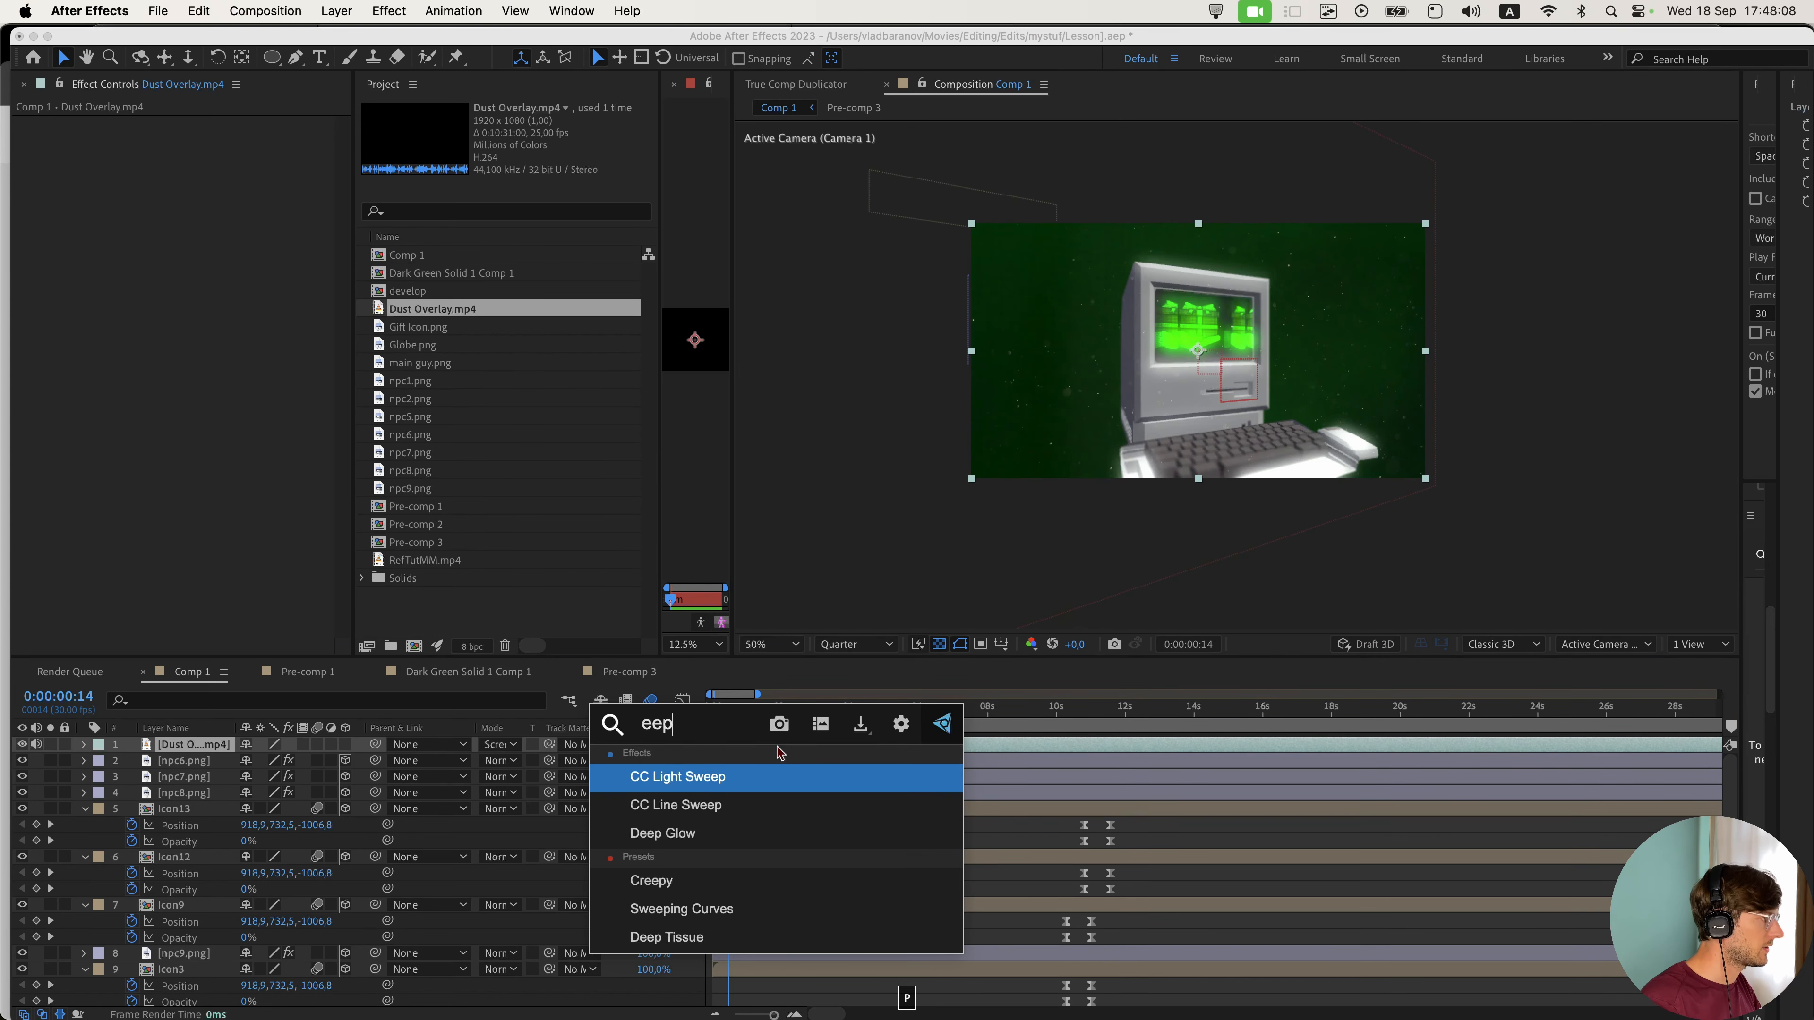
key(Down)
key(Down)
key(Return)
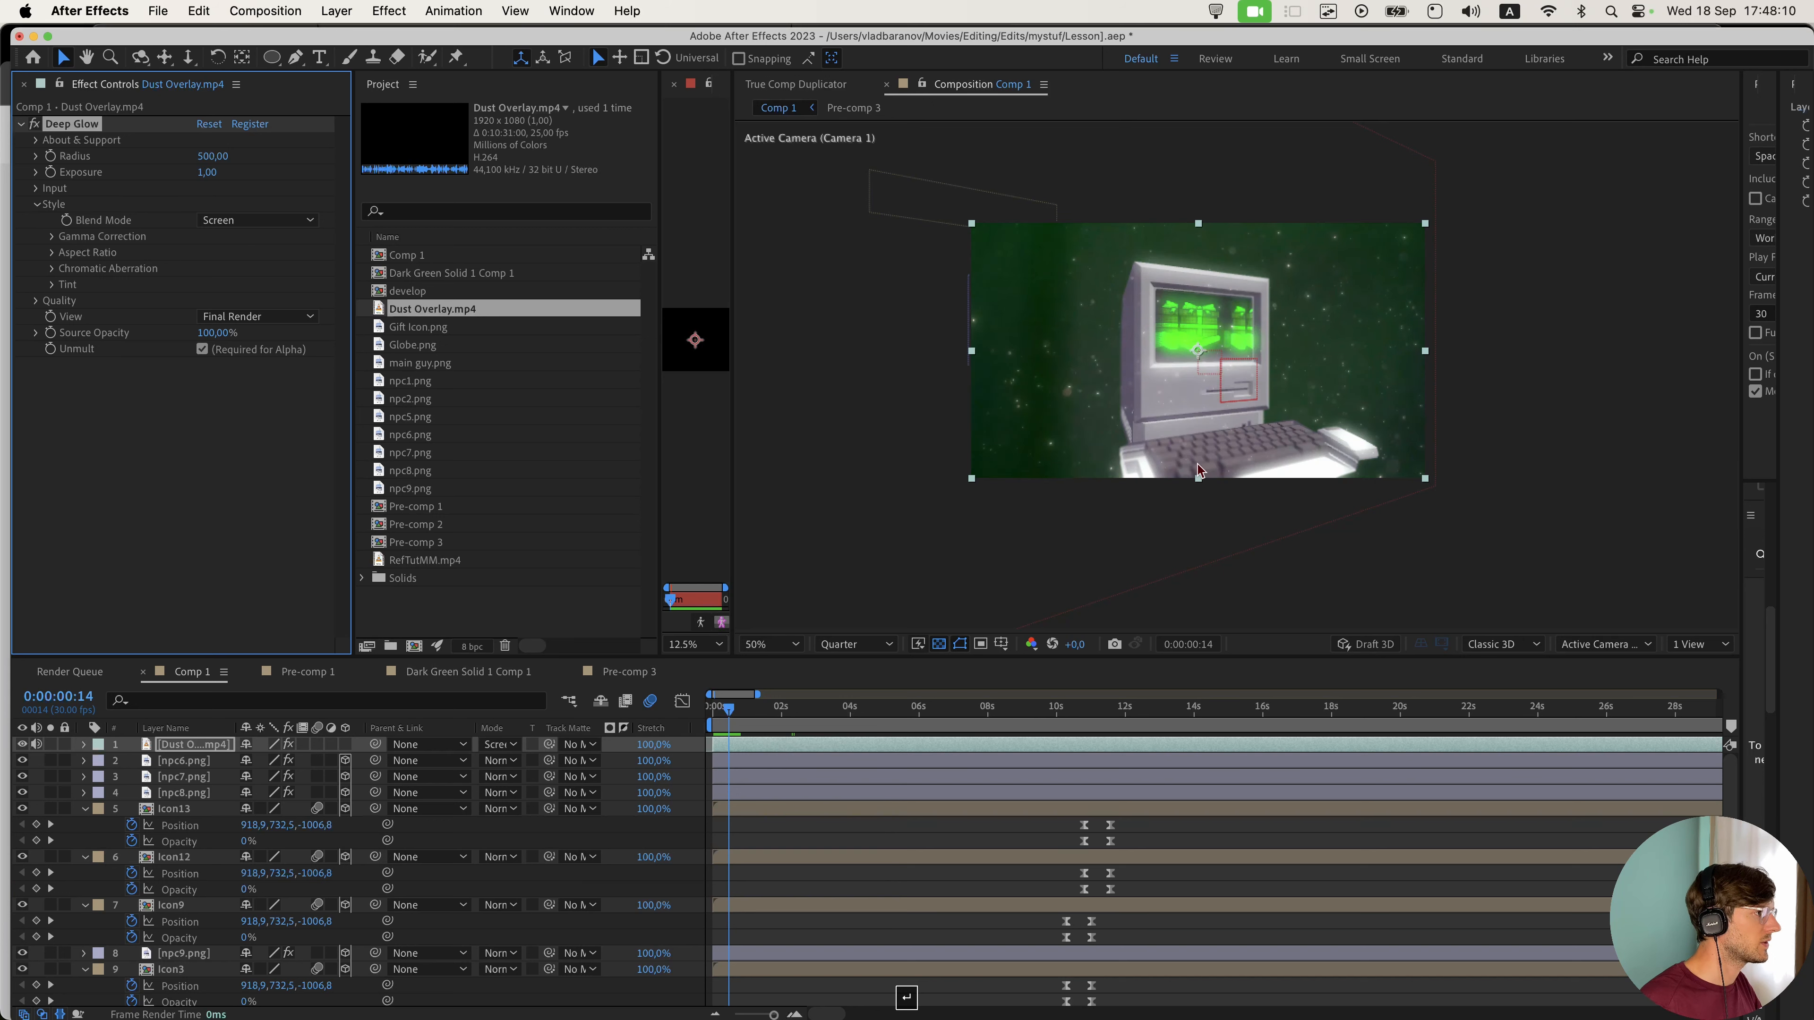
- Switch the composition preview to Full resolution, set Deep Glow's Exposure to 0,2, and check the dust up to 0:00:11:04
click(855, 644)
click(862, 689)
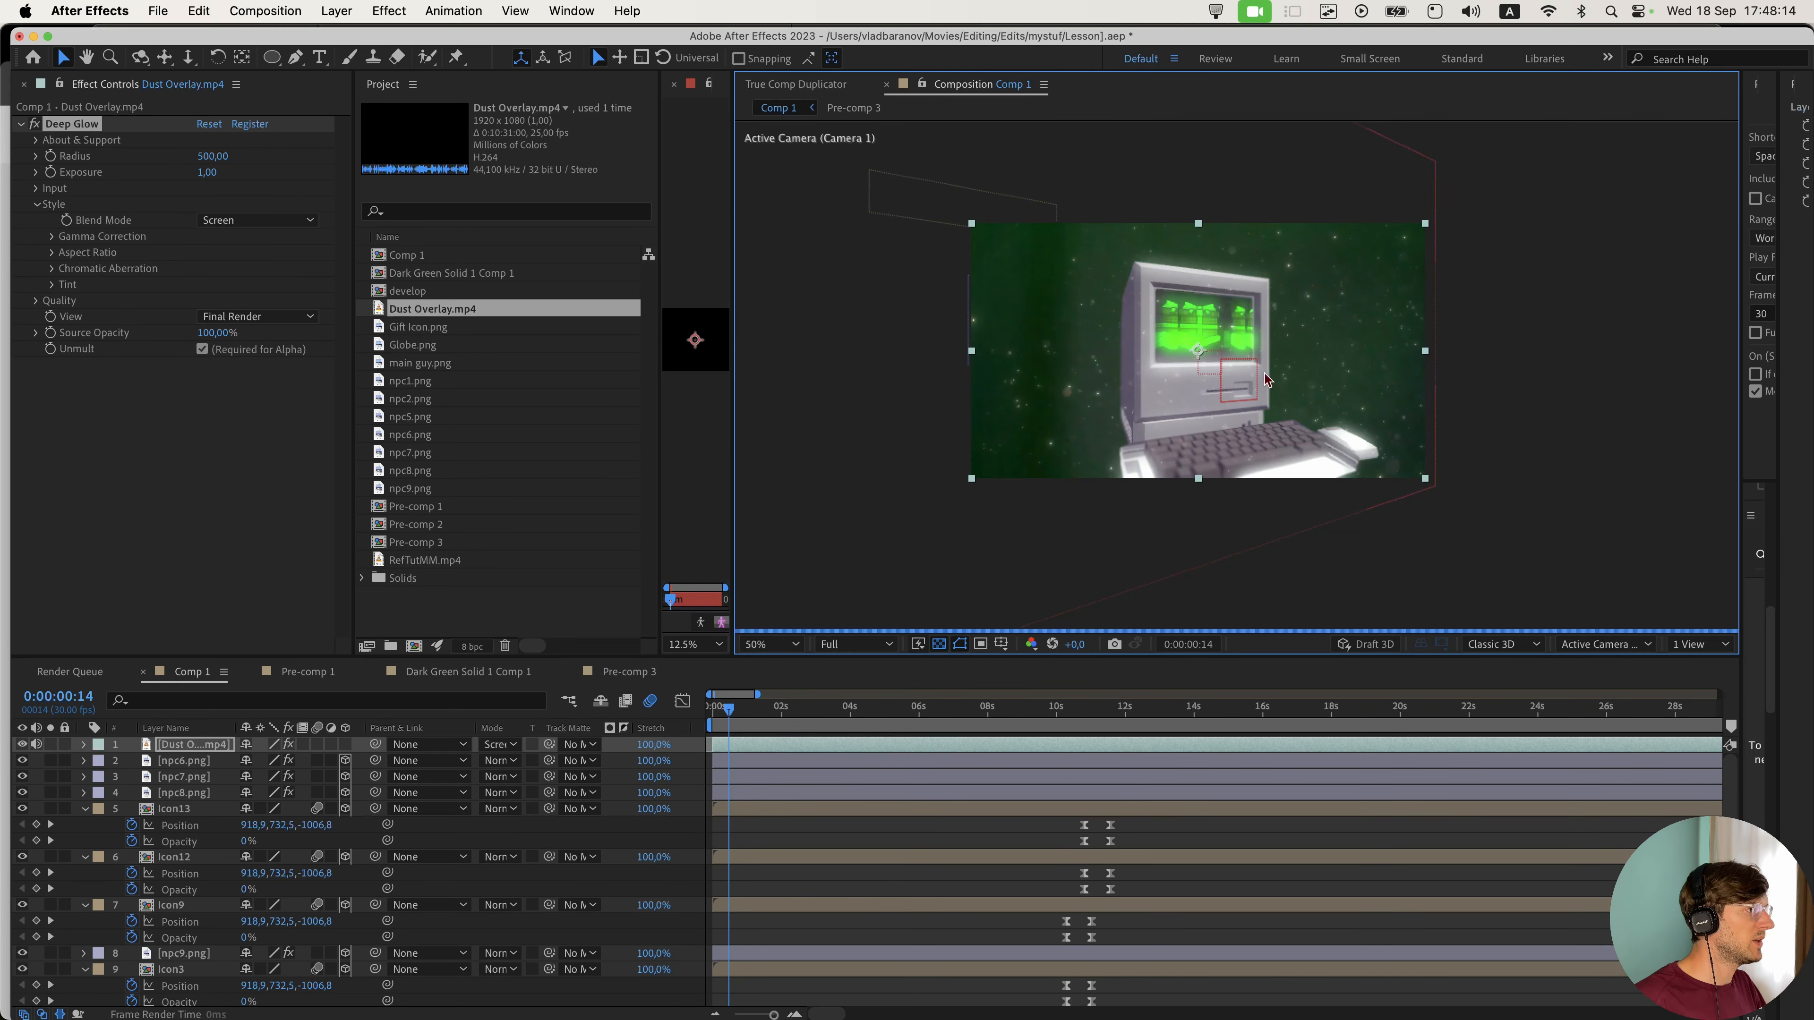
scroll(1232, 427, up, 1)
click(206, 174)
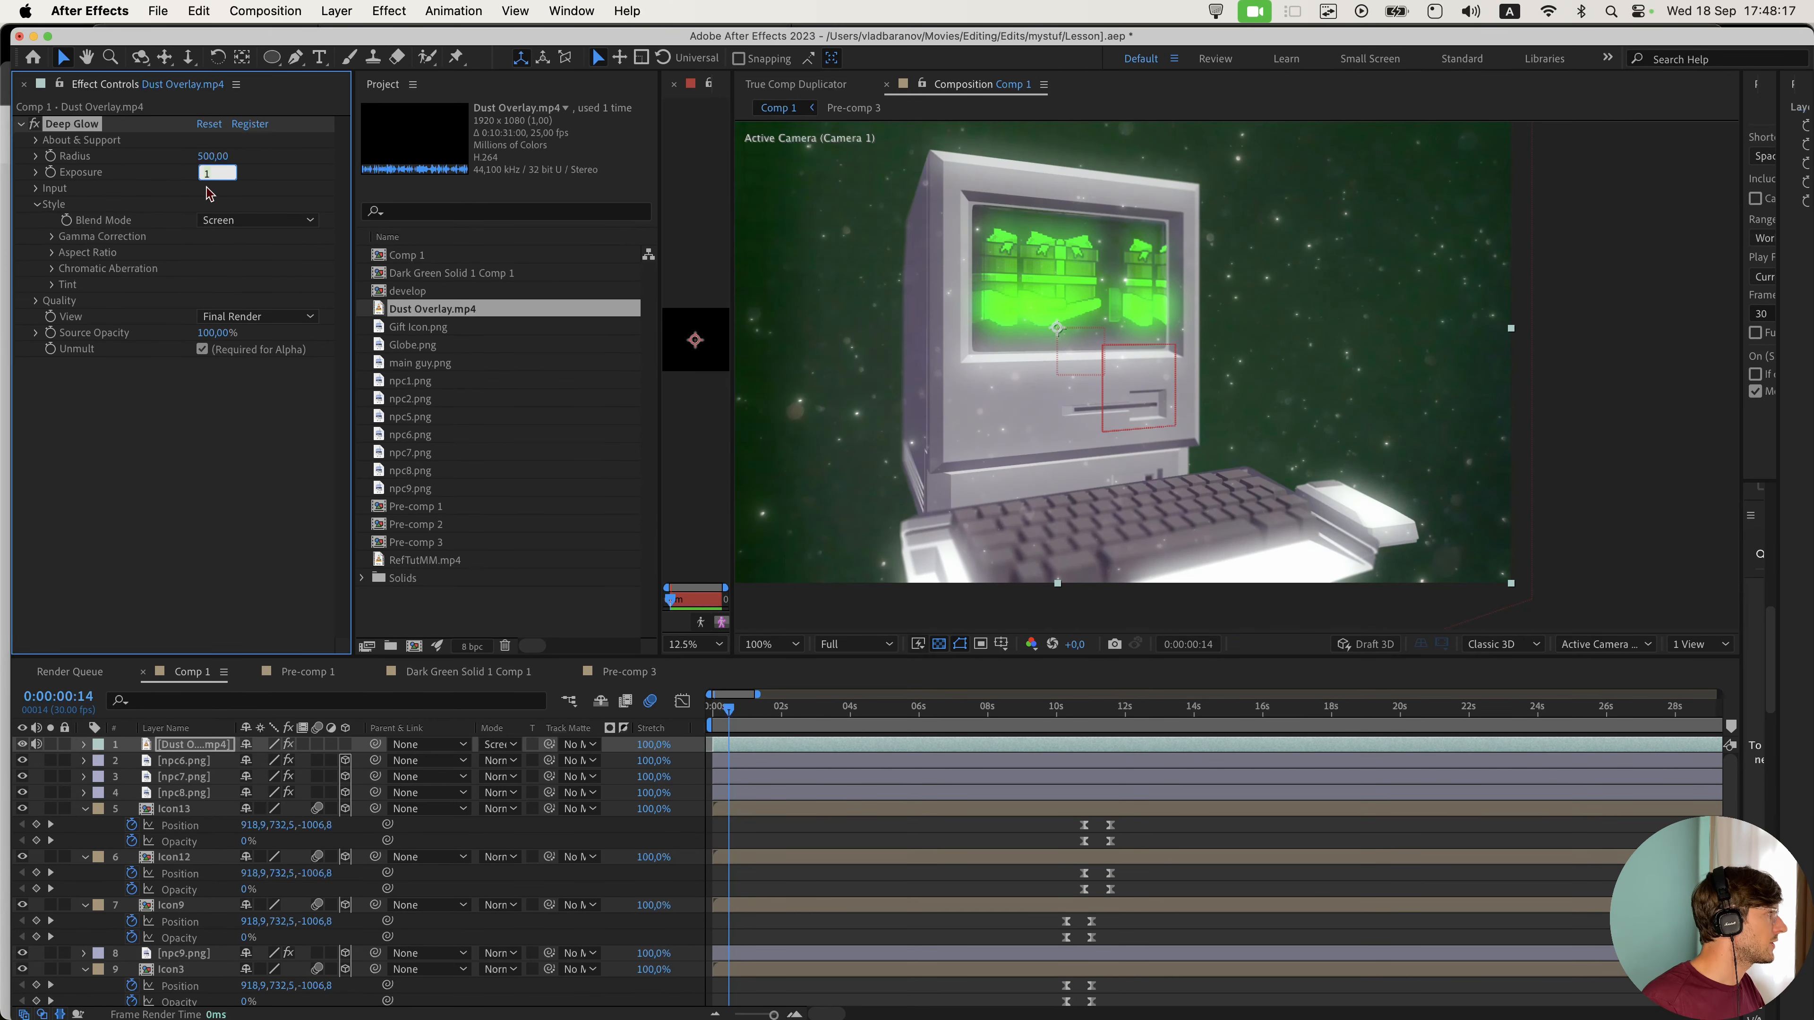
text(0,2)
key(Return)
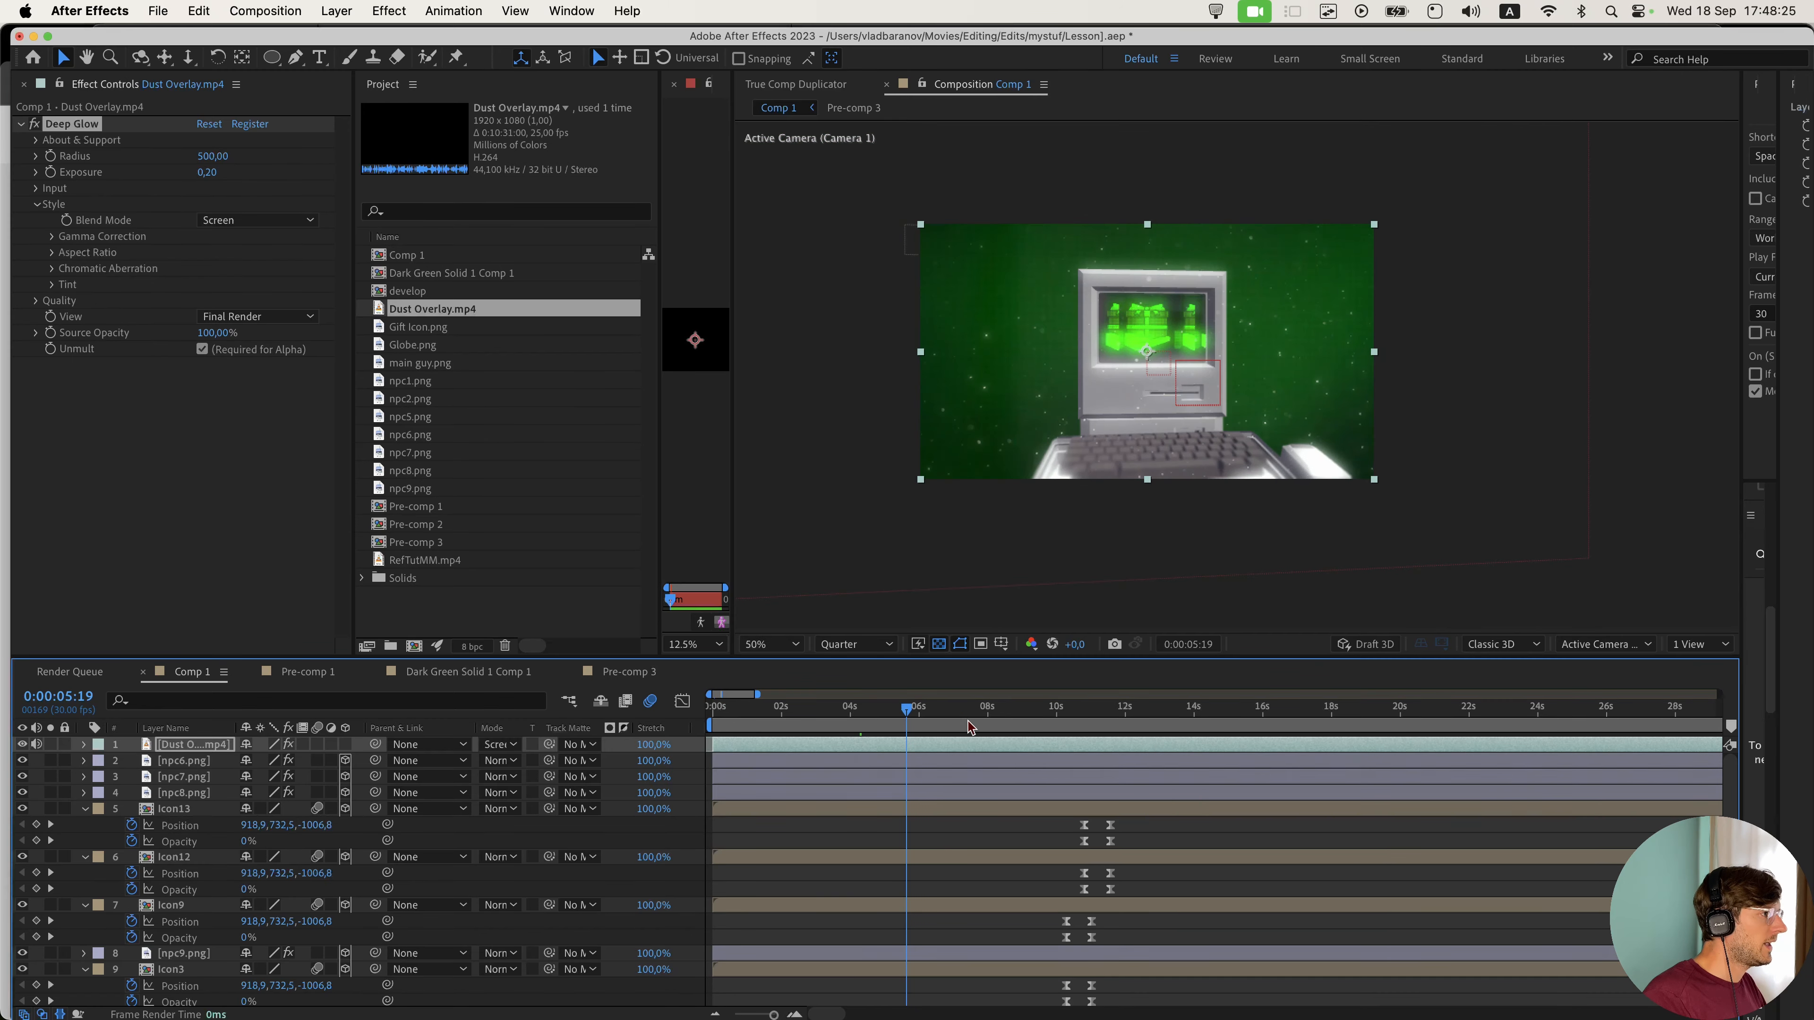
drag(968, 721, 1095, 723)
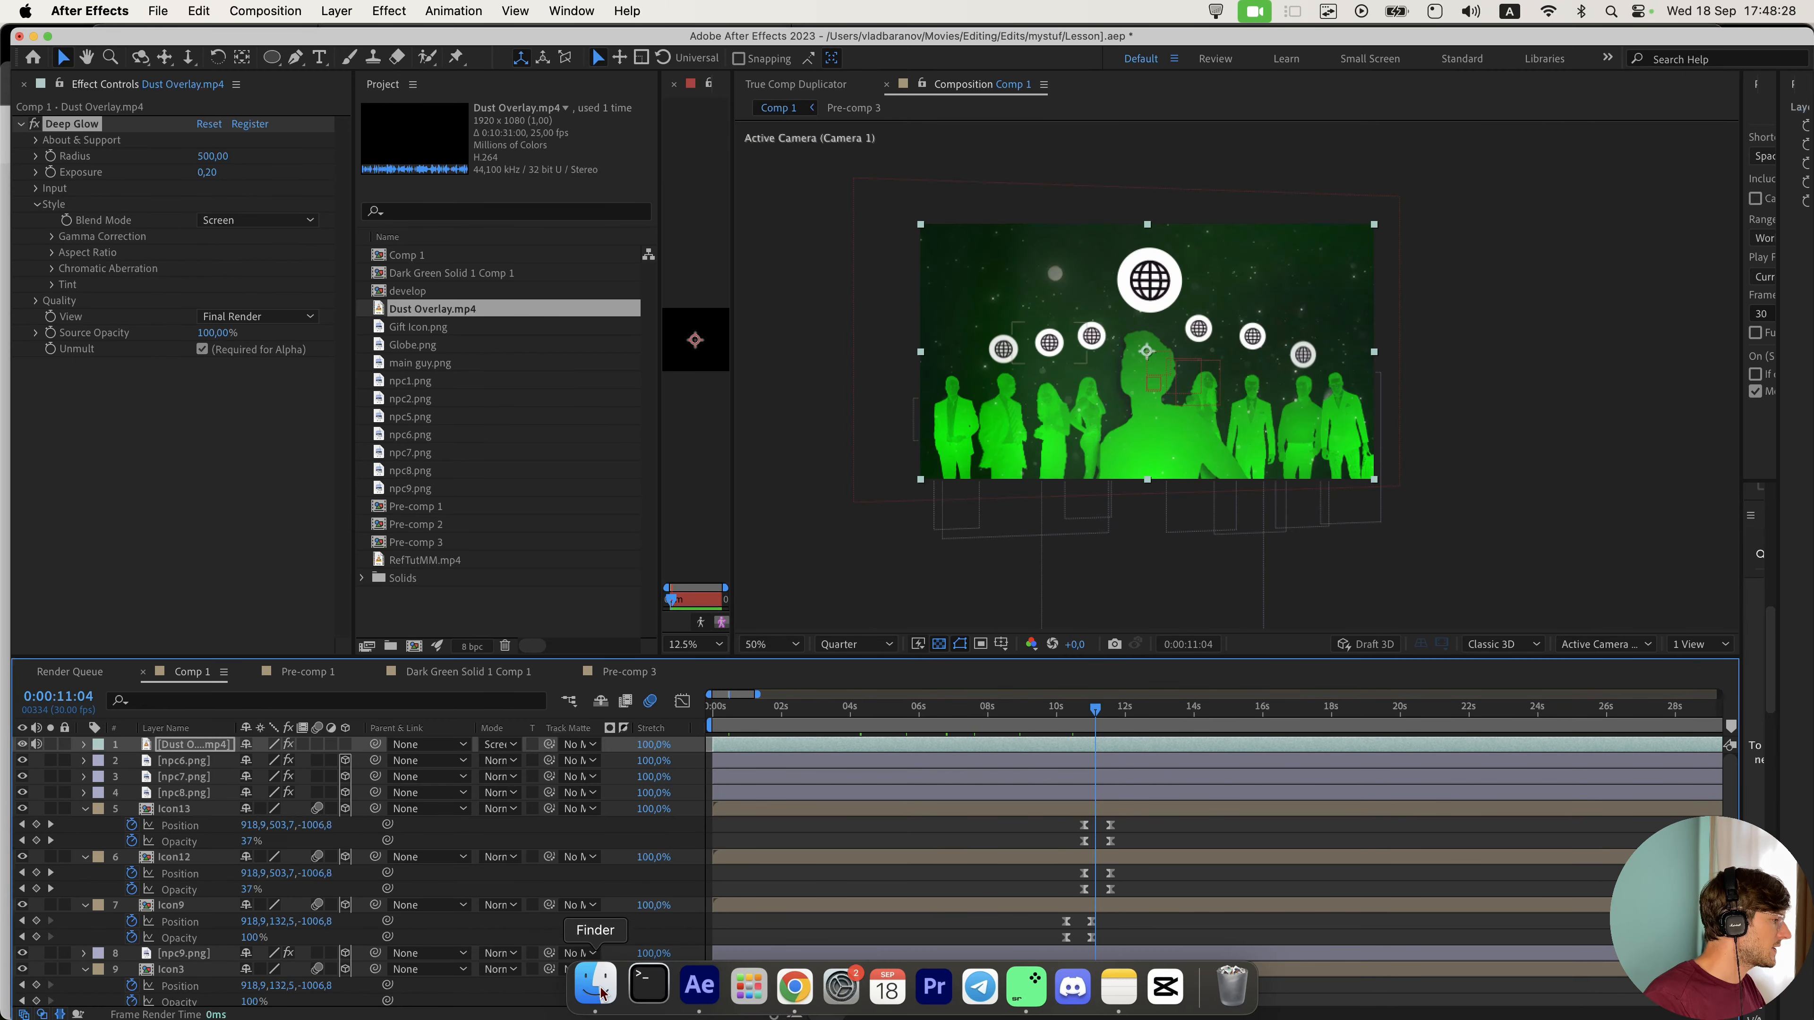
- Switch back to Finder and replay RefTutMM.mp4 to compare its dust with the composition
click(597, 989)
click(285, 537)
key(space)
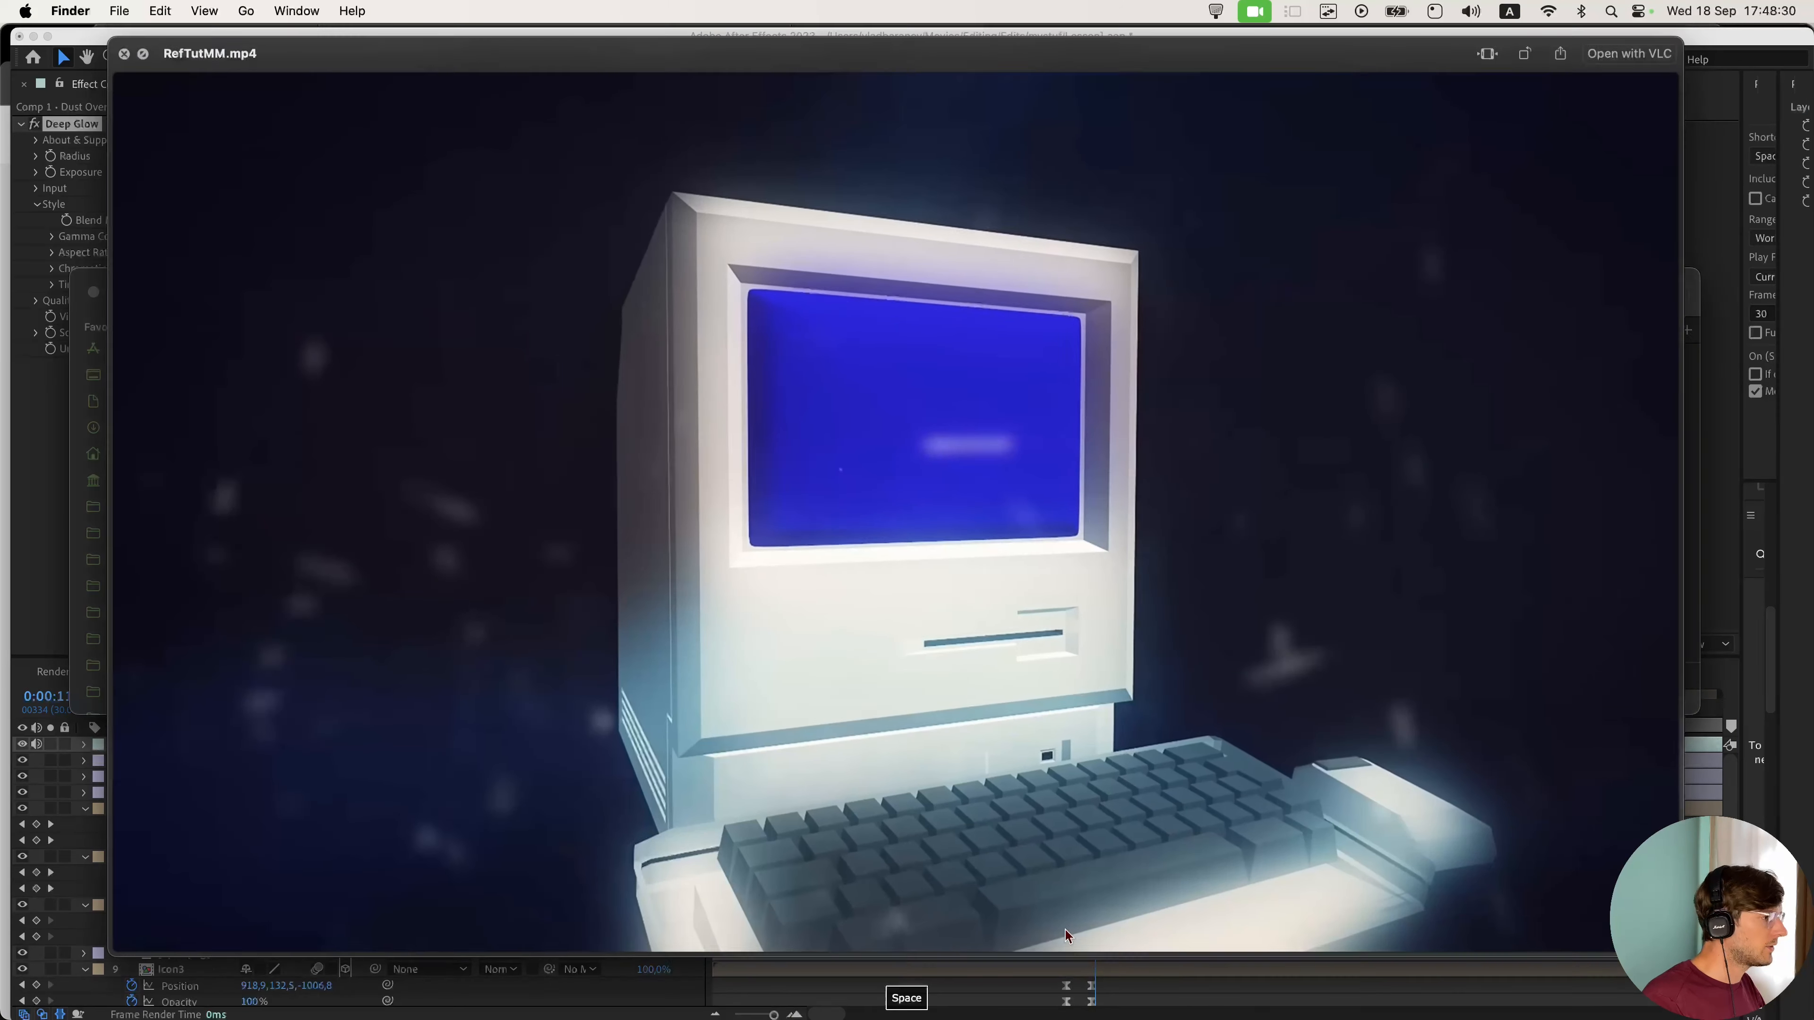
- Skim RefTutMM.mp4 to the silhouette scene around 00:11, play it to 00:12 to study the glow, and close the preview
click(1078, 939)
drag(1079, 945, 1303, 943)
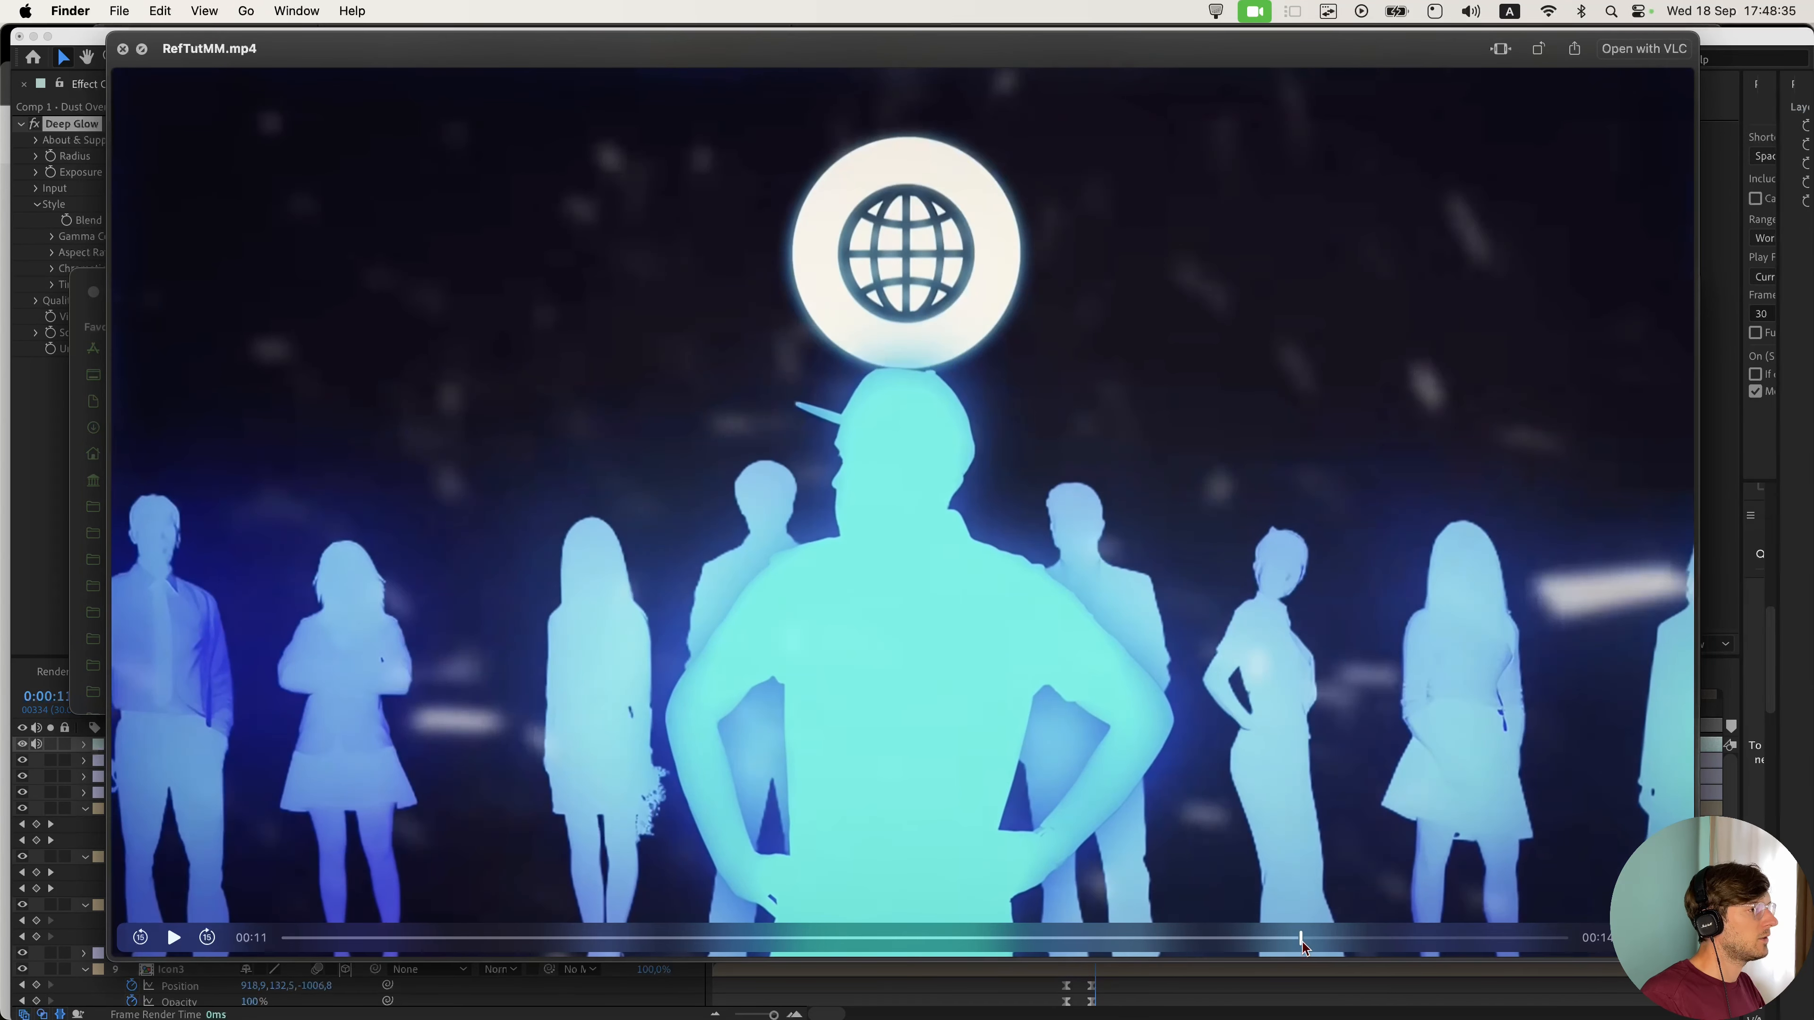
key(space)
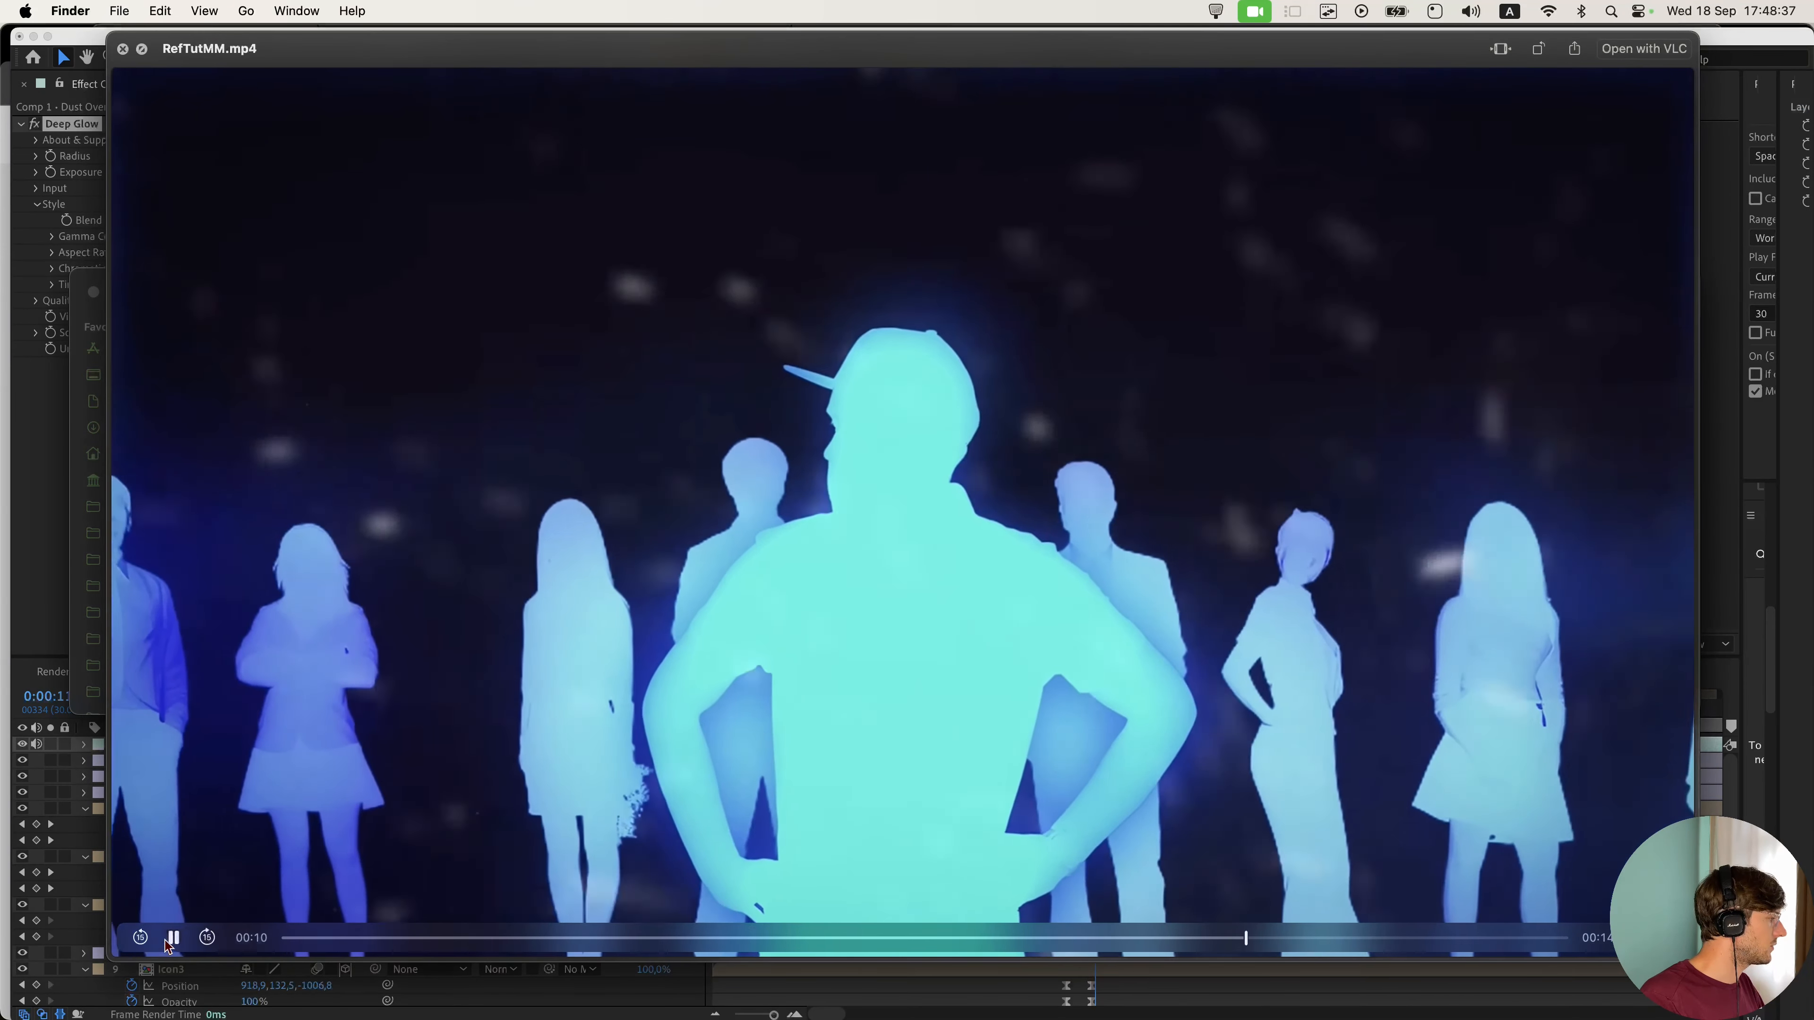
click(175, 941)
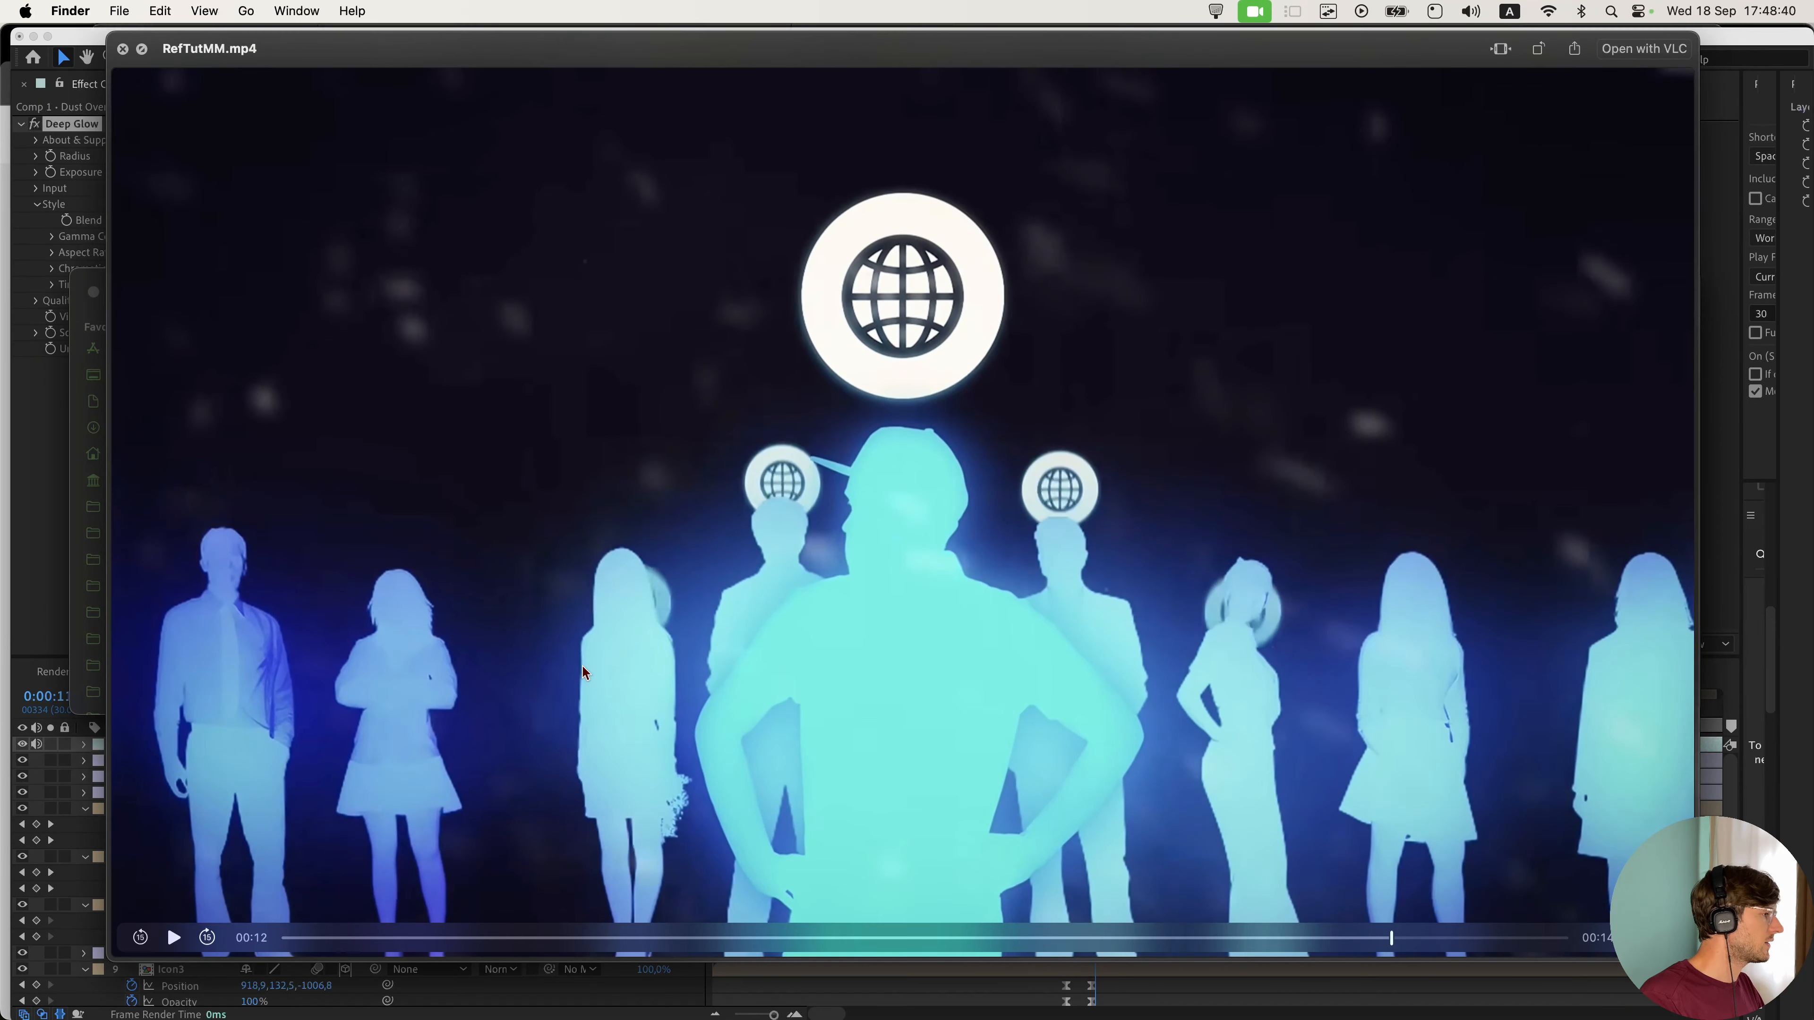
key(space)
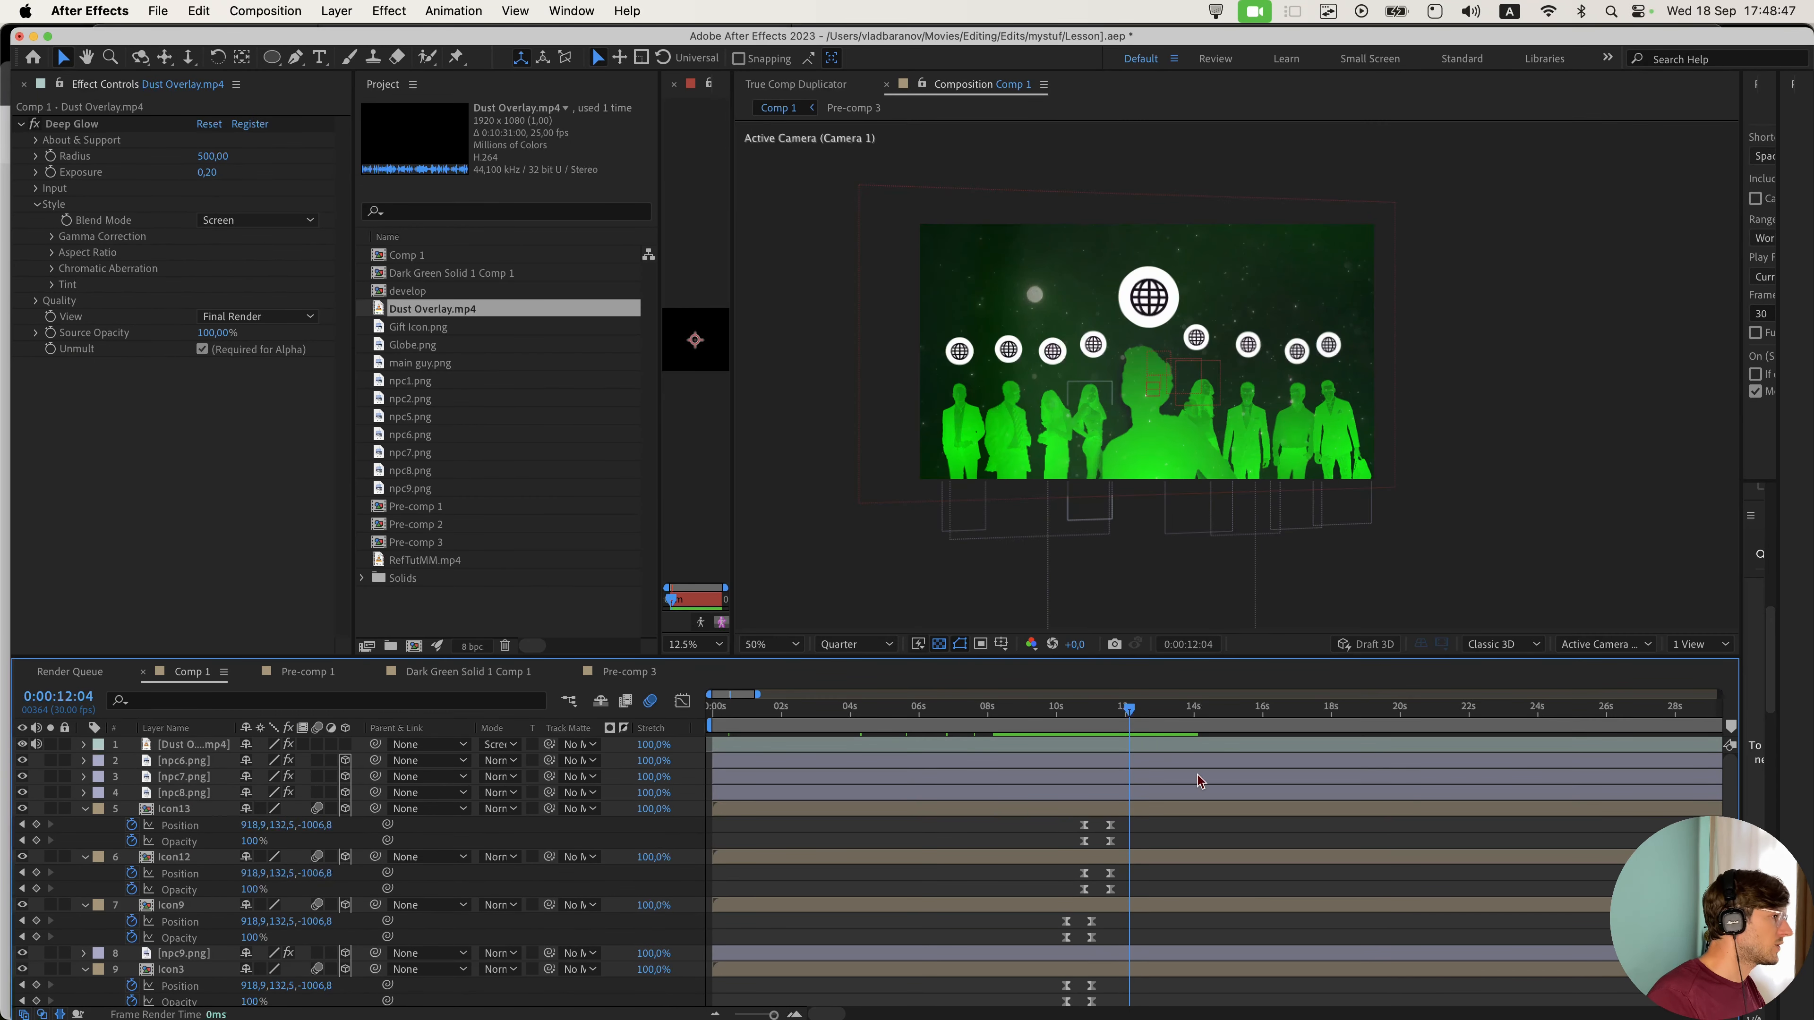
- Switch back to After Effects, search the effects for "glow", apply Glow to the main guy.png layer, and turn off the transparency grid
scroll(1197, 780, down, 10)
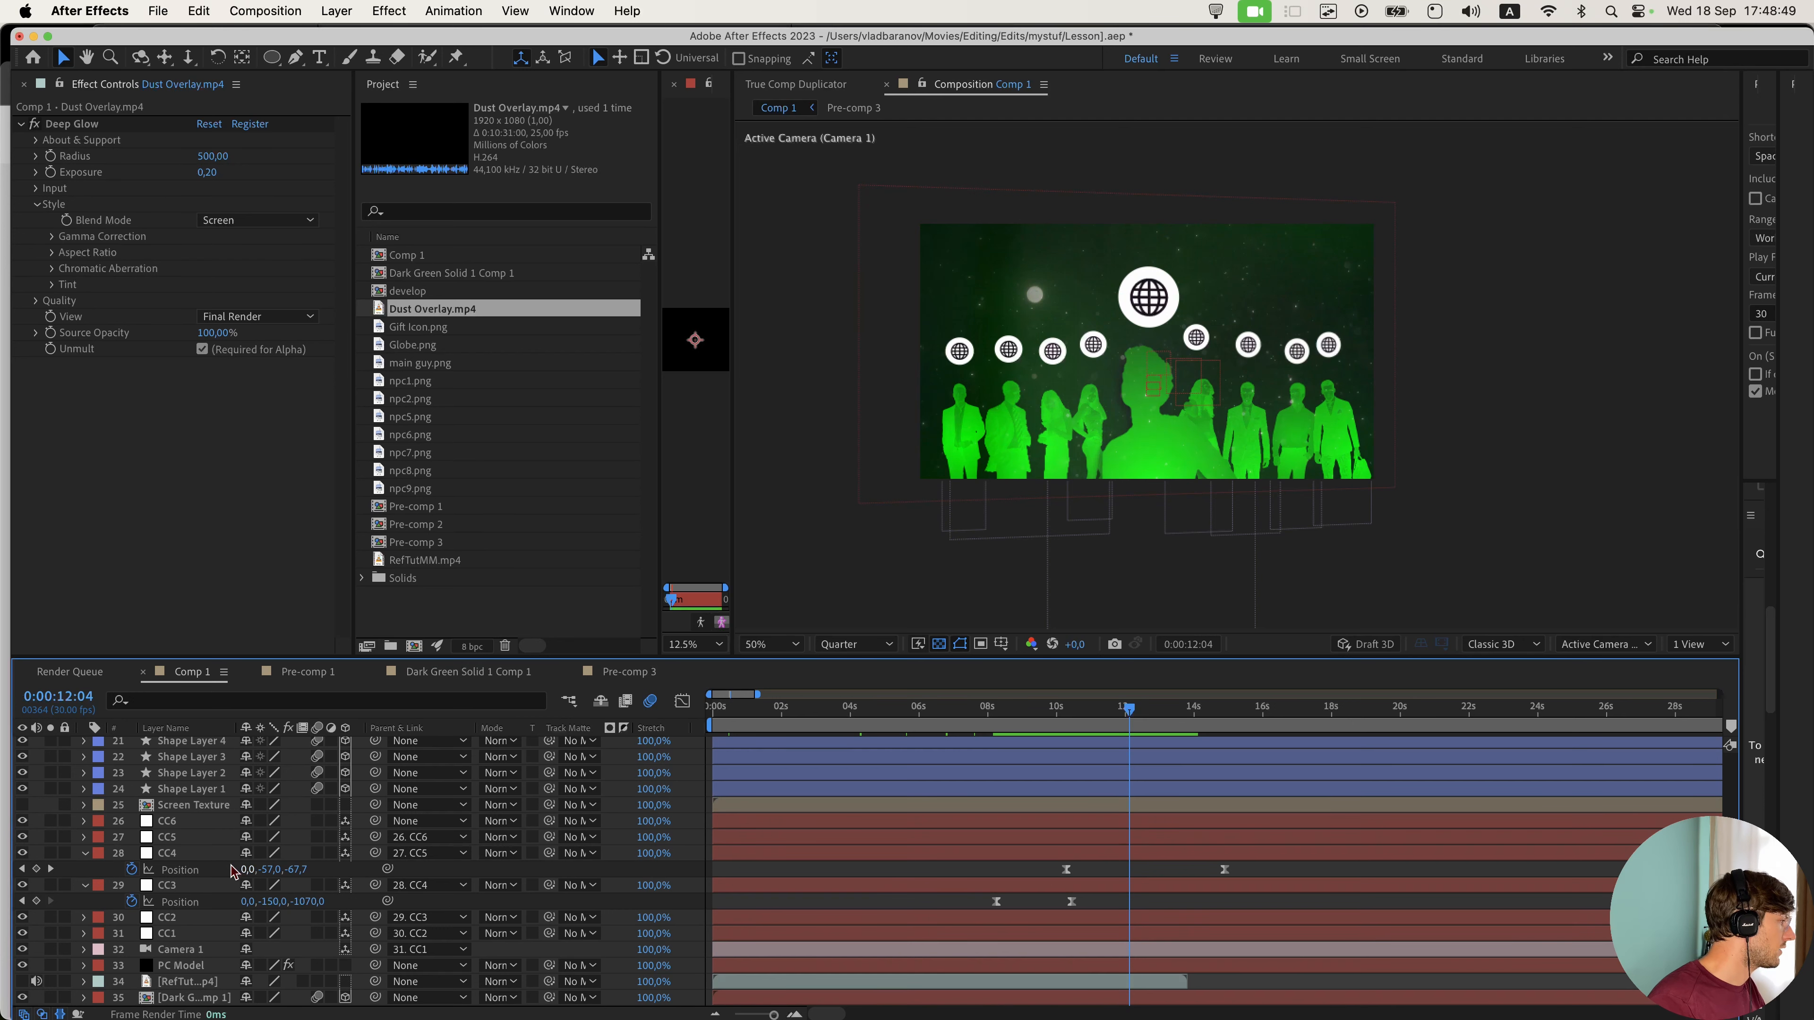
scroll(232, 870, up, 5)
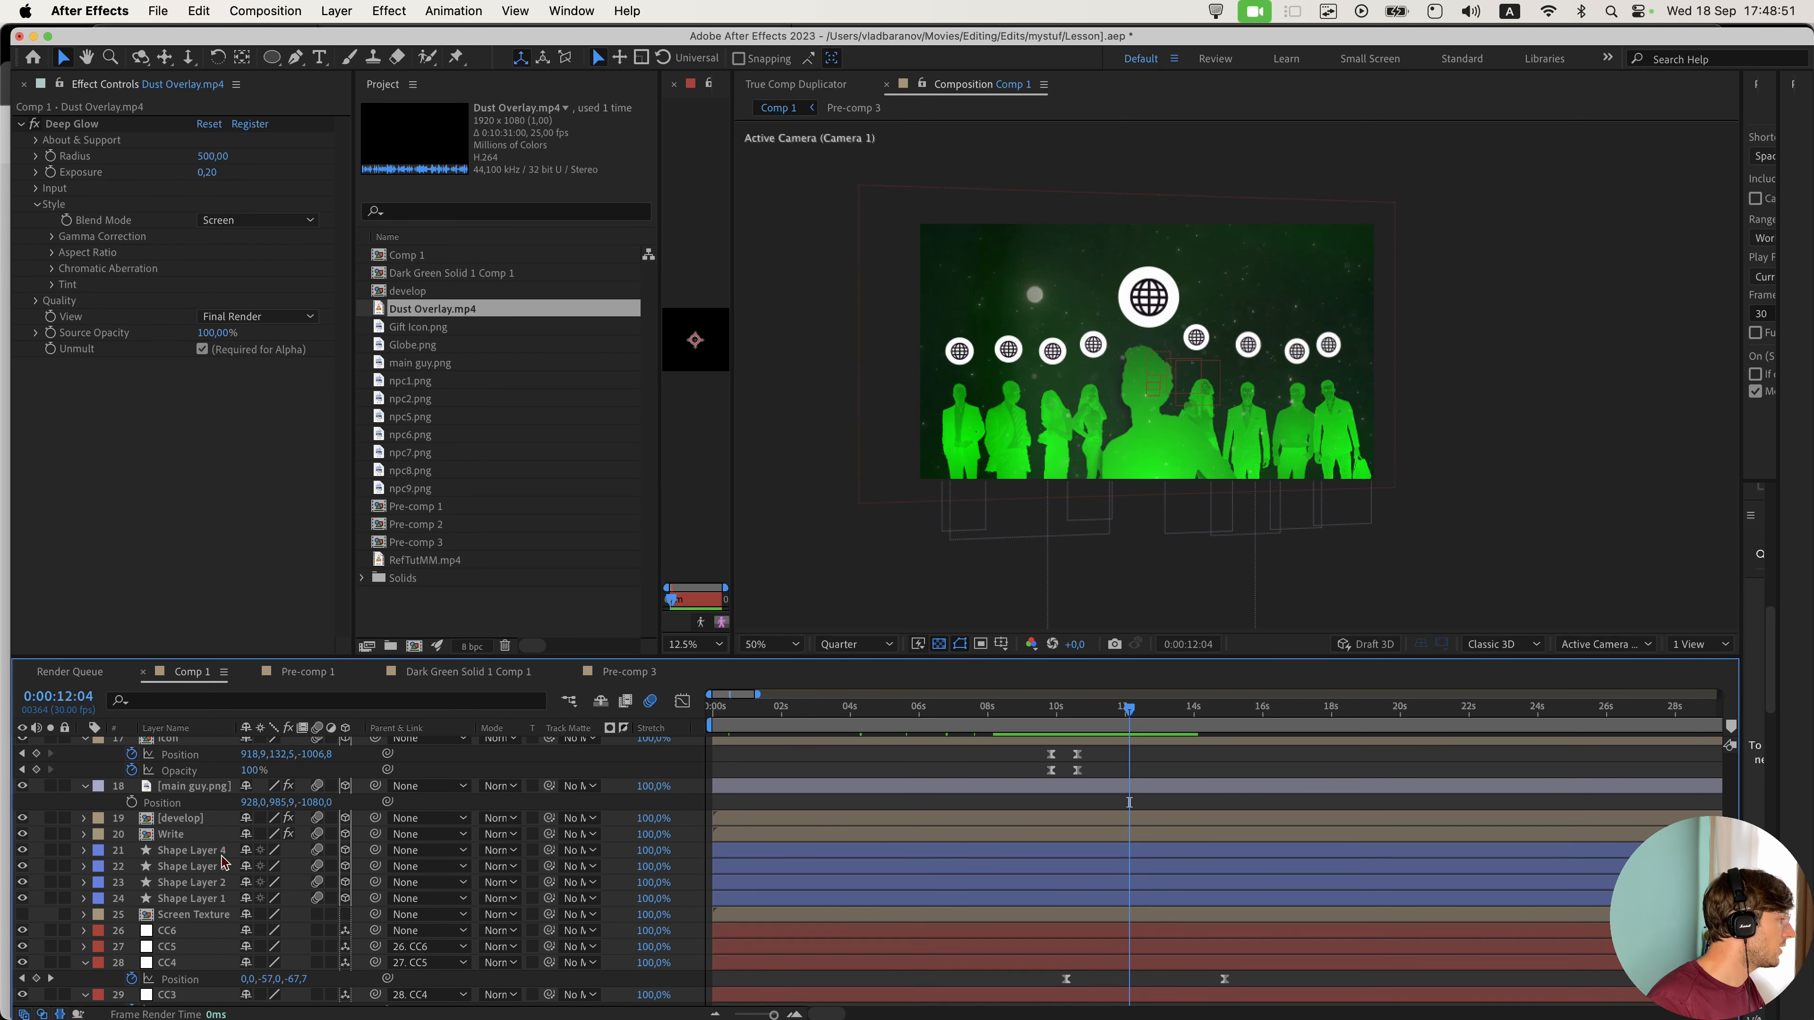
scroll(224, 863, up, 1)
click(196, 809)
key(shift+space)
text(glow)
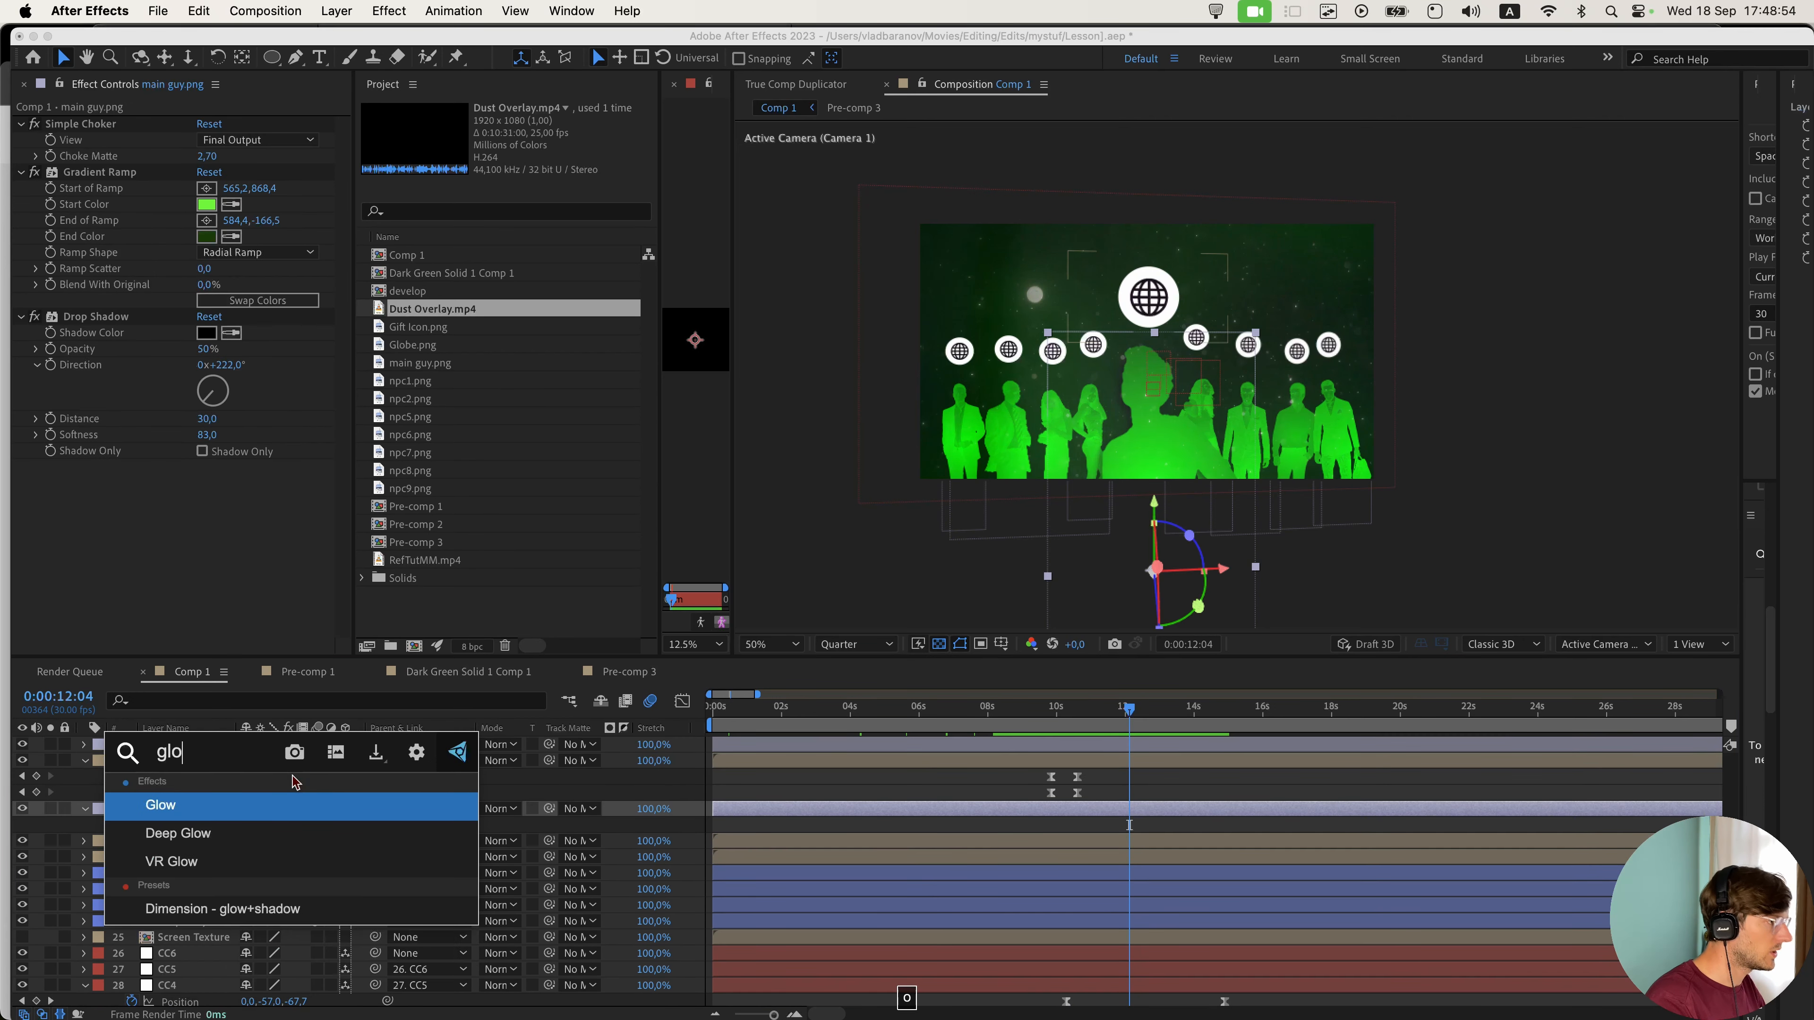
key(Return)
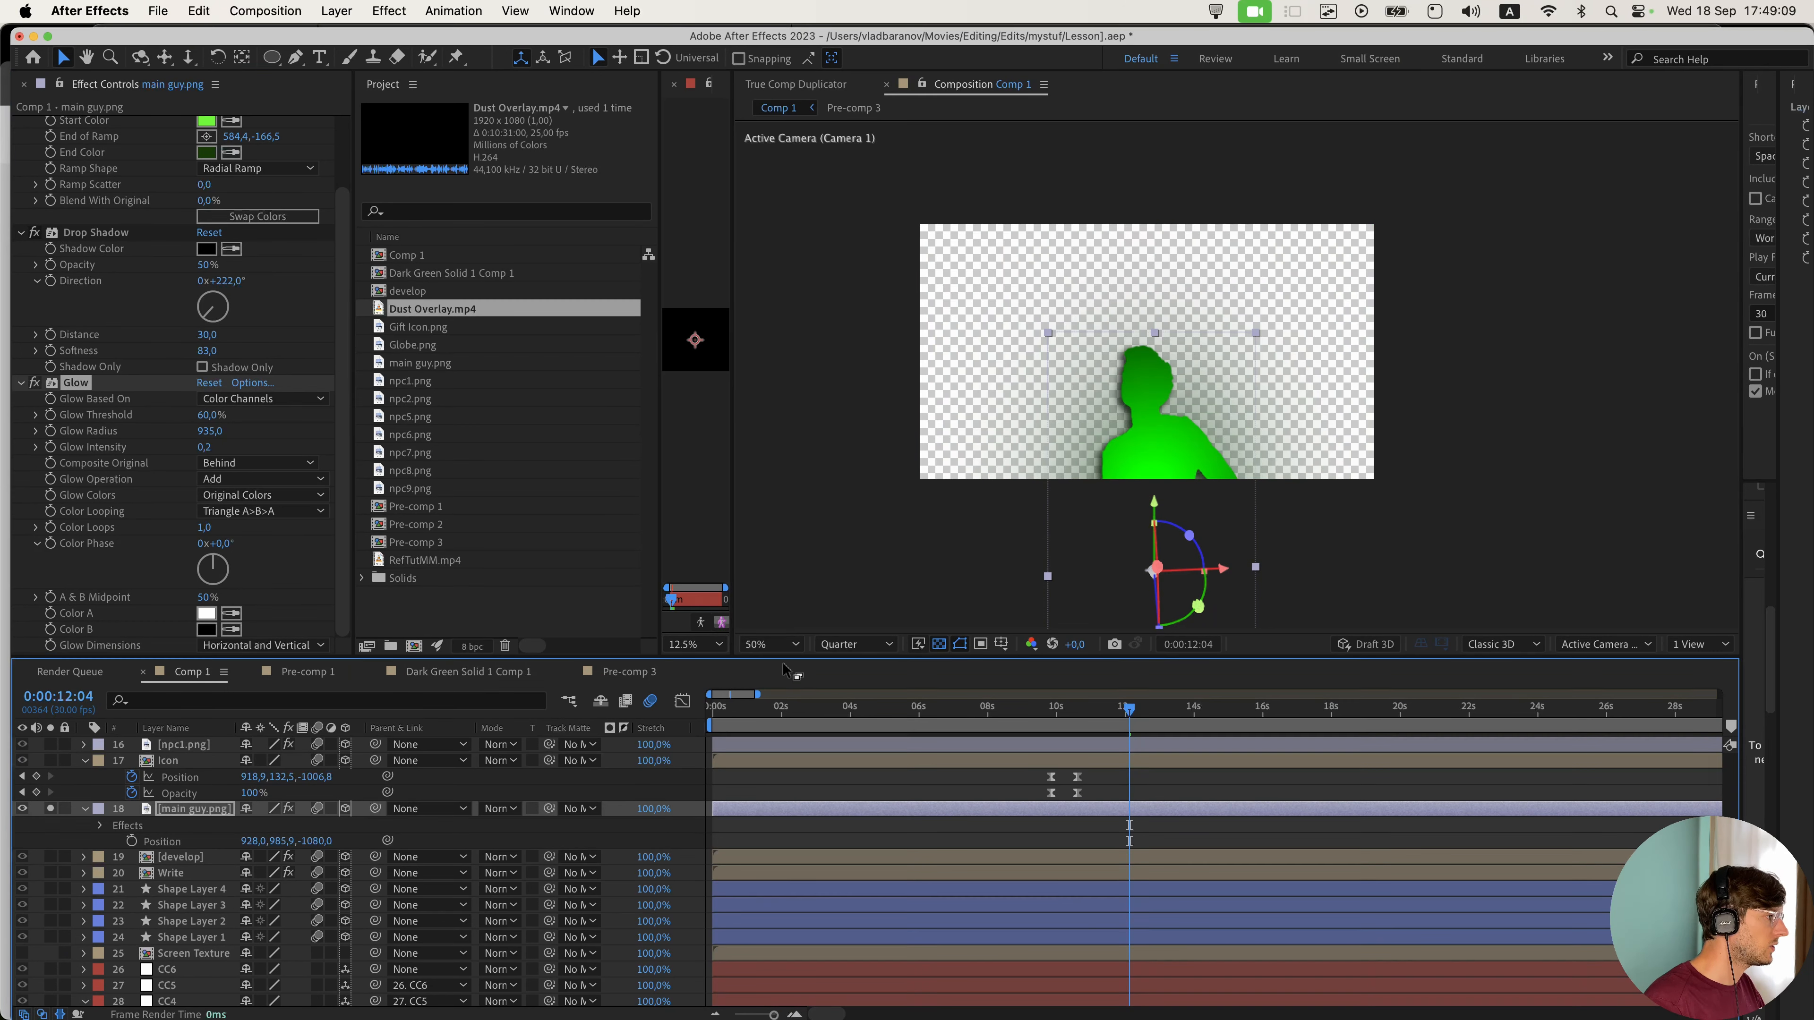
click(939, 643)
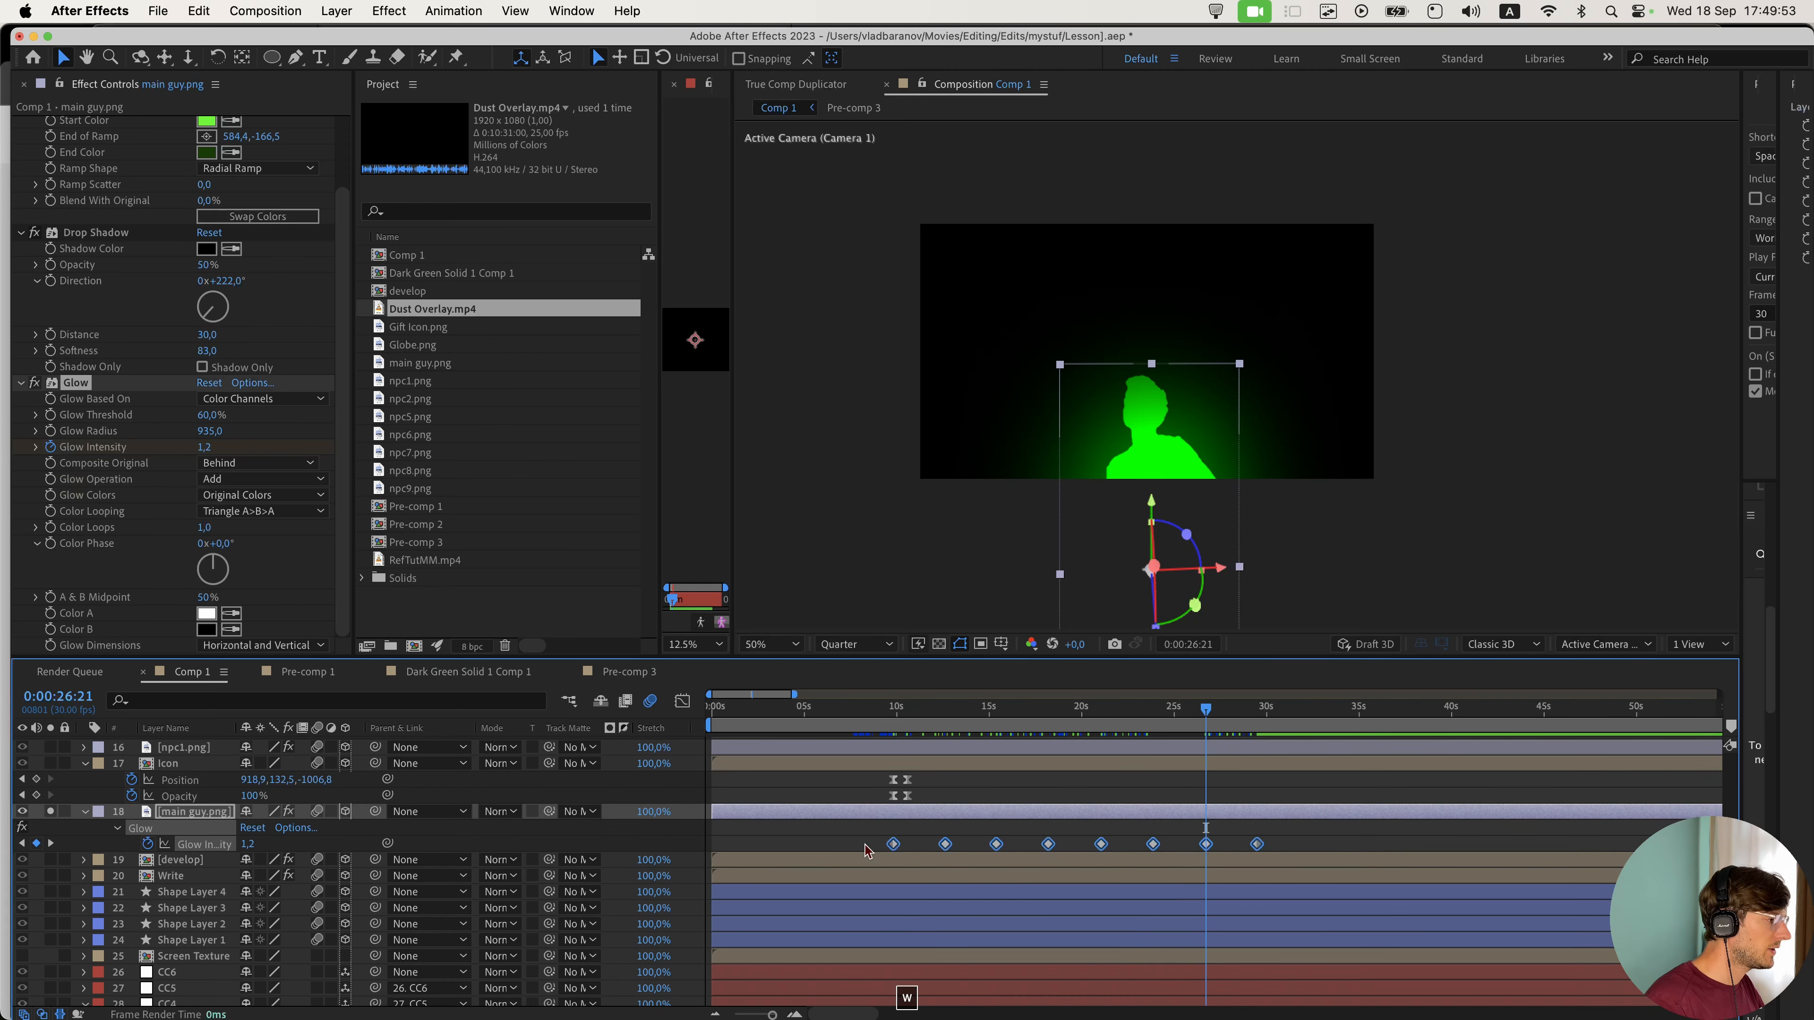
- Go to 0:00:09:25 and paste the keyframed Glow onto the npc silhouette layers, from npc1.png up to the topmost ones
mouse_move(899, 722)
mouse_down()
mouse_move(961, 723)
mouse_move(910, 726)
mouse_up()
scroll(893, 728, up, 2)
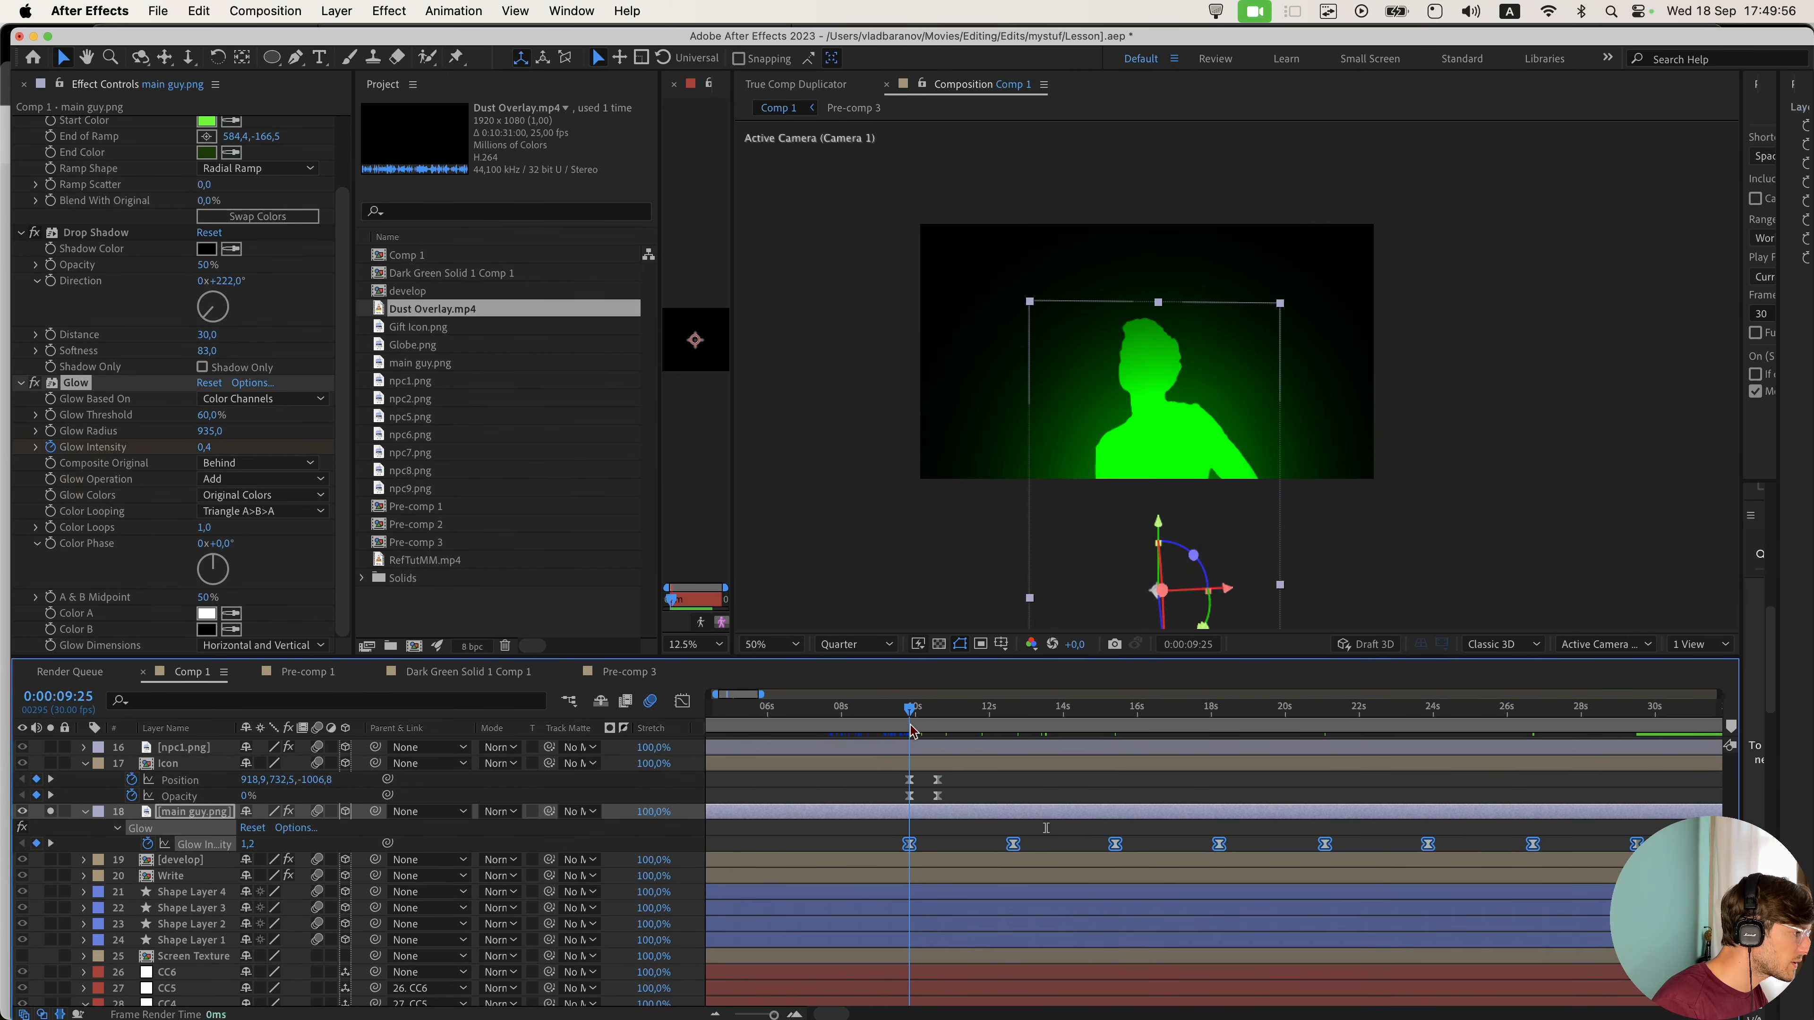
scroll(272, 813, up, 1)
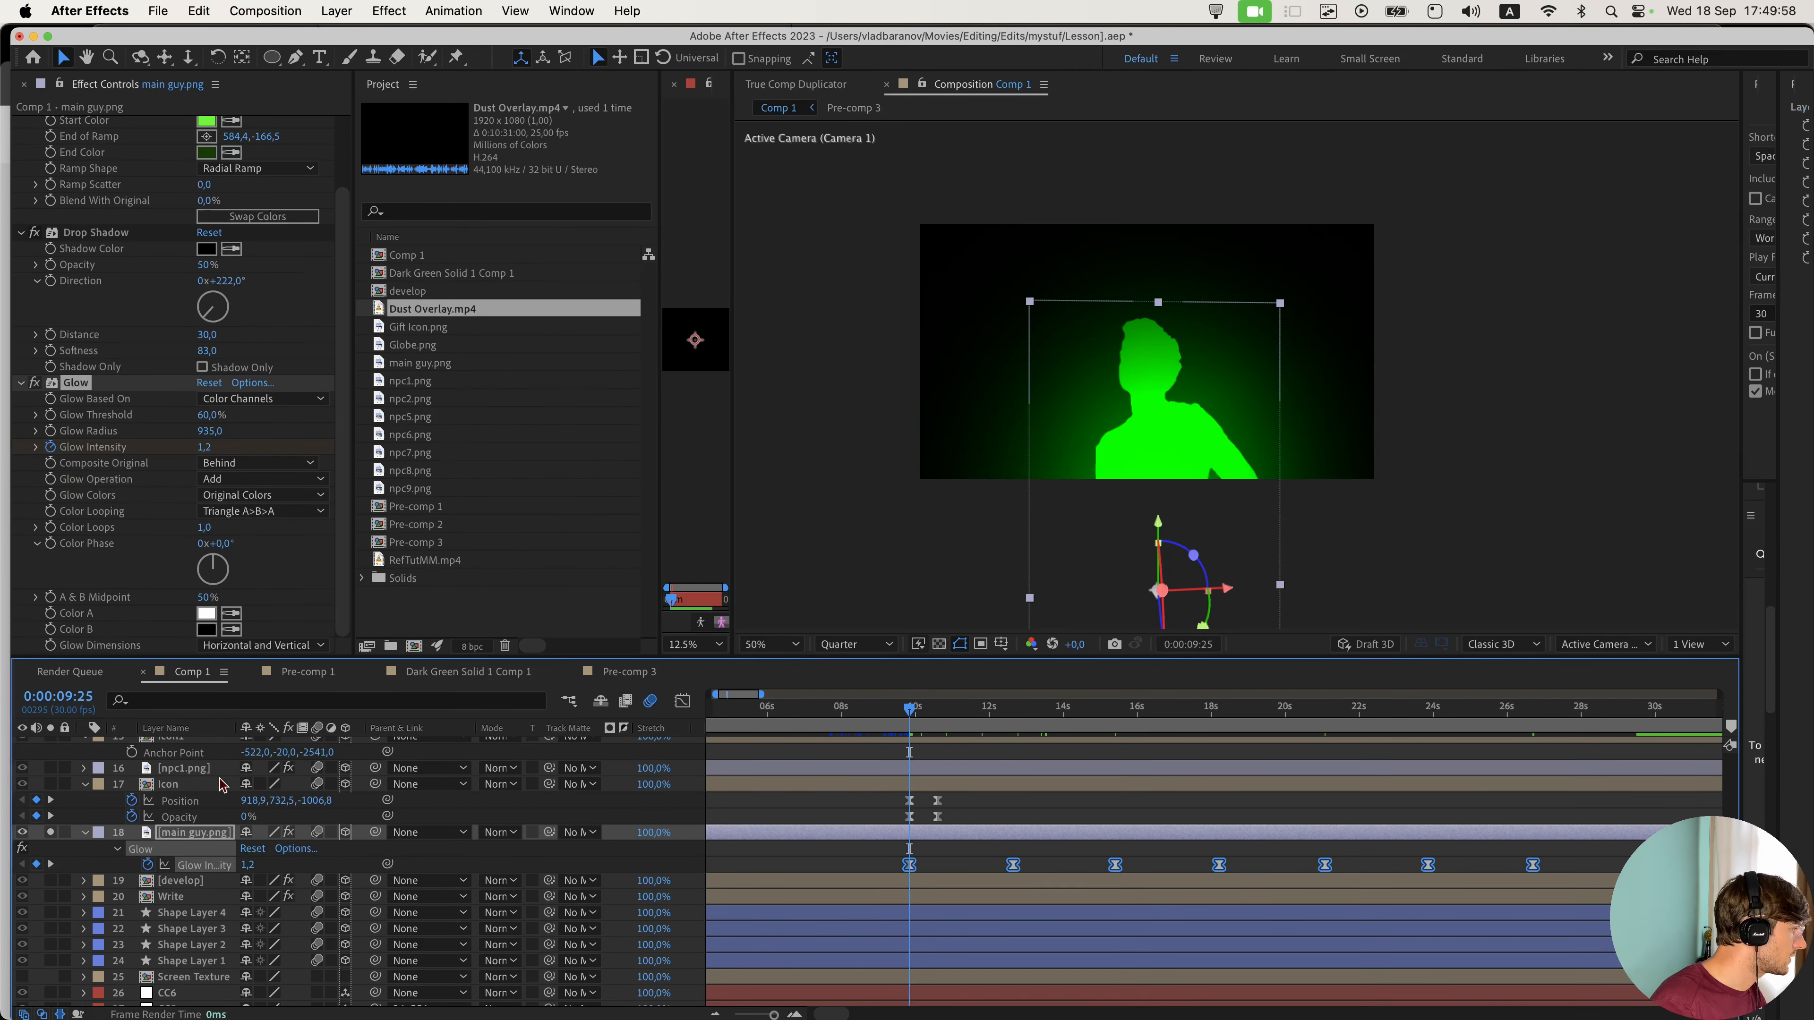
click(215, 770)
key(super+v)
scroll(207, 783, up, 5)
click(203, 843)
scroll(200, 821, up, 8)
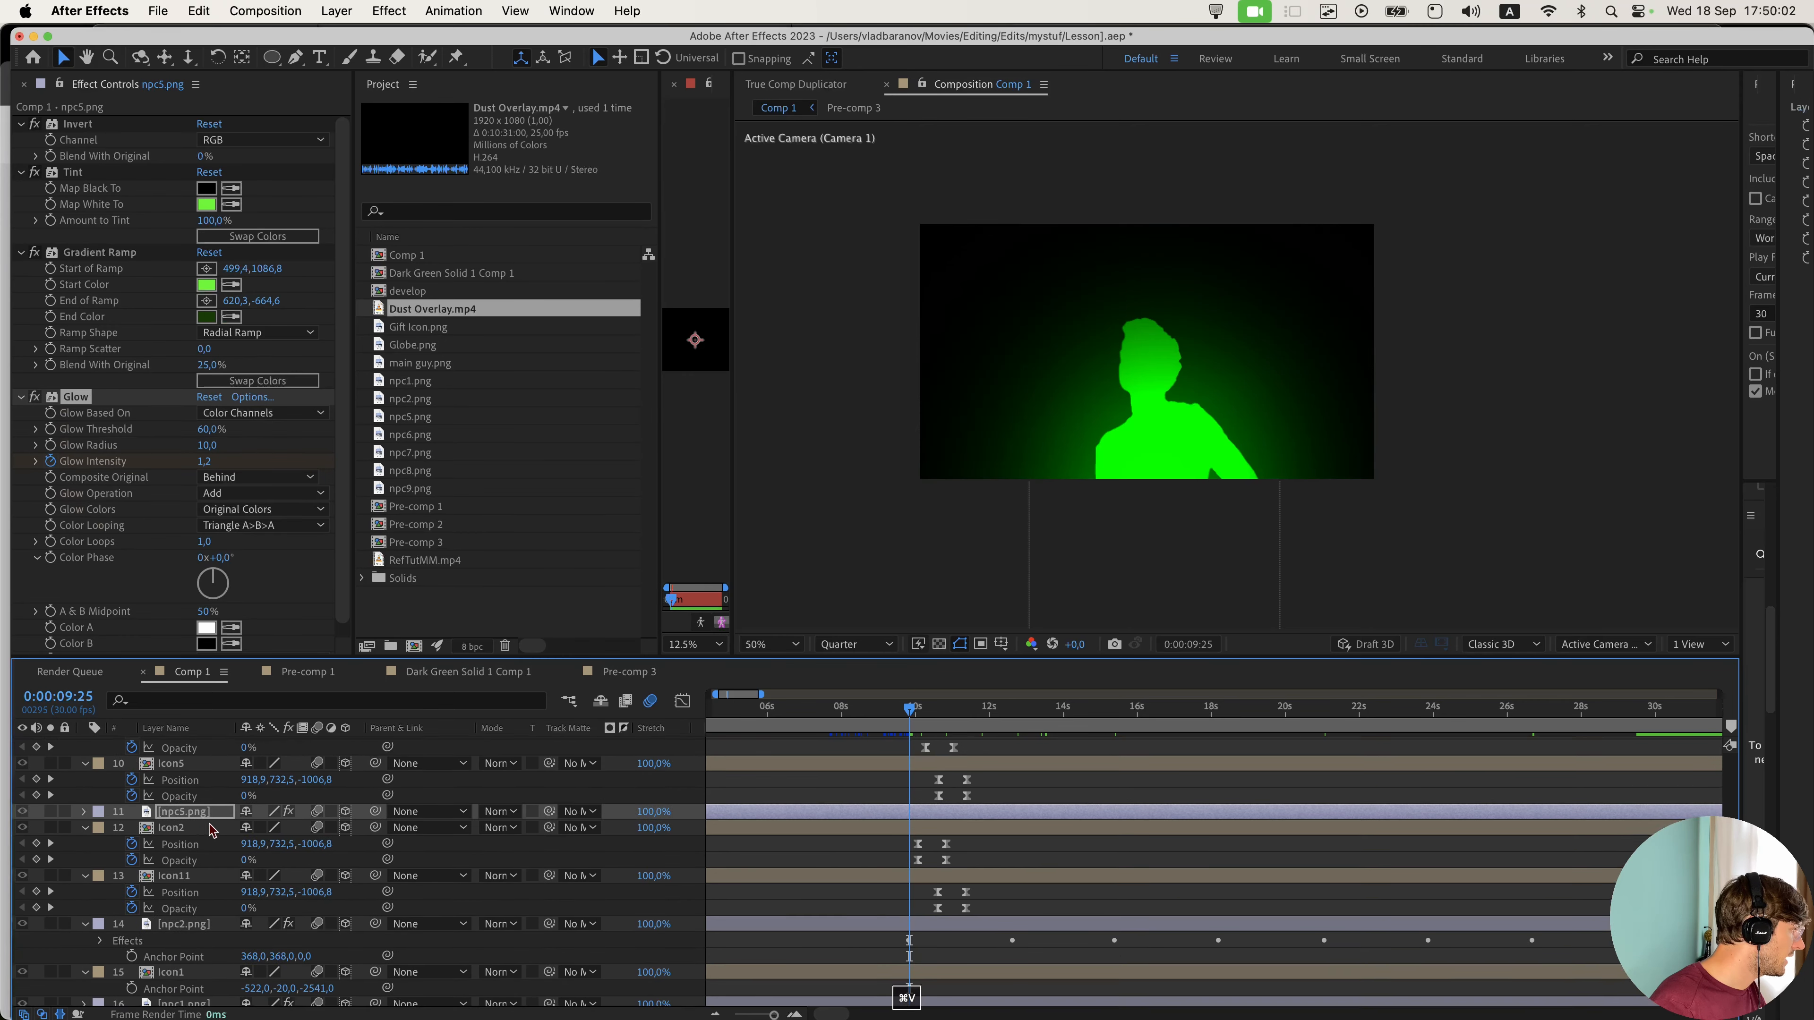
click(192, 791)
shift+click(194, 777)
key(super+v)
- Turn off Solo on the main guy.png layer, clear the selection, and check the glow in the full scene up to 0:00:23:02
scroll(53, 886, down, 10)
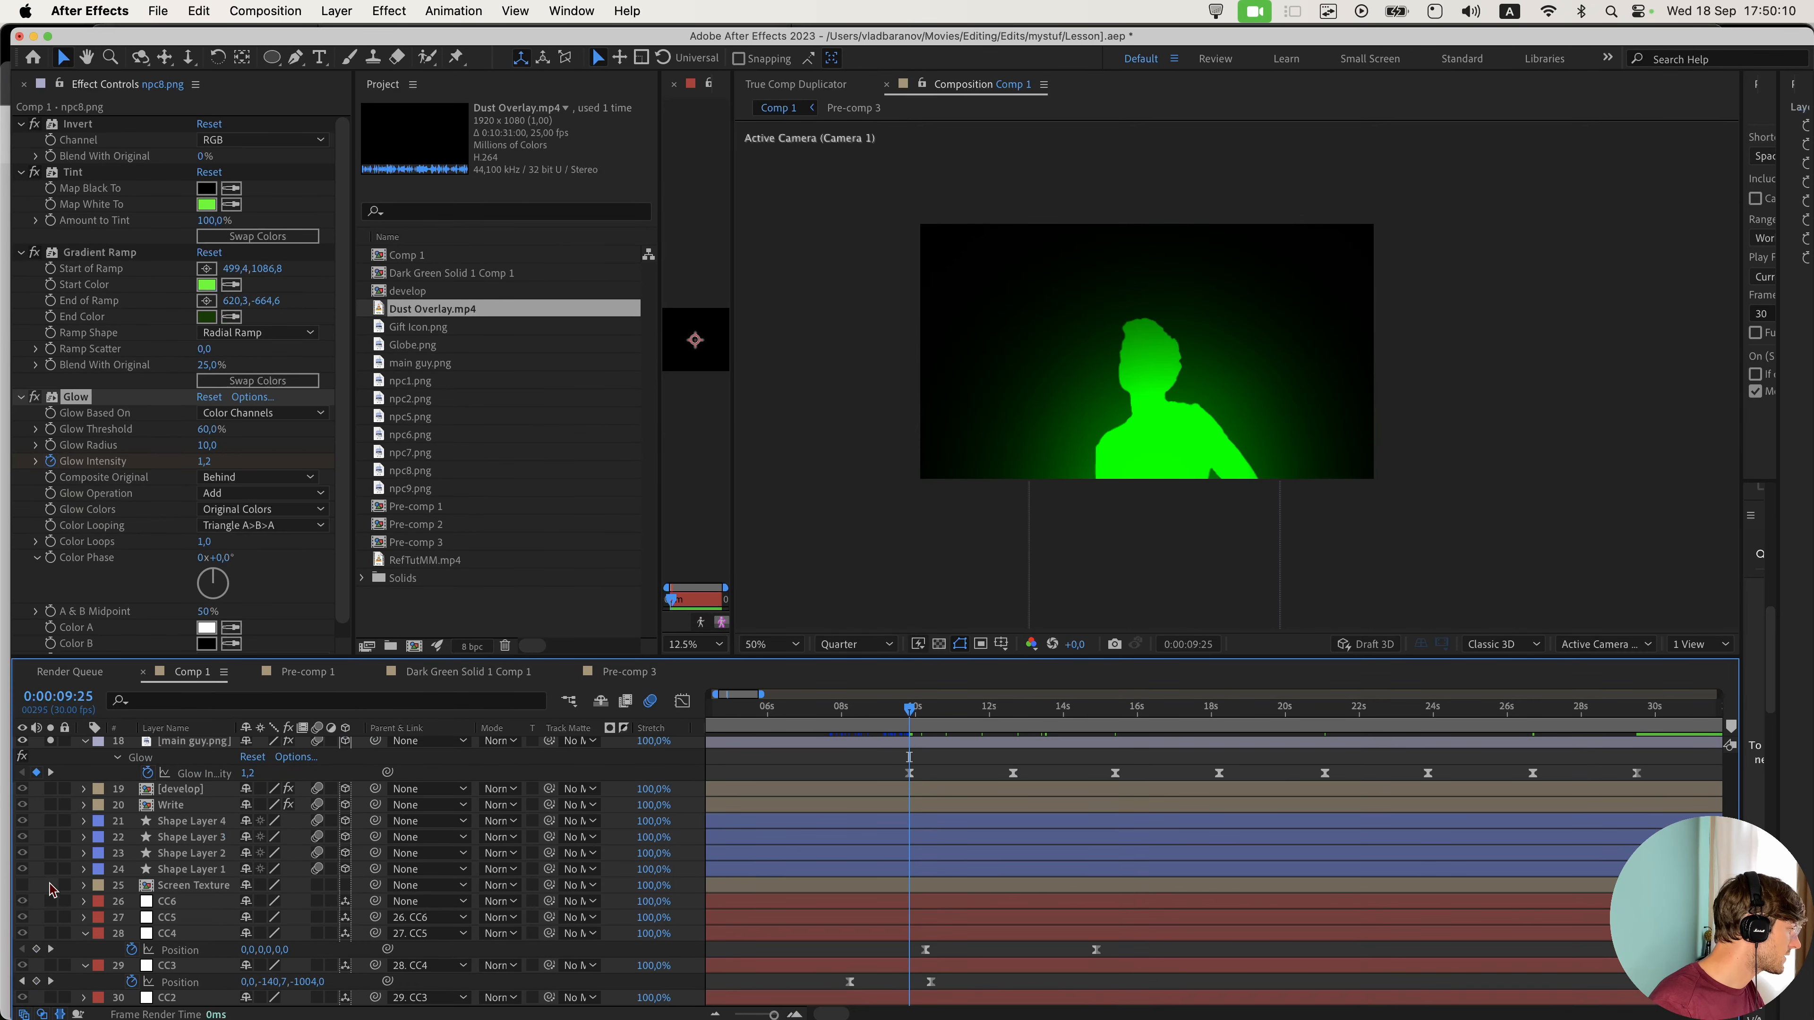
scroll(61, 914, down, 1)
scroll(65, 903, up, 5)
scroll(66, 904, down, 5)
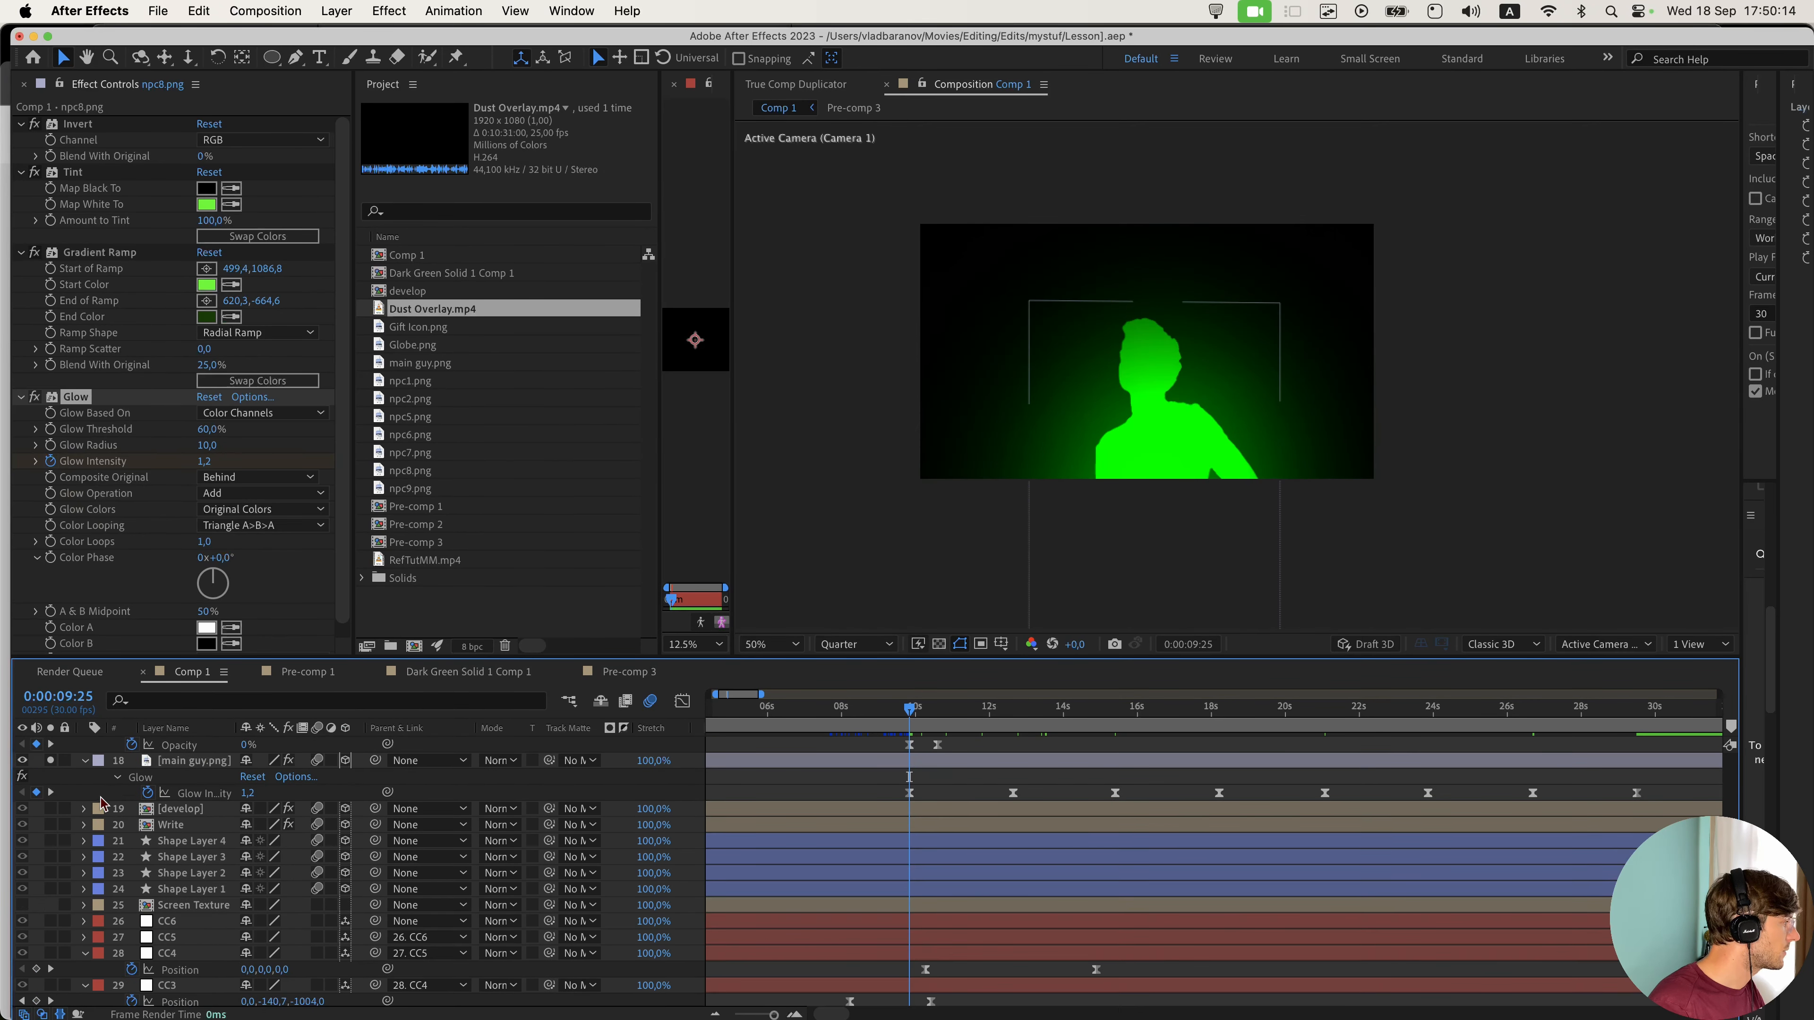
click(50, 761)
key(super+shift+a)
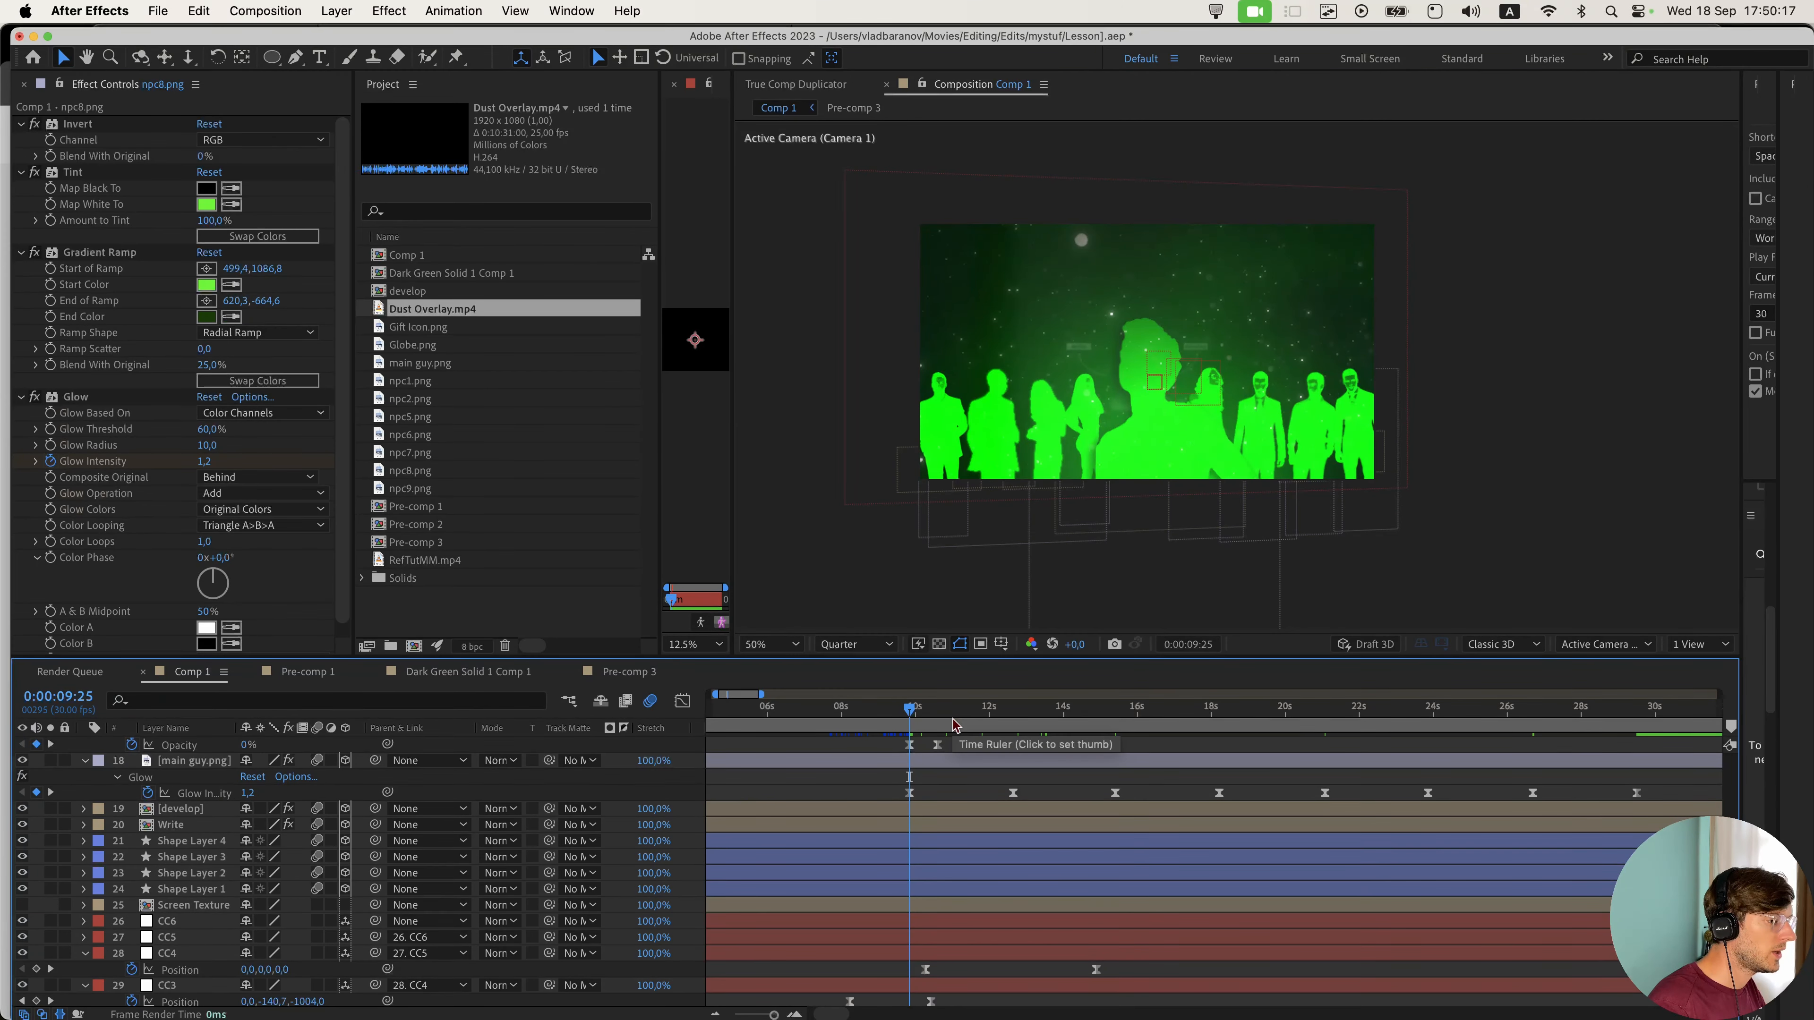
drag(909, 707, 1317, 757)
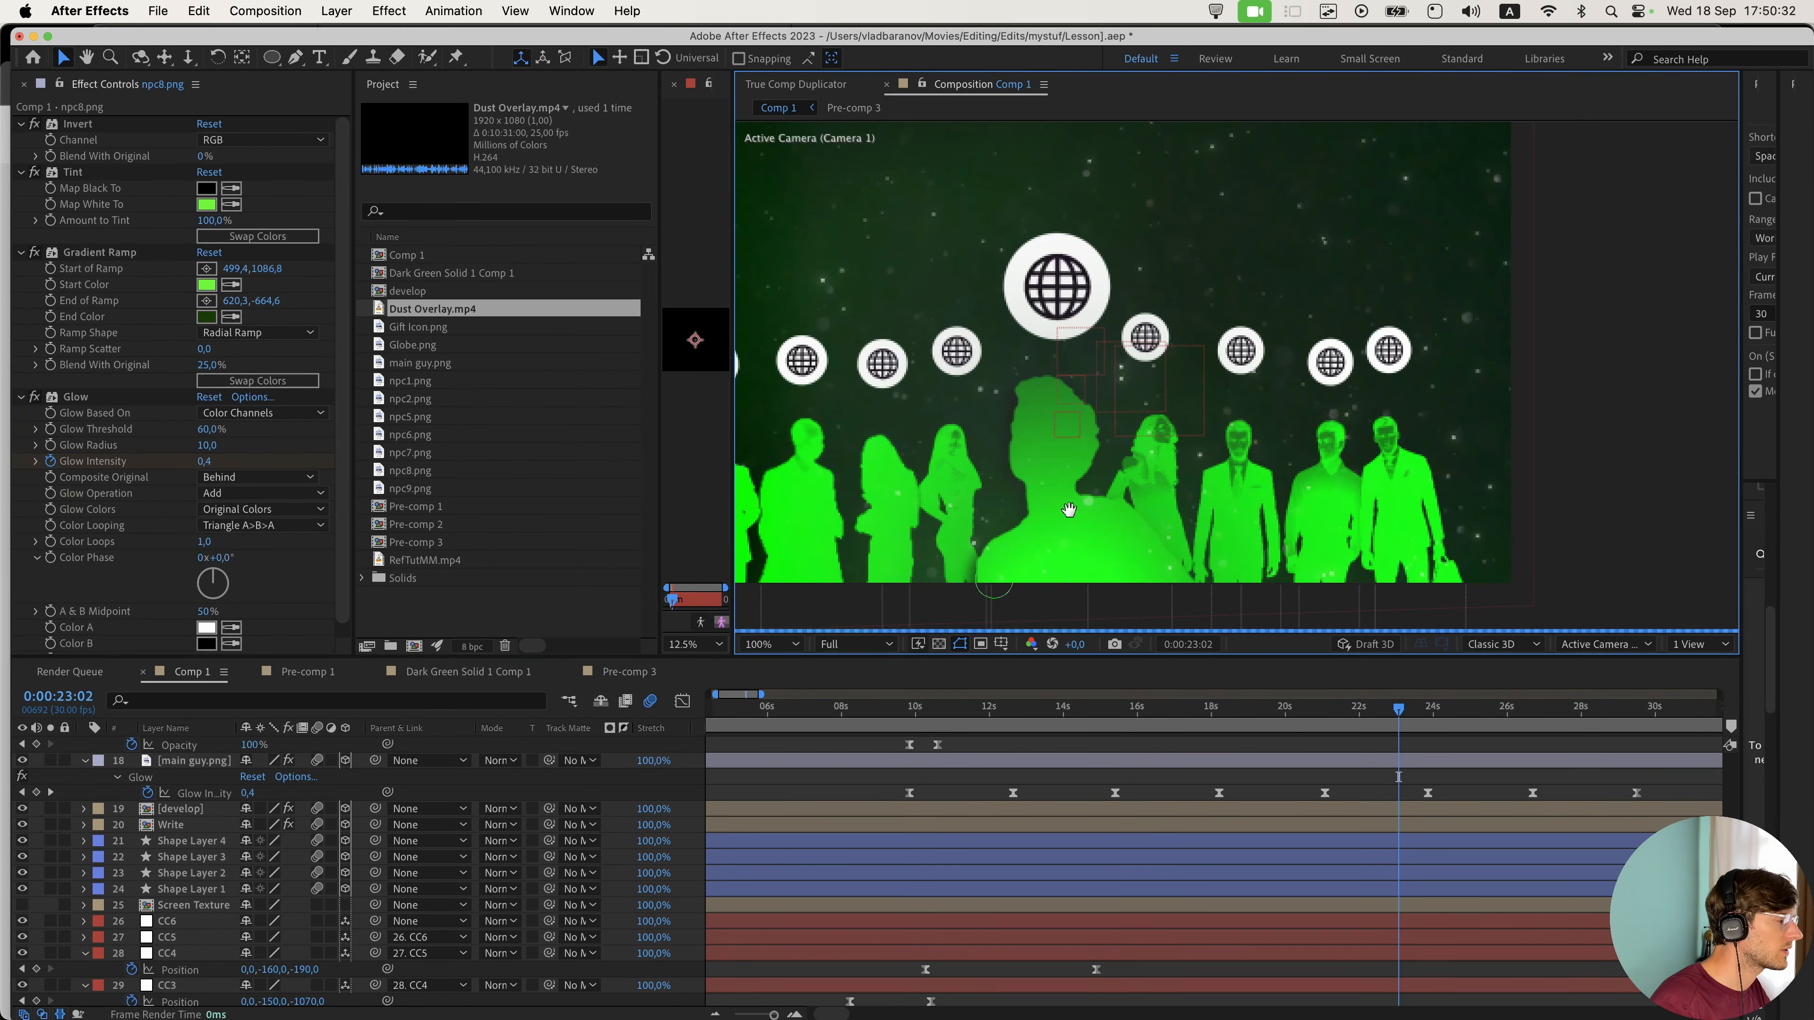
drag(1068, 510, 1264, 386)
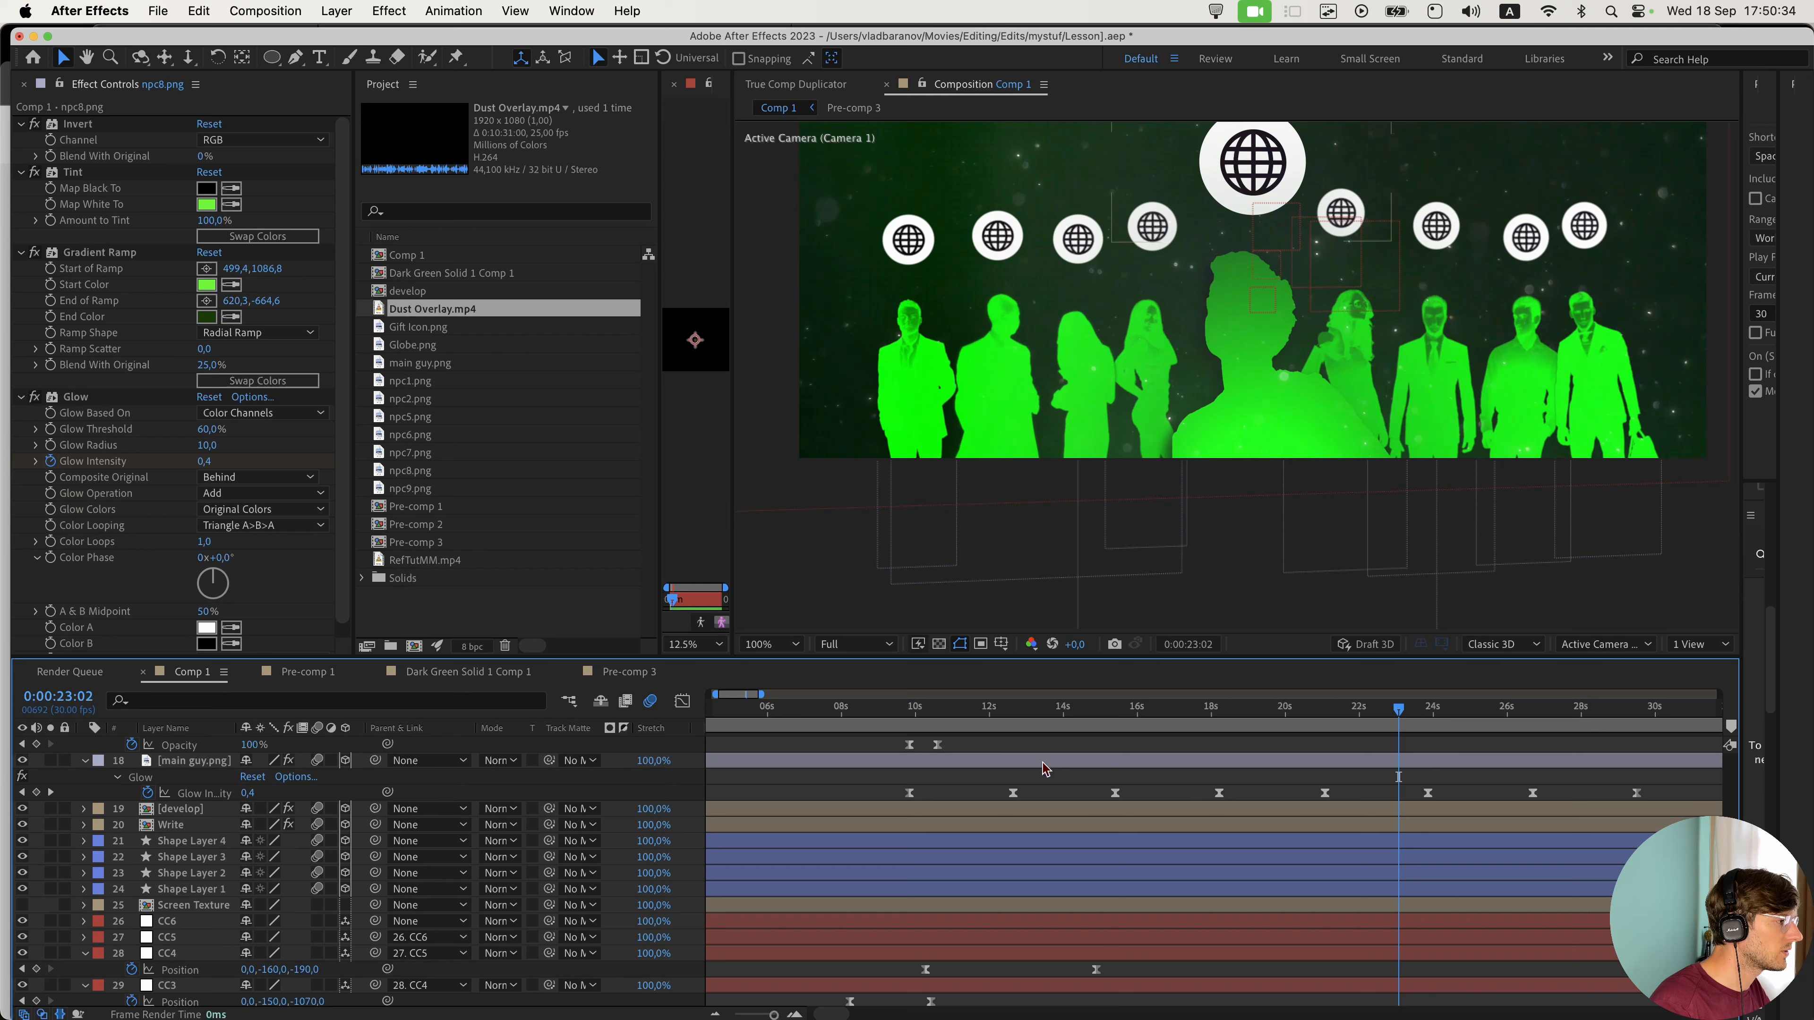
- Go to 0:00:12:21 and set the Glow Radius of the npc1.png layer to 1000
click(1015, 709)
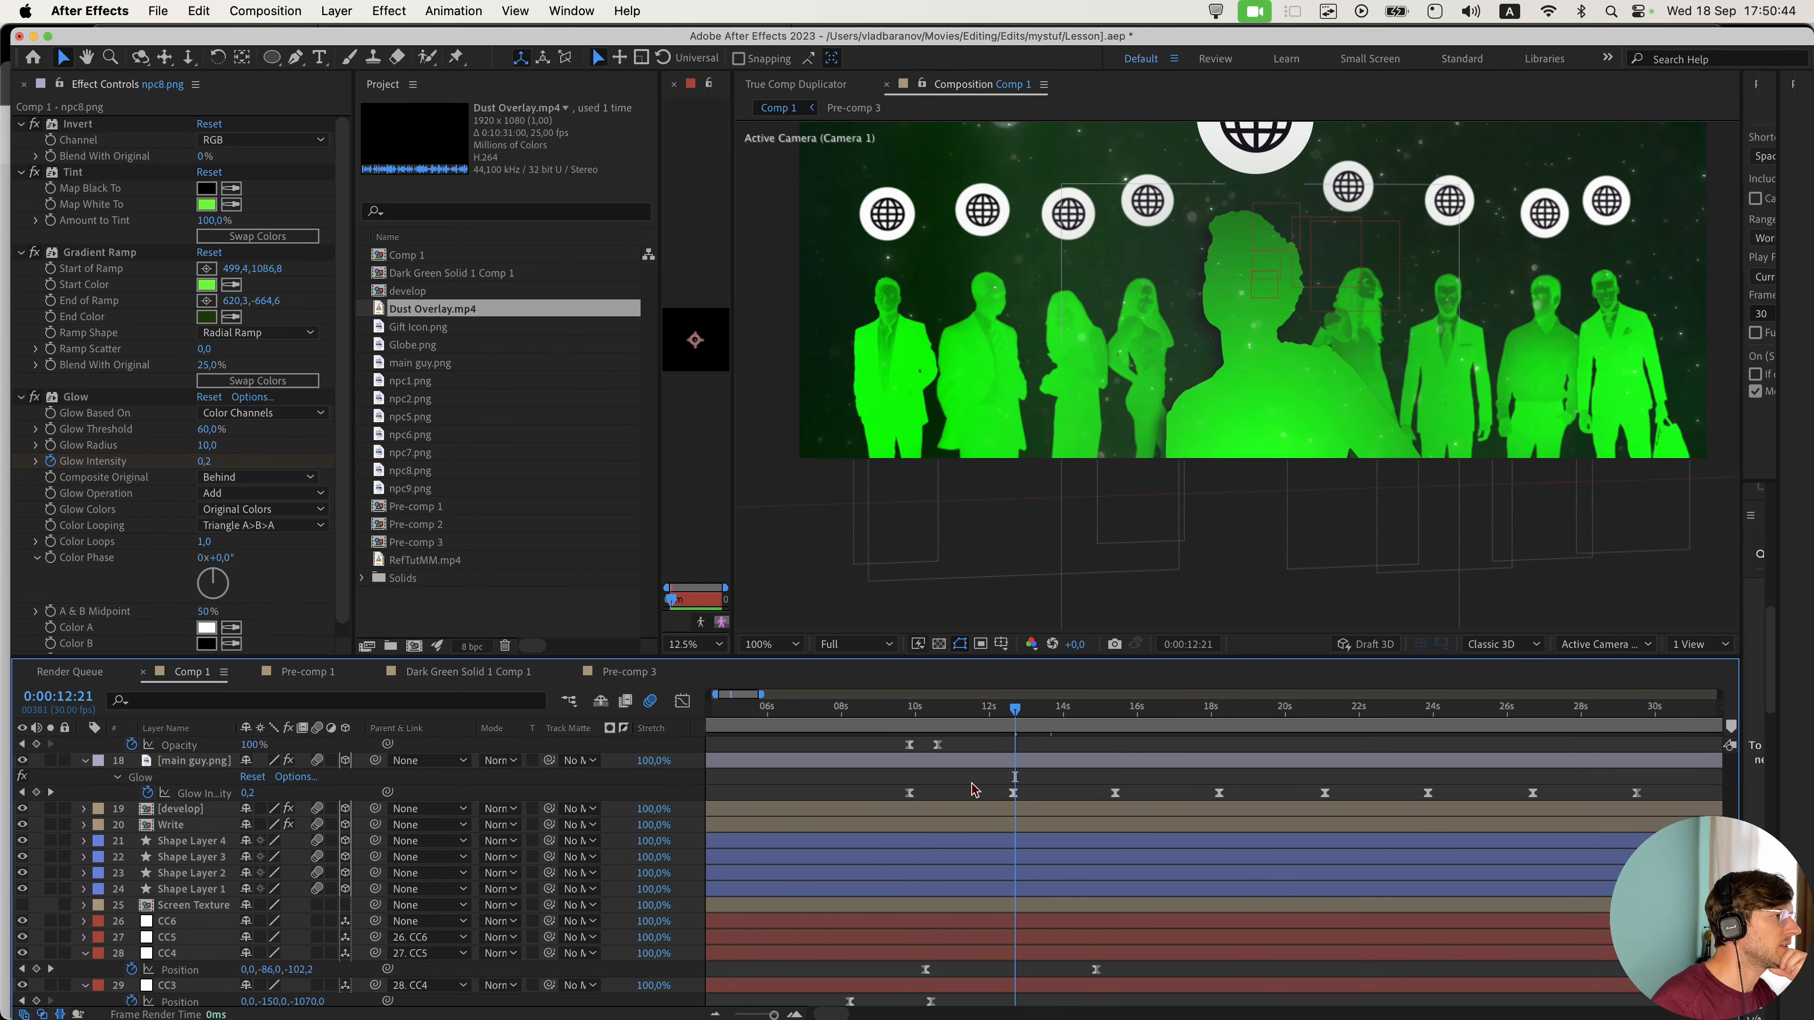
scroll(347, 827, up, 5)
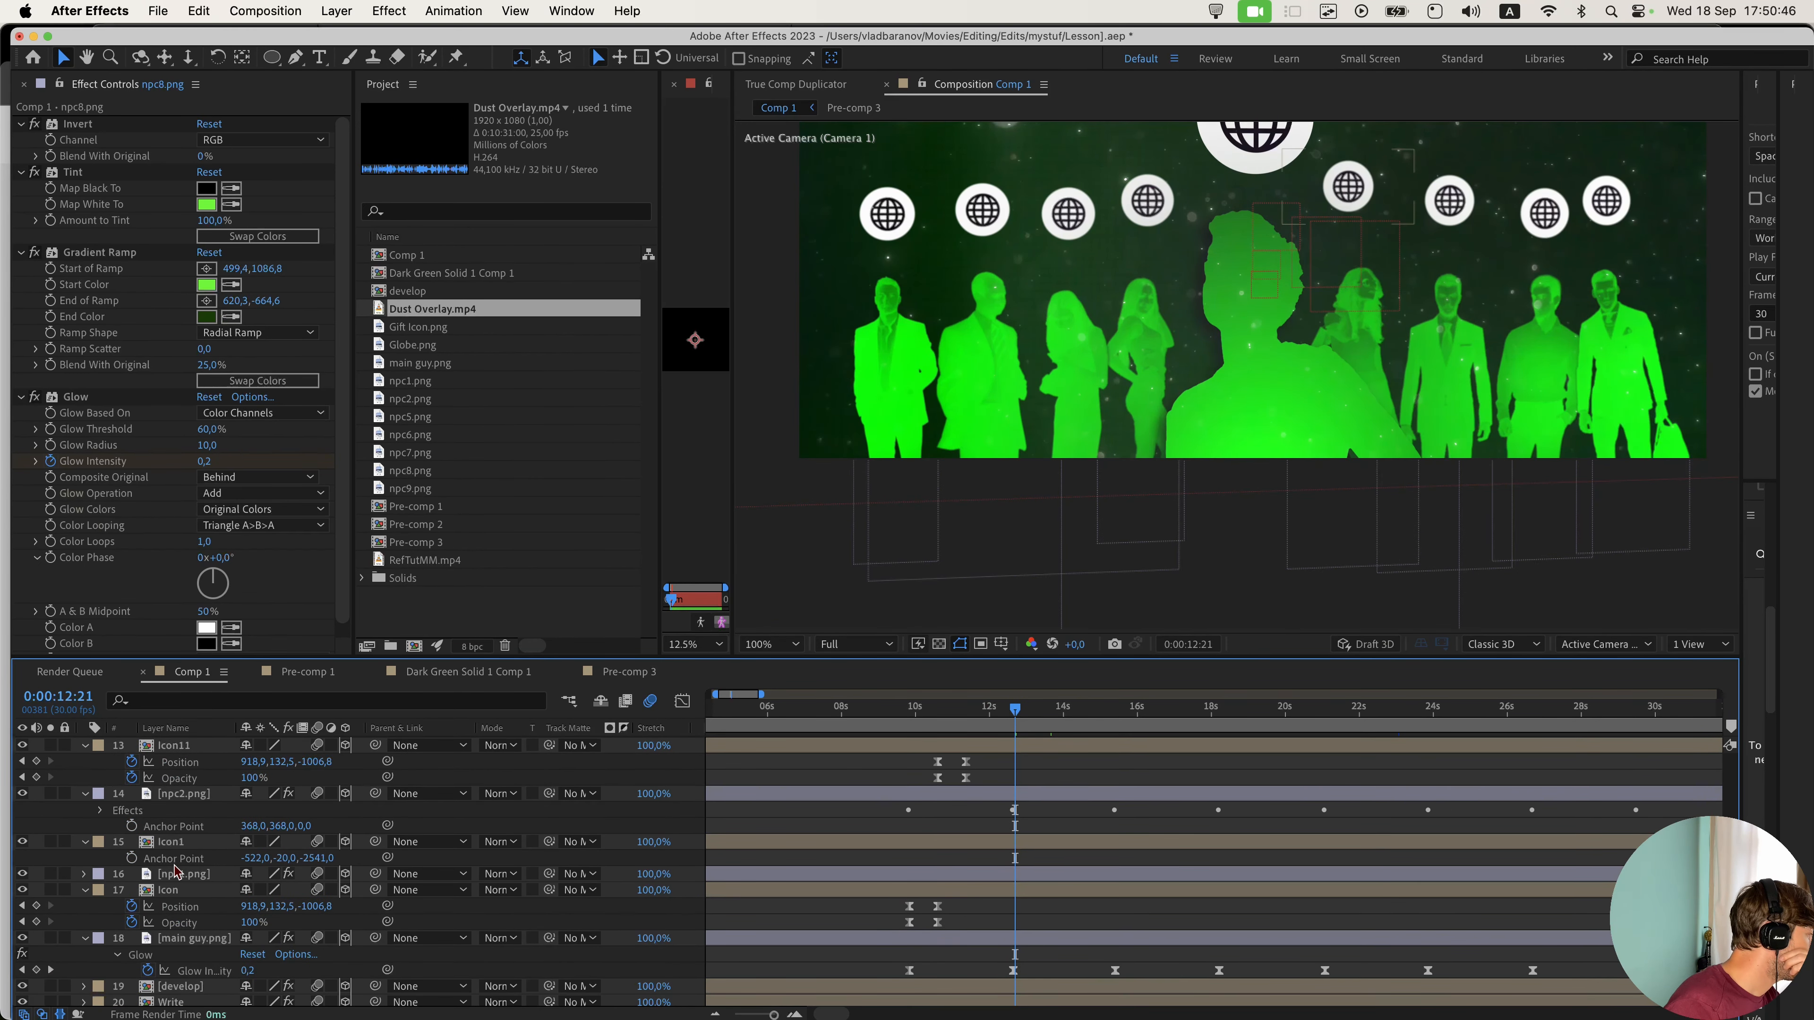
click(177, 872)
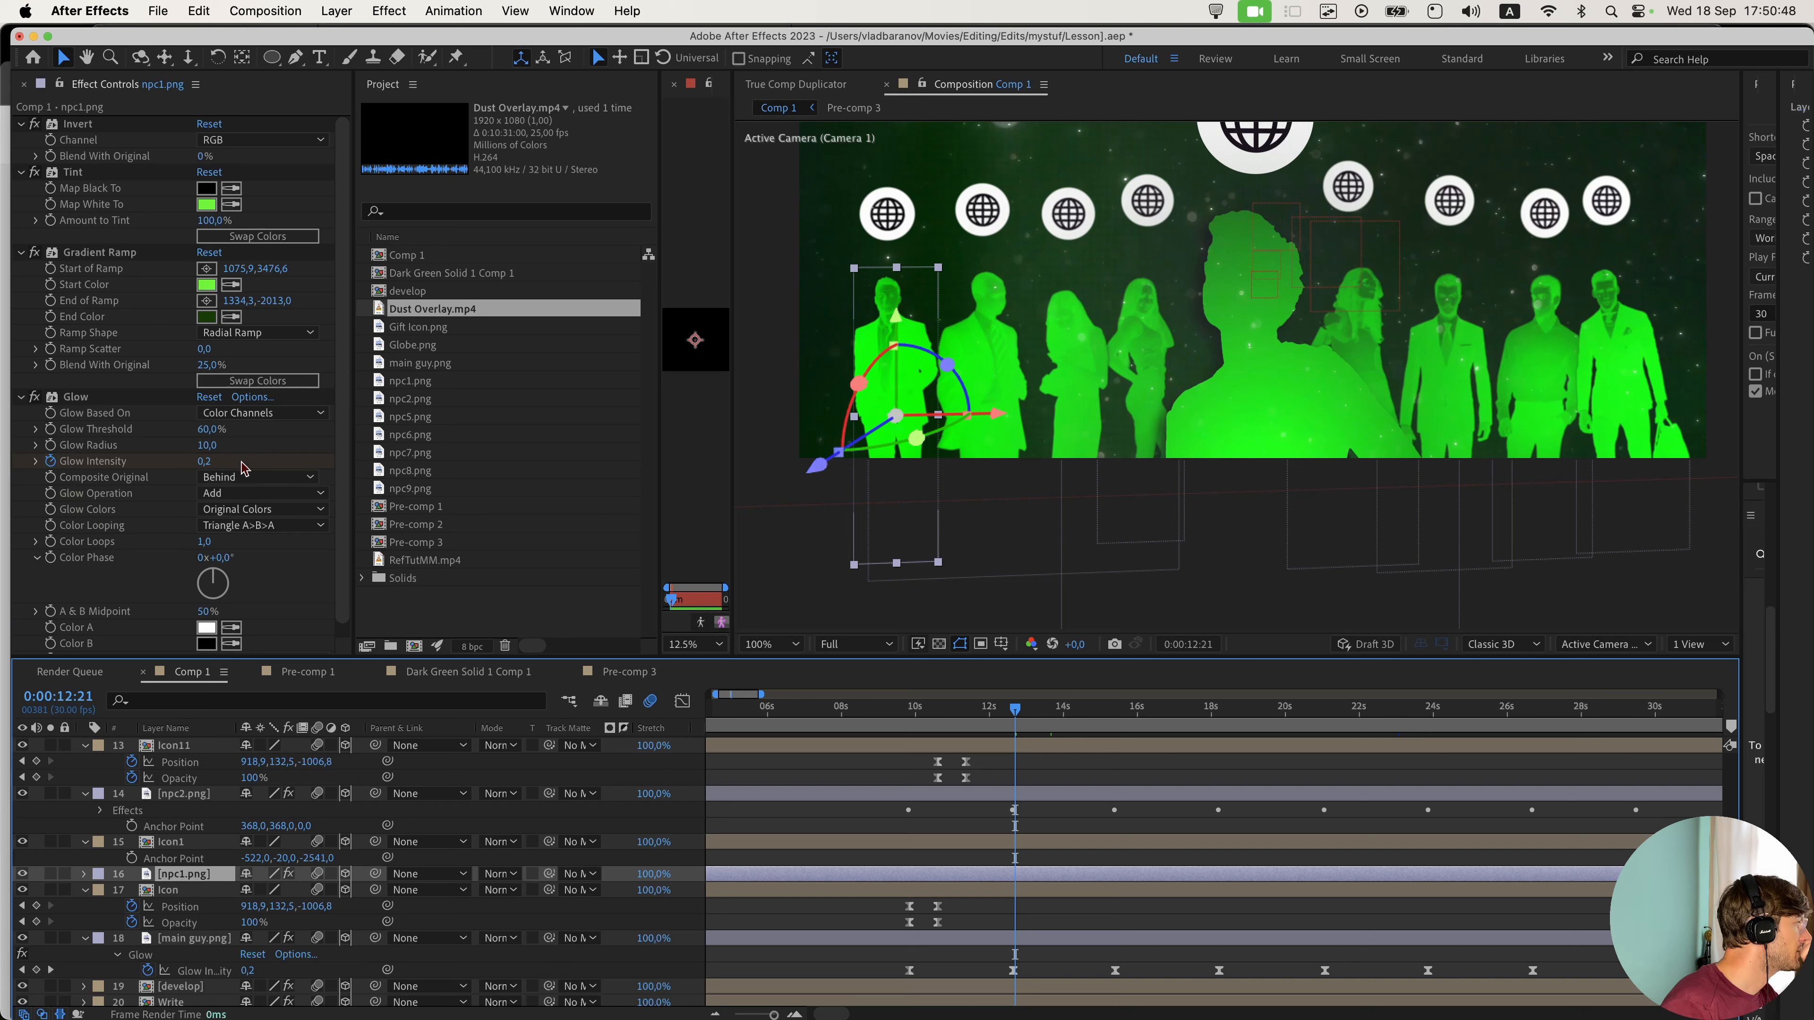
drag(206, 445, 656, 469)
- Paste the Glow from npc1.png onto the npc2.png layer and reduce its Glow Radius to 322
click(183, 796)
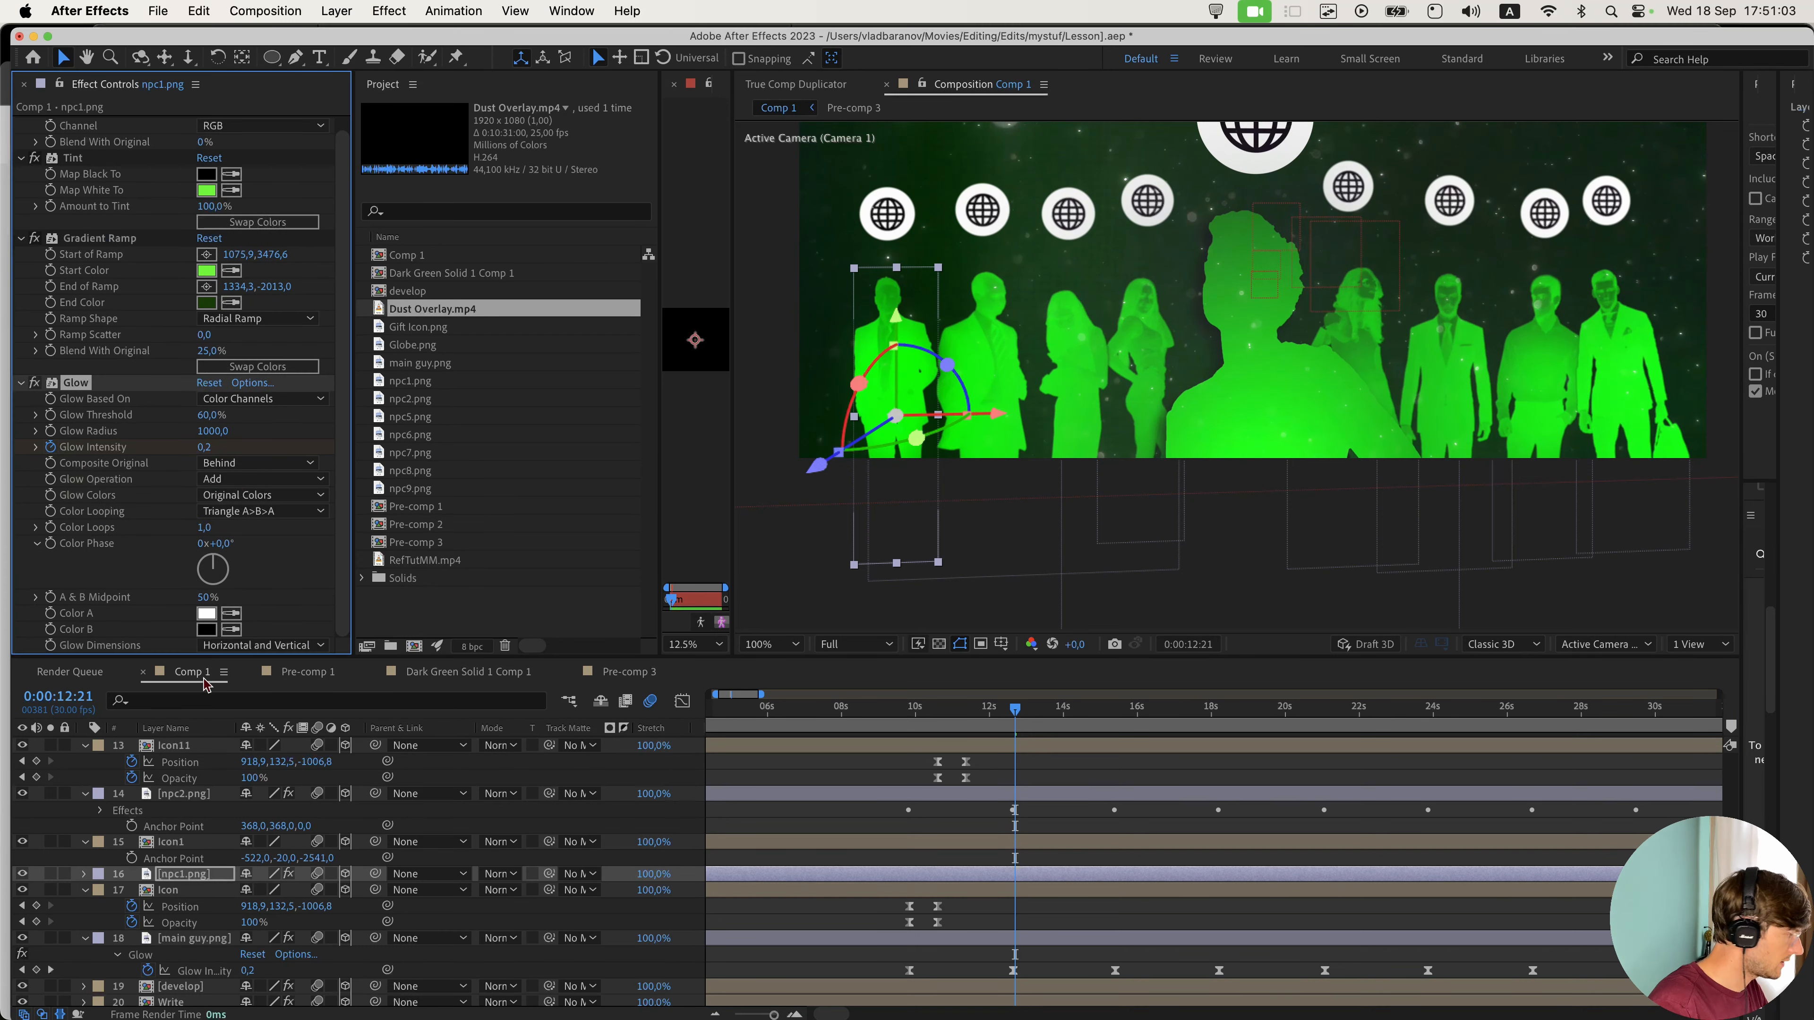
key(super+v)
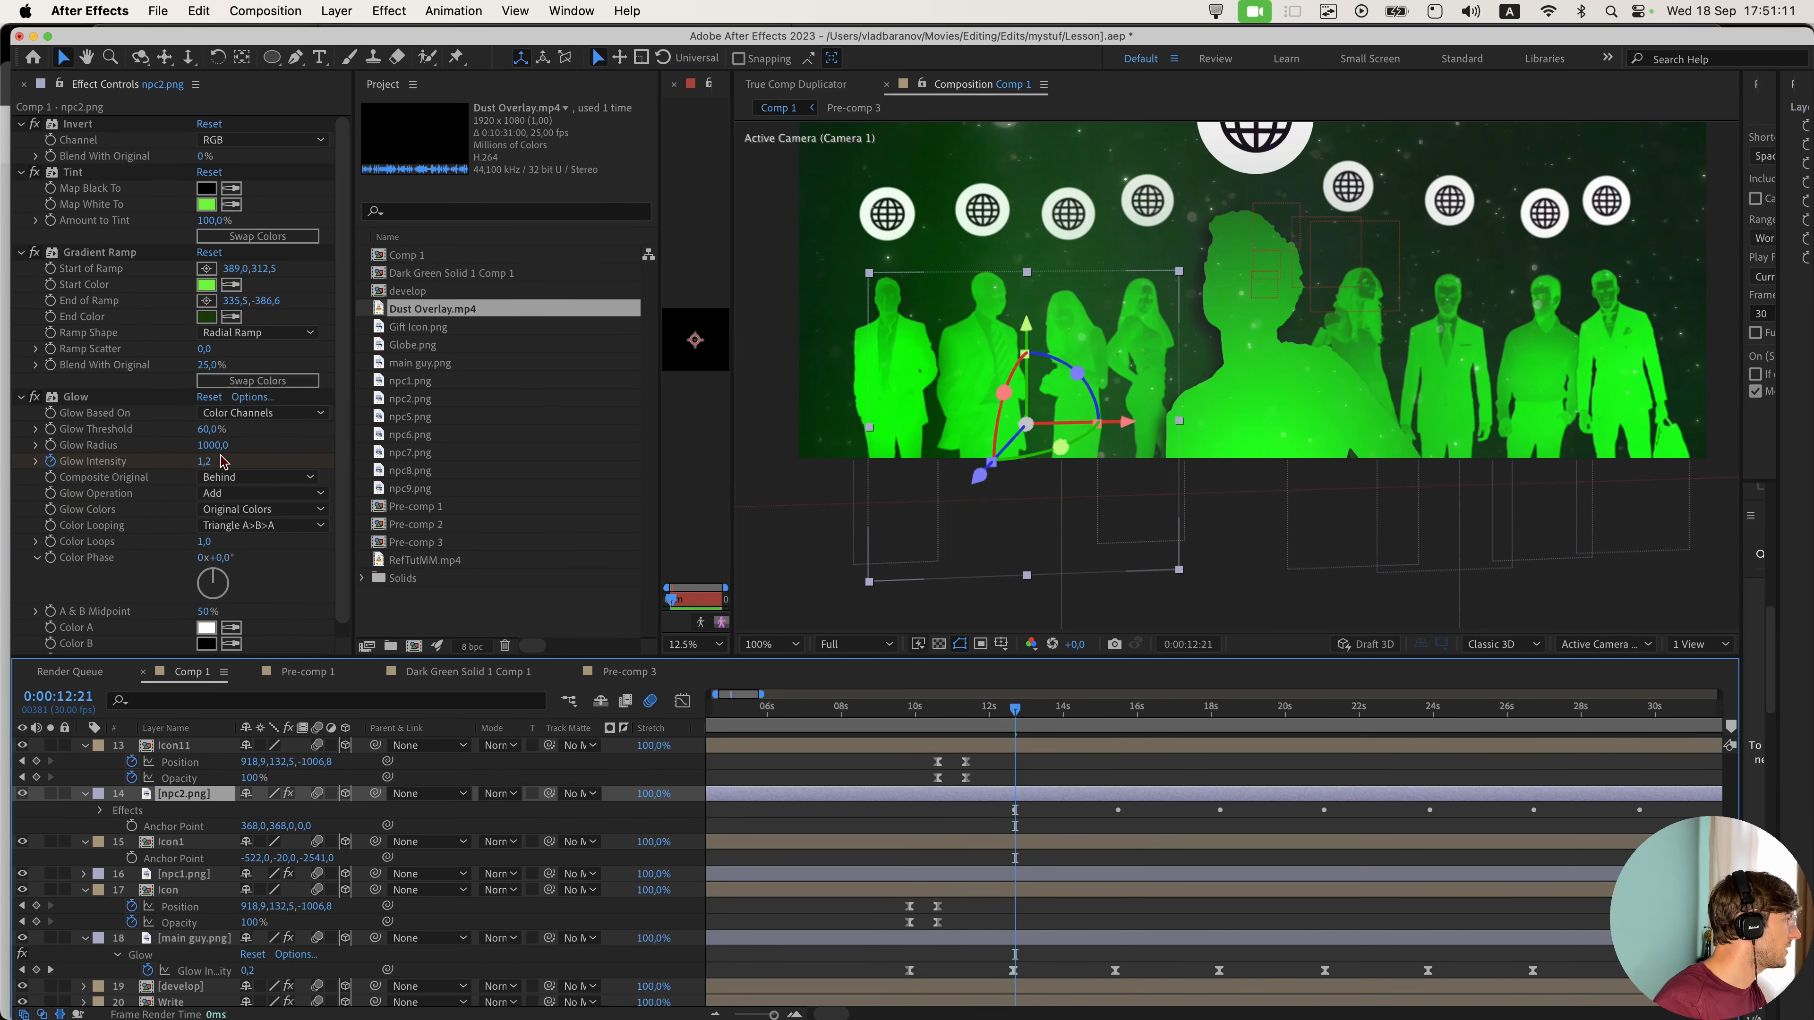
drag(220, 446, 217, 447)
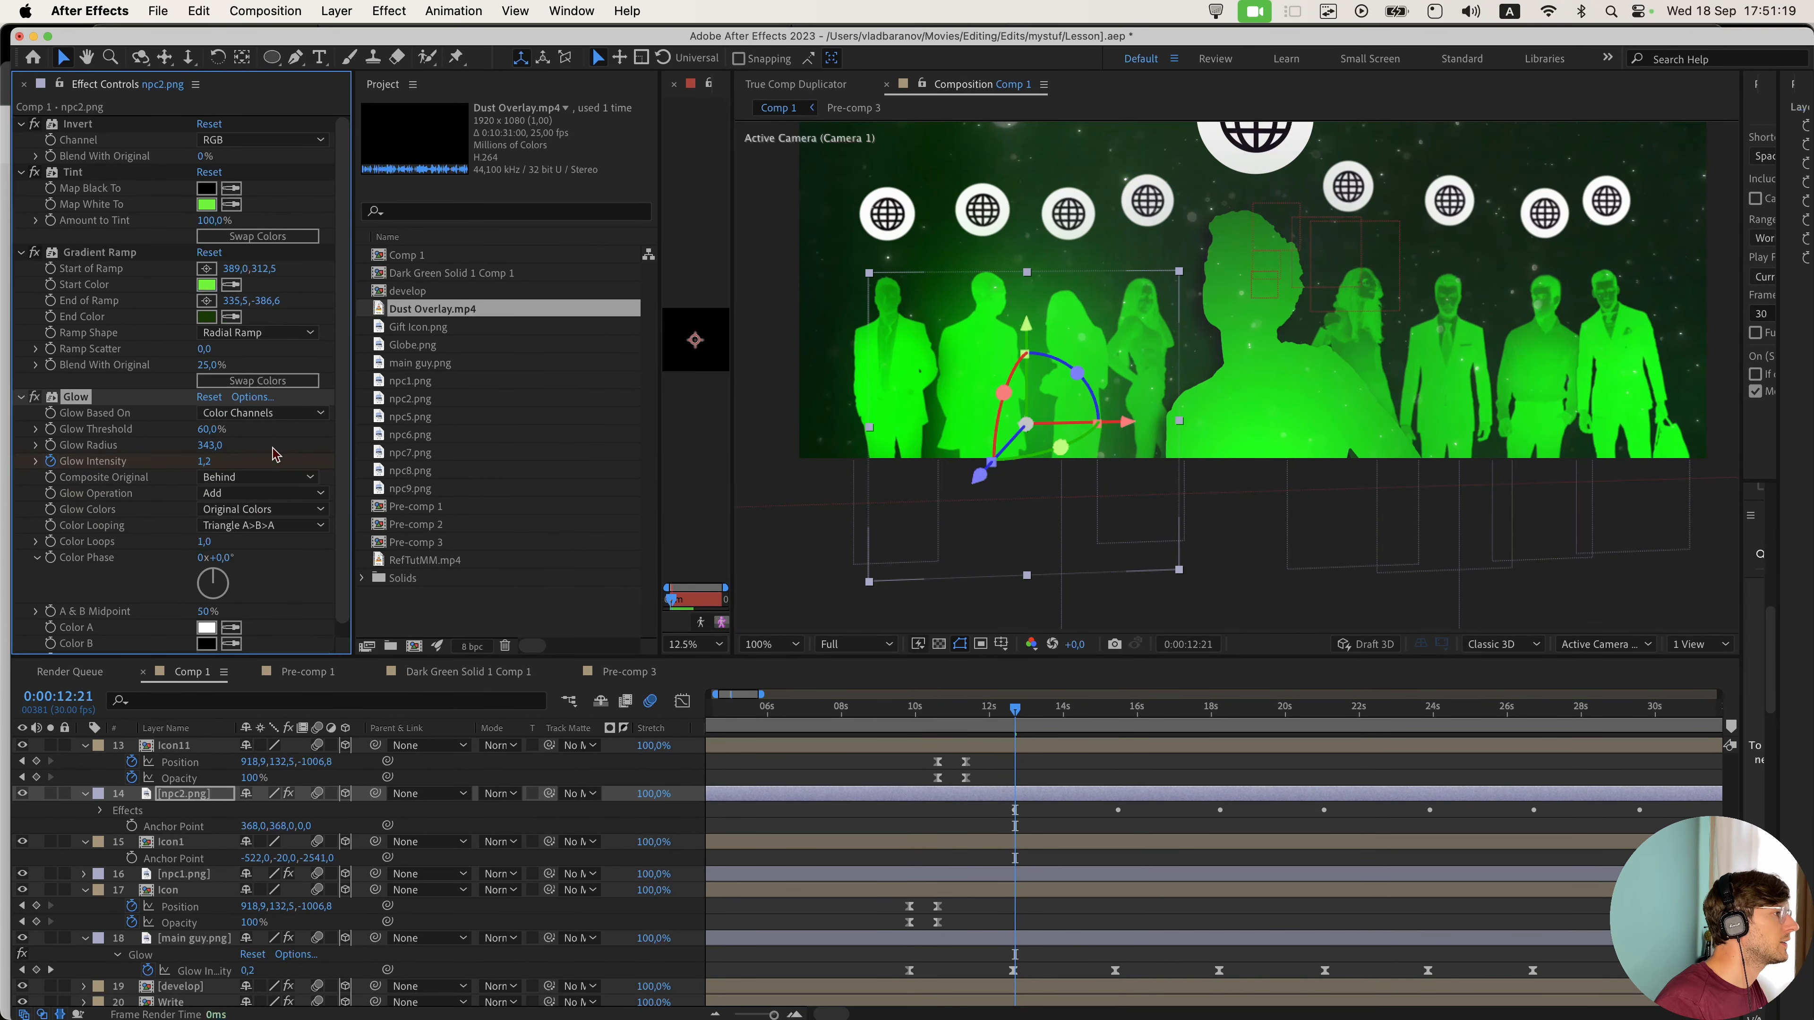
- Paste the 1000-radius Glow onto npc5.png and the npc layers above it
scroll(188, 758, up, 4)
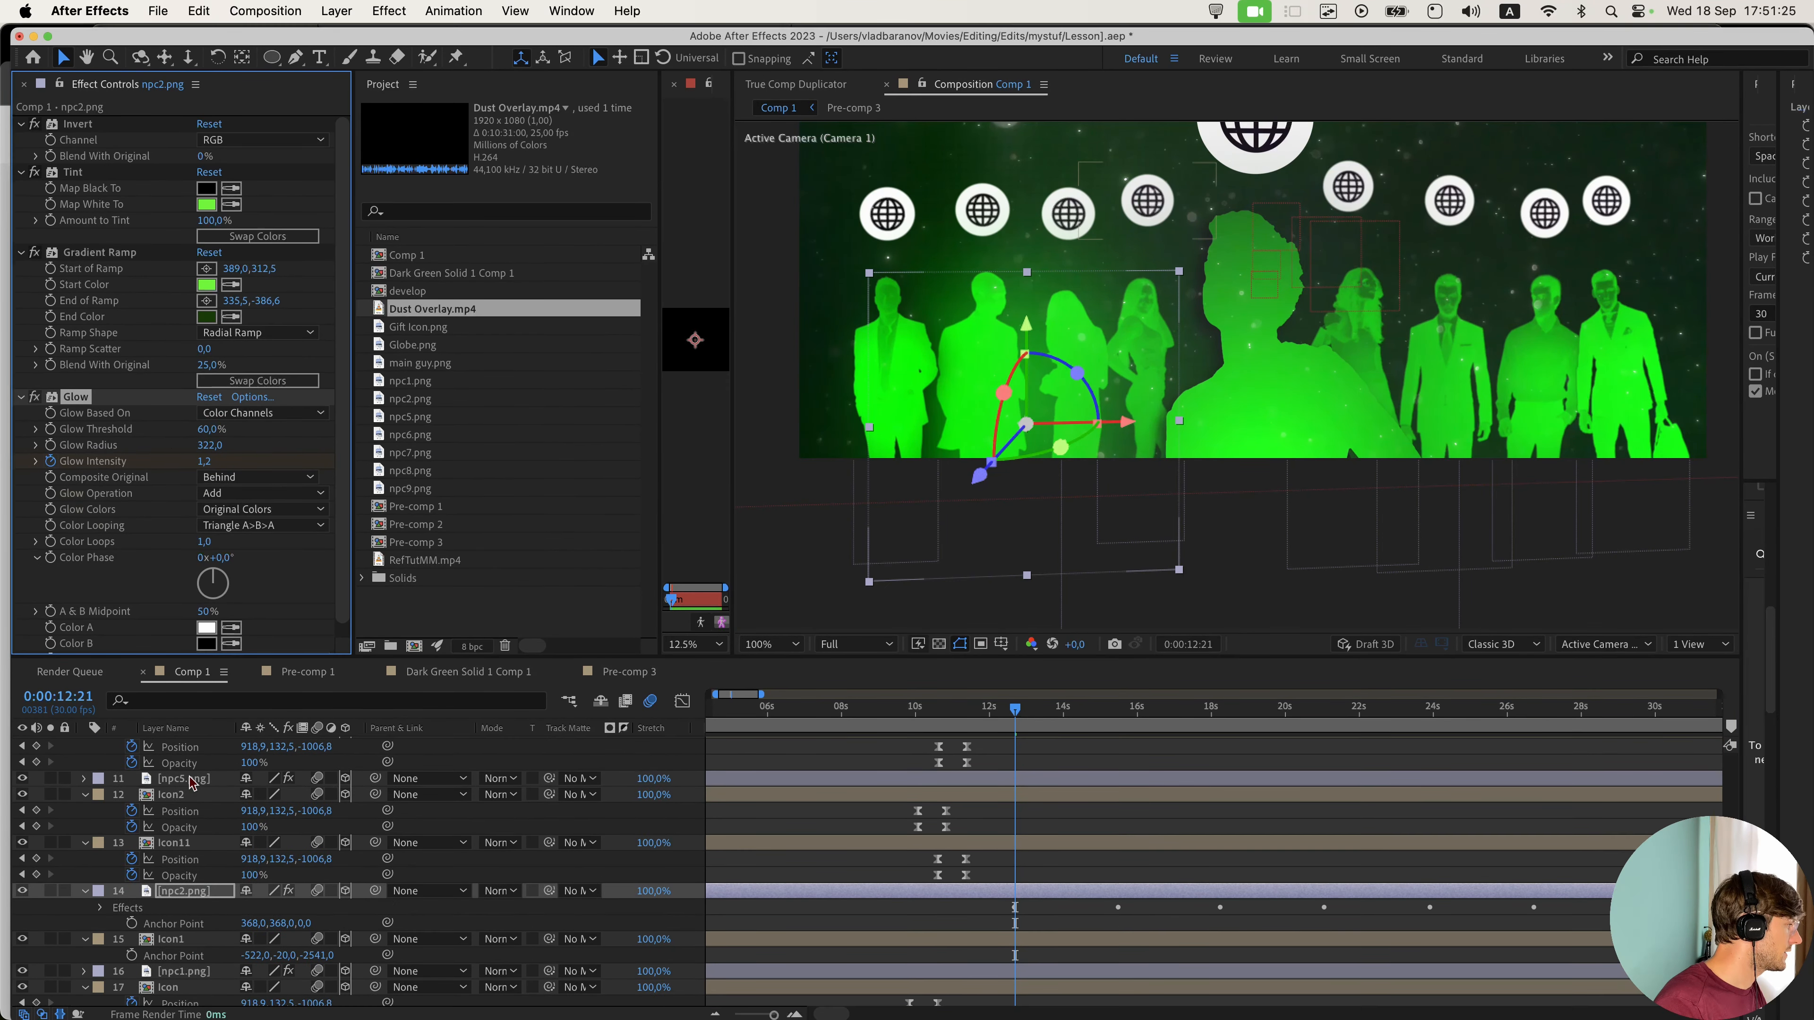
click(190, 780)
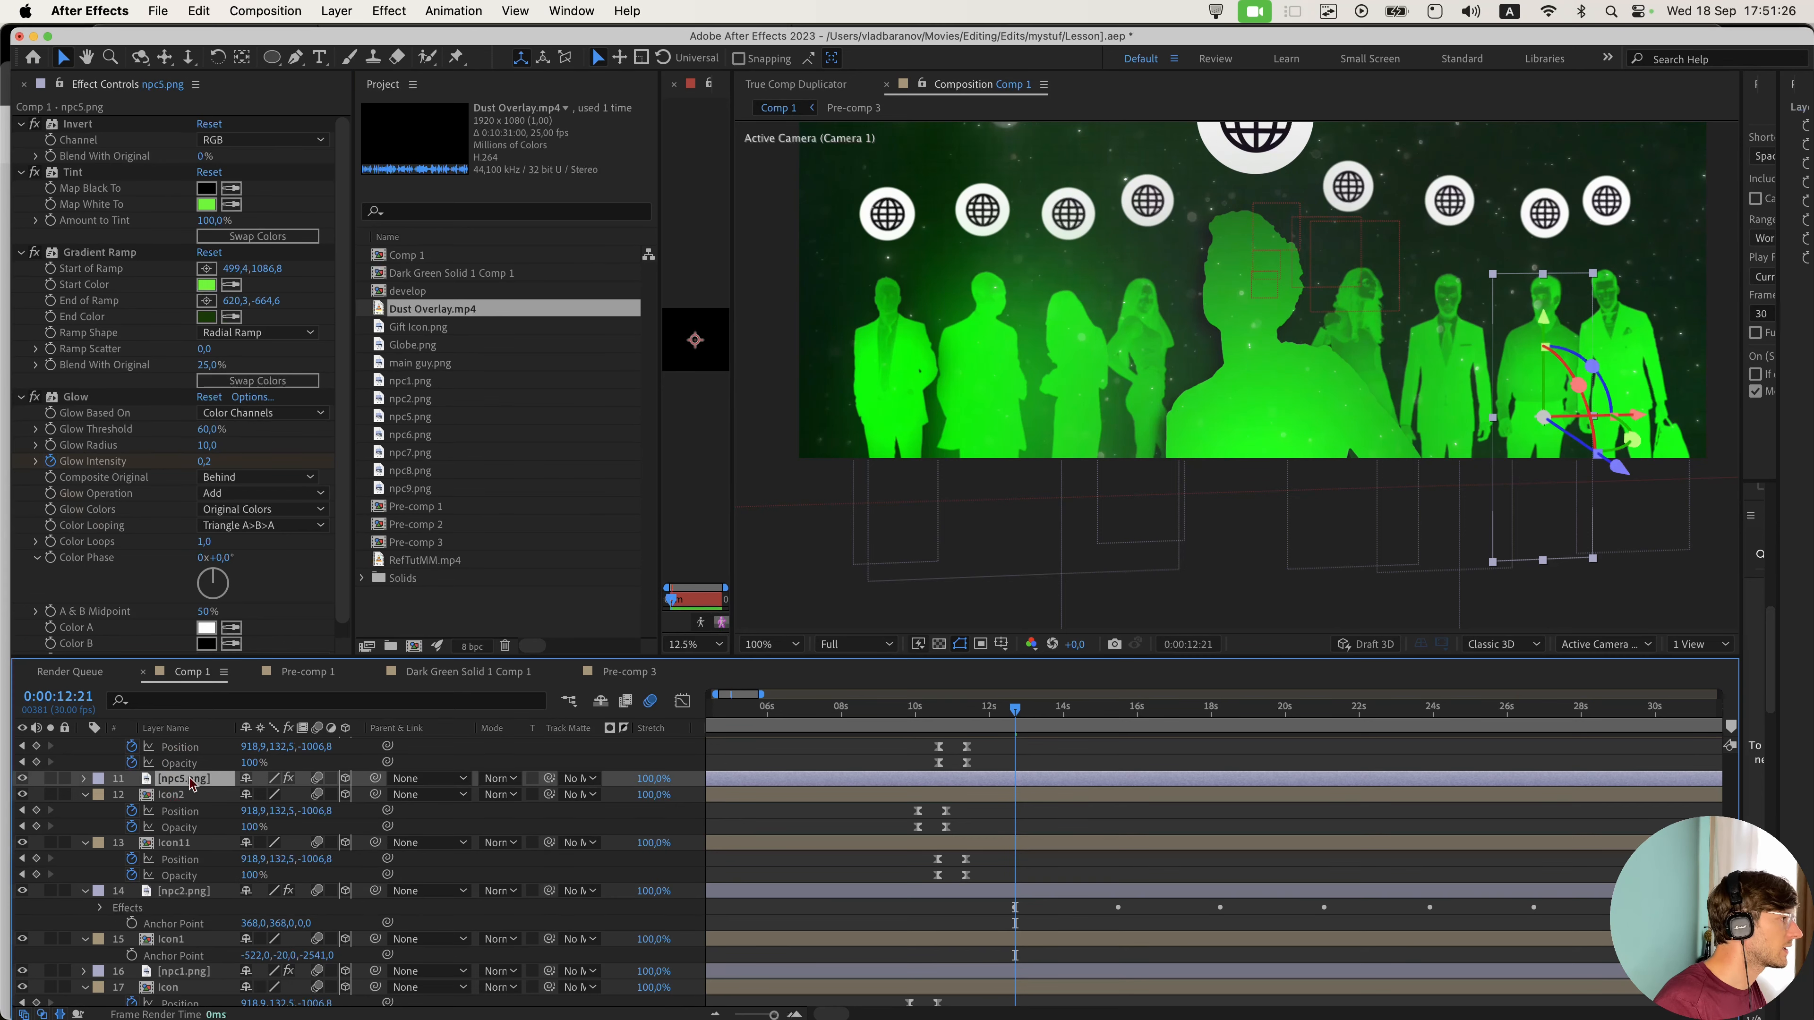
key(super+v)
scroll(190, 780, up, 4)
click(190, 775)
key(super+v)
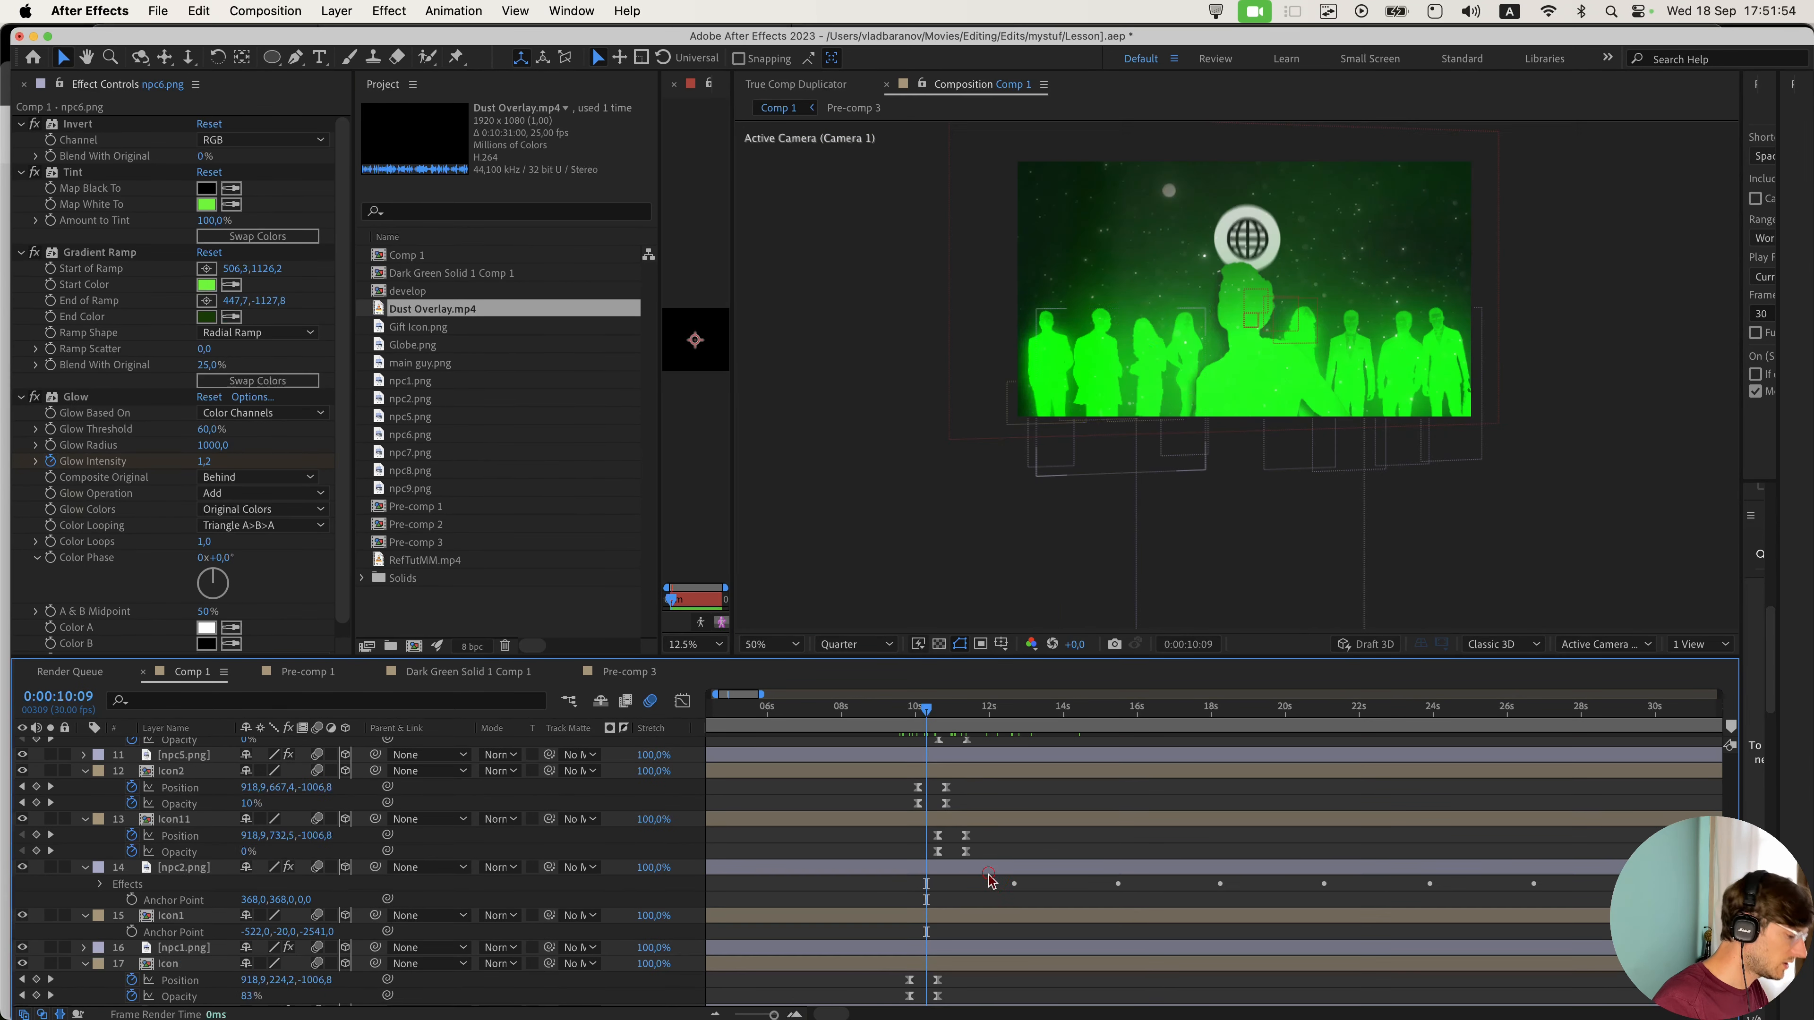
- Show the keyframed properties of npc2.png and end the work area at about 15 seconds
key(u)
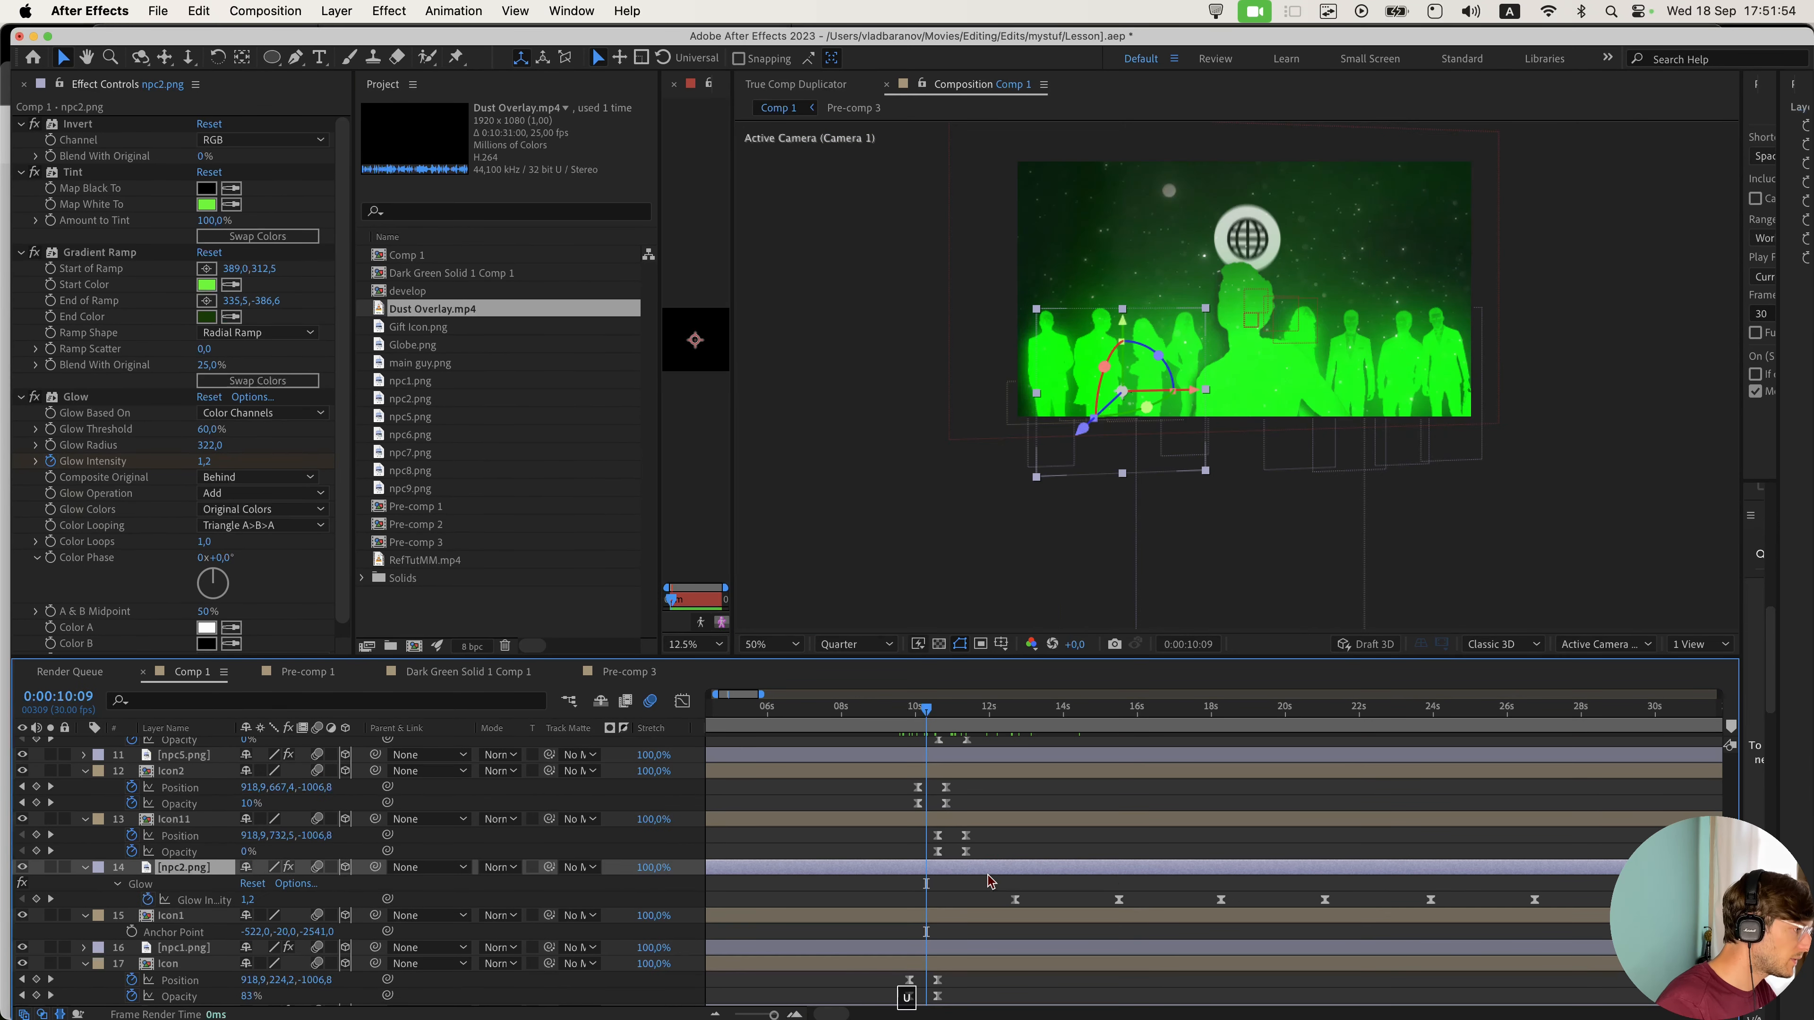
click(1096, 709)
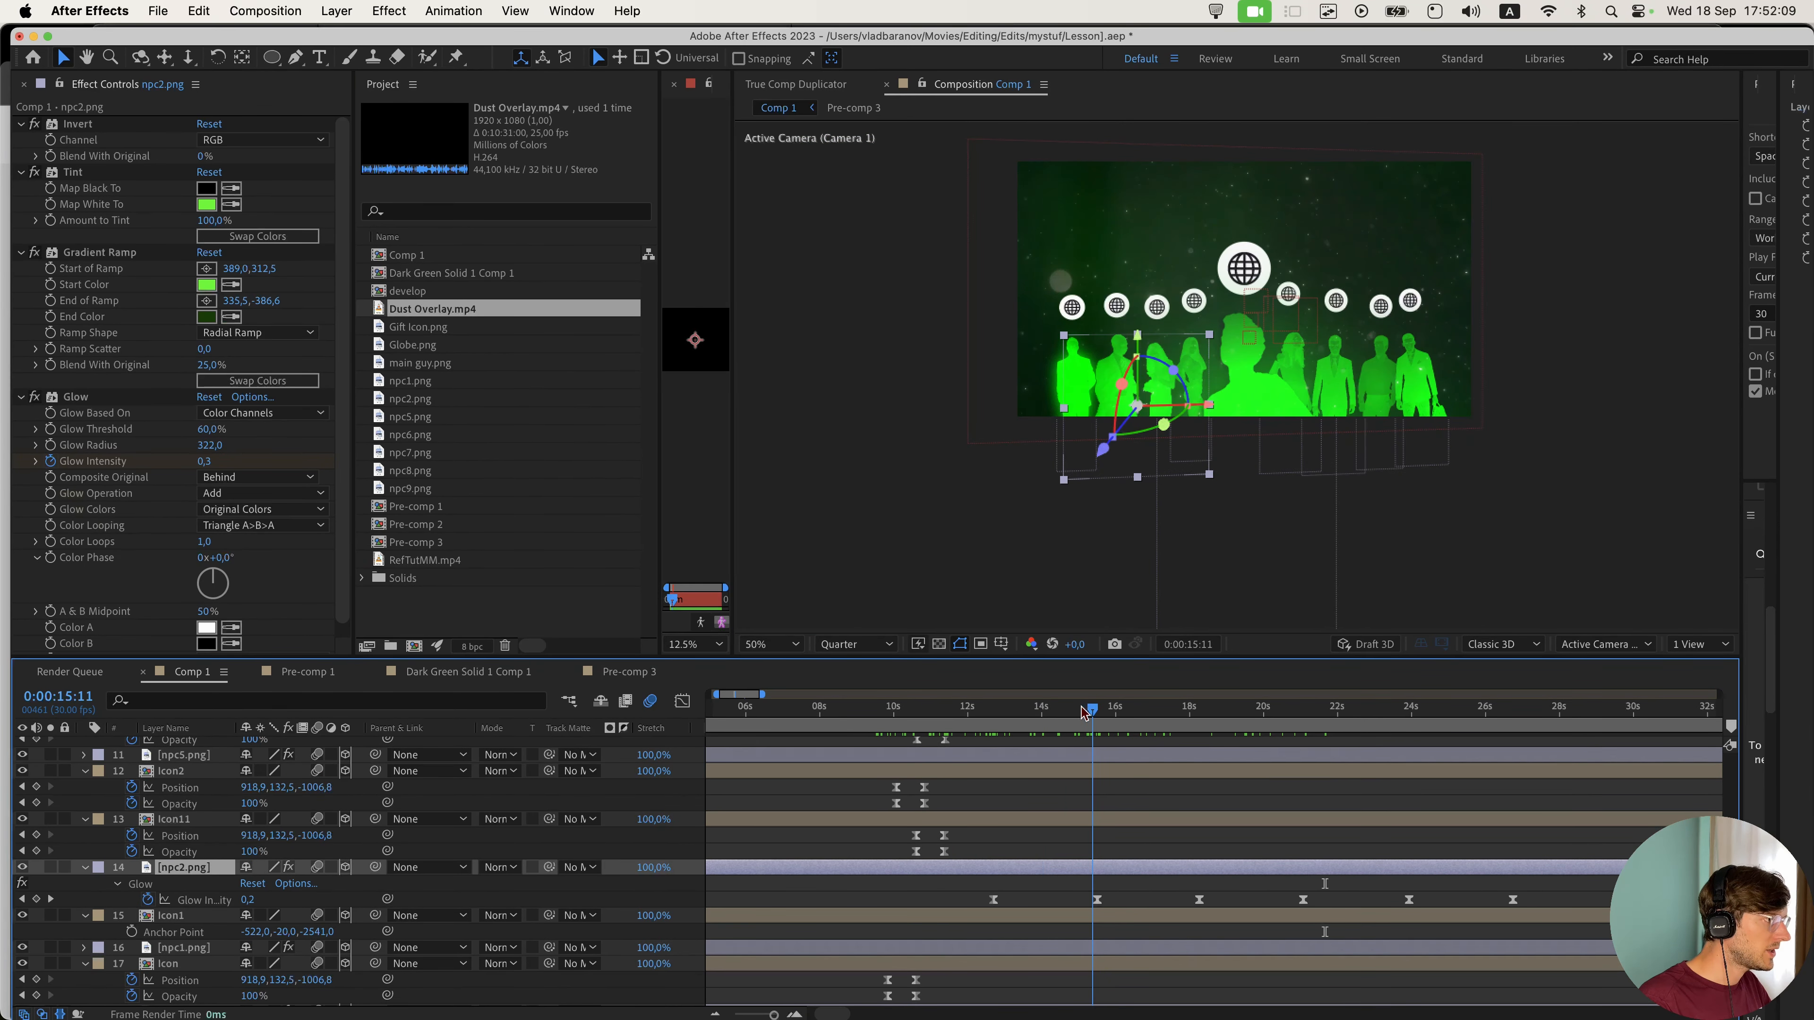
mouse_move(1084, 712)
mouse_down()
mouse_move(1057, 712)
mouse_move(1081, 718)
mouse_up()
key(n)
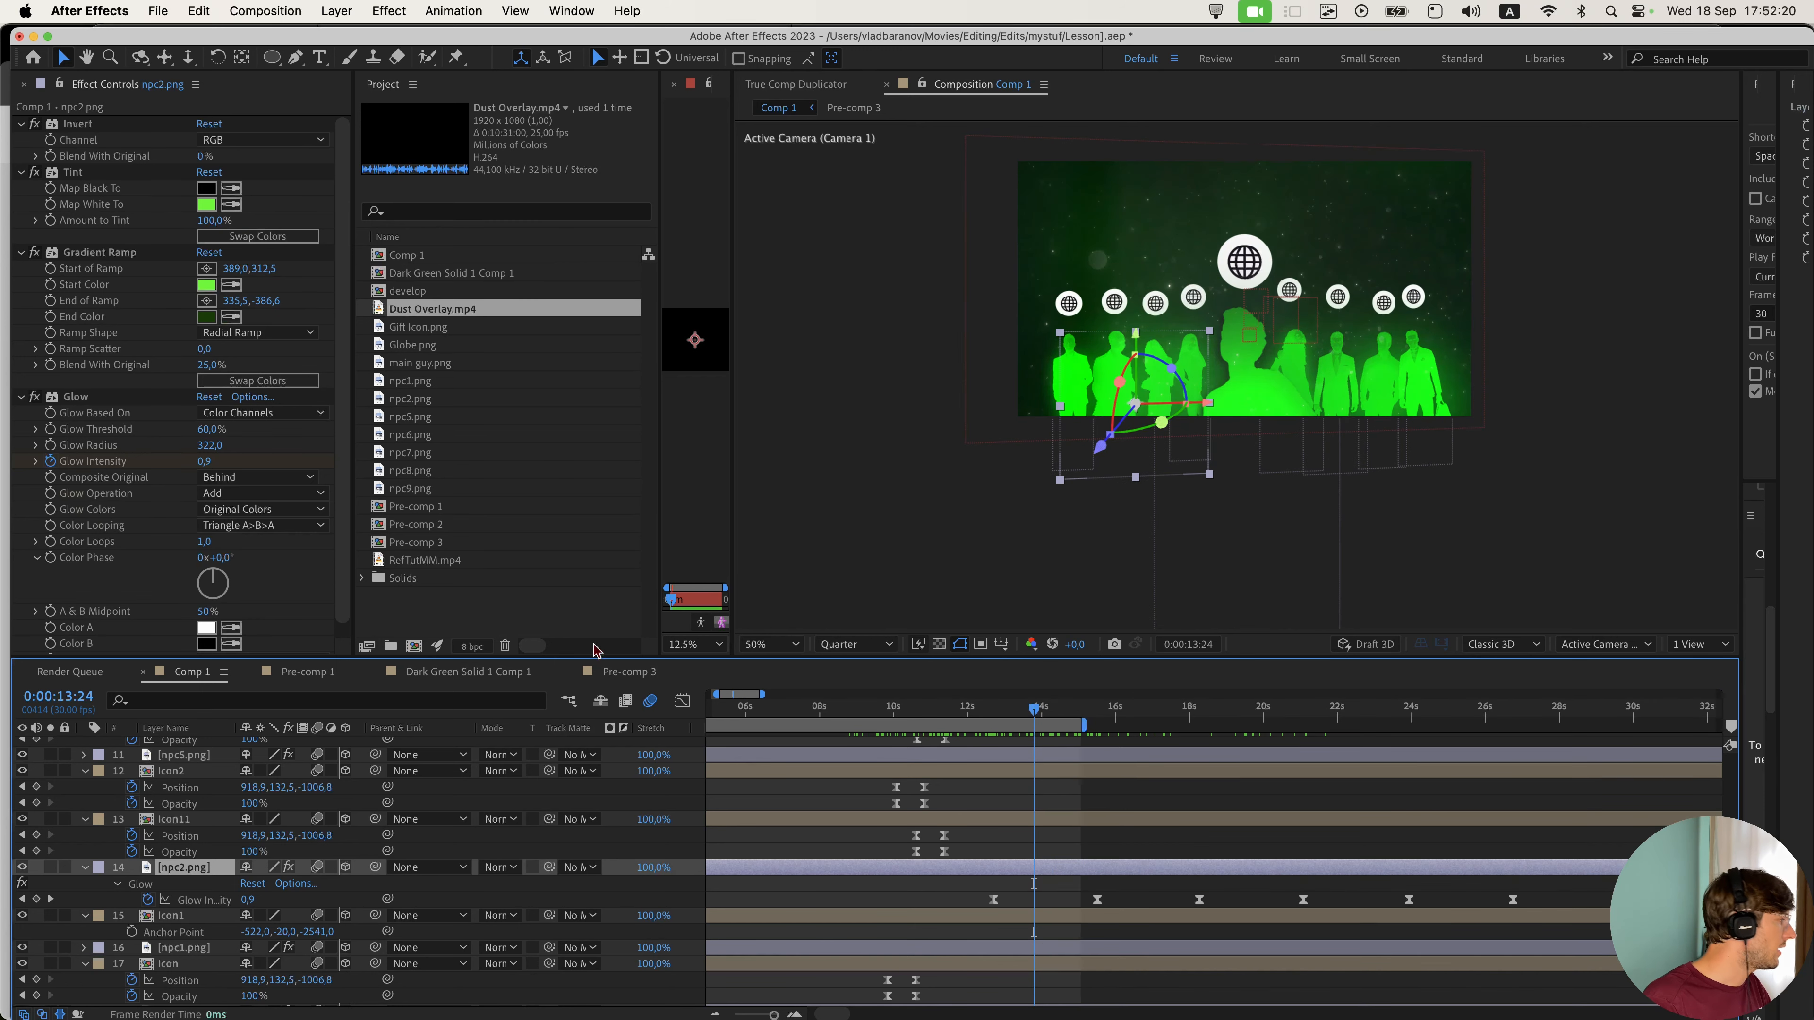
- Review the Glow settings on main guy.png, and raise the Glow Threshold of npc1.png to 87,1%
scroll(276, 850, down, 4)
click(194, 896)
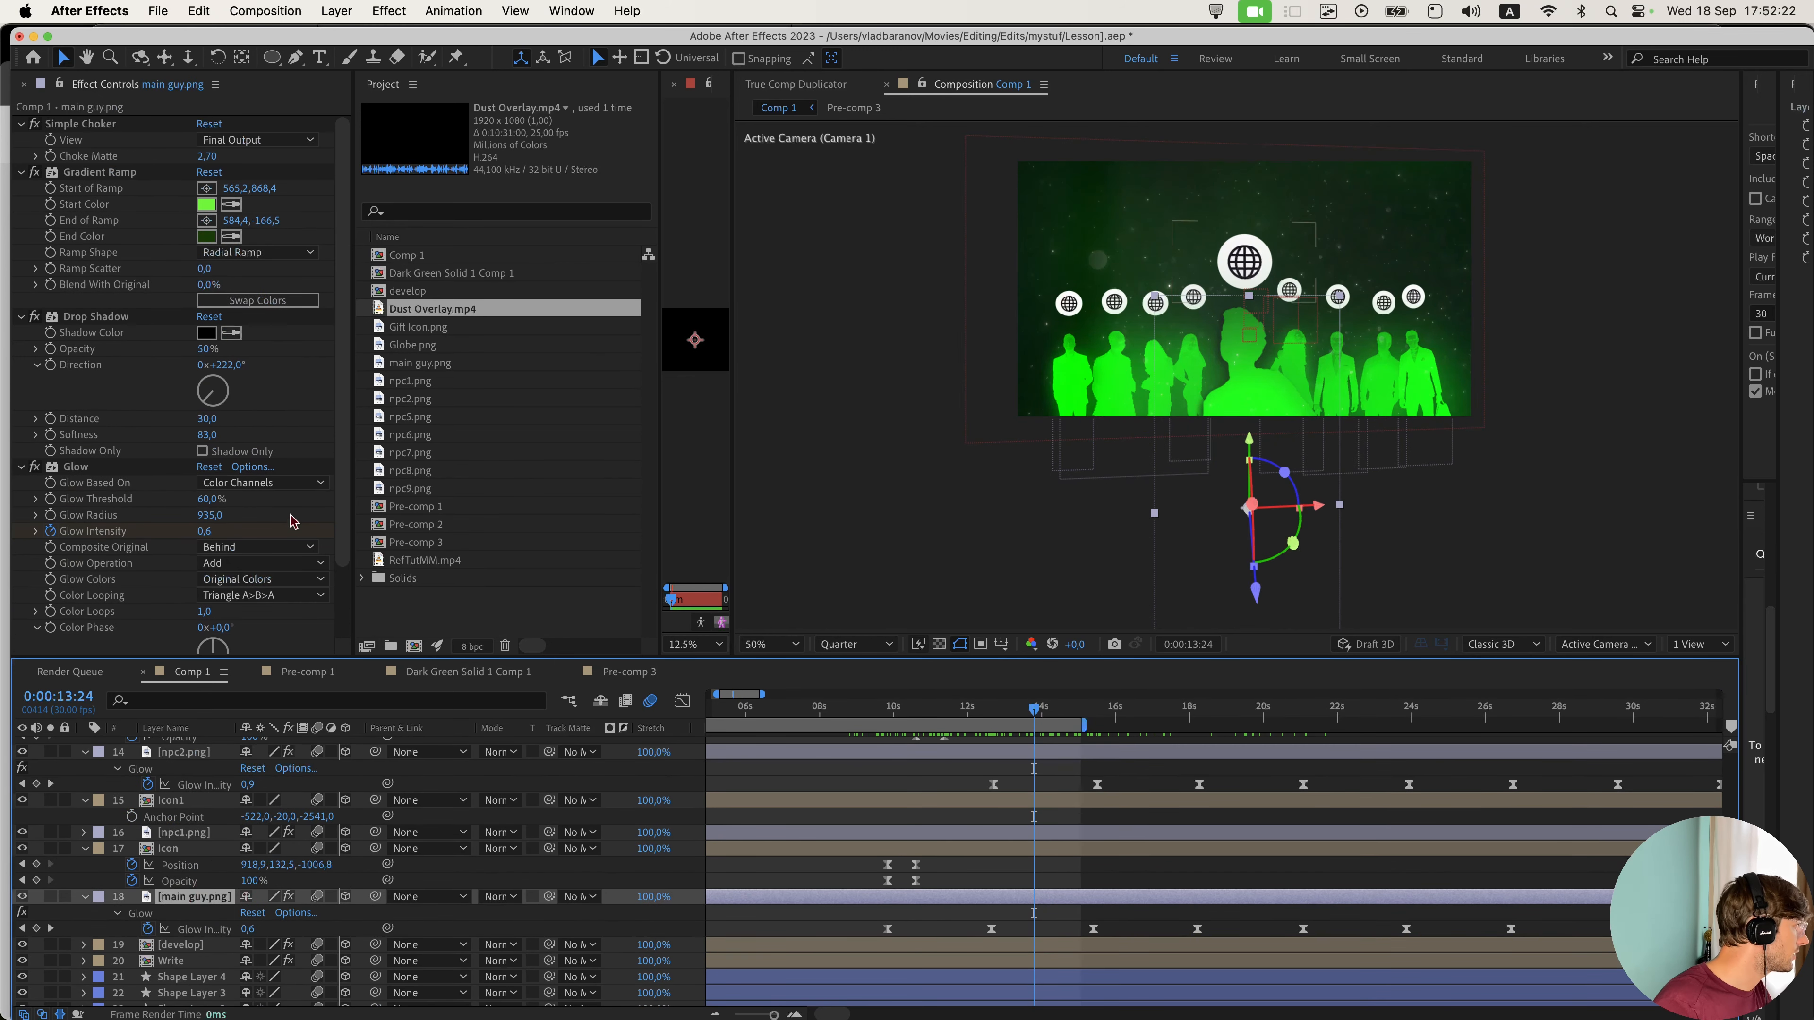
scroll(1020, 842, up, 2)
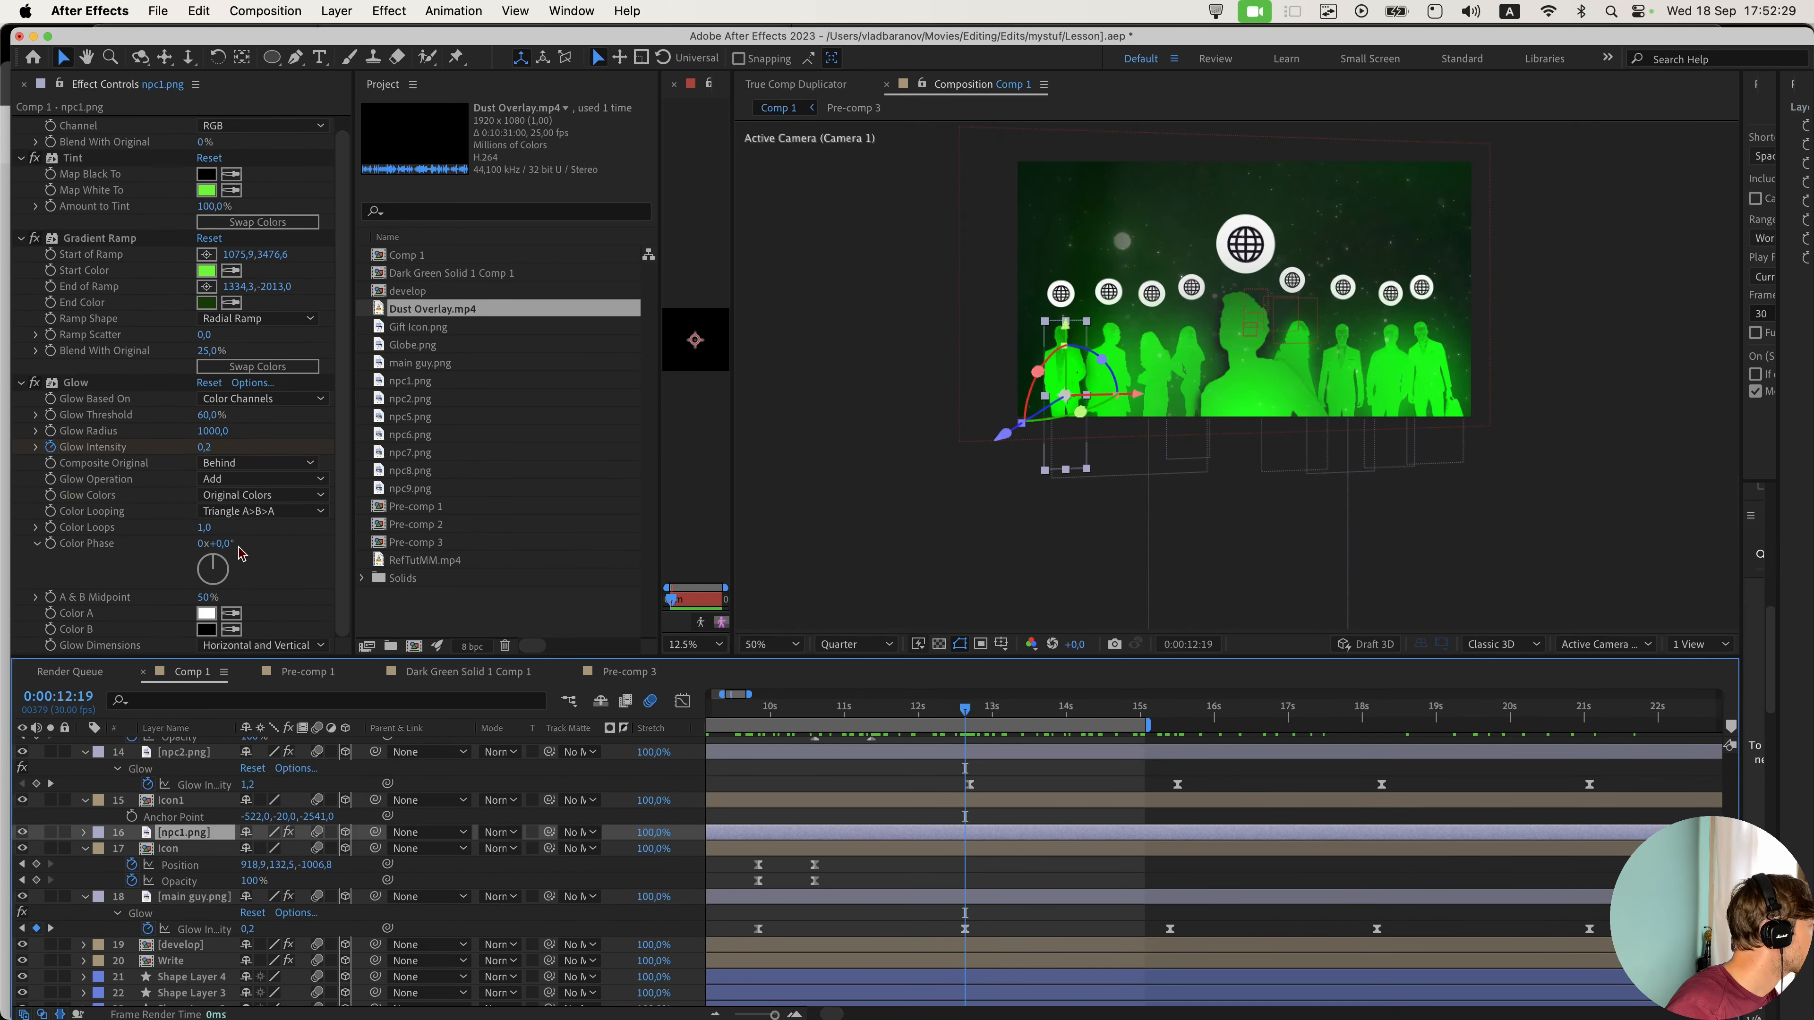
drag(211, 415, 232, 414)
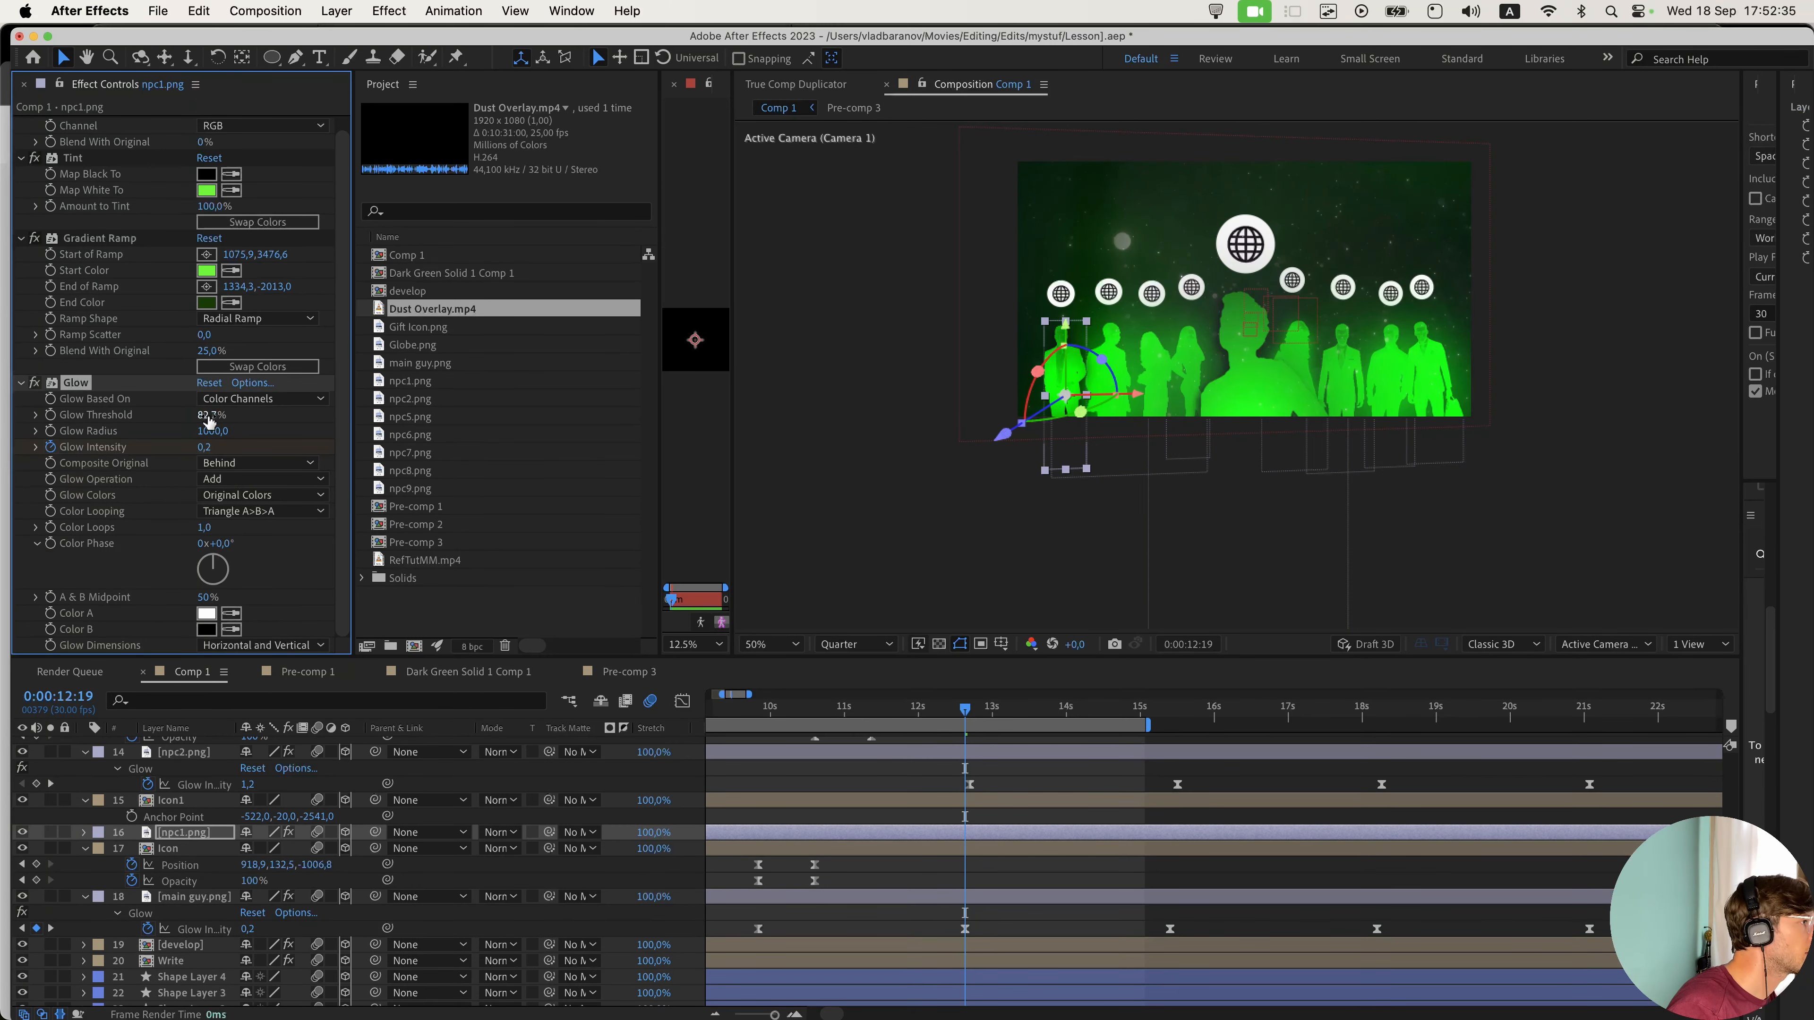
- Copy the adjusted Glow from npc1.png onto the other npc silhouette layers and check them in the composition
scroll(192, 800, up, 4)
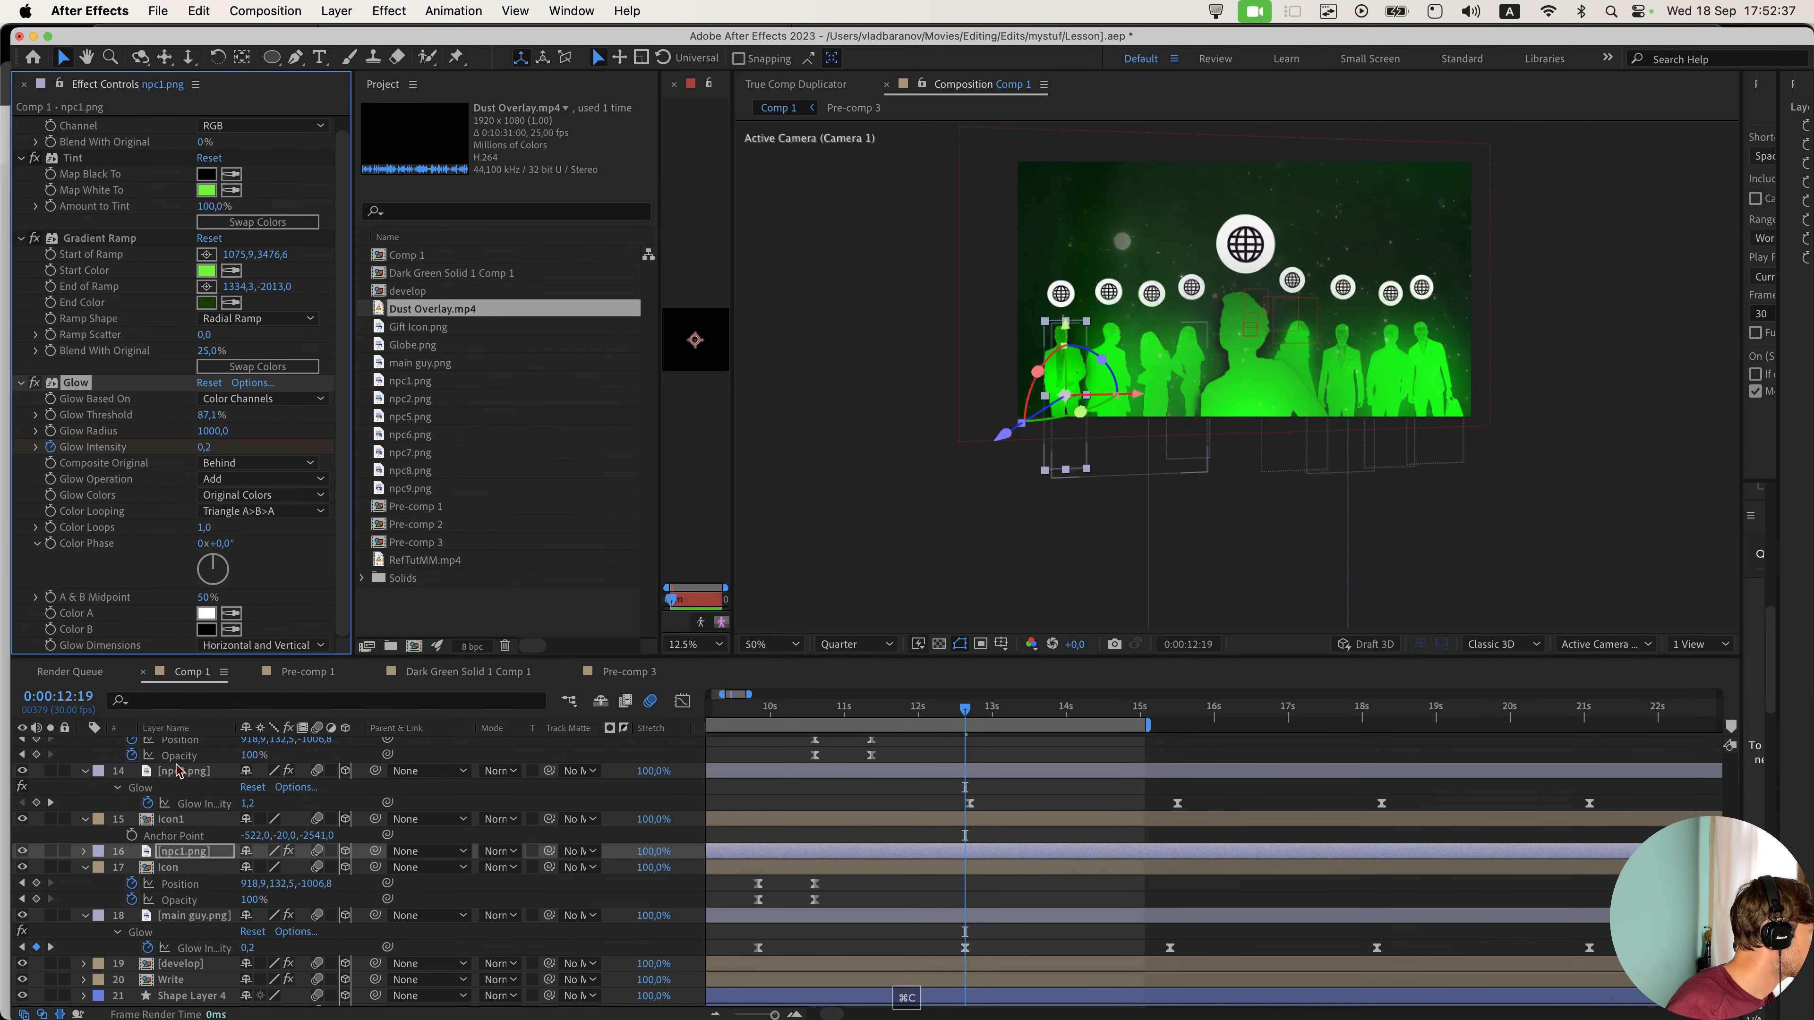
click(191, 826)
key(cmd+v)
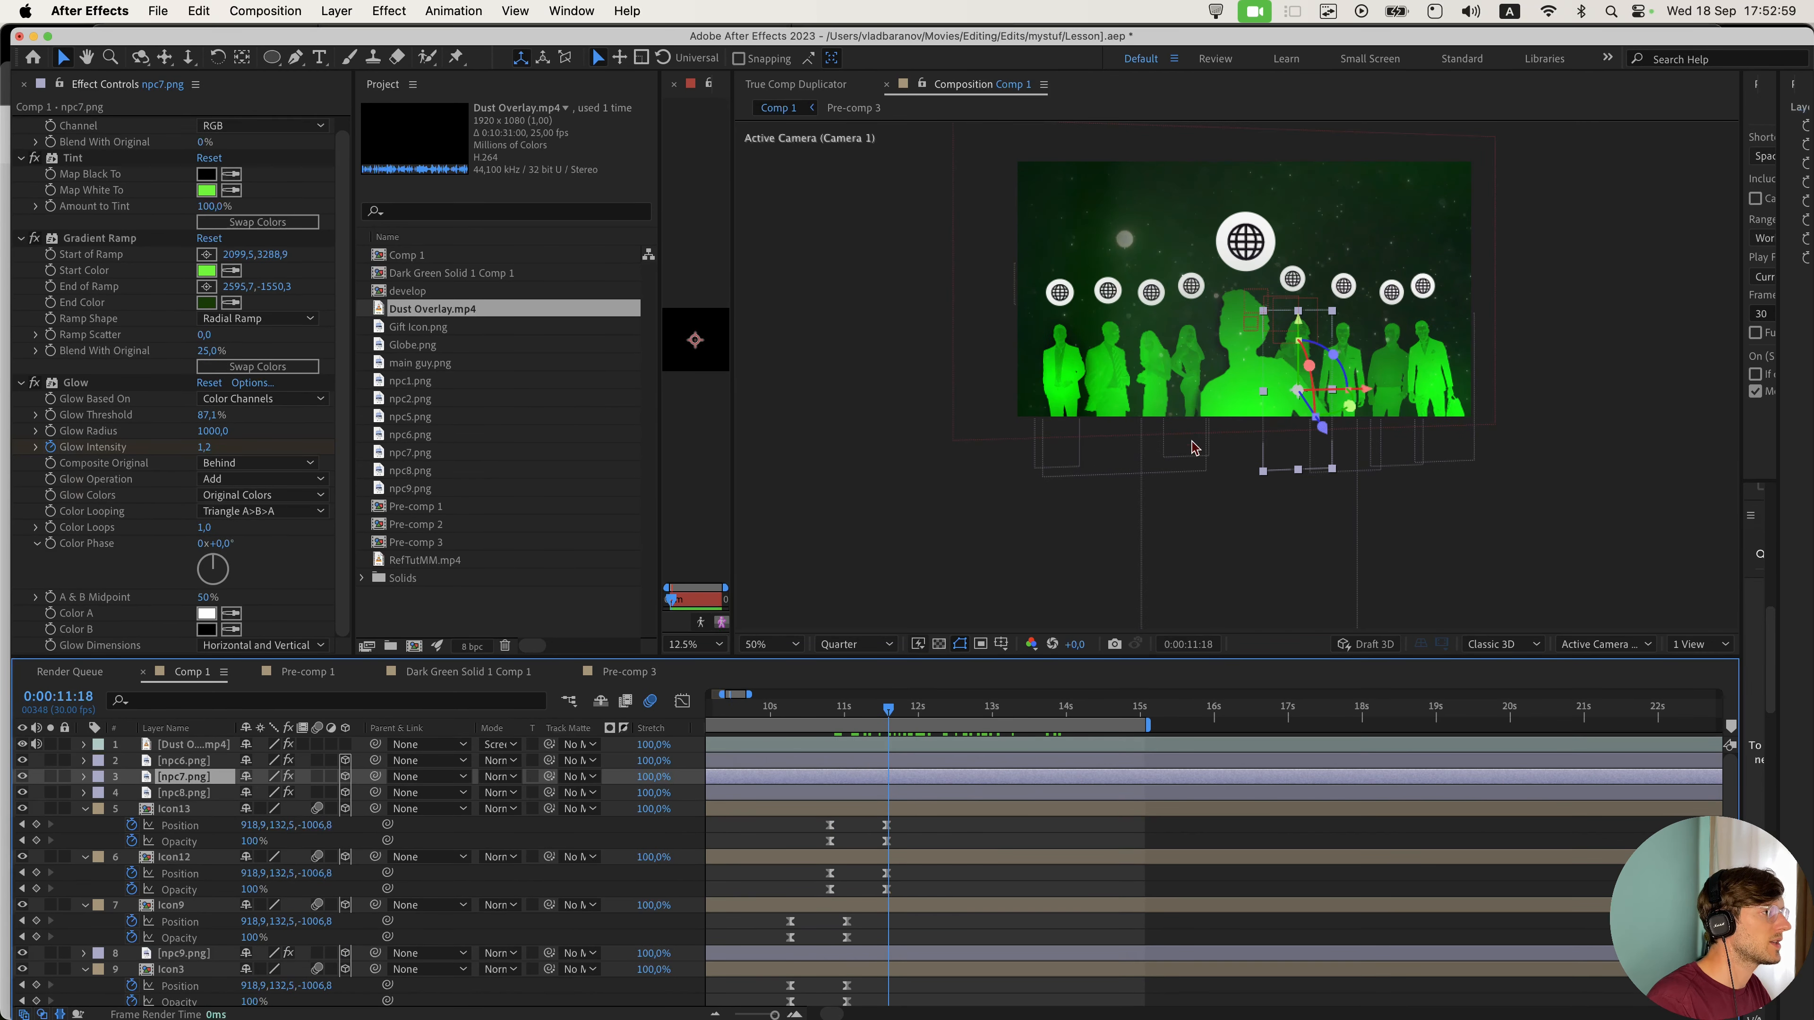
scroll(1218, 326, down, 1)
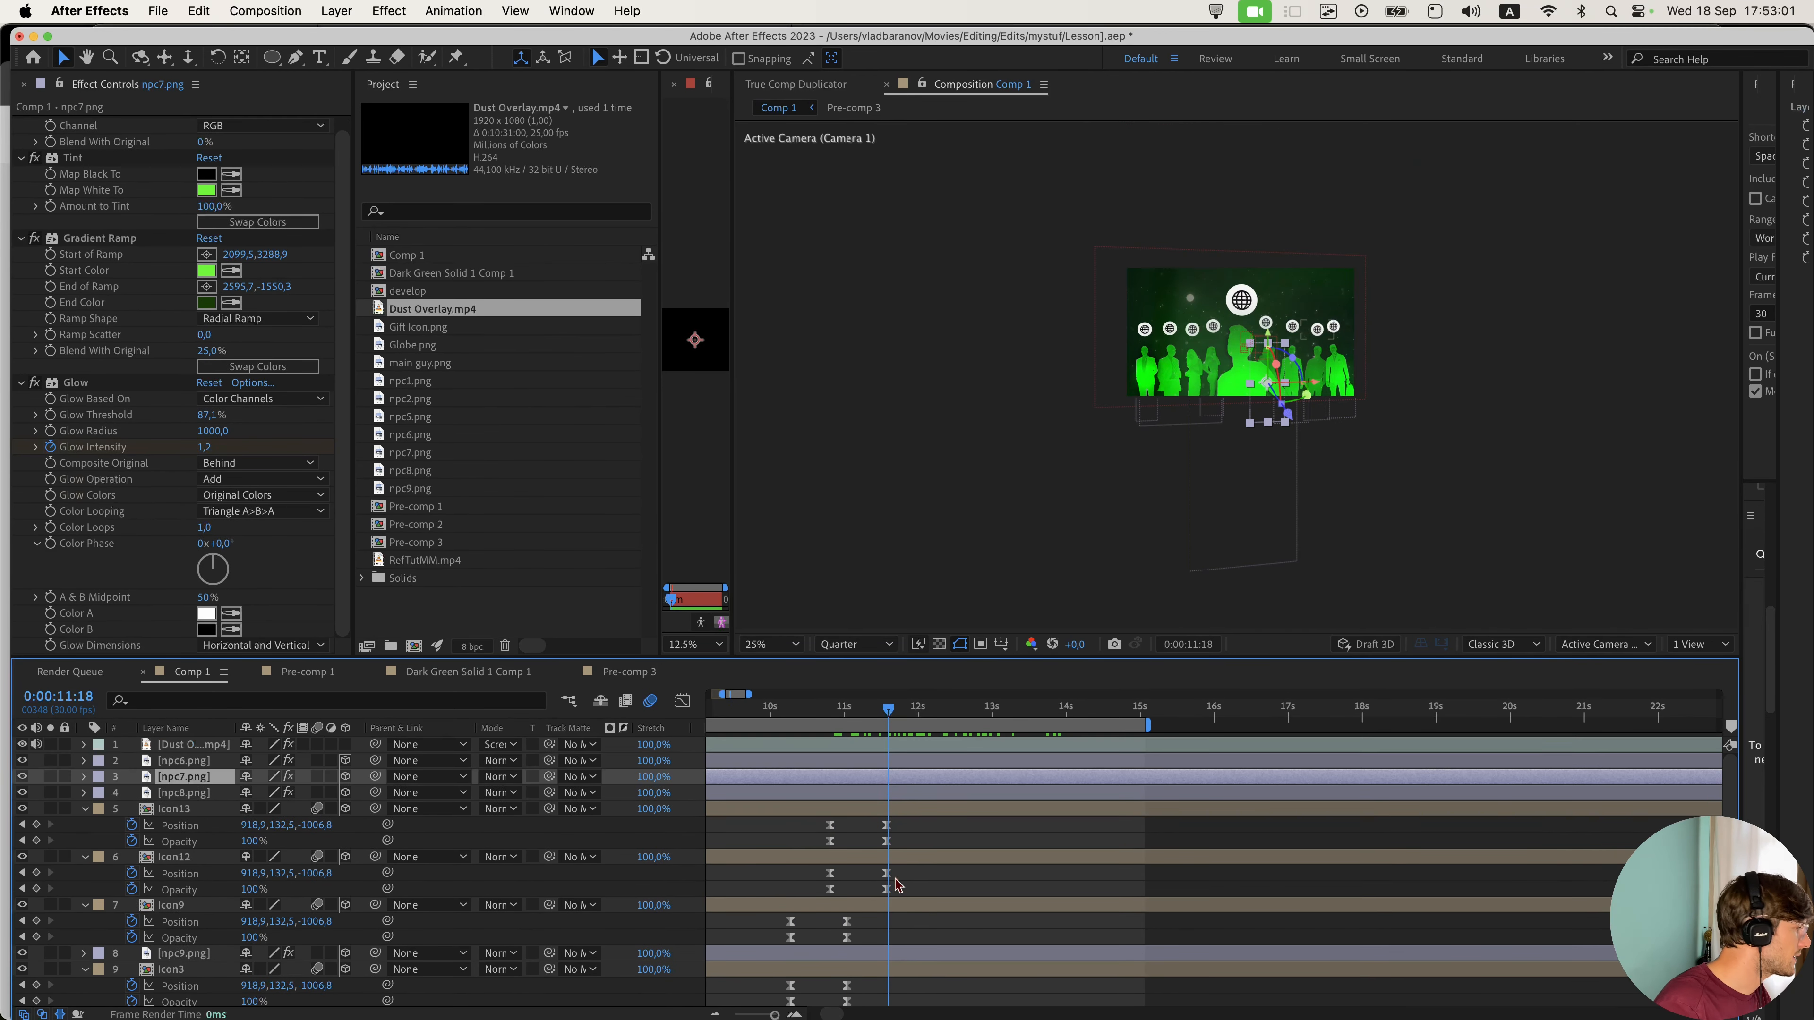
- Switch to Finder and play RefTutMM.mp4 to see how the globe icons move above the silhouettes at about 11–12 seconds
click(605, 979)
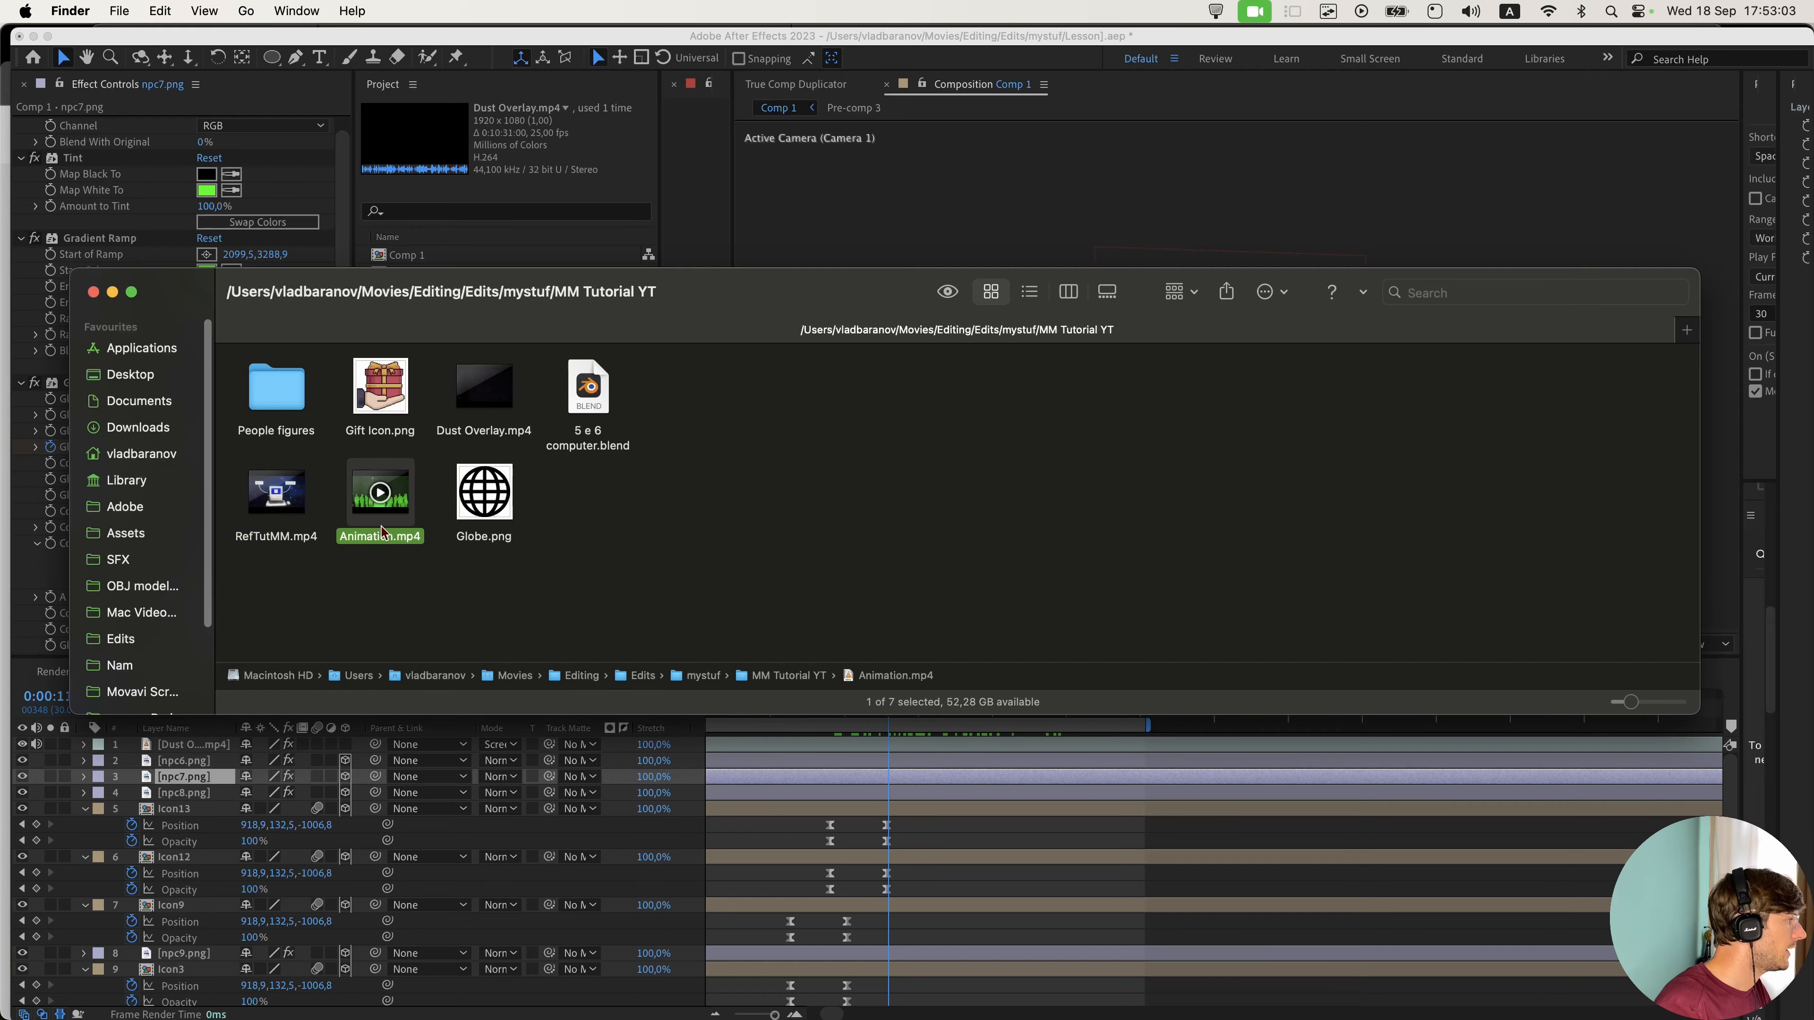
key(space)
key(space)
key(Left)
key(space)
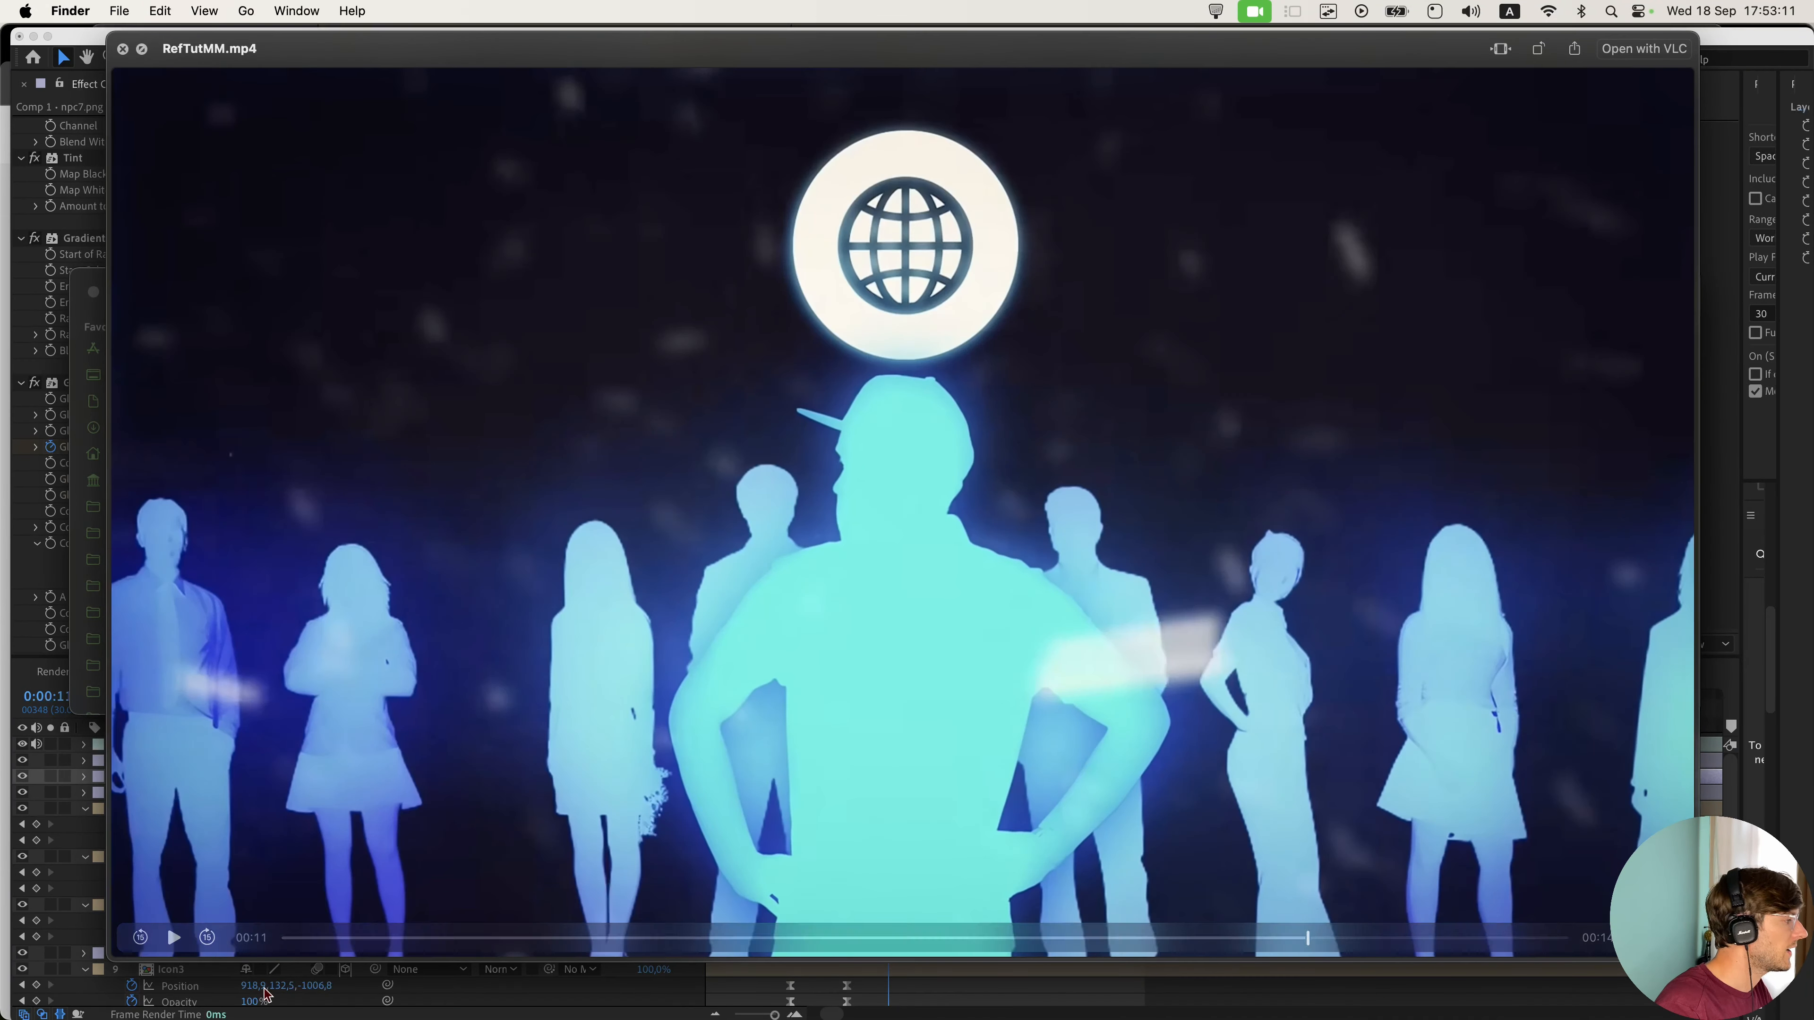
click(178, 936)
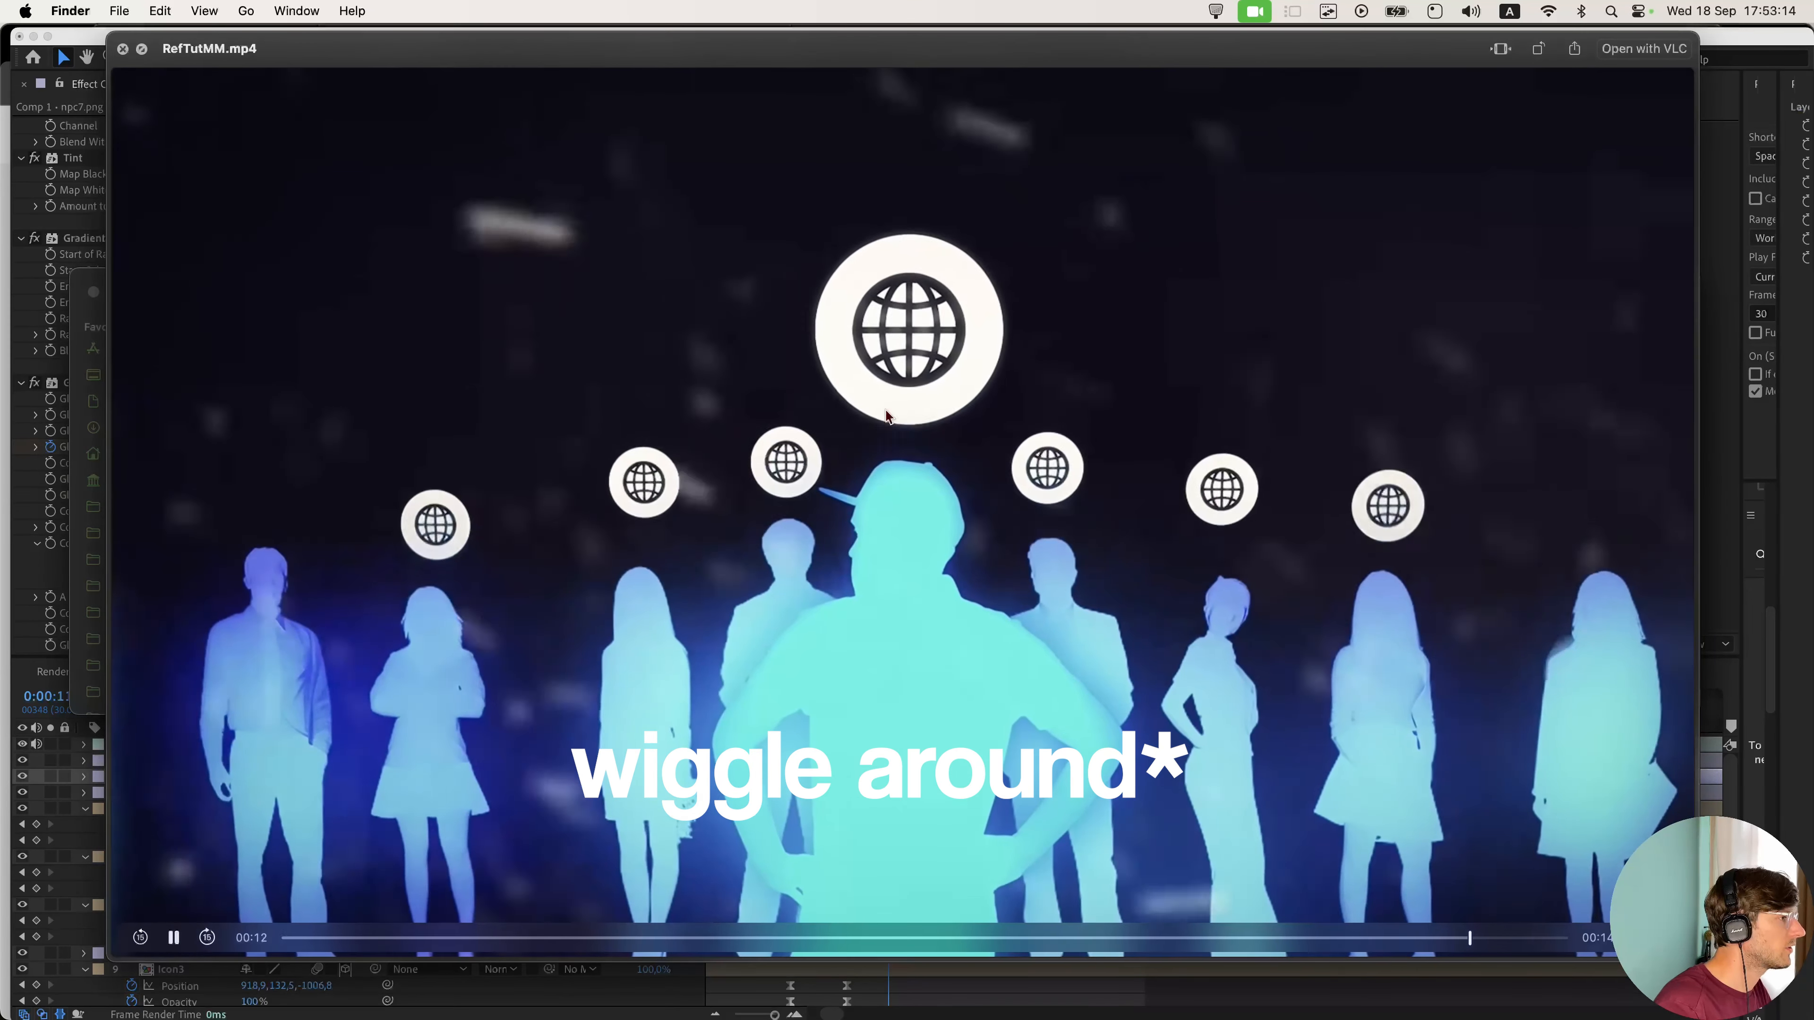
key(space)
click(808, 896)
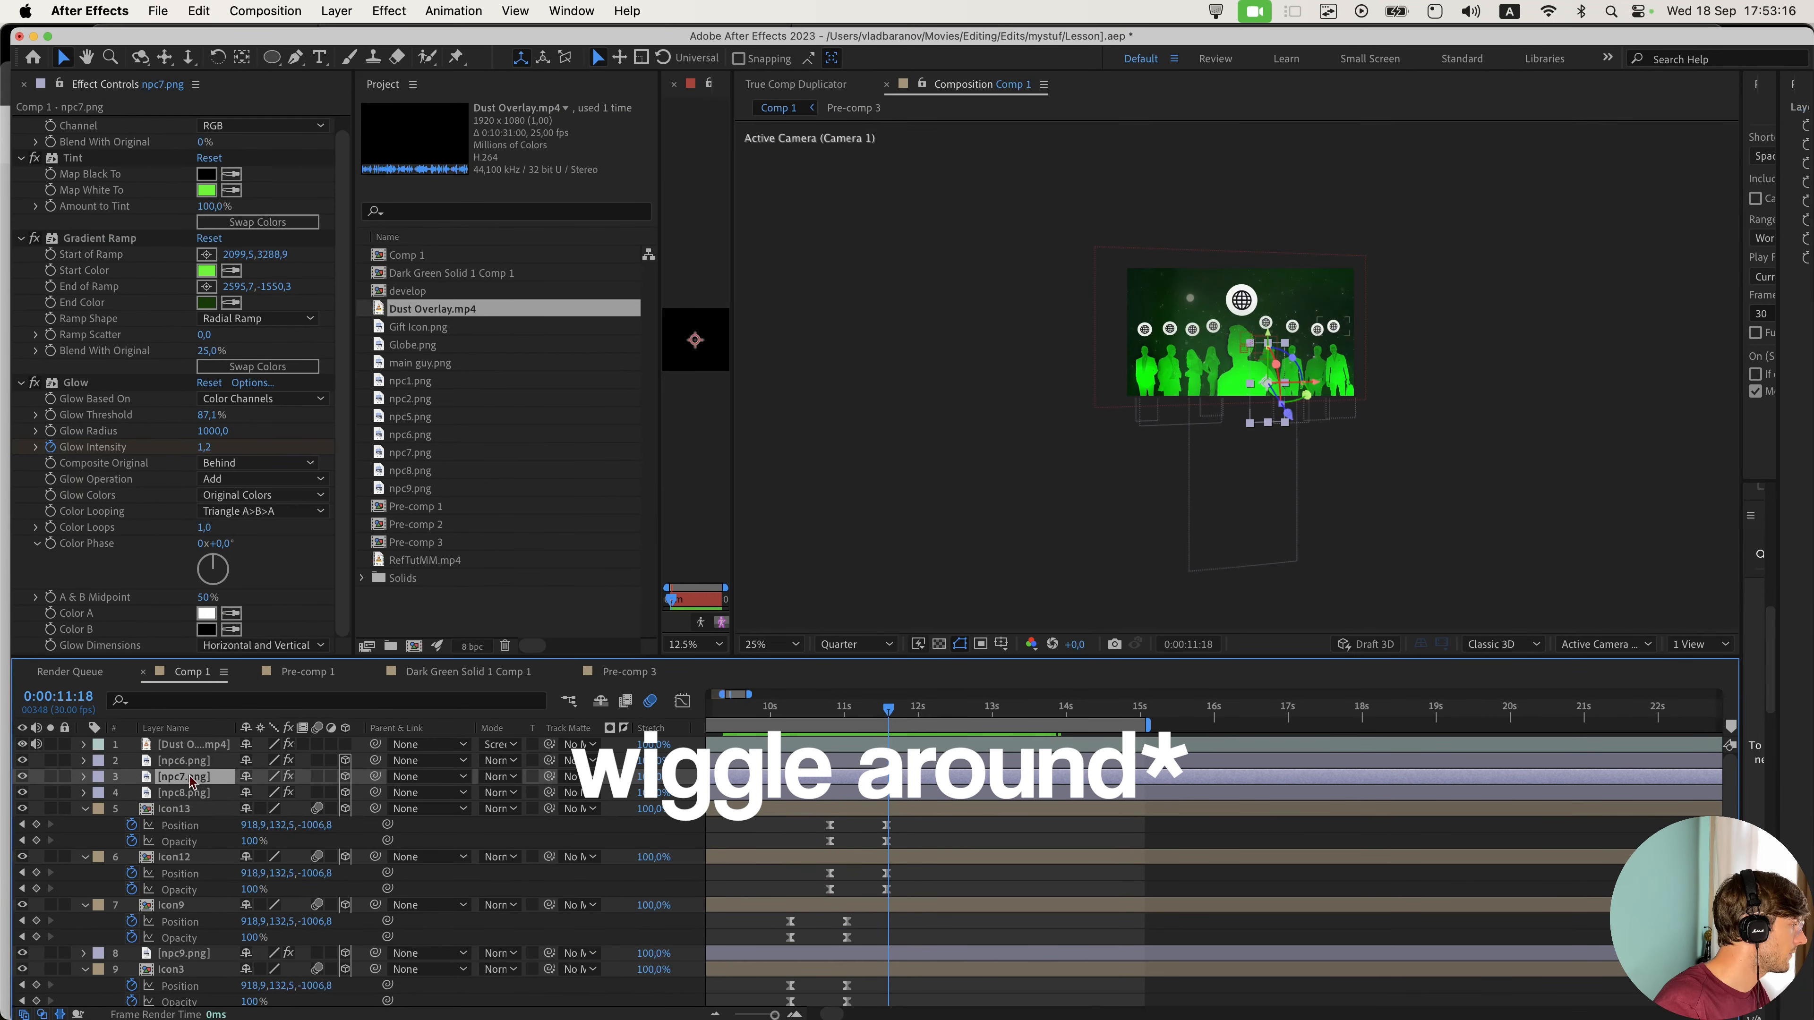
- Apply Wiggle - position to Icon1 with a speed of 1 wig/sec and an amount of 25 pixels, and preview the motion with the layer soloed
scroll(190, 779, down, 15)
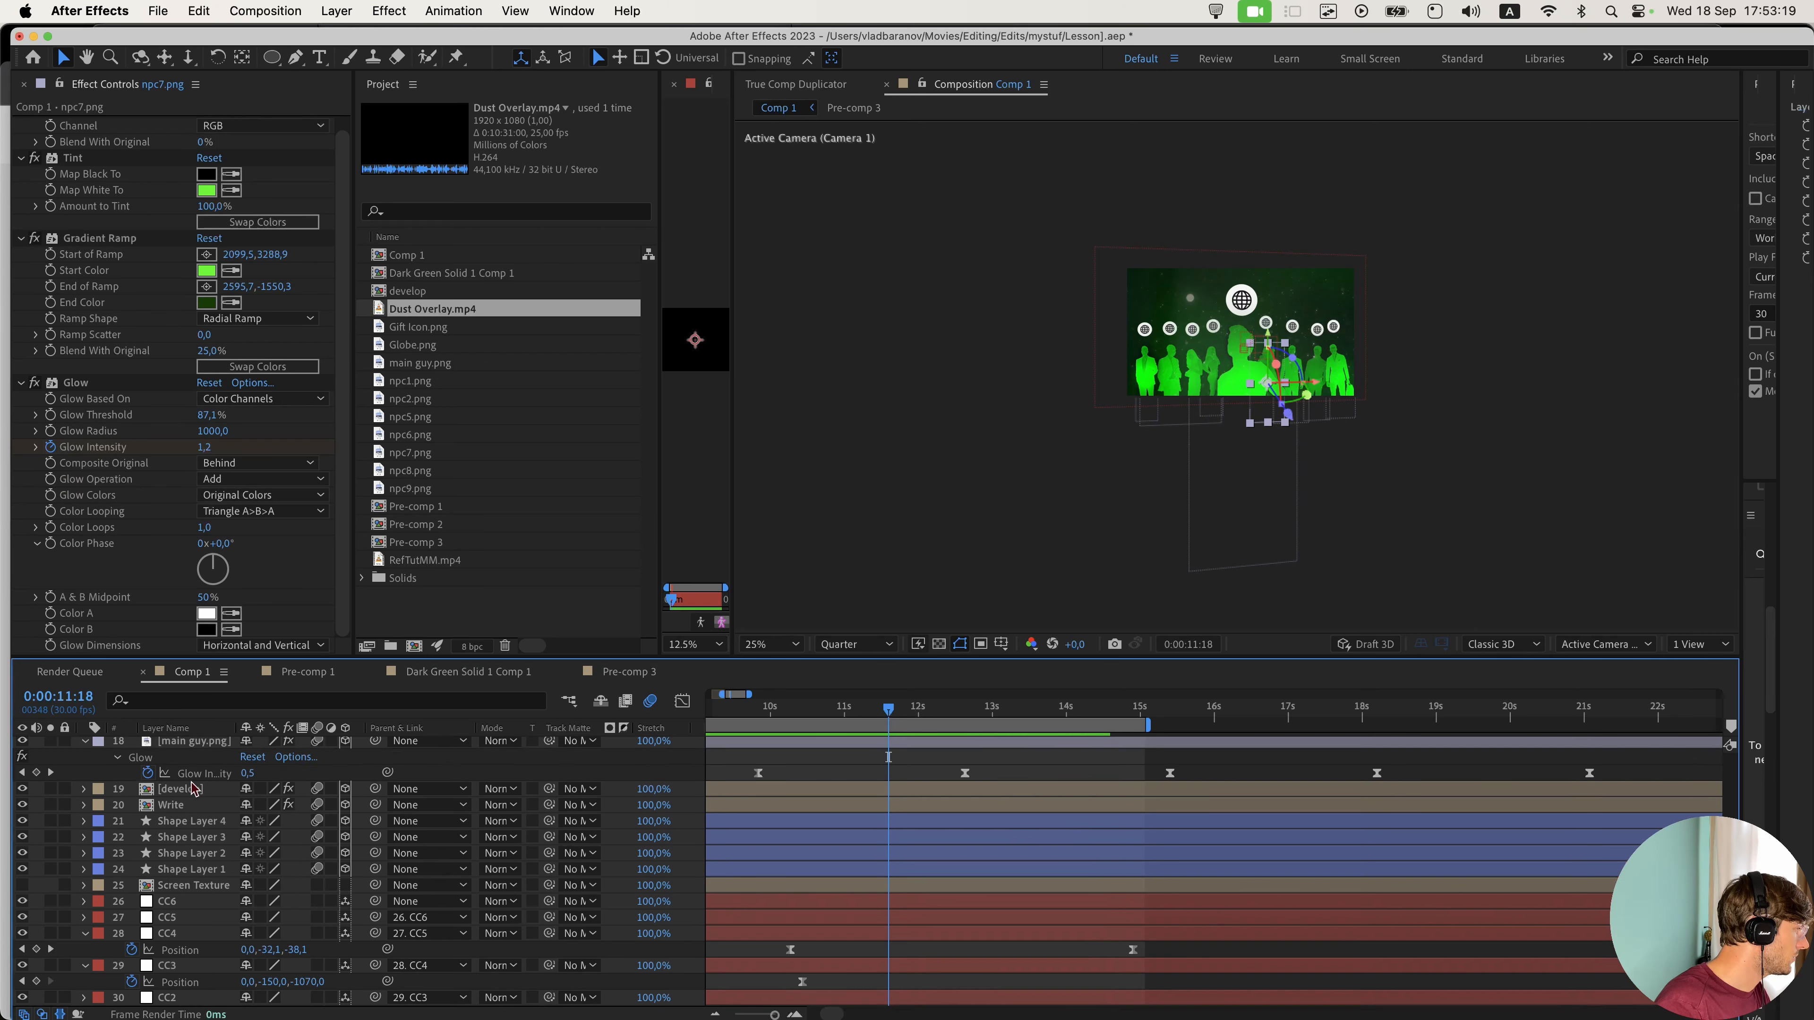
scroll(192, 788, up, 5)
scroll(198, 913, down, 1)
click(190, 862)
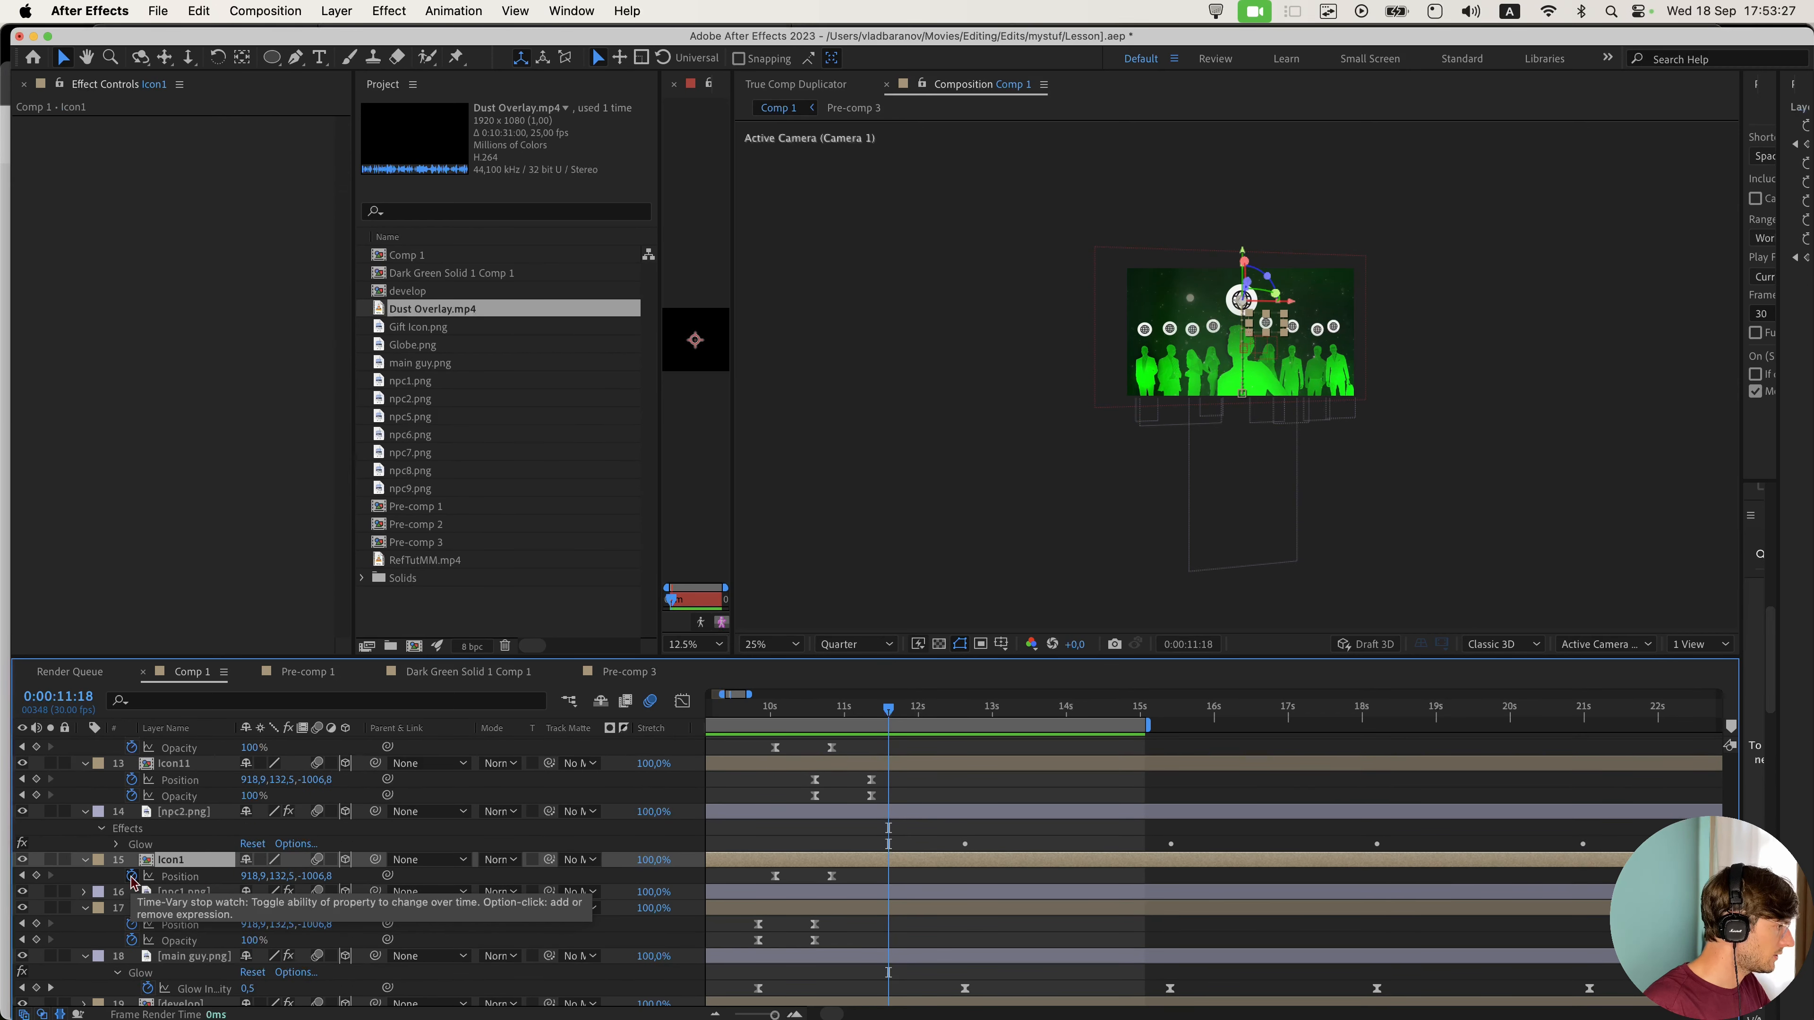
click(907, 881)
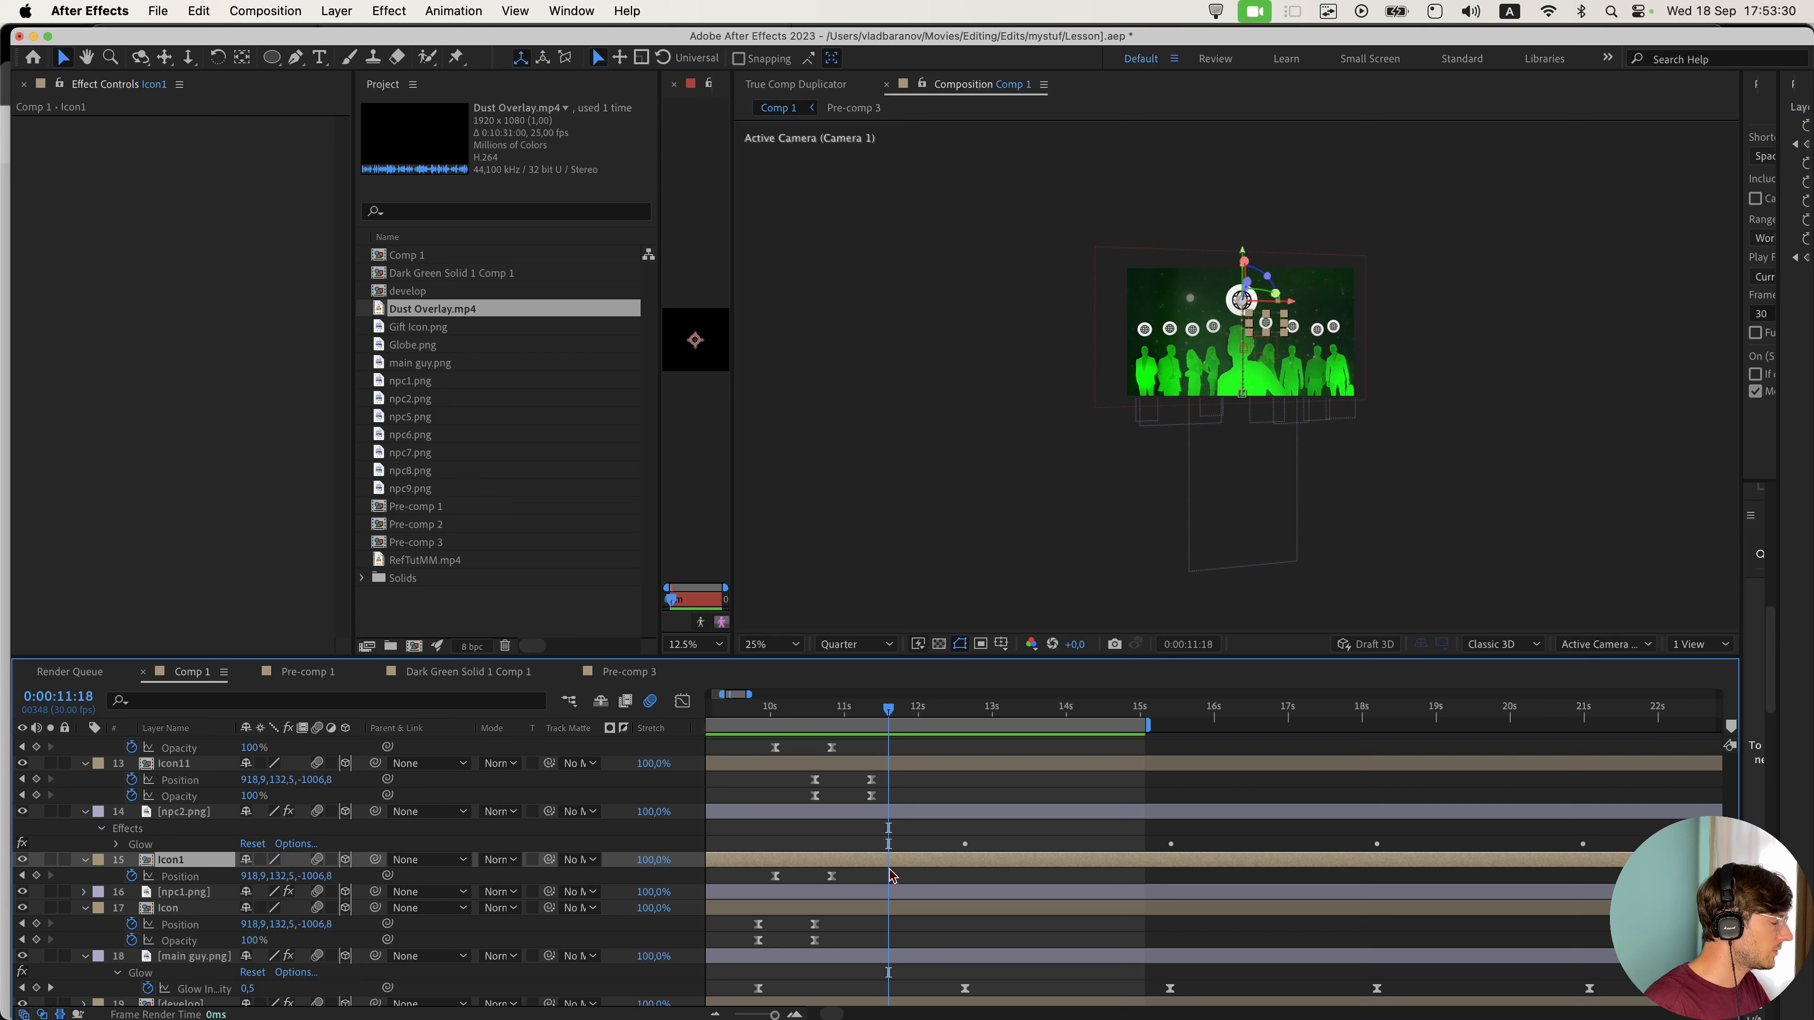
key(ctrl+space)
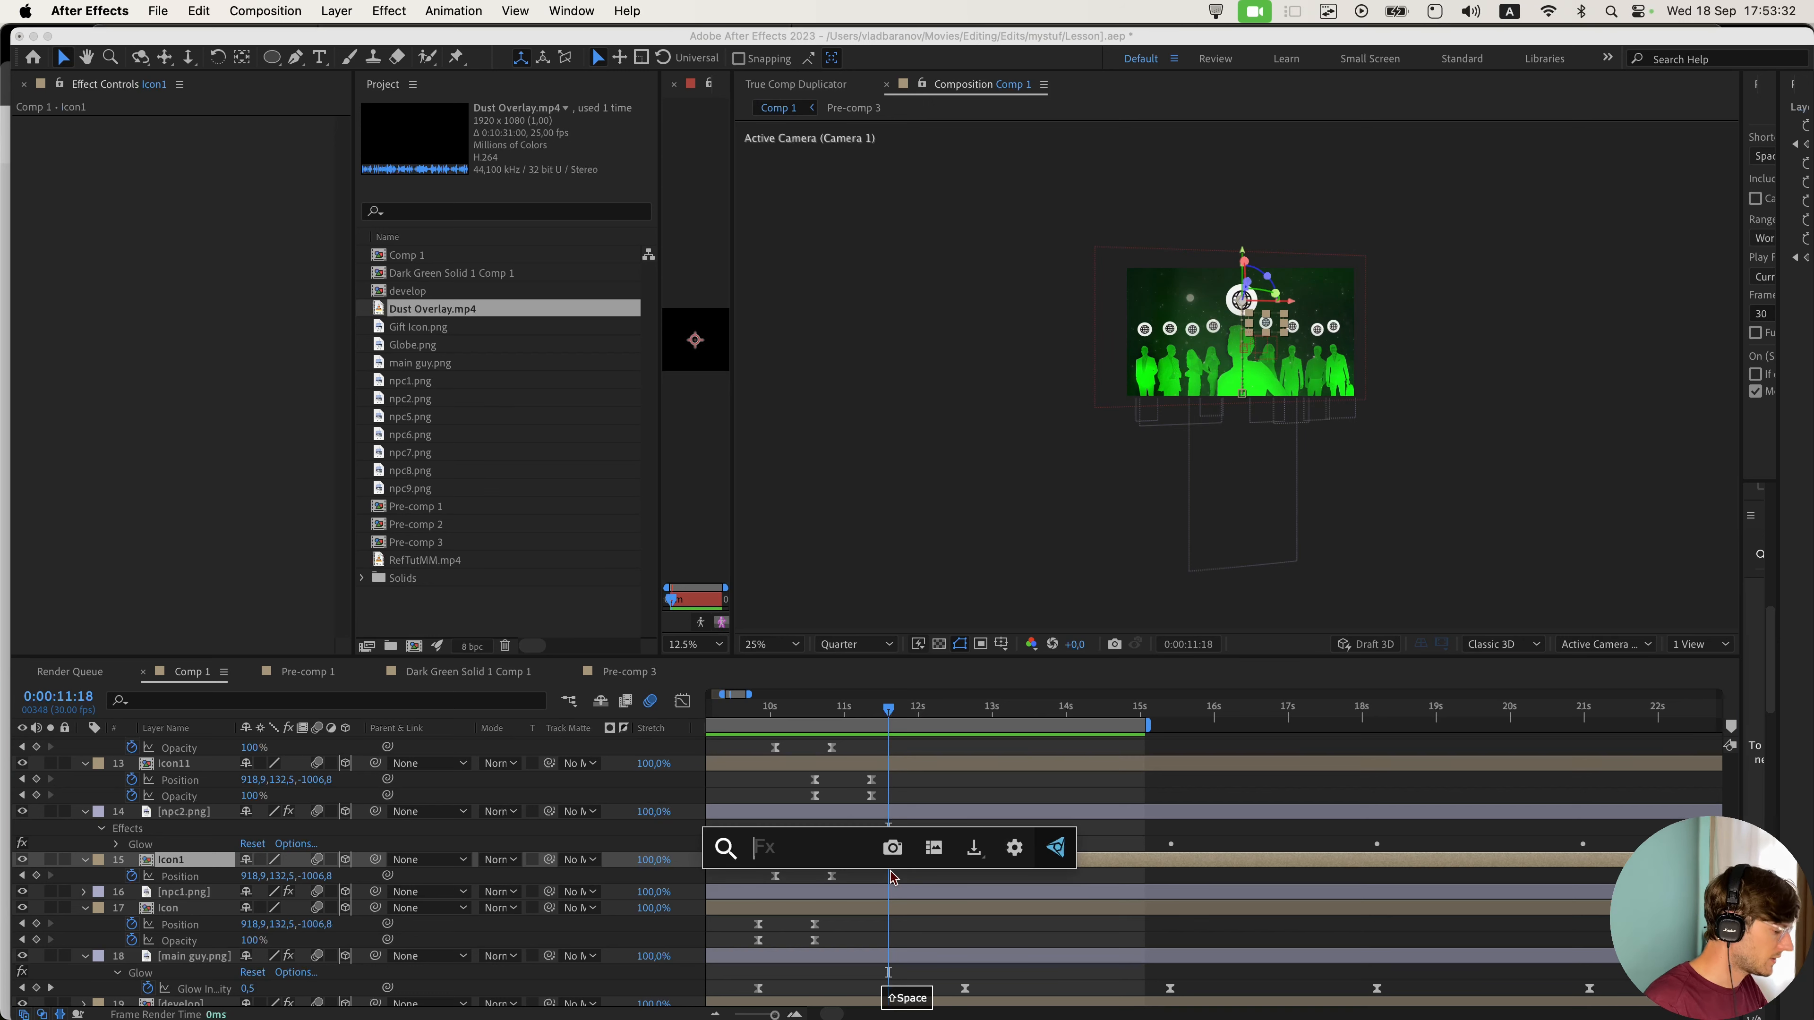
text(wiggle)
click(892, 877)
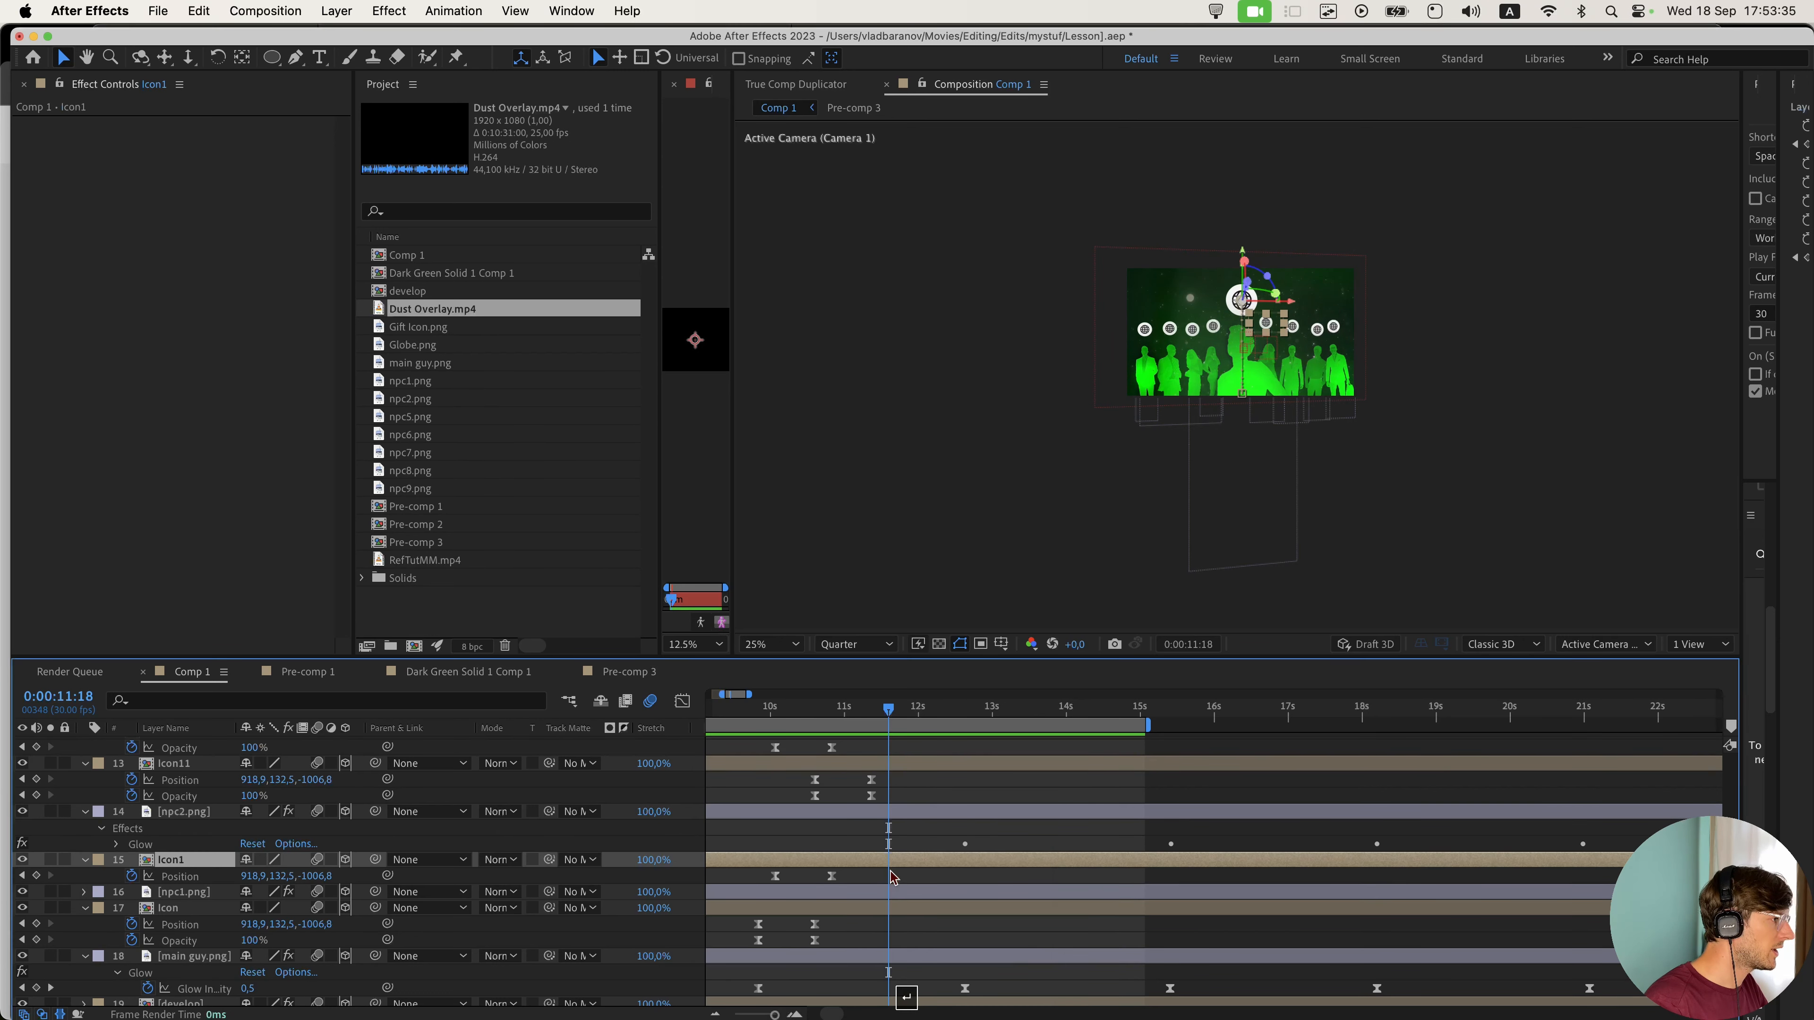
click(204, 140)
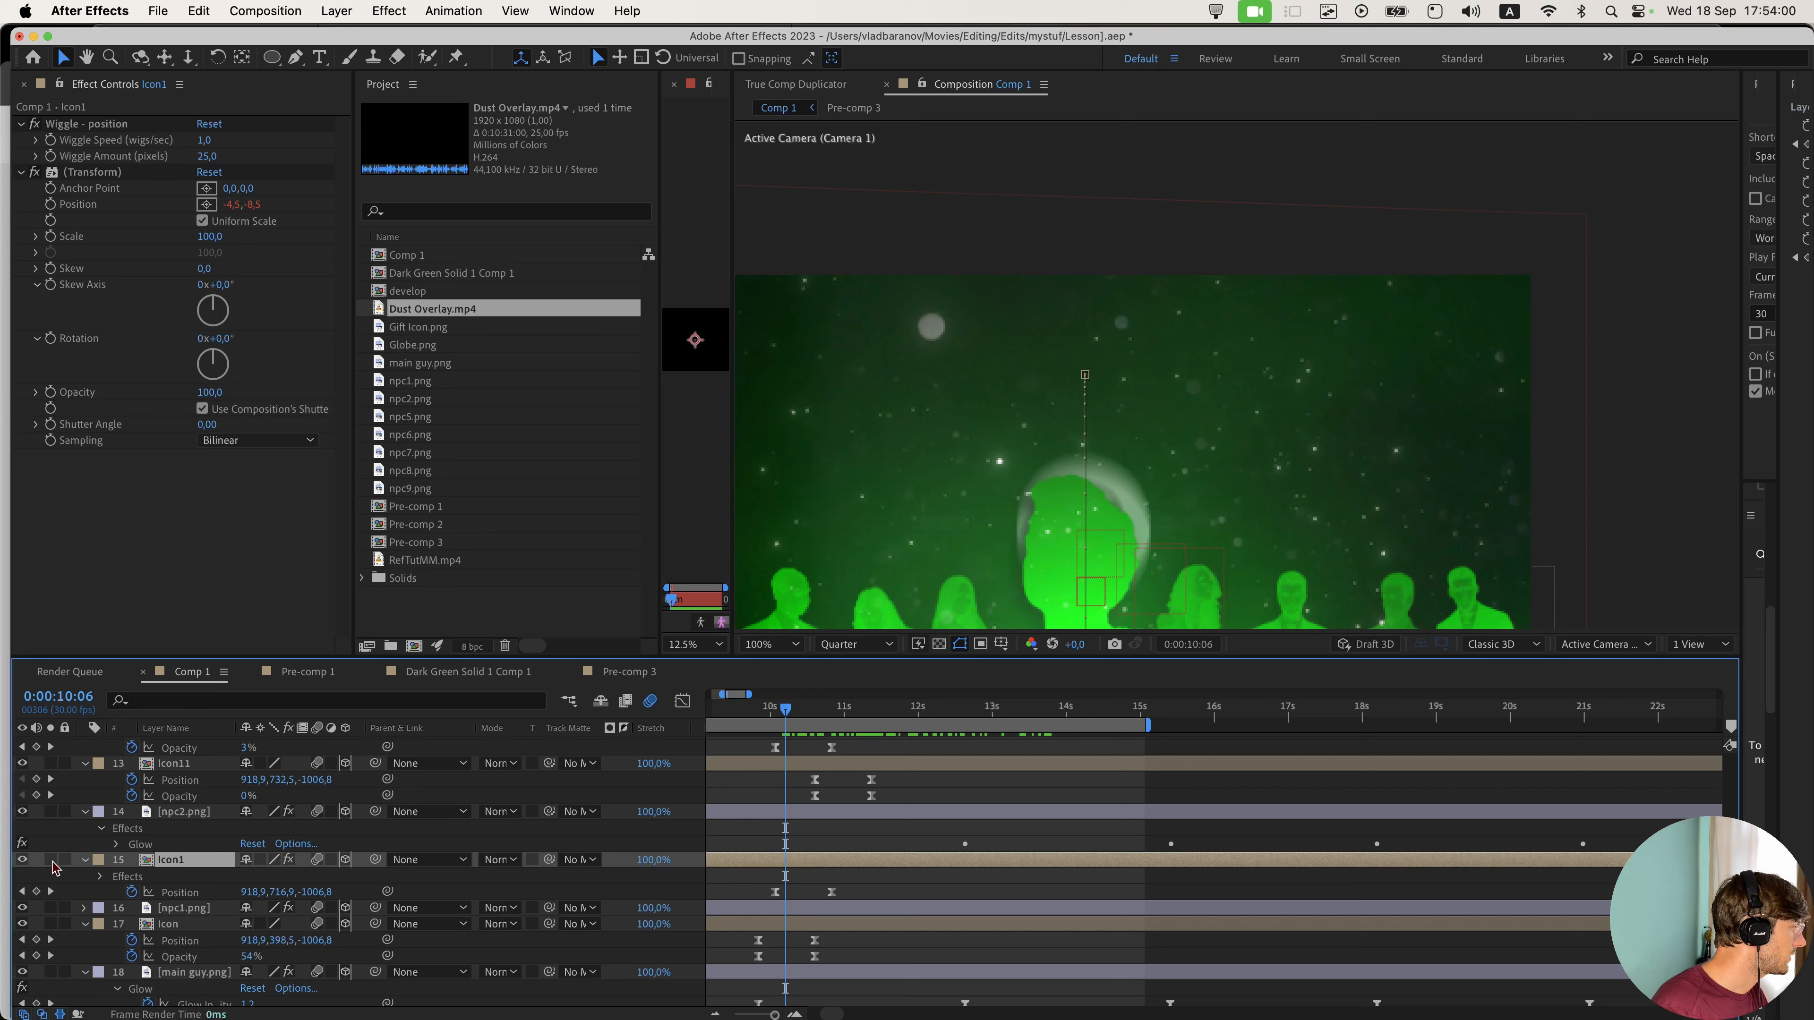
click(50, 859)
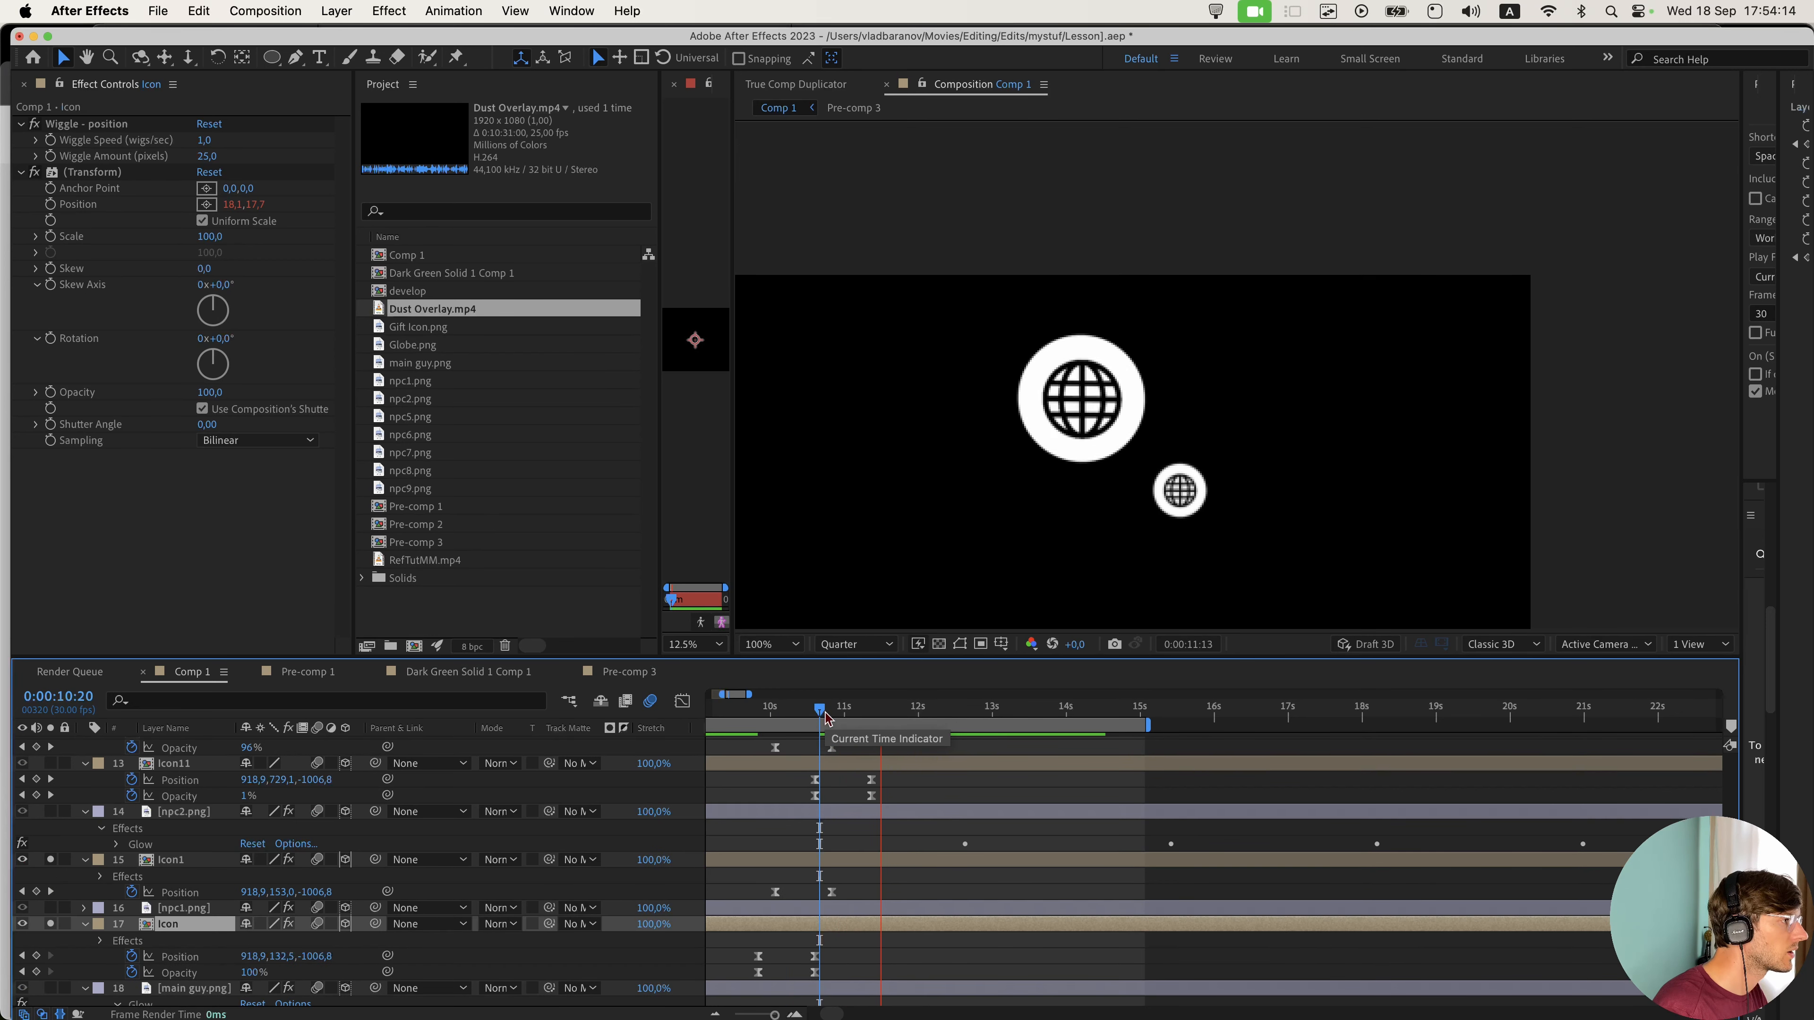
key(space)
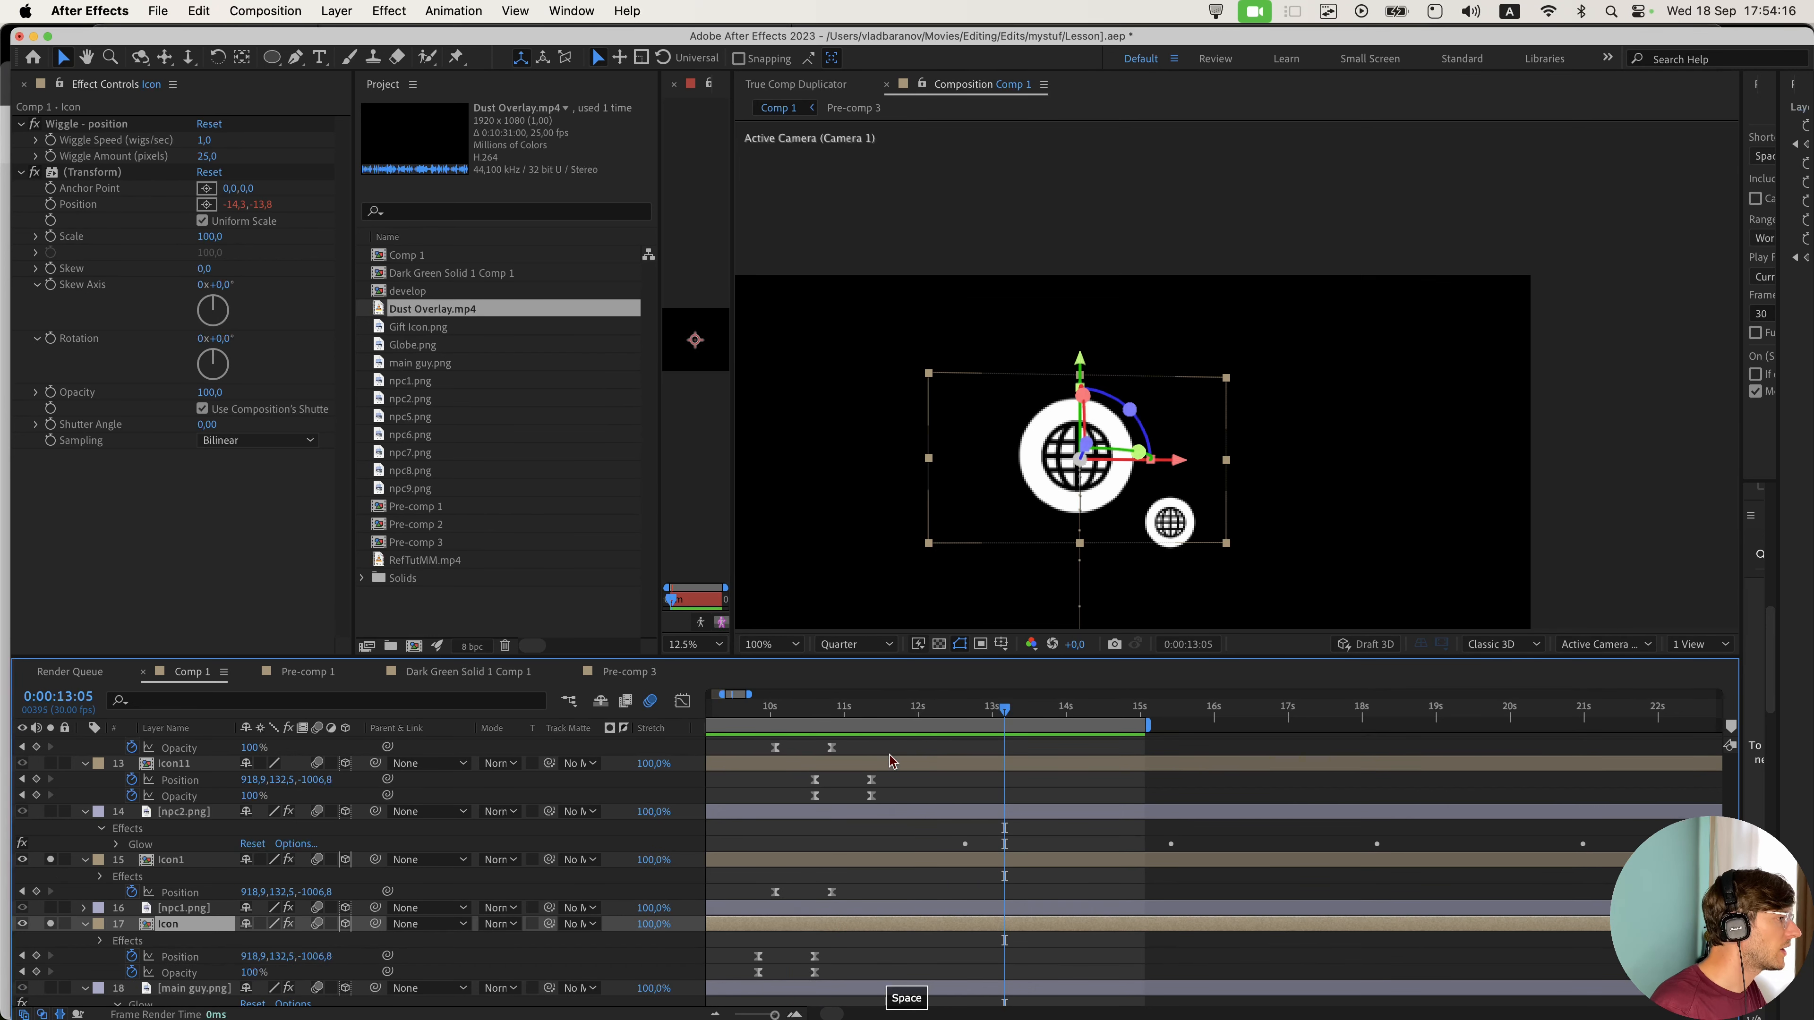
- Copy the Wiggle - position and Transform effects from Icon1, paste them onto Icon11, and check that layer's solo view
click(74, 125)
click(186, 861)
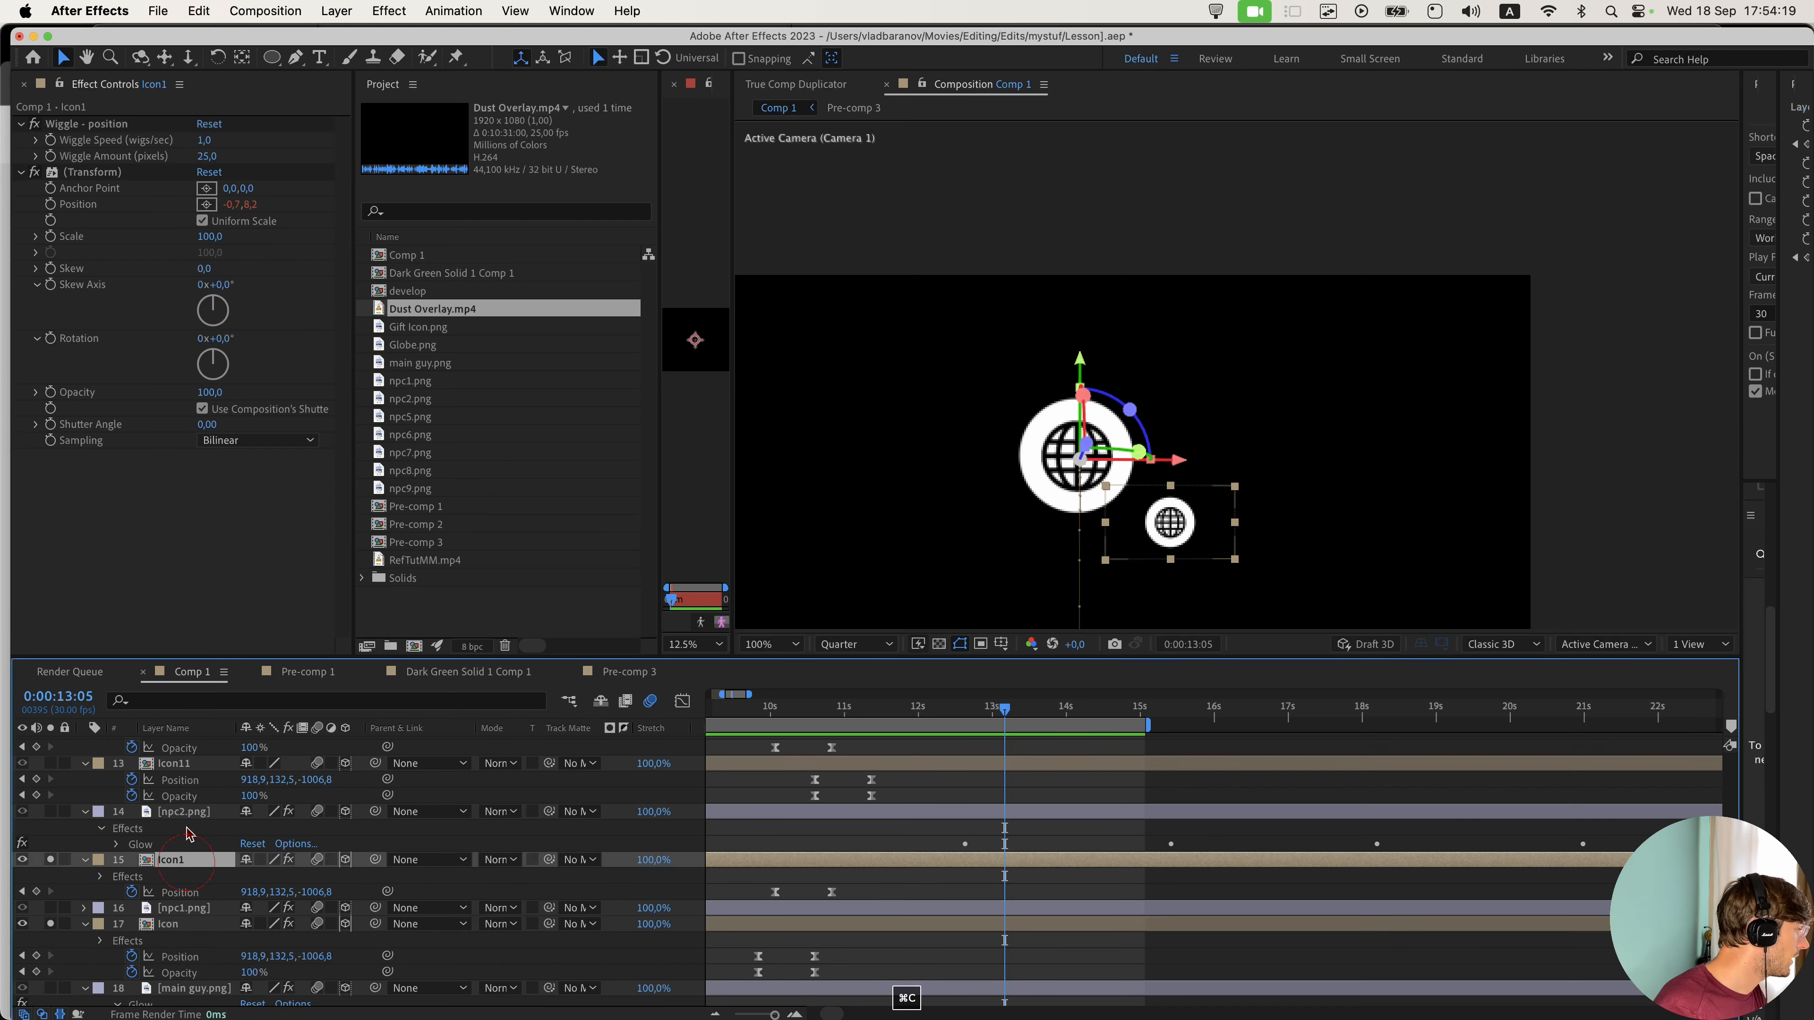
key(super+v)
click(187, 764)
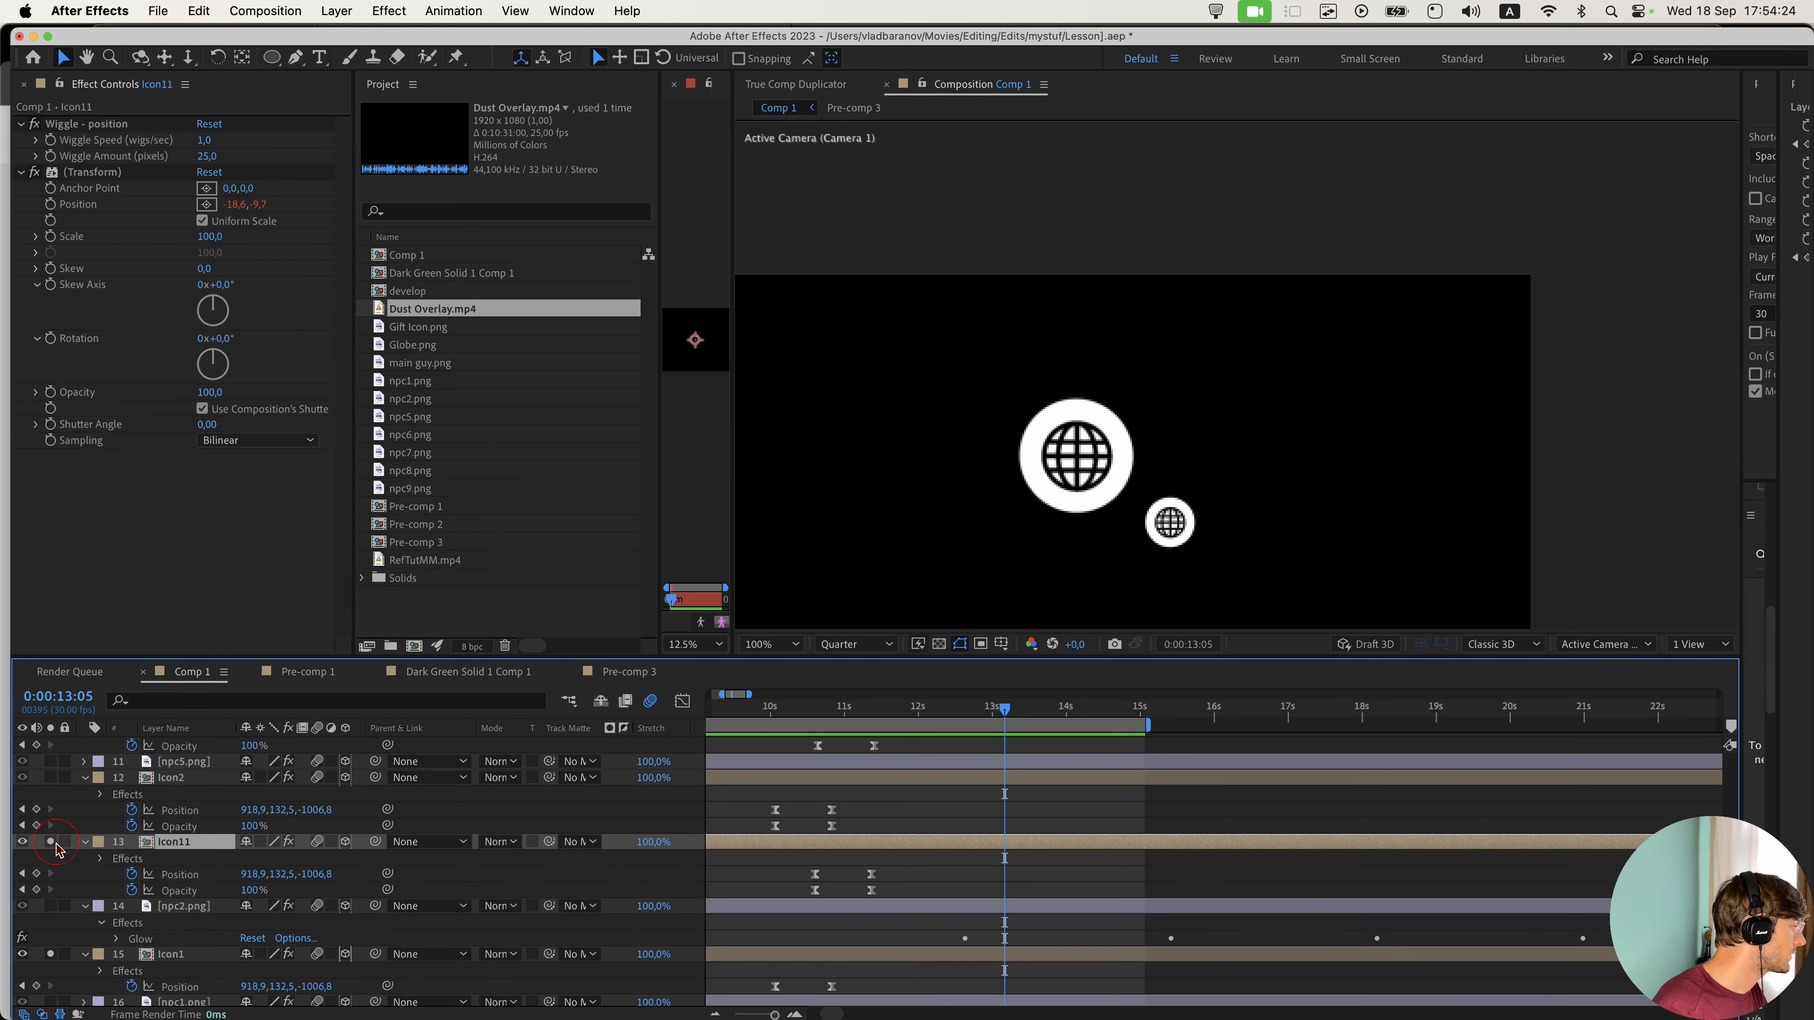
click(52, 842)
click(50, 842)
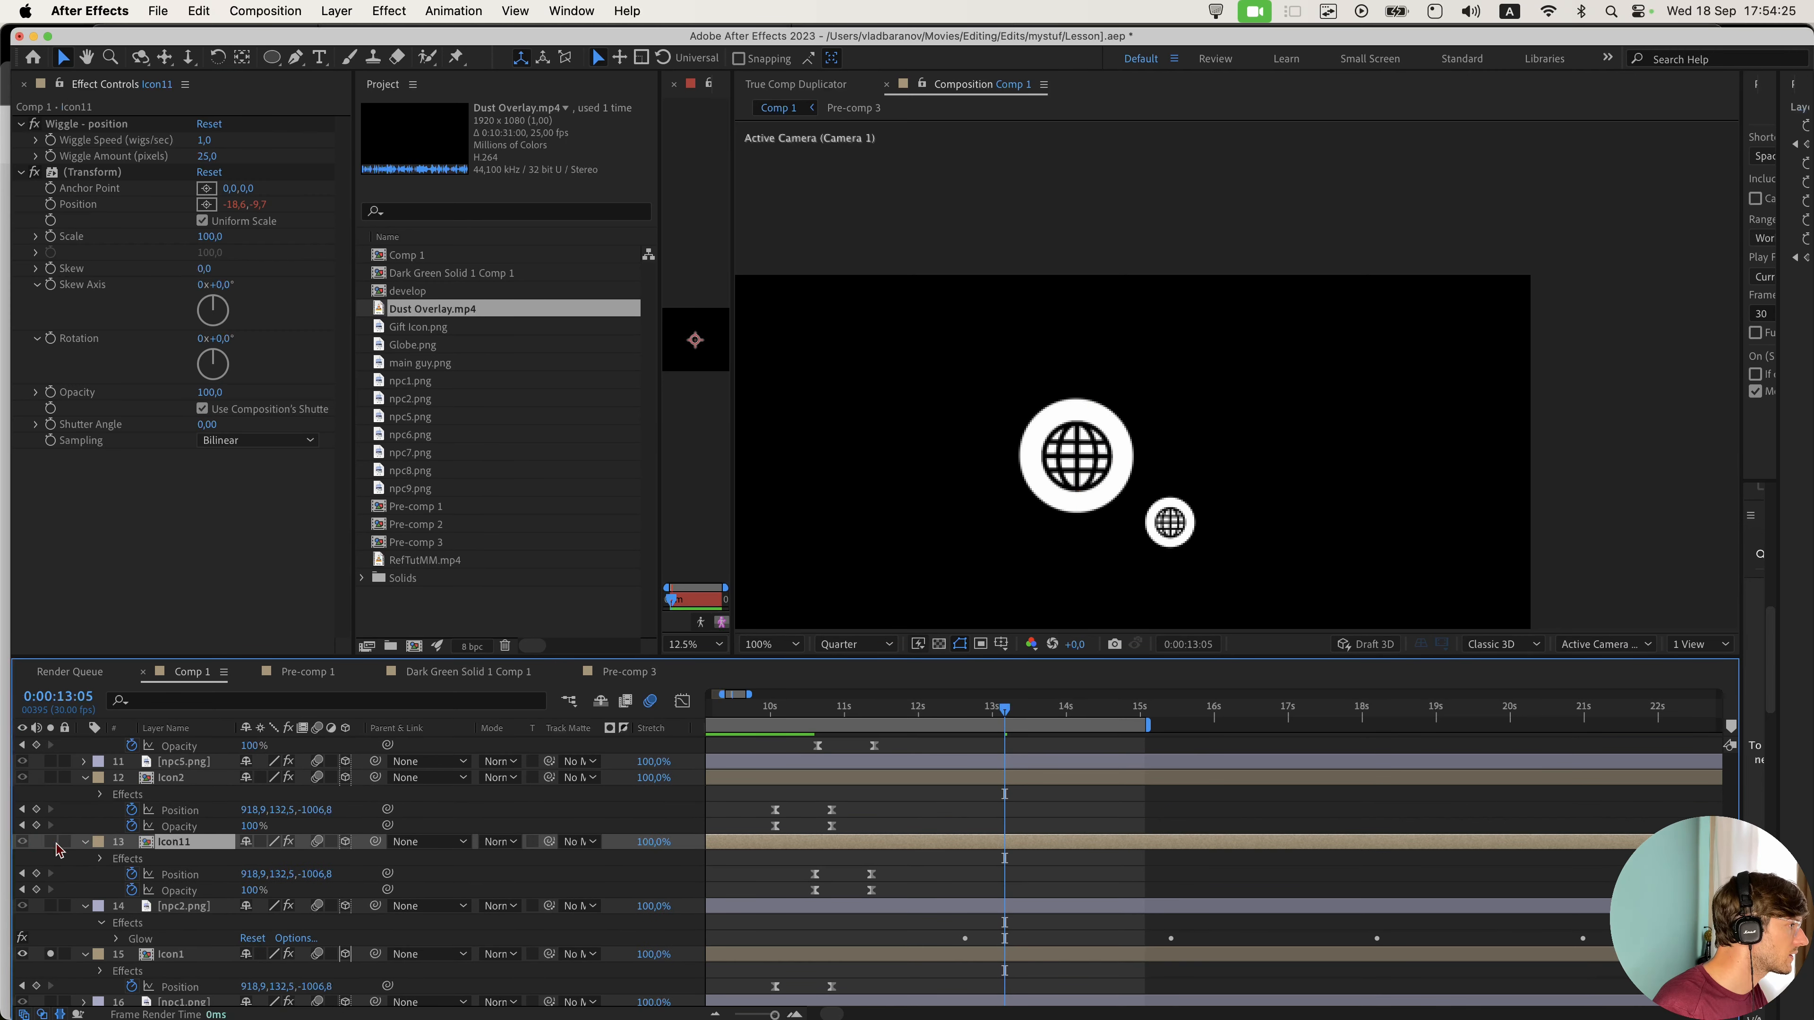
click(50, 842)
- Paste the wiggle effects onto the icon layers above Icon2, up to Icon3, and take the icon layers out of solo
scroll(171, 821, up, 5)
click(180, 831)
key(super+v)
scroll(108, 836, down, 5)
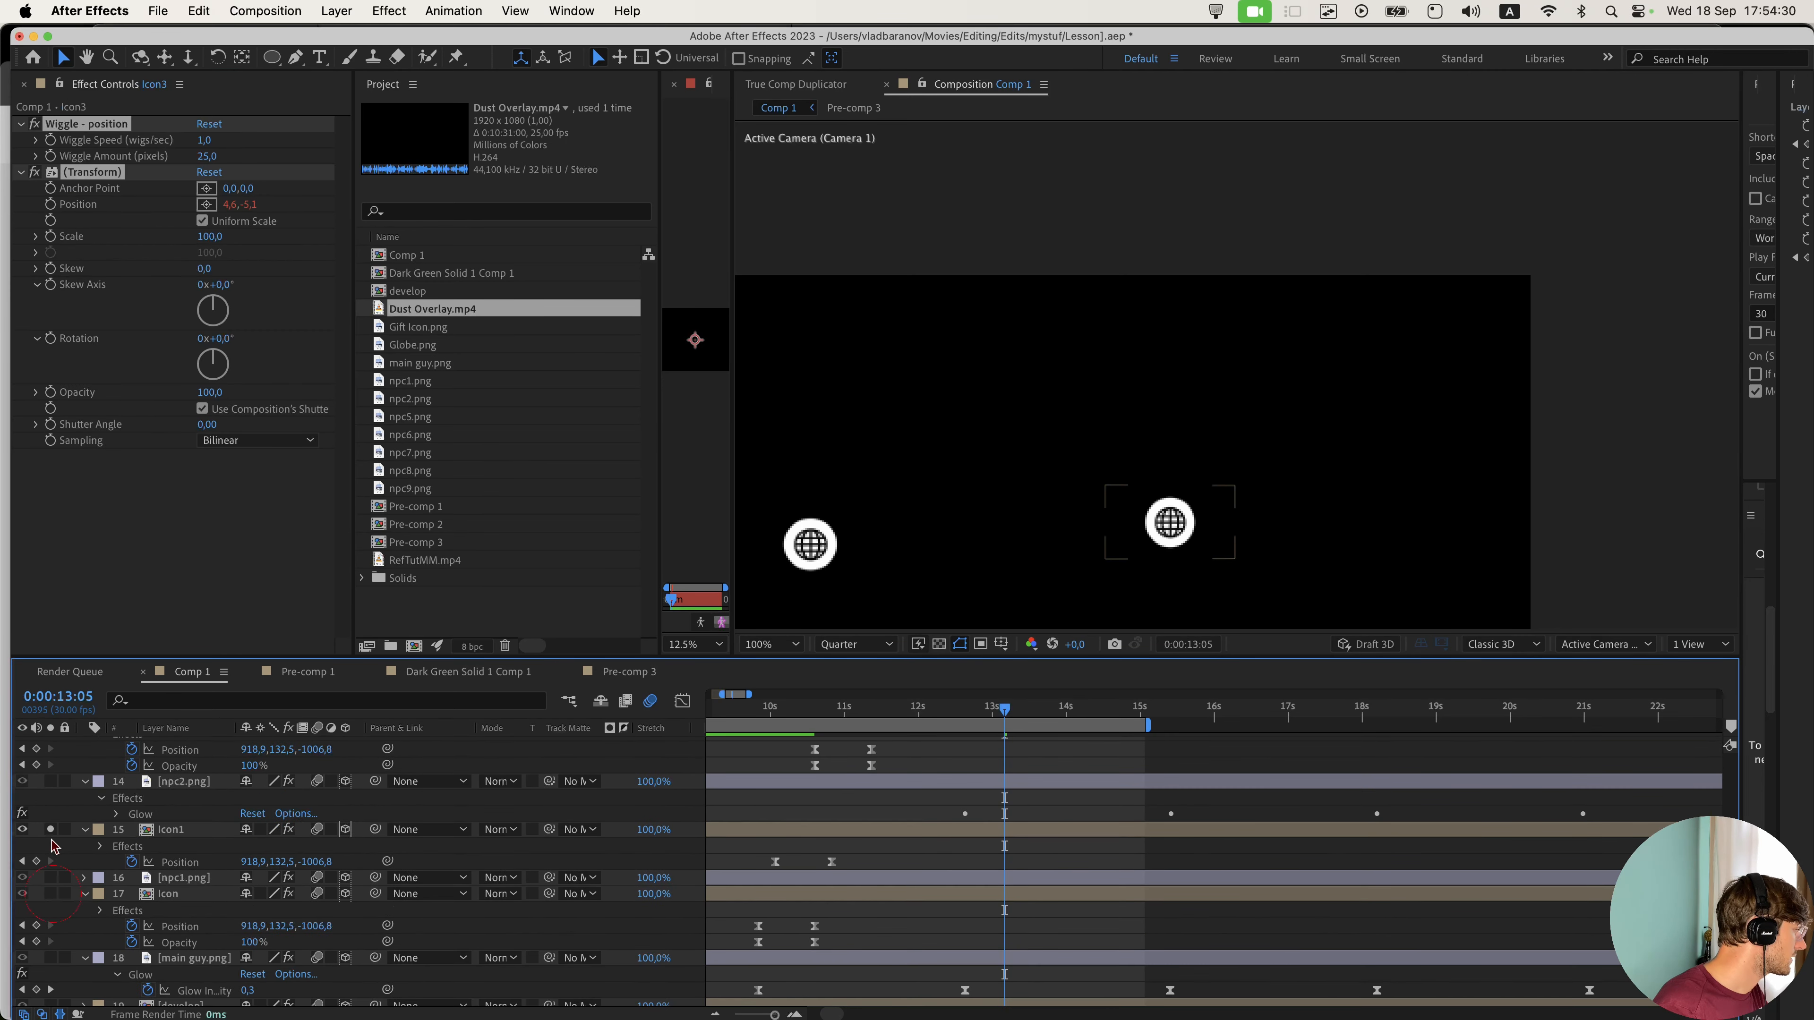
- Paste the wiggle effects onto the remaining icon layers Icon9, Icon12 and Icon13
scroll(77, 851, up, 4)
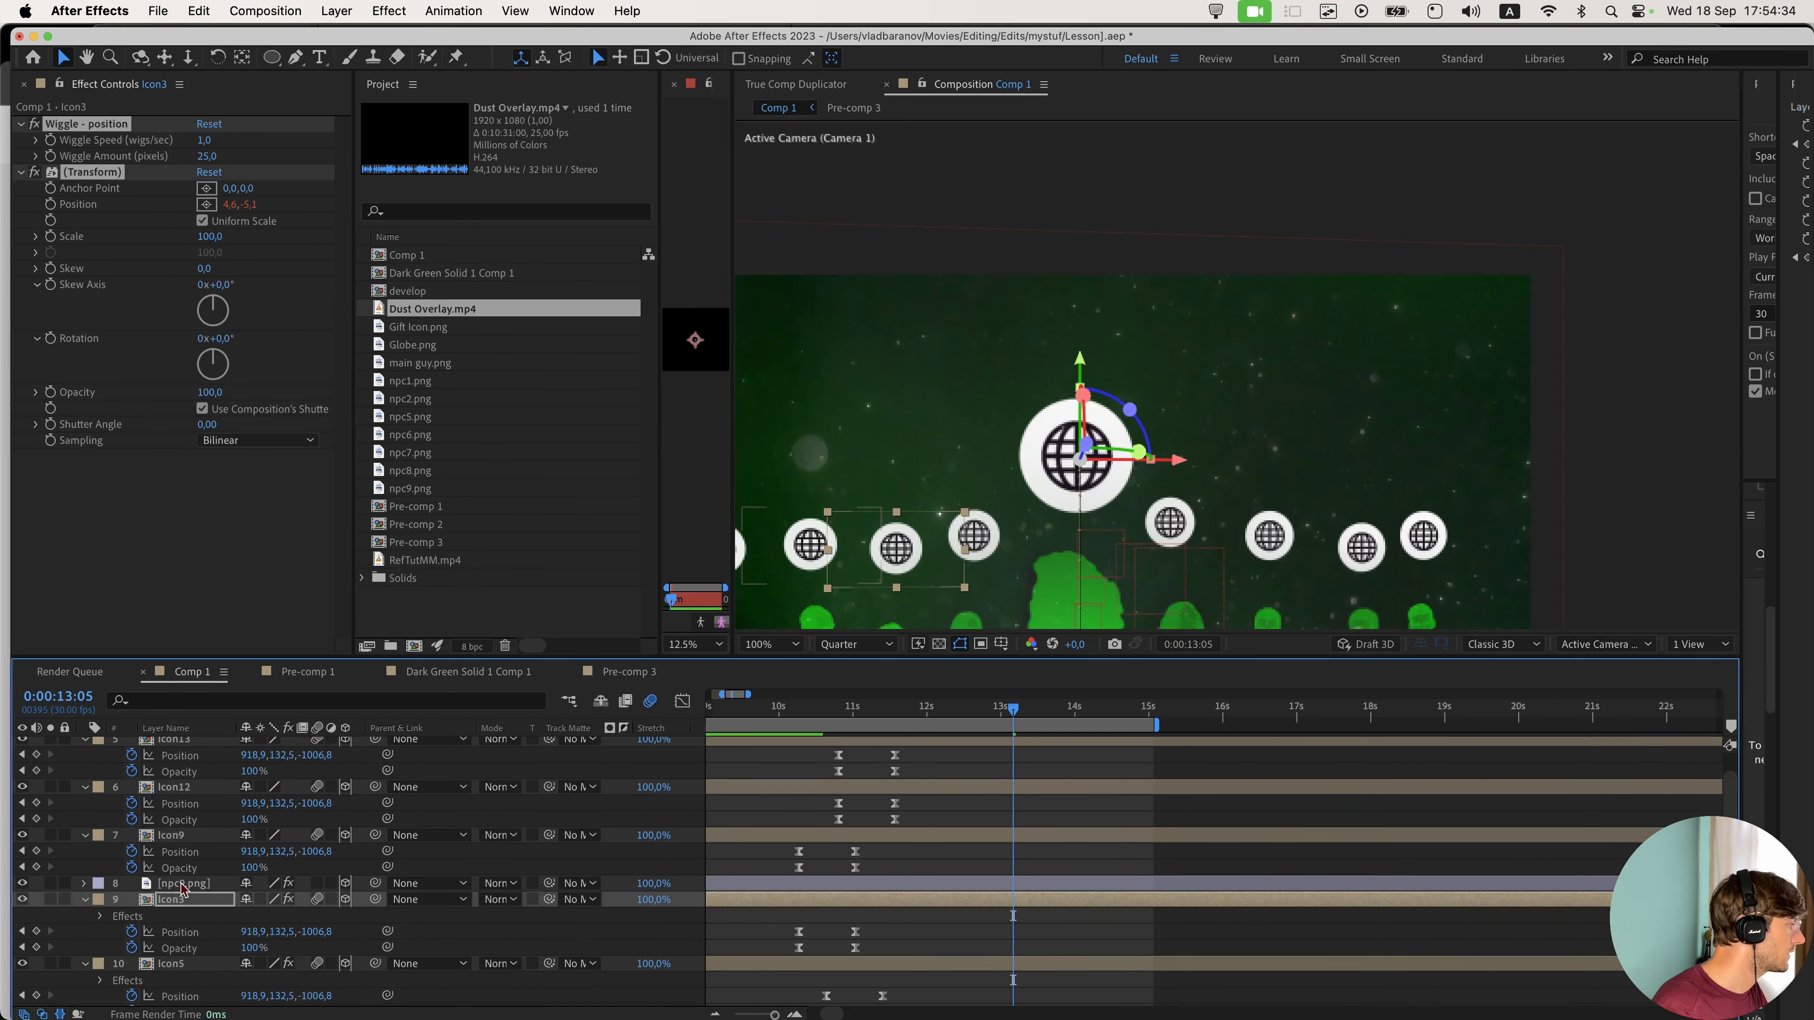
scroll(179, 885, up, 2)
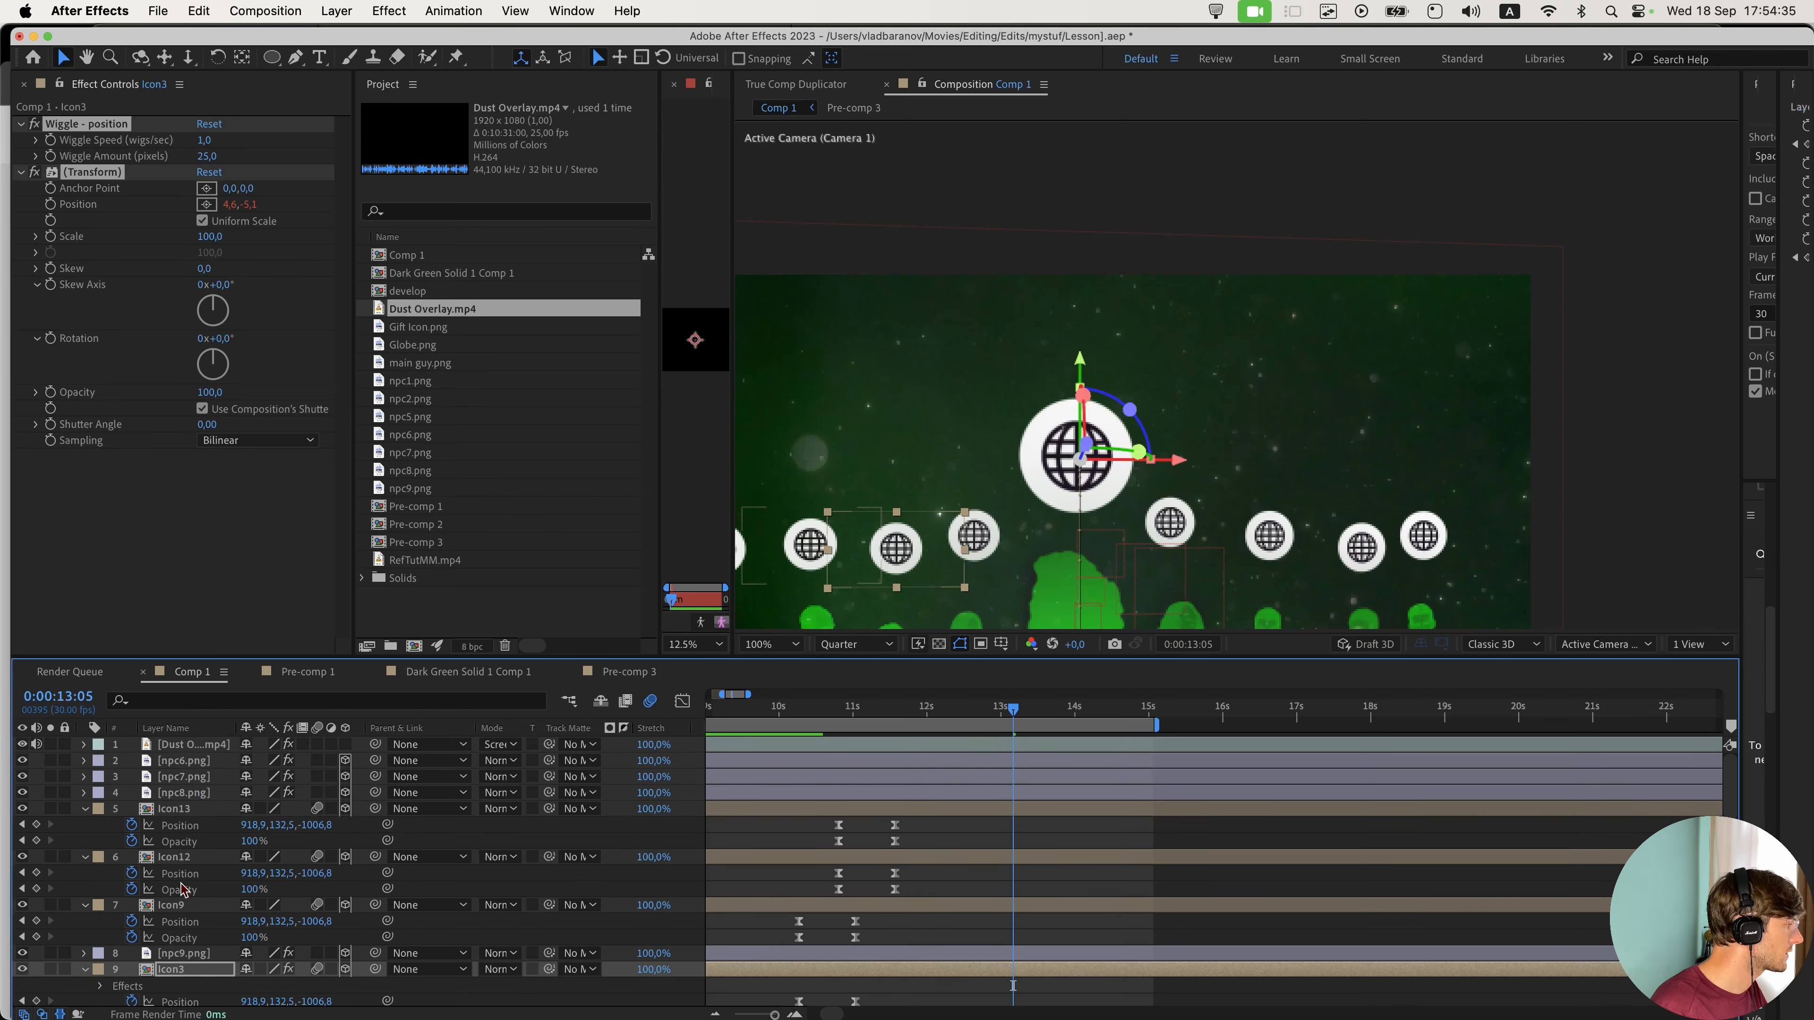
click(178, 785)
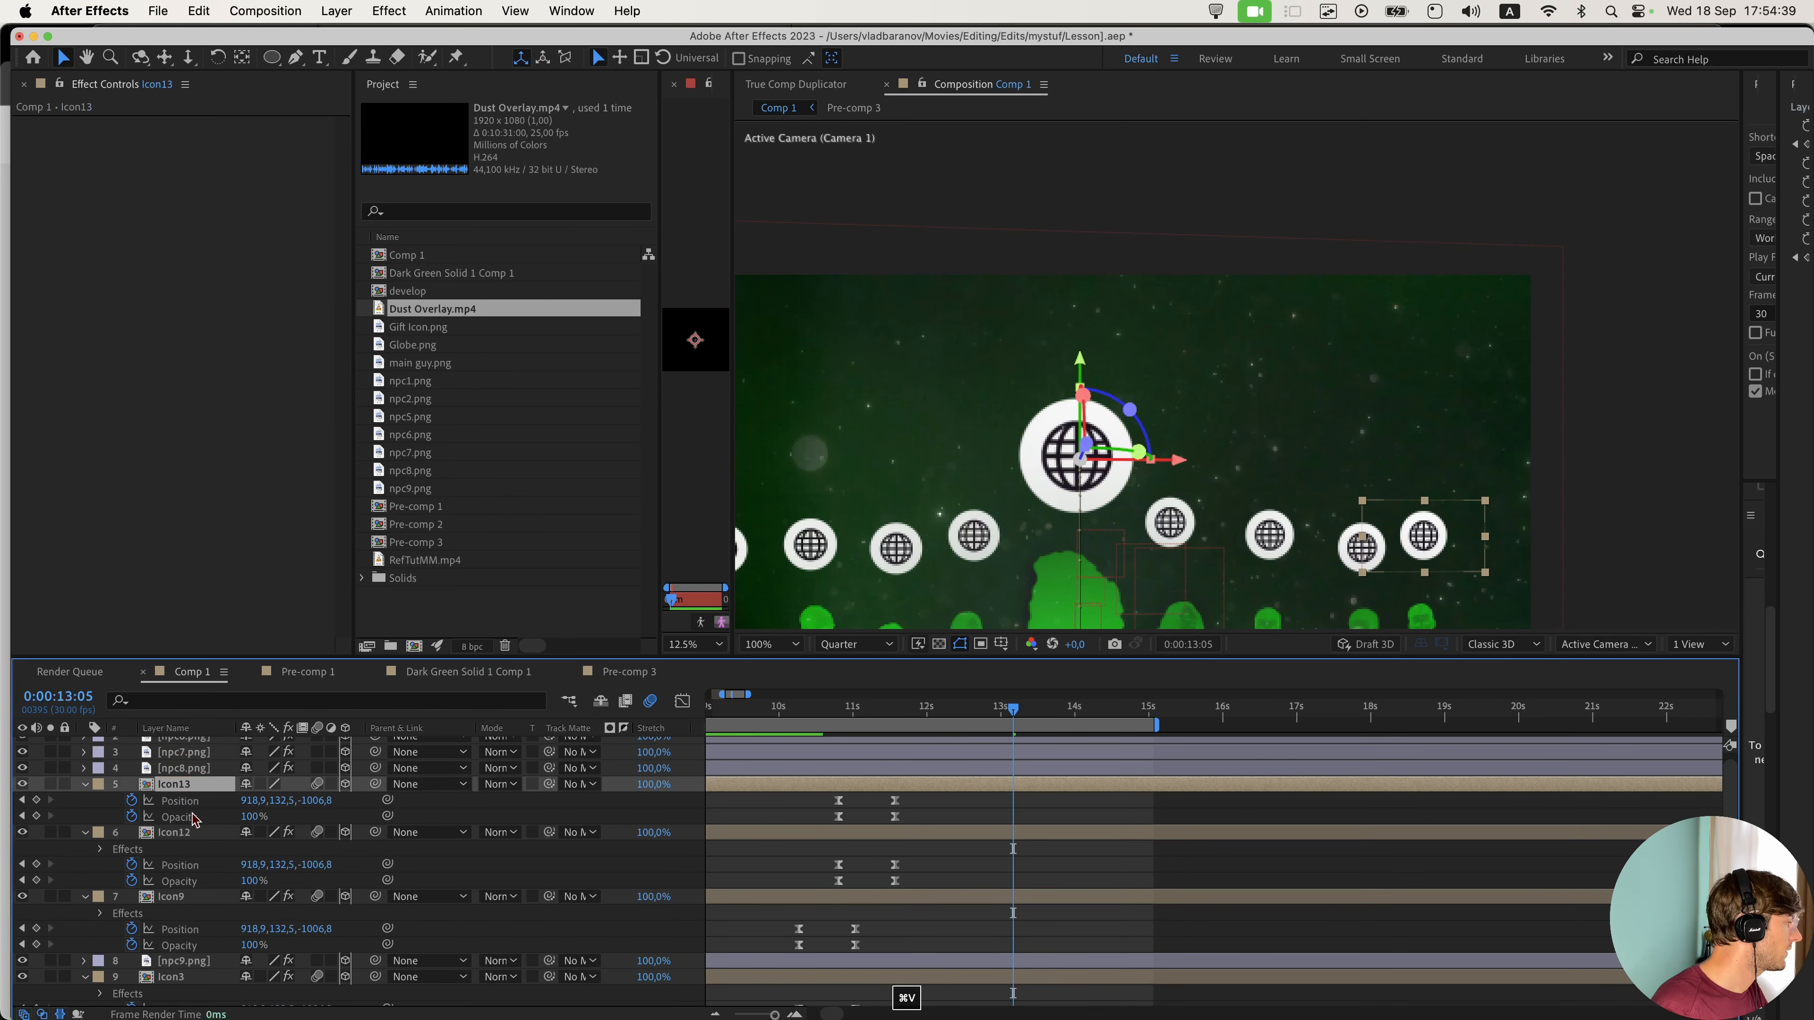
key(super+v)
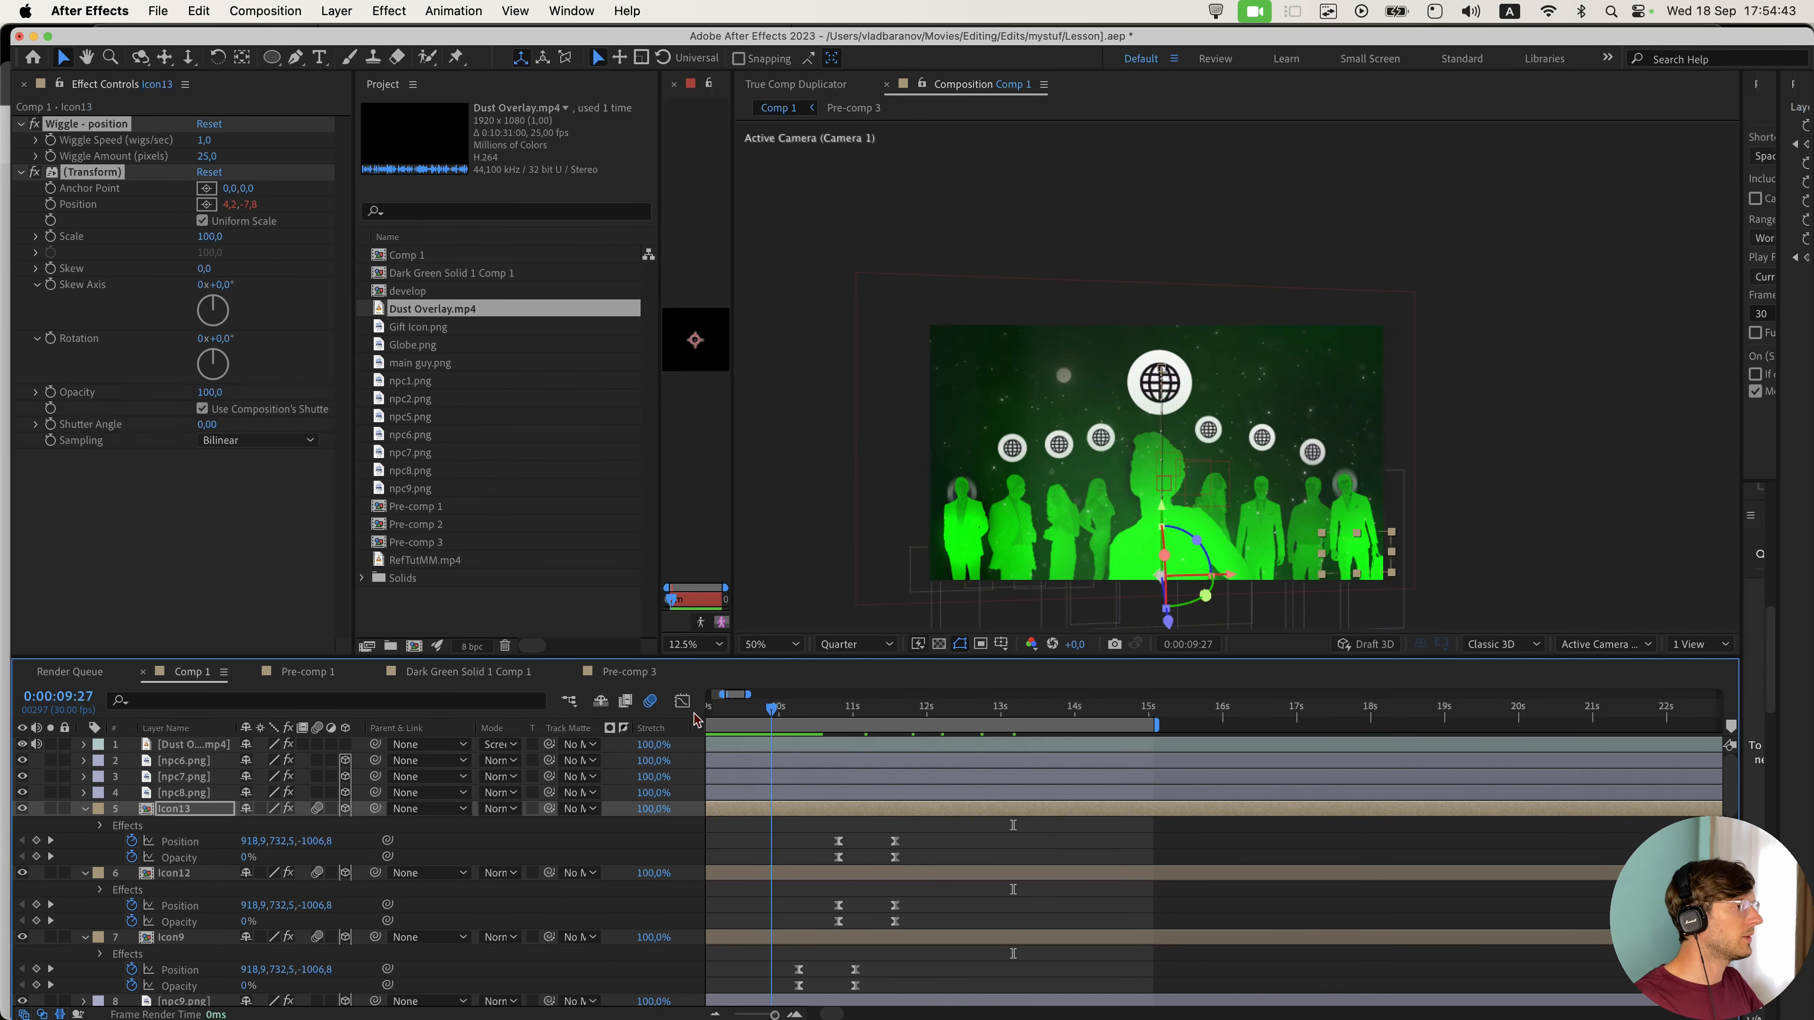
- Play back Comp 1 from the computer scene through the silhouette scene to review the wiggling globe icons
key(space)
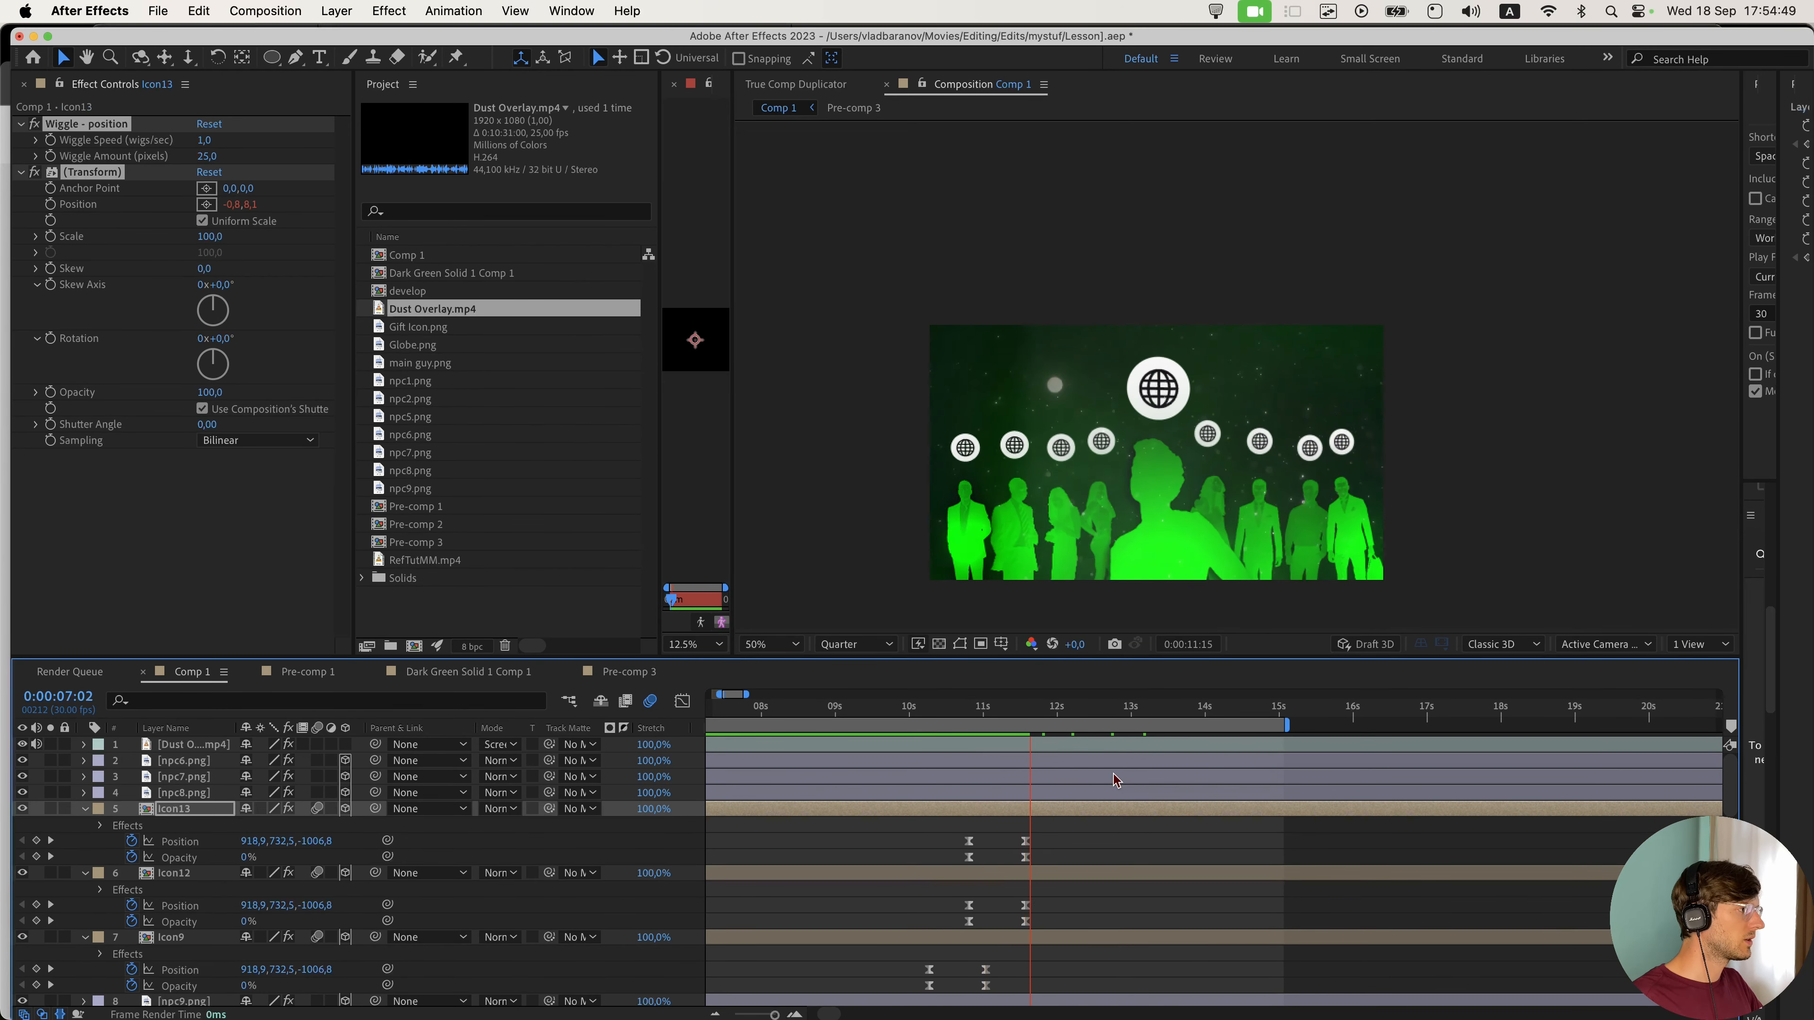
click(928, 709)
key(space)
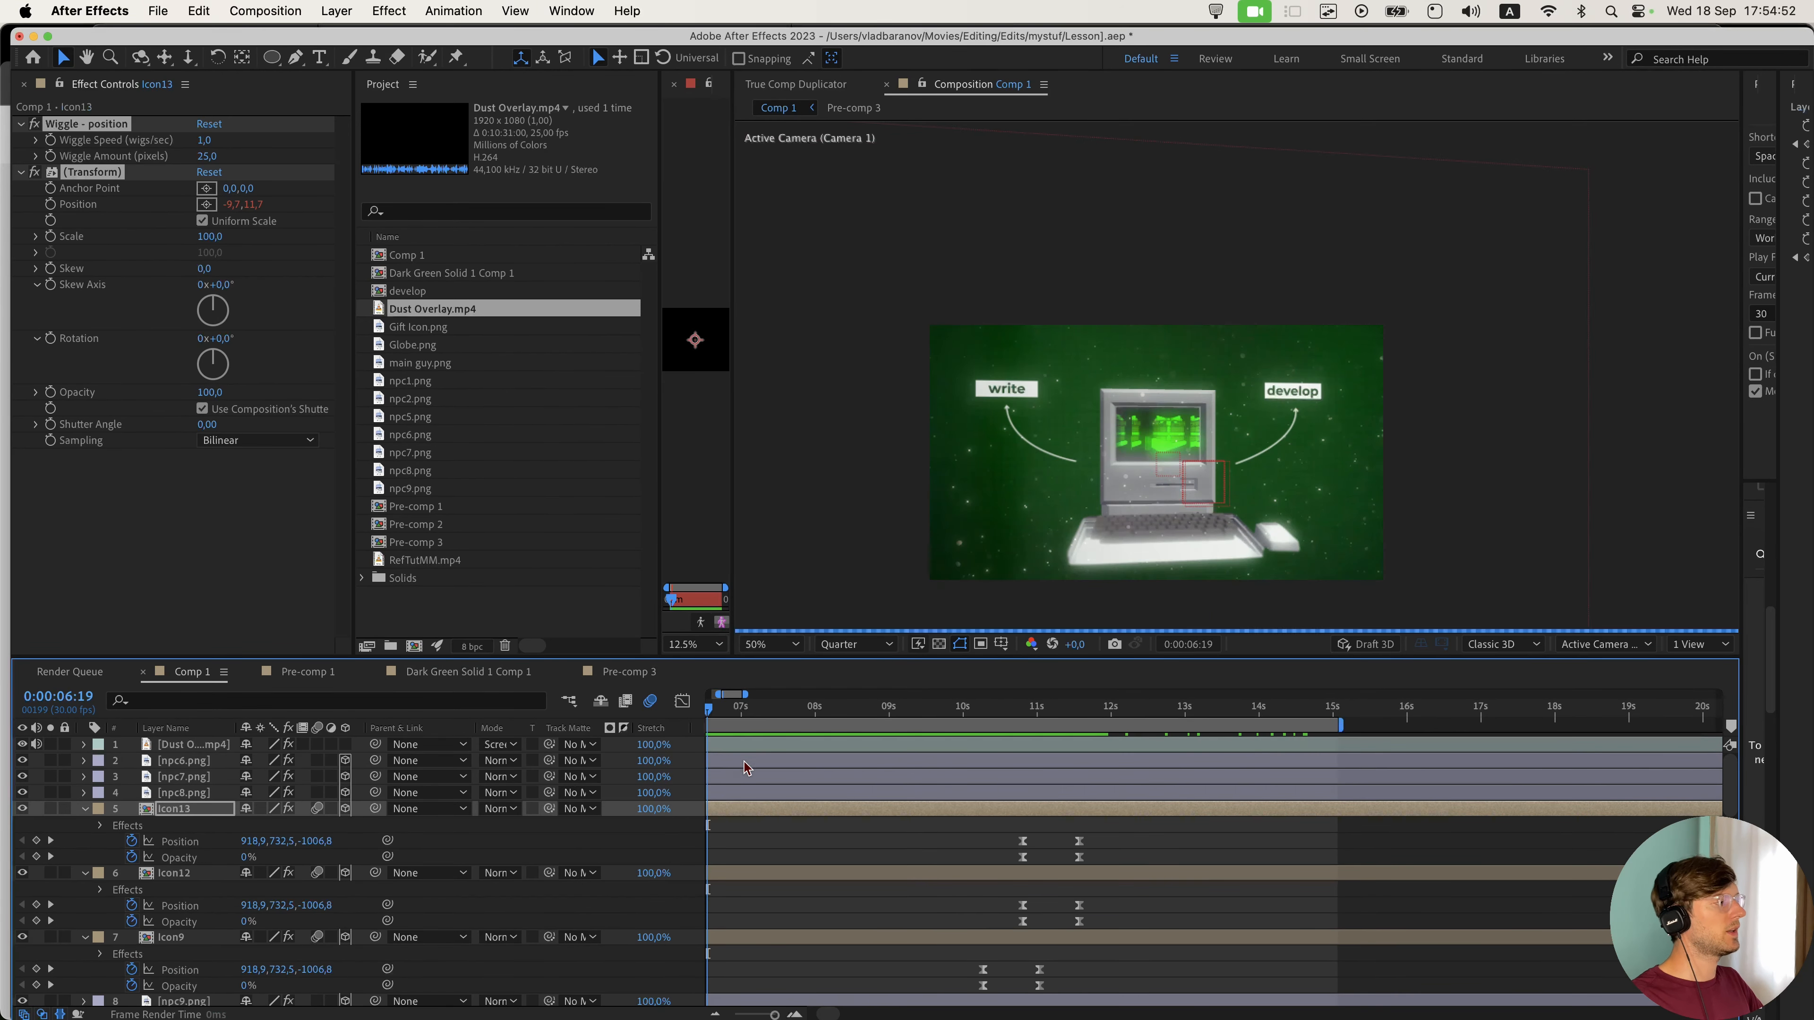